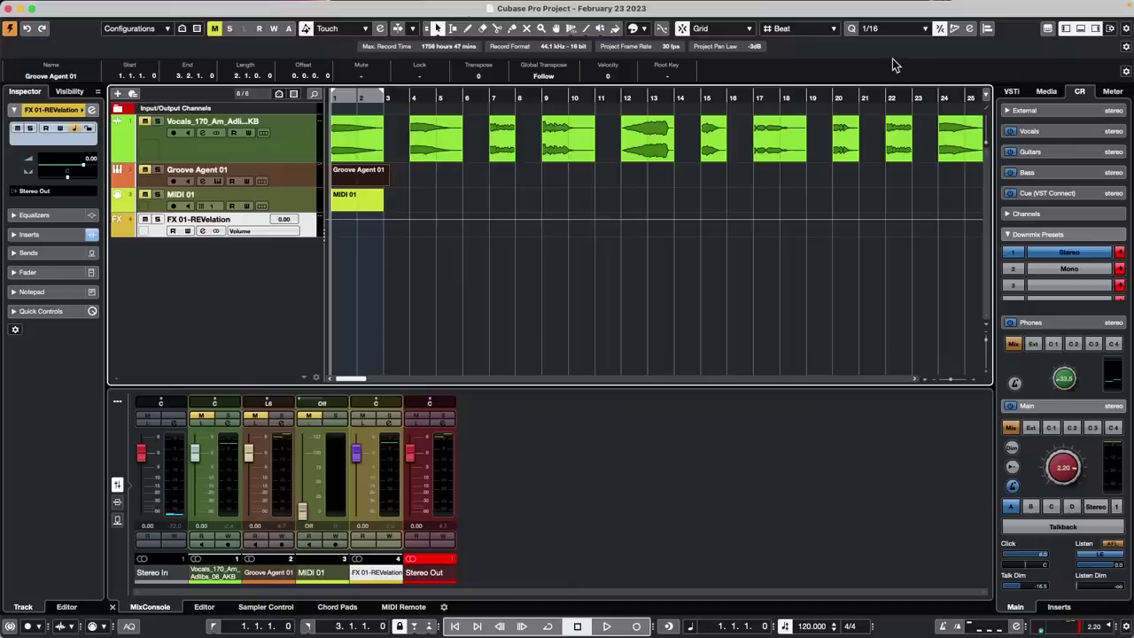
Browse the VST Transit cloud projects and the list of collaborating friends
mouse_move(817, 3)
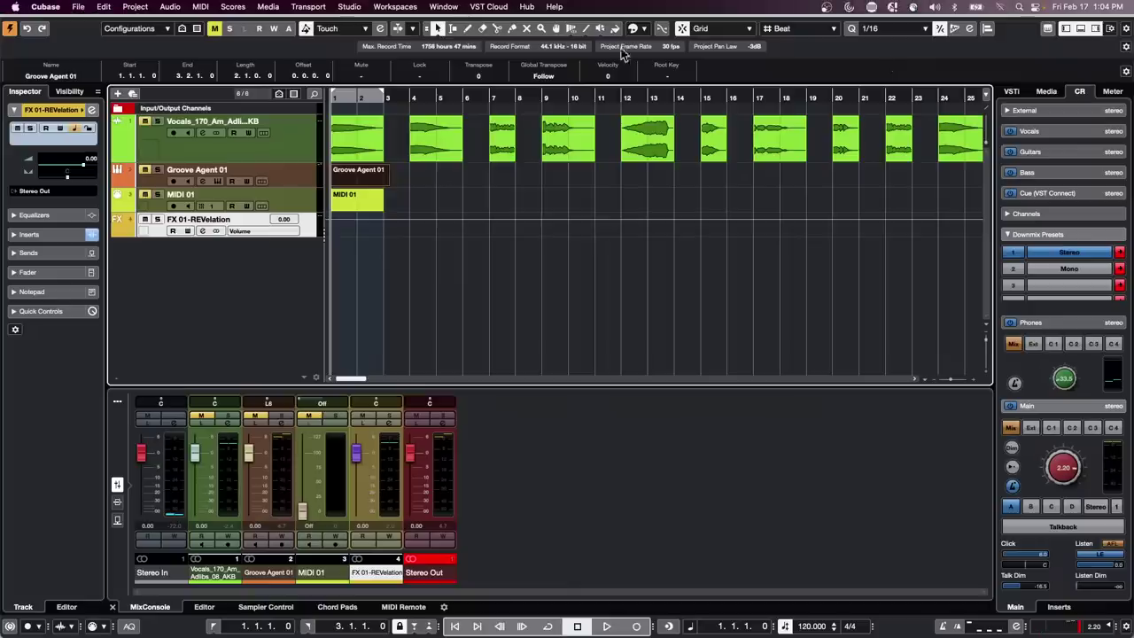
left_click(497, 7)
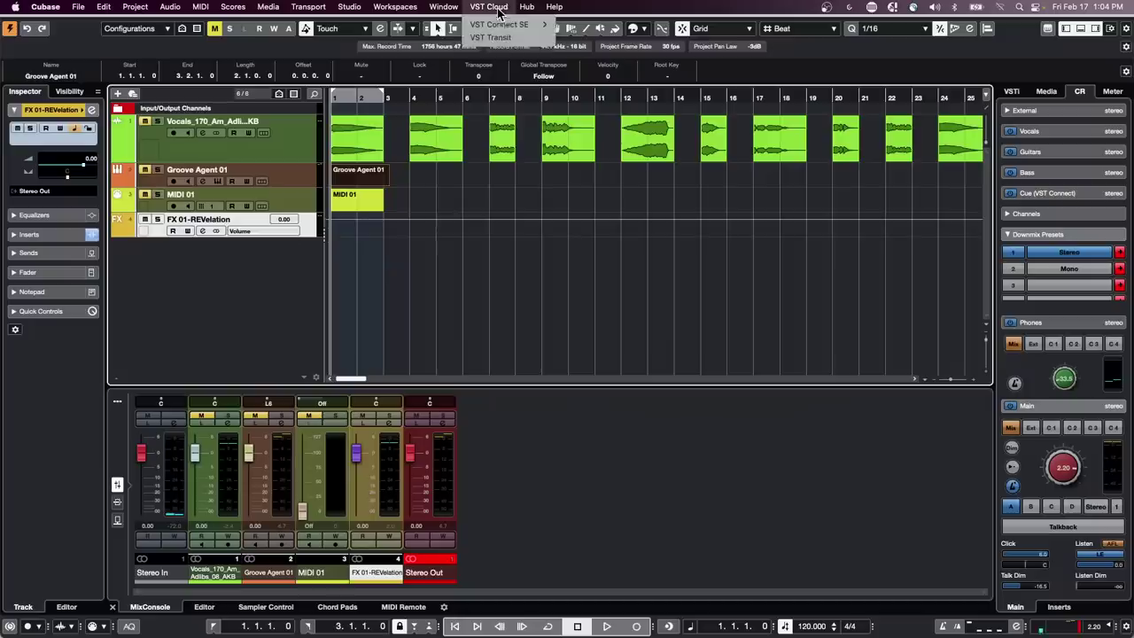
left_click(509, 40)
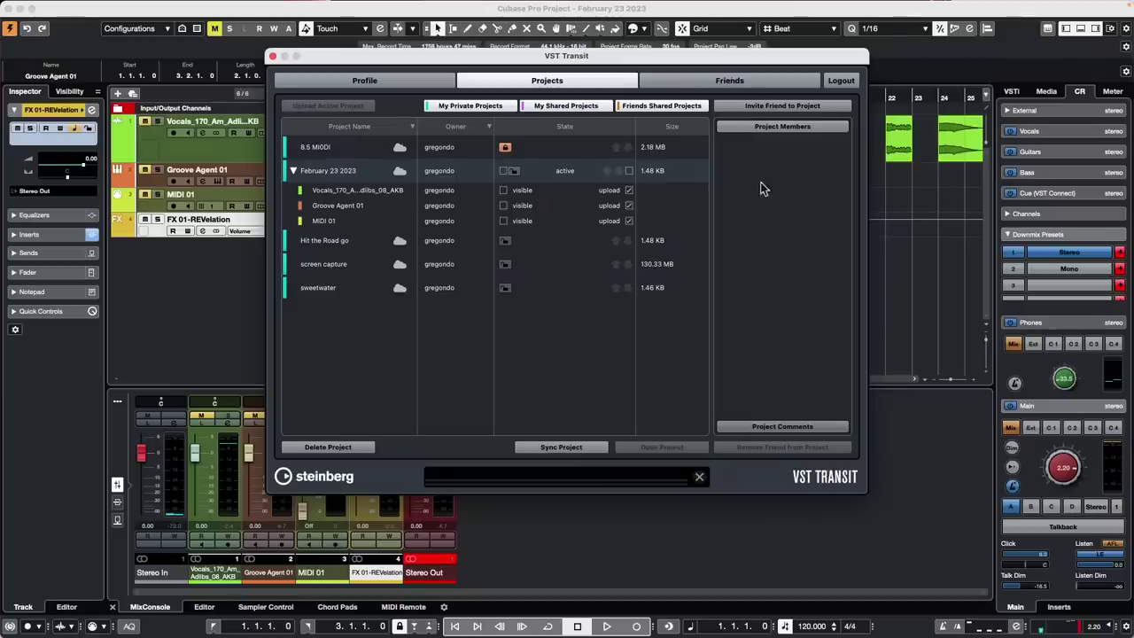
left_click(761, 82)
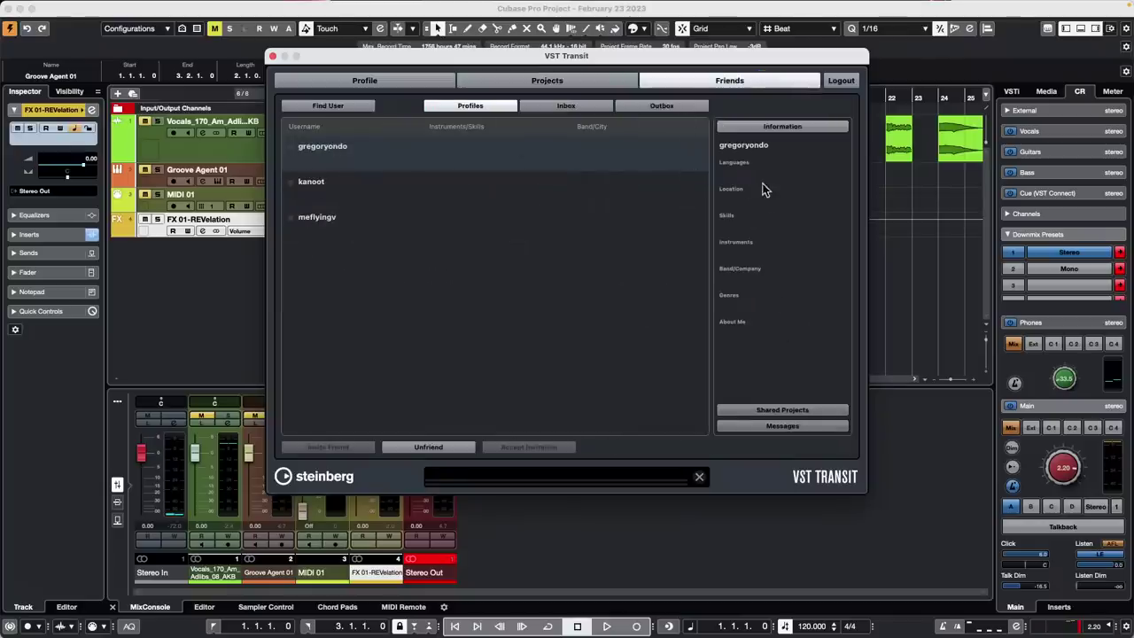
left_click(562, 84)
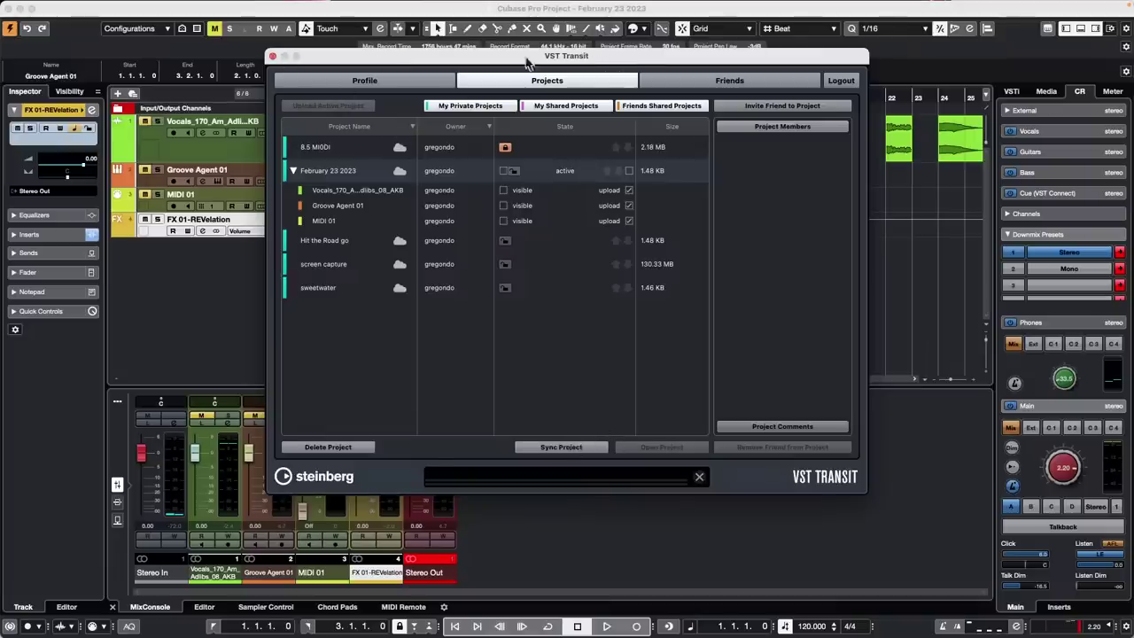
Close VST Transit, switch over to OBS Studio, then return to the Cubase project
left_click(273, 57)
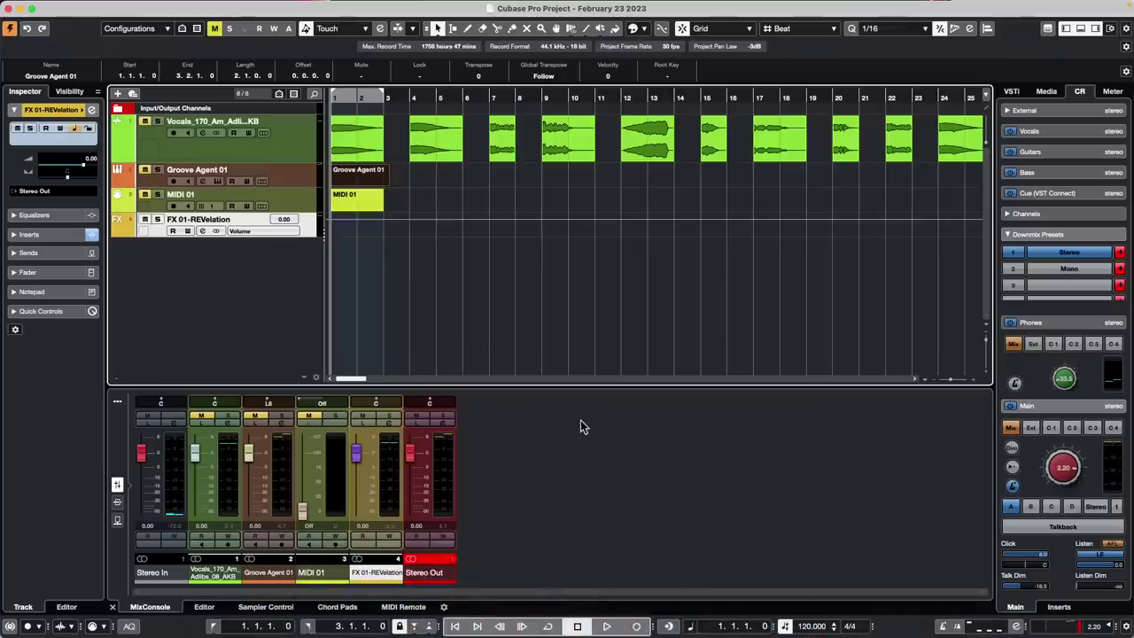
key("super+Tab")
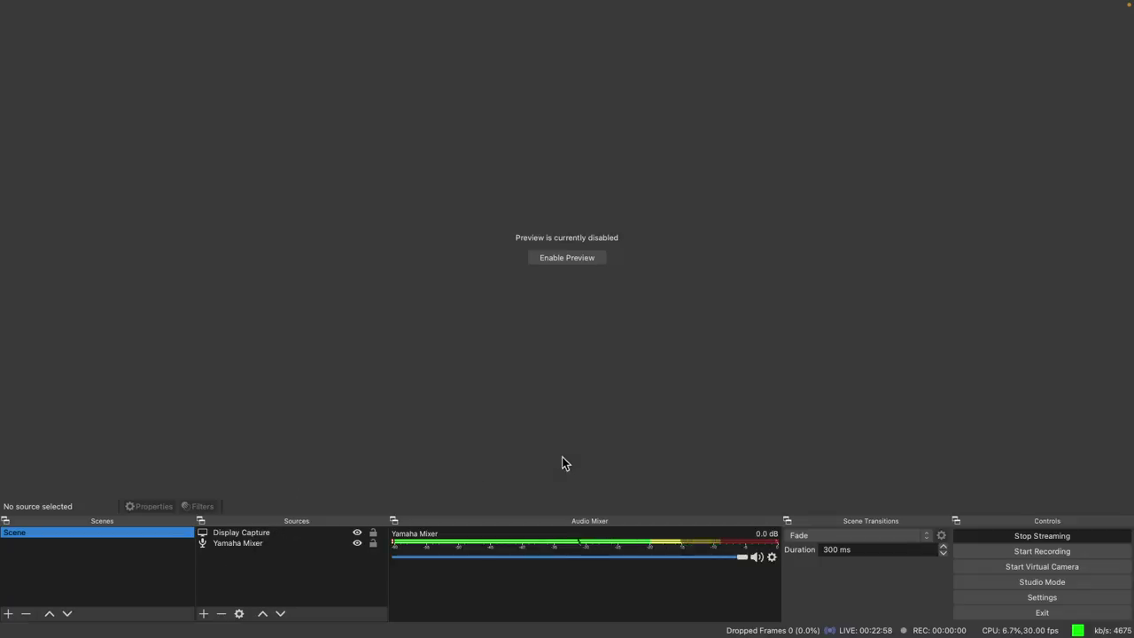
key("ctrl+Left")
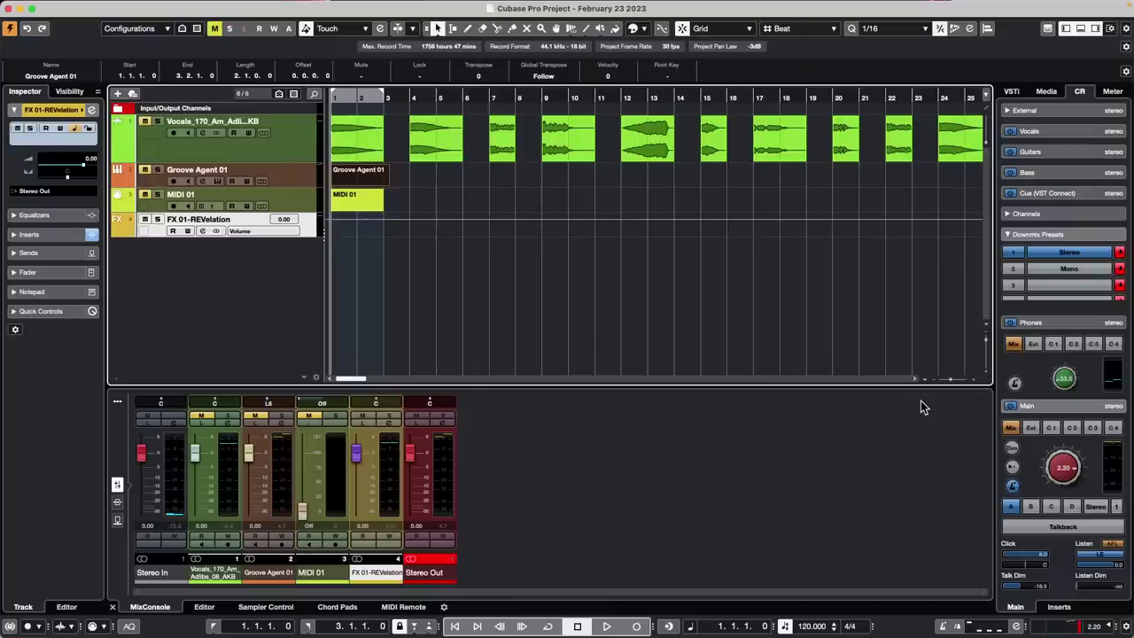
Add a new audio track, Audio 01, from the track list context menu
right_click(243, 276)
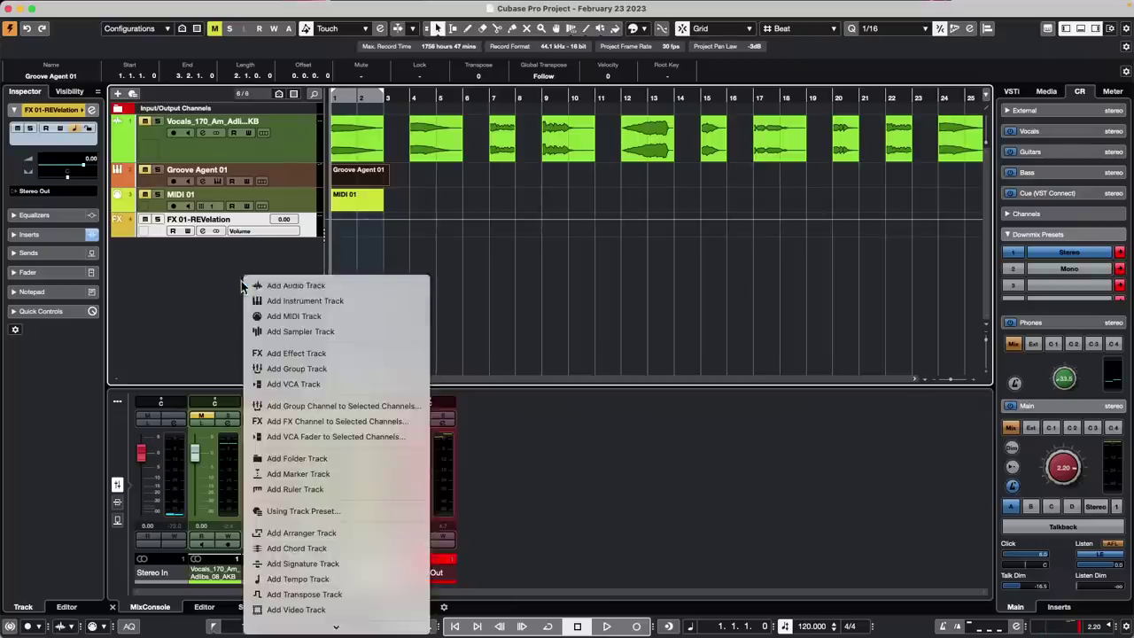
left_click(327, 288)
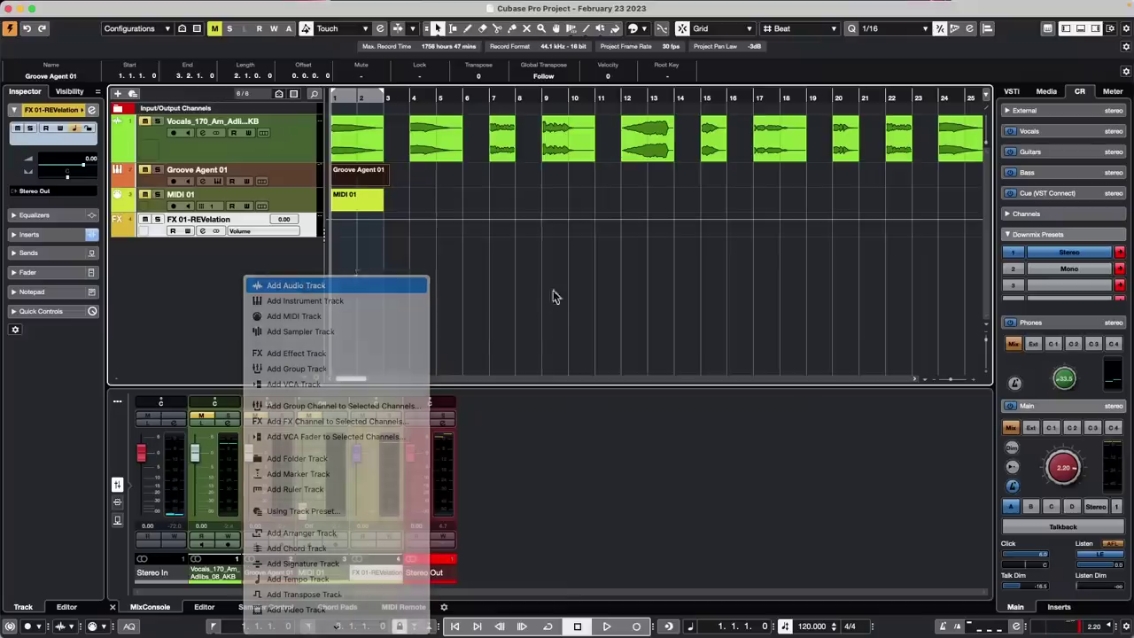
left_click(566, 349)
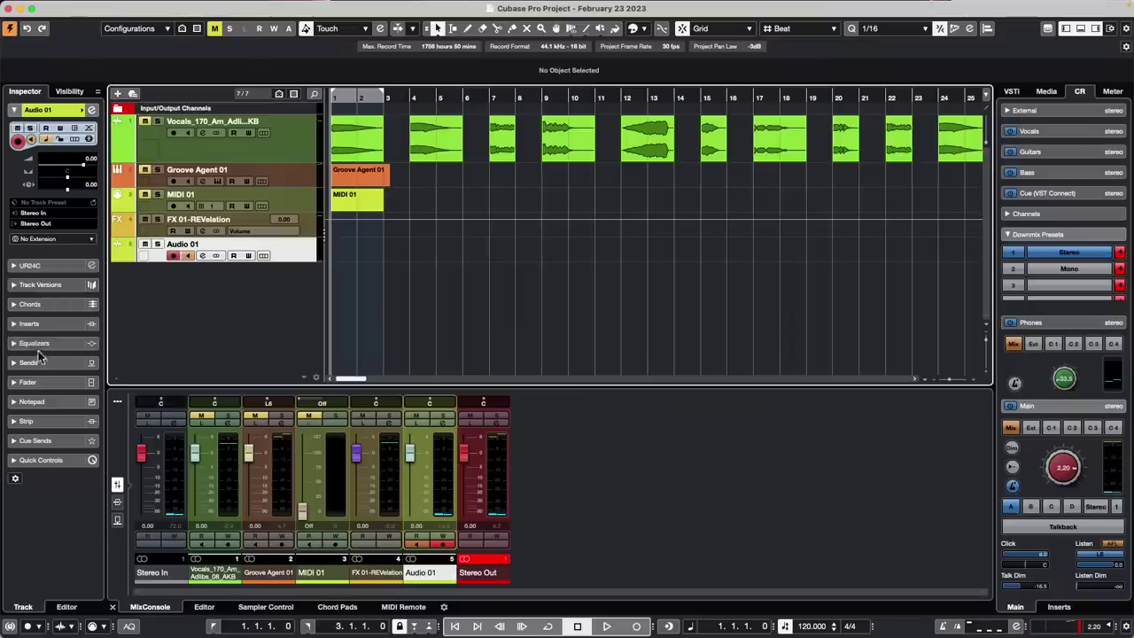
Load the Dynamics > Gate plug-in on Audio 01's first insert slot
left_click(49, 325)
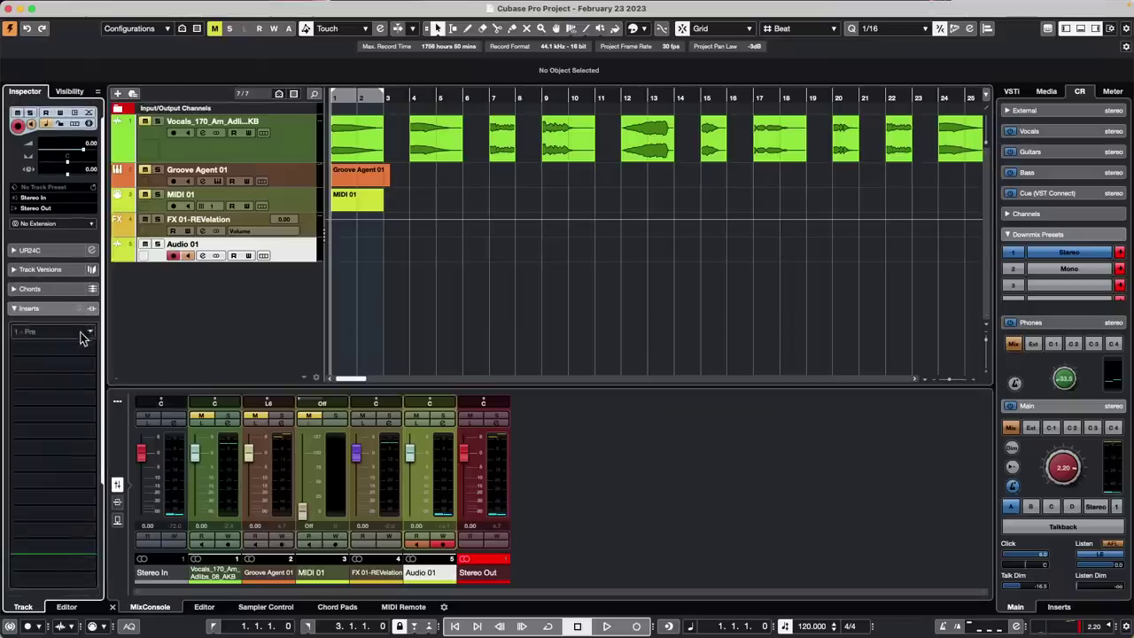
left_click(86, 335)
left_click(27, 390)
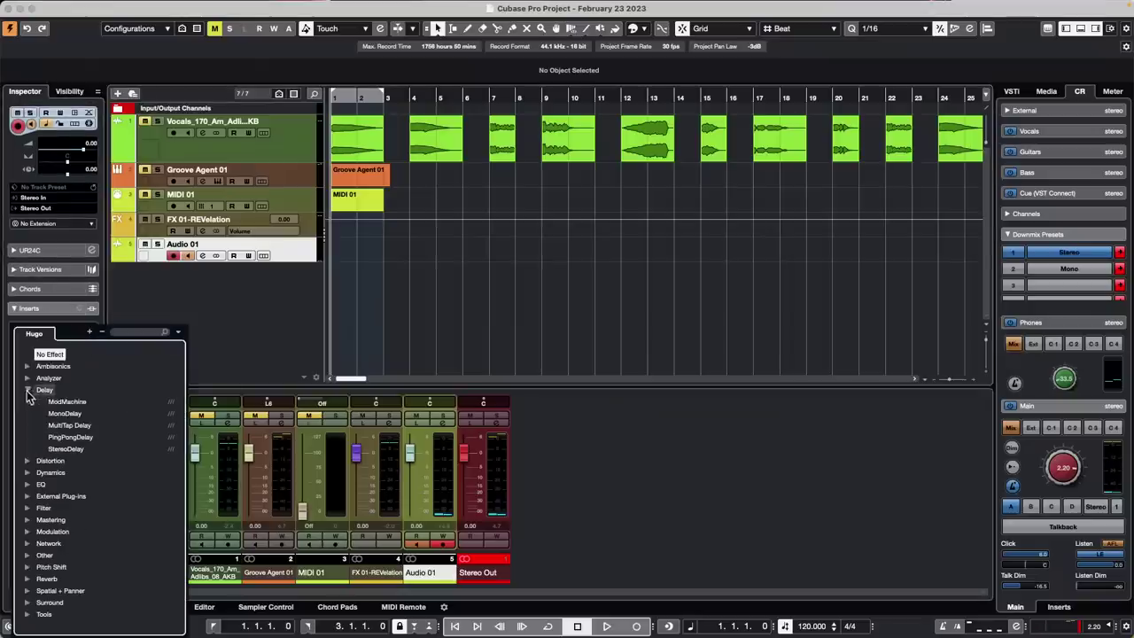
left_click(27, 473)
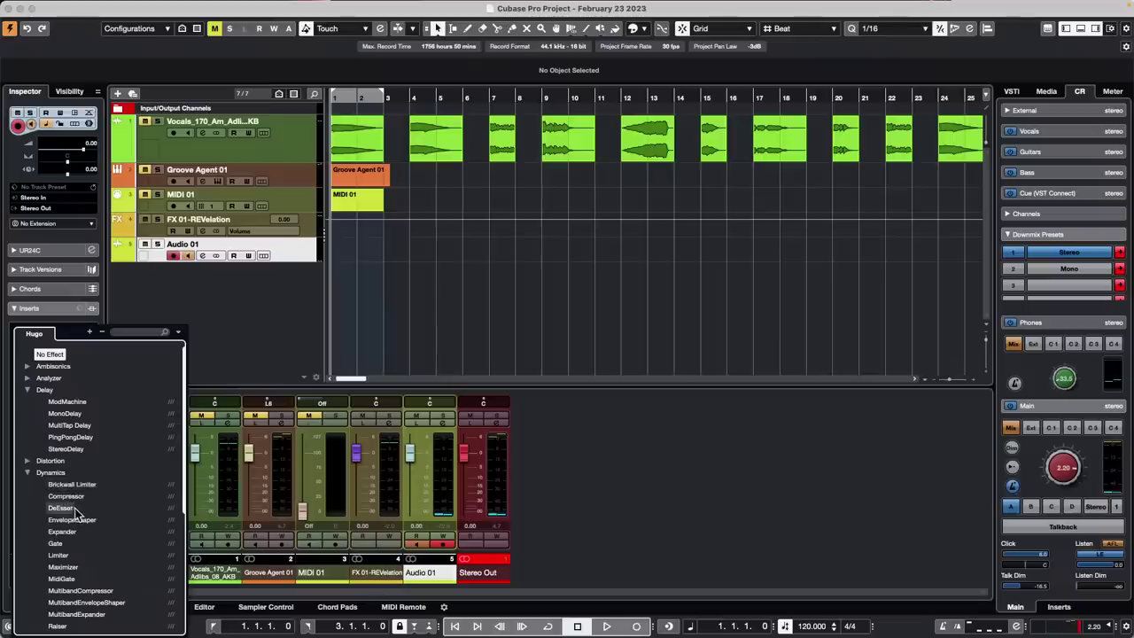
left_click(54, 546)
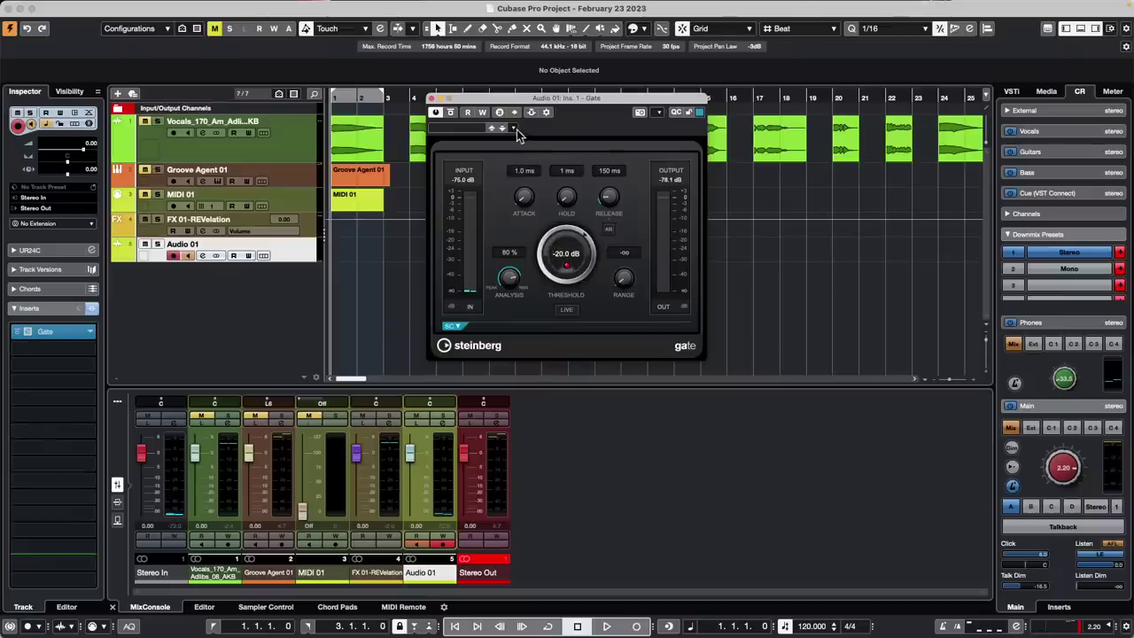
Load the Clean Lead Vox gate preset and raise the threshold to -19.9 dB
left_click(513, 129)
left_click(476, 130)
left_click(468, 131)
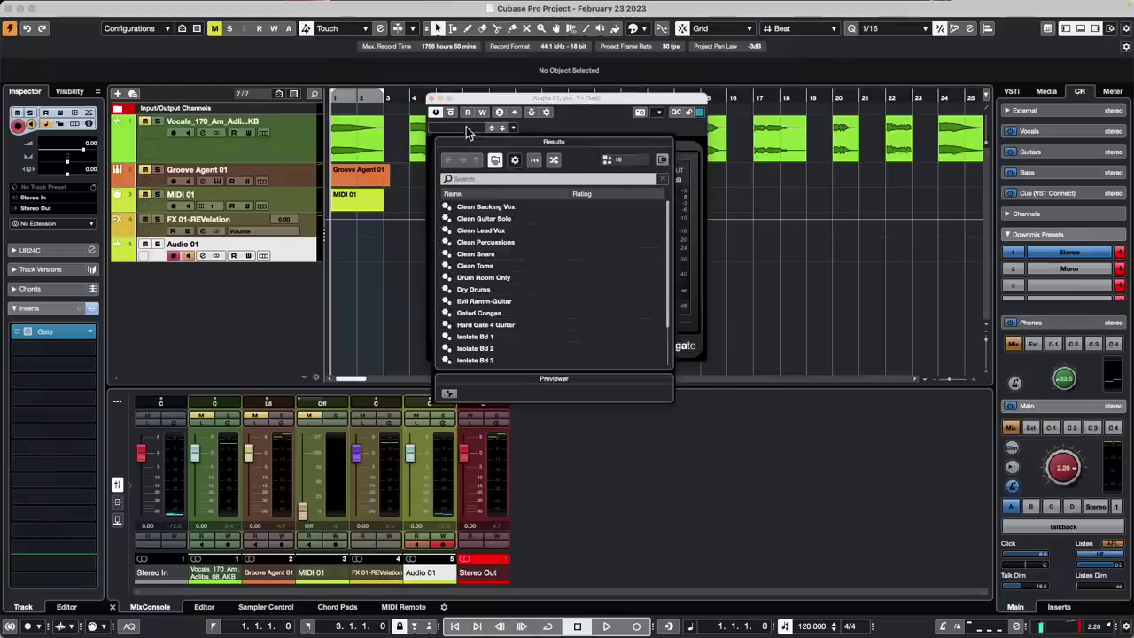
left_click(477, 232)
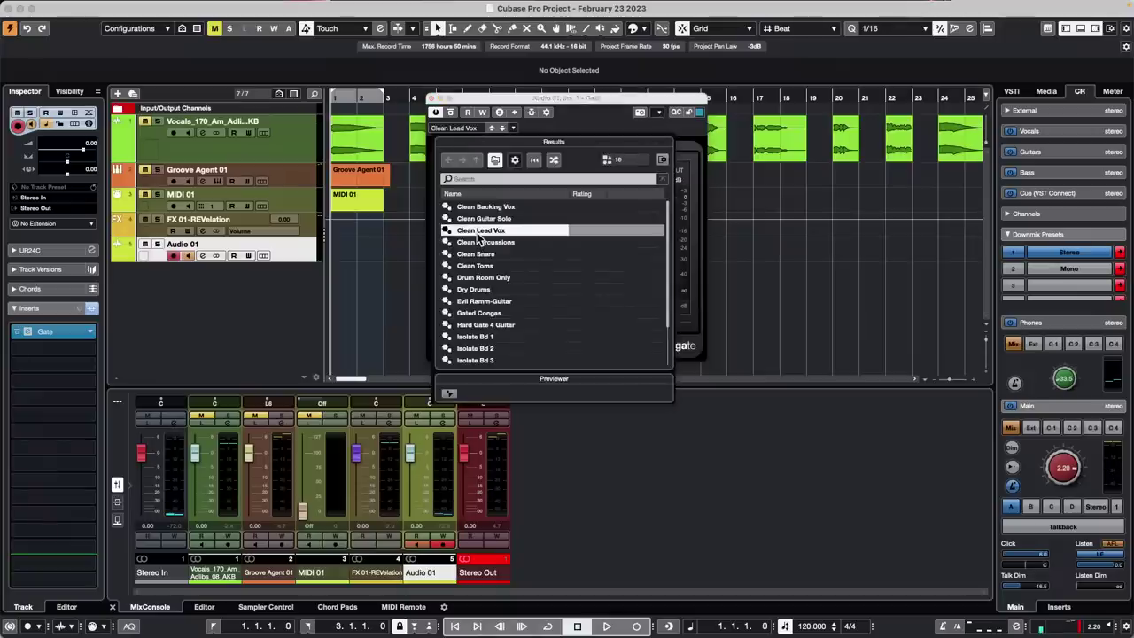
double_click(479, 232)
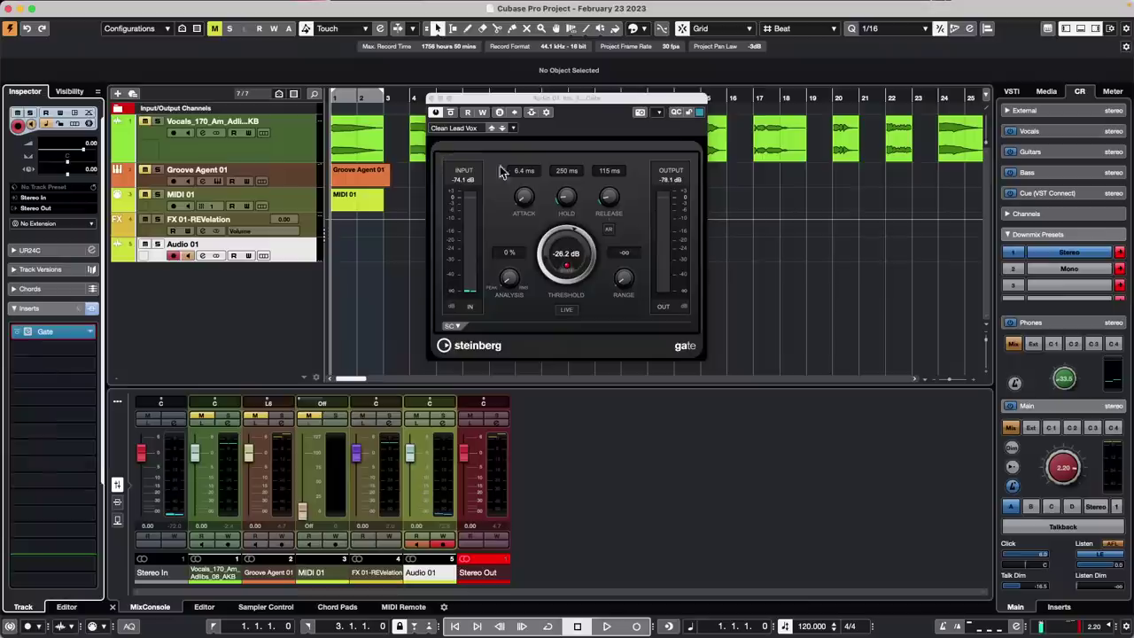
left_click_drag(581, 235, 581, 221)
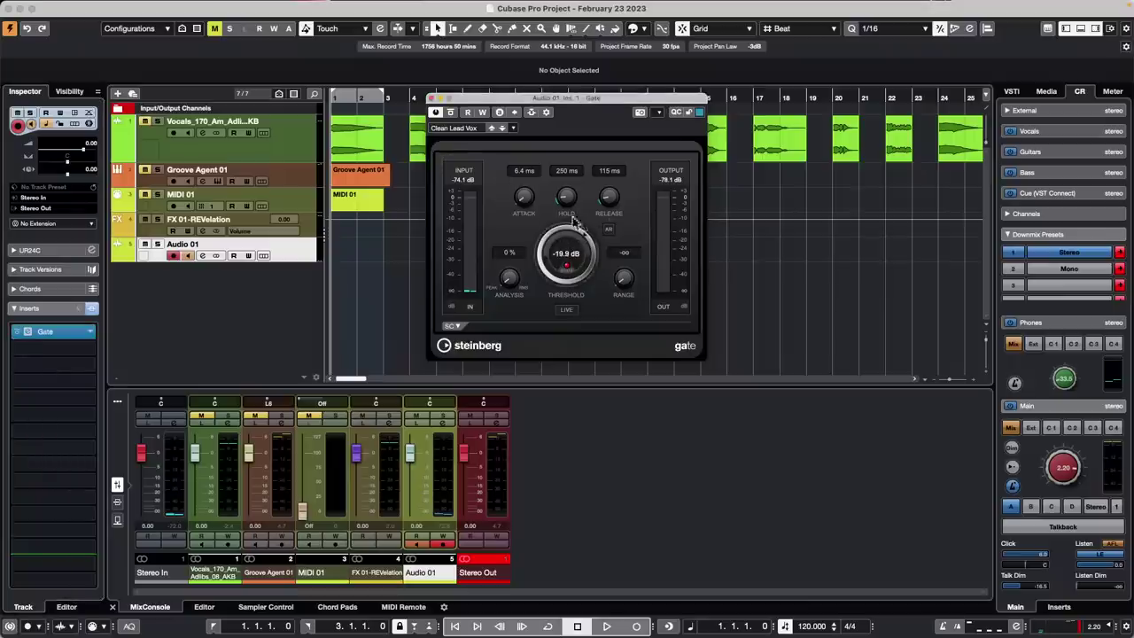
Save the current gate settings as a preset named 'February 17 2023'
left_click(513, 129)
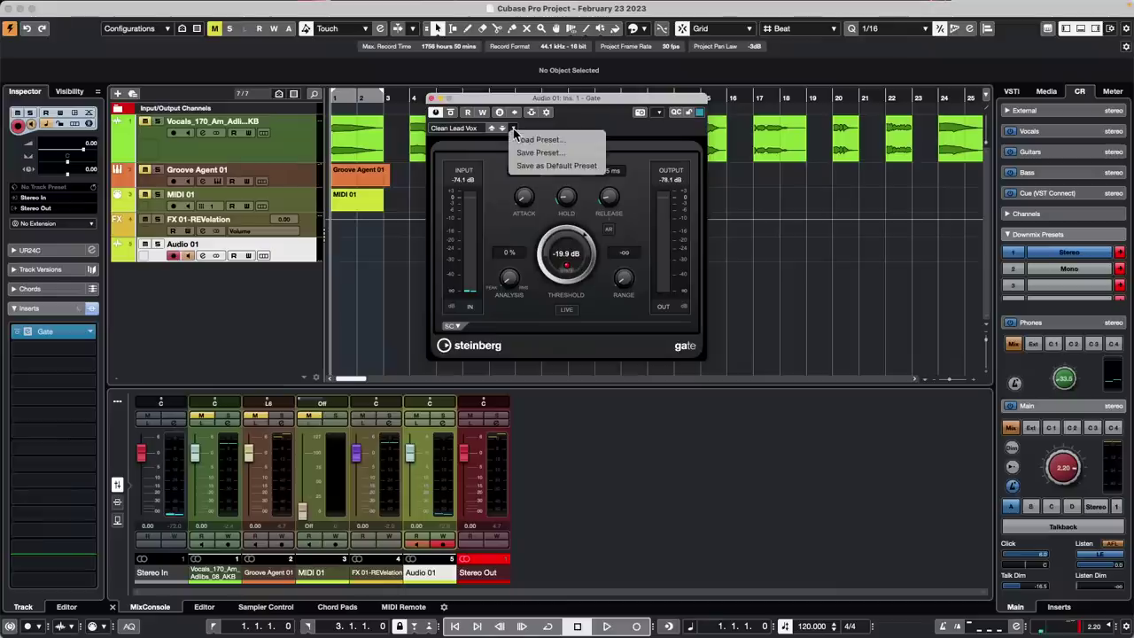
left_click(554, 151)
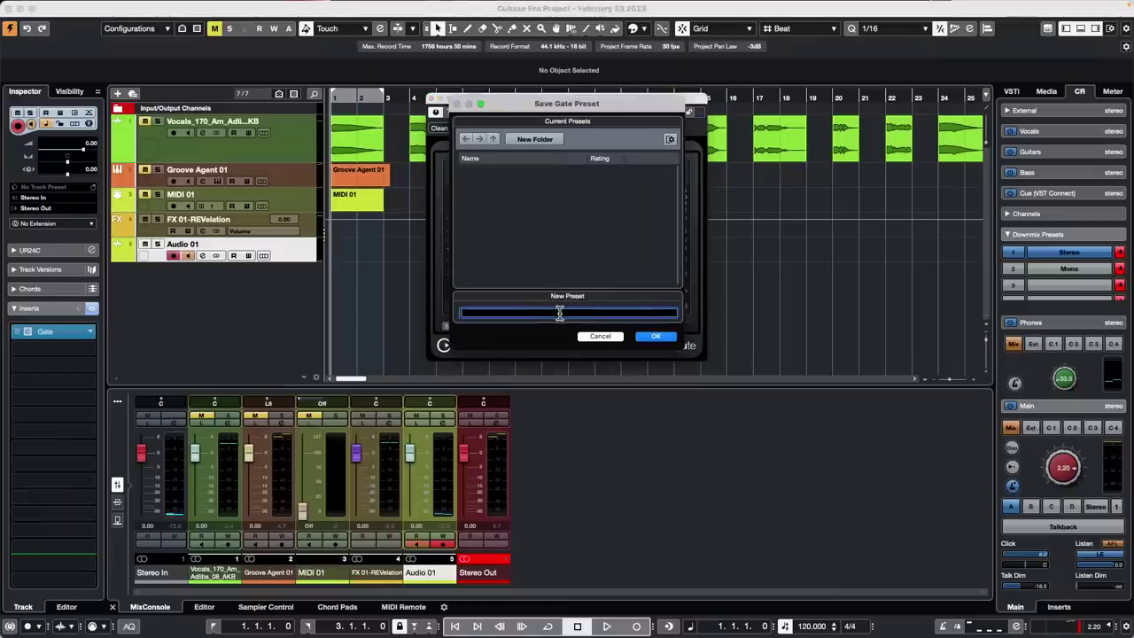
type("February 1")
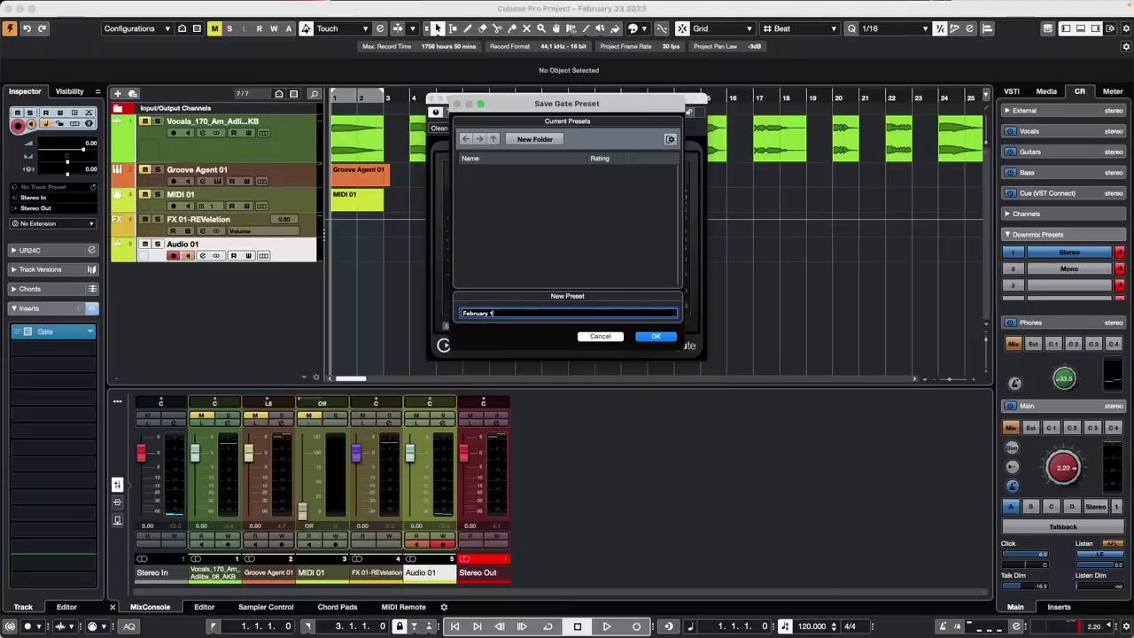
type("7 2023")
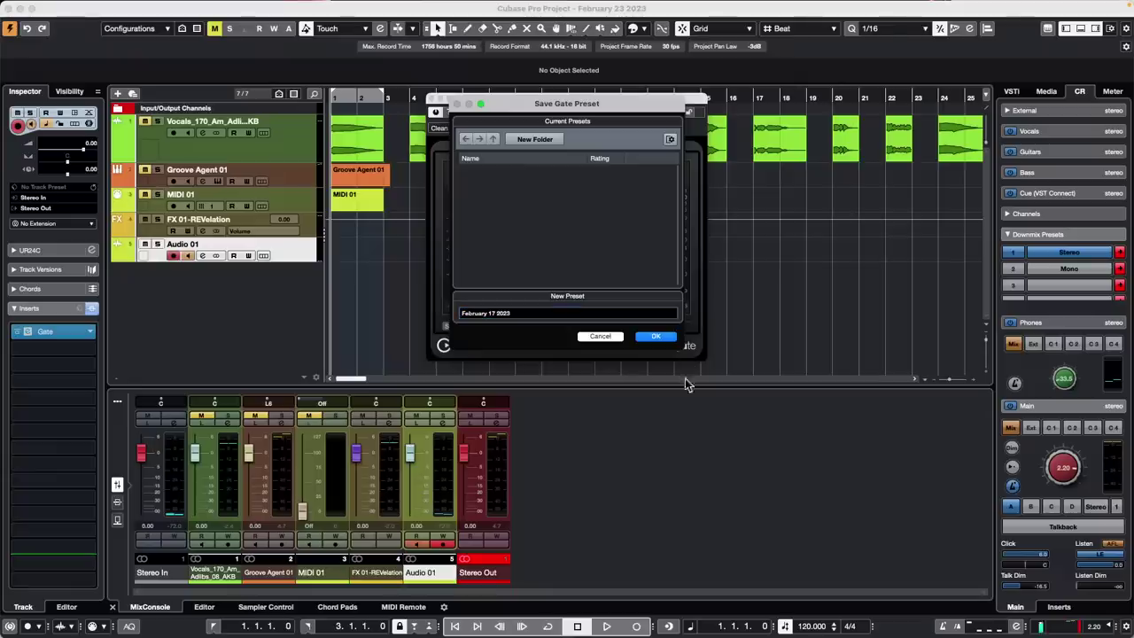
left_click(657, 337)
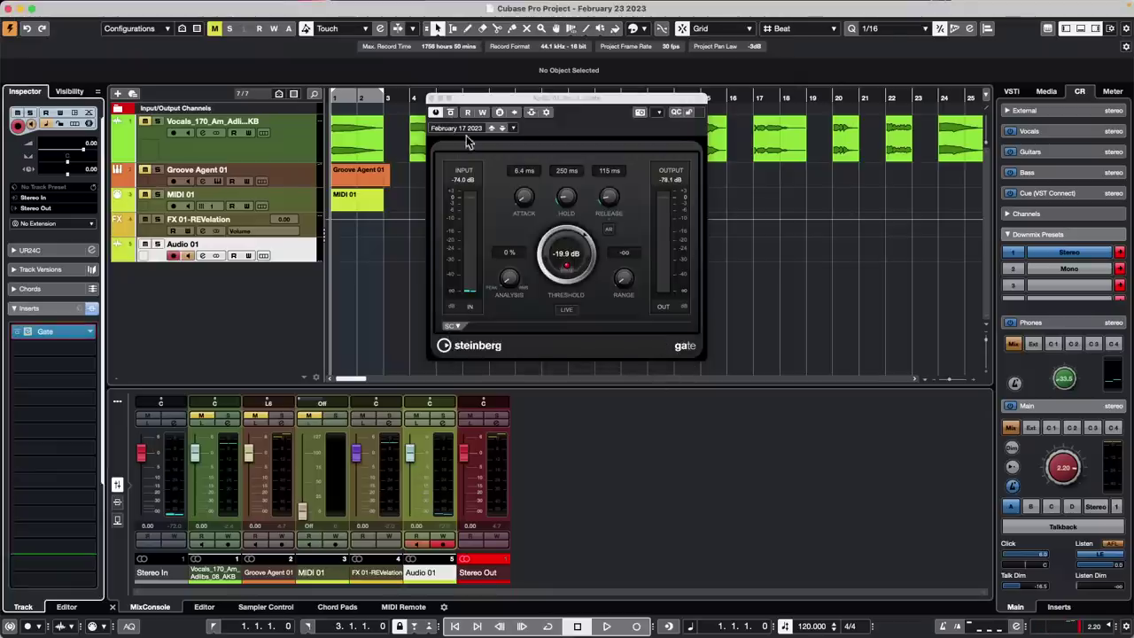
Load the Clean Guitar Solo gate preset from the preset list
left_click(514, 128)
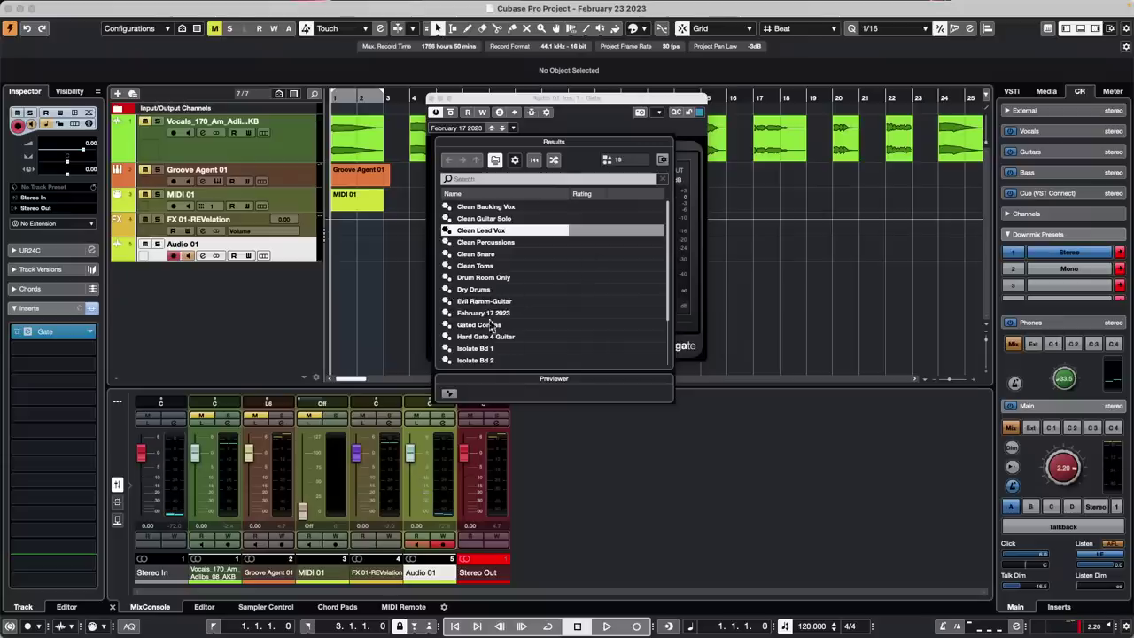
left_click(397, 244)
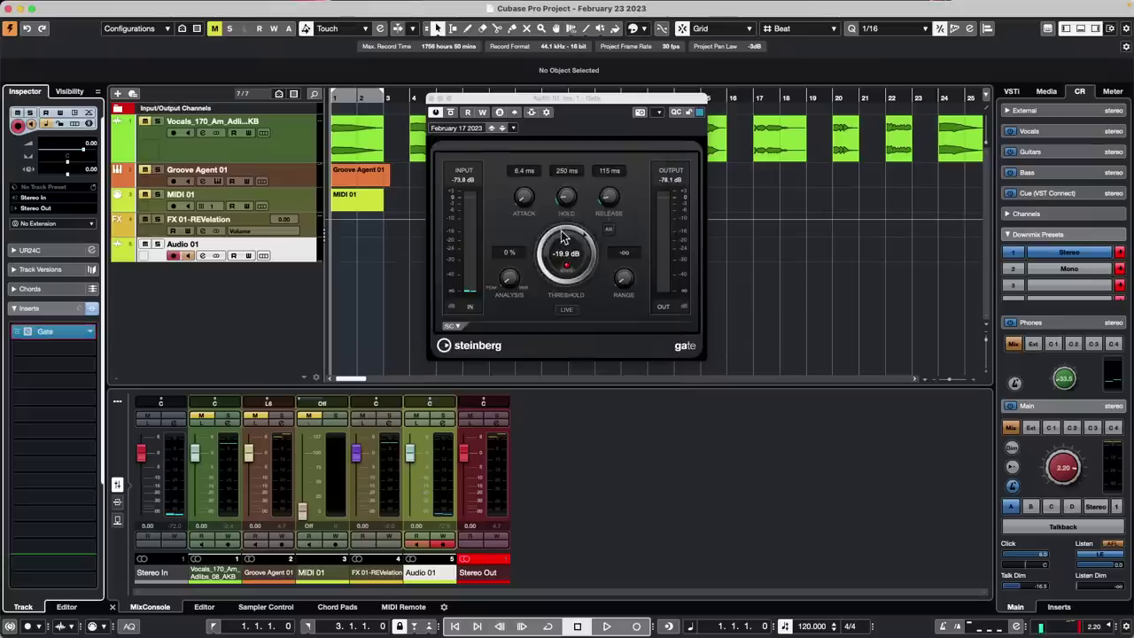
left_click(466, 128)
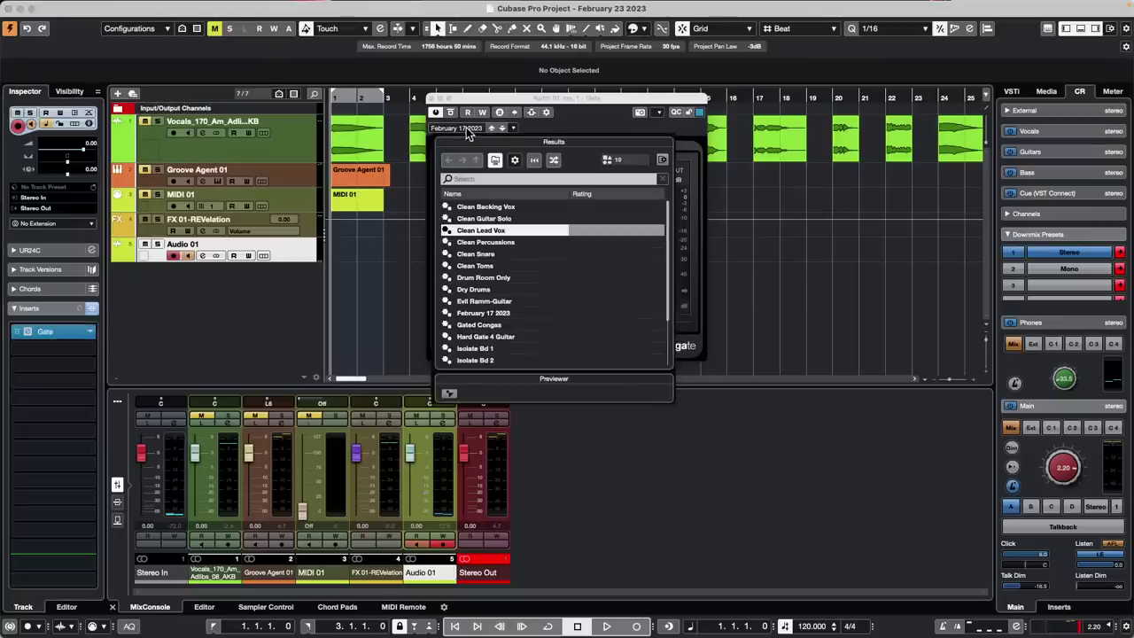
double_click(489, 218)
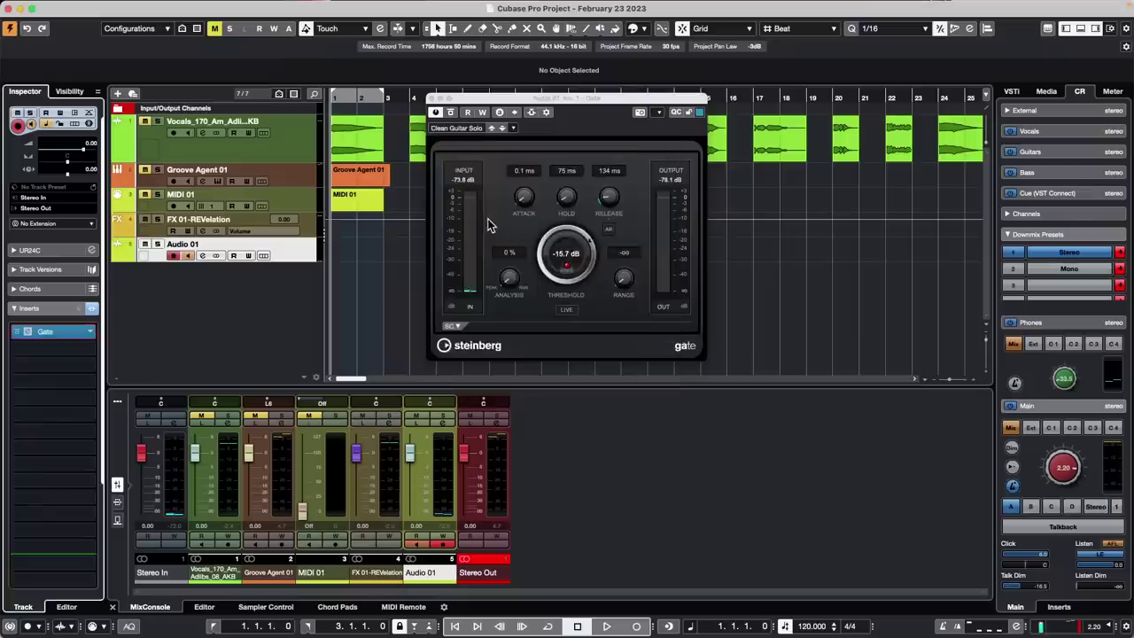
left_click(513, 128)
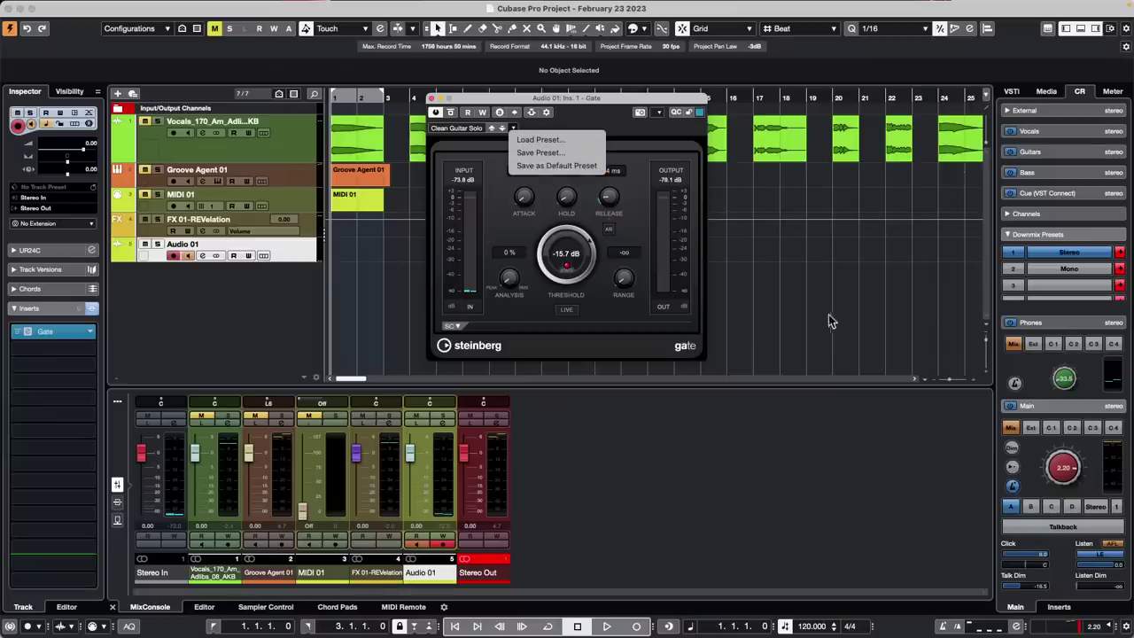
Show Home > User Presets > VST FX Presets in the Media panel and close the Gate window
left_click(1047, 92)
left_click(1047, 91)
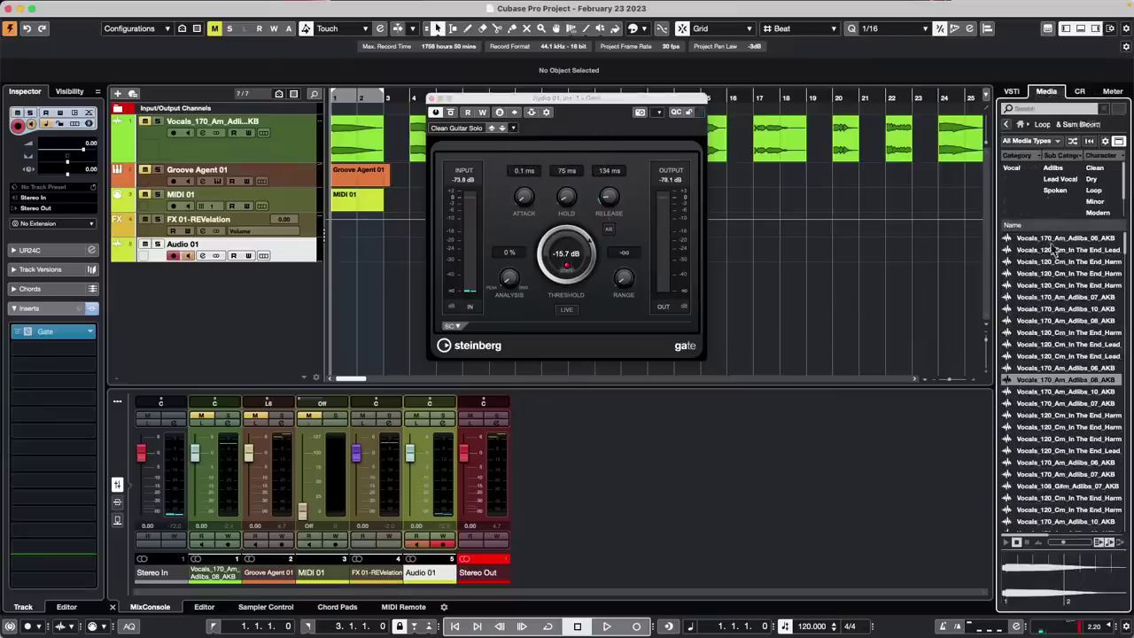
left_click(1020, 124)
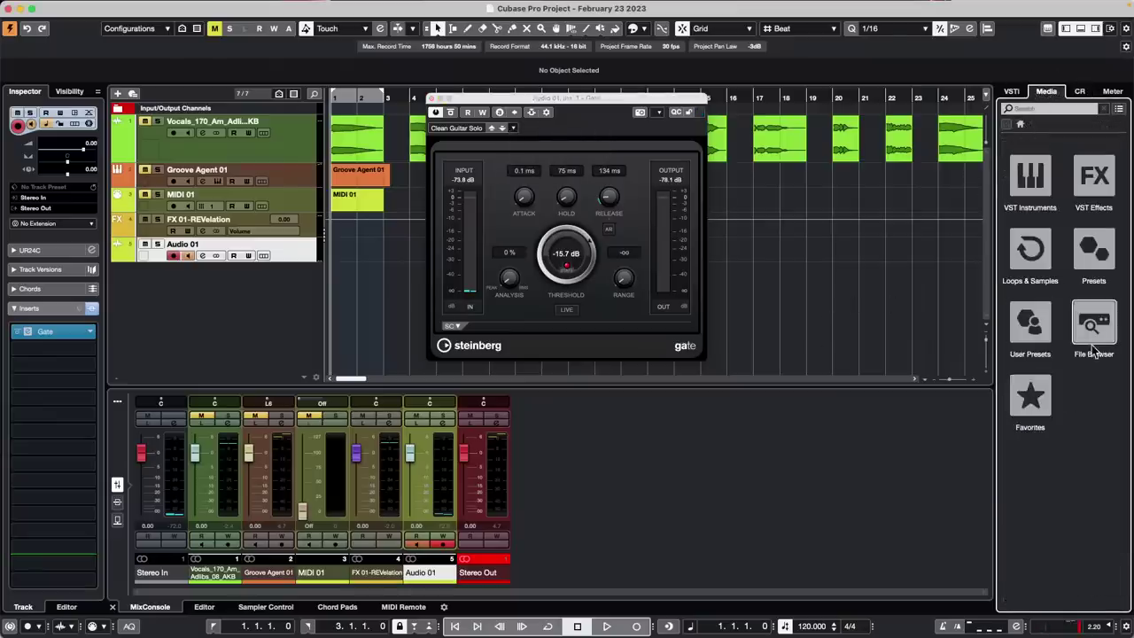
left_click(1030, 324)
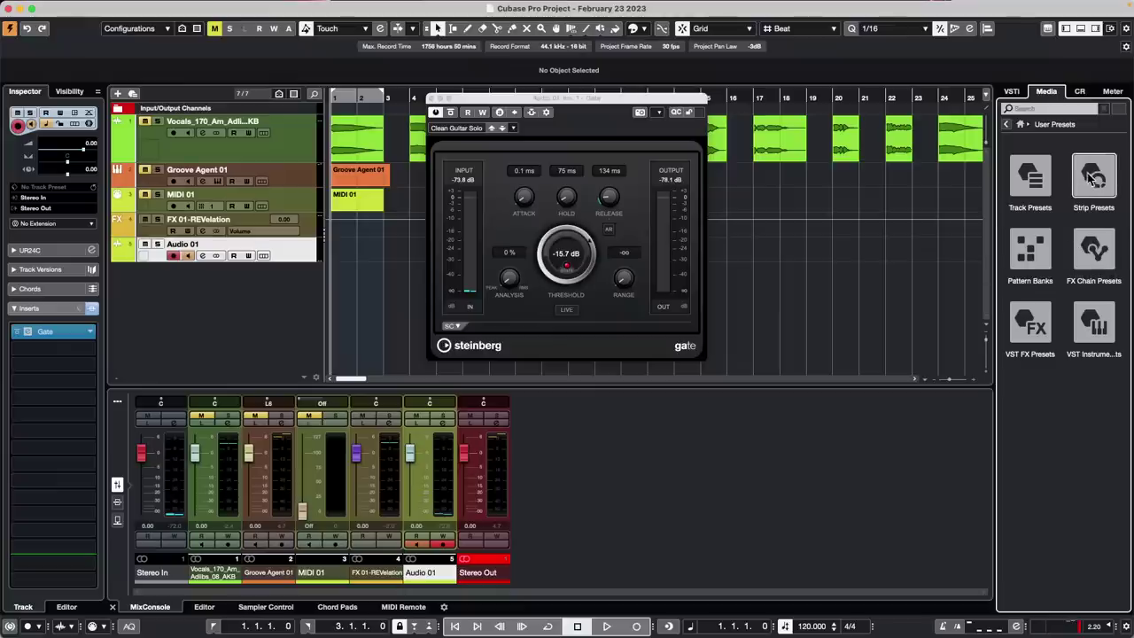
left_click(1030, 309)
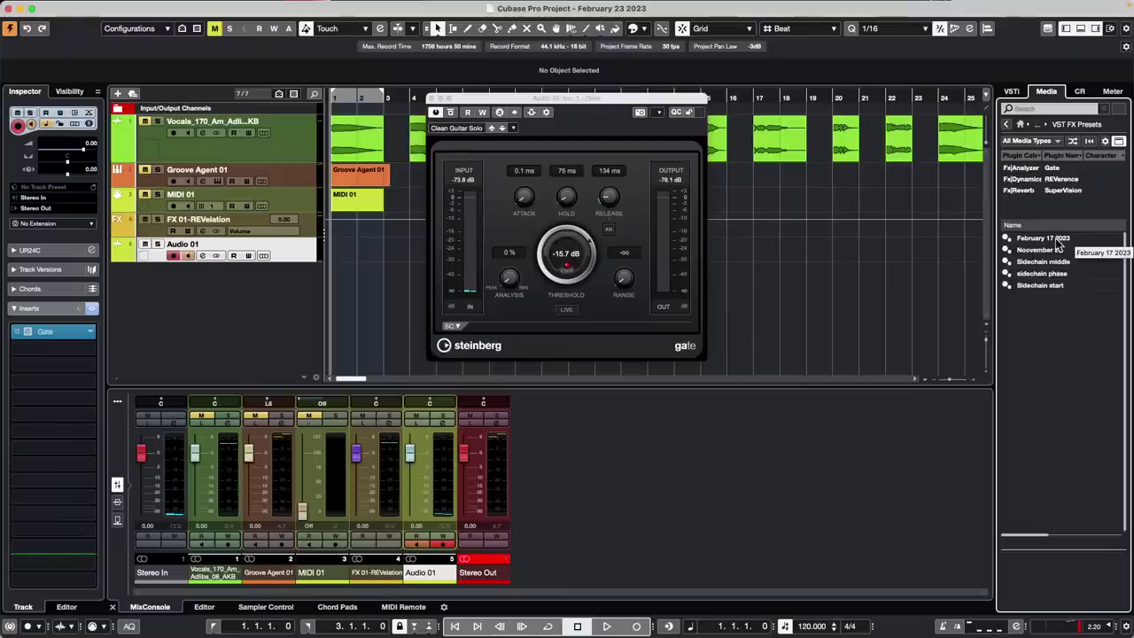
left_click(432, 98)
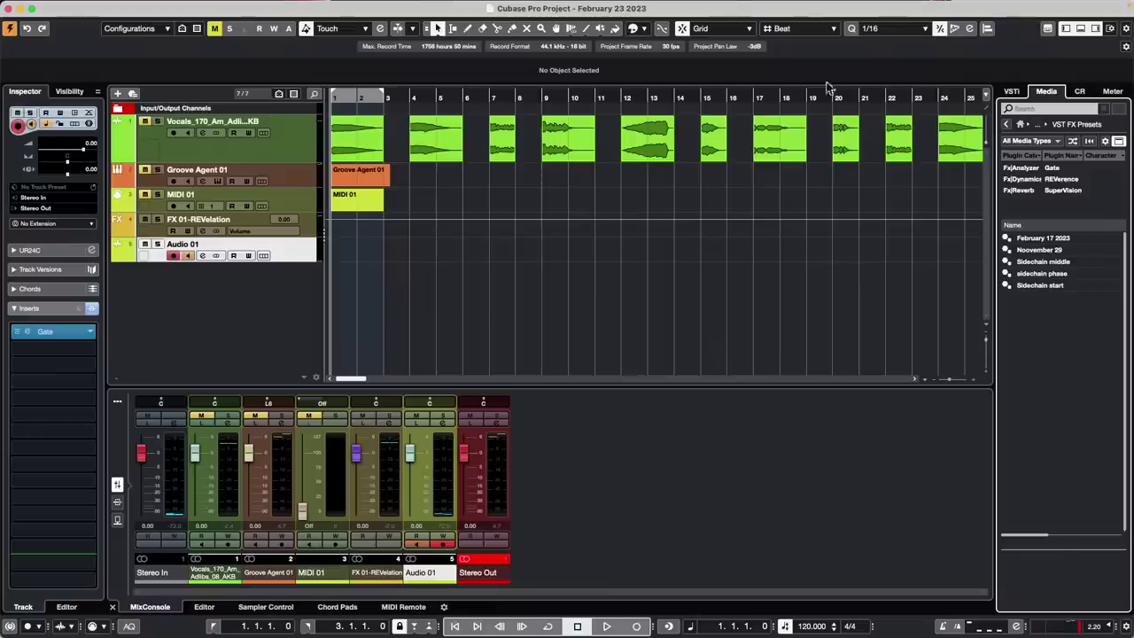
Create a new empty project in the chosen folder
mouse_move(126, 5)
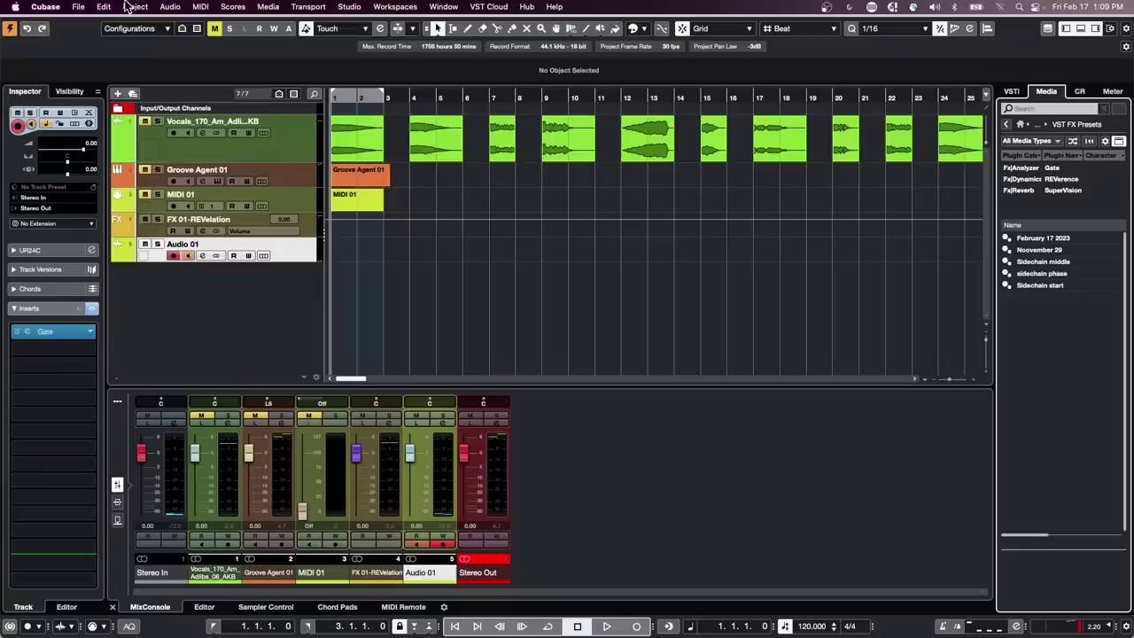
left_click(78, 7)
left_click(97, 21)
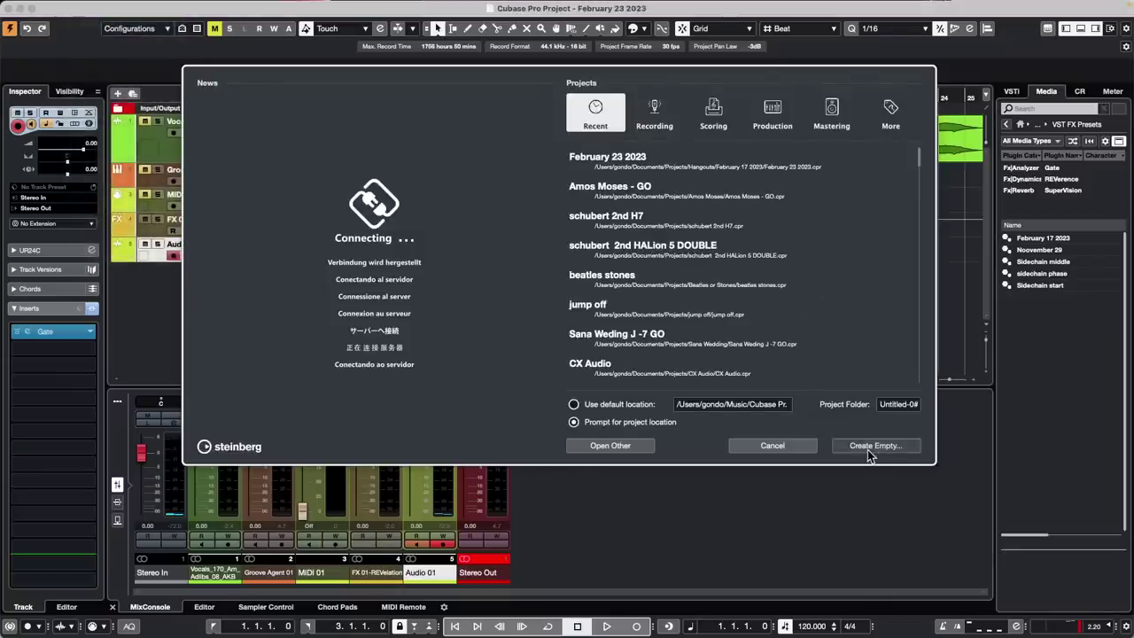
left_click(869, 447)
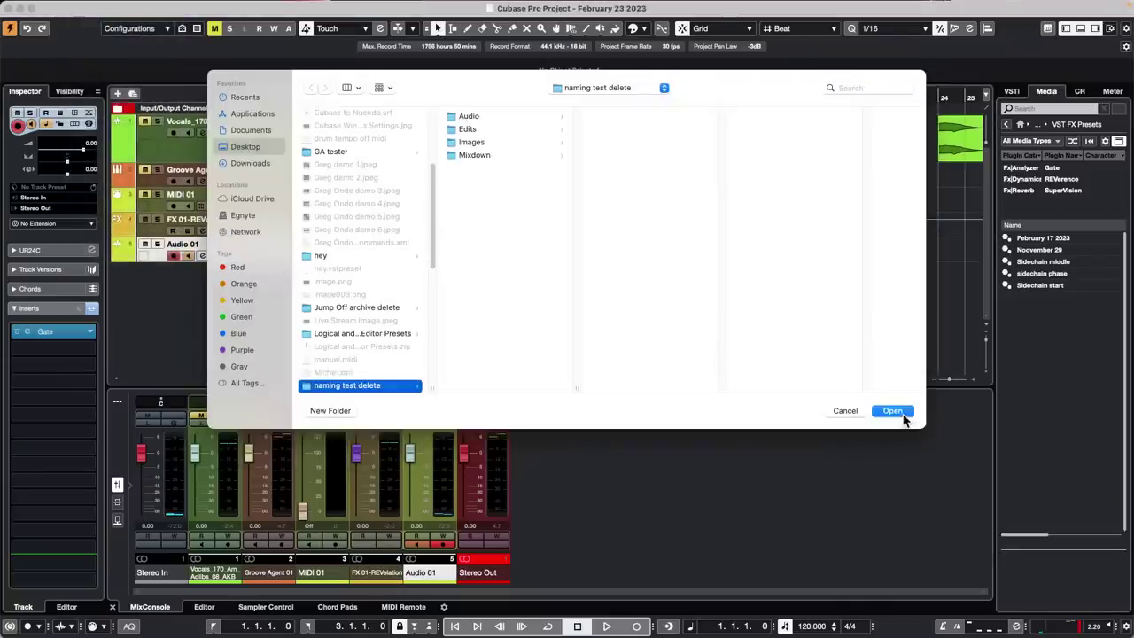
left_click(904, 413)
Add an arranger track to the project and switch to the Draw tool
right_click(228, 140)
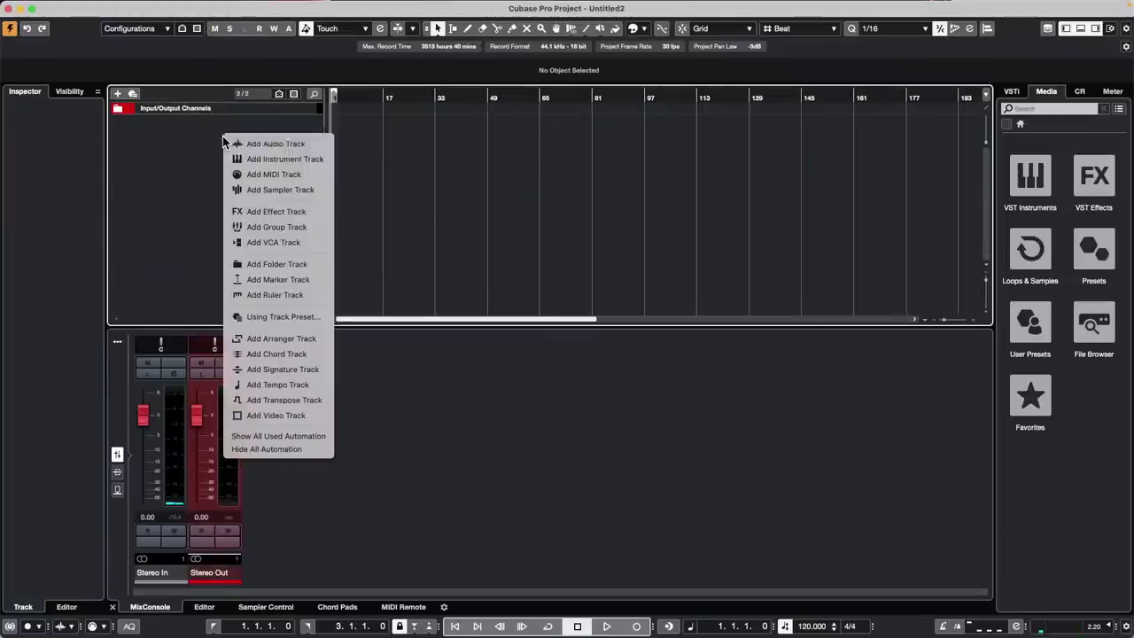
left_click(300, 340)
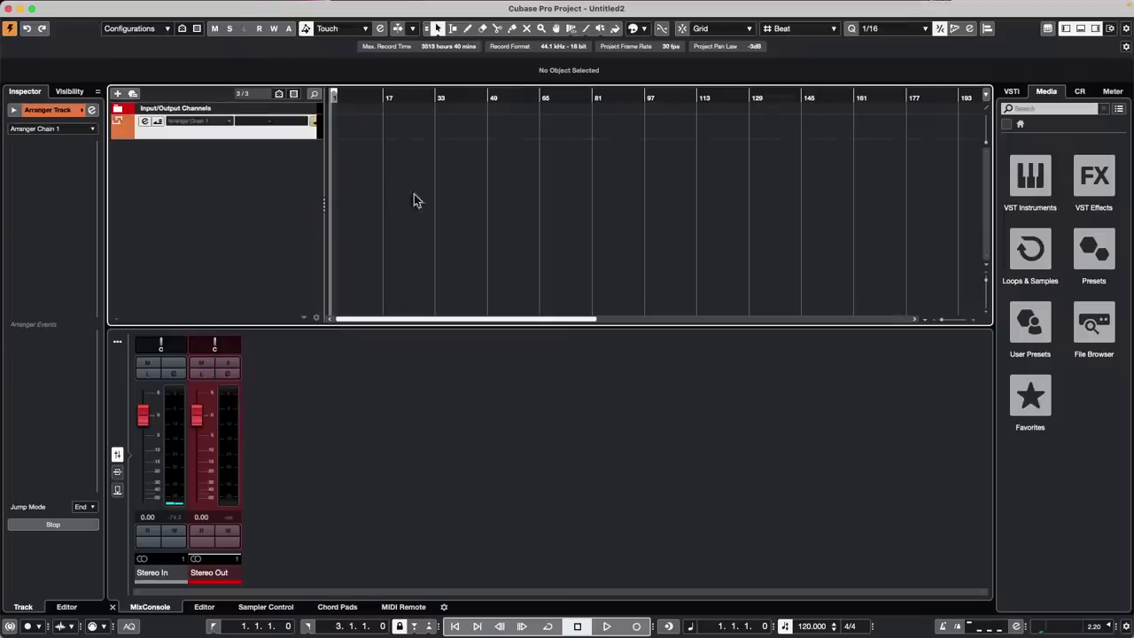
right_click(378, 139)
left_click(401, 136)
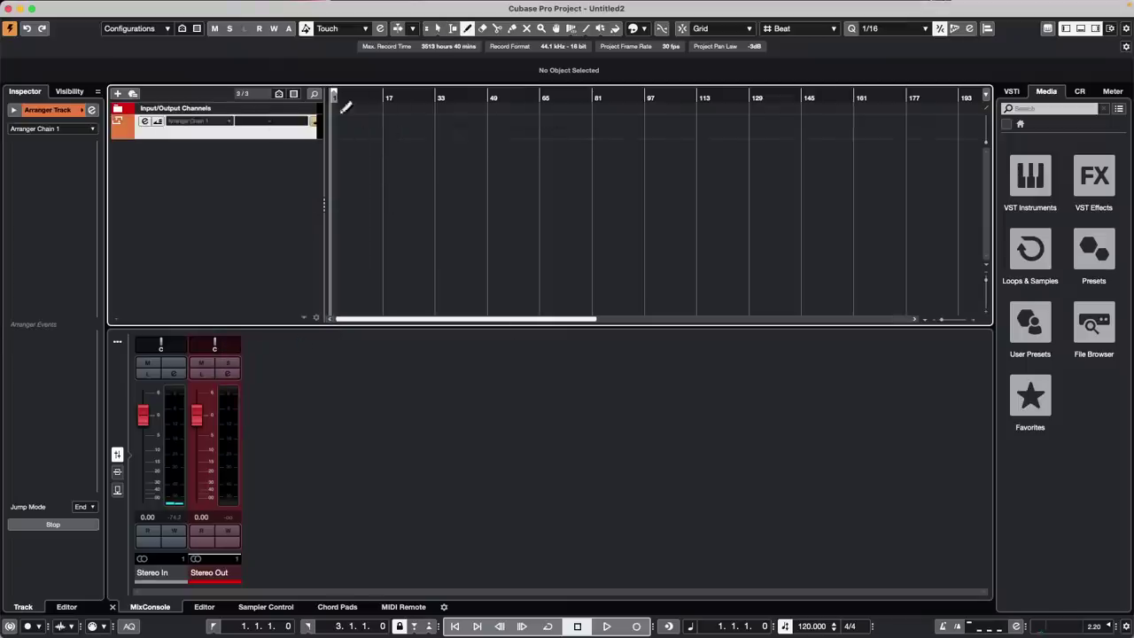
left_click(80, 110)
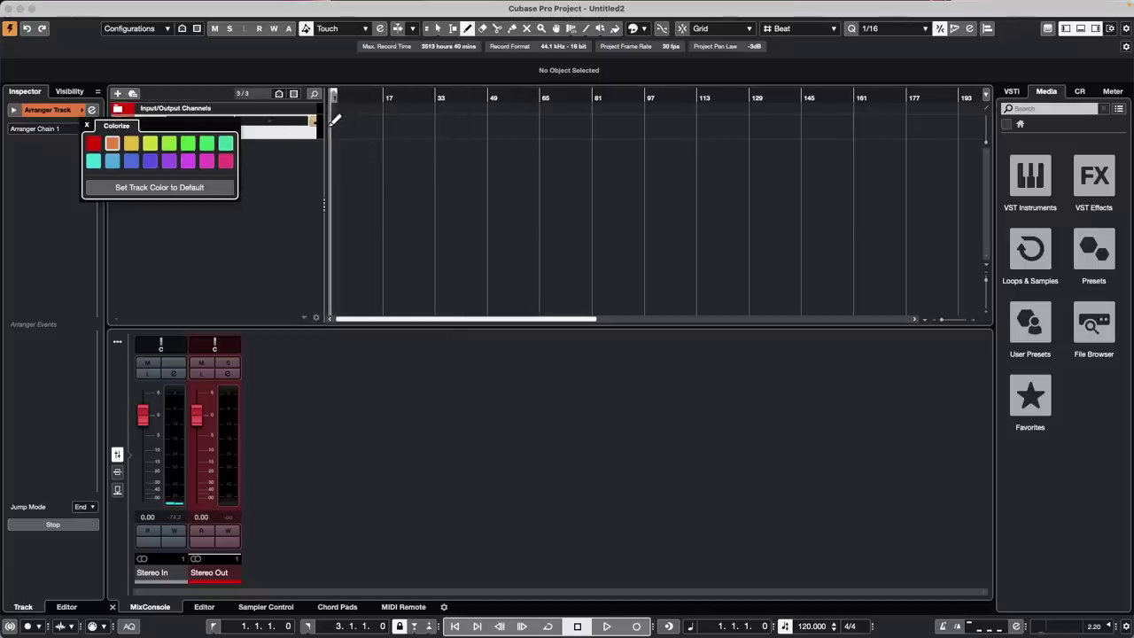
Draw arranger event A spanning bars 1 to 17 on the arranger track
mouse_move(336, 116)
left_mouse_down()
mouse_move(579, 130)
mouse_move(760, 122)
left_mouse_up()
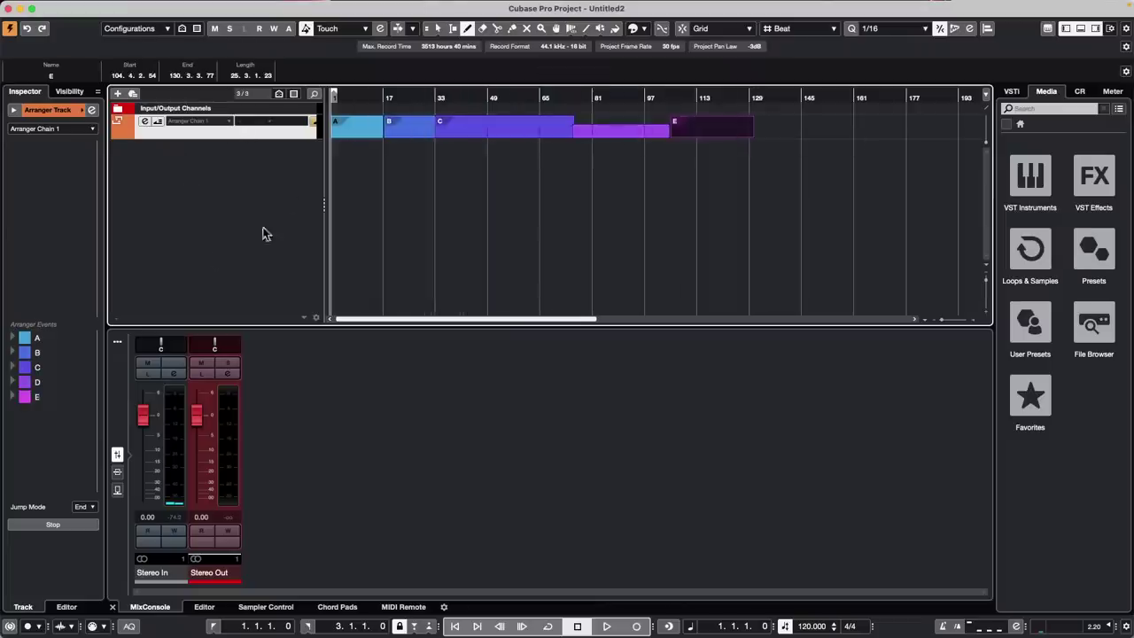
Colour arranger event A red with the Colorize swatches
right_click(353, 163)
left_click(357, 166)
left_click(370, 129)
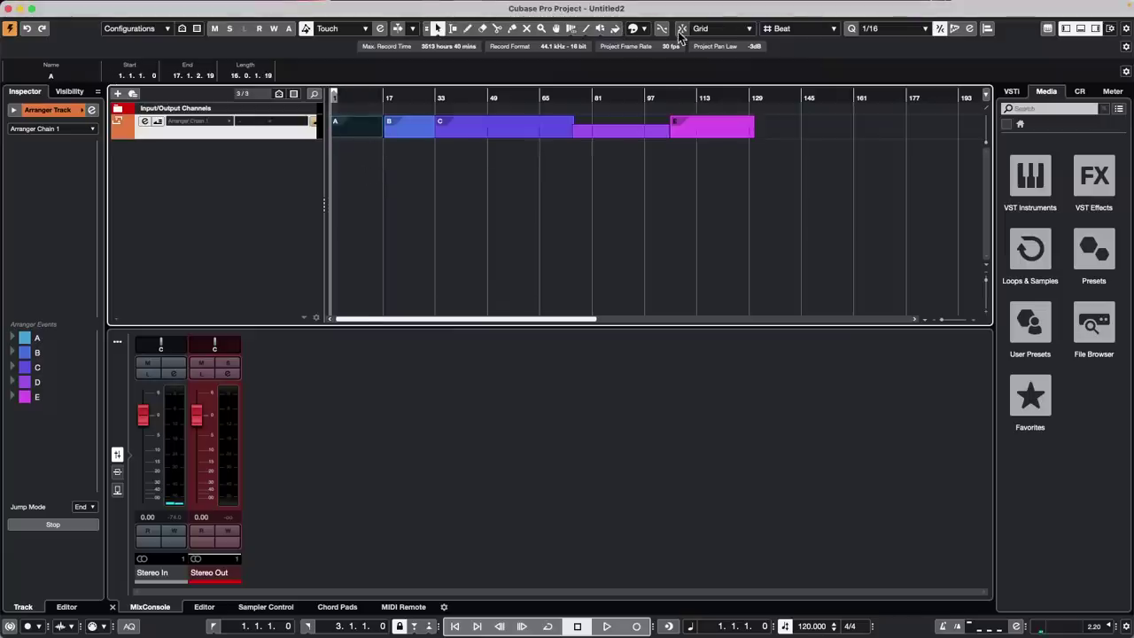
left_click(615, 28)
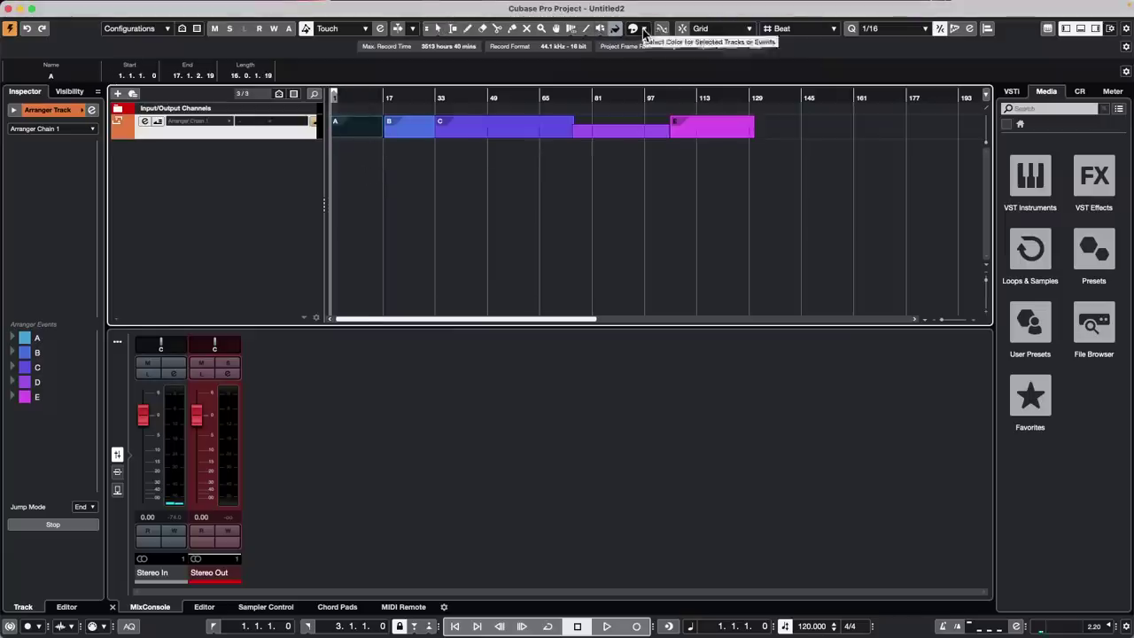
left_click(645, 29)
left_click(640, 62)
left_click(452, 209)
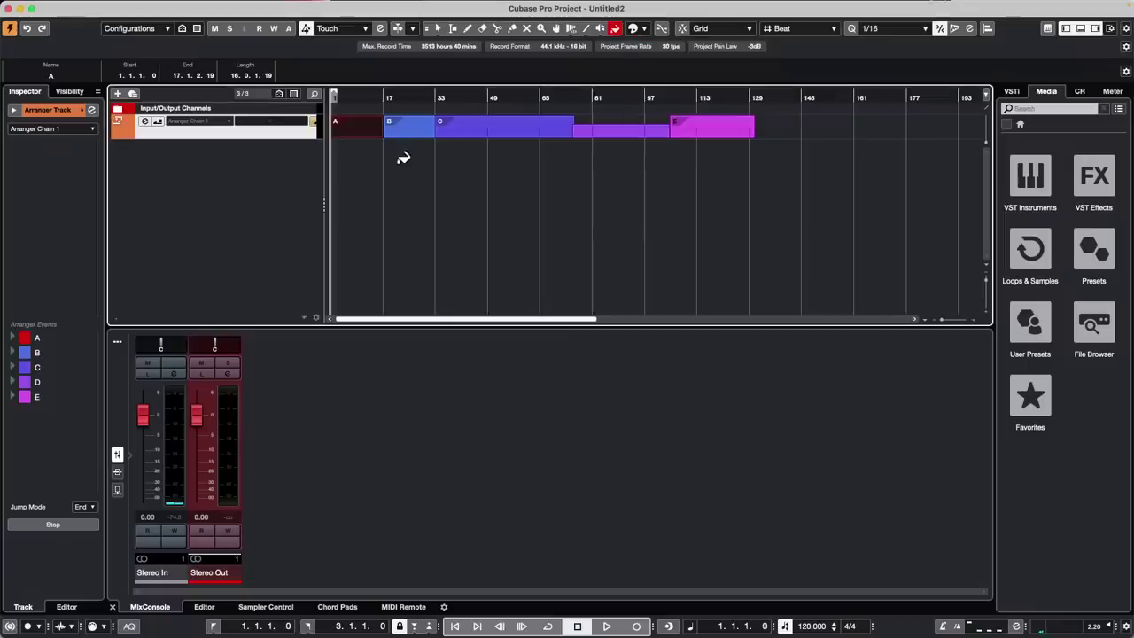
Colour arranger event B orange and event C yellow
right_click(400, 157)
left_click(396, 164)
left_click(410, 133)
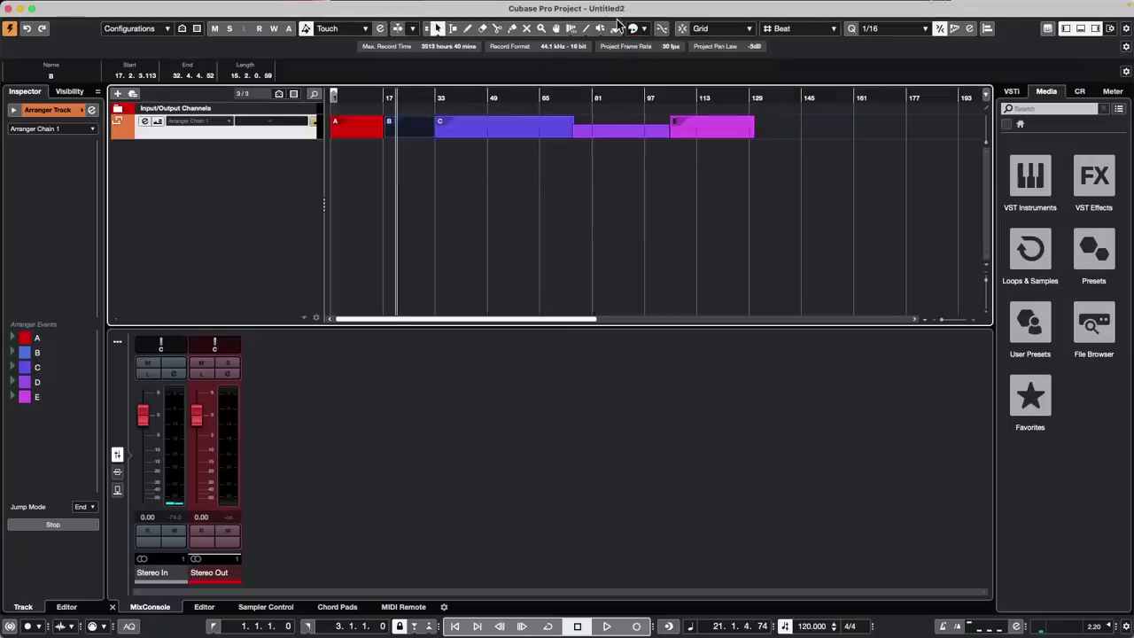
left_click(646, 32)
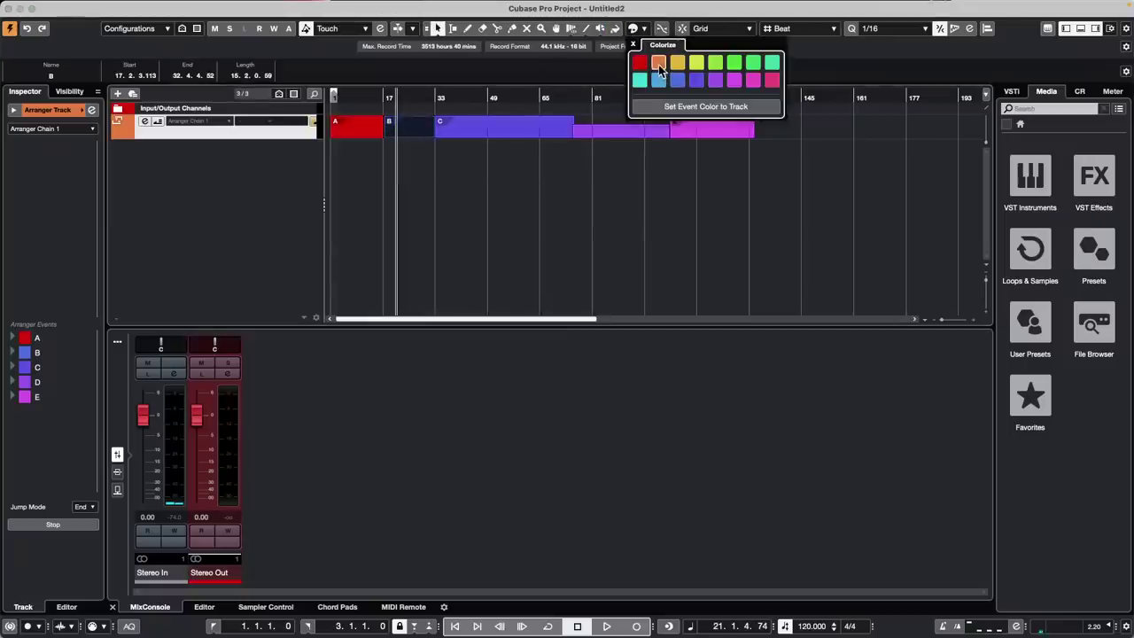
left_click(658, 62)
left_click(470, 169)
left_click(470, 166)
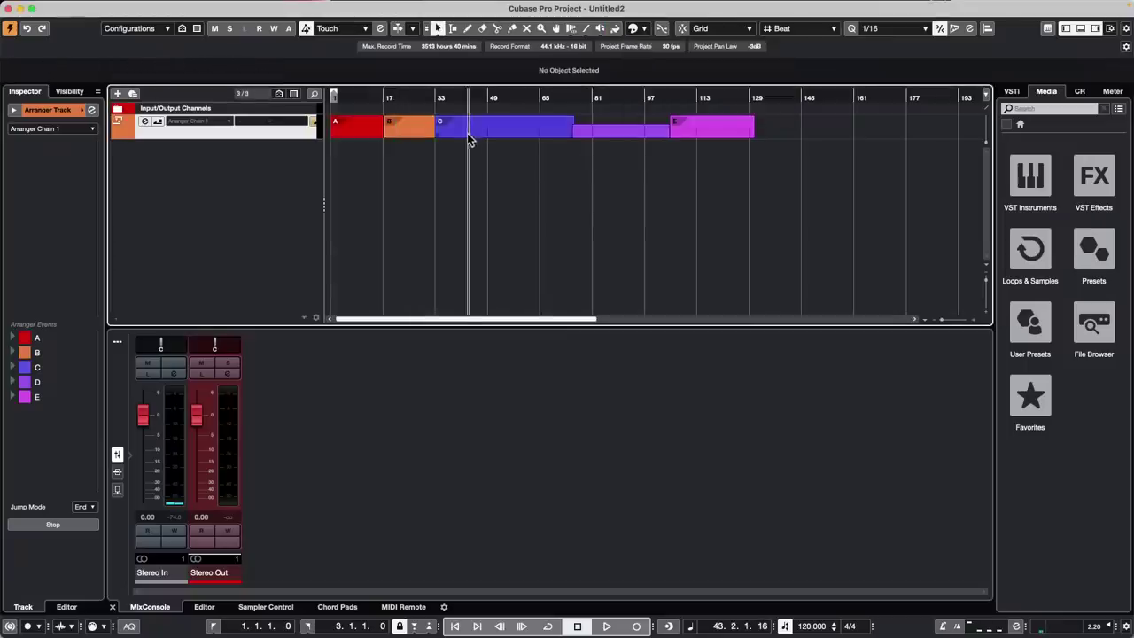
left_click(470, 129)
left_click(646, 32)
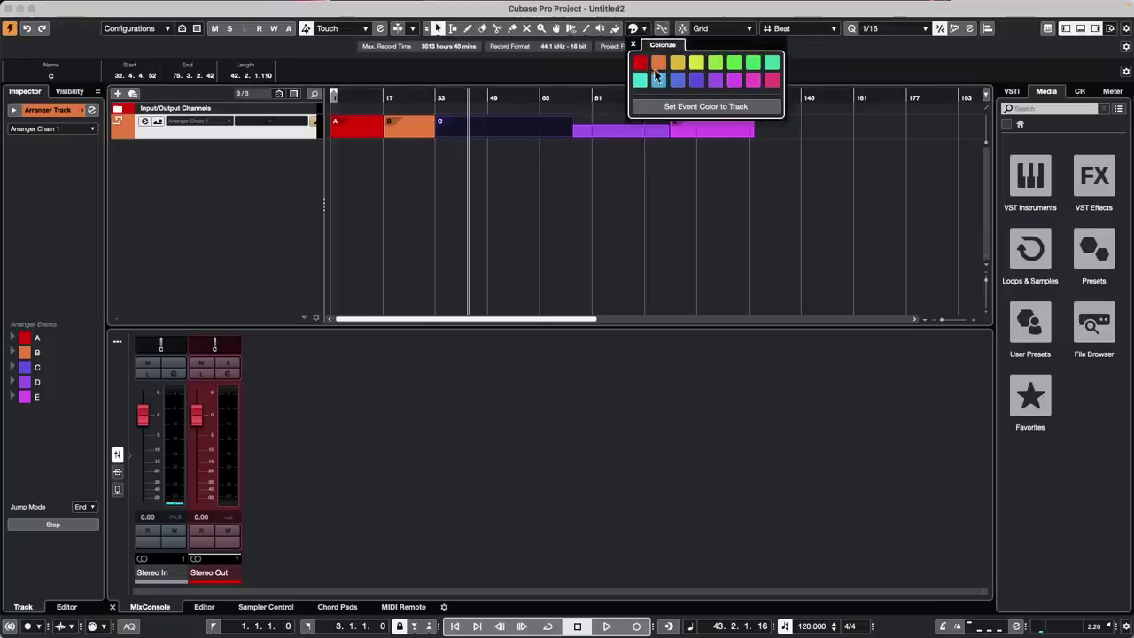
left_click(677, 62)
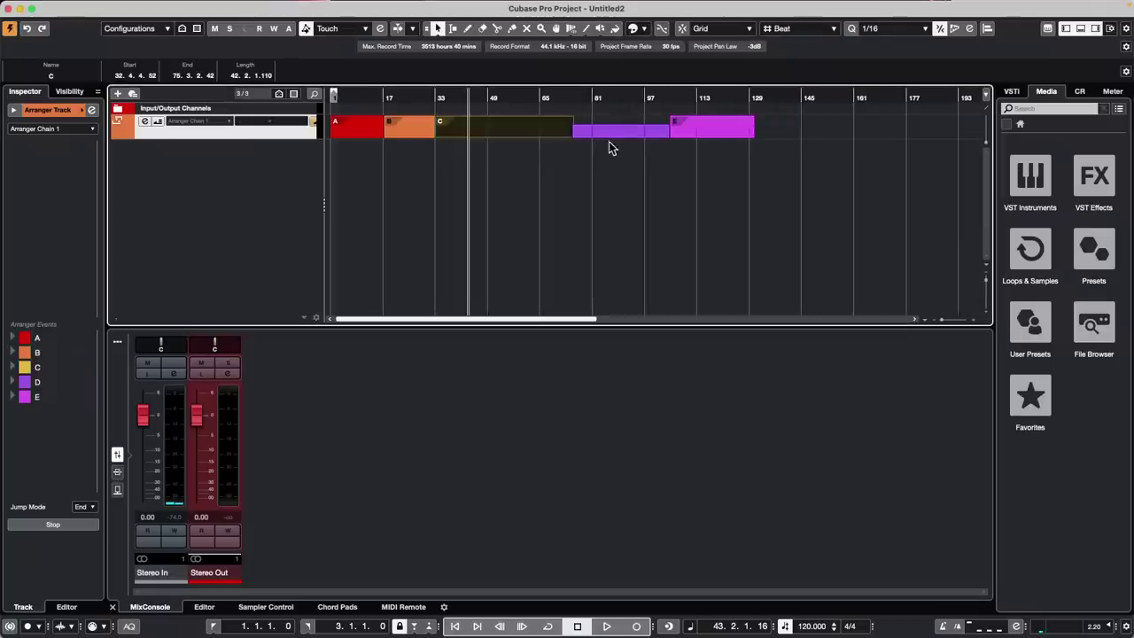
Colour arranger event D lime green and event E green
left_click(609, 132)
left_click(644, 32)
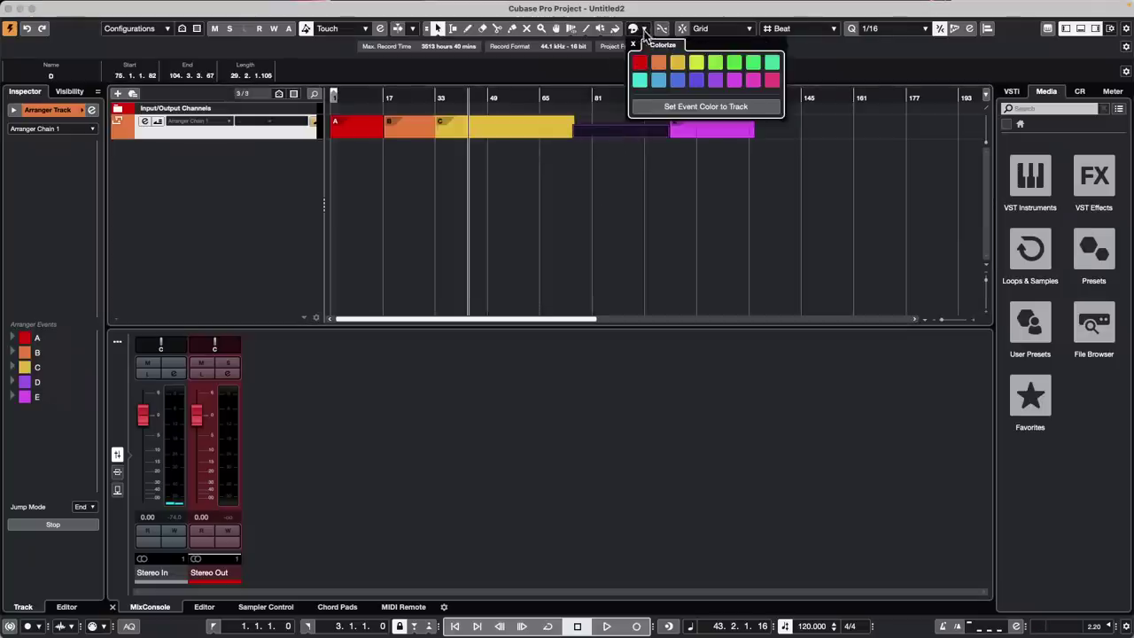
left_click(697, 62)
left_click(698, 185)
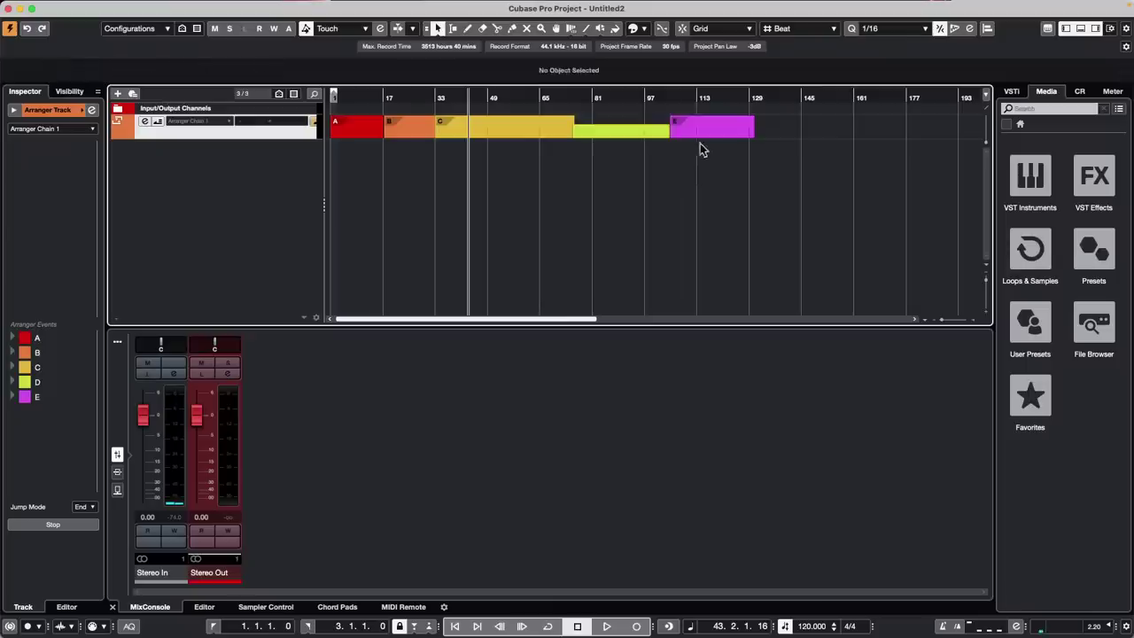
left_click(704, 129)
left_click(645, 32)
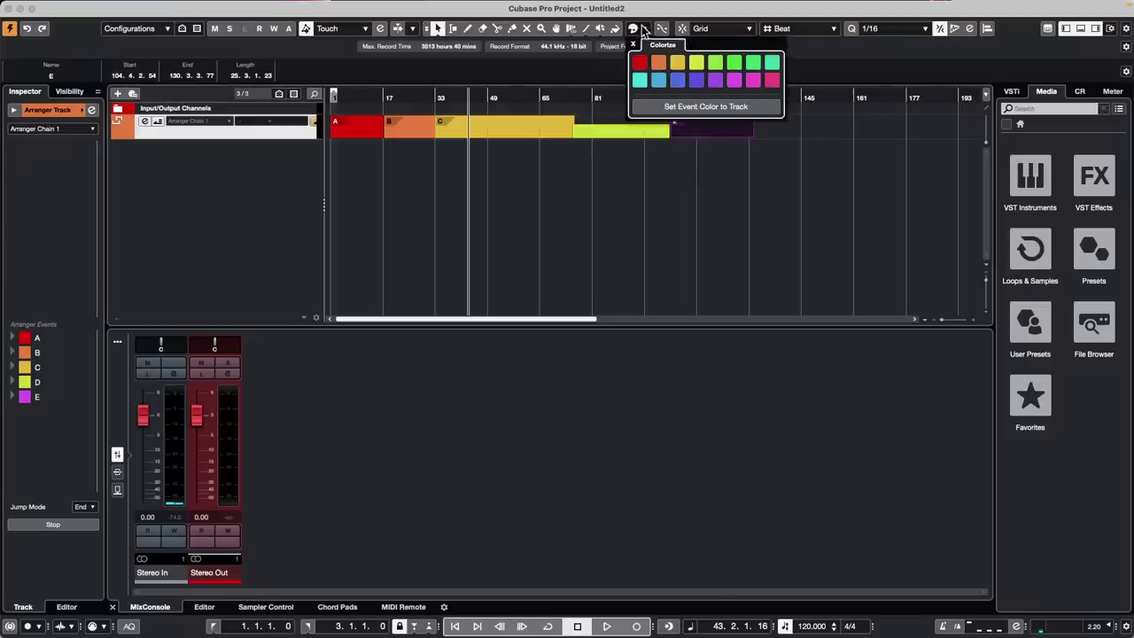
left_click(733, 62)
left_click(678, 181)
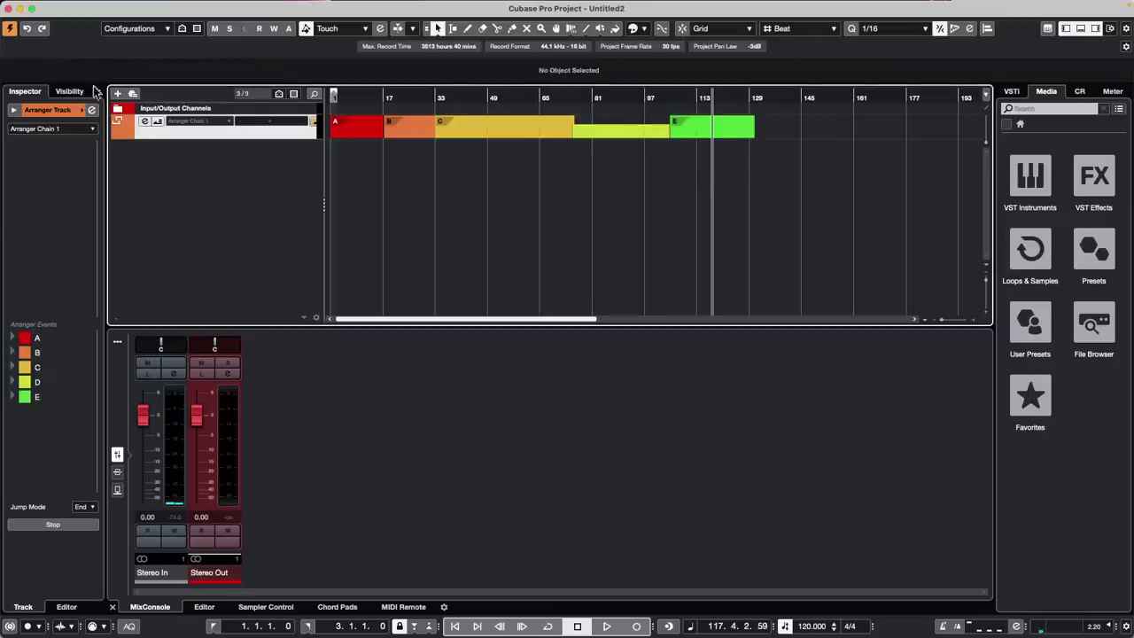
left_click(76, 7)
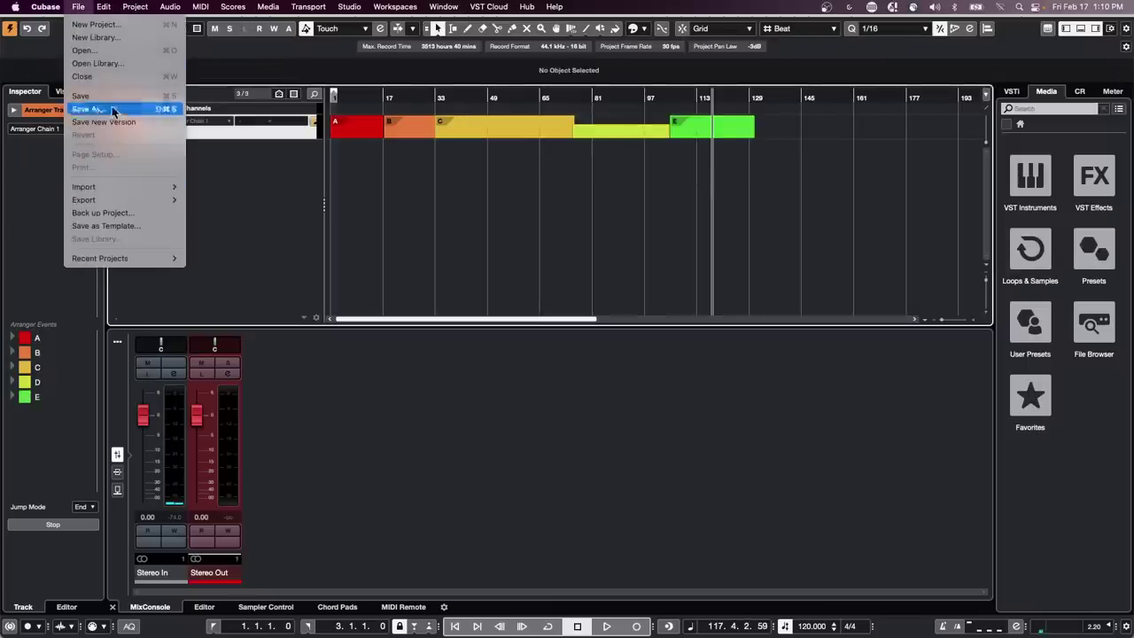
Save the project as a template named 'arranger', then close the untitled project
left_click(134, 229)
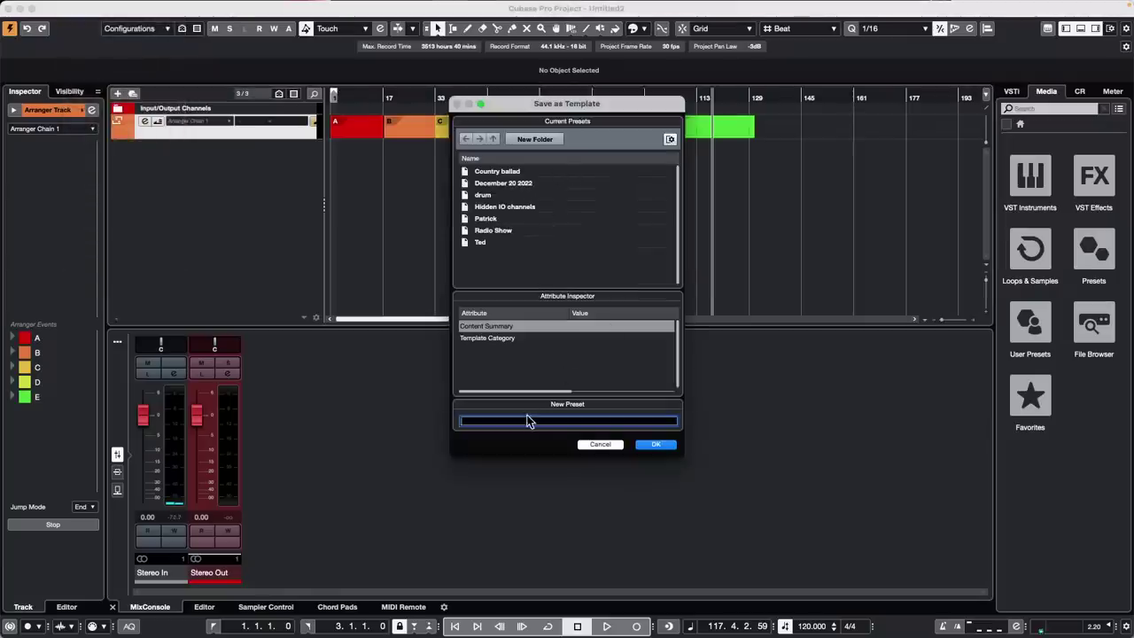
type("ar")
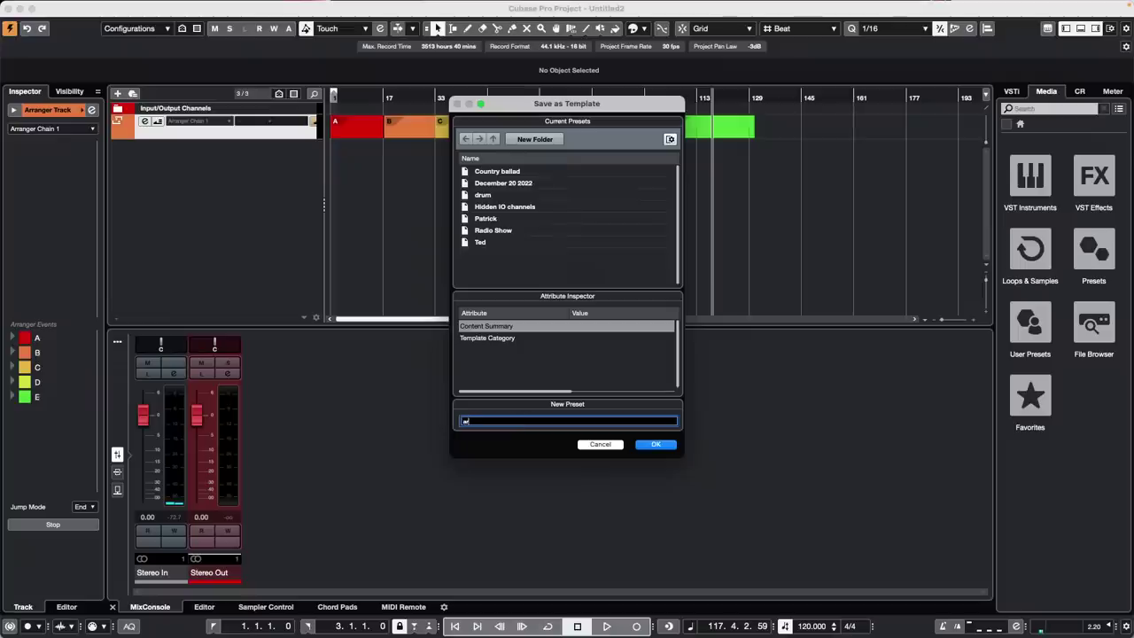
type("ranger")
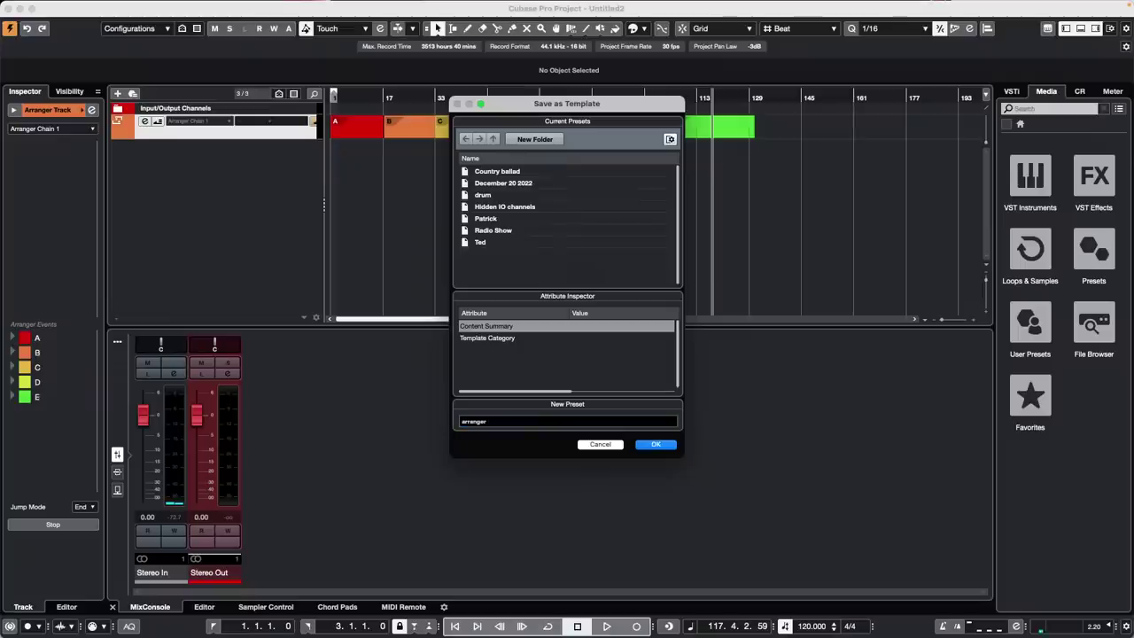
left_click(661, 451)
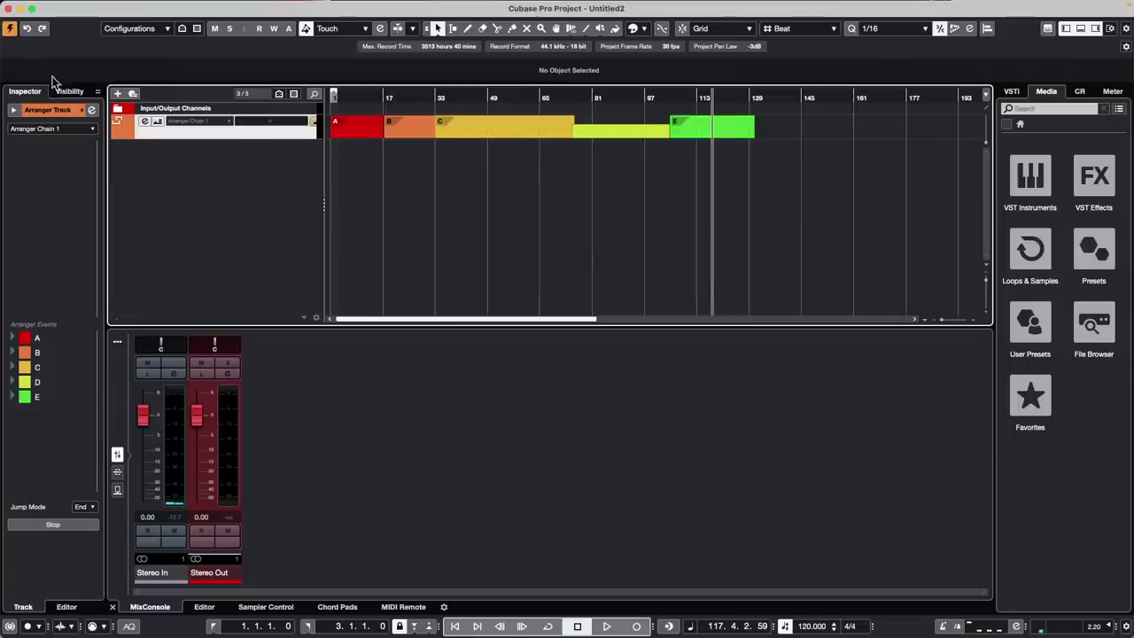
left_click(8, 8)
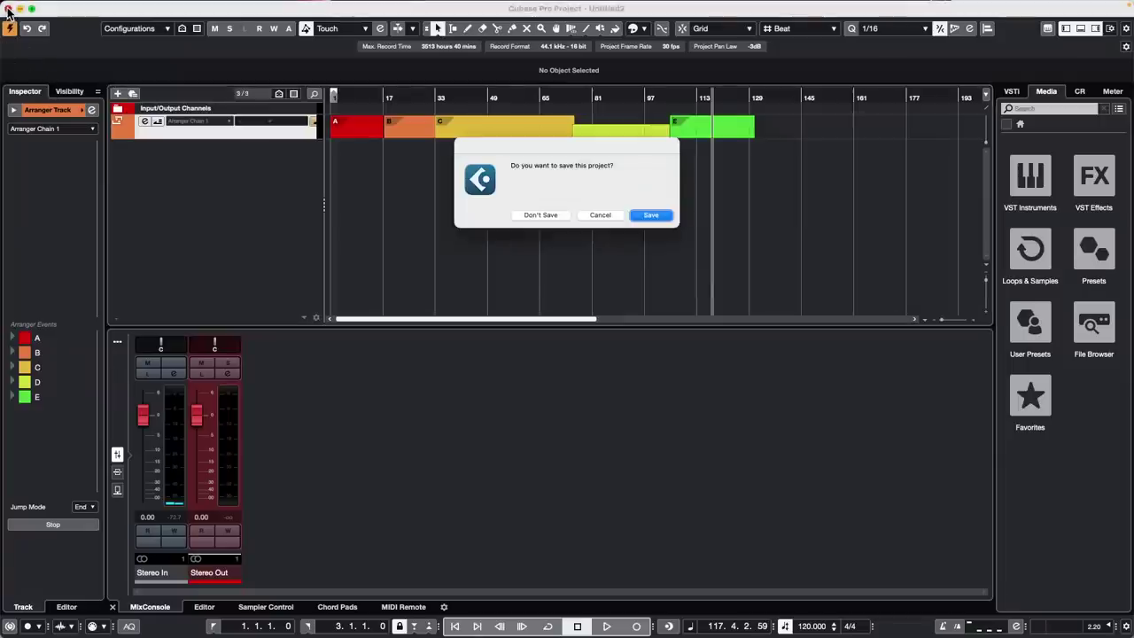
Close the untitled project without saving, then save the February 23 2023 project
left_click(544, 216)
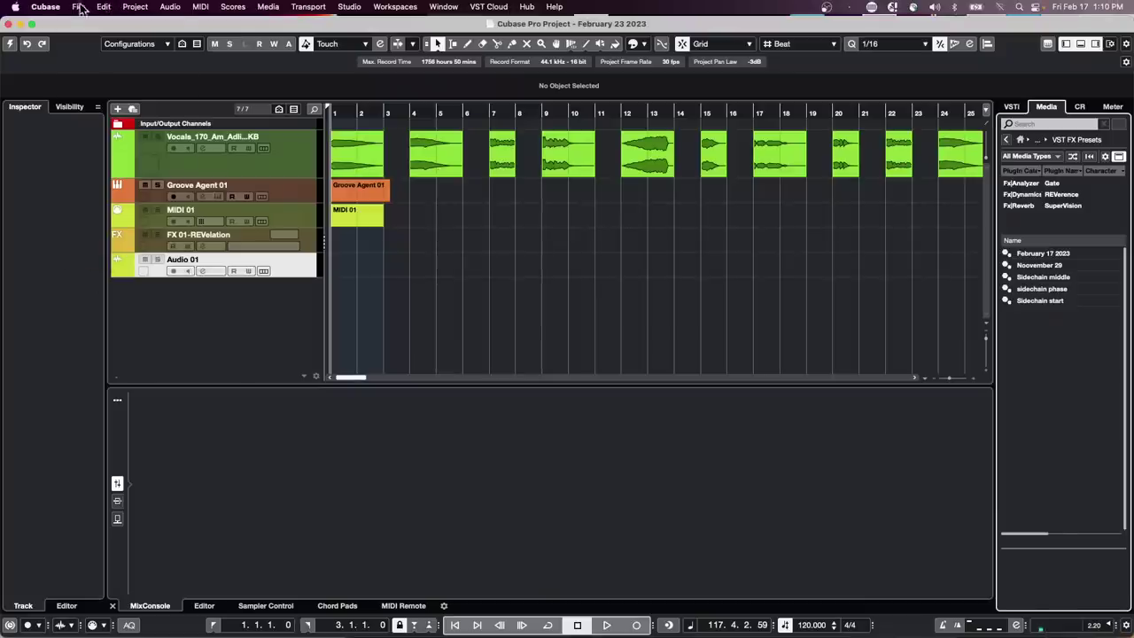
left_click(79, 7)
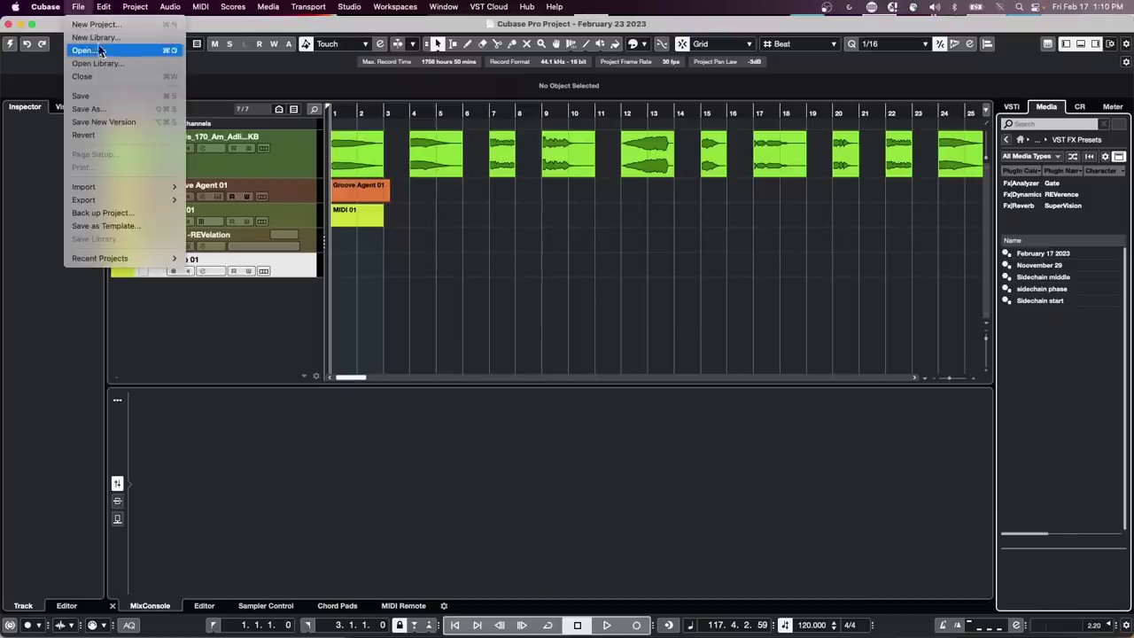
left_click(104, 97)
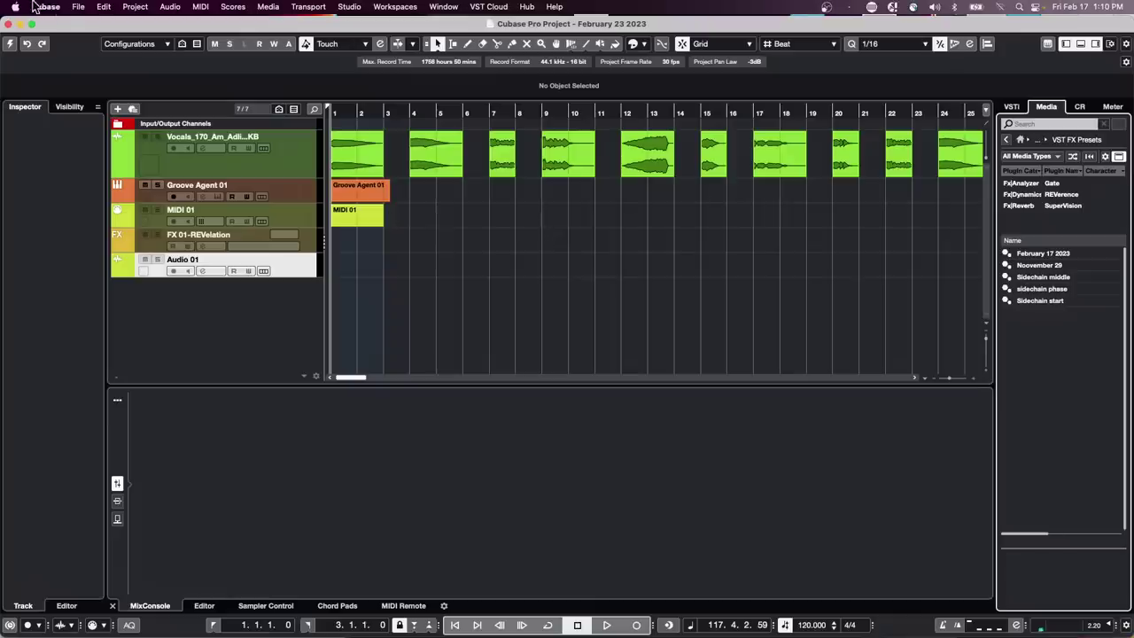
Start a new project from the 'arranger' template in the naming test delete folder
left_click(78, 7)
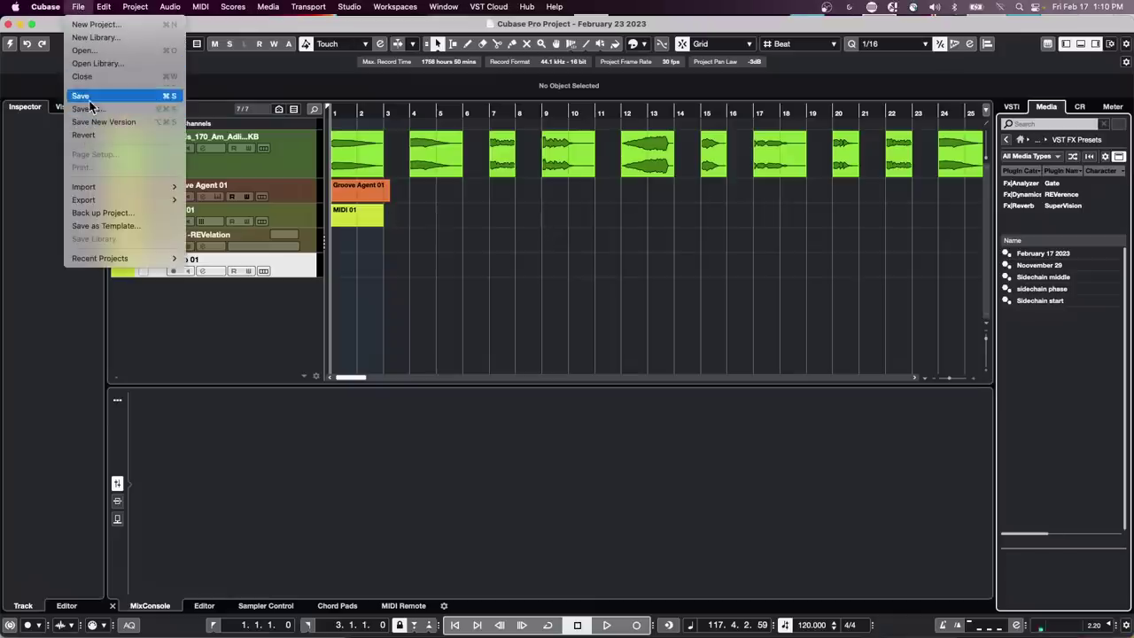
left_click(92, 27)
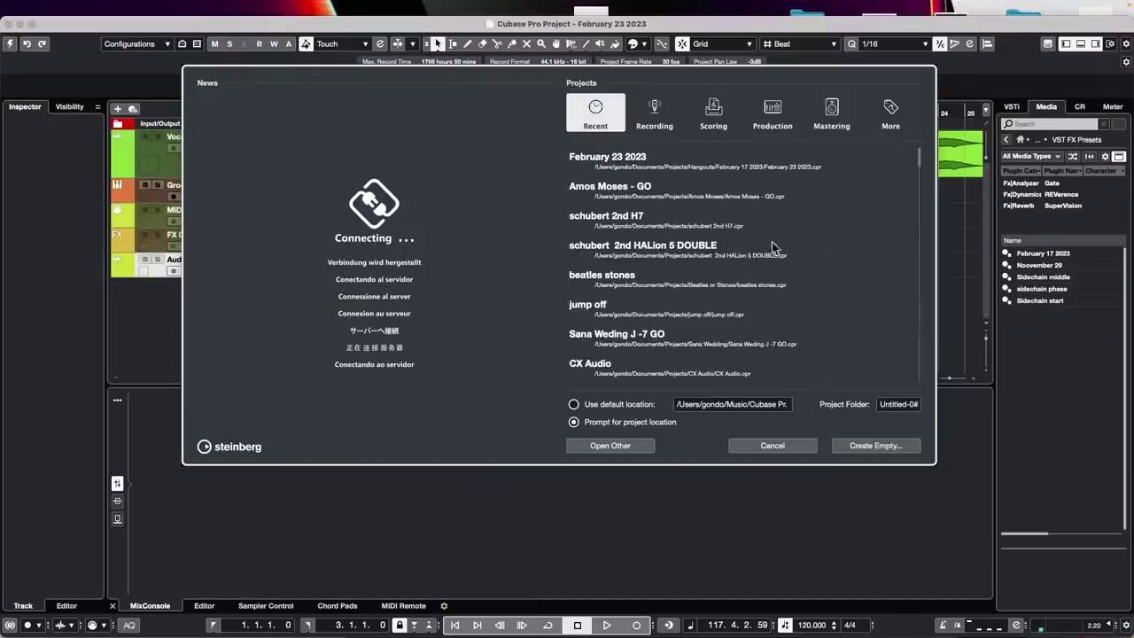
left_click(894, 110)
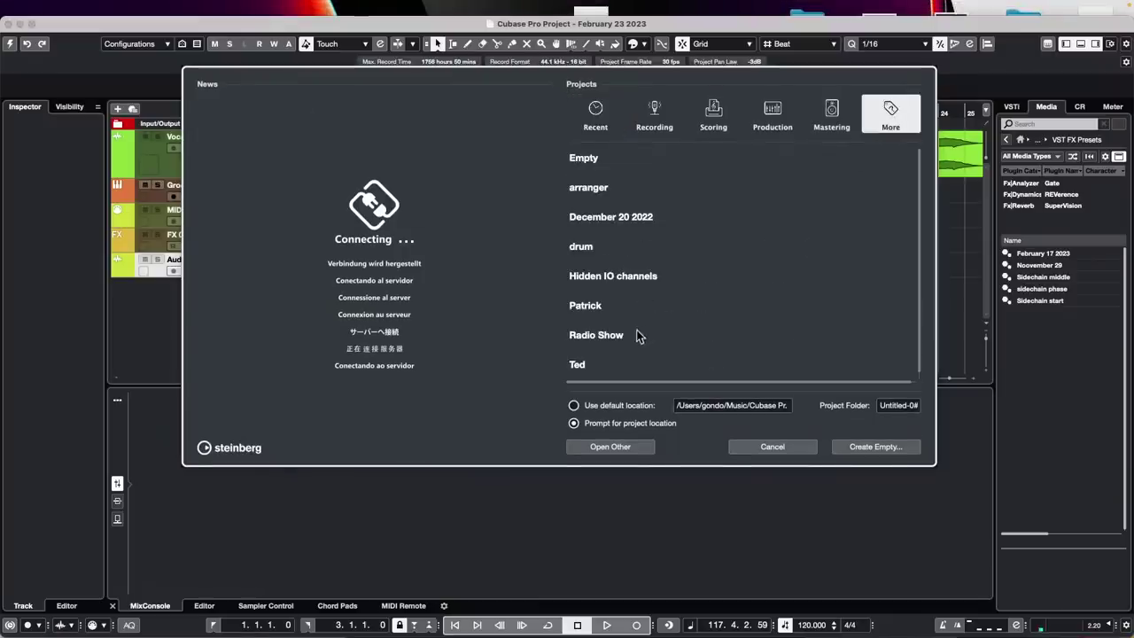
double_click(613, 196)
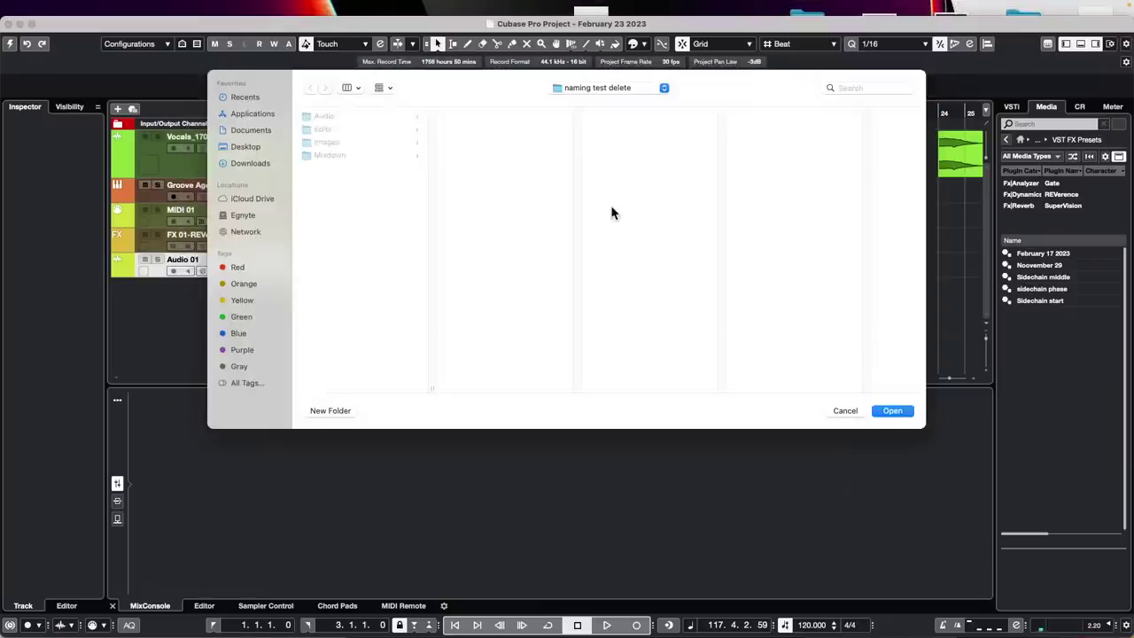
left_click(894, 412)
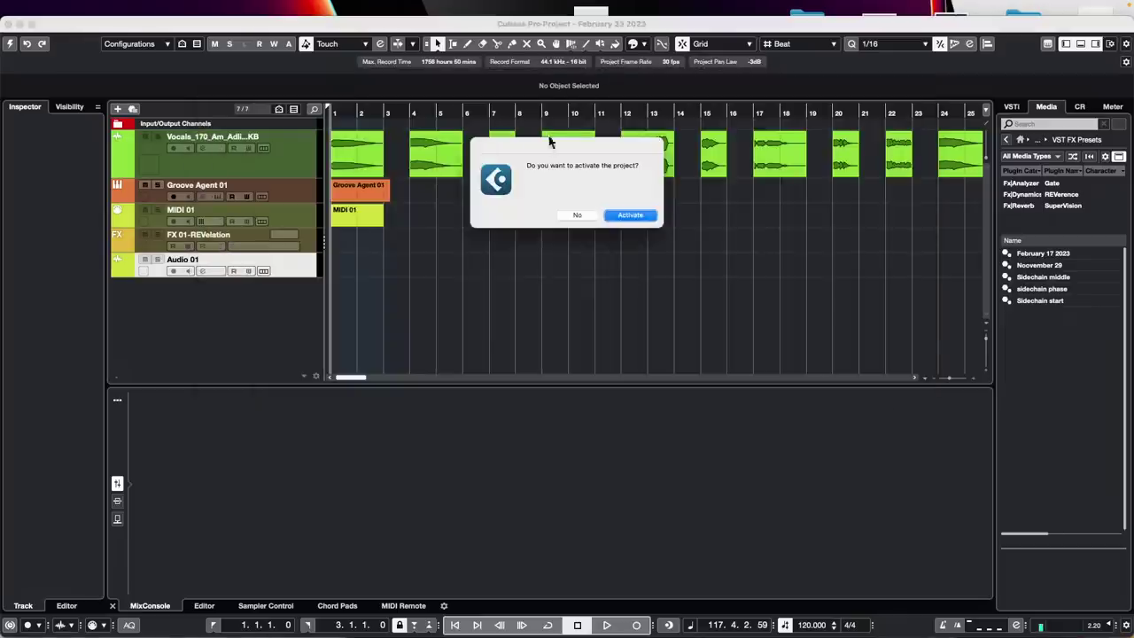
Activate the new project, dismiss the Colorize popup, and list VST Instruments in the Media panel
left_click(631, 216)
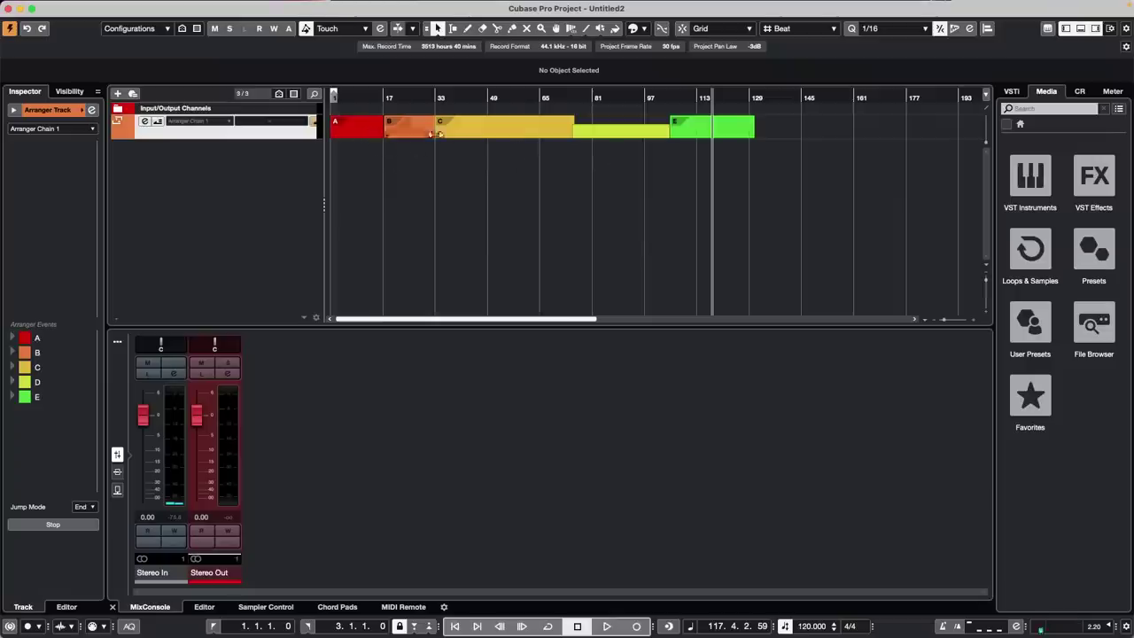
left_click(644, 29)
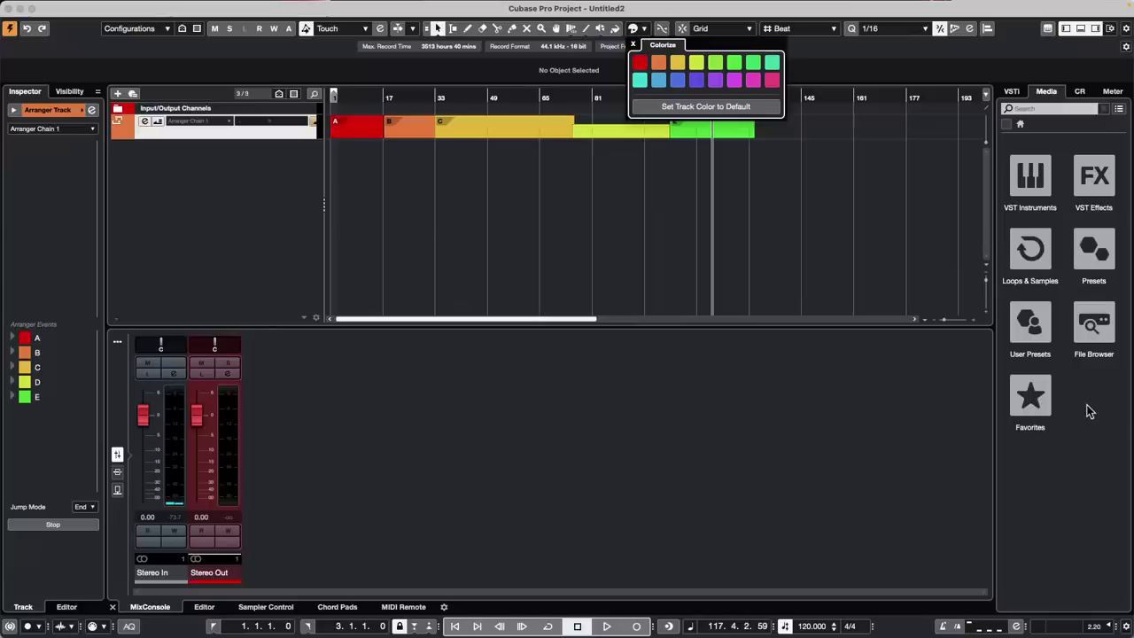
left_click(875, 224)
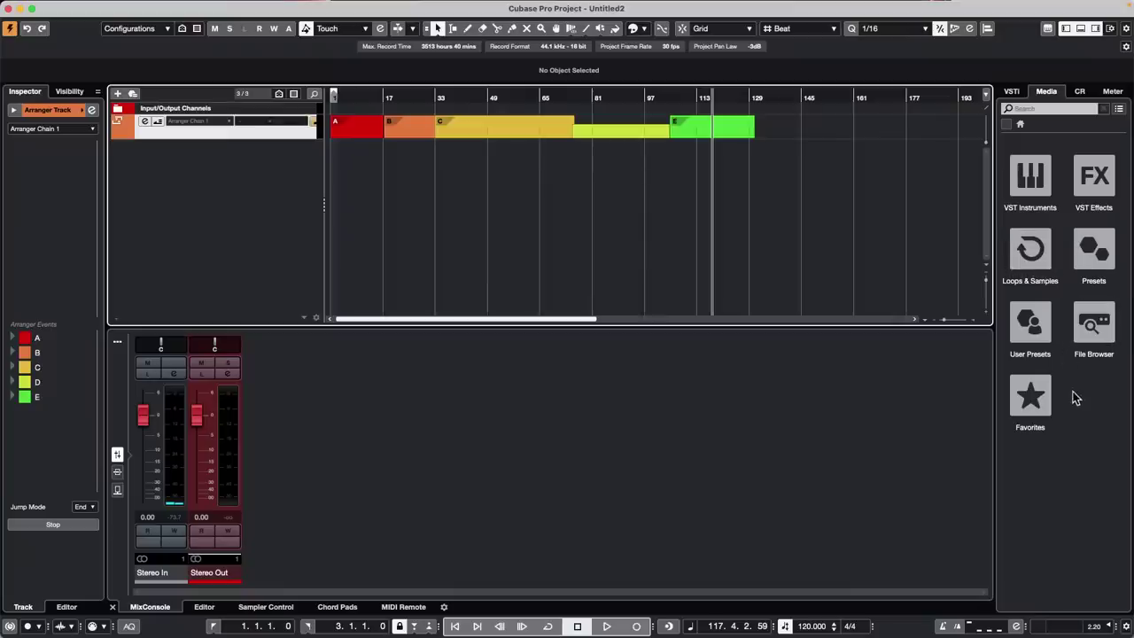
left_click(1031, 173)
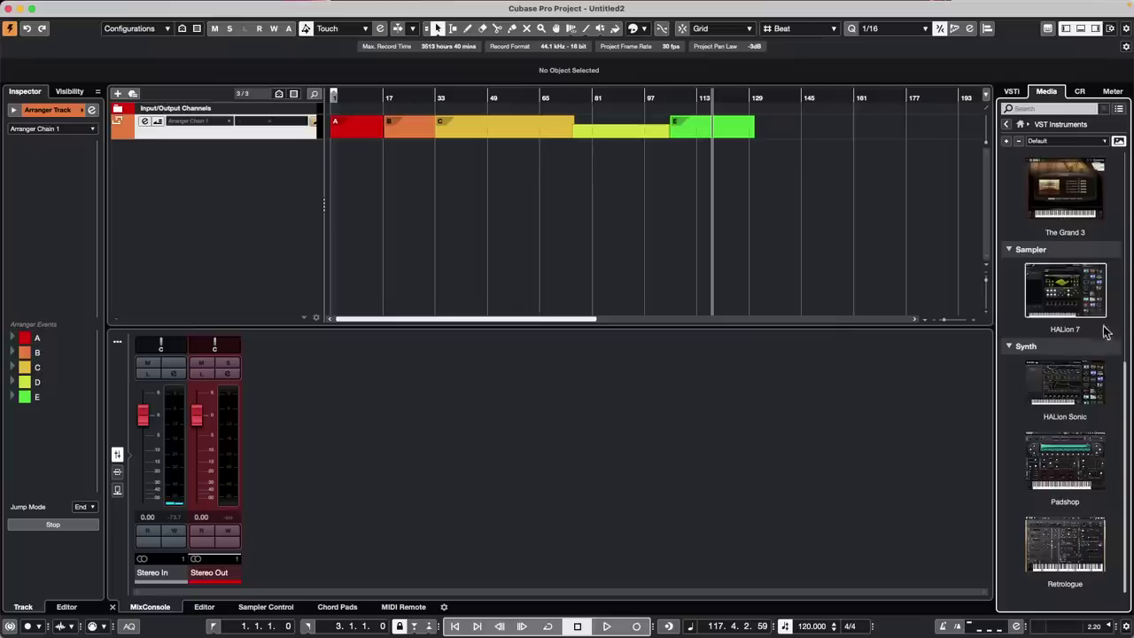
Drag HALion 7 in as instrument track HALion 7 01 and open its Single Instrument program list
left_click_drag(1071, 297, 332, 191)
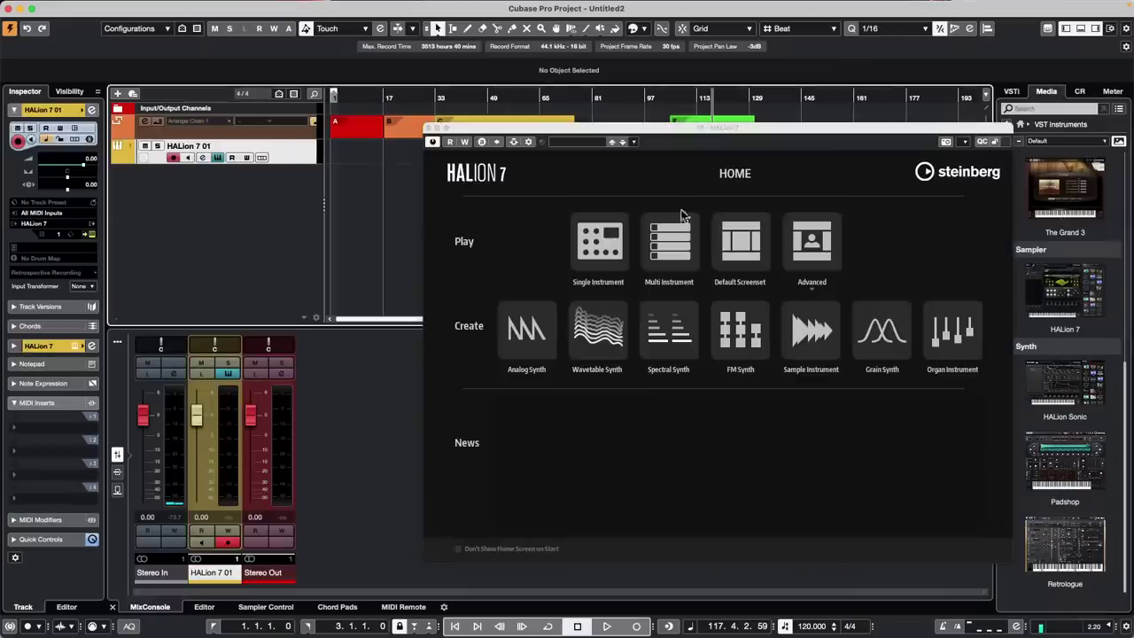
left_click(612, 239)
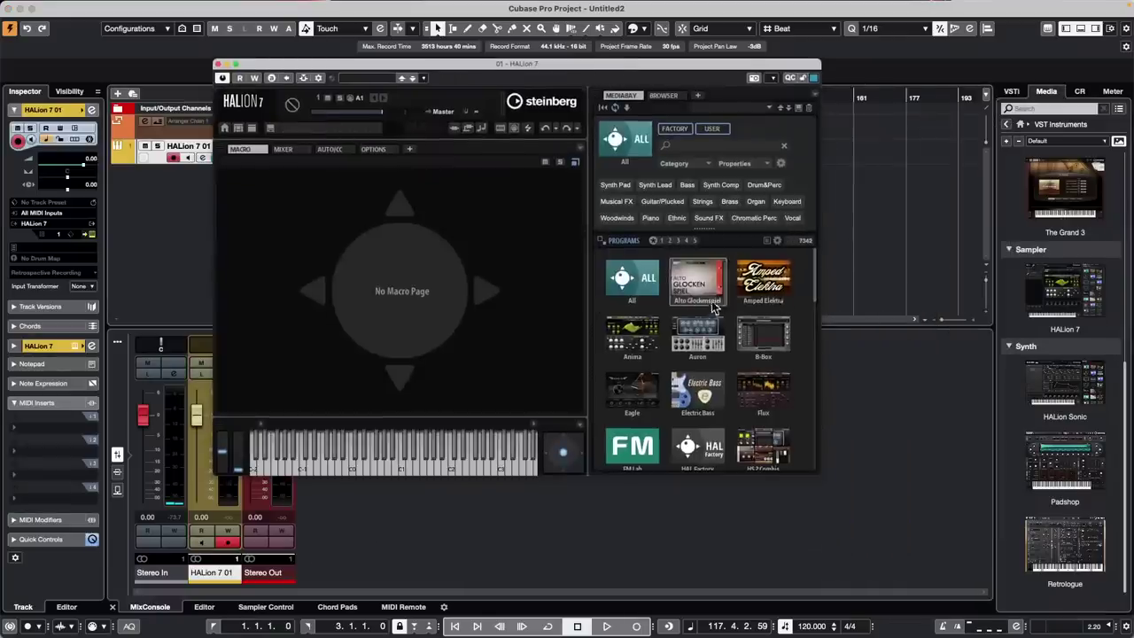
List the Amped Elektra programs and rate Pitch It Up, Pulsating Powerchords and Soulful Tremolo five stars
left_click(764, 278)
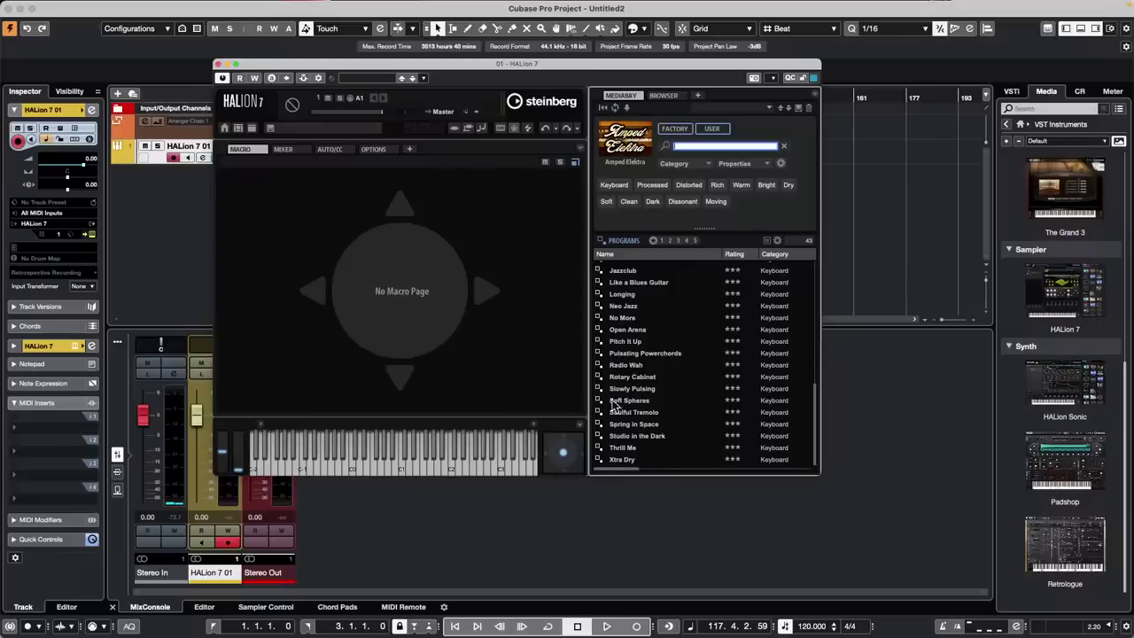
left_click(632, 343)
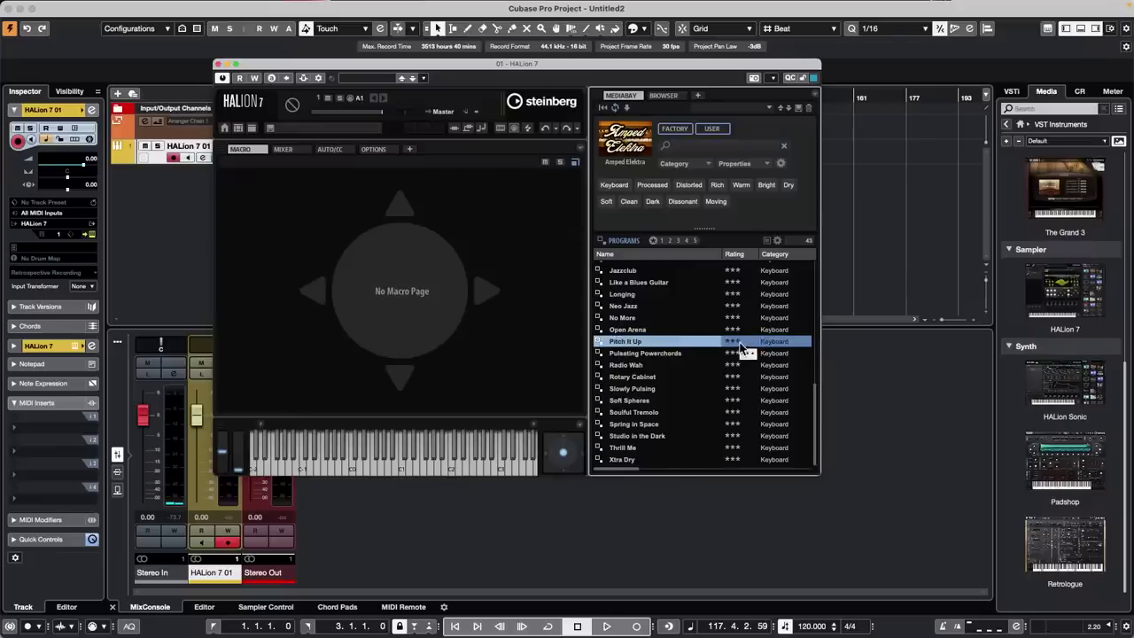
left_click(749, 342)
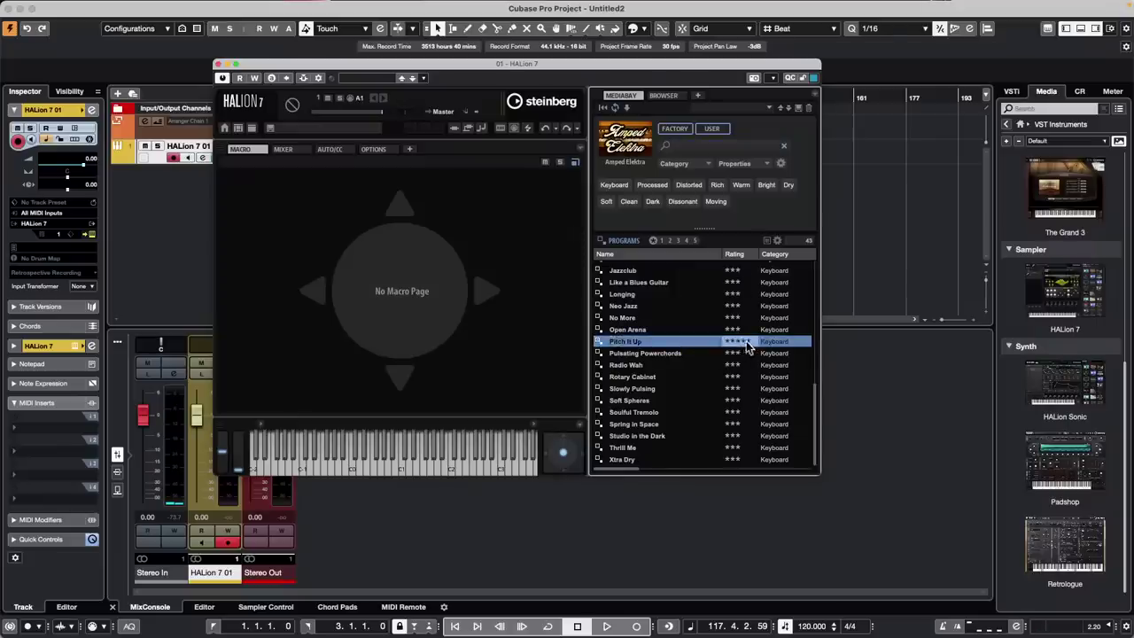
left_click(742, 353)
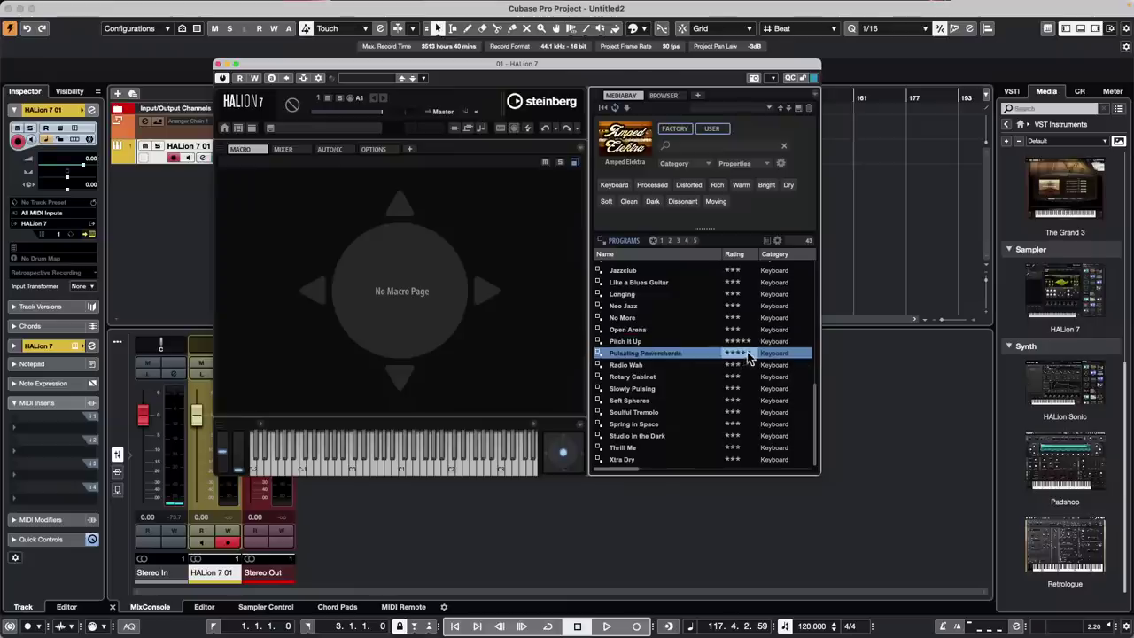
left_click(745, 352)
left_click(736, 412)
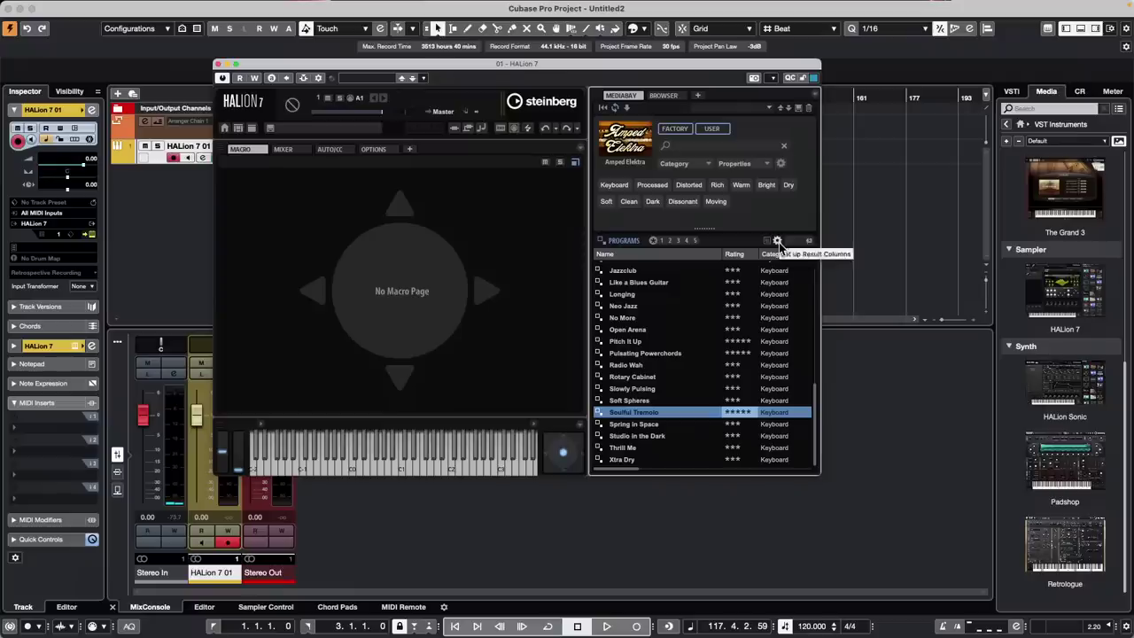
Switch the rating filter between five-stars-only and three-stars-and-up
left_click(695, 240)
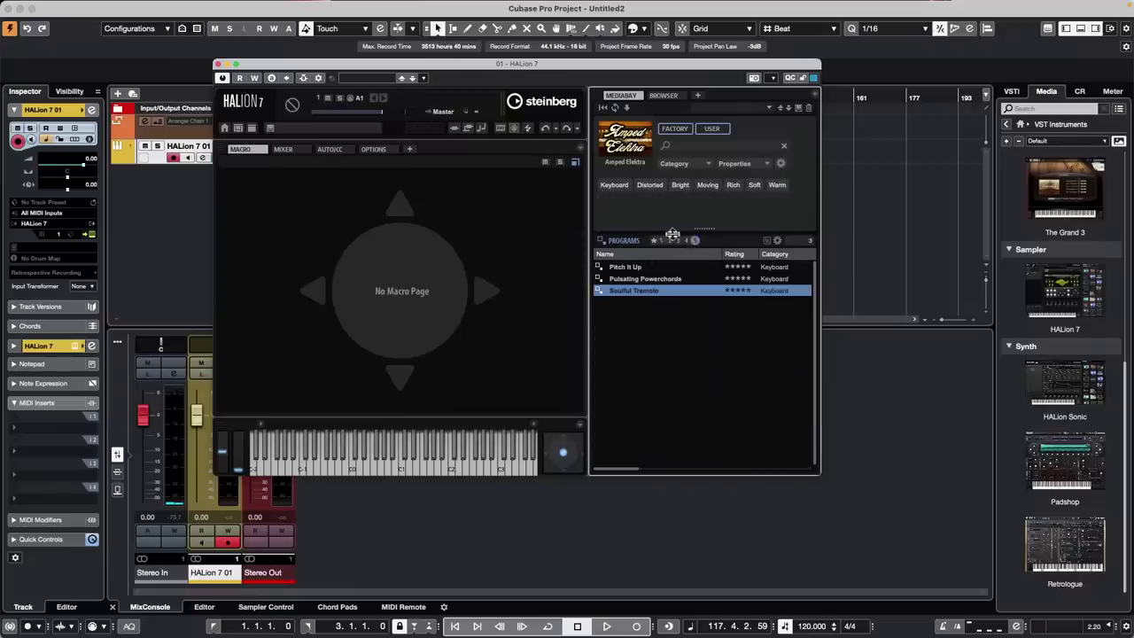
left_click(692, 241)
left_click(691, 240)
left_click(677, 244)
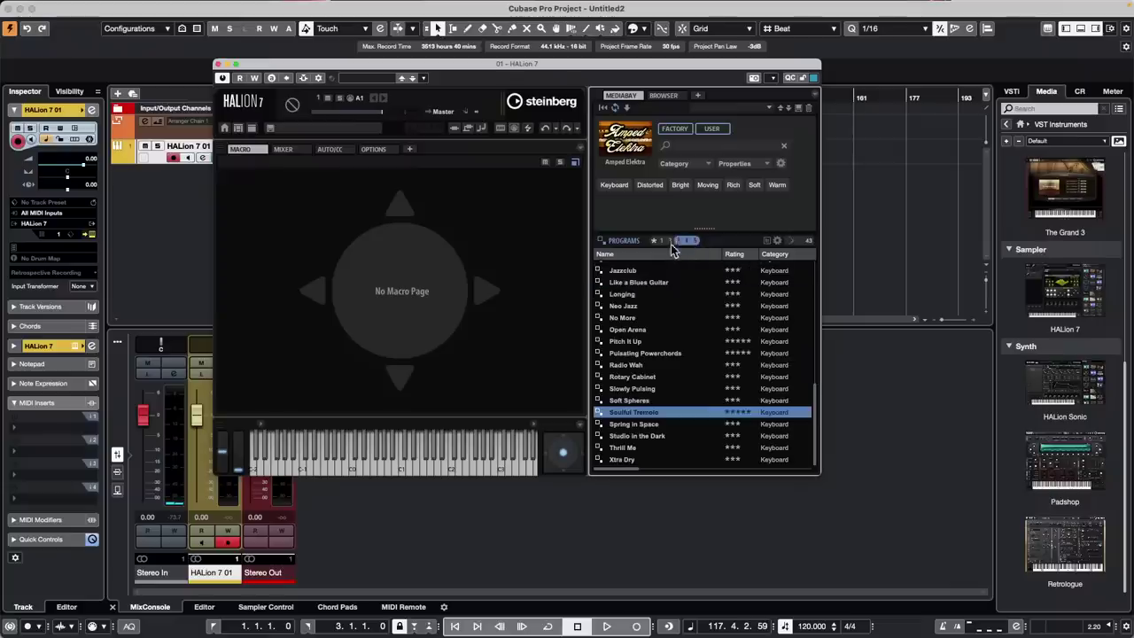
left_click(679, 243)
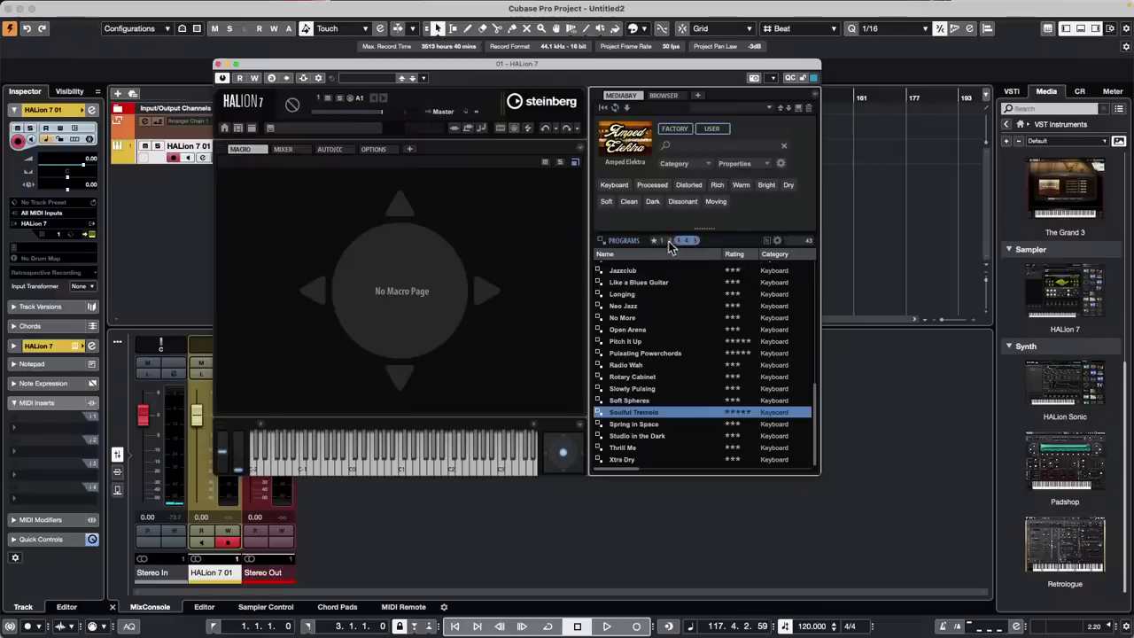
left_click(692, 242)
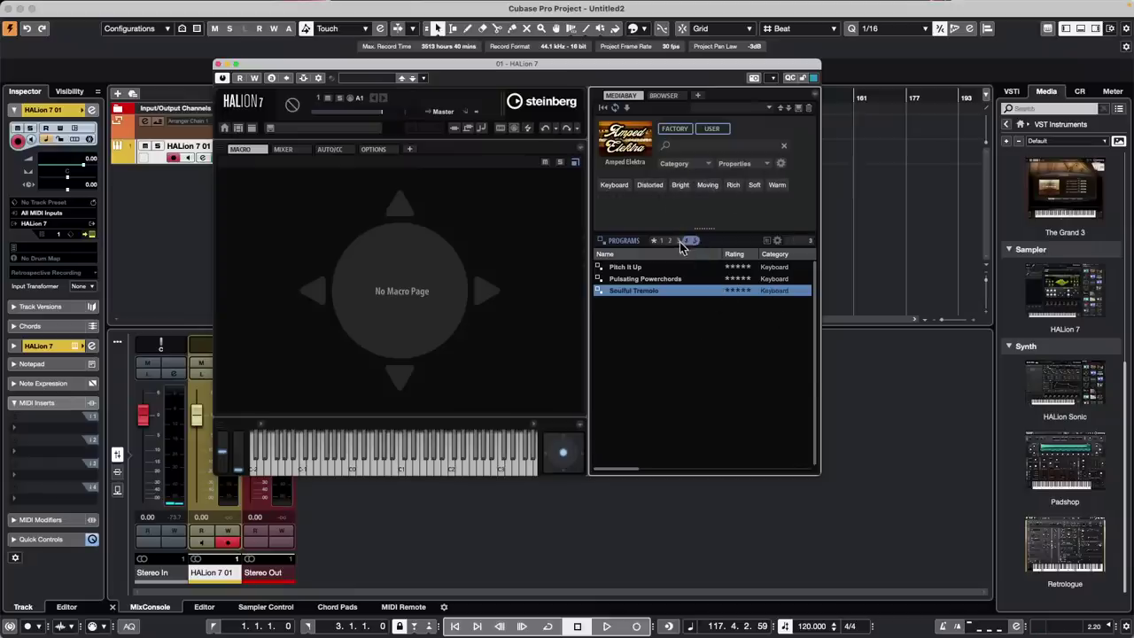
left_click(678, 241)
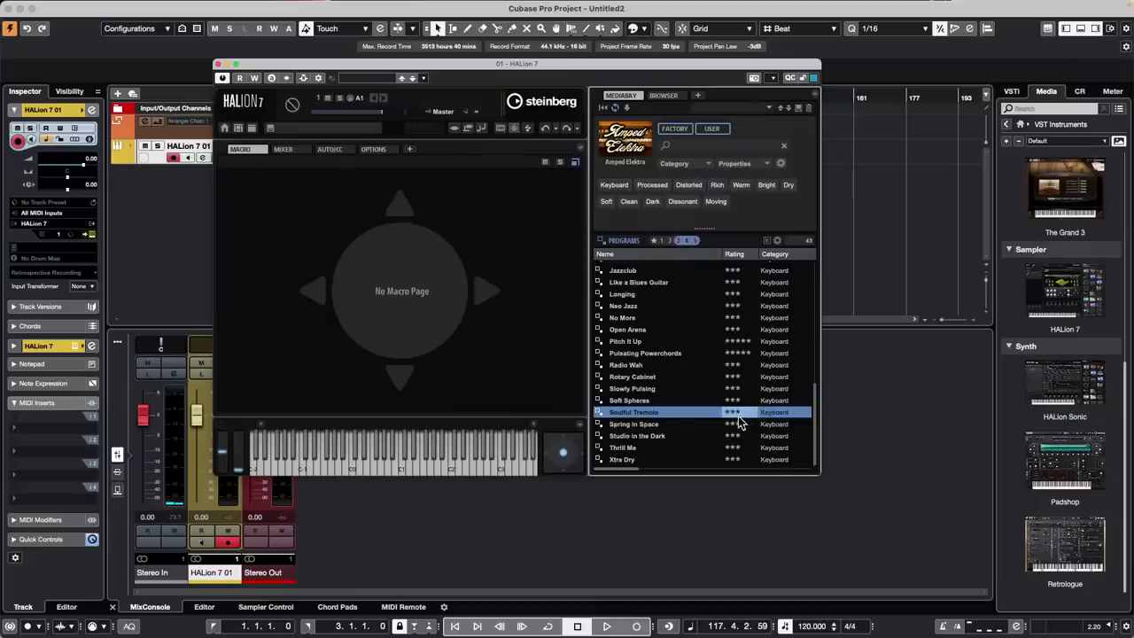
Set Pulsating Powerchords back to three stars, drop Radio Wah below three, and close HALion 7
left_click(745, 355)
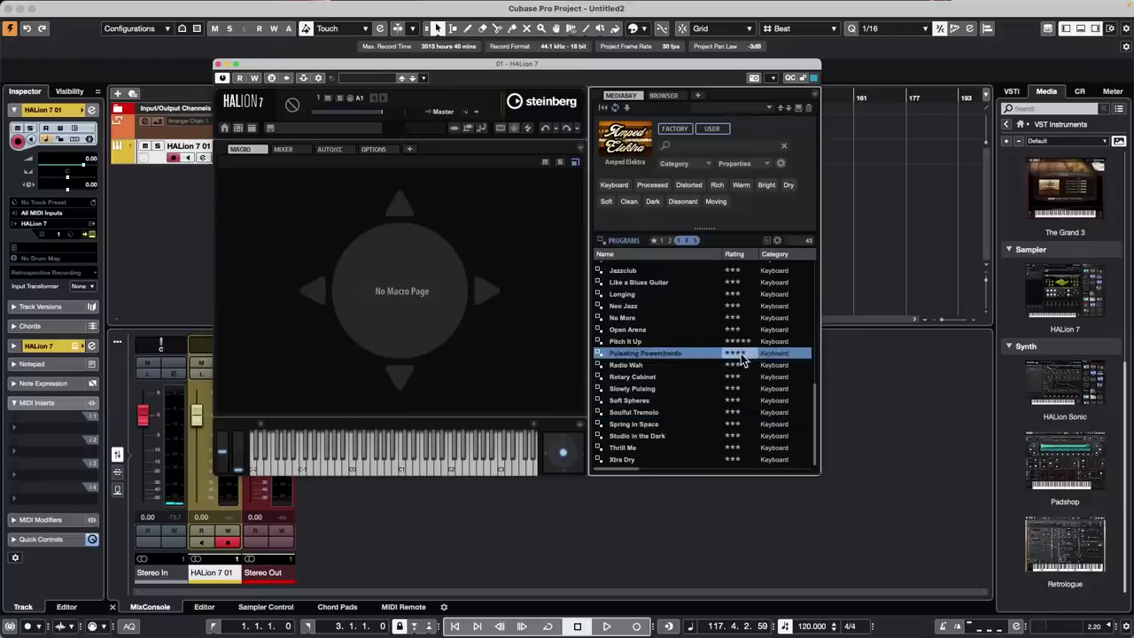
left_click(746, 342)
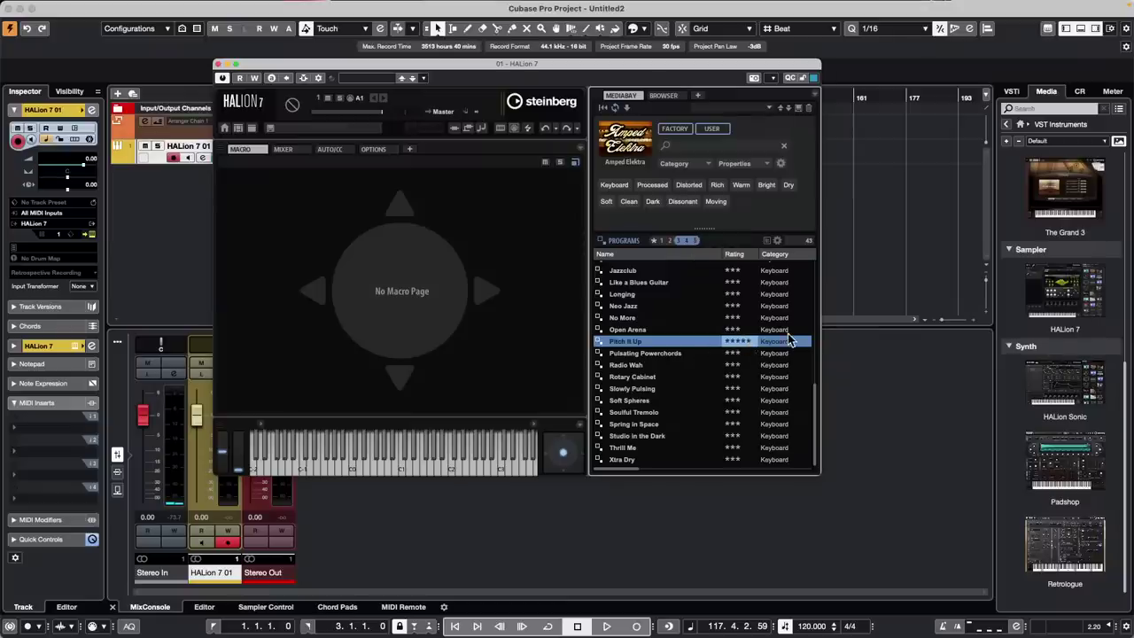
left_click(735, 365)
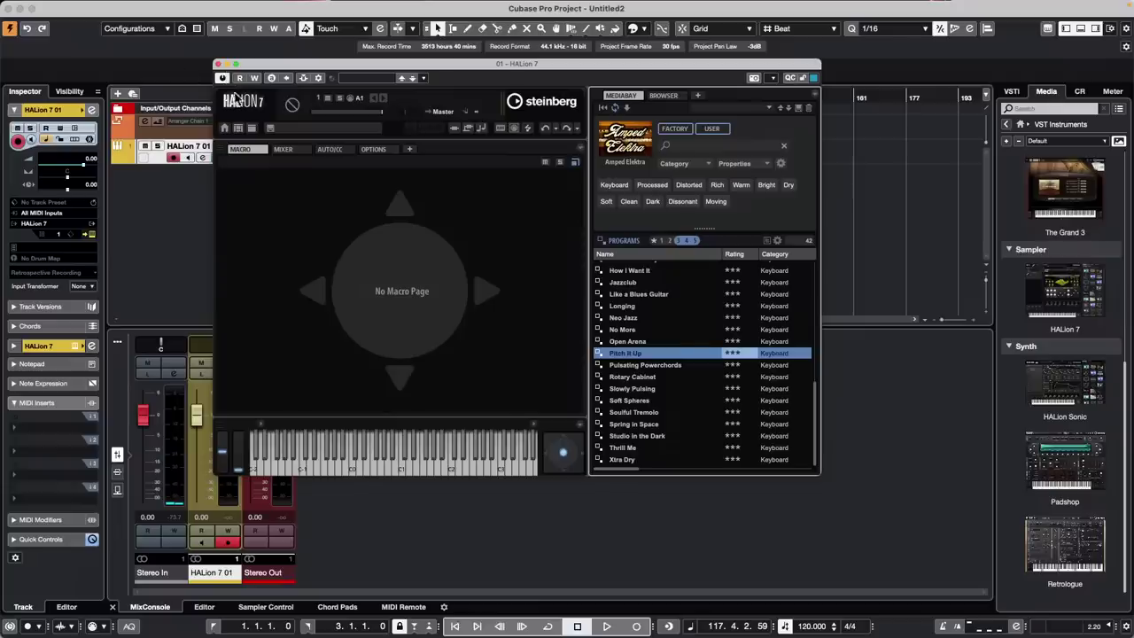
left_click(218, 66)
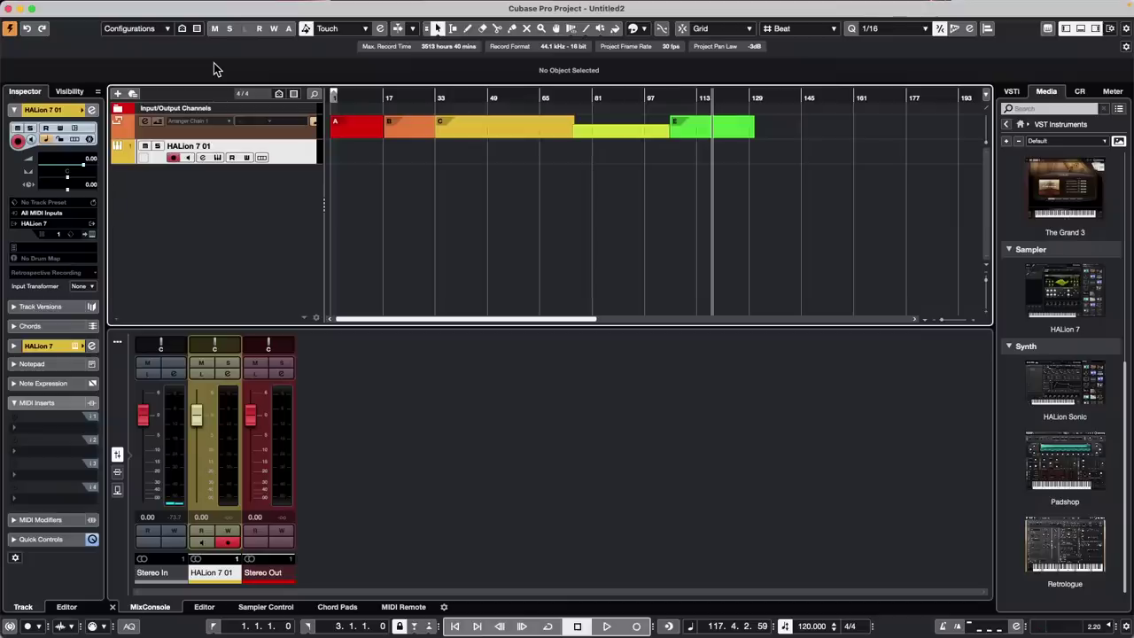
Bring up the File menu's Recent Projects list
left_click(46, 7)
mouse_move(77, 8)
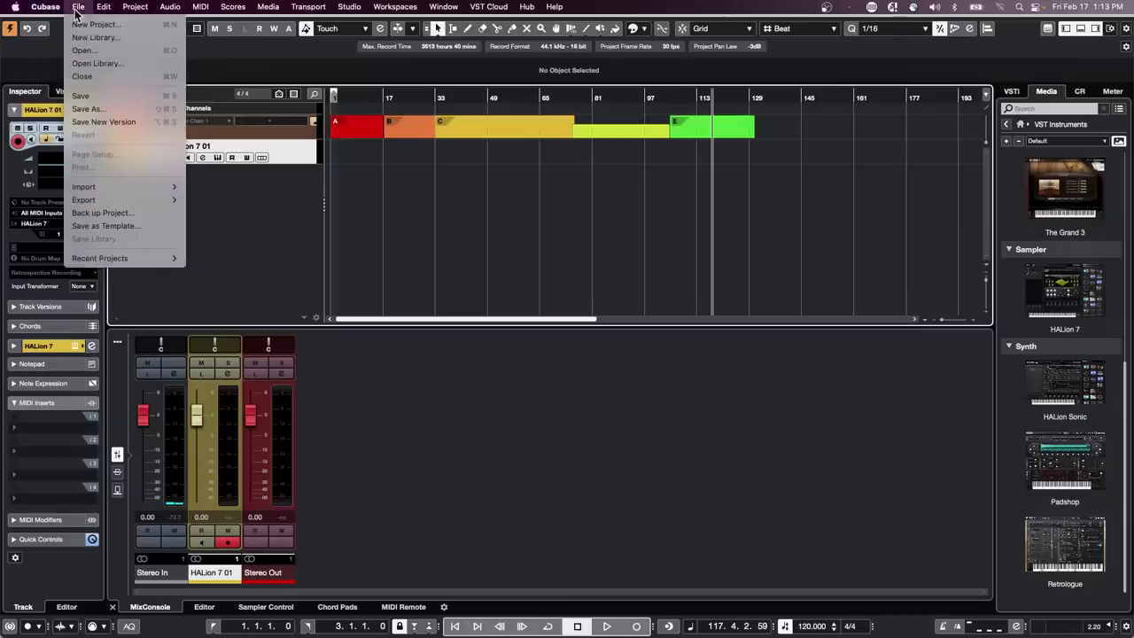
mouse_move(155, 259)
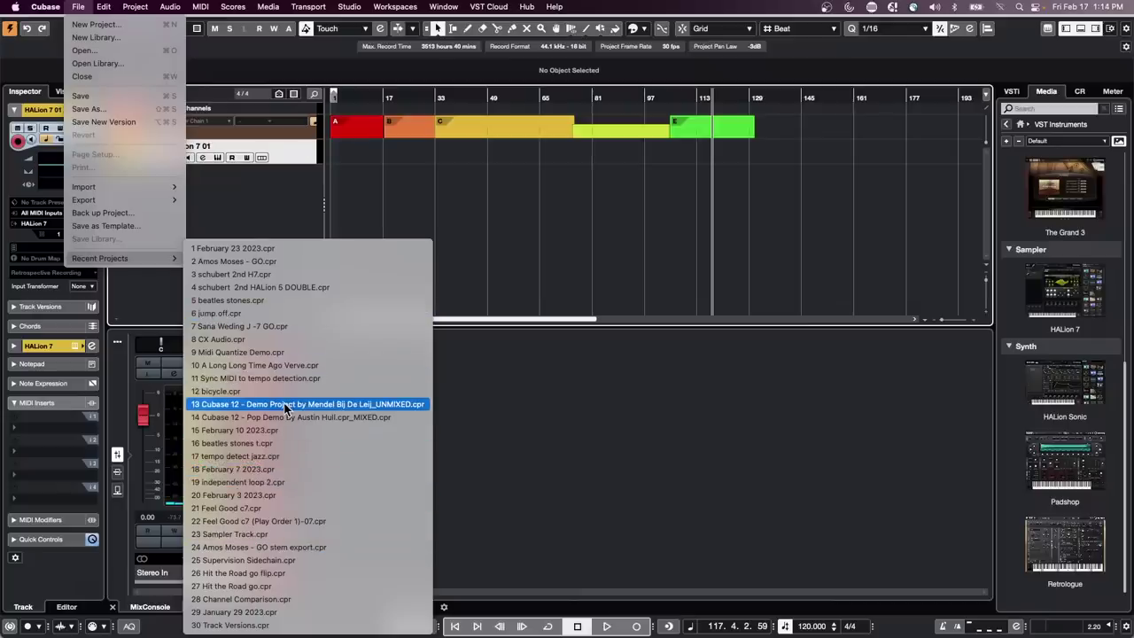
Open and activate the recent project jump off.cpr, with the playhead back at the project start
left_click(274, 315)
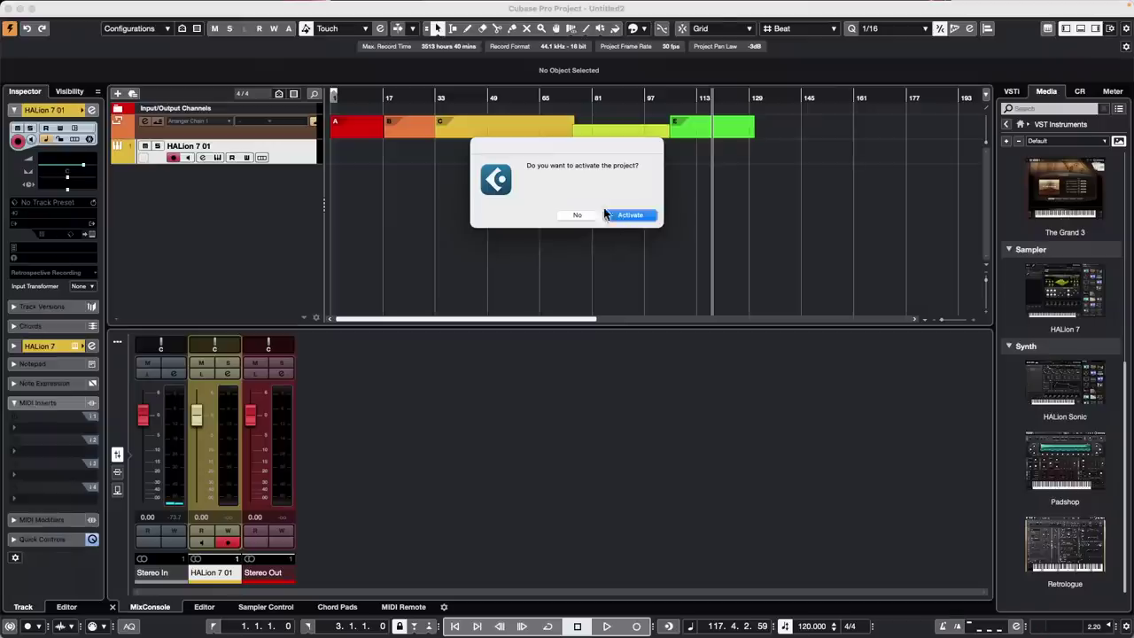
left_click(631, 216)
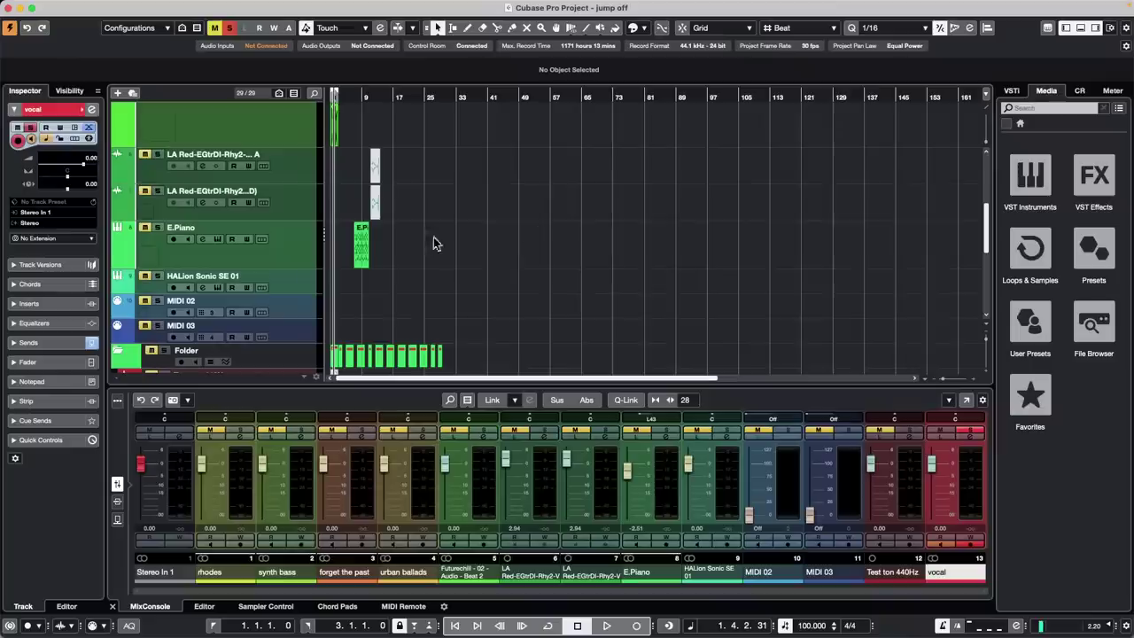
left_click_drag(357, 94, 233, 145)
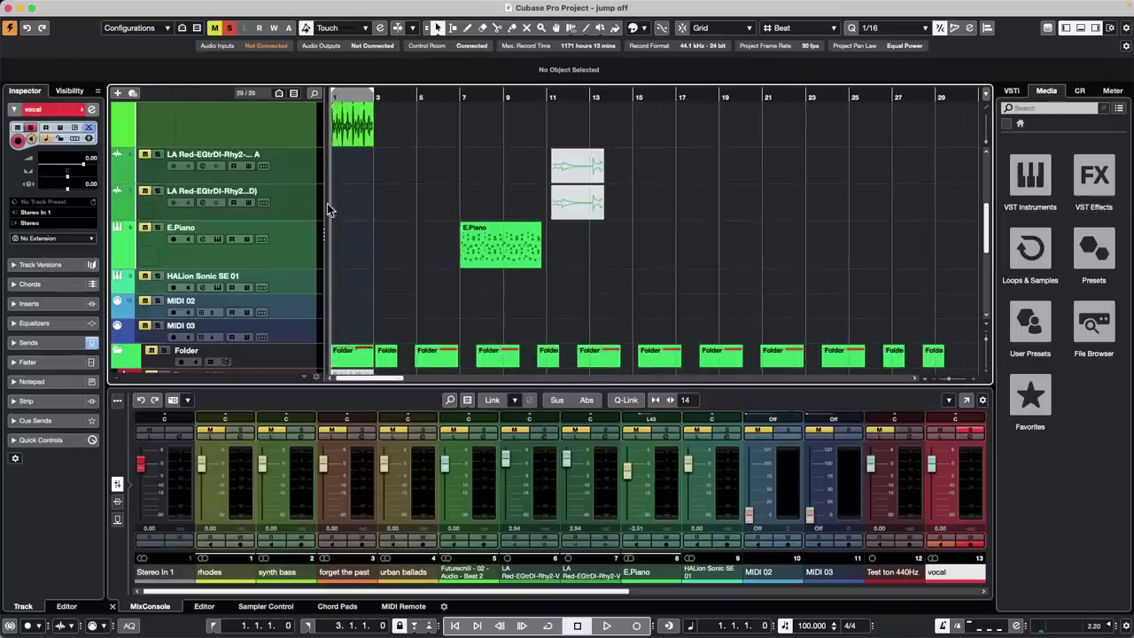
scroll(342, 210, "down", 3)
scroll(342, 210, "up", 5)
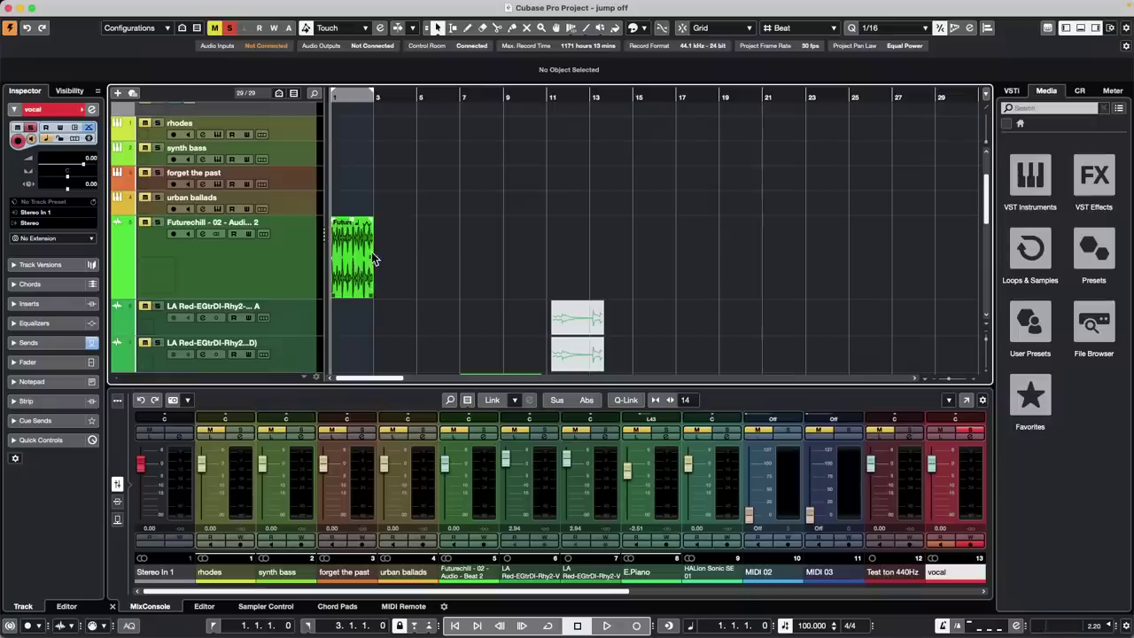
Repeat the Futurechill event out to bar 15 and toggle its solo off and back on
left_click_drag(372, 264, 624, 261)
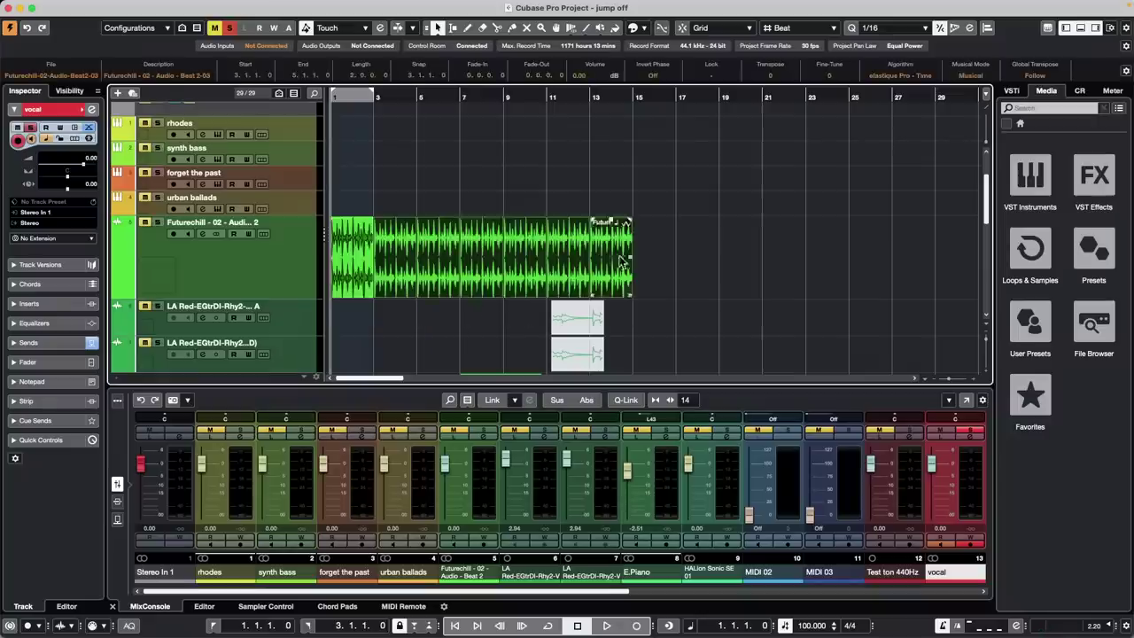
left_click(160, 223)
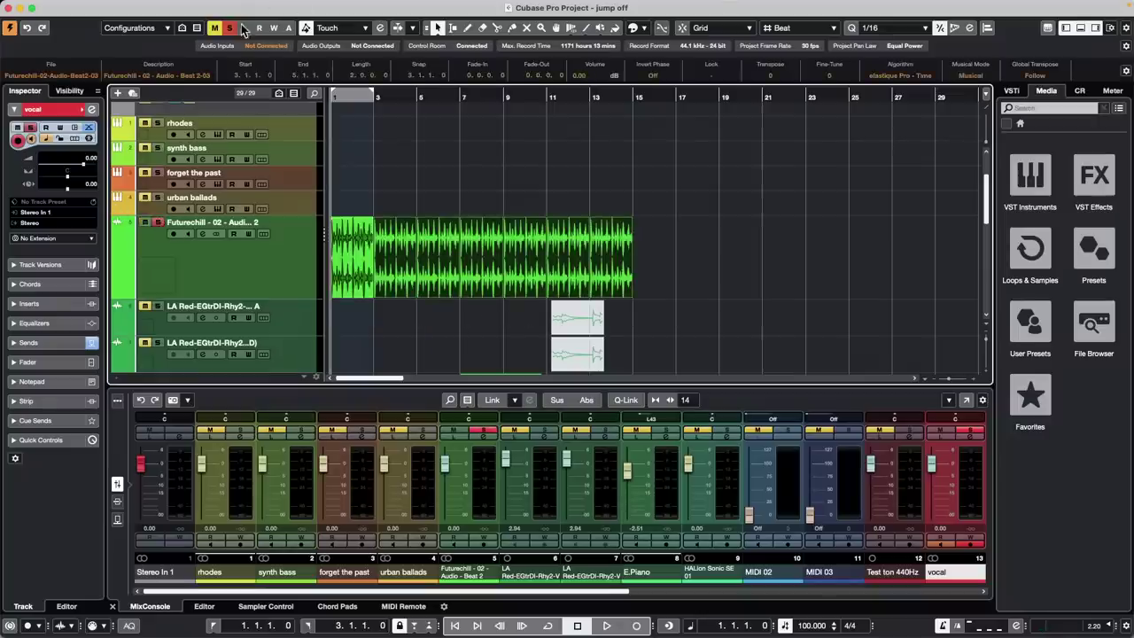
left_click(159, 224)
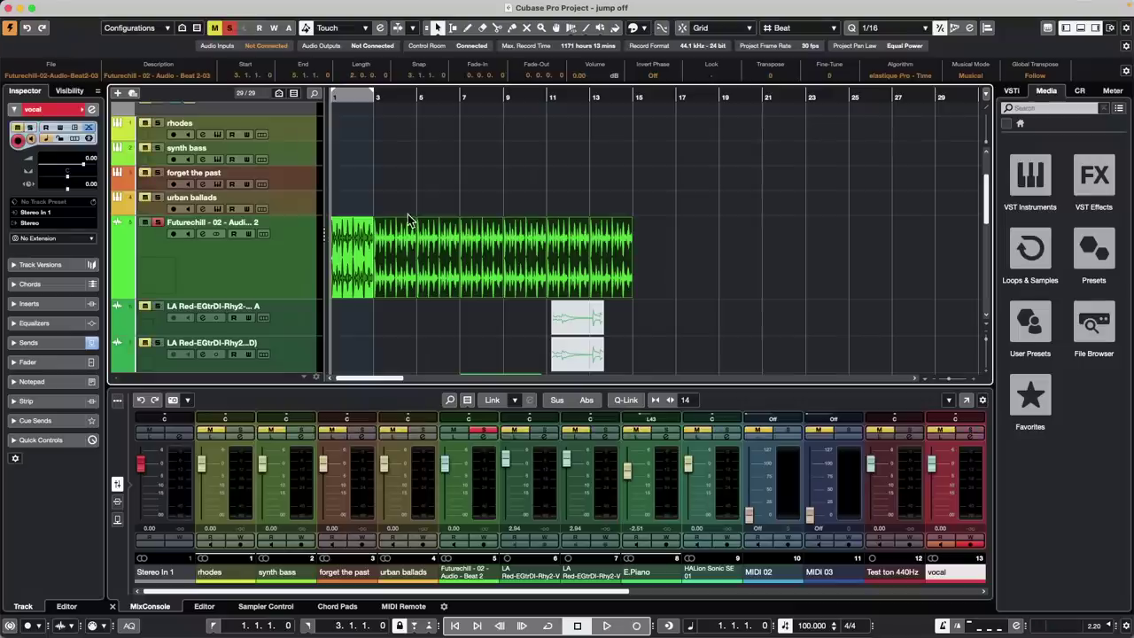
Open a taller Volume automation lane for Futurechill and enable Write on its Inspector fader
left_click(118, 295)
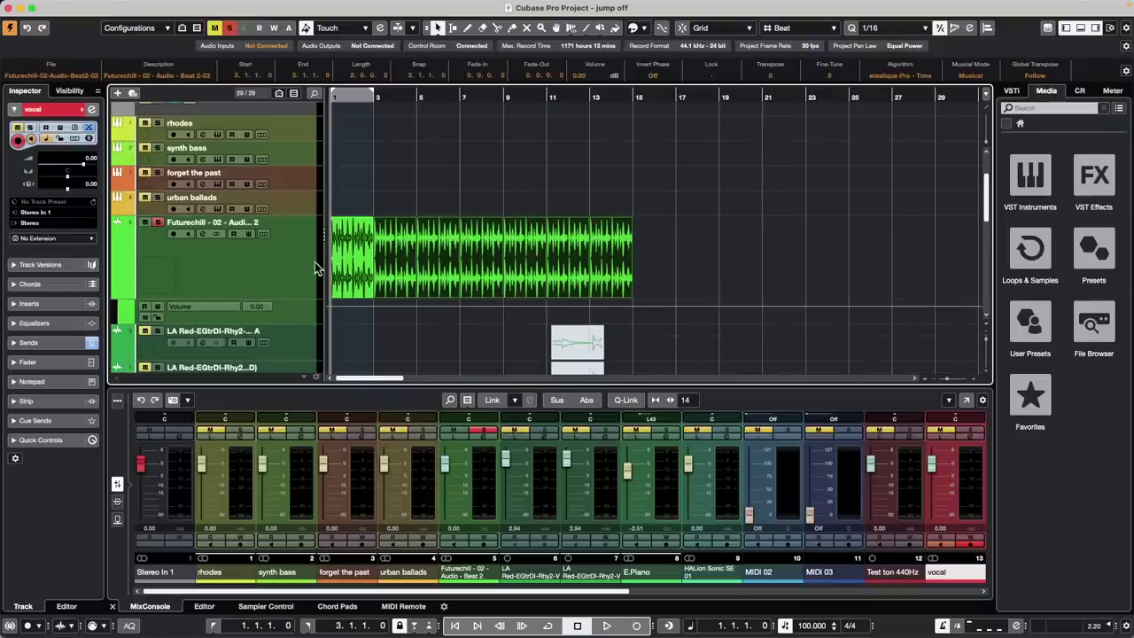
scroll(317, 268, "down", 2)
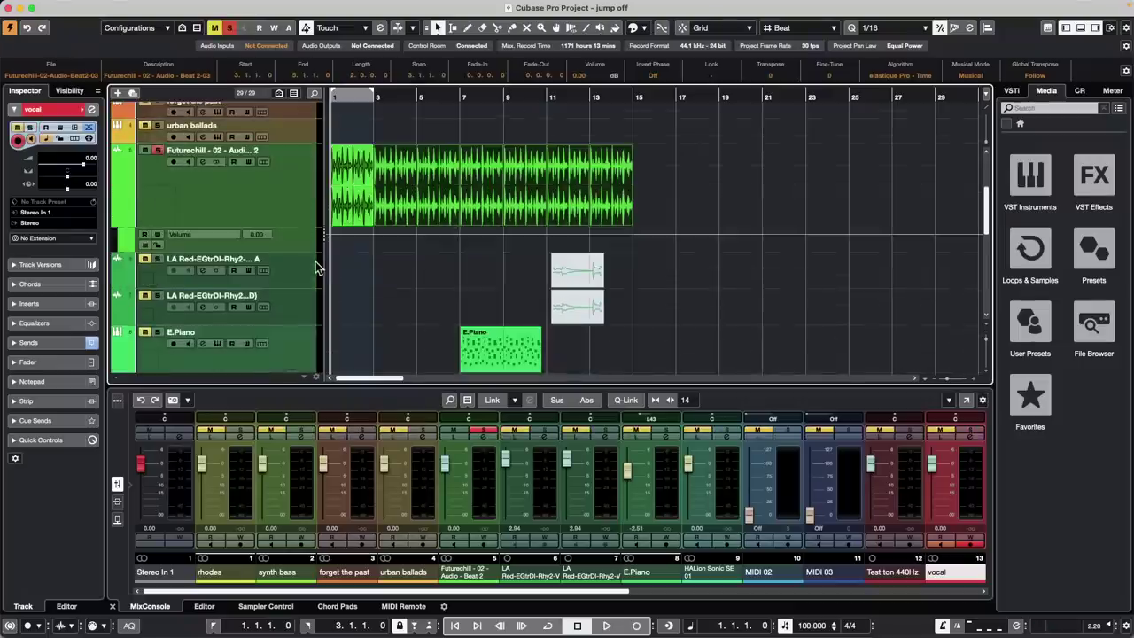
left_click(115, 224)
left_click(115, 224)
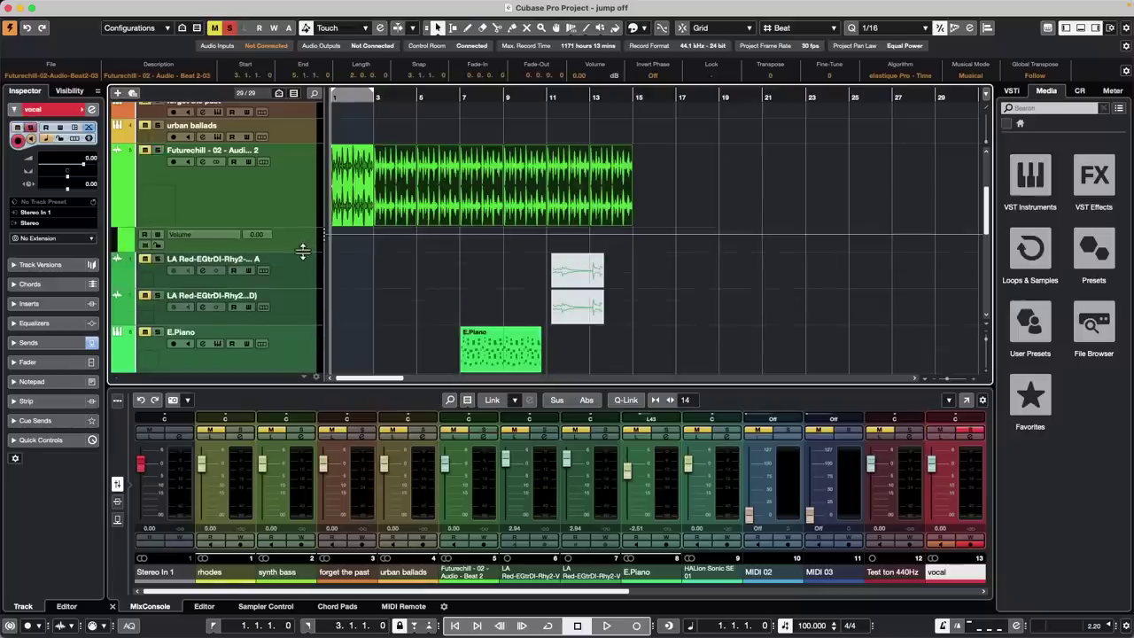
left_click_drag(303, 252, 300, 282)
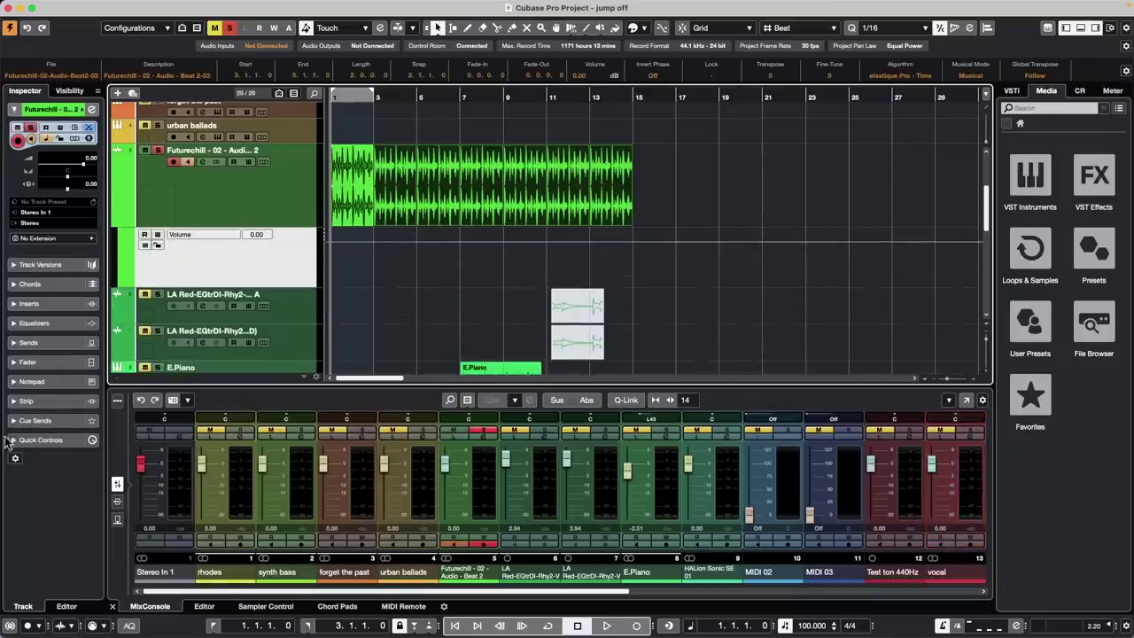
left_click(14, 362)
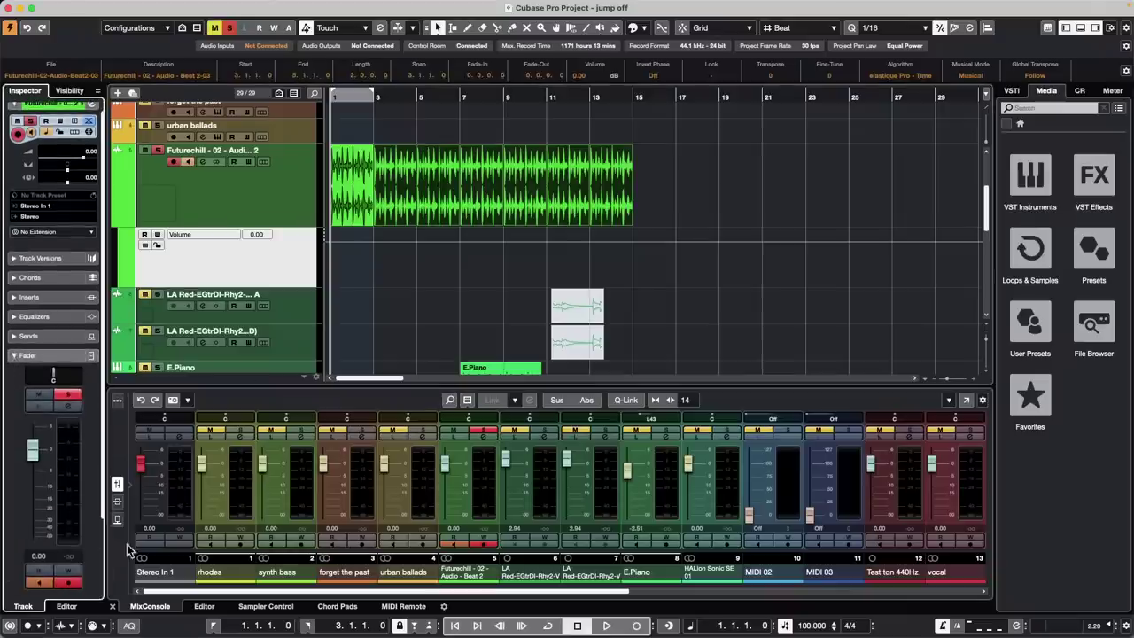
left_click(68, 574)
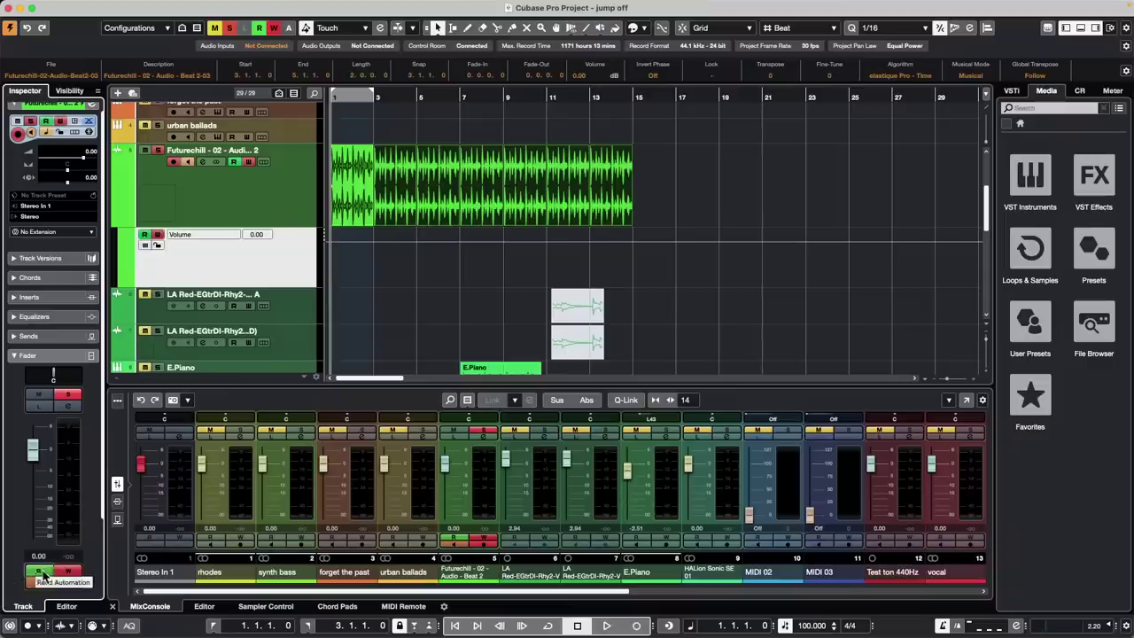
Record Futurechill volume dips to about -12 dB during playback, keeping Touch automation mode
key("space")
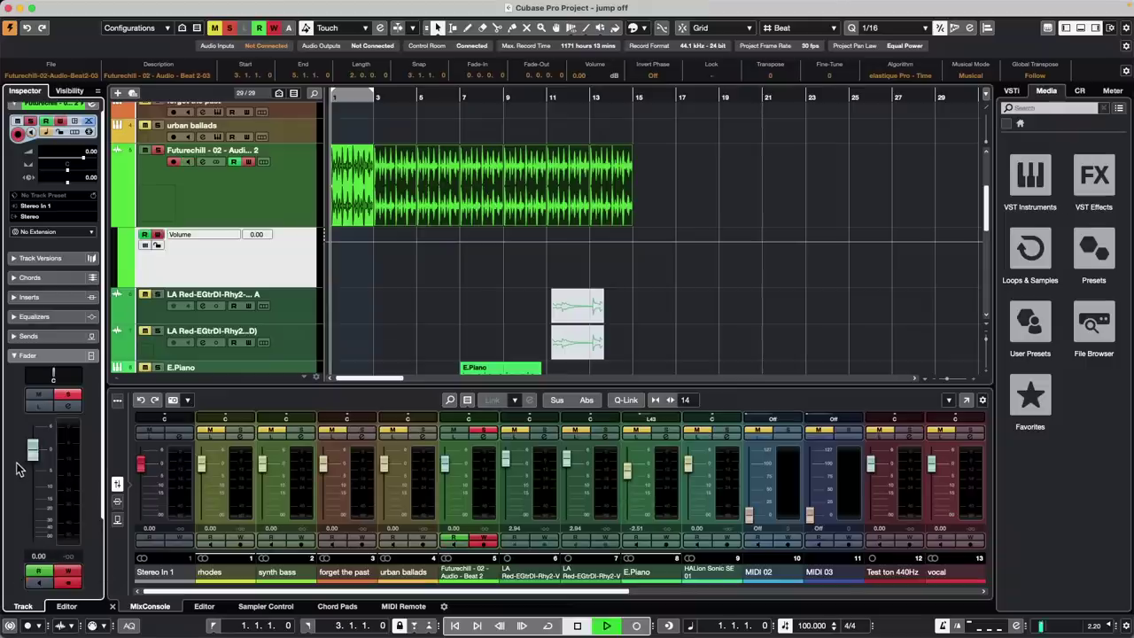
left_click_drag(34, 470, 55, 483)
key("space")
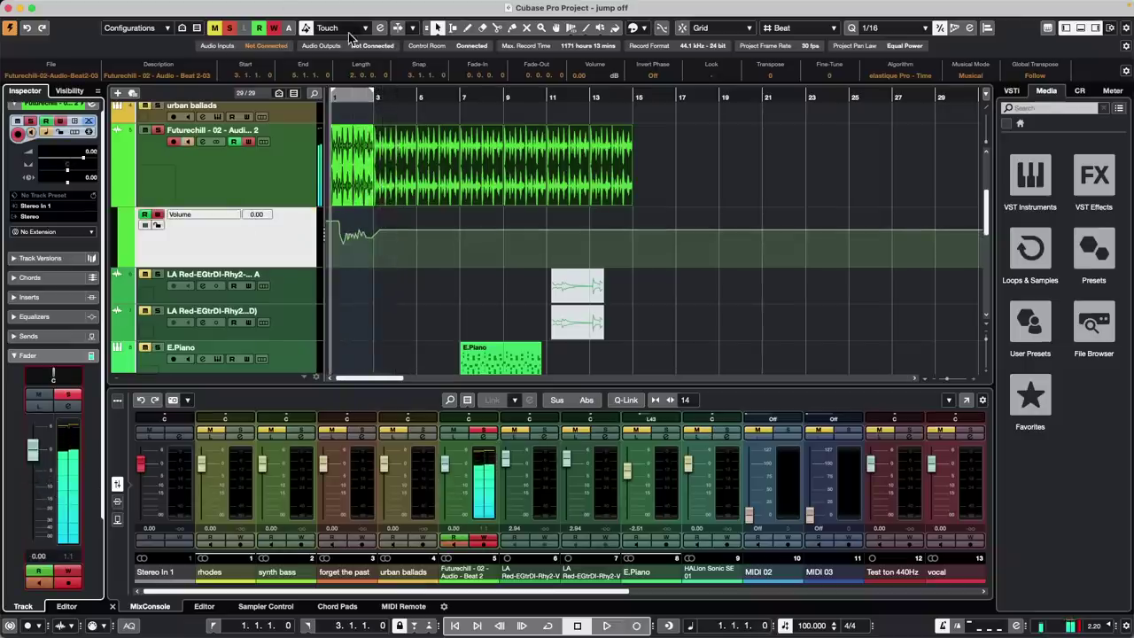
left_click(344, 28)
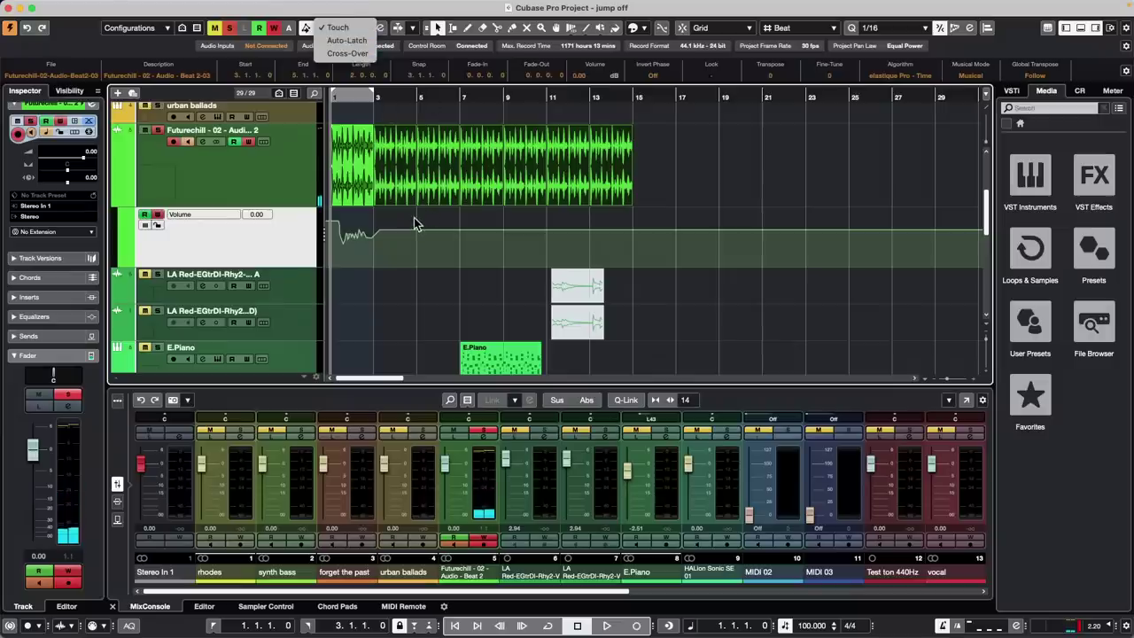
left_click(24, 469)
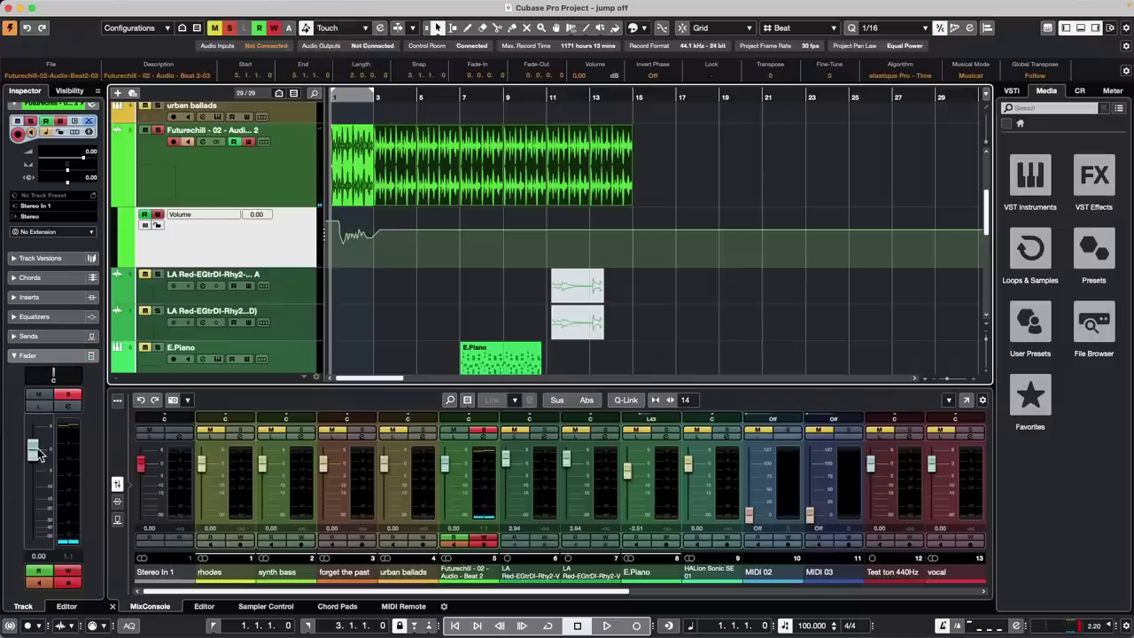
key("space")
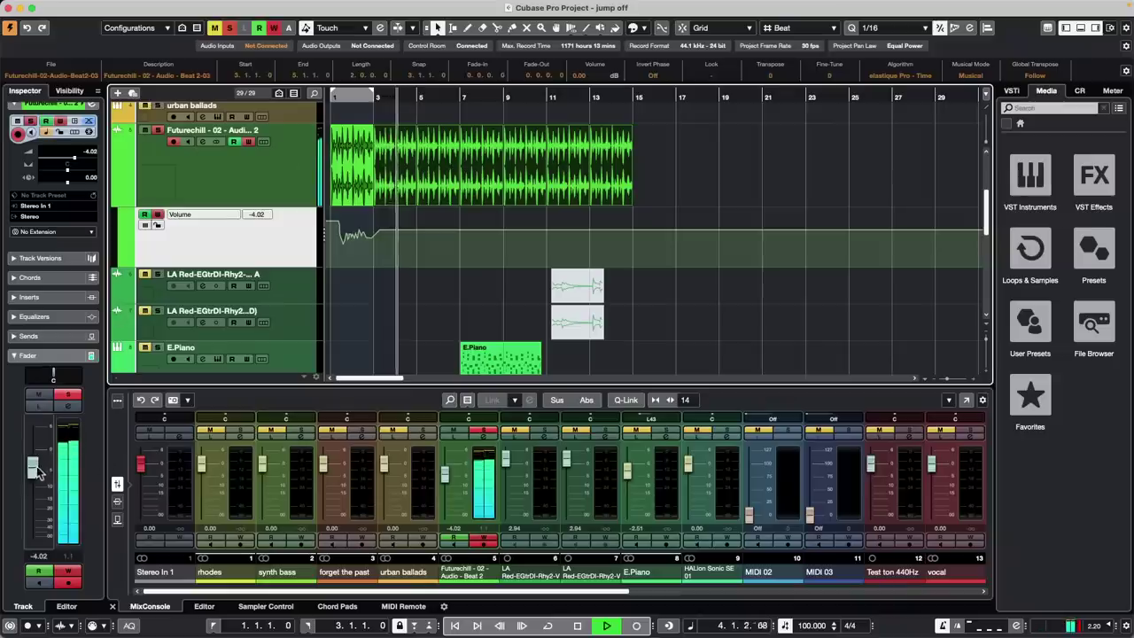
mouse_move(35, 470)
left_mouse_down()
mouse_move(28, 502)
mouse_move(32, 470)
left_mouse_up()
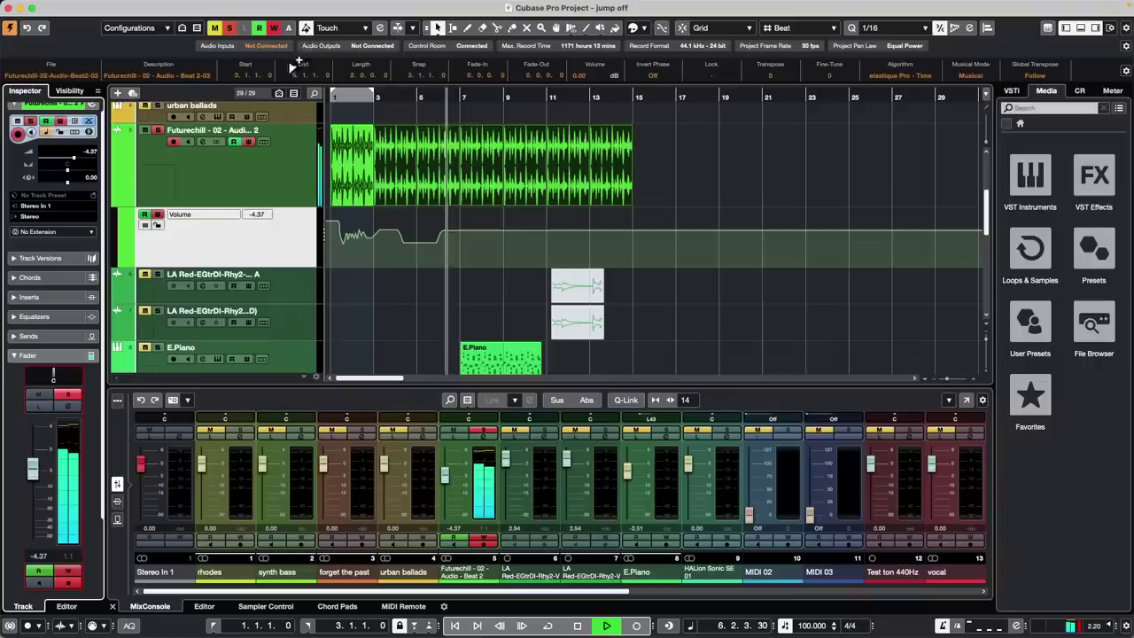
In Auto-Latch mode, record a volume dip to -13.4 dB during playback
left_click(344, 29)
left_click(341, 41)
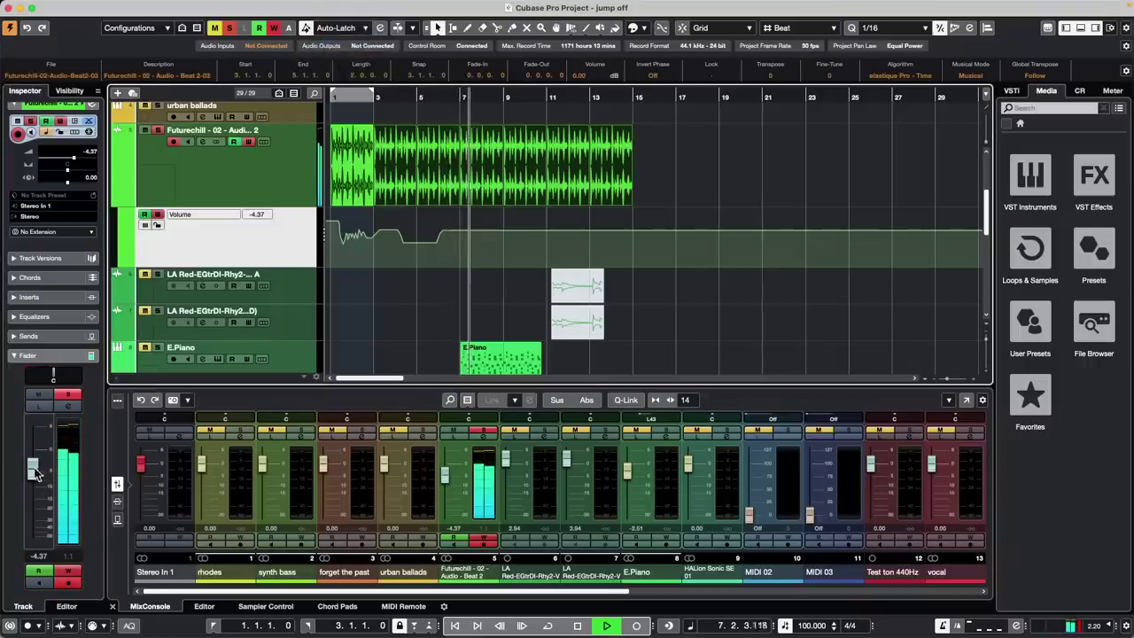
left_click_drag(34, 472, 34, 499)
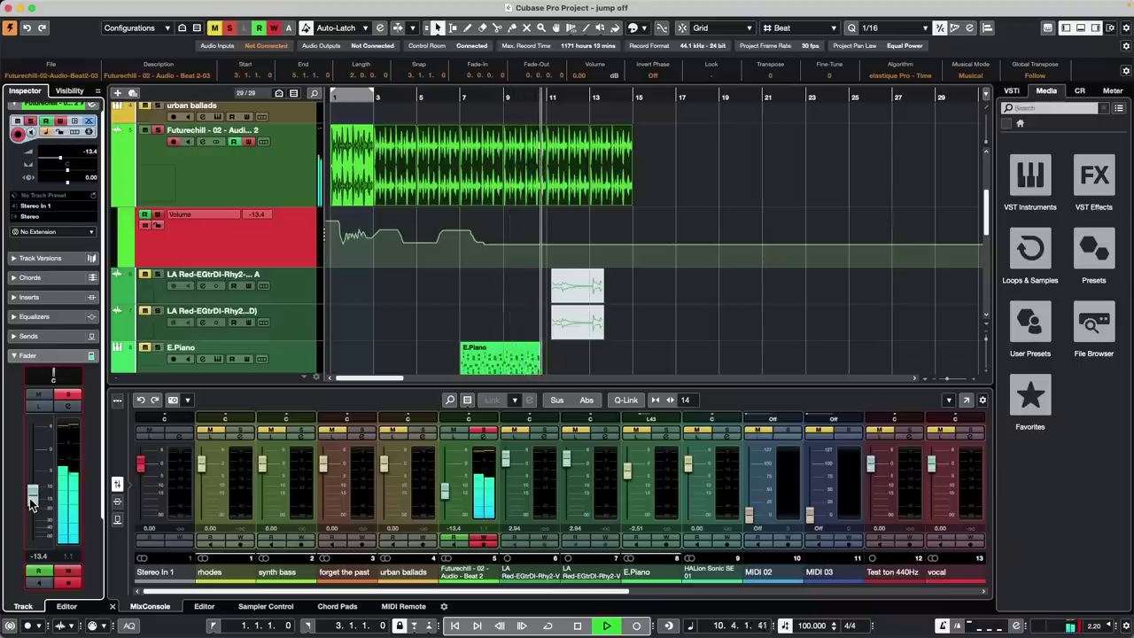
key("space")
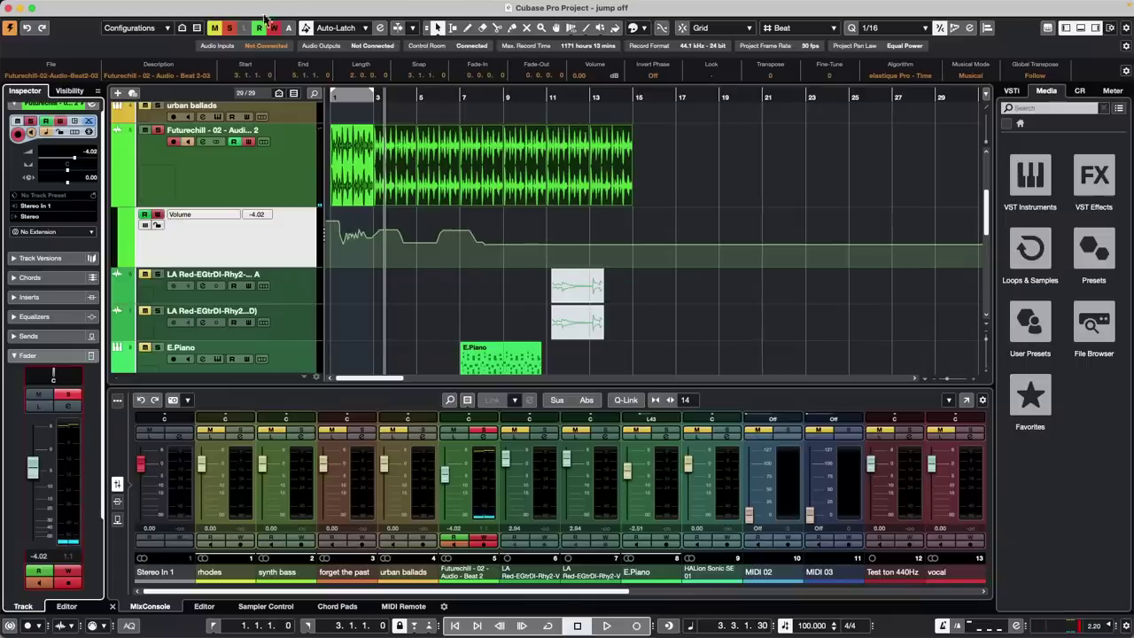
In Cross-Over mode, play from bar 7 and ride the volume down to about -25 dB
left_click(343, 27)
left_click(359, 42)
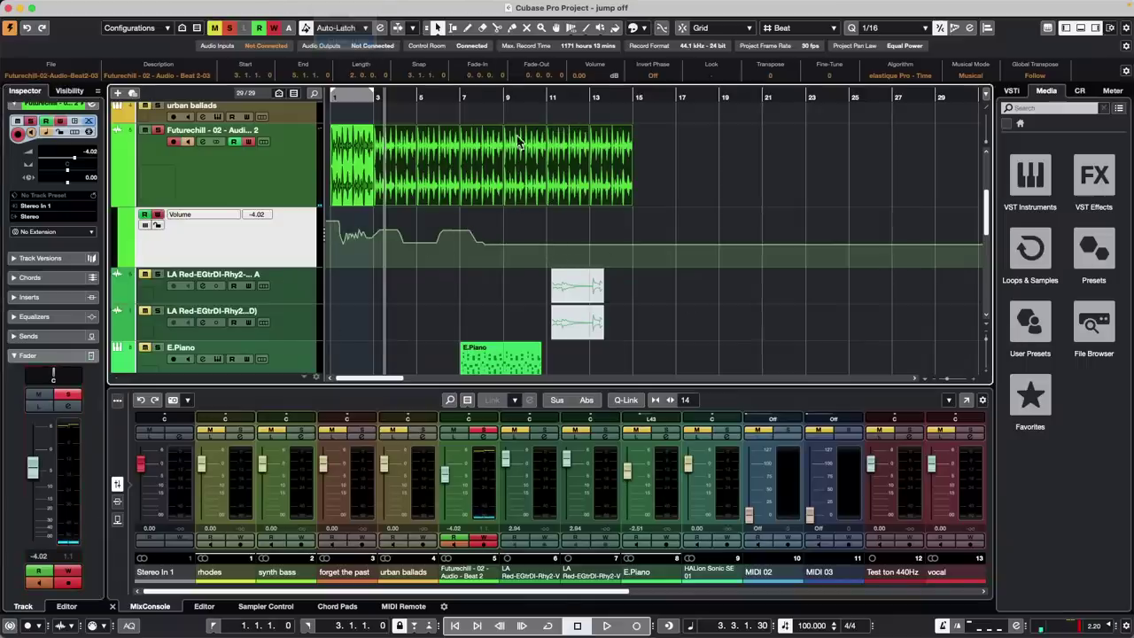
left_click_drag(474, 96, 478, 116)
key("space")
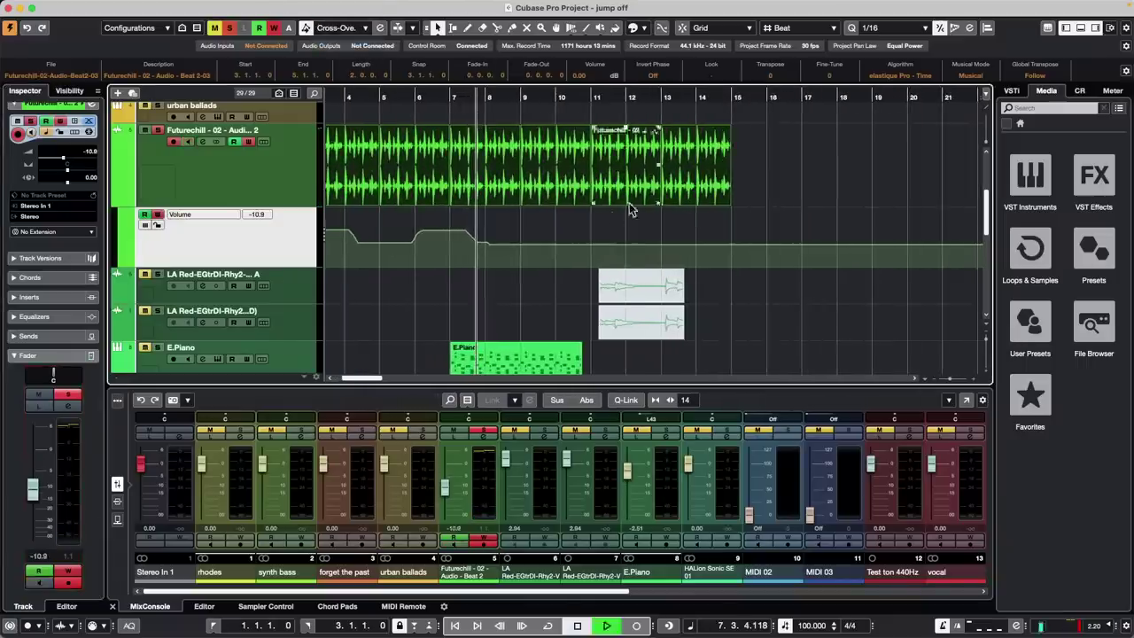
left_click_drag(33, 487, 44, 437)
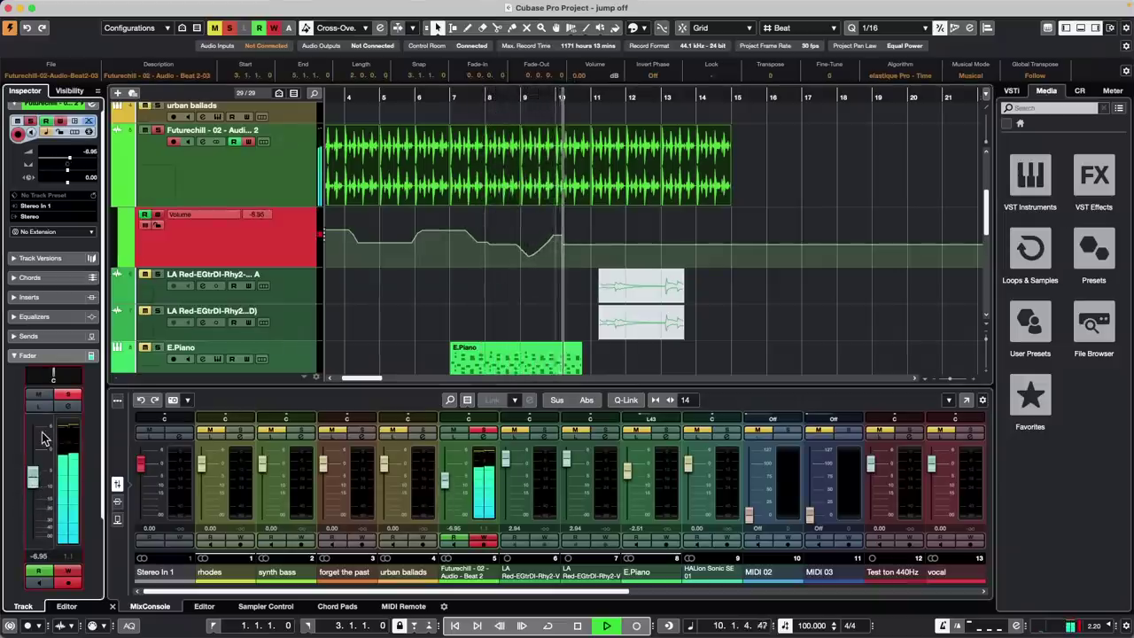
key("space")
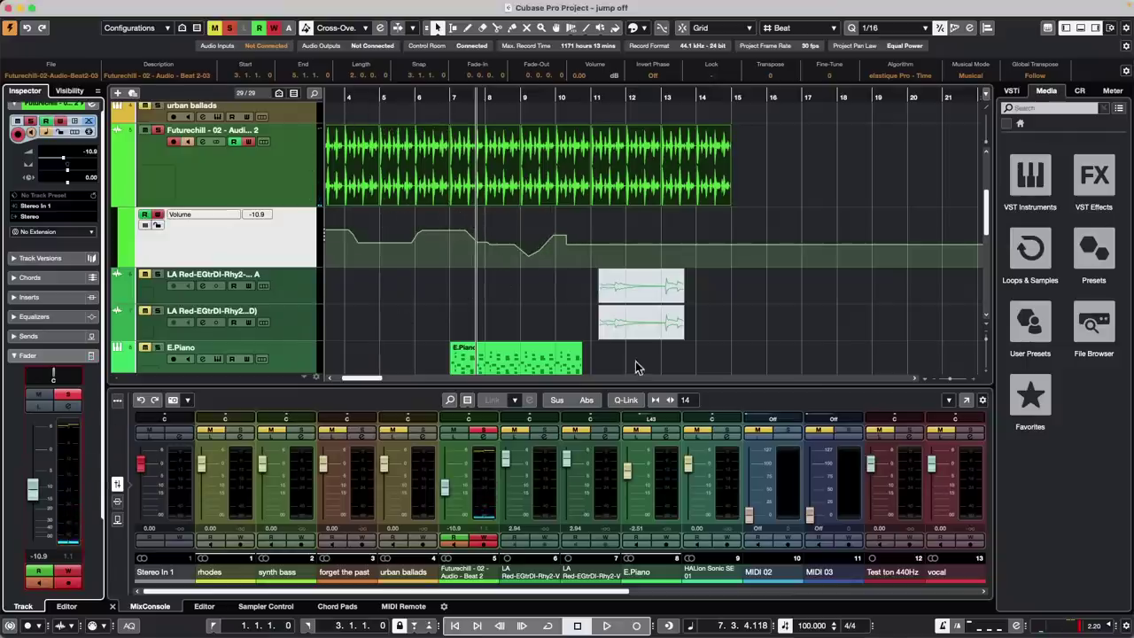
Open the Automation Panel with F6 and toggle the waveform display in the volume lane on and off
key("F6")
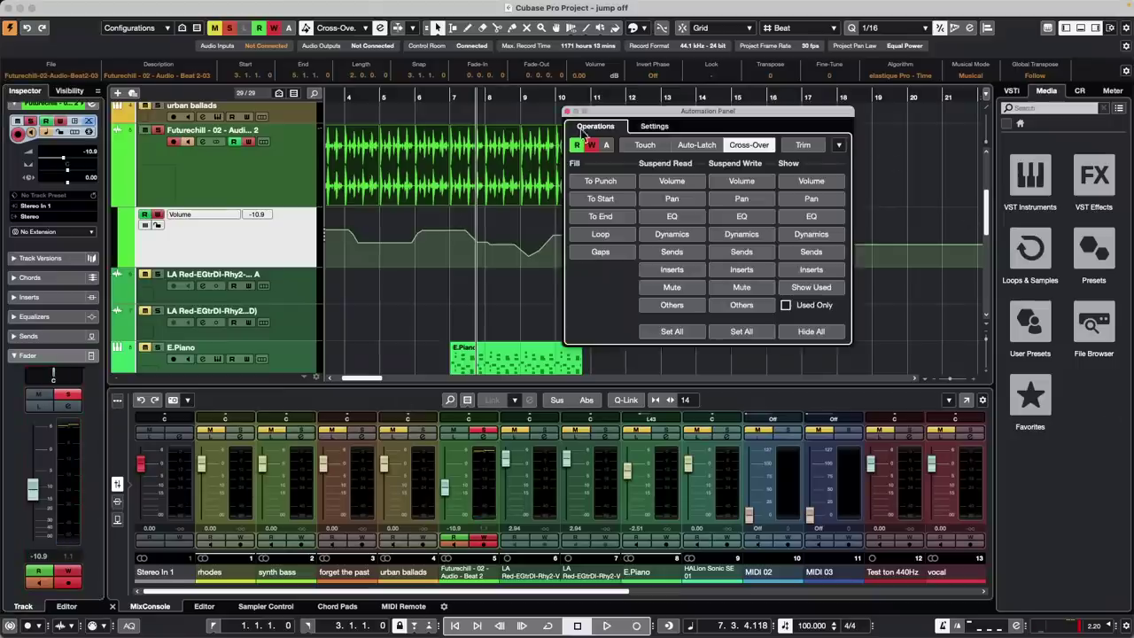
left_click(655, 126)
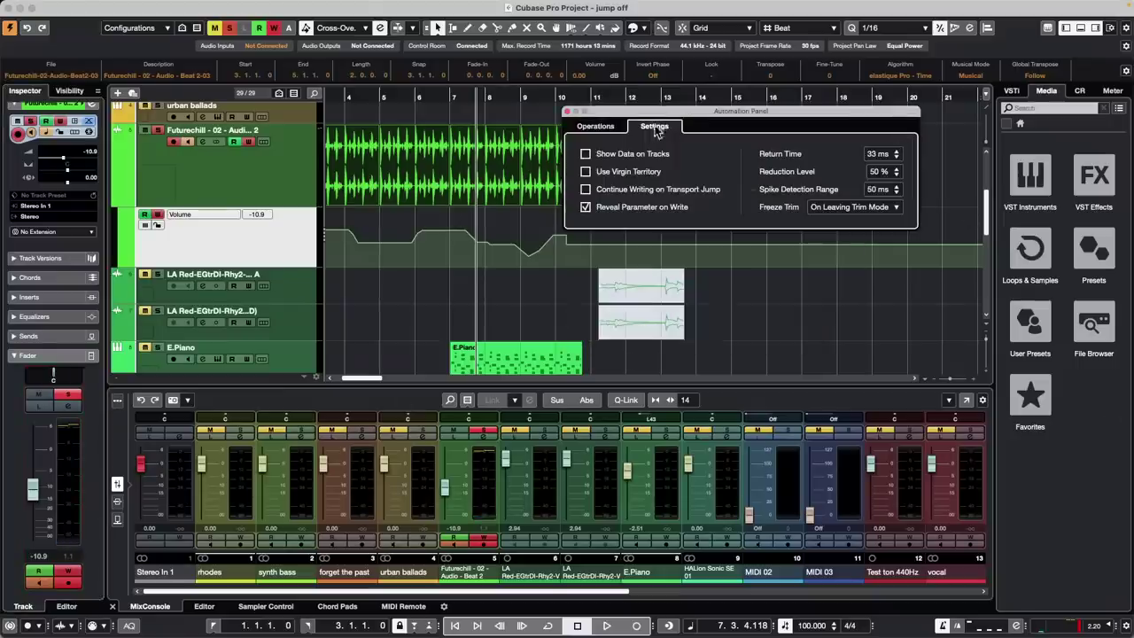
left_click(585, 154)
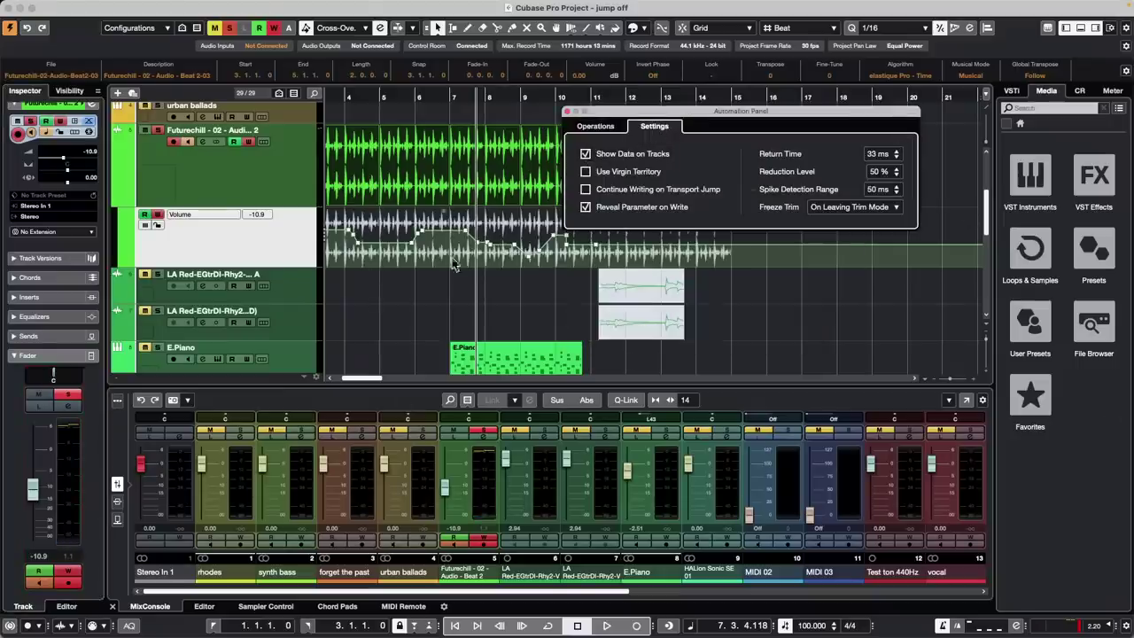
left_click(586, 154)
left_click(607, 127)
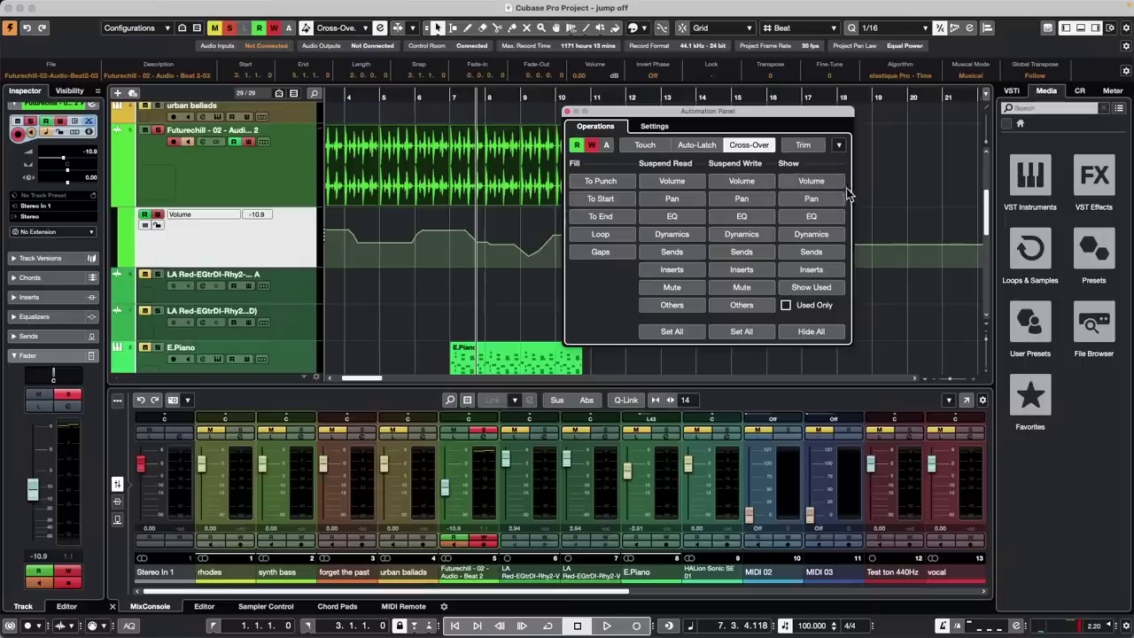
Try the volume, pan and used-lane show/hide options, hide all lanes, then reopen Futurechill's Volume lane
left_click(813, 182)
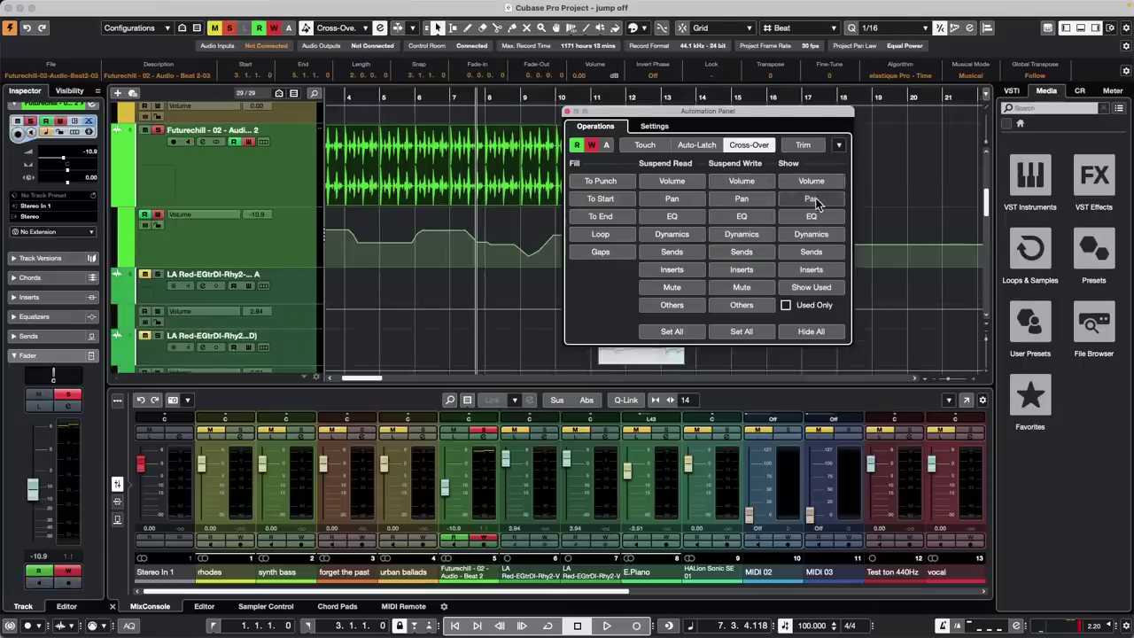
left_click(817, 197)
left_click(818, 191)
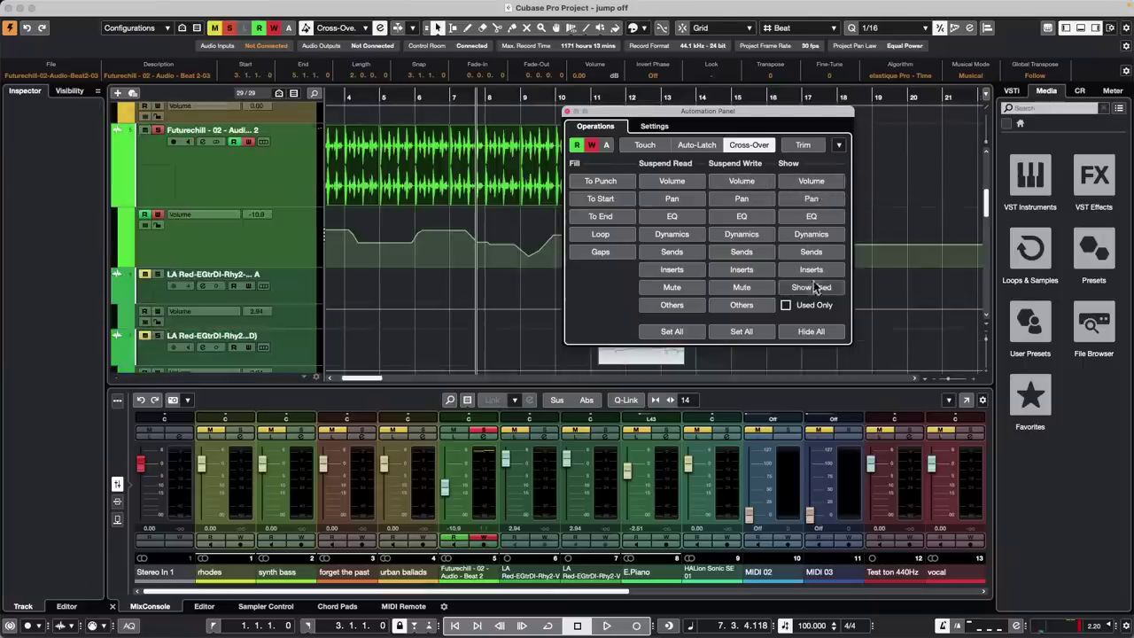
left_click(813, 289)
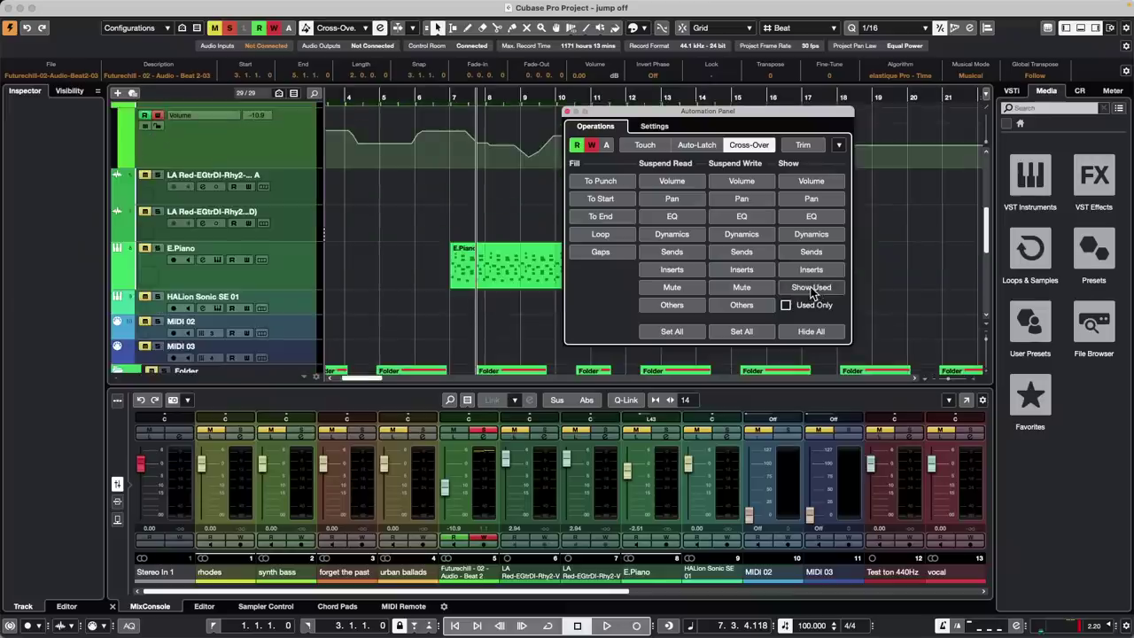
left_click(806, 334)
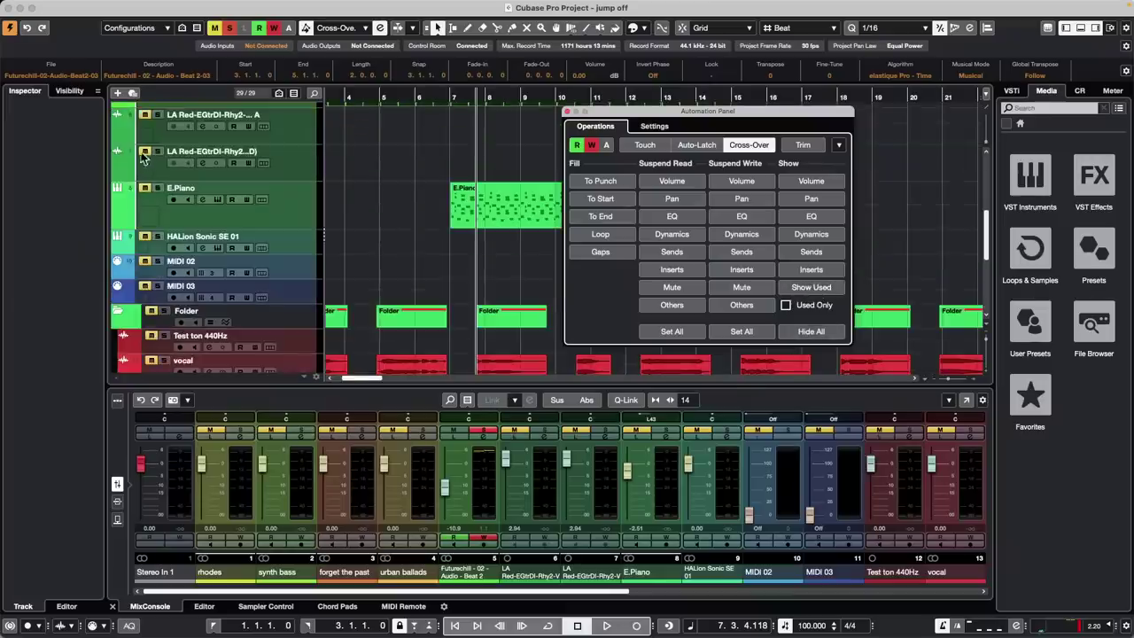
scroll(301, 206, "up", 3)
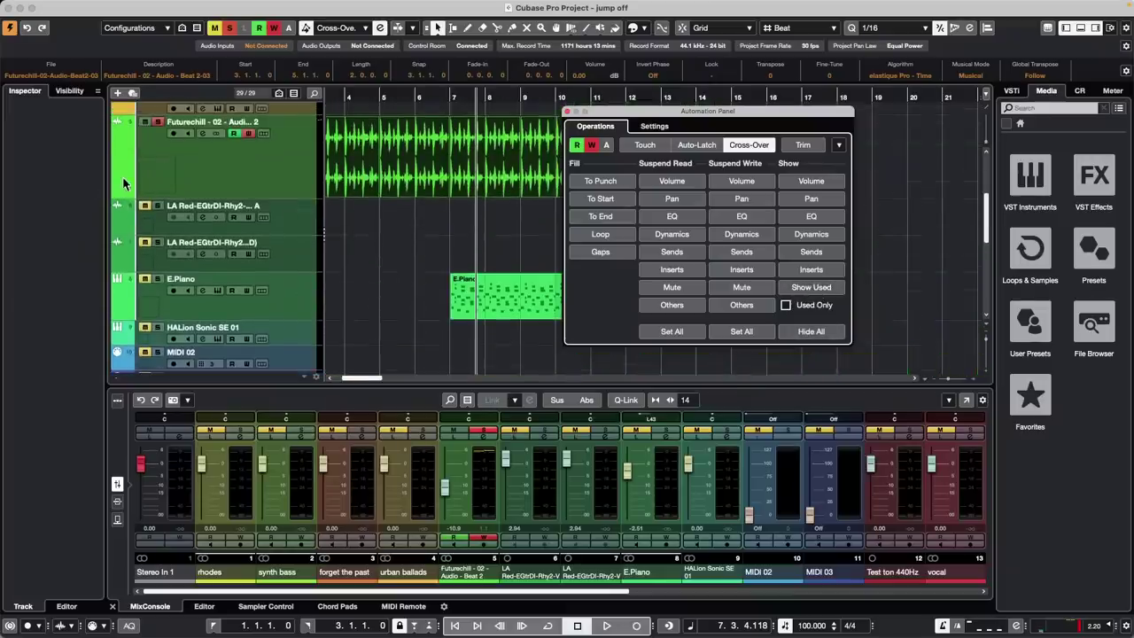
left_click(118, 194)
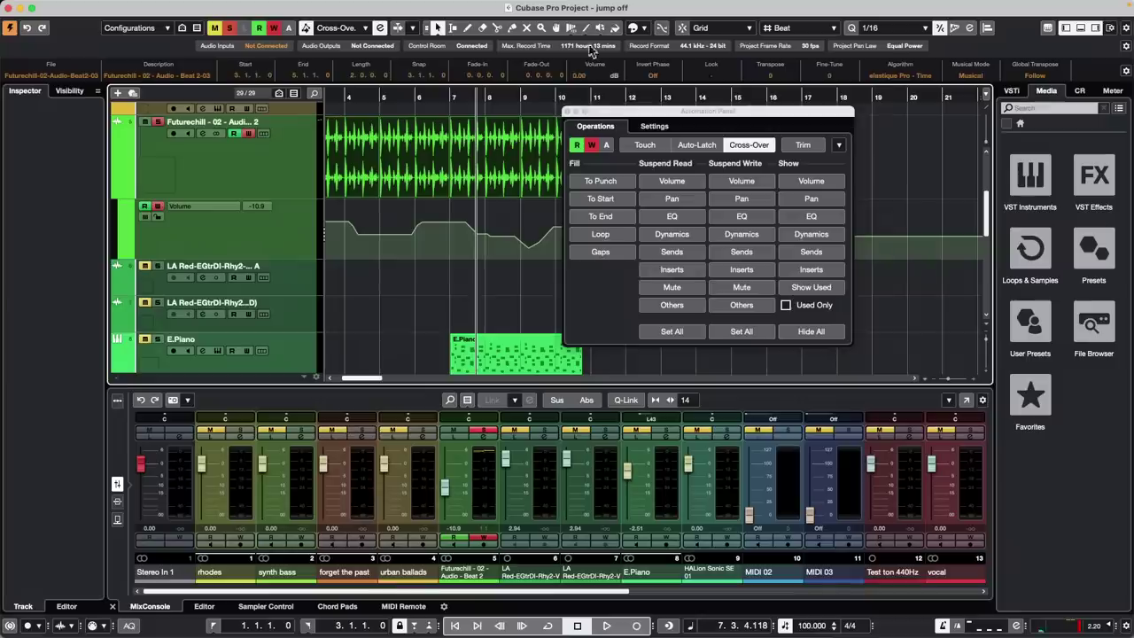
left_click(567, 112)
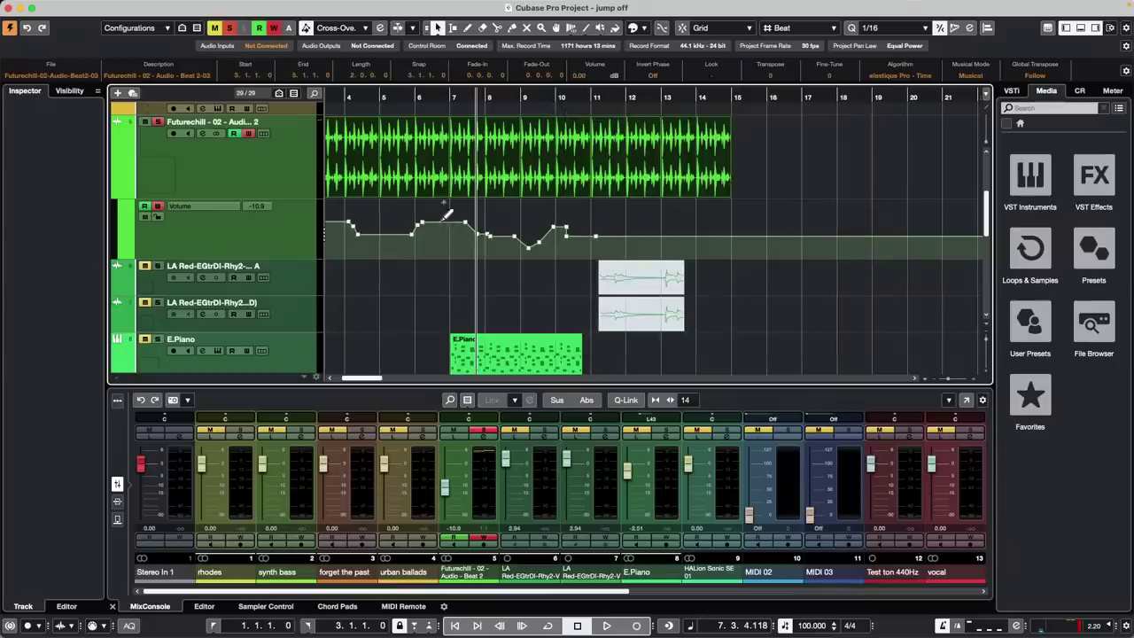
Raise and tilt the bar 6–11 volume points, then move the bar 7–9 section to bar 16
left_click_drag(409, 215, 629, 277)
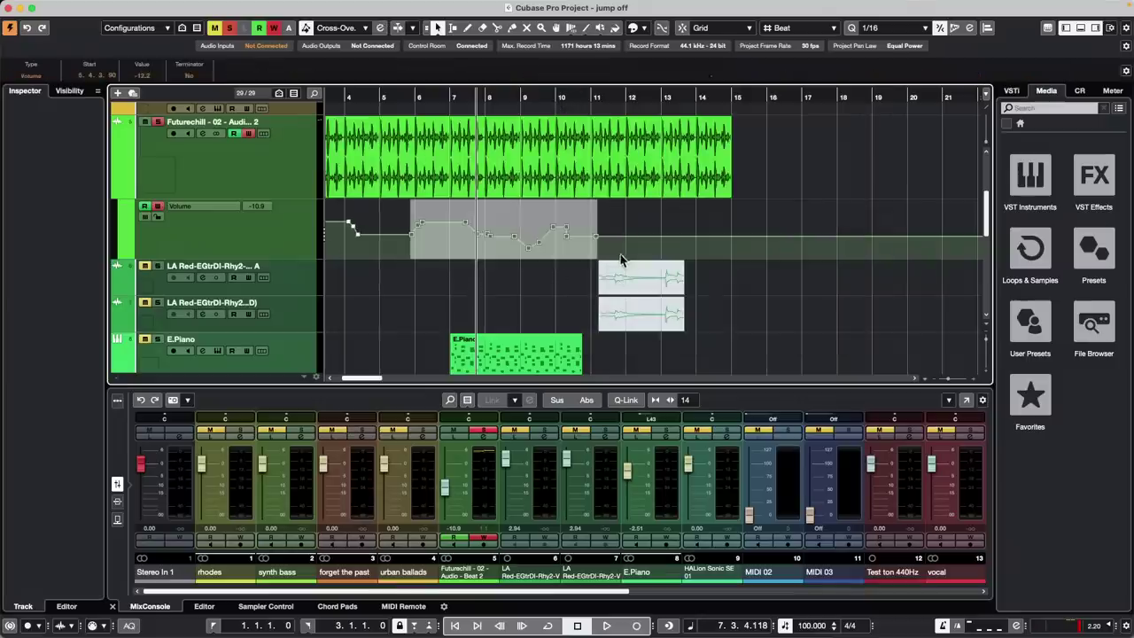
left_click_drag(501, 221, 527, 203)
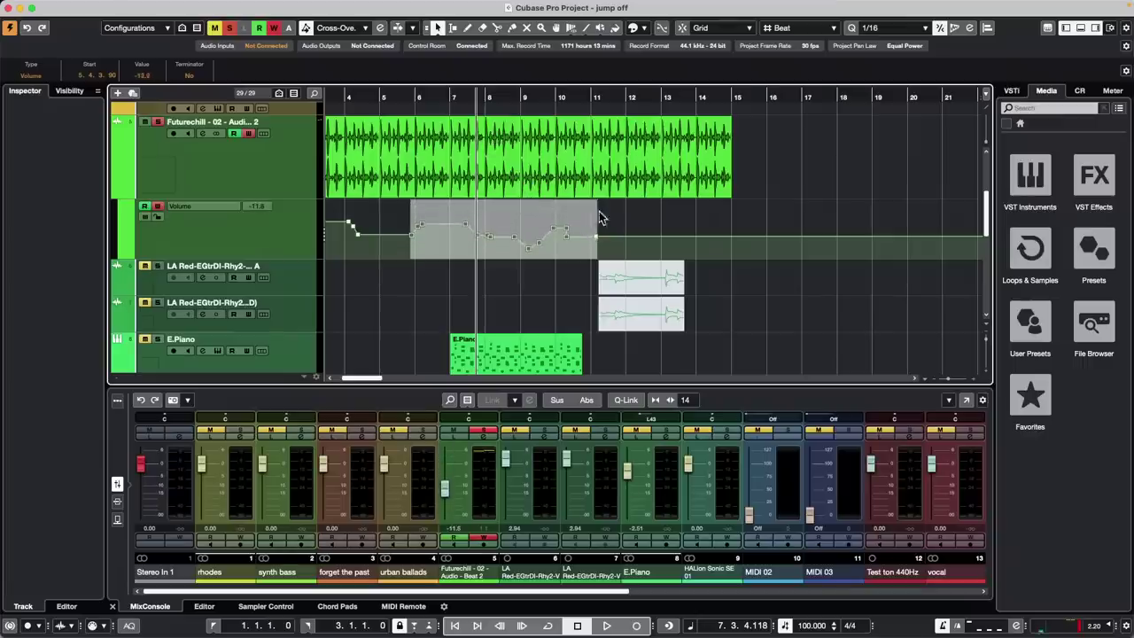
mouse_move(598, 207)
left_mouse_down()
mouse_move(599, 182)
mouse_move(591, 219)
mouse_move(600, 175)
mouse_move(582, 296)
mouse_move(595, 318)
mouse_move(600, 214)
mouse_move(592, 249)
mouse_move(601, 228)
left_mouse_up()
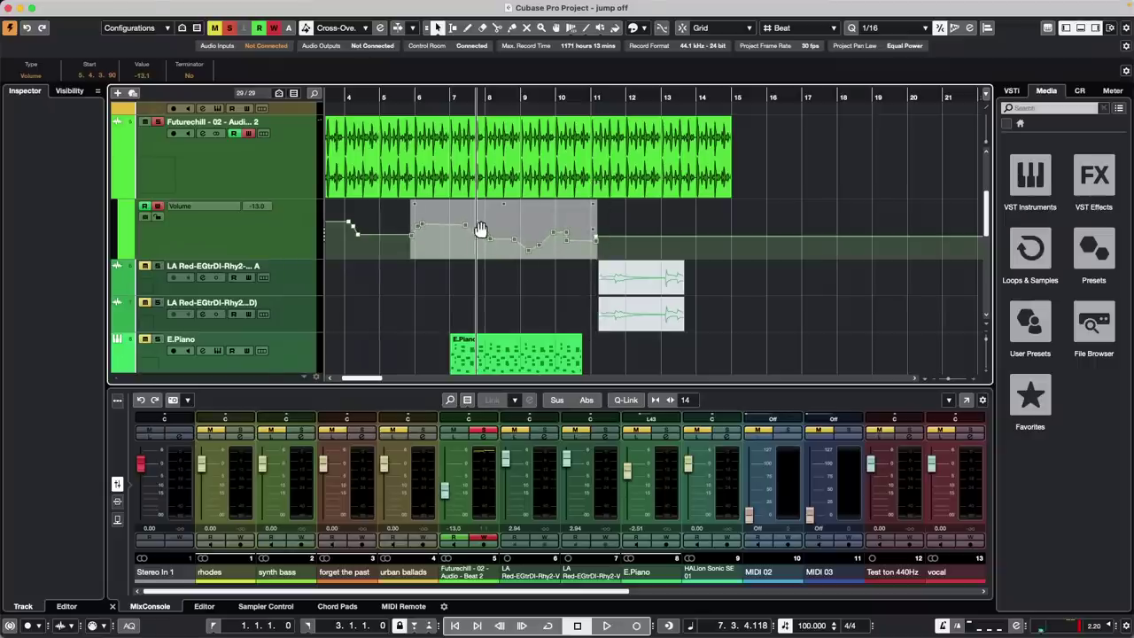
left_click_drag(483, 174, 809, 175)
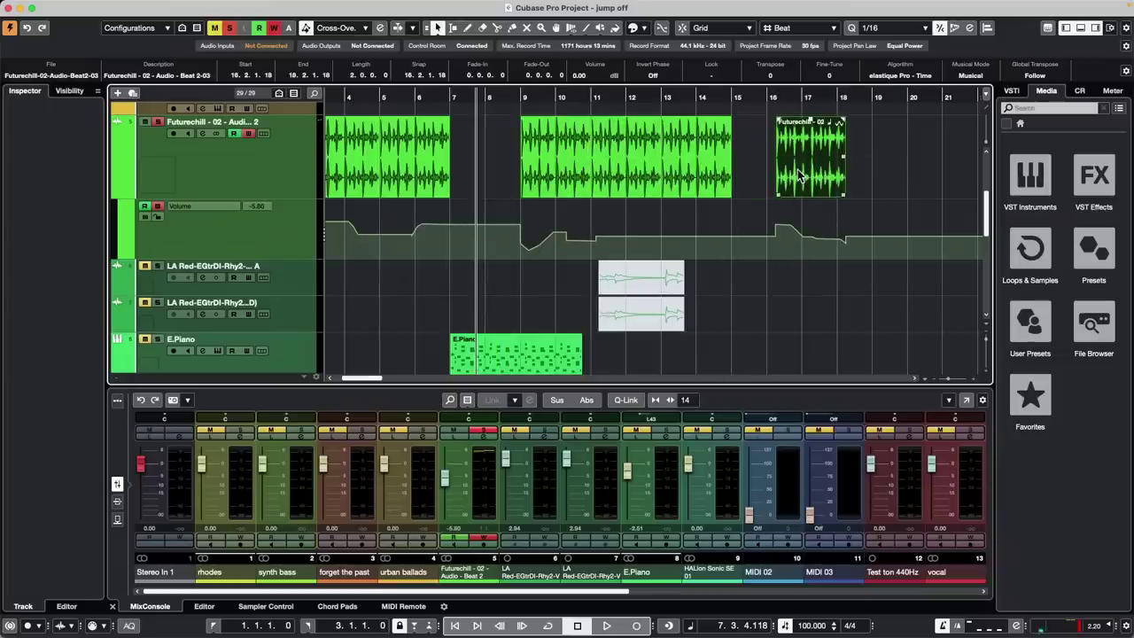
Undo the move to bar 16, delete the long Futurechill event, and return to the project start
key("super+z")
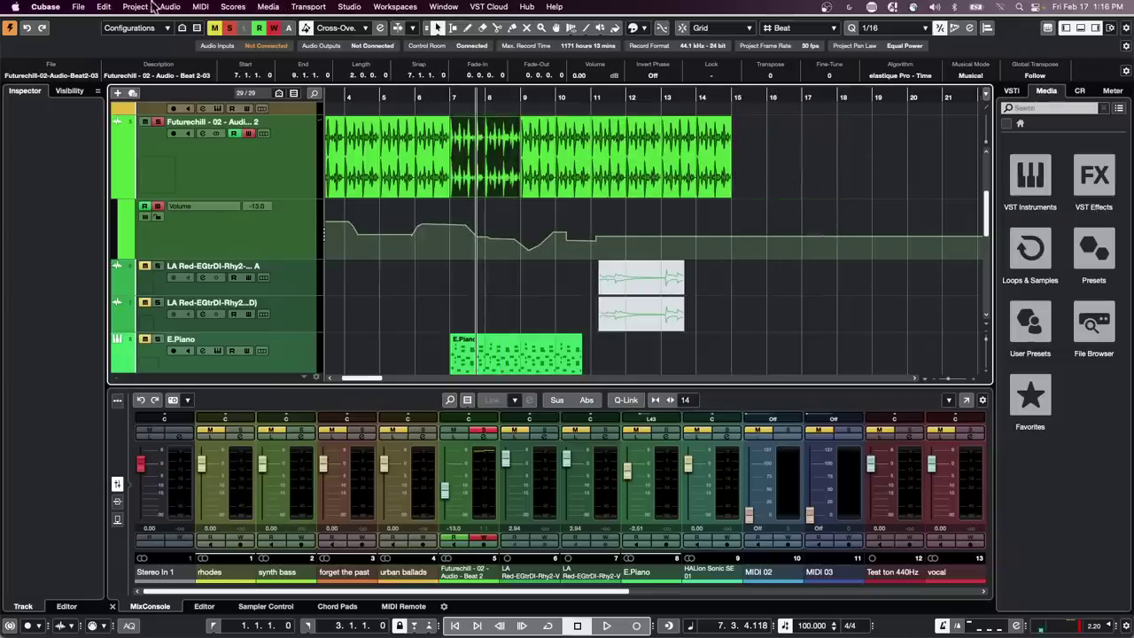
left_click(113, 7)
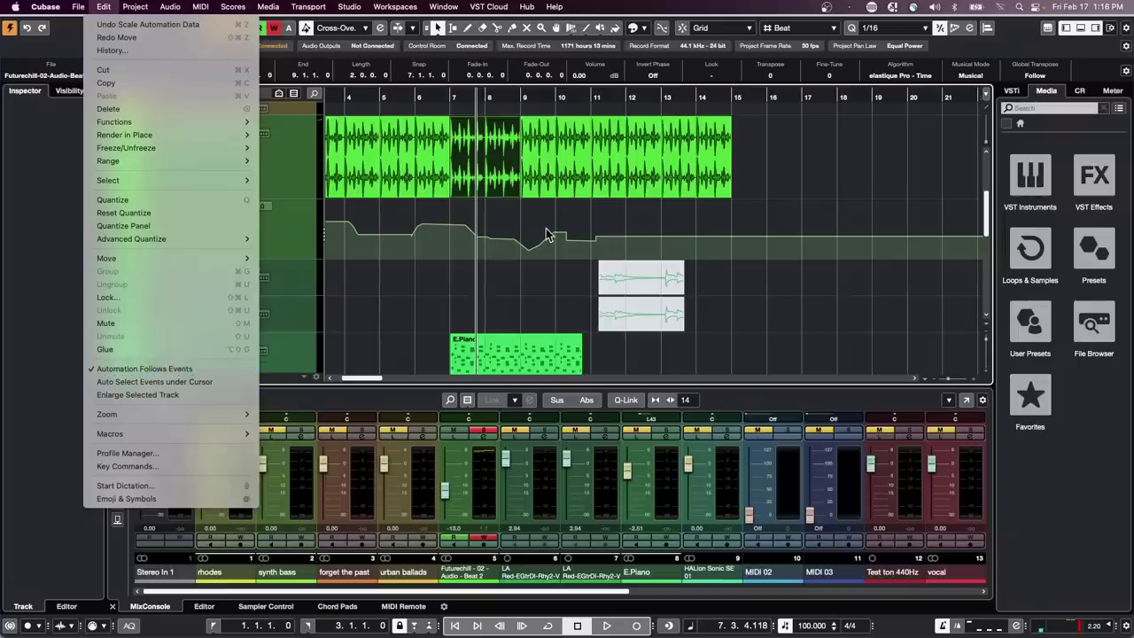
left_click(542, 195)
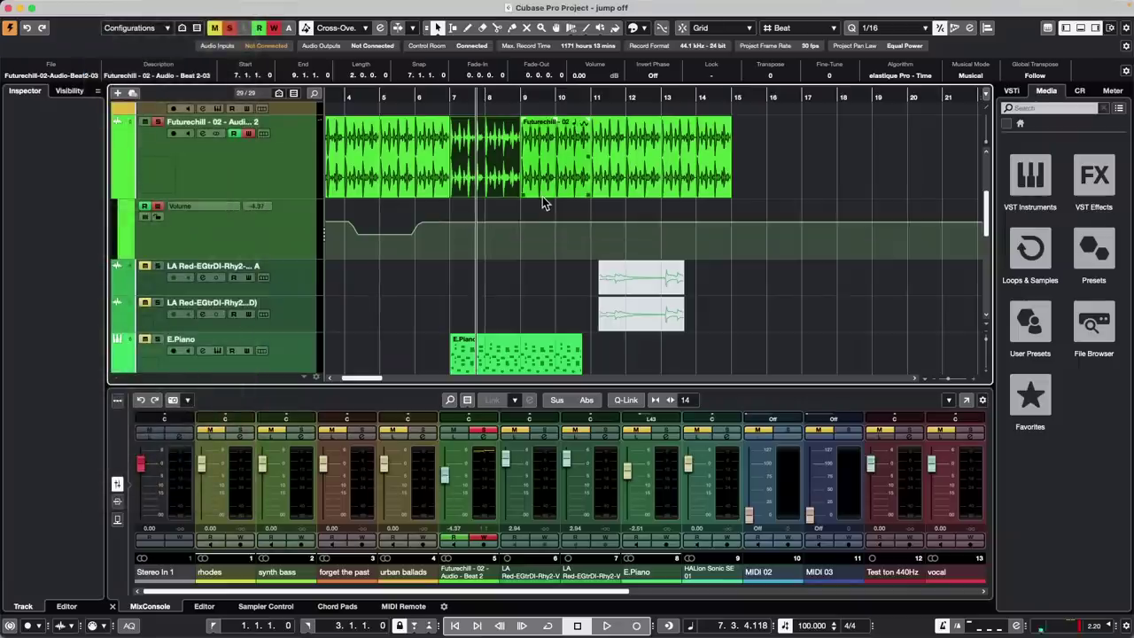
key("Delete")
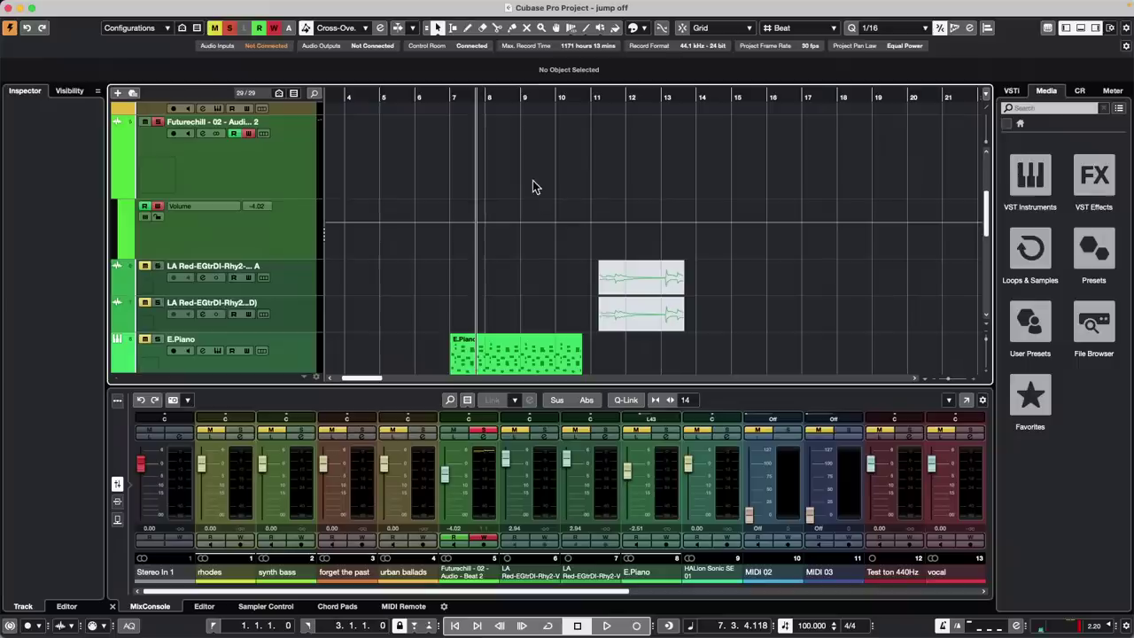
key("Home")
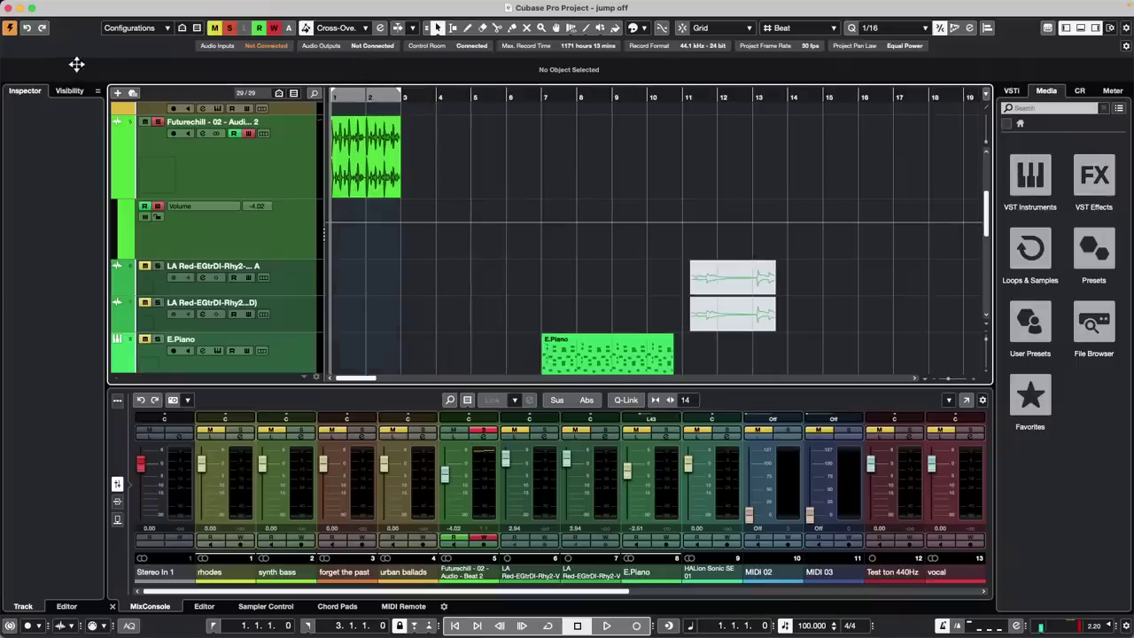
Close the Volume automation lane under the Futurechill track, leaving just its two-bar event
left_click(116, 195)
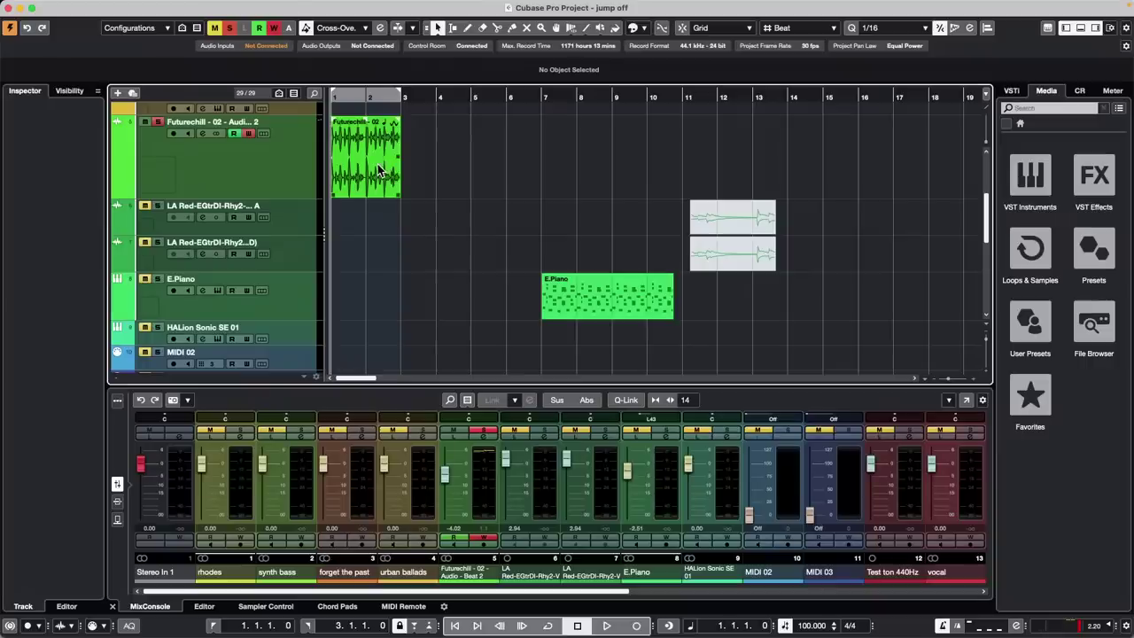
Copy the Futurechill clip further along its track and zoom the arrangement out
left_click_drag(378, 171, 910, 160)
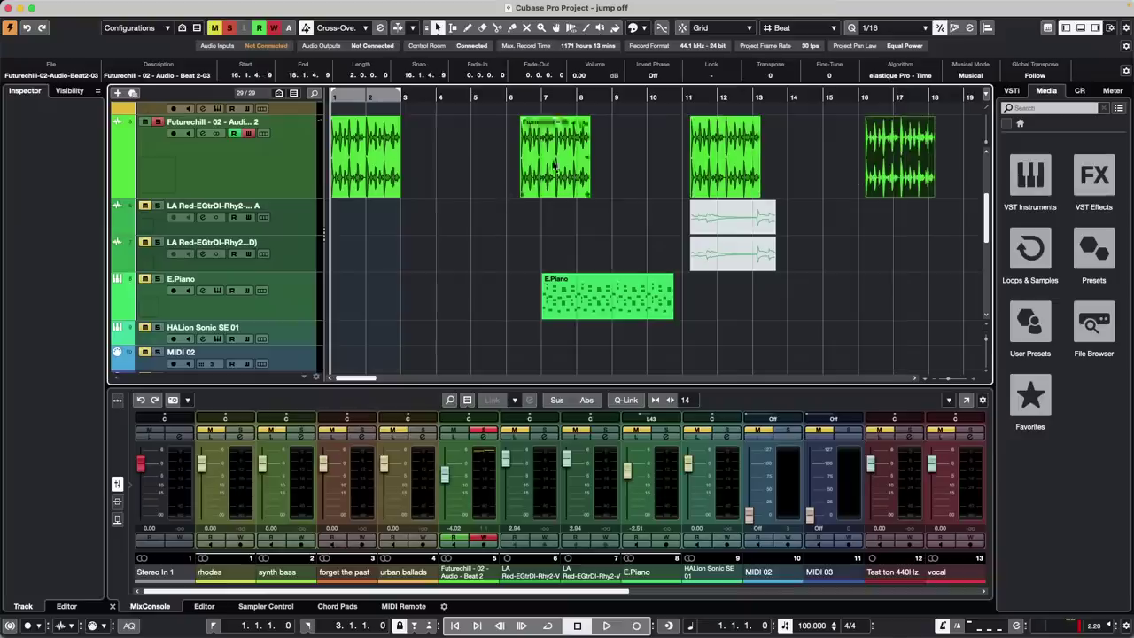
left_click(273, 153)
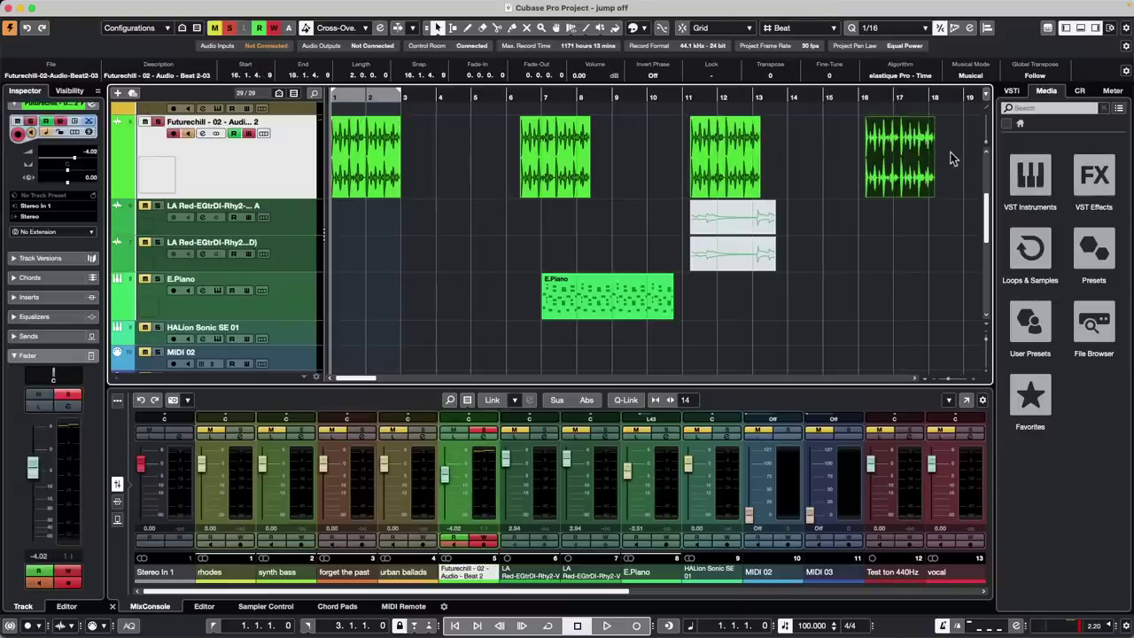
mouse_move(797, 99)
left_mouse_down()
mouse_move(791, 59)
mouse_move(792, 73)
left_mouse_up()
Marquee-select all four Futurechill events with the Object Selection tool
right_click(718, 179)
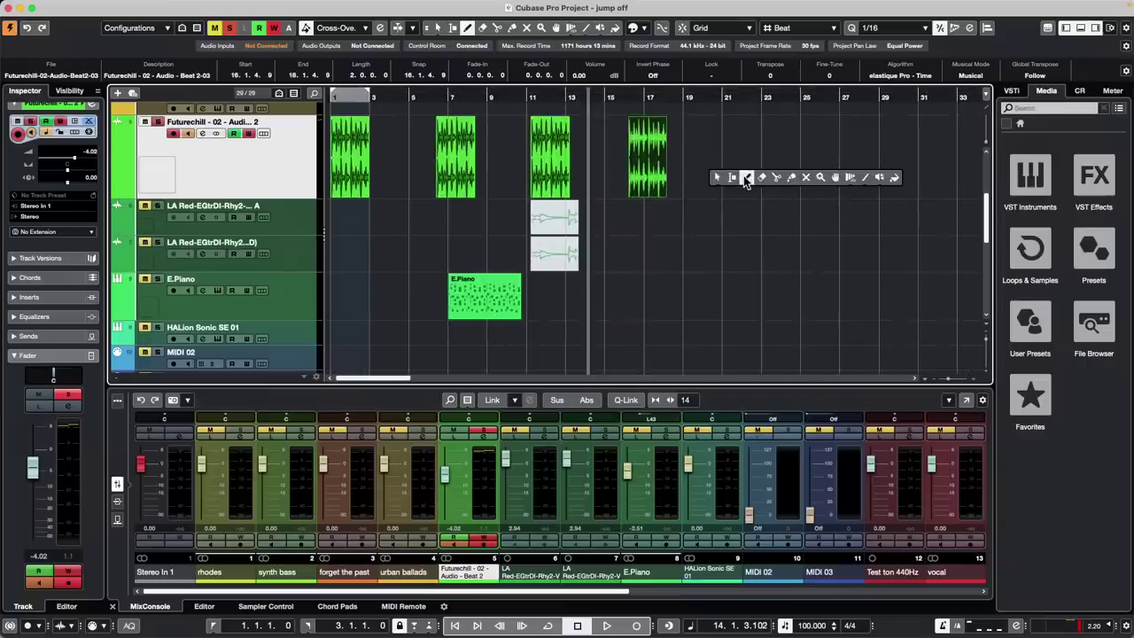
left_click(746, 178)
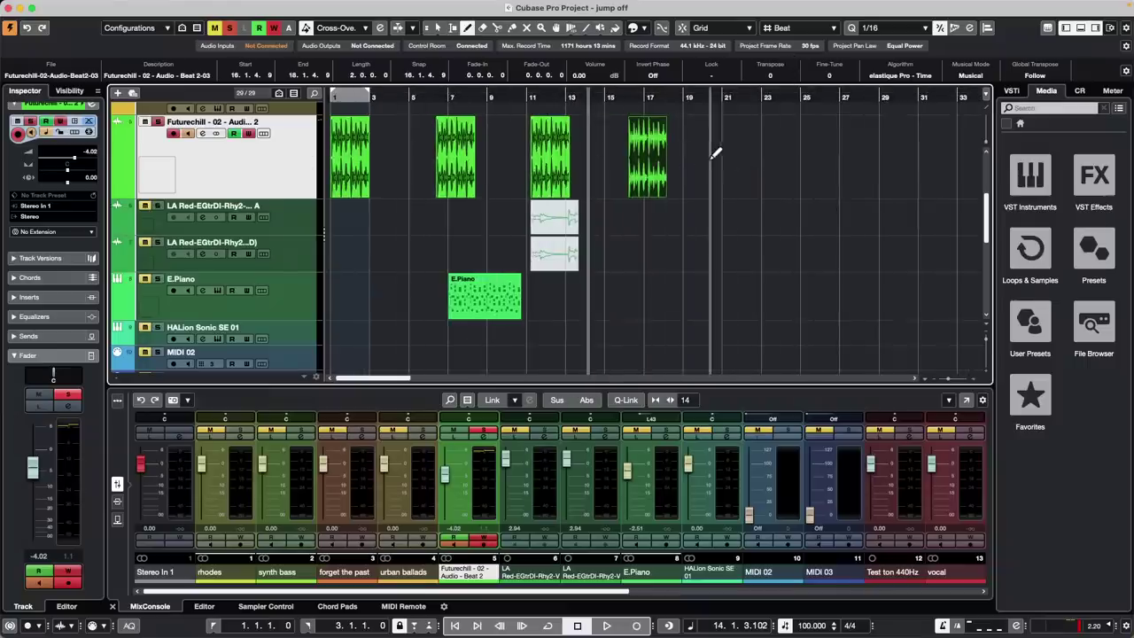
right_click(711, 158)
left_click(712, 160)
left_click_drag(712, 169, 334, 180)
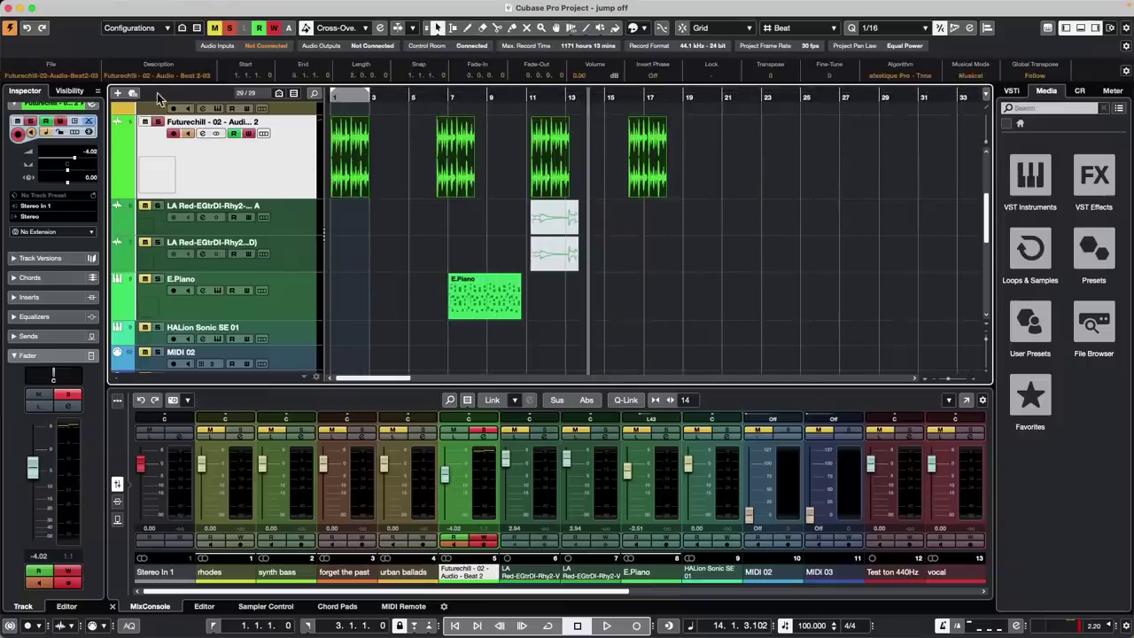
left_click(108, 7)
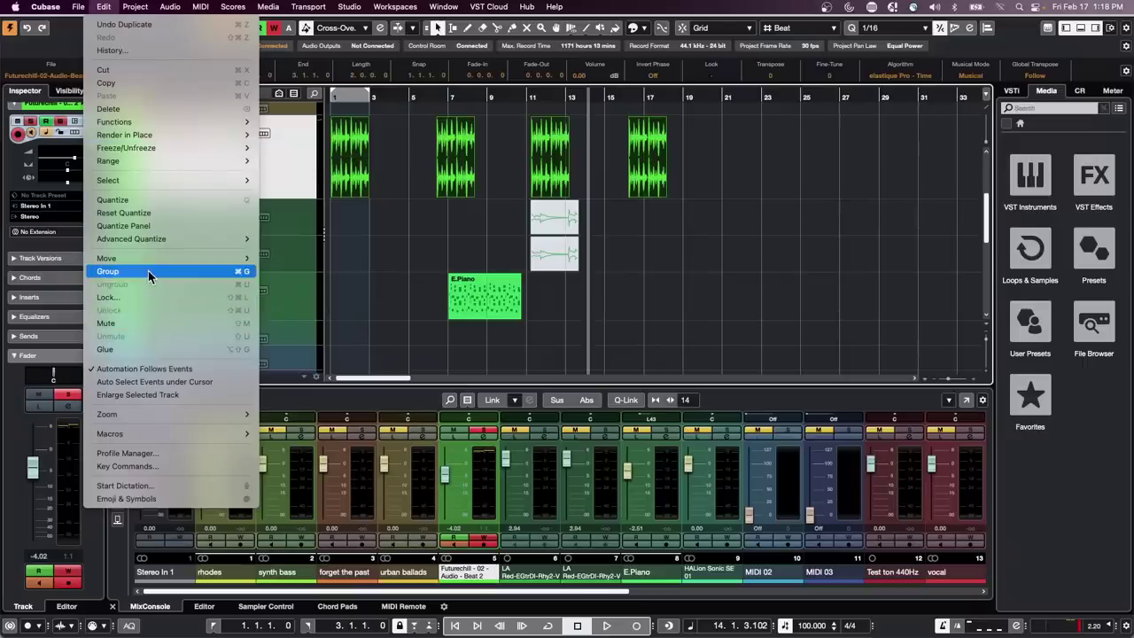
mouse_move(88, 7)
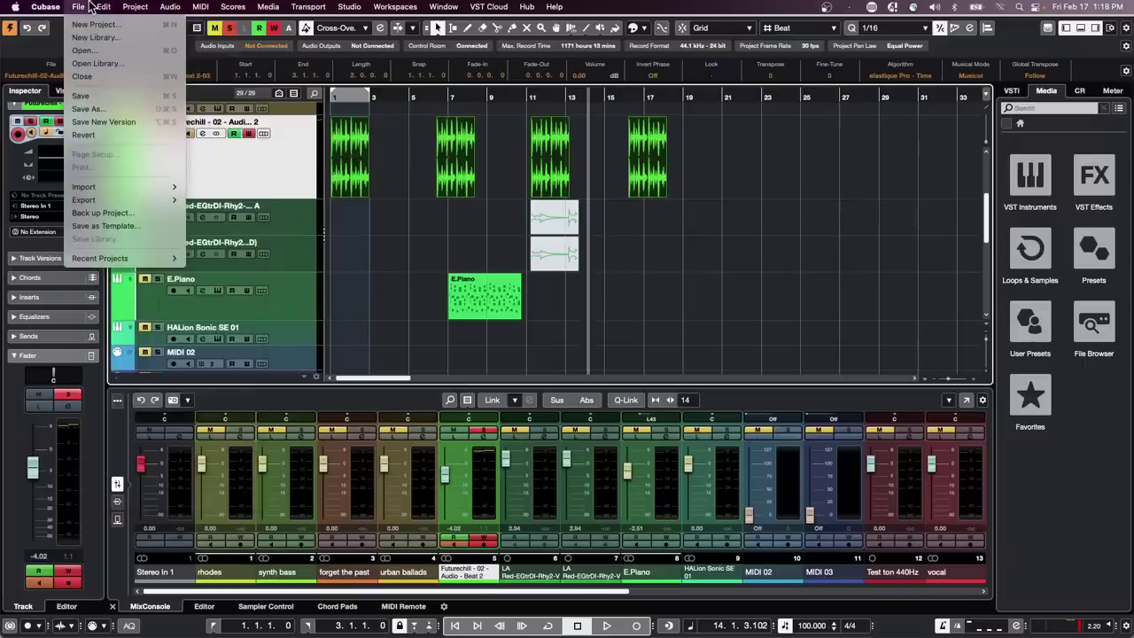
mouse_move(170, 7)
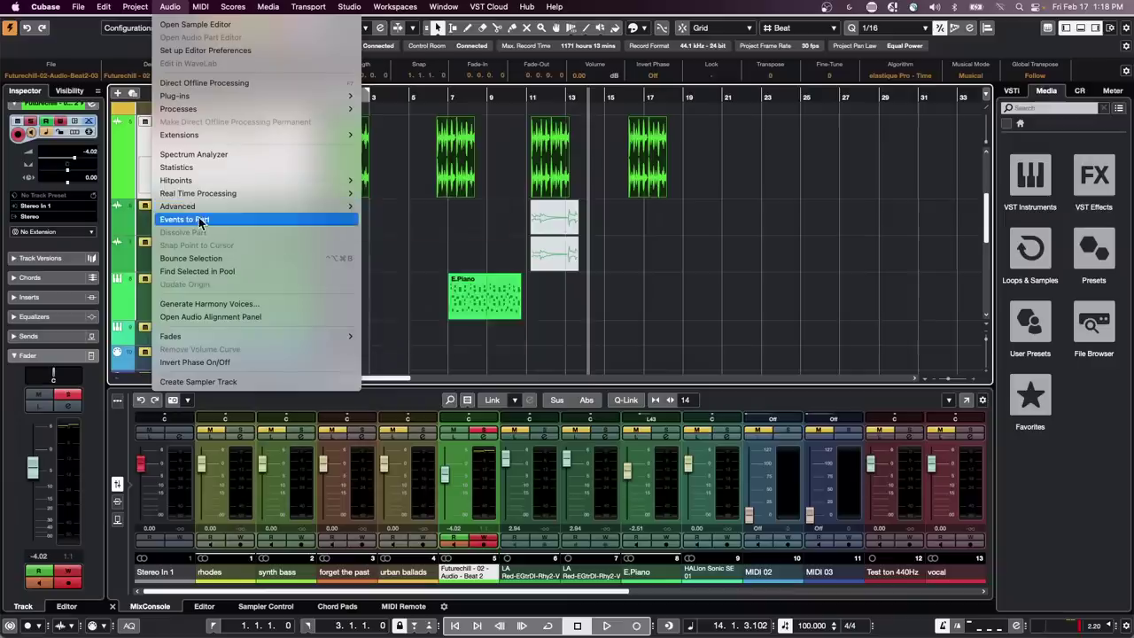
left_click(216, 258)
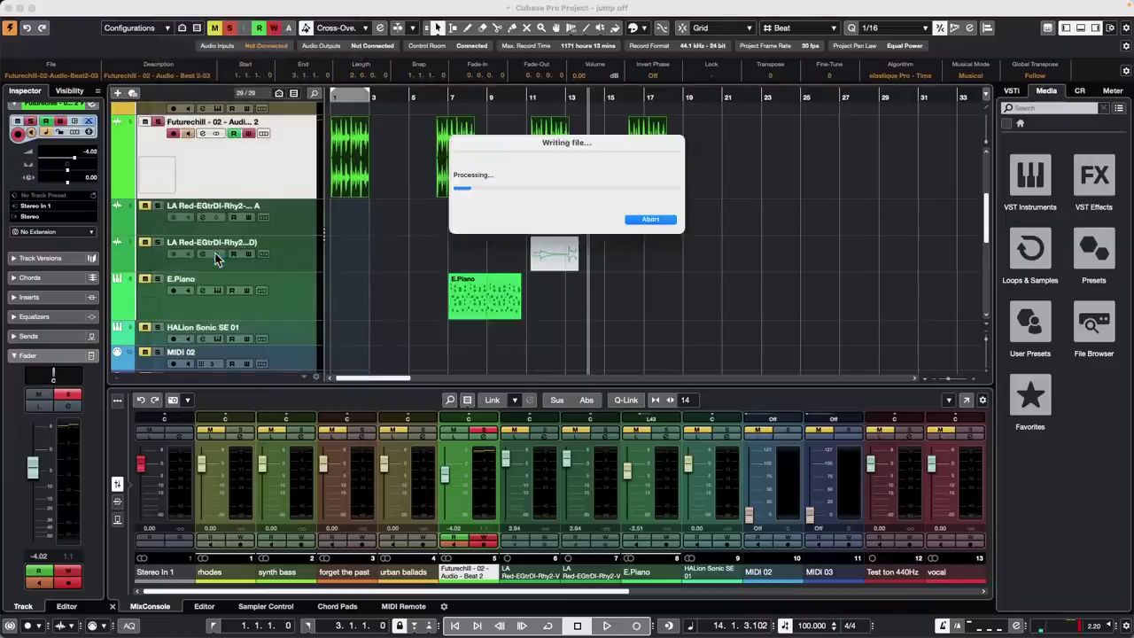
left_click(636, 218)
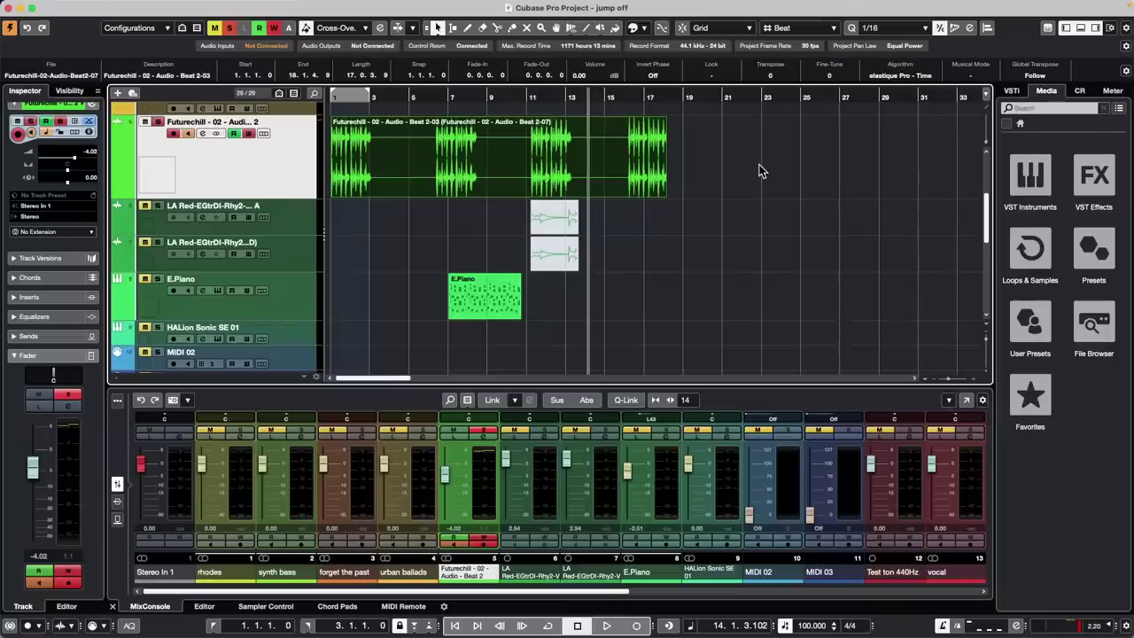
key("super+z")
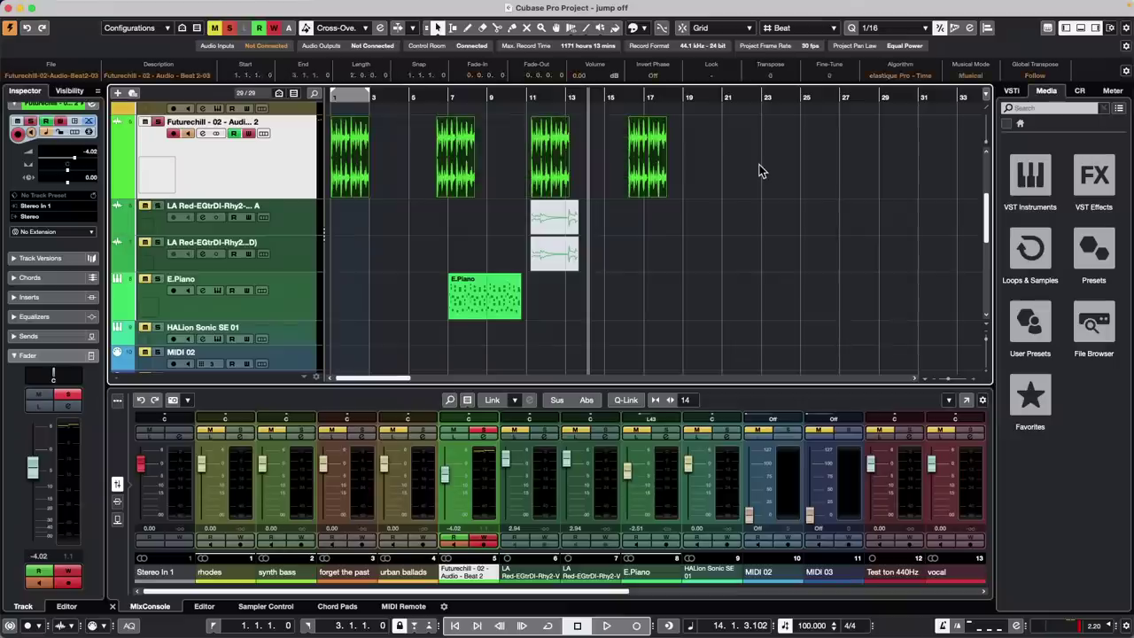
Deselect all events by clicking the empty arrangement near bar 24, moving the cursor there
left_click(791, 257)
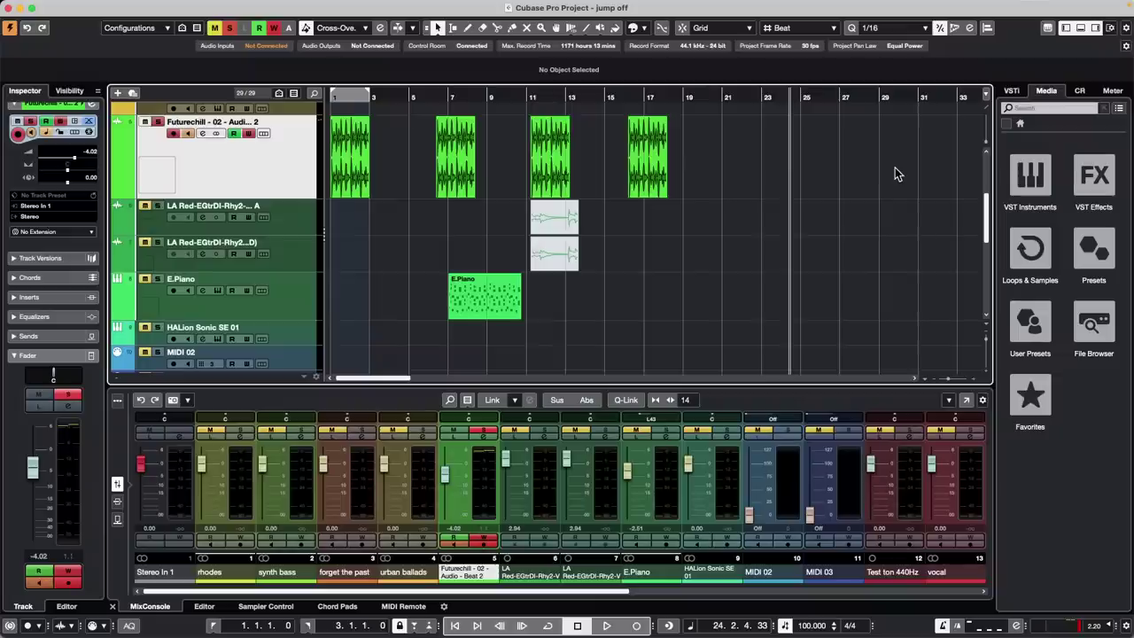
Create the new empty project Untitled3, confirming its project folder on the second attempt
left_click(78, 9)
left_click(89, 20)
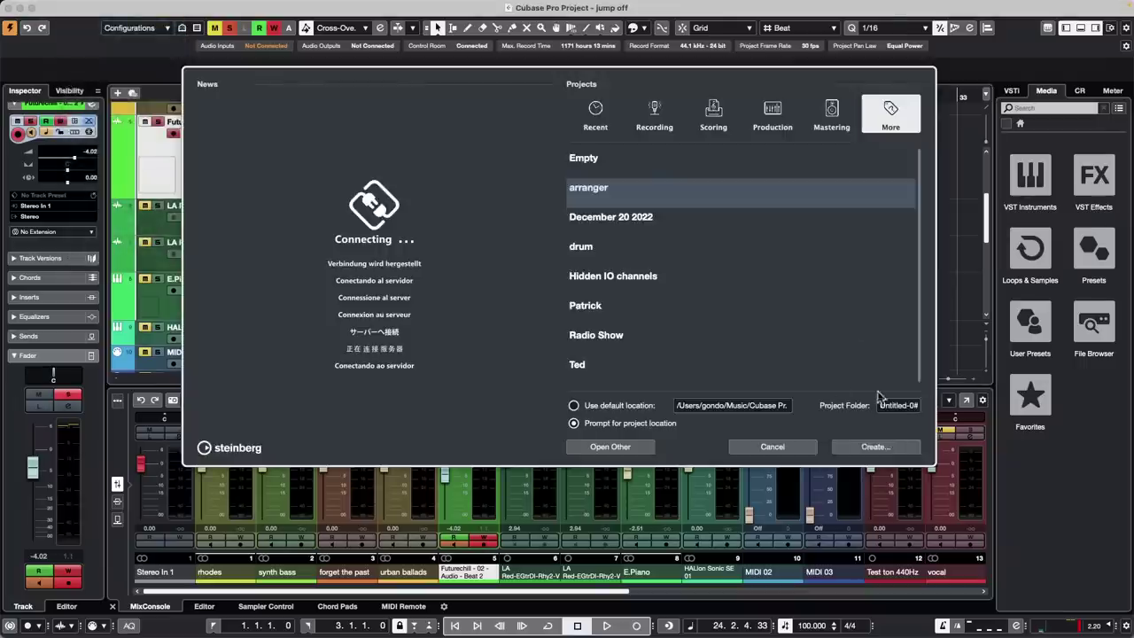
left_click(864, 450)
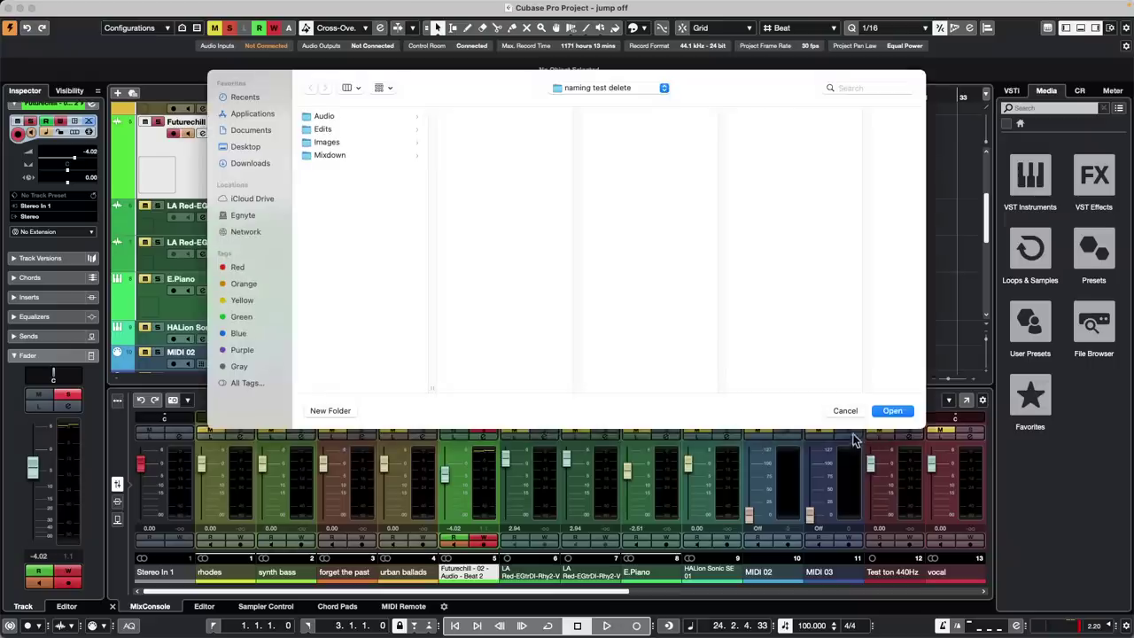
left_click(845, 411)
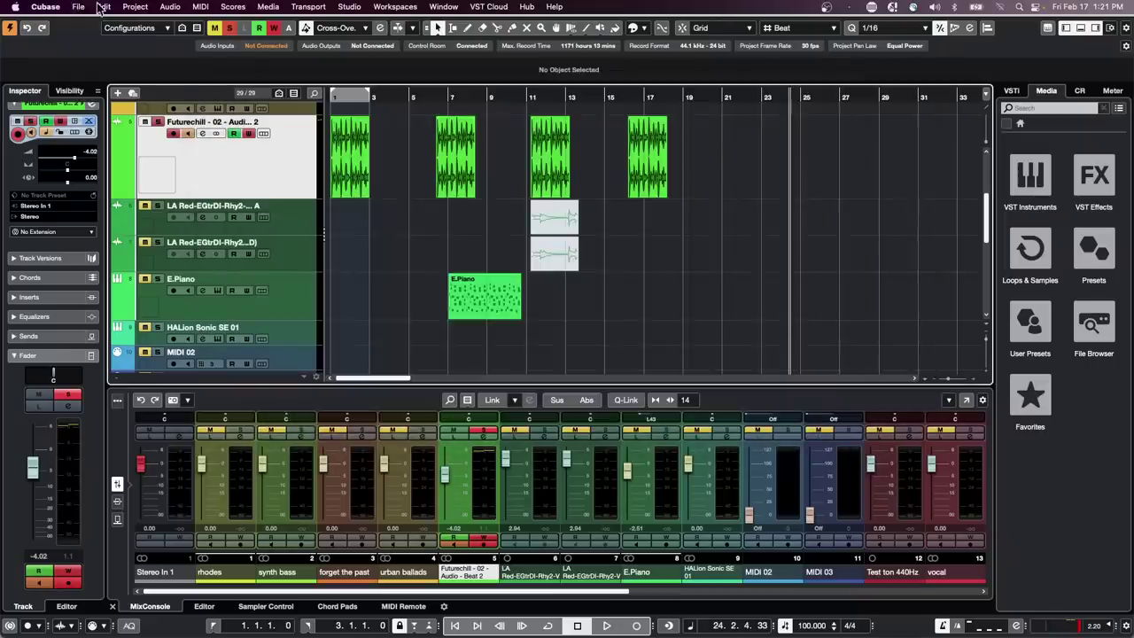
left_click(79, 10)
left_click(101, 39)
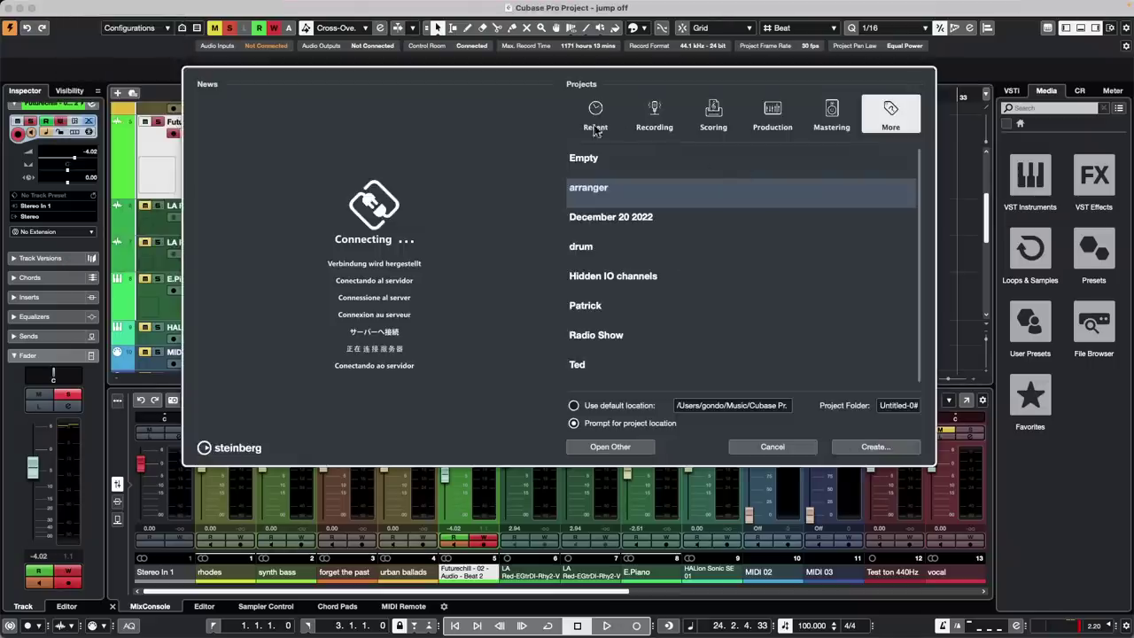
left_click(596, 119)
left_click(875, 447)
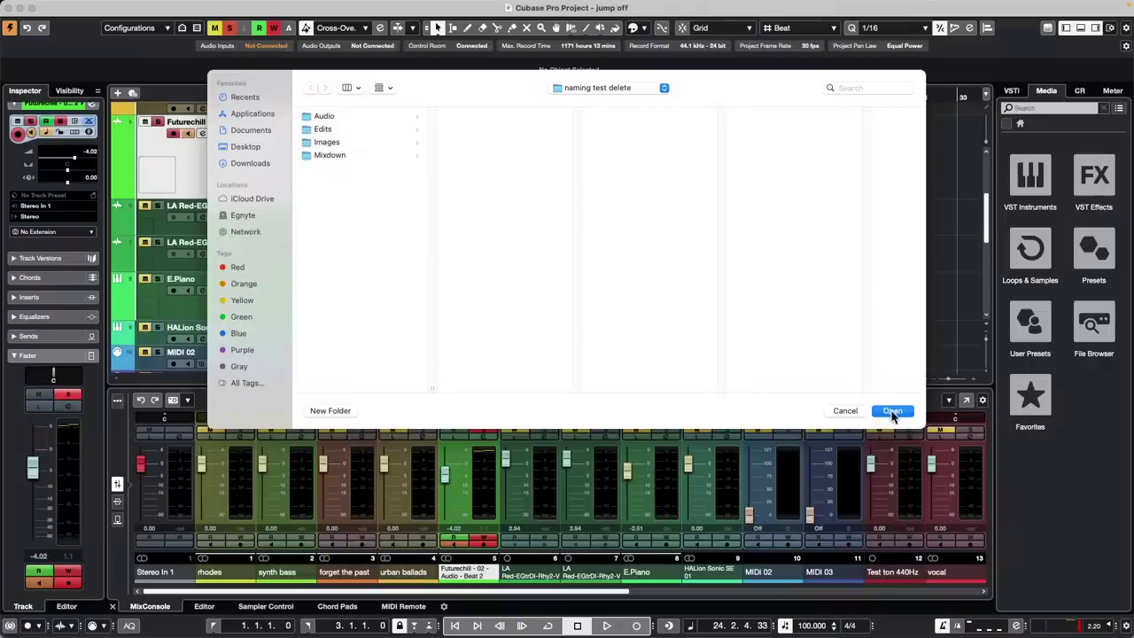
left_click(892, 412)
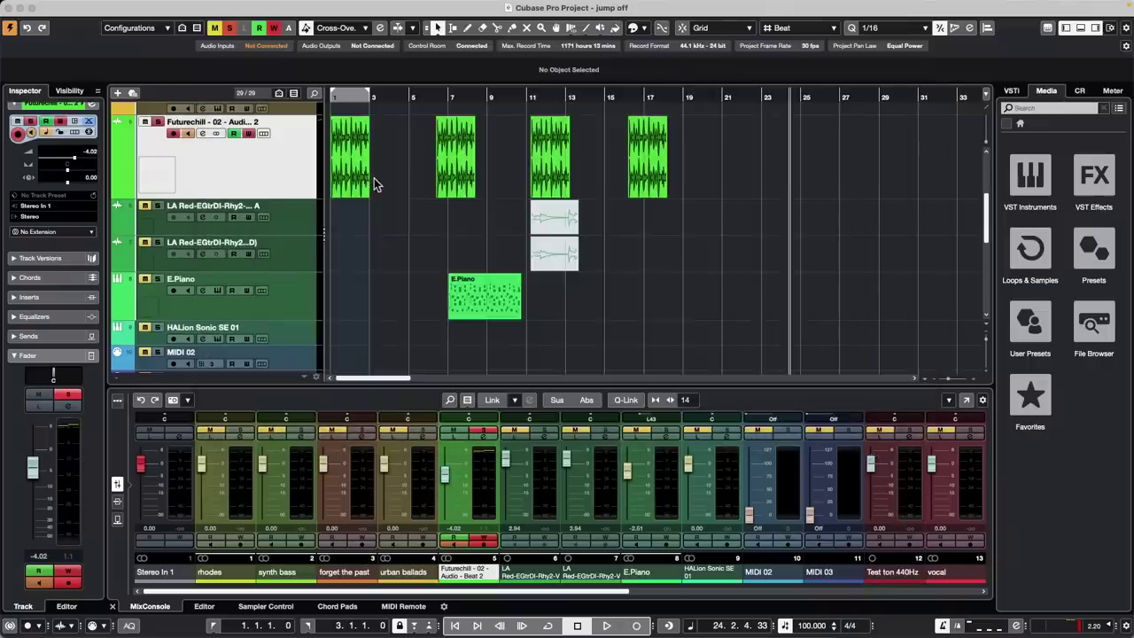
Import twelve Bloom vocal loops from Loops & Samples, each onto a different track
left_click(1032, 255)
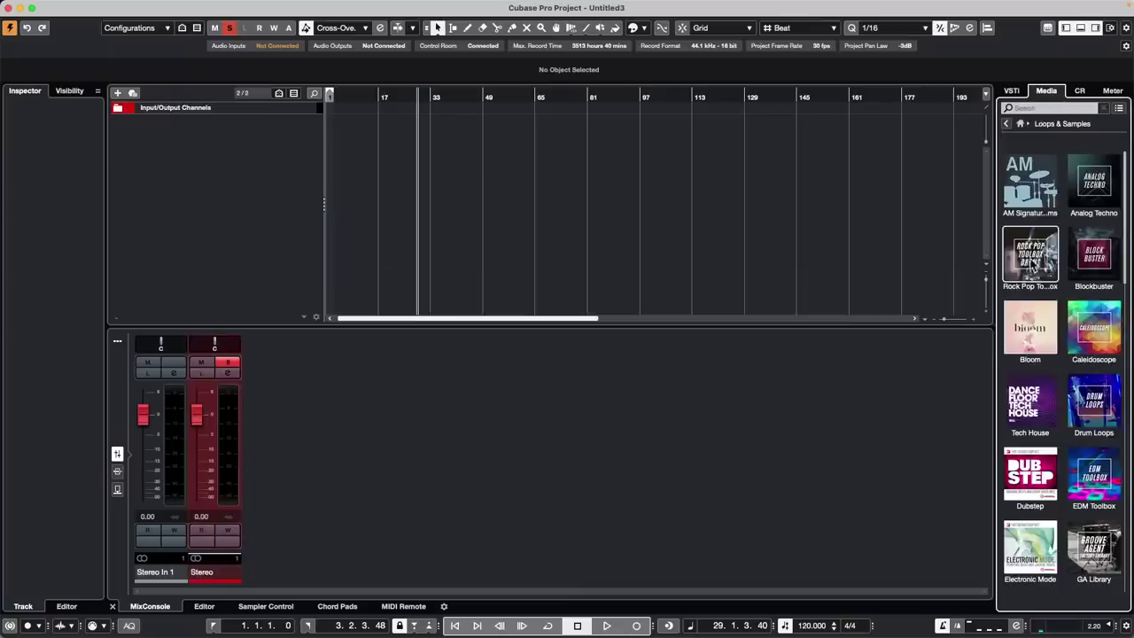
left_click(1026, 335)
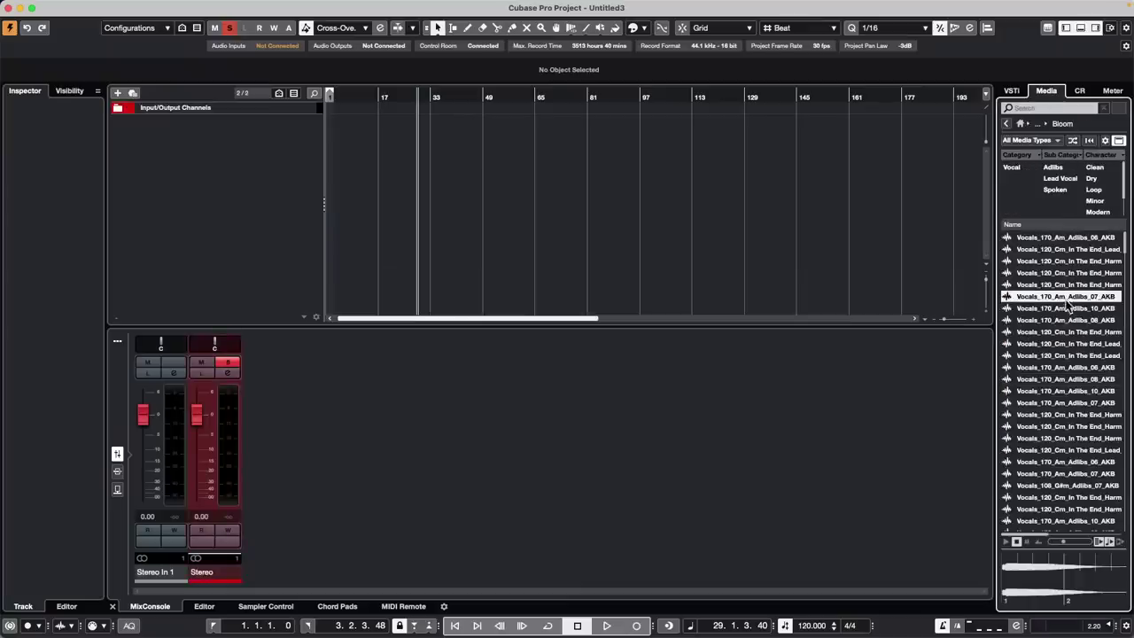
left_click(1055, 429, "shift")
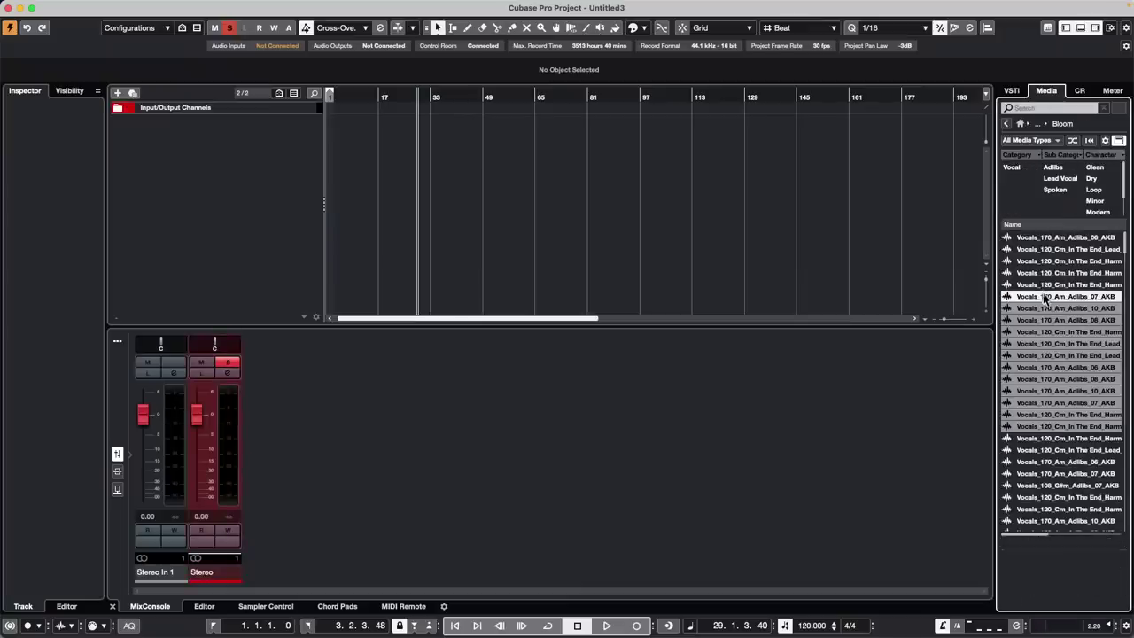
left_click_drag(1046, 301, 348, 145)
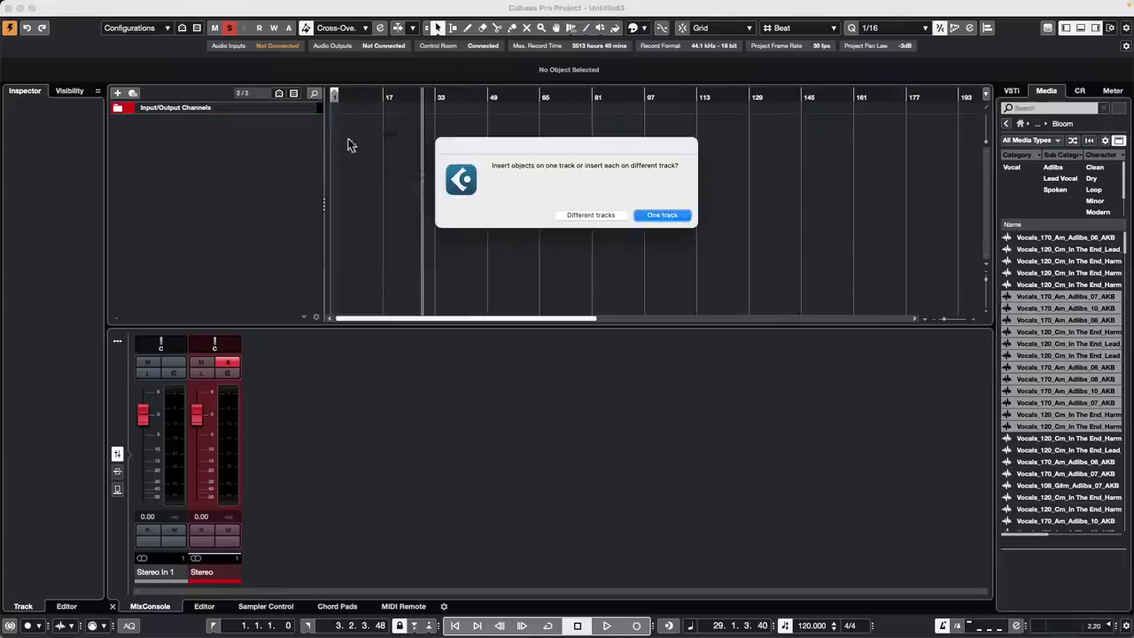
left_click(602, 218)
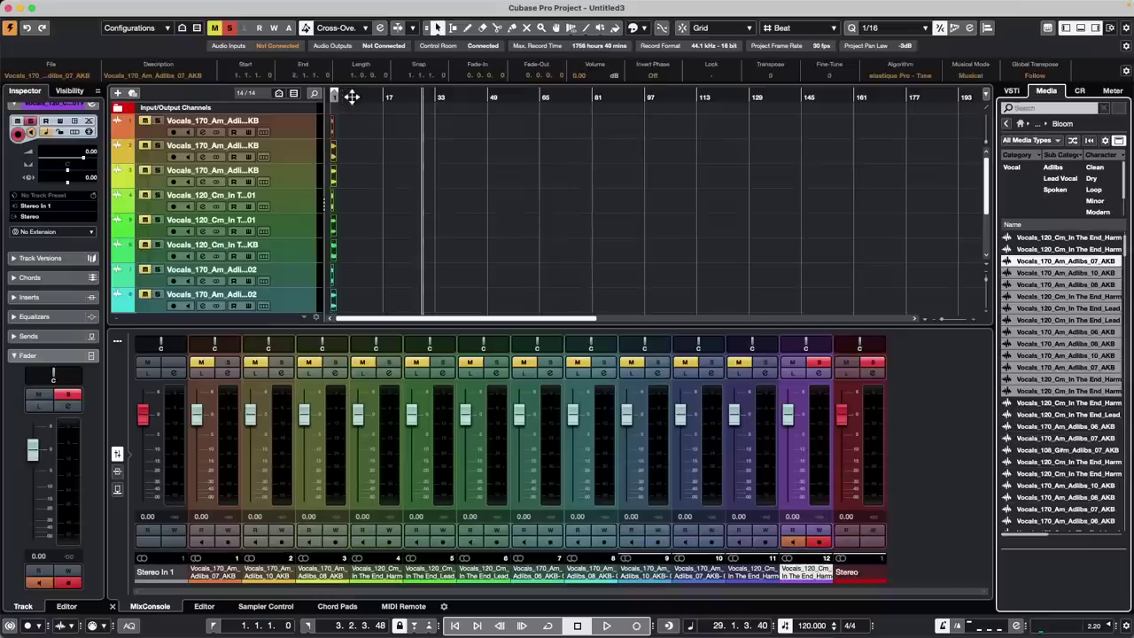
Return the playhead to the start, select track 2's vocal event and target track 1
left_click_drag(351, 97, 255, 159)
left_click(539, 178)
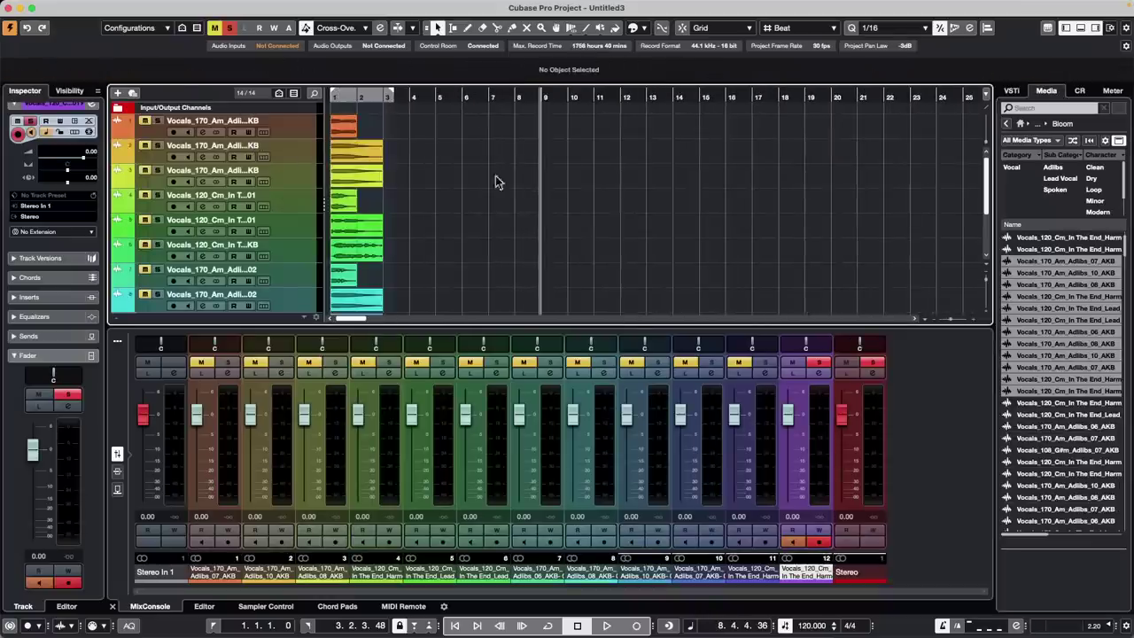
left_click(361, 160)
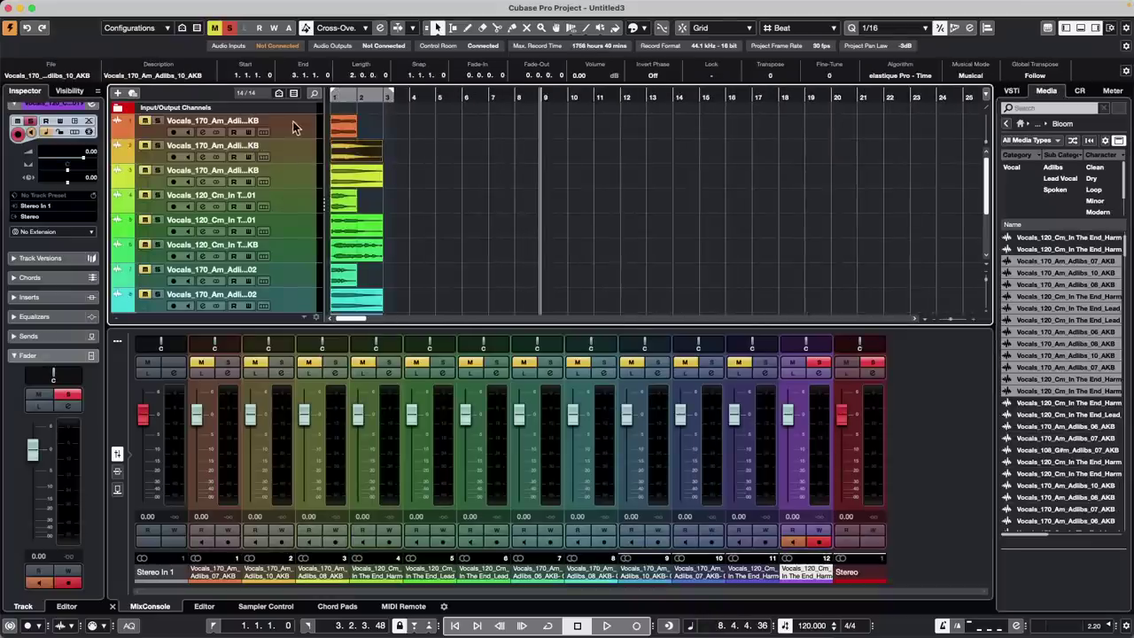
left_click(277, 130)
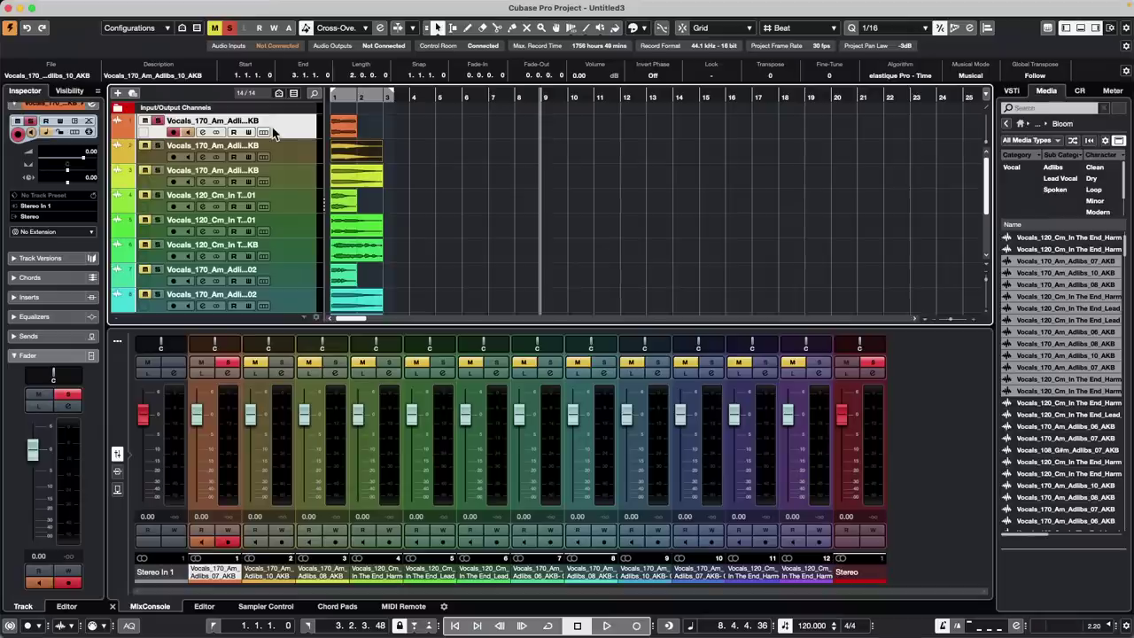
Set the position near bar 2, select track 2's vocal event and browse the Edit menu
left_click(366, 98)
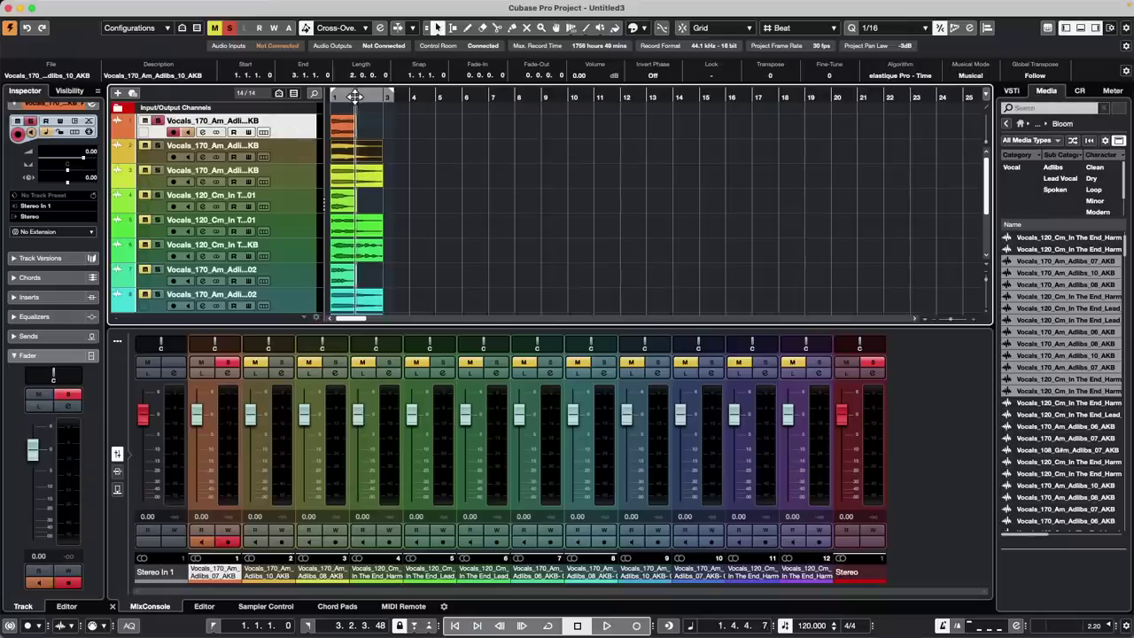
left_click(350, 157)
left_click(103, 6)
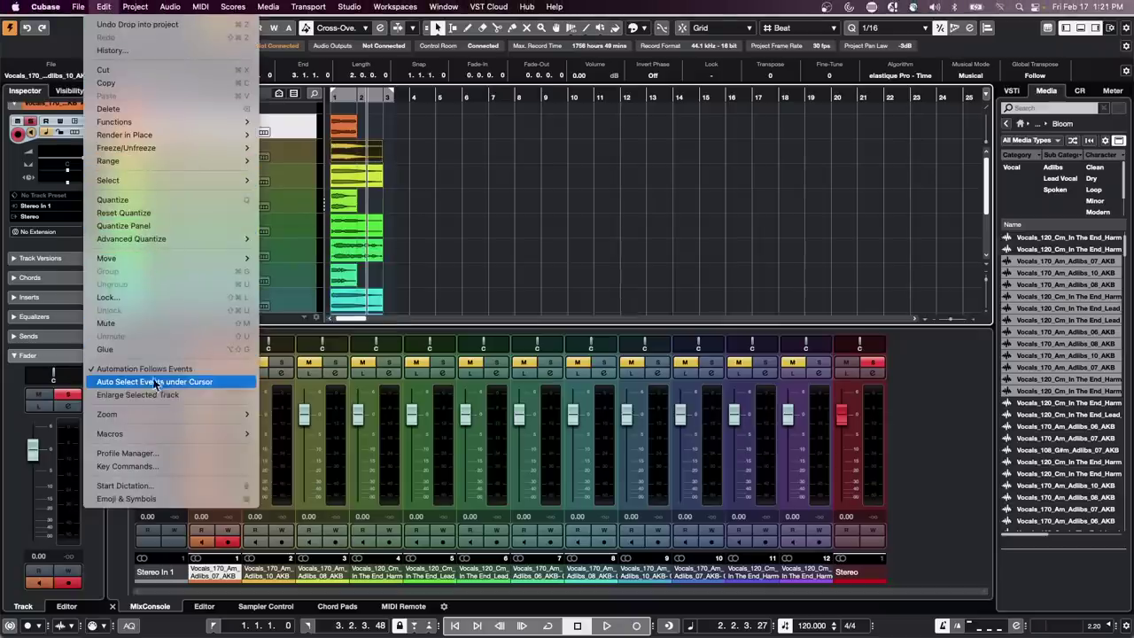
mouse_move(136, 159)
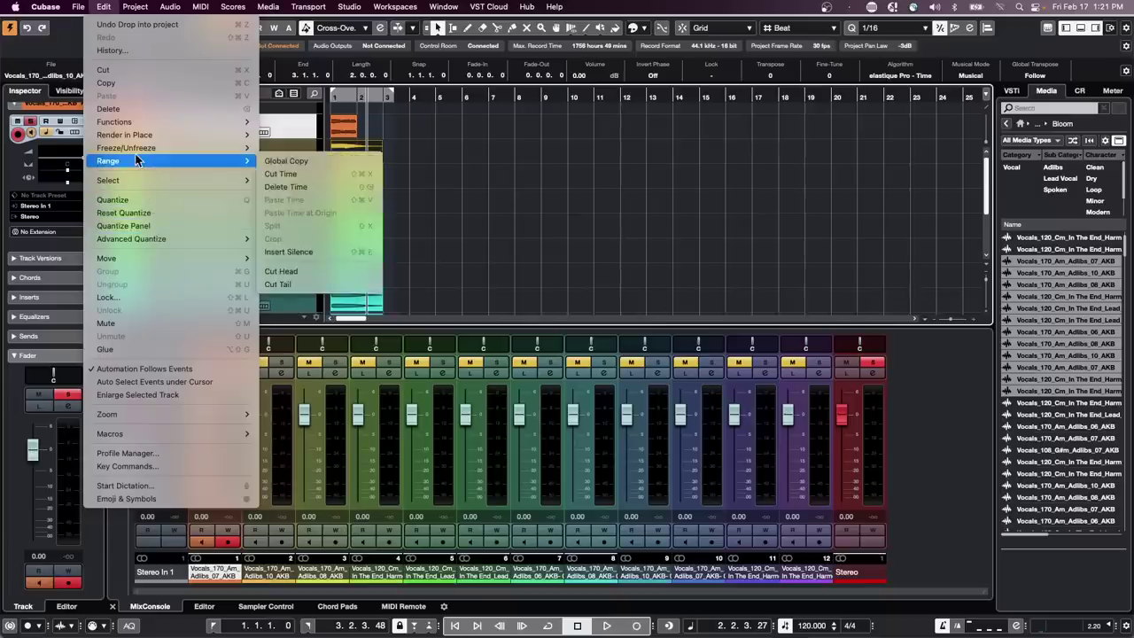
mouse_move(136, 261)
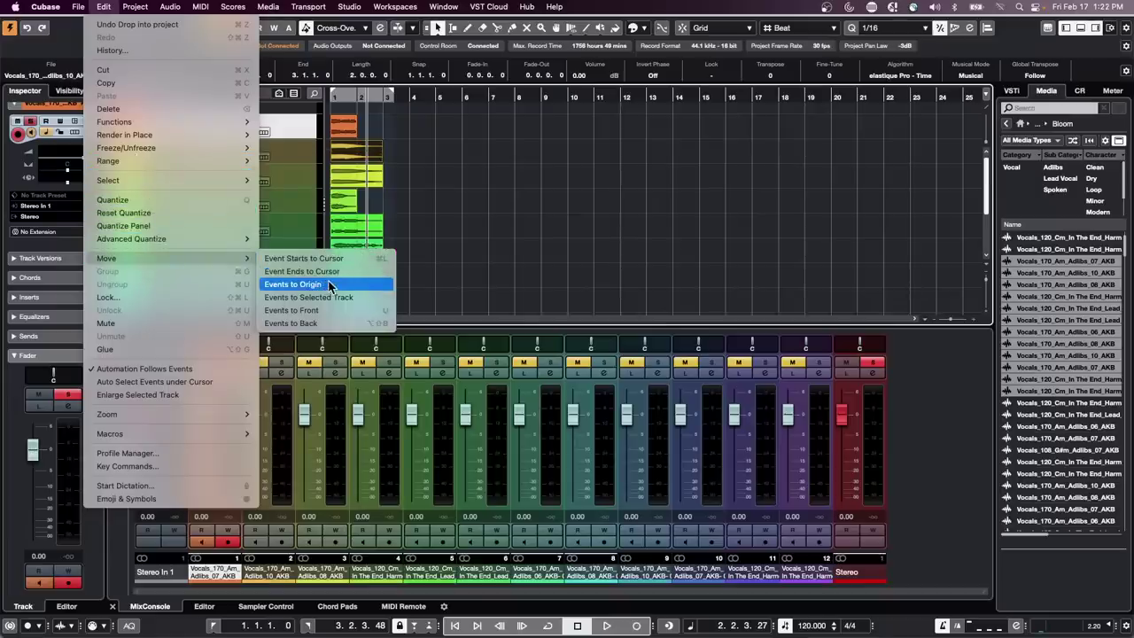
left_click(716, 285)
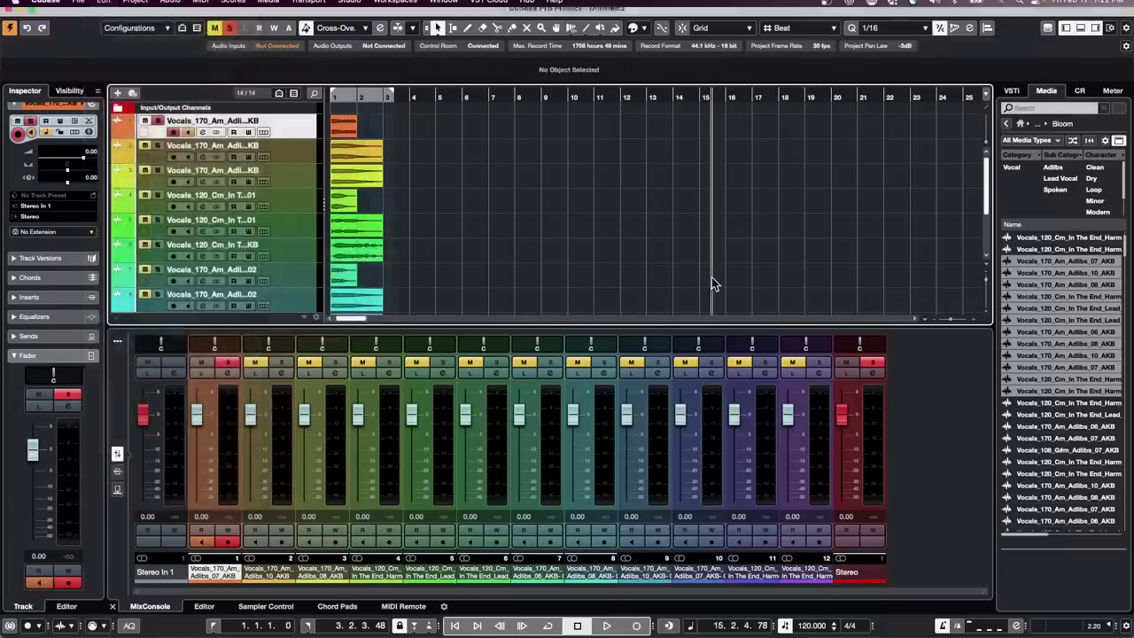
Move track 2's vocal event onto track 1 with Edit > Move > Events to Selected Track
left_click(359, 153)
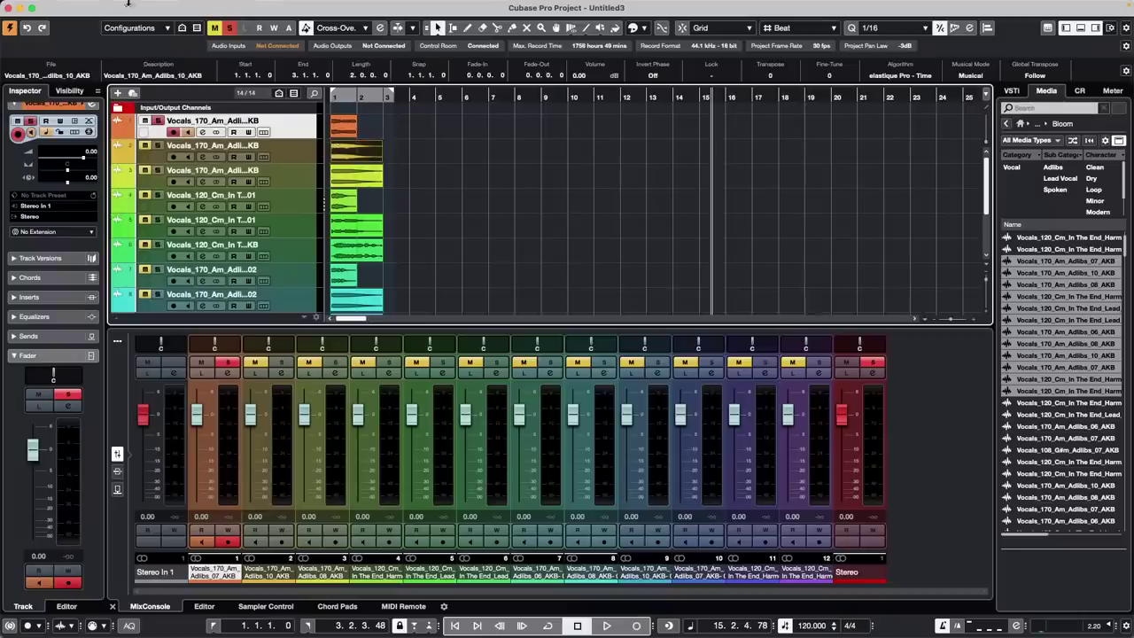
left_click(135, 7)
mouse_move(103, 6)
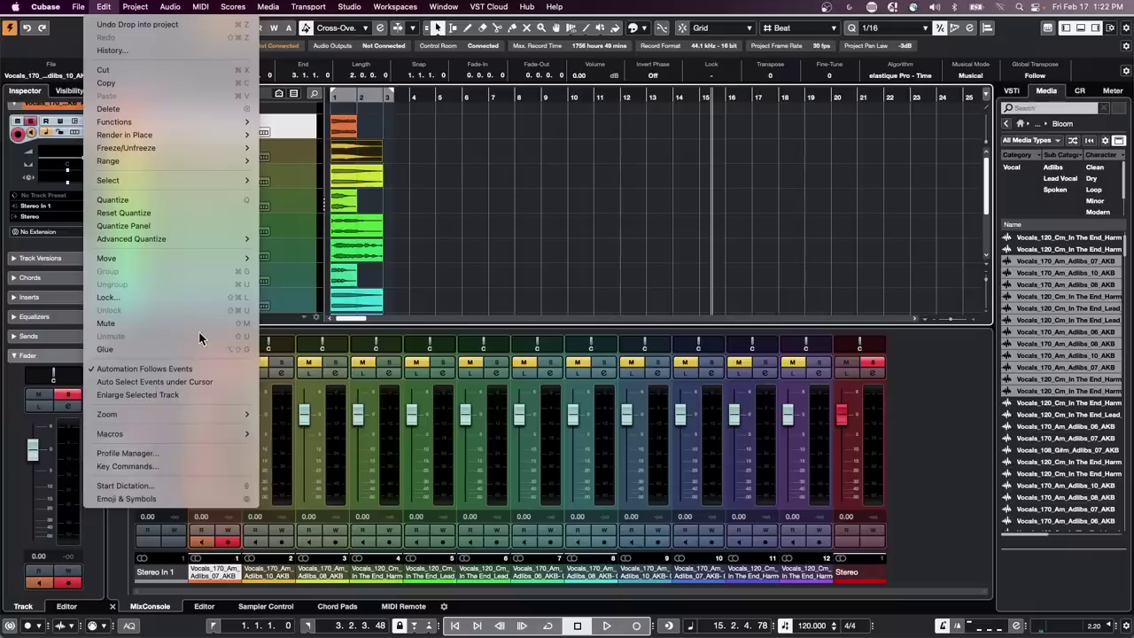
mouse_move(167, 171)
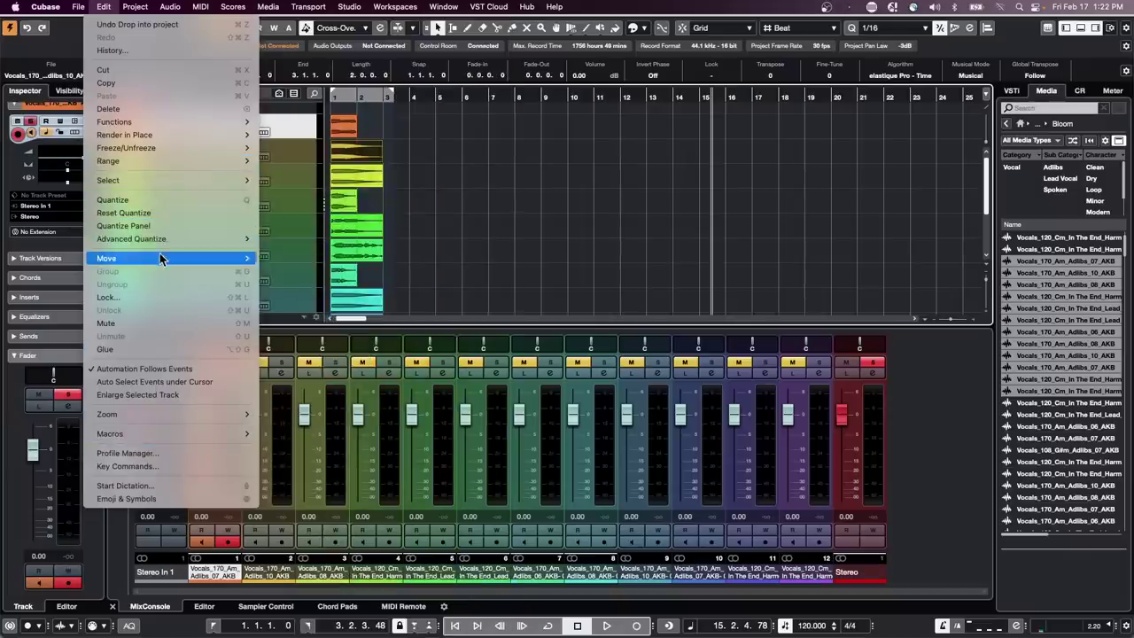
mouse_move(162, 258)
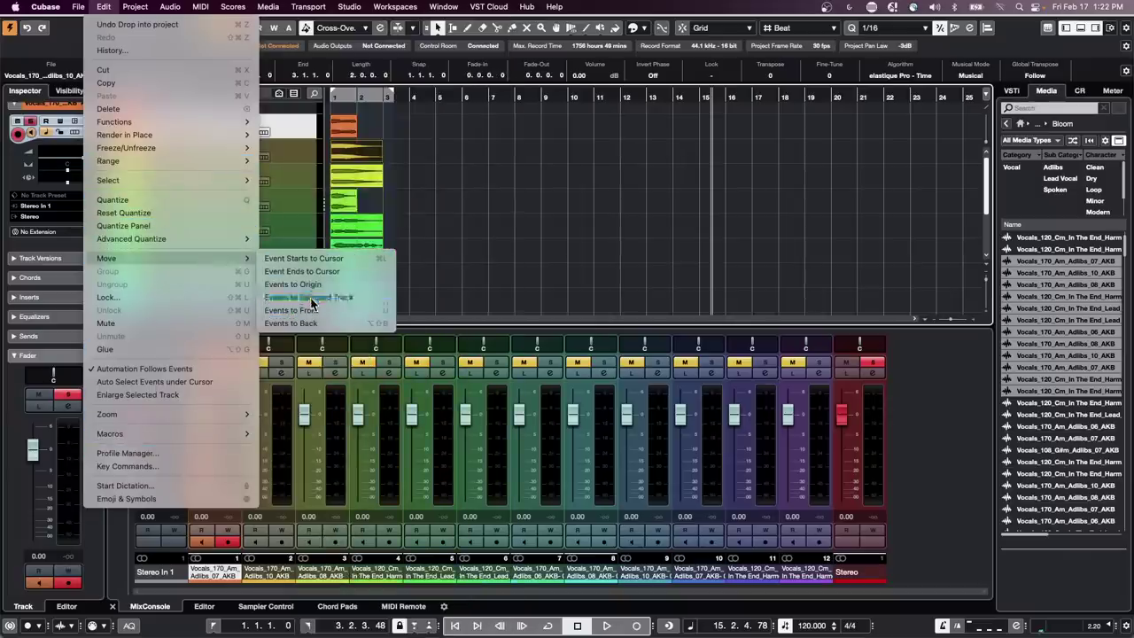
left_click(310, 299)
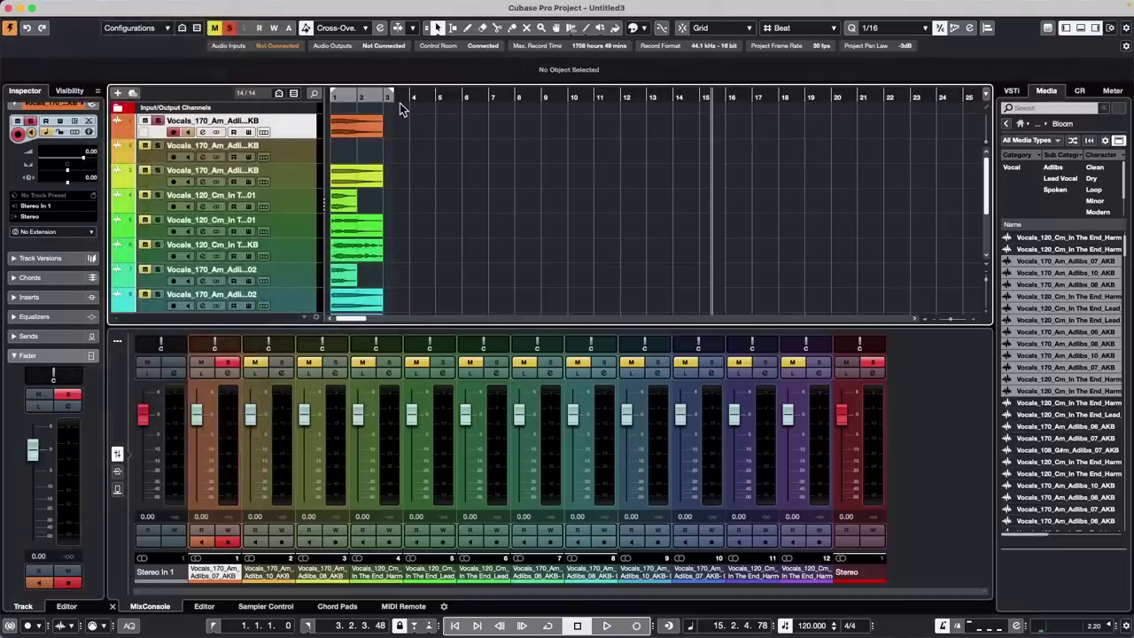
Shift track 1's event past bar 2, select track 3's event and set the playhead to bar 5
left_click(345, 133)
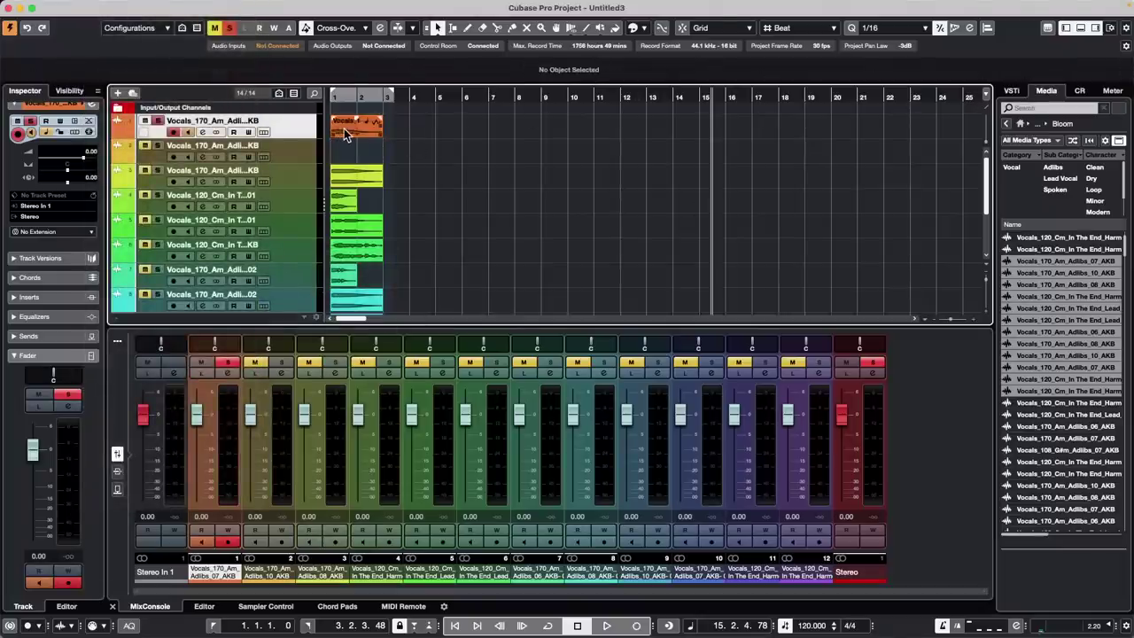
left_click_drag(345, 133, 383, 133)
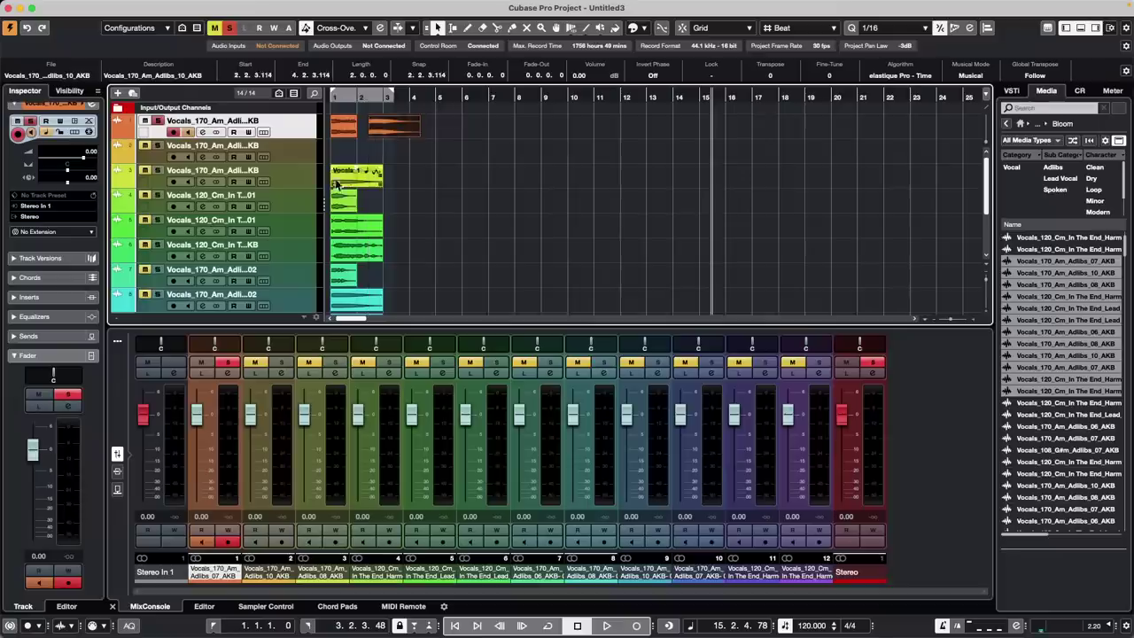
mouse_move(337, 184)
left_mouse_down()
mouse_move(475, 147)
mouse_move(434, 131)
mouse_move(455, 128)
mouse_move(353, 191)
mouse_move(346, 173)
left_mouse_up()
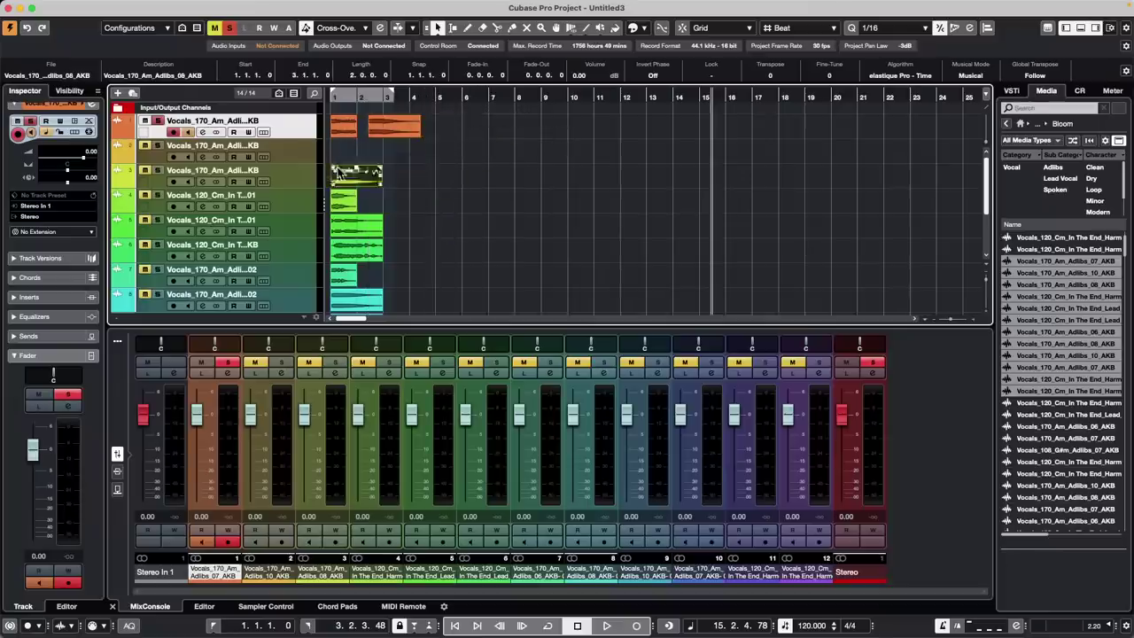
left_click(435, 95)
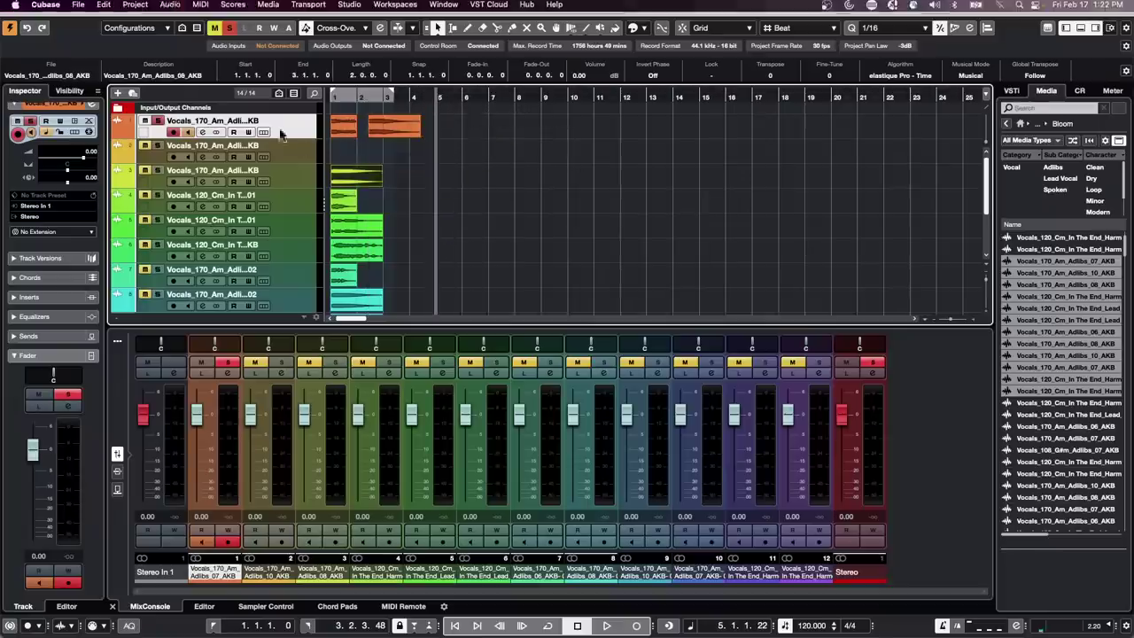
Move track 3's vocal event onto track 1 and drag it to start at bar 5
left_click(102, 7)
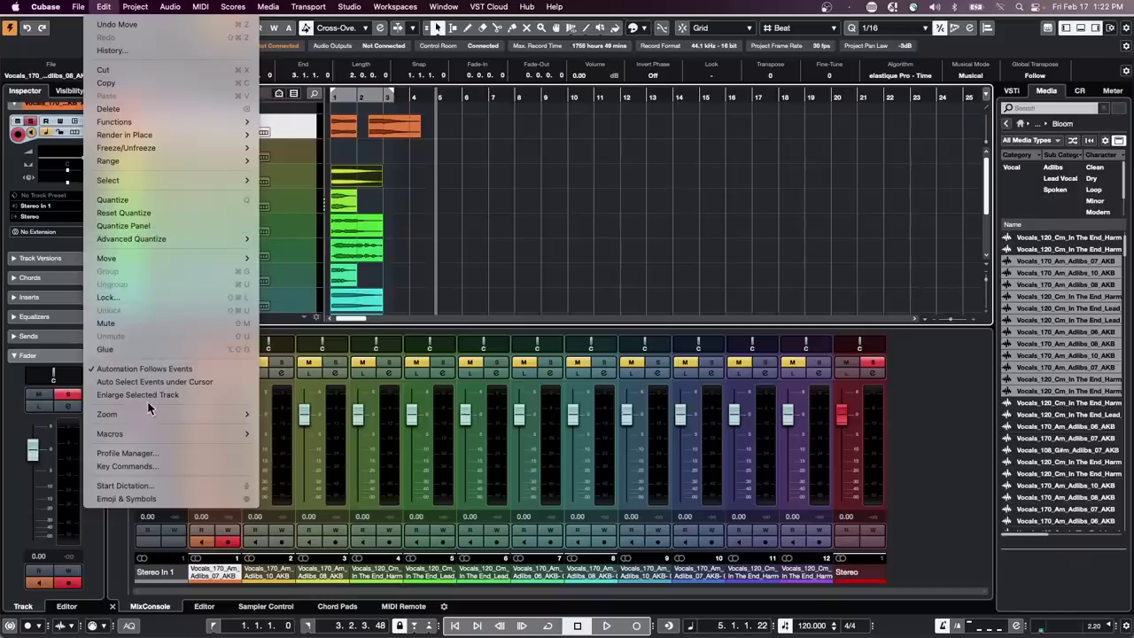
mouse_move(155, 183)
mouse_move(157, 260)
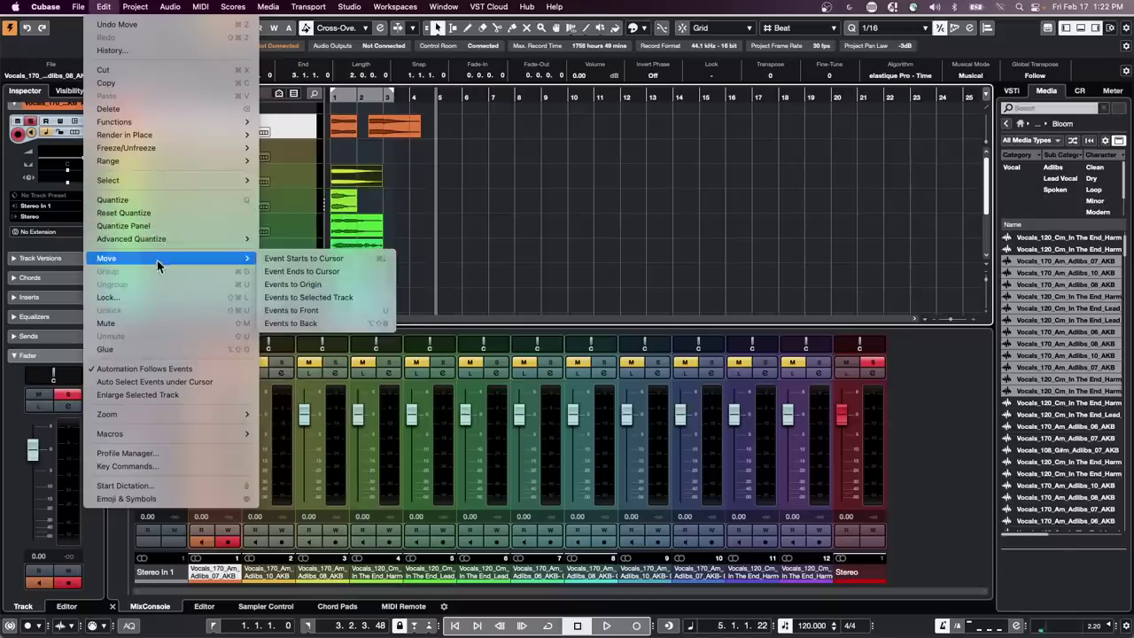
left_click(312, 299)
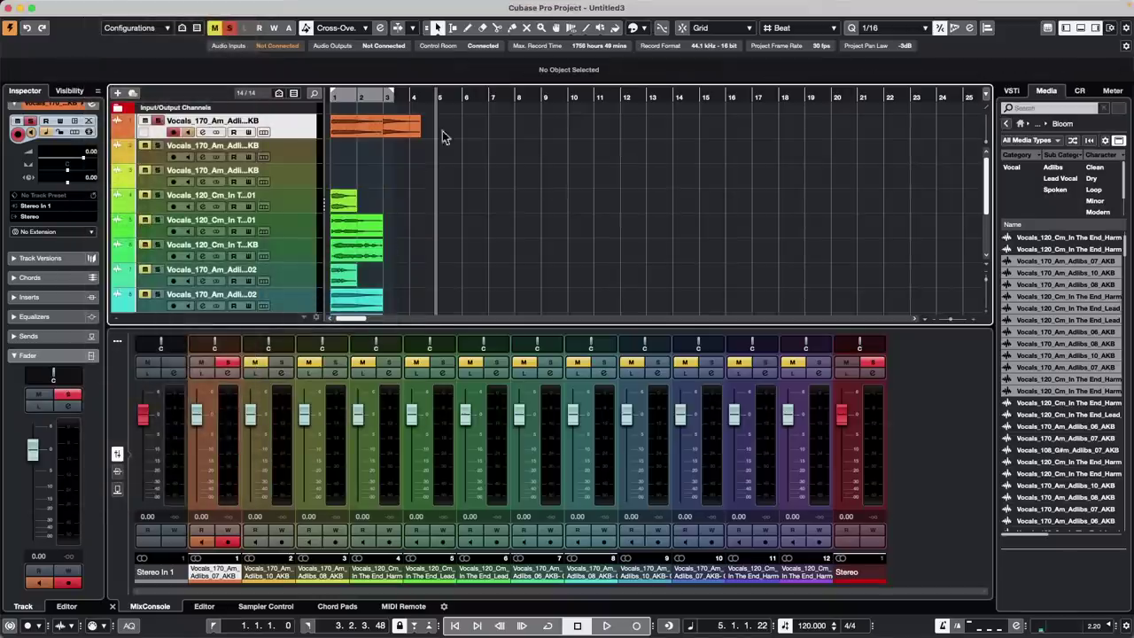
left_click(343, 131)
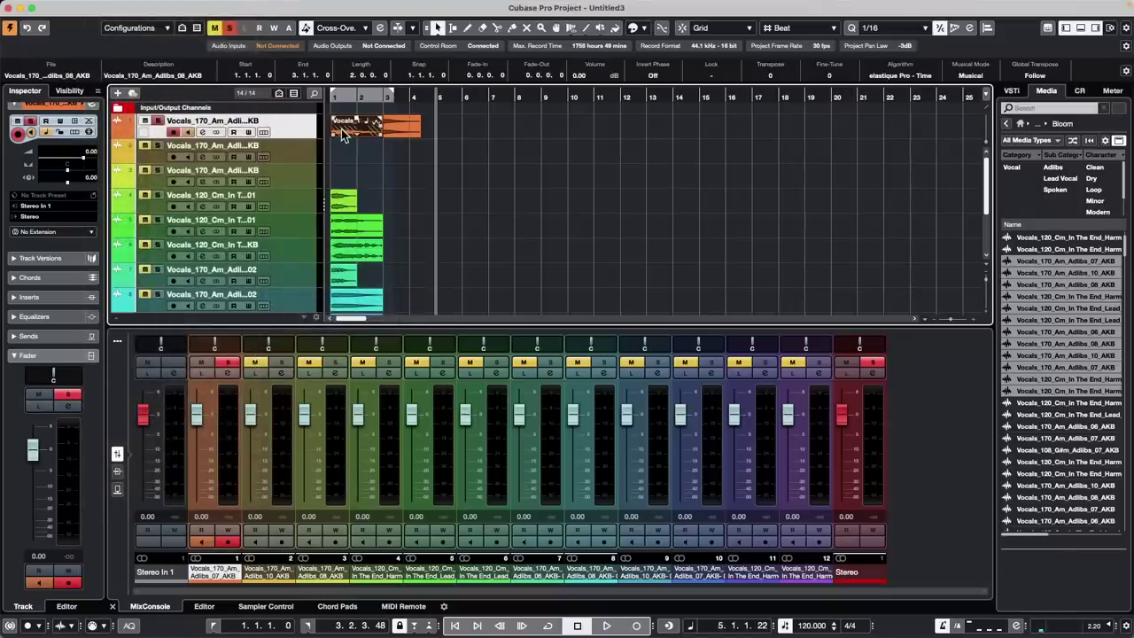
left_click_drag(342, 132, 452, 131)
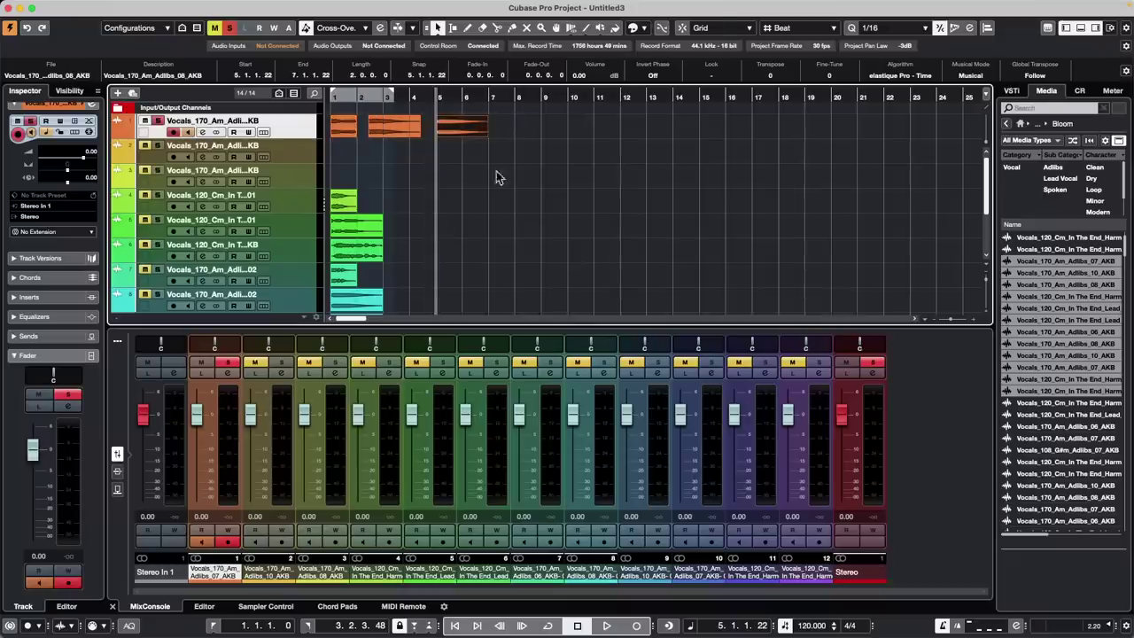
left_click(105, 6)
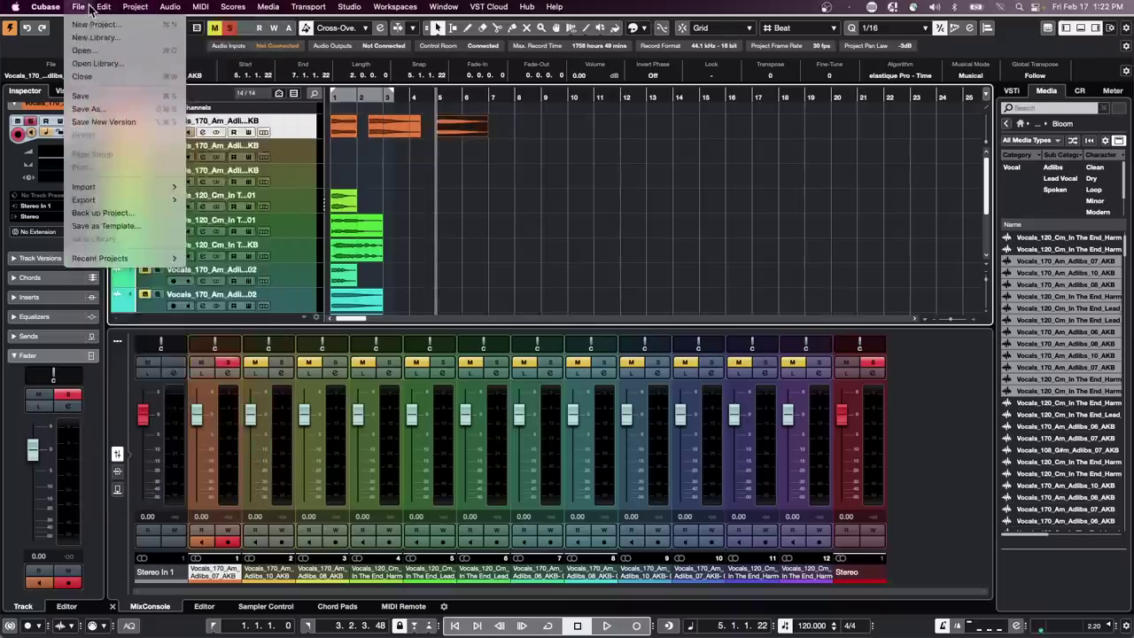
Select the track 4 event at bar 1 and open Edit > Key Commands
mouse_move(103, 7)
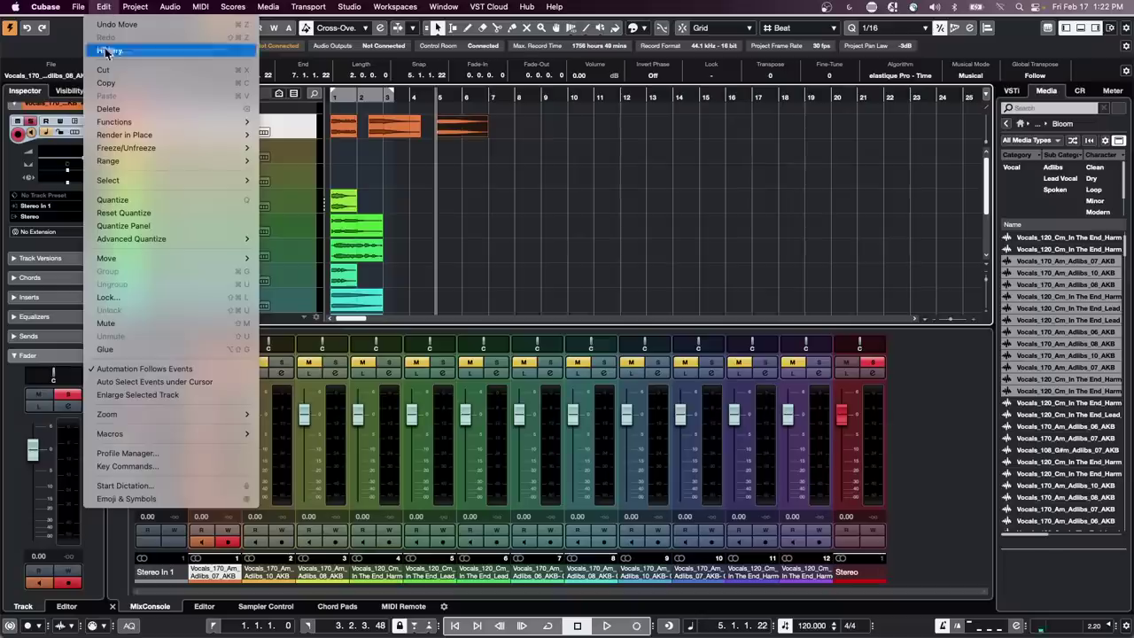
left_click(146, 467)
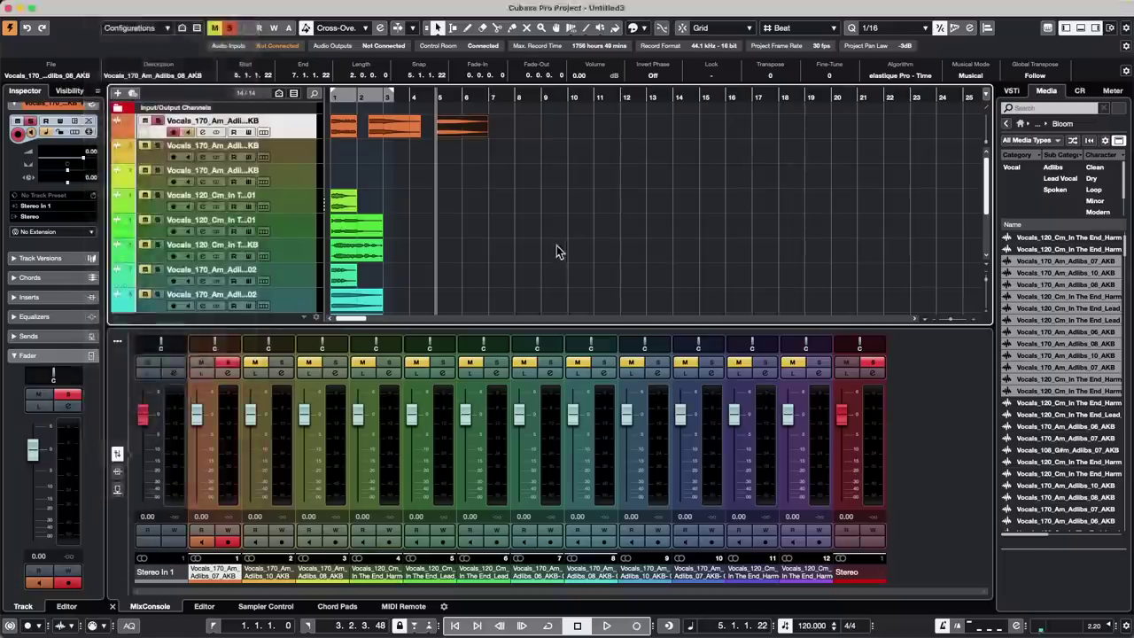
key("Down")
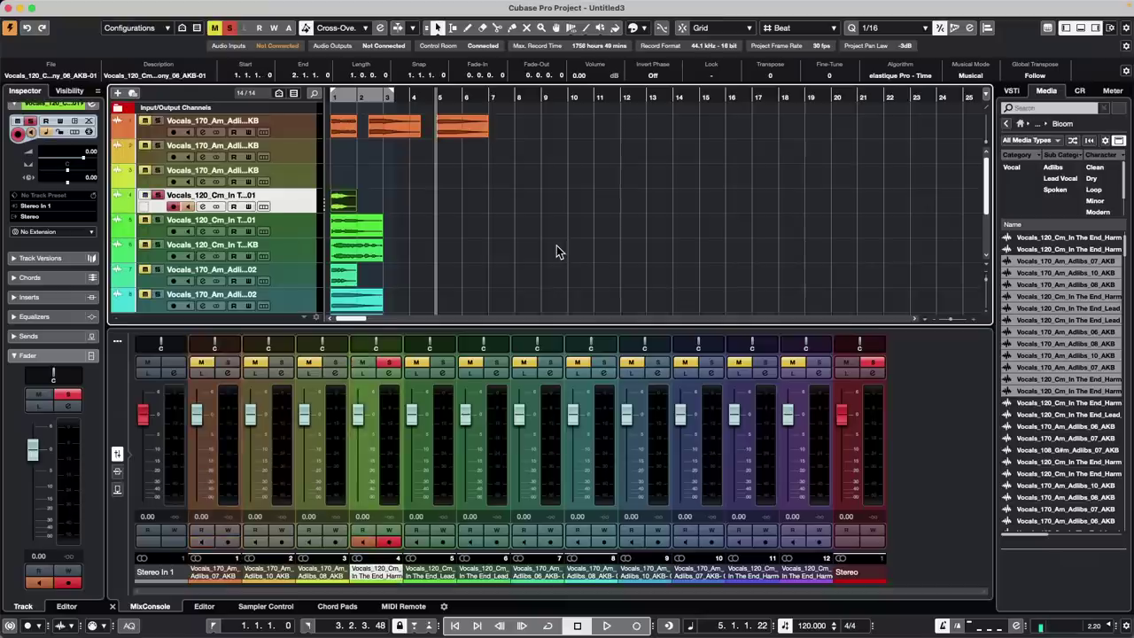
key("Up")
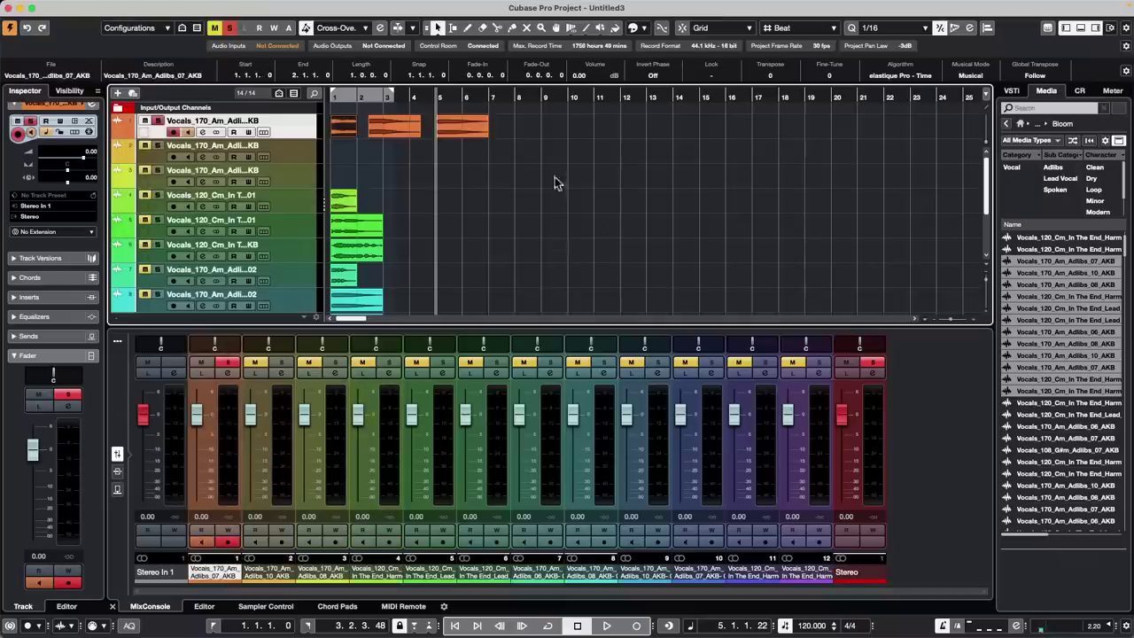
left_click(346, 204)
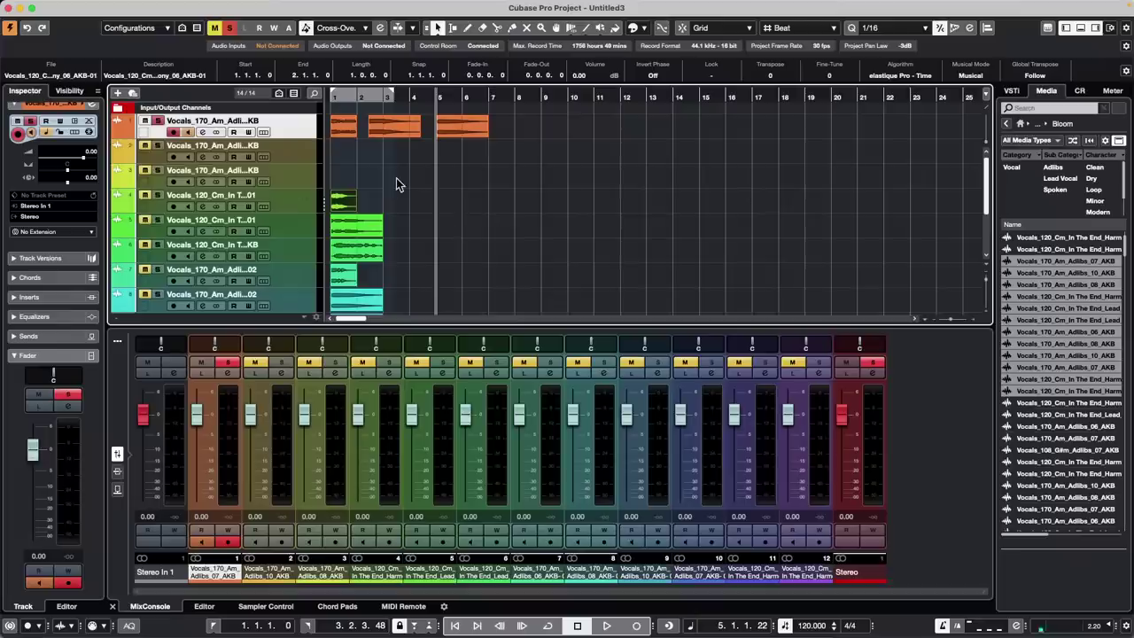
mouse_move(228, 3)
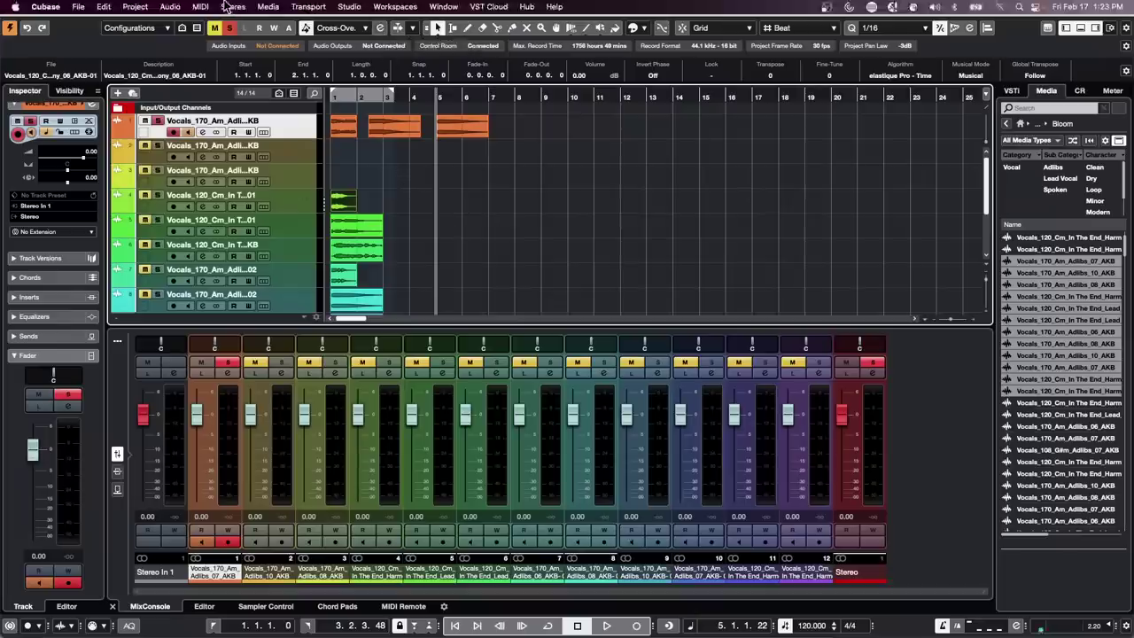
left_click(103, 6)
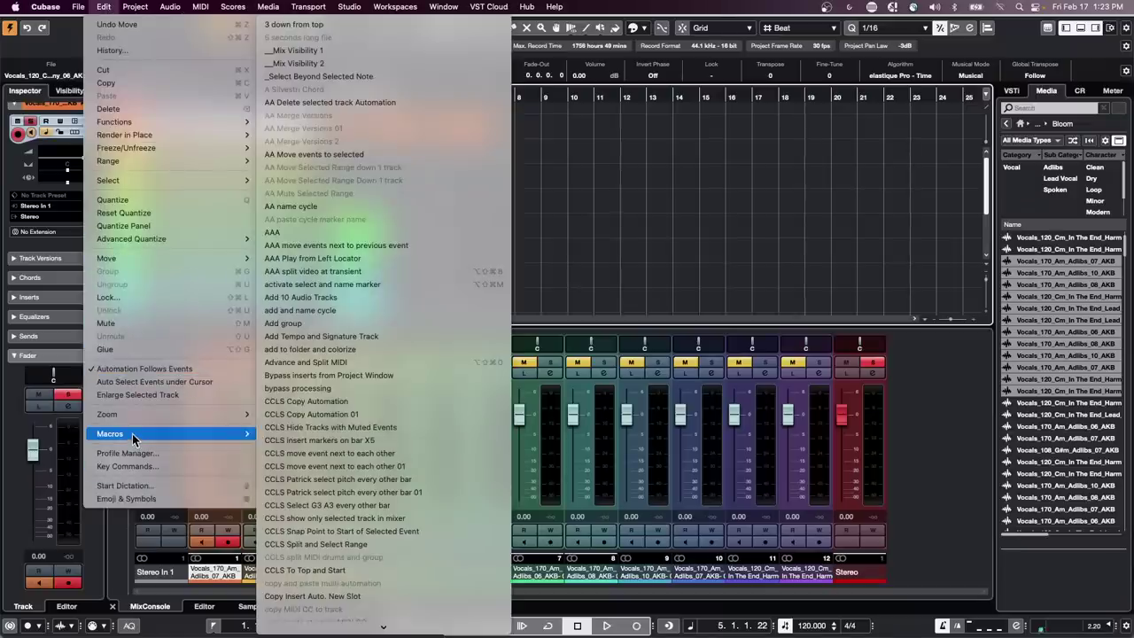
left_click(132, 467)
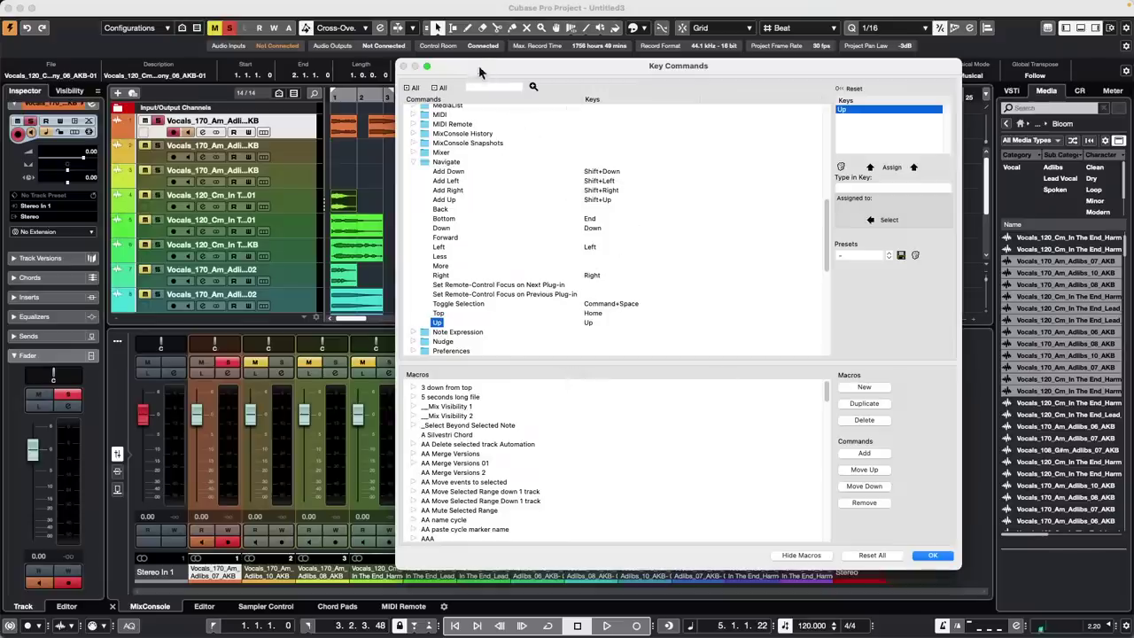
Look up the N shortcut to reach Transport > Locate Next Event, then create a new macro
left_click_drag(479, 71, 688, 151)
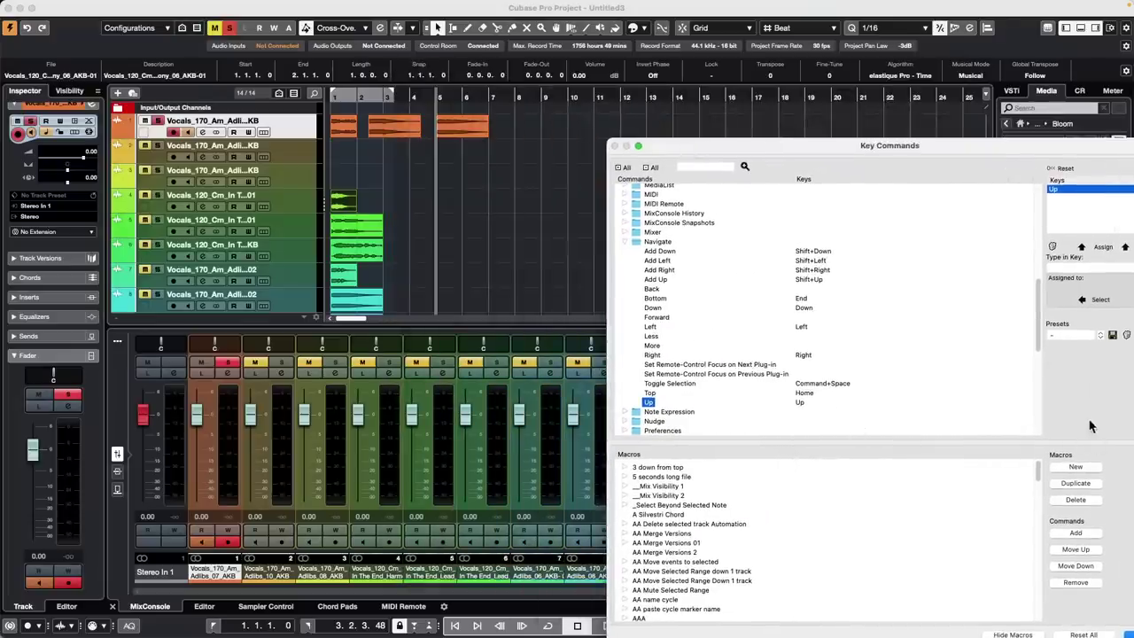
left_click_drag(978, 144, 830, 92)
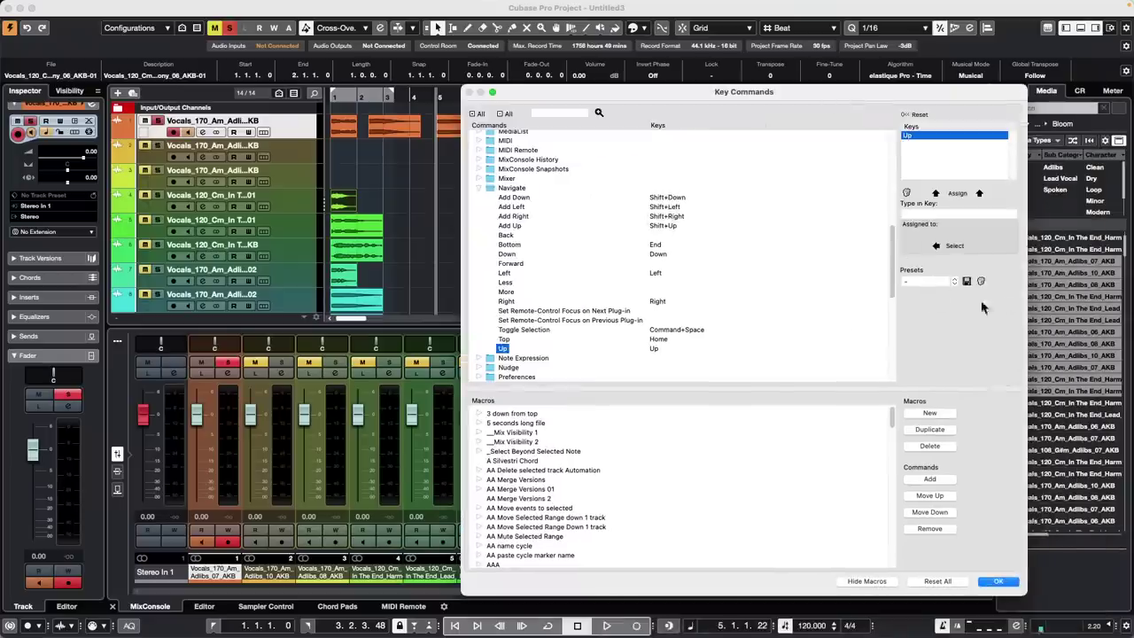
left_click(951, 214)
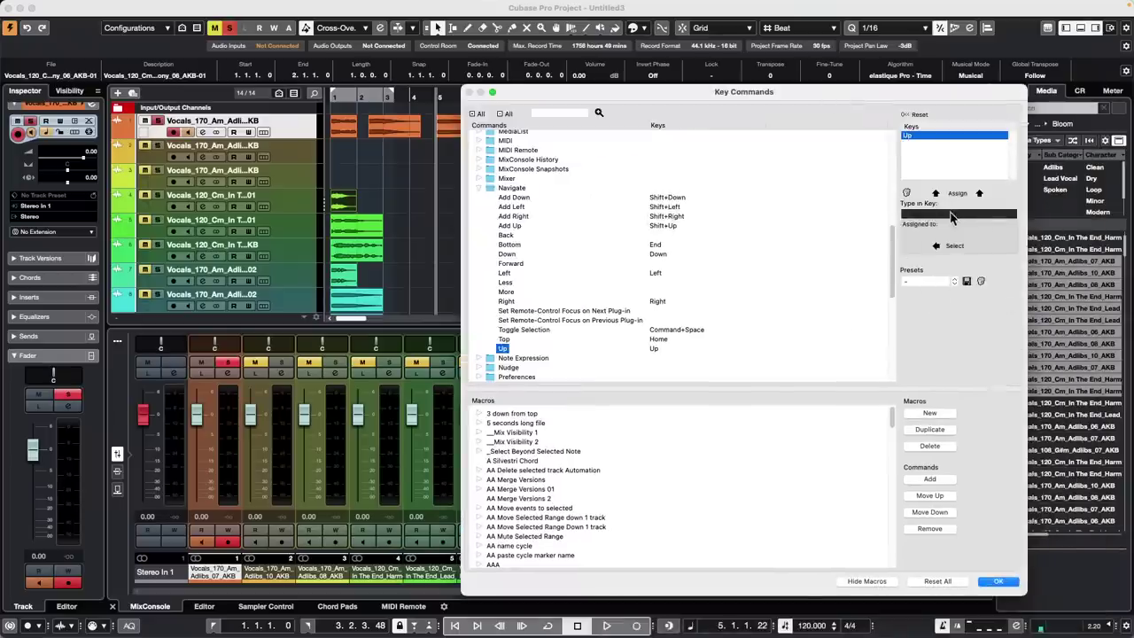
key("n")
left_click(952, 245)
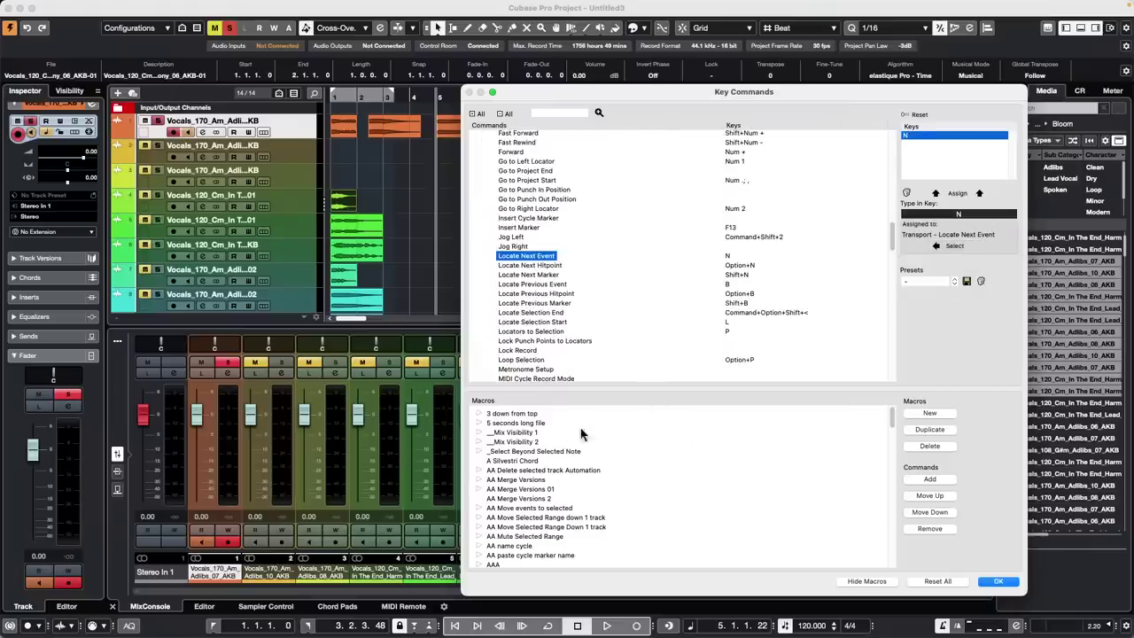
left_click(931, 413)
Rename the macro 'CCLS move Events to Selected Track' and add Locate Next Event to it
double_click(513, 488)
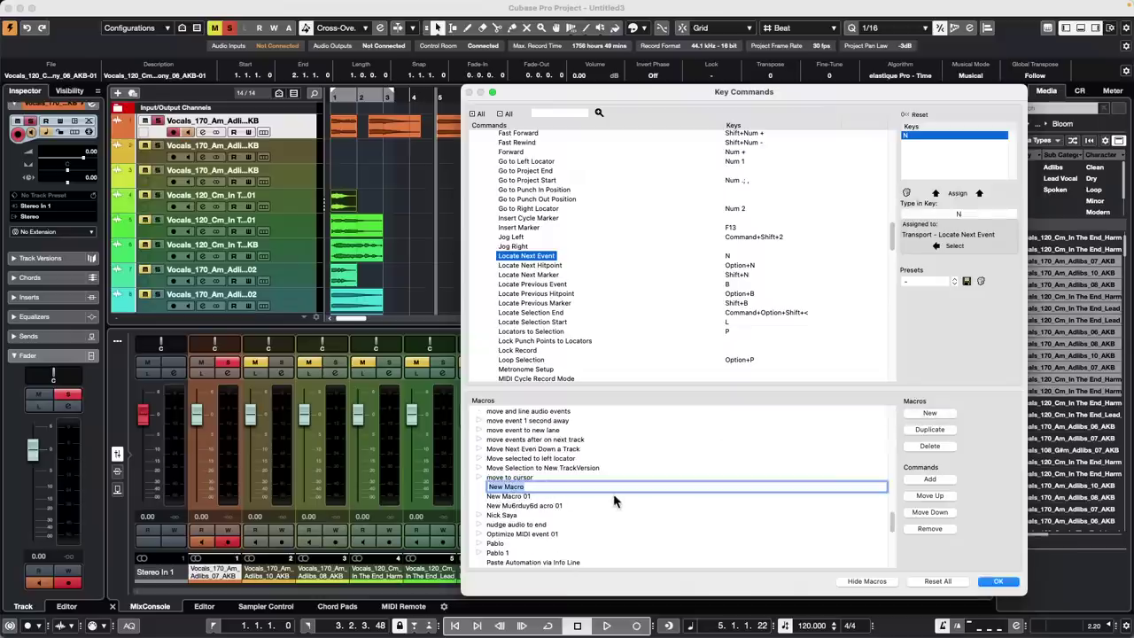
type("M")
key("BackSpace")
key("BackSpace")
key("BackSpace")
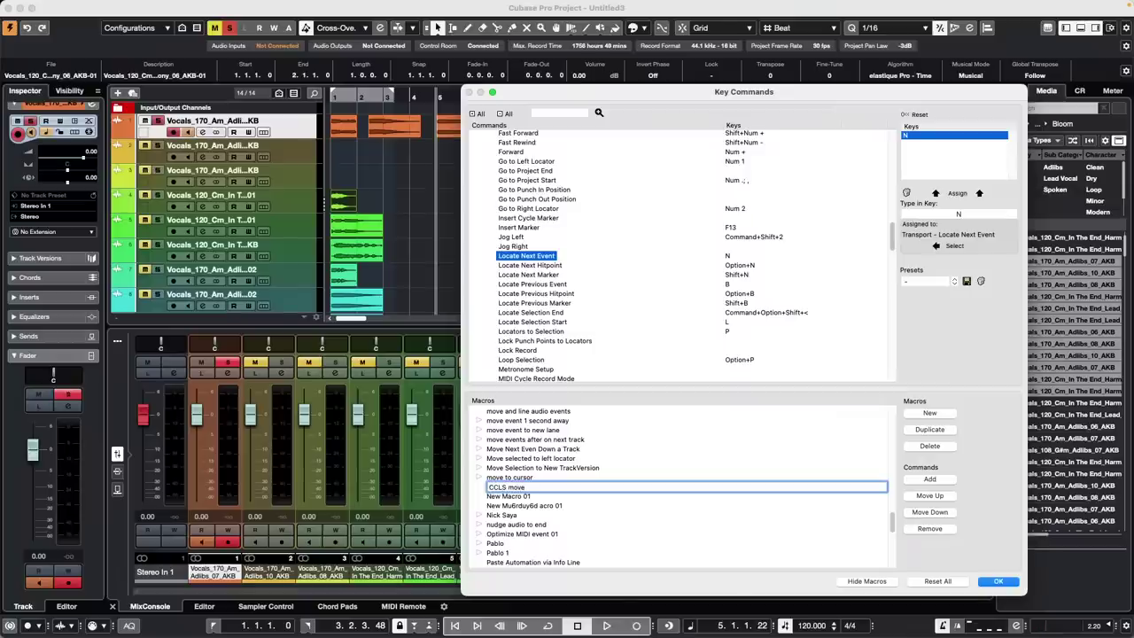
type("CCLS move tracks")
type("to Selected Track\\")
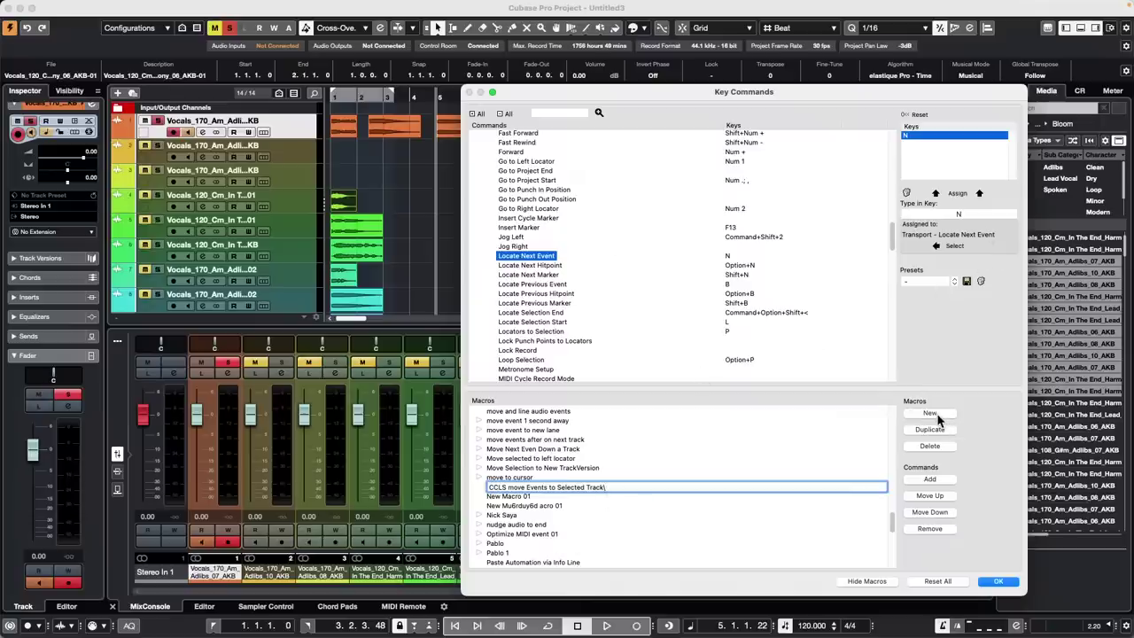
left_click(931, 480)
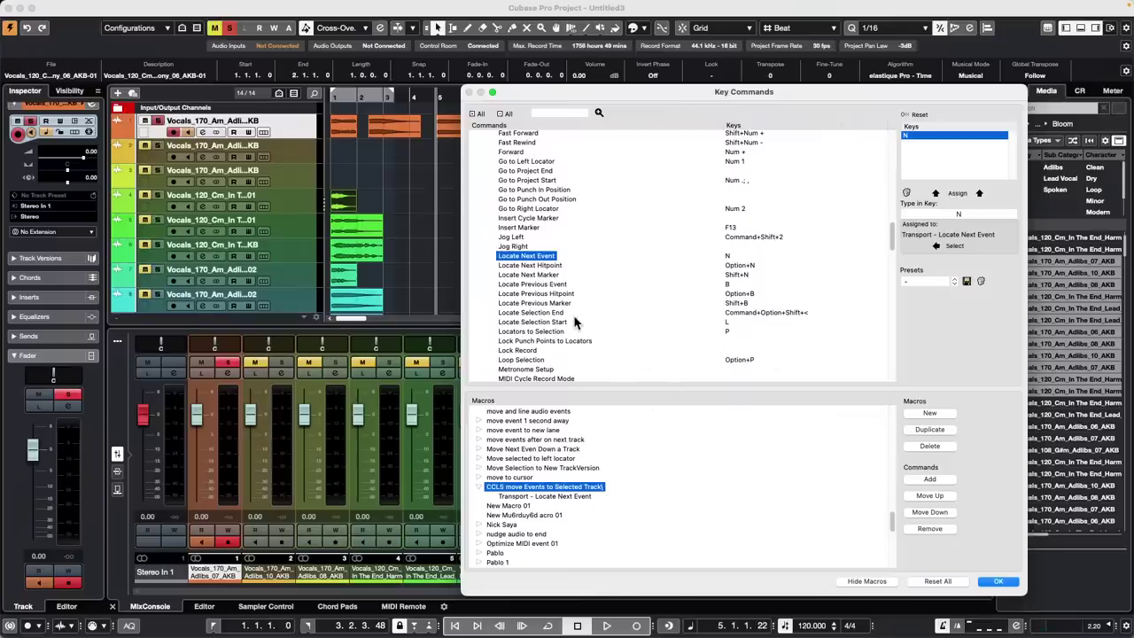
Add Nudge +1 Bar as the macro's second command
scroll(571, 321, "down", 10)
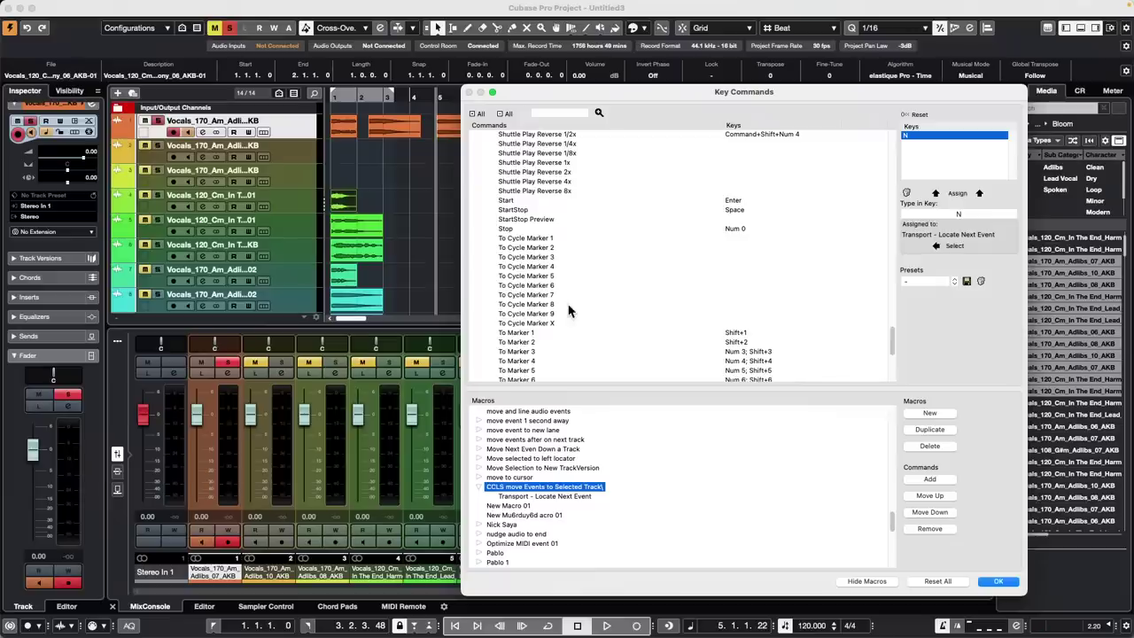
scroll(569, 311, "up", 3)
scroll(570, 311, "up", 15)
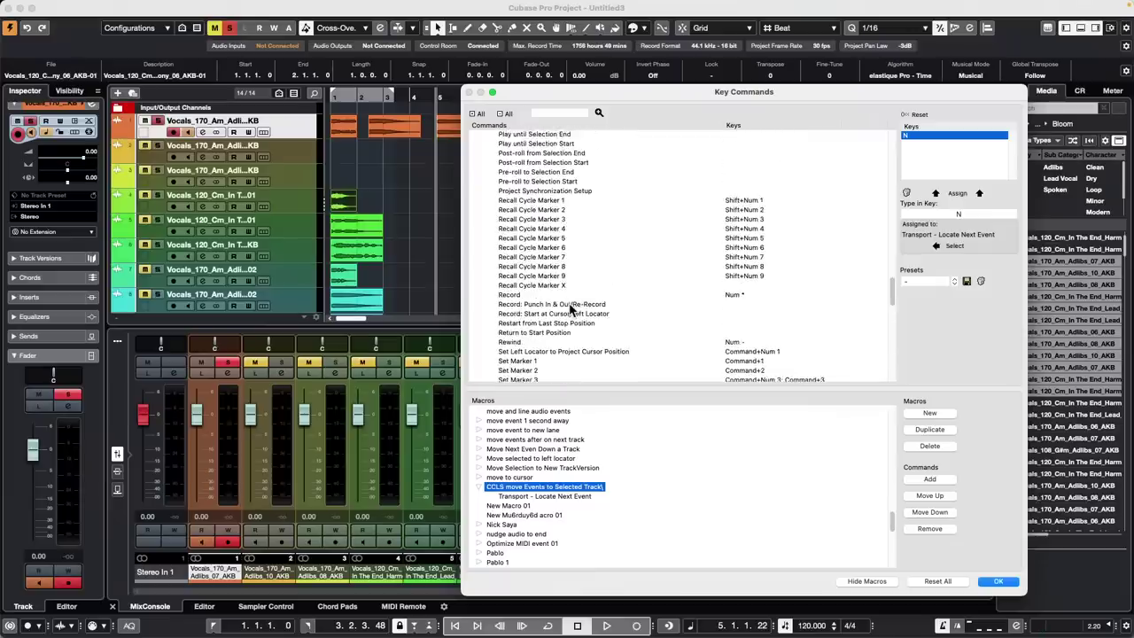
scroll(572, 310, "up", 3)
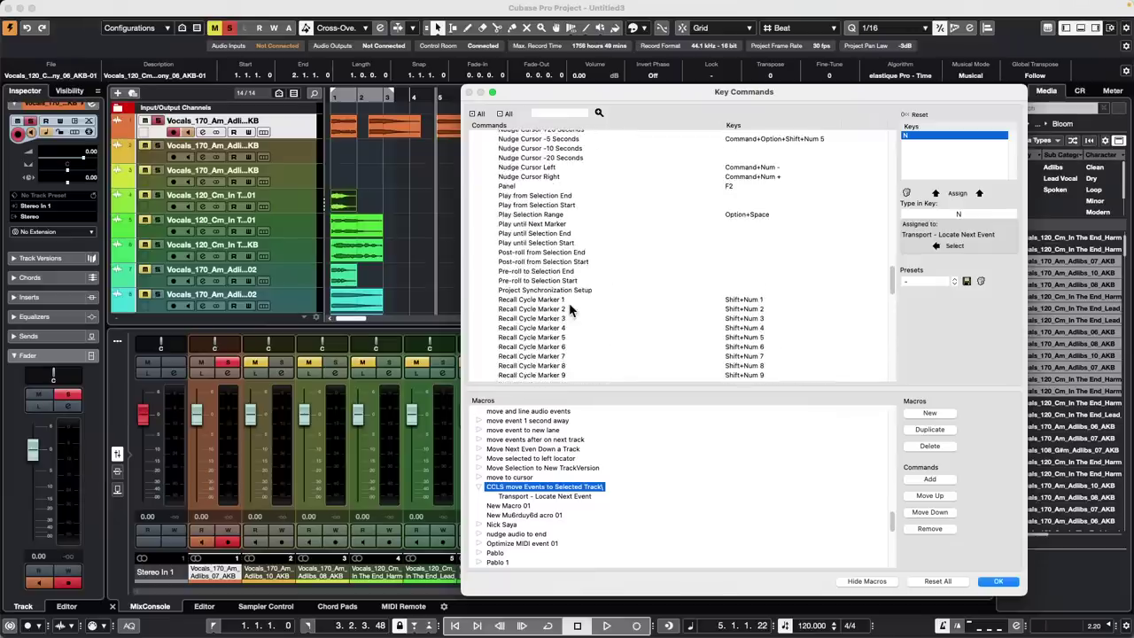
scroll(582, 298, "up", 8)
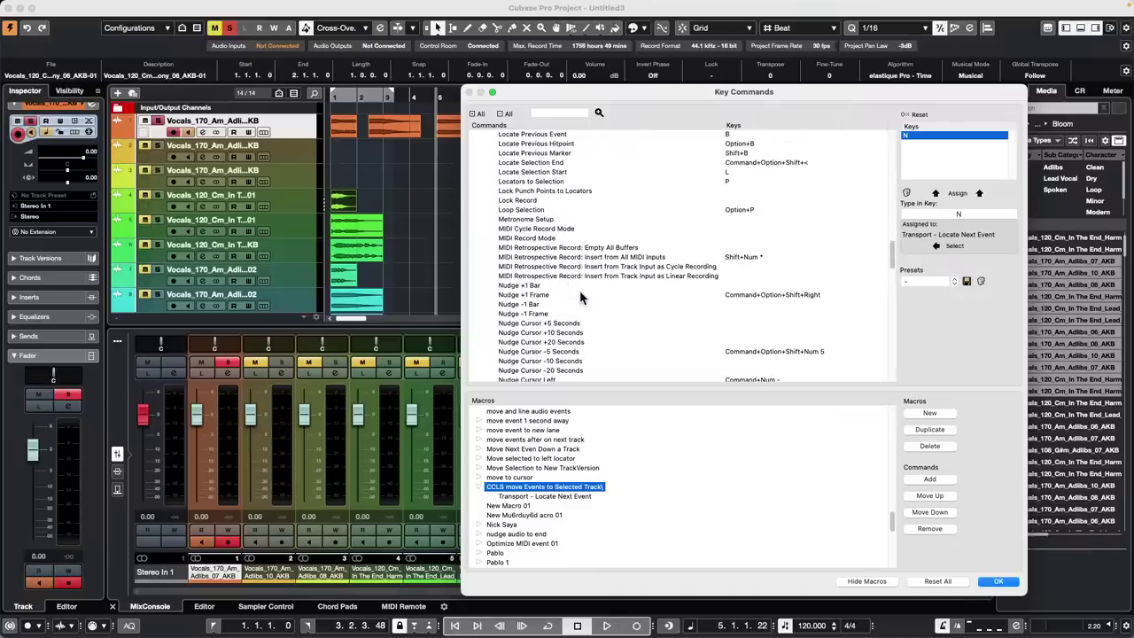
left_click(530, 286)
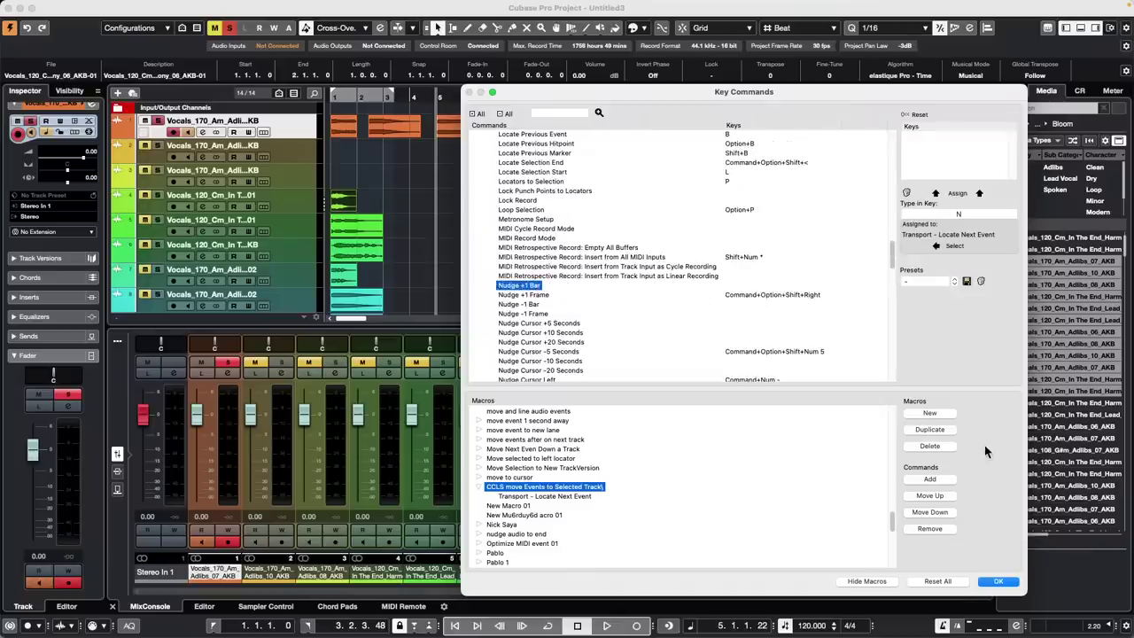
left_click(942, 483)
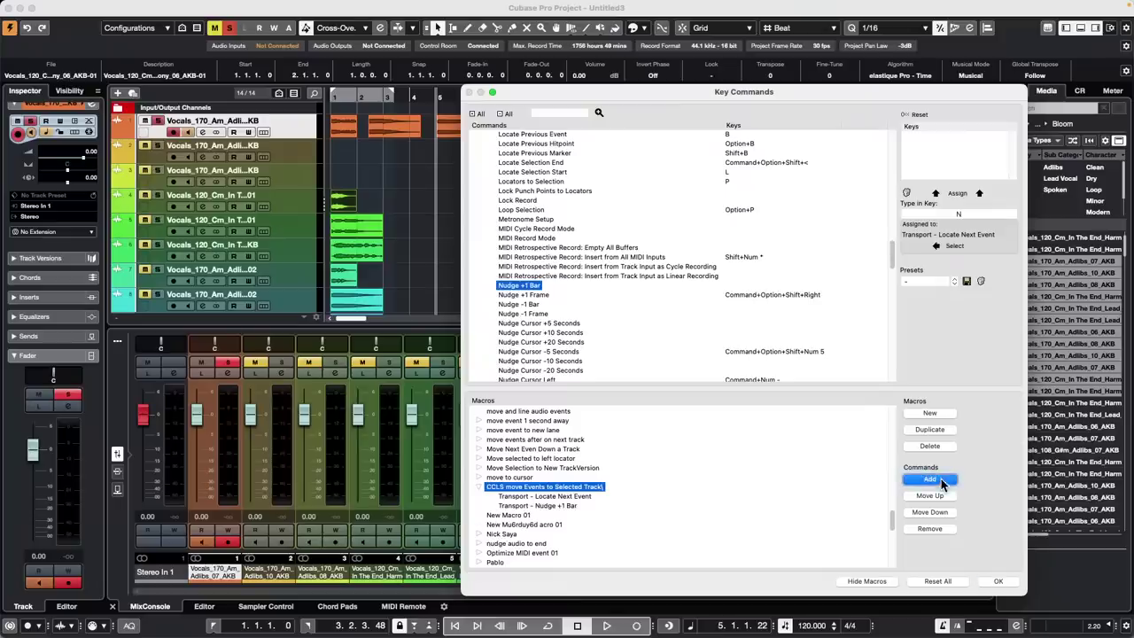
left_click_drag(578, 96, 674, 177)
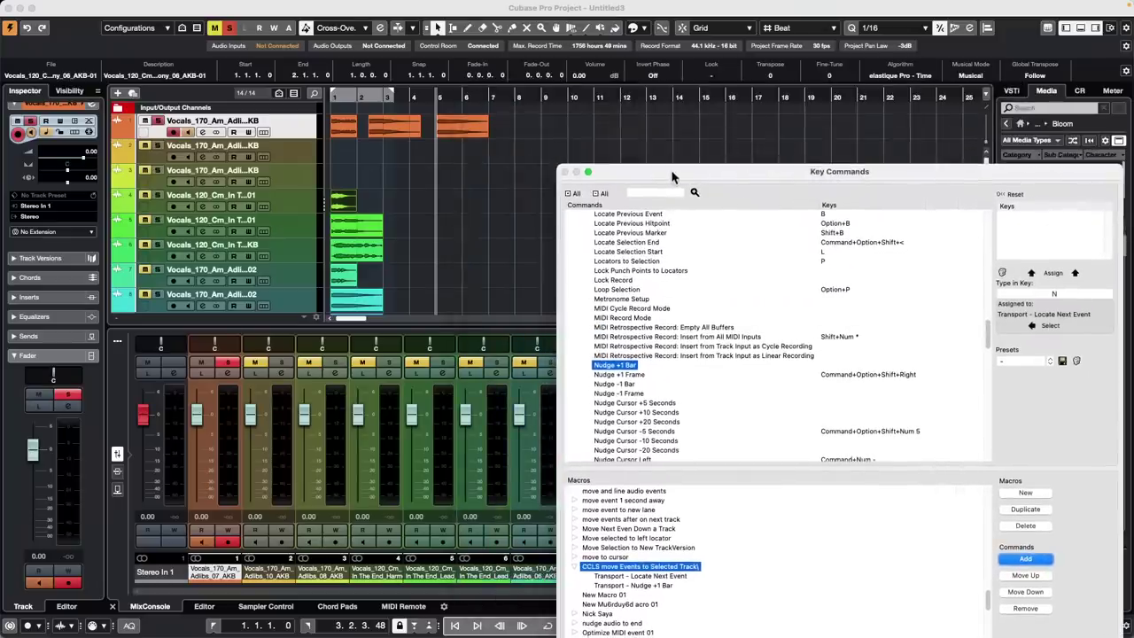
left_click_drag(903, 177, 942, 130)
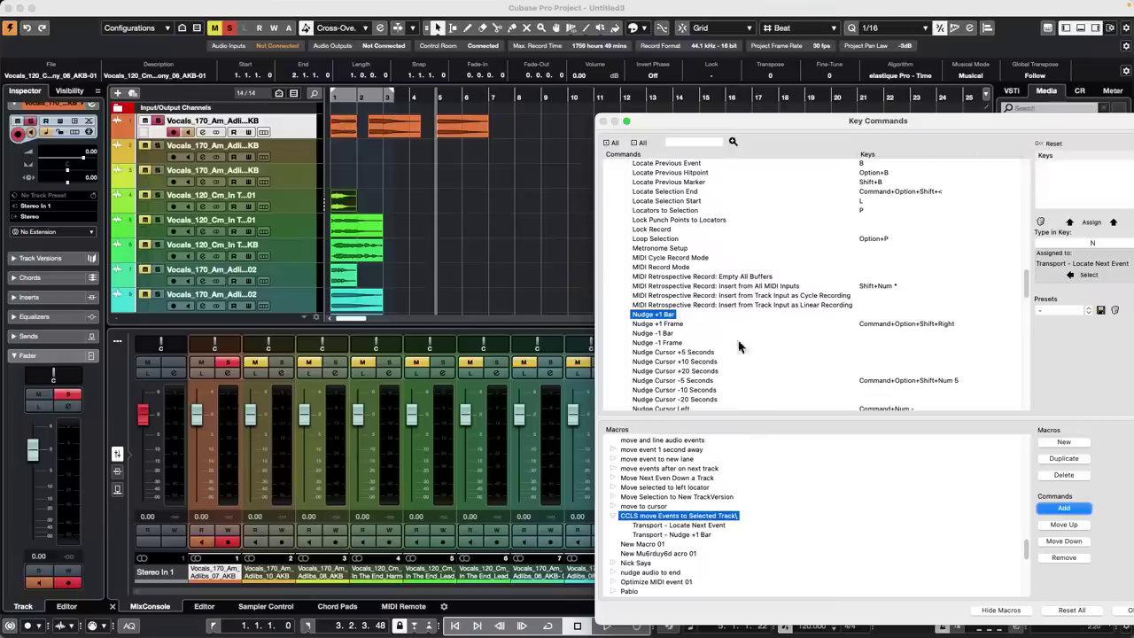
Search the key commands for 'move event to selected Track' and browse the Edit category
left_click(685, 144)
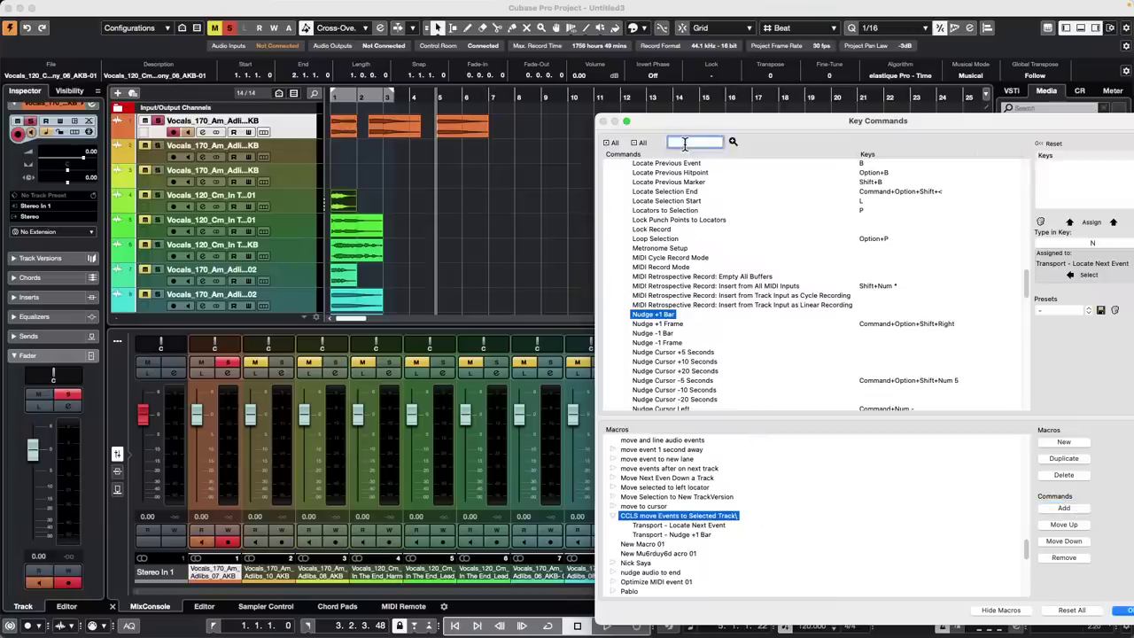
type("move ev")
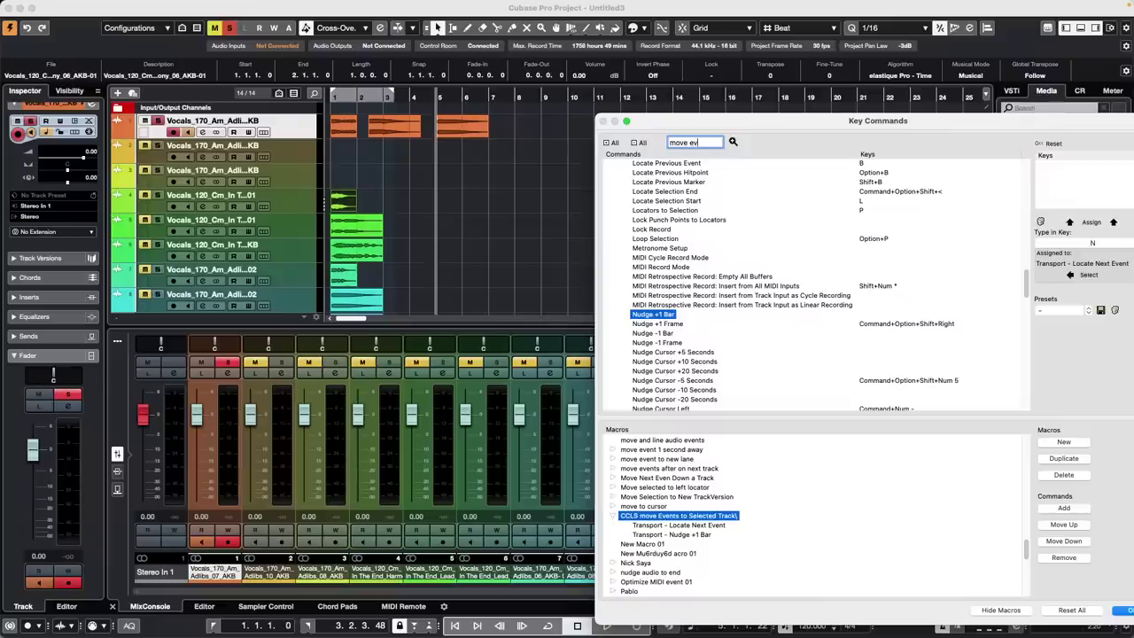
type("ent to selected")
type(" Track")
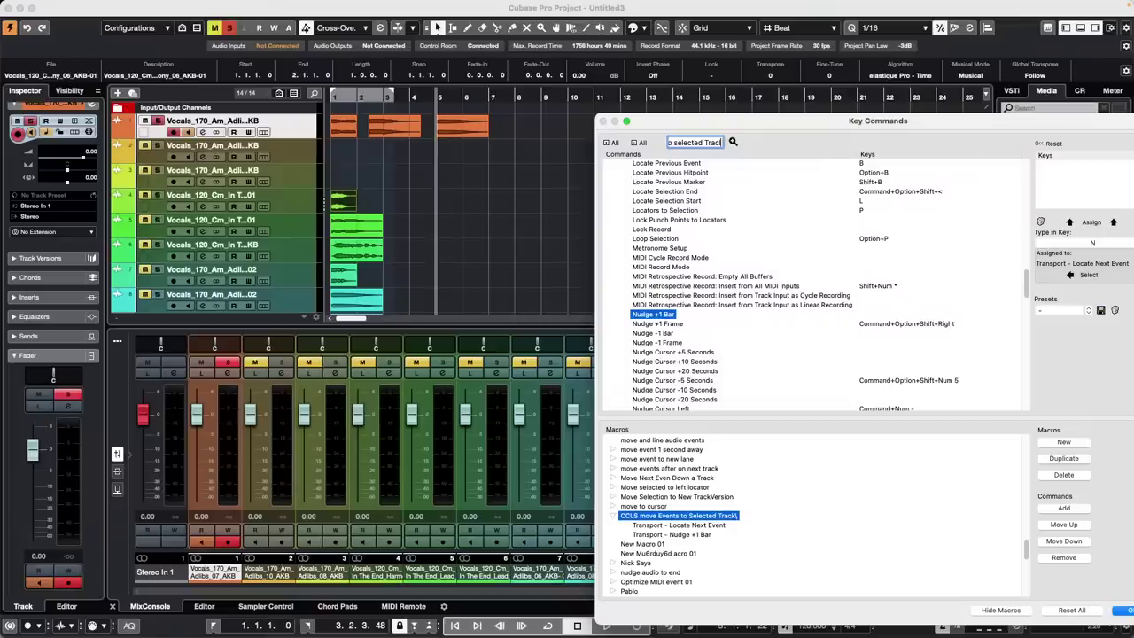
key("Return")
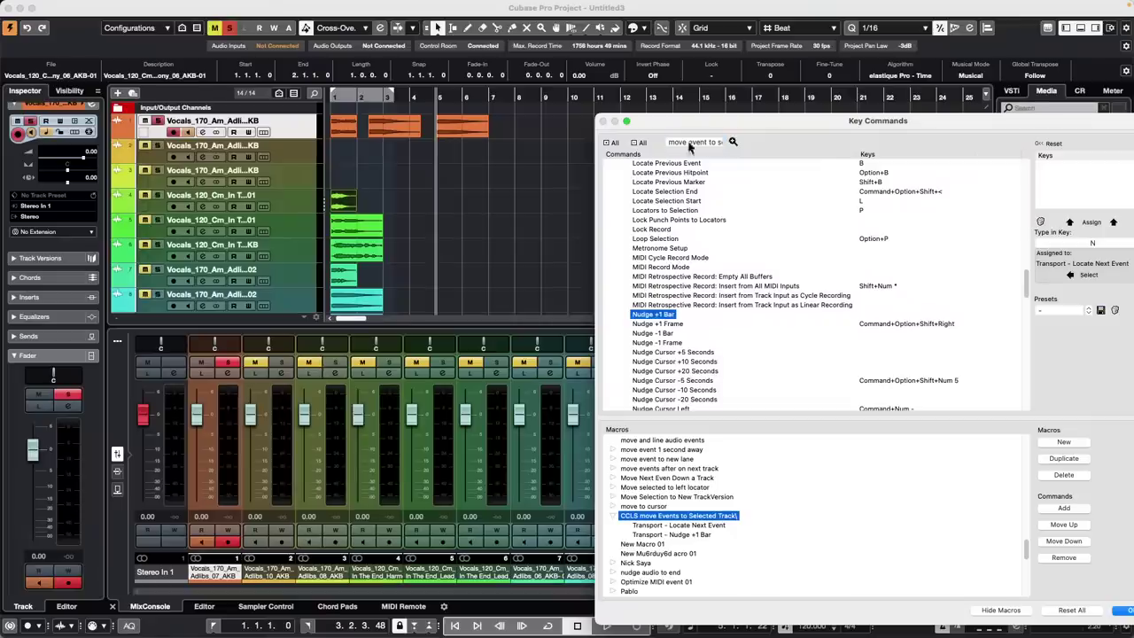
left_click(732, 141)
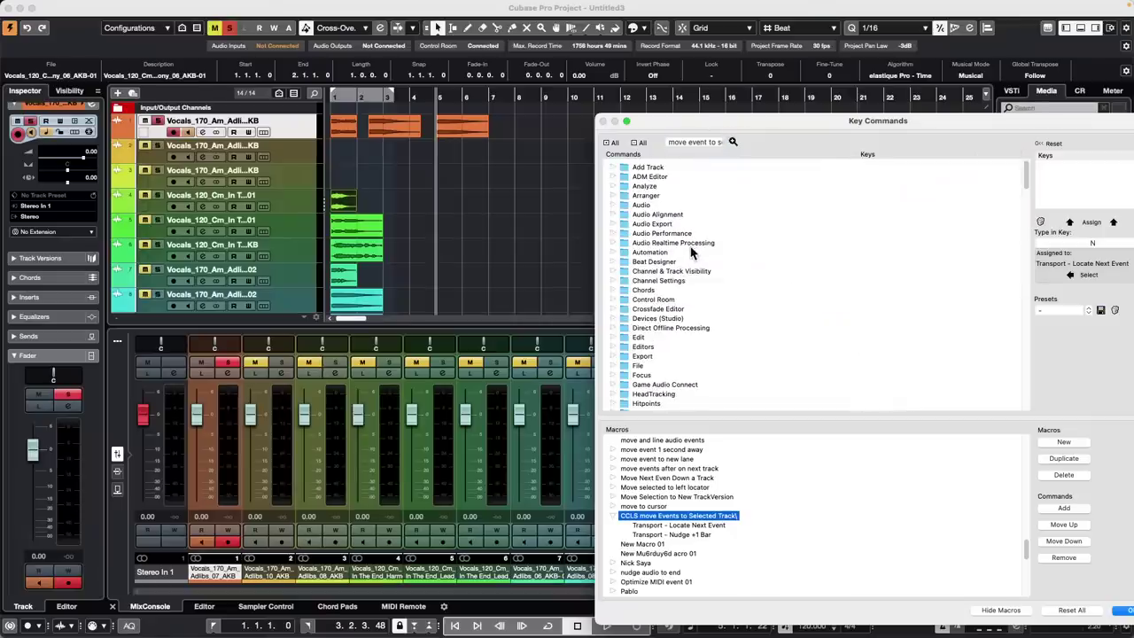
scroll(691, 252, "down", 10)
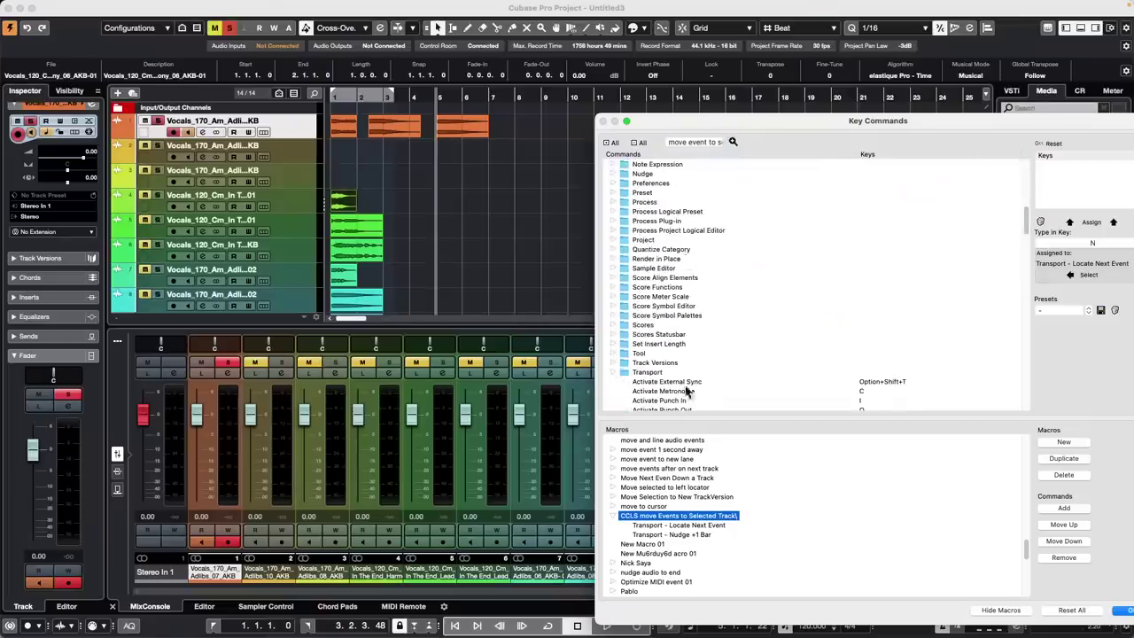
scroll(682, 283, "up", 3)
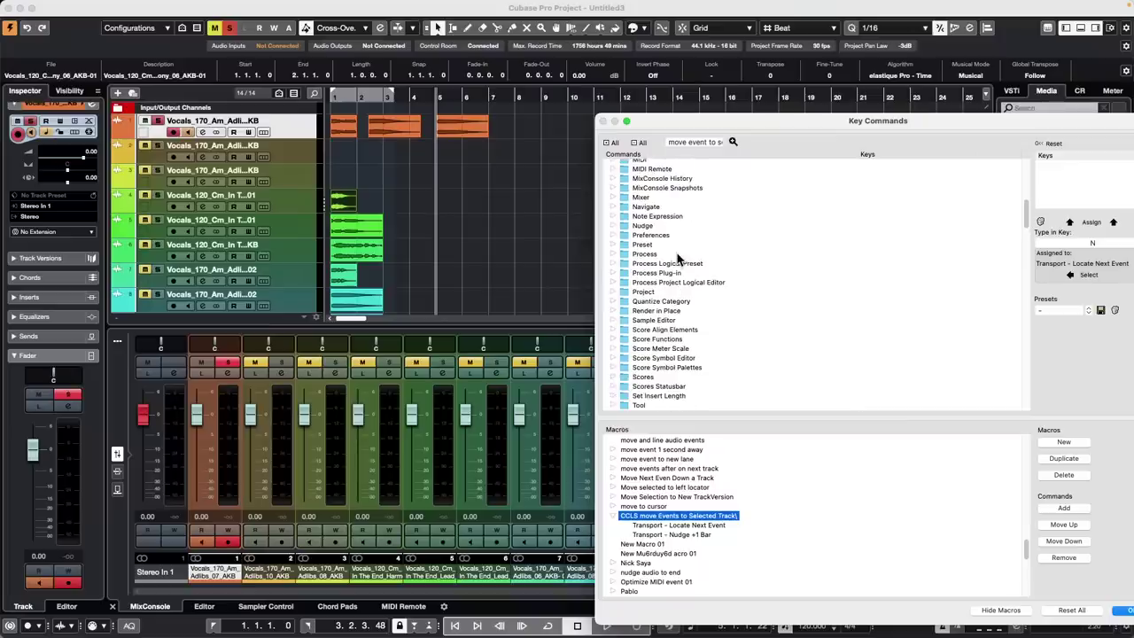
scroll(678, 257, "up", 5)
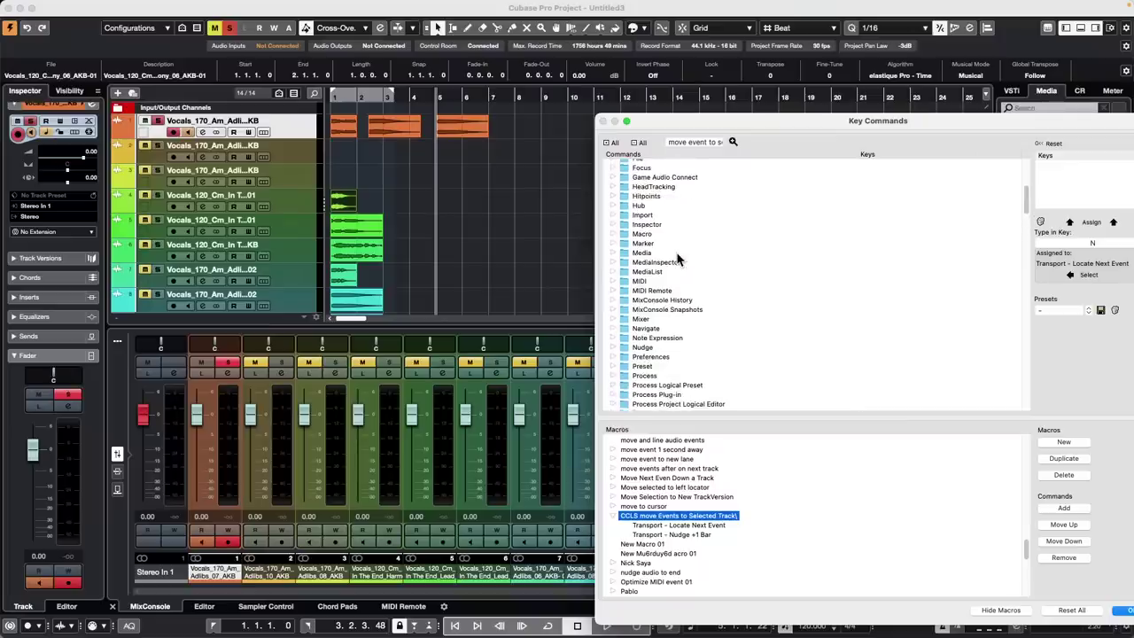
scroll(678, 259, "up", 2)
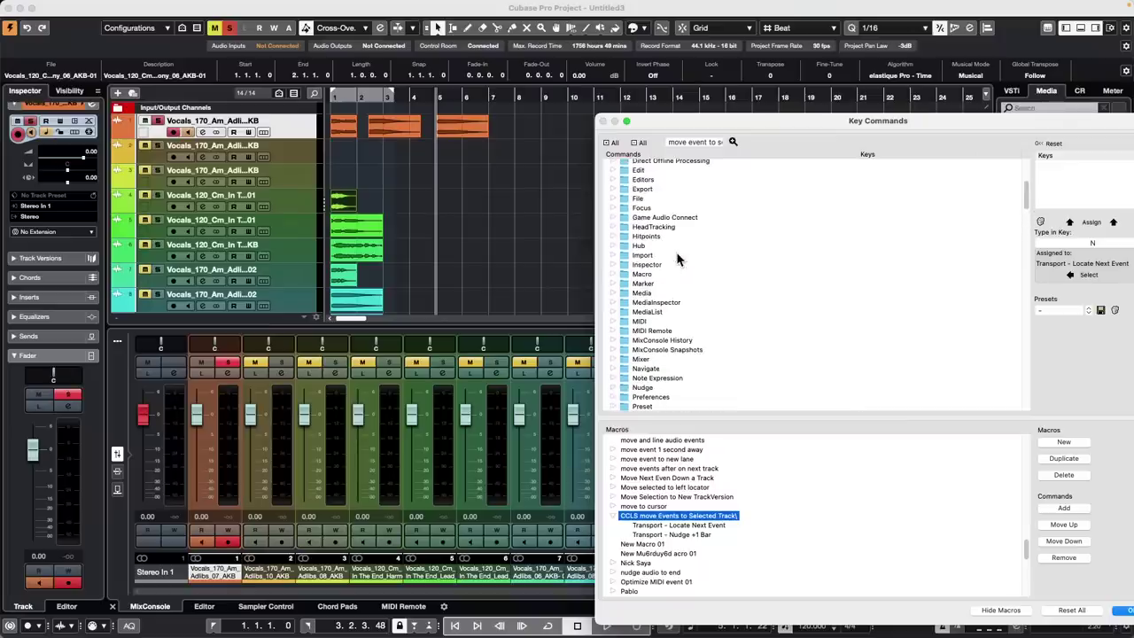
left_click(612, 169)
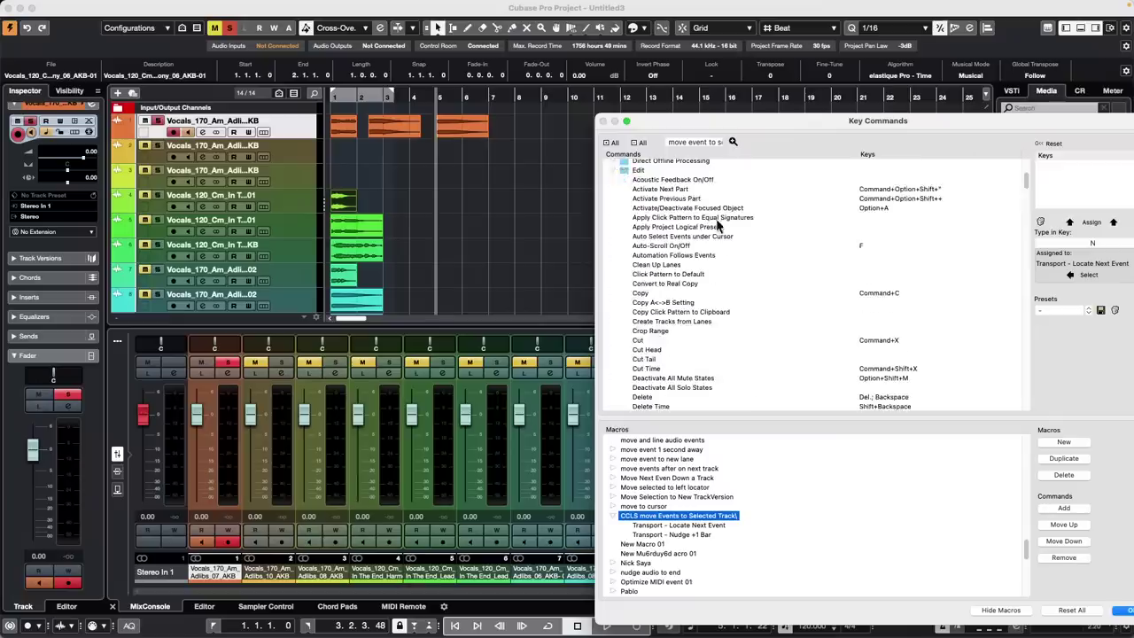
scroll(718, 229, "down", 20)
scroll(718, 229, "down", 2)
scroll(718, 229, "up", 4)
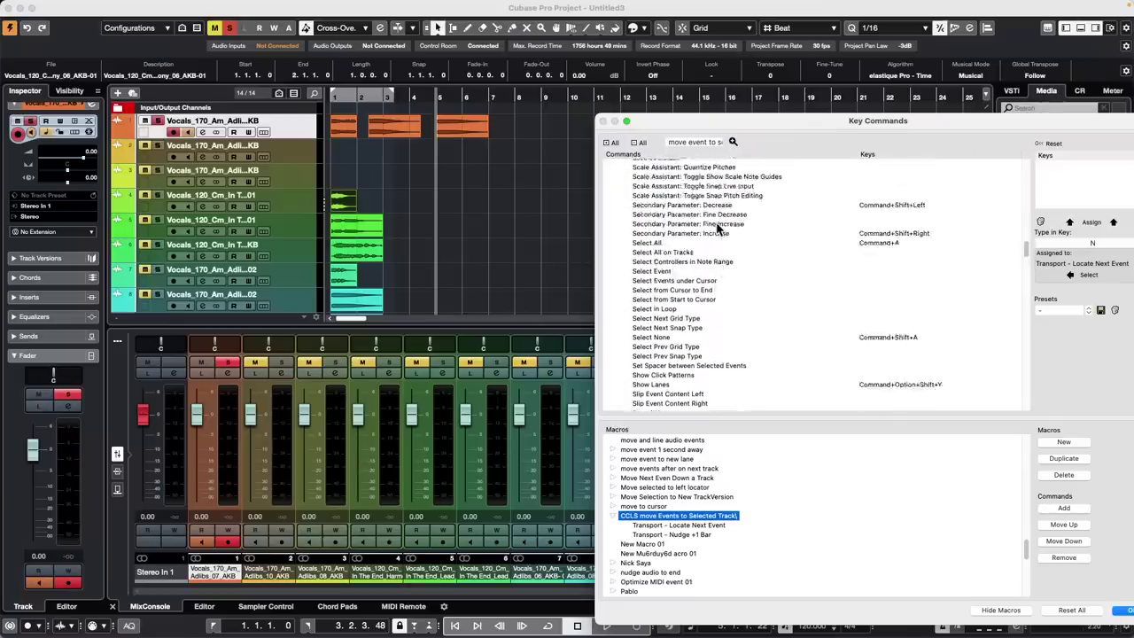
scroll(718, 228, "up", 15)
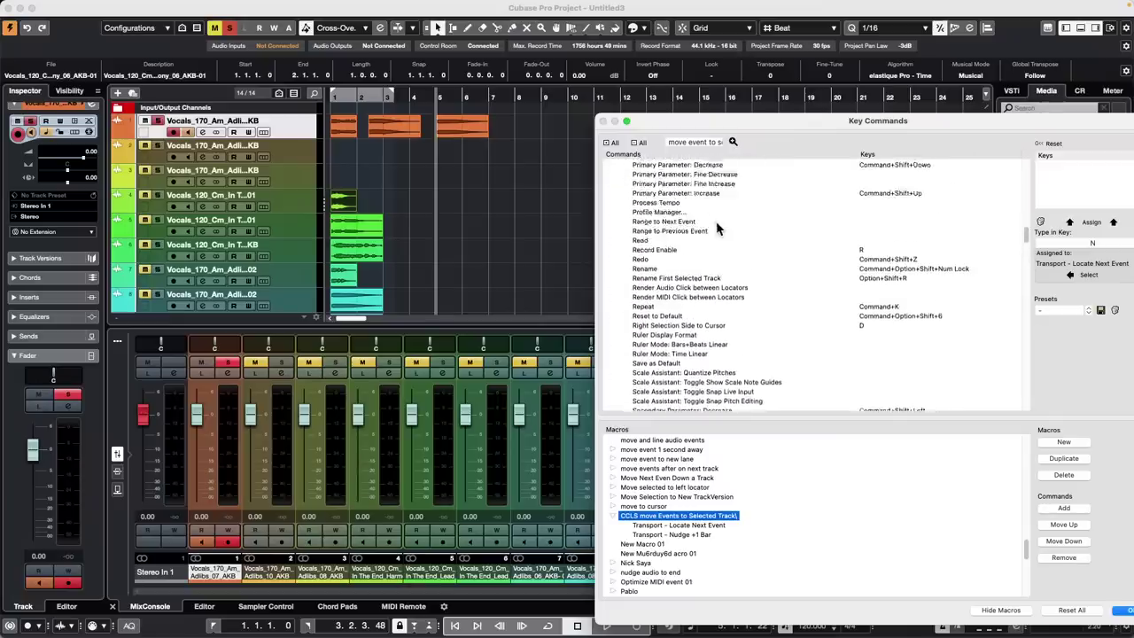
scroll(718, 229, "up", 10)
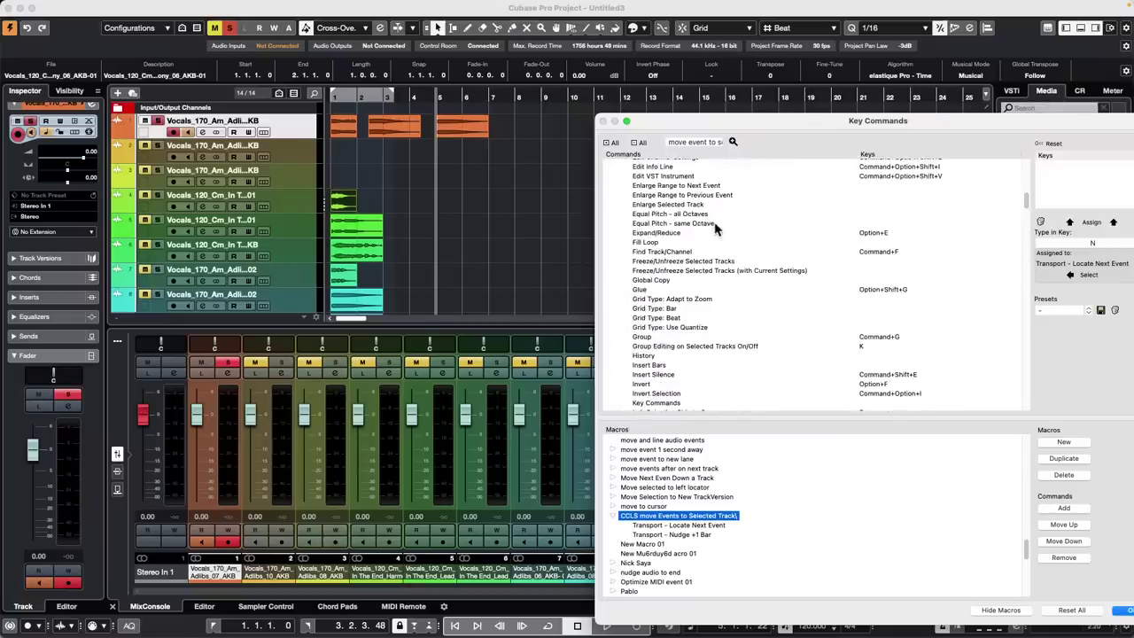
scroll(718, 235, "down", 8)
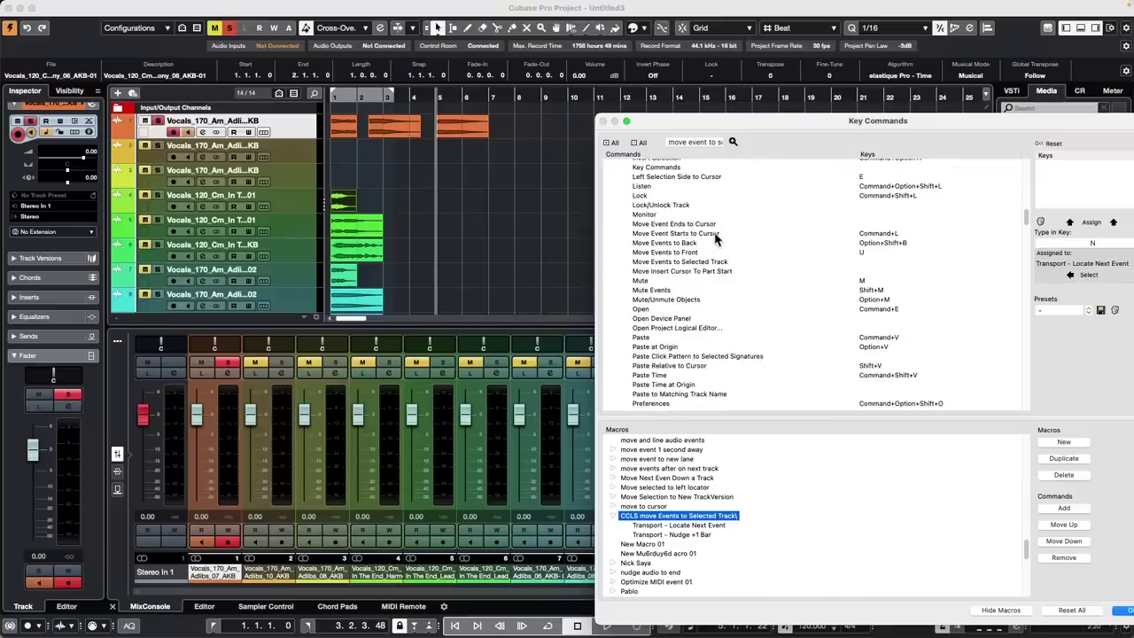
Re-search for 'move', step to Move Events to Selected Track, then jump to Transport – Locate Next Event
triple_click(722, 143)
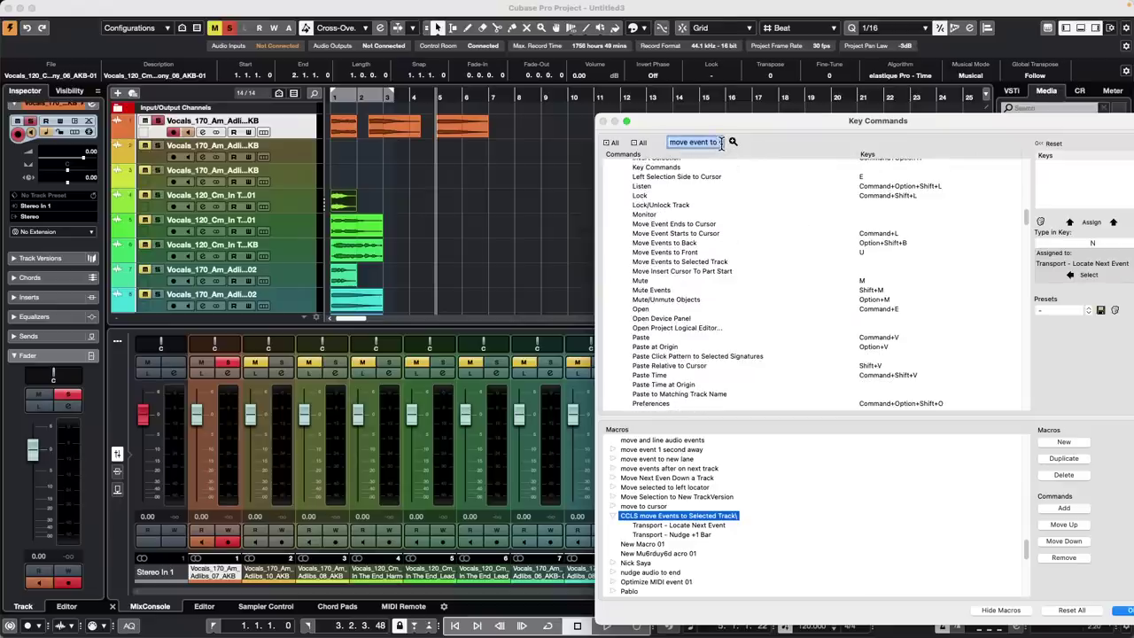
type("move")
key("Return")
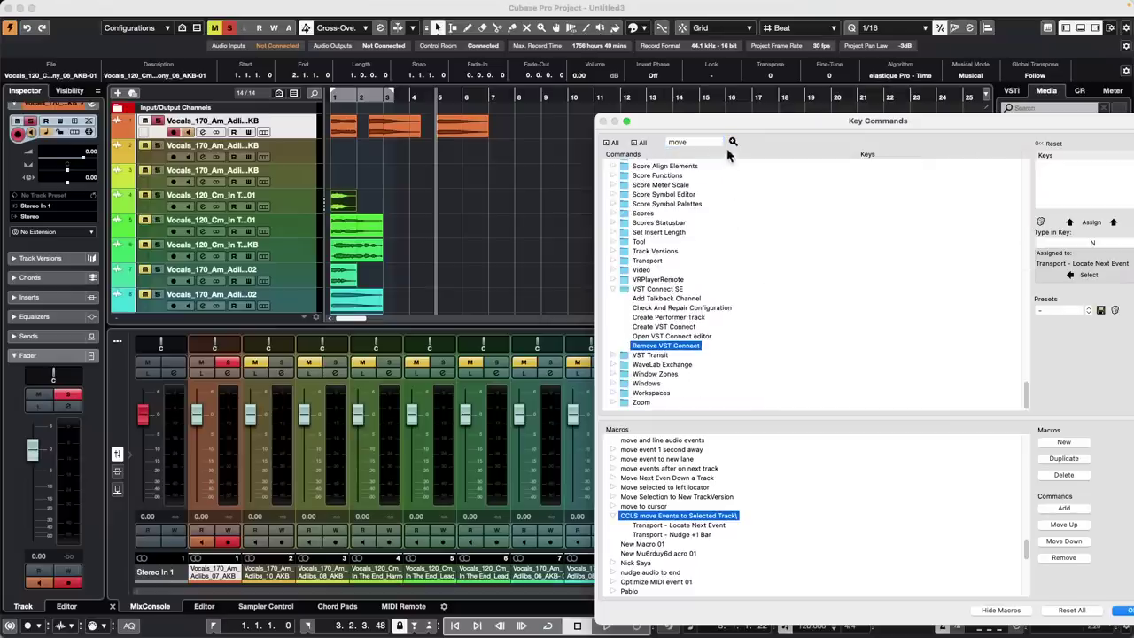
left_click(733, 142)
left_click(733, 141)
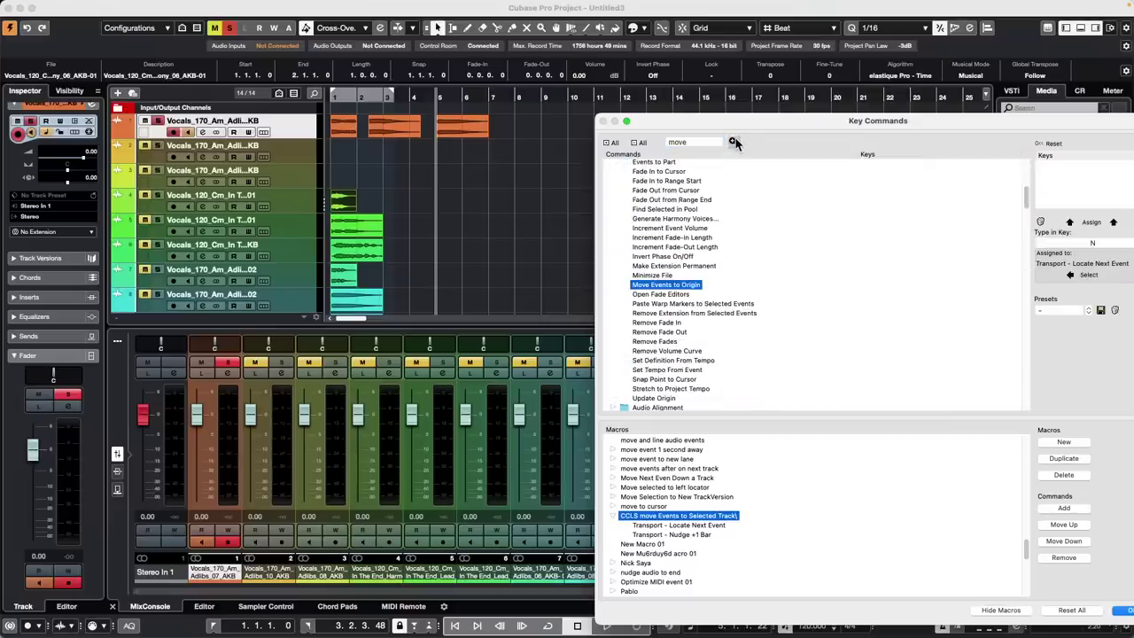
left_click(733, 142)
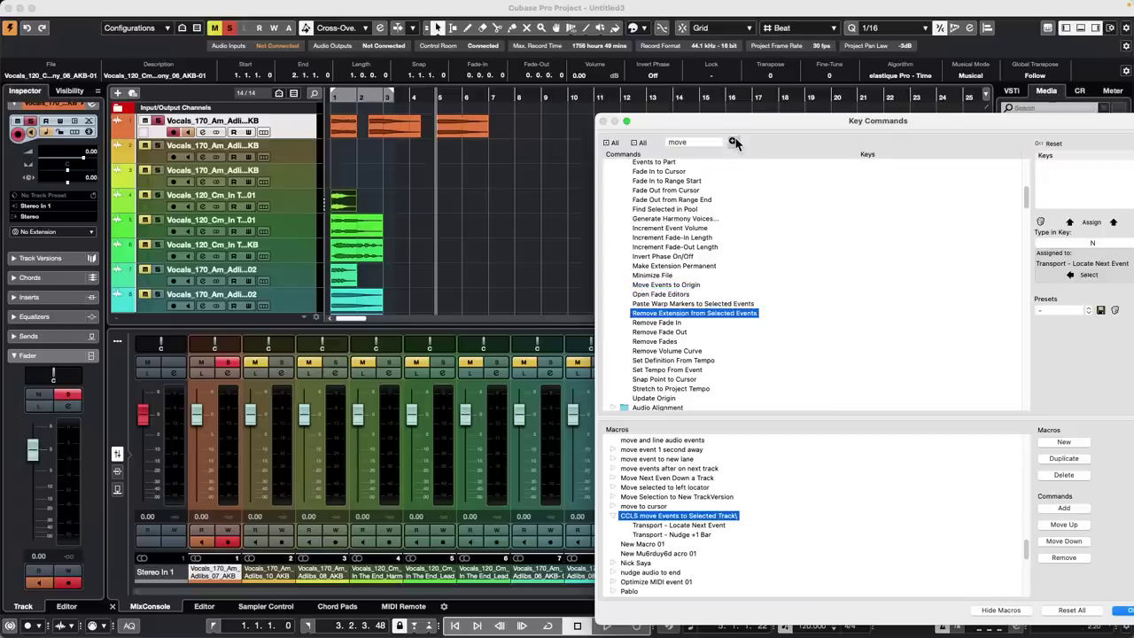
left_click(733, 142)
left_click(733, 142)
left_click(733, 142)
left_click(733, 142)
left_click(733, 142)
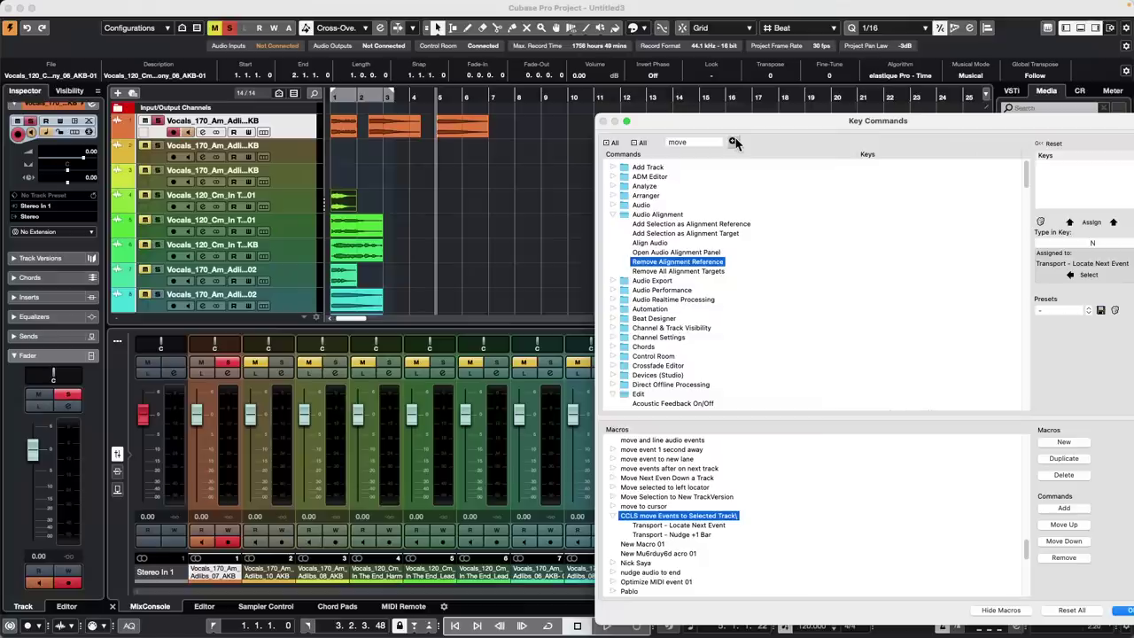
left_click(733, 142)
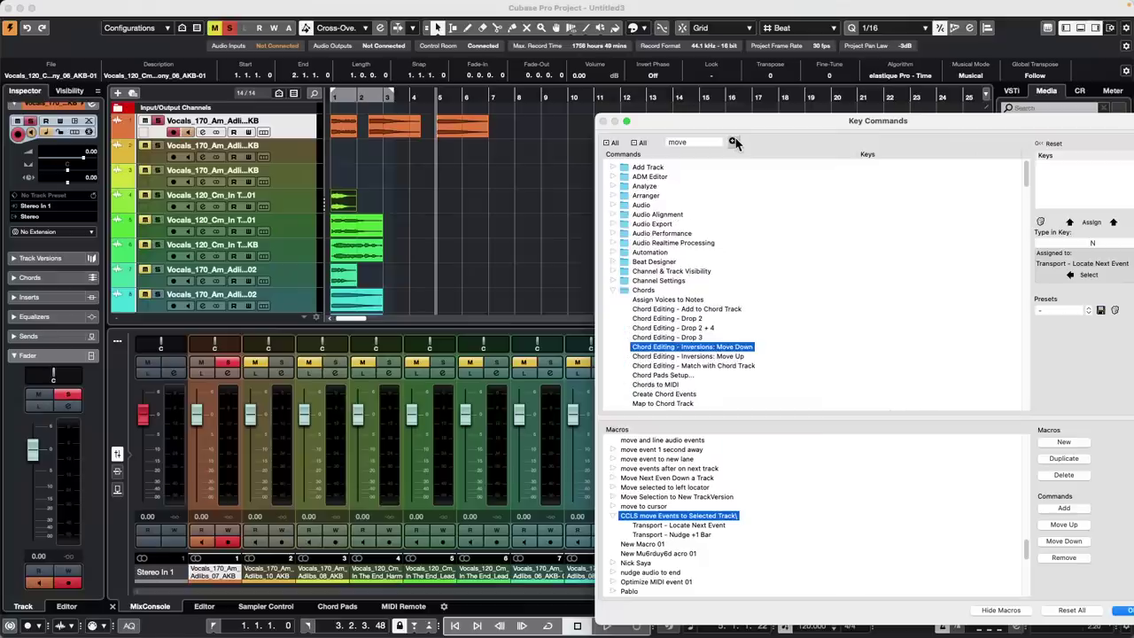
left_click(733, 141)
left_click(733, 142)
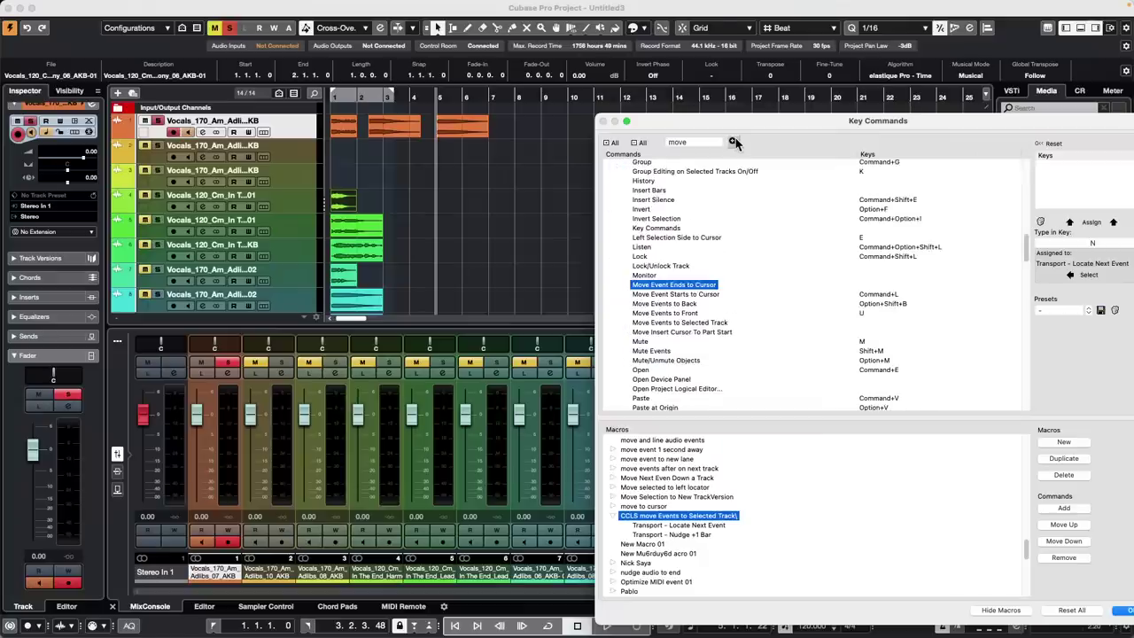
left_click(714, 323)
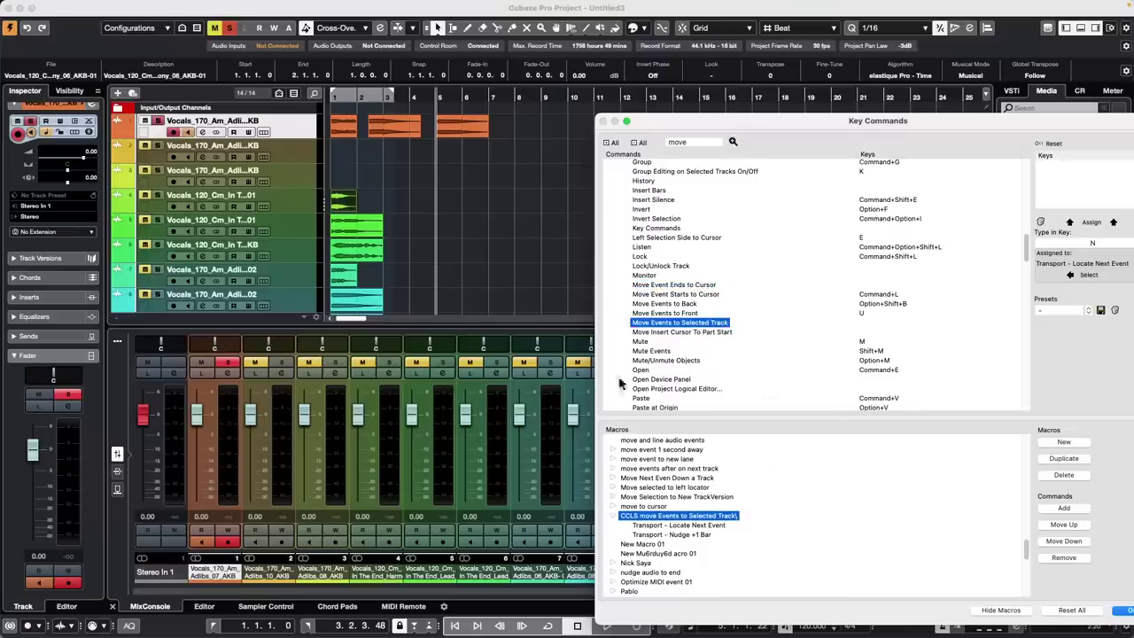
left_click(1088, 275)
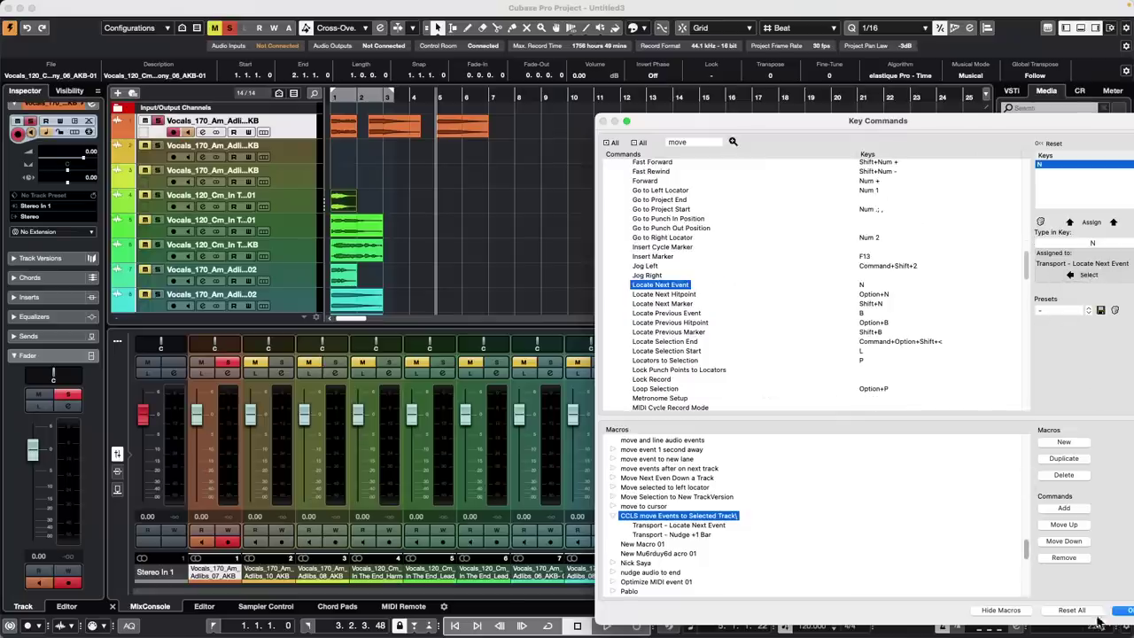
Add Transport – Locate Next Event as the macro's third step and confirm the Key Commands dialog
left_click(1071, 508)
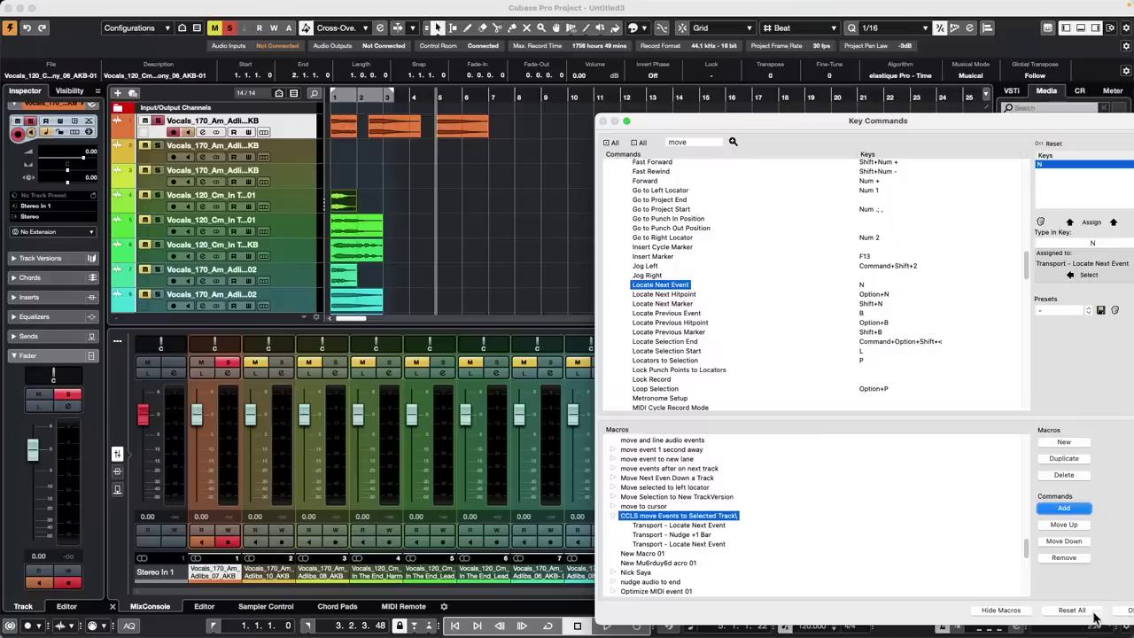
left_click_drag(968, 132, 845, 122)
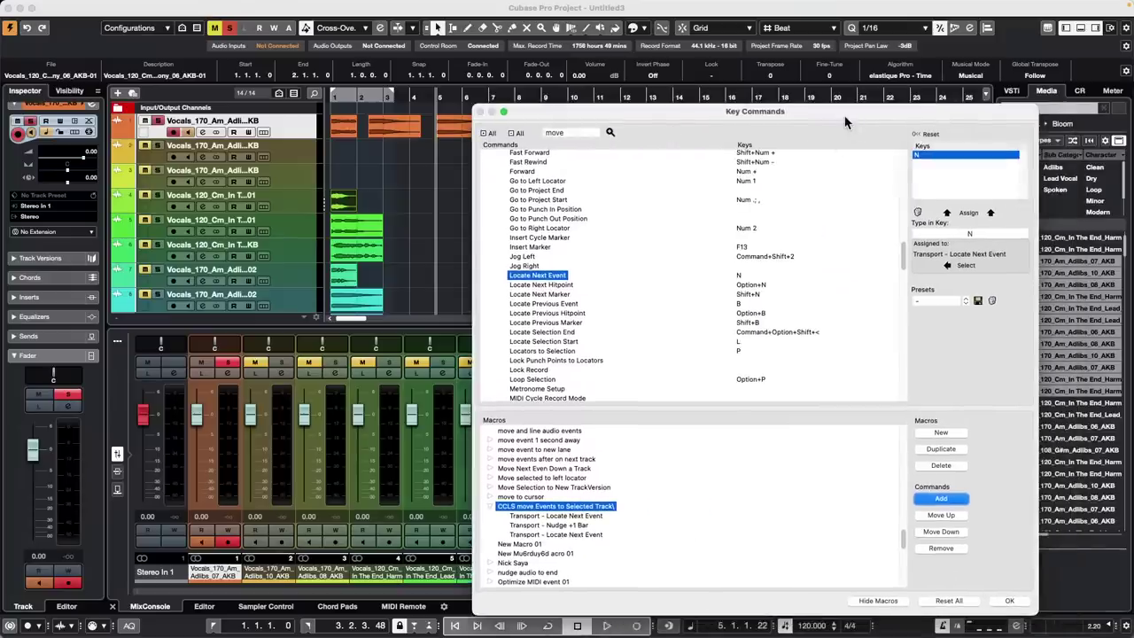
left_click(1009, 602)
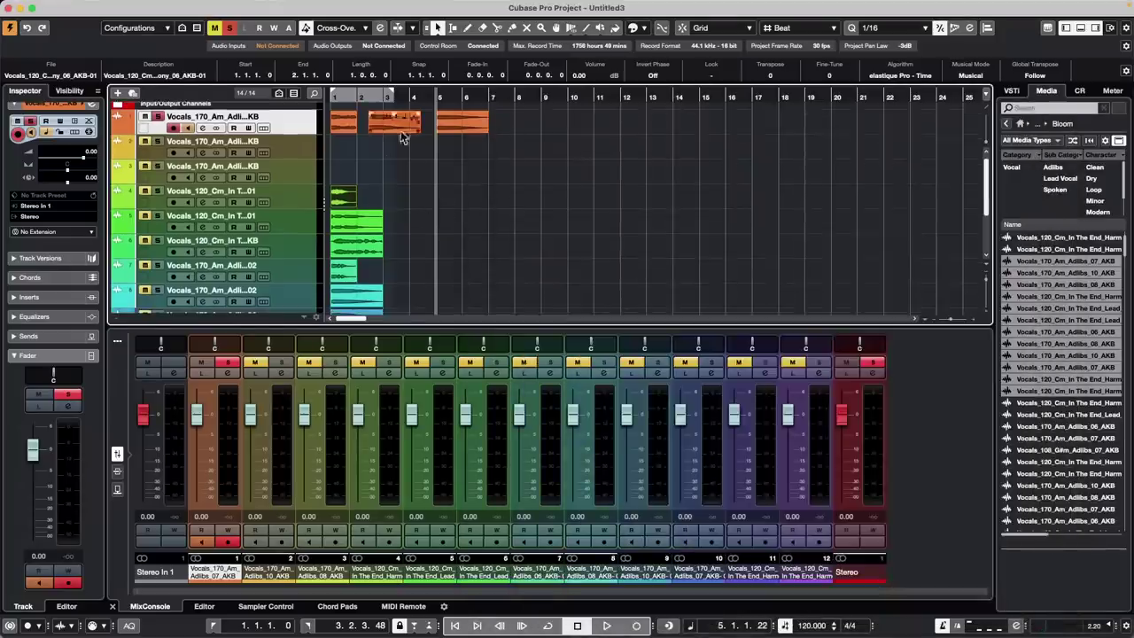
Run the CCLS move Events to Selected Track macro, reaching bar 8, and select track 4's green event
mouse_move(242, 19)
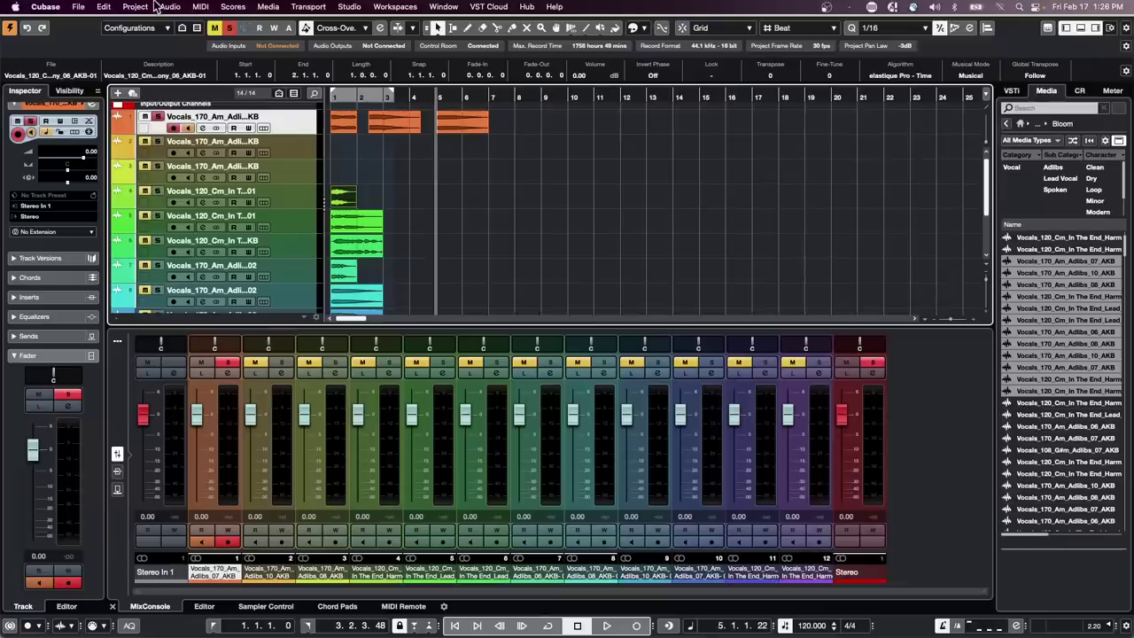
left_click(104, 6)
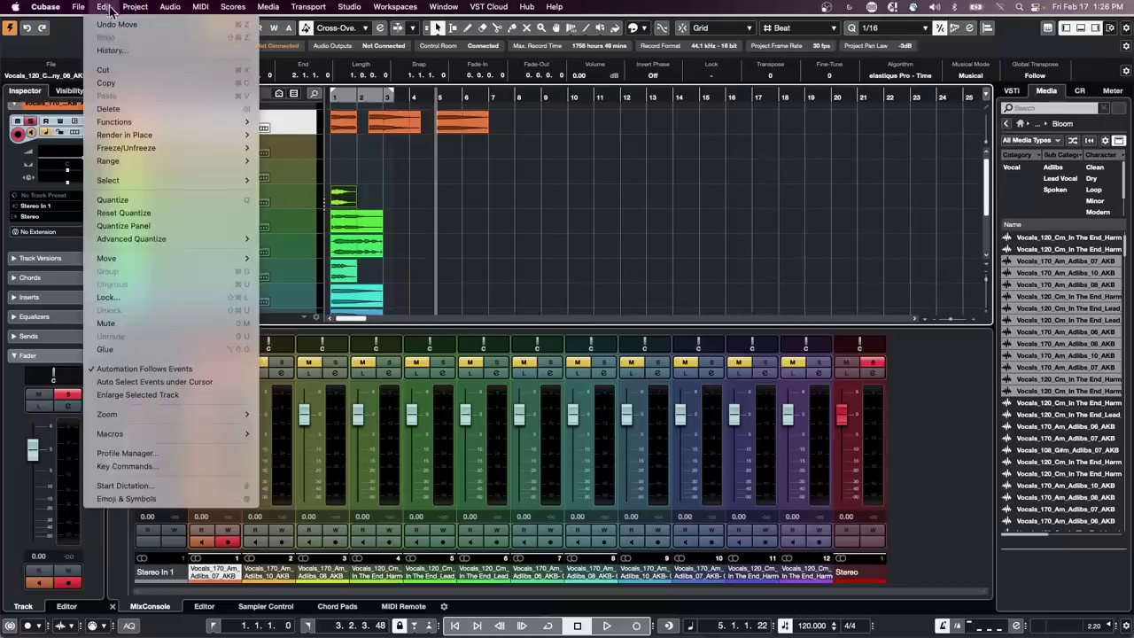
mouse_move(149, 434)
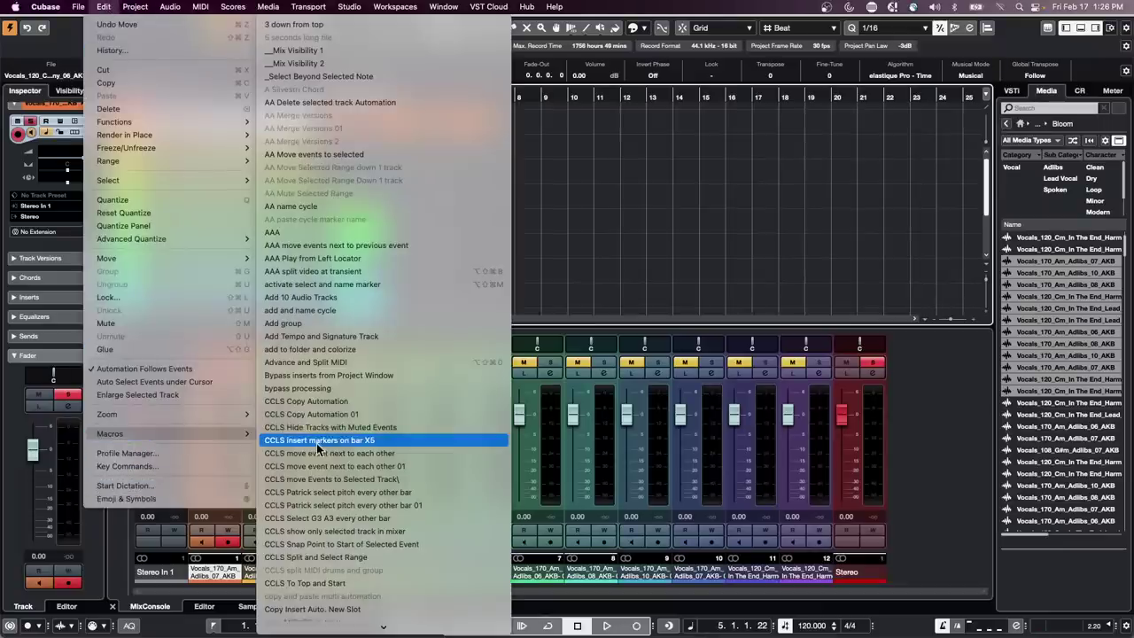
left_click(427, 479)
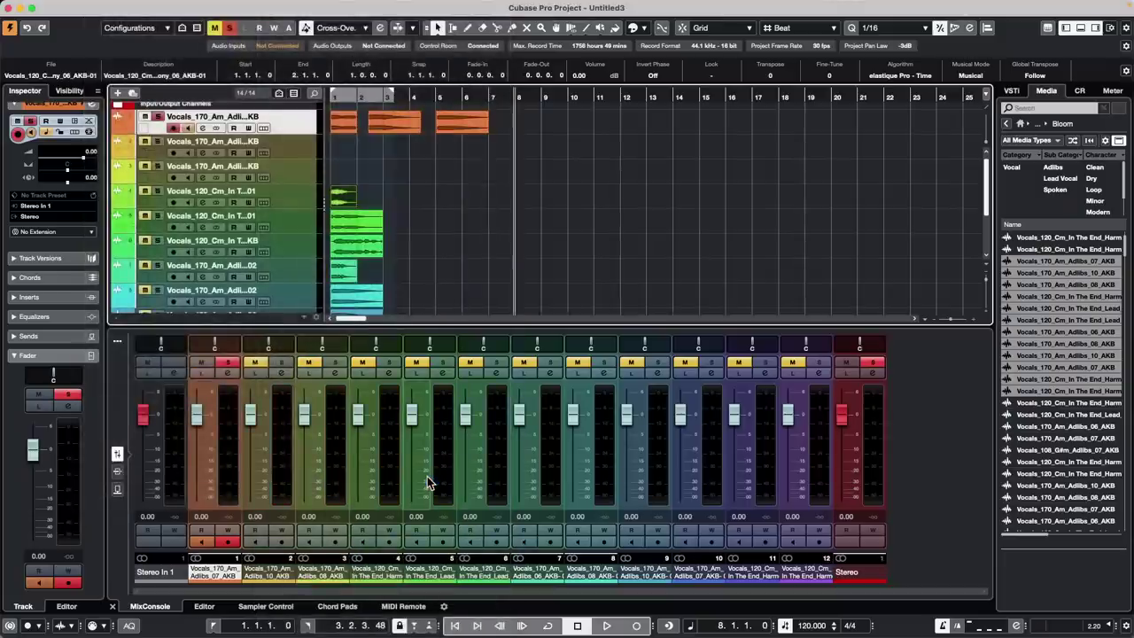
left_click(344, 195)
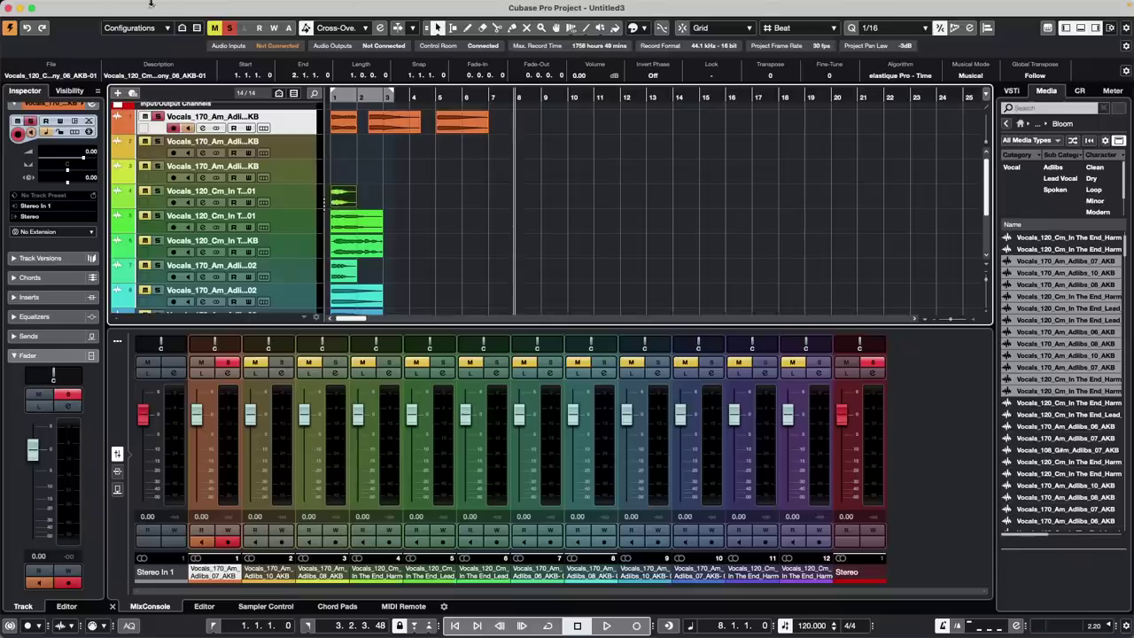
left_click(104, 6)
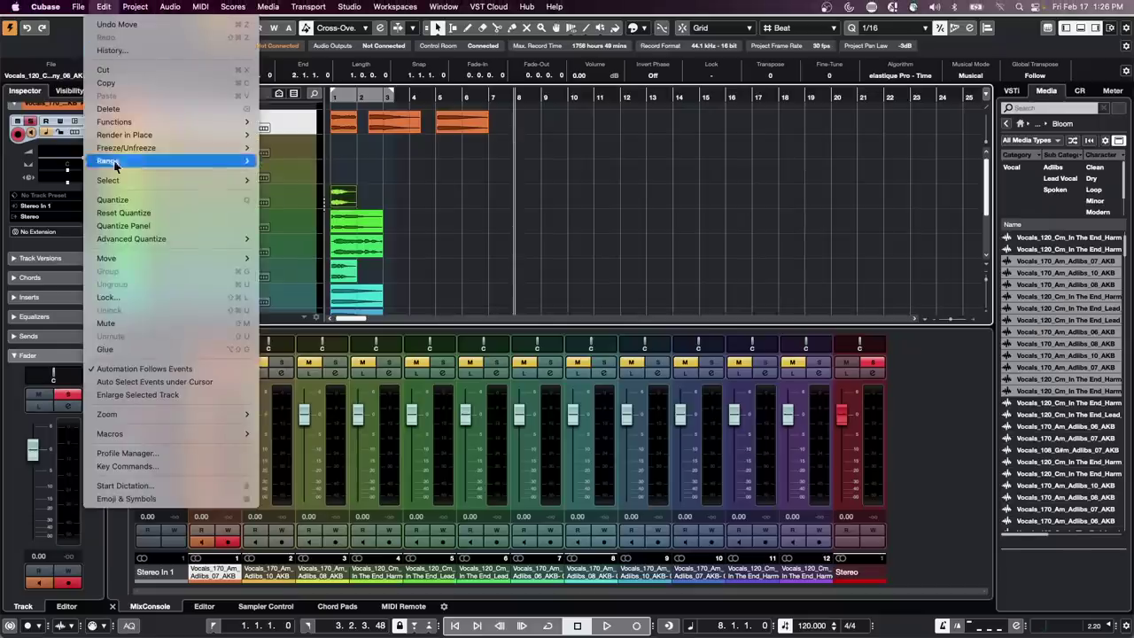
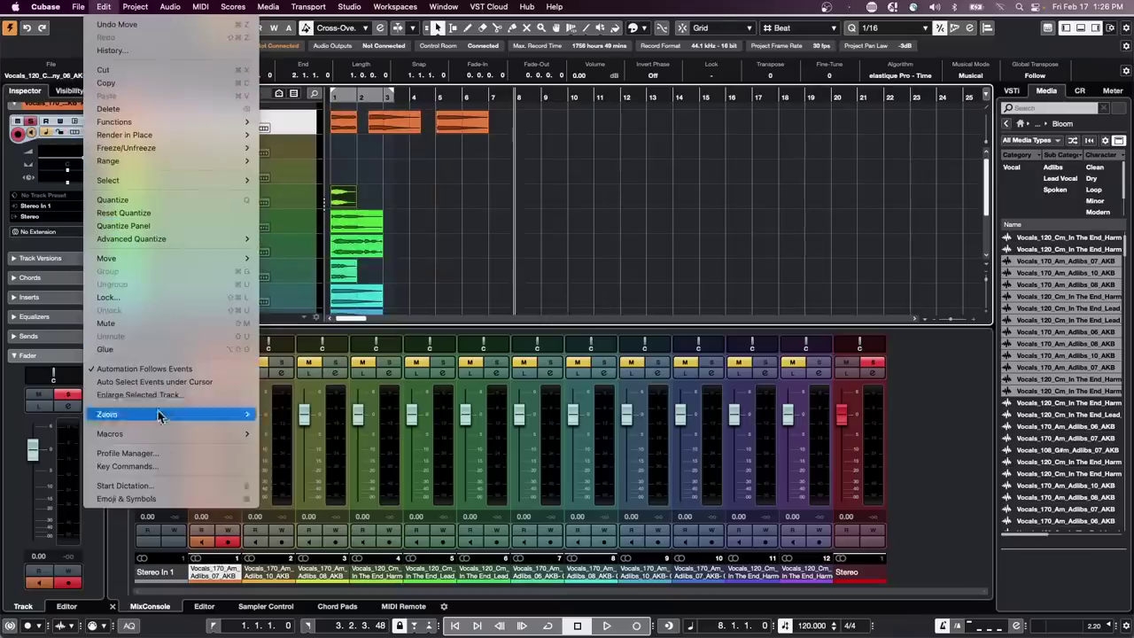
Open the Key Commands dialog from the Edit menu
left_click(125, 467)
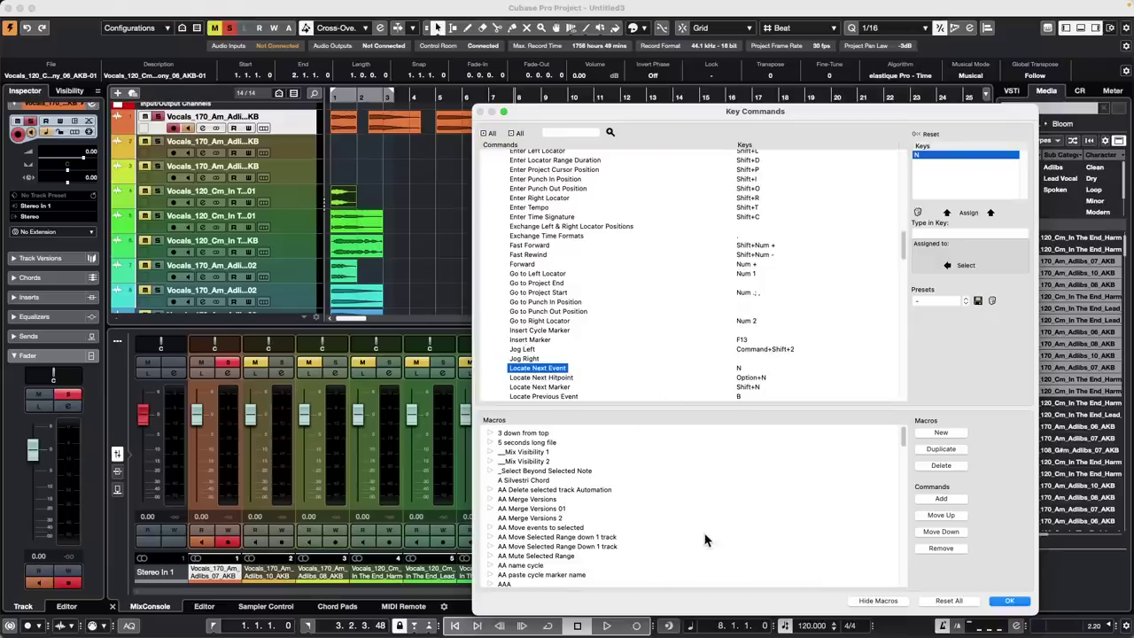
Expand the CCLS move Events to Selected Track macro in the Macros list
scroll(624, 502, "down", 5)
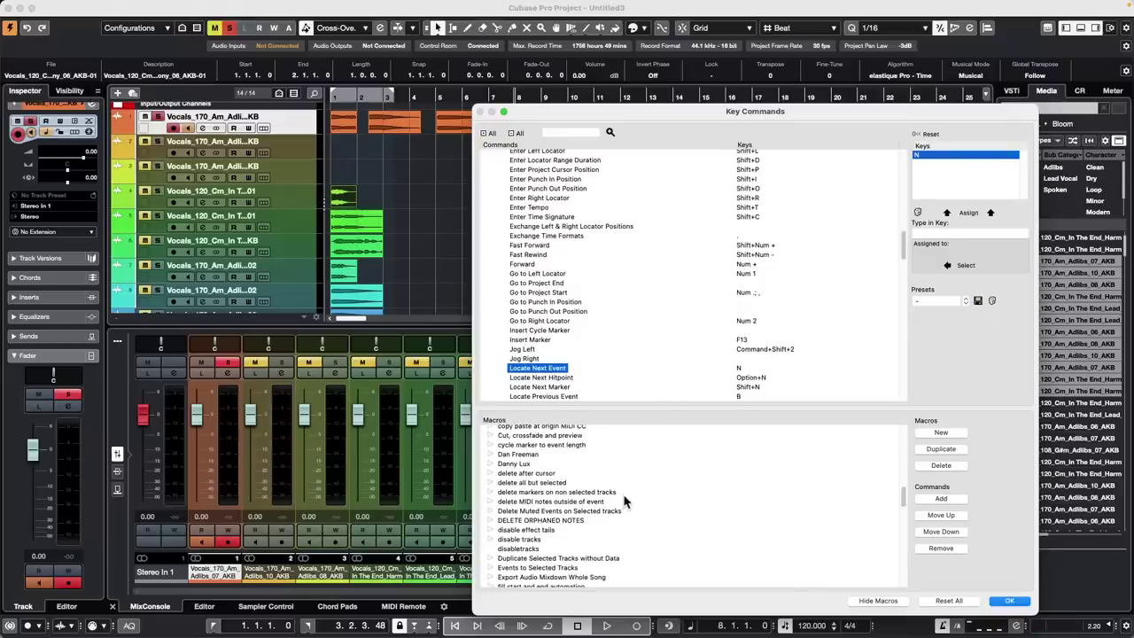
scroll(497, 487, "up", 3)
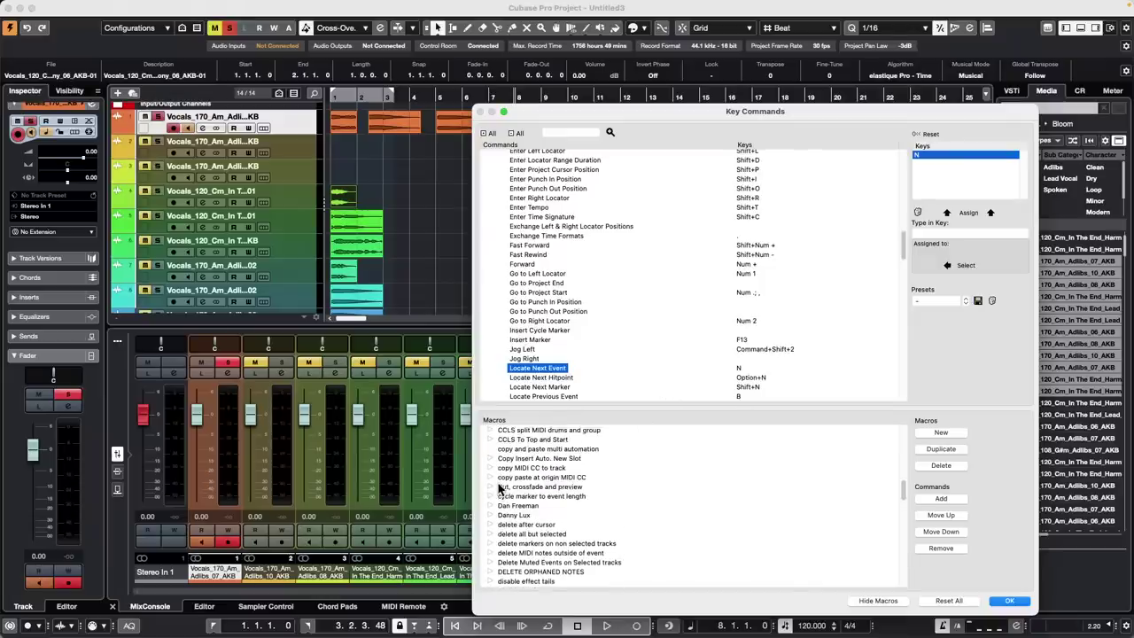
scroll(498, 487, "up", 4)
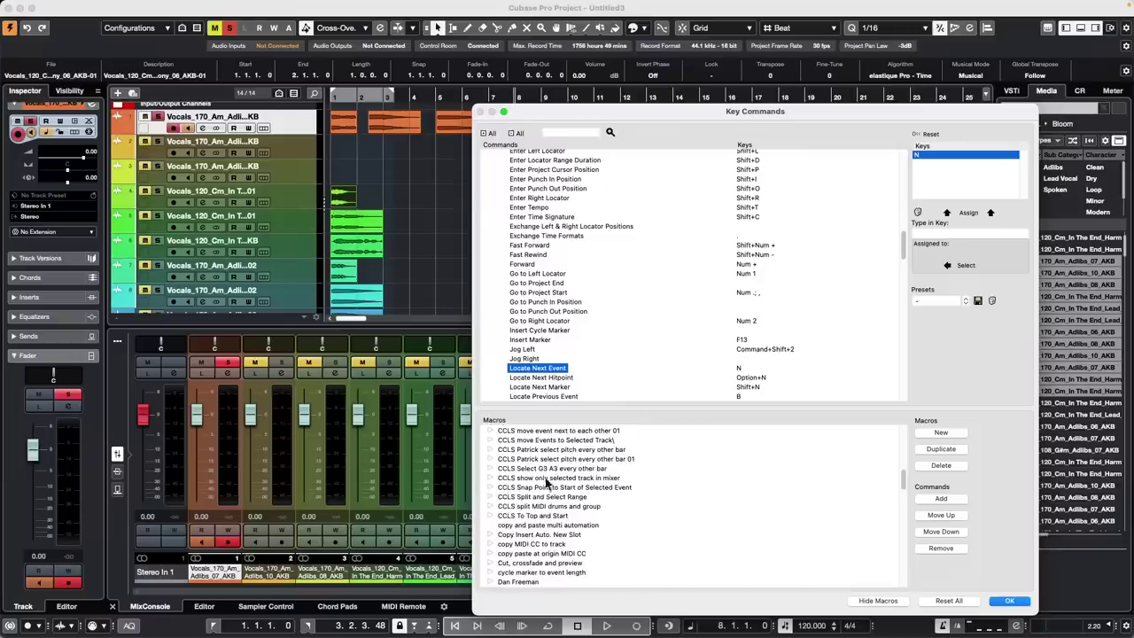
scroll(574, 450, "up", 1)
left_click(491, 453)
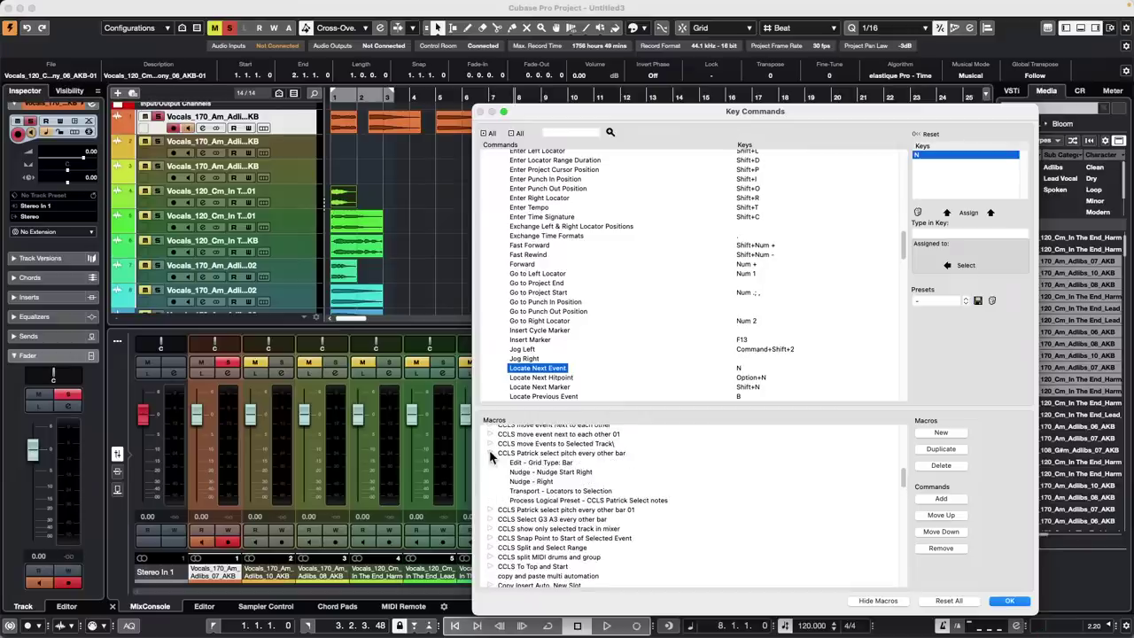
left_click(492, 453)
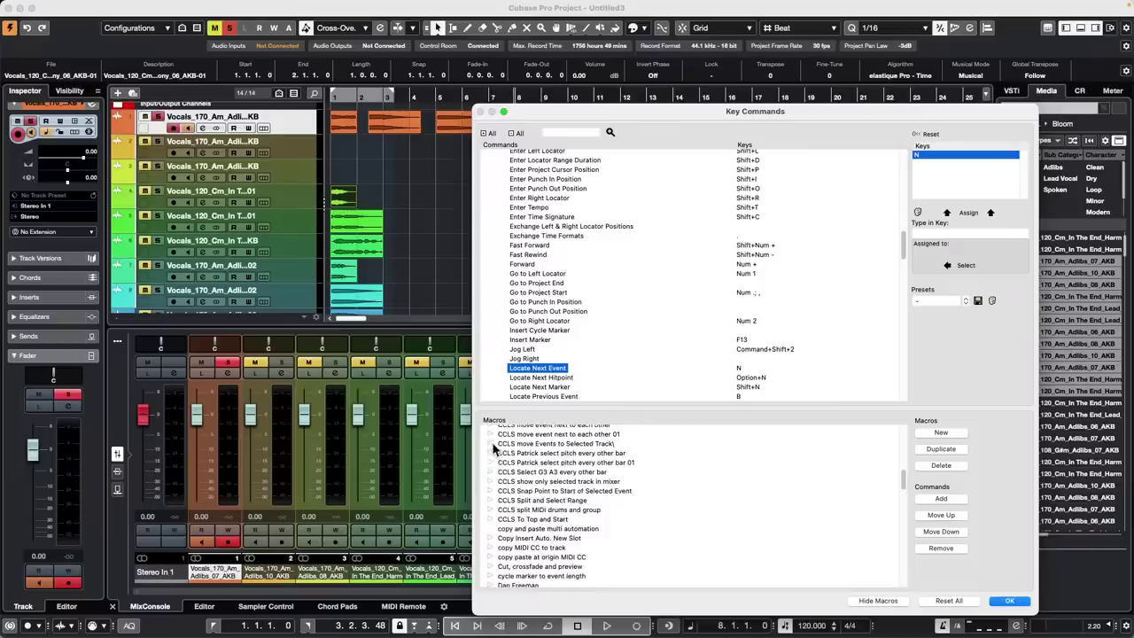
left_click(492, 444)
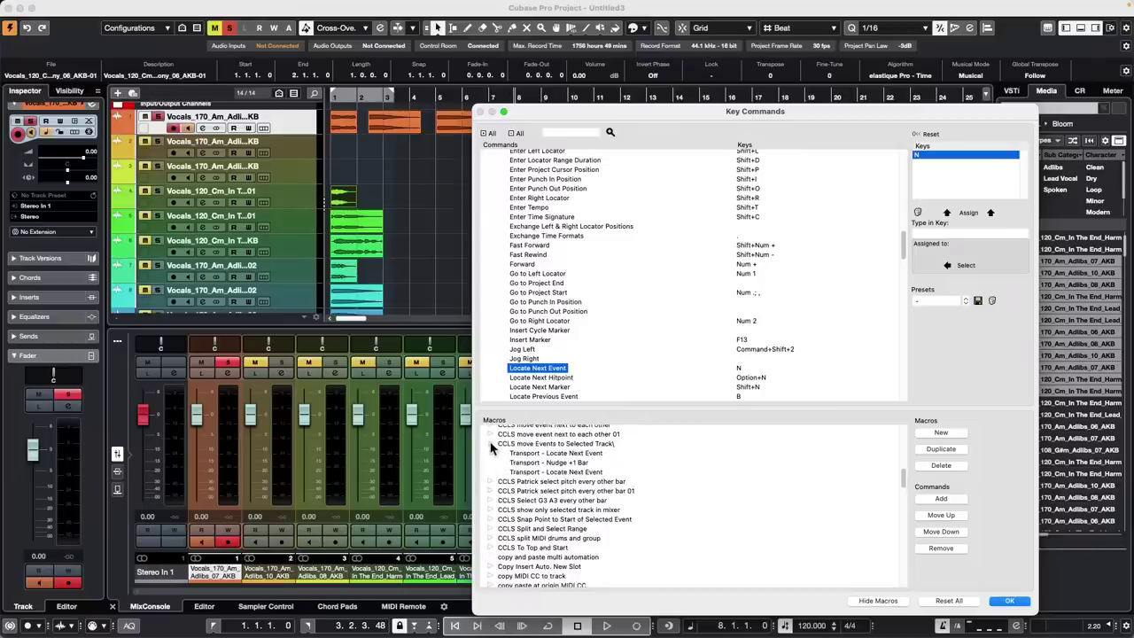
Remove the macro's last Transport – Locate Next Event step, leaving Locate Next Event and Nudge +1 Bar
left_click(585, 473)
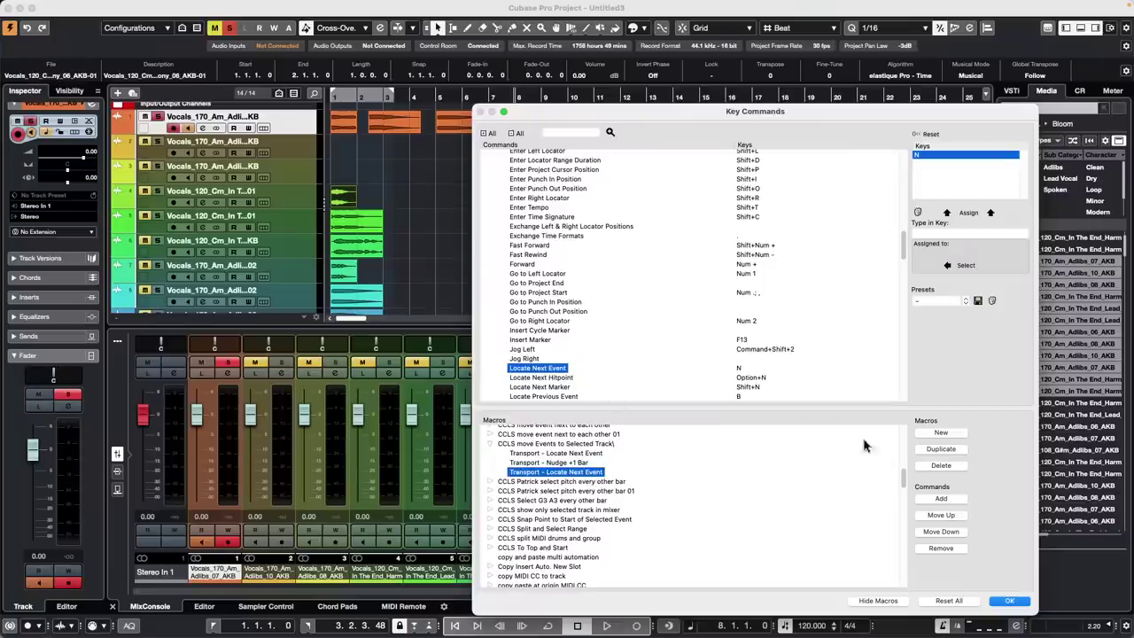
left_click(945, 466)
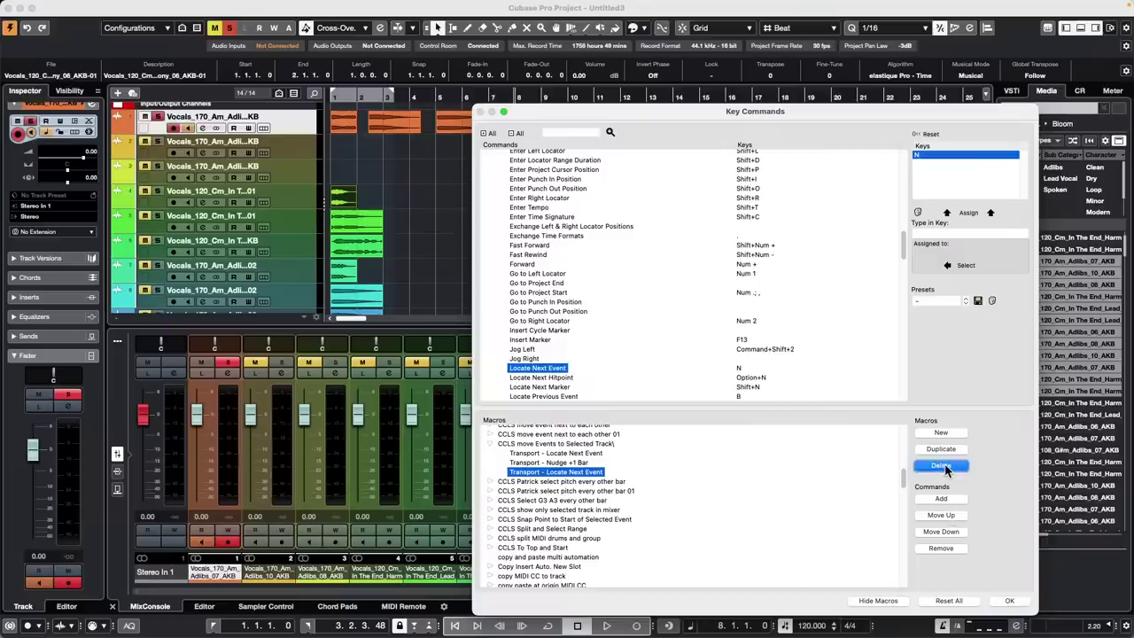
left_click(941, 549)
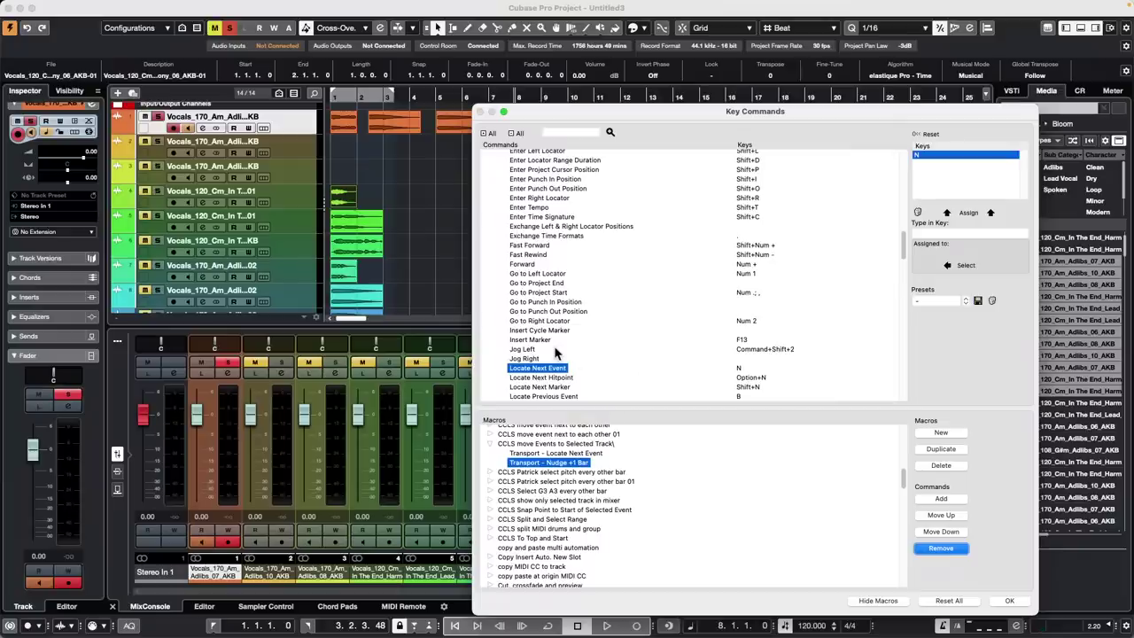
scroll(557, 352, "down", 10)
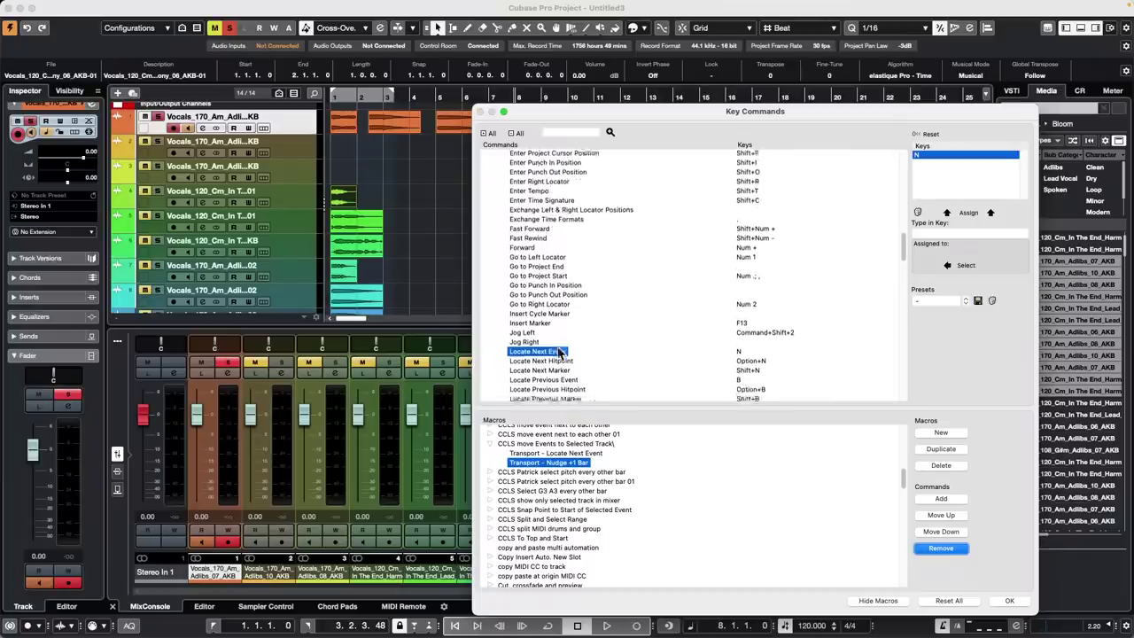
scroll(560, 355, "up", 20)
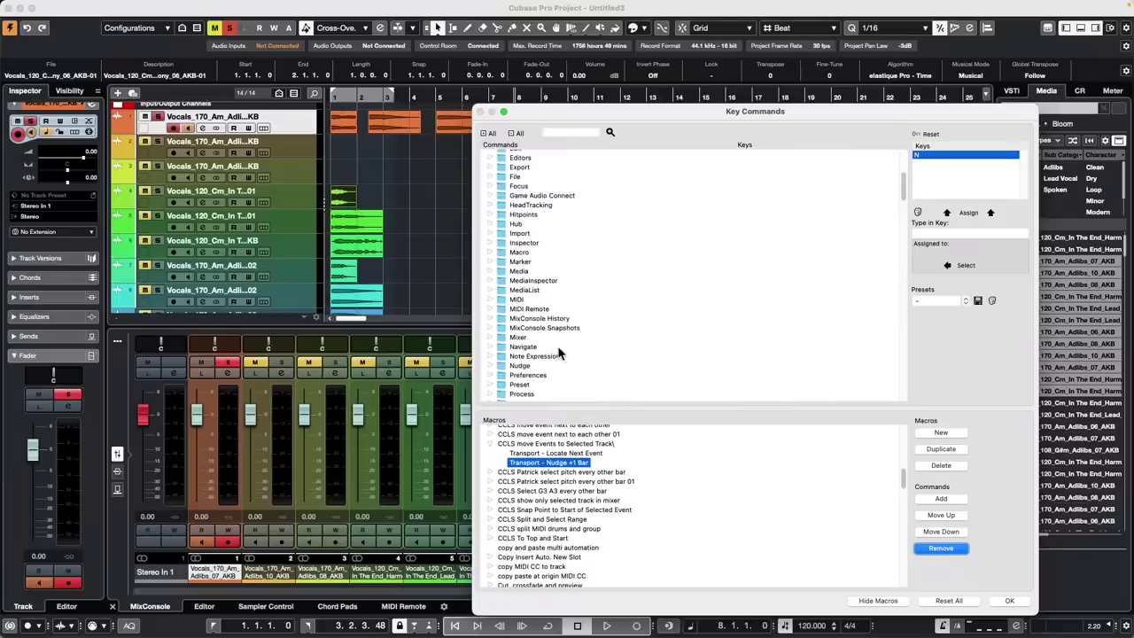
Search the command list for 'mo' and step through the matching move commands
left_click(570, 132)
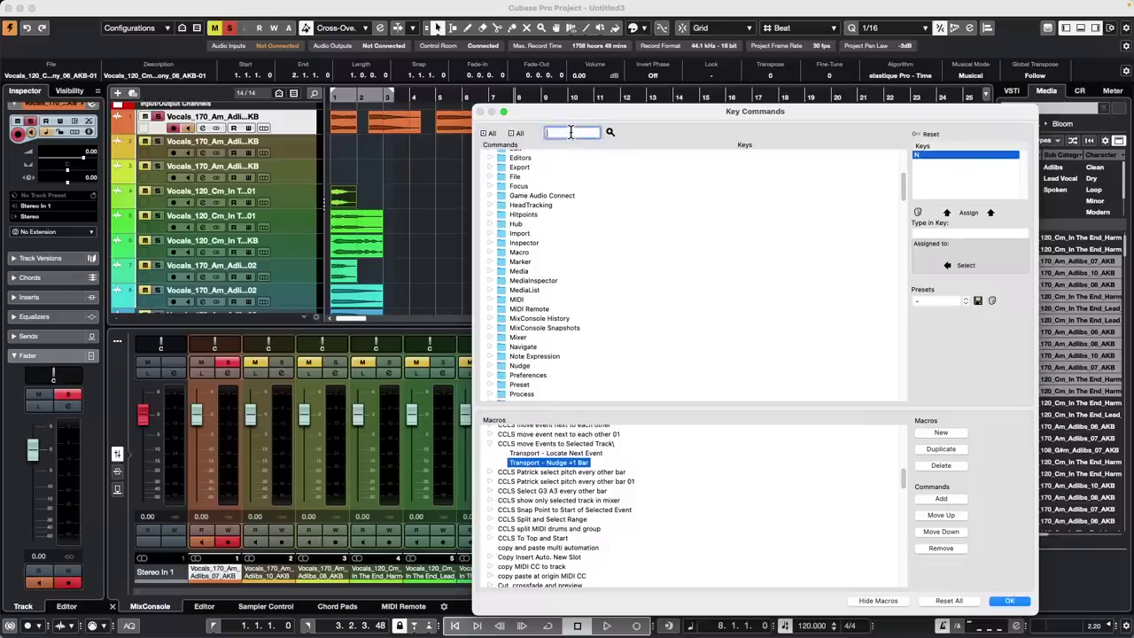
type("move")
key("Return")
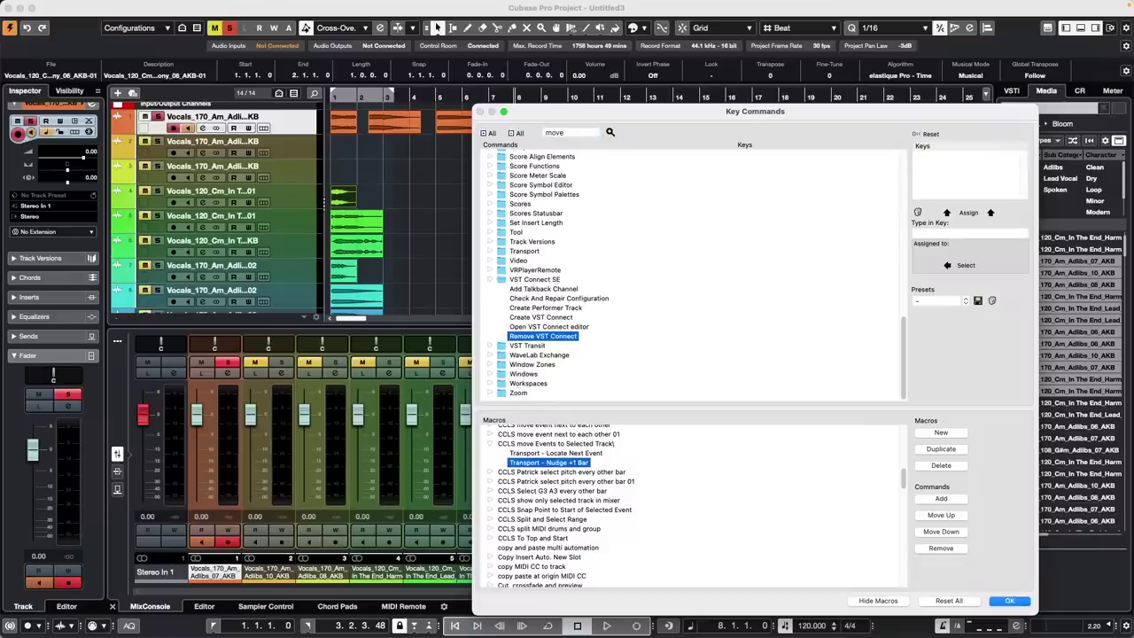
left_click(611, 132)
left_click(611, 132)
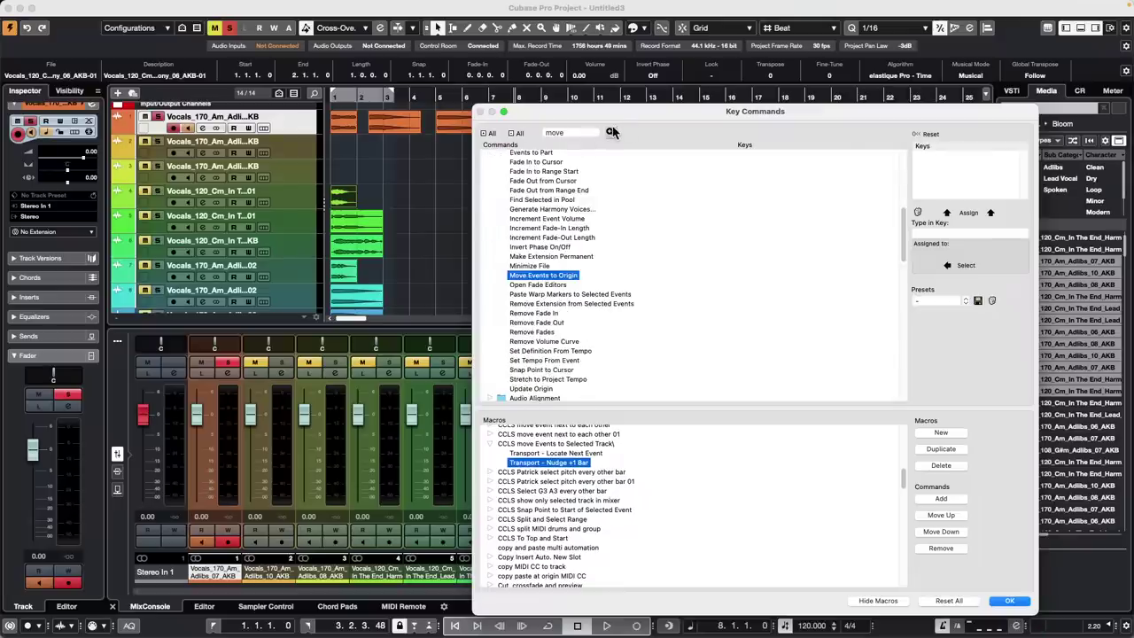
left_click(611, 132)
left_click(611, 132)
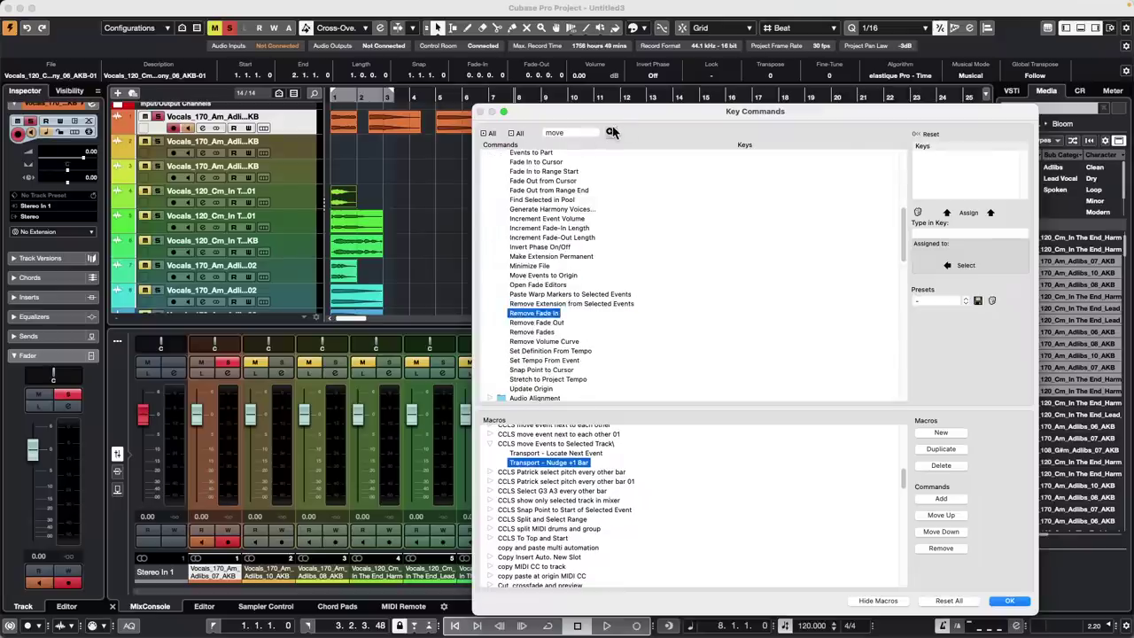
left_click(612, 132)
left_click(612, 132)
left_click(611, 132)
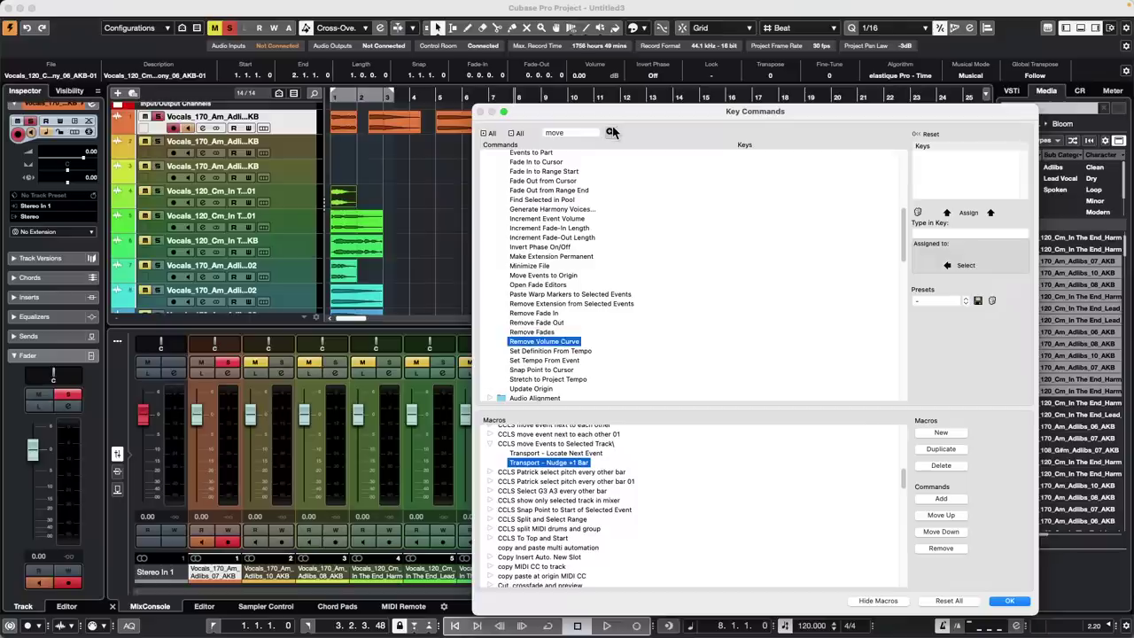
left_click(612, 132)
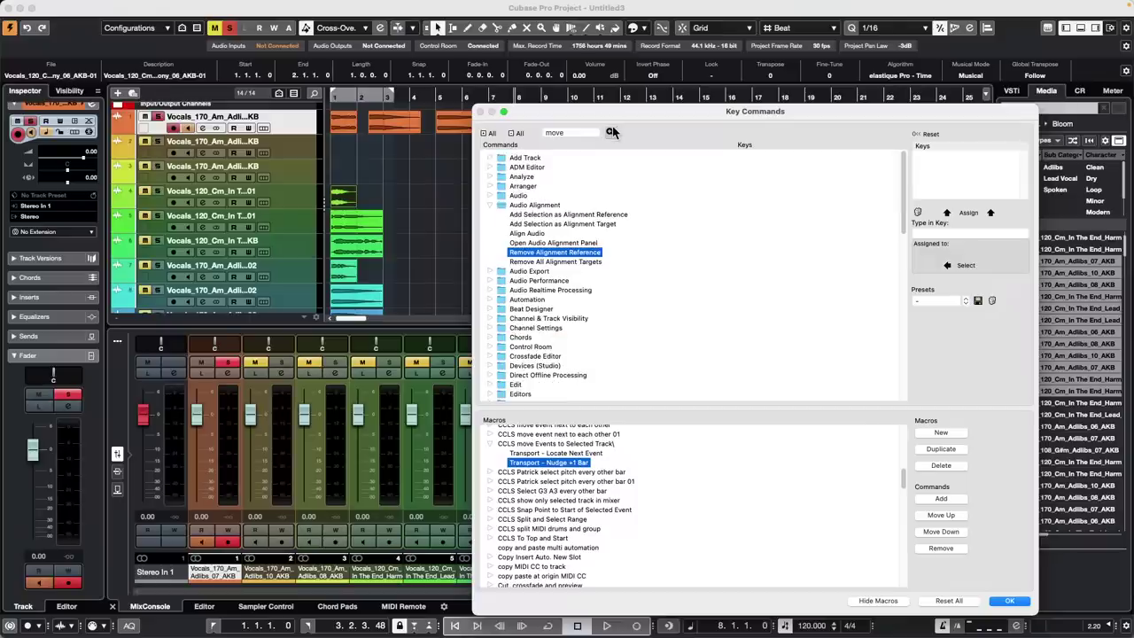
left_click(611, 132)
left_click(611, 132)
left_click(611, 132)
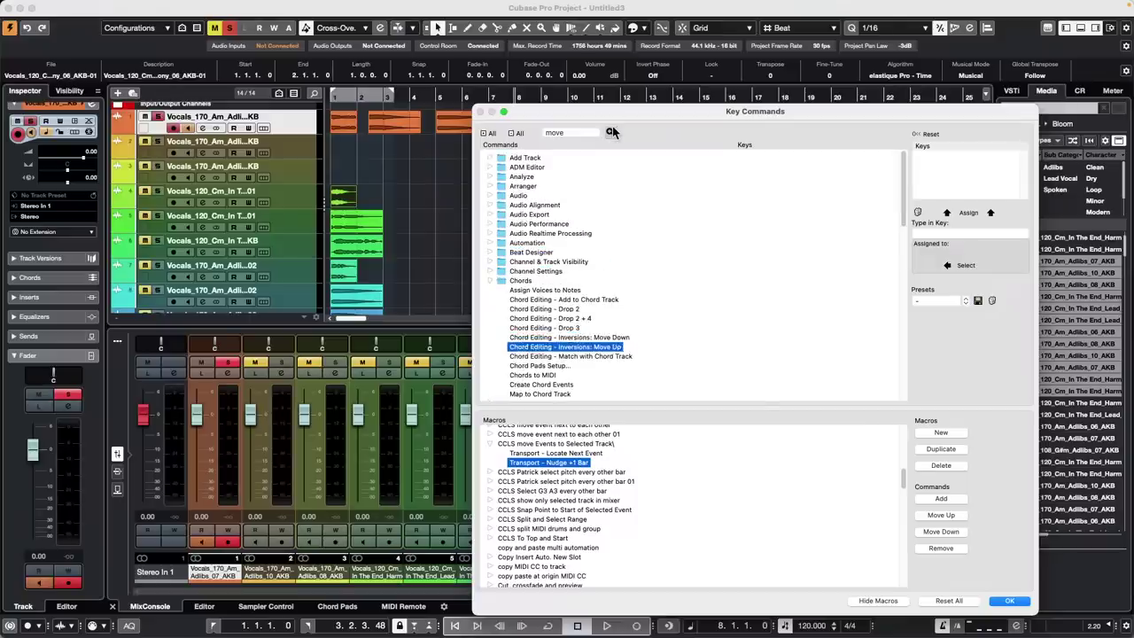
left_click(612, 132)
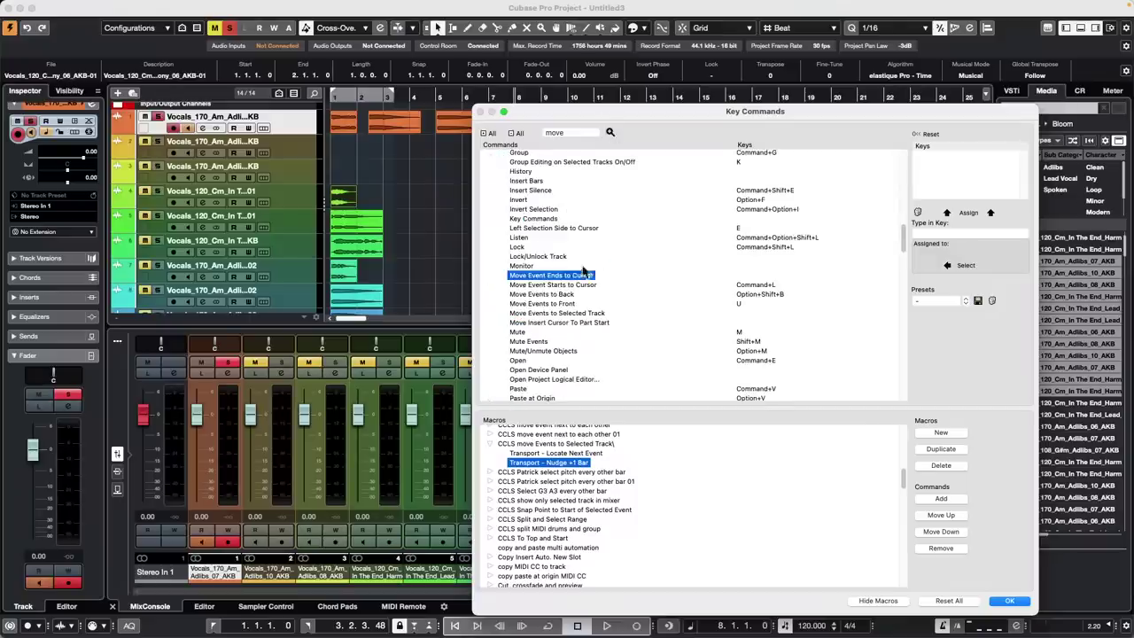
Append Edit – Move Events to Selected Track to the macro and confirm with OK
left_click(581, 314)
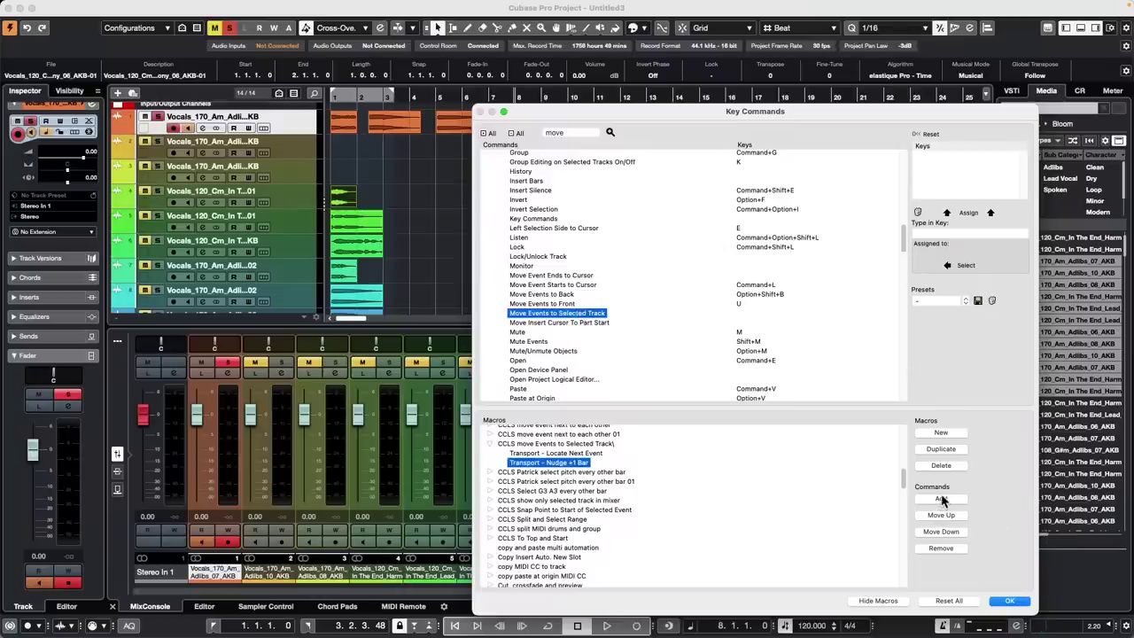
left_click(941, 500)
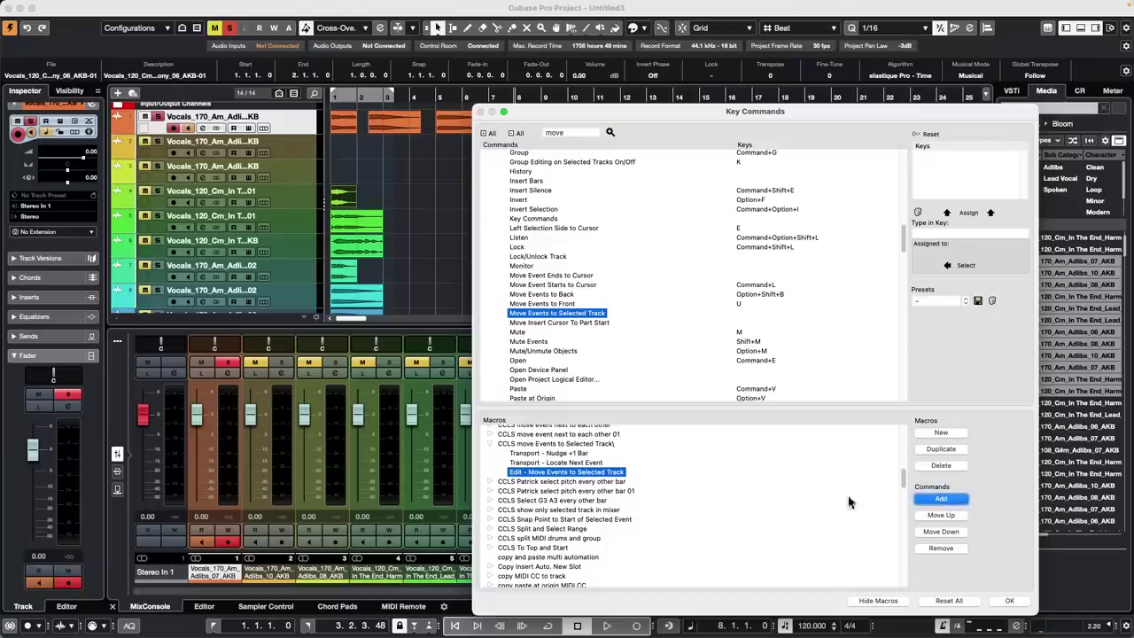
left_click(1010, 600)
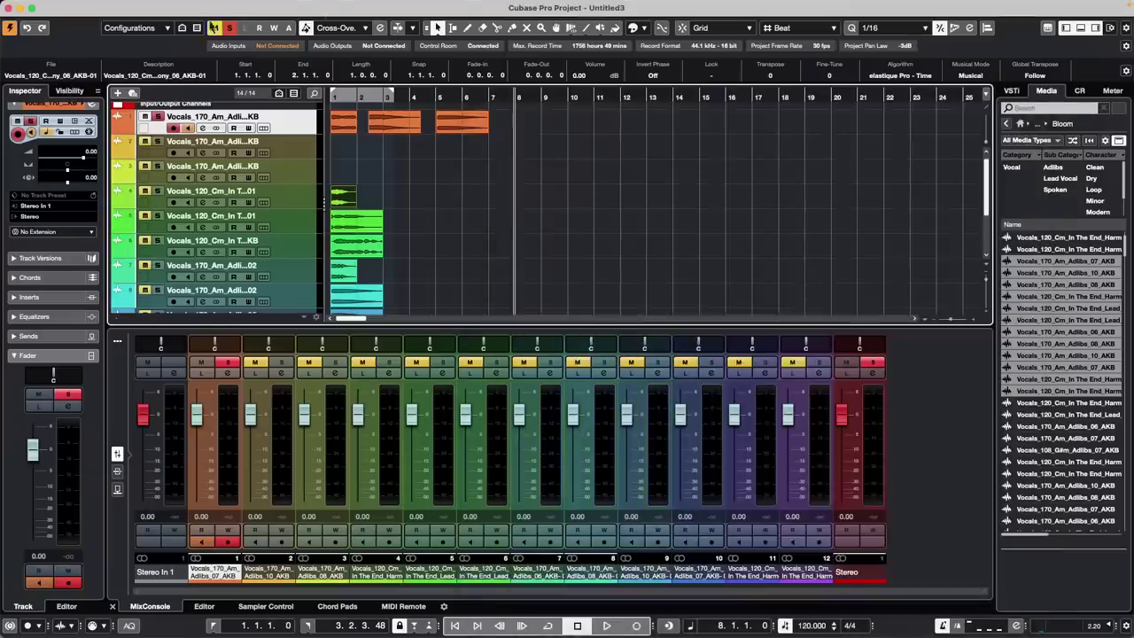
Place the project cursor just before bar 7 and run the edited CCLS move Events to Selected Track macro
left_click(487, 94)
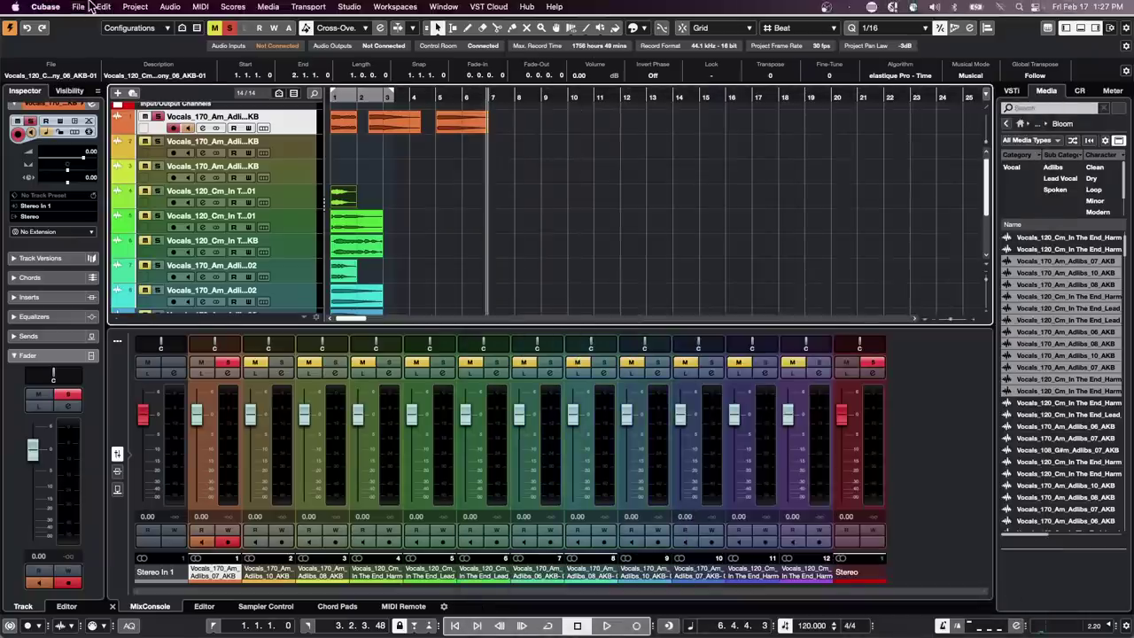
left_click(79, 6)
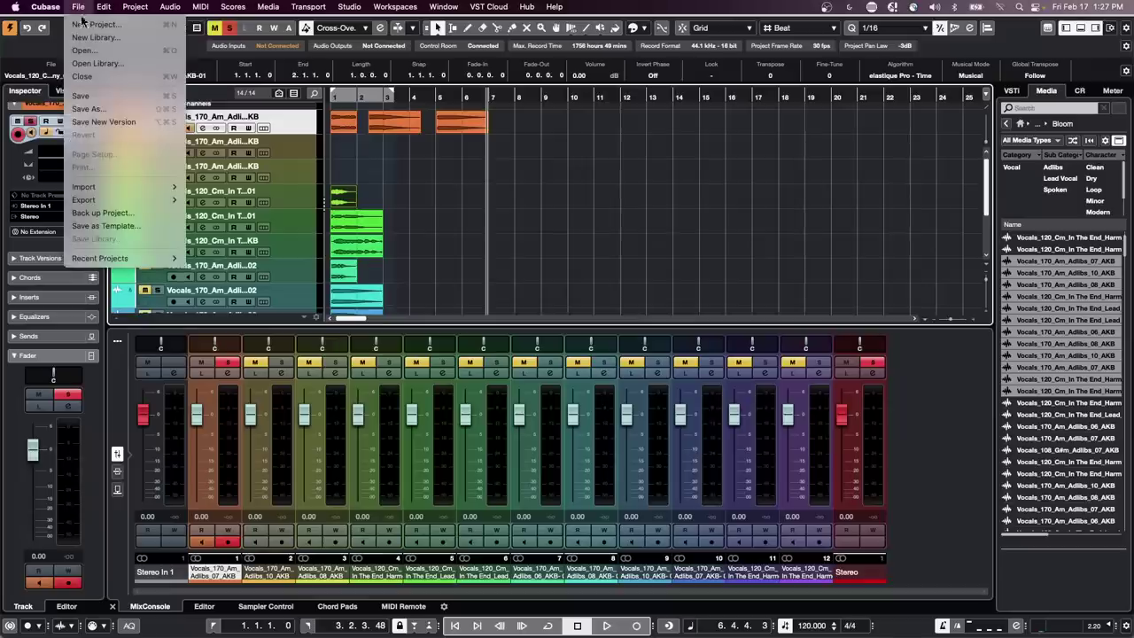
mouse_move(104, 6)
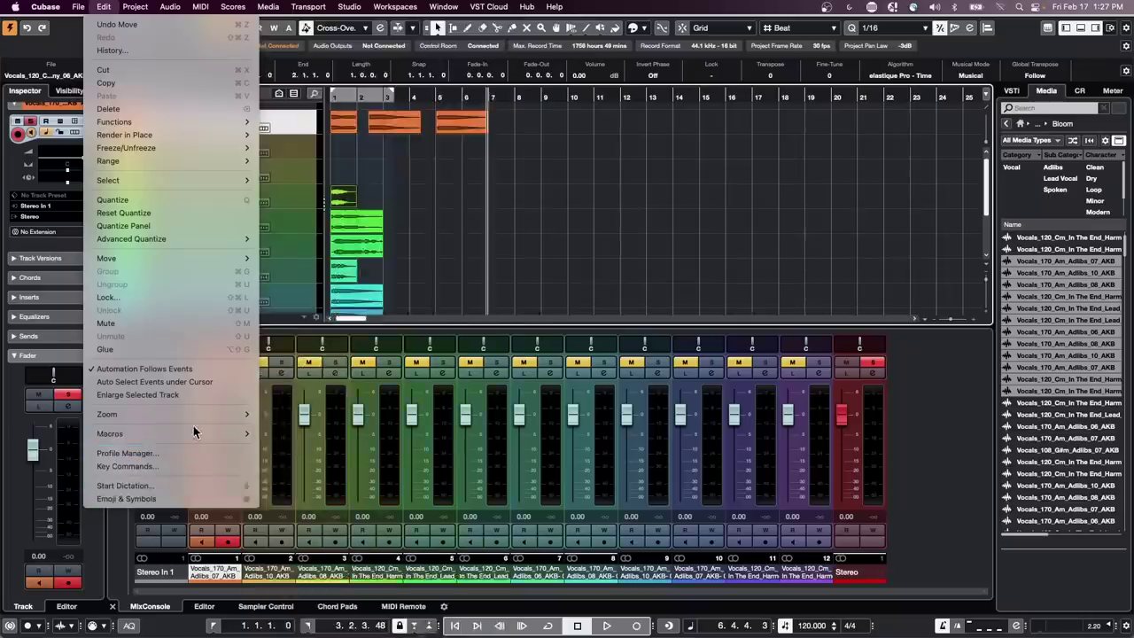
mouse_move(193, 433)
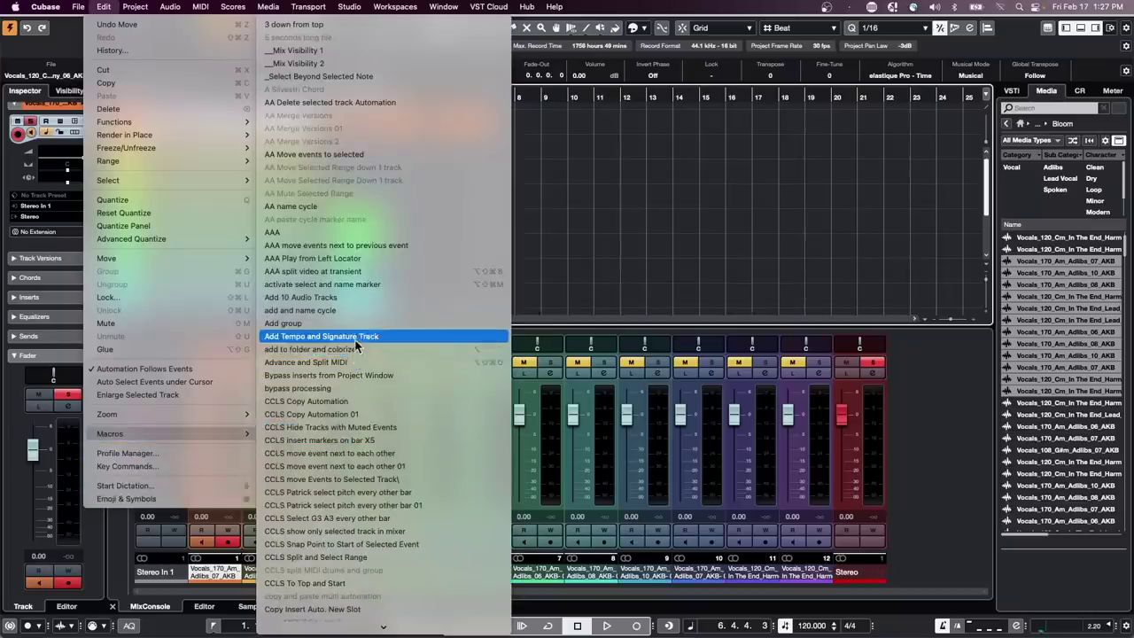
left_click(383, 480)
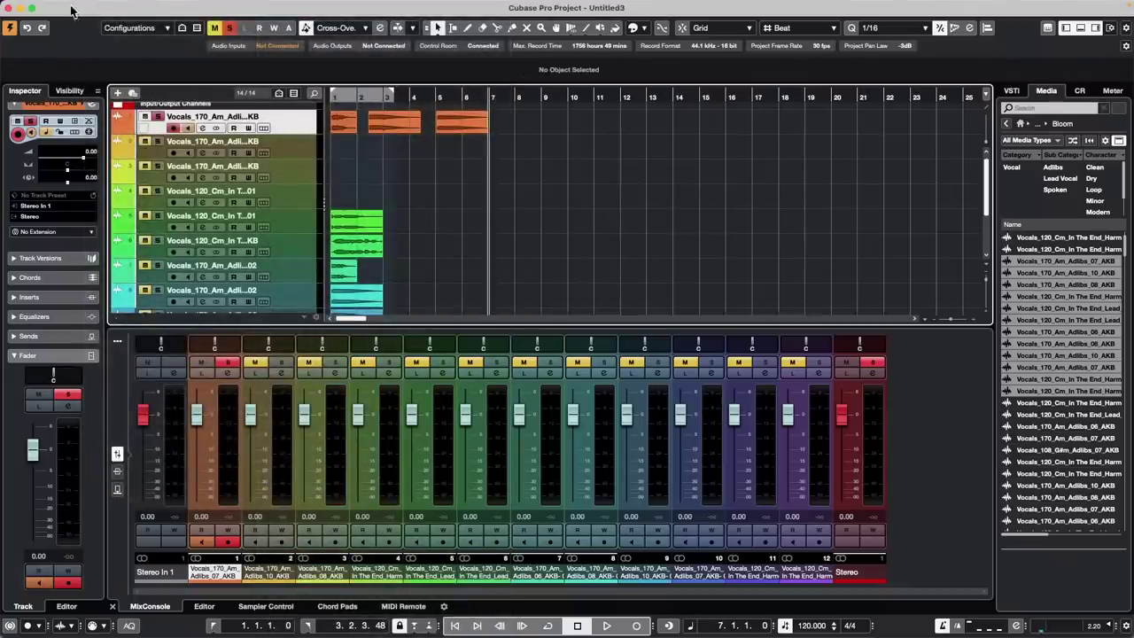
Reopen Key Commands from the Edit menu and scroll the Macros list to the CCLS entries
mouse_move(66, 4)
left_click(104, 7)
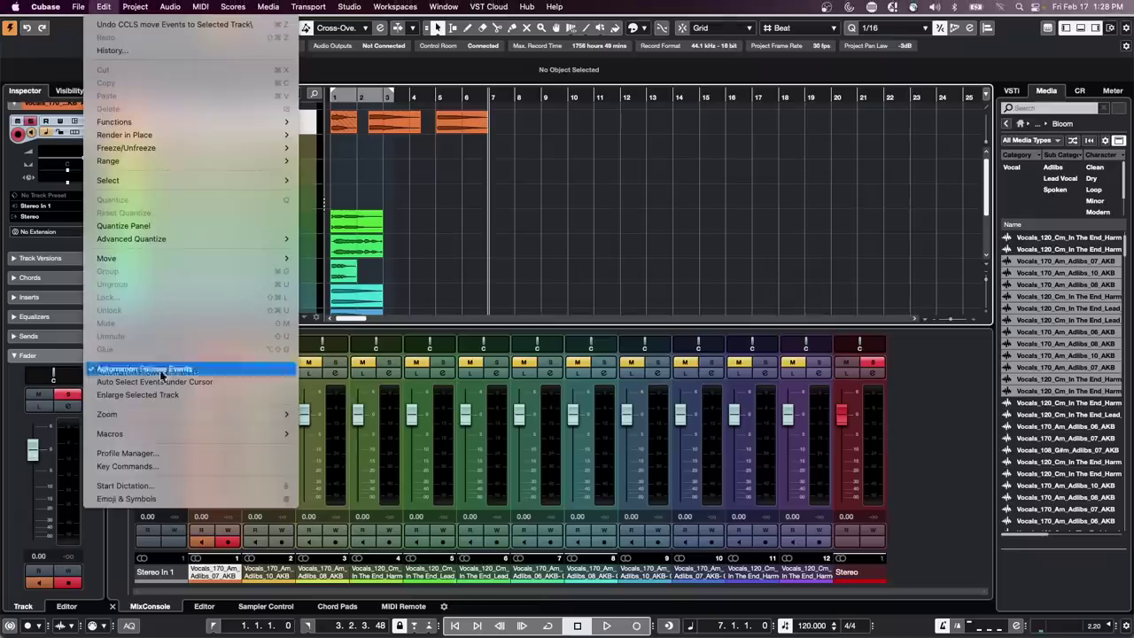
left_click(177, 467)
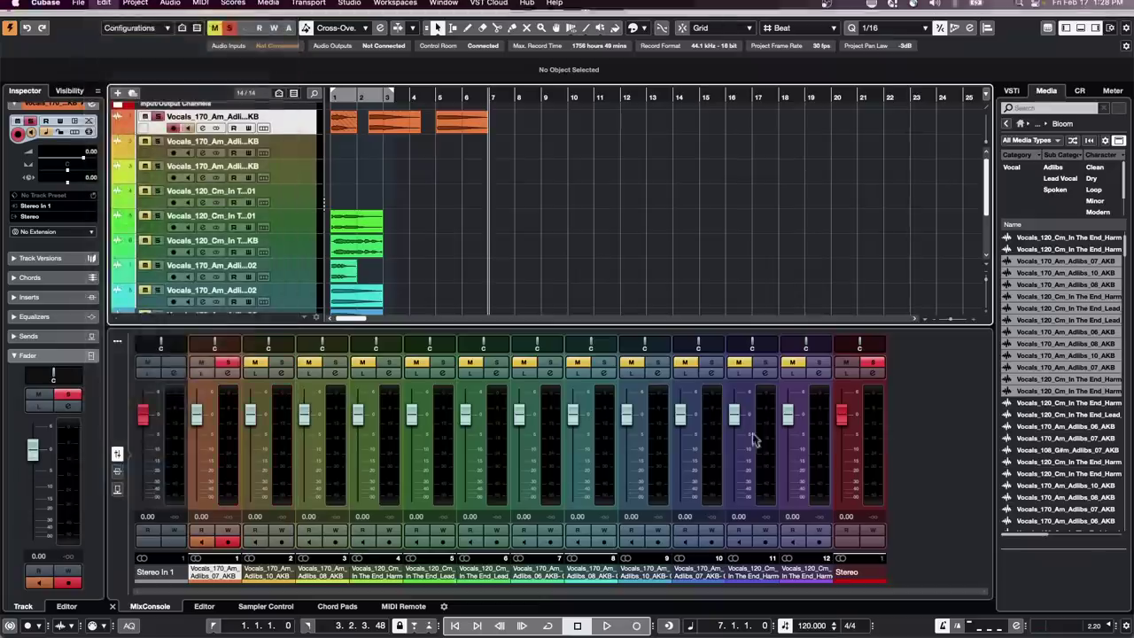
scroll(549, 527, "down", 10)
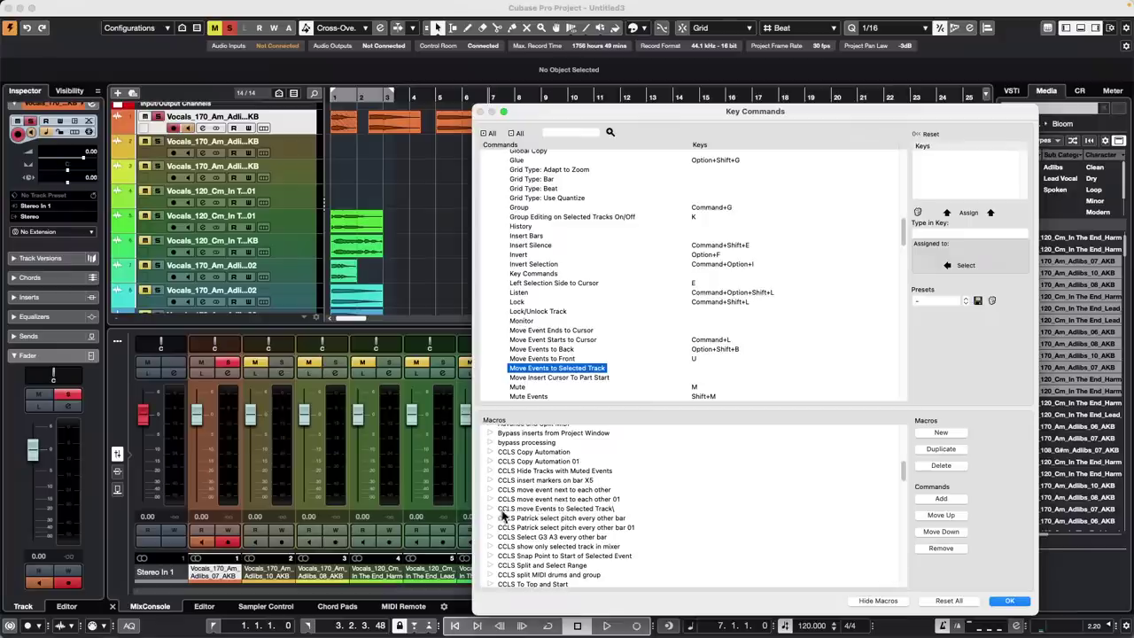
Move the Move Events to Selected Track step up twice so it runs first, then confirm with OK
left_click(492, 509)
left_click(552, 538)
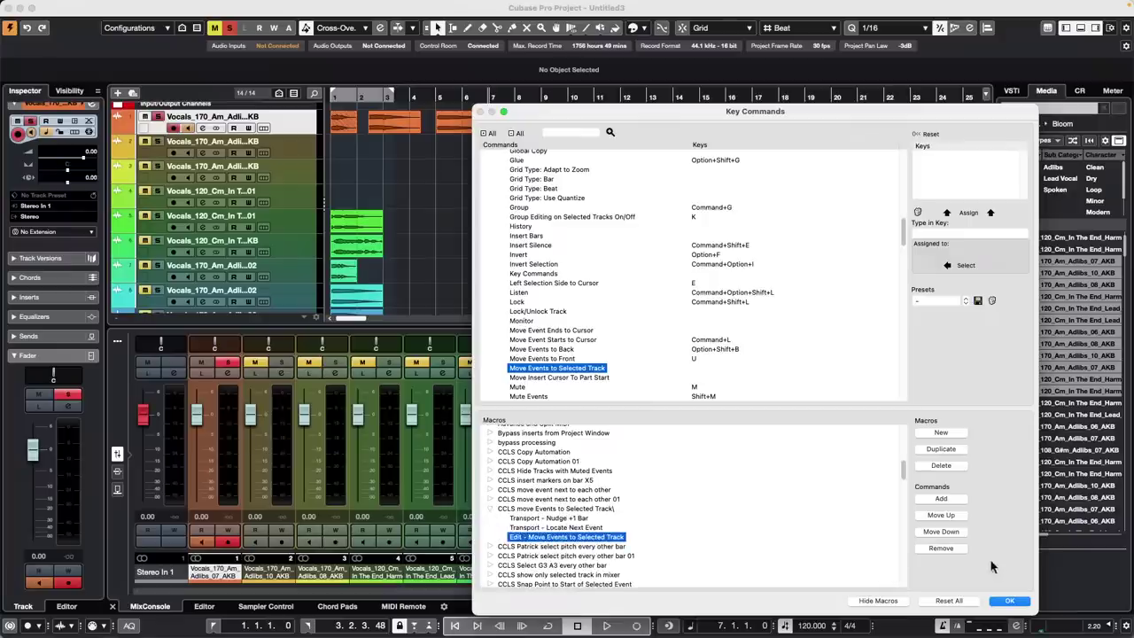
left_click(953, 517)
left_click(954, 519)
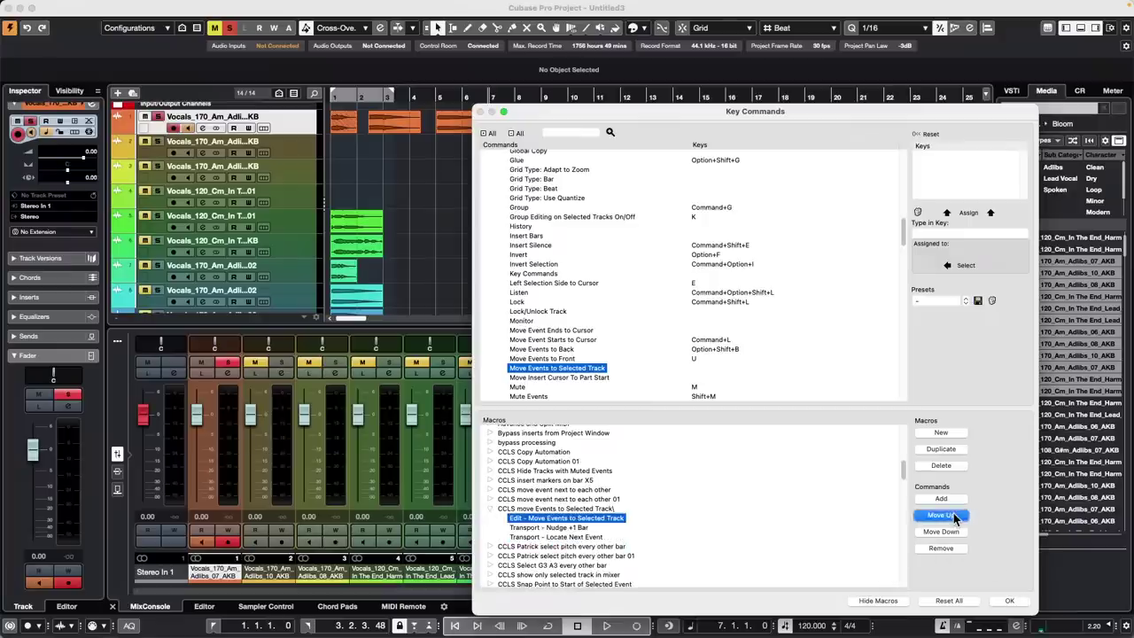
left_click(1009, 600)
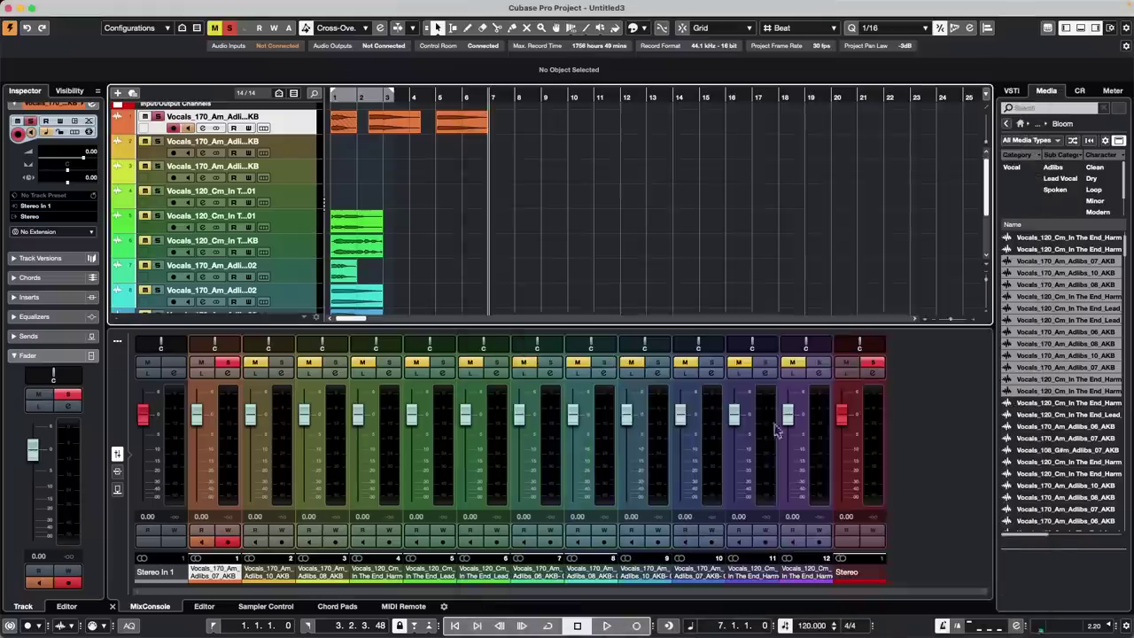
Undo the last move, reselect the audio event, and run the CCLS move Events to Selected Track macro
key("super+z")
left_click(353, 195)
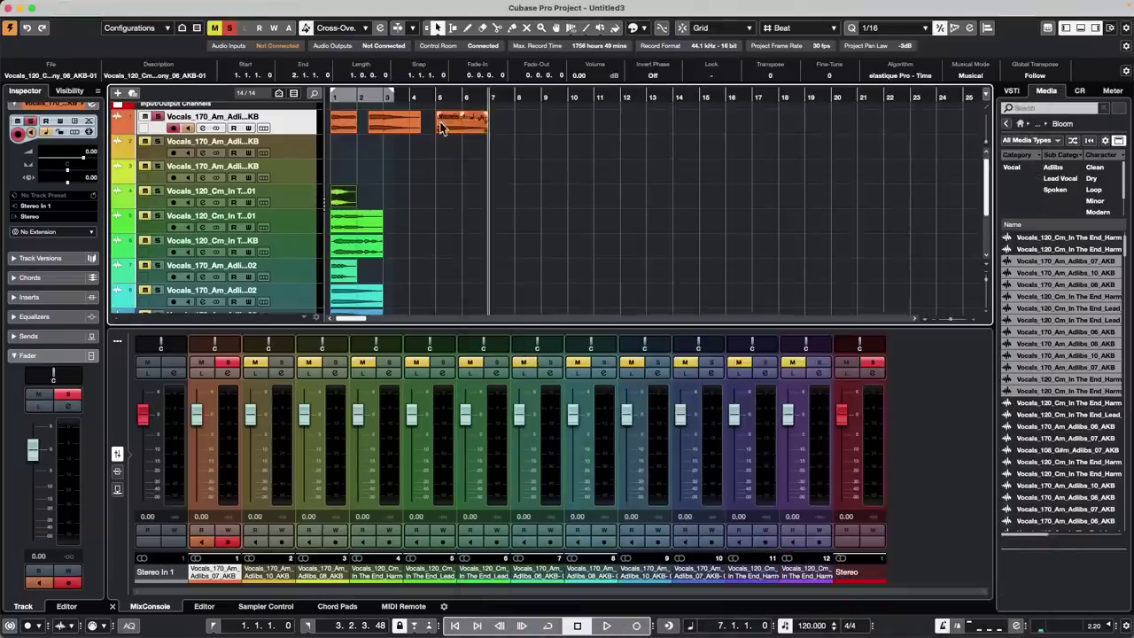
mouse_move(184, 9)
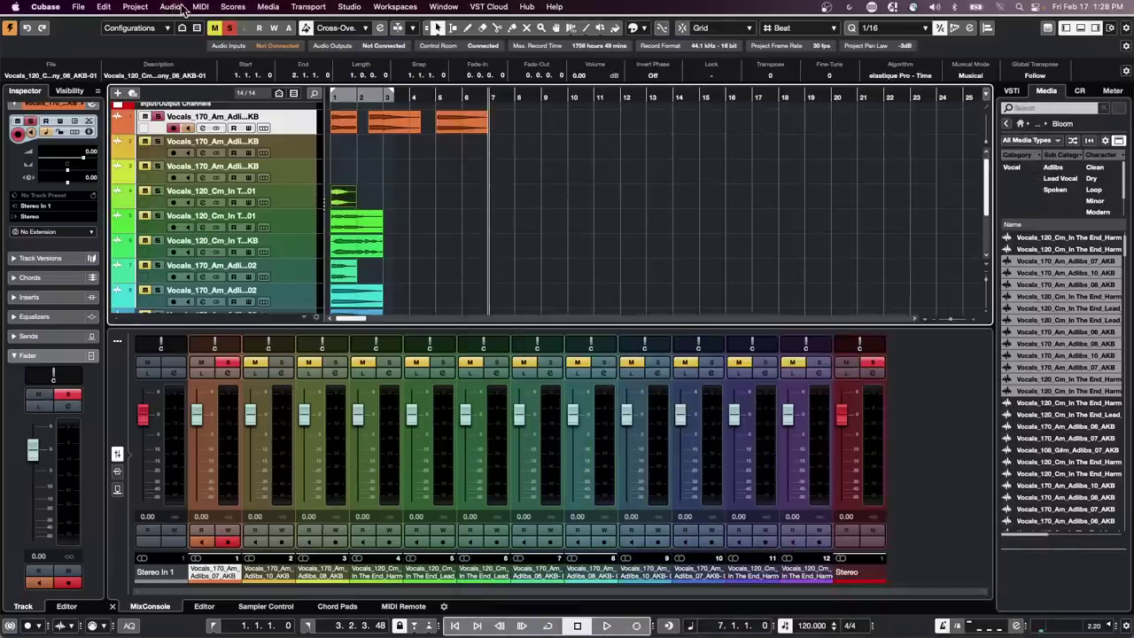
left_click(107, 8)
mouse_move(135, 7)
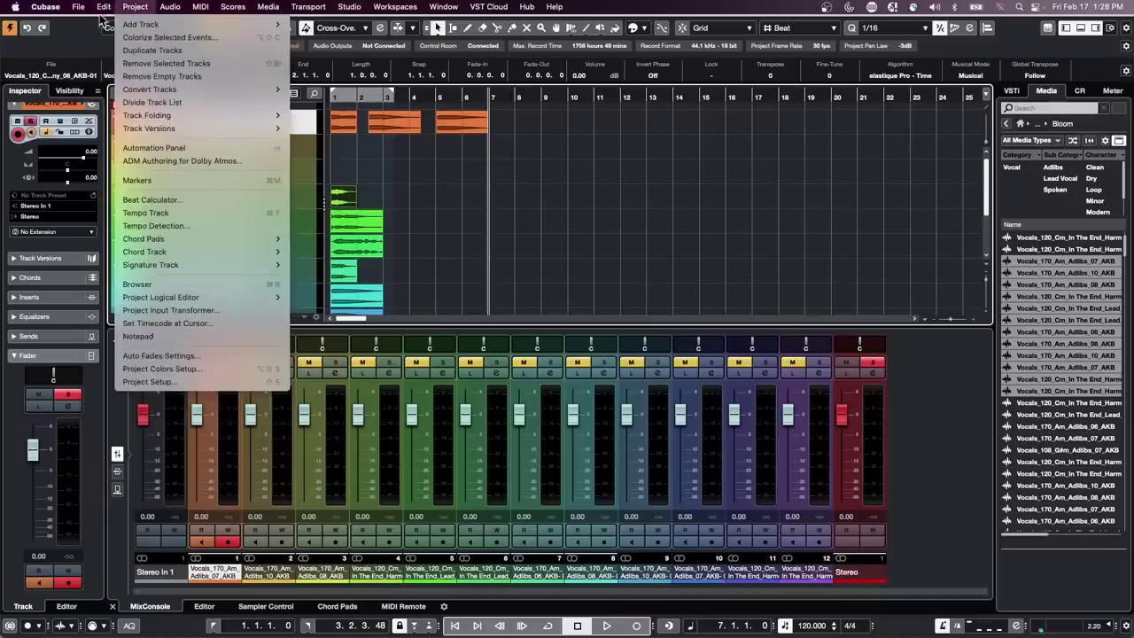
mouse_move(160, 434)
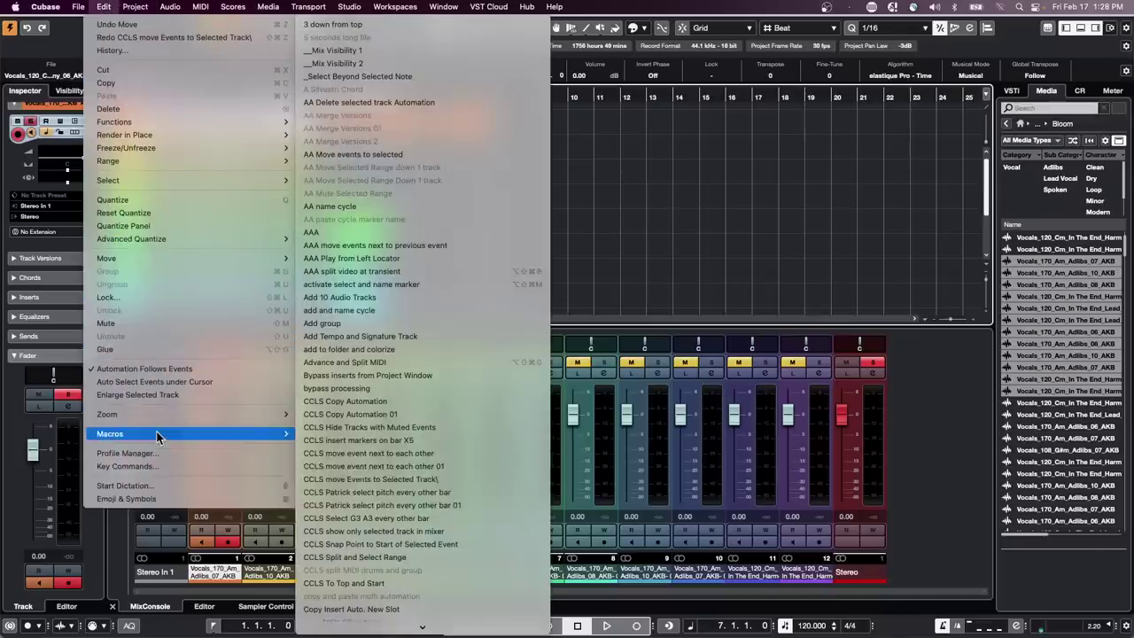
left_click(420, 483)
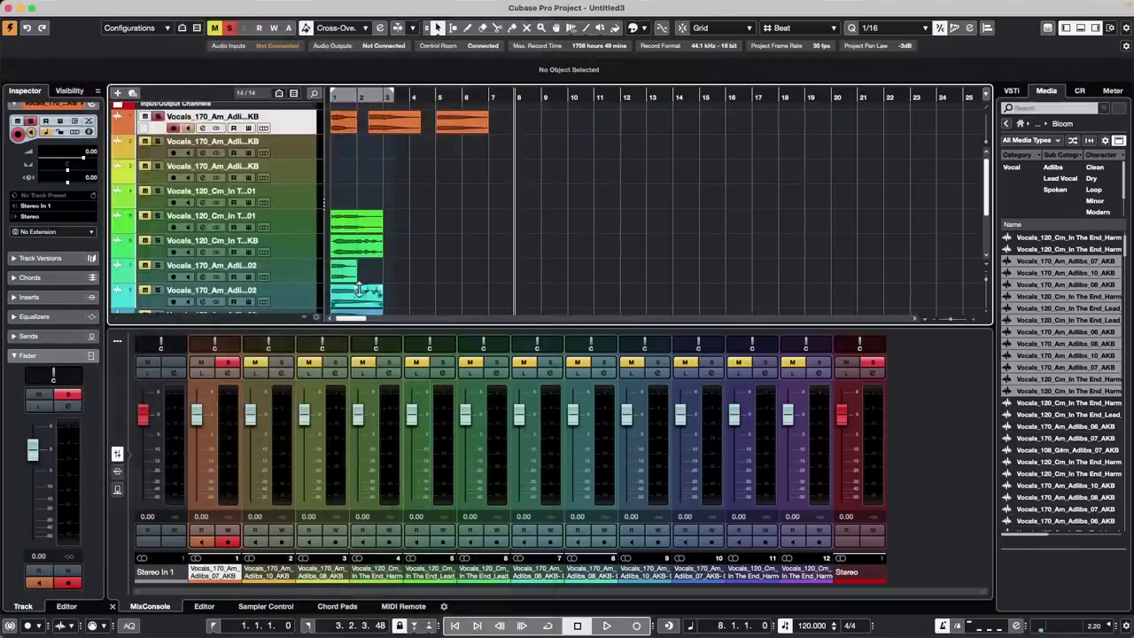
Move track 5's green event onto the selected track with Edit – Move – Events to Selected Track
left_click(365, 218)
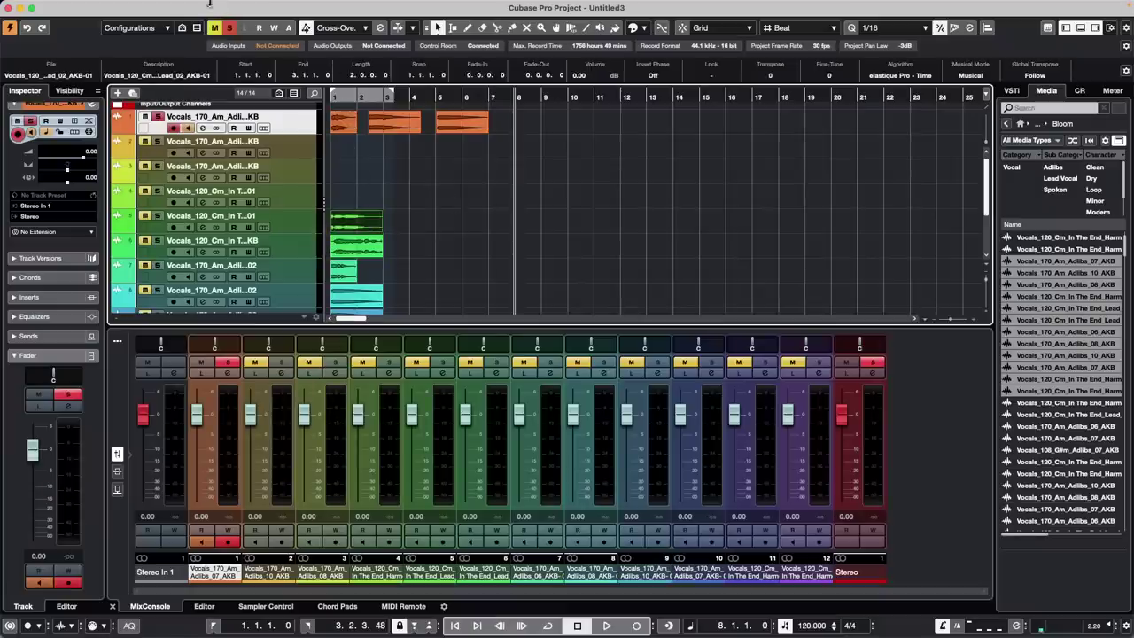
left_click(134, 6)
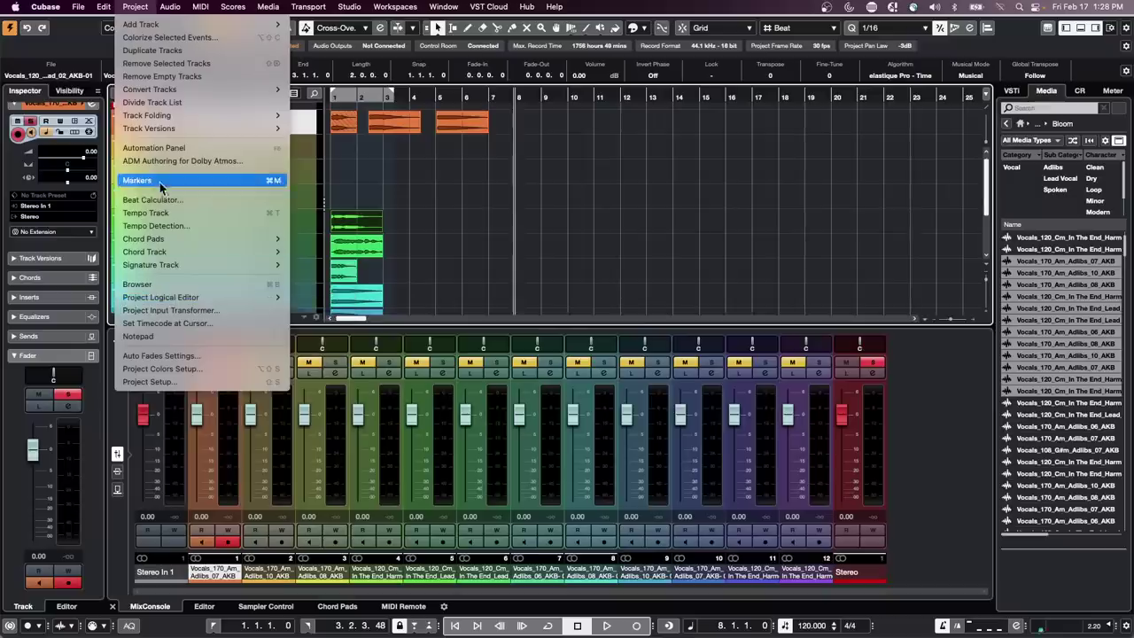
mouse_move(104, 7)
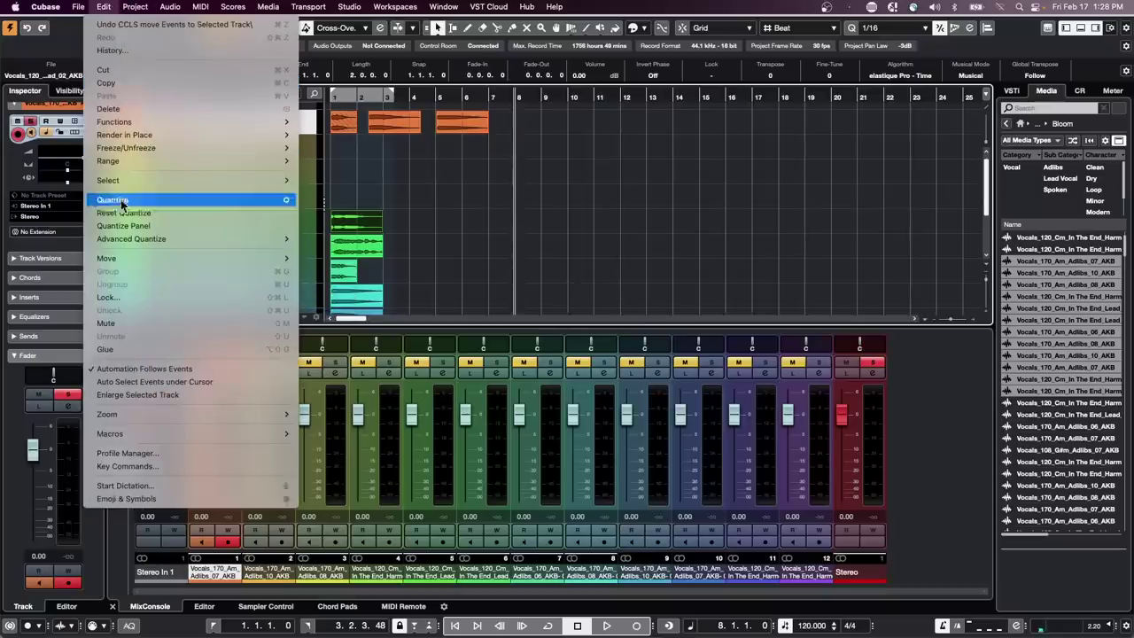
mouse_move(152, 119)
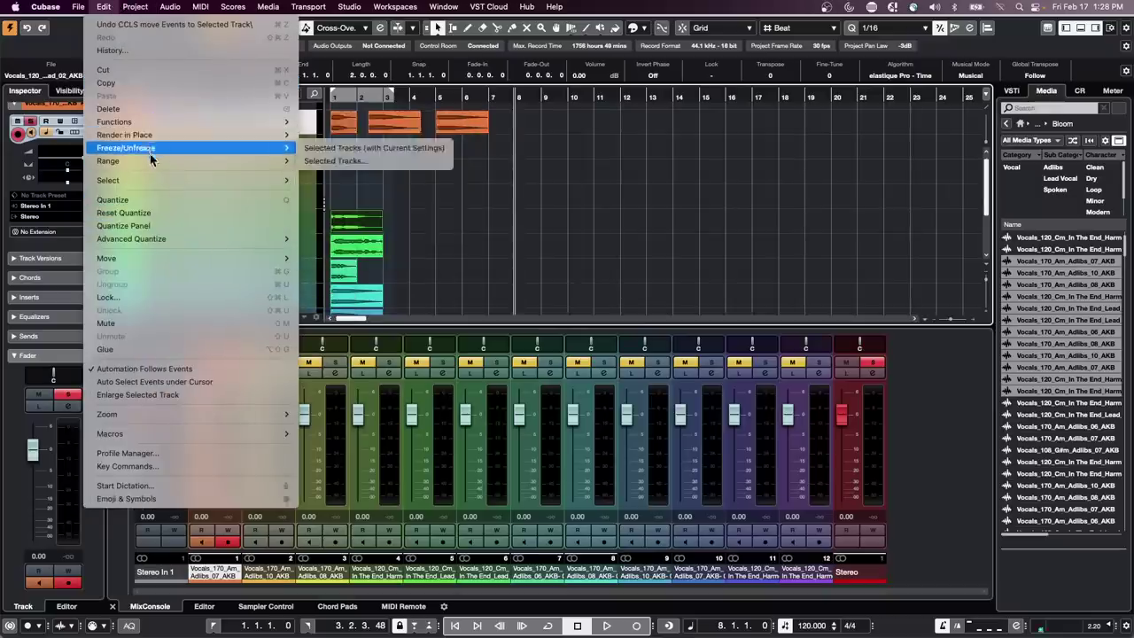
mouse_move(151, 161)
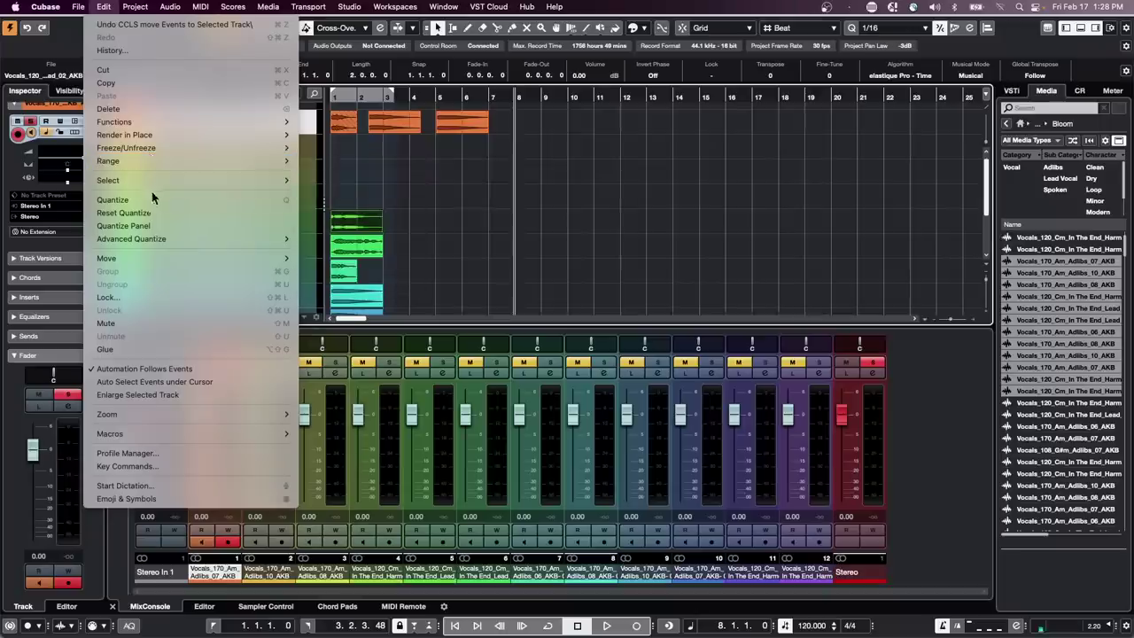
mouse_move(157, 140)
mouse_move(164, 259)
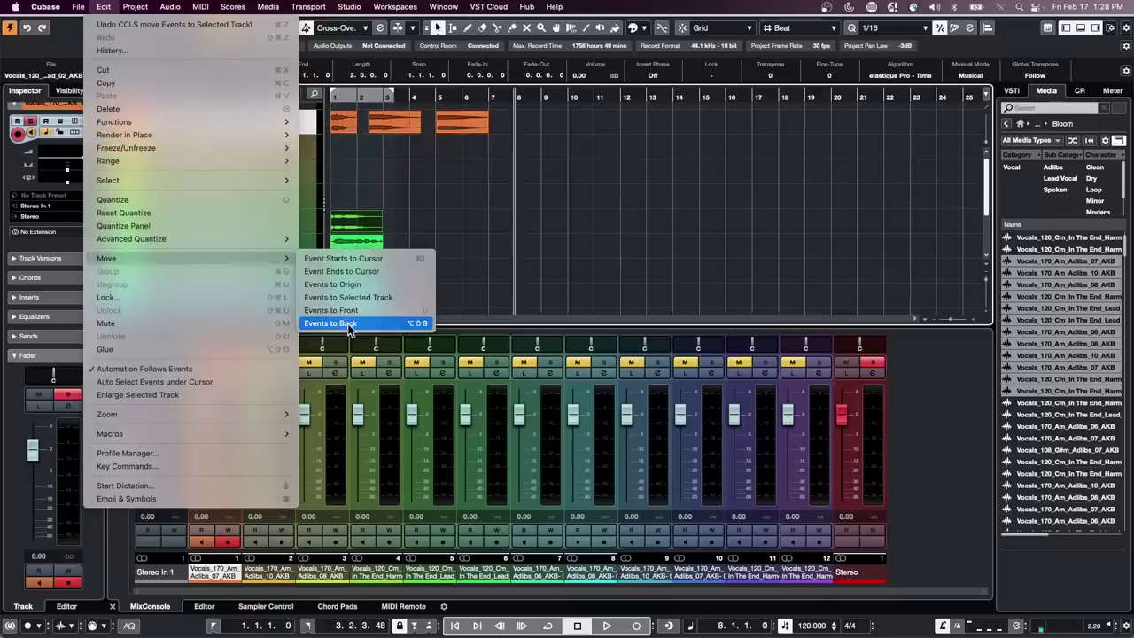
left_click(394, 297)
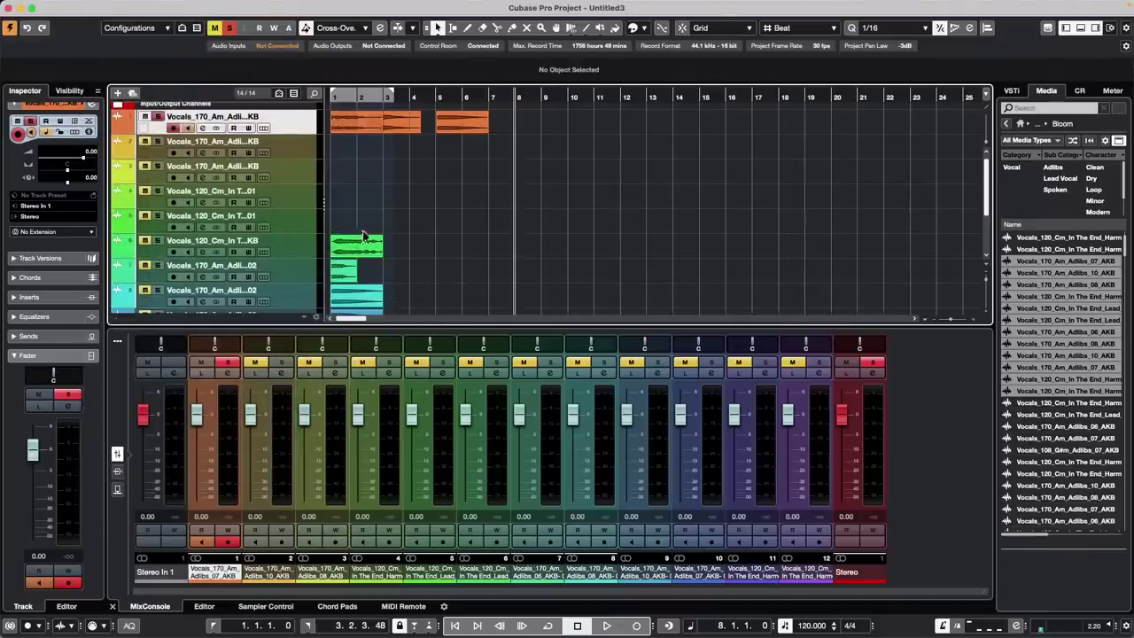
Reposition playback and select the green lead vocal event on track 6
left_click(368, 124)
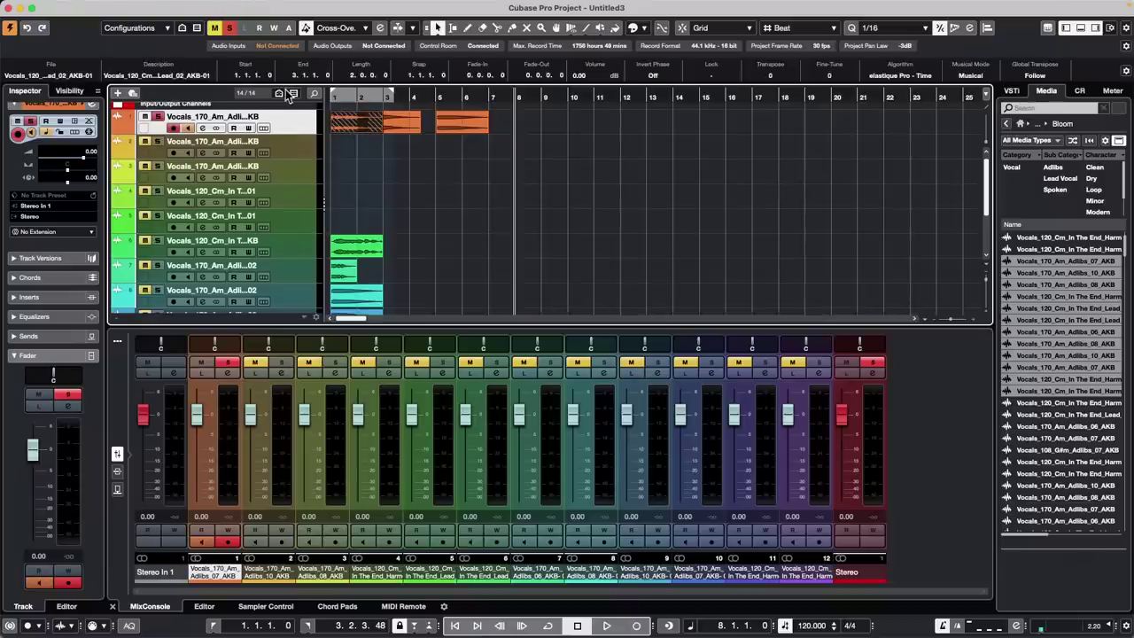
left_click(354, 146)
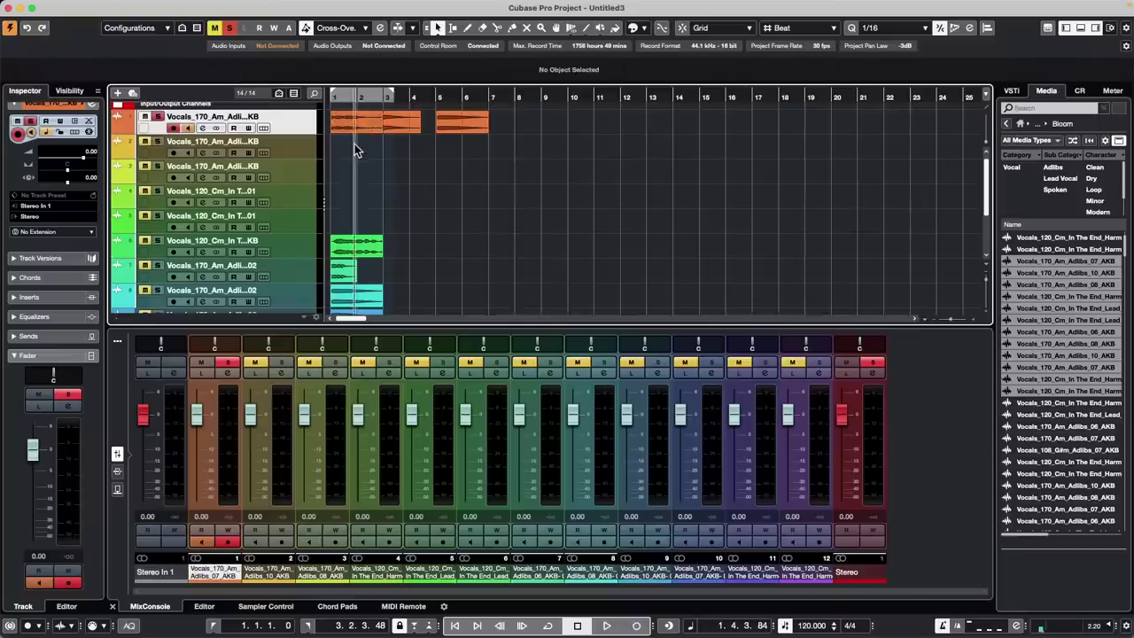
key("Right")
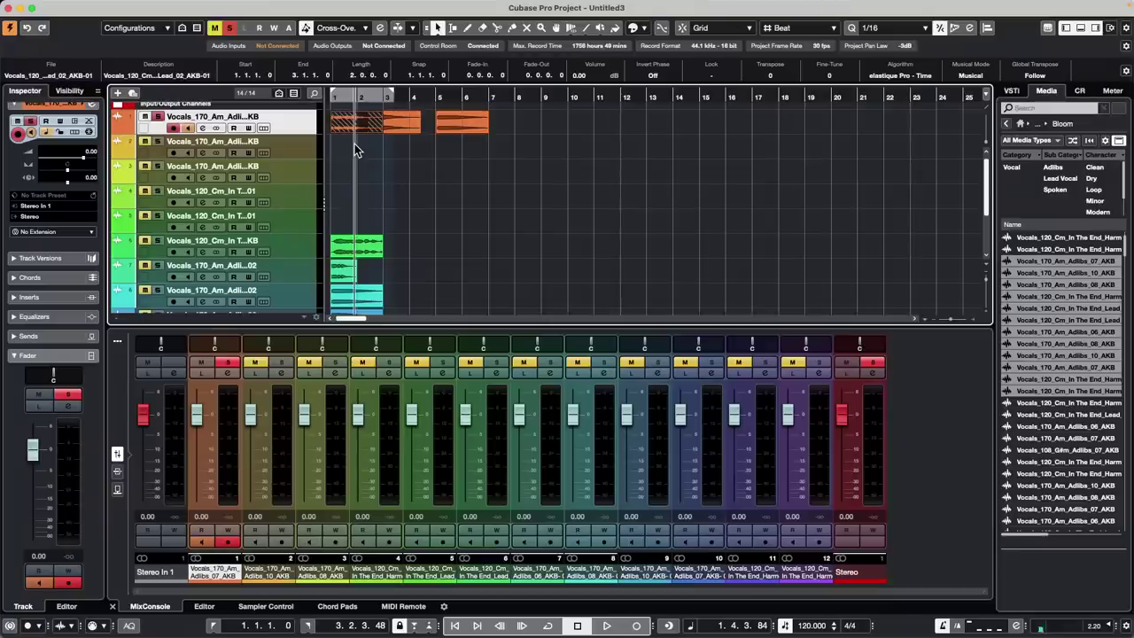
left_click(486, 96)
left_click(427, 190)
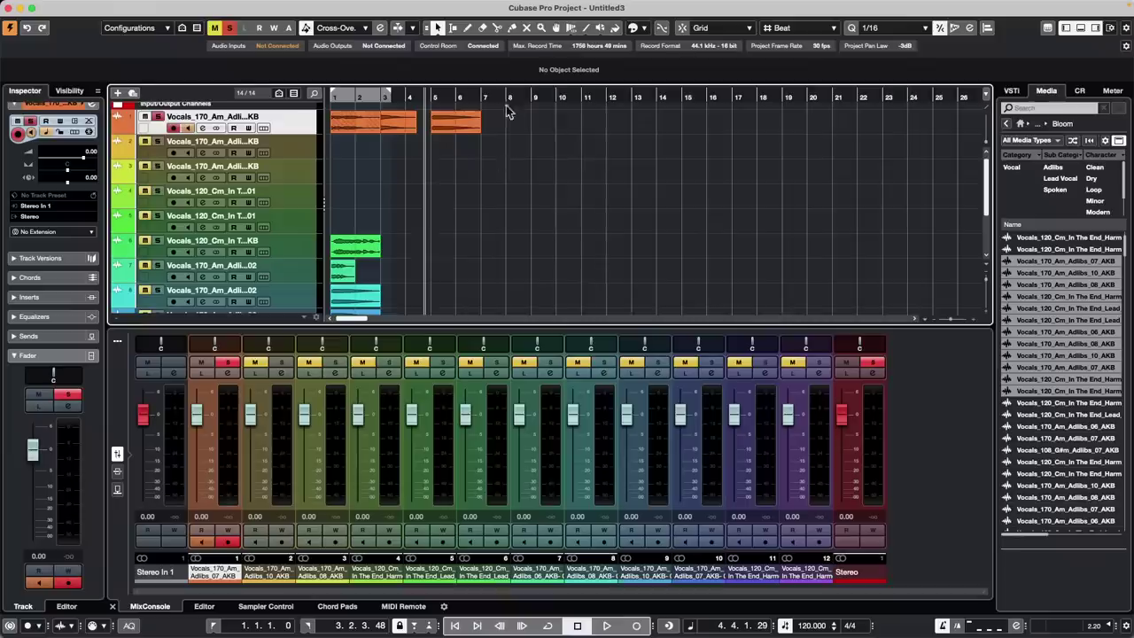
left_click(364, 257)
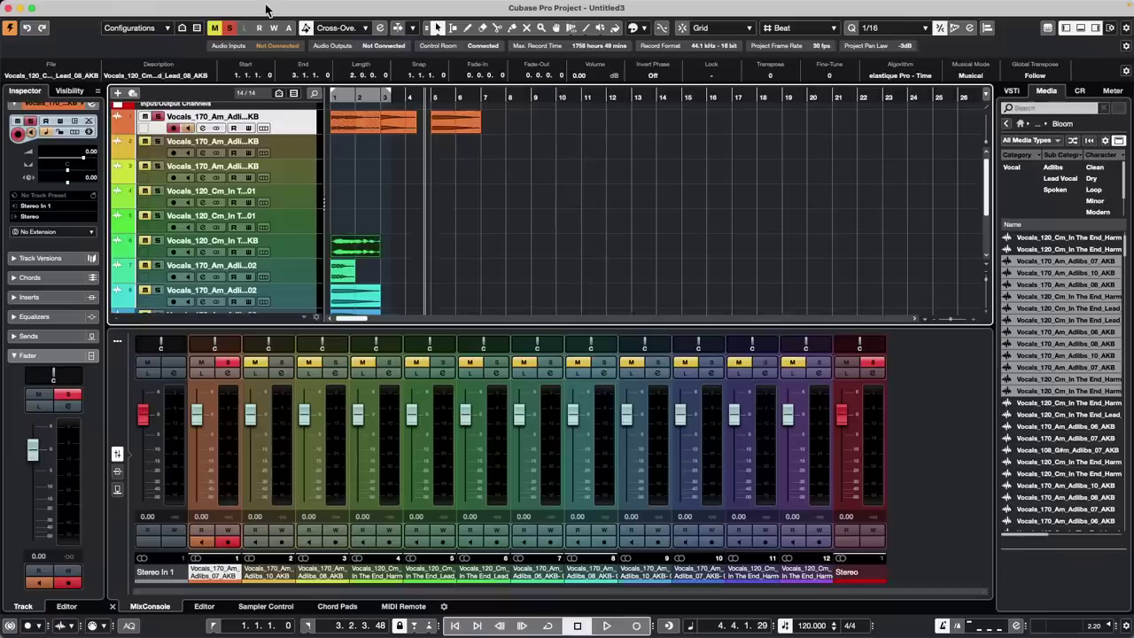
left_click(506, 95)
Move the green lead vocal event onto the selected track and select the stacked event on track 1
left_click(77, 7)
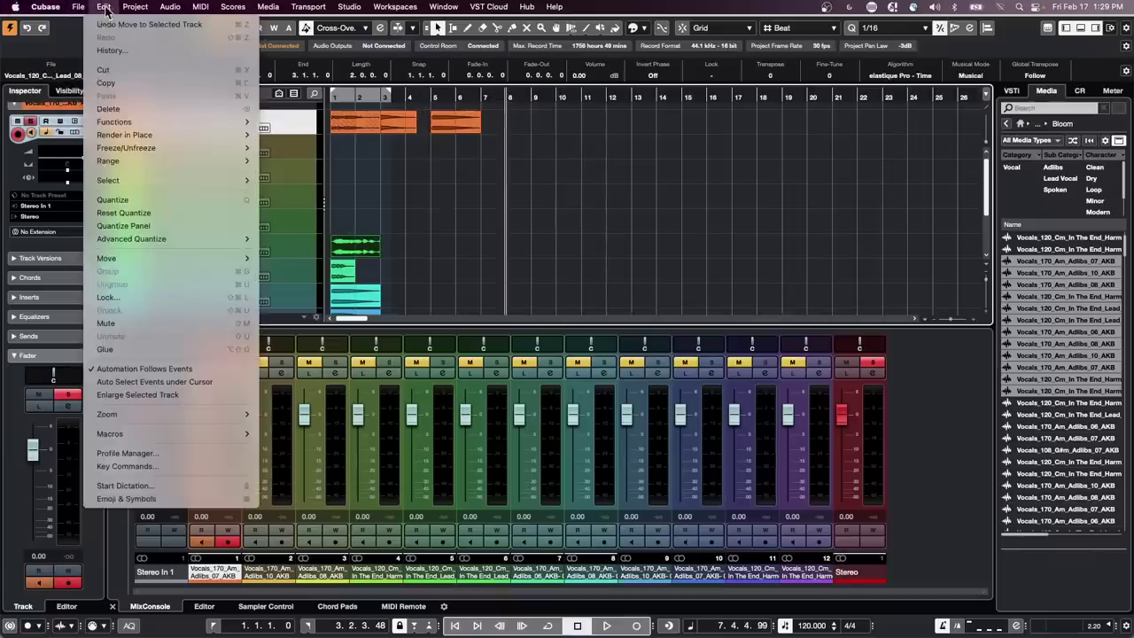
mouse_move(105, 8)
mouse_move(139, 435)
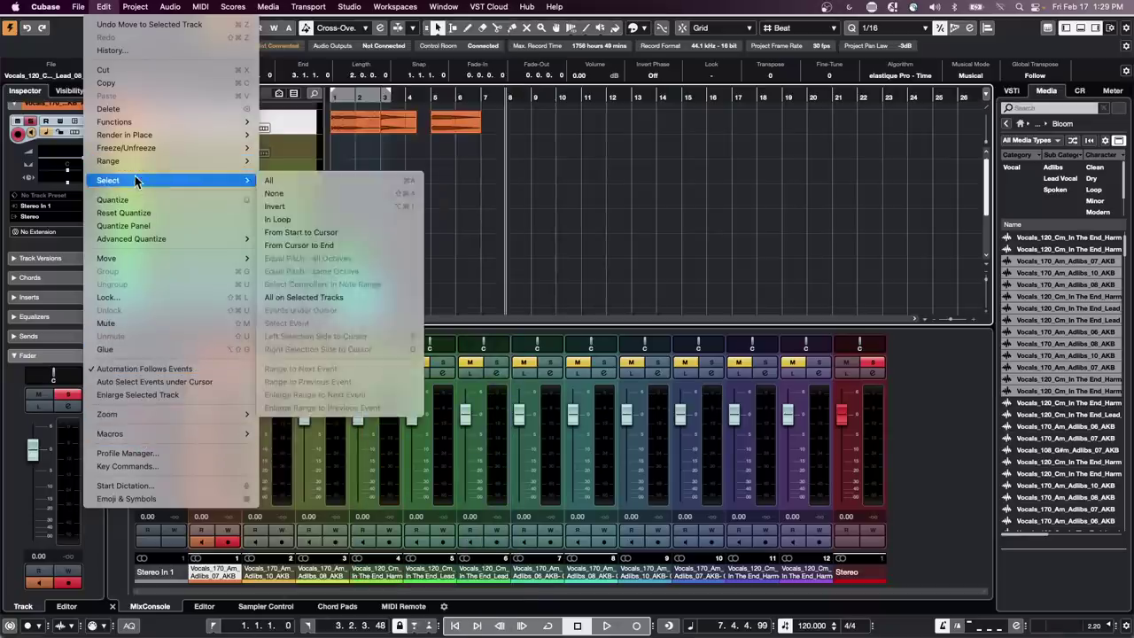
mouse_move(136, 262)
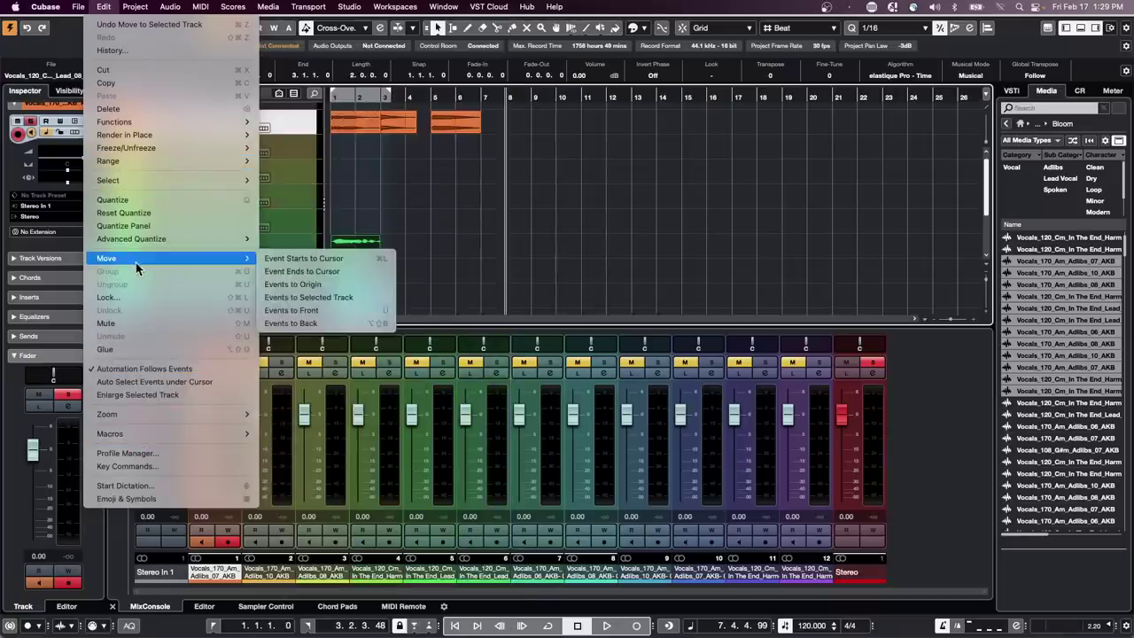
left_click(319, 300)
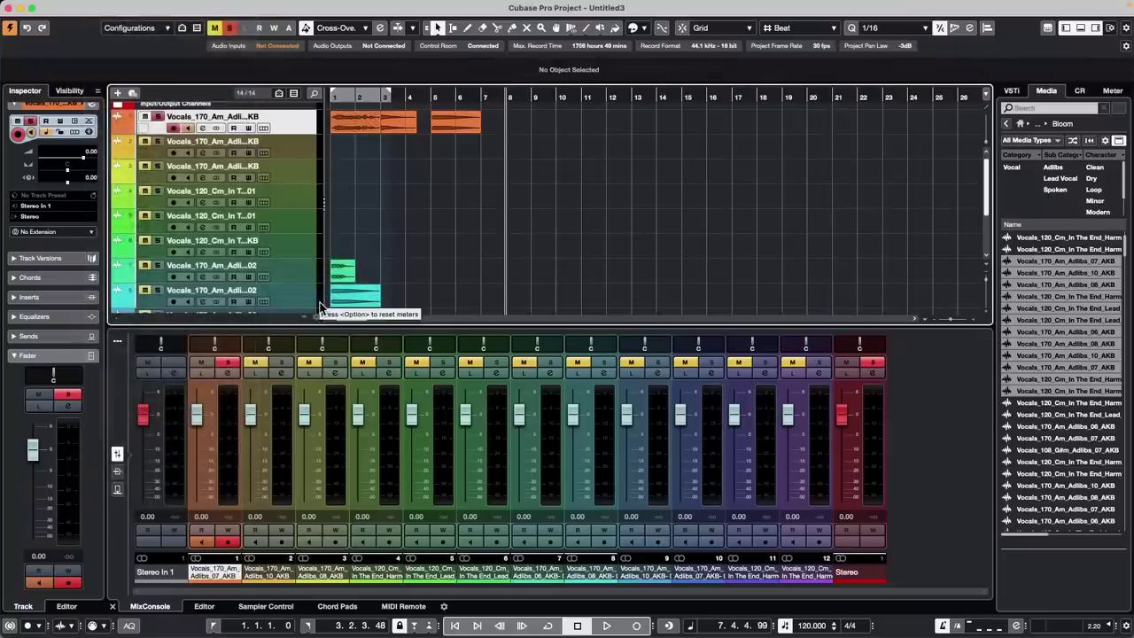
key("Right")
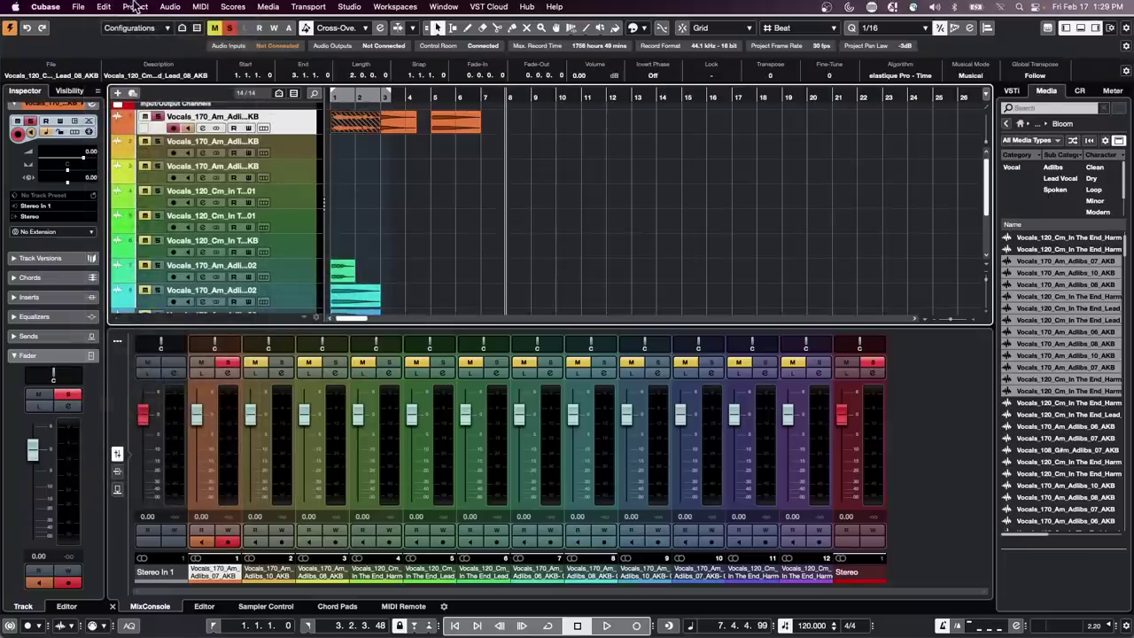
left_click(104, 7)
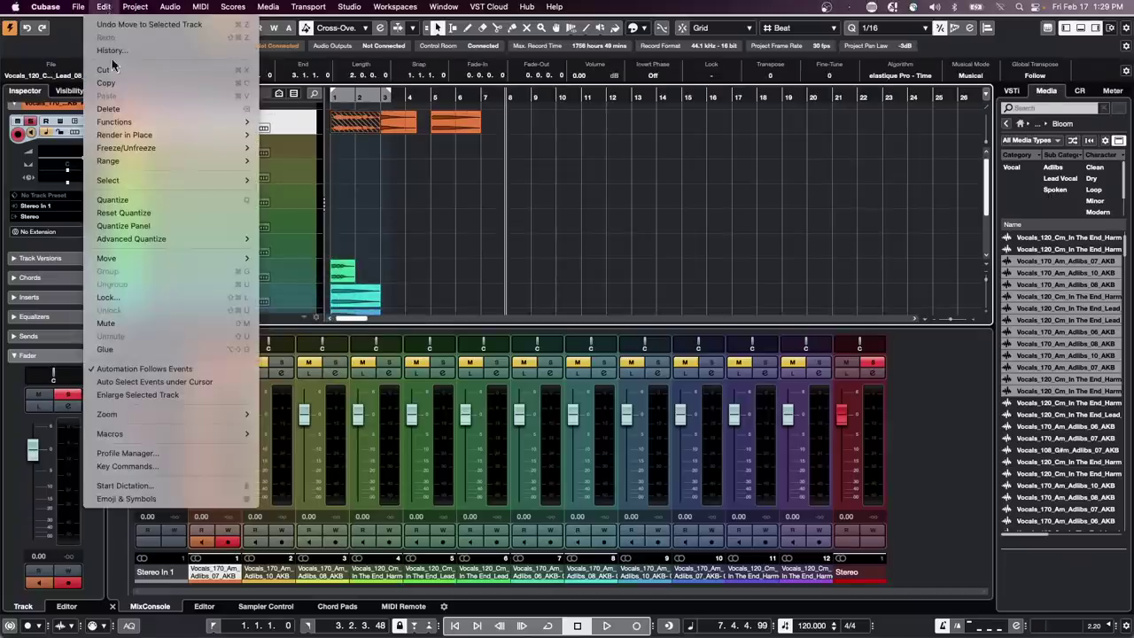
In Key Commands, look up the Right key and add Navigate – Right after the Move Events to Selected Track step
left_click(144, 468)
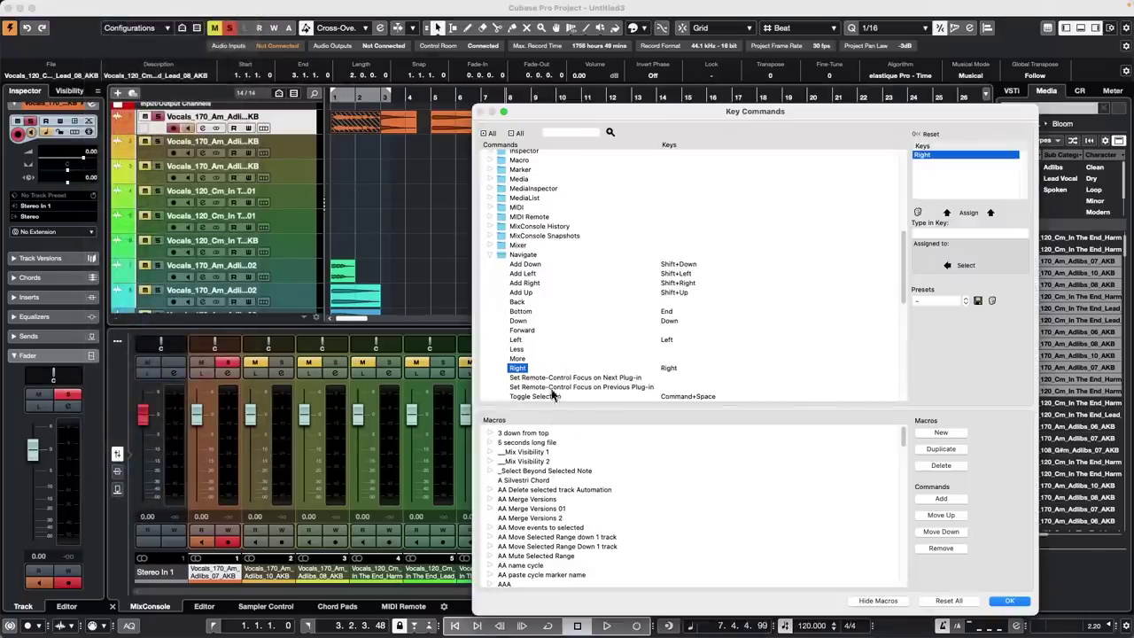
scroll(576, 491, "down", 5)
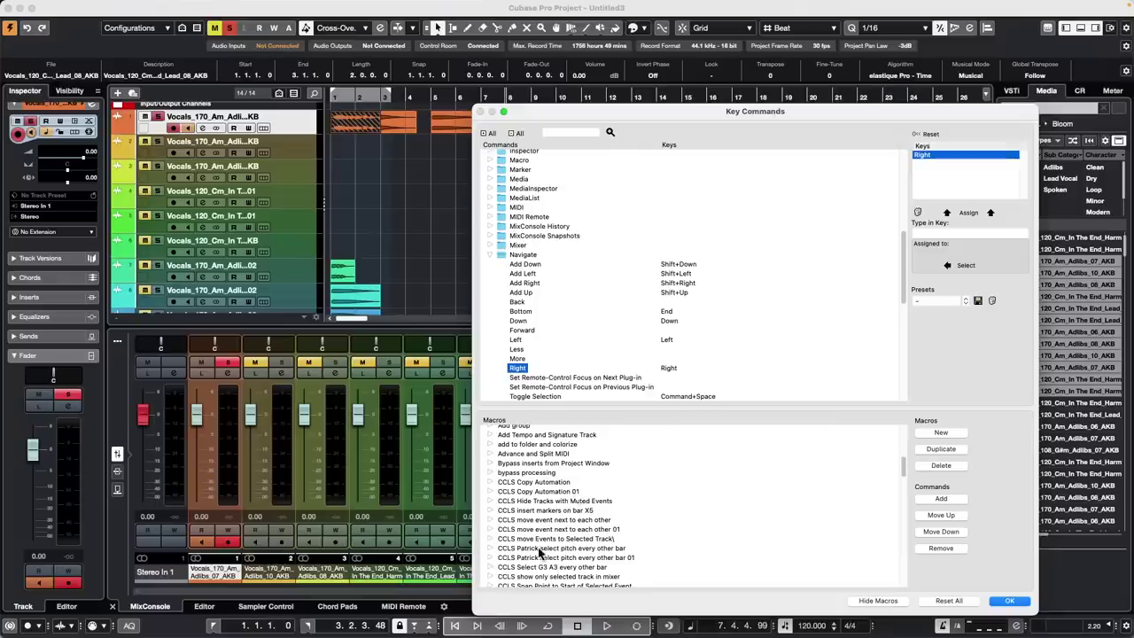
left_click(492, 539)
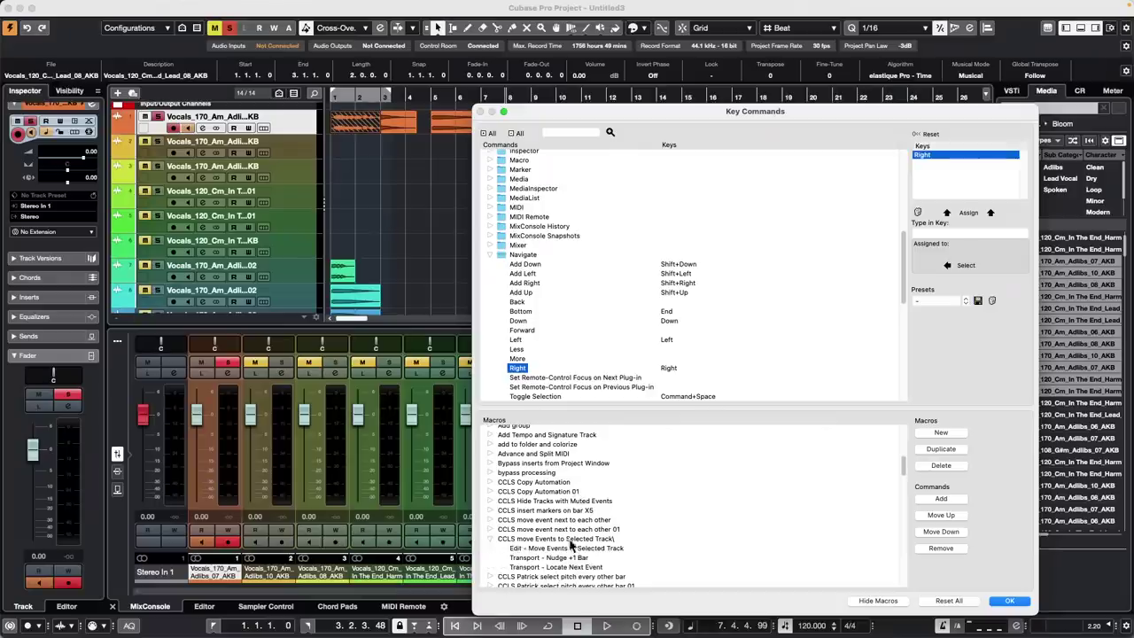
left_click(580, 549)
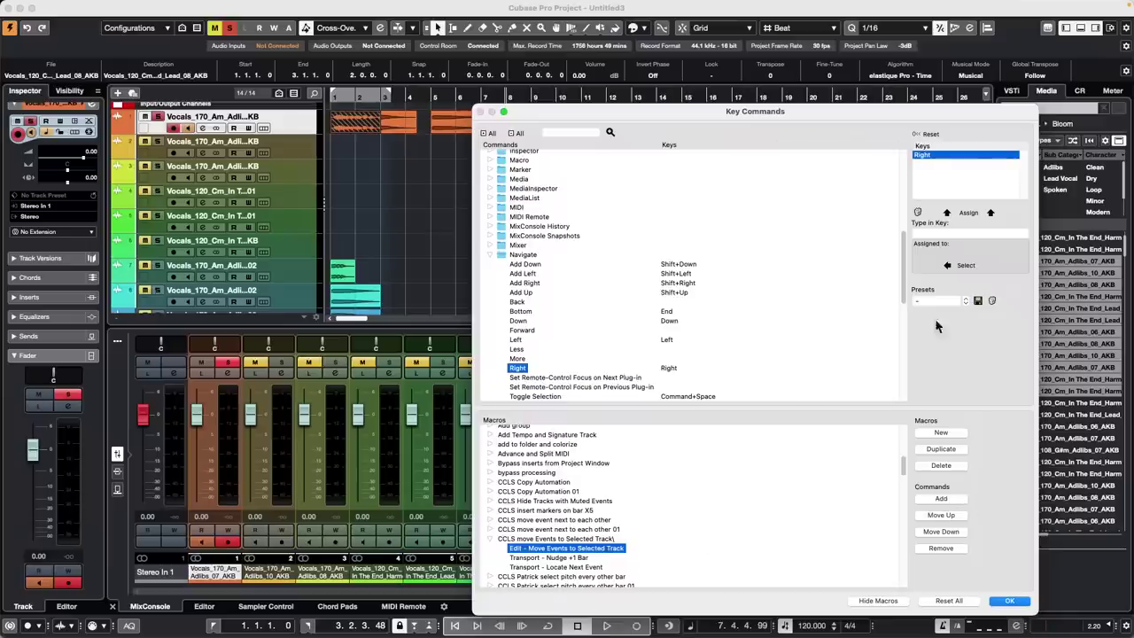
left_click(962, 233)
key("Right")
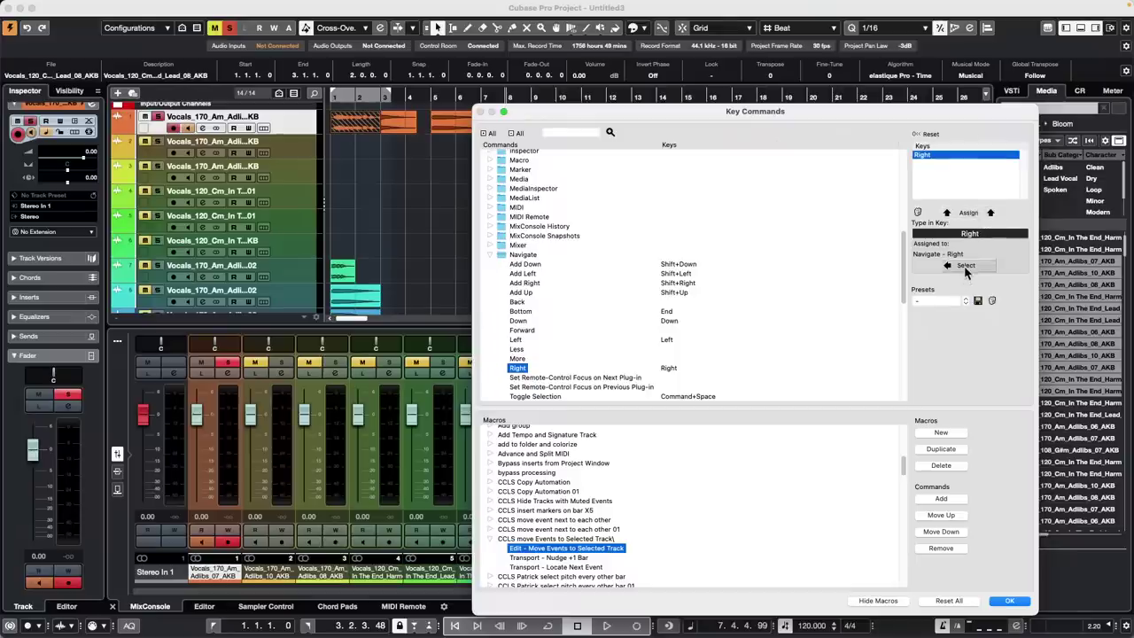
left_click(941, 499)
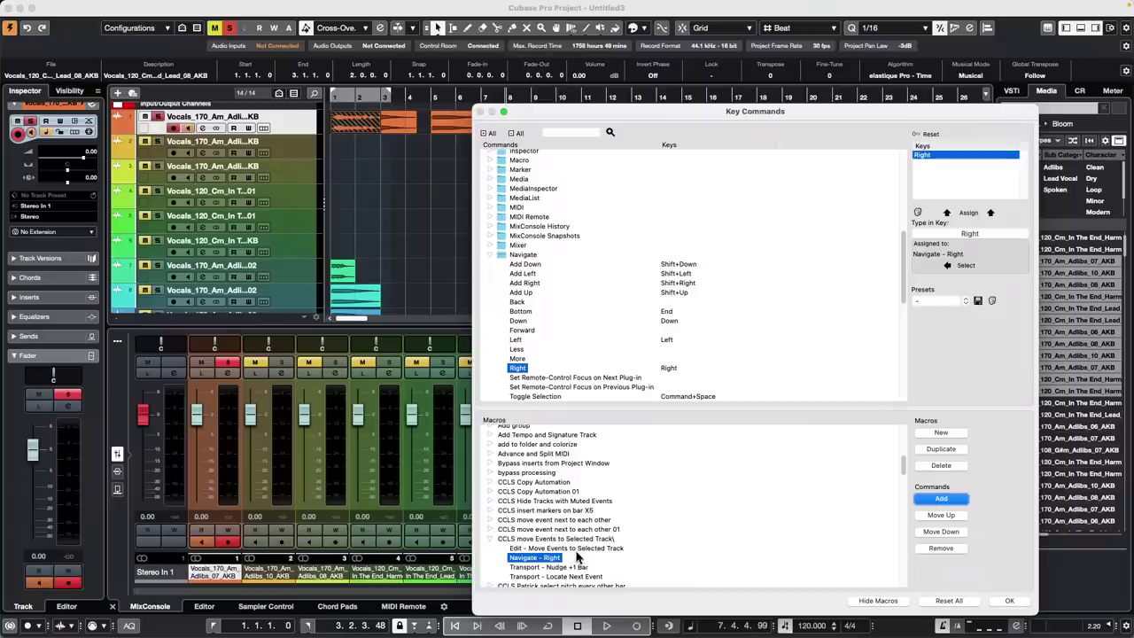
Select the Locate Next Event step, add Navigate – Right after it, and confirm with OK
left_click(588, 577)
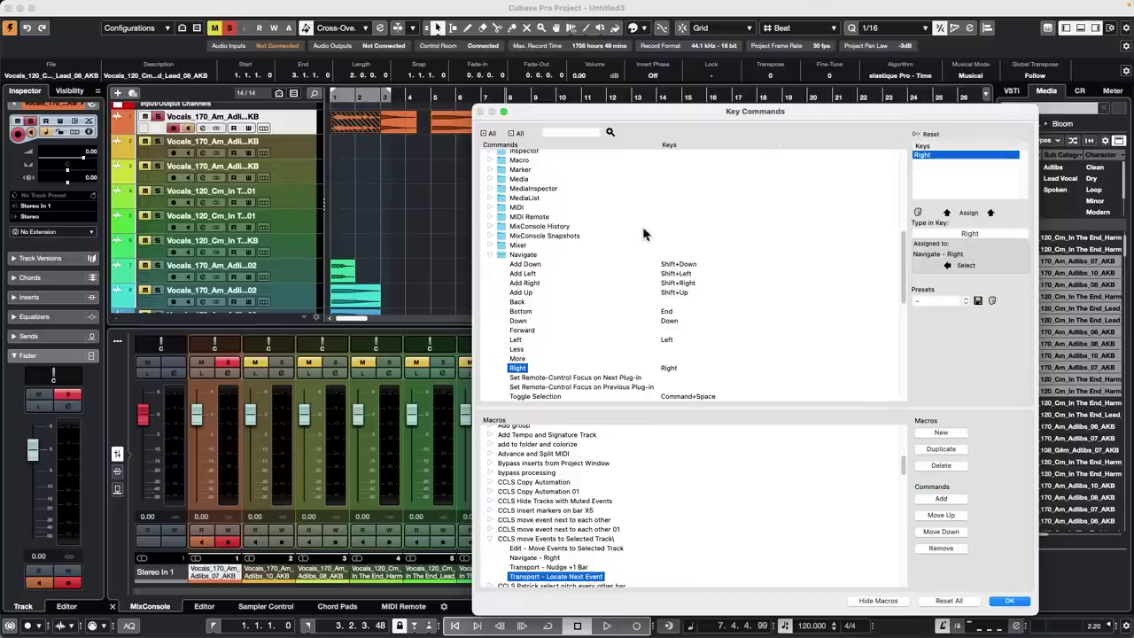
left_click(561, 131)
type("move to cursor")
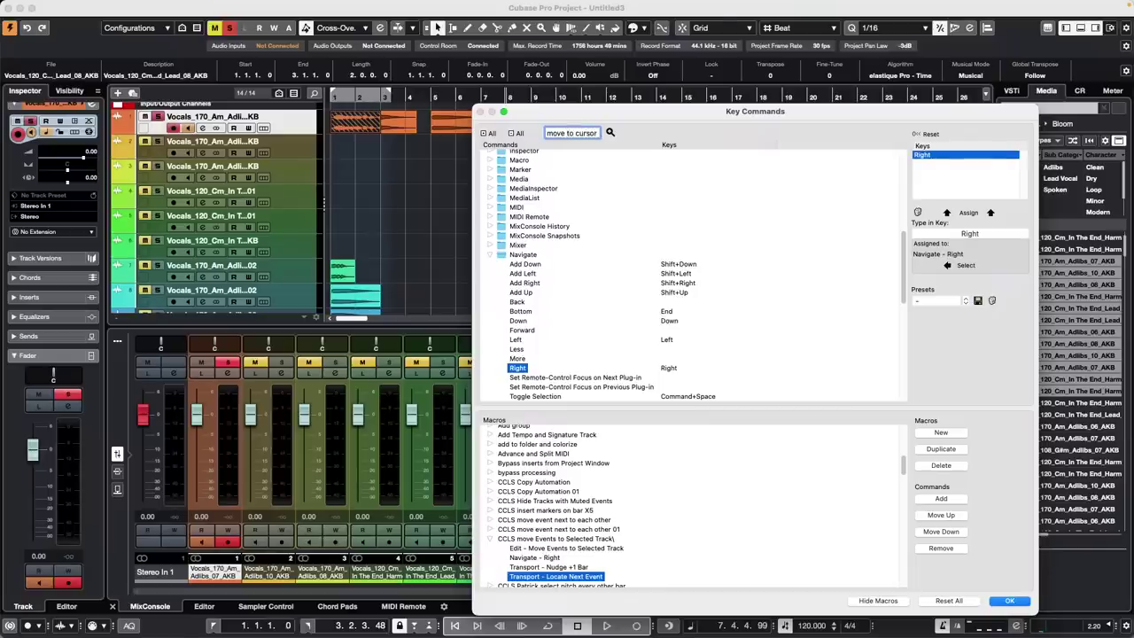
key("Return")
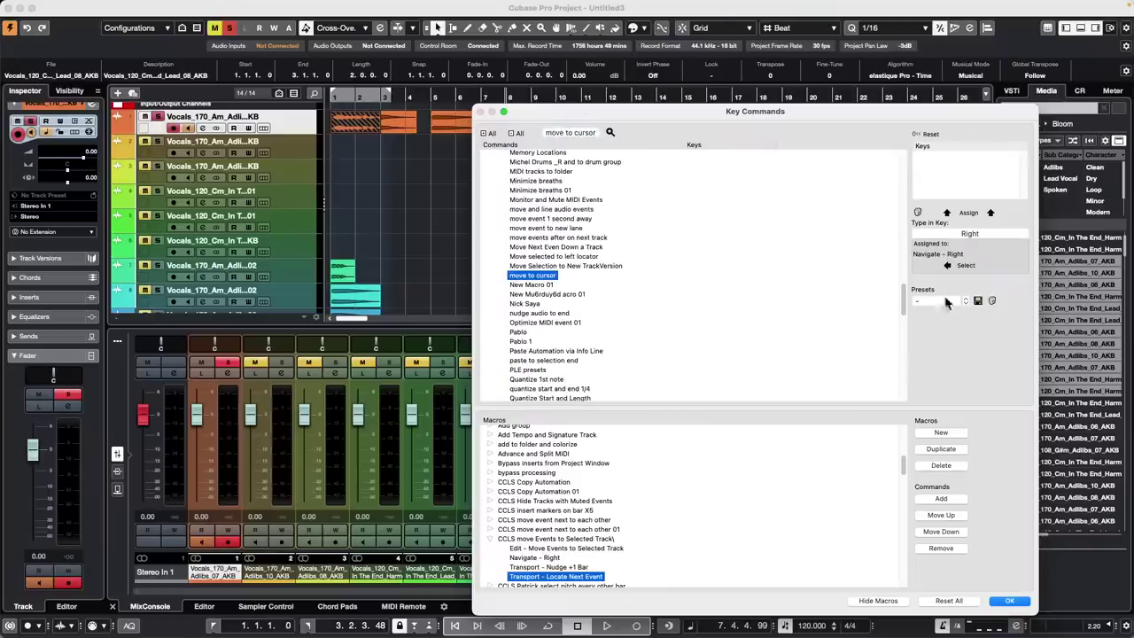
left_click(965, 266)
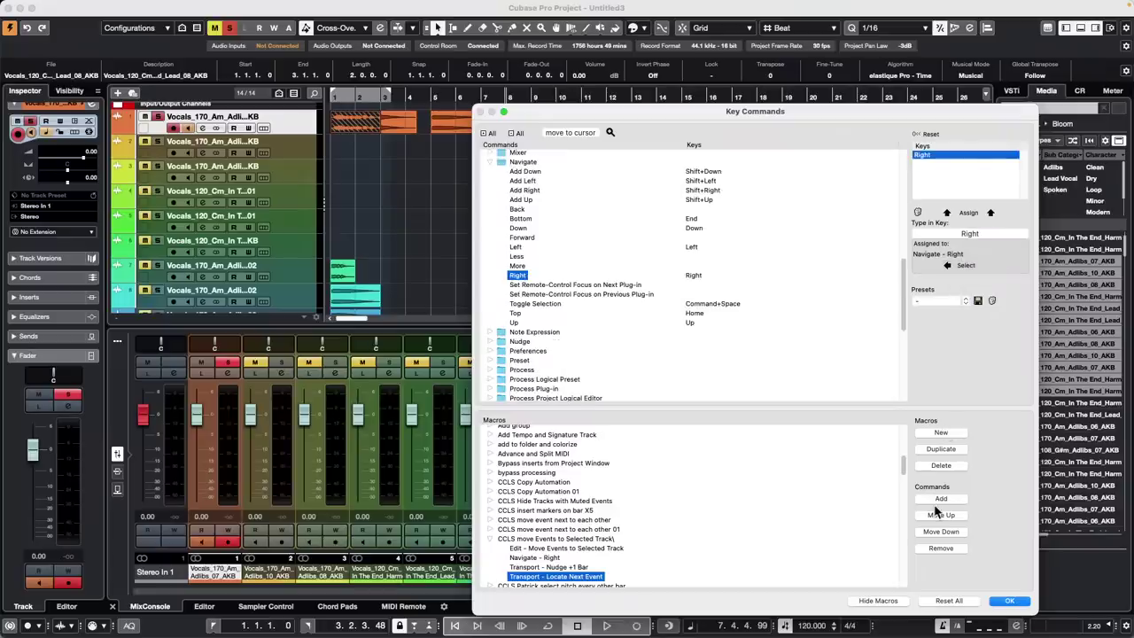
left_click(941, 500)
left_click(1011, 600)
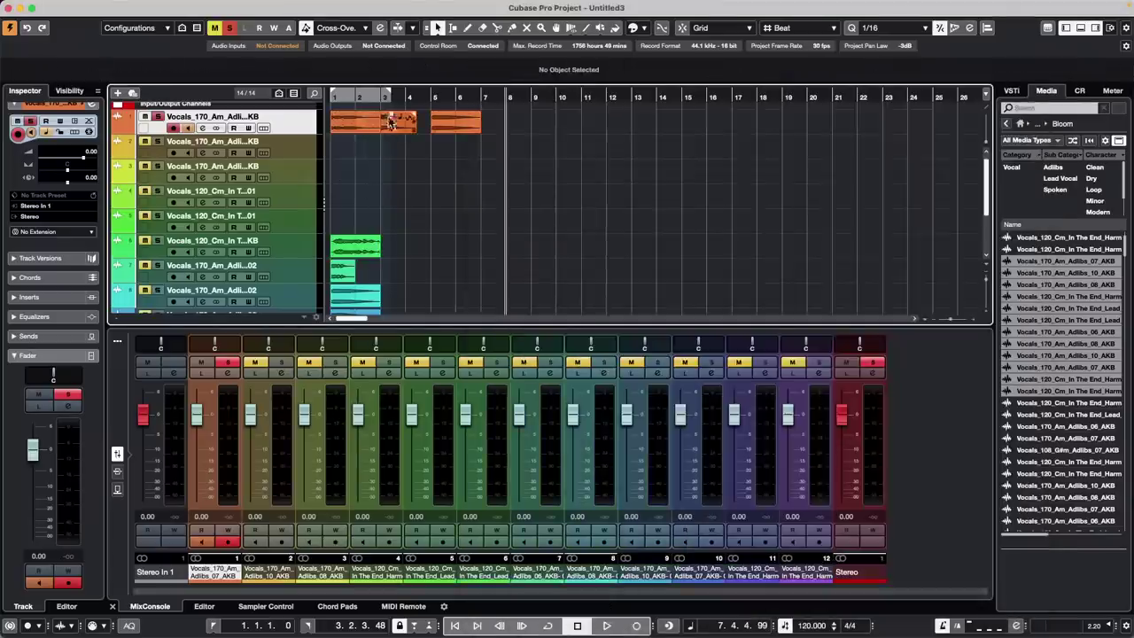
Undo the last move, select track 4's green event, and run the CCLS move Events to Selected Track macro
key("super+z")
key("super+z")
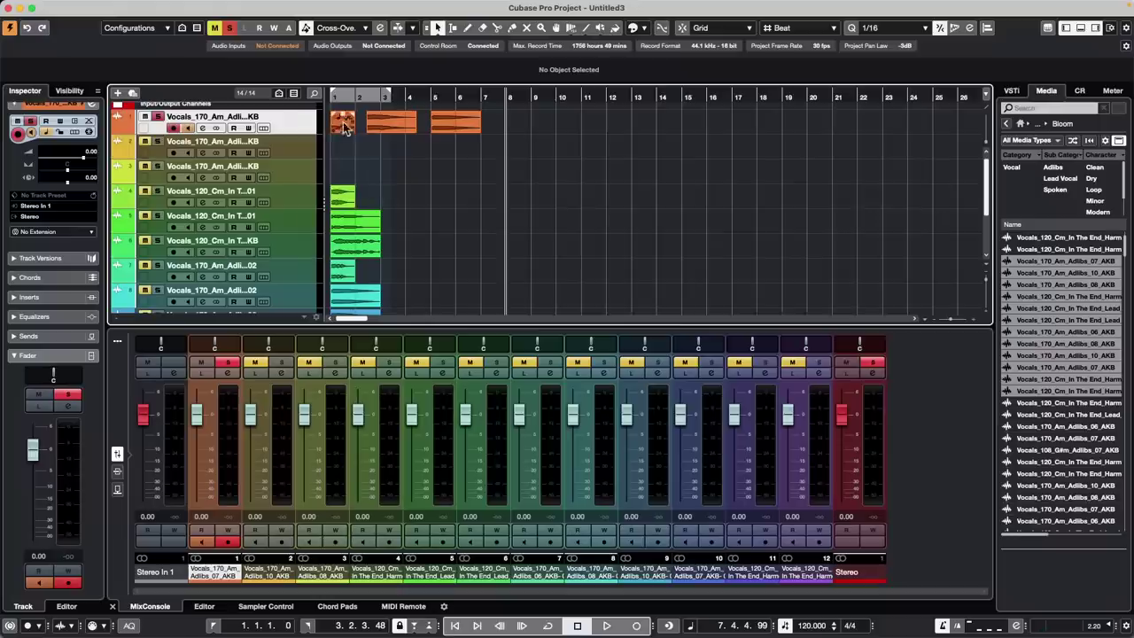
left_click(346, 203)
mouse_move(168, 4)
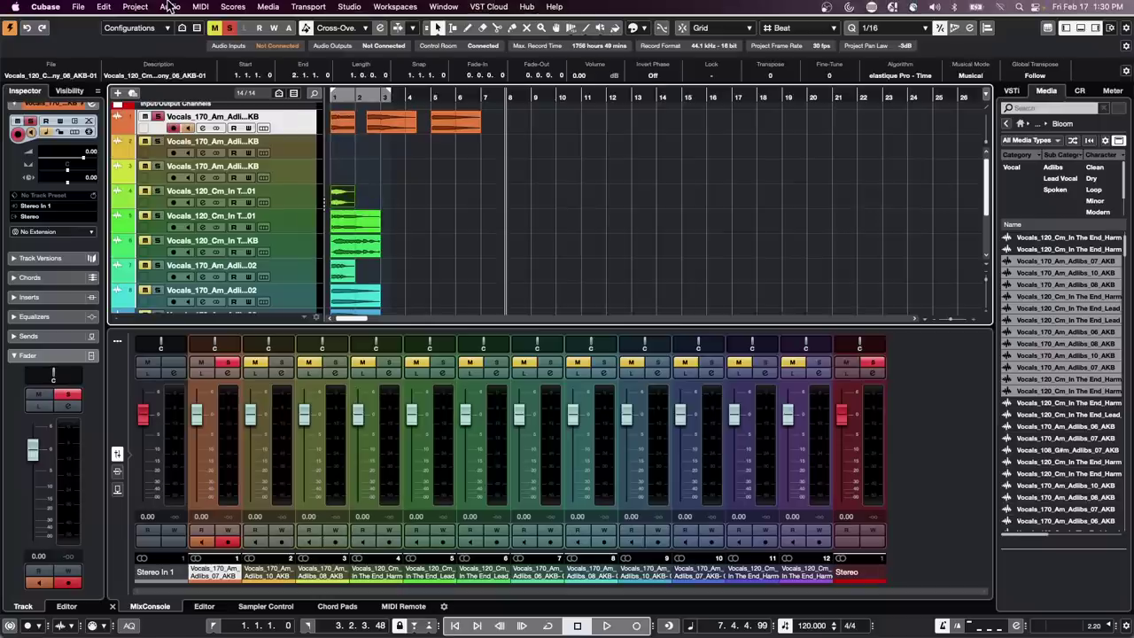
left_click(134, 7)
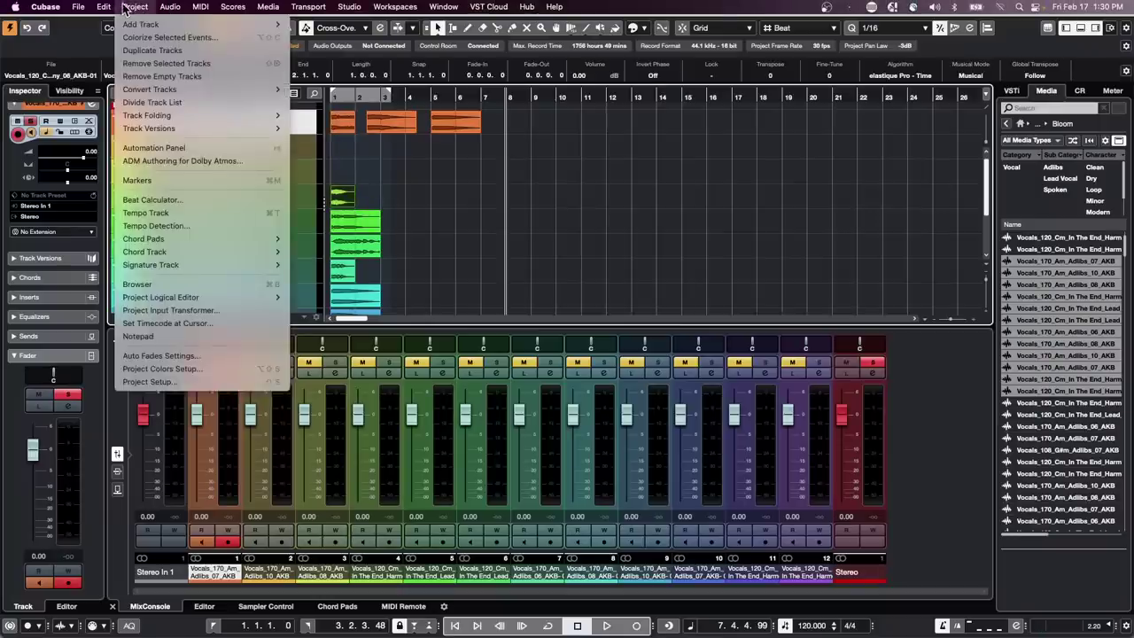
mouse_move(104, 7)
mouse_move(180, 434)
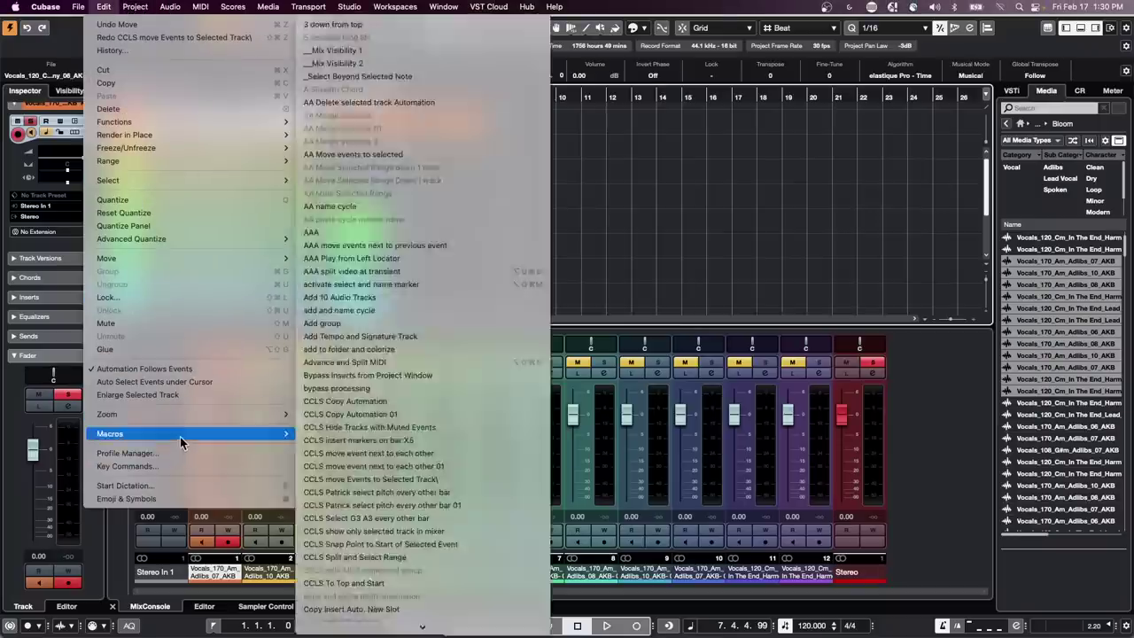
left_click(403, 480)
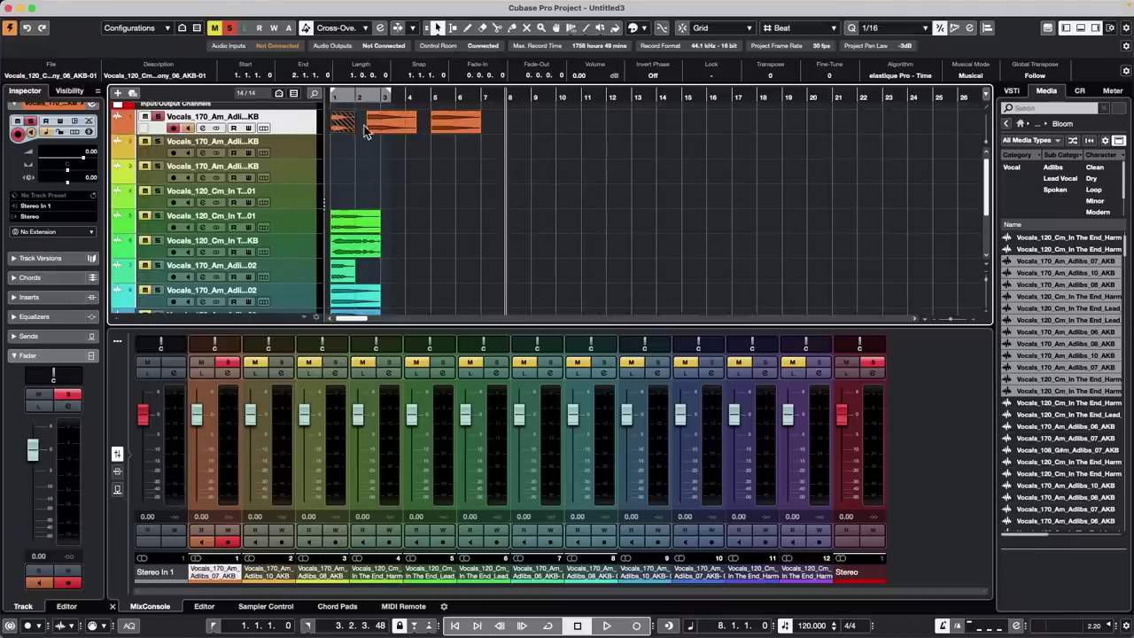
Marquee-select the vocal events across several tracks and move them onto the selected track
left_click(104, 6)
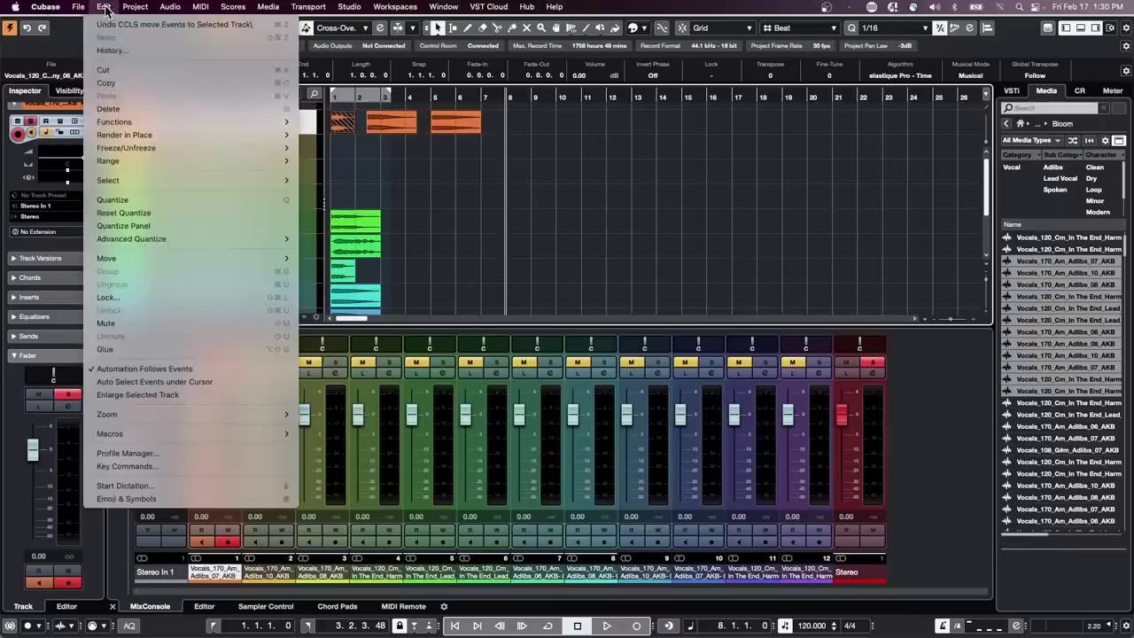
mouse_move(161, 237)
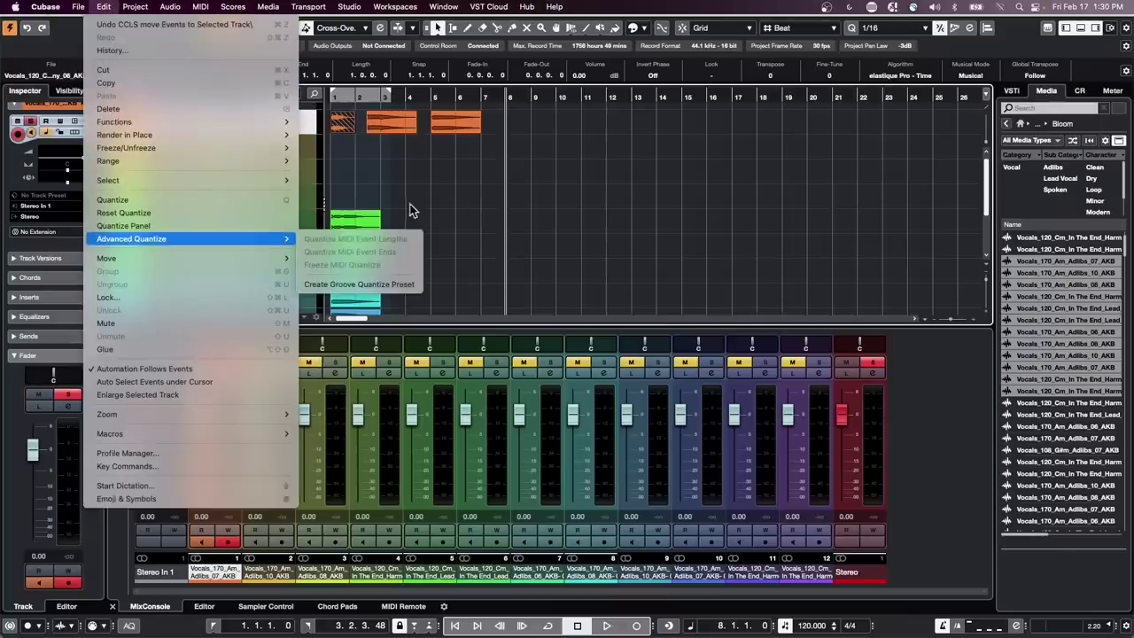
left_click(418, 169)
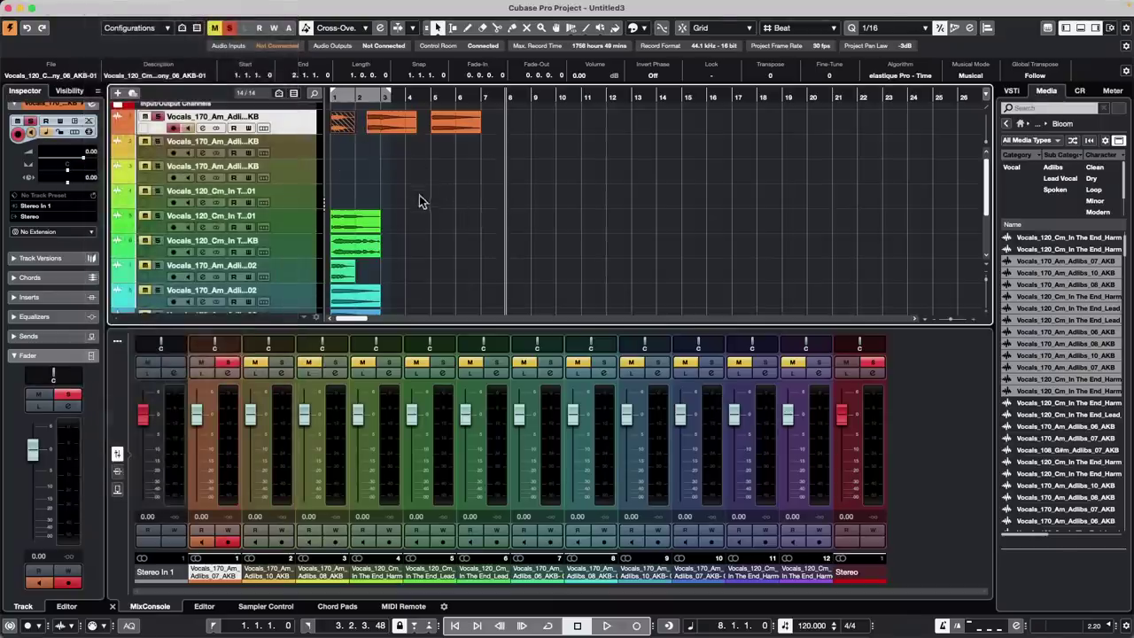
left_click_drag(423, 202, 292, 356)
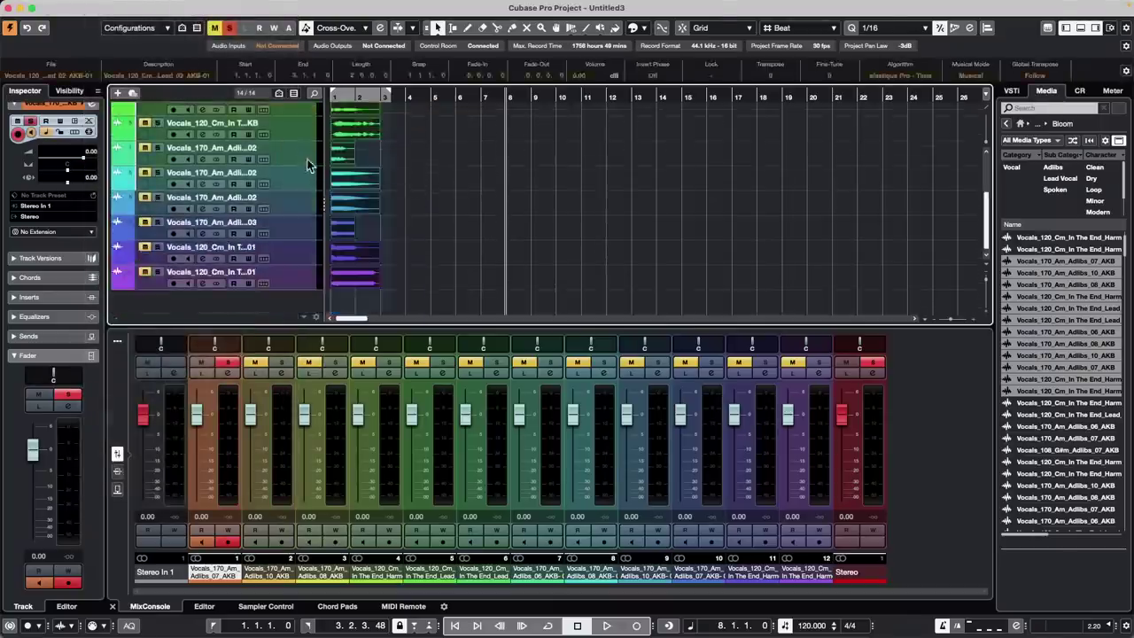
left_click(103, 6)
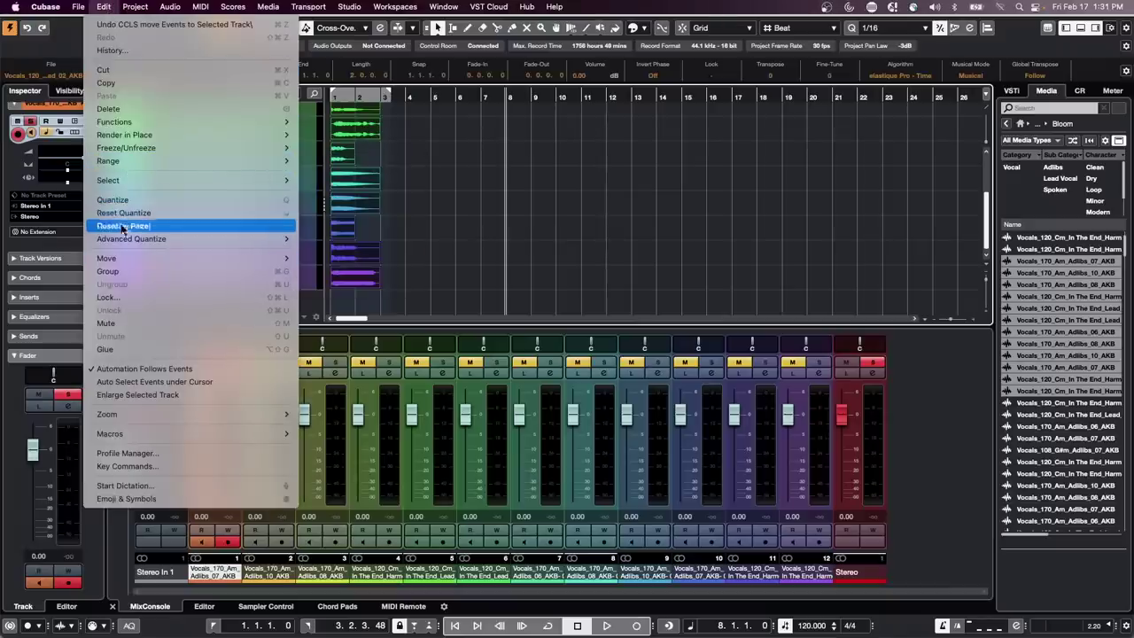
mouse_move(147, 254)
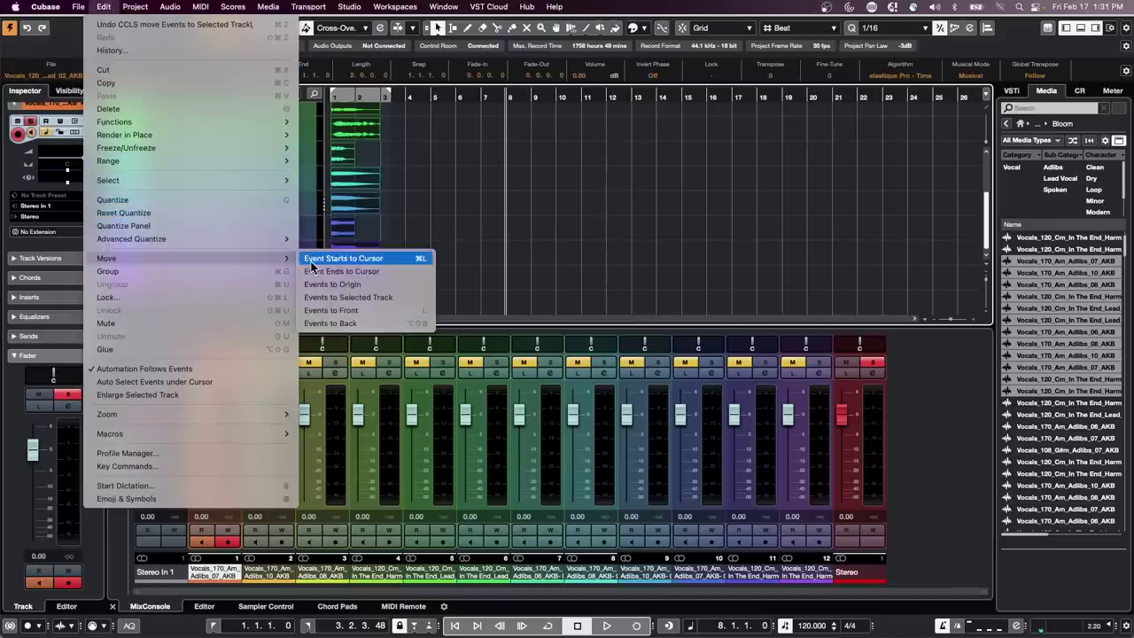
left_click(353, 297)
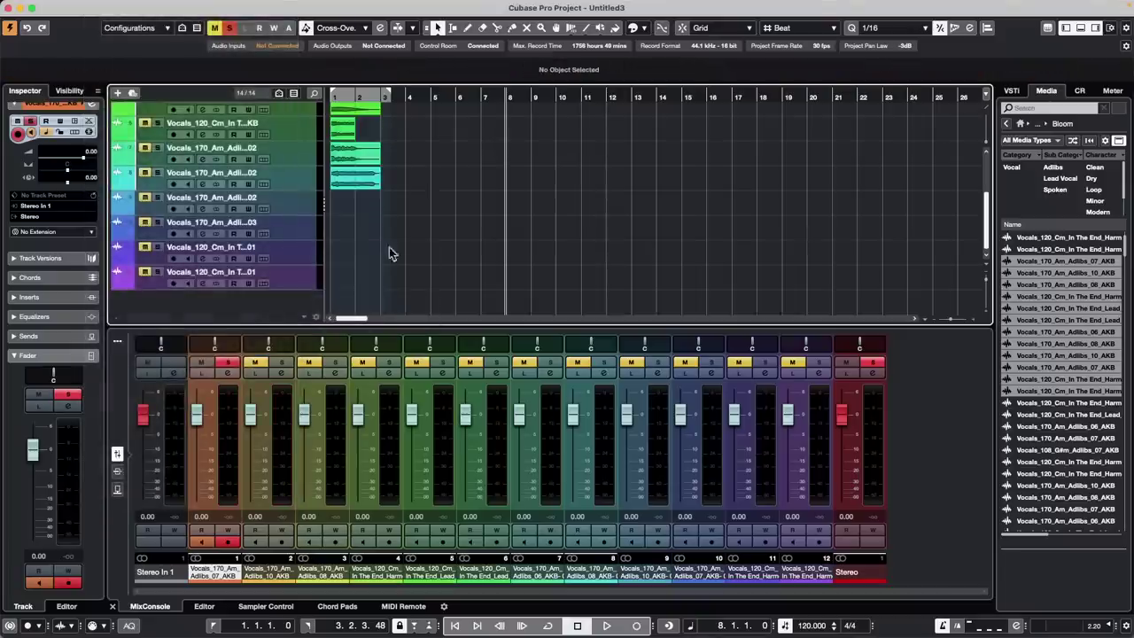
Drag track 2's yellow event up onto track 1
scroll(389, 248, "up", 5)
left_click(334, 143)
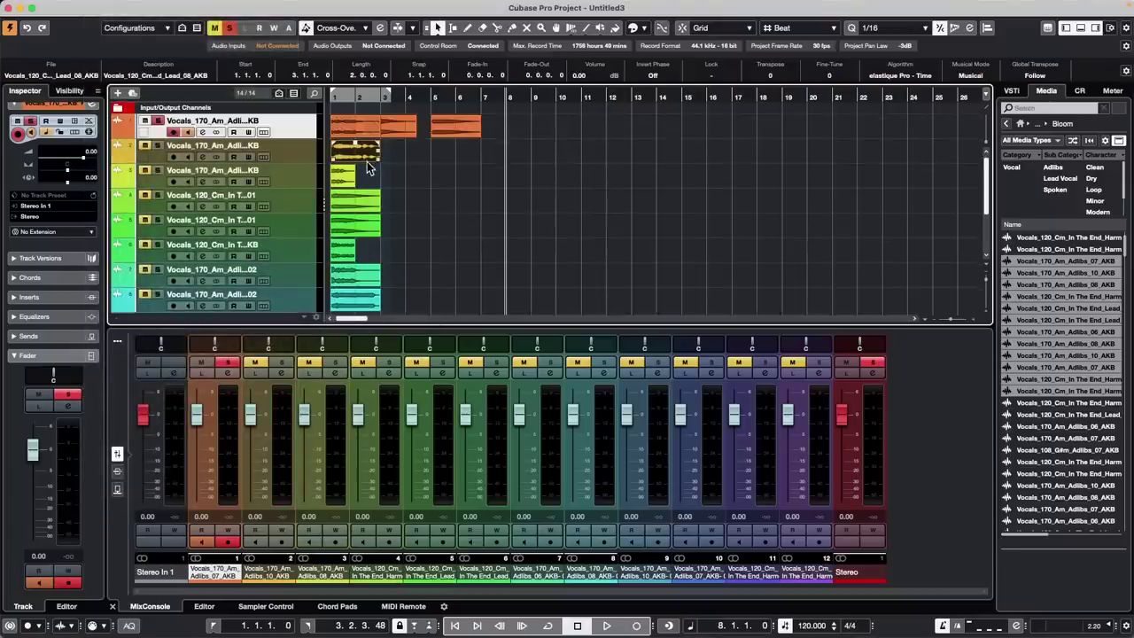
mouse_move(195, 5)
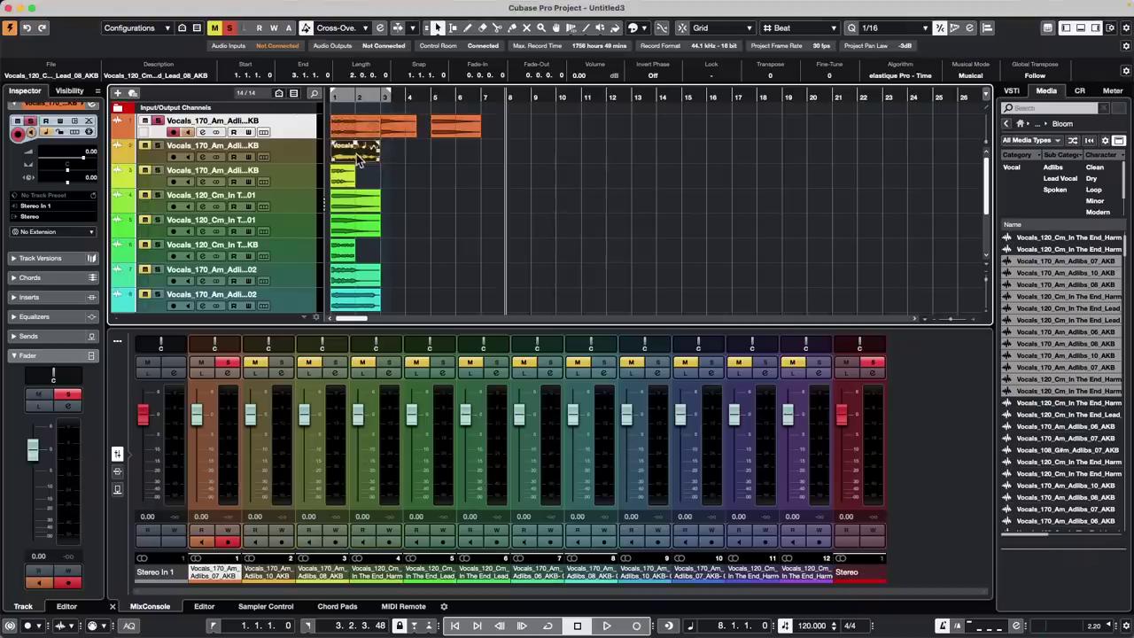
left_click_drag(357, 153, 344, 123)
Space track 1's orange events 2.000 seconds apart with Set Spacer between Selected Events, then deselect
left_click_drag(502, 123, 326, 127)
left_click(133, 6)
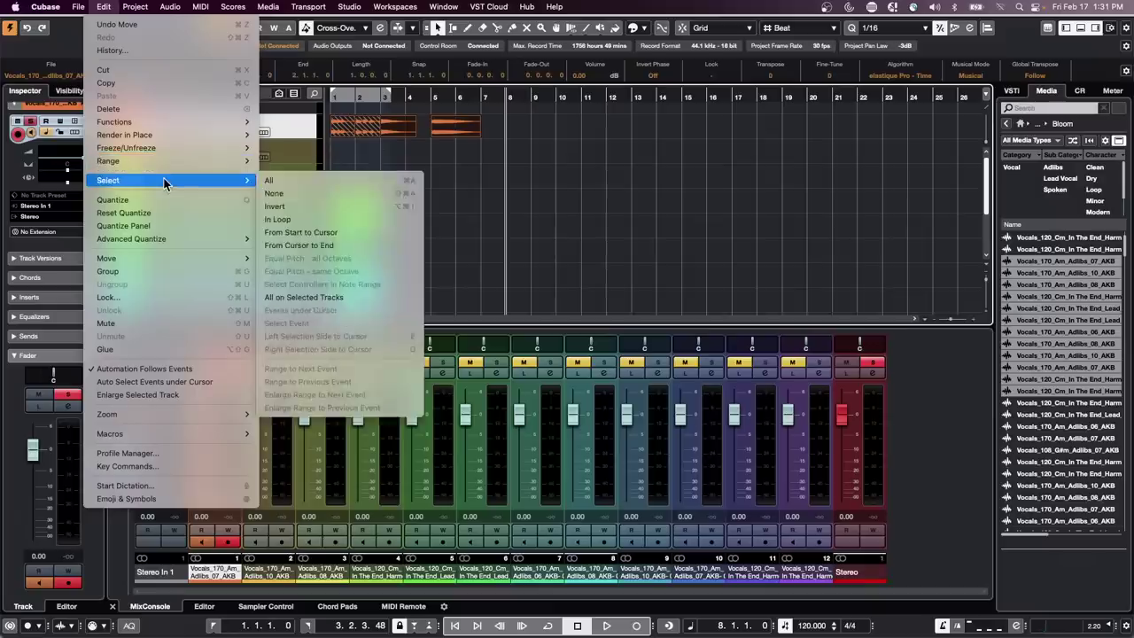
mouse_move(175, 135)
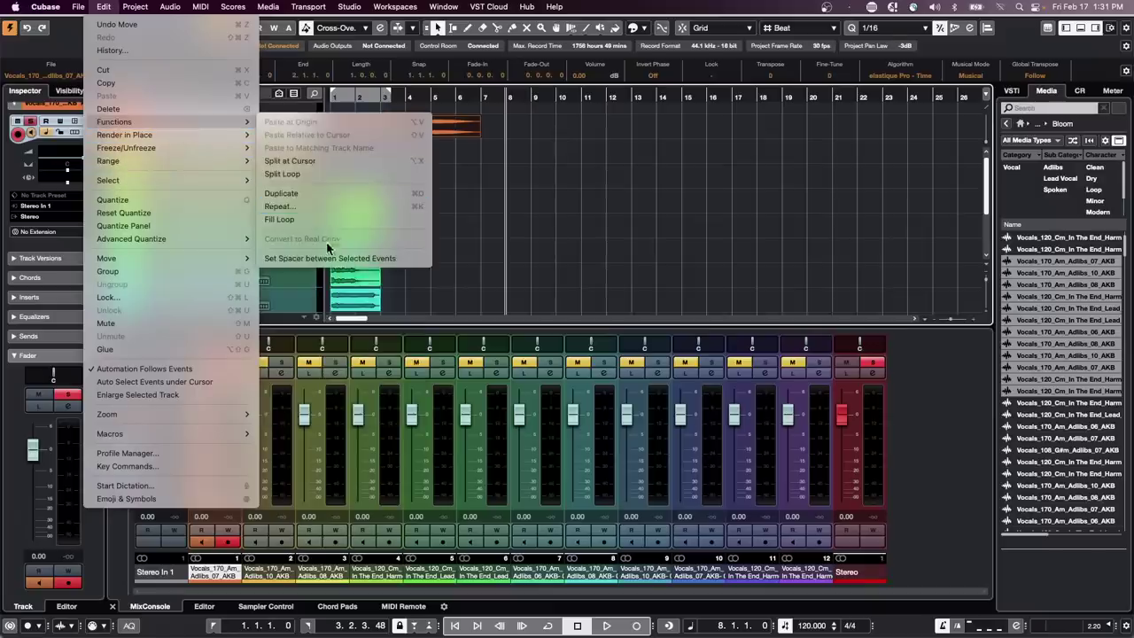
left_click(328, 258)
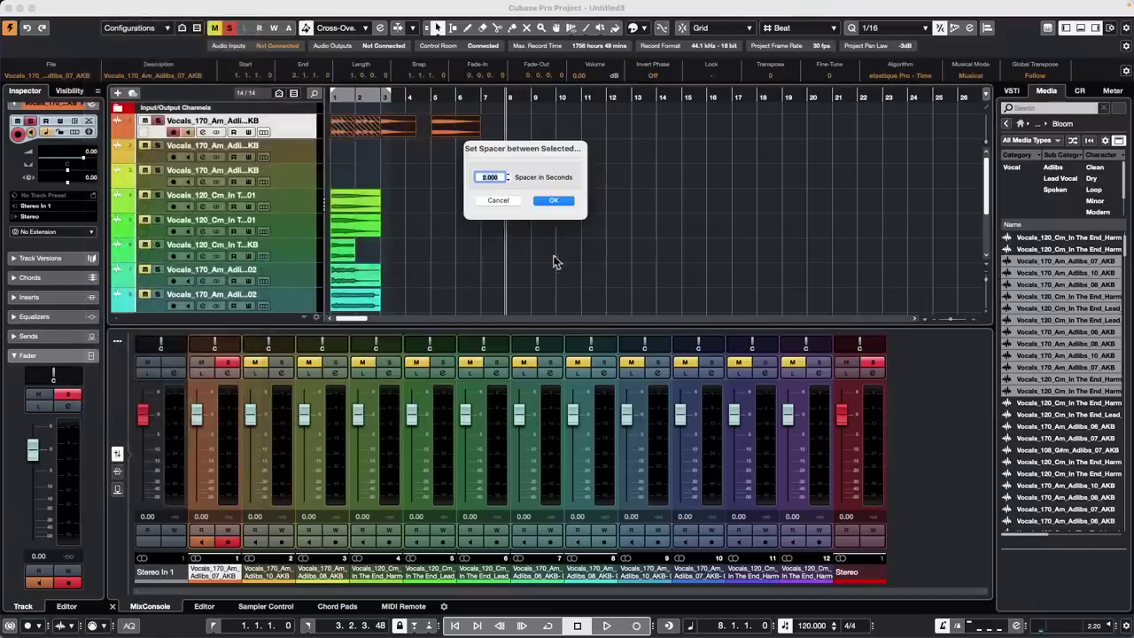
left_click(555, 202)
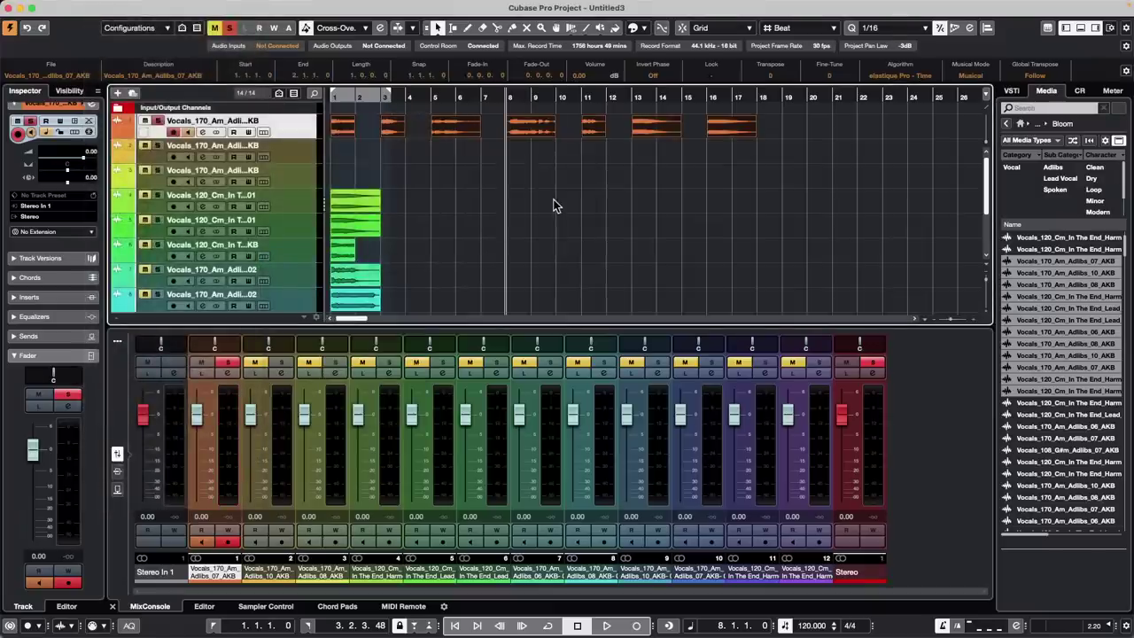
left_click(381, 210)
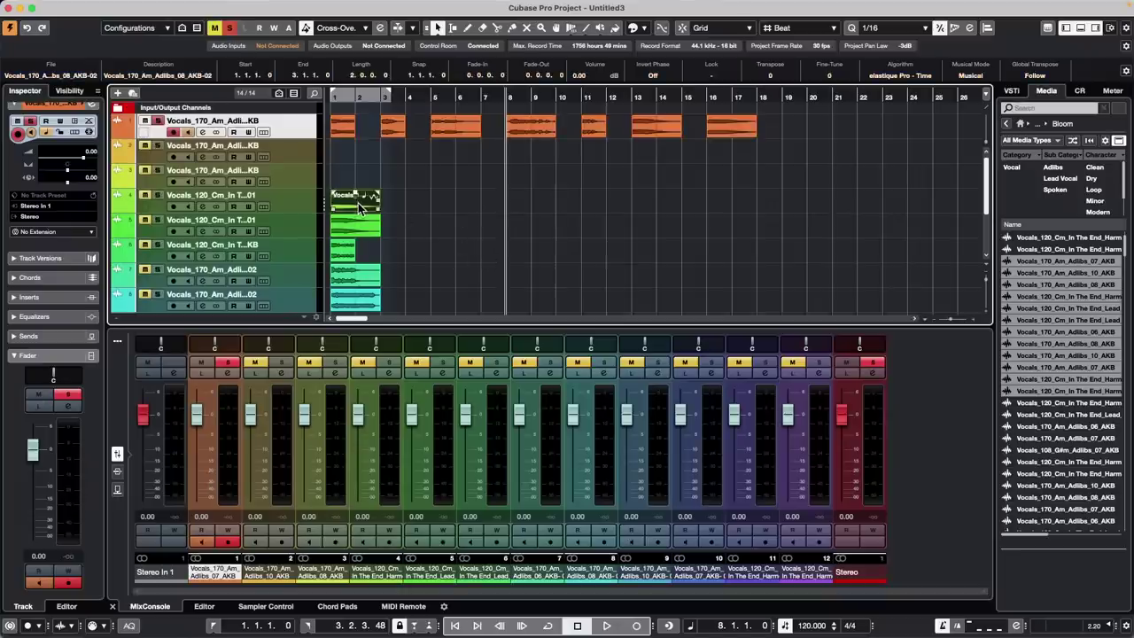
left_click(785, 136)
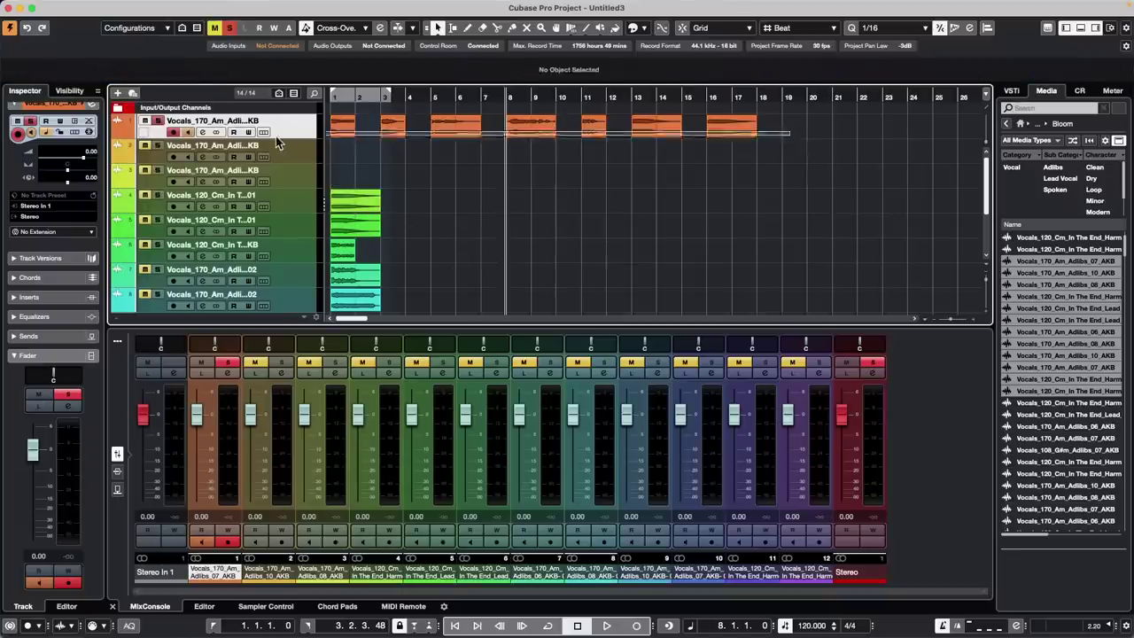
Undo Set Spacer between Selected Events so track 1's events sit together between bars 1 and 7
left_click(353, 203)
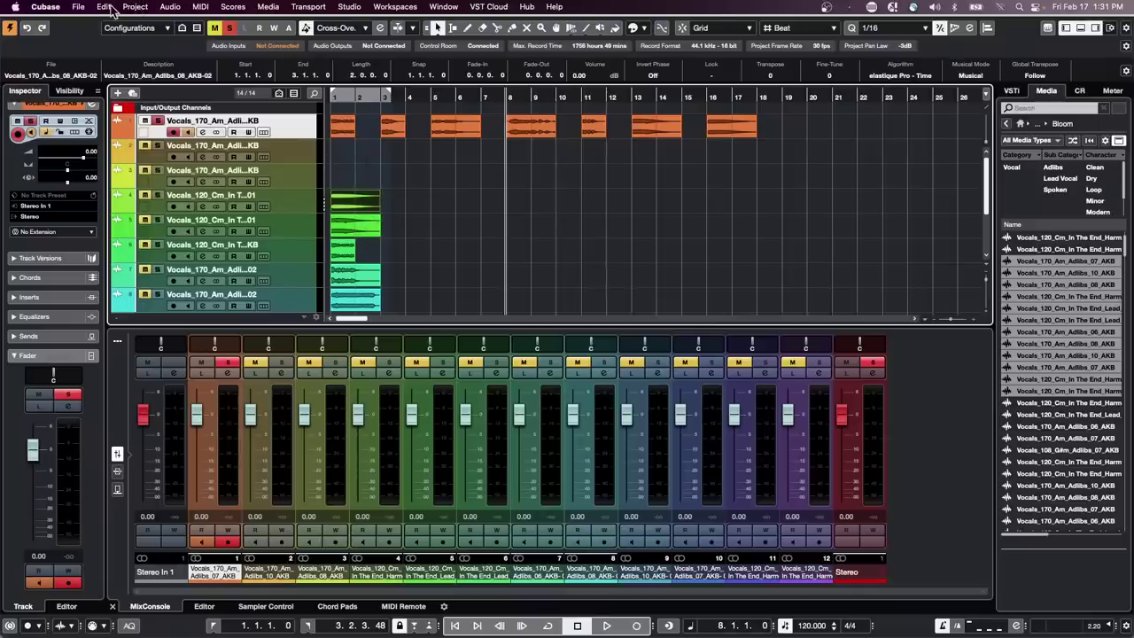
left_click(104, 7)
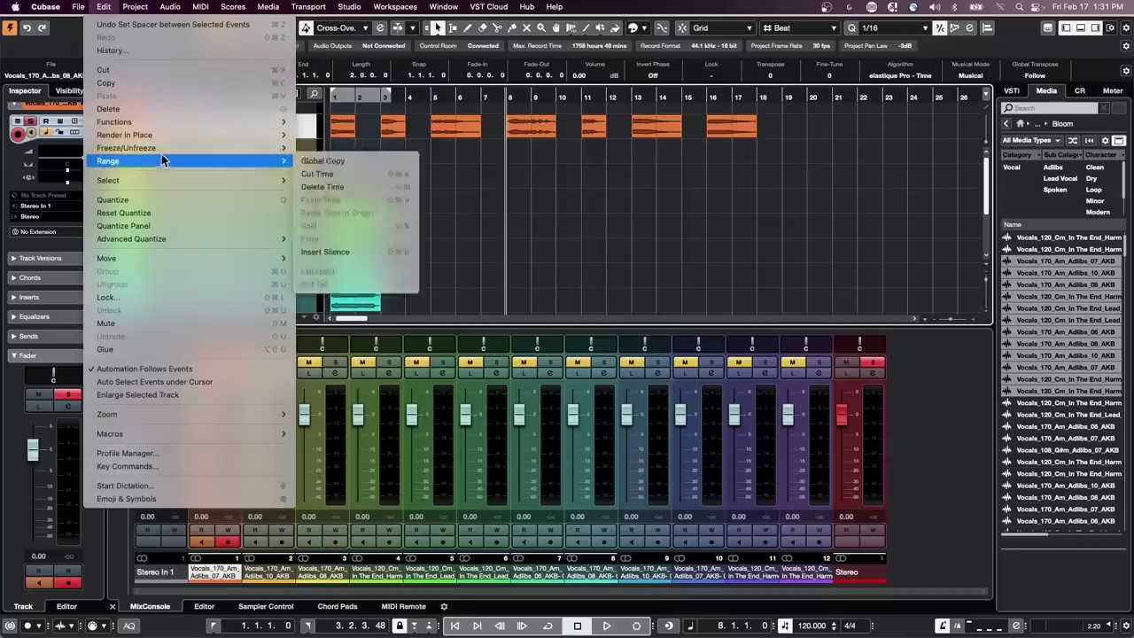
mouse_move(163, 151)
left_click(676, 211)
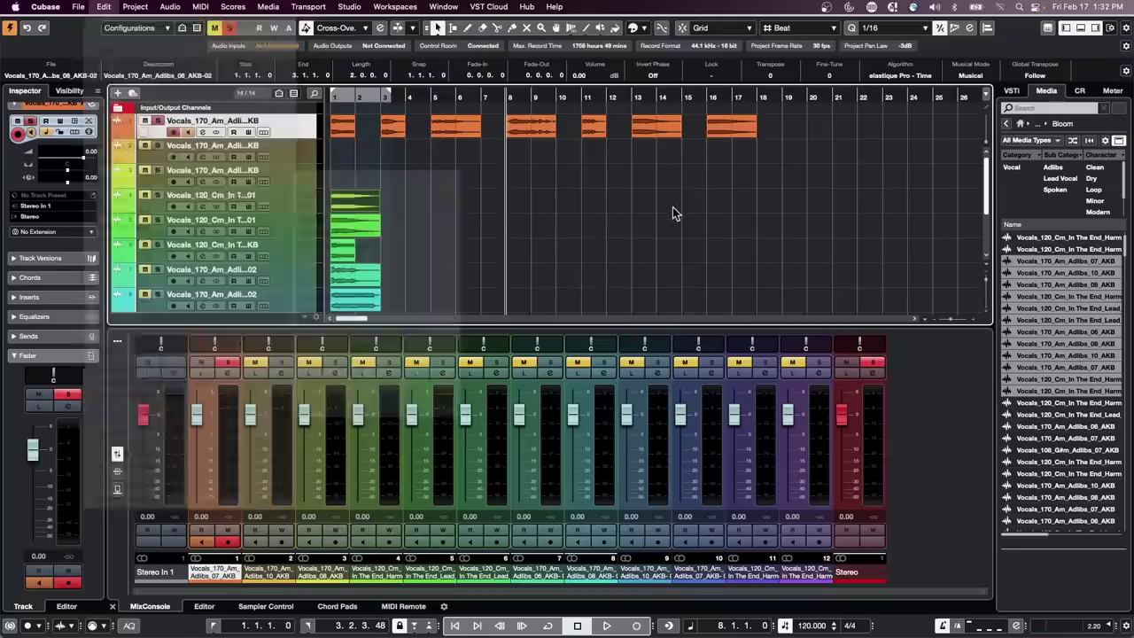
key("super+z")
Move the chosen vocal events onto the selected first track with Move Events to Selected Track
mouse_move(232, 6)
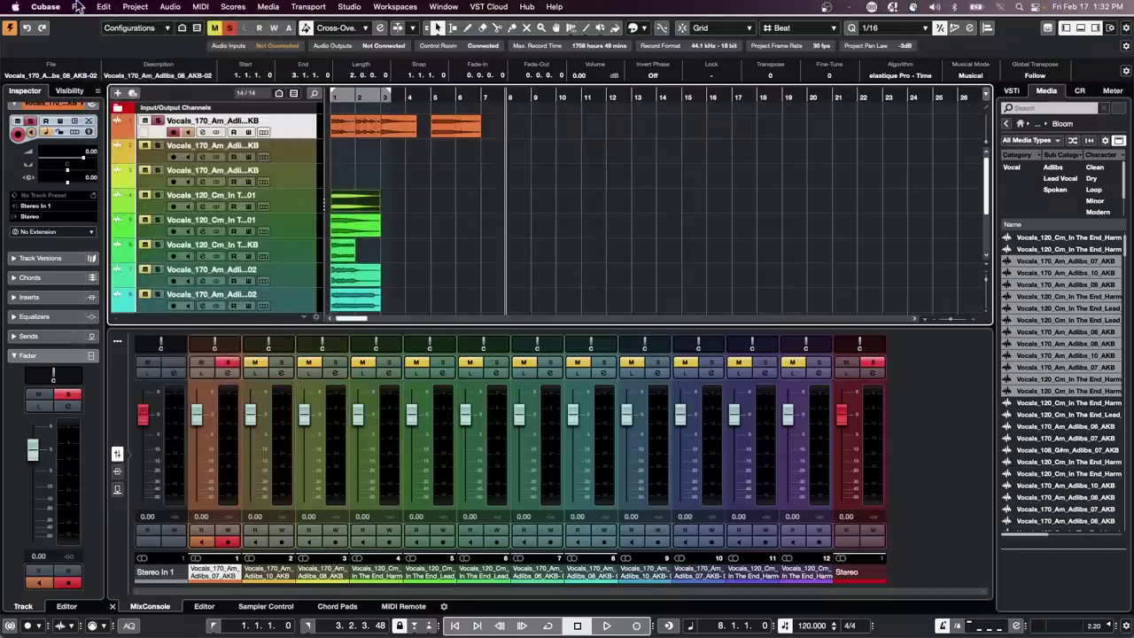
left_click(105, 7)
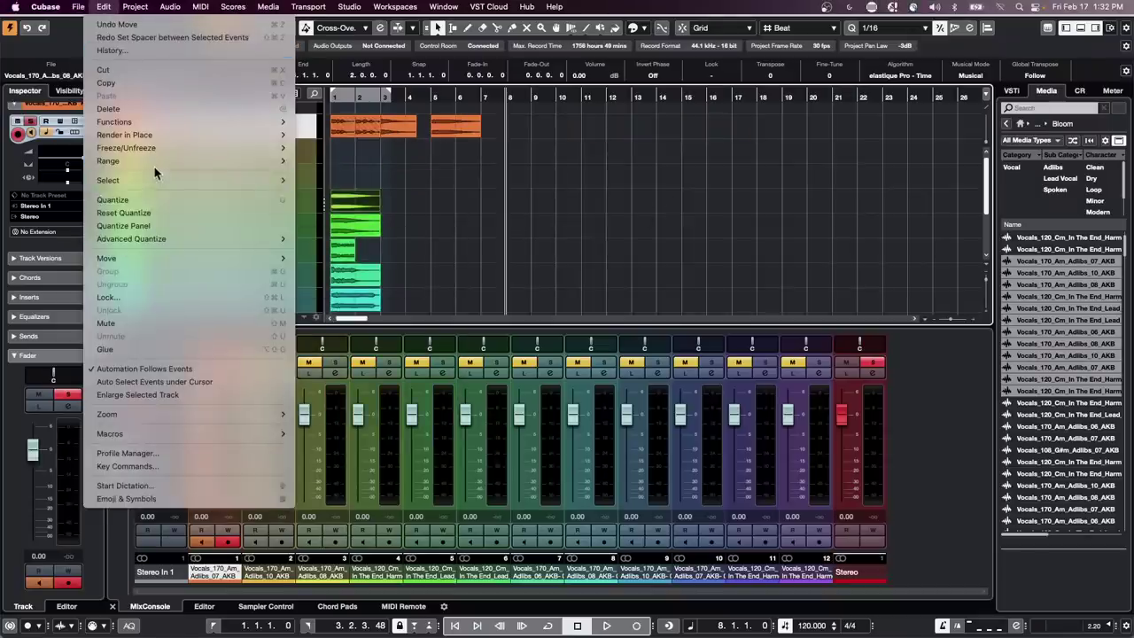
mouse_move(168, 258)
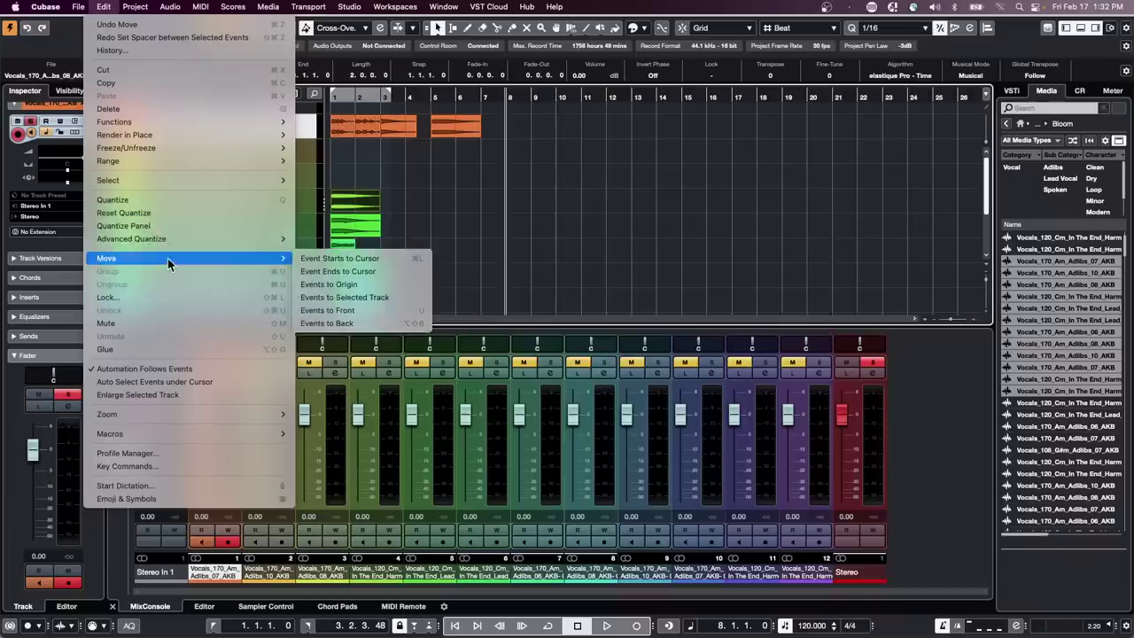
left_click(349, 299)
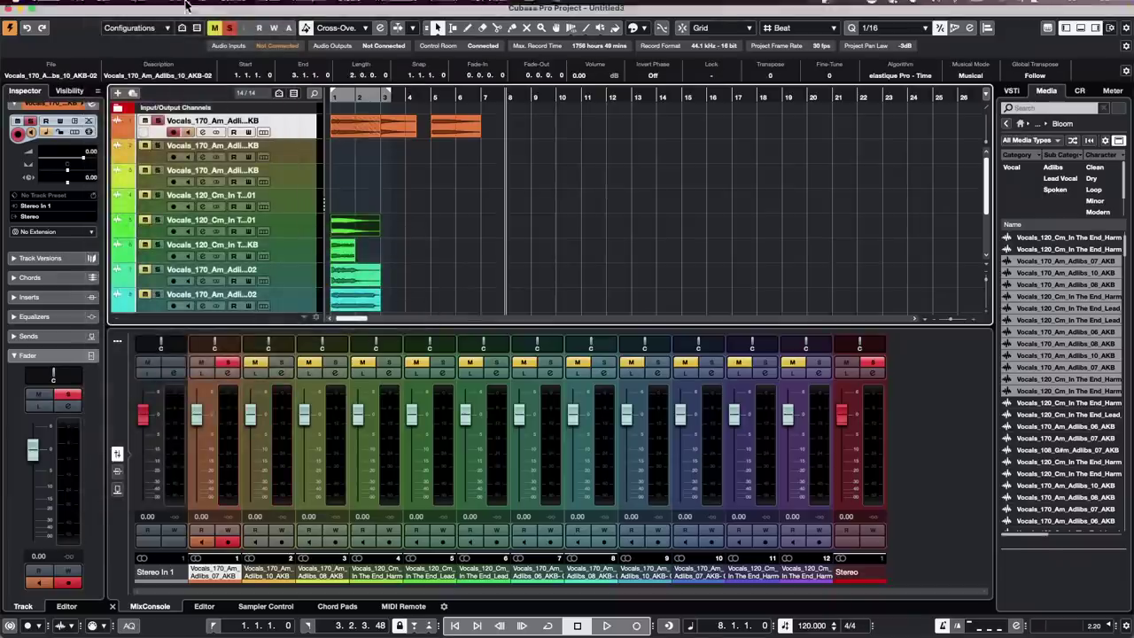
left_click(108, 7)
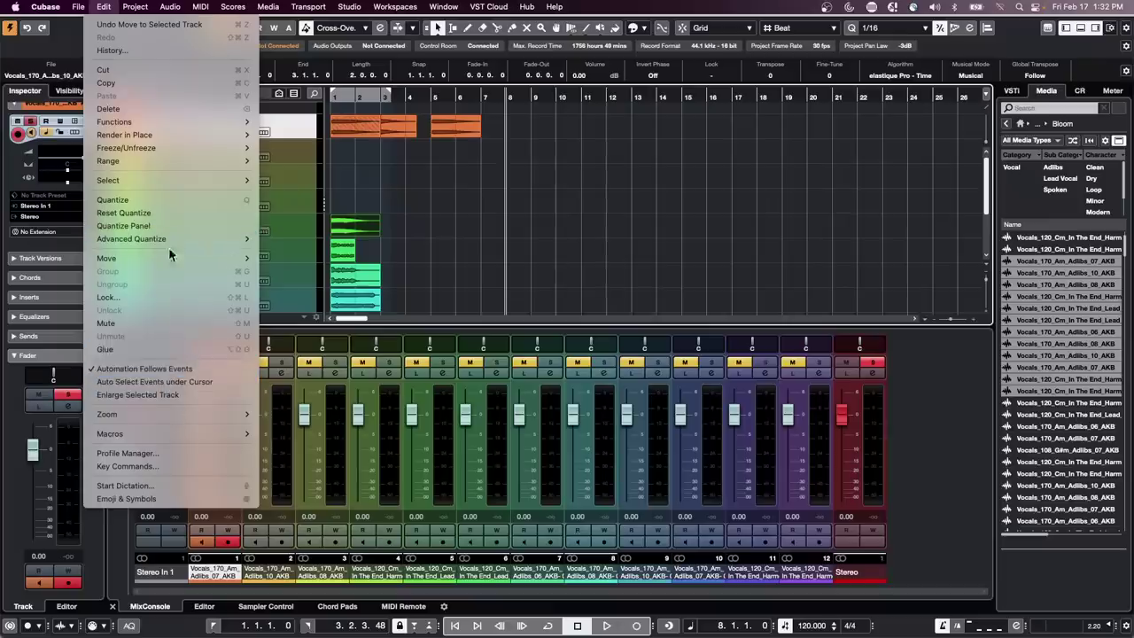
mouse_move(187, 260)
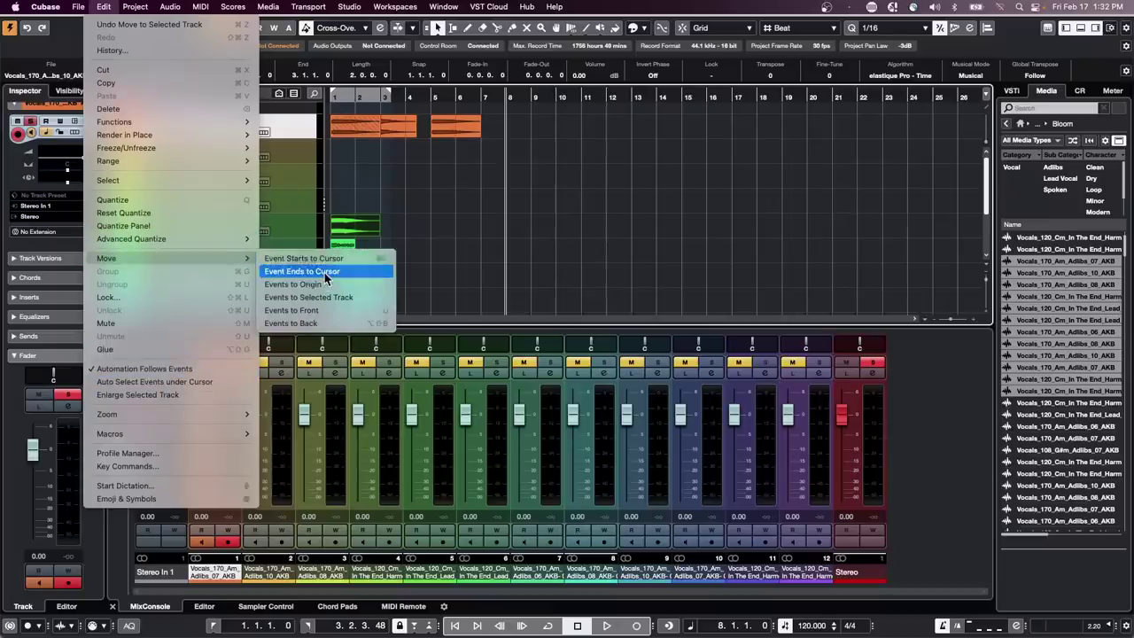
left_click(326, 298)
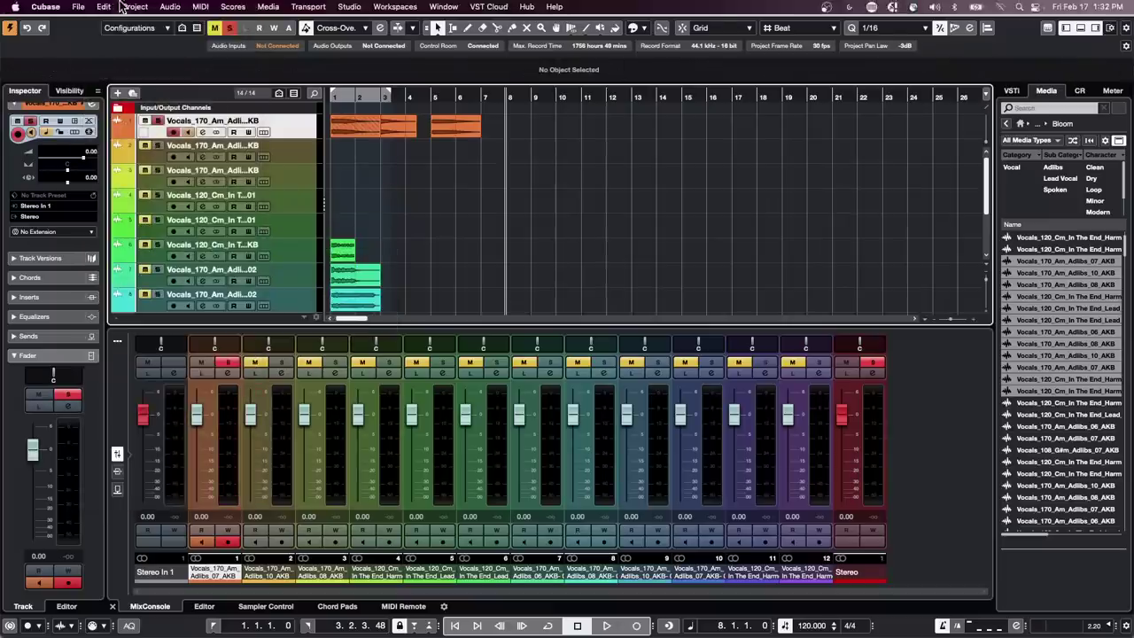
Drag the orange, green and teal events onto track 1 at bar 1
left_click_drag(441, 136, 337, 132)
left_click_drag(339, 271, 334, 125)
left_click_drag(354, 301, 356, 130)
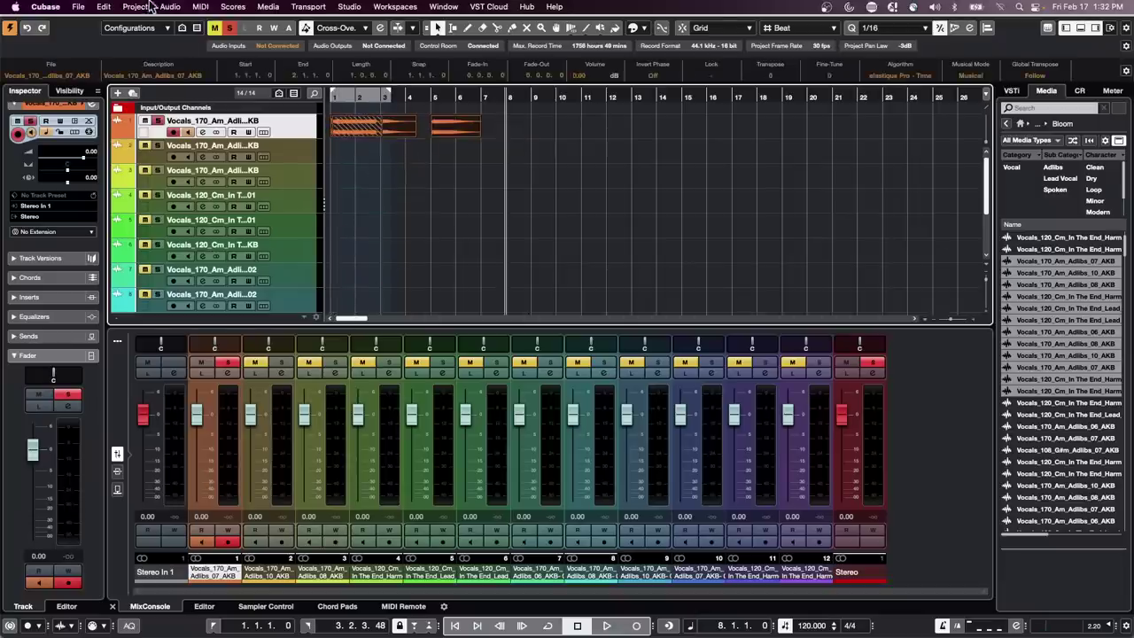
Apply Set Spacer between Selected Events with a 2.000-second gap, then zoom out and deselect
left_click(105, 7)
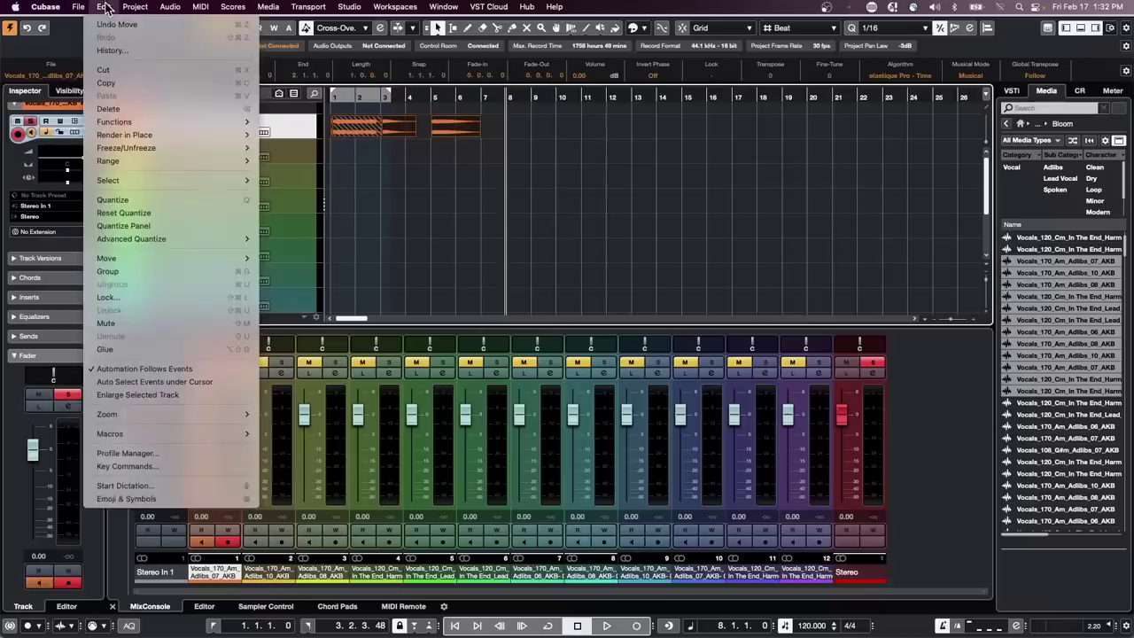
mouse_move(130, 120)
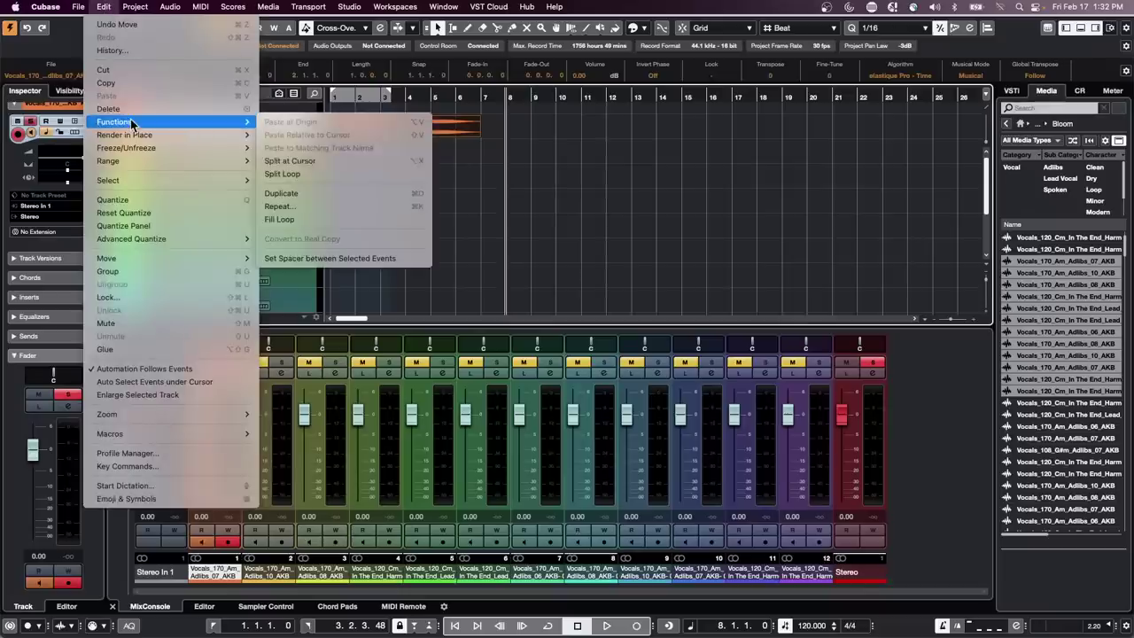
left_click(323, 258)
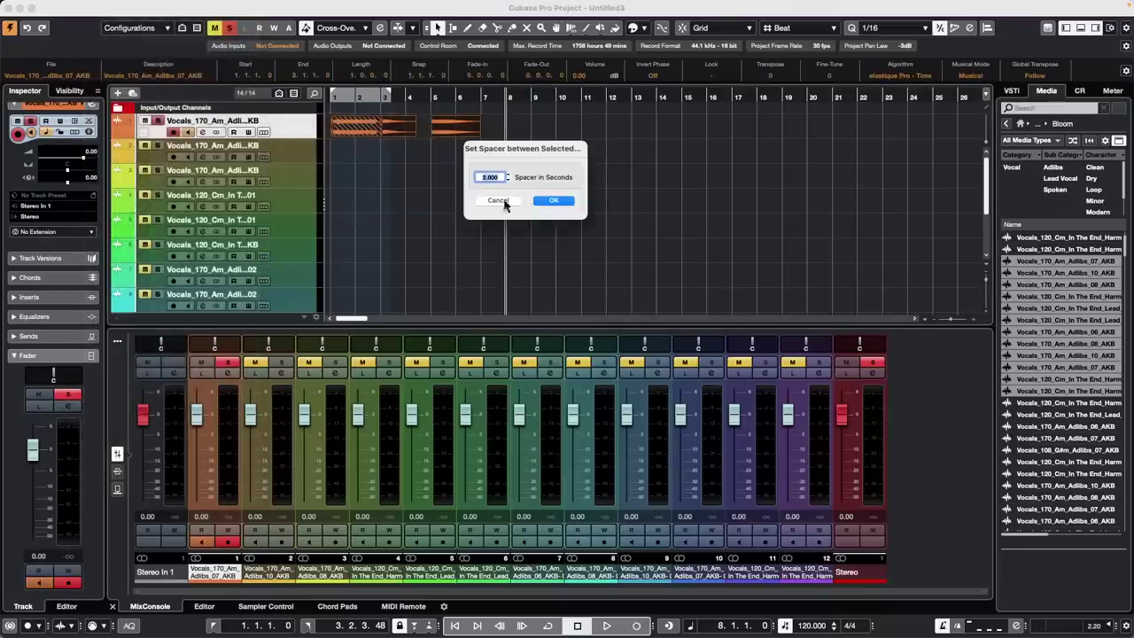
left_click(554, 202)
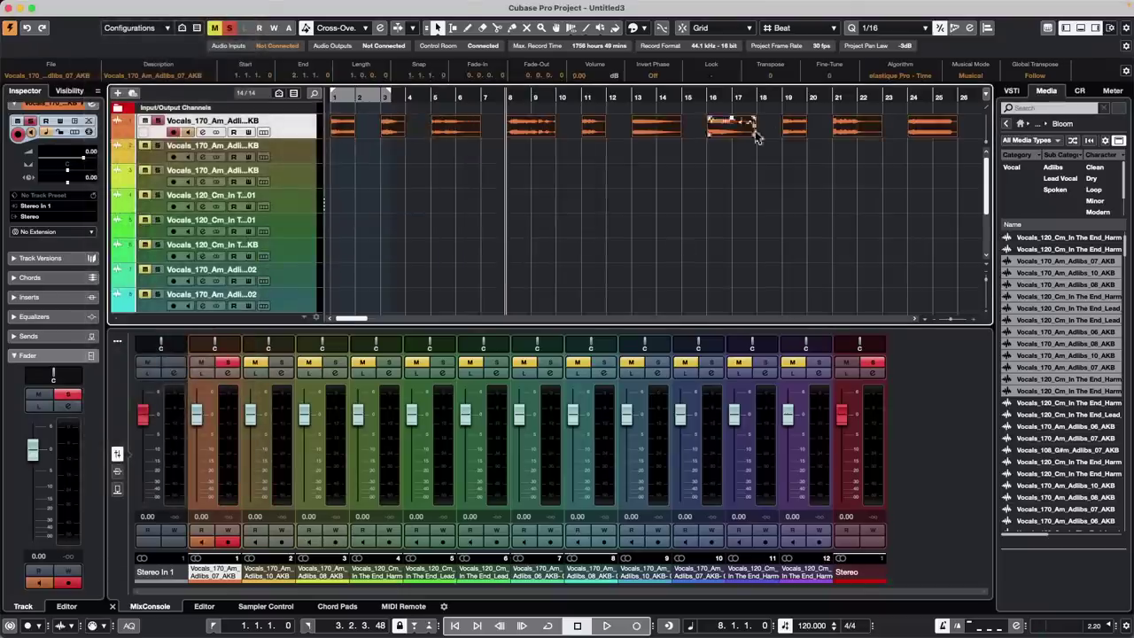
mouse_move(692, 93)
left_mouse_down()
mouse_move(693, 69)
mouse_move(693, 79)
left_mouse_up()
left_click(629, 168)
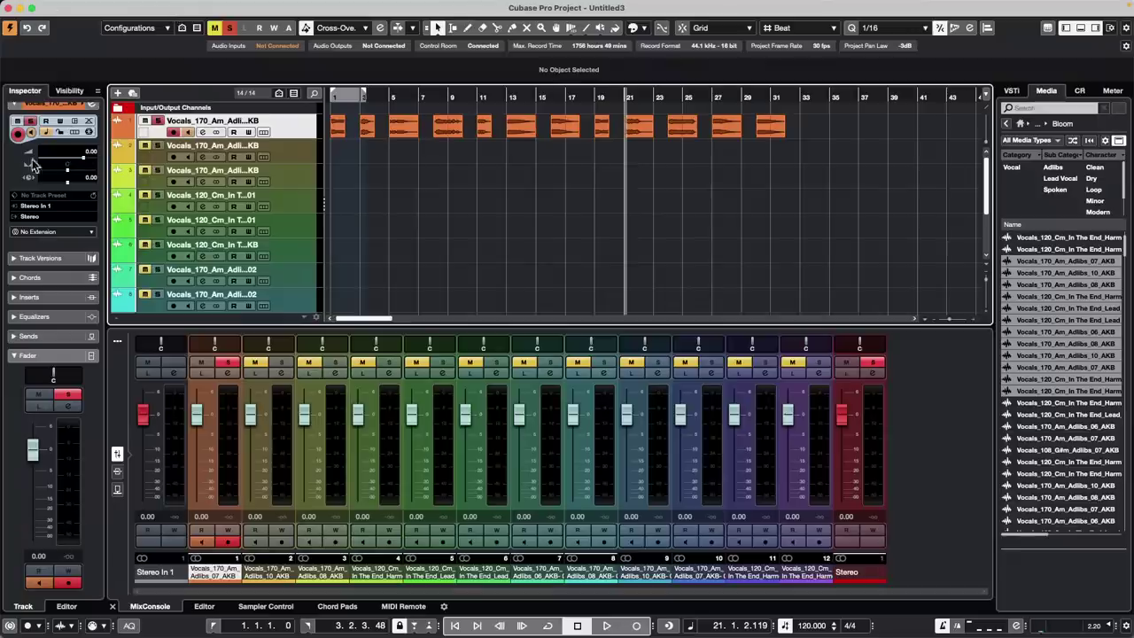
Open the recent project 'tempo detect jazz.cpr' and activate it
left_click(83, 8)
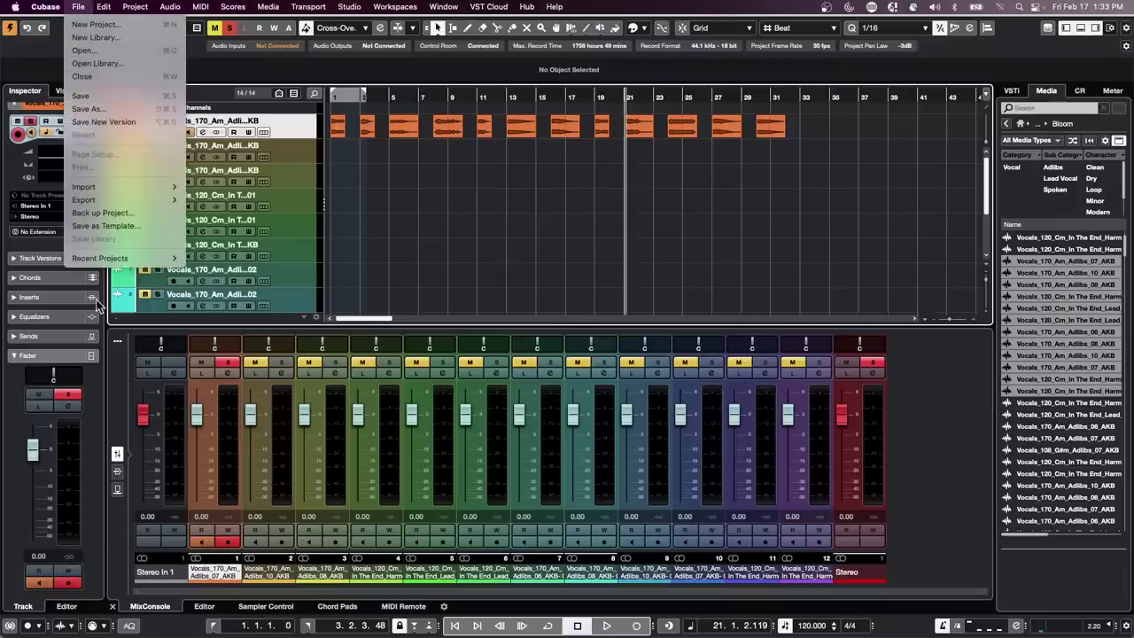
mouse_move(116, 259)
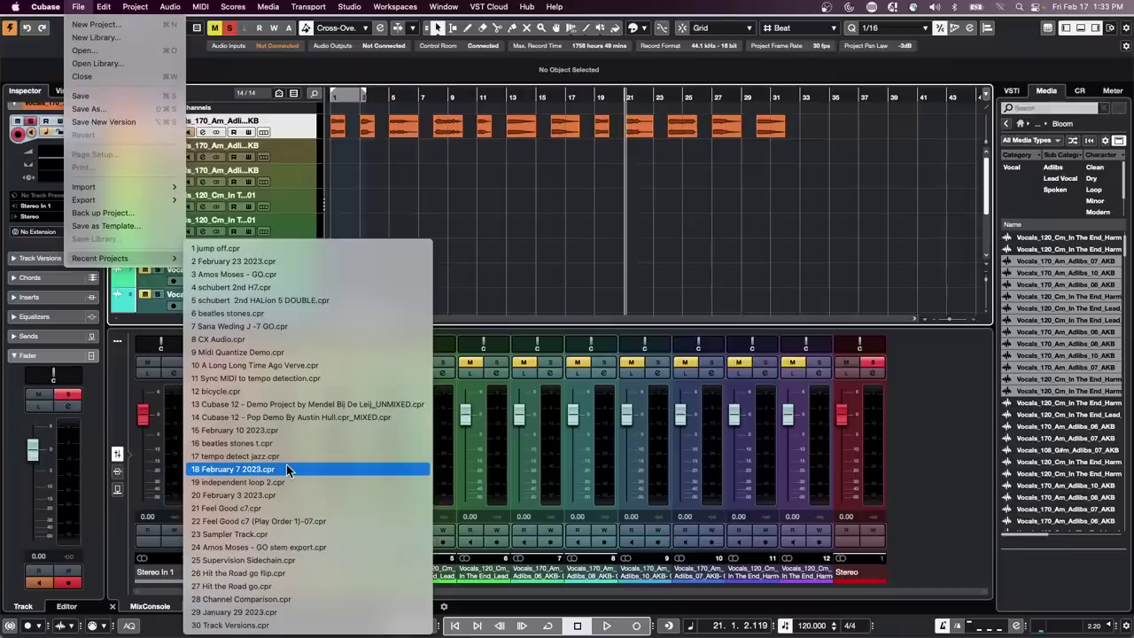
left_click(287, 456)
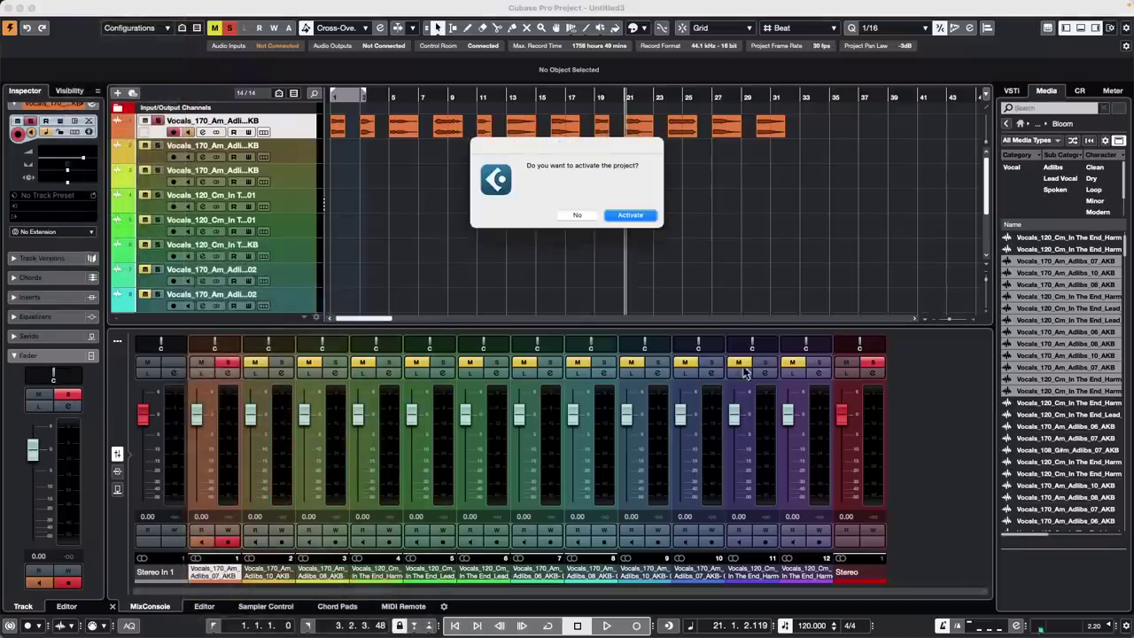
left_click(630, 216)
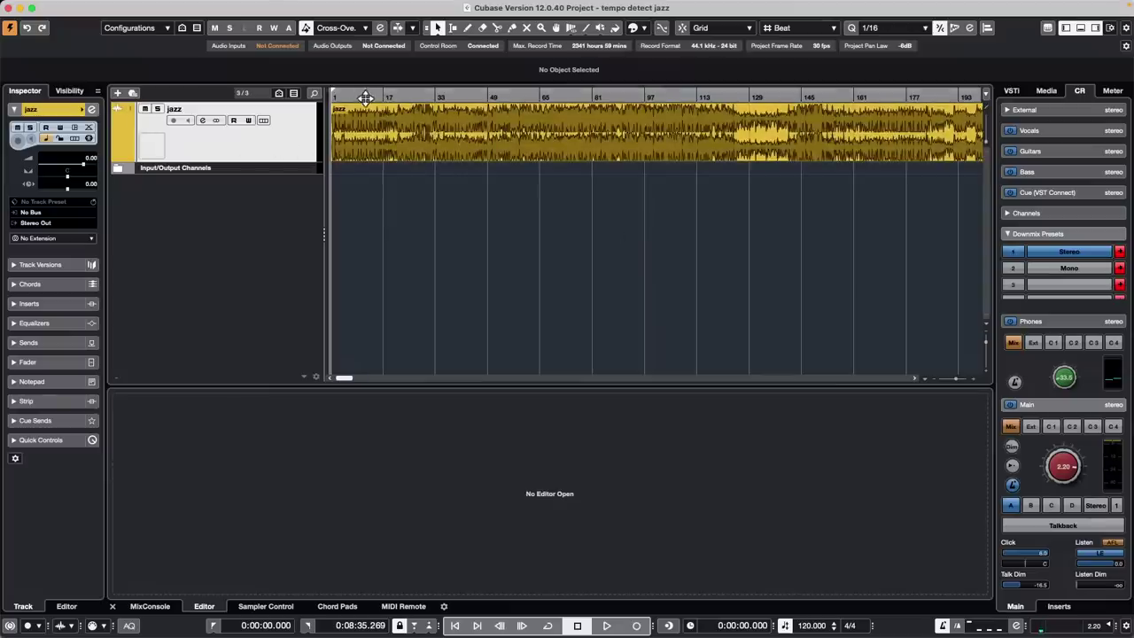
Zoom out, open the jazz event in the sample editor and enlarge the jazz track
left_click_drag(363, 96, 361, 45)
double_click(449, 156)
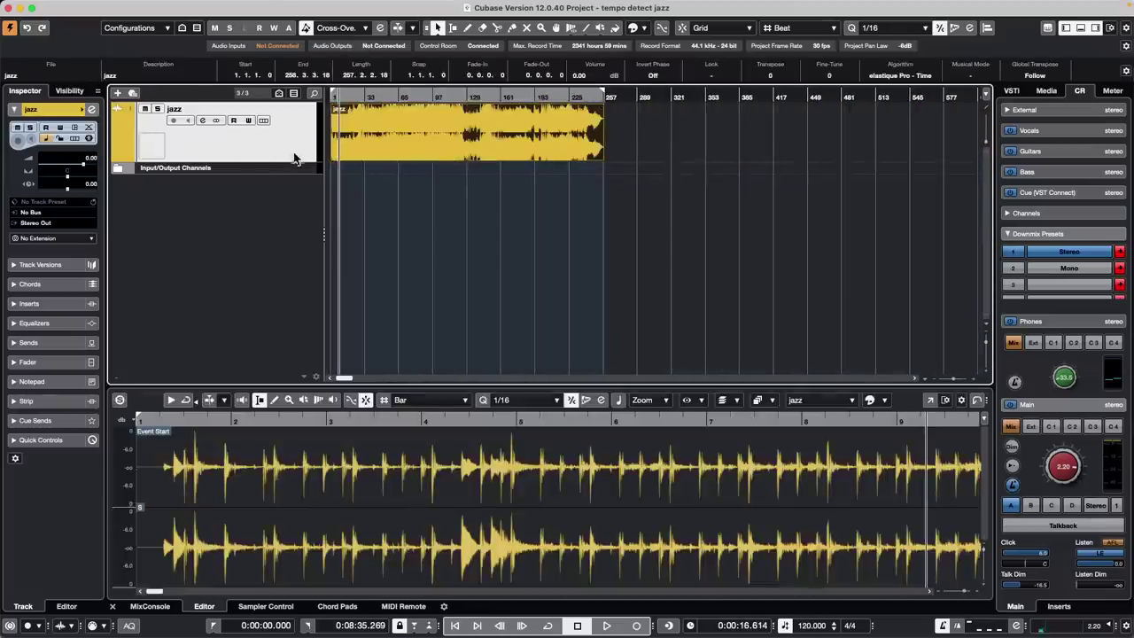
left_click_drag(289, 162, 277, 266)
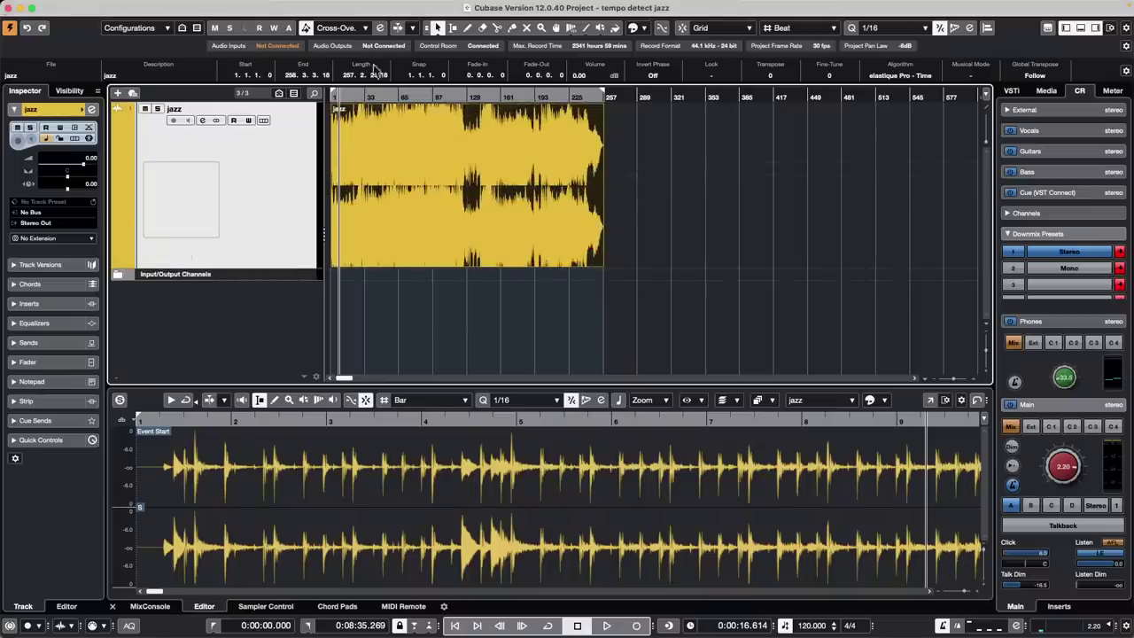
Apply Normalize to the jazz event at -14.0 LUFS loudness and close the offline processing window
left_click(168, 7)
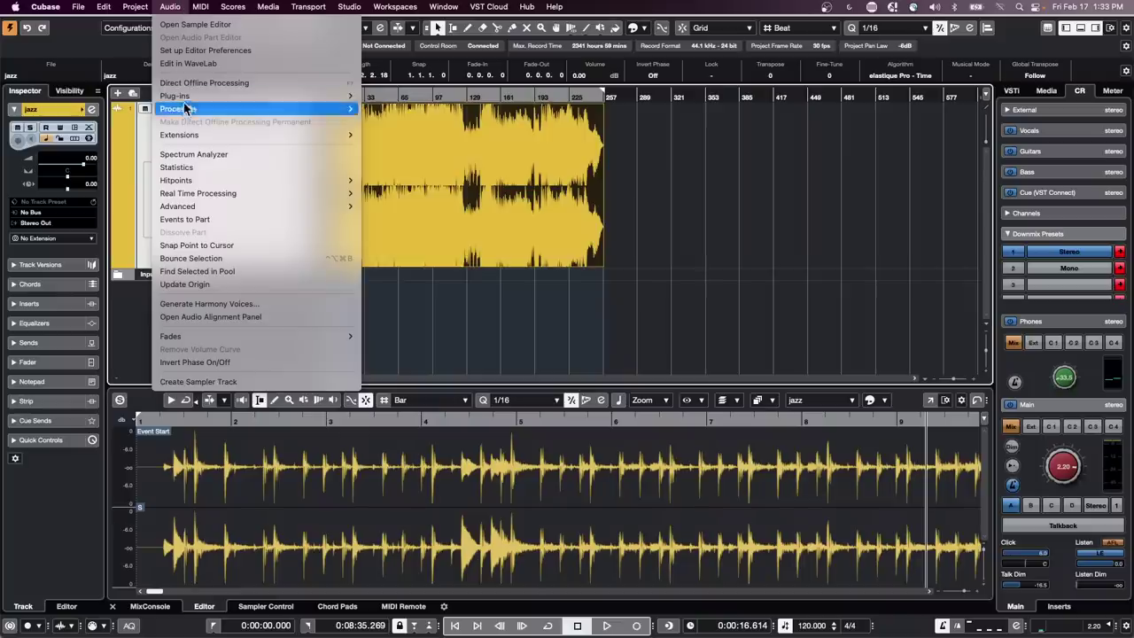
mouse_move(184, 99)
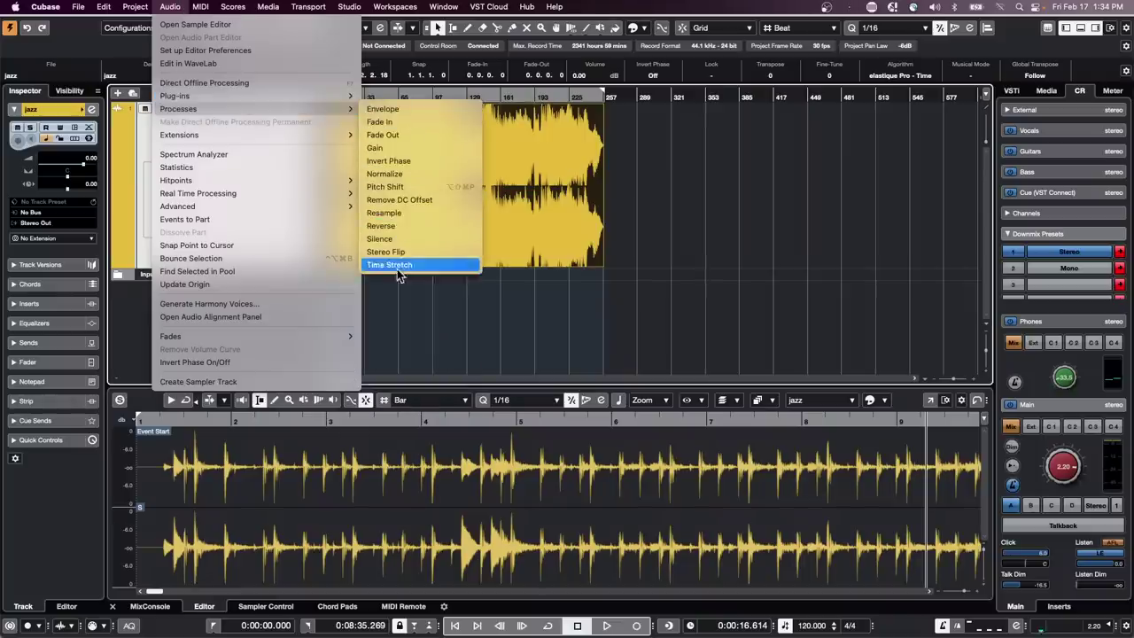
left_click(390, 174)
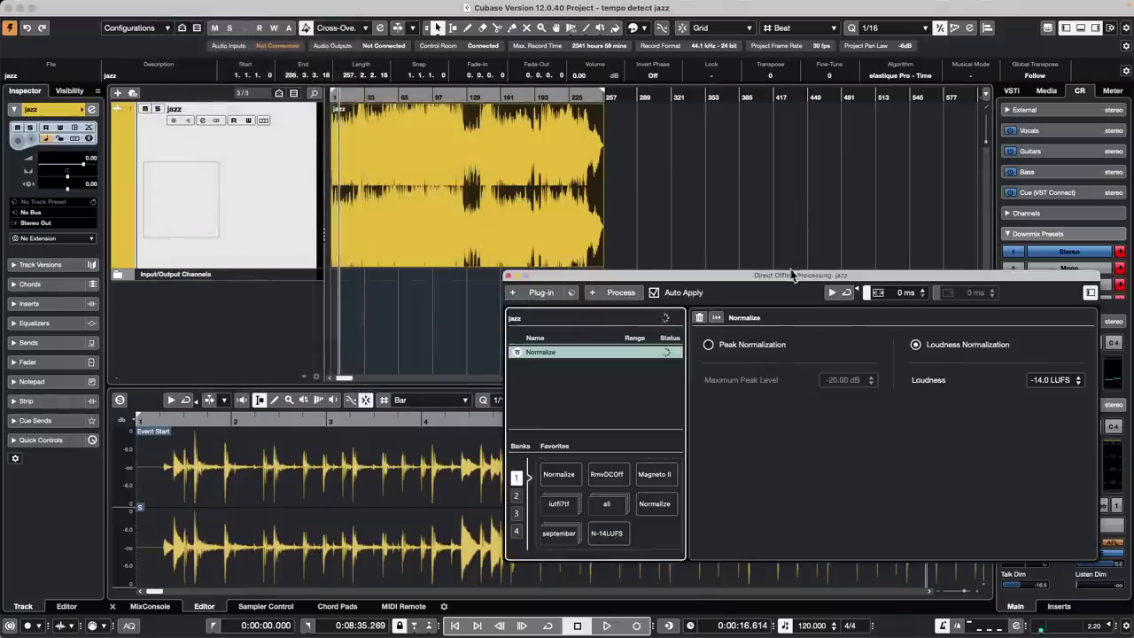
left_click_drag(787, 276, 519, 194)
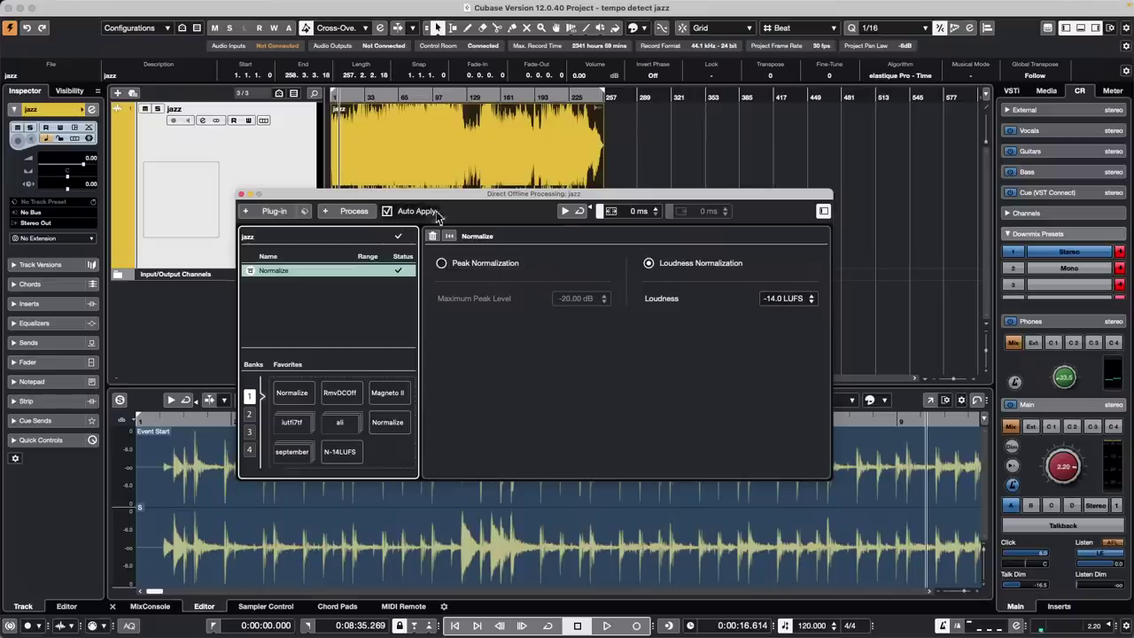
left_click(245, 193)
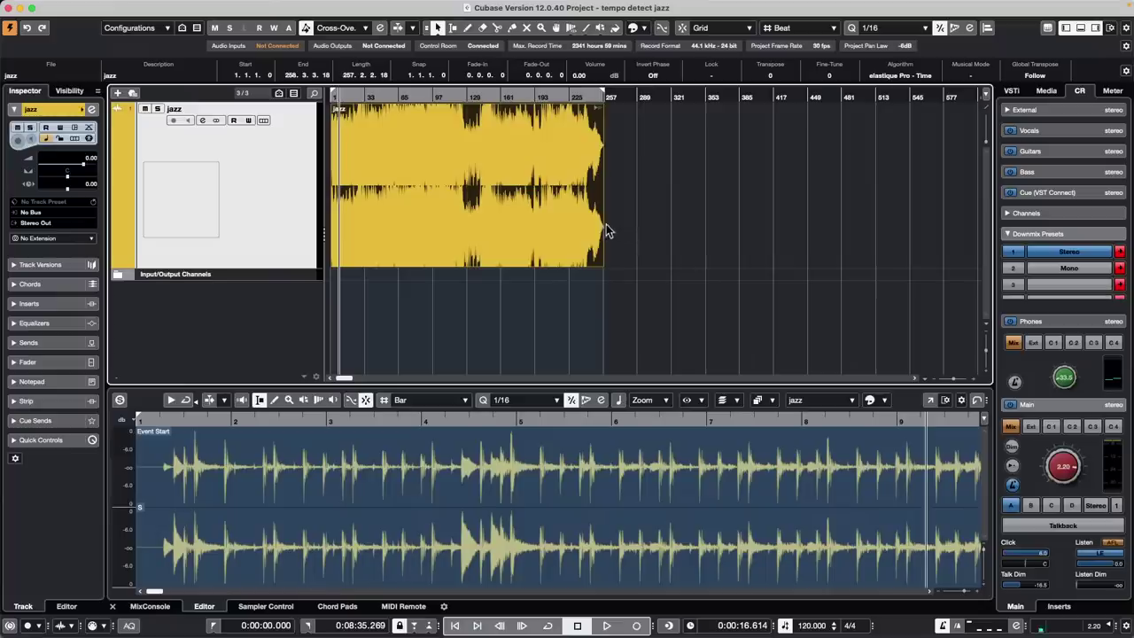
Apply loudness Normalize at -14.0 LUFS to the jazz audio and shorten the jazz track
mouse_move(271, 2)
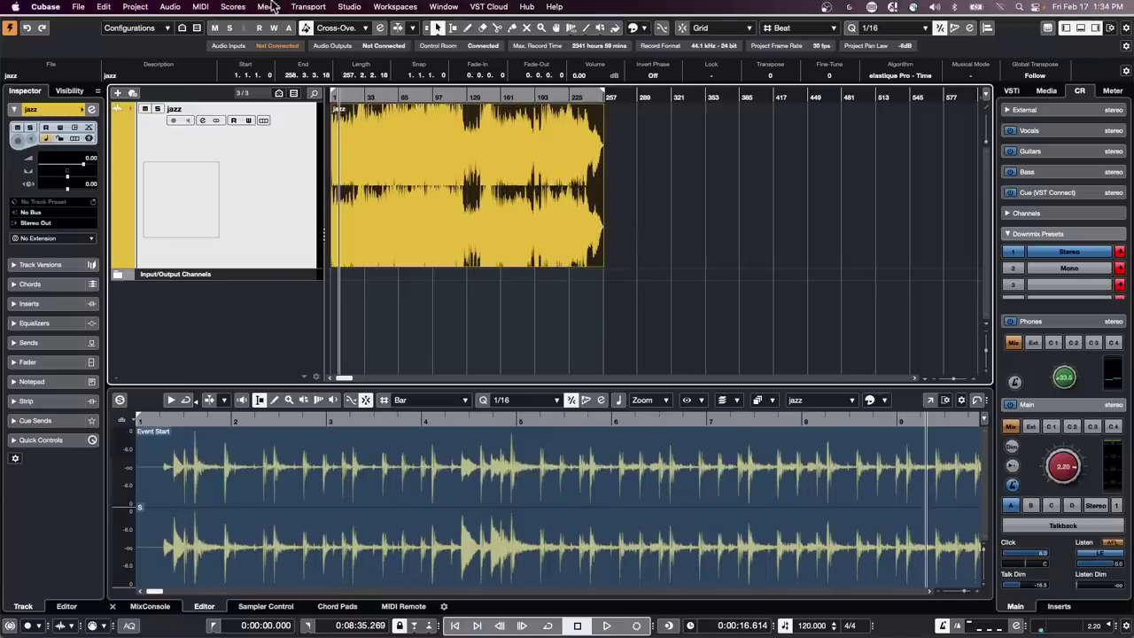
left_click(170, 6)
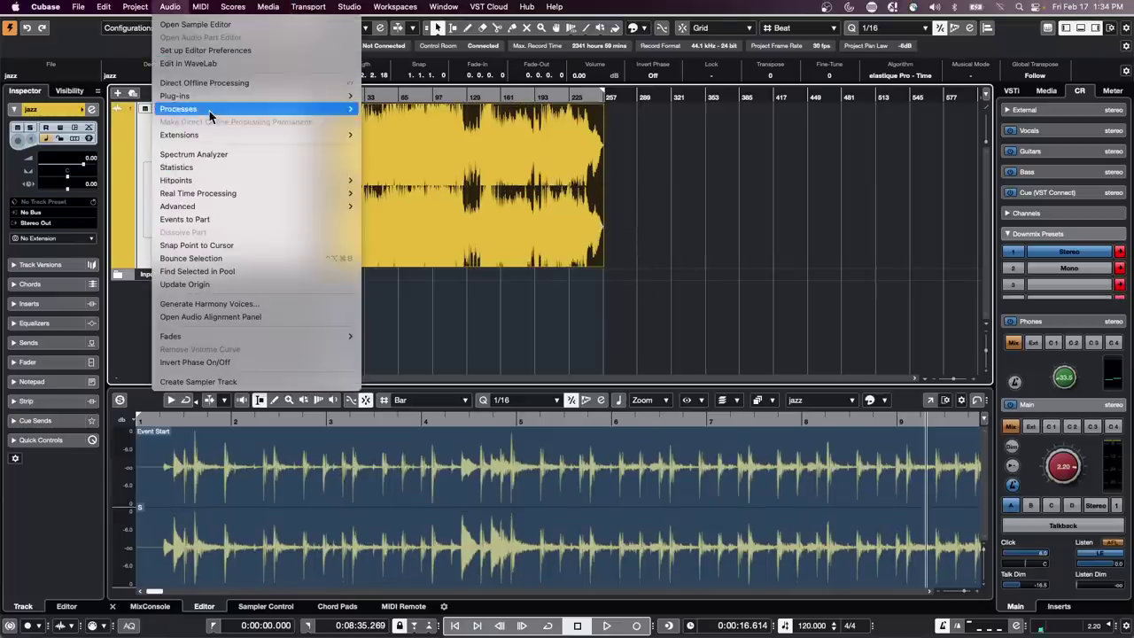
mouse_move(210, 109)
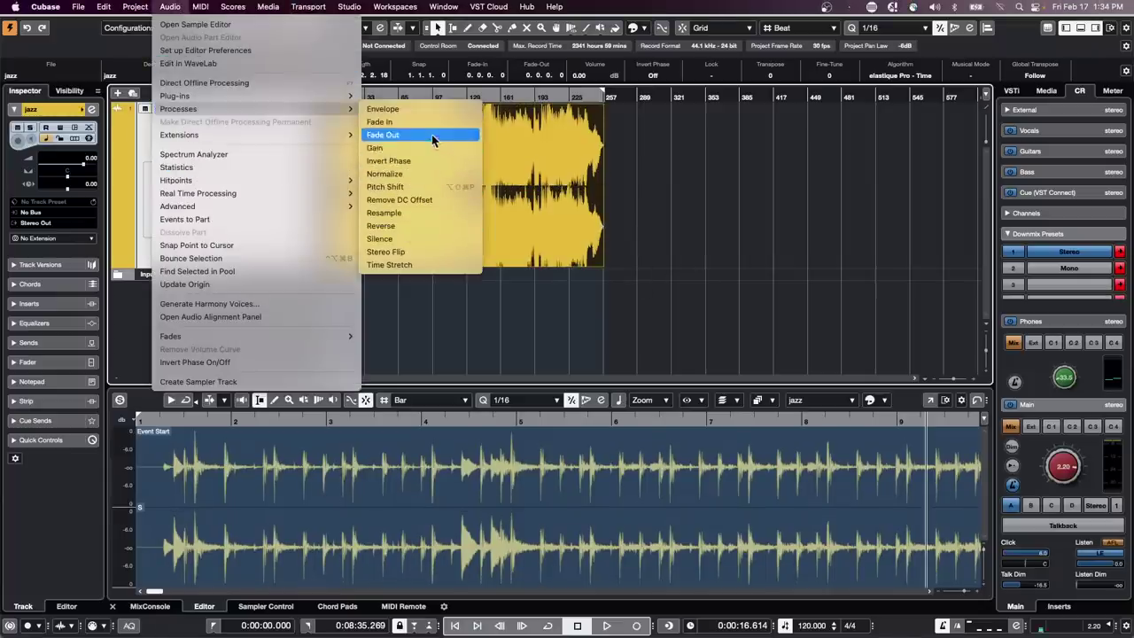
left_click(425, 177)
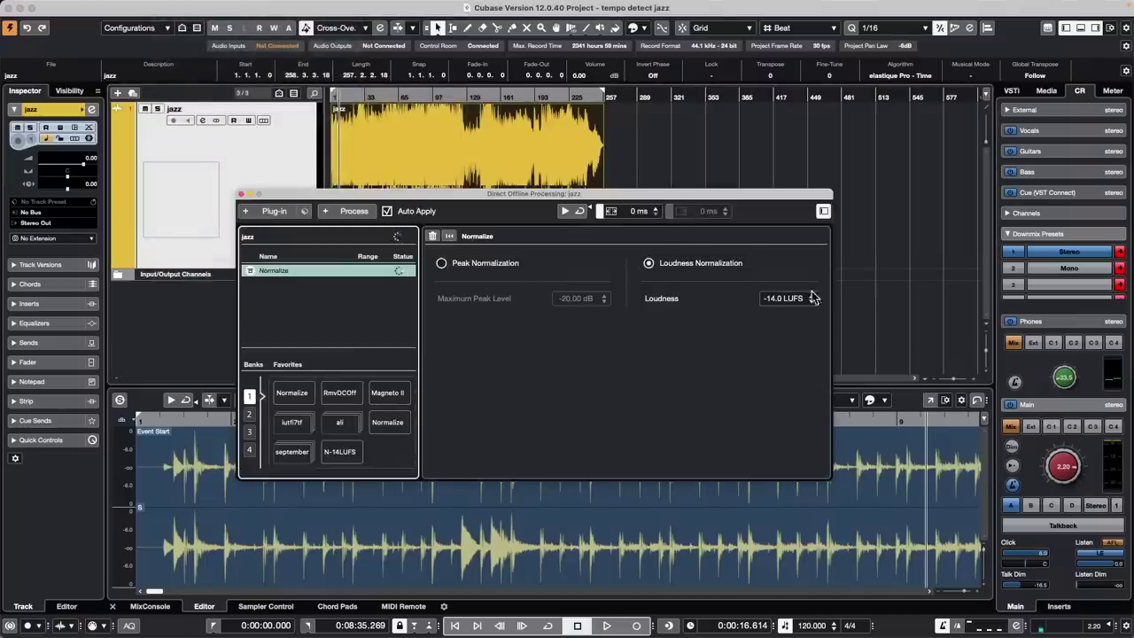
left_click(242, 194)
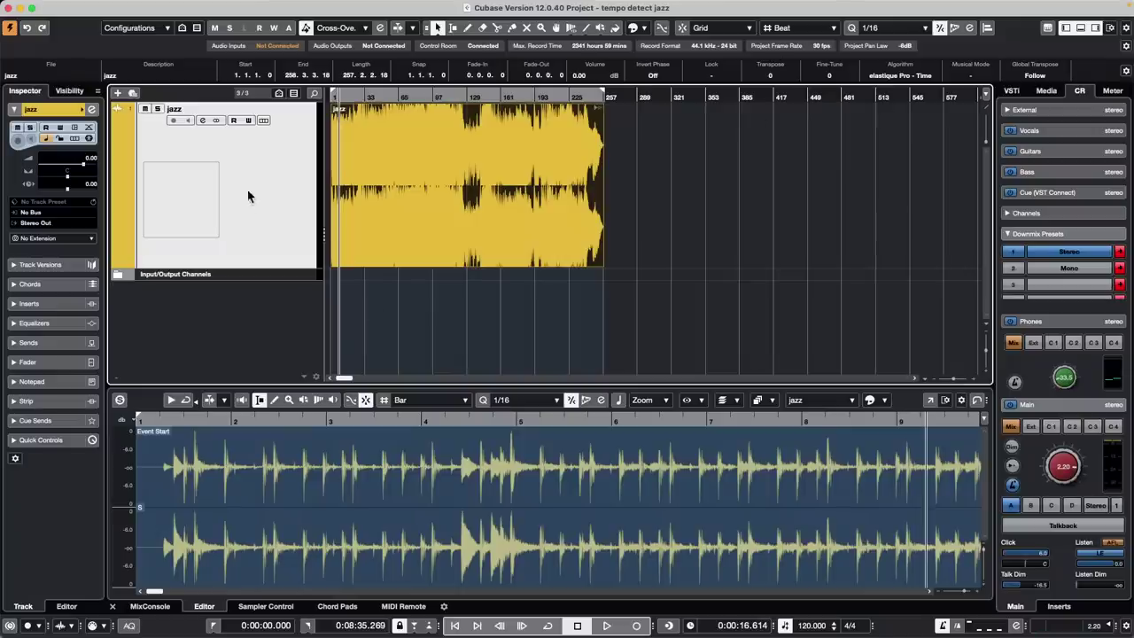
left_click_drag(255, 269, 268, 174)
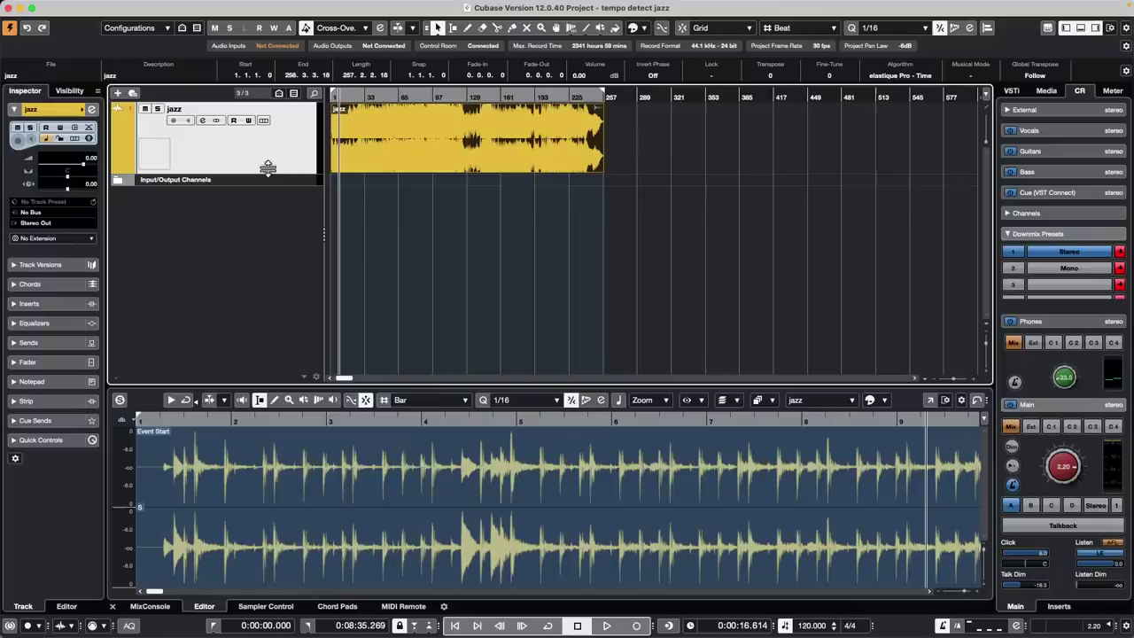
Add four Groove Agent instrument tracks (01–04) and shrink track heights so all fit
right_click(252, 222)
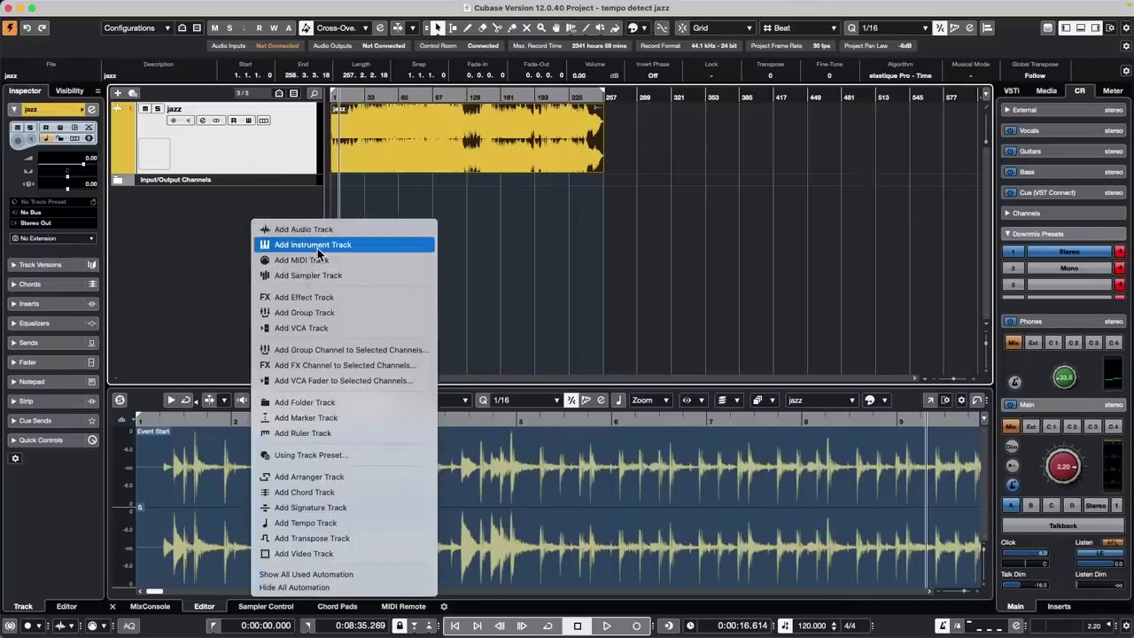
left_click(317, 245)
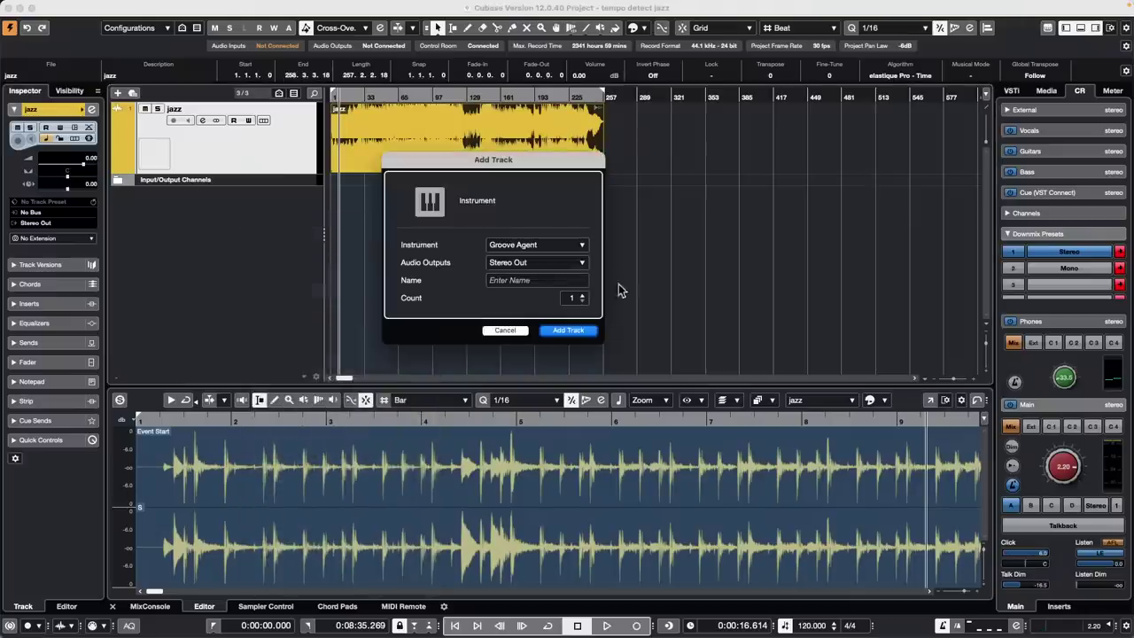
left_click(582, 297)
left_click(572, 331)
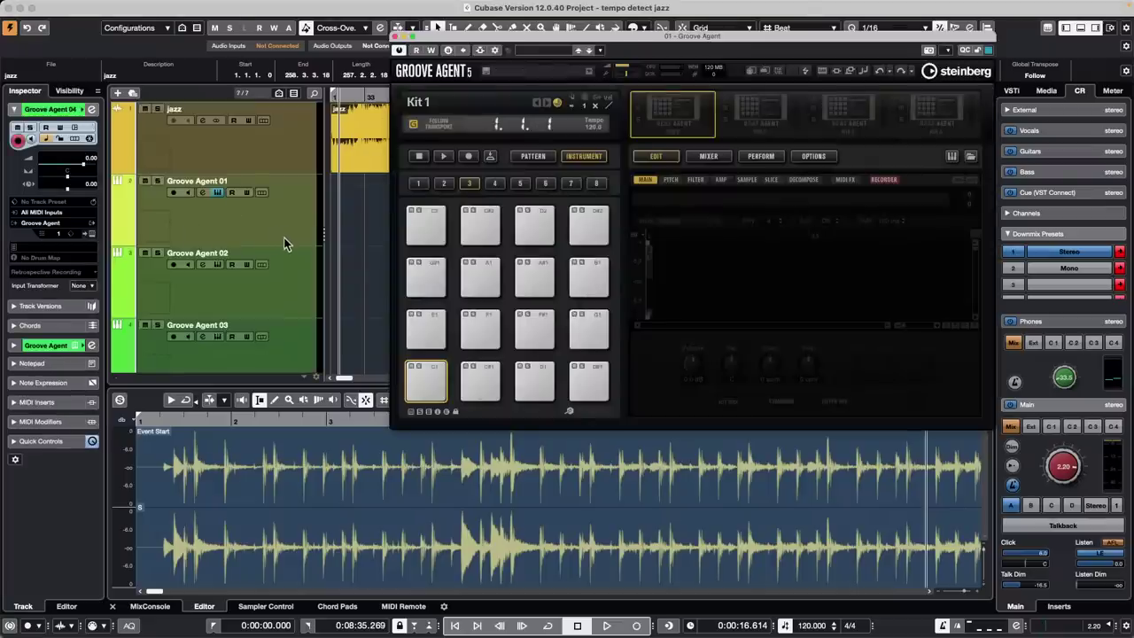
left_click_drag(286, 245, 287, 199)
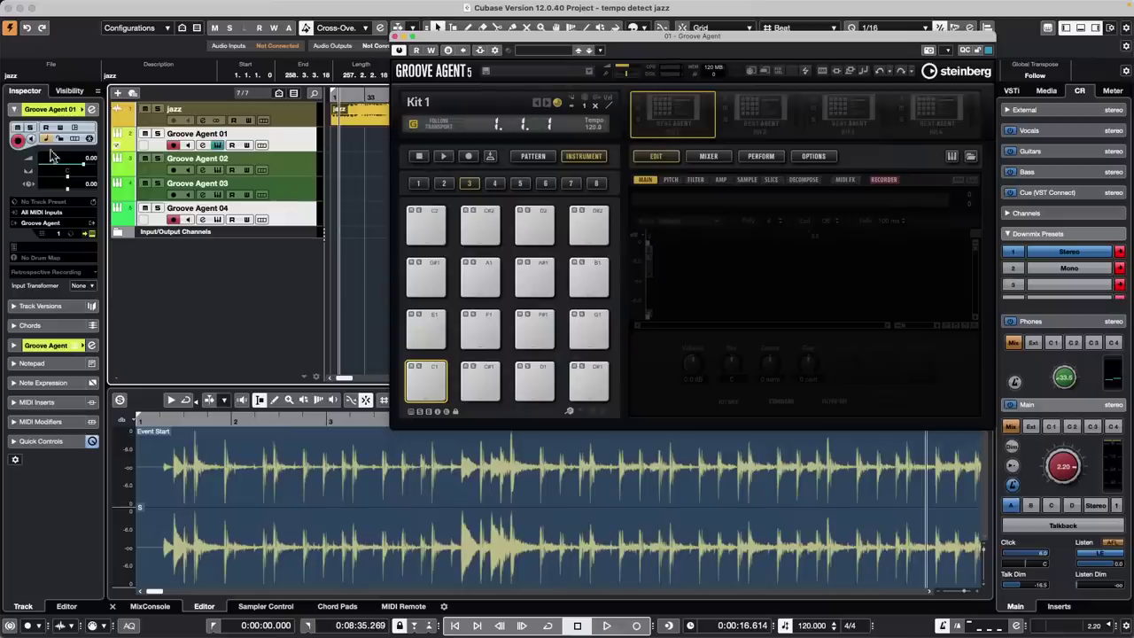
Create an empty MIDI part on Groove Agent 01 and adjust the tracks' mute and record states
left_click(144, 136)
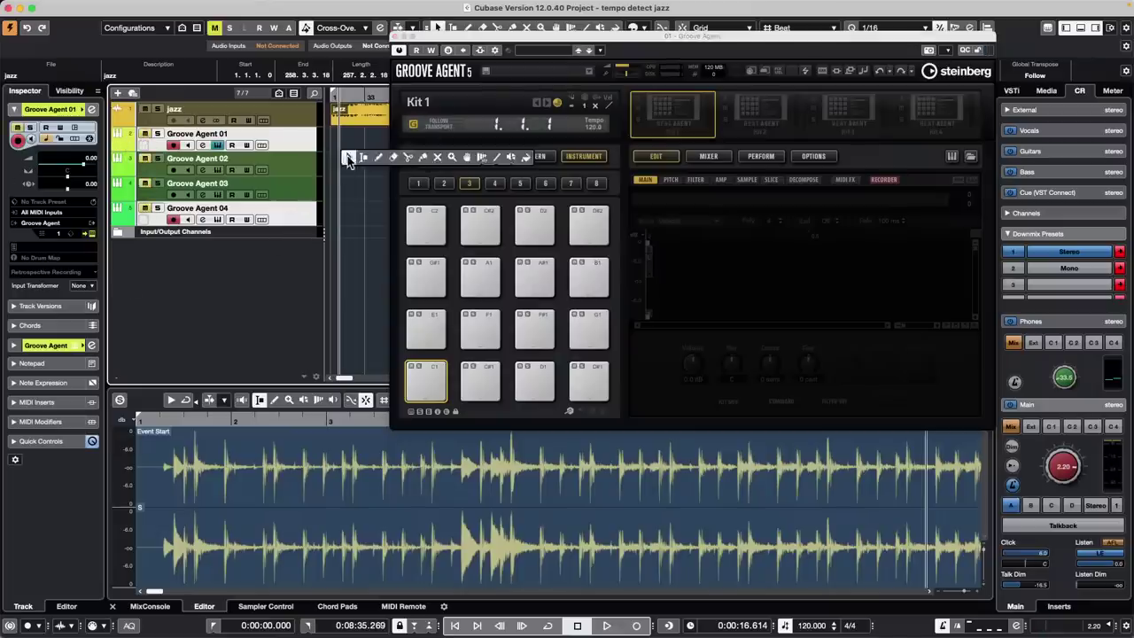
key("8")
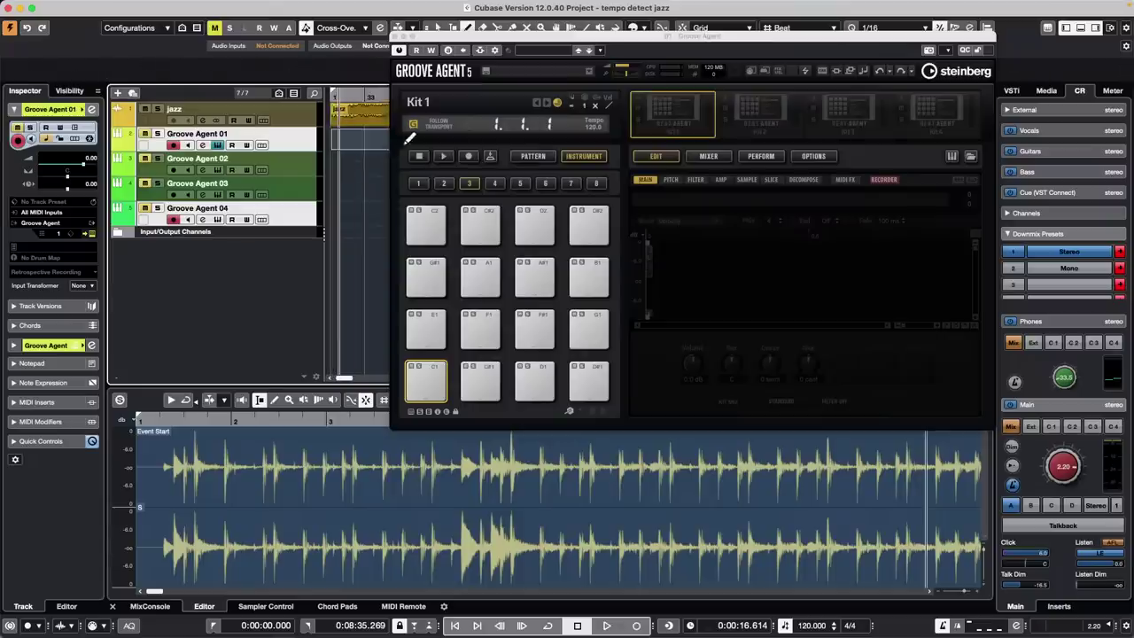
left_click(338, 134)
left_click(146, 158)
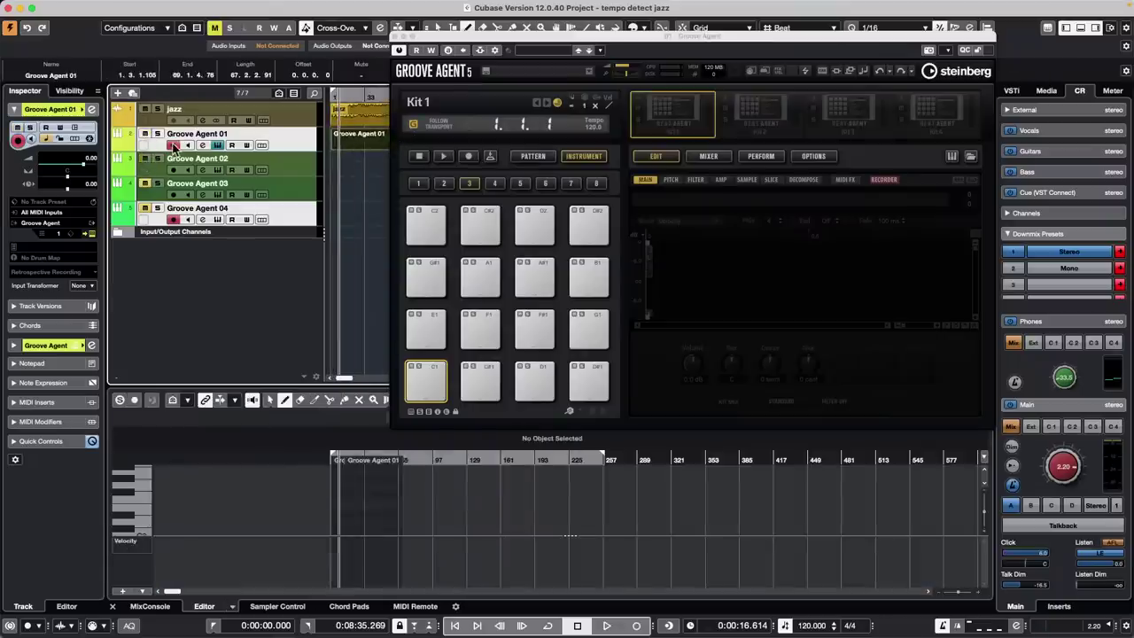
left_click(173, 145)
left_click(146, 183)
left_click(146, 209)
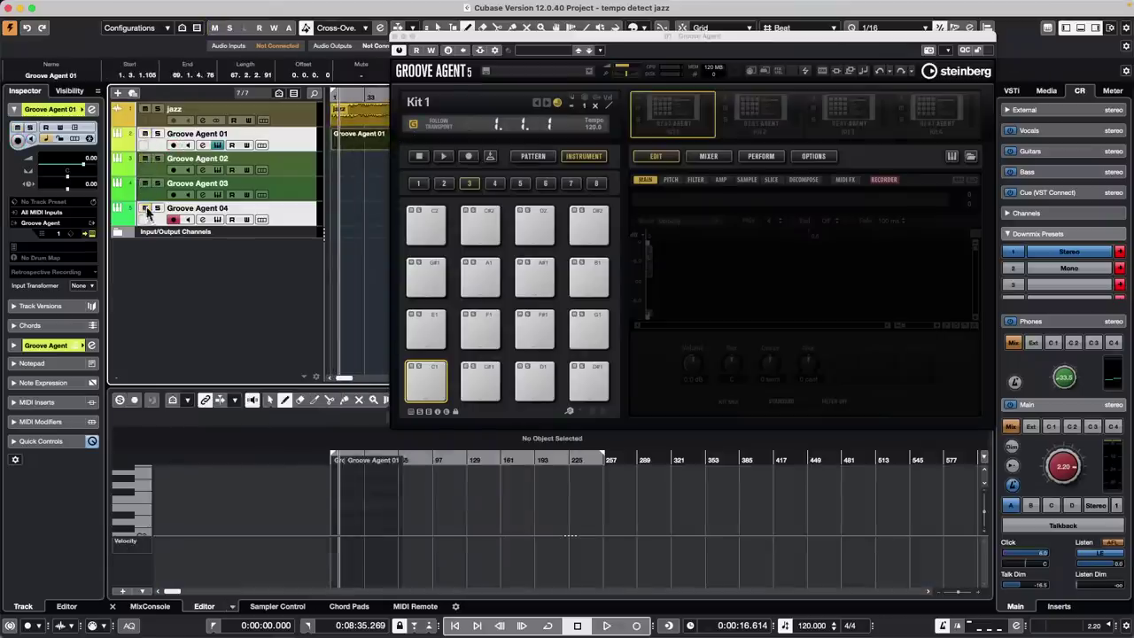
left_click(174, 219)
Draw a long note and several drum hits in the part, then close the Groove Agent window
right_click(344, 147)
left_click(348, 150)
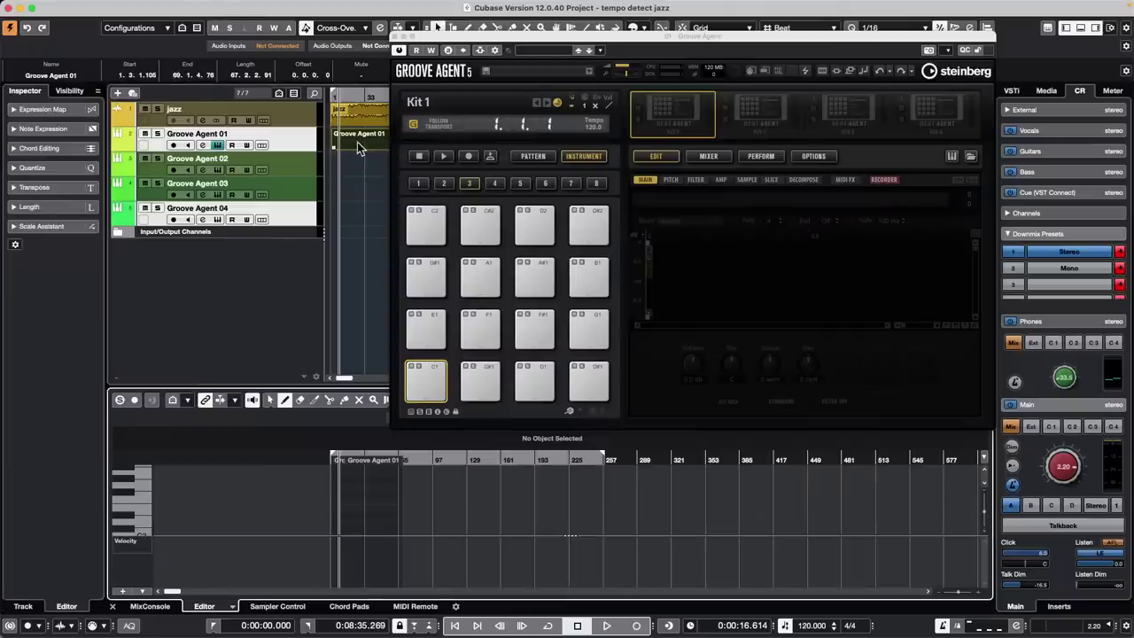
mouse_move(340, 501)
left_mouse_down()
mouse_move(396, 502)
mouse_move(377, 474)
left_mouse_up()
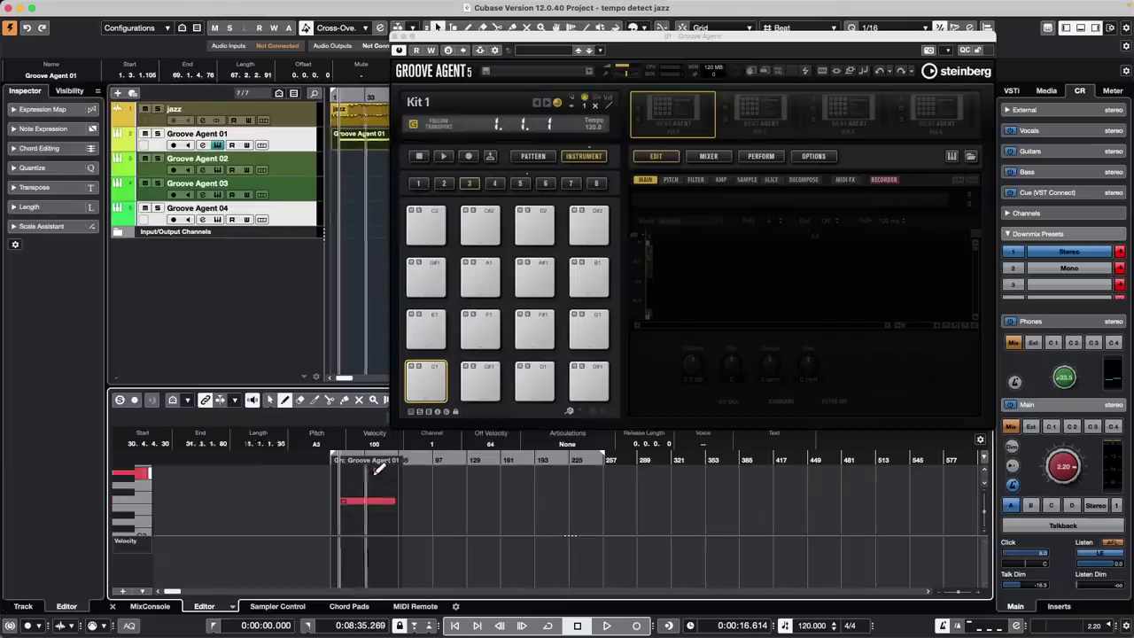
left_click_drag(346, 522, 373, 523)
left_click(381, 524)
left_click_drag(372, 529, 390, 522)
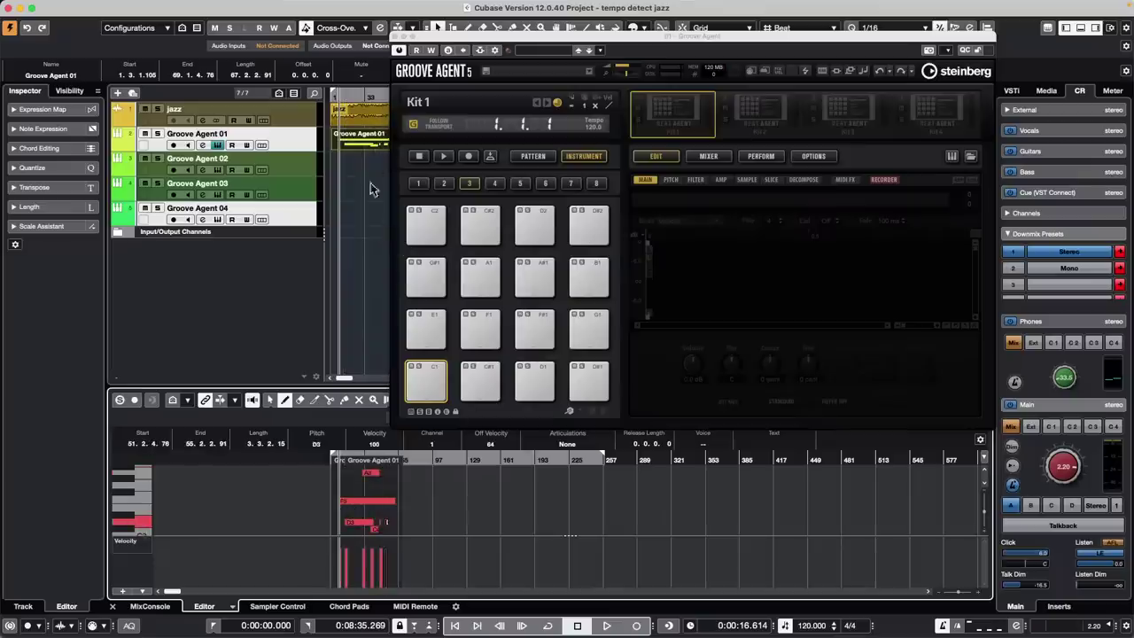
left_click(397, 40)
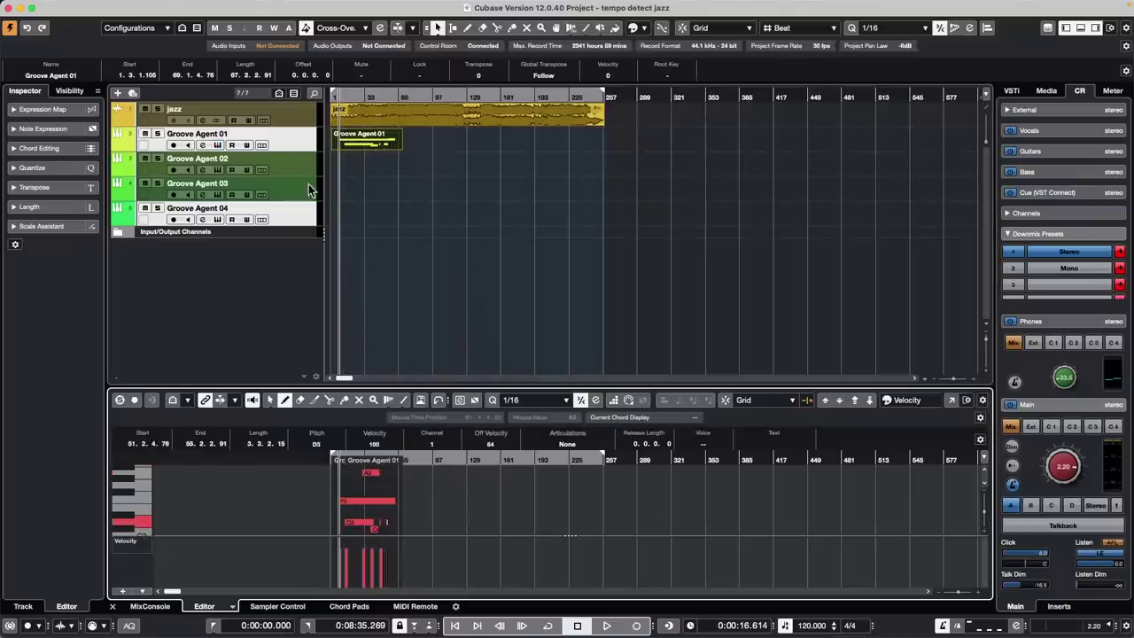
Copy the Groove Agent 01 part onto Groove Agent 02, 03 and 04, then select tracks 02–03
left_click(359, 147)
left_click_drag(359, 151, 350, 197)
left_click_drag(351, 197, 341, 216)
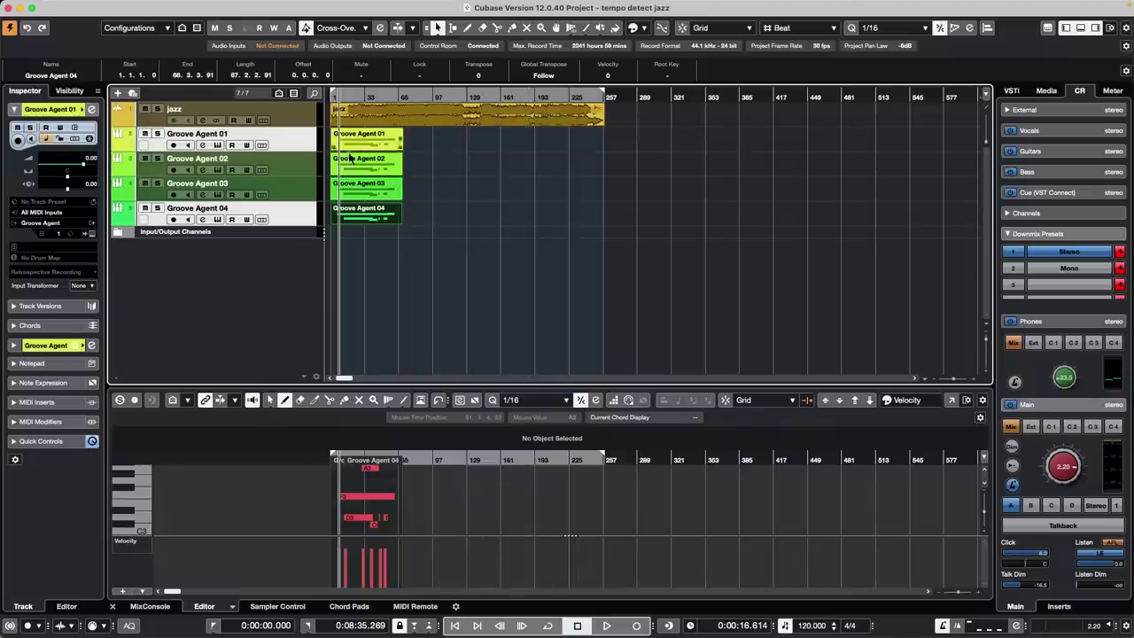
left_click(297, 170, "shift")
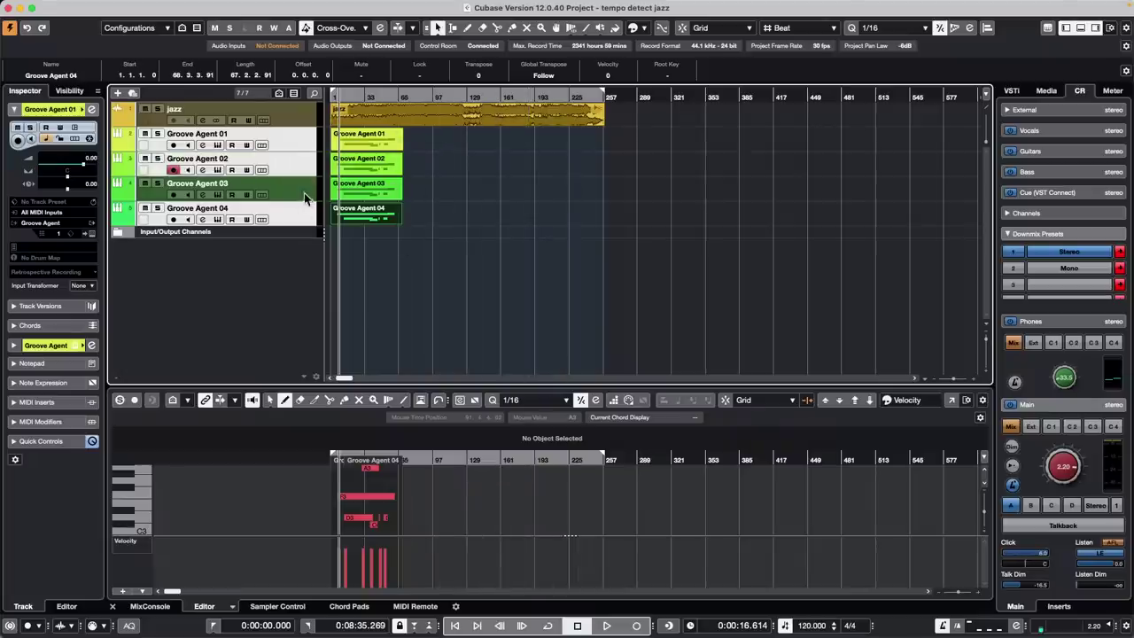
left_click(304, 192, "shift")
left_click(404, 275)
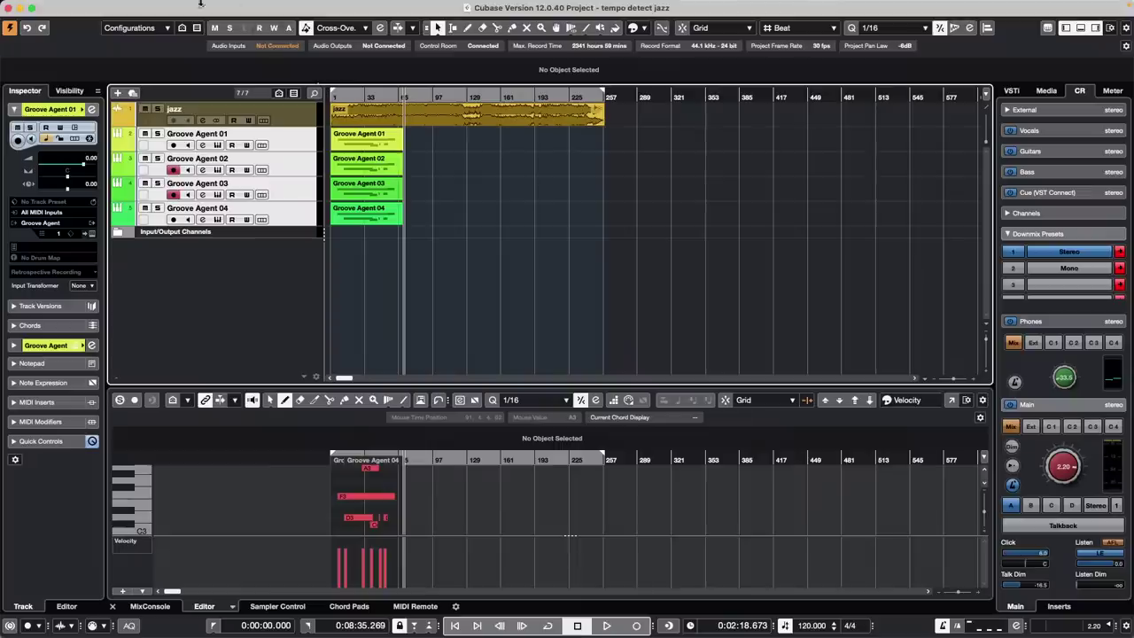
left_click(134, 7)
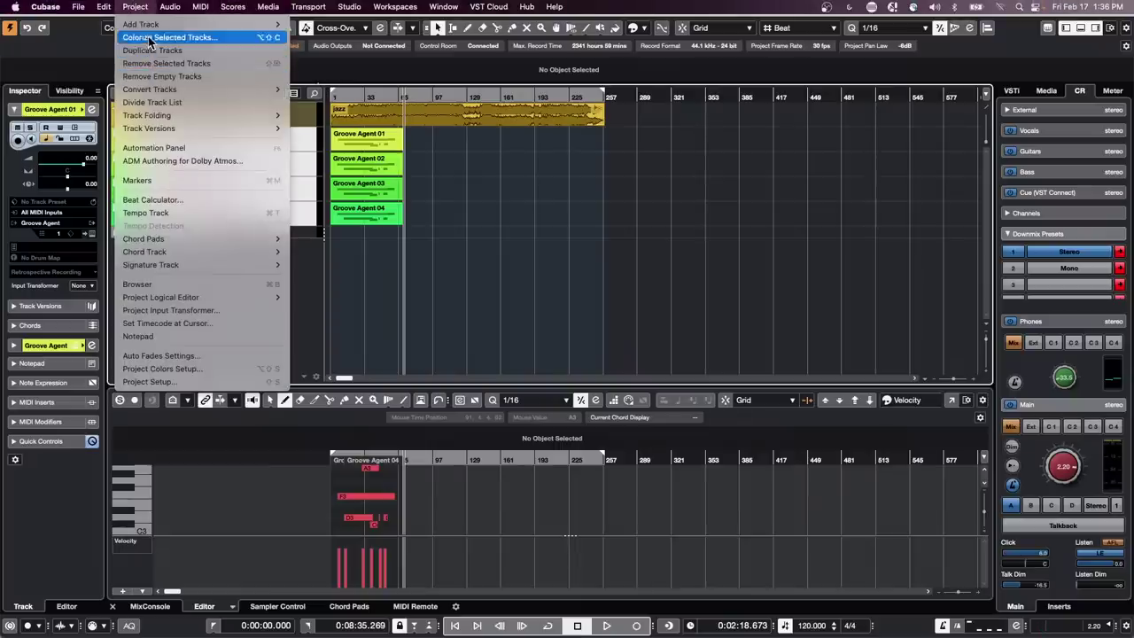
mouse_move(171, 133)
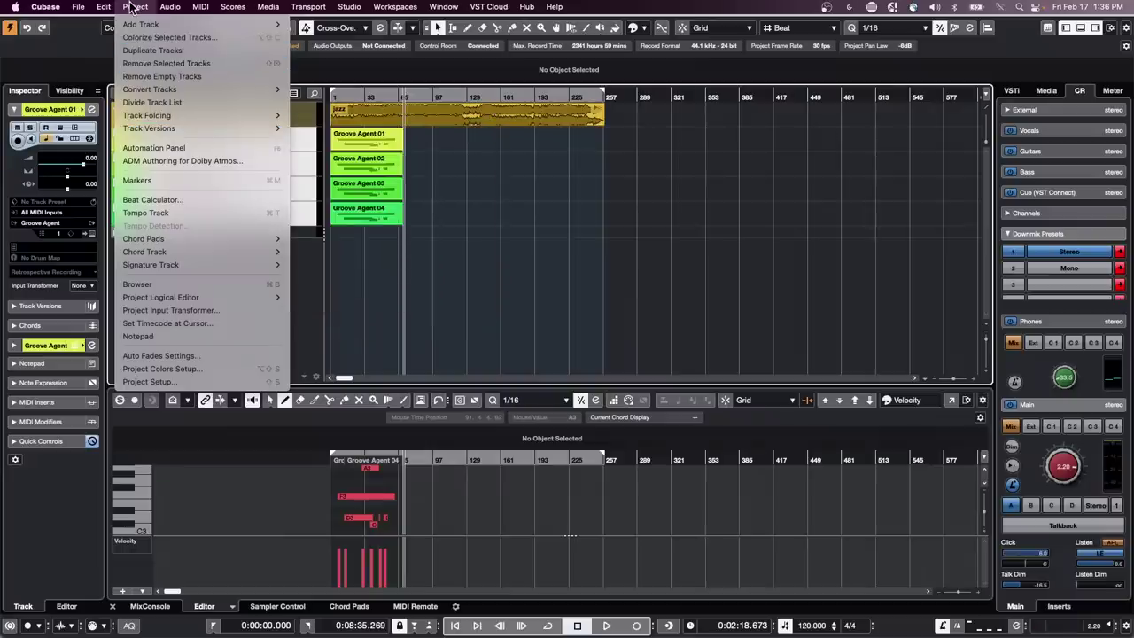
mouse_move(103, 7)
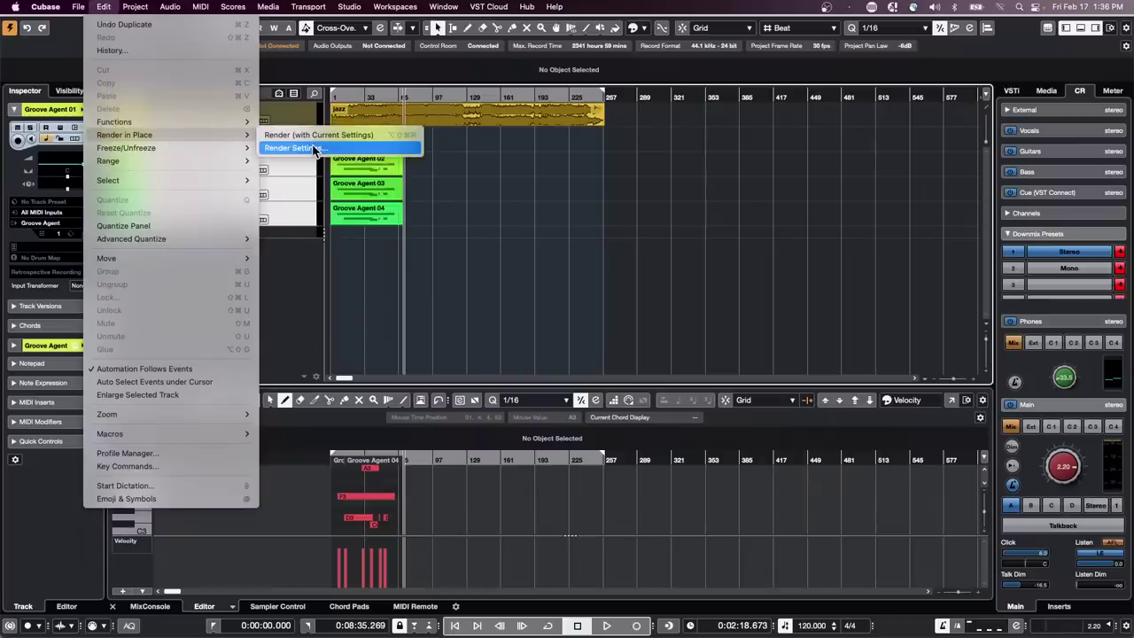
left_click(314, 148)
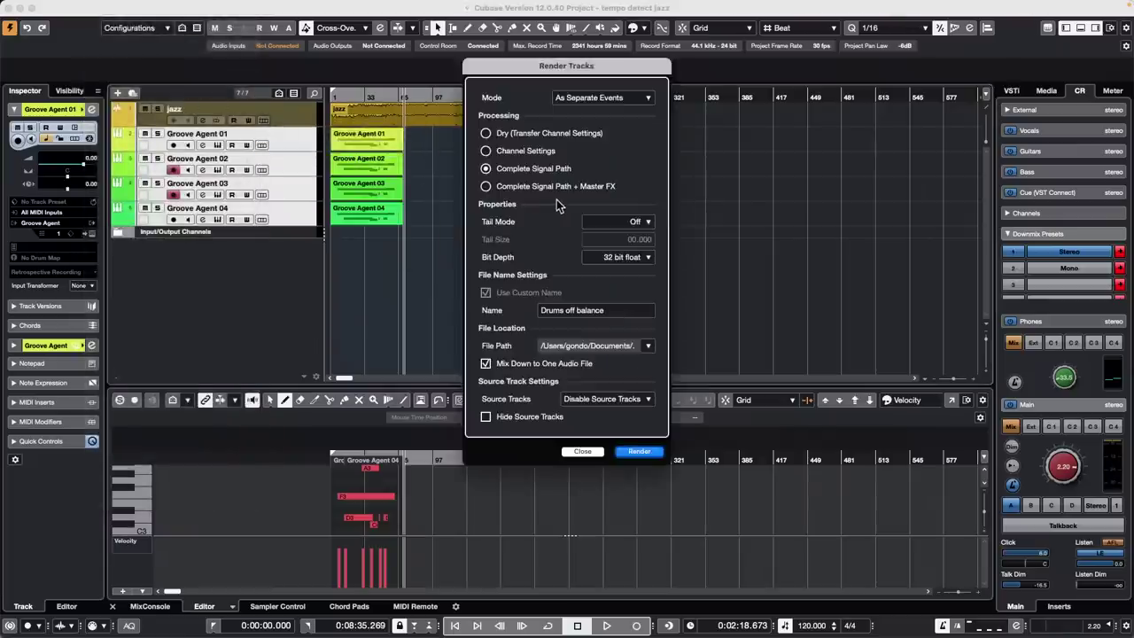
left_click(640, 451)
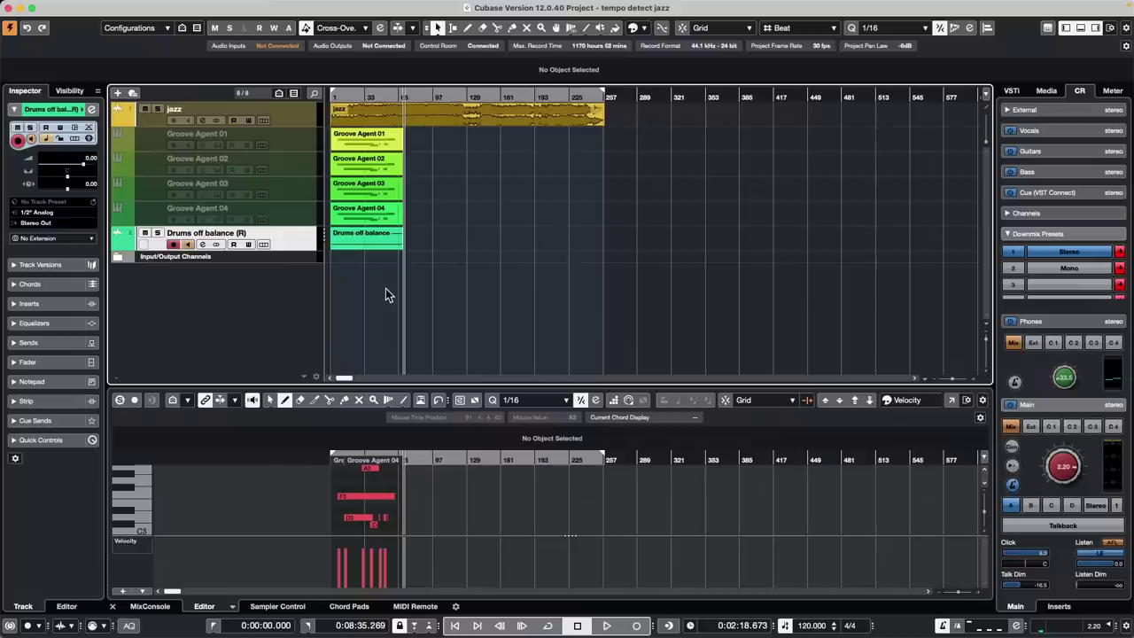
key("super+z")
Render the Groove Agent tracks as separate events without custom name or mixdown, disabling source tracks
left_click(105, 7)
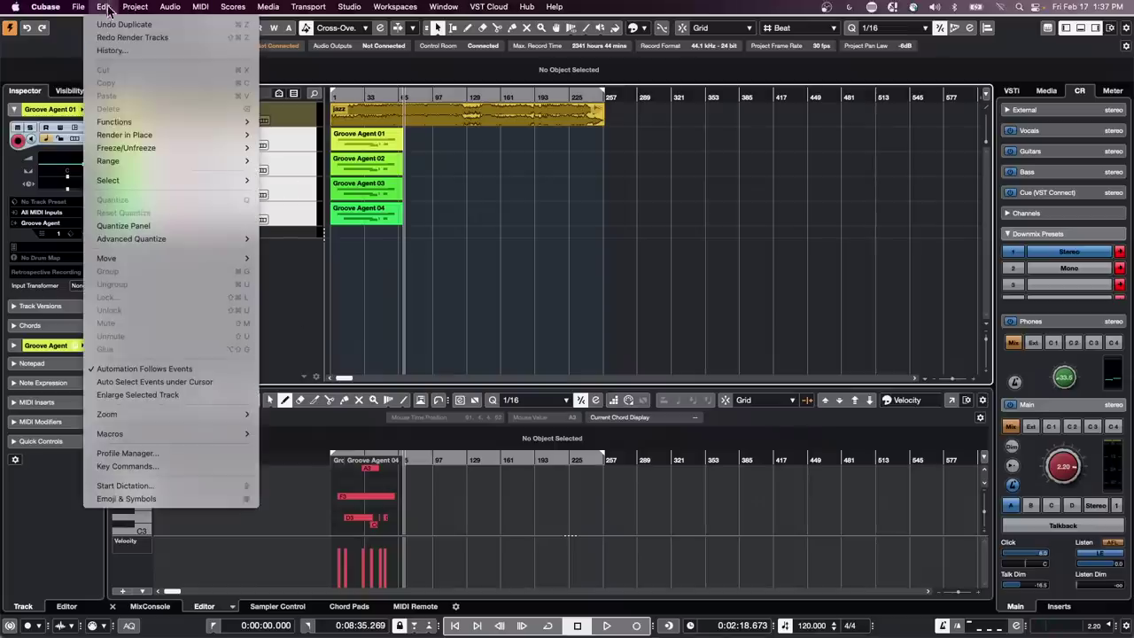
mouse_move(137, 137)
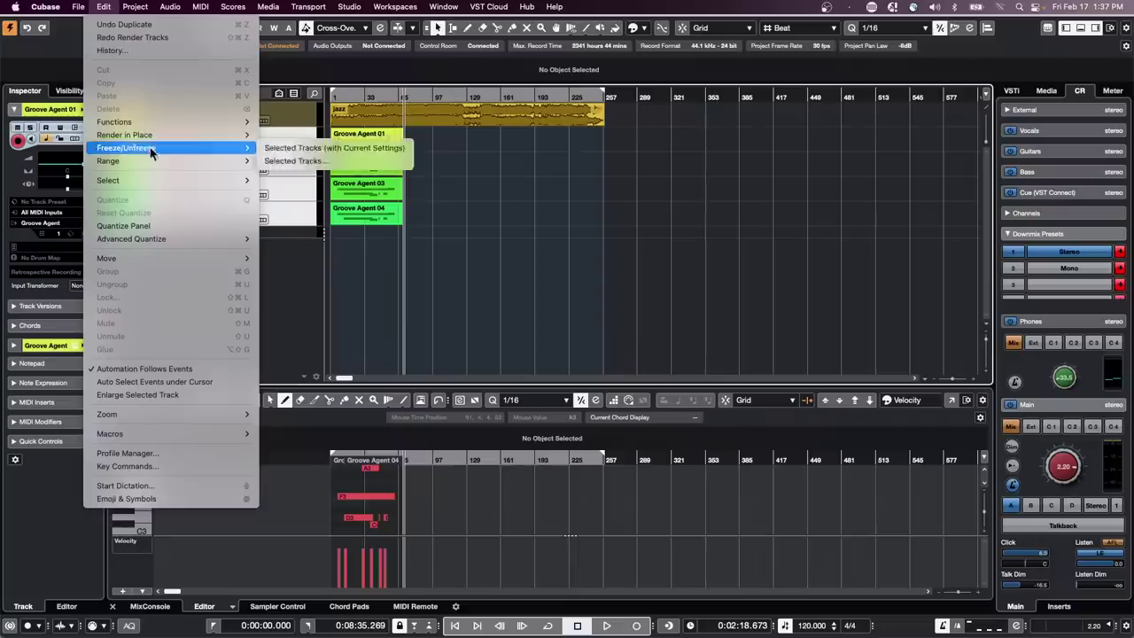
left_click(292, 148)
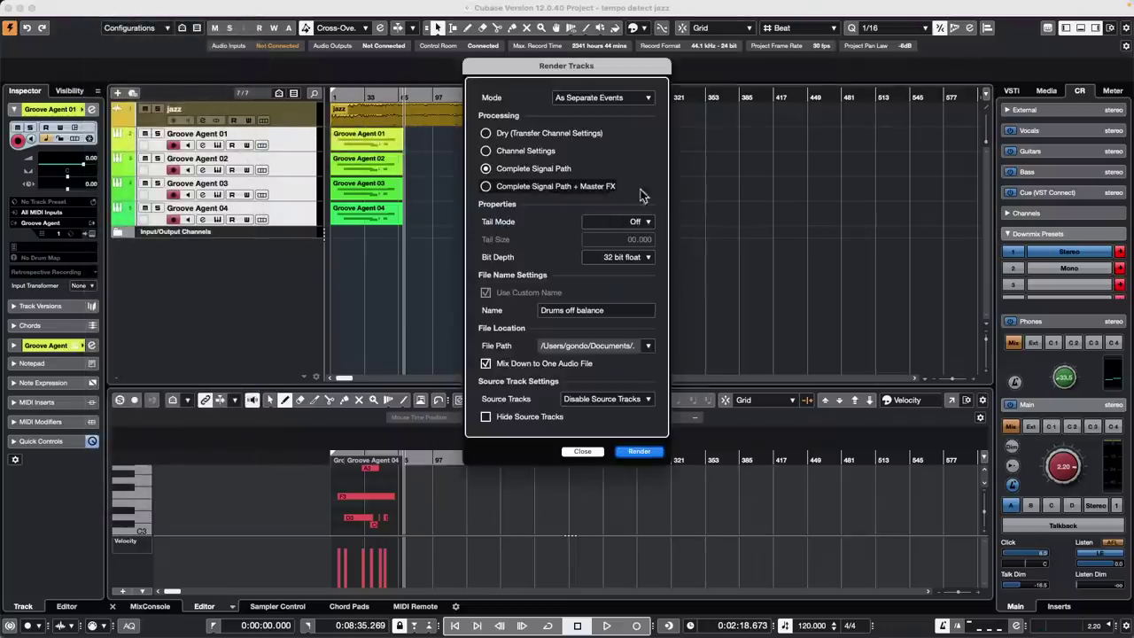
left_click(486, 364)
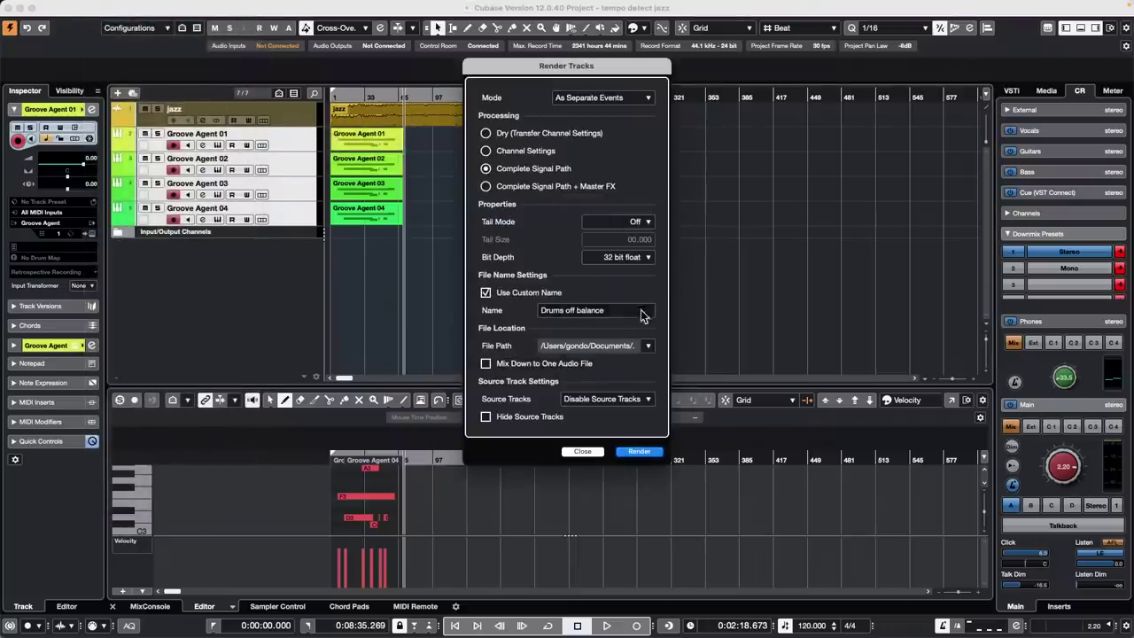
left_click(486, 292)
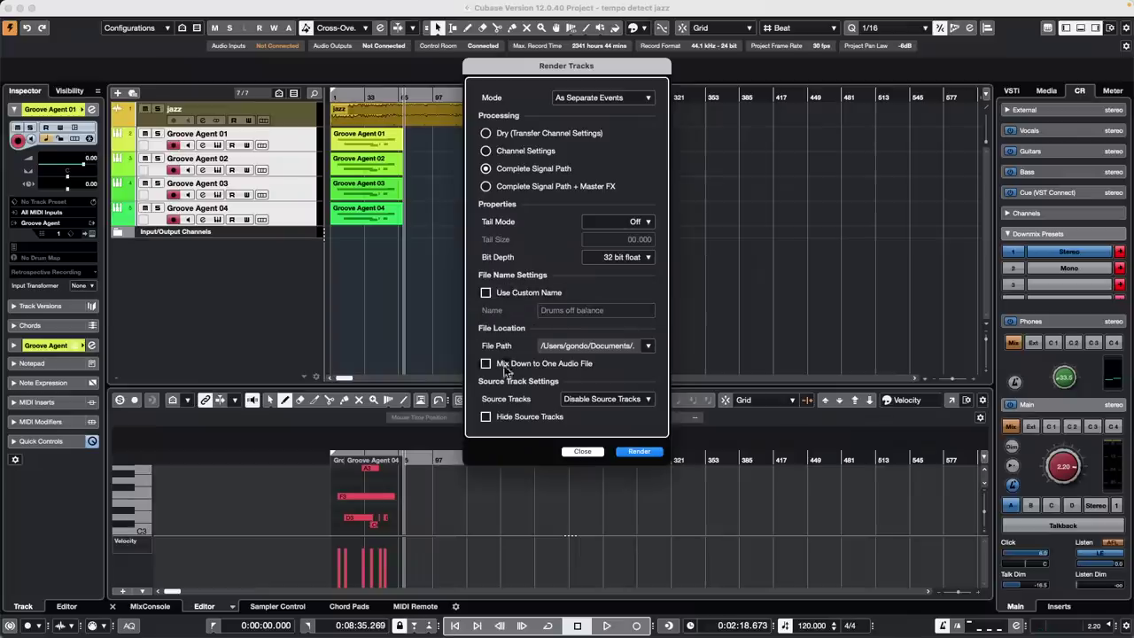
left_click(646, 452)
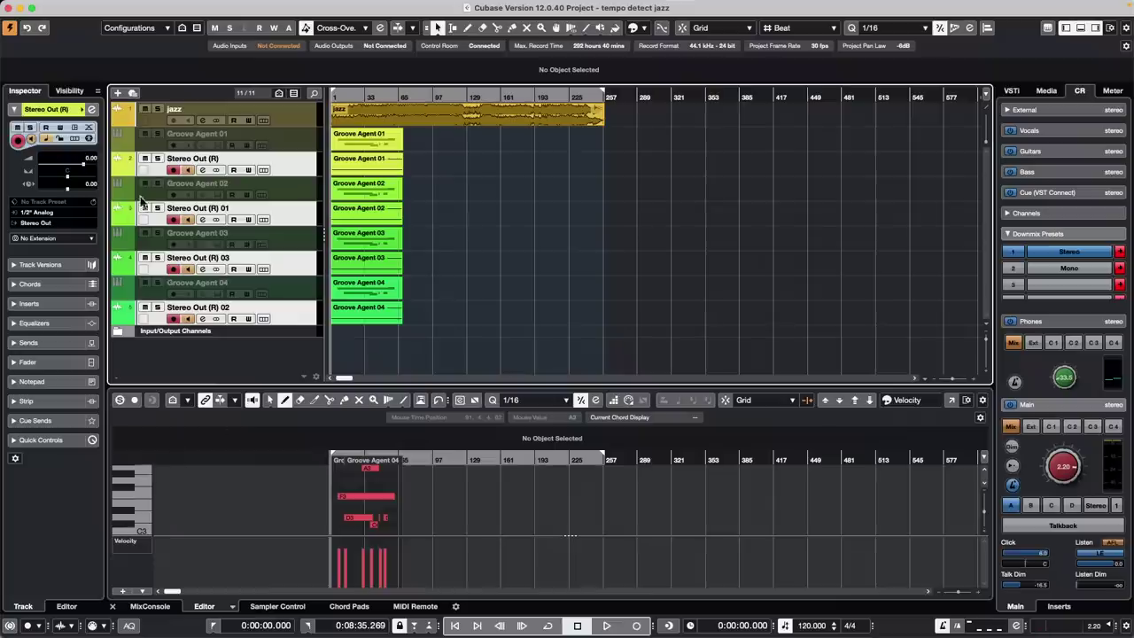
Mute the four rendered Stereo Out (R) tracks
left_click(145, 159)
left_click(144, 208)
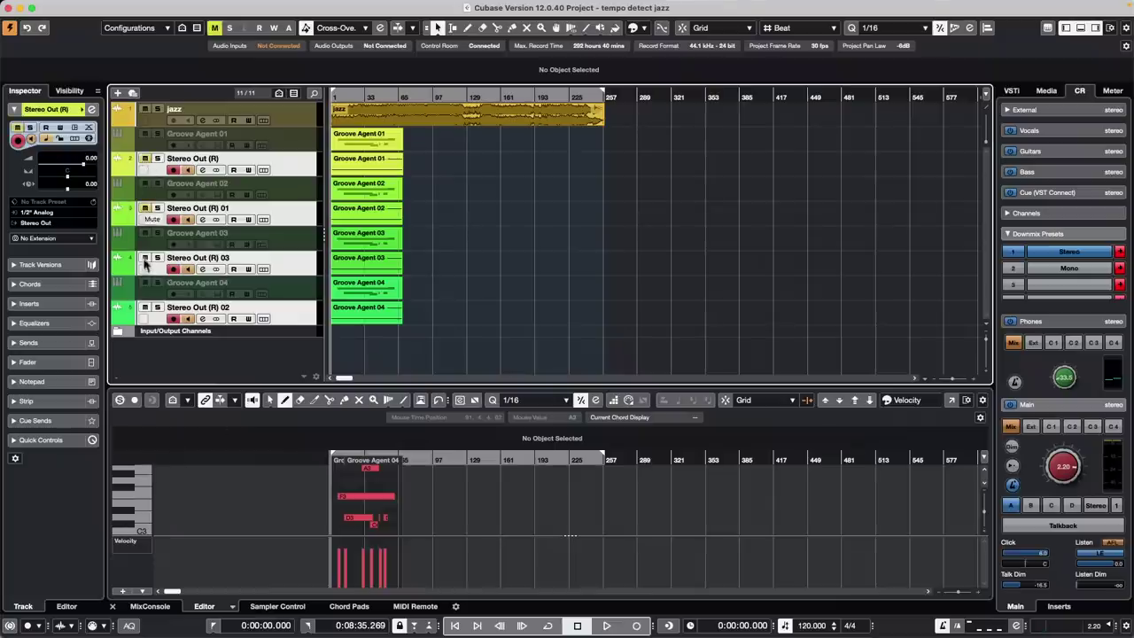
left_click(144, 258)
left_click(145, 307)
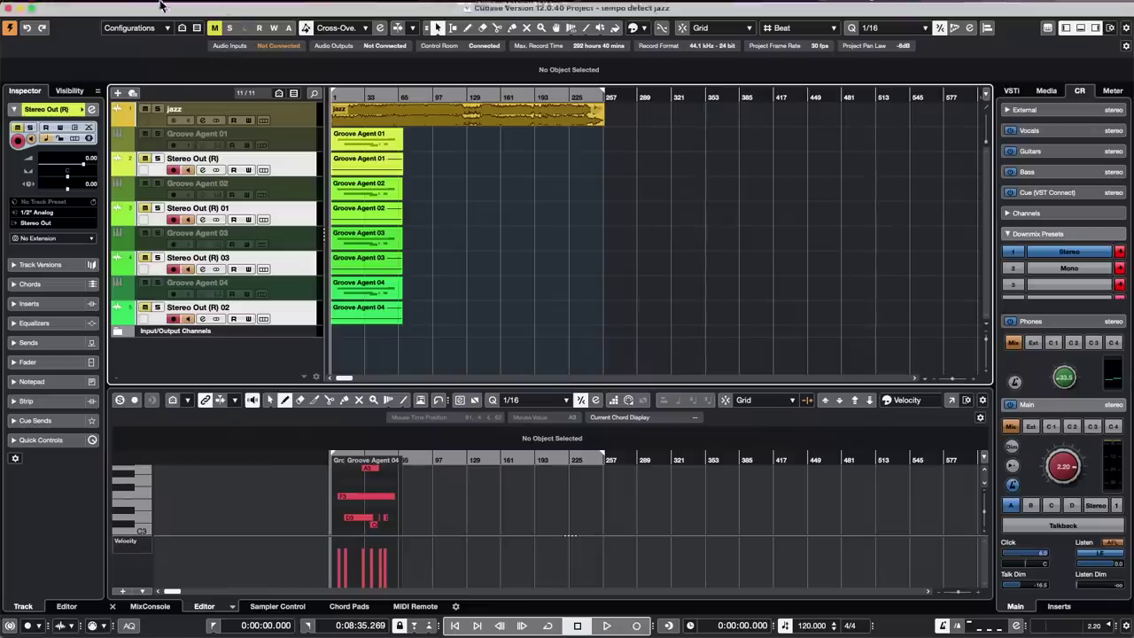
Open Project > Project Logical Editor > Setup
left_click(102, 7)
mouse_move(135, 7)
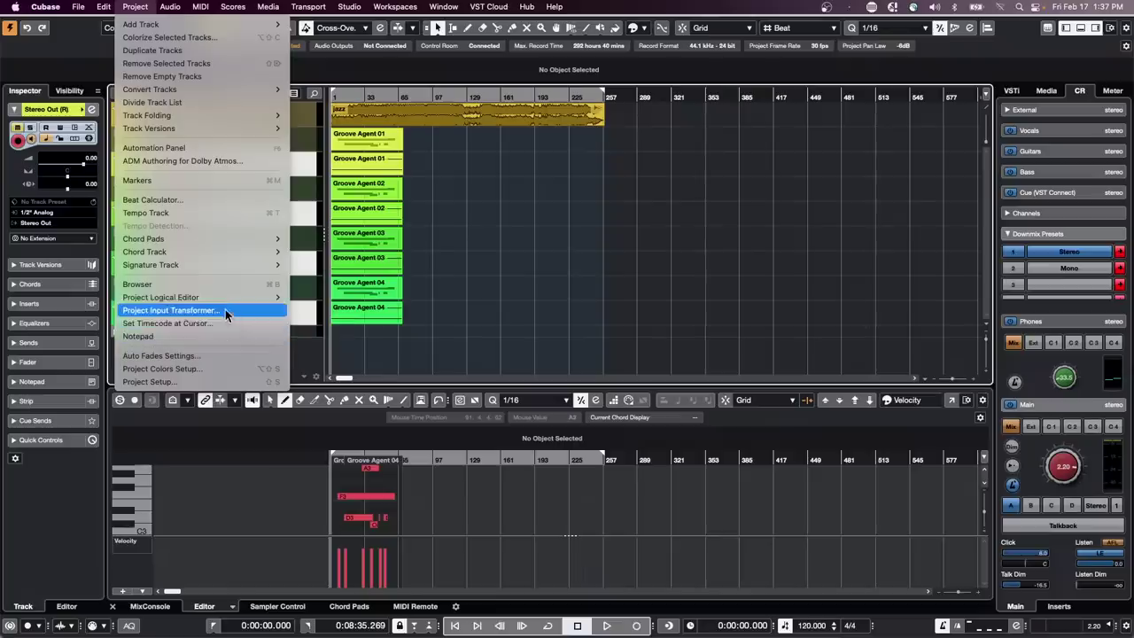
mouse_move(225, 300)
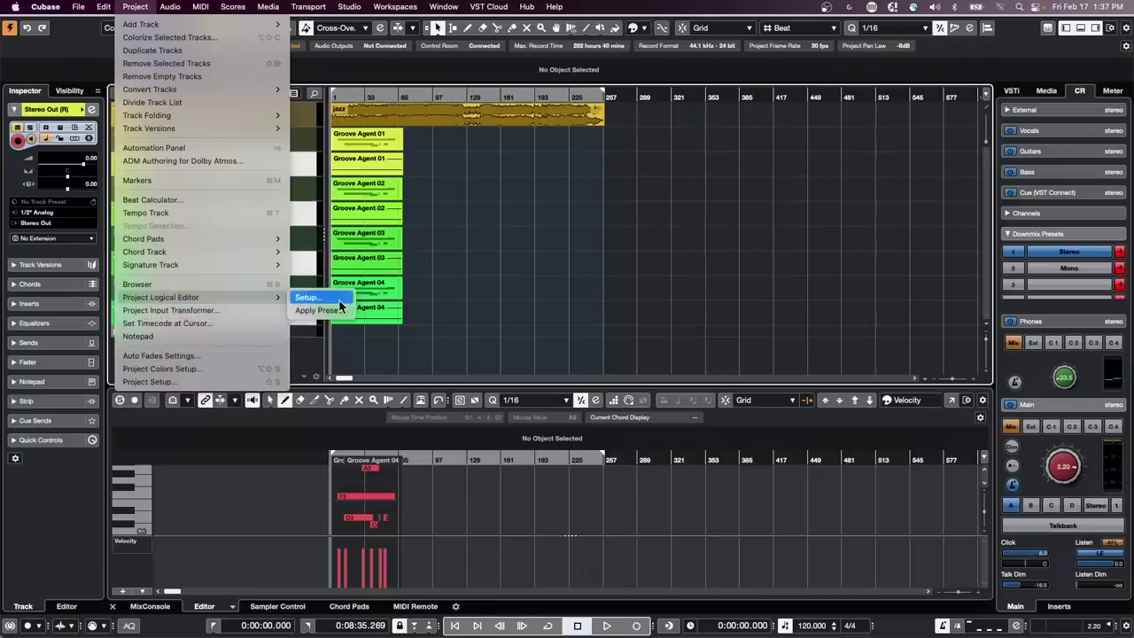
left_click(339, 299)
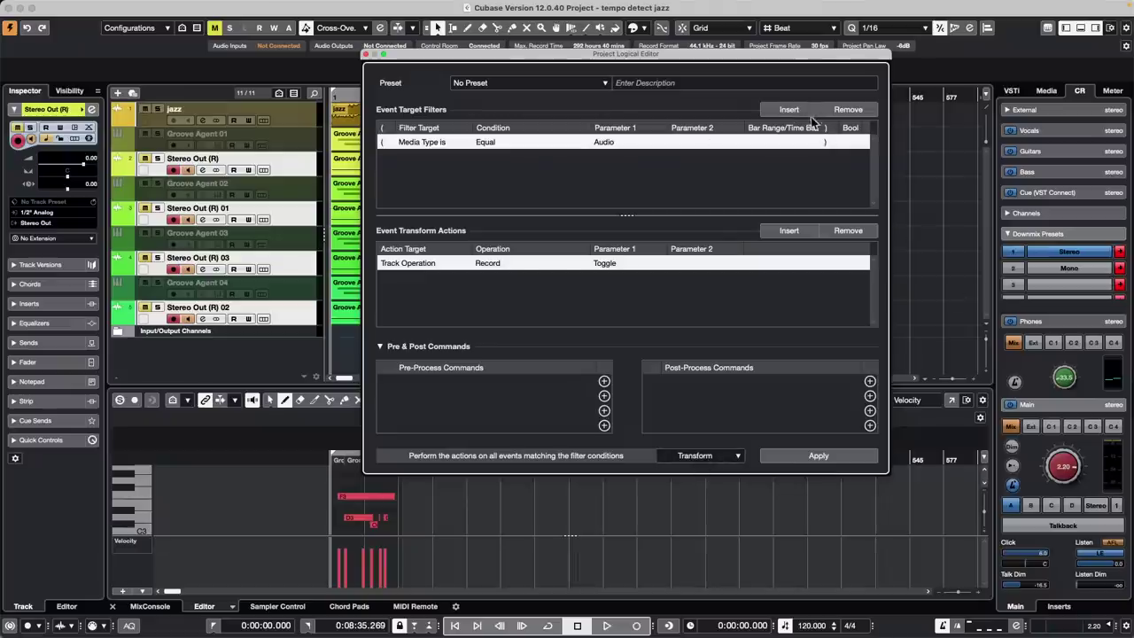
Set the rule to Select with filters Media Type Equal MIDI and Property Not Set Is Muted
left_click(715, 457)
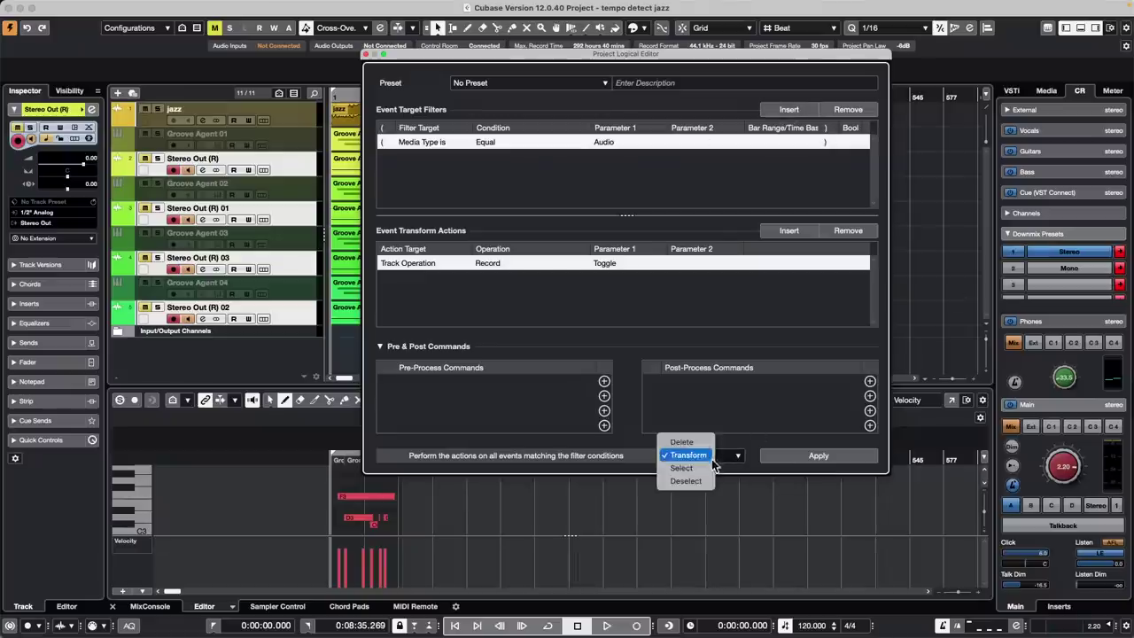
left_click(682, 468)
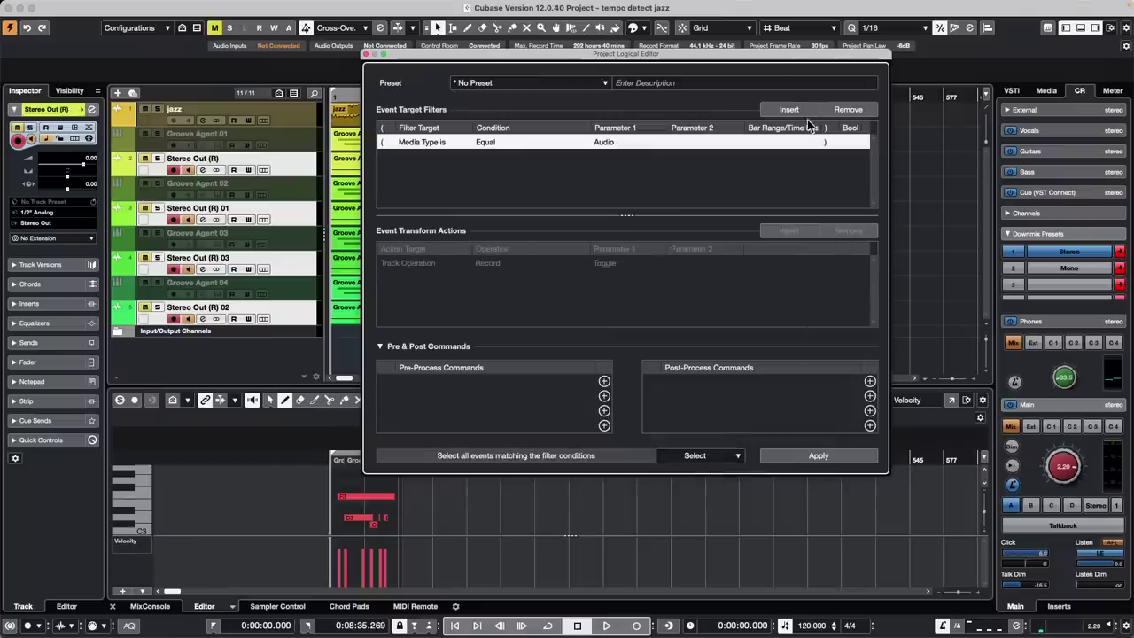
left_click(610, 144)
left_click(620, 168)
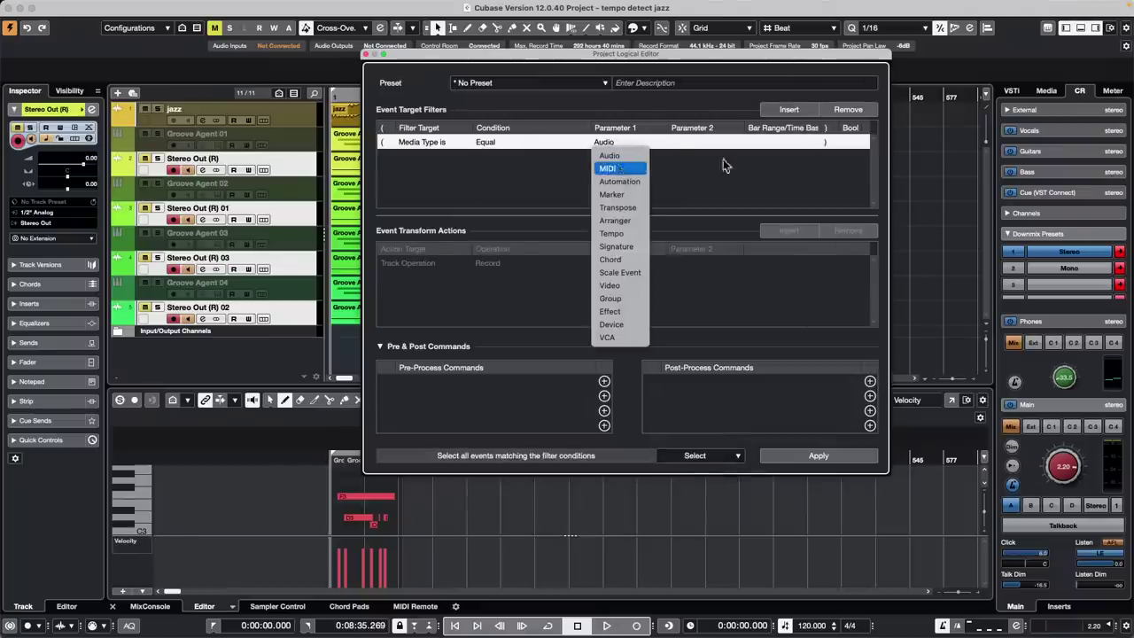
left_click(784, 110)
left_click(434, 158)
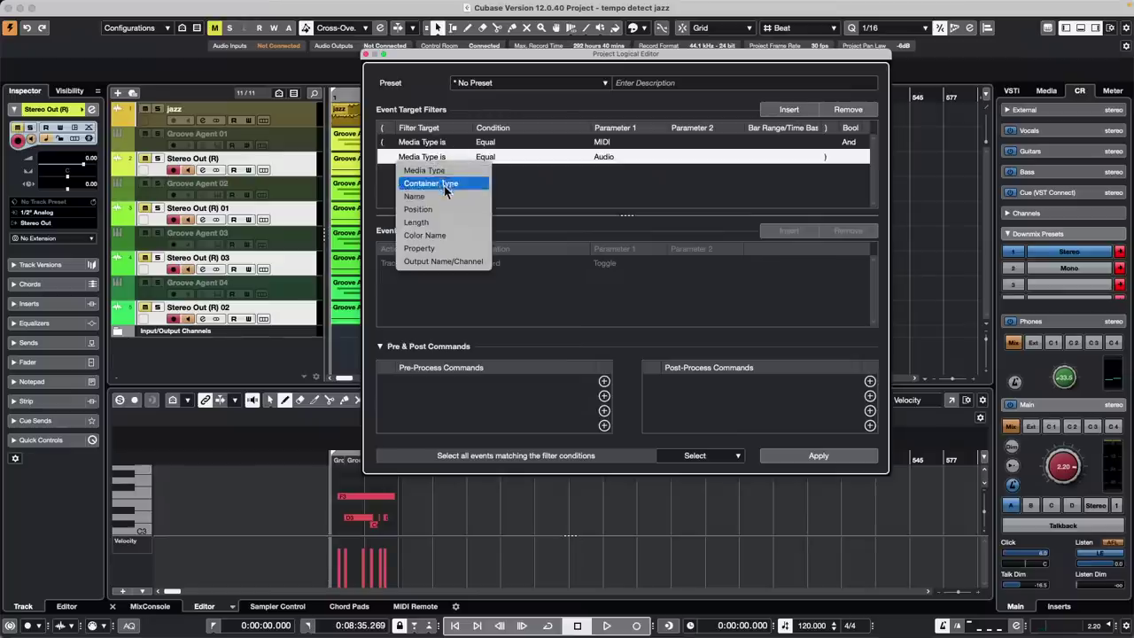
left_click(444, 249)
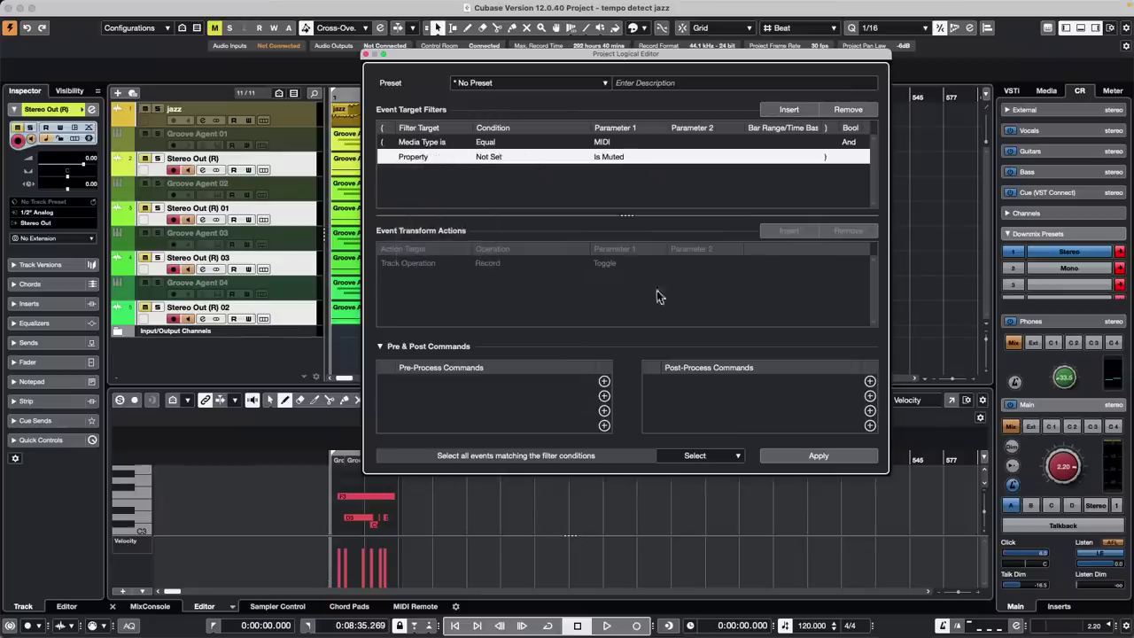
Add the post-process command Move Selected Tracks to New Folder
left_click(870, 381)
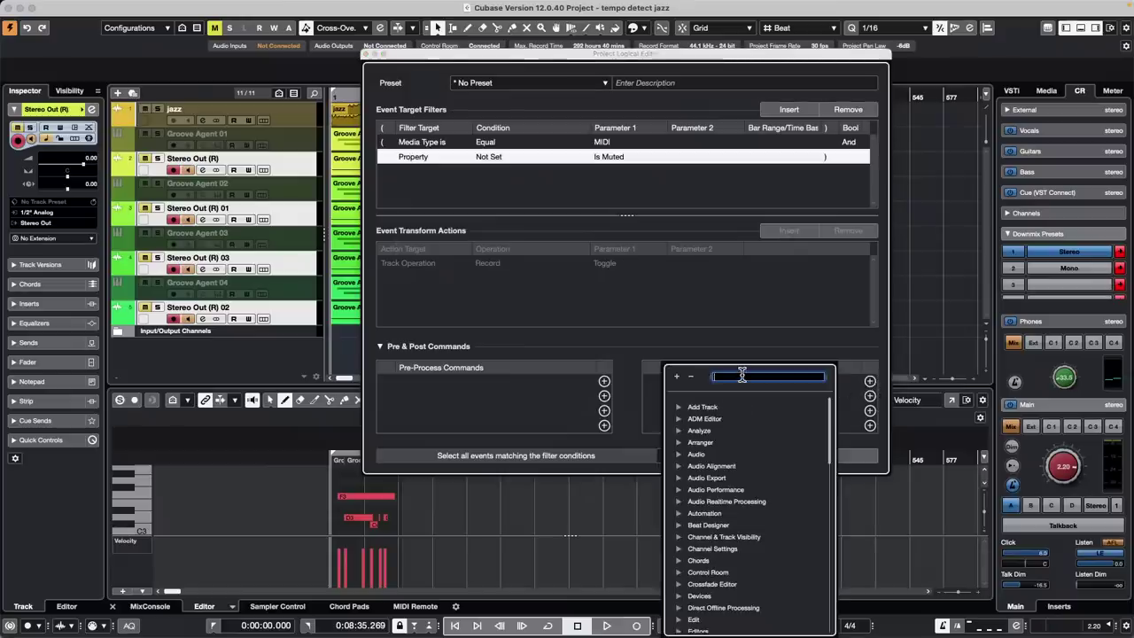
type("select")
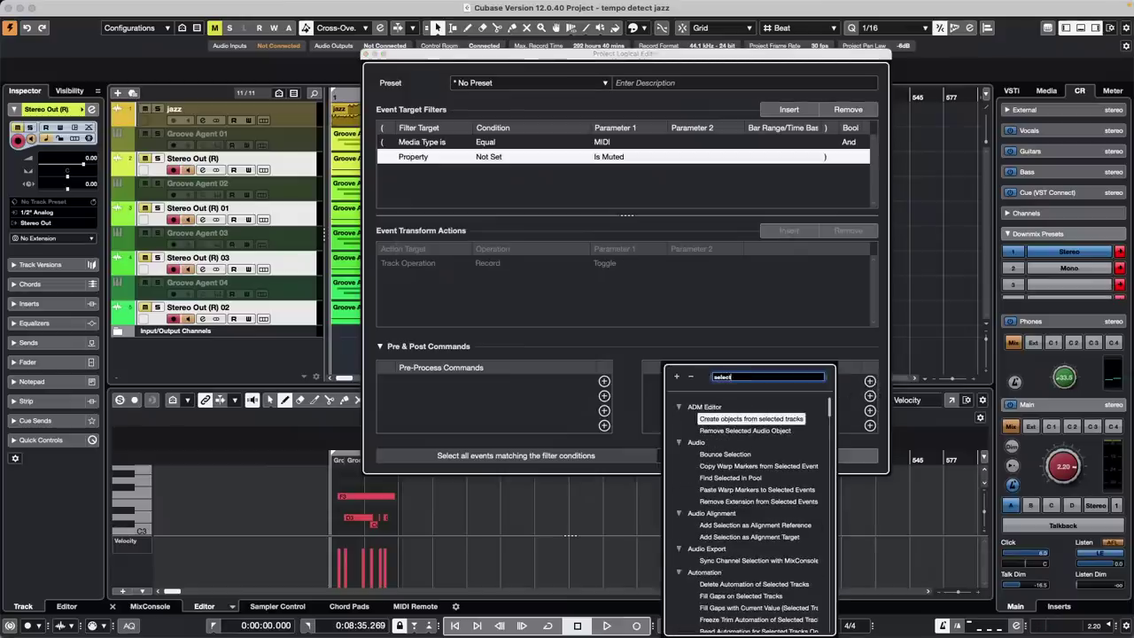
type("ed Trac")
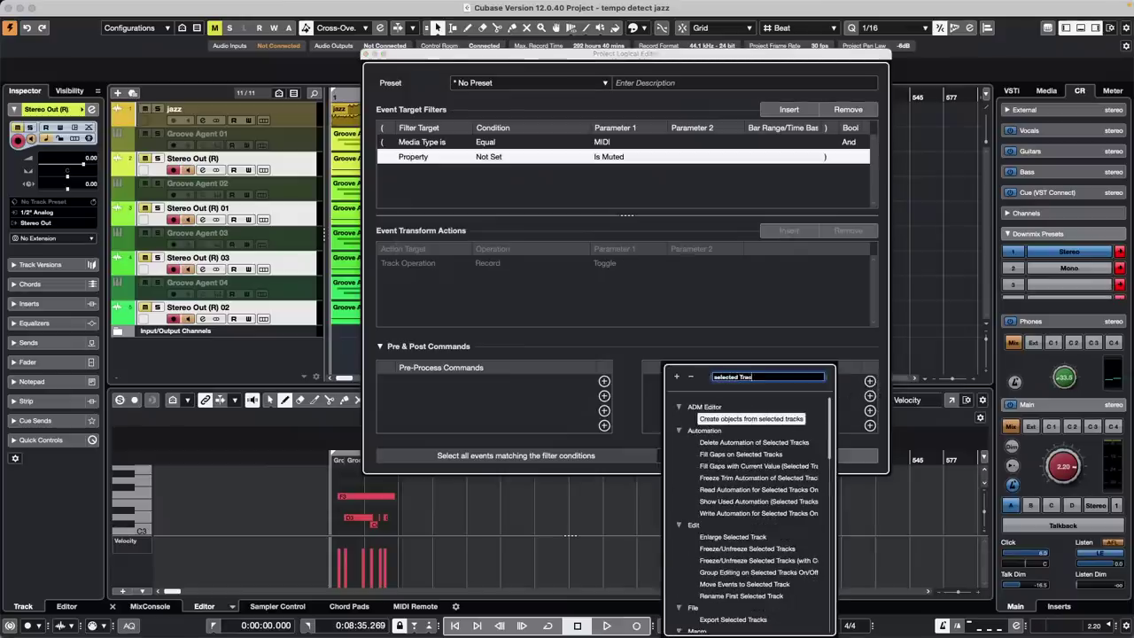
type("ks to new fol")
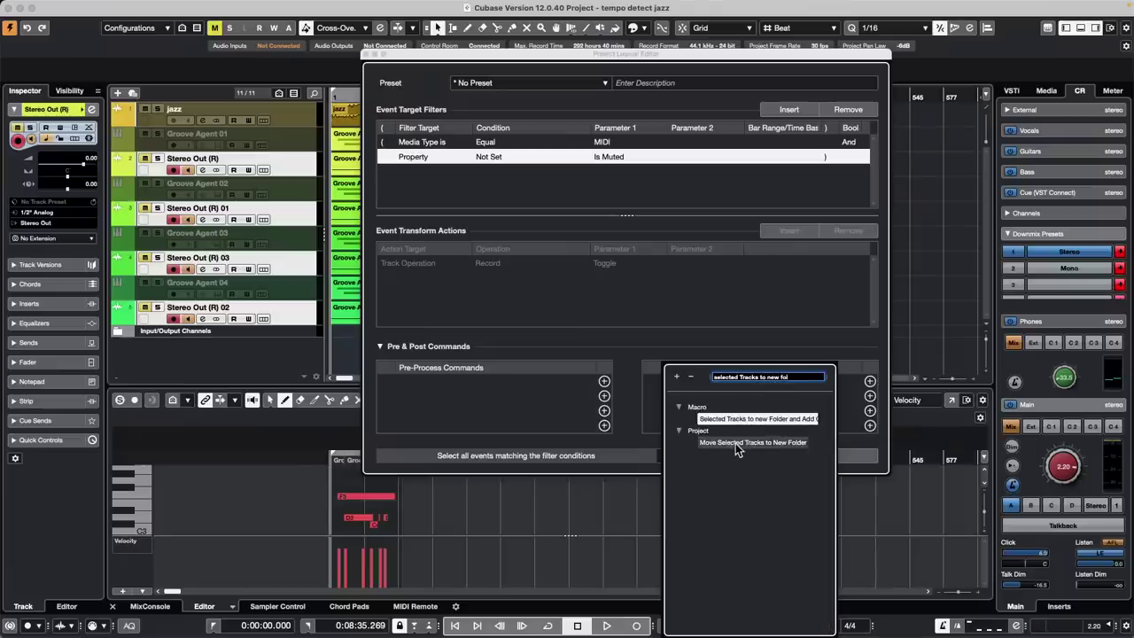
double_click(736, 443)
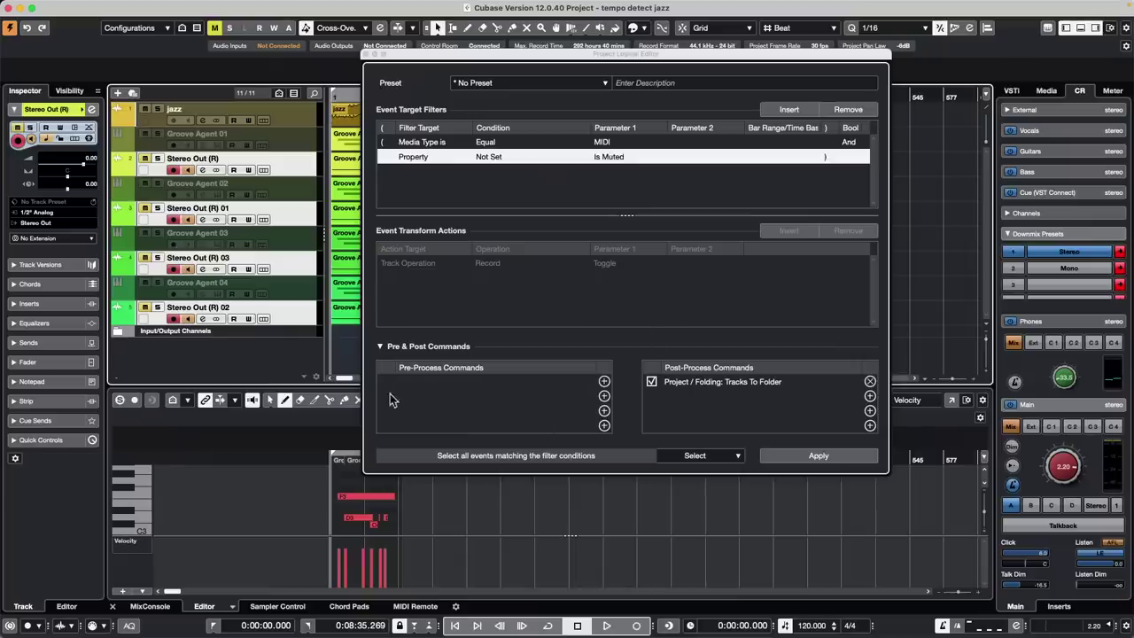
left_click_drag(480, 57, 645, 127)
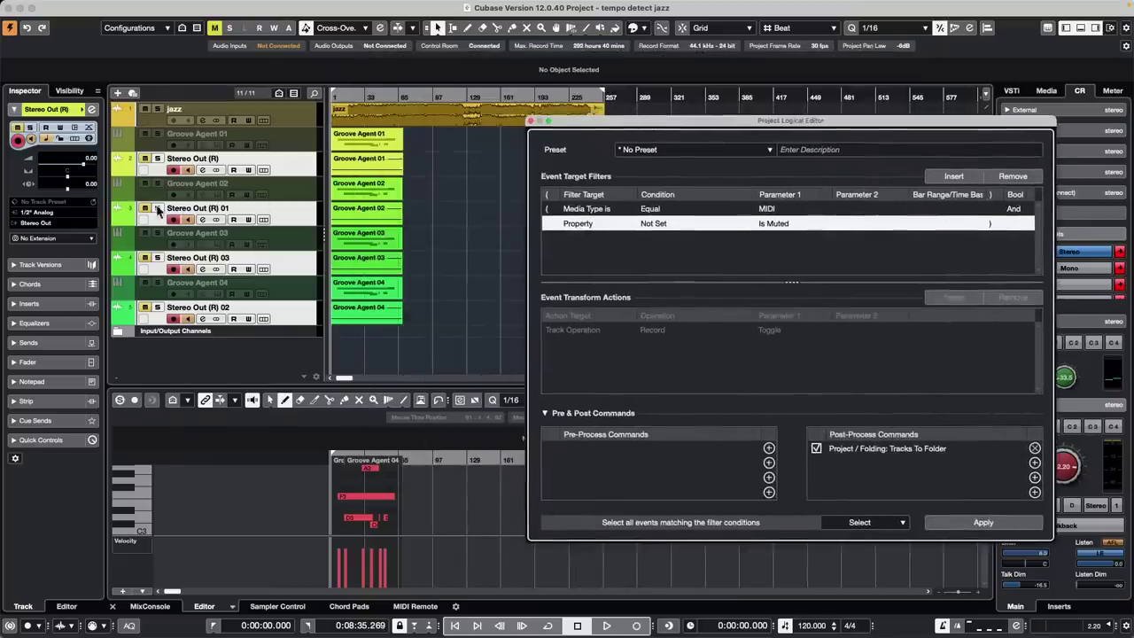
Apply the folder rule with Groove Agent 01 selected, inspect the new folder, then undo it
left_click(286, 137)
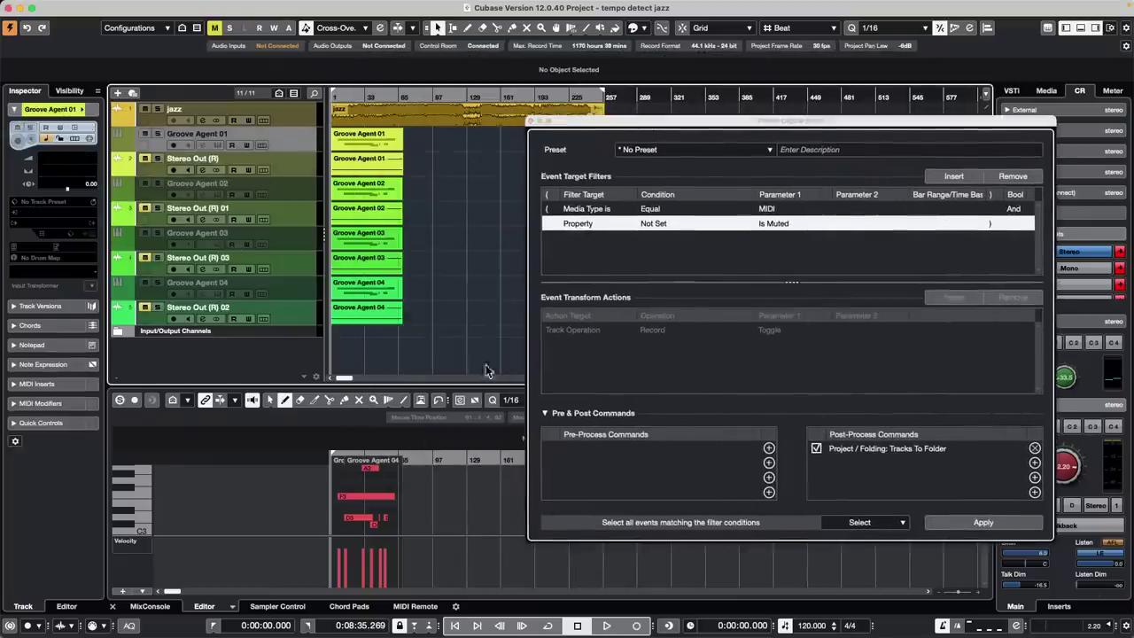
left_click(984, 523)
left_click(983, 523)
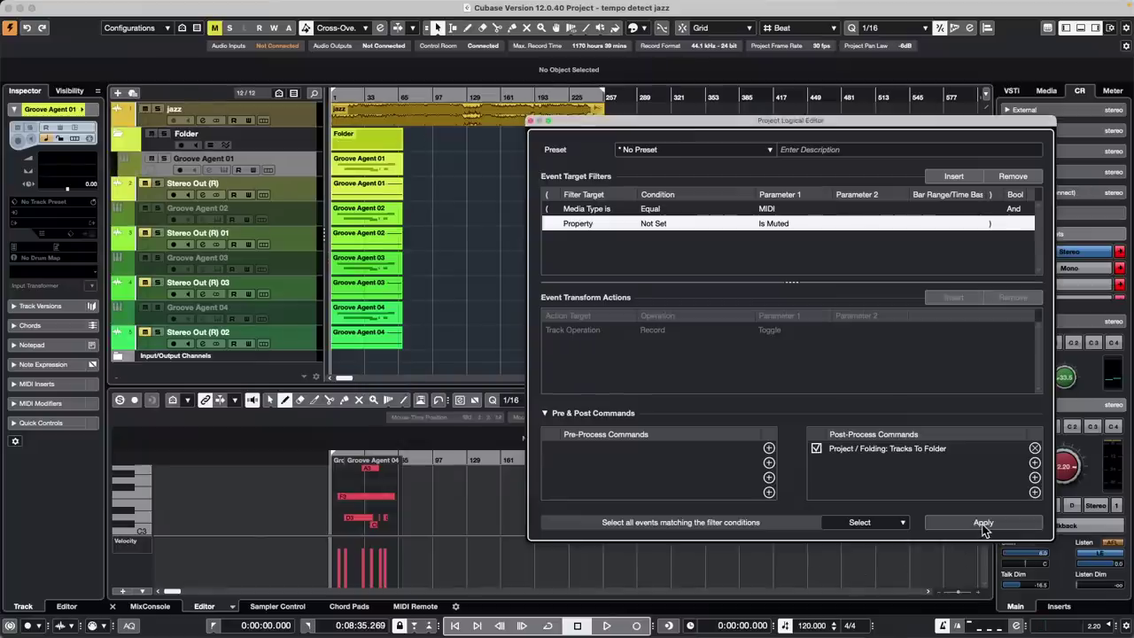
left_click(119, 137)
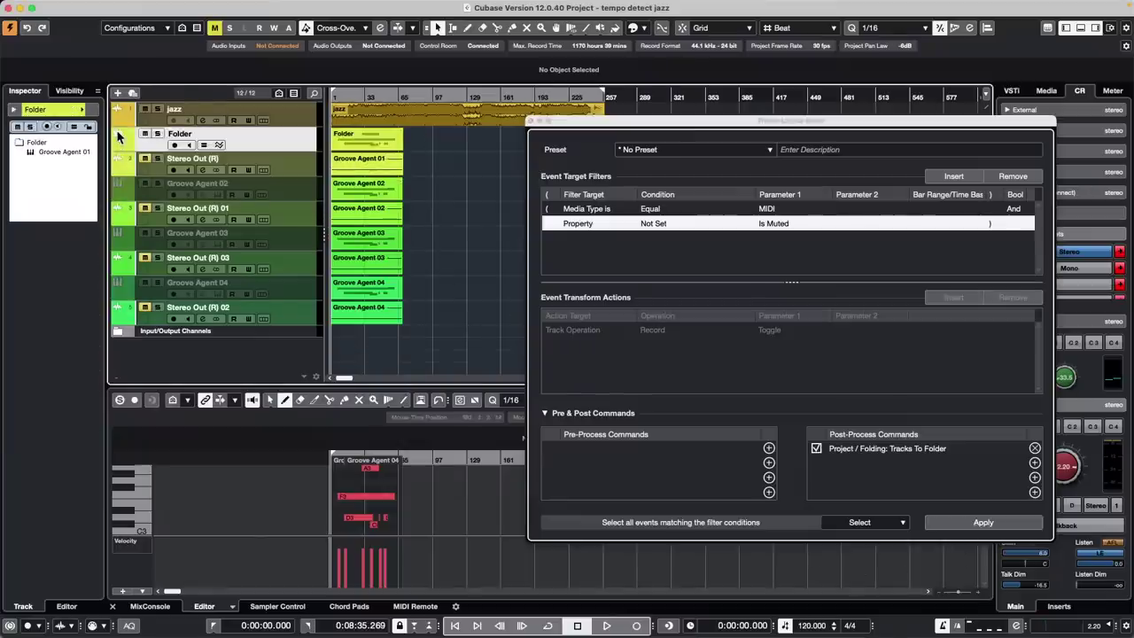
left_click(118, 138)
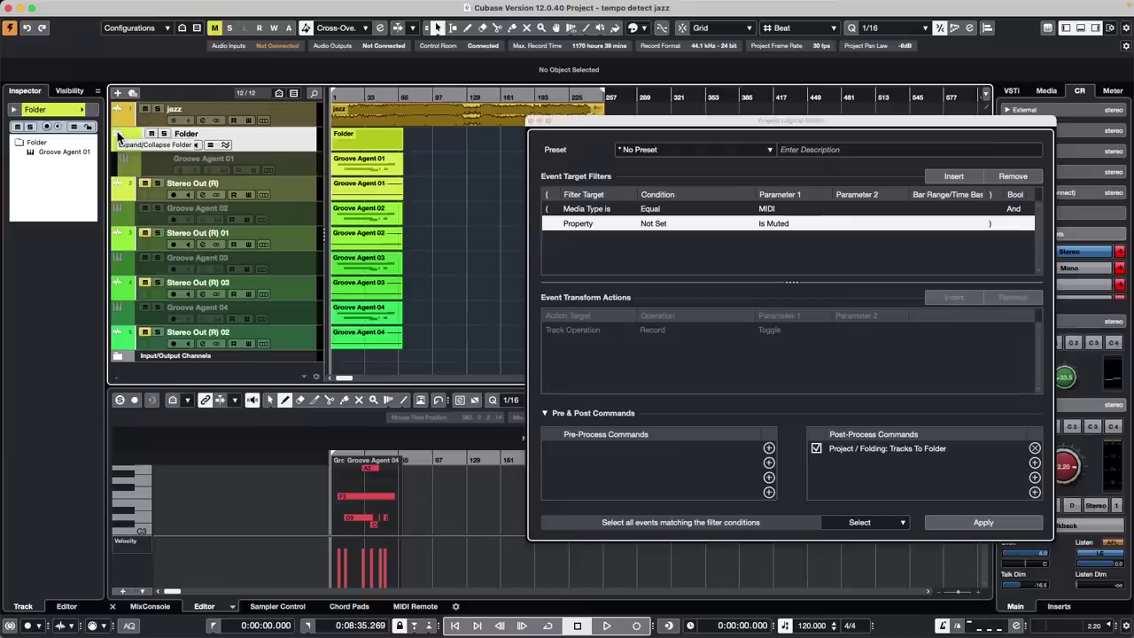
left_click(119, 138)
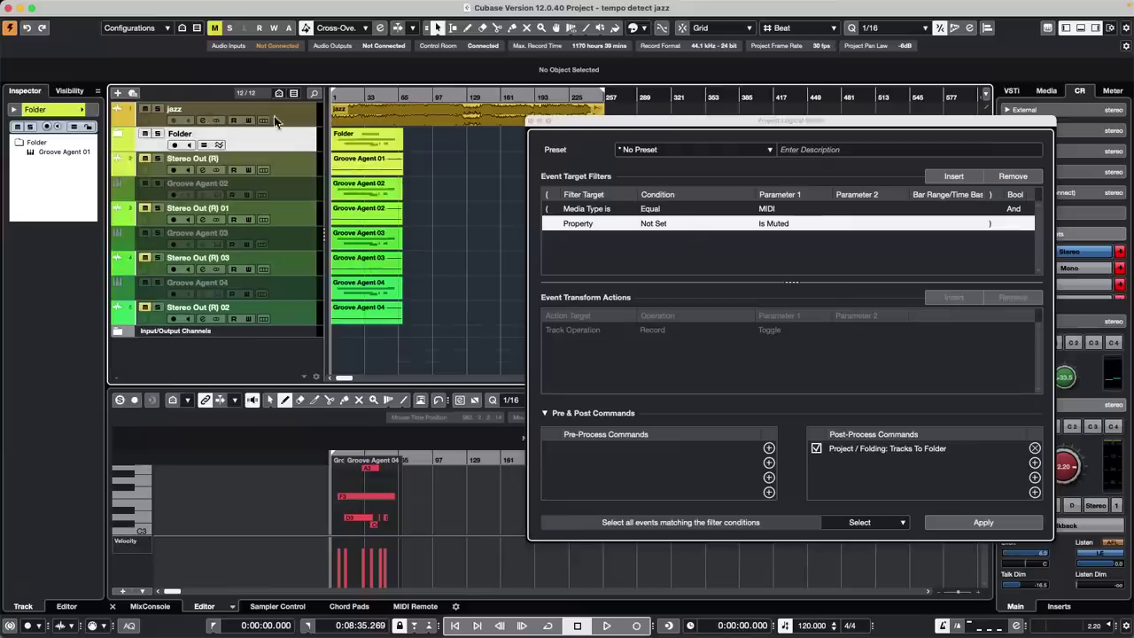
key("super+z")
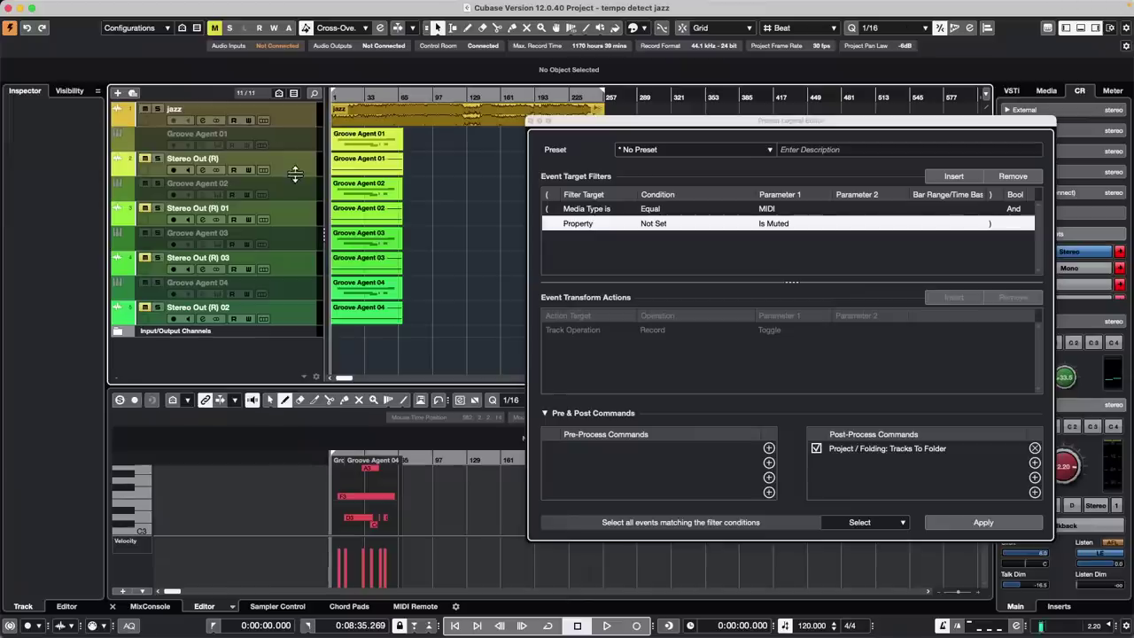
With the jazz track selected, apply the rule again and undo the new folder
left_click(297, 119)
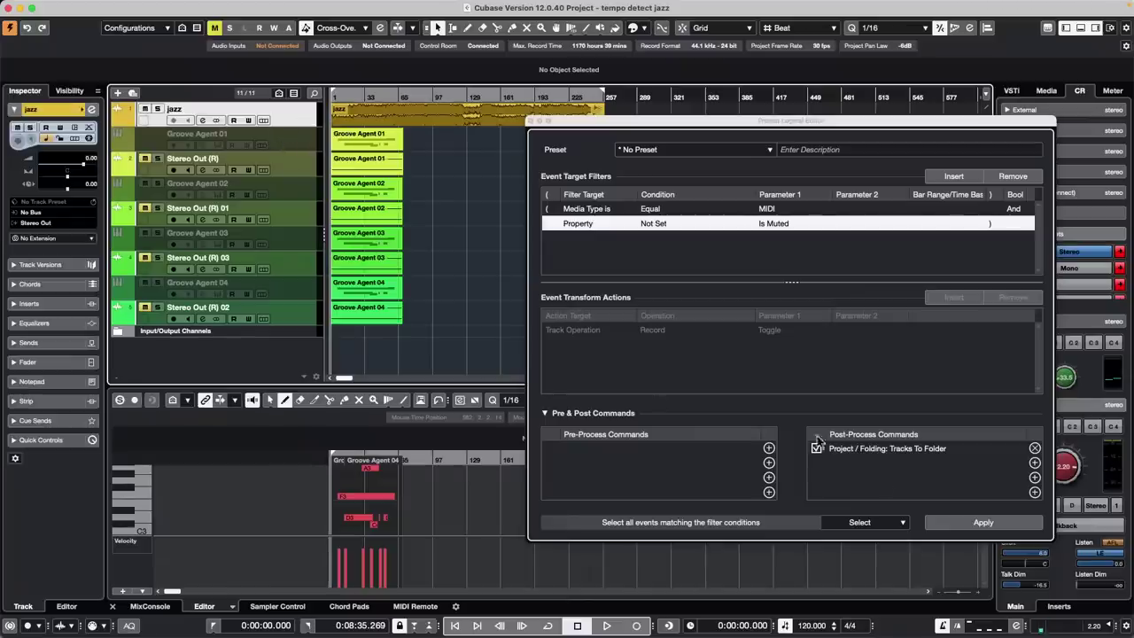
left_click(983, 523)
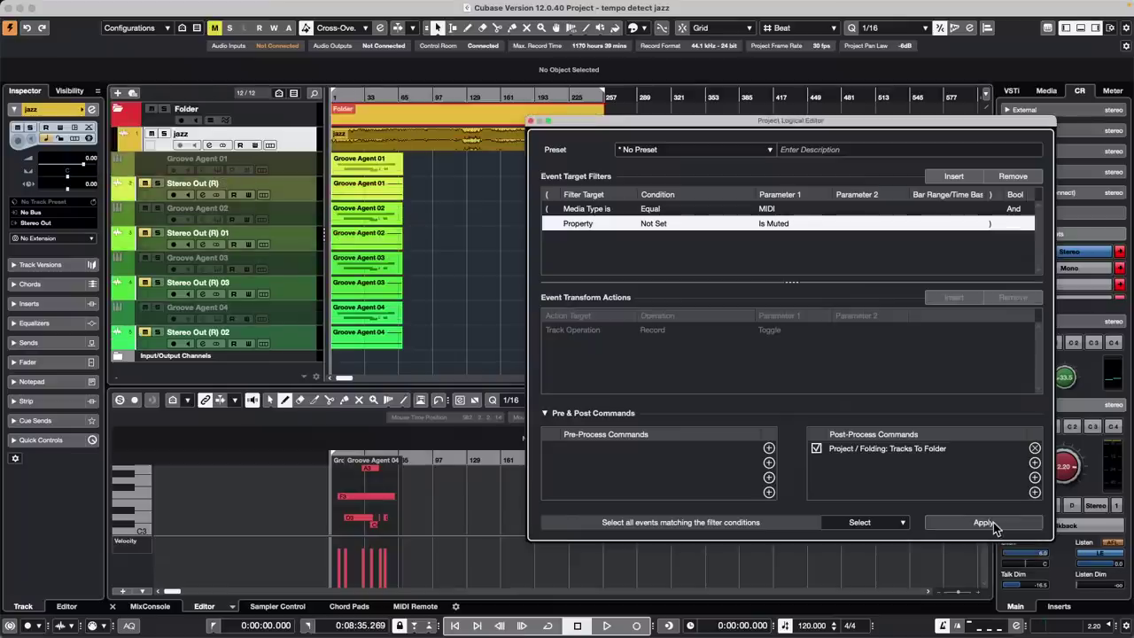
key("super+z")
Remove the Tracks To Folder post-process command and rerun the rule without it
left_click(1034, 448)
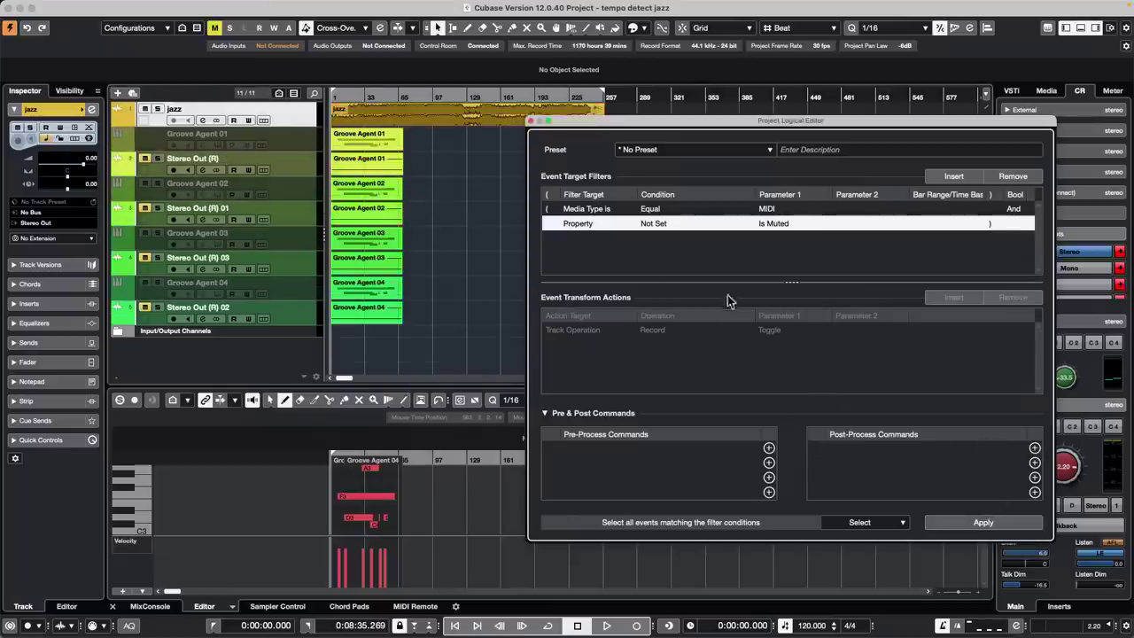
left_click(973, 523)
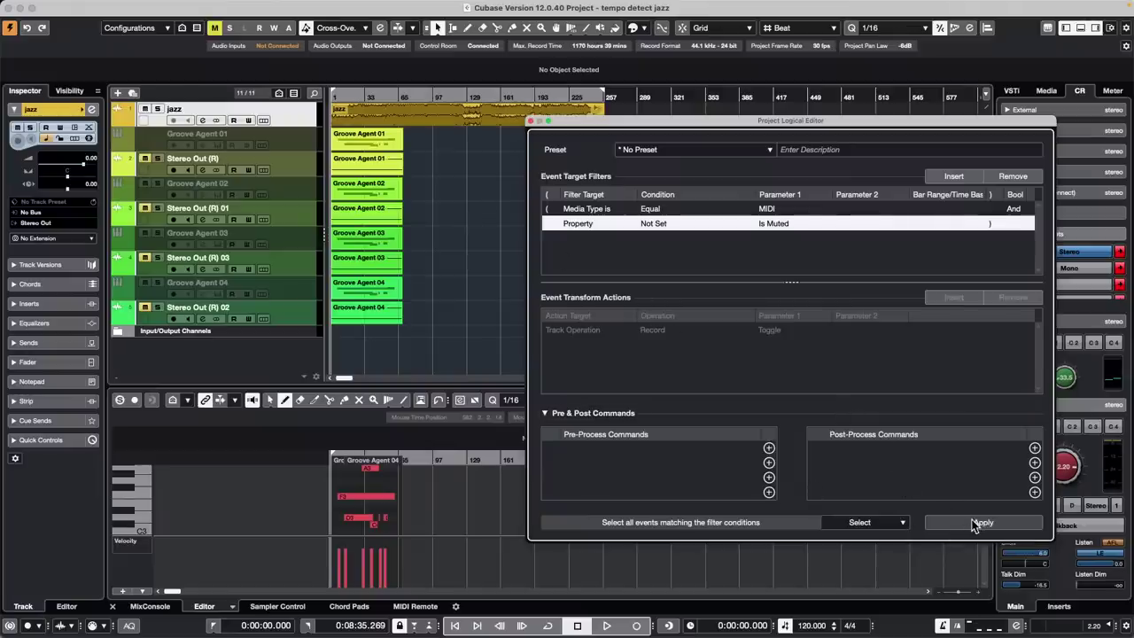
left_click(973, 523)
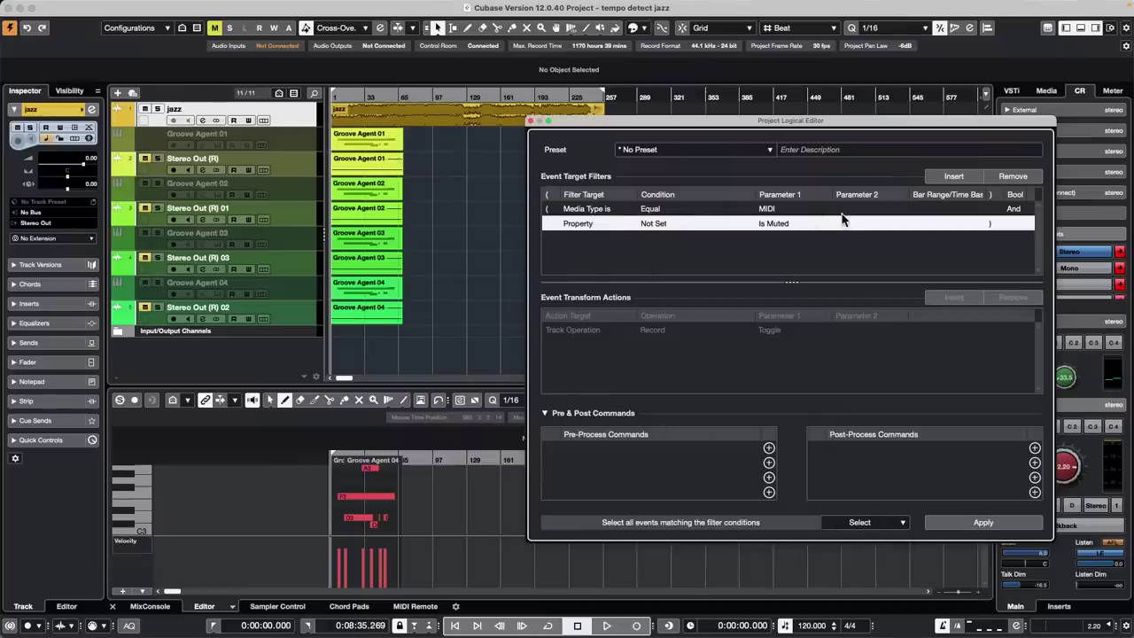
Change the first filter to Container Type is Track and apply it to the project
left_click(591, 209)
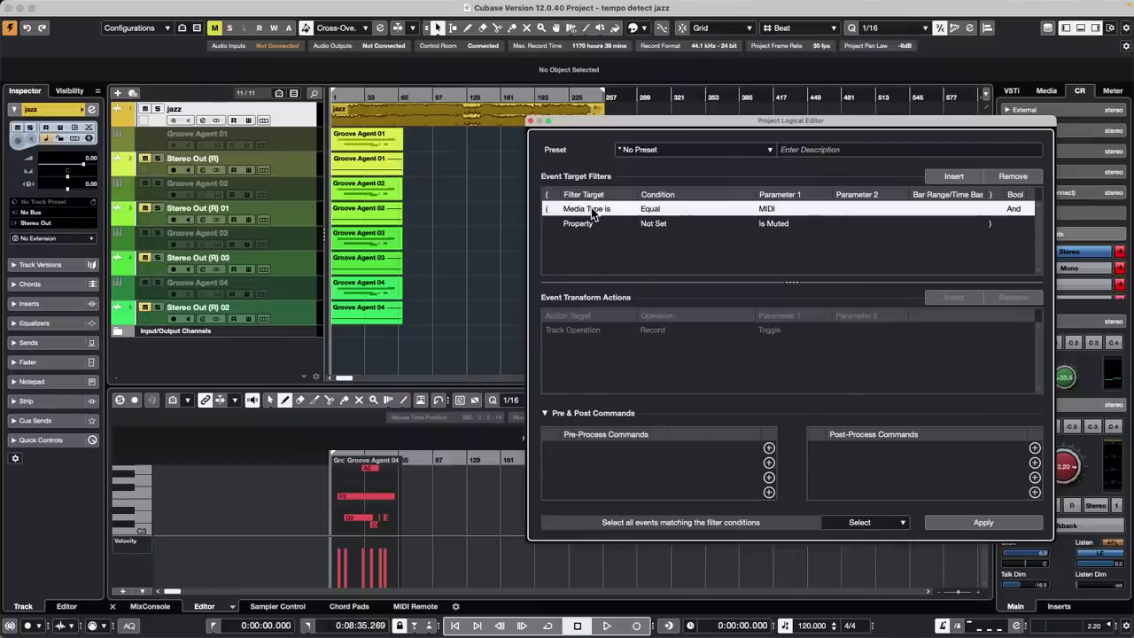
left_click(591, 209)
left_click(622, 236)
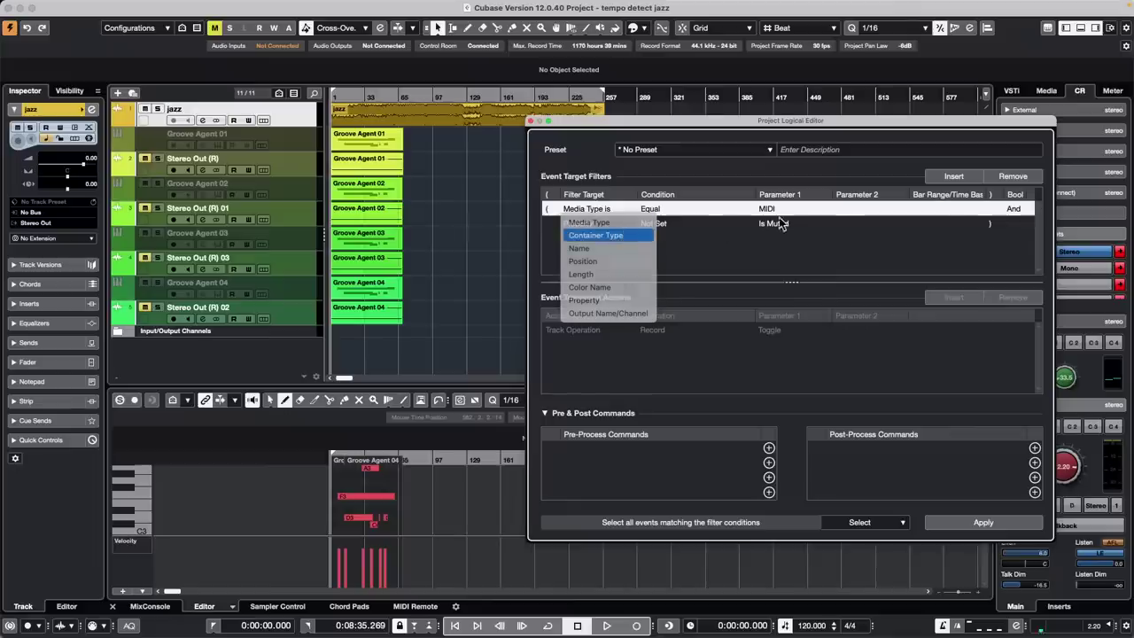
left_click(771, 210)
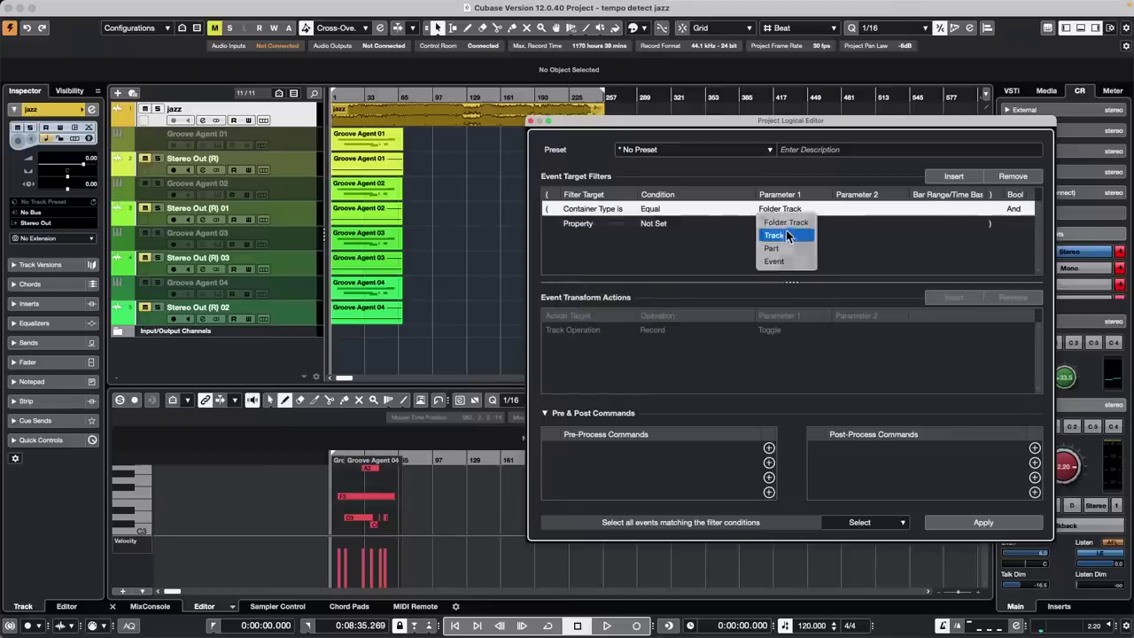
left_click(786, 234)
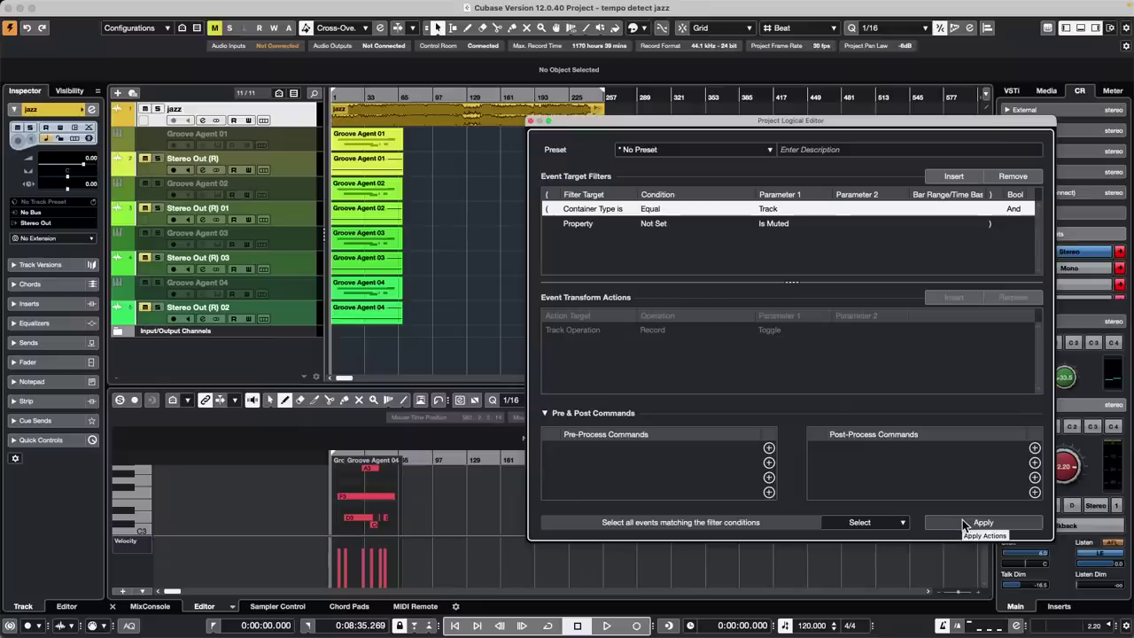
left_click(964, 524)
left_click(494, 254)
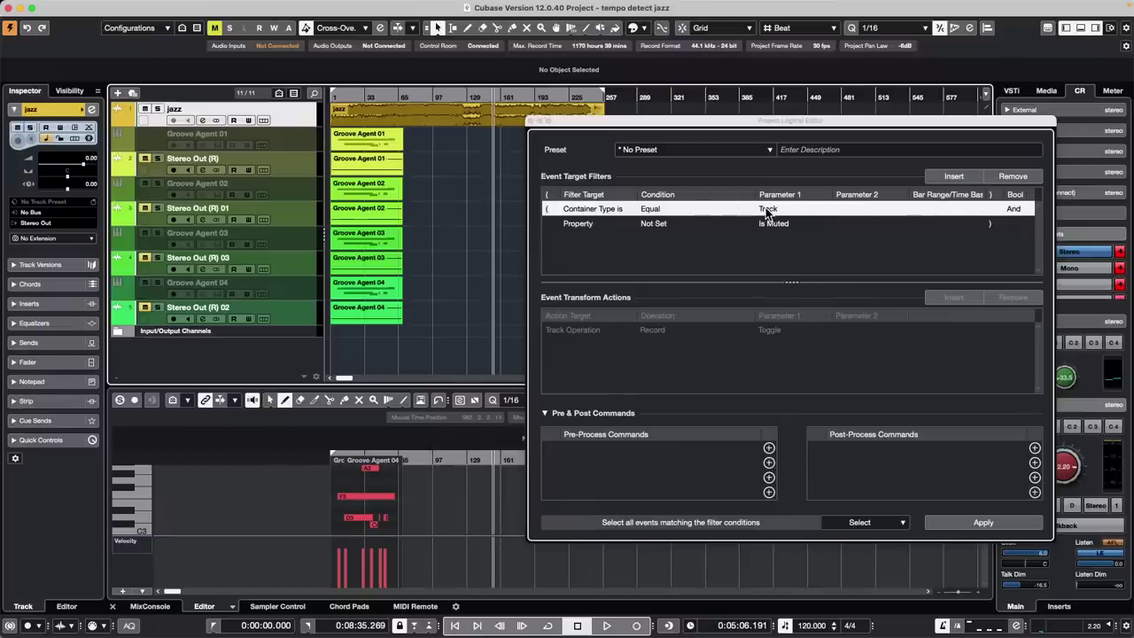
left_click(976, 522)
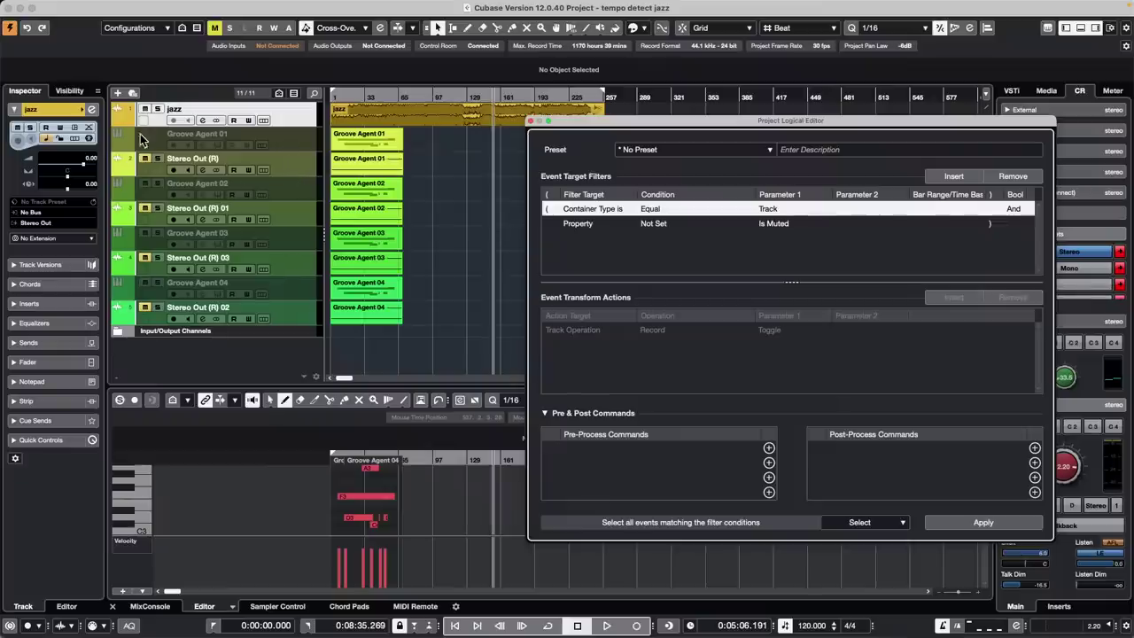
Undo the earlier render, then Render in Place the Groove Agent tracks with Mute Source Tracks
key("super+z")
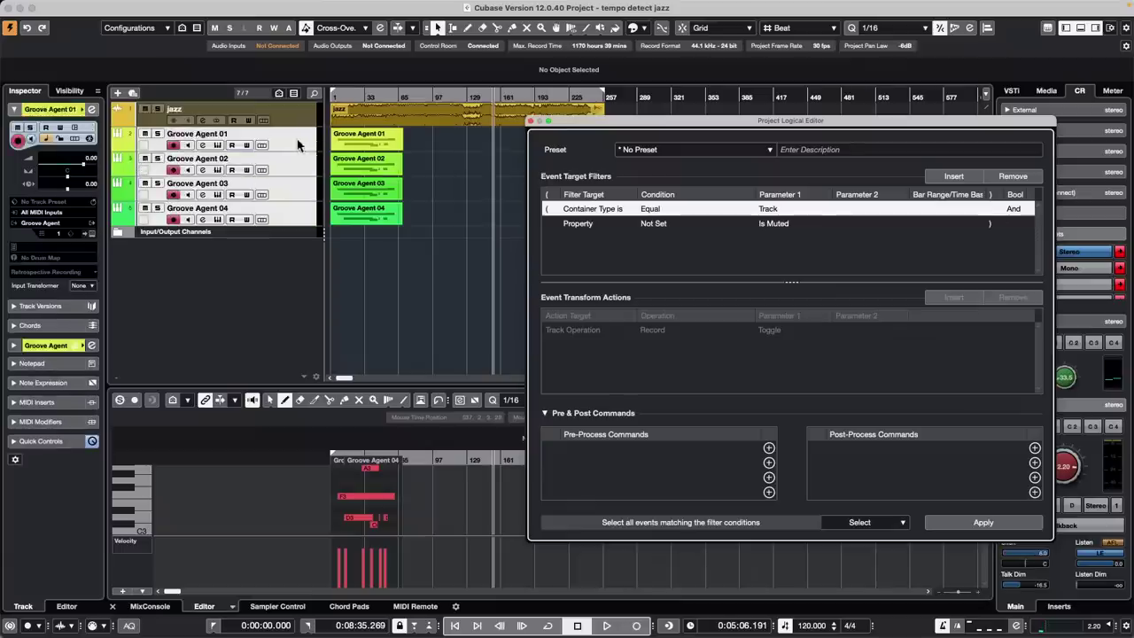
mouse_move(177, 5)
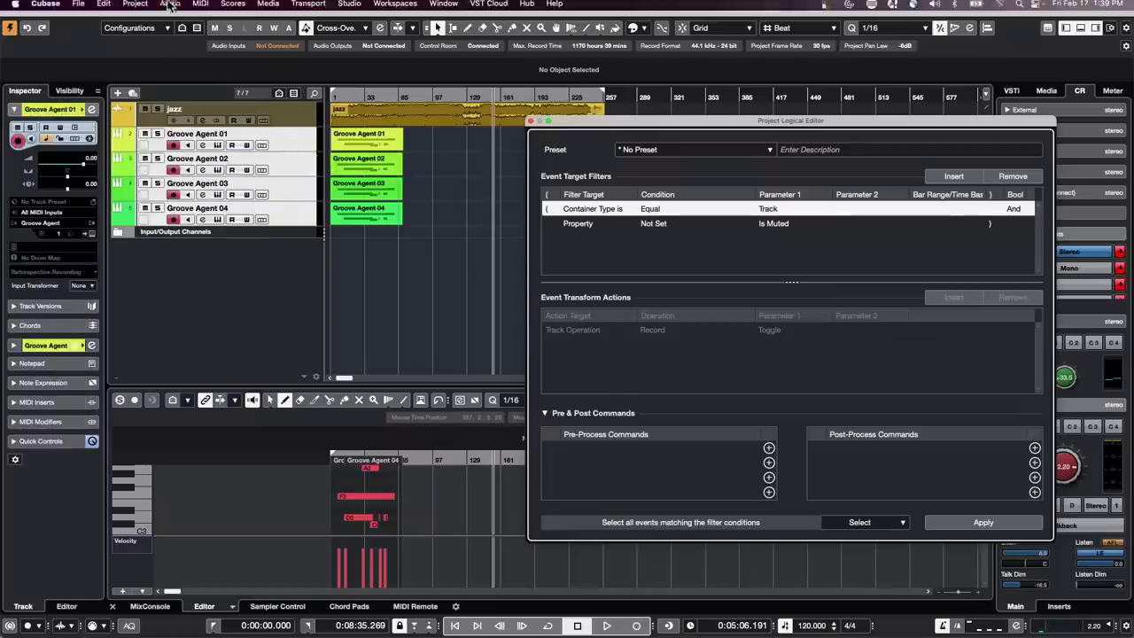
left_click(103, 8)
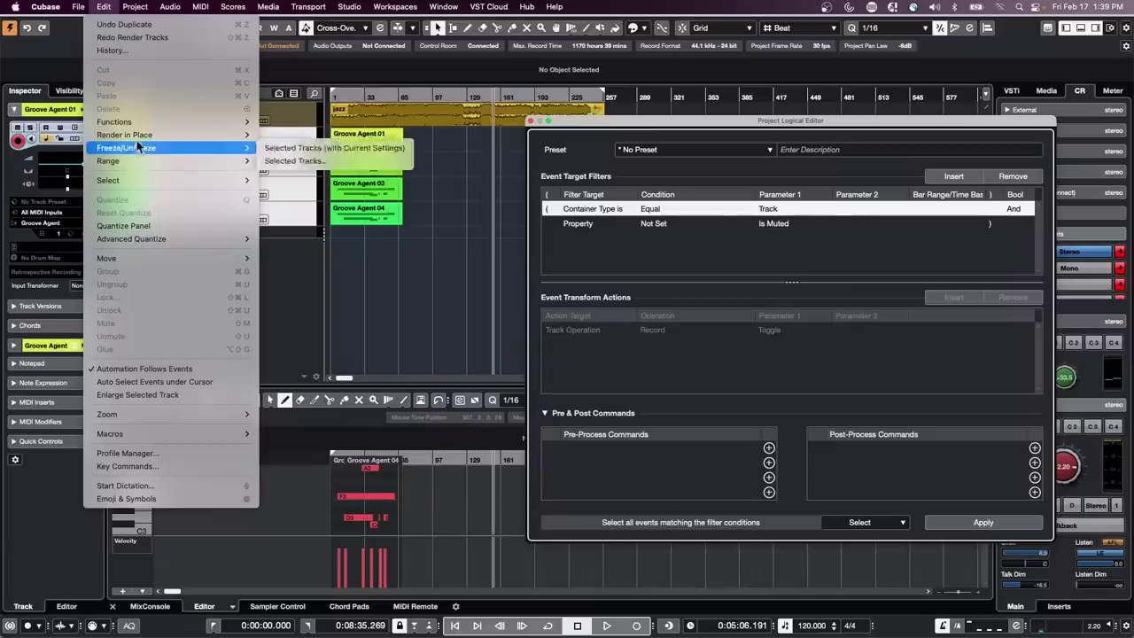
mouse_move(133, 136)
left_click(301, 147)
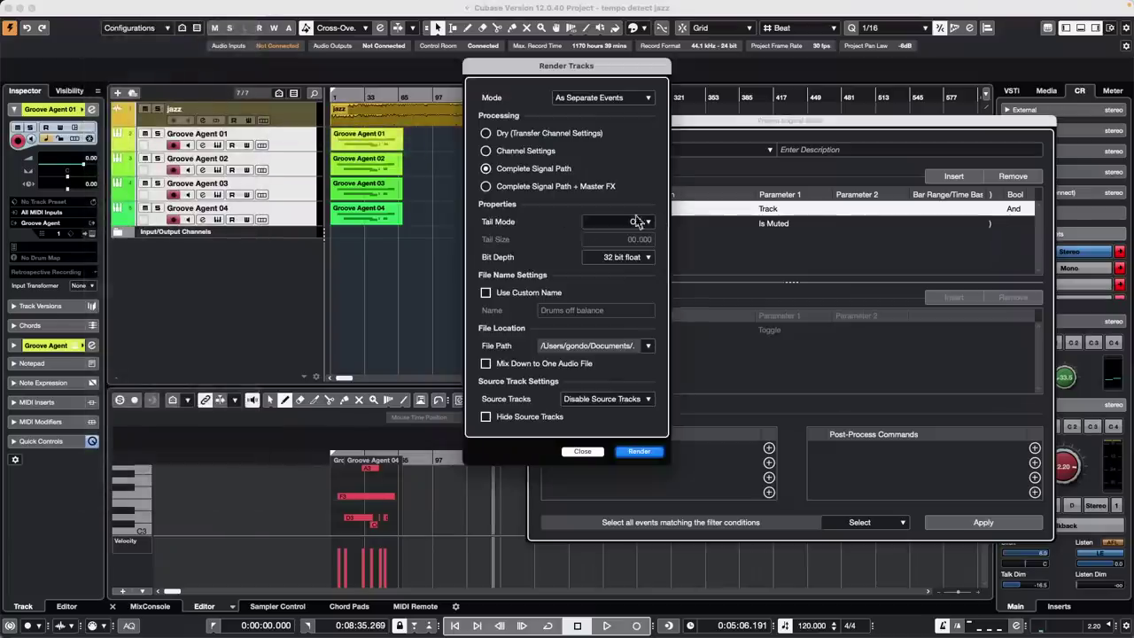
left_click(616, 400)
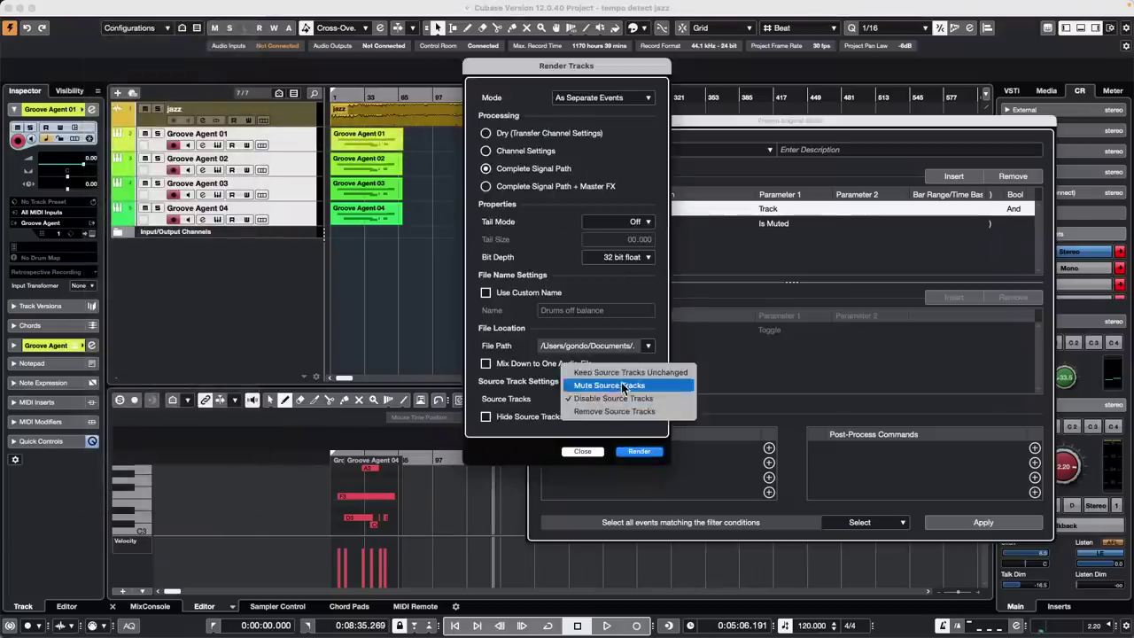
left_click(621, 383)
left_click(640, 452)
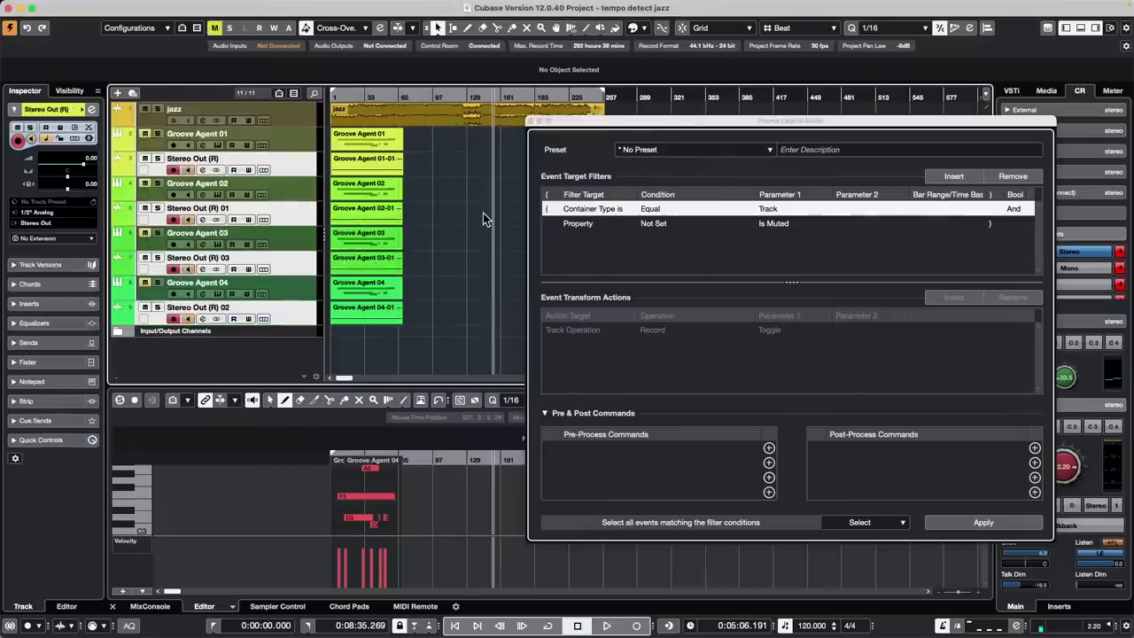
Keep Container Type as Track, set the Is Muted condition to Property Is Set, and apply
left_click(982, 521)
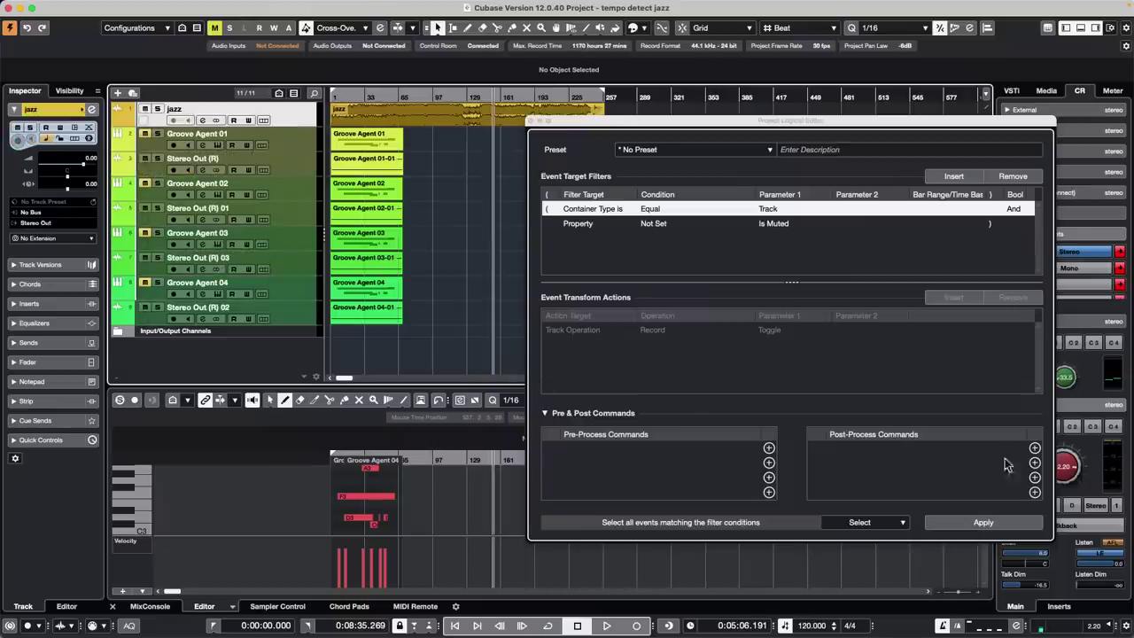
left_click(981, 525)
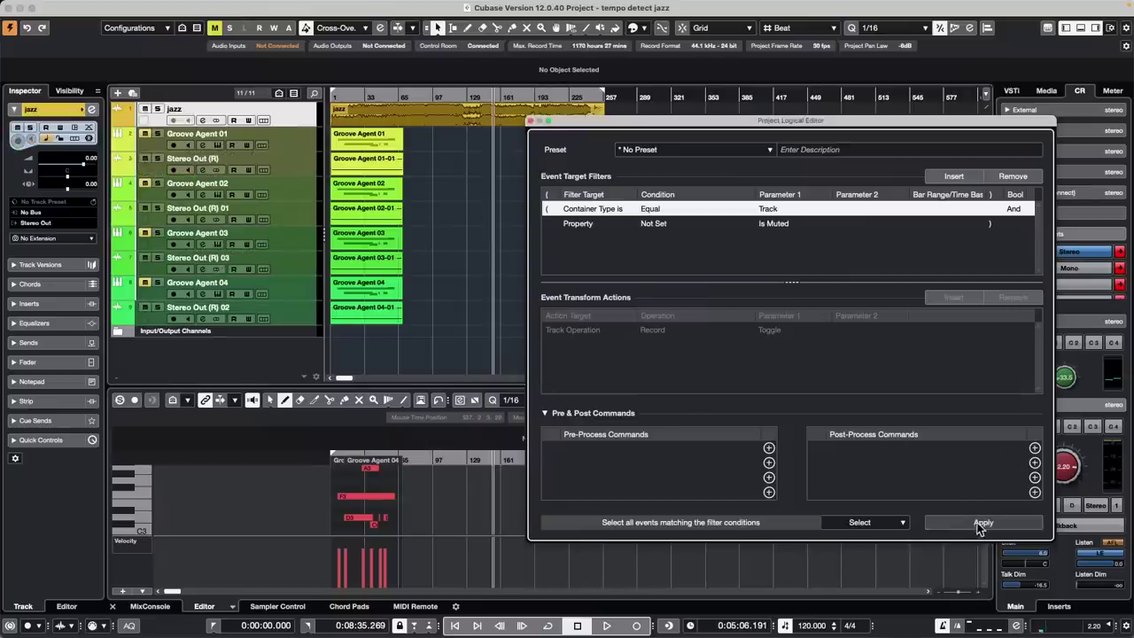
left_click(777, 212)
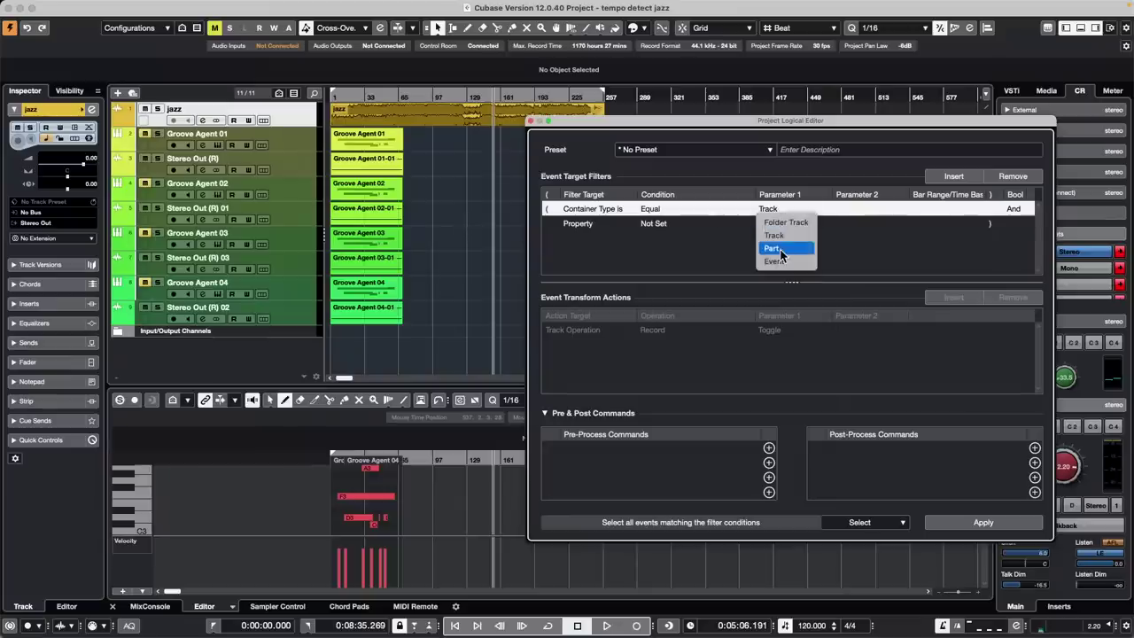
left_click(683, 251)
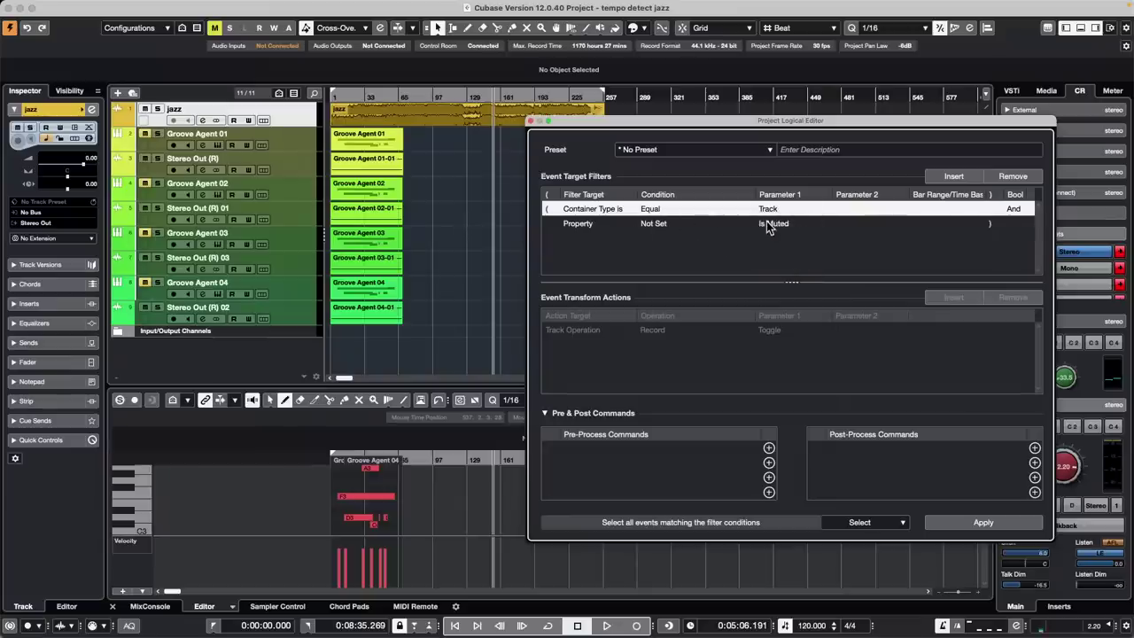
left_click(666, 227)
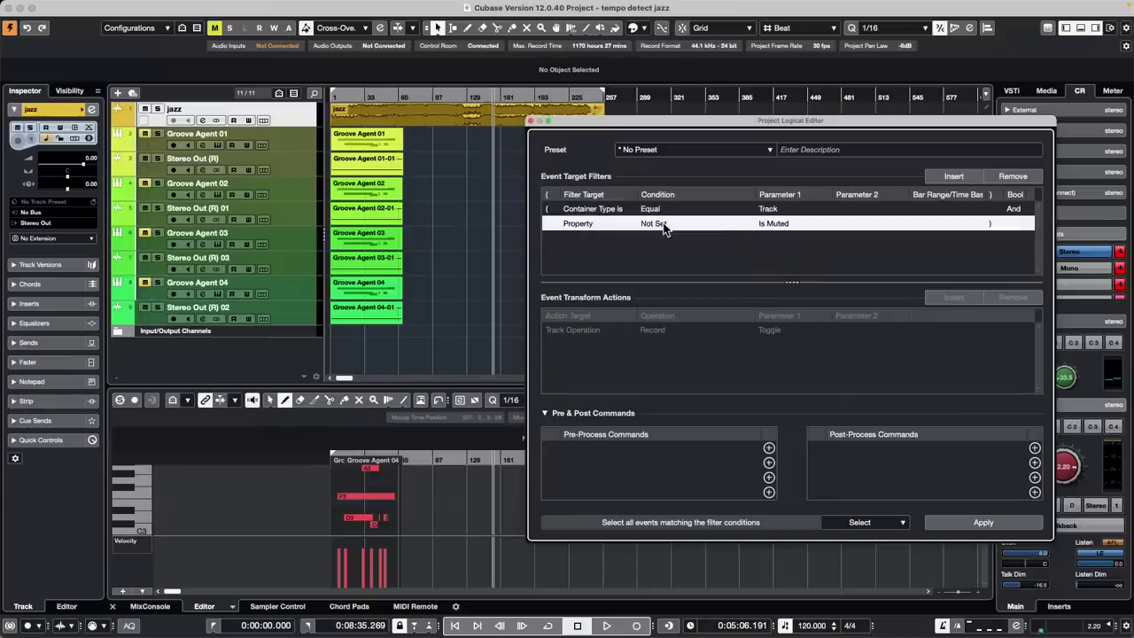
left_click(682, 237)
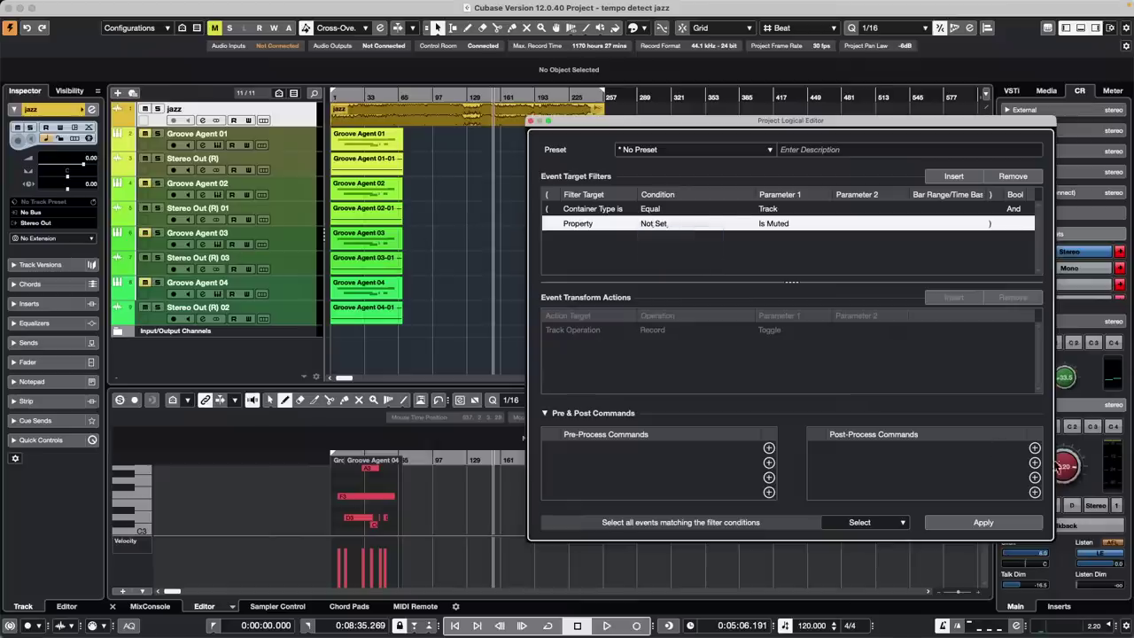
left_click(971, 523)
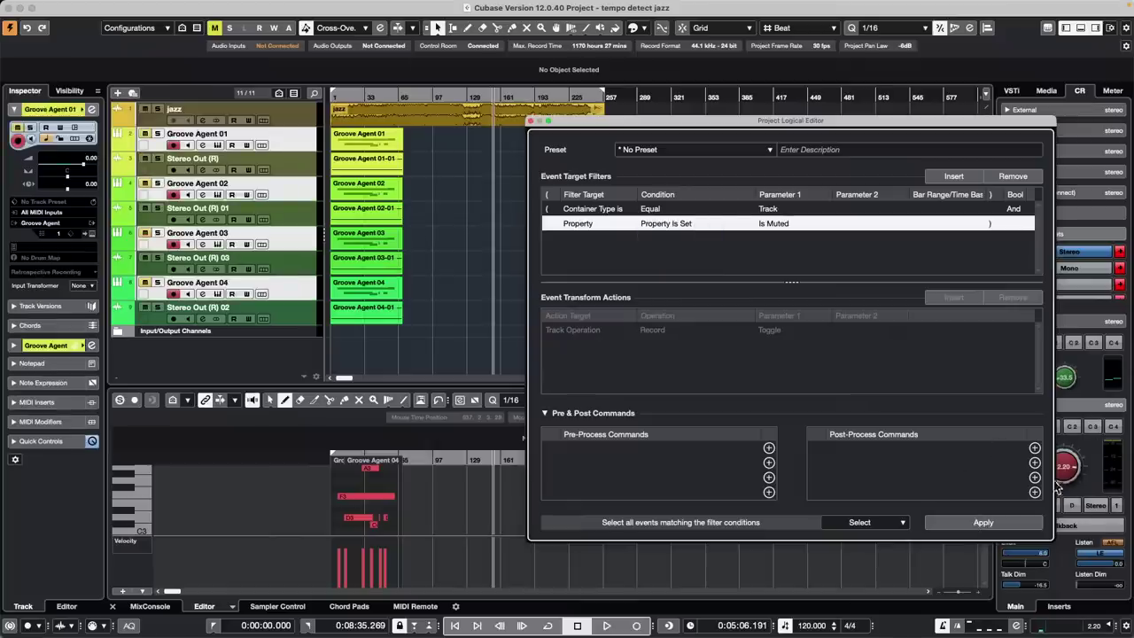
Add the Move Selected Tracks to New Folder post-process command and apply it to the muted tracks
left_click(1035, 449)
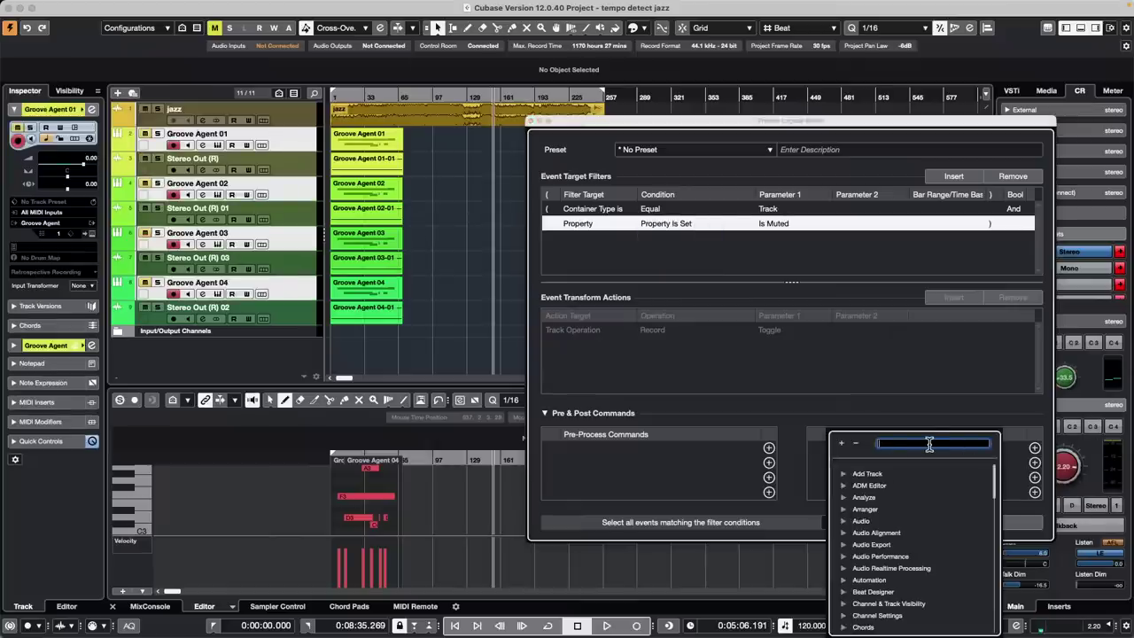
type("sel")
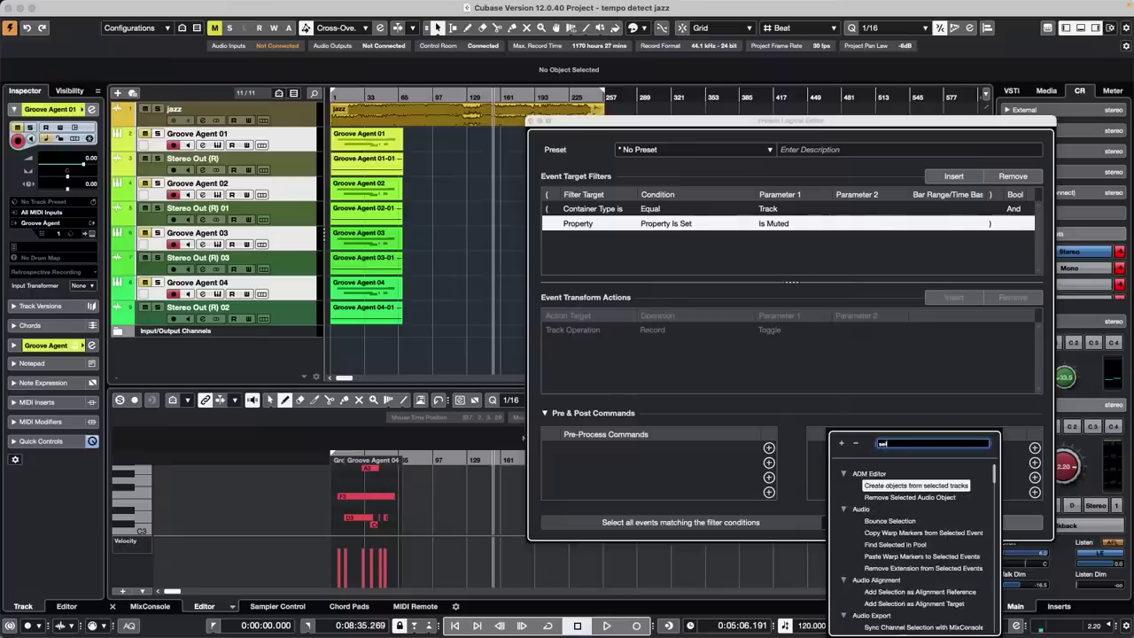
type("ected trac")
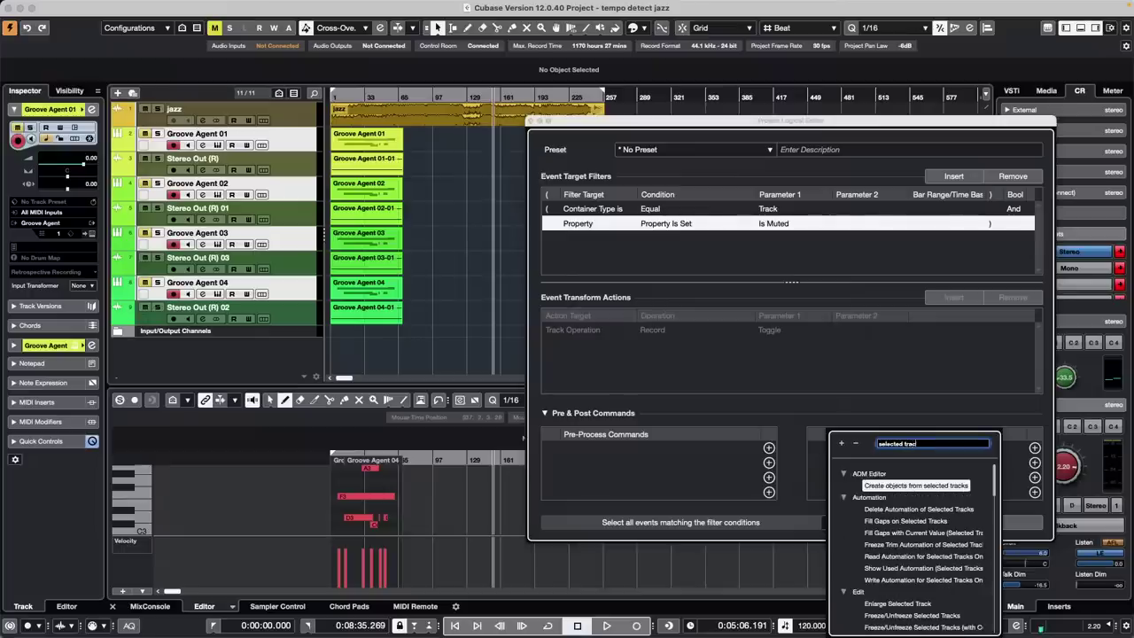
type("ks to new")
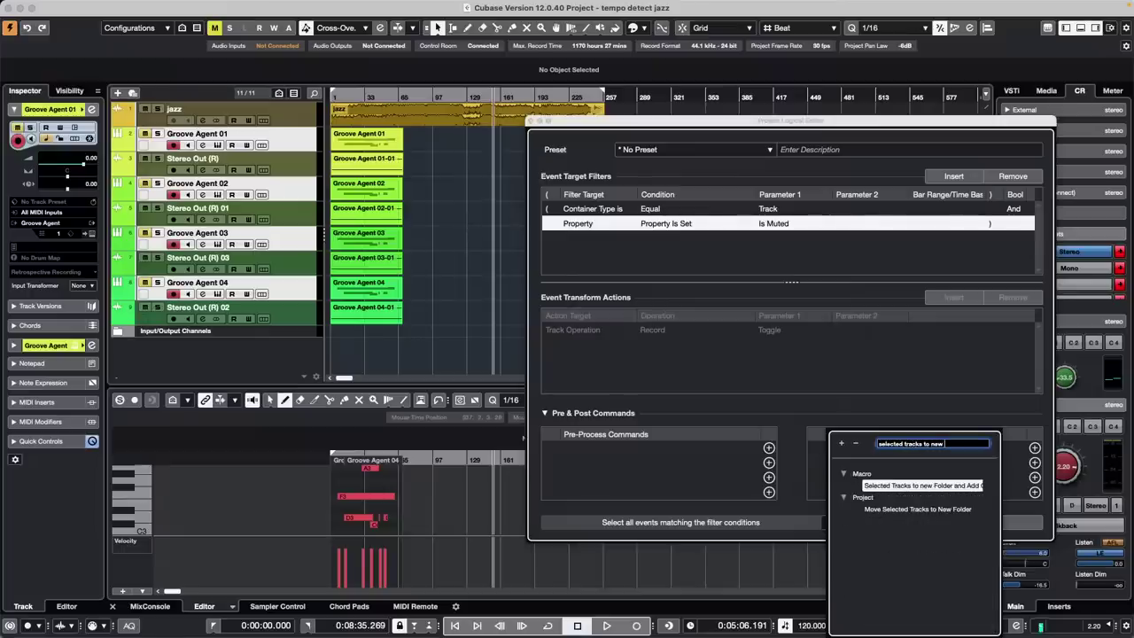
double_click(929, 510)
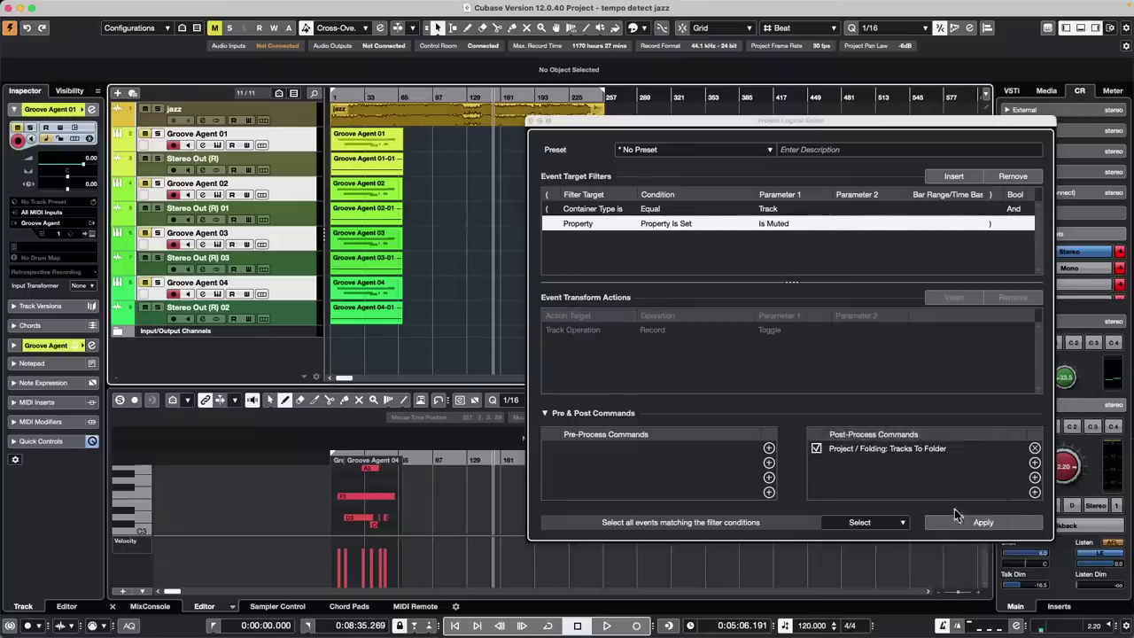
left_click(296, 109)
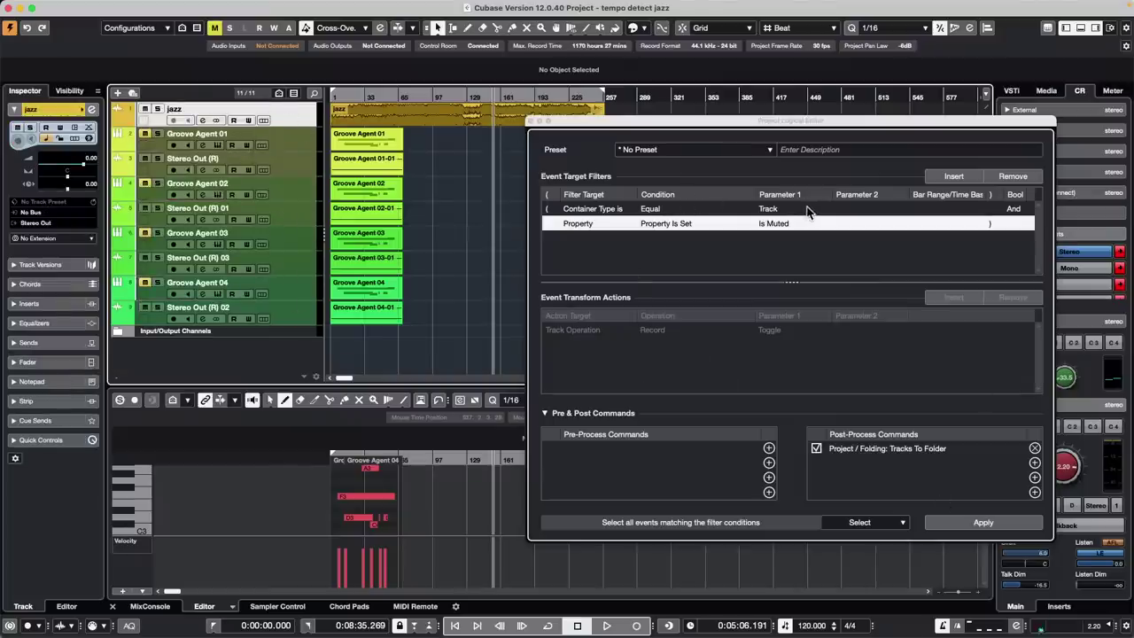
left_click(979, 524)
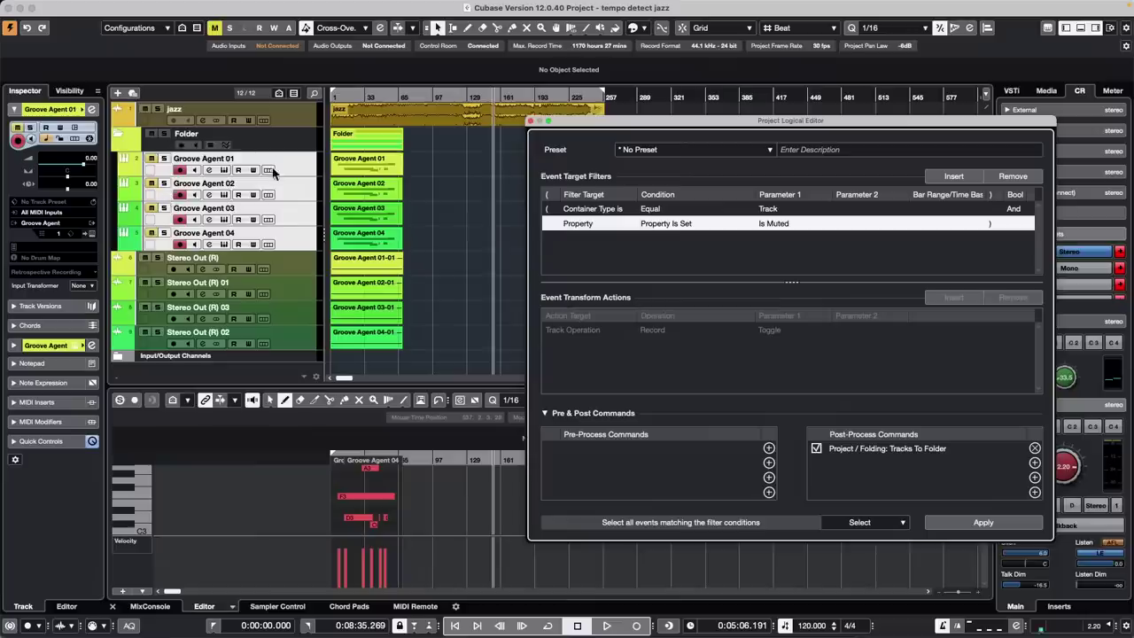
Select the new Folder track, then collapse and re-expand it to check its contents
left_click(152, 148)
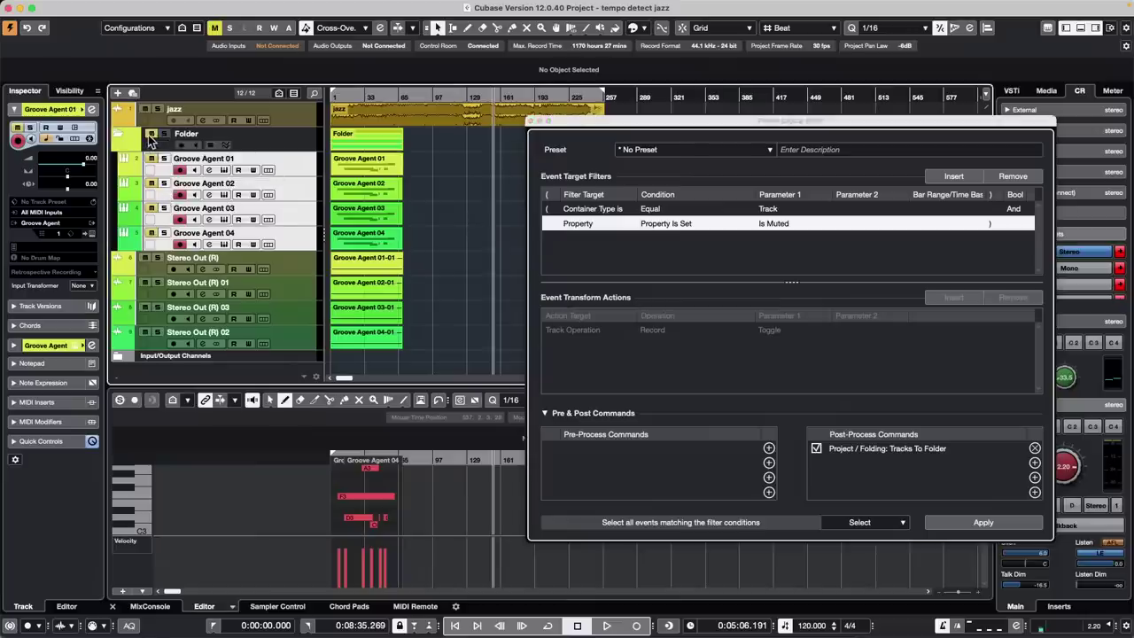
left_click(115, 139)
left_click(115, 137)
left_click(116, 136)
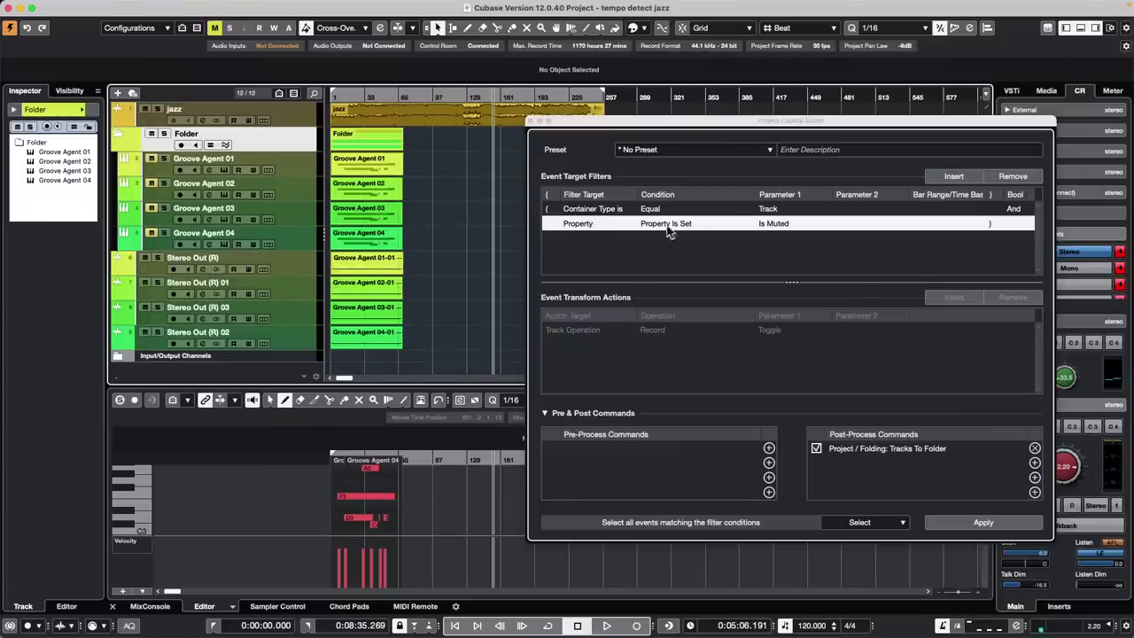
Set the second filter to Name Contains '(R)' and apply it, folding the Stereo Out (R) tracks
left_click(576, 227)
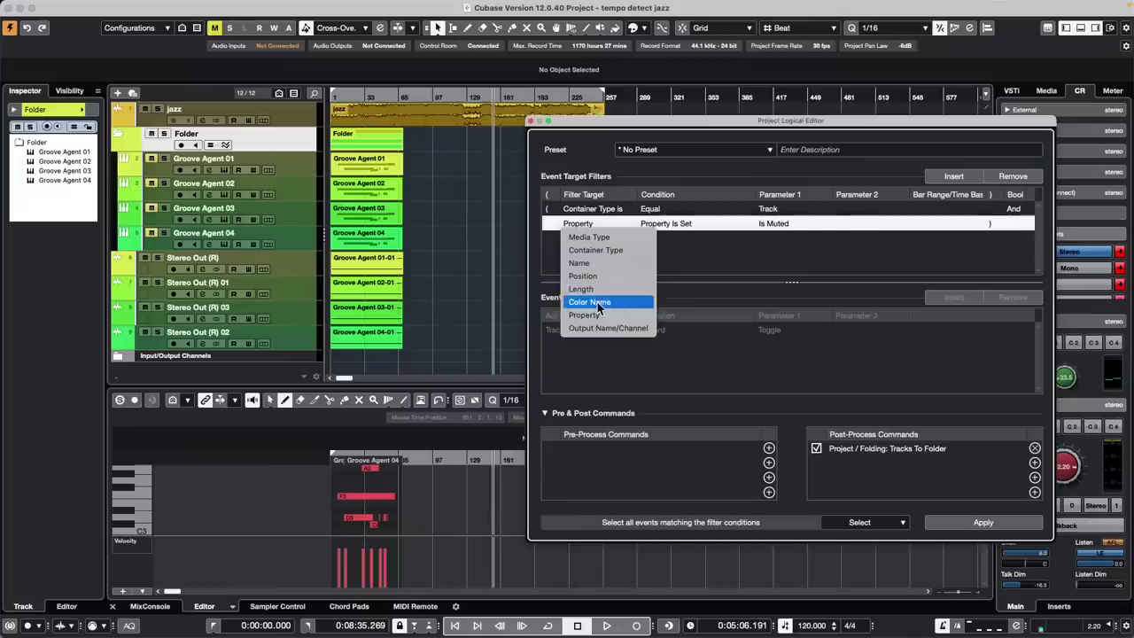
left_click(605, 265)
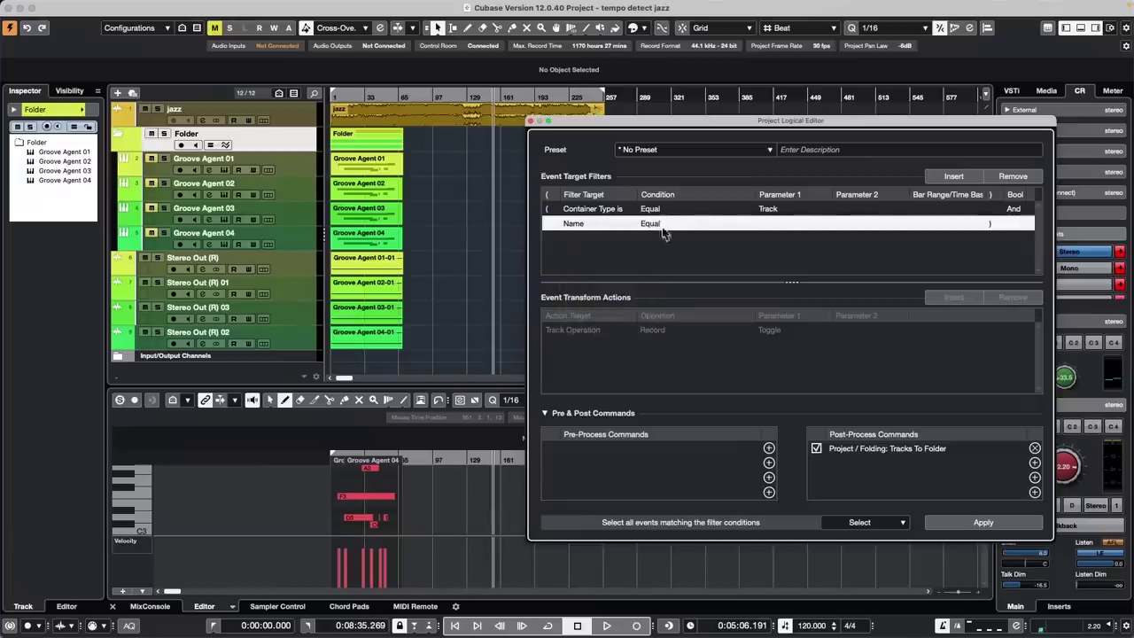
left_click(663, 225)
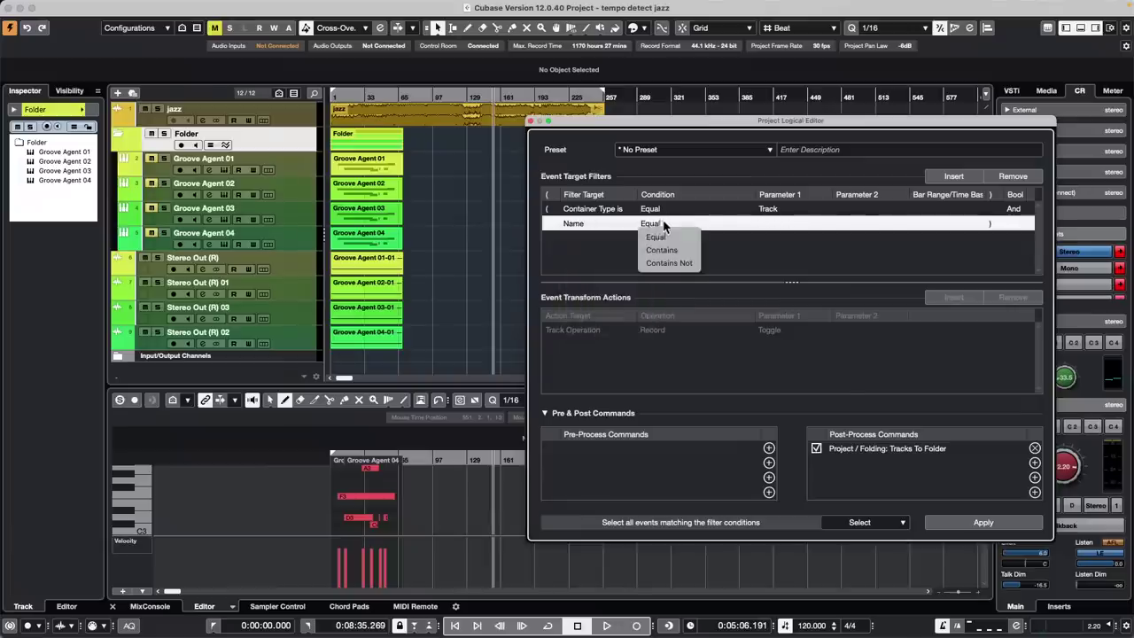
left_click(793, 229)
type("(r")
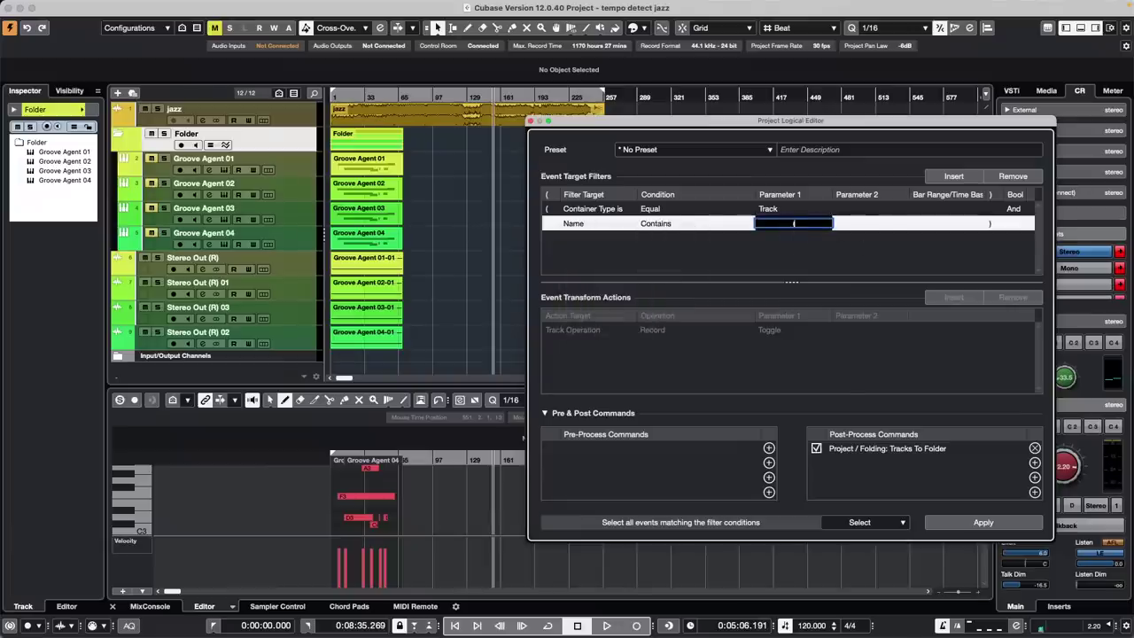
type(")")
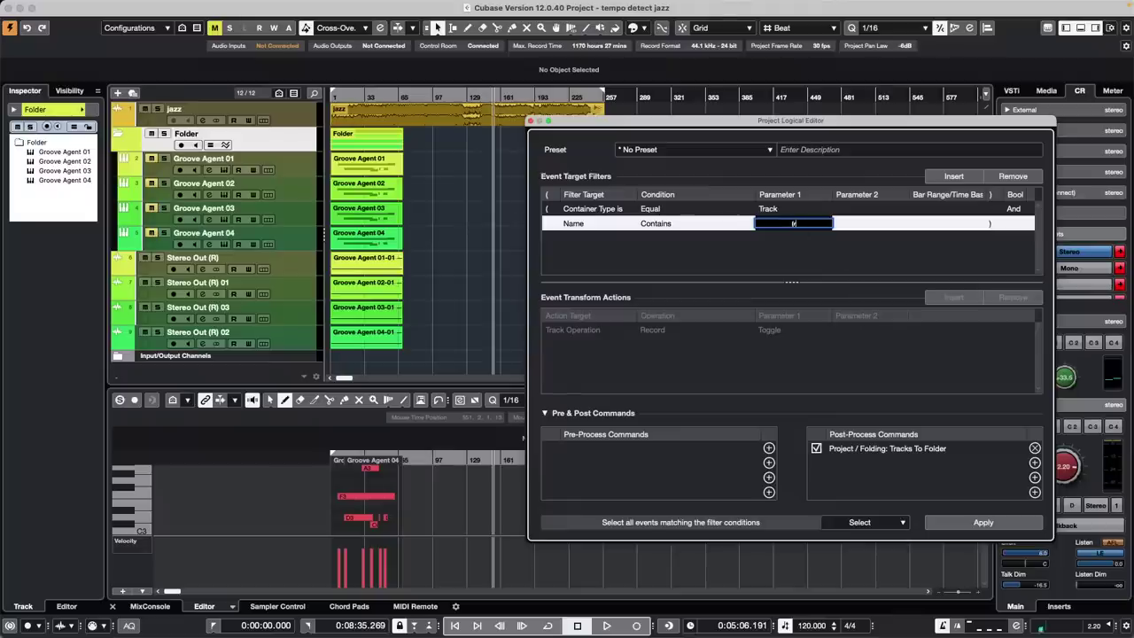
type("R)")
key("BackSpace")
key("BackSpace")
key("BackSpace")
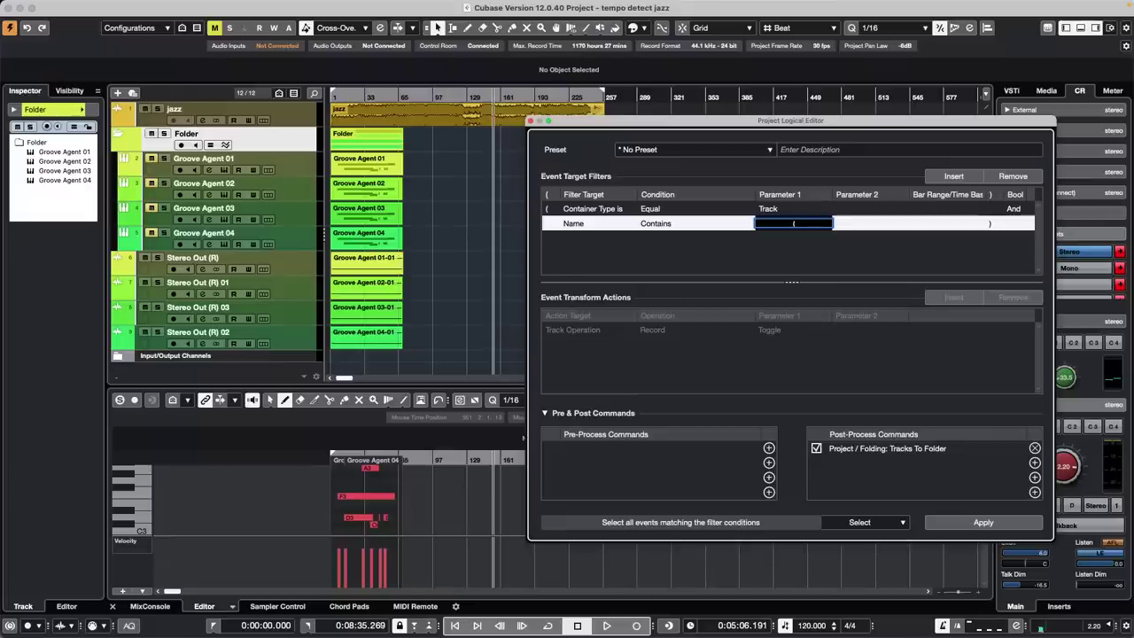
type("R)")
key("Return")
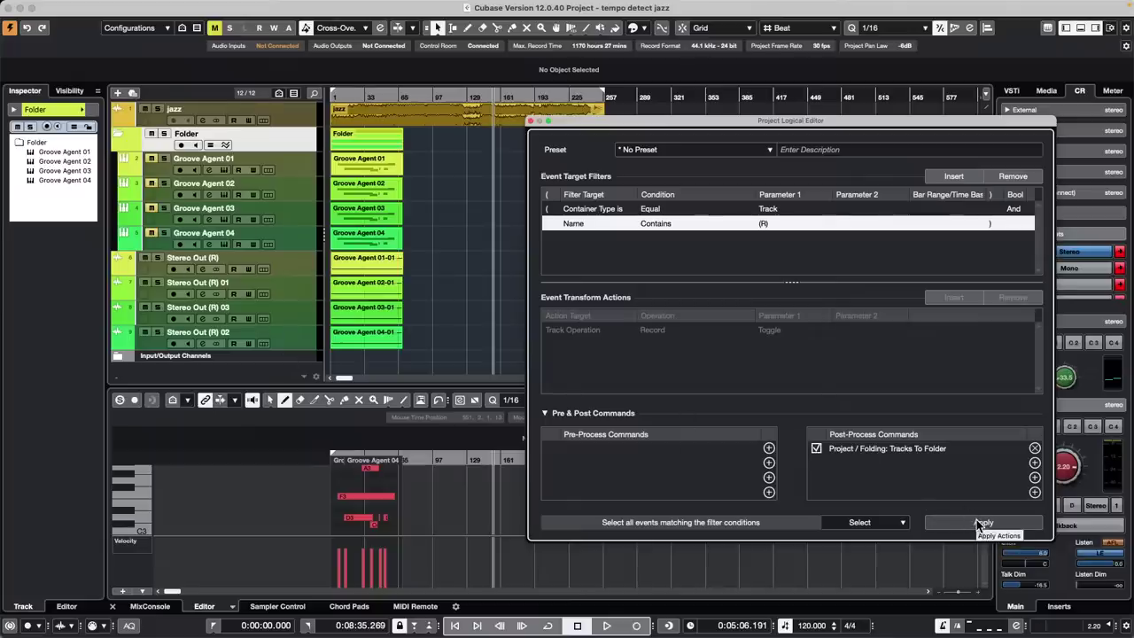
left_click(977, 522)
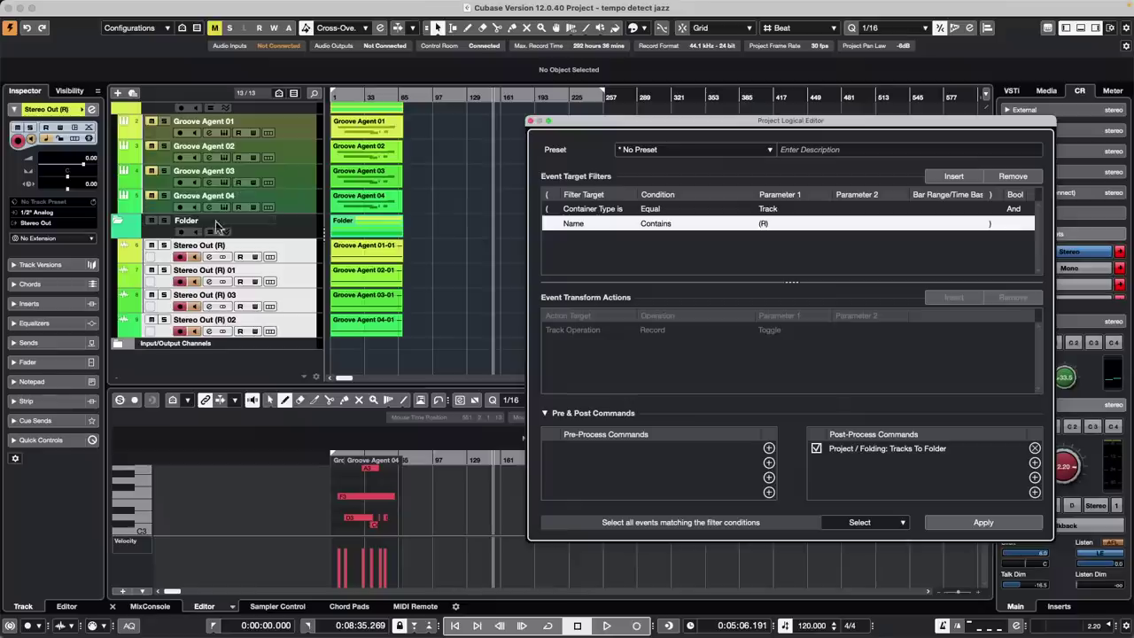
Drag the Groove Agent 02 track taller to read its notes, then trim it back slightly
scroll(195, 232, "up", 2)
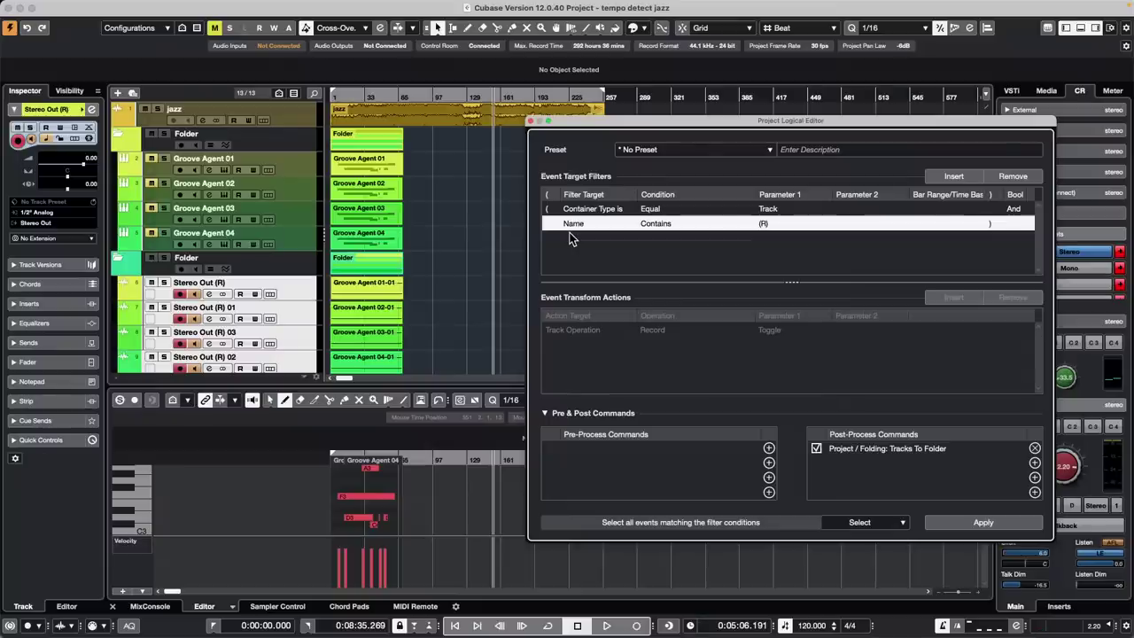
left_click(360, 199)
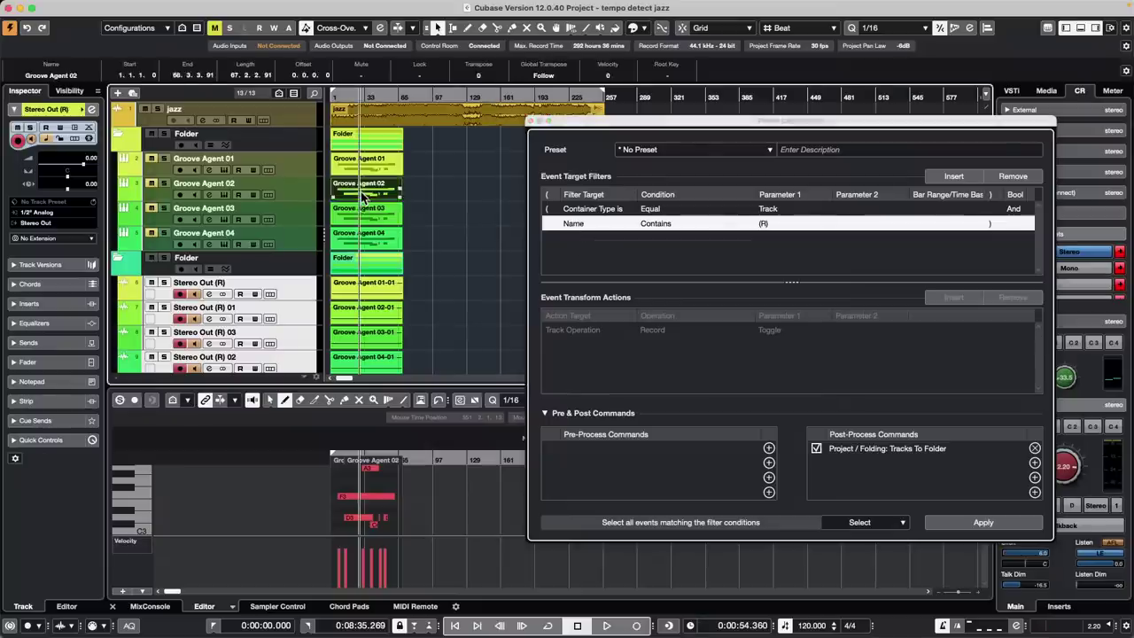
left_click_drag(293, 202, 286, 255)
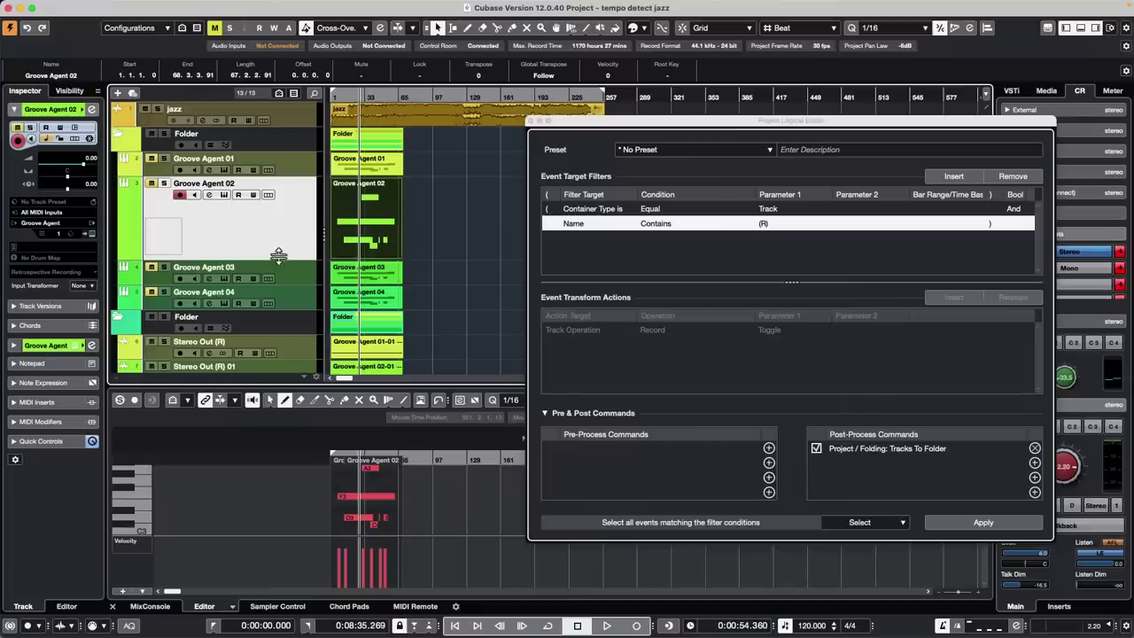
mouse_move(278, 261)
left_mouse_down()
mouse_move(276, 209)
mouse_move(276, 244)
left_mouse_up()
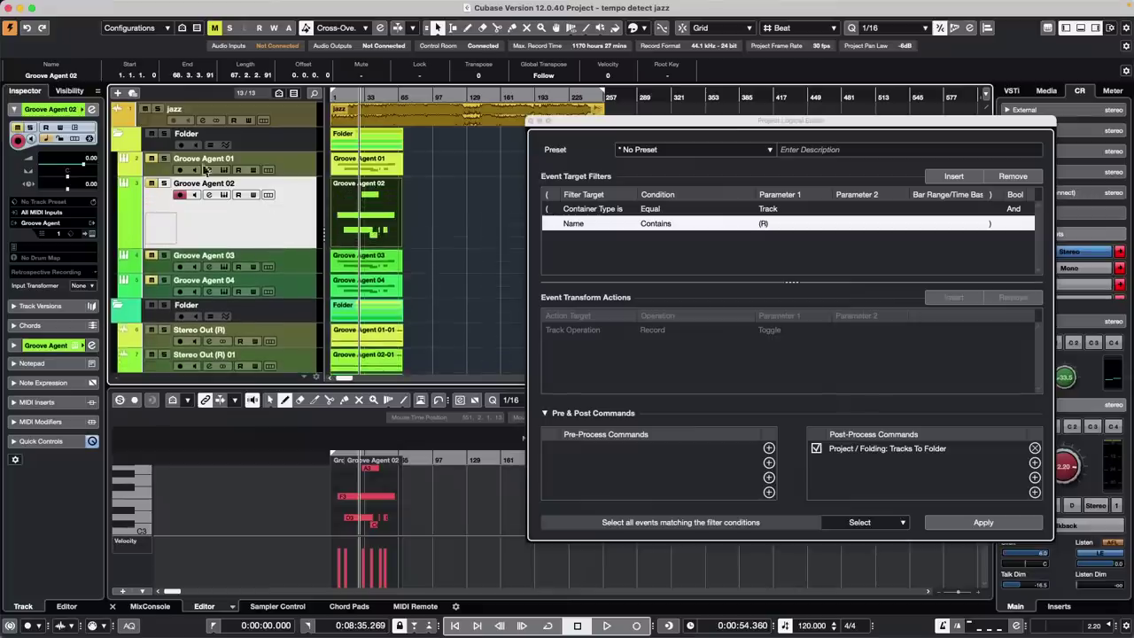
left_click(78, 6)
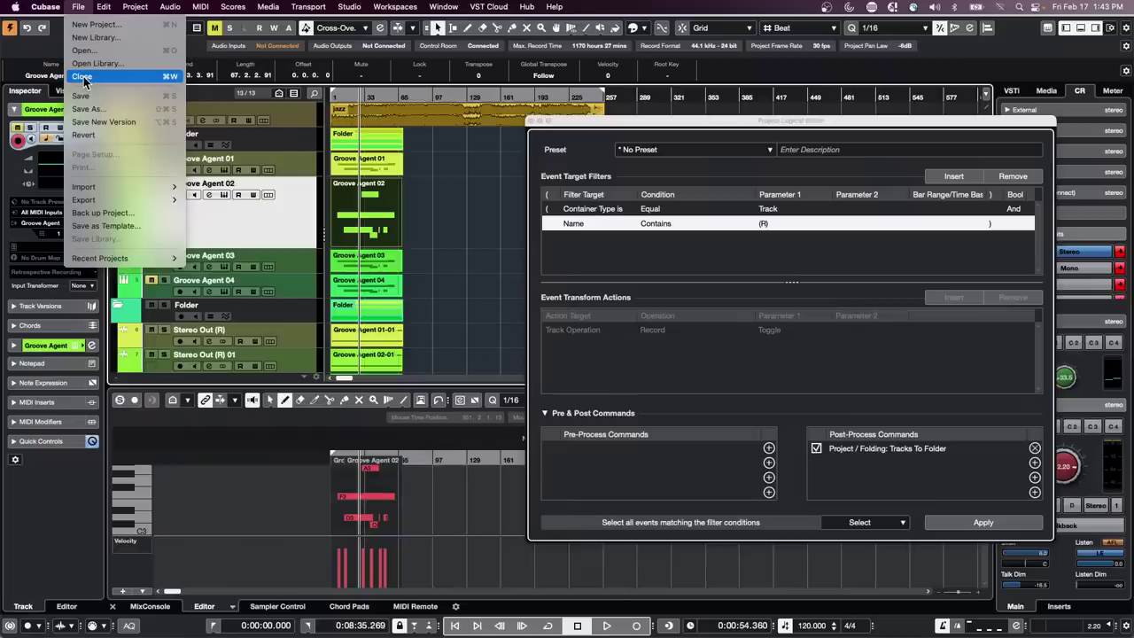
In Preferences > Event Display > MIDI, set Part Data Mode to No Data and preview it
mouse_move(45, 7)
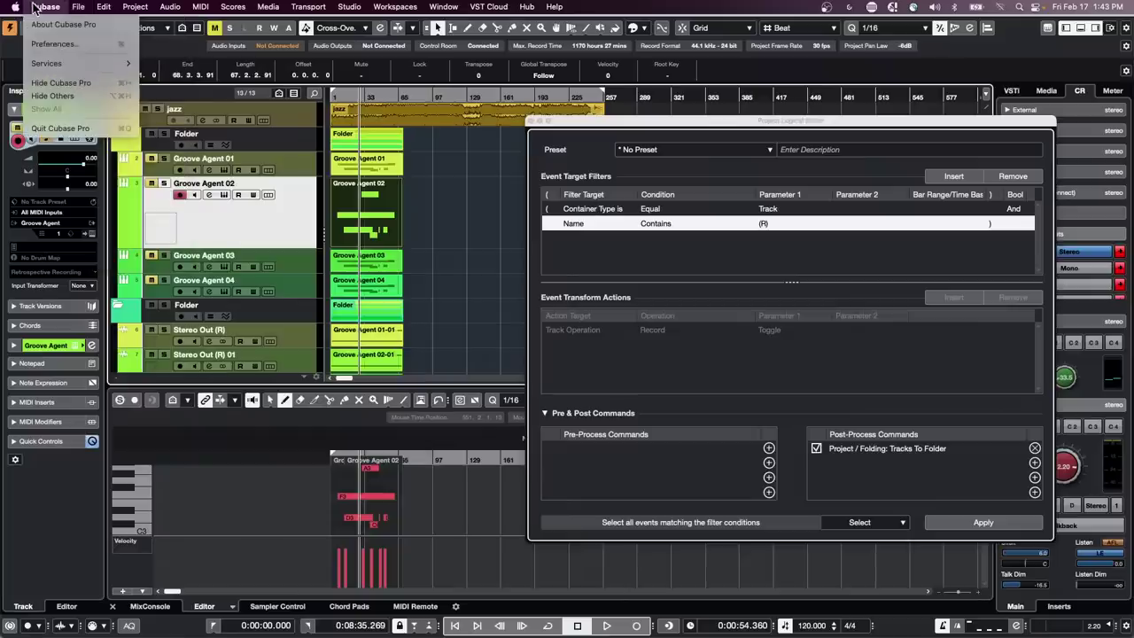
left_click(62, 45)
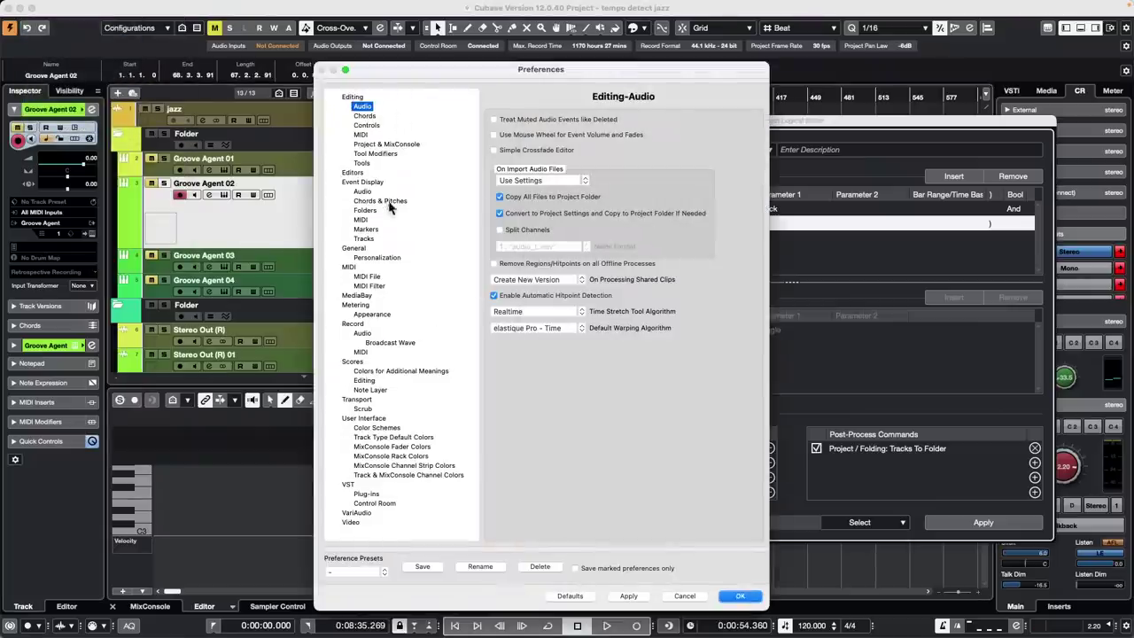
left_click(361, 220)
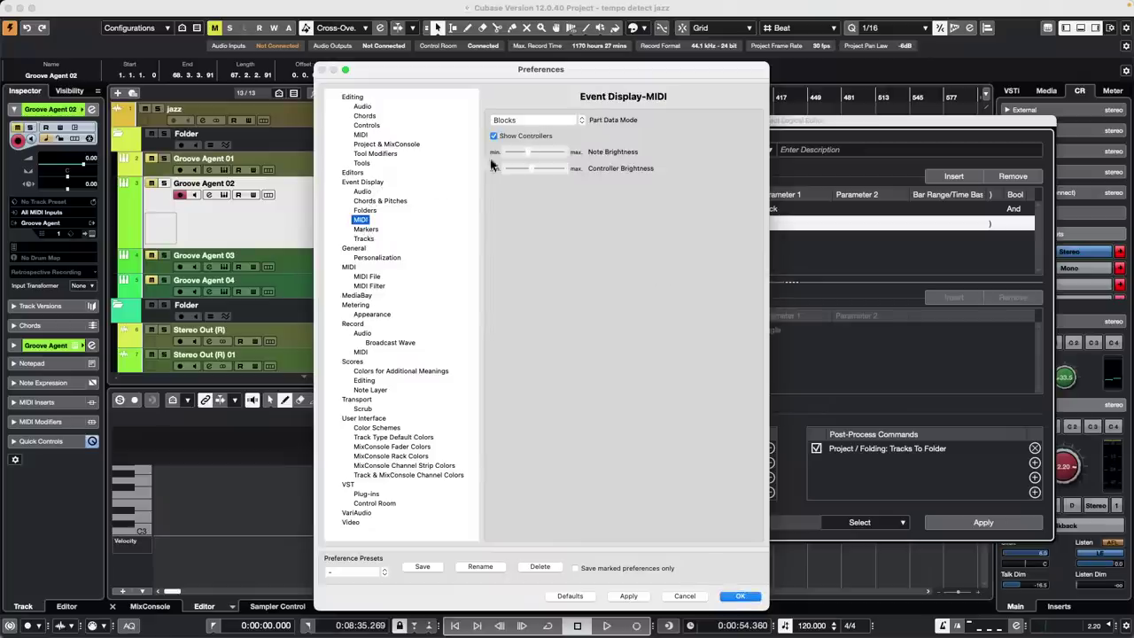
left_click(552, 120)
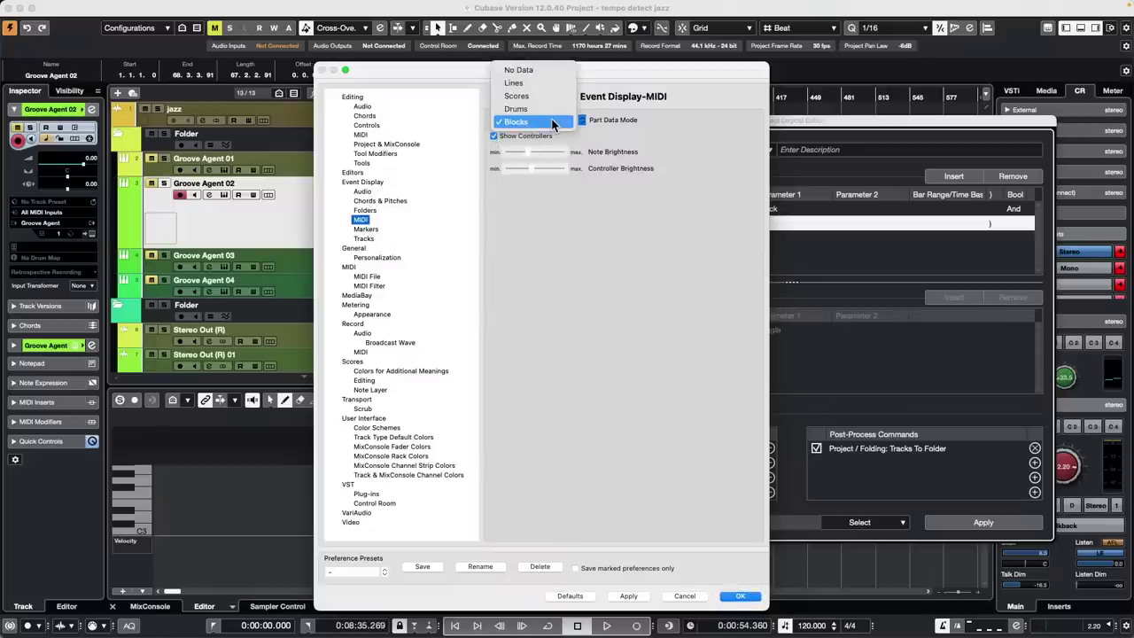
left_click(550, 73)
left_click_drag(549, 69, 784, 33)
left_click(864, 561)
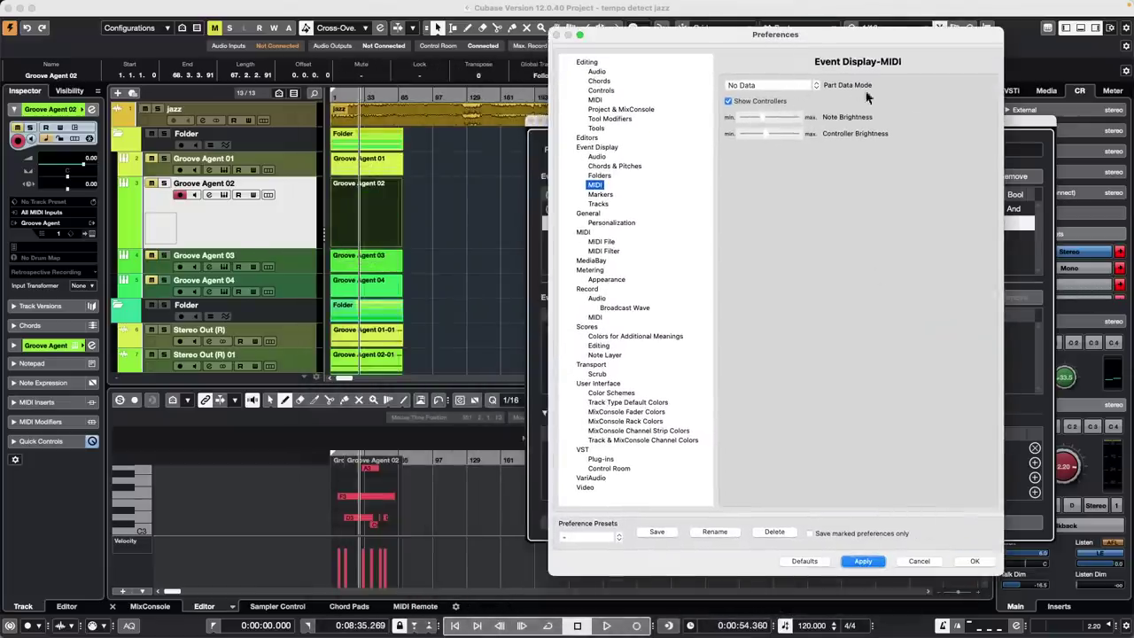
Preview the Lines, Scores and Drums part data modes in turn
left_click(778, 86)
left_click(764, 105)
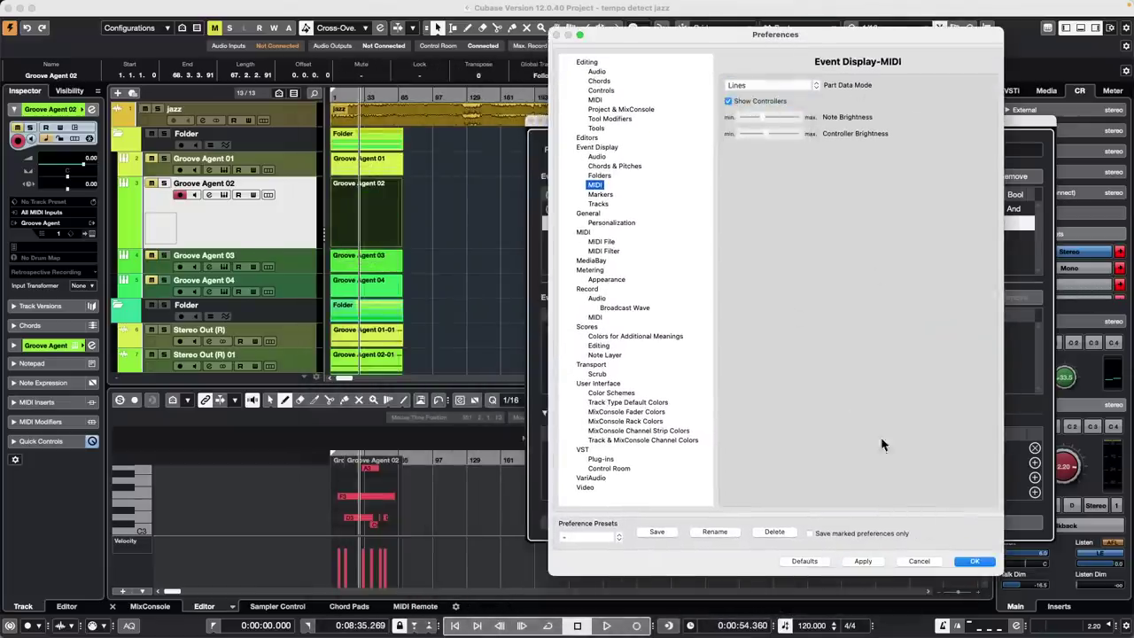
left_click(864, 561)
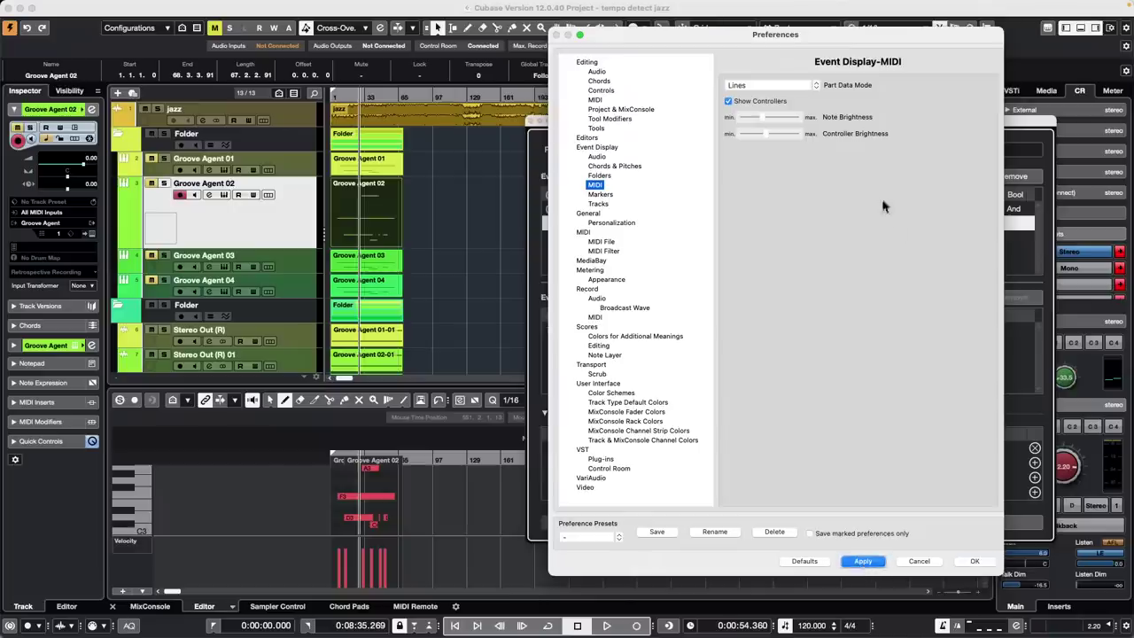
left_click(758, 83)
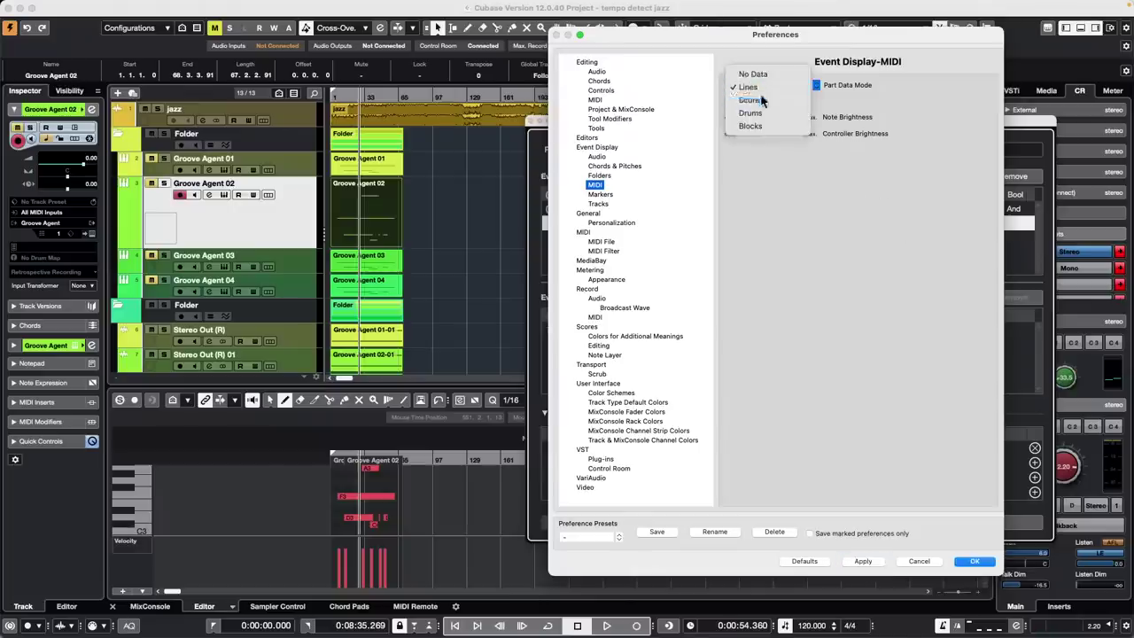
left_click(760, 99)
left_click(864, 561)
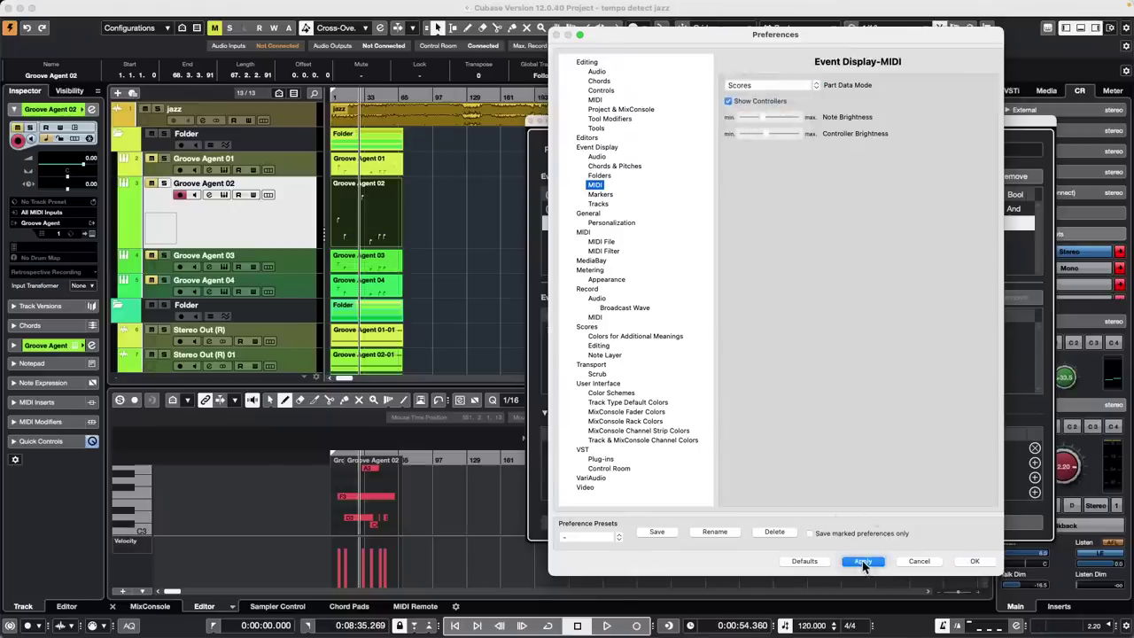
left_click(759, 85)
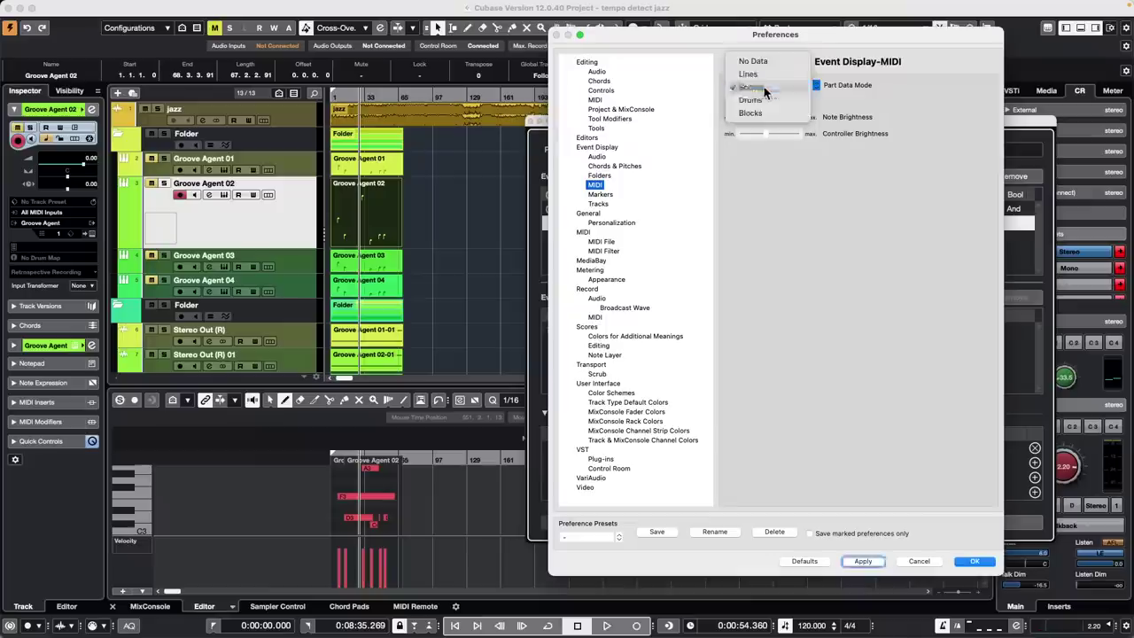
left_click(761, 100)
left_click(846, 561)
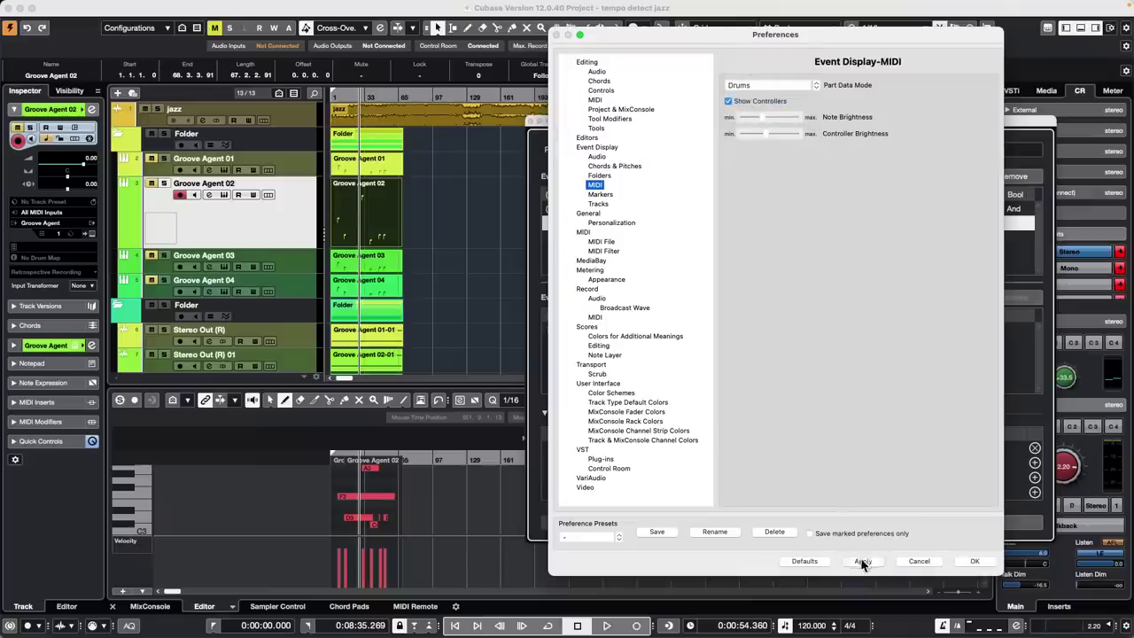
Set Part Data Mode to Blocks, apply it, and close Preferences
left_click(751, 86)
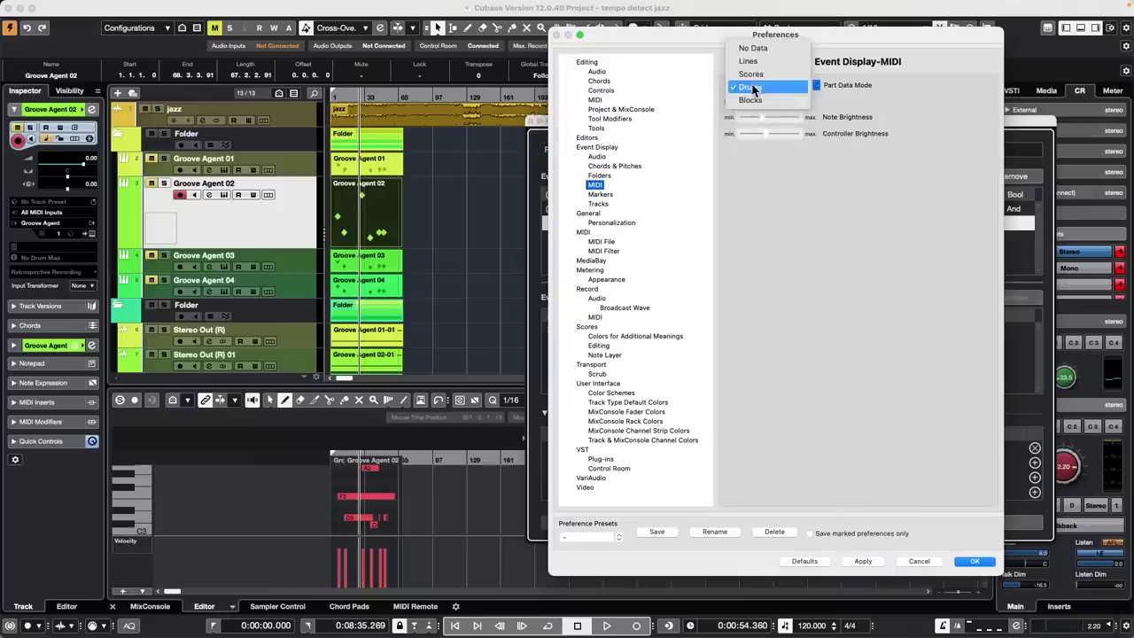
left_click(769, 100)
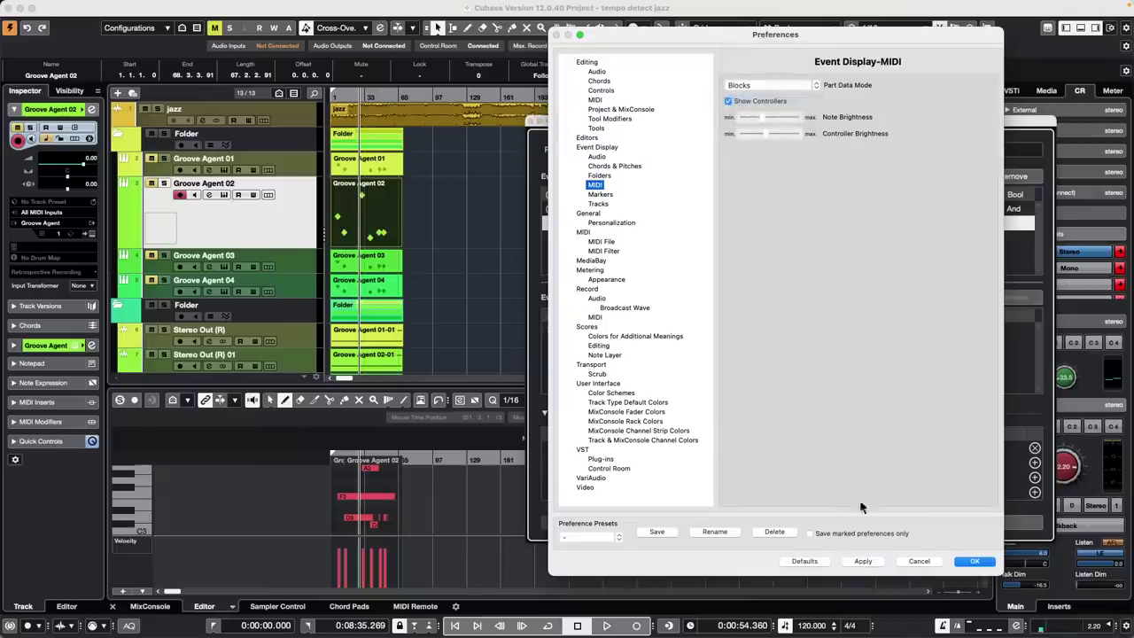
left_click(861, 561)
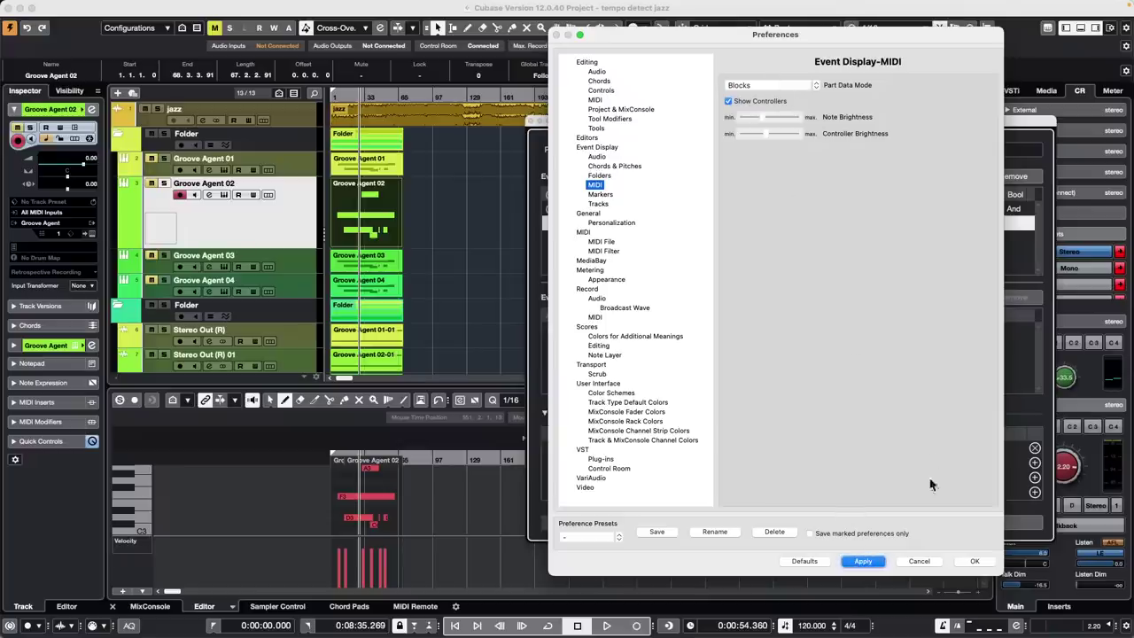
left_click(975, 563)
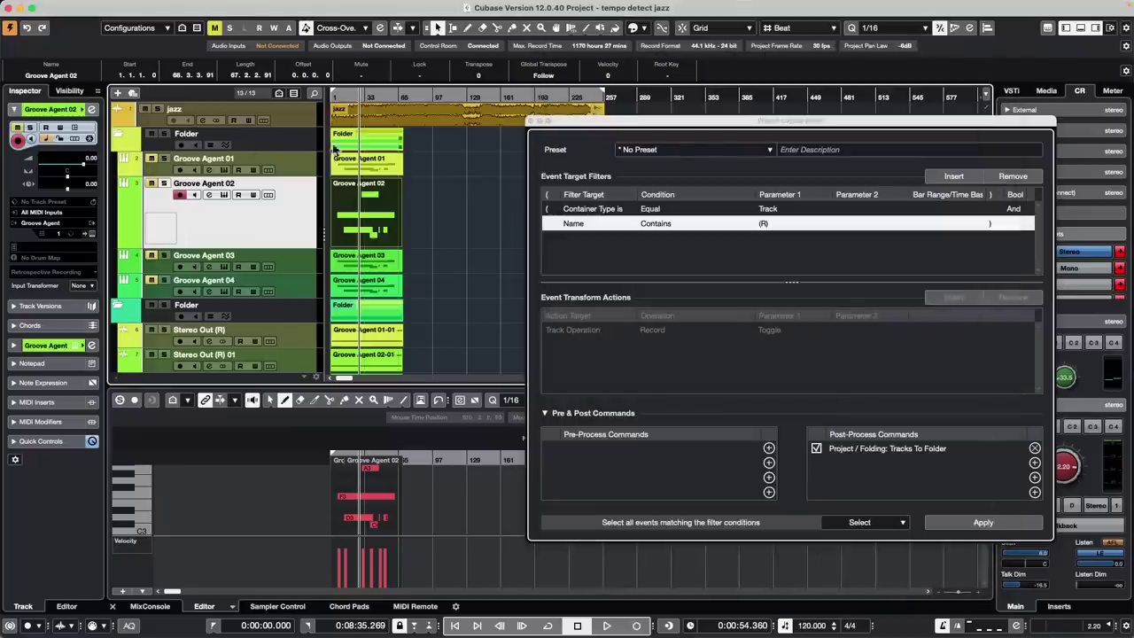
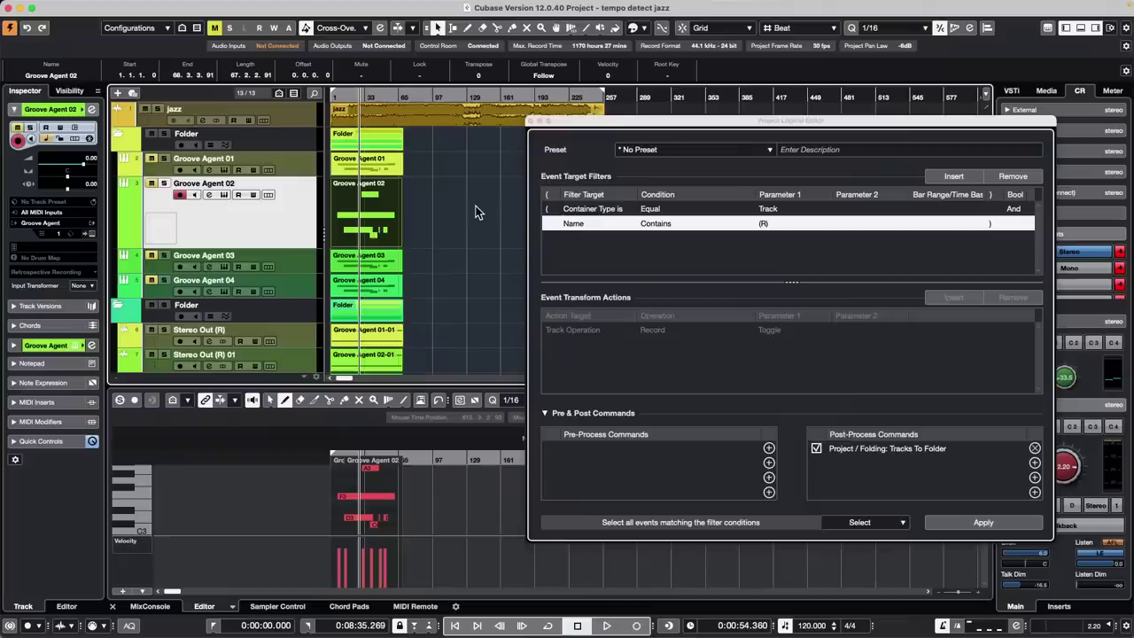
Colour the Groove Agent 02 track red and select its part
left_click(82, 109)
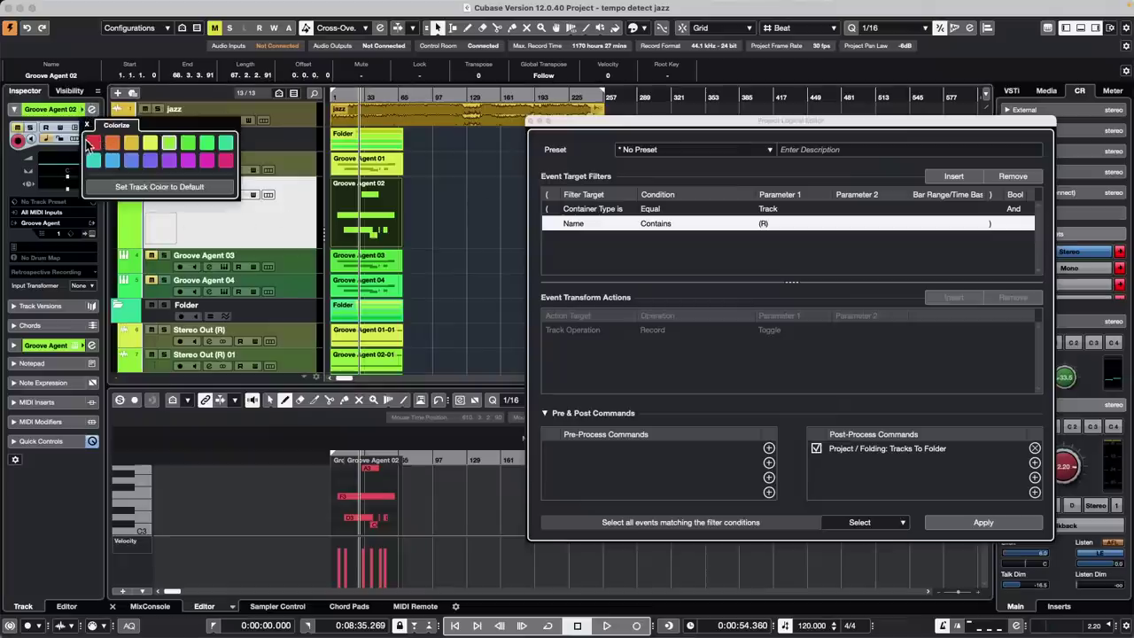
left_click(93, 144)
left_click(353, 206)
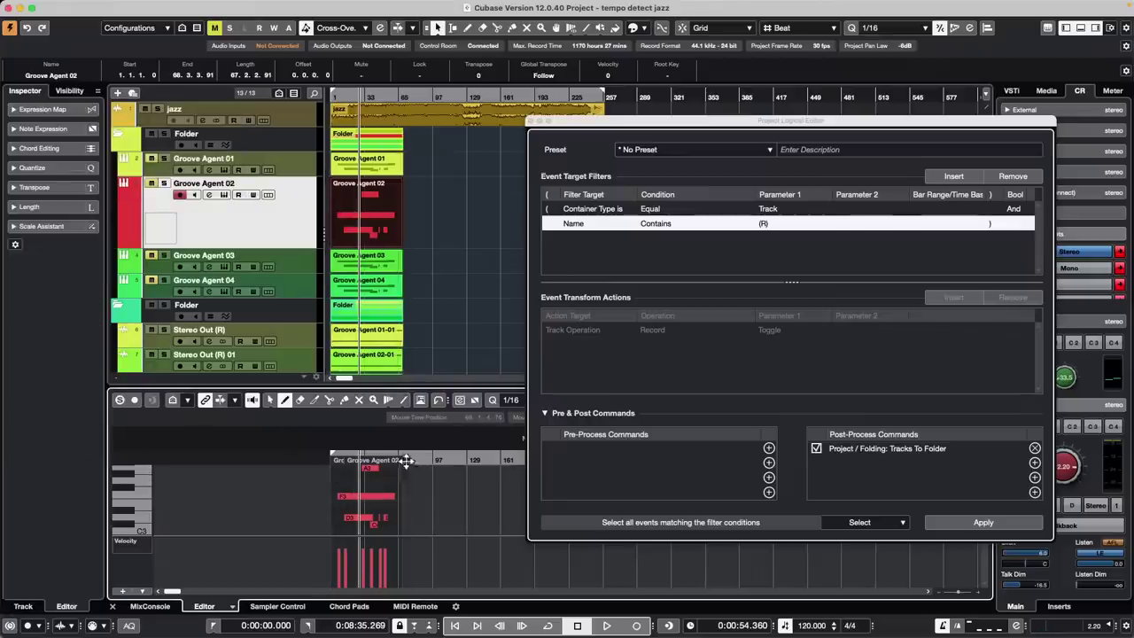
Enlarge the lower editor, select all Groove Agent 02 notes and transpose them down 12 semitones
left_click_drag(367, 381, 367, 344)
right_click(338, 514)
left_click(340, 516)
left_click_drag(338, 513, 396, 417)
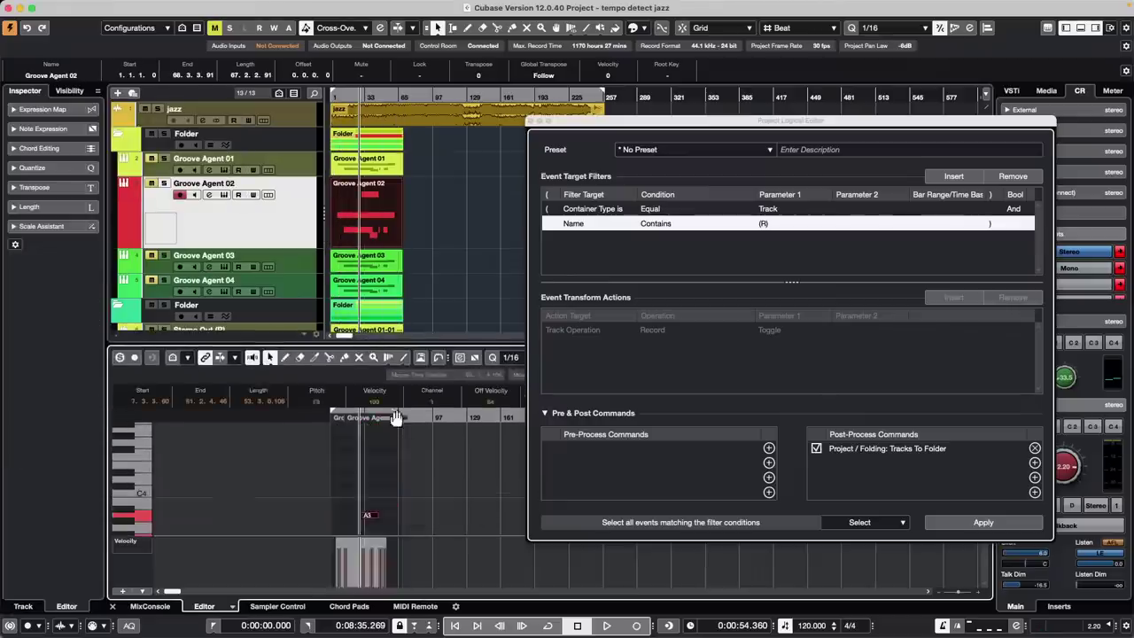
key("Down")
key("Down")
key("Down")
key("Down")
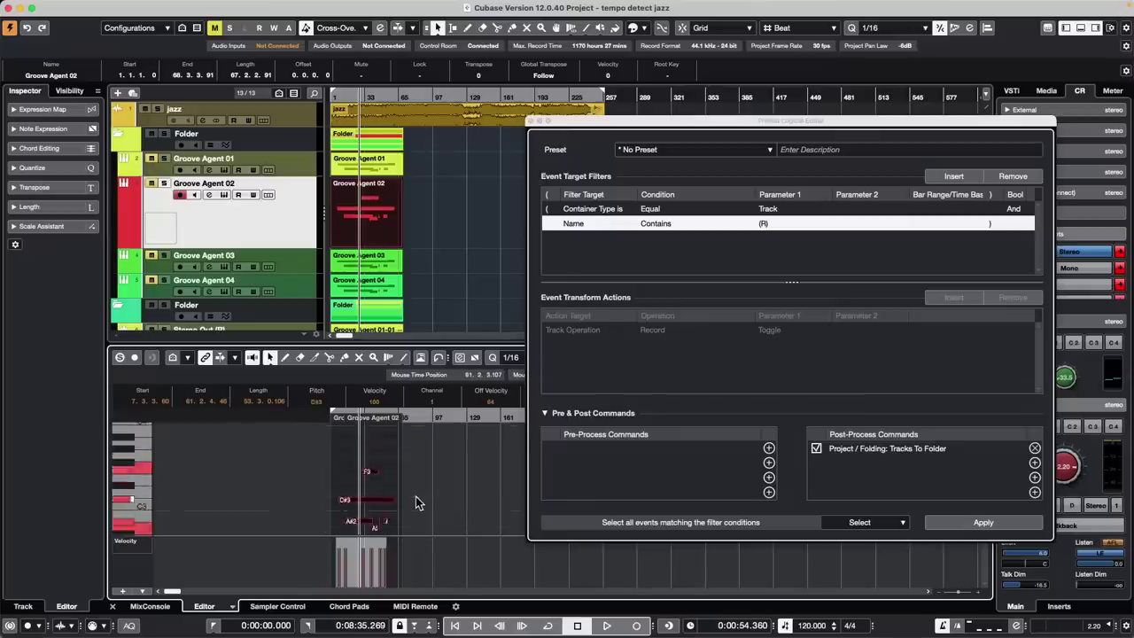
key("Down")
key("Down")
key("Down")
key("Down")
key("Down")
key("Down")
key("Down")
key("Down")
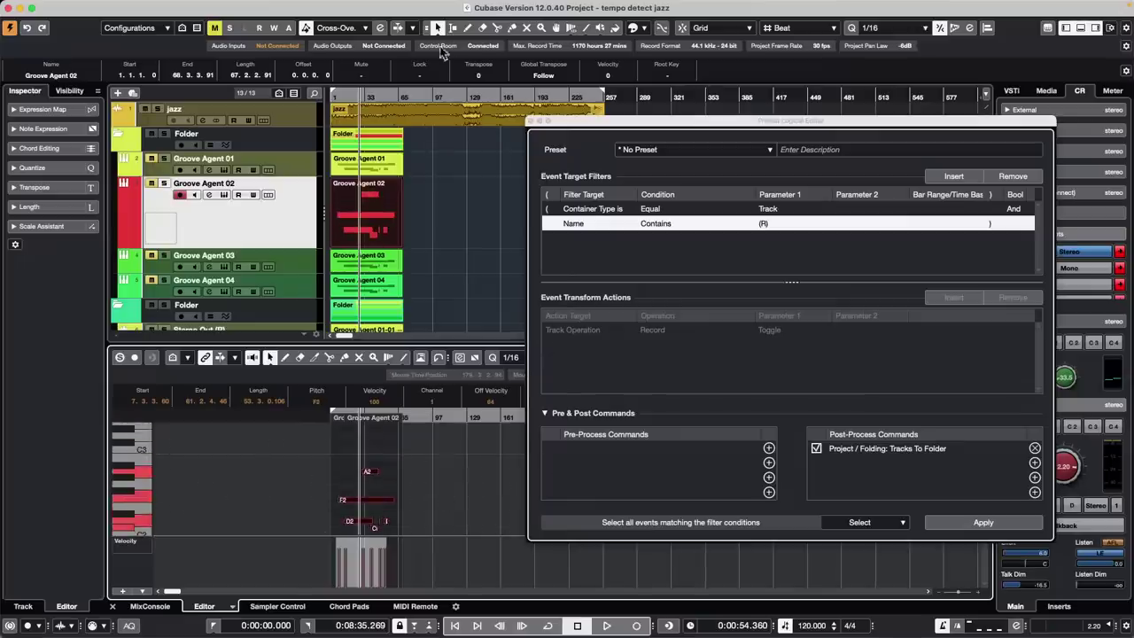
left_click_drag(446, 212, 365, 267)
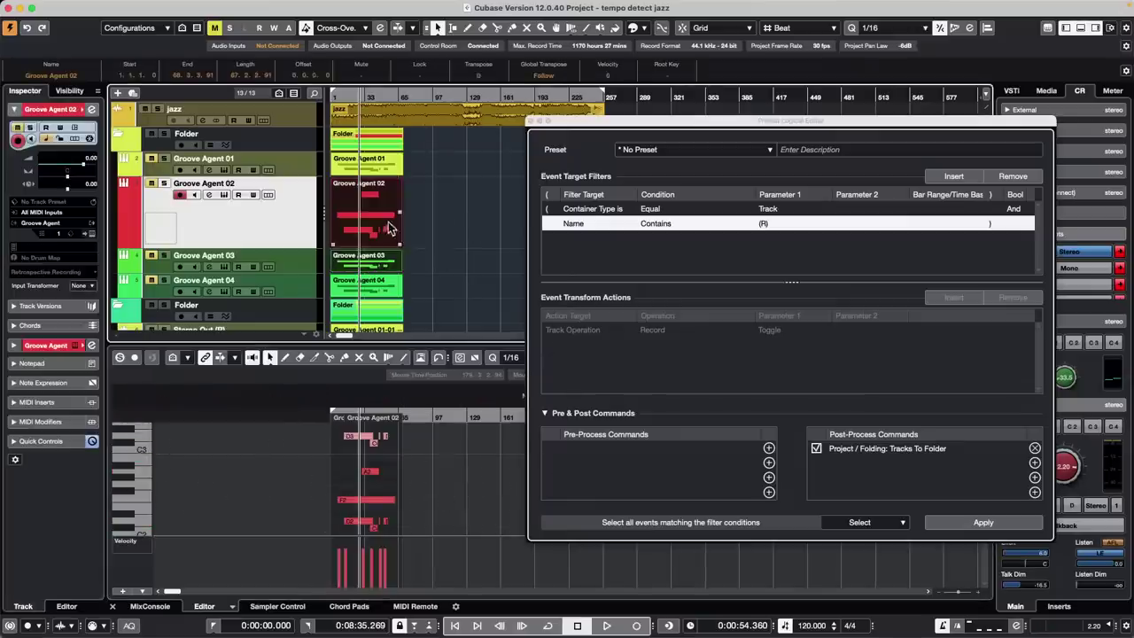
Lock the Groove Agent 02 track in its Inspector, leaving the part lock options unchanged
left_click(448, 229)
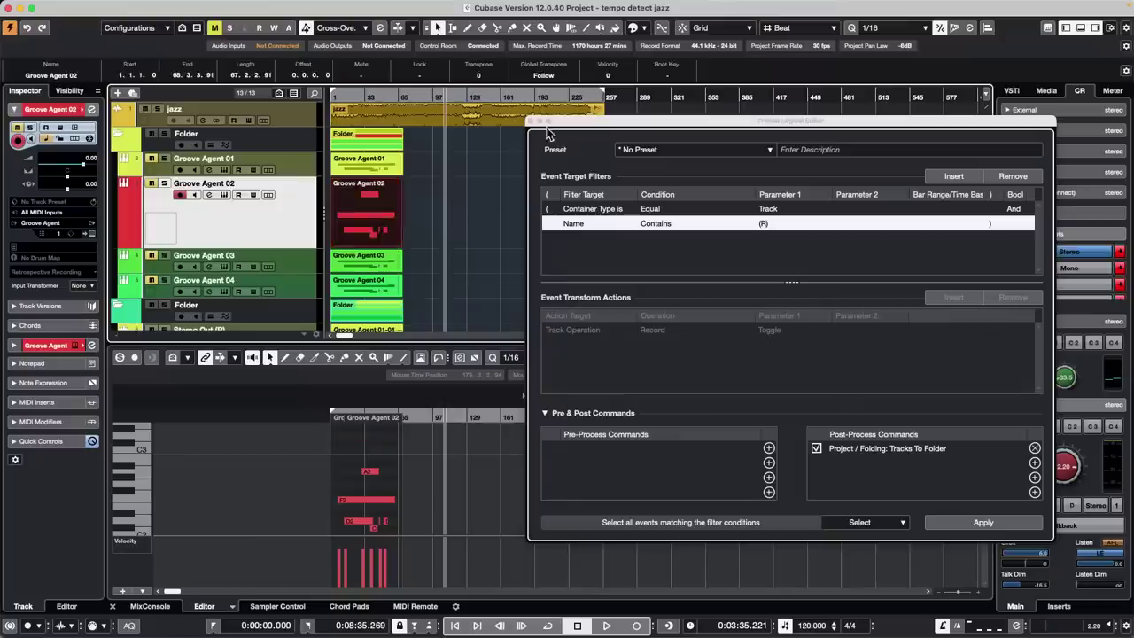
left_click(419, 75)
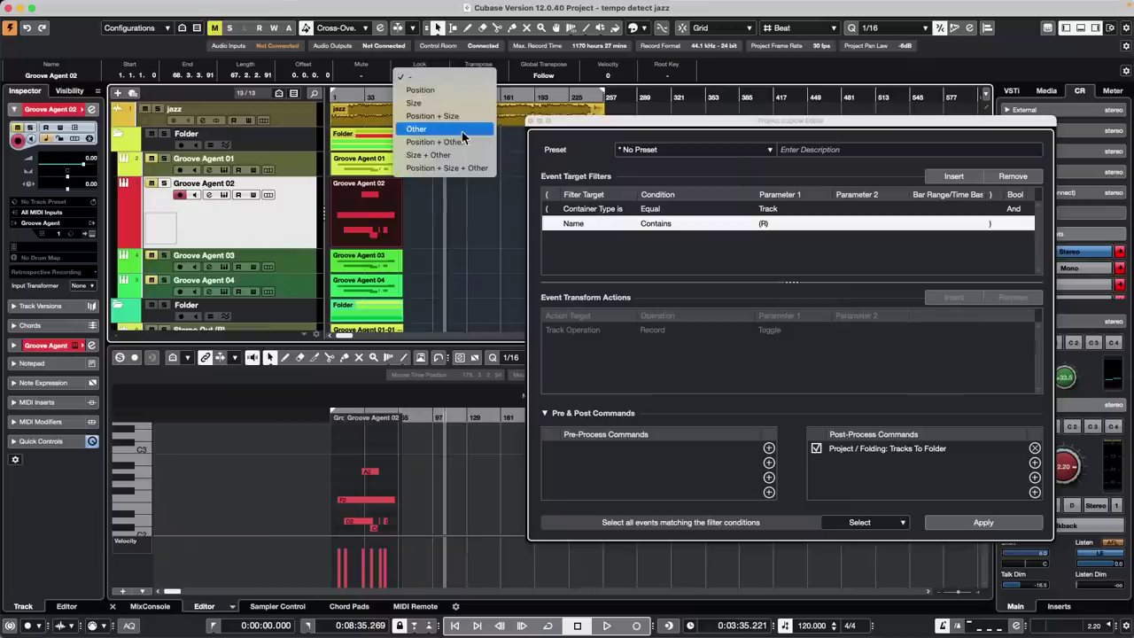
left_click(284, 224)
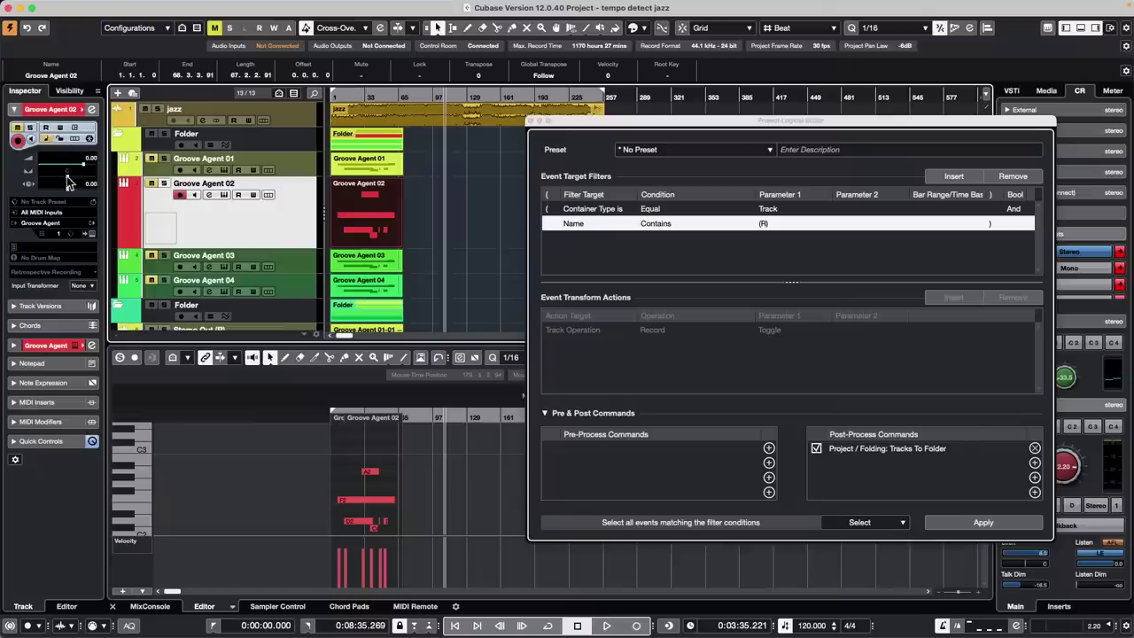
left_click(60, 139)
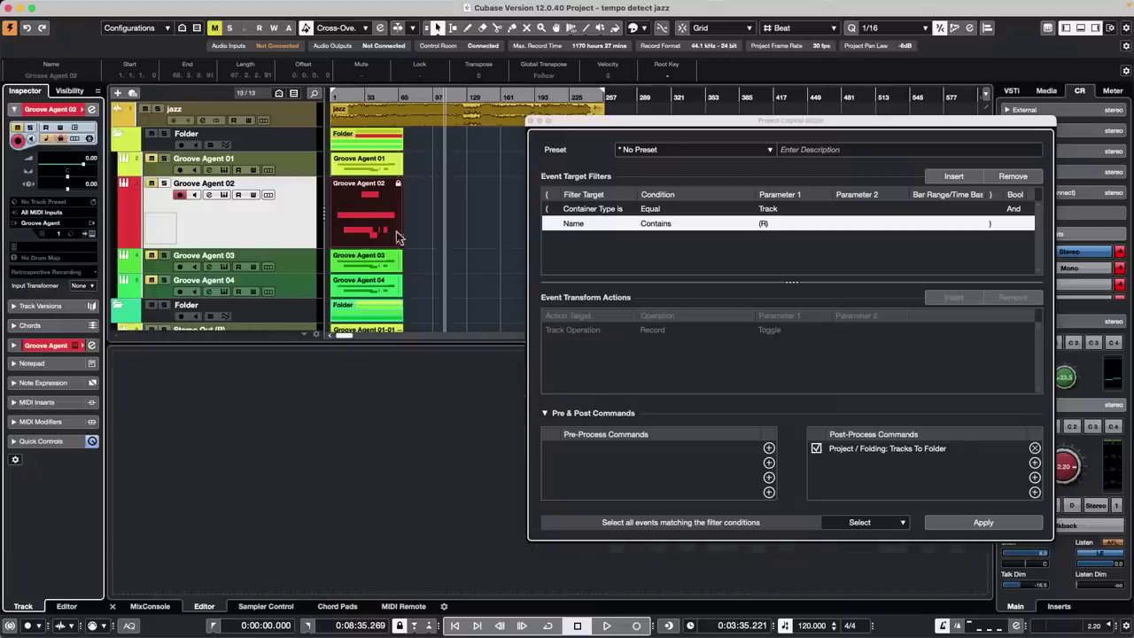
Select the Groove Agent 03 part and close the Project Logical Editor
left_click(355, 268)
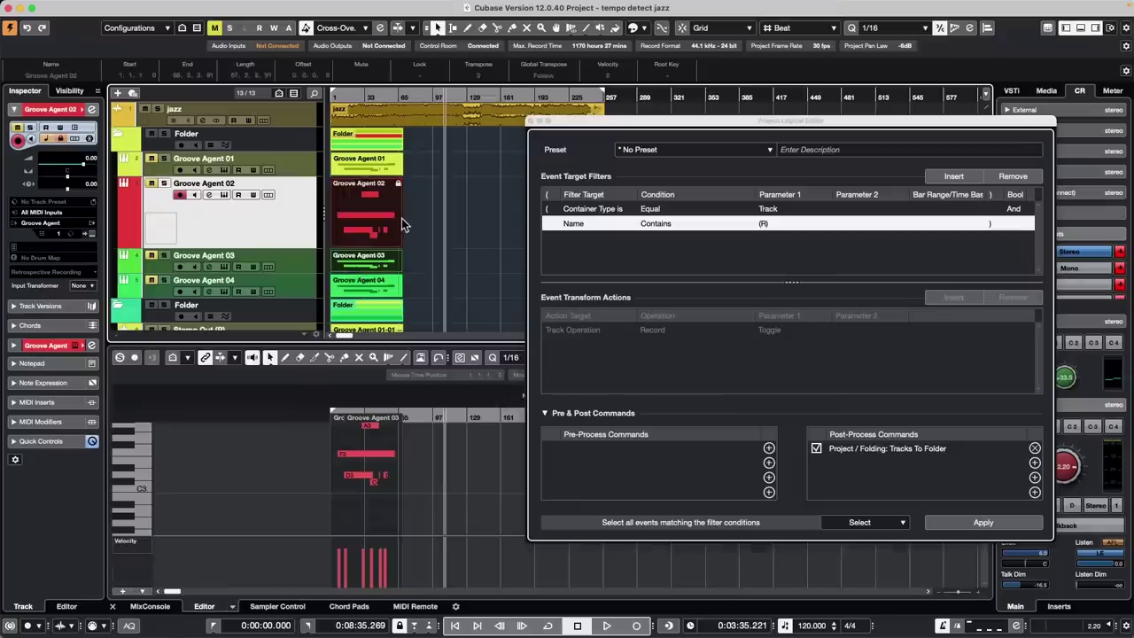
key("Return")
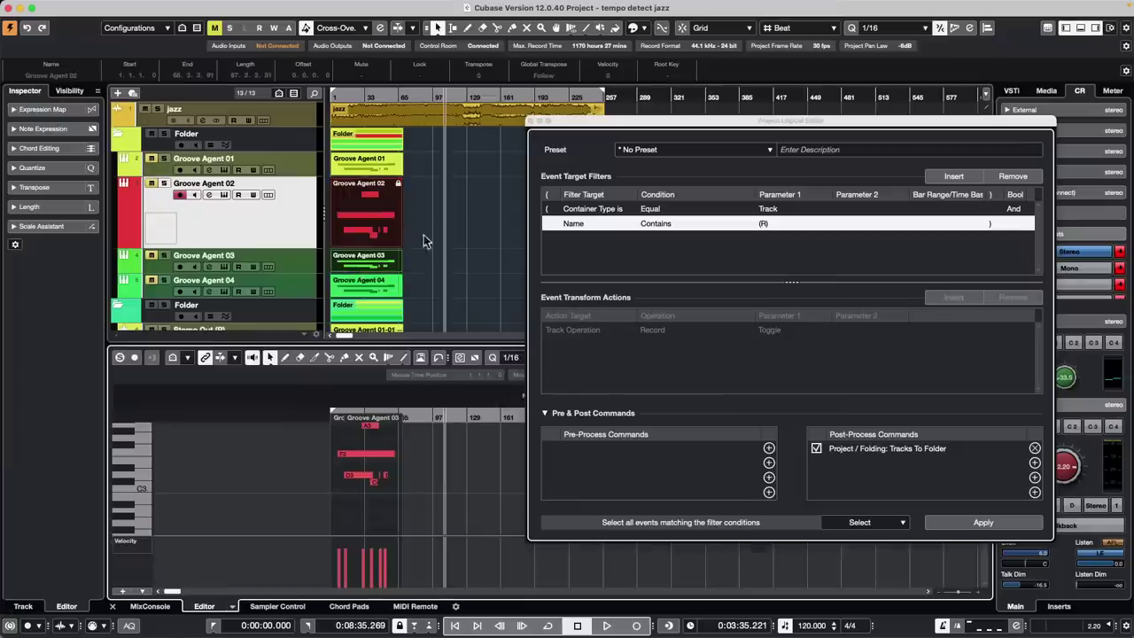
left_click(530, 120)
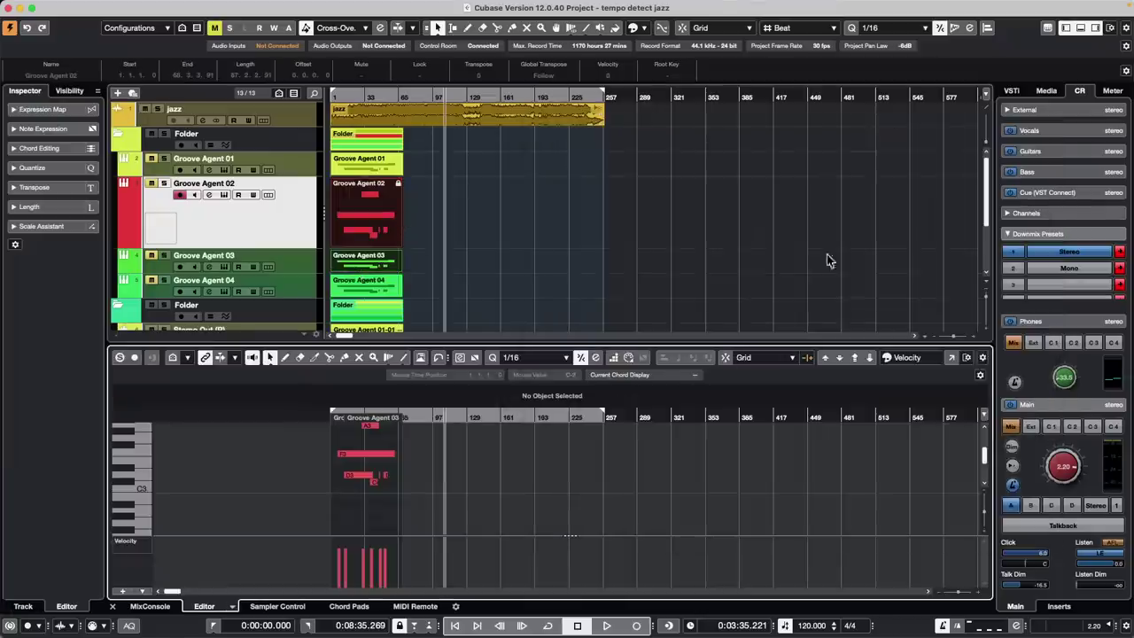
left_click(967, 358)
left_click(601, 91)
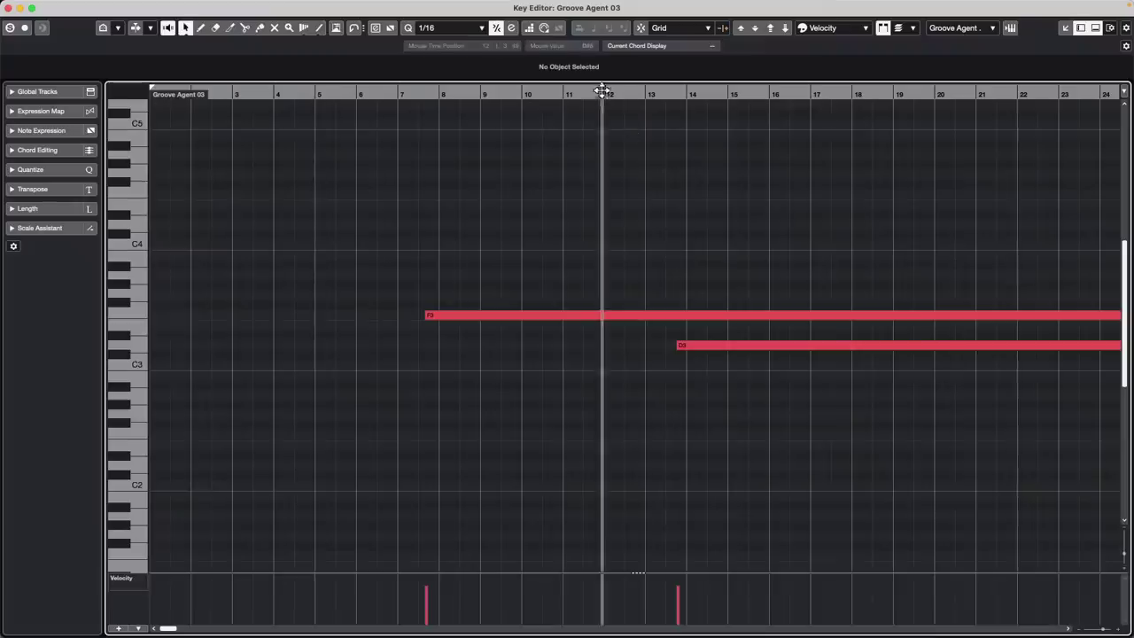
left_click_drag(602, 91, 600, 55)
scroll(697, 330, "down", 2)
scroll(695, 328, "up", 3)
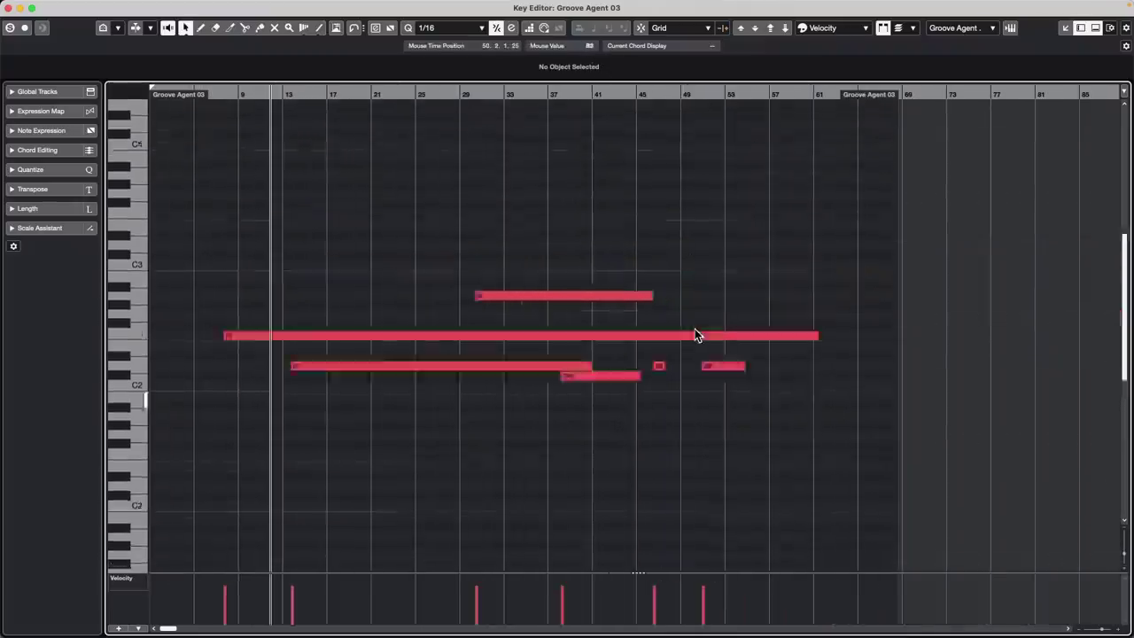
scroll(695, 329, "up", 5)
scroll(695, 328, "down", 4)
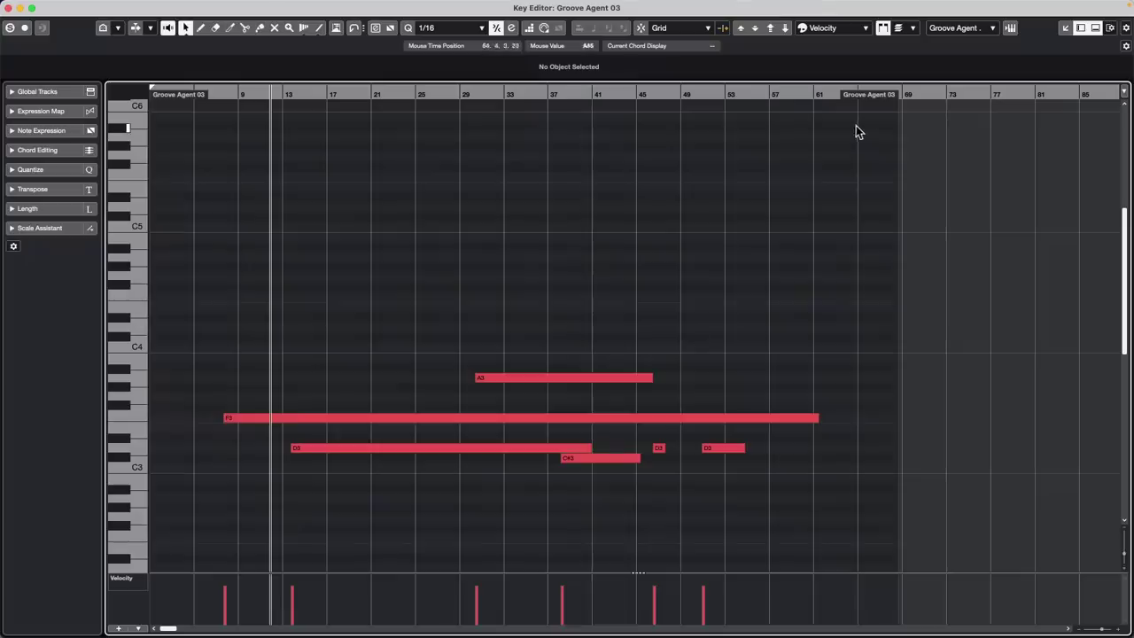
left_click(10, 8)
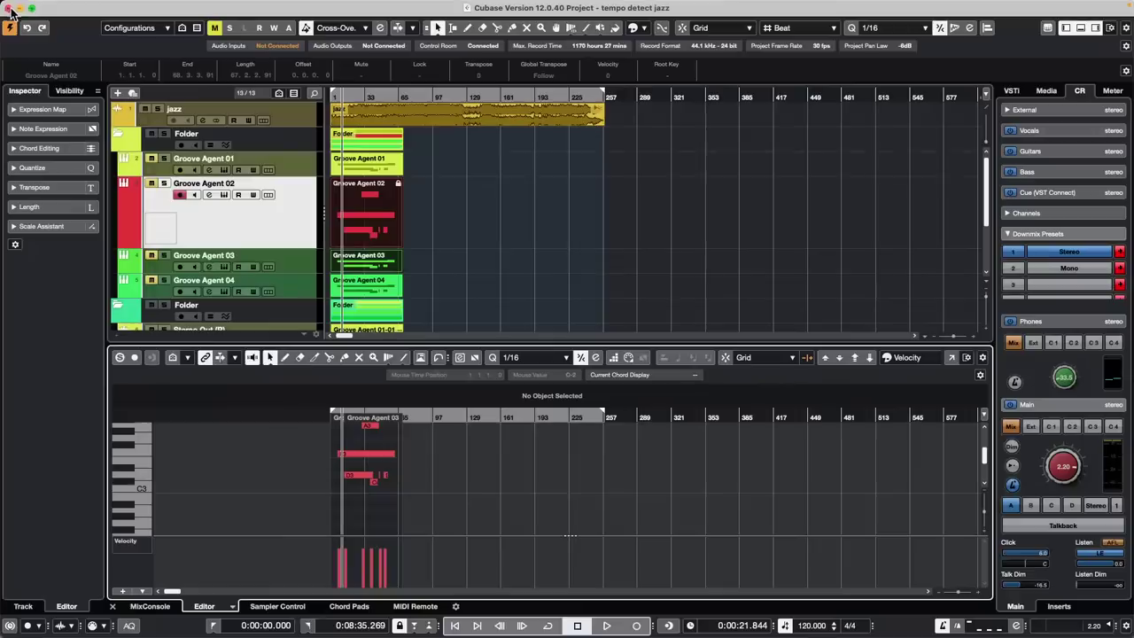
Set the Key Editor's note colour scheme to Part
left_click(359, 218)
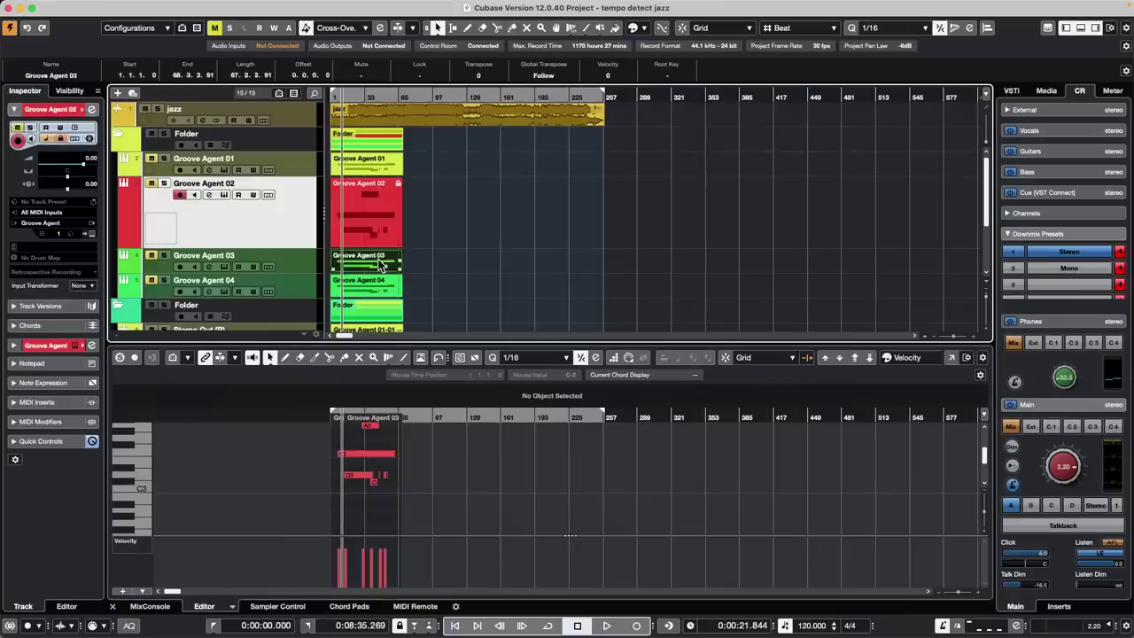
left_click(405, 229)
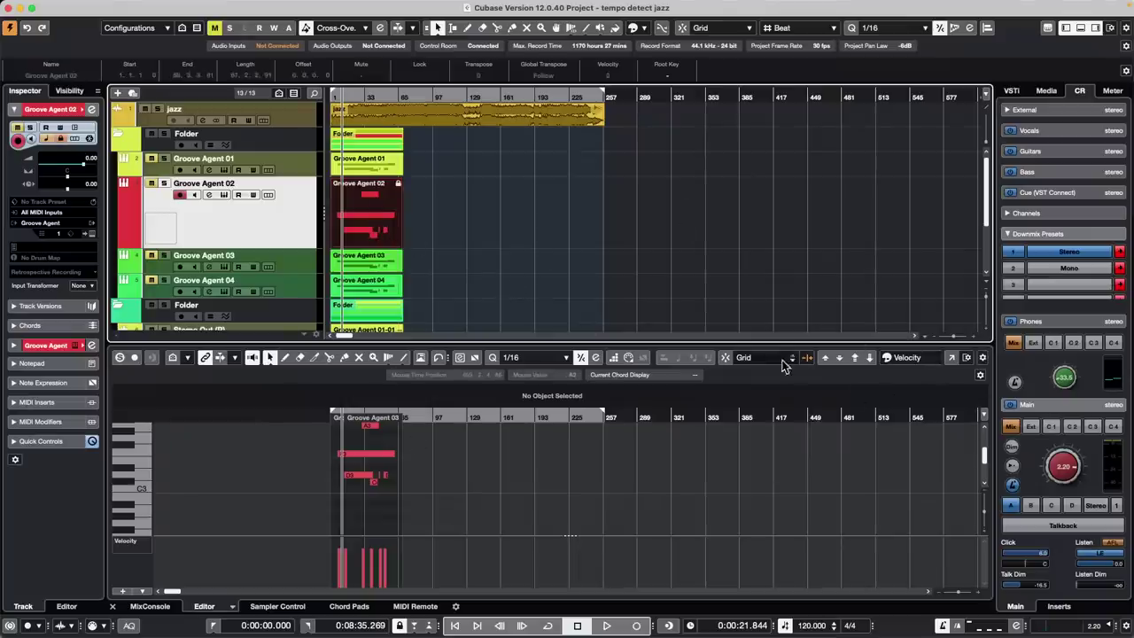
left_click(923, 358)
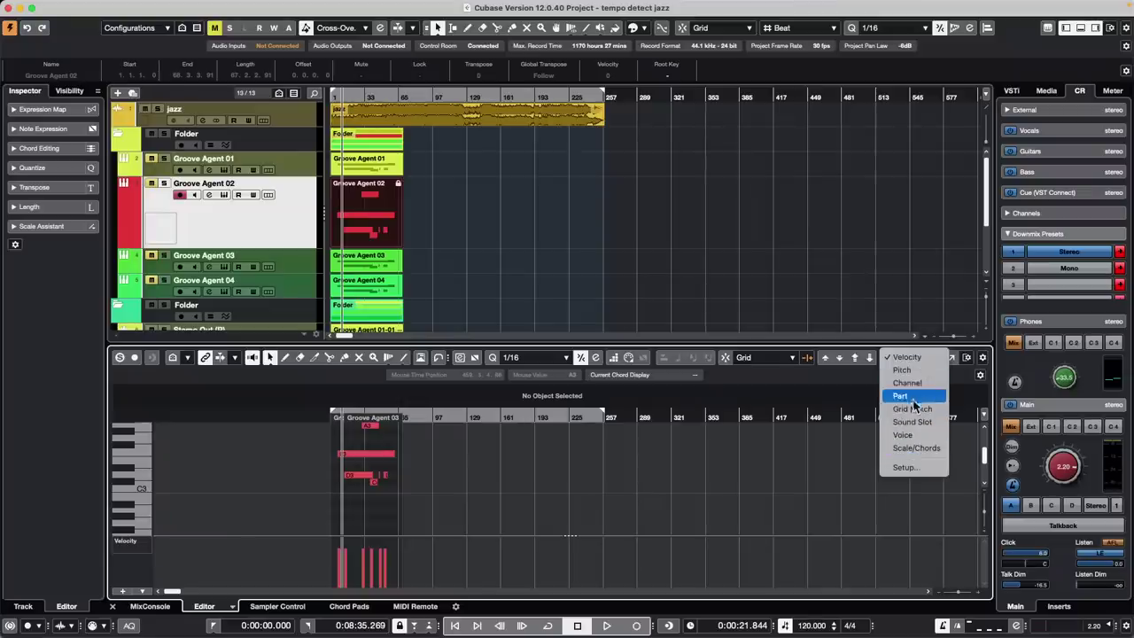
left_click(908, 396)
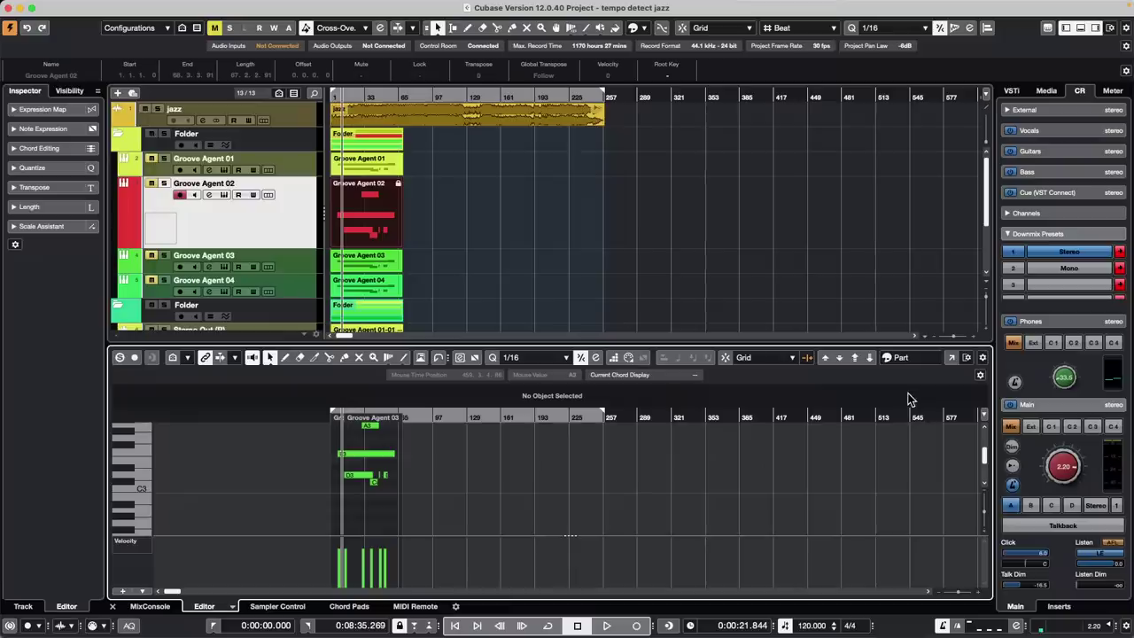
Select the Groove Agent 02 part and switch off its track Lock in the Inspector
left_click(513, 228)
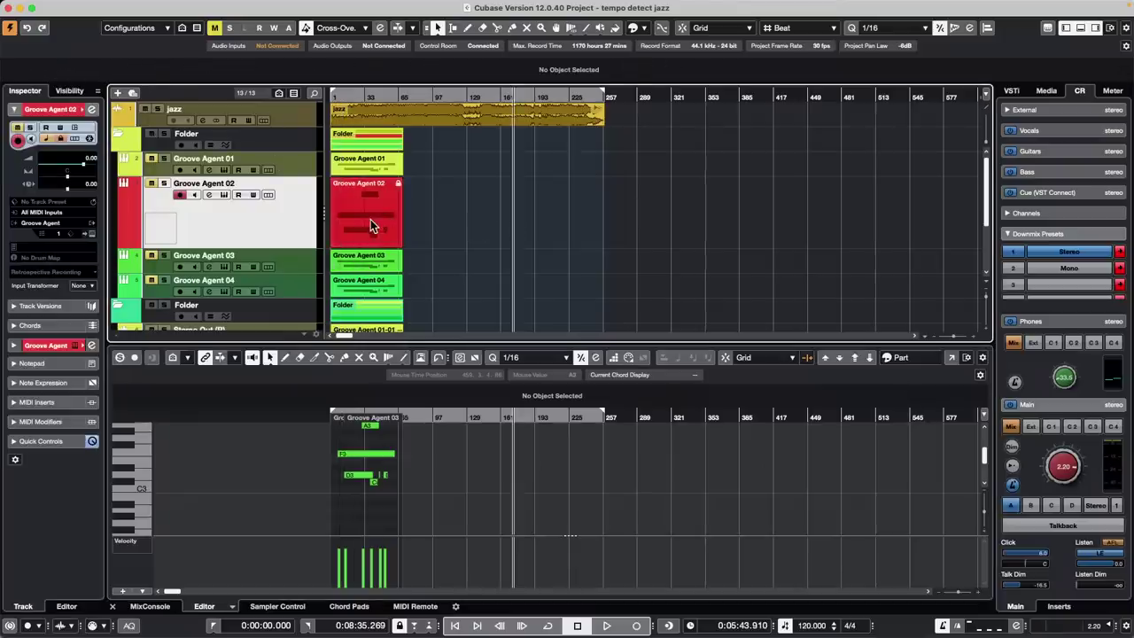
left_click(370, 260)
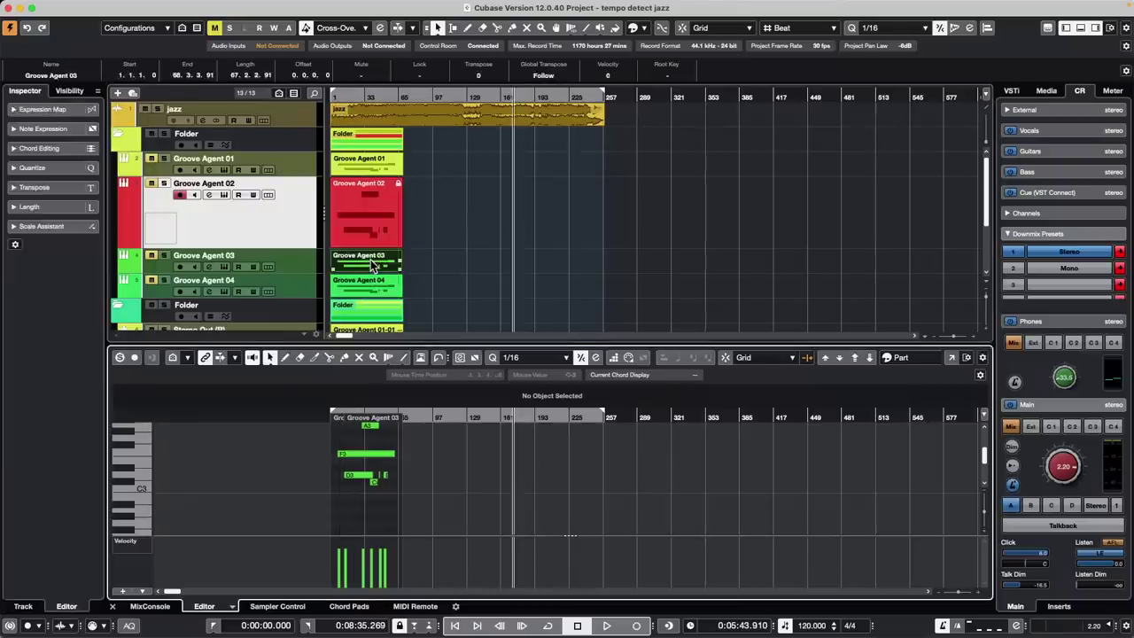
left_click_drag(420, 259, 328, 232)
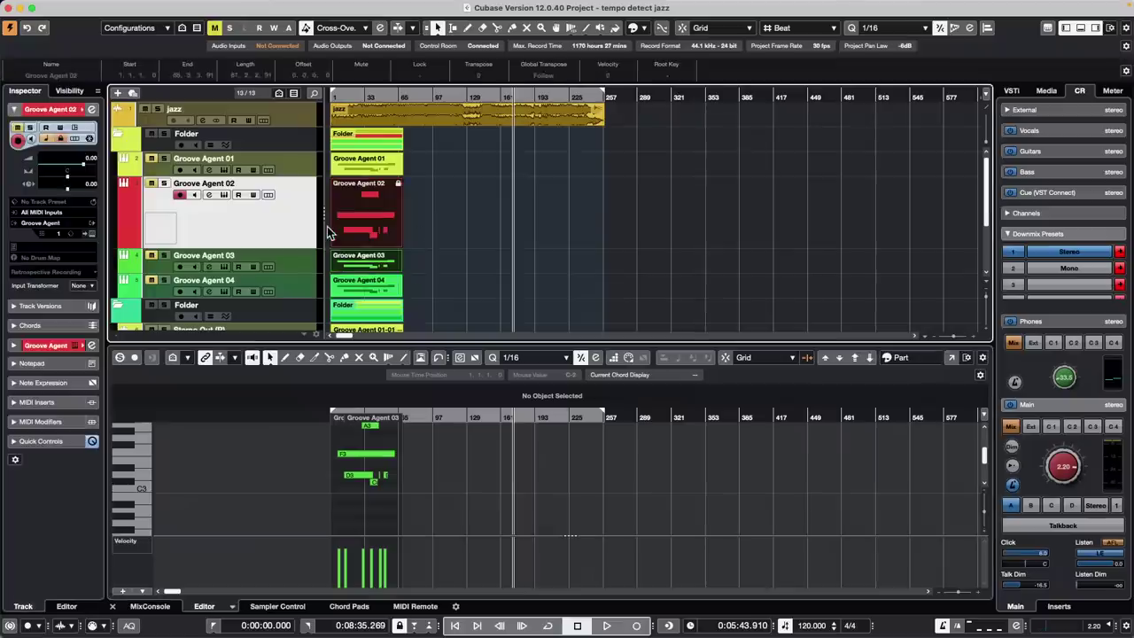
left_click(382, 230)
left_click(59, 140)
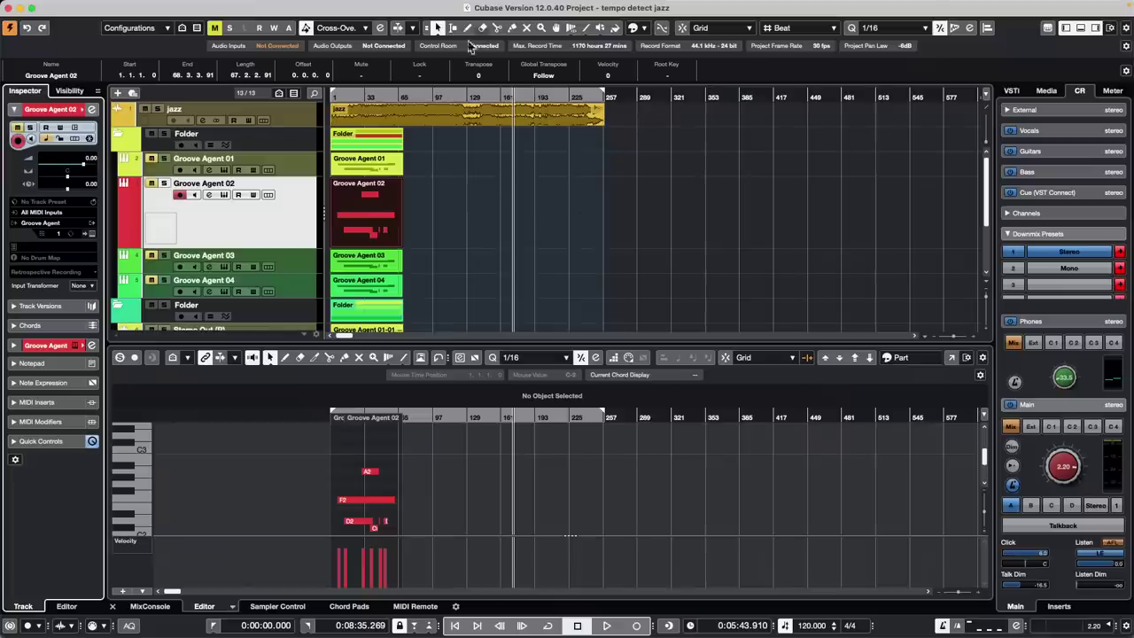
left_click(377, 221)
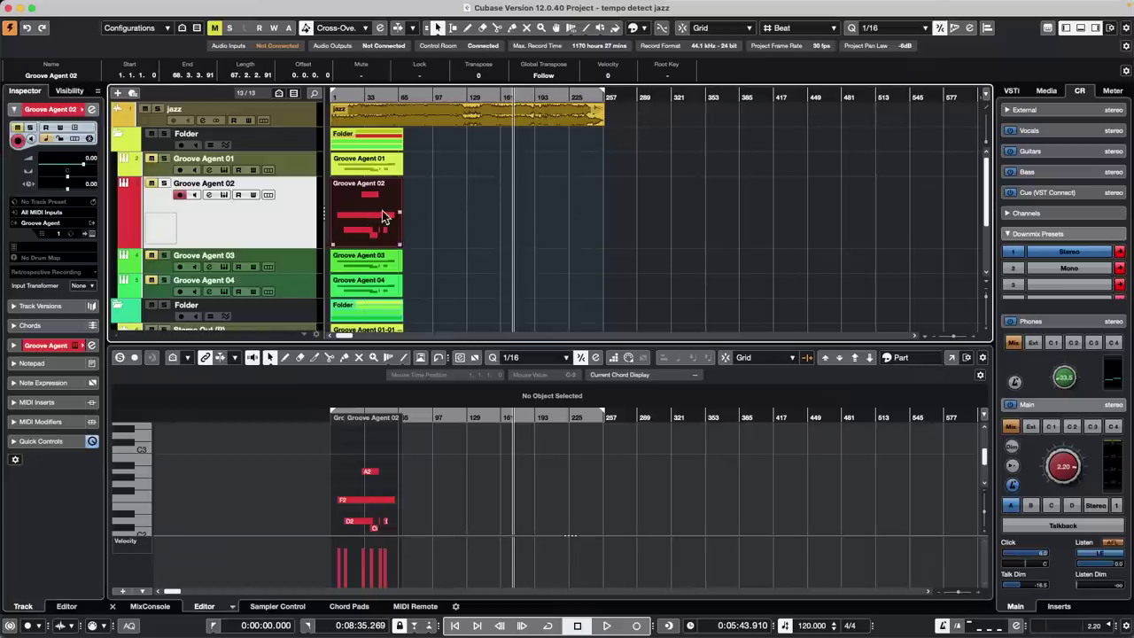
left_click(421, 223)
Set the Groove Agent 02 part's lock to Size instead of Position
left_click(393, 228)
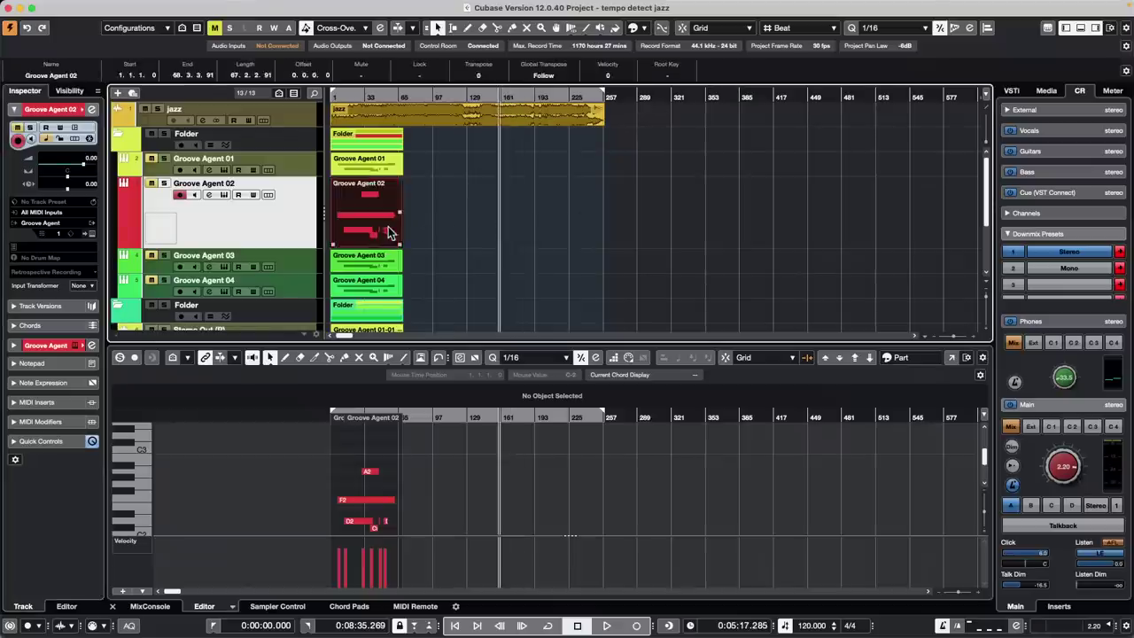
left_click(419, 76)
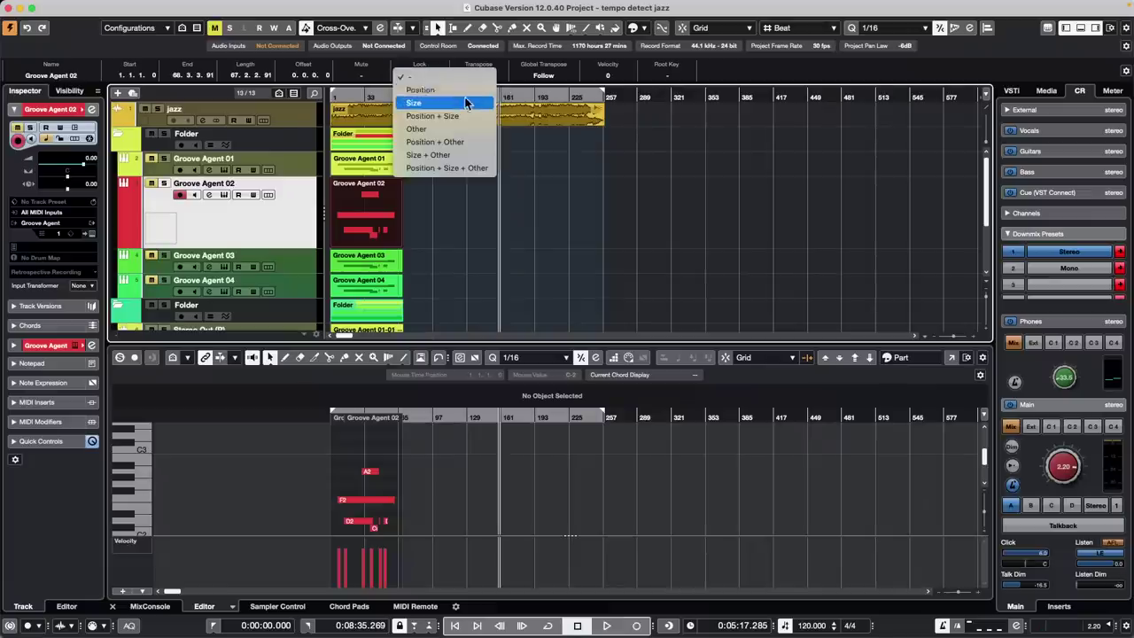
left_click(463, 91)
left_click(421, 76)
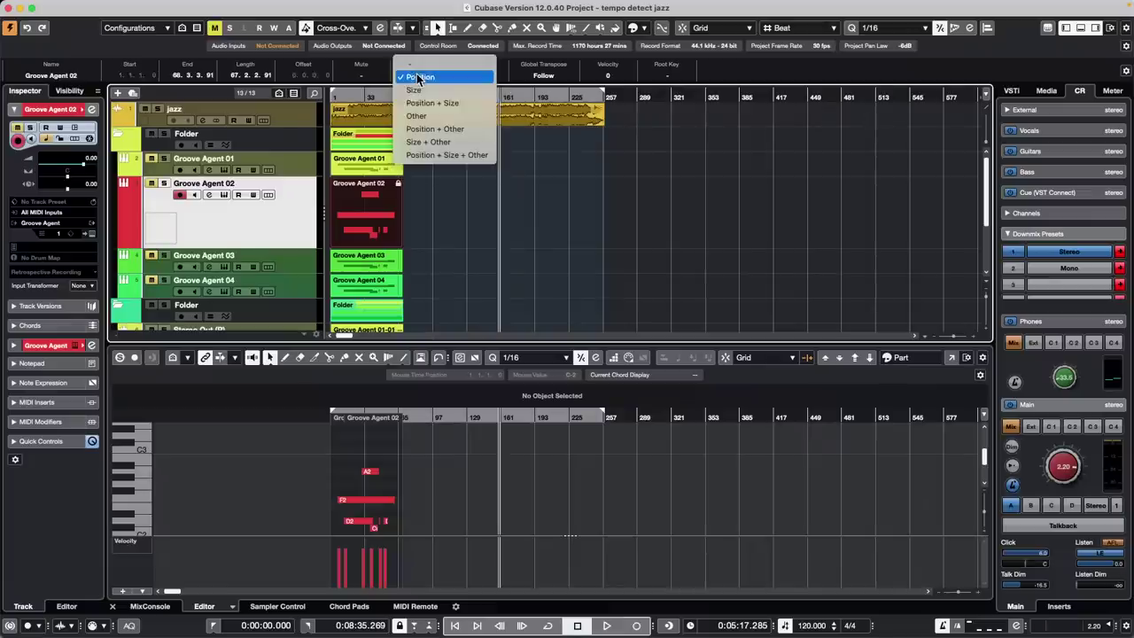
left_click(441, 92)
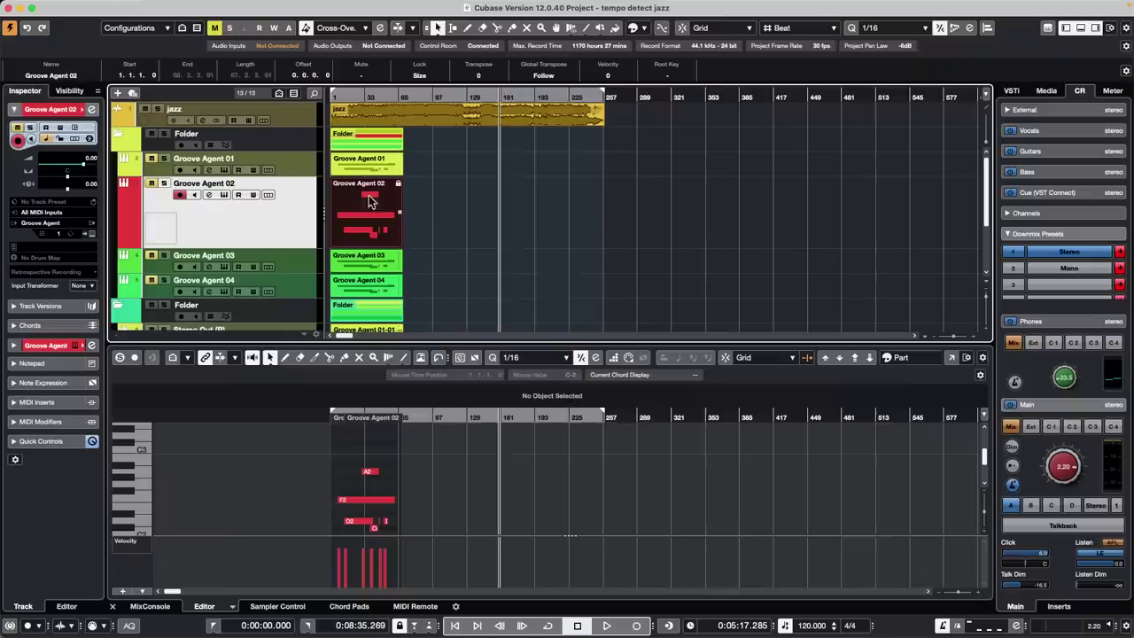
Marquee-select the Groove Agent 02 and 03 parts so both show in the lower editor
left_click(436, 221)
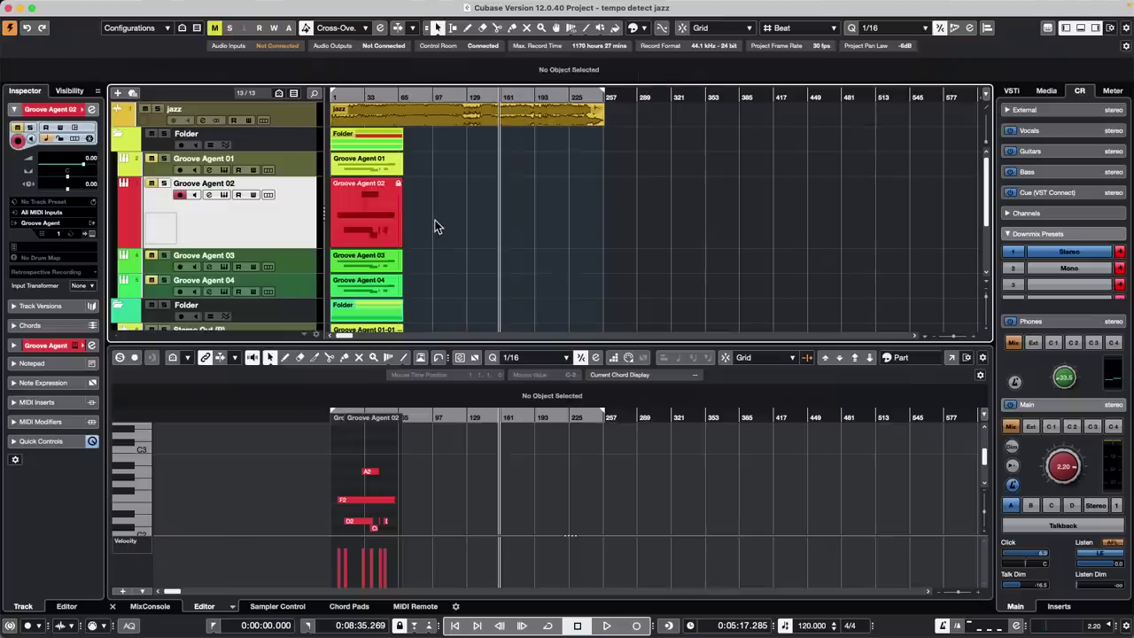
double_click(368, 221)
left_click(369, 258)
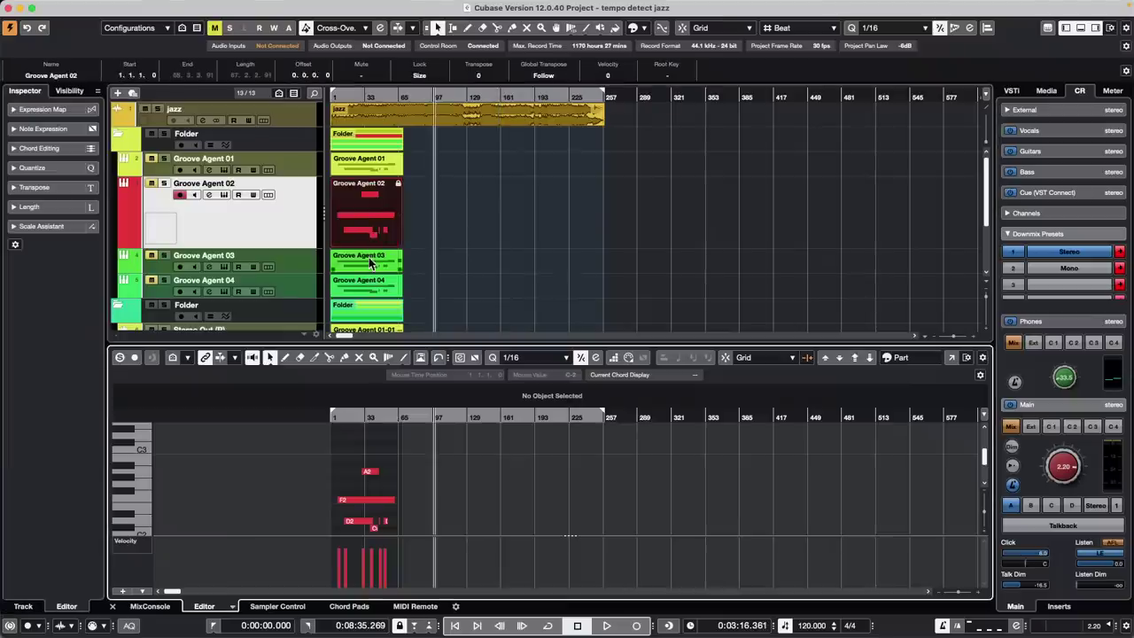
left_click_drag(423, 225, 344, 275)
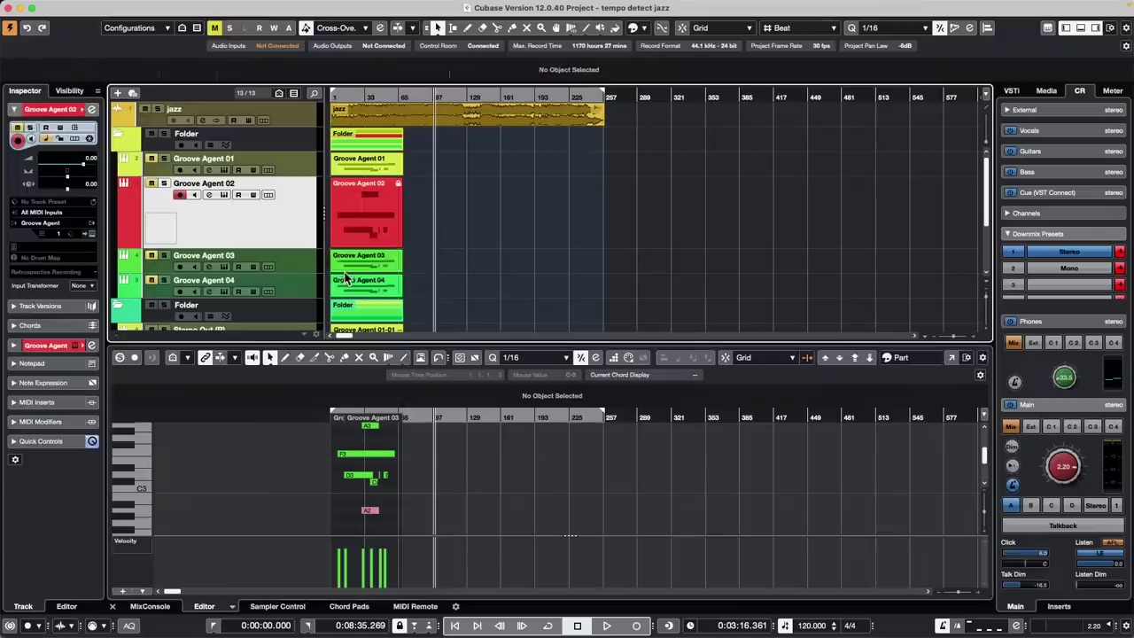
left_click_drag(426, 228, 335, 264)
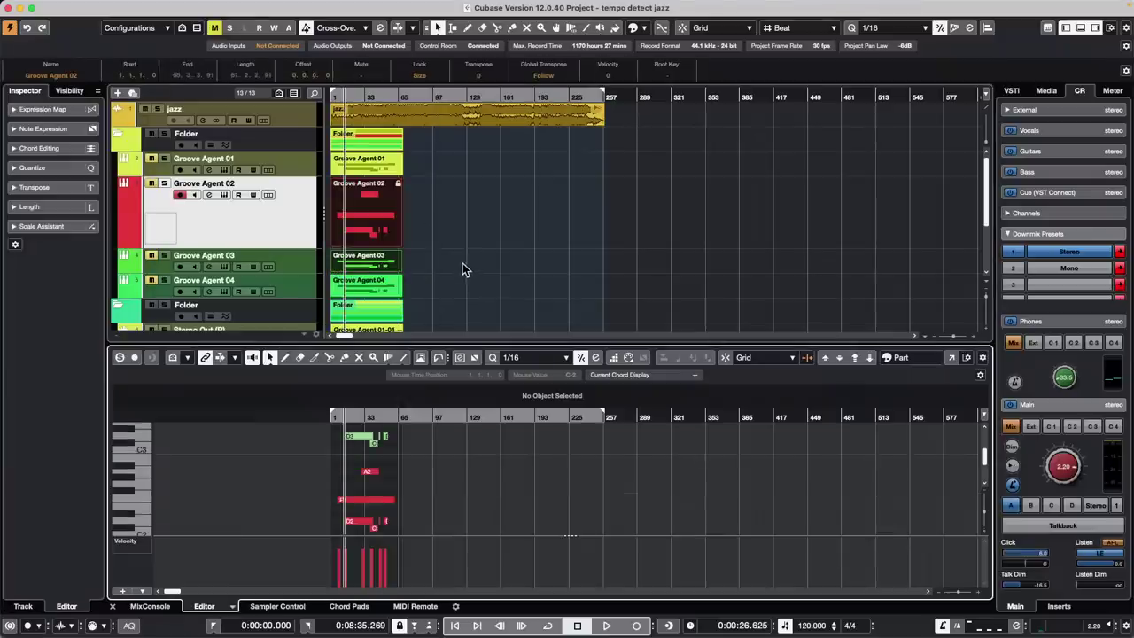
left_click(951, 357)
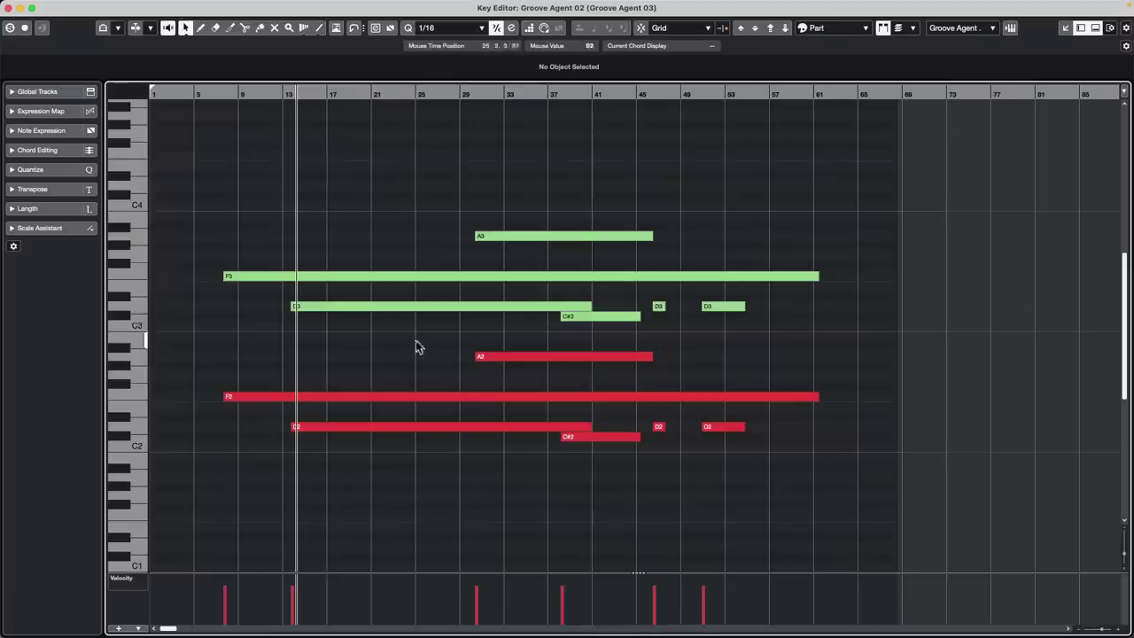
mouse_move(543, 237)
left_mouse_down()
mouse_move(542, 217)
mouse_move(538, 237)
left_mouse_up()
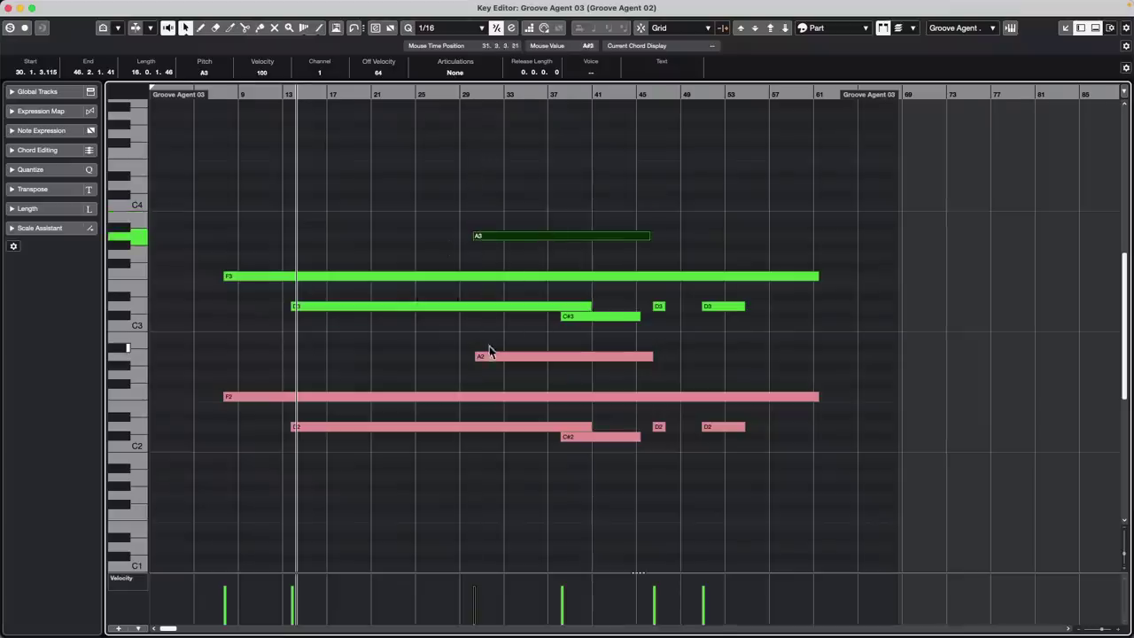
mouse_move(507, 358)
left_mouse_down()
mouse_move(512, 344)
mouse_move(506, 363)
left_mouse_up()
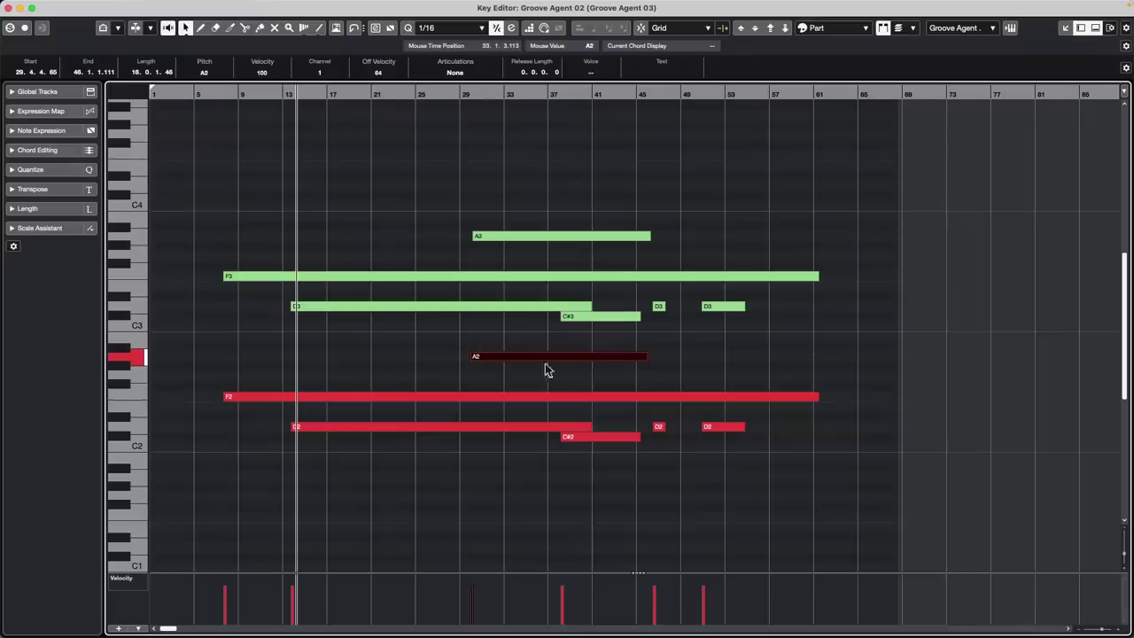
left_click(9, 8)
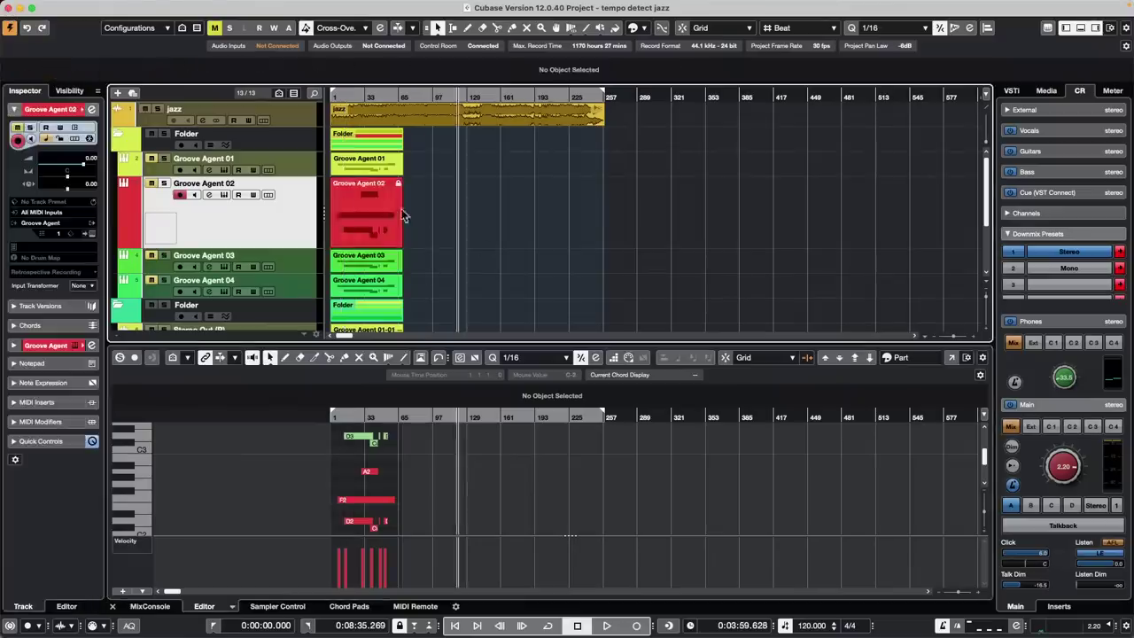
Select only the Groove Agent 02 part and set its Lock field to Position + Size
left_click(375, 214)
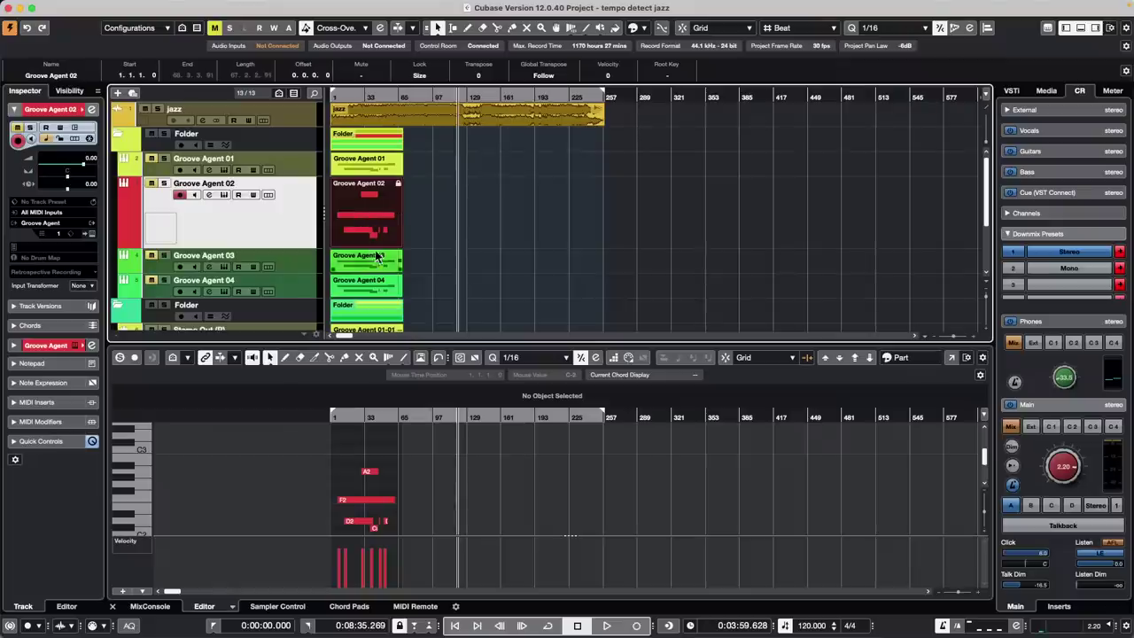
double_click(374, 224)
left_click_drag(432, 267, 346, 204)
left_click(487, 210)
left_click(377, 212)
left_click(419, 75)
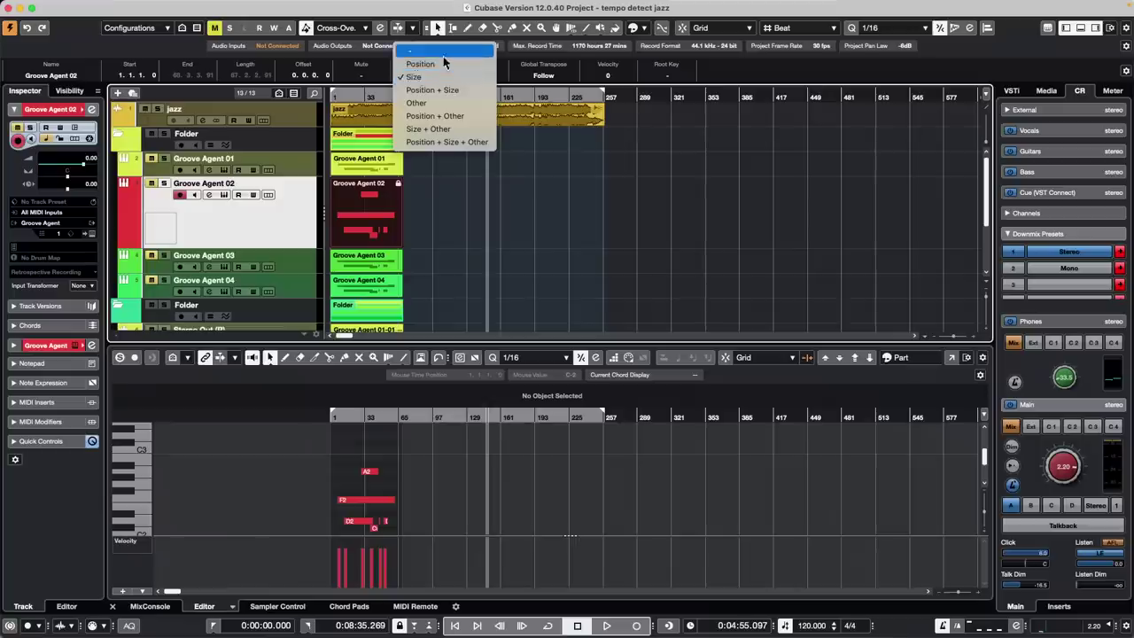
left_click(442, 63)
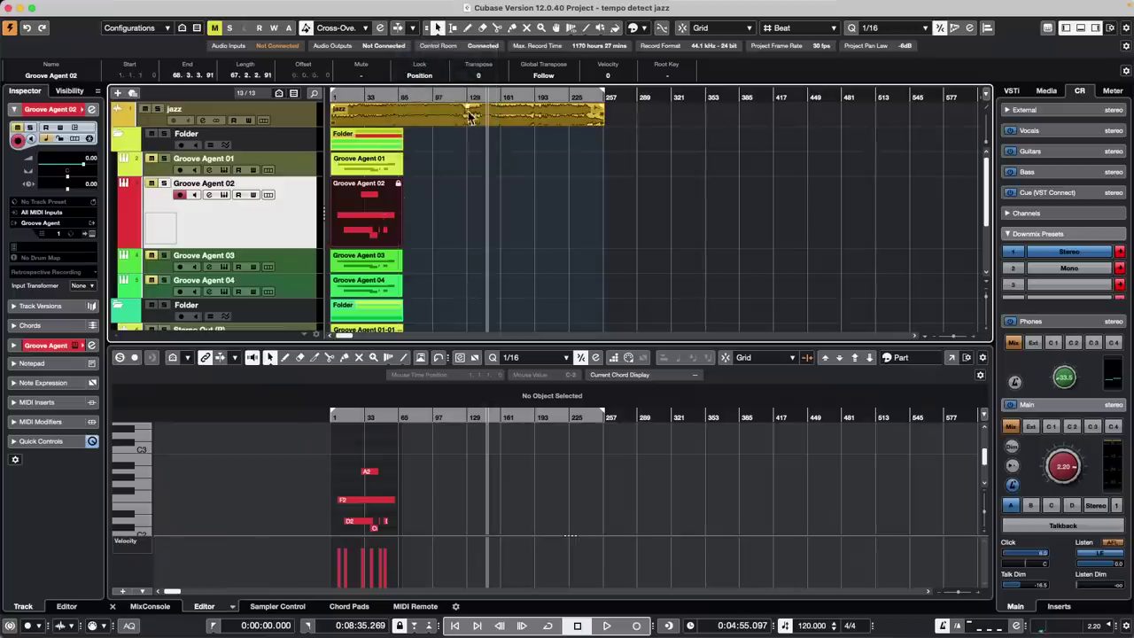
left_click(421, 76)
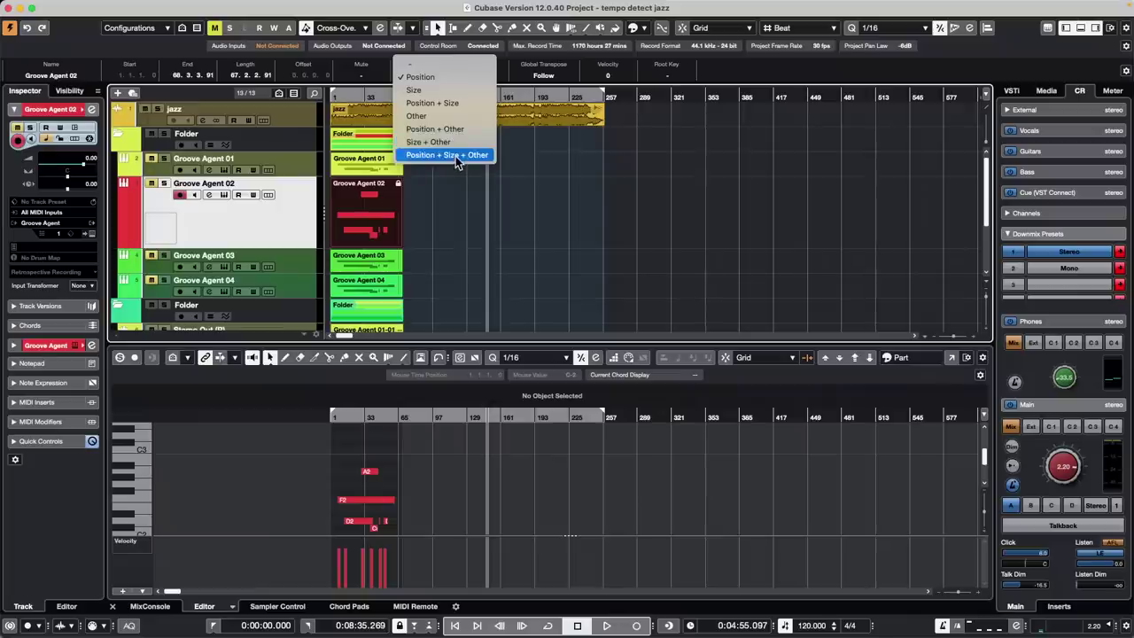
left_click(459, 102)
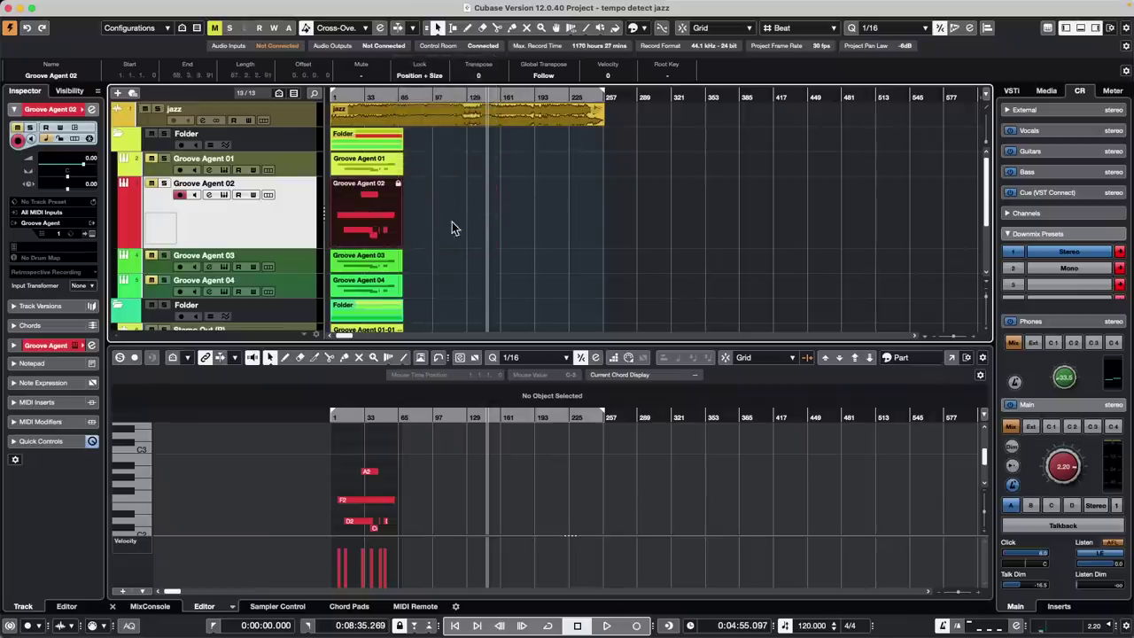
Open the Groove Agent 02 part in the lower editor and focus it
double_click(366, 216)
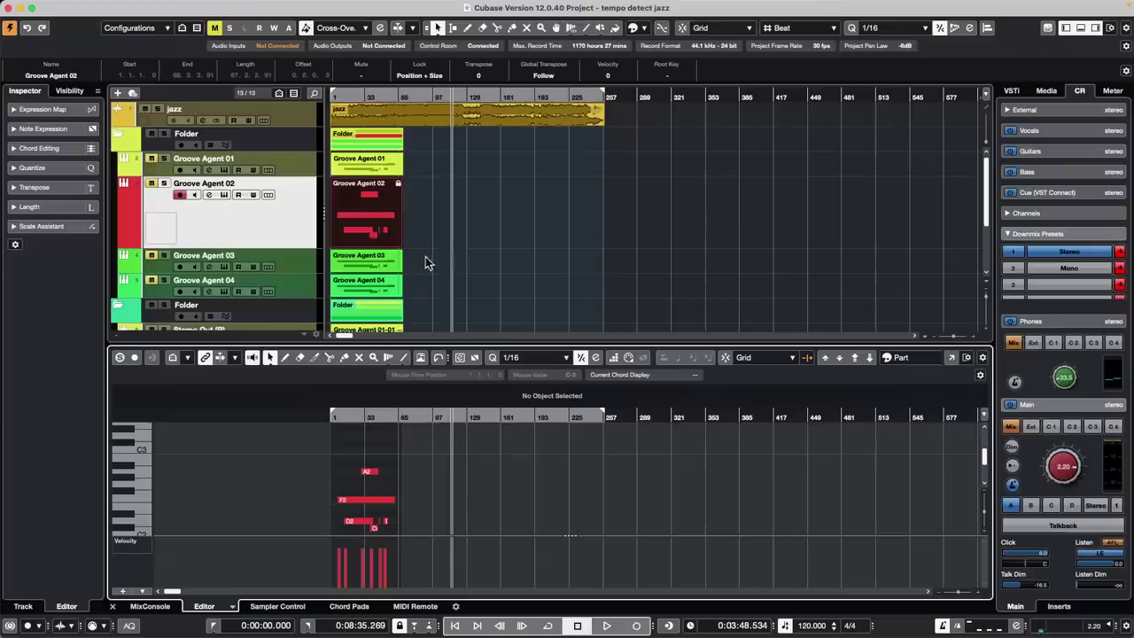
left_click(382, 206)
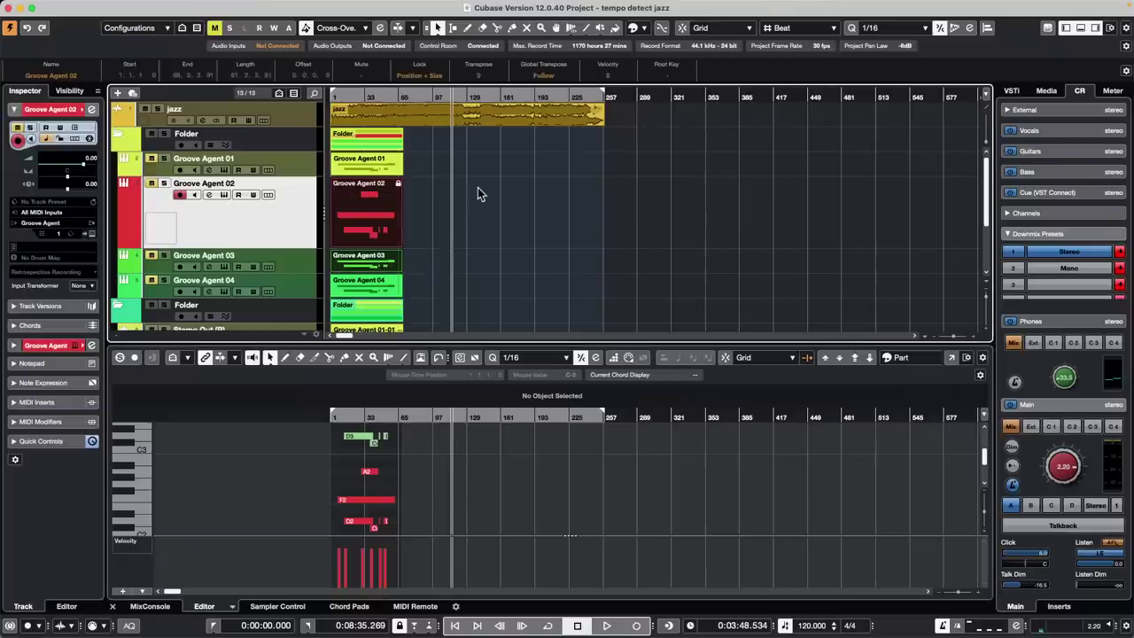
key("Return")
In a separate Key Editor window, raise the green A3 to A#3 and lower the red A2 to G#2
left_click(950, 359)
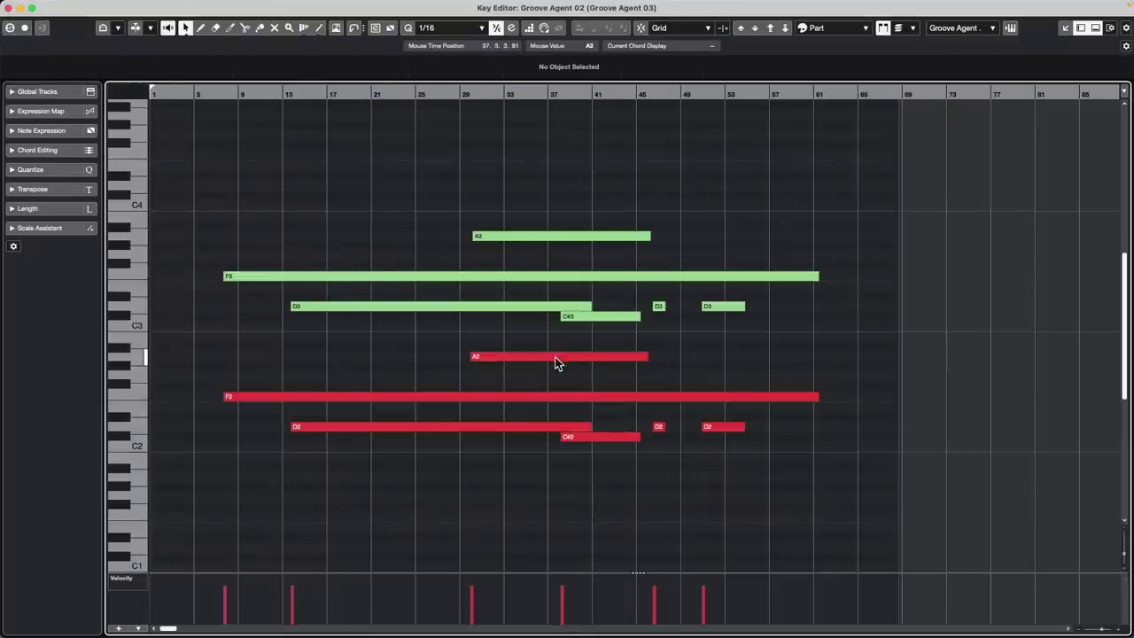
left_click_drag(559, 357, 550, 360)
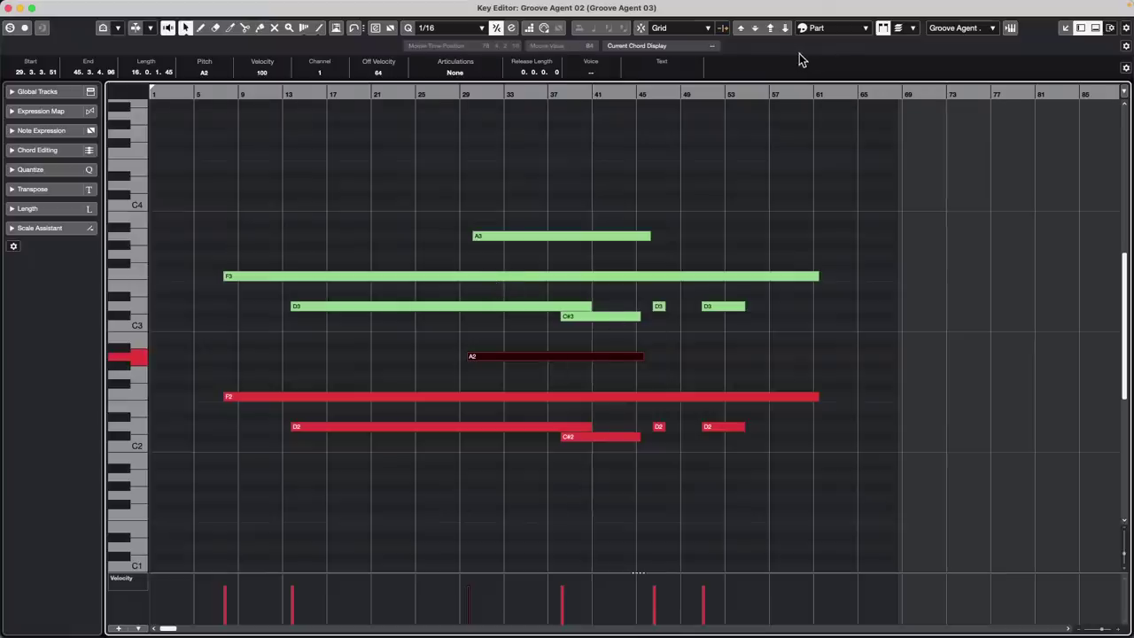
mouse_move(559, 236)
left_mouse_down()
mouse_move(552, 192)
mouse_move(547, 228)
left_mouse_up()
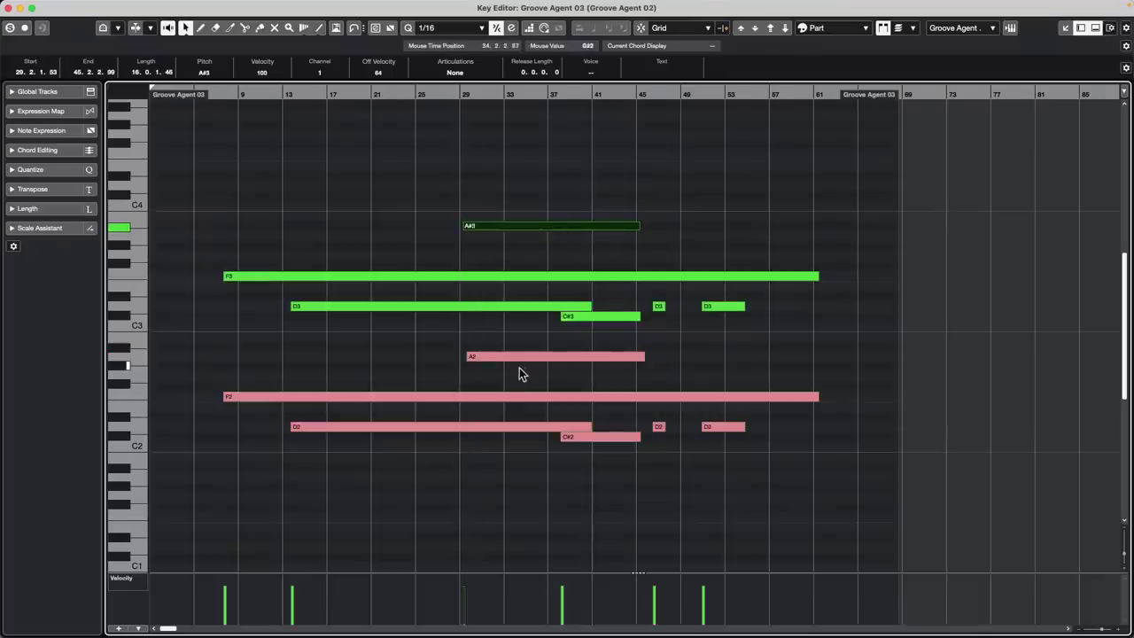
left_click_drag(519, 366, 530, 367)
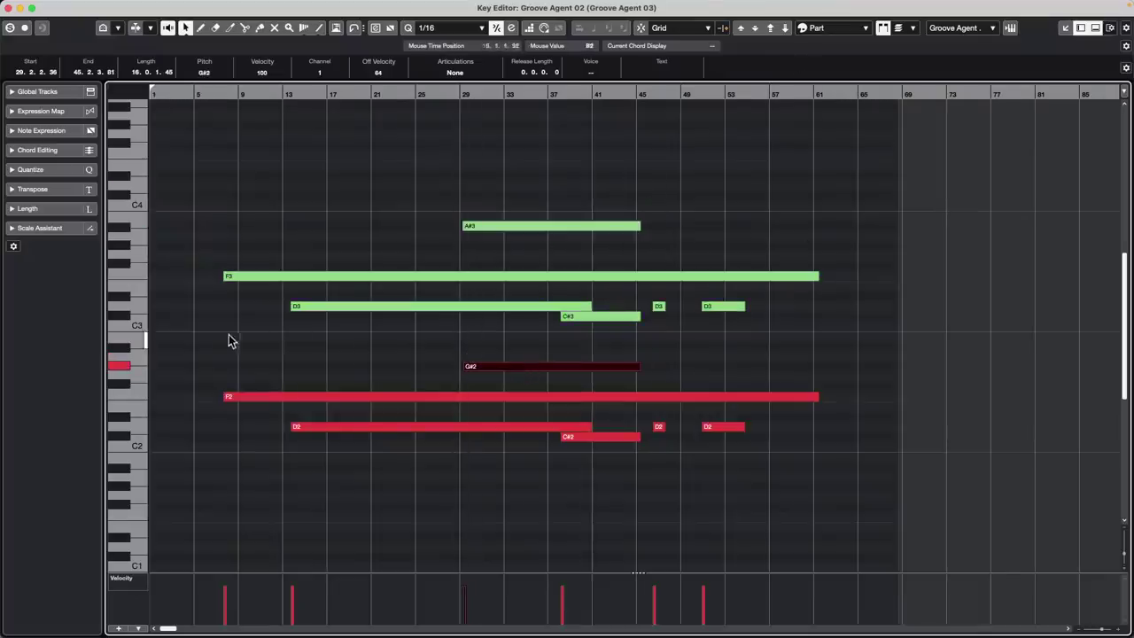
Select all Groove Agent 02 notes and browse the editor's note info field options
left_click_drag(228, 342, 608, 426)
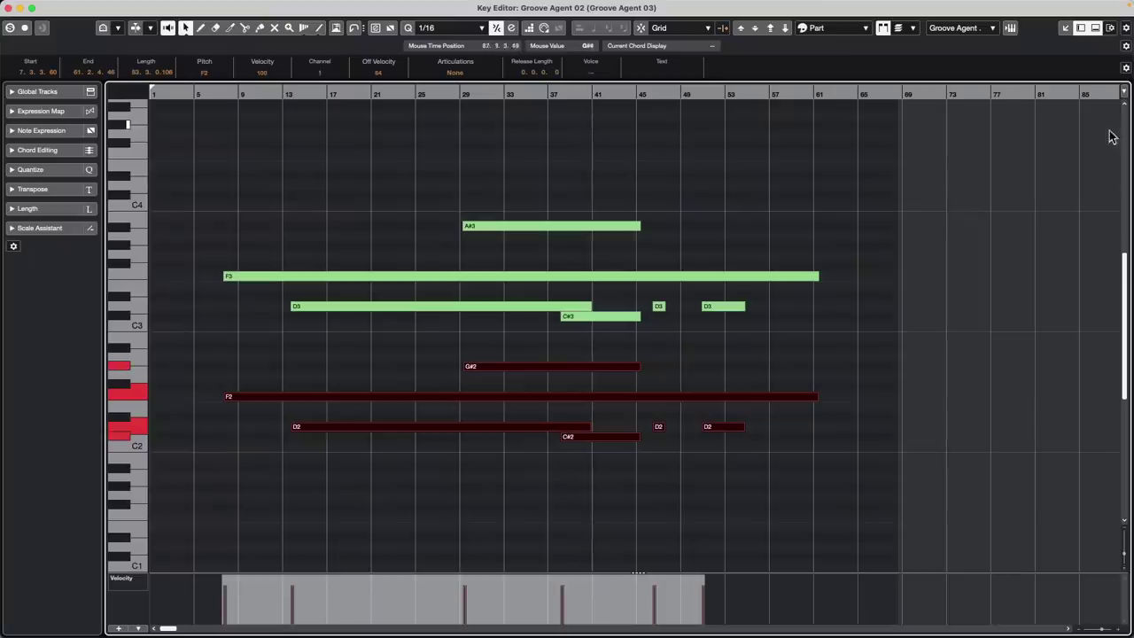
left_click(1127, 48)
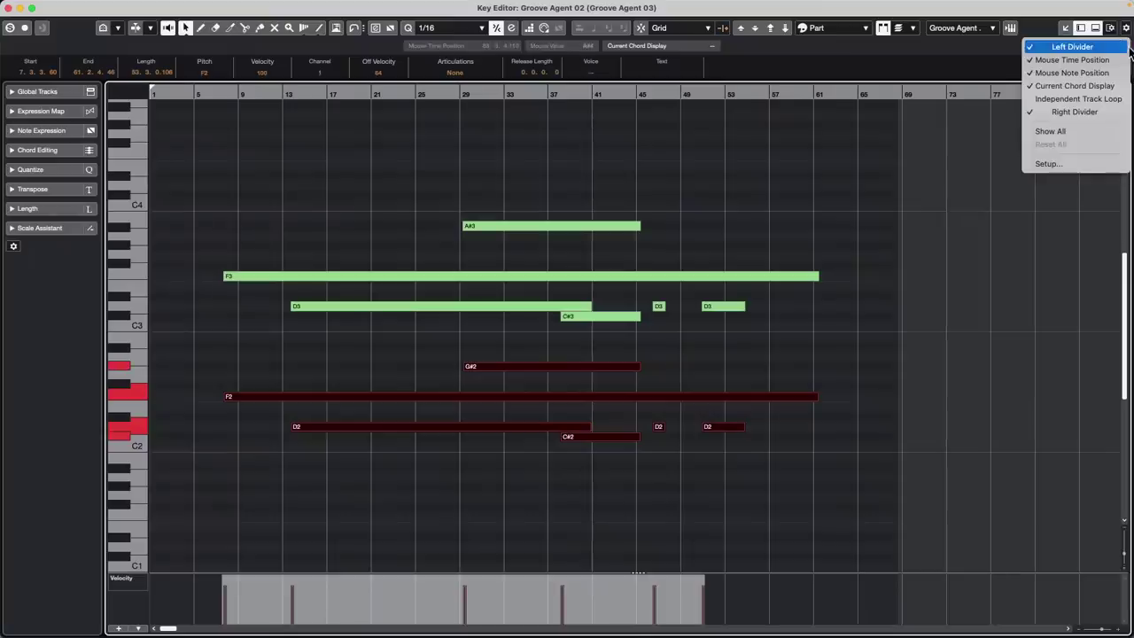
left_click(991, 121)
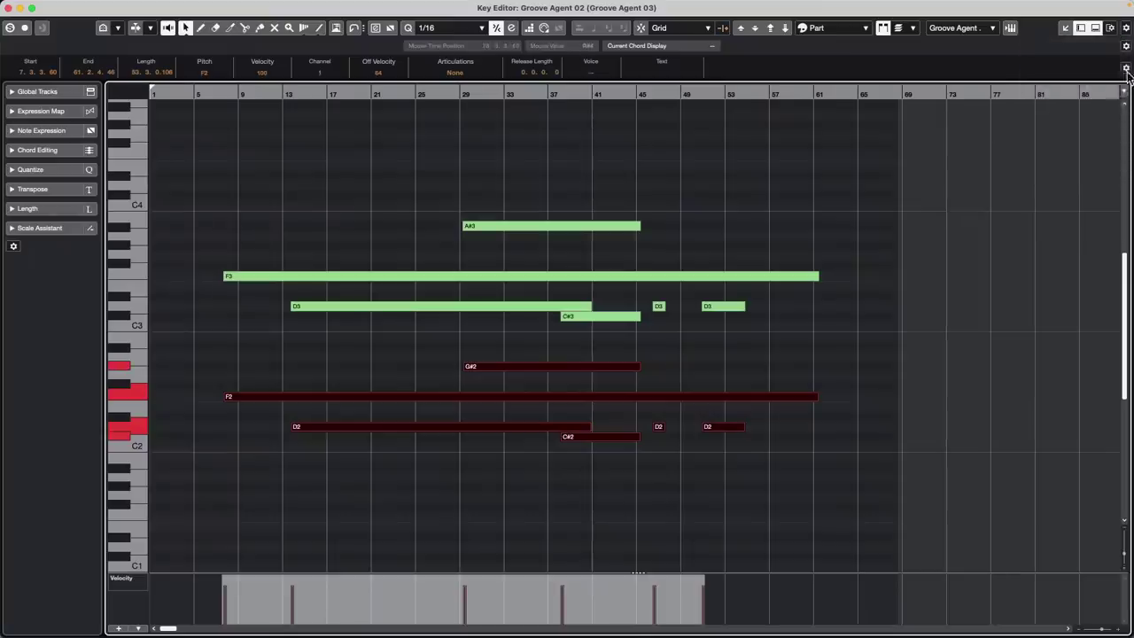
left_click(1128, 70)
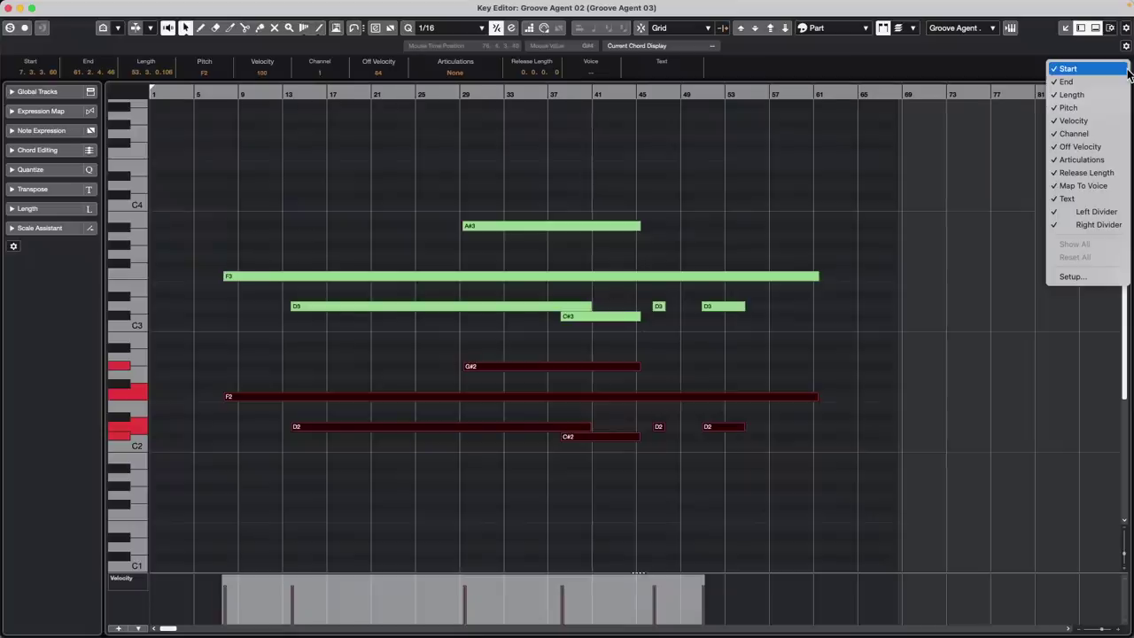
left_click(810, 149)
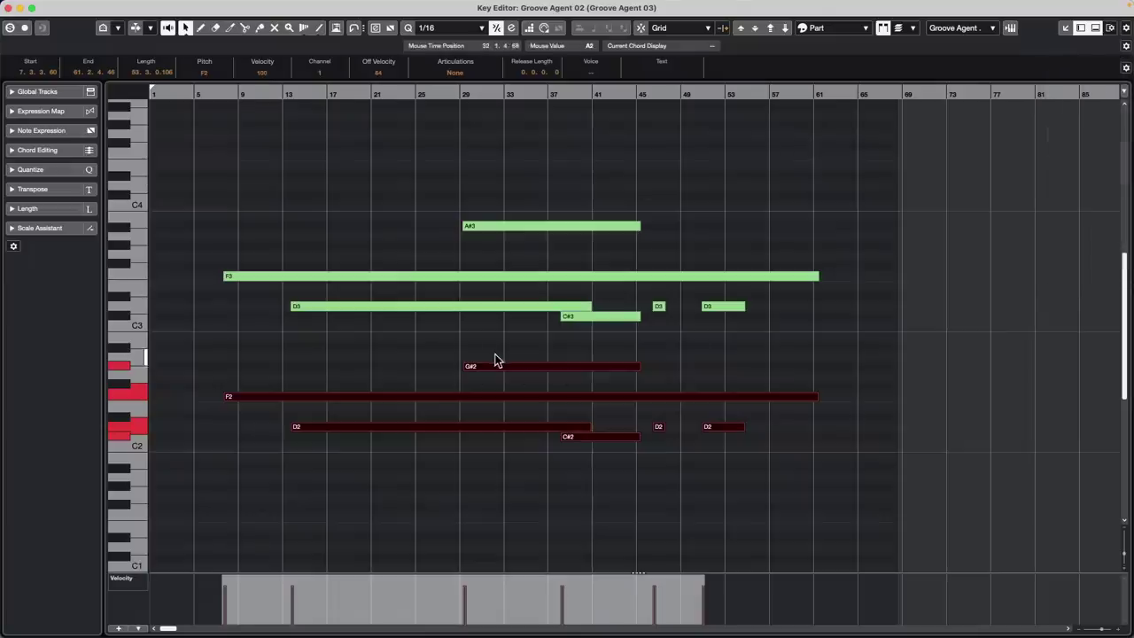
Close the Key Editor window and drag the parts to bar 209; only Groove Agent 03 moves
left_click(8, 9)
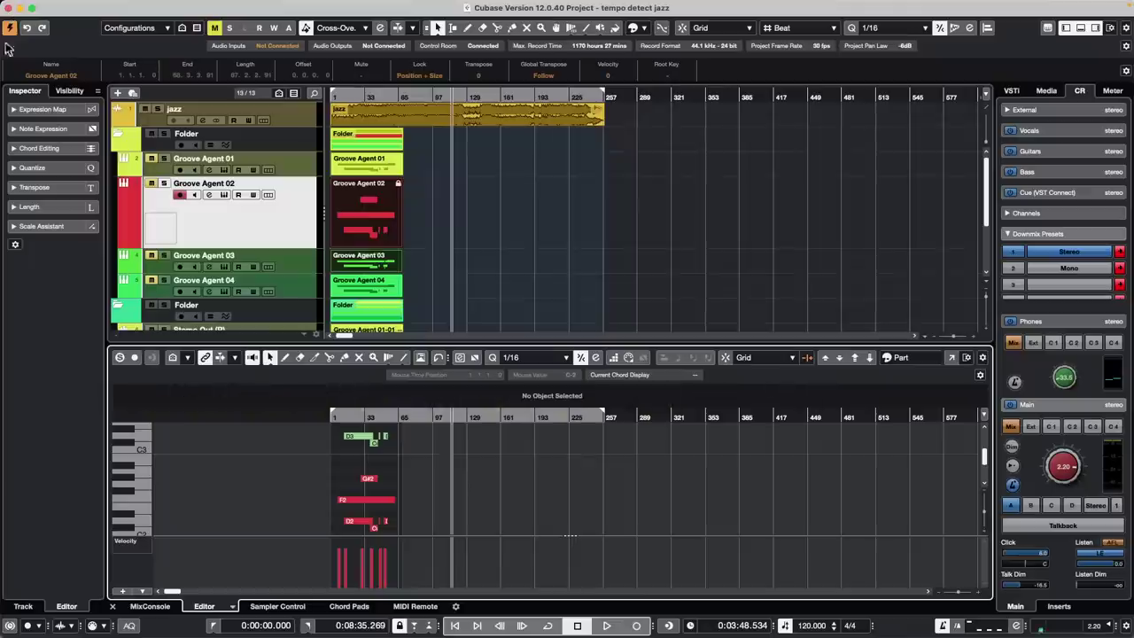
left_click(355, 228)
key("super+z")
left_click_drag(368, 218, 516, 217)
Open the parts in the lower editor, select their notes, and open the toolbar items list
double_click(362, 217)
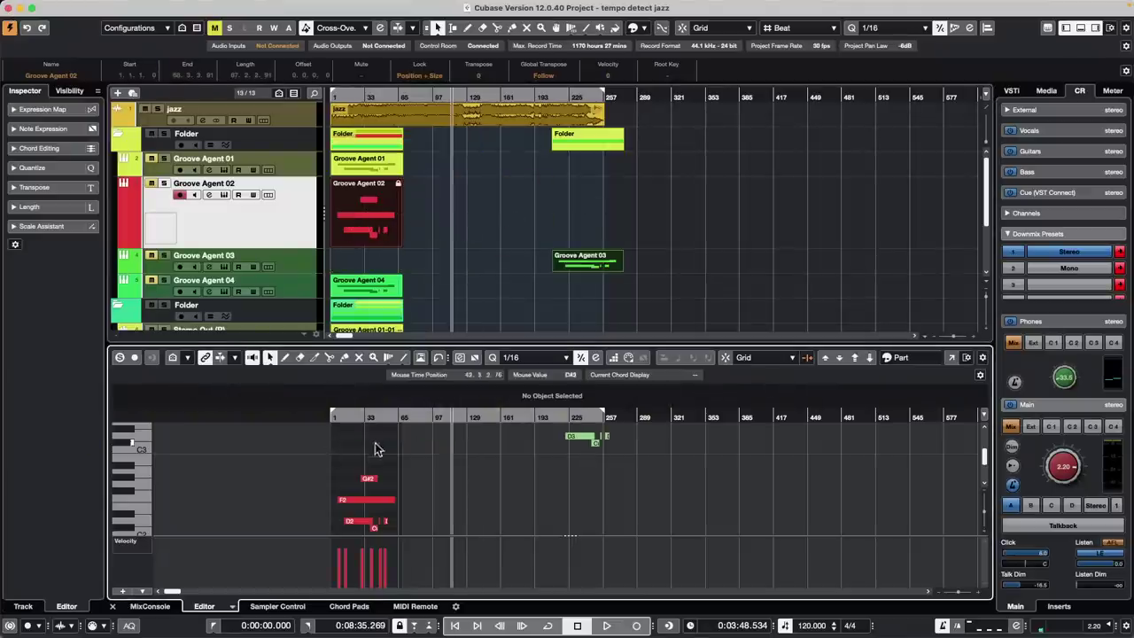
left_click_drag(315, 460, 417, 534)
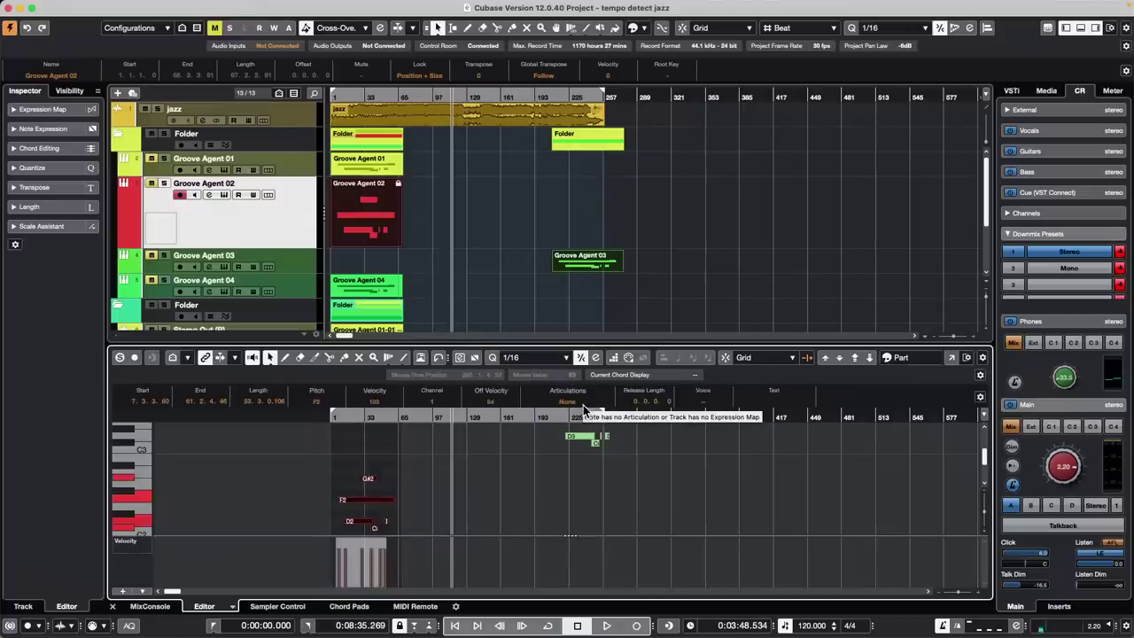
left_click(983, 358)
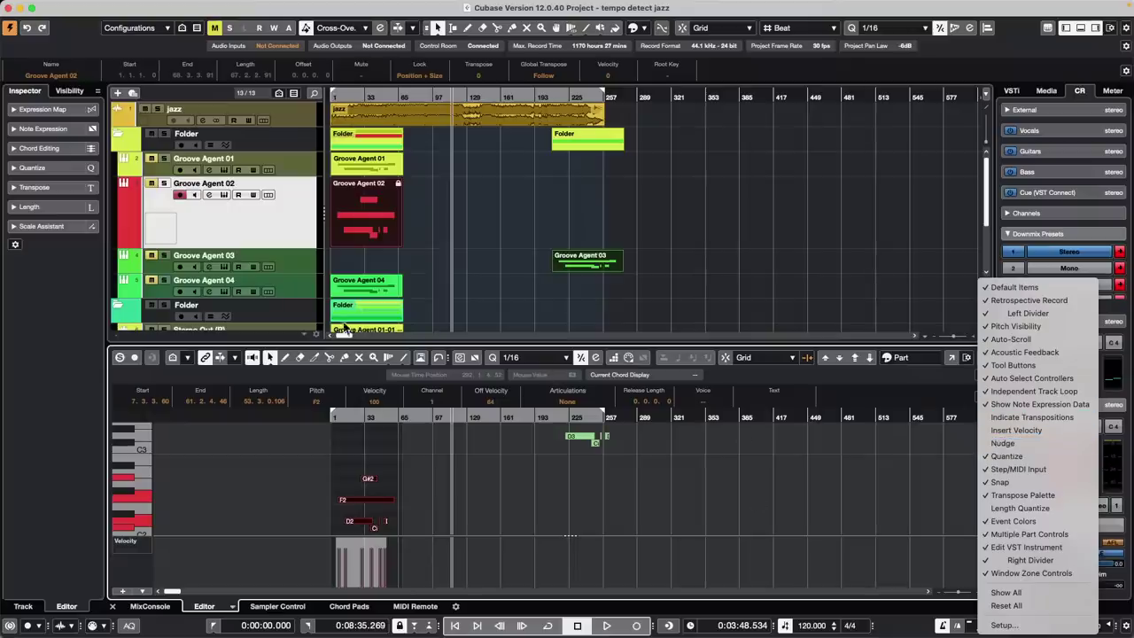
left_click(353, 460)
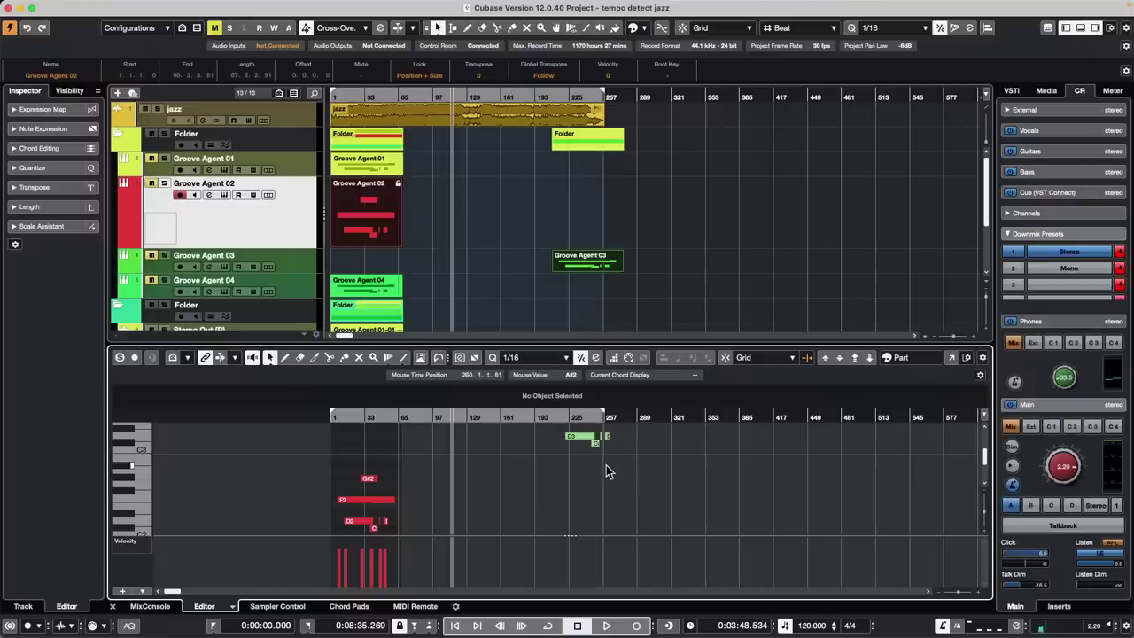
key("super+z")
key("super+z")
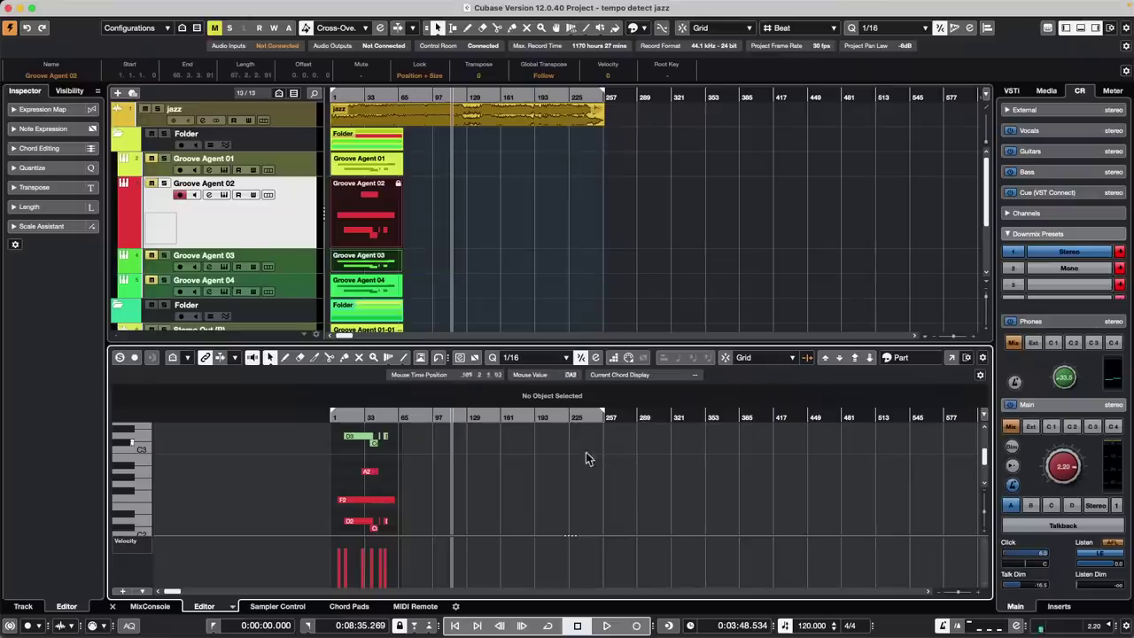
left_click(365, 438)
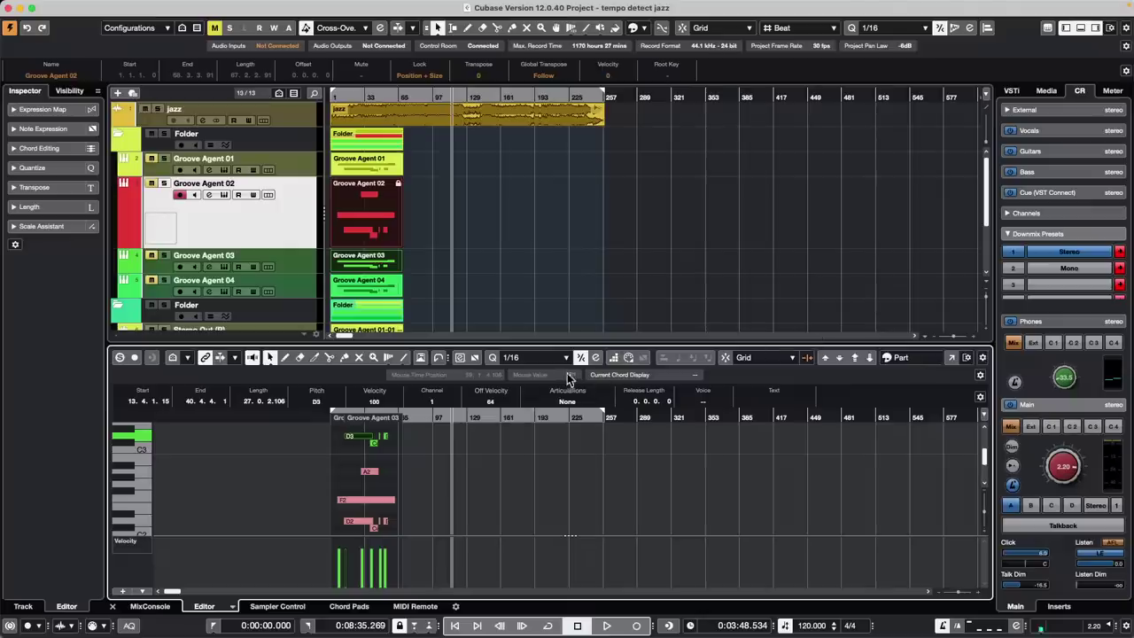
left_click(900, 357)
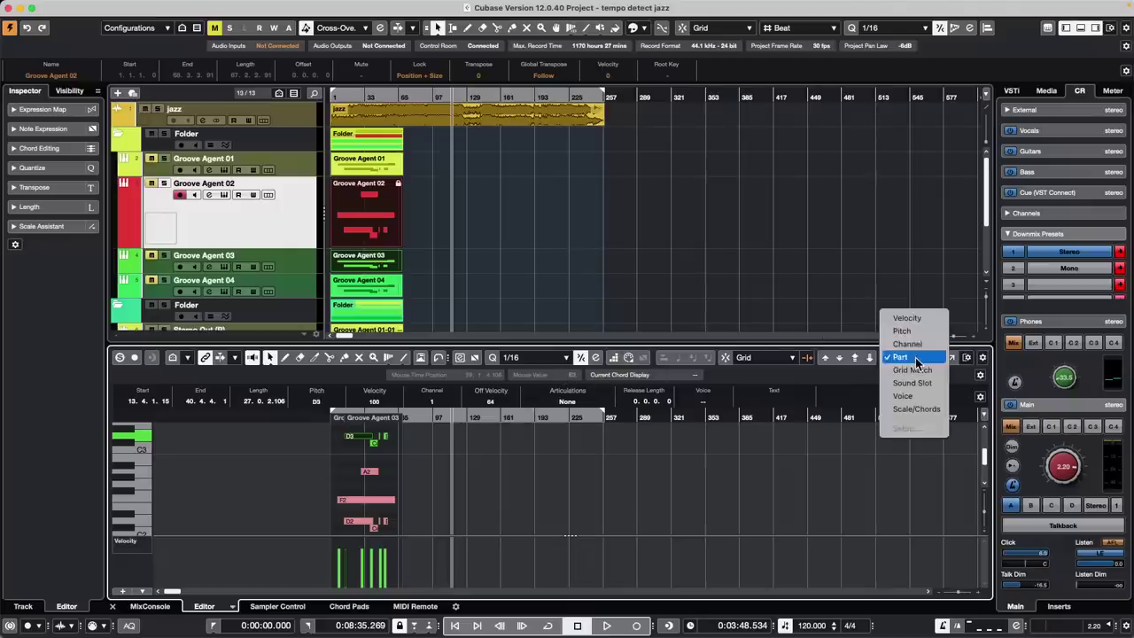
left_click(915, 359)
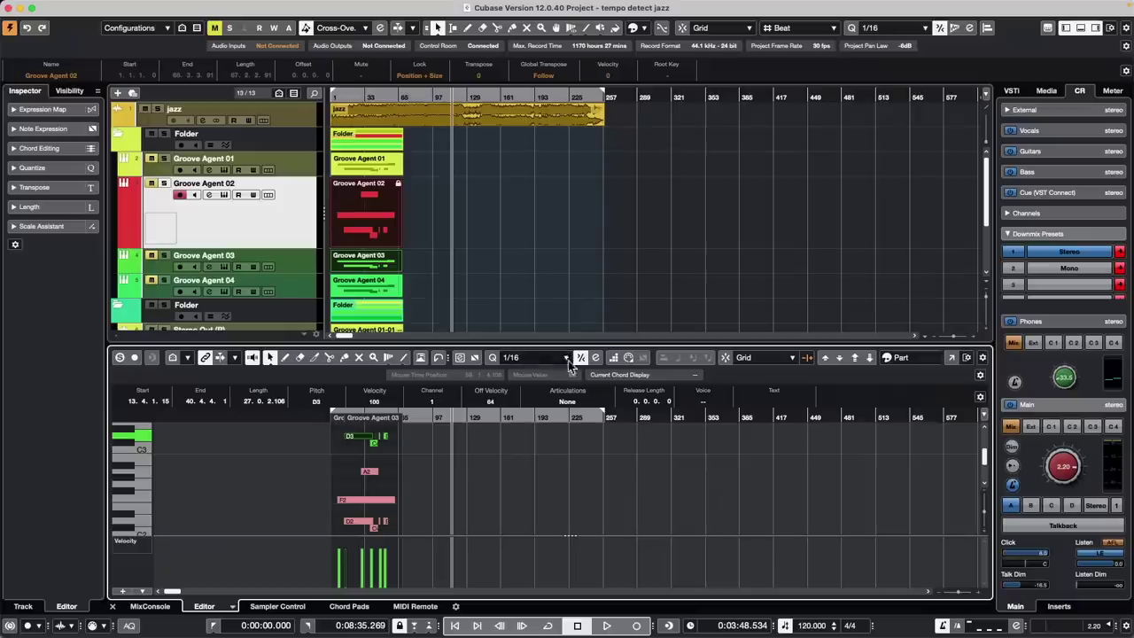
left_click(400, 469)
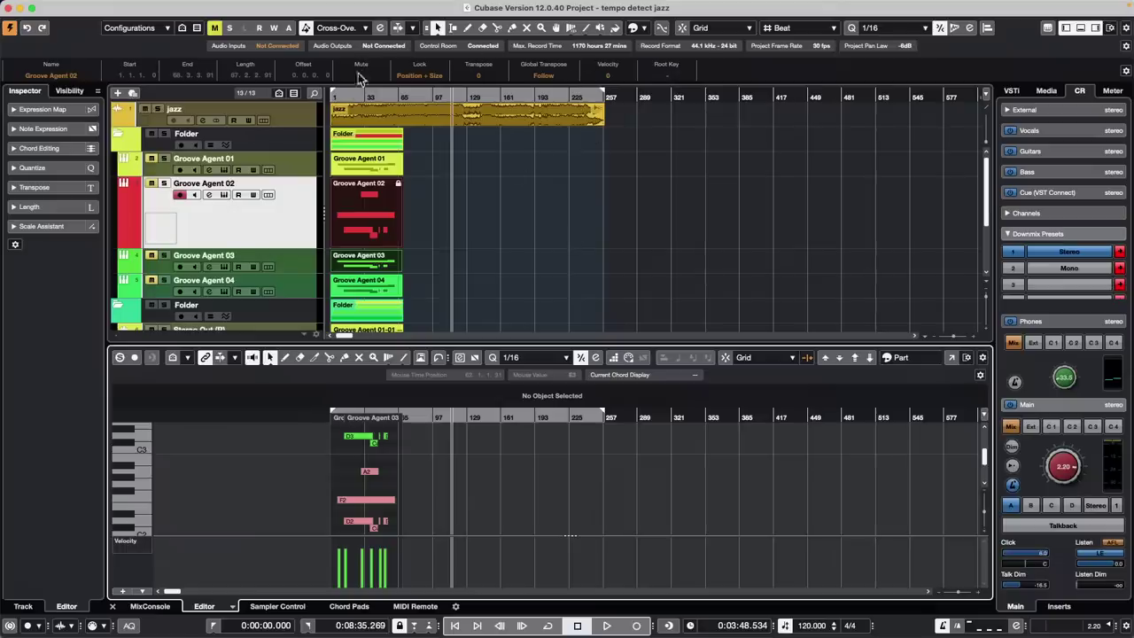
Zoom into the opening bars and set Display Bar Offset to 2, keeping content at its bar positions
left_click(319, 96)
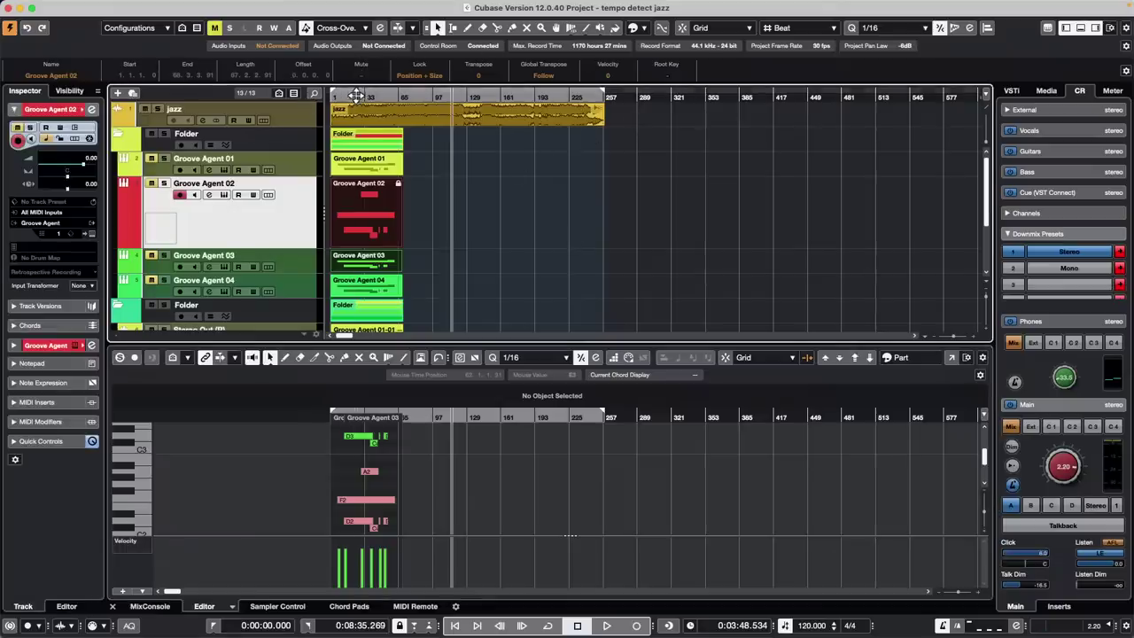
left_click_drag(255, 98, 255, 132)
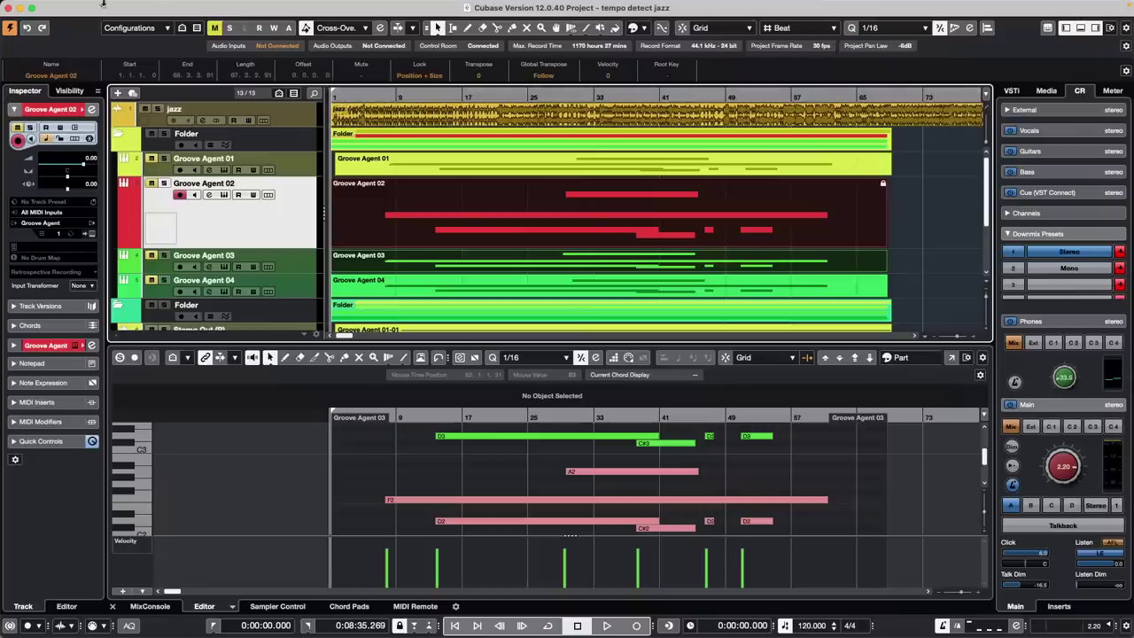
left_click(153, 7)
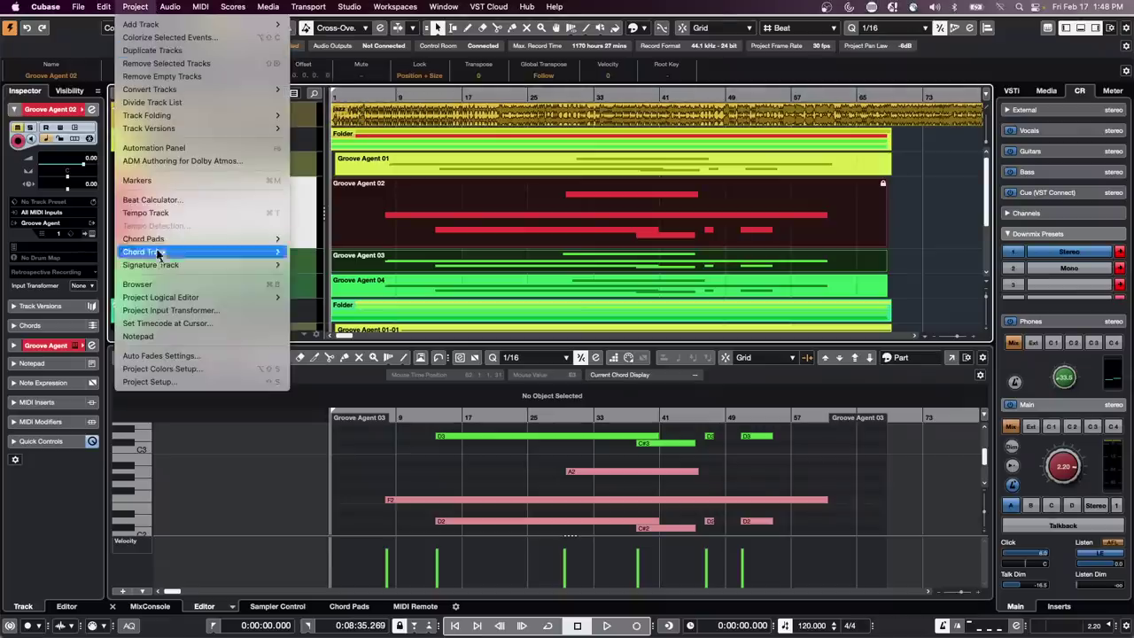
left_click(162, 384)
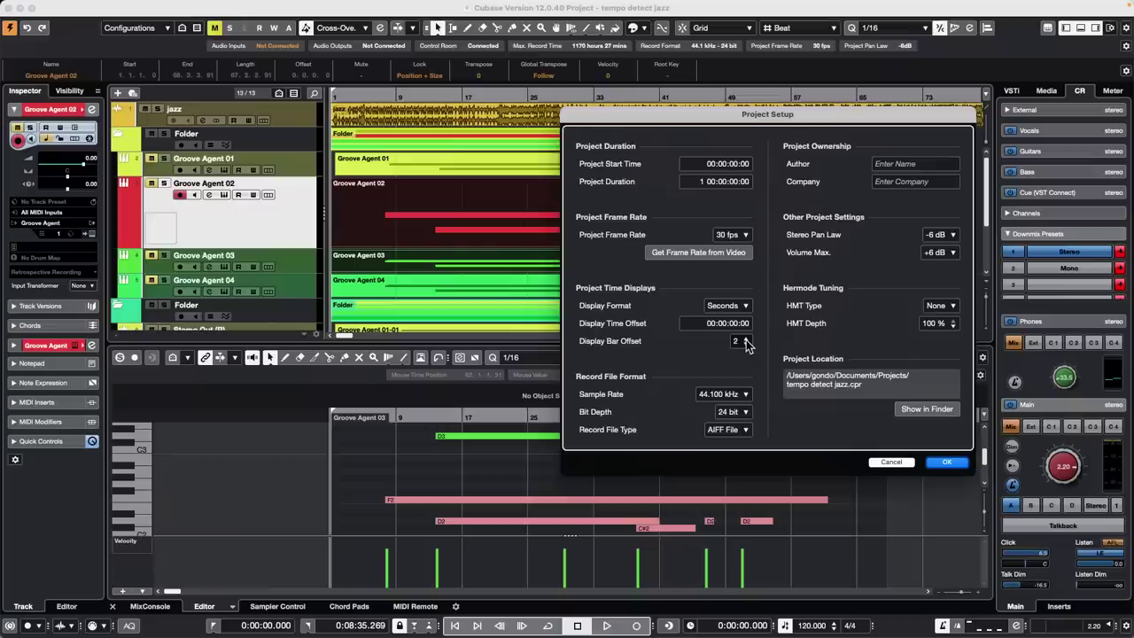
left_click(947, 462)
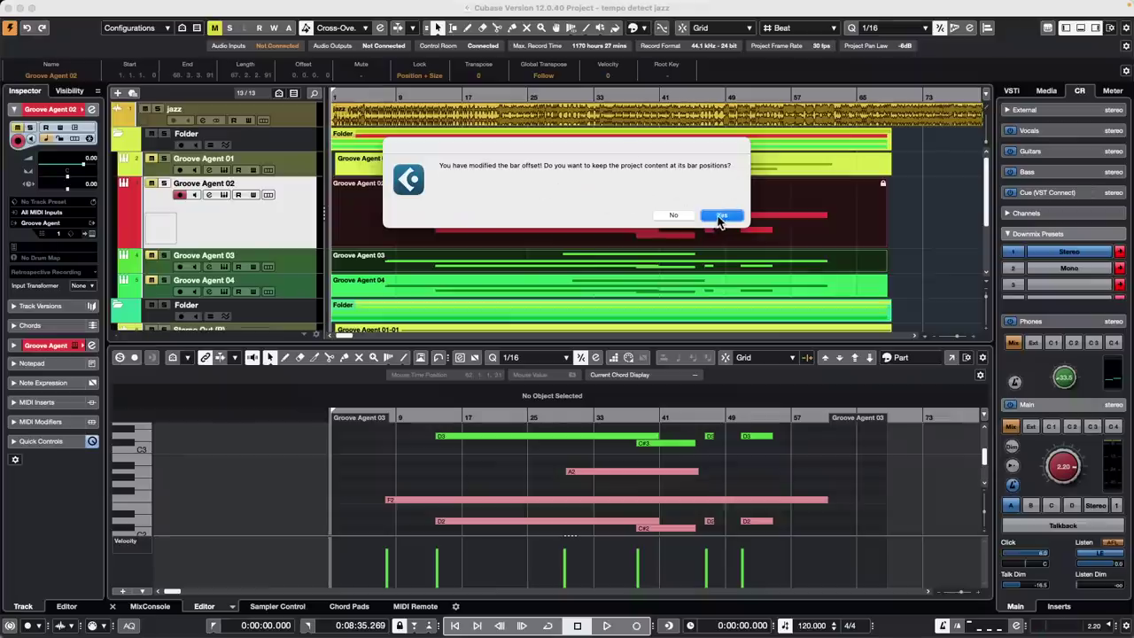
left_click(718, 216)
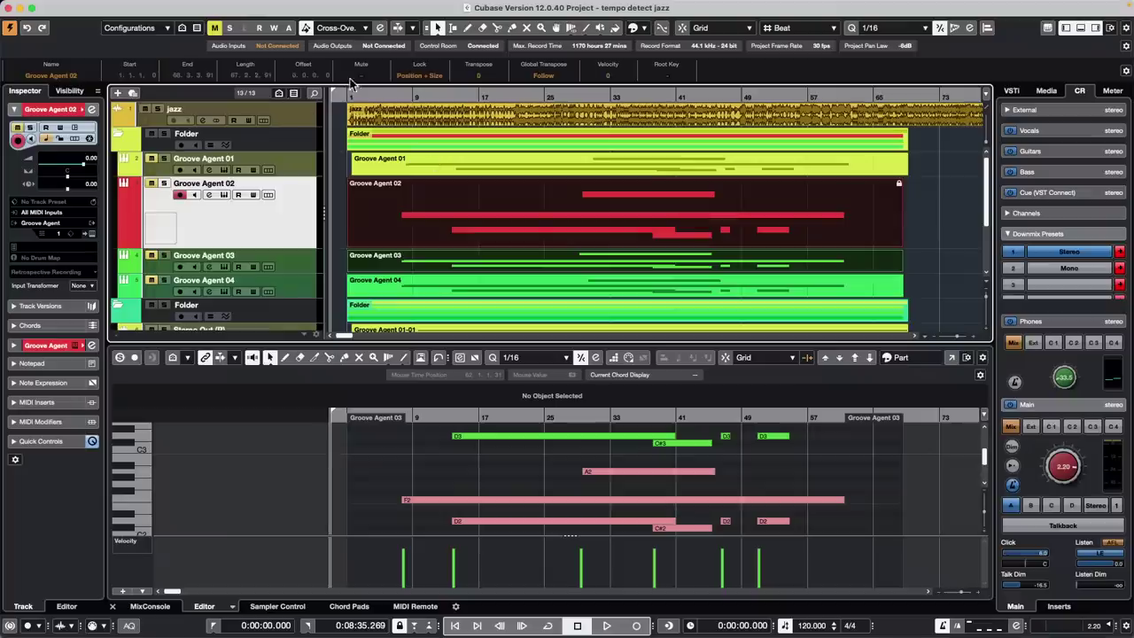
left_click_drag(260, 90, 257, 129)
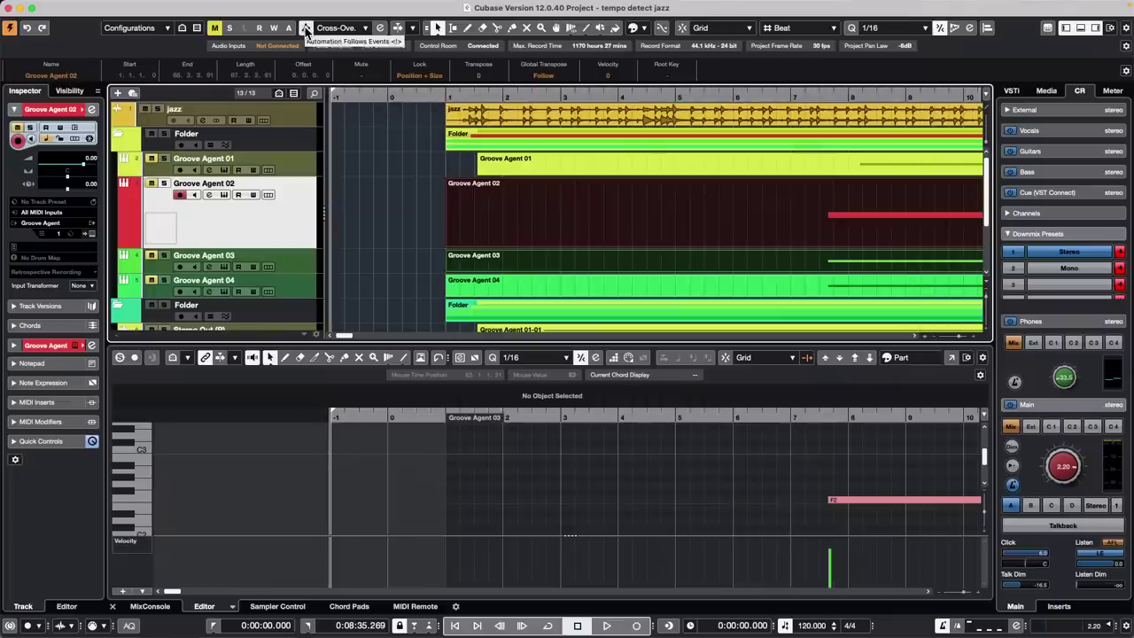
Reopen Project Setup with Shift+S, set Display Bar Offset to 0 and keep content at bar positions
key("shift+s")
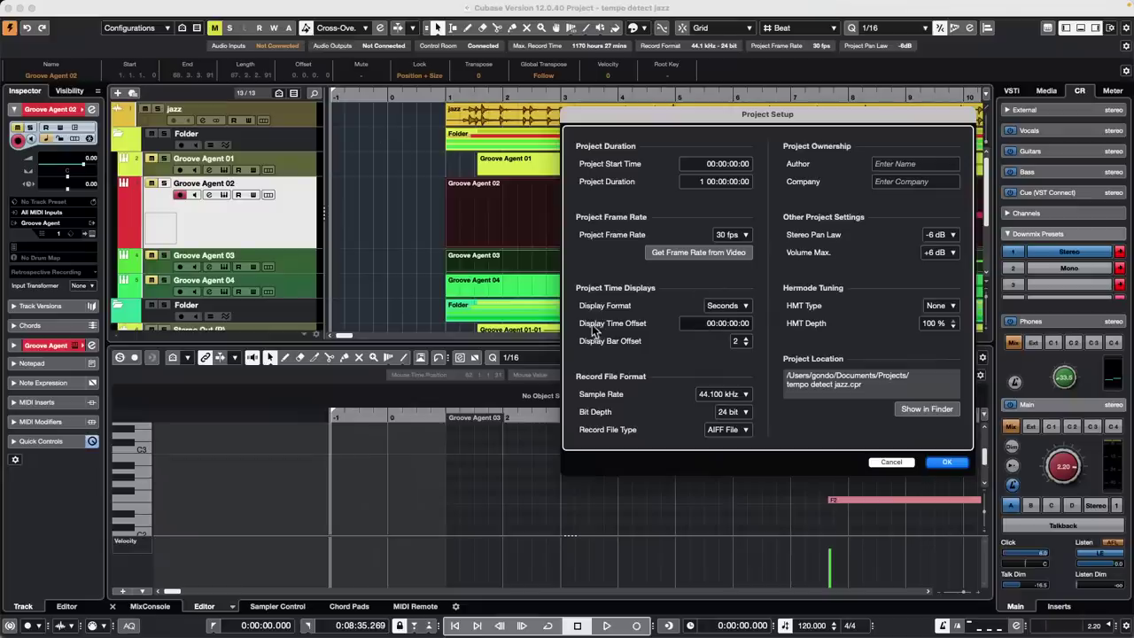
left_click(746, 344)
left_click(746, 345)
left_click(945, 461)
left_click(719, 214)
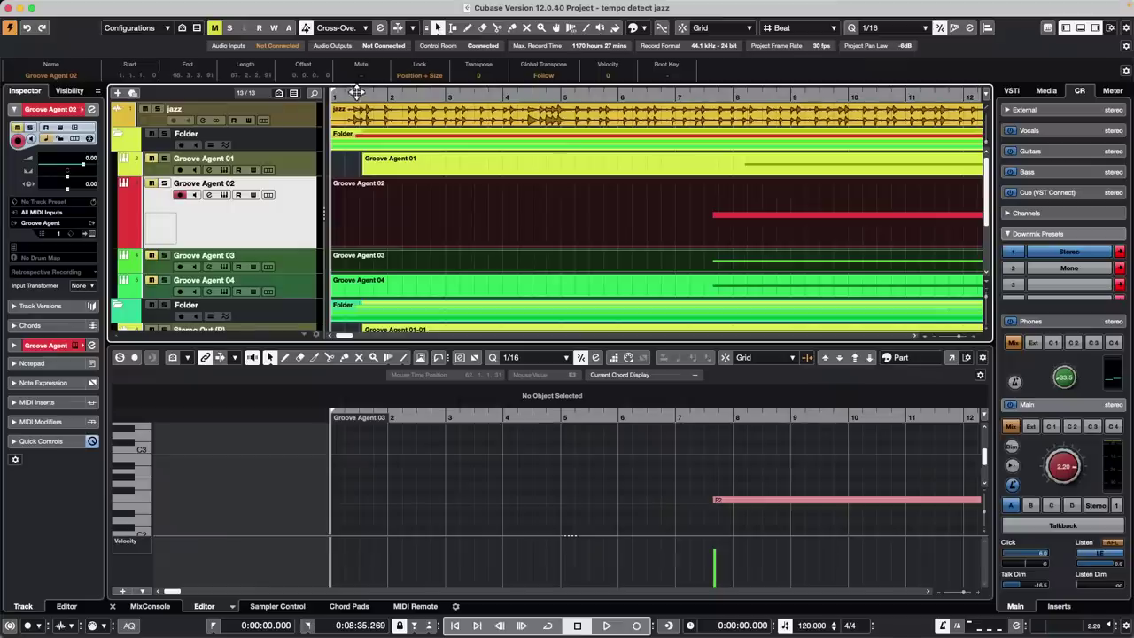
Add a HALion 7 instrument track below the Stereo Out (R) 02 track
scroll(461, 197, "down", 3)
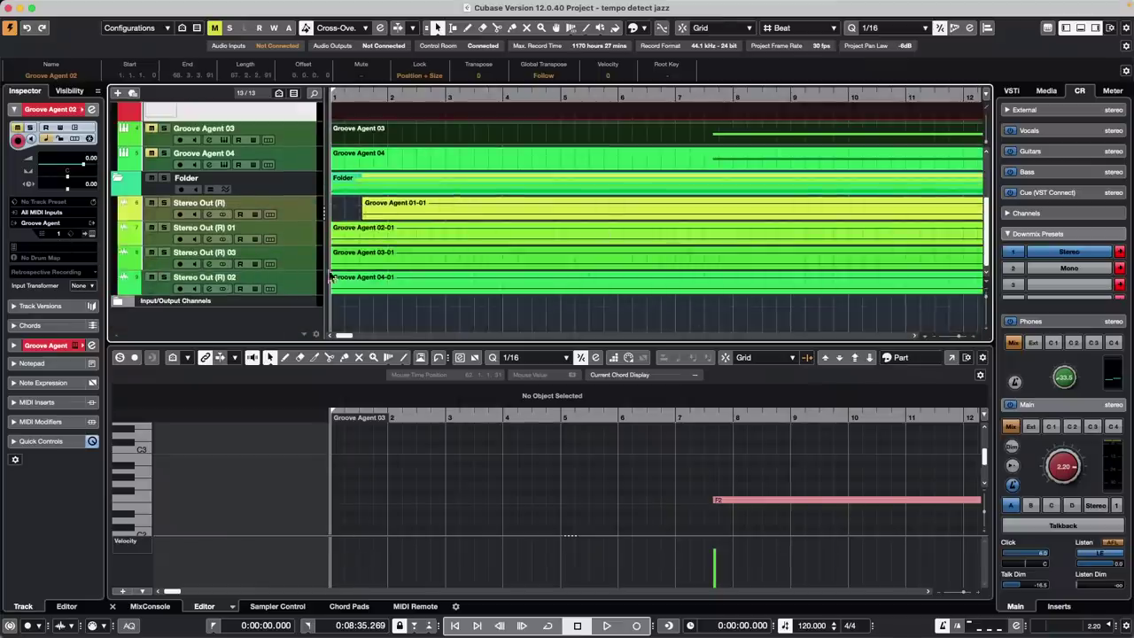
left_click(294, 293)
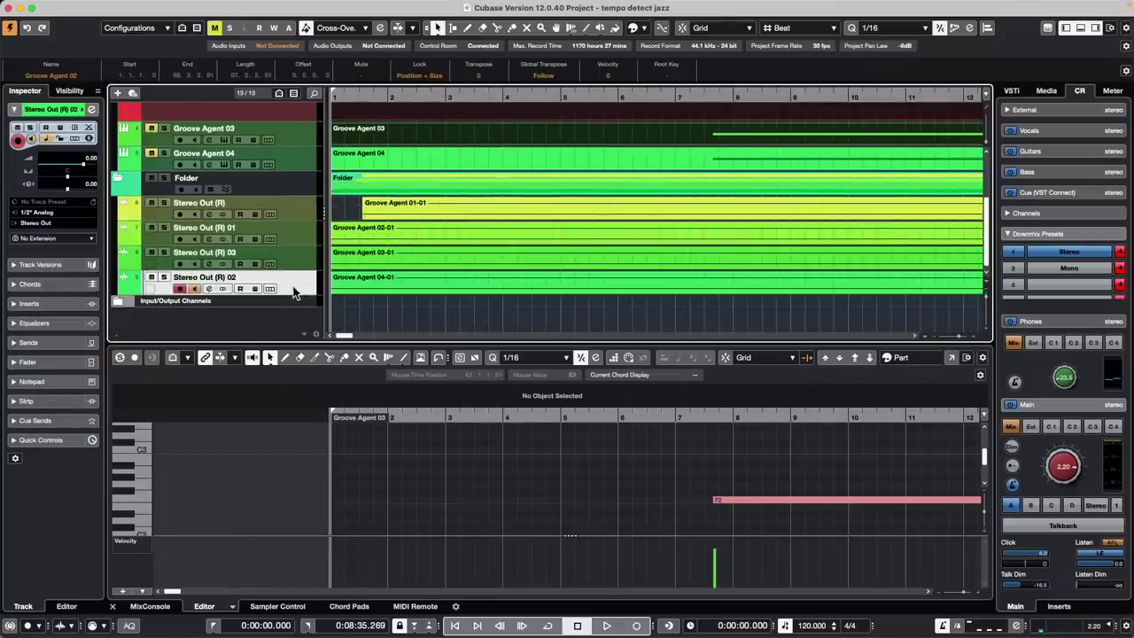
right_click(294, 292)
mouse_move(298, 294)
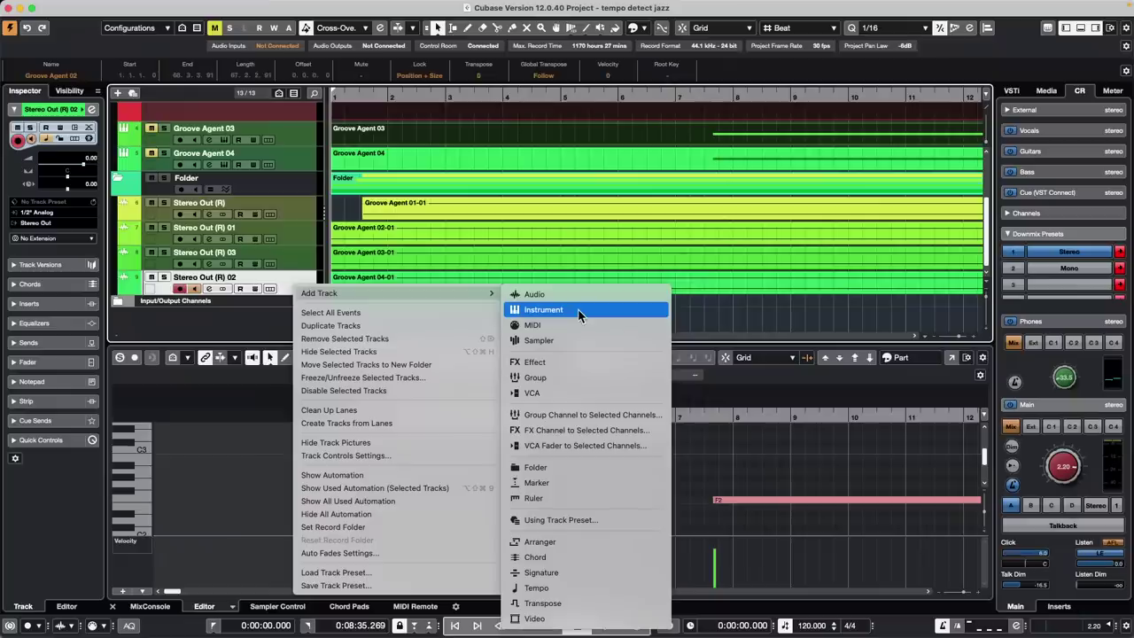
left_click(579, 312)
left_click(512, 246)
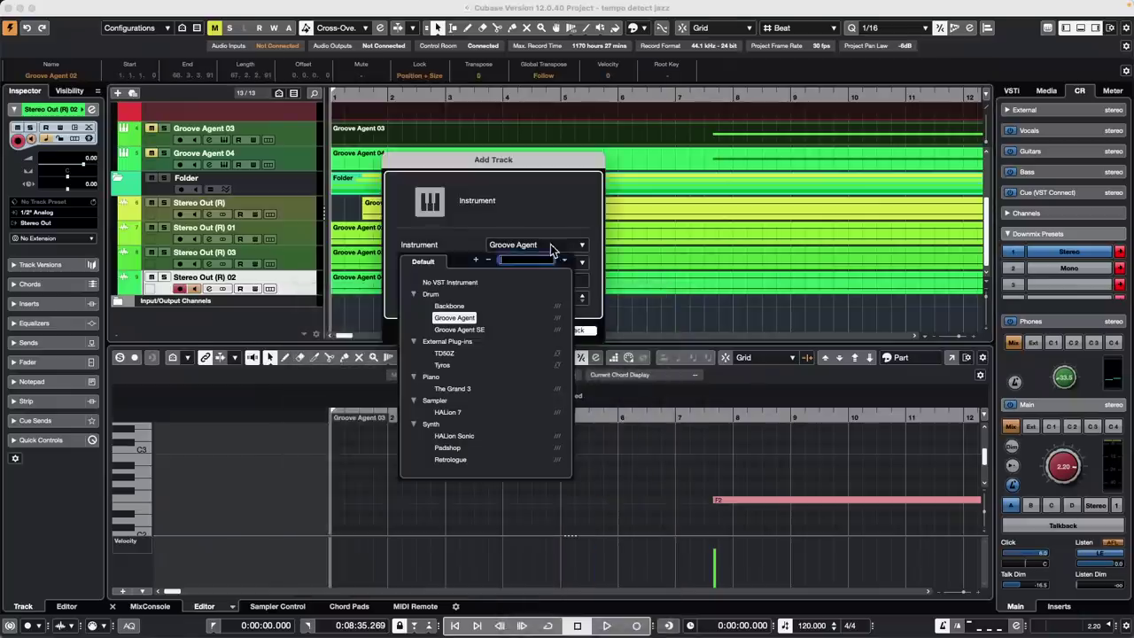
left_click(448, 412)
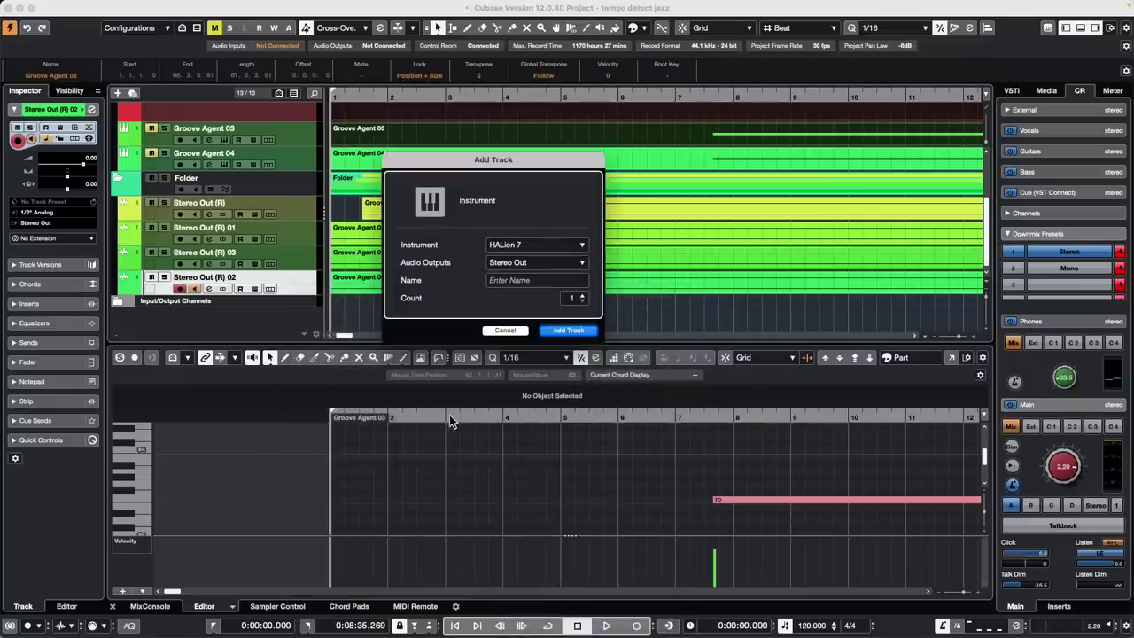
left_click(573, 330)
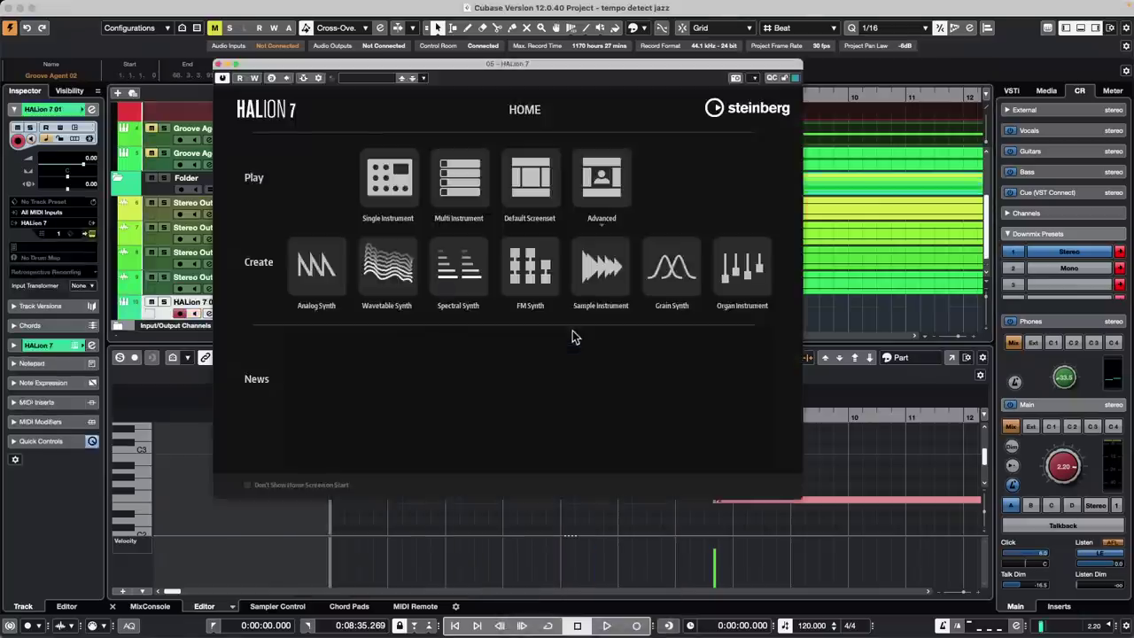
Start HALion 7 as a Single Instrument and list the World Percussions programs
left_click(381, 175)
scroll(747, 308, "down", 10)
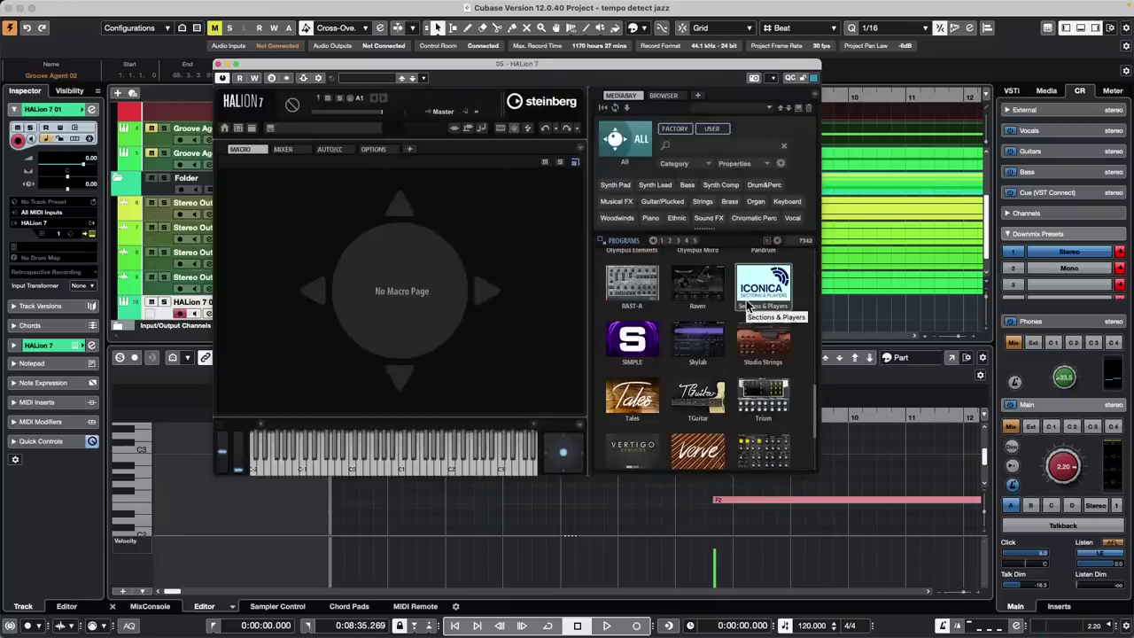
scroll(747, 308, "down", 3)
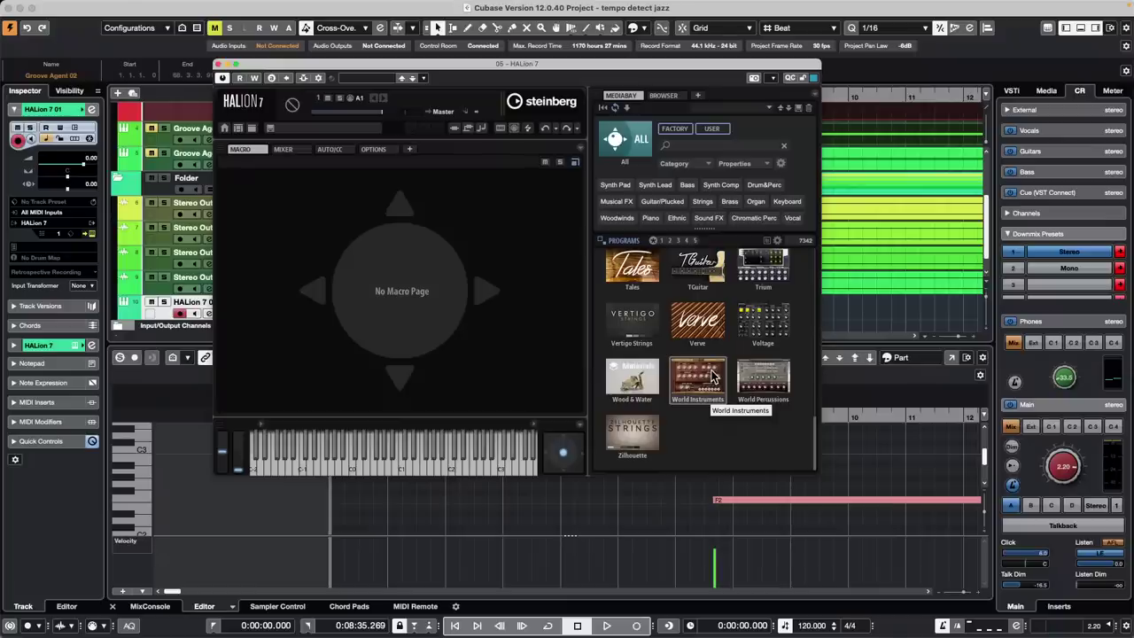
left_click(749, 399)
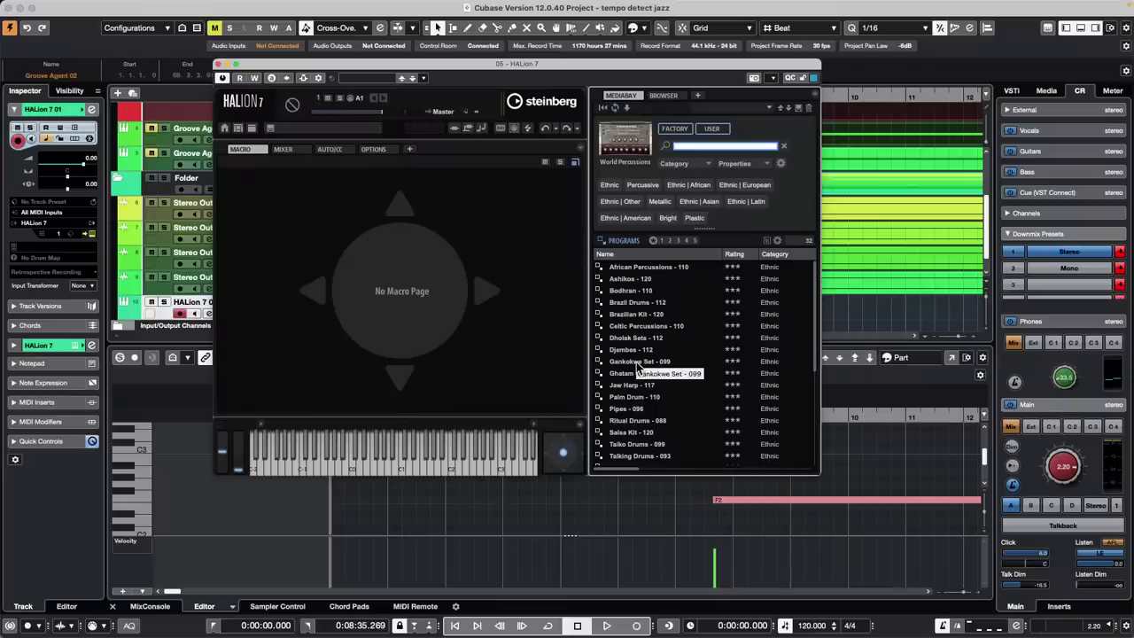
Load Gankokwe Set - 099 and audition its phrases, trying Fill 01 and Variation 02
double_click(638, 362)
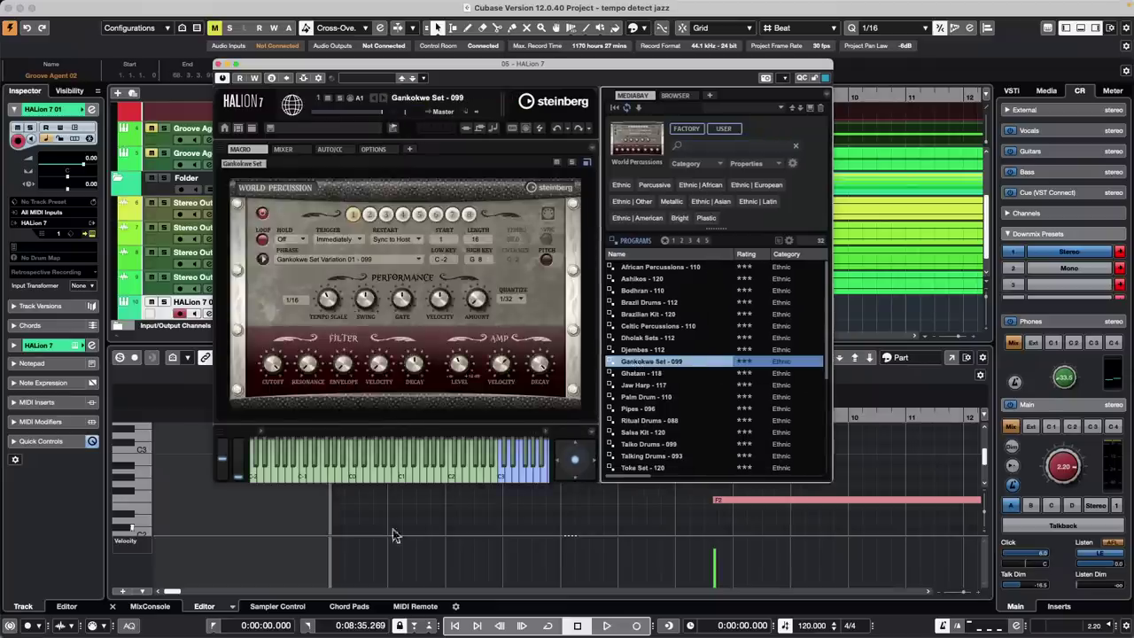
left_click(454, 469)
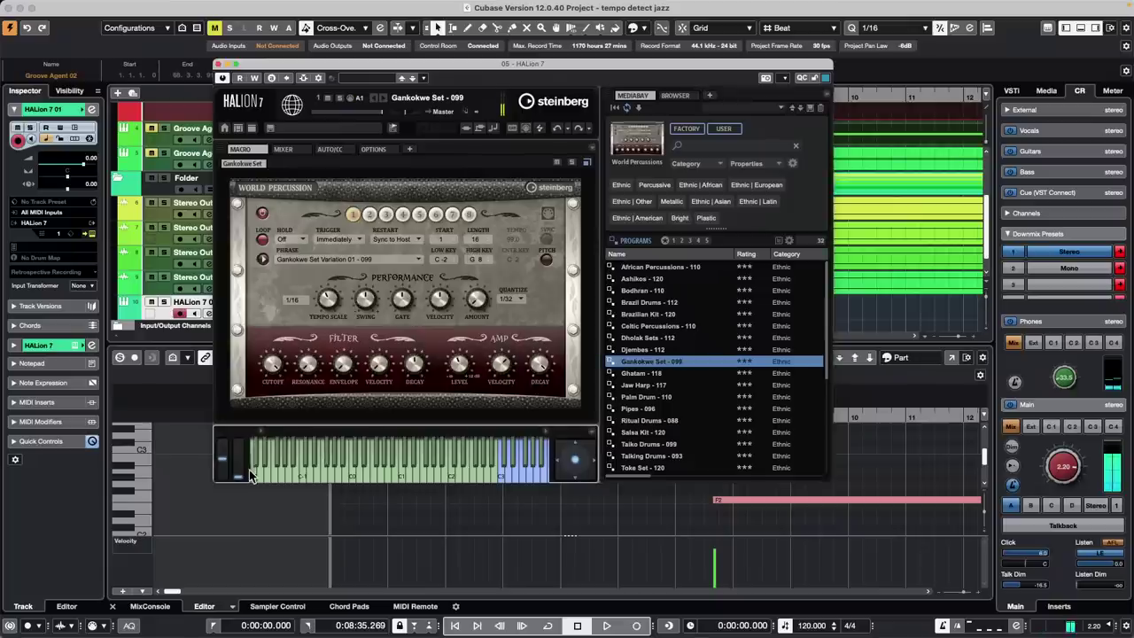
left_click(510, 470)
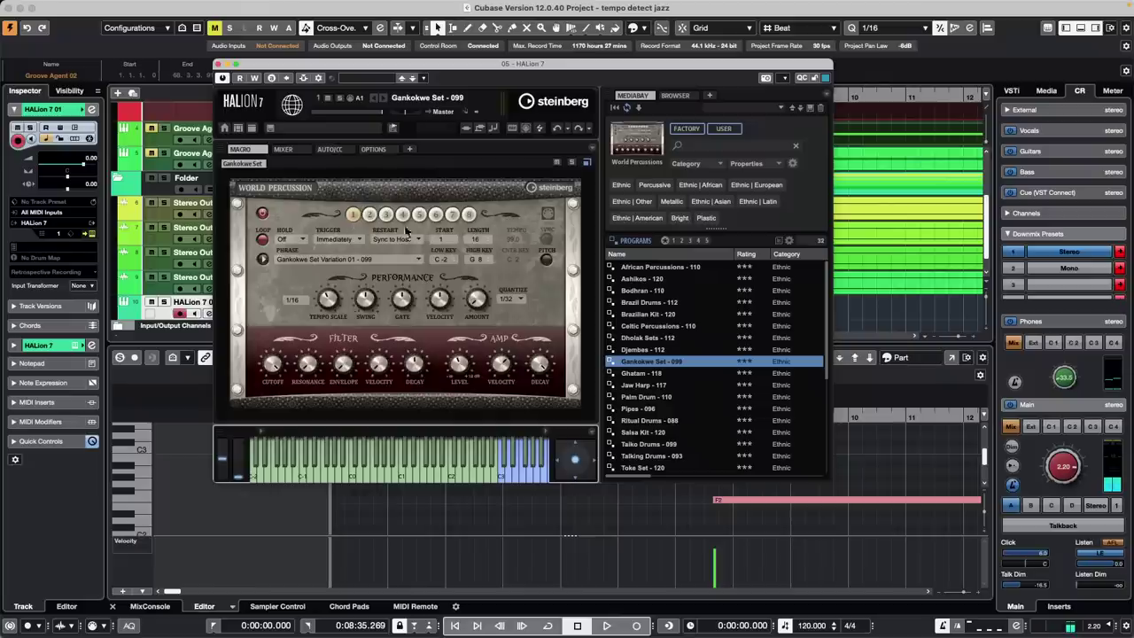
left_click(370, 216)
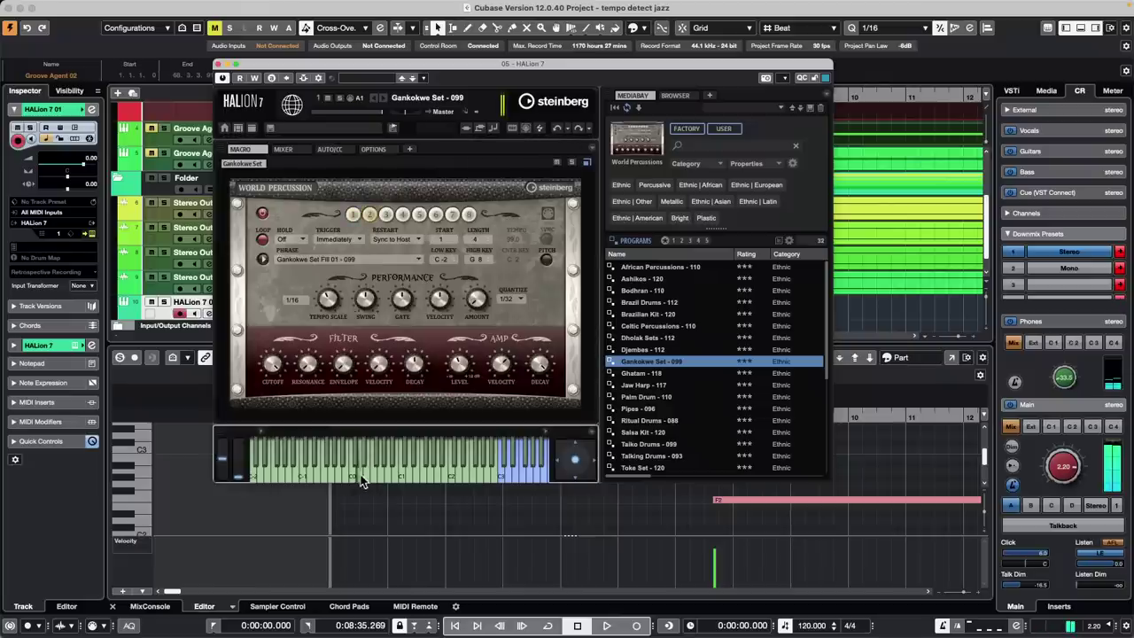
left_click(311, 469)
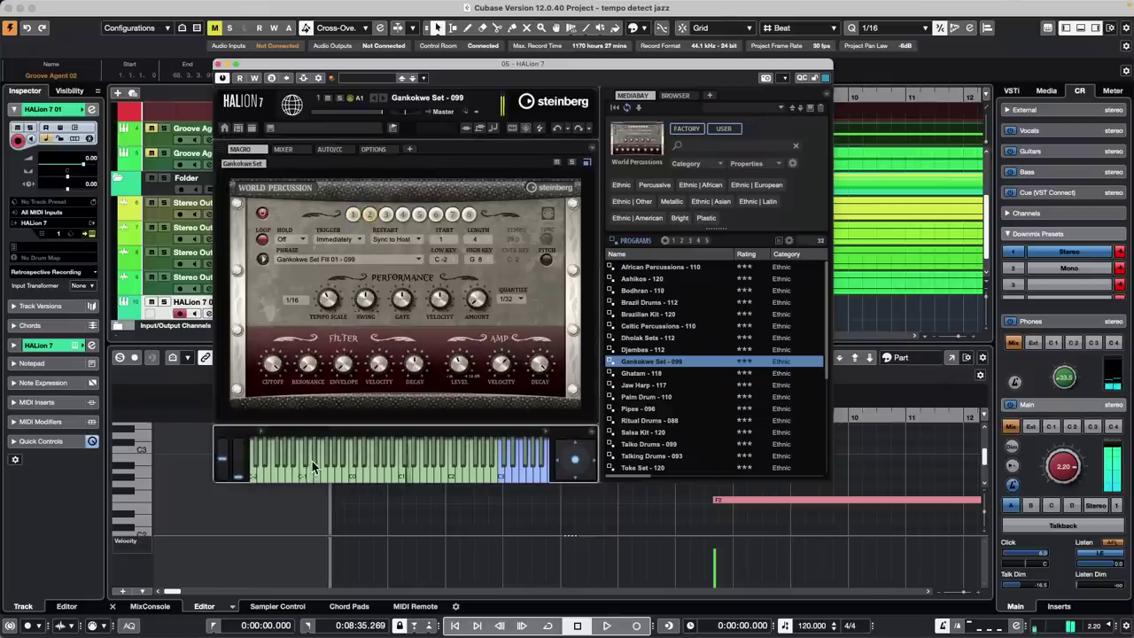
left_click(401, 217)
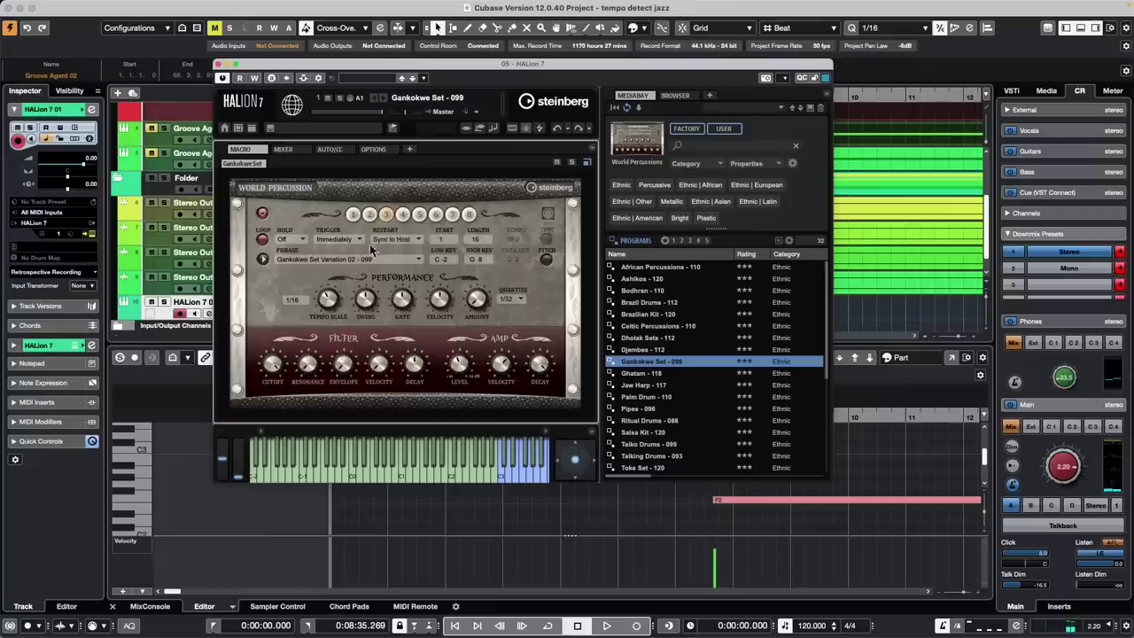
Load Ghatam - 118, audition Variations 03 and 01, then close the HALion 7 window
double_click(657, 375)
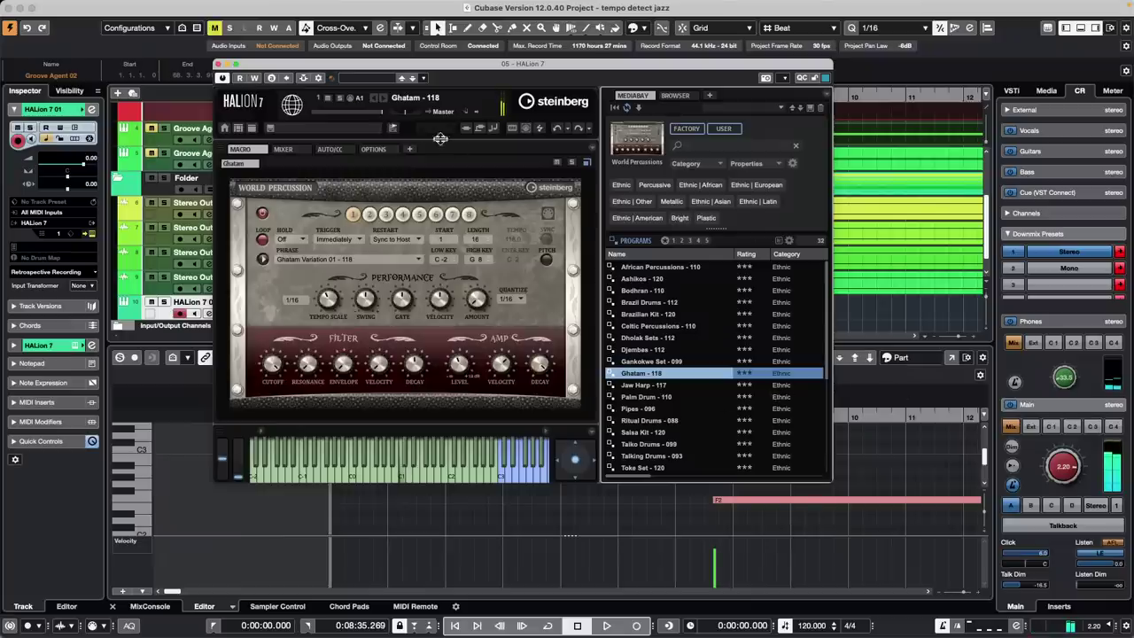
left_click_drag(333, 70, 437, 72)
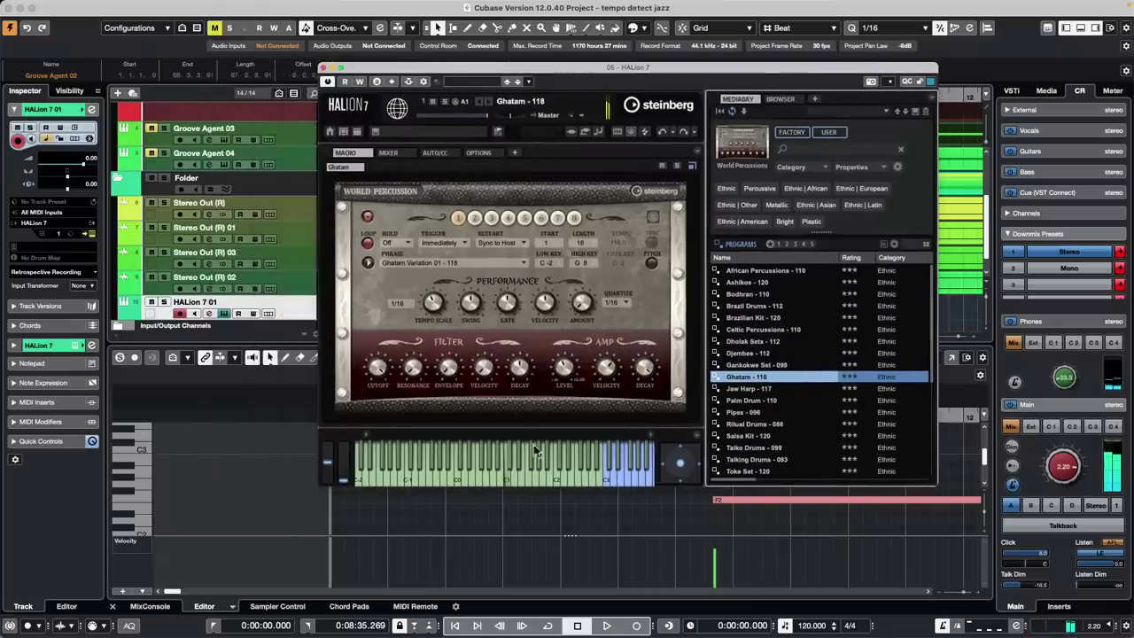
left_click(631, 477)
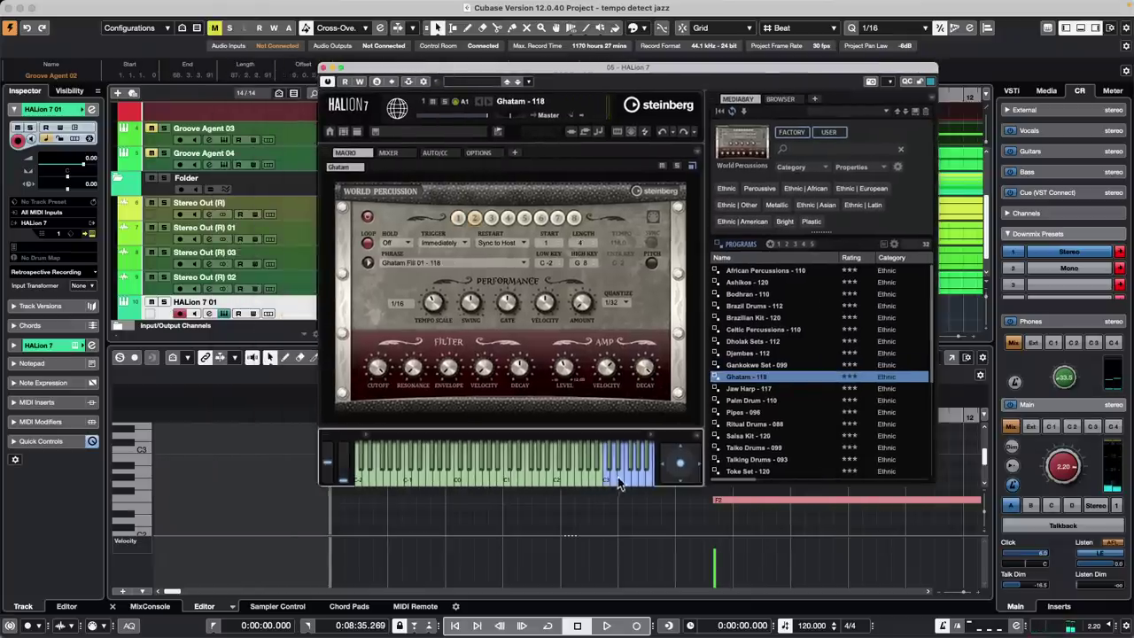
left_click(603, 473)
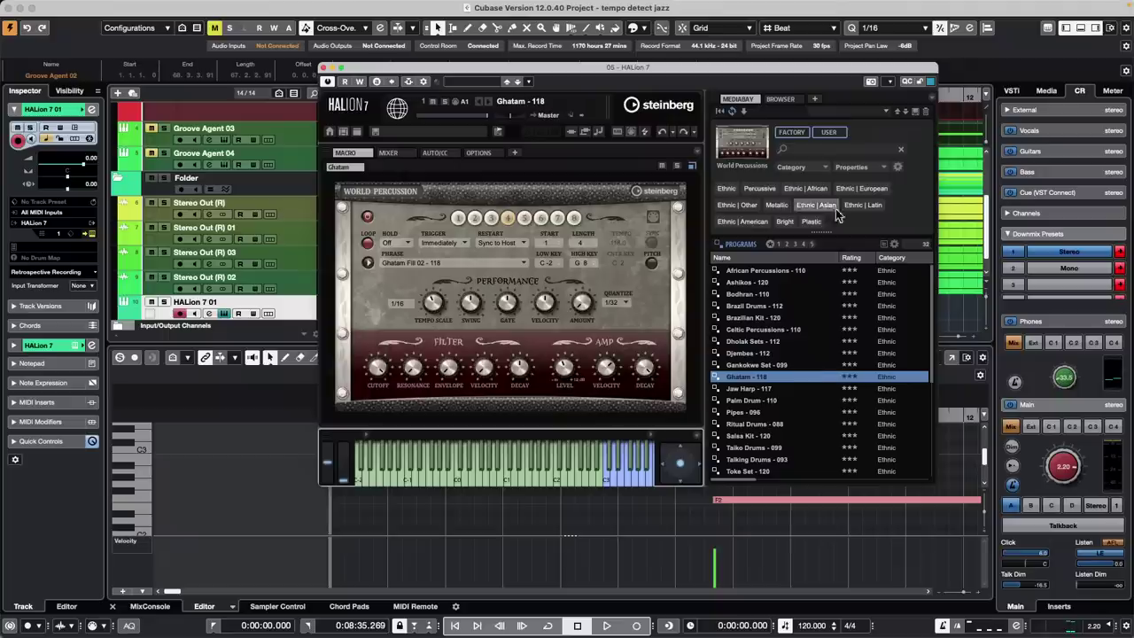
left_click(325, 68)
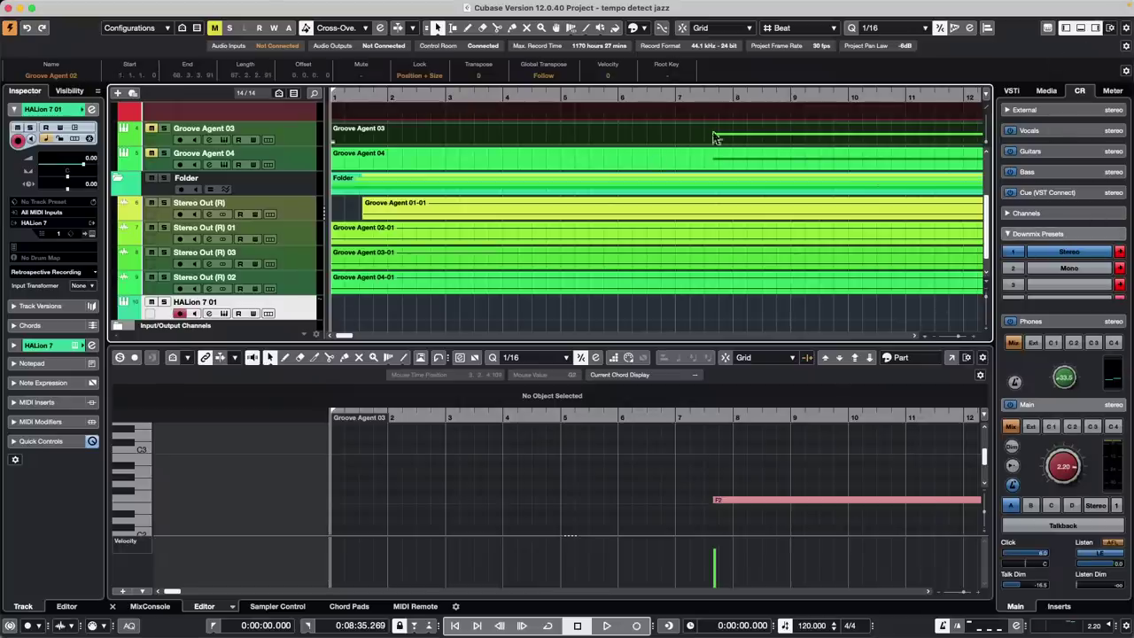
Add a new instrument track with HALion Sonic chosen as its instrument
right_click(290, 309)
mouse_move(453, 317)
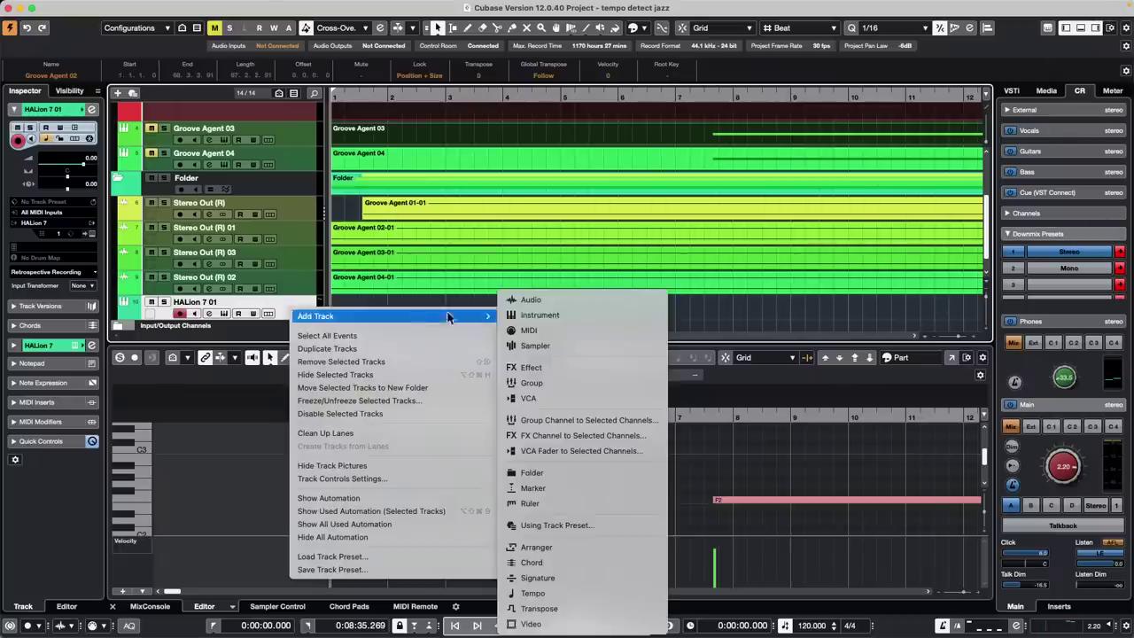
left_click(584, 314)
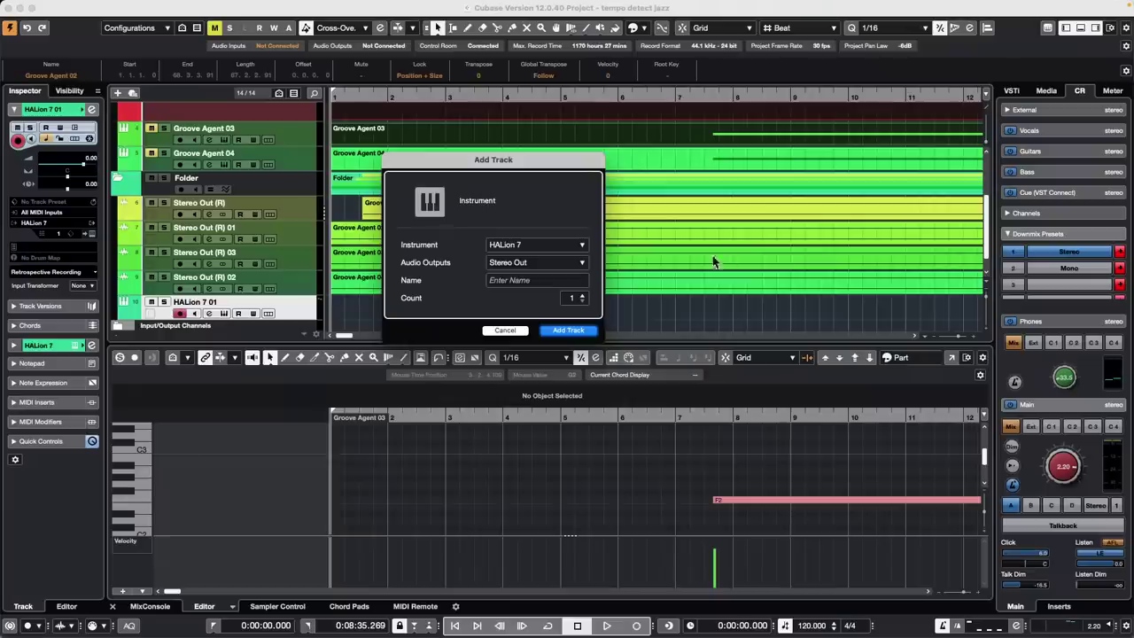
left_click(508, 247)
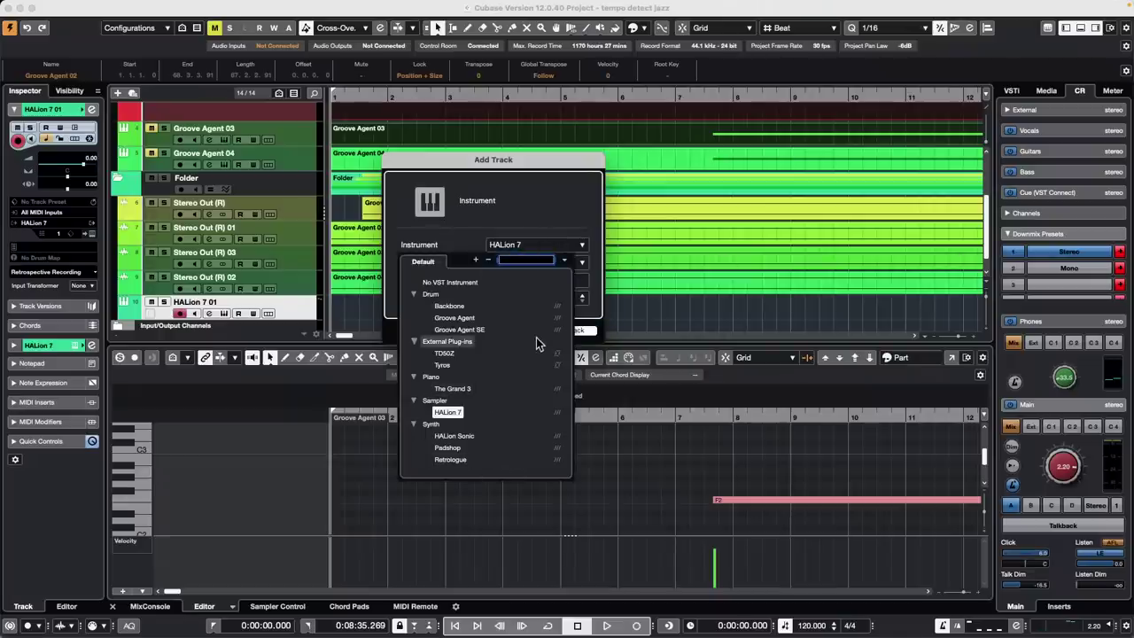
left_click(472, 438)
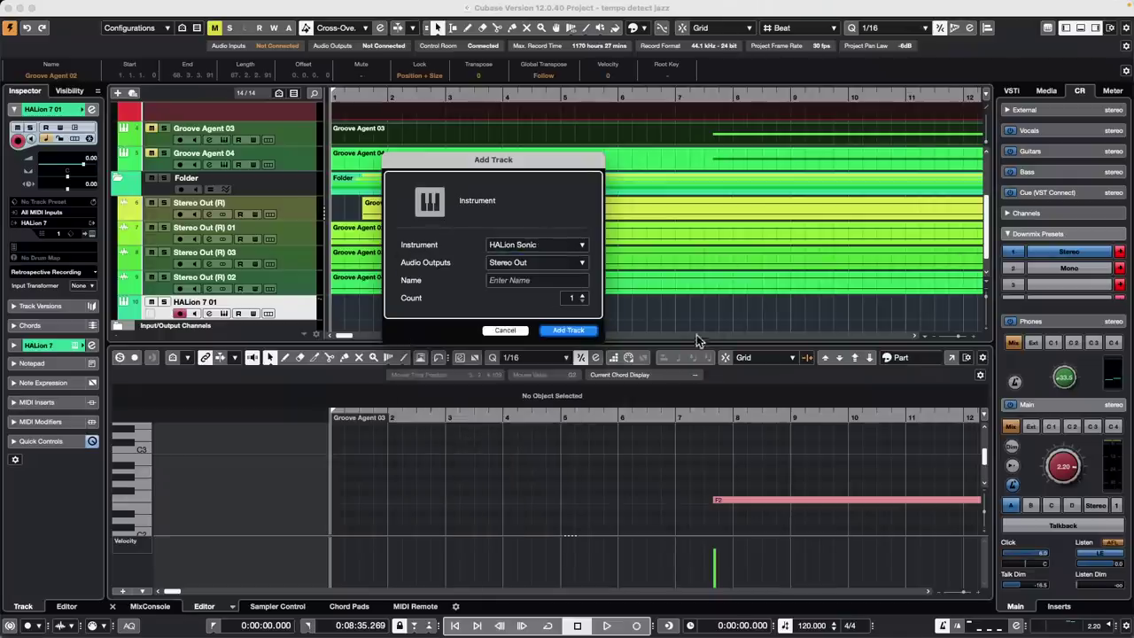
left_click(584, 332)
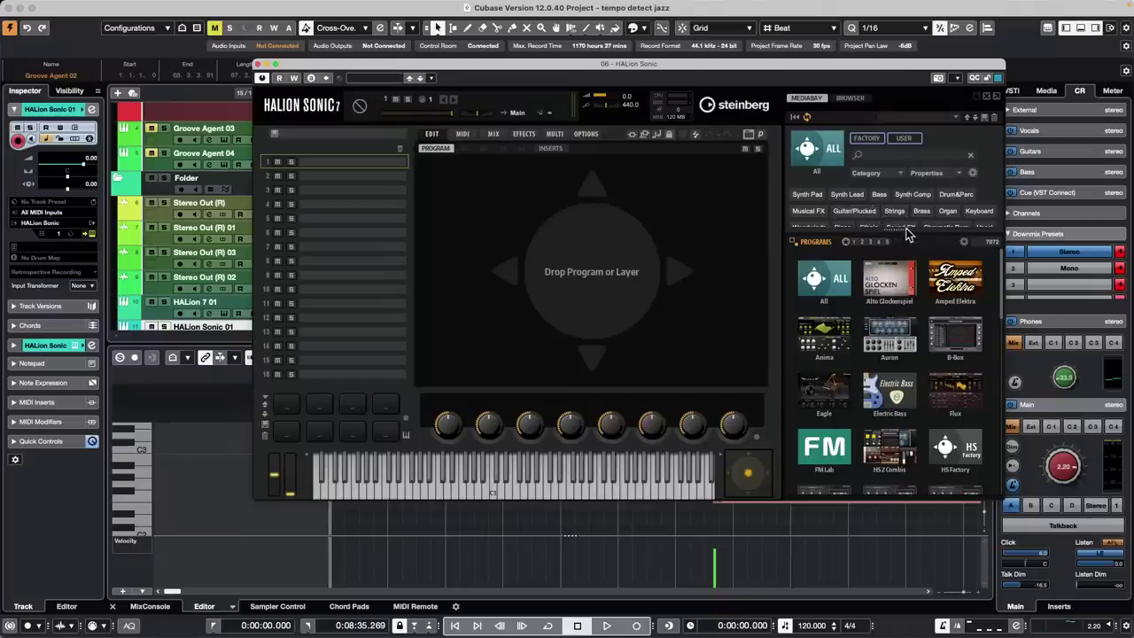
Filter HALion Sonic's MediaBay programs by the Ethnic and Percussive tags
left_click_drag(903, 232, 902, 263)
left_click(886, 246)
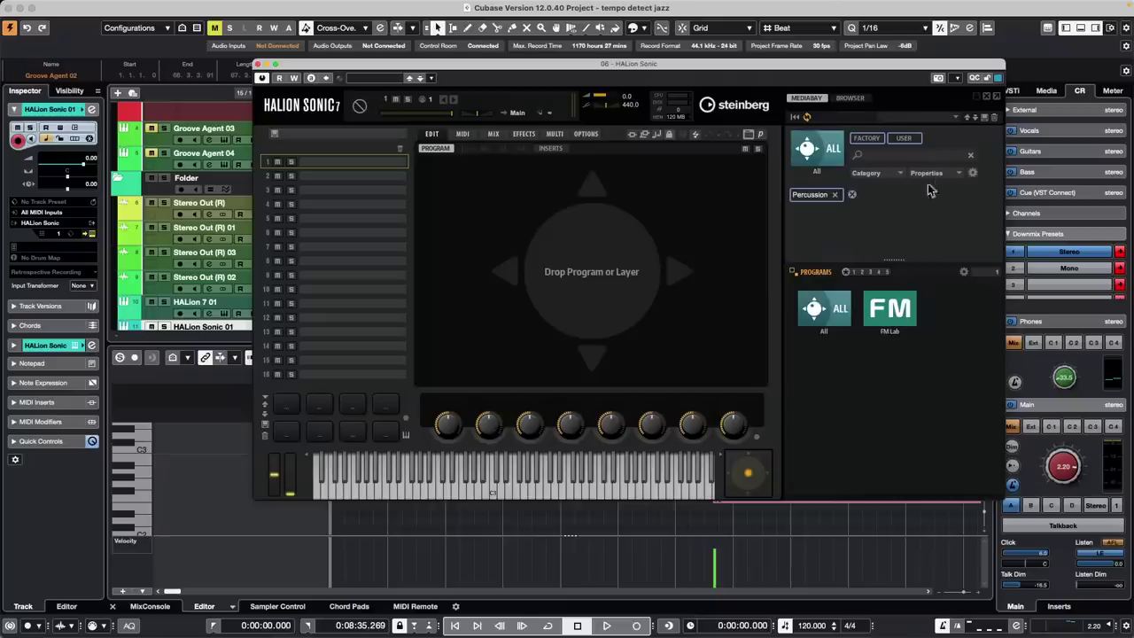
left_click(811, 145)
left_click(811, 147)
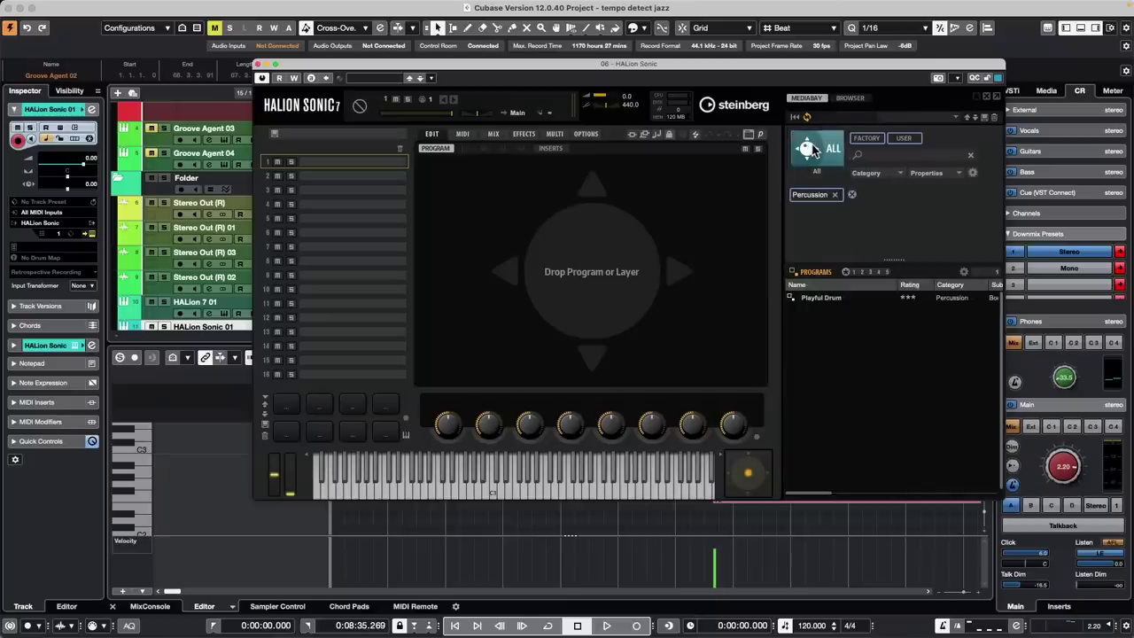
left_click(834, 194)
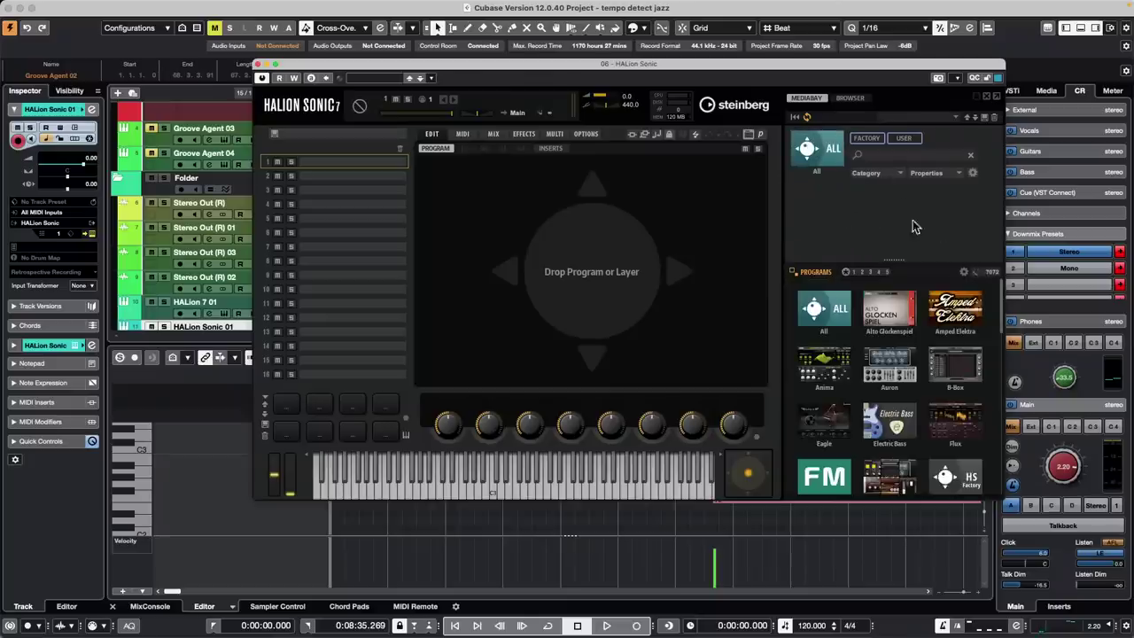
left_click(869, 228)
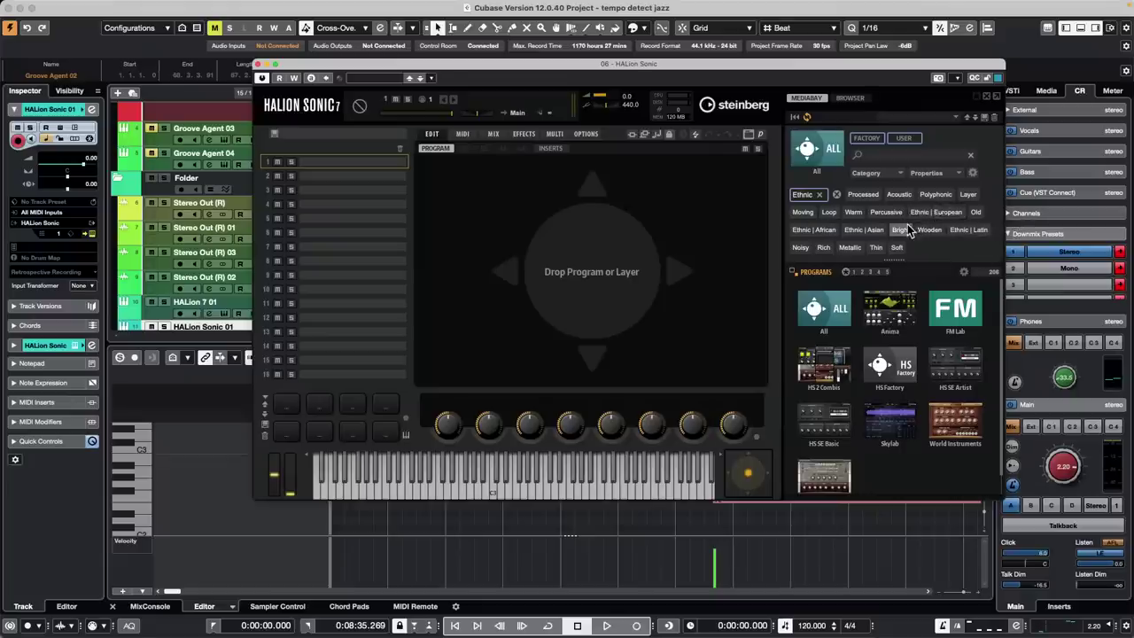
left_click(883, 210)
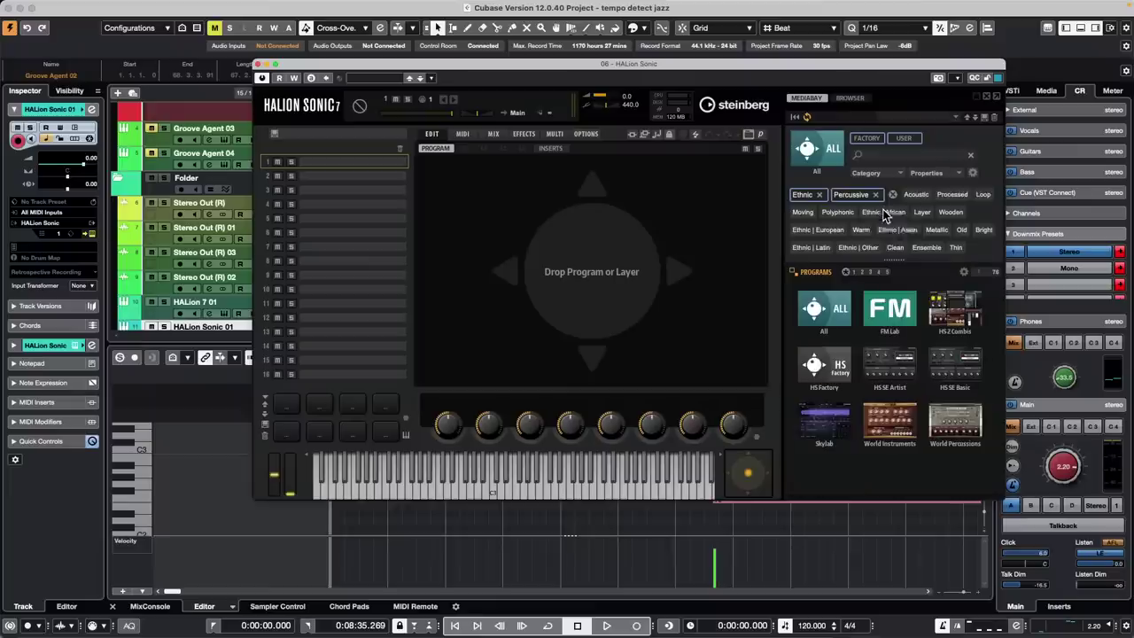
Load Kalimba Line from HS Factory into the first slot and close the HALion Sonic window
left_click(837, 355)
double_click(824, 300)
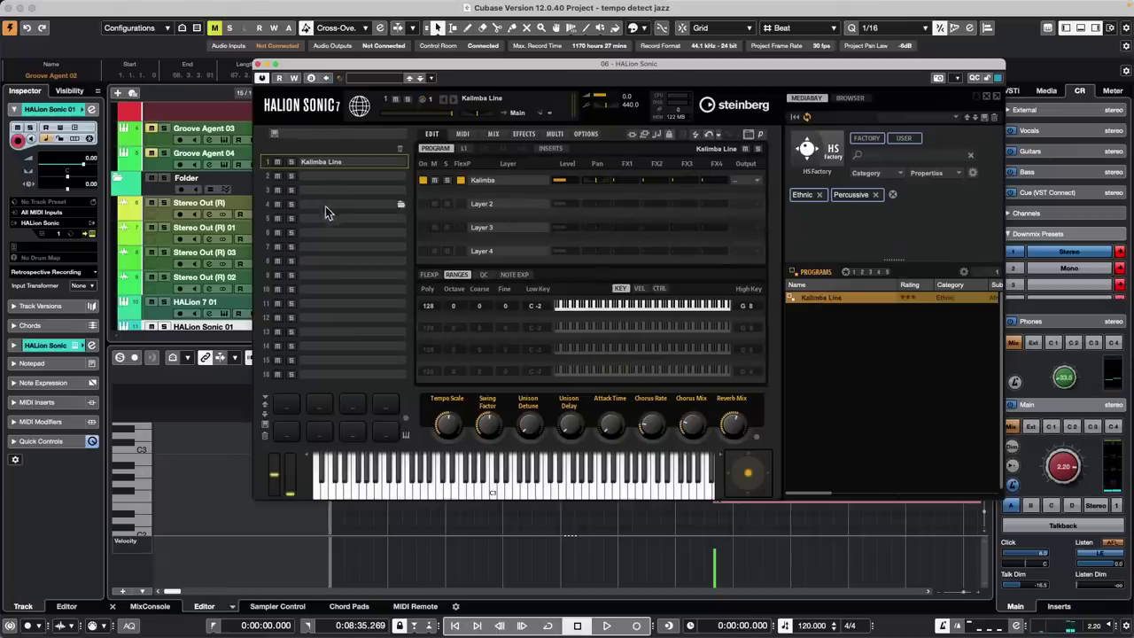
left_click(258, 65)
scroll(354, 273, "down", 2)
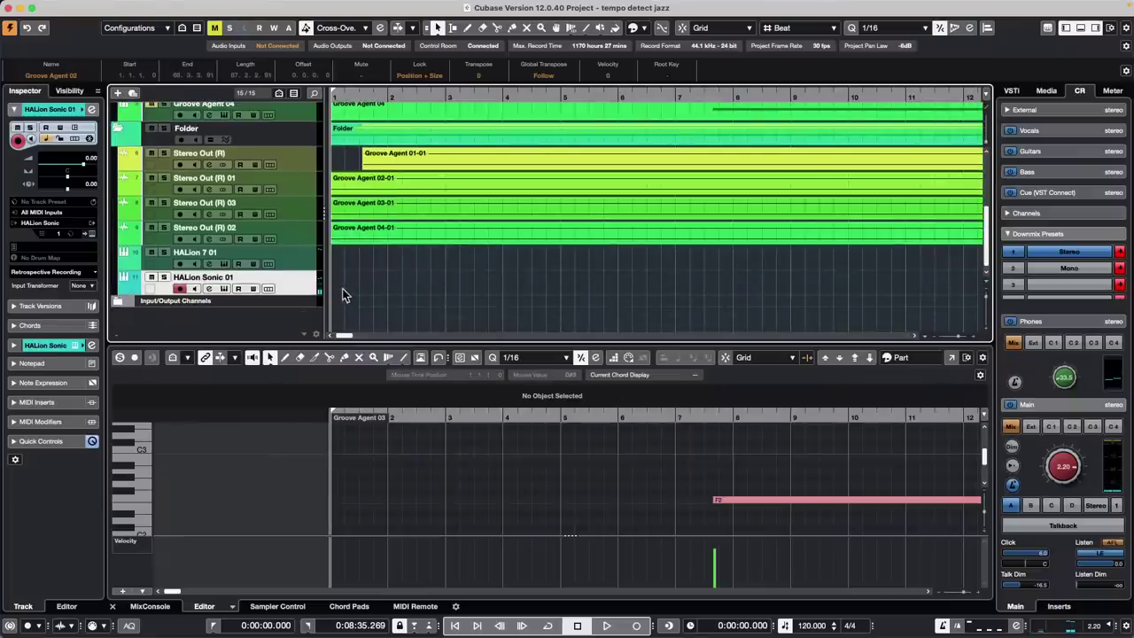
Switch the lower-zone editor to the Drum Editor and place a test note on G#2
left_click(233, 608)
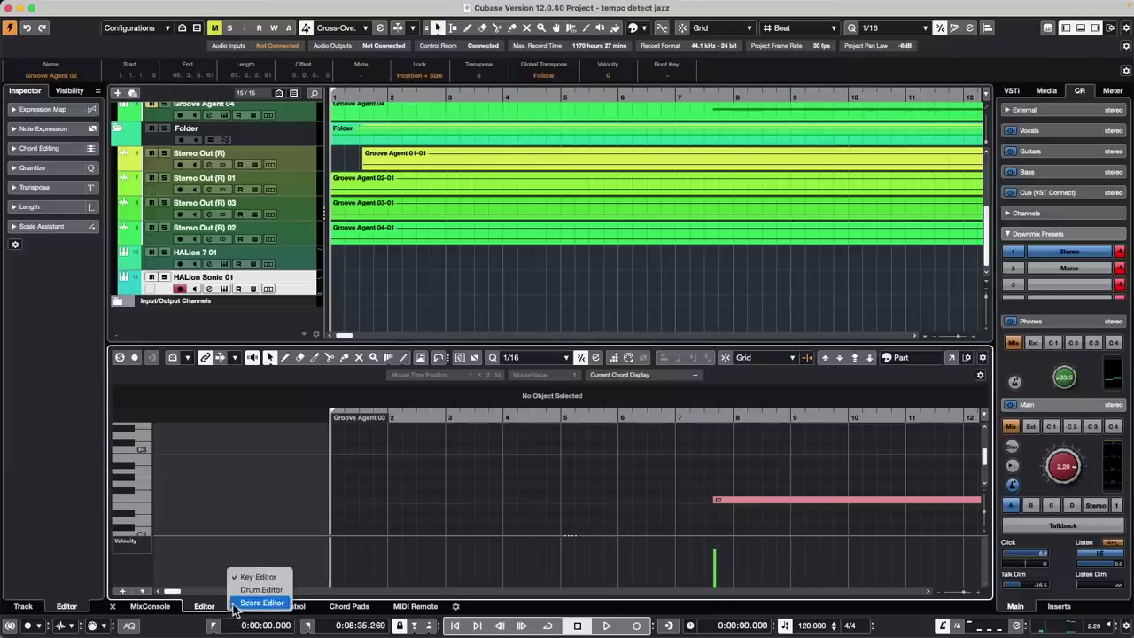
left_click(260, 590)
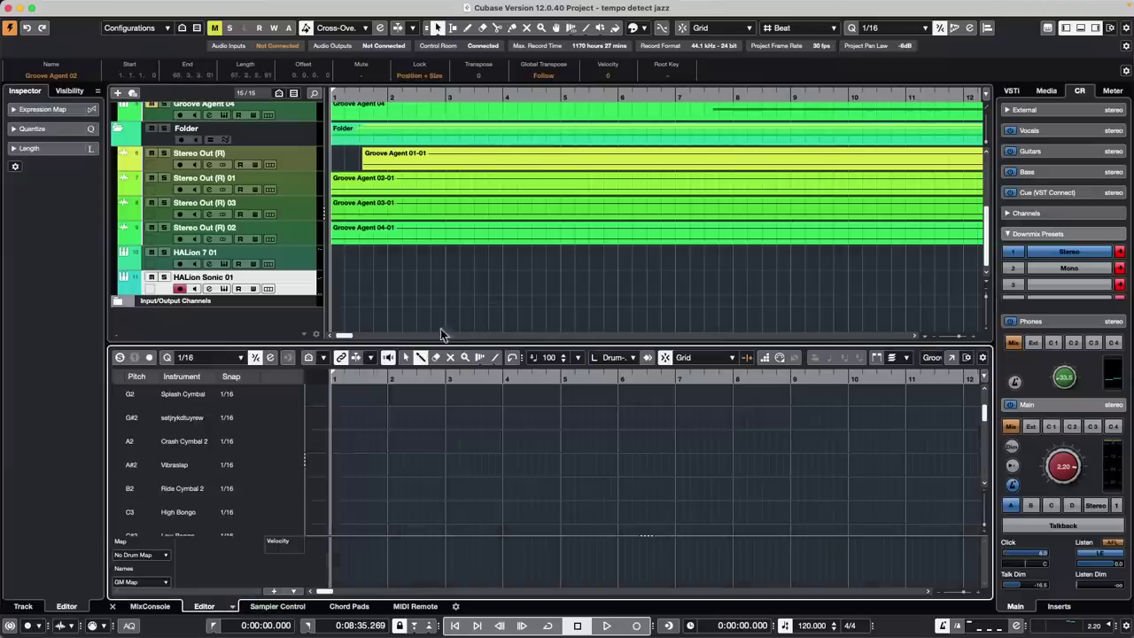
left_click(352, 417)
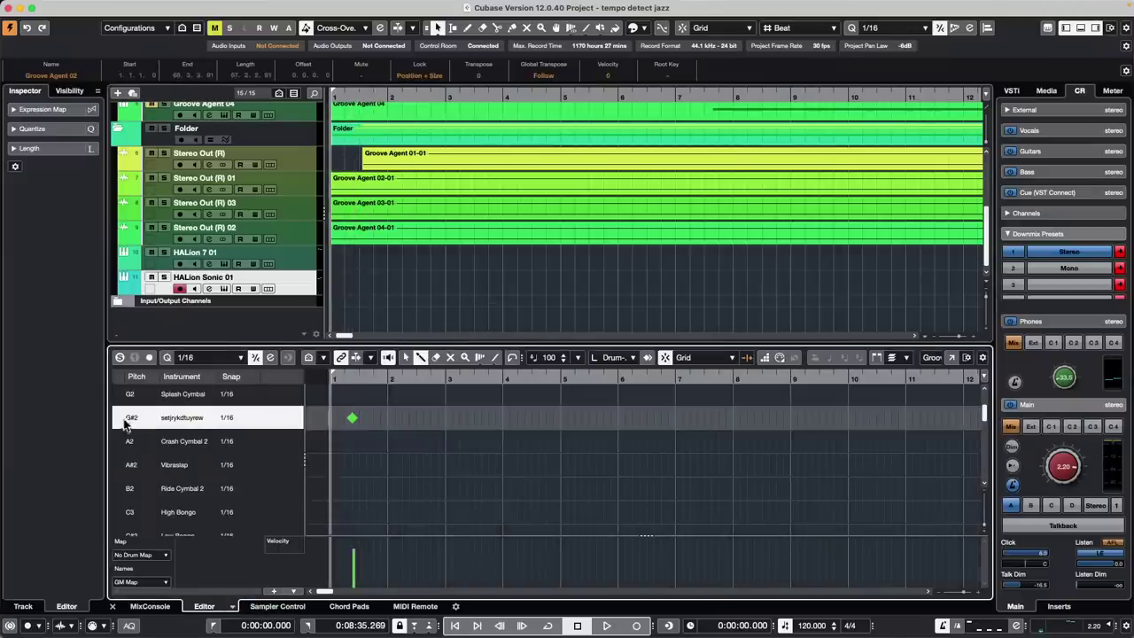
Paint a run of D1 Acoustic Snare notes in bar 1, then undo them
left_click(120, 465)
scroll(115, 468, "down", 3)
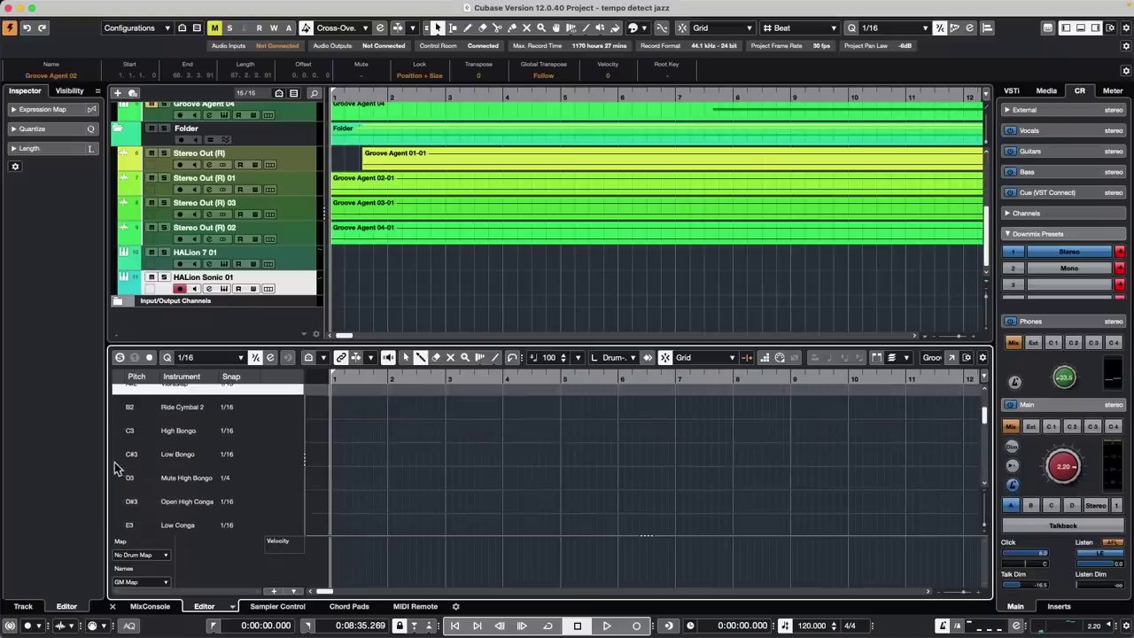
scroll(115, 464, "up", 12)
left_click(118, 445)
left_click(120, 399)
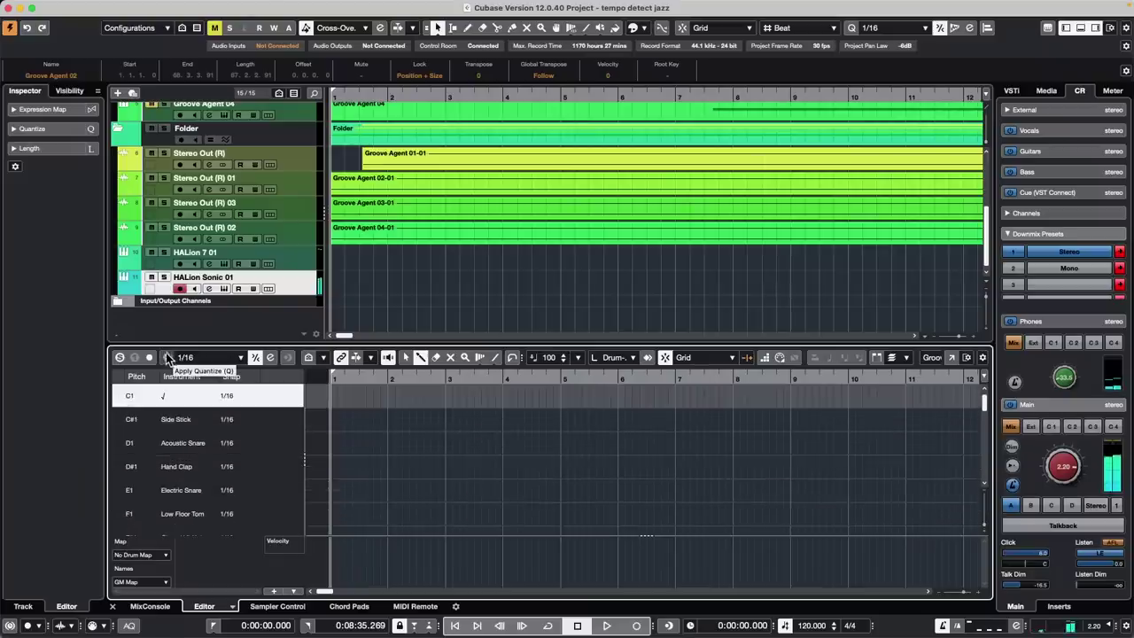
left_click_drag(349, 444, 386, 442)
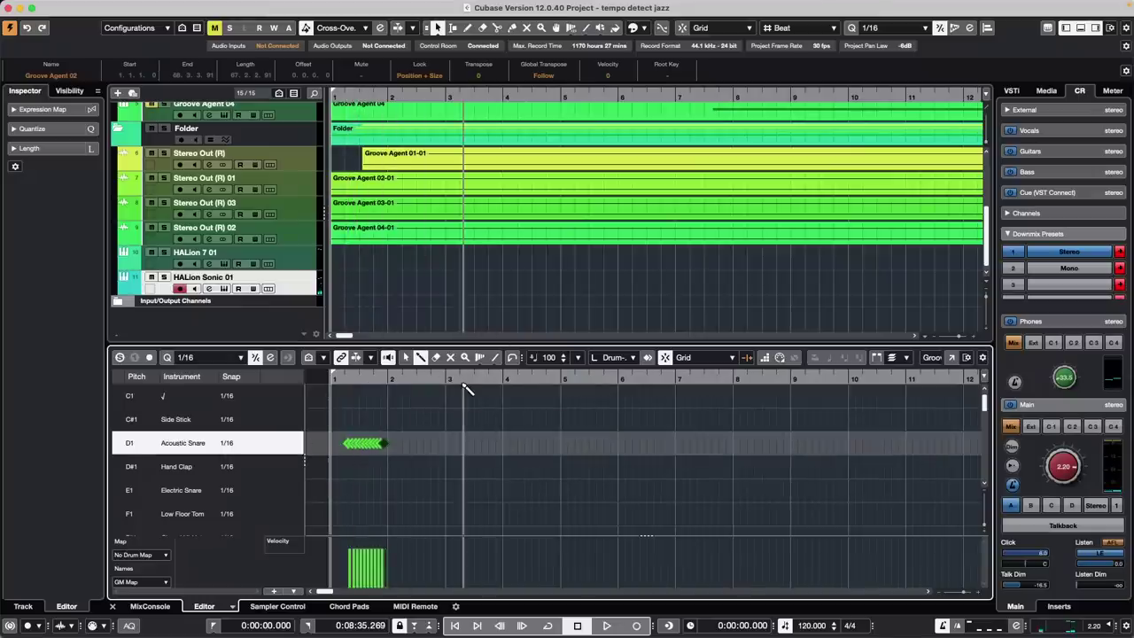
key("super+z")
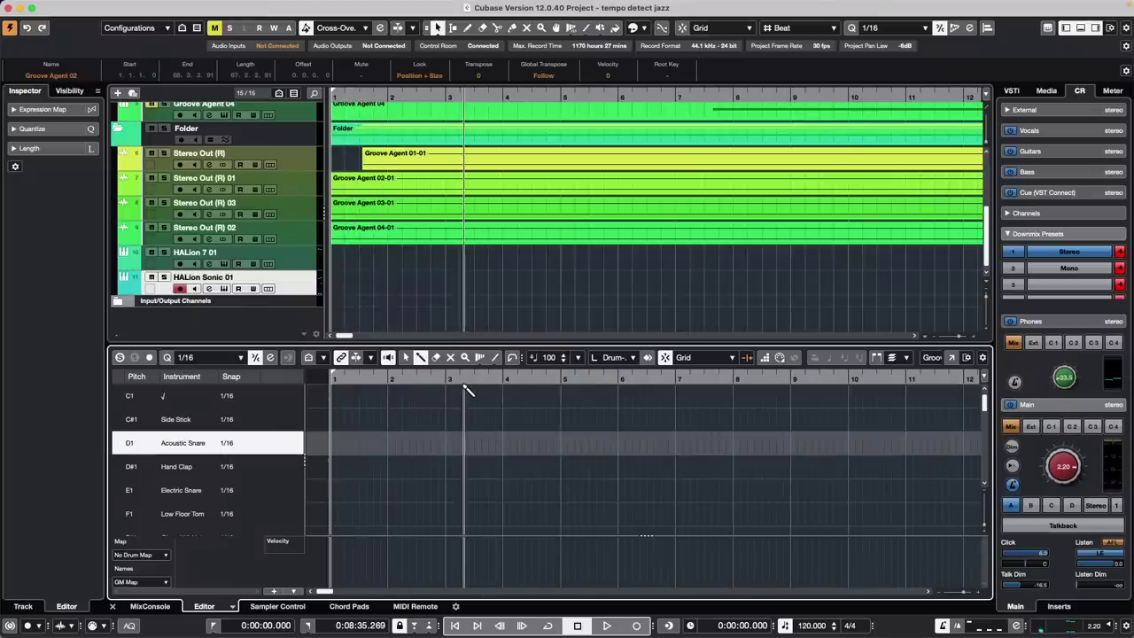
mouse_move(408, 5)
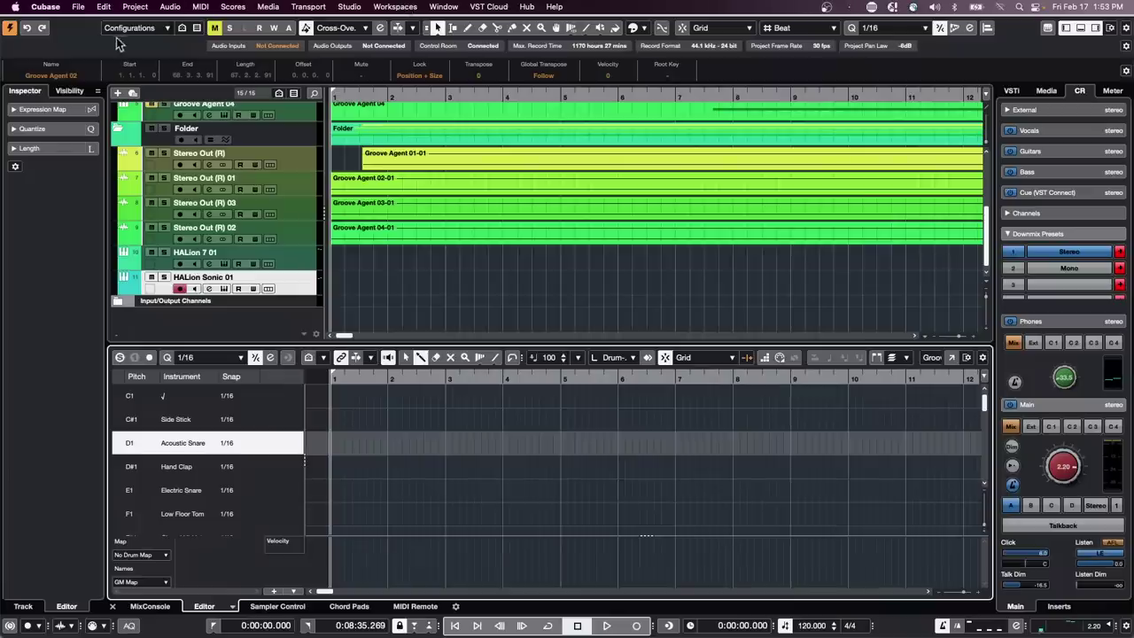
Open the File menu to reach the Recent Projects list
scroll(417, 273, "up", 5)
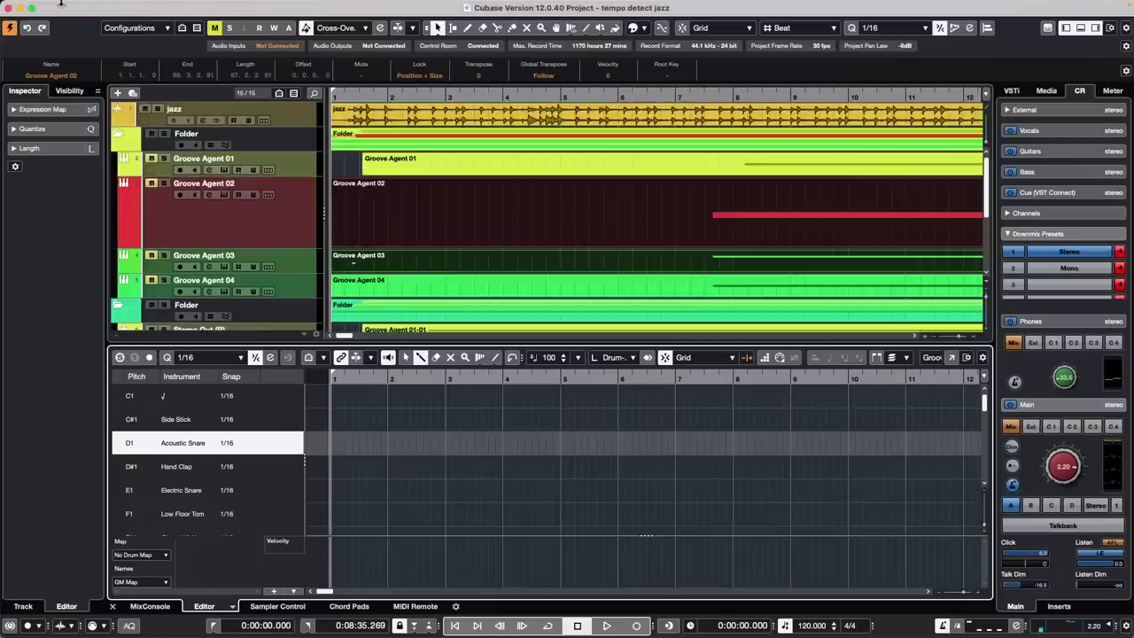
left_click(78, 7)
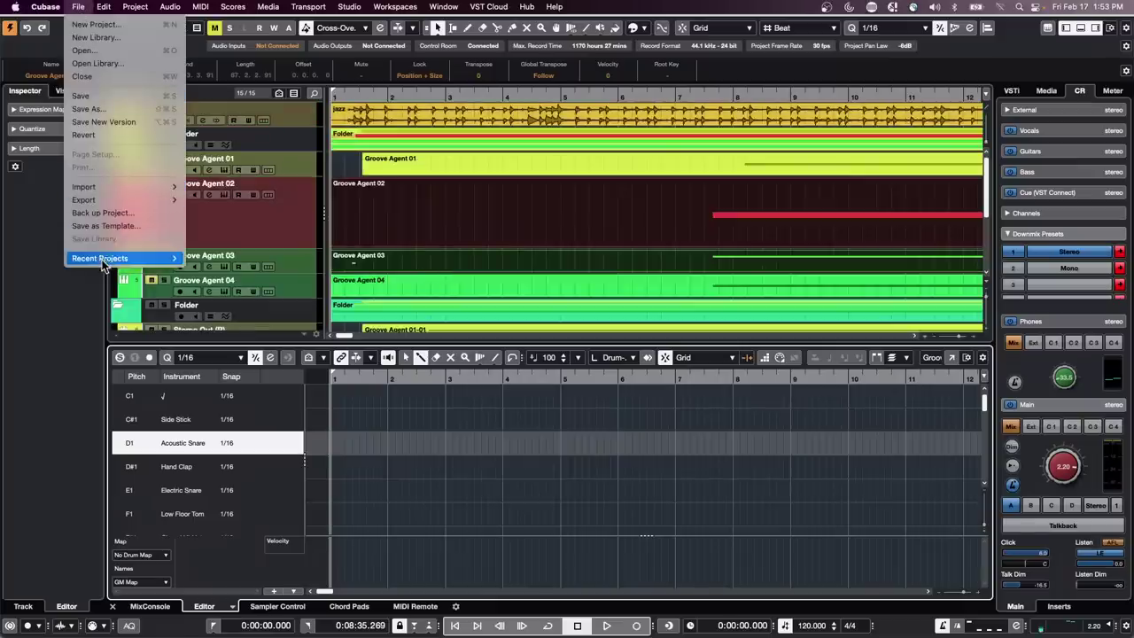
Open 2 jump off.cpr, select both LA Red guitar clips, pick the Mute tool and activate the project
mouse_move(99, 258)
left_click(286, 261)
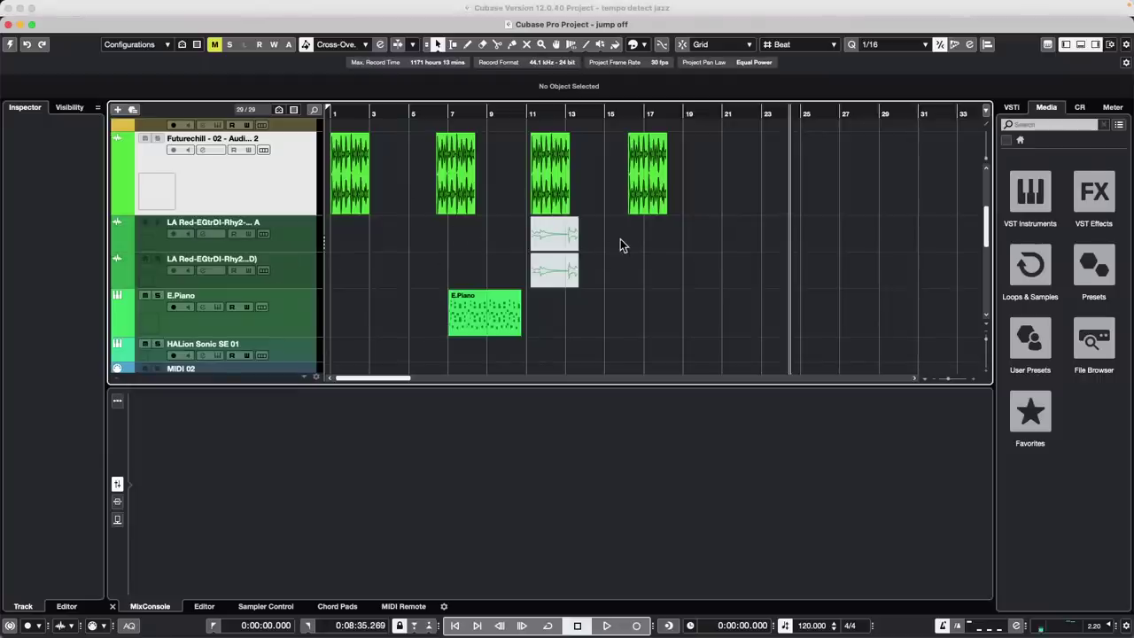
left_click_drag(617, 234, 512, 270)
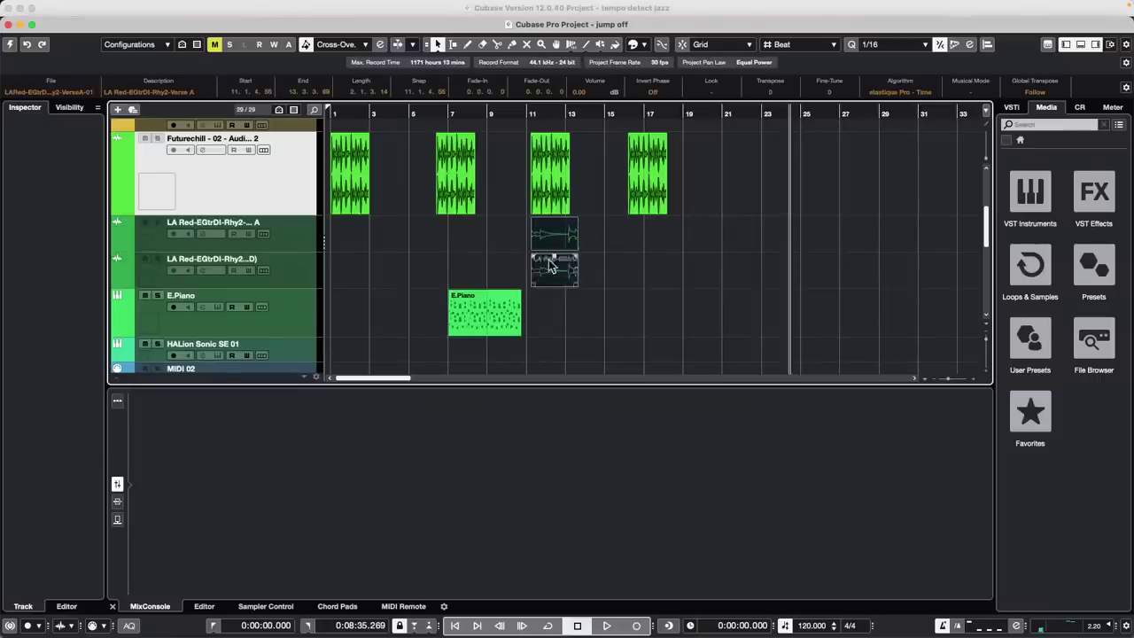
right_click(503, 264)
left_click(593, 263)
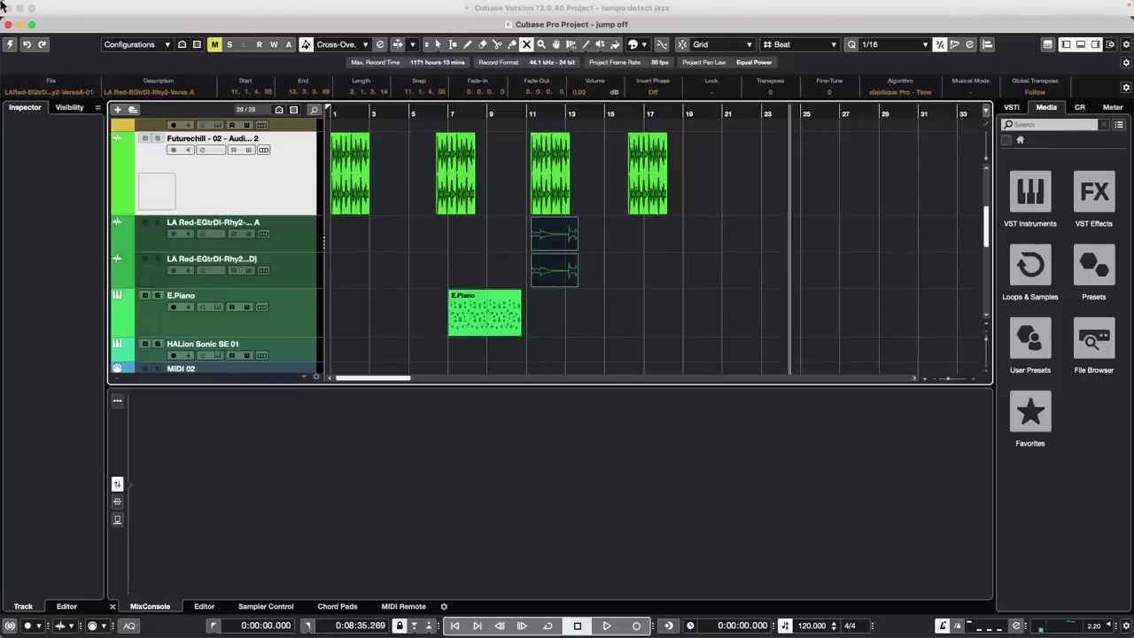
left_click(9, 46)
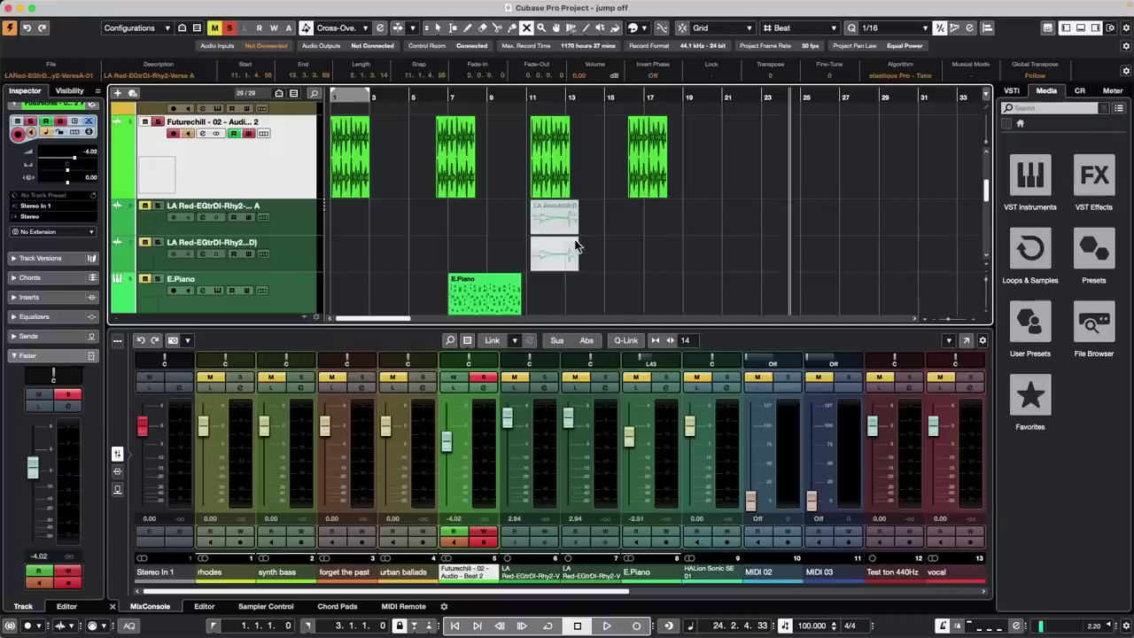
Unmute both LA Red clips, solo their two tracks instead of Futurechill, and play from bar 11
left_click_drag(622, 222, 537, 253)
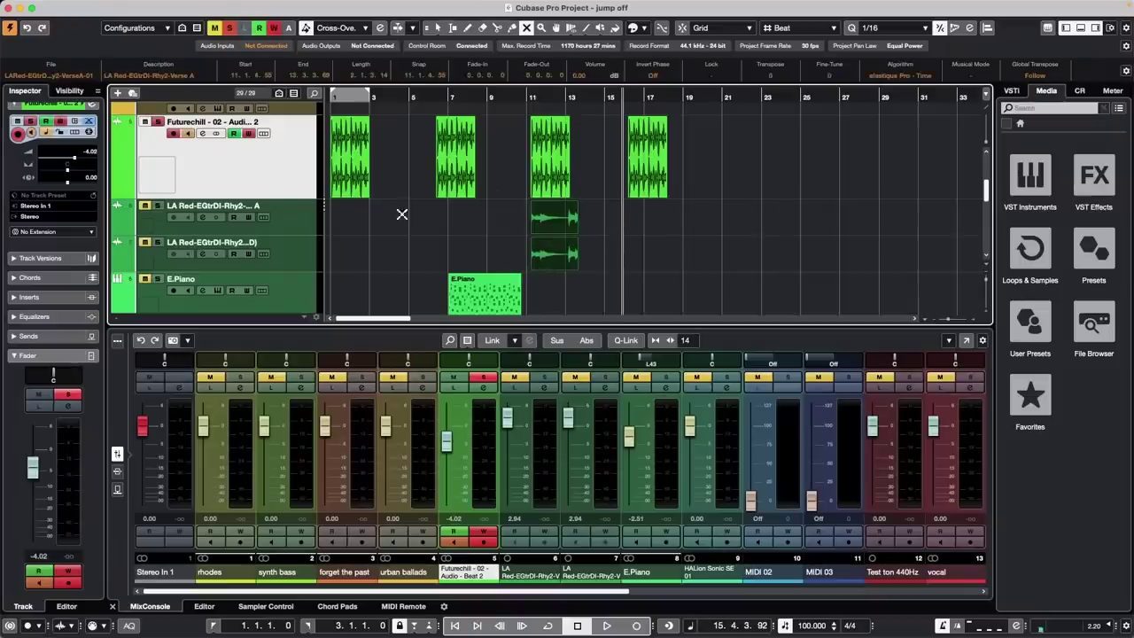
left_click(156, 122)
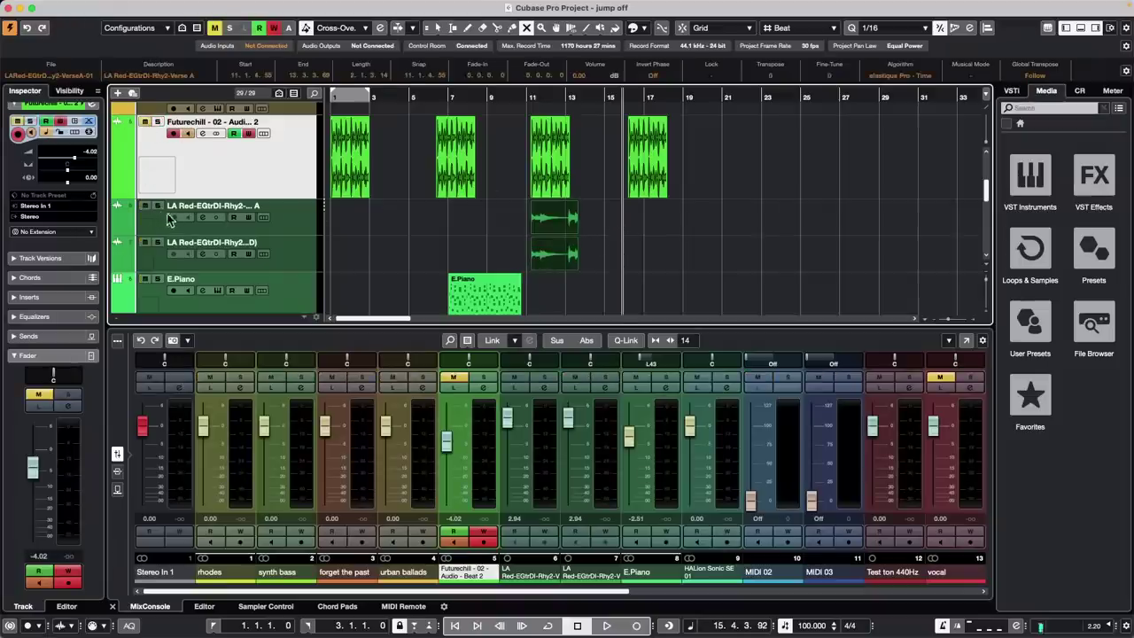
left_click(158, 205)
left_click(158, 244)
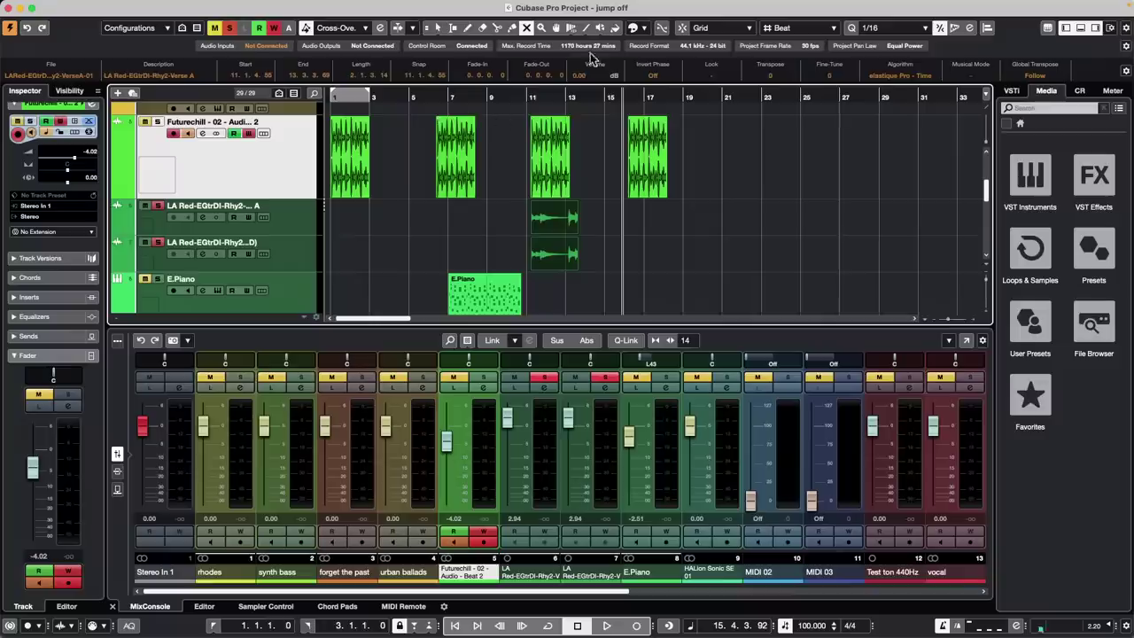
left_click(532, 98)
key("space")
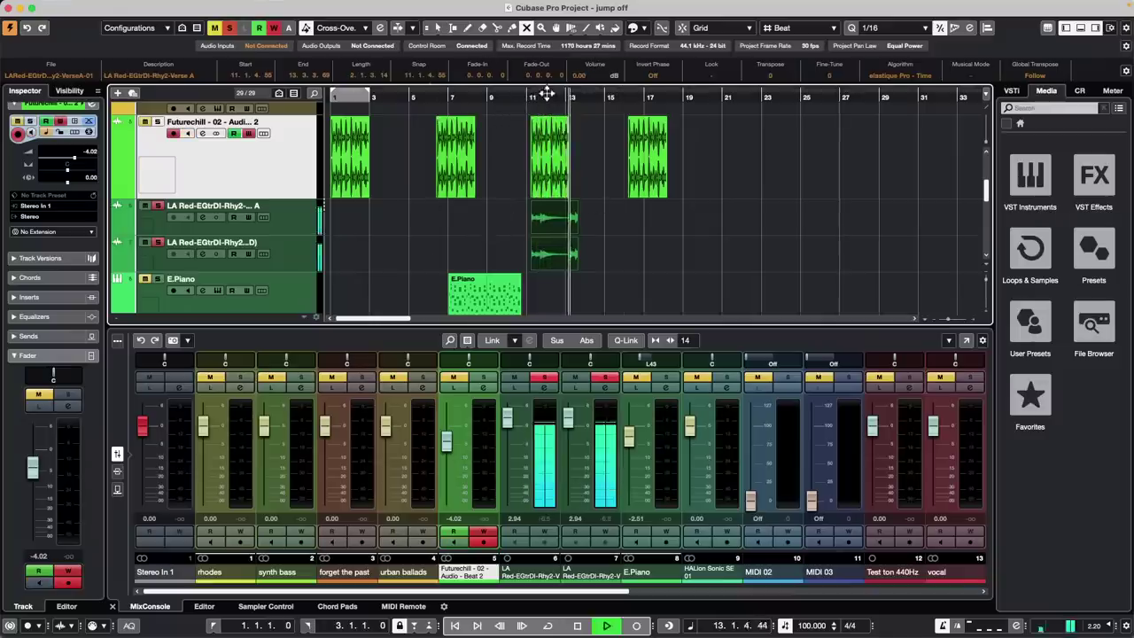
Zoom in, select both LA Red events stretched to about bar 14.4, and audition them
left_click_drag(534, 97, 530, 106)
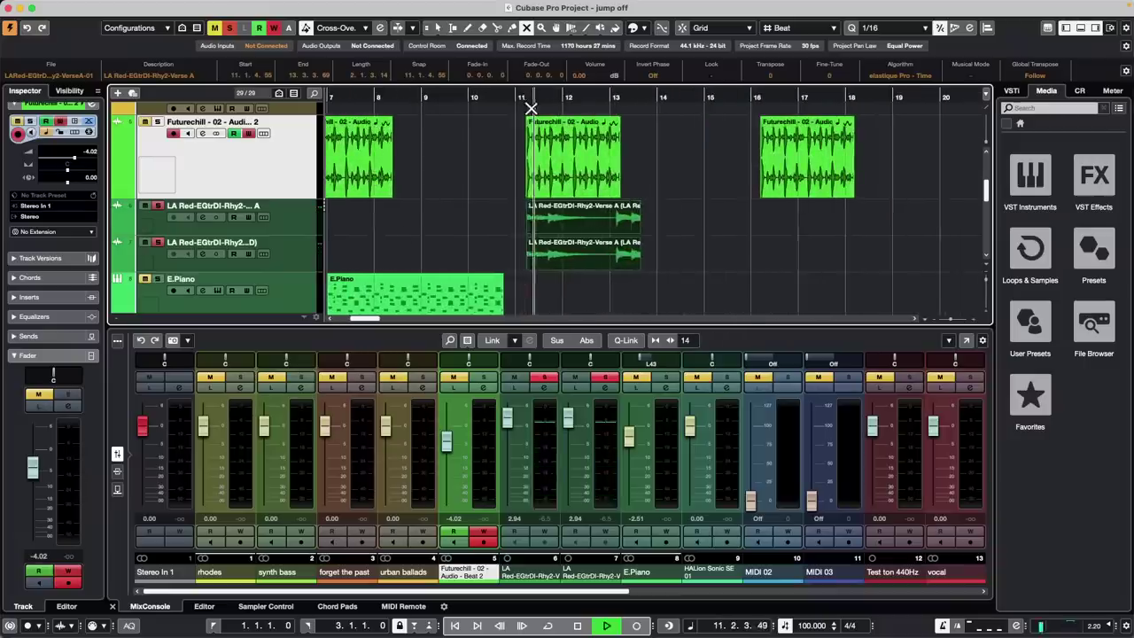
key("space")
key("1")
left_click_drag(624, 283, 709, 241)
key("space")
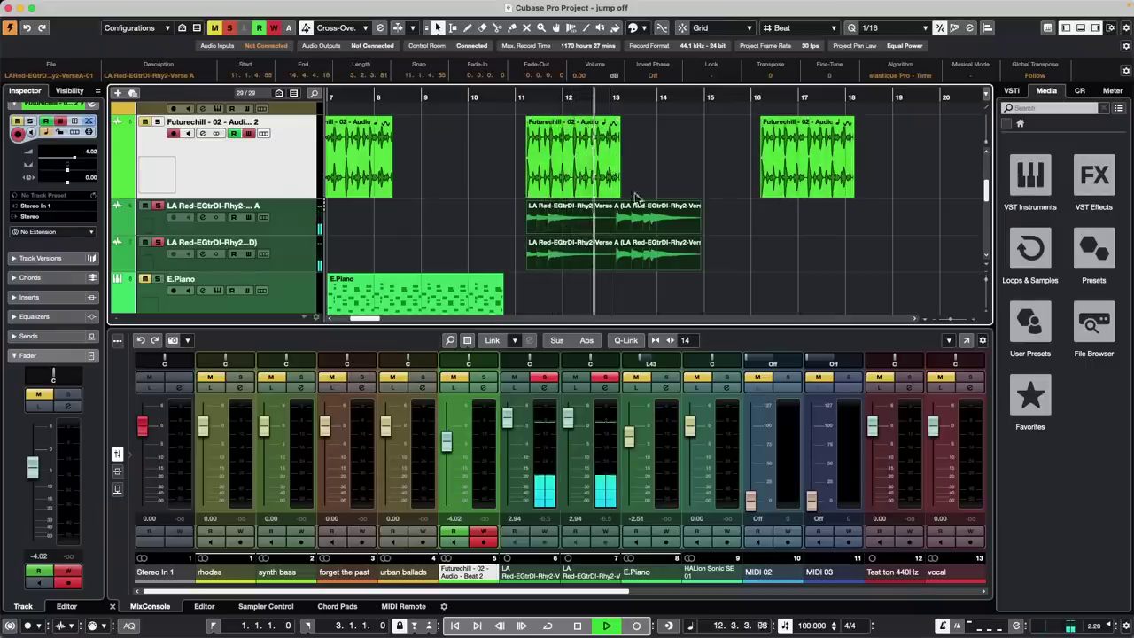
left_click_drag(617, 99, 615, 134)
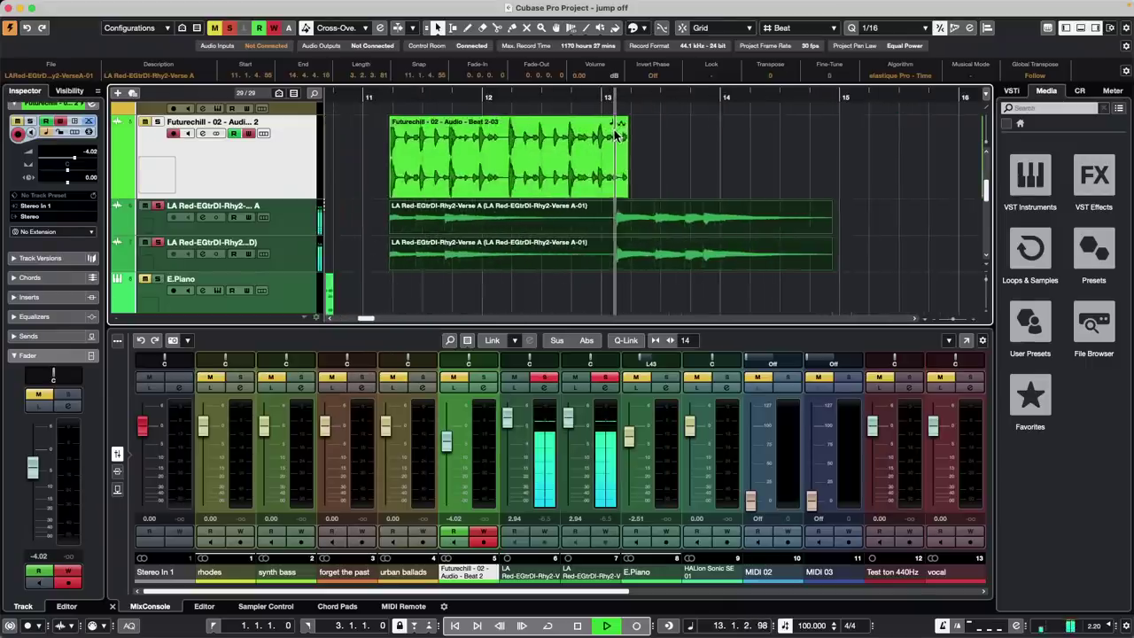
key("space")
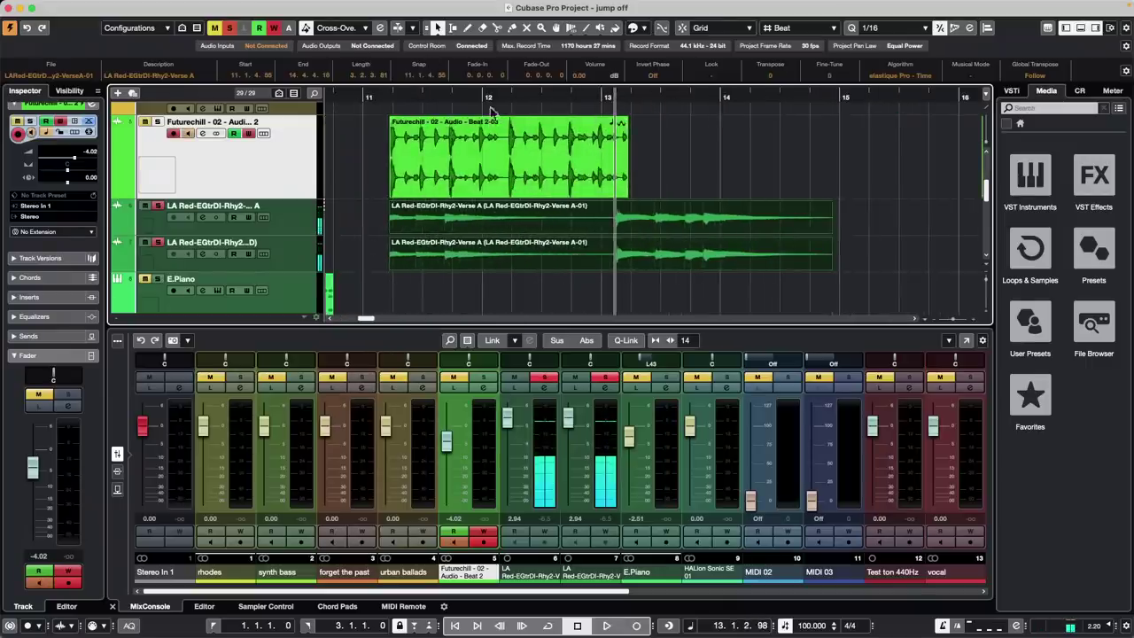
left_click(600, 29)
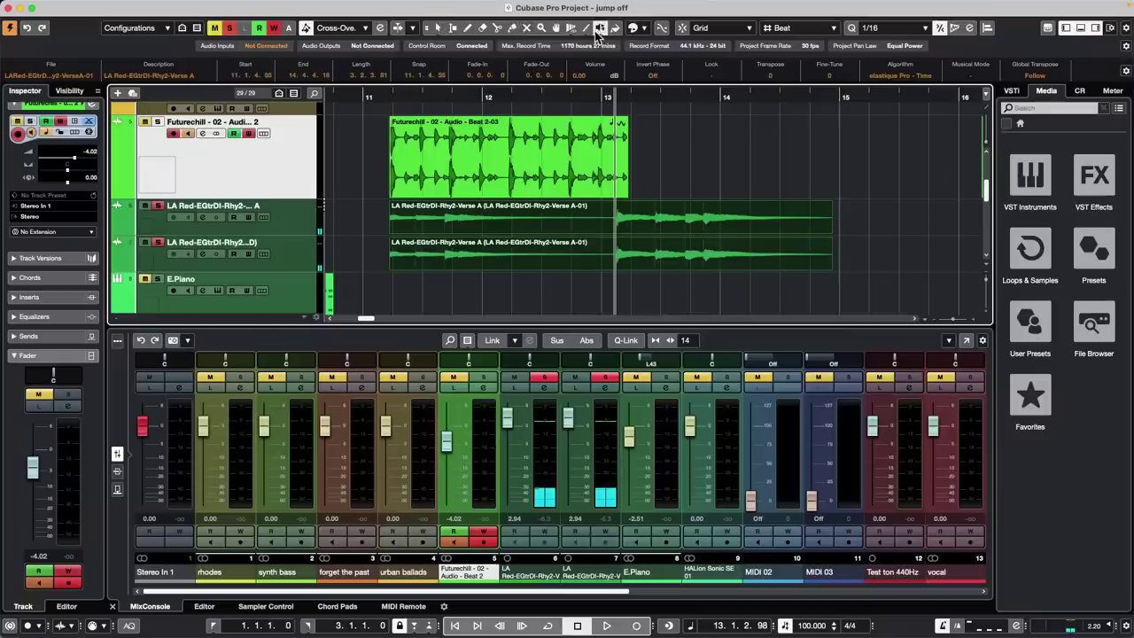
Set Warp Grid with musical events following, add four warp markers, shift one later, and play back
left_click(572, 28)
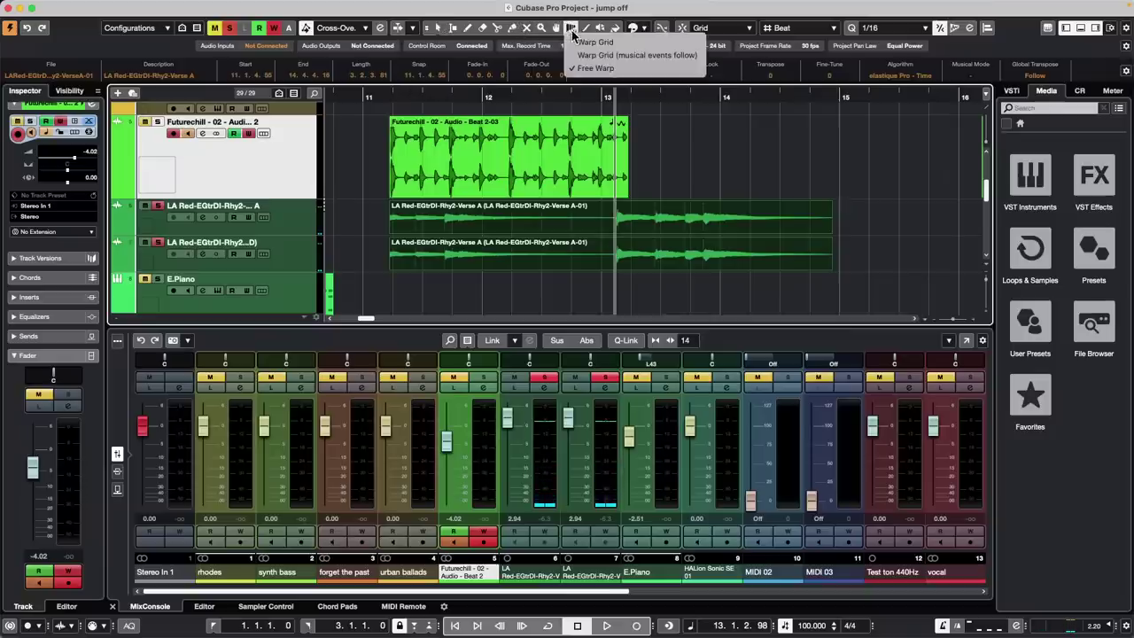
left_click(603, 56)
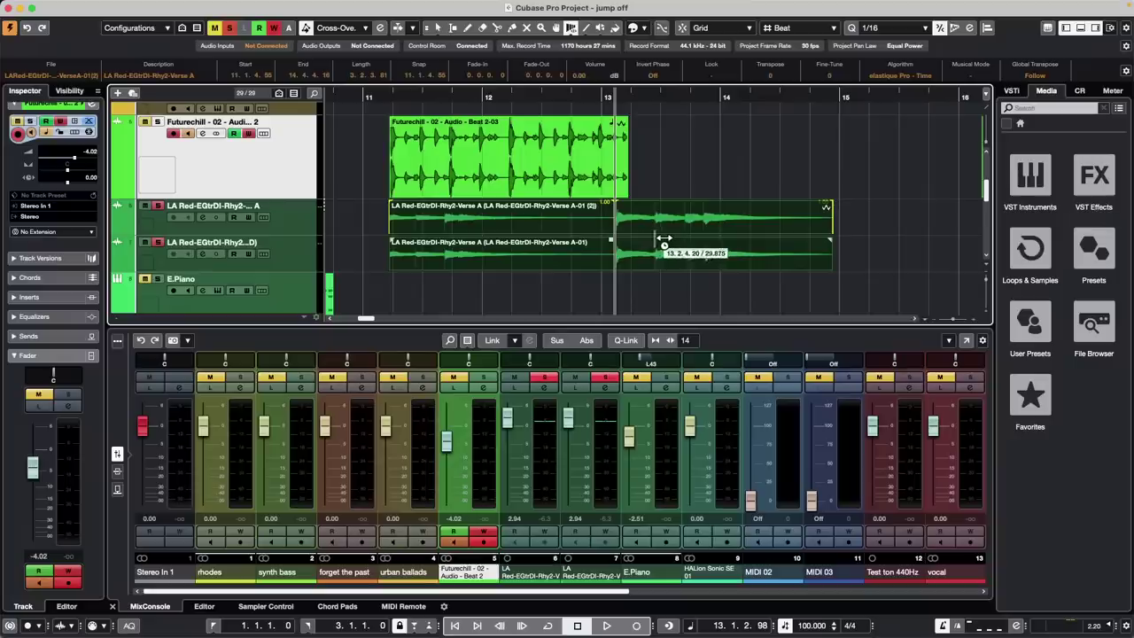
left_click(655, 241)
left_click(703, 240)
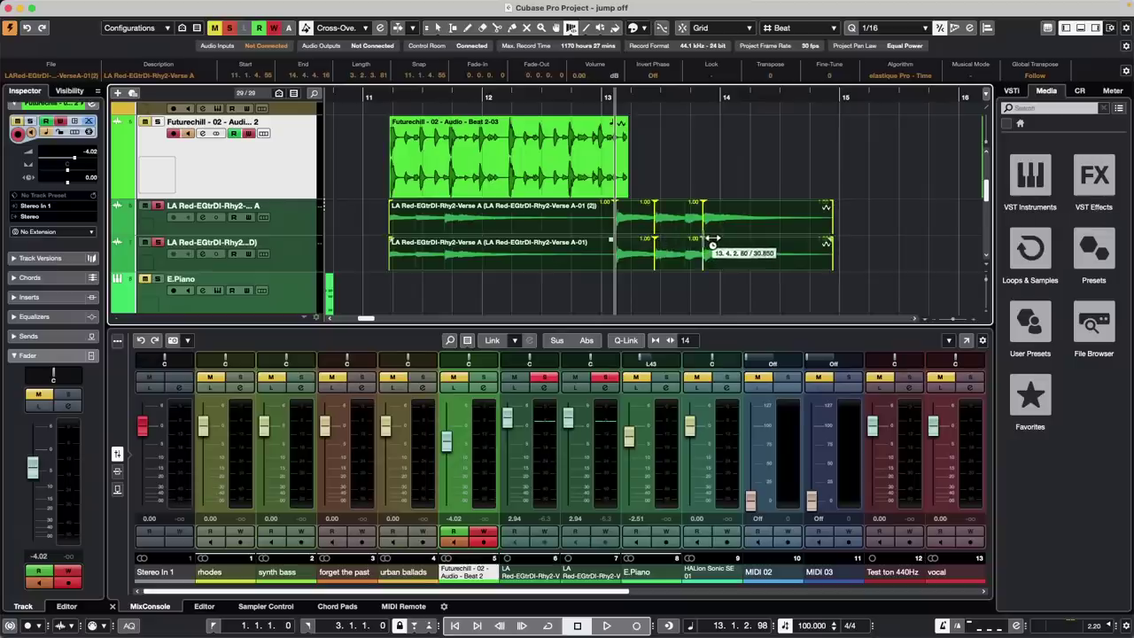
left_click(446, 239)
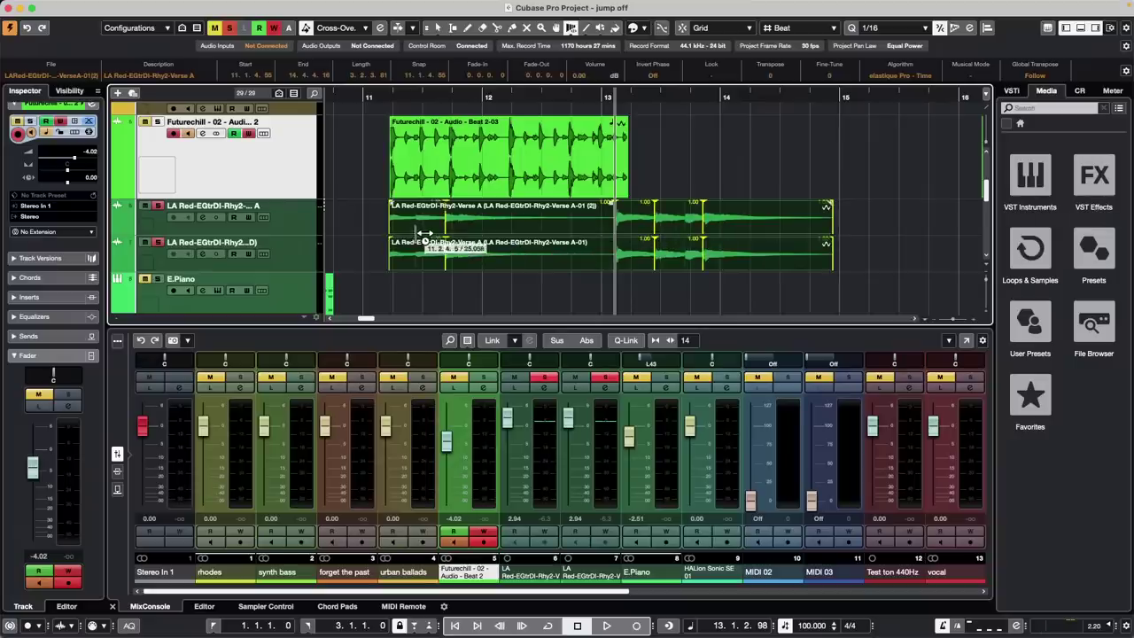
left_click(416, 239)
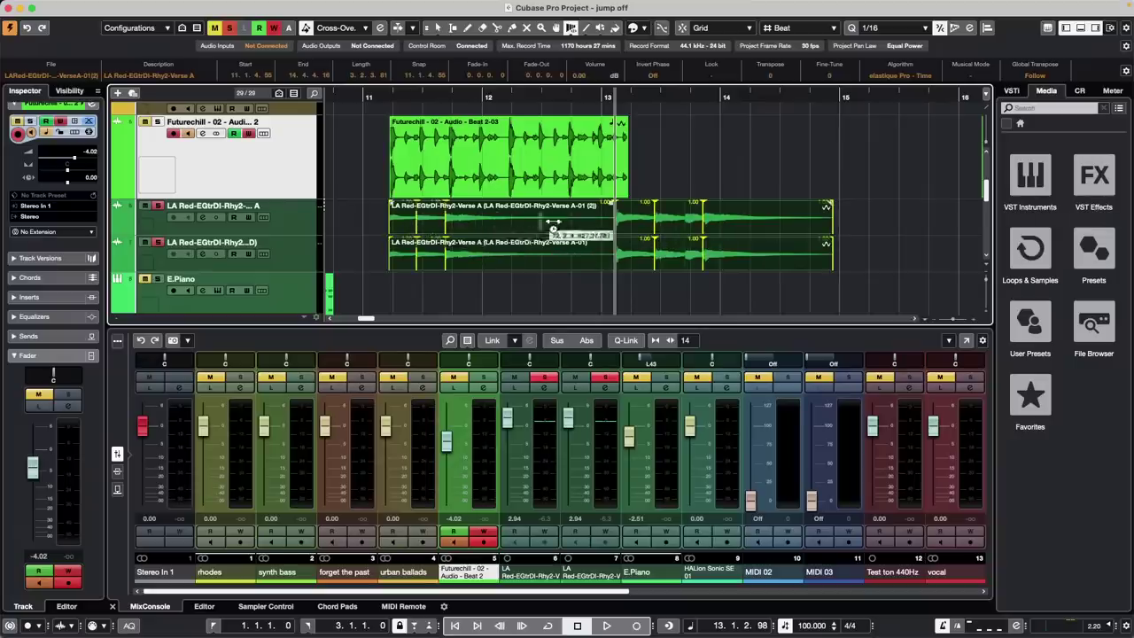
left_click_drag(446, 231, 505, 233)
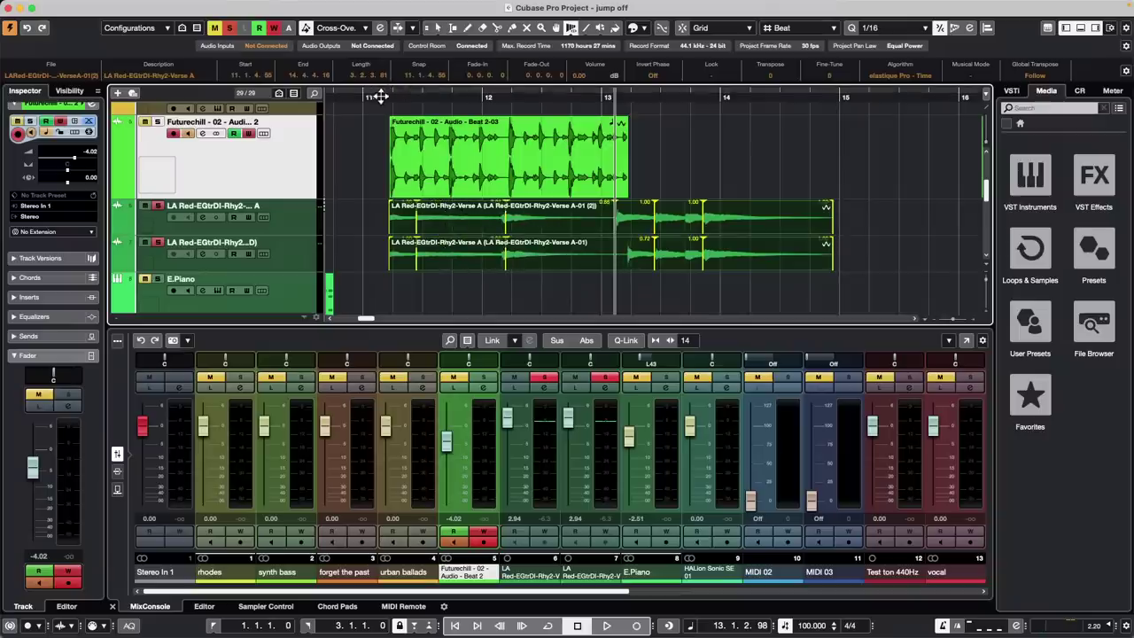
left_click(377, 96)
key("space")
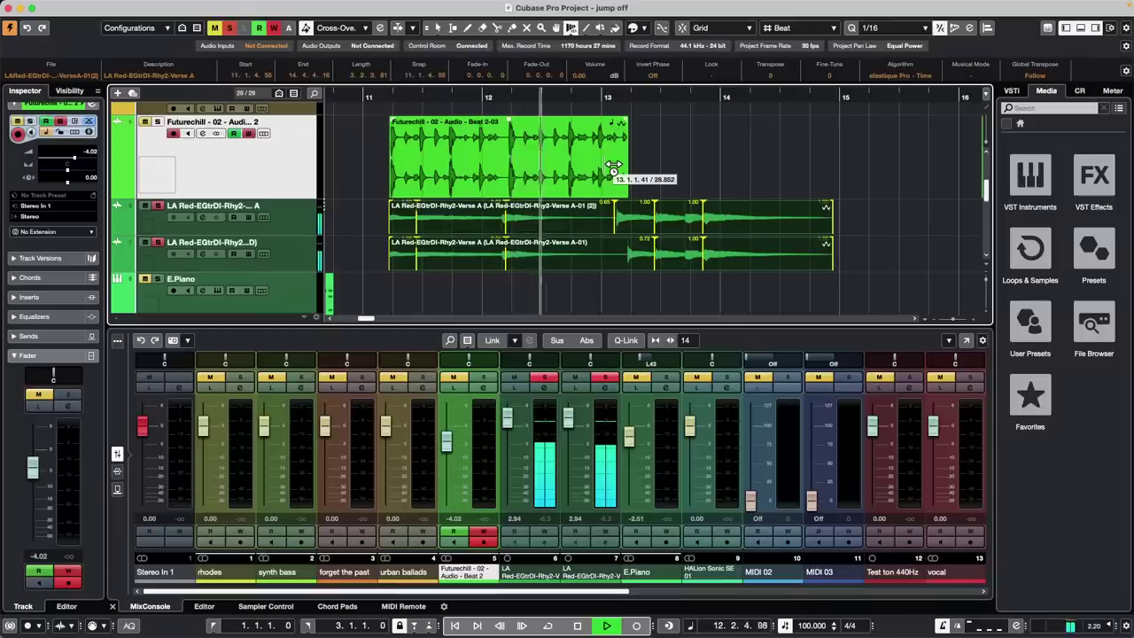
key("space")
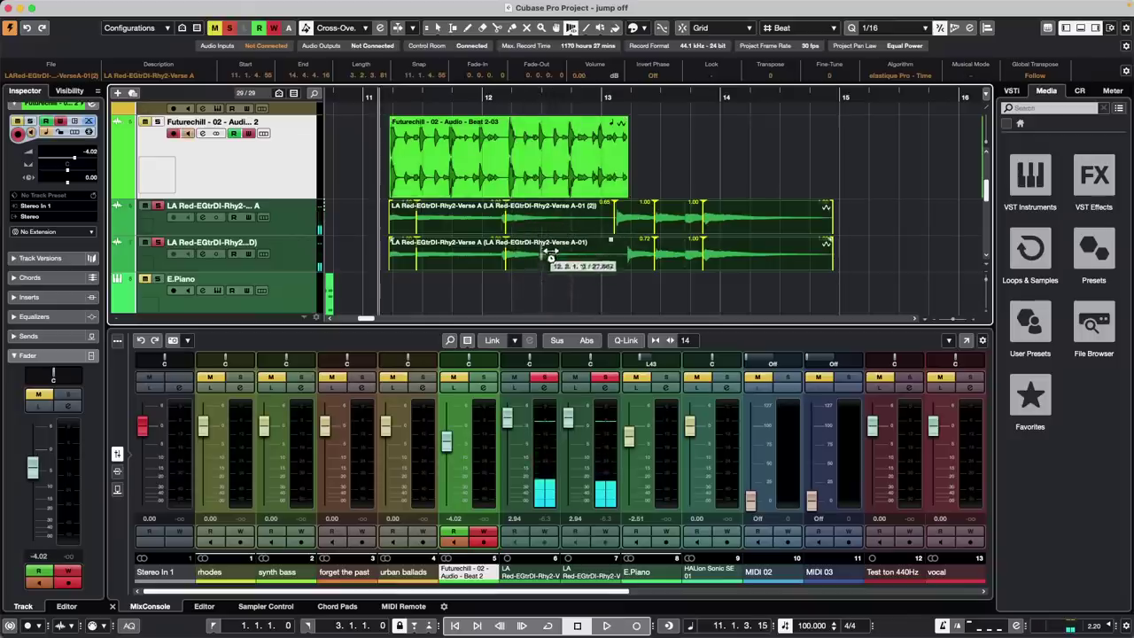
On the lower LA Red event alone, pull one warp marker earlier and push the next later
right_click(523, 291)
left_click(524, 292)
left_click(526, 292)
right_click(535, 256)
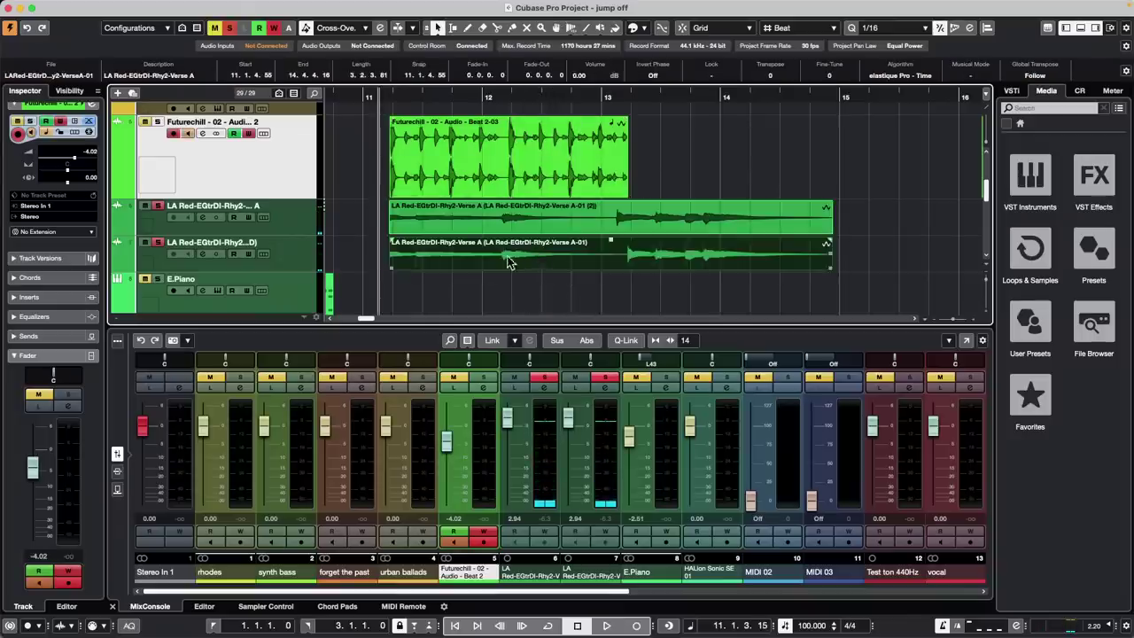
left_click(642, 258)
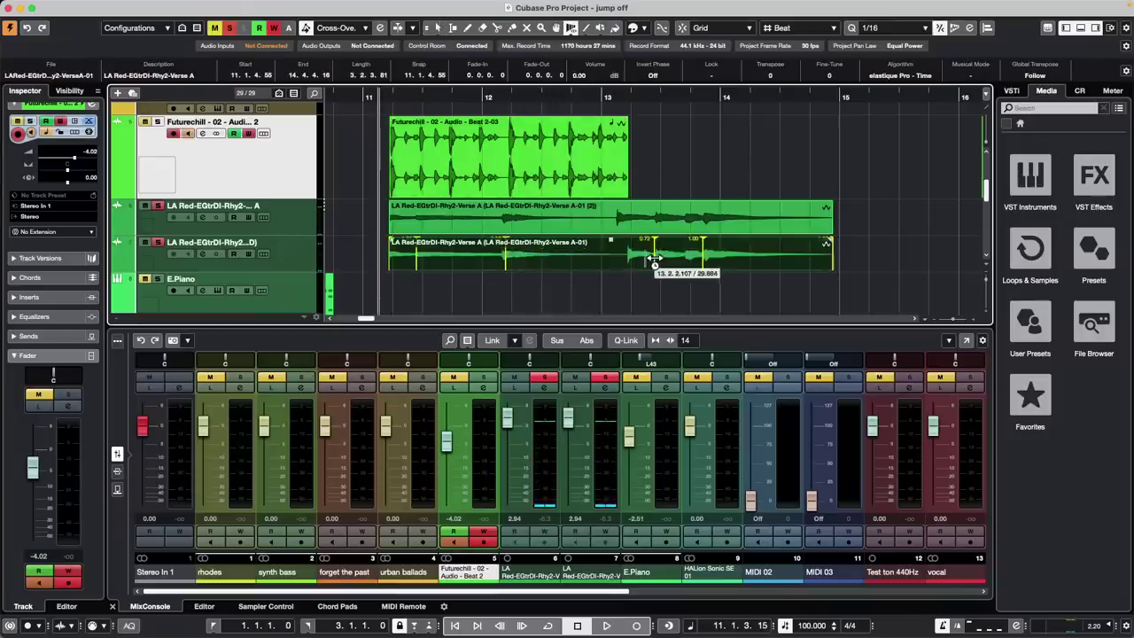
left_click_drag(643, 259, 627, 259)
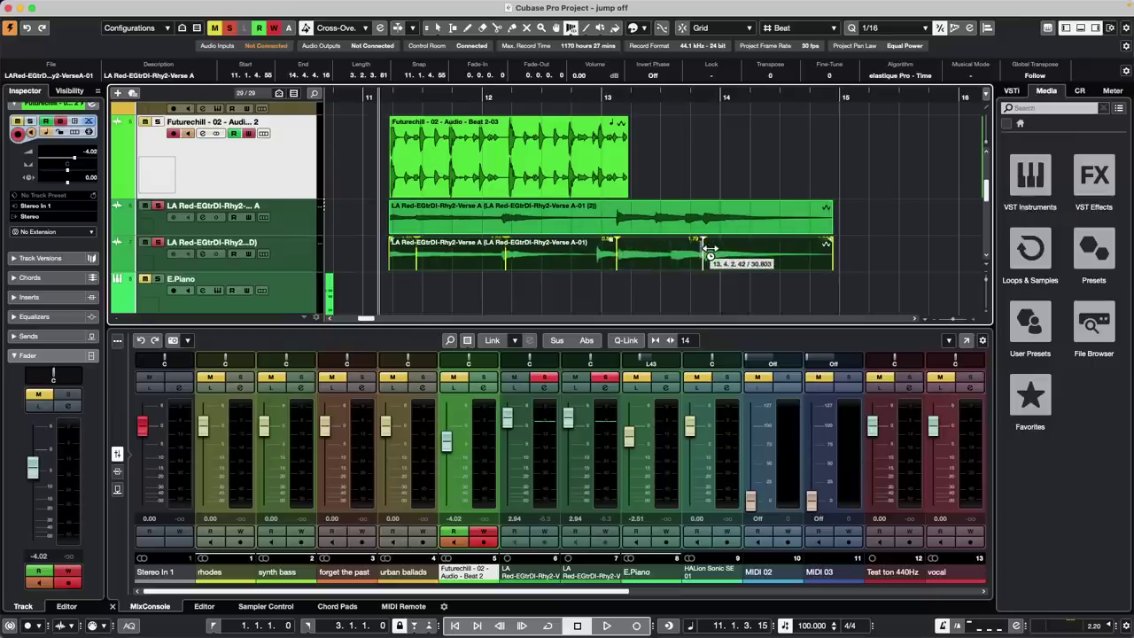
left_click_drag(711, 252, 717, 252)
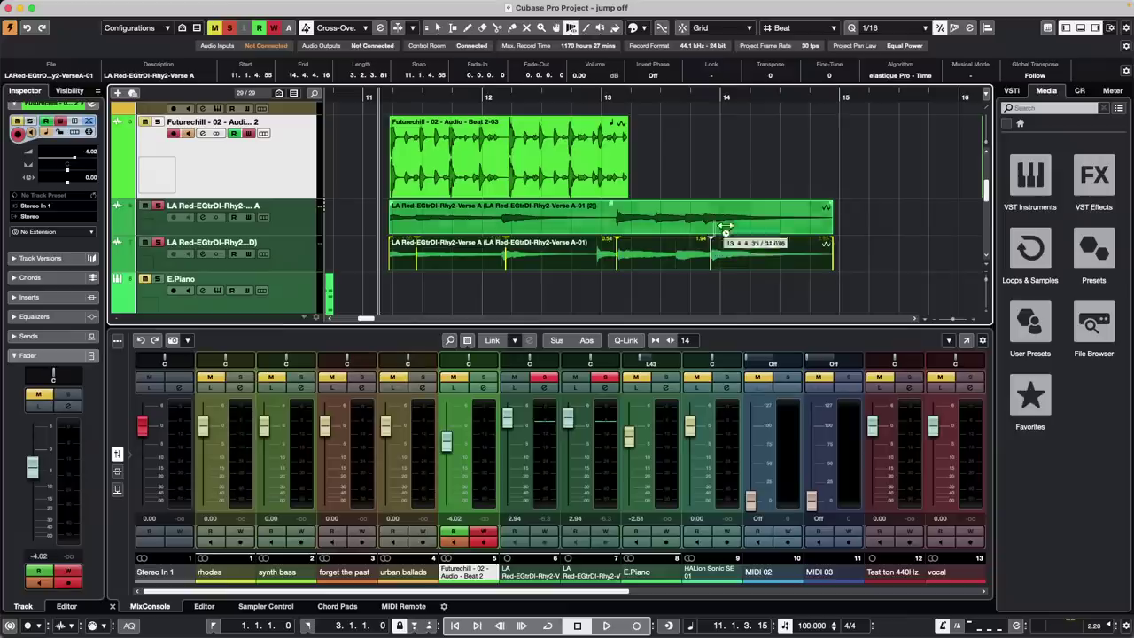
Nudge the warp marker near bar 13 on the guitar events, undoing a stray extra marker
key("1")
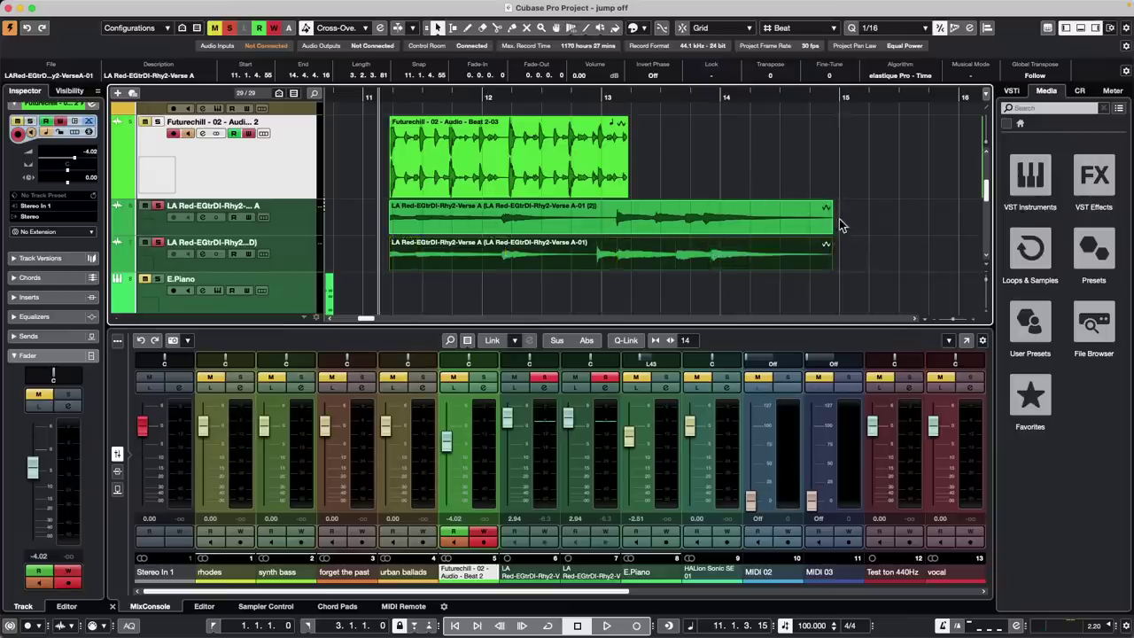
left_click_drag(841, 218, 614, 264)
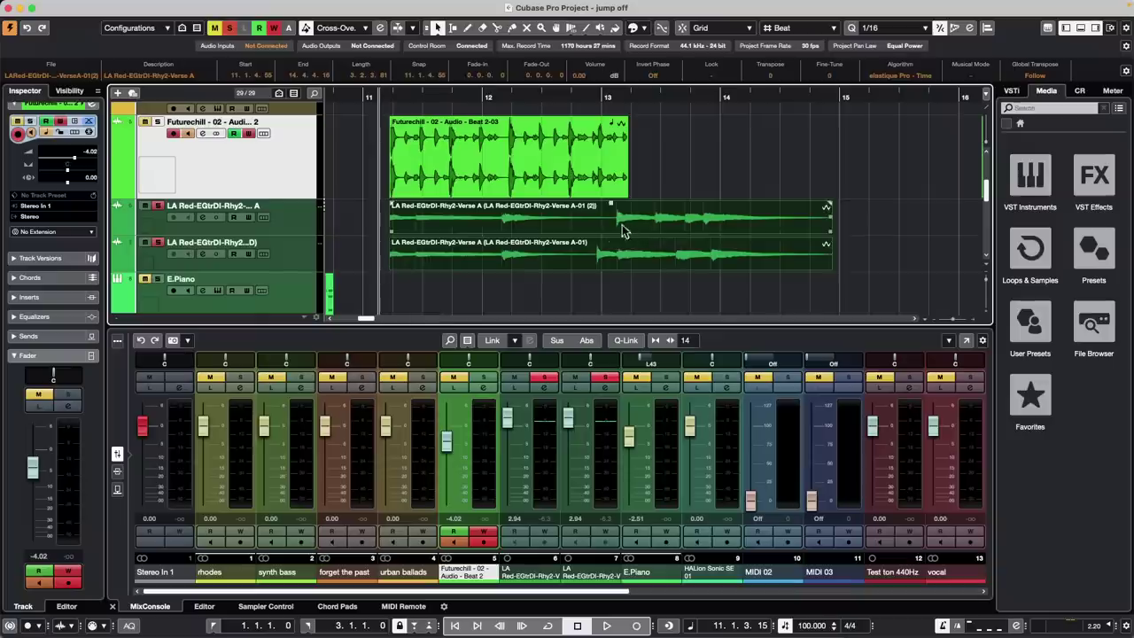
left_click(627, 140)
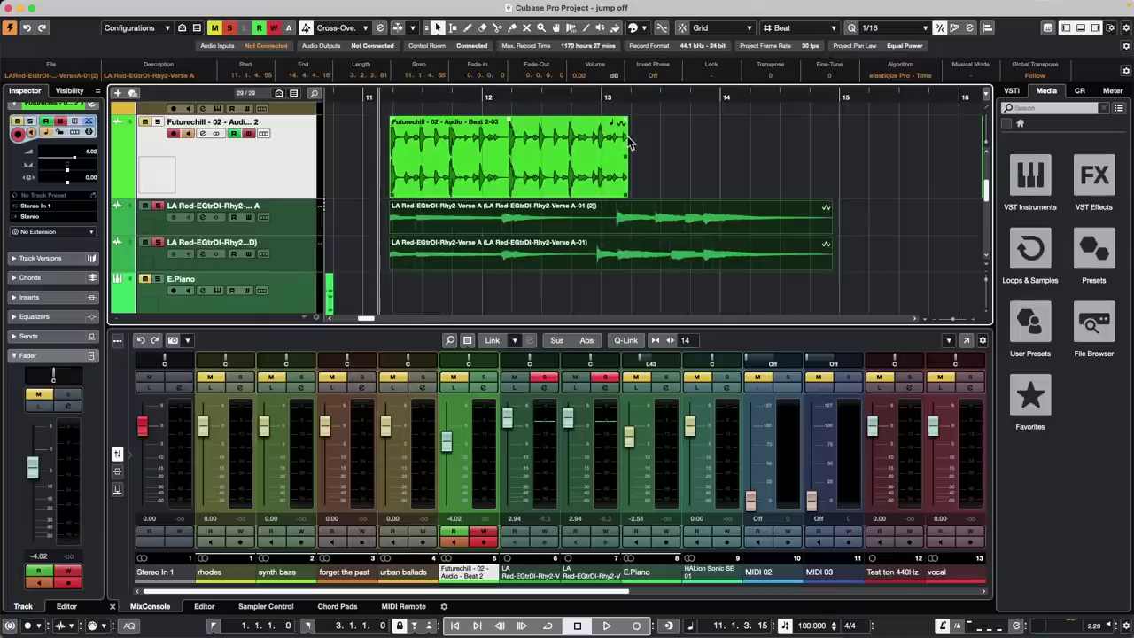
left_click(671, 144)
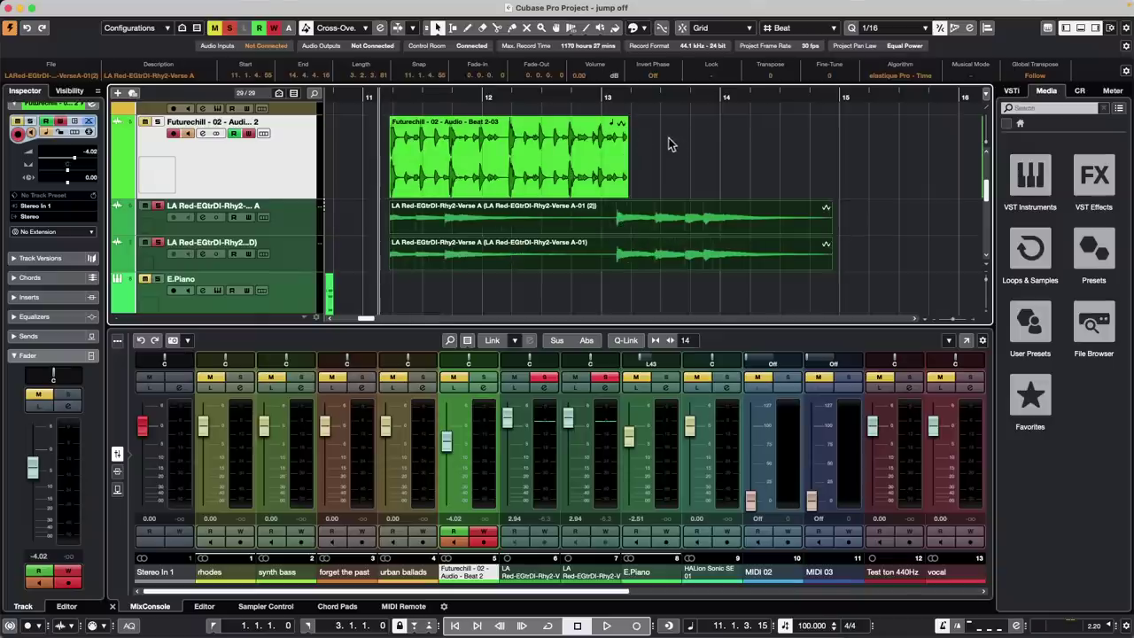
right_click(616, 232)
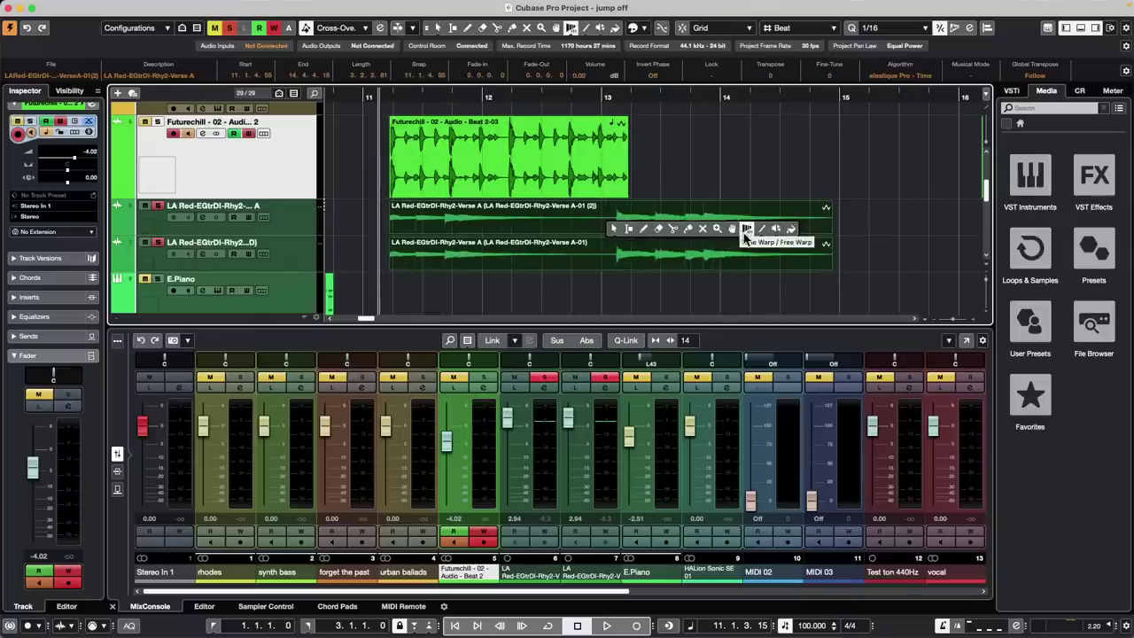
left_click(743, 233)
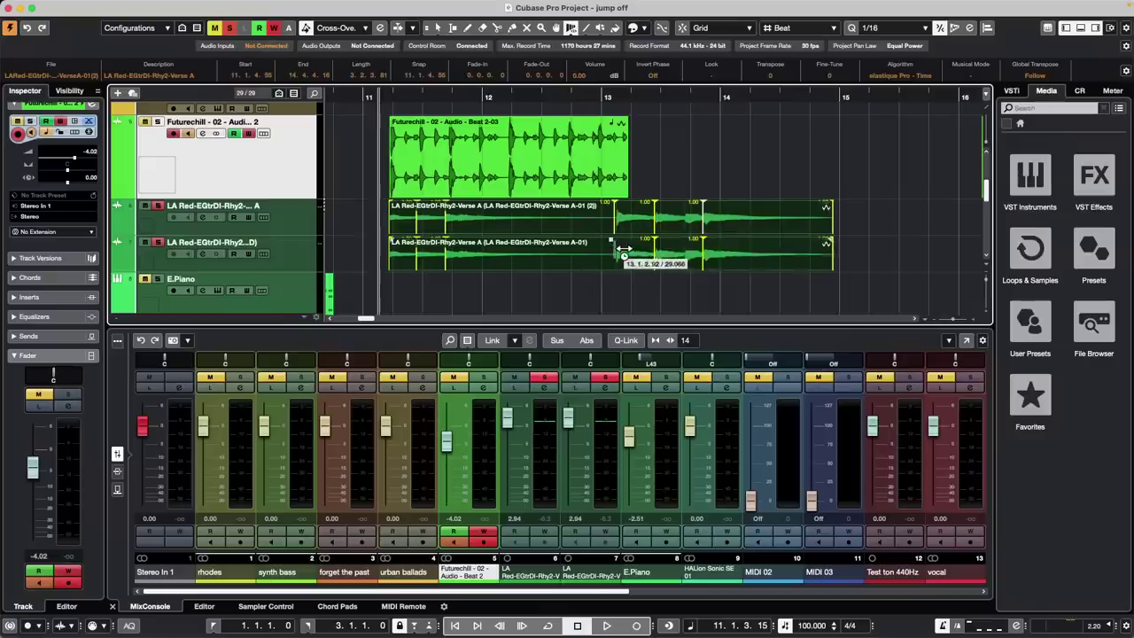
mouse_move(623, 248)
left_mouse_down()
mouse_move(626, 232)
mouse_move(563, 223)
mouse_move(597, 219)
mouse_move(612, 239)
mouse_move(605, 251)
mouse_move(619, 254)
left_mouse_up()
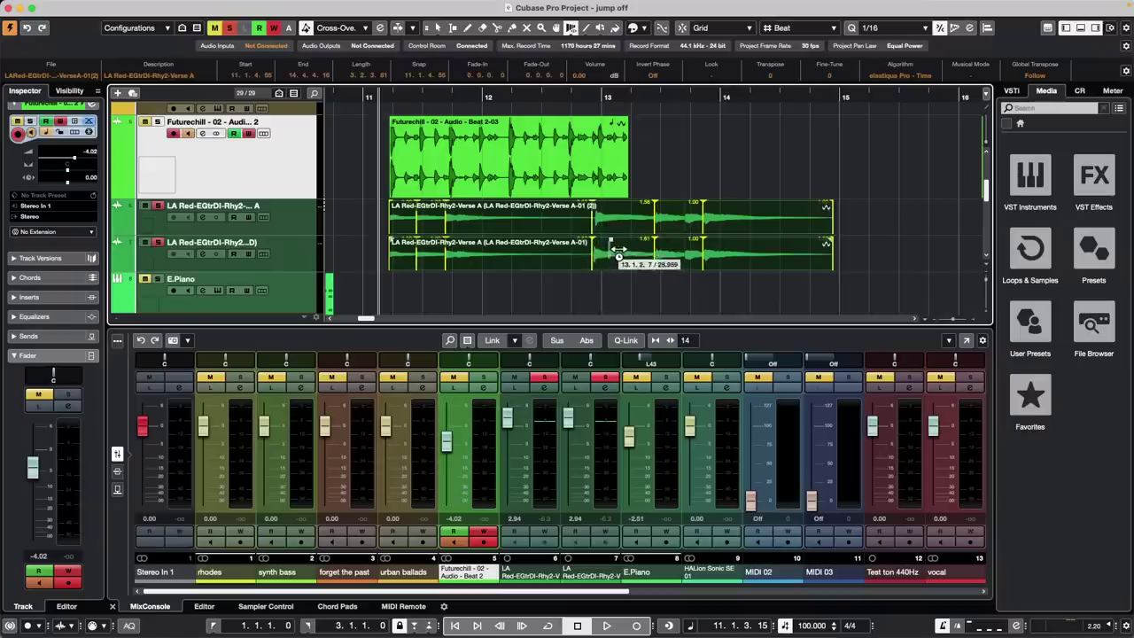
left_click(612, 251)
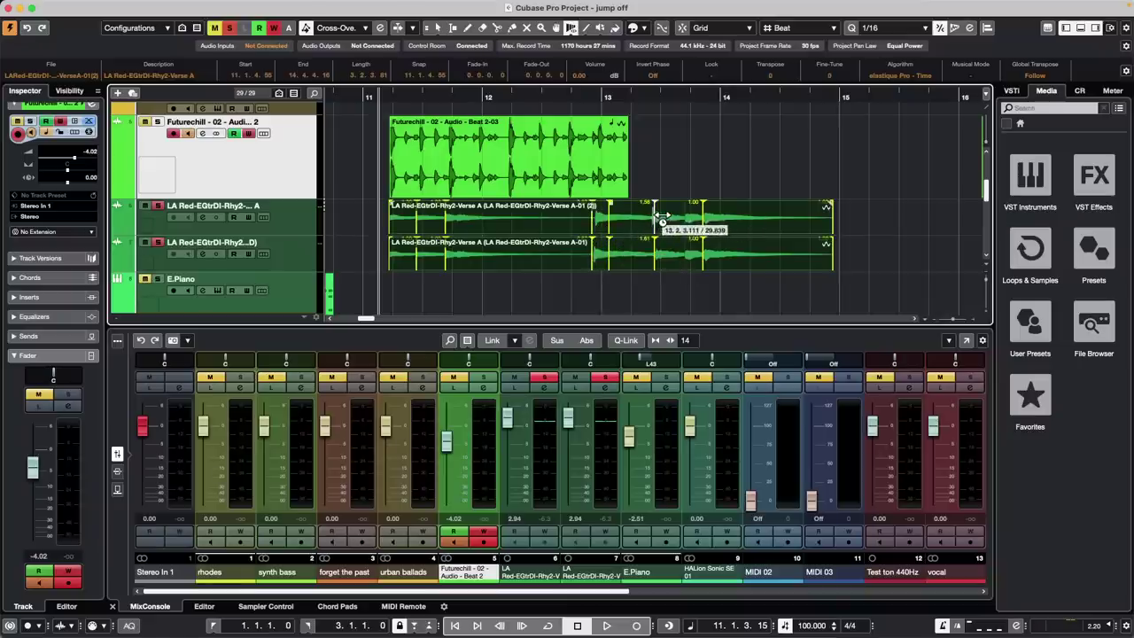
key("super+z")
Return to the Object Selection tool, select the upper guitar event and open the toolbox over the lower one
right_click(695, 169)
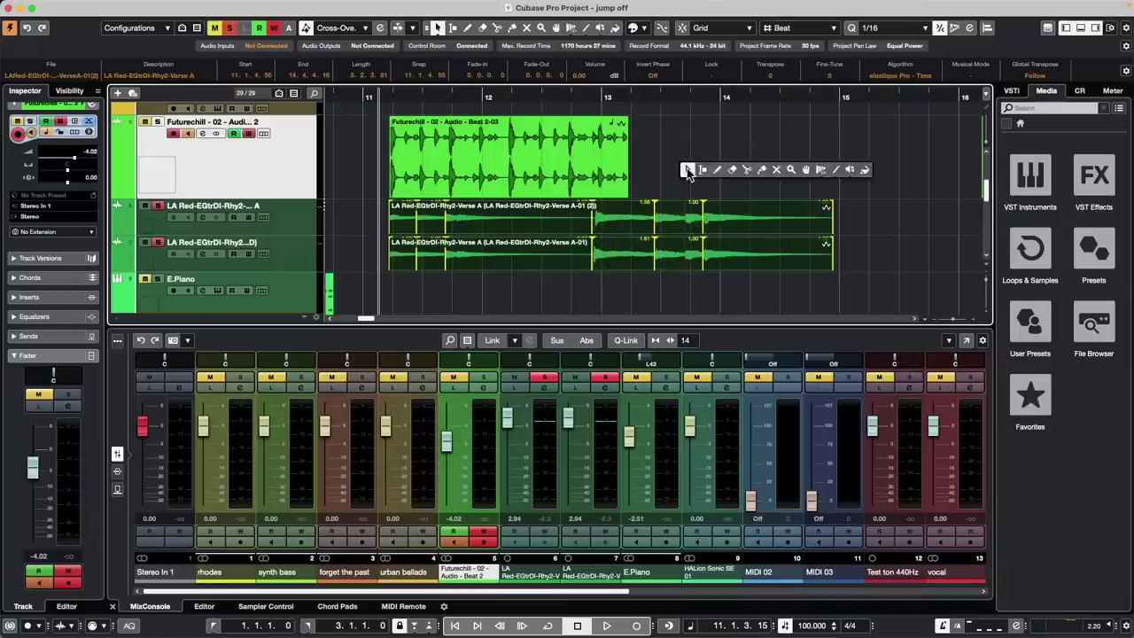
left_click(691, 173)
left_click(600, 261)
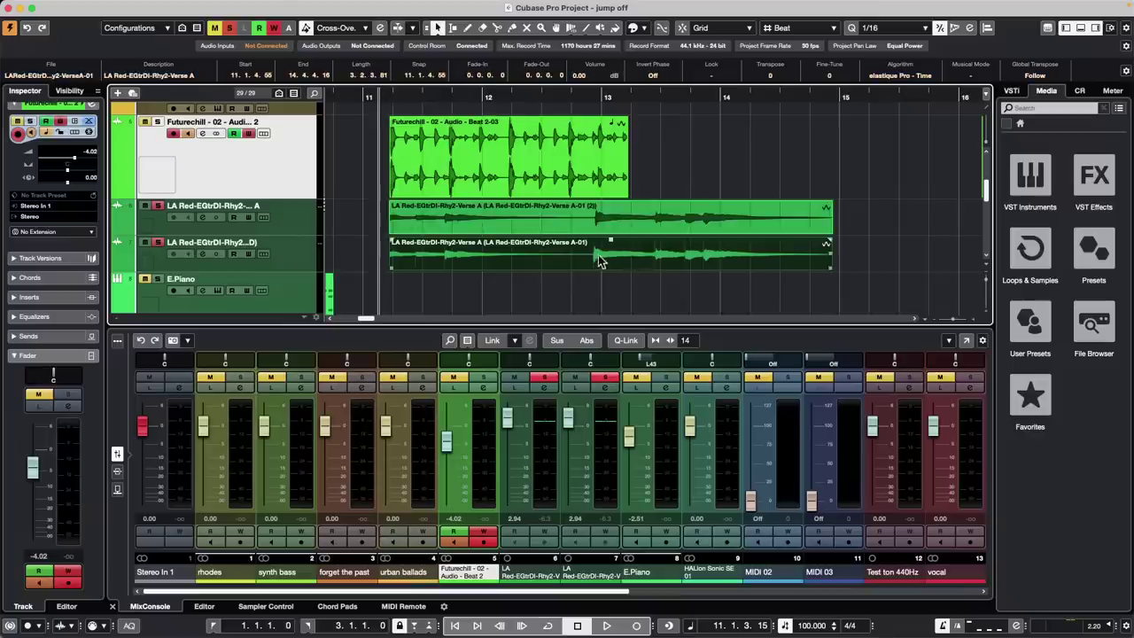
right_click(618, 265)
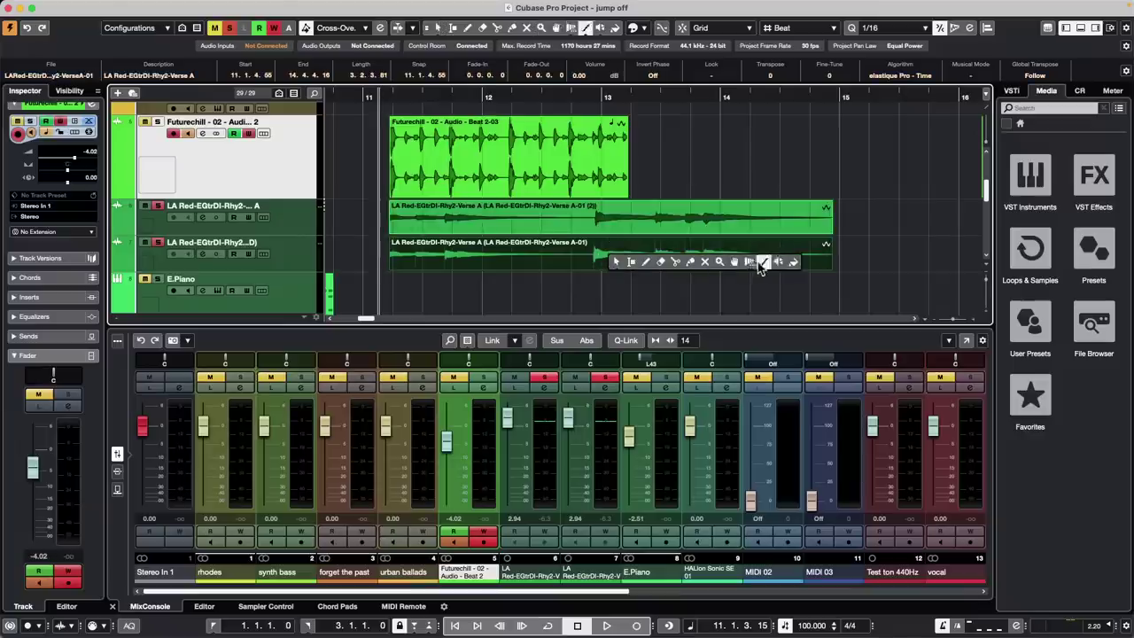
Set free warp mode, drag the lower event's warp markers earlier, and undo the last move
mouse_move(750, 262)
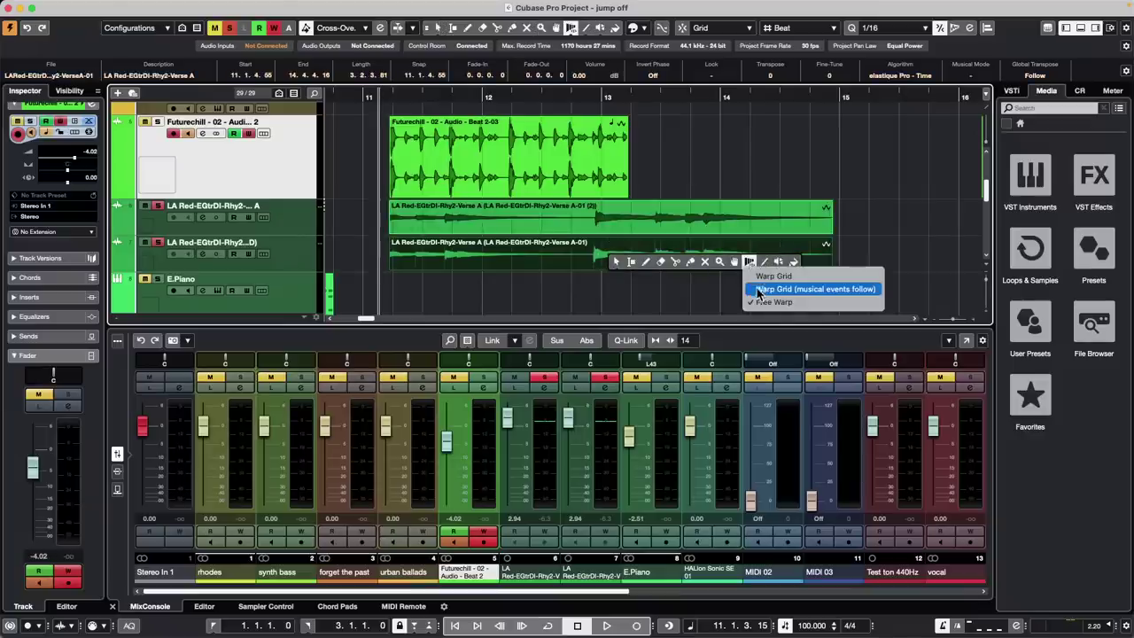
left_click(775, 303)
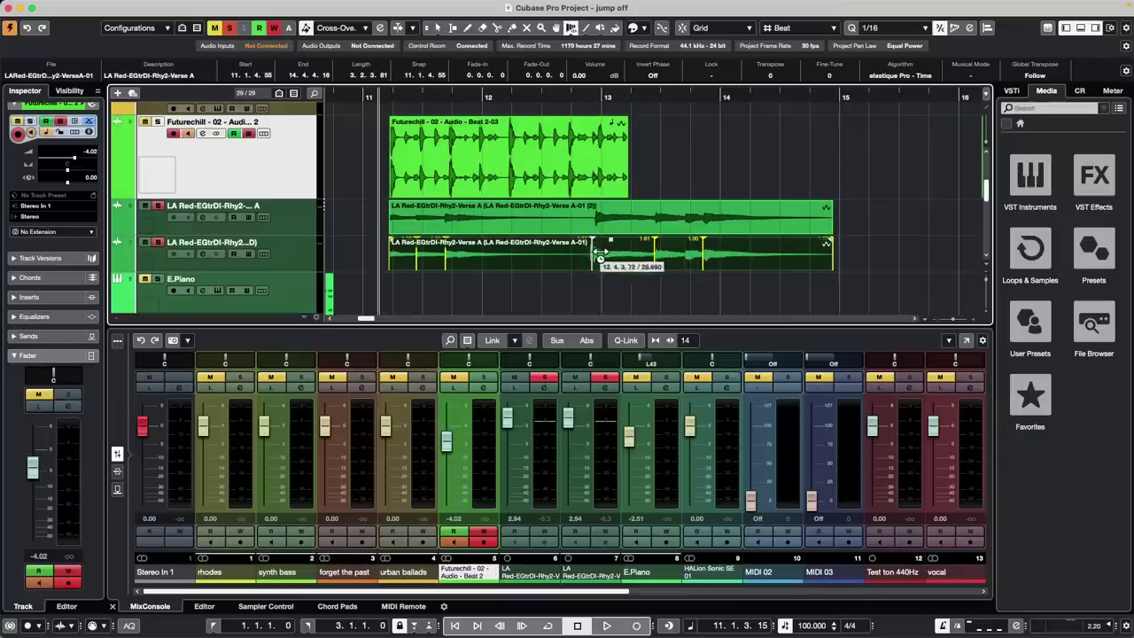
left_click_drag(600, 252, 579, 254)
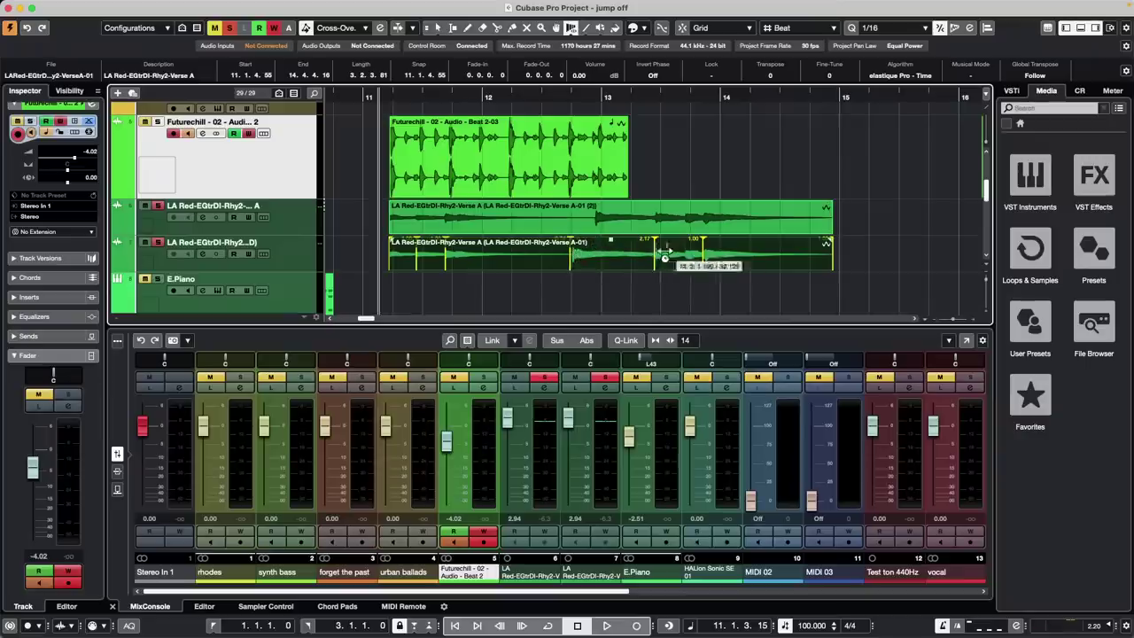
mouse_move(711, 254)
left_mouse_down()
mouse_move(743, 255)
mouse_move(709, 254)
left_mouse_up()
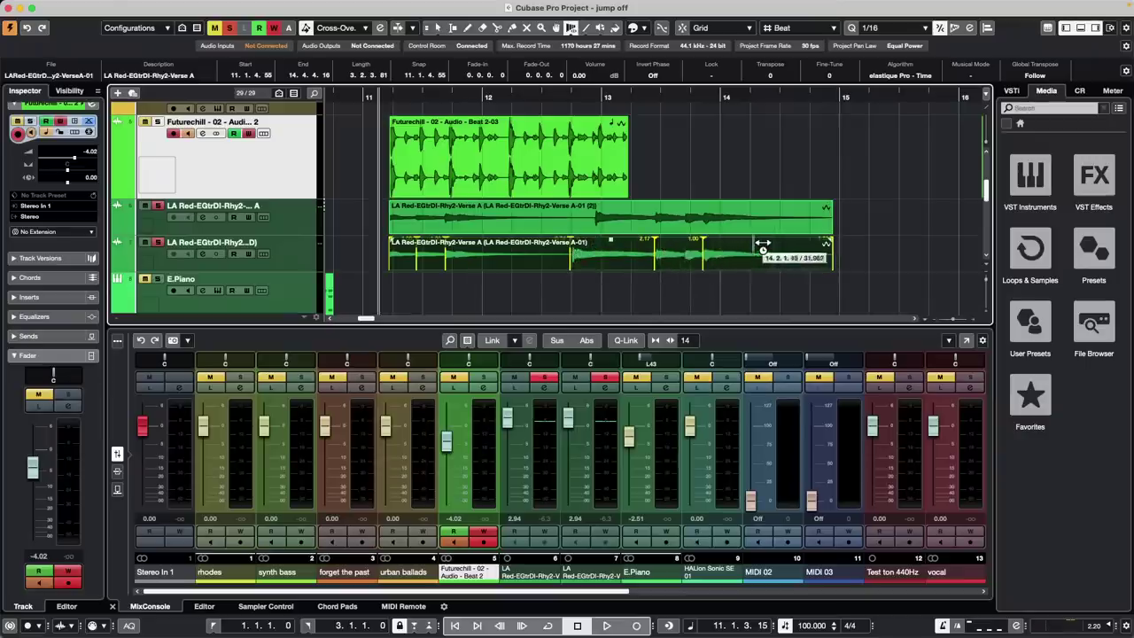
key("super+z")
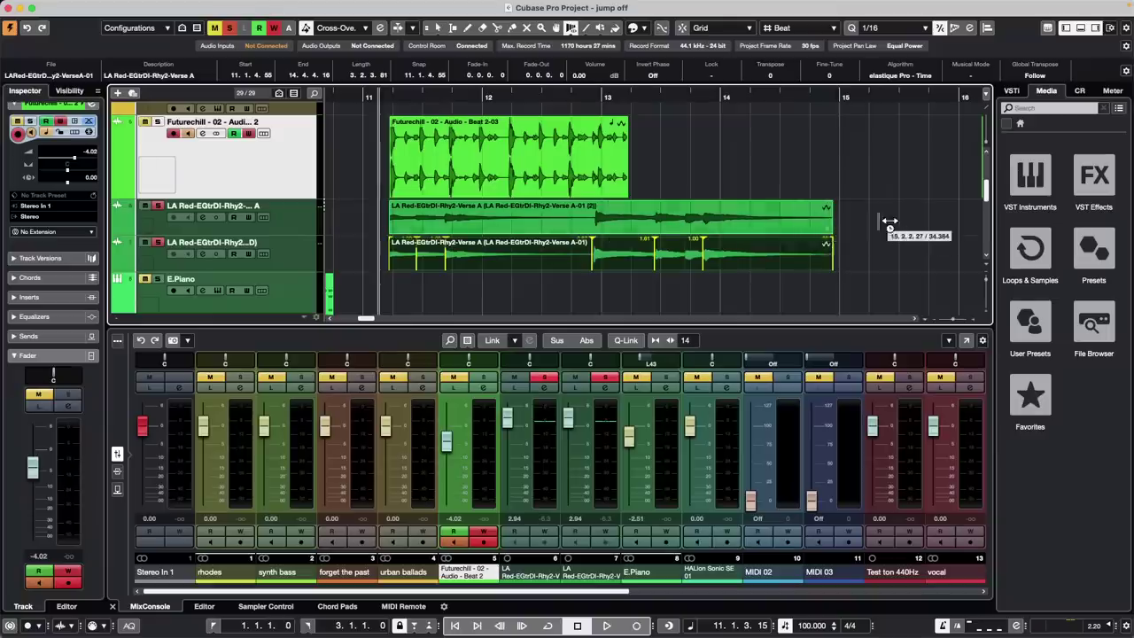
Select both LA Red events, shift a shared warp marker, then move the lower event's marker
left_click_drag(887, 218, 713, 253)
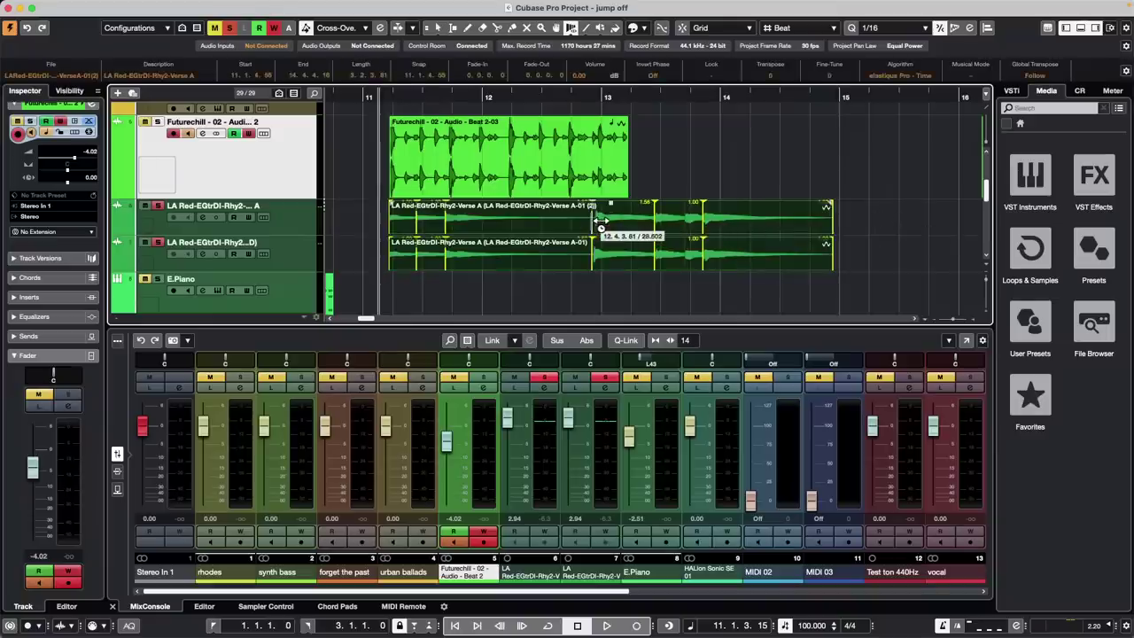
mouse_move(599, 222)
left_mouse_down()
mouse_move(544, 221)
mouse_move(586, 222)
left_mouse_up()
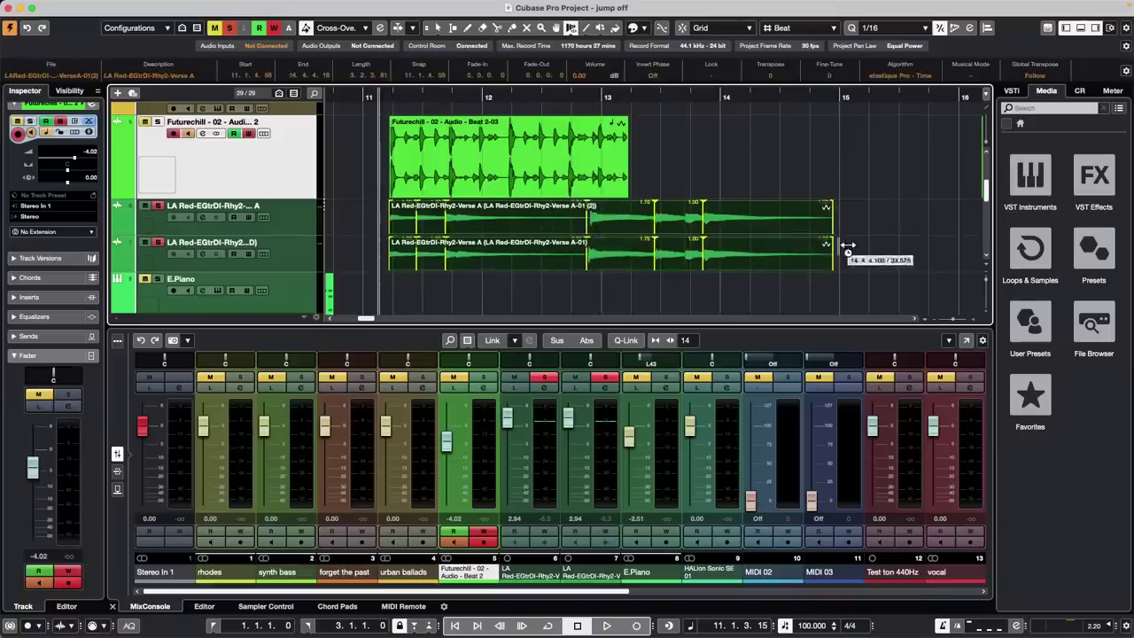
left_click(848, 248)
left_click(731, 257)
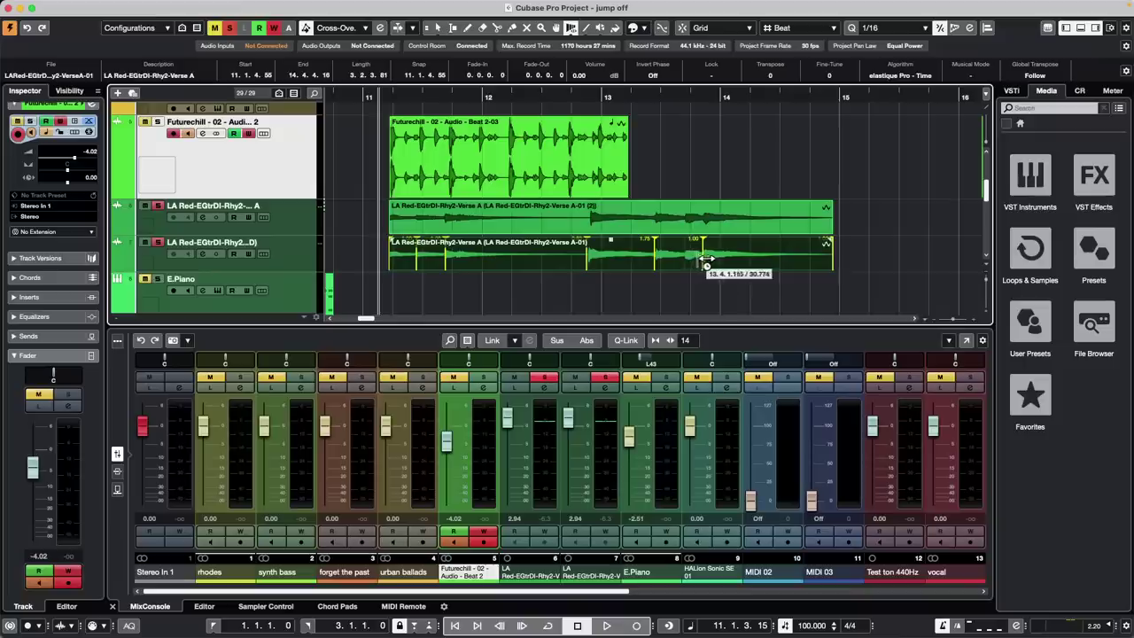
mouse_move(704, 263)
left_mouse_down()
mouse_move(685, 259)
mouse_move(753, 256)
left_mouse_up()
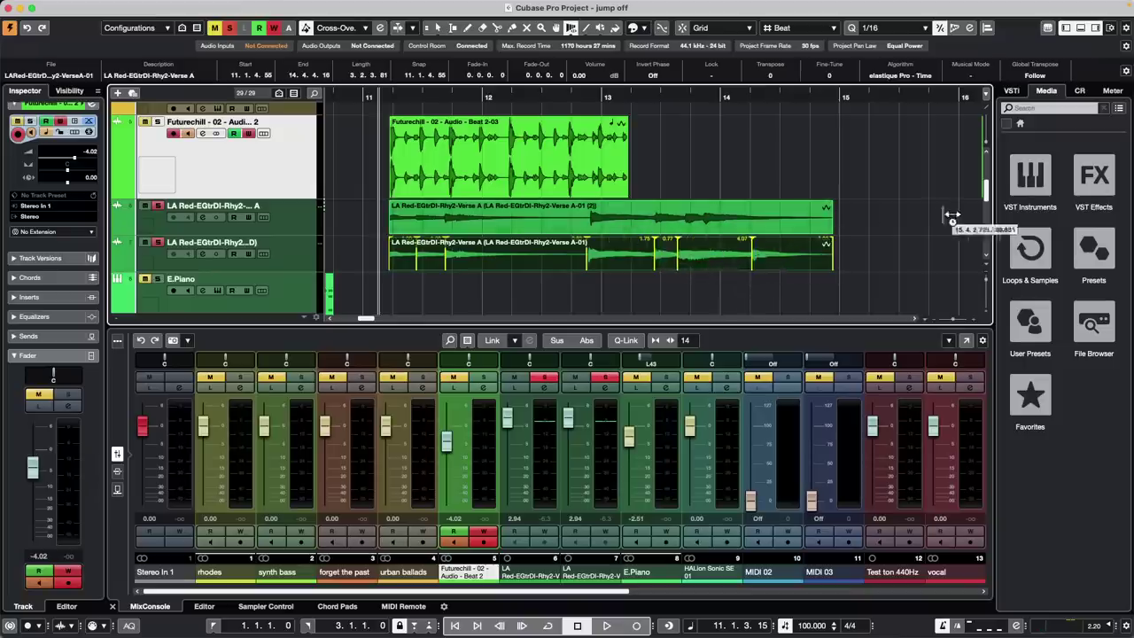
Nudge a warp marker on both events, then undo the warp edits
mouse_move(917, 218)
left_mouse_down()
mouse_move(633, 246)
mouse_move(572, 233)
left_mouse_up()
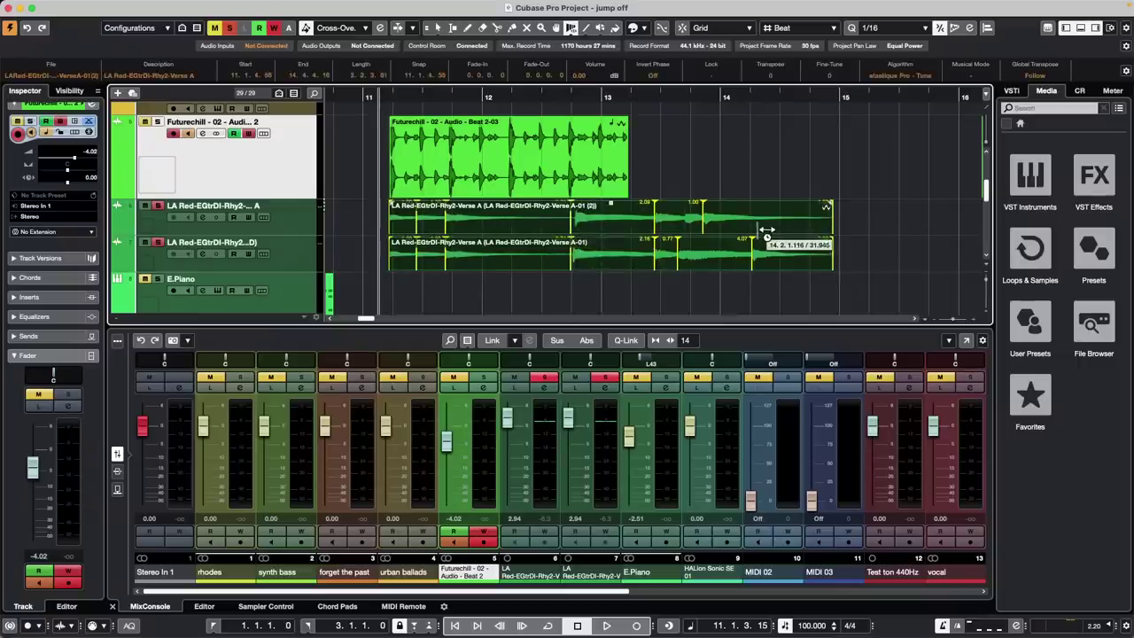
key("super+z")
key("super+z")
key("super+z")
key("super+z")
key("super+z")
key("super+z")
key("super+z")
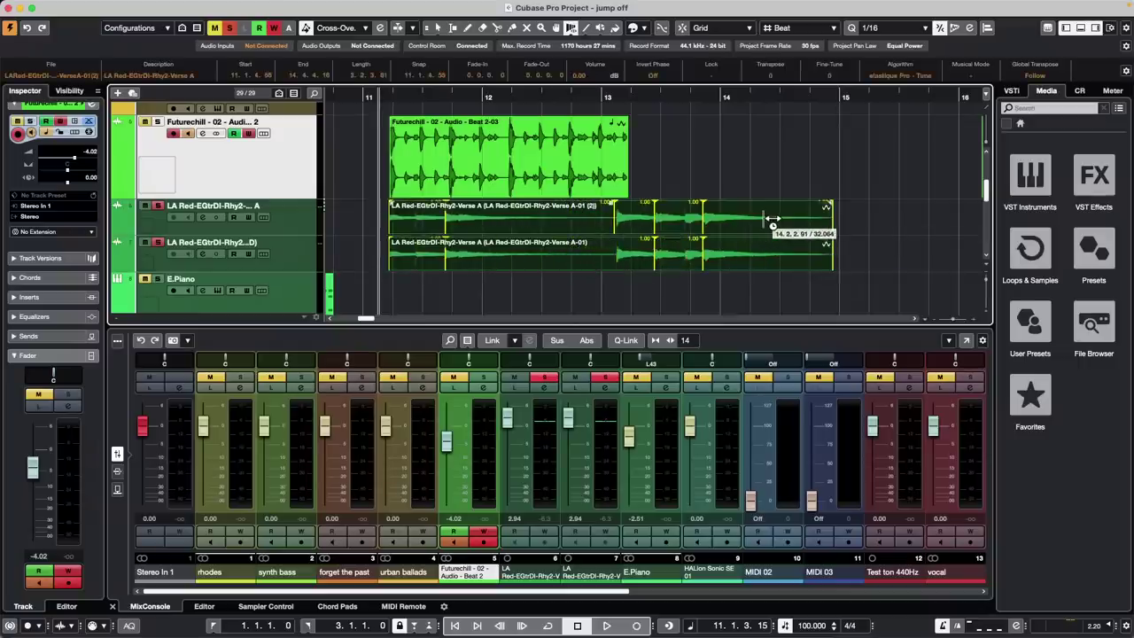
key("super+z")
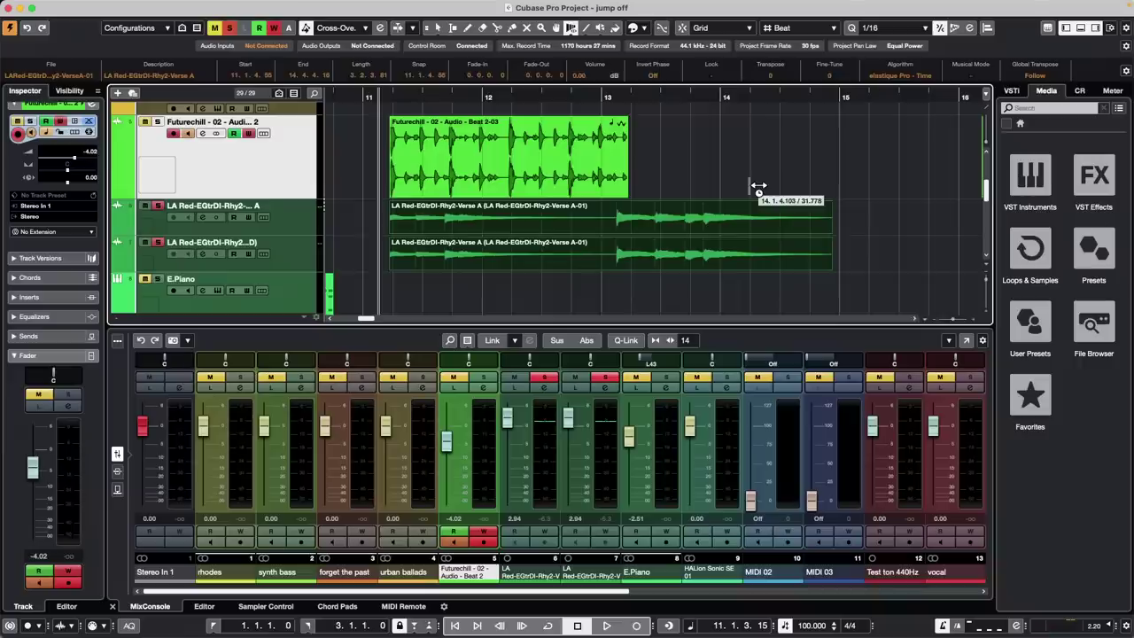
Load the upper LA Red event (LA Red-EGtrDI-Rhy2-VerseA-01.wav) into Sampler Control by dragging it
key("1")
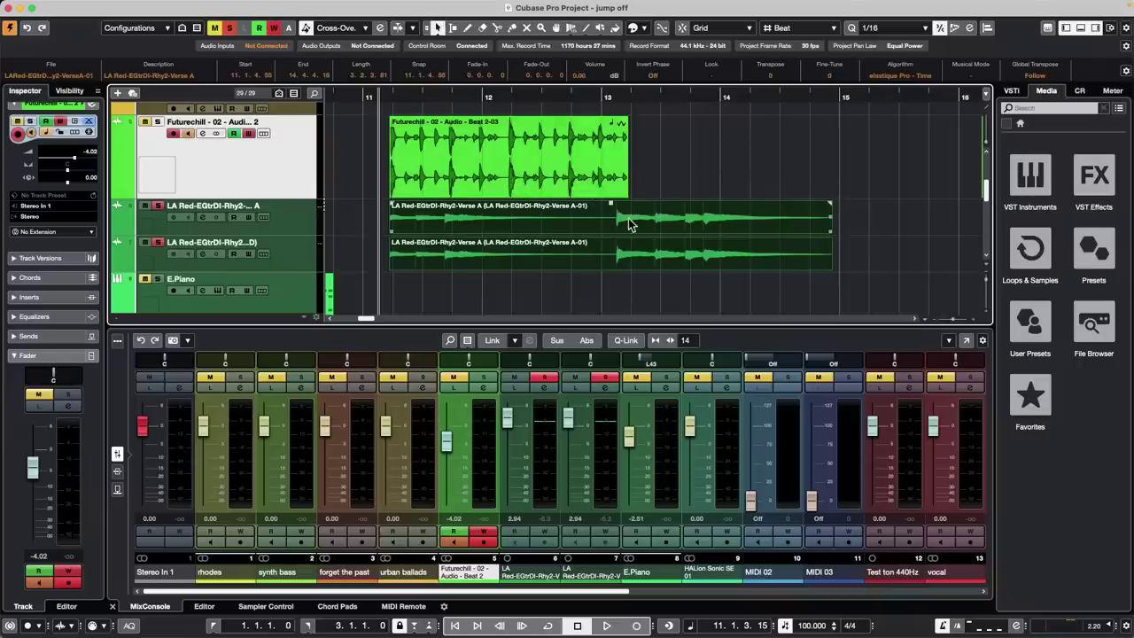
left_click(632, 222)
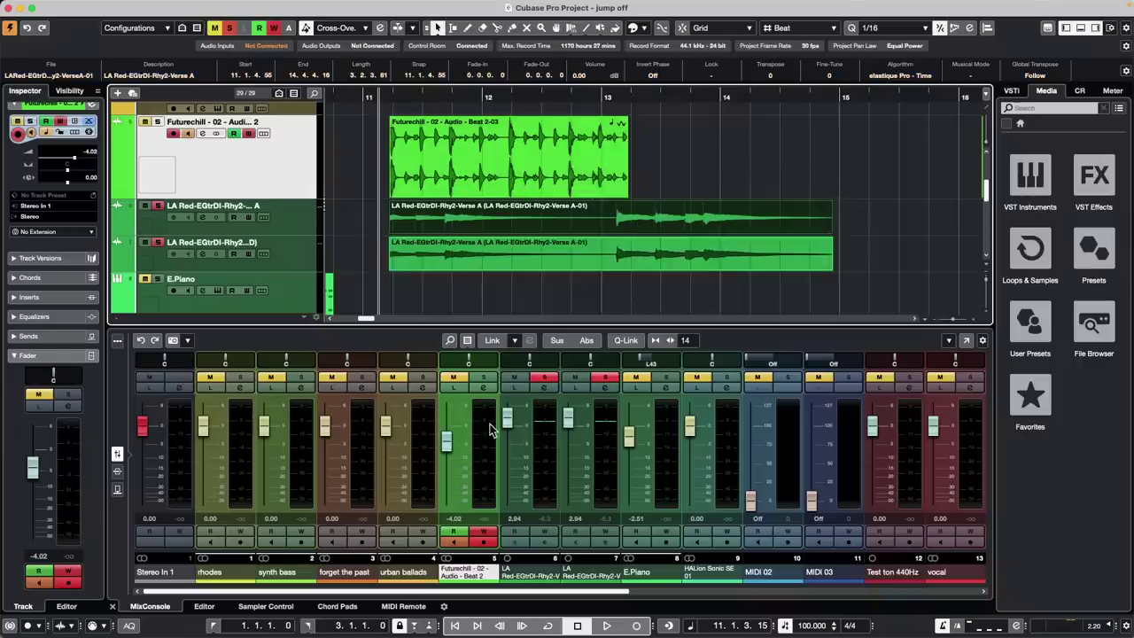
left_click(283, 608)
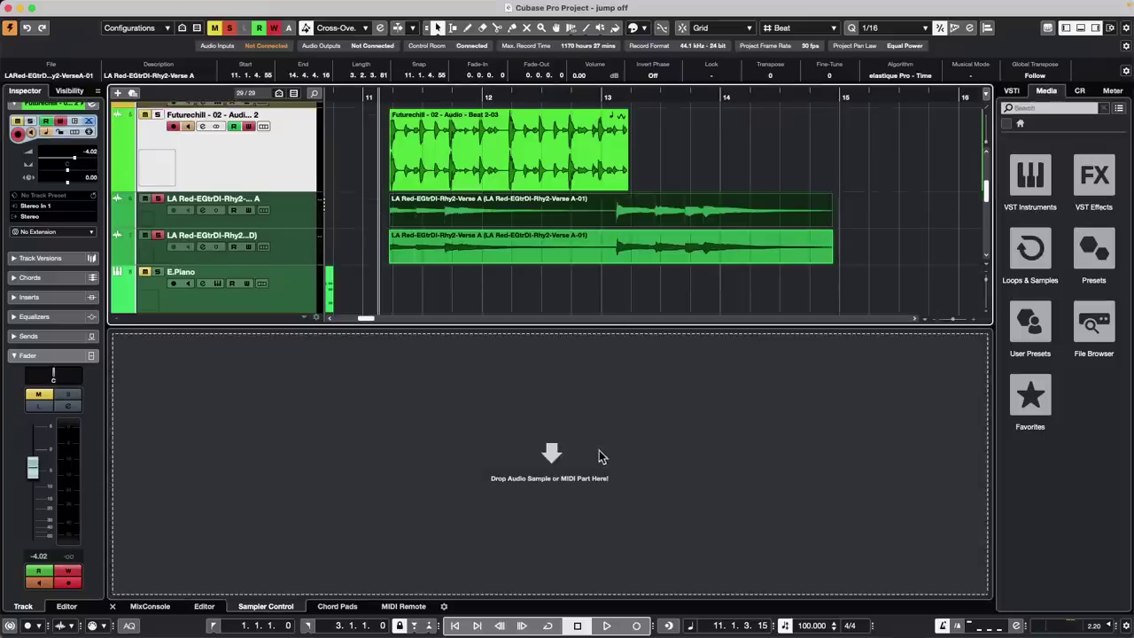
left_click_drag(598, 452, 596, 438)
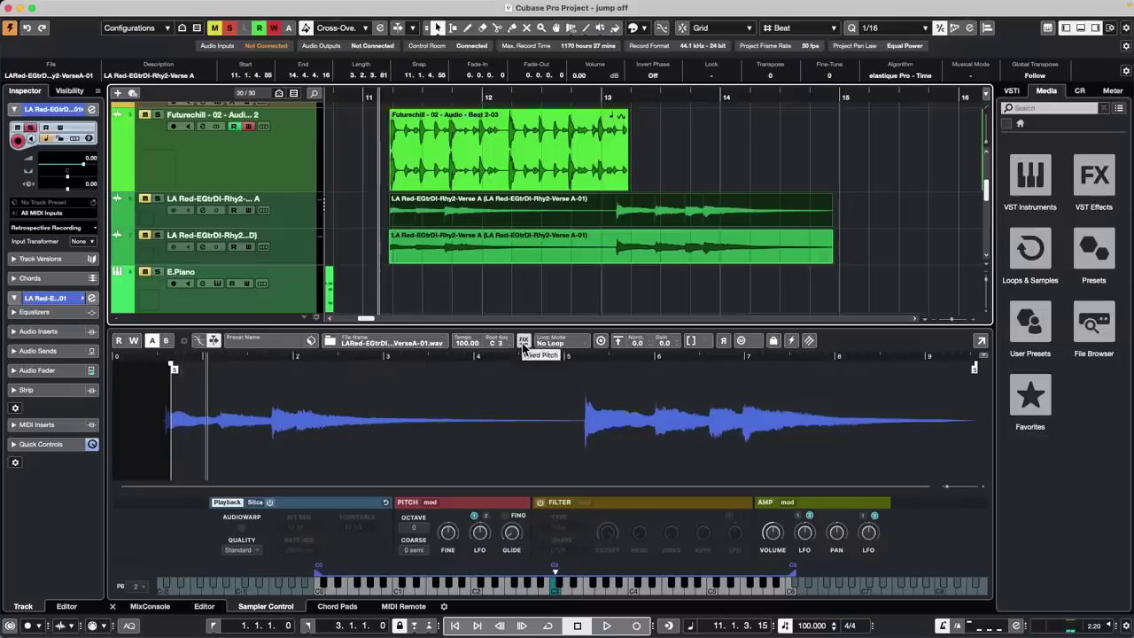
Turn on Fixed Pitch, Trim Sample and the Filter, toggling Slice mode on and back off
left_click(526, 344)
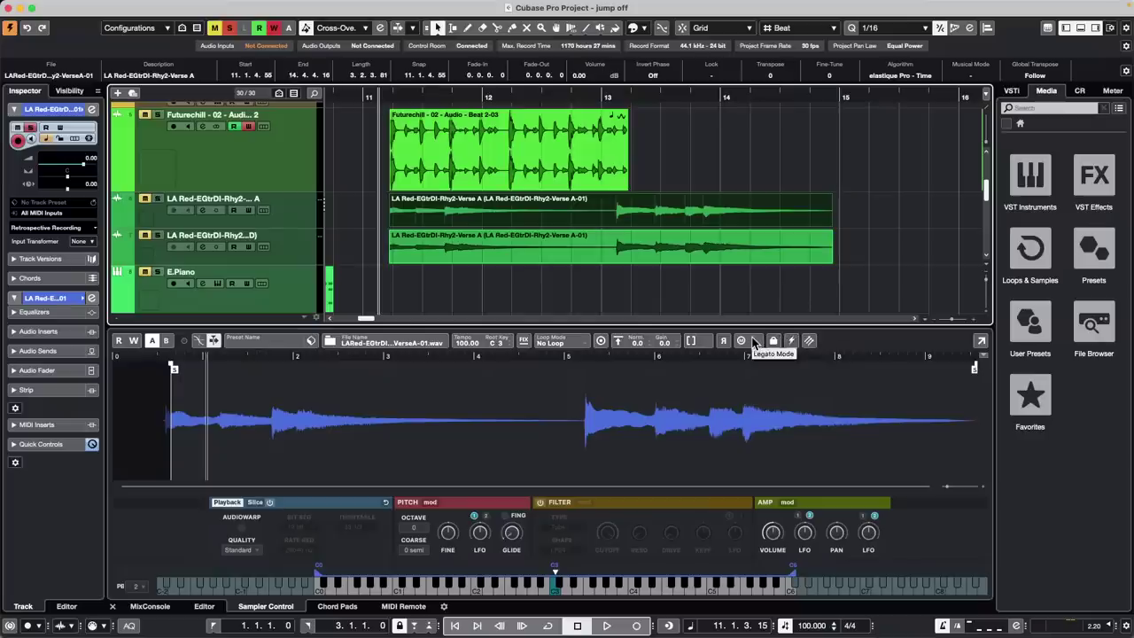
left_click(696, 342)
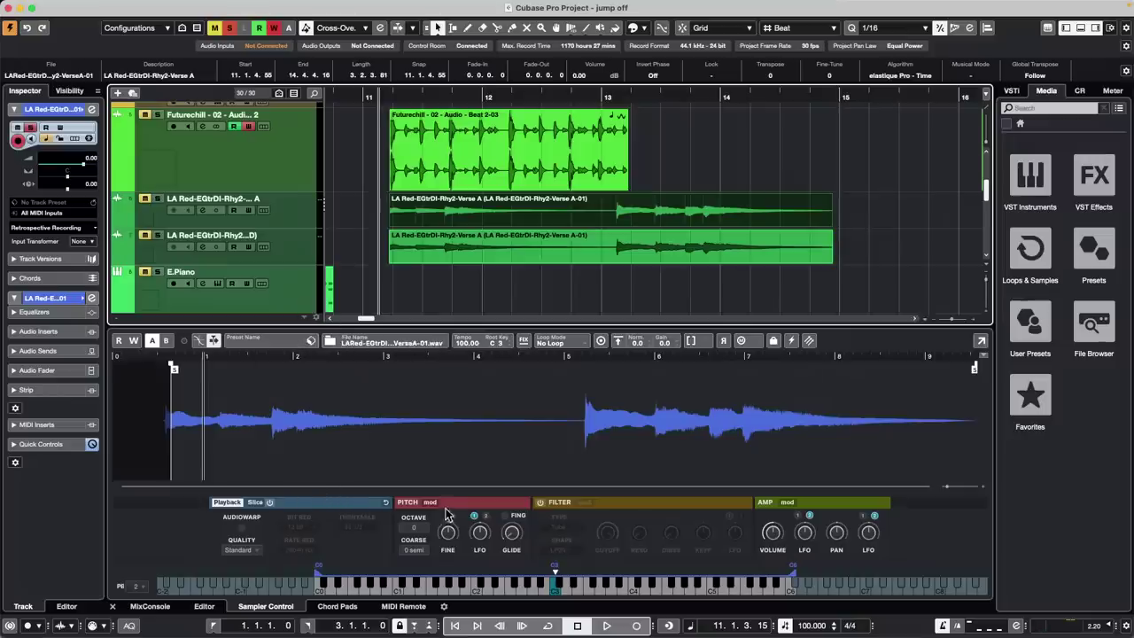
left_click(318, 507)
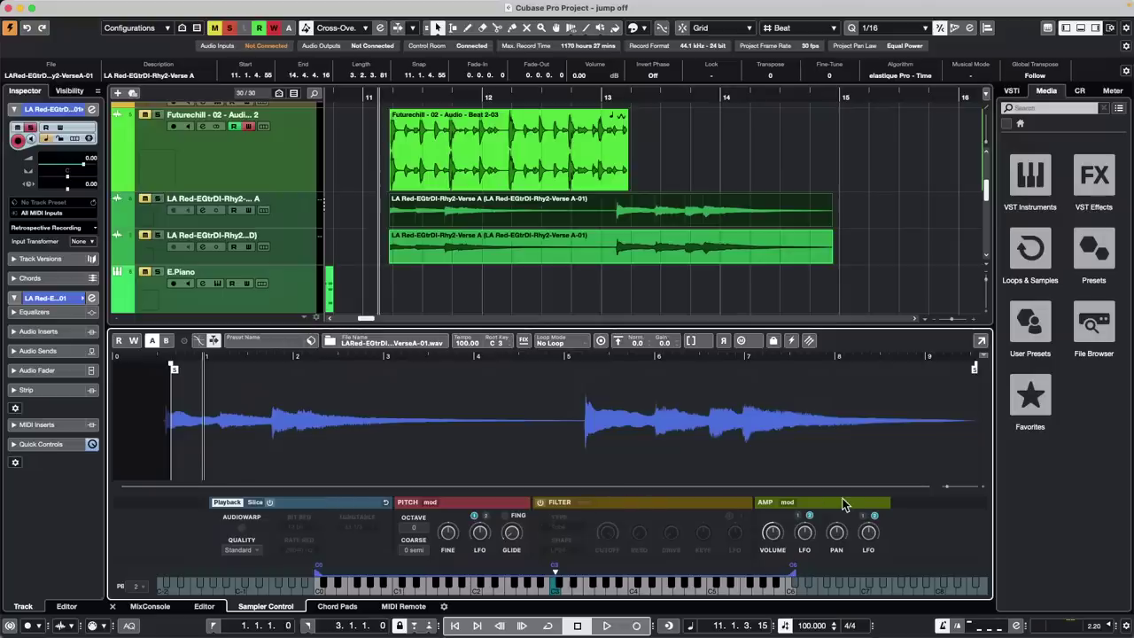
left_click(540, 503)
left_click(270, 503)
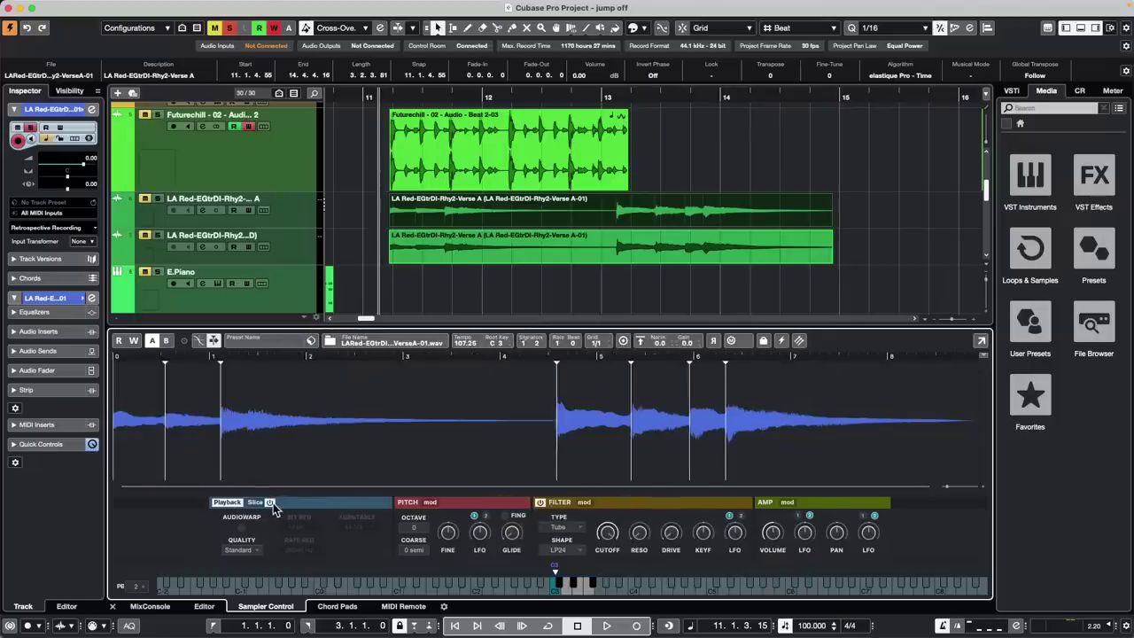
left_click(270, 502)
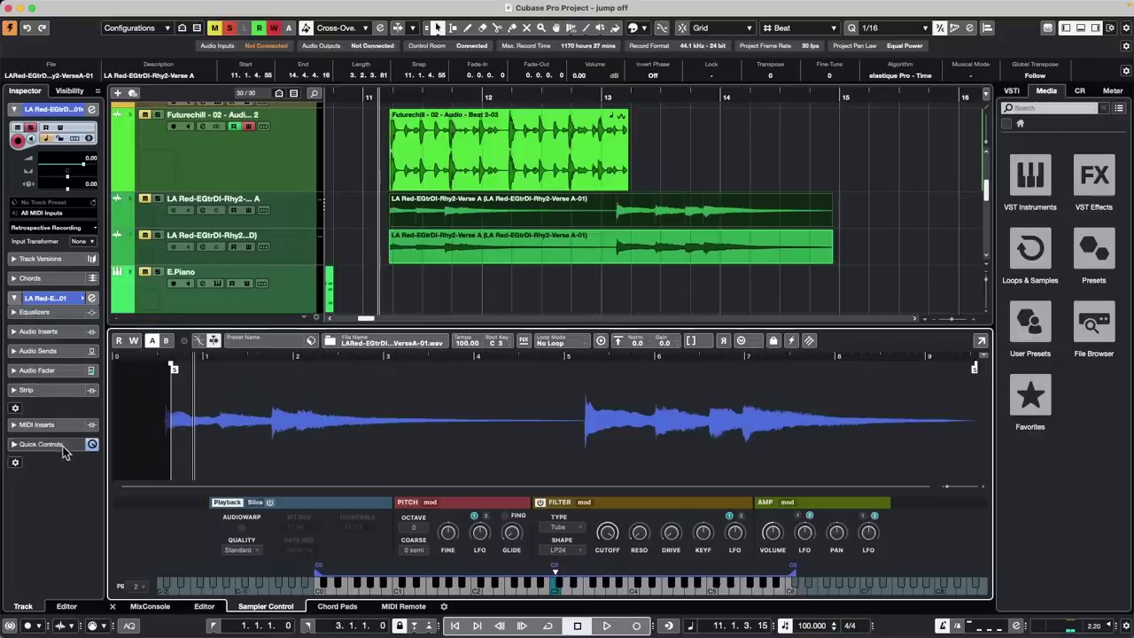
Set the track's input transformer to Track and open it with the first module enabled
left_click(85, 243)
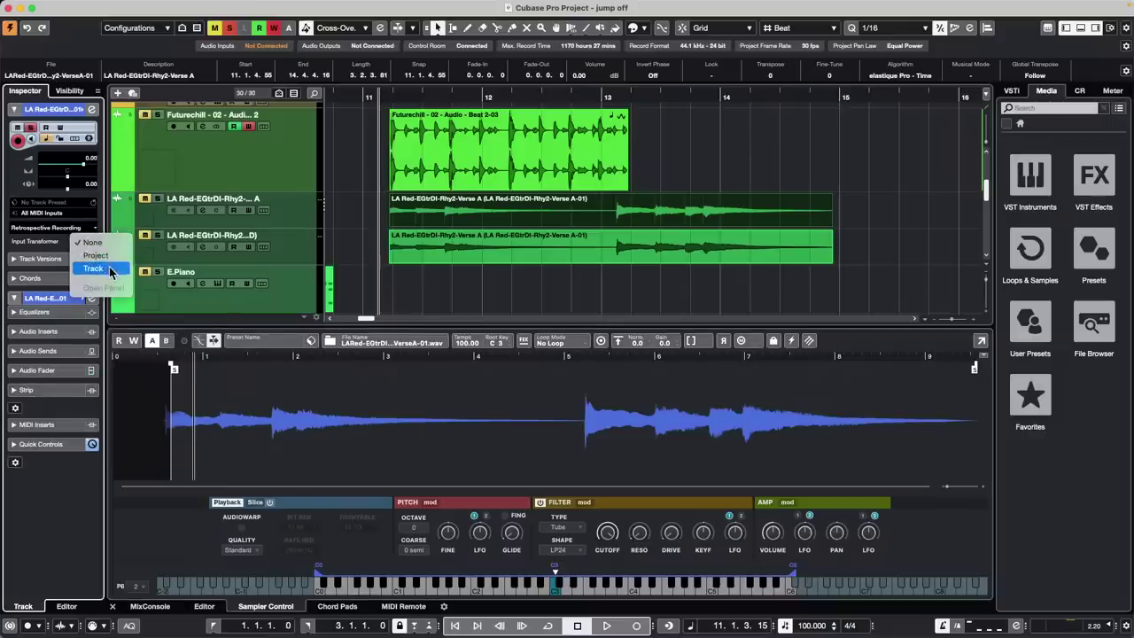
left_click(111, 269)
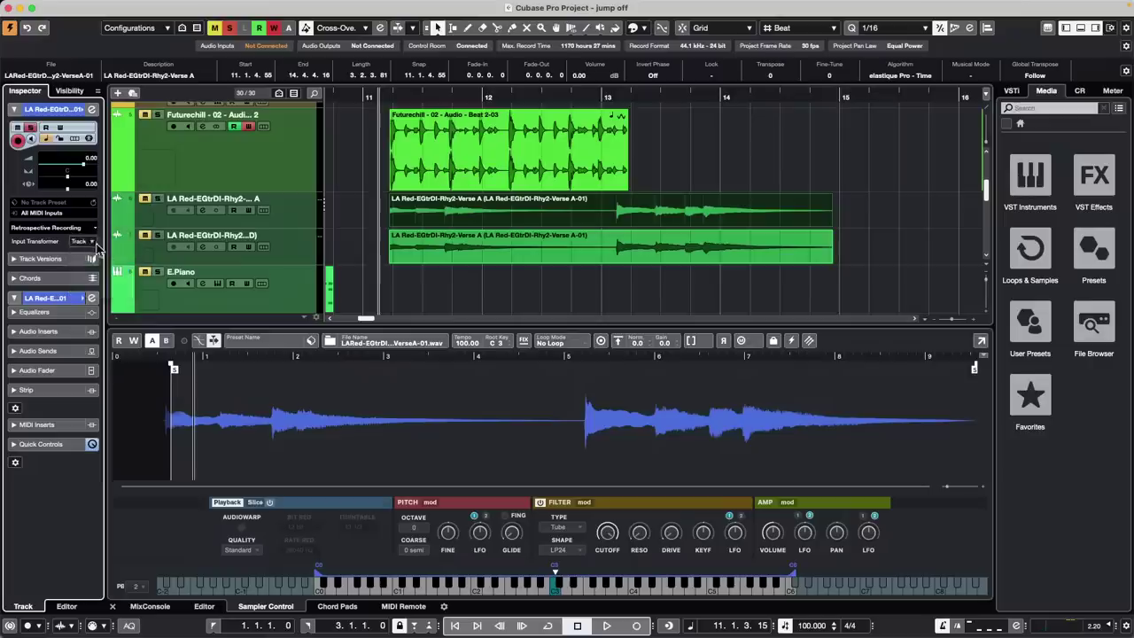
left_click(93, 243)
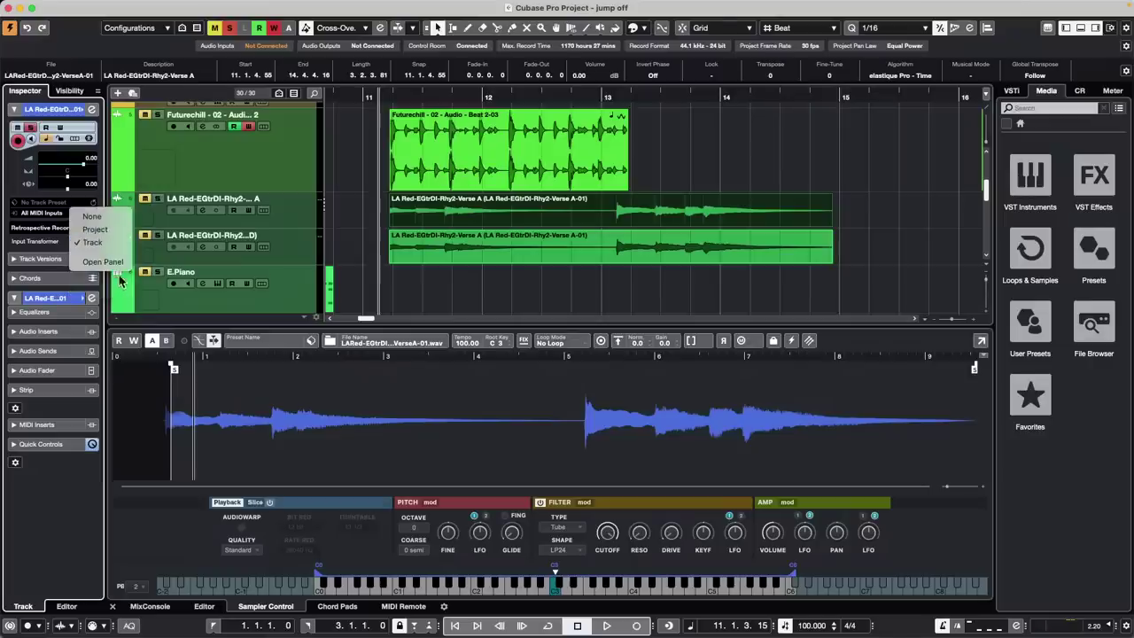
left_click(102, 262)
left_click(494, 146)
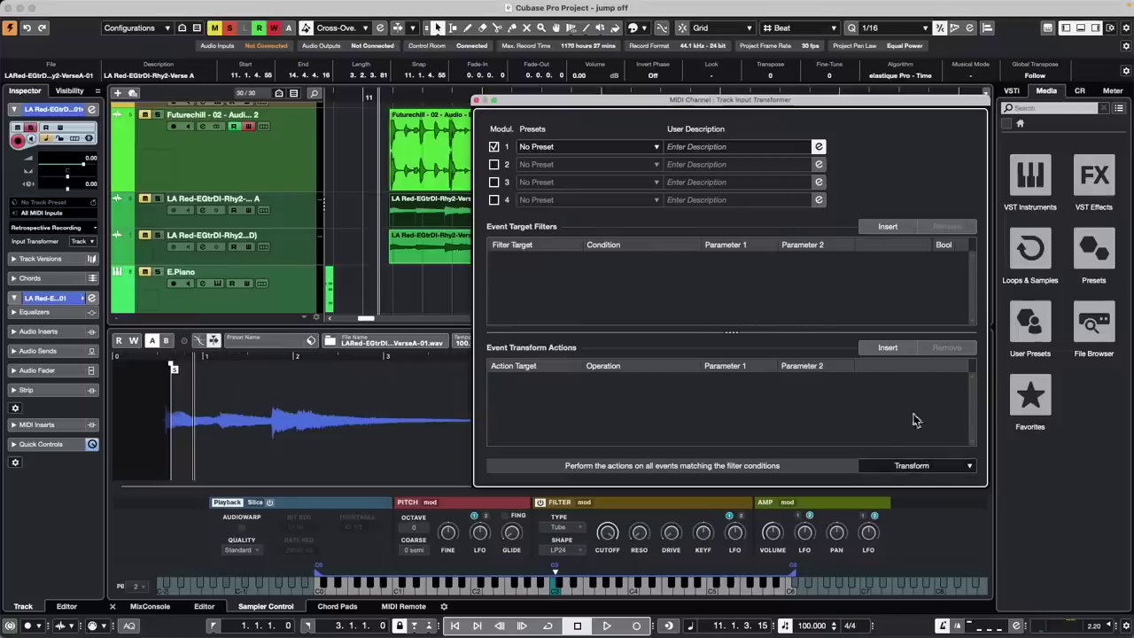
Add a filter condition of Value 2 Equal to 100
left_click(888, 228)
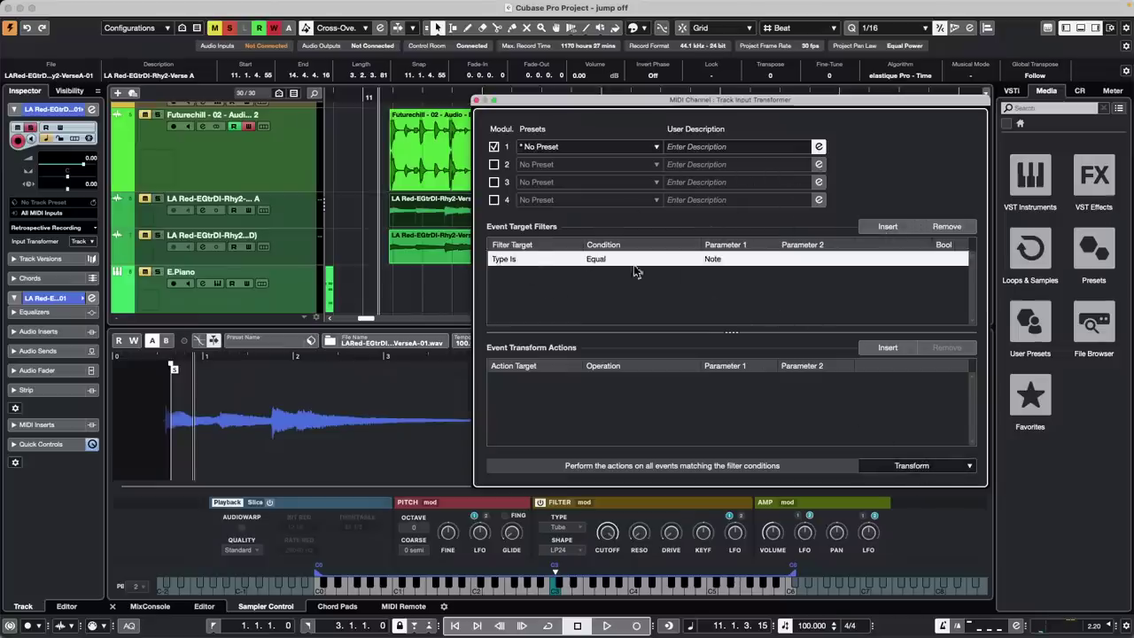
left_click(501, 259)
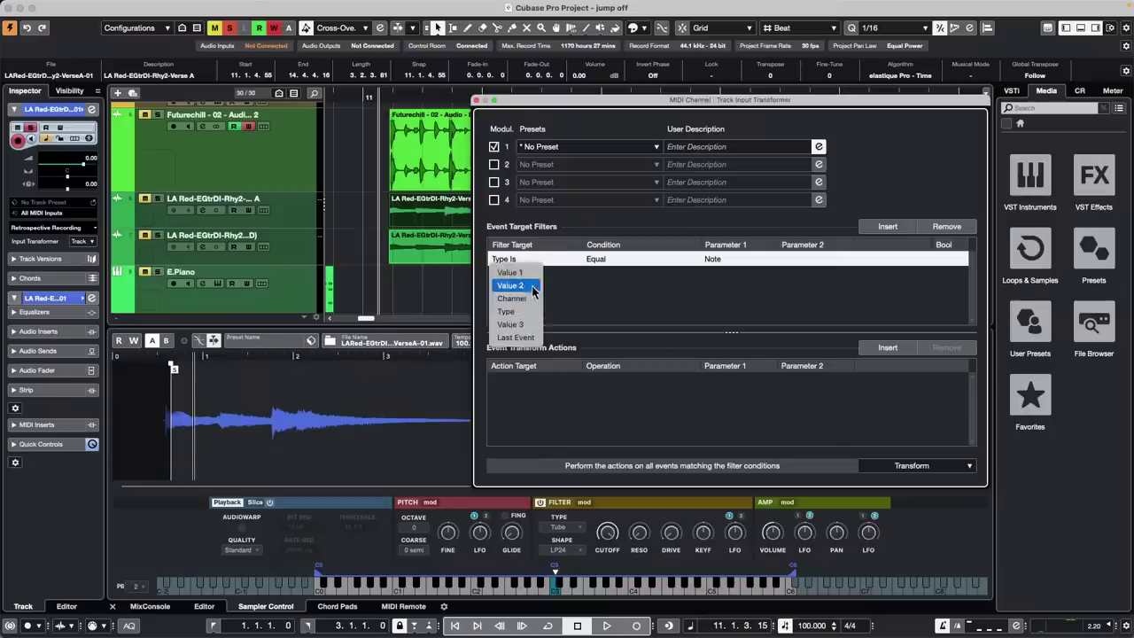
left_click(521, 285)
left_click(624, 261)
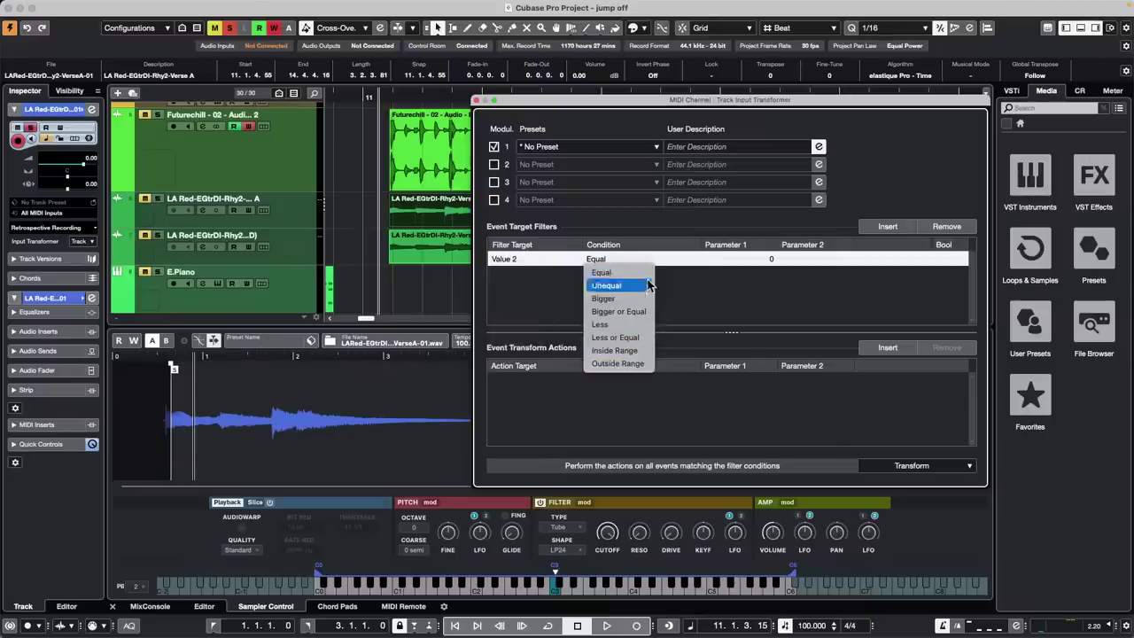
left_click(643, 275)
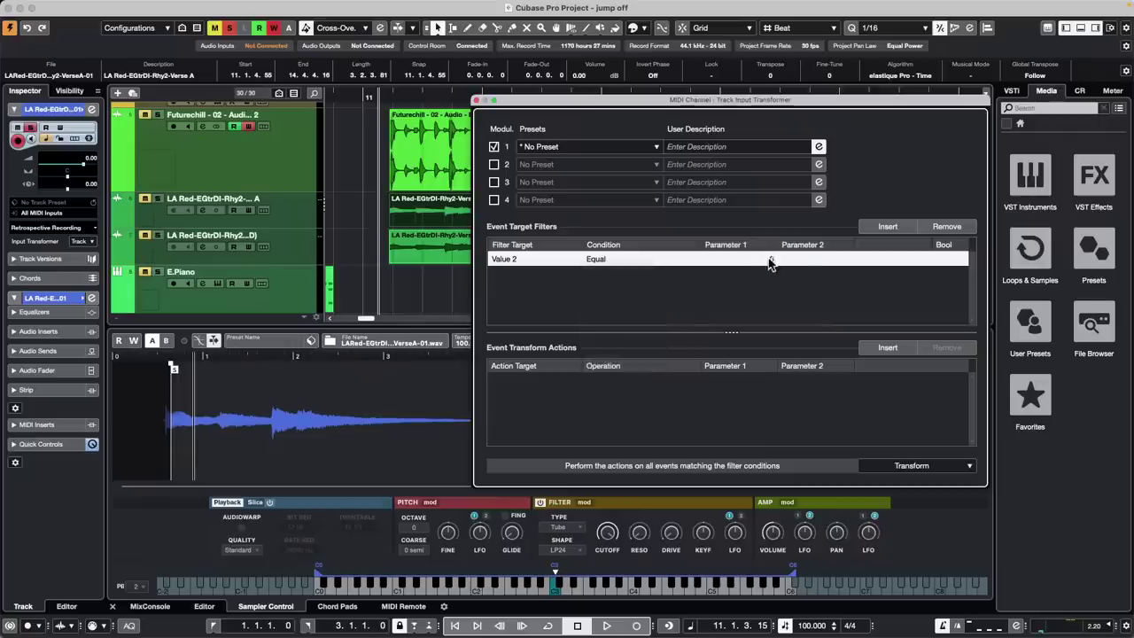
left_click(770, 258)
type("100")
key("Return")
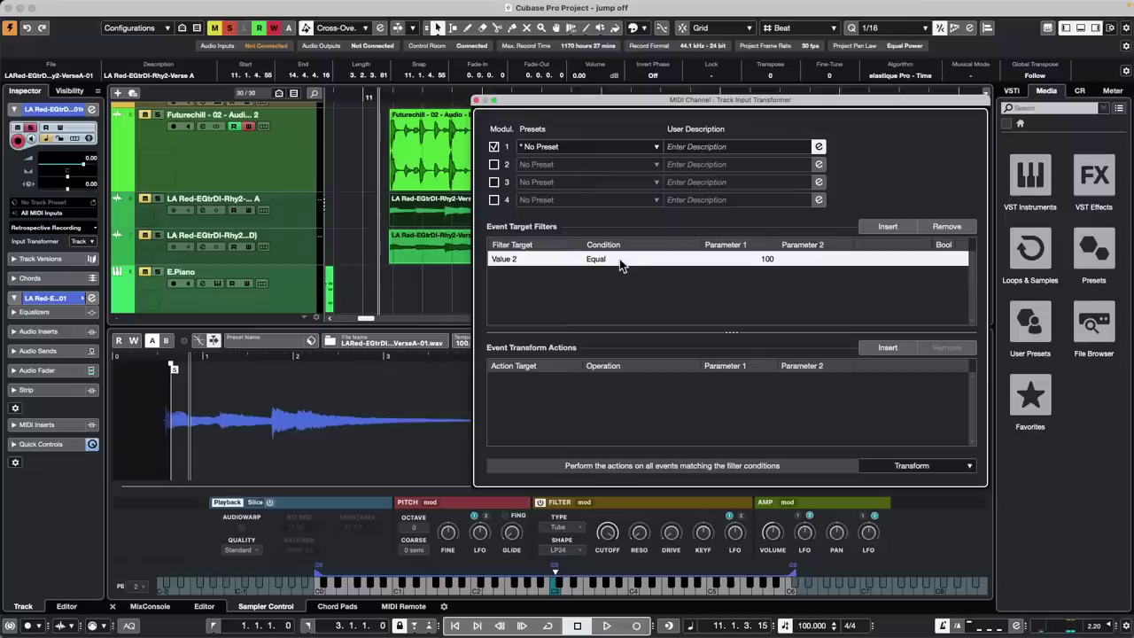
Replace the Value 2 filter row with a Type Is Note condition
left_click(521, 263)
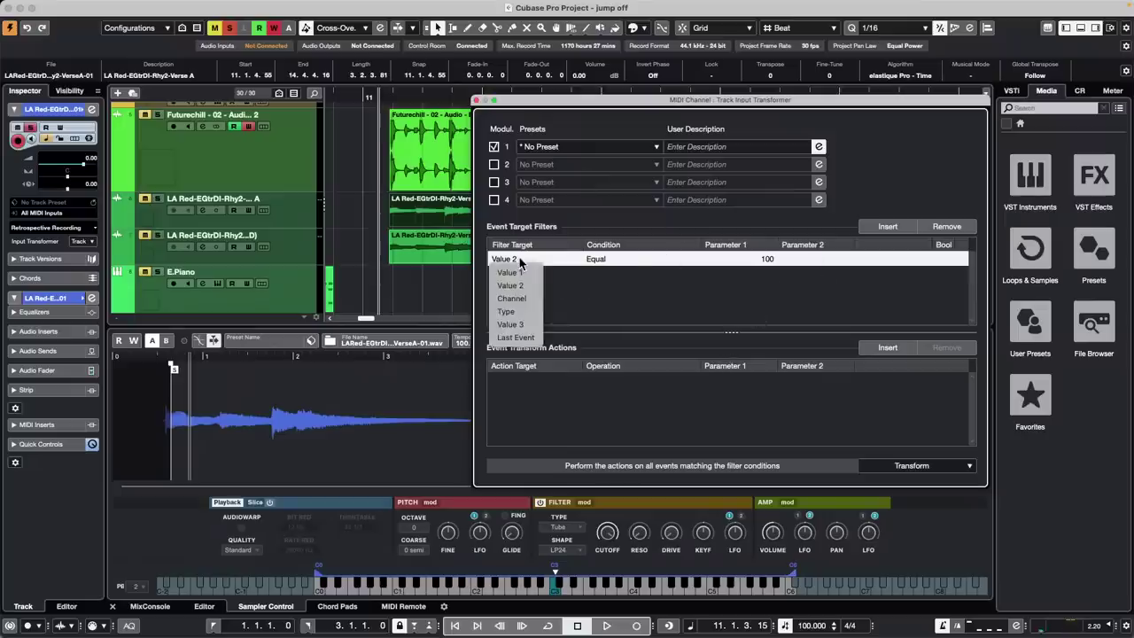
left_click(728, 287)
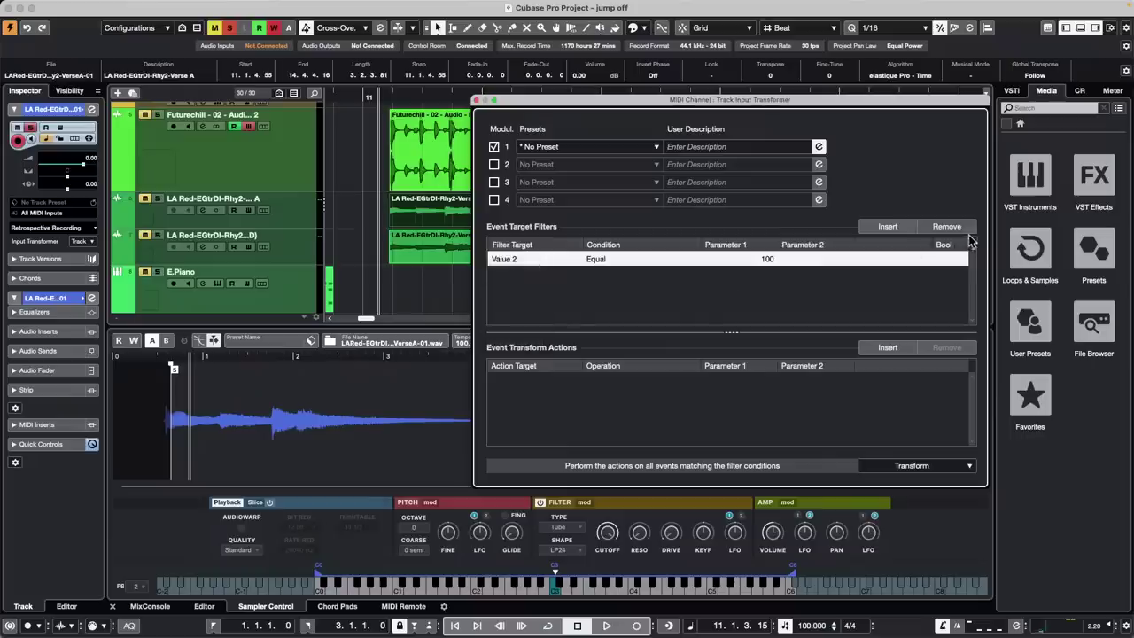
left_click(948, 227)
left_click(871, 231)
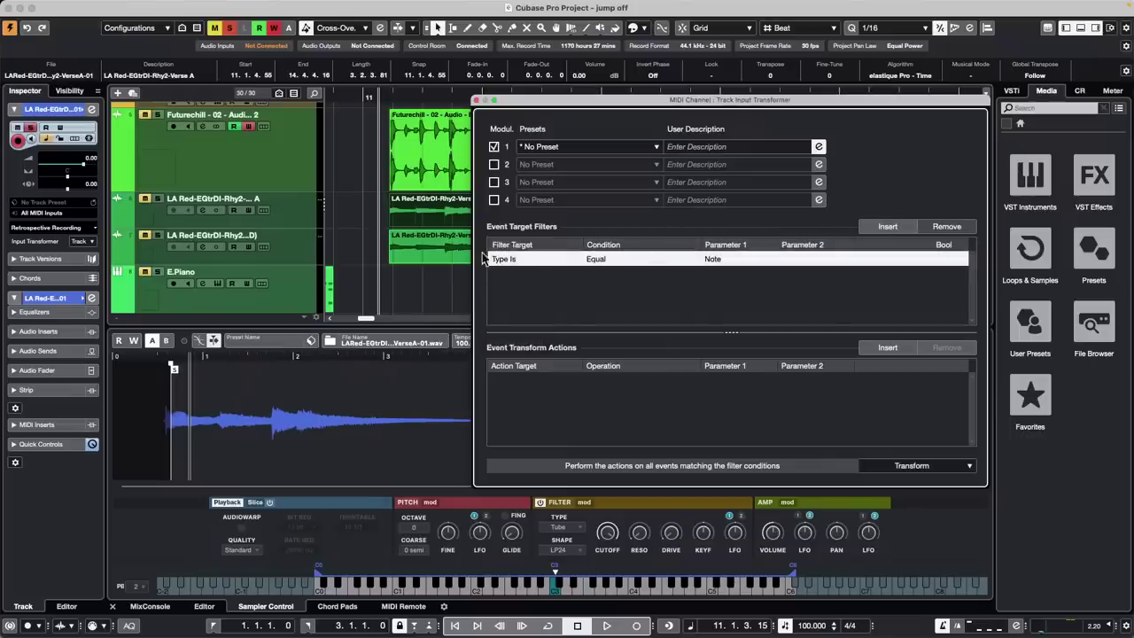
Add an action that sets Value 2 to a fixed value of 100, then close the transformer
left_click(887, 347)
left_click(519, 381)
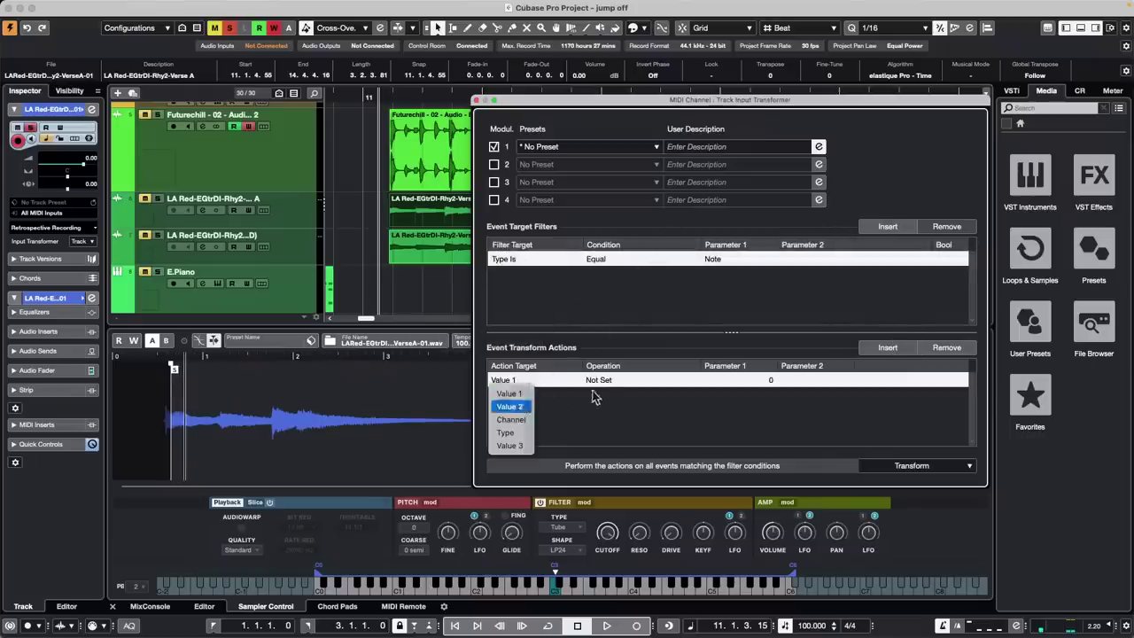
left_click(510, 407)
left_click(599, 381)
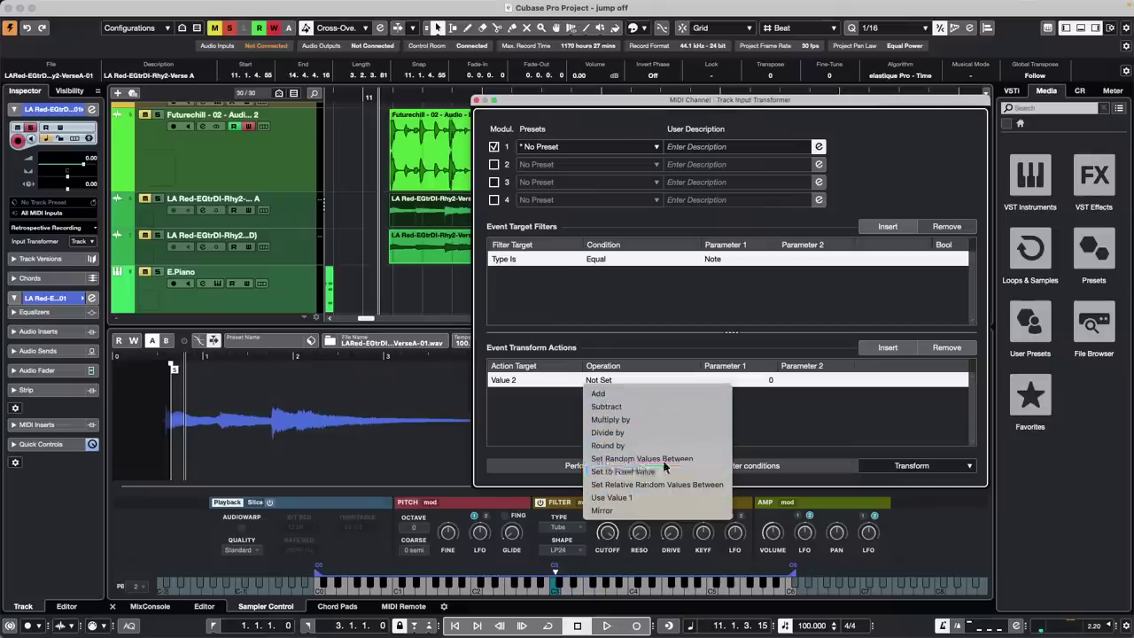
left_click(623, 471)
left_click(771, 381)
type("100")
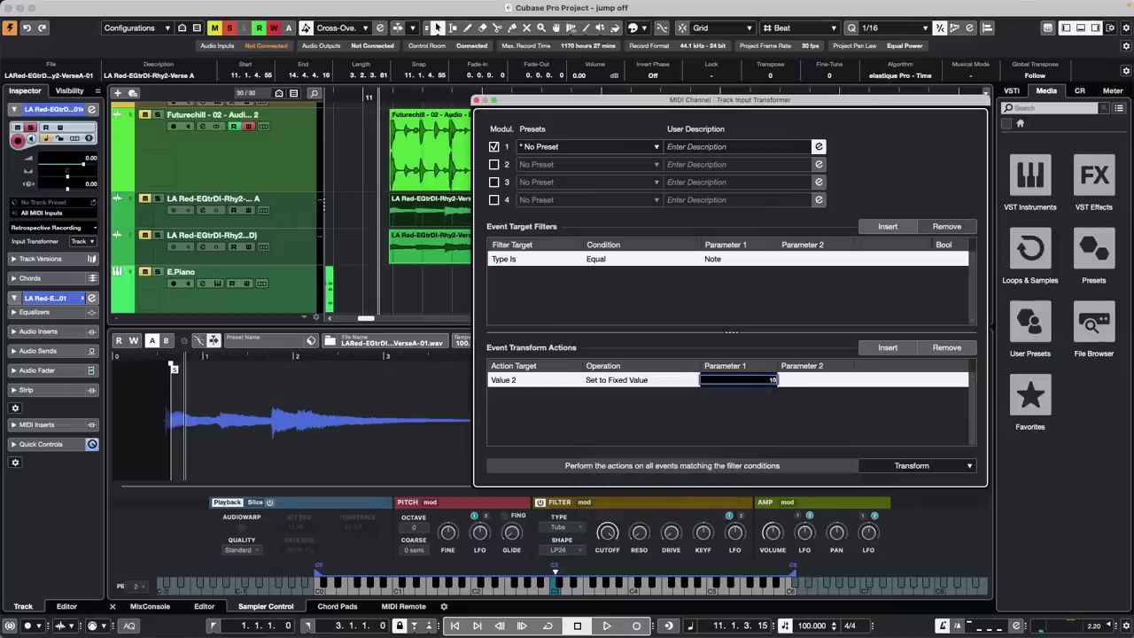
key("Return")
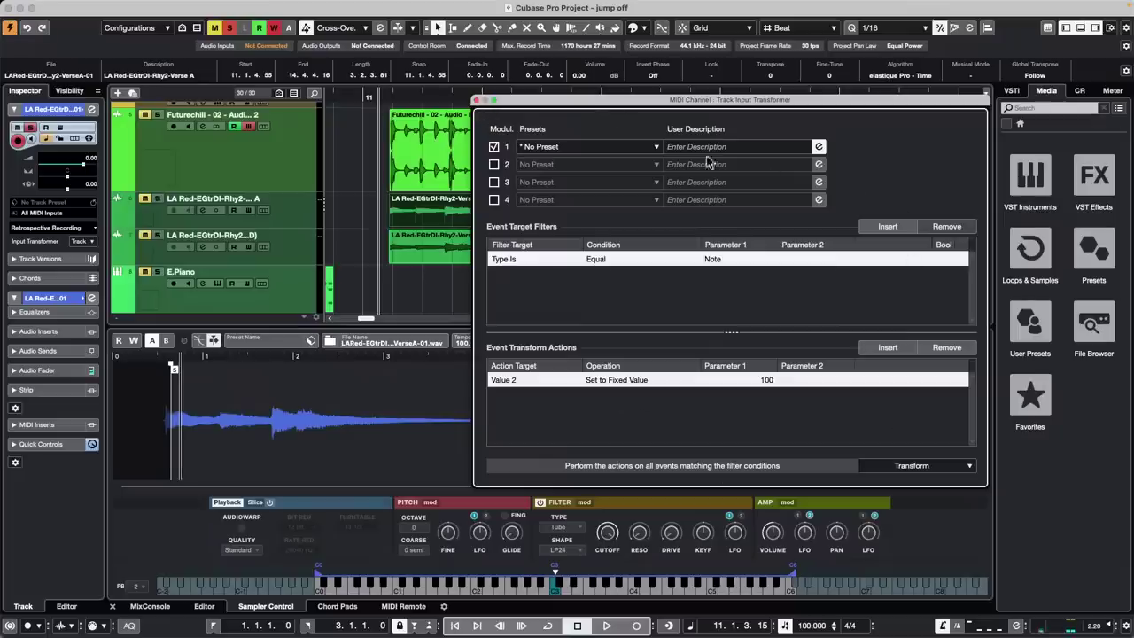
left_click(477, 102)
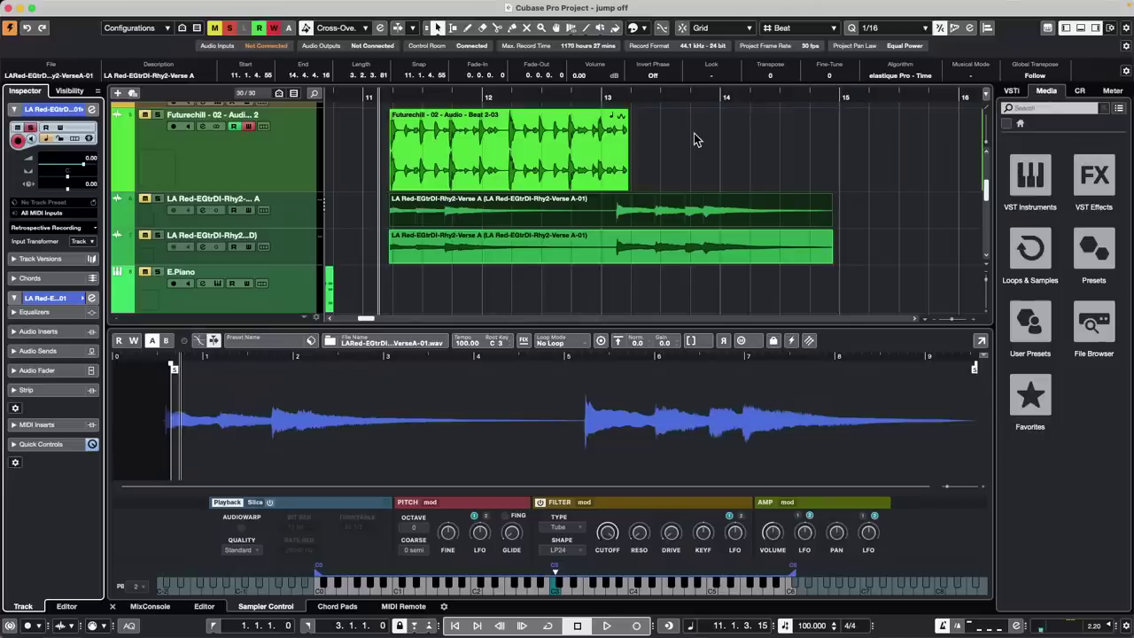
Open the VST Plug-in Manager's VST Effects list, select Brickwall Limiter and move the window left
mouse_move(279, 4)
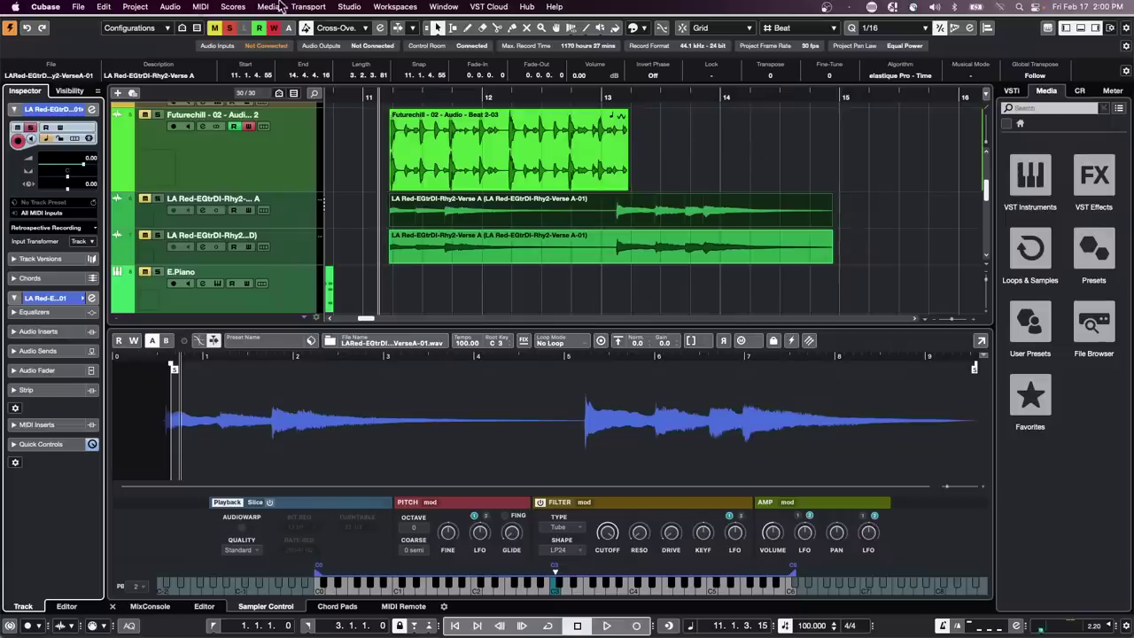
left_click(349, 6)
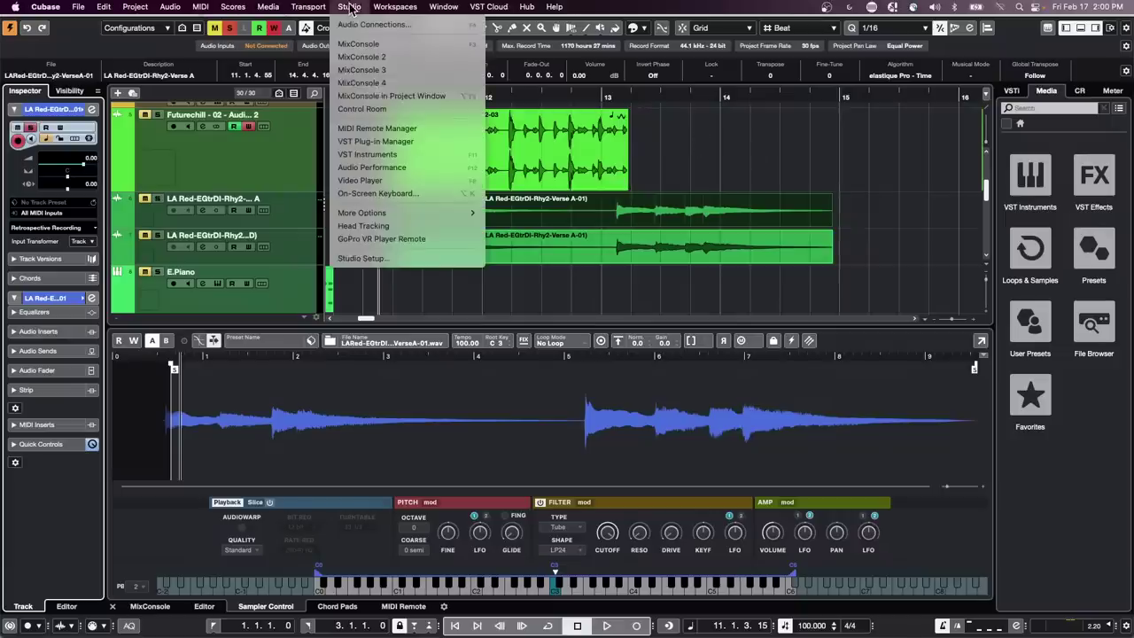
left_click(390, 141)
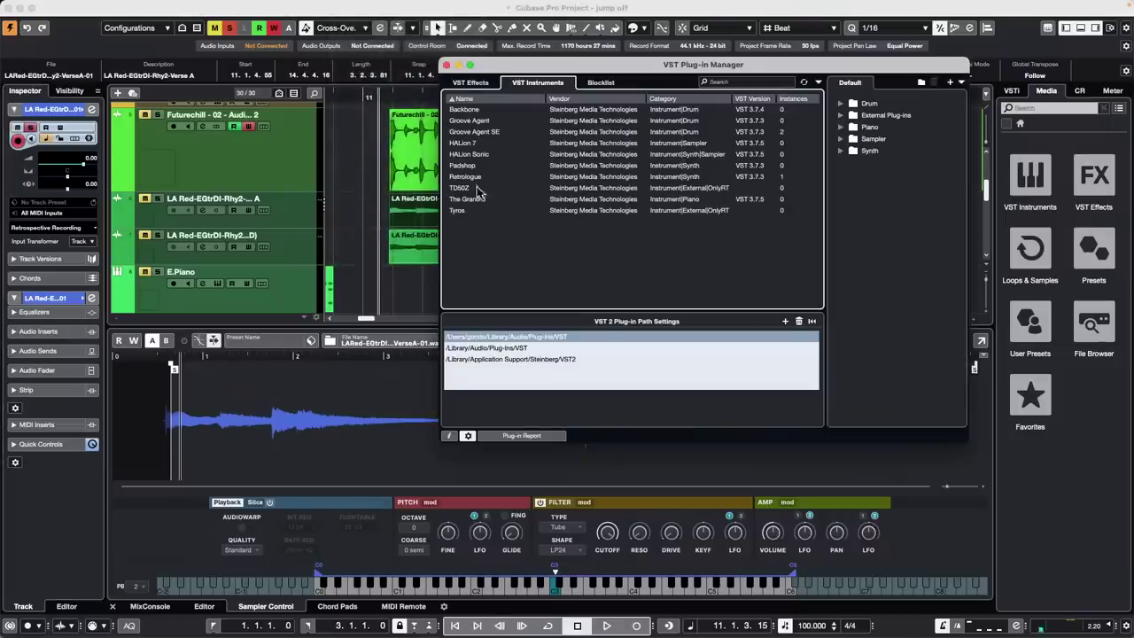
left_click(474, 82)
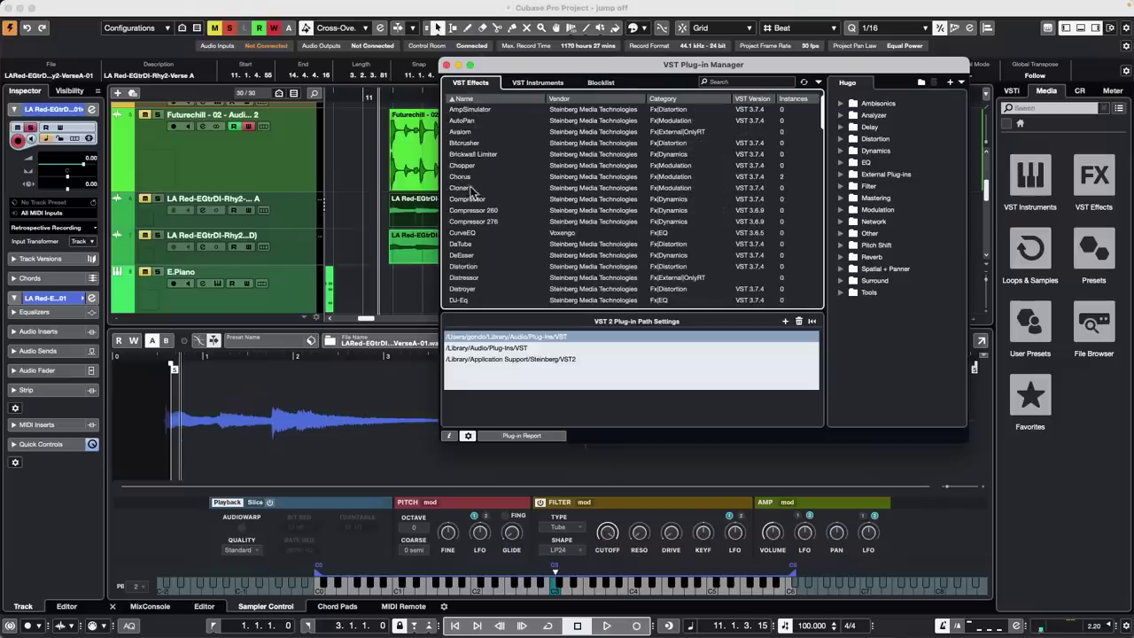
left_click(473, 154)
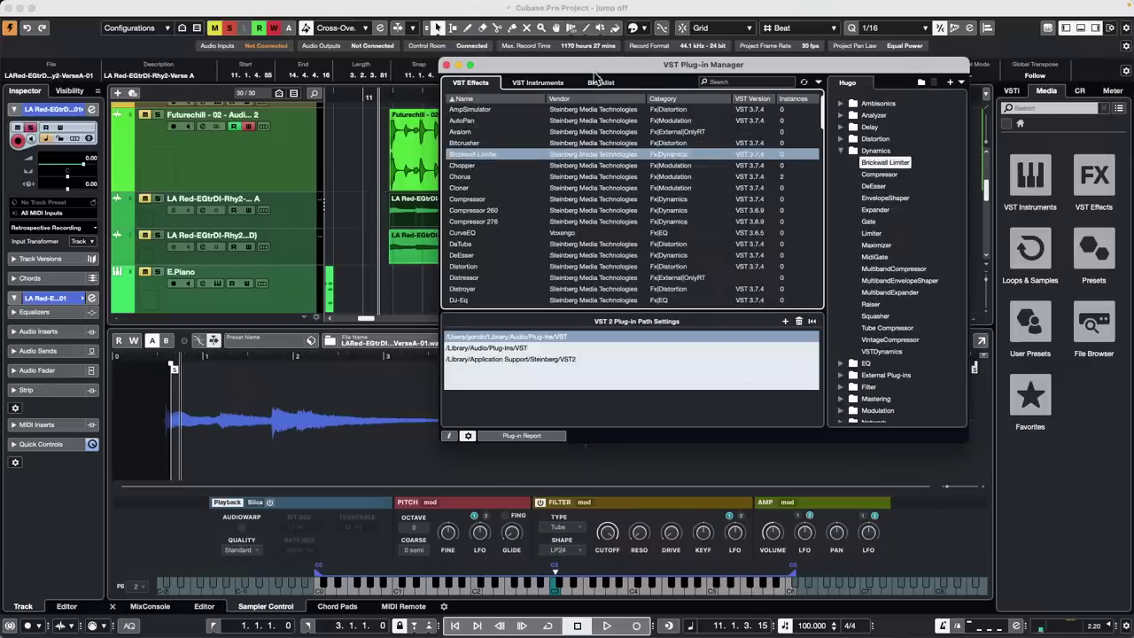
left_click_drag(601, 66, 476, 68)
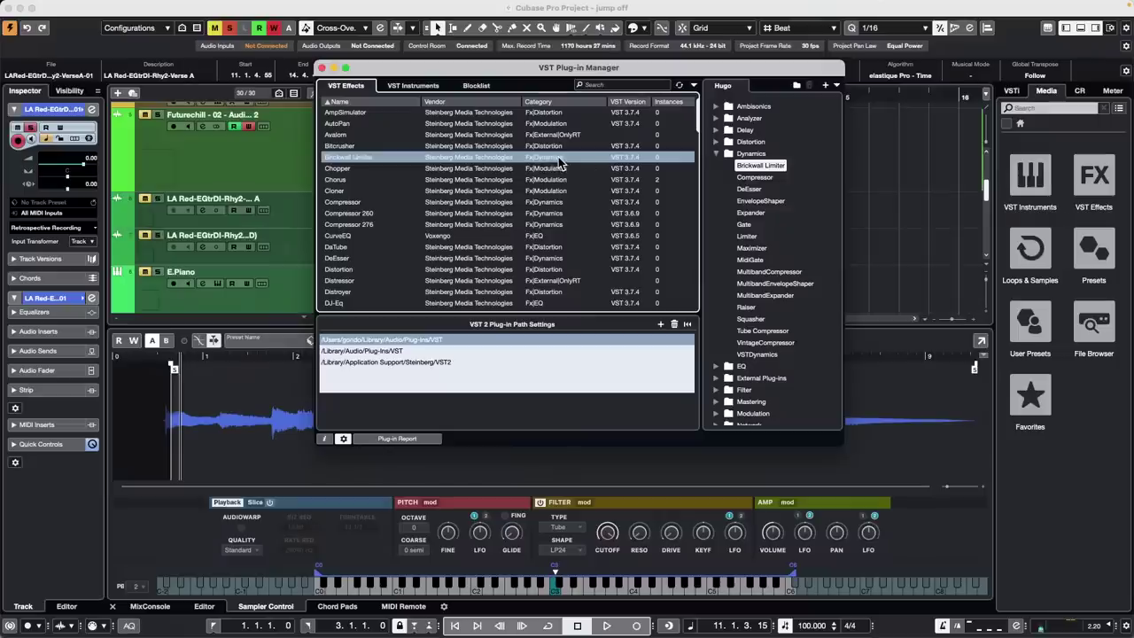
Check the display filter options and browse the VST Instruments and Blocklist tabs, ending on VST Effects
left_click(694, 86)
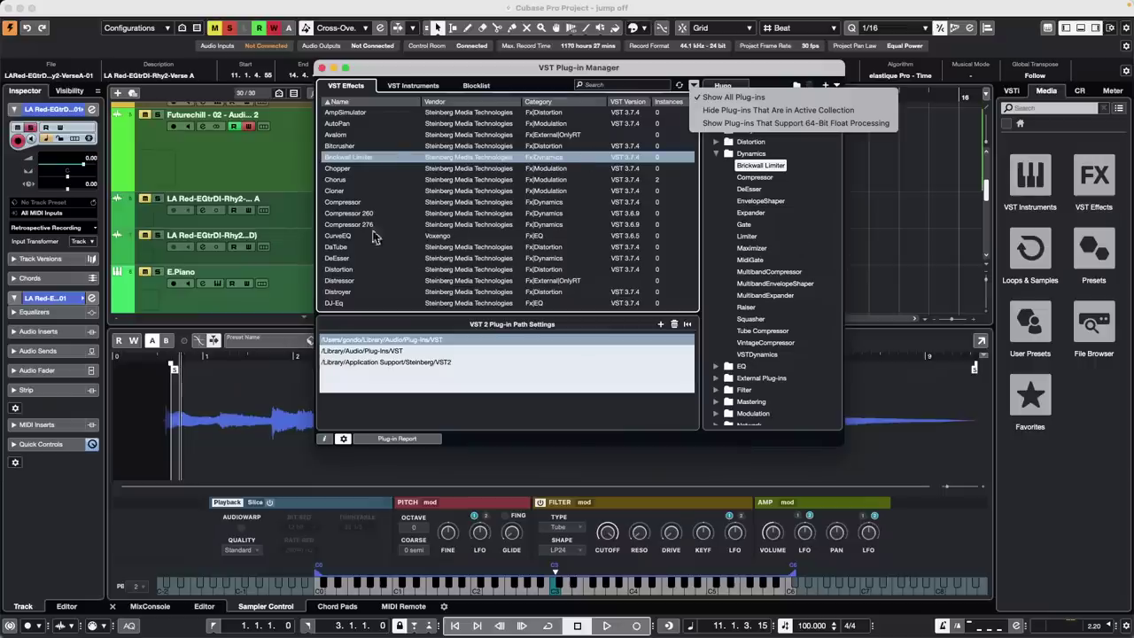
left_click(429, 89)
left_click(428, 89)
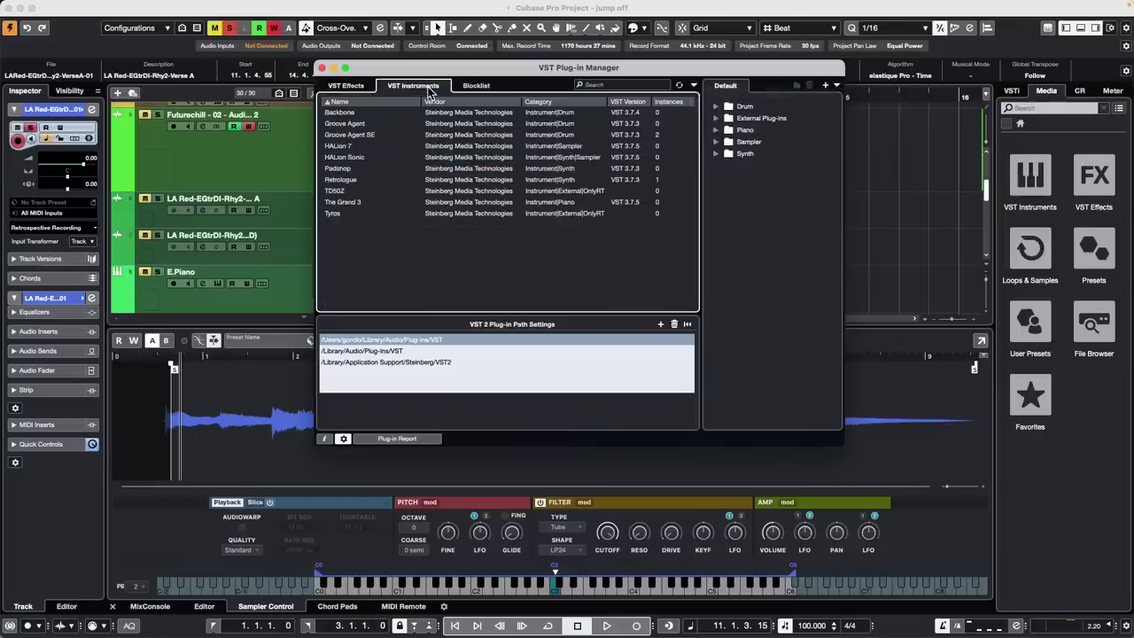
left_click(477, 86)
left_click(396, 87)
left_click(363, 87)
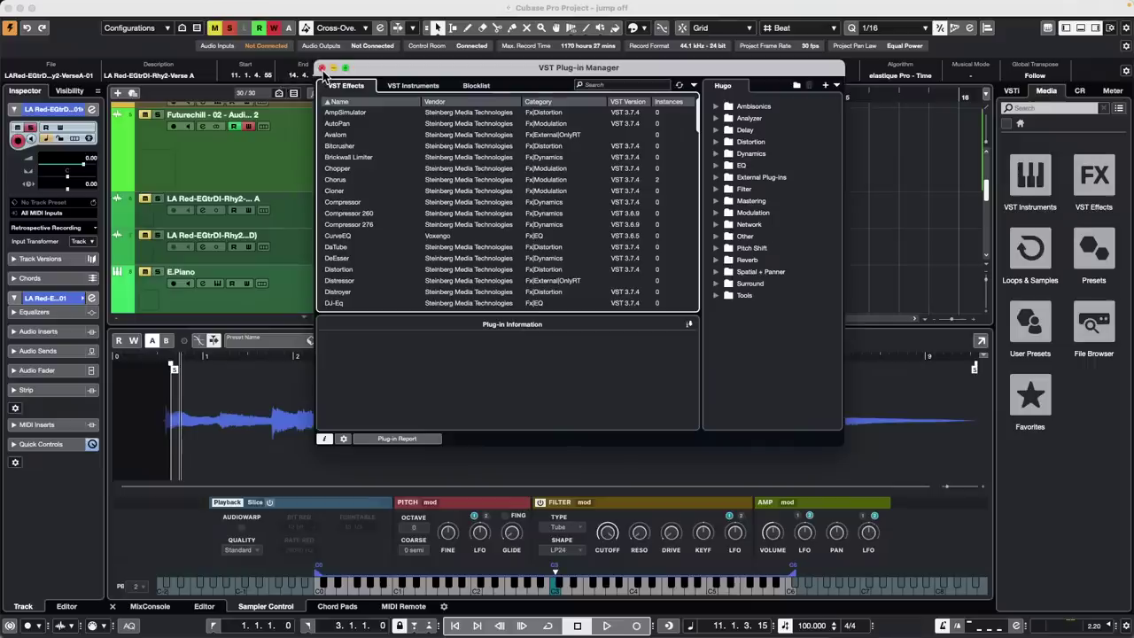
Close the VST Plug-in Manager and show File > Recent Projects
left_click(321, 68)
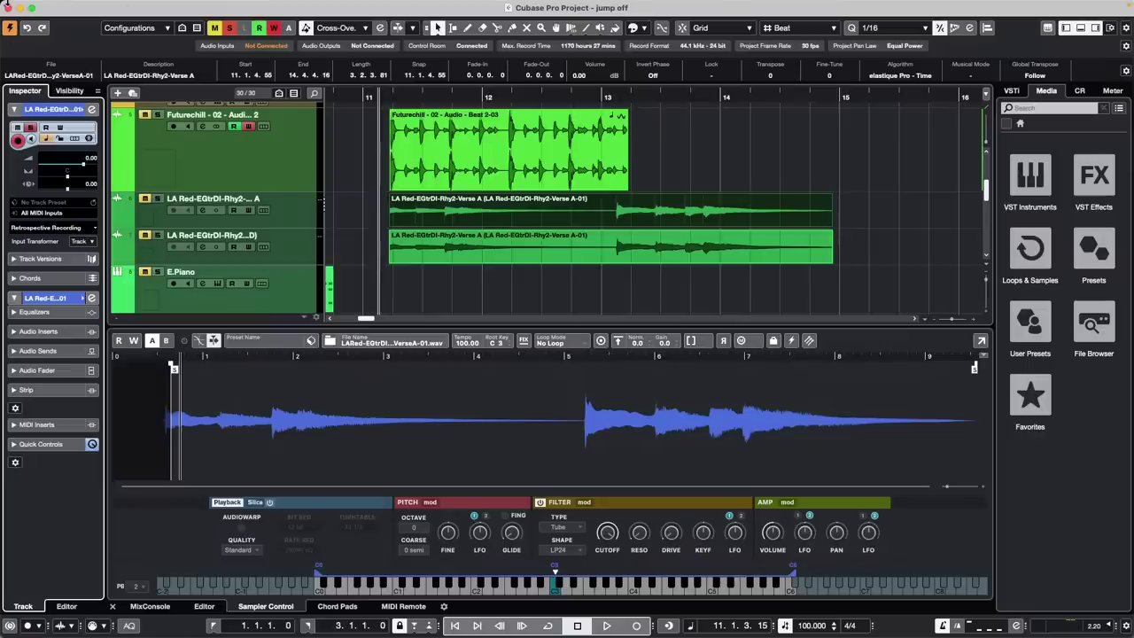
left_click(78, 7)
mouse_move(160, 258)
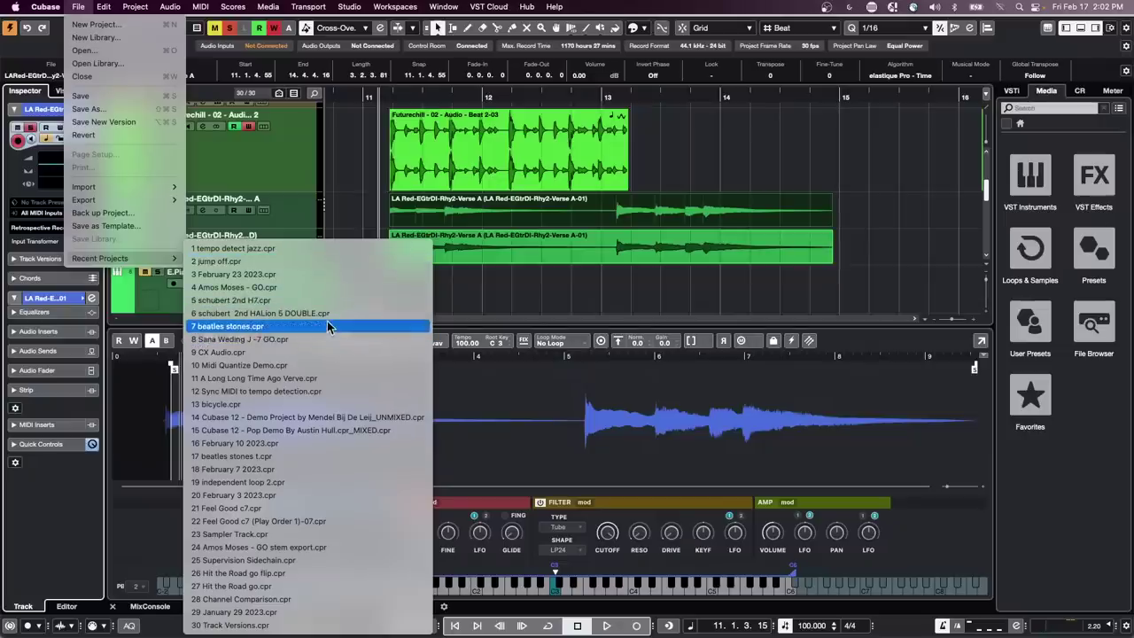
Open tempo detect jazz.cpr, enlarge the jazz track, then relaunch Cubase keeping current preferences after the crash
left_click(334, 250)
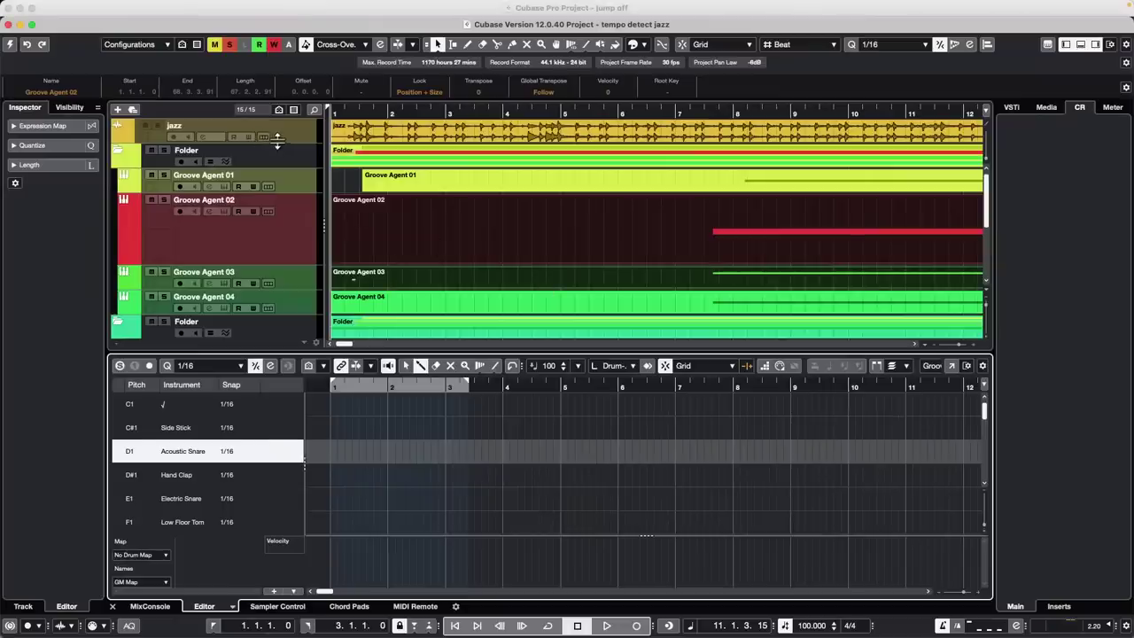
left_click_drag(276, 142, 277, 226)
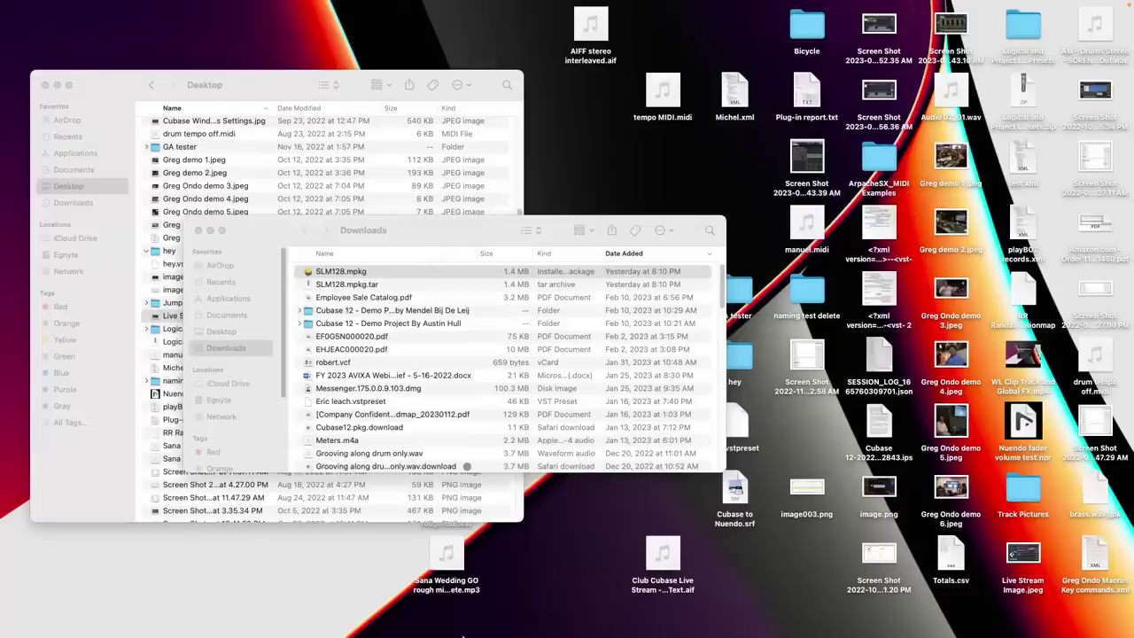
mouse_move(462, 631)
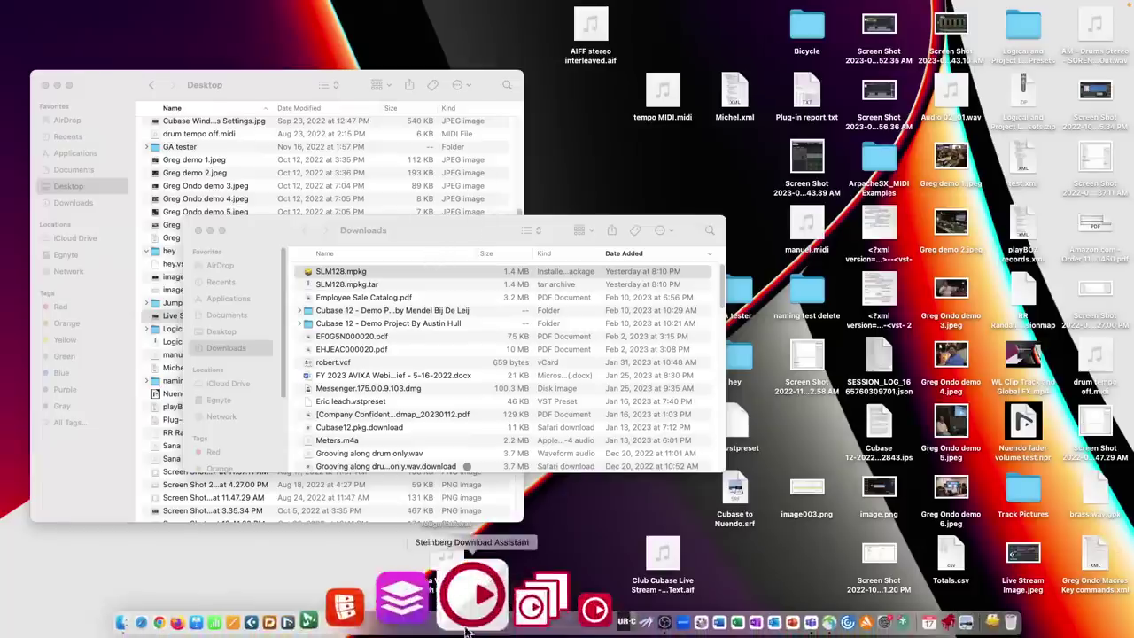
left_click(363, 605)
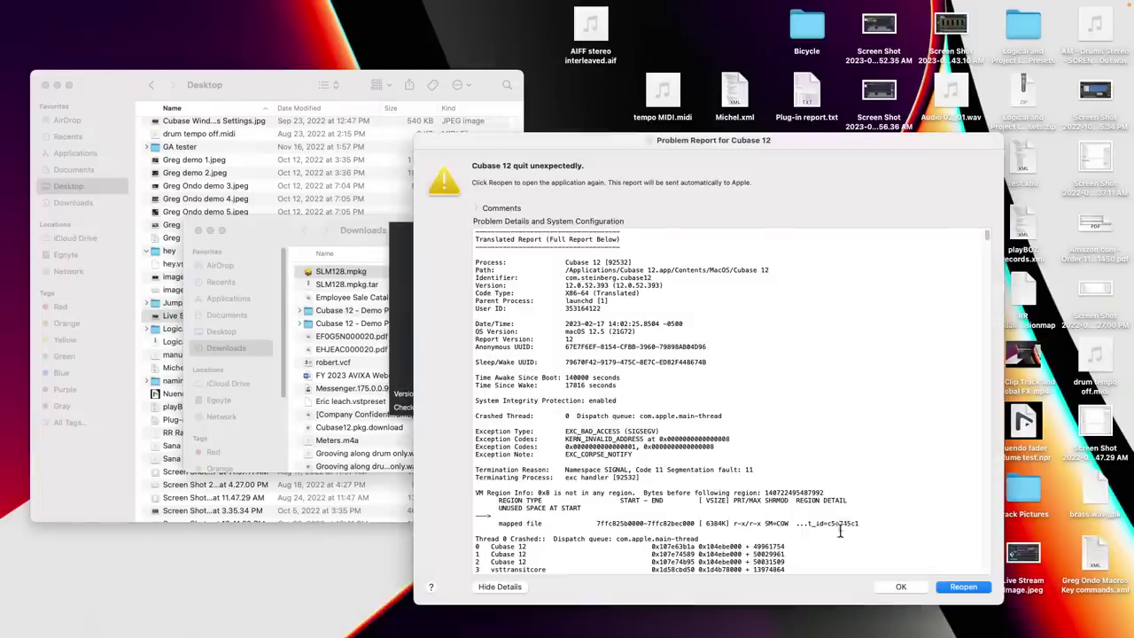
left_click(897, 587)
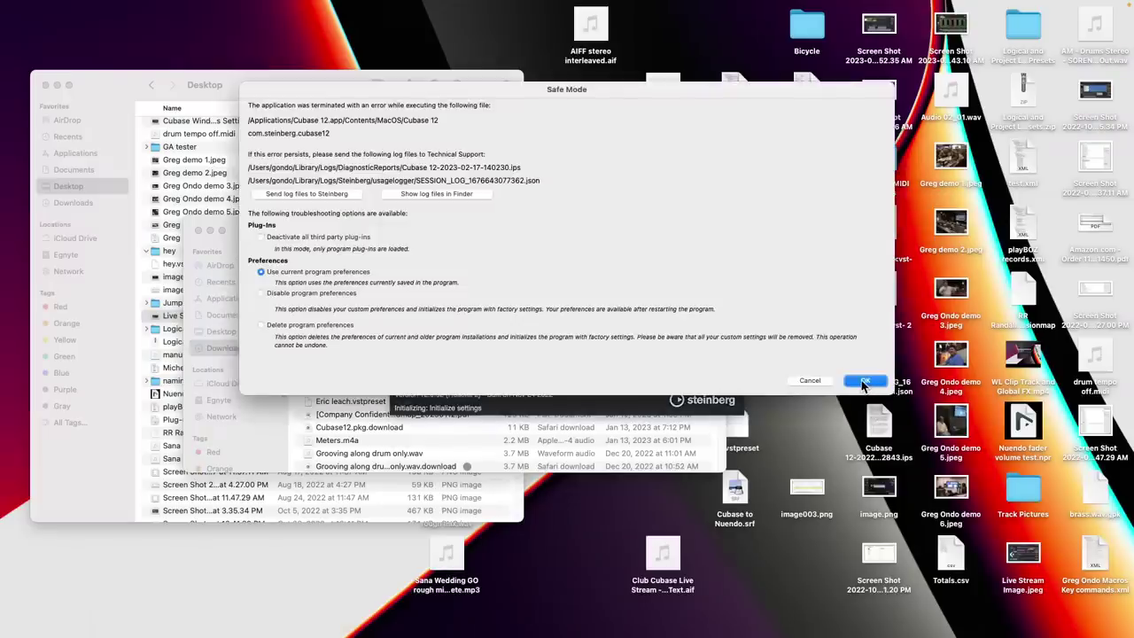
left_click(863, 383)
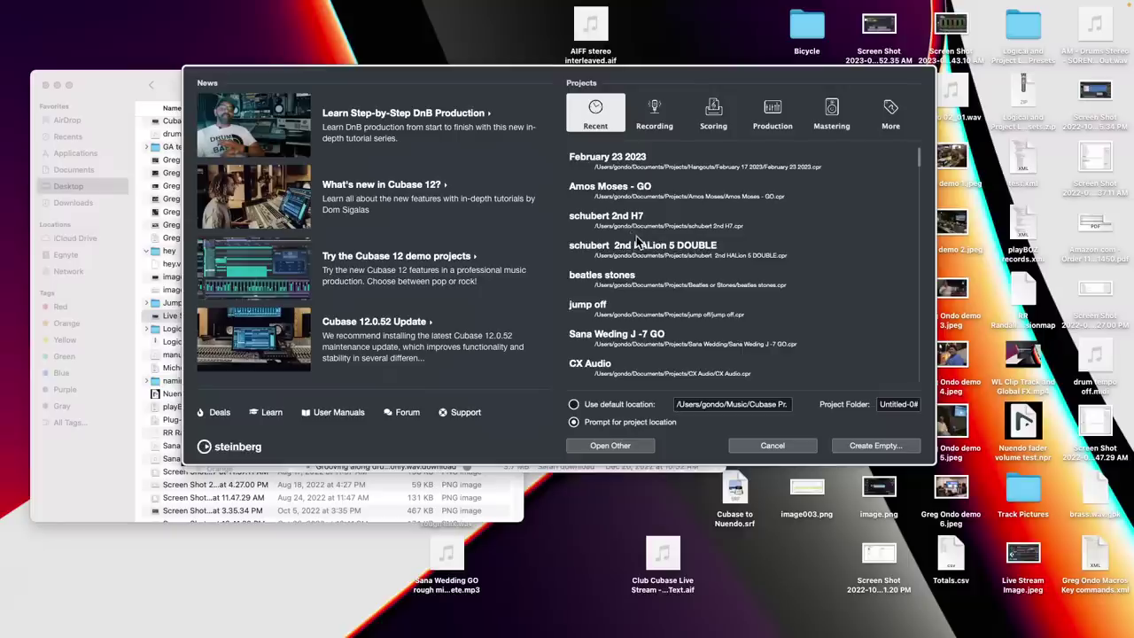
Open the wedding project from the Hub's Recent list, dismissing the plug-in and missing-file warnings
scroll(637, 239, "down", 1)
scroll(640, 264, "down", 1)
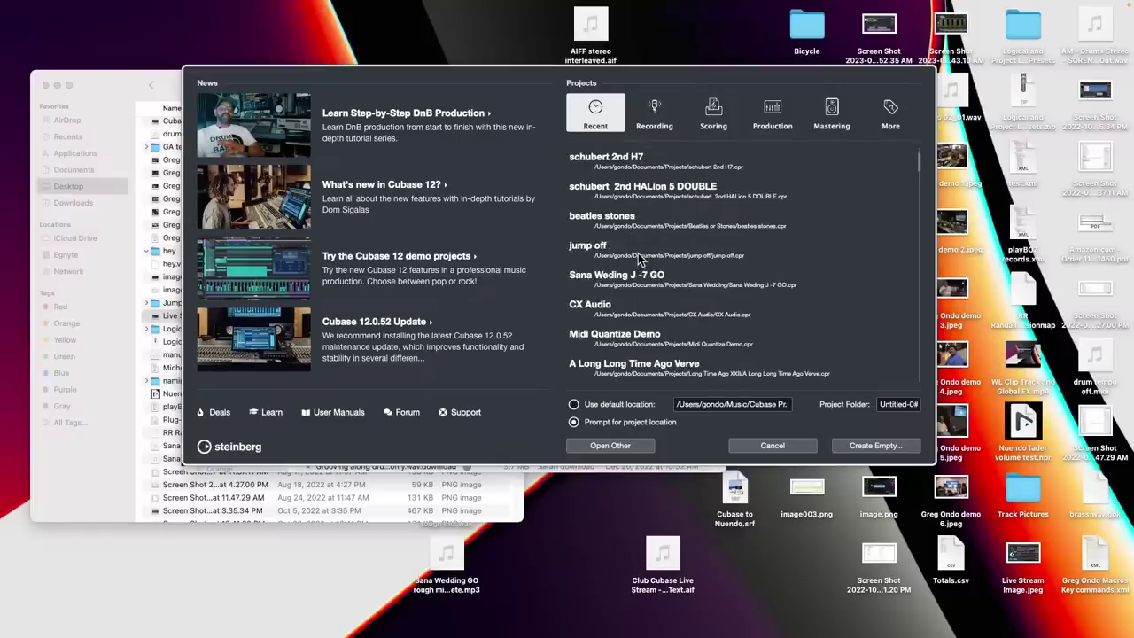
scroll(640, 258, "up", 1)
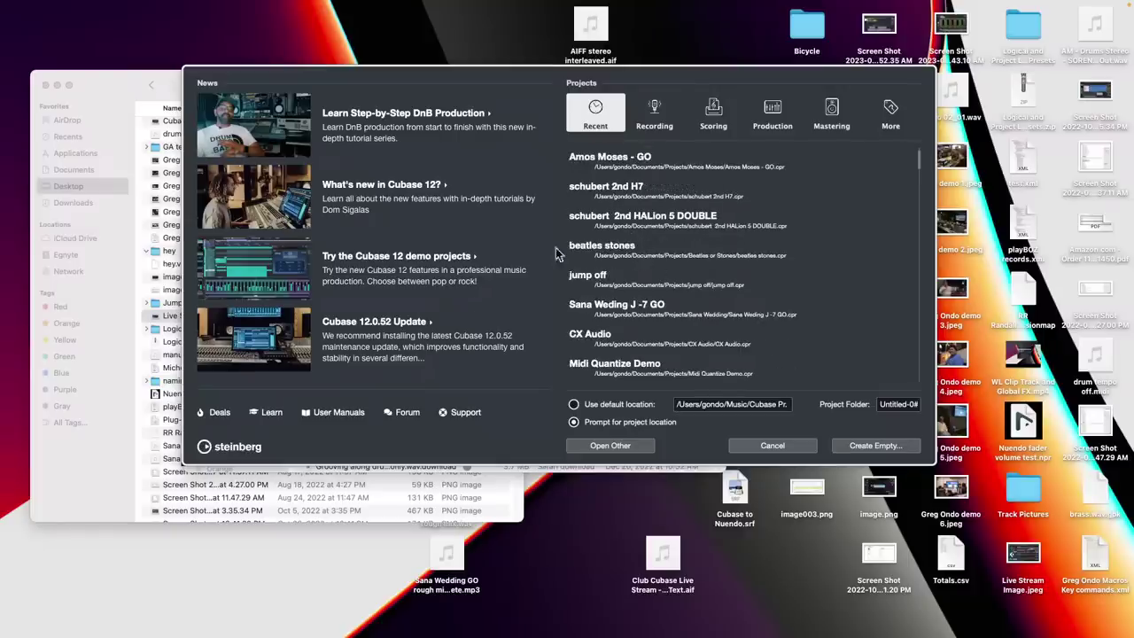
double_click(634, 308)
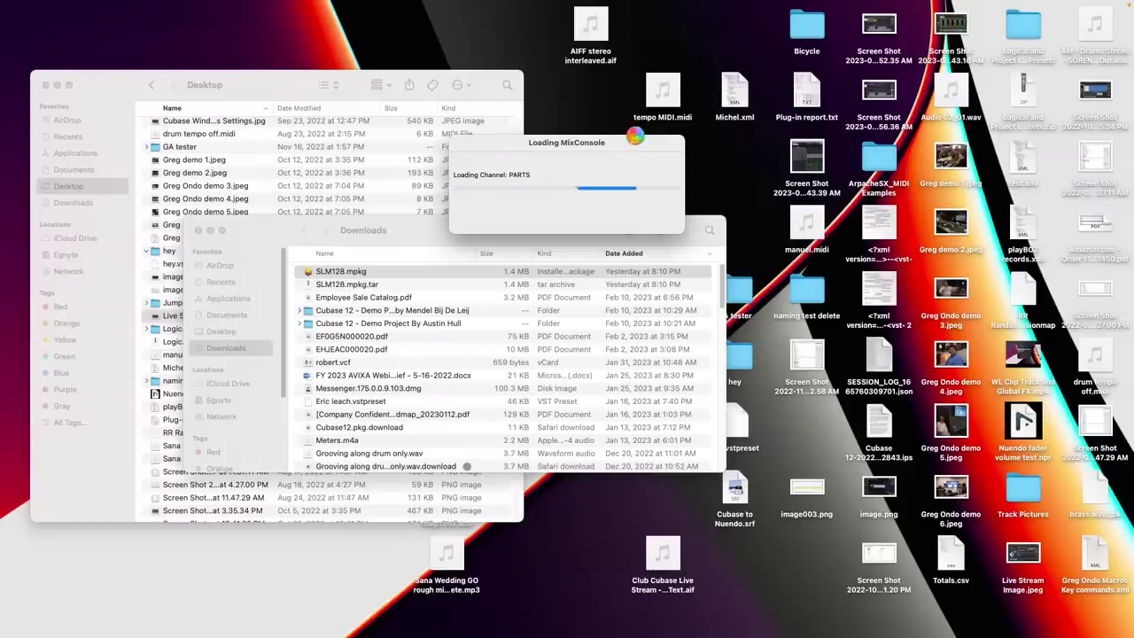
left_click(755, 275)
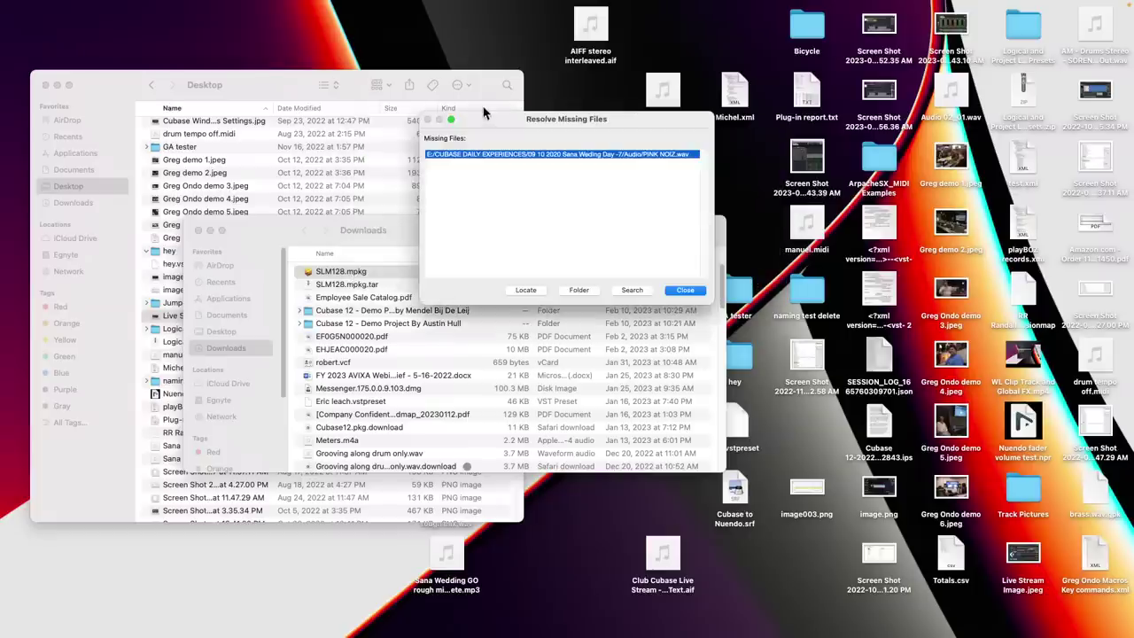
left_click(687, 292)
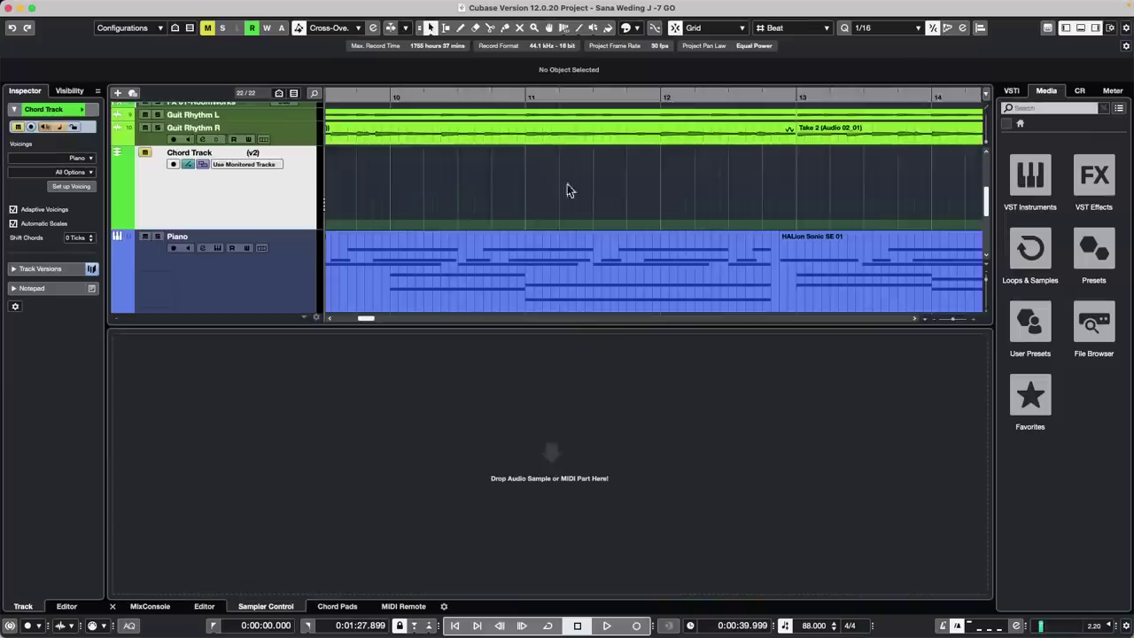
Play the wedding project from bar 14 and open SuperVision from the MixConsole's Control Room inserts
left_click_drag(457, 97, 428, 36)
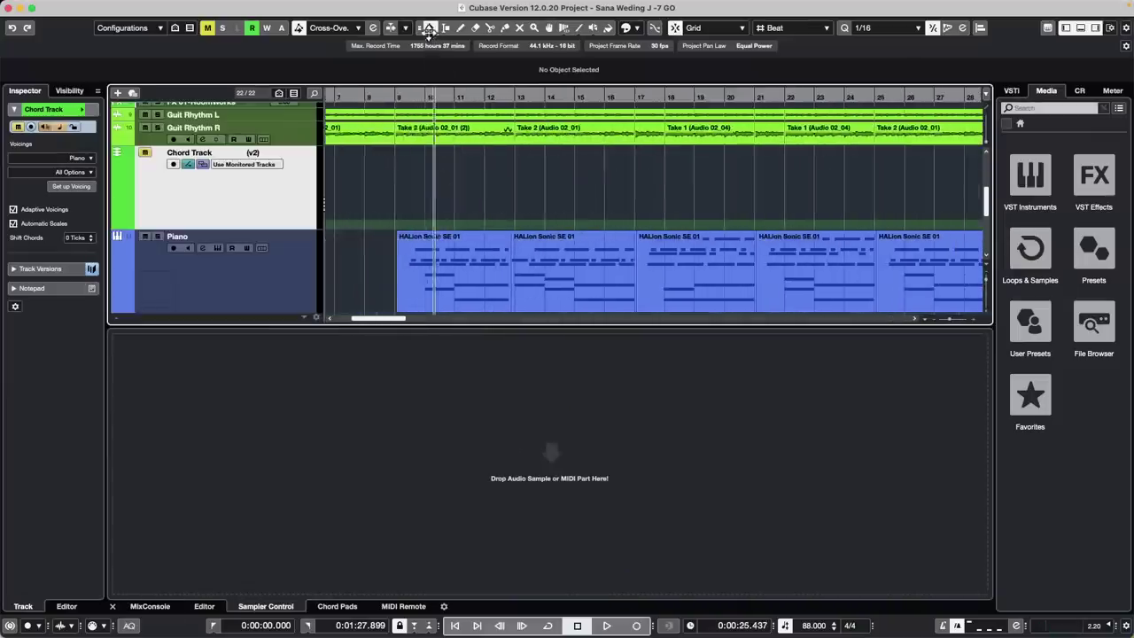
key("space")
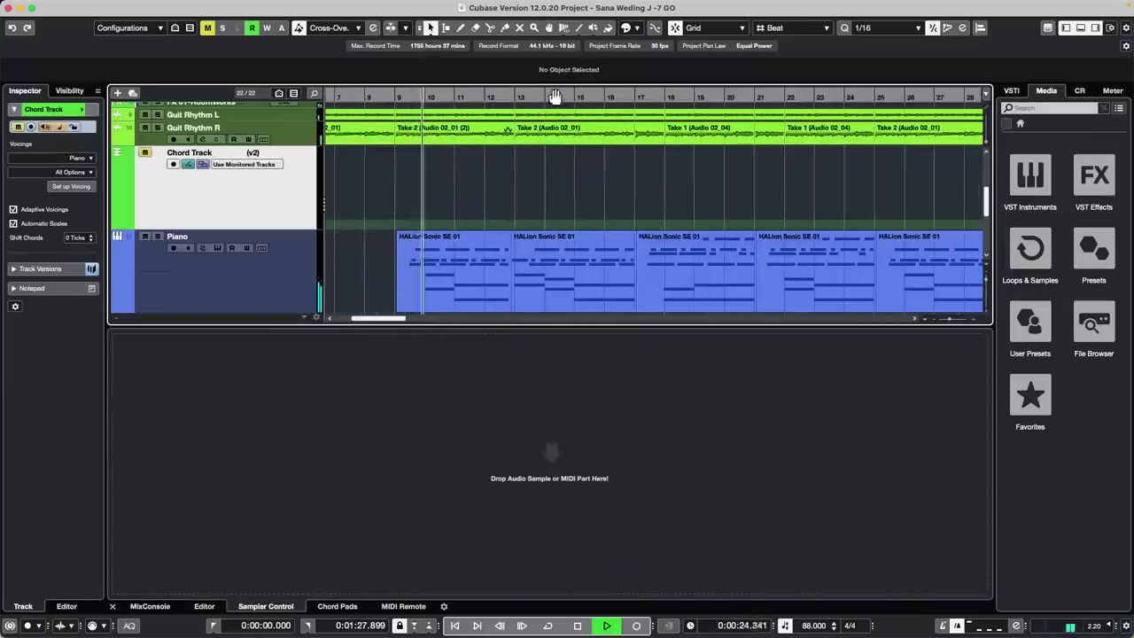
left_click(555, 96)
left_click(150, 606)
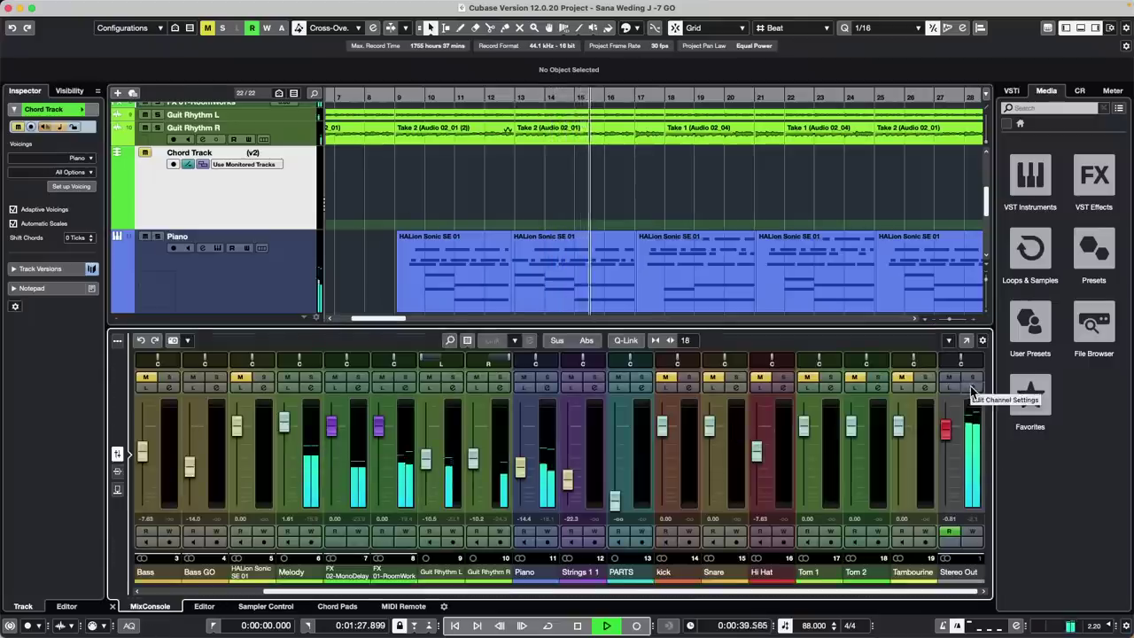
left_click(1080, 90)
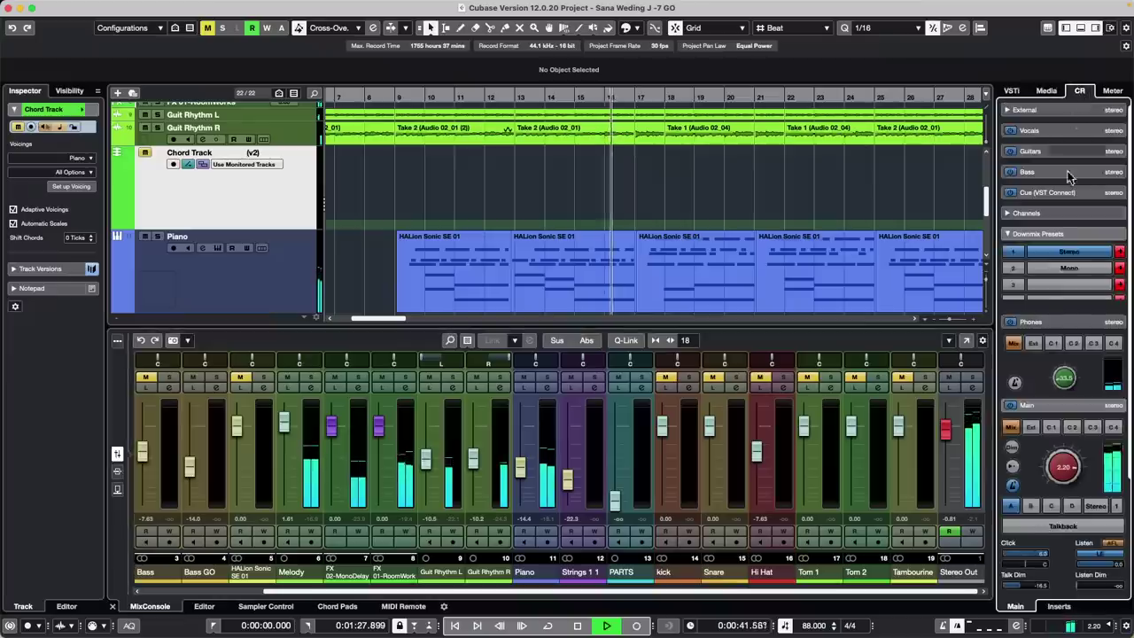
left_click(1060, 606)
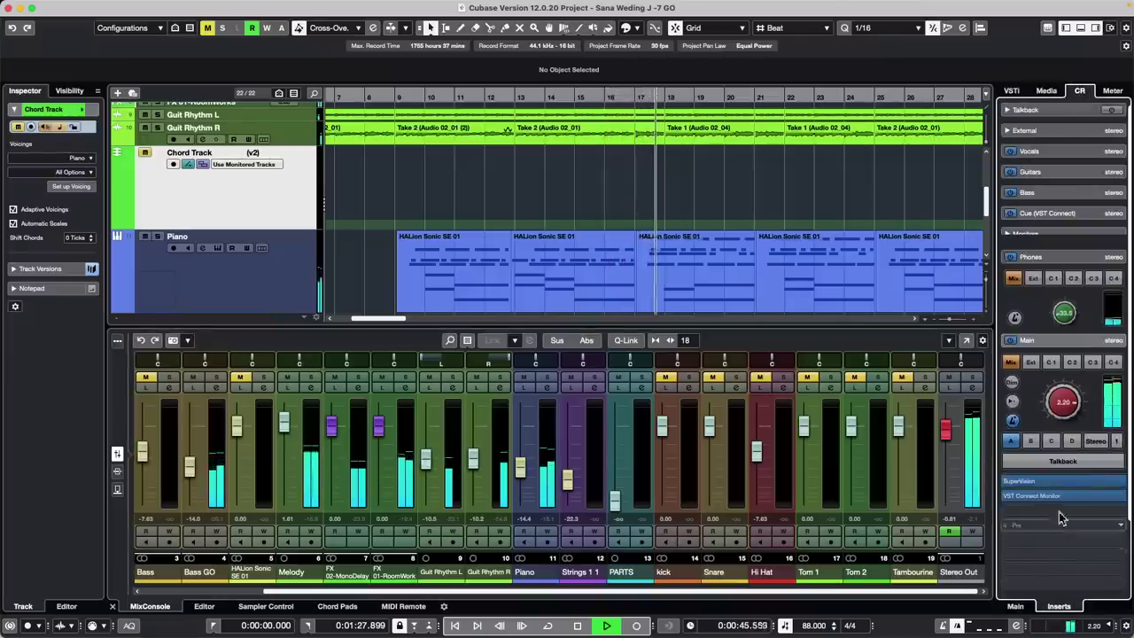
left_click(1052, 483)
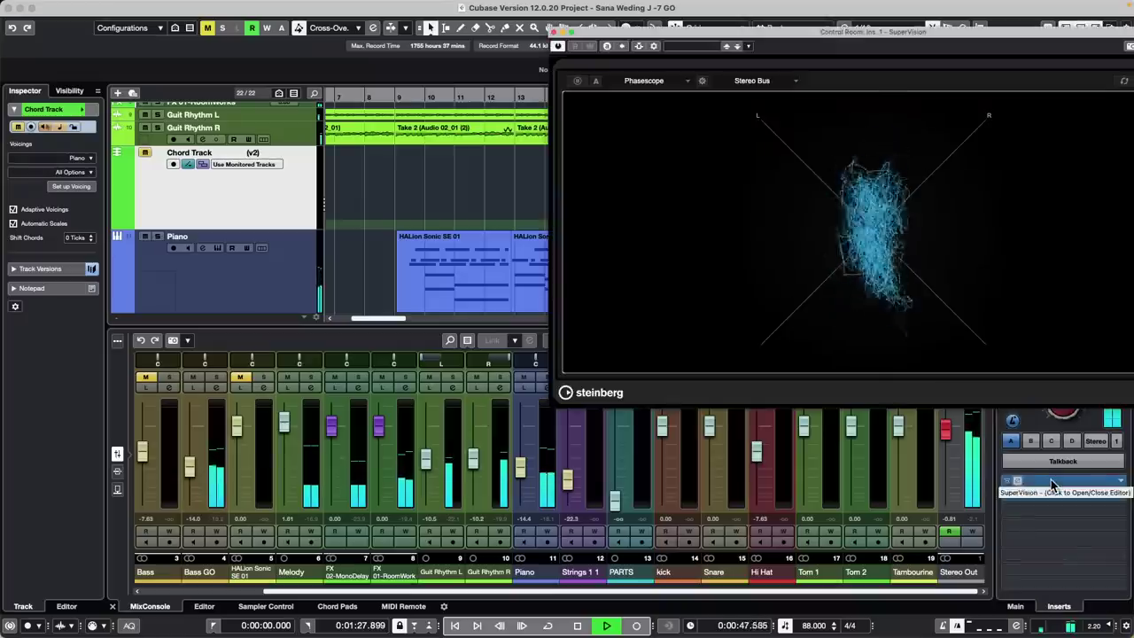
Move SuperVision to the screen's left and inspect the Phasescope's source list and settings
left_click_drag(641, 40, 226, 39)
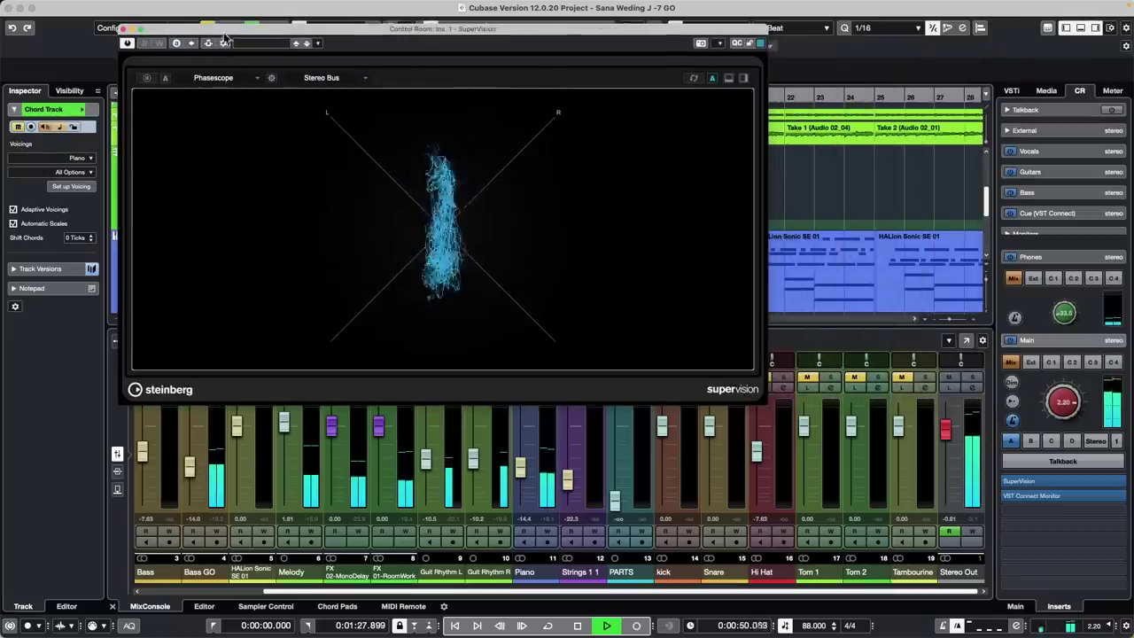
left_click(325, 77)
left_click(237, 112)
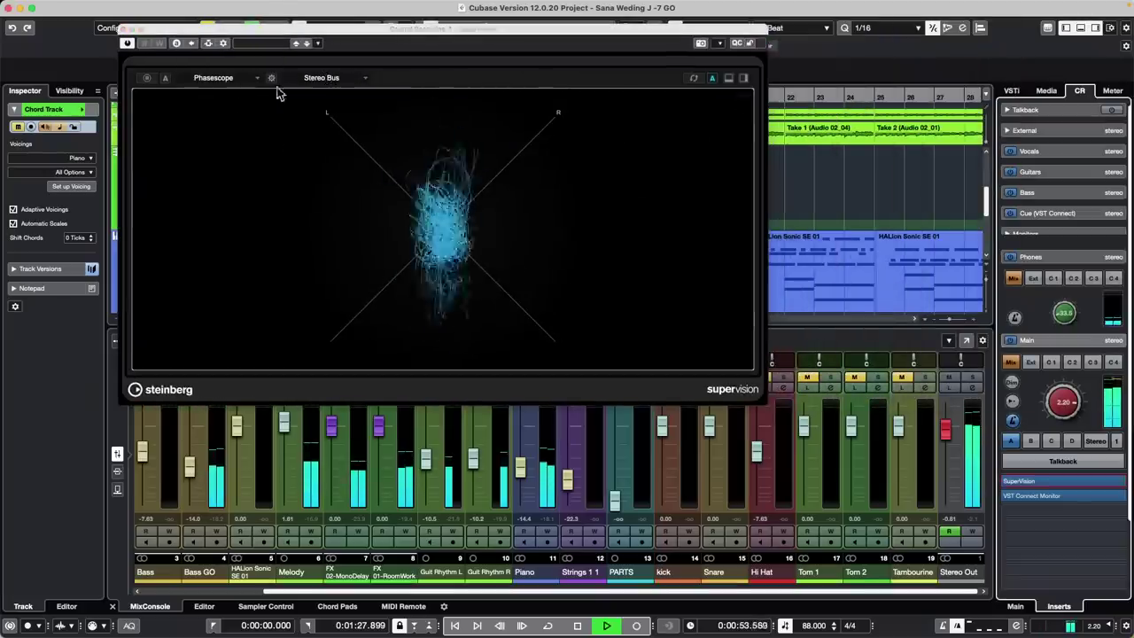
left_click(272, 78)
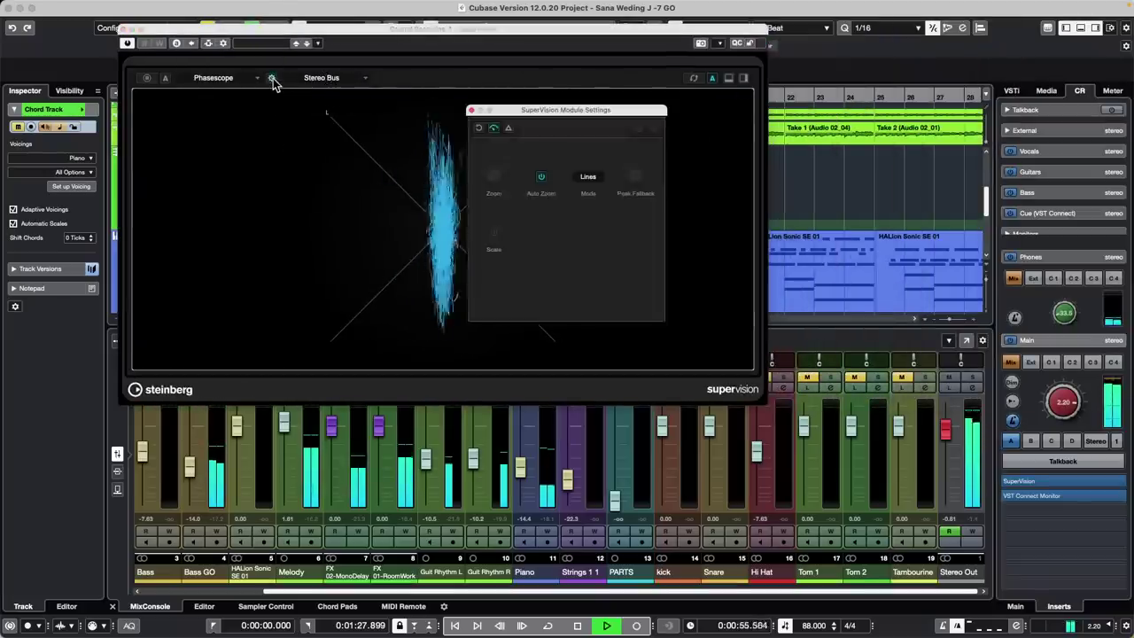
left_click(352, 124)
left_click(324, 78)
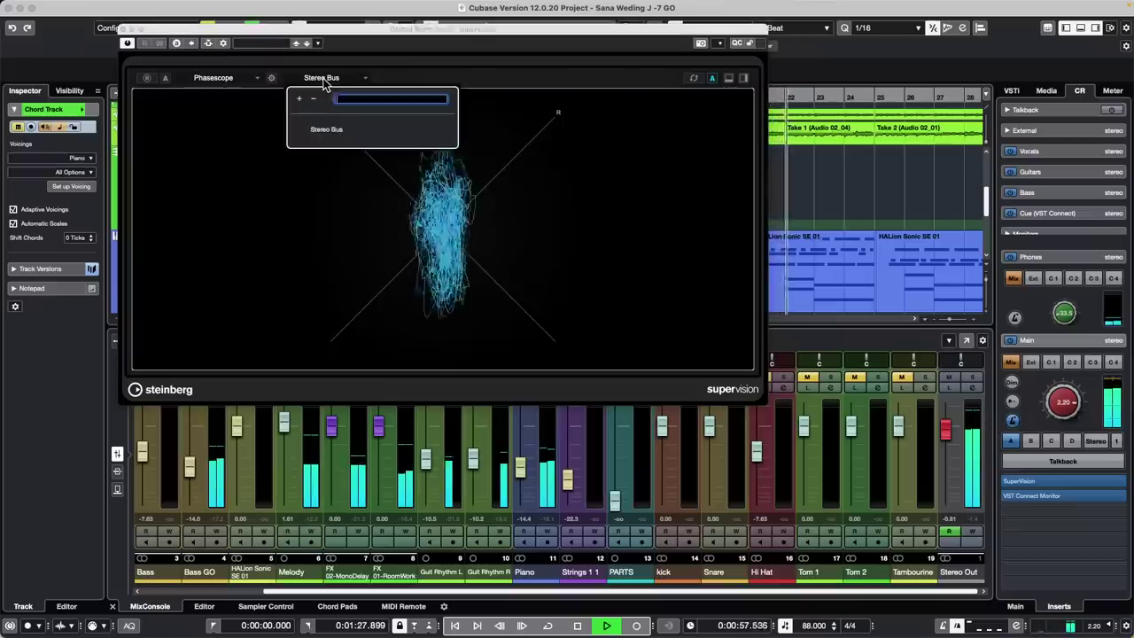
left_click(246, 111)
Switch the meter to the Level module and meter Left, Right, Mid, then Side channels
left_click(221, 78)
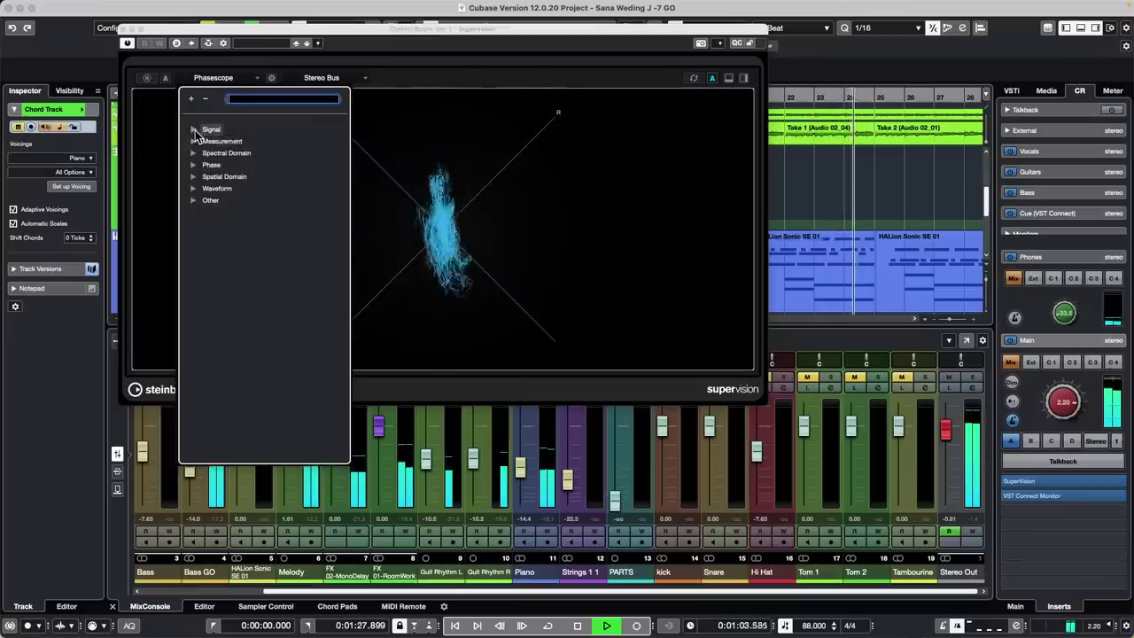
left_click(194, 129)
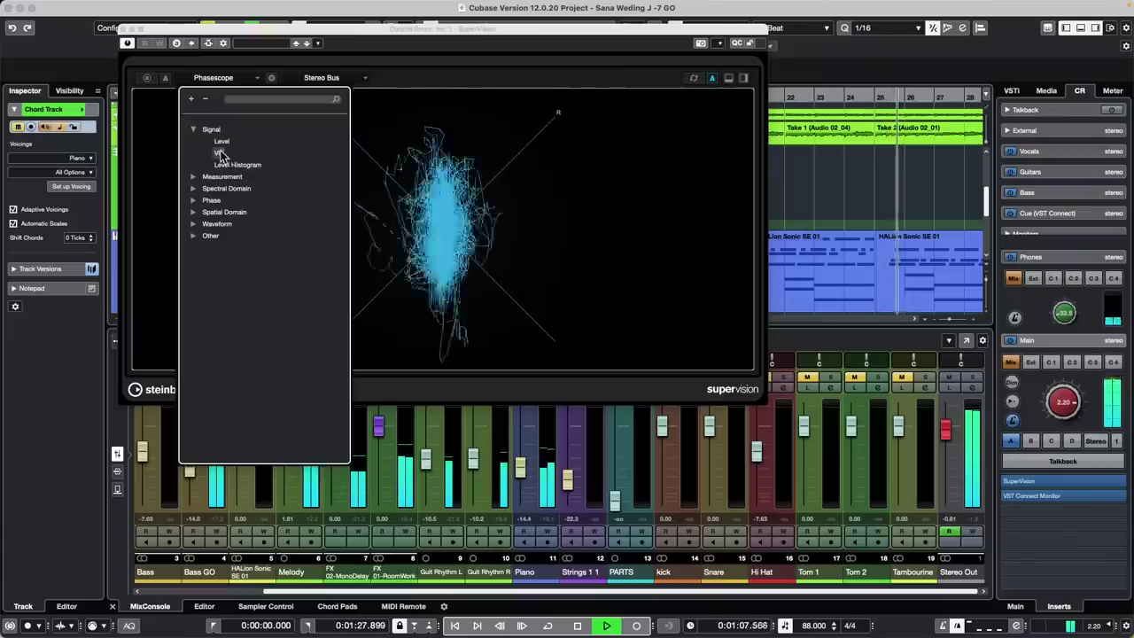
left_click(222, 142)
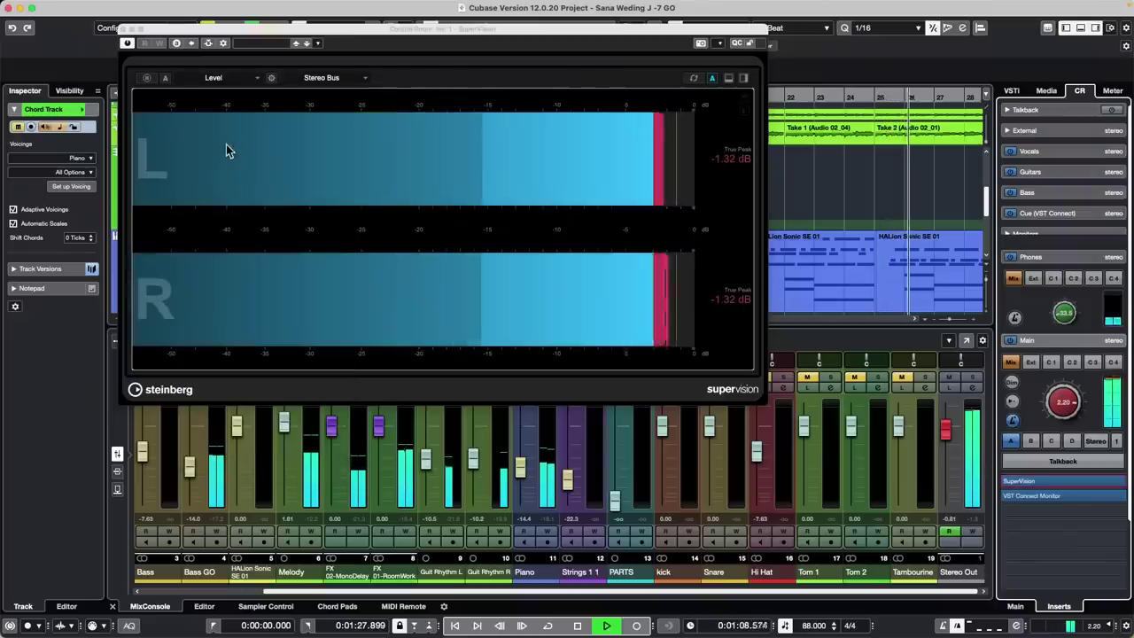
left_click(322, 77)
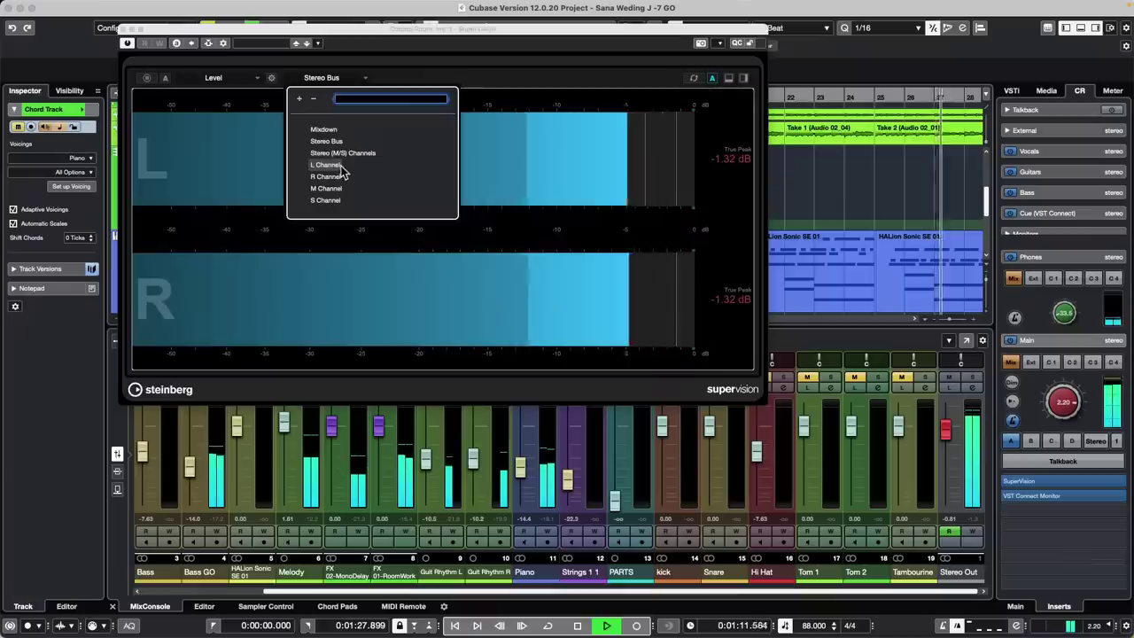
left_click(330, 166)
left_click(328, 78)
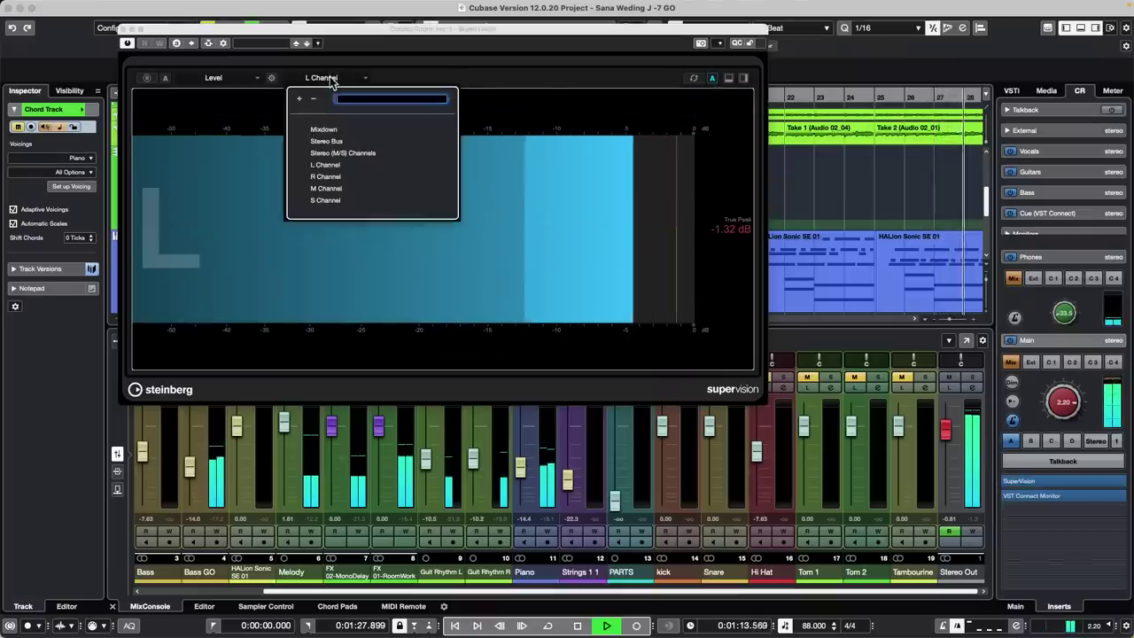
left_click(325, 176)
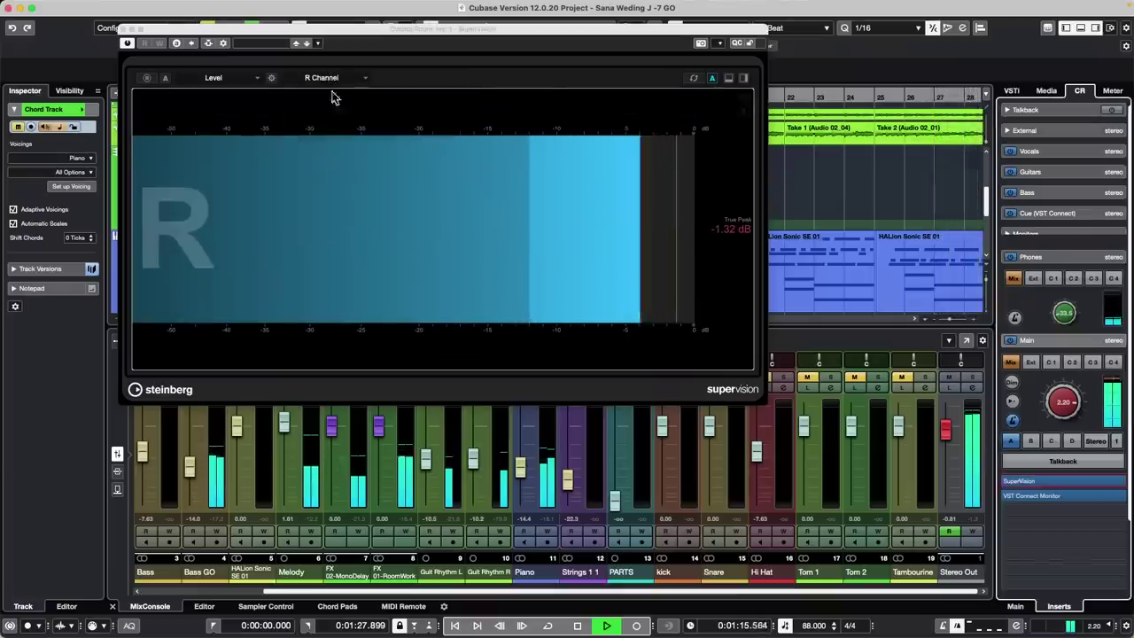
left_click(328, 78)
left_click(339, 188)
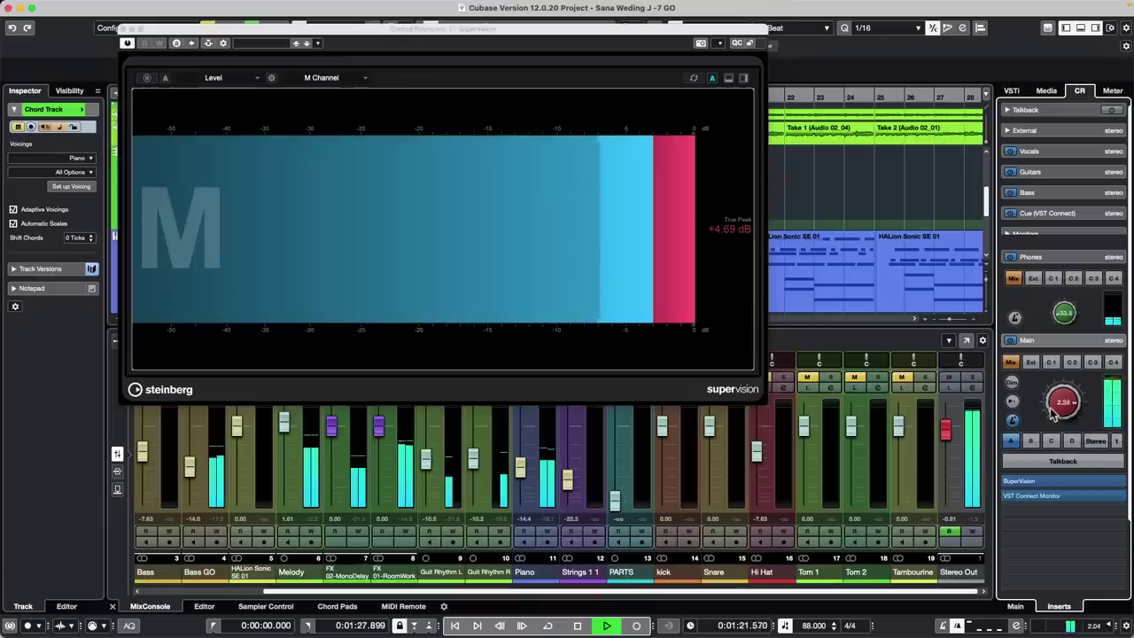
left_click(371, 82)
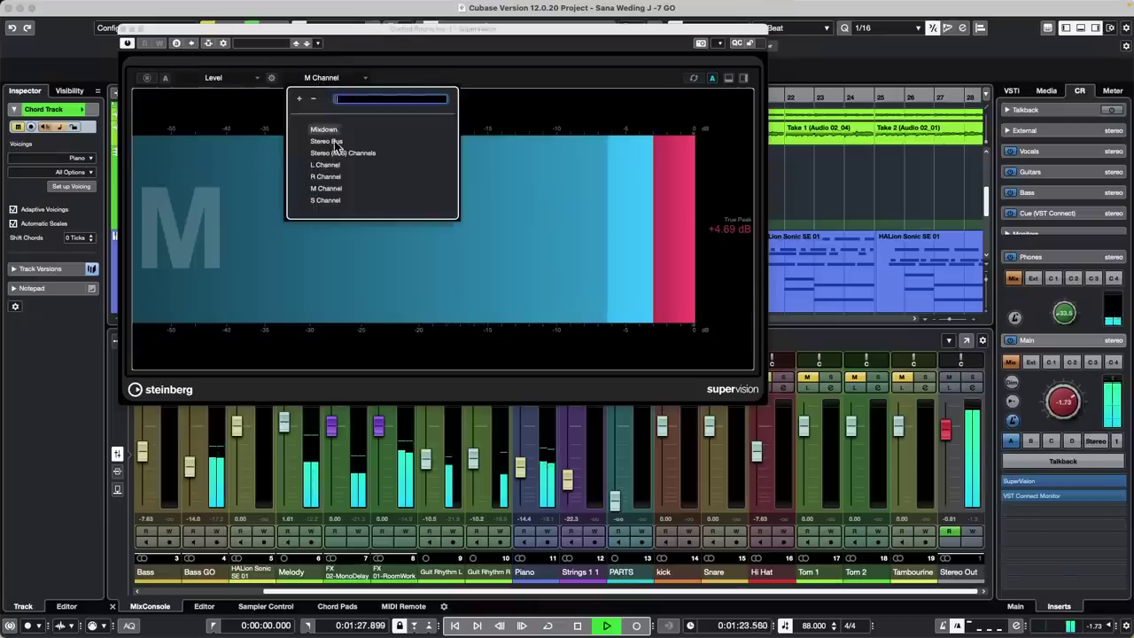
left_click(324, 200)
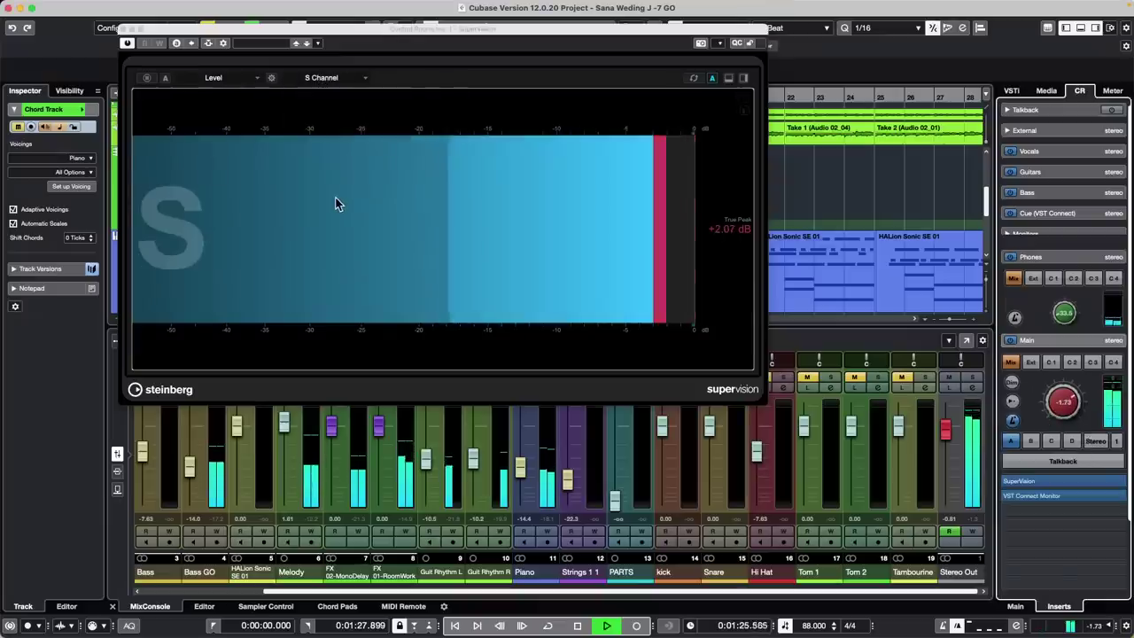
Switch the meter to the Spectrum Bar module from Spectral Domain
left_click(220, 79)
left_click(192, 129)
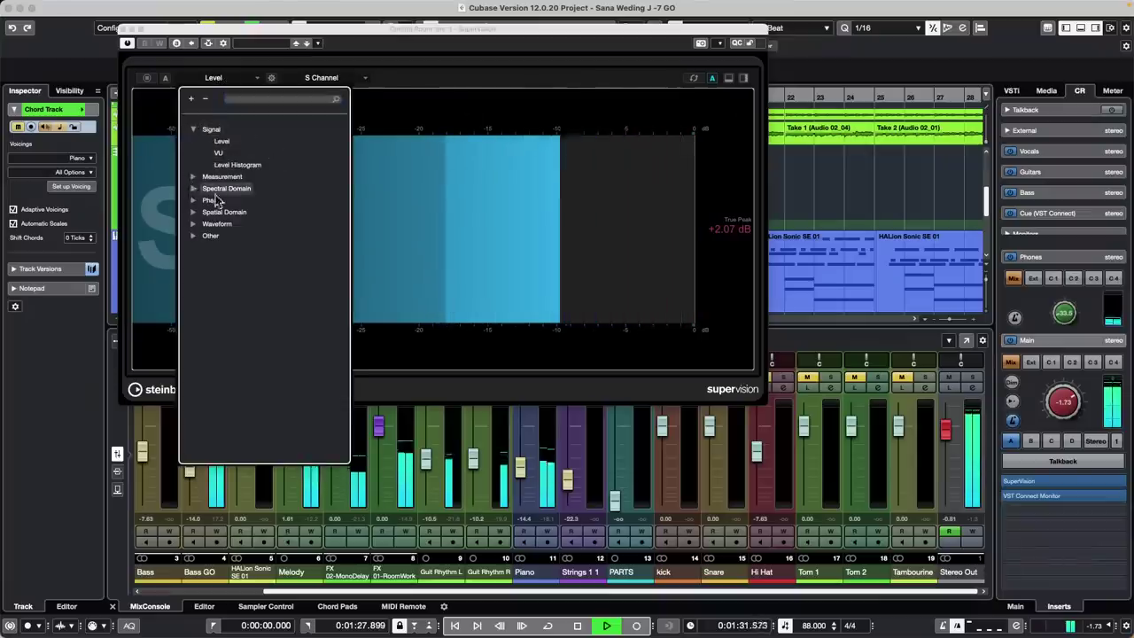
left_click(195, 188)
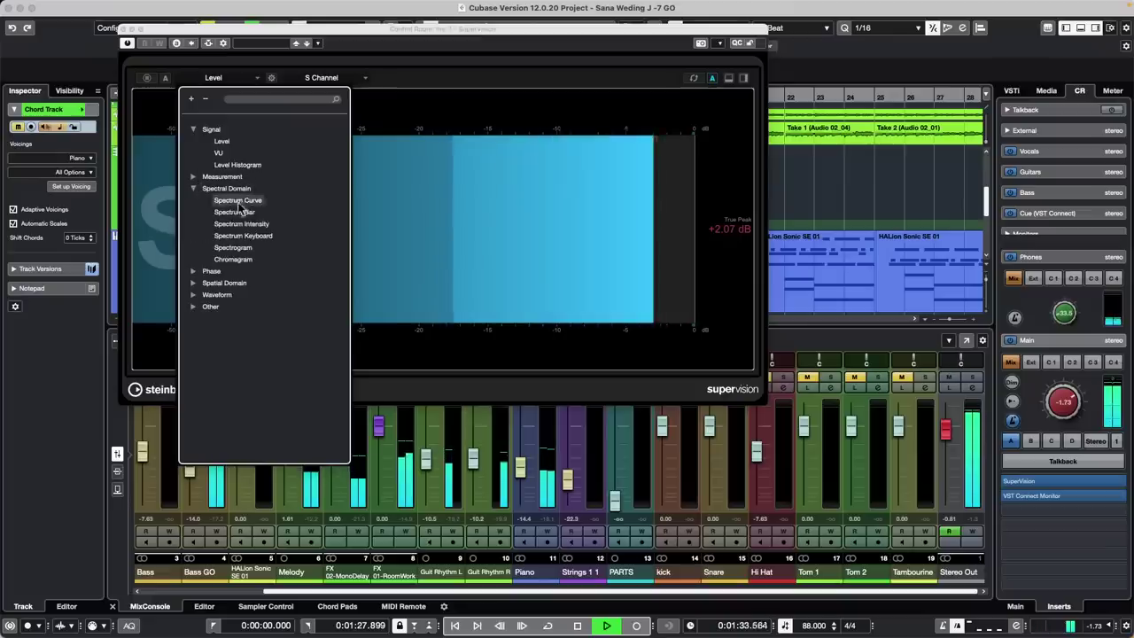
left_click(236, 212)
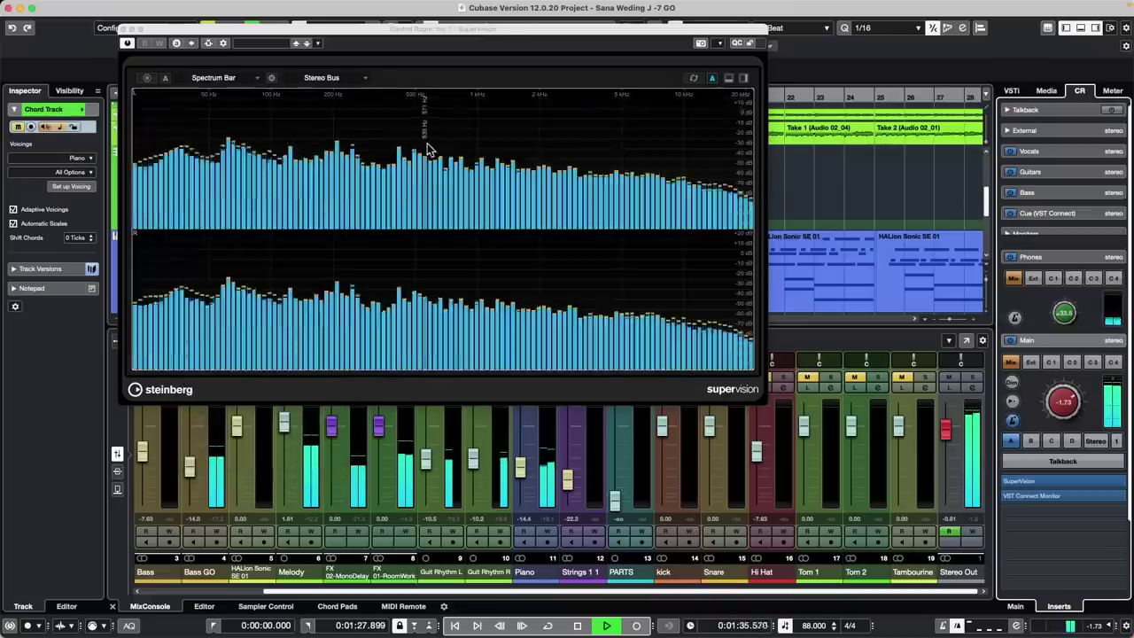
left_click(324, 78)
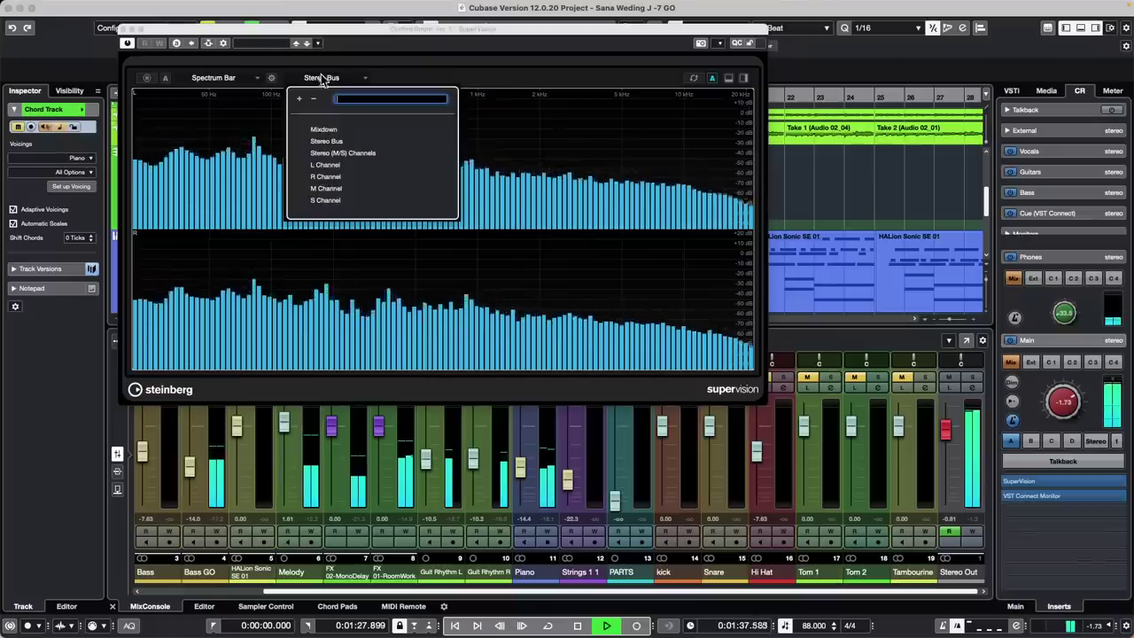
left_click(429, 29)
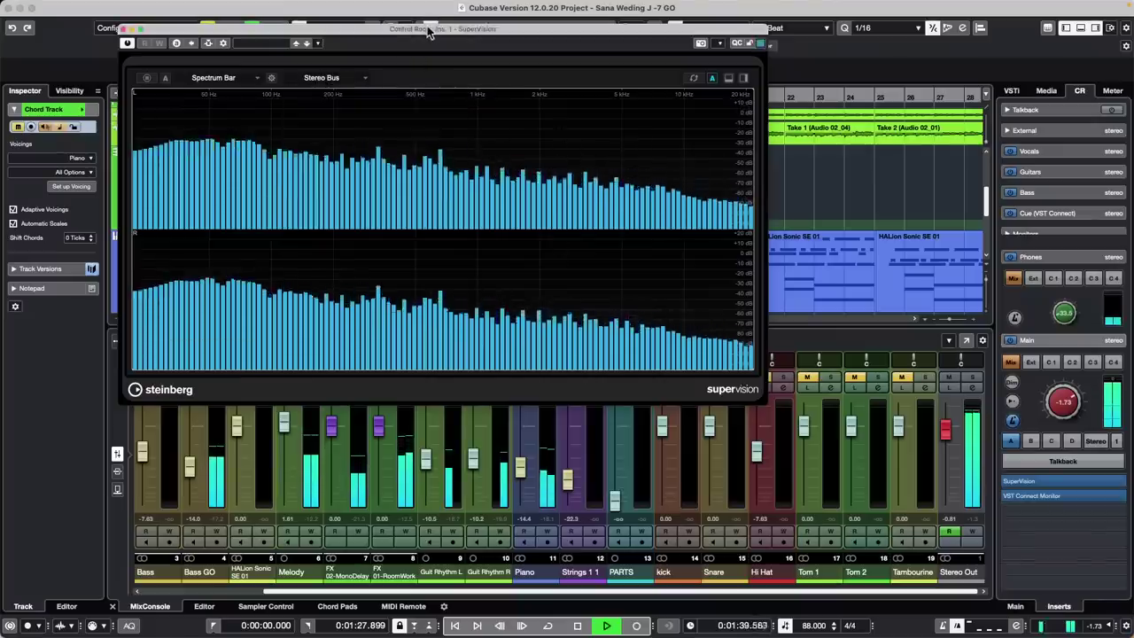
Analyse the Spectrum Bar on Mid, Side, Right, then separate Mid and Side spectra
left_click(310, 78)
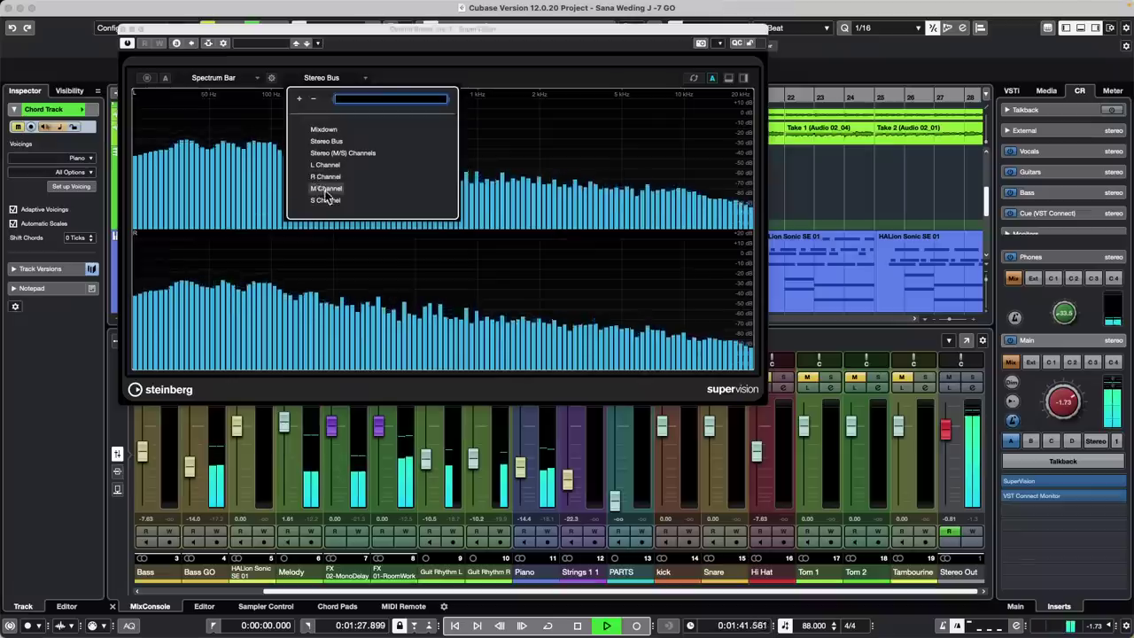
left_click(314, 186)
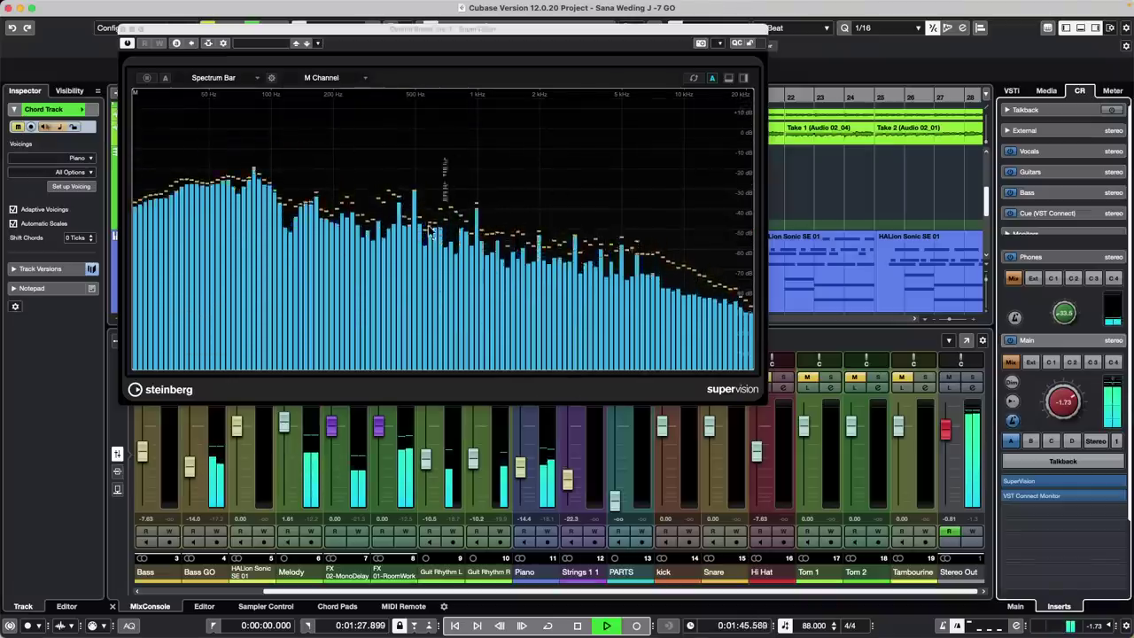
left_click(326, 78)
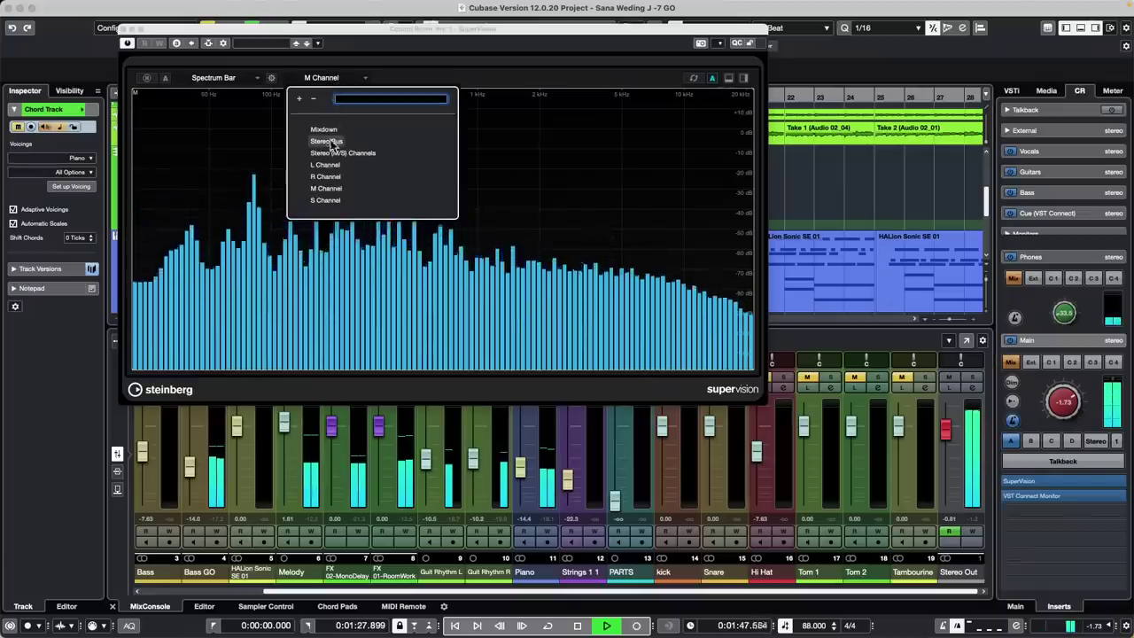
left_click(325, 200)
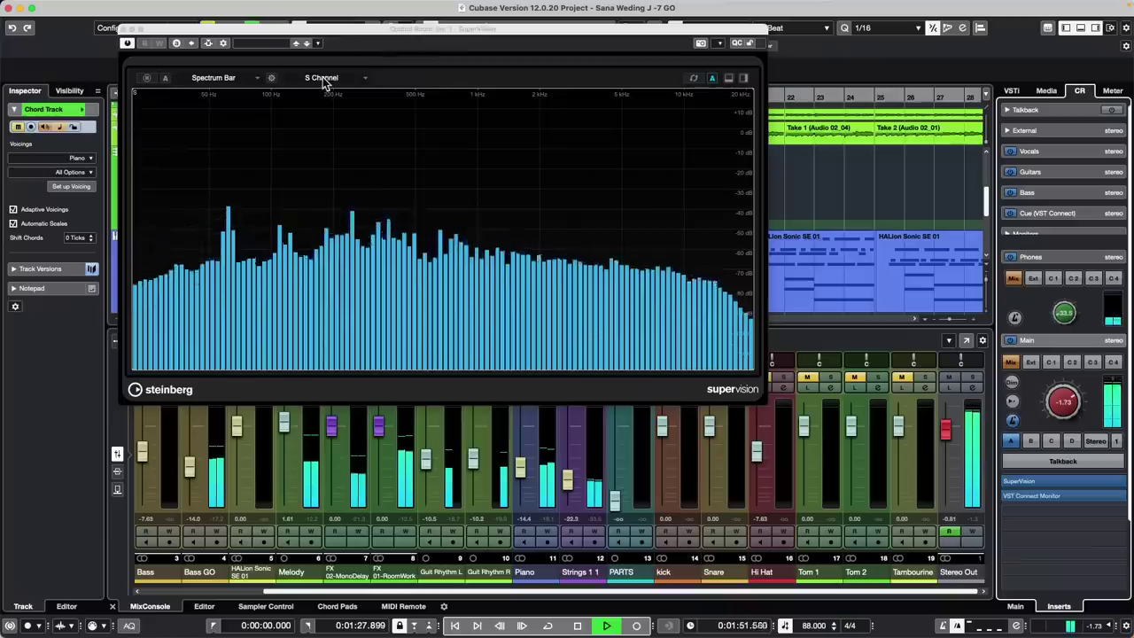
left_click(324, 80)
left_click(324, 176)
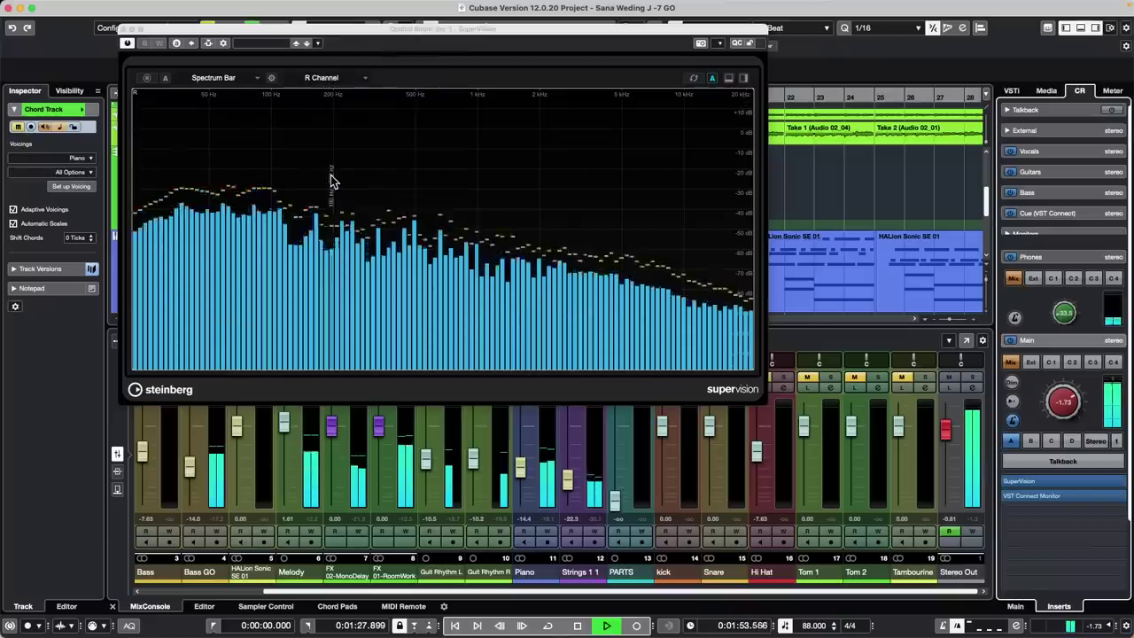
left_click(321, 80)
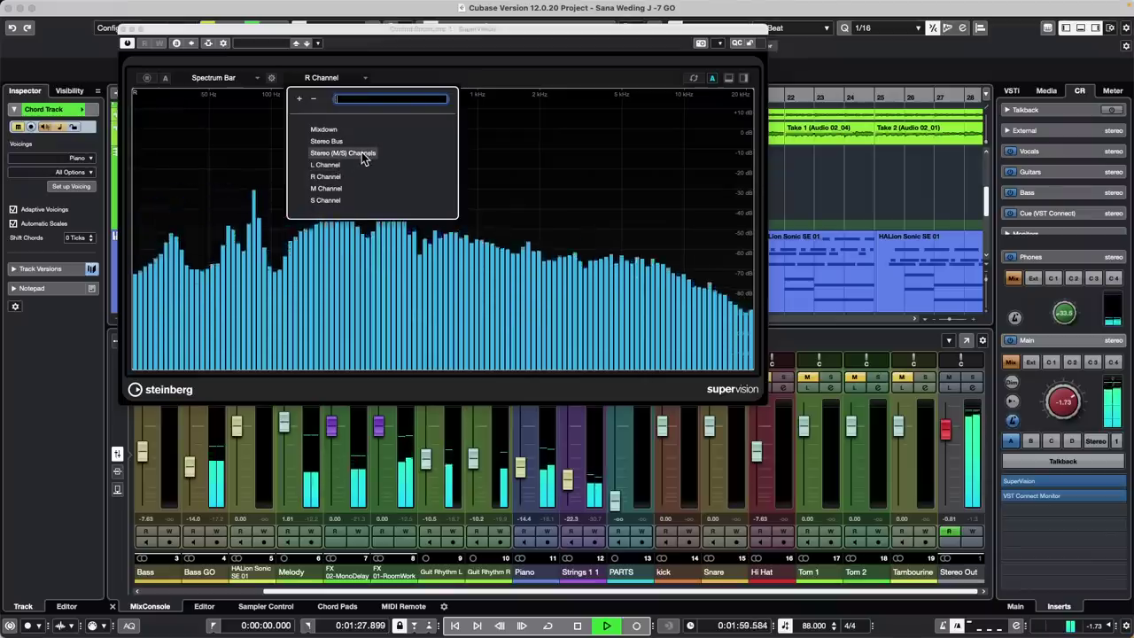
left_click(361, 154)
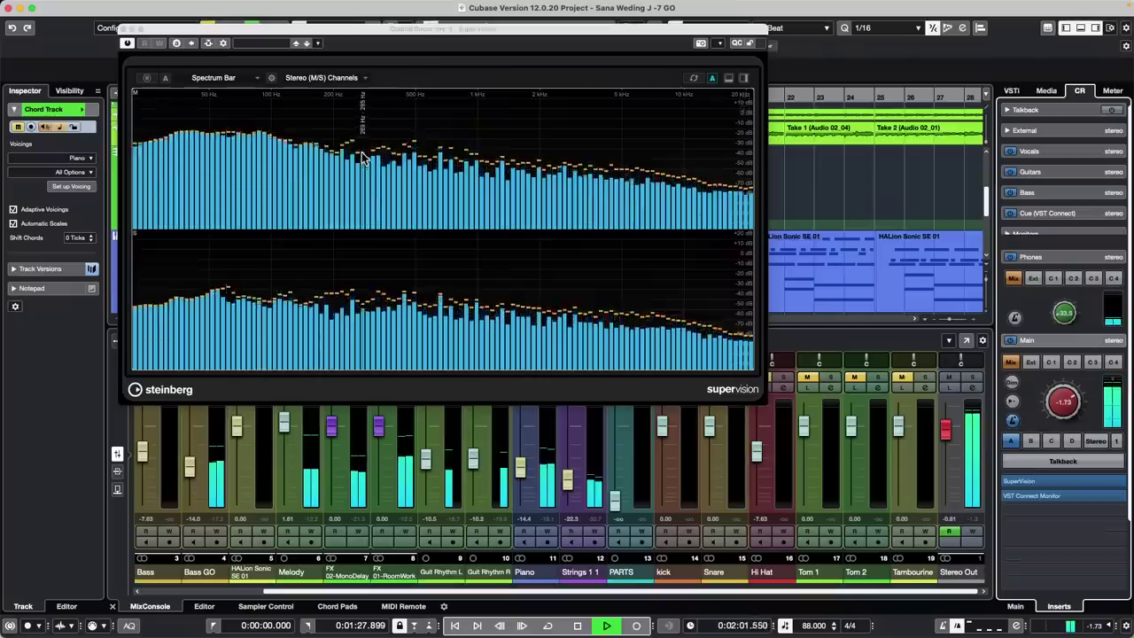
Choose the Spectrum Curve module from the Spectral Domain category
left_click(327, 78)
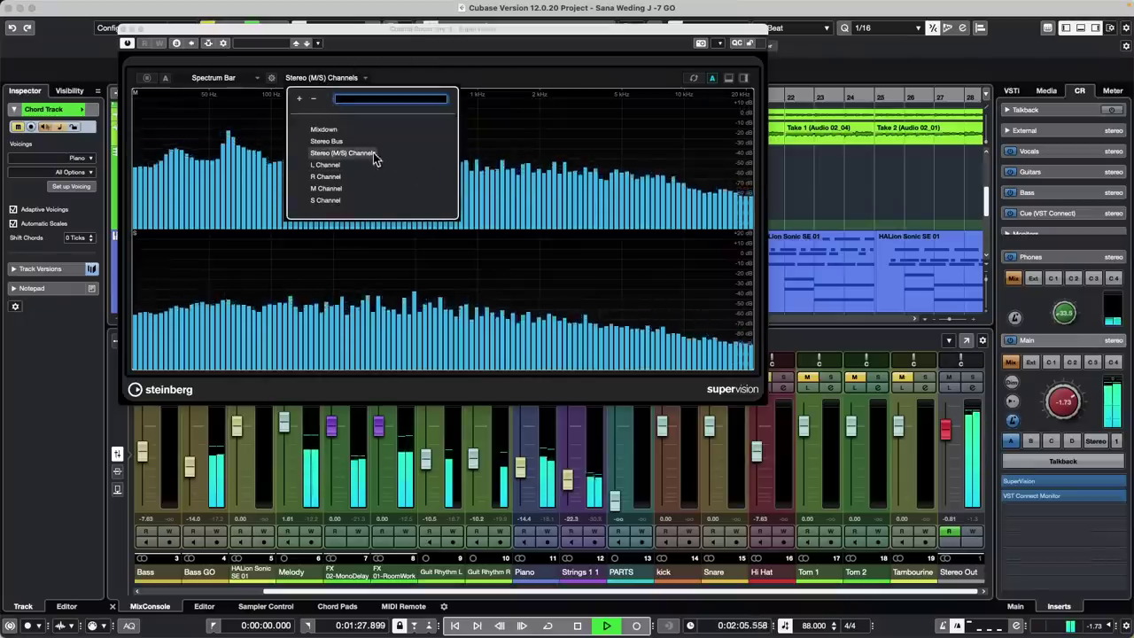
left_click(221, 78)
left_click(221, 78)
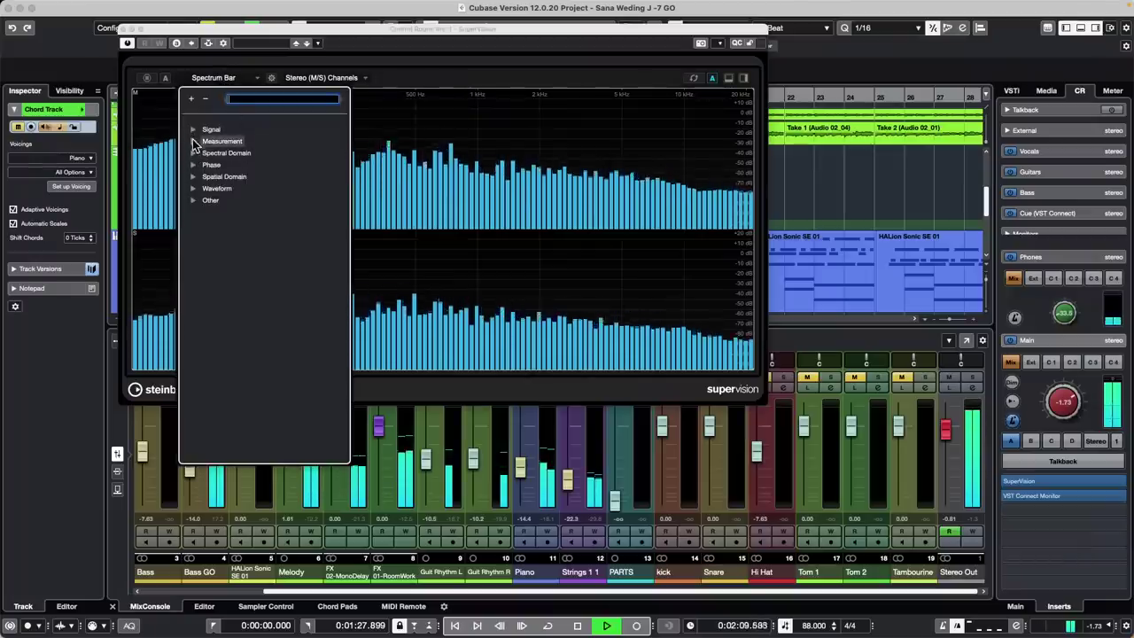
left_click(195, 142)
left_click(194, 142)
left_click(194, 154)
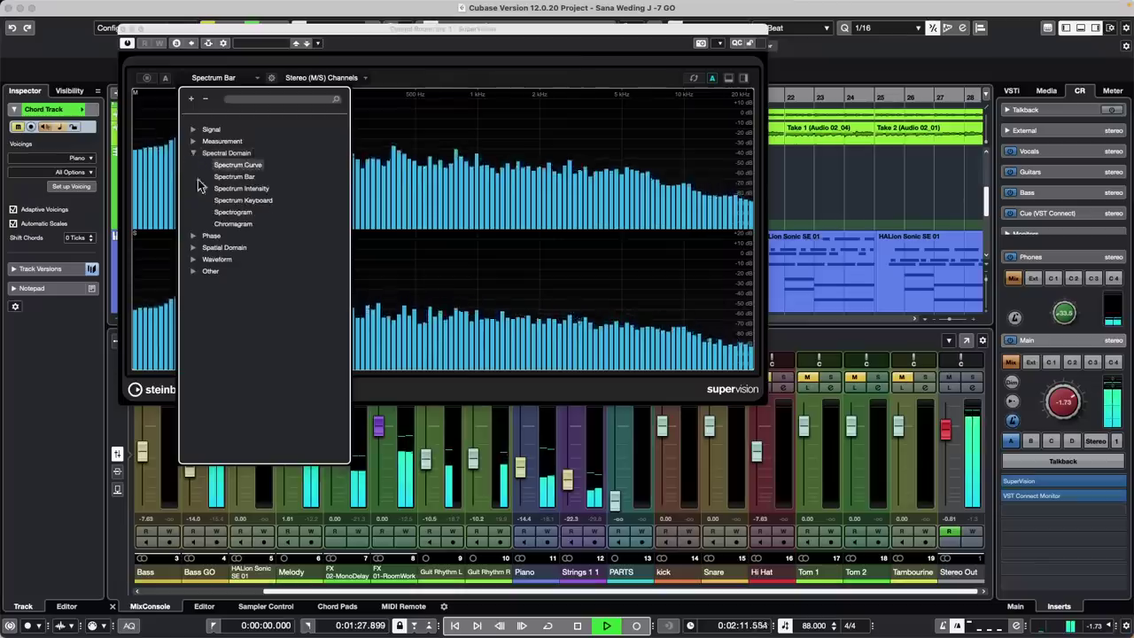
left_click(251, 167)
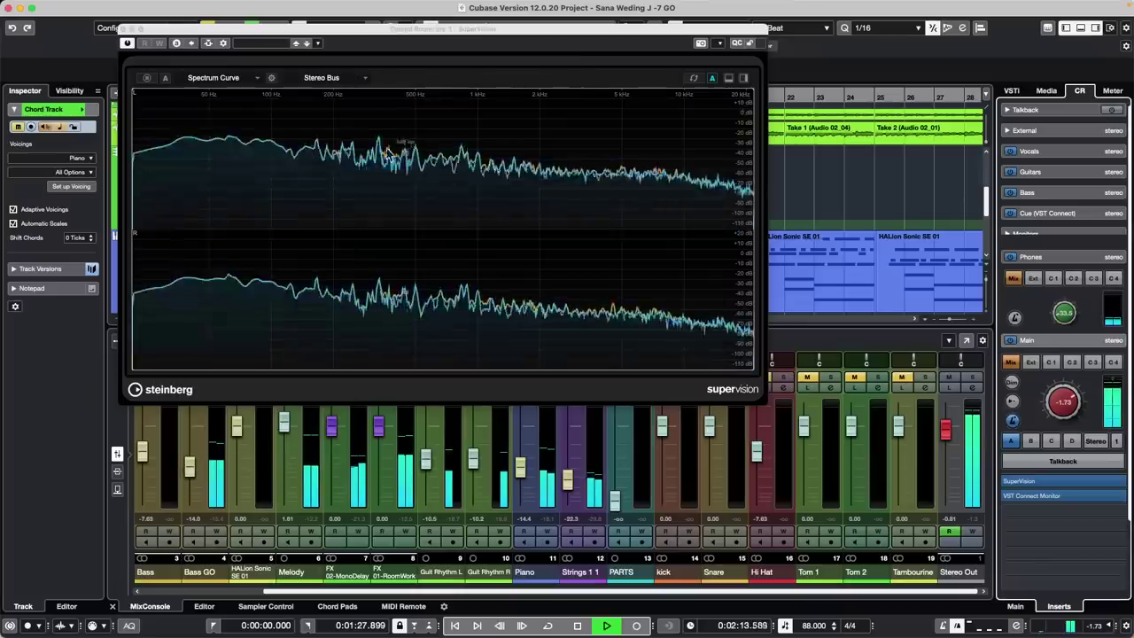
Switch SuperVision's spectrum view to the mid channel, then the side channel, then Stereo Bus
left_click(328, 79)
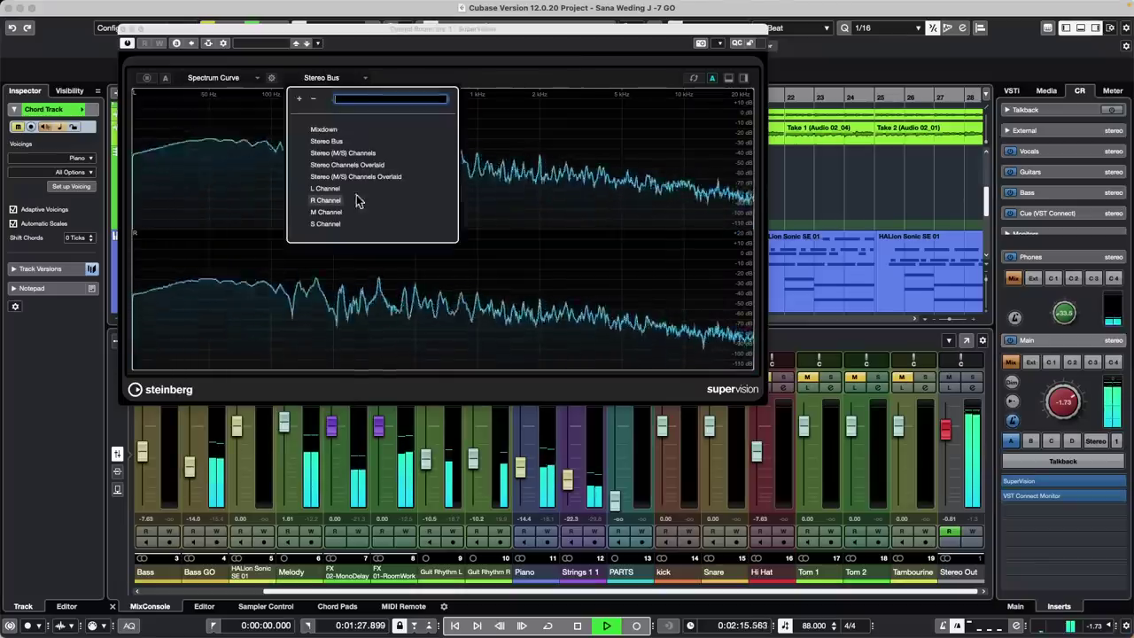
left_click(307, 219)
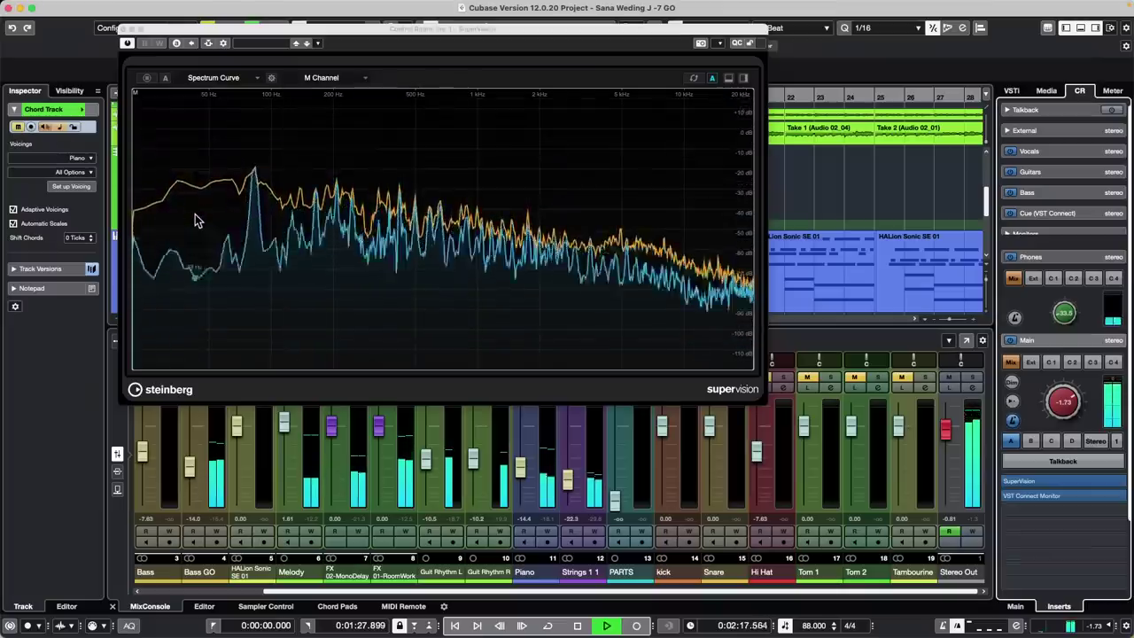
left_click(326, 78)
left_click(325, 224)
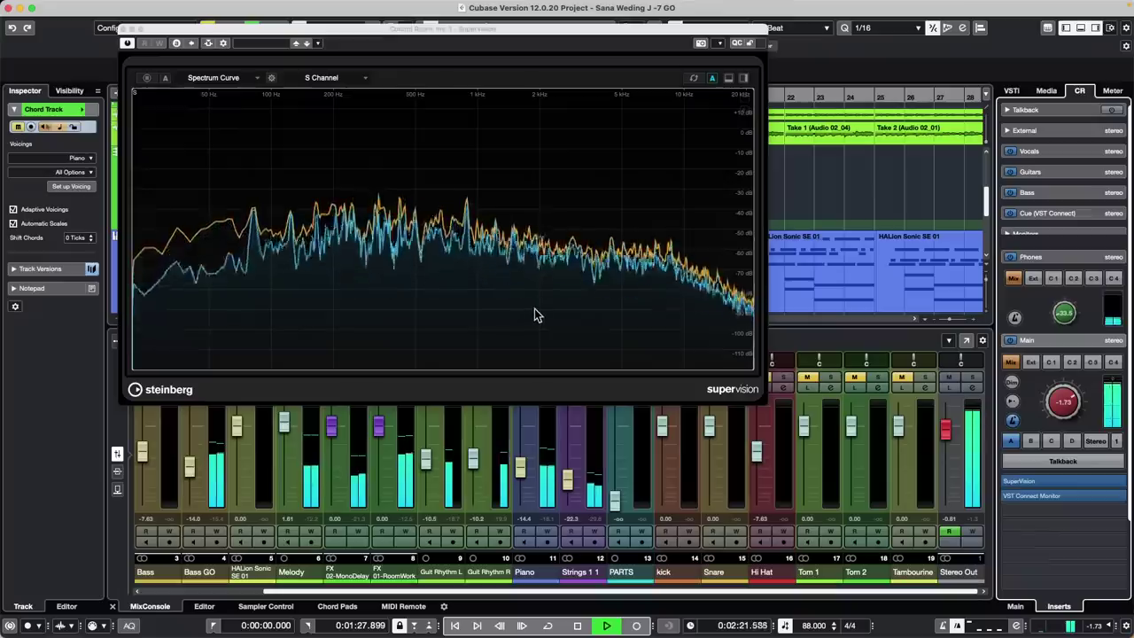
left_click(321, 77)
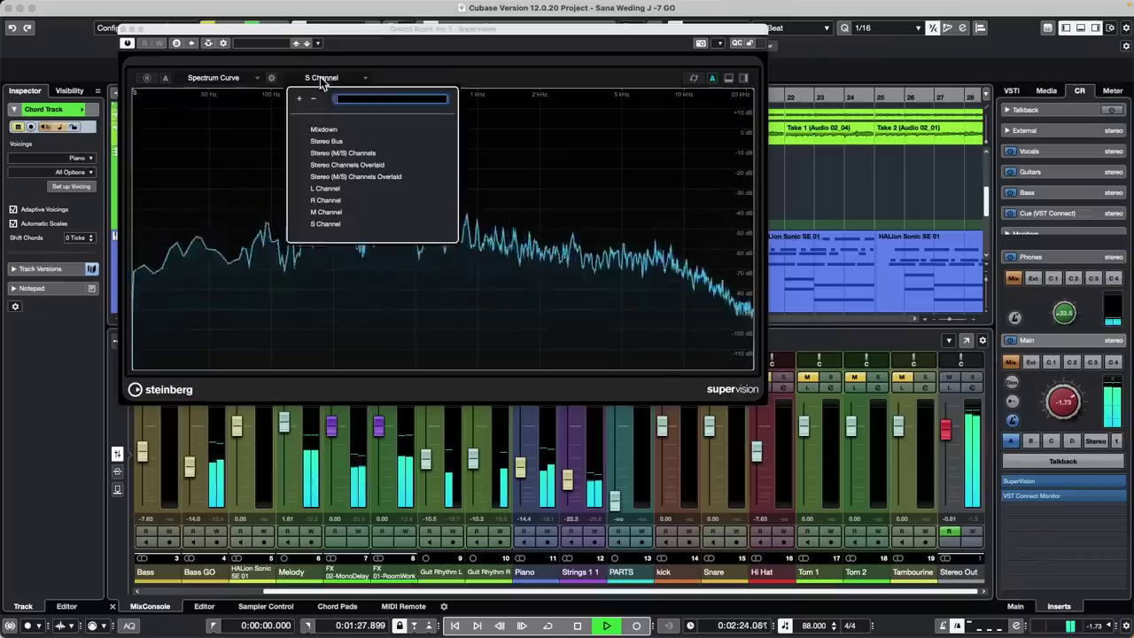
left_click(326, 142)
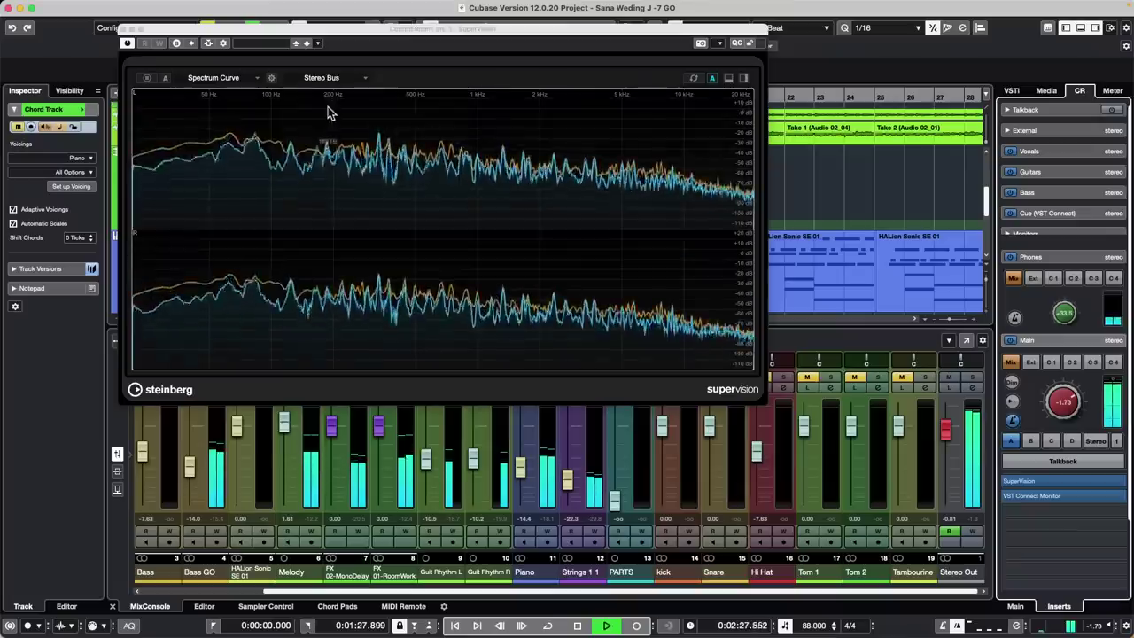
Show stacked Stereo (M/S) Channels spectra, stop playback, and close SuperVision
left_click(327, 78)
left_click(337, 153)
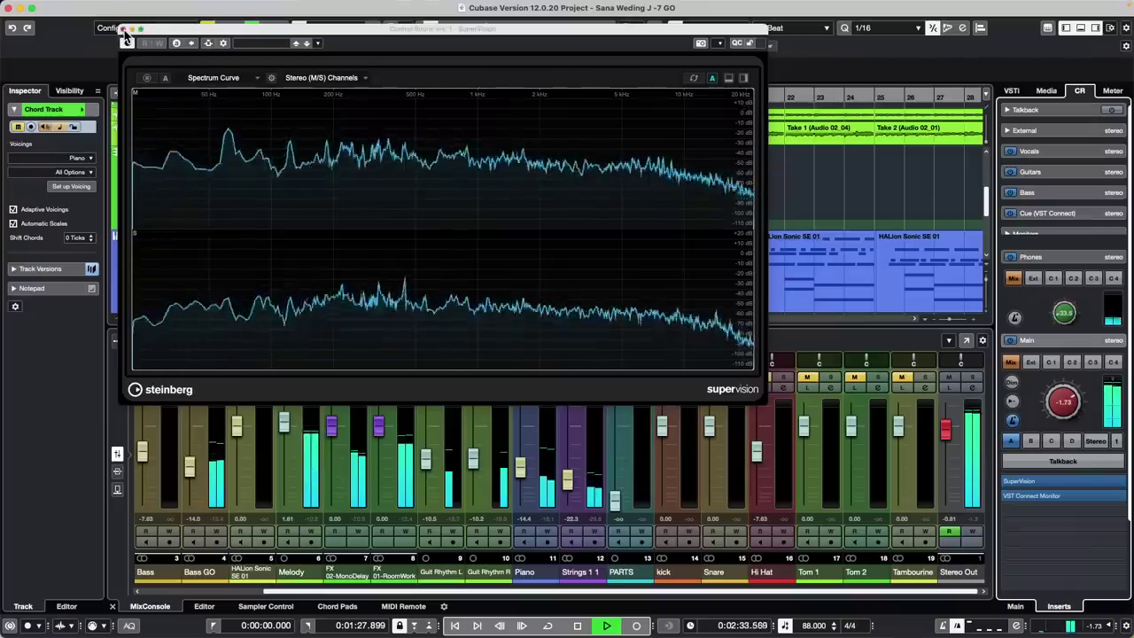
key("space")
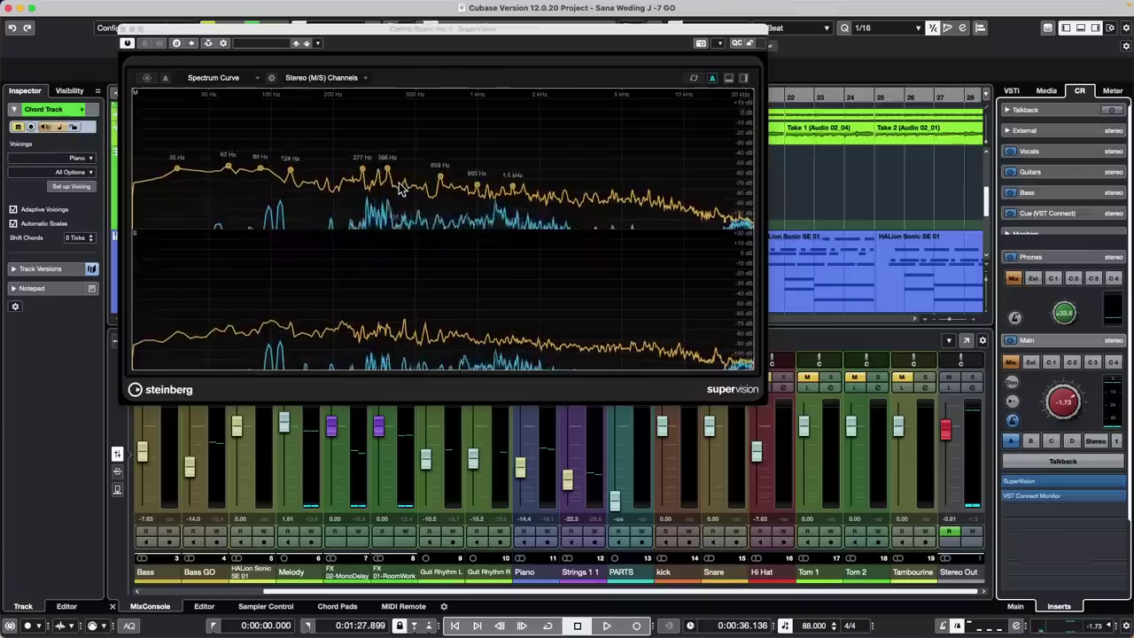
left_click(124, 29)
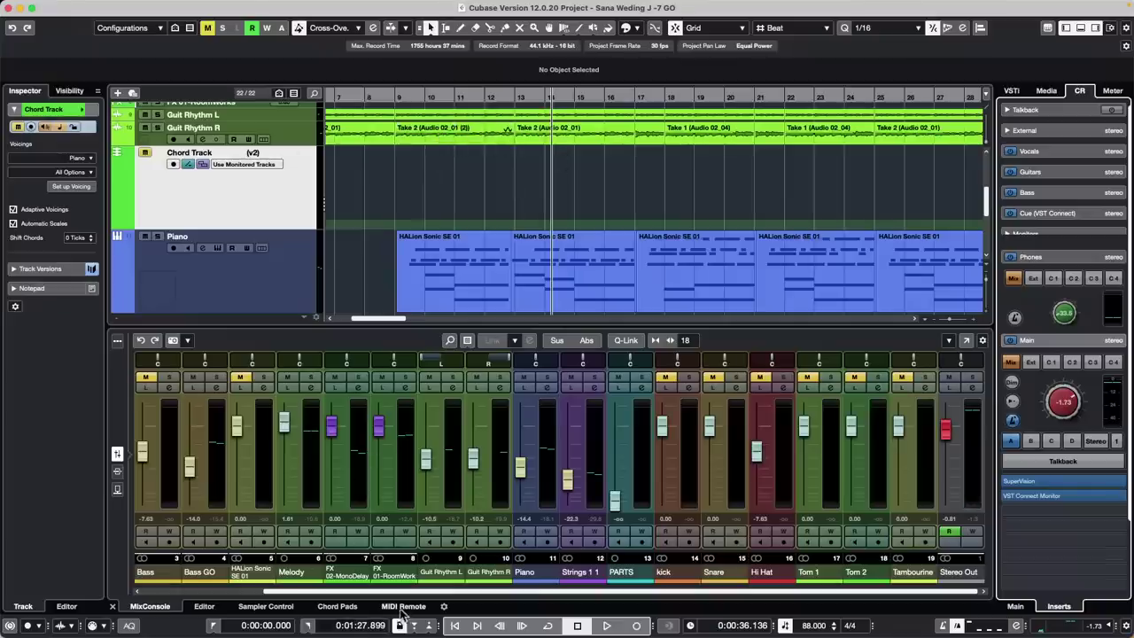
Drop the Take 2 event into Sampler Control as track Audio 02_01, solo it, and show the MixConsole
left_click(252, 608)
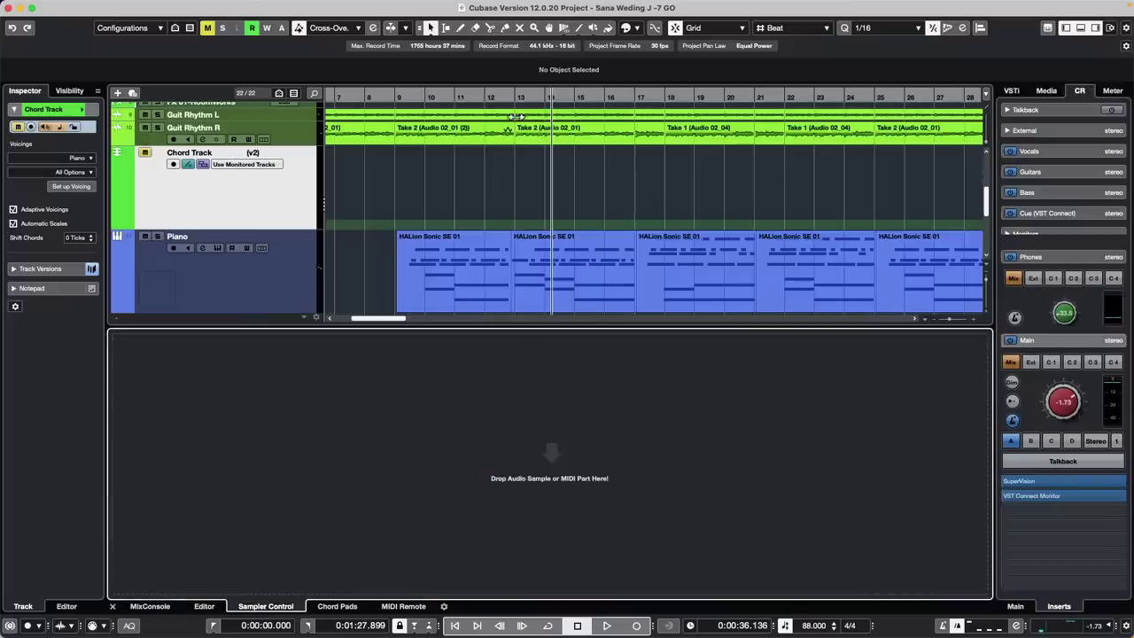
left_click_drag(454, 133, 485, 454)
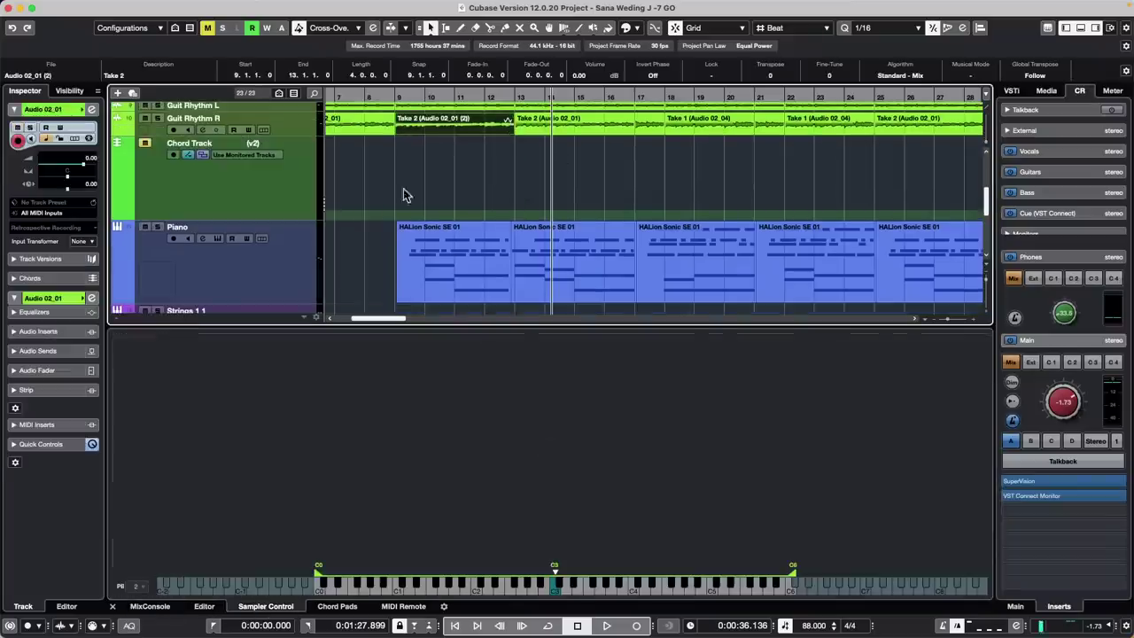
scroll(405, 191, "down", 5)
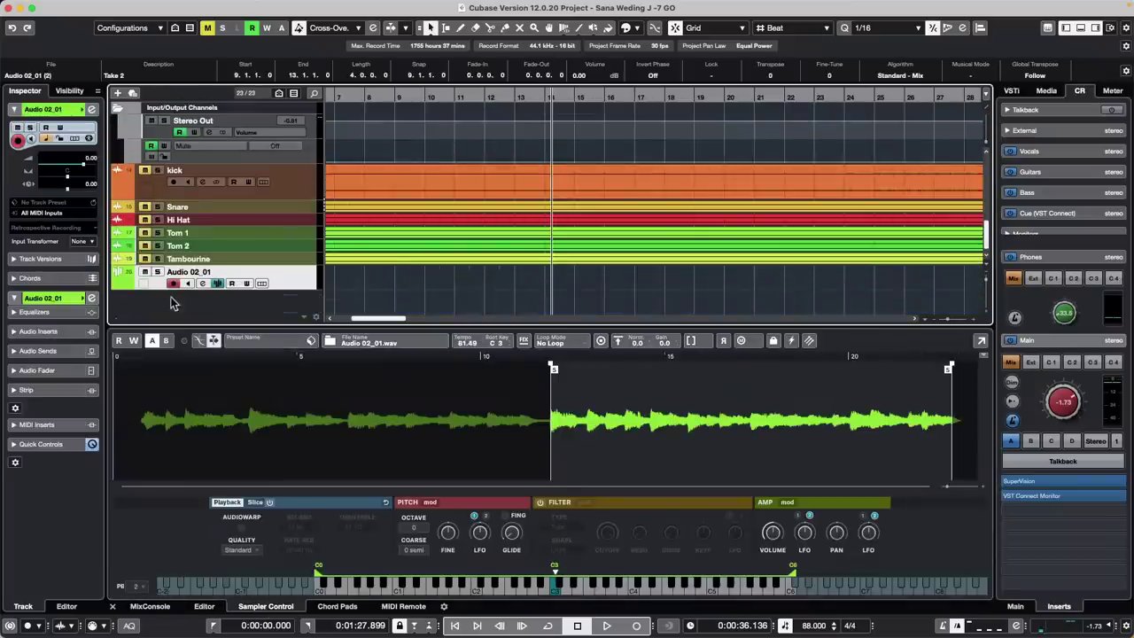
left_click(158, 272)
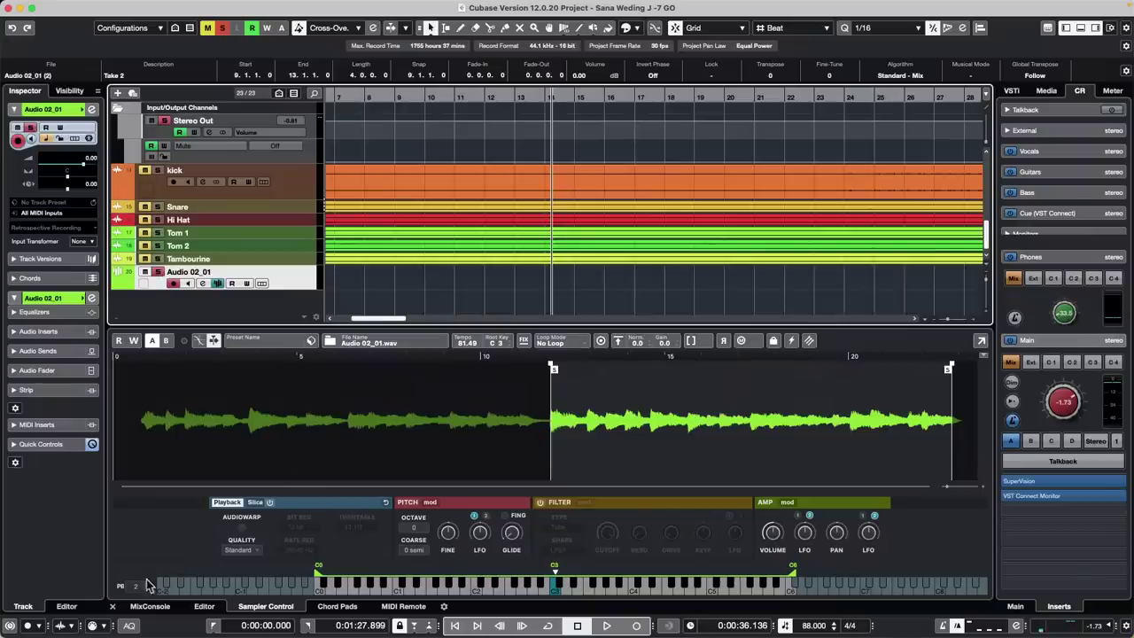
left_click(150, 606)
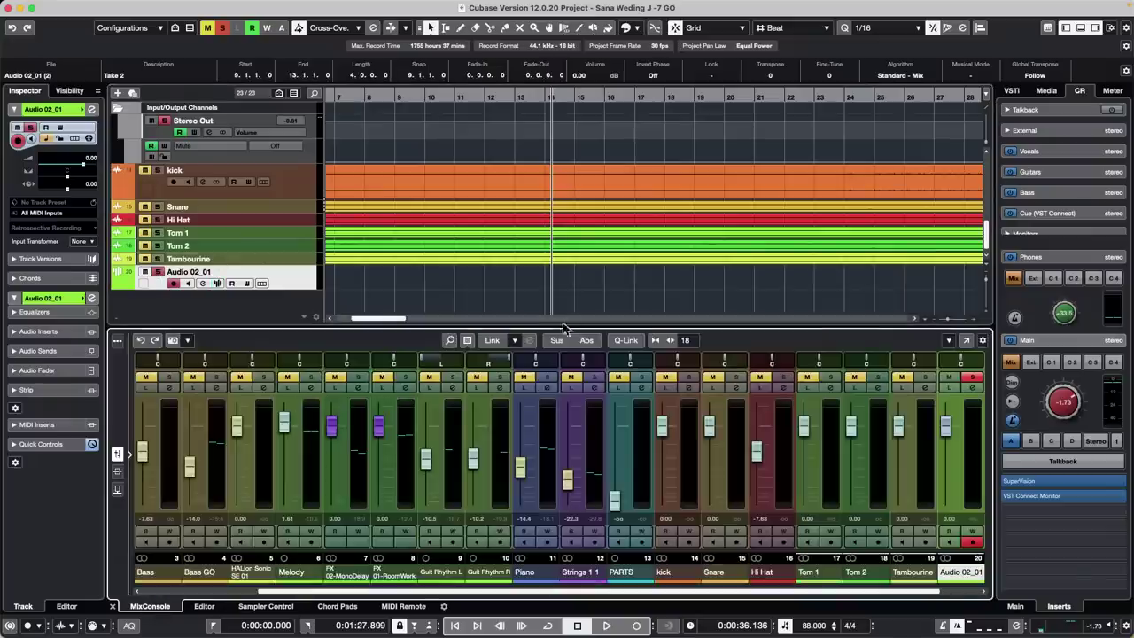
Toggle solo on the Audio 02_01 channel several times, then set Solo Defeat on it
left_click(975, 379)
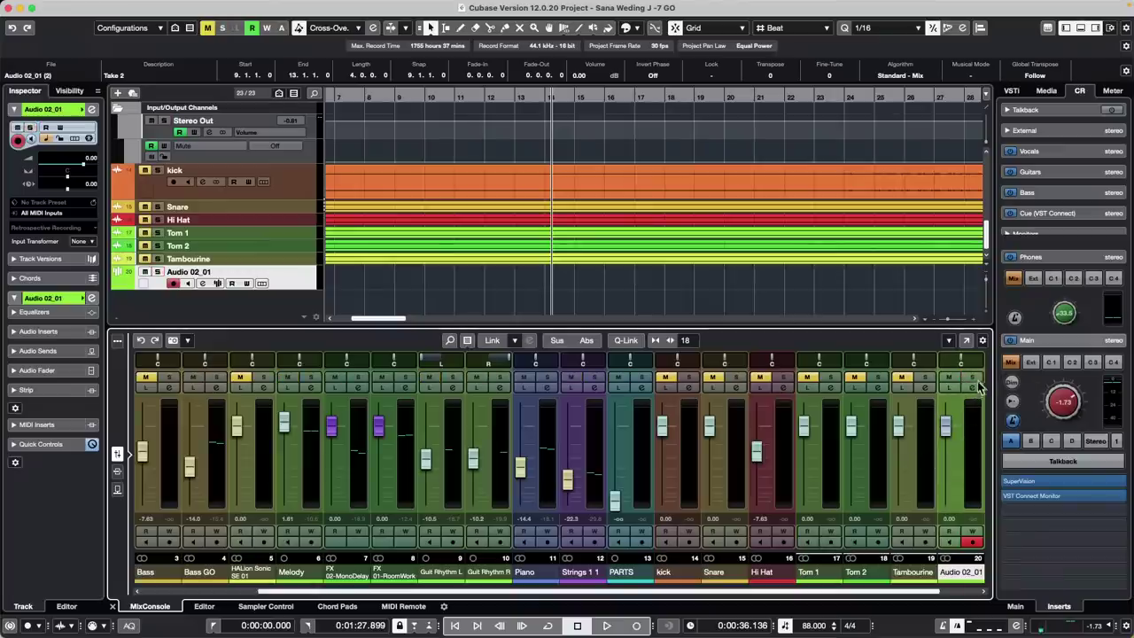
left_click(974, 380)
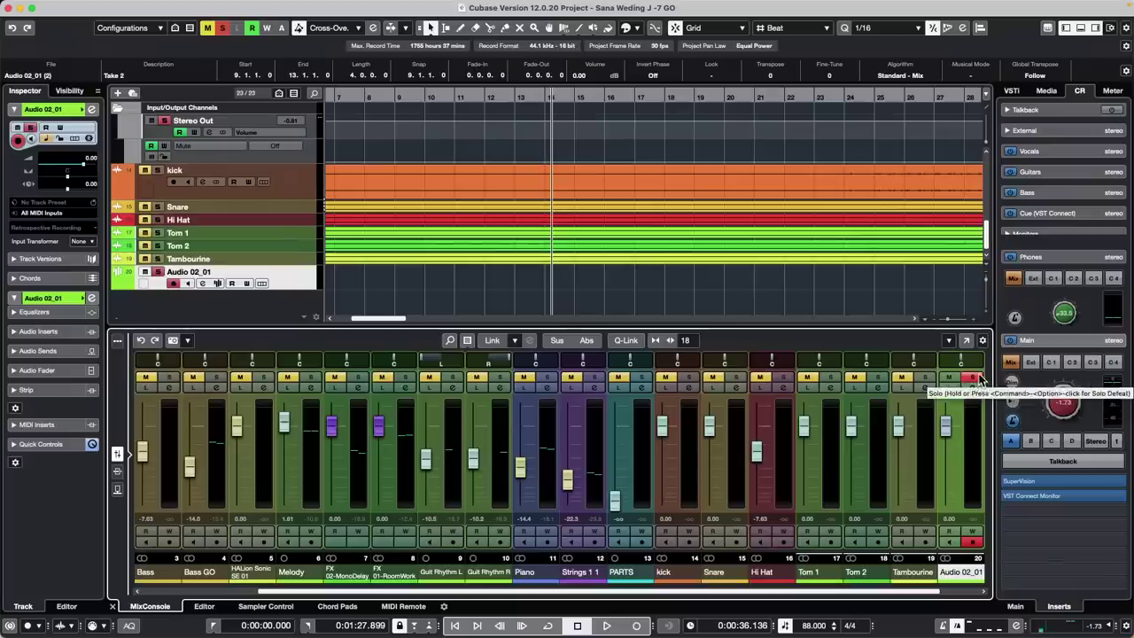
left_click(972, 381)
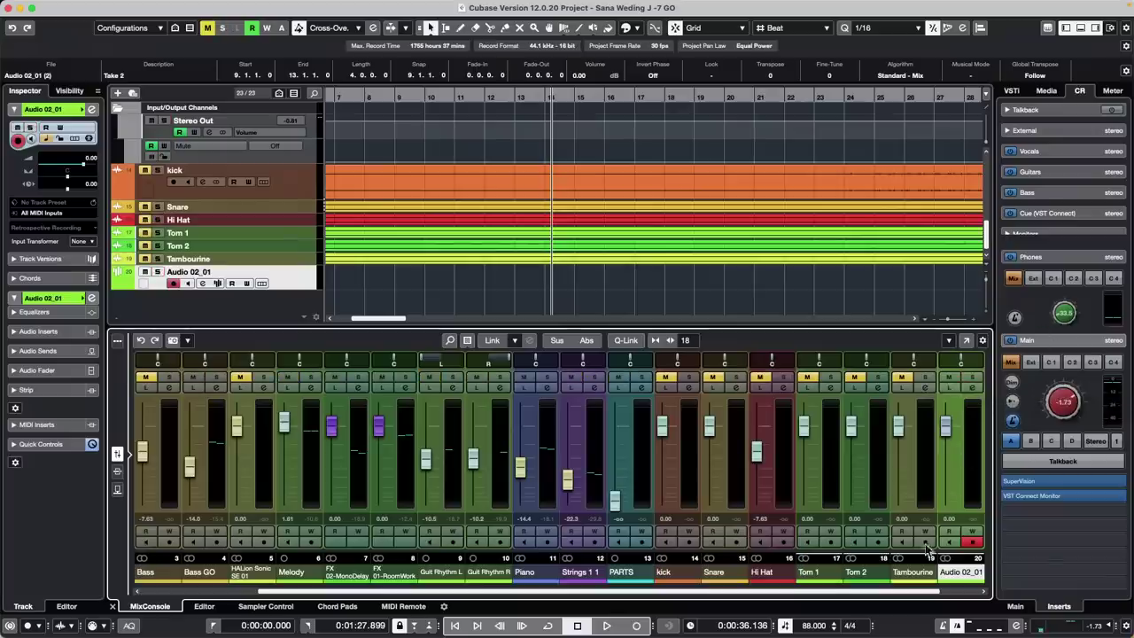
left_click_drag(924, 591, 980, 593)
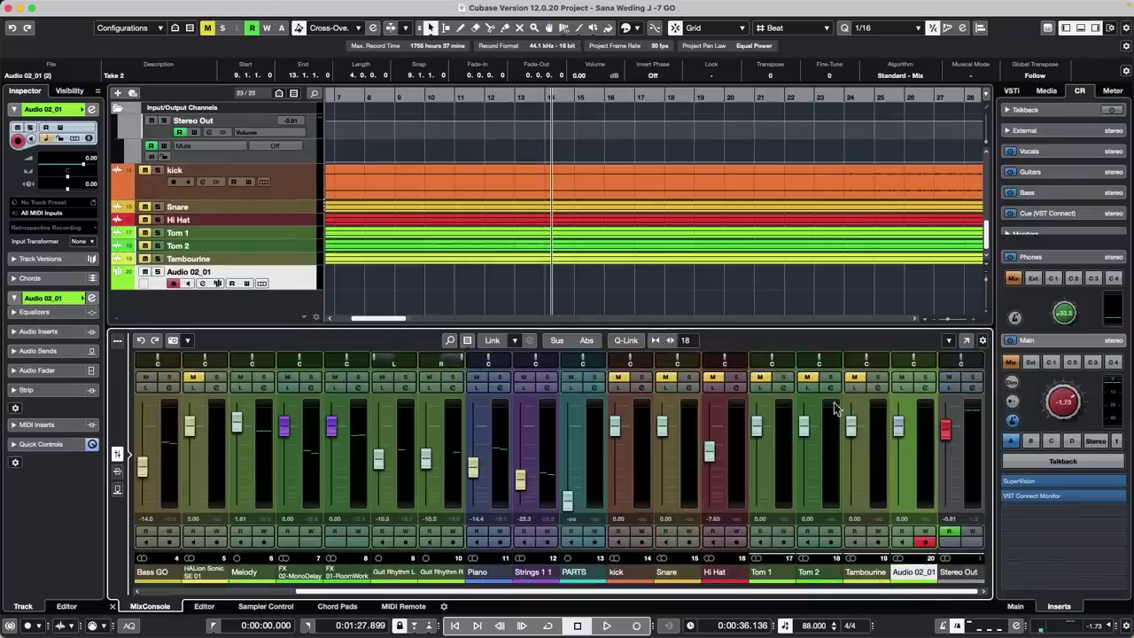
left_click(926, 377)
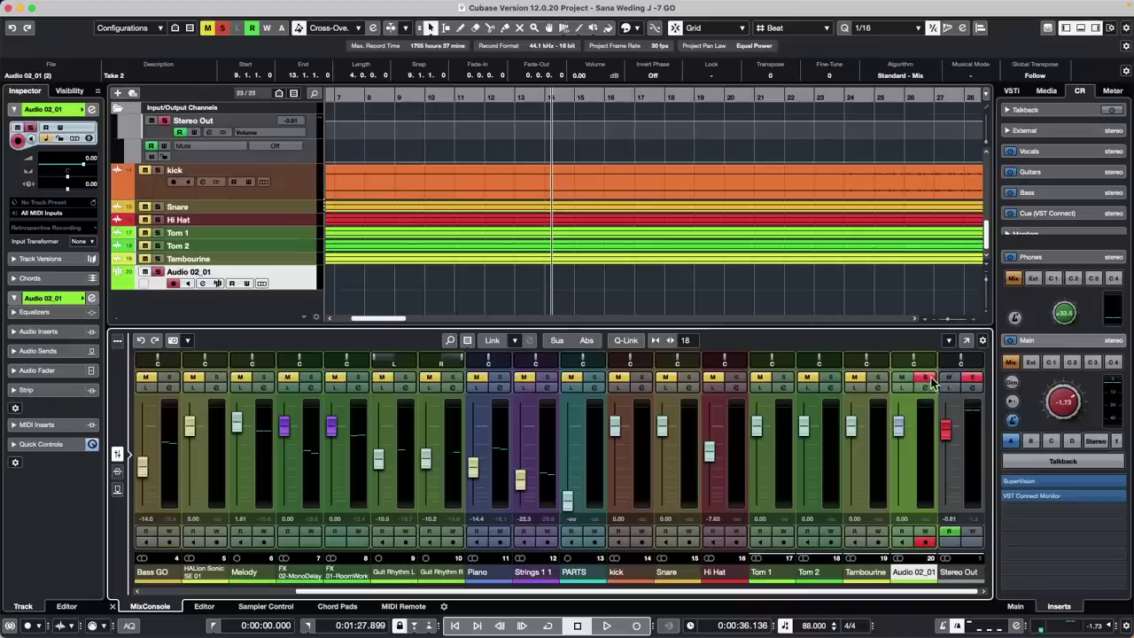
left_click(926, 378)
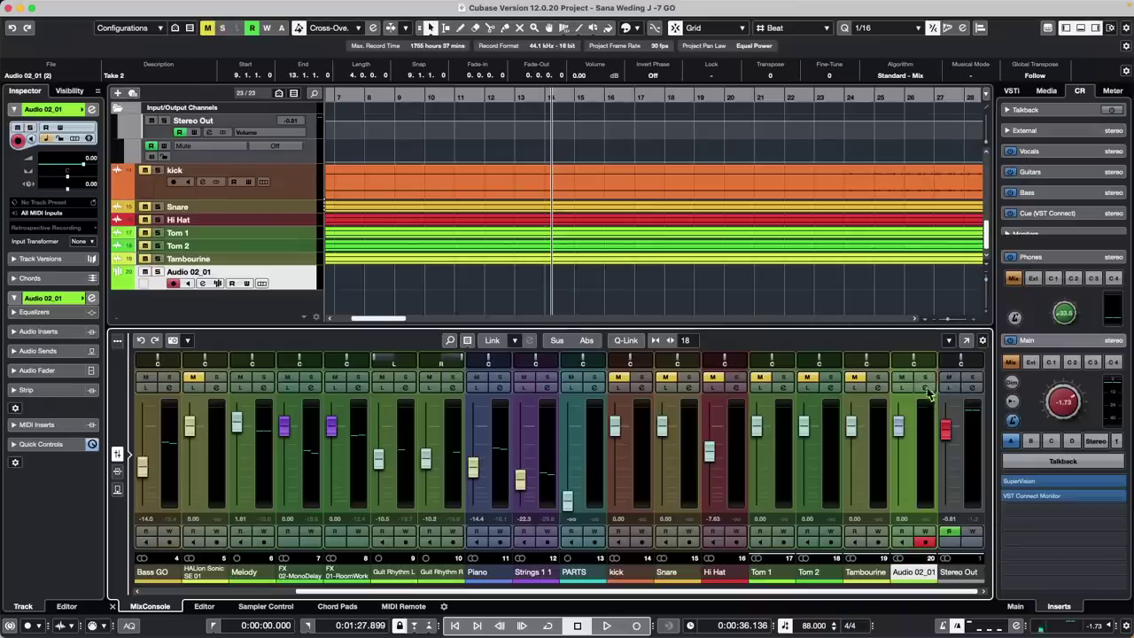
left_click(926, 379, "alt")
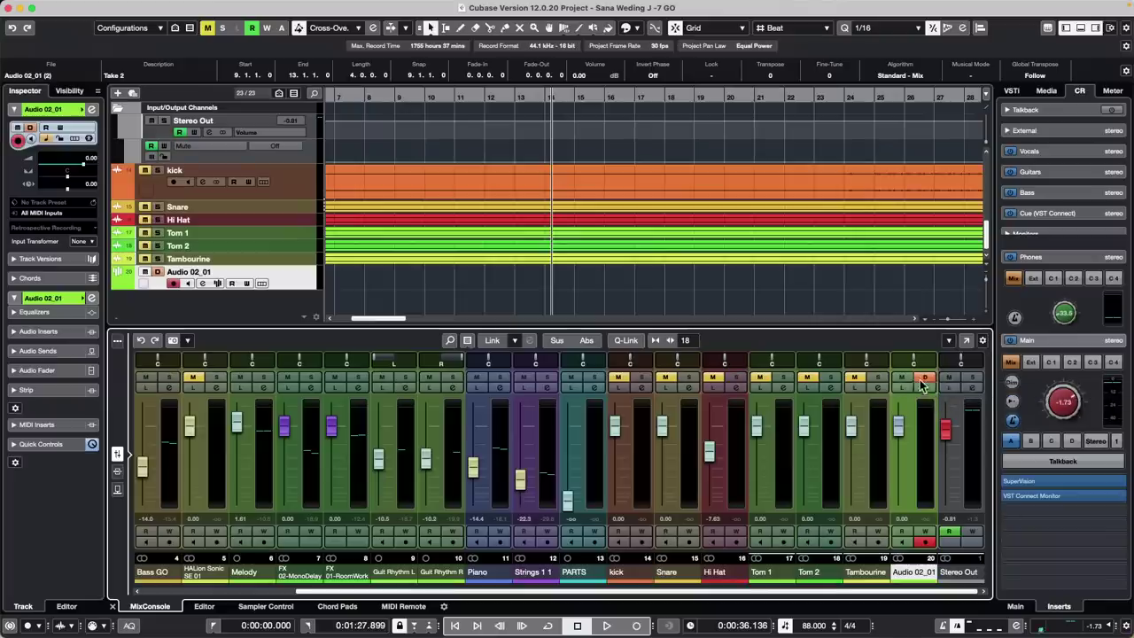
Solo and unsolo Tambourine, unmute and clear Solo Defeat on Audio 02_01, then solo and unsolo kick
left_click(878, 379)
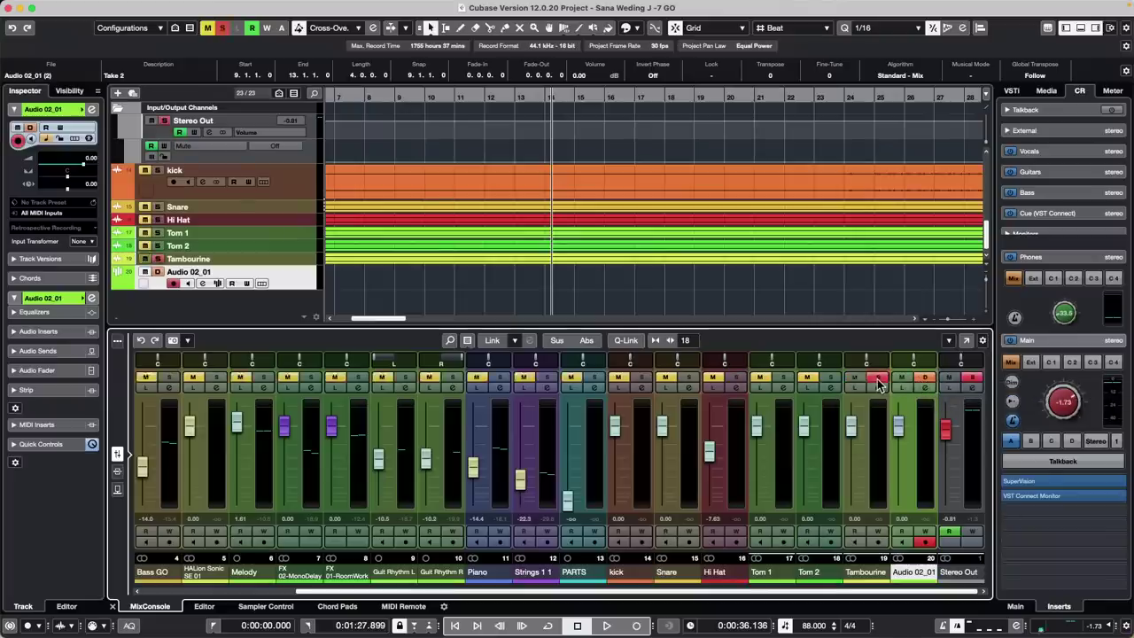
left_click(878, 380)
left_click(904, 379)
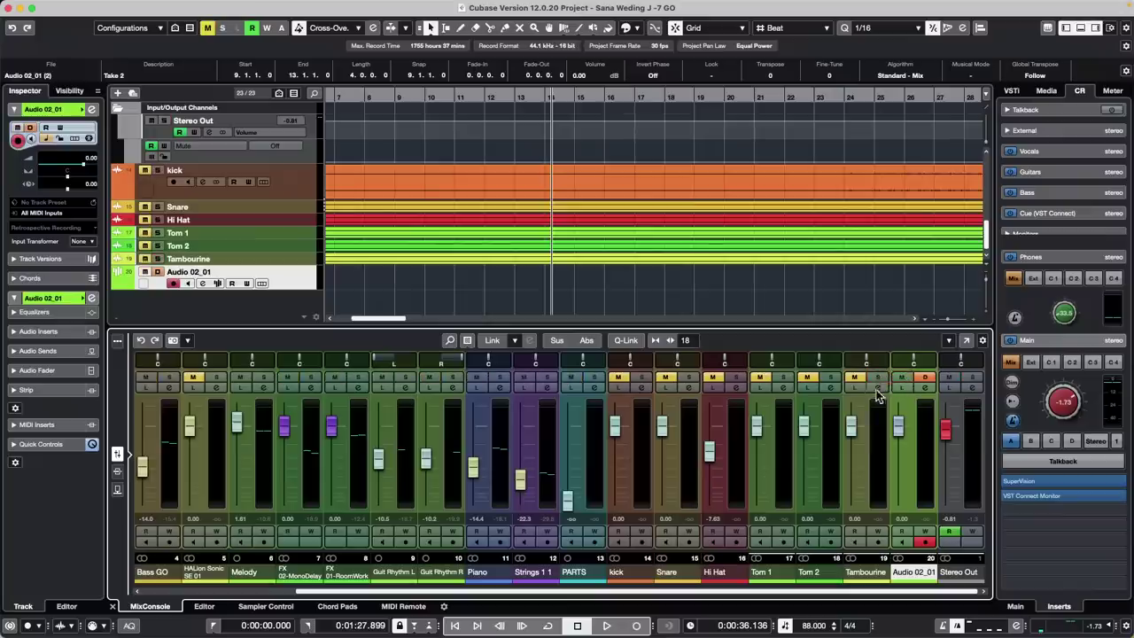
left_click(929, 380)
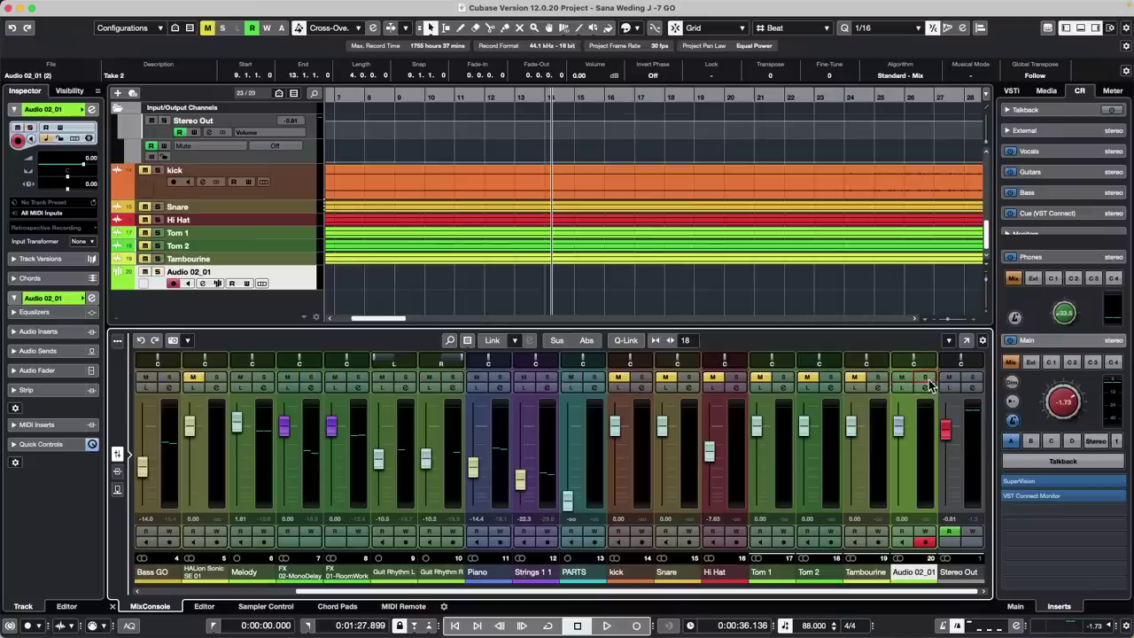
left_click(642, 380)
left_click(642, 380)
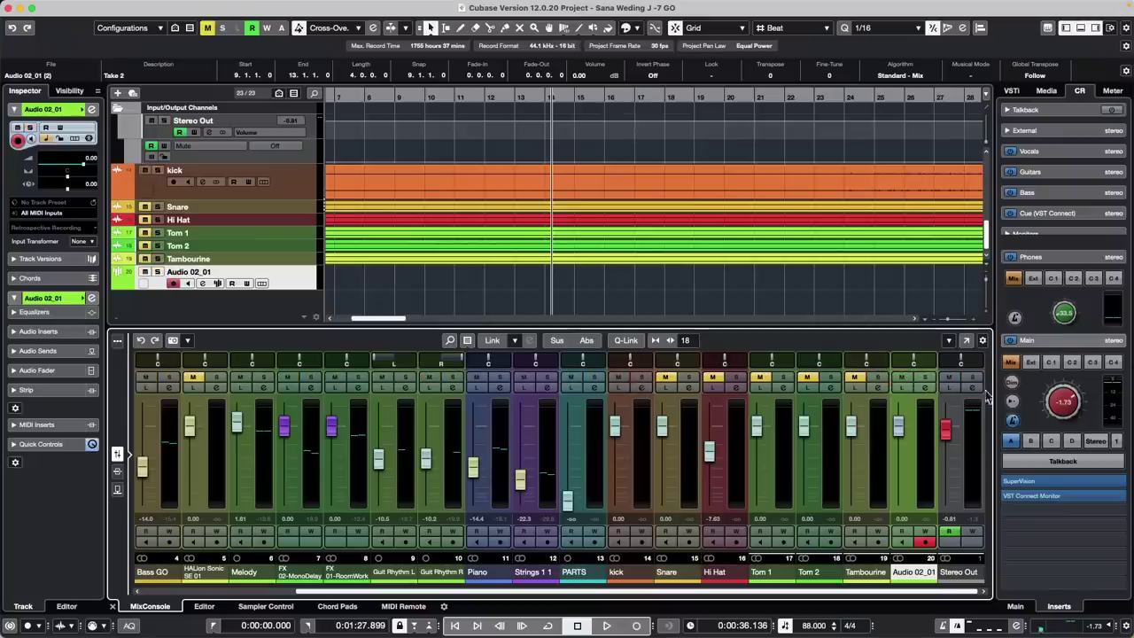
Solo and unsolo Audio 02_01, then enable and clear its Solo Defeat
left_click(926, 379)
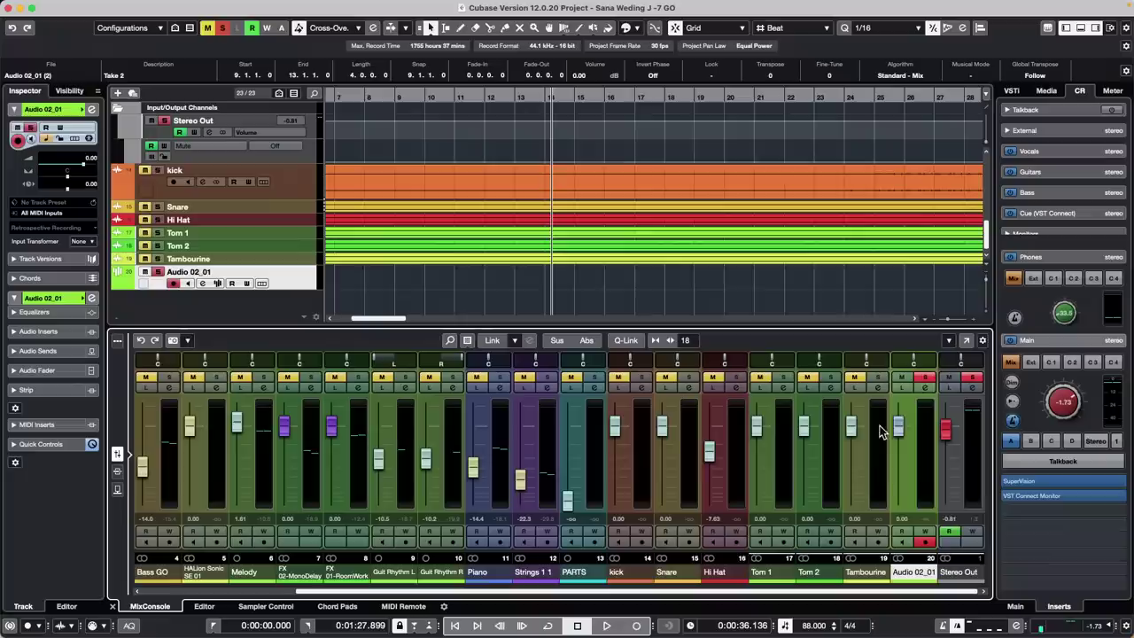
left_click(926, 379)
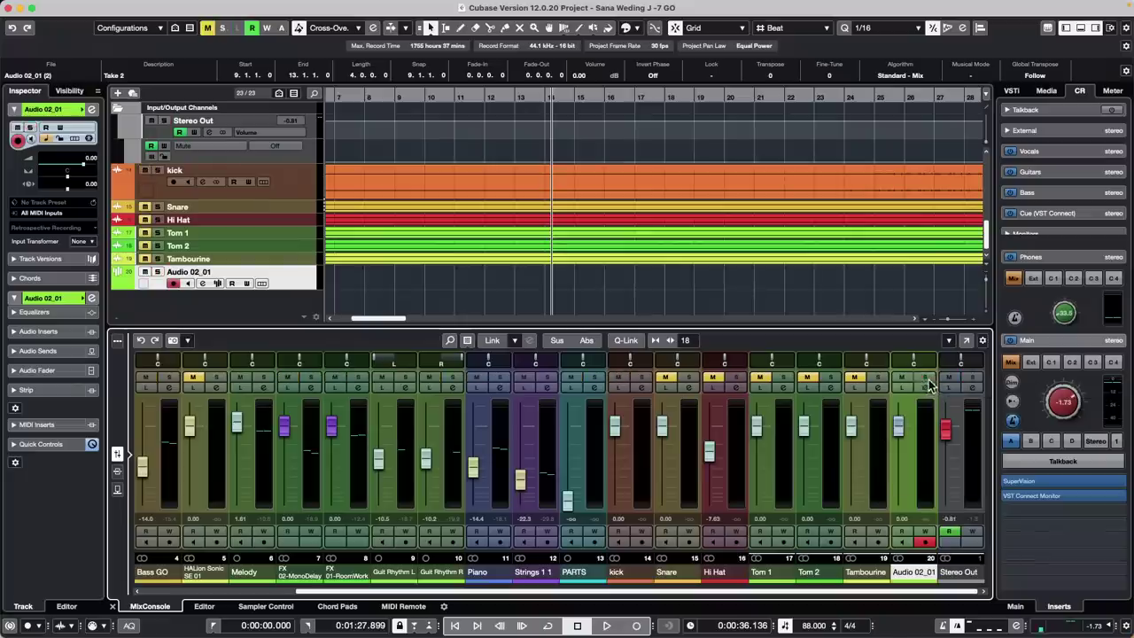
left_click(925, 378, "alt")
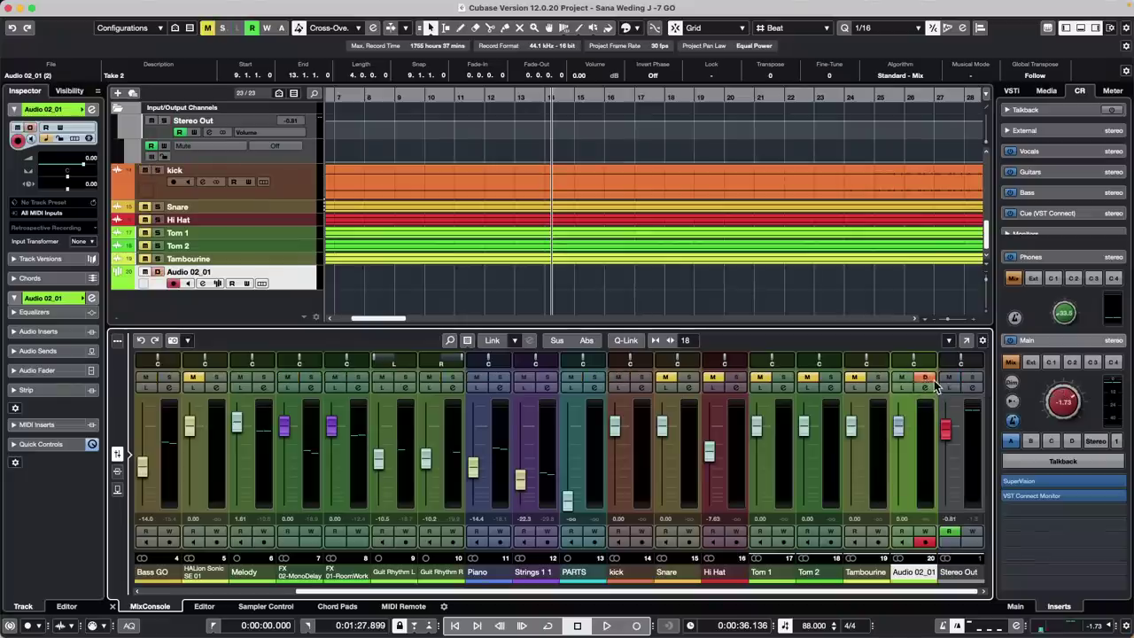
left_click(925, 380, "alt")
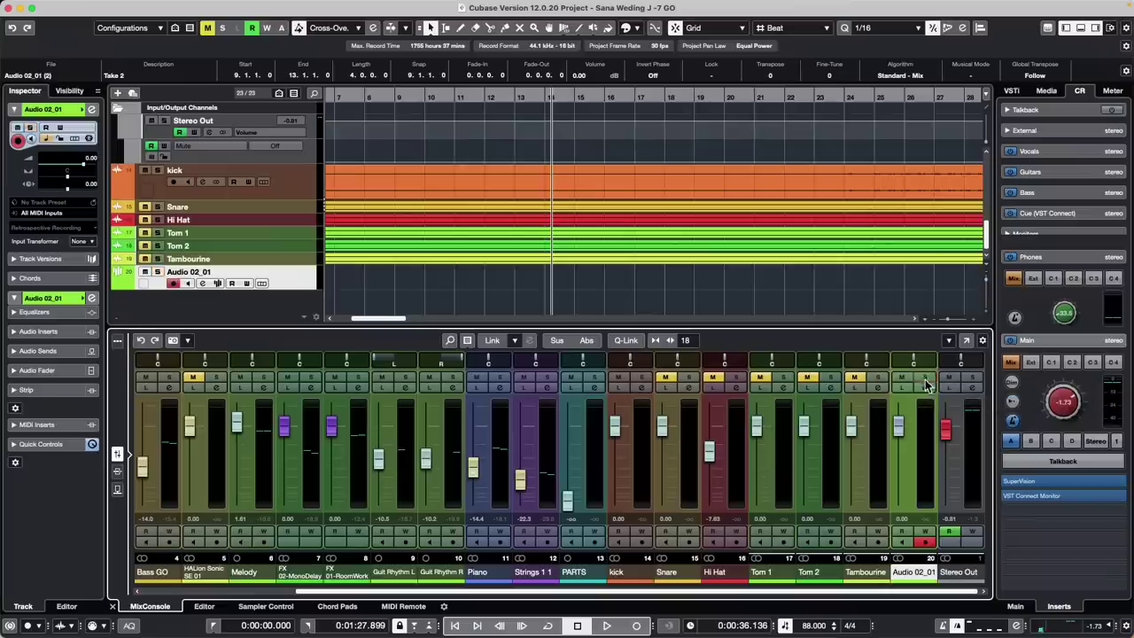
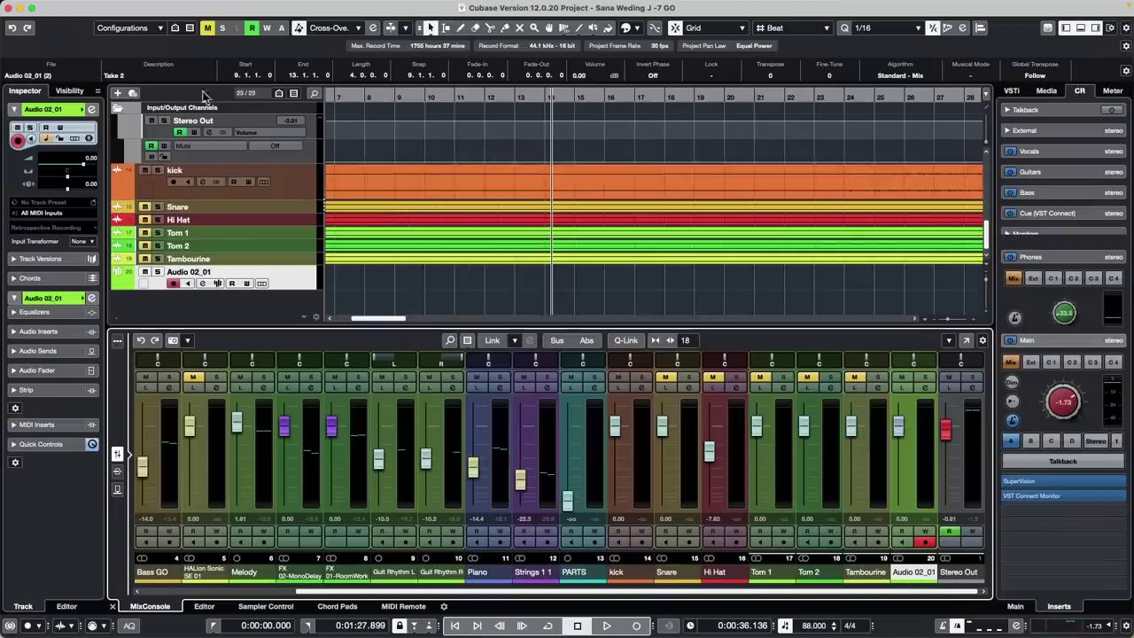
Return the arrangement to bar 1, select the Bass track and open the File menu
scroll(354, 217, "up", 10)
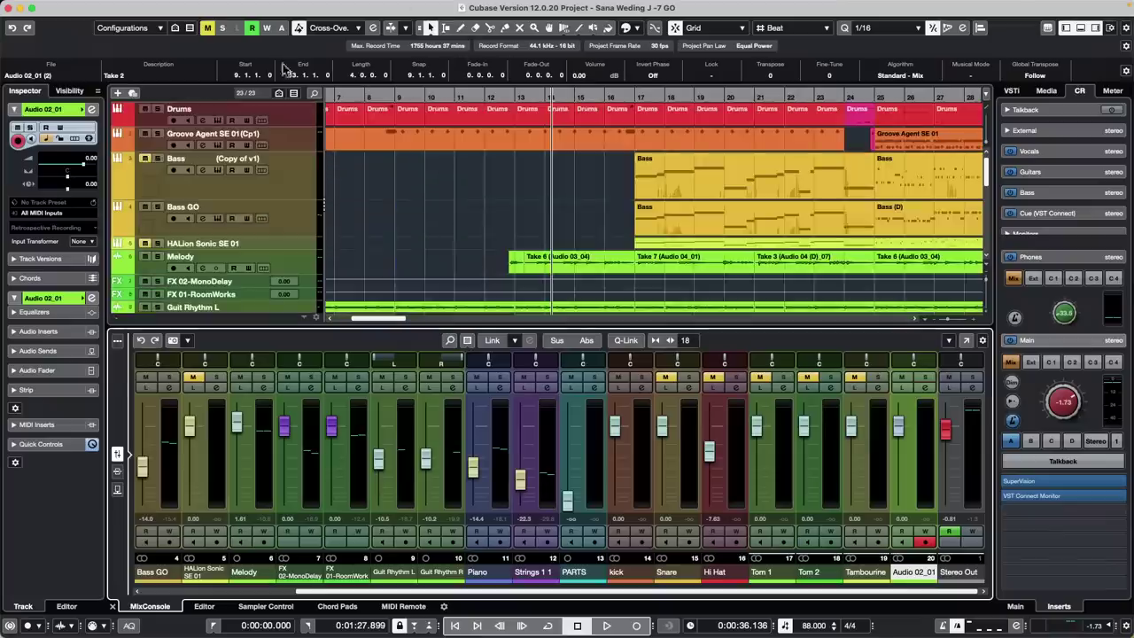
left_click_drag(358, 95, 219, 7)
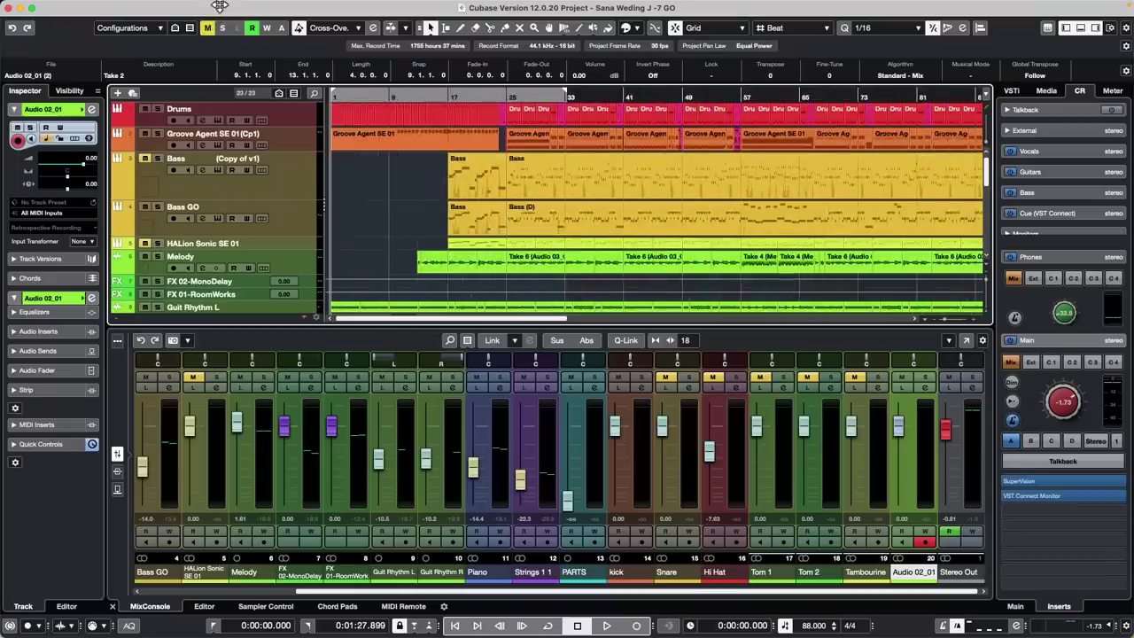
left_click(224, 189)
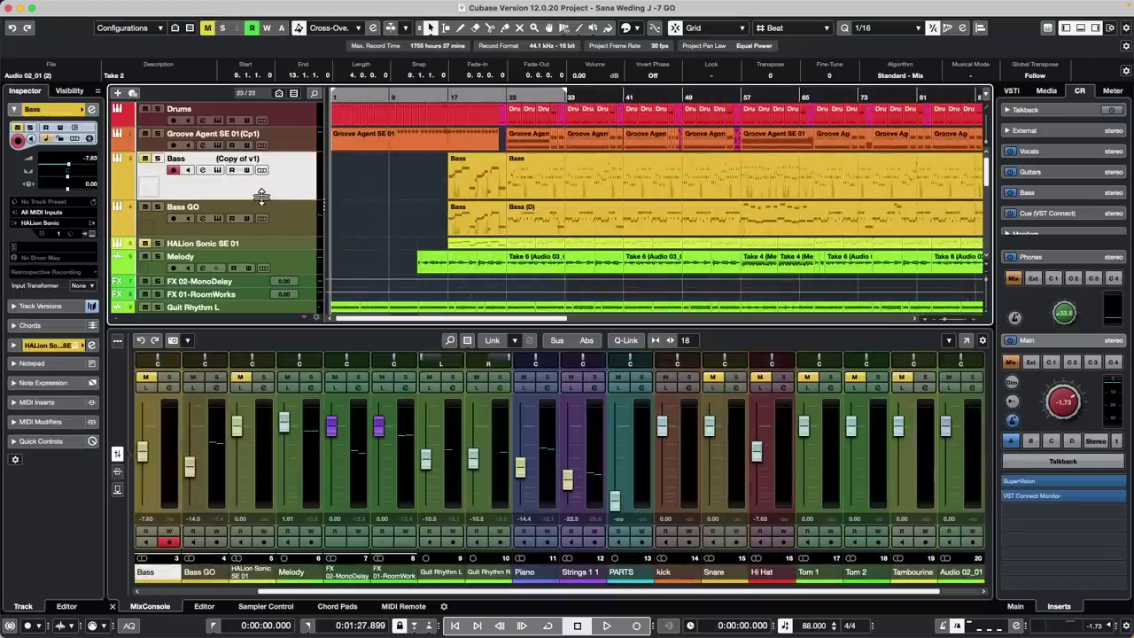
mouse_move(118, 7)
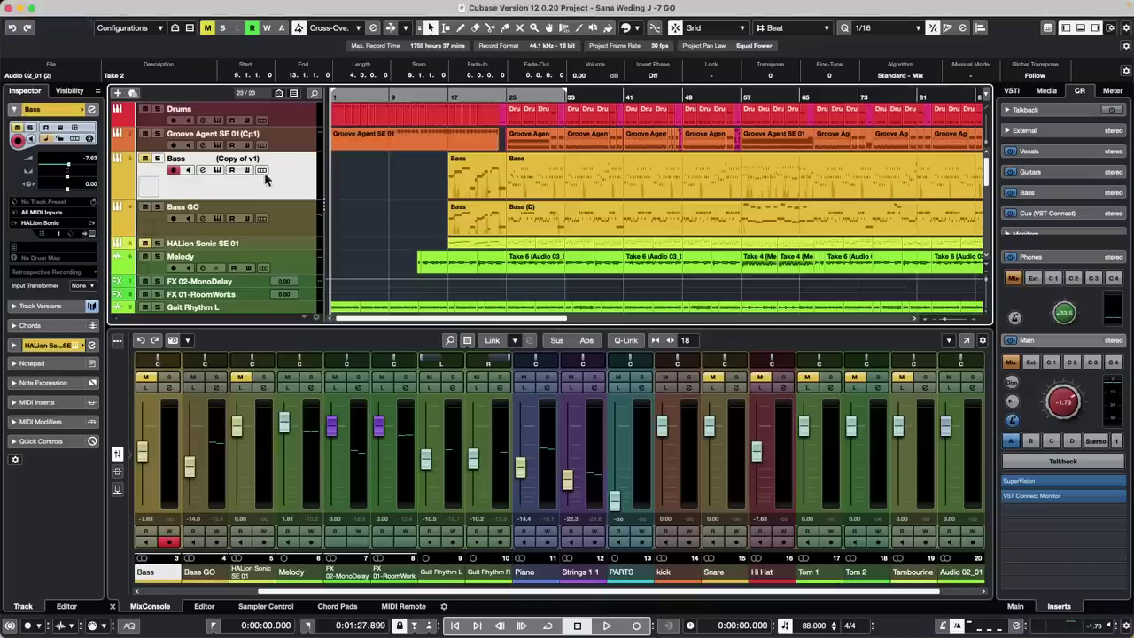
left_click(77, 8)
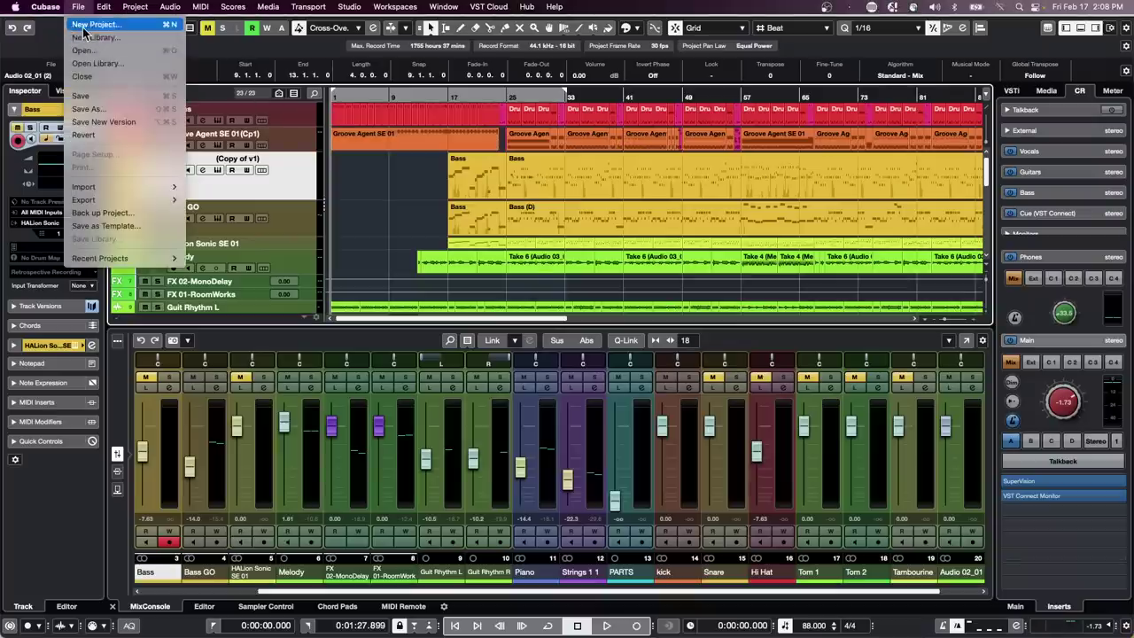
Create an empty project in the 'naming test delete' folder and show the Media panel
left_click(83, 26)
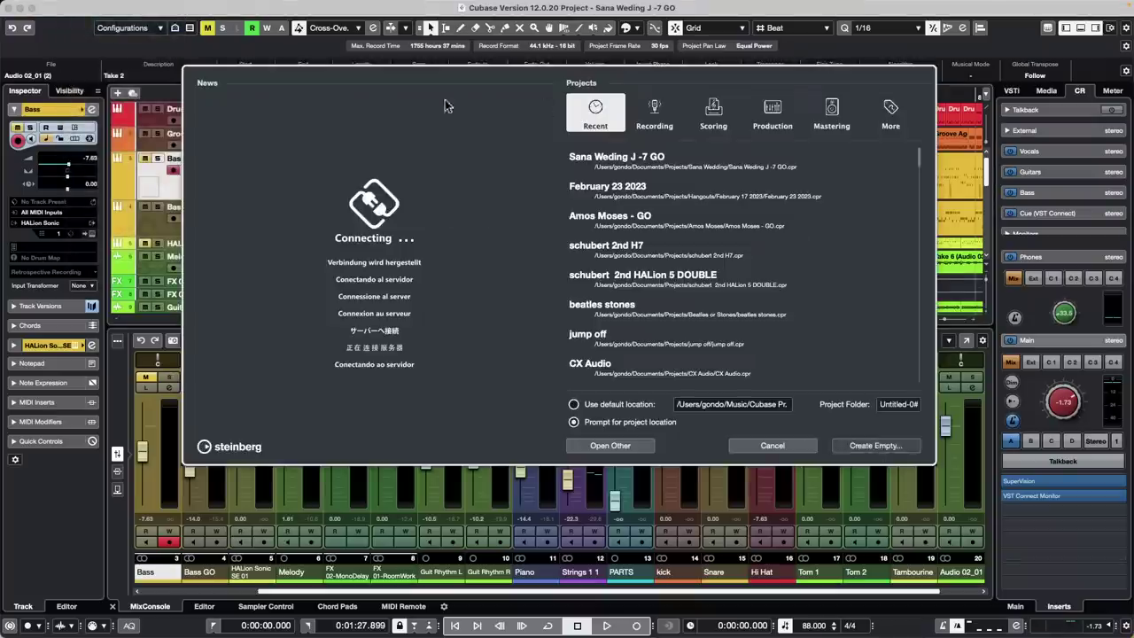
left_click(875, 445)
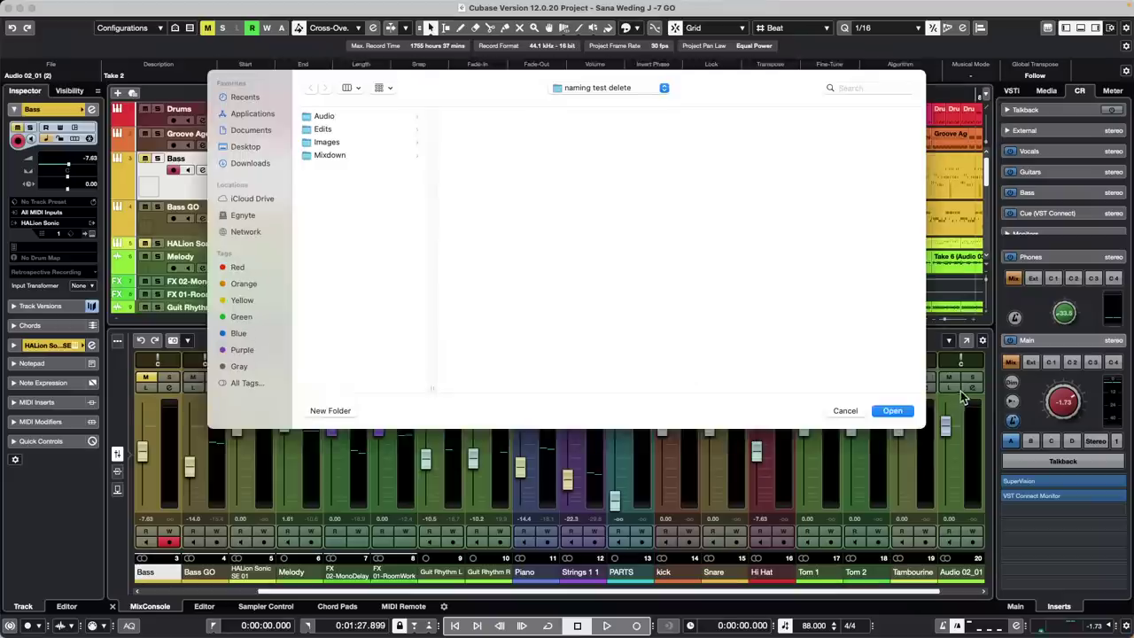
left_click(891, 414)
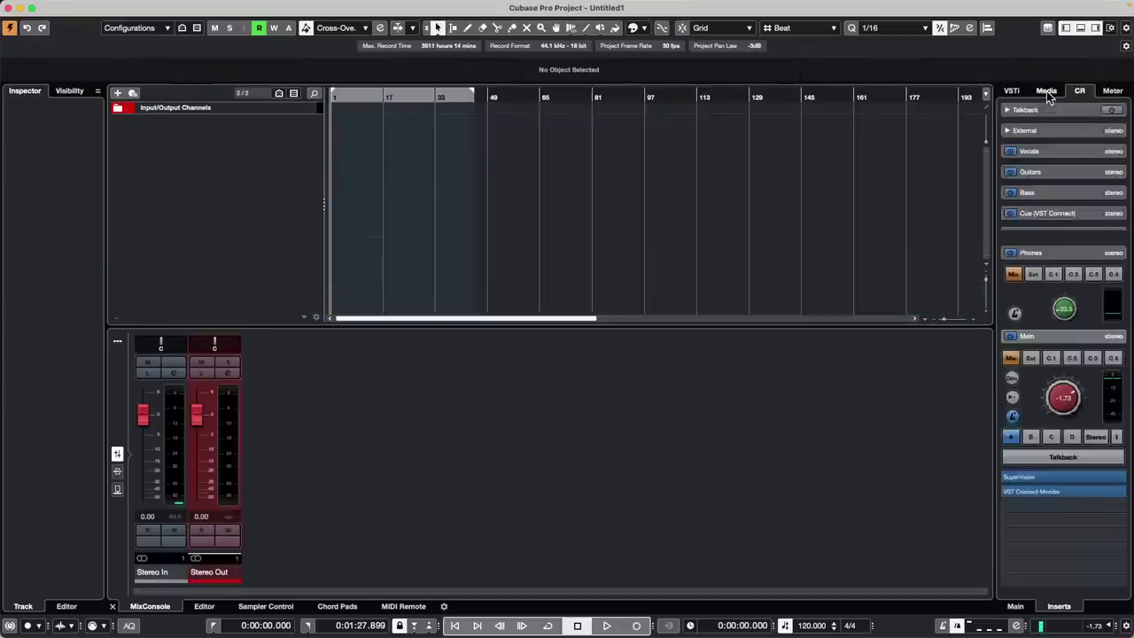
left_click(1049, 92)
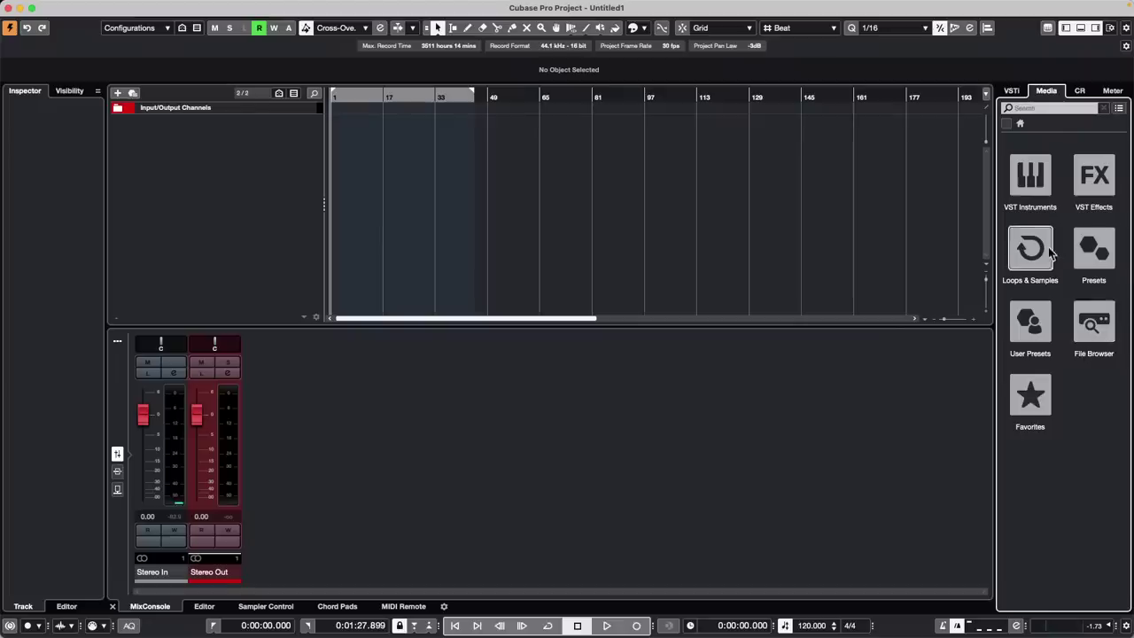
Add Groove Agent SE to the VSTi rack with its own MIDI track
left_click(1013, 92)
left_click(1105, 127)
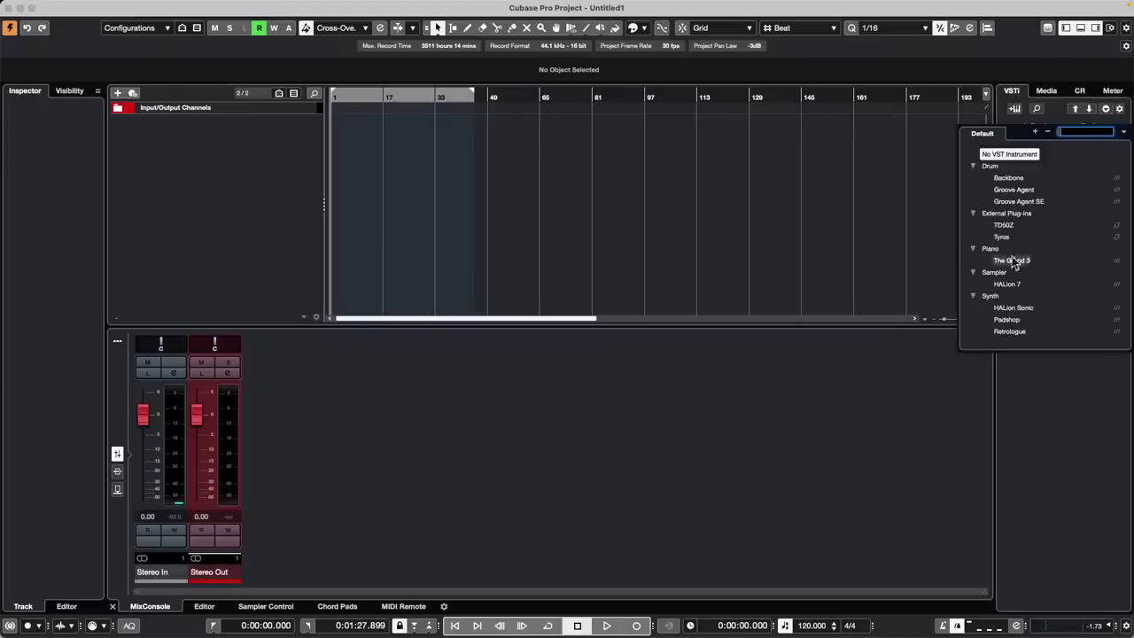
left_click(1024, 203)
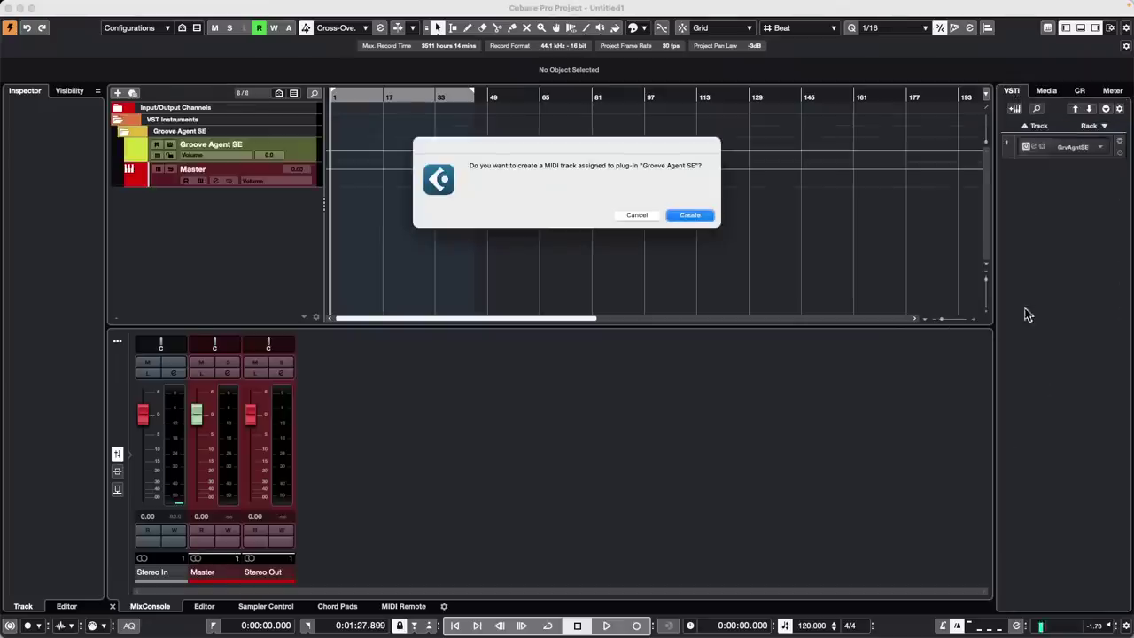
left_click(693, 216)
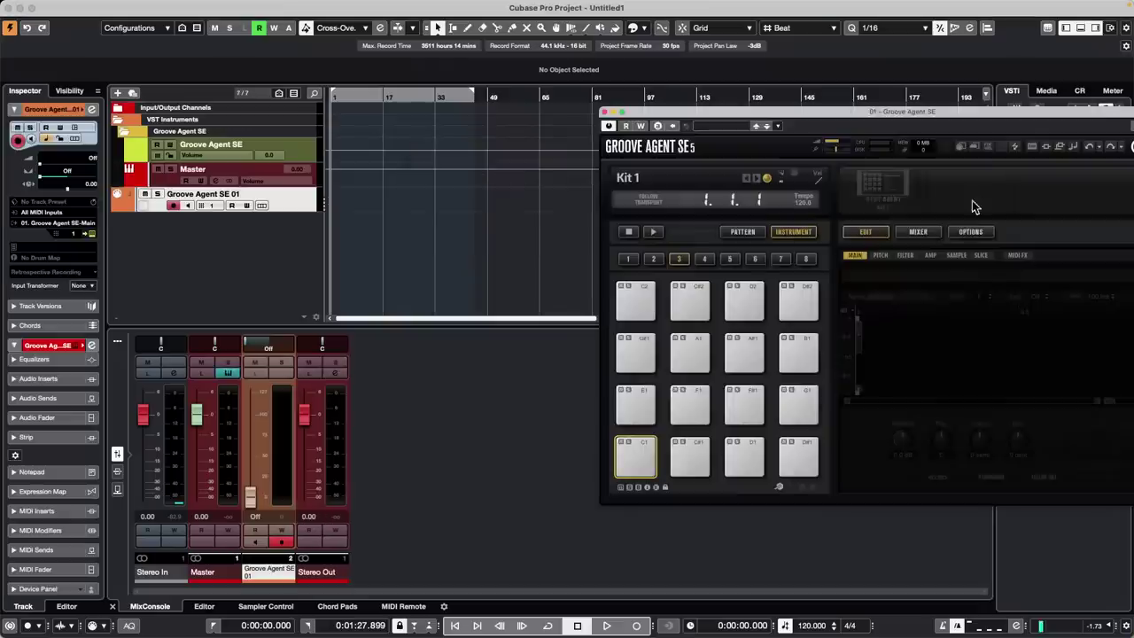
Load the Forget The Past kit into Groove Agent SE and show the pattern pads
left_click(893, 207)
left_click(868, 215)
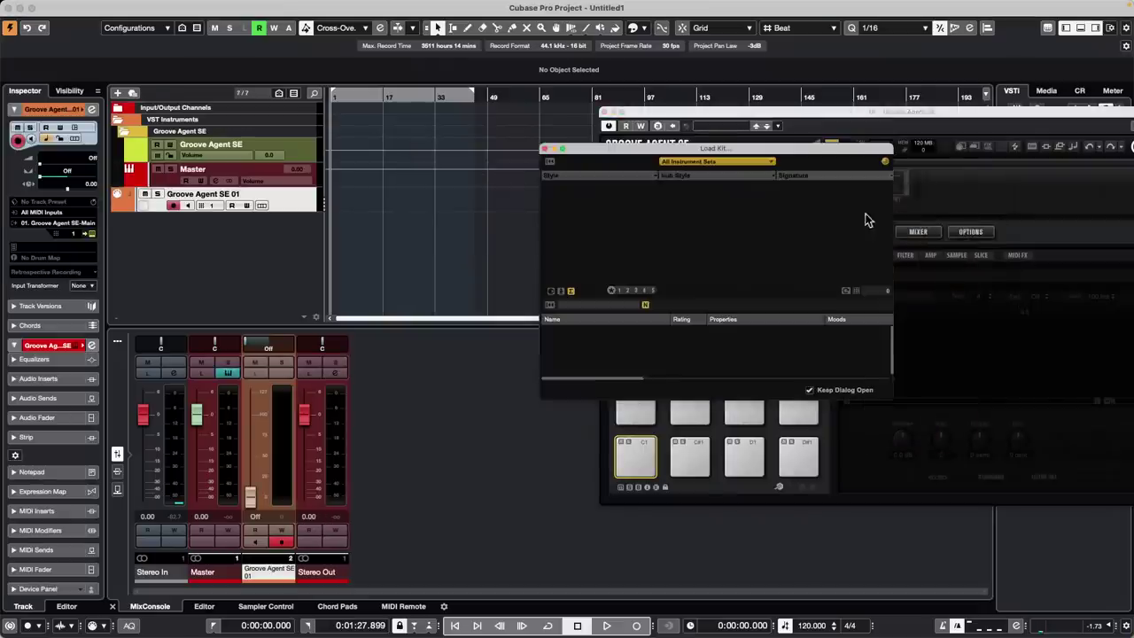
left_click(723, 351)
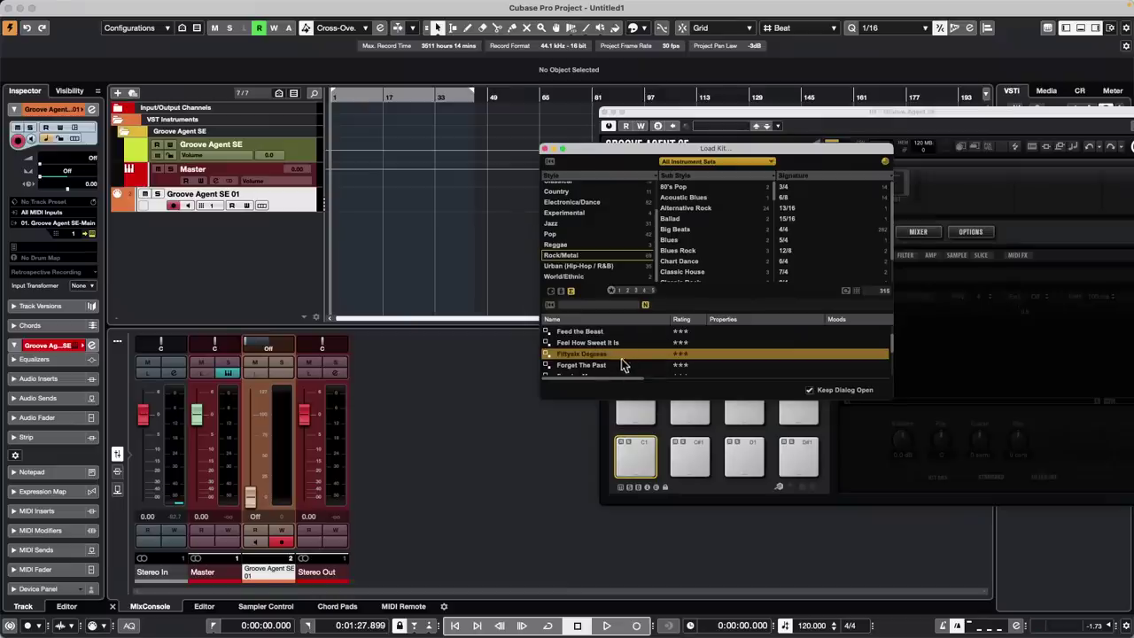
left_click(595, 366)
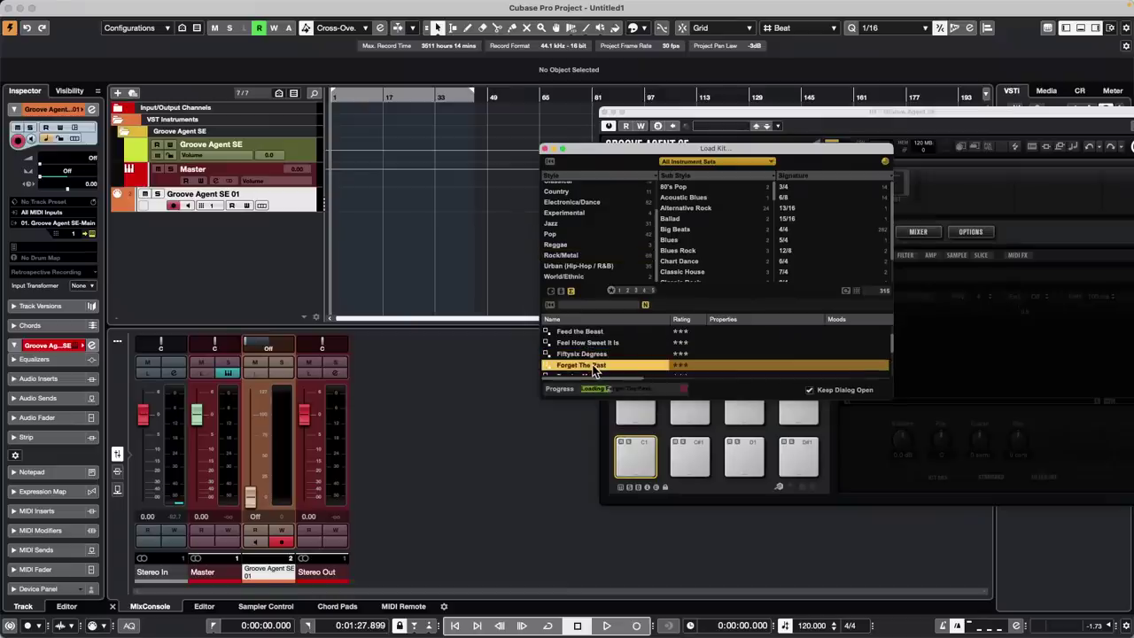
left_click(546, 149)
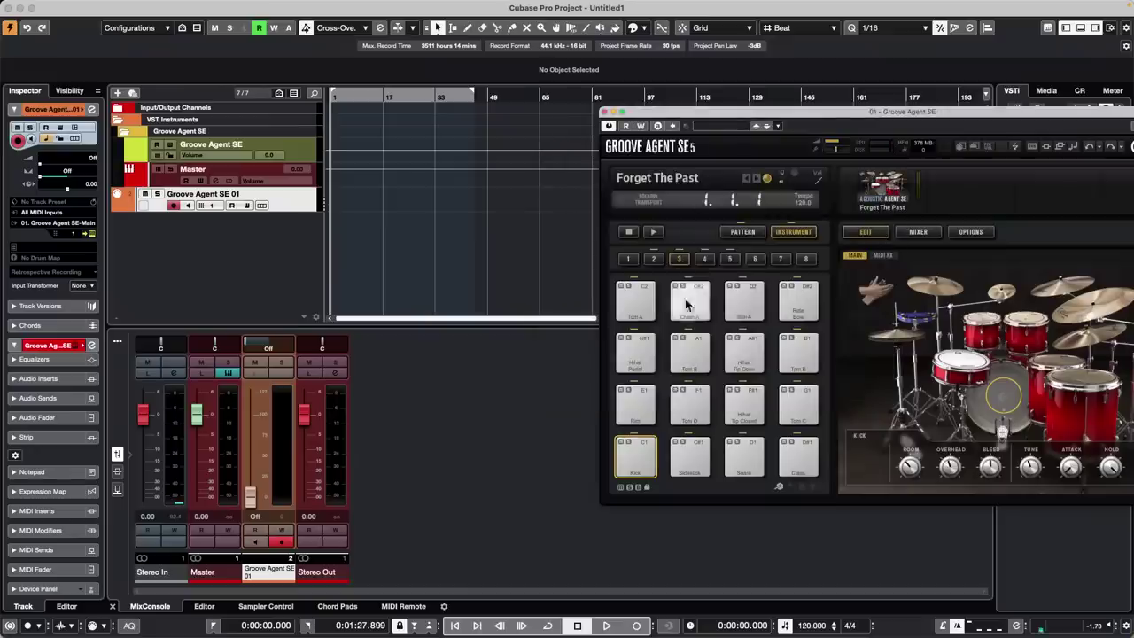
left_click(743, 231)
Drag a drum pattern pad into the project as a MIDI part on Groove Agent SE 01
left_click_drag(640, 405, 339, 221)
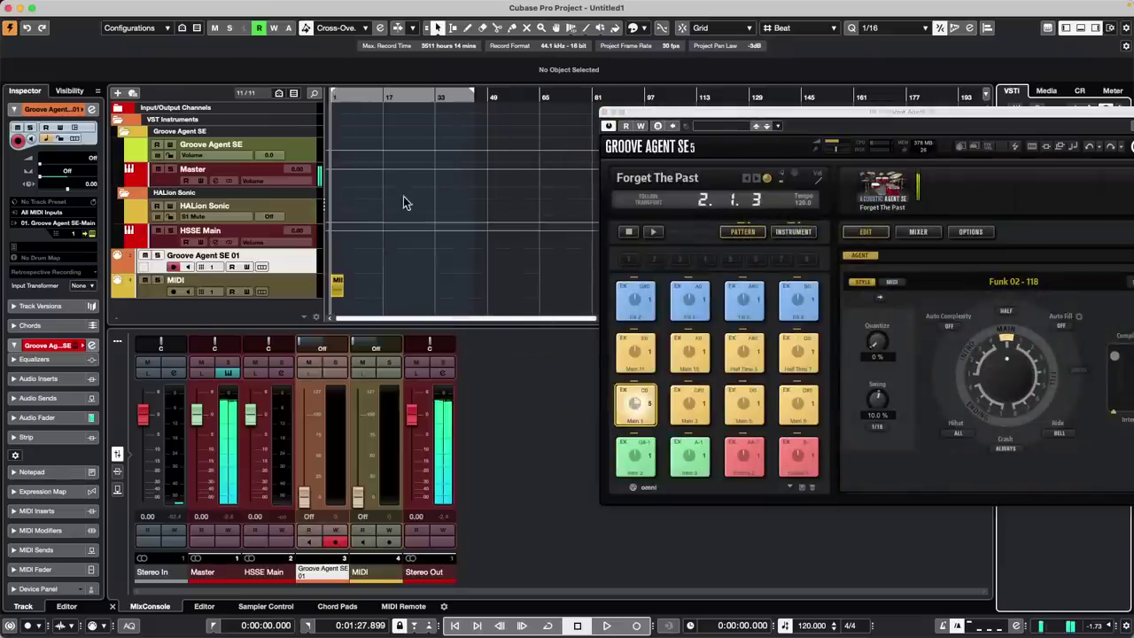
left_click(336, 286)
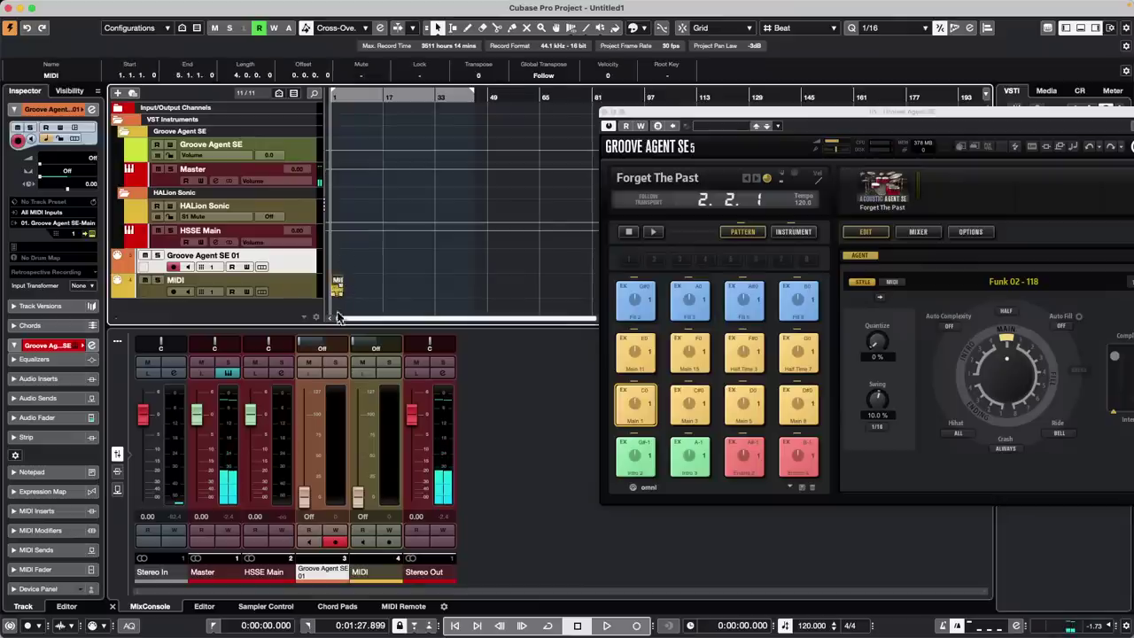
left_click_drag(336, 293, 335, 266)
left_click(341, 280)
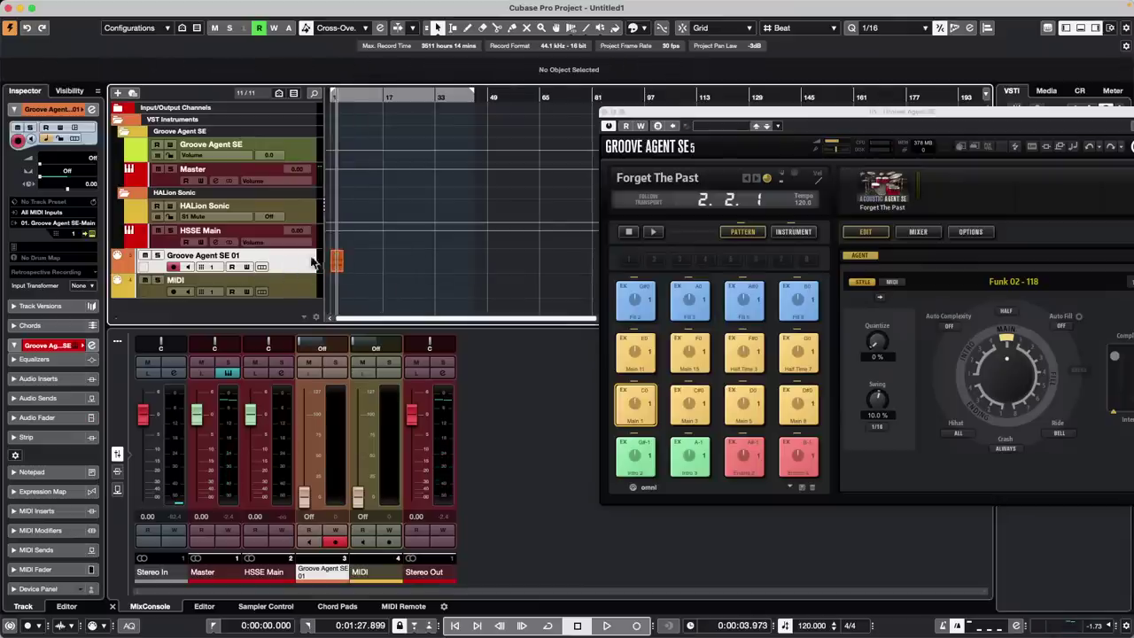
Play back the four-bar pattern, then select the Groove Agent SE 01 part and open the MIDI menu
left_click_drag(356, 101, 255, 157)
key("space")
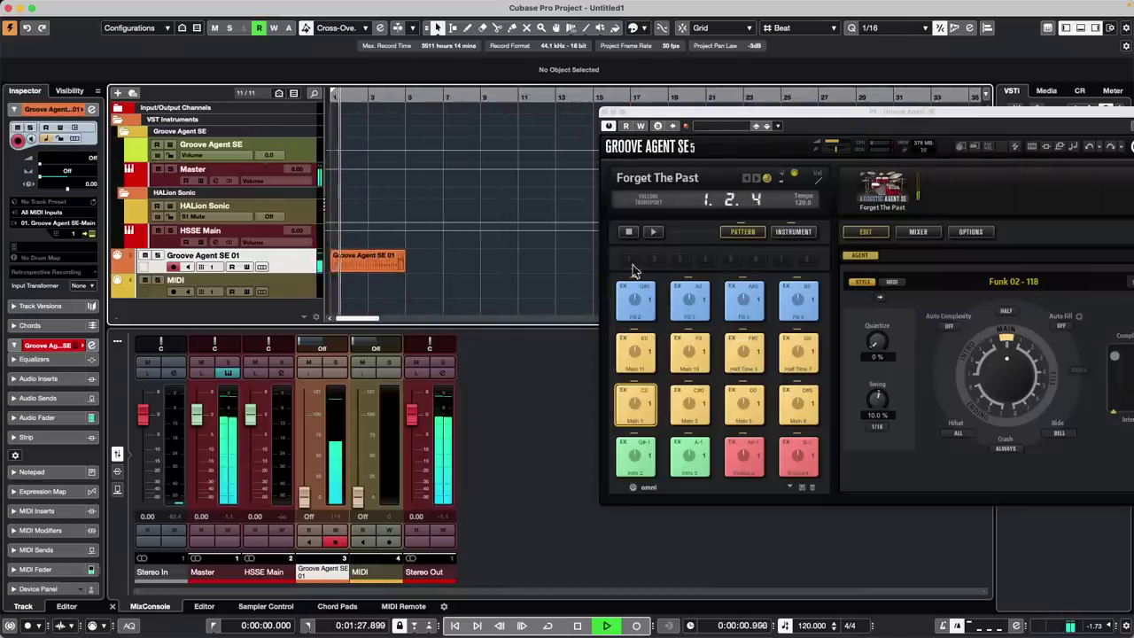
key("space")
left_click(372, 264)
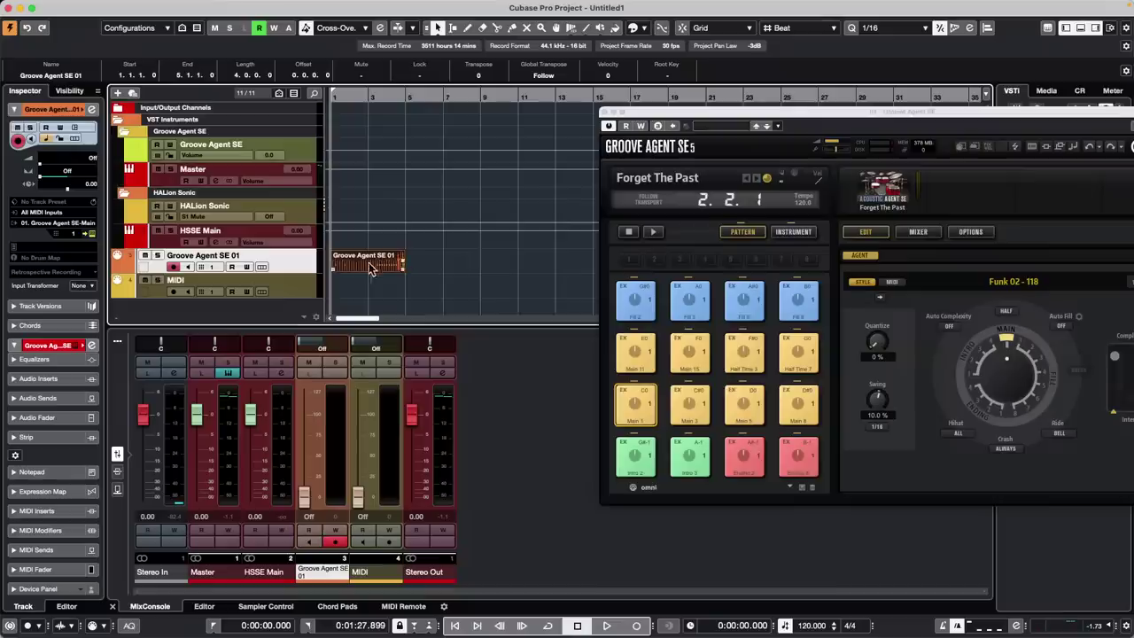
left_click(458, 255)
left_click(367, 269)
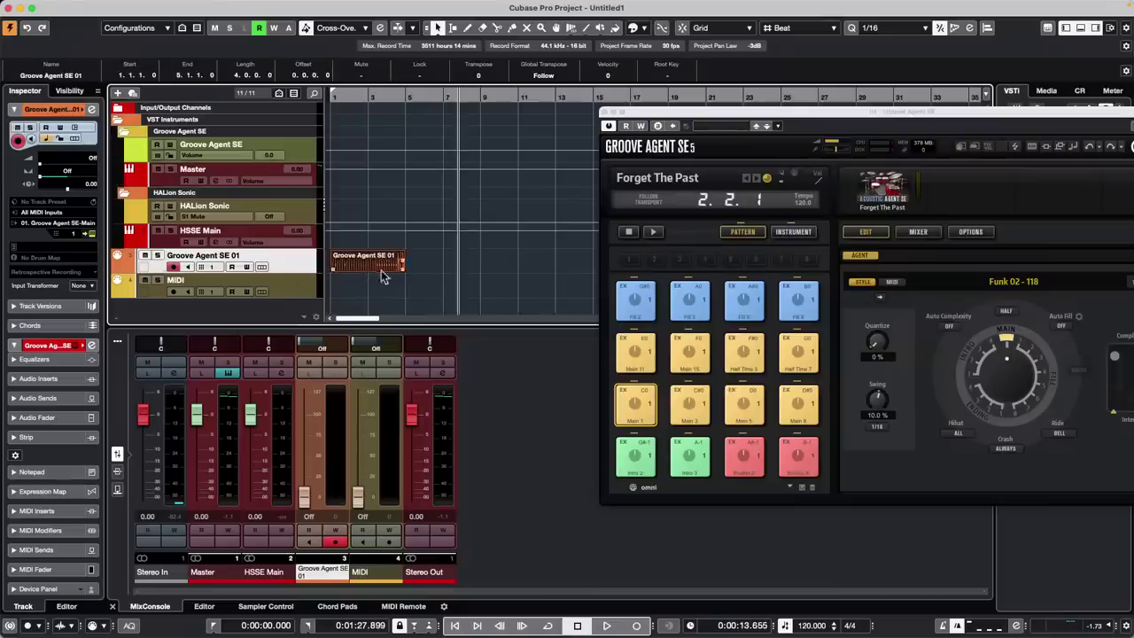
left_click(200, 6)
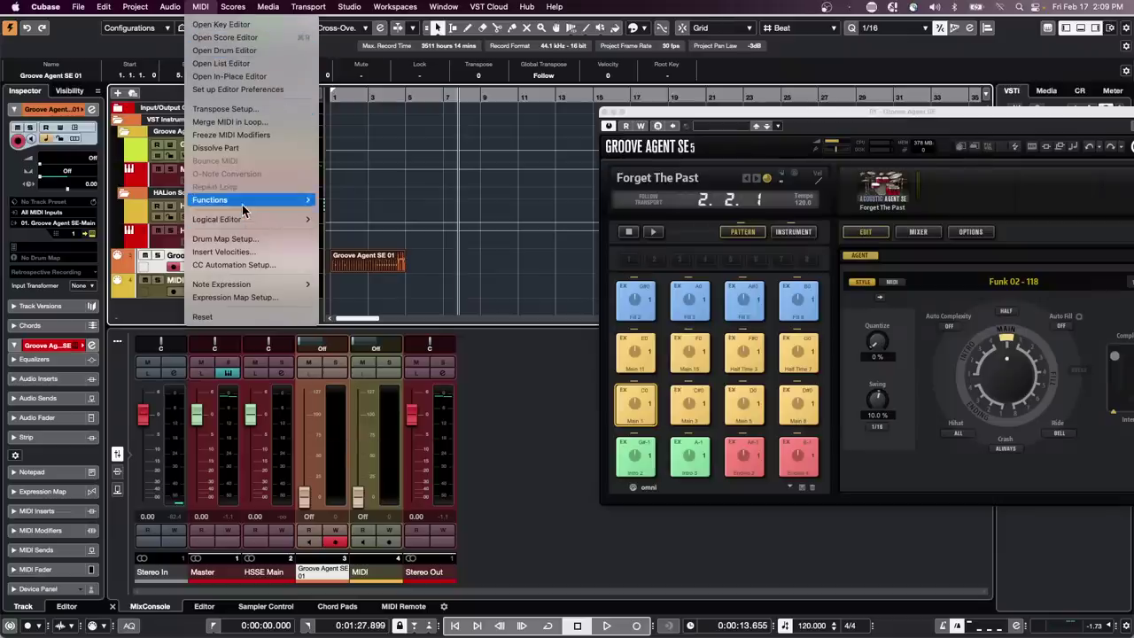
Dissolve the drum part with Separate Pitches and return to the project start
left_click(229, 148)
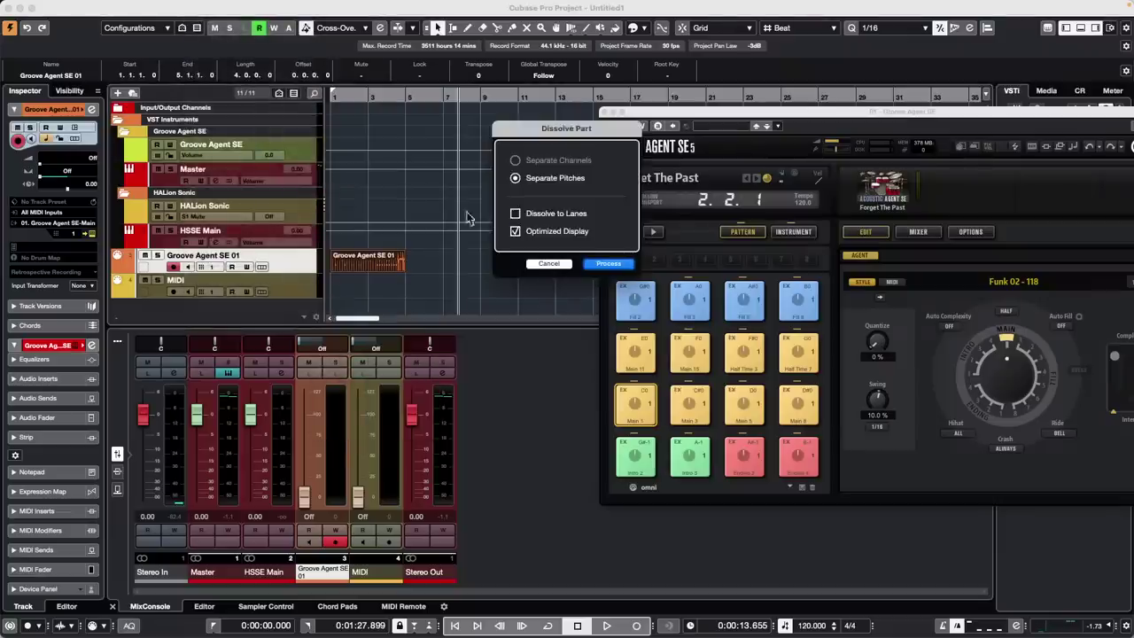
left_click(608, 263)
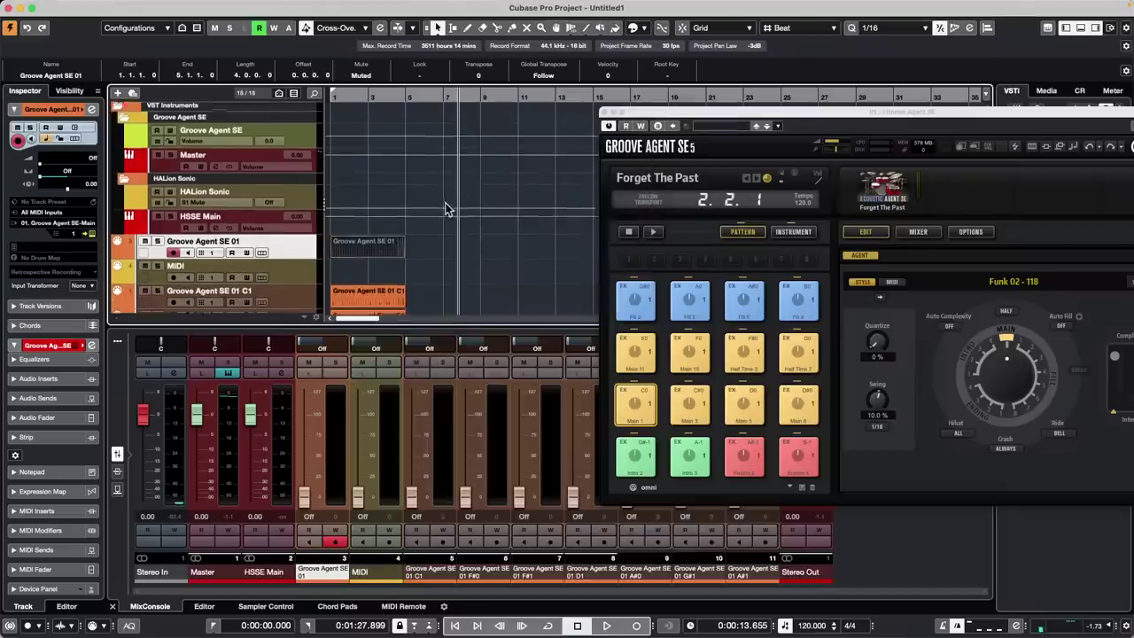
scroll(448, 210, "down", 3)
left_click_drag(346, 97, 308, 97)
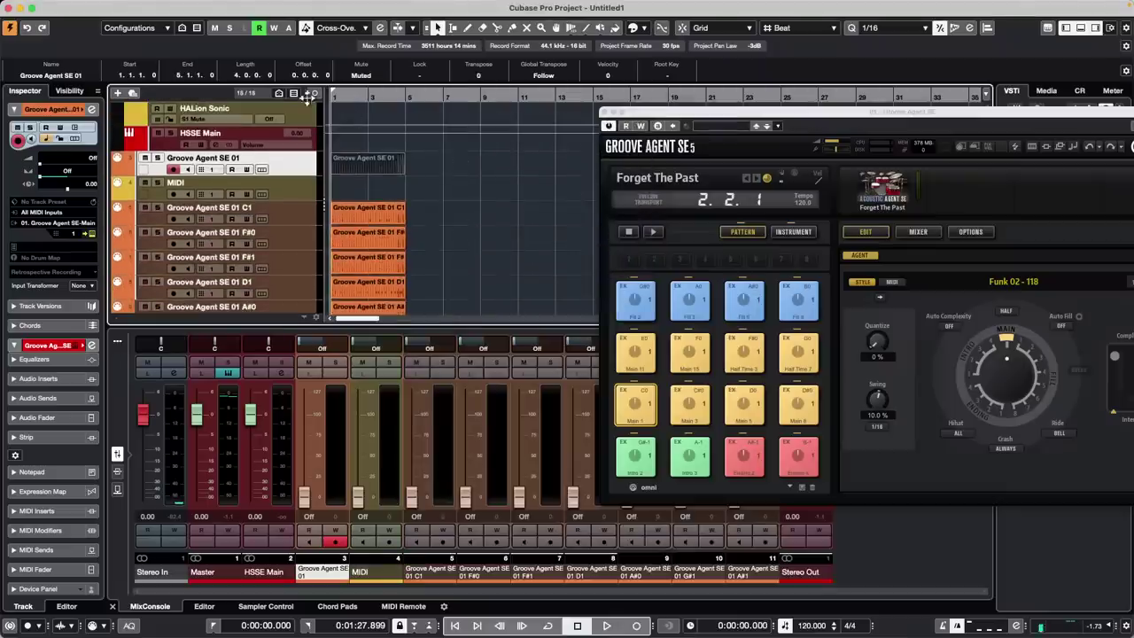
scroll(478, 226, "down", 3)
Play the per-pitch tracks while balancing the channel 6 and 7 faders, then select the C1 part
key("space")
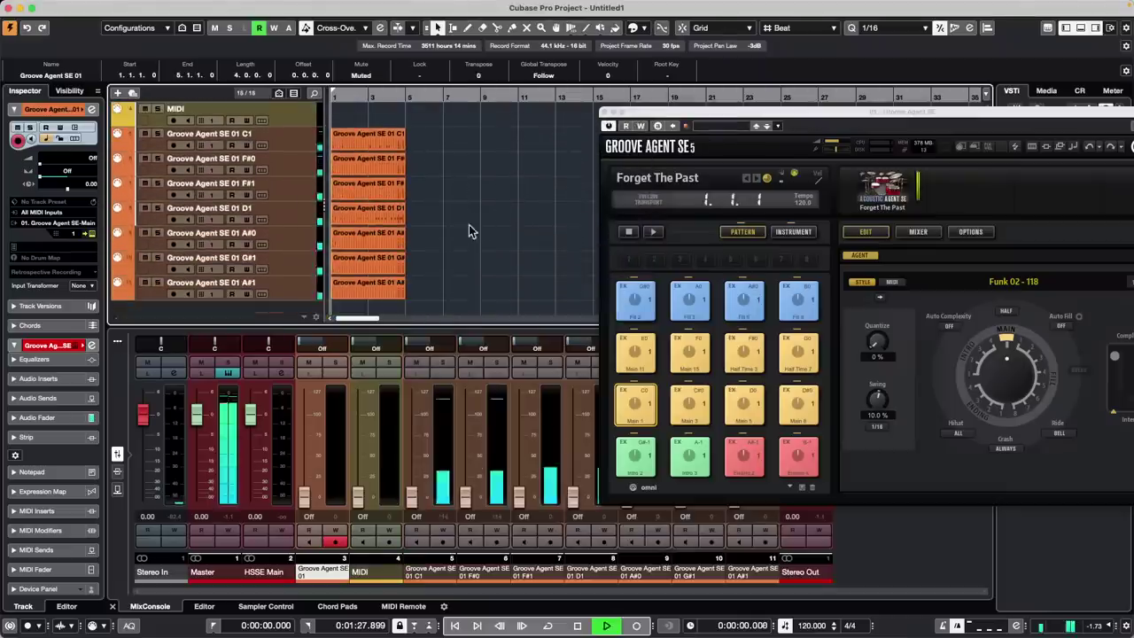
left_click(468, 494)
mouse_move(468, 494)
left_mouse_down()
mouse_move(472, 400)
mouse_move(483, 417)
mouse_move(479, 504)
left_mouse_up()
left_click_drag(522, 502, 465, 464)
key("space")
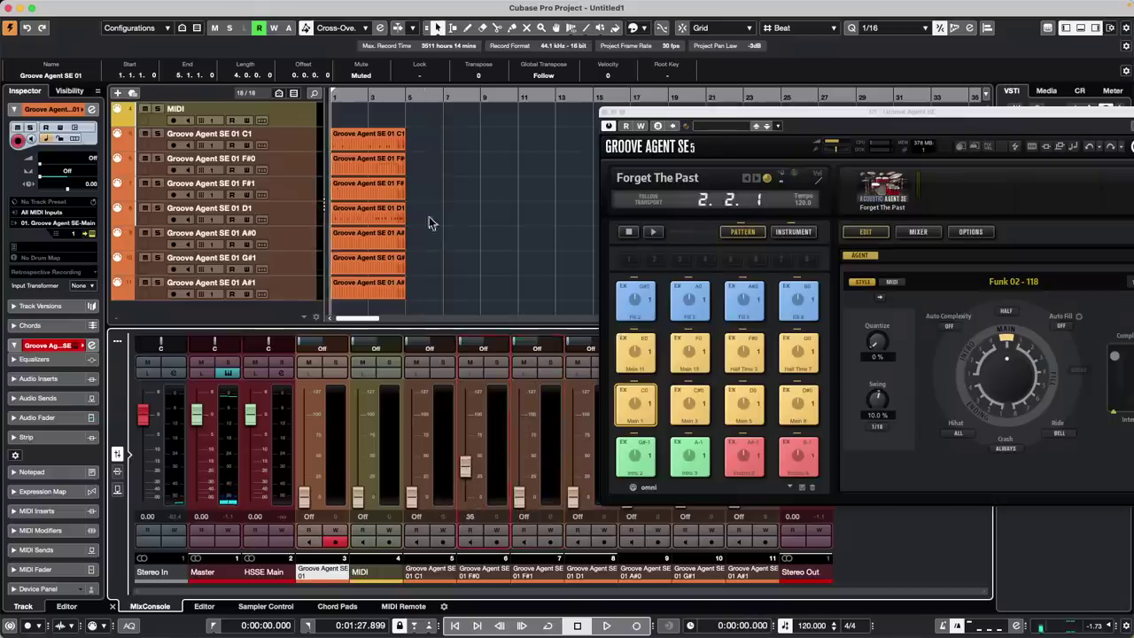
left_click(369, 147)
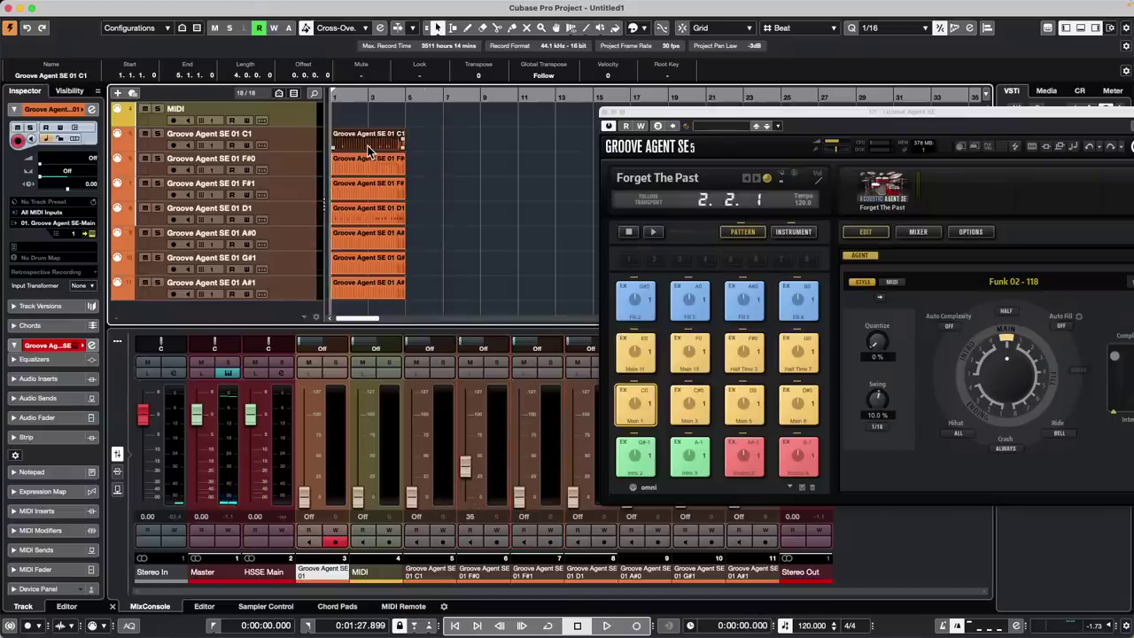
Cycle-play the selected C1 part while raising the channel 6 and 7 faders
key("p")
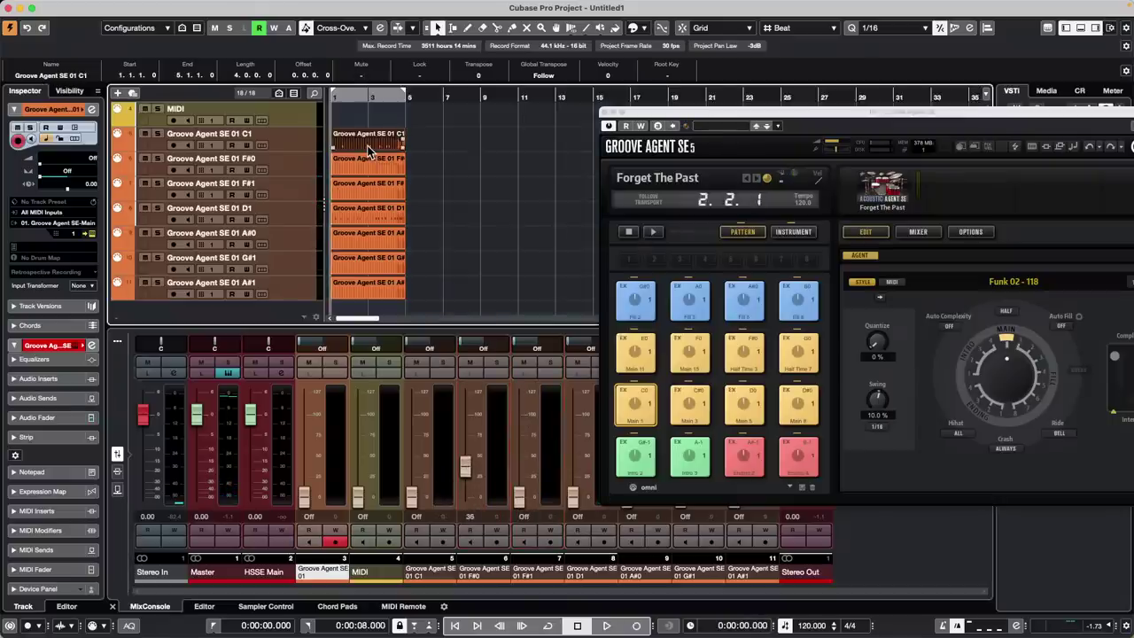
key("slash")
key("space")
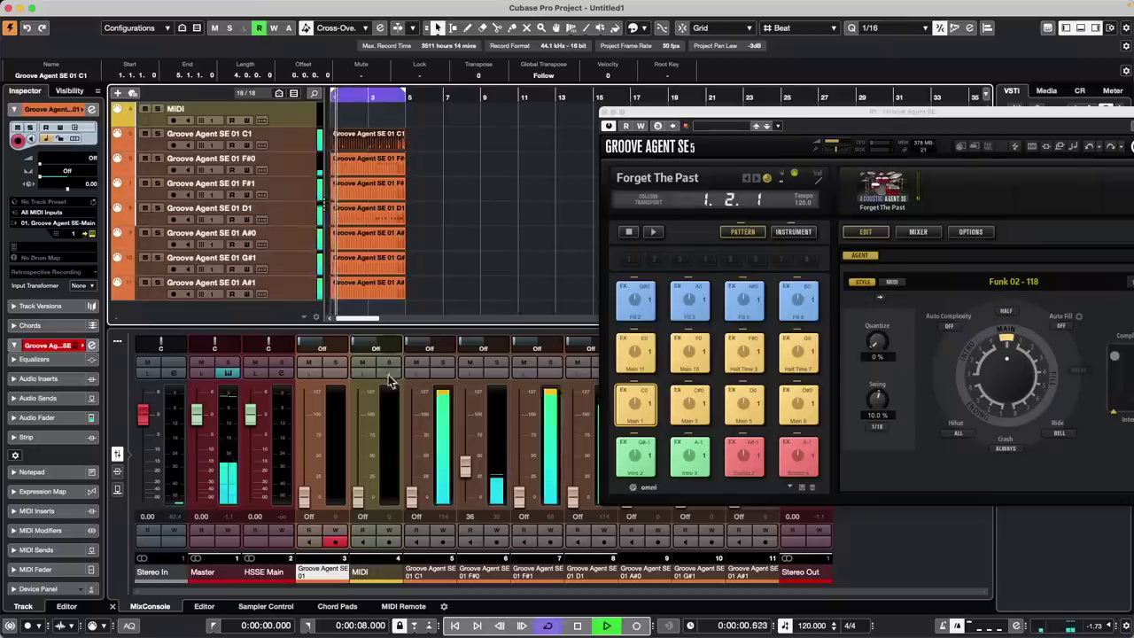
left_click_drag(466, 468, 467, 412)
left_click_drag(522, 498, 523, 409)
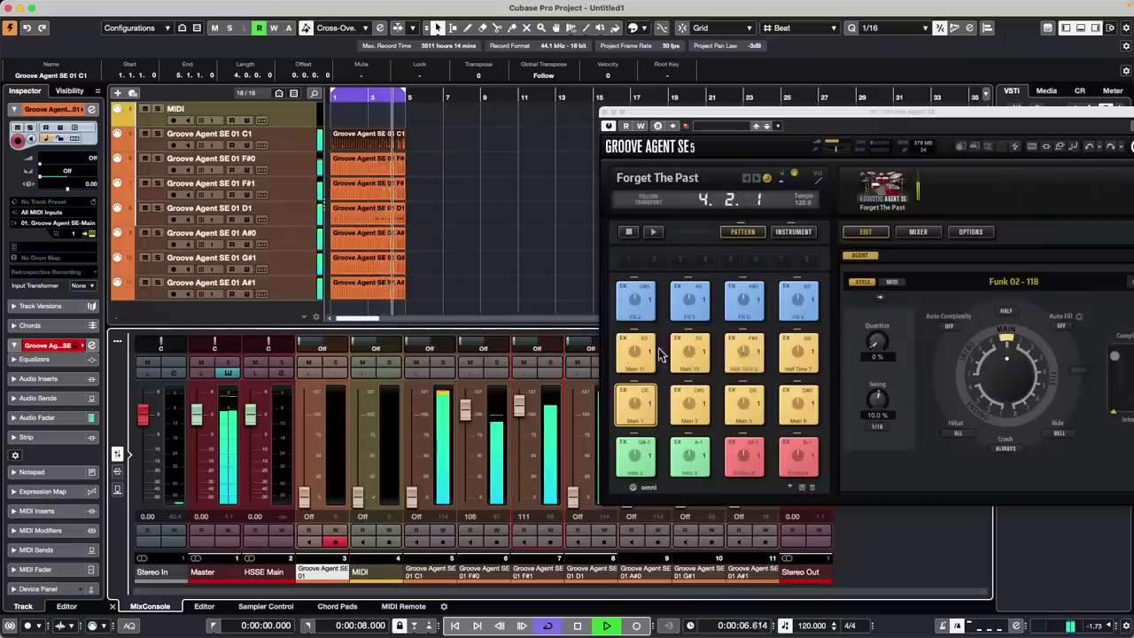
Stop playback, set the C1 channel level to 92 and open the F#1 part in the Key Editor
key("space")
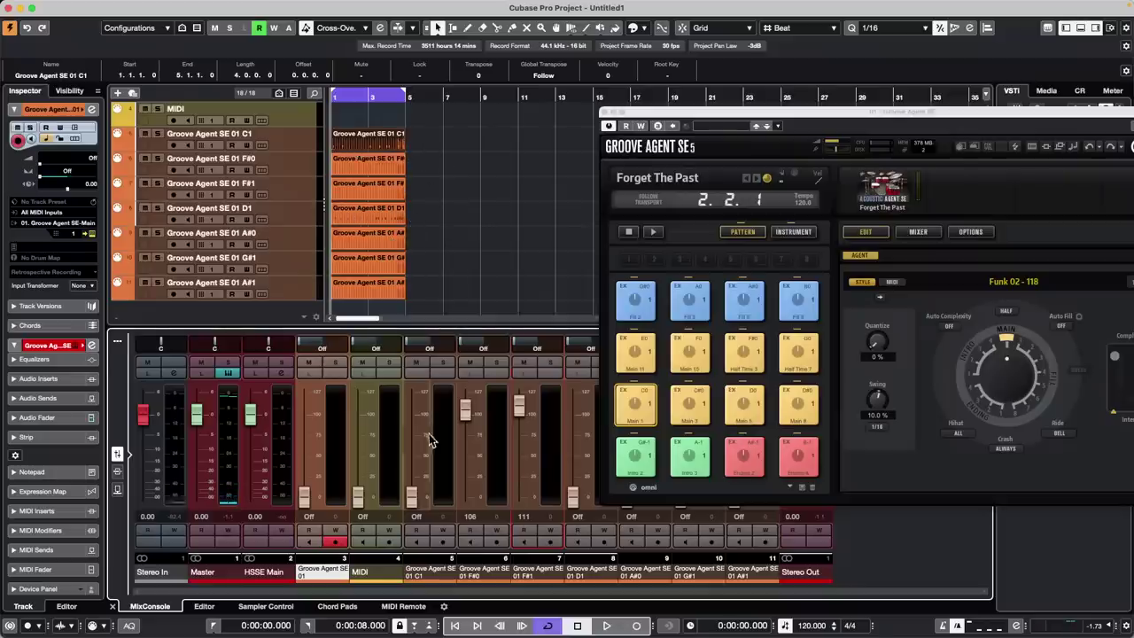
left_click_drag(471, 421, 464, 434)
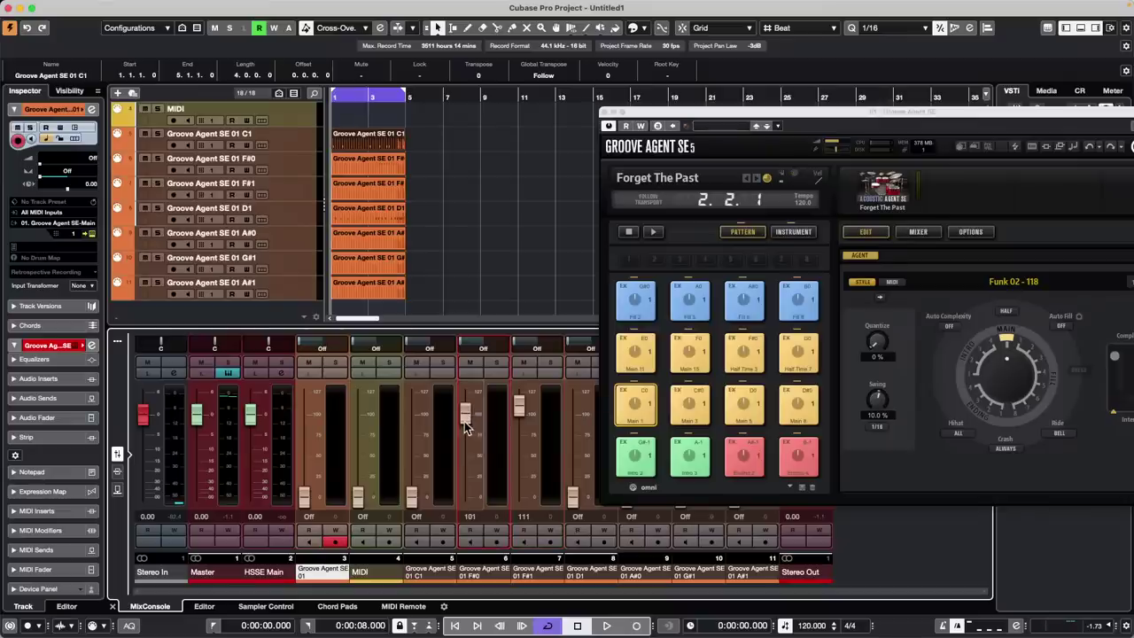
double_click(372, 189)
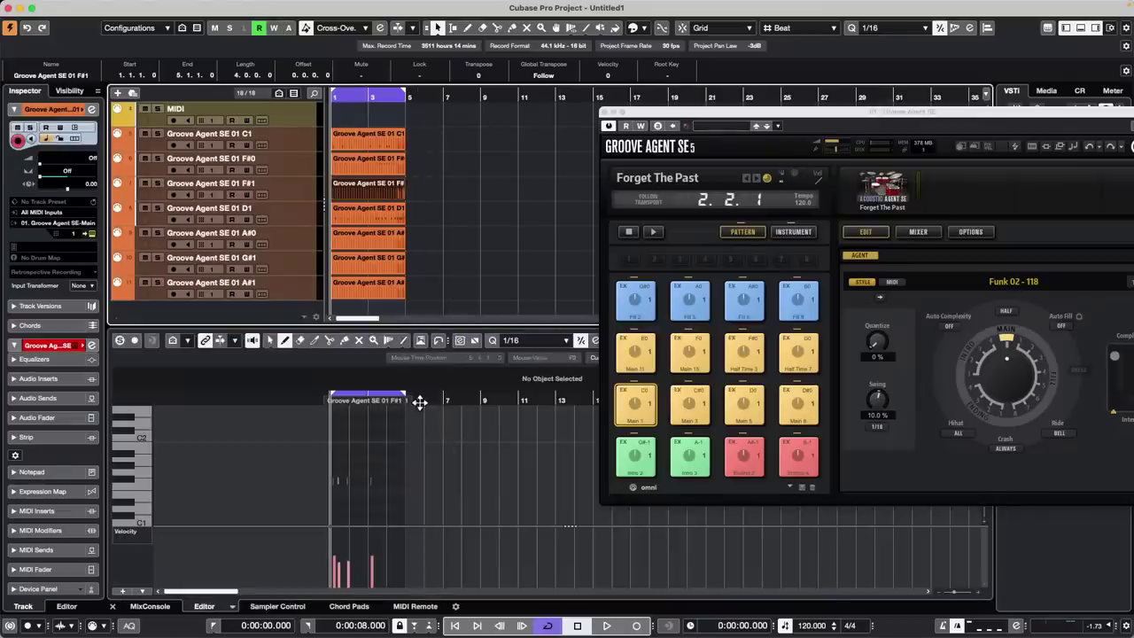
Start playback and open the D1 drum part in the Key Editor
left_click_drag(420, 401, 228, 451)
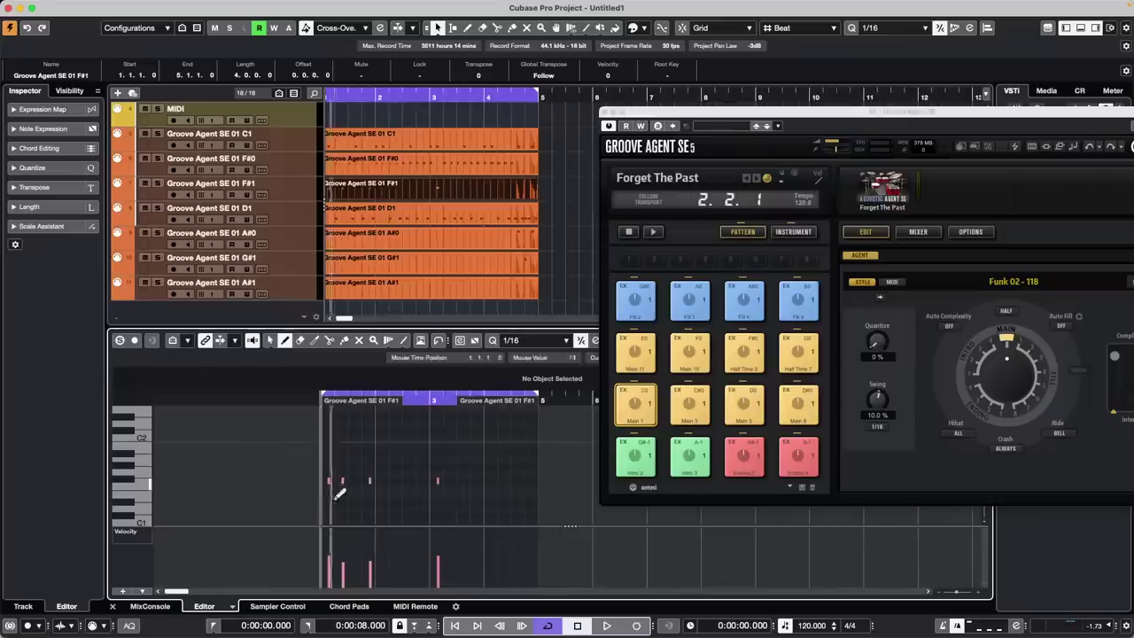
key("space")
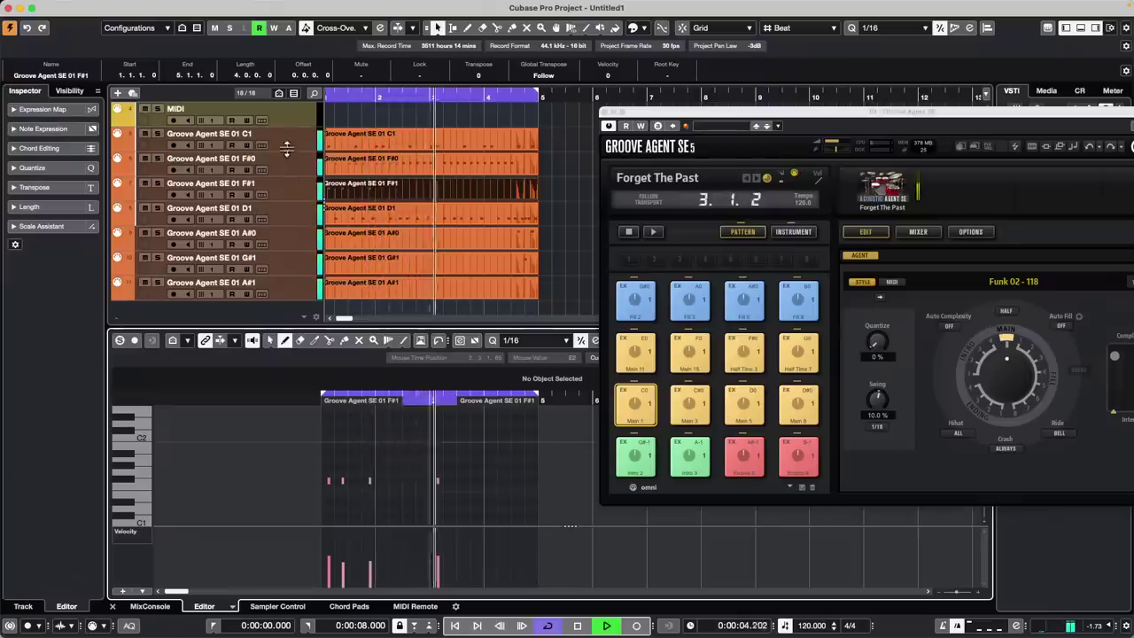
left_click(393, 219)
double_click(392, 219)
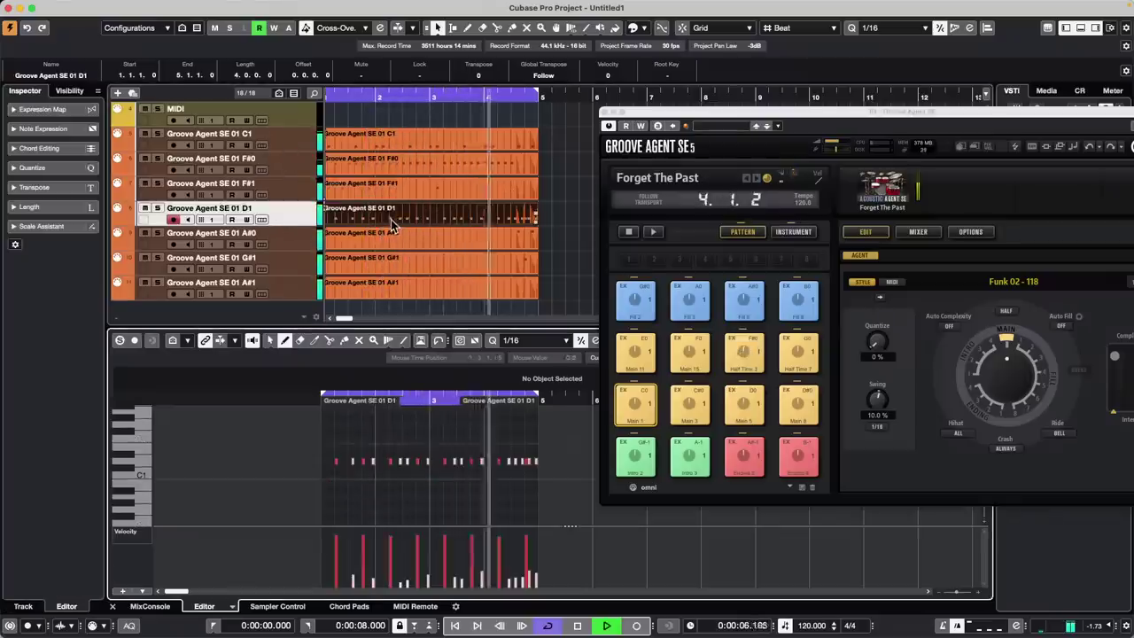
Select all the D1 notes and set their velocity to 104
key("1")
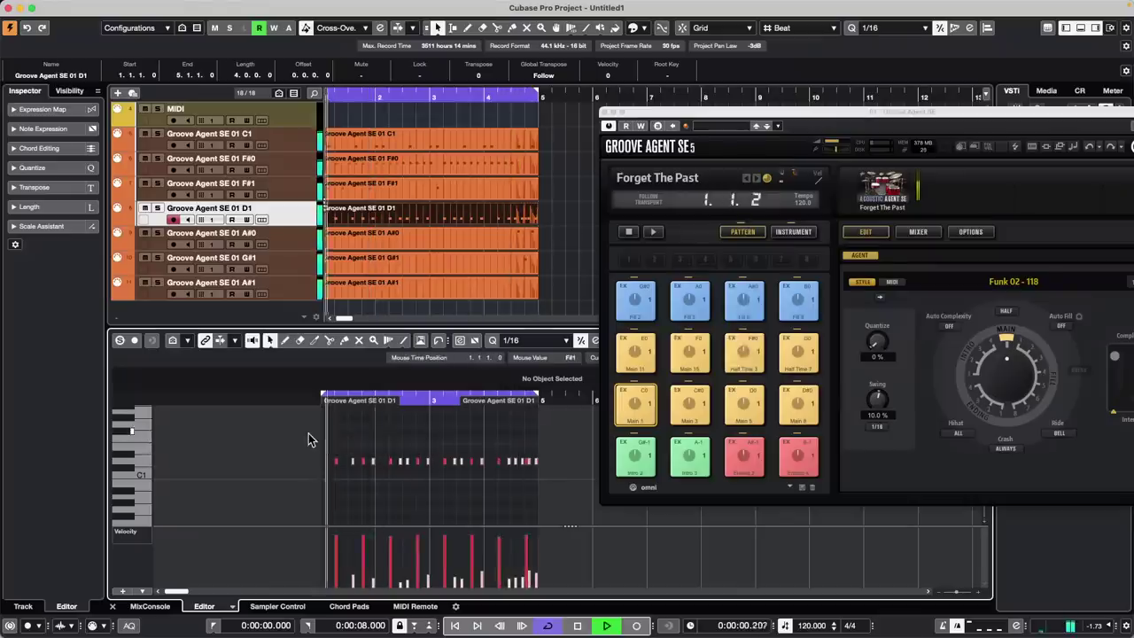
left_click_drag(311, 435, 544, 476)
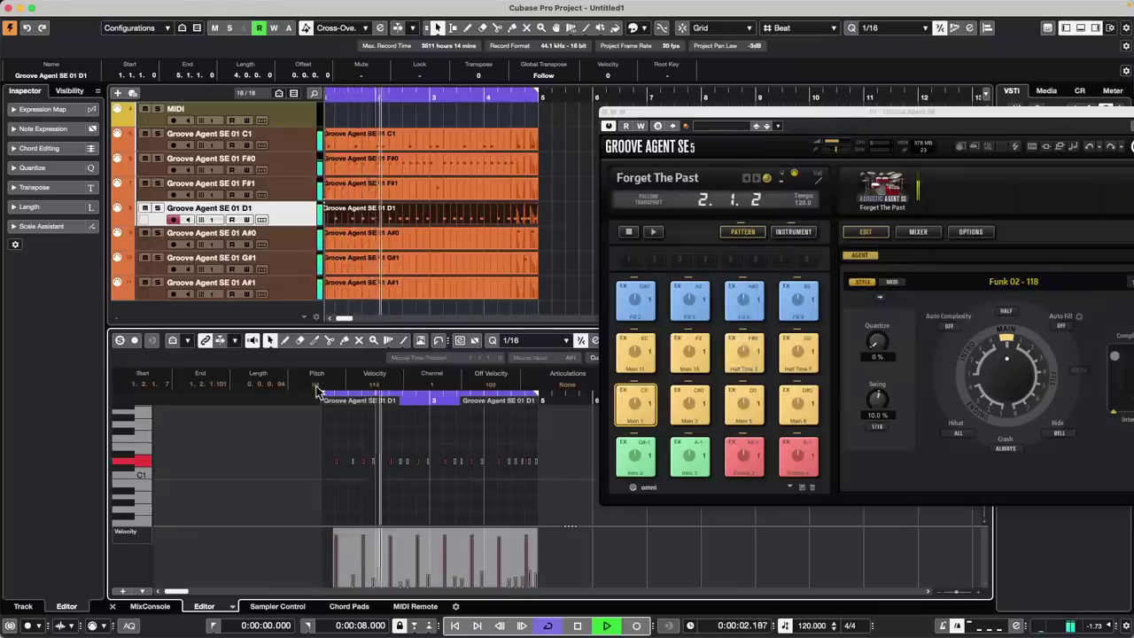
scroll(394, 386, "up", 9)
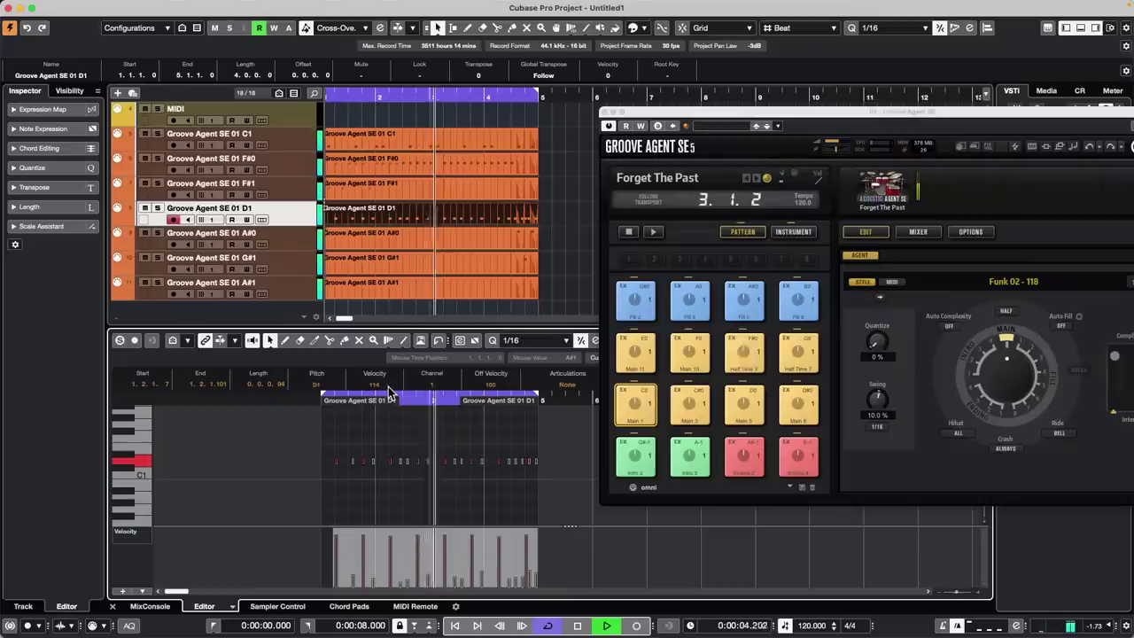
scroll(387, 390, "down", 19)
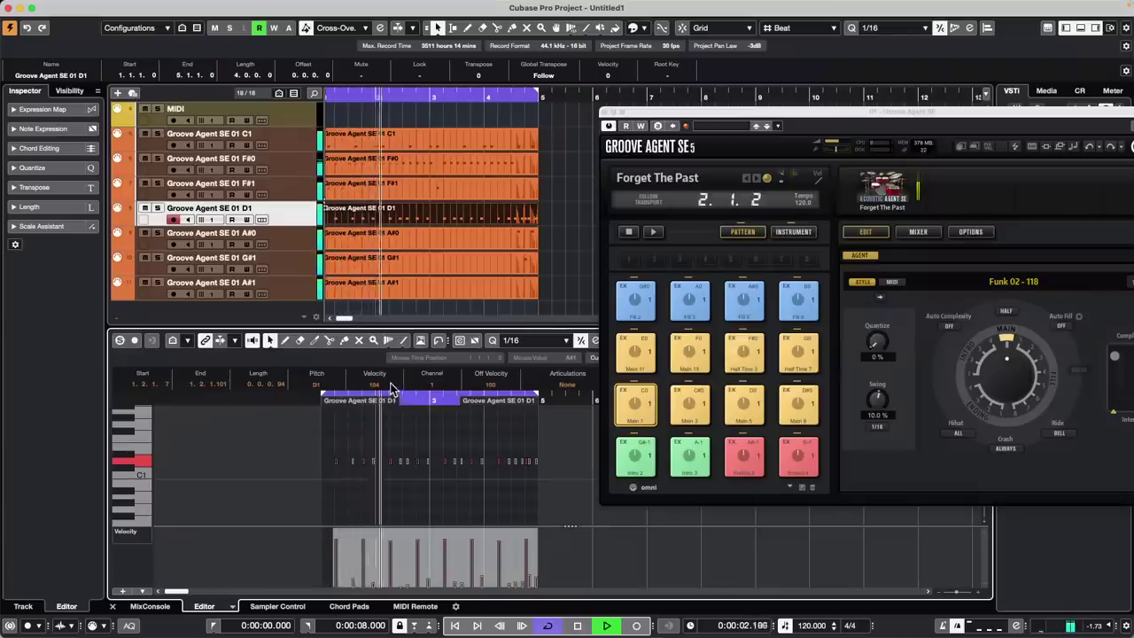
left_click(387, 383)
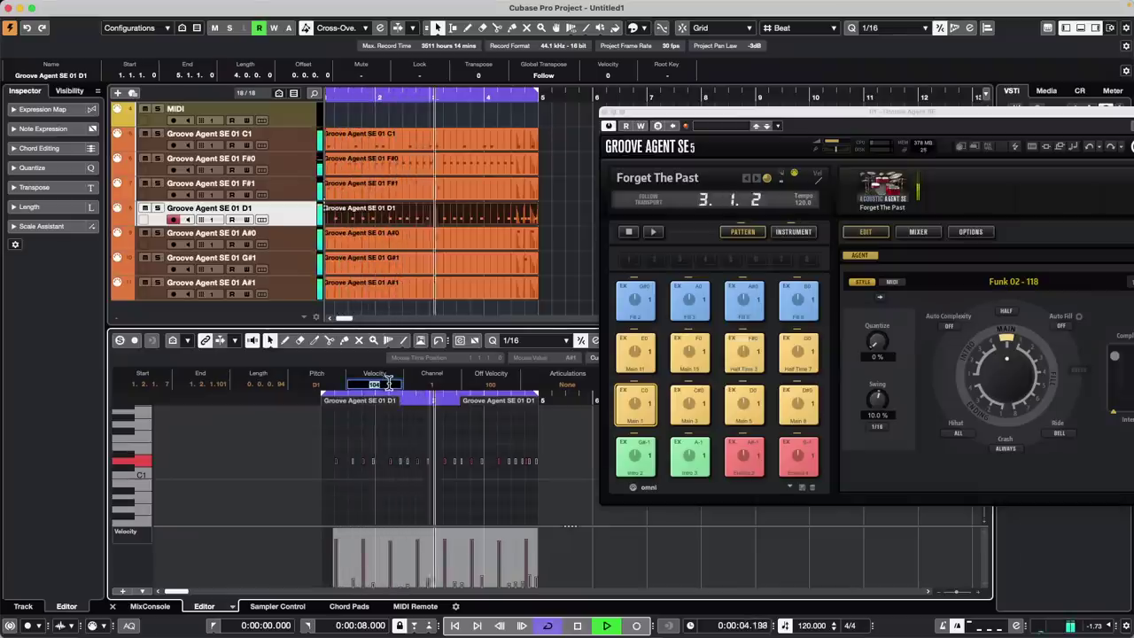
key("Return")
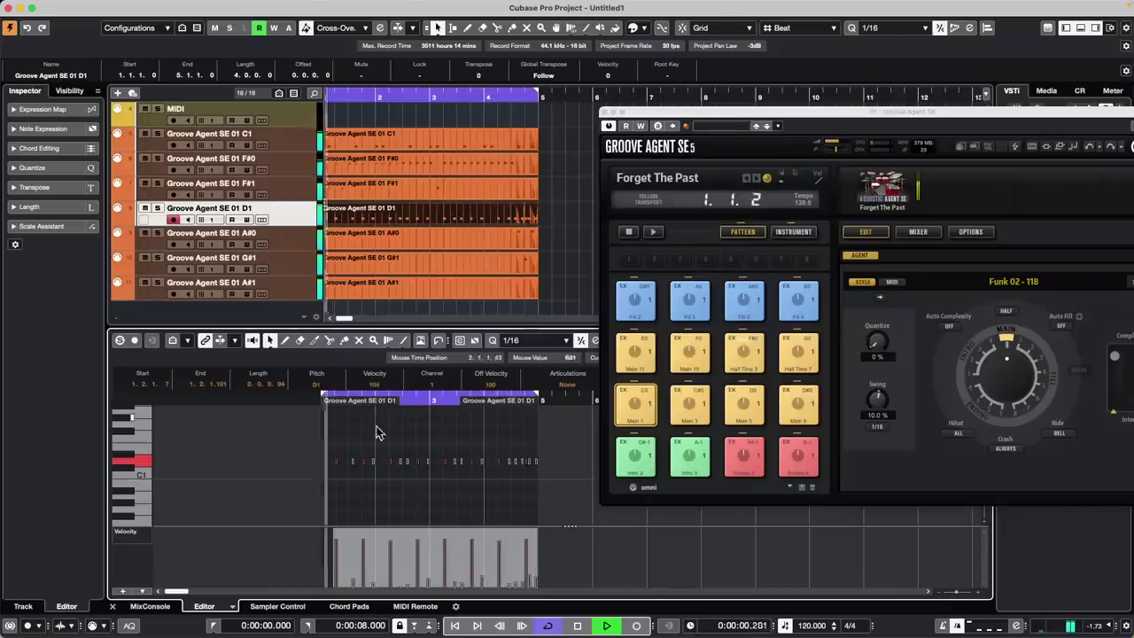
Draw a velocity ramp over the D1 notes, lower the earlier notes, and stop playback
left_click_drag(324, 530, 573, 551)
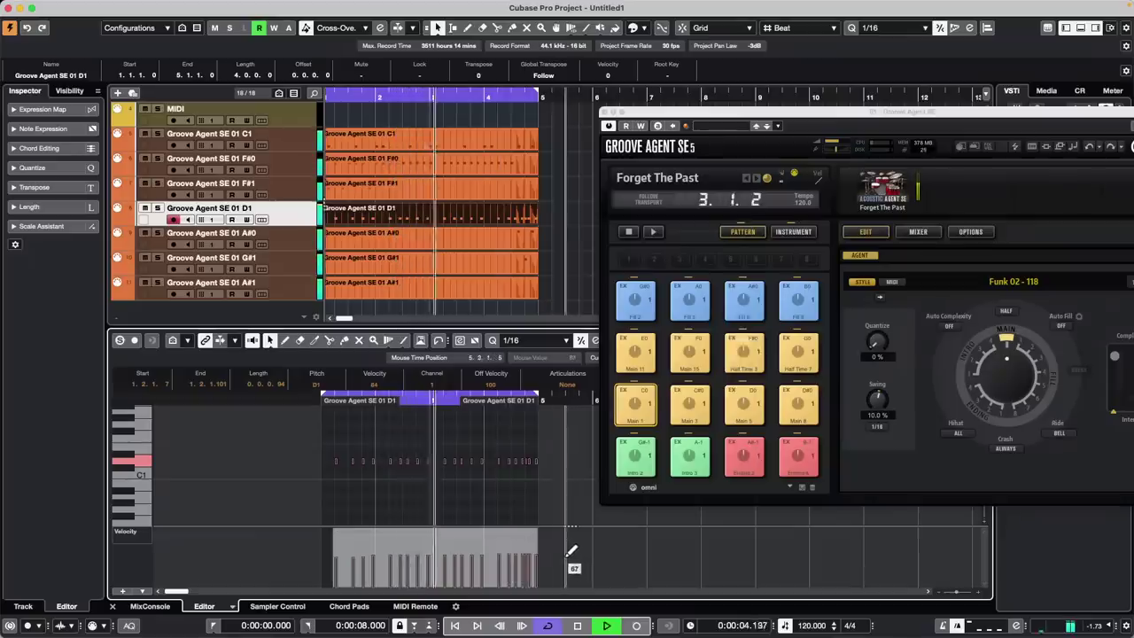
mouse_move(334, 575)
left_mouse_down()
mouse_move(532, 570)
mouse_move(329, 561)
mouse_move(382, 555)
mouse_move(337, 543)
mouse_move(537, 541)
left_mouse_up()
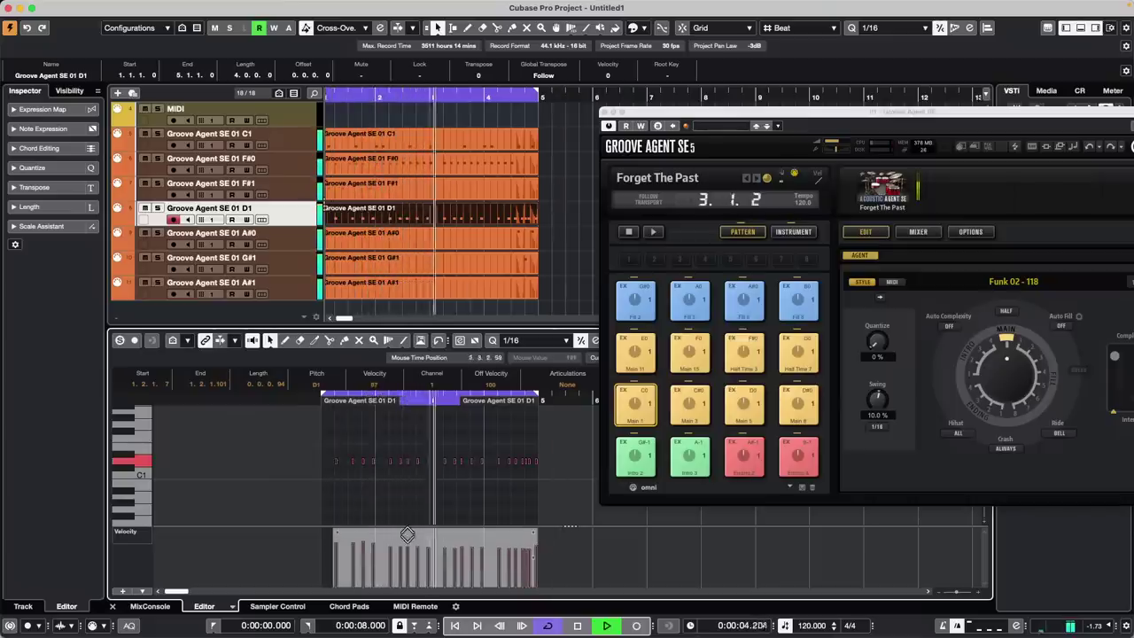
key("space")
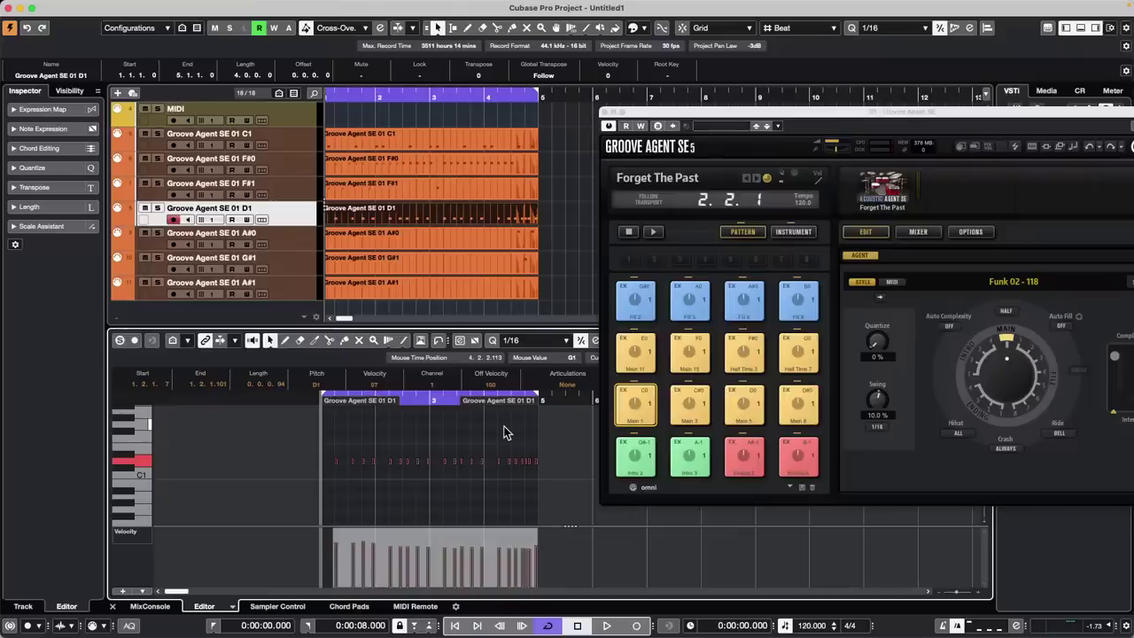
Create Untitled2 from the arranger template in the 'naming test delete' folder and activate it
left_click(76, 8)
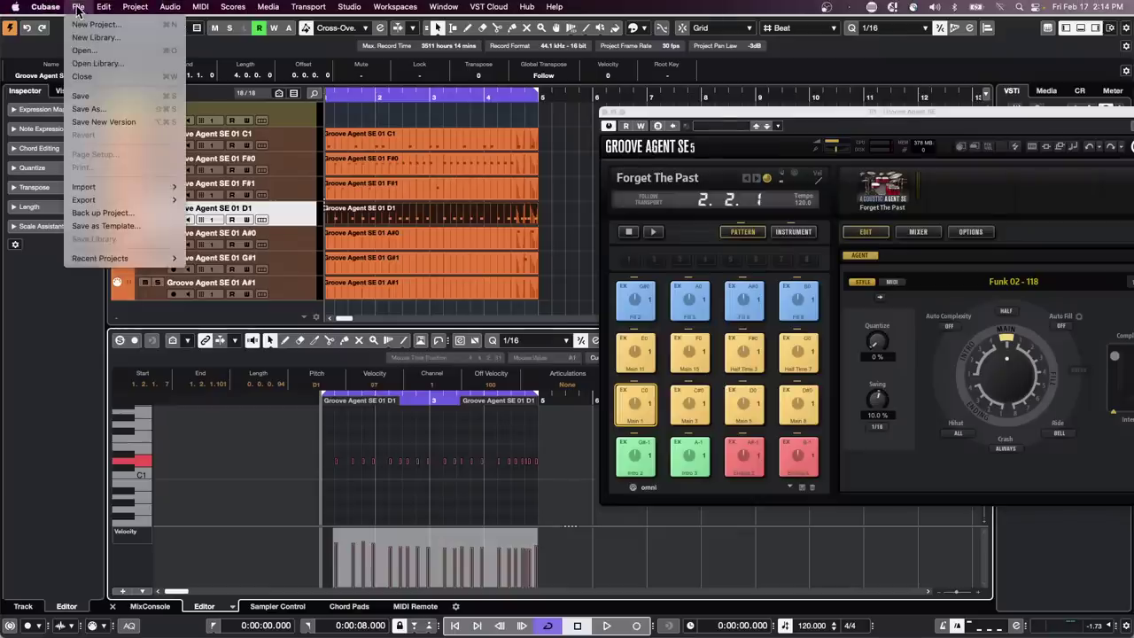
mouse_move(88, 260)
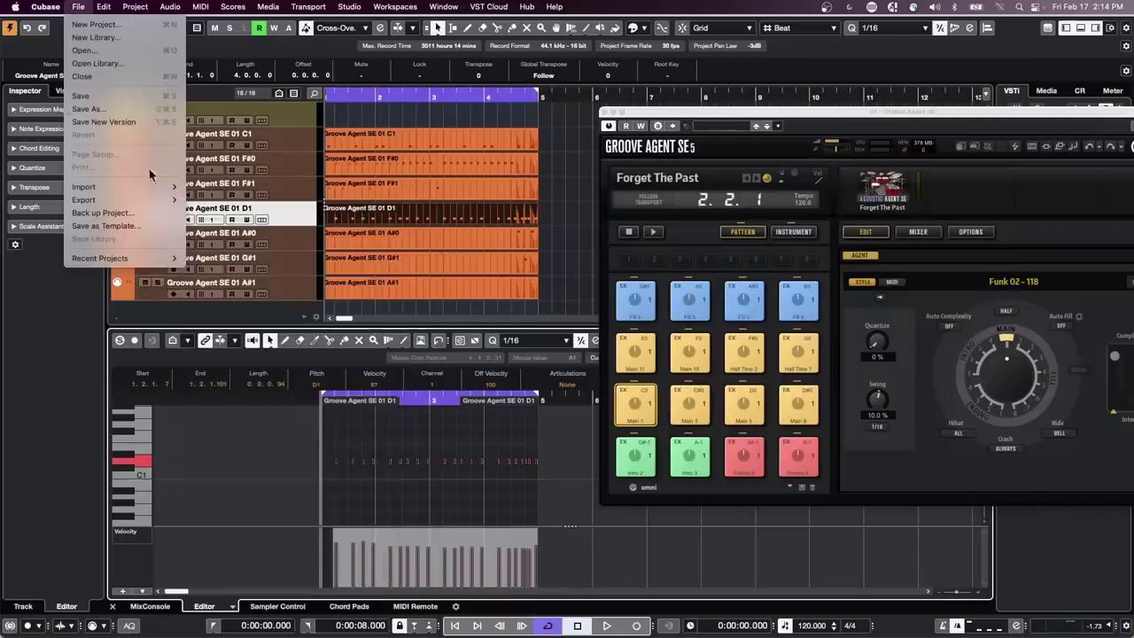
left_click(104, 24)
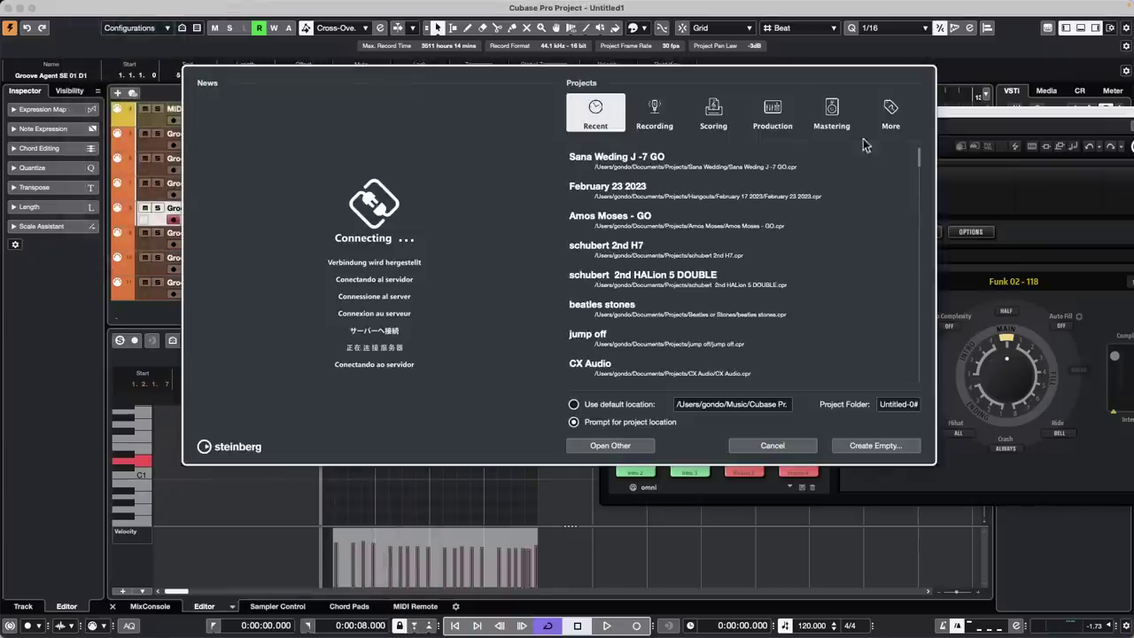
left_click(893, 110)
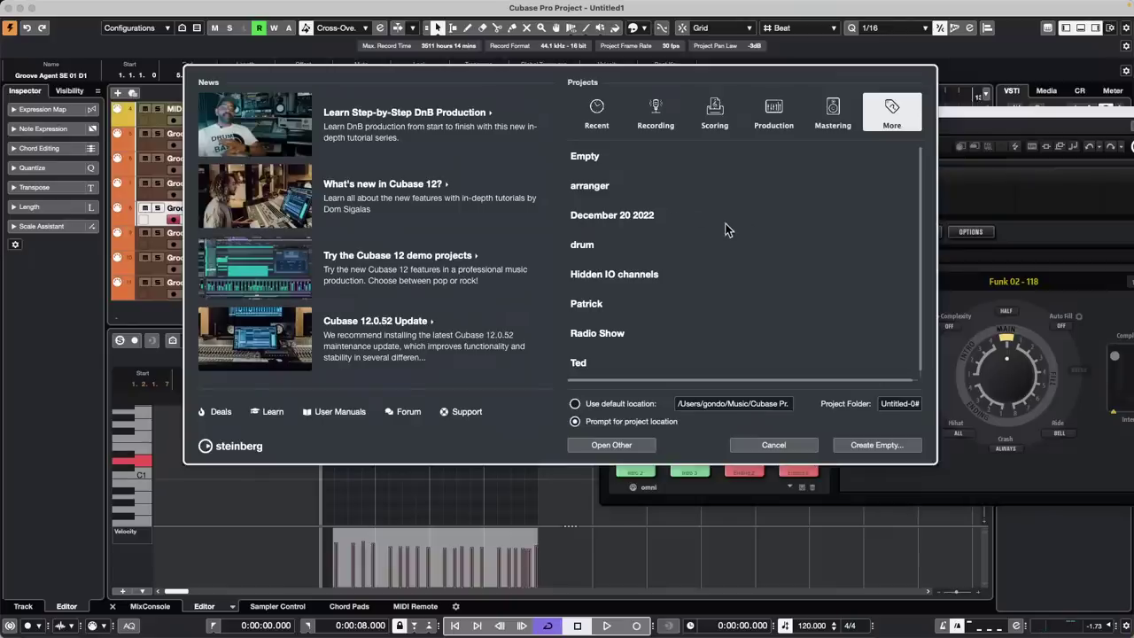
double_click(611, 187)
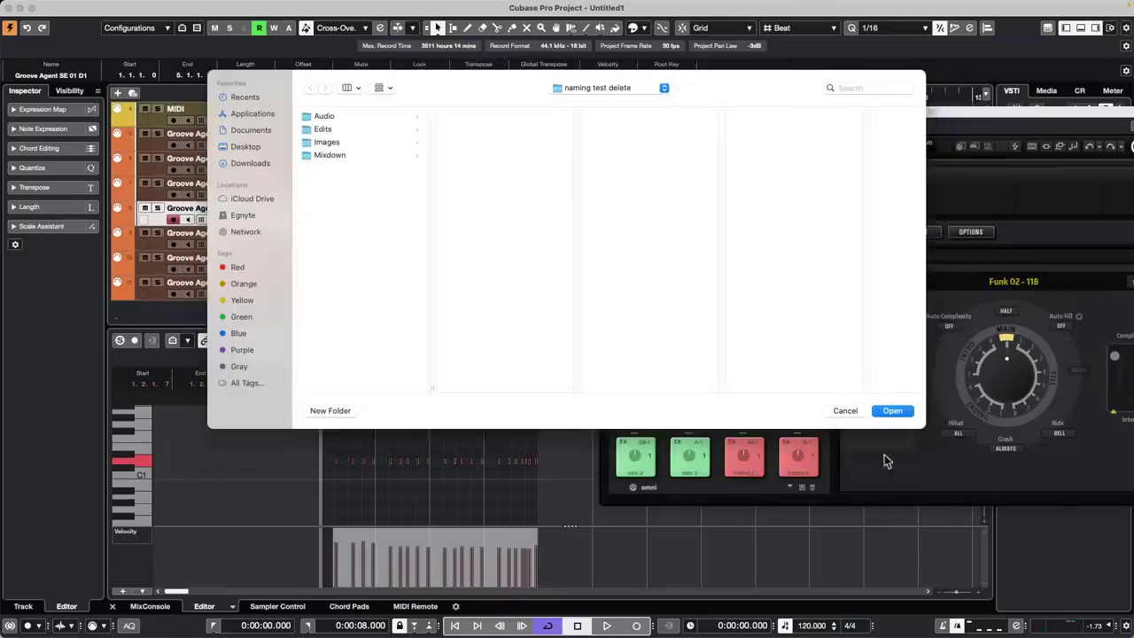
left_click(894, 412)
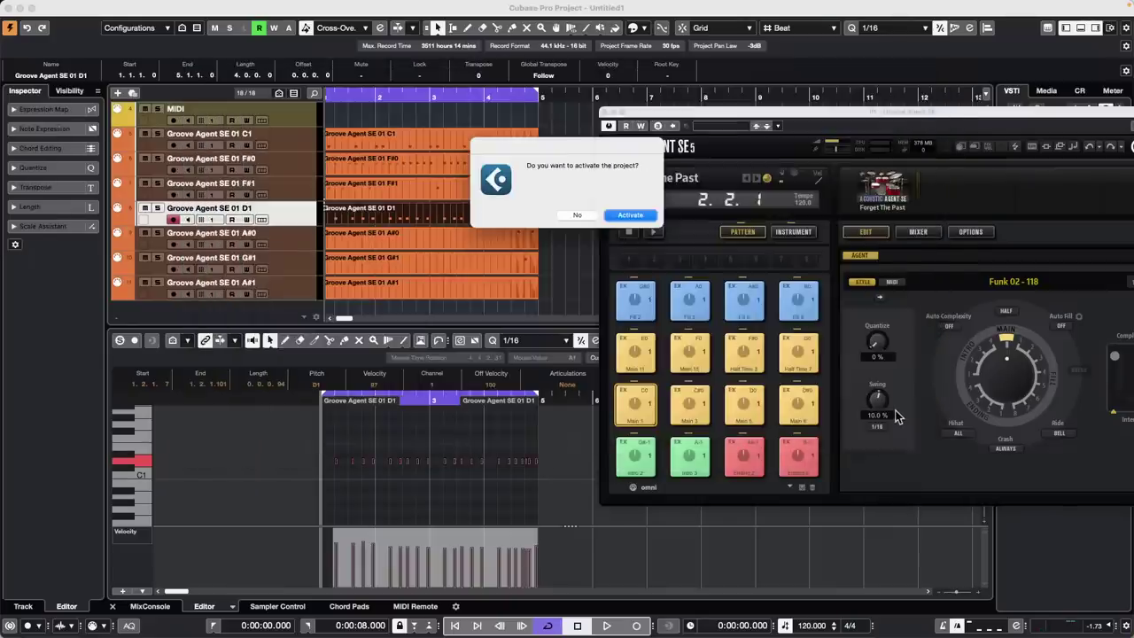
left_click(631, 216)
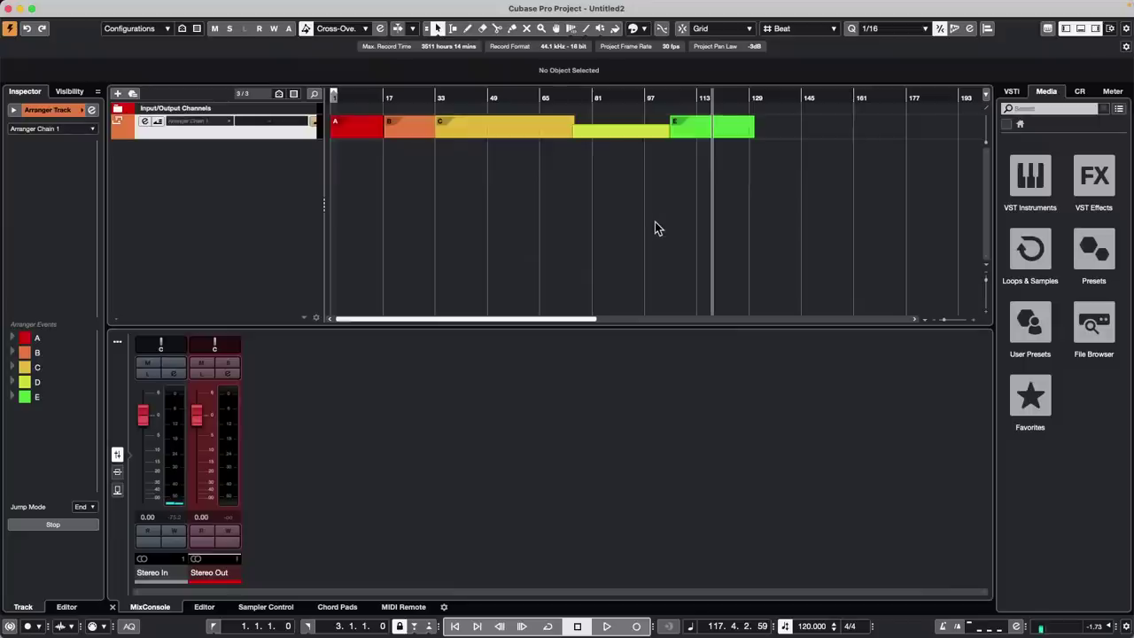
Colour the Arranger Track blue after trying yellow and green, then select arranger events A through E
left_click(359, 134)
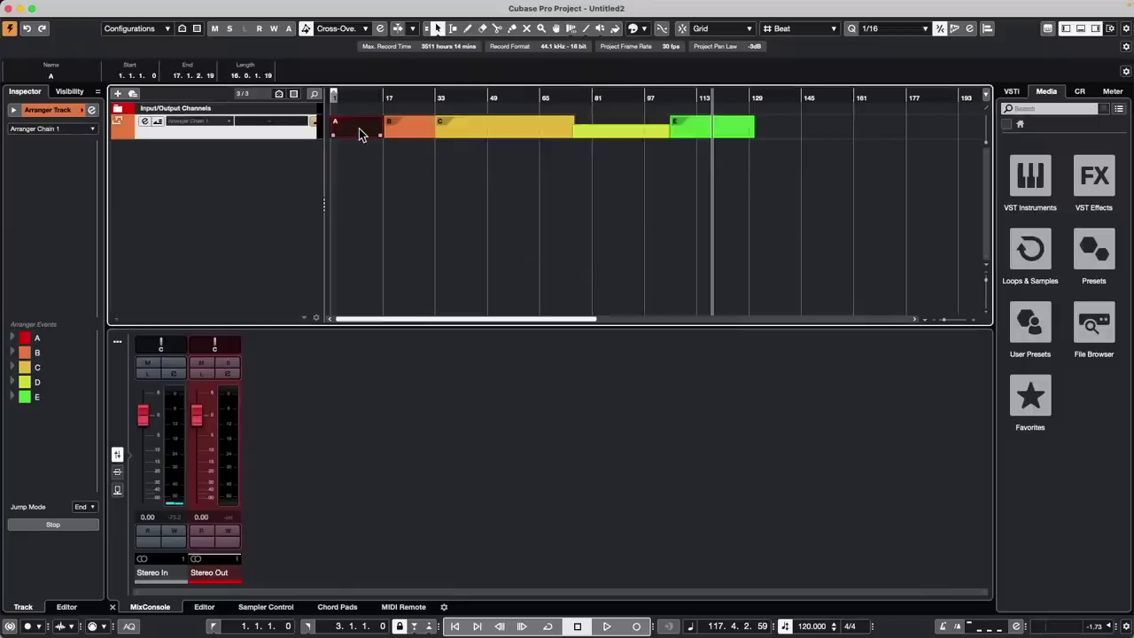
left_click(372, 190)
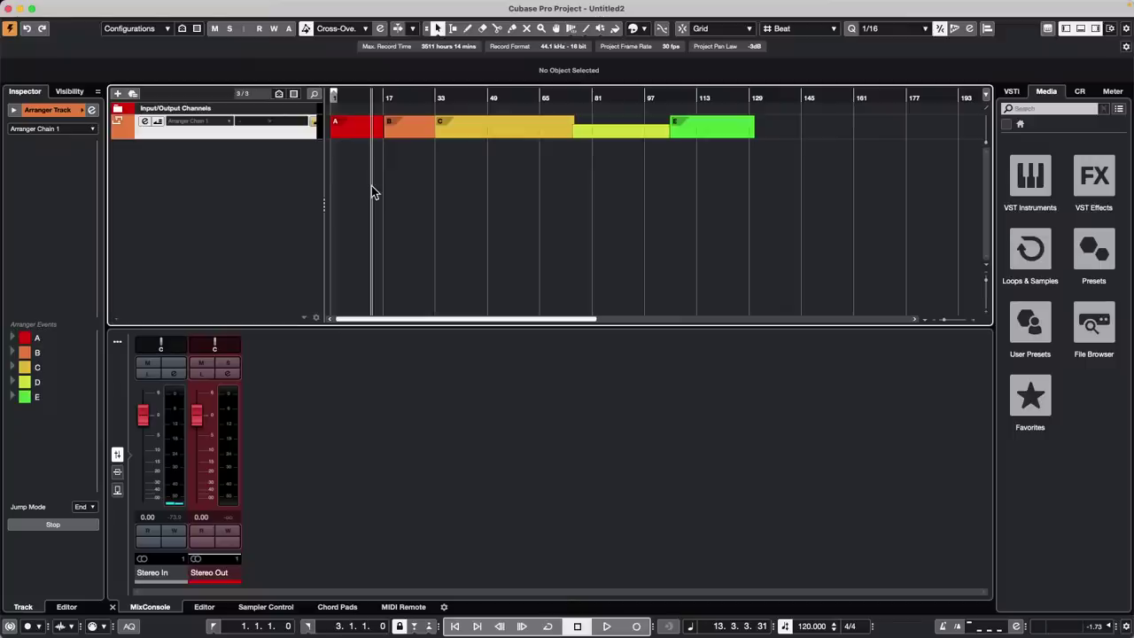
left_click(85, 111)
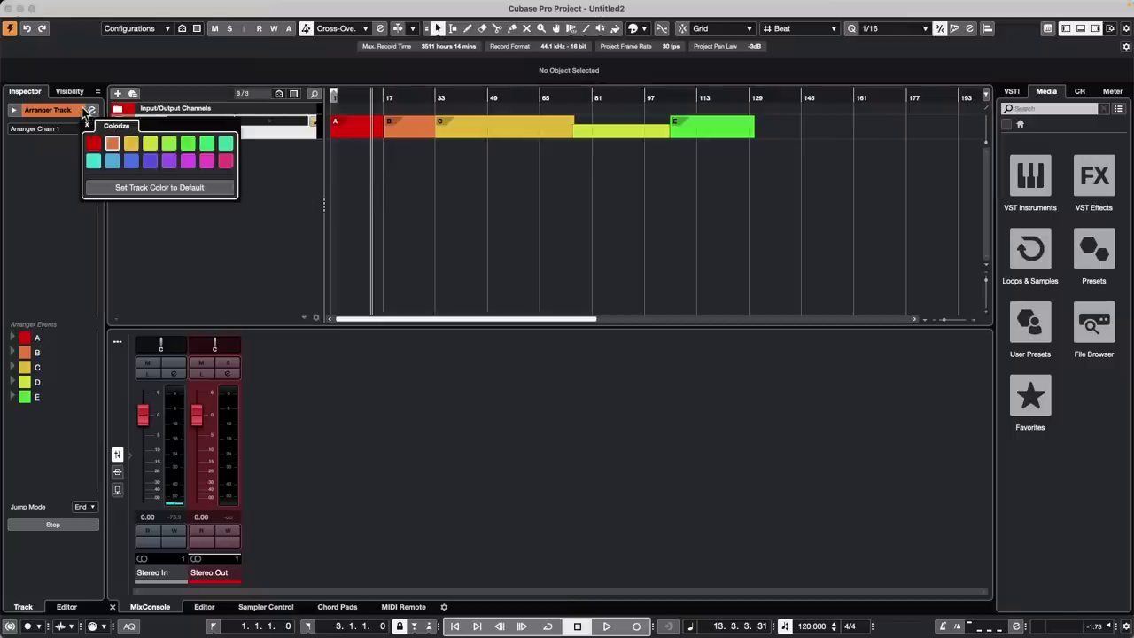
left_click(132, 143)
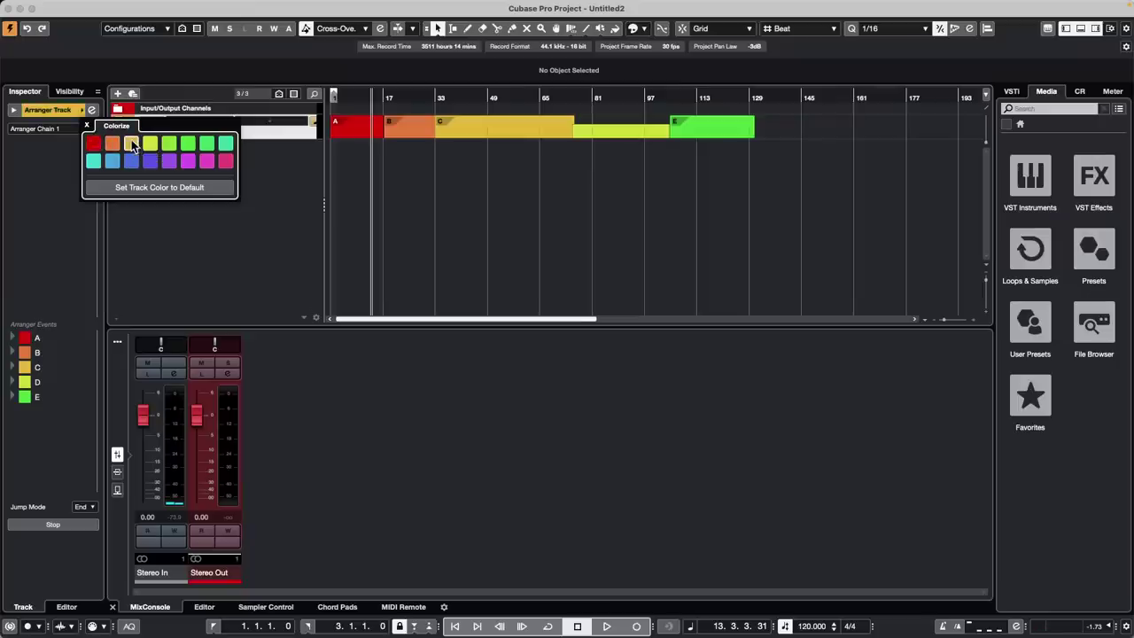
left_click(257, 160)
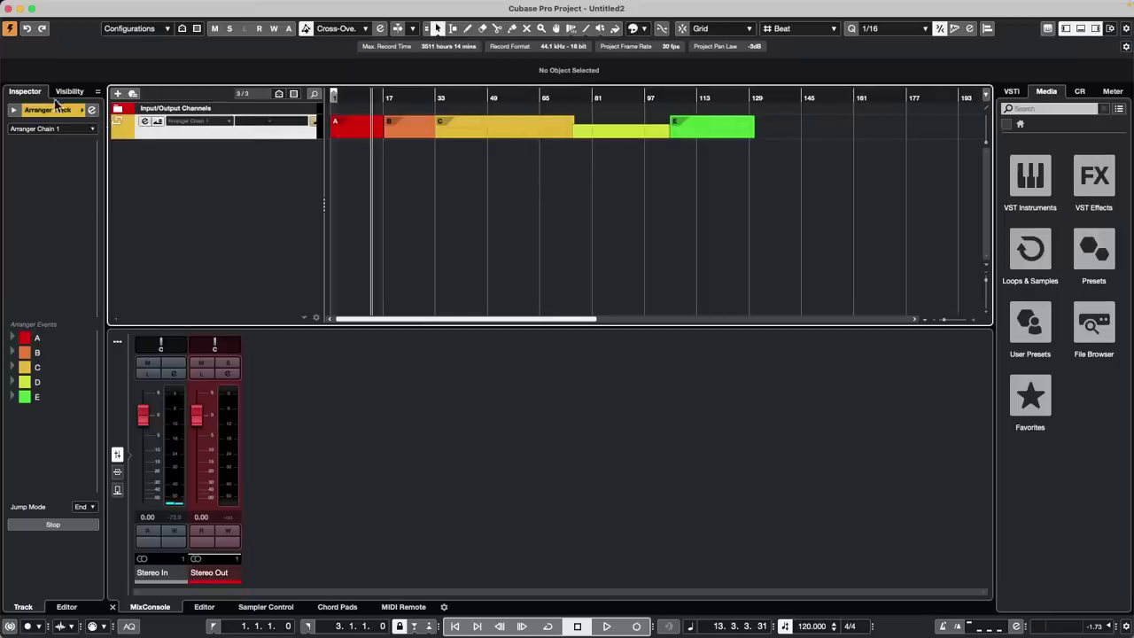
left_click(91, 110)
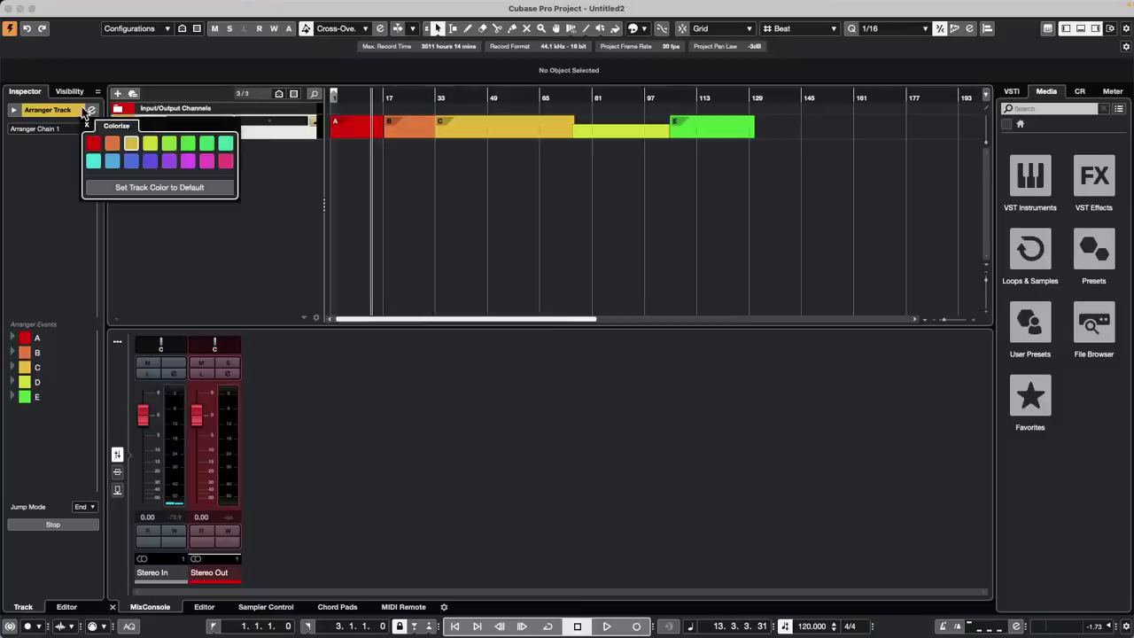
left_click(151, 143)
left_click(190, 143)
left_click(129, 160)
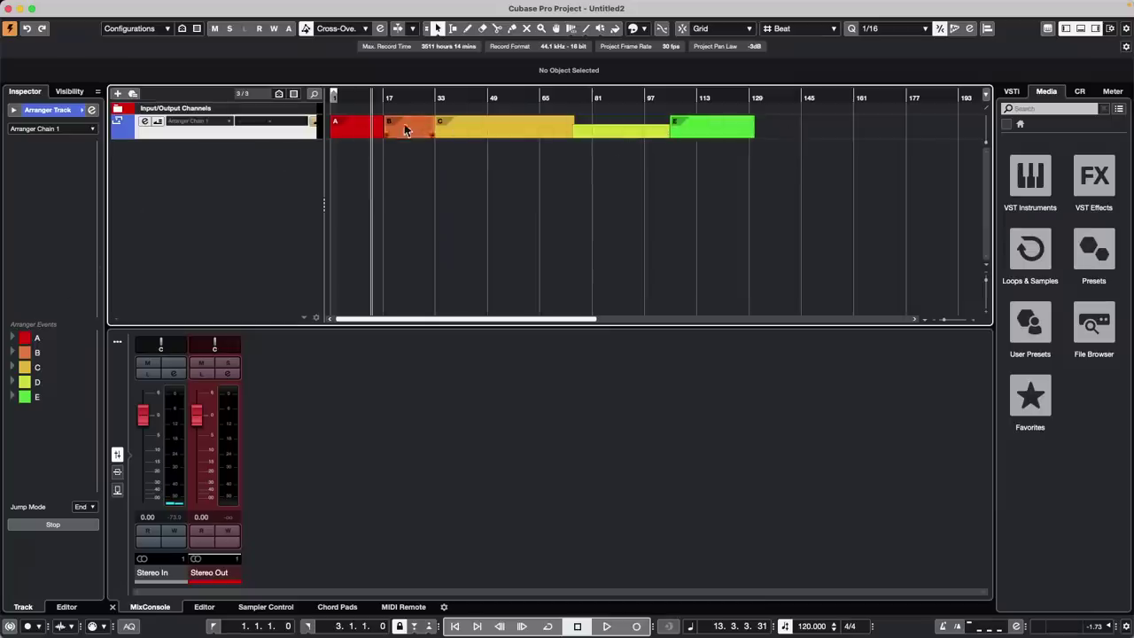
key("super+a")
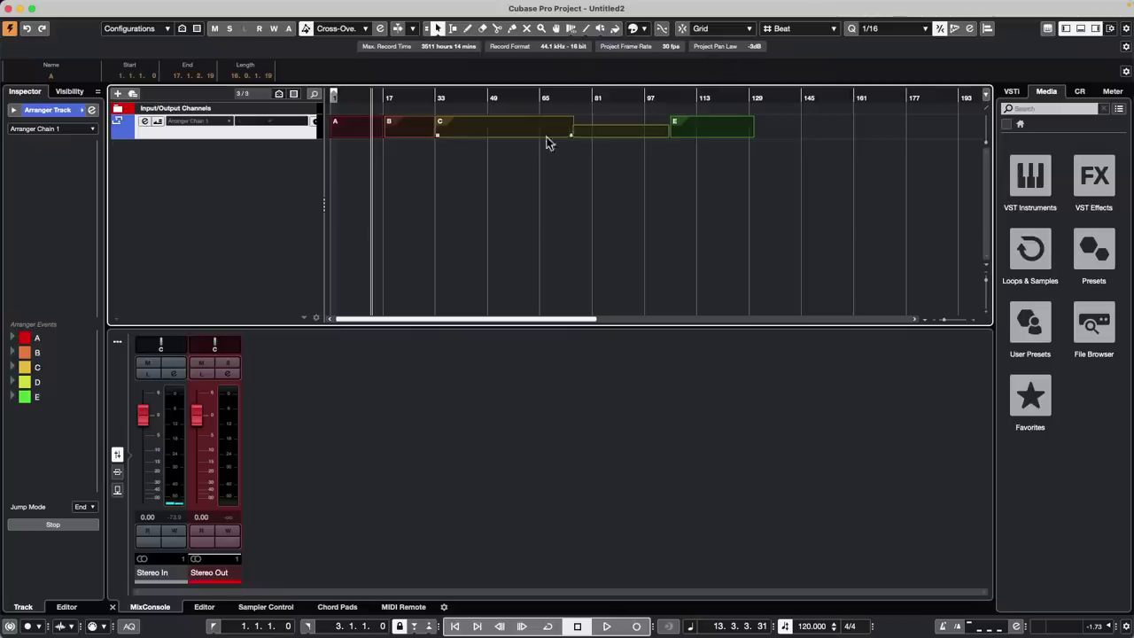
left_click_drag(816, 137, 334, 110)
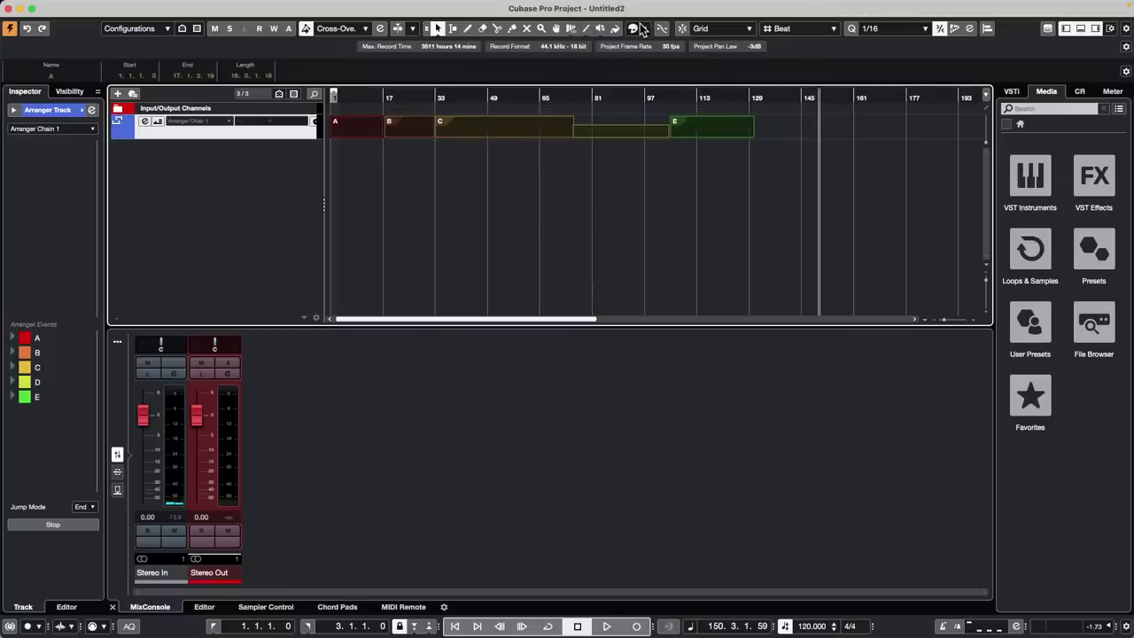
Try colouring the arranger events indigo and the arranger track orange
left_click(636, 29)
left_click(696, 81)
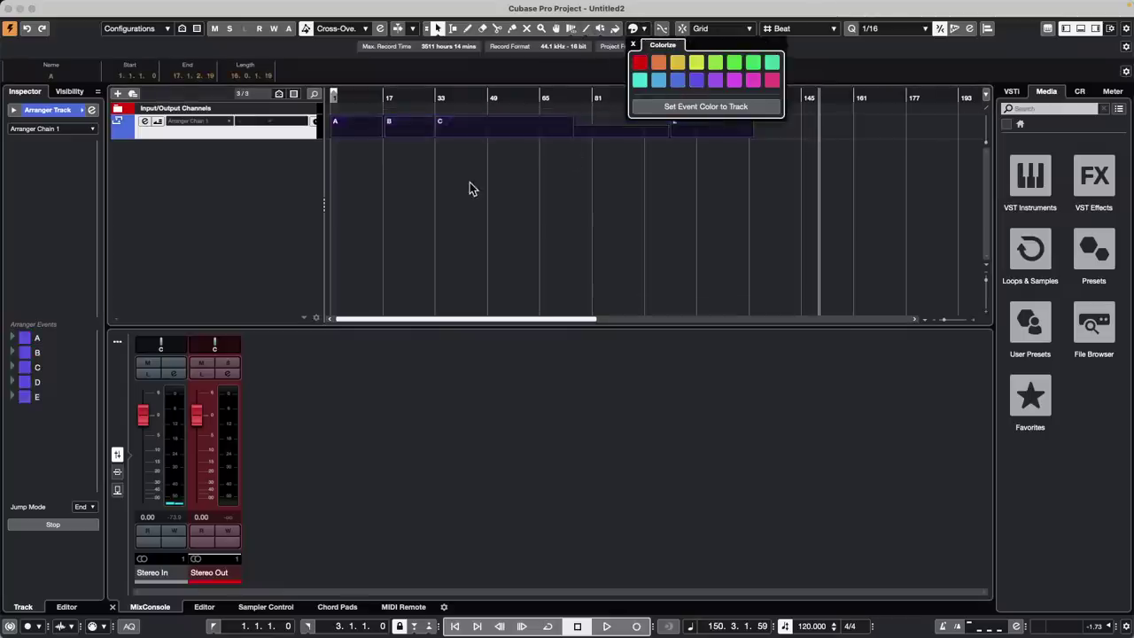
left_click(470, 184)
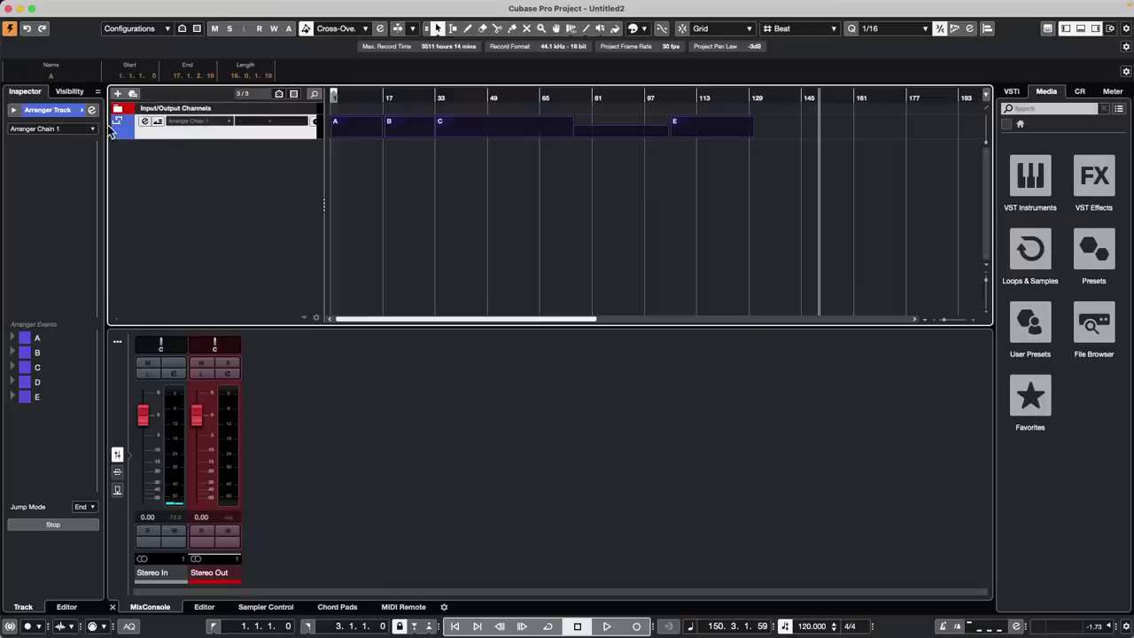
left_click(91, 110)
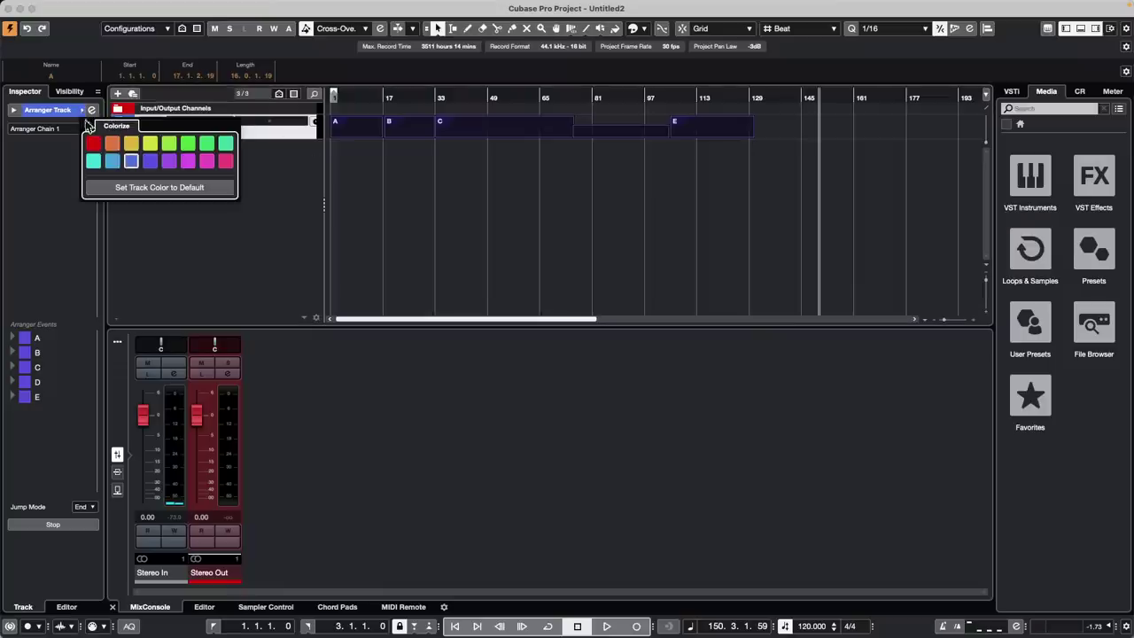
left_click(113, 145)
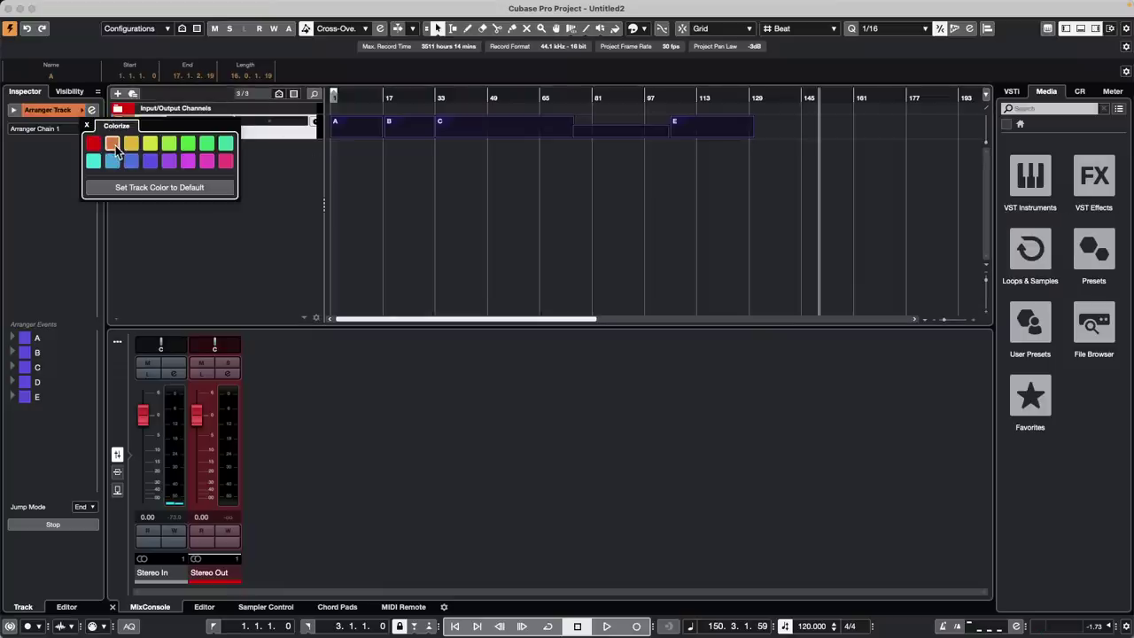
left_click(277, 158)
left_click(330, 165)
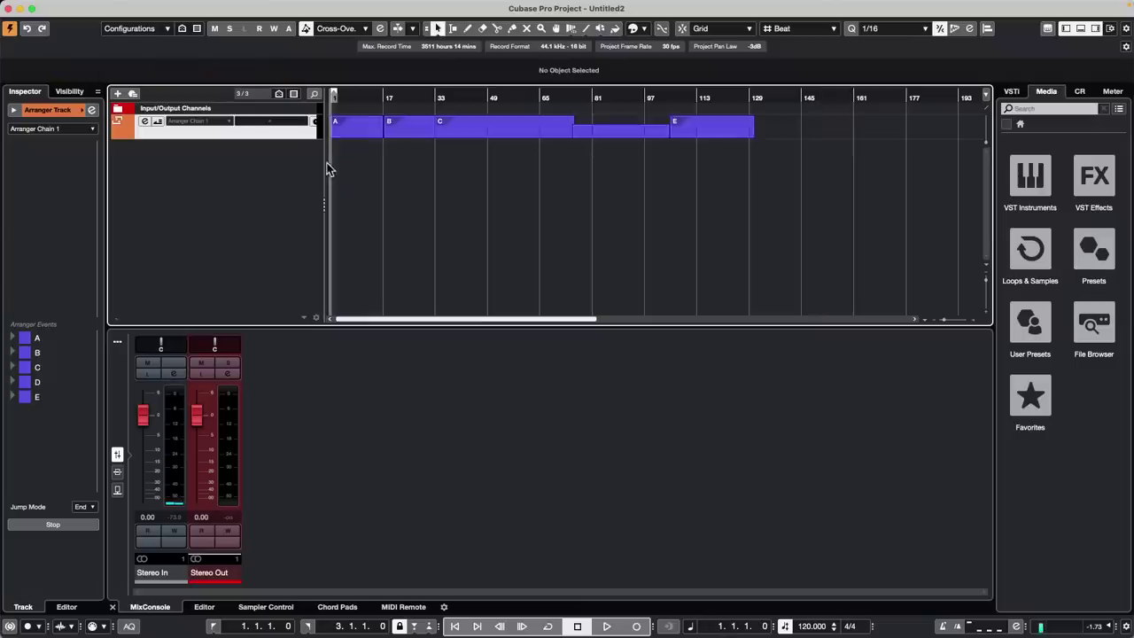
Colour the arranger events yellow, then marquee-select them all and recolour them orange
left_click(296, 133)
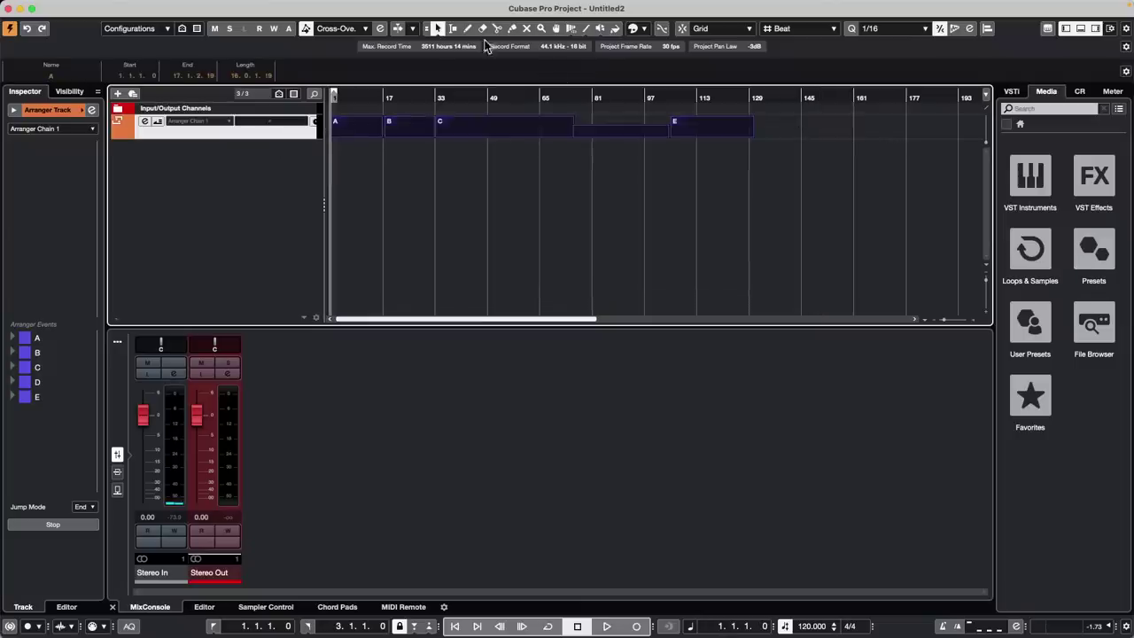
left_click(635, 29)
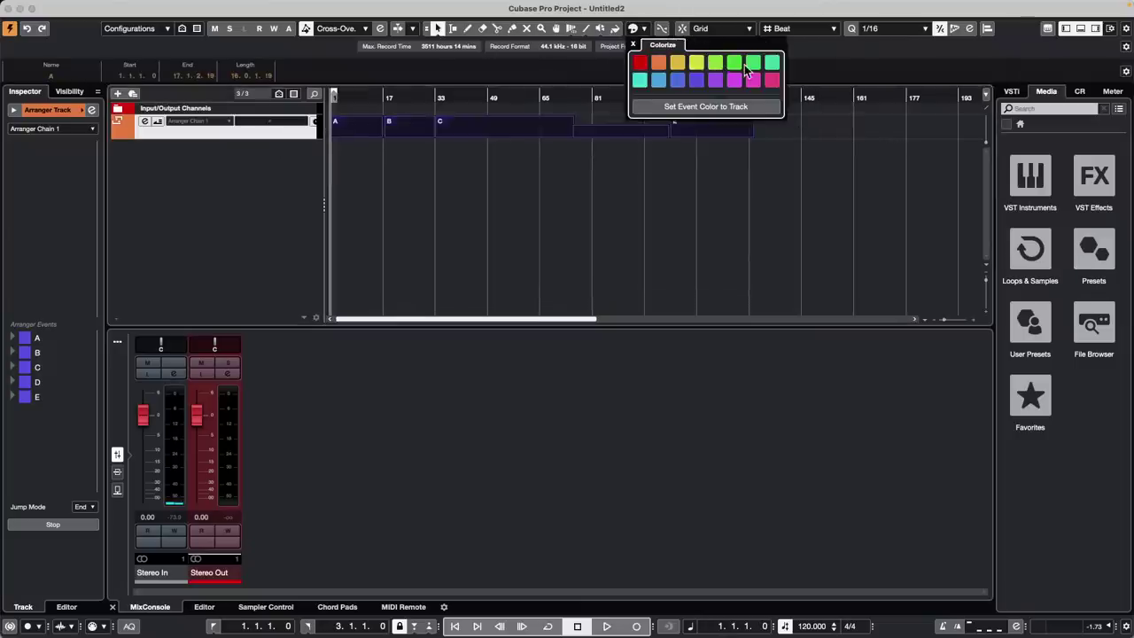
left_click(678, 64)
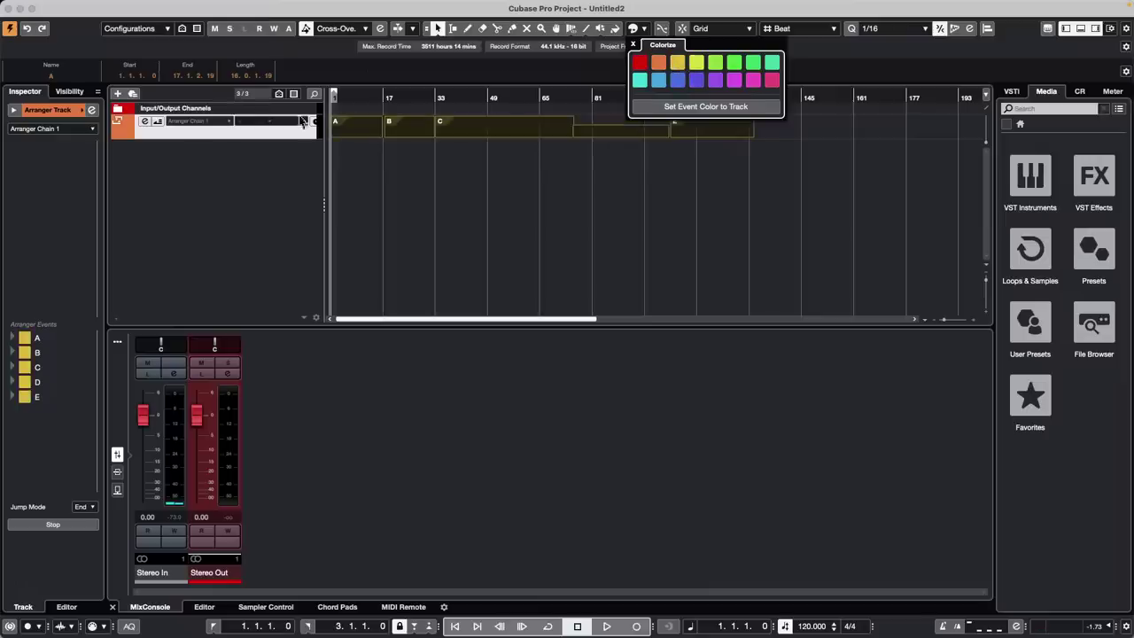
left_click(684, 169)
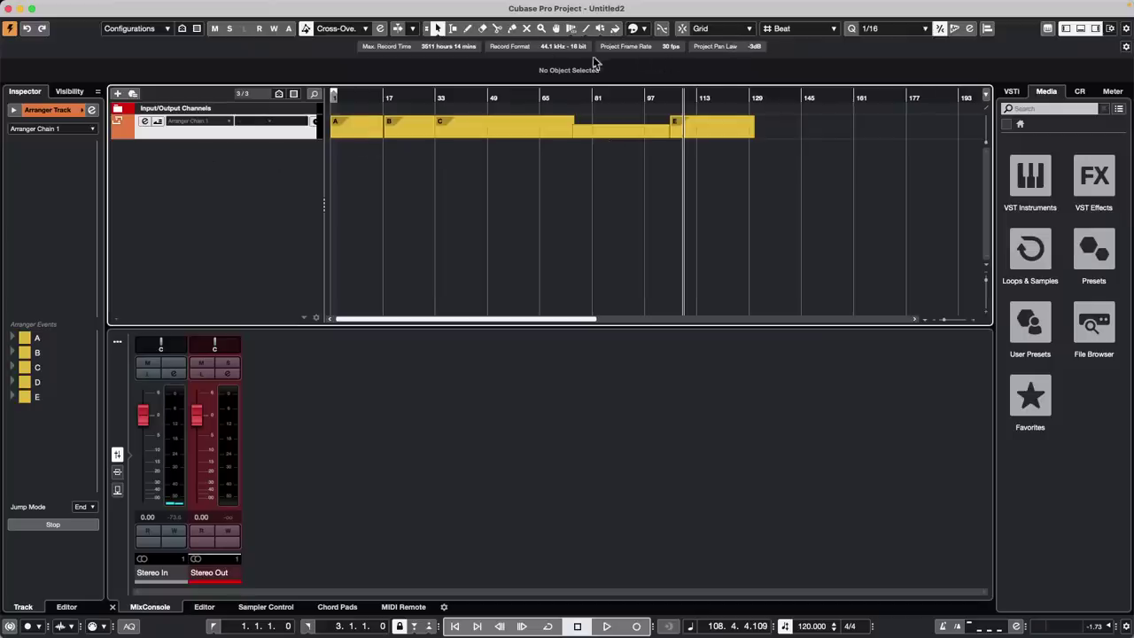
left_click(643, 28)
left_click(844, 149)
left_click_drag(789, 127, 321, 139)
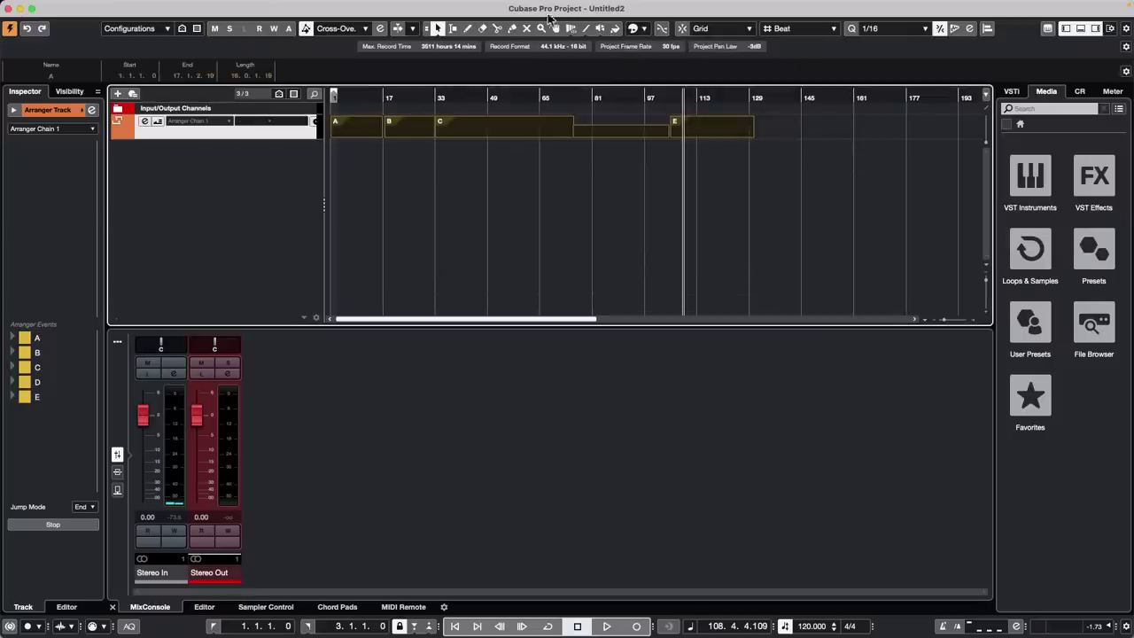
left_click(643, 28)
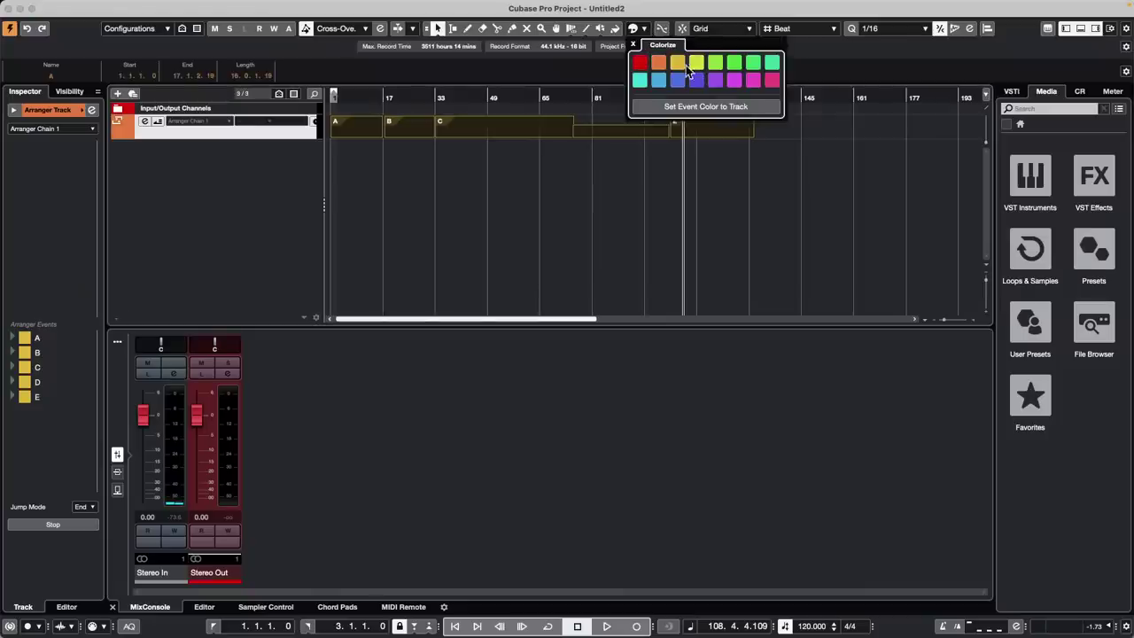
left_click(658, 64)
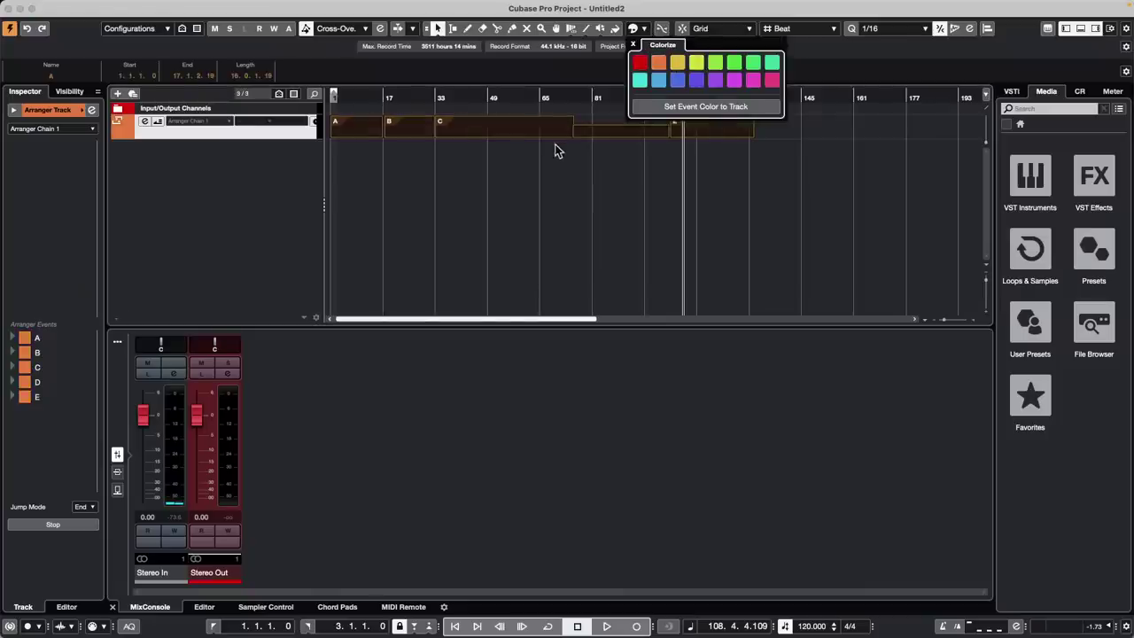
left_click(554, 147)
left_click(555, 147)
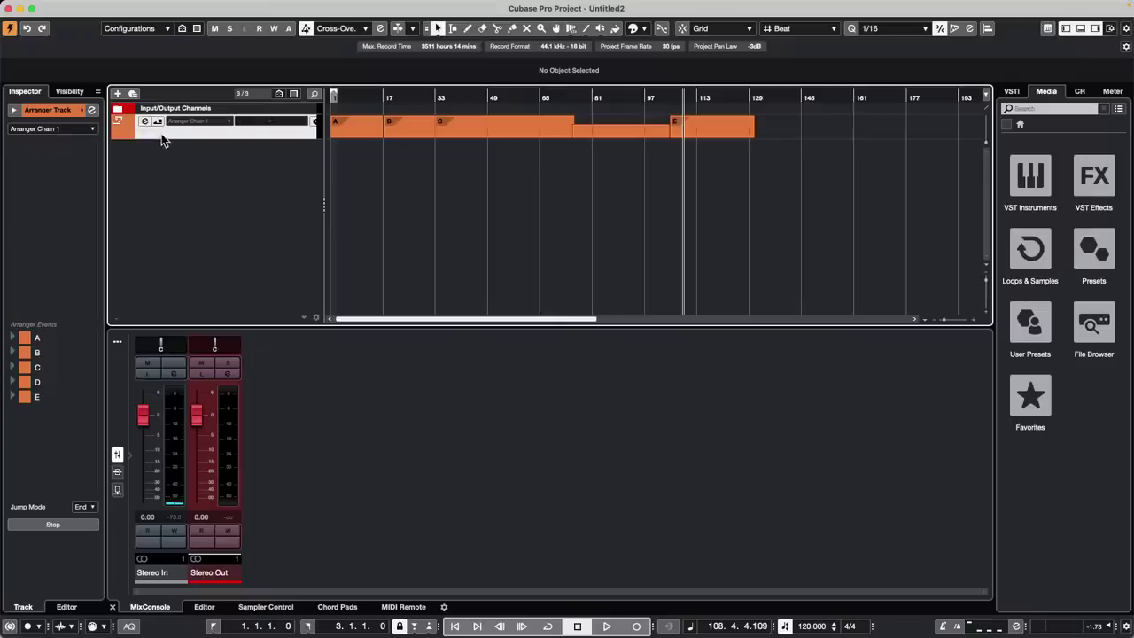
Set the arranger track's Inspector colour to yellow-green
left_click(87, 112)
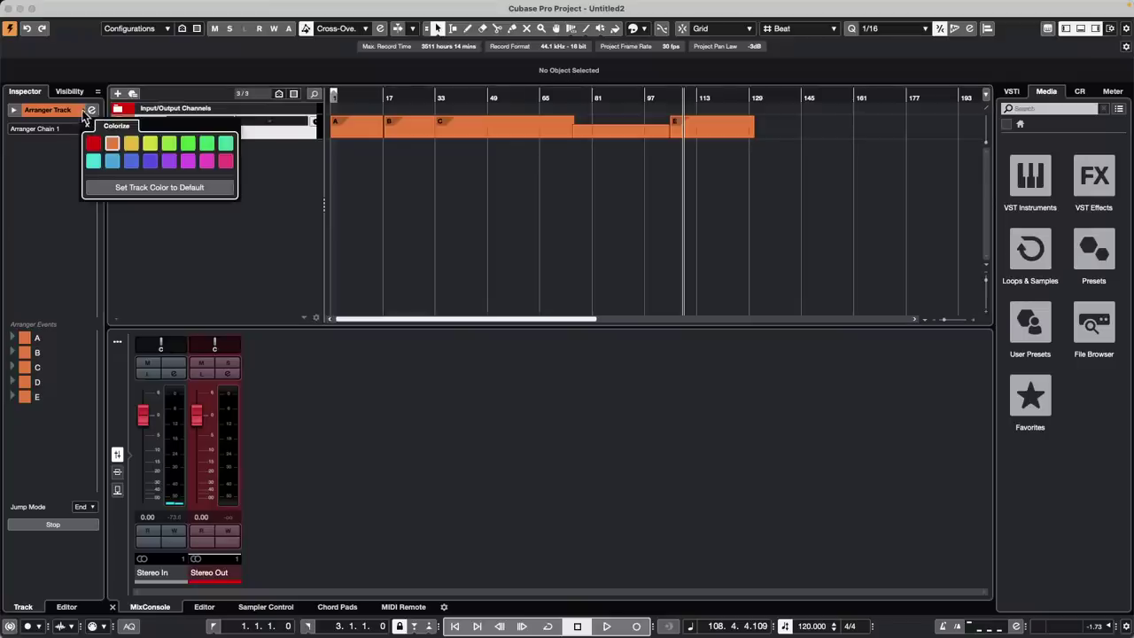
left_click(151, 145)
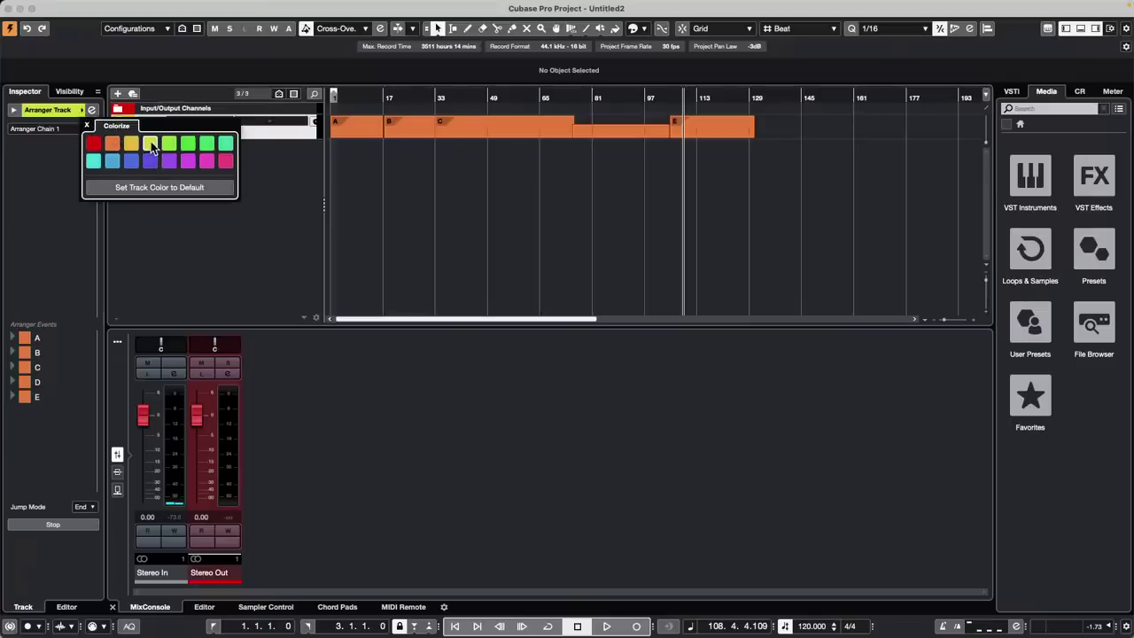
left_click(410, 180)
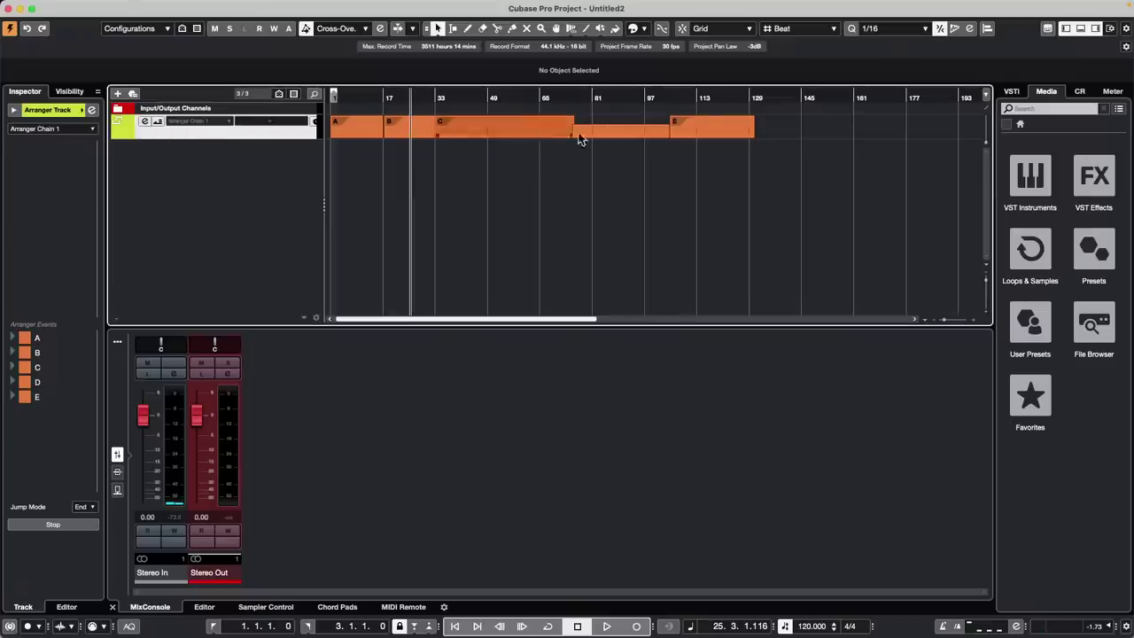
Marquee-select all arranger events A–E and colour them yellow
left_click(773, 134)
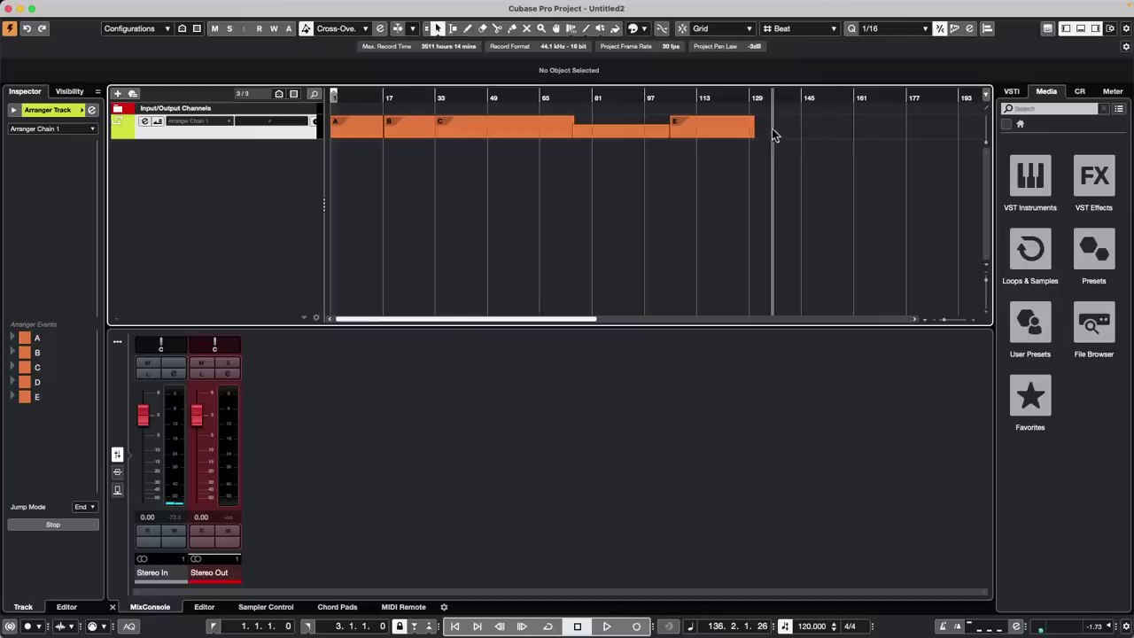
left_click_drag(774, 131, 302, 129)
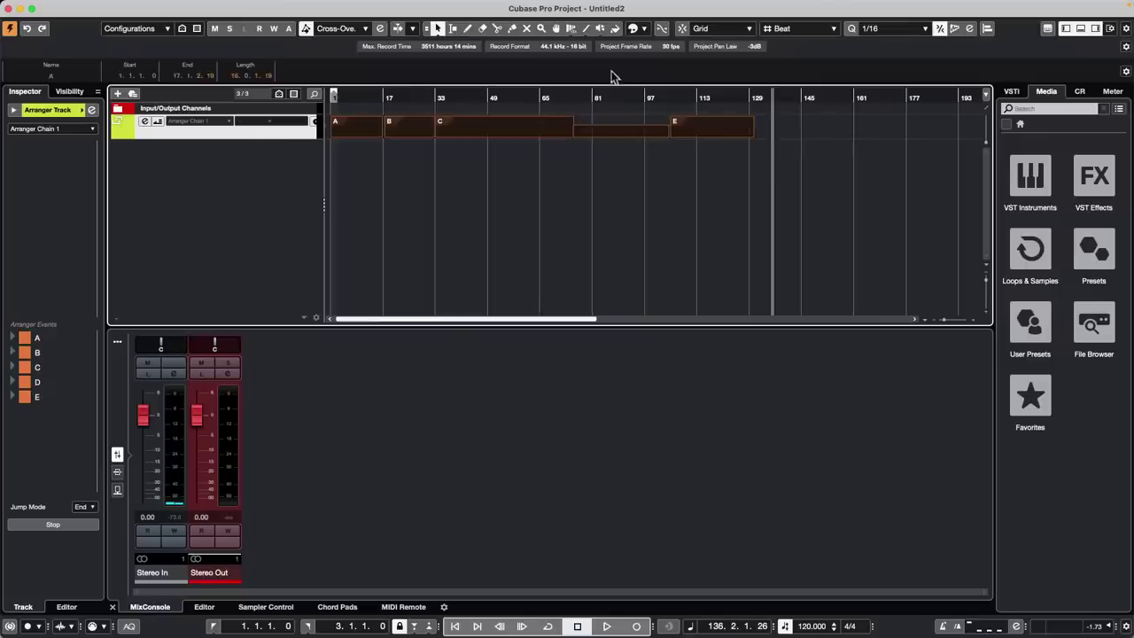
left_click(635, 30)
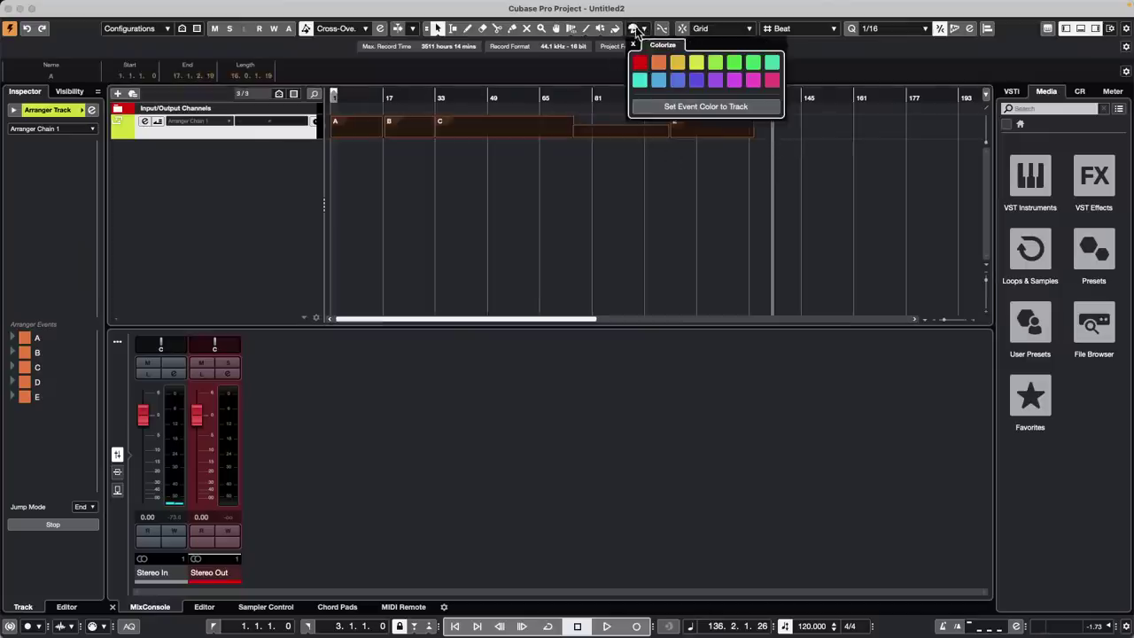
left_click(677, 62)
left_click(572, 166)
left_click(572, 167)
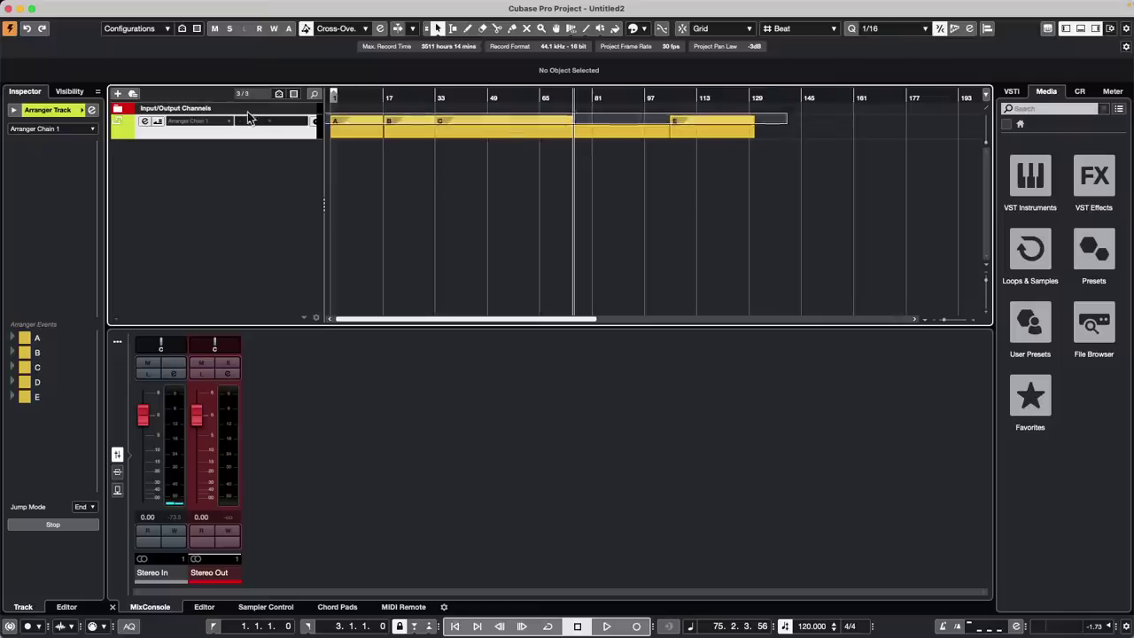
left_click(393, 133)
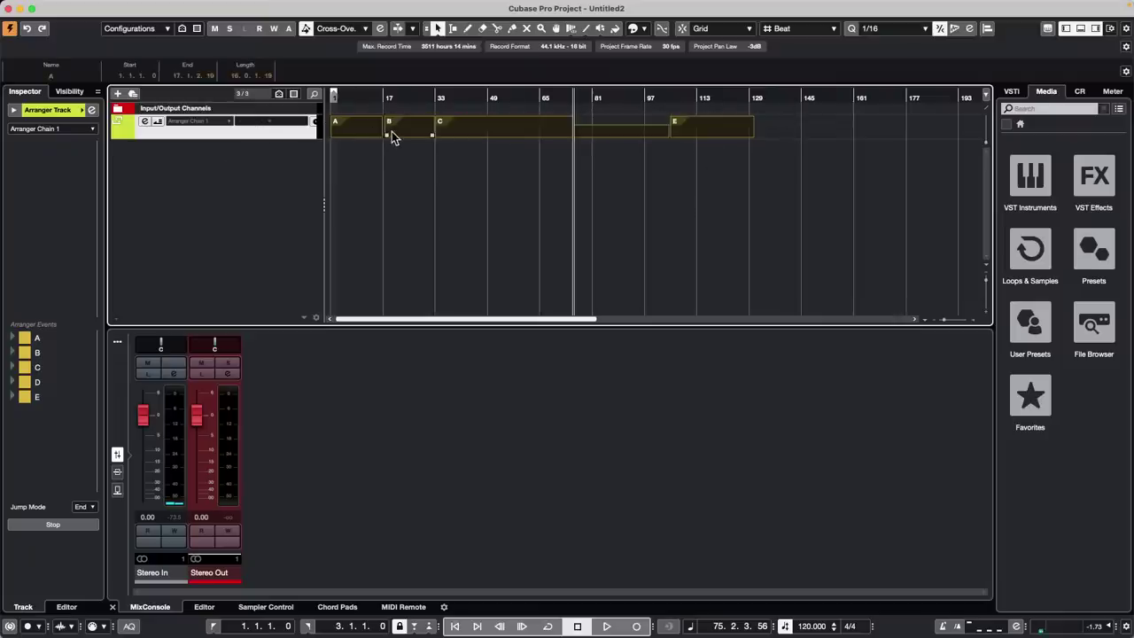
Delete all arranger events, then start and cancel adding an audio track
key("Delete")
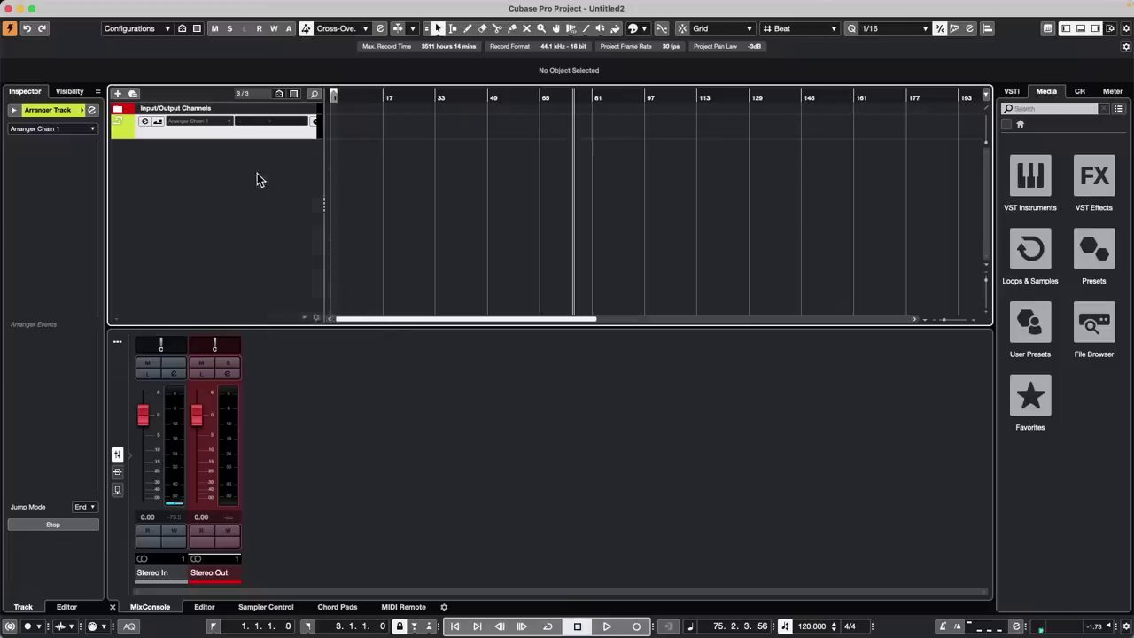
right_click(278, 177)
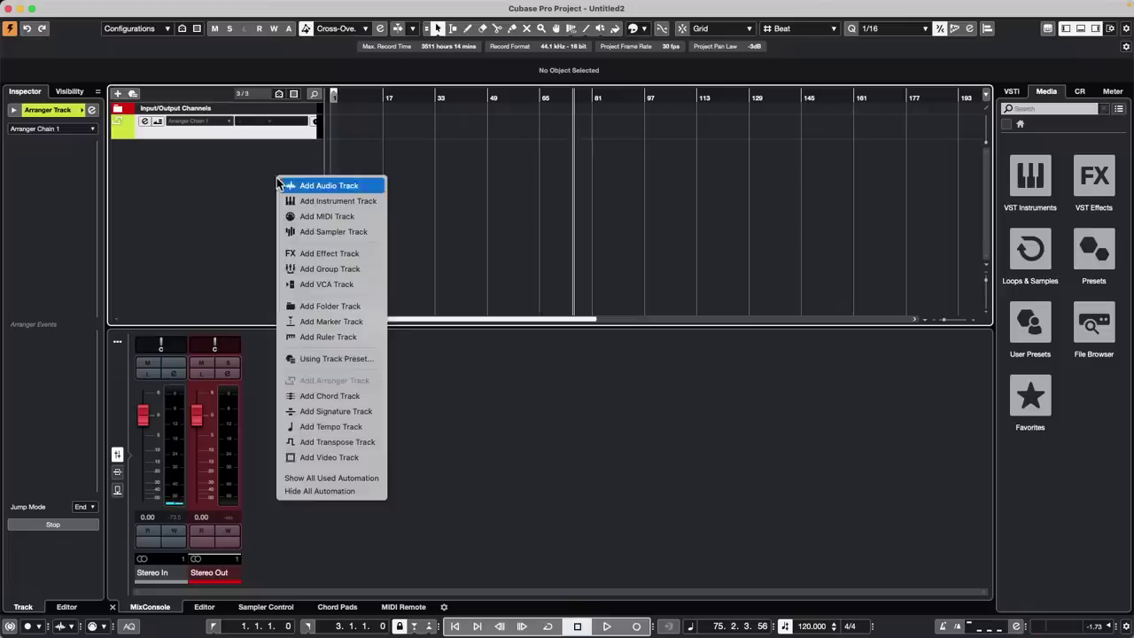
left_click(341, 187)
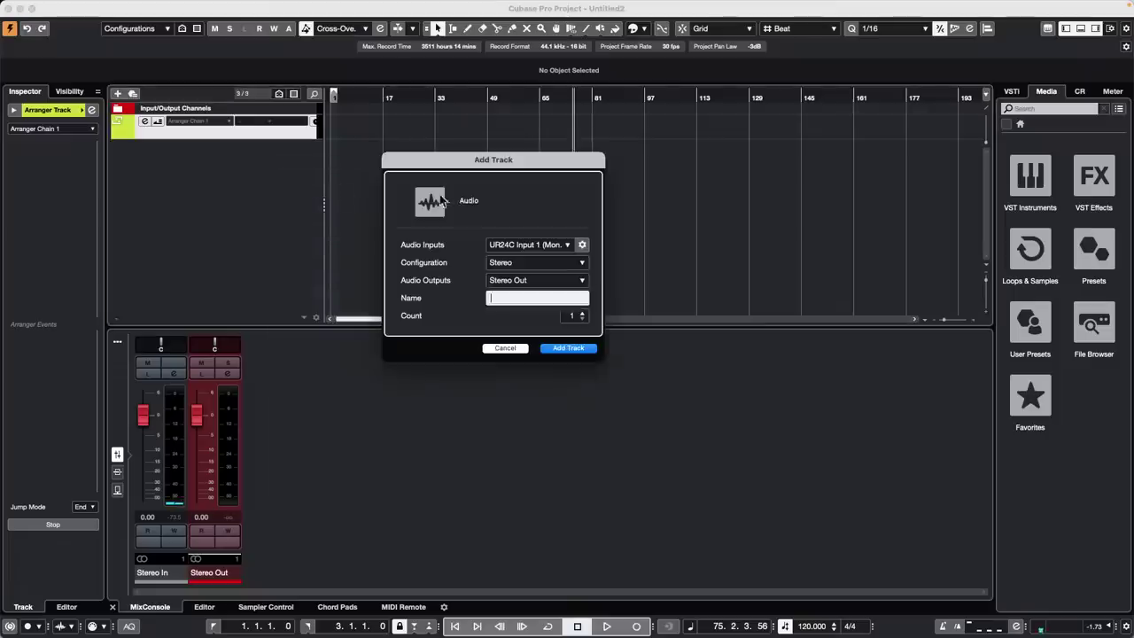
left_click(565, 247)
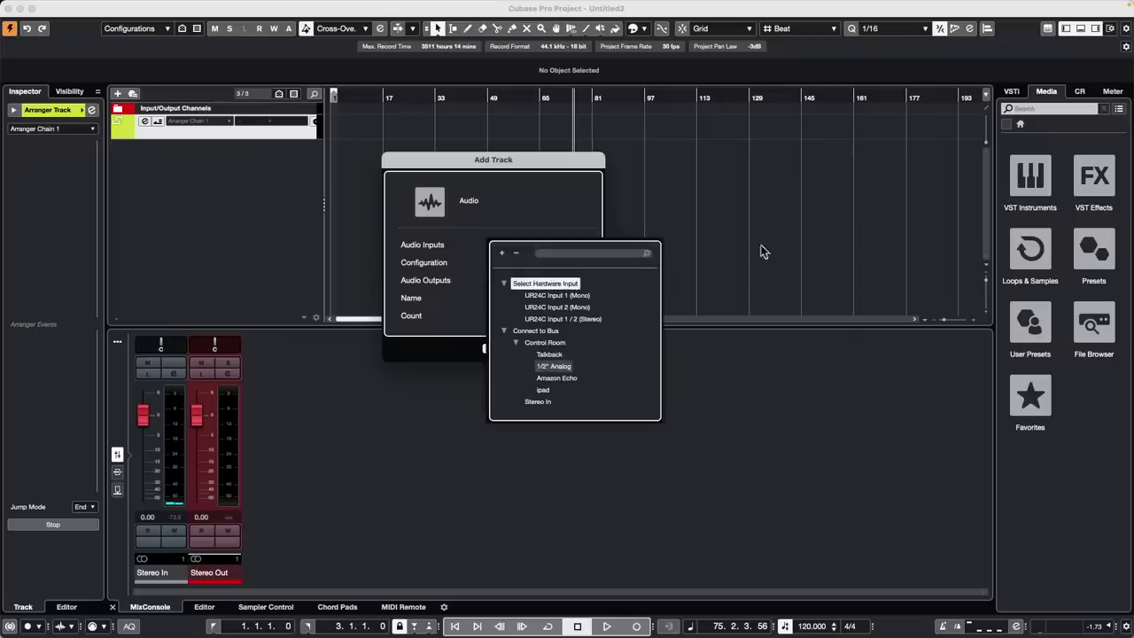
left_click(774, 234)
left_click(511, 350)
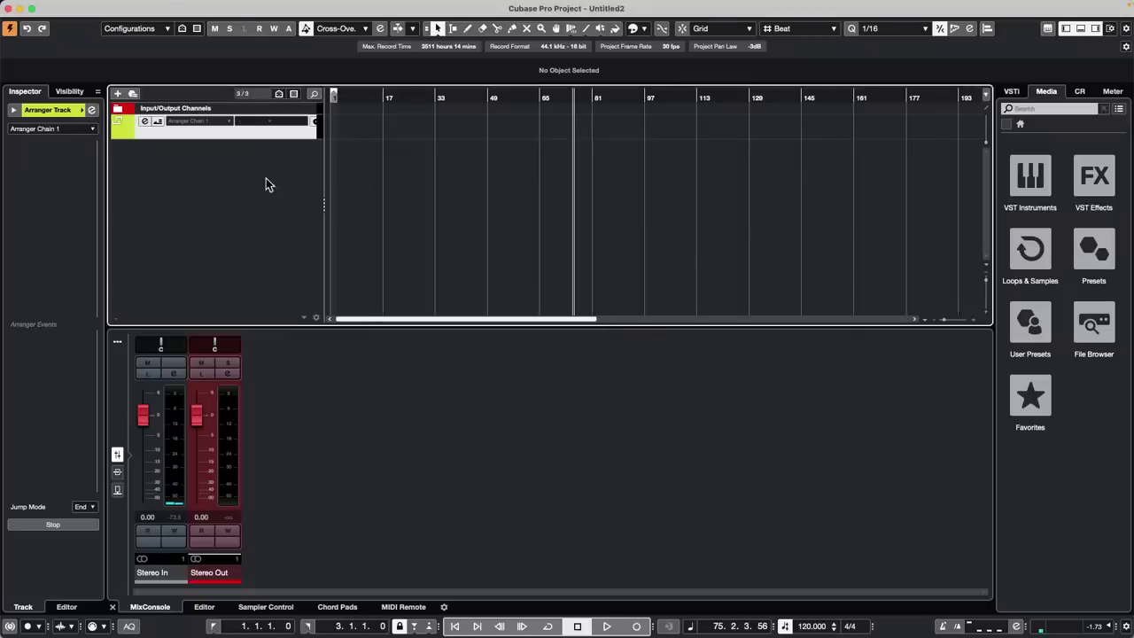
Add a Groove Agent SE instrument track and open its Load Kit browser
right_click(265, 181)
left_click(349, 197)
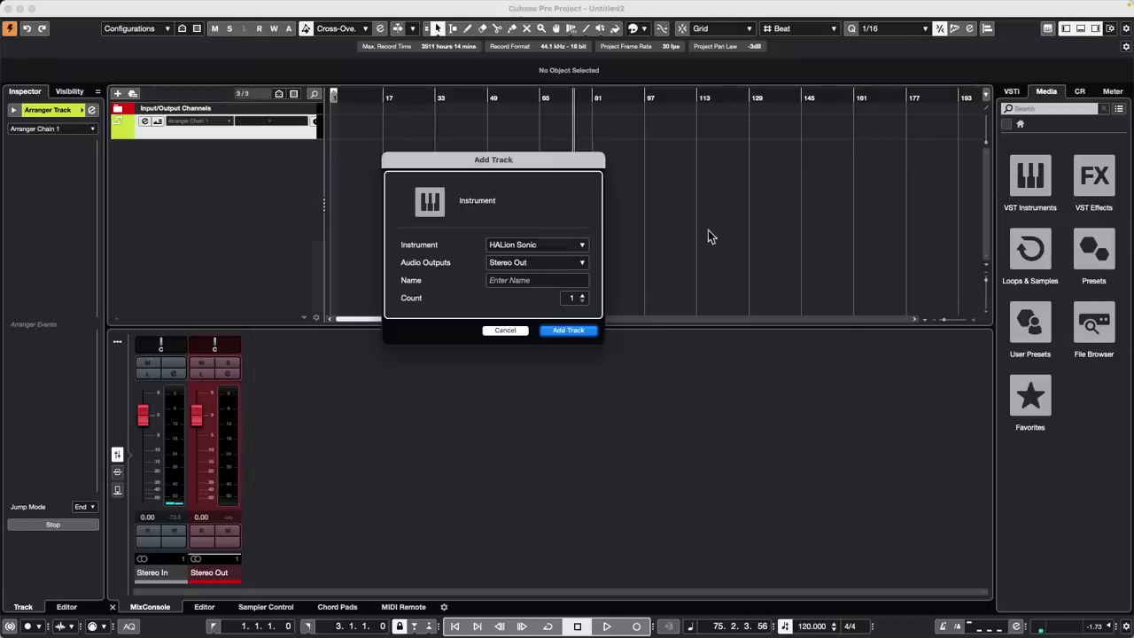
left_click(537, 246)
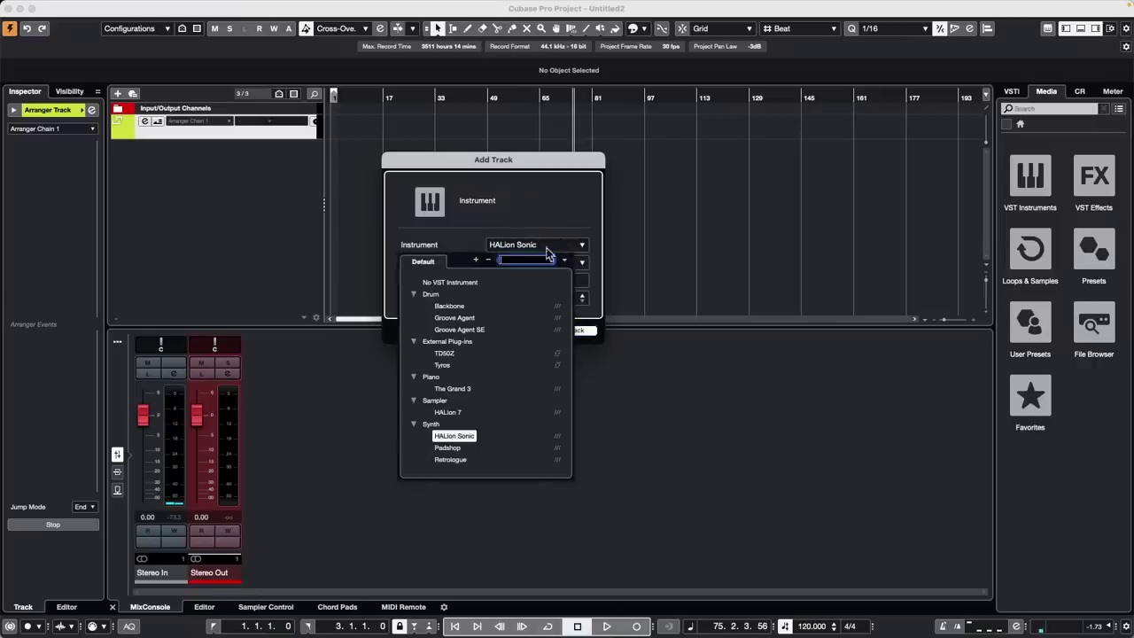
left_click(476, 331)
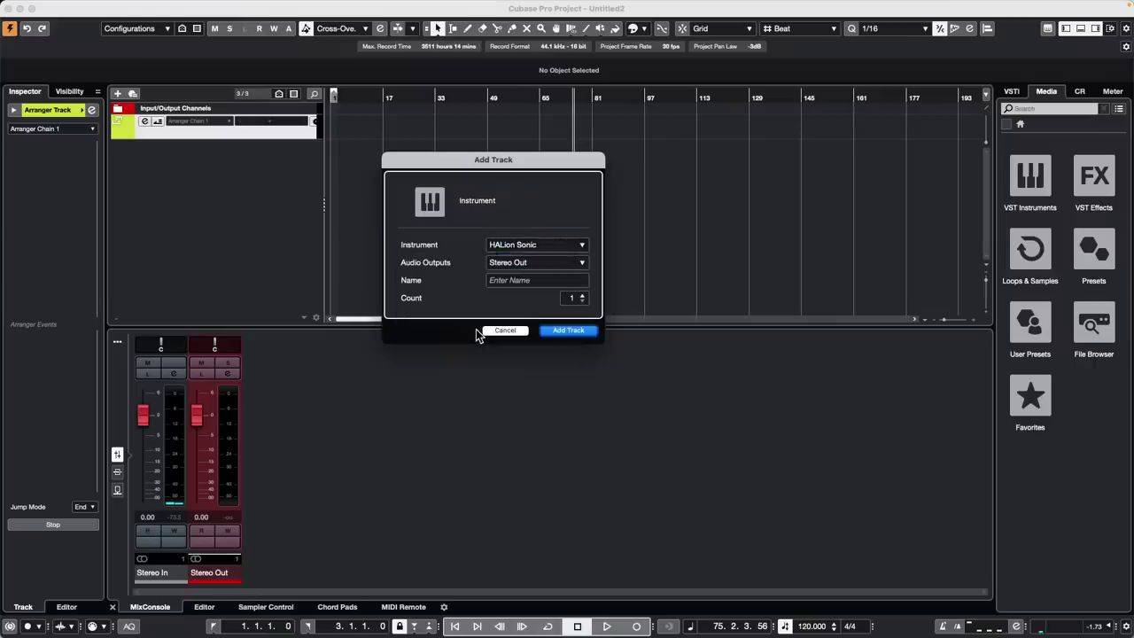
left_click(574, 331)
left_click(898, 188)
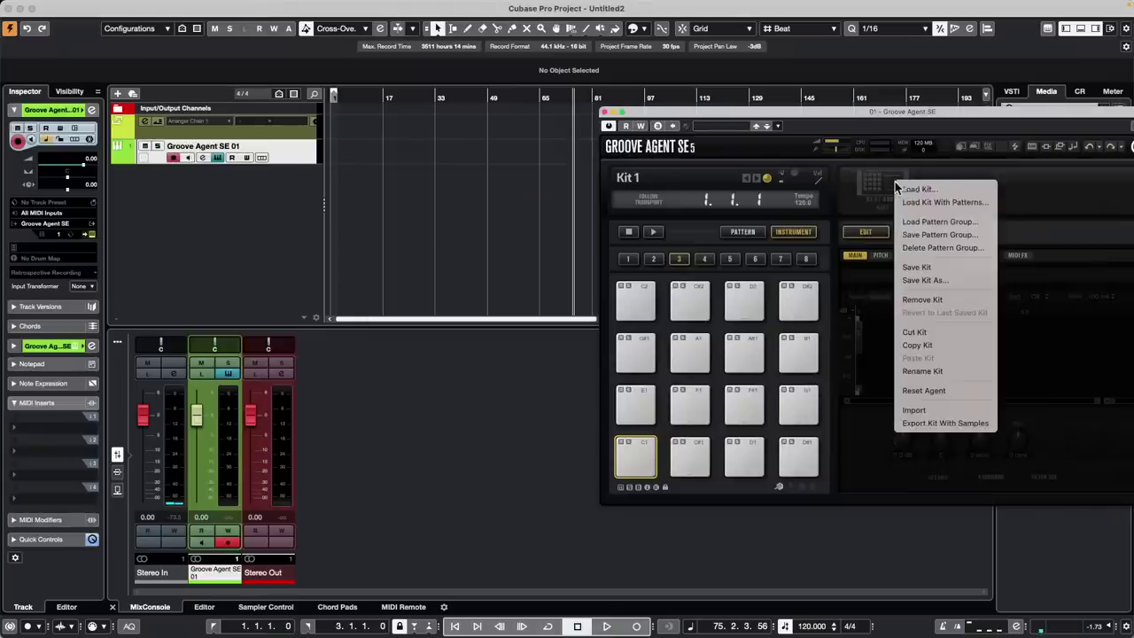
left_click(915, 202)
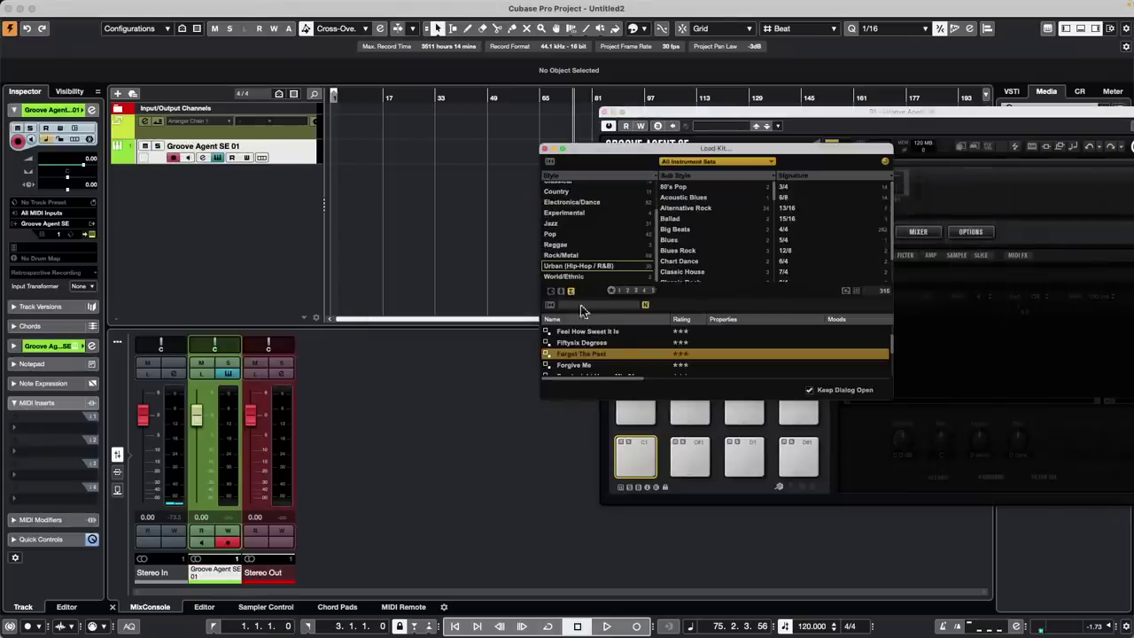
Load the Forget The Past kit and drag a pattern pad to bar 1 of Groove Agent SE 01
double_click(609, 355)
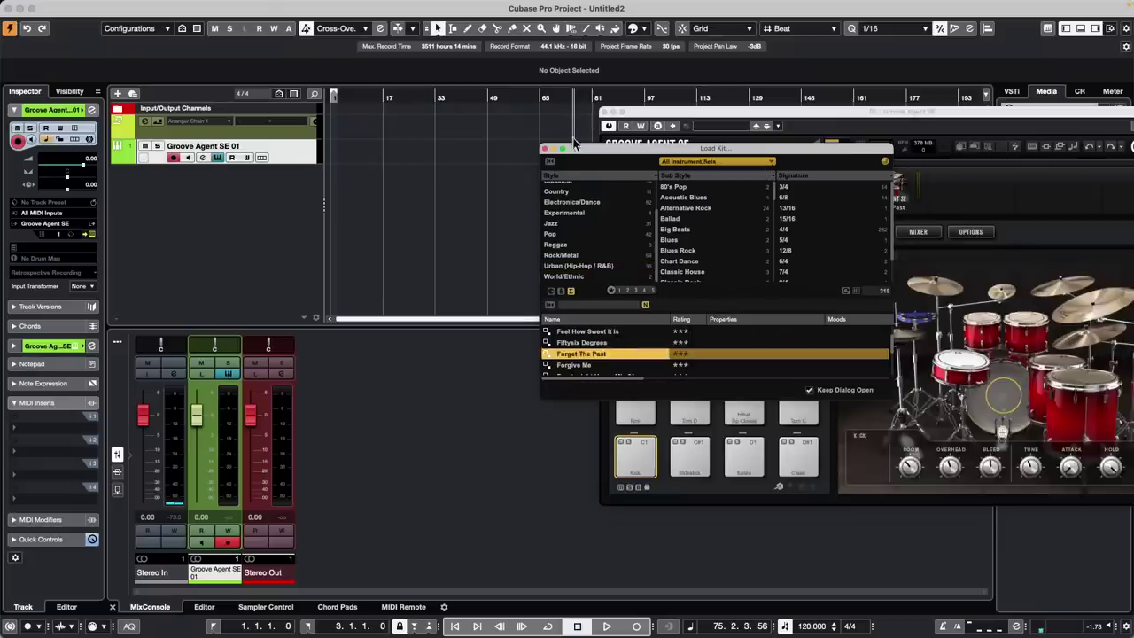
left_click(546, 149)
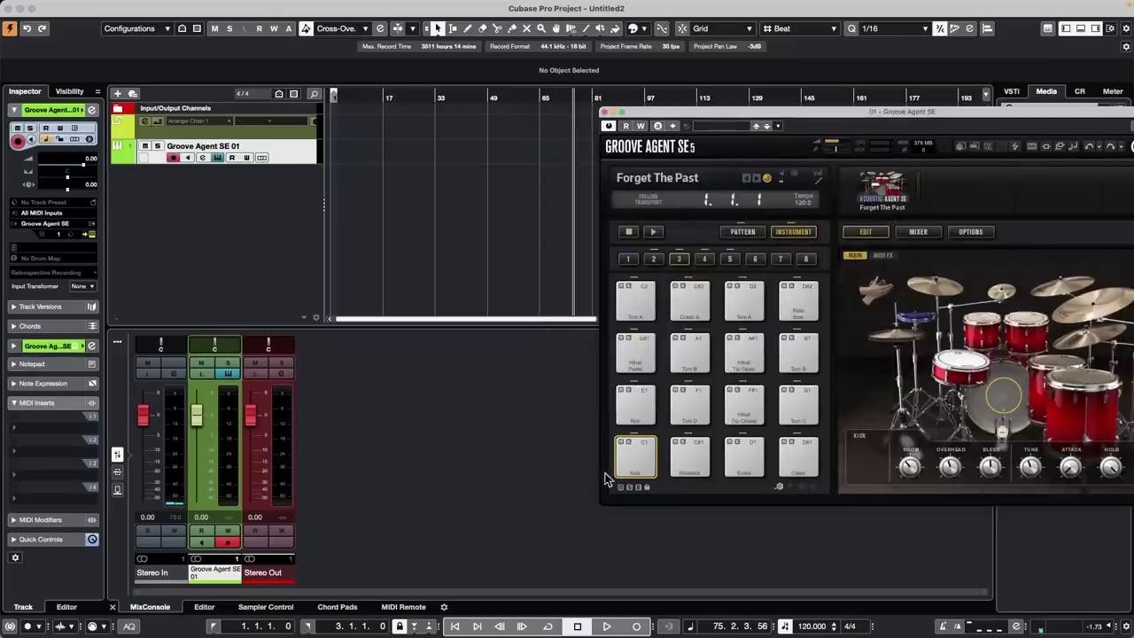
left_click(742, 231)
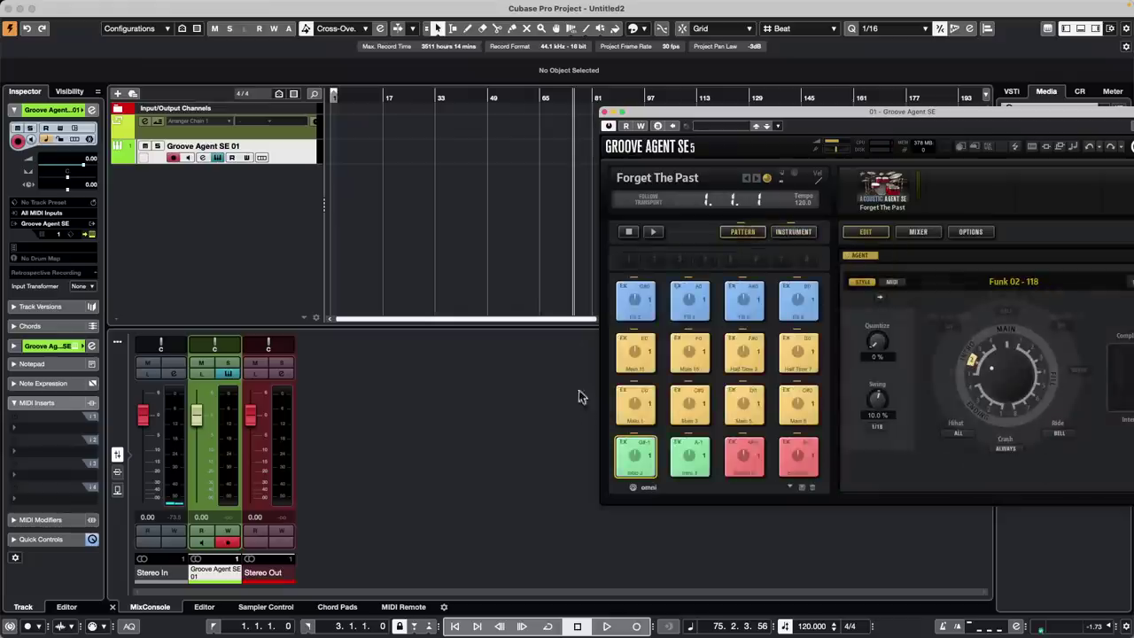
left_click_drag(635, 405, 333, 146)
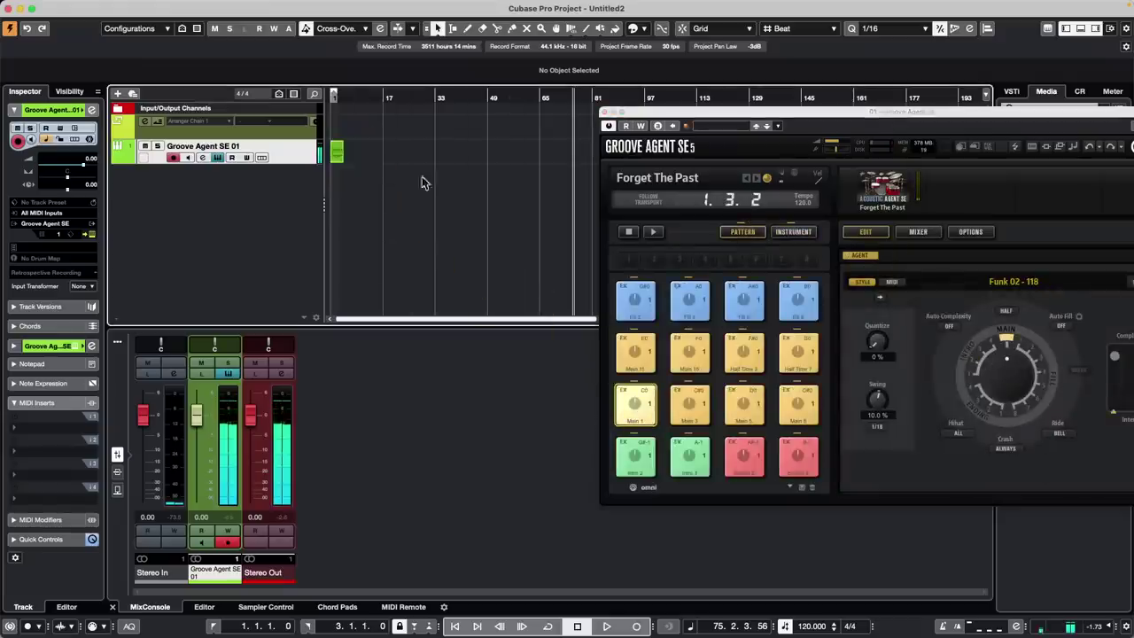
left_click_drag(361, 99, 182, 109)
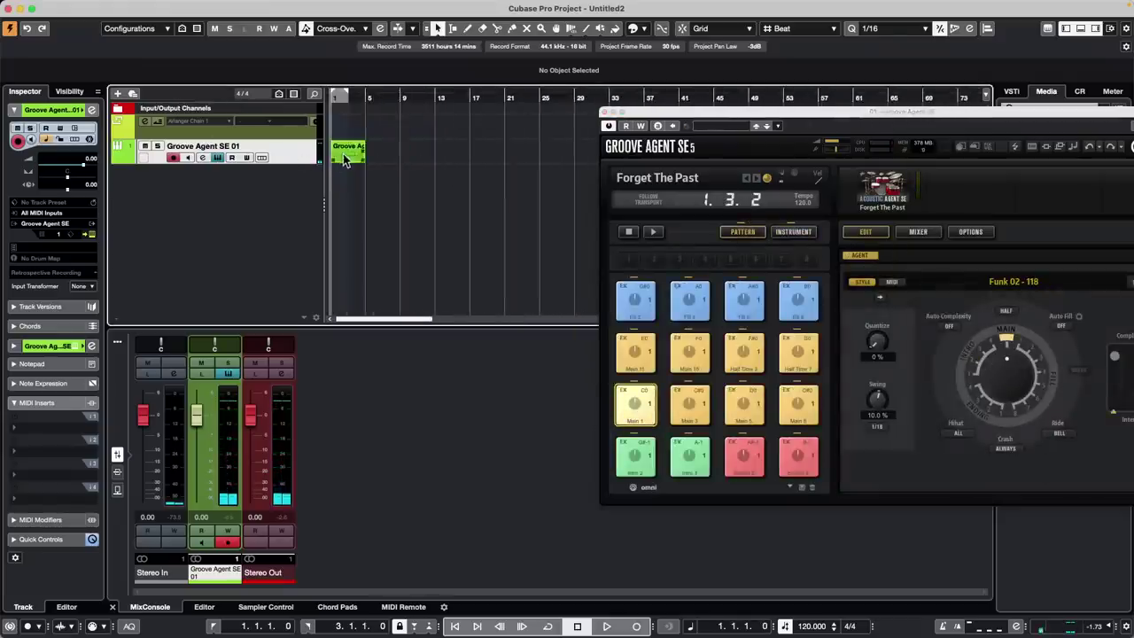
Duplicate the Groove Agent SE 01 track repeatedly, doubling it from one to eight tracks
right_click(299, 157)
left_click(354, 193)
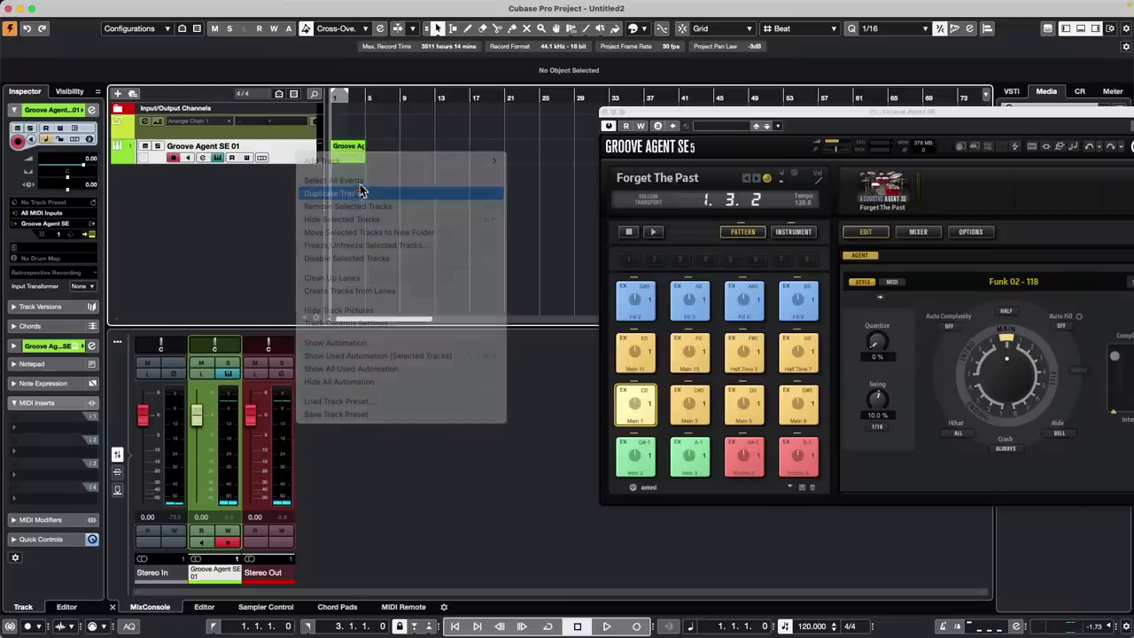
left_click(300, 157)
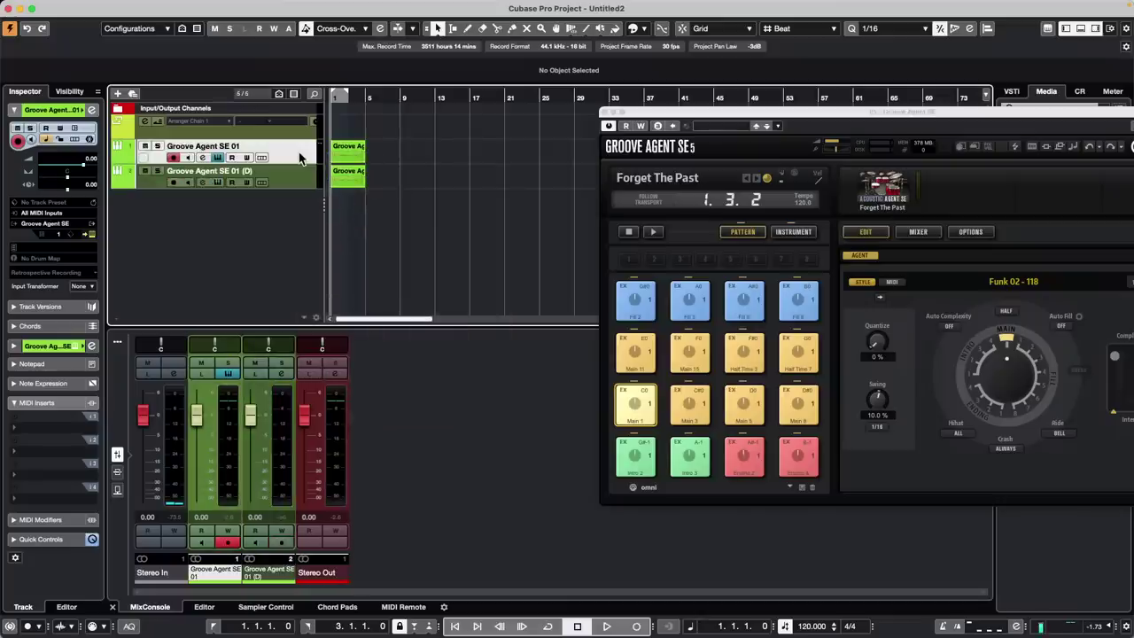
left_click(297, 180, "shift")
right_click(297, 180)
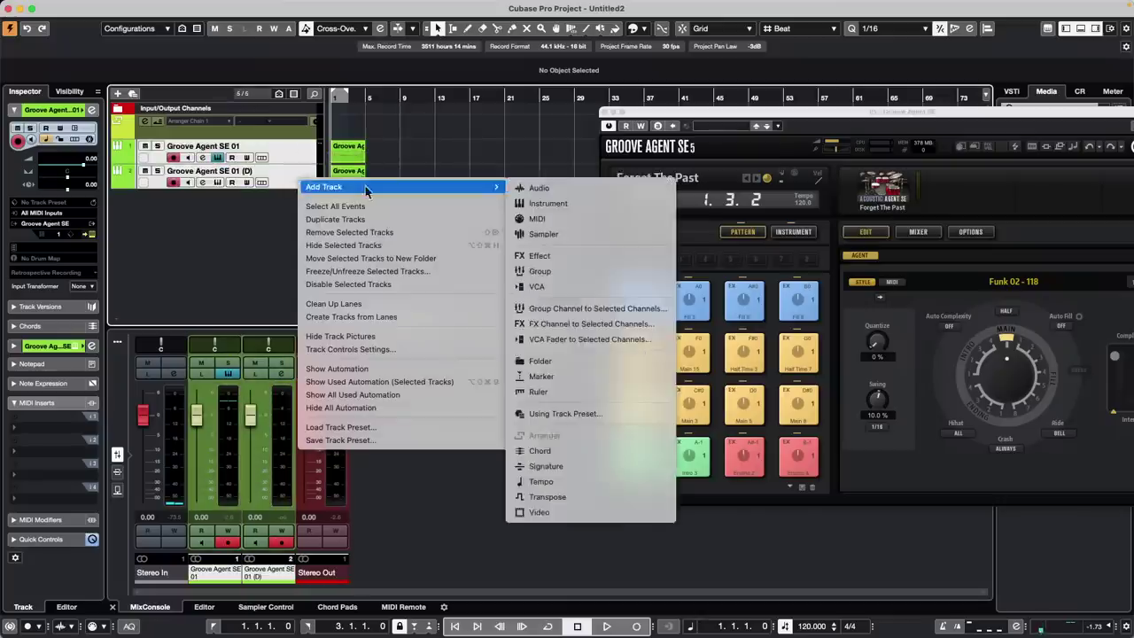
left_click(370, 222)
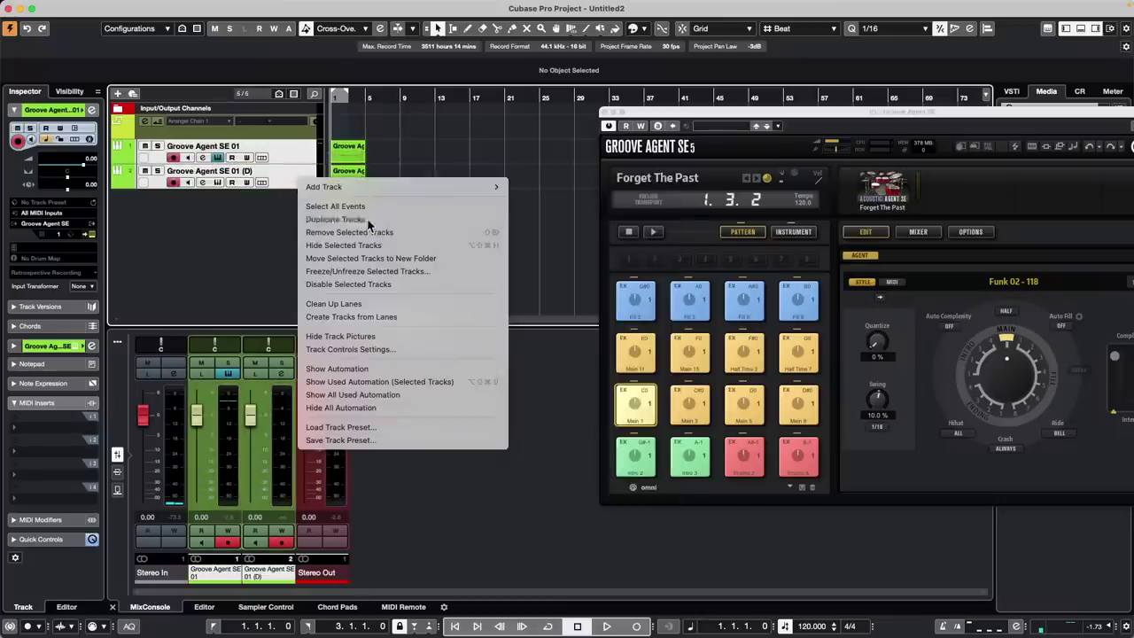
left_click(297, 156)
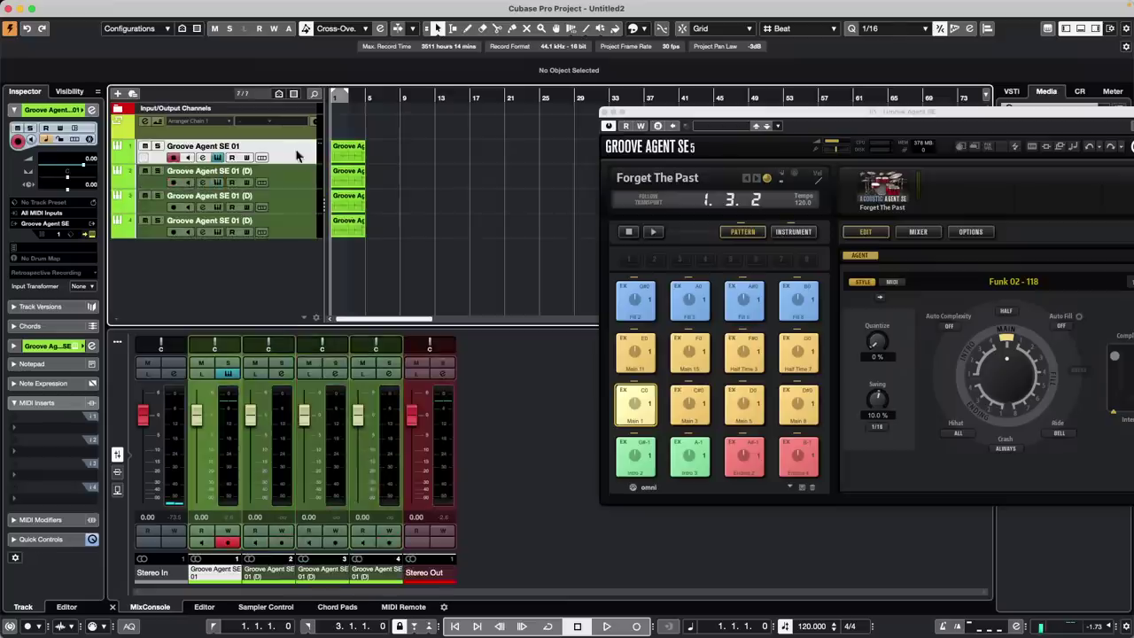
left_click(299, 234, "shift")
right_click(300, 234)
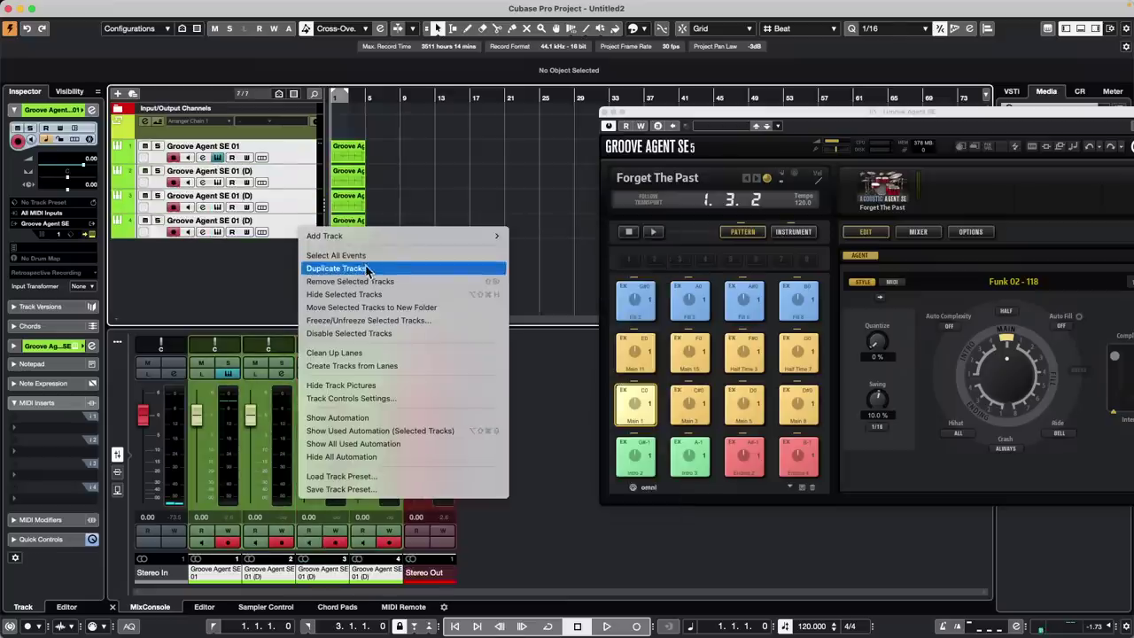
left_click(367, 268)
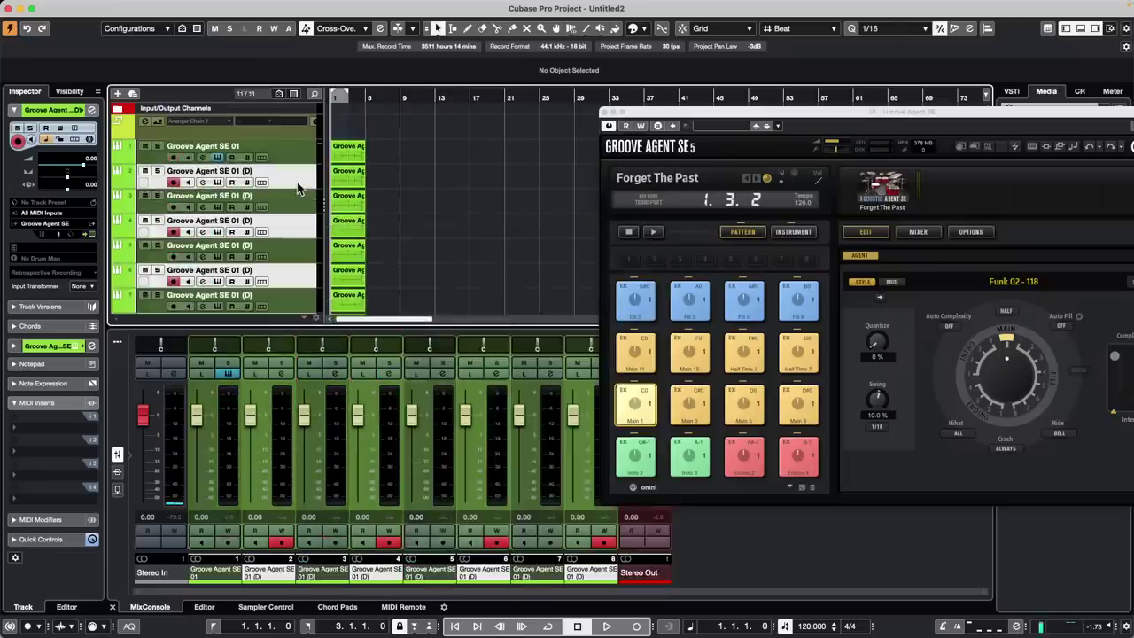
Select all tracks and duplicate them several more times until there are 67
left_click(301, 149)
scroll(303, 189, "down", 3)
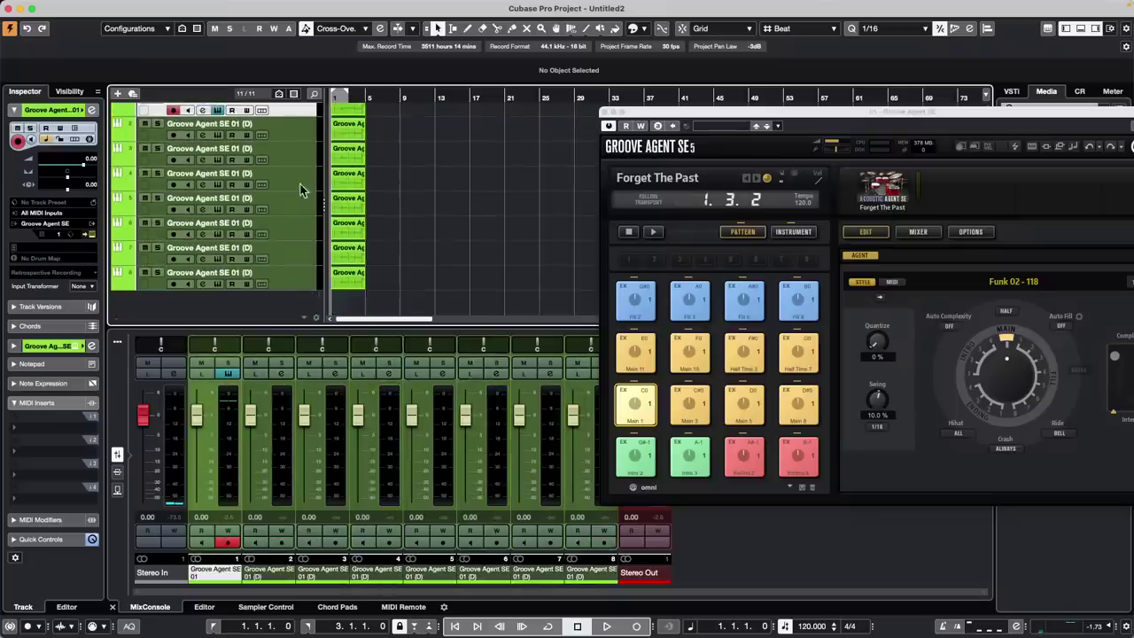
left_click(294, 270, "shift")
right_click(294, 271)
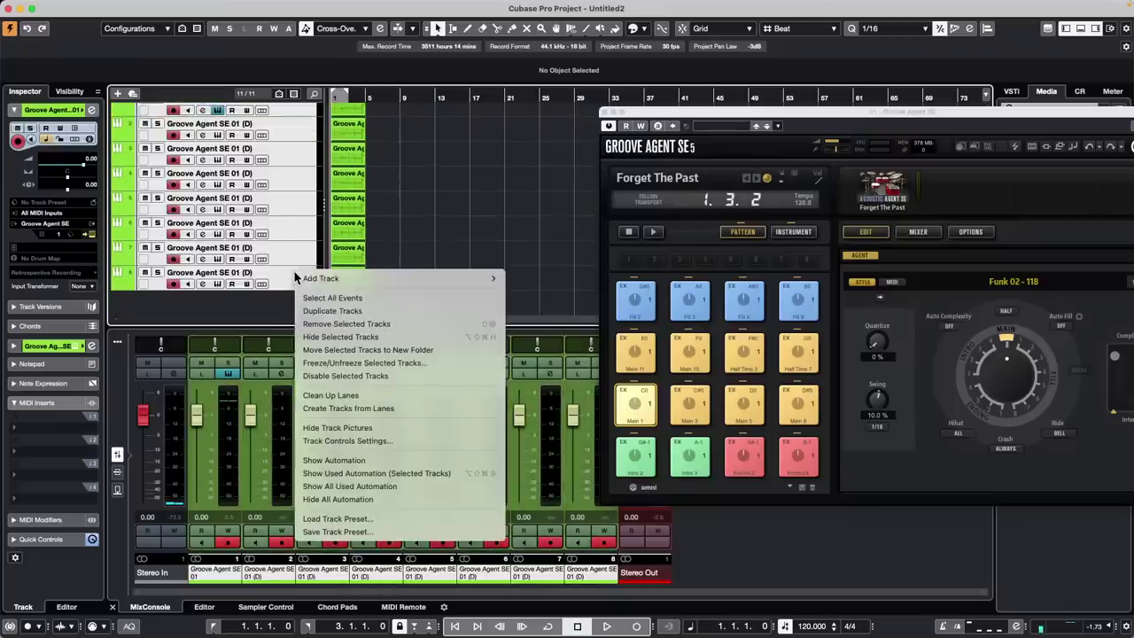
left_click(351, 316)
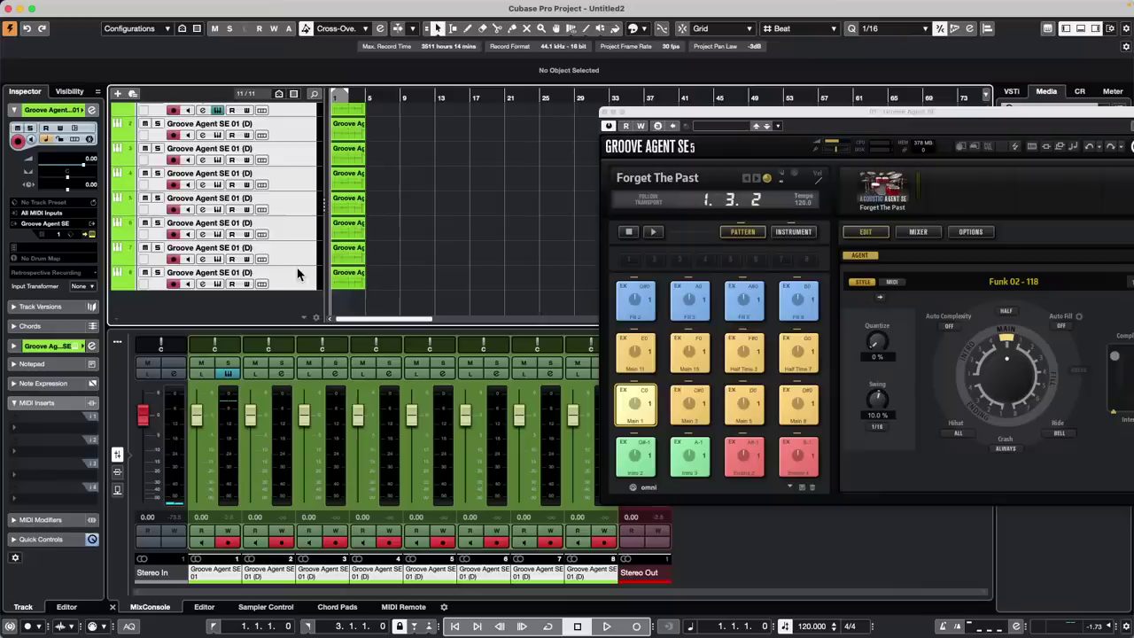
scroll(296, 266, "up", 2)
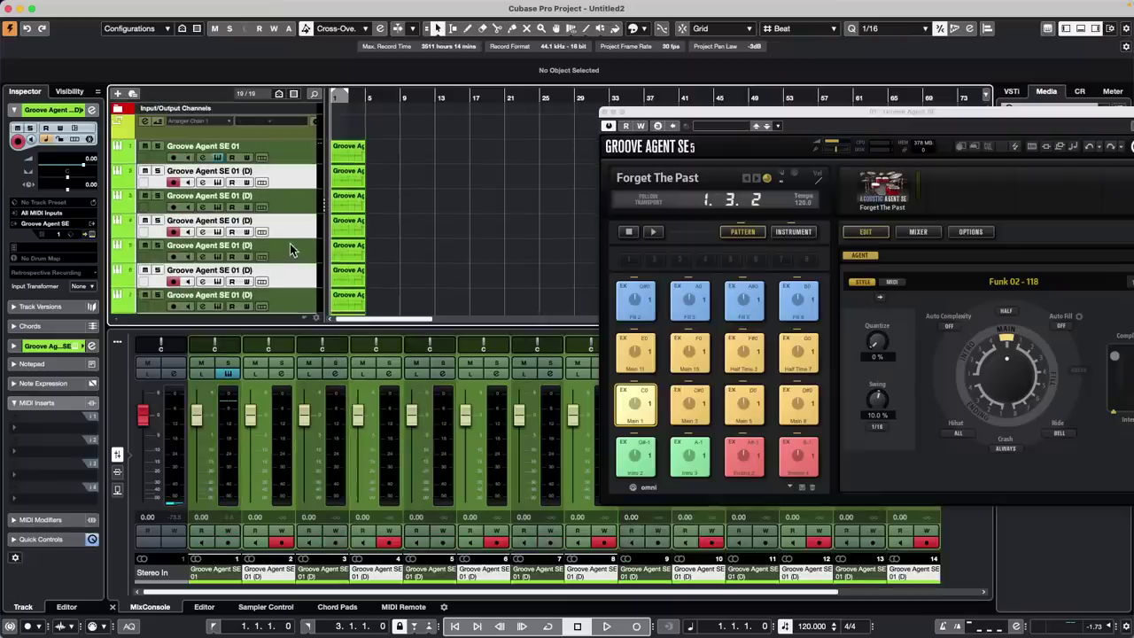
left_click(301, 159)
scroll(293, 253, "down", 5)
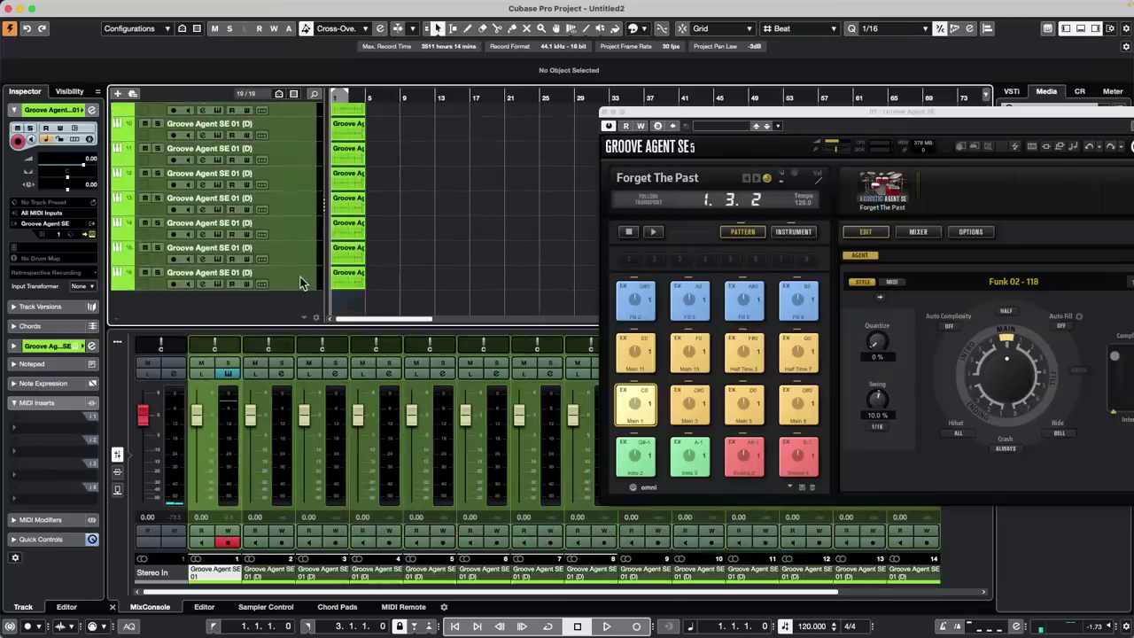
left_click(301, 282, "shift")
right_click(300, 282)
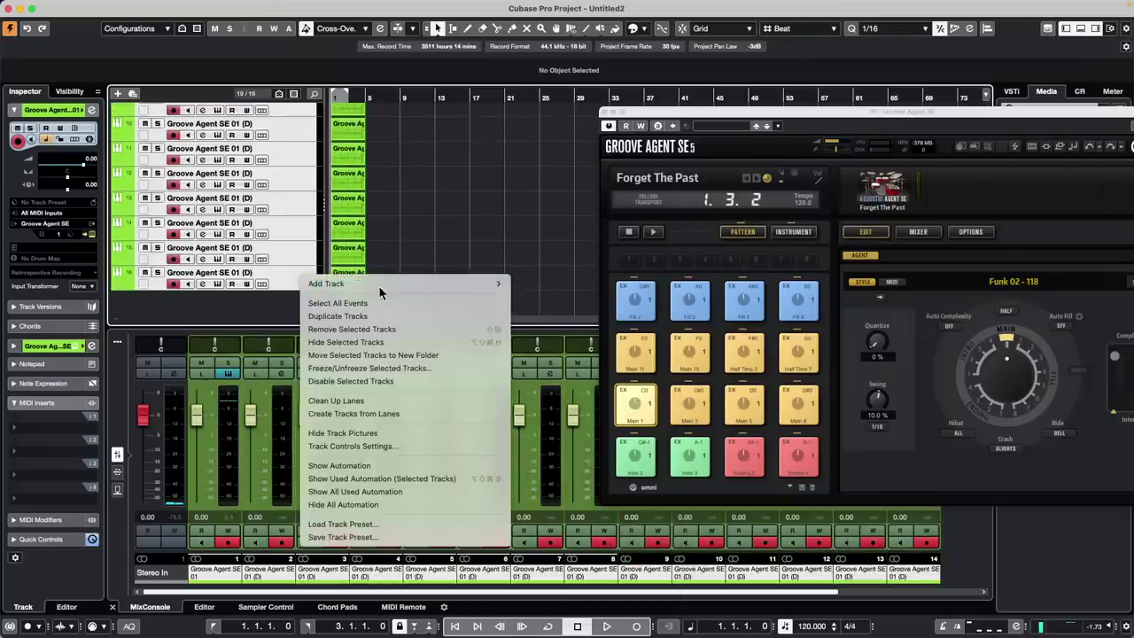
left_click(376, 316)
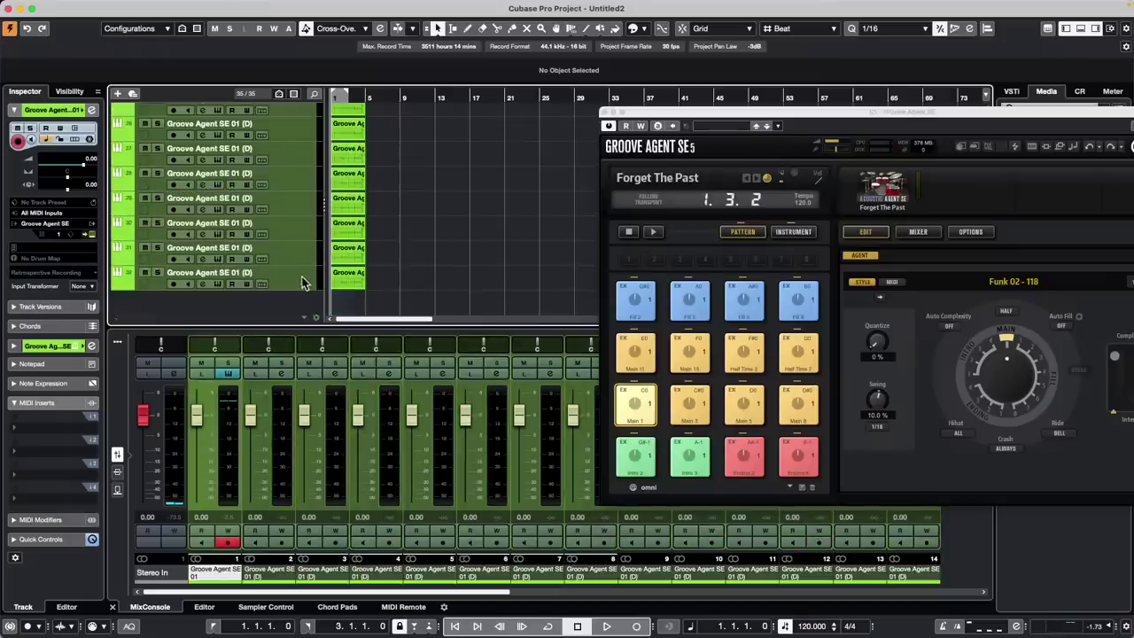
right_click(301, 282)
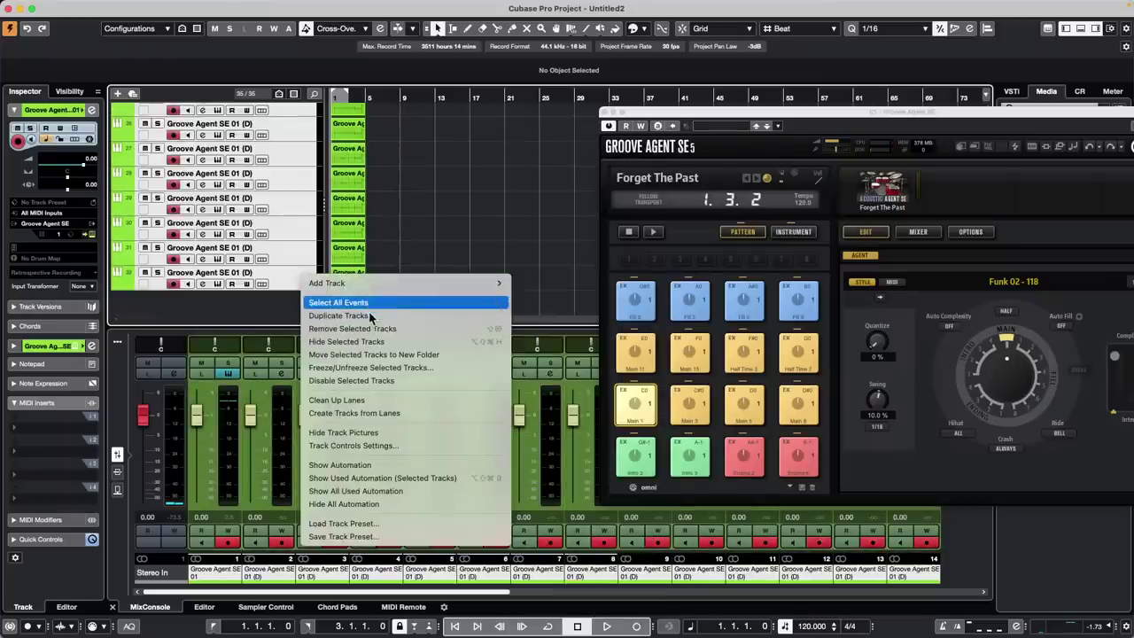
left_click(441, 317)
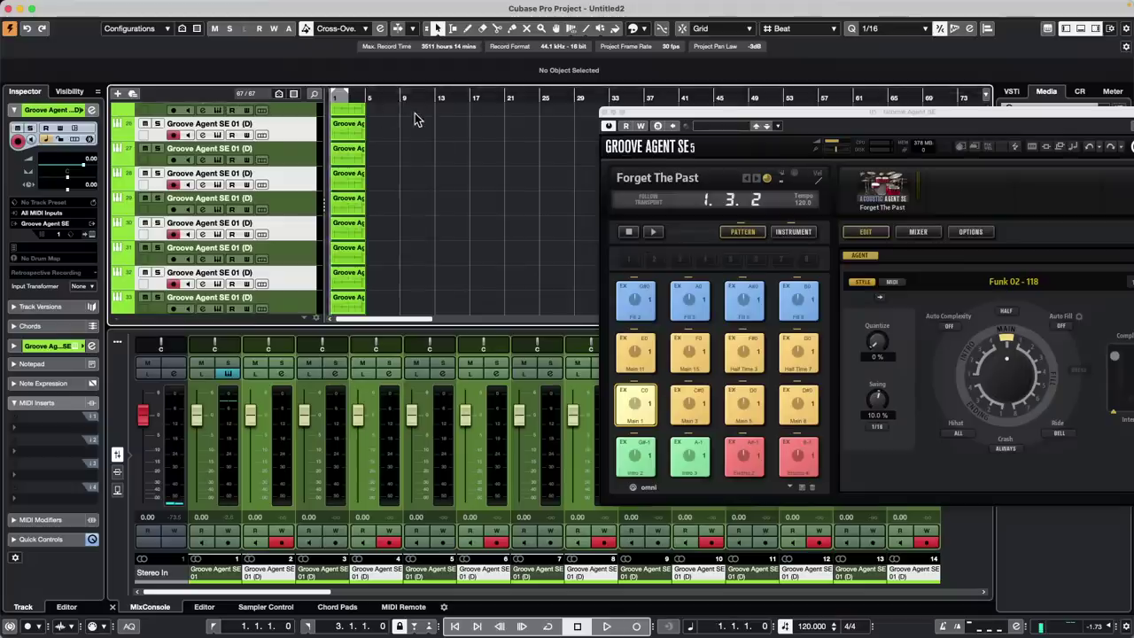
Lower the Control Room main level while briefly test-playing the project
left_click_drag(830, 114, 326, 33)
left_click(1081, 91)
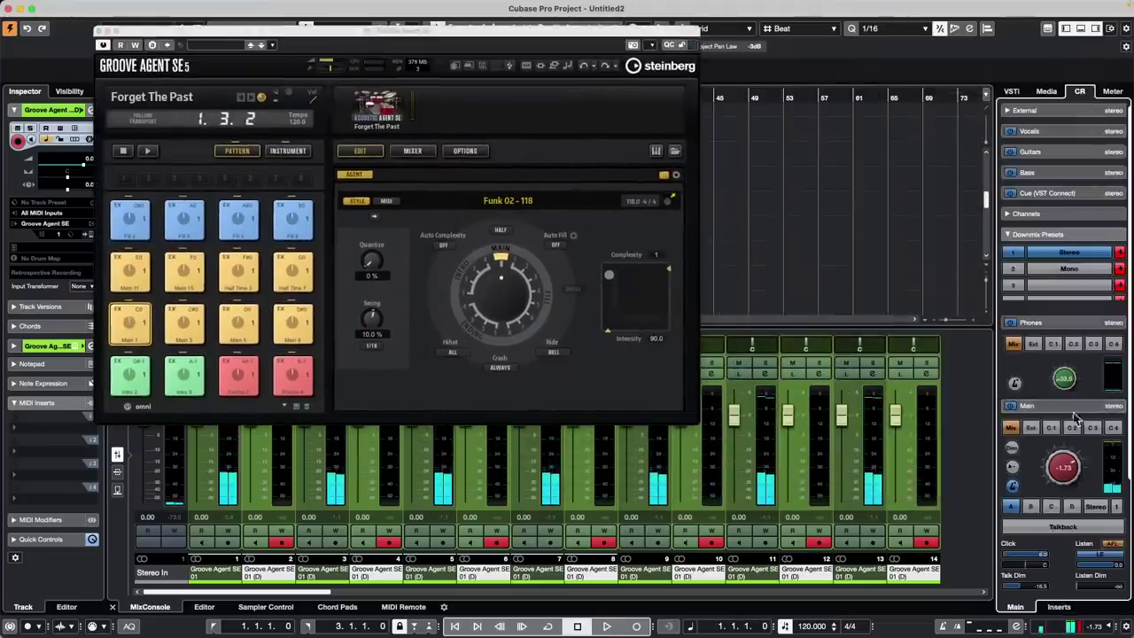
left_click_drag(1066, 477, 1058, 539)
key("space")
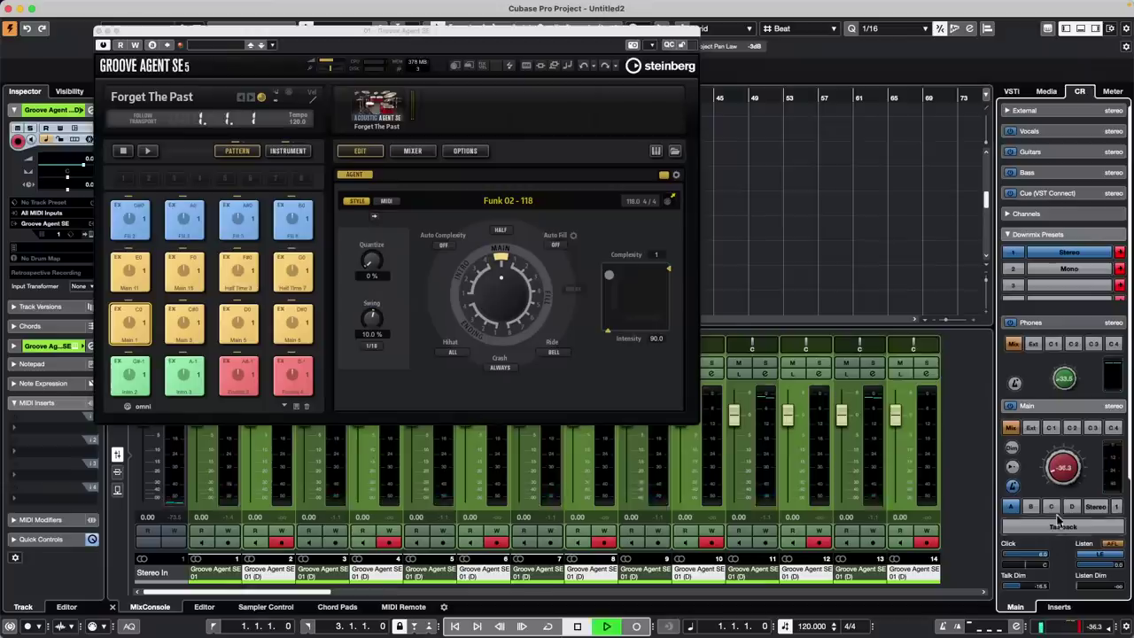
left_click_drag(1066, 480, 1063, 465)
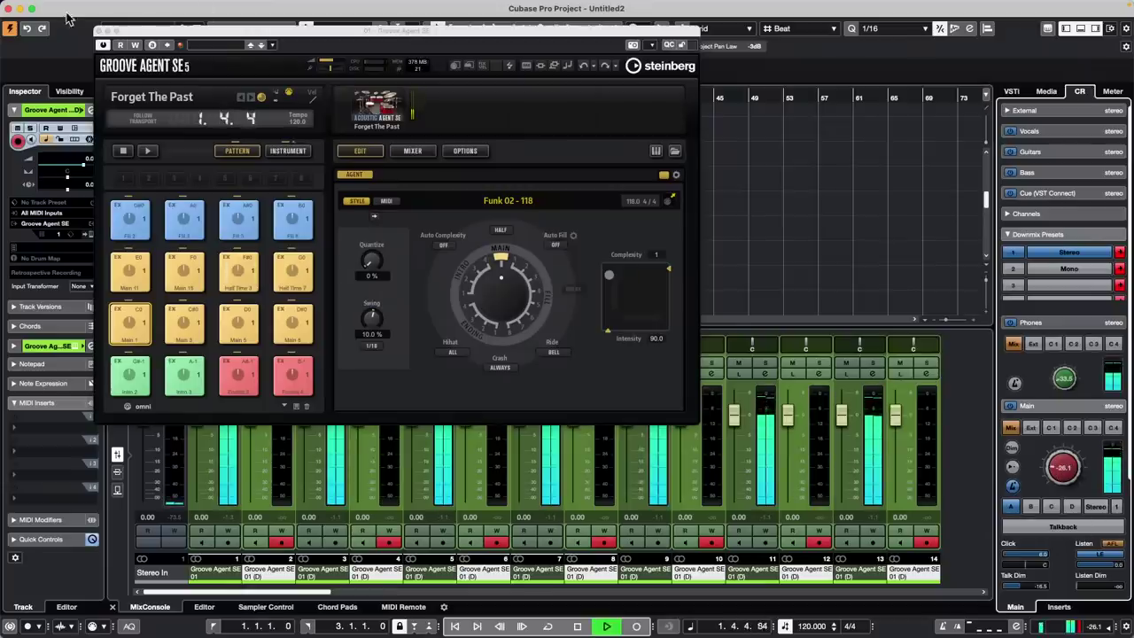
left_click_drag(199, 39, 565, 60)
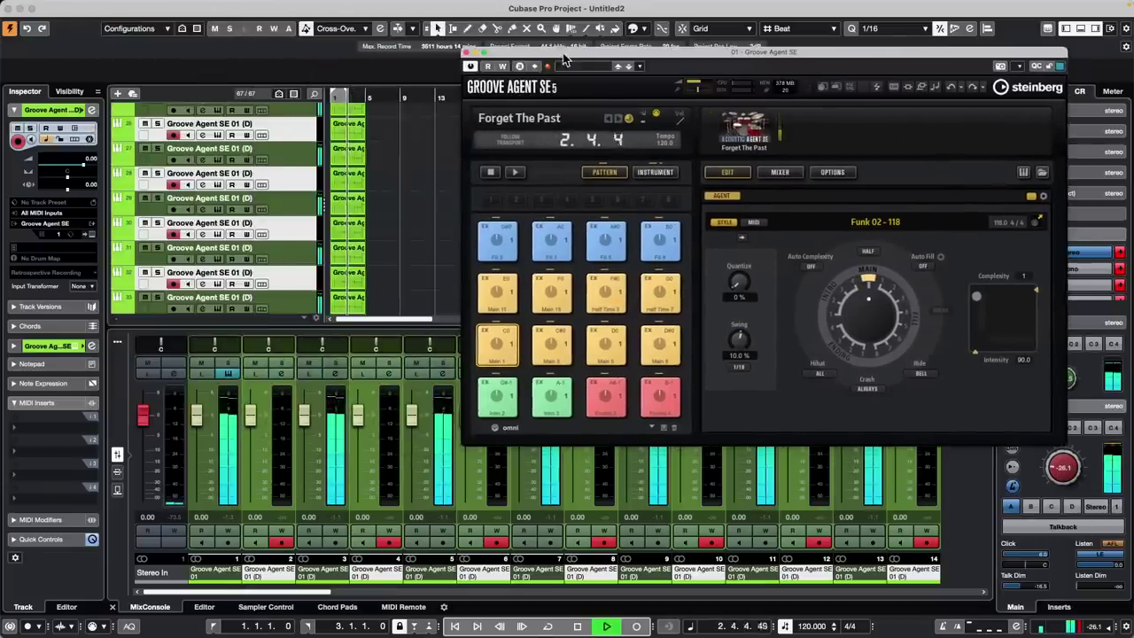
scroll(414, 202, "down", 2)
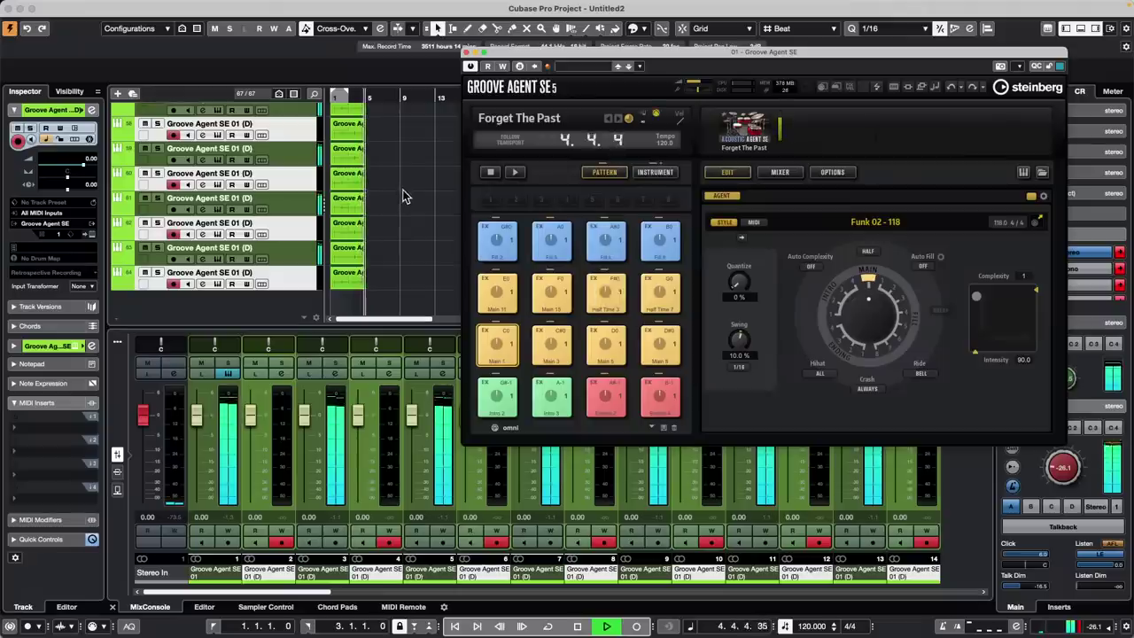
key("space")
Select all 67 tracks, close Groove Agent and play them together
scroll(268, 197, "up", 5)
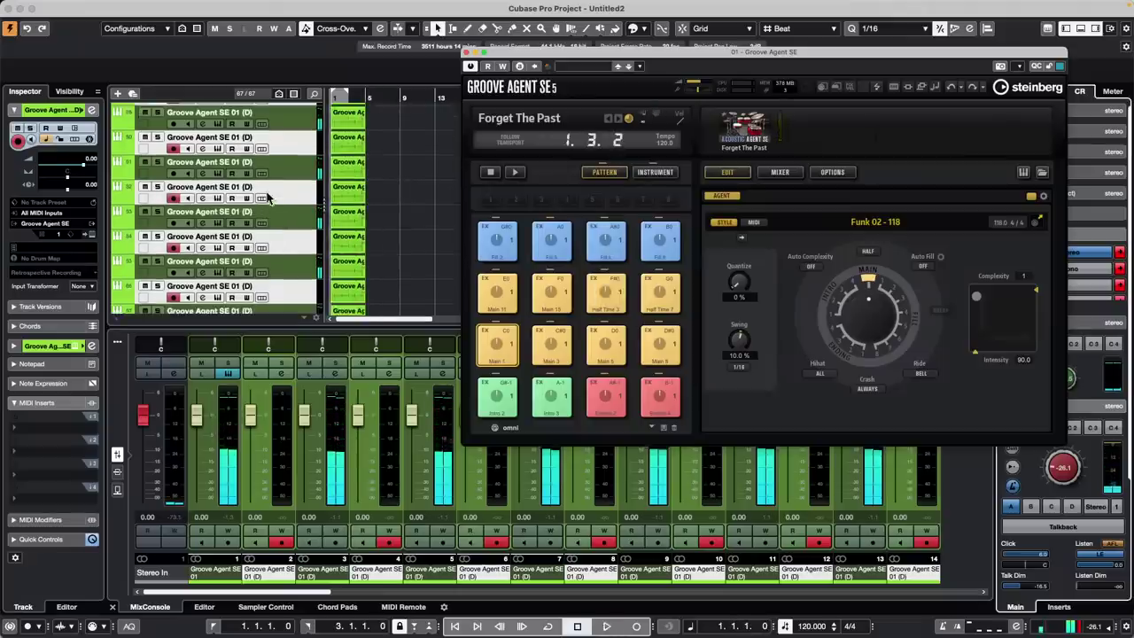
scroll(296, 164, "up", 20)
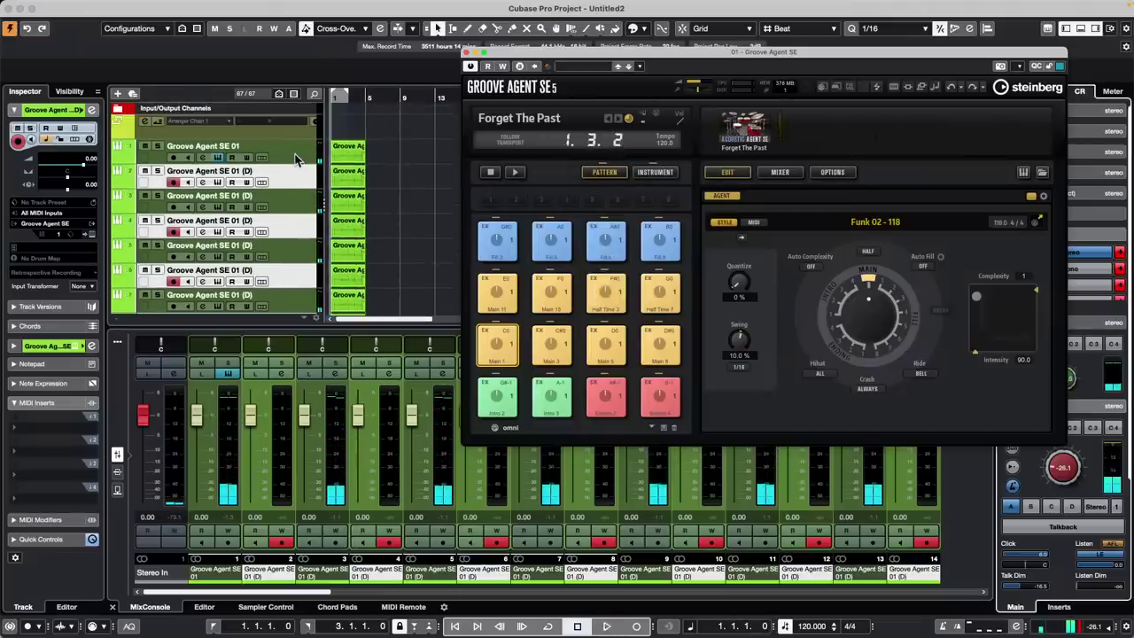
left_click(296, 160)
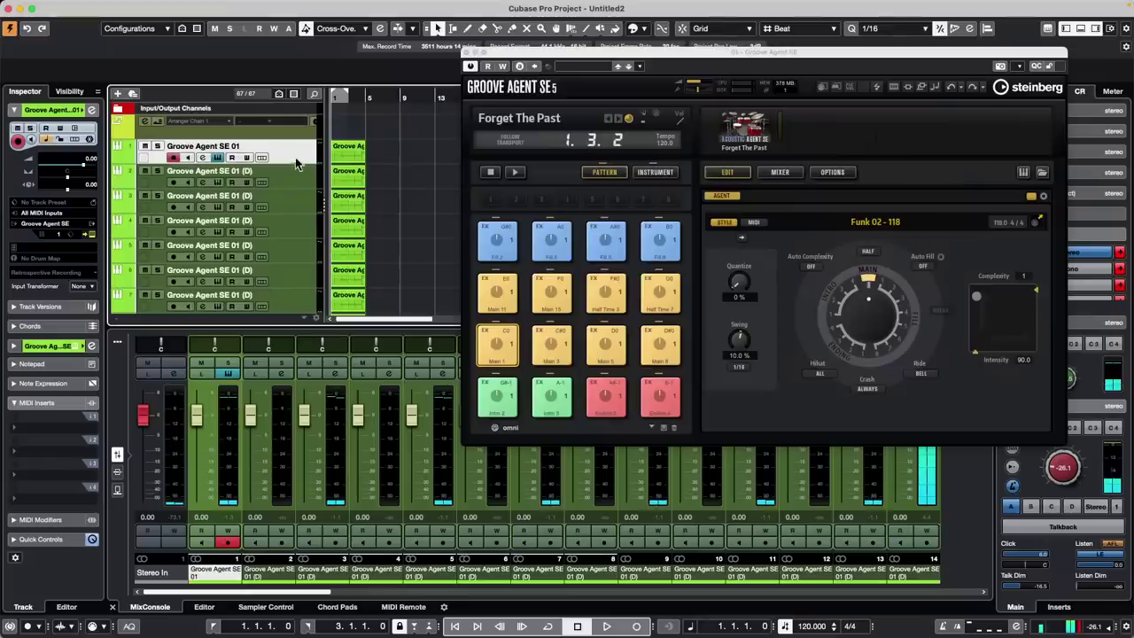
scroll(296, 168, "down", 20)
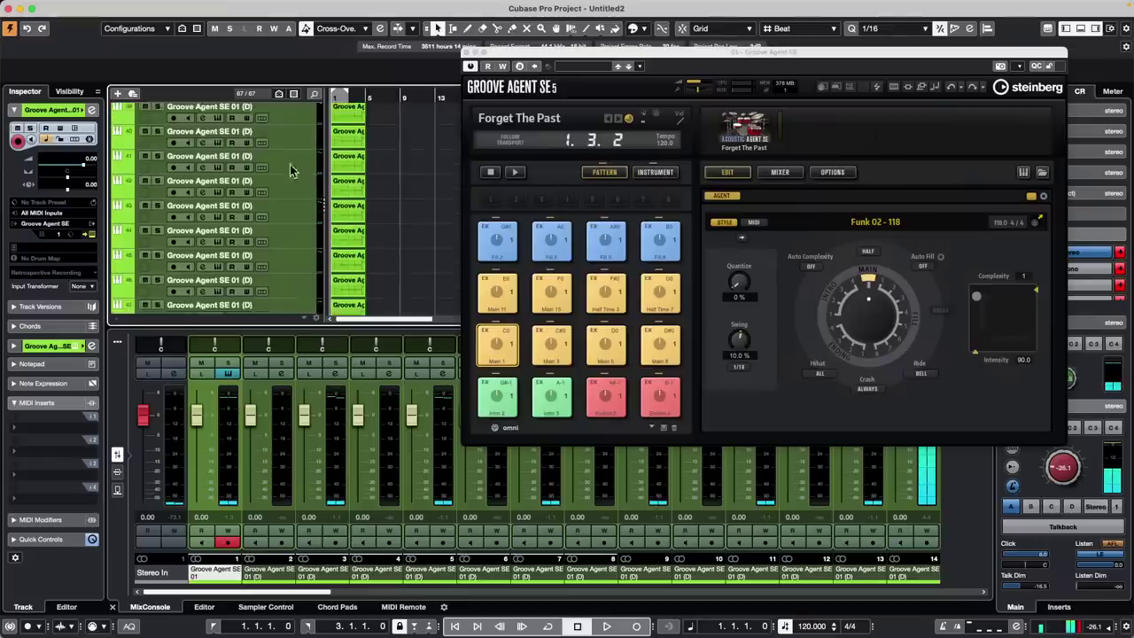
left_click(294, 280, "shift")
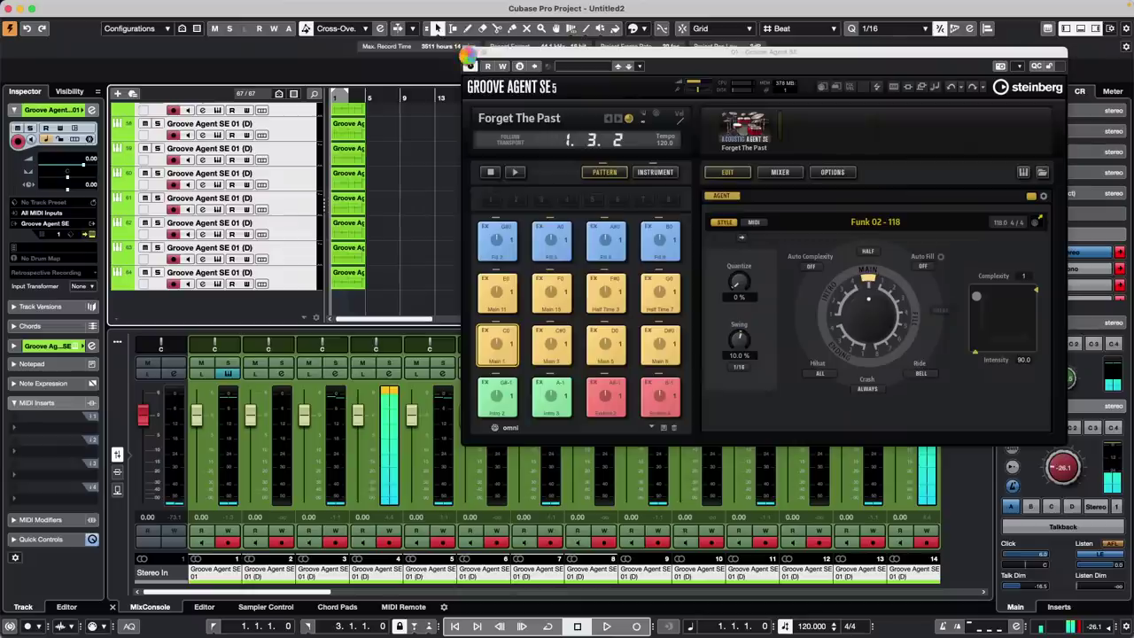
left_click(468, 52)
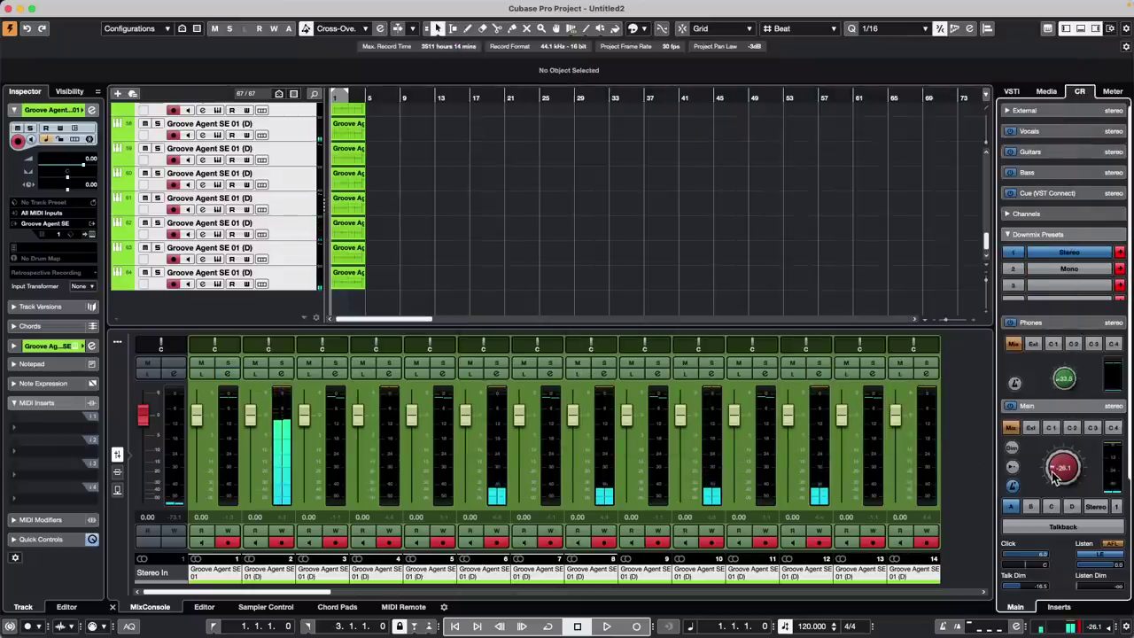
key("space")
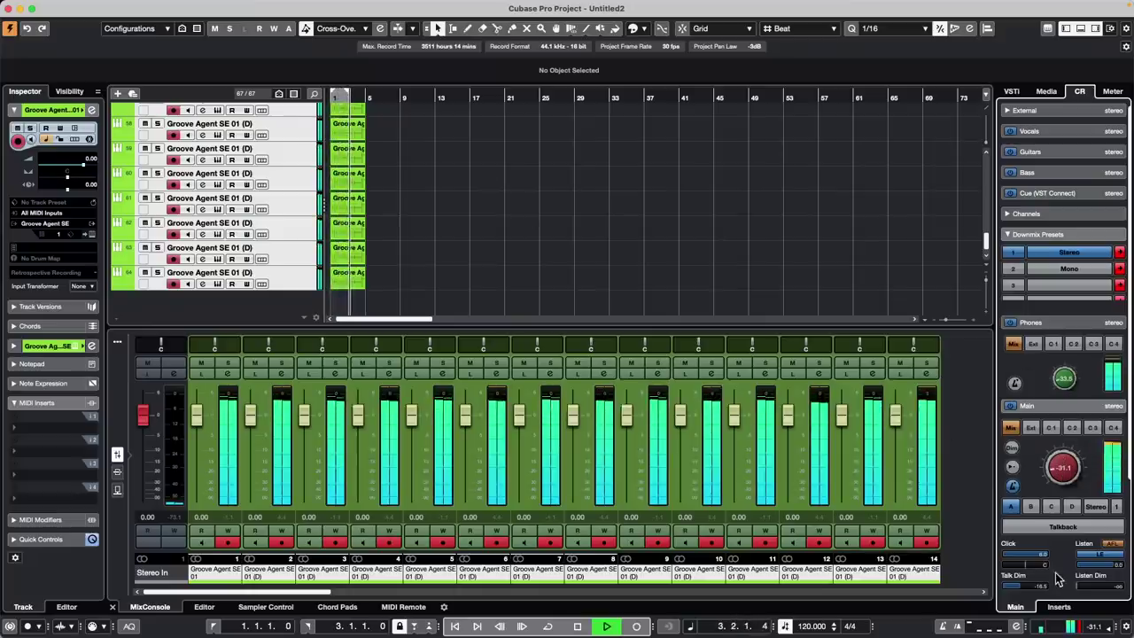
left_click(1059, 608)
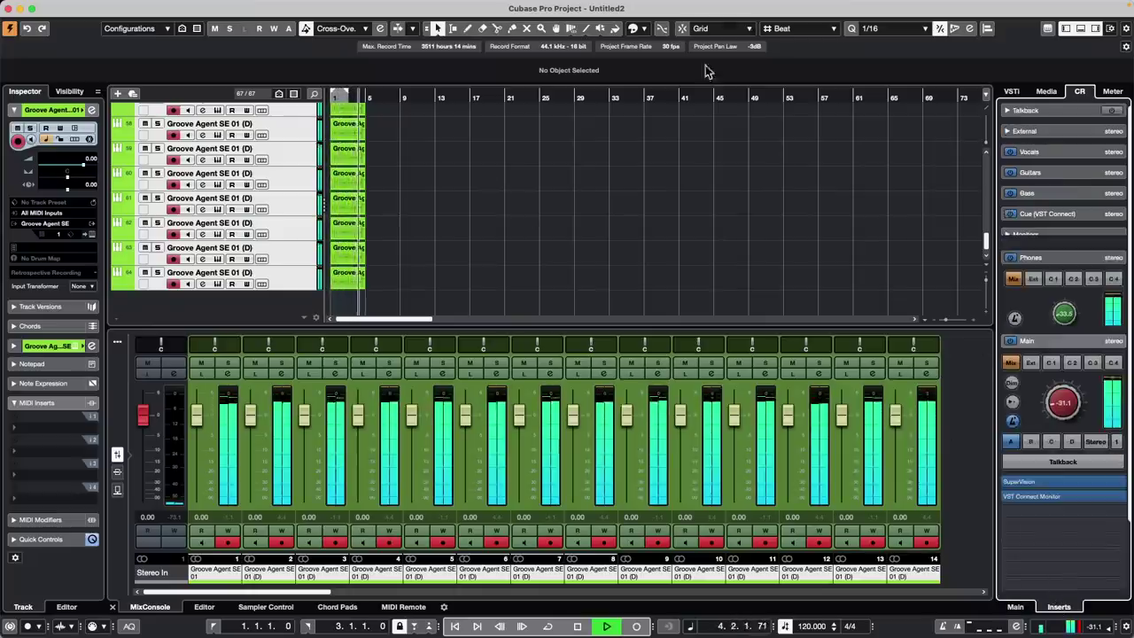
Switch Control Room SuperVision to Phase Multicorrelation, then close it and stop playback
left_click(1069, 485)
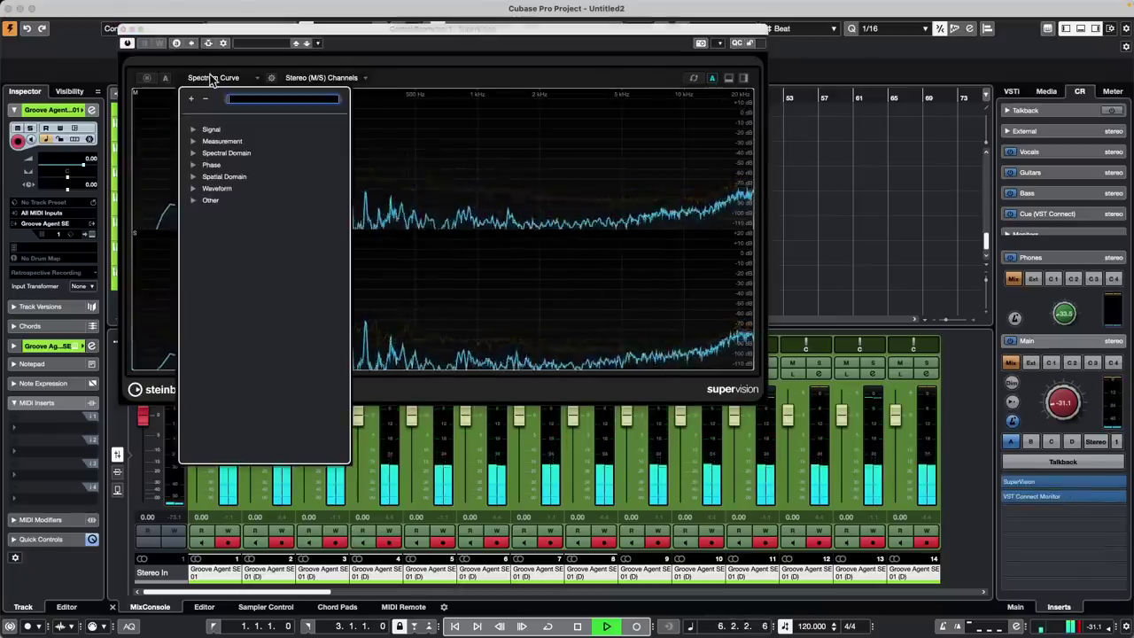
left_click(212, 77)
left_click(193, 165)
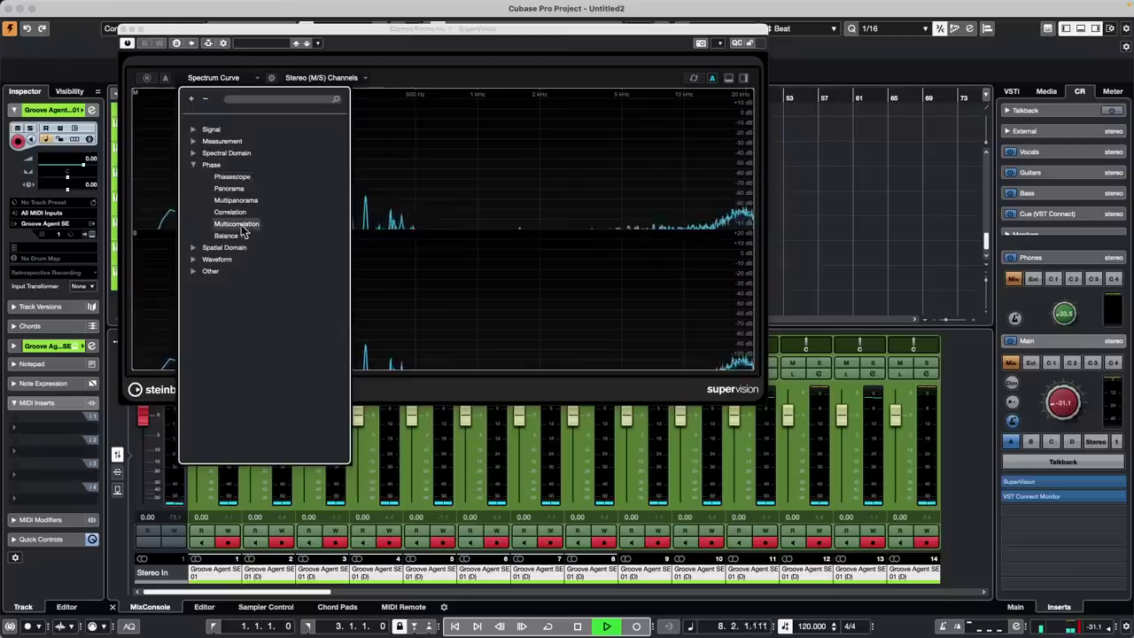
left_click(230, 212)
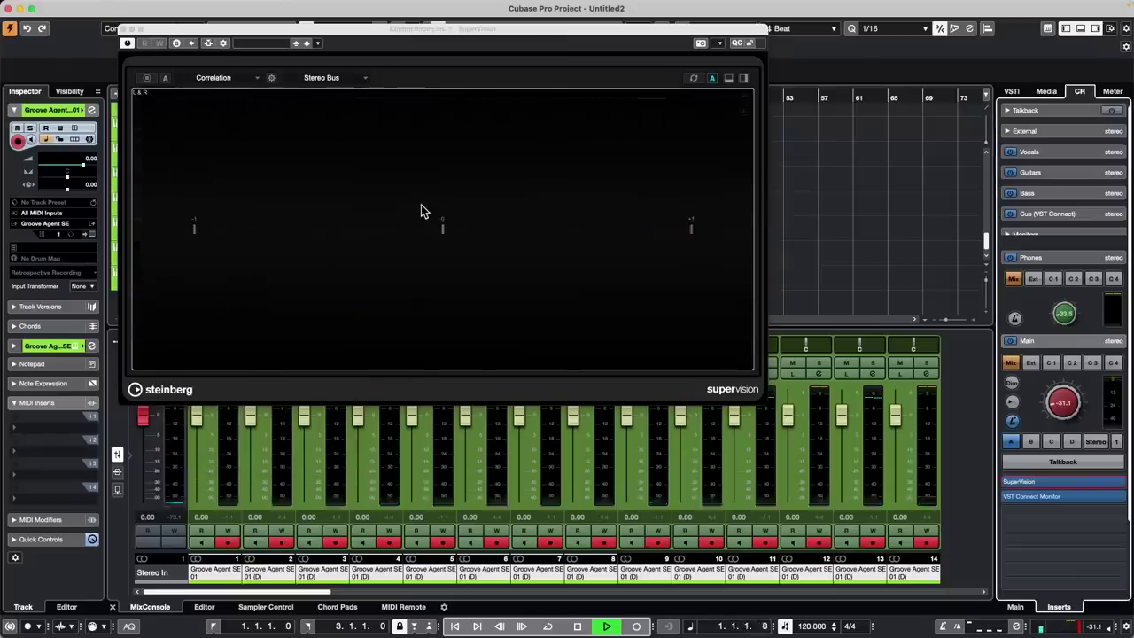
left_click(231, 79)
left_click(194, 167)
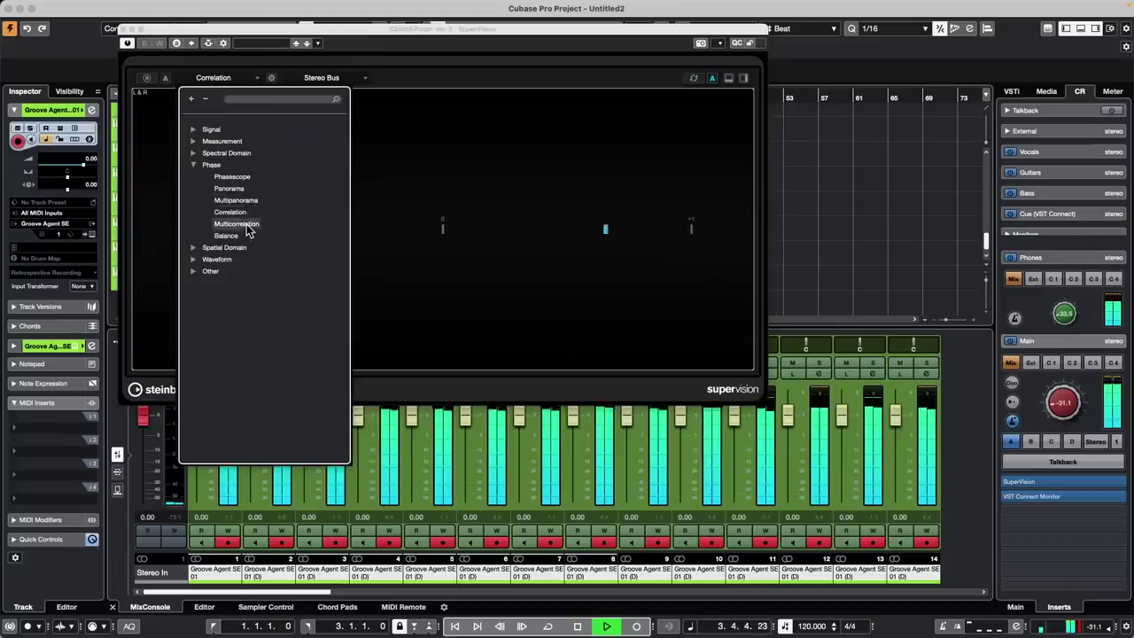
left_click(245, 224)
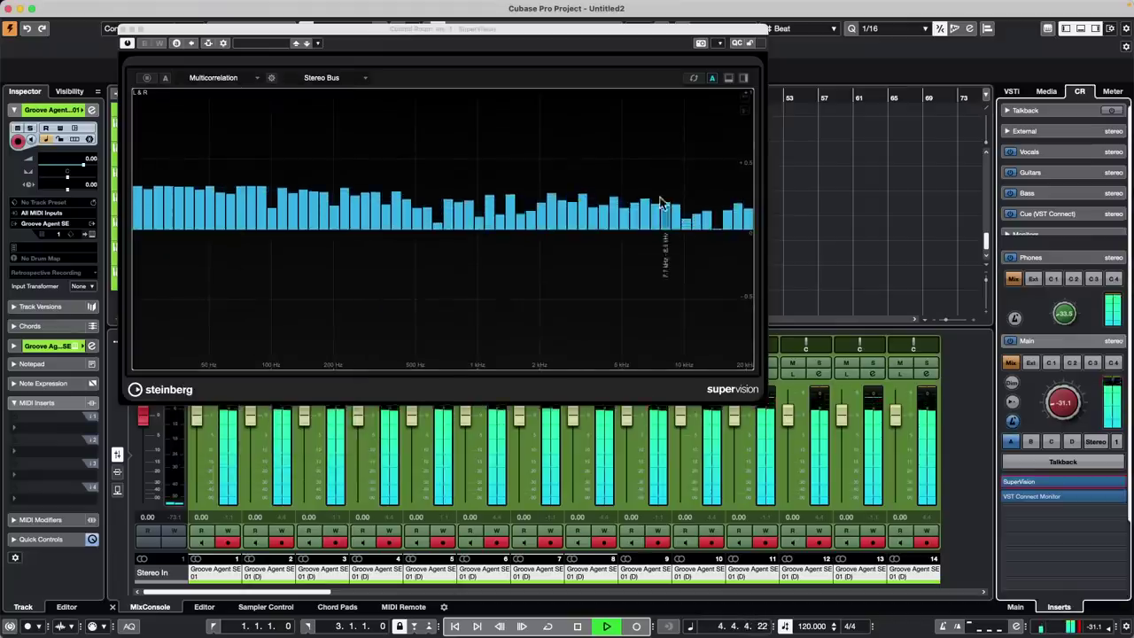
left_click(129, 31)
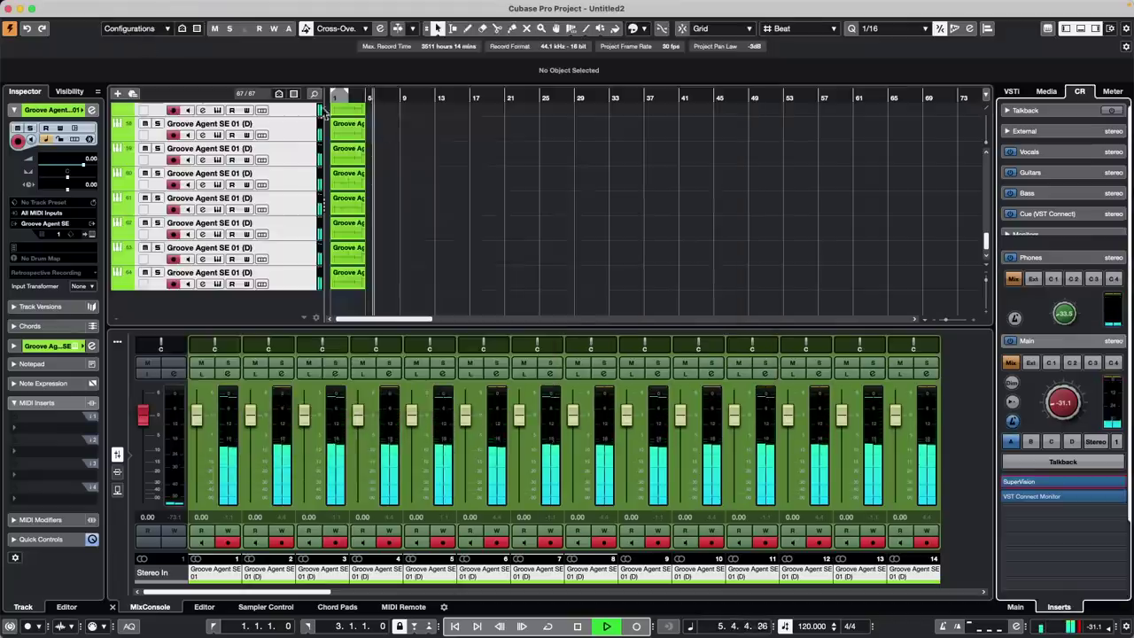
key("space")
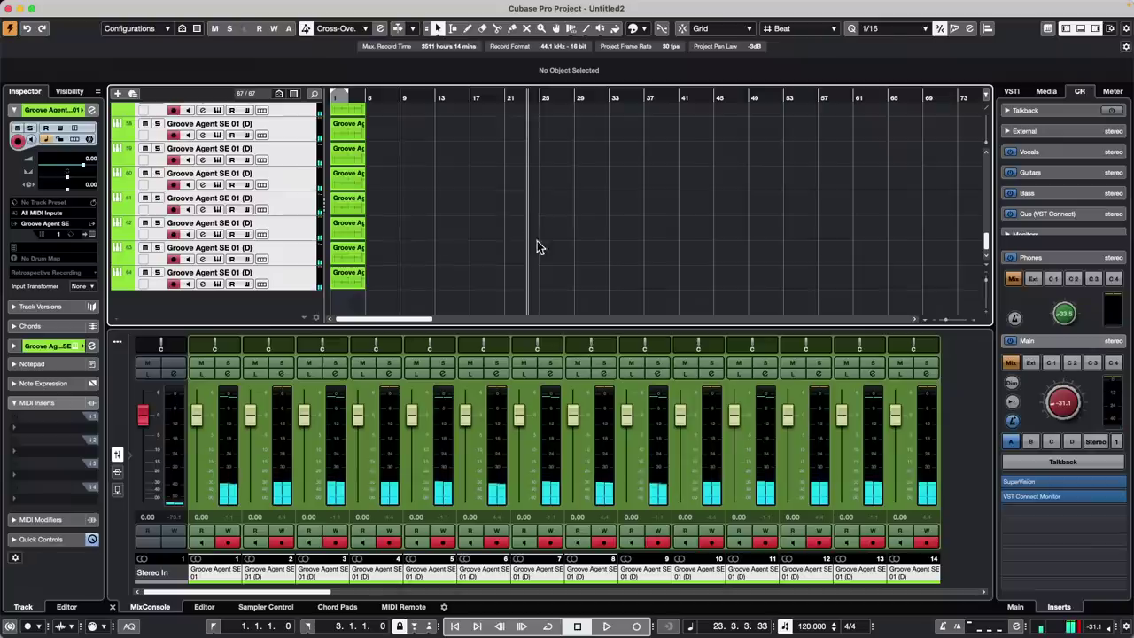
Select track 63's header so the MixConsole shows channels 49–63
left_click(286, 256)
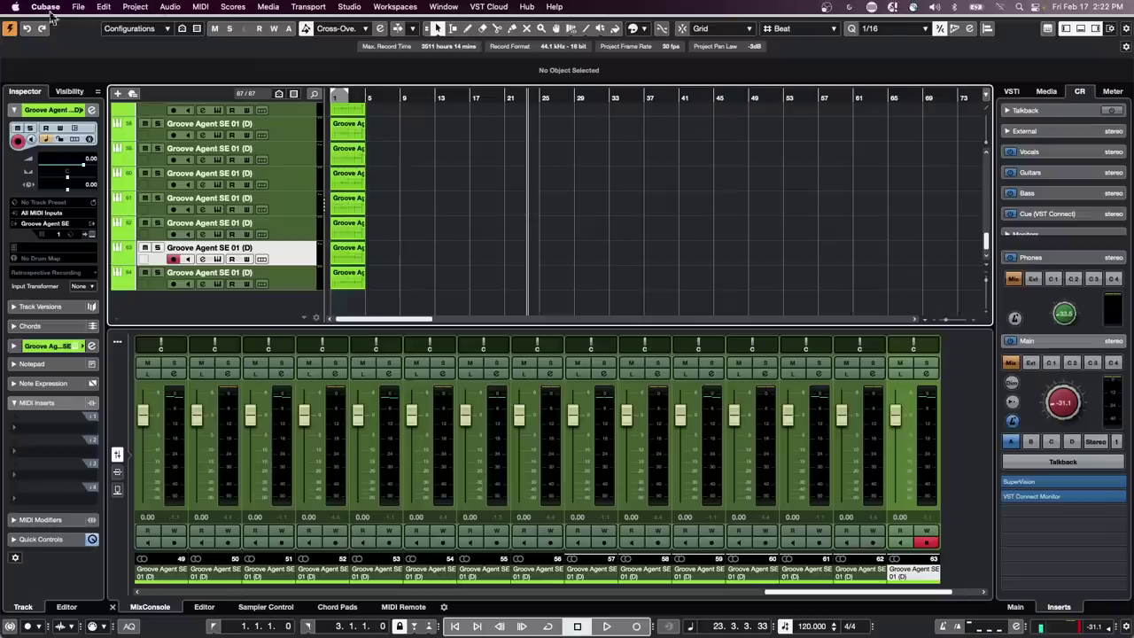
Load a project from File > Recent Projects and confirm Activate
left_click(78, 7)
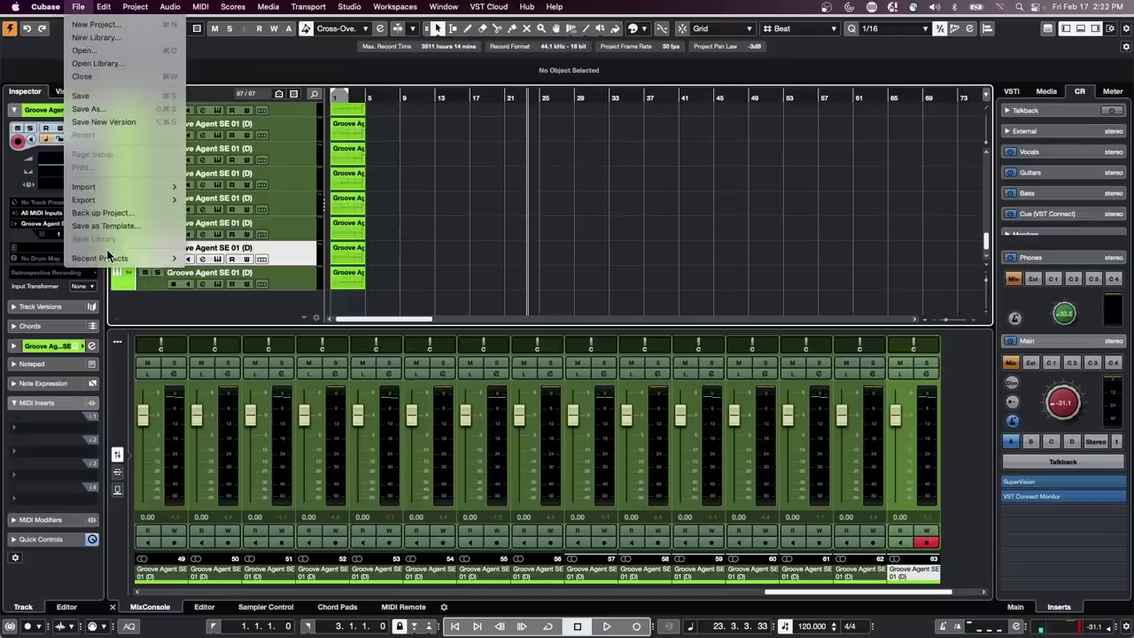
mouse_move(121, 258)
left_click(298, 284)
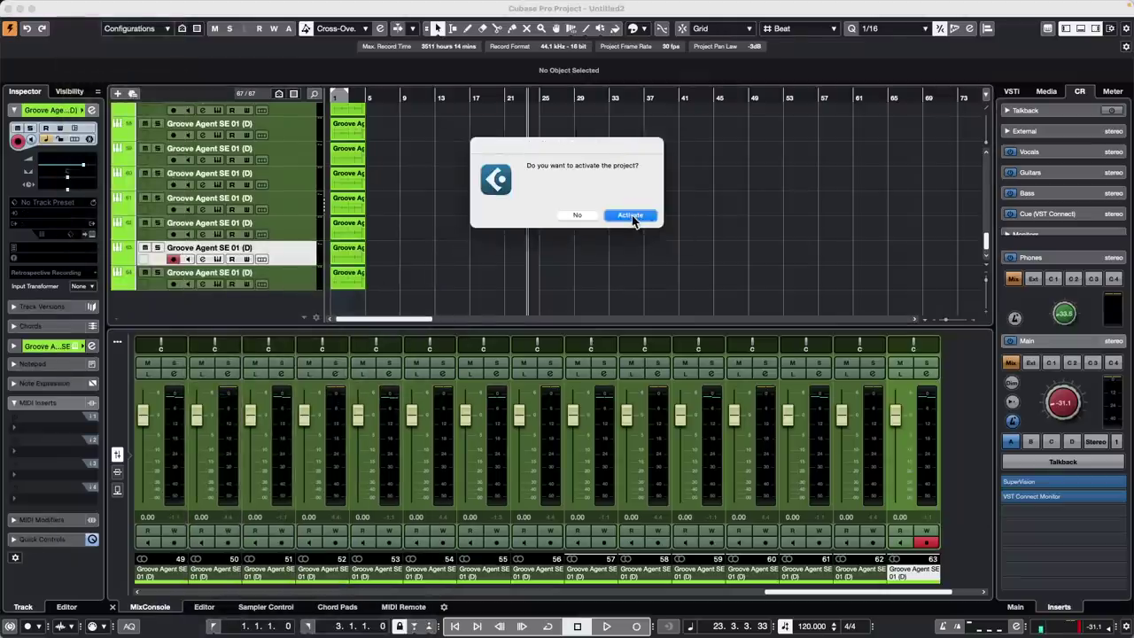
left_click(633, 216)
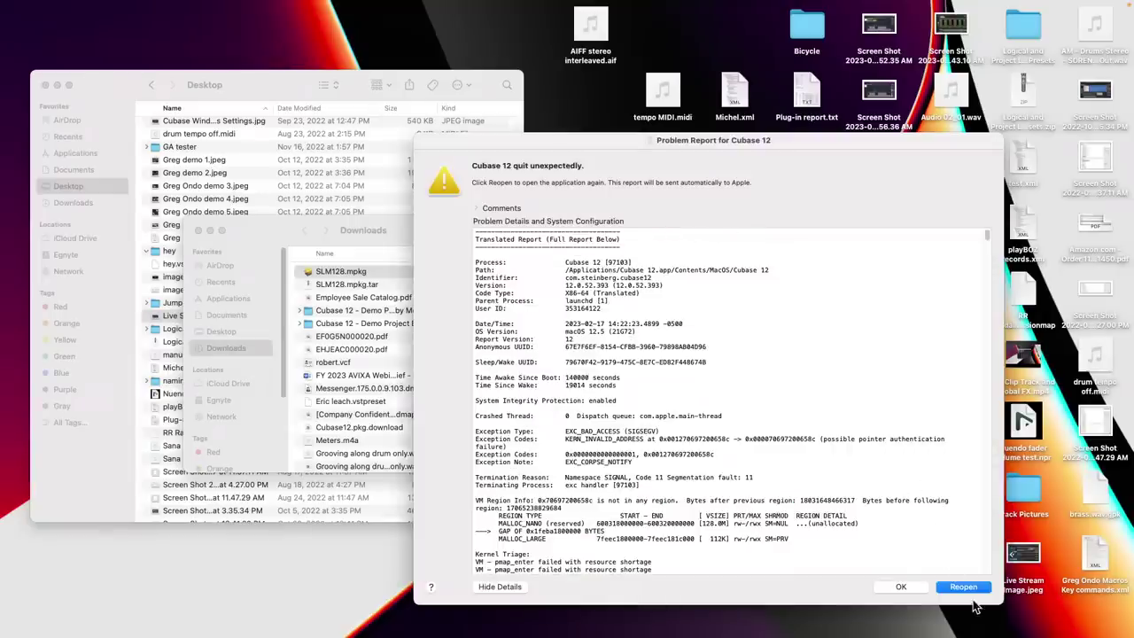
Reopen Cubase 12 from the crash report, keeping current program preferences
left_click(968, 590)
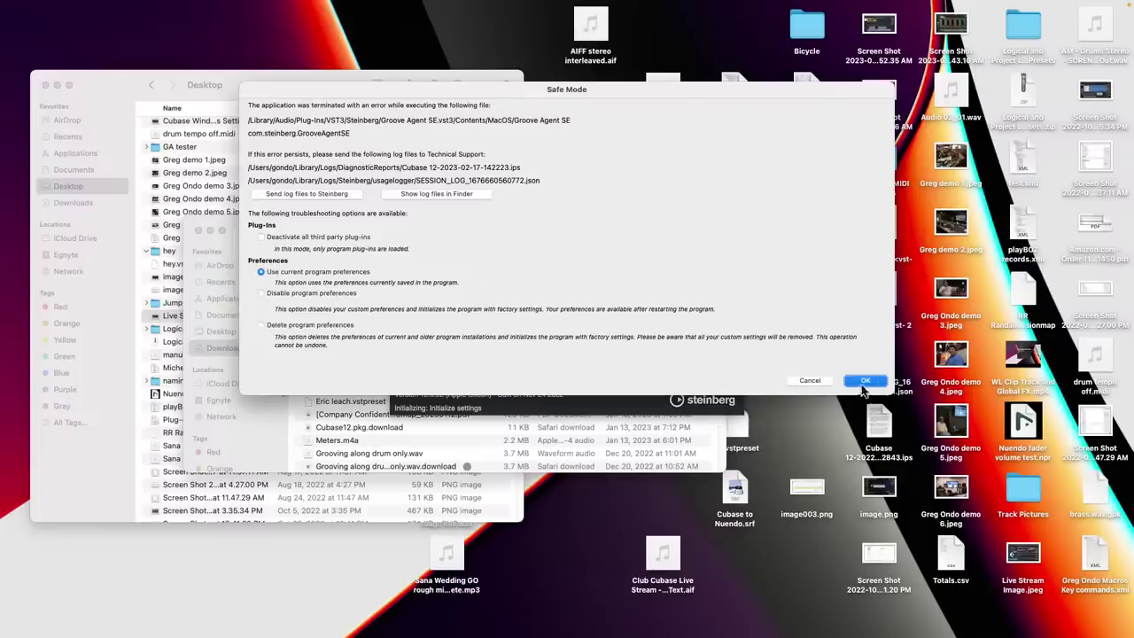
left_click(868, 383)
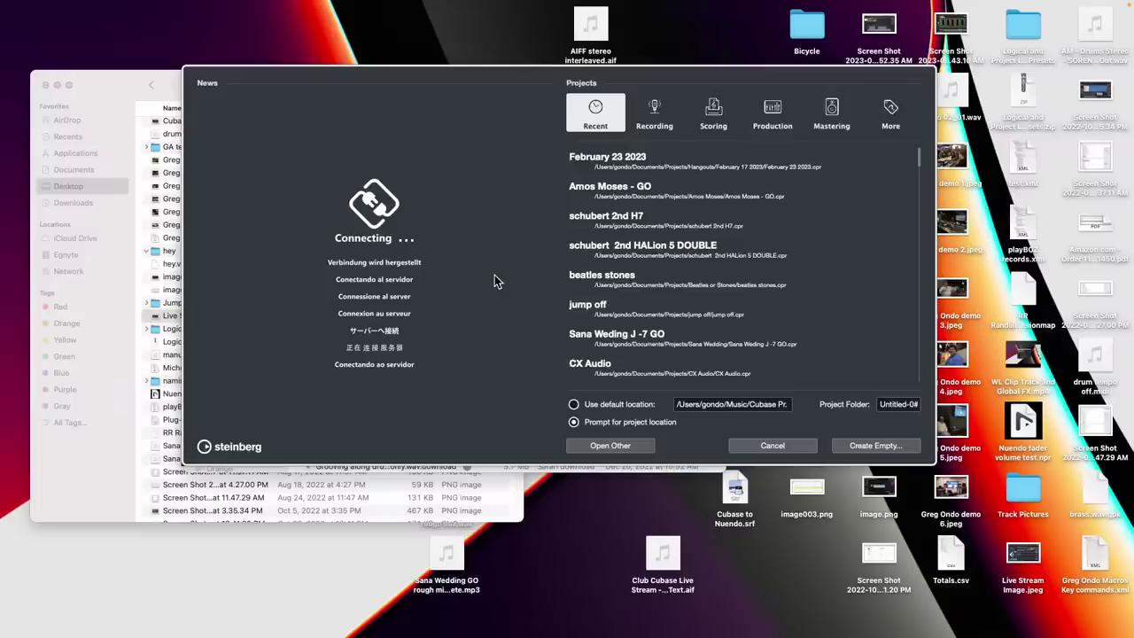
Open Amos Moses - GO from the Hub's Recent list and dismiss the blocklist alert
double_click(646, 198)
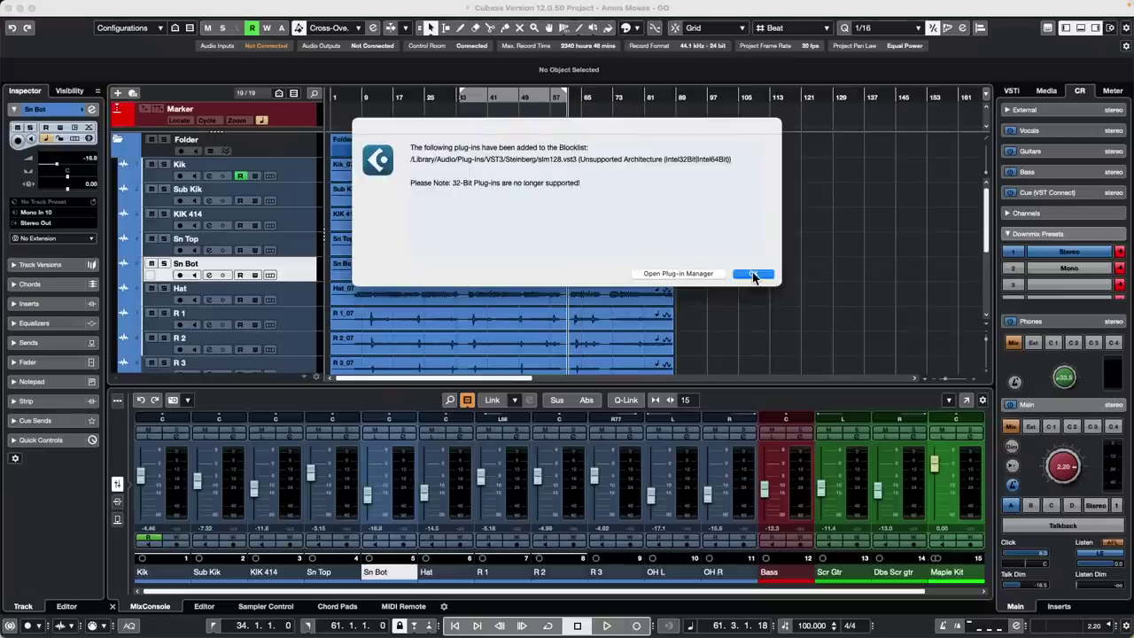
left_click(752, 275)
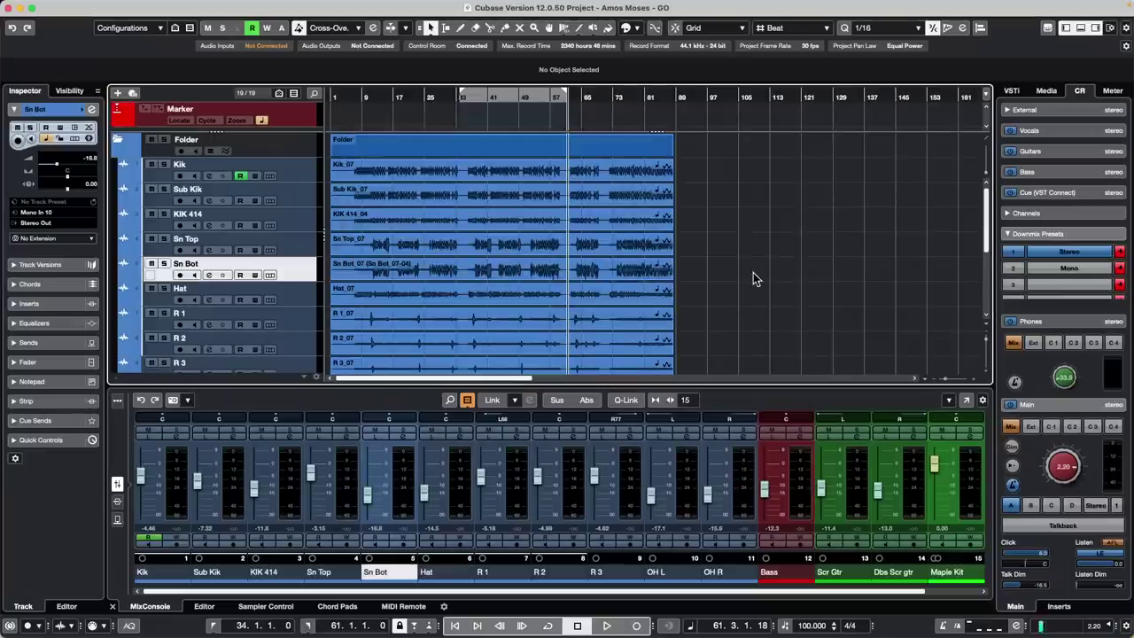
Move the playback position back to bar 5, select Kik through OH R, and solo the drum folder
left_click(393, 96)
left_click_drag(383, 96, 348, 105)
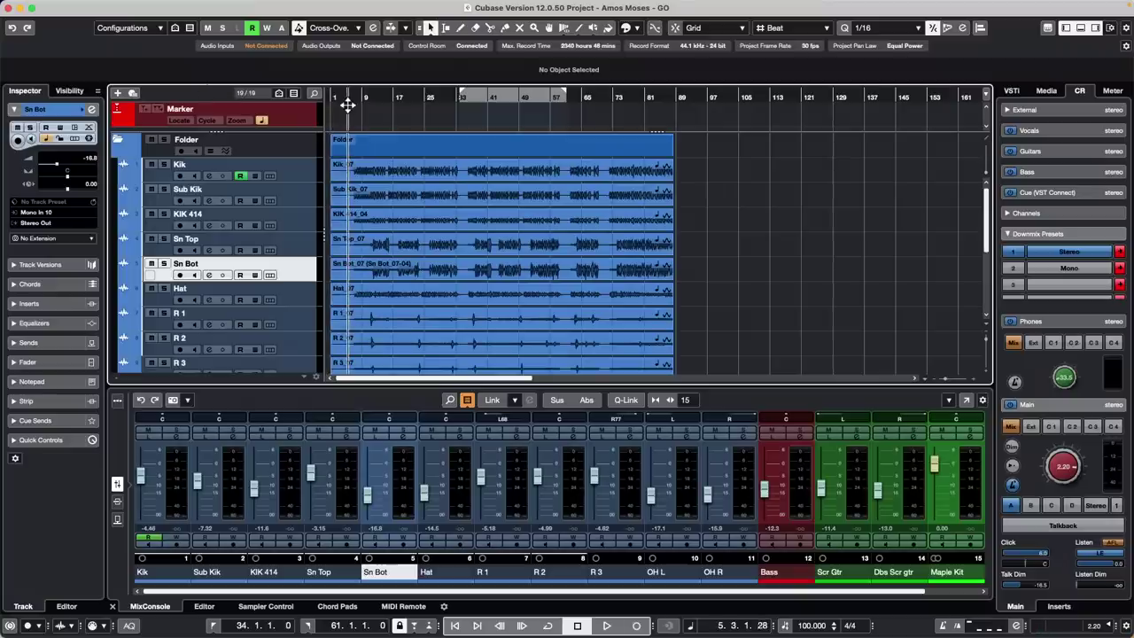
left_click(299, 176)
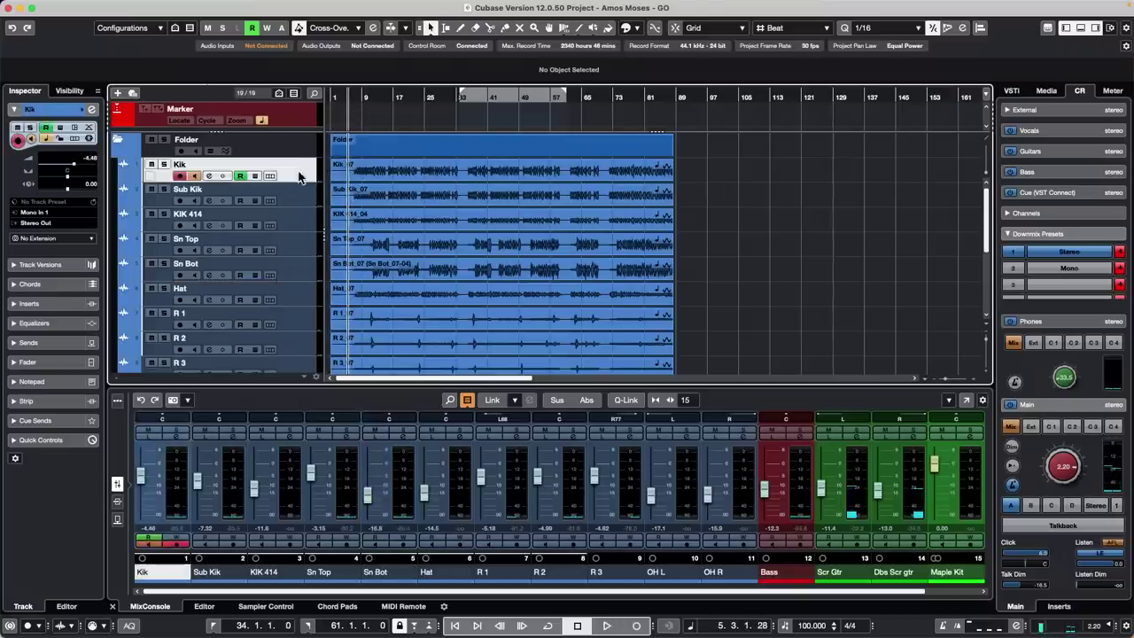
scroll(284, 268, "down", 5)
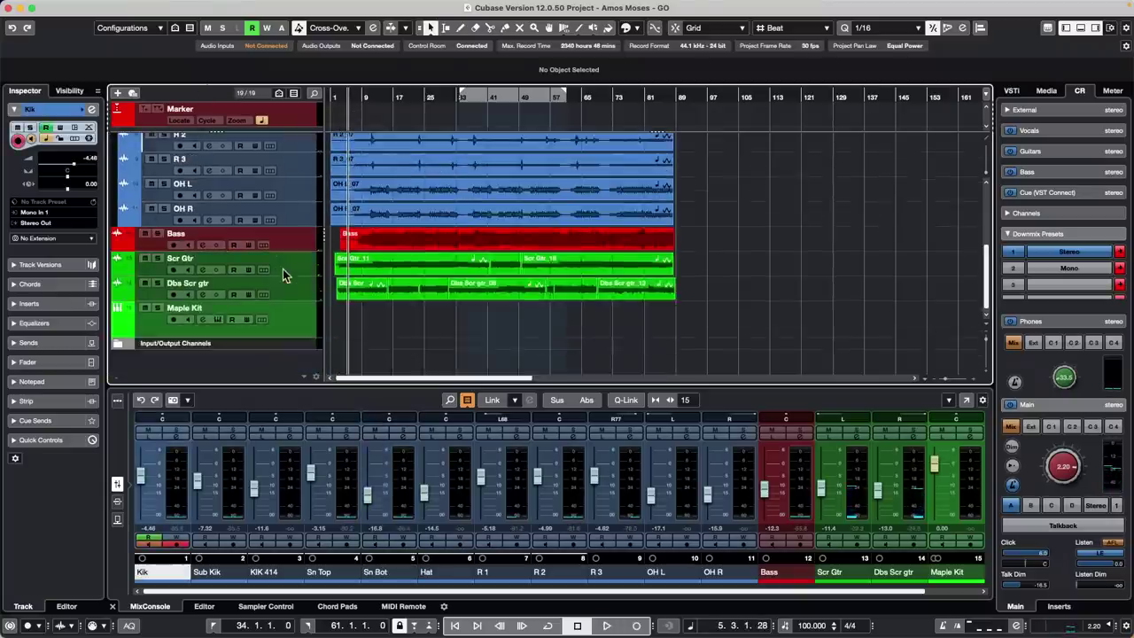
left_click(309, 215, "shift")
scroll(272, 188, "up", 5)
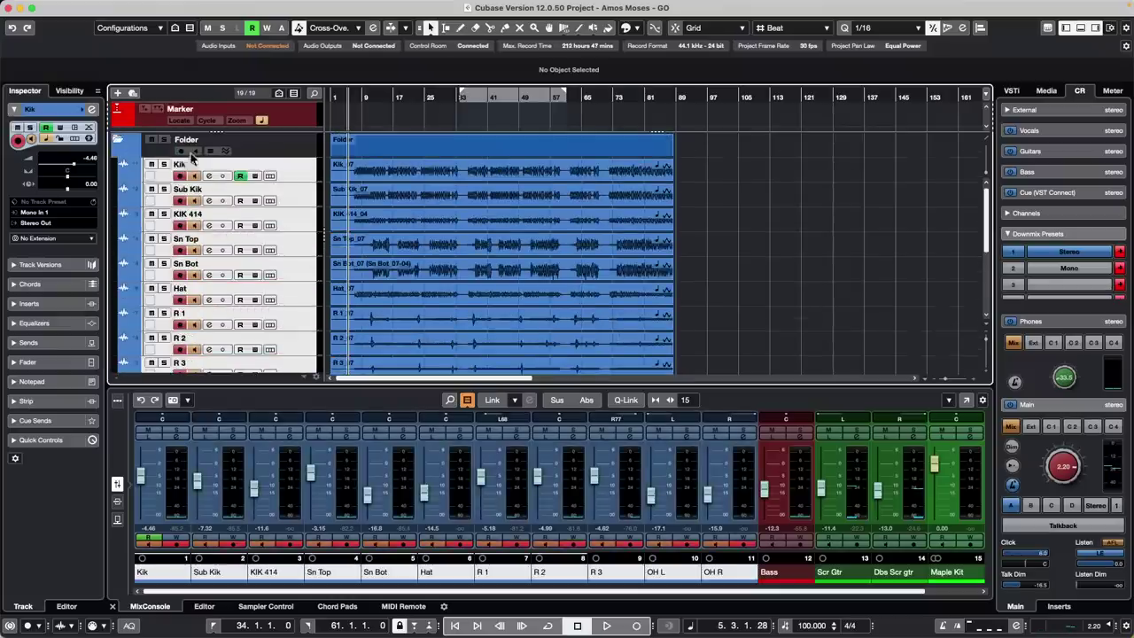
left_click(163, 139)
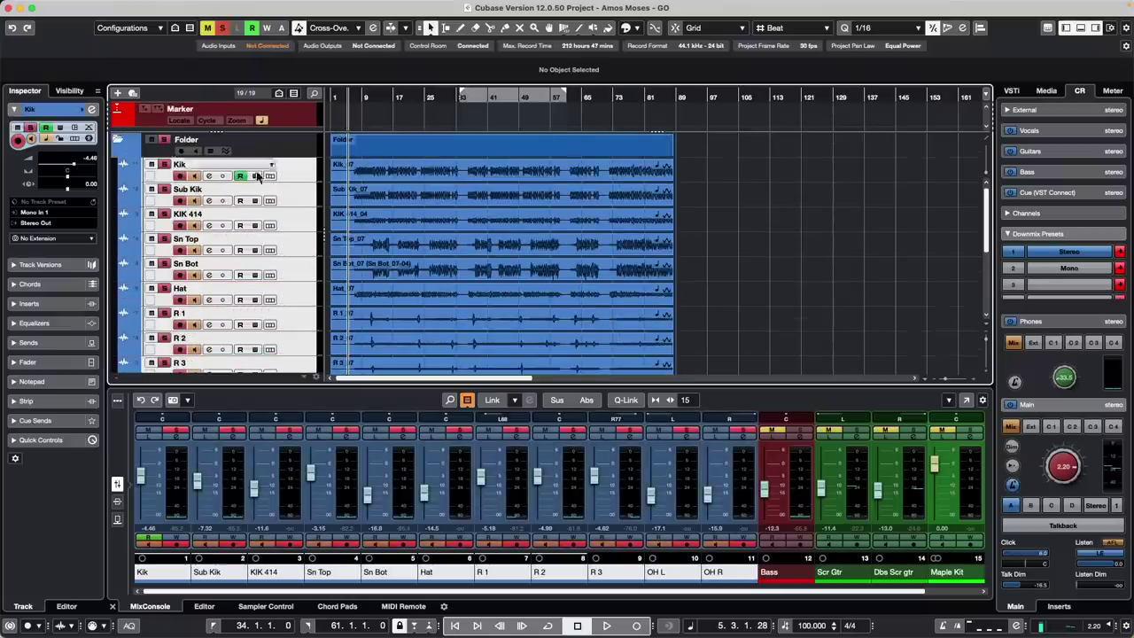
Play from bar 8 and, with Q-Link on, raise the drum faders by about 4.5 dB
left_click(370, 99)
key("space")
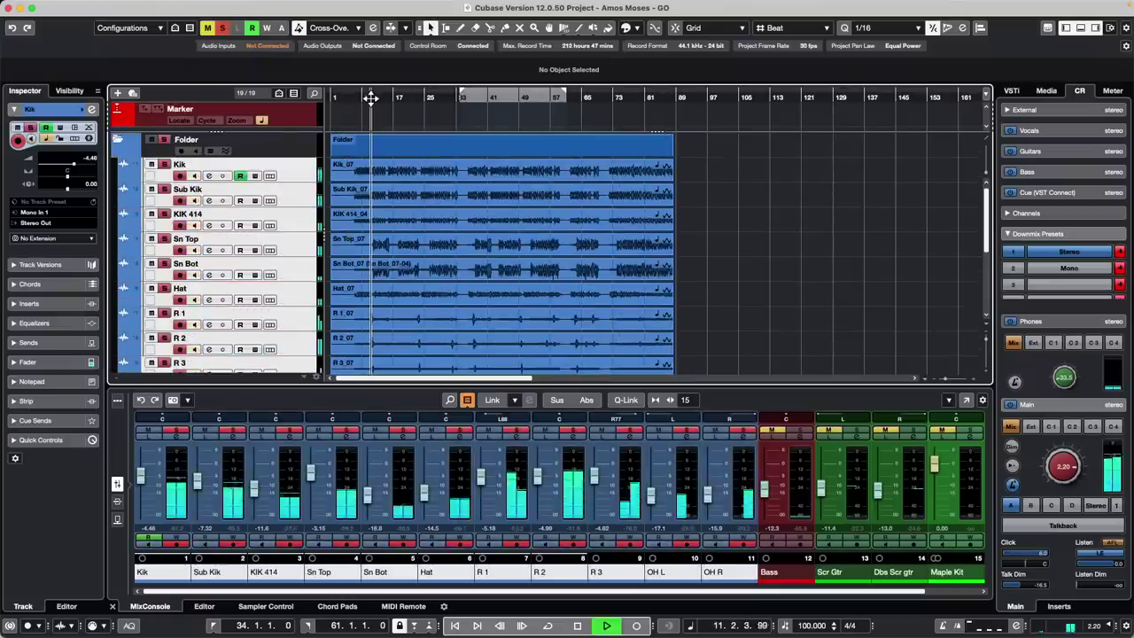
left_click(360, 100)
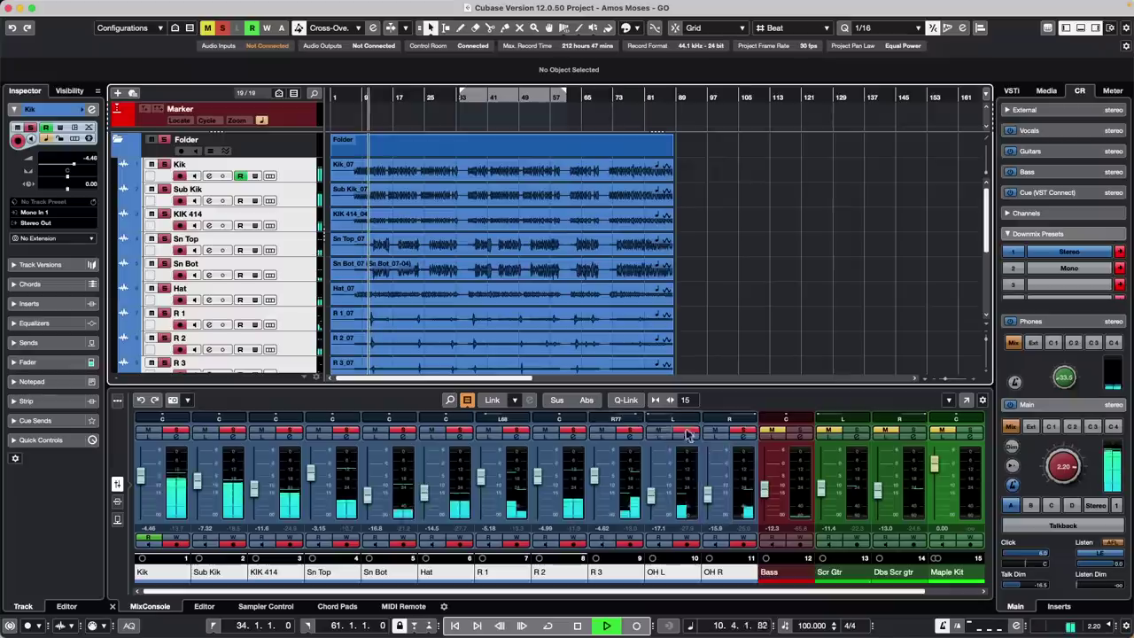
left_click(626, 400)
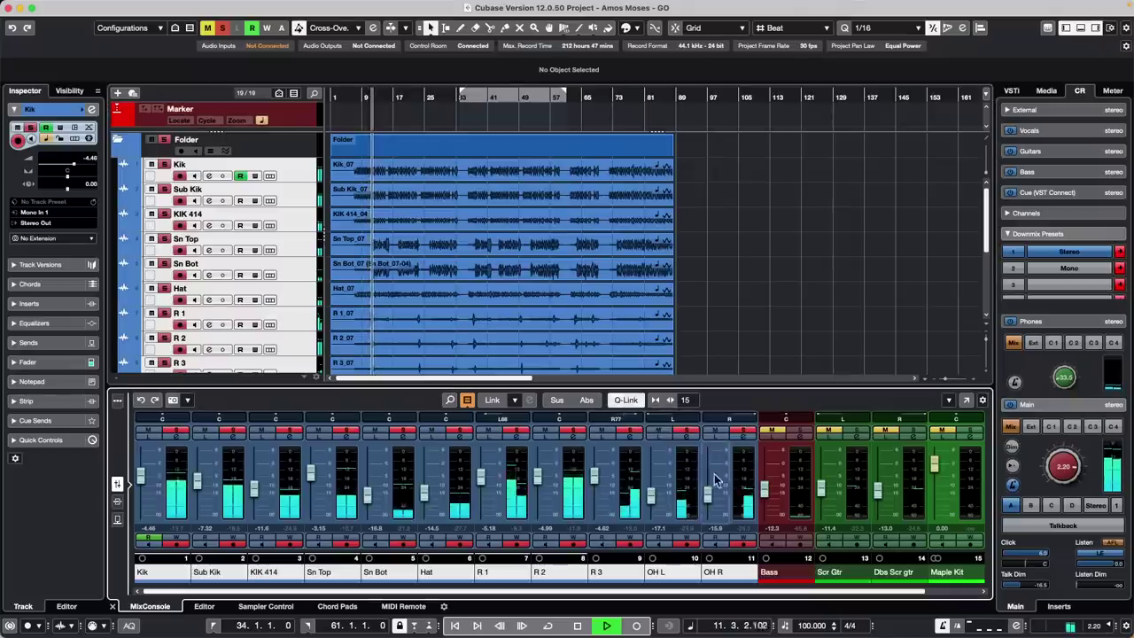
left_click_drag(706, 495, 707, 488)
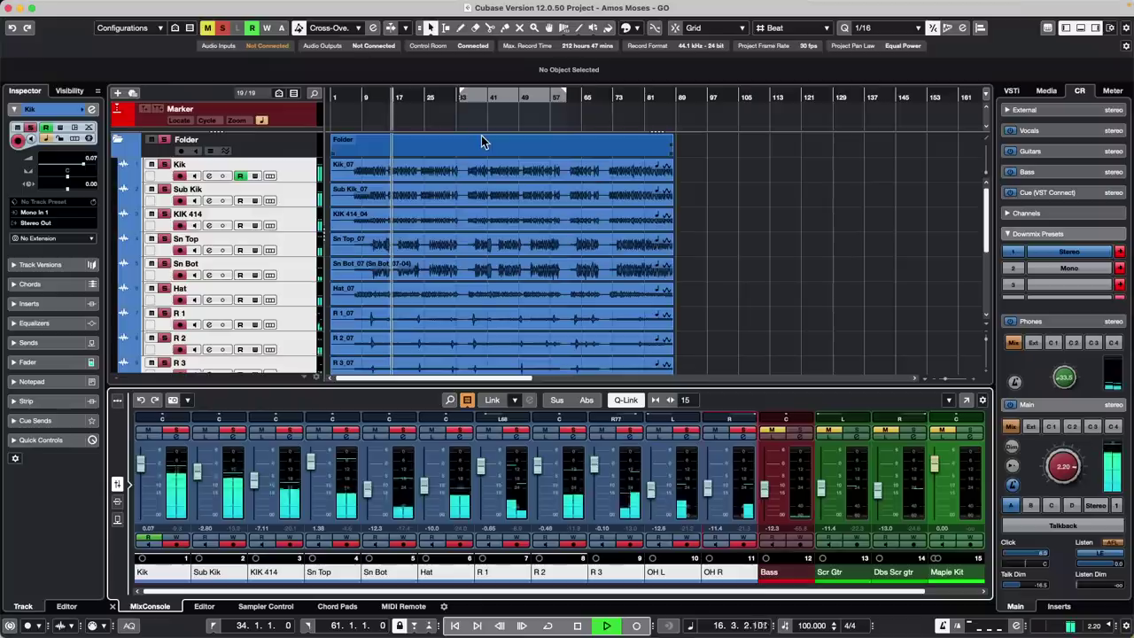
key("space")
left_click(400, 170)
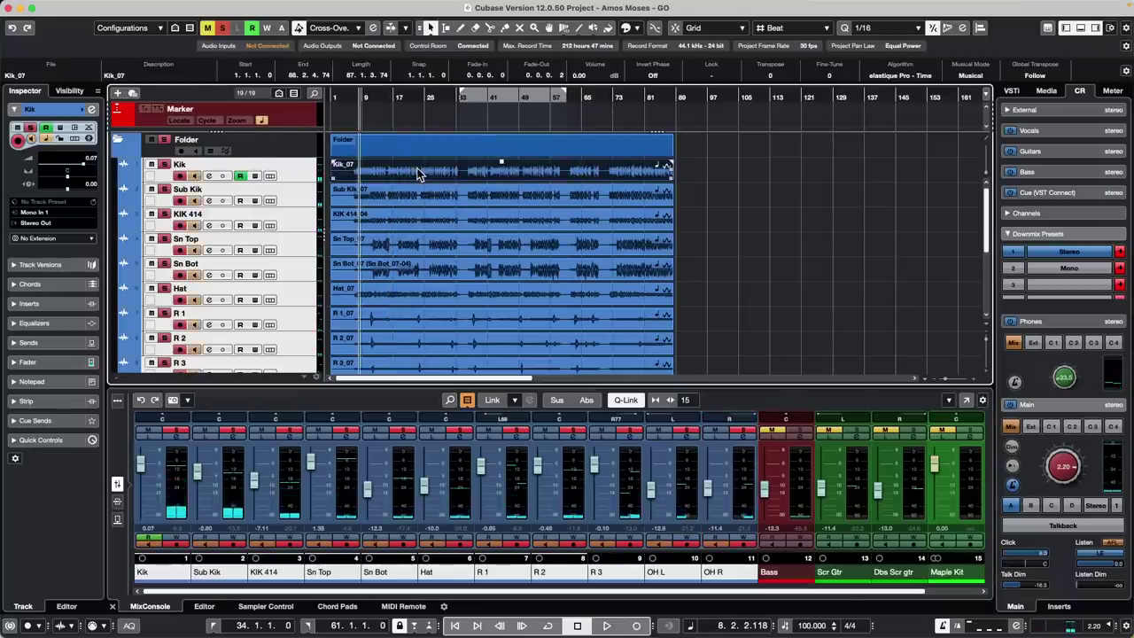
Open Kik_07 in the Sample Editor, enable hitpoints and raise its detection threshold during playback
double_click(419, 171)
left_click_drag(470, 421, 544, 438)
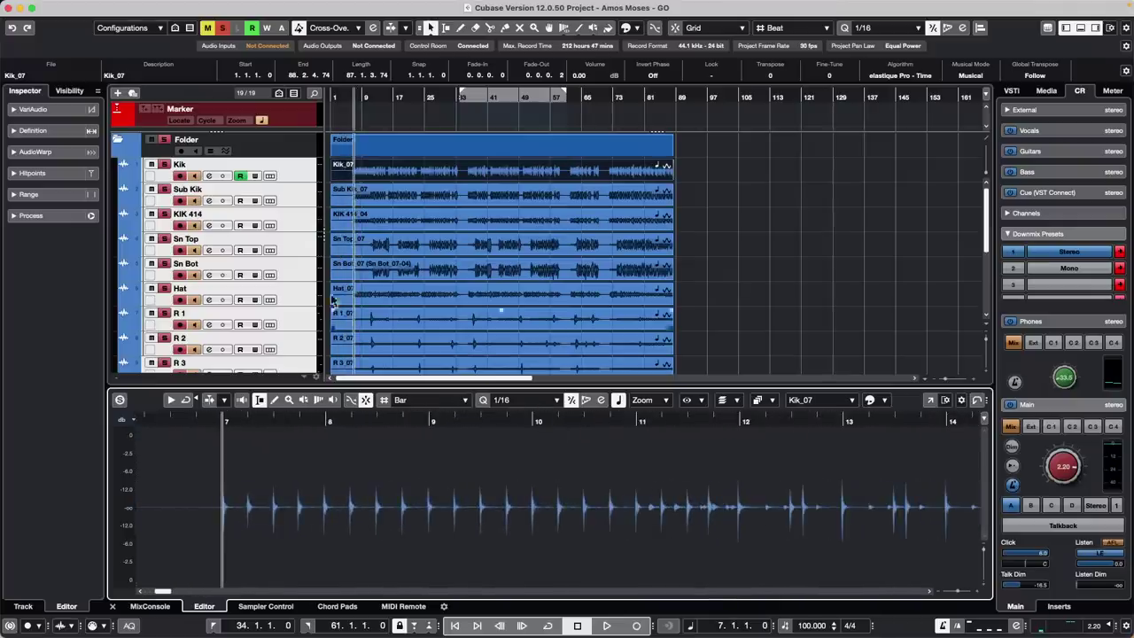
left_click(35, 173)
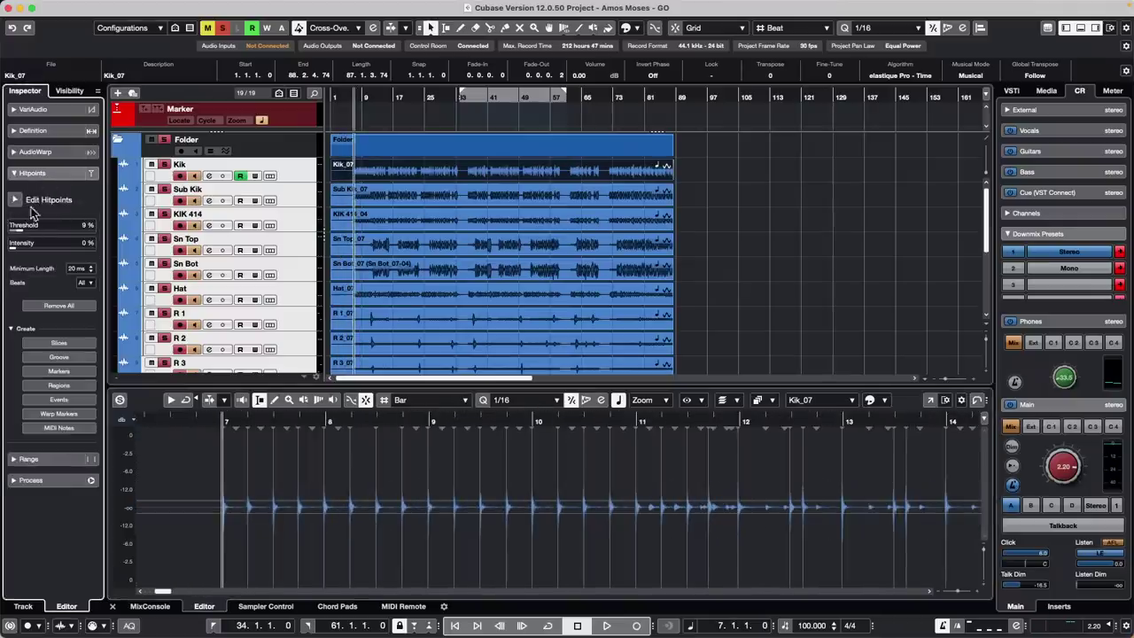
left_click(15, 200)
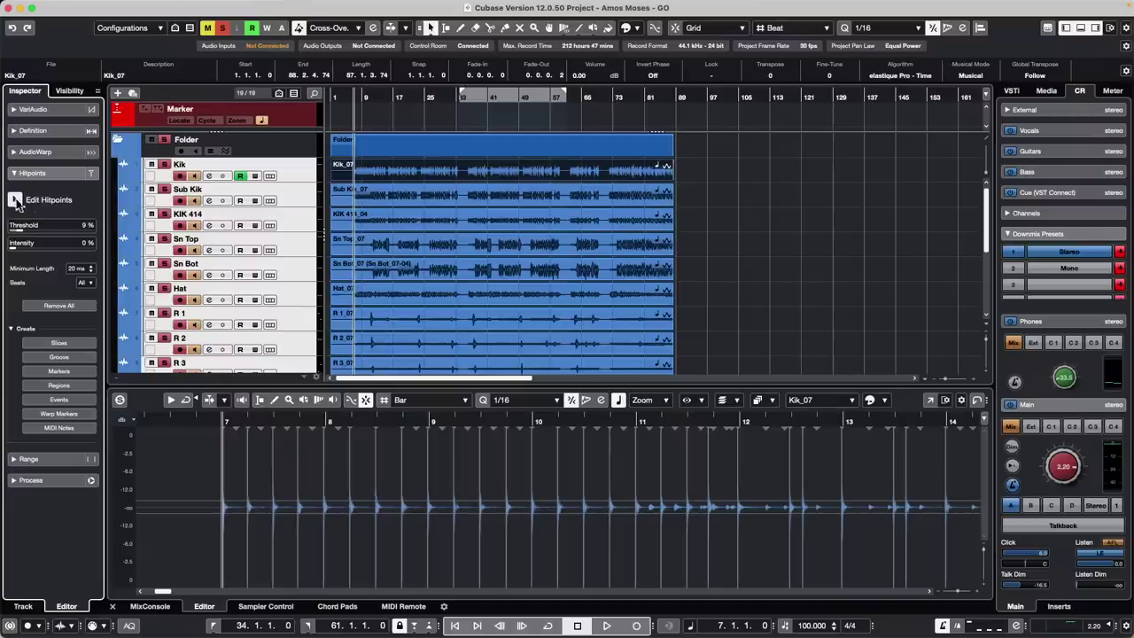
key("space")
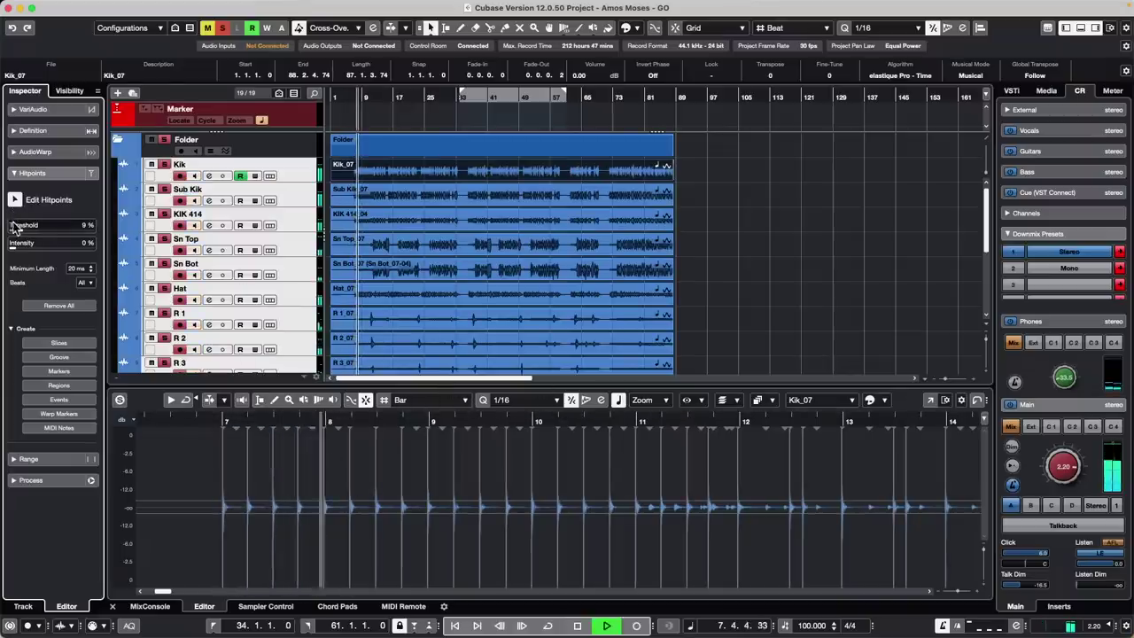
left_click_drag(19, 231, 36, 241)
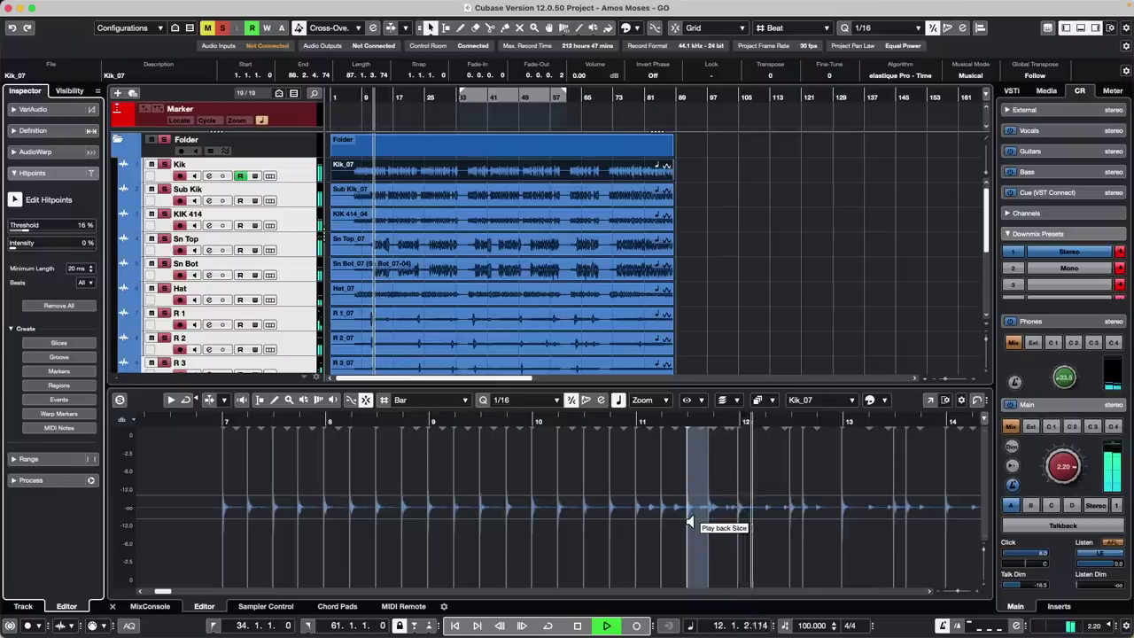
Open Sn Top_07 and raise its hitpoint detection threshold to 20%
left_click(441, 253)
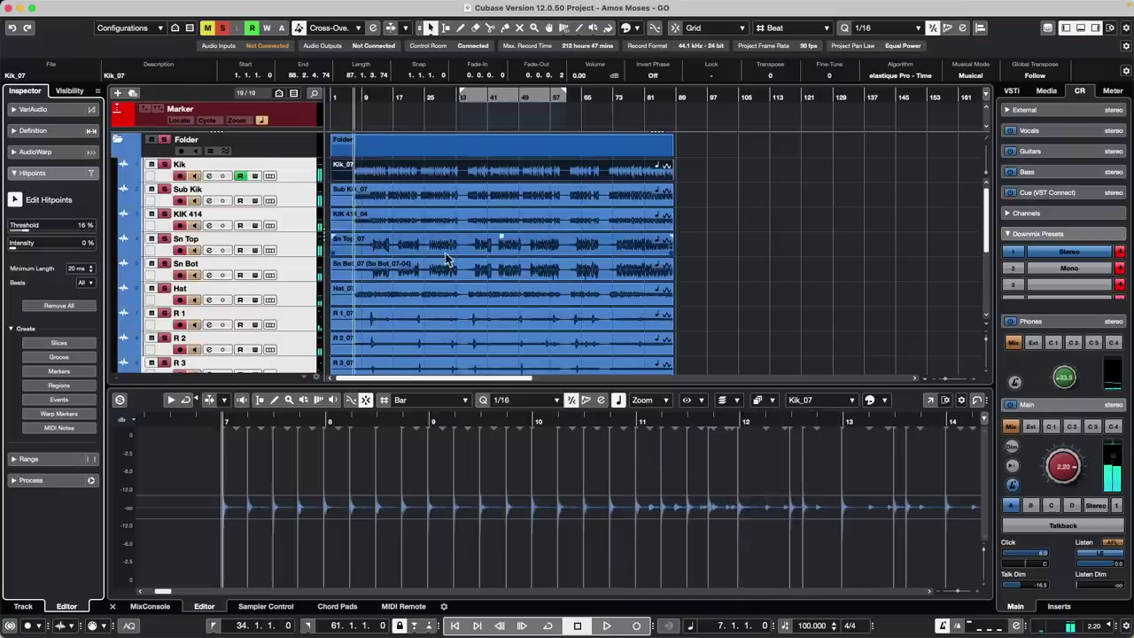
key("space")
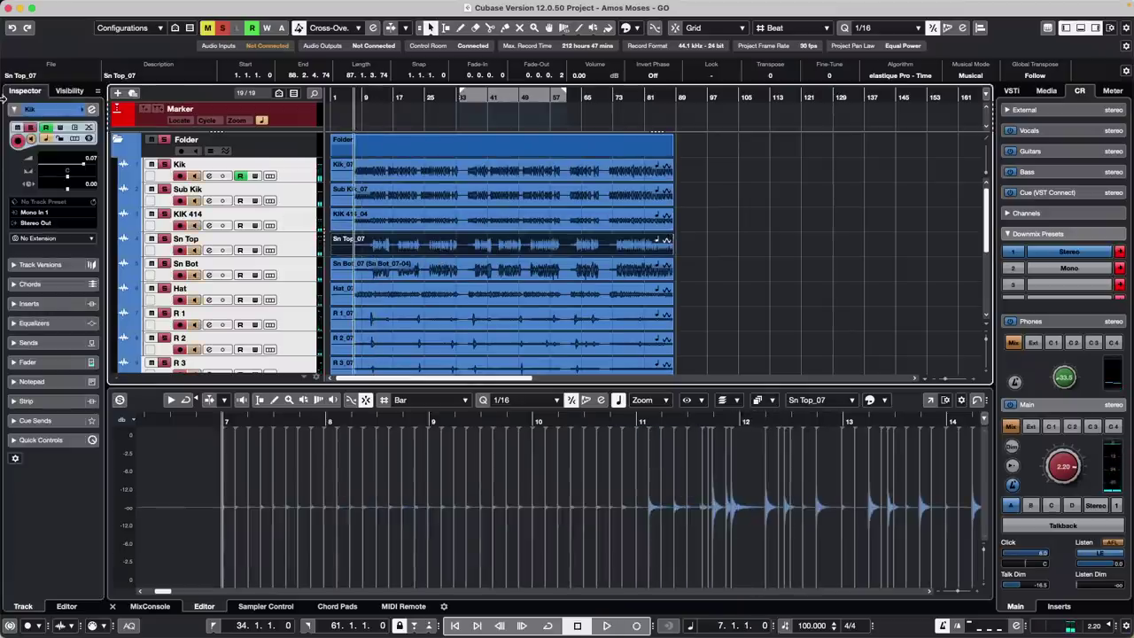
double_click(448, 254)
left_click_drag(12, 230, 56, 245)
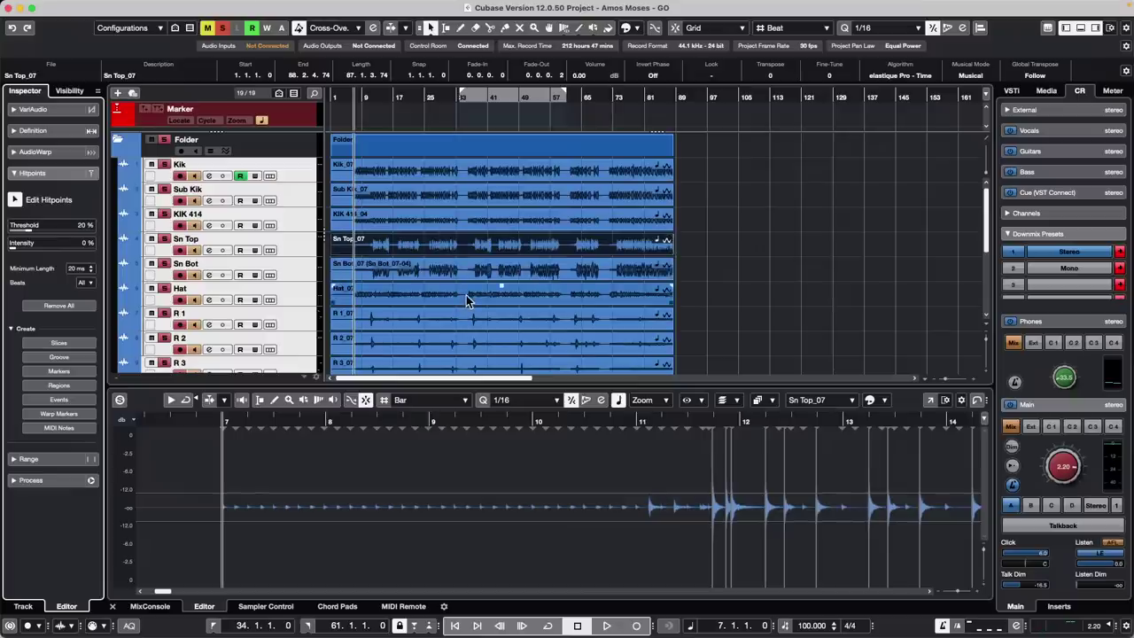
left_click_drag(363, 421, 361, 403)
Open Hat_07, raise its hitpoint threshold to 12%, and audition the hitpoints
left_click(411, 290)
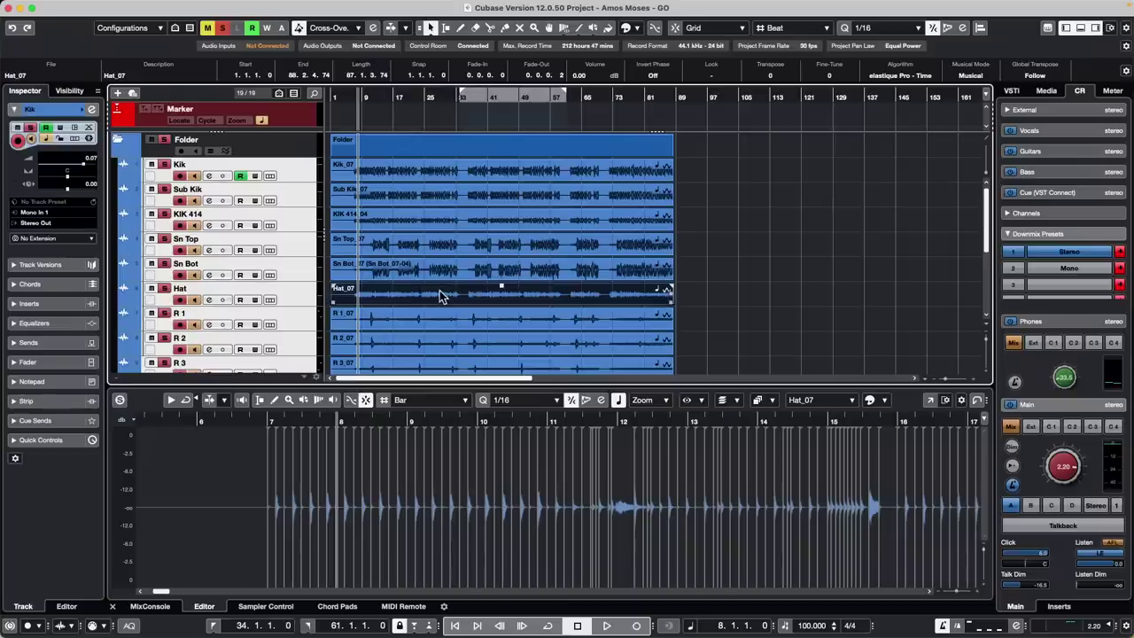
double_click(440, 290)
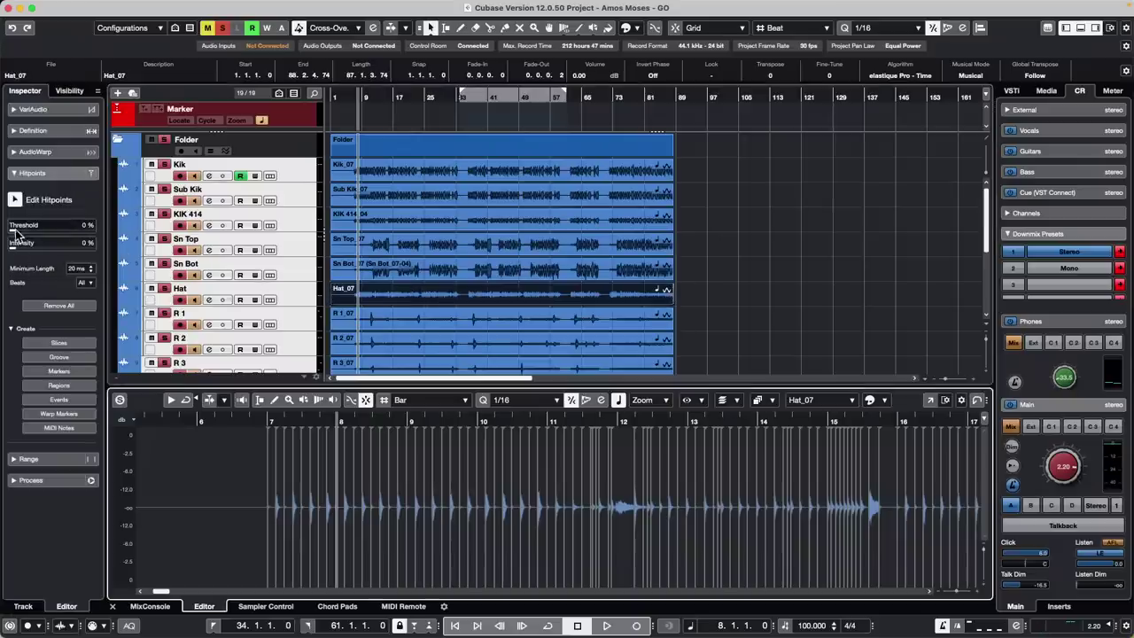
left_click_drag(19, 232, 28, 233)
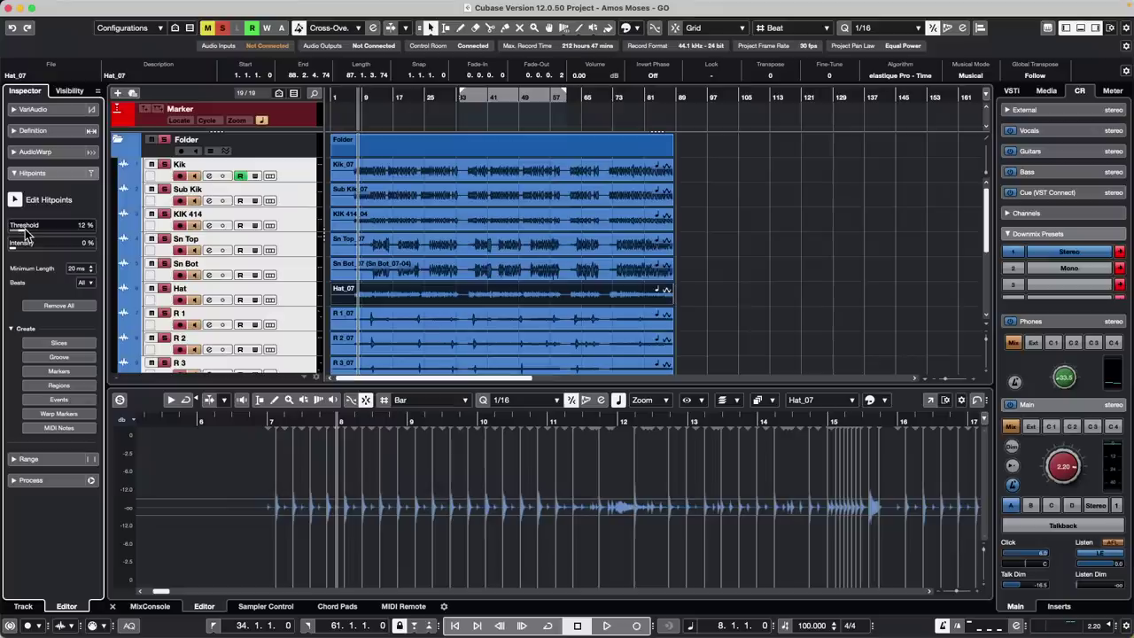
key("space")
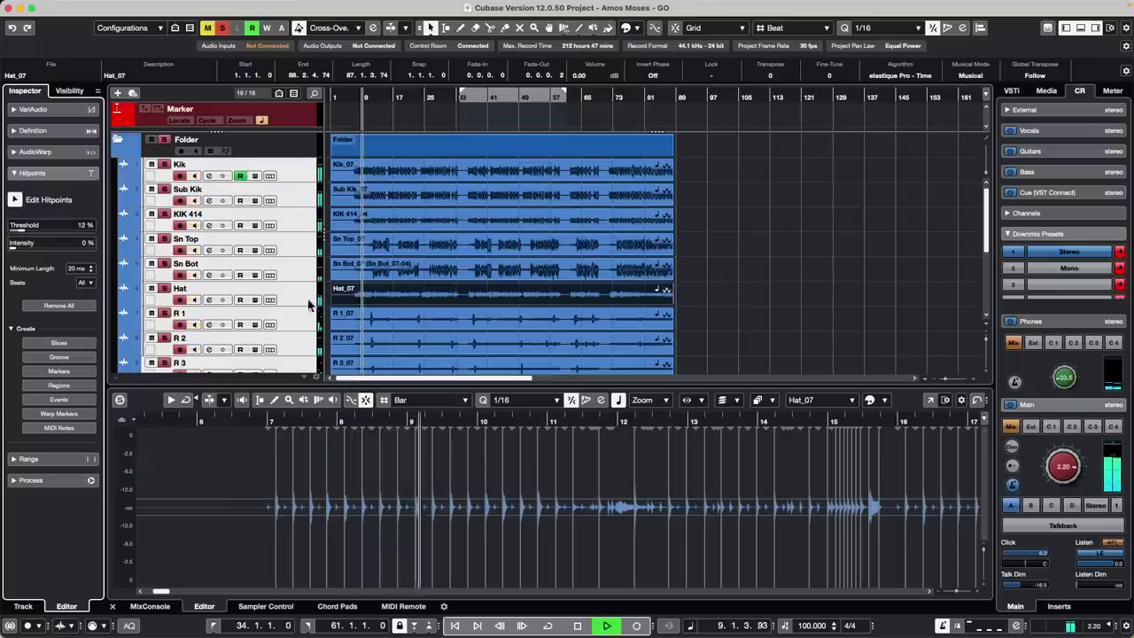
key("space")
left_click(651, 220)
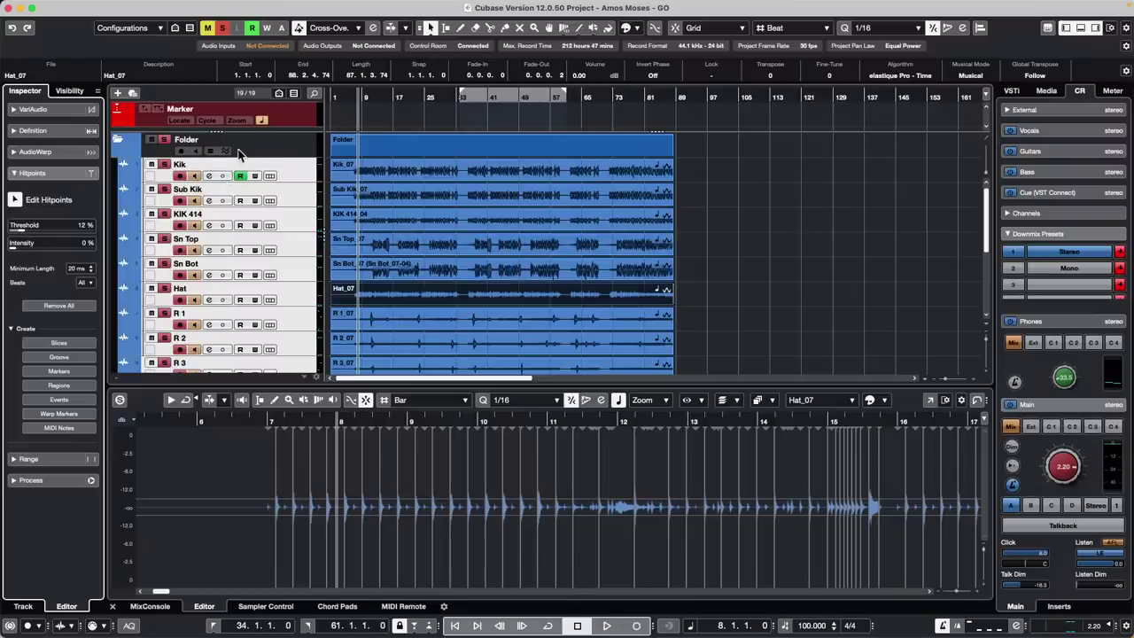
left_click(210, 153)
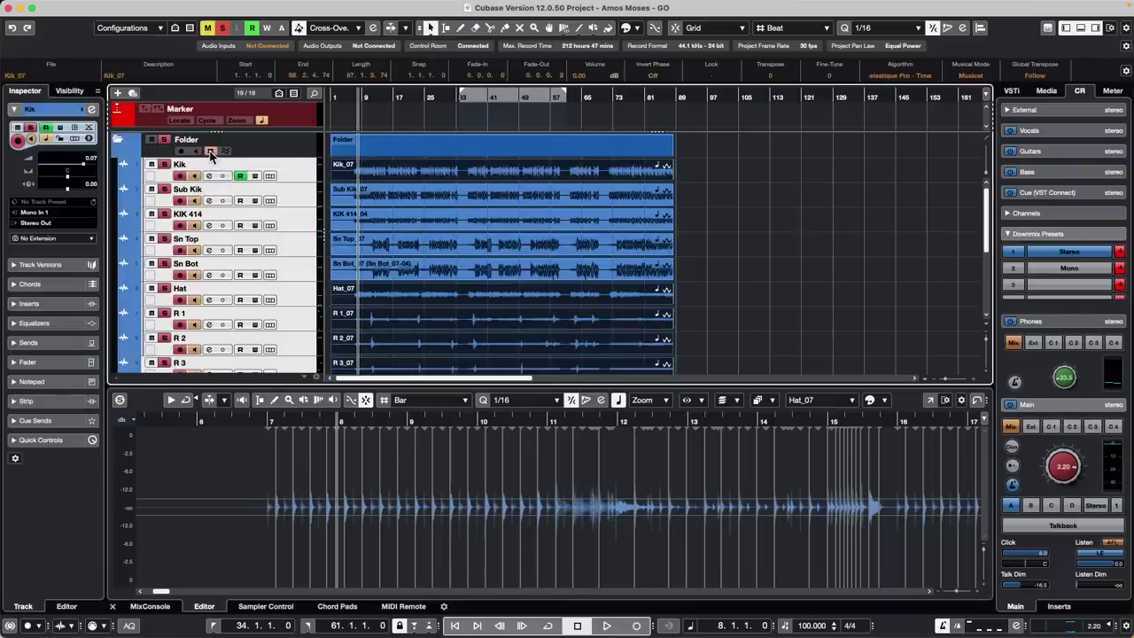
In the Quantize Panel, keep Kik, add Sn Top and Hat, and drop Sub Kik and KIK 414 as slice sources
left_click(527, 191)
left_click(962, 29)
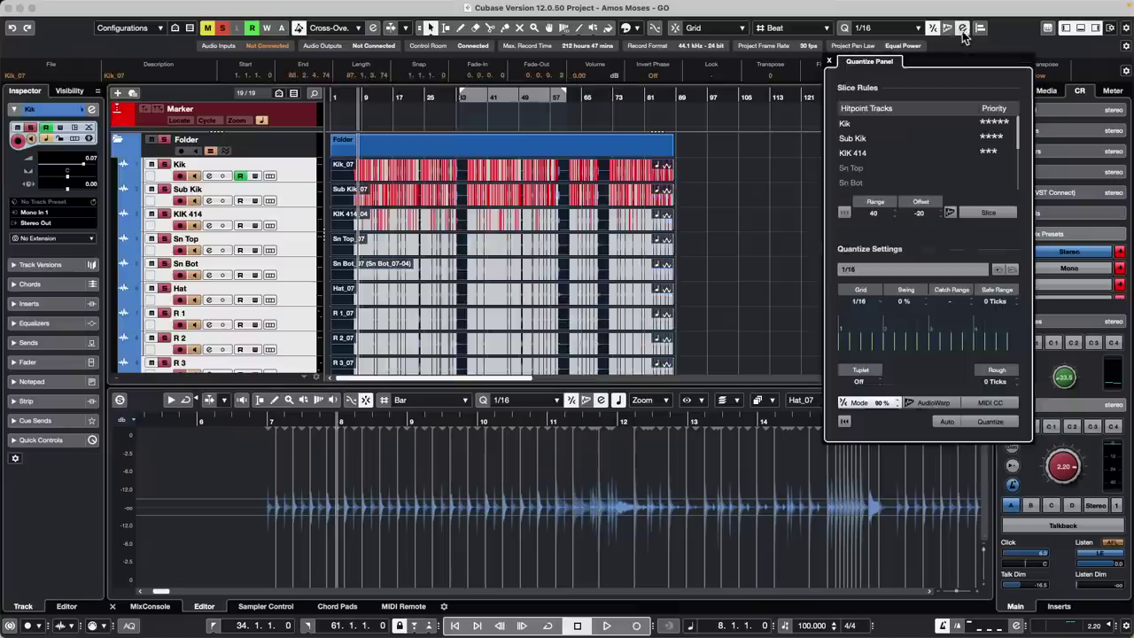
left_click(996, 124)
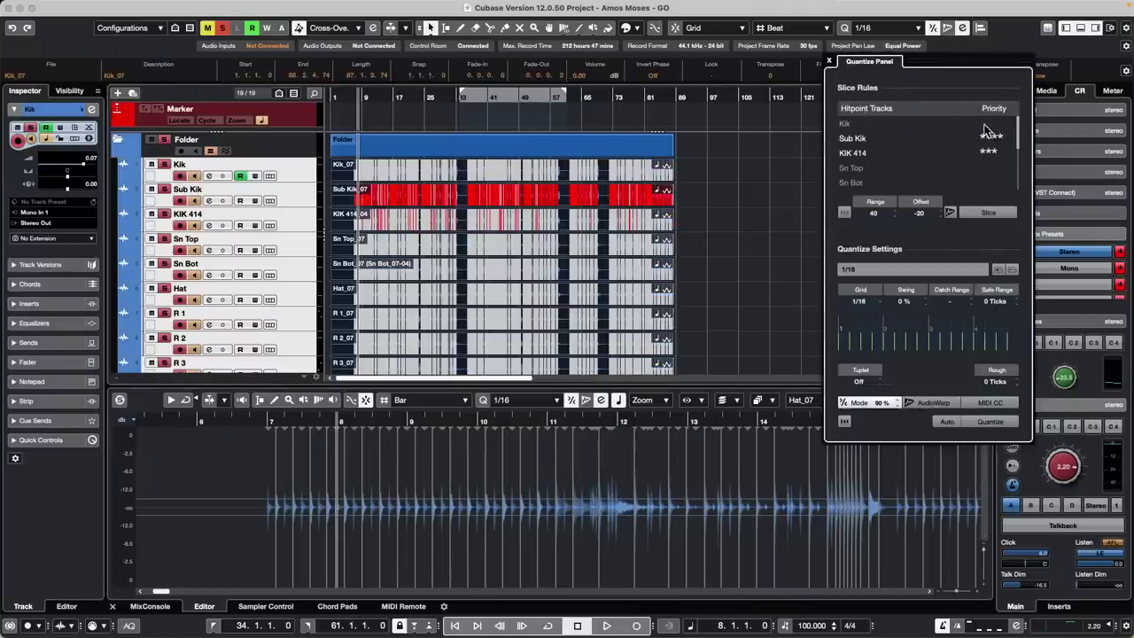
left_click(1005, 123)
left_click_drag(996, 137, 964, 151)
left_click(1002, 168)
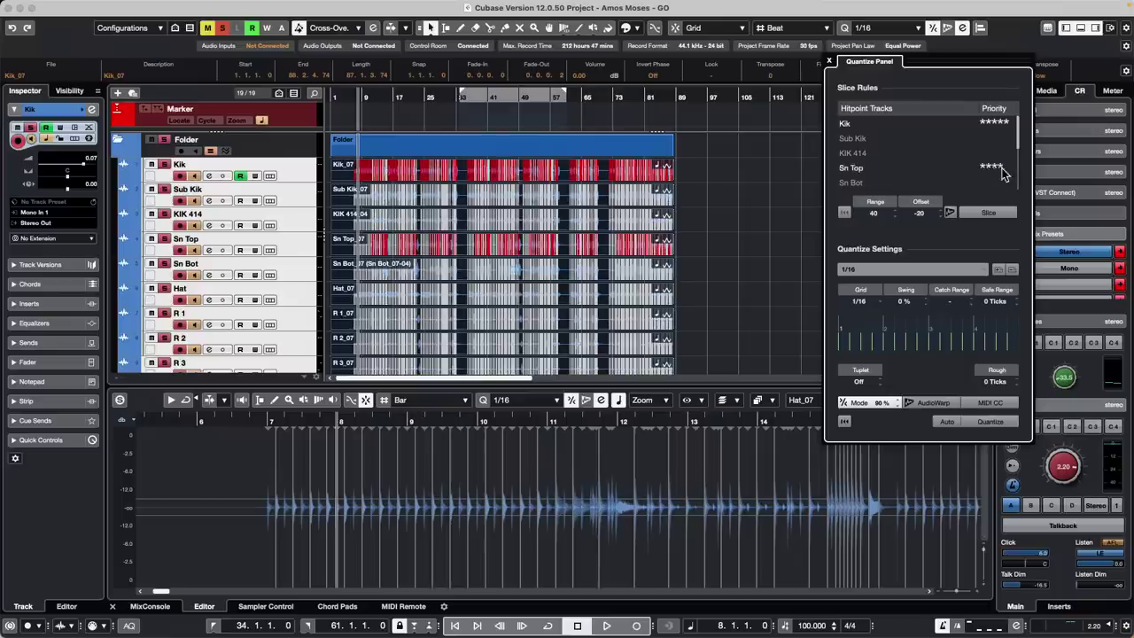
scroll(941, 178, "down", 2)
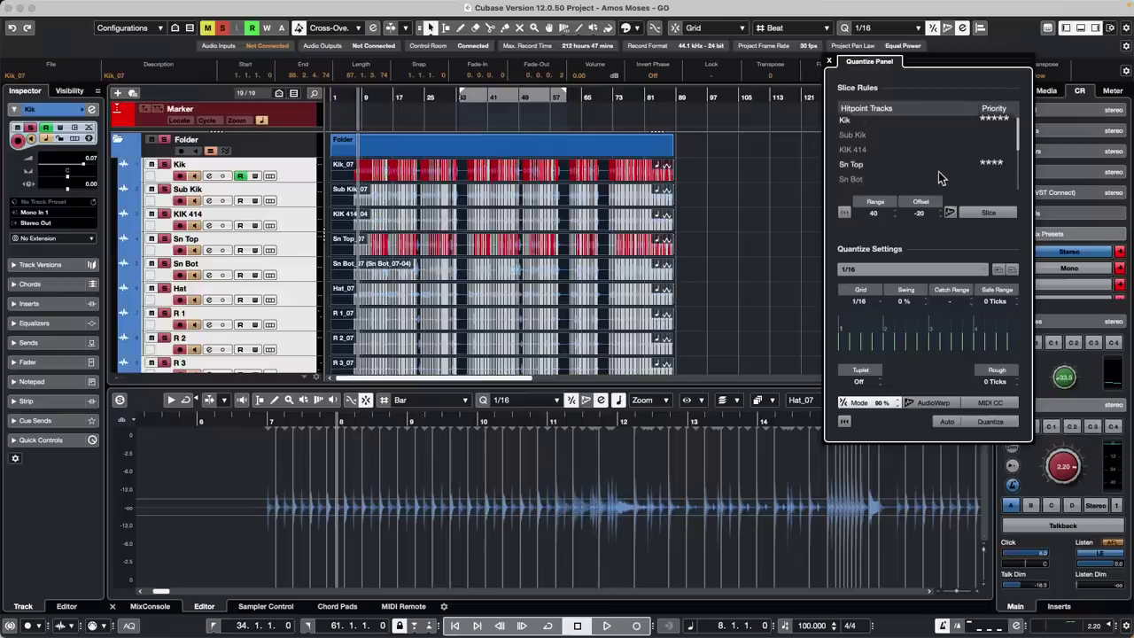
left_click(991, 169)
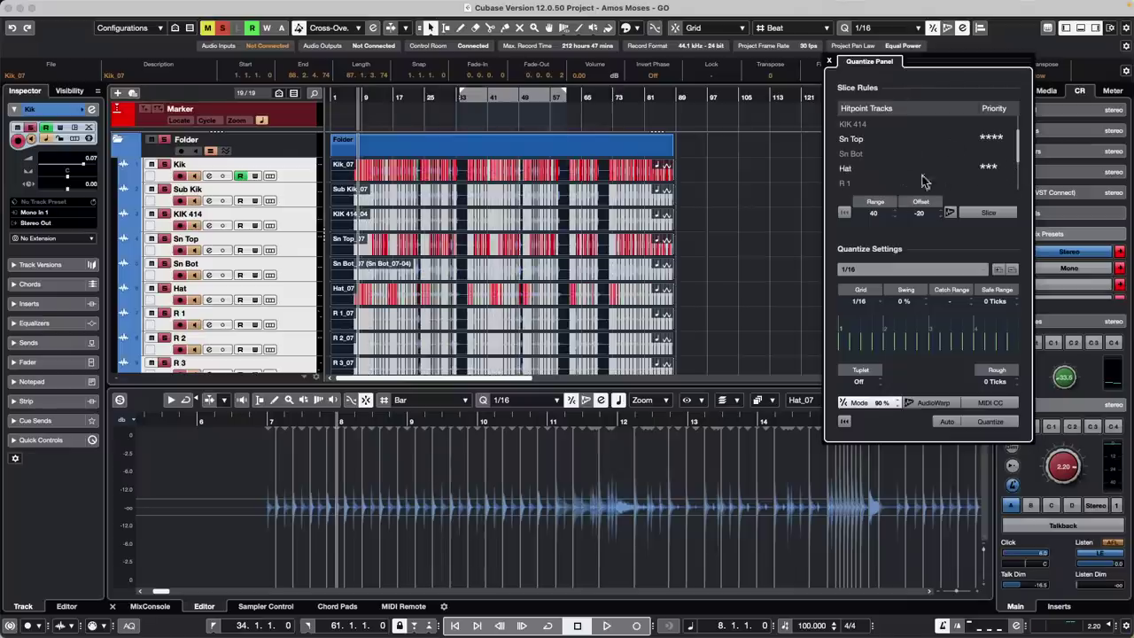
Move the panel aside, zoom to bars 14–18, and slice the grouped drum events
left_click_drag(928, 58, 771, 127)
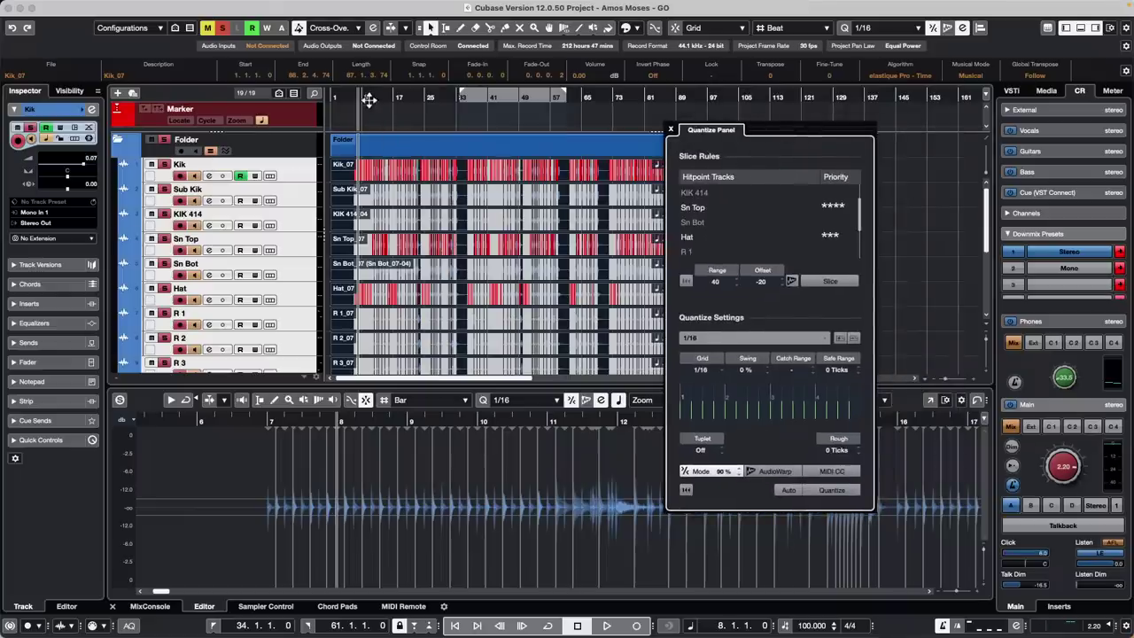
left_click_drag(369, 99, 368, 122)
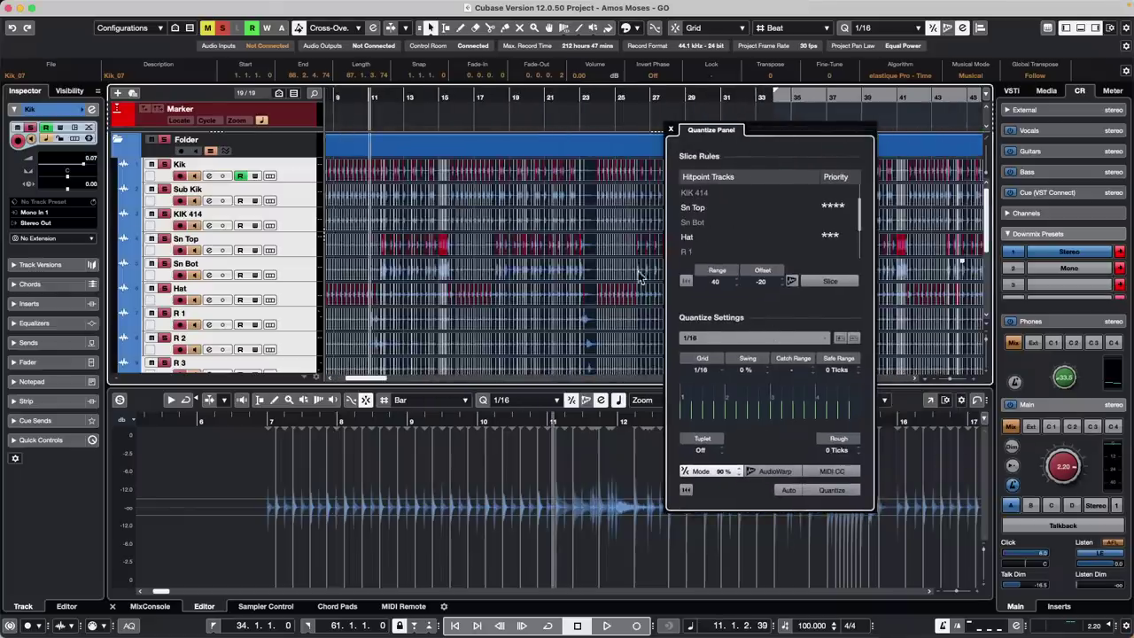
scroll(793, 240, "up", 2)
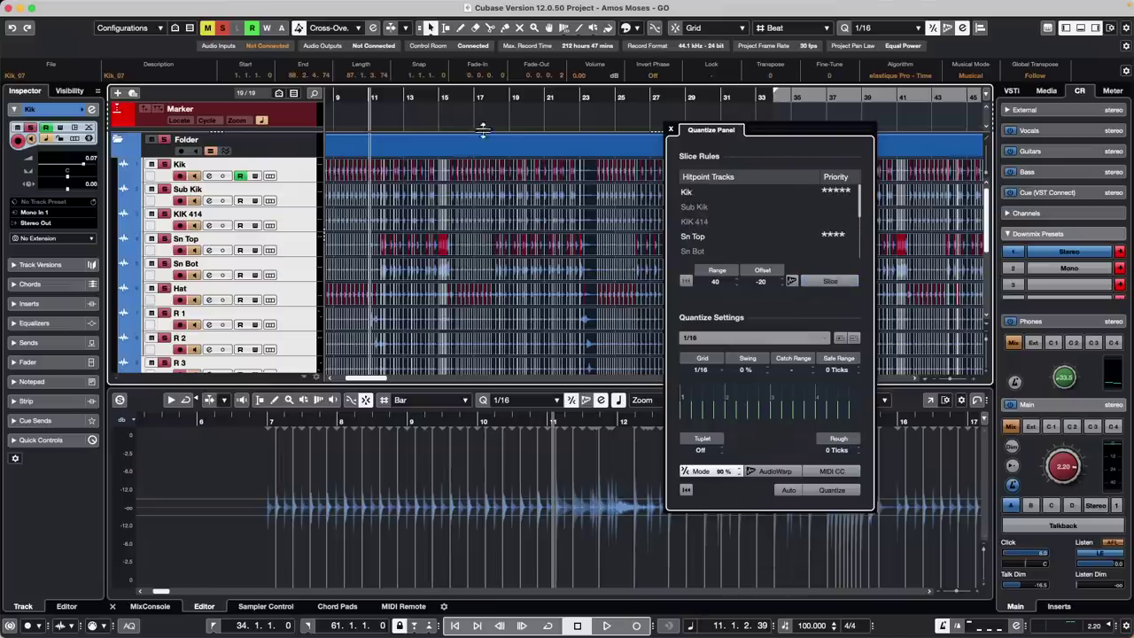
mouse_move(419, 98)
left_mouse_down()
mouse_move(418, 133)
mouse_move(423, 115)
left_mouse_up()
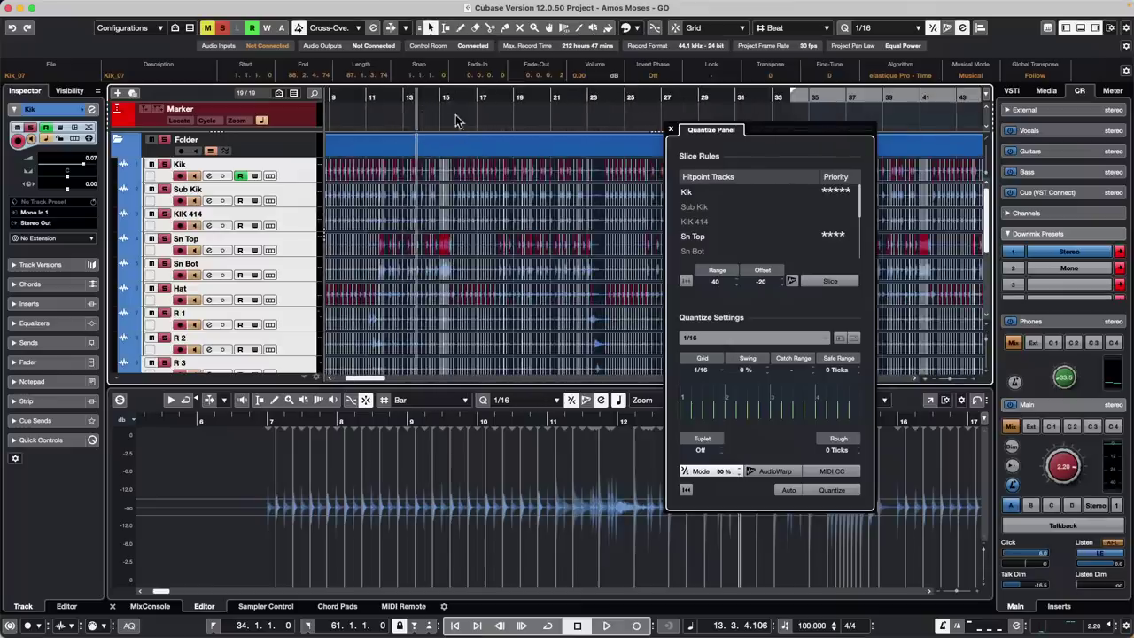
left_click_drag(444, 96, 477, 164)
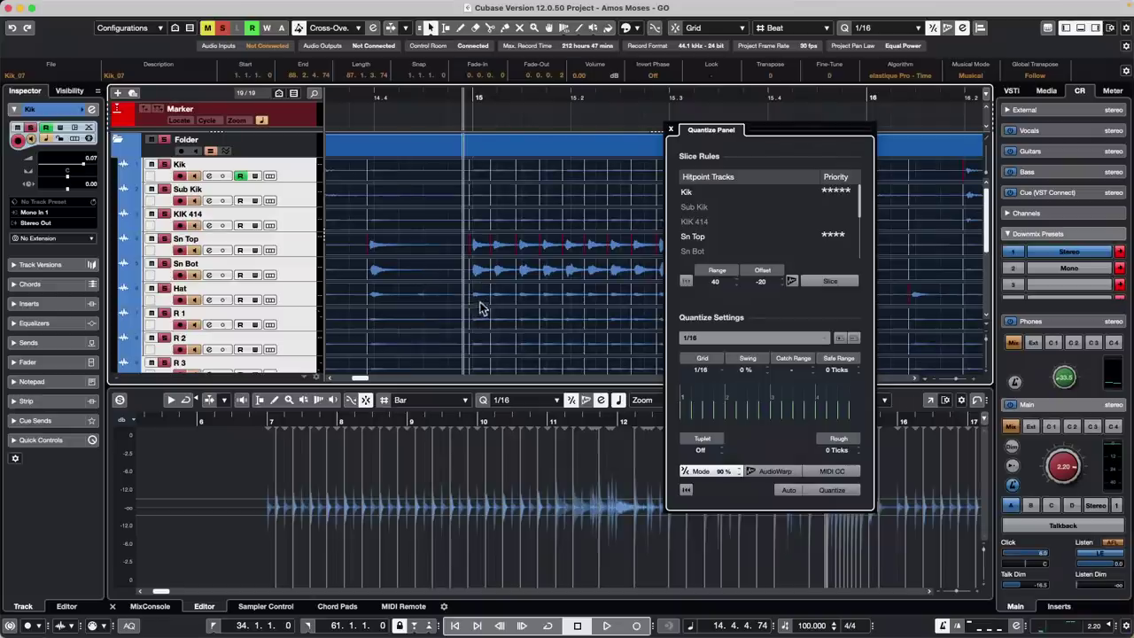
left_click_drag(493, 99, 492, 80)
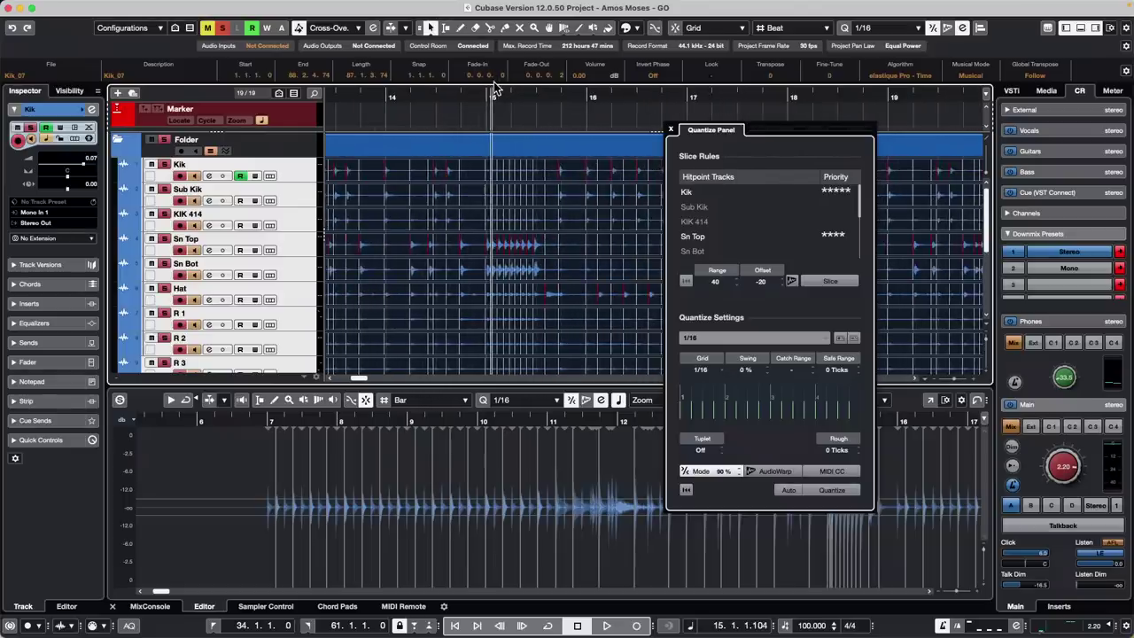
left_click(830, 282)
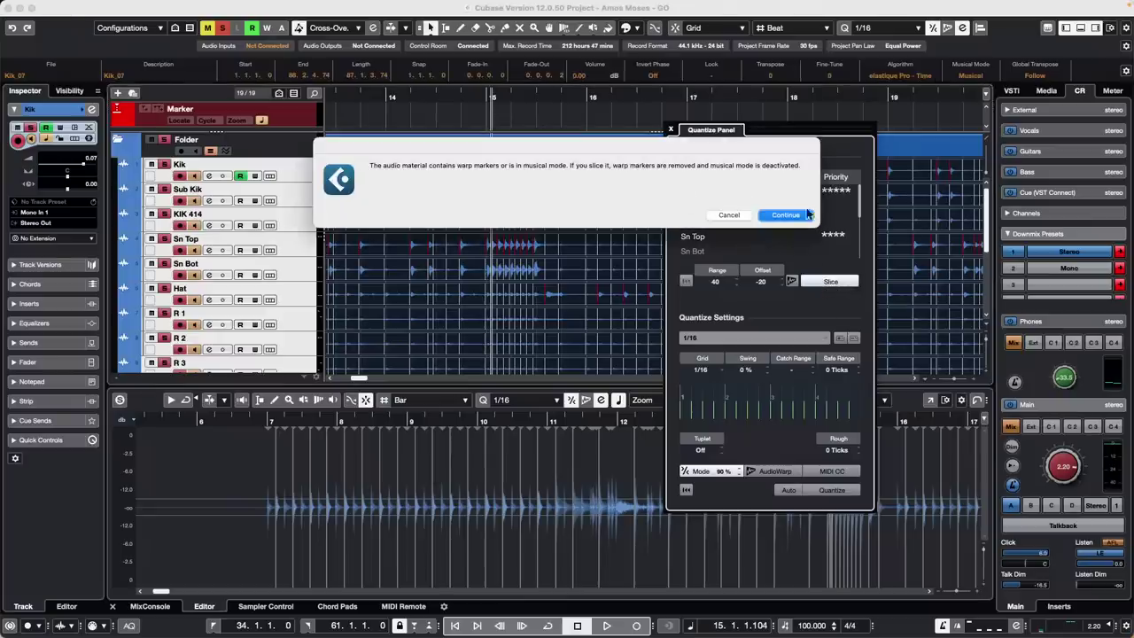
Confirm the warp-marker warning and quantize the drum slices to a 1/16 grid
left_click(786, 215)
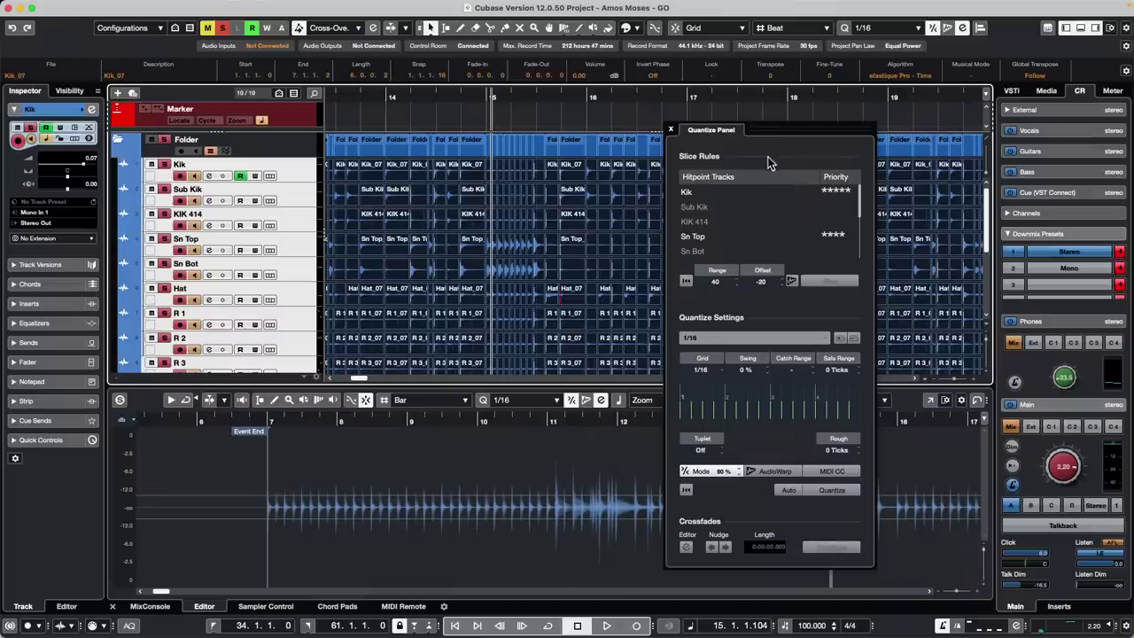
left_click(707, 337)
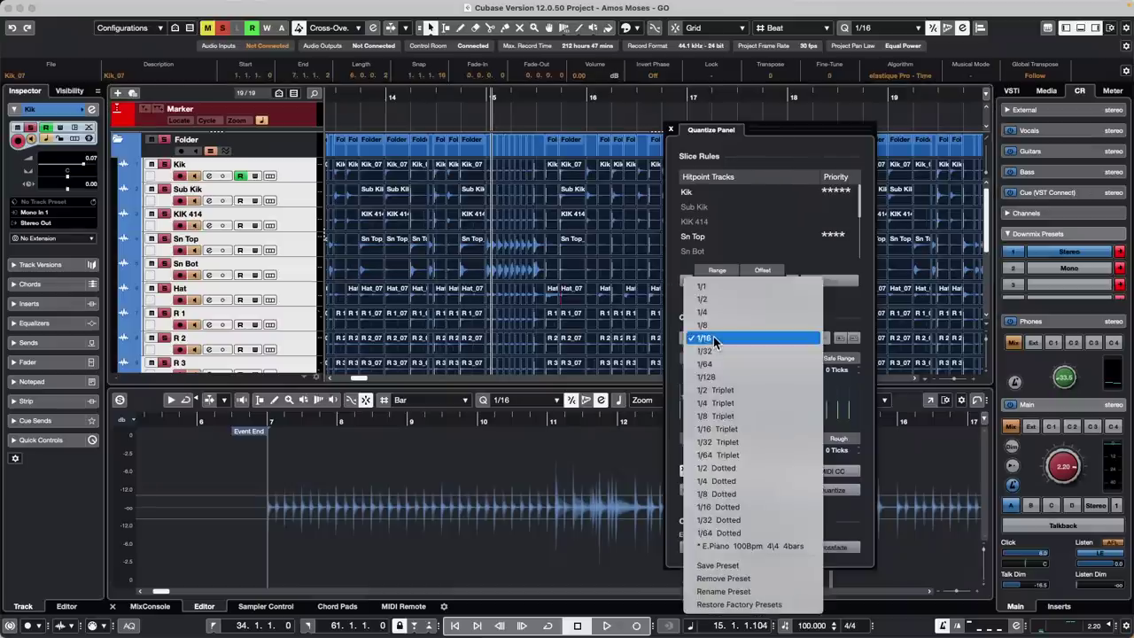
left_click(716, 340)
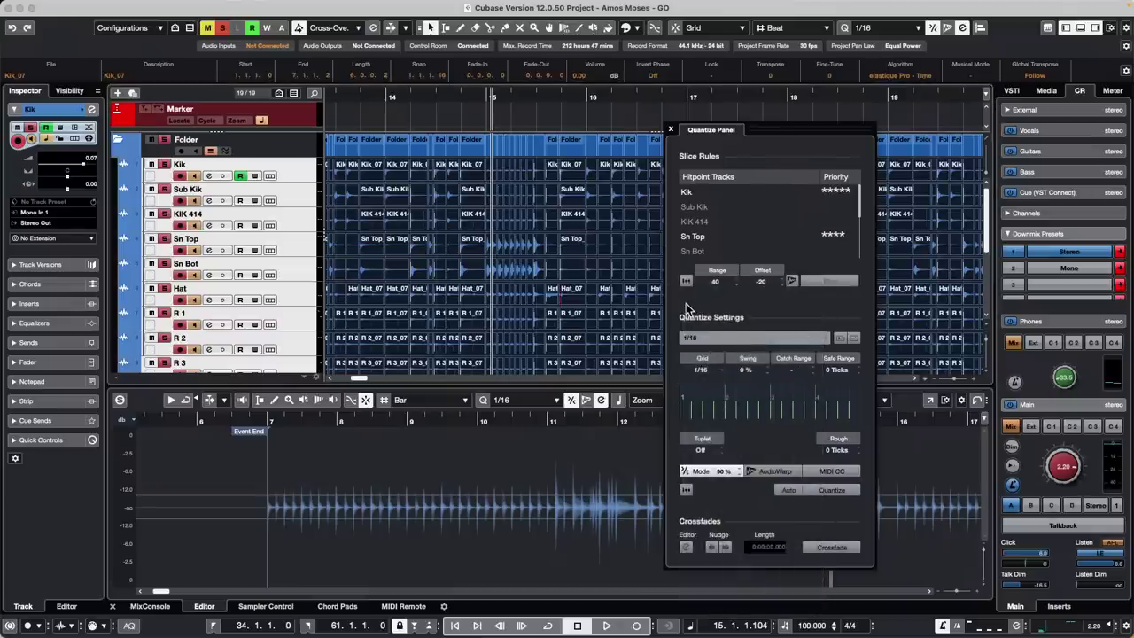
left_click(842, 495)
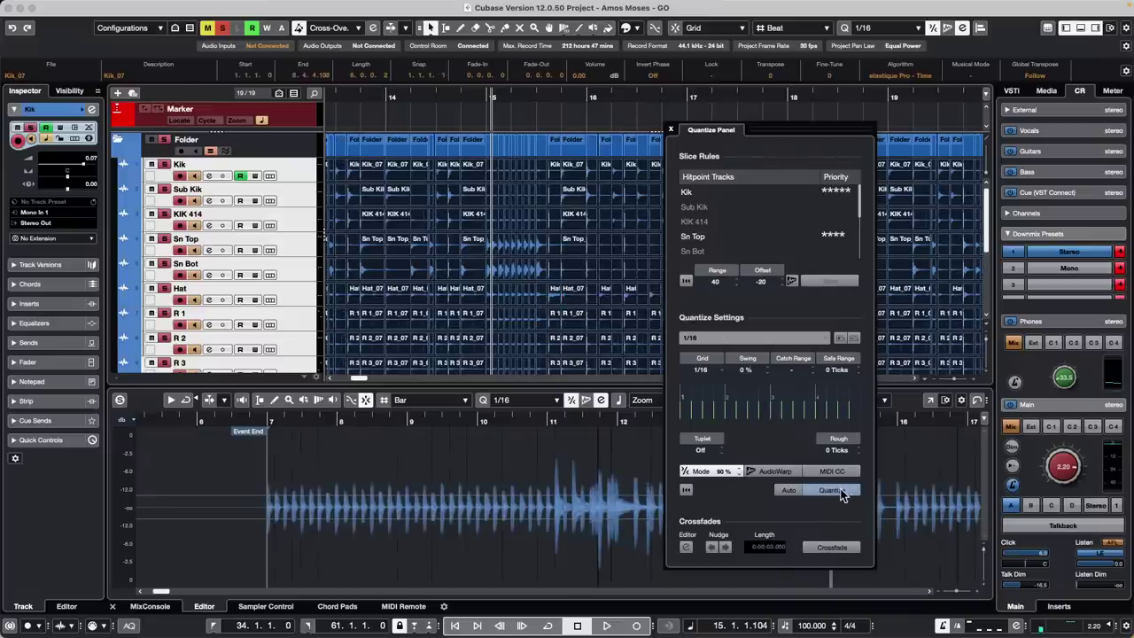
left_click_drag(577, 94, 470, 178)
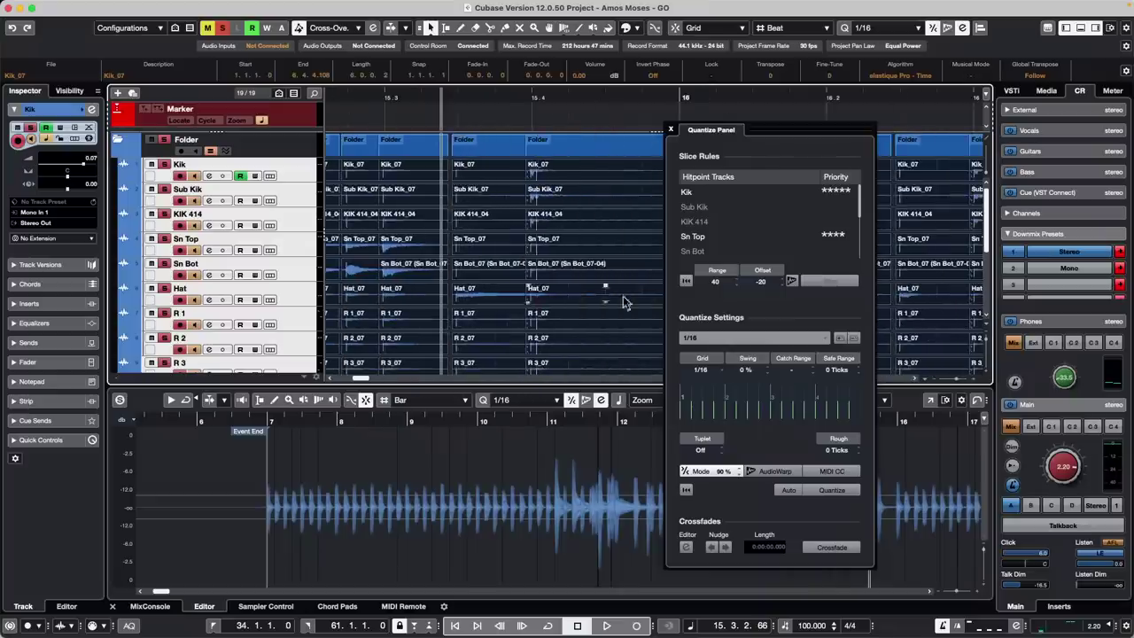
Crossfade the gaps between slices, play back the quantized drums, and close the Quantize Panel
left_click(842, 547)
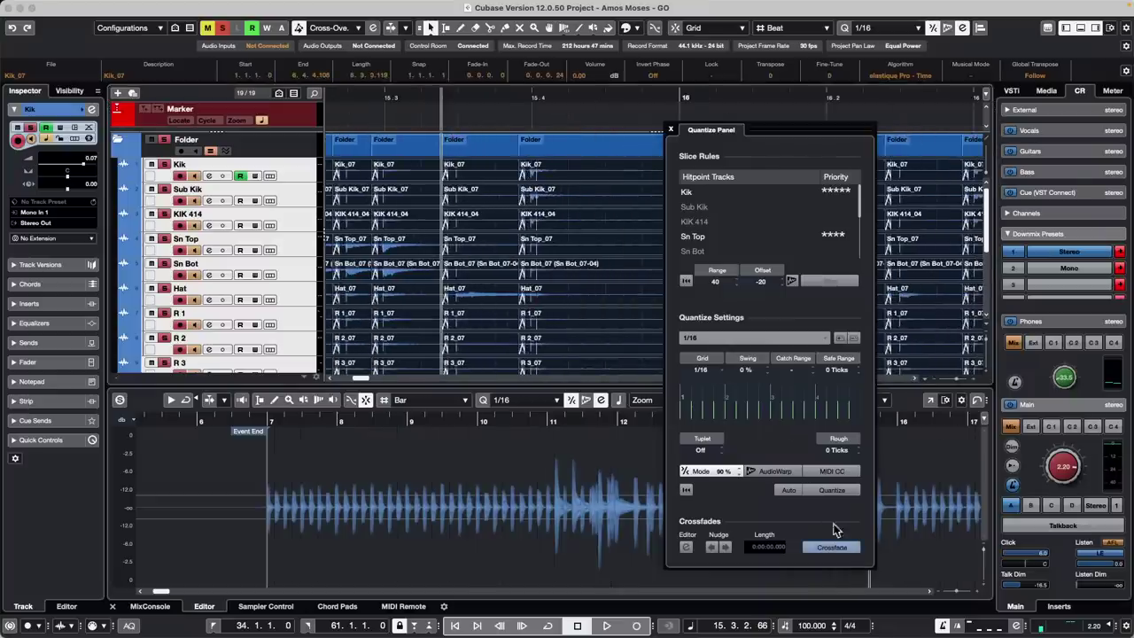
left_click_drag(470, 94, 408, 82)
key("space")
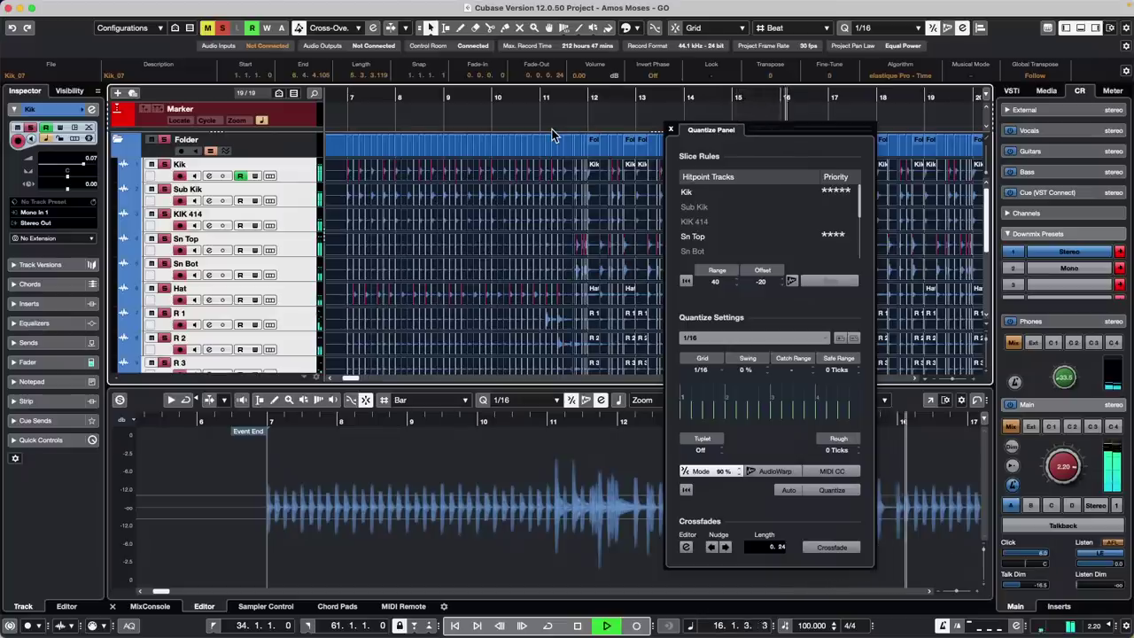
key("space")
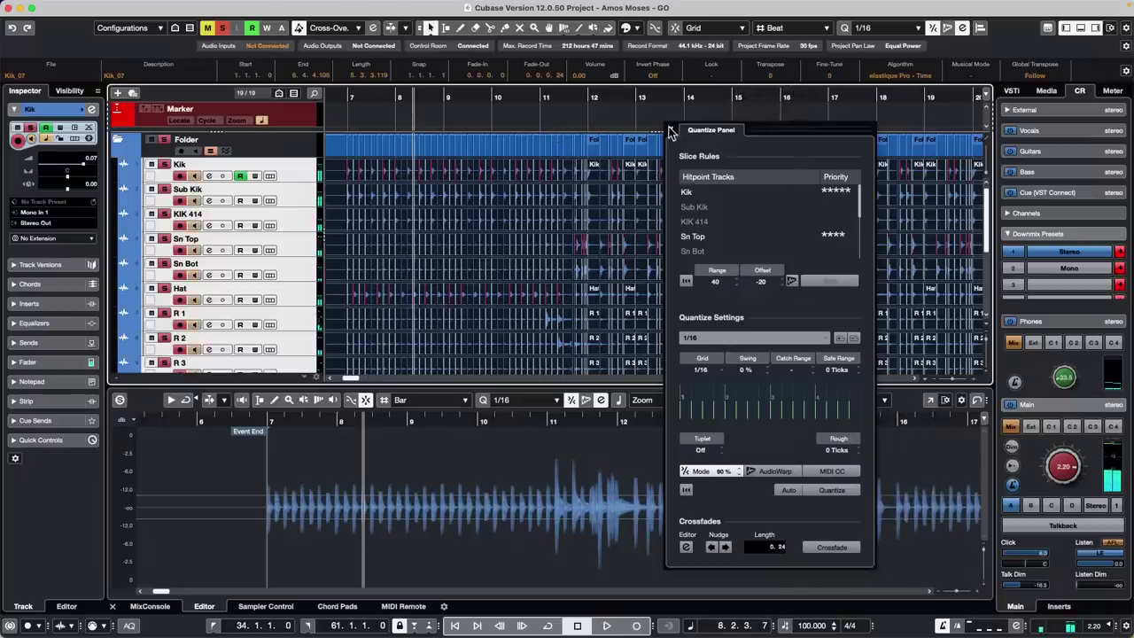
left_click(671, 131)
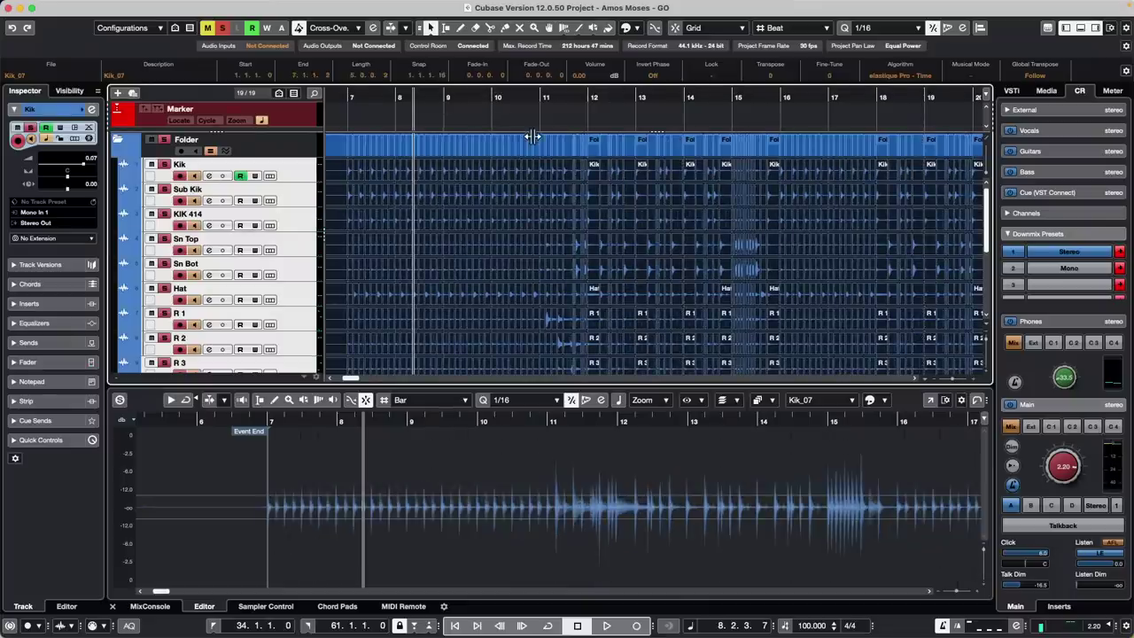
Undo the slice and quantize with Cmd+Z and zoom in around bar 11
key("super+z")
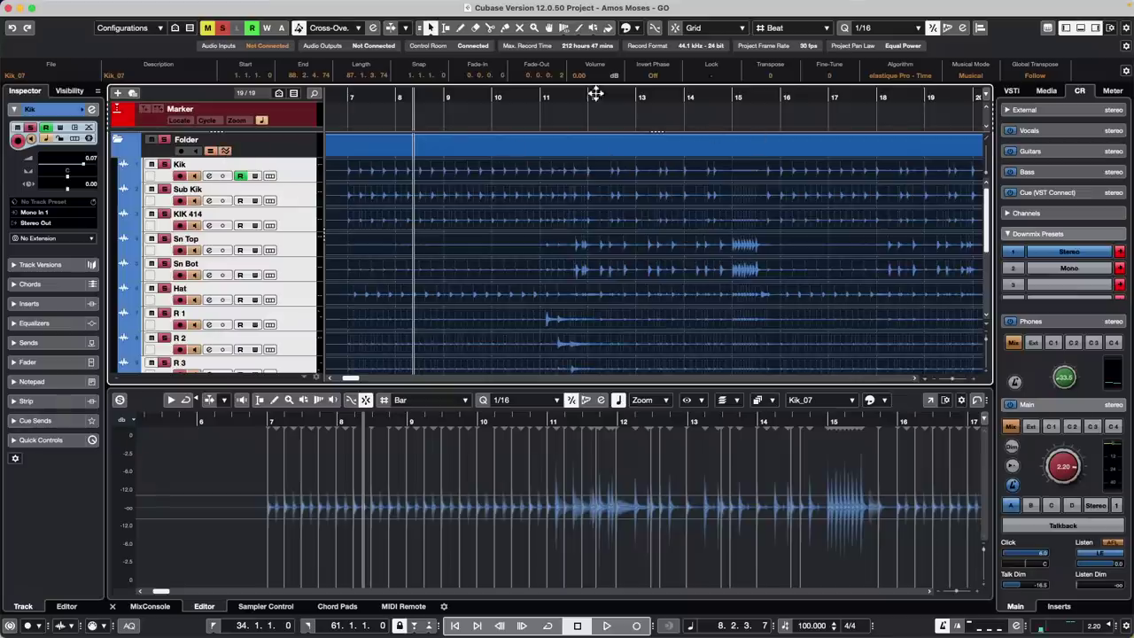
left_click_drag(579, 96, 577, 112)
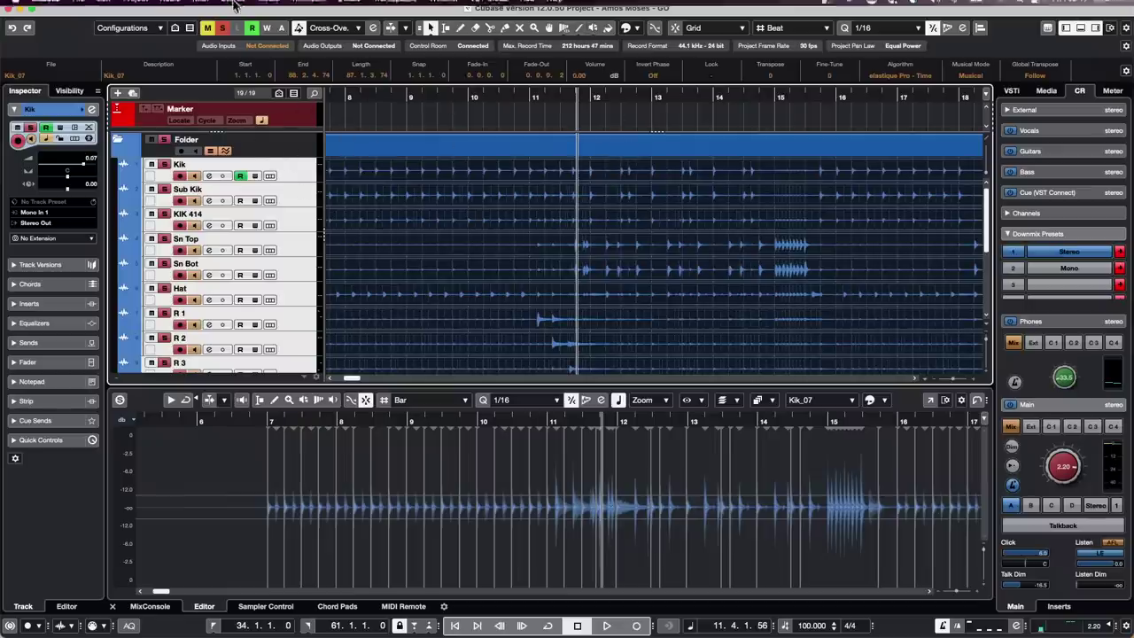
Create warp markers from hitpoints via Audio > Realtime Processing, then zoom out to the whole arrangement
left_click(173, 7)
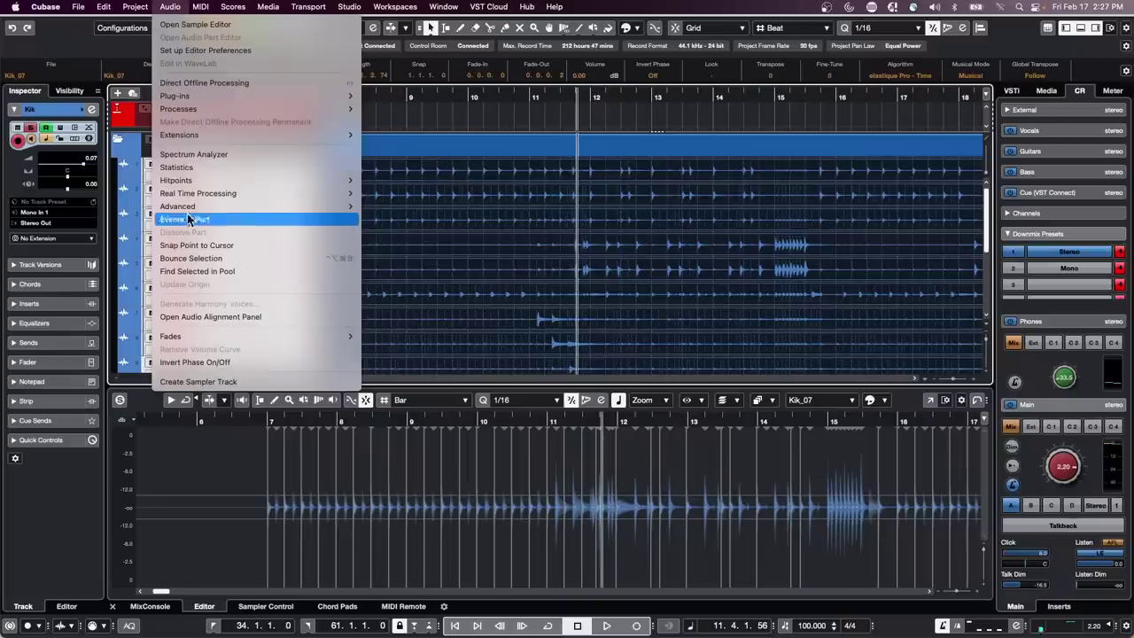
mouse_move(236, 197)
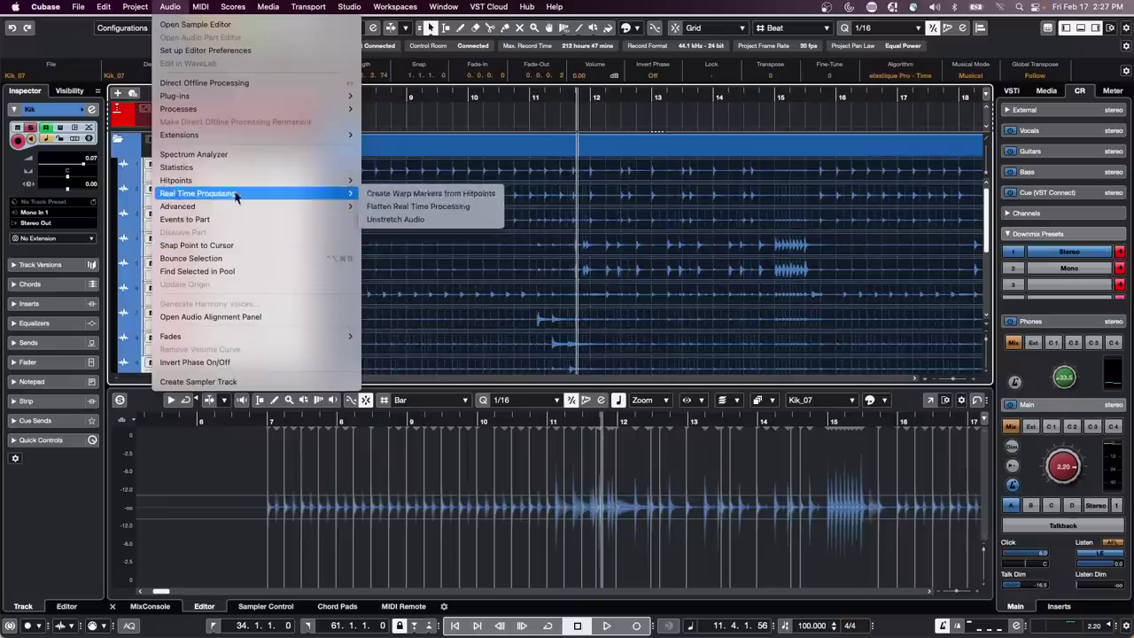
left_click(457, 194)
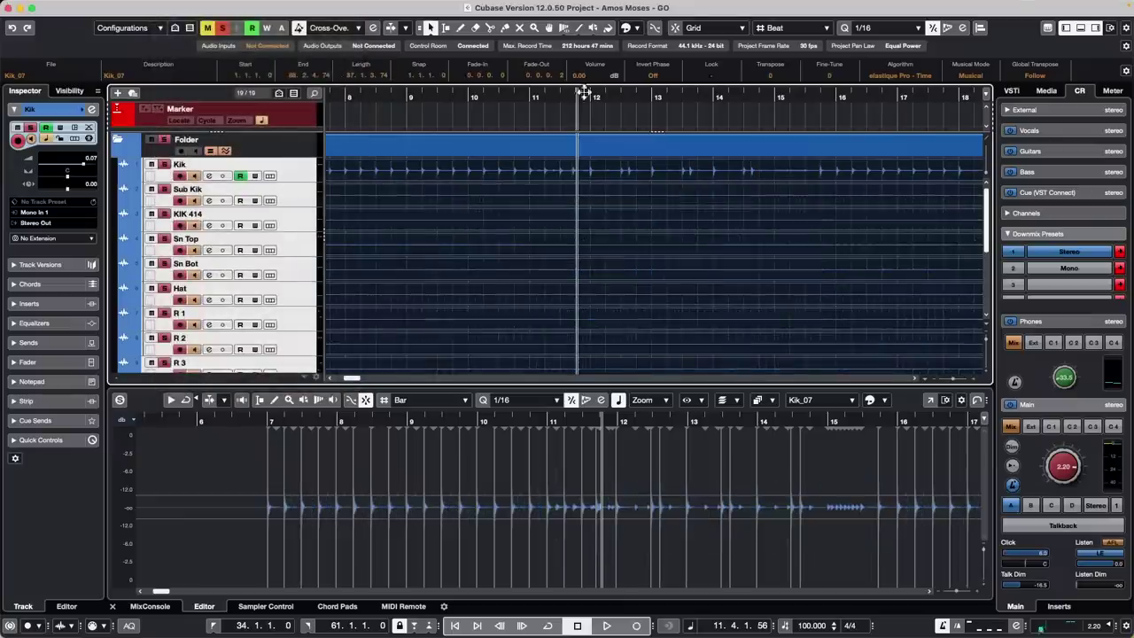
mouse_move(564, 98)
left_mouse_down()
mouse_move(565, 117)
mouse_move(574, 80)
left_mouse_up()
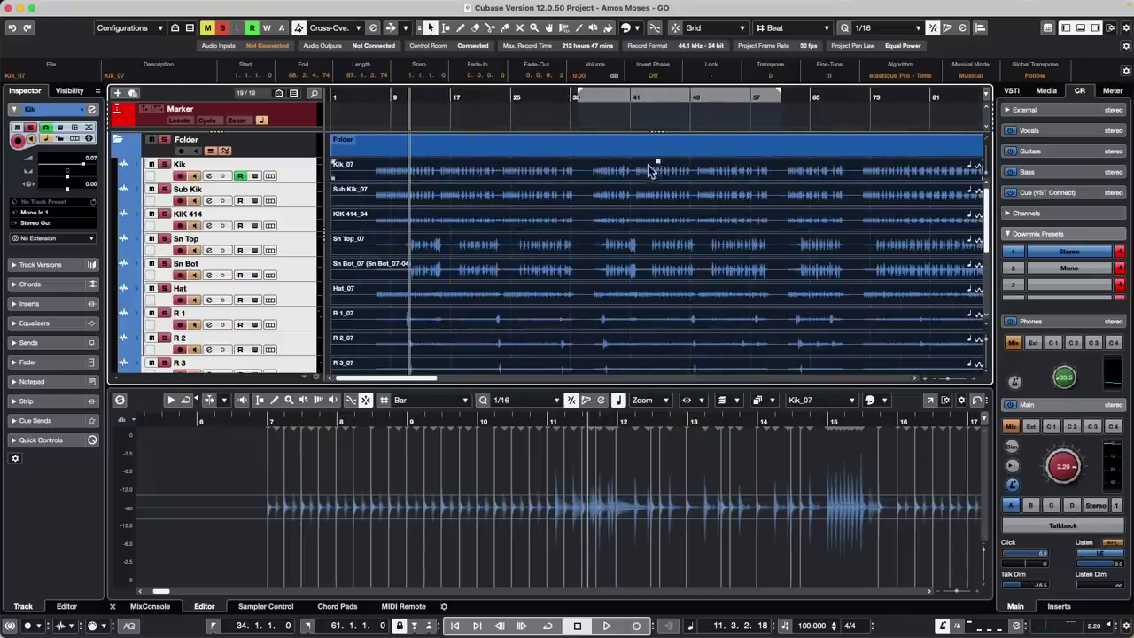
Switch the Warp tool to Free Warp mode and zoom in on bars 27–32
left_click(565, 29)
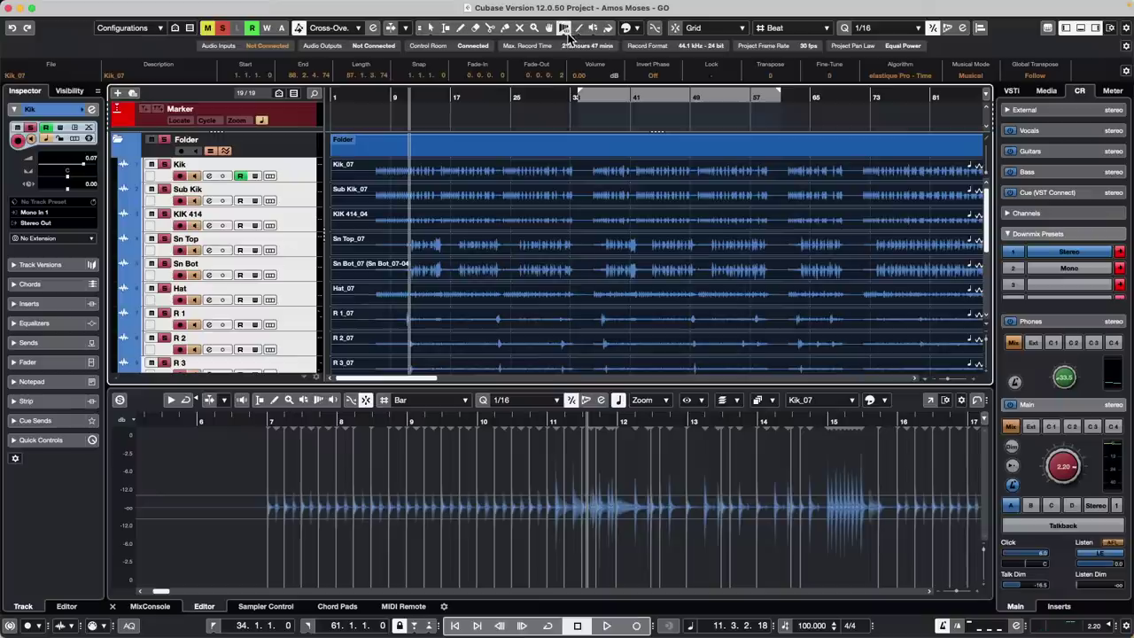
left_click(565, 32)
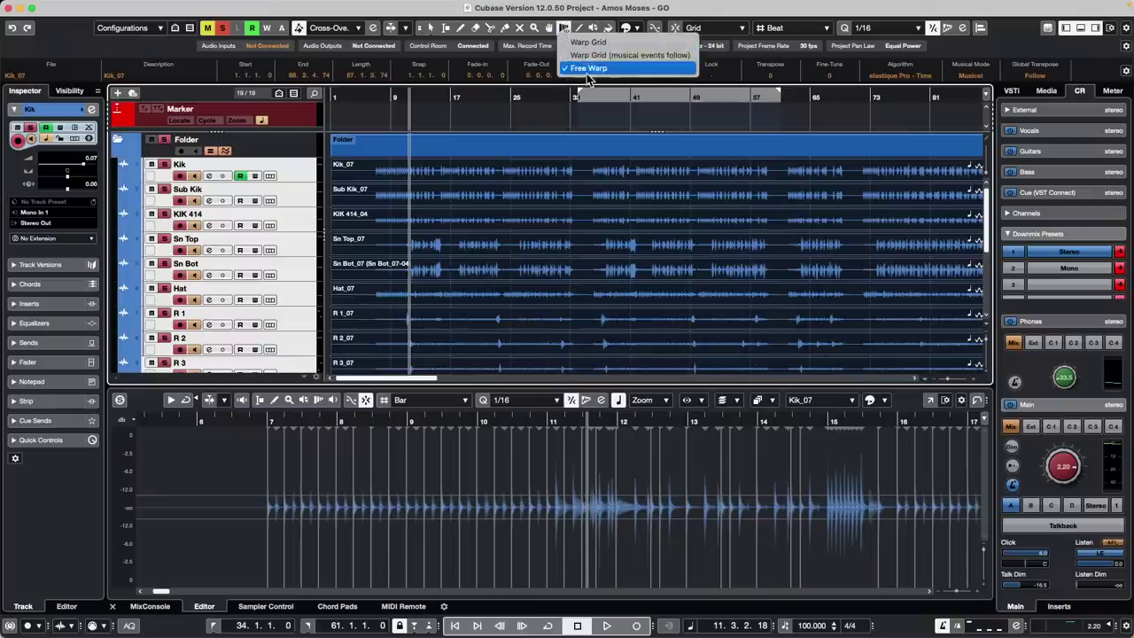
left_click(585, 70)
left_click_drag(538, 98, 539, 152)
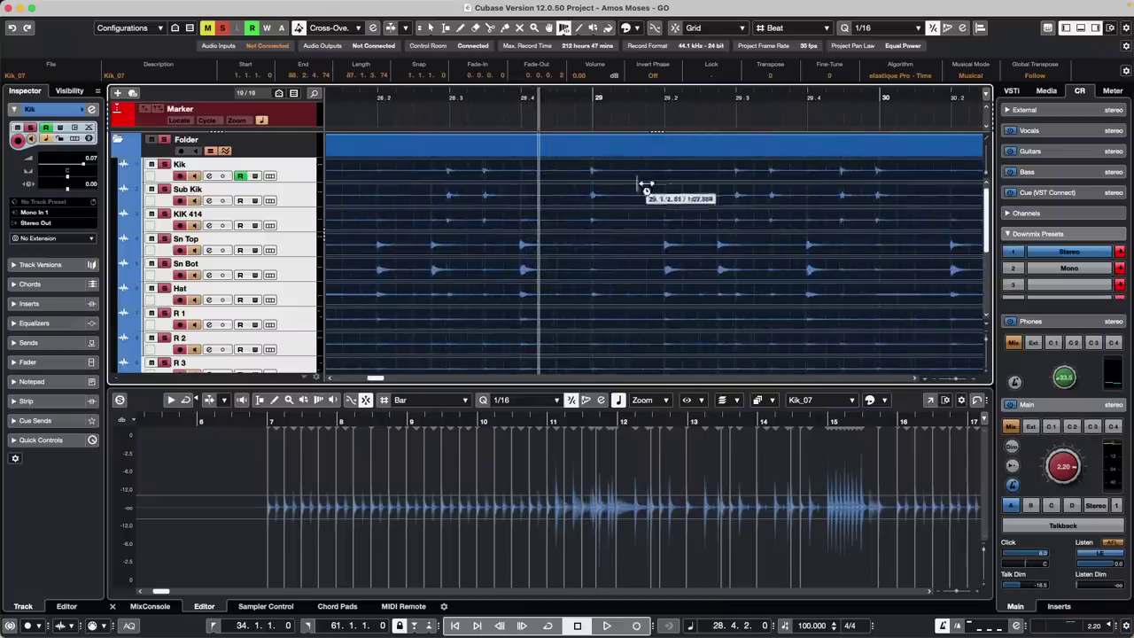
Add five warp tabs across the drum tracks and drag the one near bar 28.2 to stretch 0.81/1.63
left_click(664, 244)
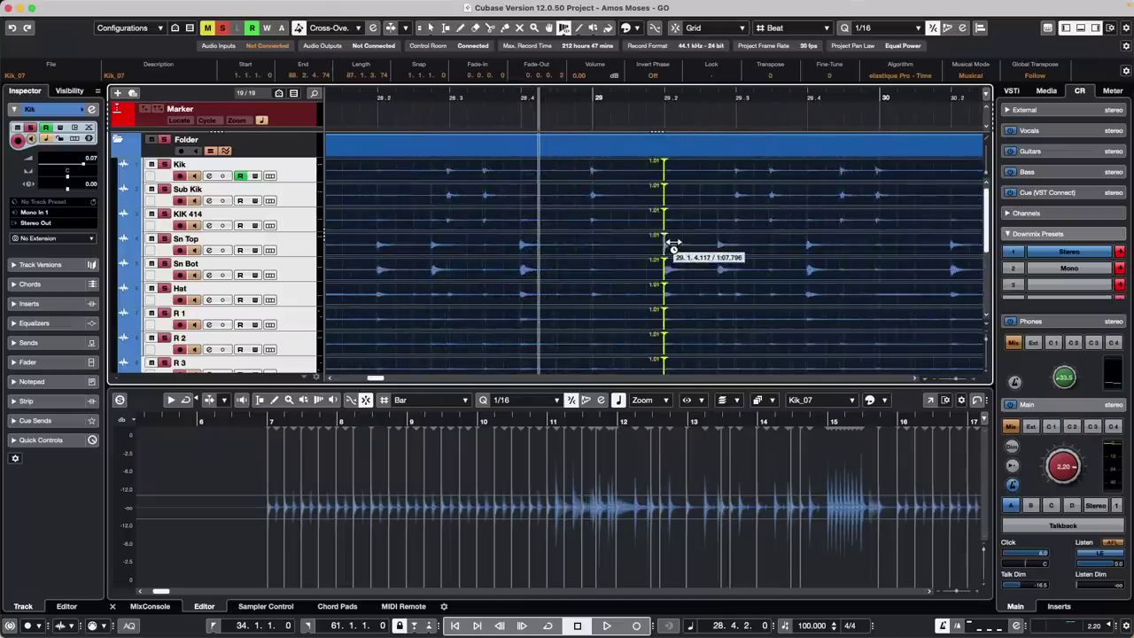
left_click(593, 232)
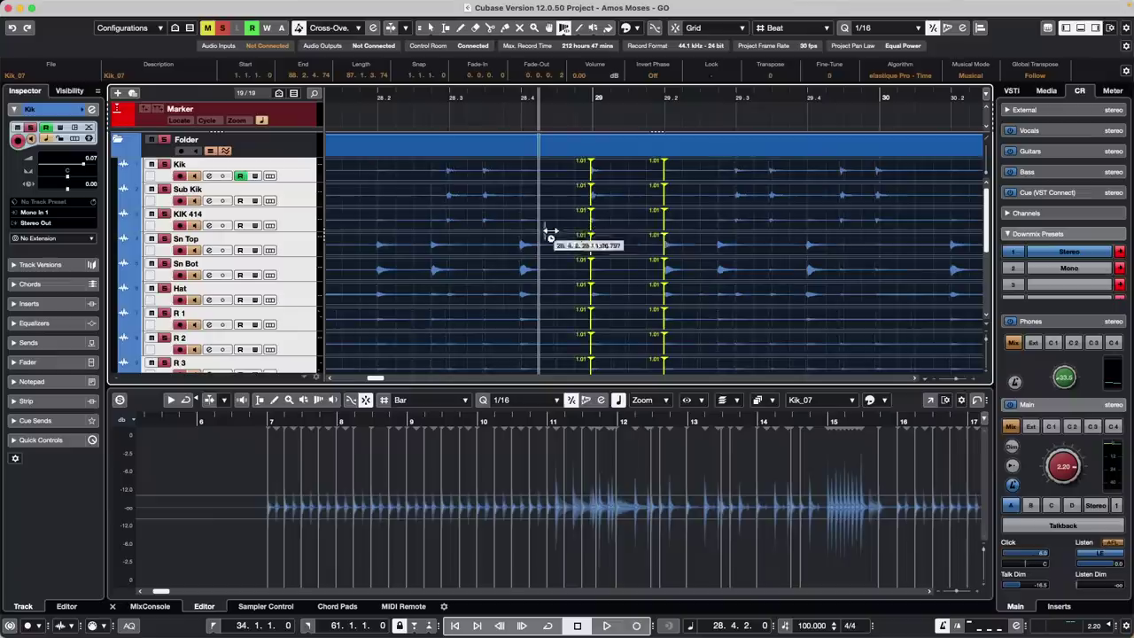
left_click(523, 241)
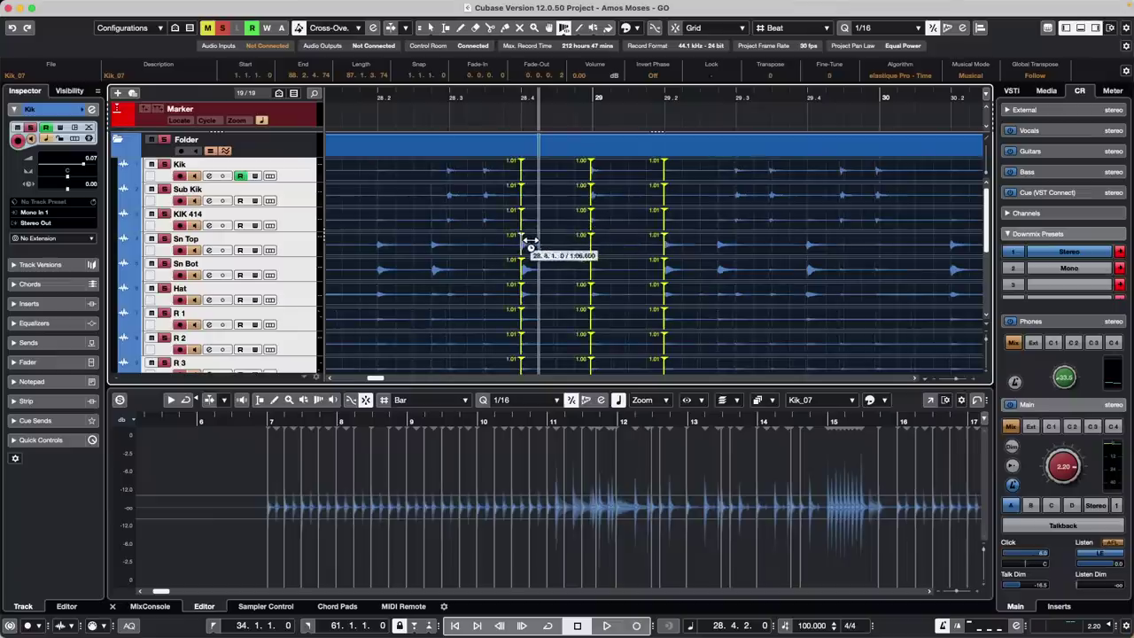
left_click(720, 246)
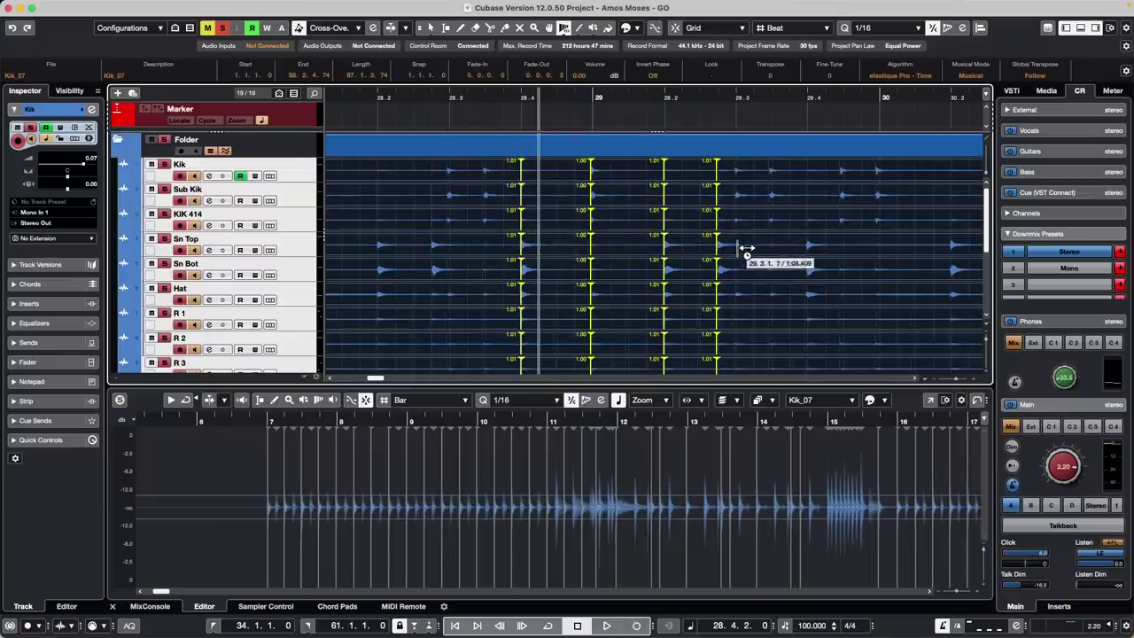
left_click(737, 247)
mouse_move(671, 247)
left_mouse_down()
mouse_move(647, 248)
mouse_move(663, 248)
left_mouse_up()
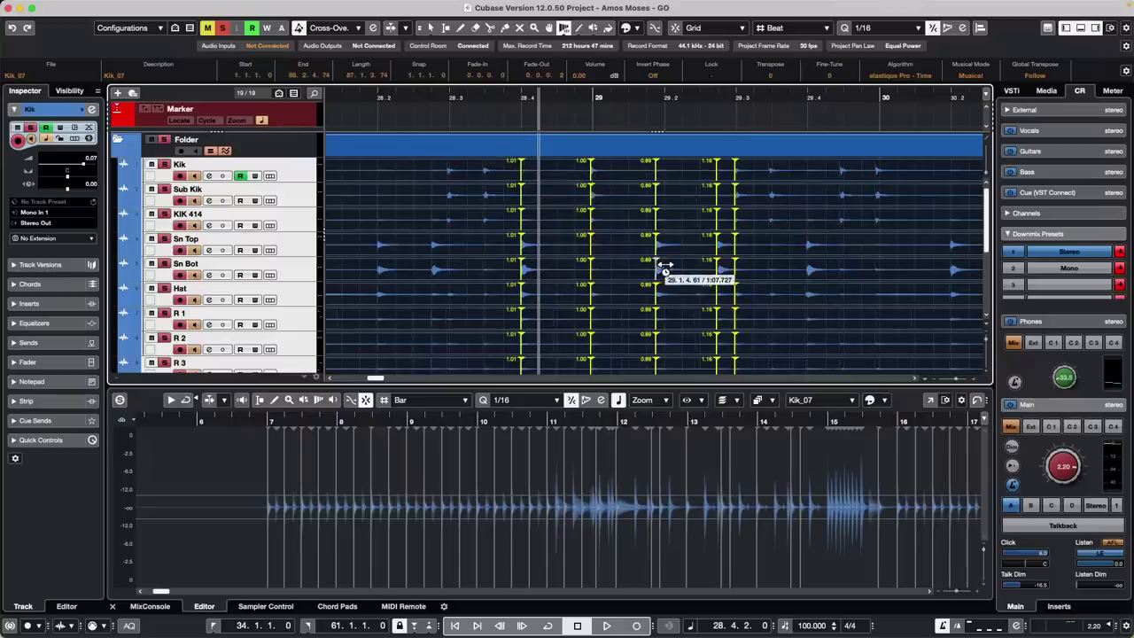
mouse_move(665, 266)
left_mouse_down()
mouse_move(653, 254)
mouse_move(661, 261)
left_mouse_up()
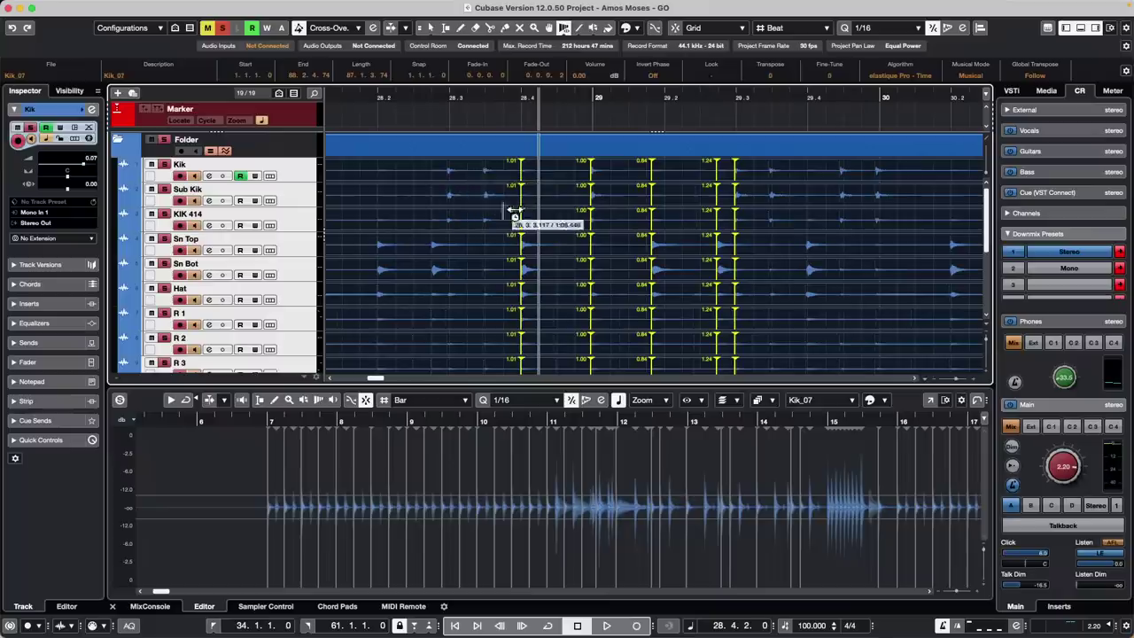
Add three warp tabs before bar 29 and shift one later to retime a hit
left_click(484, 222)
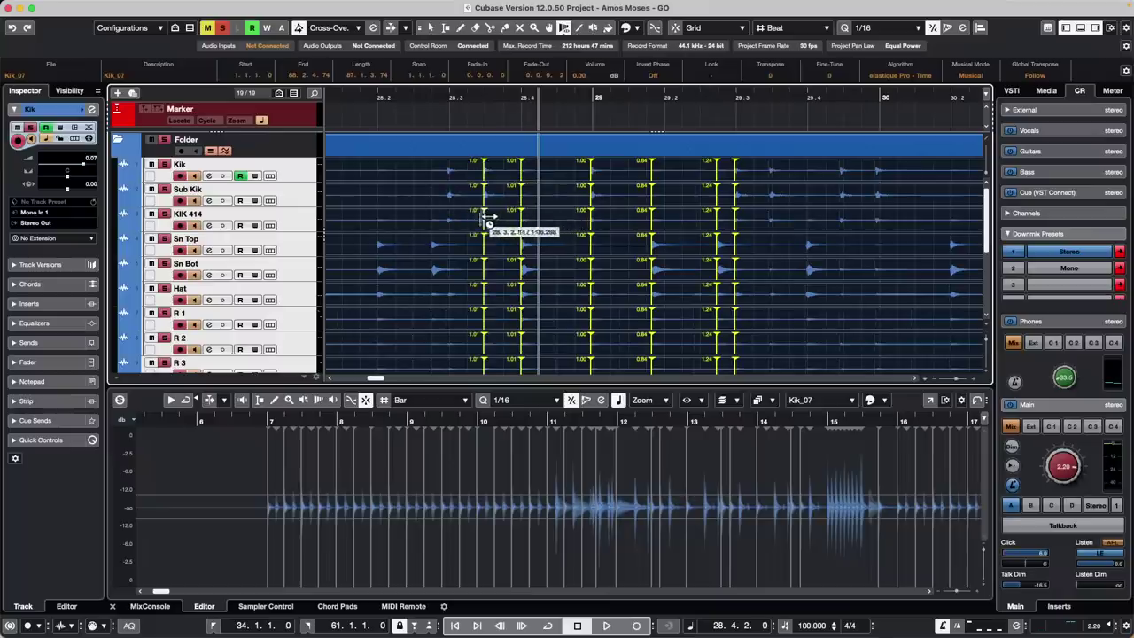
left_click(449, 229)
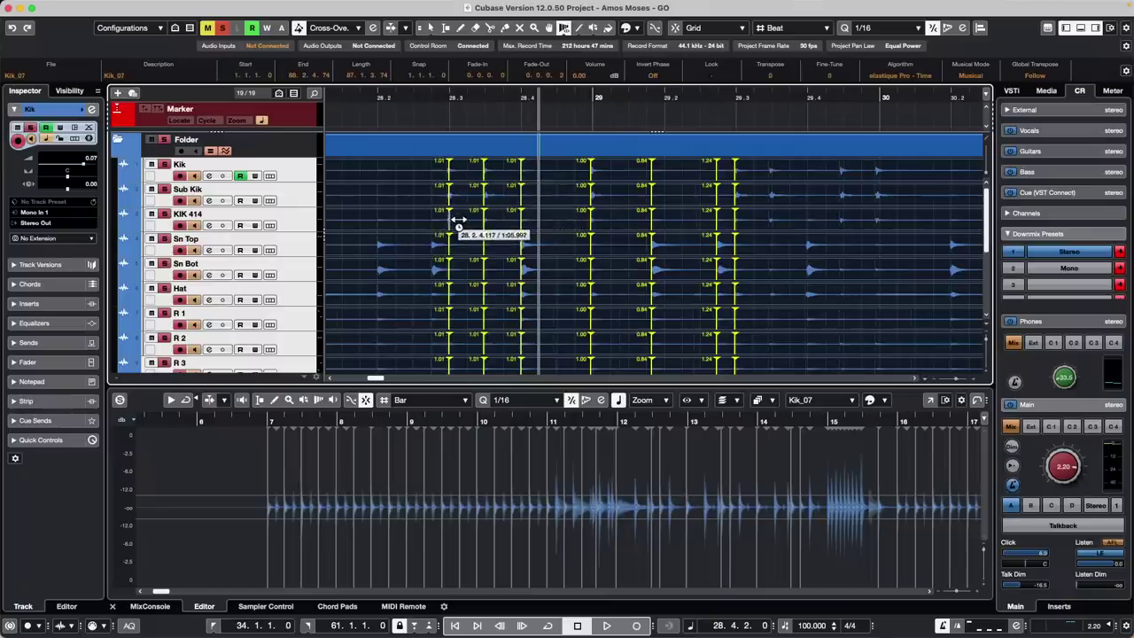
left_click(433, 241)
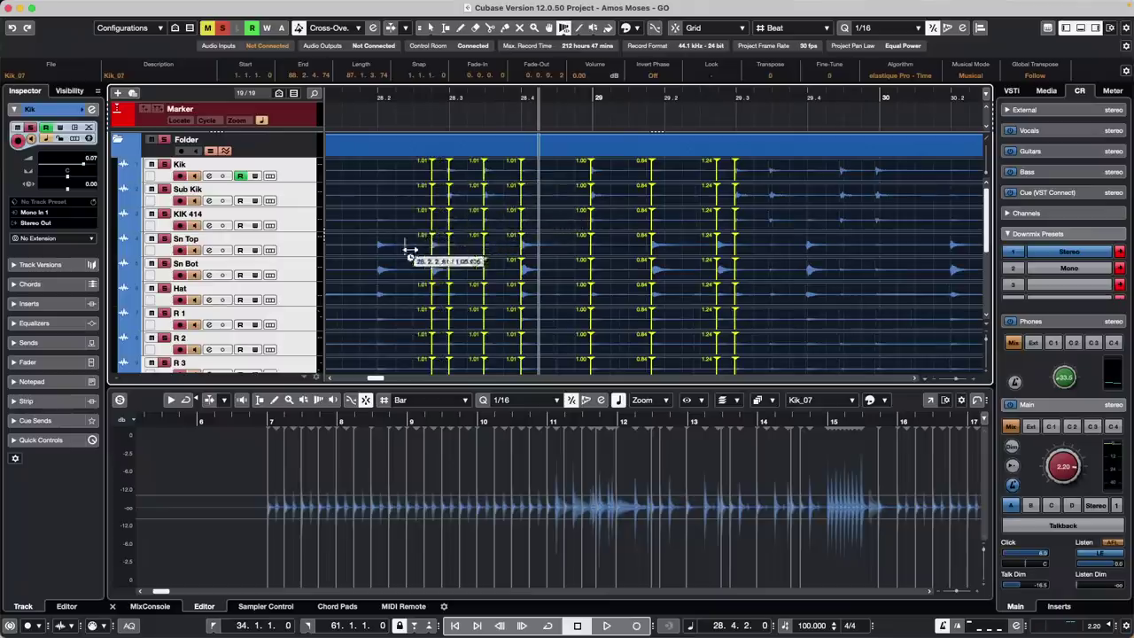
mouse_move(414, 269)
left_mouse_down()
mouse_move(439, 278)
mouse_move(429, 271)
mouse_move(444, 263)
mouse_move(403, 285)
left_mouse_up()
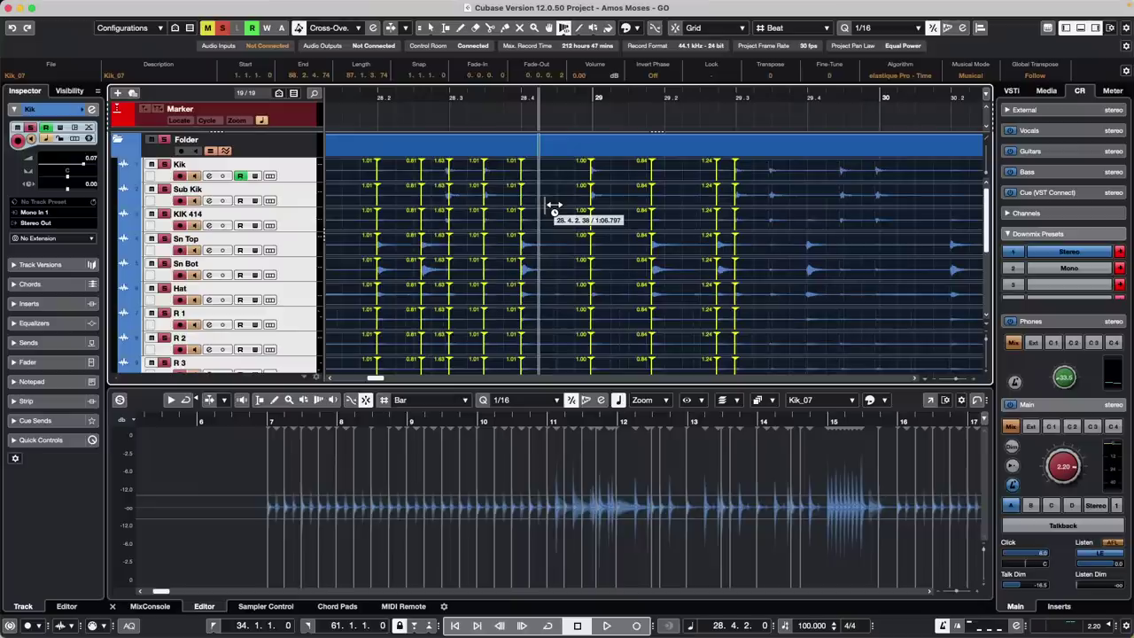
mouse_move(573, 6)
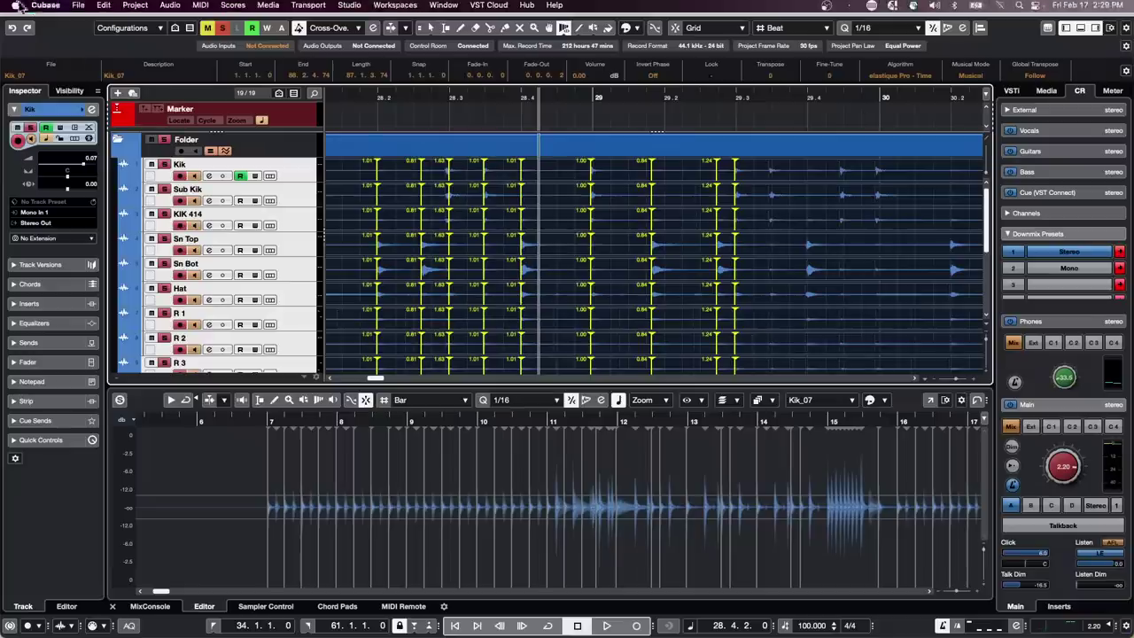
Open jump off.cpr from File > Recent Projects and activate it
left_click(75, 13)
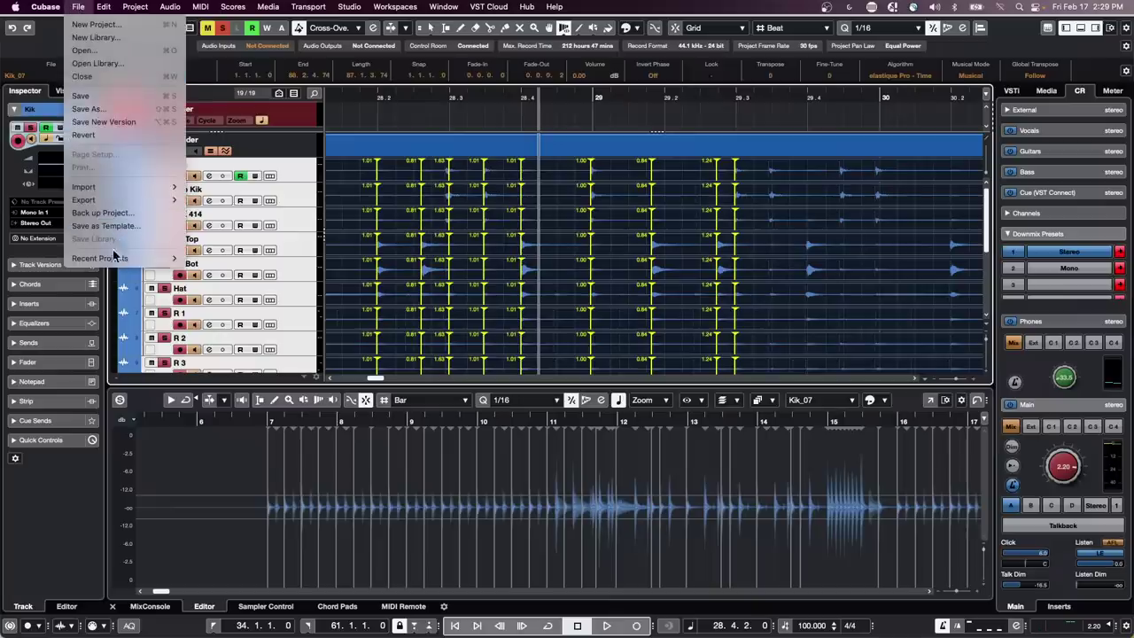
mouse_move(117, 259)
left_click(307, 317)
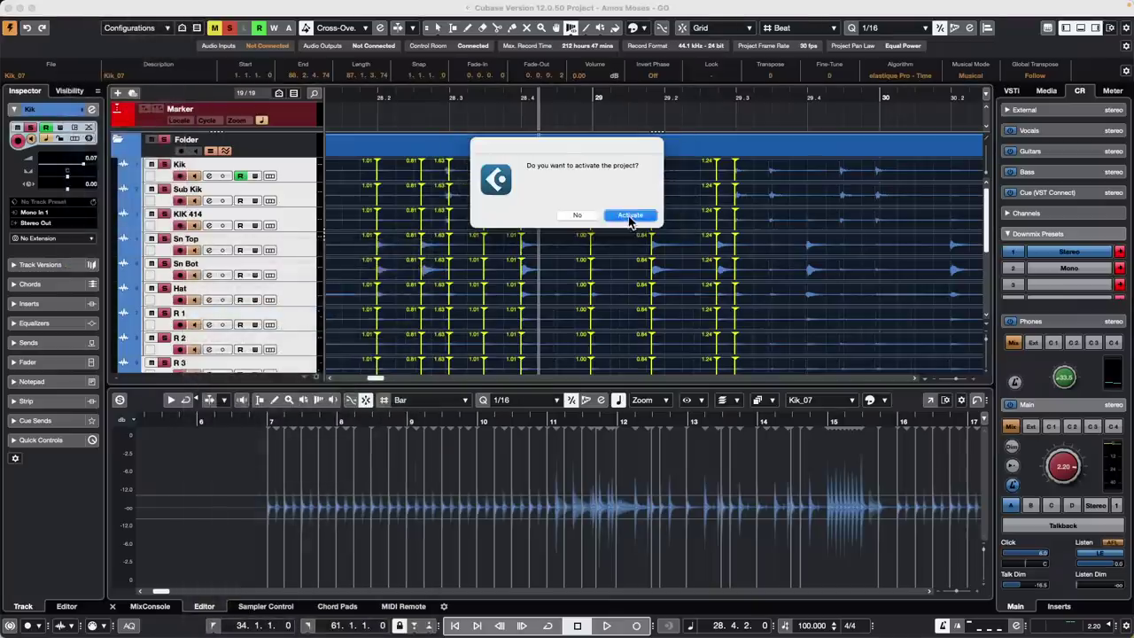
left_click(631, 217)
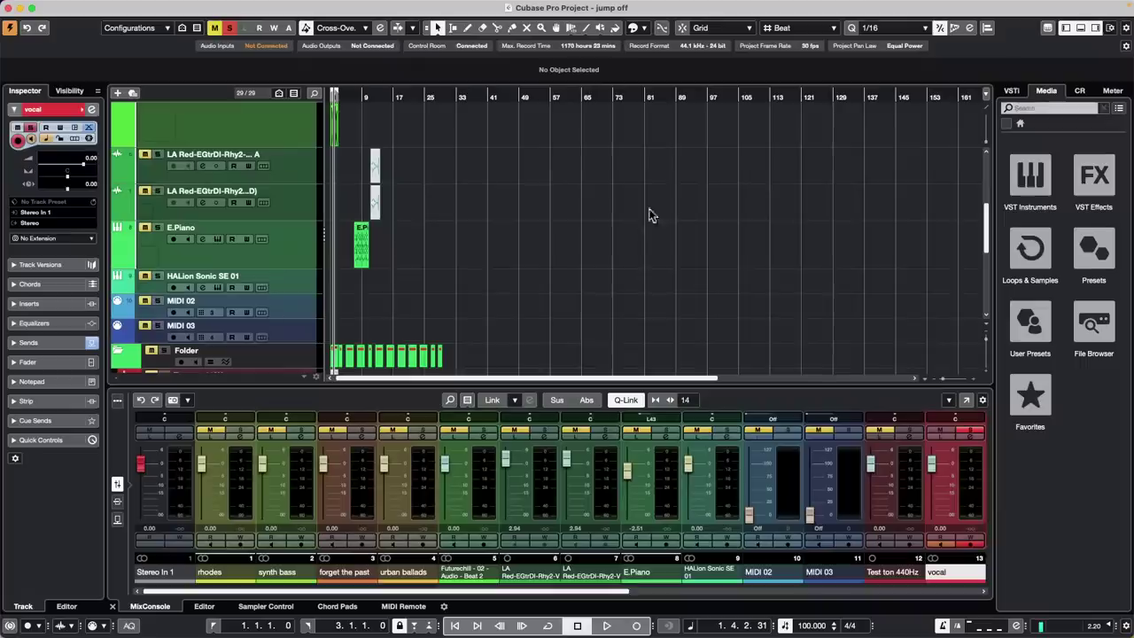
Duplicate the E.Piano track, then duplicate the resulting E.Piano (D) track
left_click(360, 248)
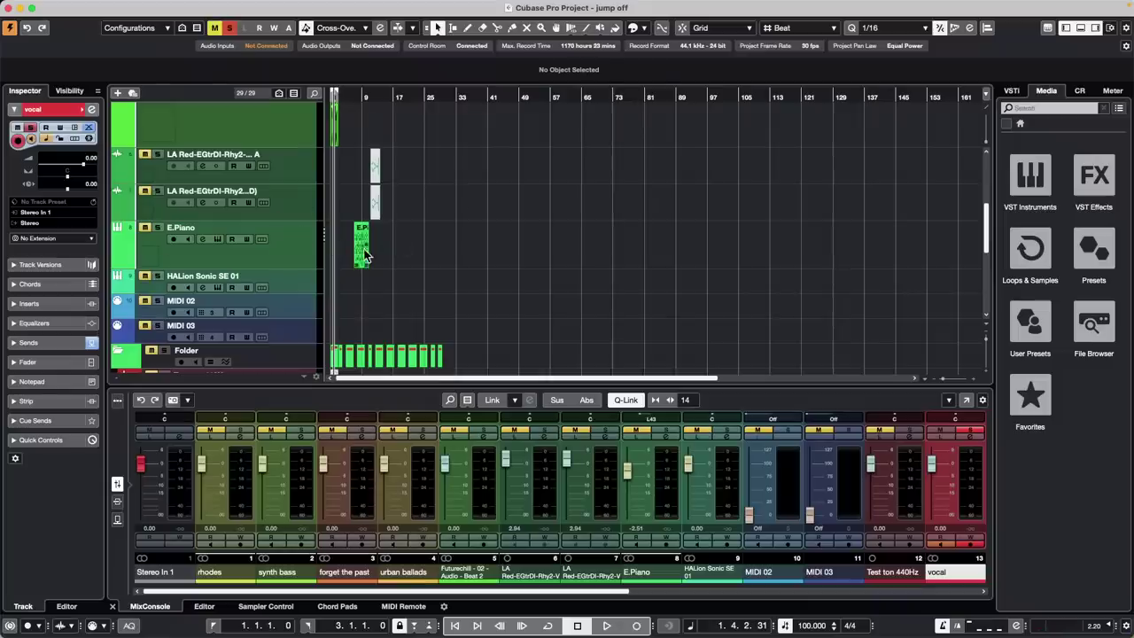
right_click(297, 249)
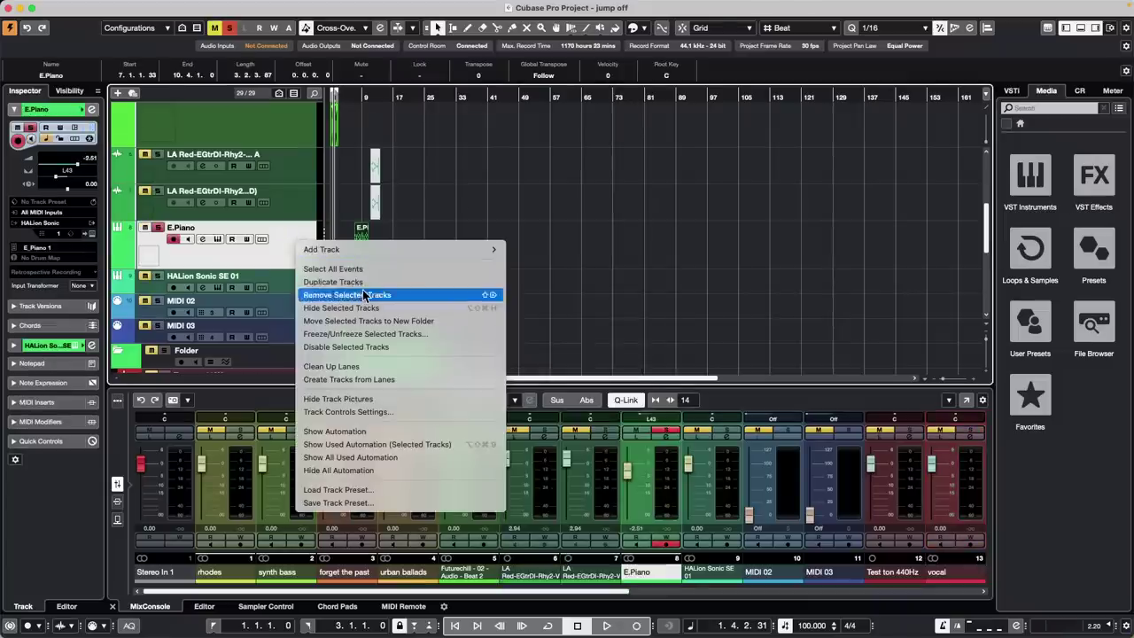
left_click(365, 282)
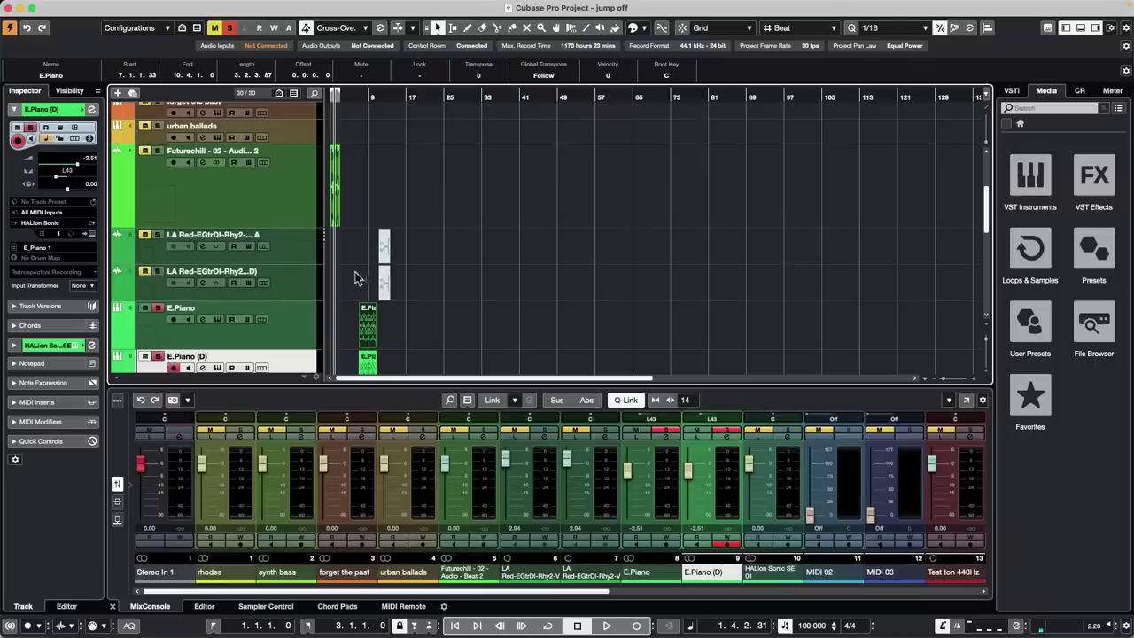
scroll(411, 278, "down", 1)
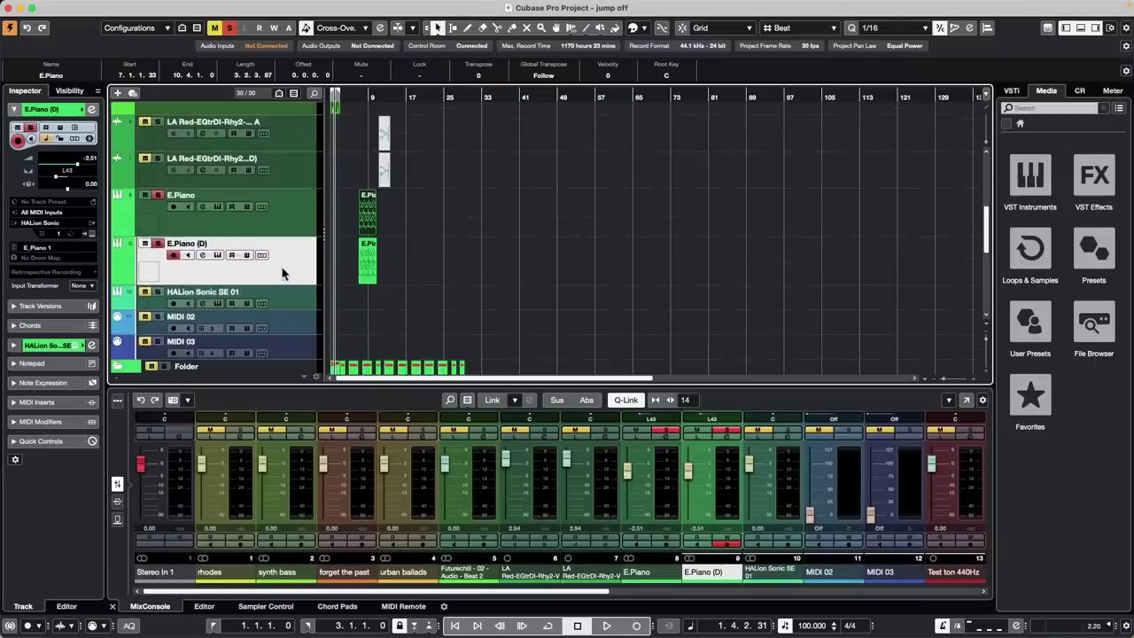
right_click(293, 267)
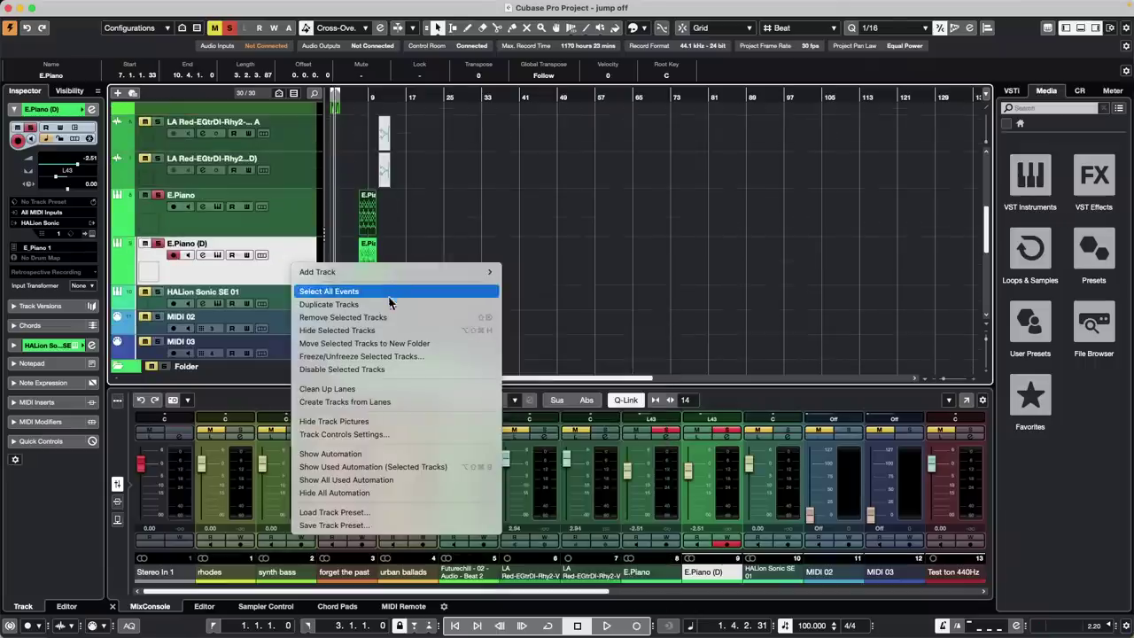
left_click(389, 304)
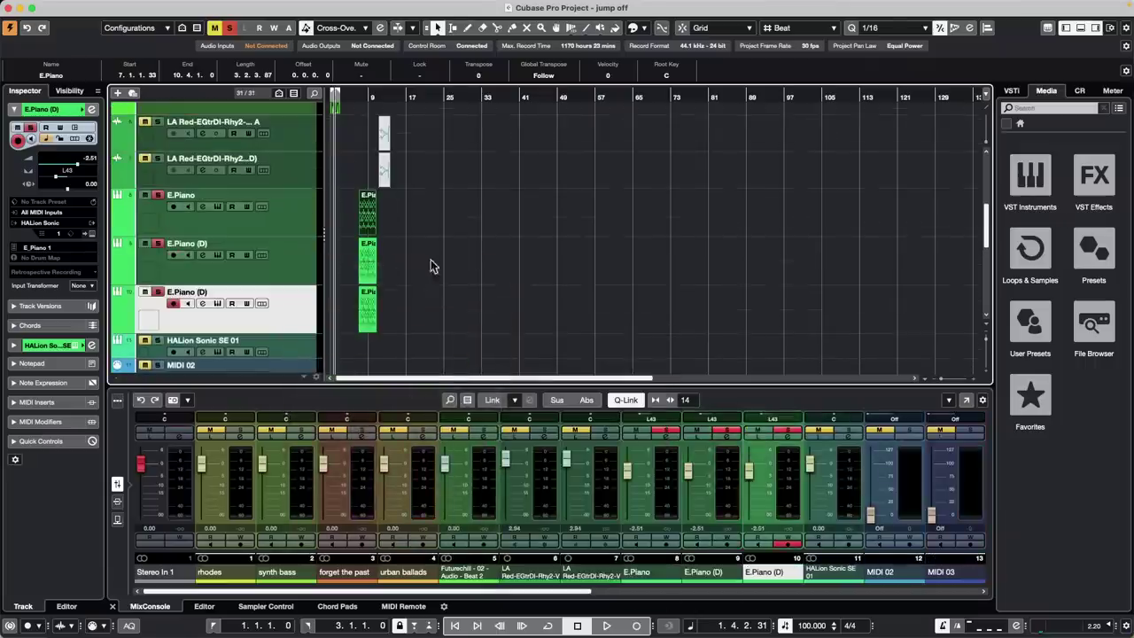
Delete the E.Piano parts on the top and lowest tracks, keeping the middle copy's part
left_click_drag(429, 259, 362, 259)
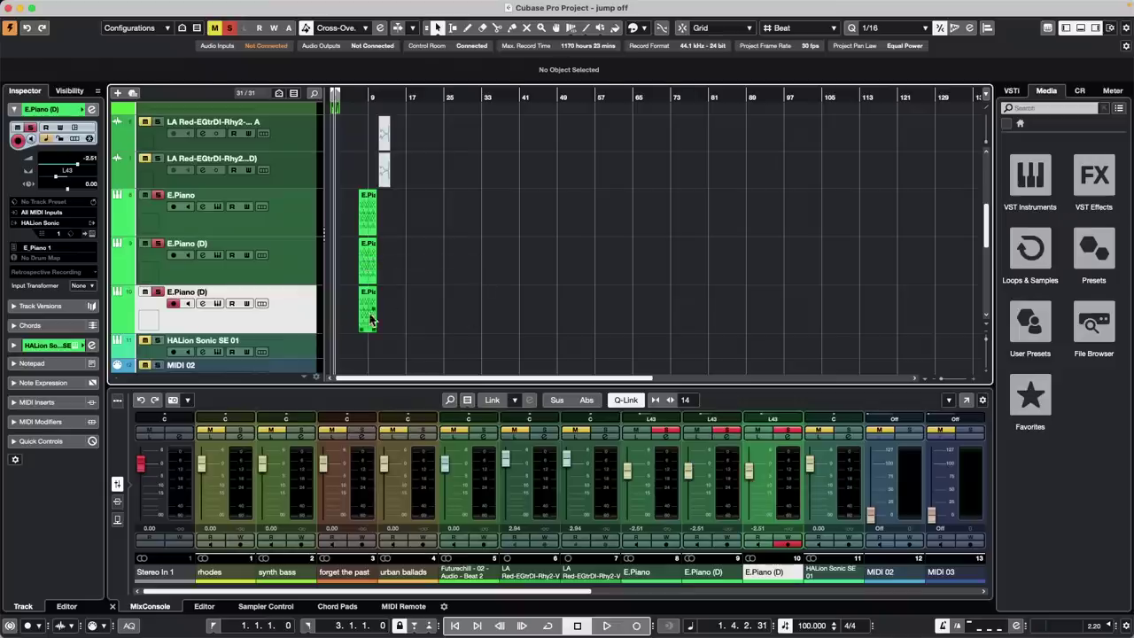
left_click(371, 312)
key("Delete")
left_click(368, 215)
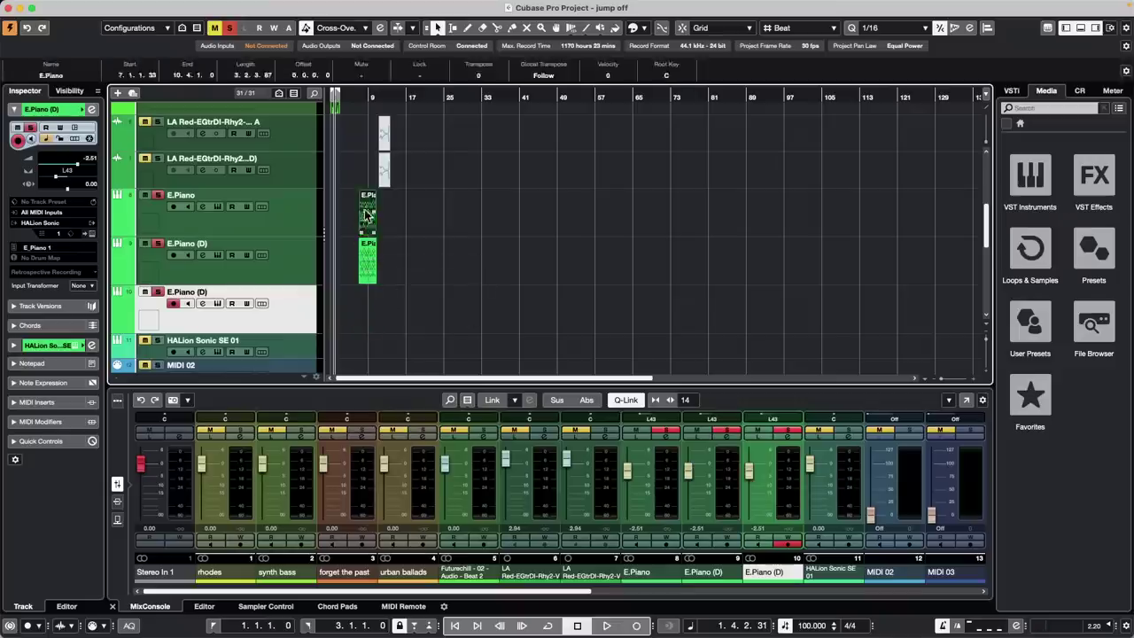
key("Delete")
left_click(368, 269)
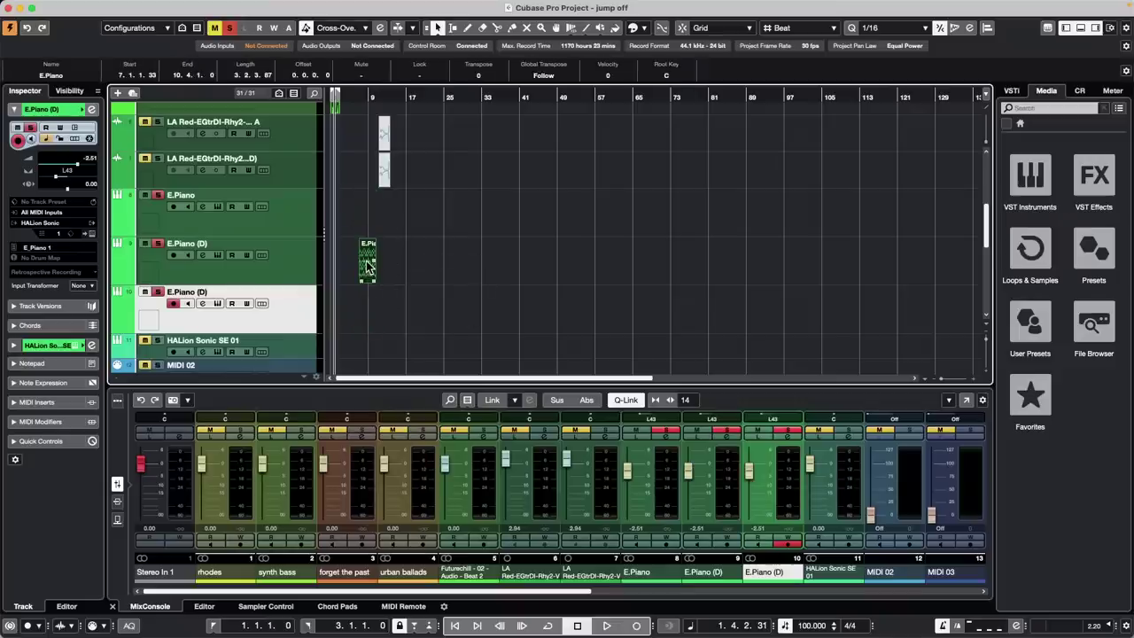
key("Delete")
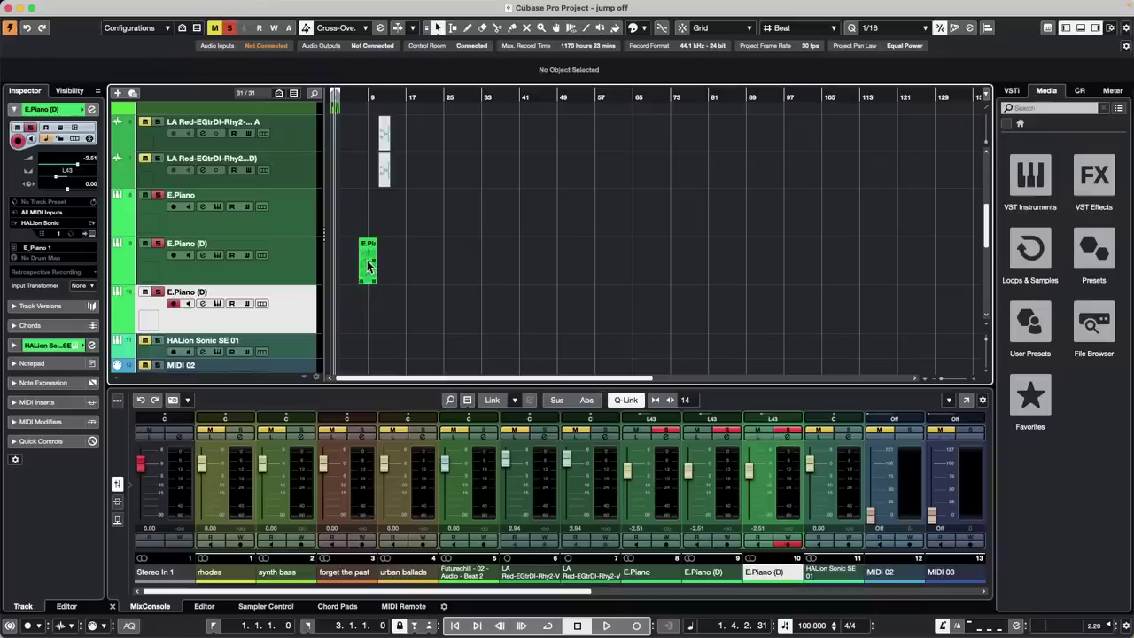
left_click(369, 261)
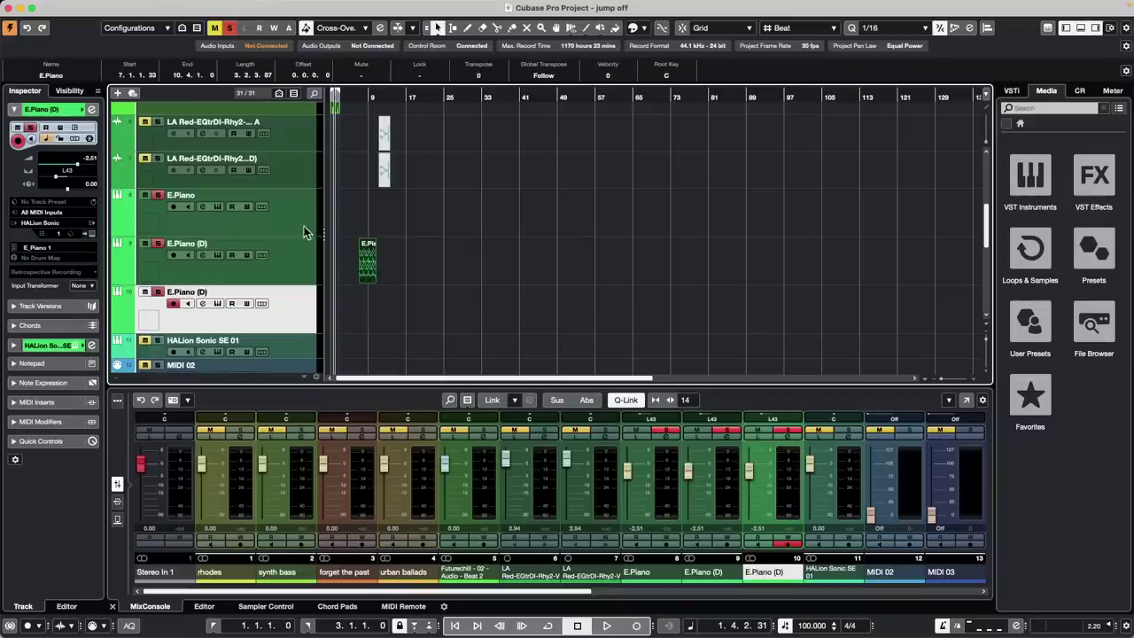
Select the original E.Piano and the lower E.Piano (D) tracks, with the position at bar 25
left_click(299, 229, "shift")
left_click(307, 264)
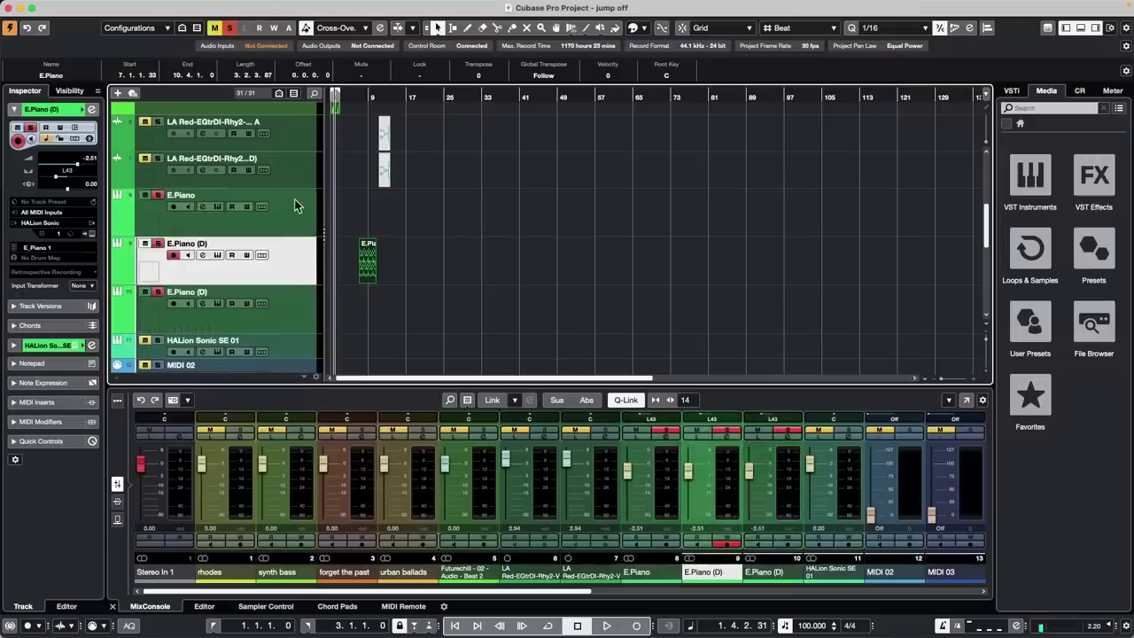
left_click(299, 213)
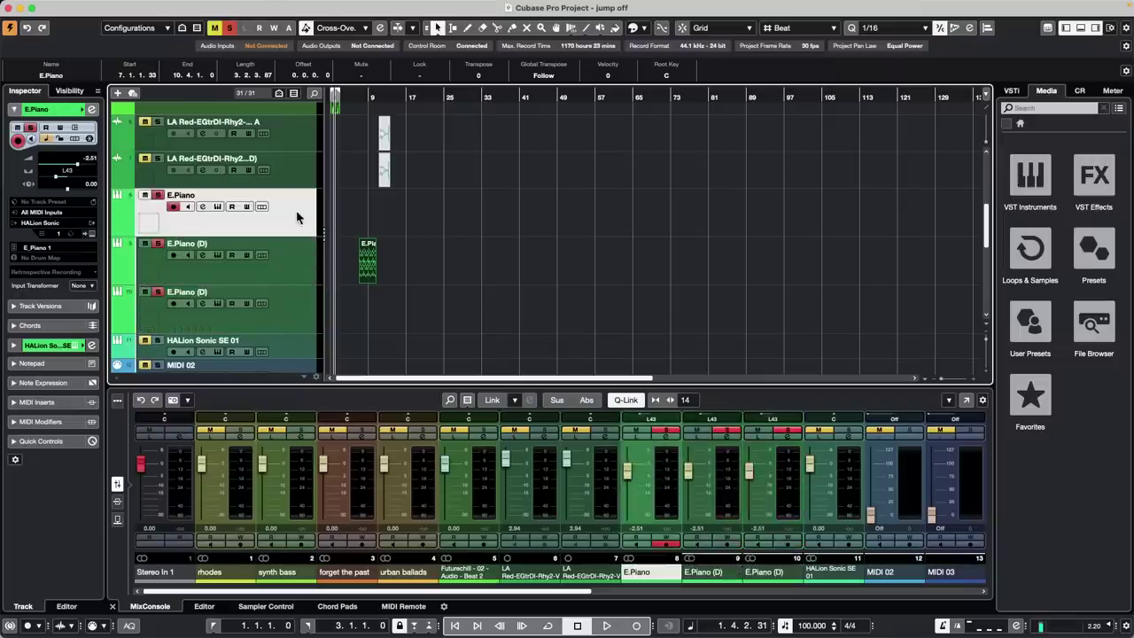
left_click(310, 314, "super")
left_click(439, 95)
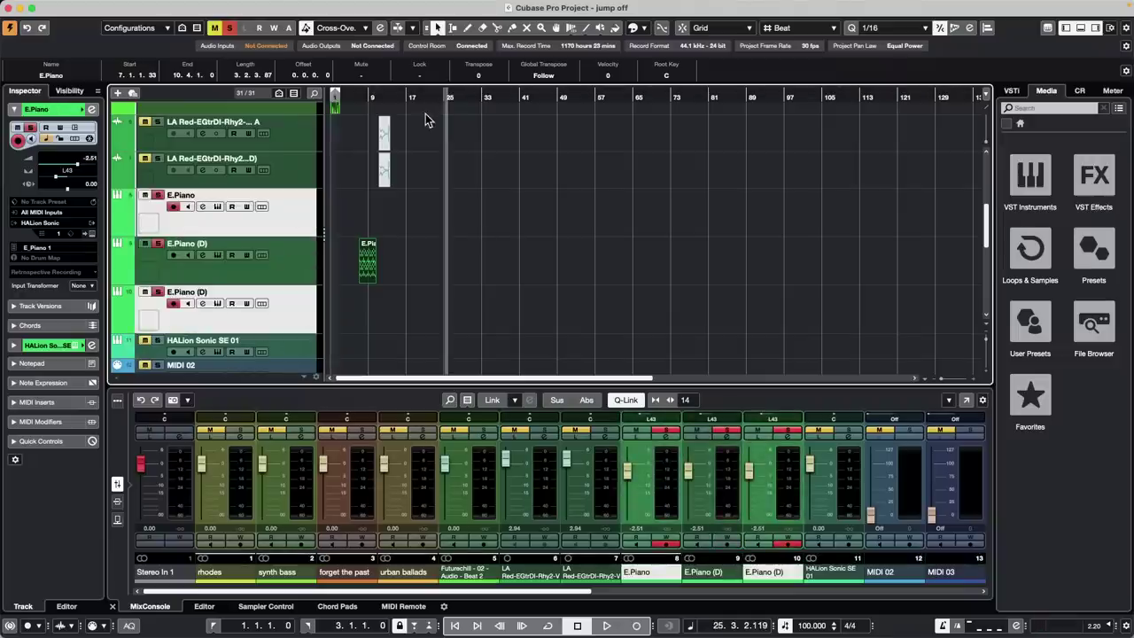
key("super+v")
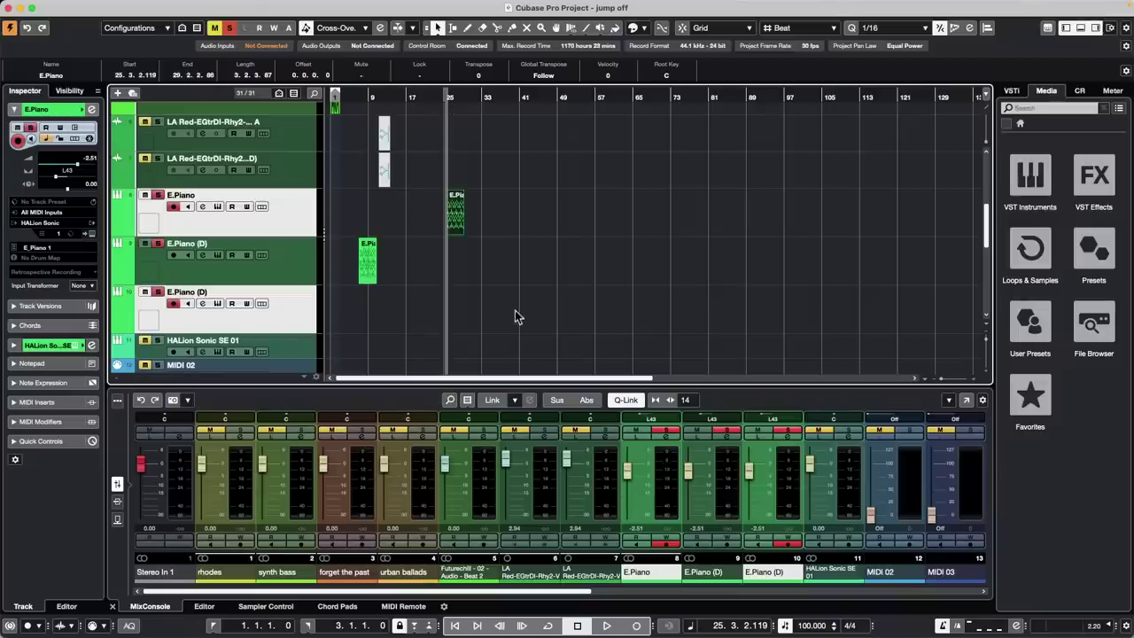
left_click(308, 223)
key("Down")
key("Down")
key("Down")
key("Down")
key("Down")
key("Down")
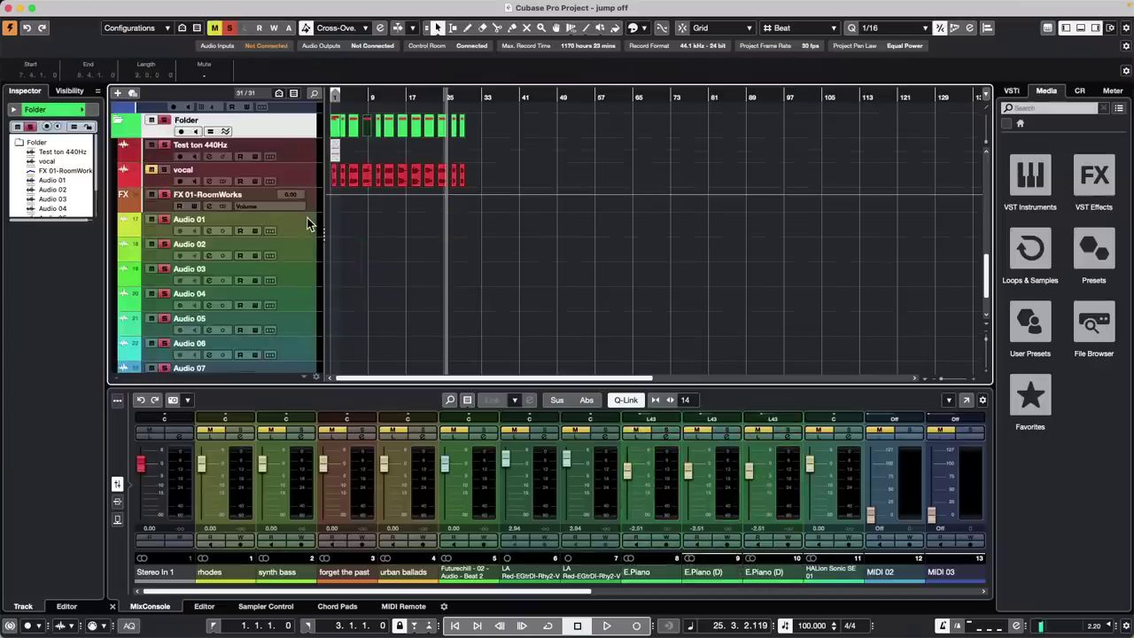
scroll(312, 221, "up", 5)
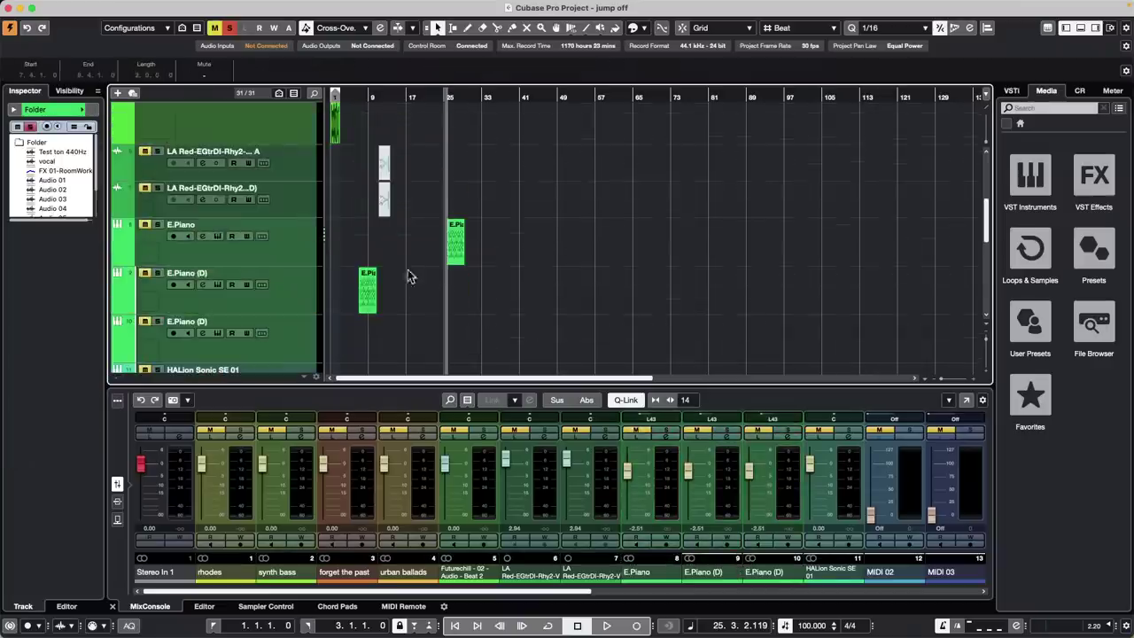
left_click(300, 349)
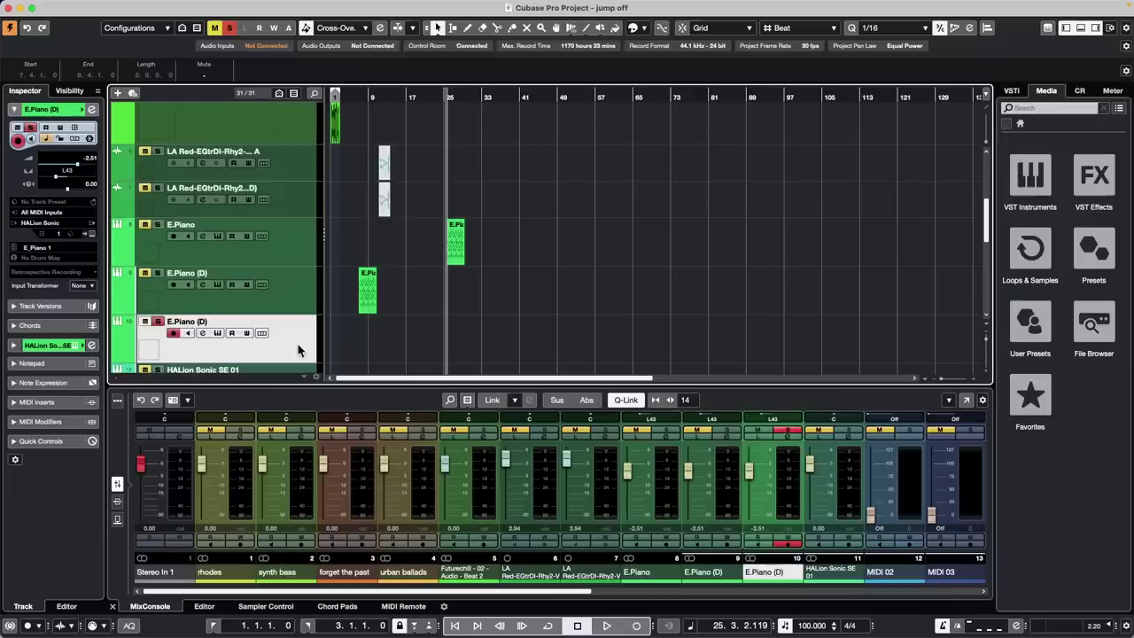
key("super+v")
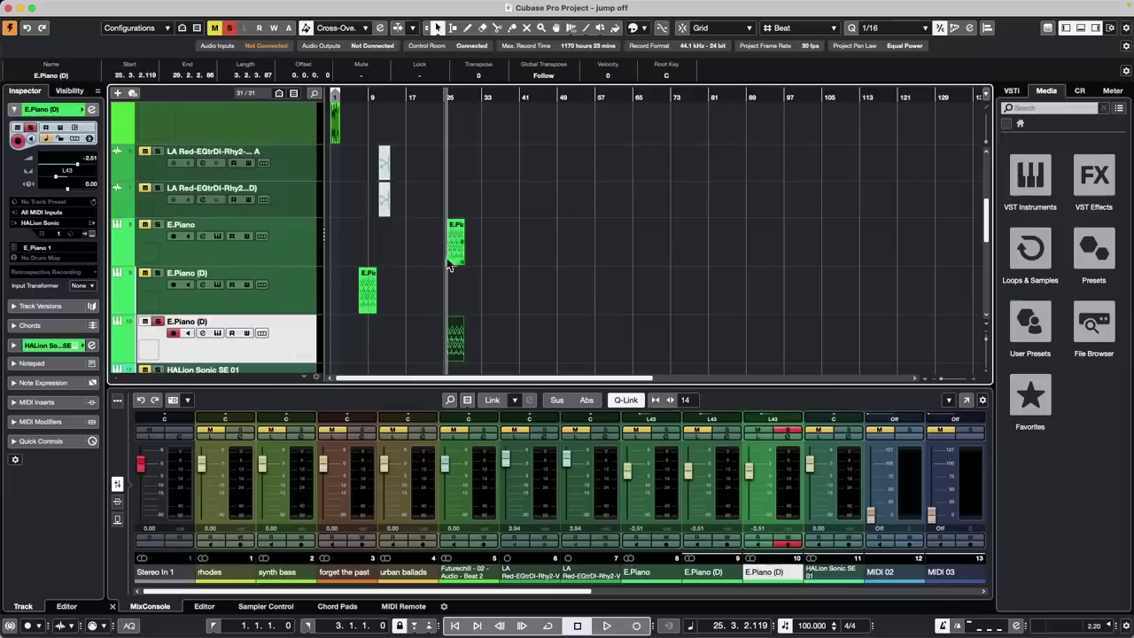
left_click(298, 290)
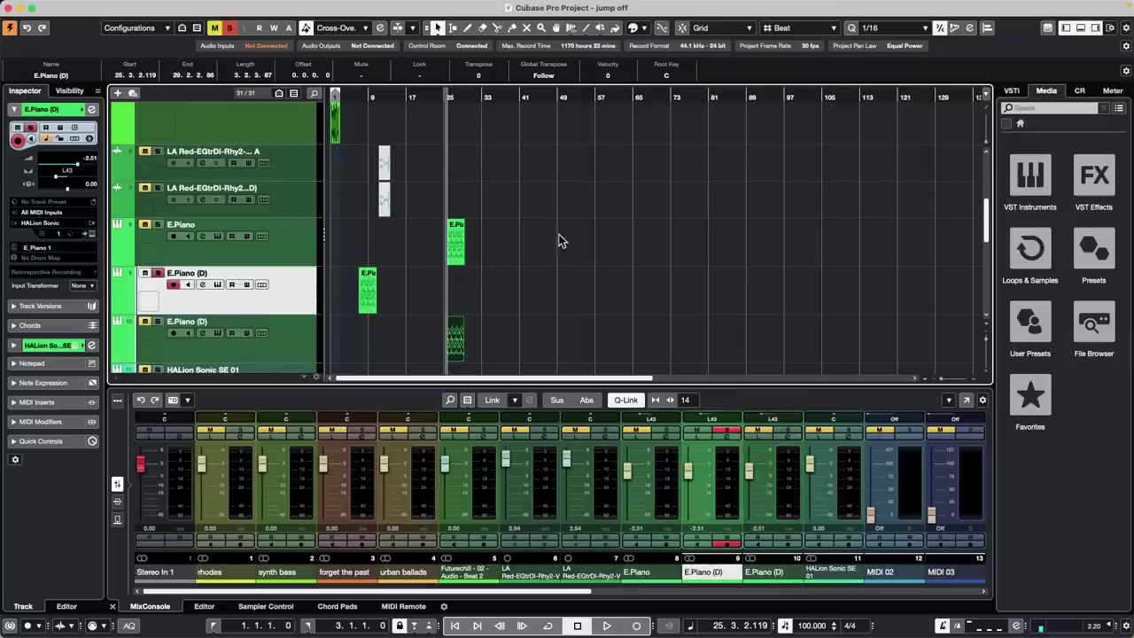
left_click(454, 257)
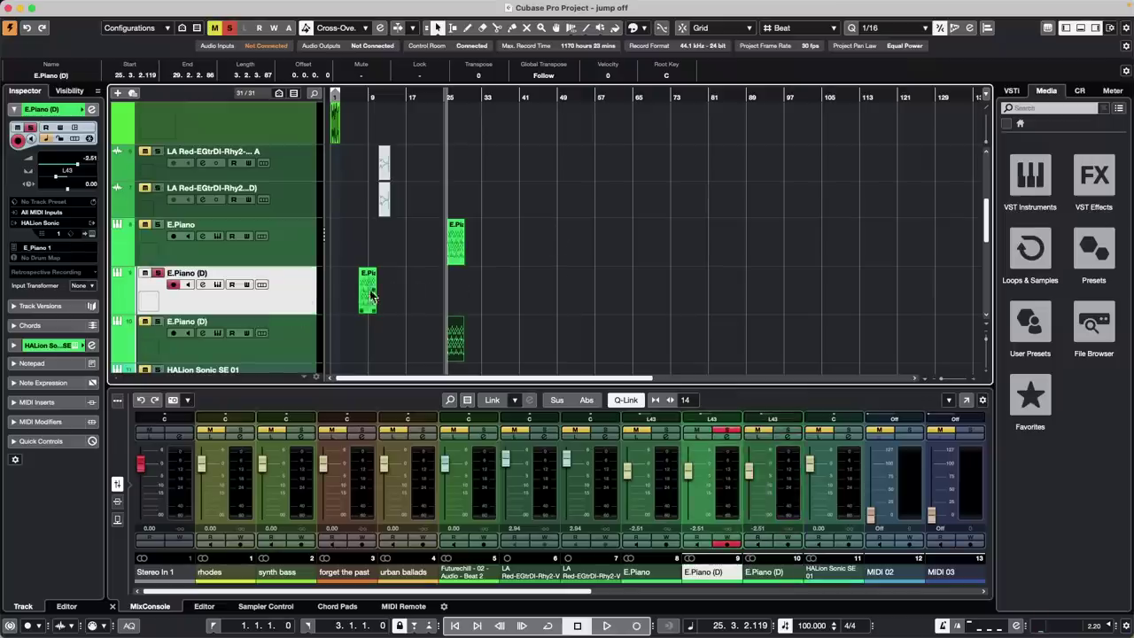
left_click(506, 253)
left_click(455, 248)
left_click(457, 339, "shift")
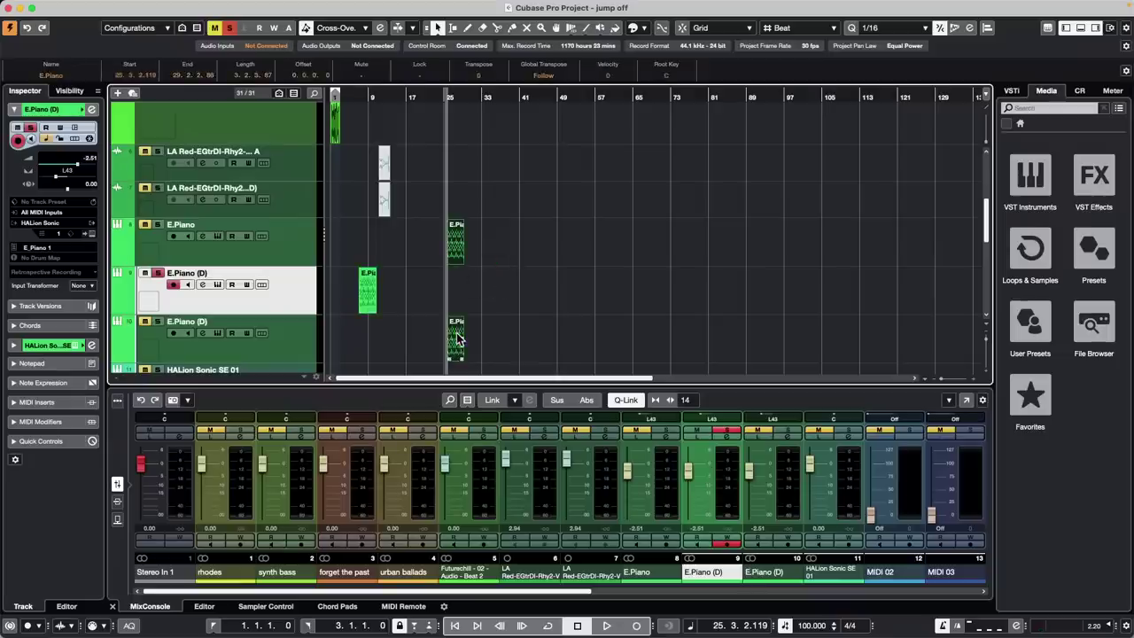
key("Delete")
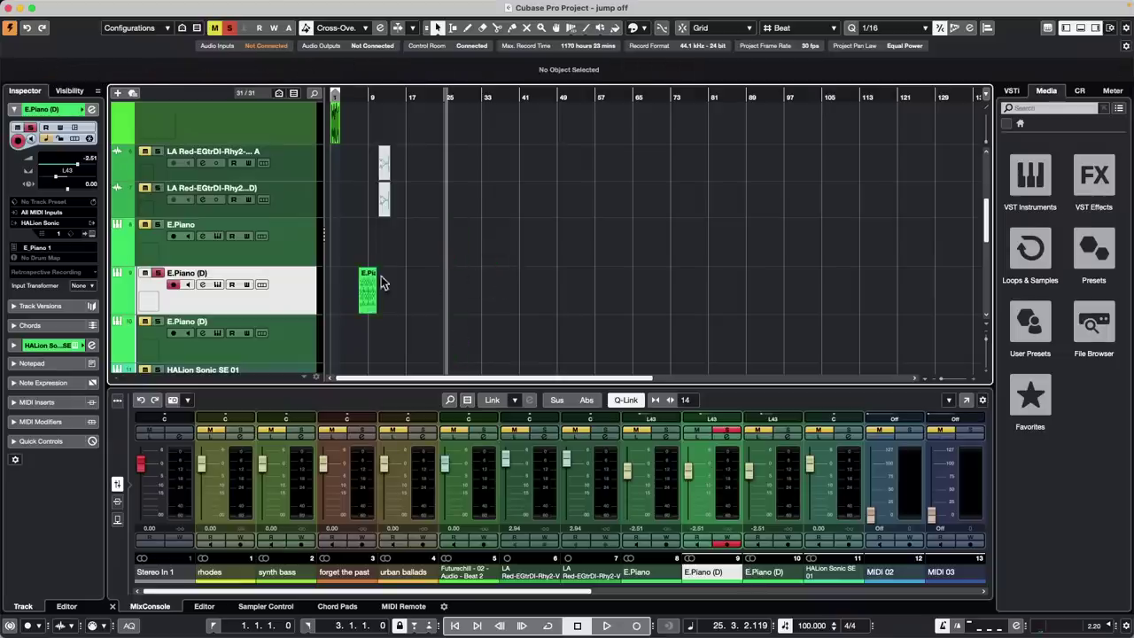
left_click(372, 282)
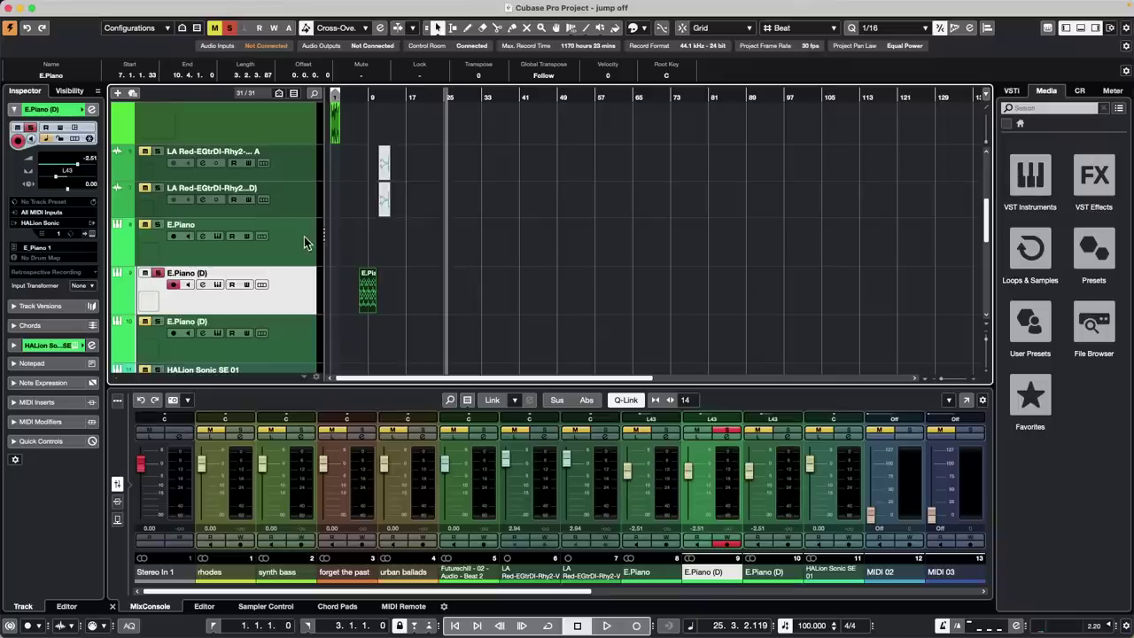
Open Key Commands from the Edit menu and add a new empty macro called New Macro
left_click(103, 6)
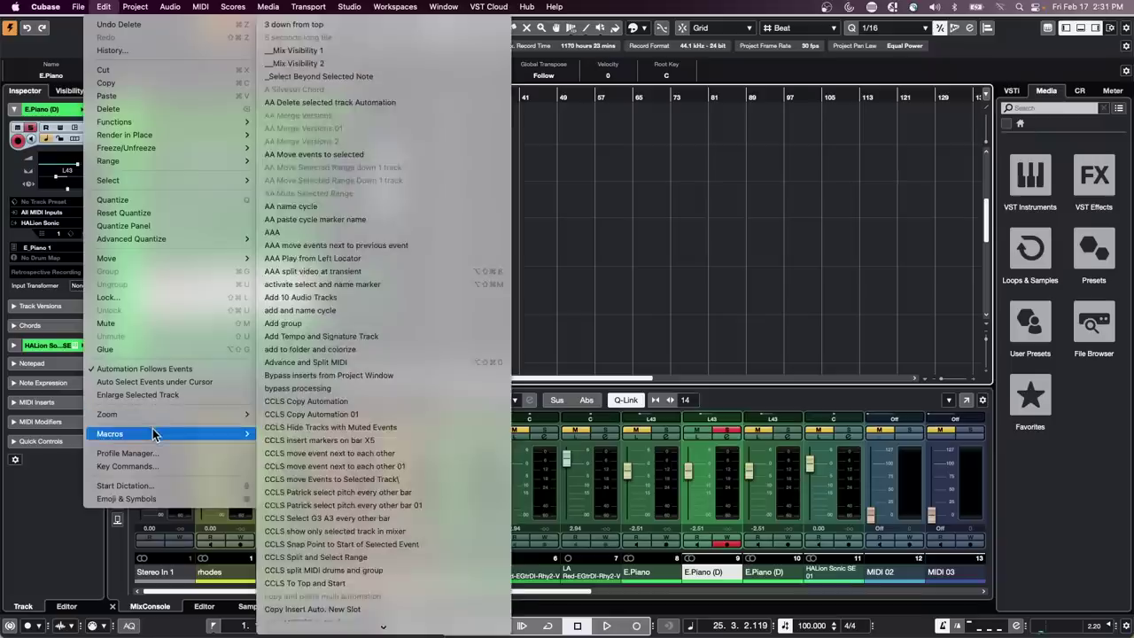
left_click(153, 466)
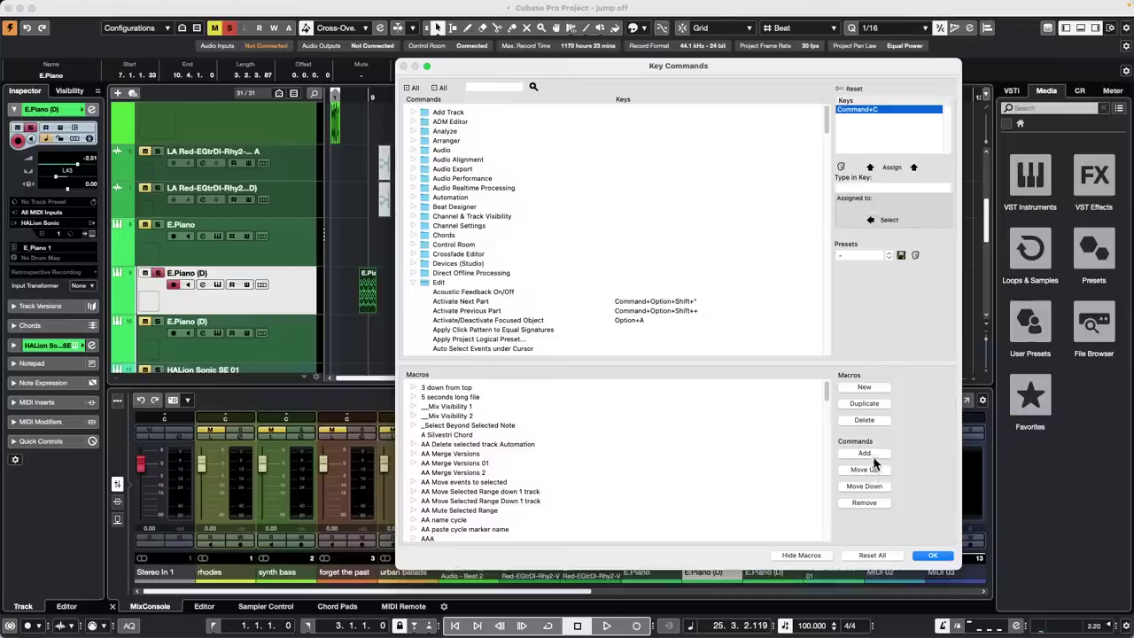
left_click(866, 387)
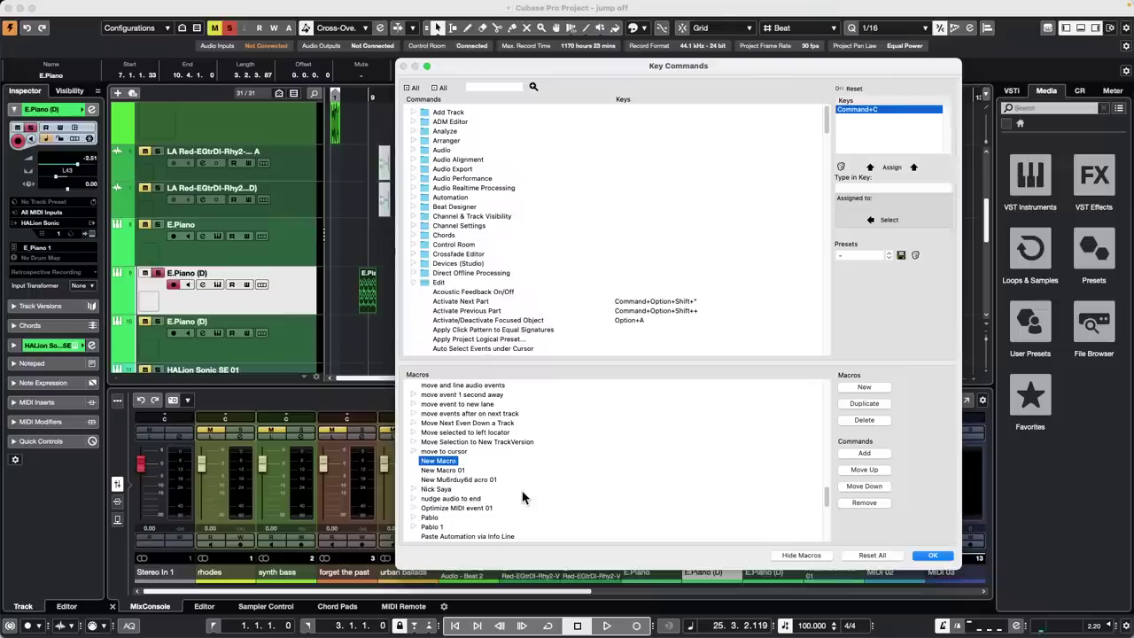
Rename New Macro to 'CCLS paste above and below'
double_click(456, 461)
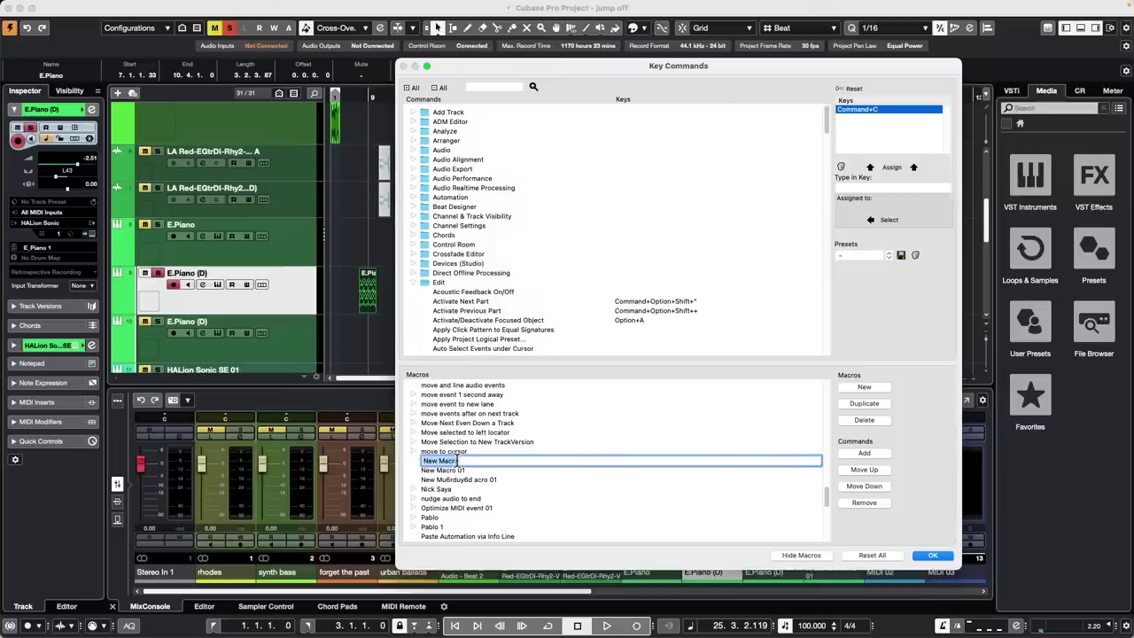
type("CCLS paste above and")
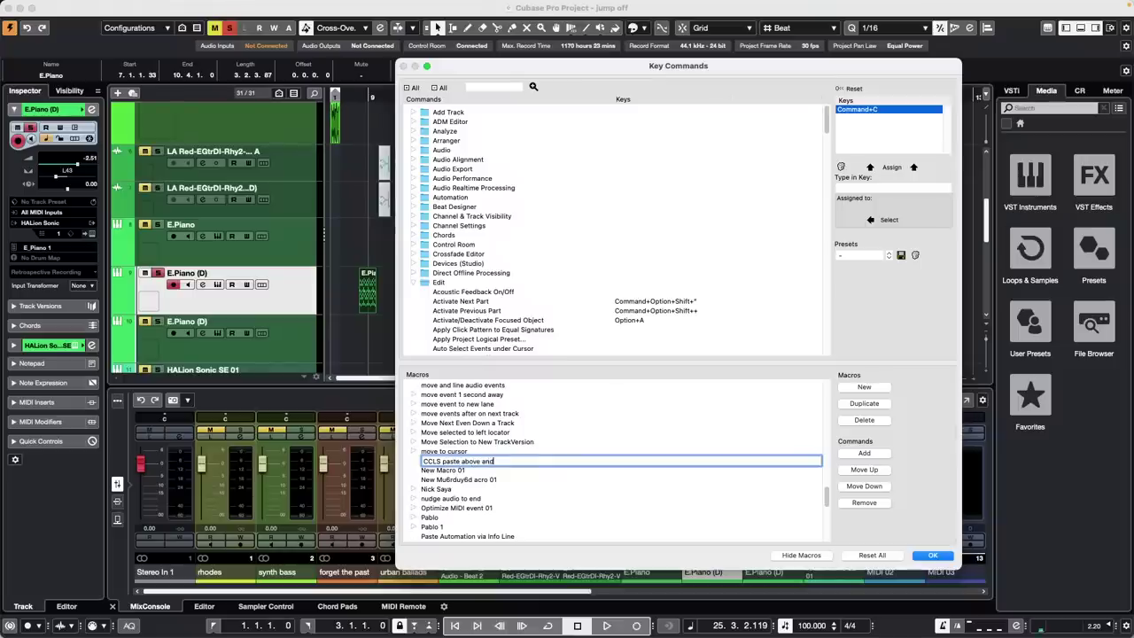
type(" below")
key("Return")
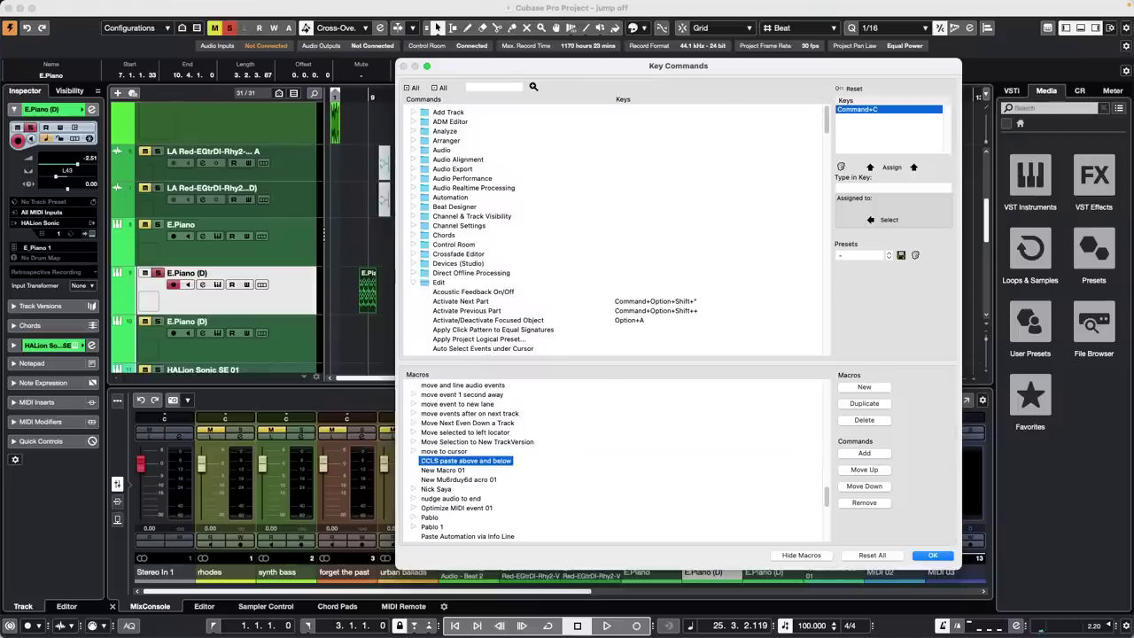
Look up the Navigate - Up command by entering the Up arrow in Type in Key
left_click(857, 255)
left_click(635, 242)
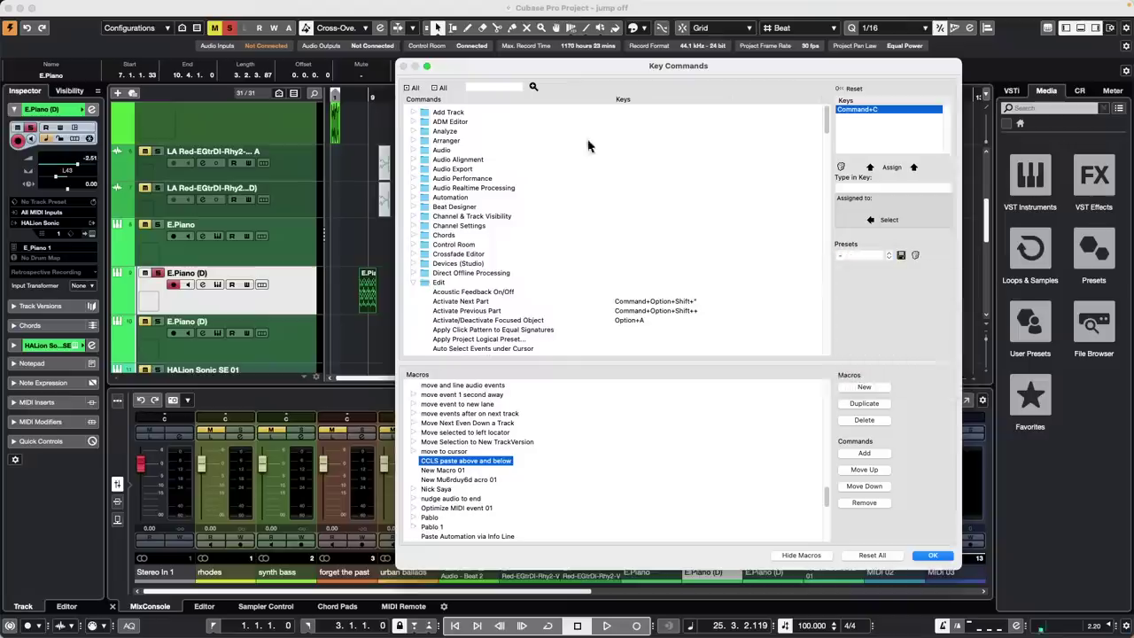
left_click(889, 189)
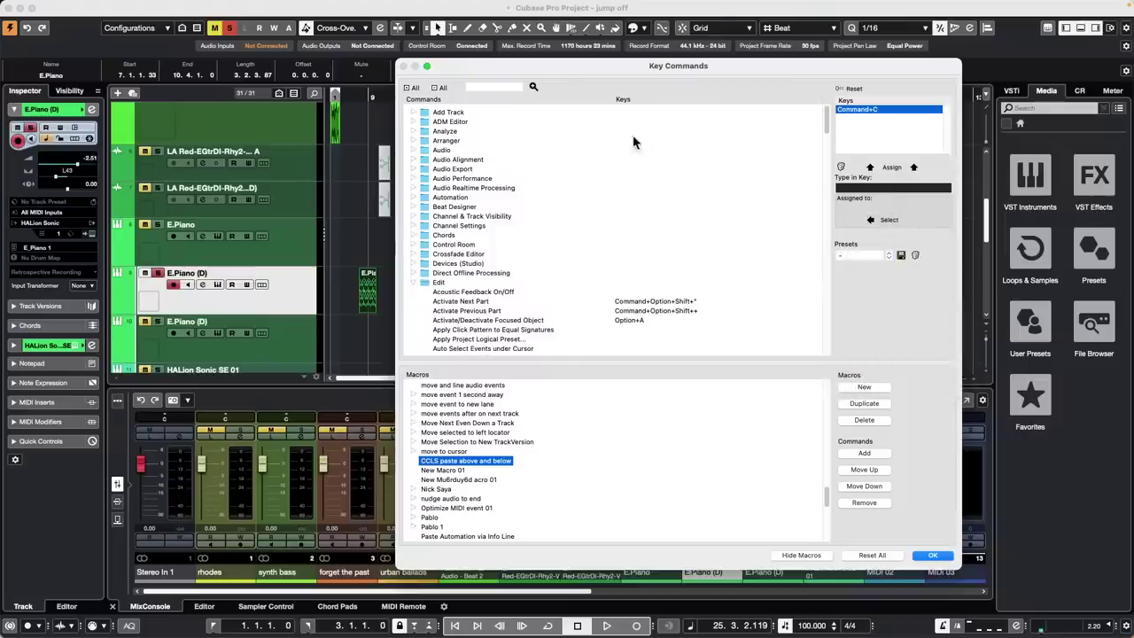
key("Up")
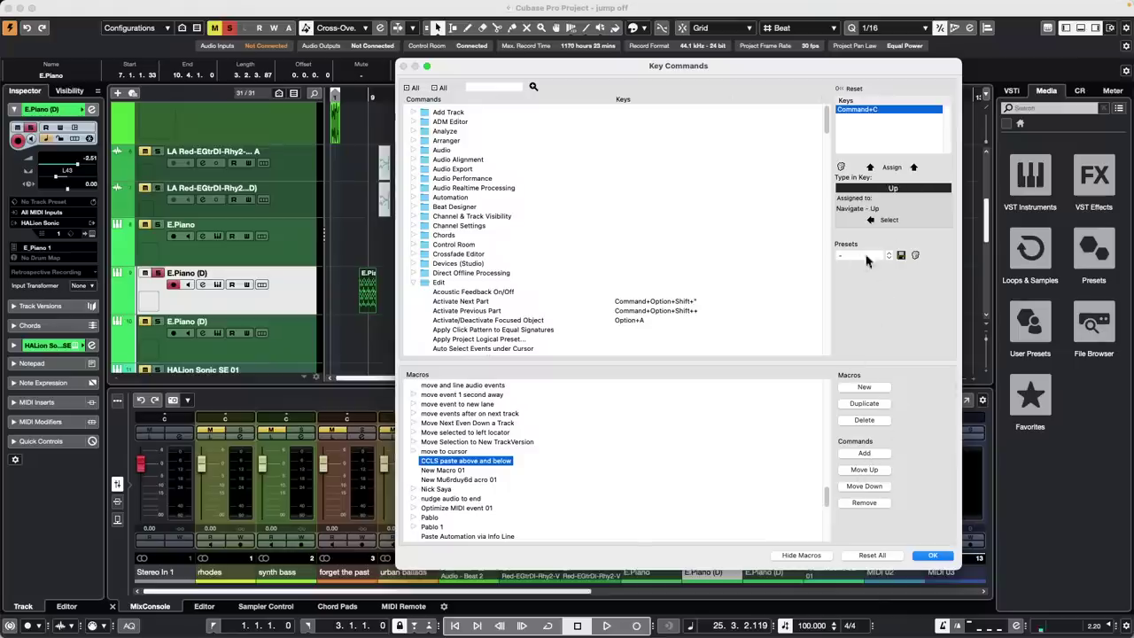
Add Navigate - Up as the macro's first command
left_click(886, 220)
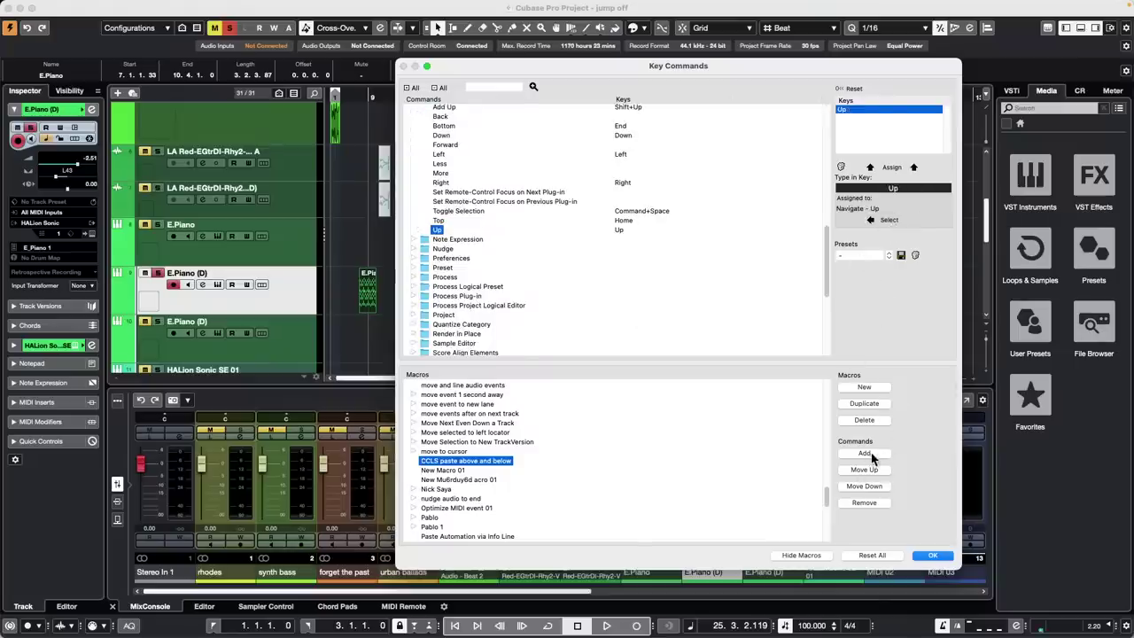
left_click(869, 454)
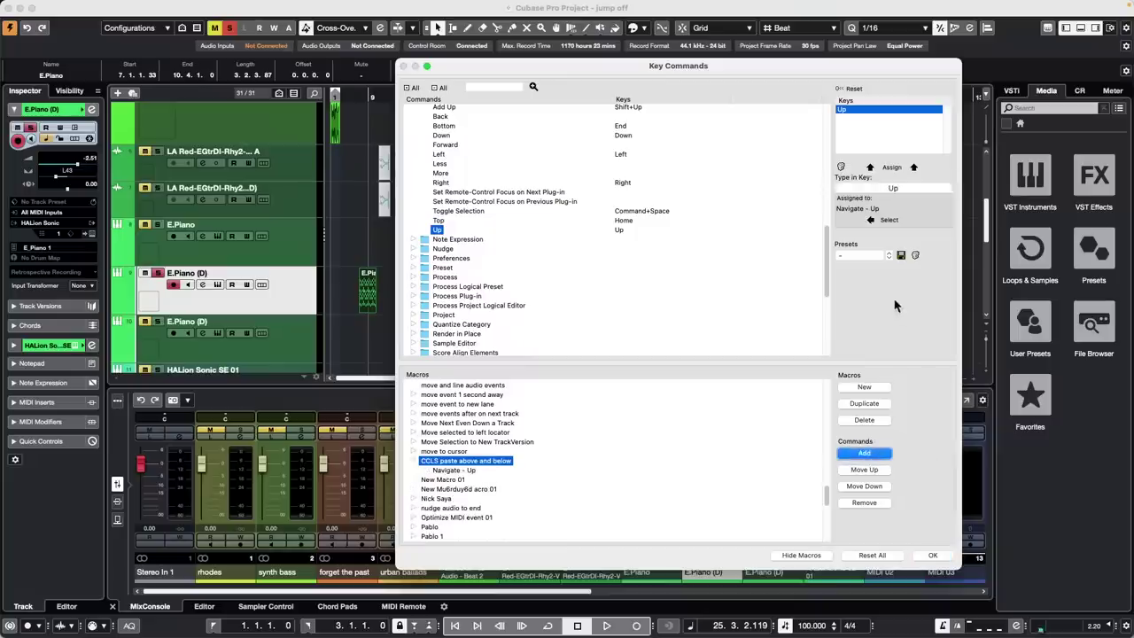
left_click(899, 189)
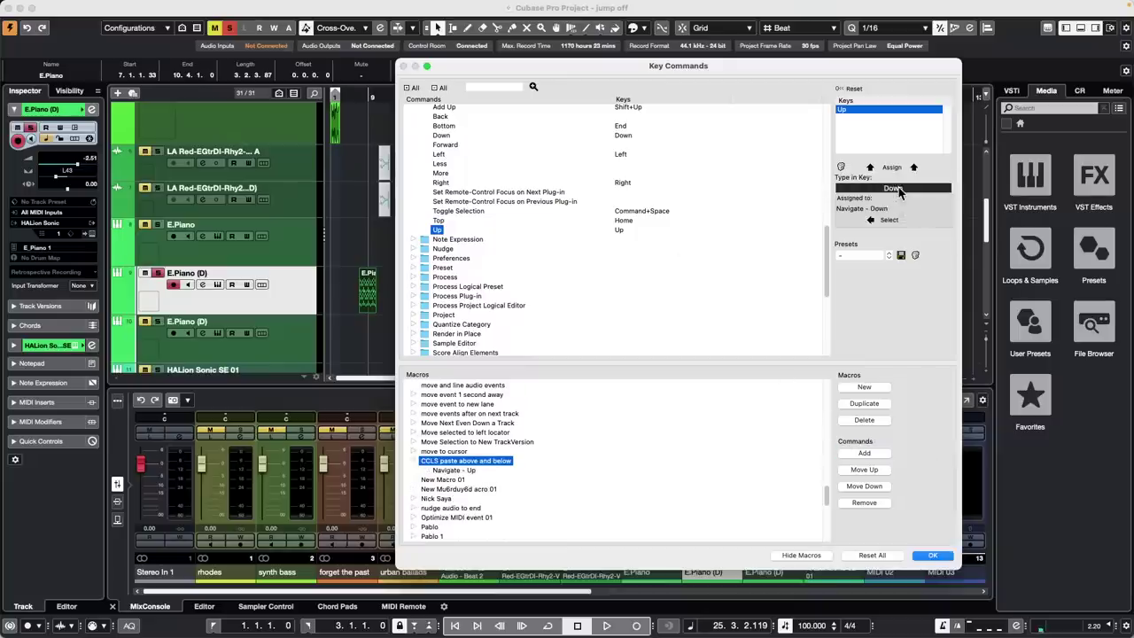
left_click(506, 86)
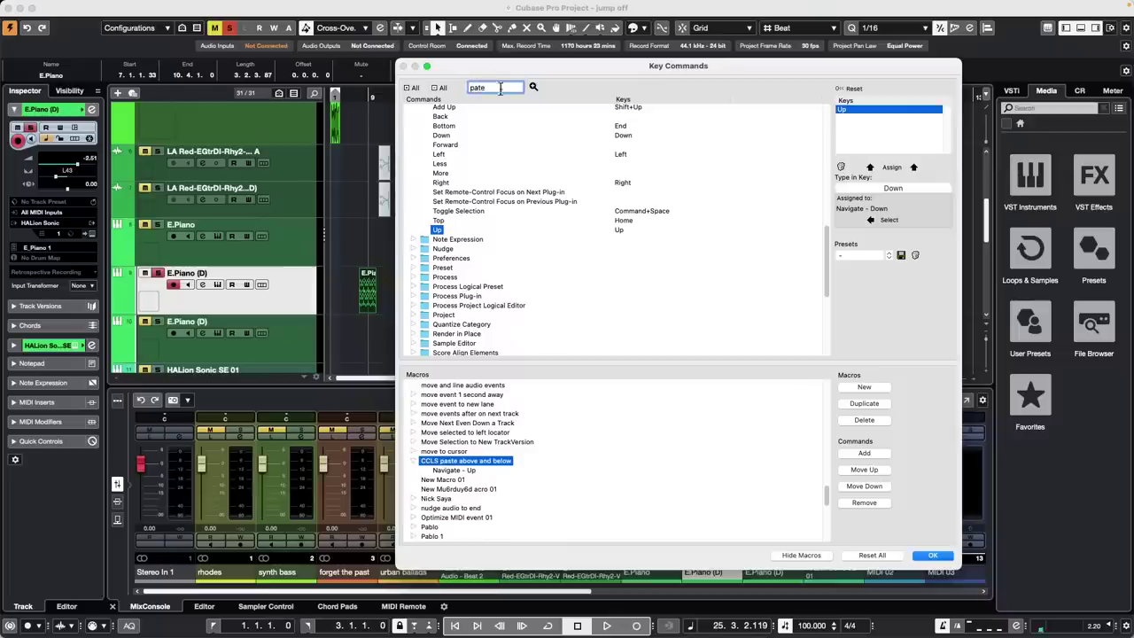
left_click(533, 86)
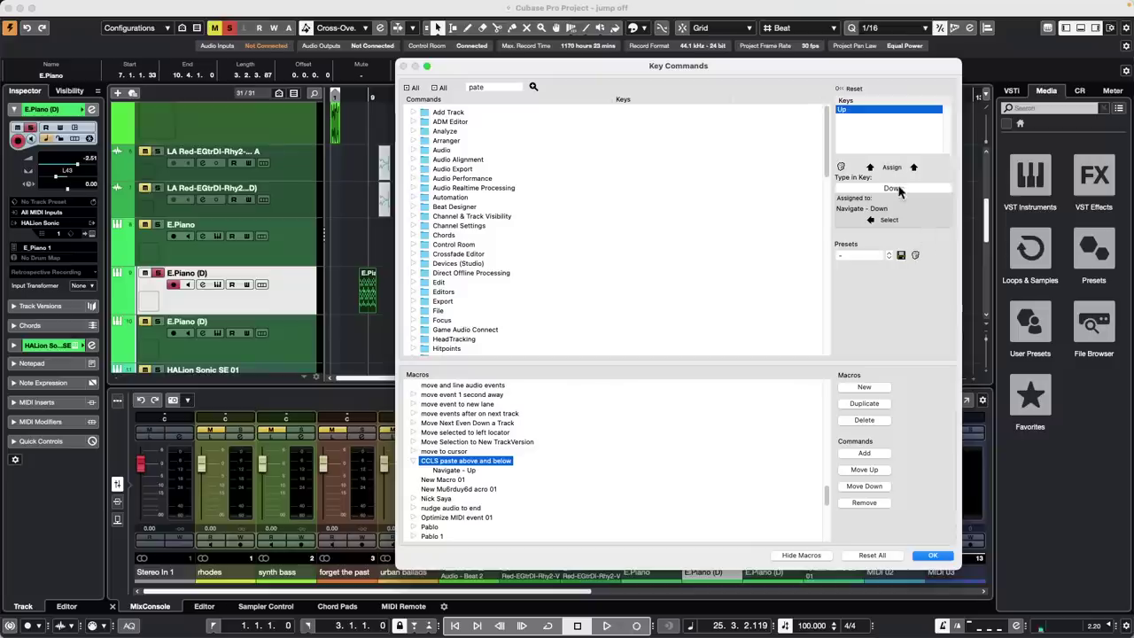
Add two Edit - Paste commands to the macro, found through the Cmd+V key lookup
left_click(895, 189)
key("super+v")
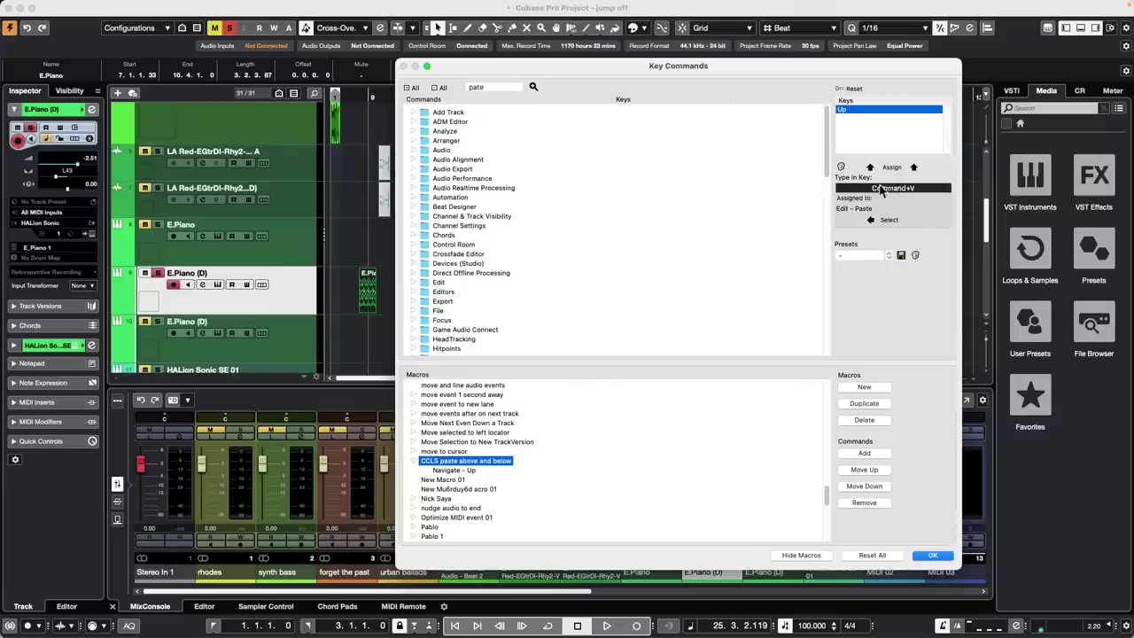
left_click(872, 220)
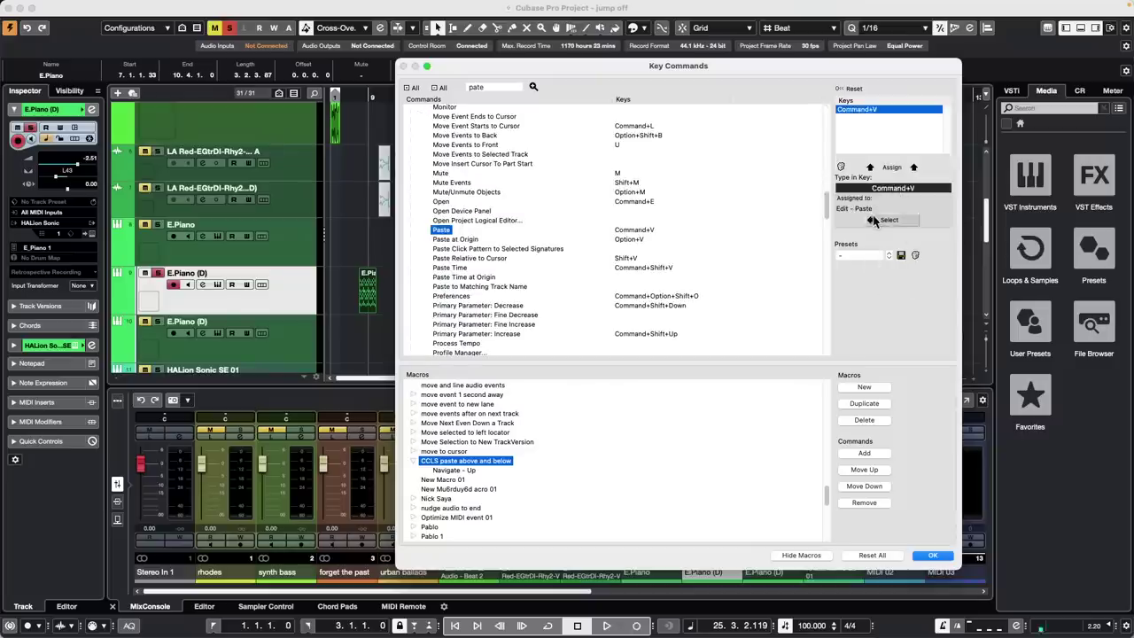
left_click(862, 454)
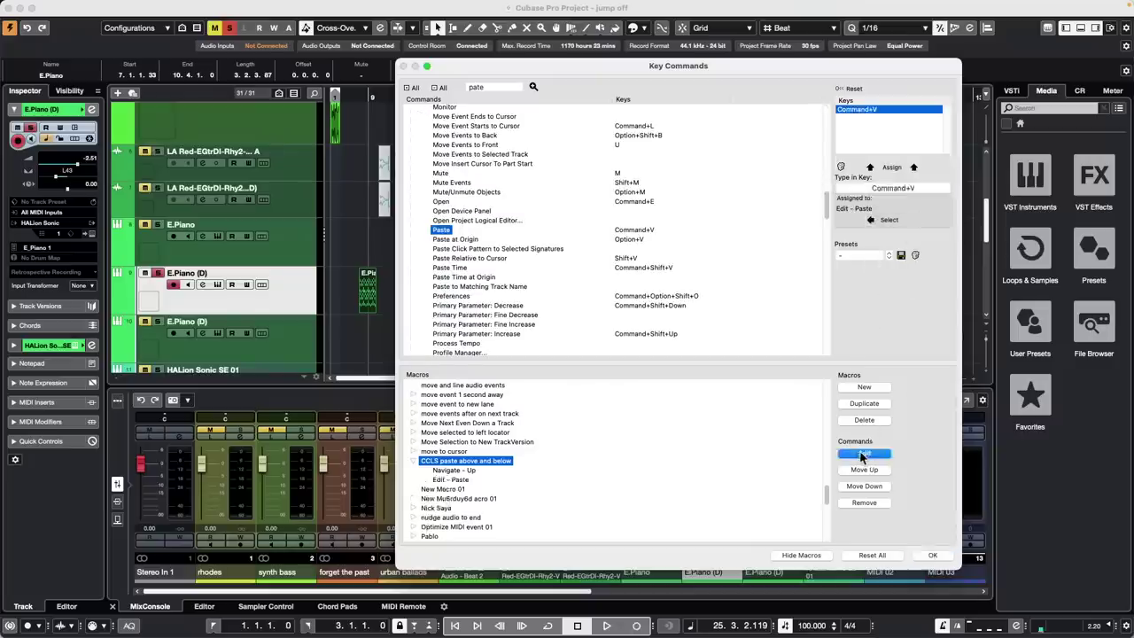
left_click(897, 189)
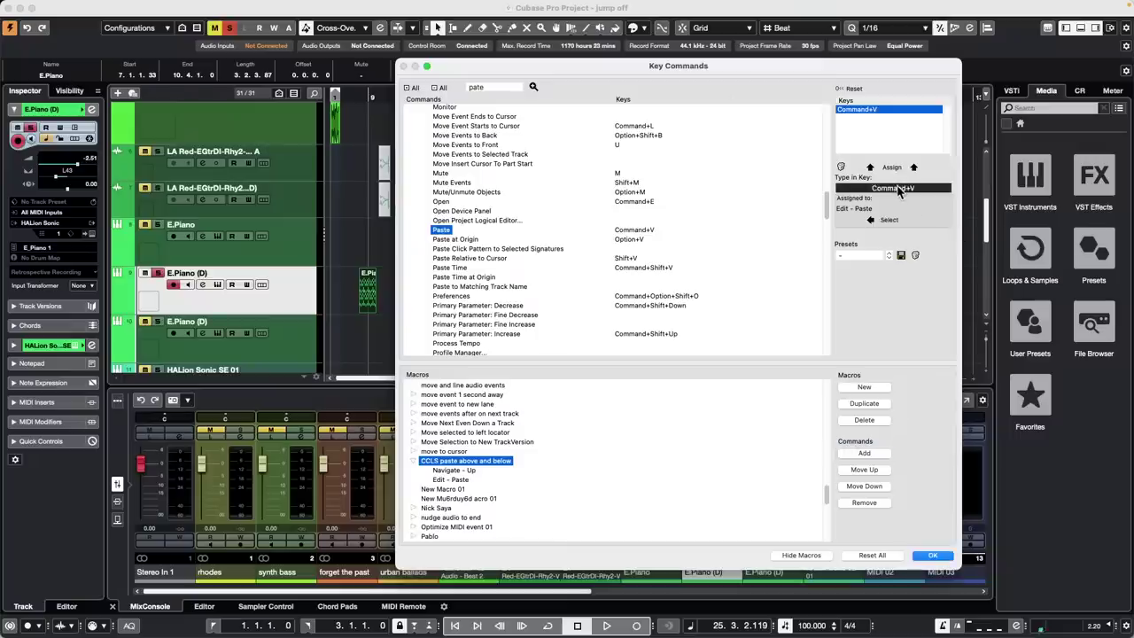
key("Down")
left_click(866, 452)
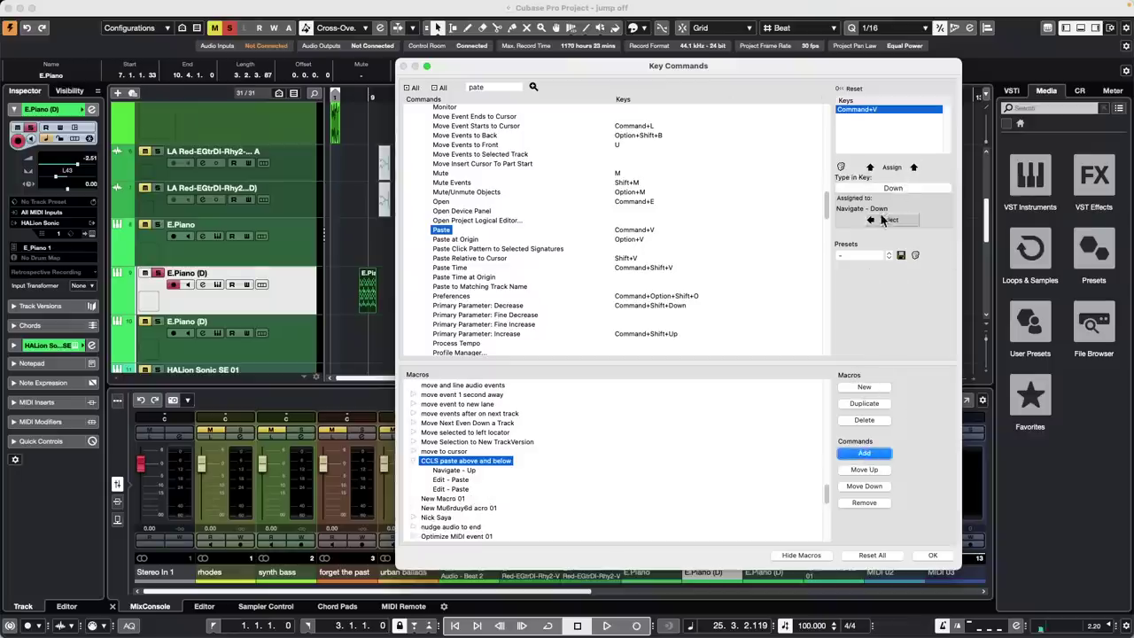
Remove the extra Edit - Paste step and re-add paste steps via the Cmd+V lookup
left_click(470, 489)
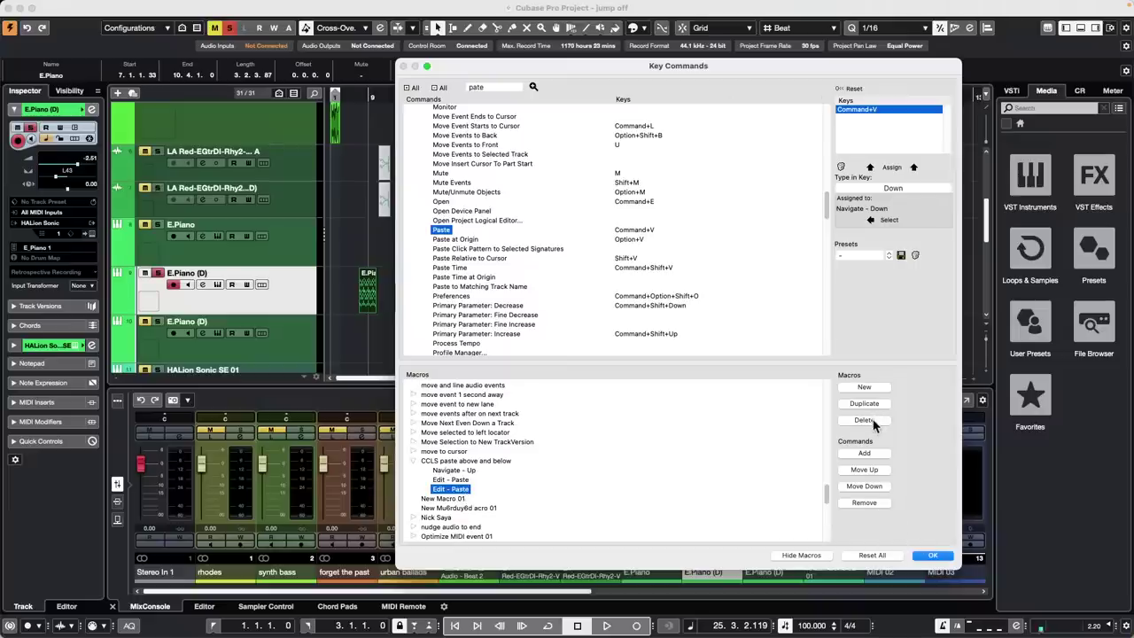
left_click(864, 504)
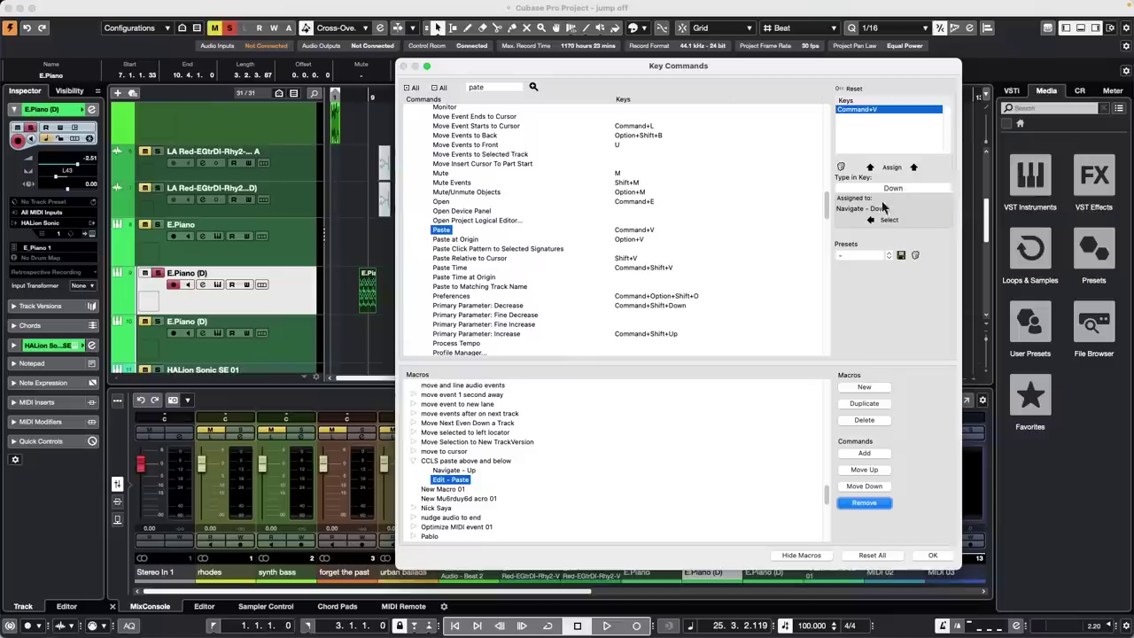
left_click(867, 454)
left_click(867, 455)
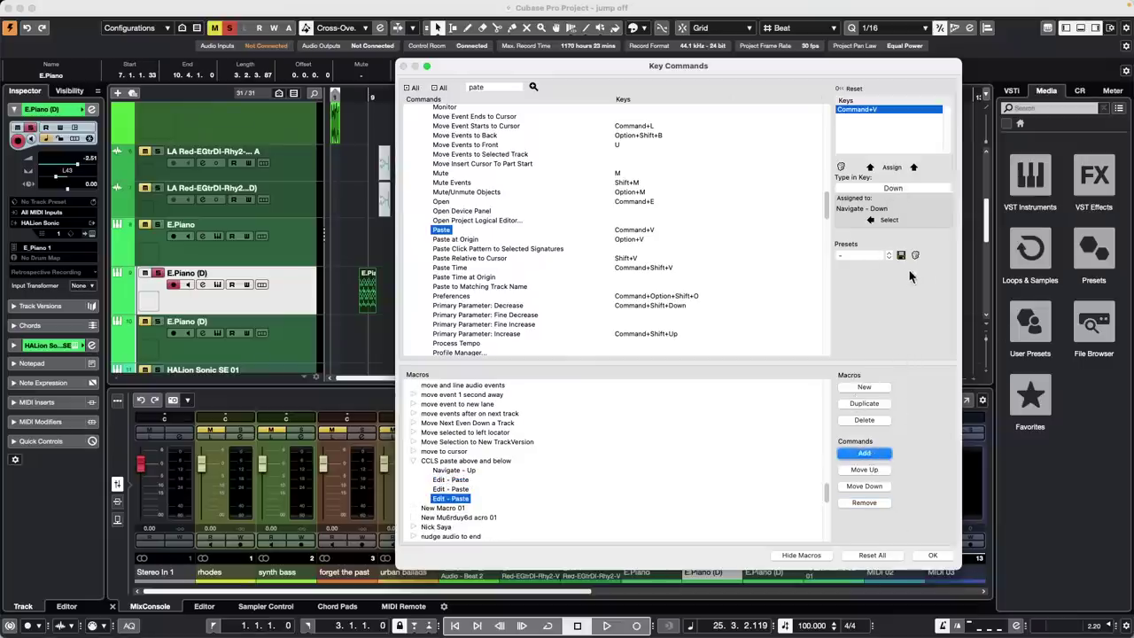
left_click(897, 189)
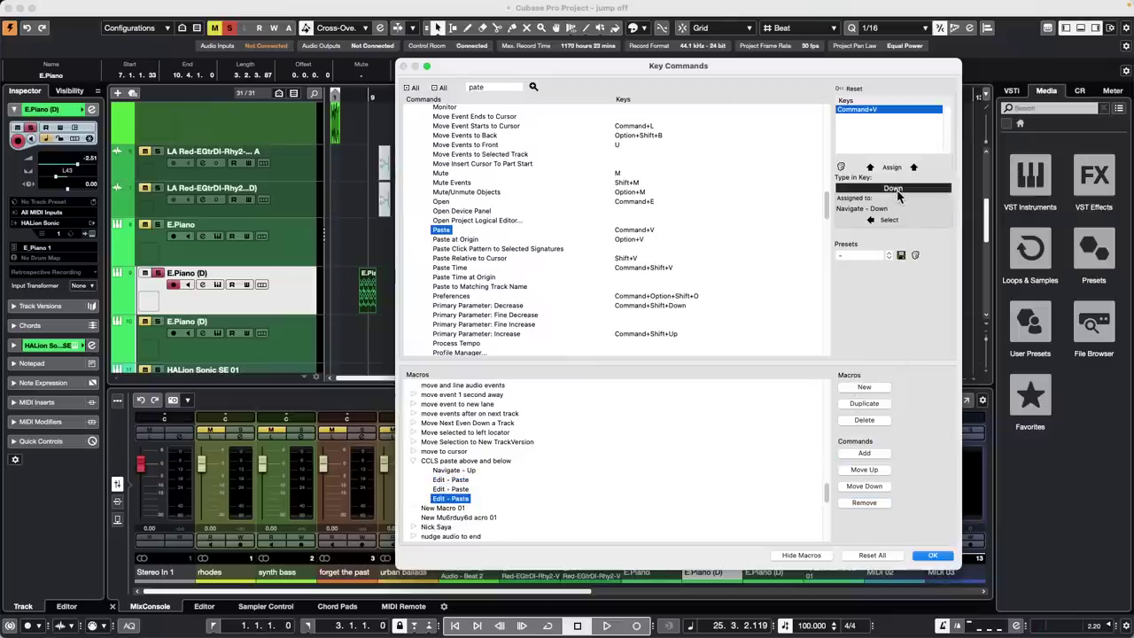
key("super+v")
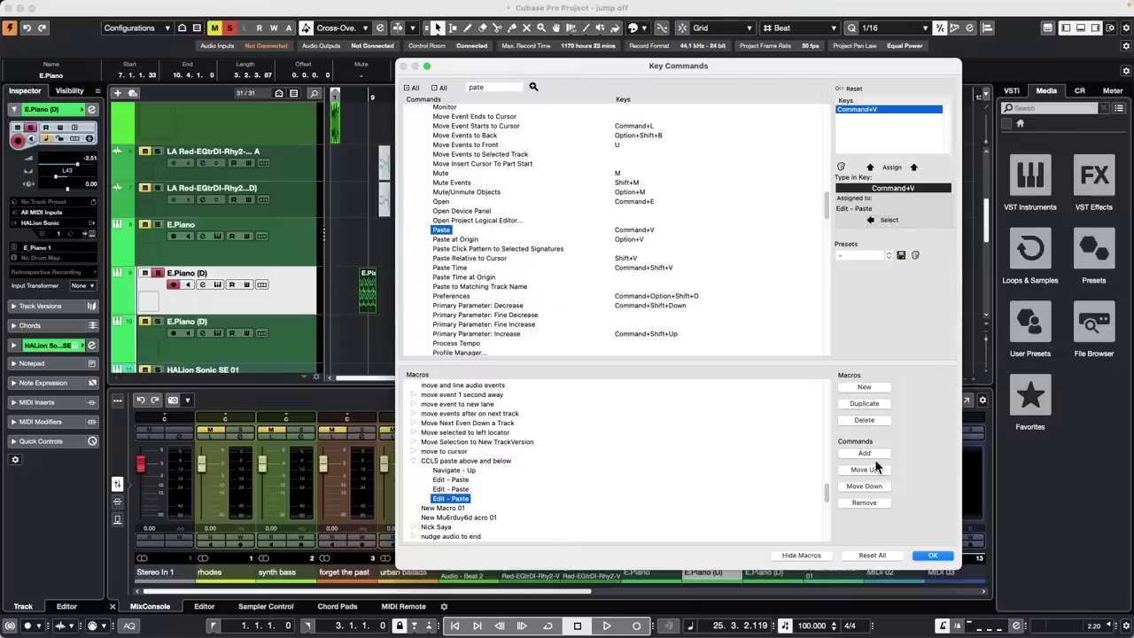
left_click(877, 455)
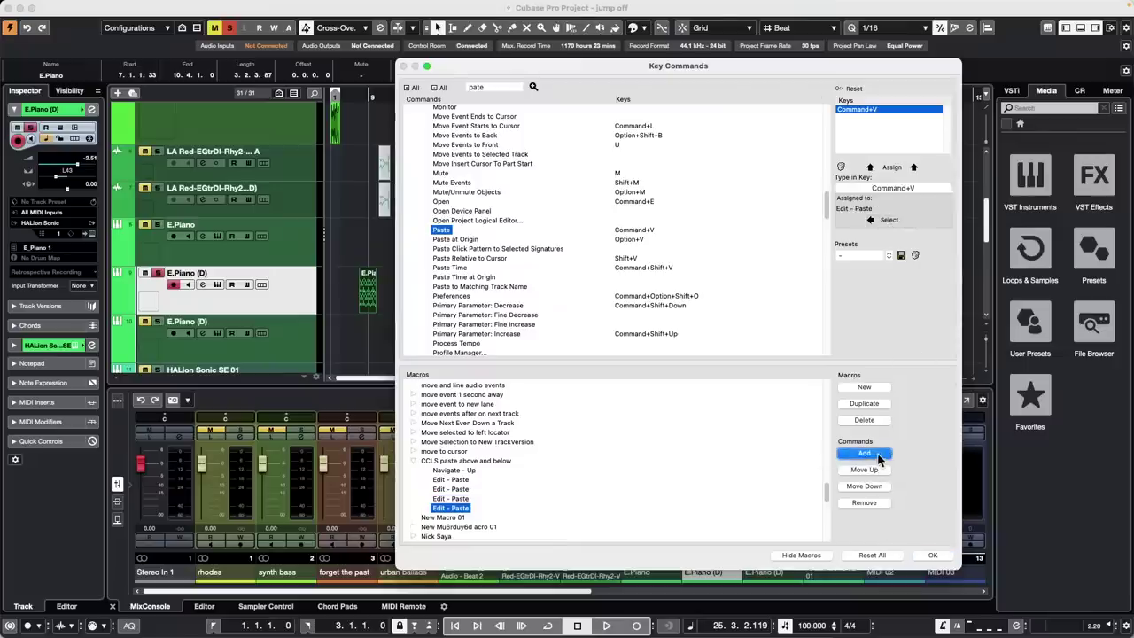
Delete the surplus Edit - Paste steps so only two pastes remain
left_click(461, 490)
left_click(913, 188)
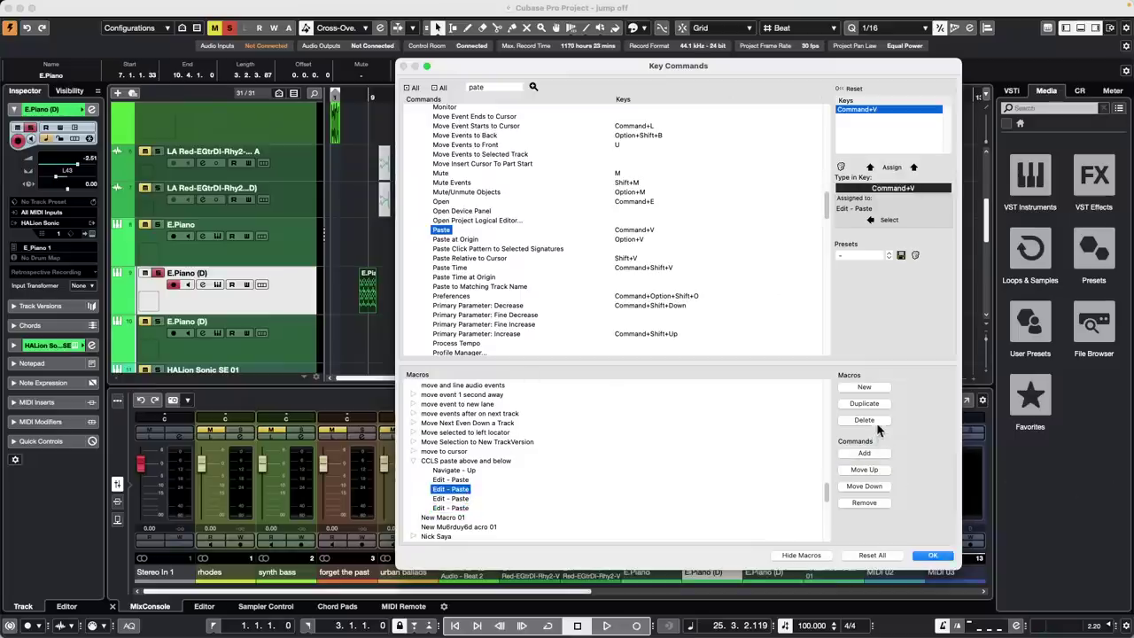
left_click(866, 504)
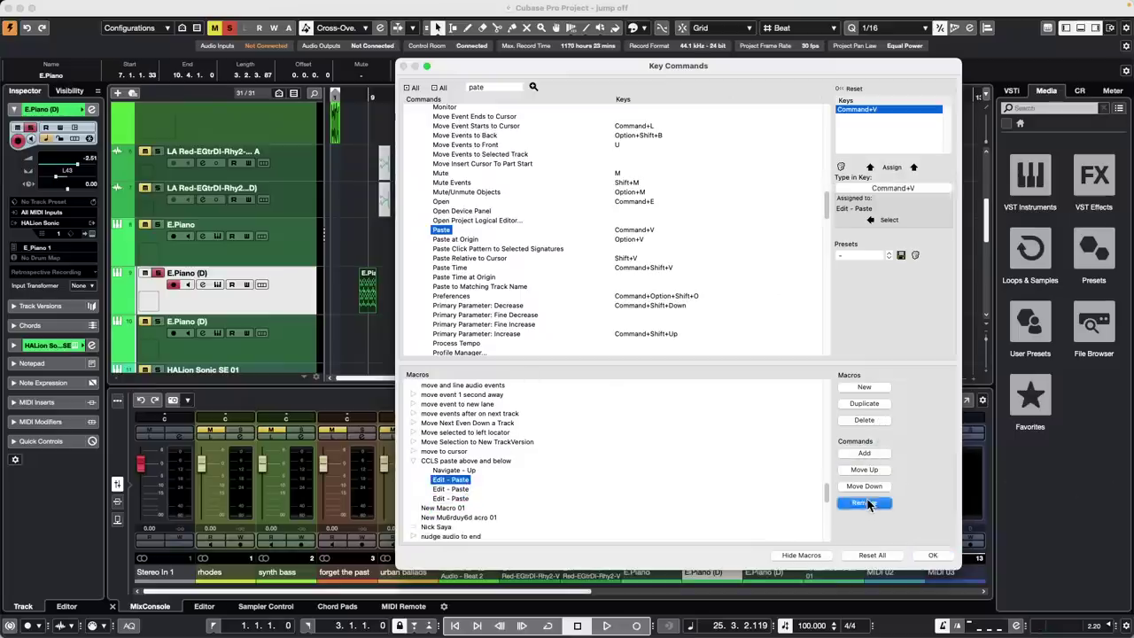
left_click(464, 499)
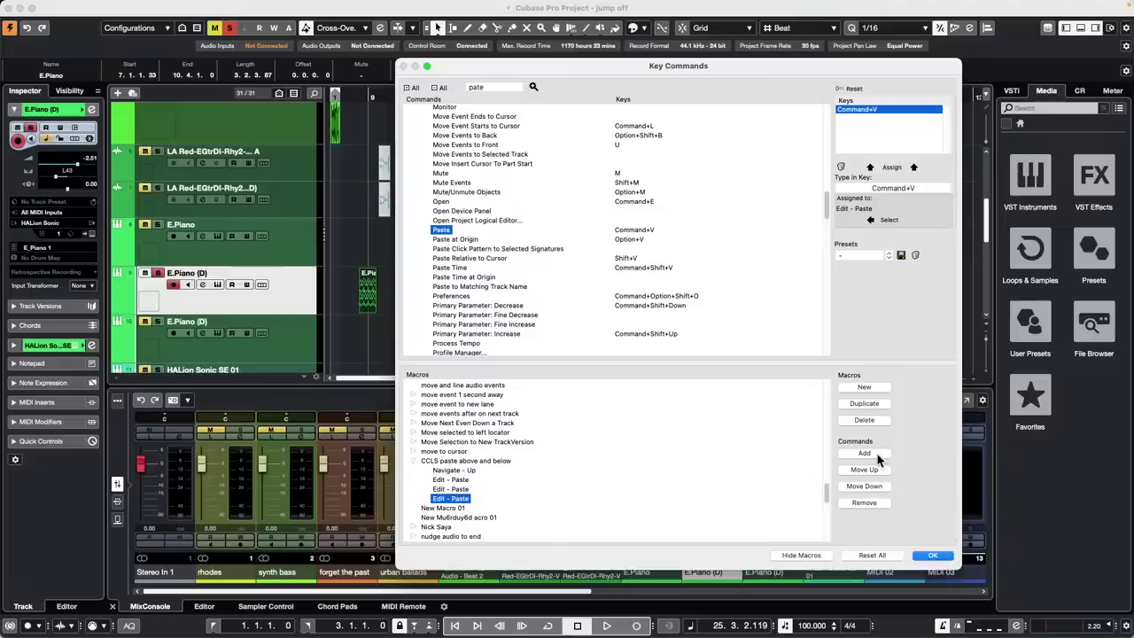
left_click(450, 488)
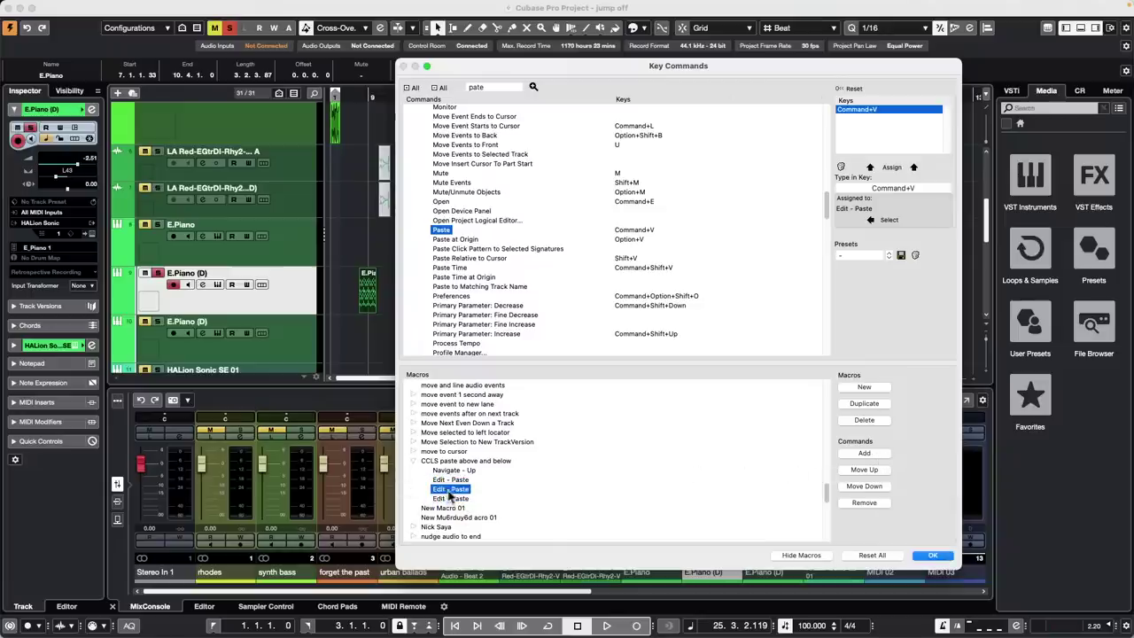
left_click(871, 505)
left_click(462, 481)
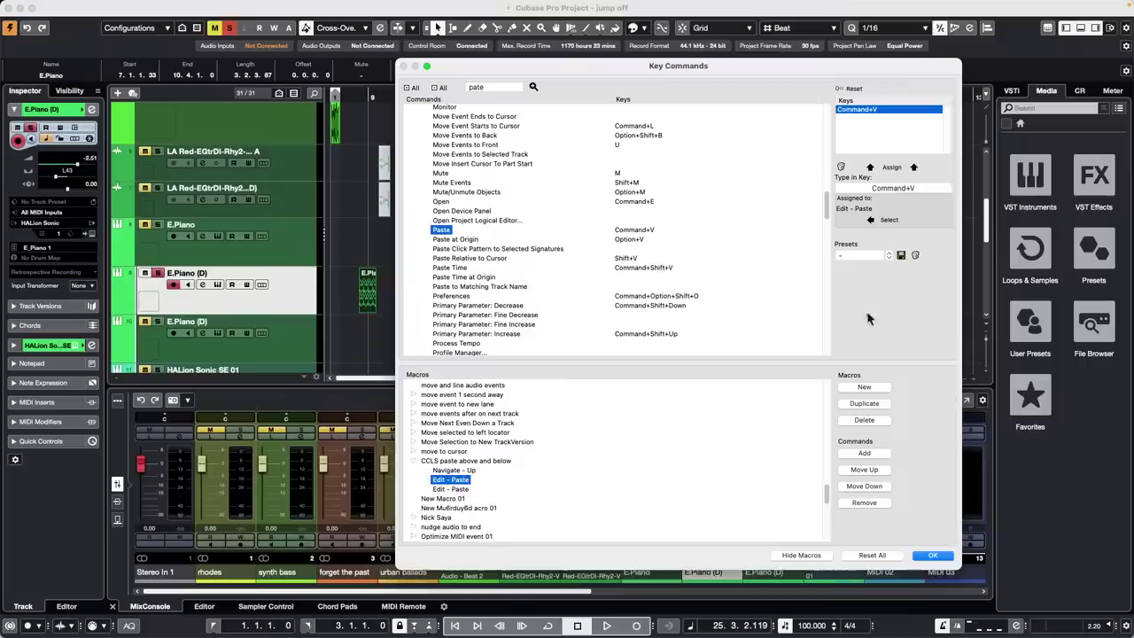
Insert two Navigate - Down steps after the first paste and confirm the Key Commands dialog
left_click(895, 189)
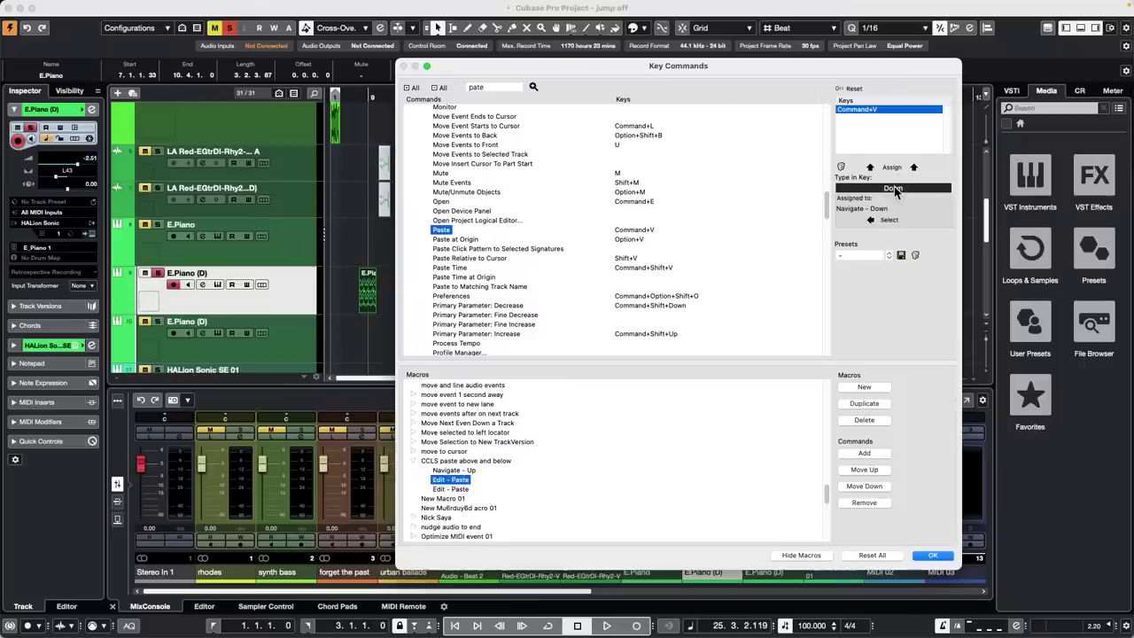
left_click(890, 220)
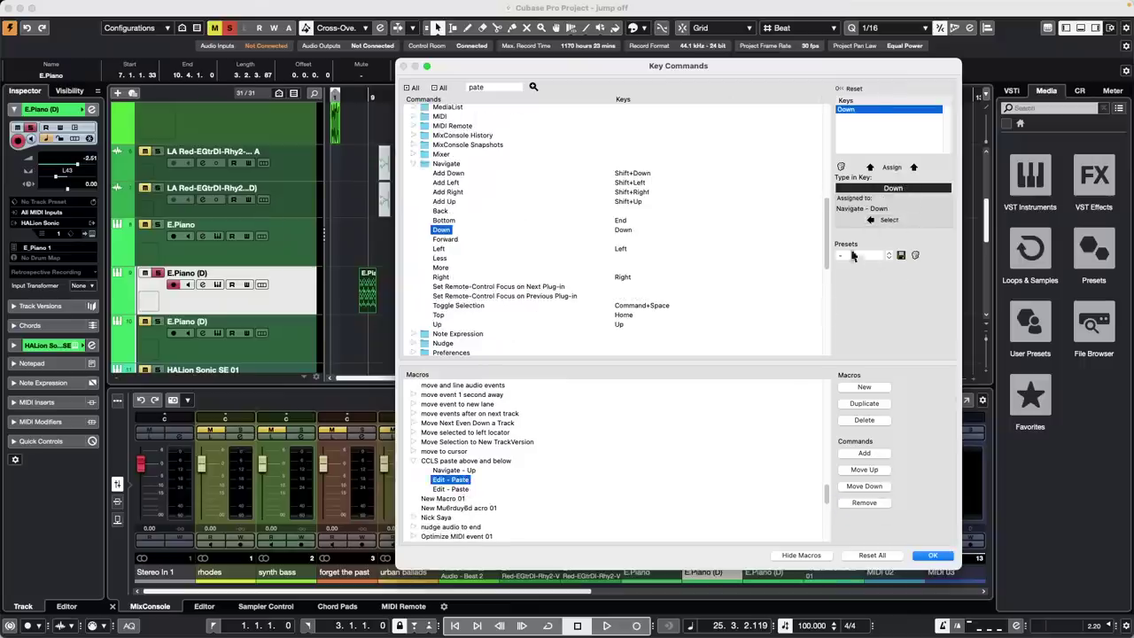
left_click(870, 453)
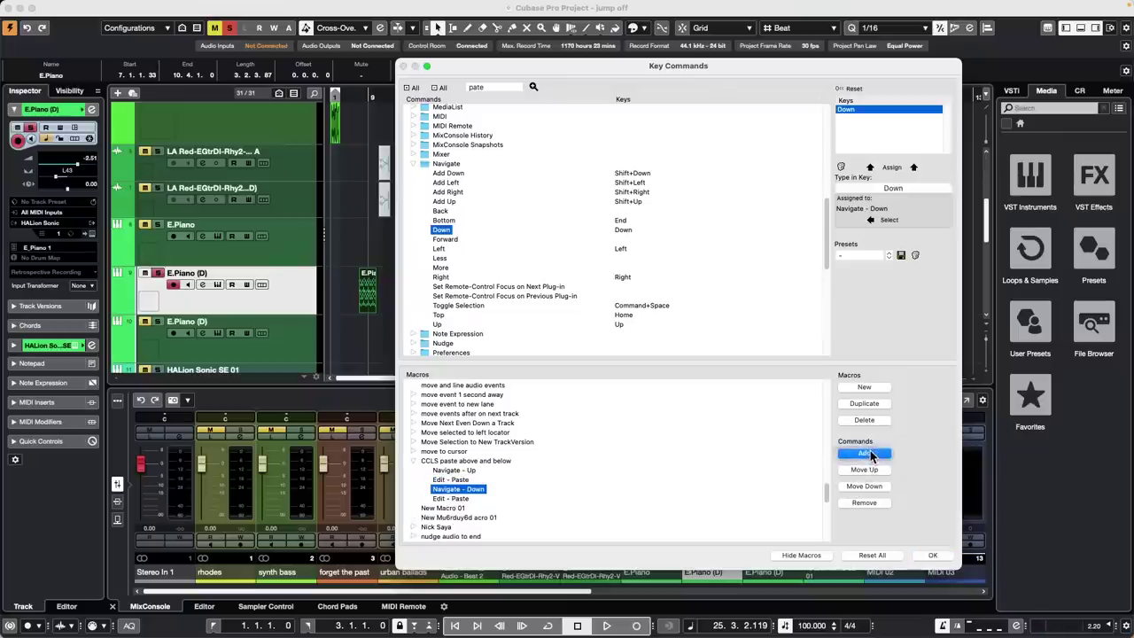
left_click(869, 454)
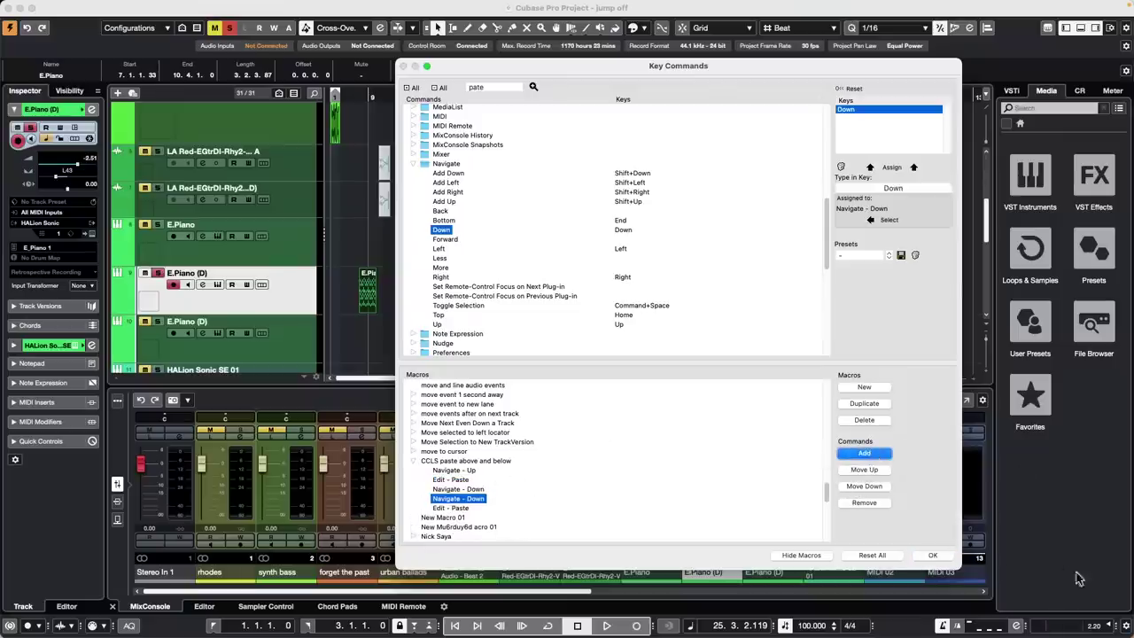
left_click(932, 554)
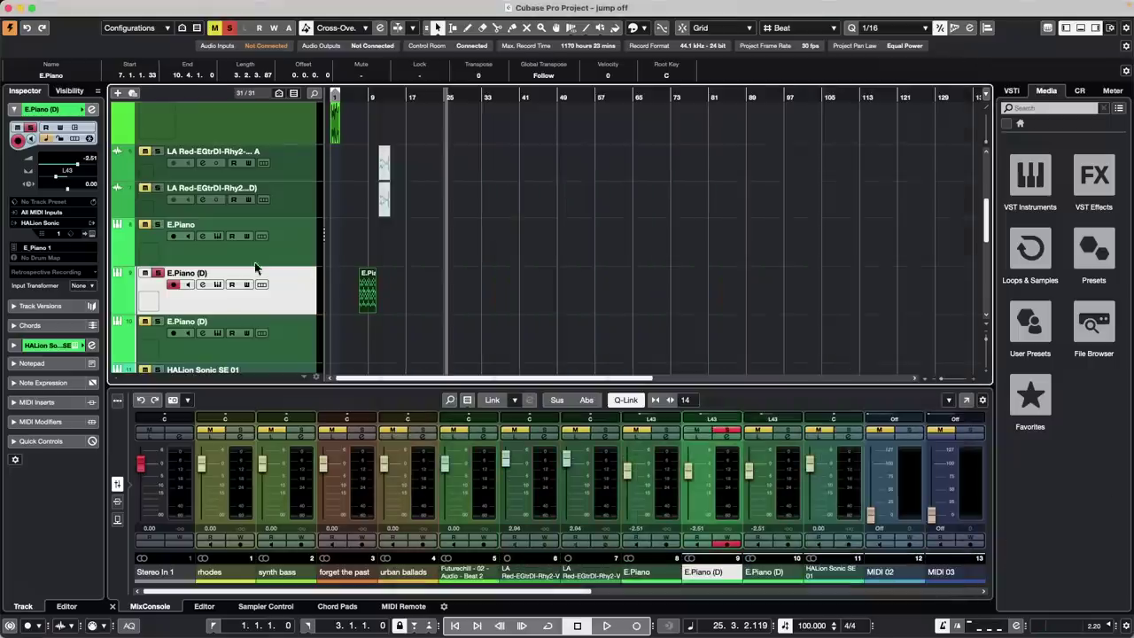
Run the CCLS paste above and below macro on the E.Piano (D) part, then delete the stray part at bar 13
left_click(368, 294)
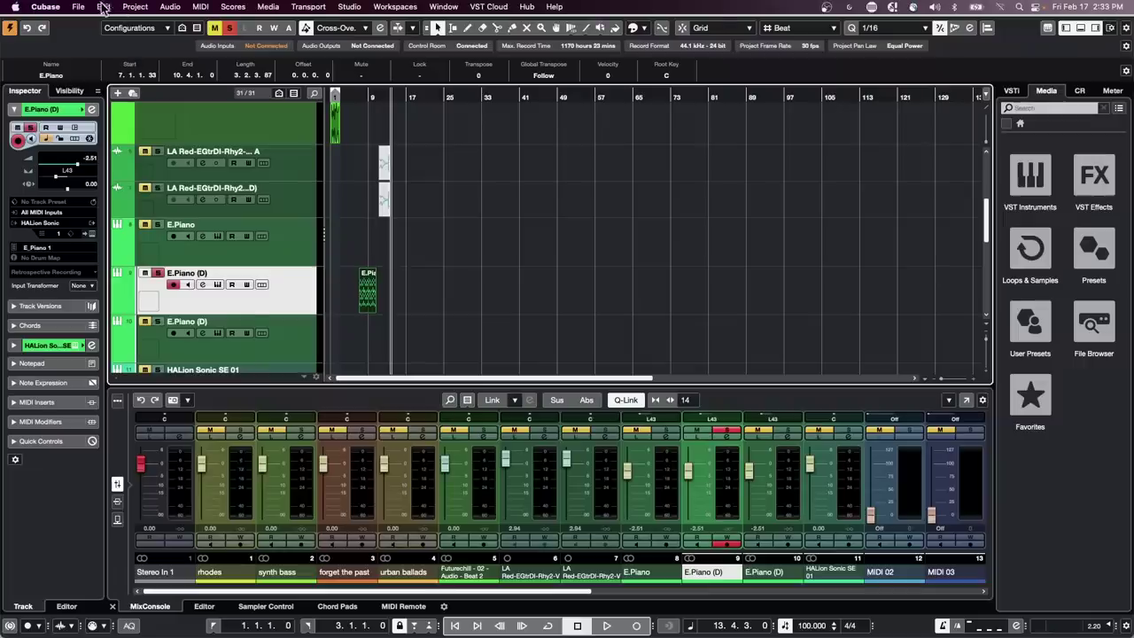
left_click(104, 7)
mouse_move(178, 434)
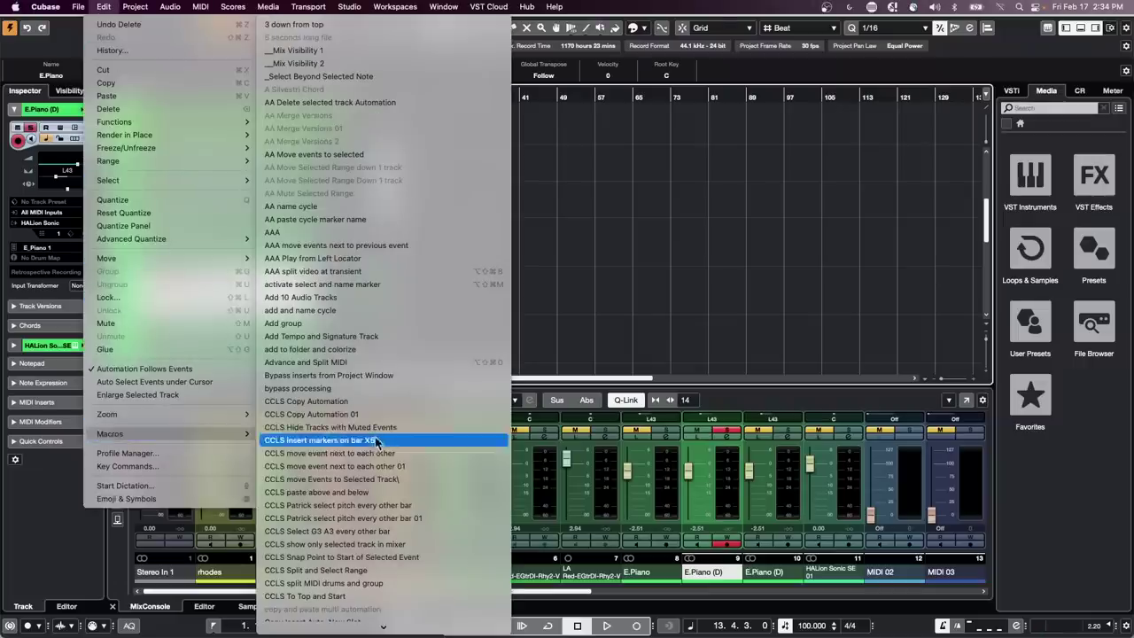
left_click(368, 492)
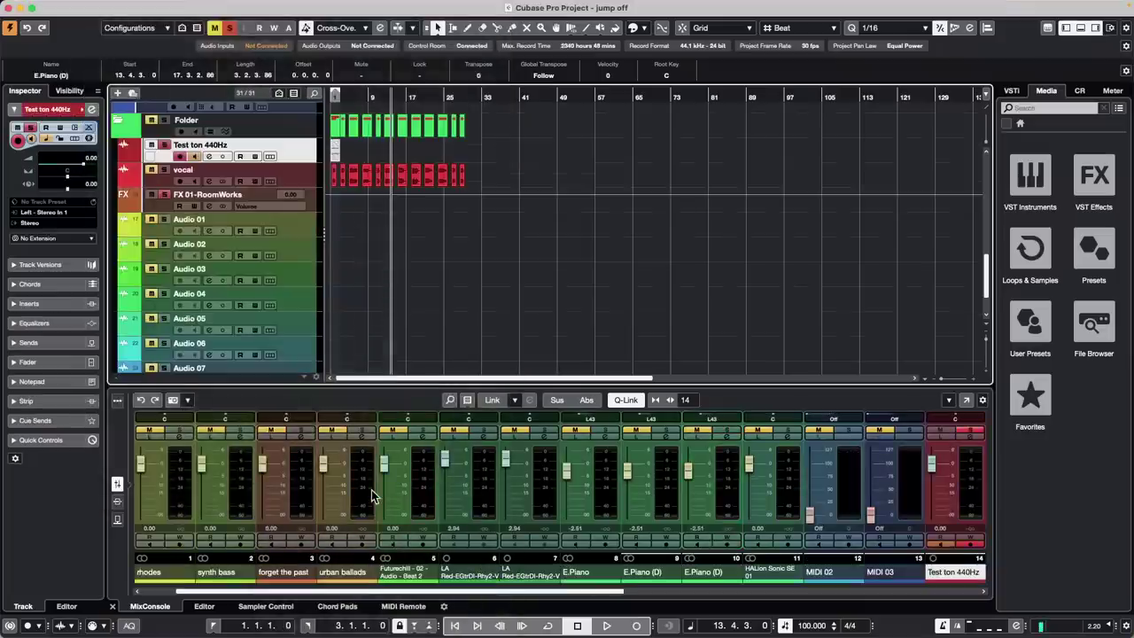
scroll(438, 296, "up", 8)
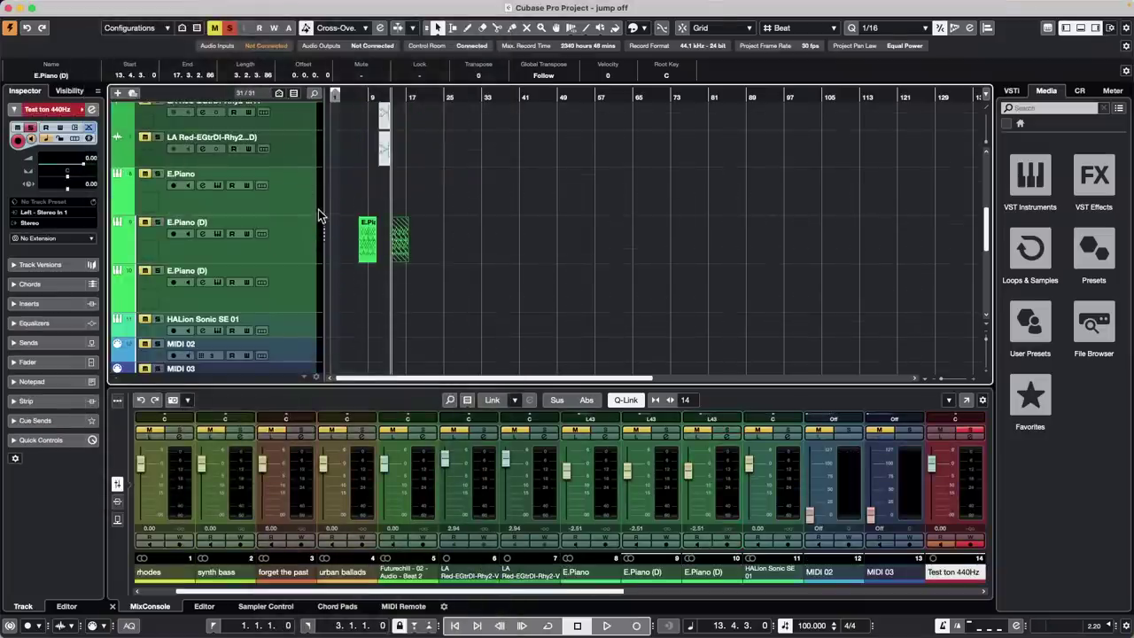
key("Delete")
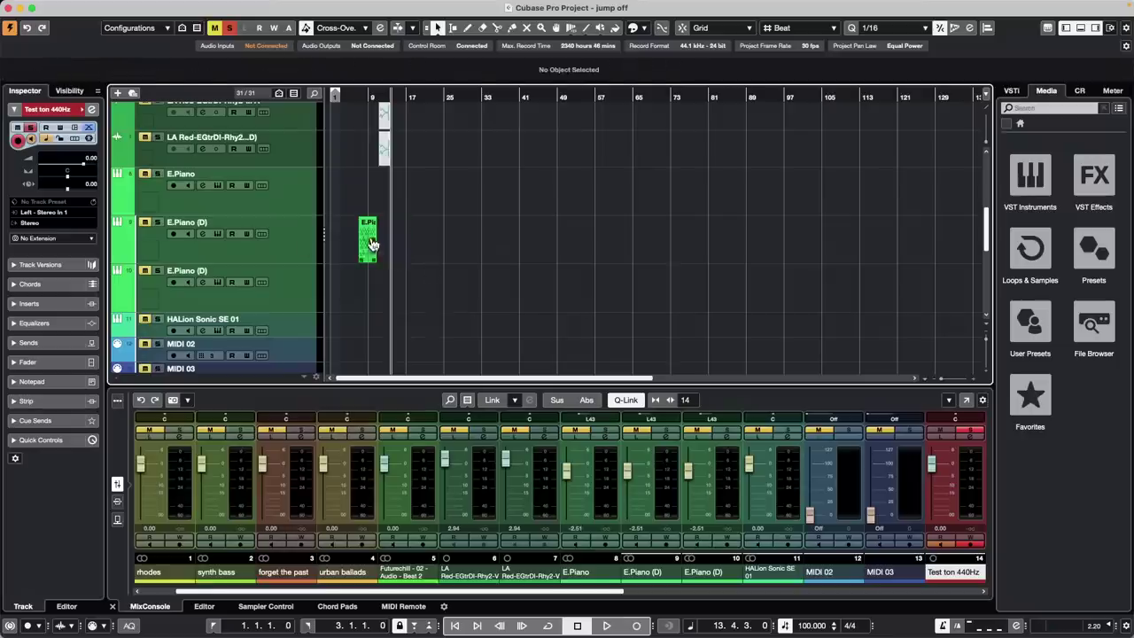
Select the original part and both E.Piano tracks, then paste with Cmd+V
left_click(370, 243)
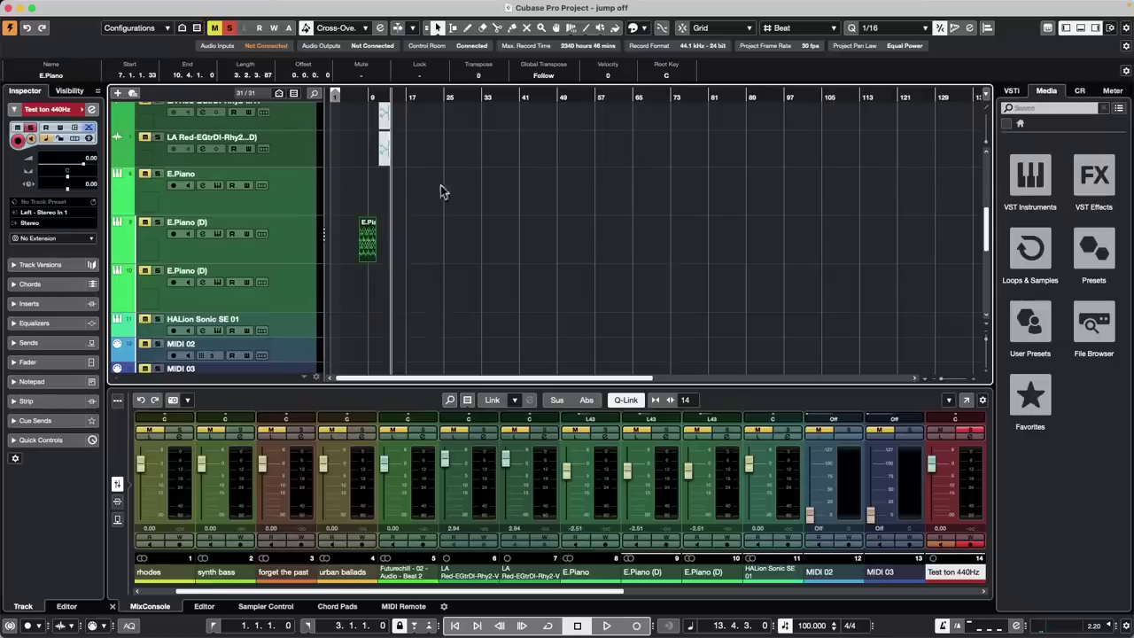
left_click(300, 230)
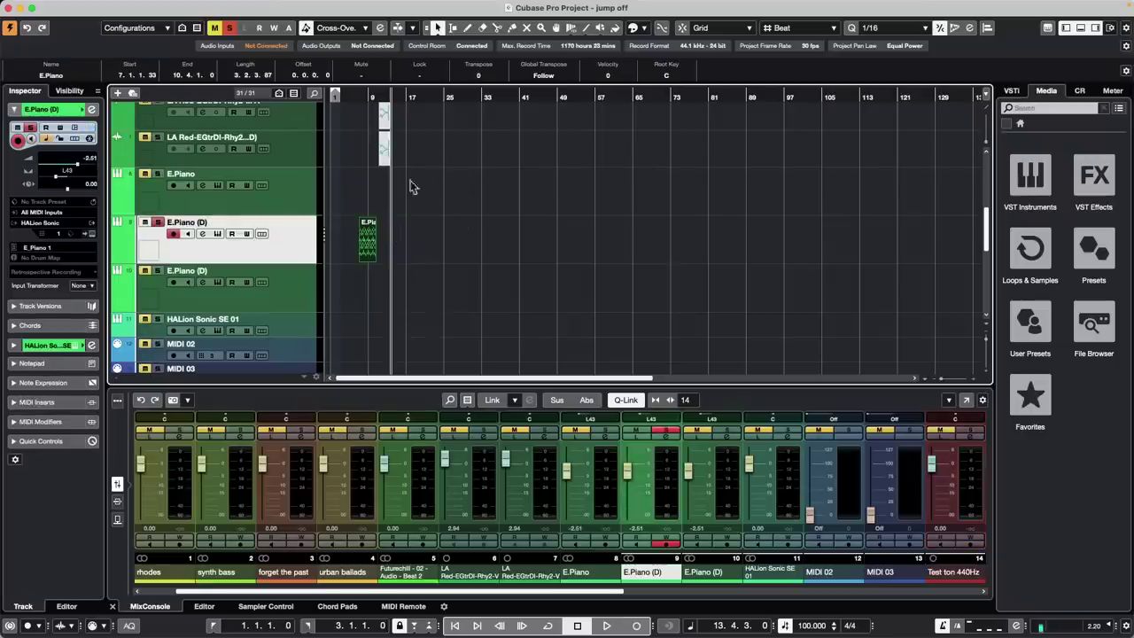
left_click(288, 197)
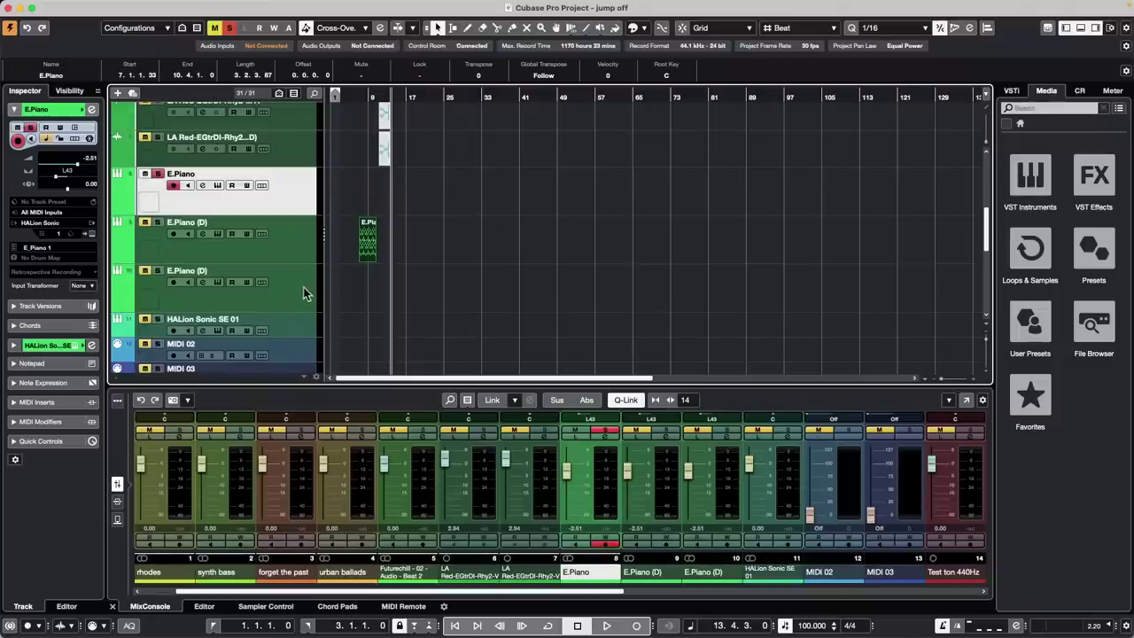
left_click(303, 287, "super")
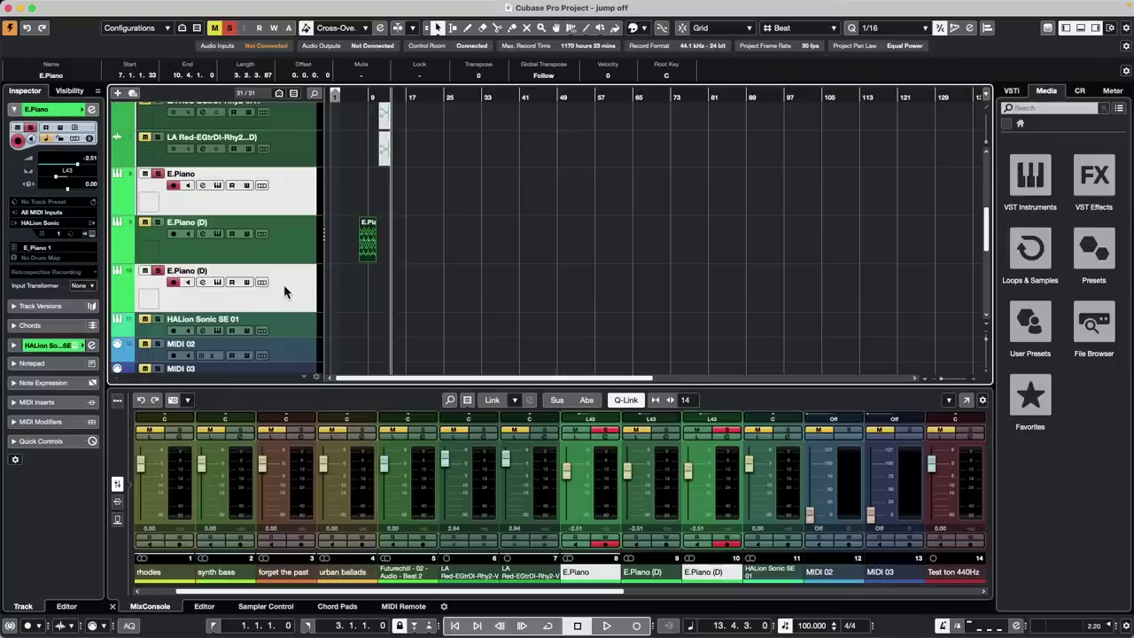
key("super+v")
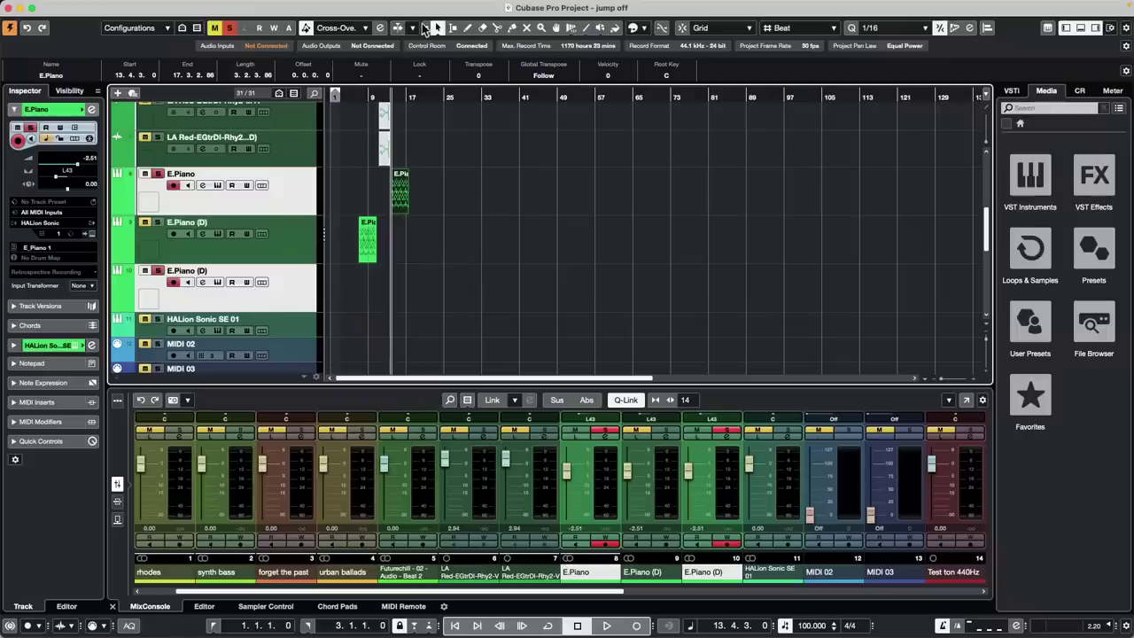
mouse_move(602, 7)
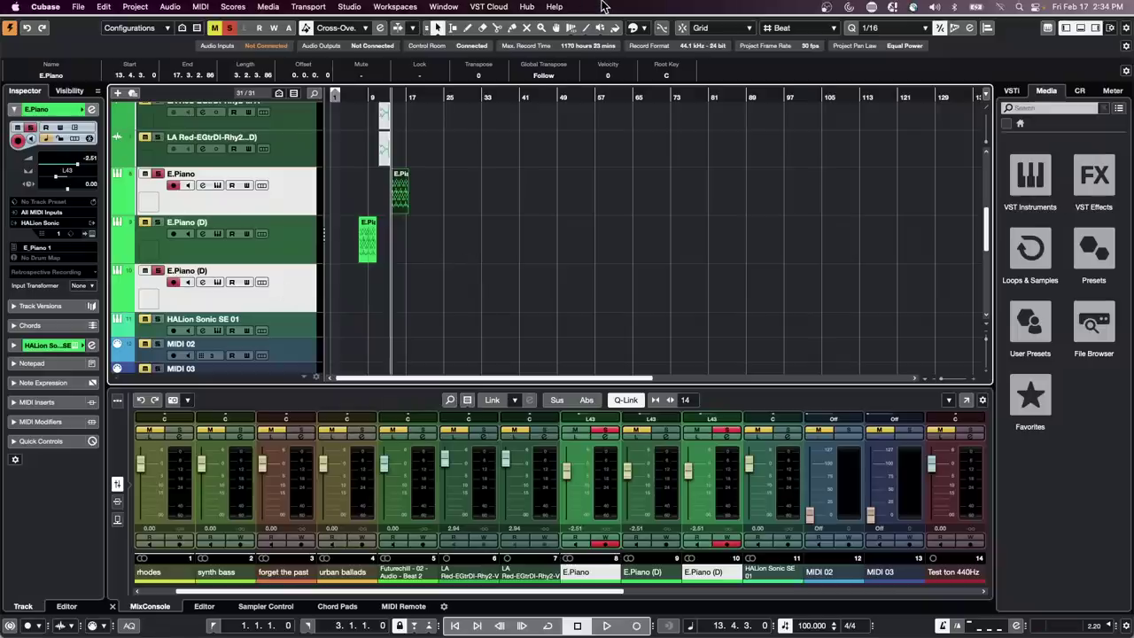
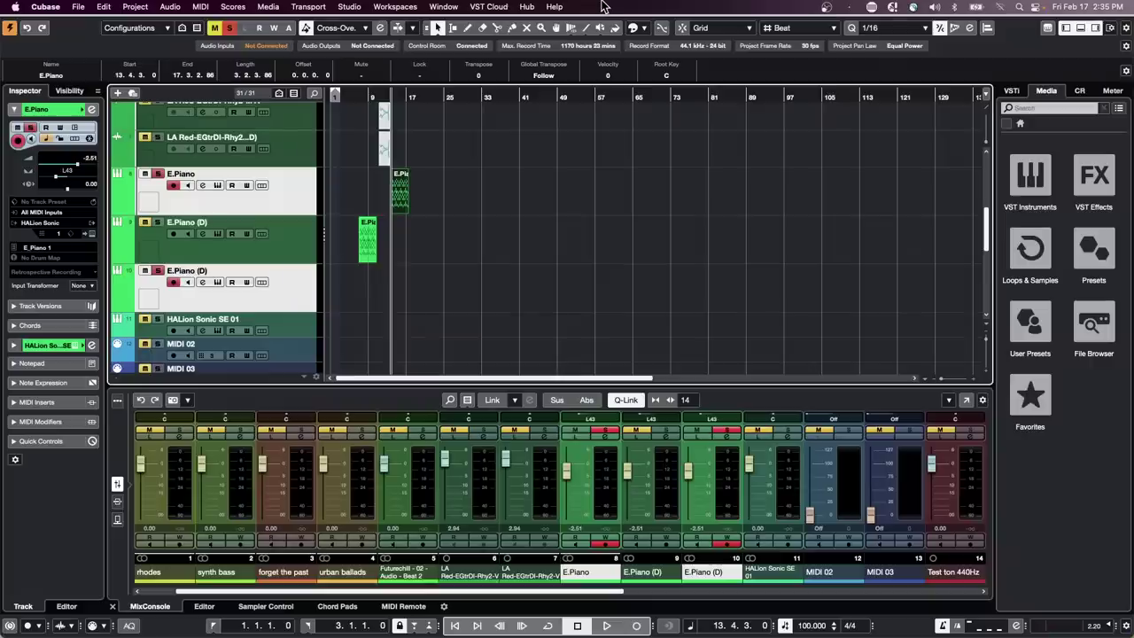
Open the E.Piano (D) part in a separate Key Editor window with an enlarged Velocity lane
double_click(369, 241)
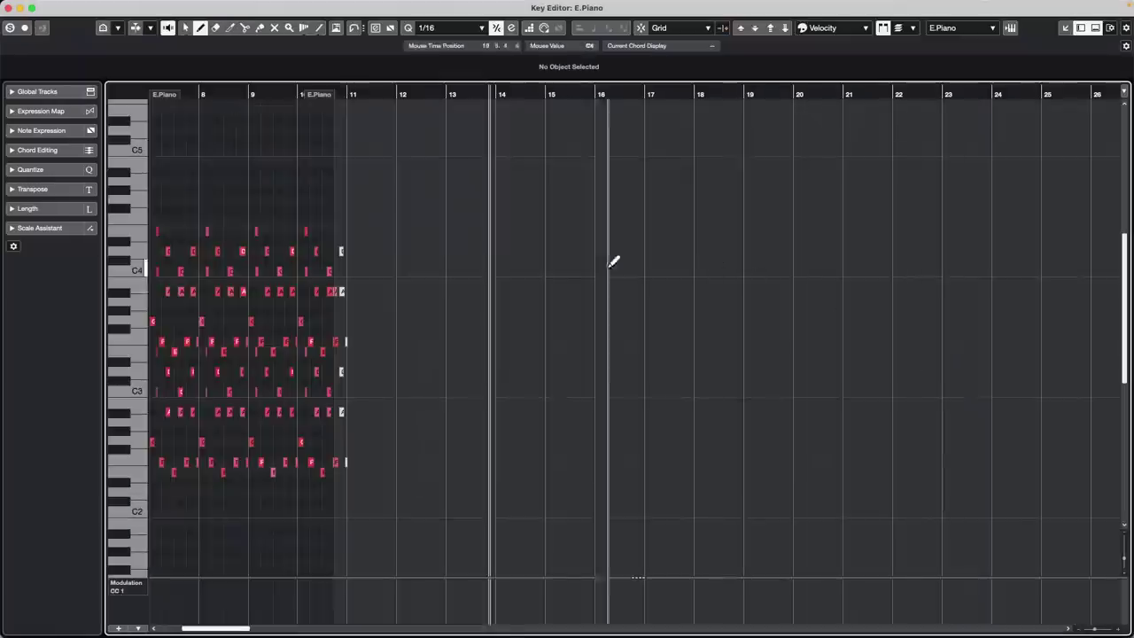
left_click(952, 400)
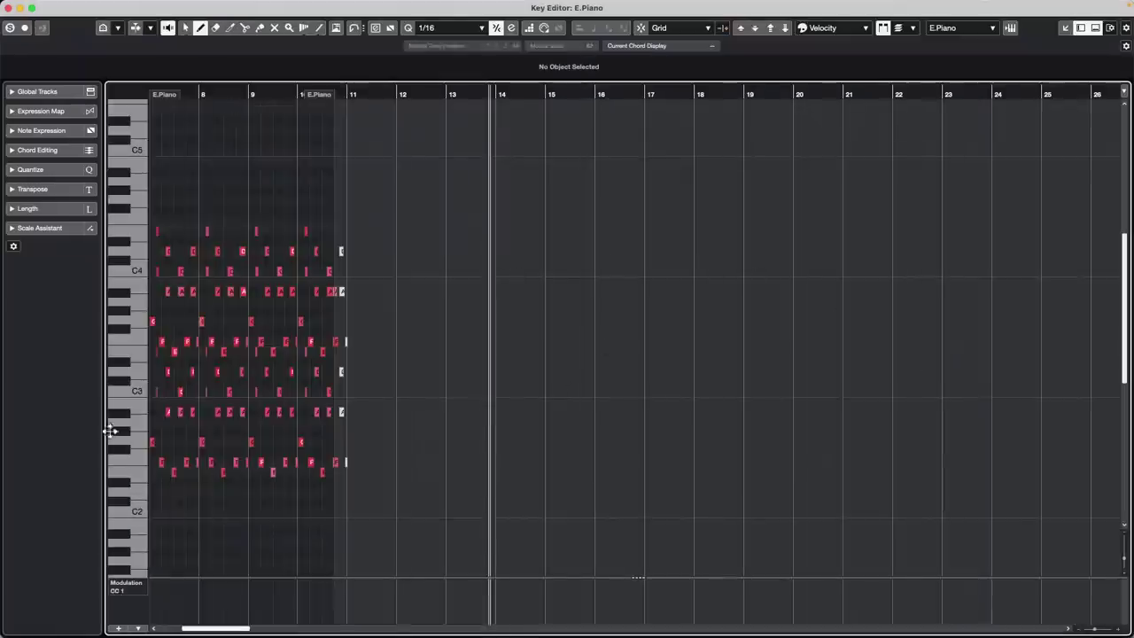
left_click(143, 585)
left_click(143, 585)
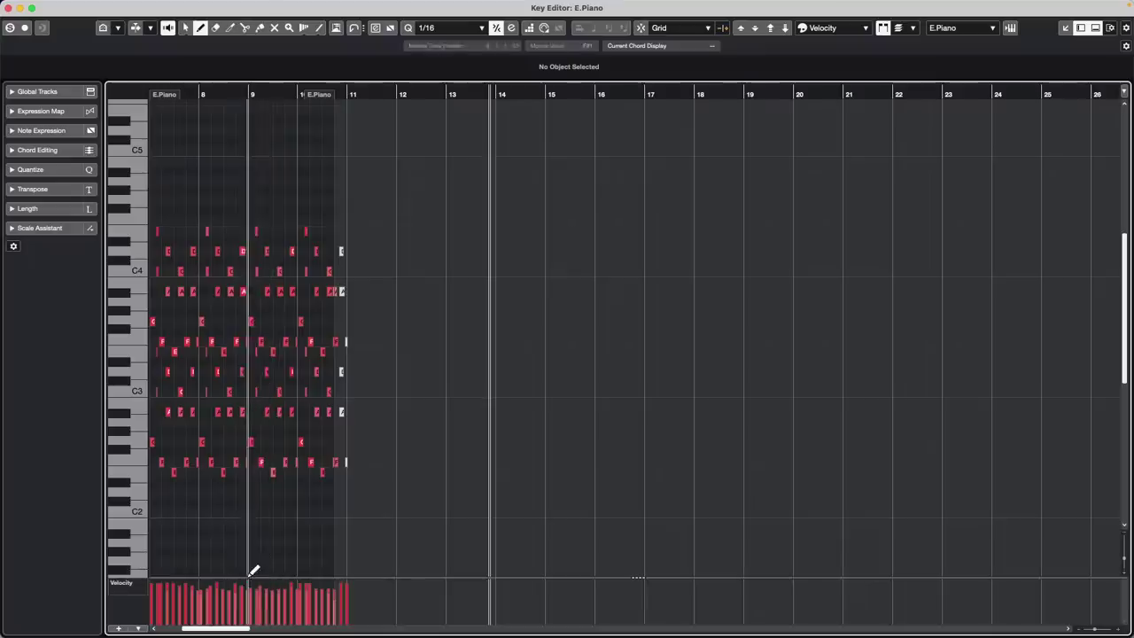
mouse_move(245, 578)
left_mouse_down()
mouse_move(266, 505)
mouse_move(248, 505)
mouse_move(274, 502)
mouse_move(216, 505)
left_mouse_up()
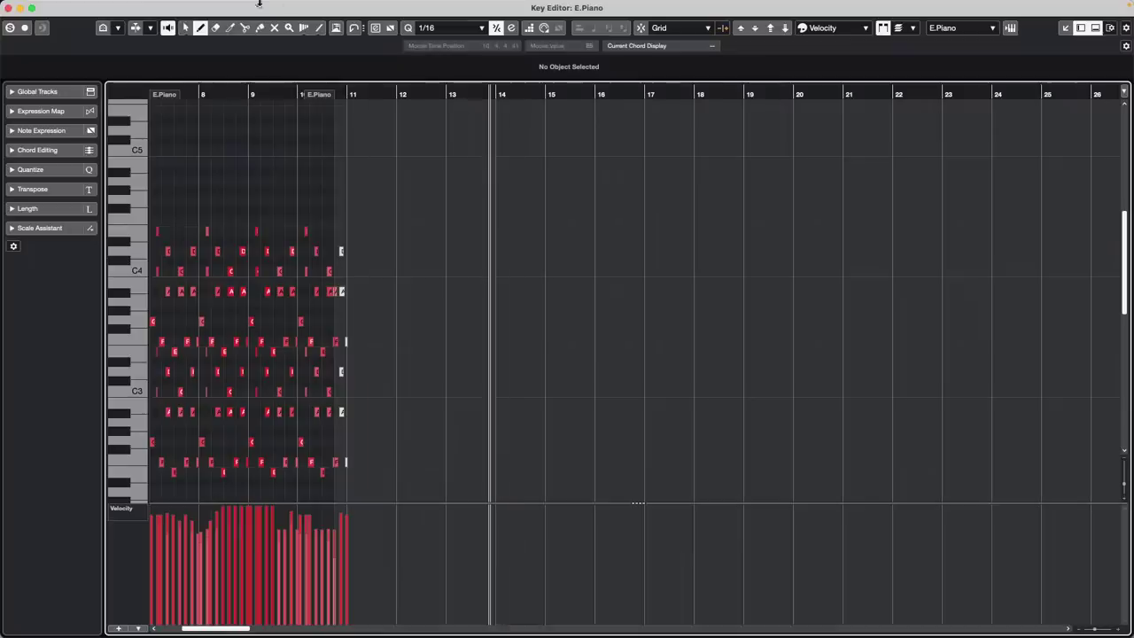
Open the Logical Editor setup and set its action to Select
left_click(199, 6)
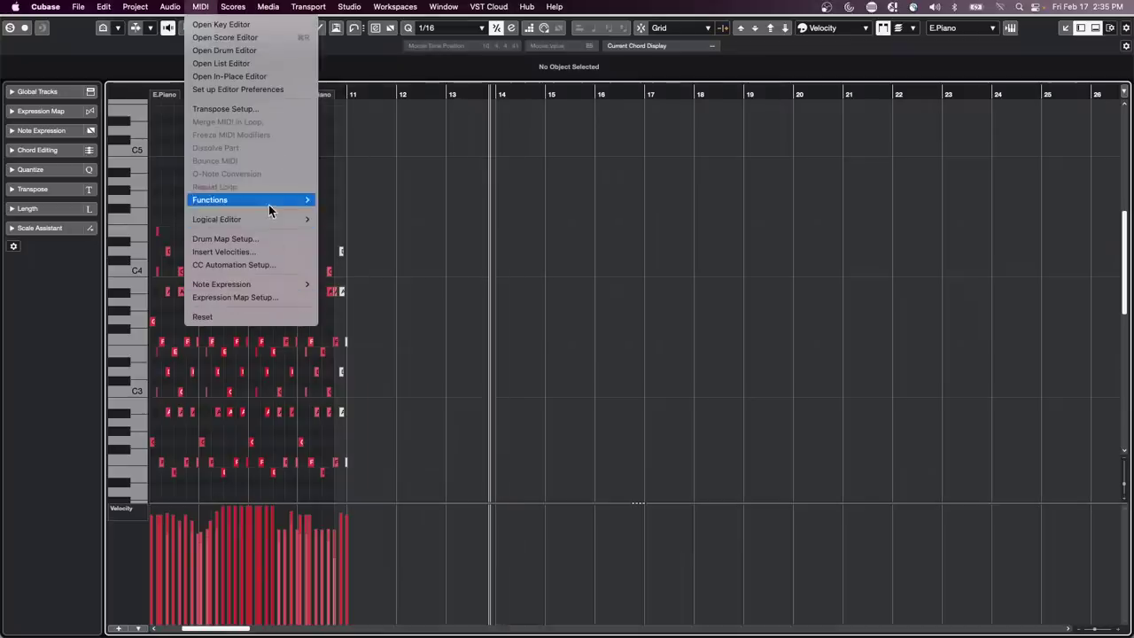
mouse_move(268, 218)
left_click(364, 222)
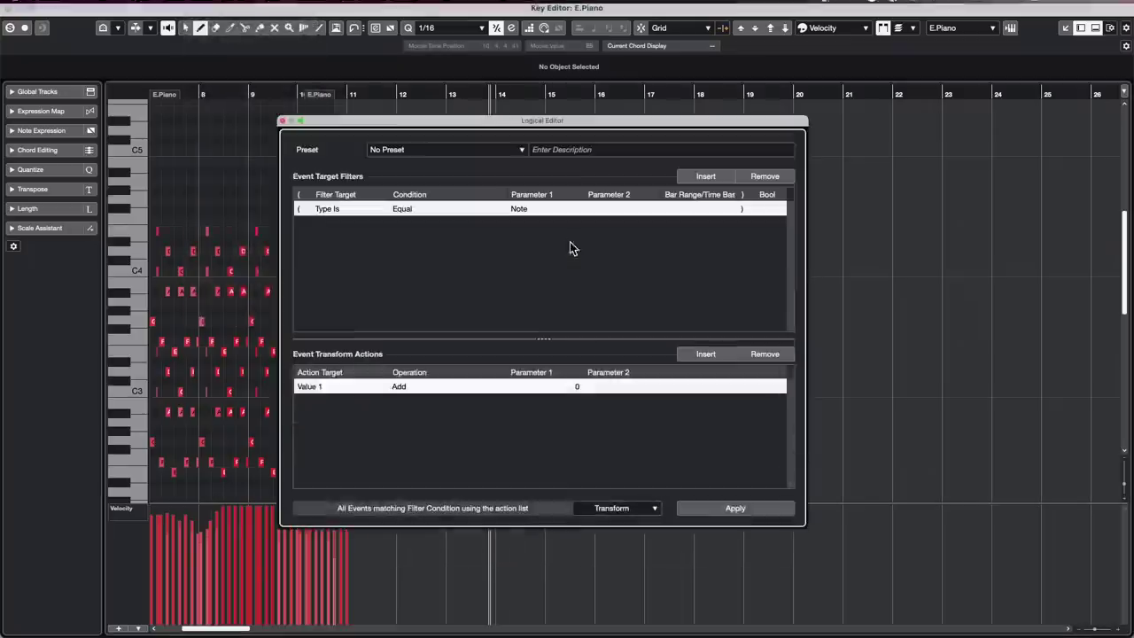
left_click(624, 509)
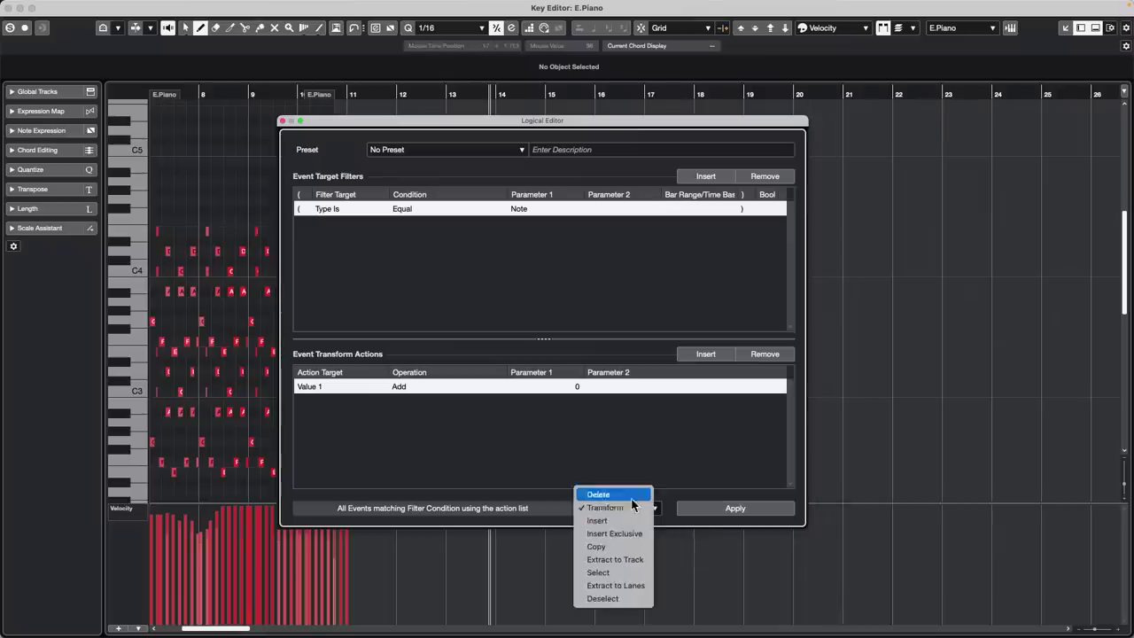
left_click(598, 573)
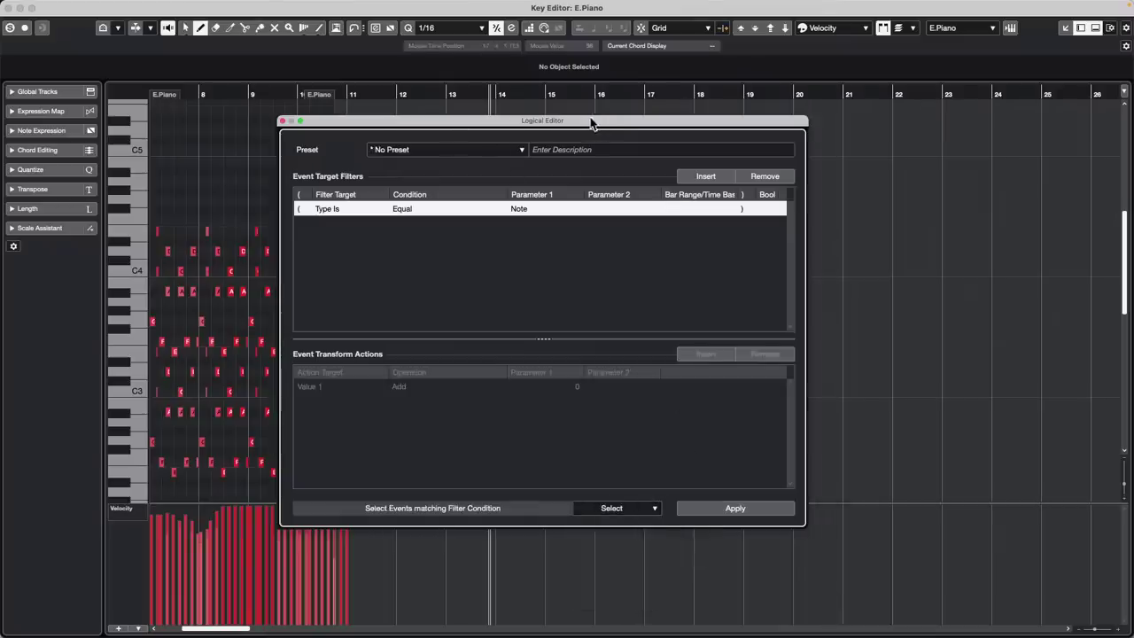
left_click_drag(592, 124, 856, 97)
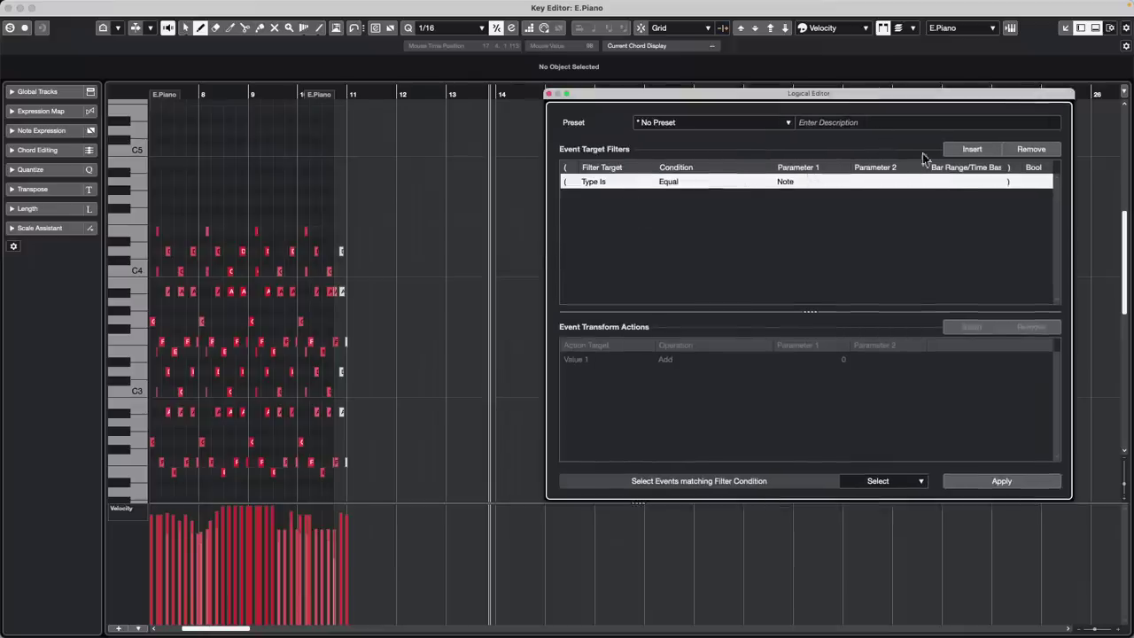
Add a Velocity filter set to Inside Range 120–127 and apply it to select those notes
left_click(979, 152)
left_click(609, 198)
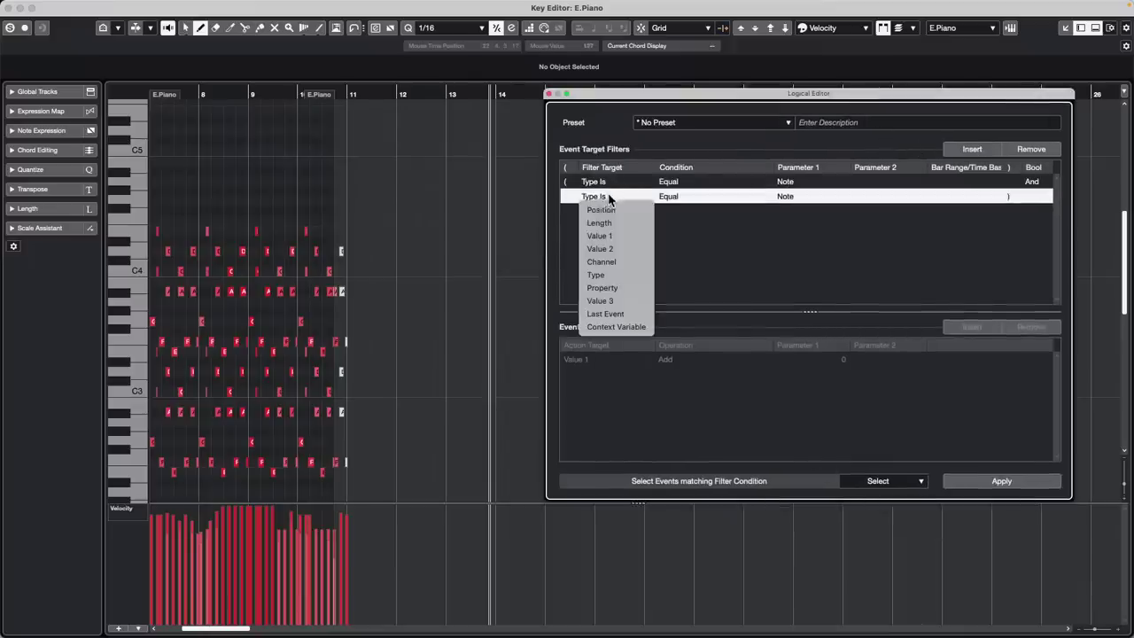
left_click(622, 249)
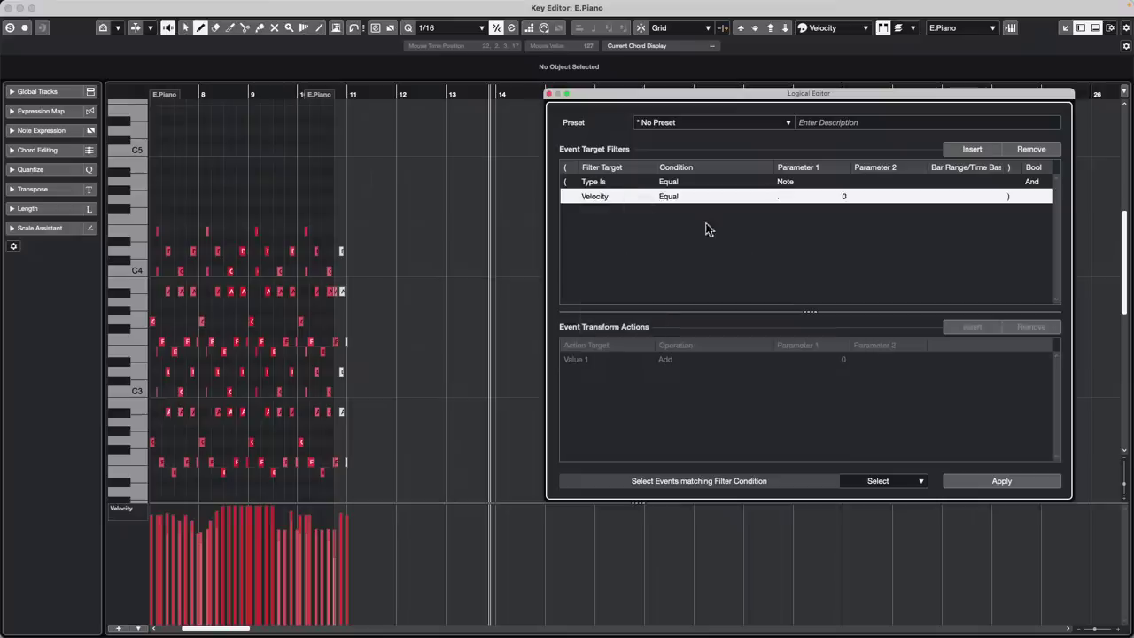
left_click(677, 197)
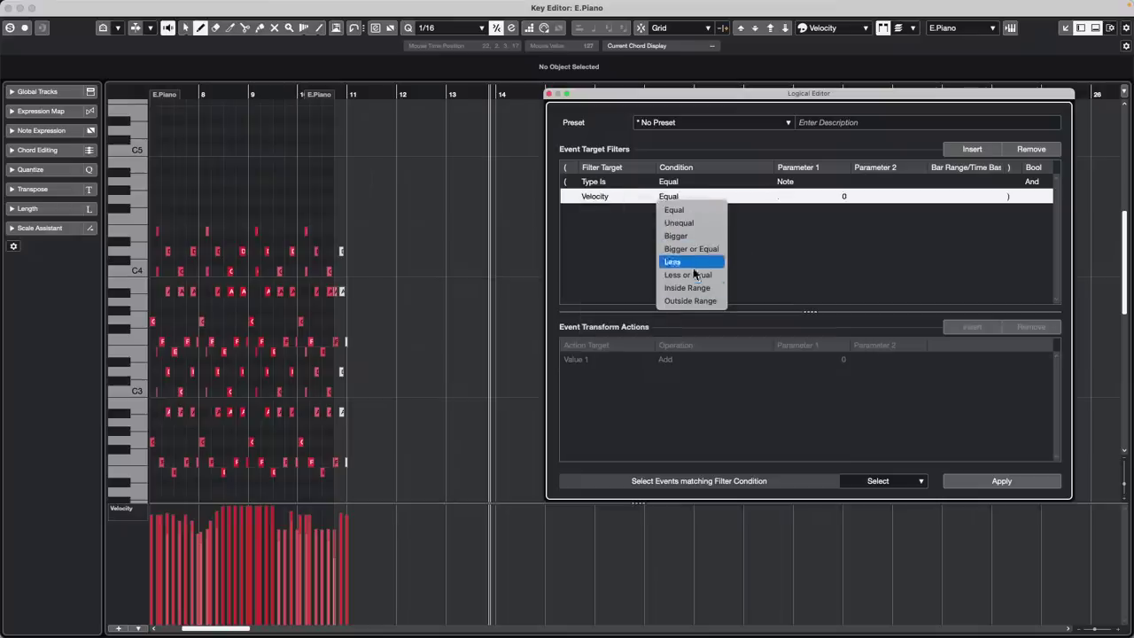
left_click(687, 288)
left_click(827, 199)
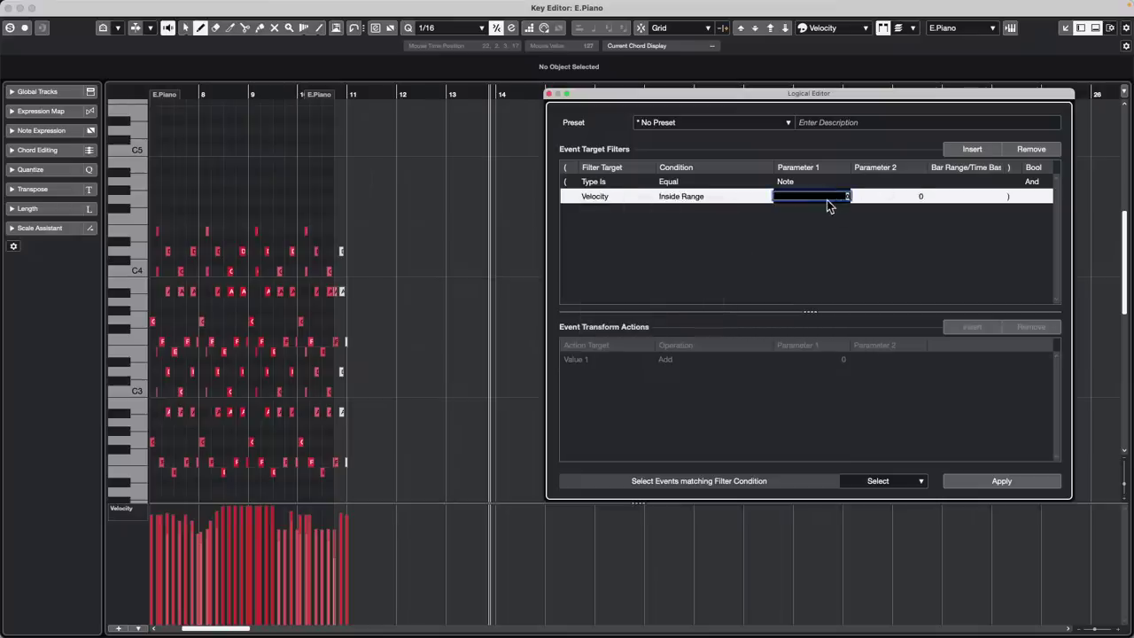
type("12")
left_click(904, 196)
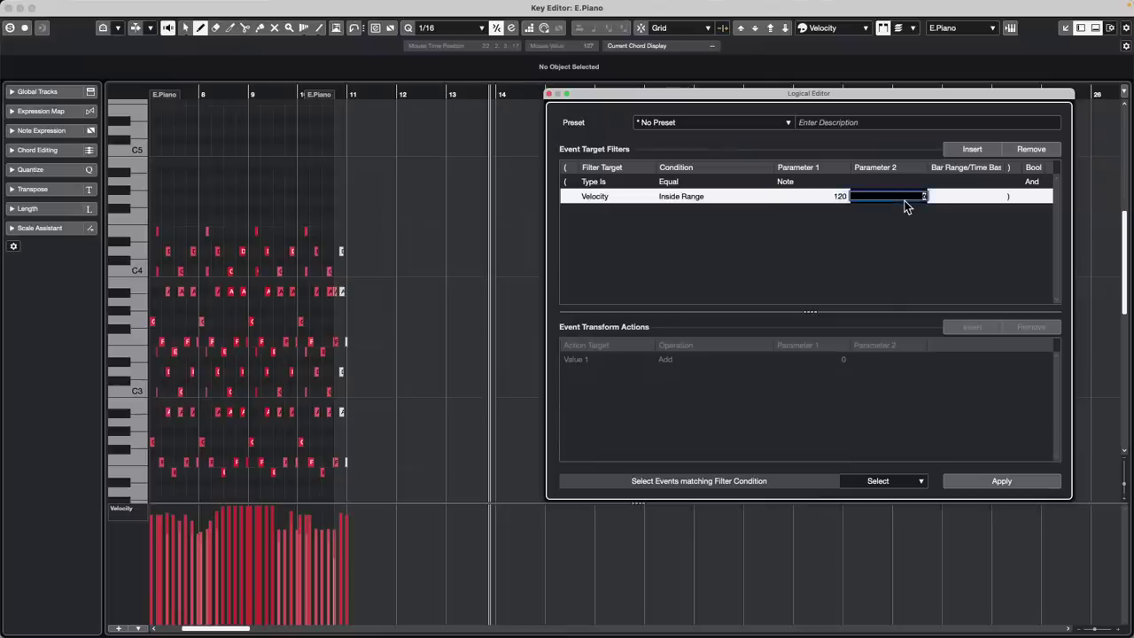
type("127")
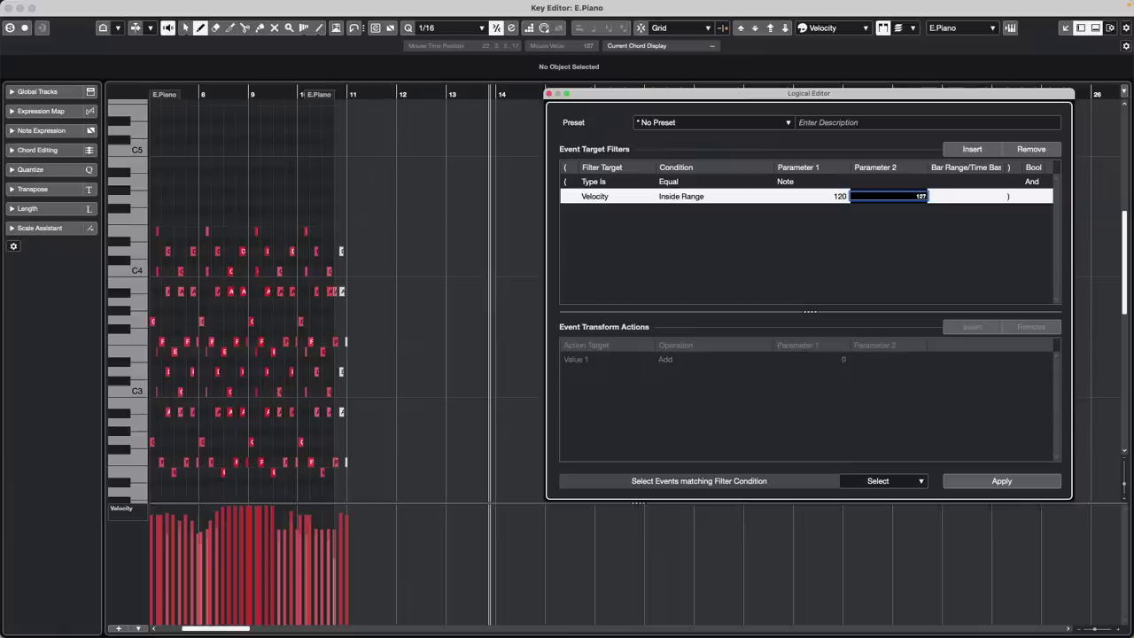
key("Return")
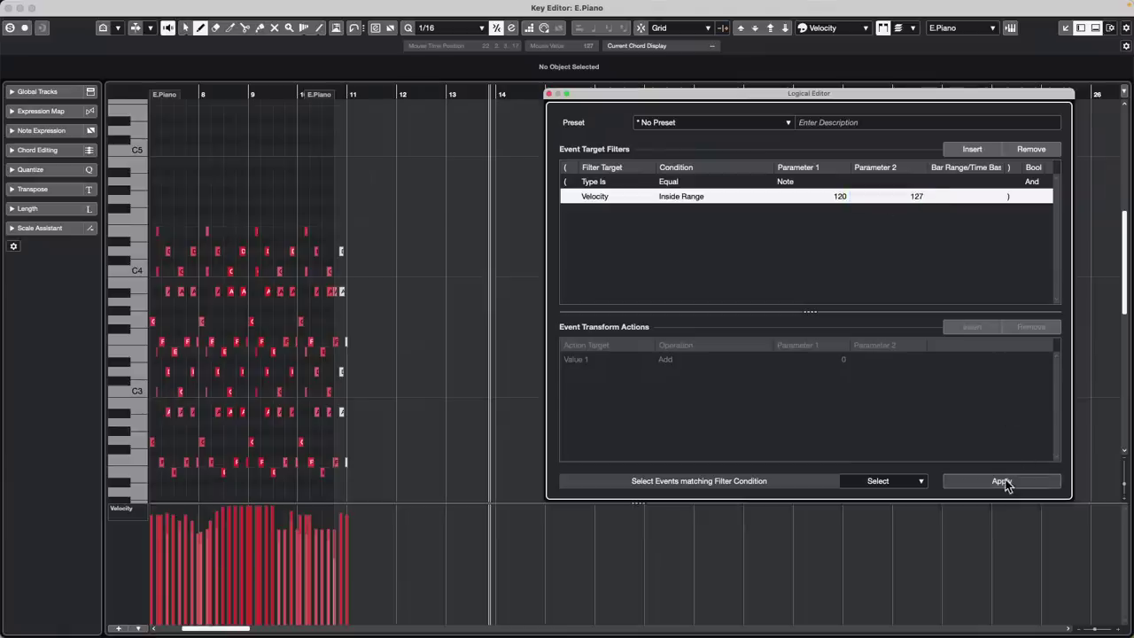
left_click(1003, 480)
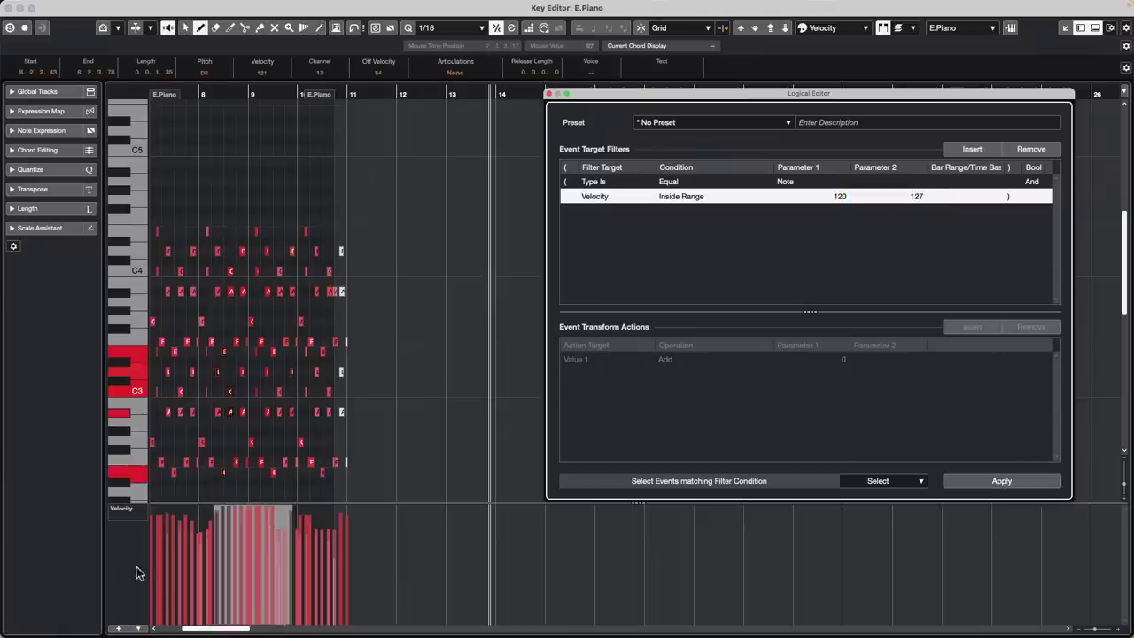
Change the velocity condition to Bigger than 120, clear the note selection, and apply again
left_click(684, 197)
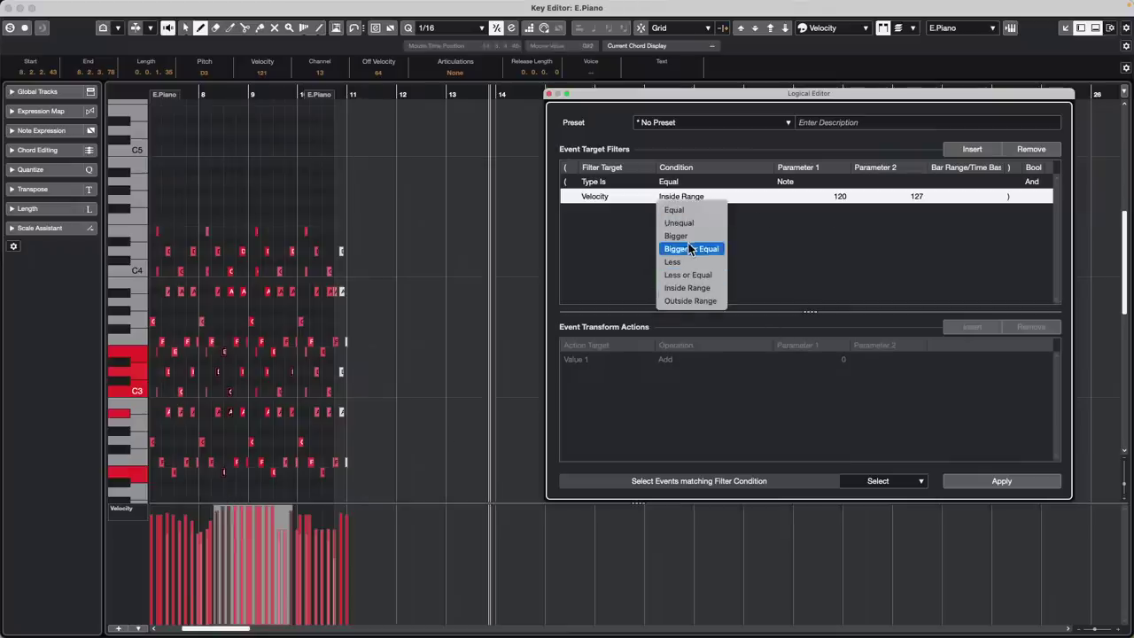
left_click(678, 236)
left_click(836, 201)
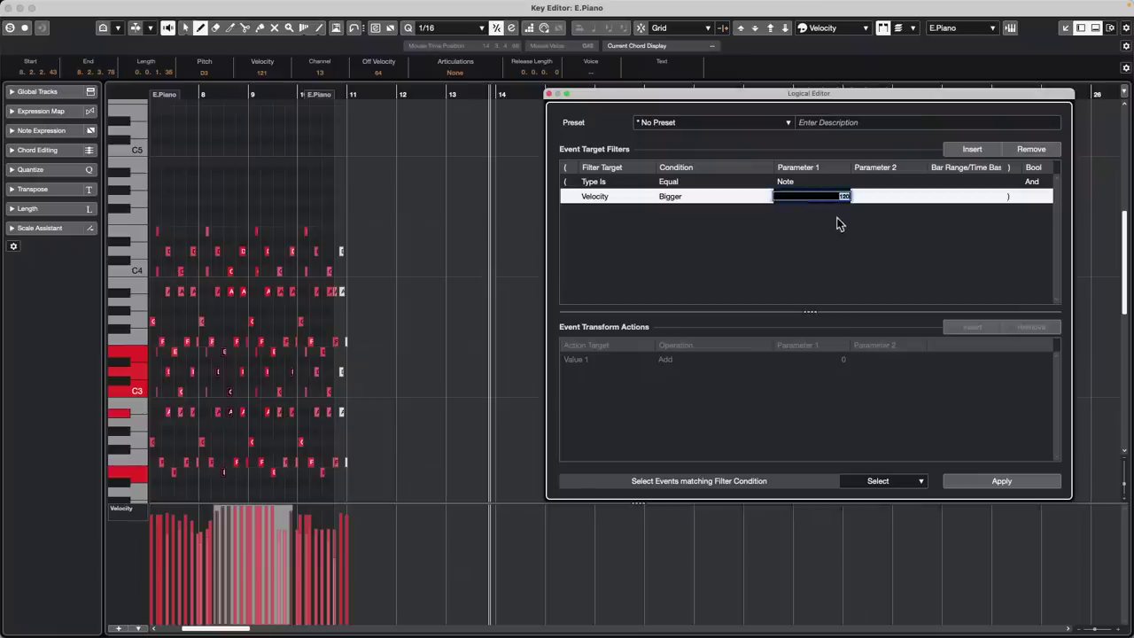
left_click(838, 218)
right_click(490, 403)
left_click(490, 403)
left_click(490, 403)
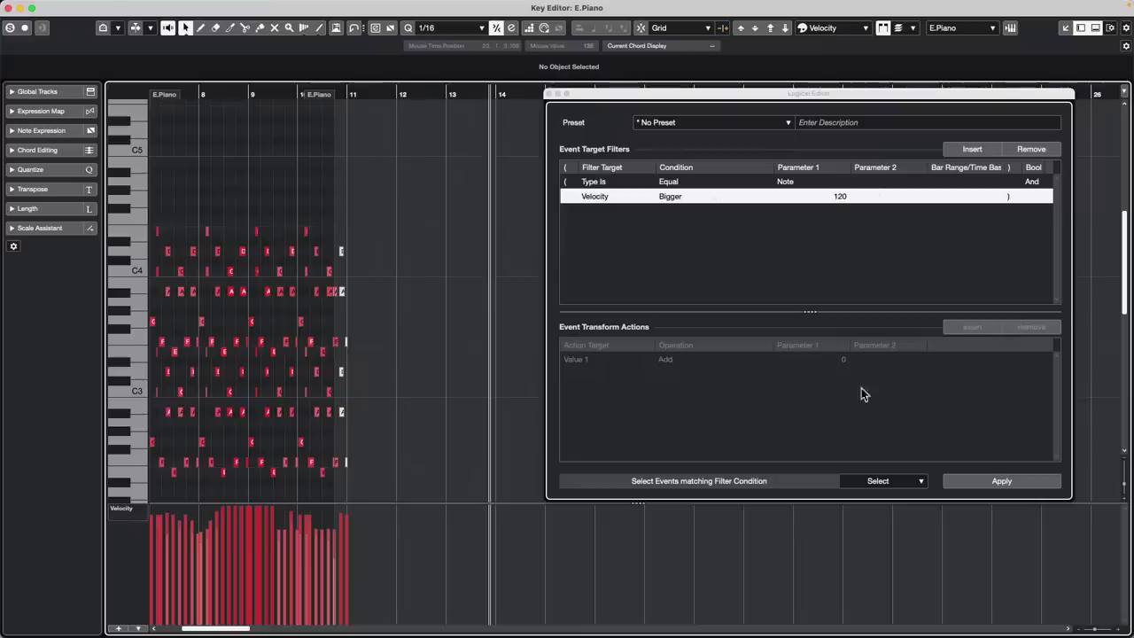
left_click(997, 481)
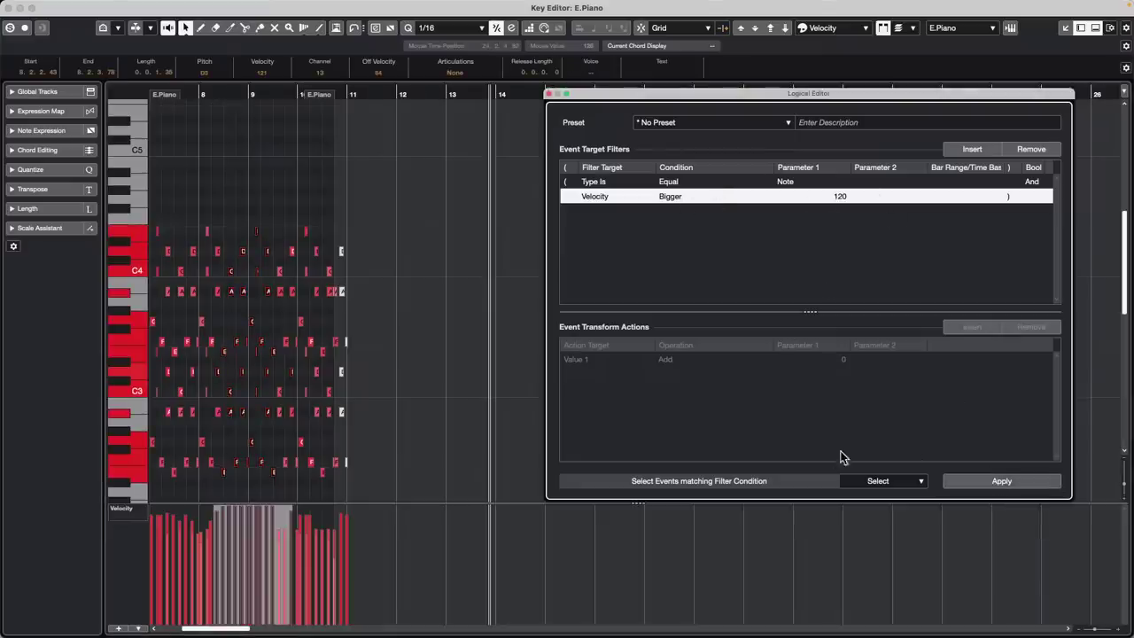
left_click(875, 483)
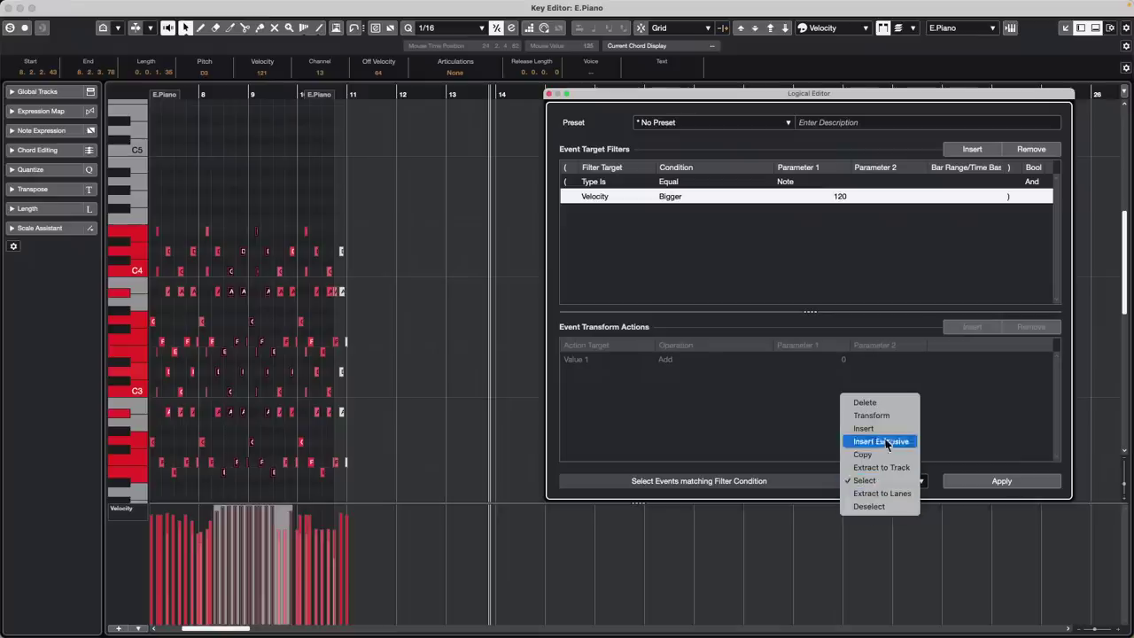
Set the Logical Editor to Transform velocity by Multiply 0.9 and apply it
left_click(886, 415)
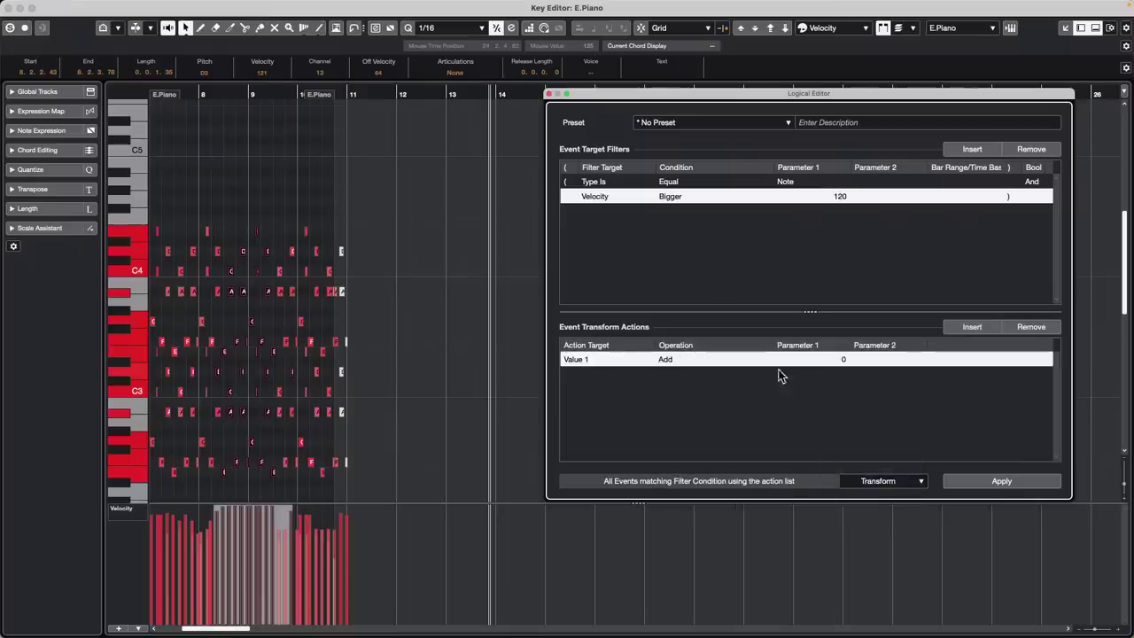
left_click(592, 364)
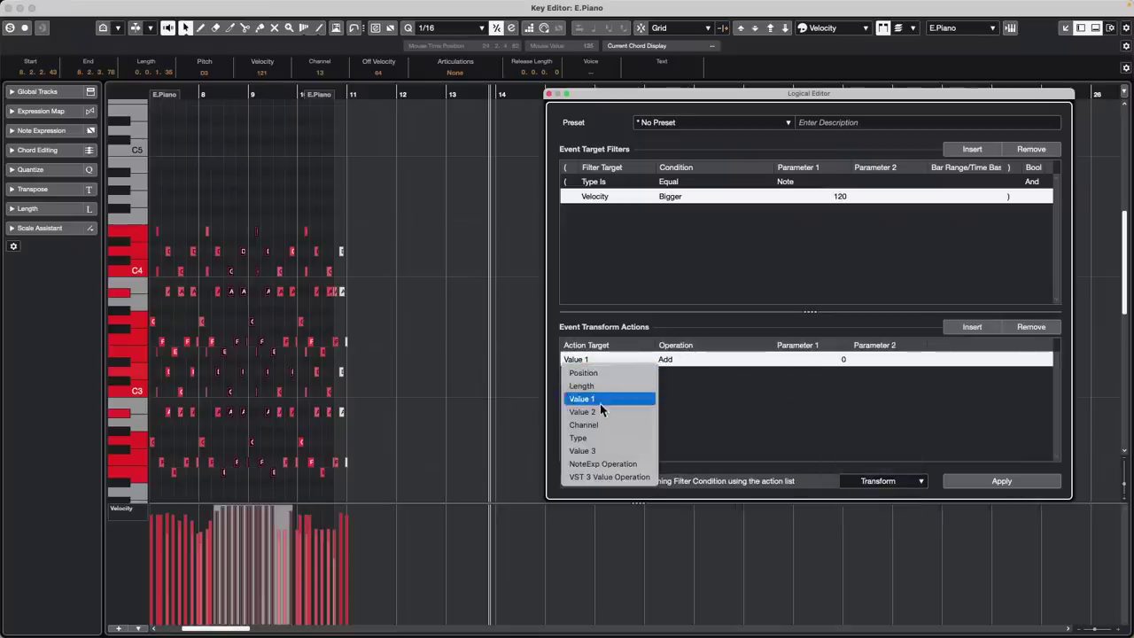
left_click(601, 411)
left_click(666, 363)
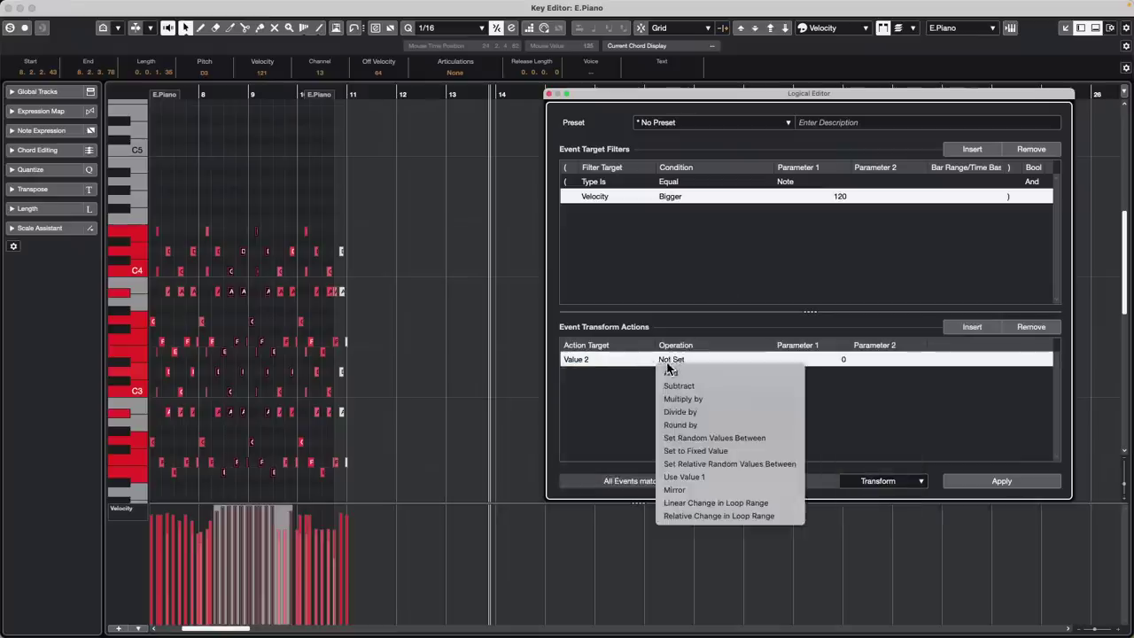
left_click(738, 399)
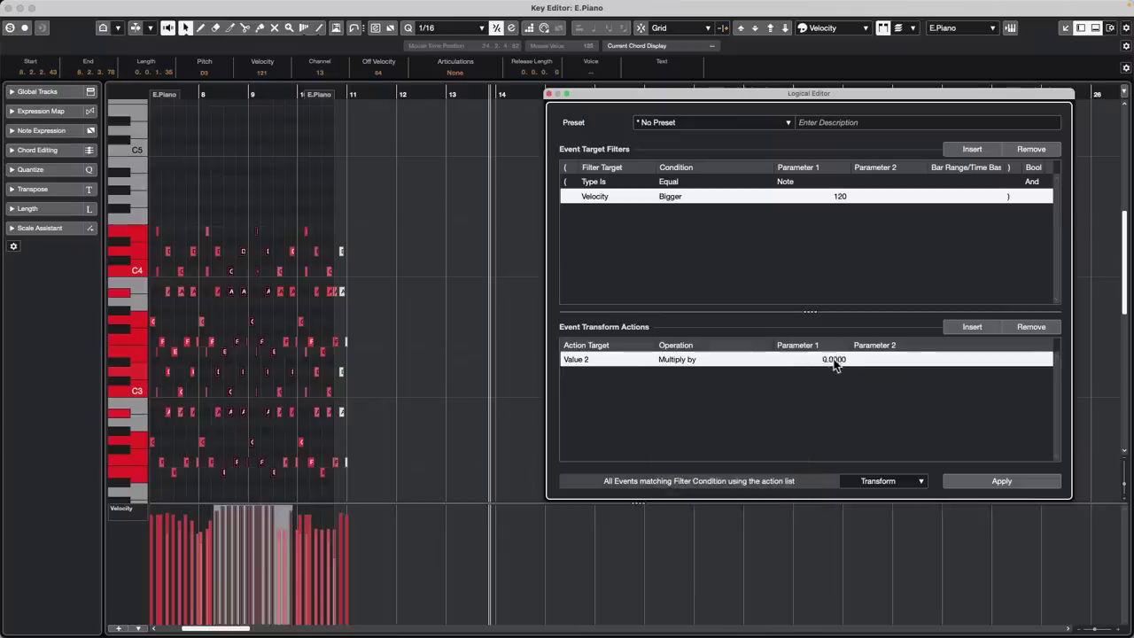
left_click(840, 362)
key("BackSpace")
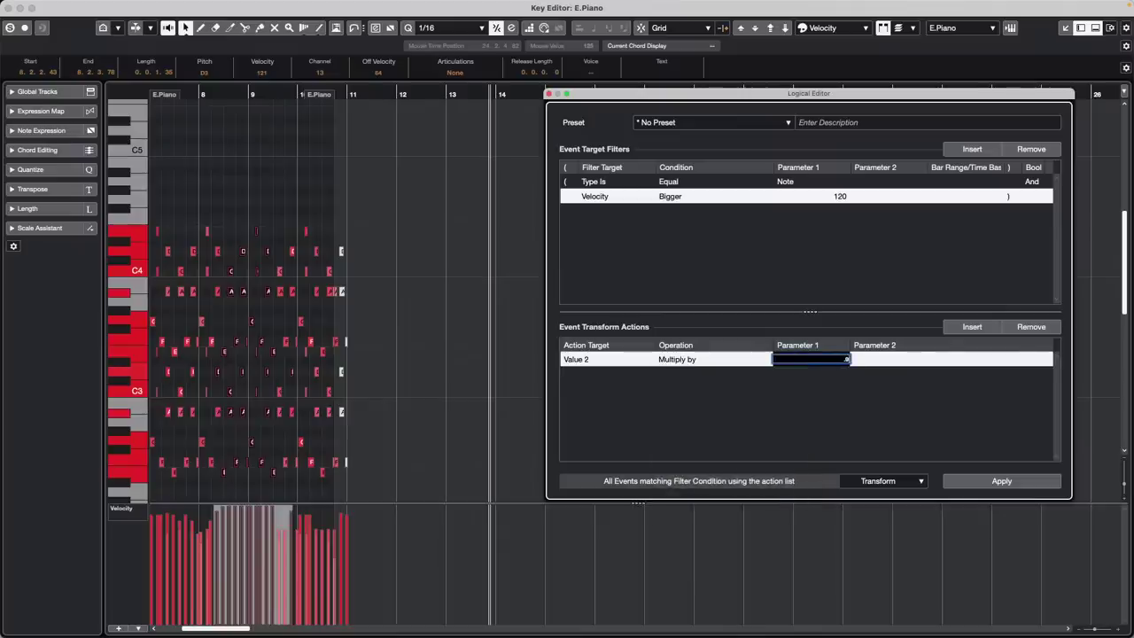
type("0.9")
key("Return")
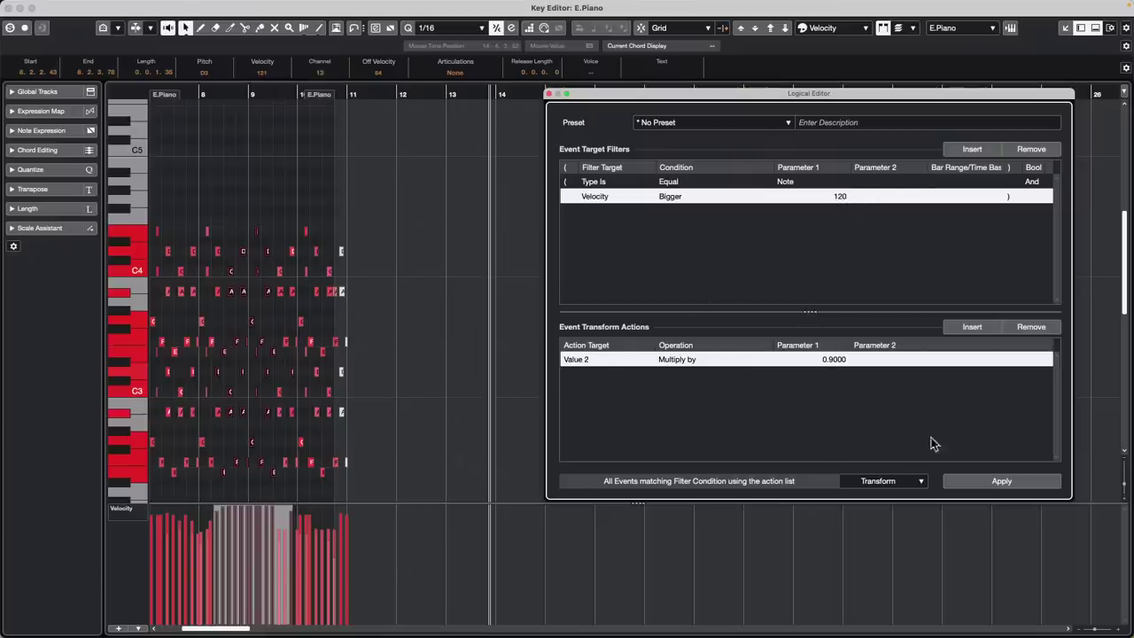
left_click(998, 482)
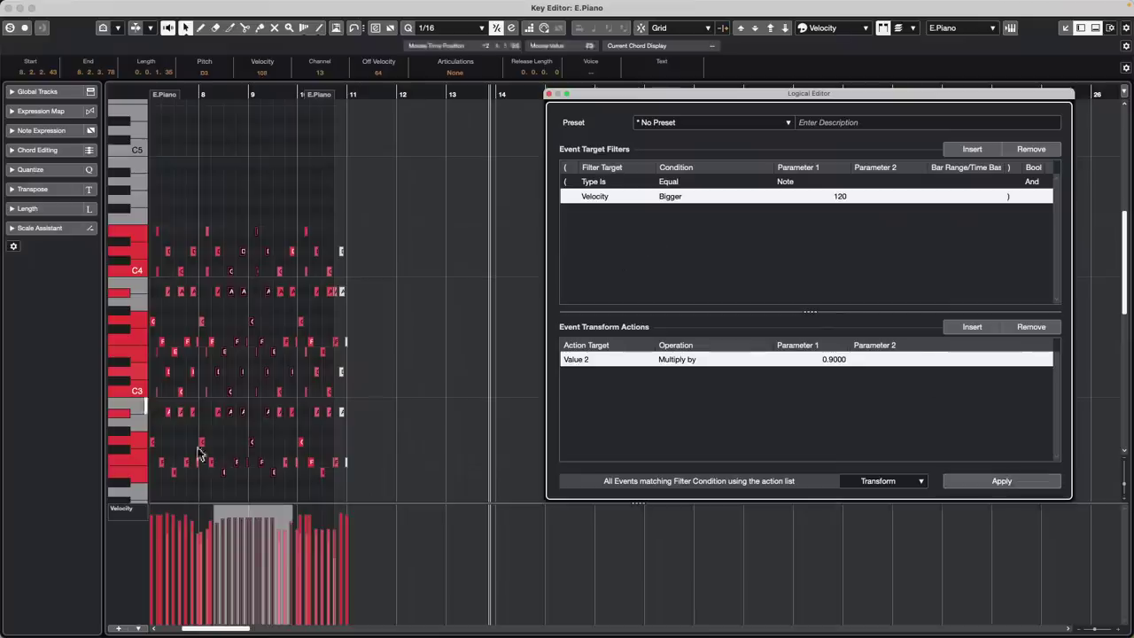
Change the multiplier to 0.95, raise the selected notes to velocity 127, and apply again
double_click(833, 361)
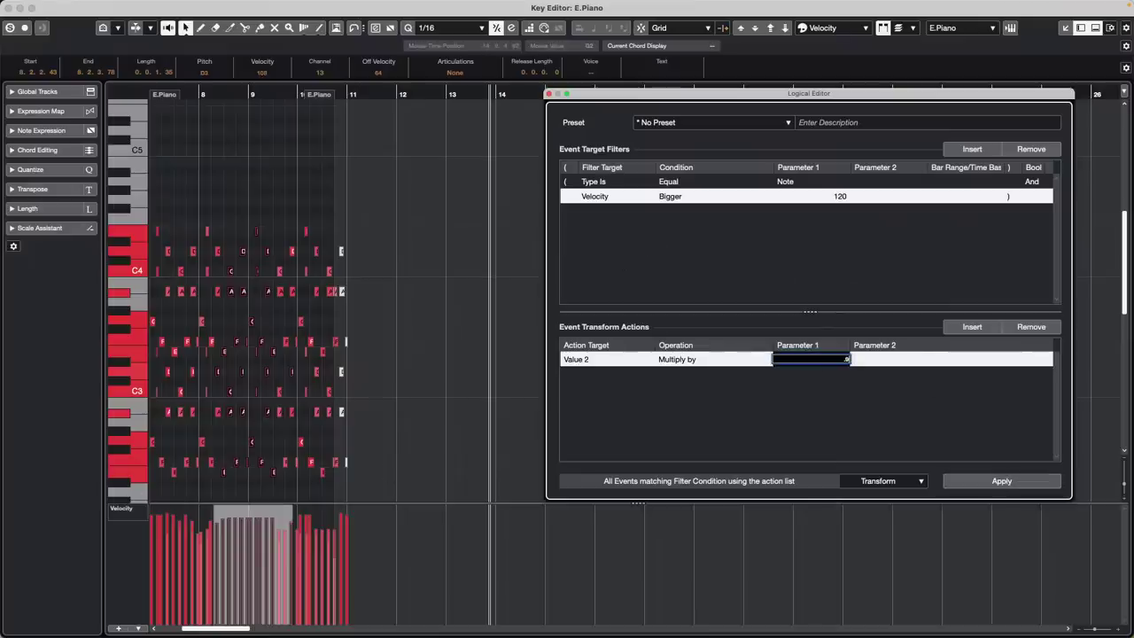
key("Return")
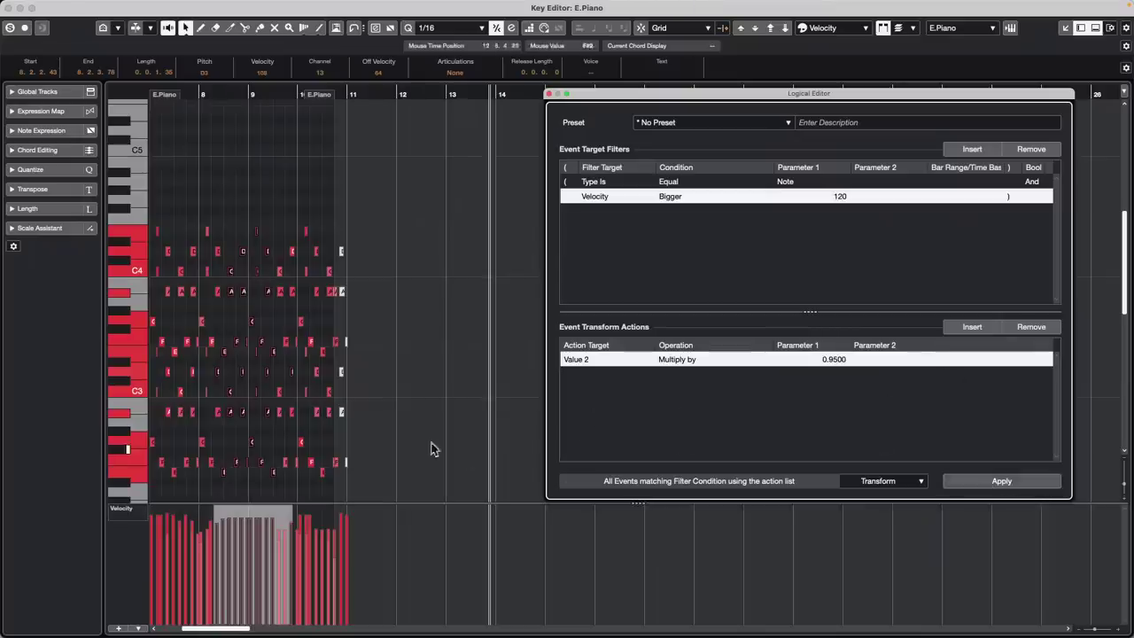
left_click_drag(241, 507, 261, 408)
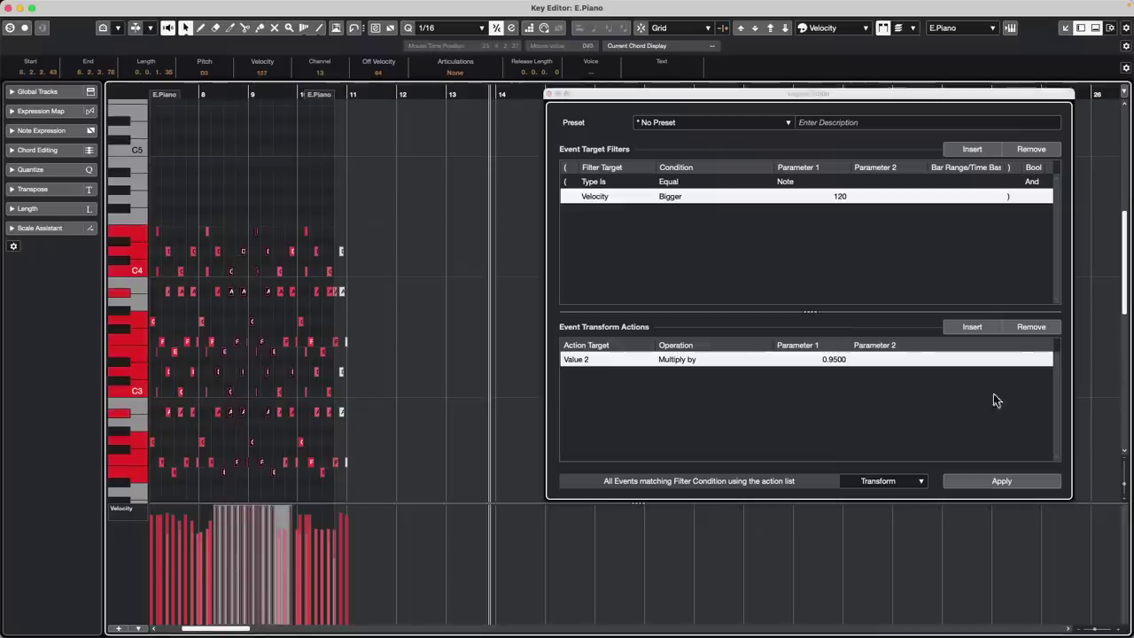
left_click(907, 417)
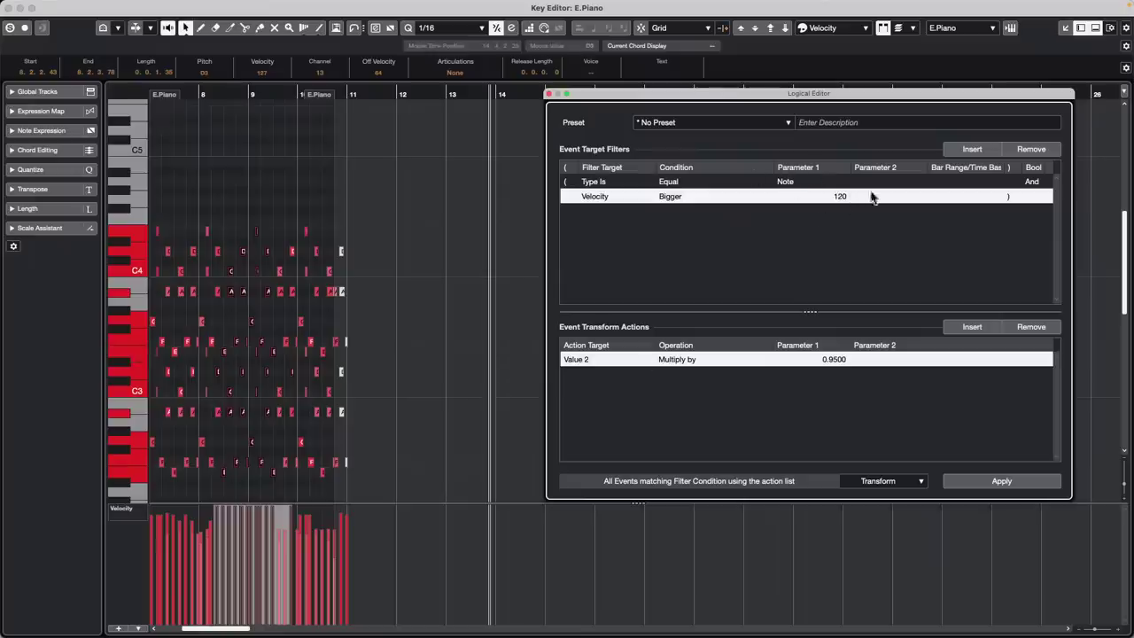
left_click(1008, 483)
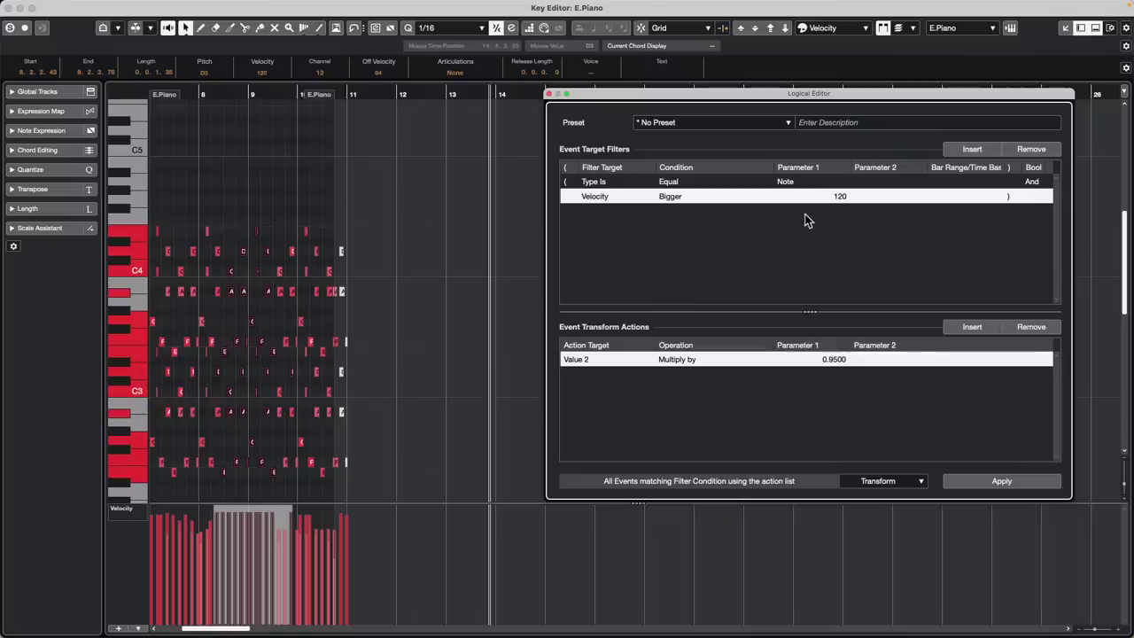
Close the separate Key Editor window, leaving the Logical Editor open
left_click(8, 9)
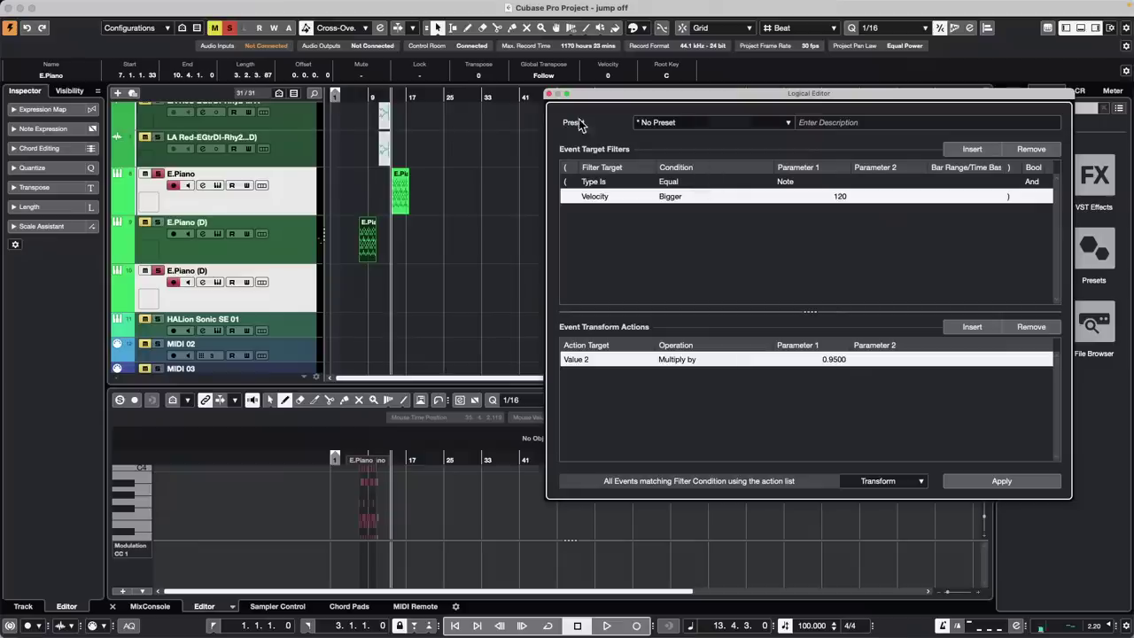
Close the Logical Editor window and scroll up in the project window
left_click(550, 94)
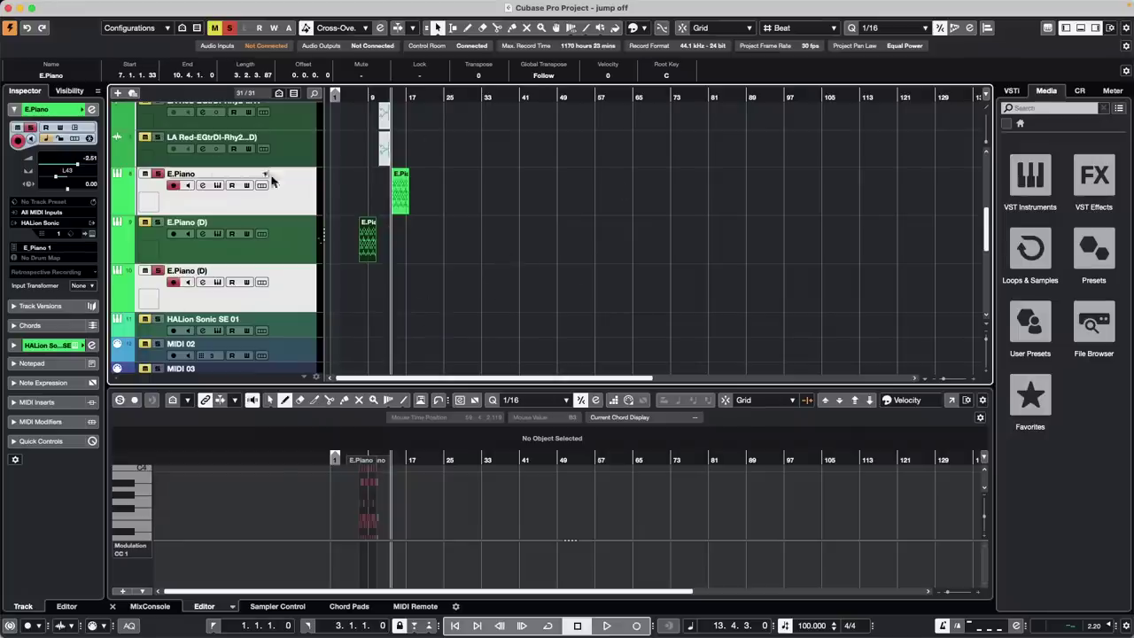
scroll(317, 186, "up", 1)
Draw a new empty MIDI part at the start of the 'forget the past' track
scroll(319, 193, "up", 10)
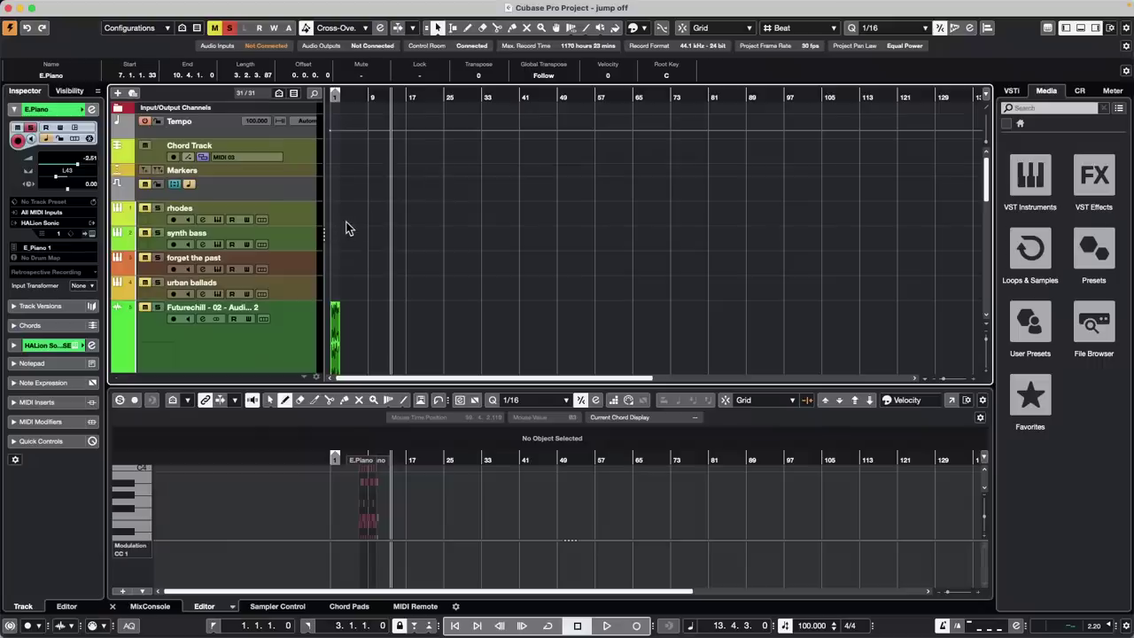
right_click(356, 261)
left_click(385, 260)
left_click_drag(334, 261, 354, 264)
key("1")
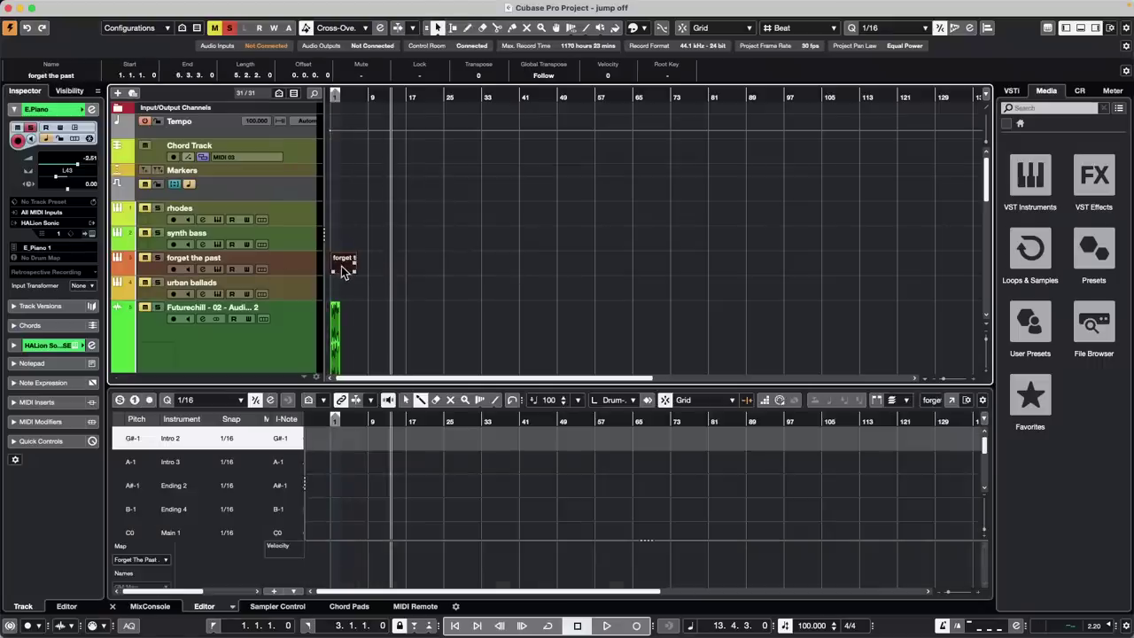
Open the new part in the lower-zone drum editor, select Ending 2, and enlarge the editor
double_click(343, 268)
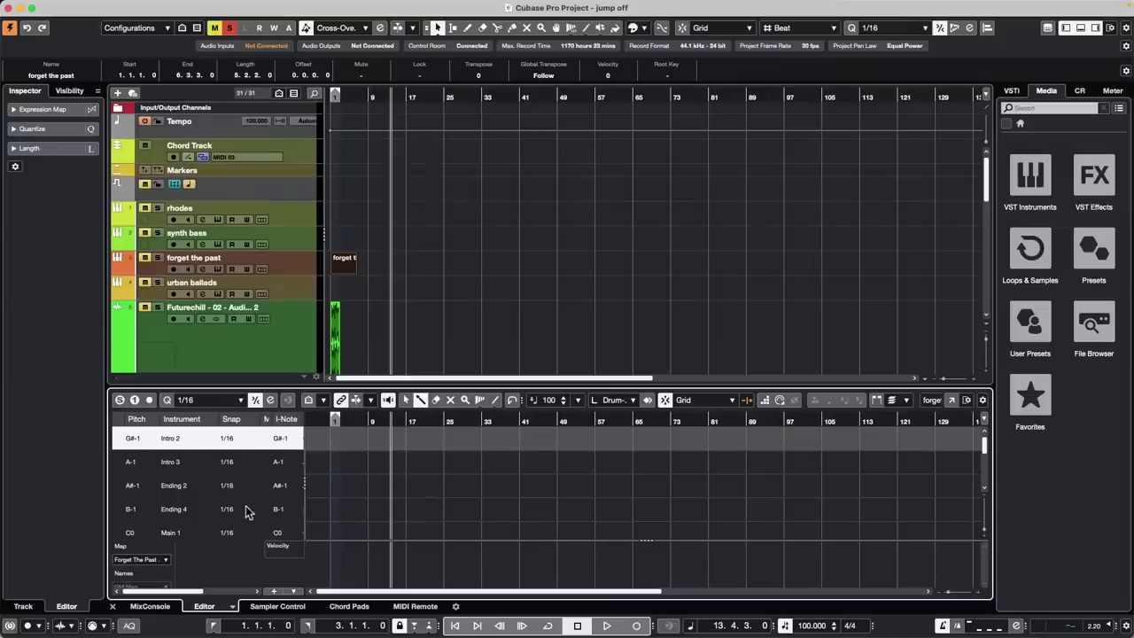
left_click(292, 267)
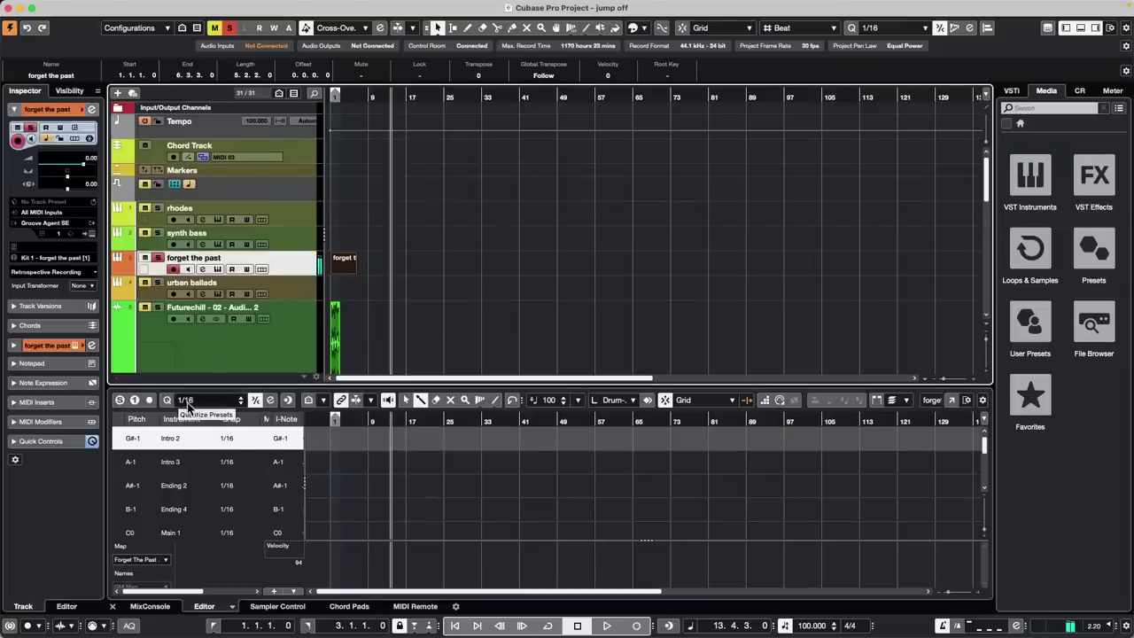
left_click(168, 488)
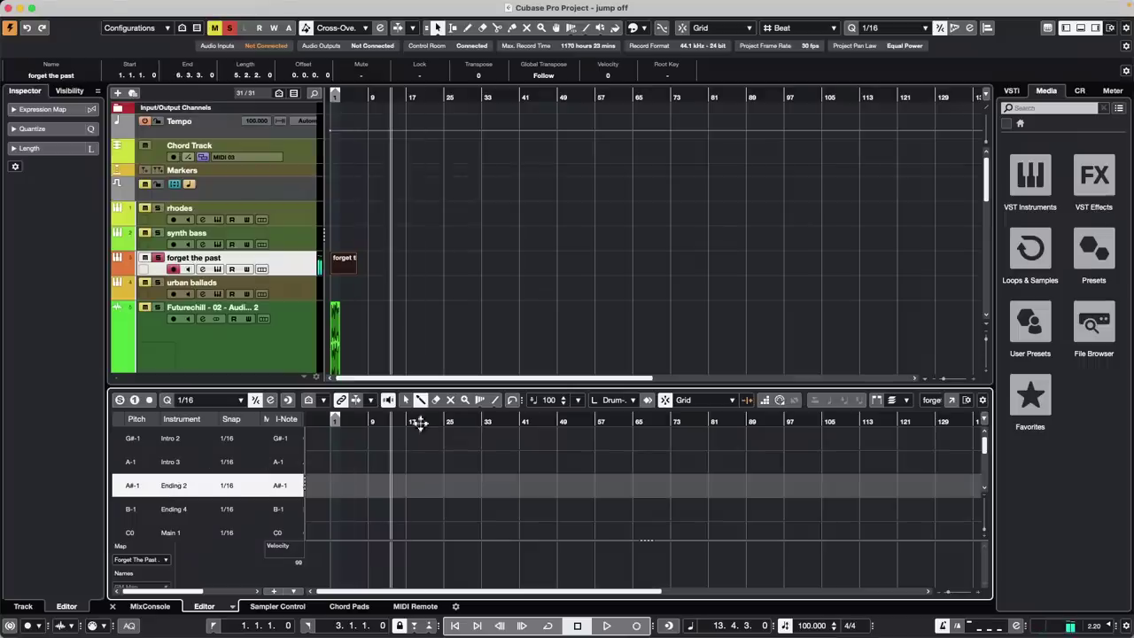
left_click_drag(436, 385, 401, 182)
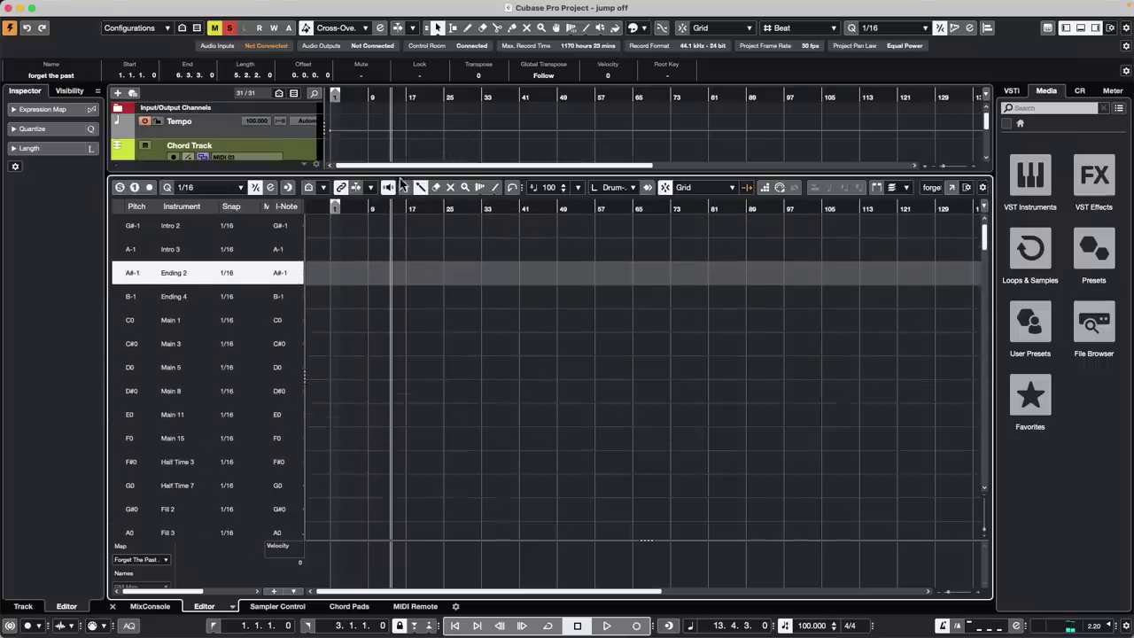
Enable Record in Editor in the drum editor toolbar, leaving the drum-sound display options unchanged
left_click(150, 189)
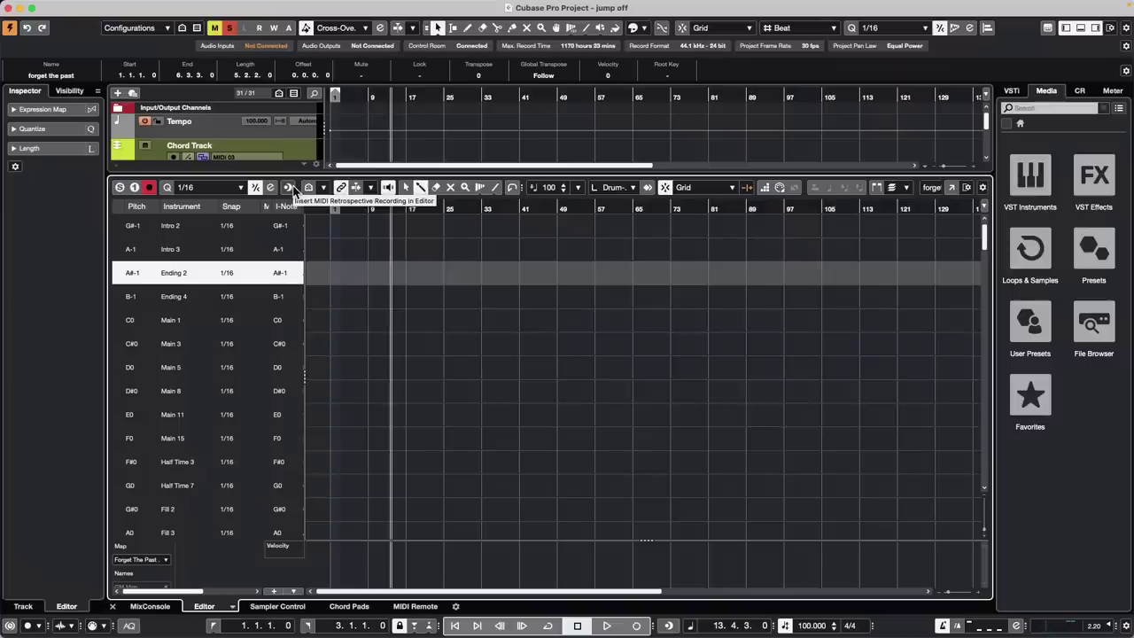
left_click(324, 187)
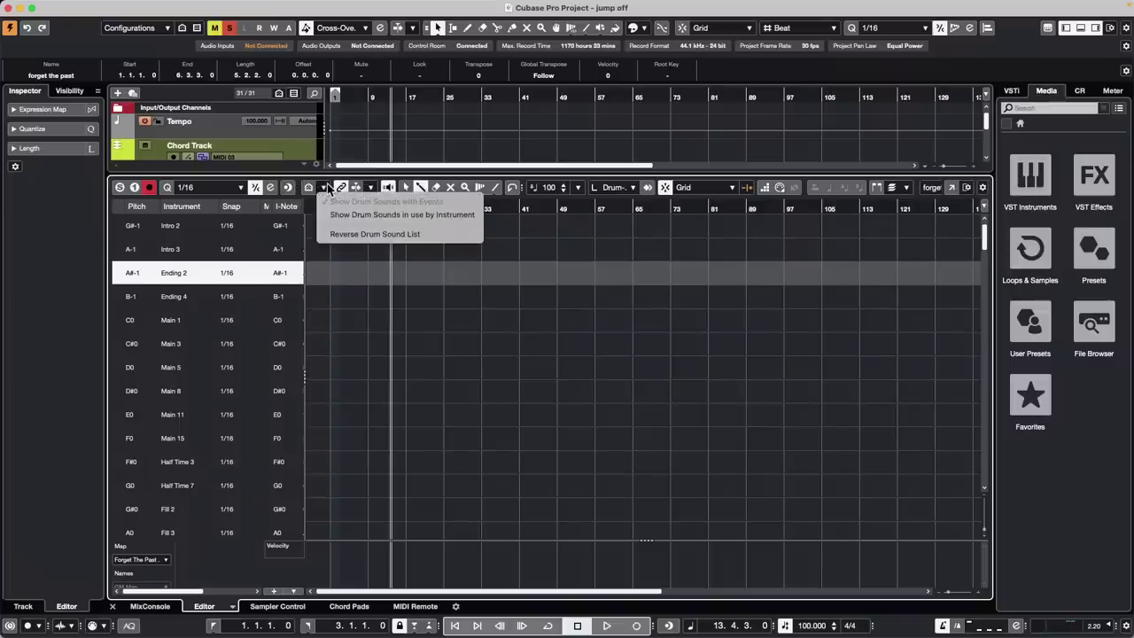
left_click(533, 275)
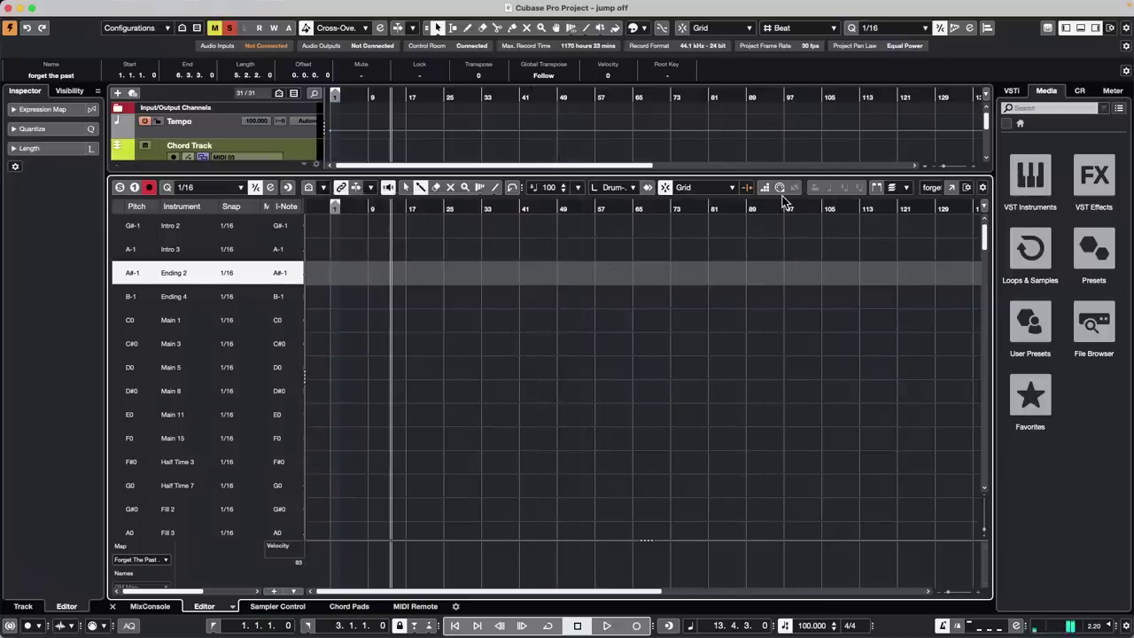
Scroll to the E.Piano (D) track and open its part in the lower-zone Key Editor
scroll(428, 148, "down", 3)
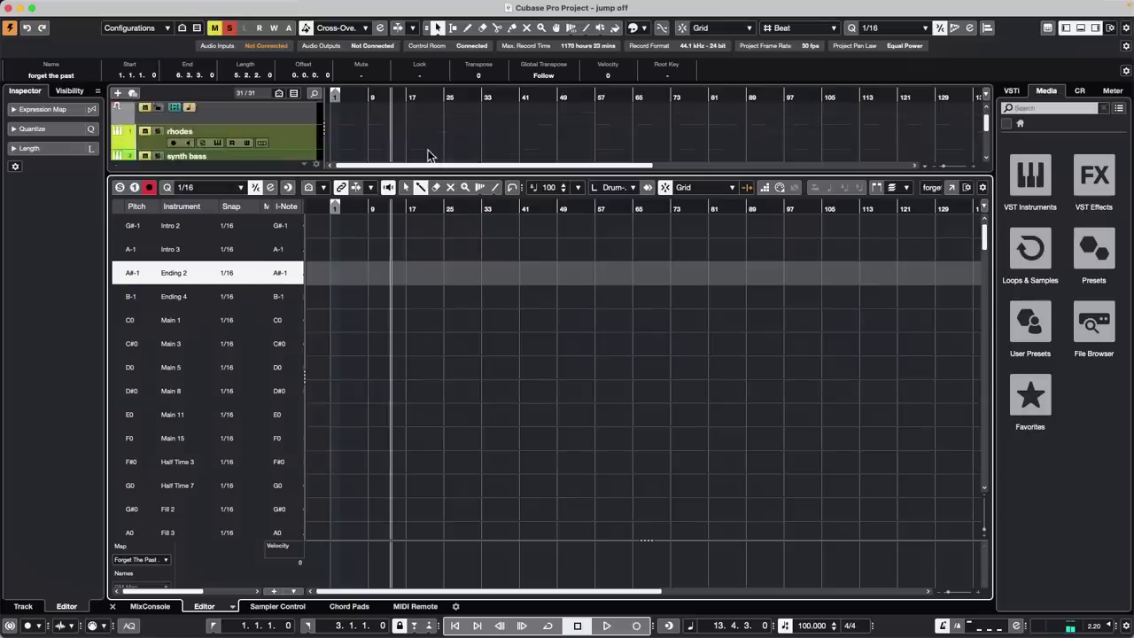
scroll(428, 151, "down", 3)
left_click_drag(407, 169, 401, 320)
scroll(407, 234, "down", 5)
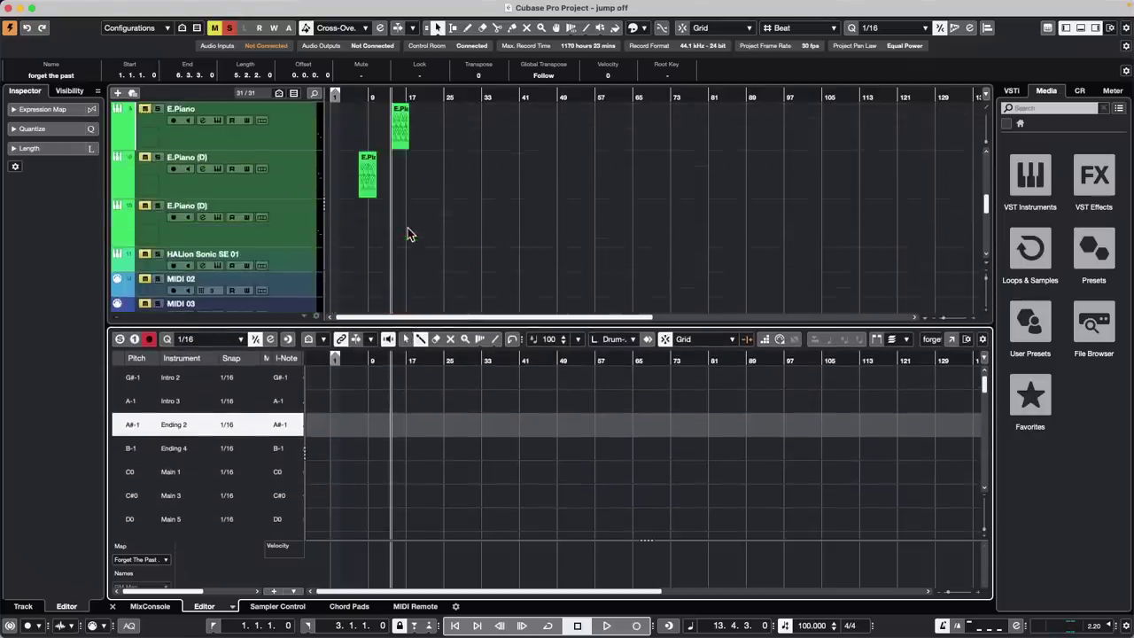
left_click(370, 175)
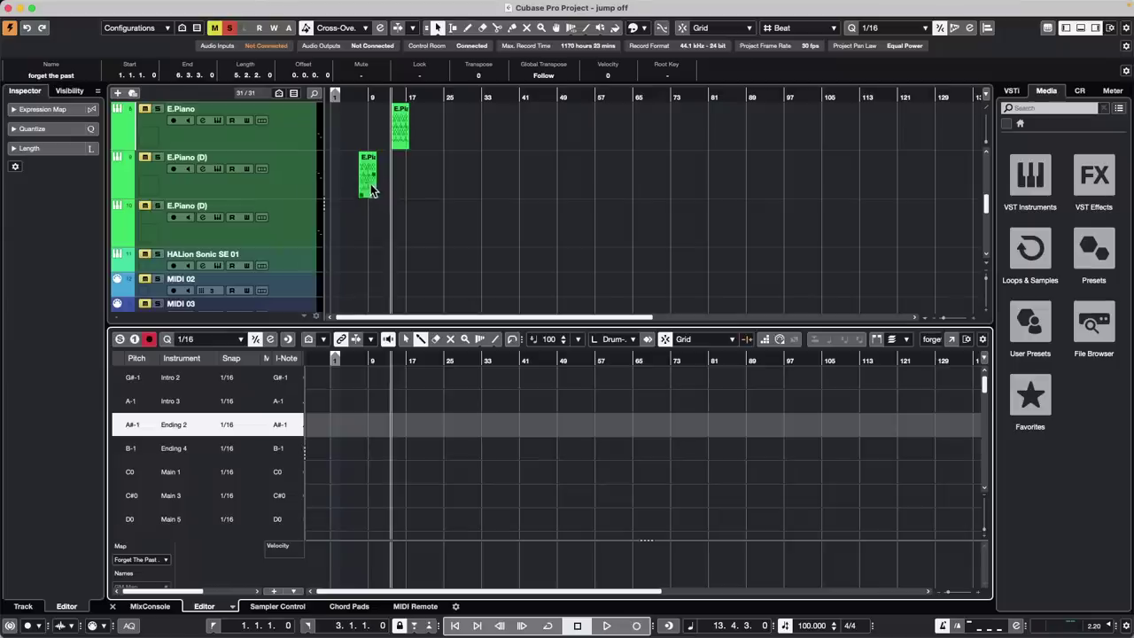
double_click(370, 188)
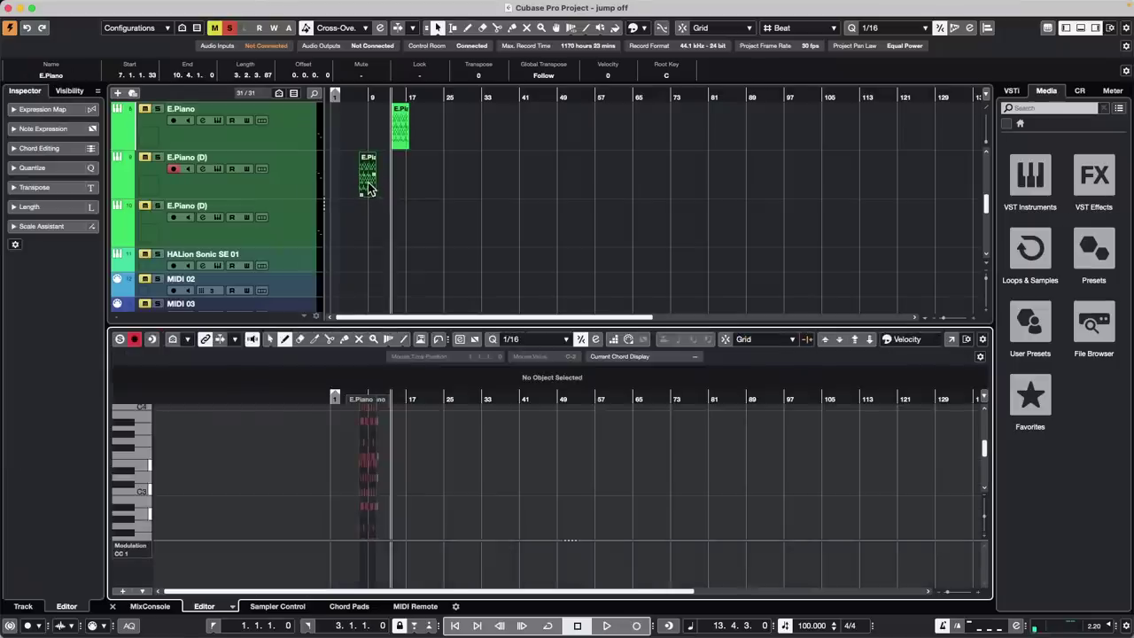
scroll(367, 185, "up", 2)
scroll(368, 176, "up", 5)
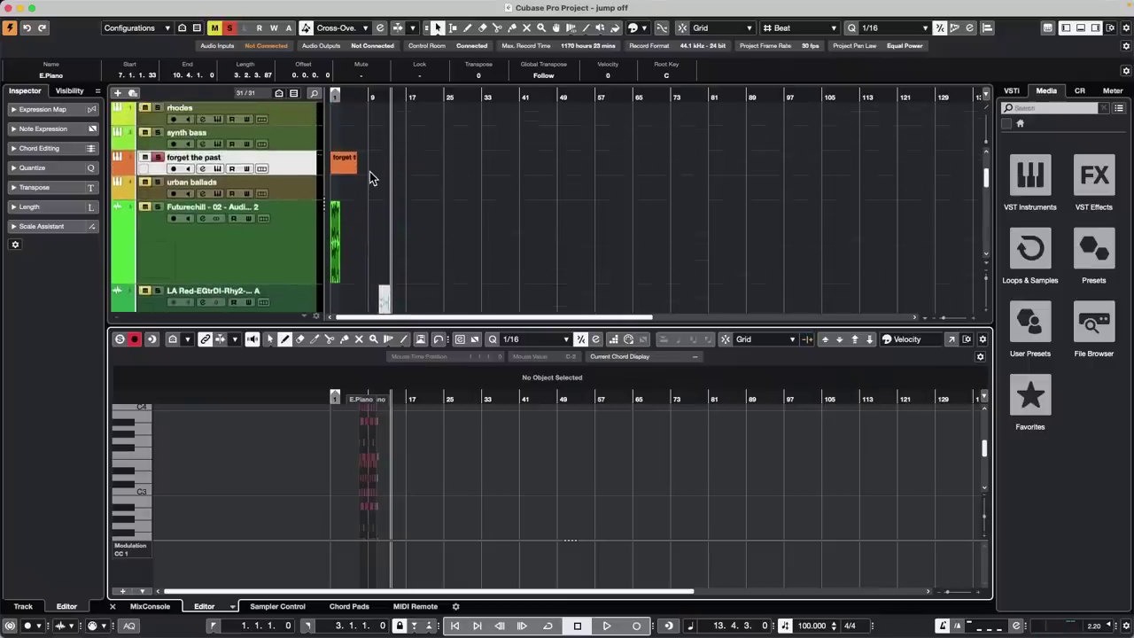
Select the 'forget the past' part, enable MIDI step input, and open its Drum Editor separately
left_click(351, 171)
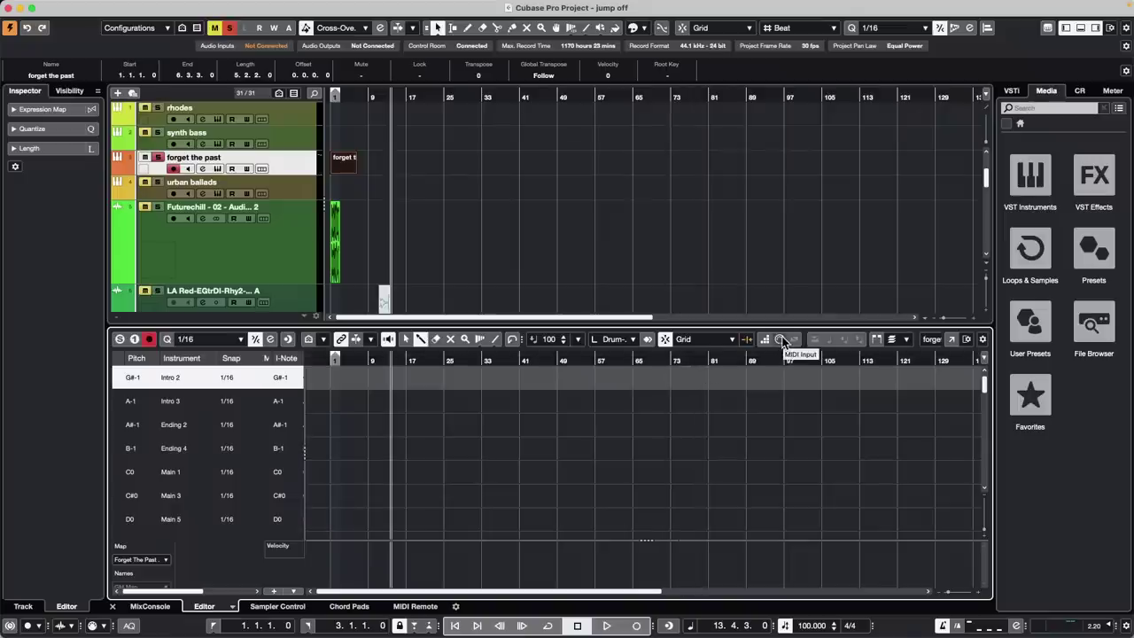
left_click(782, 340)
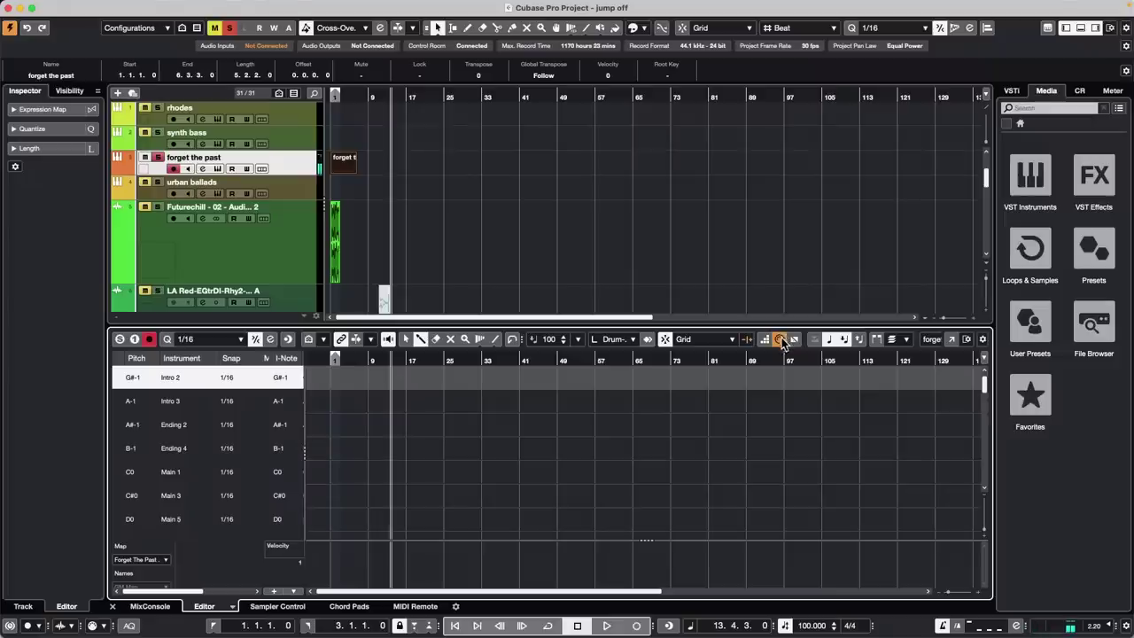
scroll(272, 434, "down", 3)
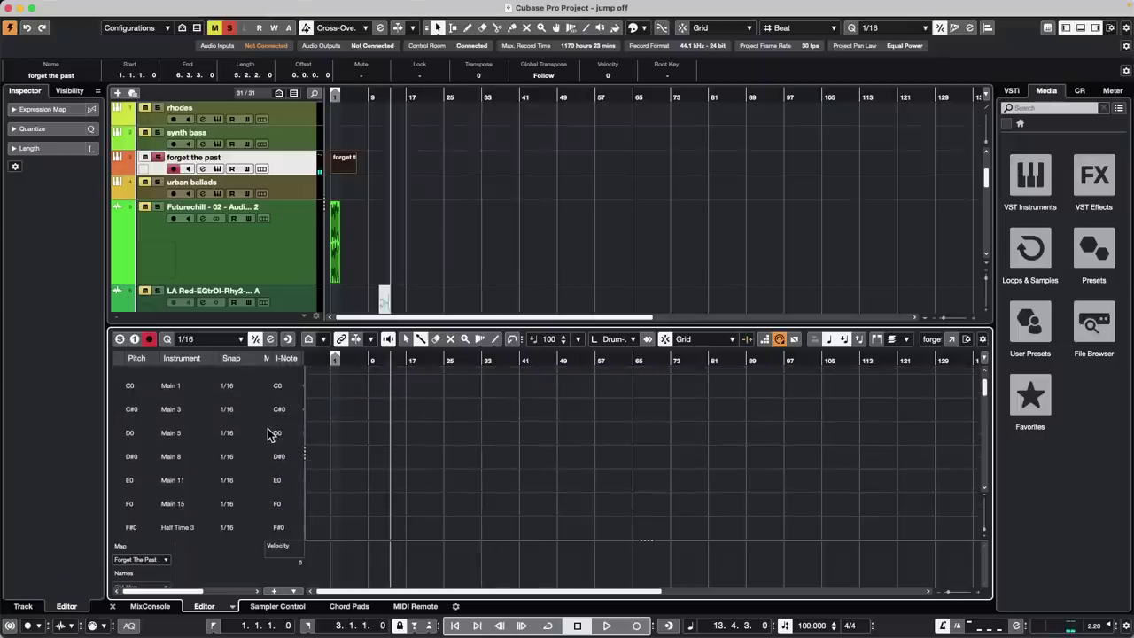
left_click(952, 339)
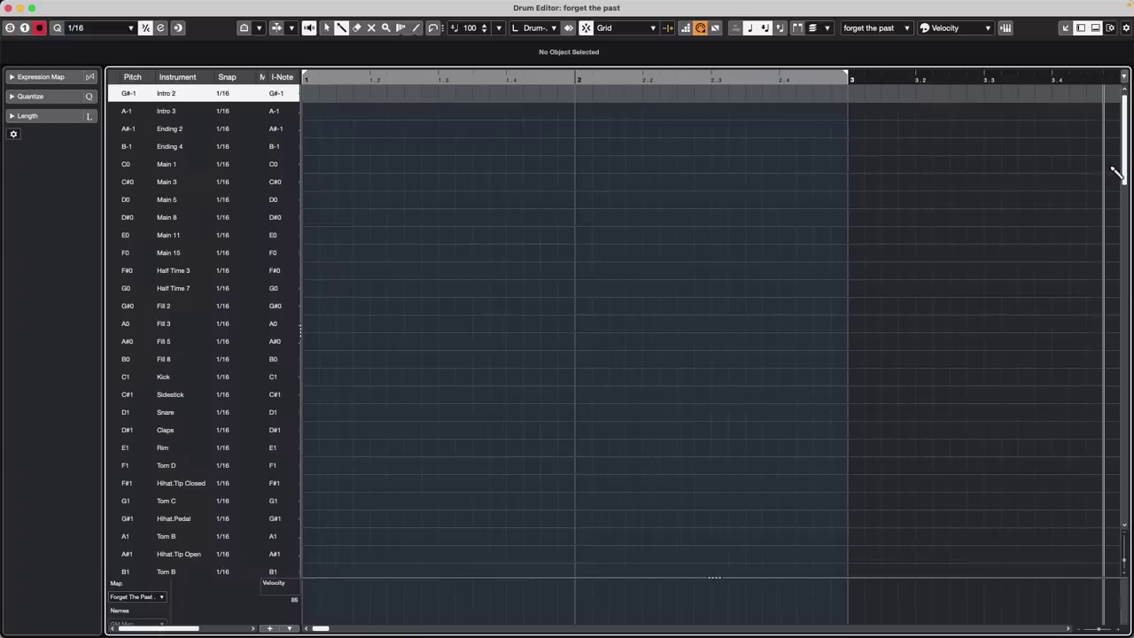
In the Drum Editor, turn off Record in Editor, enable Solo Editor, then close the window
left_click(1127, 27)
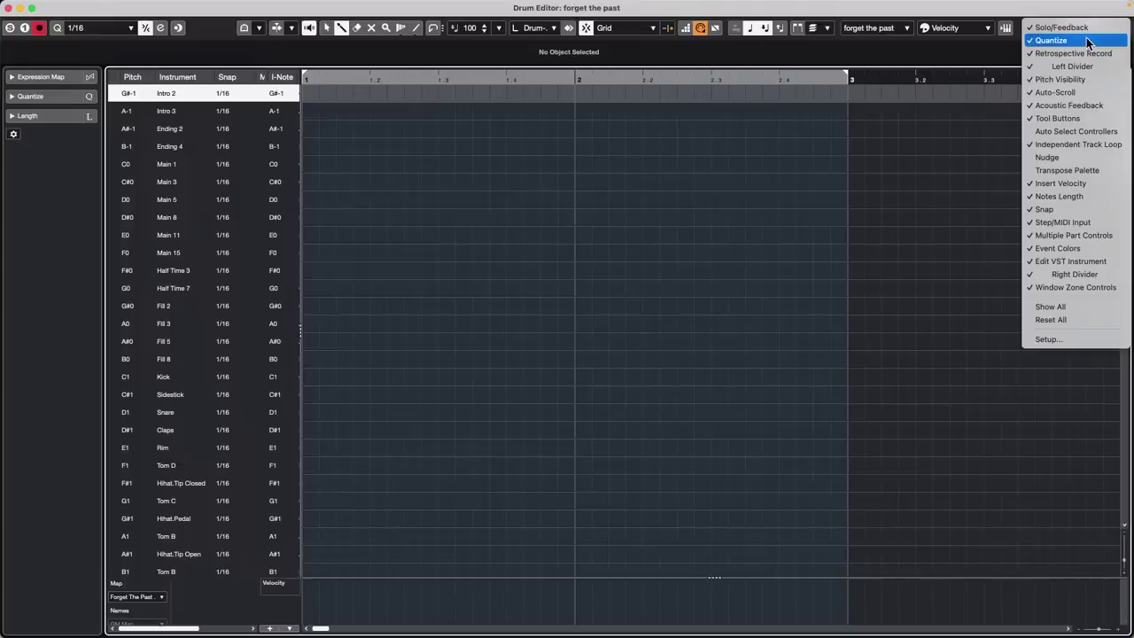
left_click(857, 221)
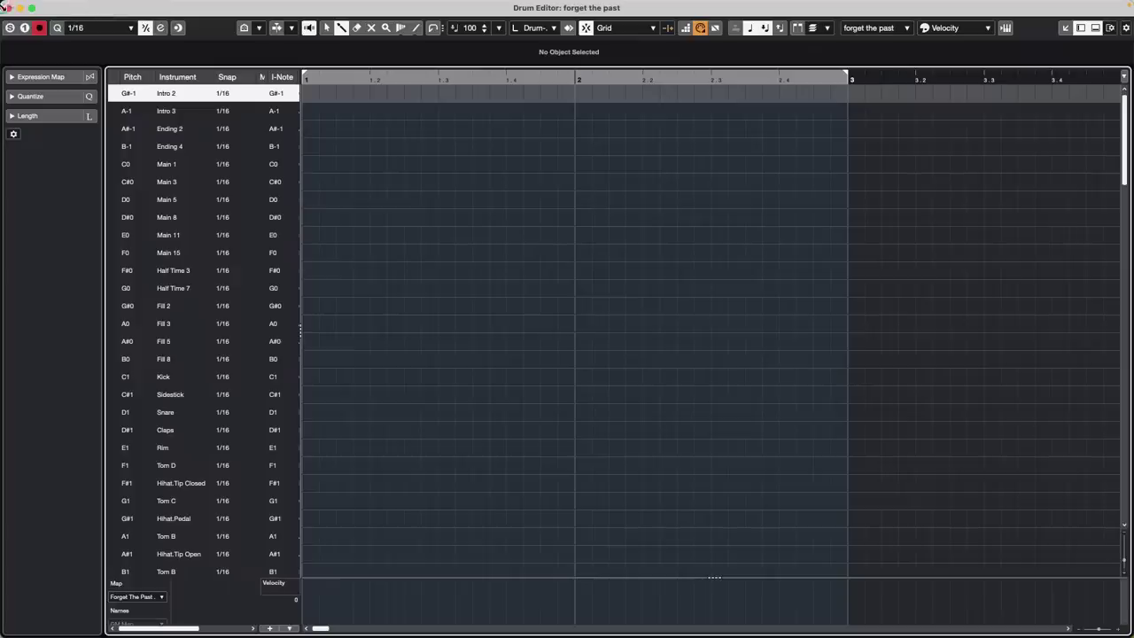
left_click(39, 29)
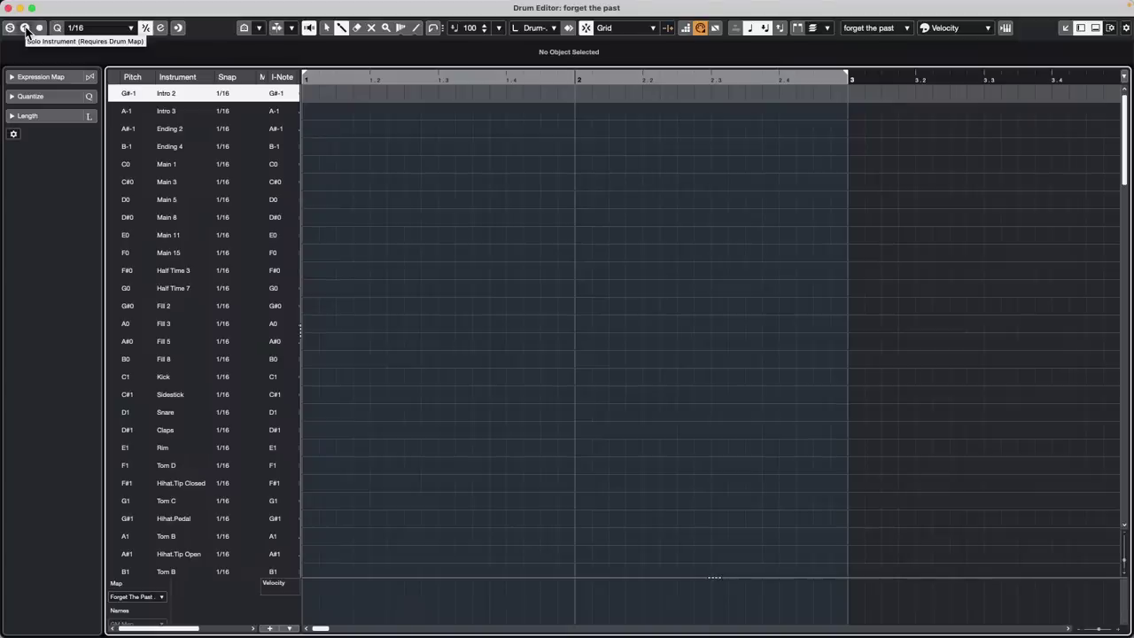
left_click(25, 28)
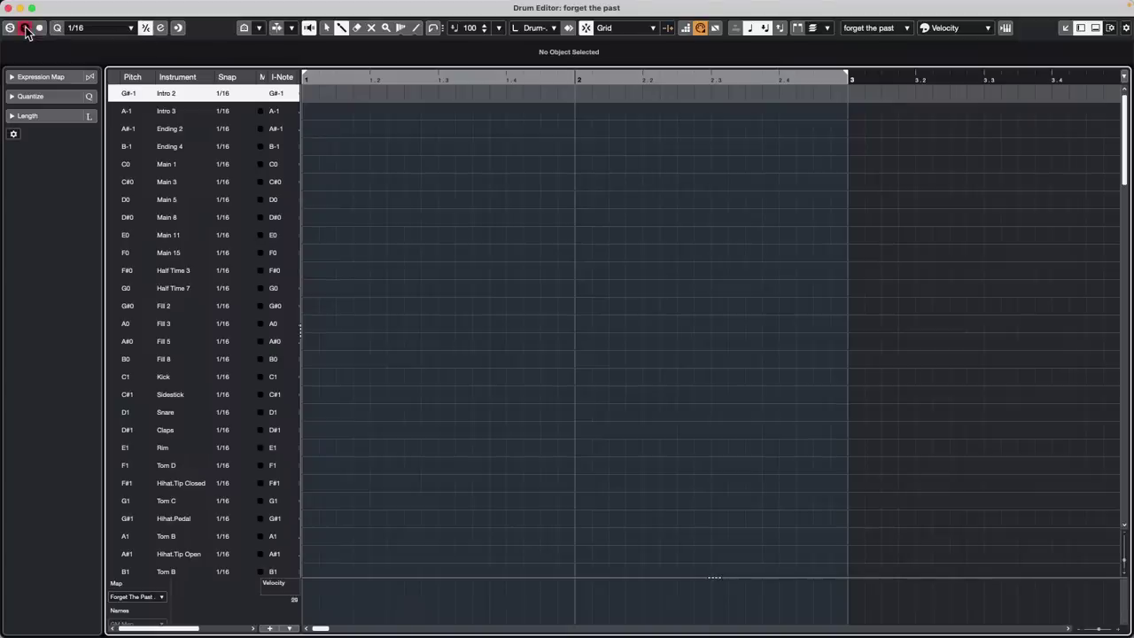
left_click(25, 29)
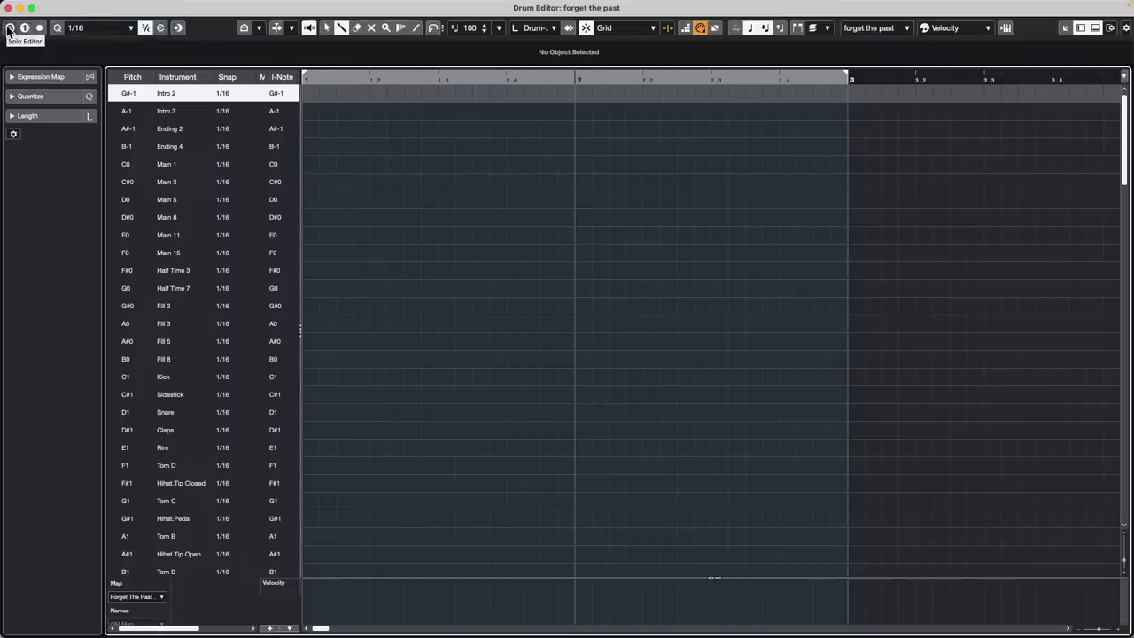
left_click(10, 28)
left_click(10, 8)
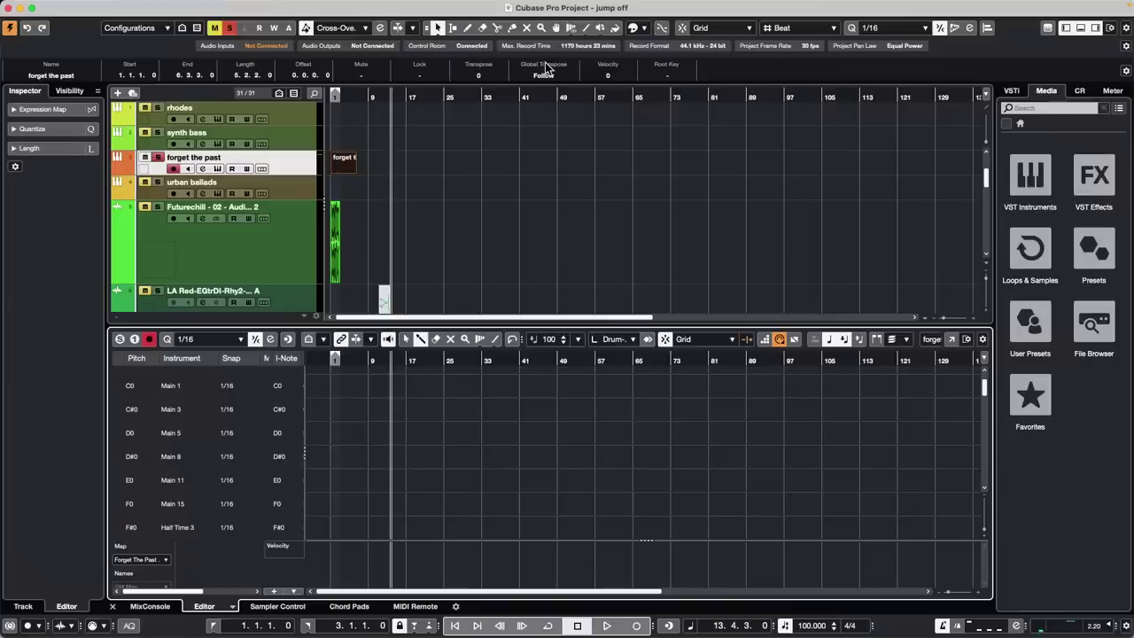
left_click(406, 9)
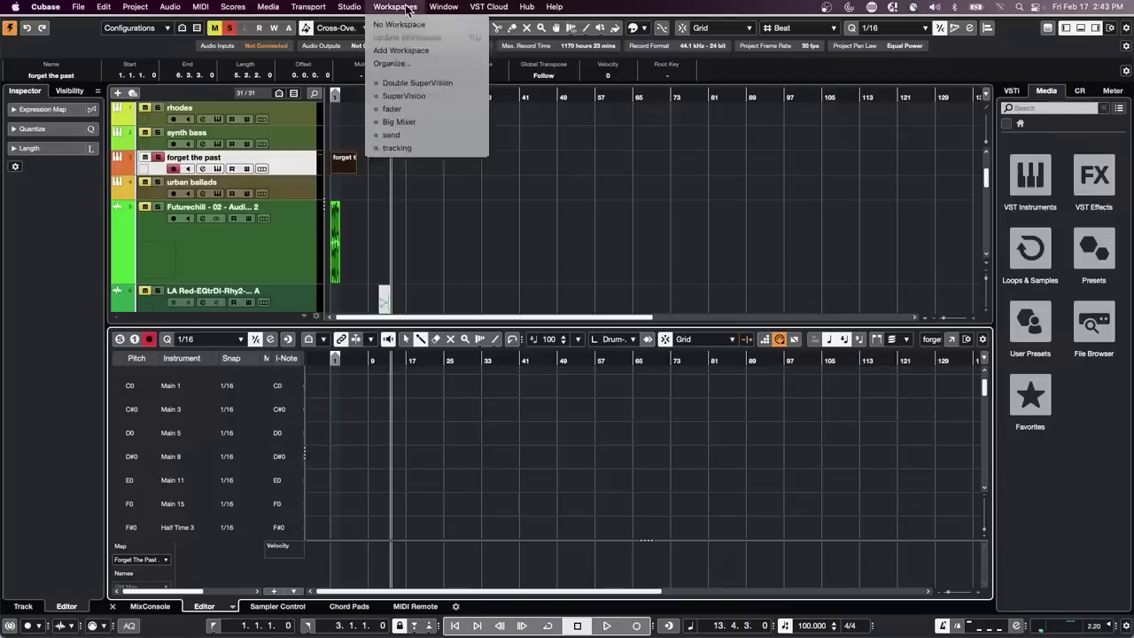
mouse_move(349, 7)
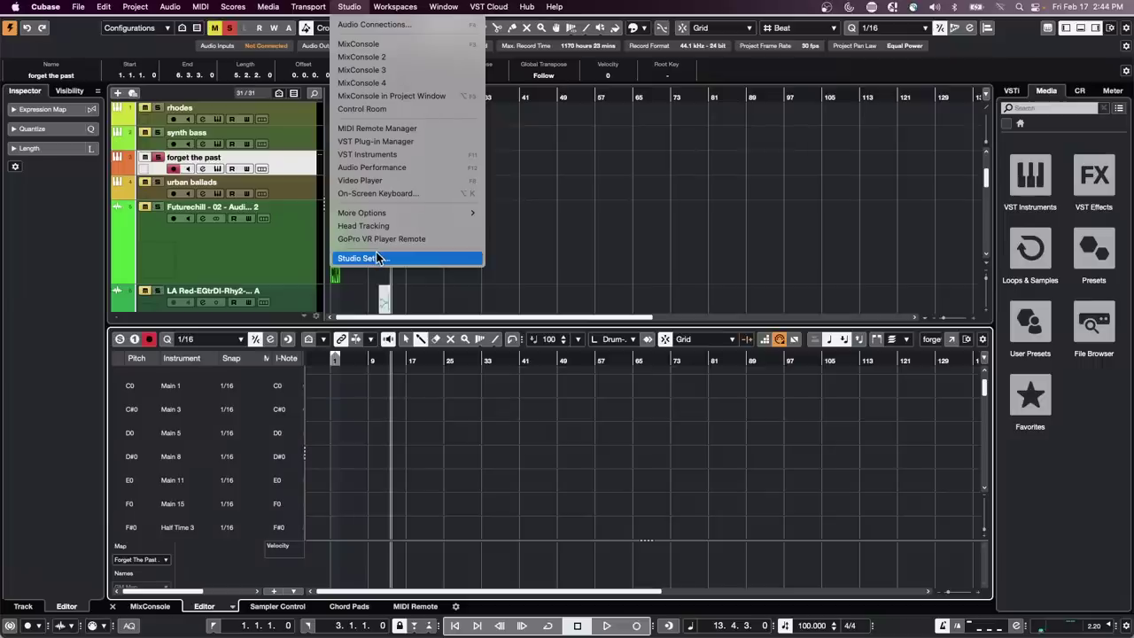
left_click(356, 24)
left_click(352, 138)
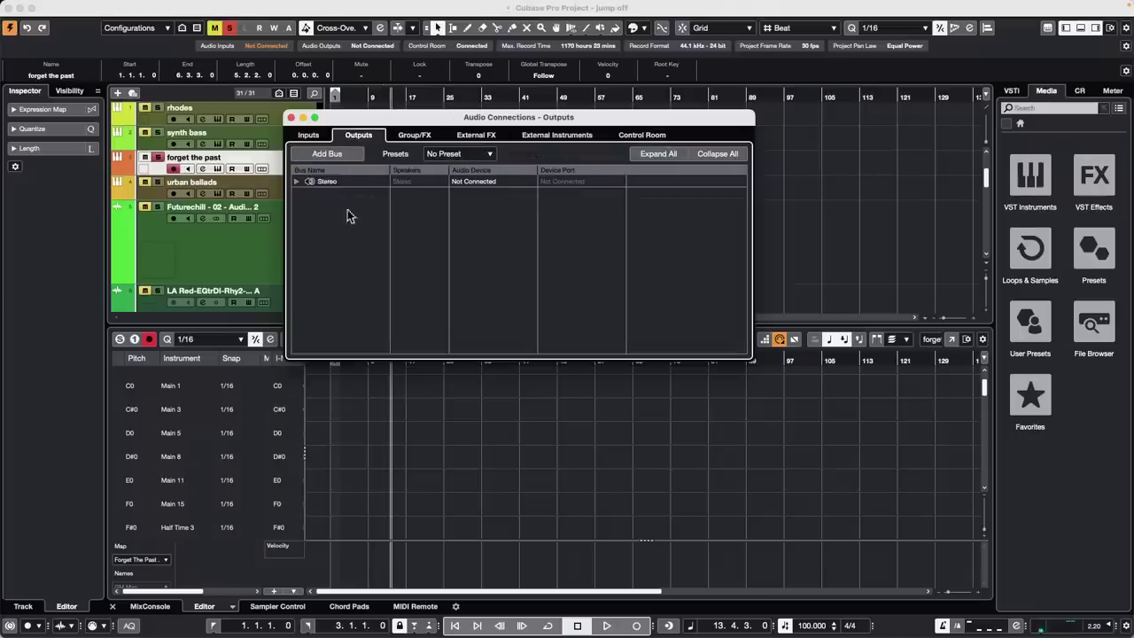
left_click(297, 182)
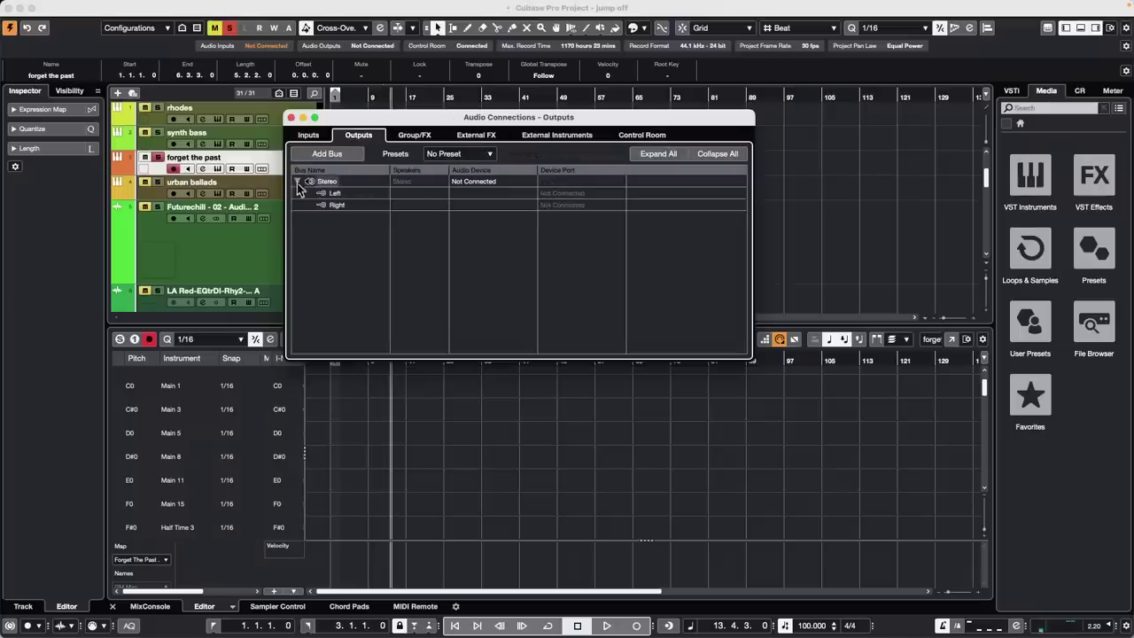
left_click(486, 182)
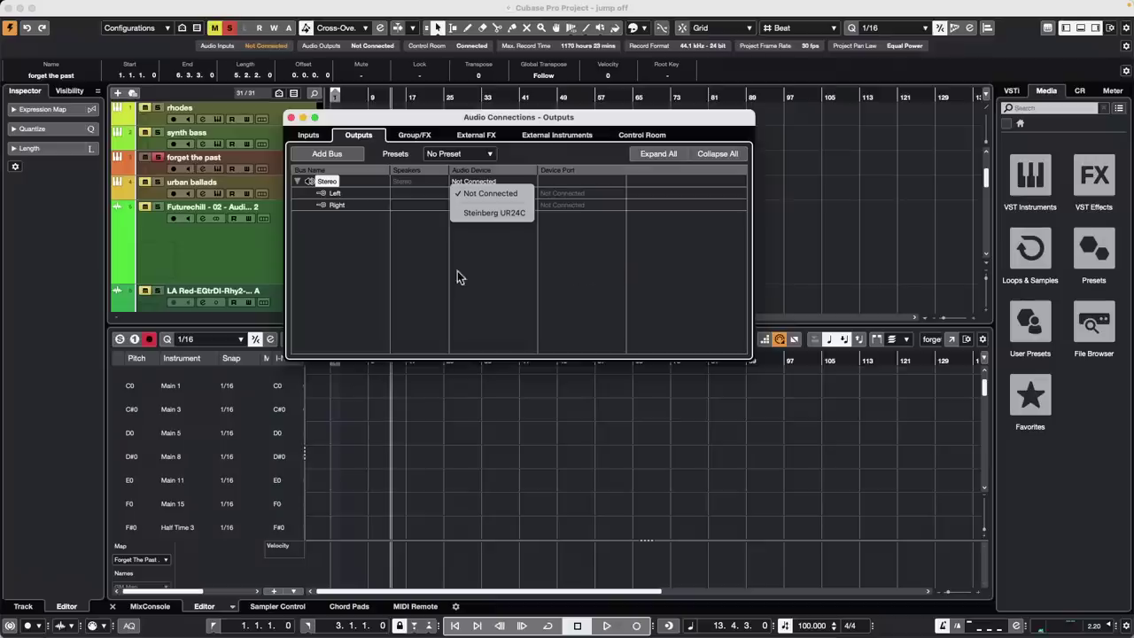
left_click(314, 243)
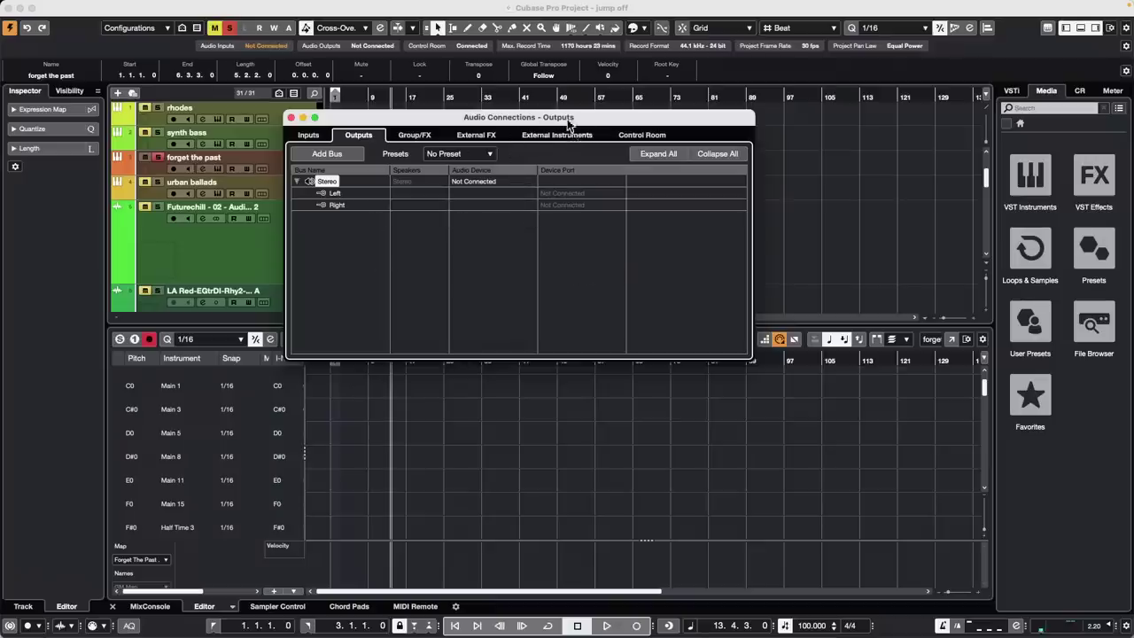
left_click(641, 135)
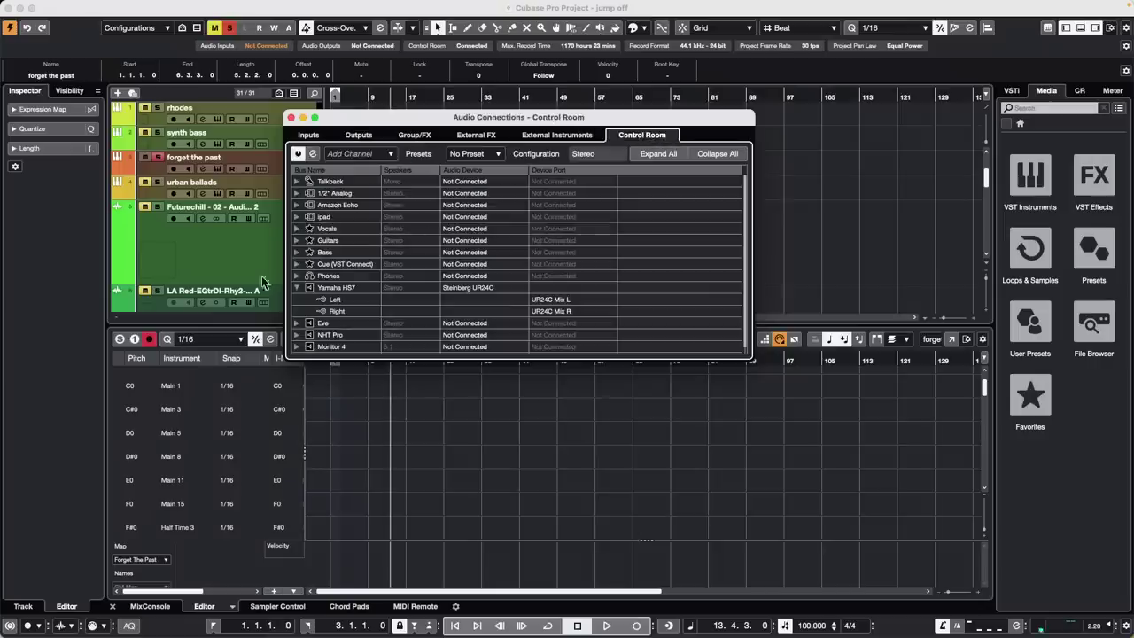
scroll(568, 308, "down", 1)
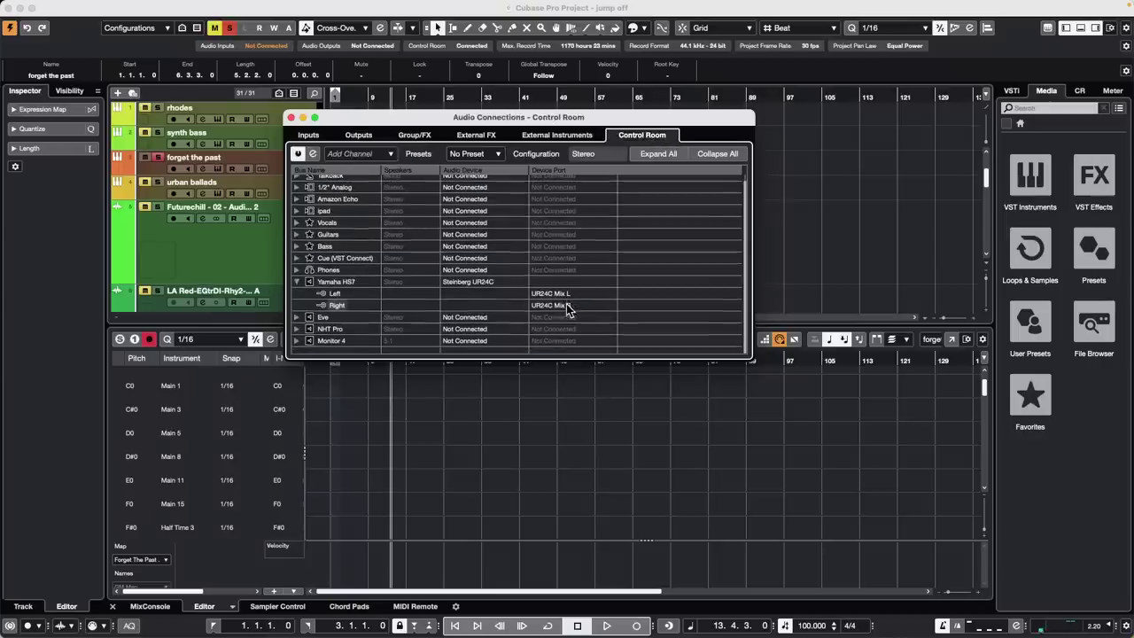
left_click(552, 295)
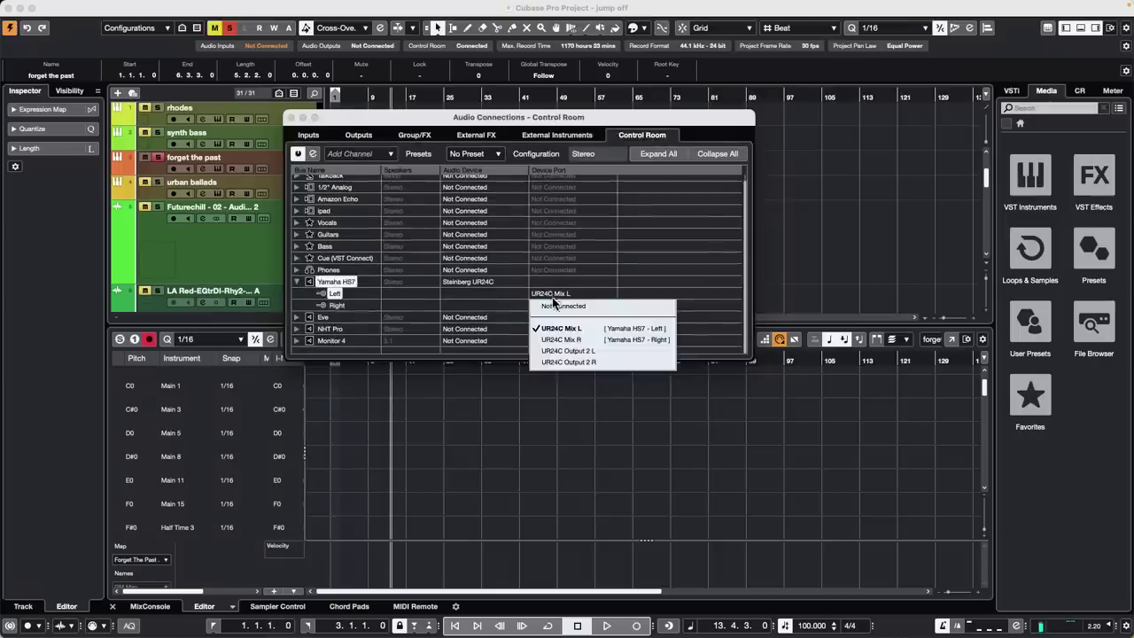
left_click(830, 278)
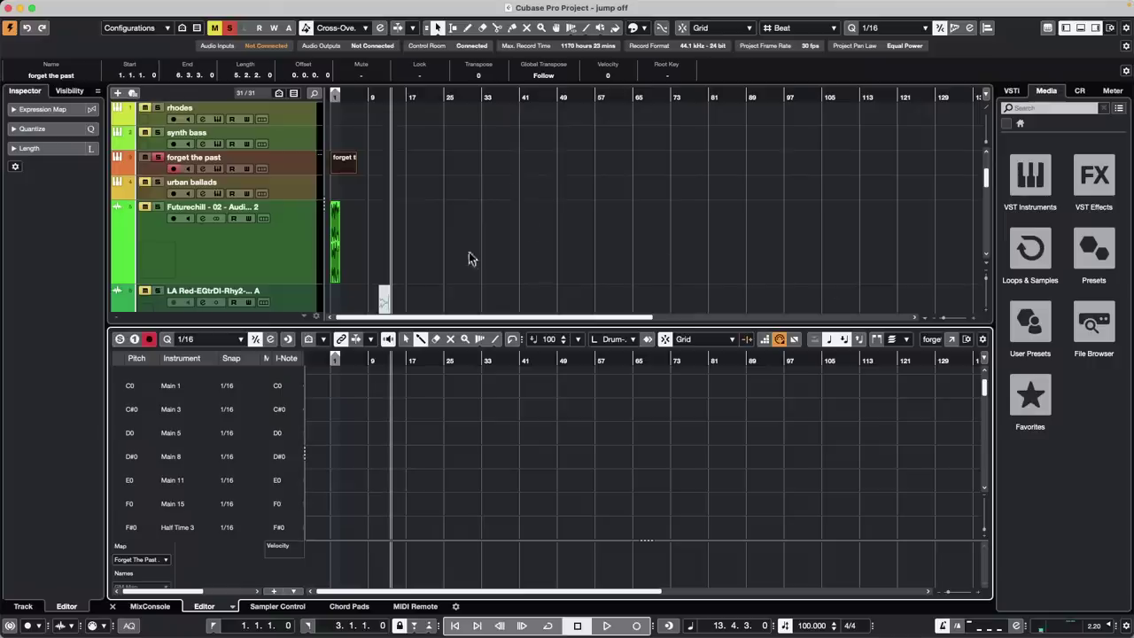
left_click(434, 6)
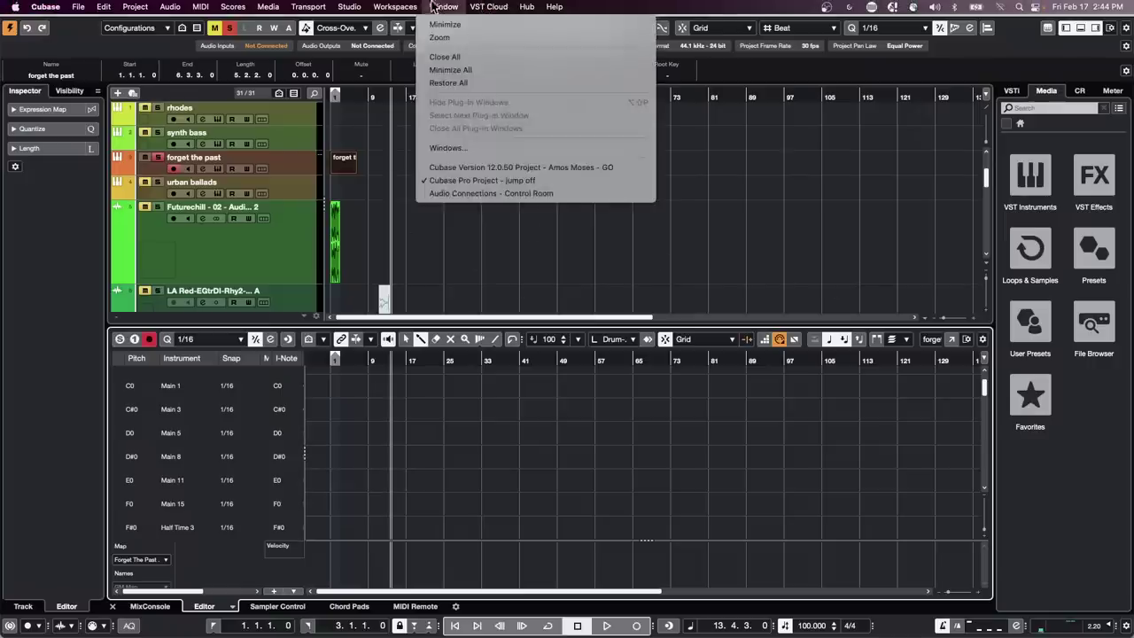
mouse_move(351, 9)
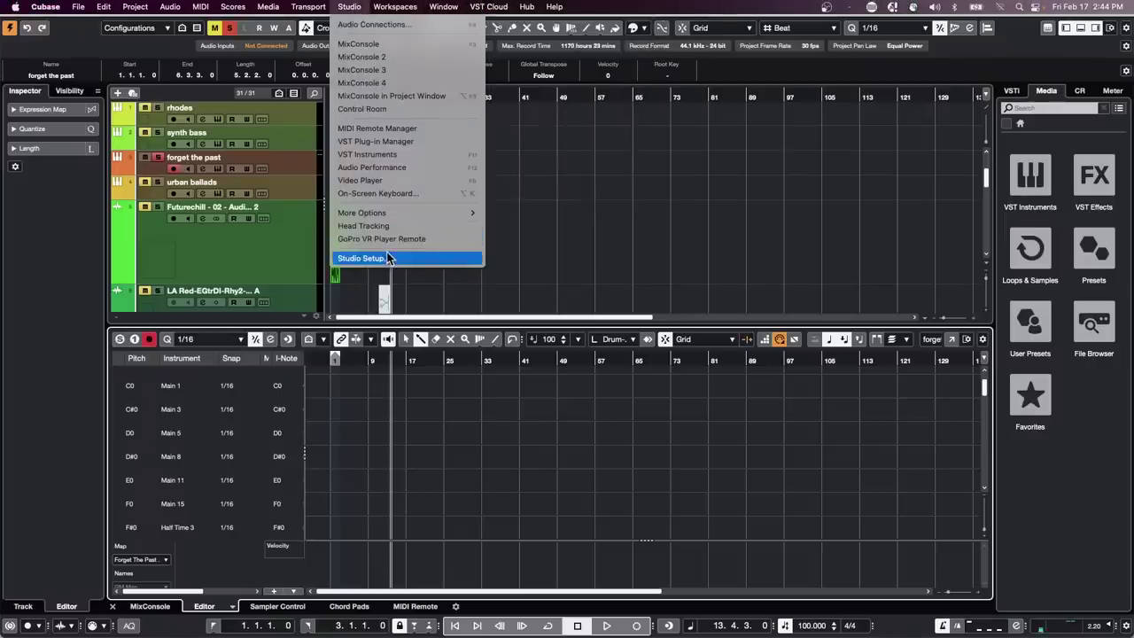
left_click(389, 24)
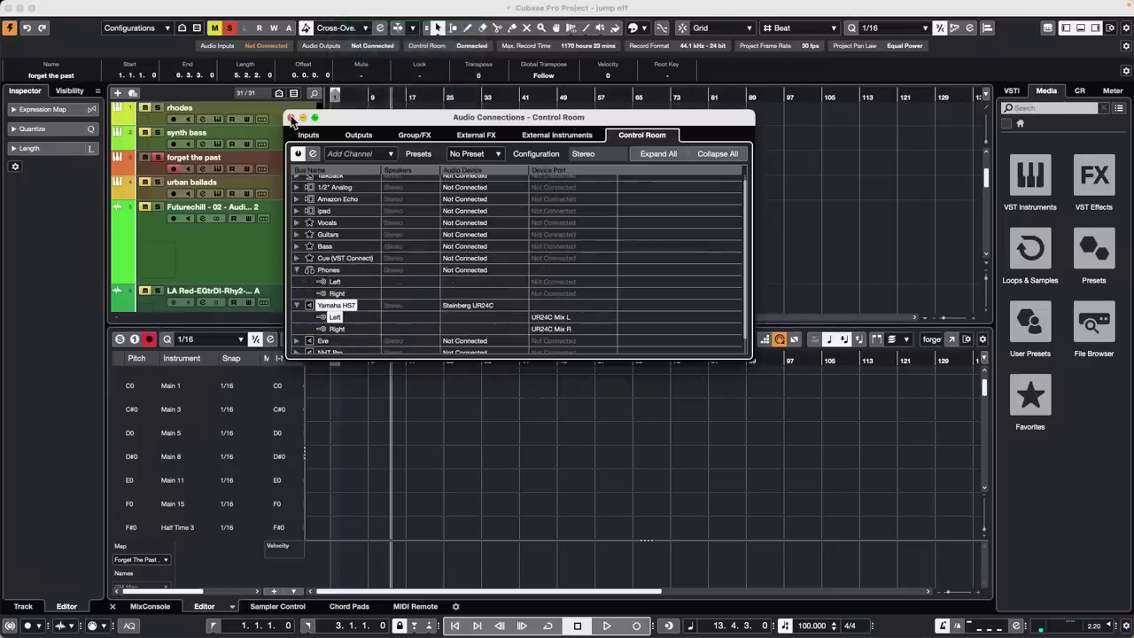
left_click(291, 117)
Enable Dim Cue during Talkback in VST > Control Room preferences, leaving phones preview off, and apply
left_click(38, 9)
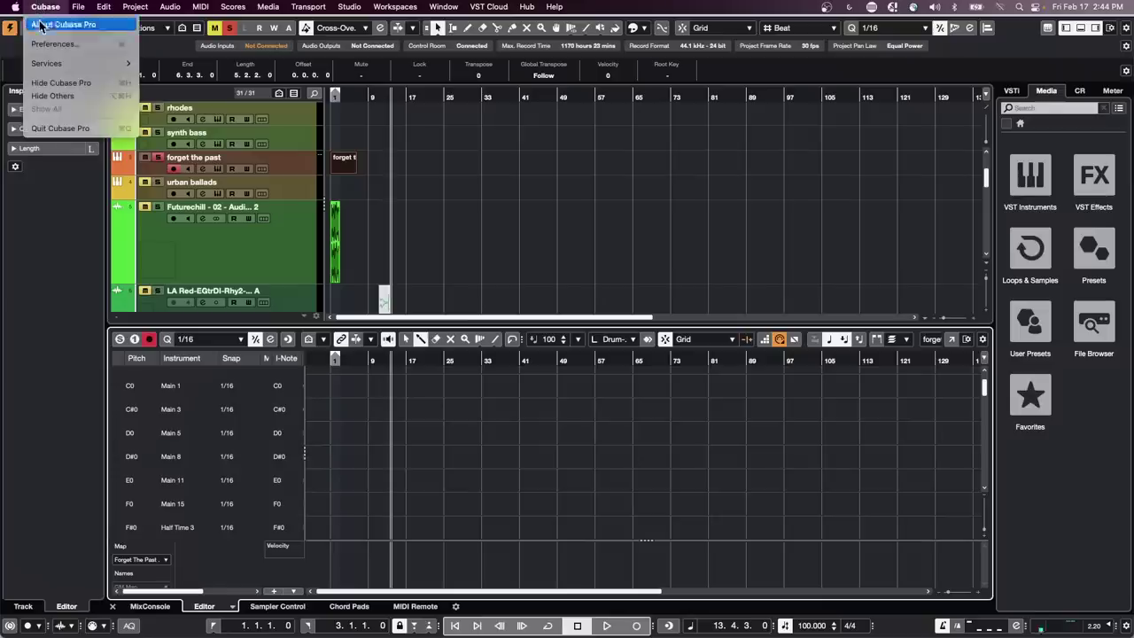
left_click(50, 42)
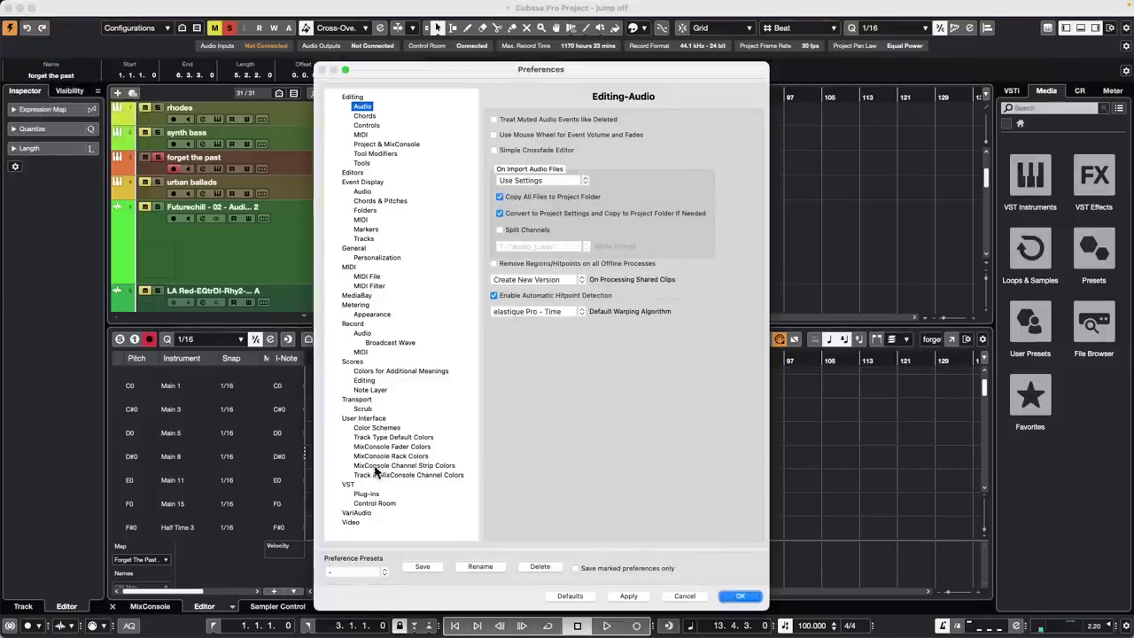
left_click(370, 504)
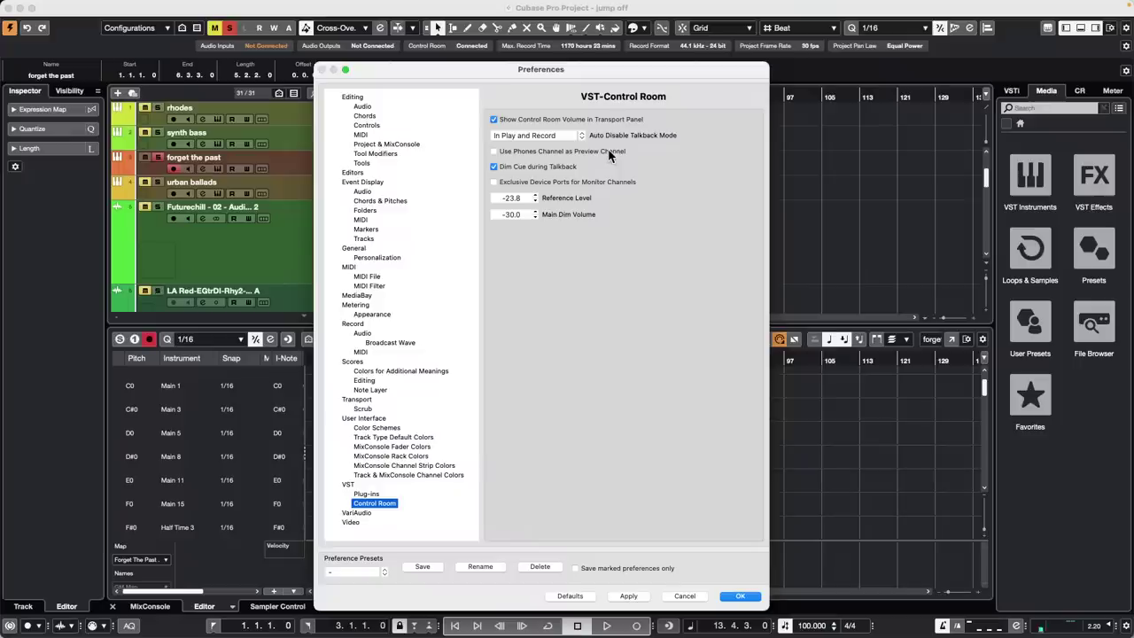
left_click(494, 166)
left_click(494, 153)
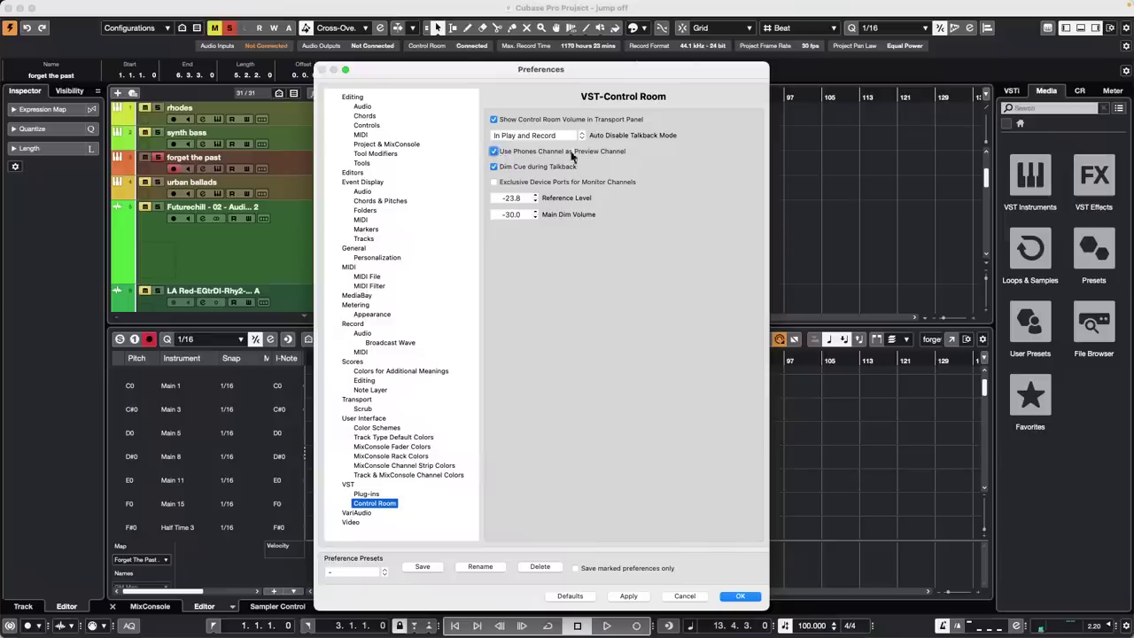
left_click(495, 152)
left_click(629, 596)
left_click(741, 596)
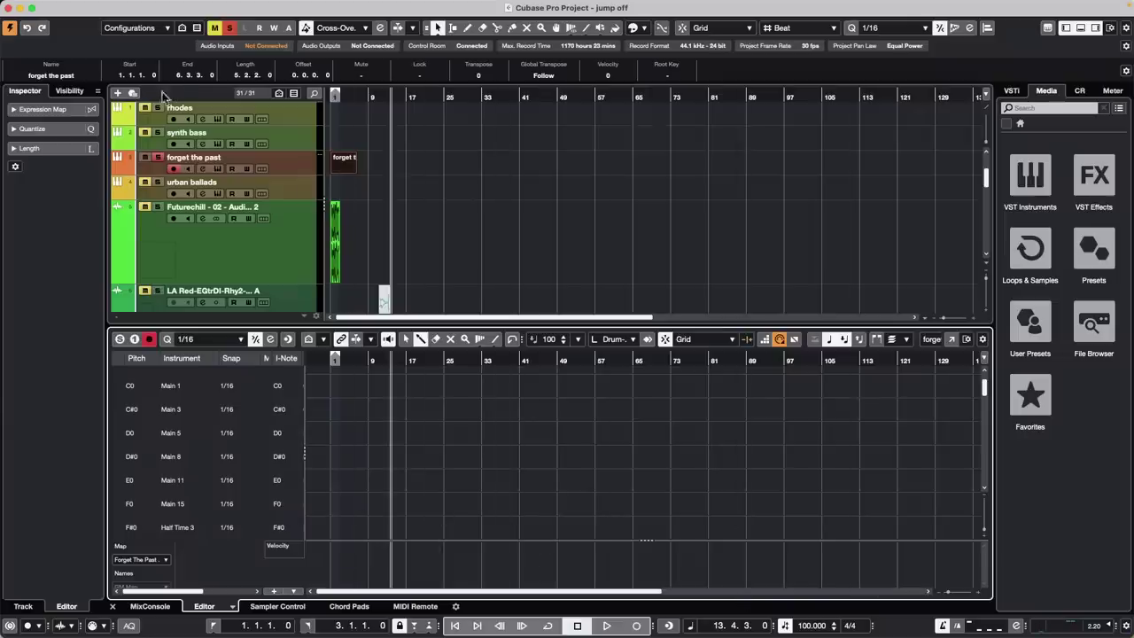
Show the User Interface > Track & MixConsole Channel Colors page in Preferences
left_click(78, 7)
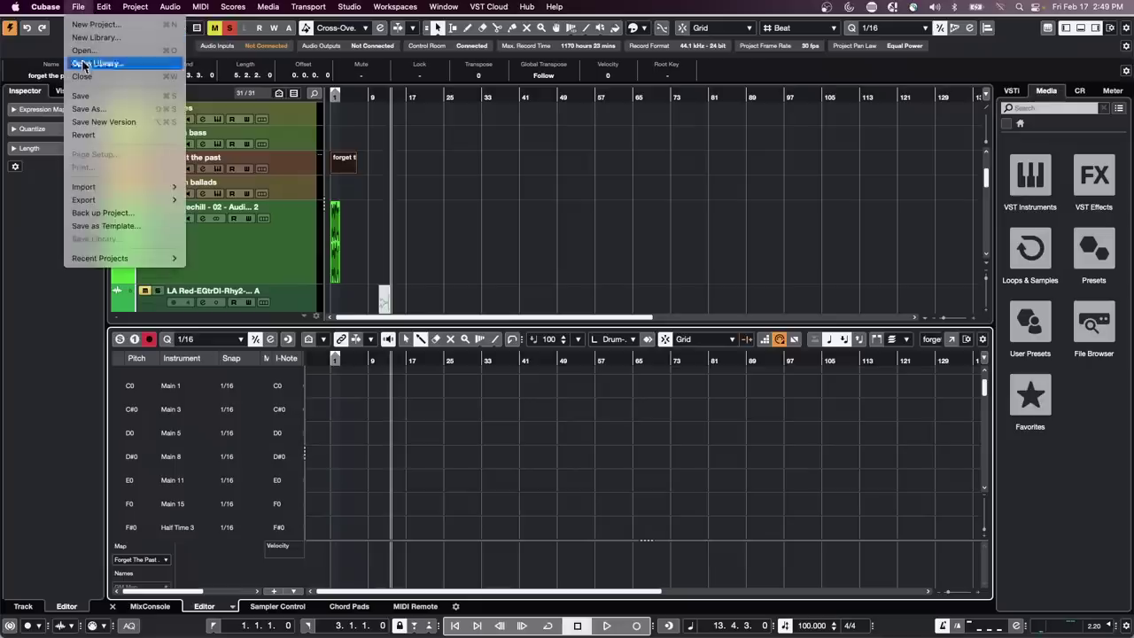
mouse_move(46, 6)
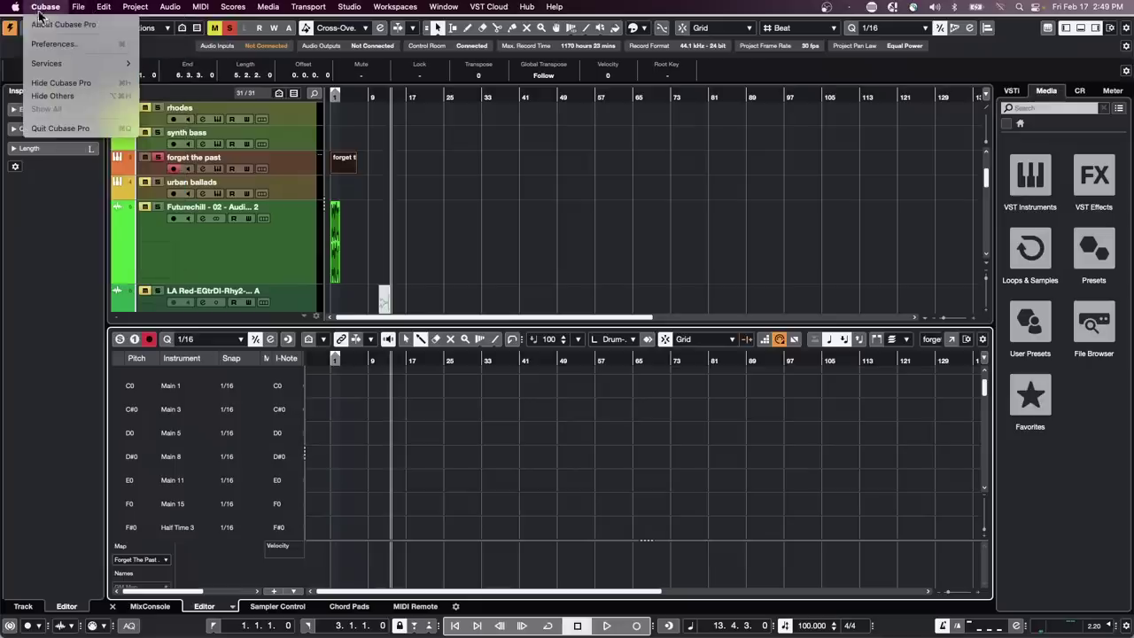
left_click(41, 44)
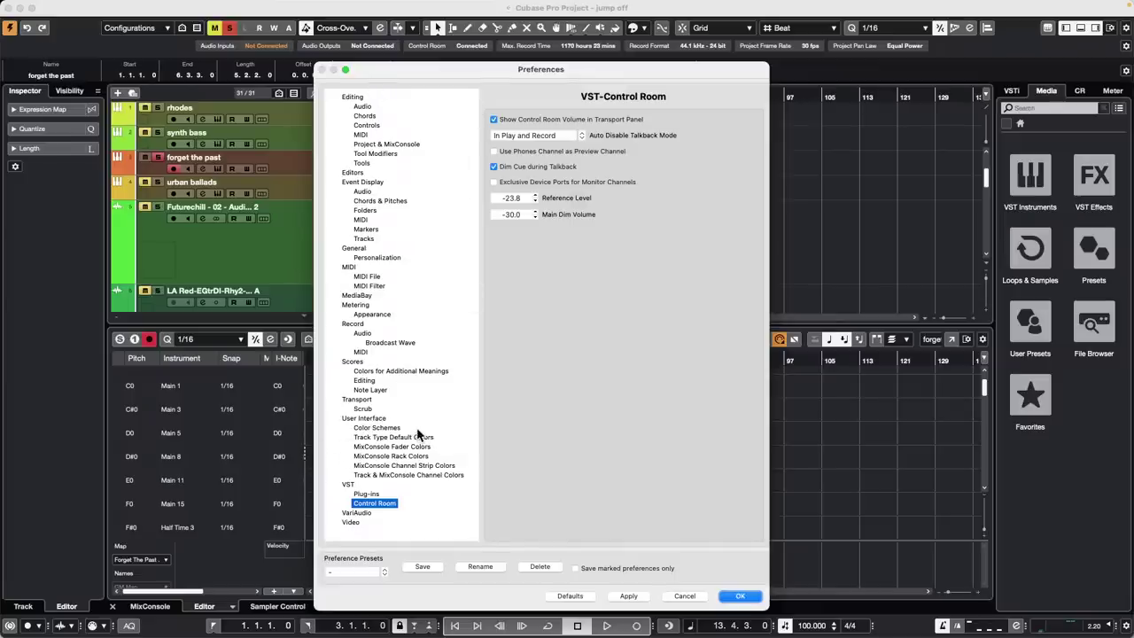
left_click(358, 418)
left_click(360, 428)
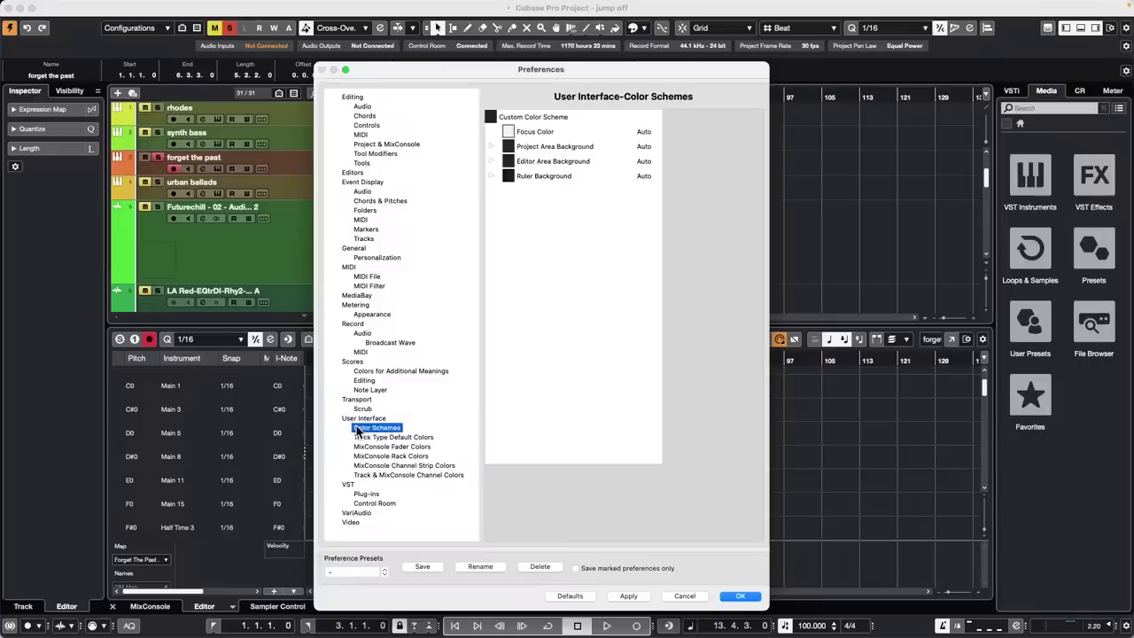
left_click(377, 475)
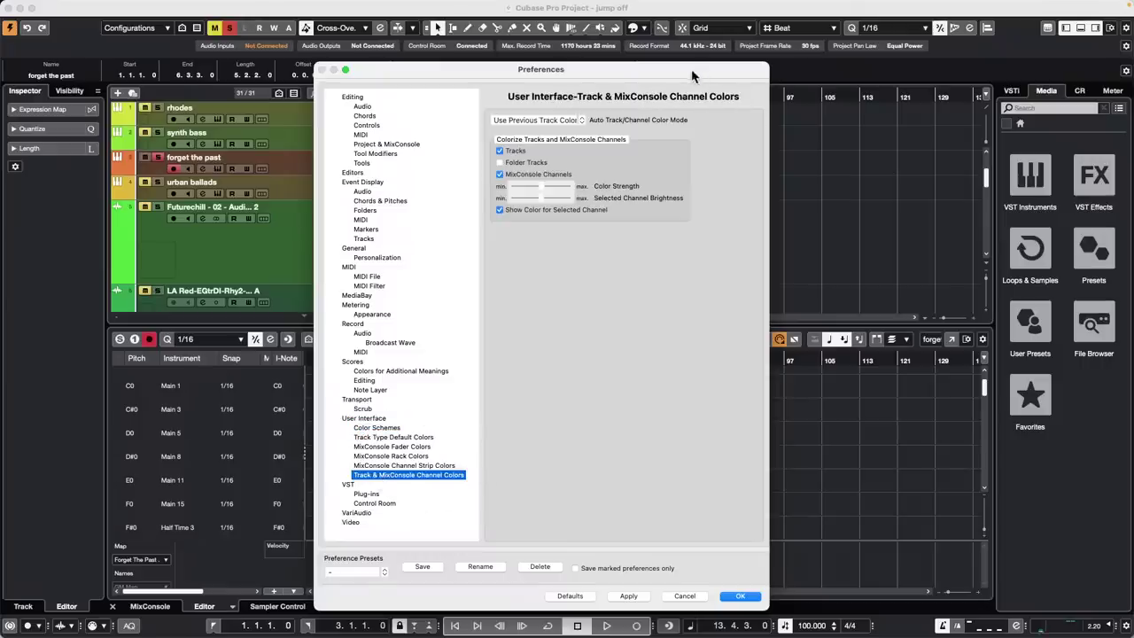
Set Auto Track/Channel Color Mode to Use Track's Default Color
left_click_drag(694, 69, 570, 40)
left_click(446, 90)
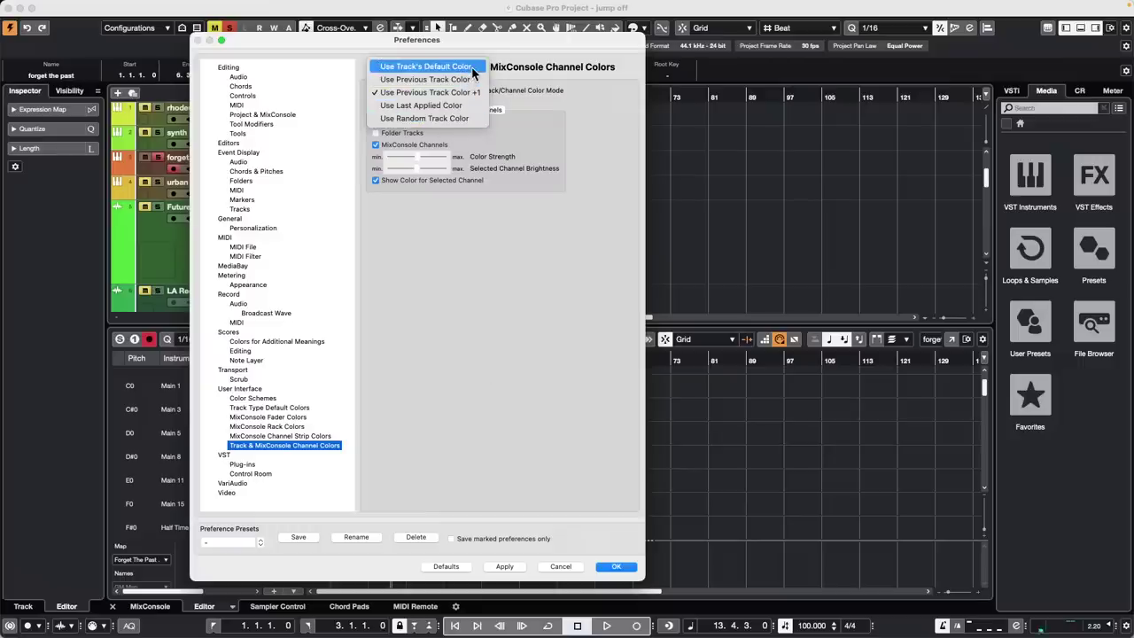
left_click(619, 566)
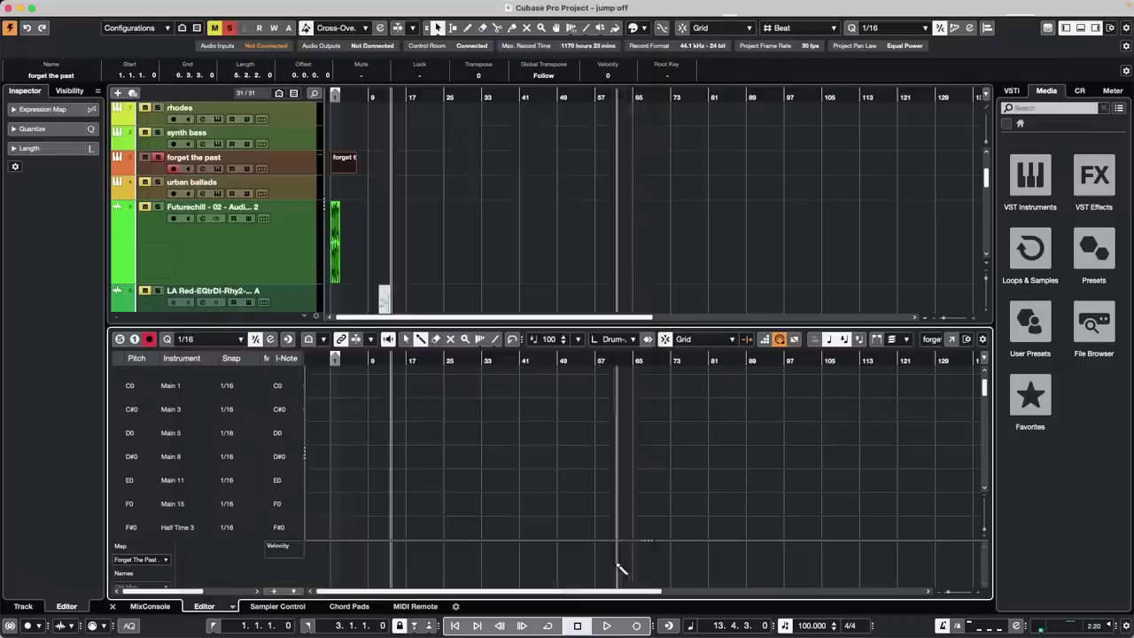
left_click(638, 27)
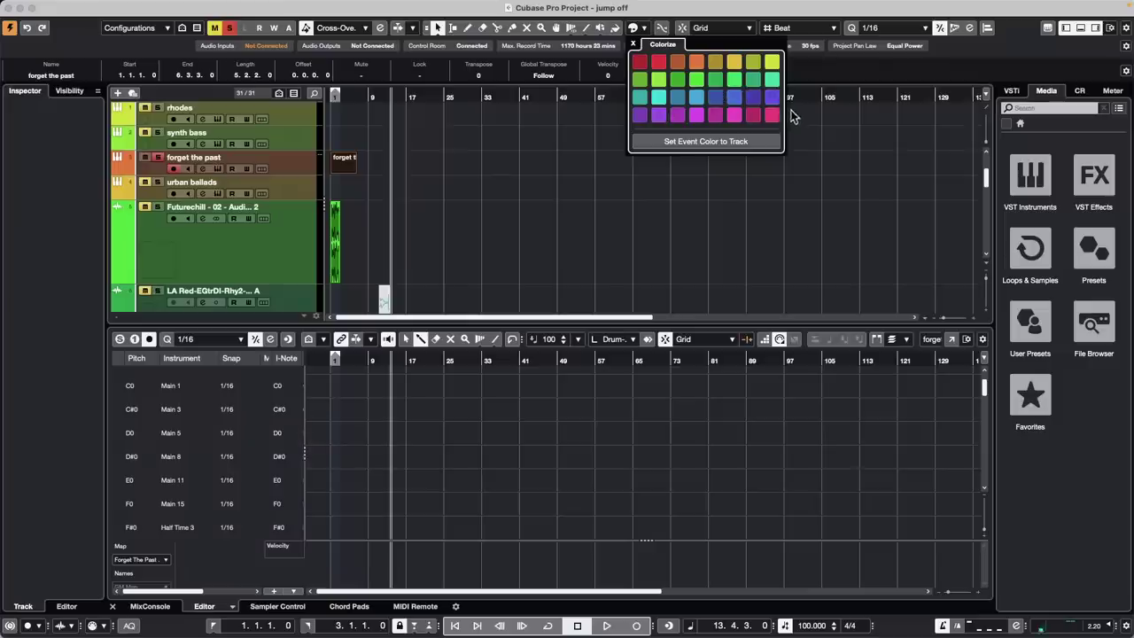
left_click(521, 181)
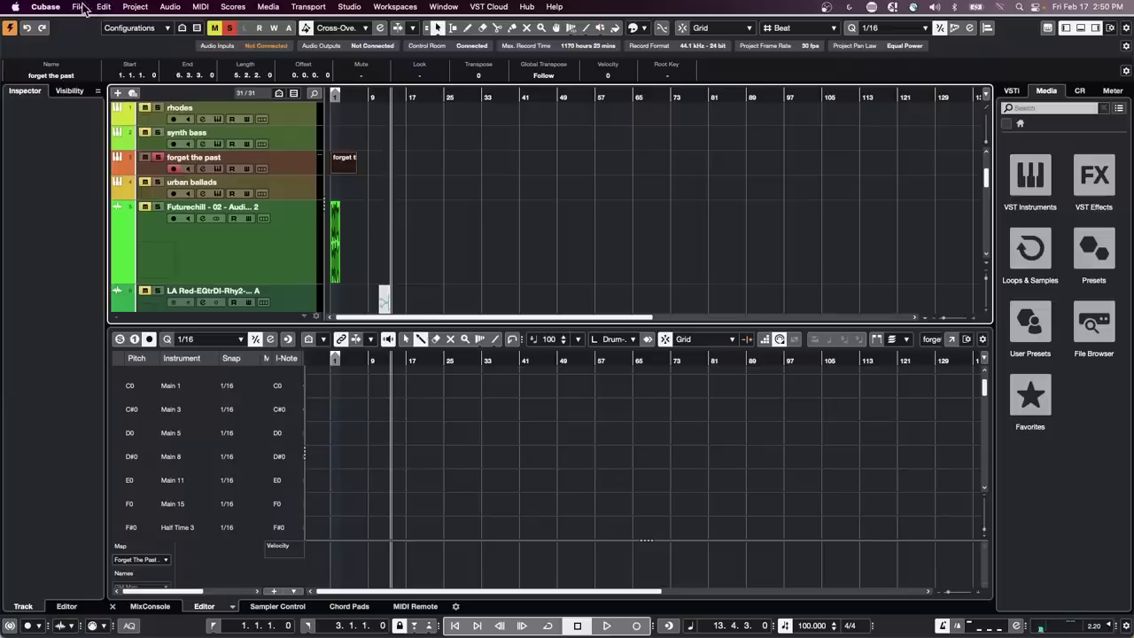
Open 'tempo detect jazz.cpr' from Recent Projects and activate it
left_click(79, 6)
mouse_move(125, 257)
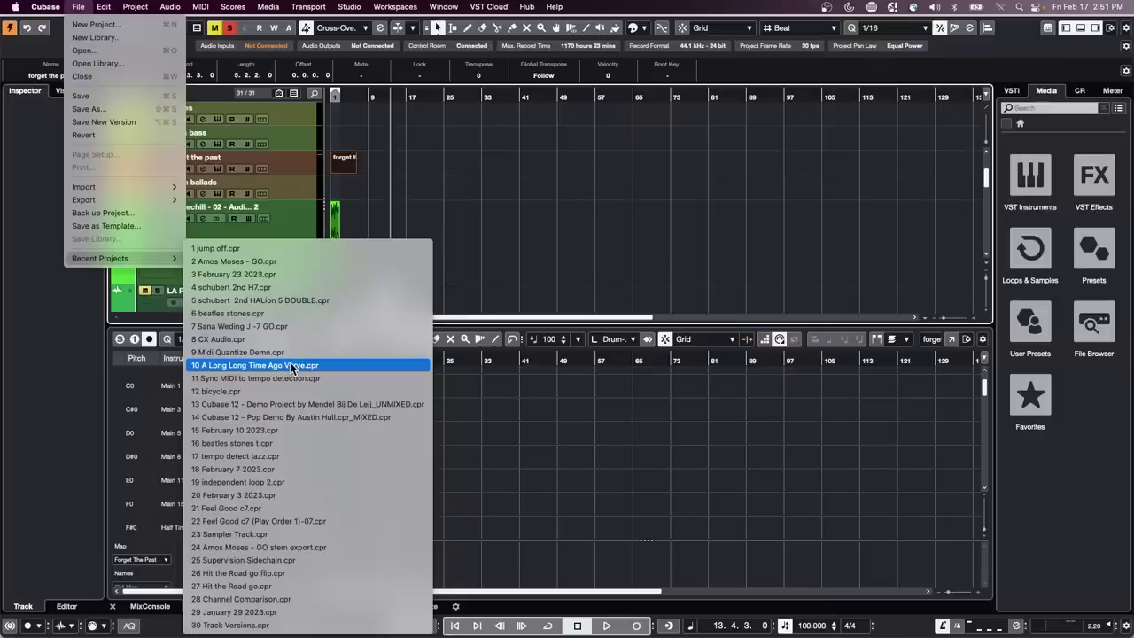
left_click(297, 456)
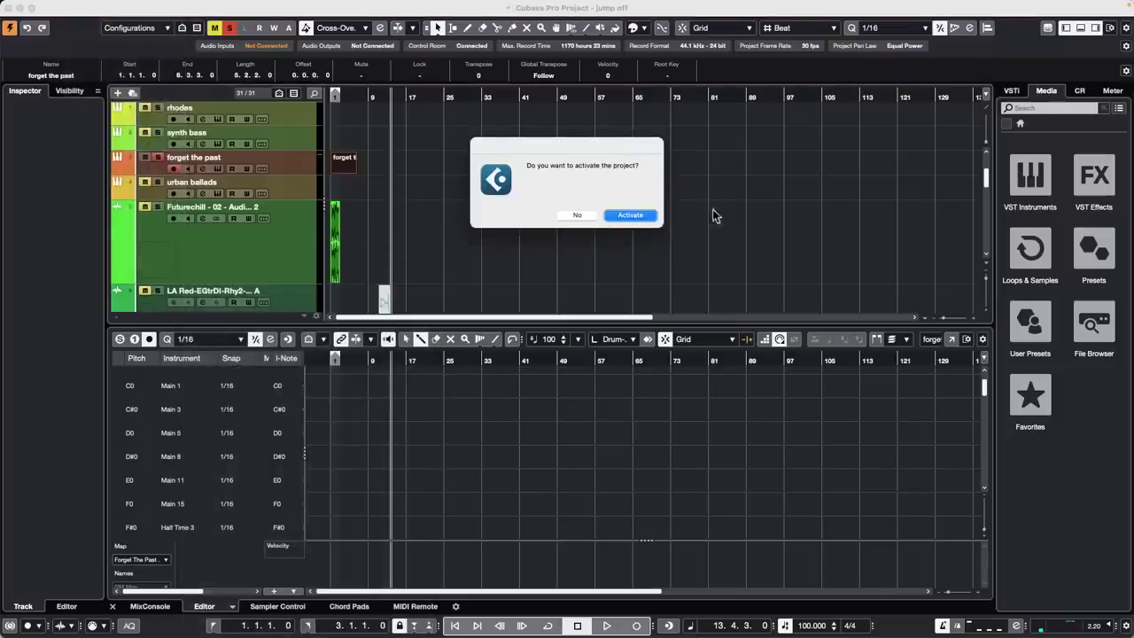
left_click(620, 214)
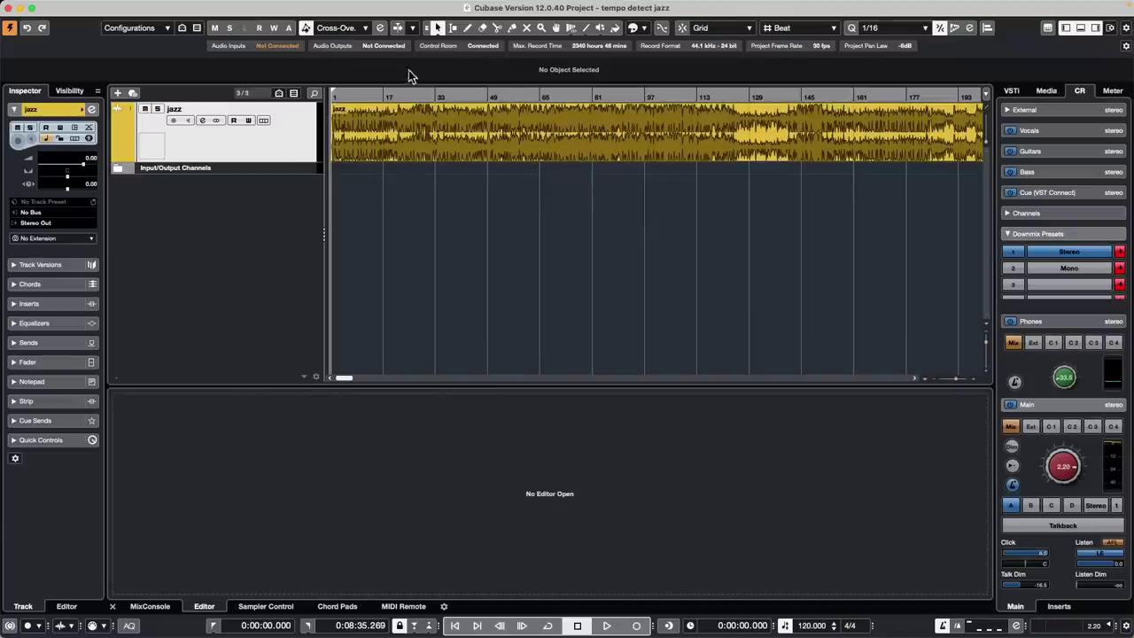
Enlarge the jazz track, lower the Control Room Main level, play, and open the jazz event's waveform
left_click_drag(400, 92, 223, 81)
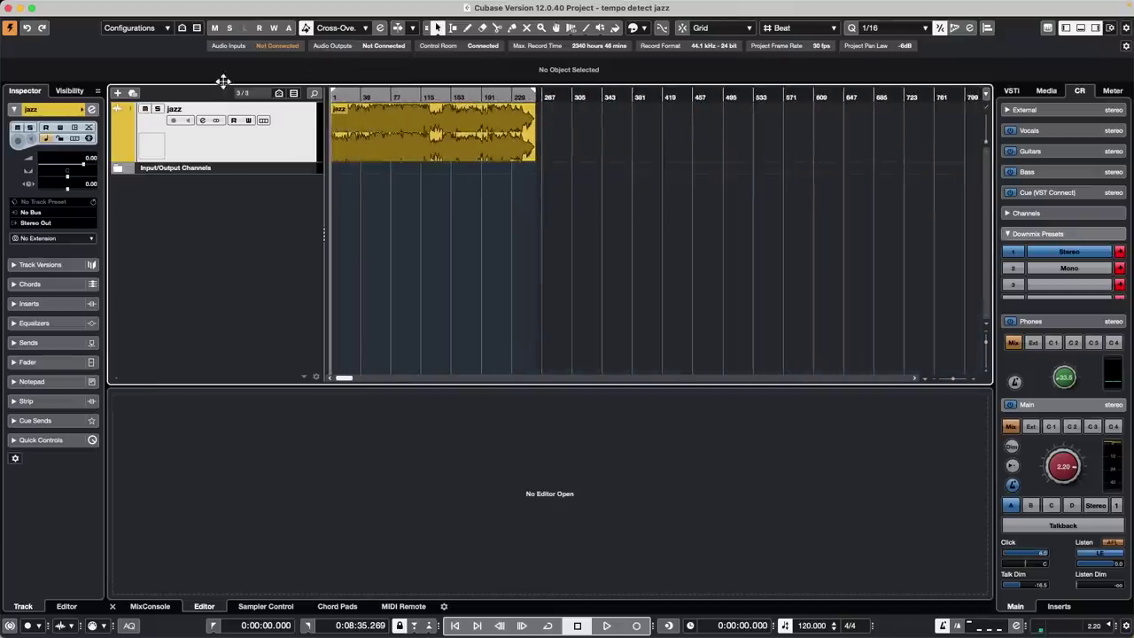
left_click_drag(262, 160, 252, 173)
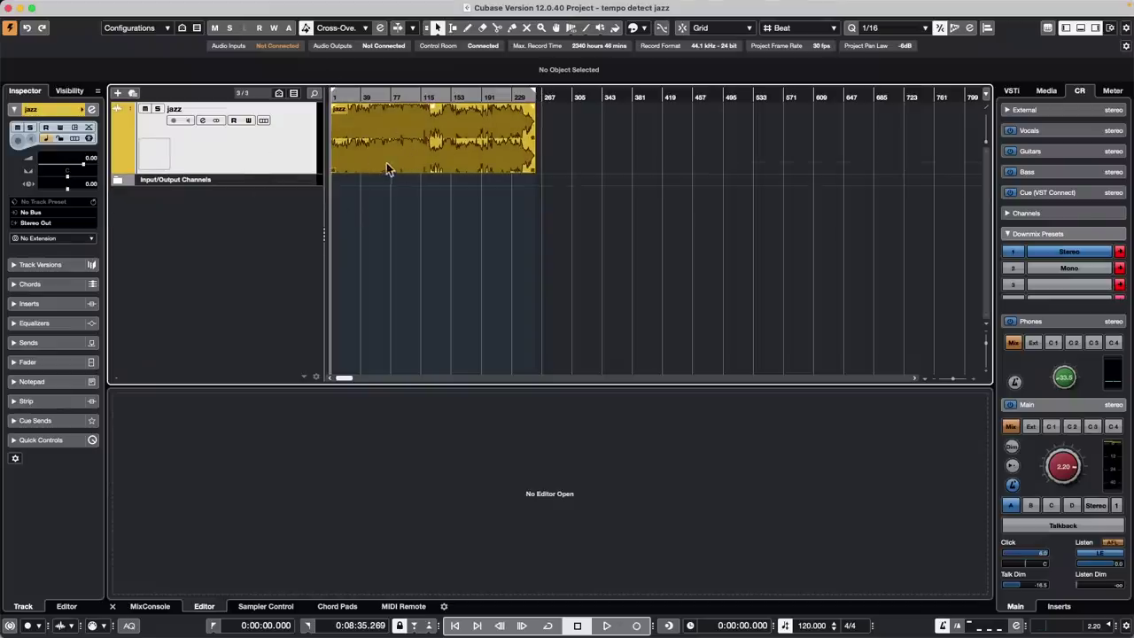
left_click_drag(1057, 458, 1019, 467)
key("space")
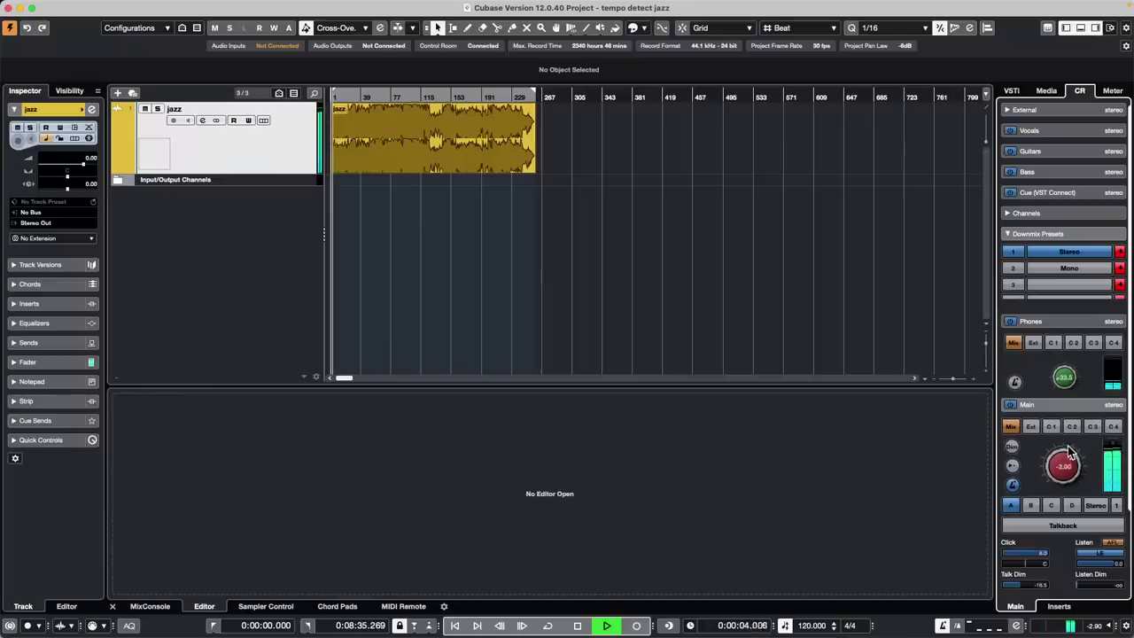
double_click(412, 150)
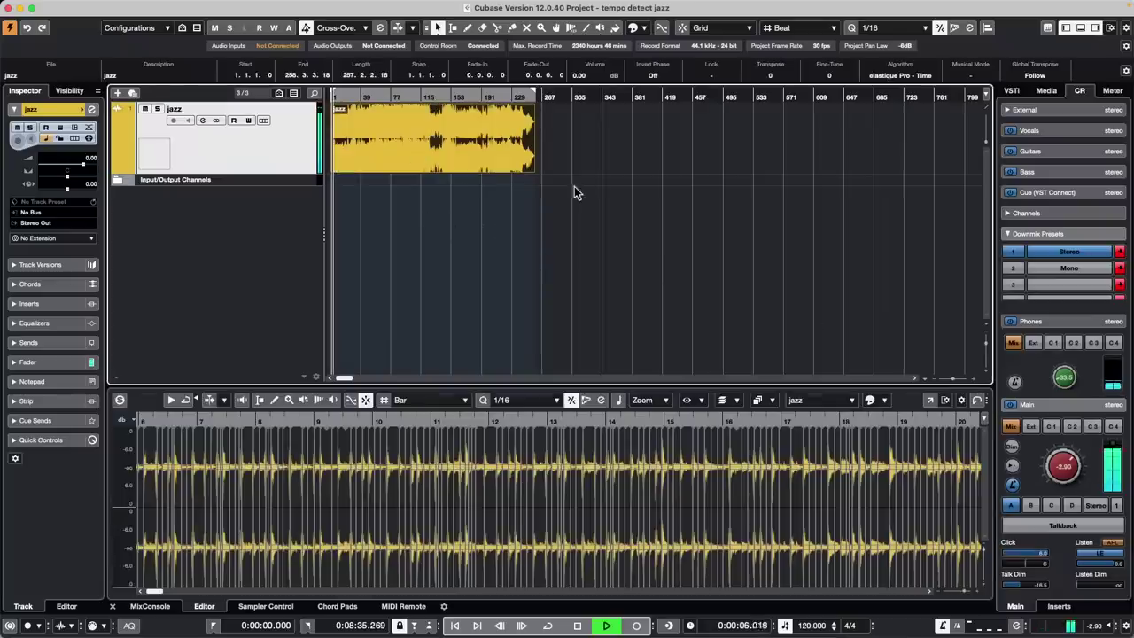
Analyze the jazz audio with Project > Tempo Detection, then close the panel and return to Object Selection
mouse_move(78, 6)
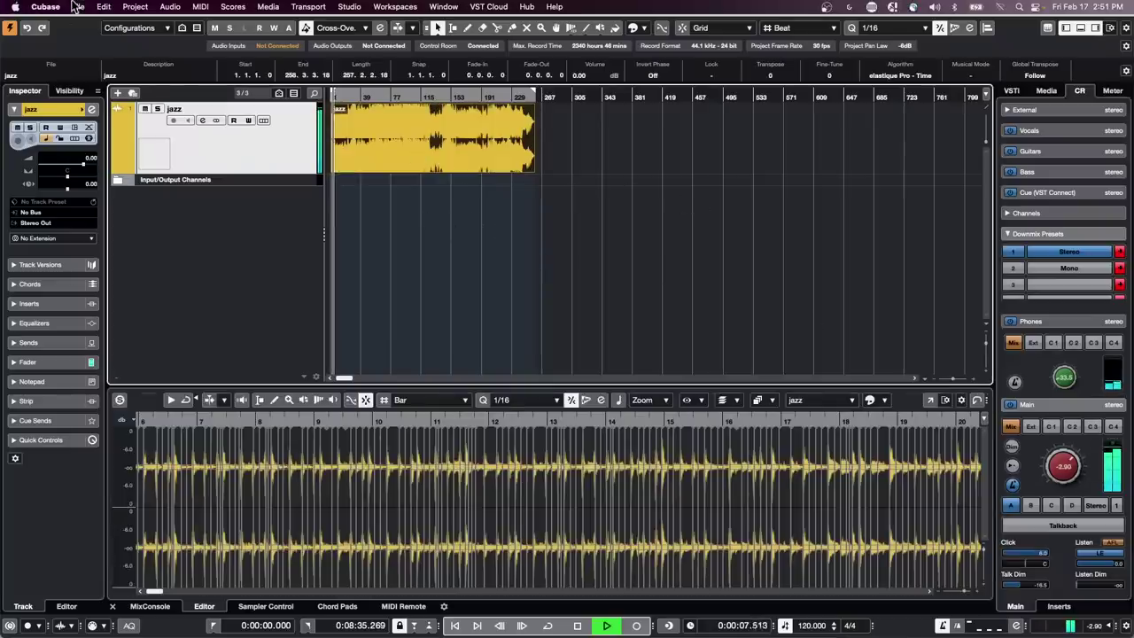
left_click(136, 7)
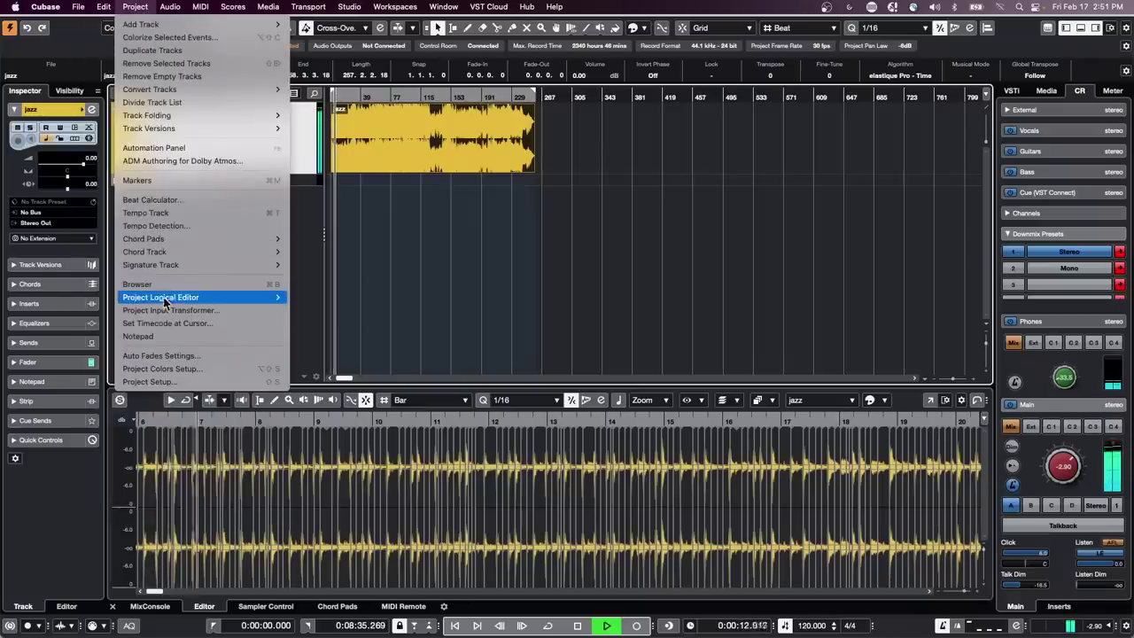
left_click(195, 225)
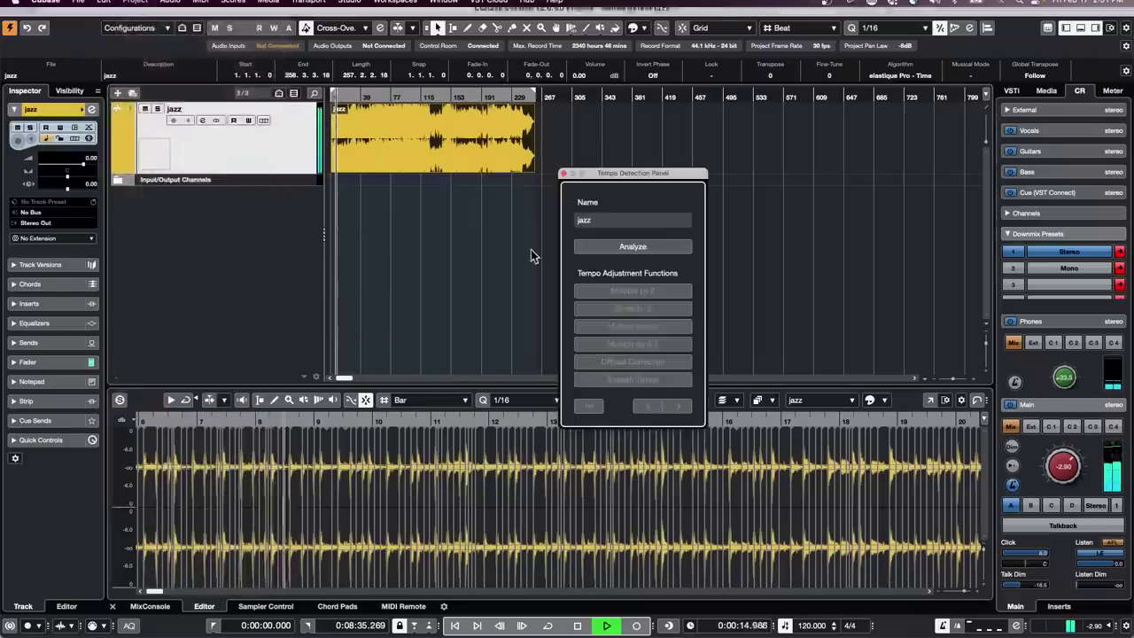
left_click(626, 246)
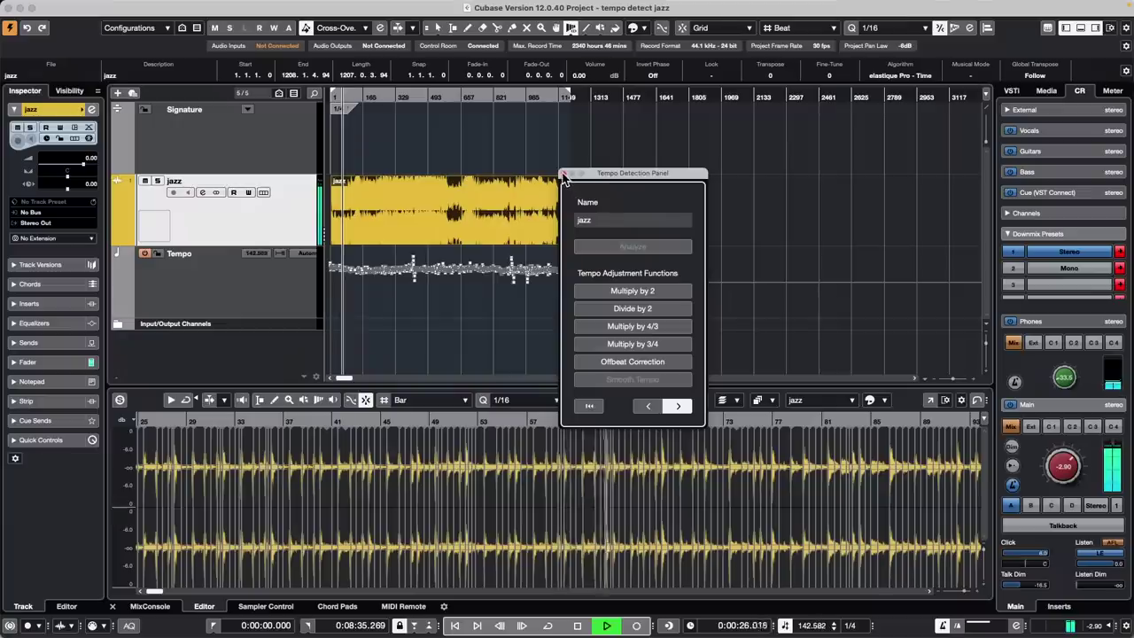
left_click(565, 173)
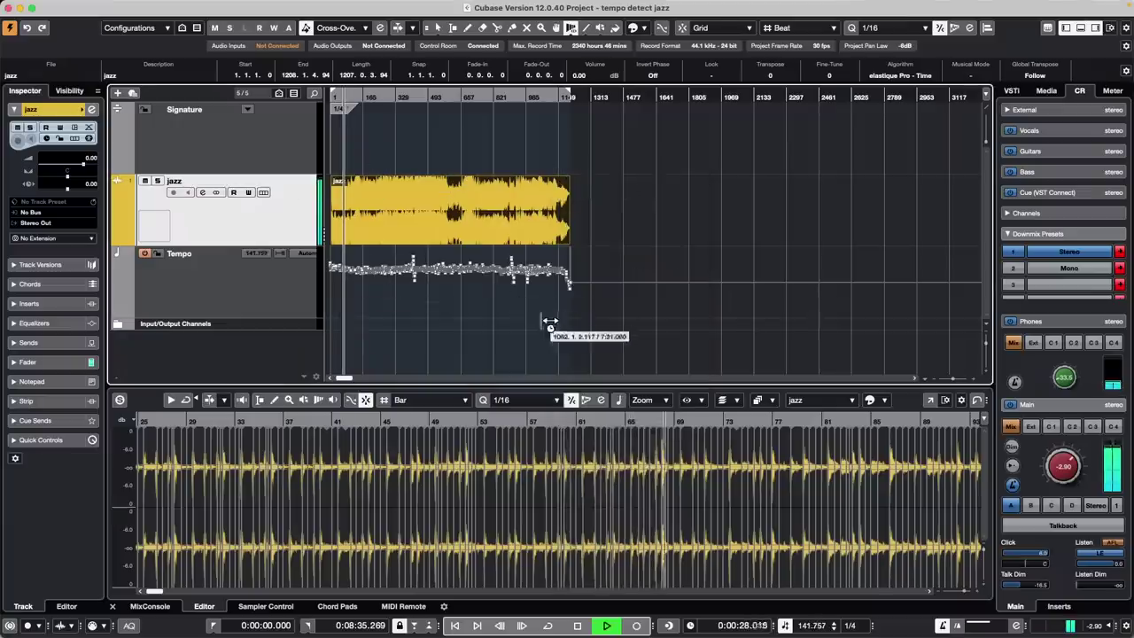
right_click(622, 246)
left_click(613, 248)
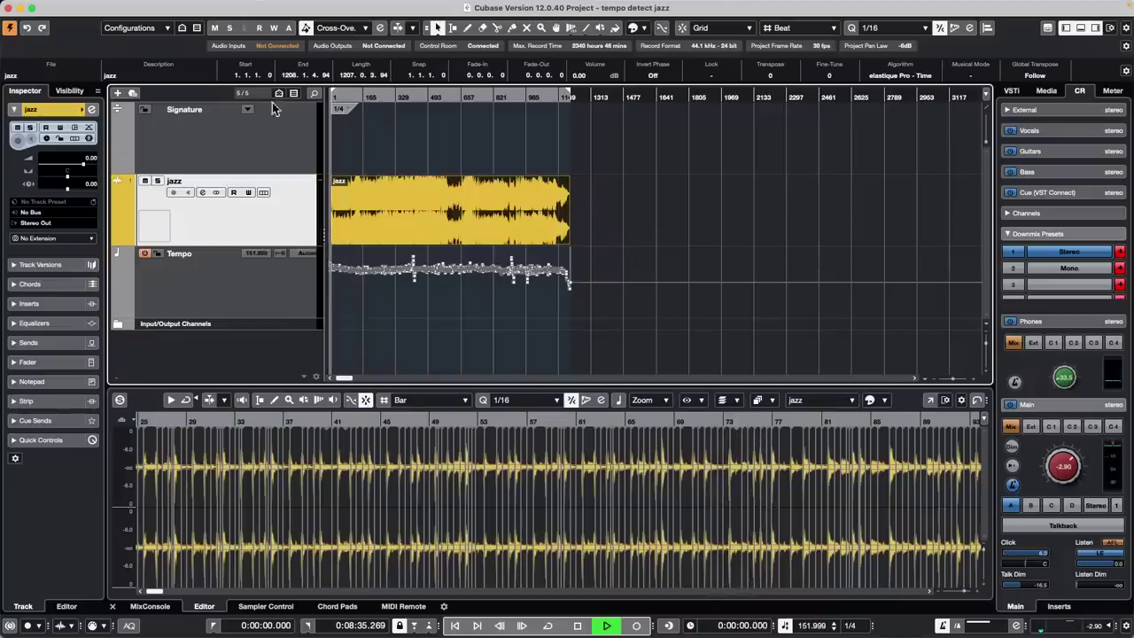
Stop playback and add a 4/4 signature change at bar 4 with snapping on
left_click_drag(345, 98, 298, 177)
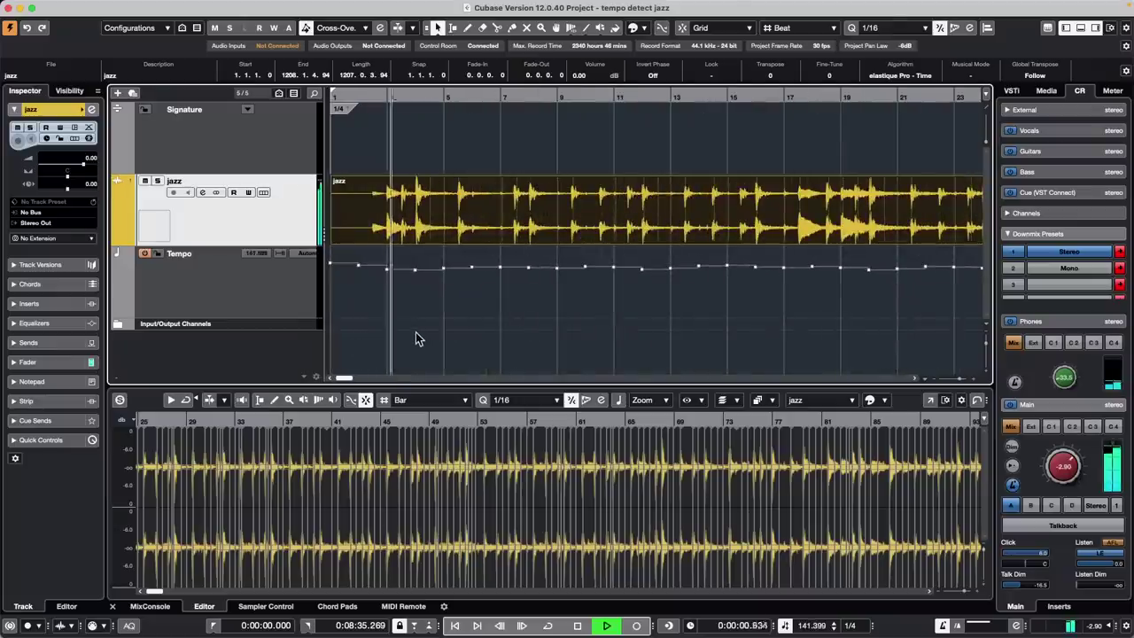
key("space")
right_click(411, 141)
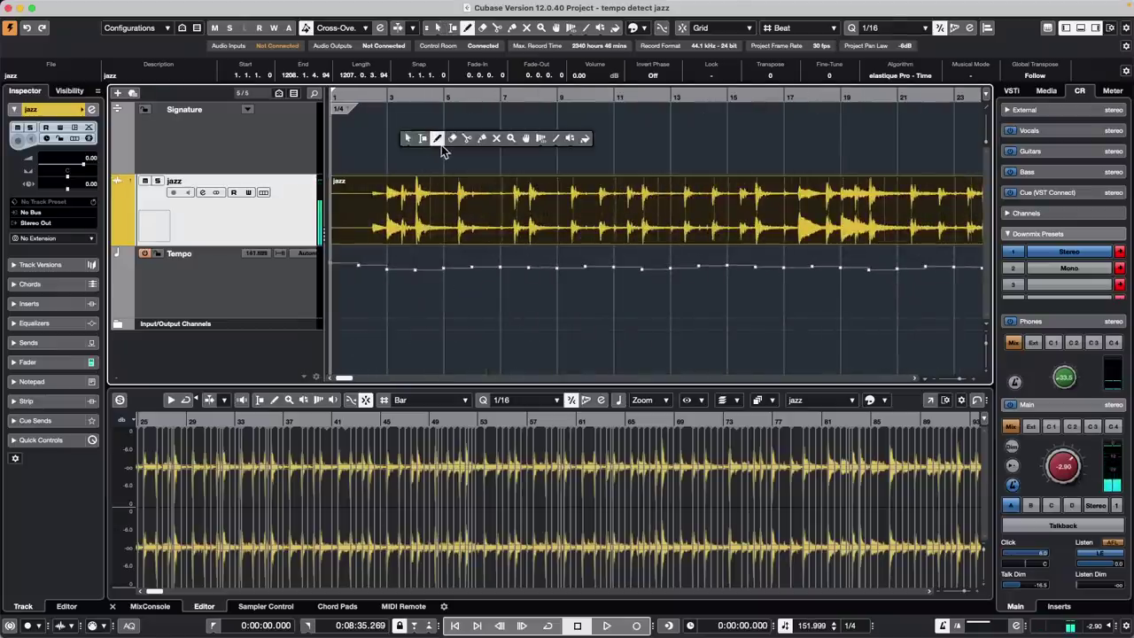
left_click(441, 145)
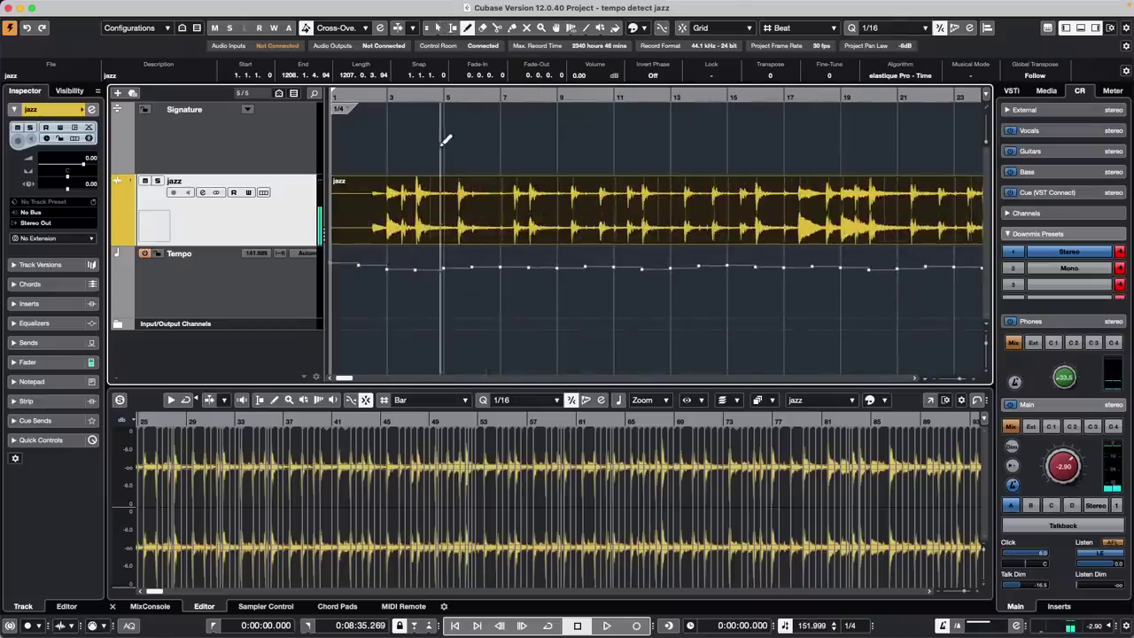
right_click(410, 93)
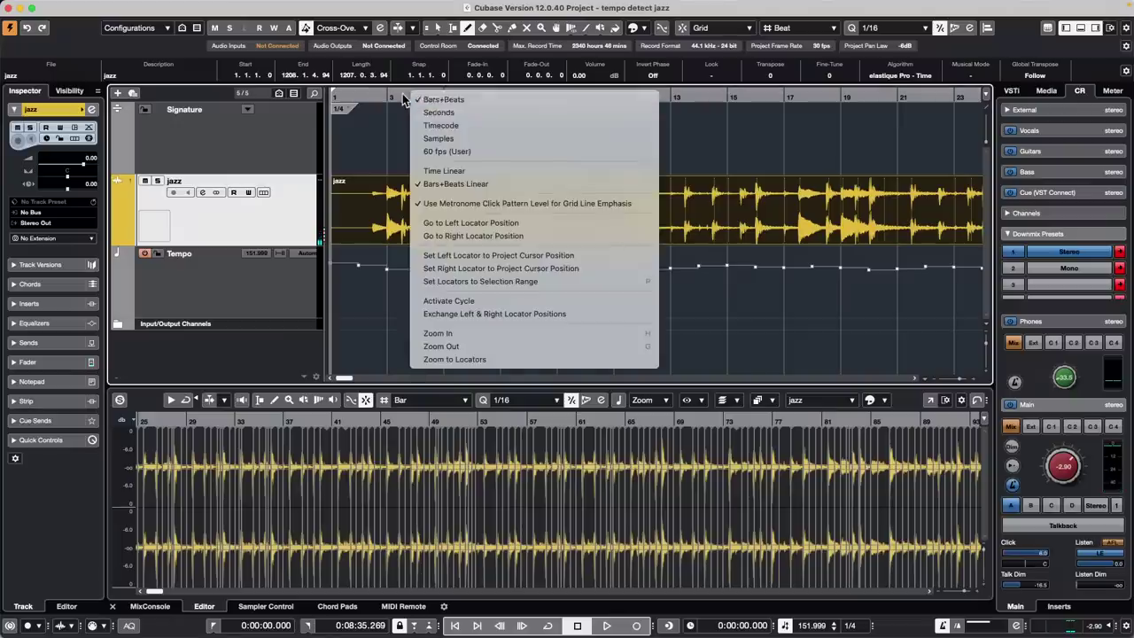
left_click(397, 94)
left_click_drag(402, 94, 404, 117)
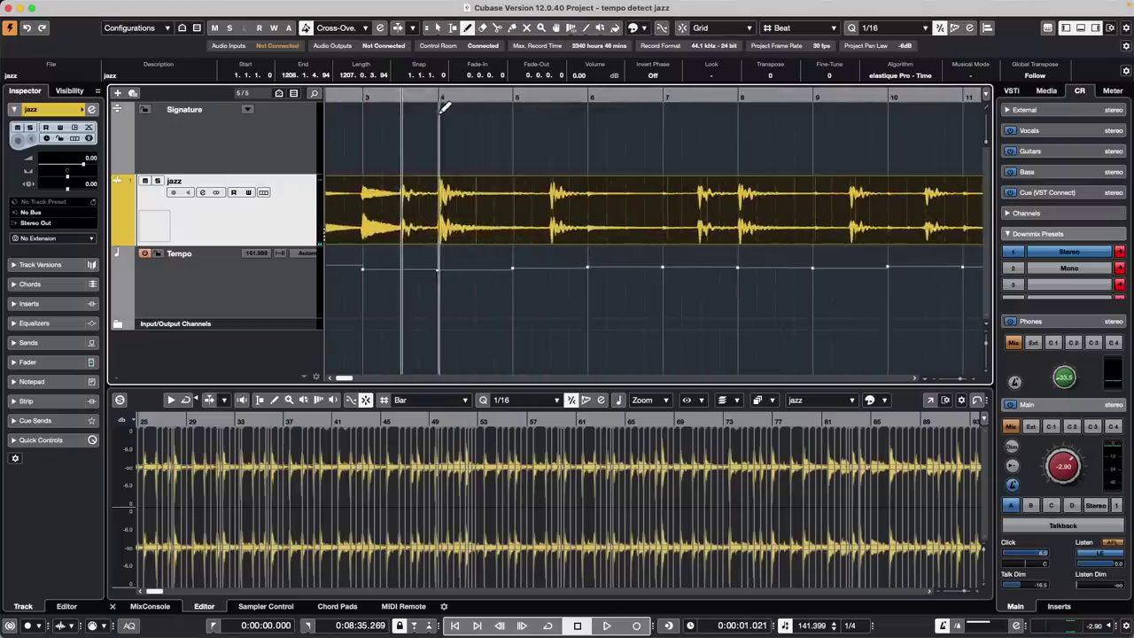
key("j")
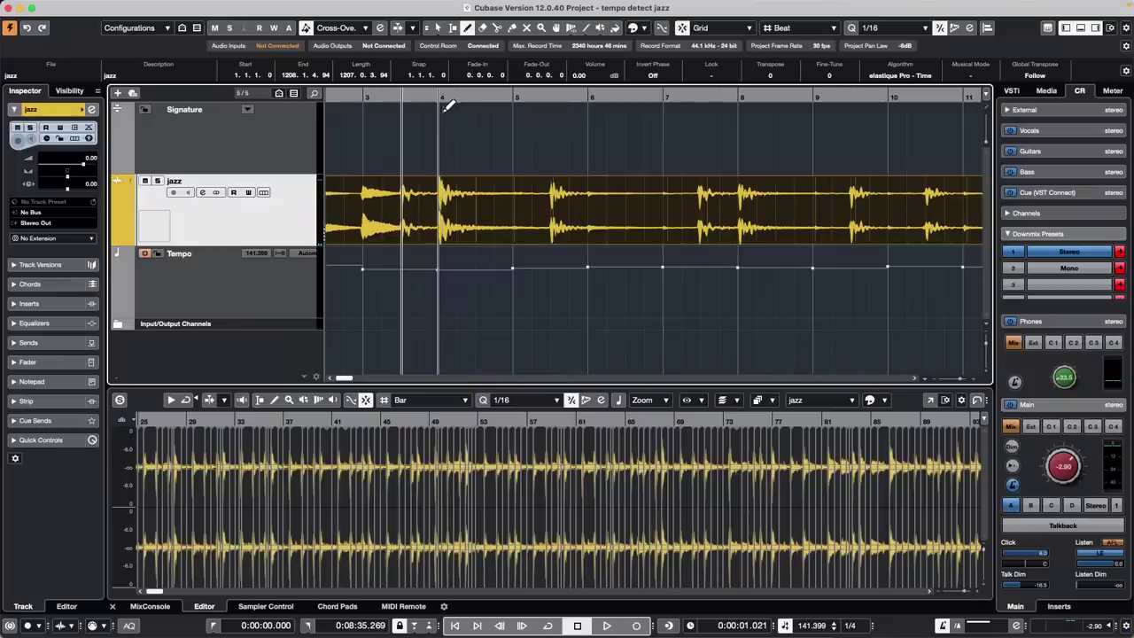
left_click(439, 106)
Play back following the detected tempo while zooming out across the recording
left_click_drag(422, 97, 407, 69)
key("space")
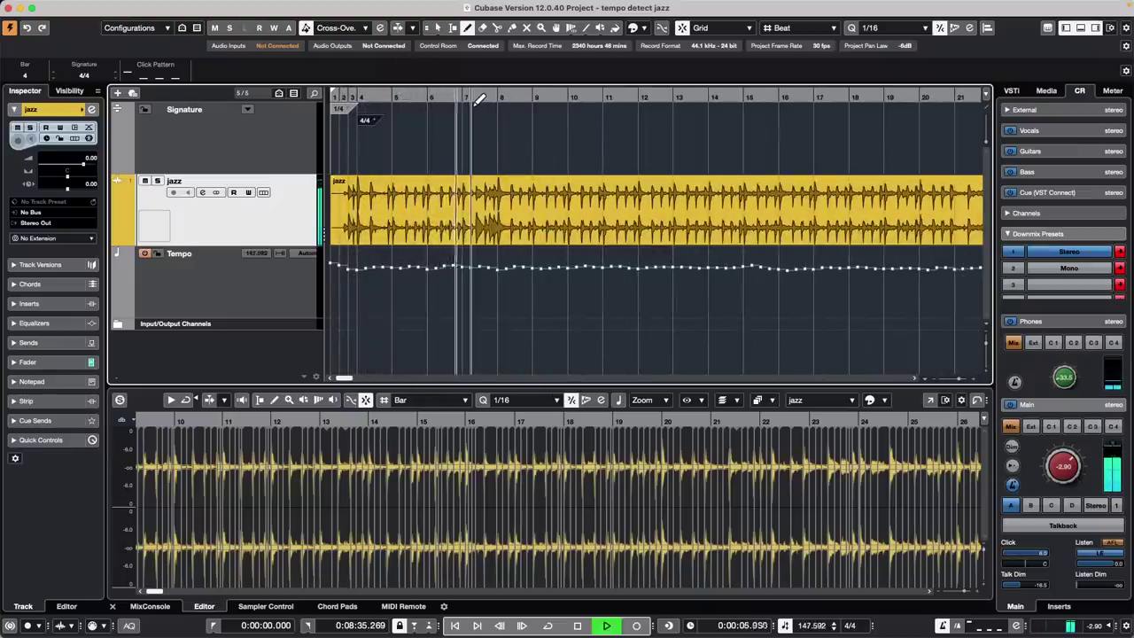
key("g")
key("g")
key("g")
key("g")
key("g")
key("g")
key("g")
key("g")
key("g")
key("g")
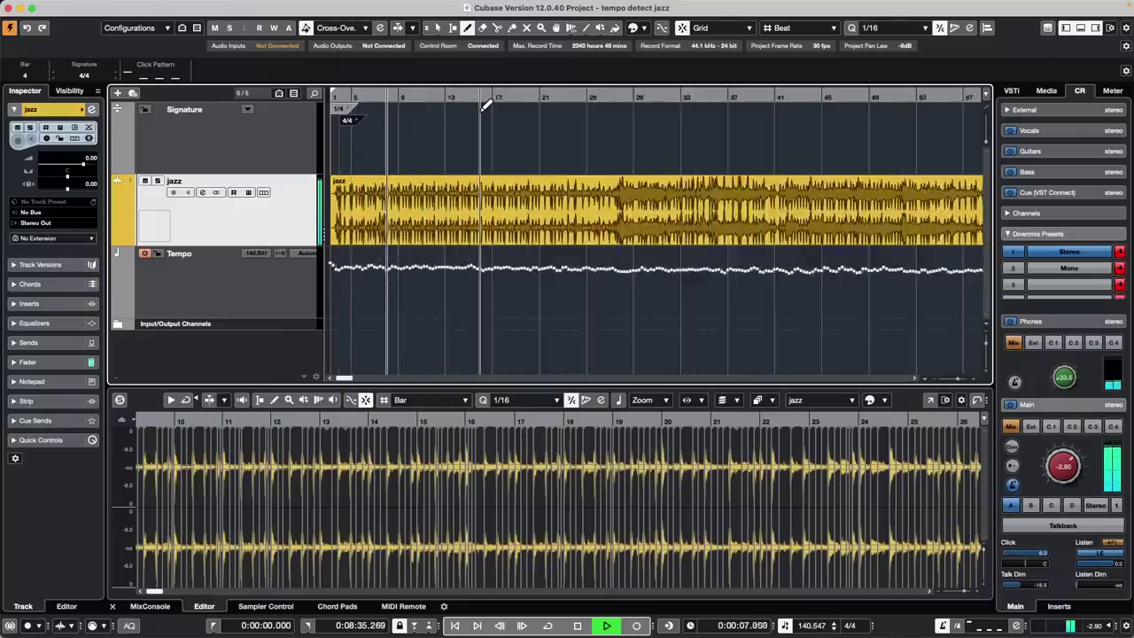
key("g")
key("g")
key("g")
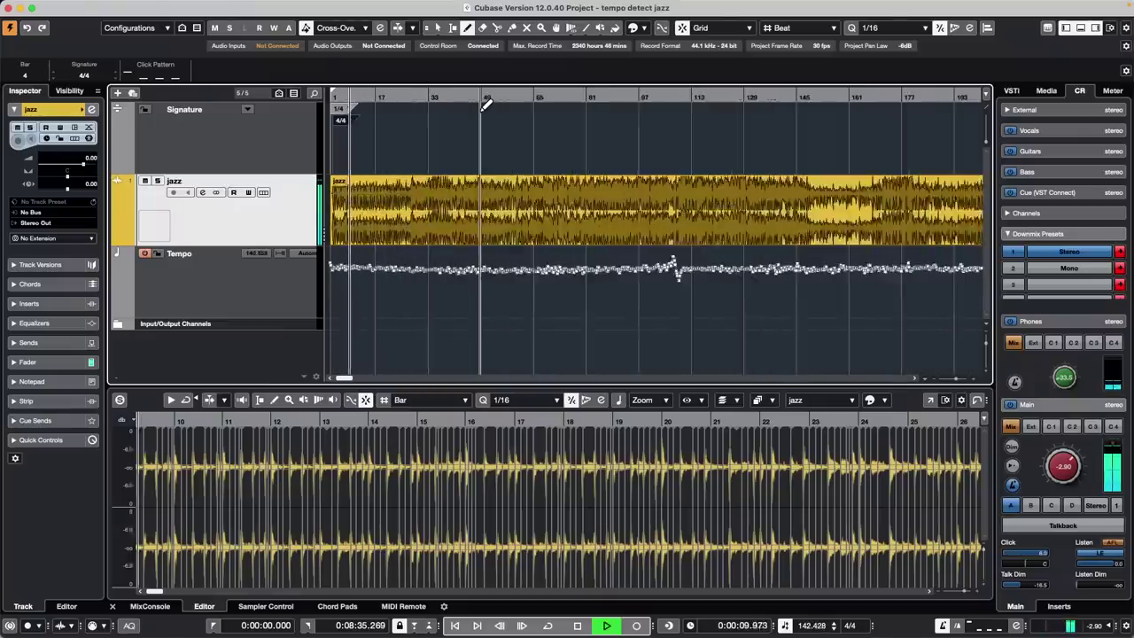
Apply Audio > Advanced > Set Definition From Tempo to the jazz event, saved in the project only
key("1")
left_click(457, 214)
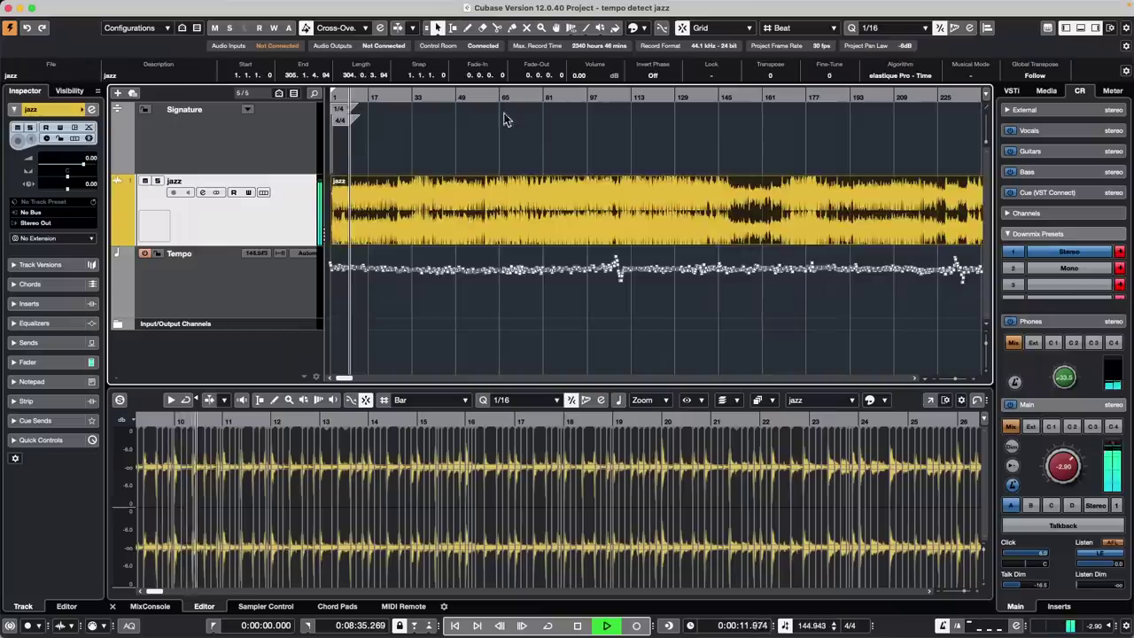
left_click(167, 7)
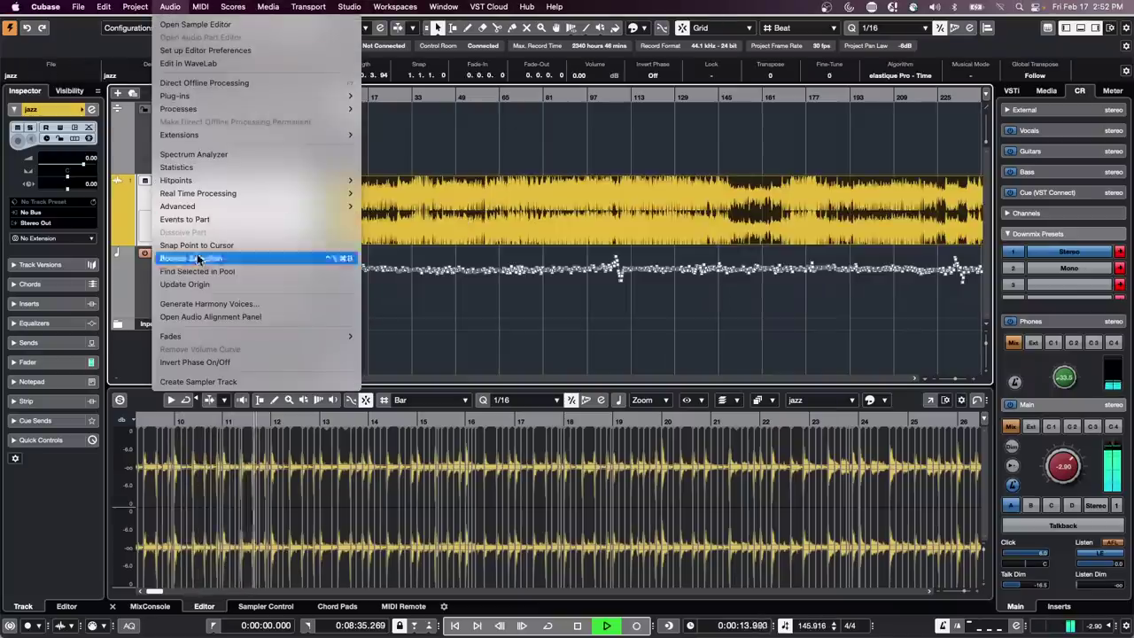
mouse_move(214, 181)
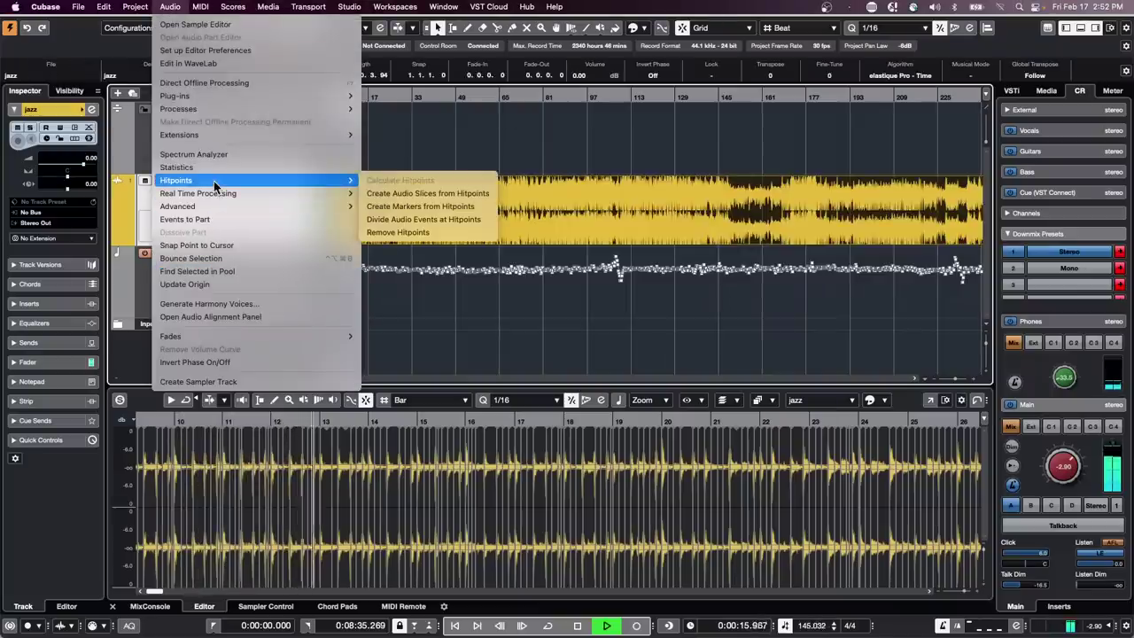
mouse_move(220, 208)
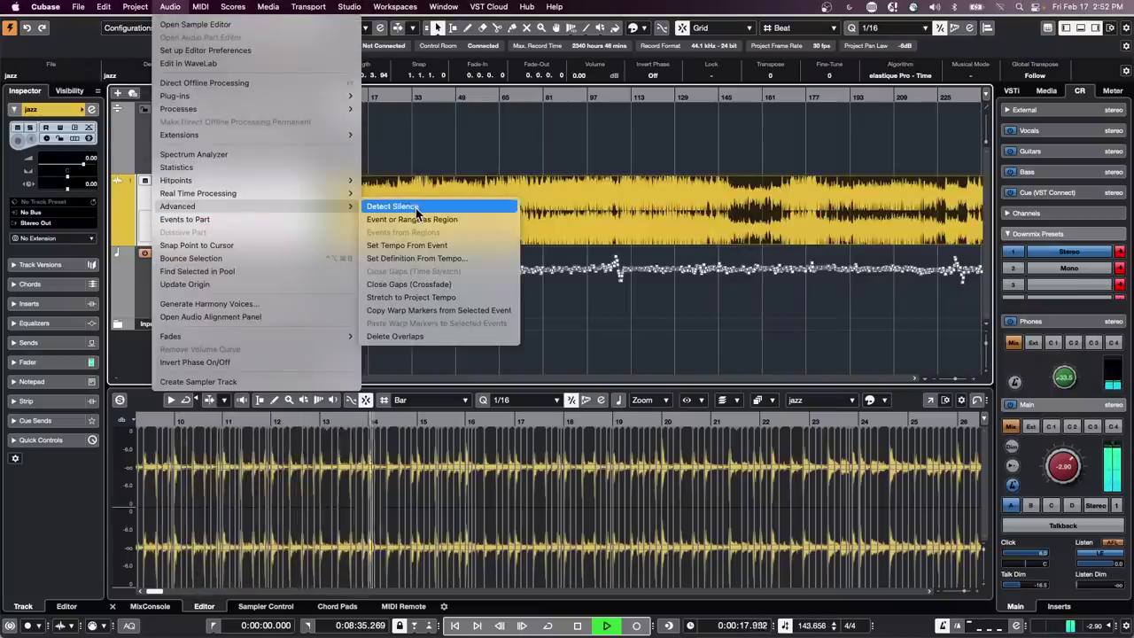
left_click(448, 258)
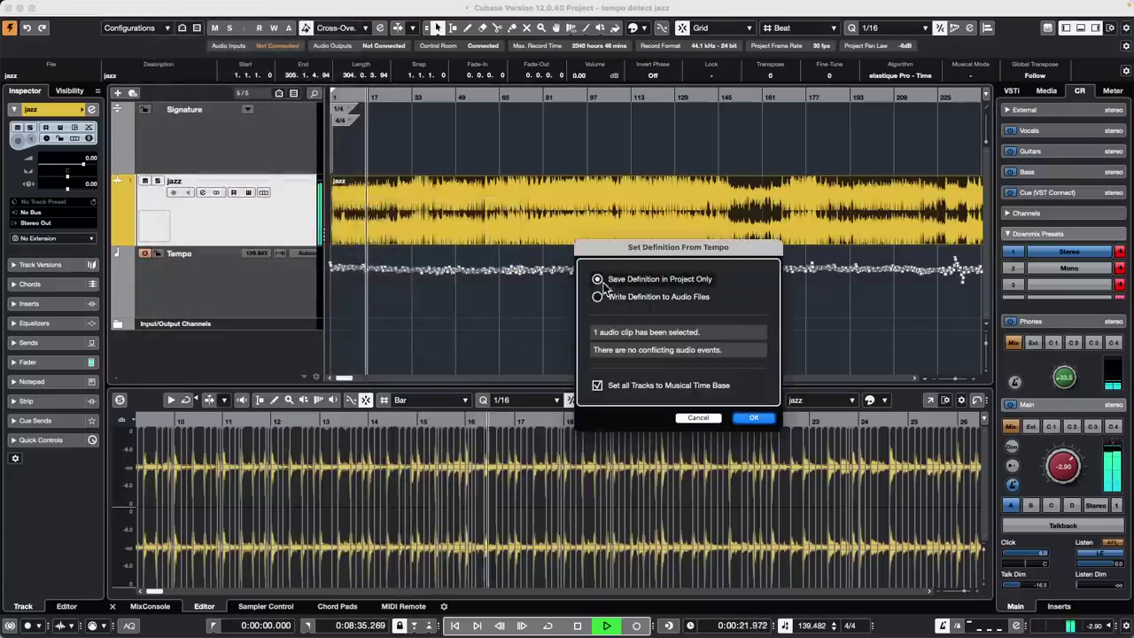
left_click(754, 418)
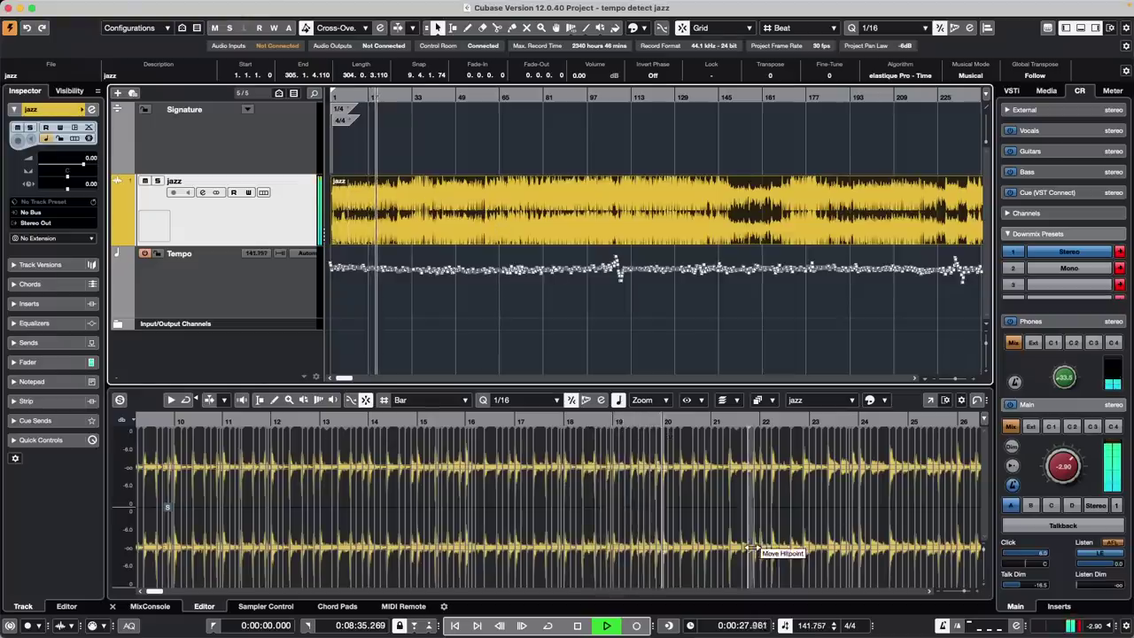
Switch to a fixed tempo, trying 144 and 156 BPM before settling on 132, then stop playback
left_click(785, 626)
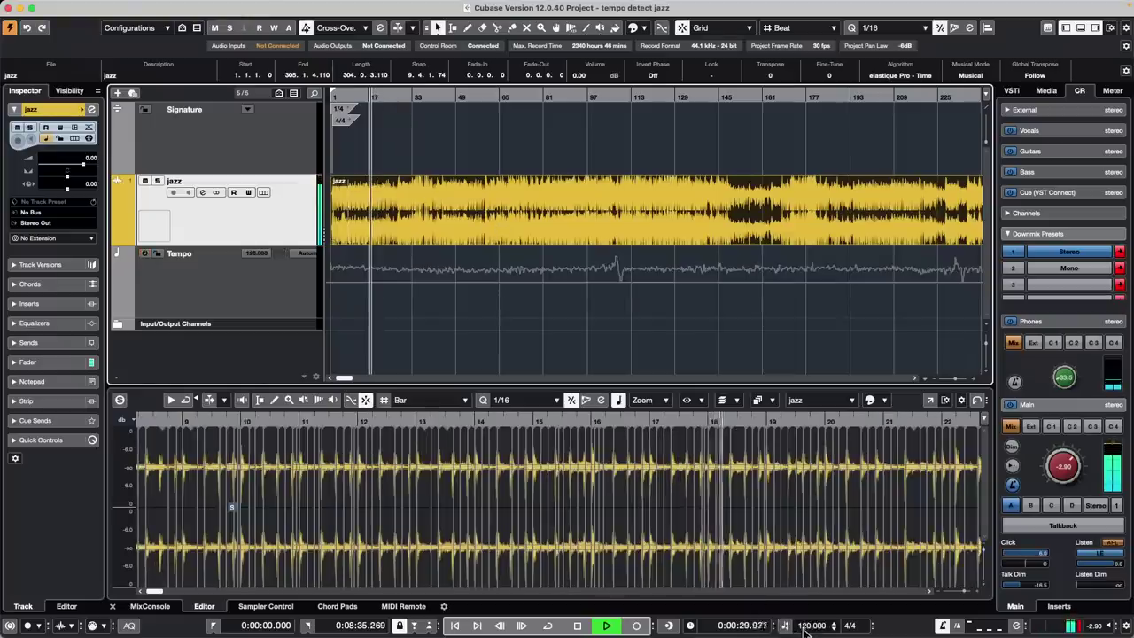
type("144")
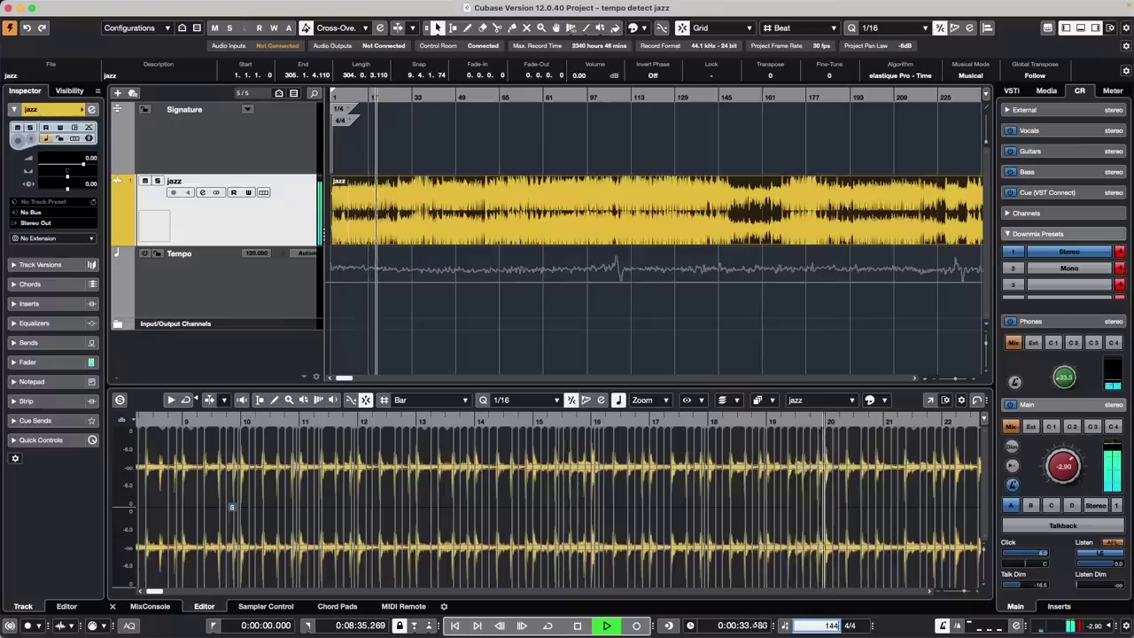
key("Return")
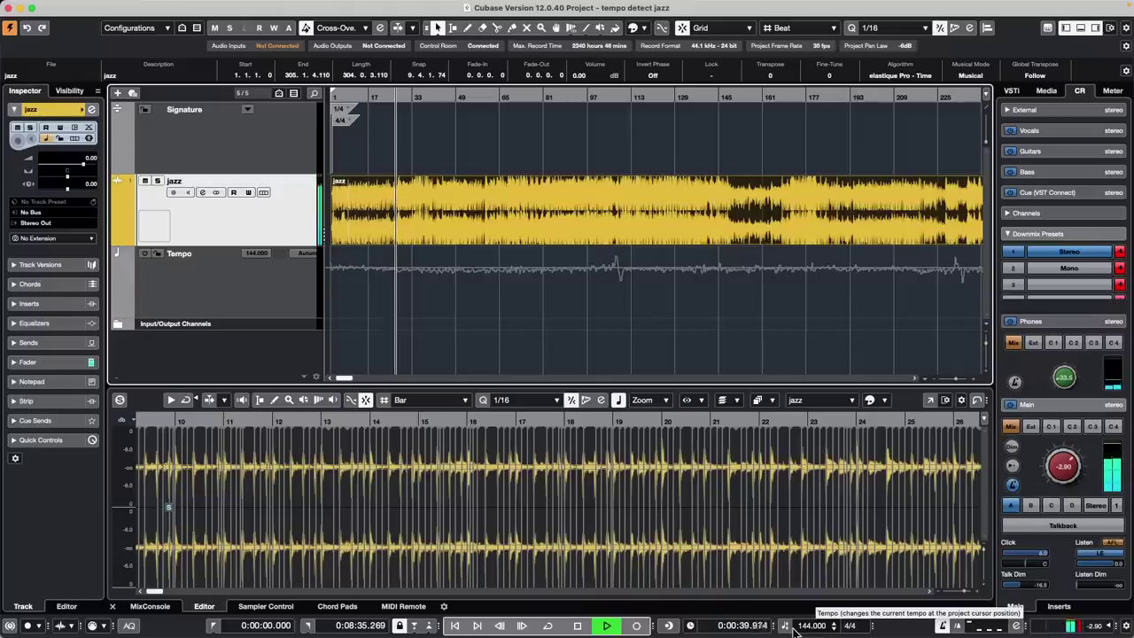
left_click(802, 626)
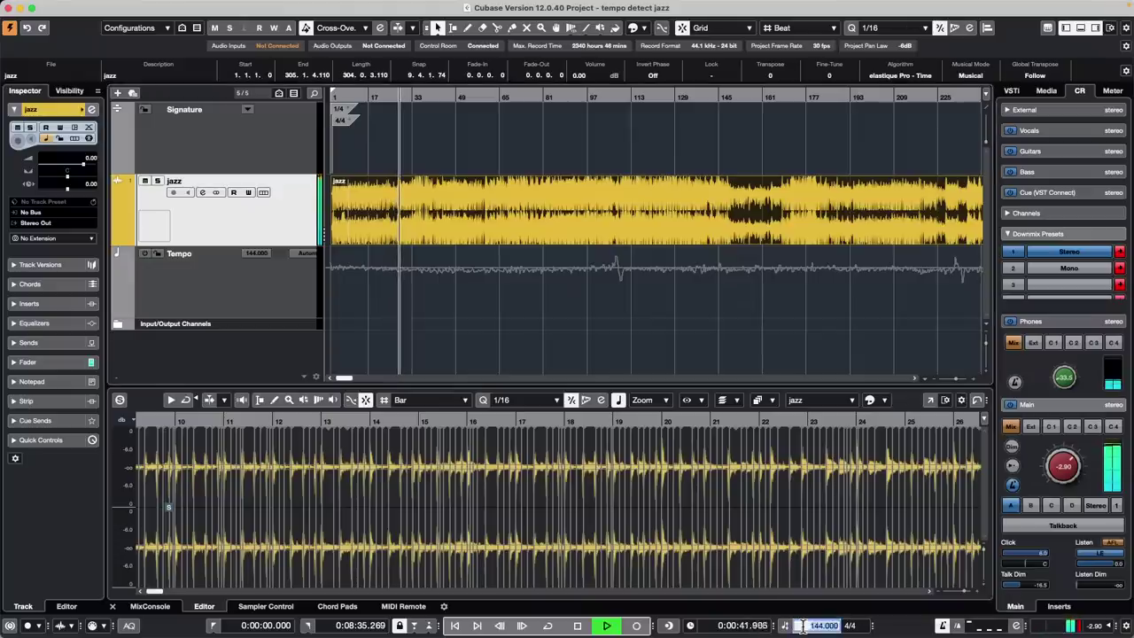
type("156")
key("Return")
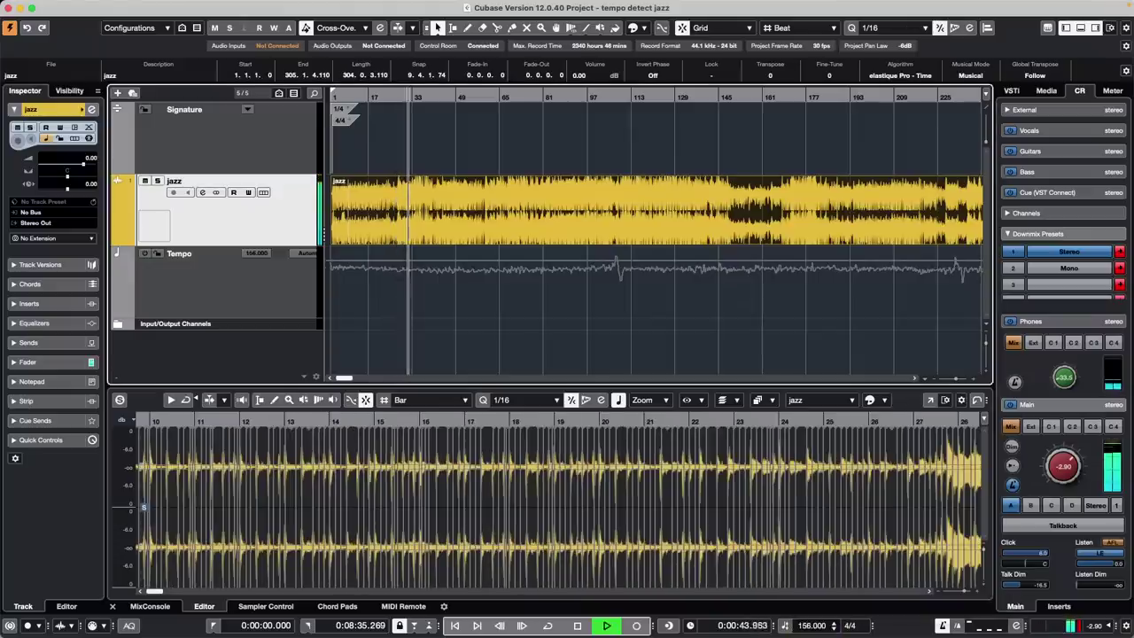
left_click(809, 626)
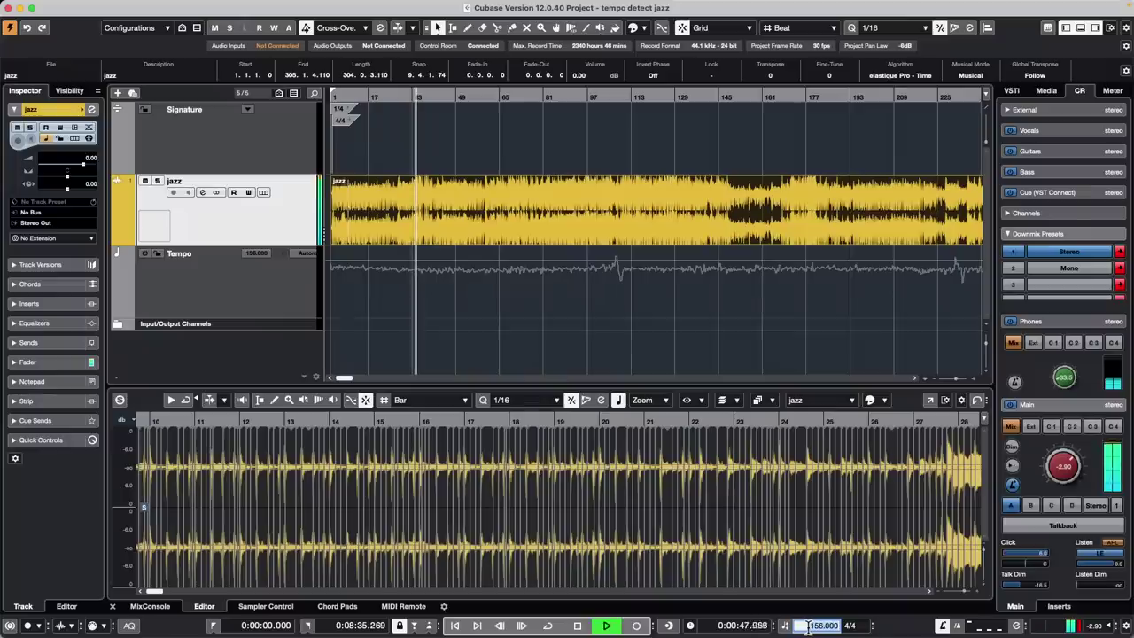
type("132")
key("Return")
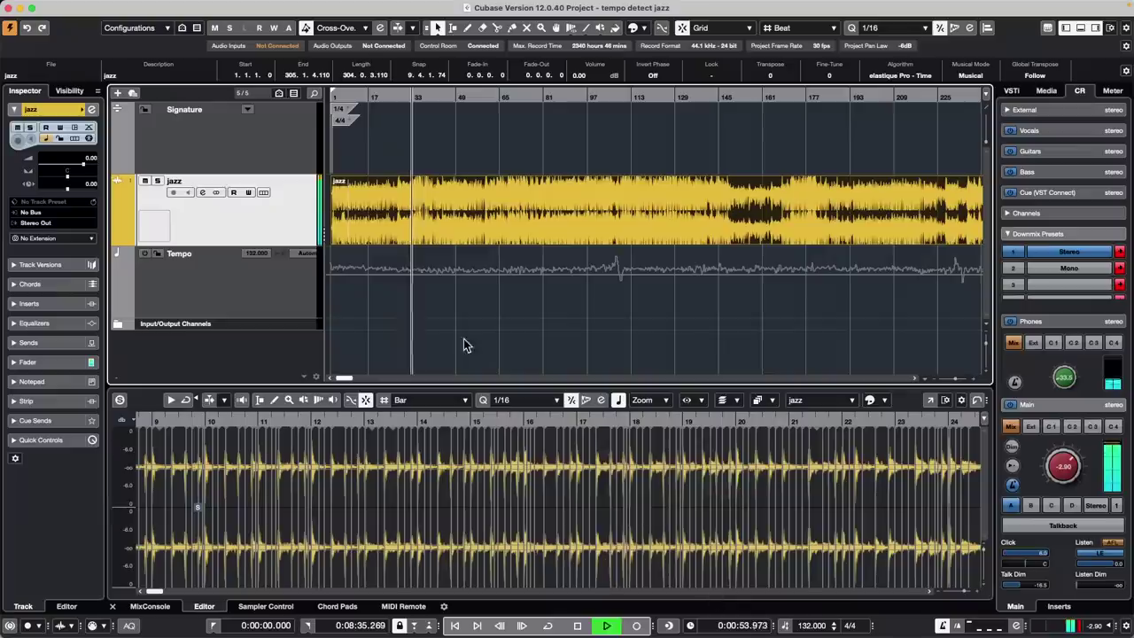
key("space")
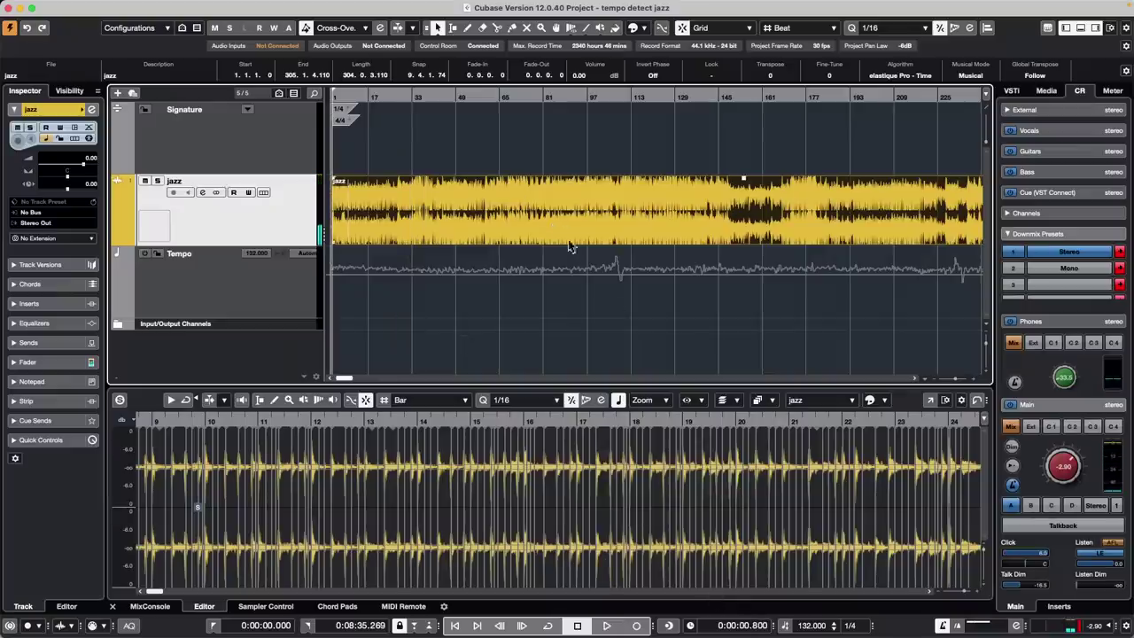
Select the Tempo track and scroll through its tempo event list, roughly 135–152 BPM
mouse_move(167, 4)
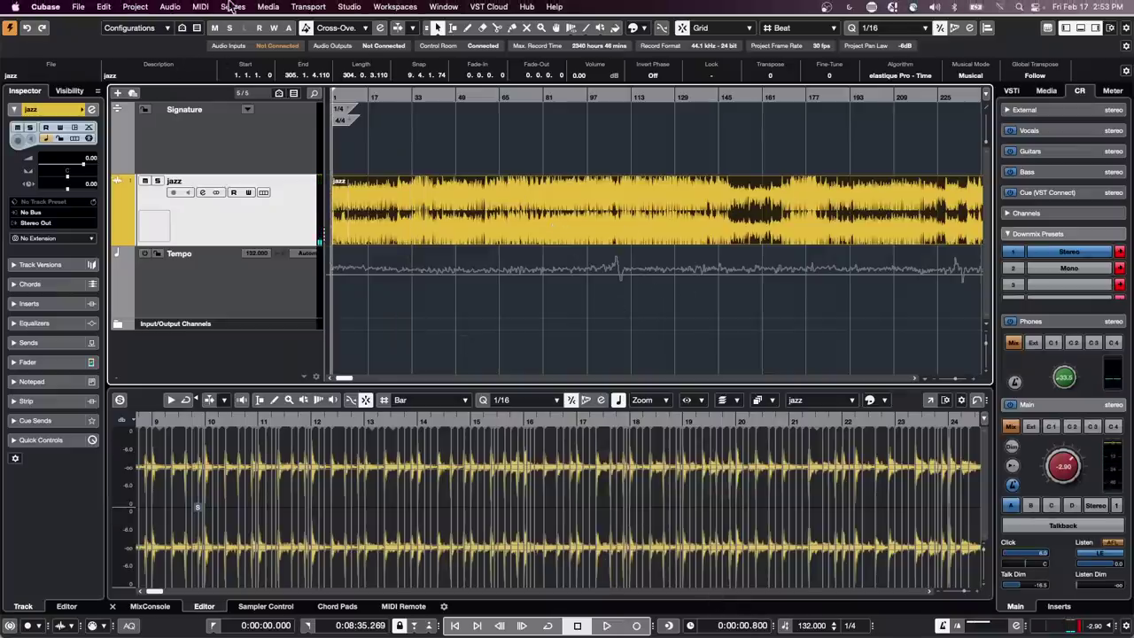
left_click(171, 8)
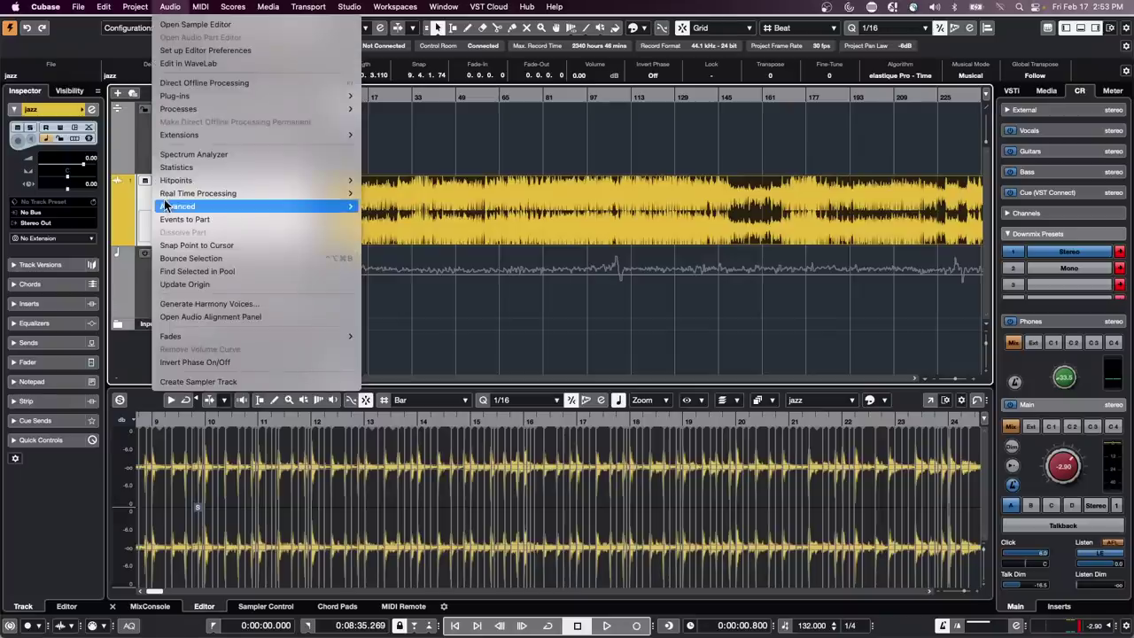
mouse_move(168, 207)
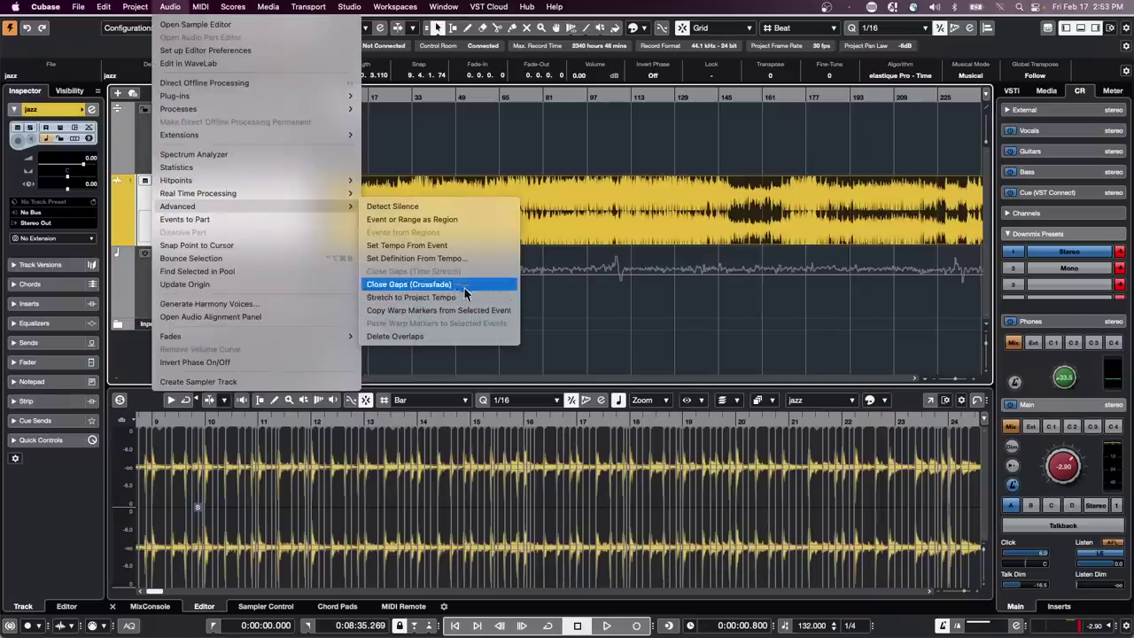
left_click(468, 259)
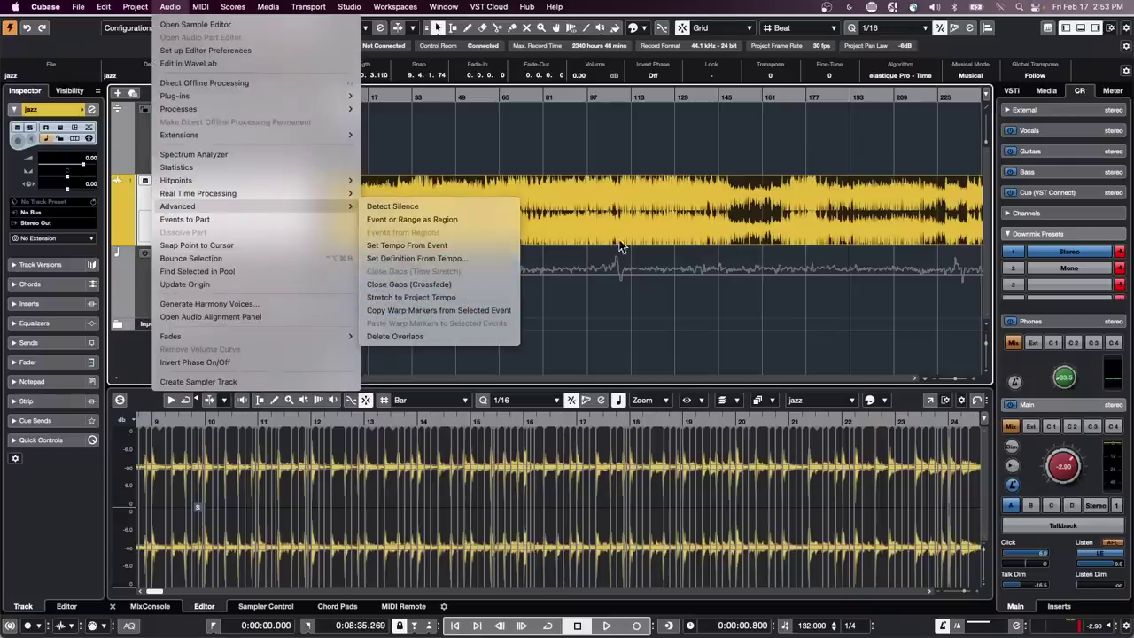
left_click(295, 290)
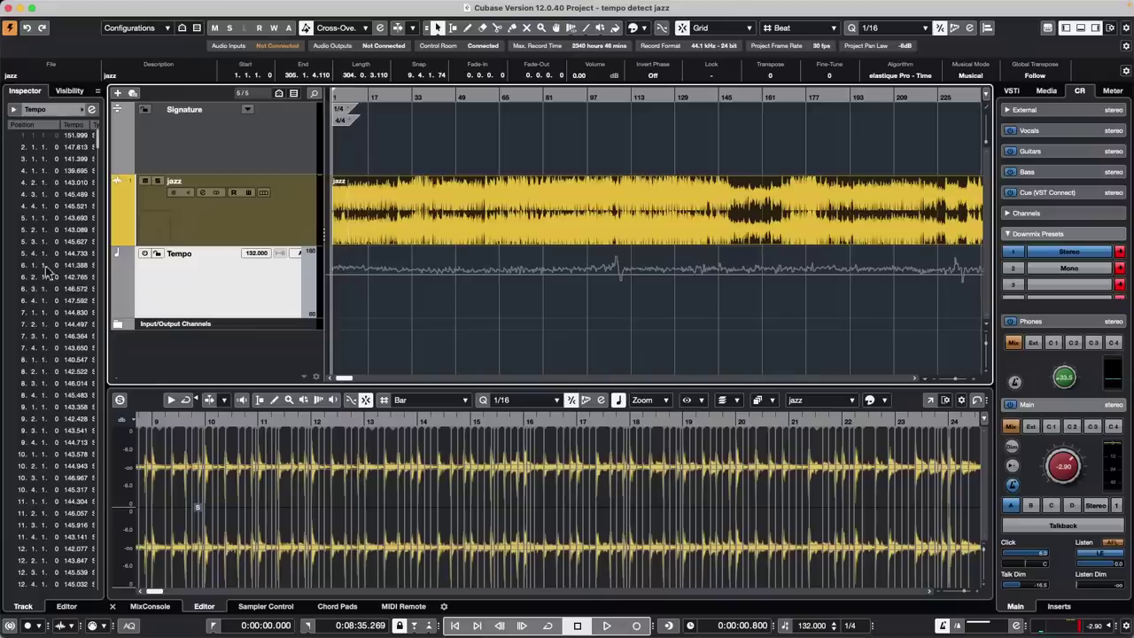
scroll(46, 267, "down", 20)
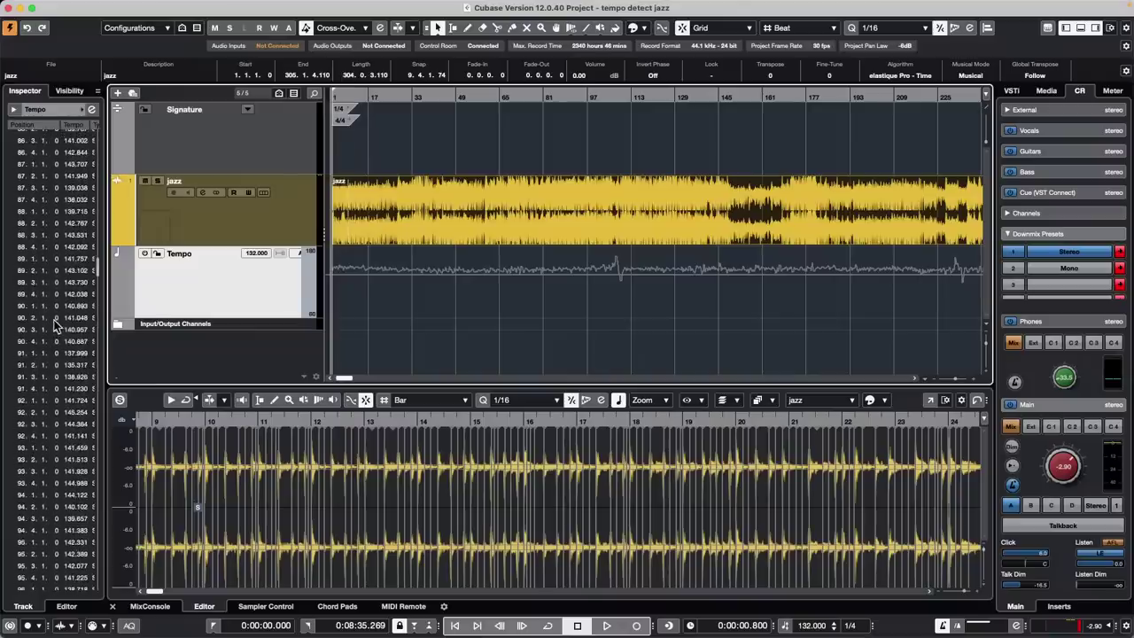
scroll(54, 320, "up", 20)
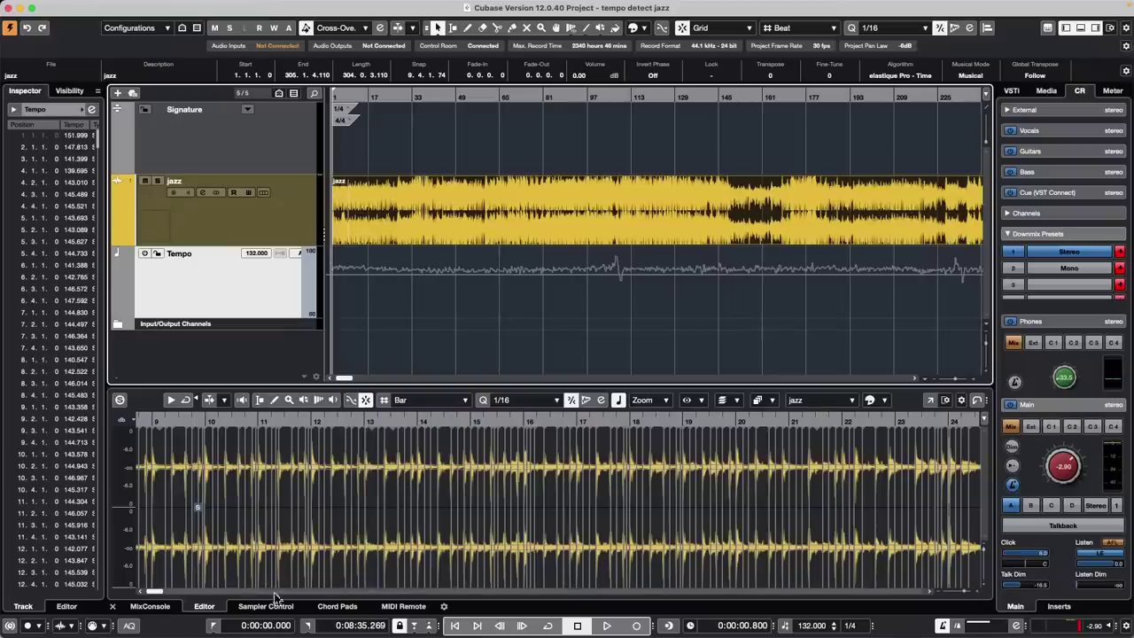
Show the MixConsole in the lower zone, with channels Hi Hat through Stereo Out, and start playback
left_click(203, 608)
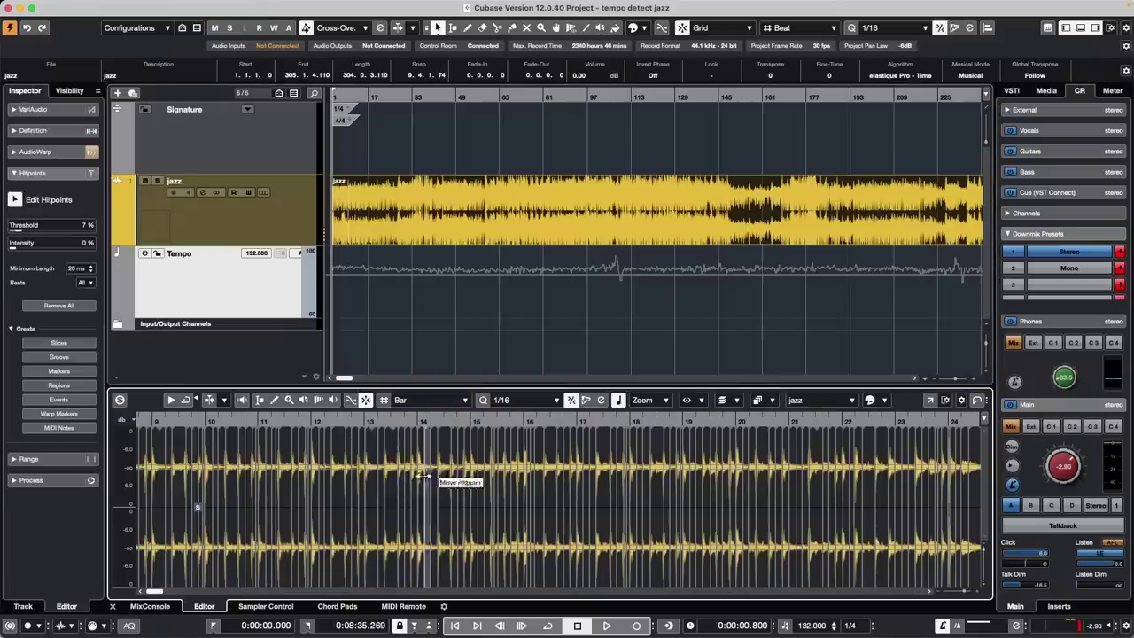
left_click(150, 607)
key("space")
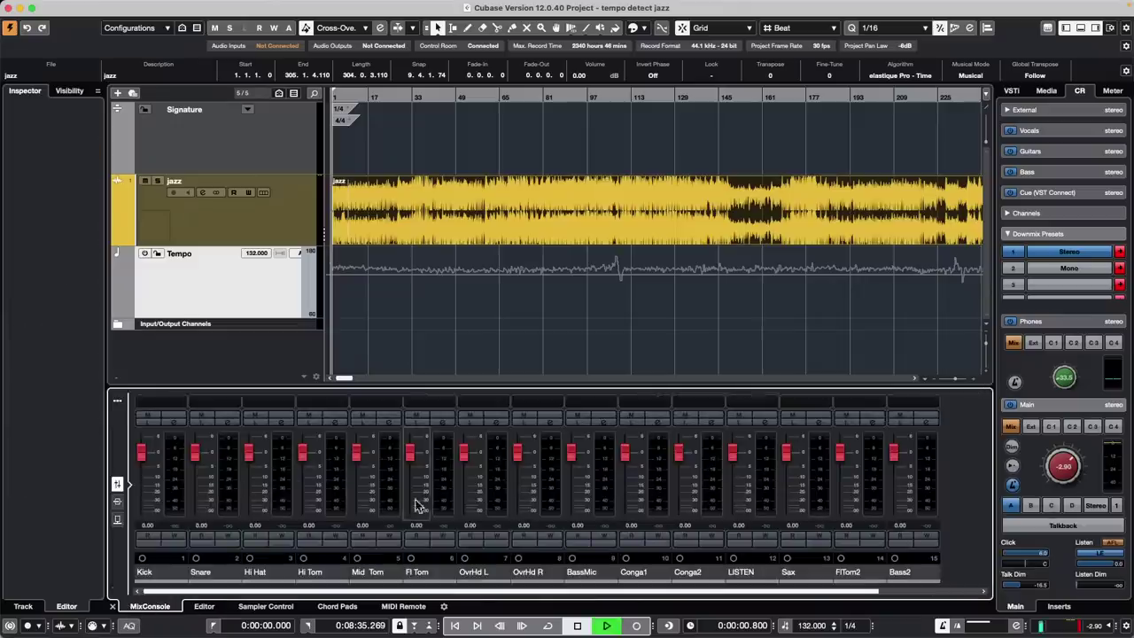
left_click_drag(431, 592, 768, 588)
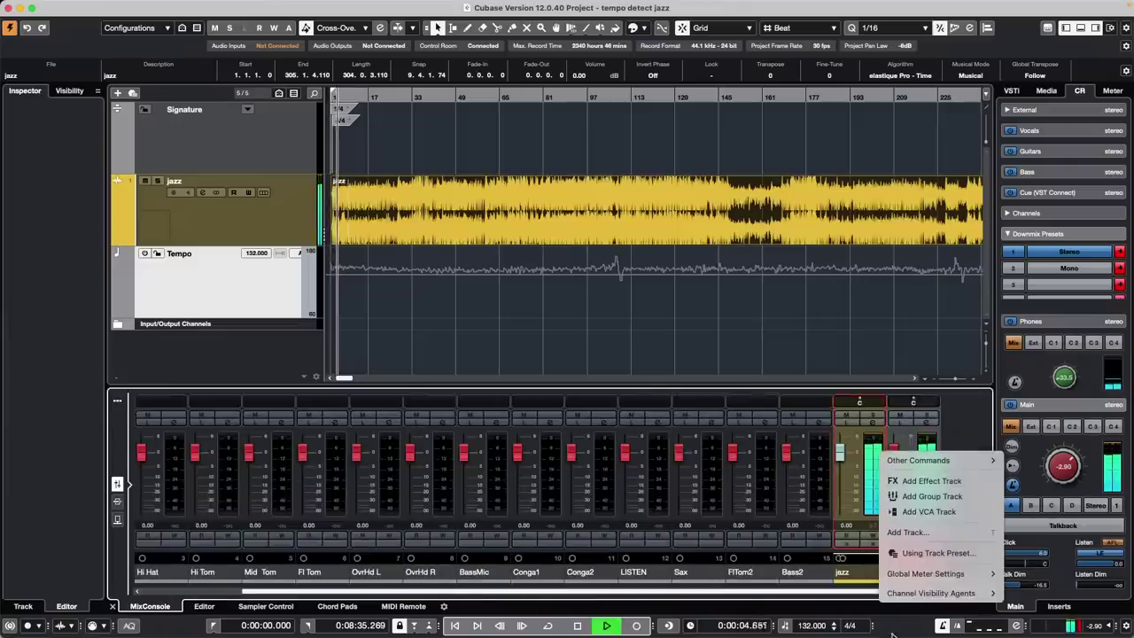
mouse_move(912, 575)
mouse_move(829, 577)
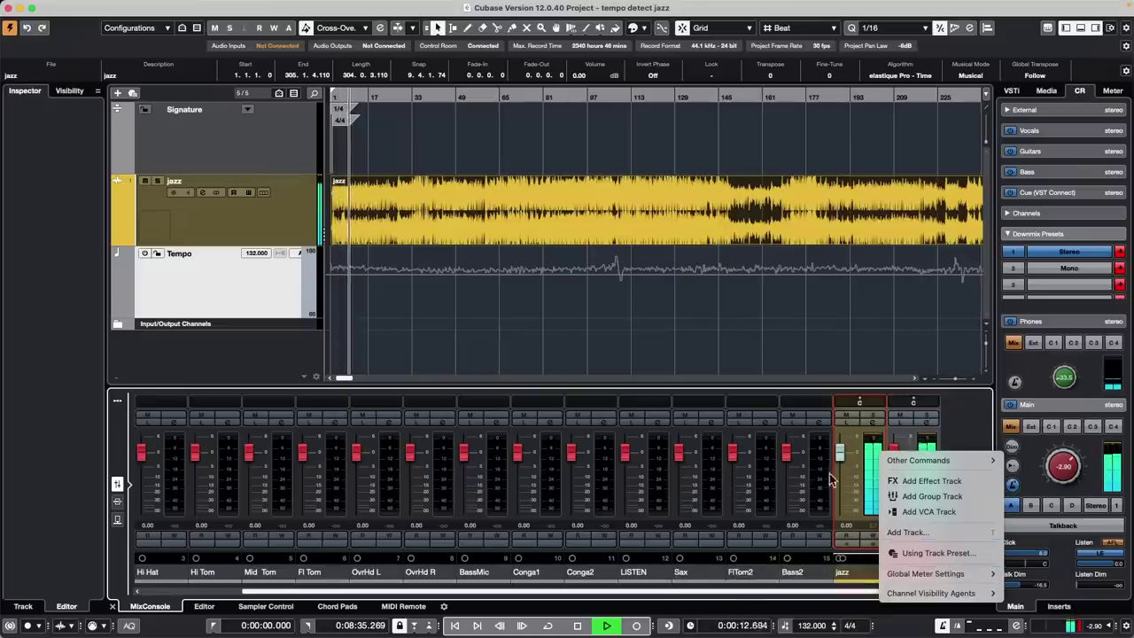
left_click(92, 7)
Review the Metering preferences, covering the appearance and general pages, then close Preferences
left_click(80, 6)
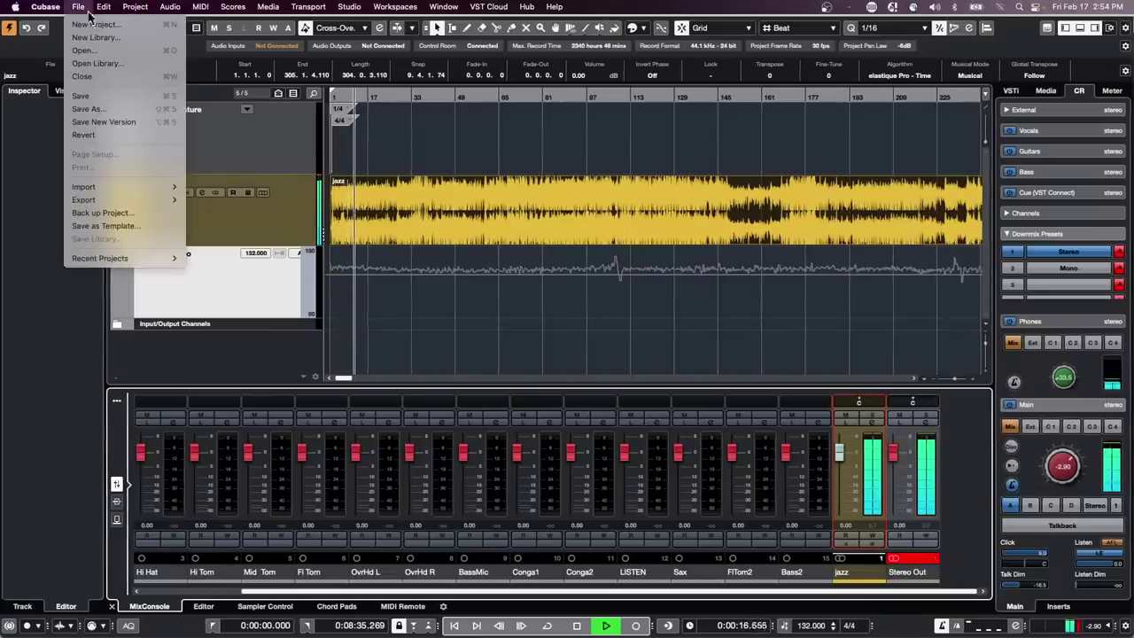
mouse_move(104, 6)
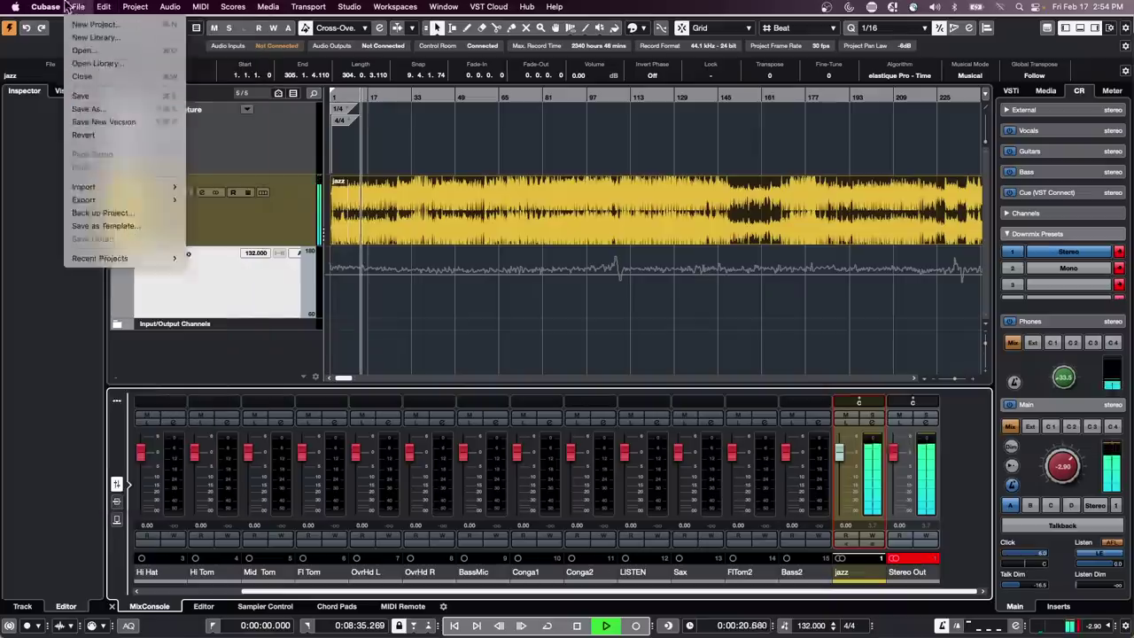
mouse_move(46, 7)
left_click(75, 44)
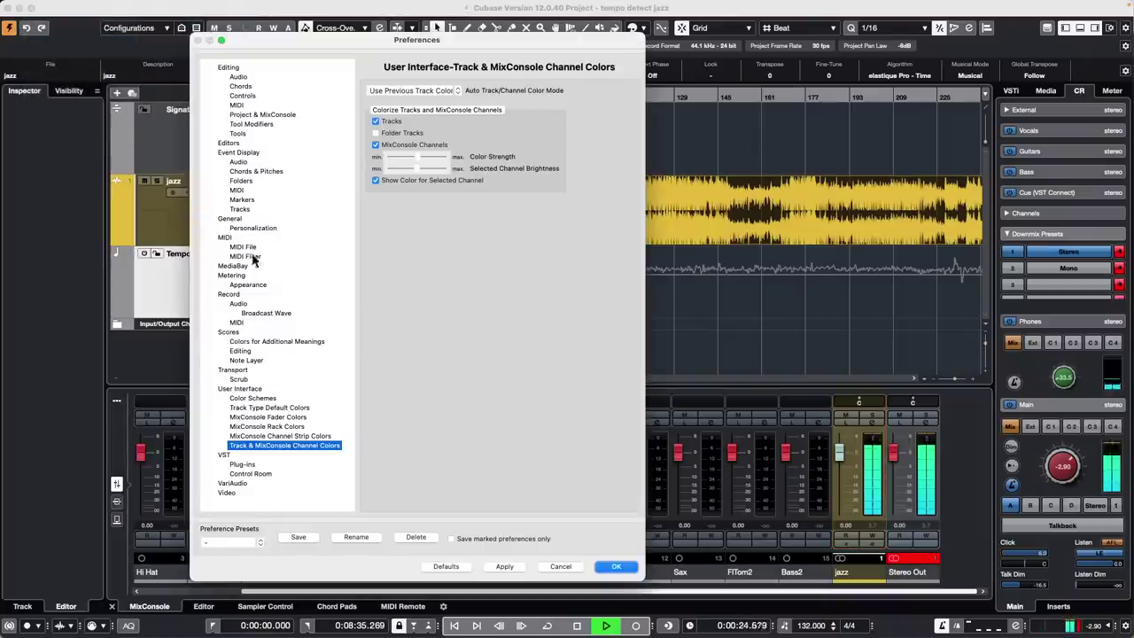
left_click(248, 284)
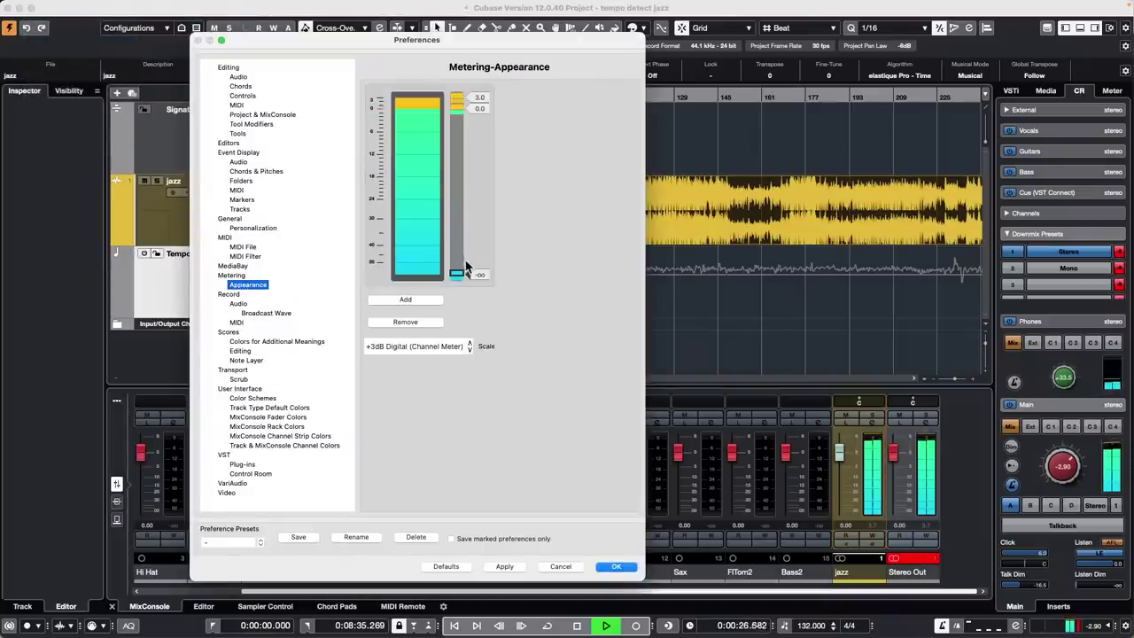
left_click(230, 276)
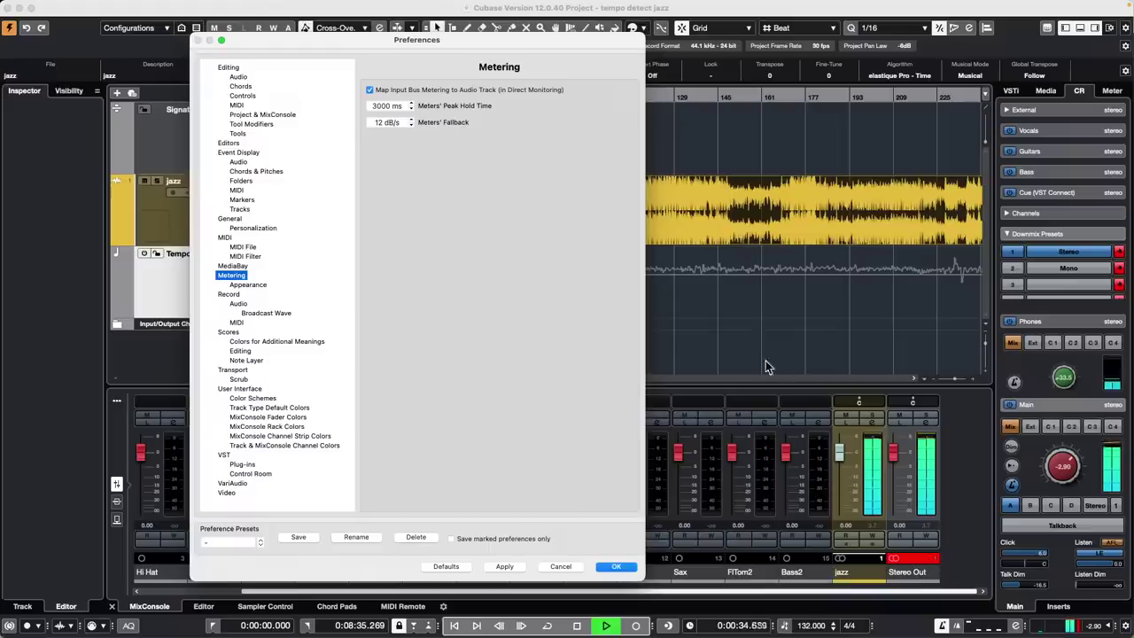
left_click(616, 566)
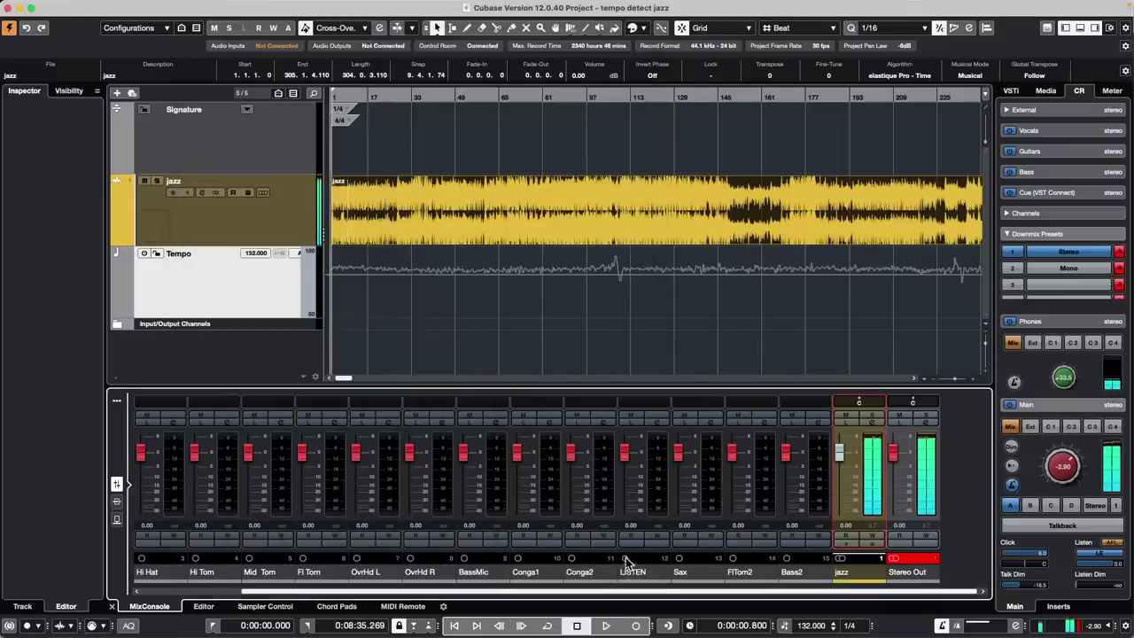
Reset Peak Hold Time to its 3000 ms default, then show the master meter and play
left_click(53, 7)
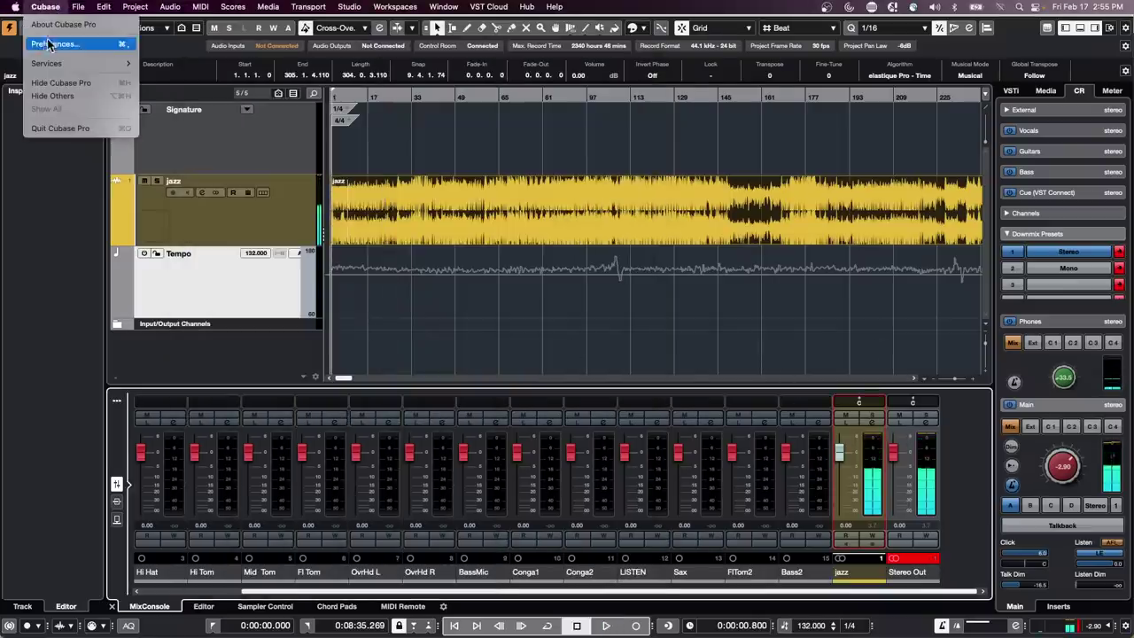
left_click(46, 43)
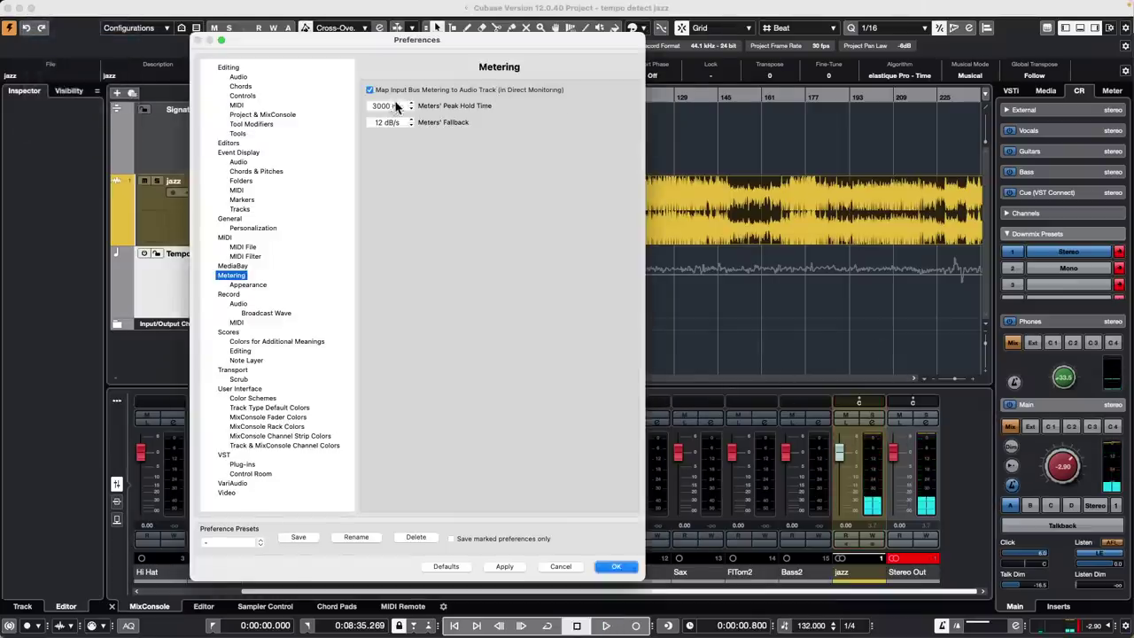
scroll(397, 112, "down", 1)
scroll(397, 112, "down", 5)
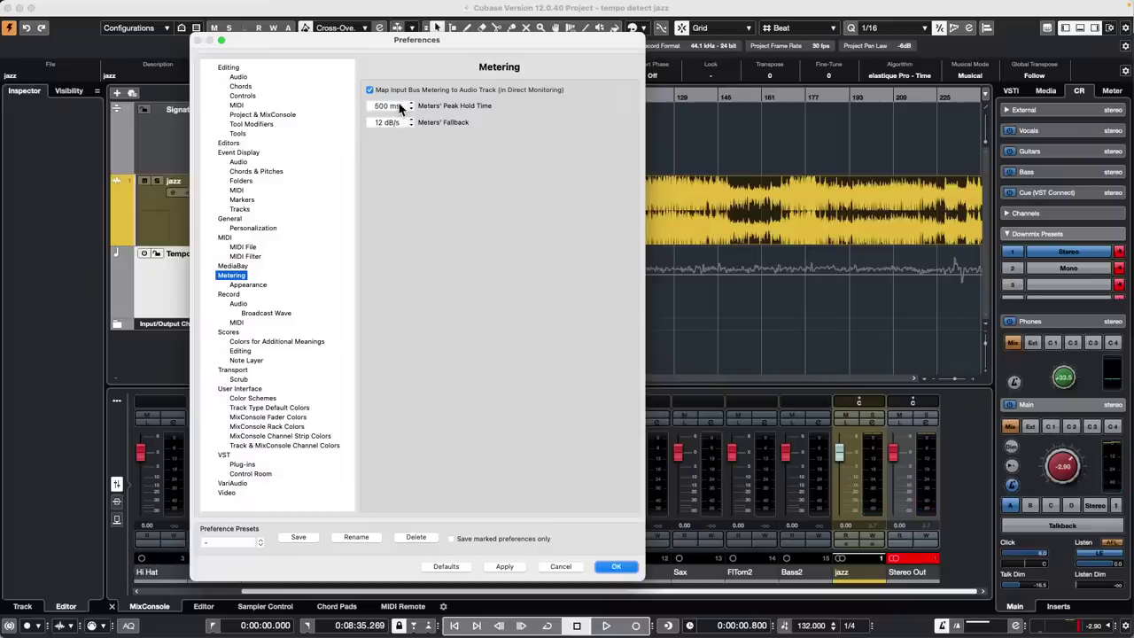
scroll(399, 108, "down", 1)
left_click(446, 567)
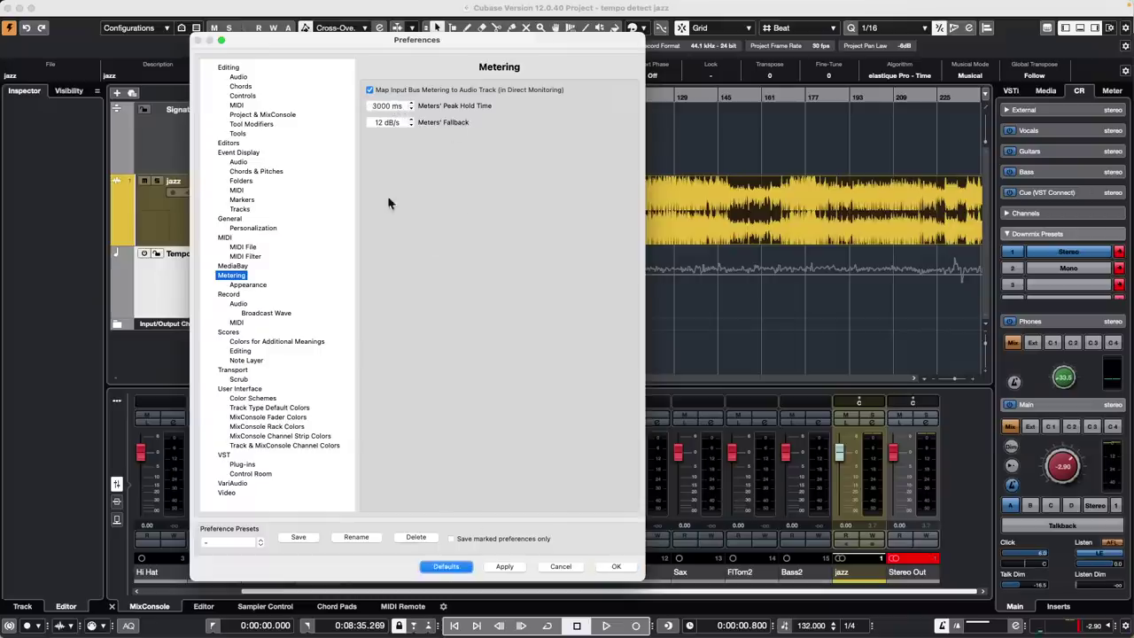
left_click(616, 567)
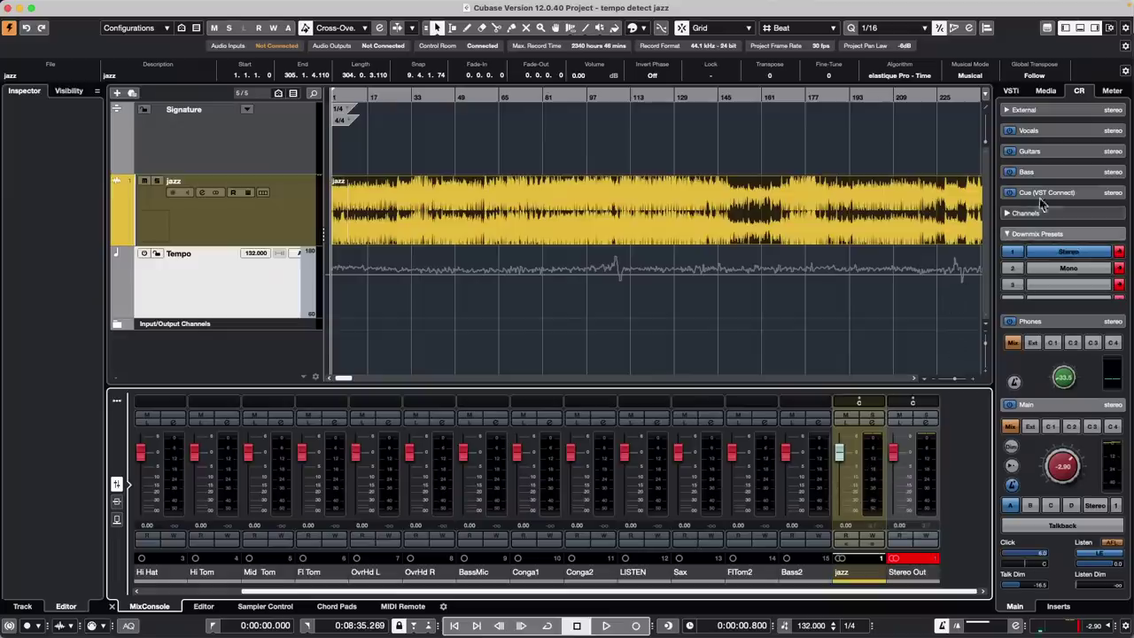
left_click(1115, 92)
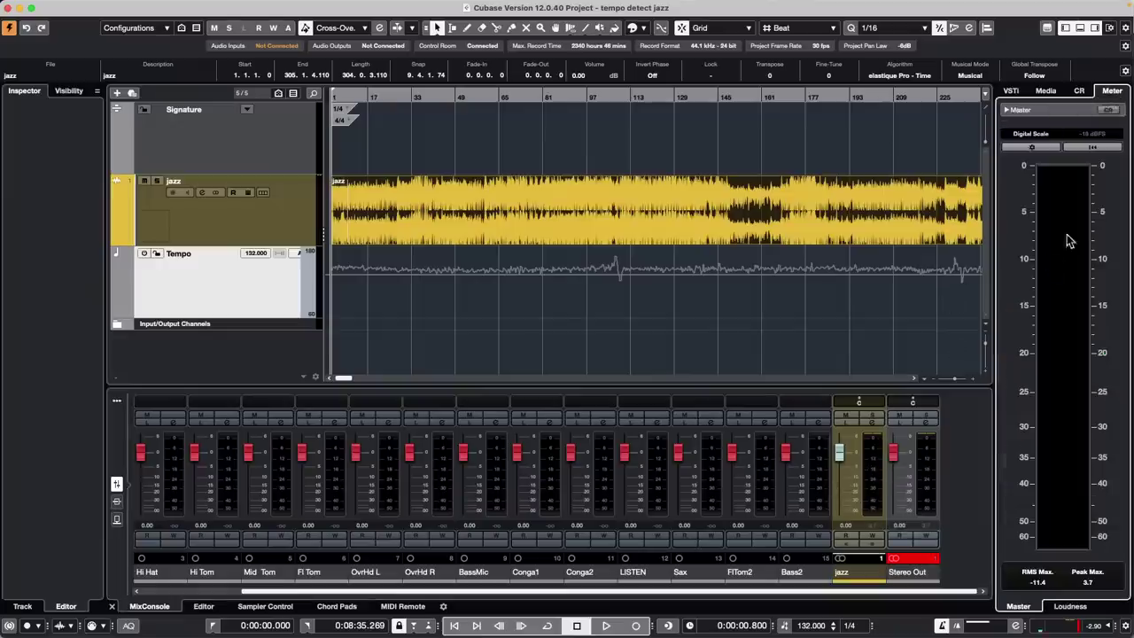
key("space")
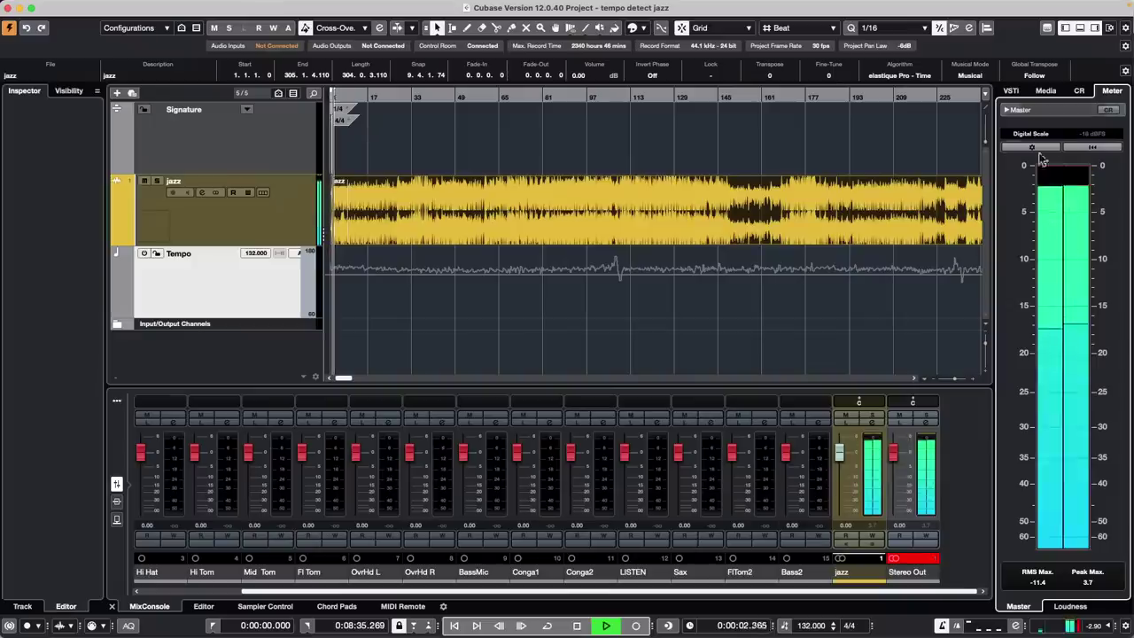
Switch the master meter to K-20 Scale for comparison, then return it to Digital Scale
left_click(1030, 135)
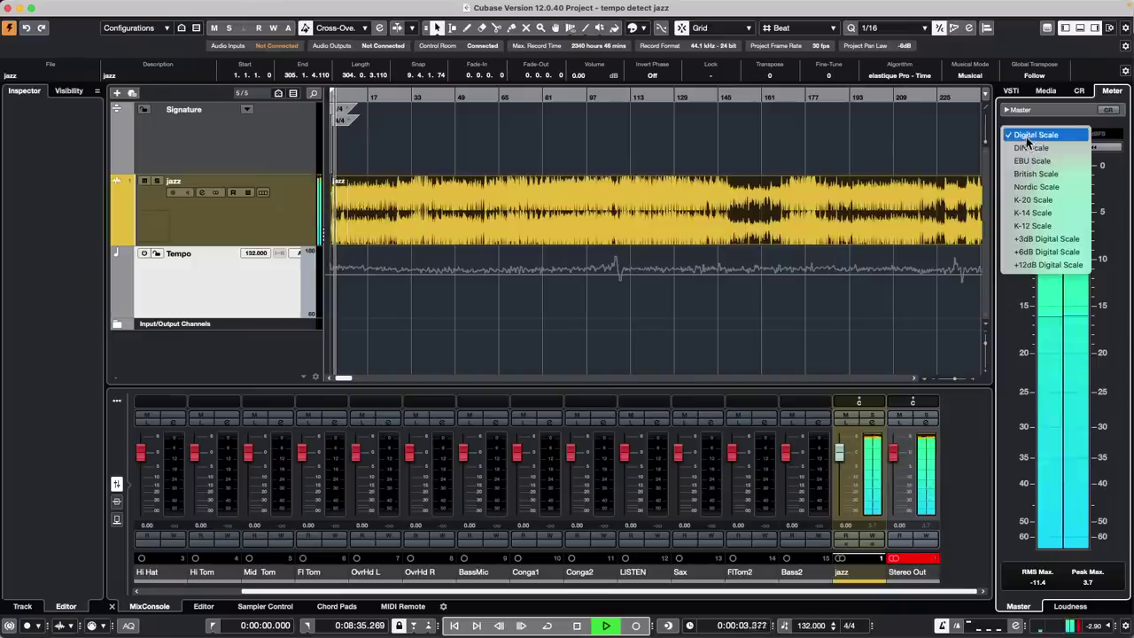
left_click(1059, 199)
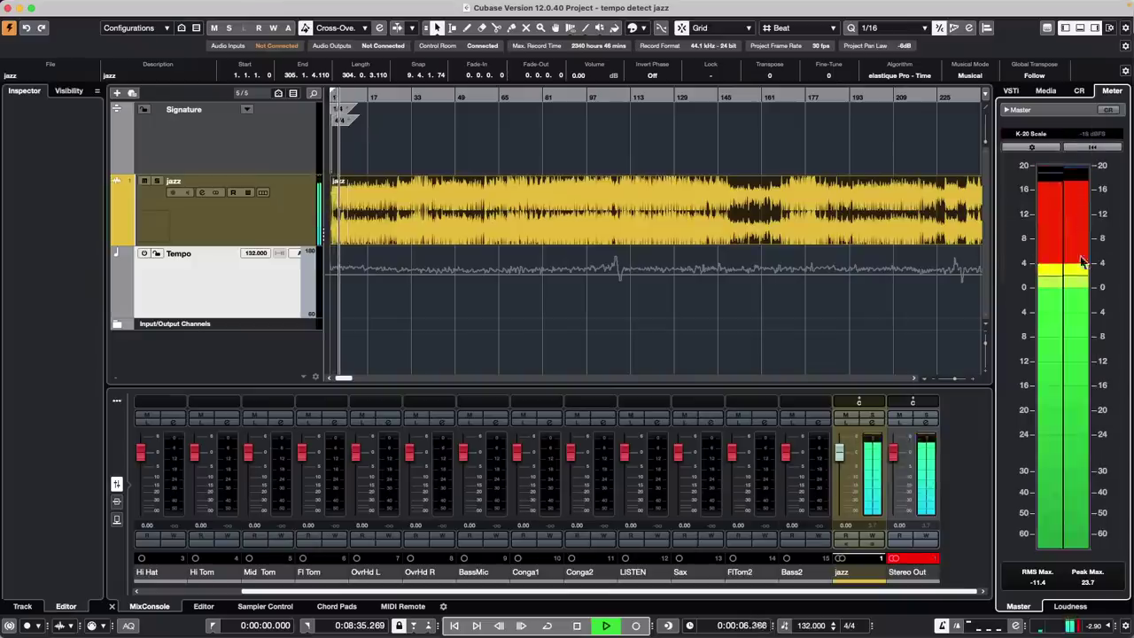
left_click(1044, 136)
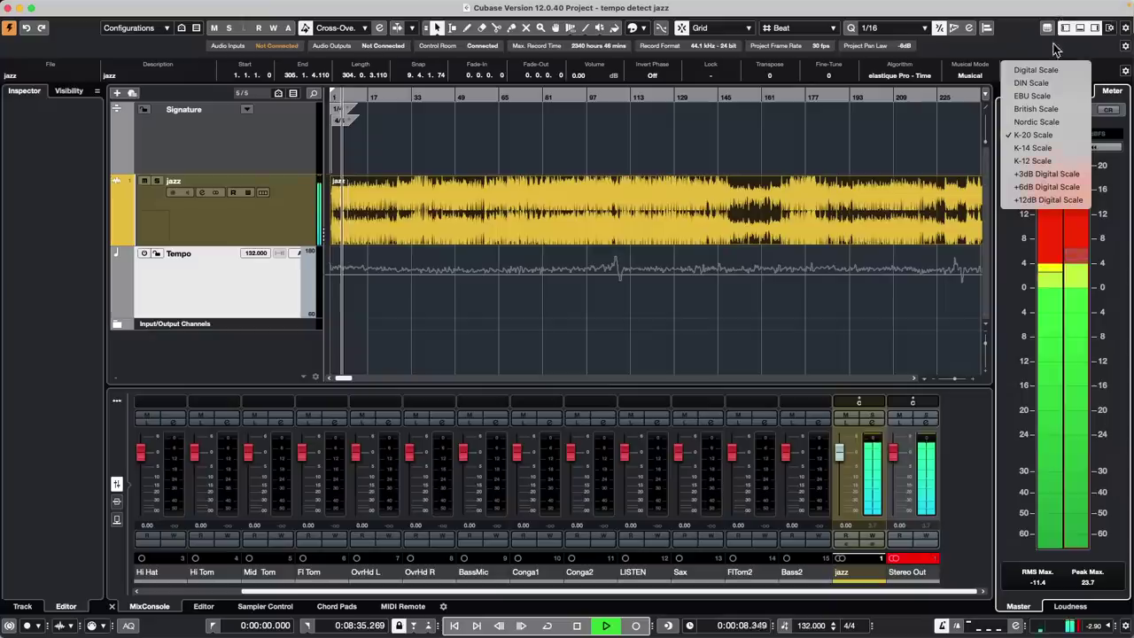
left_click(1042, 71)
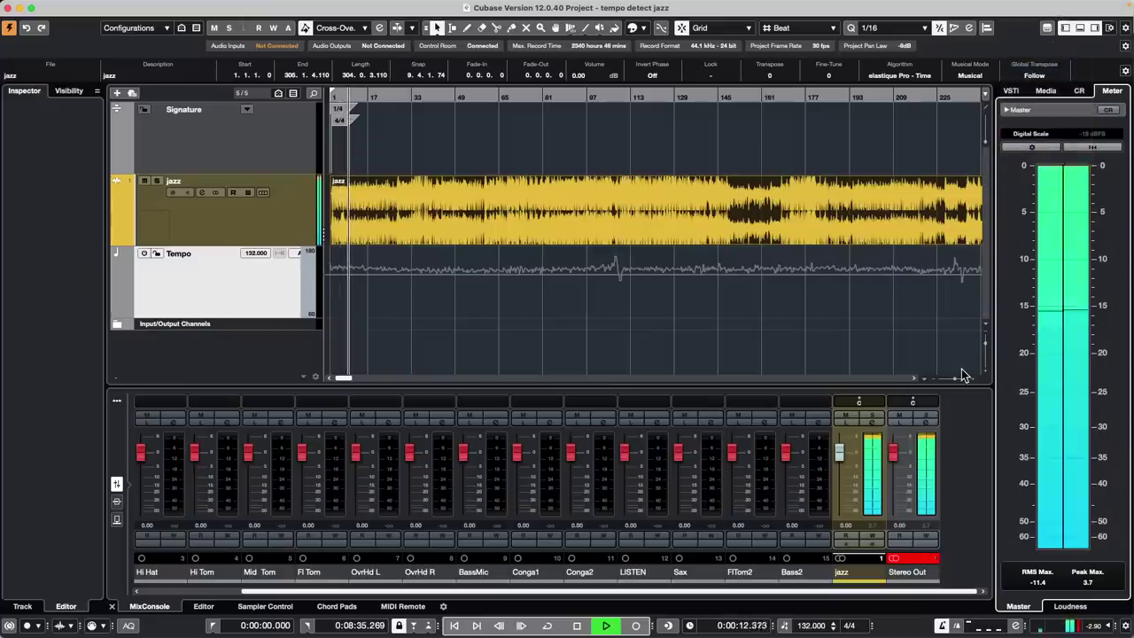
left_click(1034, 134)
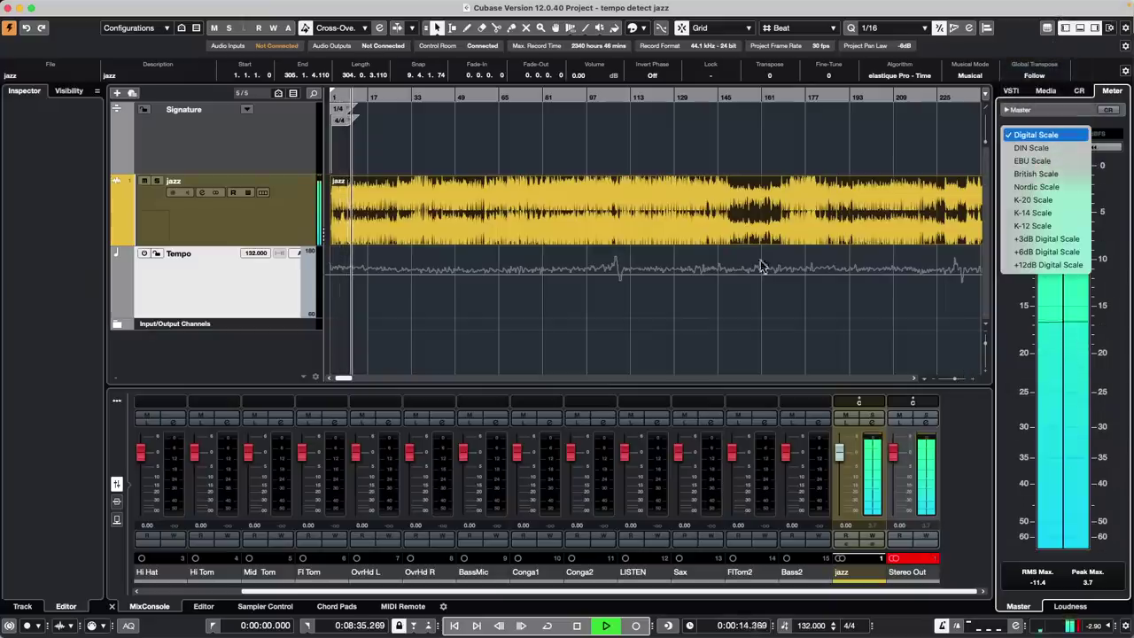
left_click(664, 323)
Stop playback and bring up the File menu with Save, Save As and Revert
left_click(630, 215)
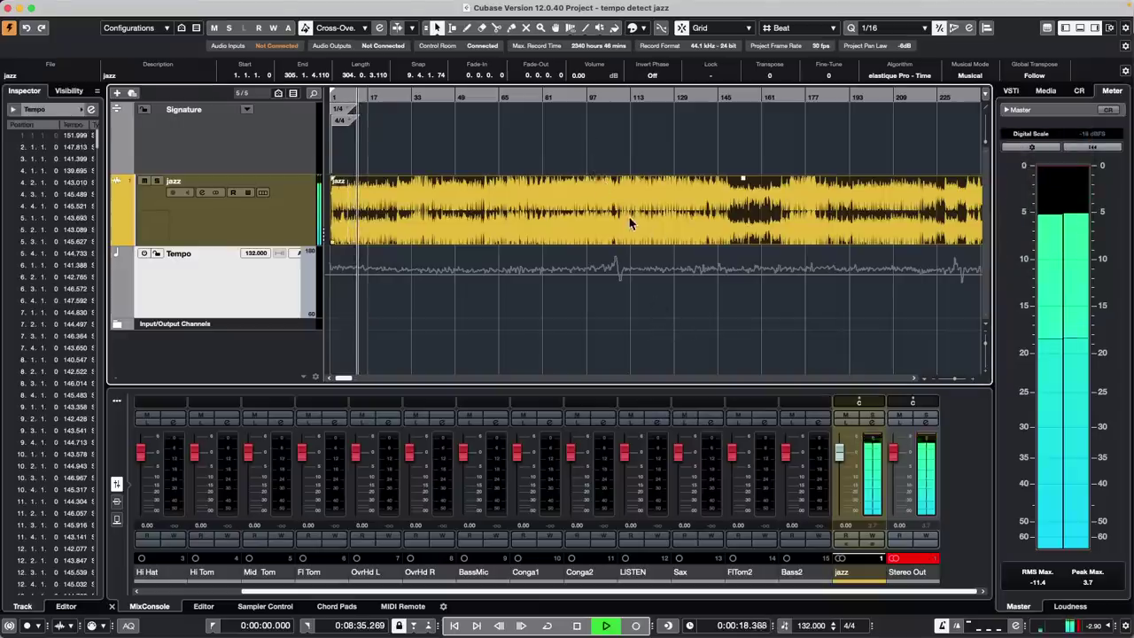
key("space")
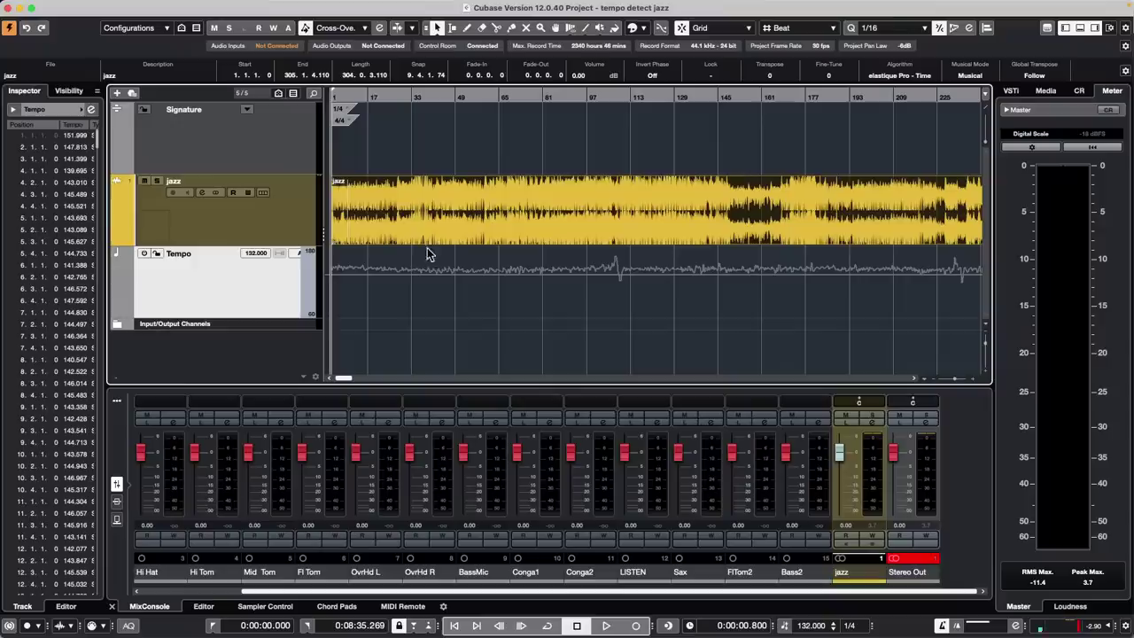
left_click(78, 6)
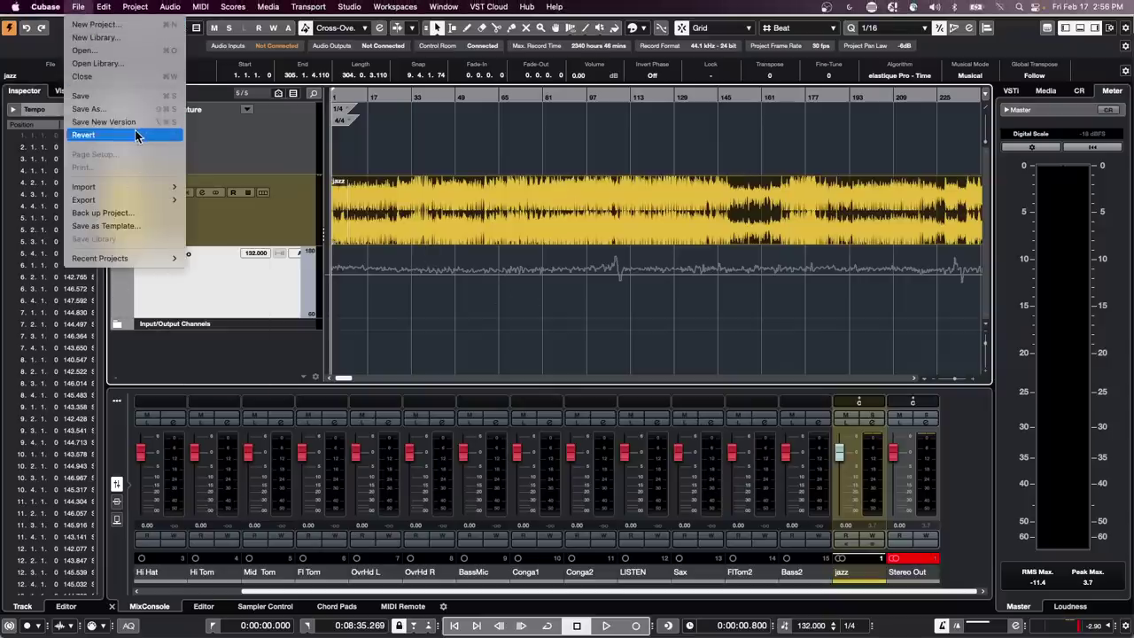
Revert 'tempo detect jazz' to its saved version and add an empty MIDI 01 track under jazz
left_click(138, 135)
left_click(635, 216)
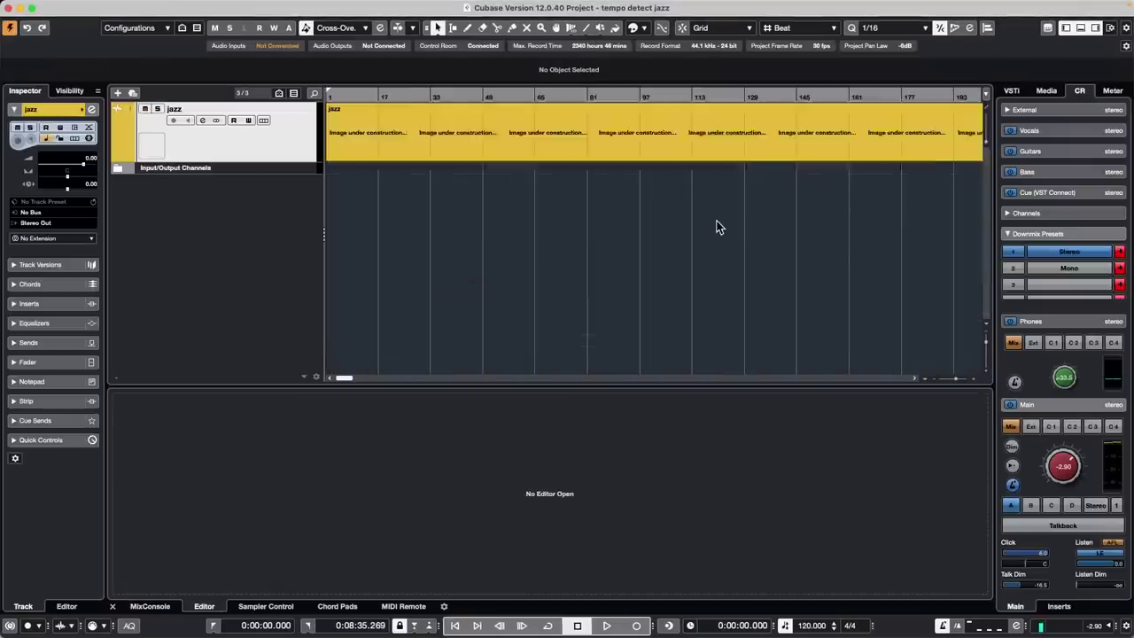
right_click(284, 143)
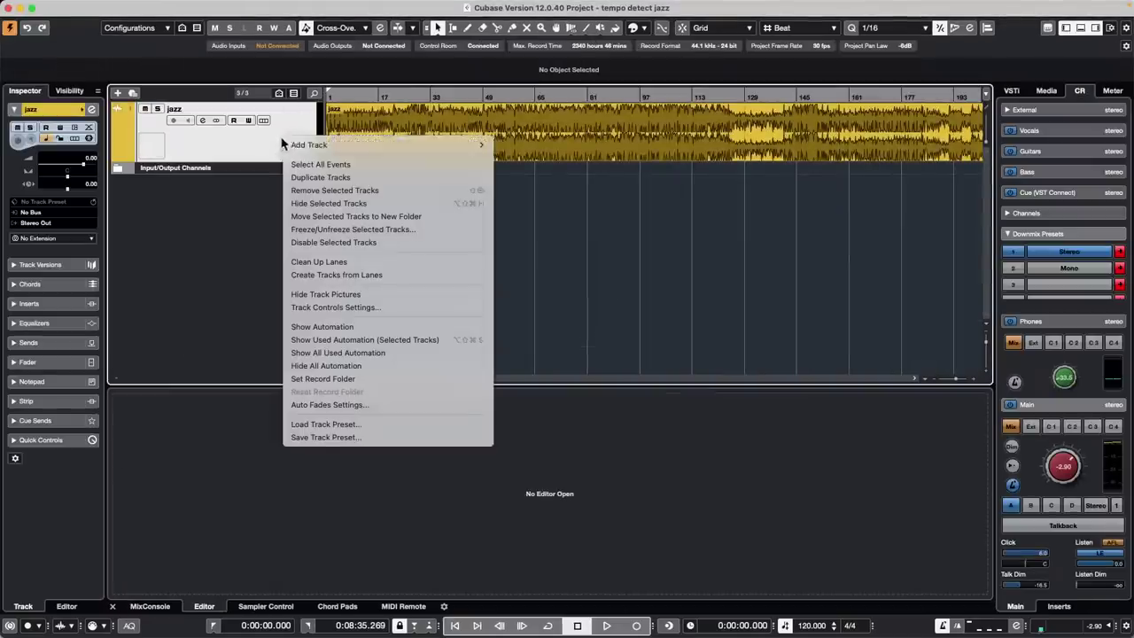
mouse_move(410, 144)
left_click(527, 178)
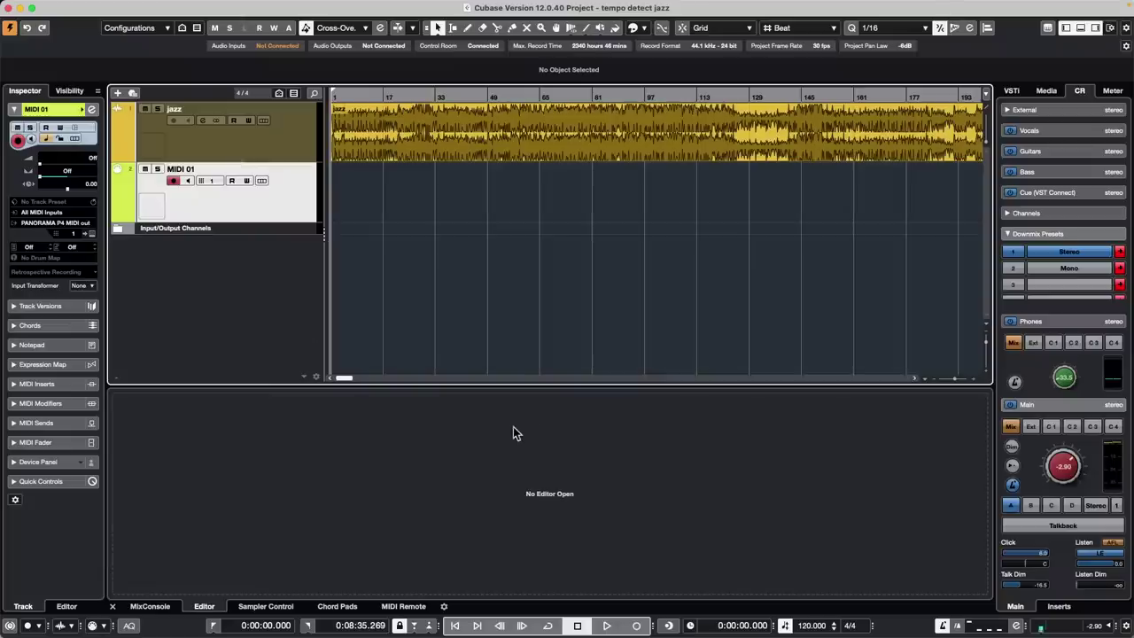
Record the tapped beats as a 17-bar MIDI part, bars 1–18, on MIDI 01, then stop
key("KP_Multiply")
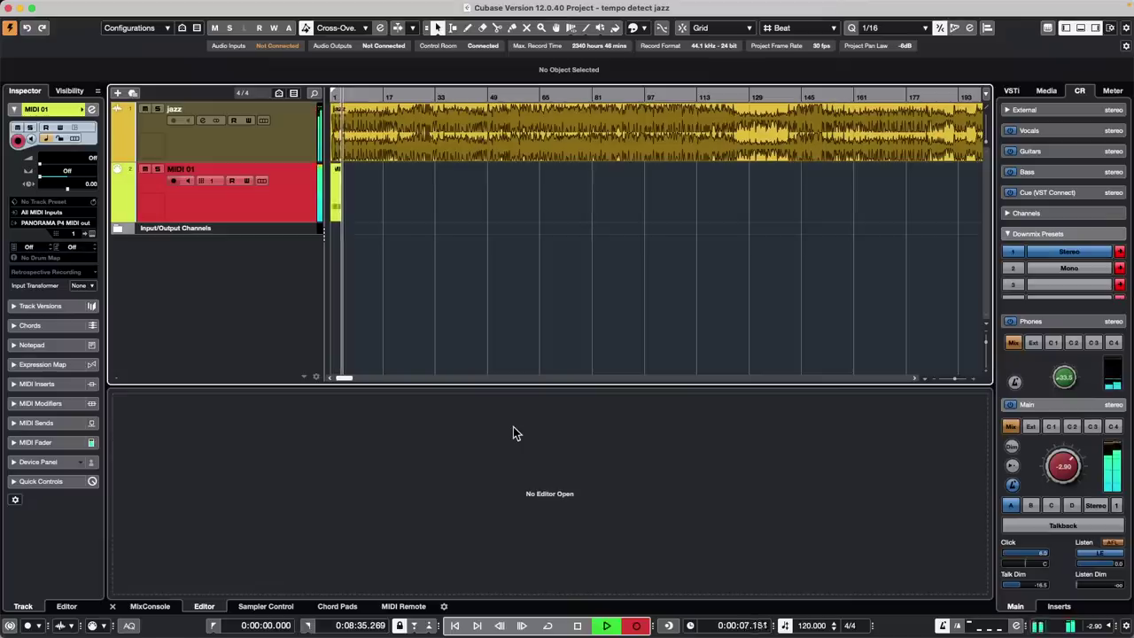
key("h")
key("h")
key("h")
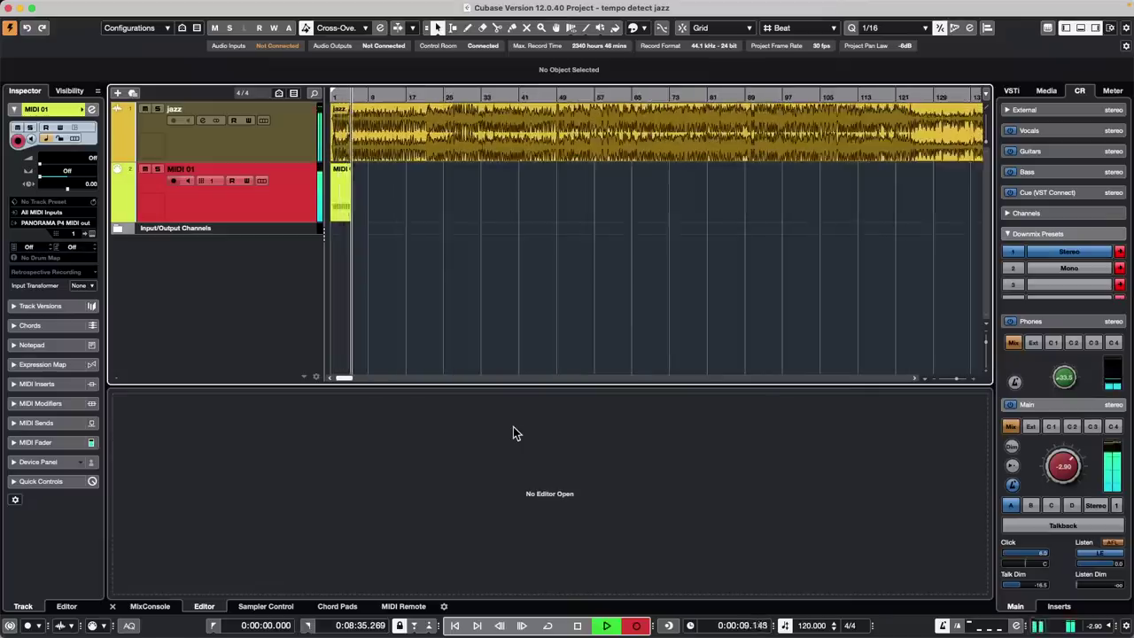
key("h")
key("h")
key("h")
key("h")
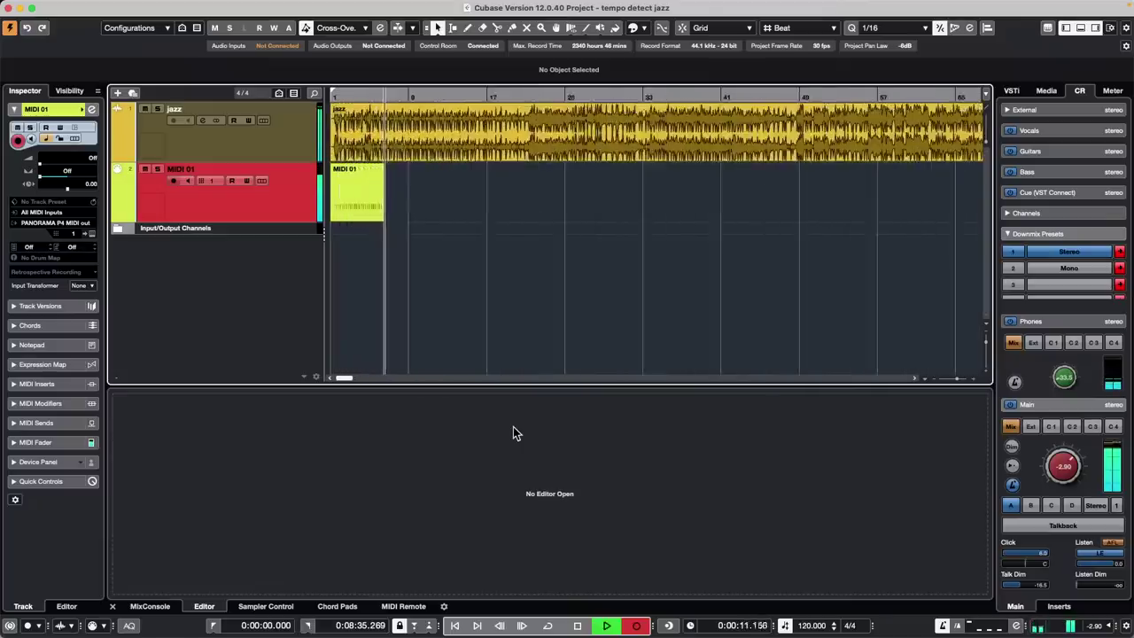
key("h")
key("h")
key("h")
key("h")
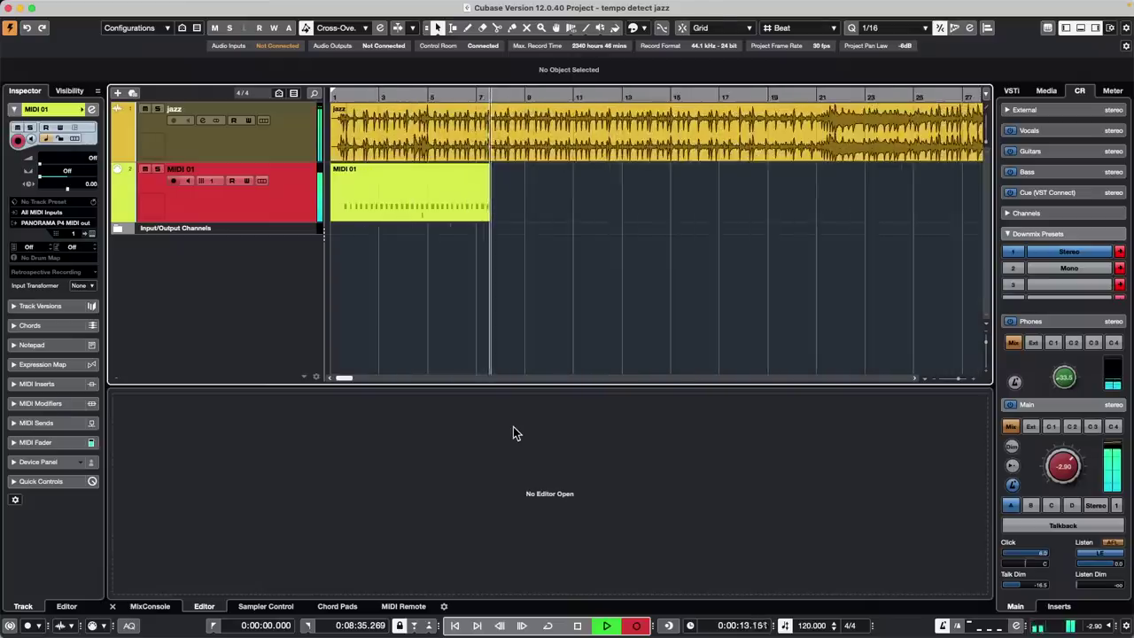
key("h")
key("h")
key("h")
key("h")
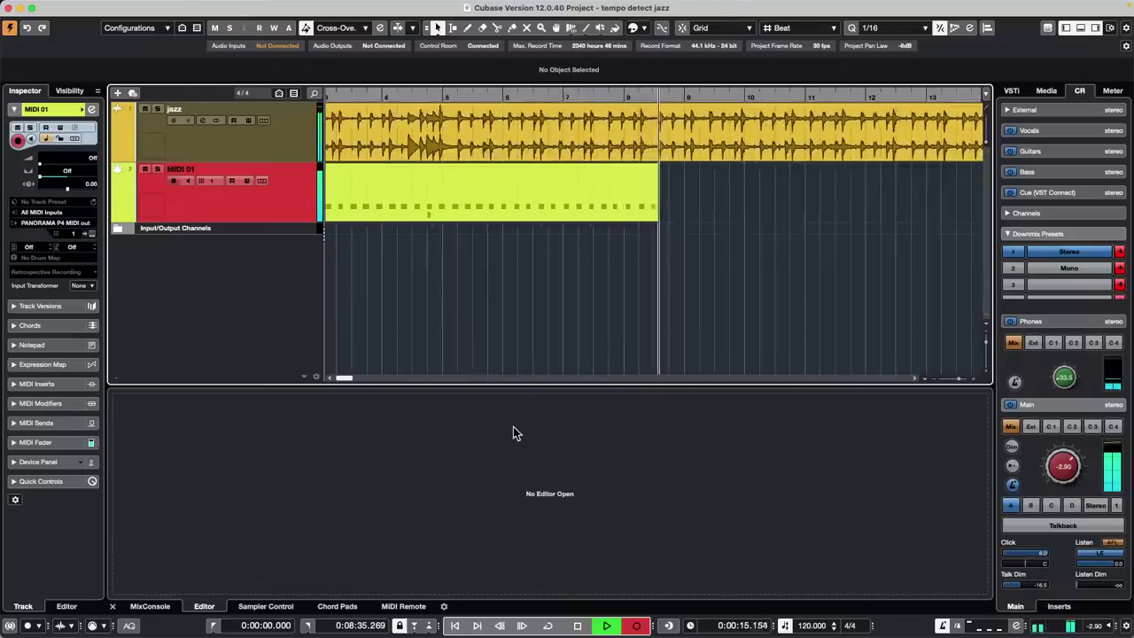
key("h")
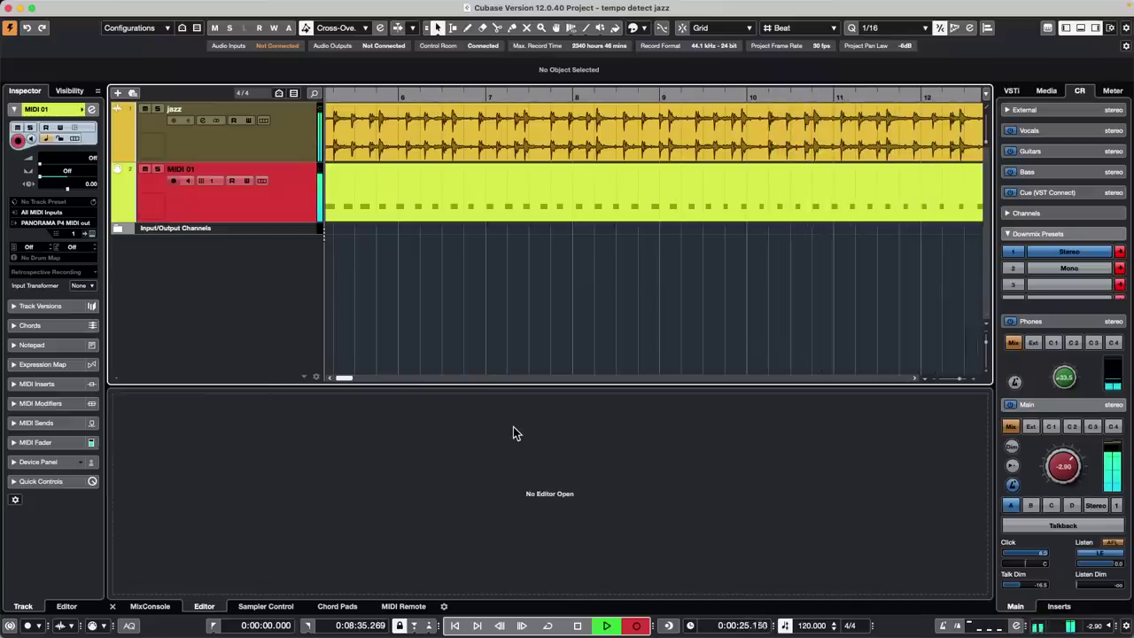
key("h")
key("h")
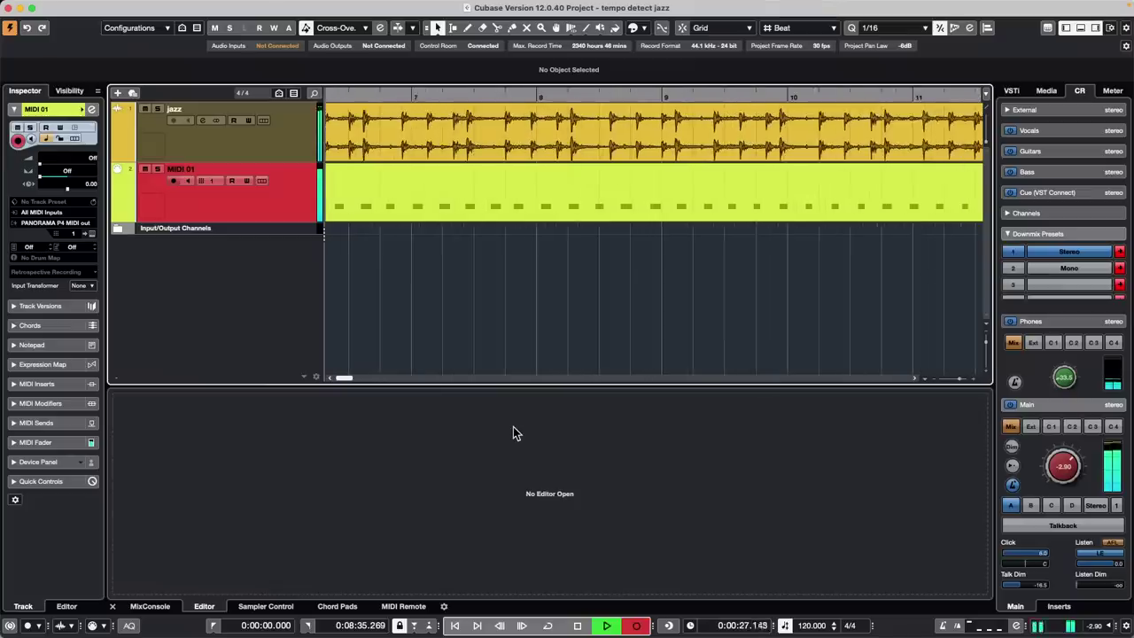
key("h")
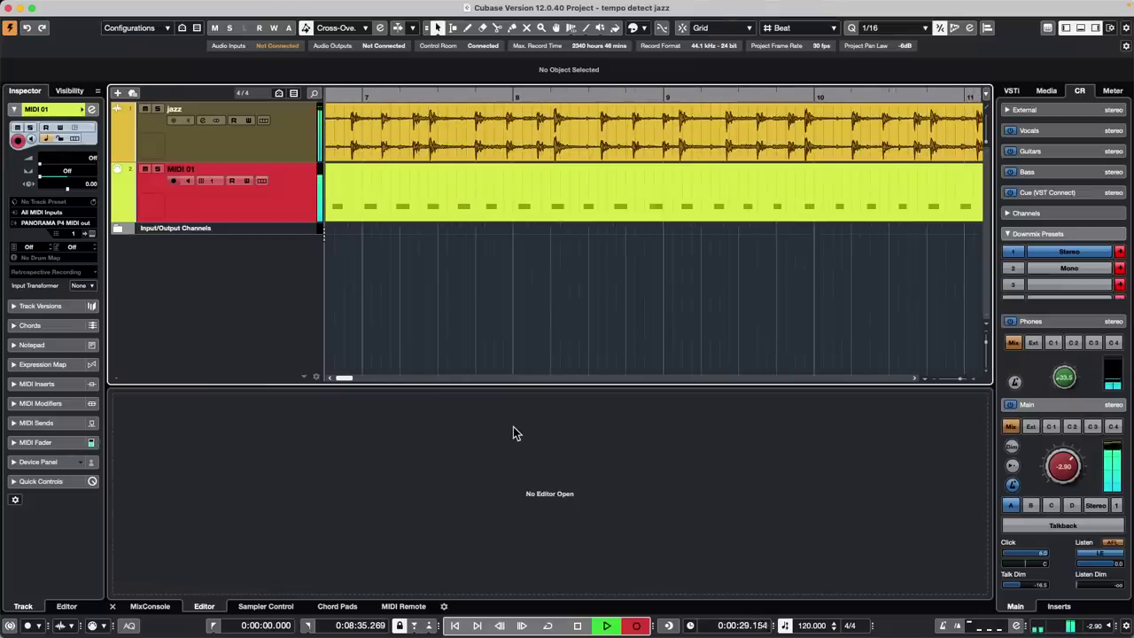
key("shift+f")
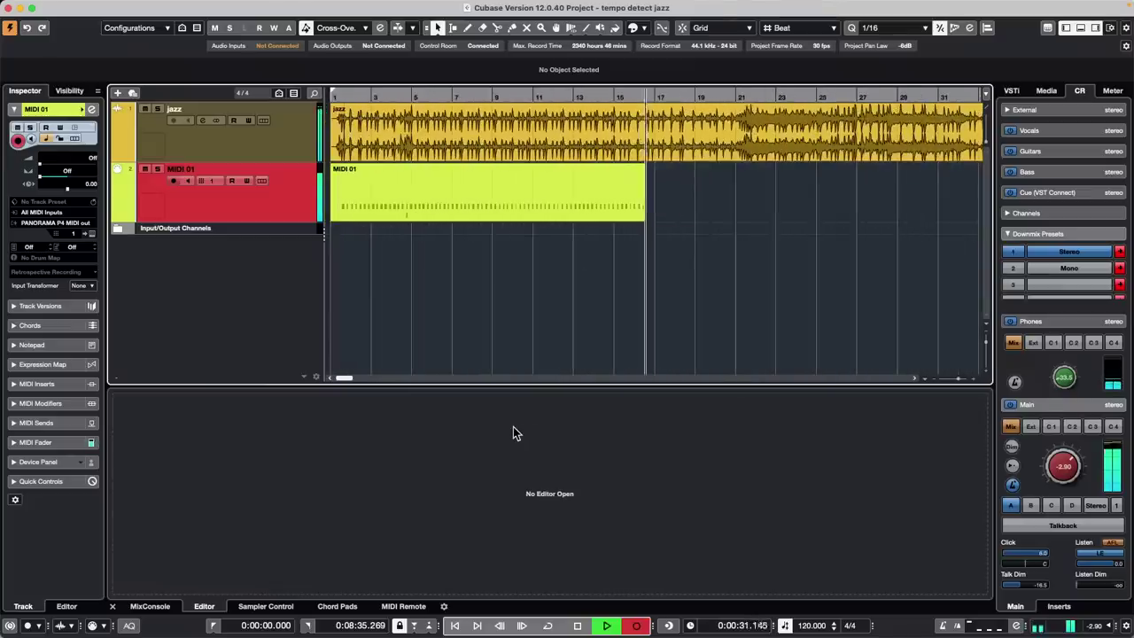
key("space")
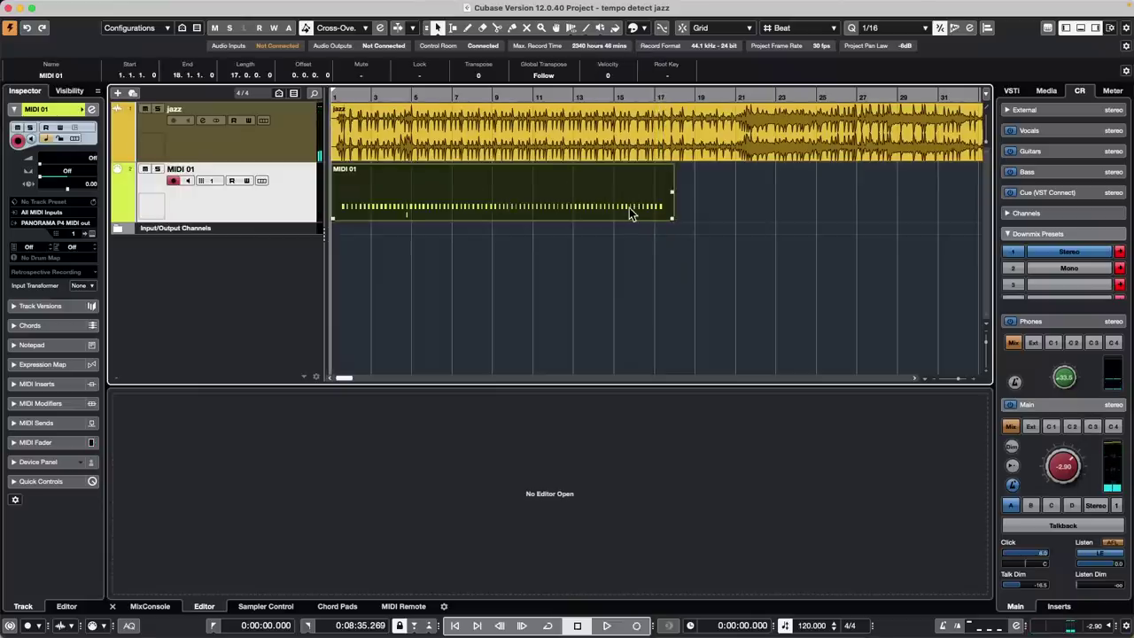
left_click(140, 7)
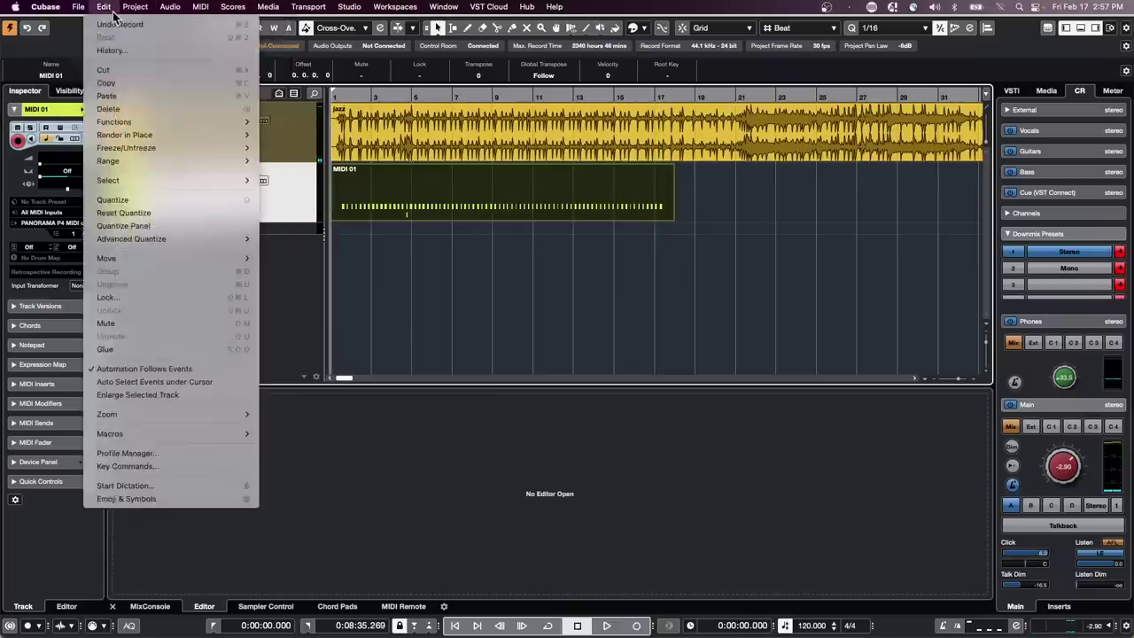
mouse_move(200, 7)
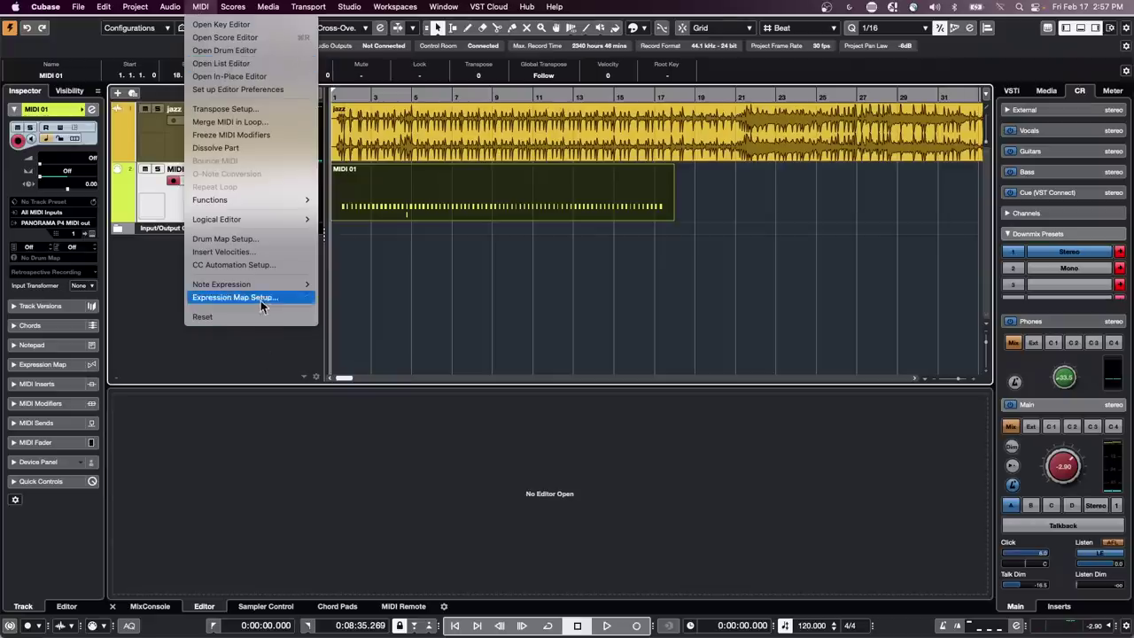
mouse_move(266, 201)
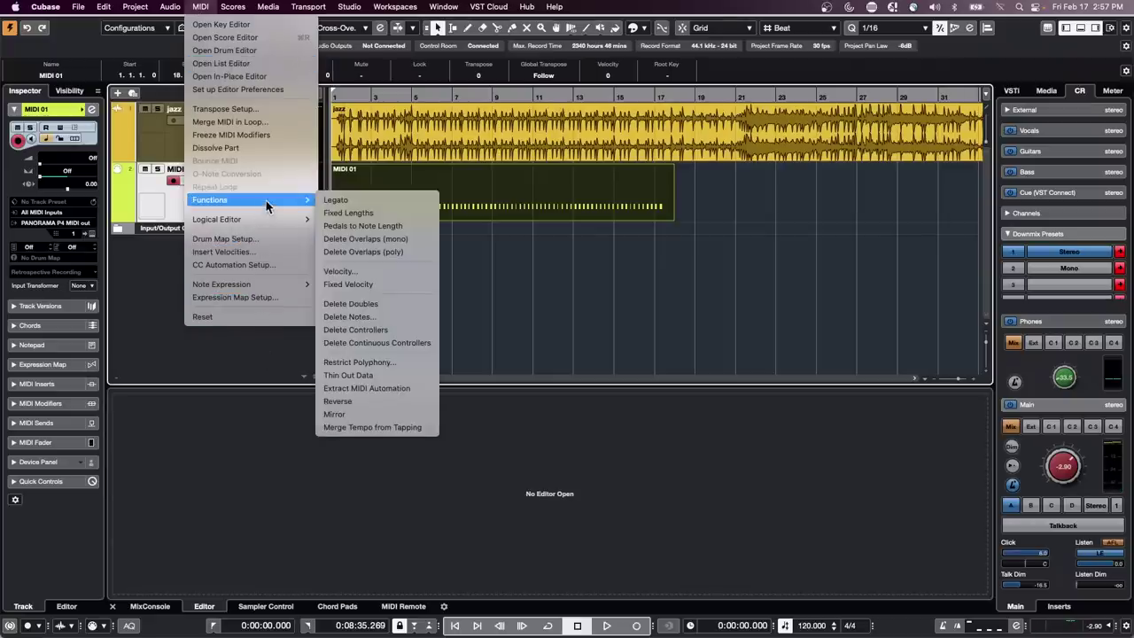
left_click(345, 428)
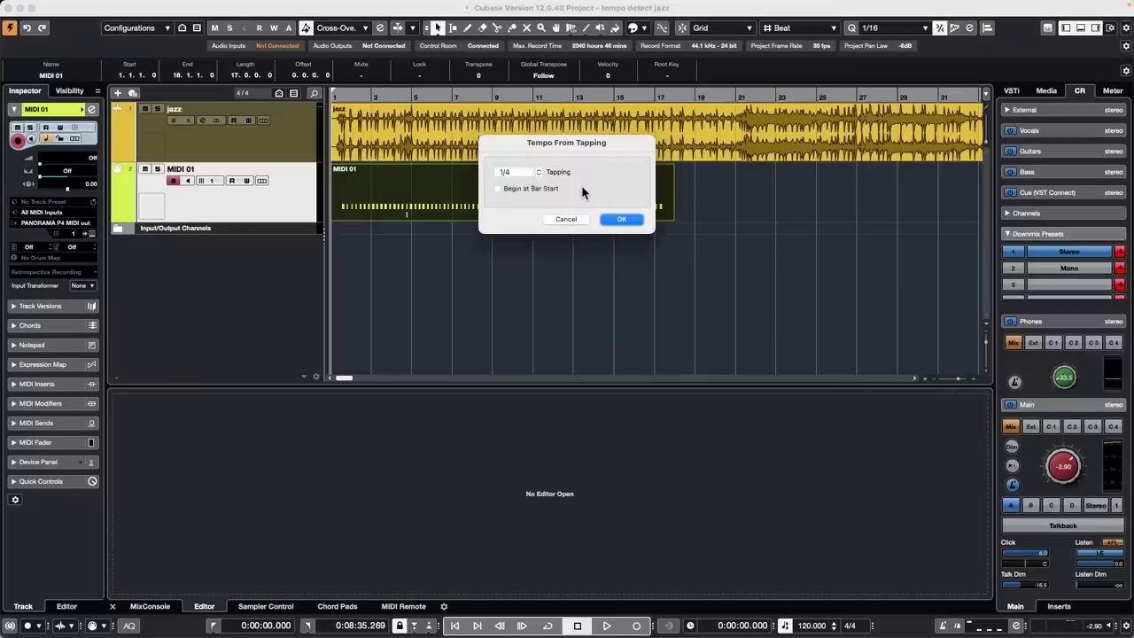
left_click(523, 178)
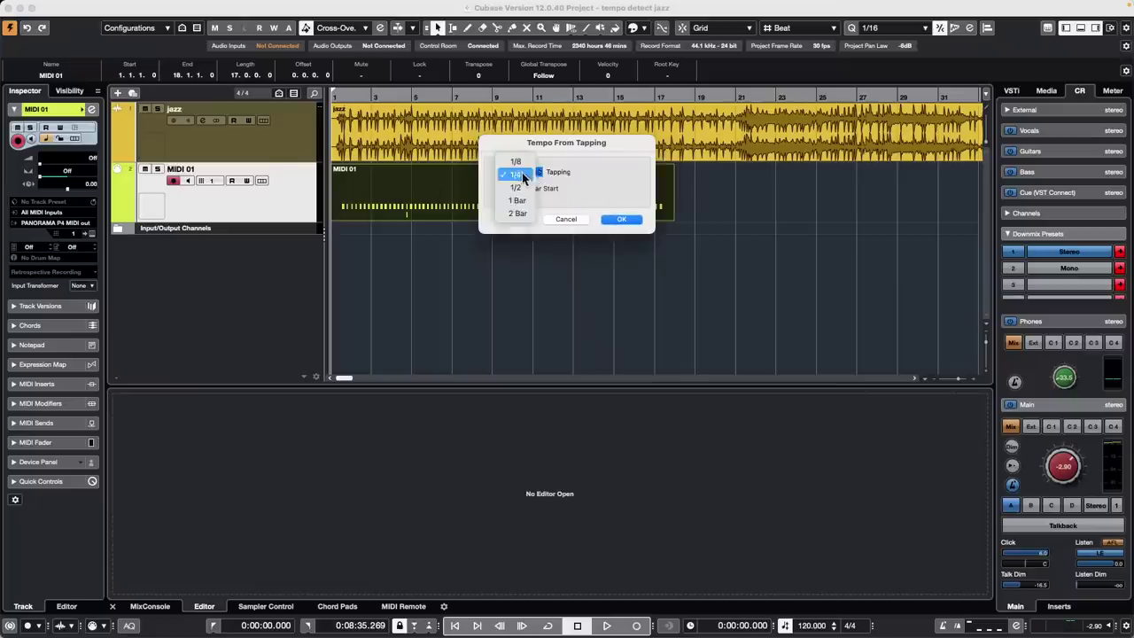
left_click(621, 200)
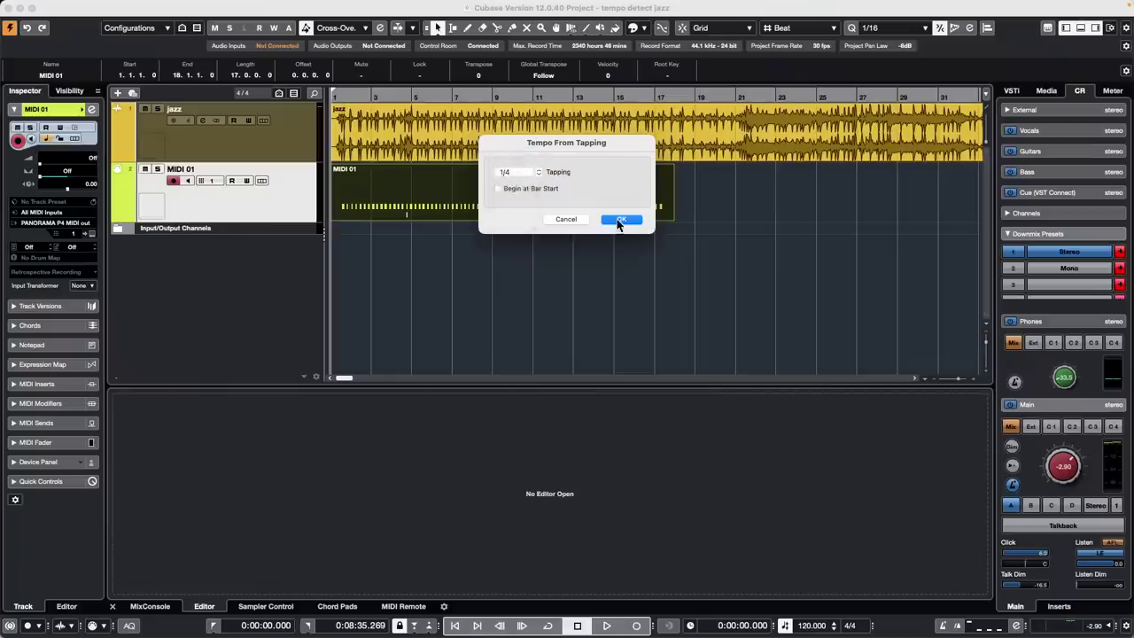
left_click(622, 219)
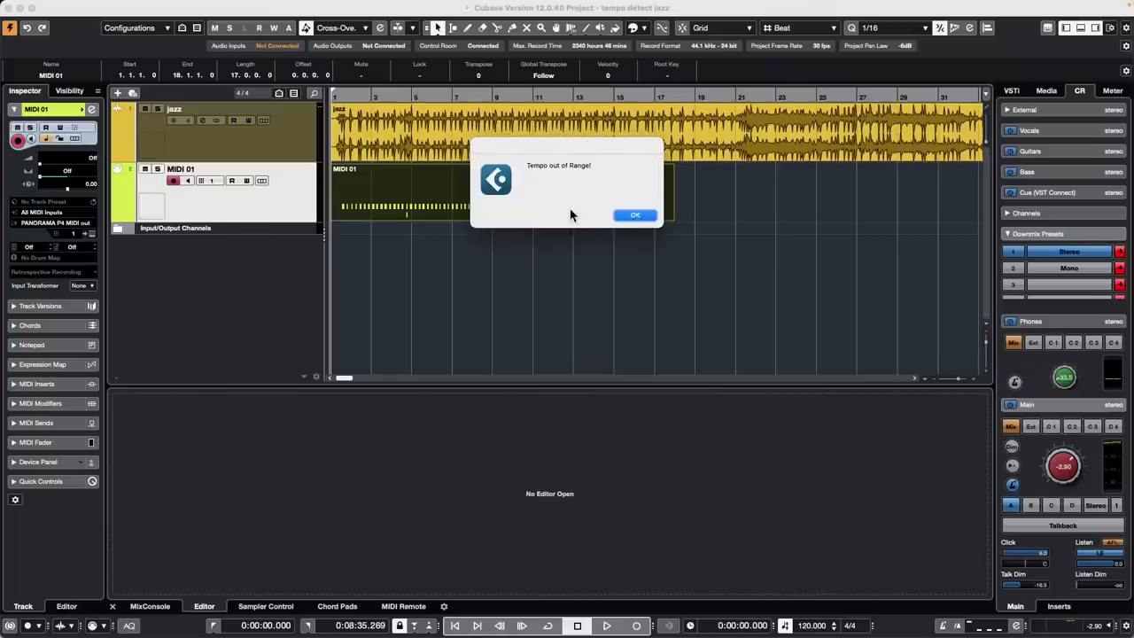
left_click(625, 217)
left_click(422, 120)
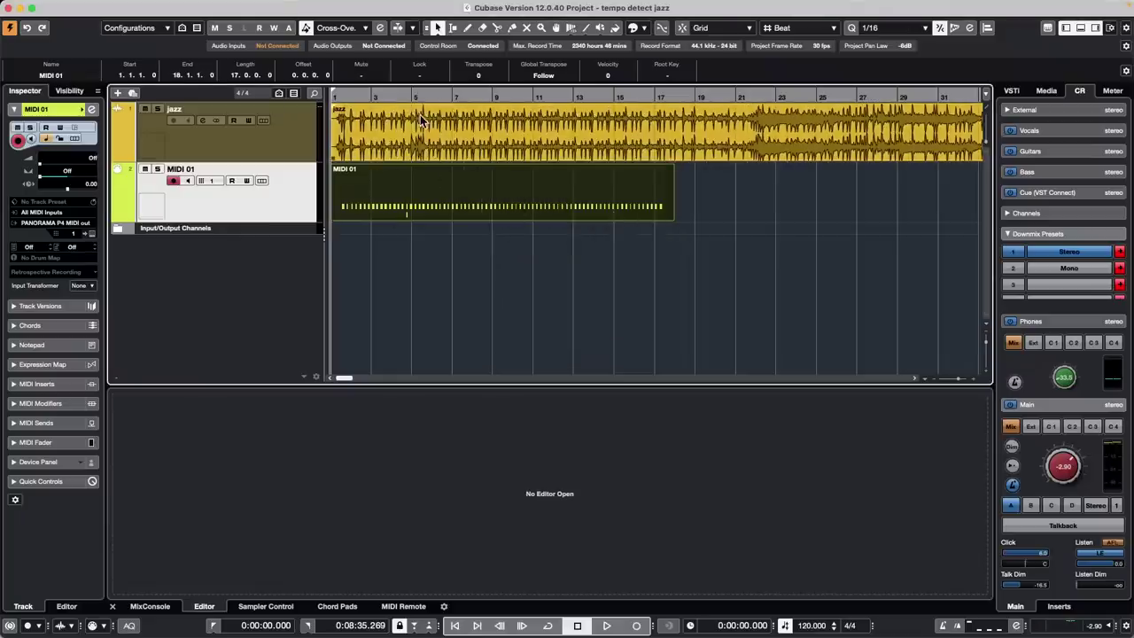
left_click(380, 215)
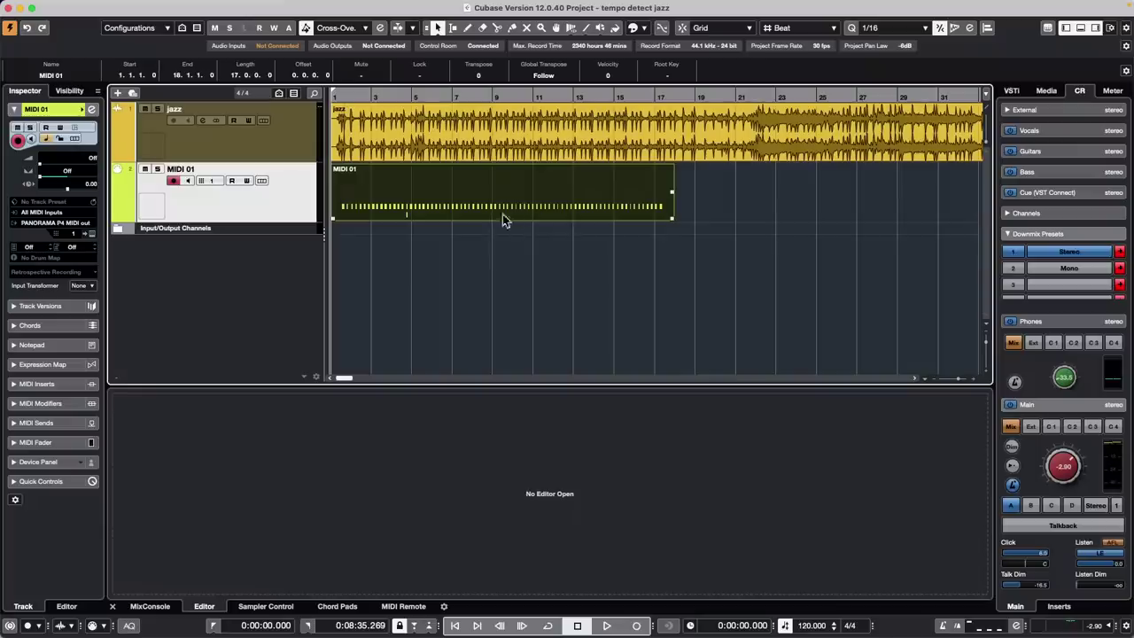
left_click(138, 8)
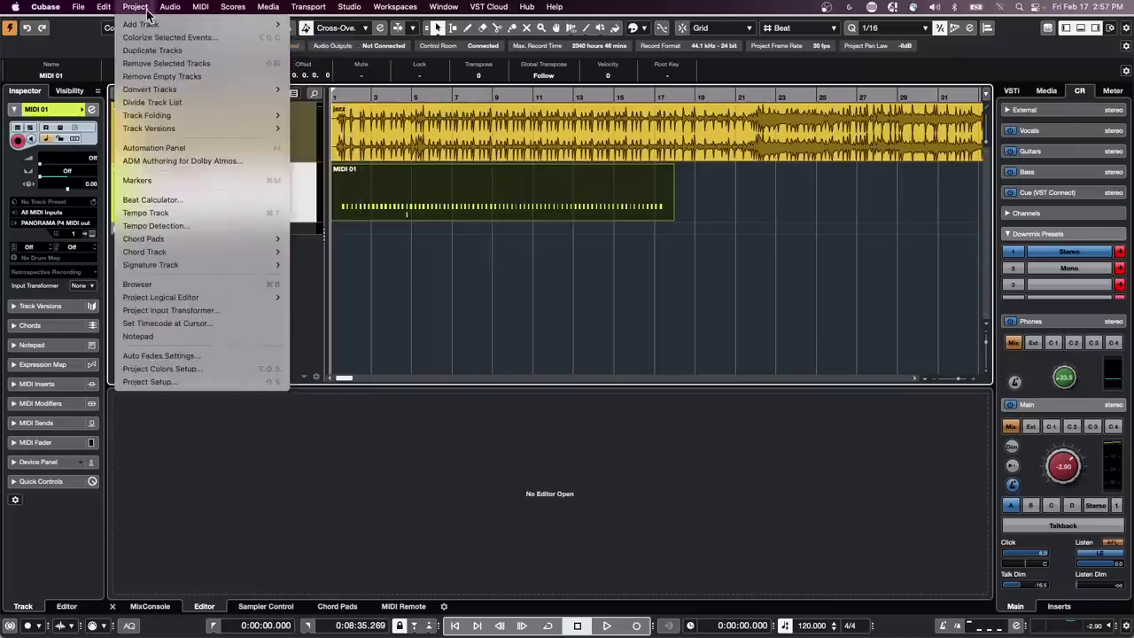
mouse_move(218, 284)
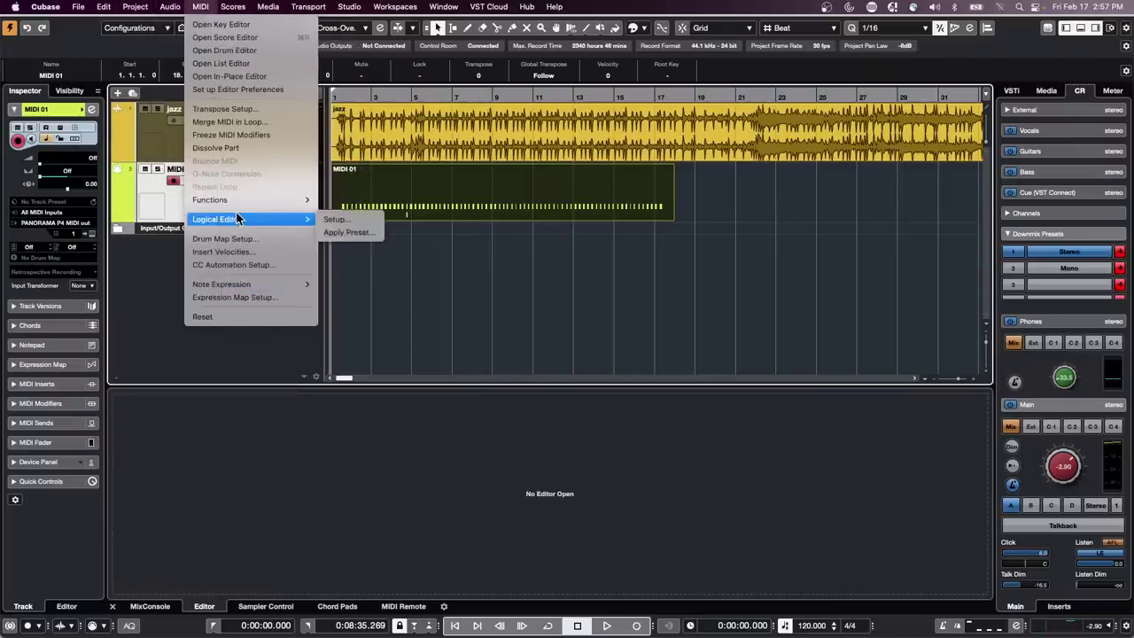
mouse_move(239, 201)
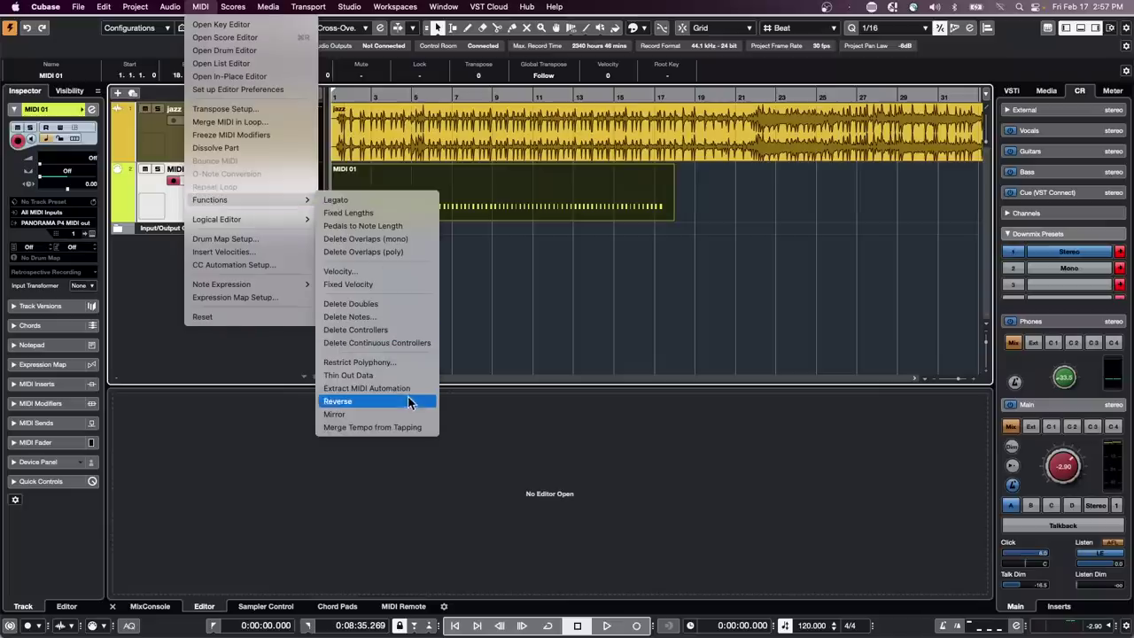
left_click(399, 429)
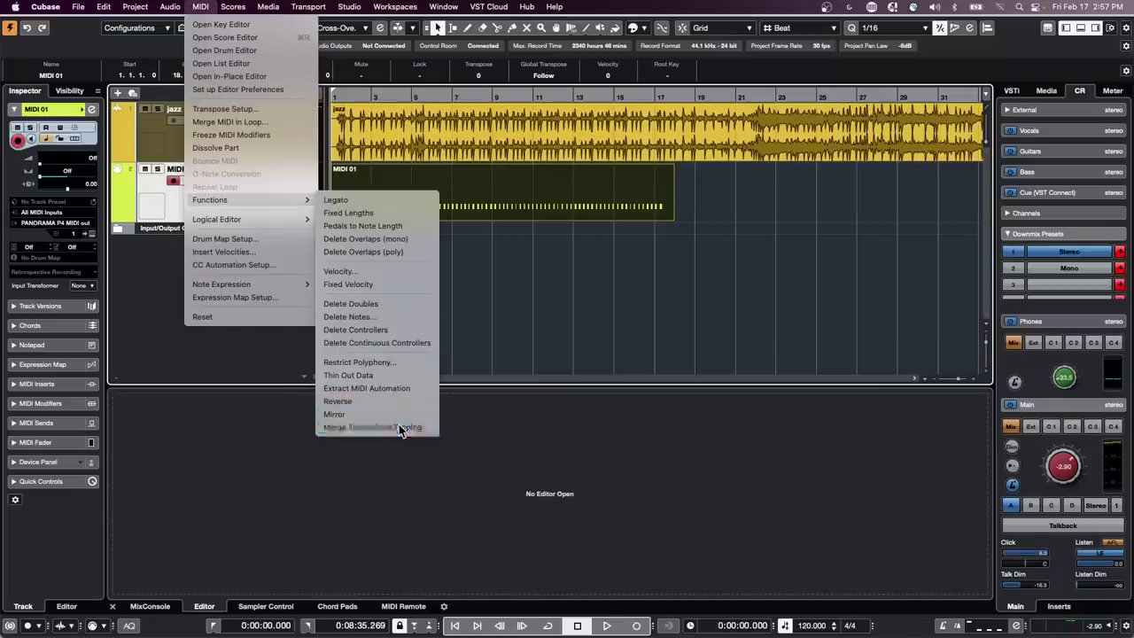
left_click(560, 222)
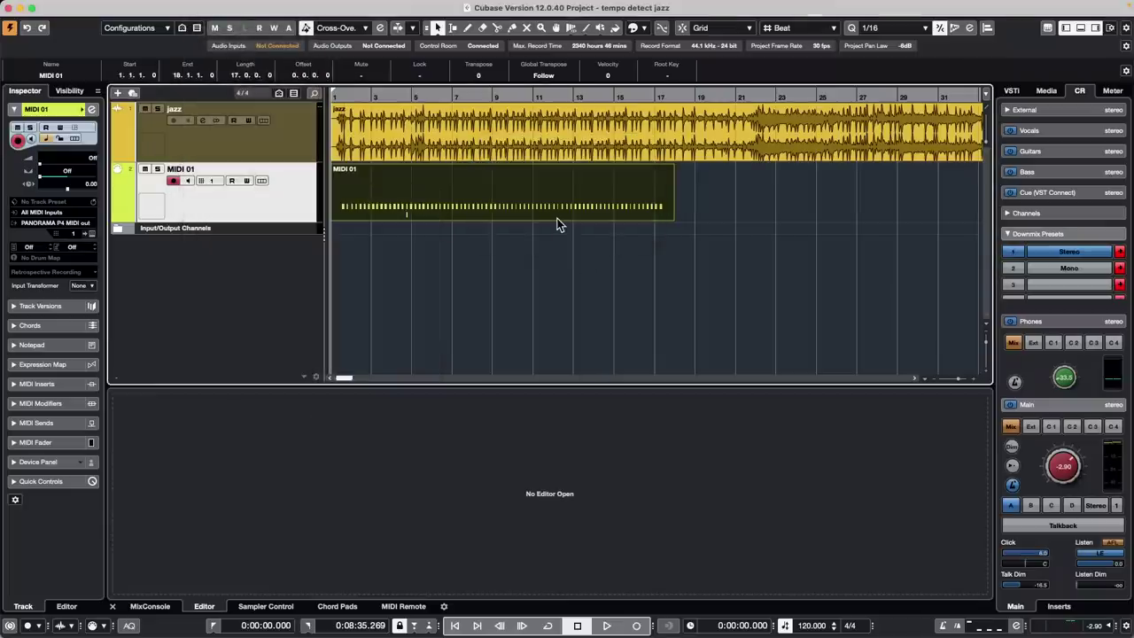
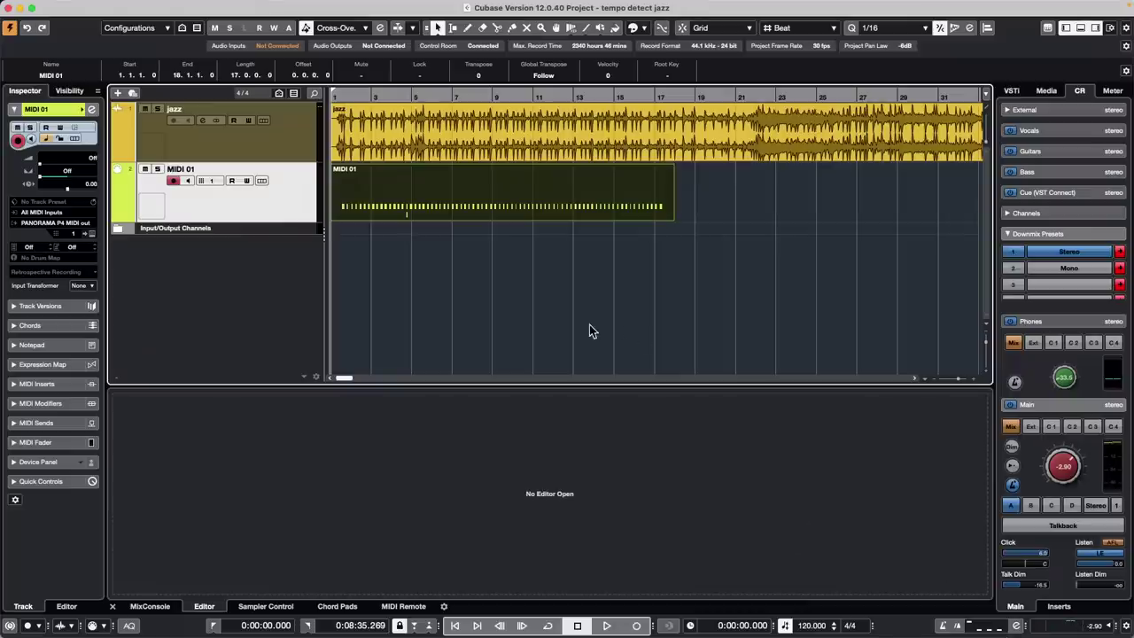
Briefly show the mixer window with F3, move it aside, then close it again
key("F3")
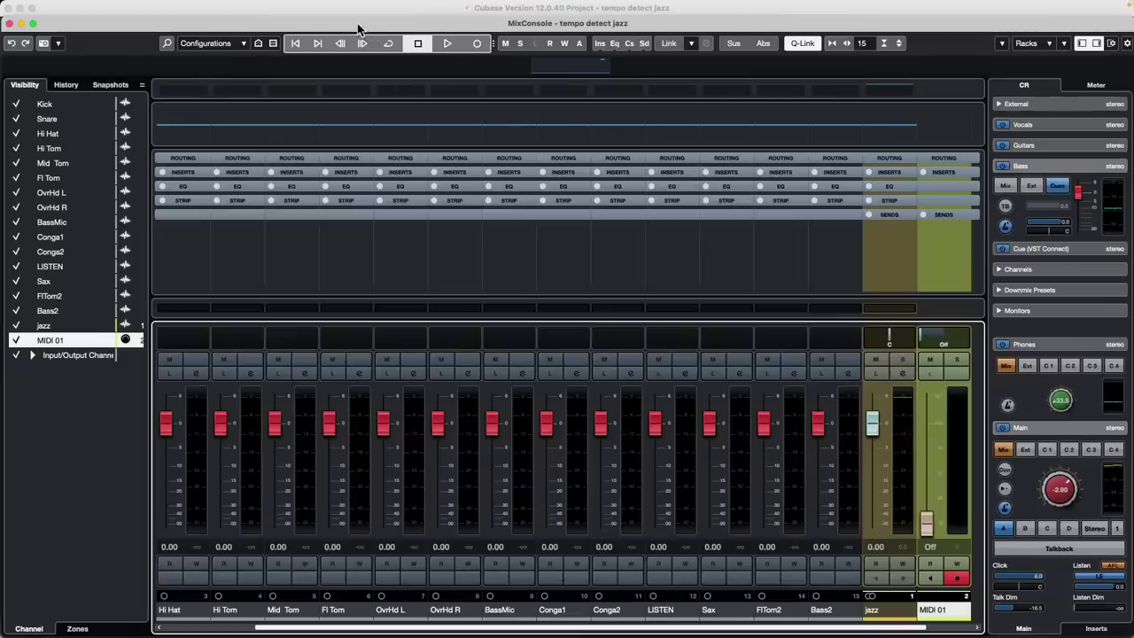
left_click_drag(359, 30, 843, 94)
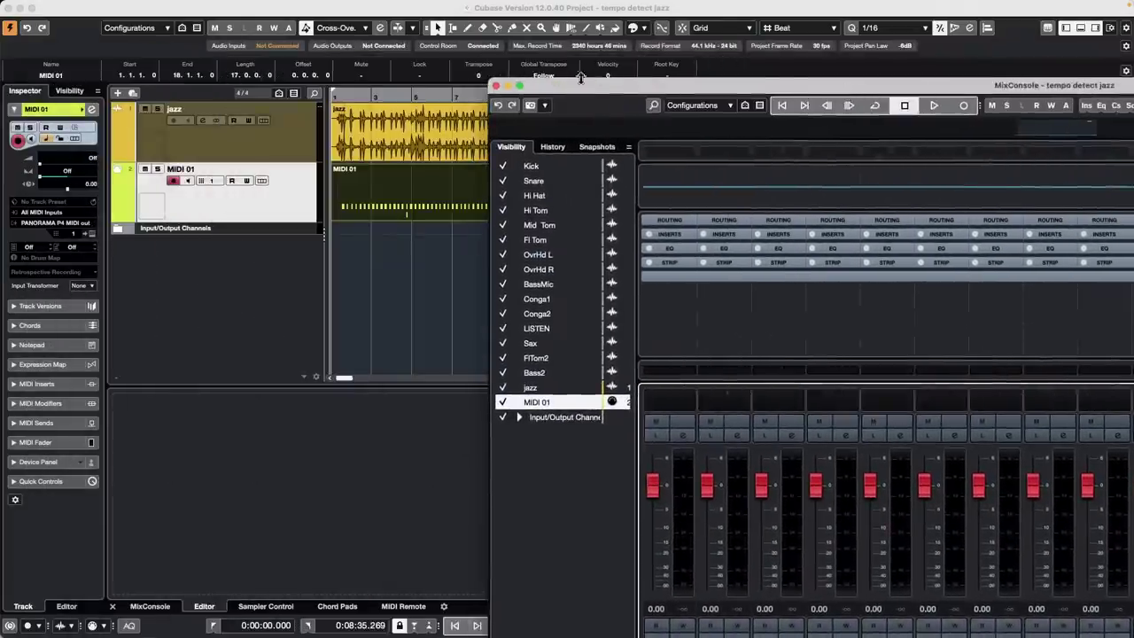
left_click_drag(580, 78, 147, 43)
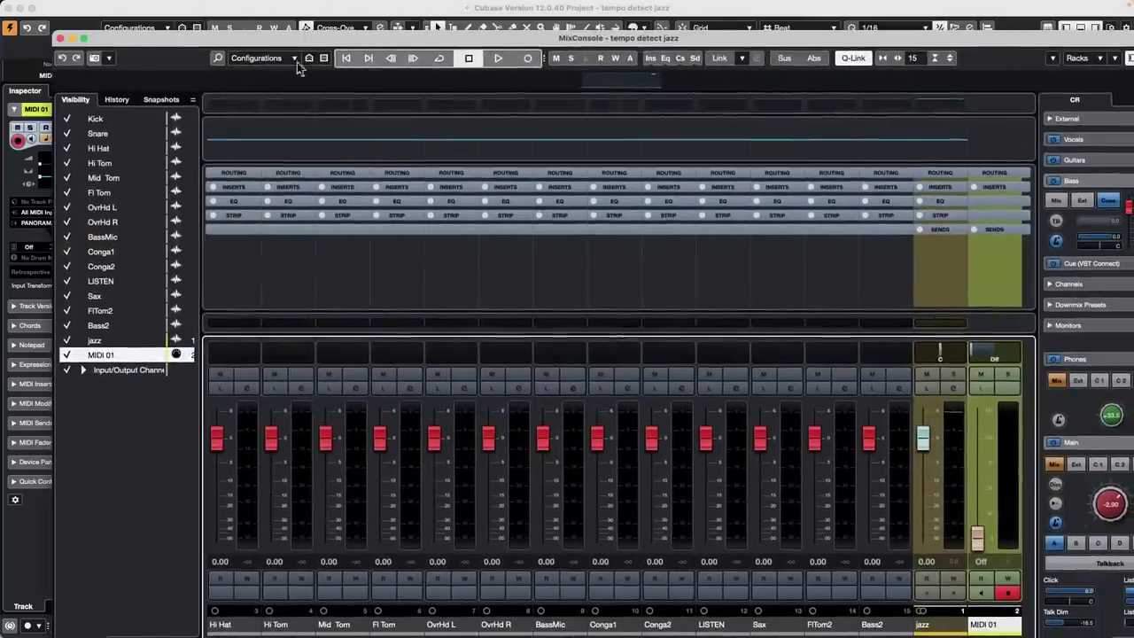
left_click(59, 39)
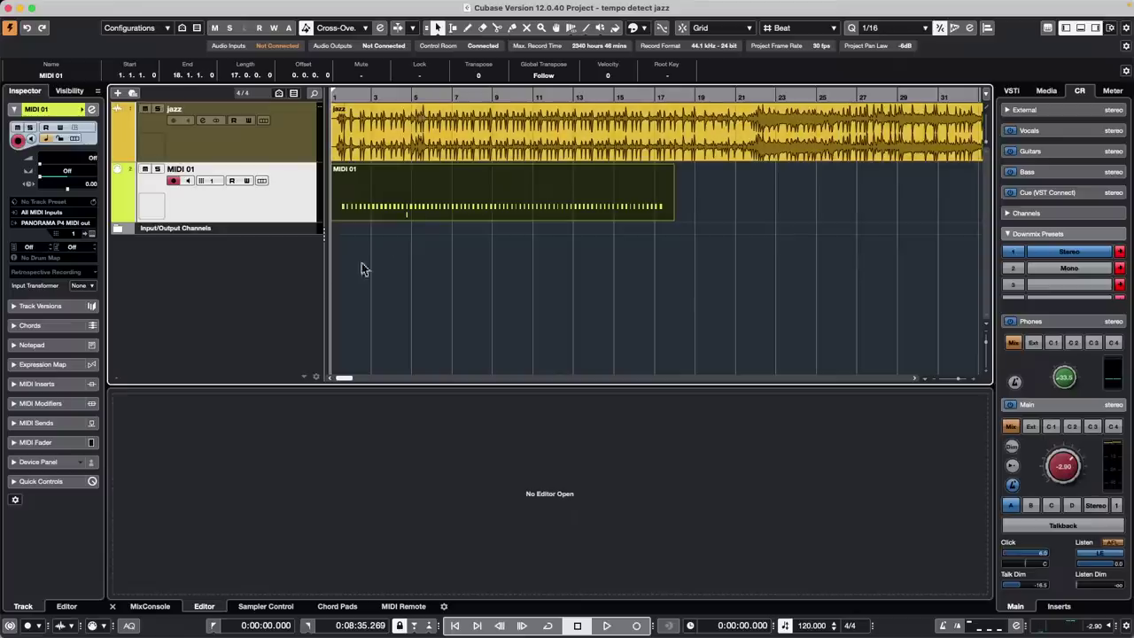
Add a Groove Agent SE instrument track and close its instrument panel
right_click(284, 200)
mouse_move(292, 202)
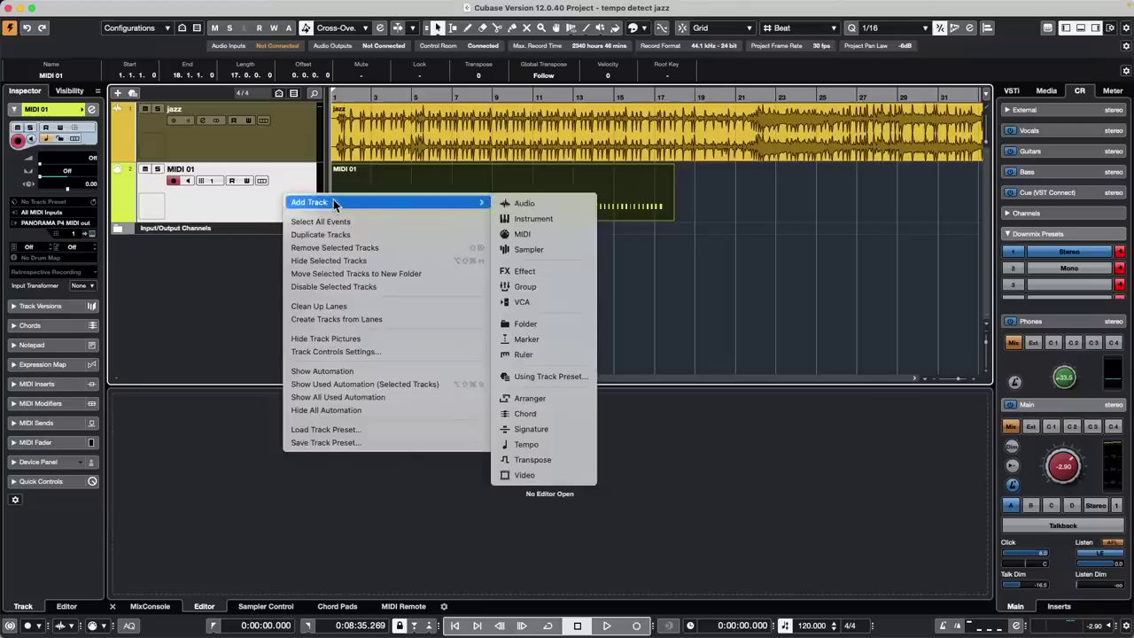
left_click(535, 219)
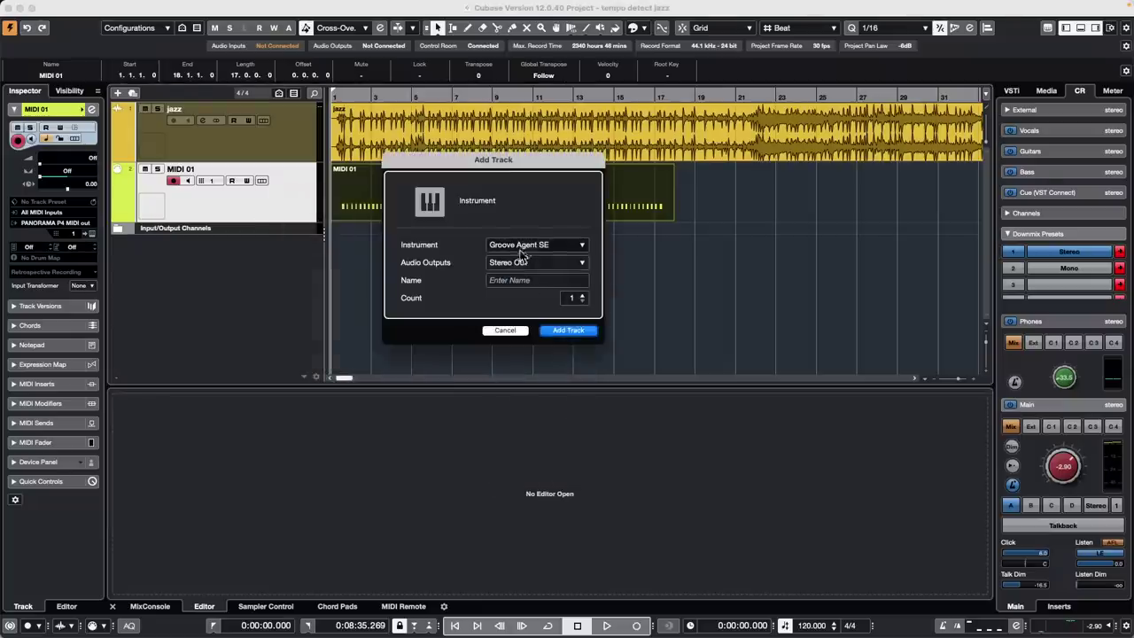
left_click(572, 331)
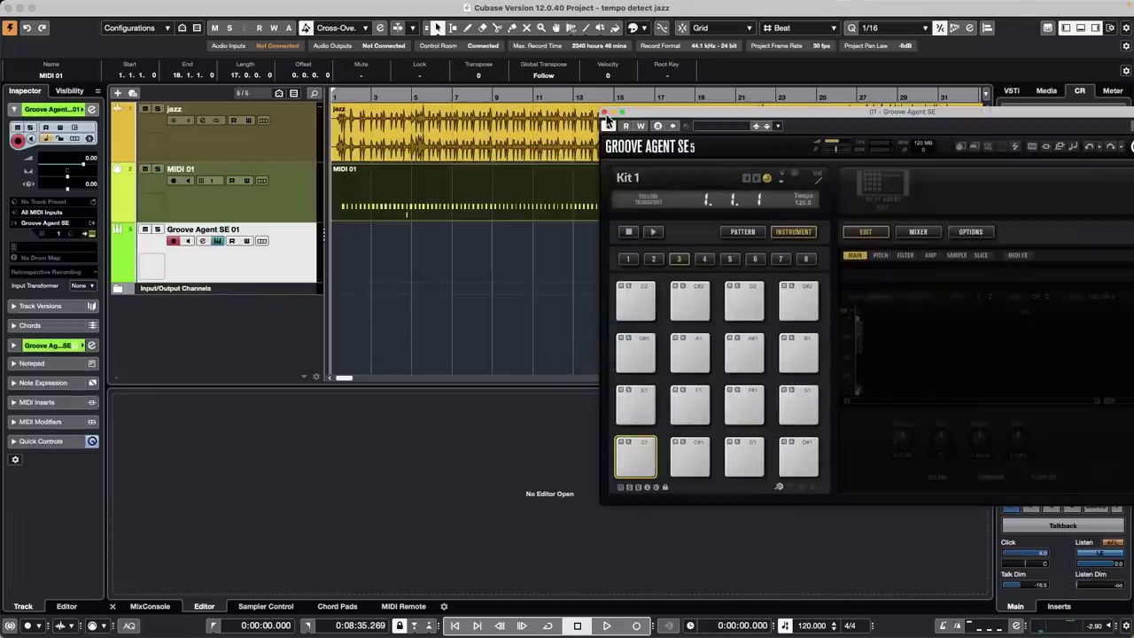
left_click(605, 111)
Draw a new part on Groove Agent SE 01 and open it for note editing
right_click(420, 267)
left_click(452, 262)
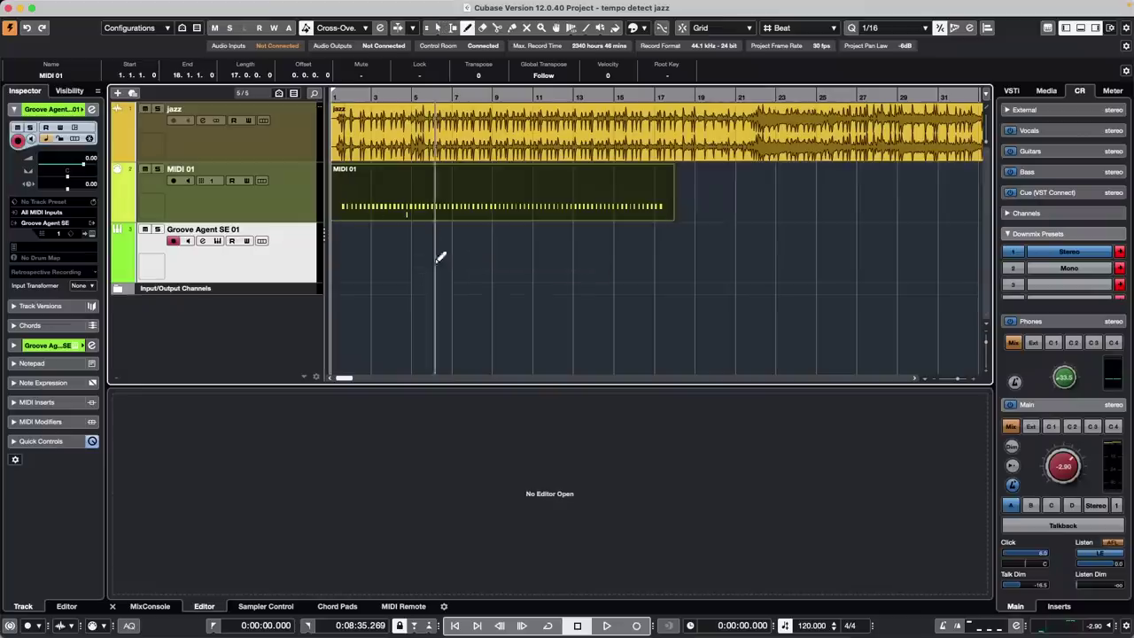
left_click_drag(358, 257, 533, 257)
right_click(418, 265)
left_click(419, 265)
double_click(426, 263)
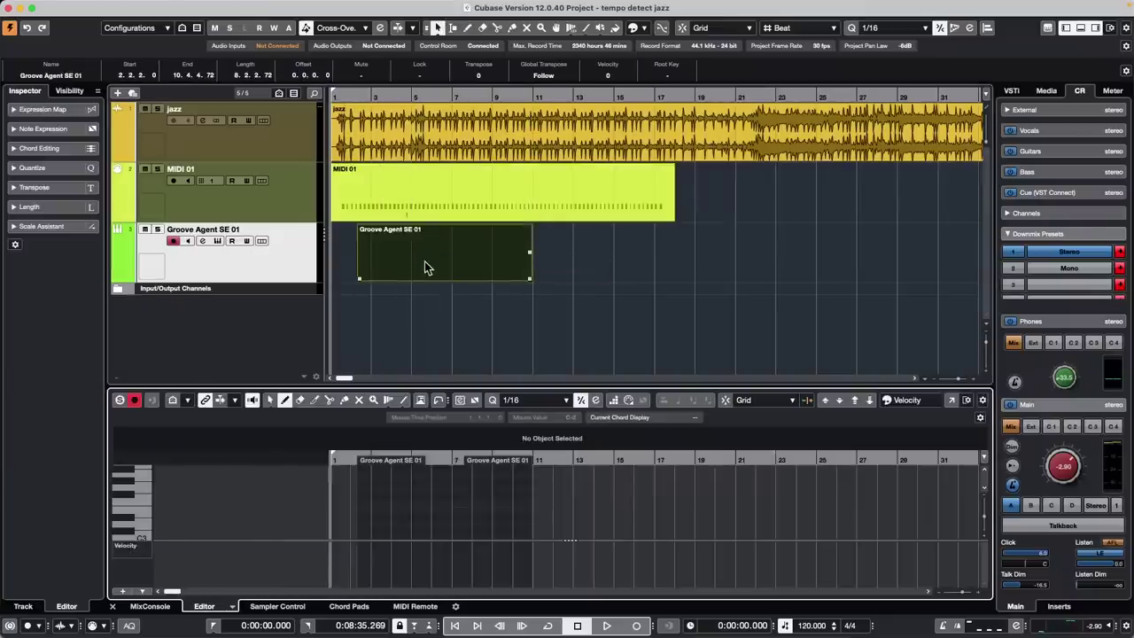
Paint a rising run of notes into the part with the Line tool in Paint mode
right_click(353, 507)
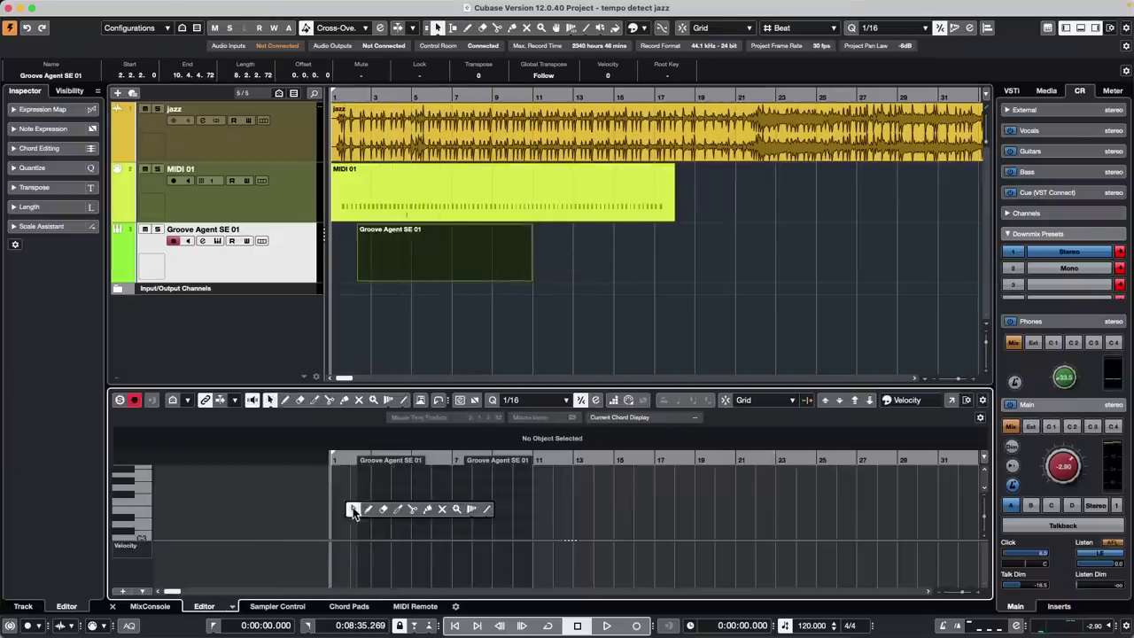
left_click(484, 509)
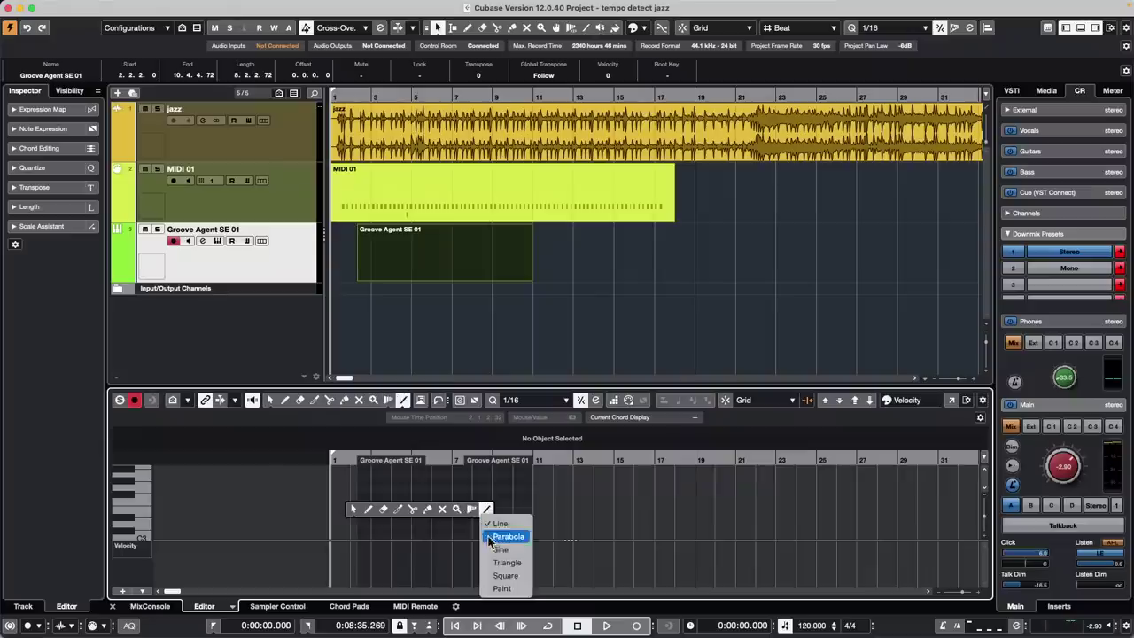
left_click(502, 588)
mouse_move(381, 516)
left_mouse_down()
mouse_move(386, 503)
mouse_move(481, 475)
mouse_move(479, 485)
left_mouse_up()
In a separate Key Editor window, draw scattered notes including a long C#2, F#2, C3, F3, A#4 and C5
left_click(952, 400)
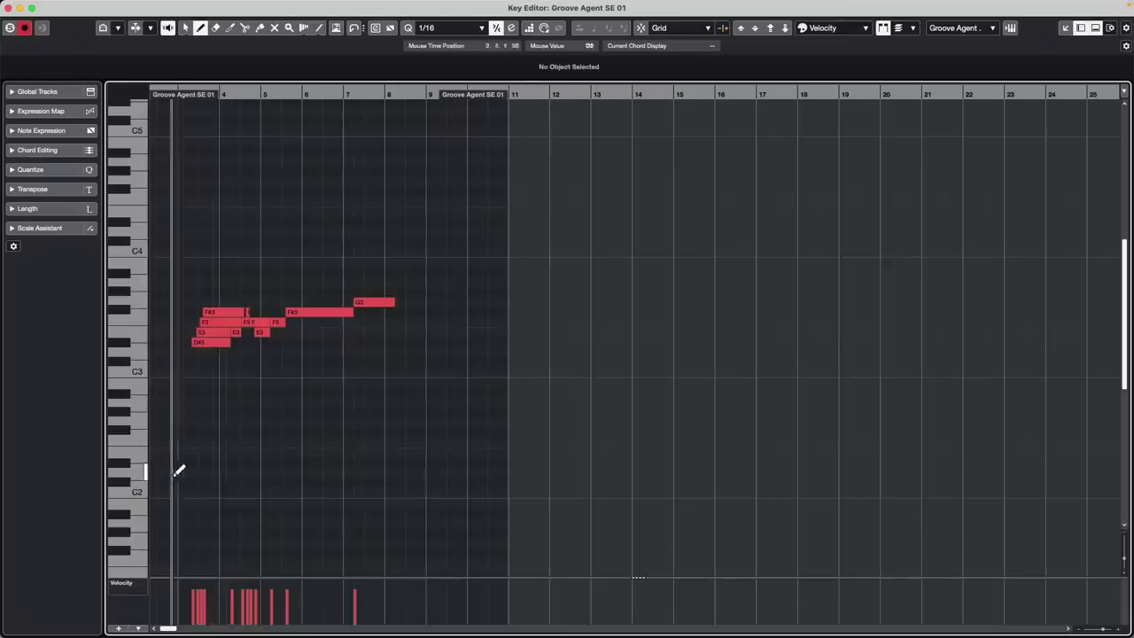
left_click_drag(217, 482, 413, 291)
left_click_drag(241, 433, 290, 406)
left_click_drag(343, 373, 358, 363)
left_click(376, 352)
left_click_drag(431, 323, 452, 257)
left_click_drag(451, 152, 470, 147)
left_click_drag(397, 131, 417, 131)
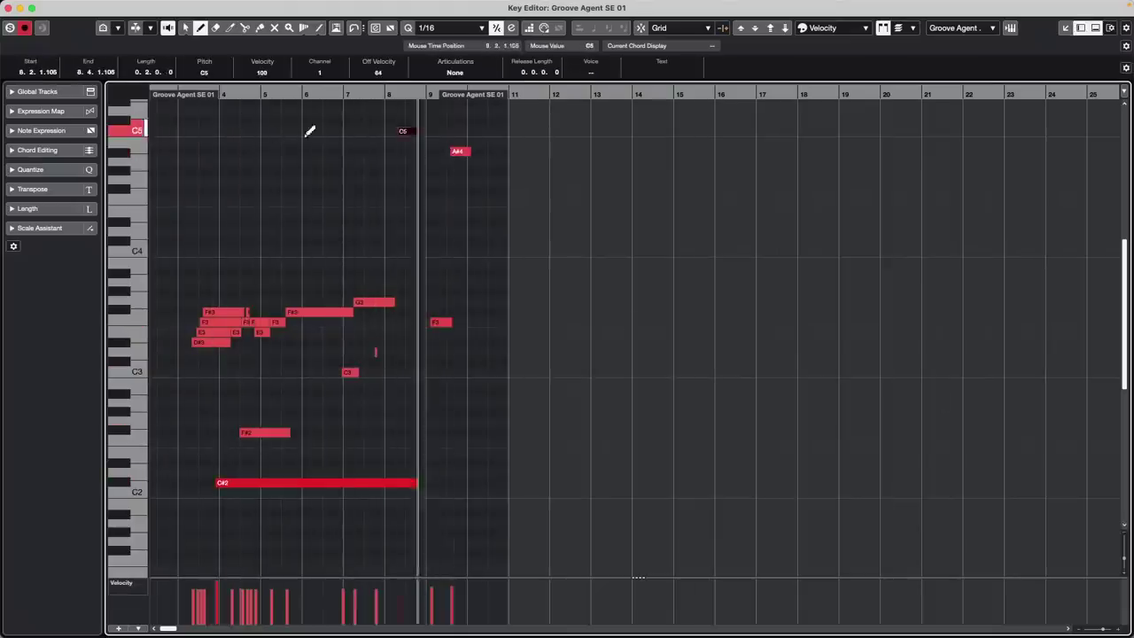
left_click_drag(246, 141, 255, 148)
left_click_drag(357, 251, 393, 237)
left_click(393, 232)
left_click(426, 282)
left_click(361, 272)
left_click(295, 212)
left_click(282, 281)
left_click(421, 493)
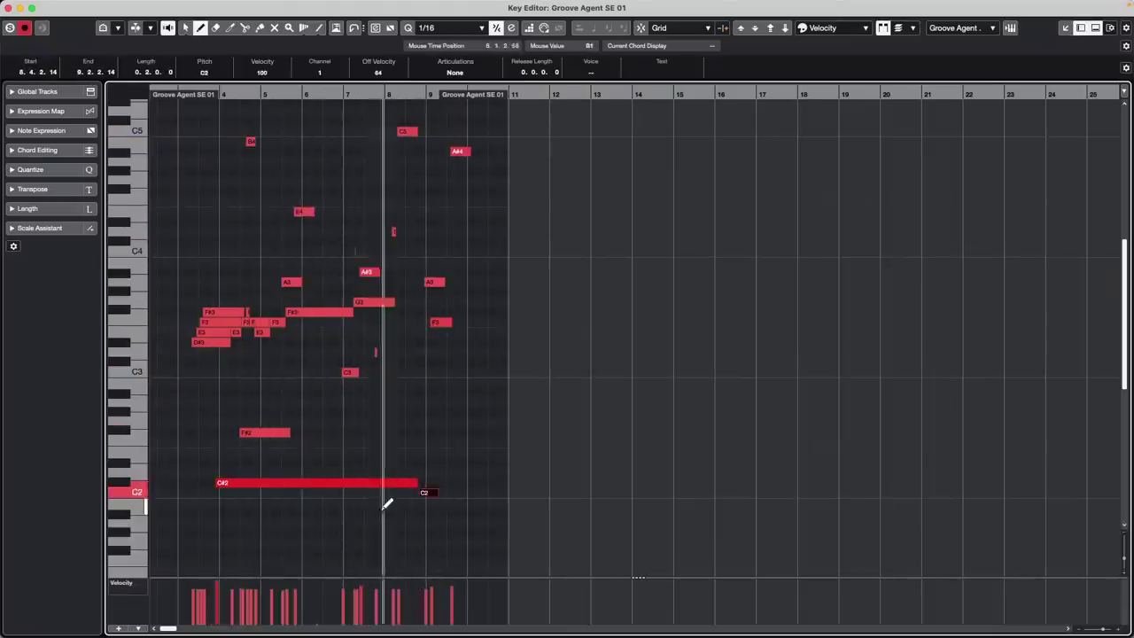
Add F#1, G1, E2, B2, A#2 and short C4/E4/D#4 notes, shortening the C#2 note
left_click_drag(212, 553, 277, 541)
left_click(317, 543)
left_click_drag(334, 483, 346, 480)
left_click(382, 384)
left_click(429, 393)
left_click(372, 453)
left_click(380, 452)
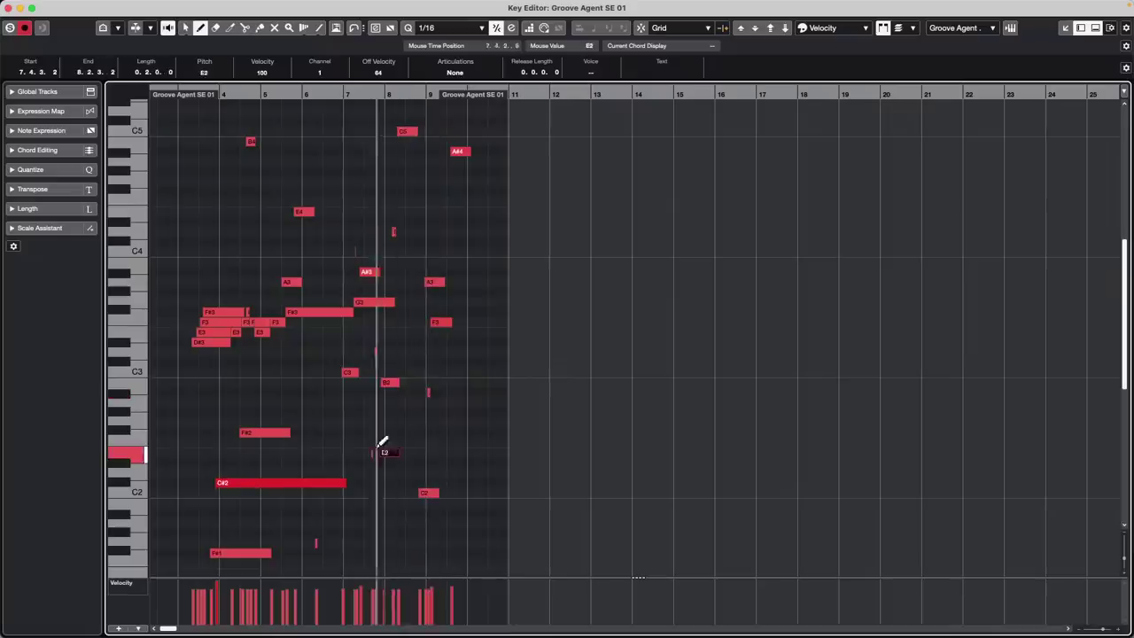
left_click(196, 253)
left_click_drag(197, 256, 202, 247)
left_click(216, 213)
left_click_drag(265, 213, 277, 213)
left_click(280, 221)
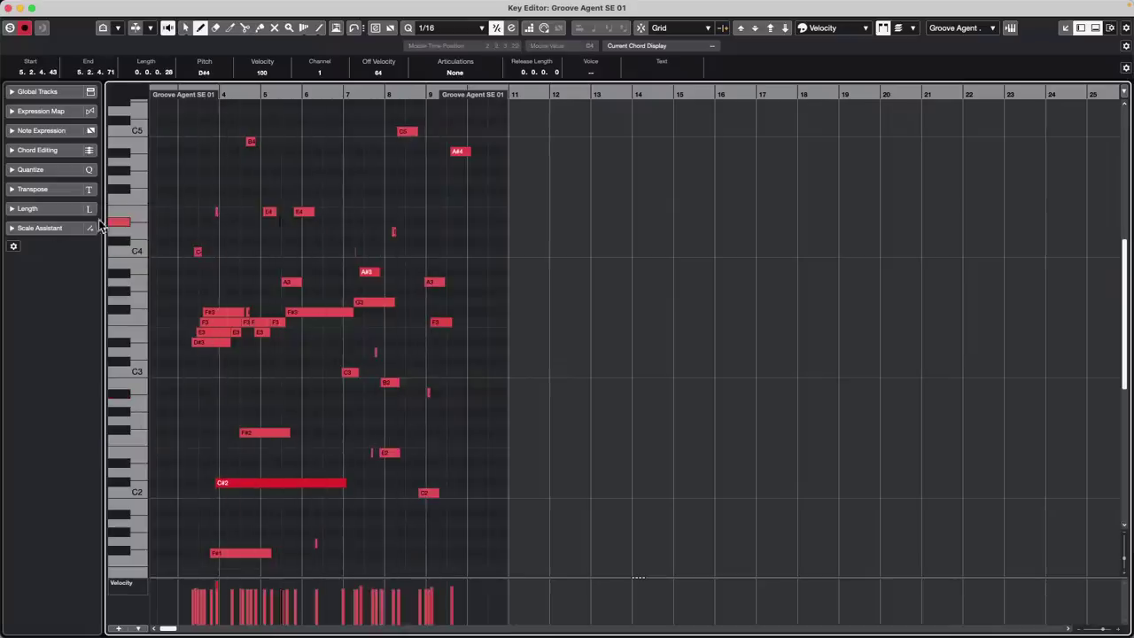
In the Scale Assistant, set the editor scale to D Mixolydian
left_click(13, 229)
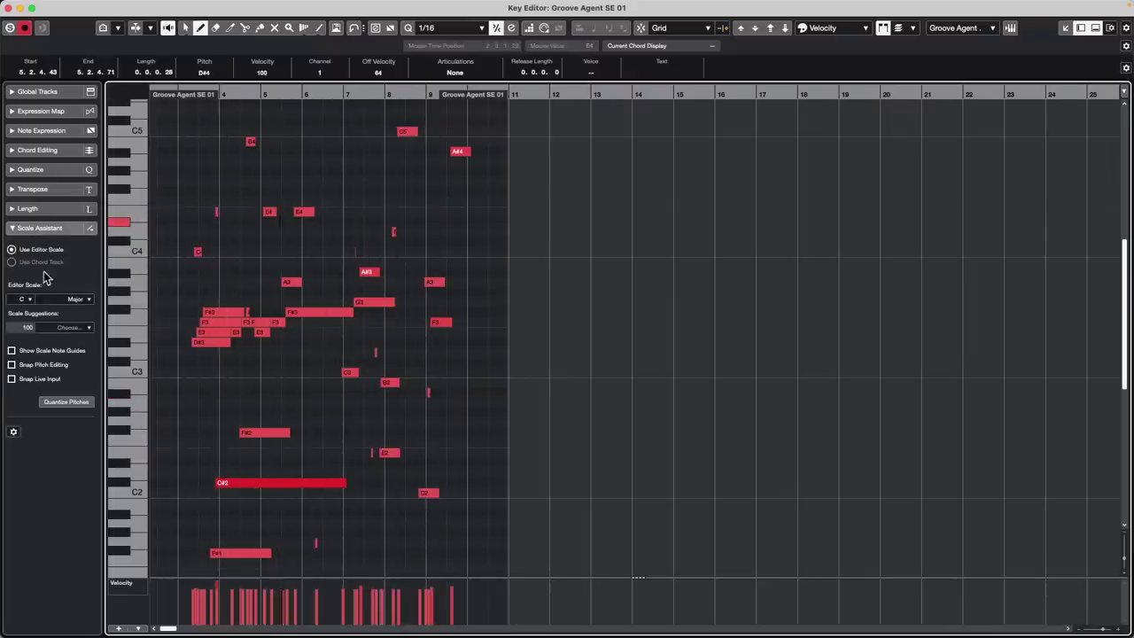
left_click(26, 299)
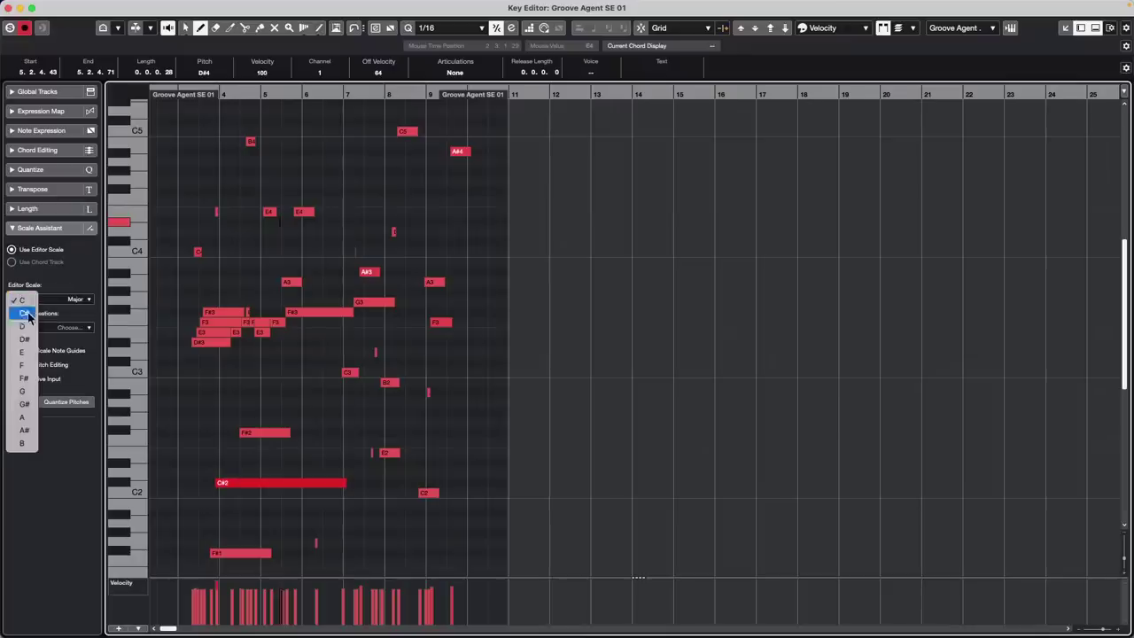
left_click(27, 327)
left_click(69, 299)
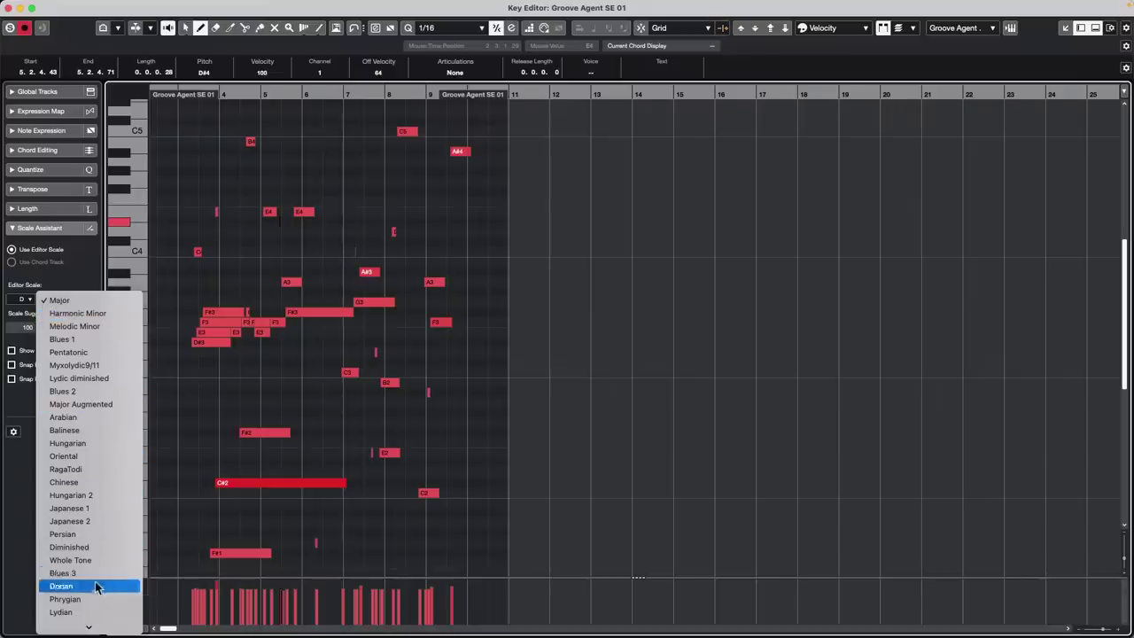
mouse_move(88, 627)
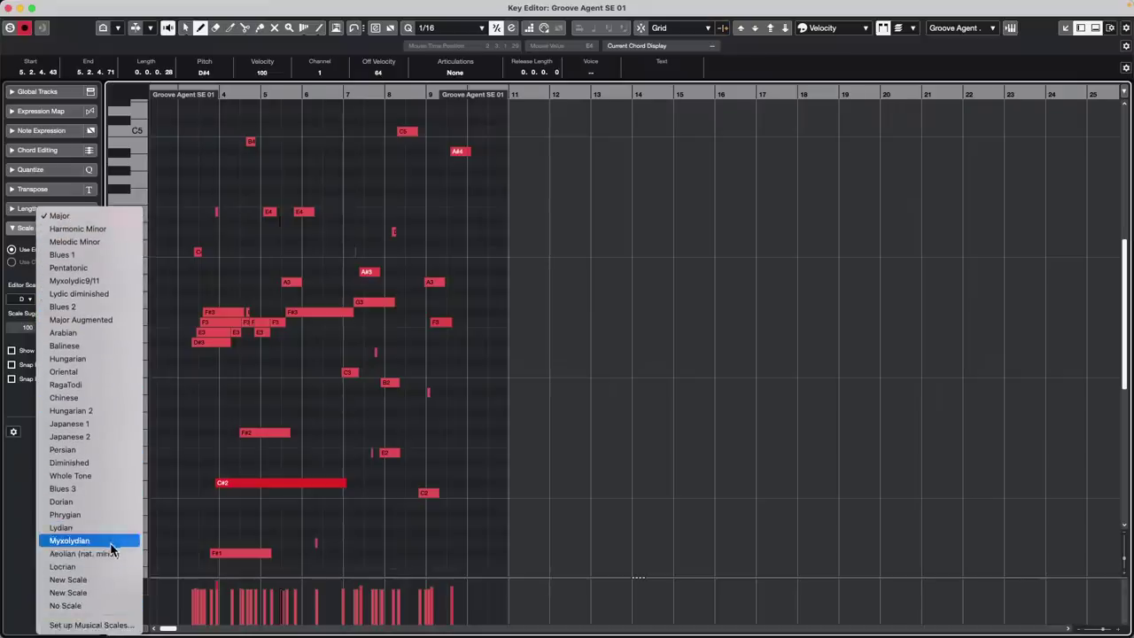
left_click(71, 541)
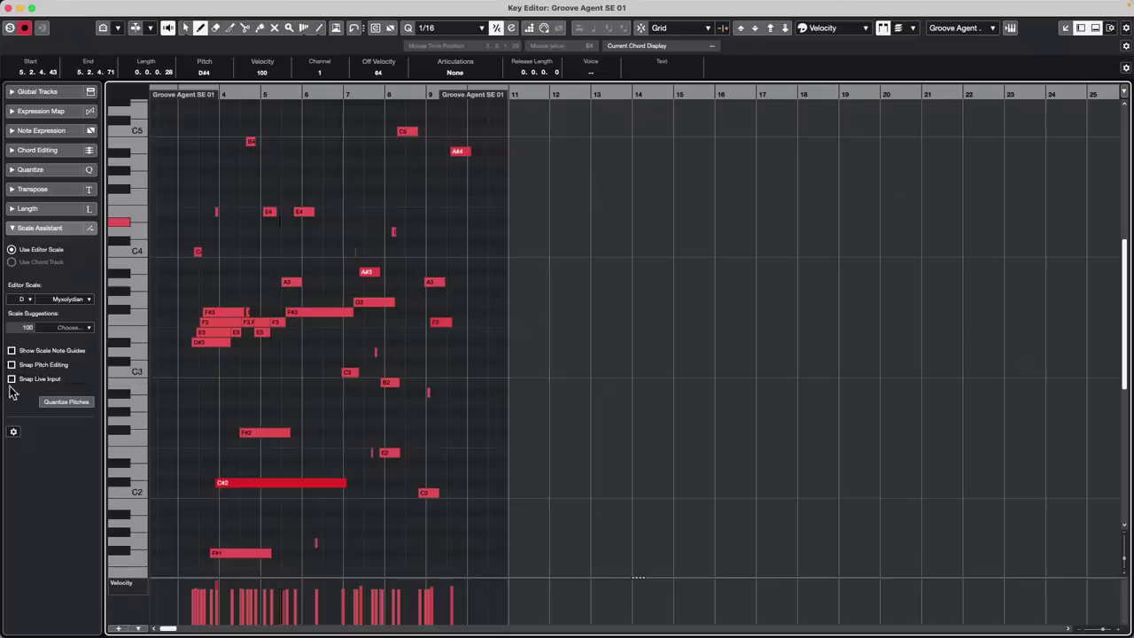
Snap all notes to D Mixolydian, then switch to D Melodic Minor and snap again
left_click(67, 402)
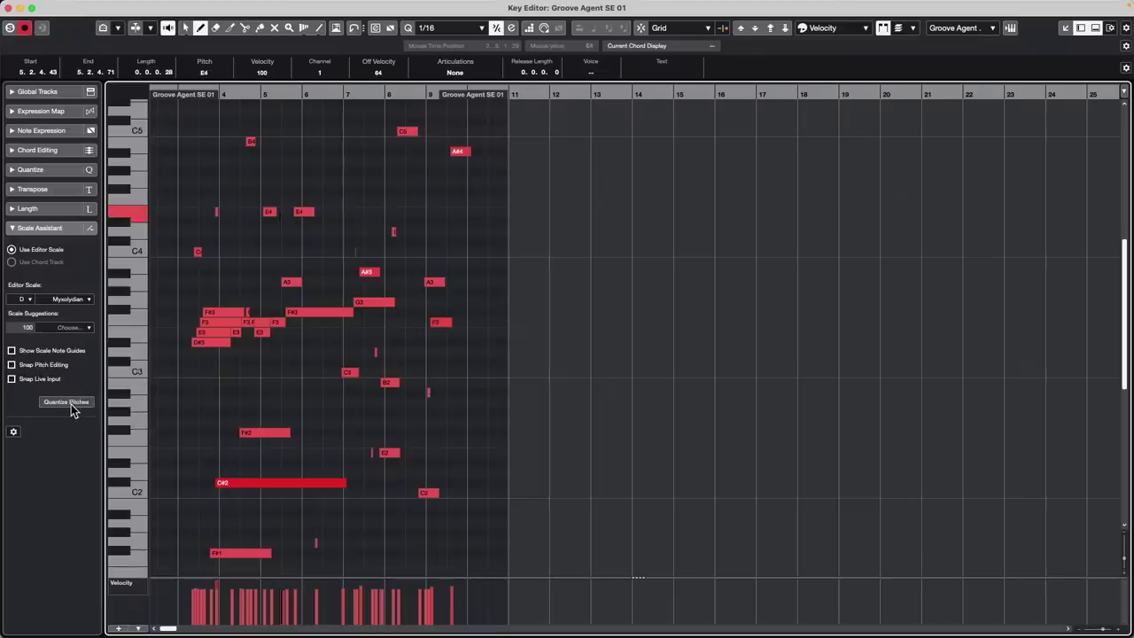
key("super+a")
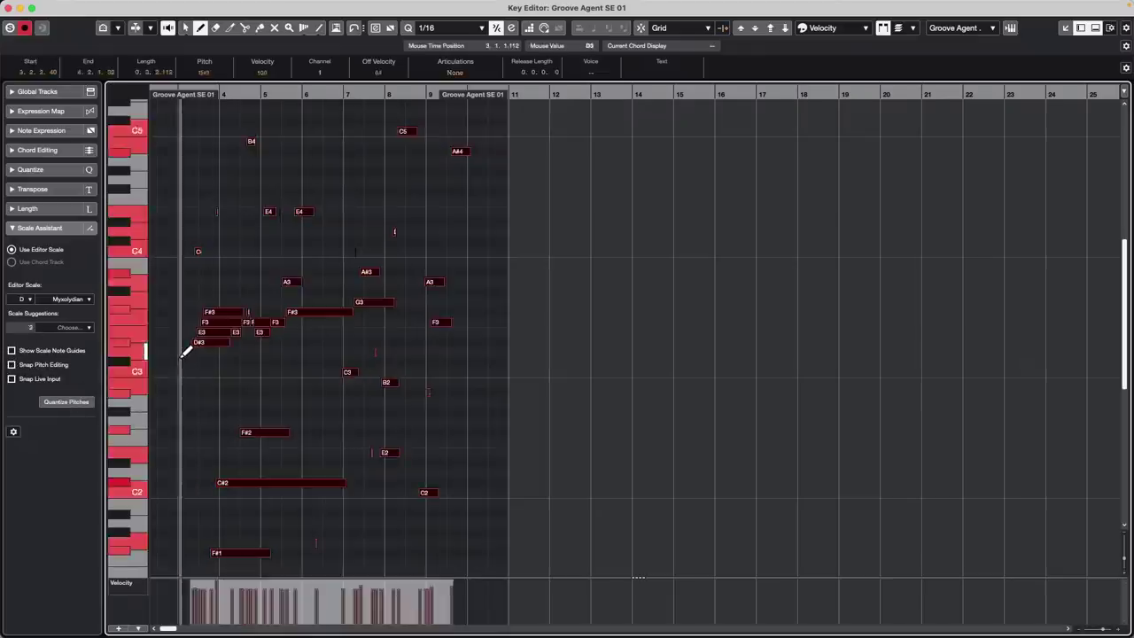
left_click(67, 403)
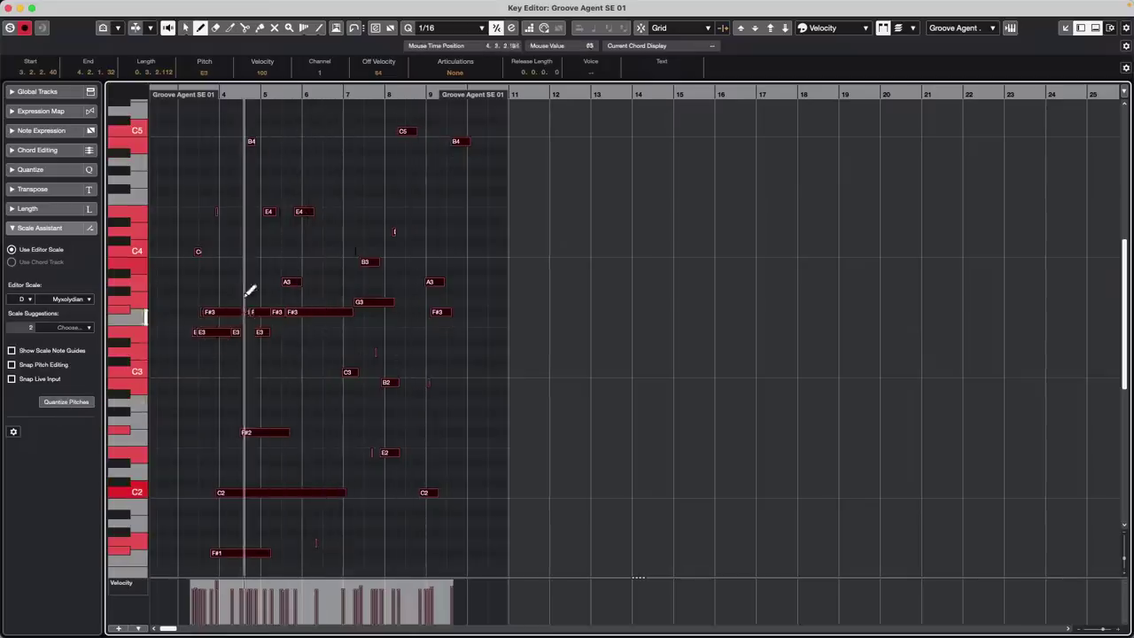
left_click(88, 301)
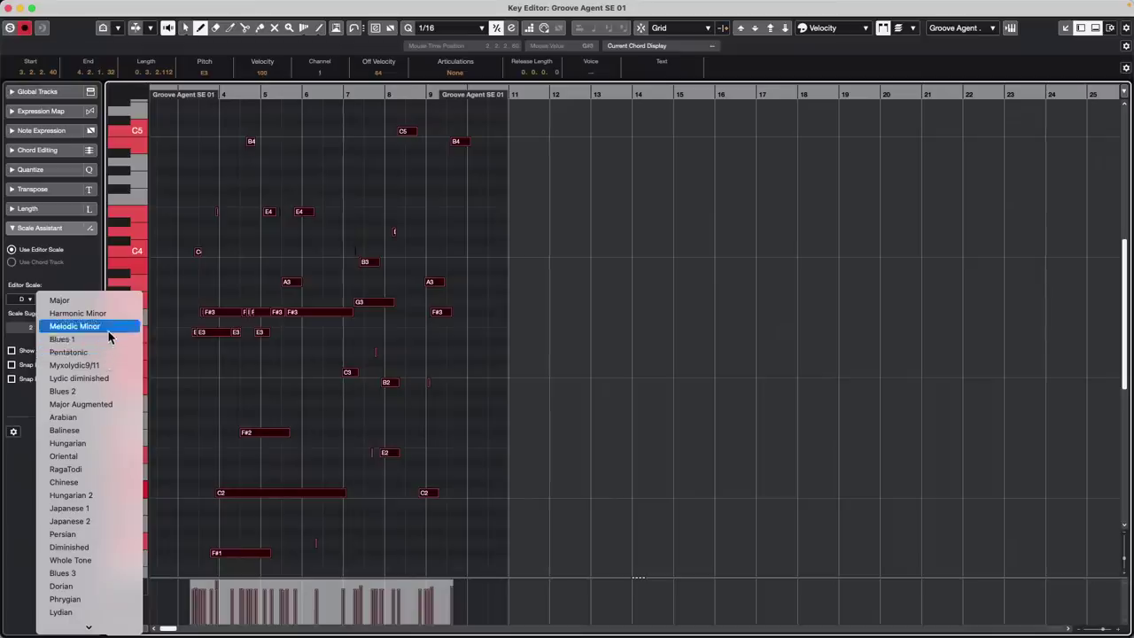
left_click(89, 345)
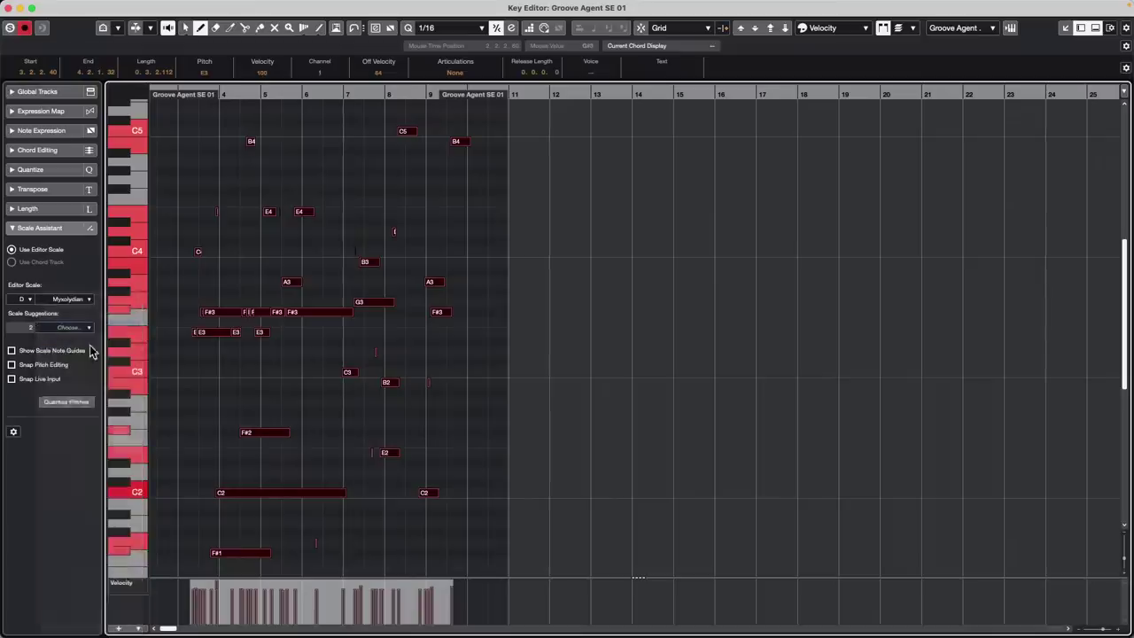
left_click(70, 403)
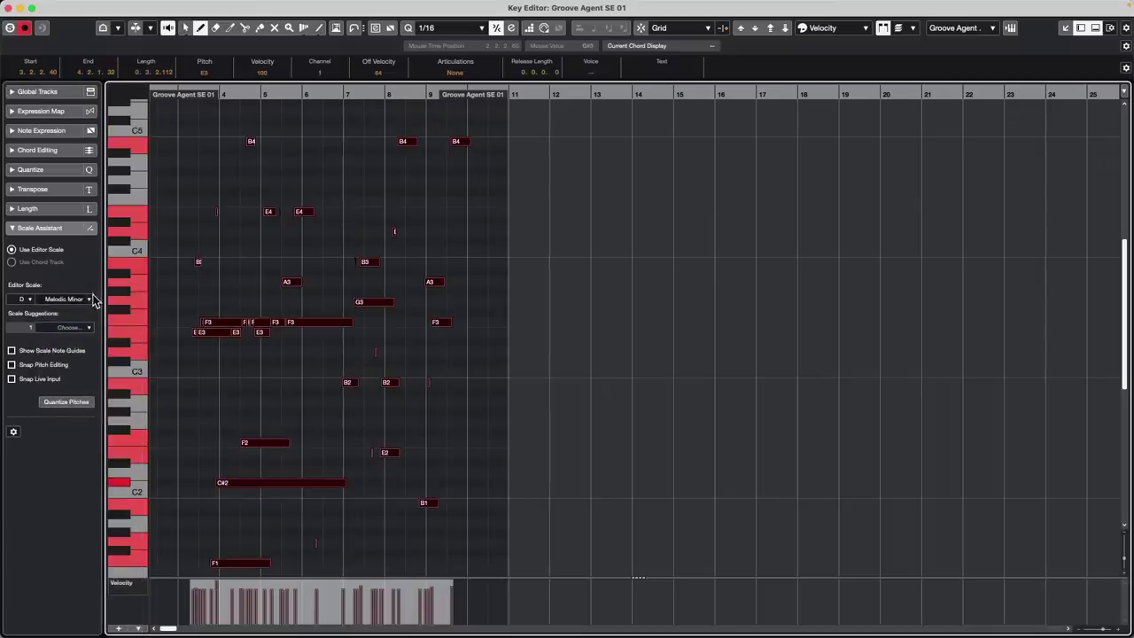
Change the scale type to Locrian and snap all notes to D Locrian
left_click(74, 302)
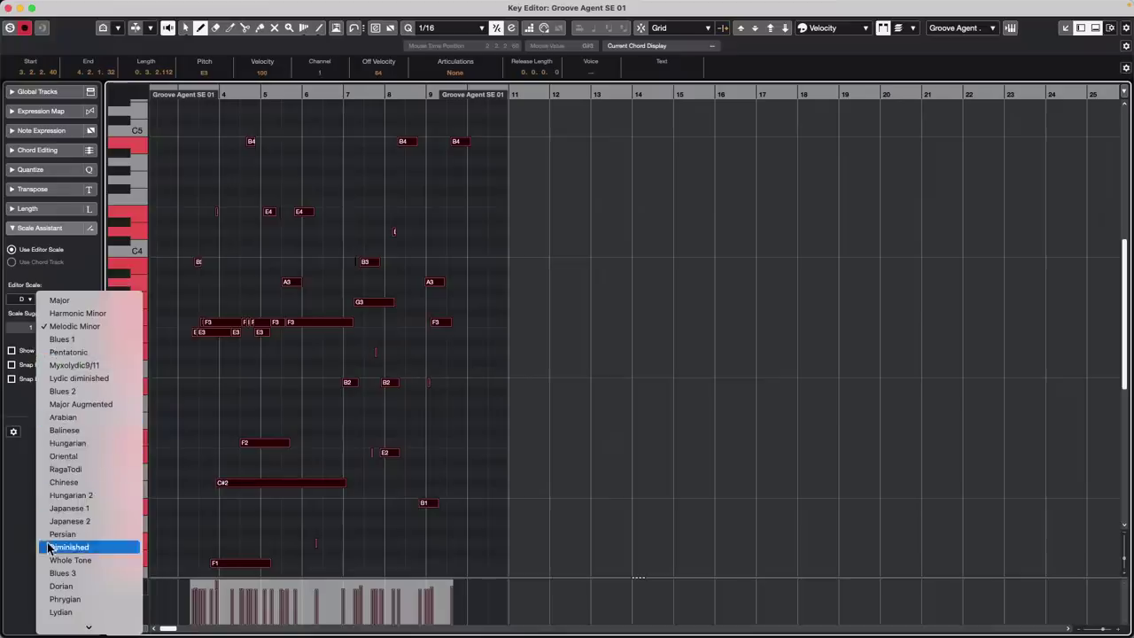
mouse_move(64, 628)
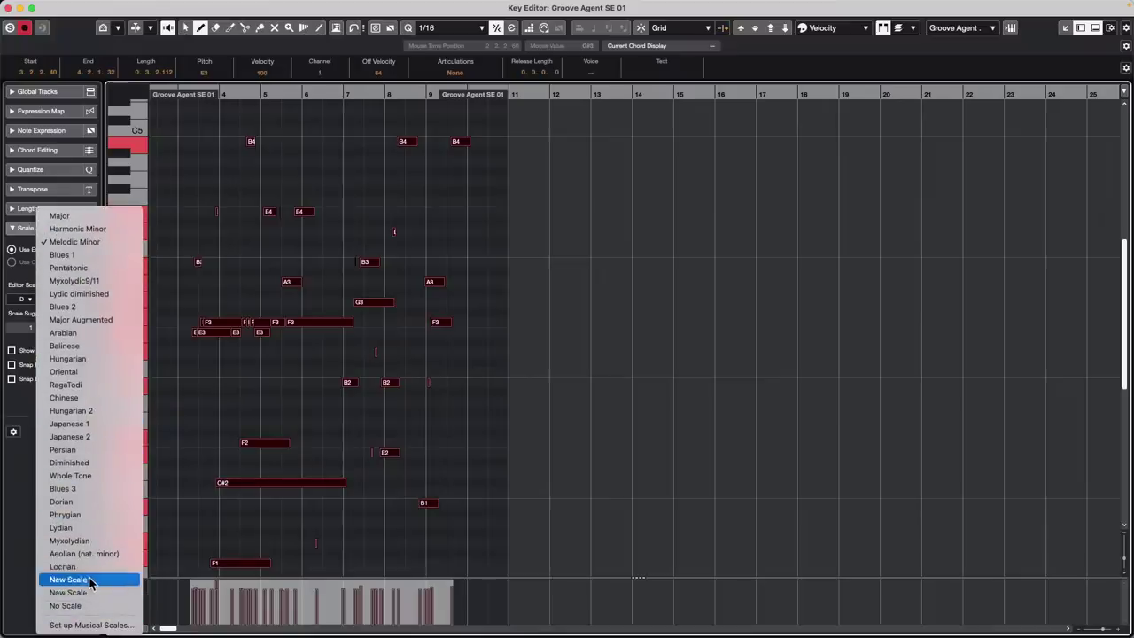
left_click(89, 566)
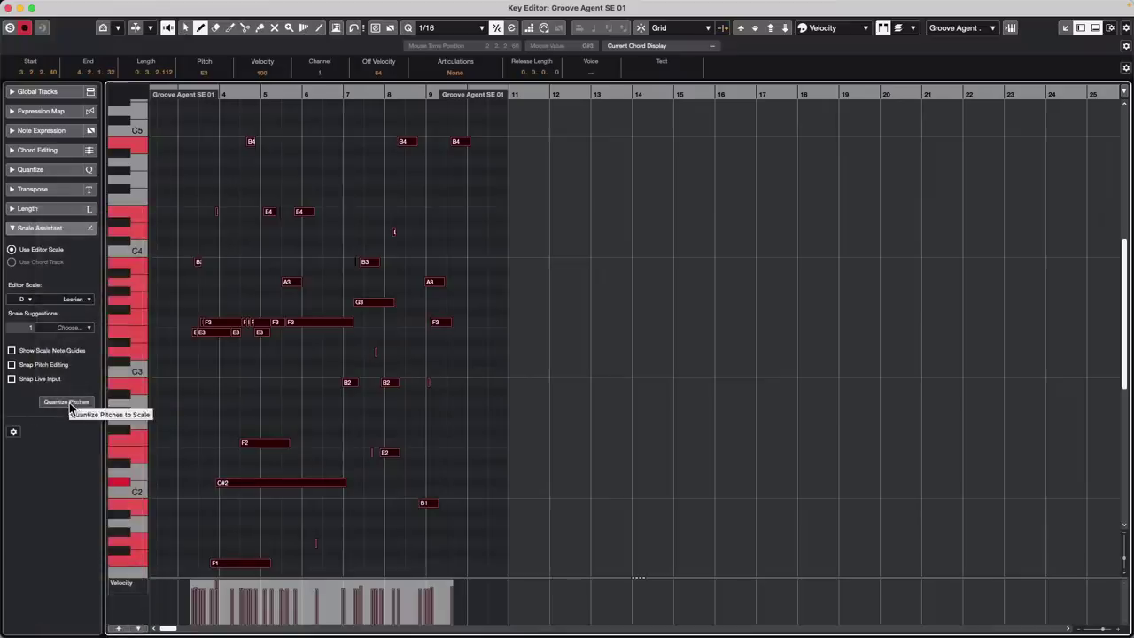
left_click(71, 404)
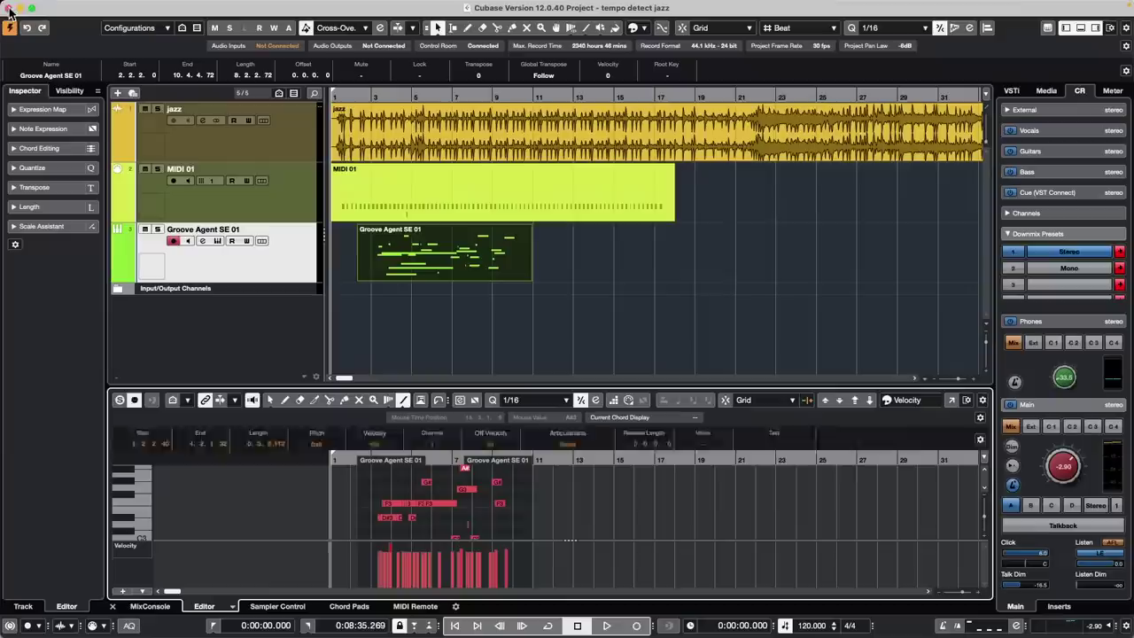
Close the separate Key Editor window
left_click(13, 7)
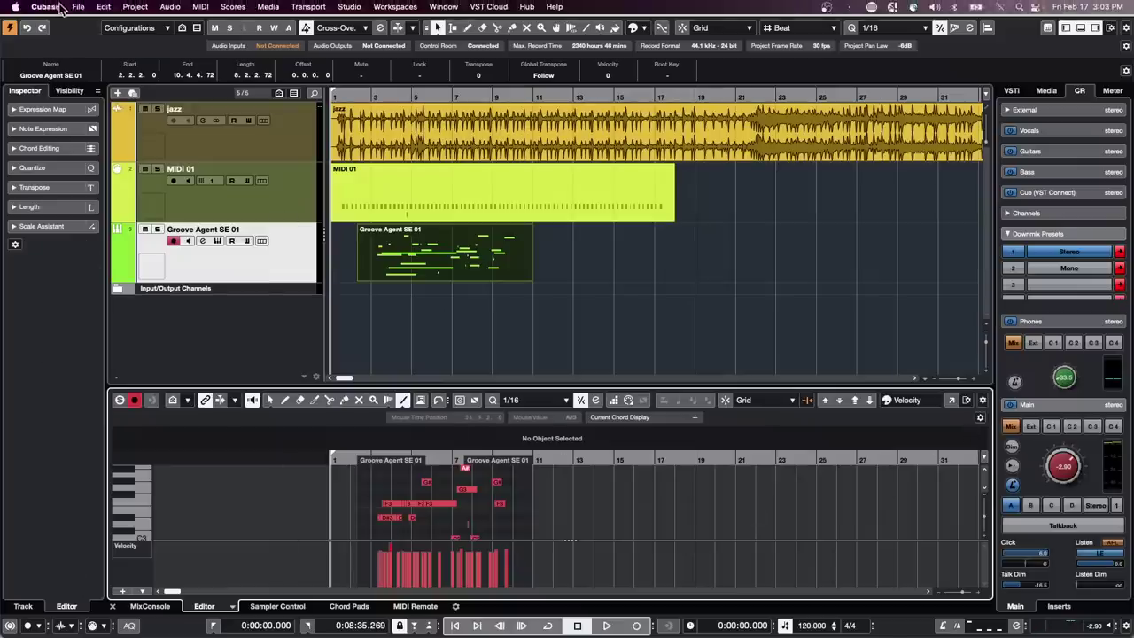
In the Audio Mixdown export dialog choose Wave and 44.100 kHz, then close it unexported
left_click(77, 7)
mouse_move(89, 199)
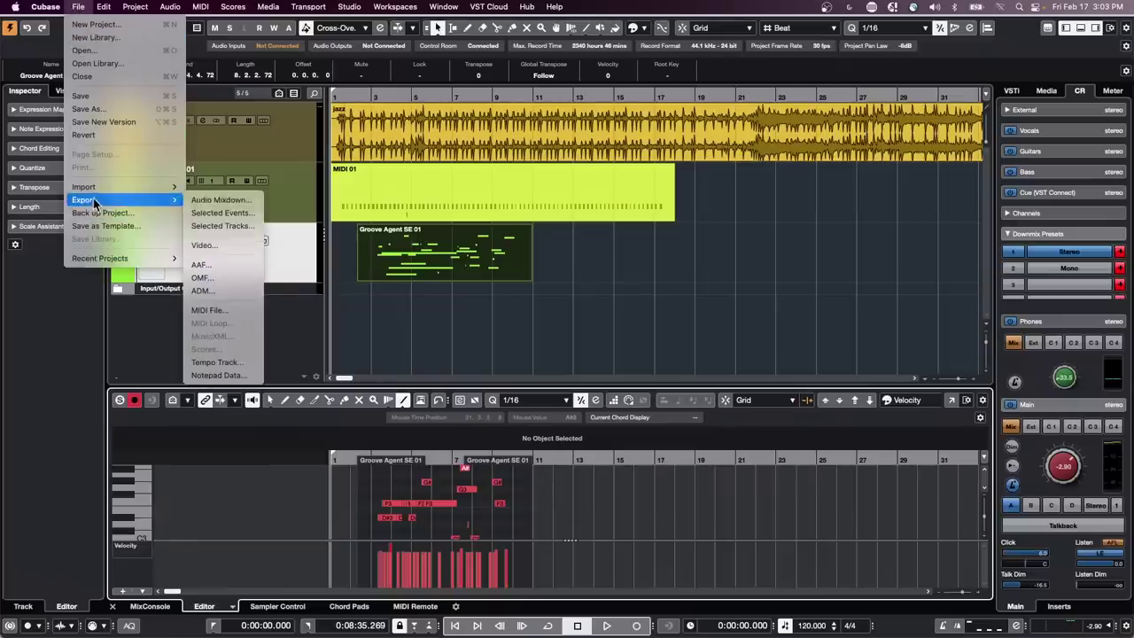
left_click(225, 200)
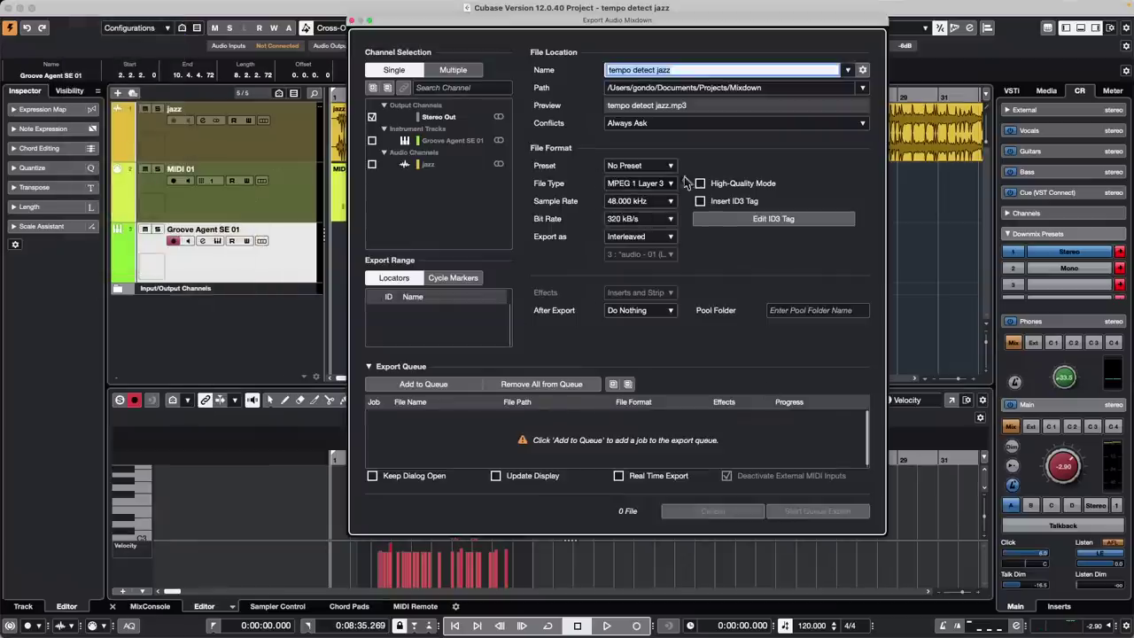
left_click(647, 183)
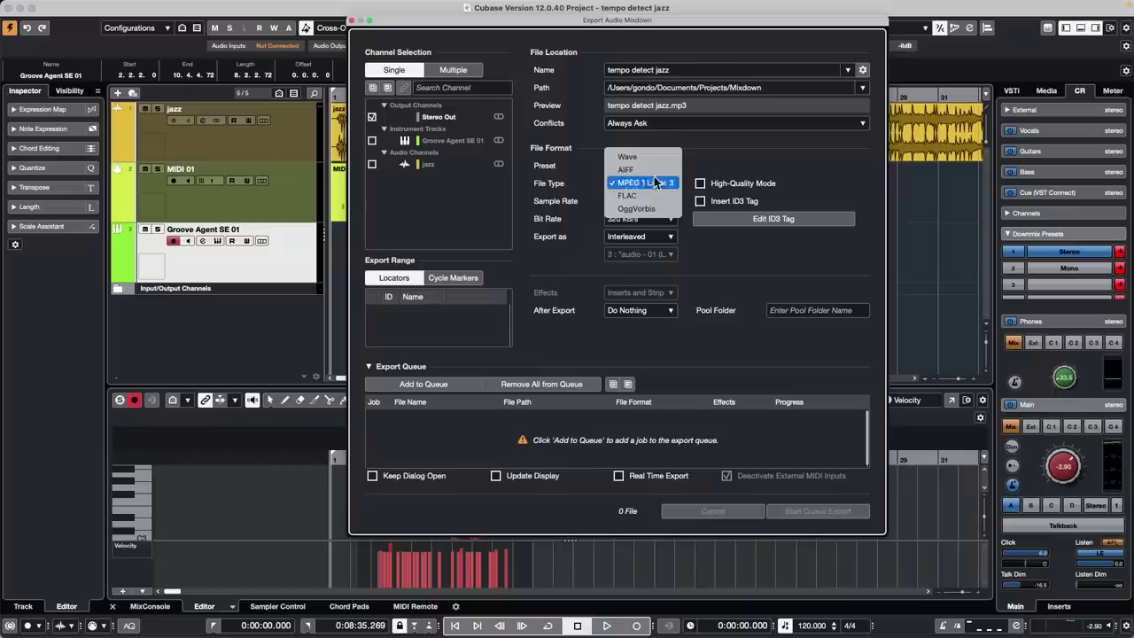
left_click(654, 165)
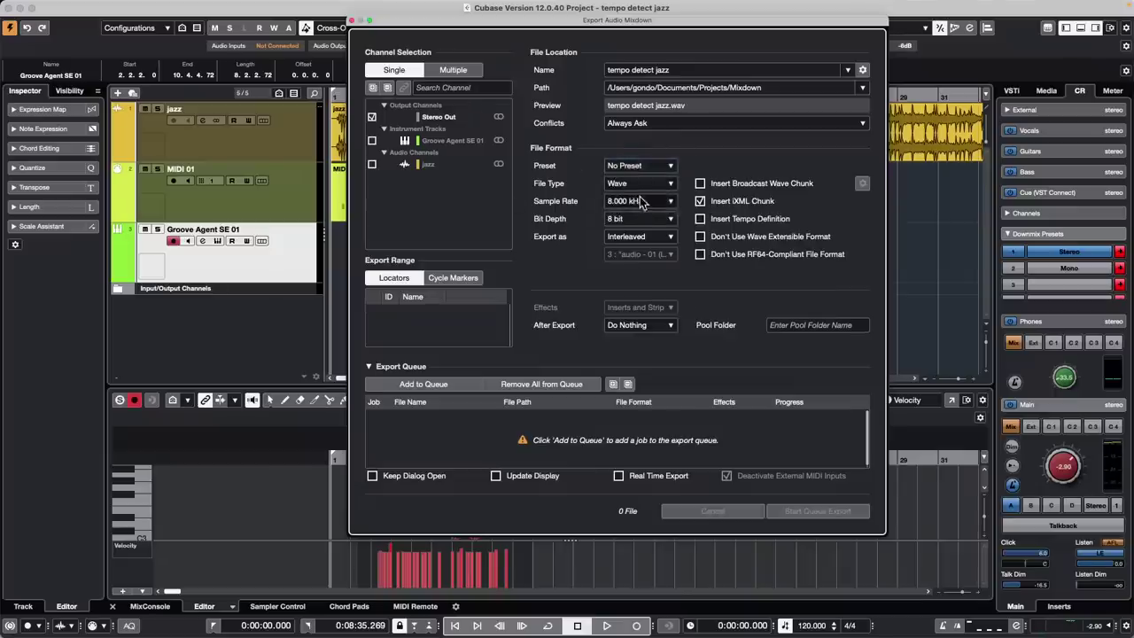
left_click(656, 206)
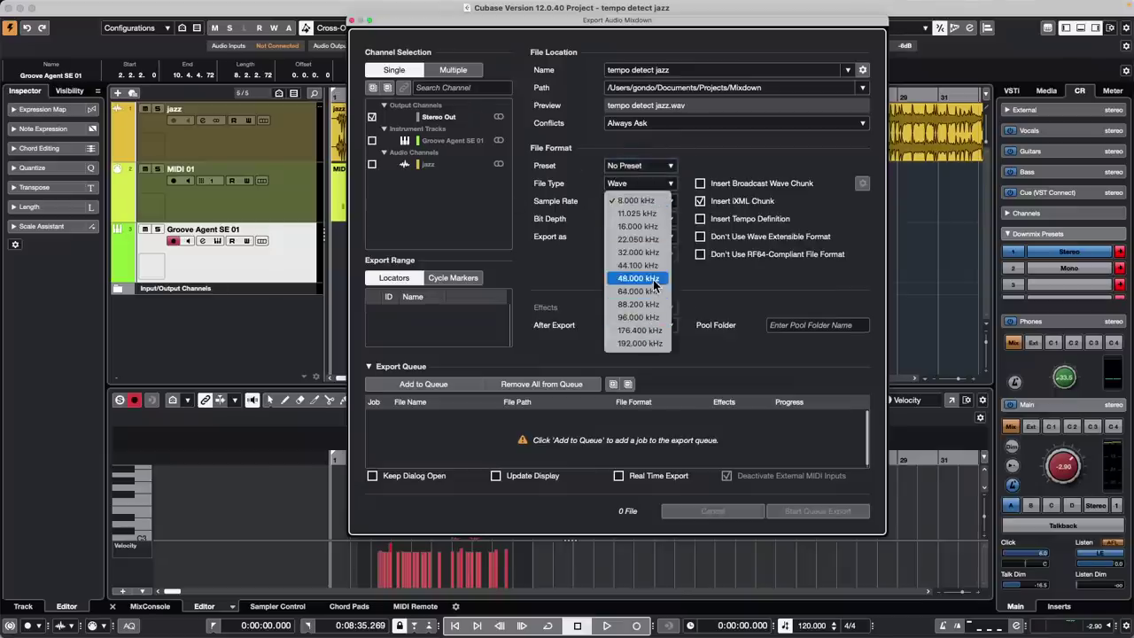
left_click(653, 279)
left_click(656, 201)
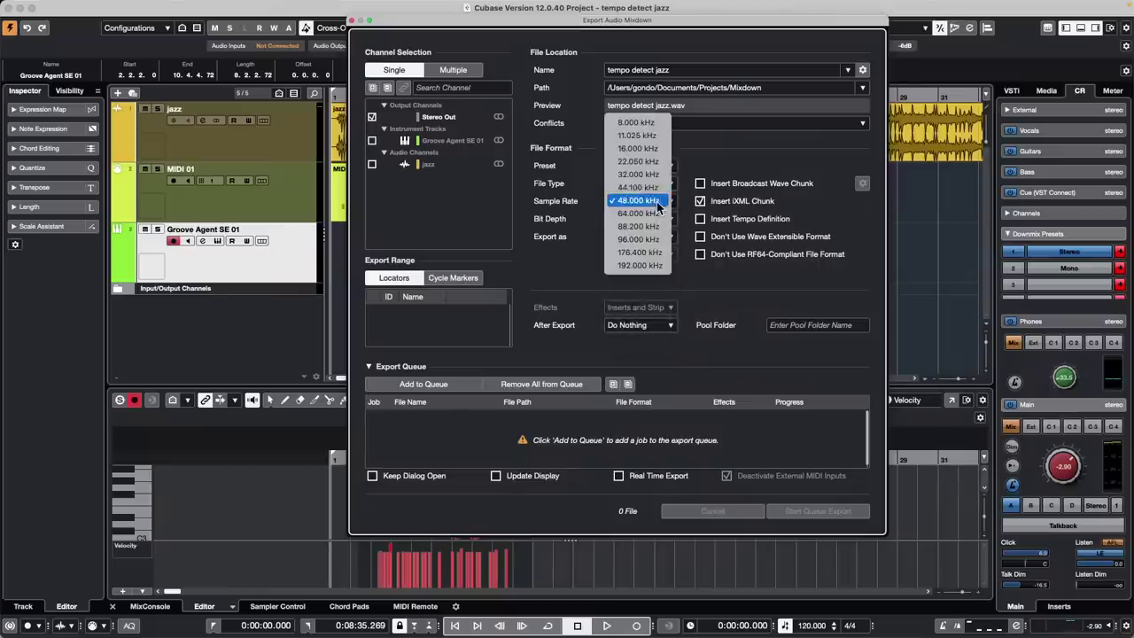
left_click(660, 189)
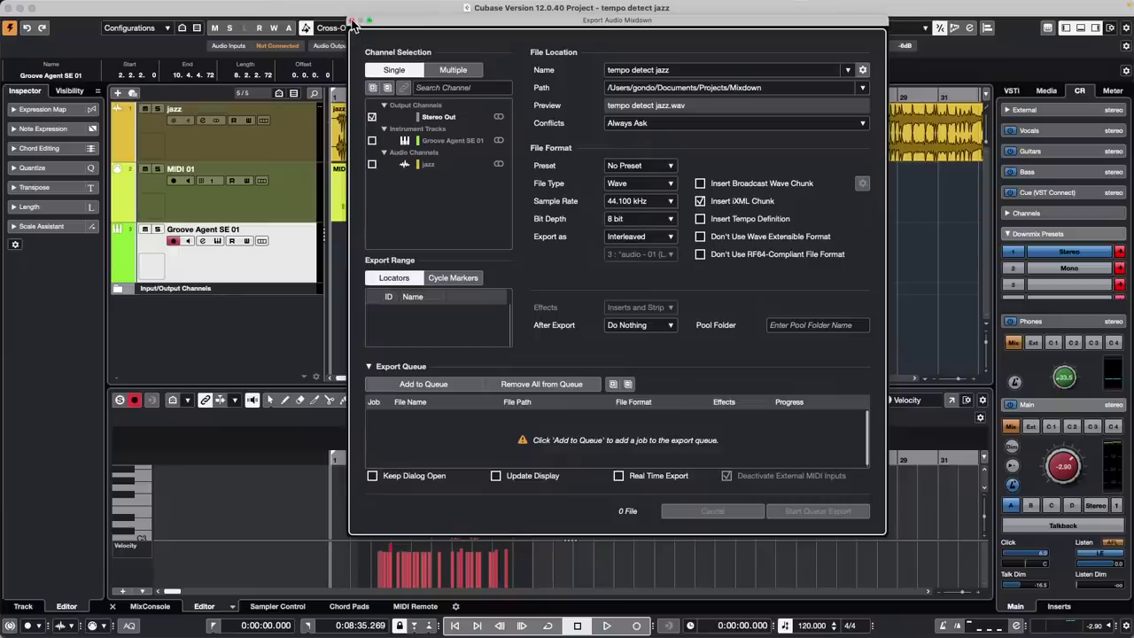
left_click(352, 21)
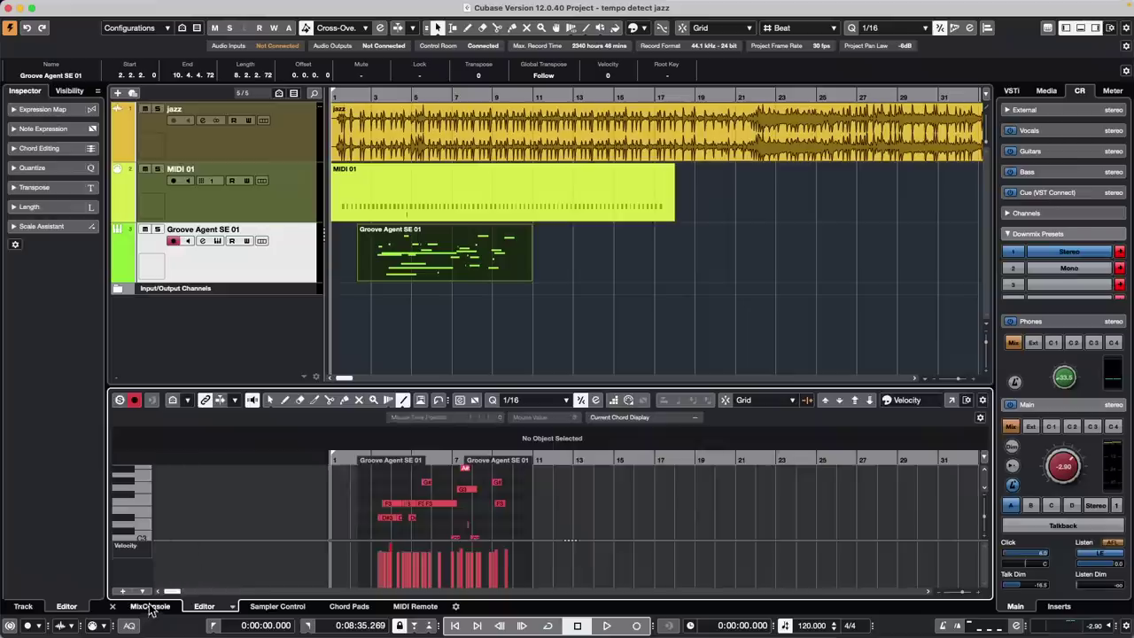
Open the lower-zone MixConsole and adjust the Stereo Out fader, settling at about -3 dB
left_click(151, 607)
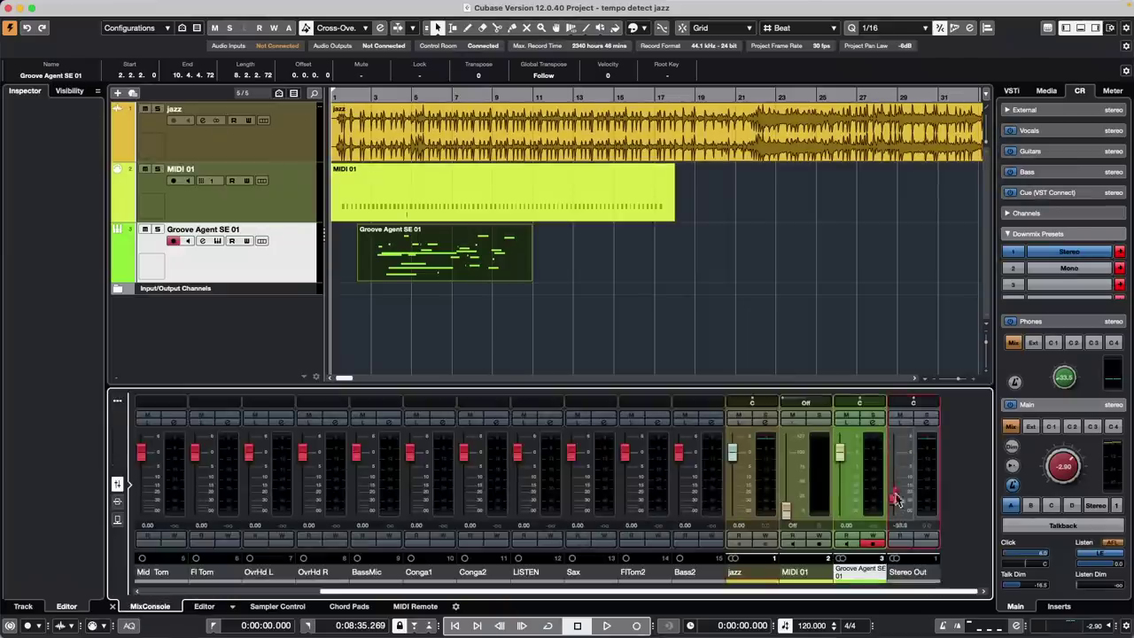
left_click_drag(898, 501, 893, 458)
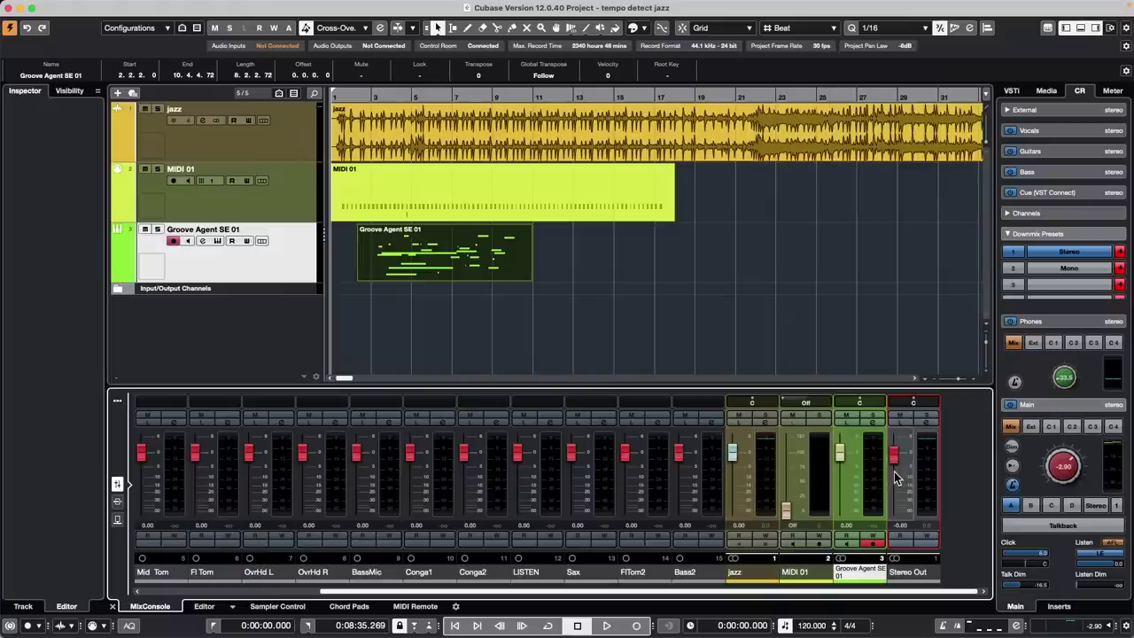
left_click_drag(895, 472, 895, 496)
mouse_move(890, 495)
left_mouse_down()
mouse_move(891, 474)
mouse_move(894, 531)
mouse_move(895, 496)
left_mouse_up()
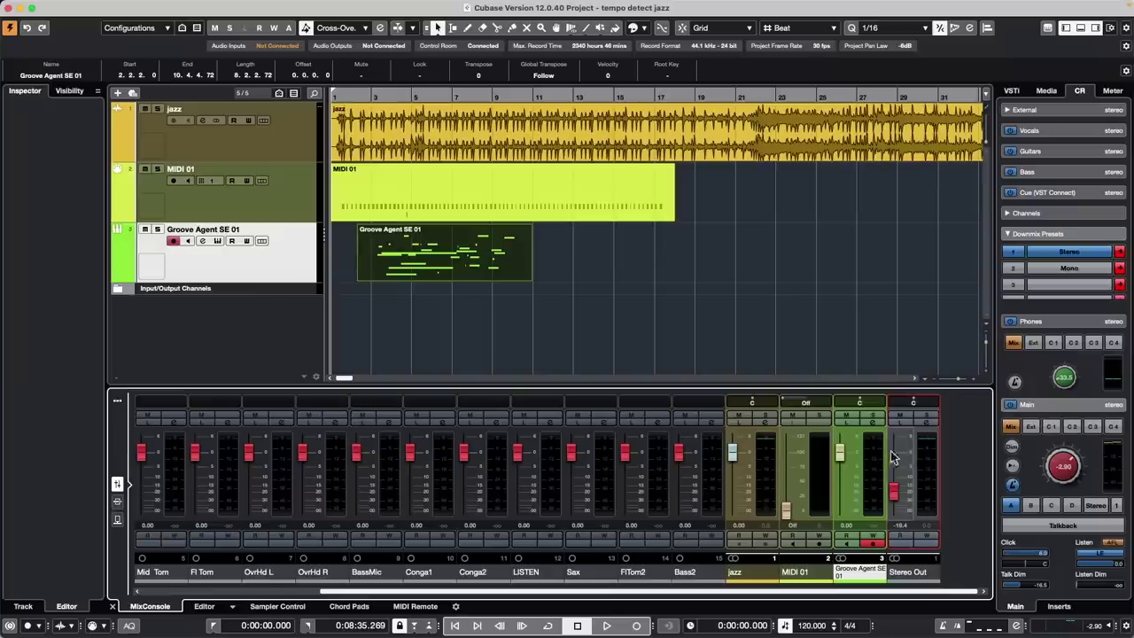
left_click_drag(897, 498, 894, 465)
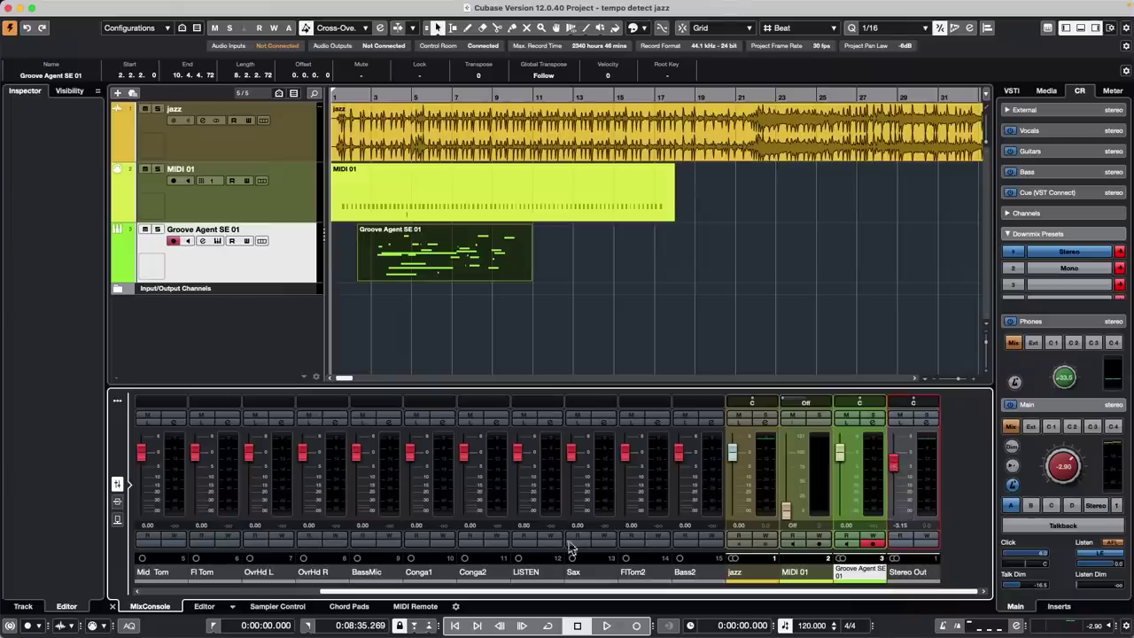
Open the wedding project from Recent Projects, activate it, and dismiss the plug-in and missing-files prompts
left_click(79, 7)
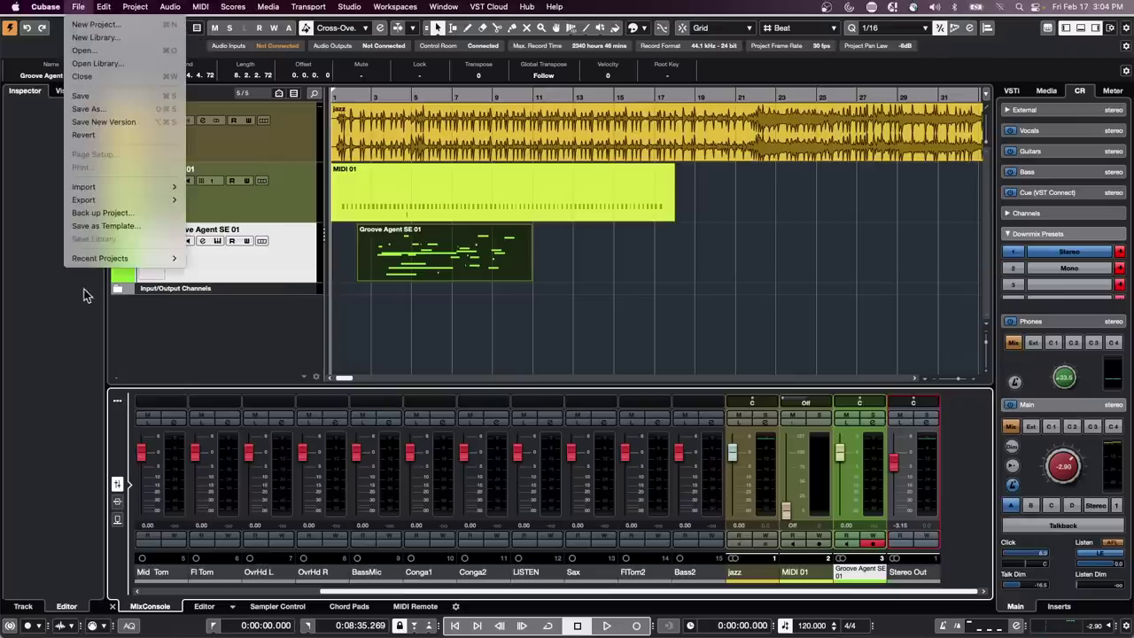
mouse_move(99, 259)
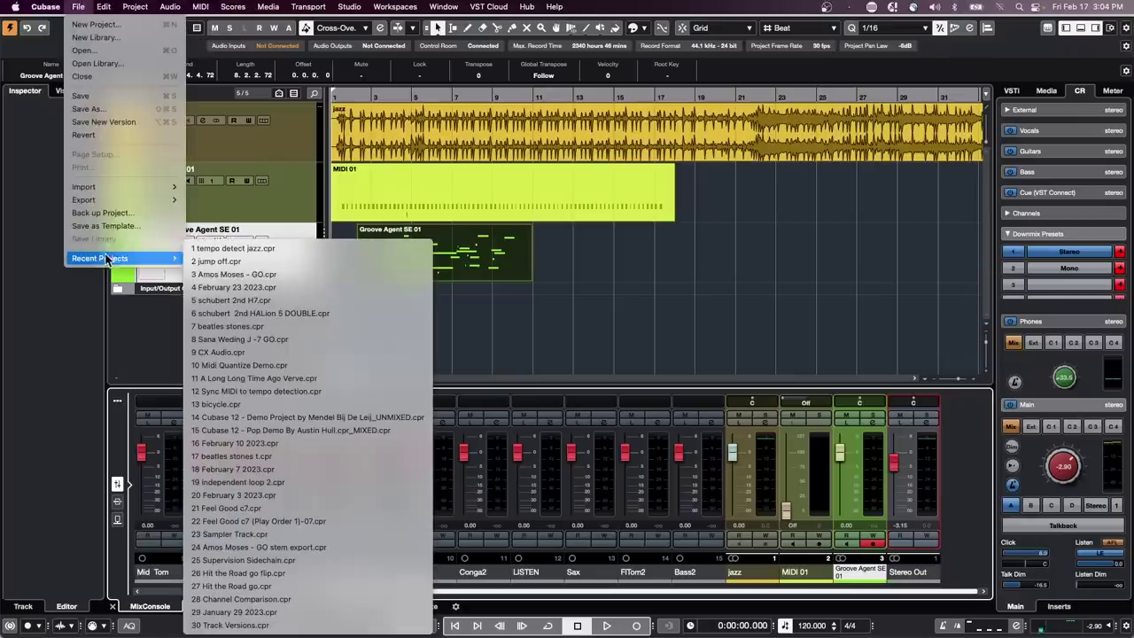
left_click(297, 342)
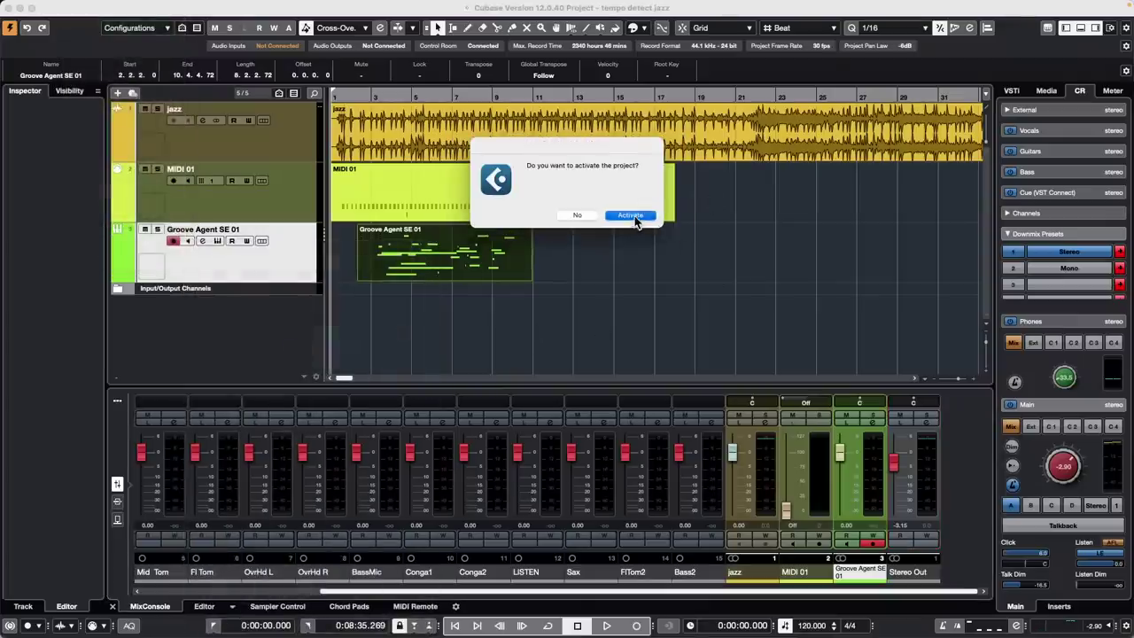
left_click(635, 217)
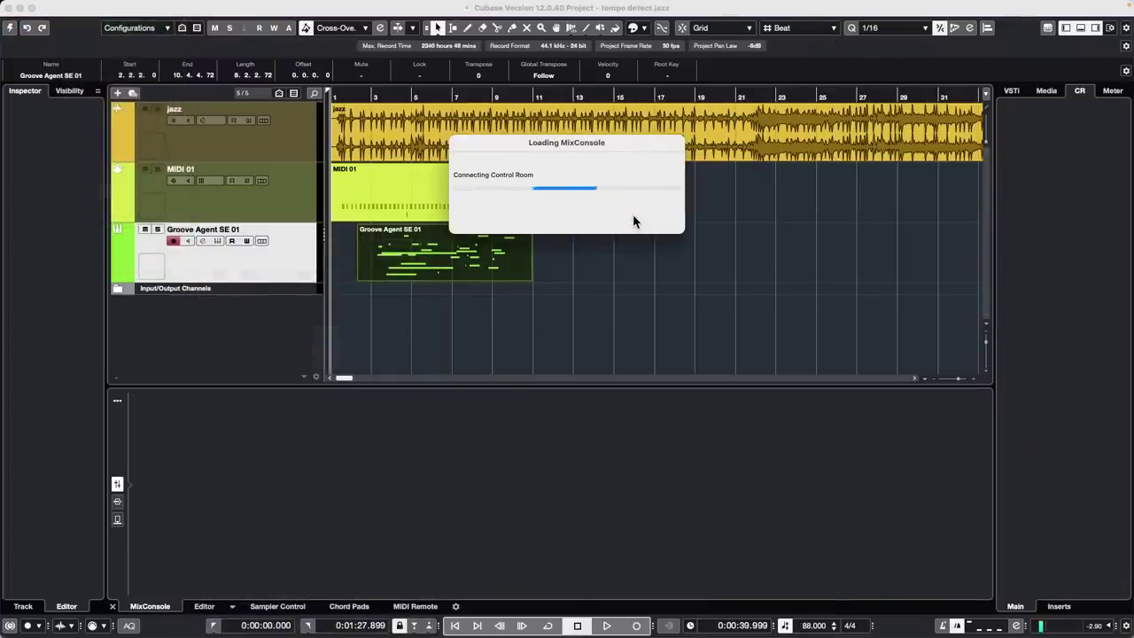
left_click(755, 274)
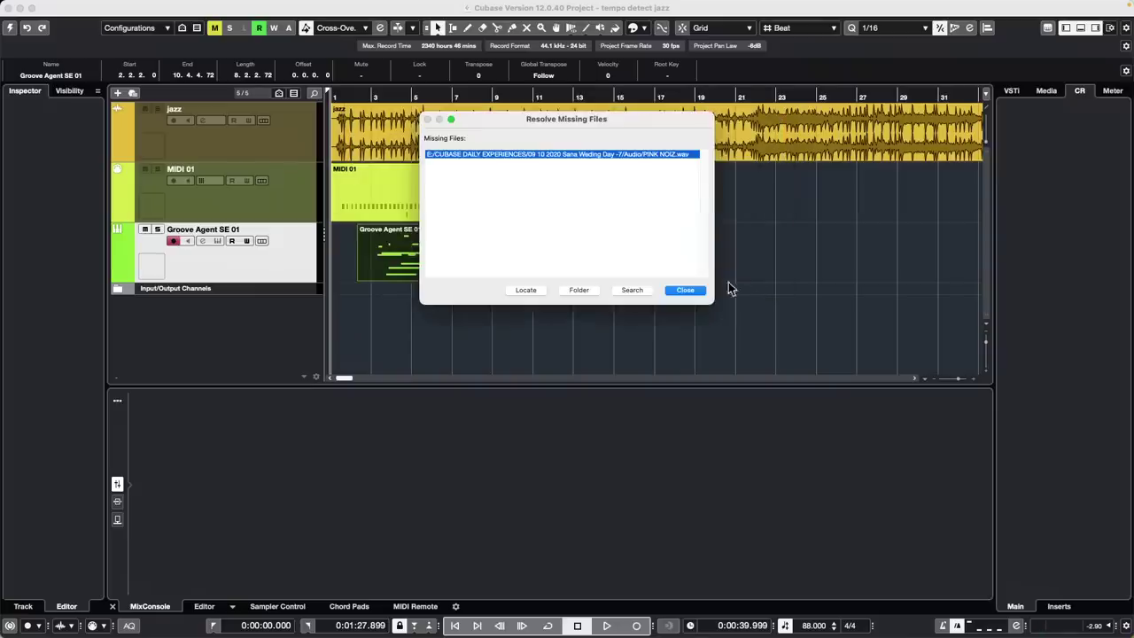
left_click(684, 290)
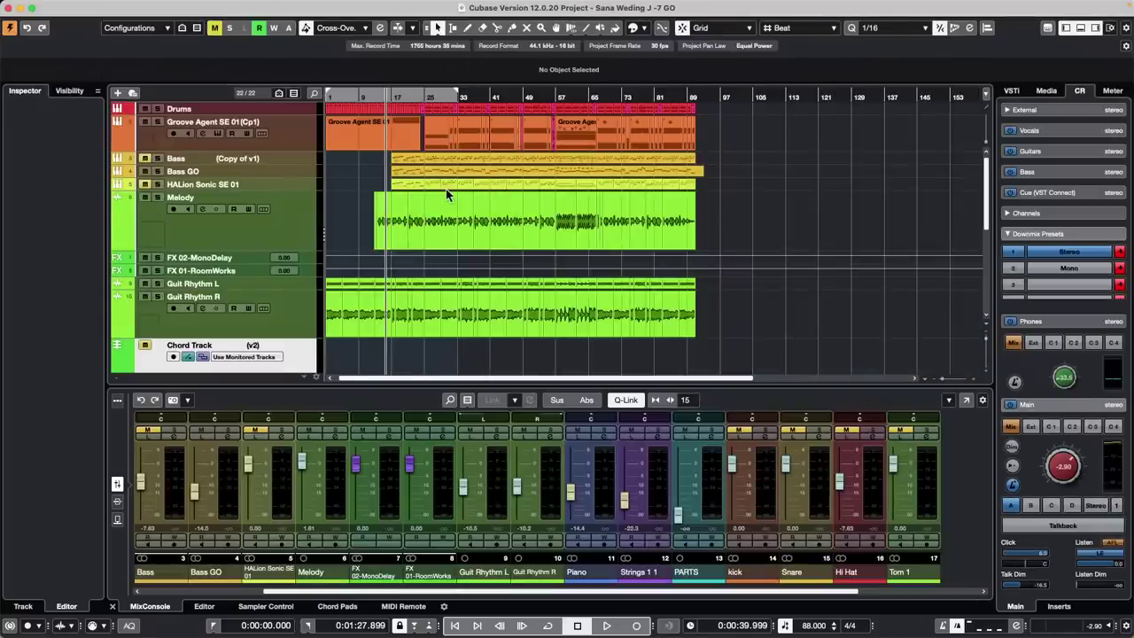
Select the Bass (D) part and all Piano parts, place the cursor near bar 43, and open them in the editor
scroll(450, 192, "down", 5)
scroll(450, 193, "up", 5)
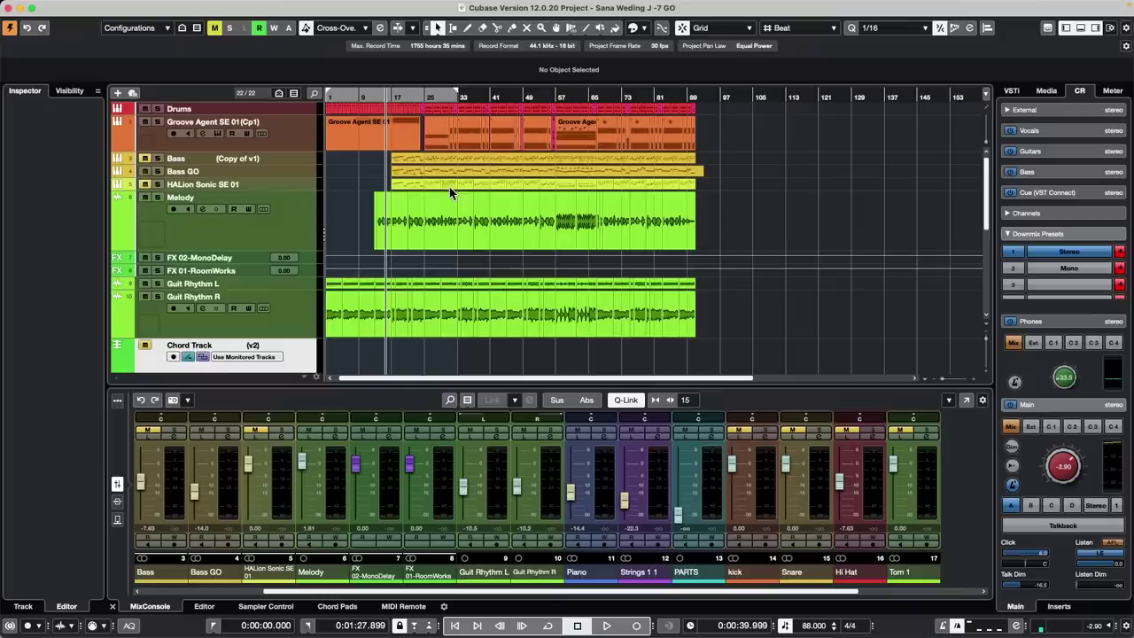
left_click(282, 173)
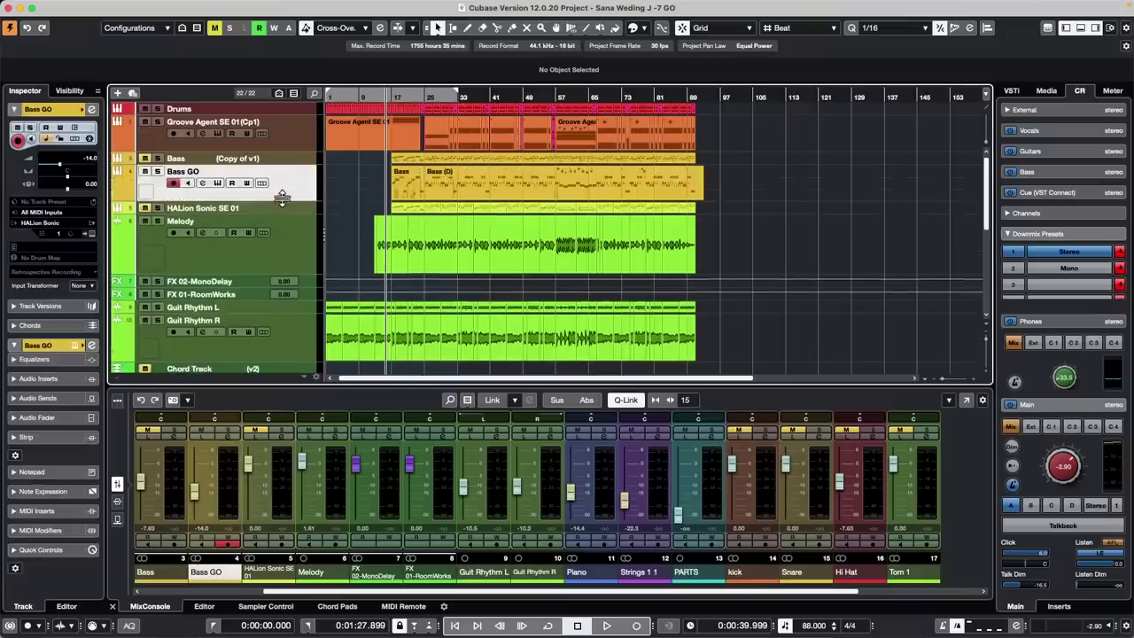
left_click(390, 191)
scroll(524, 234, "down", 5)
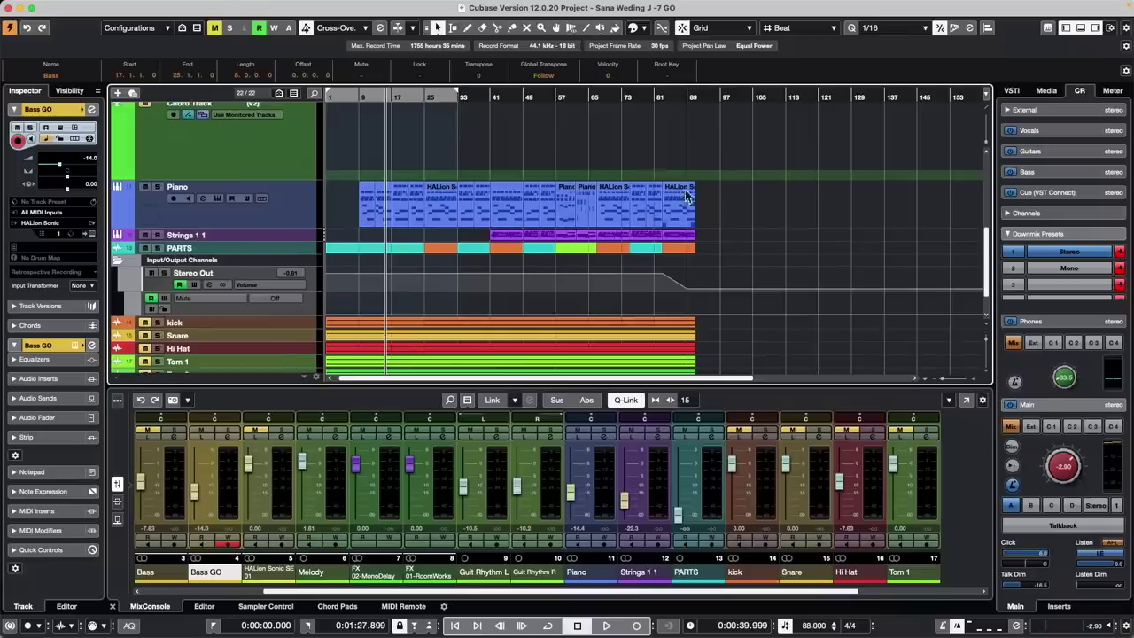
left_click_drag(739, 205, 279, 218)
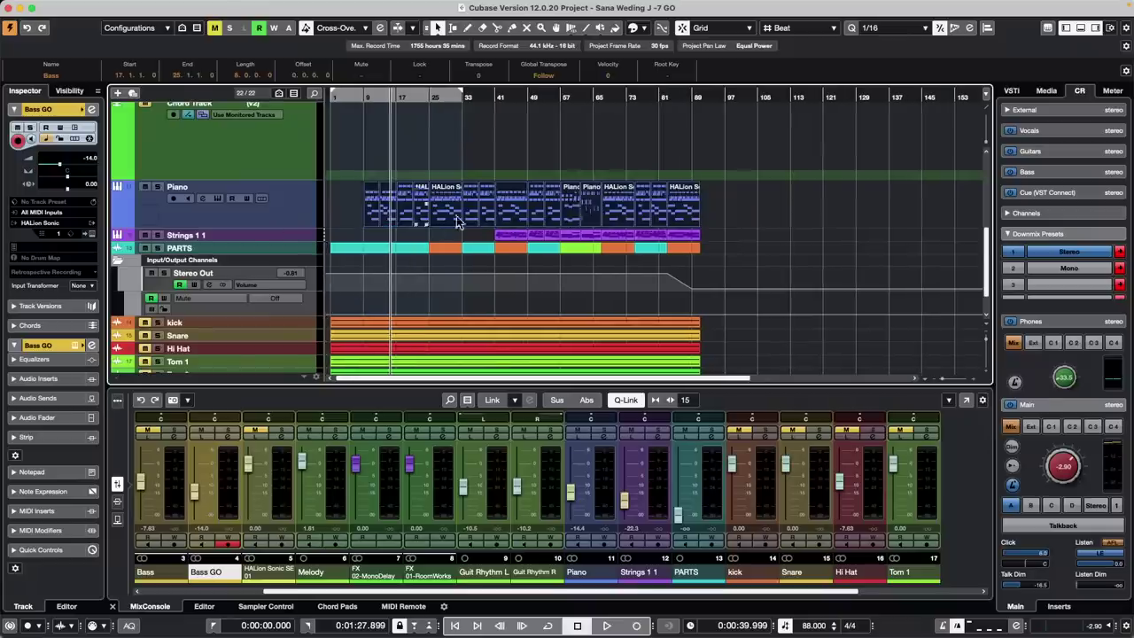
left_click(515, 96)
key("super+e")
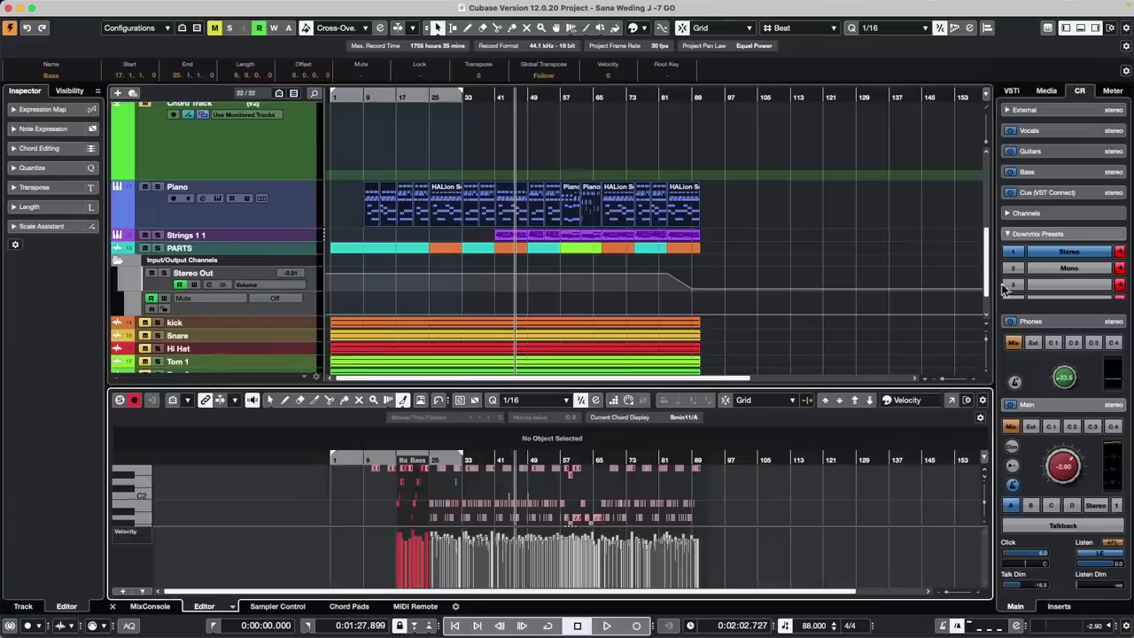
Open the note editor in its own window, colour notes by part, and level velocities across bars 25–28
left_click(952, 401)
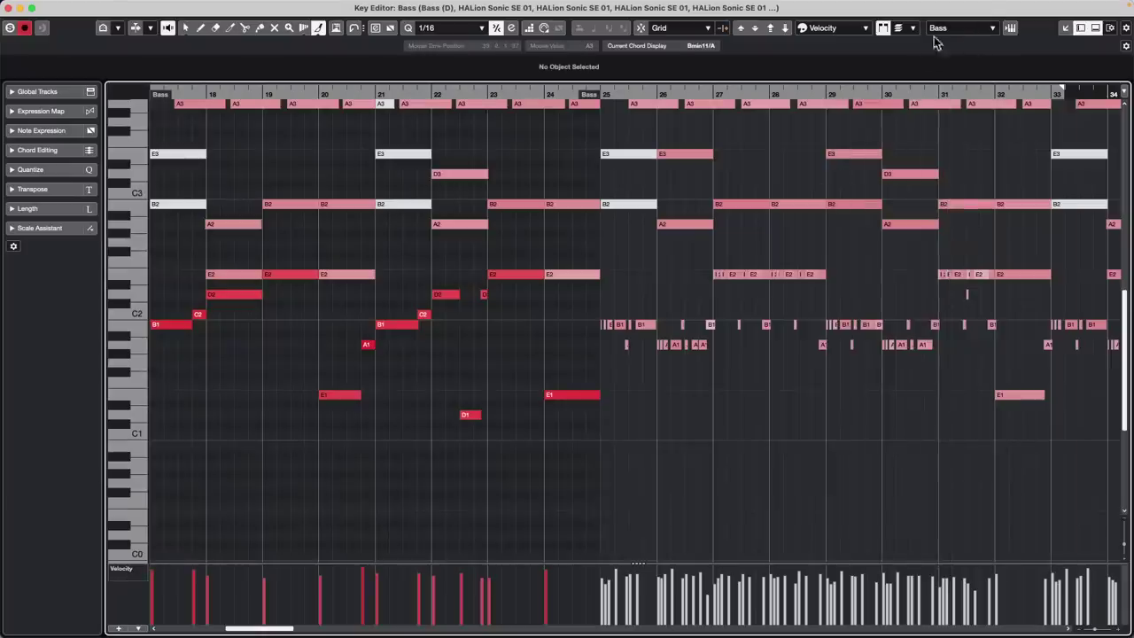
left_click(838, 28)
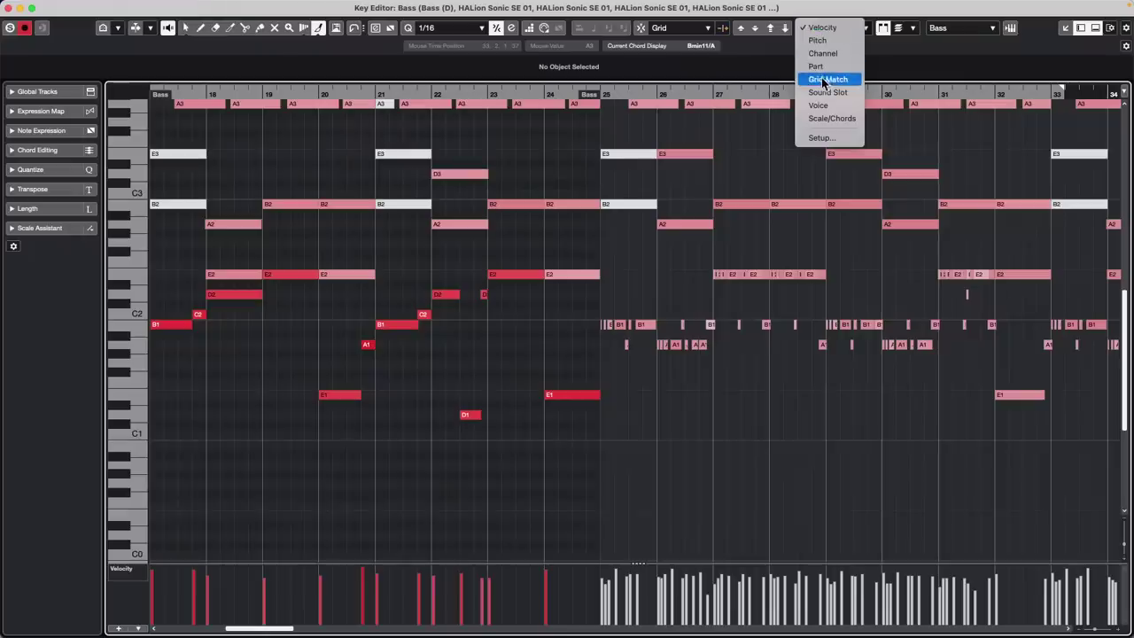
left_click(829, 68)
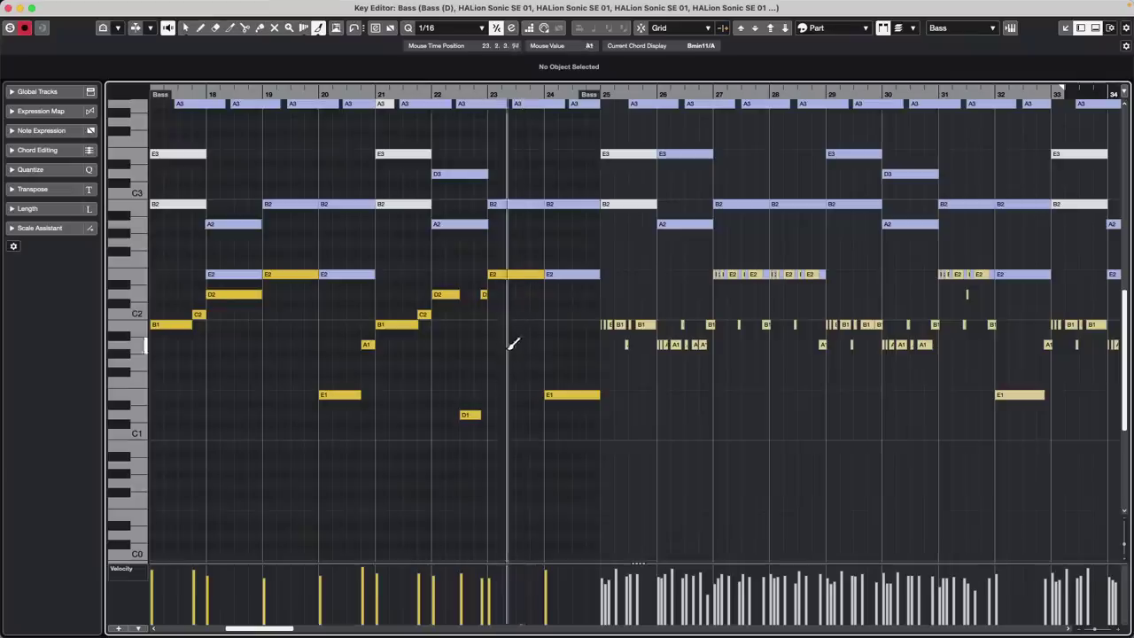
left_click_drag(598, 594, 787, 600)
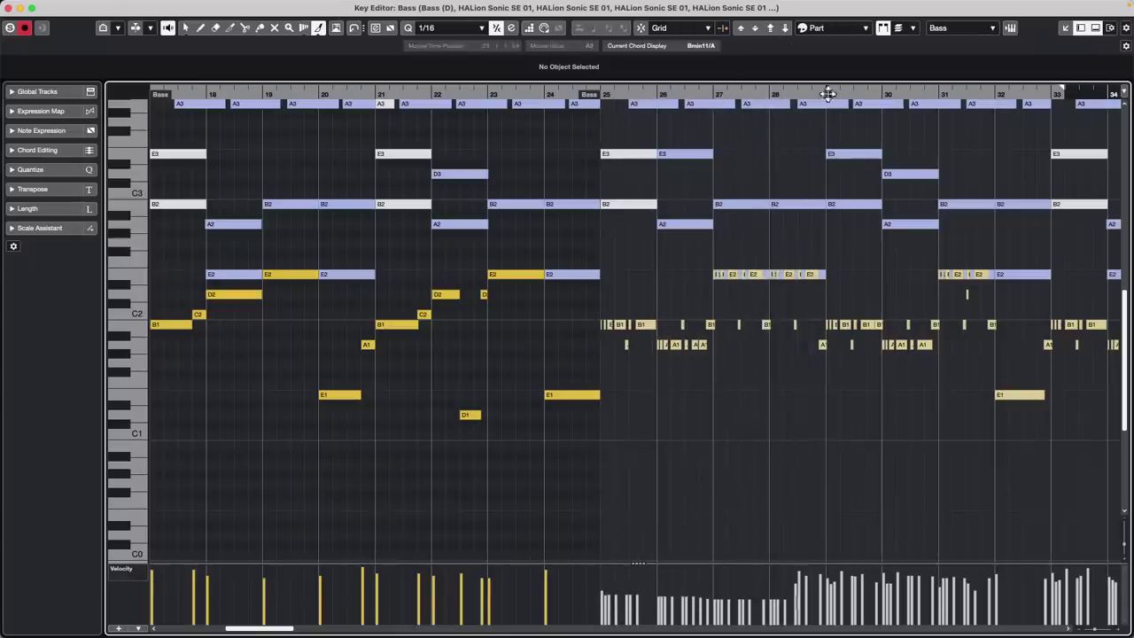
Restrict editing to the active part, draw a rising velocity ramp at bars 26–27, and close the editor
left_click(913, 30)
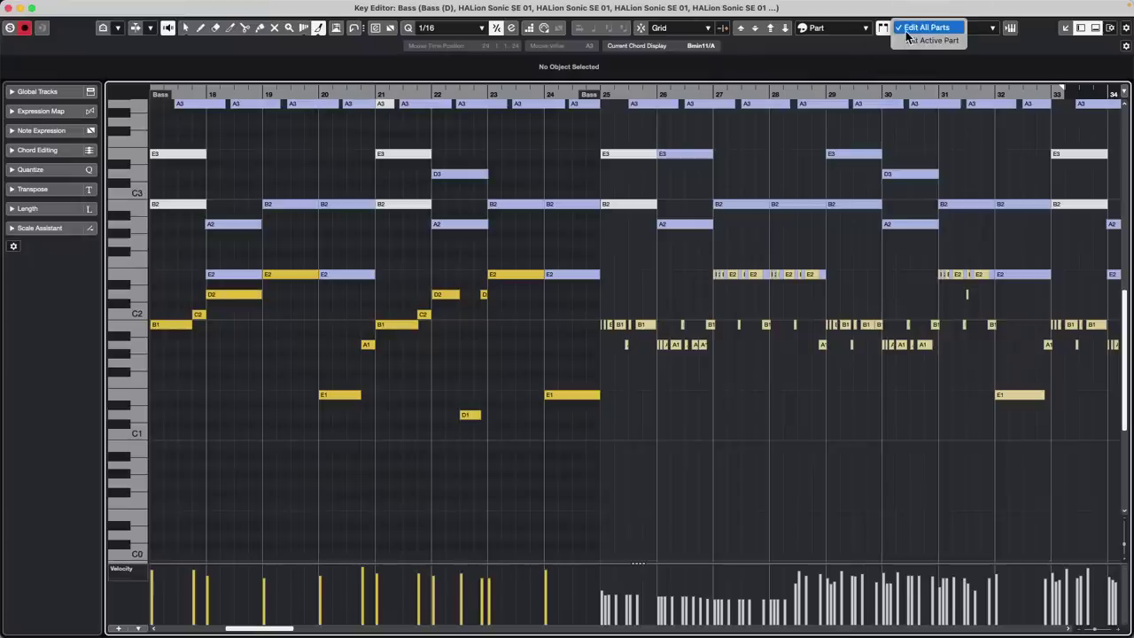
left_click(907, 41)
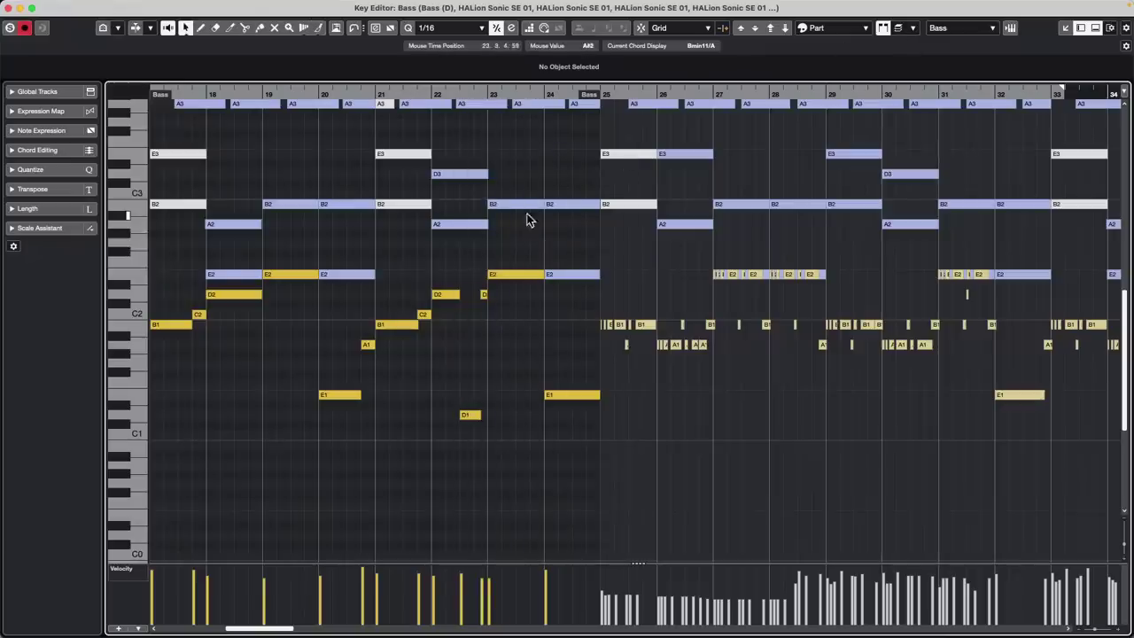
left_click(442, 294)
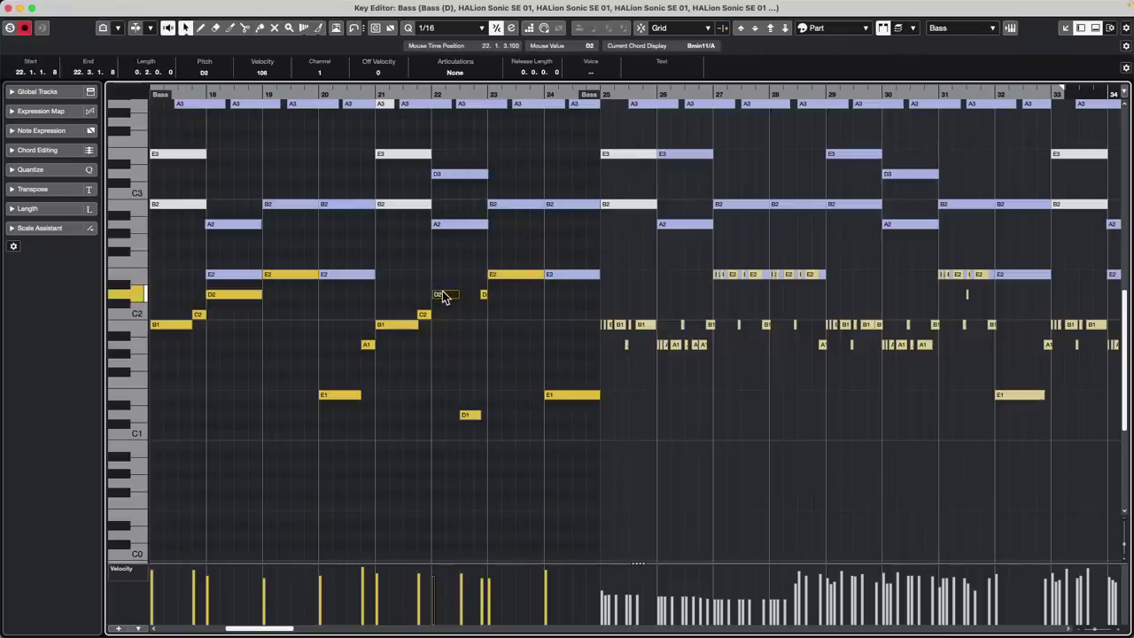
left_click_drag(692, 592, 753, 561)
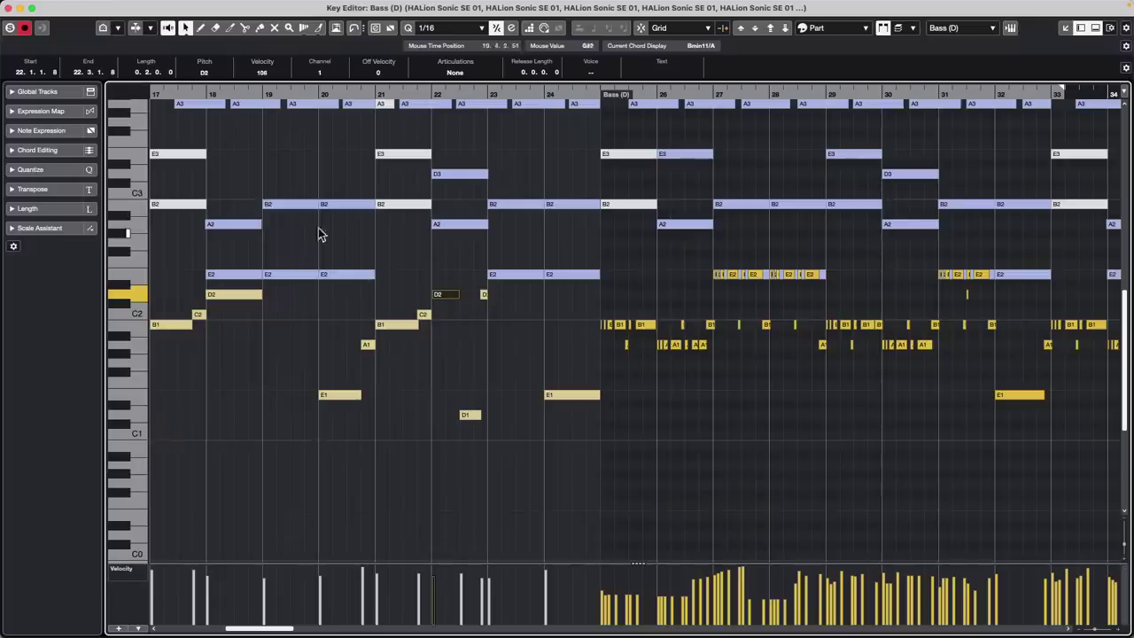
left_click(338, 395)
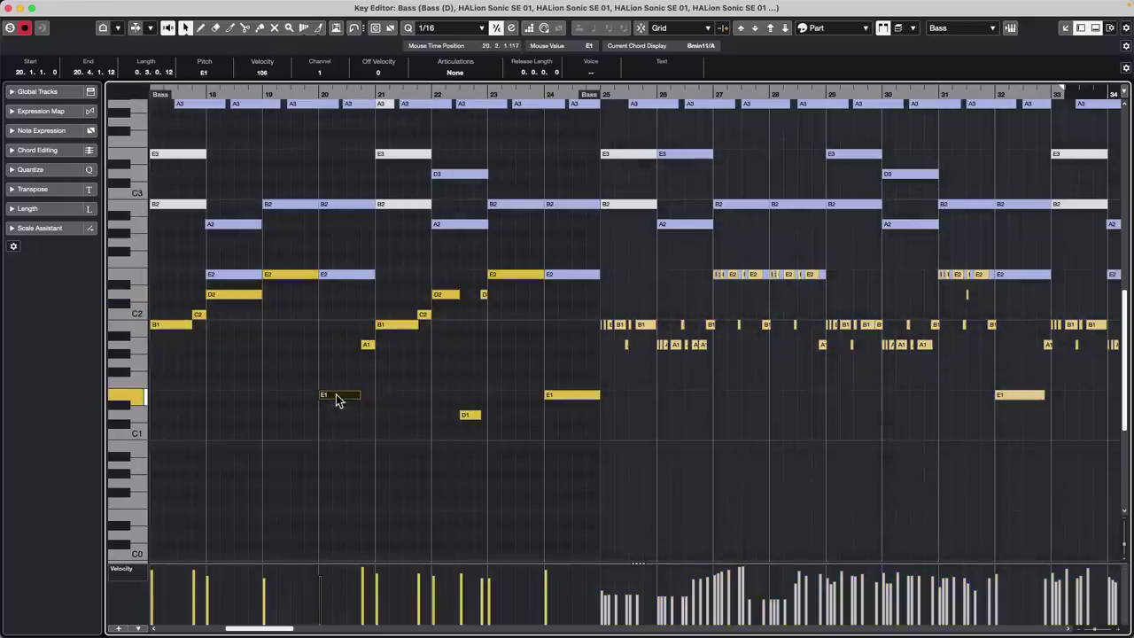
left_click(10, 8)
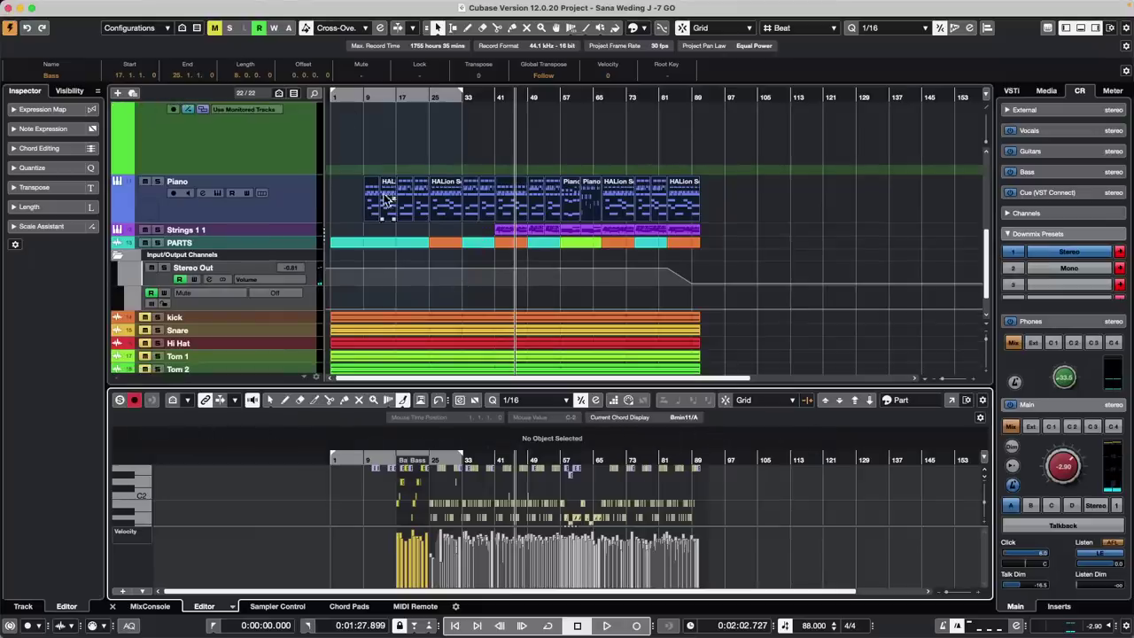
With the Glue tool, merge the Piano parts and join the Bass and Bass (D) parts
right_click(381, 203)
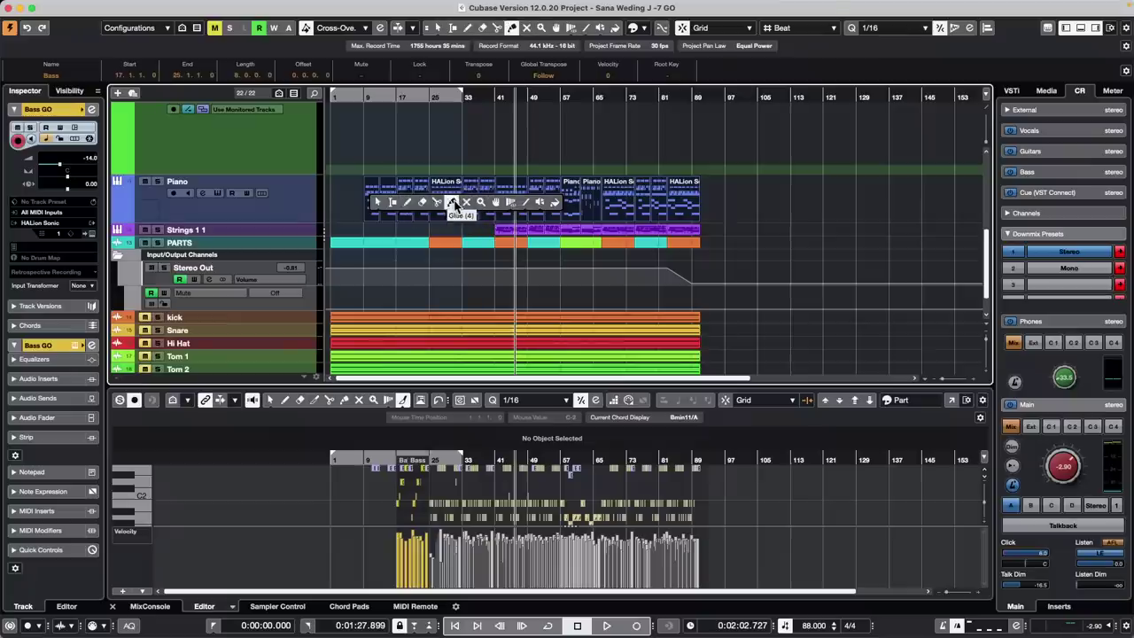
left_click(451, 203)
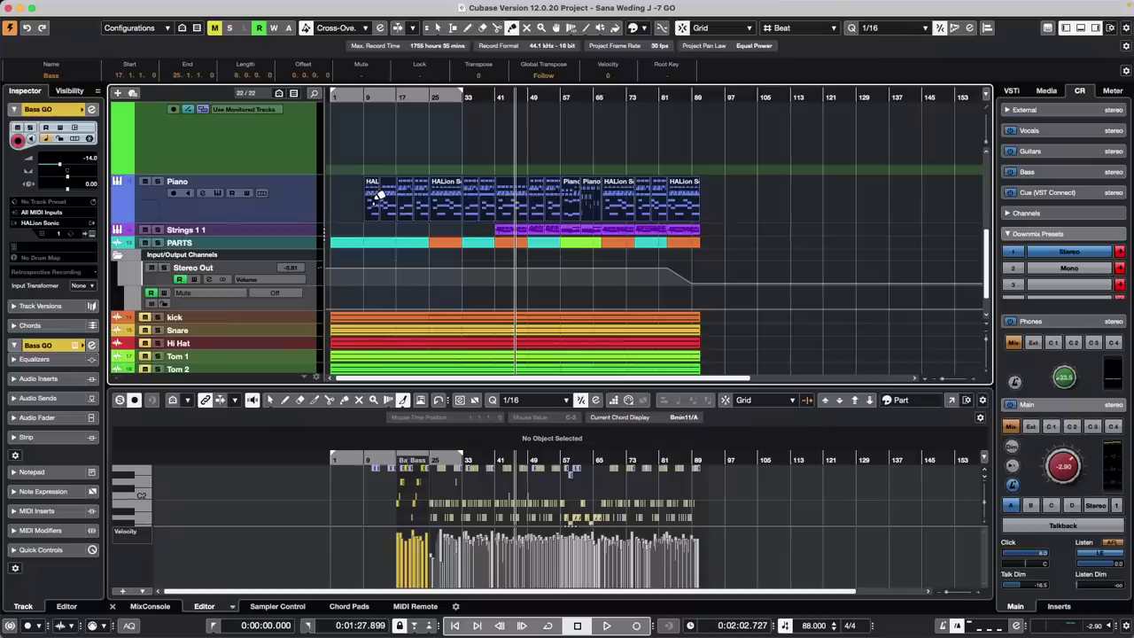
left_click(381, 197)
scroll(428, 183, "up", 10)
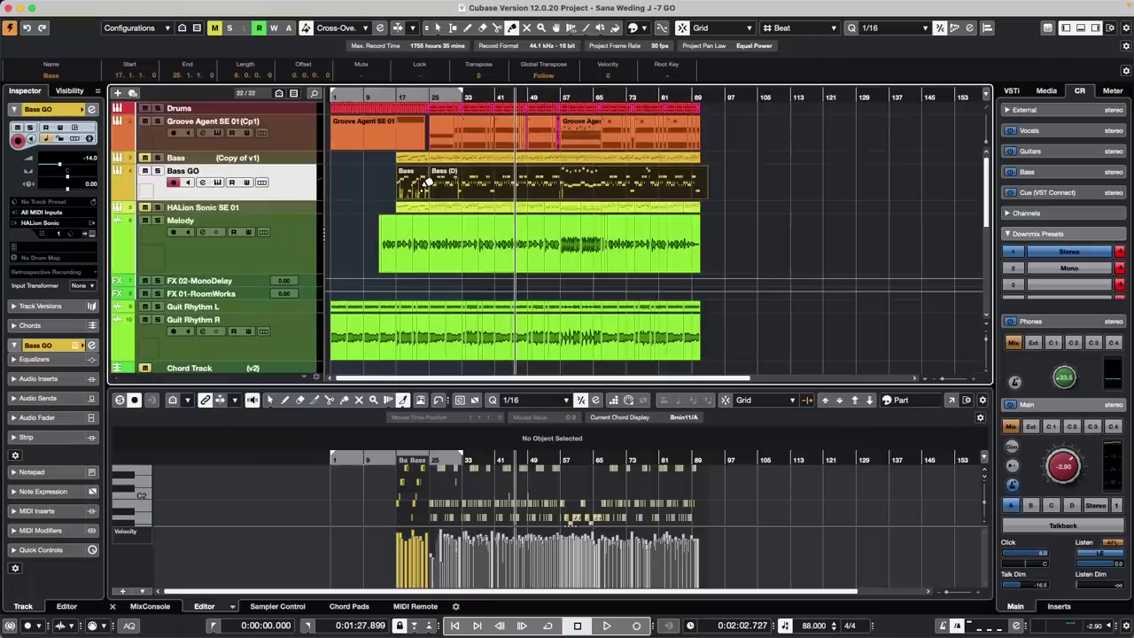
left_click(425, 175)
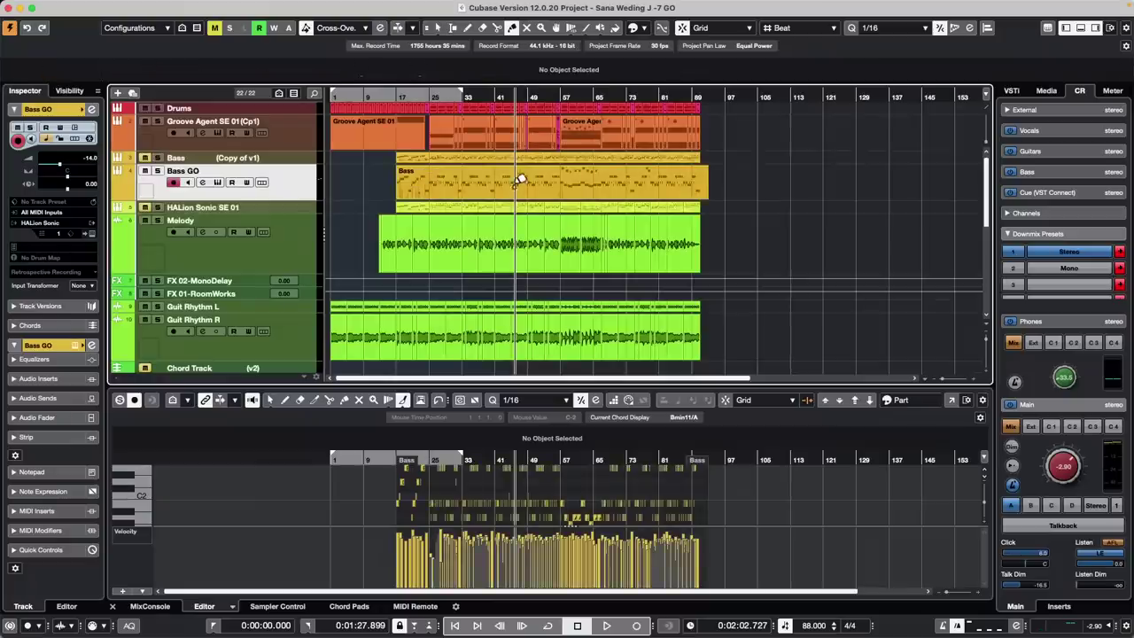
Return to the selection tool, select the merged Bass and Piano parts, and focus the lower note editor
key("1")
left_click(543, 189)
scroll(508, 208, "down", 5)
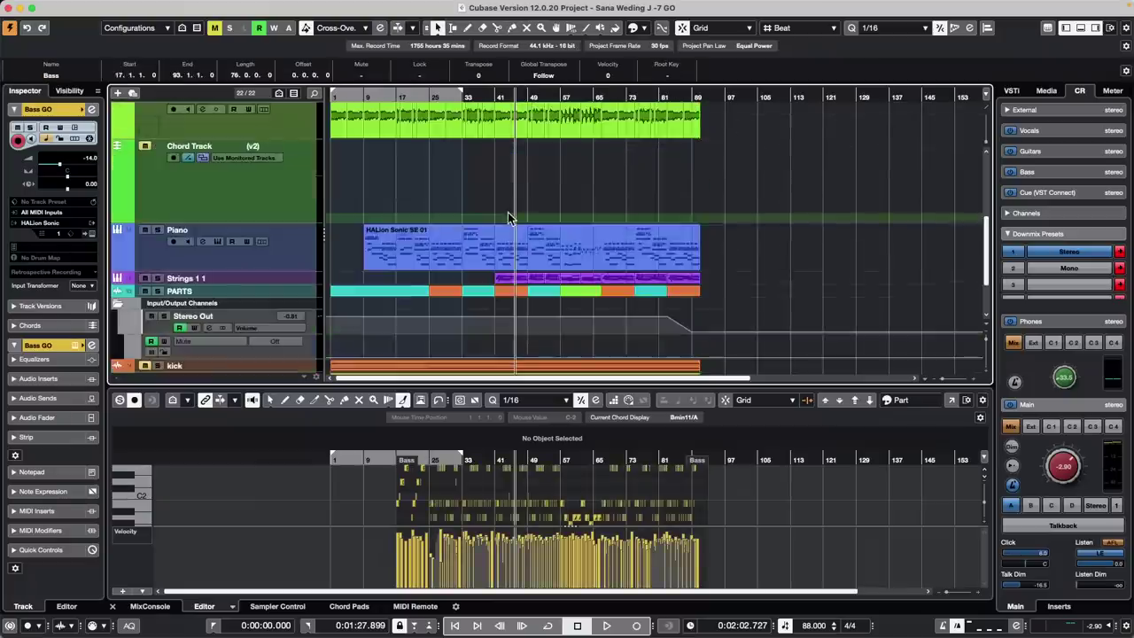
left_click(535, 258)
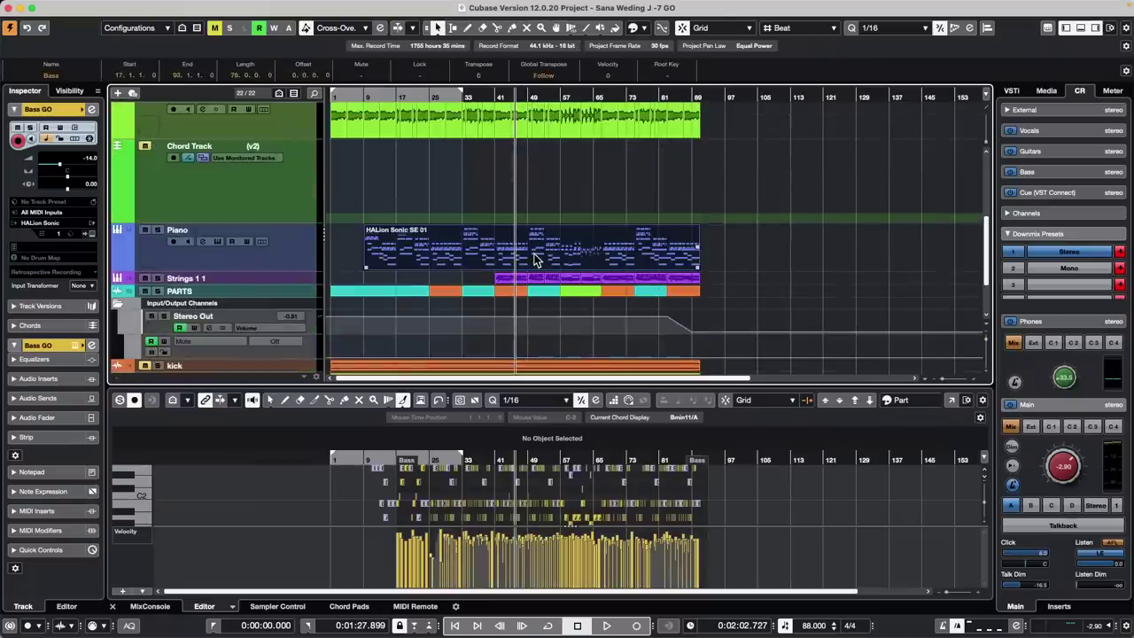
scroll(523, 253, "up", 5)
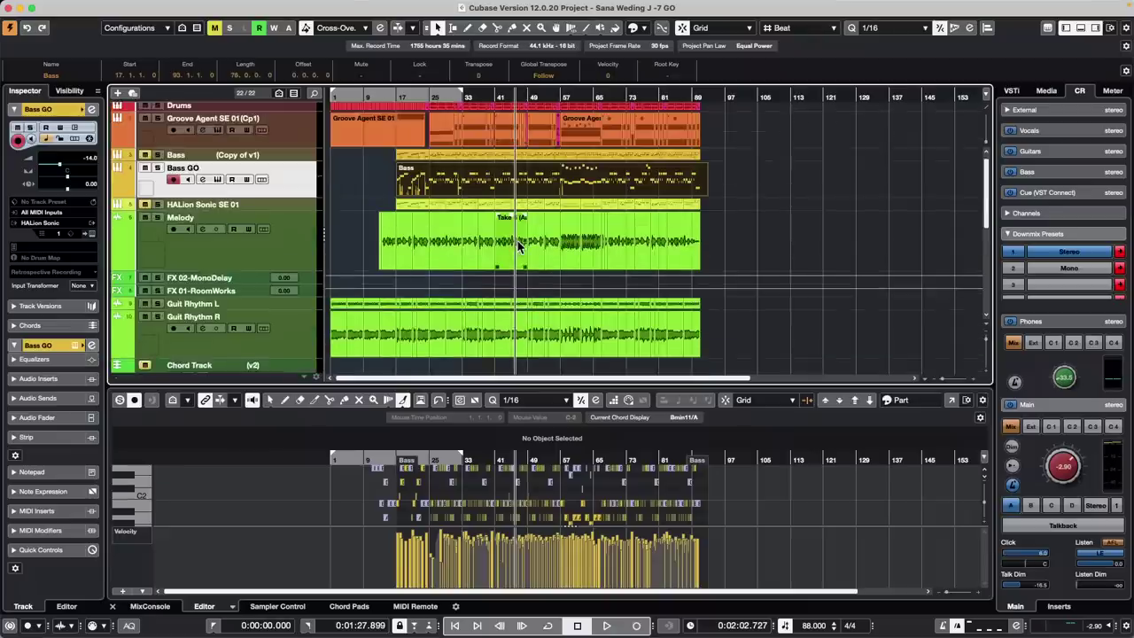
key("Tab")
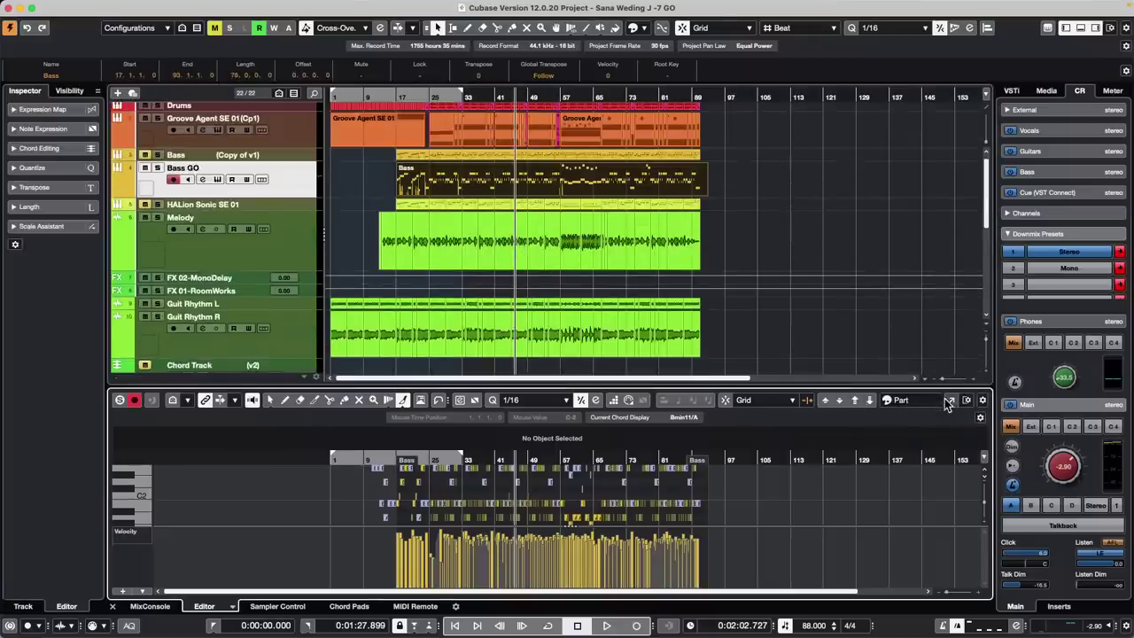
In the Bass part's Key Editor window, draw a descending velocity ramp across bars 49–51
left_click(950, 402)
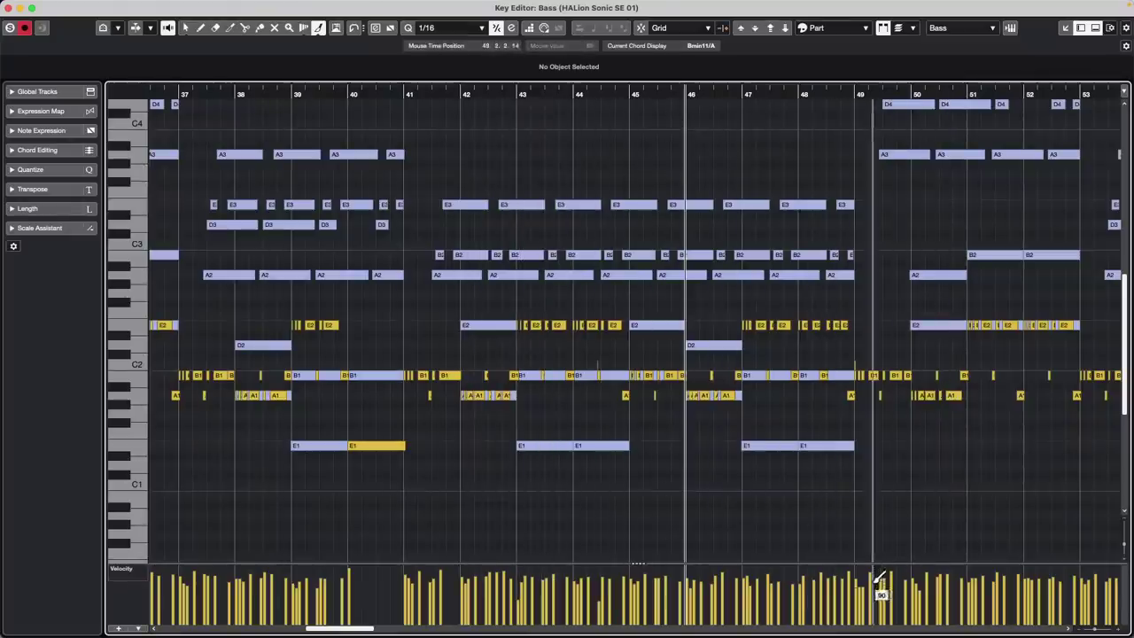
right_click(869, 547)
left_click(877, 529)
mouse_move(856, 581)
left_mouse_down()
mouse_move(868, 601)
mouse_move(972, 602)
mouse_move(949, 614)
mouse_move(836, 615)
mouse_move(950, 552)
mouse_move(994, 565)
mouse_move(780, 597)
mouse_move(1035, 585)
mouse_move(721, 599)
mouse_move(1011, 556)
mouse_move(747, 602)
mouse_move(1002, 603)
mouse_move(1007, 587)
mouse_move(747, 588)
mouse_move(964, 567)
left_mouse_up()
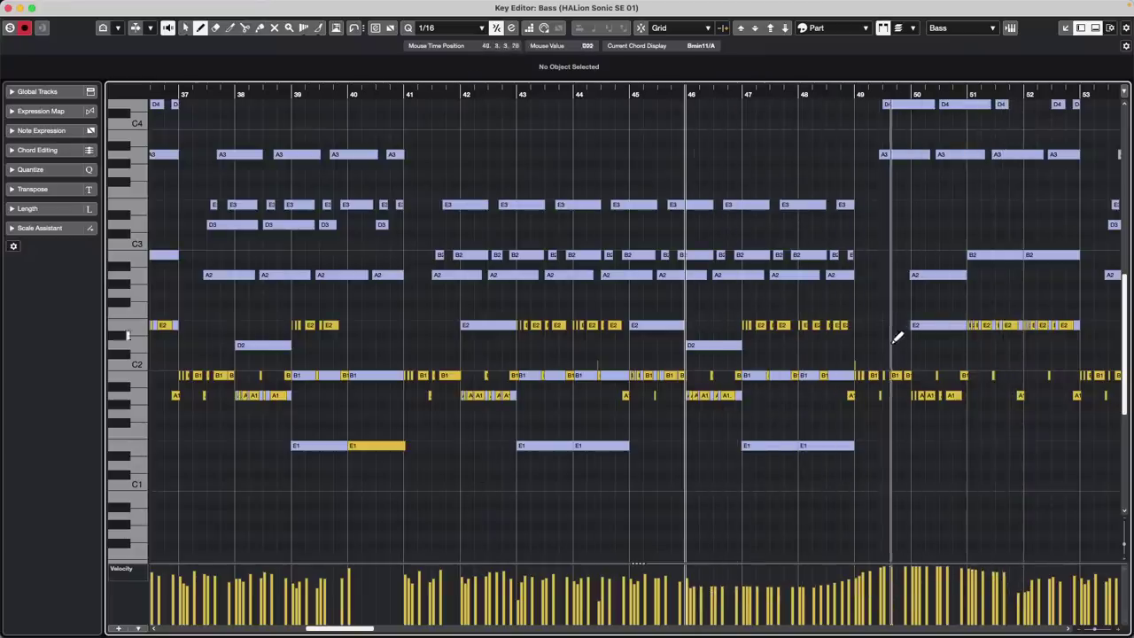
key("1")
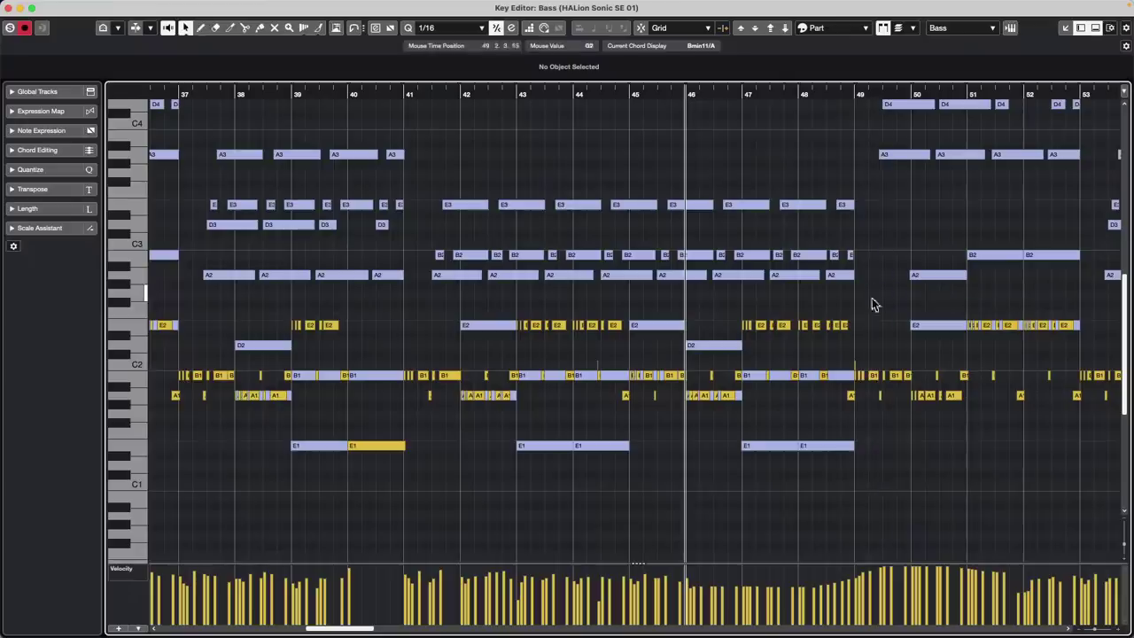
Lower the velocities of the bass notes around bars 48–51
left_click(939, 276)
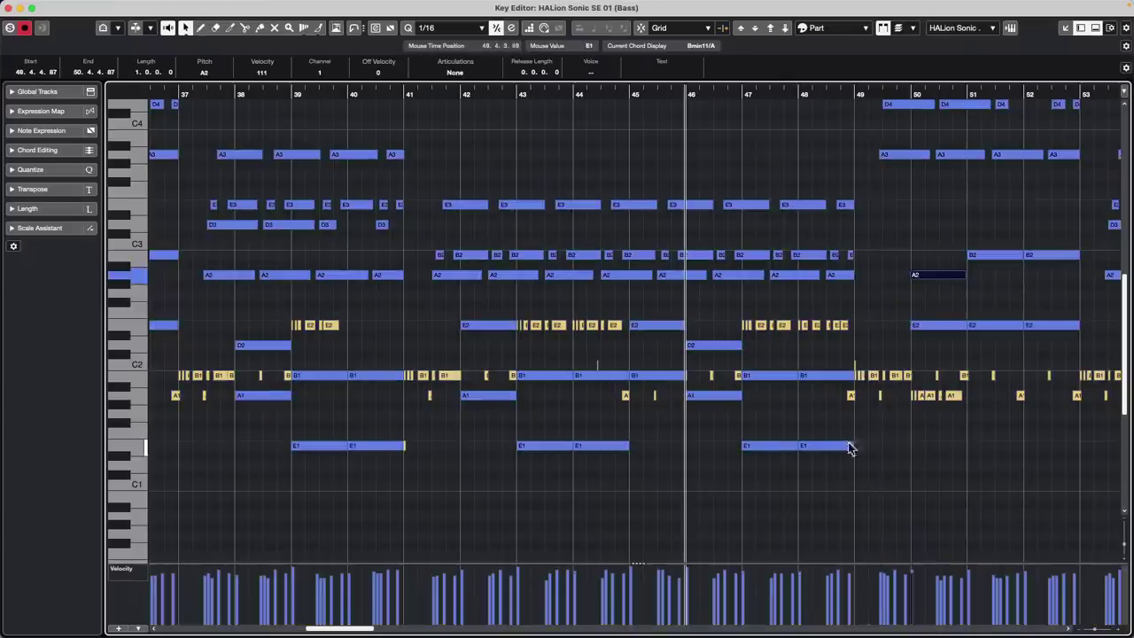
mouse_move(831, 447)
left_mouse_down()
mouse_move(838, 521)
mouse_move(836, 451)
left_mouse_up()
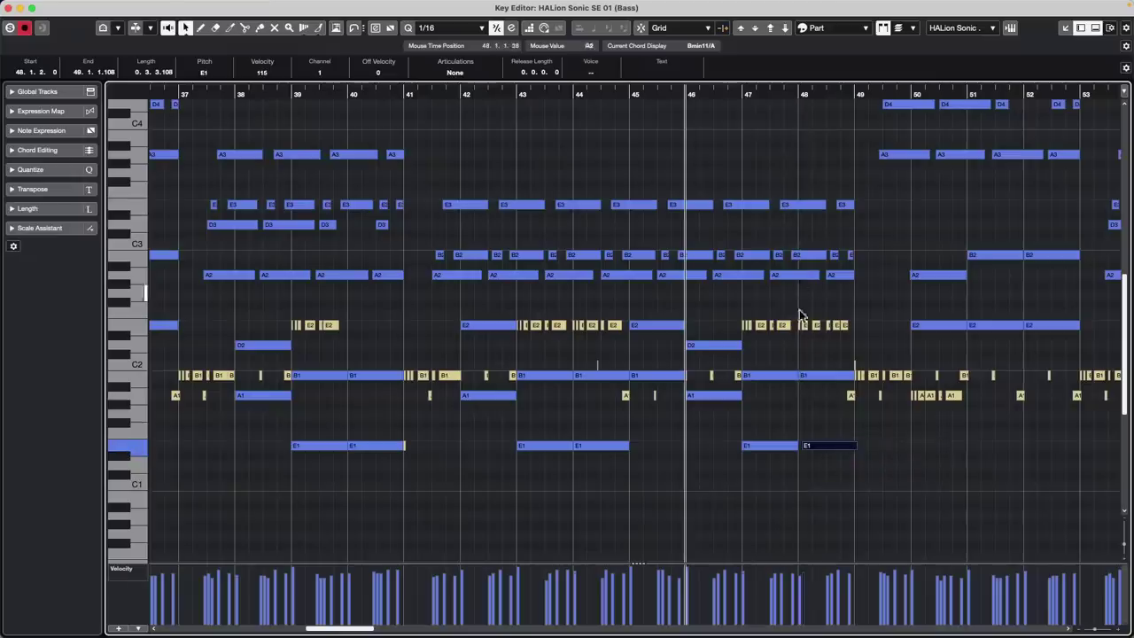
left_click(845, 326)
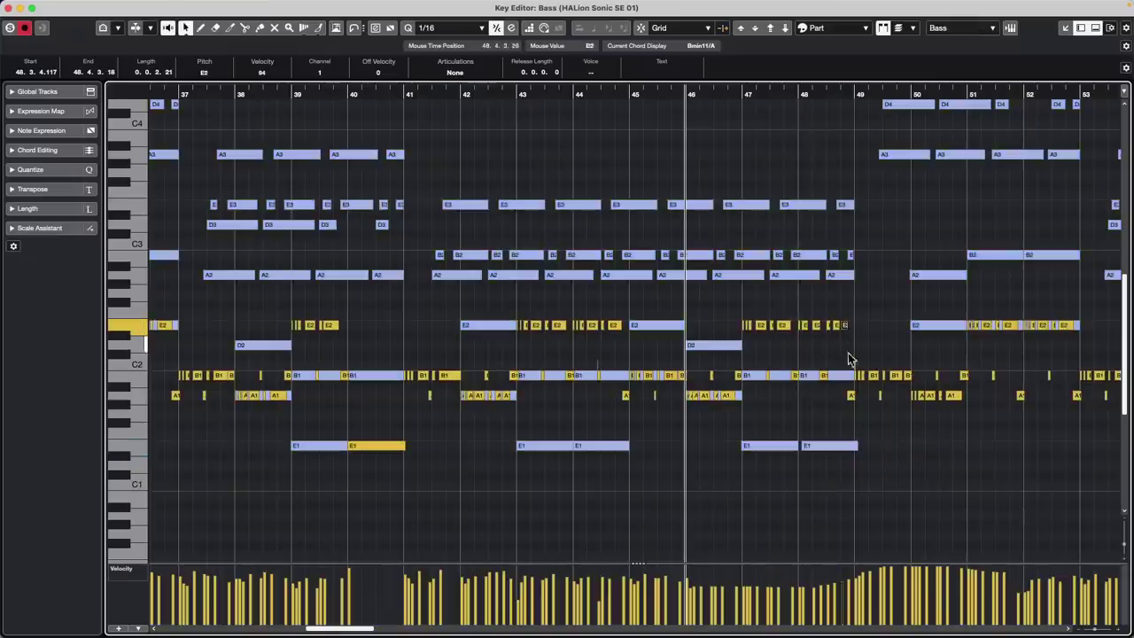
left_click(841, 449)
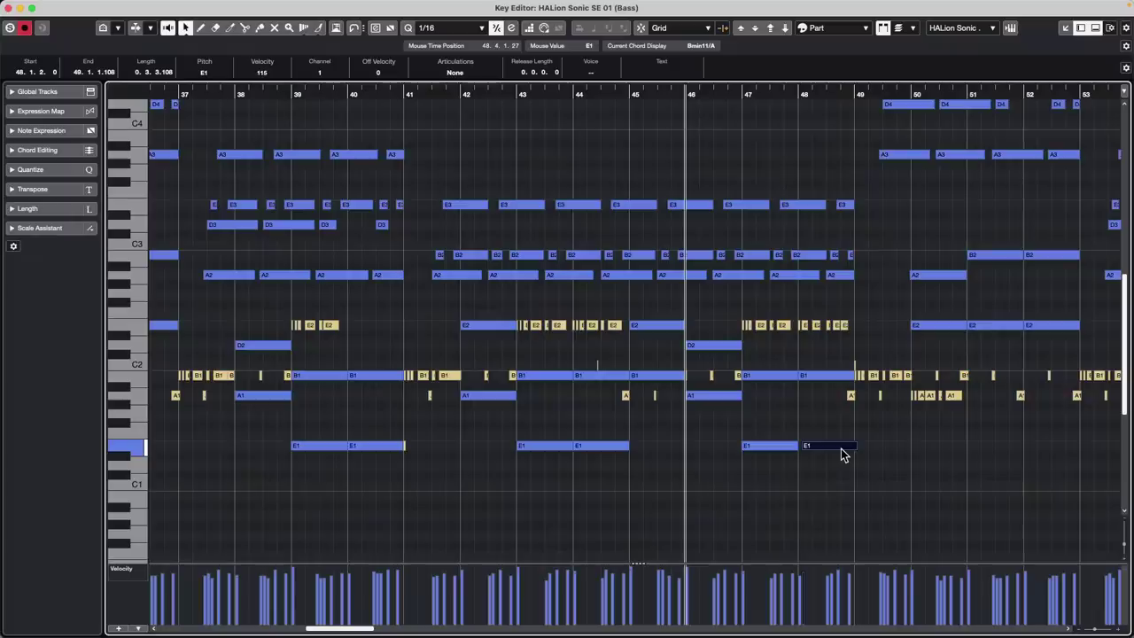
left_click_drag(915, 592, 791, 593)
left_click(908, 376)
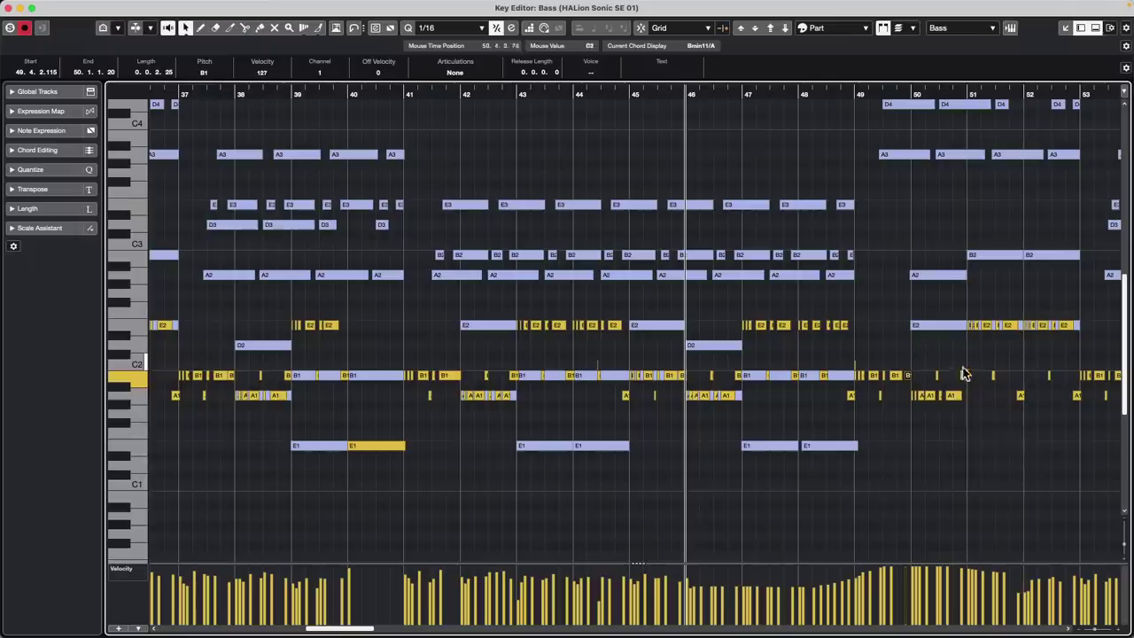
Transpose the B1 and E1 notes in bars 47–48 up two semitones
left_click_drag(963, 360, 901, 352)
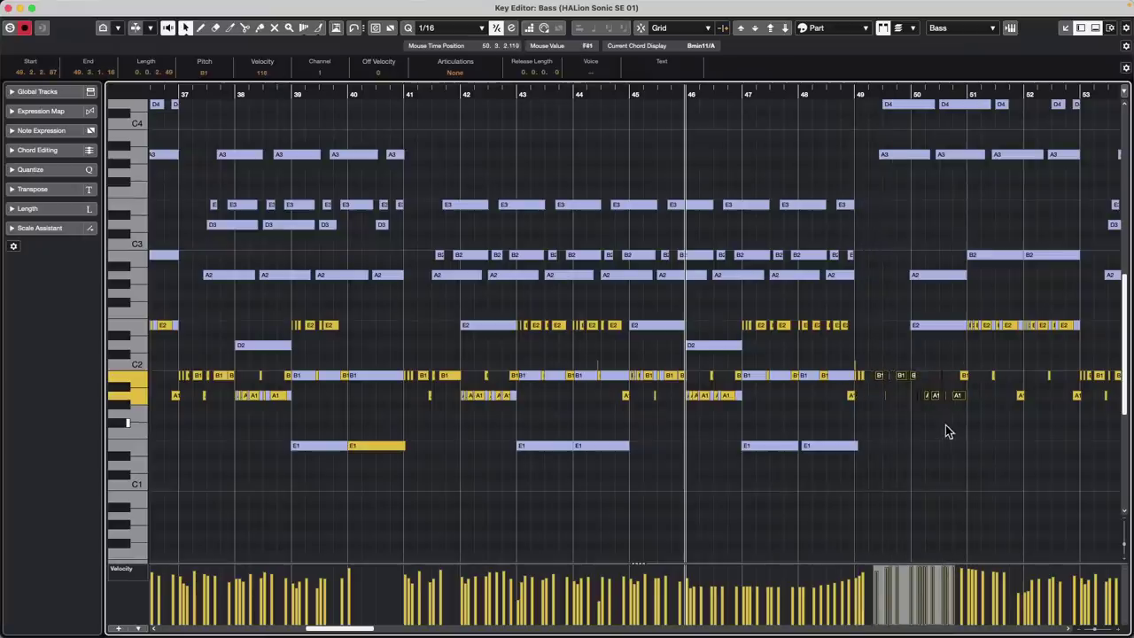
left_click(939, 328)
left_click(847, 376)
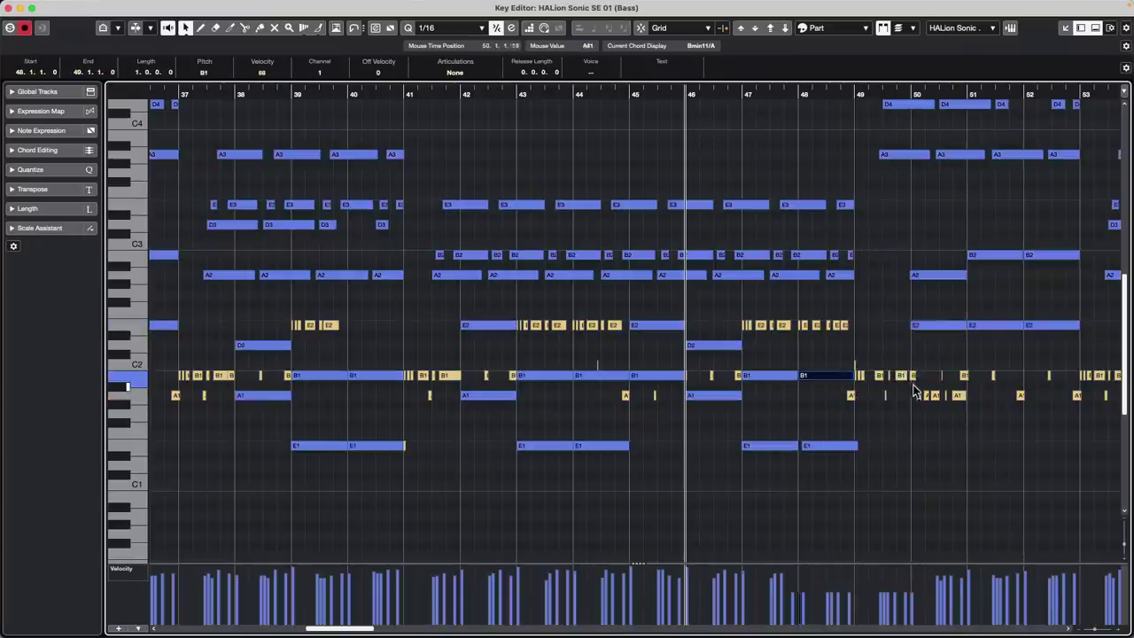
left_click(904, 376)
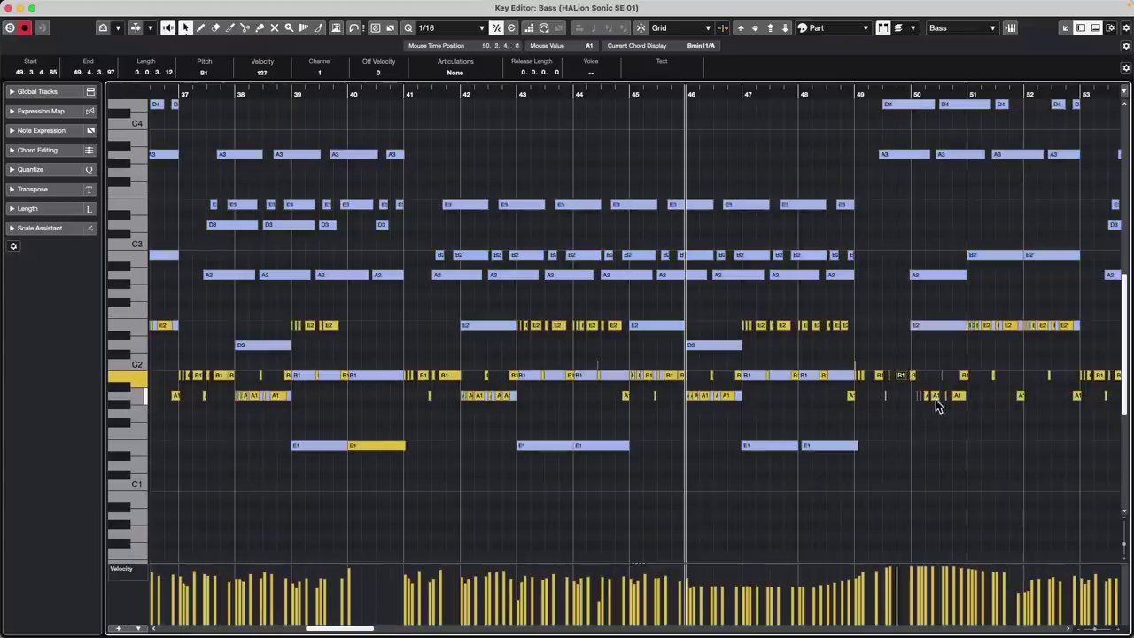
left_click(935, 396)
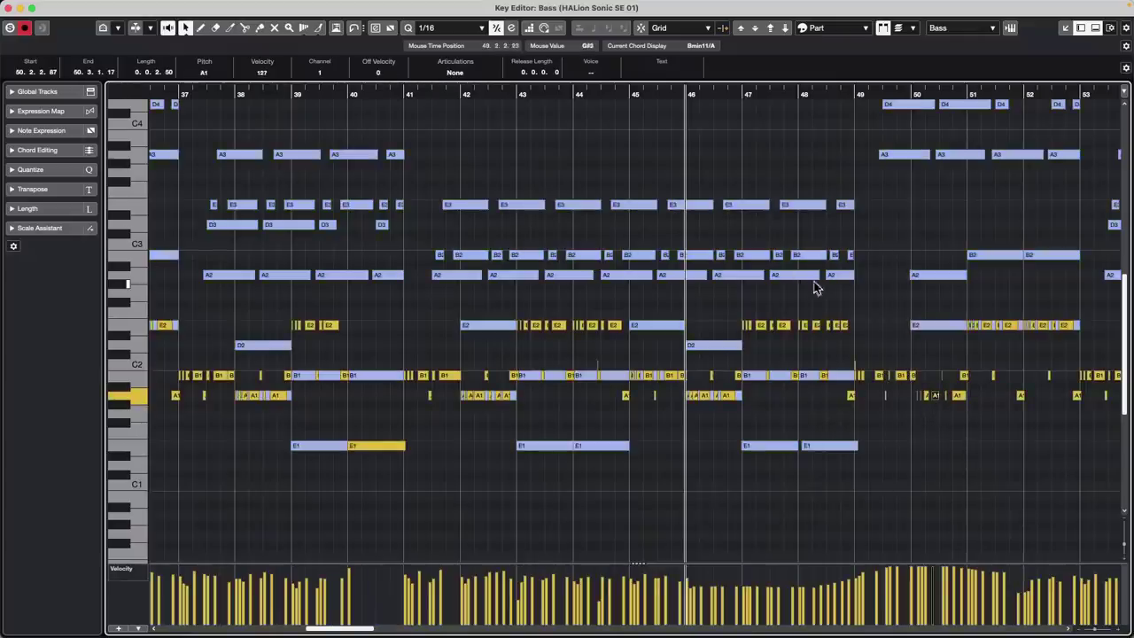
left_click(801, 278)
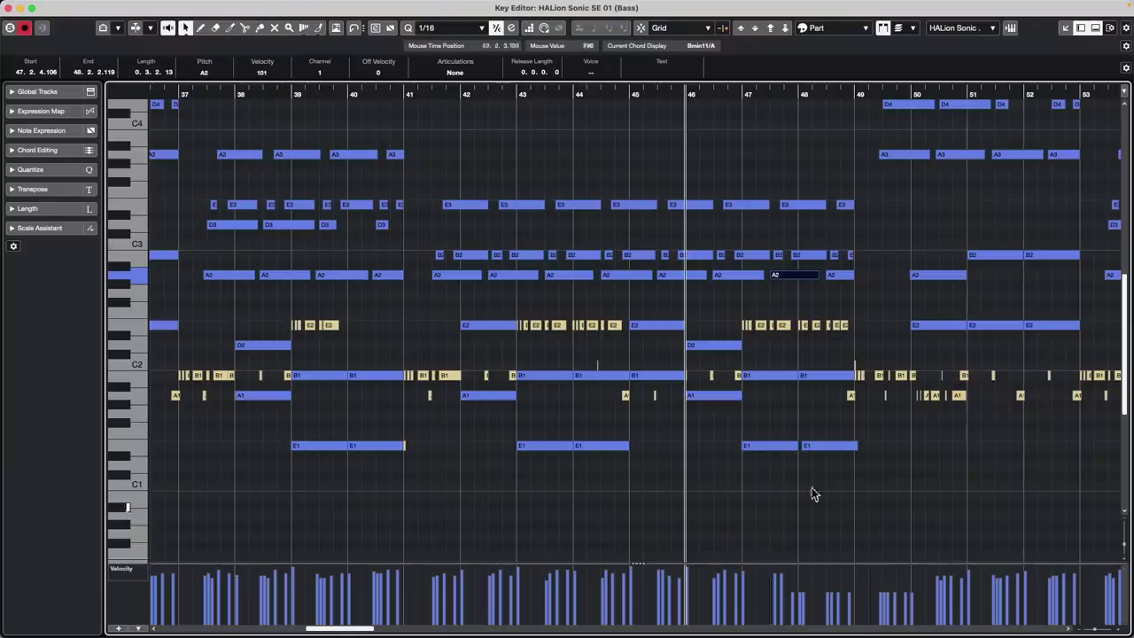
key("super+a")
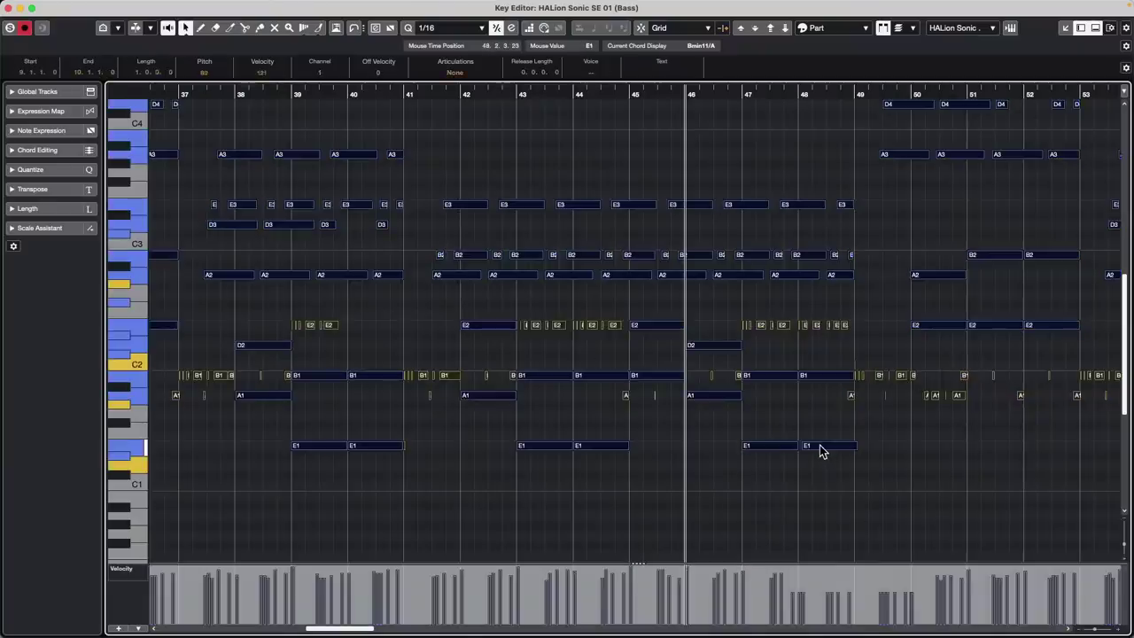
left_click(935, 473)
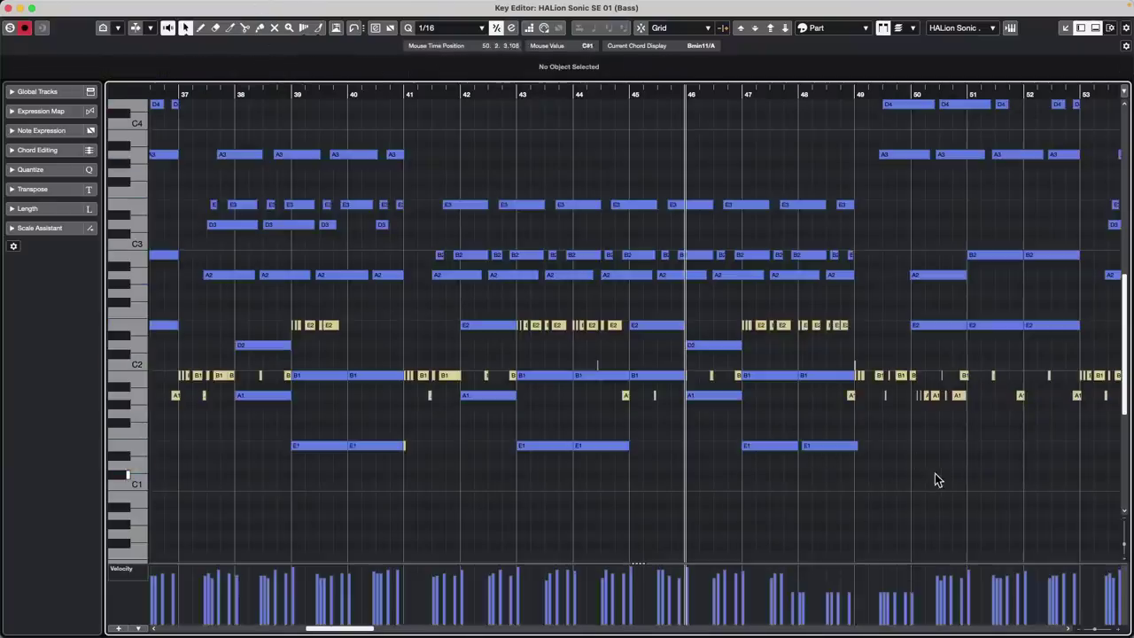
left_click_drag(778, 471, 914, 361)
mouse_move(780, 379)
left_mouse_down()
mouse_move(778, 360)
mouse_move(780, 375)
left_mouse_up()
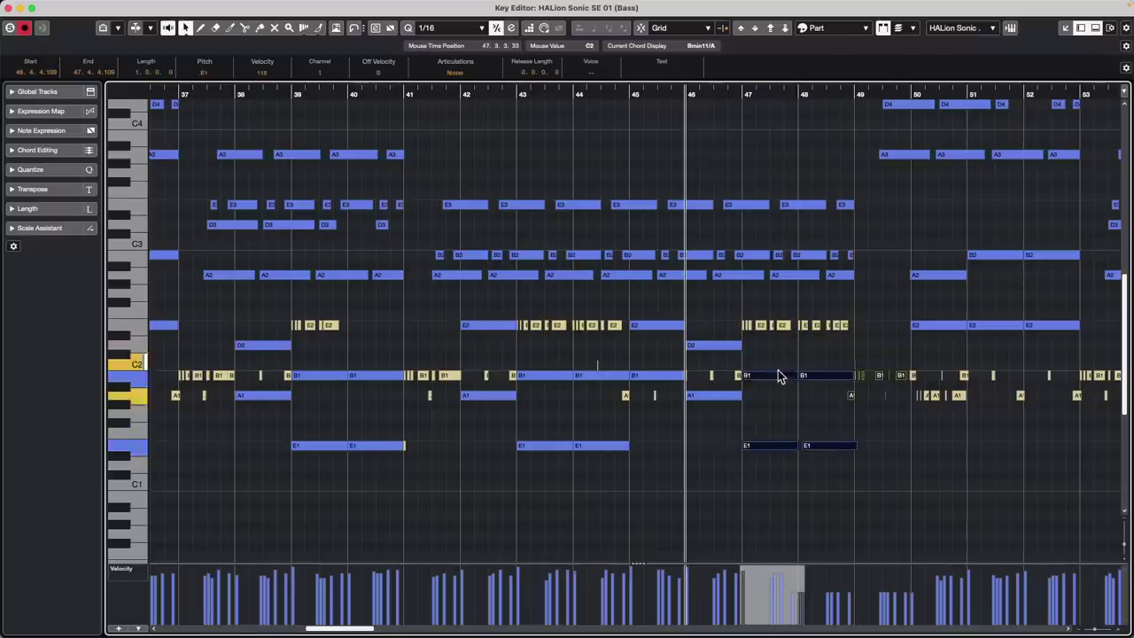
left_click(941, 468)
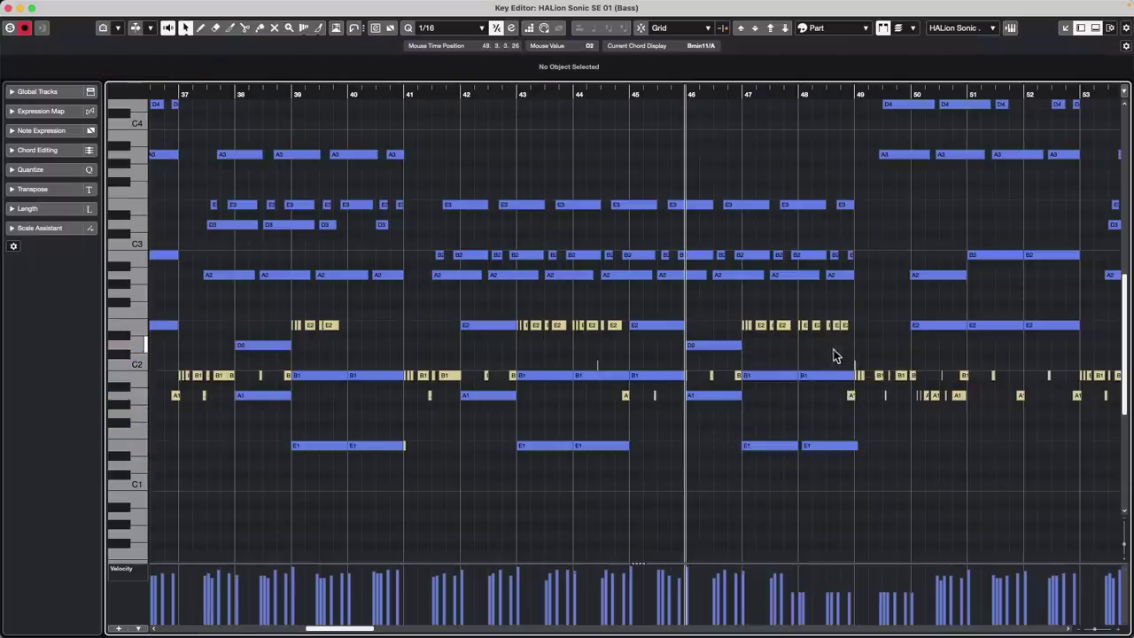
Select the B1, E1 and E2 notes at bars 48–50, then close the Key Editor window
left_click(825, 382)
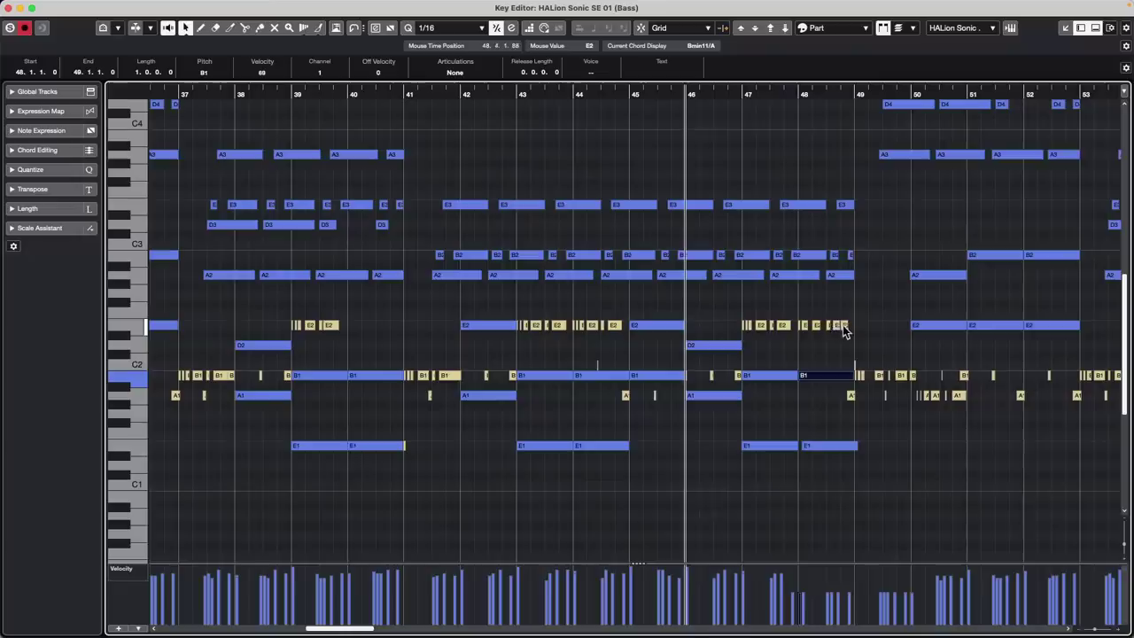
left_click(816, 447)
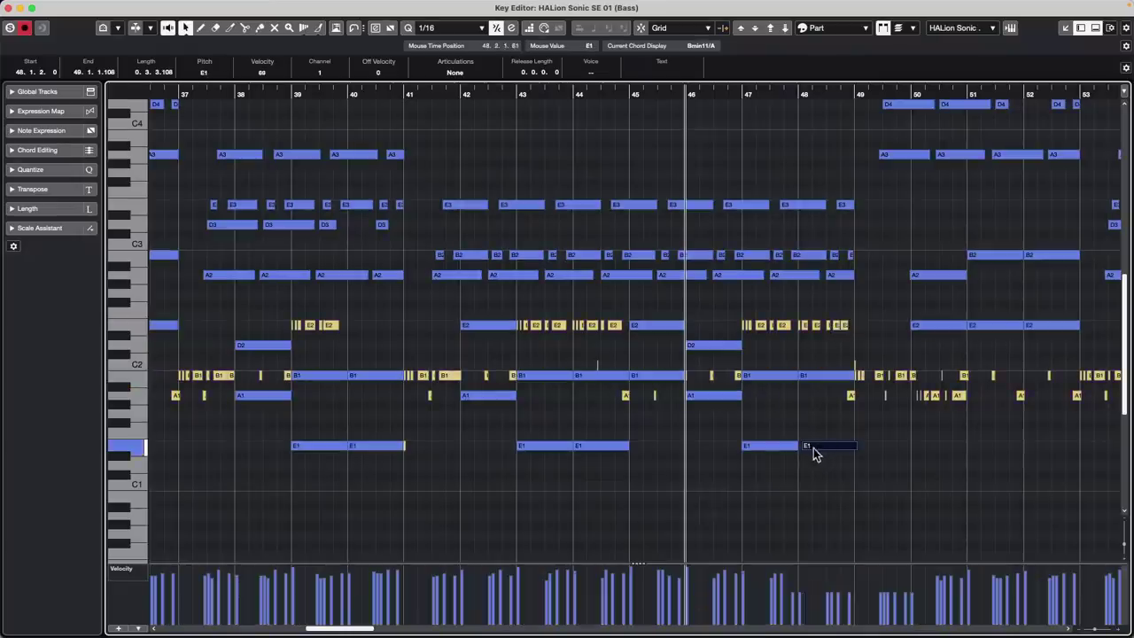
left_click(953, 327)
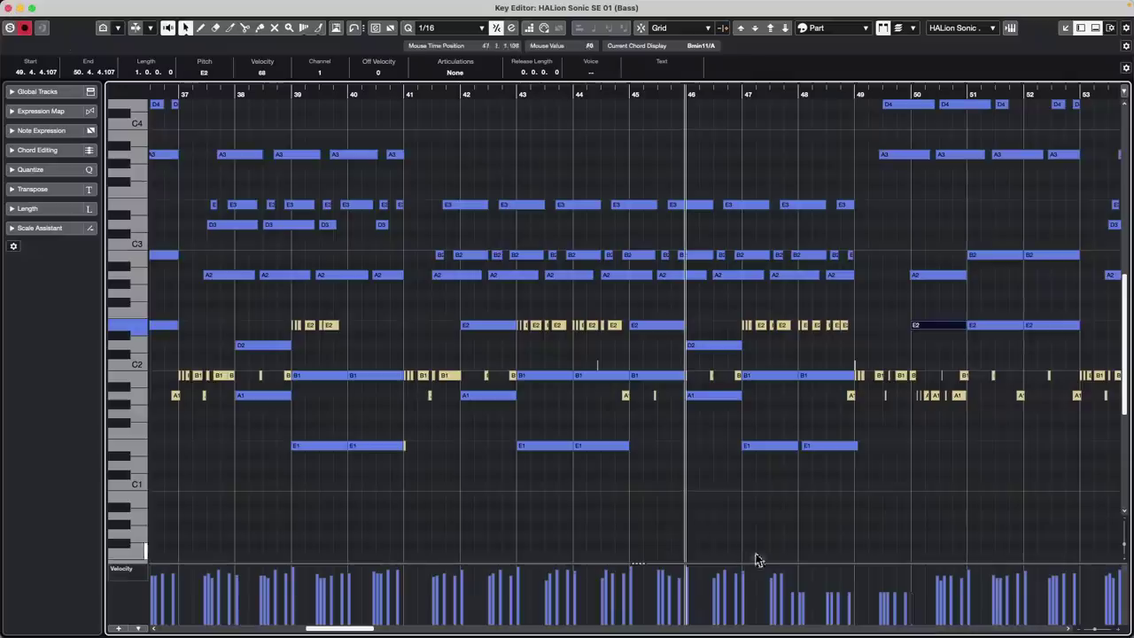
left_click(11, 8)
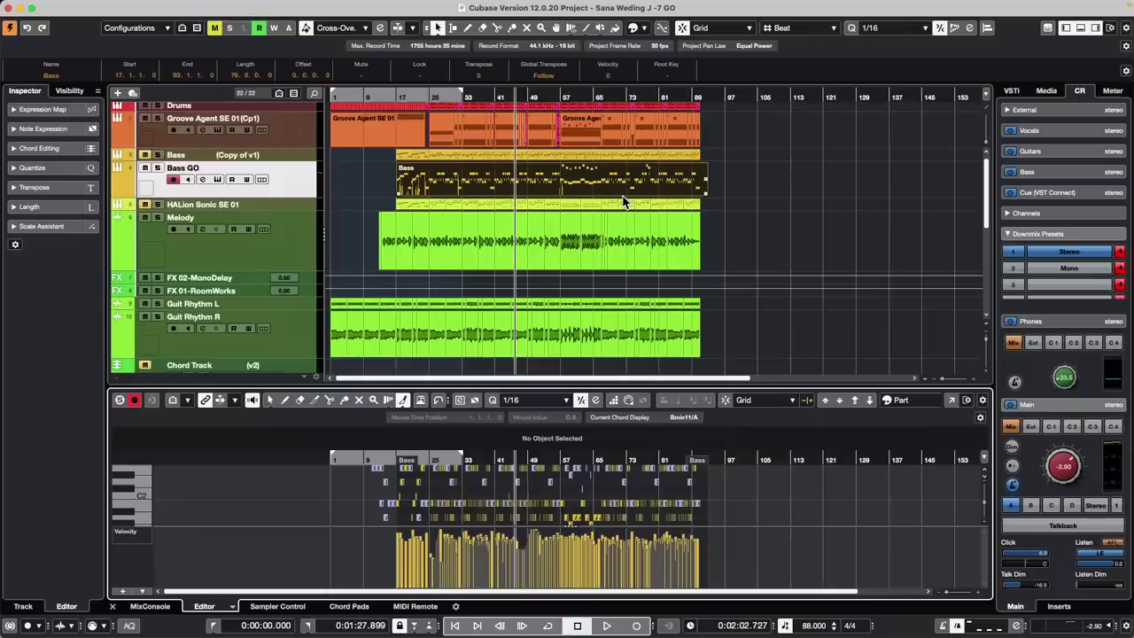
Select the Melody track and load FX Modulator from the Modulation category into an insert slot
left_click(272, 247)
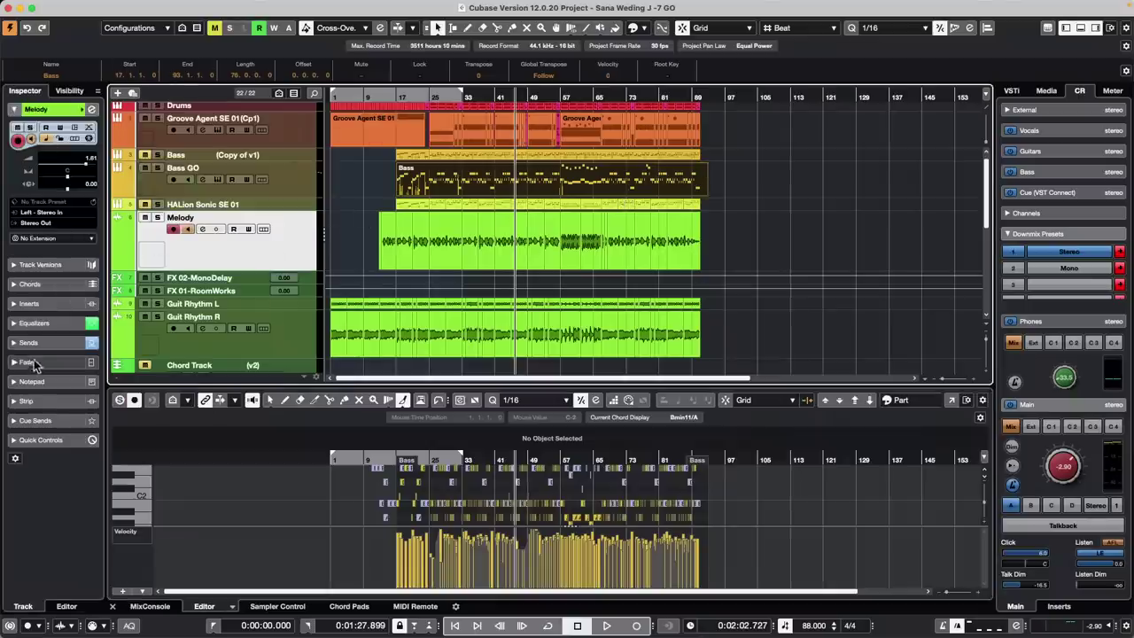
left_click(44, 303)
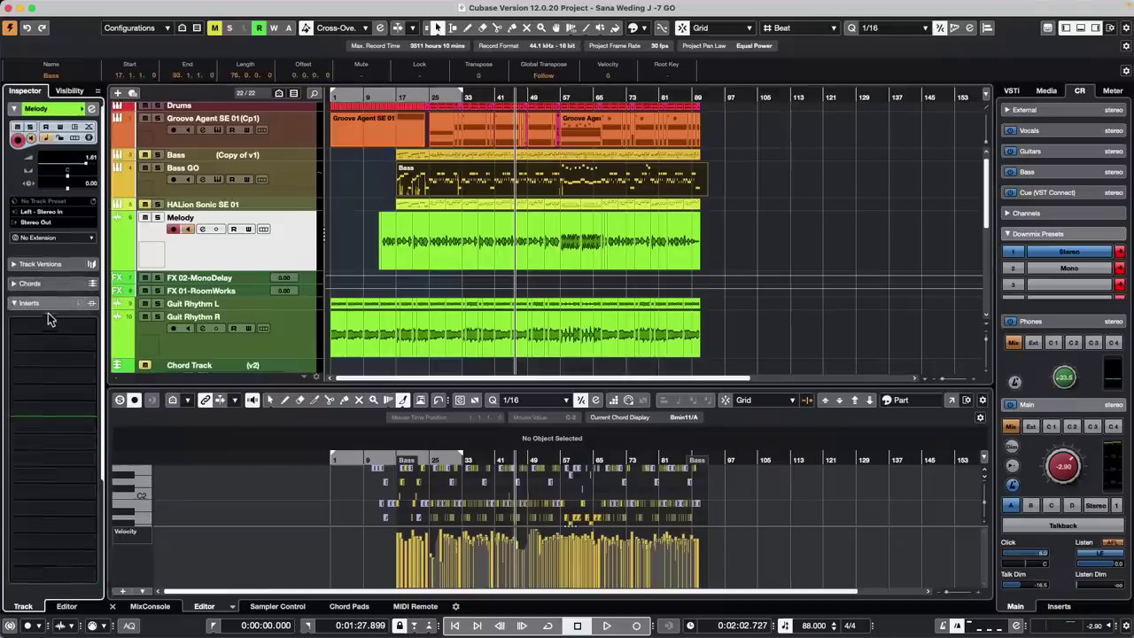
left_click(51, 328)
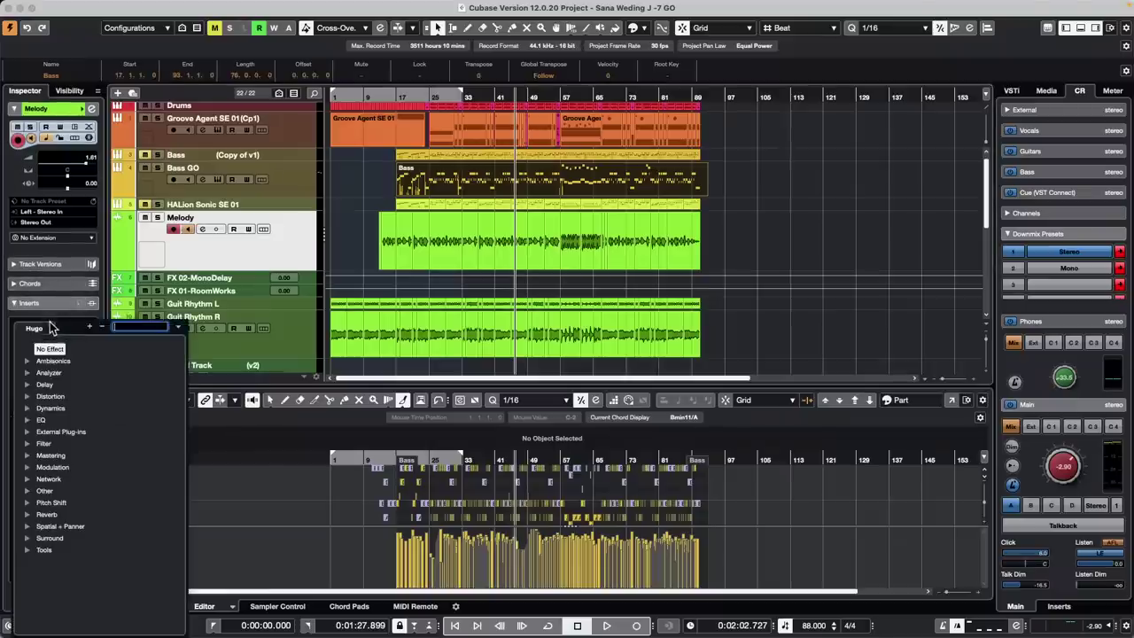
left_click(28, 407)
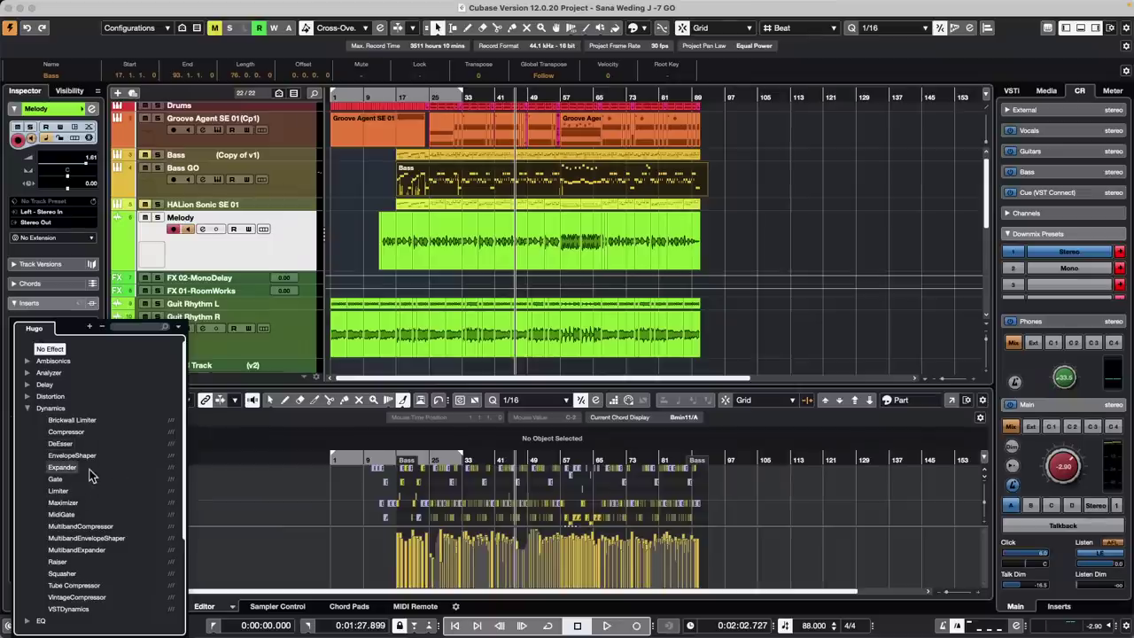
left_click(27, 408)
left_click(28, 467)
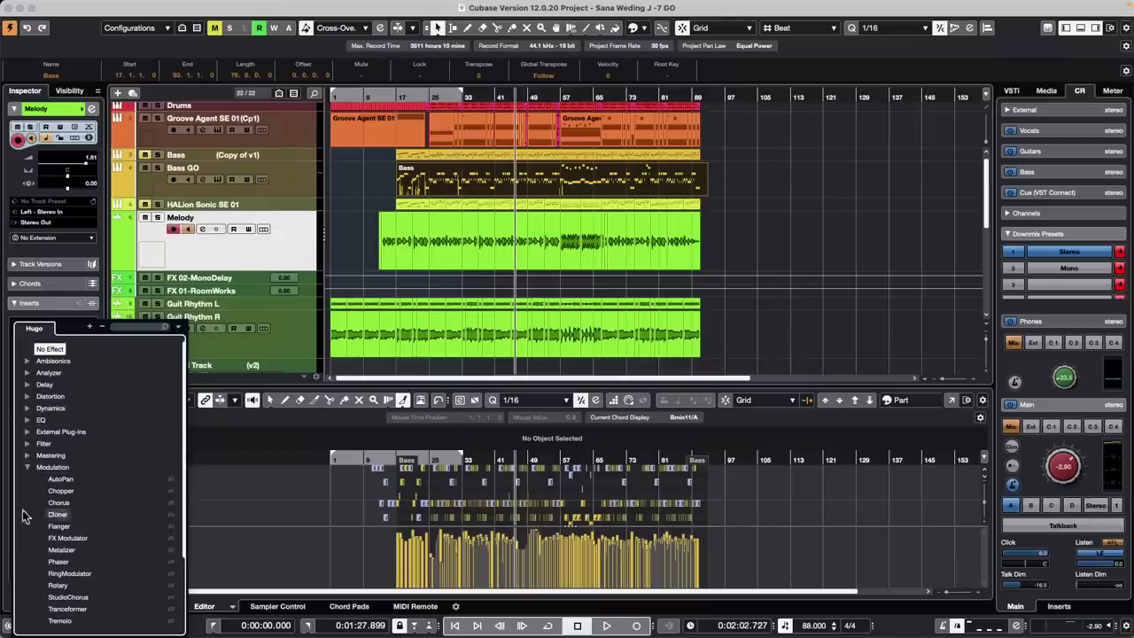
left_click(71, 538)
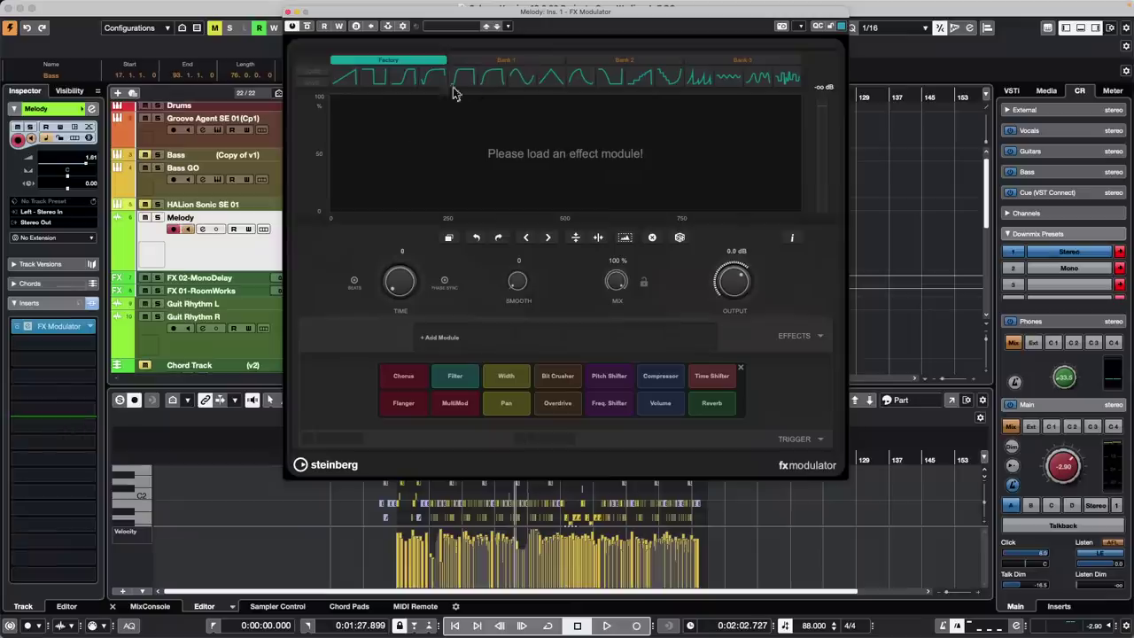
Load a Filter module with a triangle frequency curve at 1/8, repeated into four cycles
left_click(456, 379)
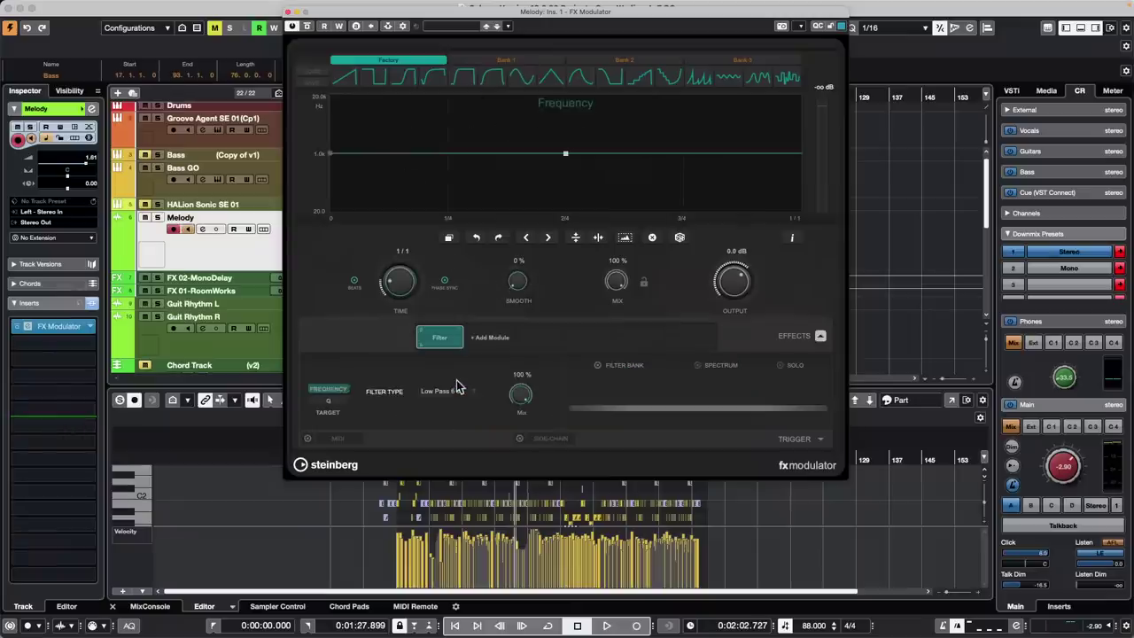
left_click(549, 81)
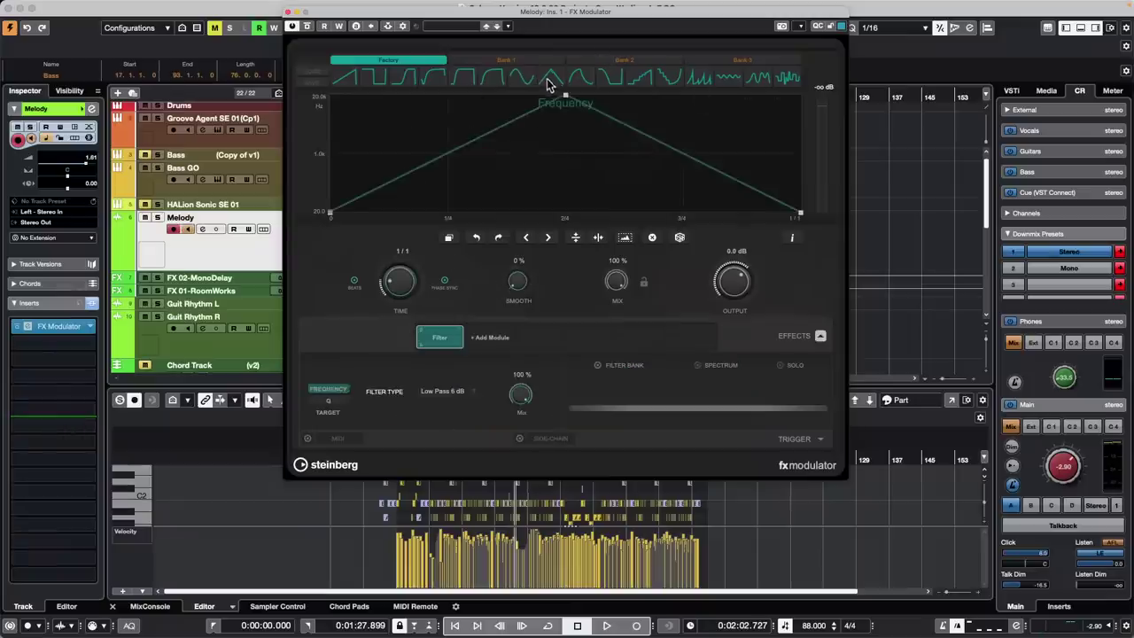
left_click_drag(393, 278, 401, 270)
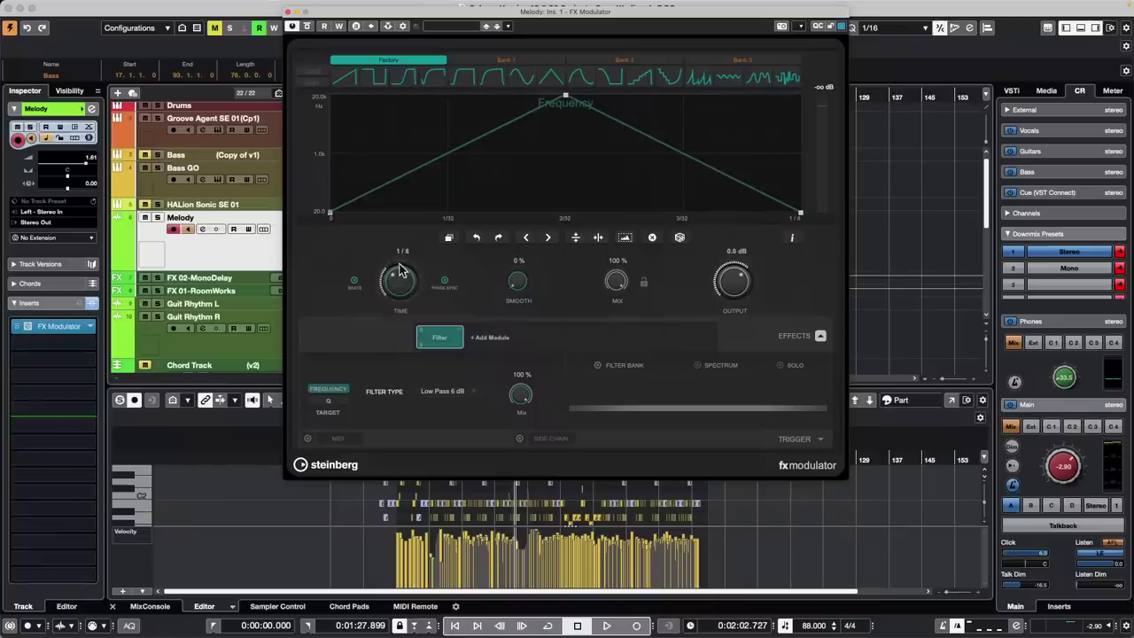
left_click(454, 239)
left_click(454, 238)
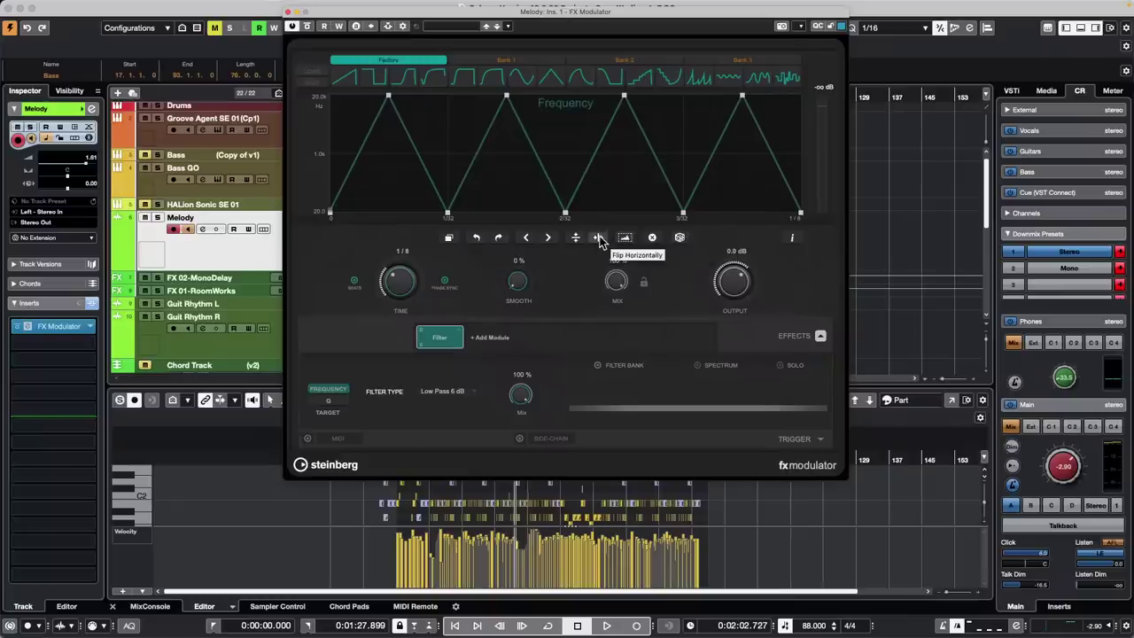
Regenerate the random frequency curve repeatedly until a plateau-and-dip pattern at 1/8 appears
left_click(679, 239)
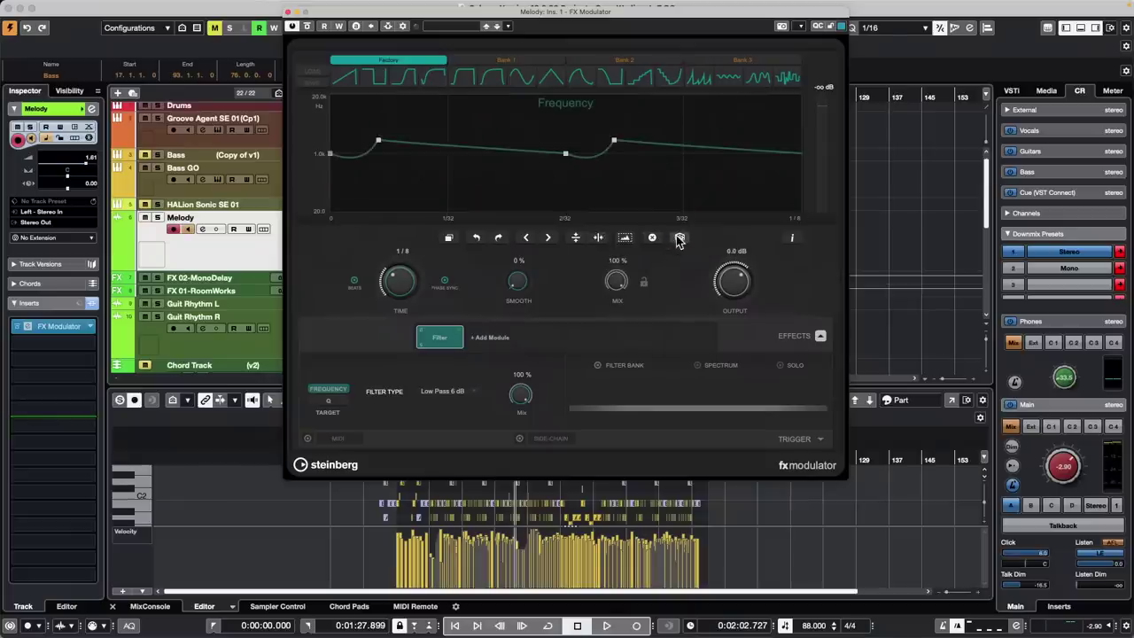
left_click(679, 240)
left_click(679, 239)
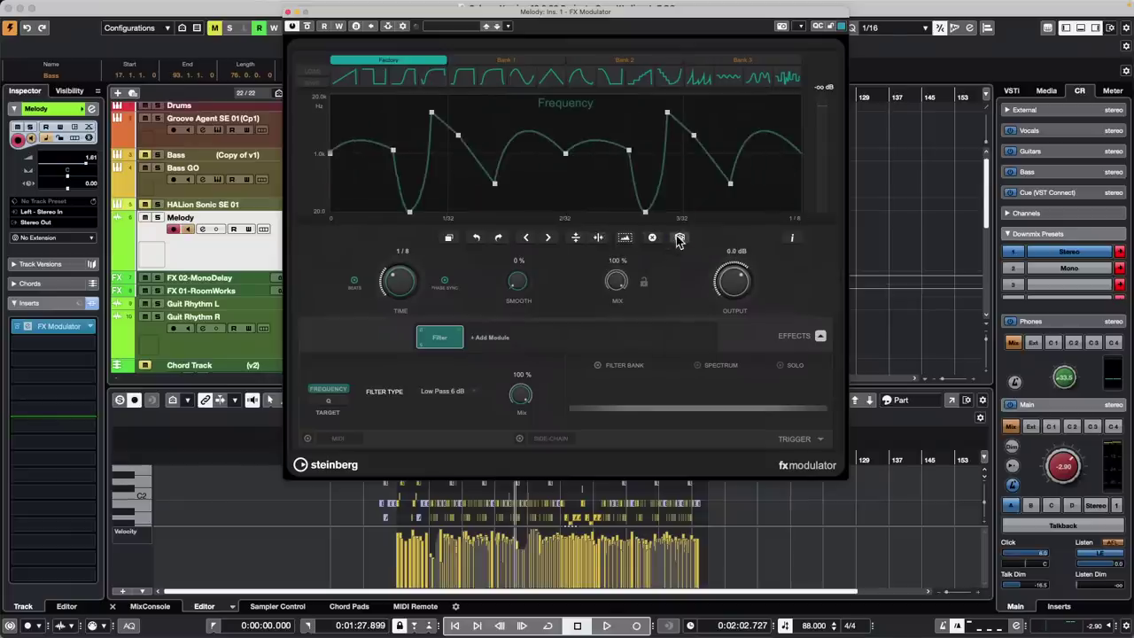
left_click(678, 240)
left_click(679, 239)
left_click(679, 239)
left_click(679, 239)
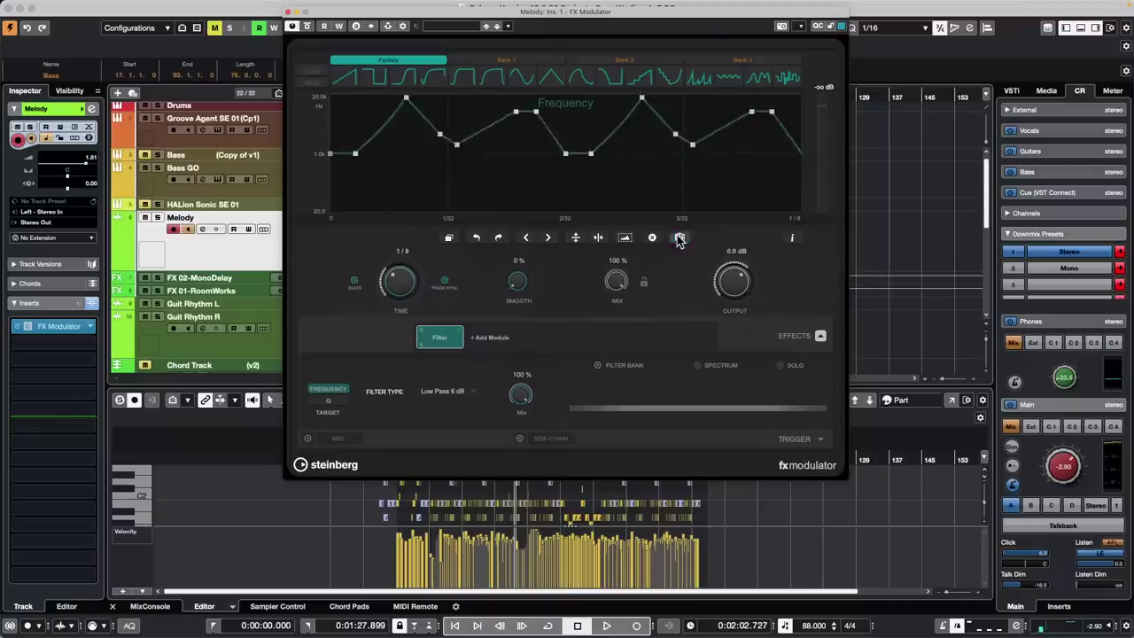
left_click(679, 239)
left_click(679, 240)
left_click(677, 239)
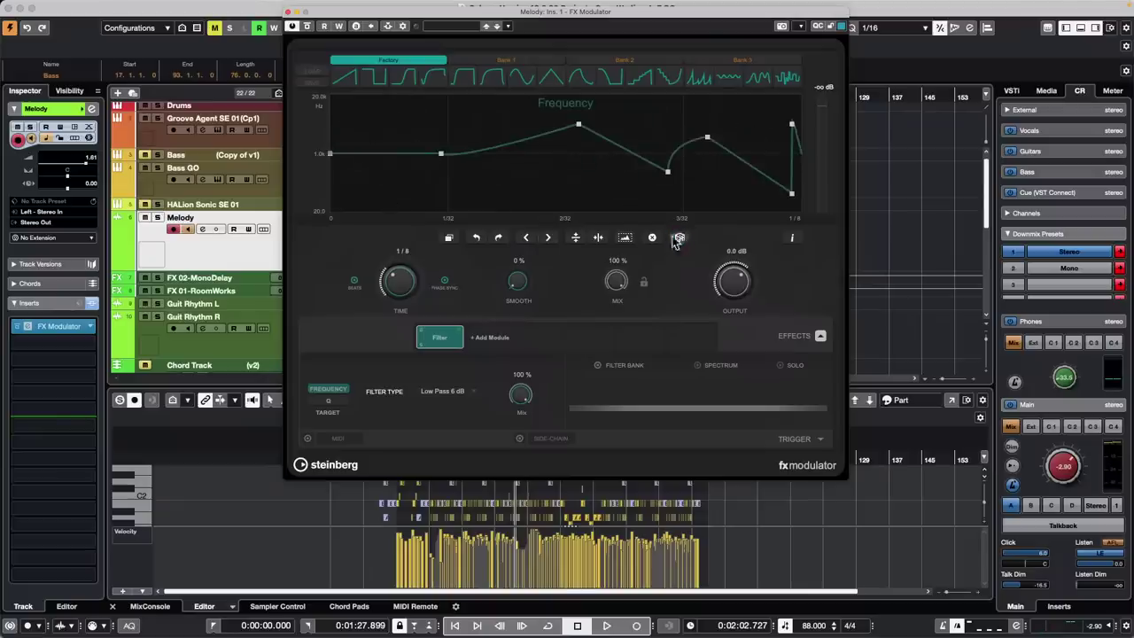
left_click(679, 239)
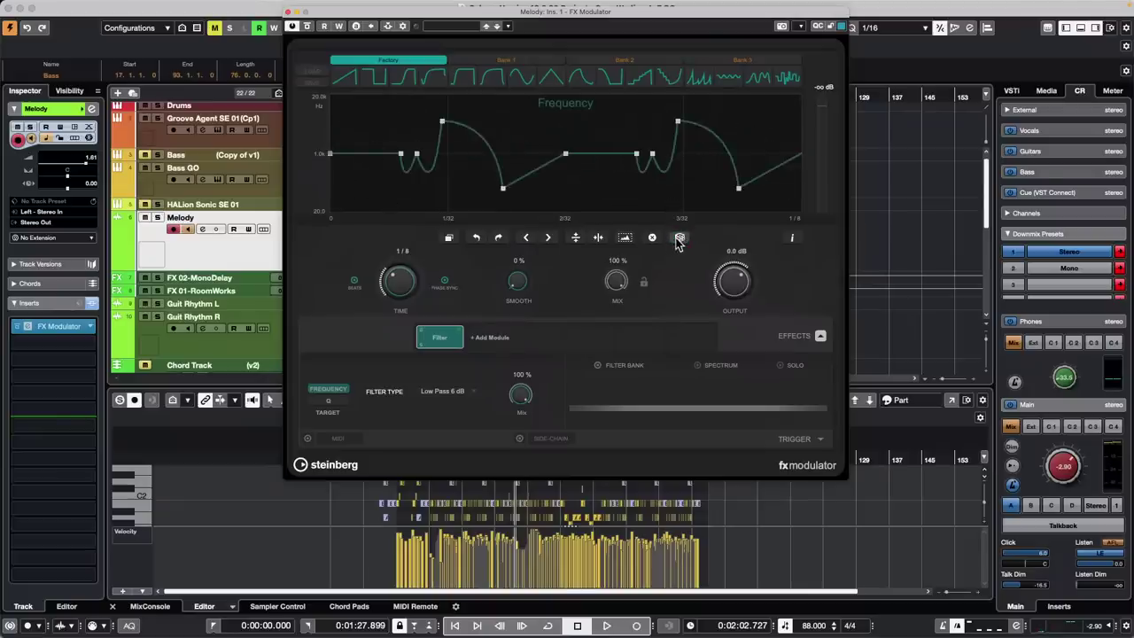
left_click(679, 239)
left_click(679, 240)
left_click(679, 239)
left_click(678, 239)
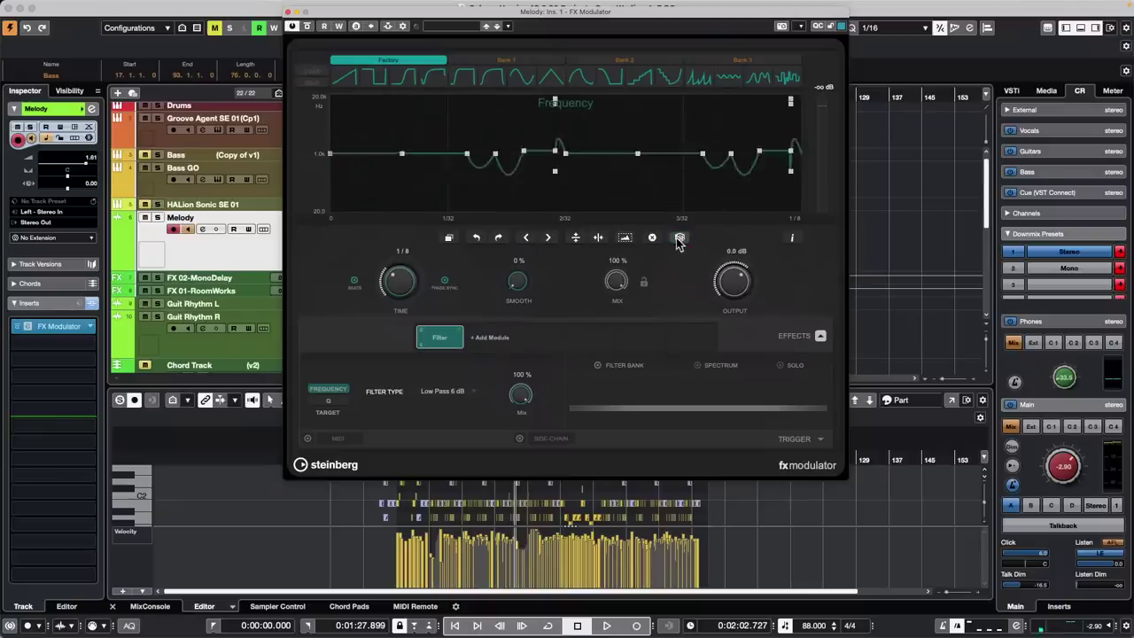
left_click(679, 239)
left_click(679, 239)
left_click(679, 239)
left_click(679, 240)
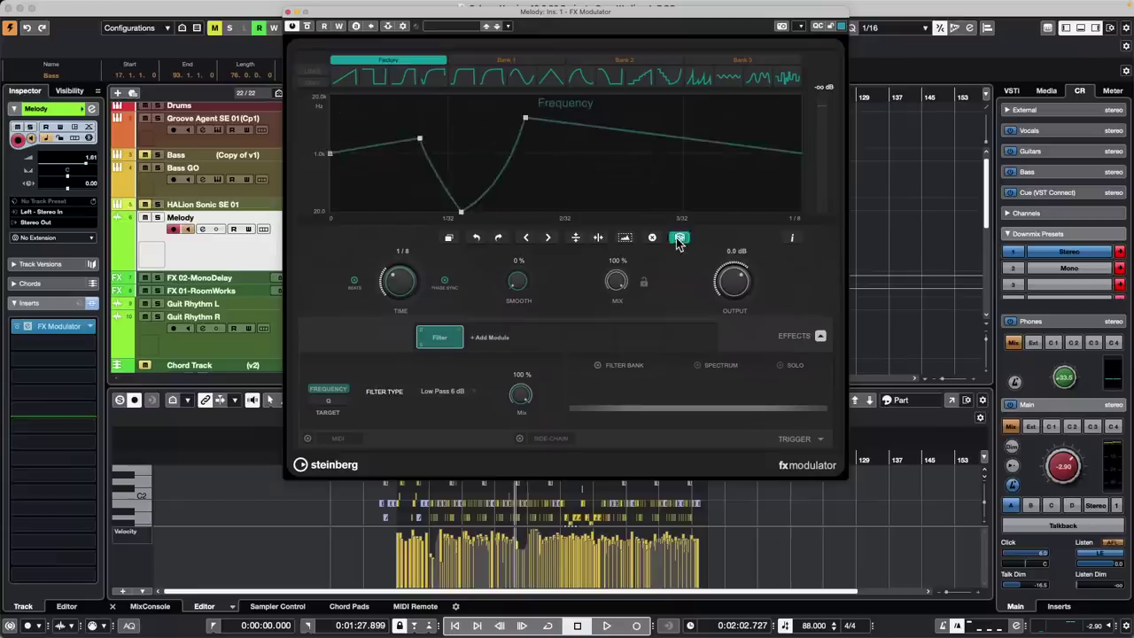
left_click(679, 240)
left_click(679, 239)
left_click(679, 240)
left_click(679, 240)
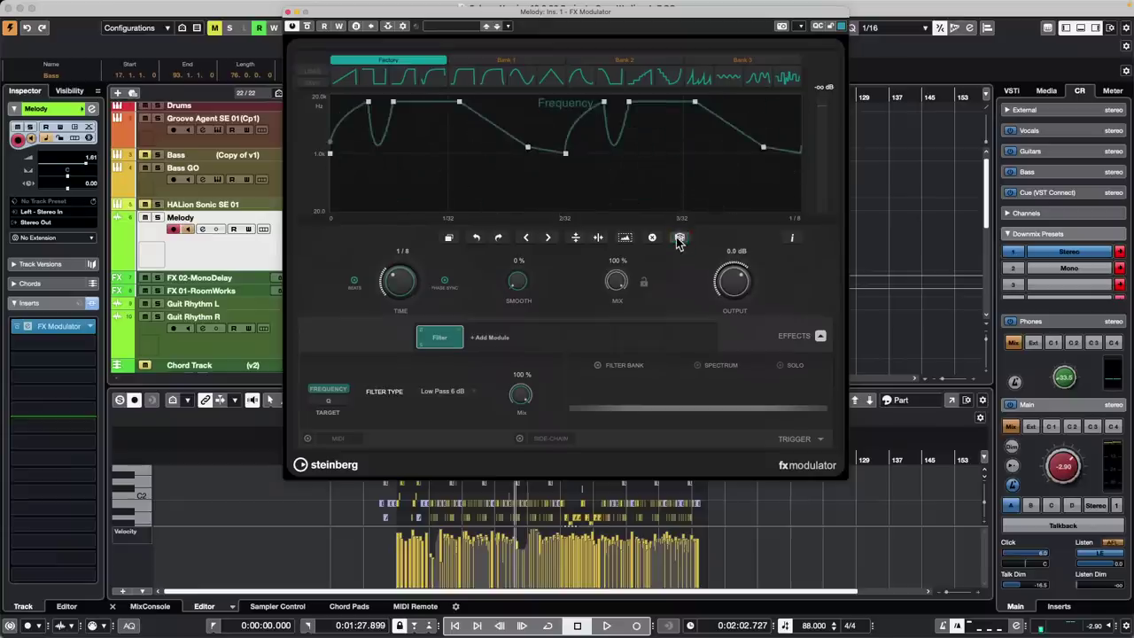
left_click(679, 240)
left_click(679, 239)
left_click(679, 240)
left_click(679, 239)
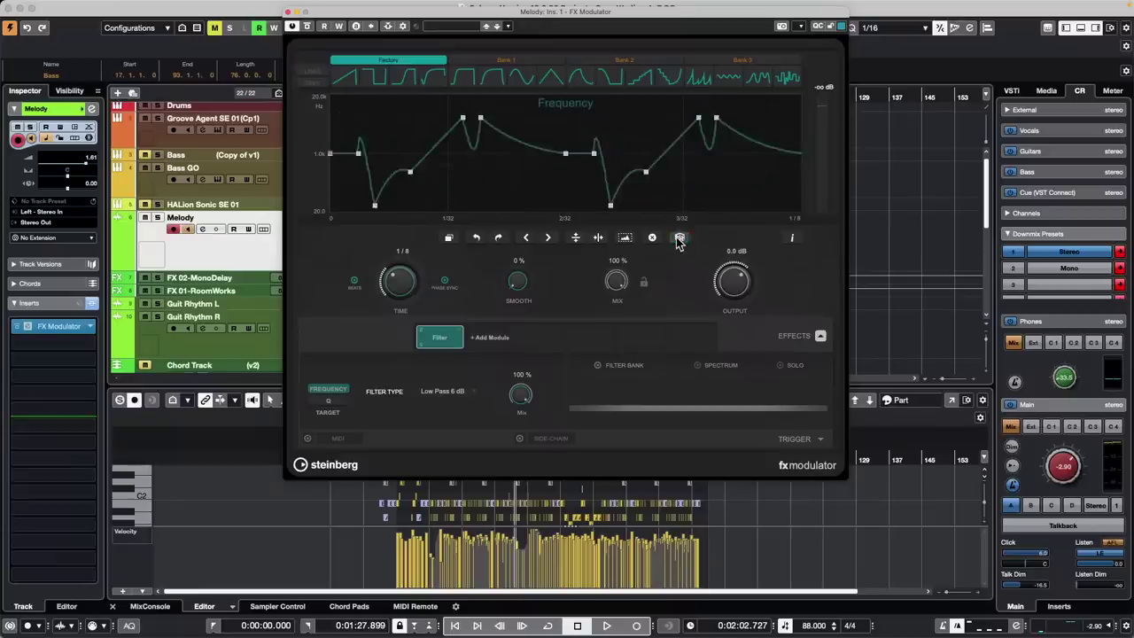
left_click(679, 240)
left_click(679, 239)
left_click(679, 239)
left_click(678, 239)
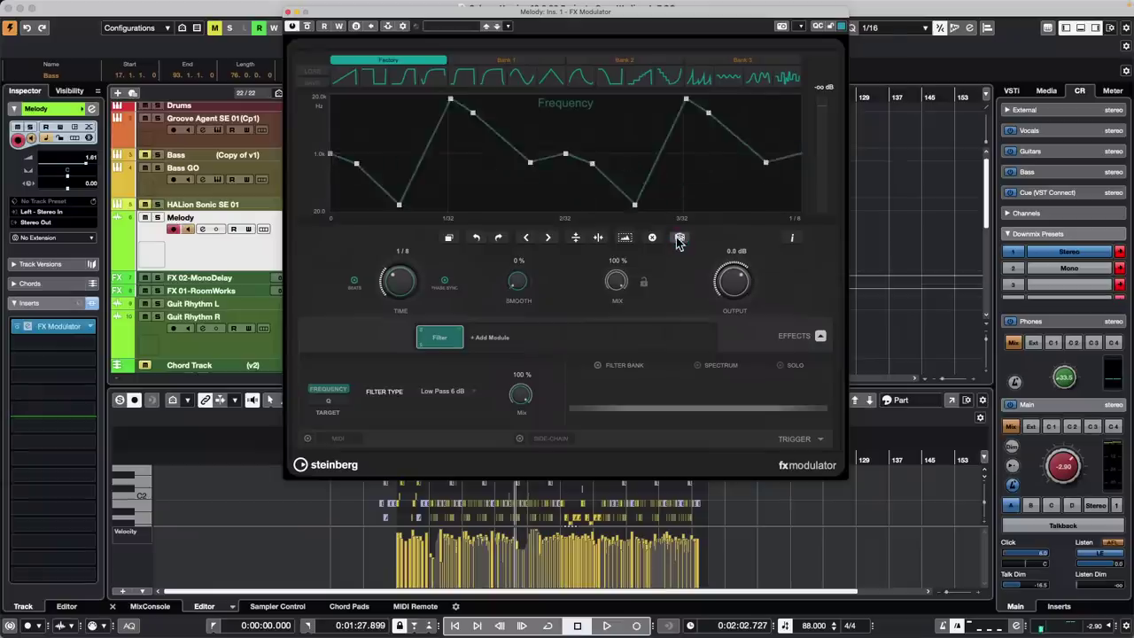
left_click(678, 239)
left_click(679, 239)
left_click(679, 239)
left_click(679, 239)
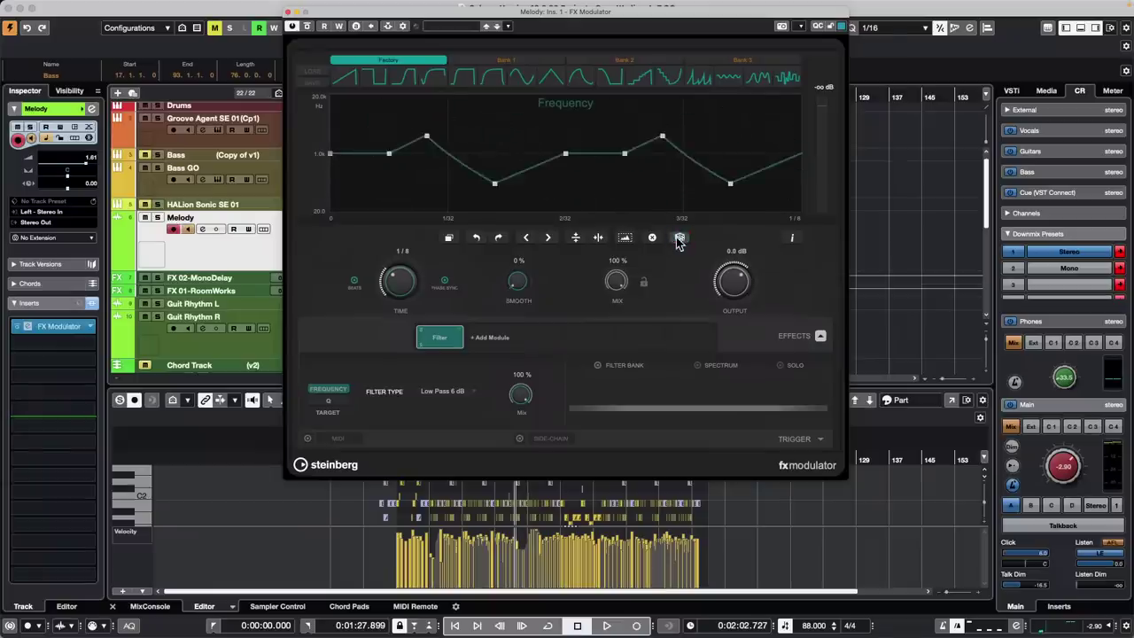
left_click(679, 240)
left_click(679, 239)
left_click(679, 240)
left_click(679, 239)
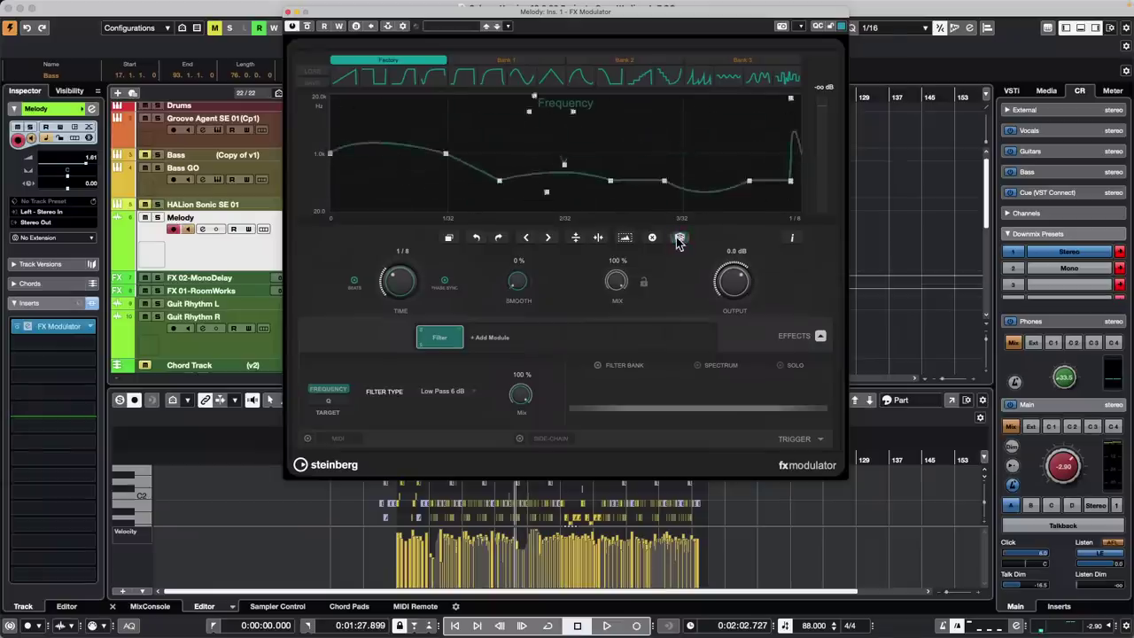
left_click(679, 239)
left_click(679, 239)
left_click(679, 239)
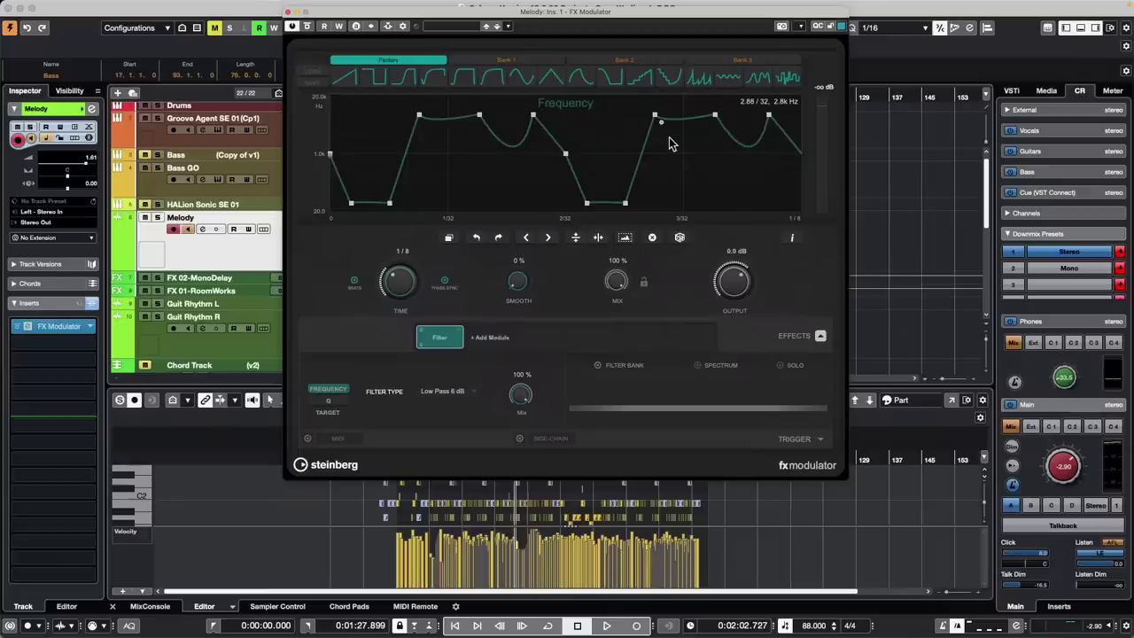
Select all curve points, re-randomize the curve, and raise its first point above 1.0k
left_click(626, 238)
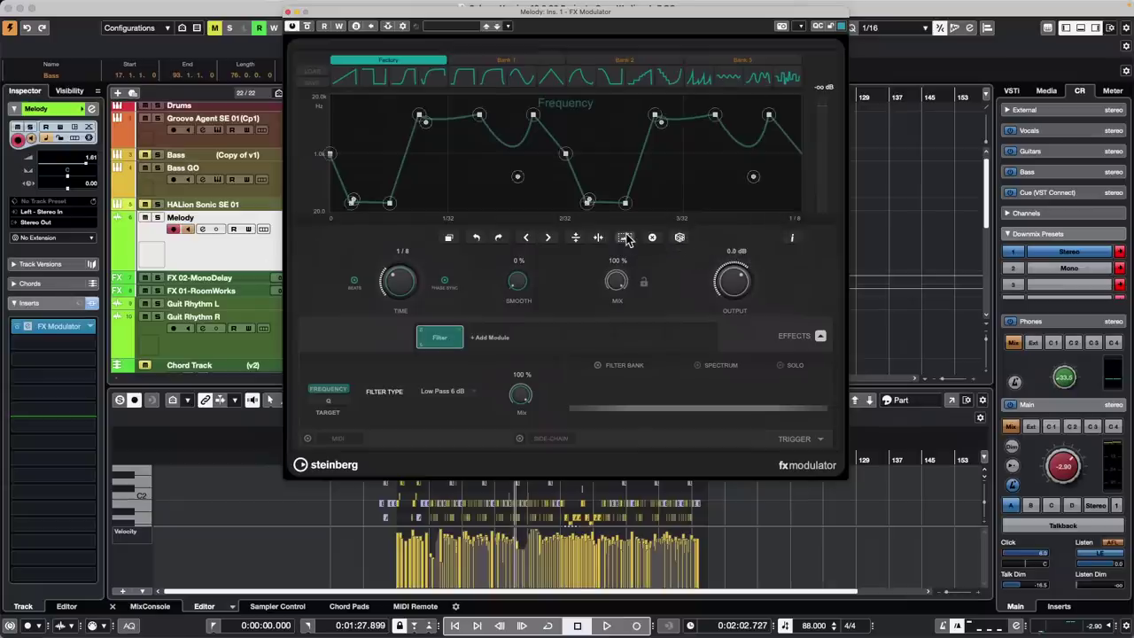
left_click(680, 238)
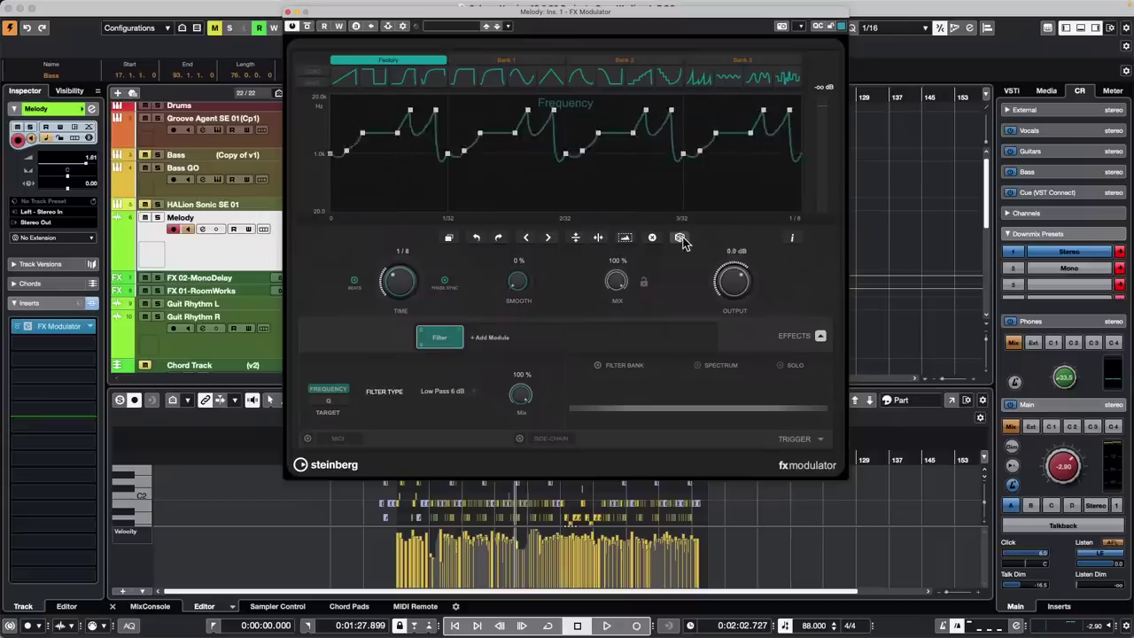
left_click(680, 238)
left_click(681, 238)
left_click(680, 237)
left_click(680, 238)
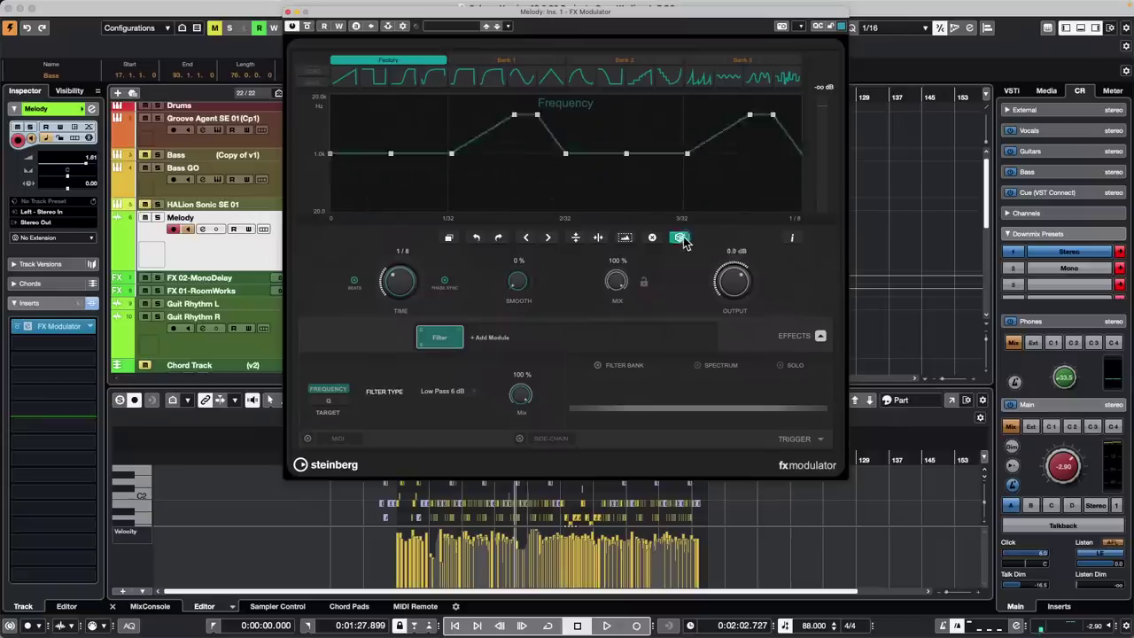
left_click(680, 237)
left_click_drag(328, 157, 331, 130)
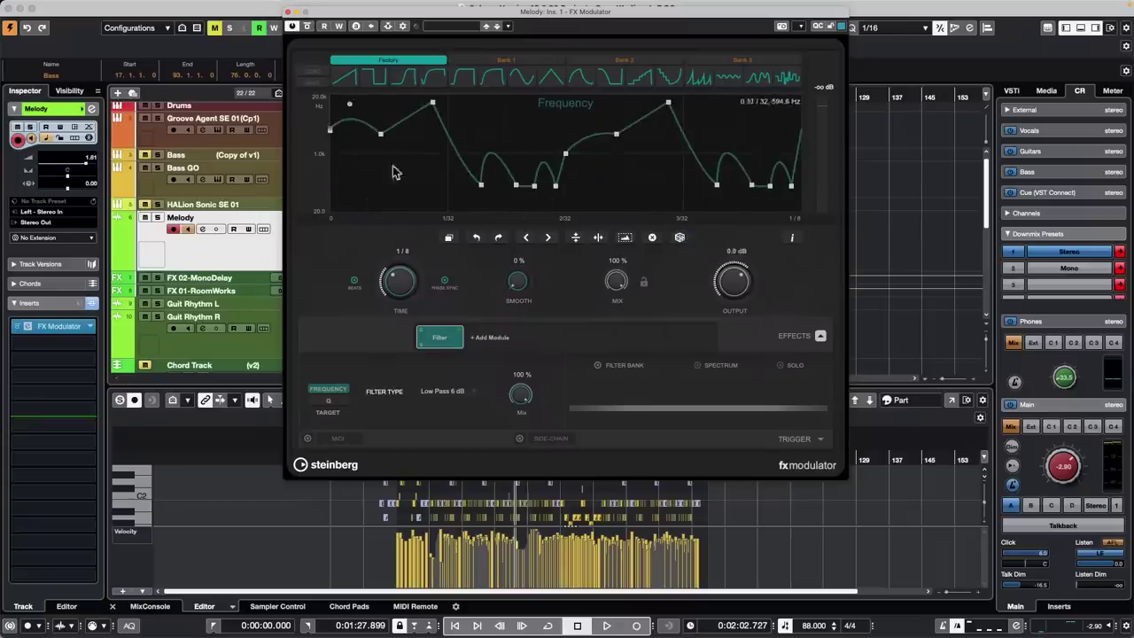
Keep randomizing the frequency curve until settling on a spiky pattern
left_click(681, 238)
left_click(680, 238)
left_click(680, 237)
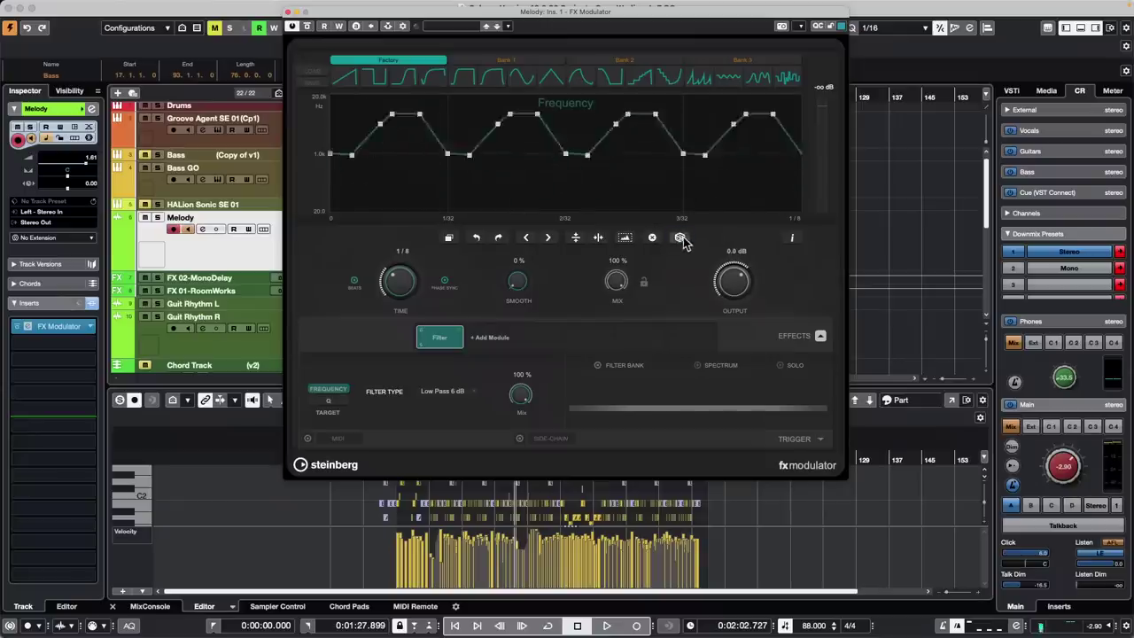
left_click(680, 237)
left_click(680, 238)
left_click(680, 238)
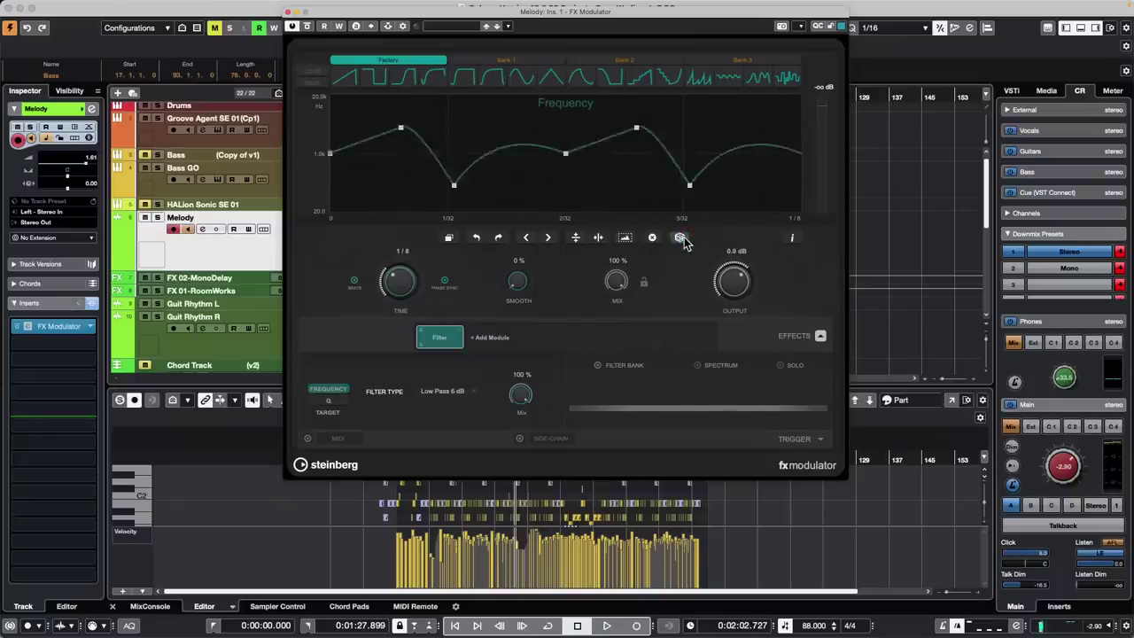
left_click(680, 238)
left_click(679, 237)
left_click(680, 237)
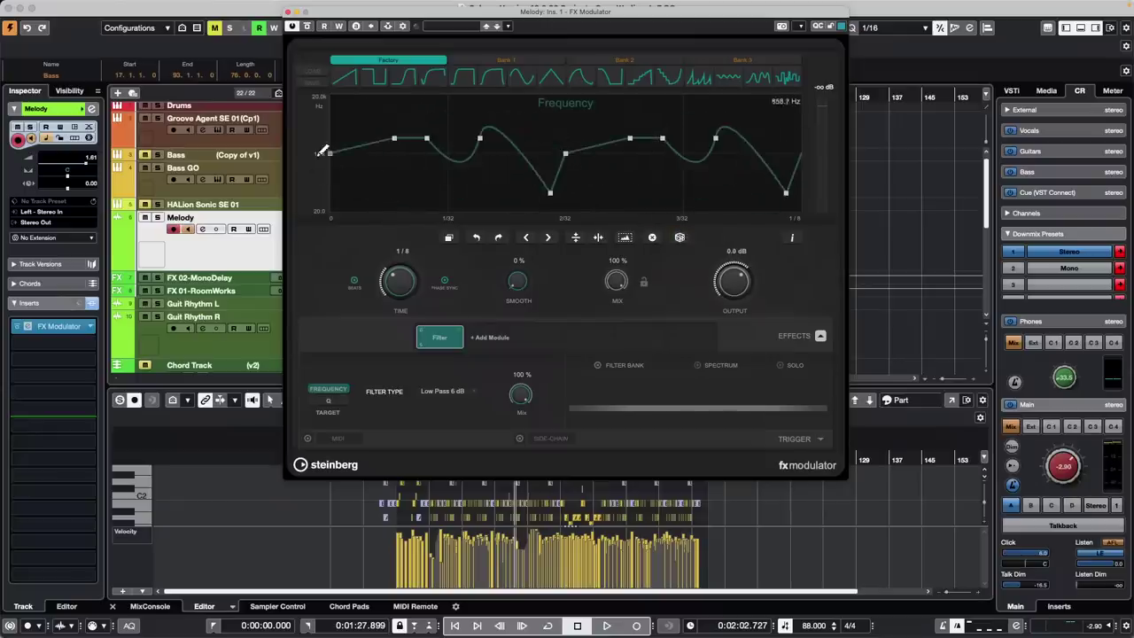
left_click(680, 238)
left_click(680, 237)
left_click(680, 237)
left_click(680, 237)
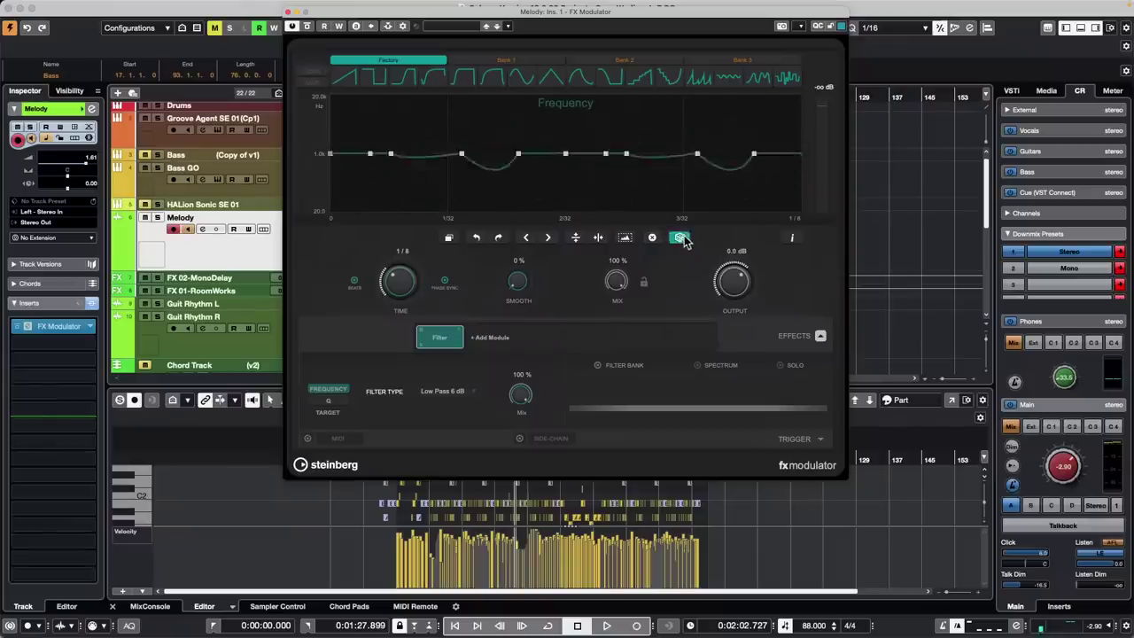
left_click(680, 237)
left_click(680, 238)
left_click(680, 237)
left_click(681, 237)
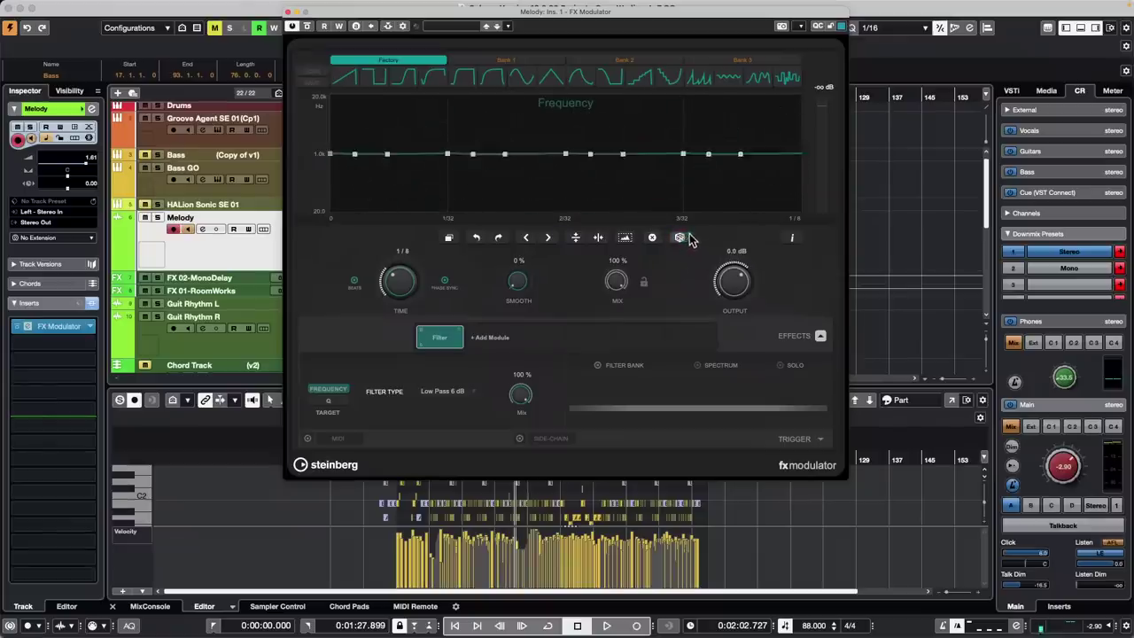
left_click(680, 238)
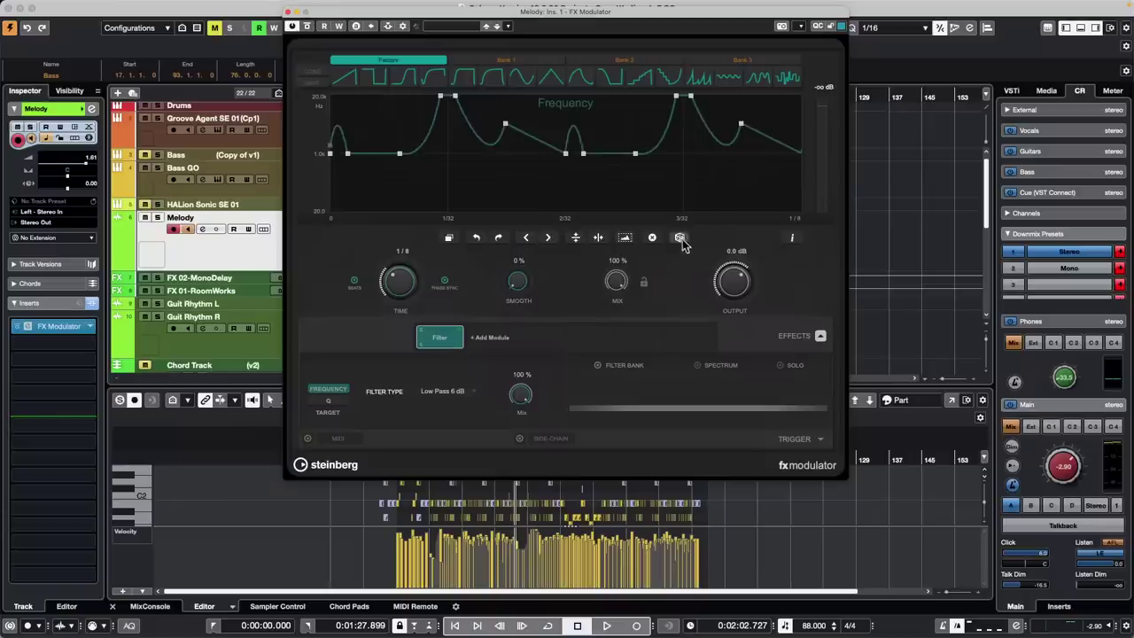
left_click(680, 238)
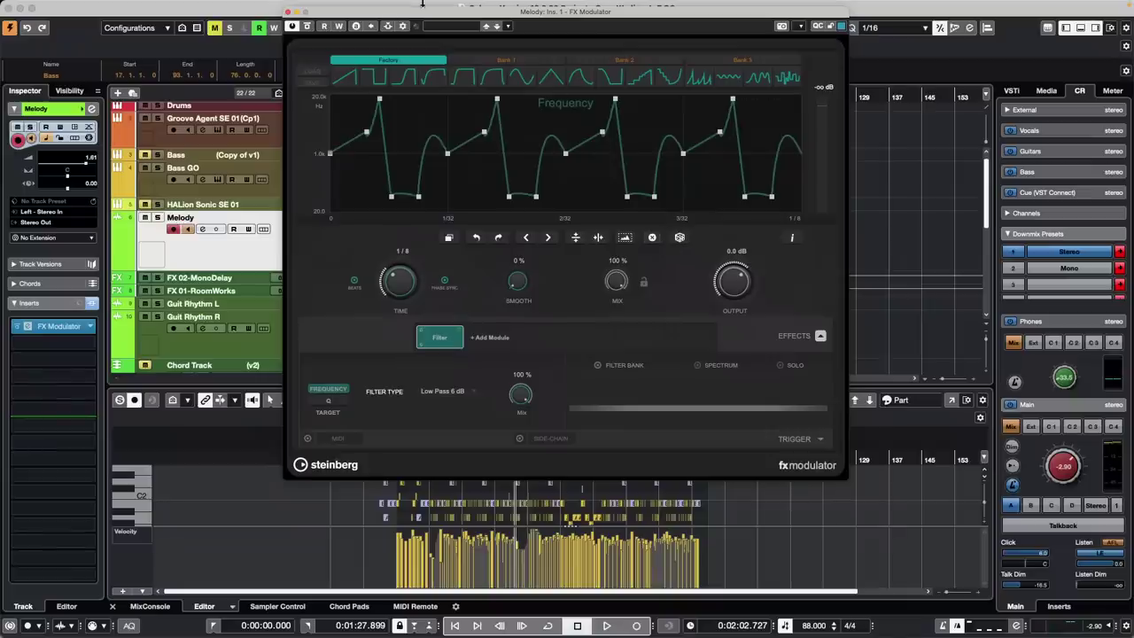
Close the FX Modulator window and bring up the recent projects list
left_click(288, 11)
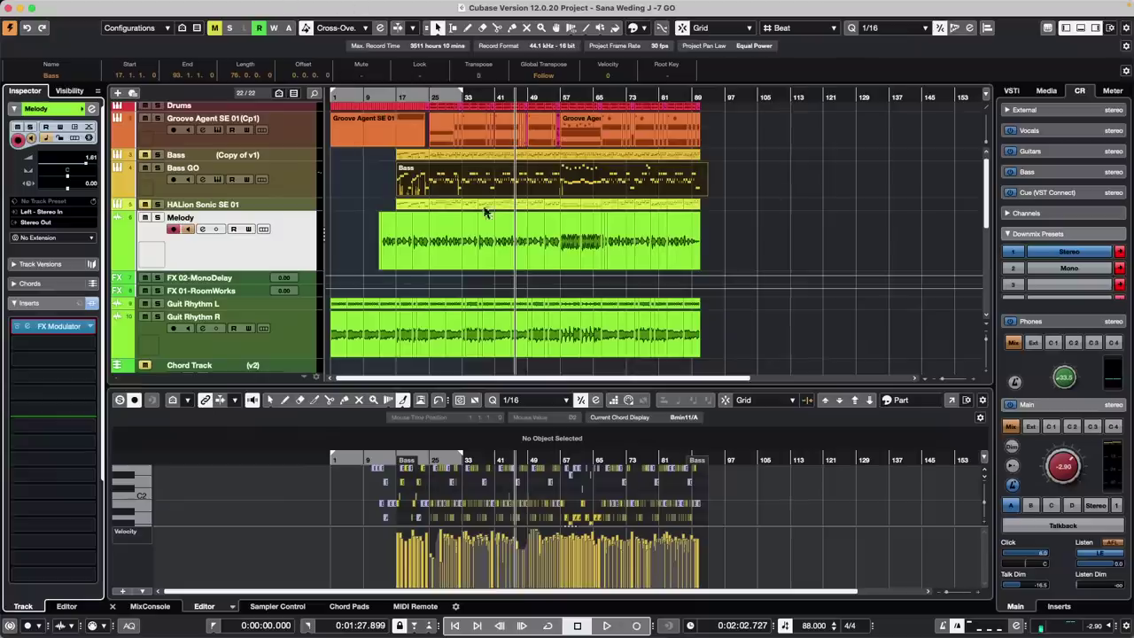
mouse_move(184, 7)
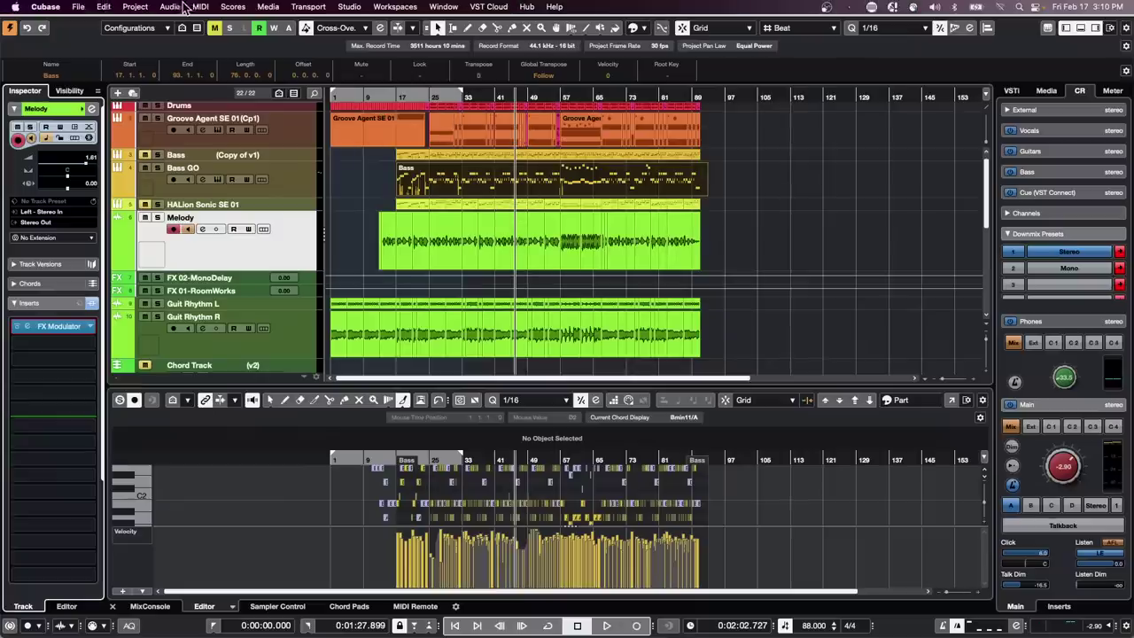
left_click(78, 6)
Load jump off.cpr from recent projects and move the playback position slightly earlier
mouse_move(133, 258)
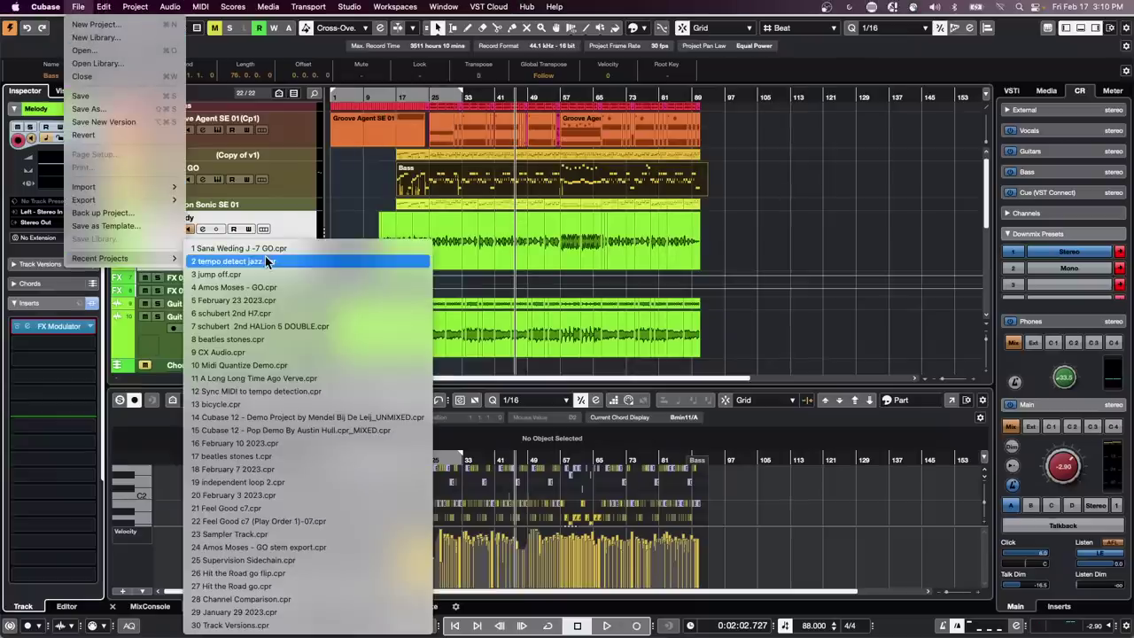
left_click(273, 275)
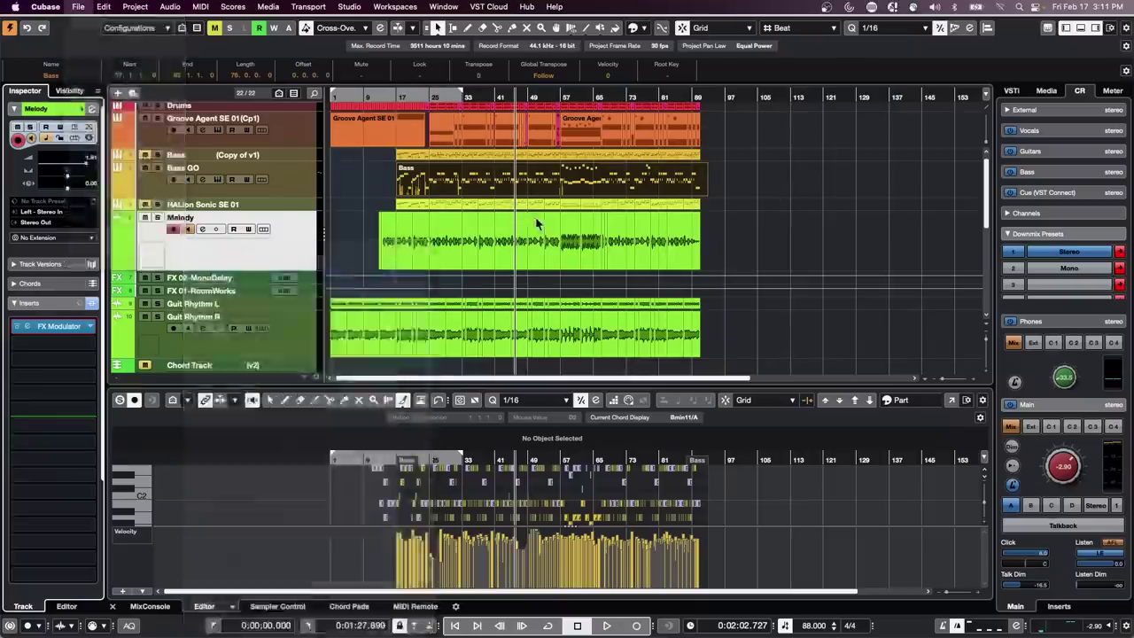
scroll(420, 210, "down", 5)
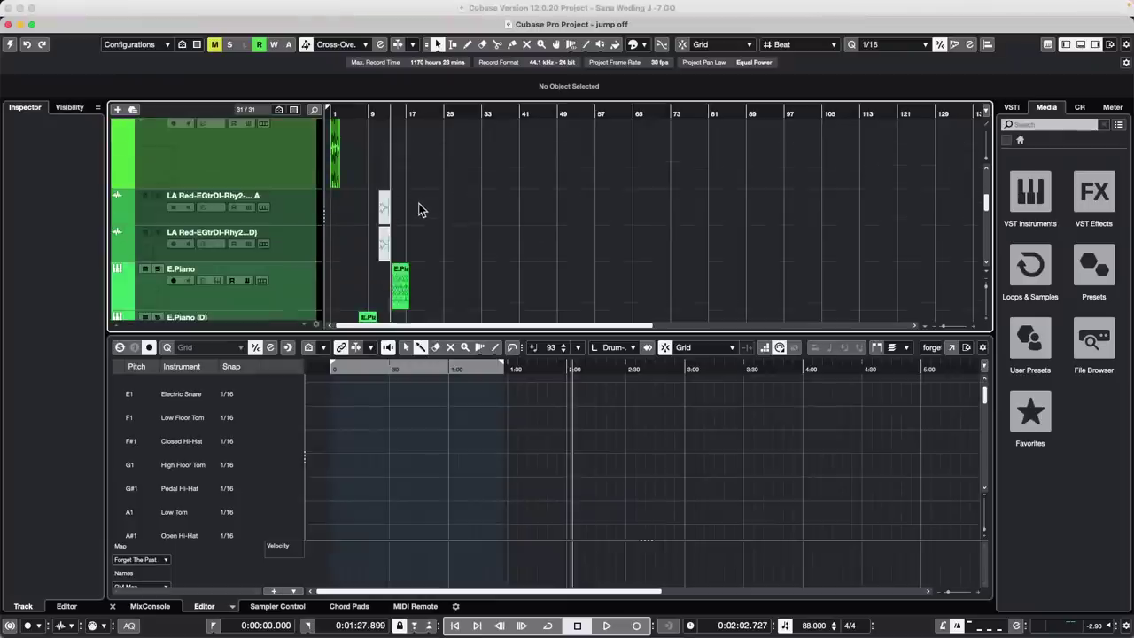
left_click(378, 112)
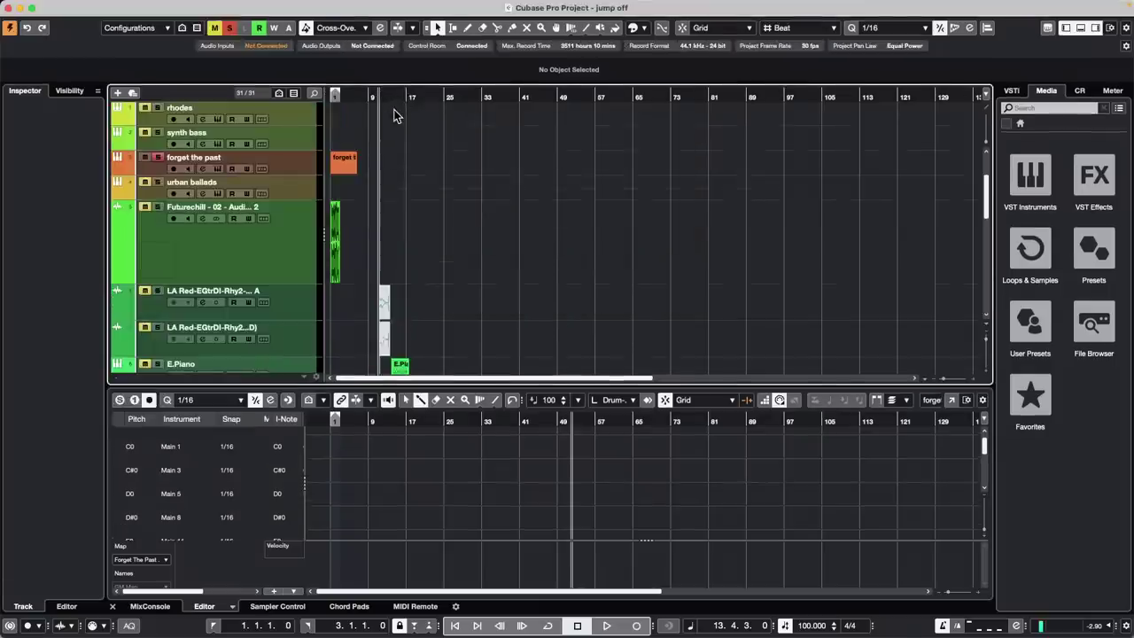
Zoom the timeline in around bar 11 and select both LA Red guitar events
left_click(364, 107)
left_click_drag(364, 106, 376, 166)
left_click_drag(531, 312, 381, 355)
Mute the LA Red guitar events with the Mute tool, then unmute them and return to selection
right_click(446, 298)
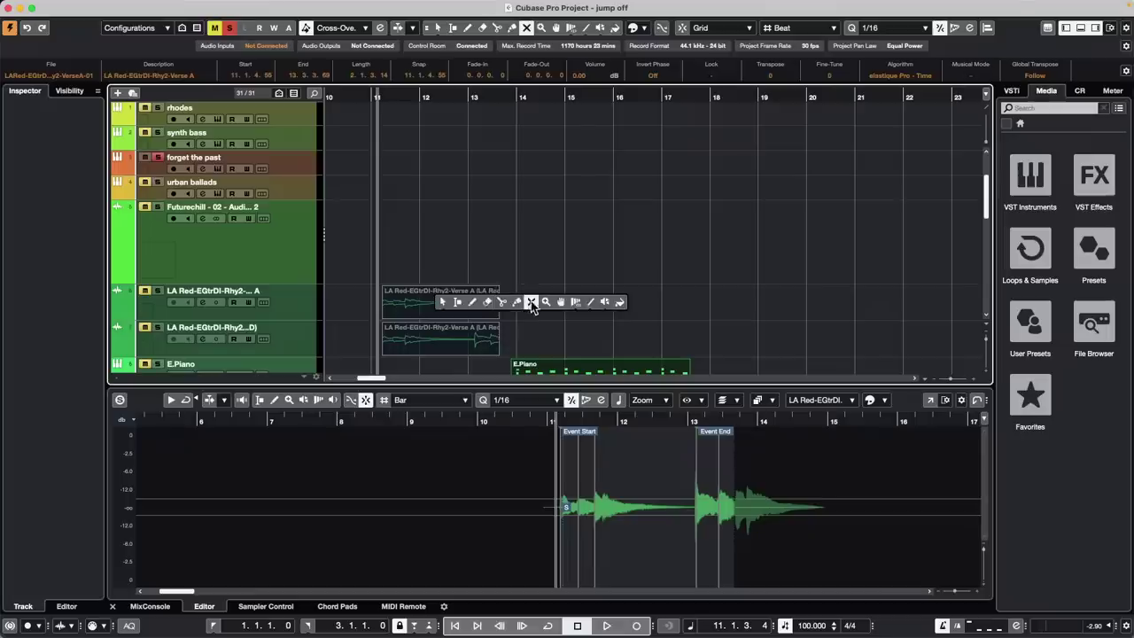
left_click(531, 302)
left_click(483, 297)
left_click(461, 344)
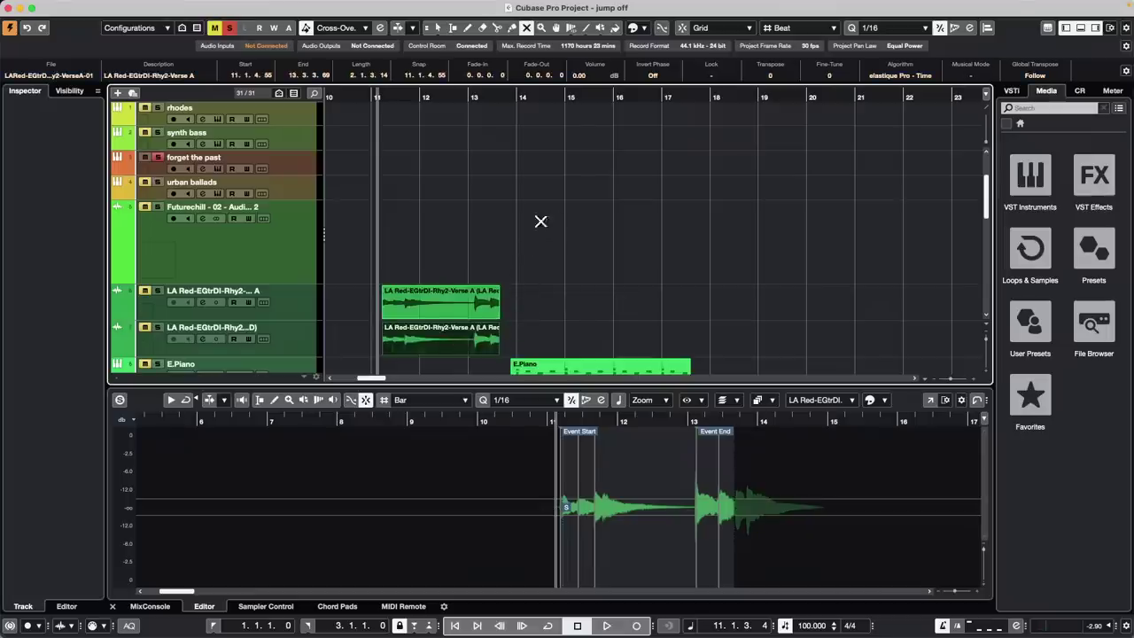
key("1")
left_click(435, 302)
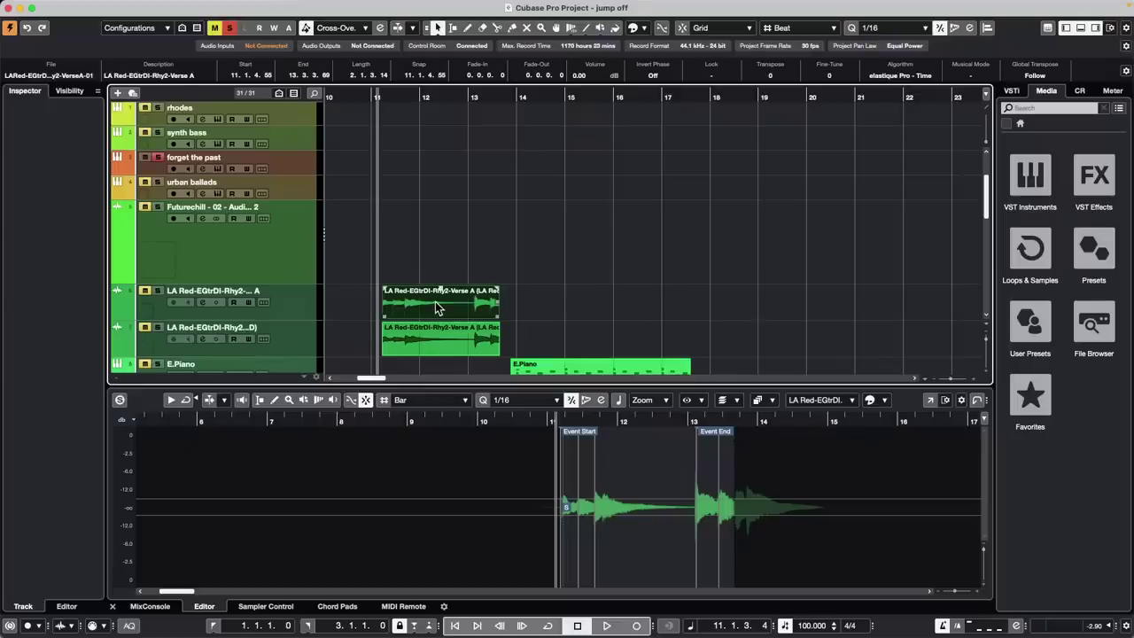
scroll(447, 233, "down", 3)
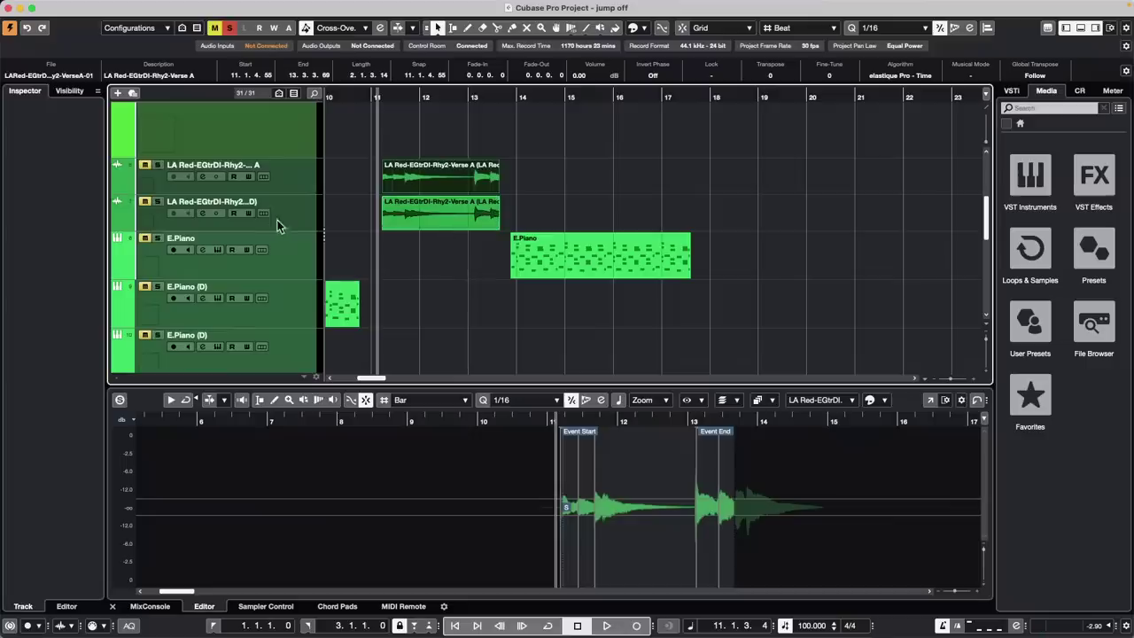
Enlarge both LA Red guitar tracks and marquee-select their two audio events together
left_click_drag(287, 193, 280, 234)
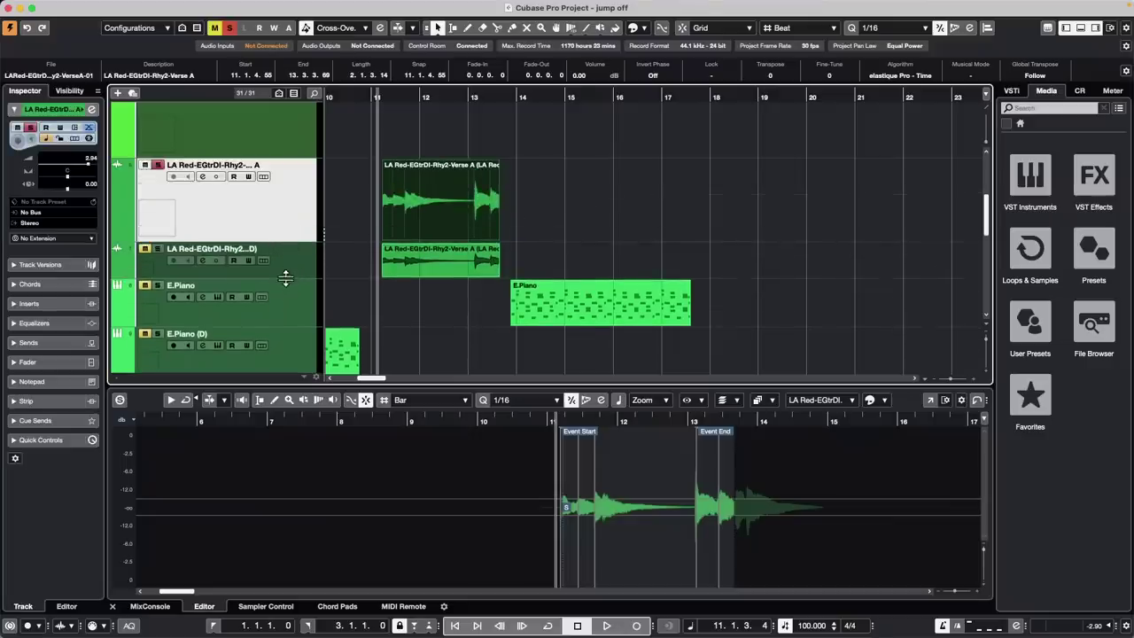
left_click_drag(285, 278, 284, 324)
left_click(463, 302)
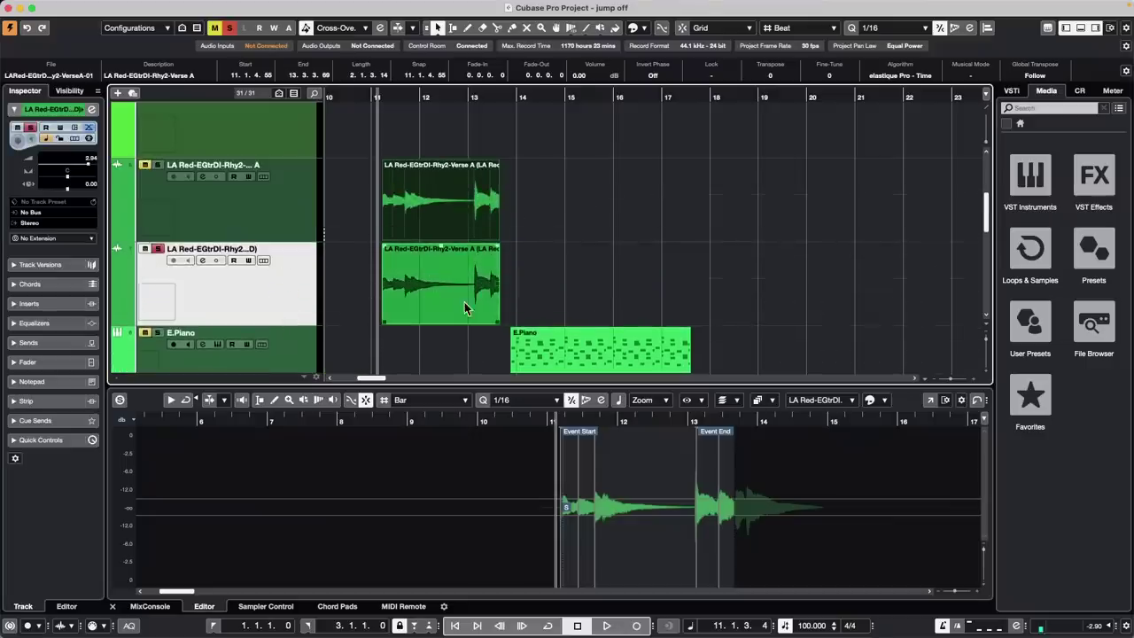
left_click(457, 191)
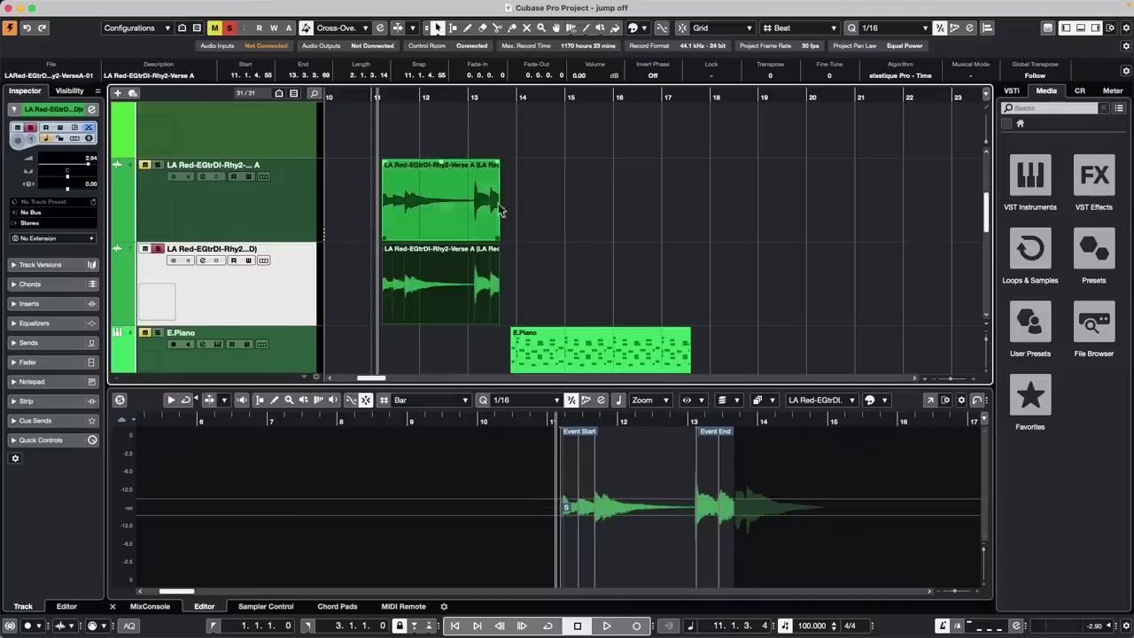
left_click(529, 290)
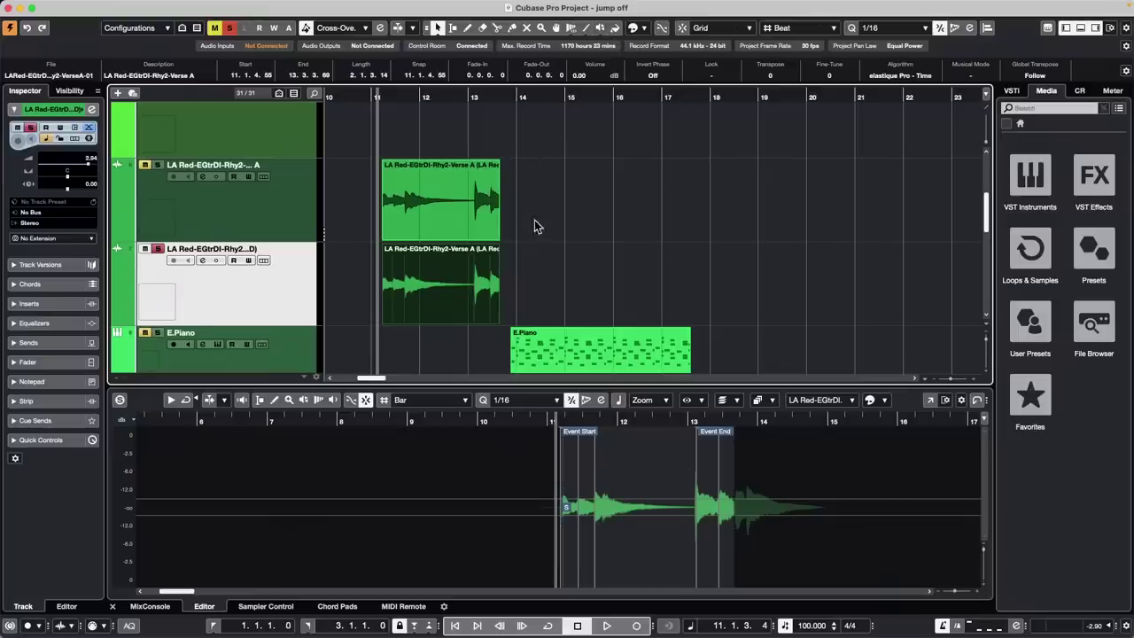
left_click_drag(530, 215, 453, 285)
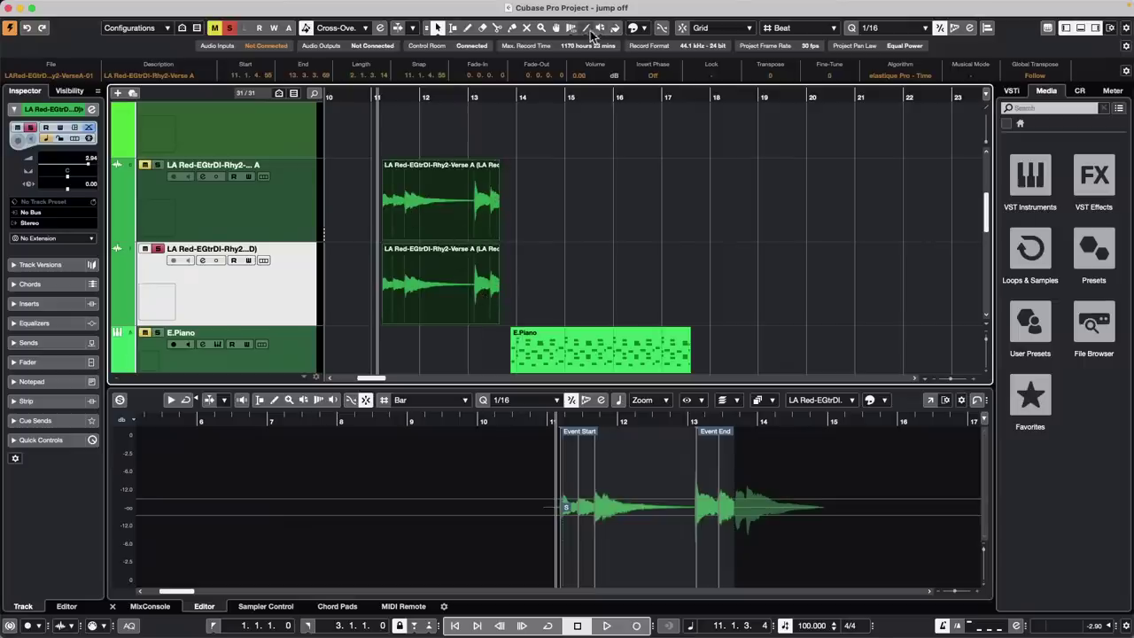
In free warp mode, add warp markers near bar 13 on both LA Red guitar events
left_click(567, 32)
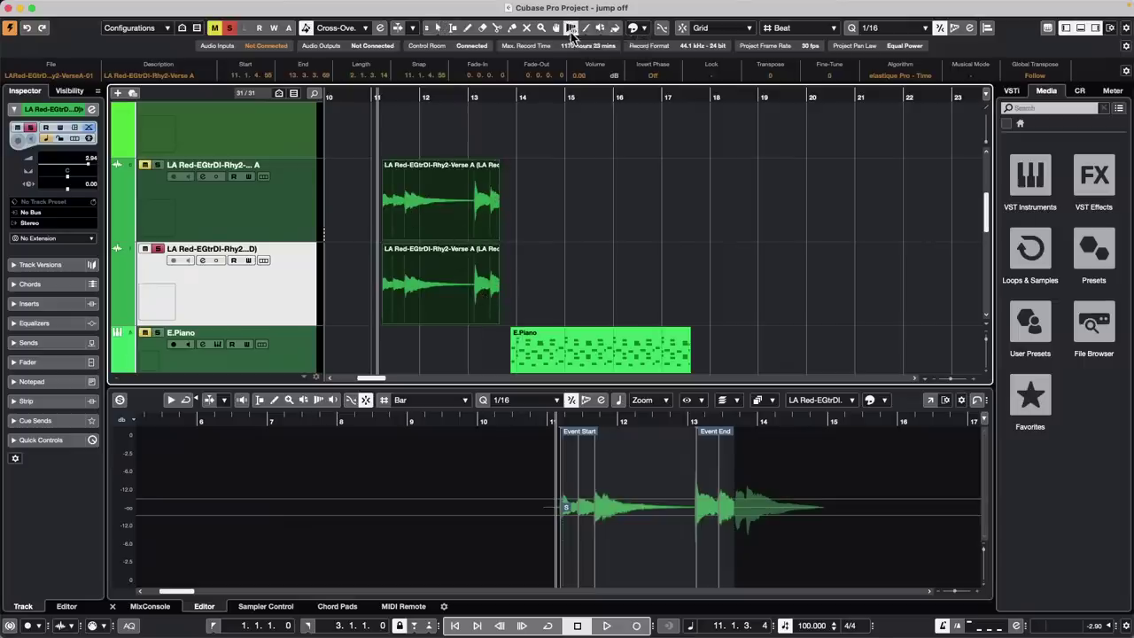
left_click(569, 32)
left_click(601, 69)
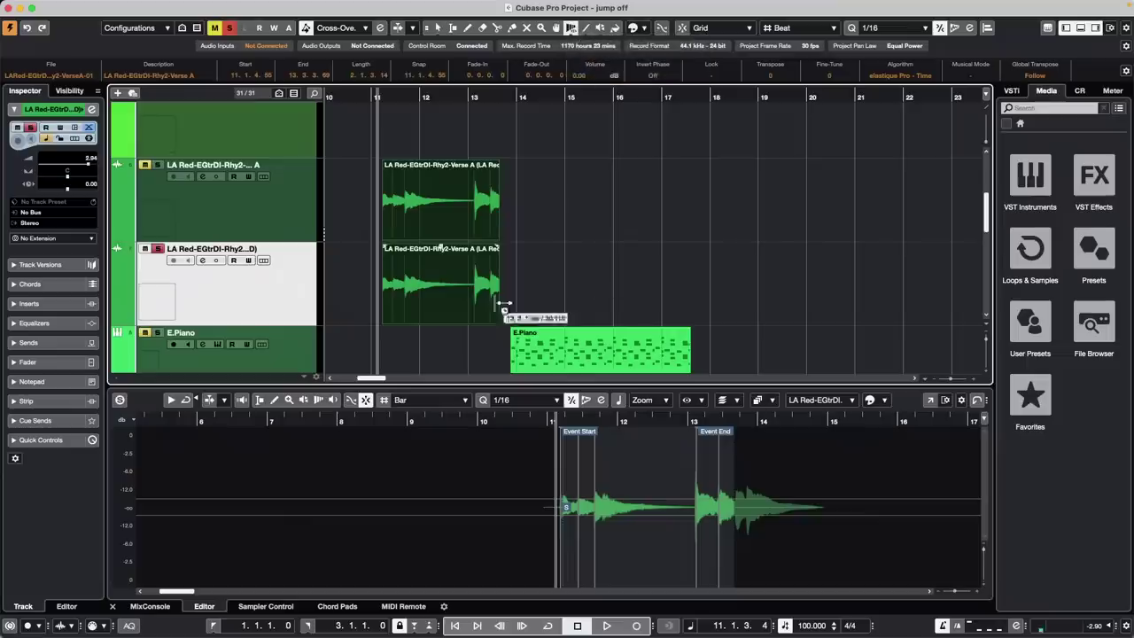
left_click(476, 304)
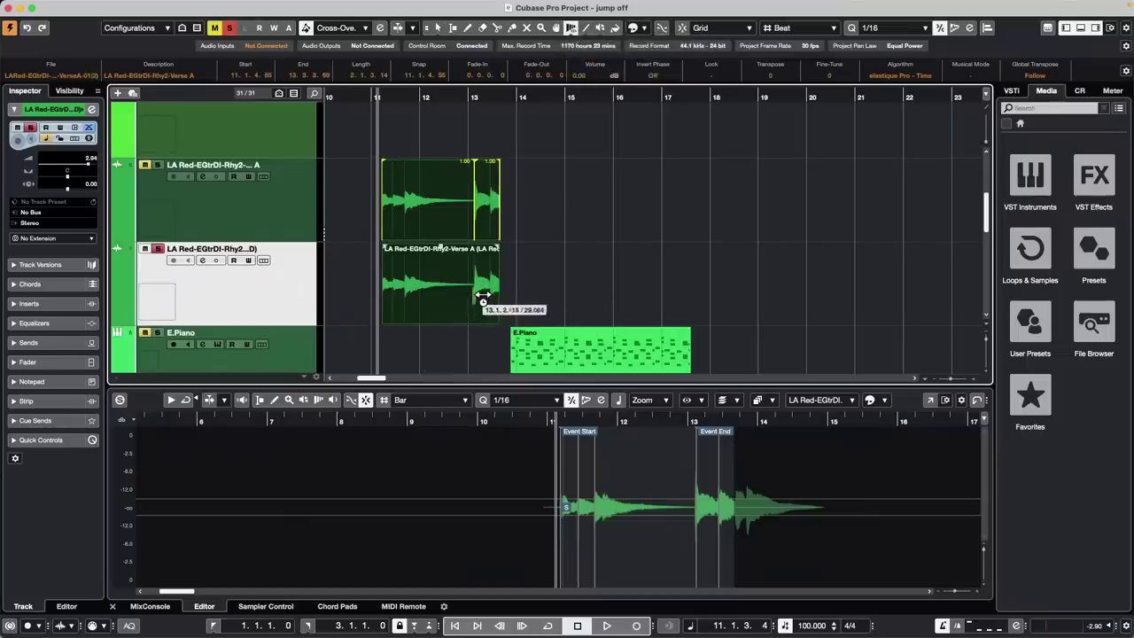
left_click(483, 295)
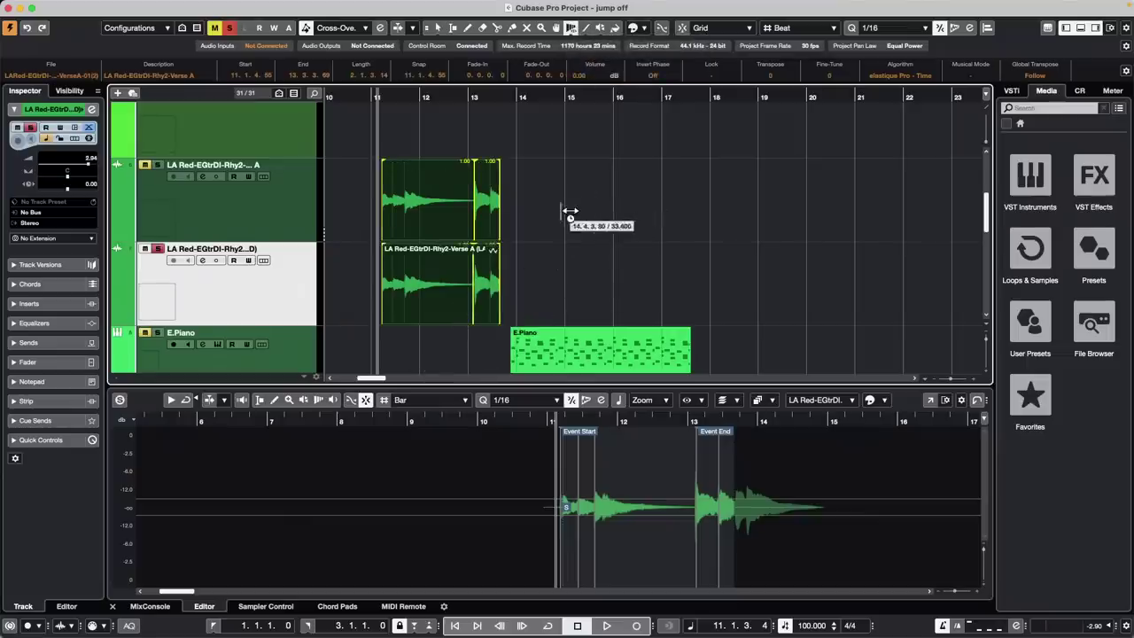
key("1")
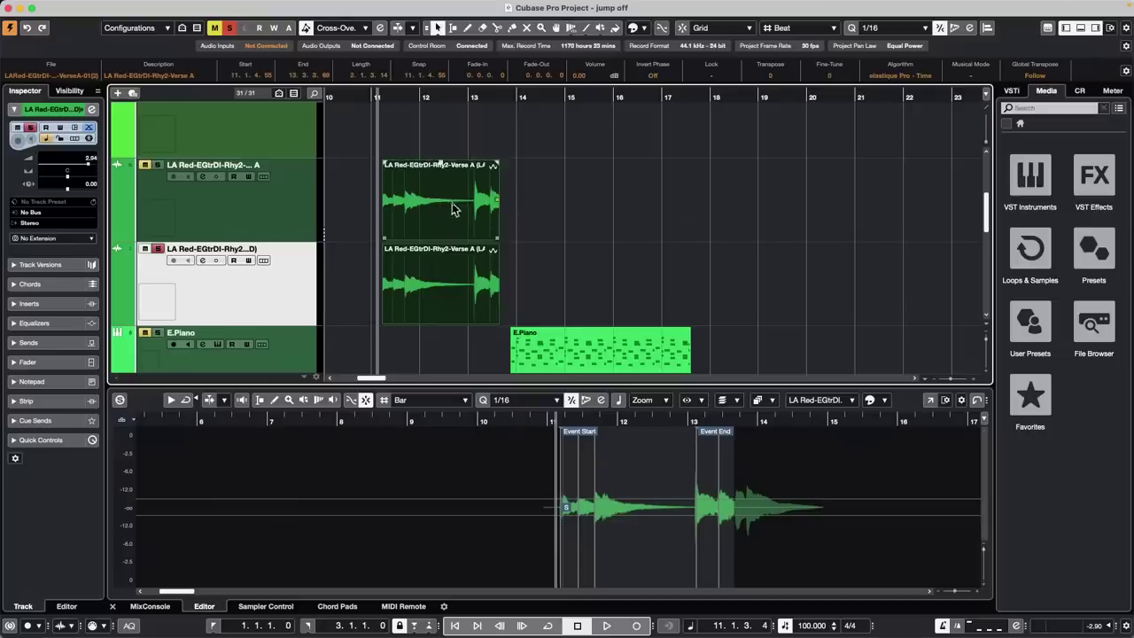
Select only the lower guitar event and stretch its audio by dragging its warp points
left_click(454, 210)
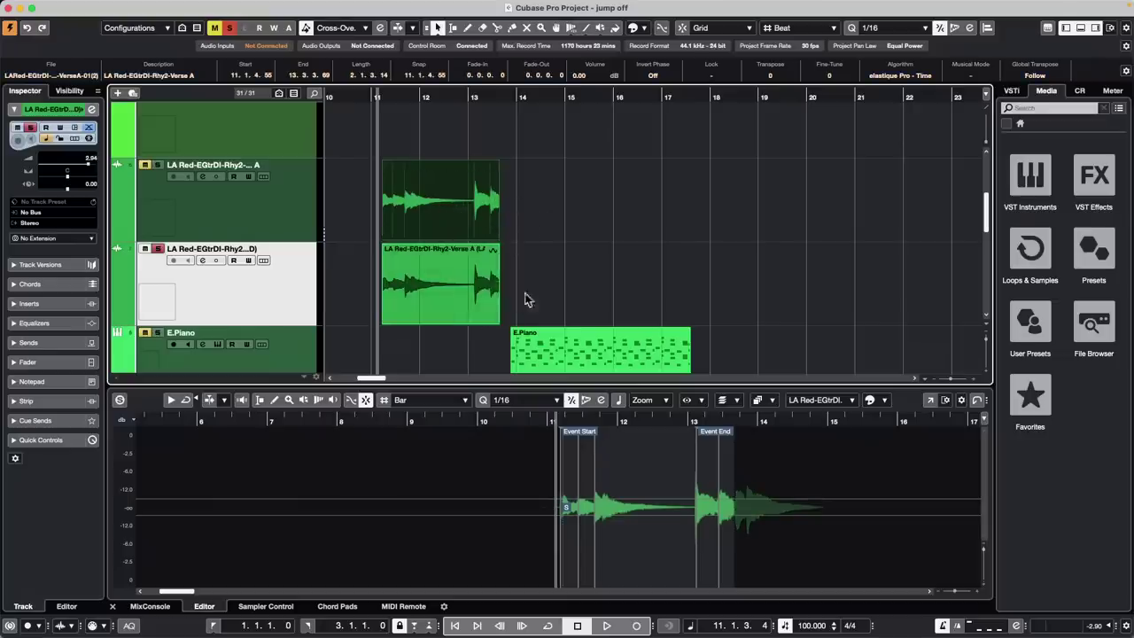
left_click(626, 268)
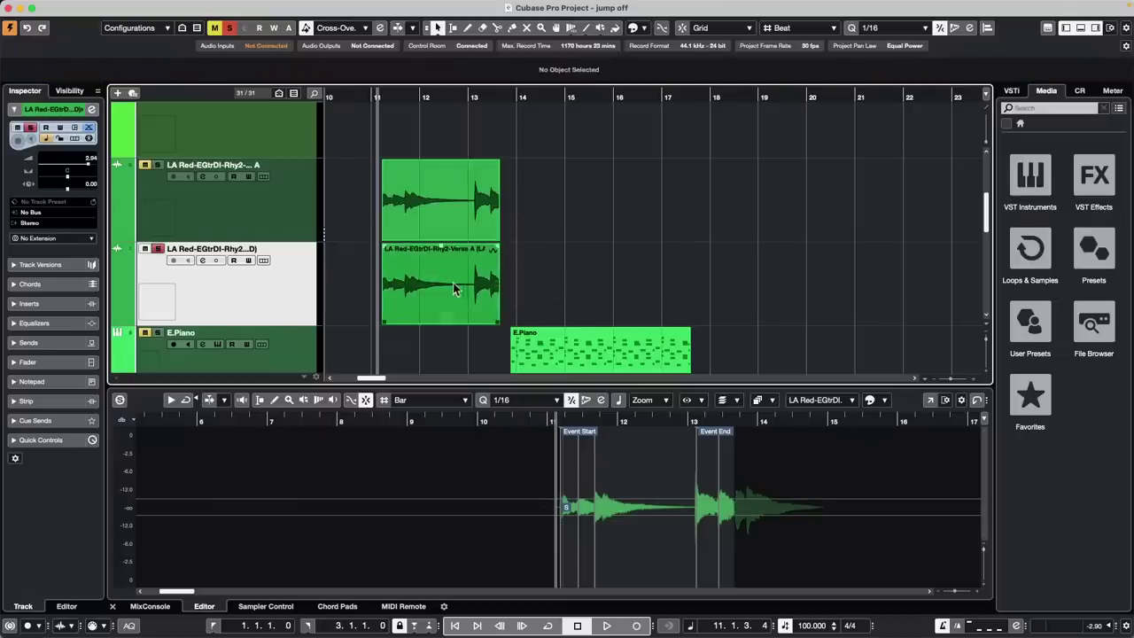
left_click(485, 288)
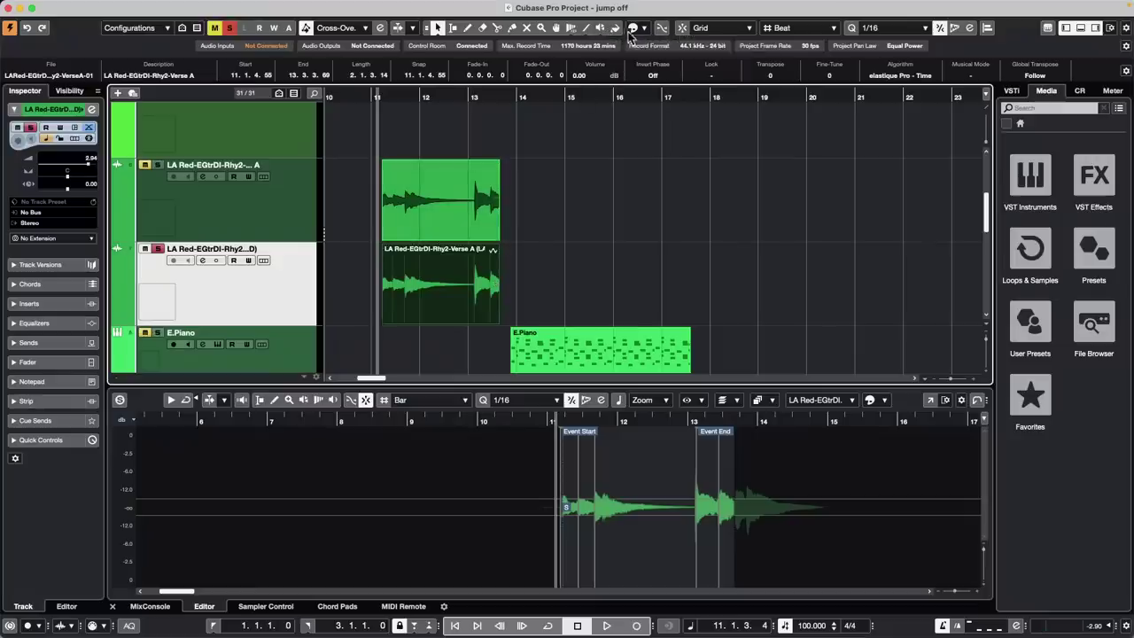
left_click(571, 27)
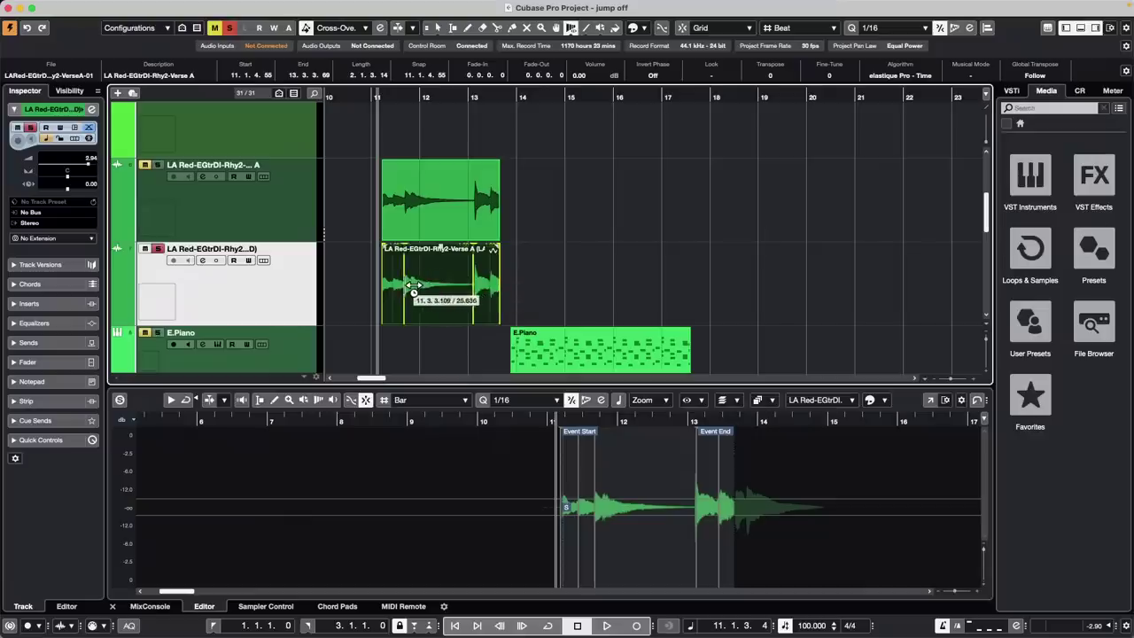
left_click_drag(413, 285, 429, 284)
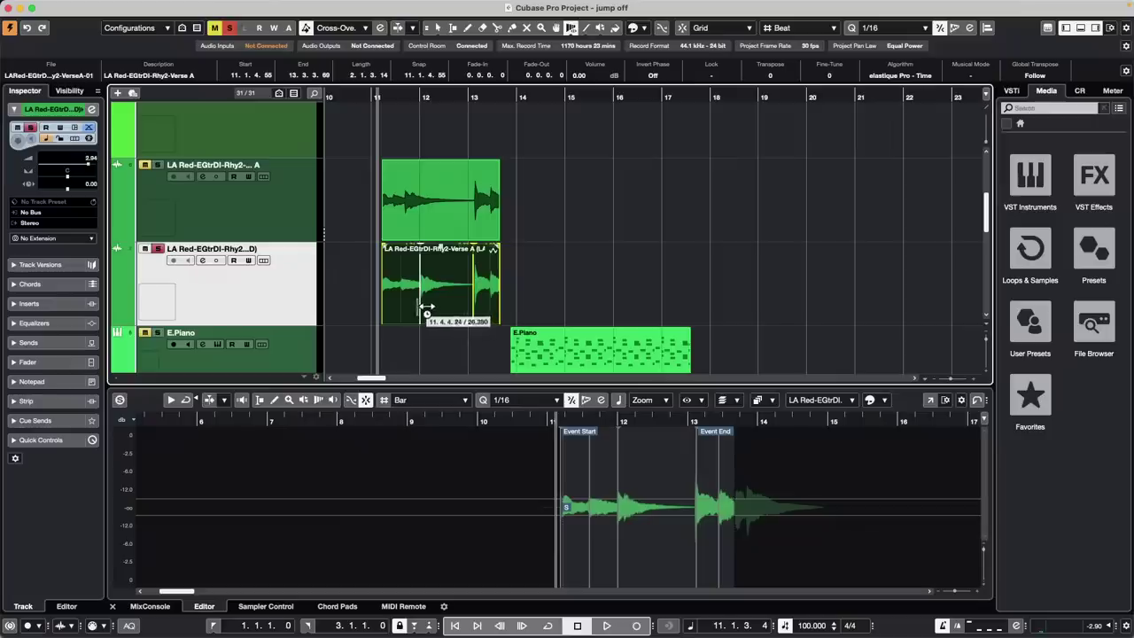
mouse_move(429, 308)
left_mouse_down()
mouse_move(407, 307)
mouse_move(439, 305)
left_mouse_up()
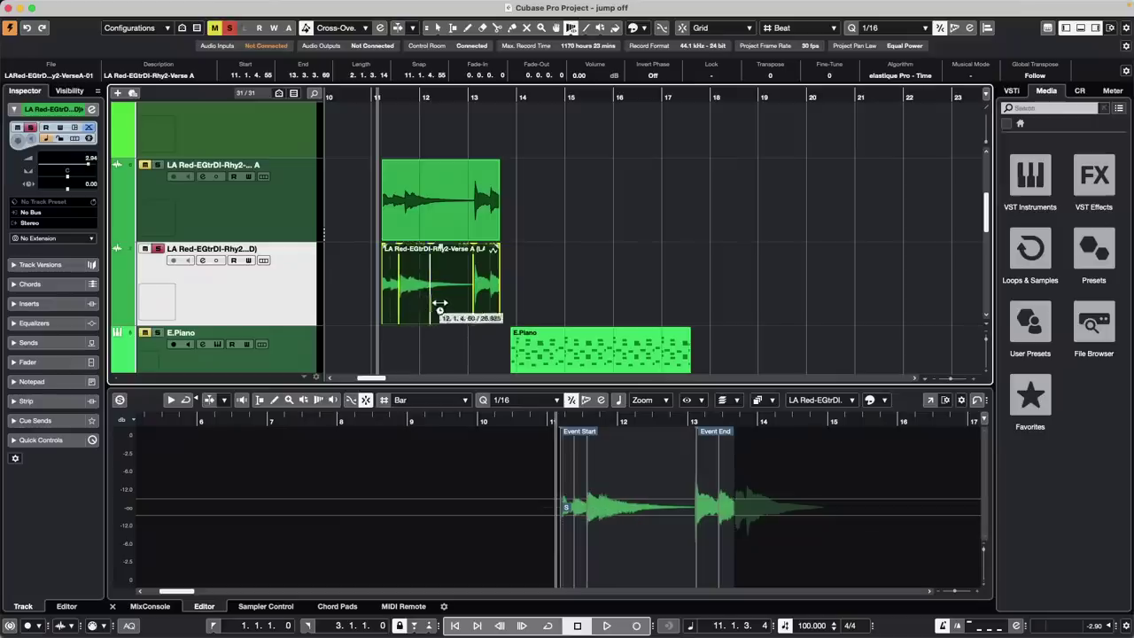
key("1")
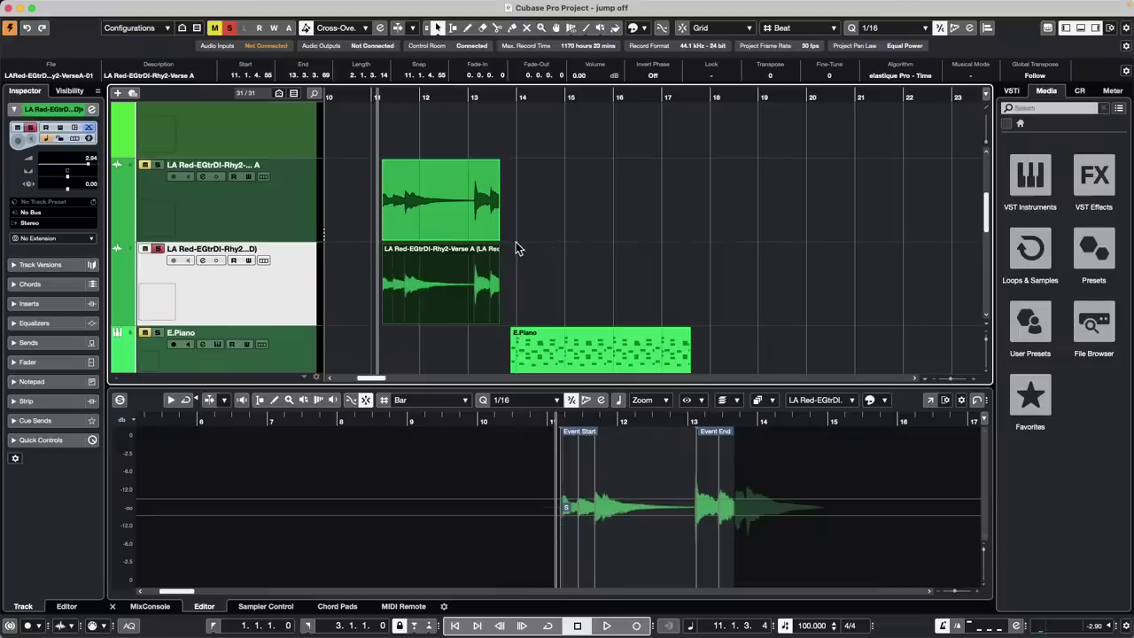
left_click(428, 283)
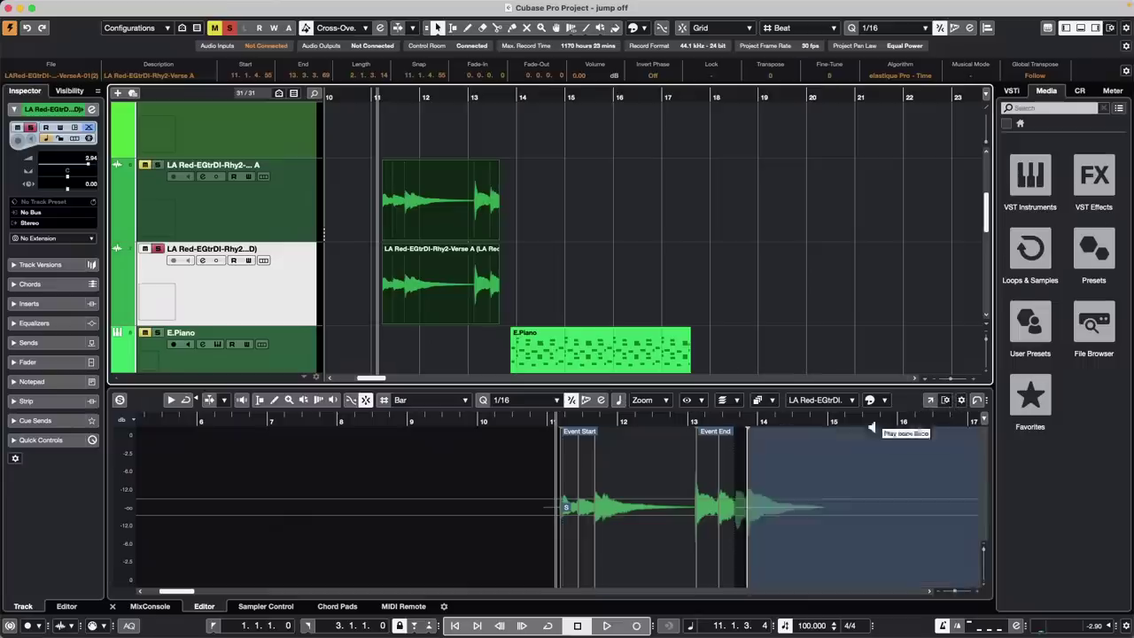
Check the Show Clips options, then select the lower guitar track and open its Inspector colour swatch
left_click(765, 403)
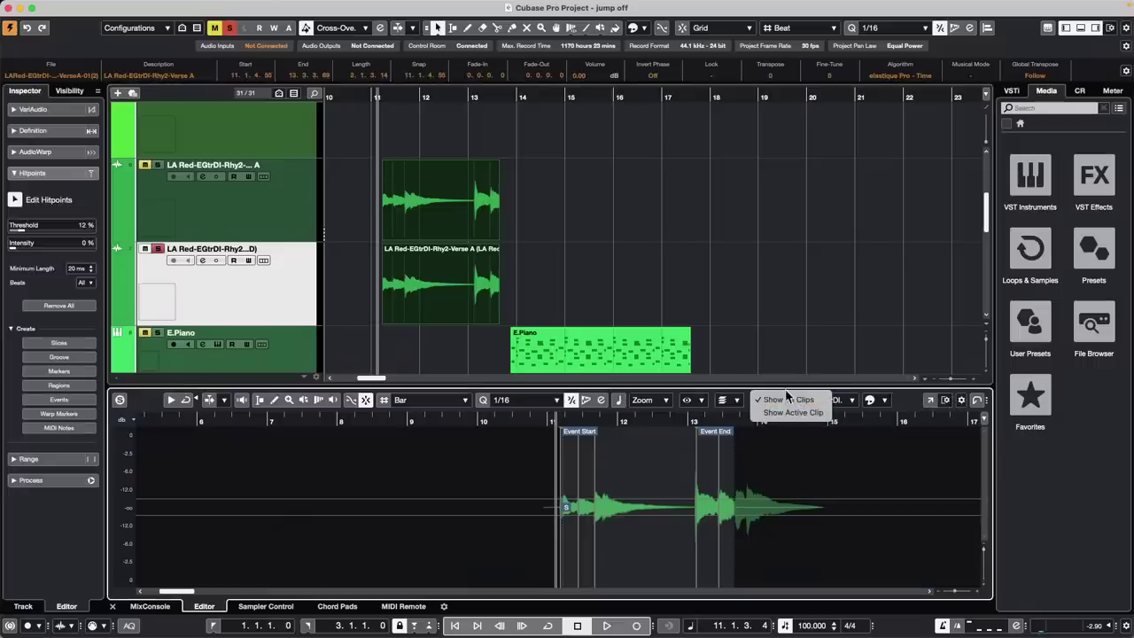
left_click(446, 210)
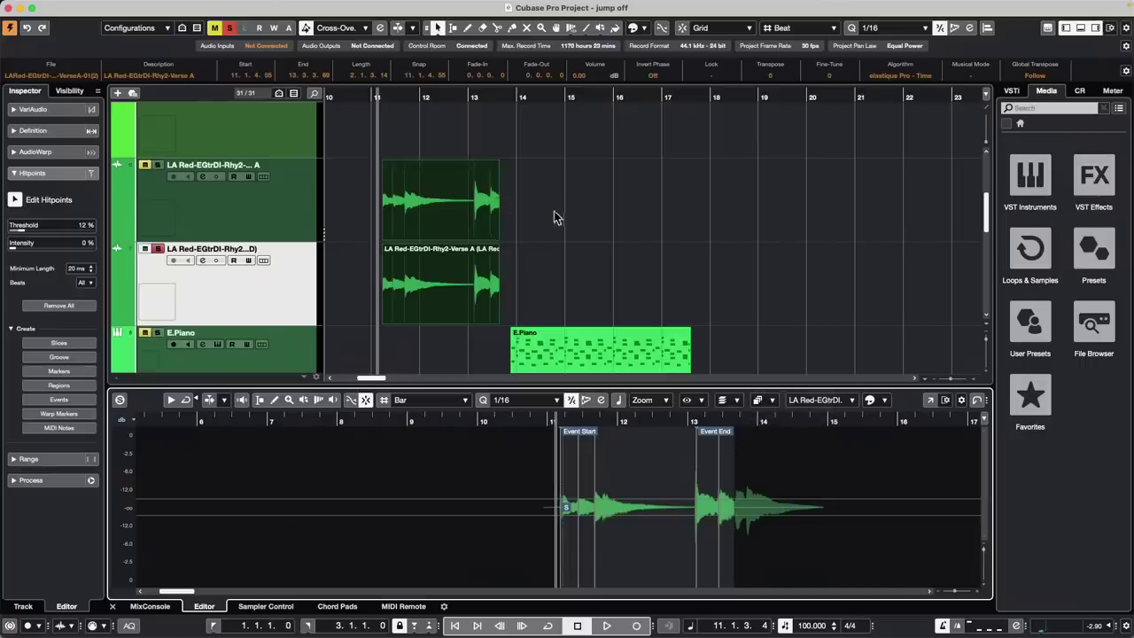
left_click(556, 217)
left_click(461, 220)
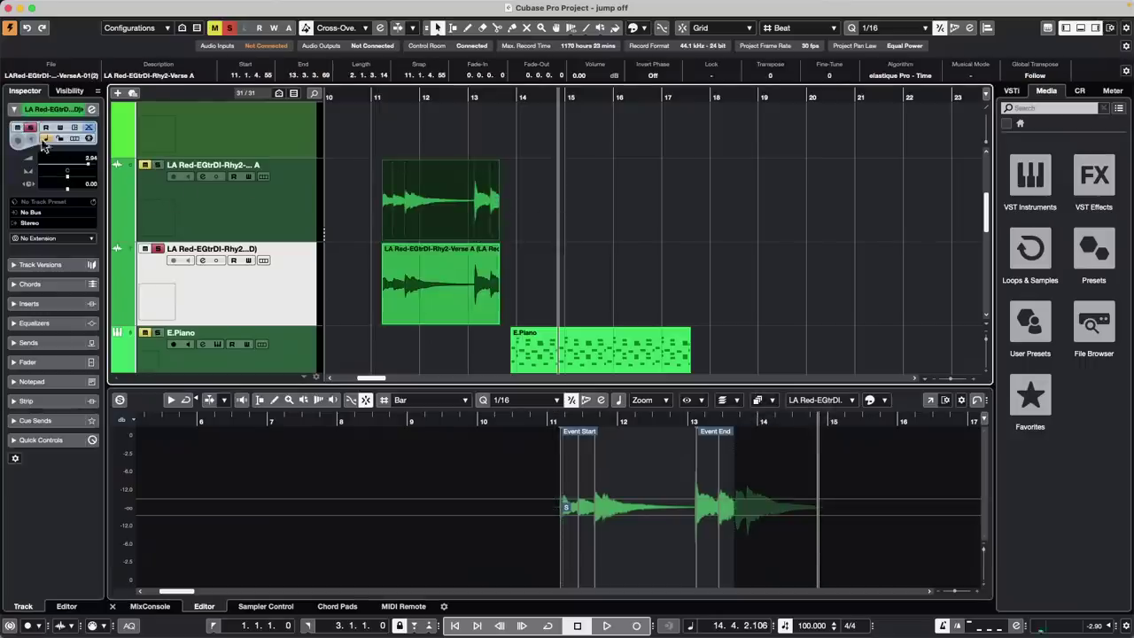
left_click(82, 116)
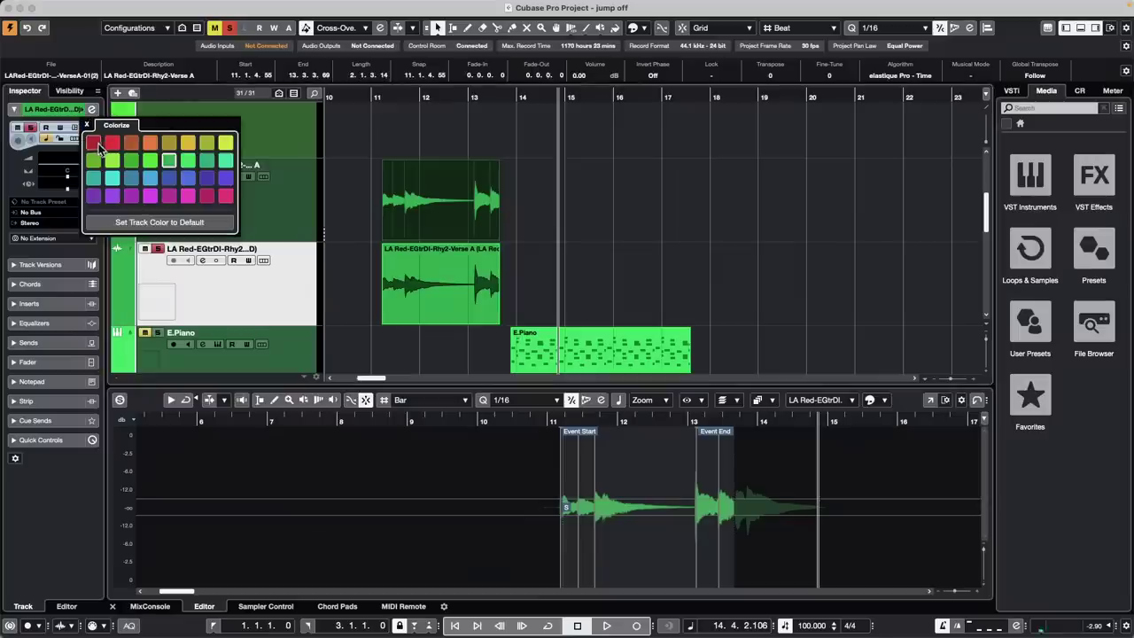
Colour the lower LA Red guitar track and its event red, and heighten the lower-zone Sample Editor
left_click(95, 144)
left_click(528, 232)
left_click_drag(532, 217, 410, 281)
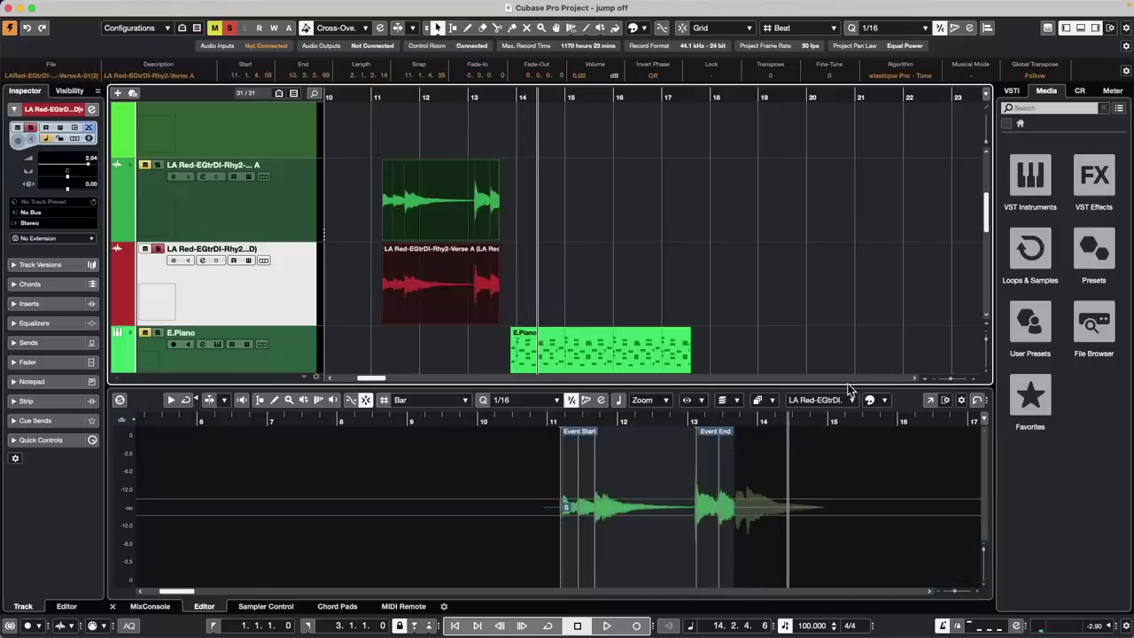
left_click_drag(847, 383, 847, 288)
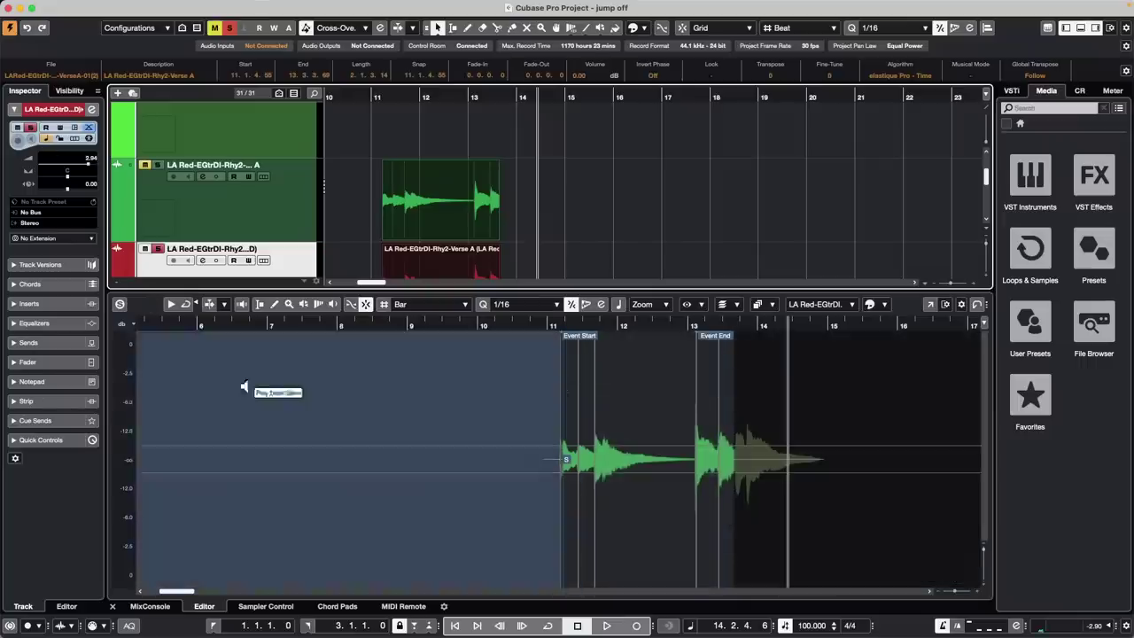
Enable Free Warp under AudioWarp and drag warp markers around bar 13 on the green guitar event
double_click(444, 213)
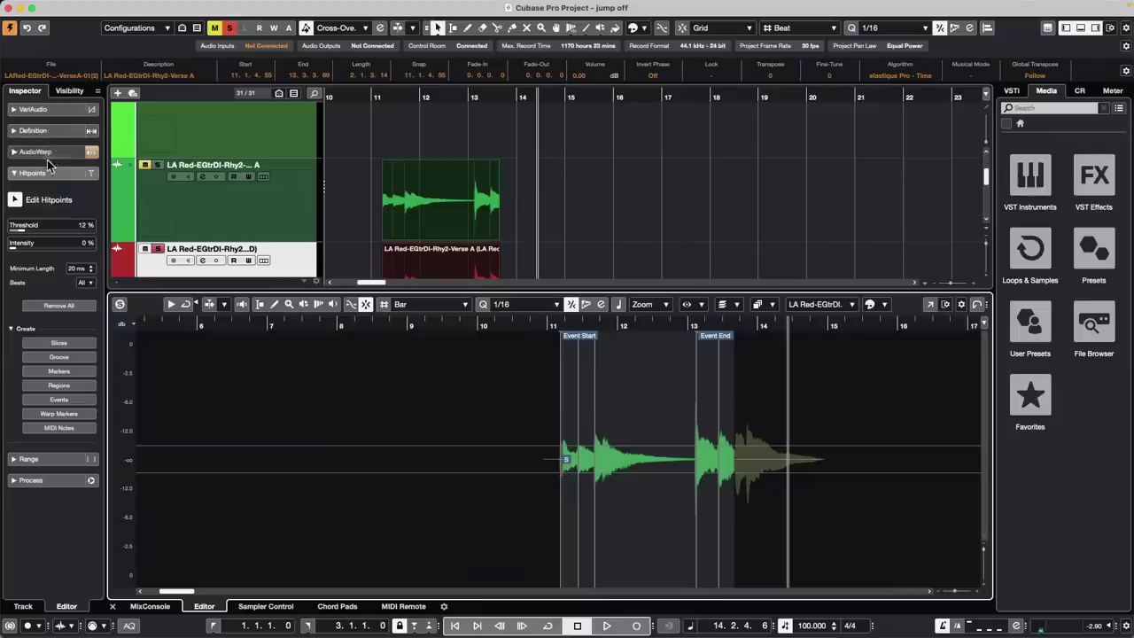
left_click(51, 155)
left_click(15, 178)
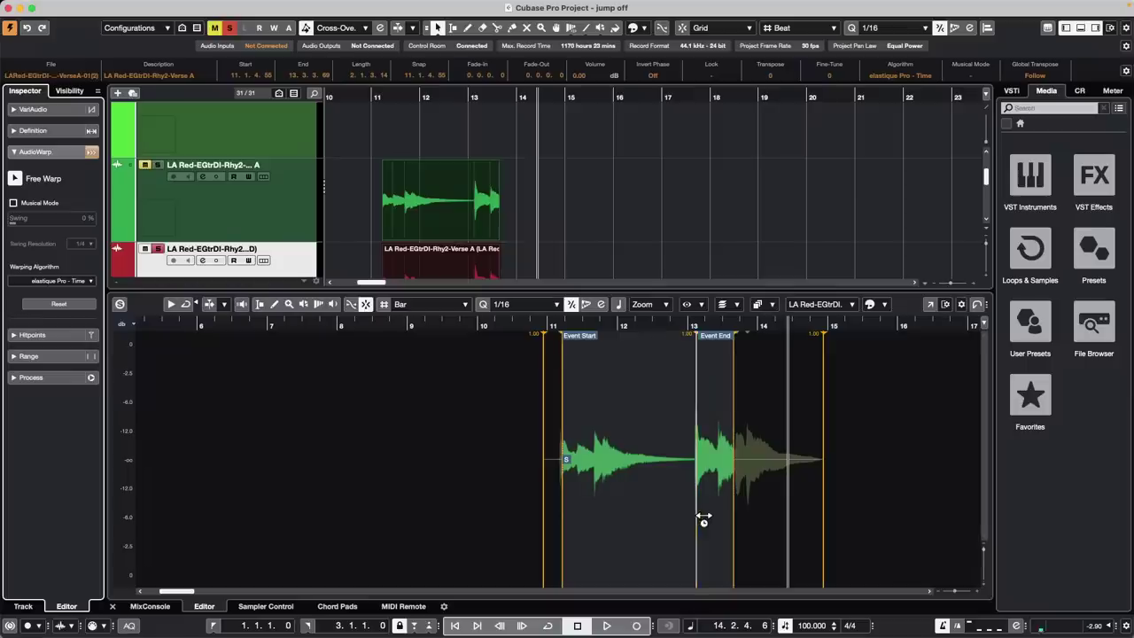
left_click_drag(704, 517, 676, 517)
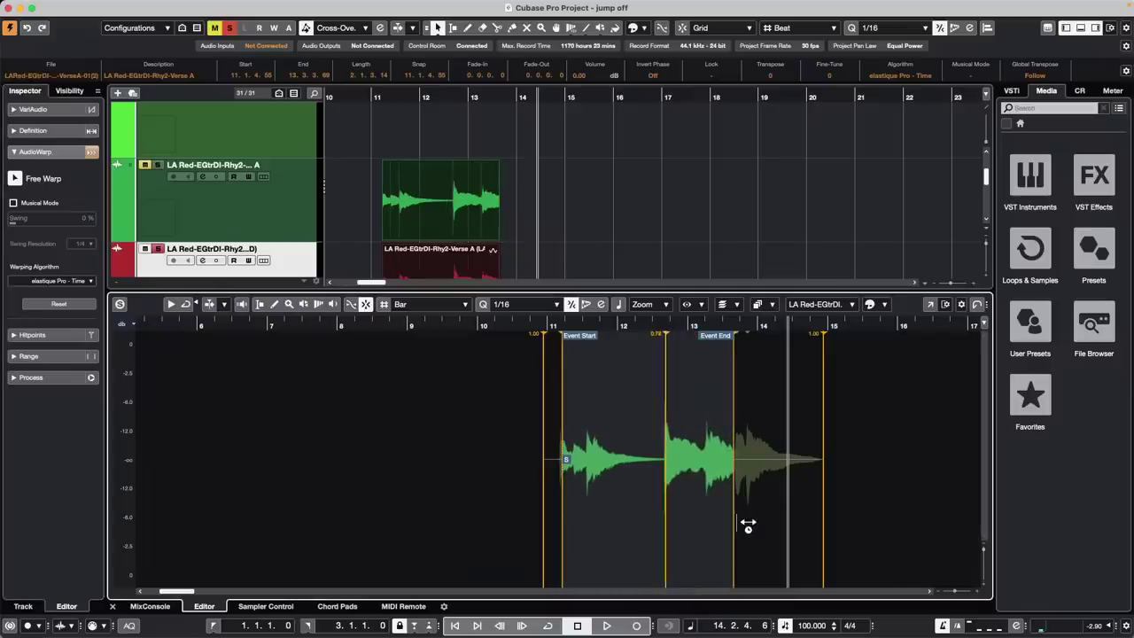
mouse_move(748, 529)
left_mouse_down()
mouse_move(765, 530)
mouse_move(643, 524)
mouse_move(753, 519)
left_mouse_up()
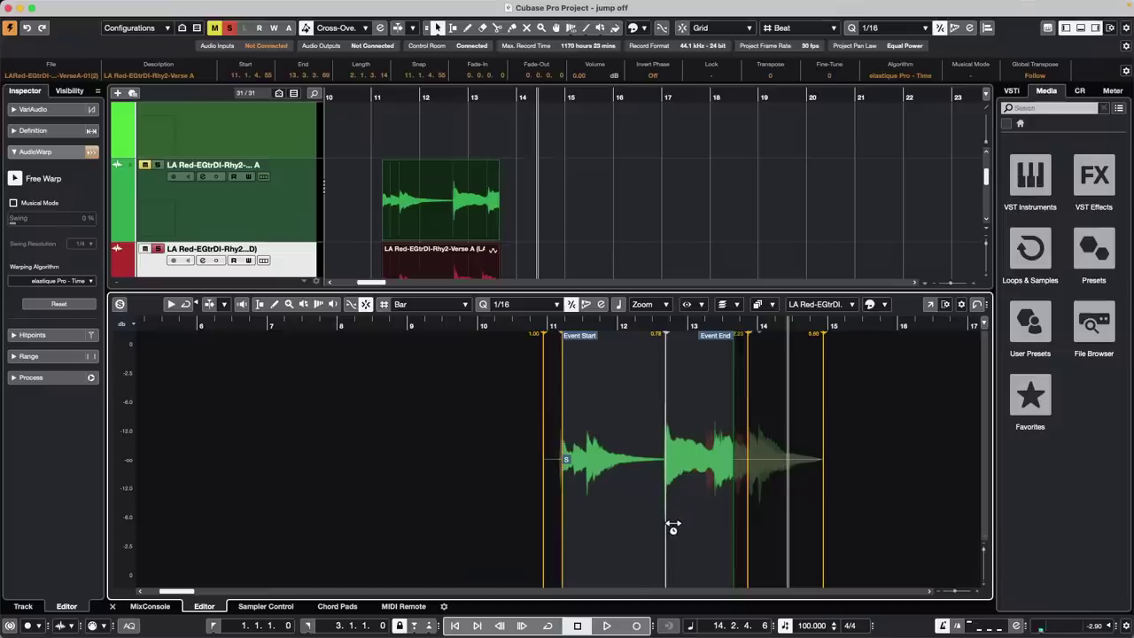
mouse_move(673, 526)
left_mouse_down()
mouse_move(701, 525)
mouse_move(599, 545)
mouse_move(723, 523)
left_mouse_up()
left_click(610, 516)
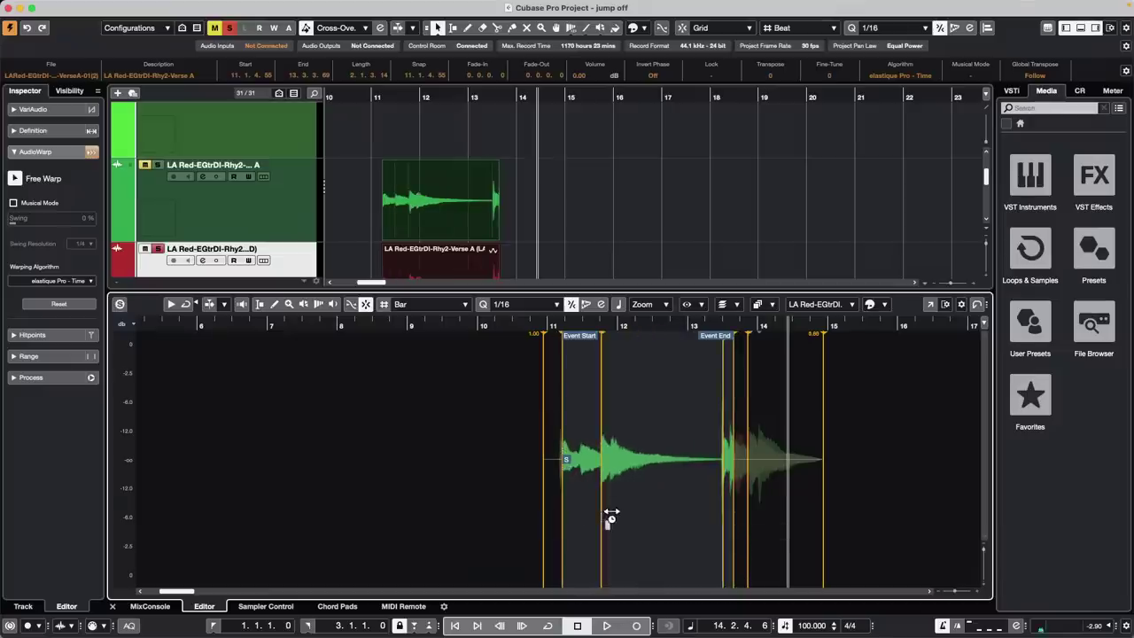
left_click_drag(610, 515, 648, 519)
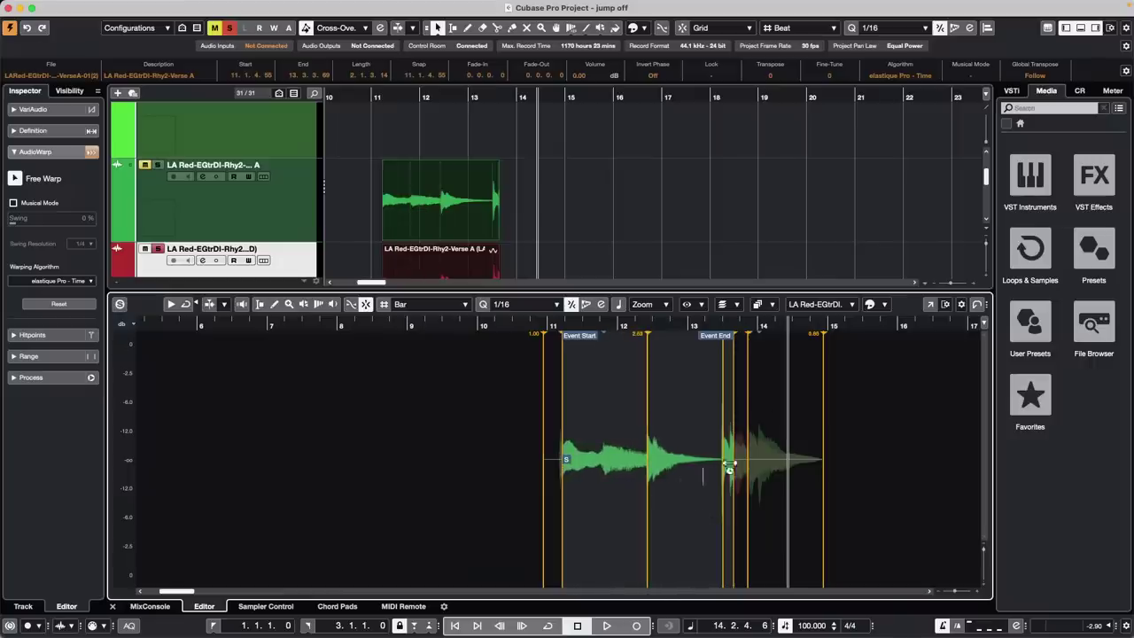
Switch the Sample Editor to the red guitar event and drag its warp markers to re-stretch it
left_click(837, 305)
left_click(837, 317)
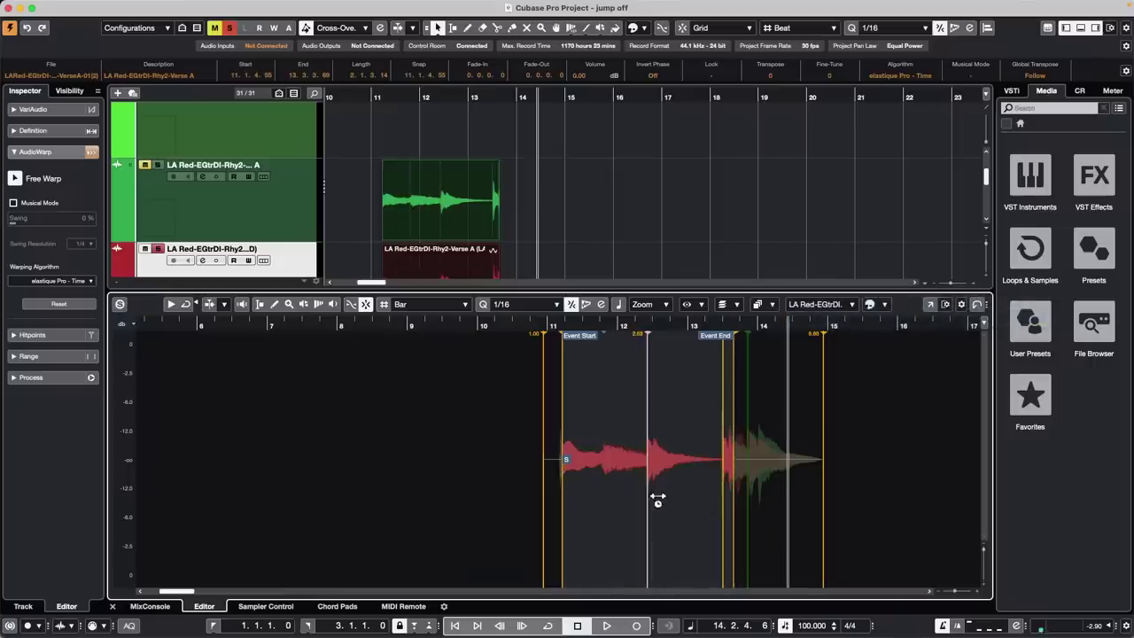
mouse_move(656, 511)
left_mouse_down()
mouse_move(608, 506)
mouse_move(729, 513)
mouse_move(623, 509)
mouse_move(683, 509)
left_mouse_up()
mouse_move(572, 514)
left_mouse_down()
mouse_move(635, 503)
mouse_move(576, 505)
mouse_move(608, 500)
mouse_move(561, 493)
mouse_move(609, 489)
mouse_move(547, 495)
left_mouse_up()
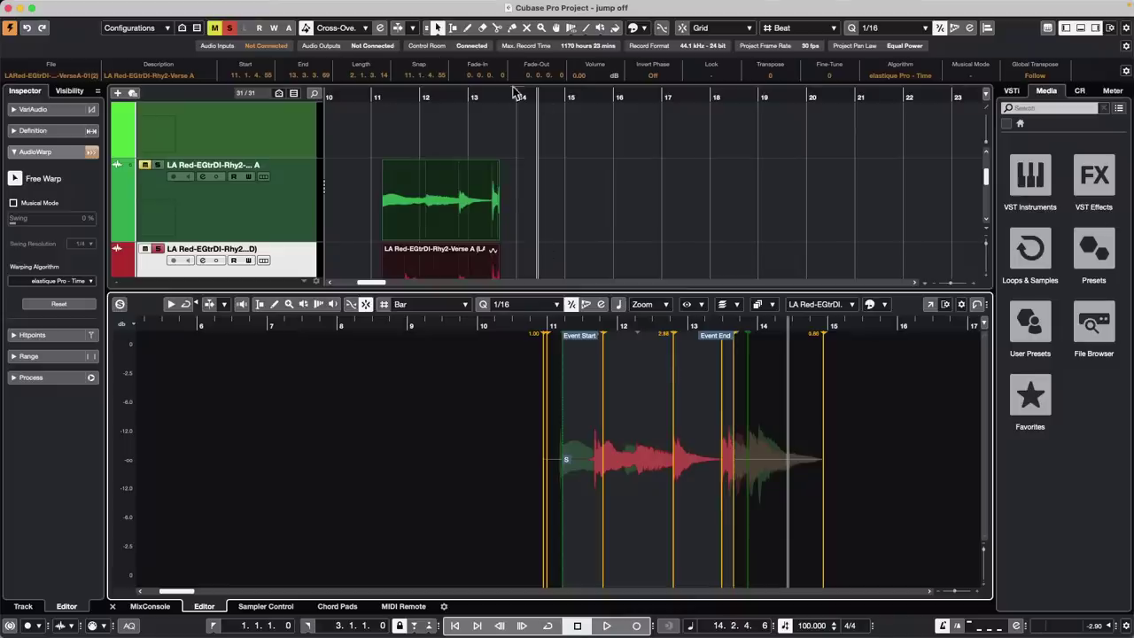
Zoom out from the project start and duplicate the E.Piano track with Duplicate Tracks
left_click_drag(503, 95, 379, 49)
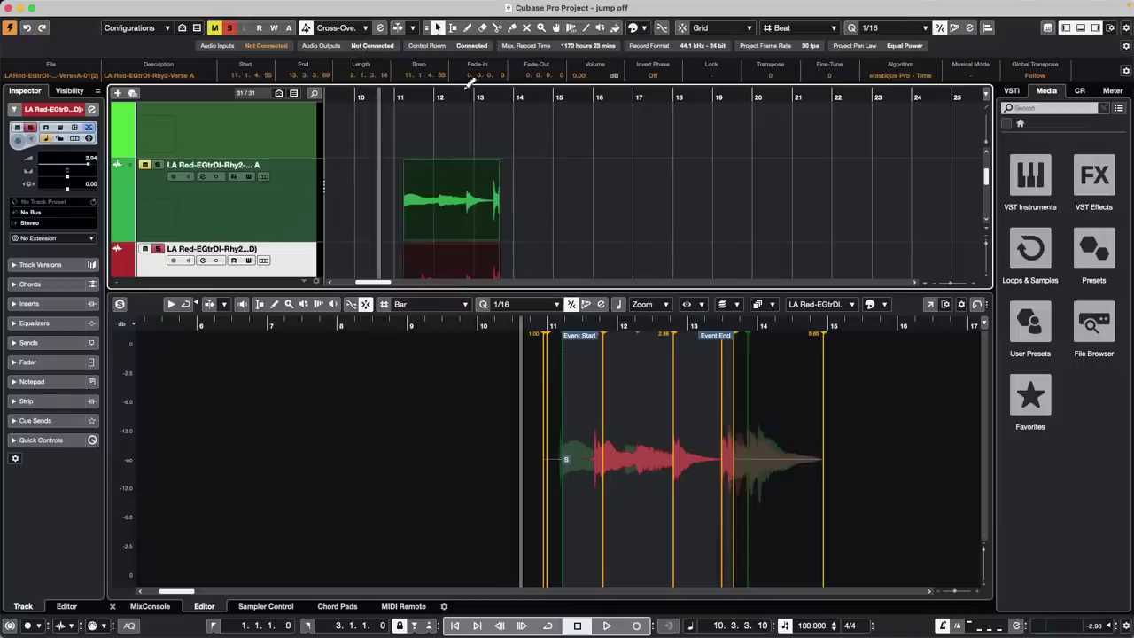
key("Home")
scroll(413, 168, "up", 1)
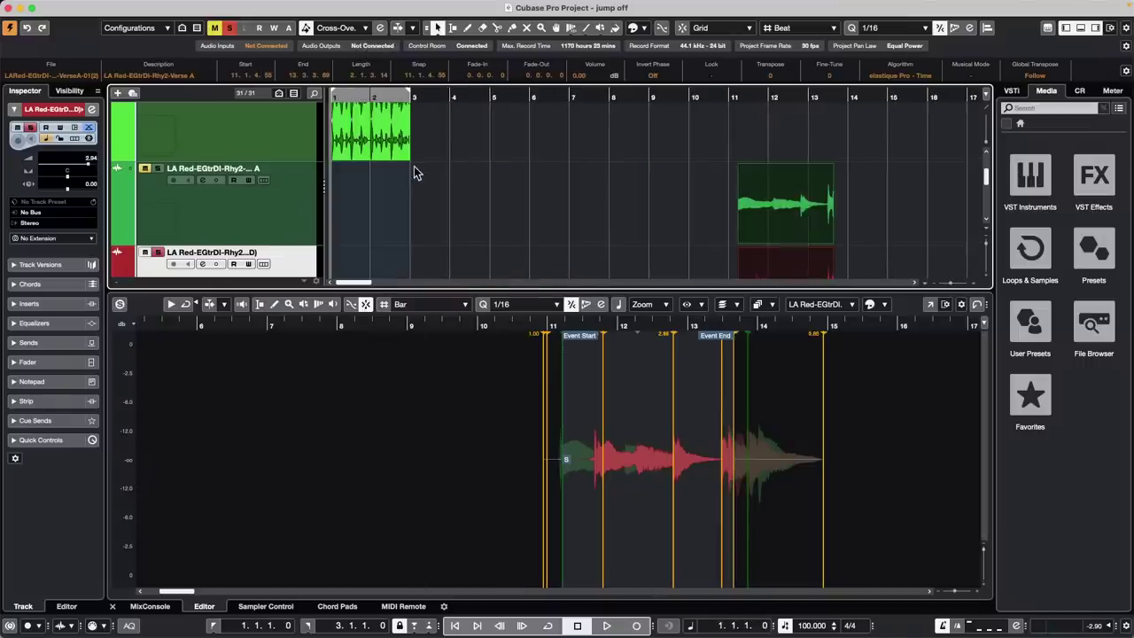
left_click_drag(353, 97, 355, 58)
scroll(440, 149, "down", 1)
scroll(438, 151, "down", 3)
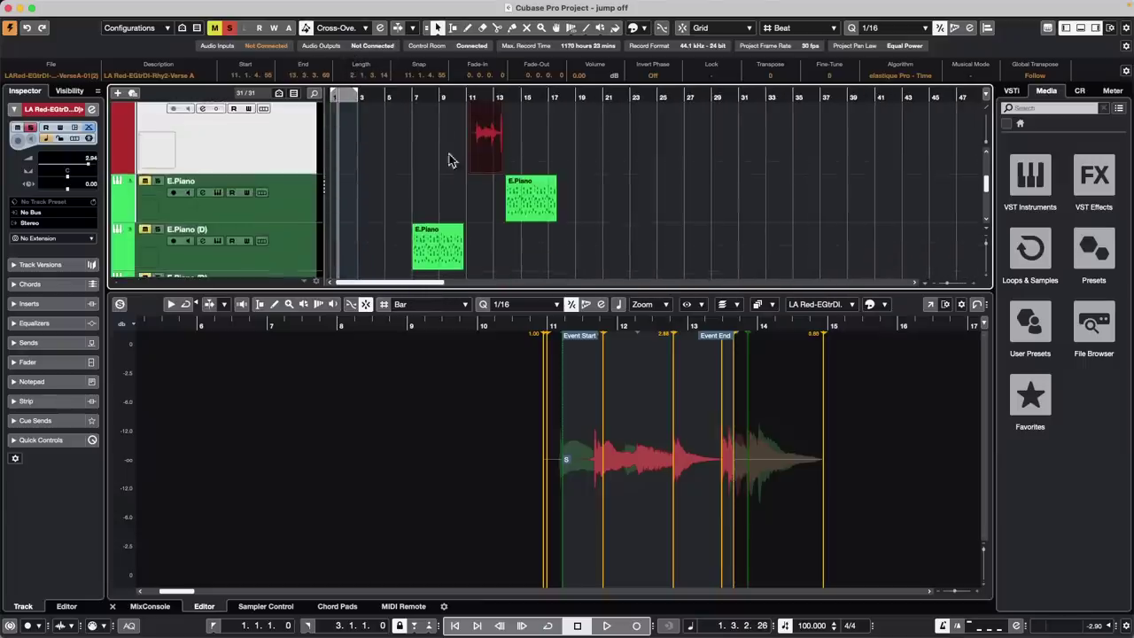
right_click(288, 204)
mouse_move(438, 203)
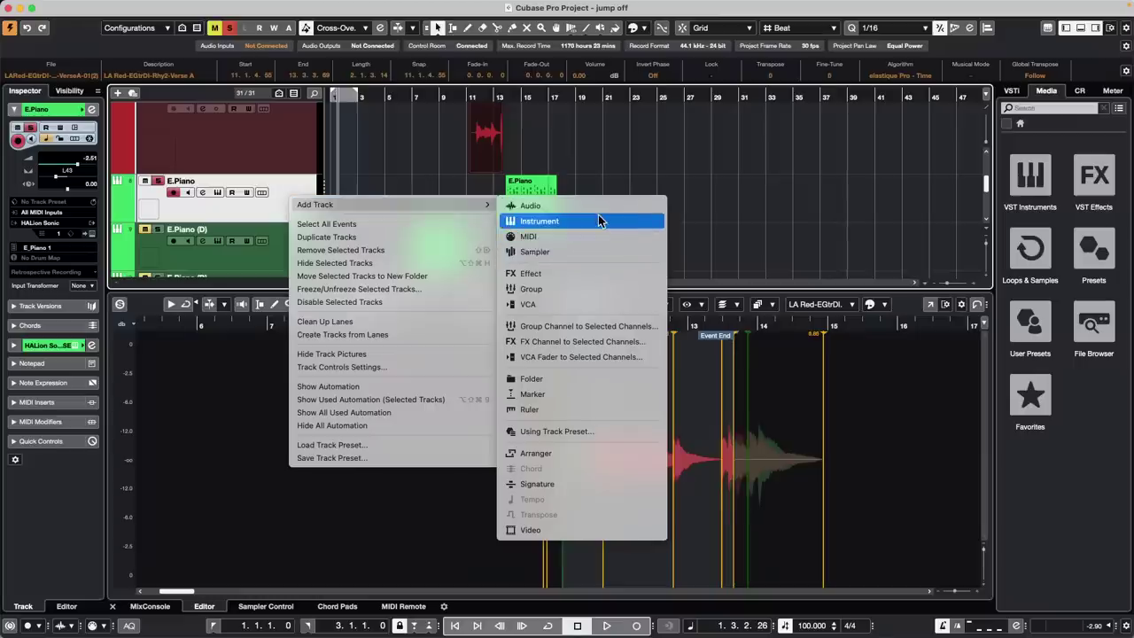
left_click(400, 235)
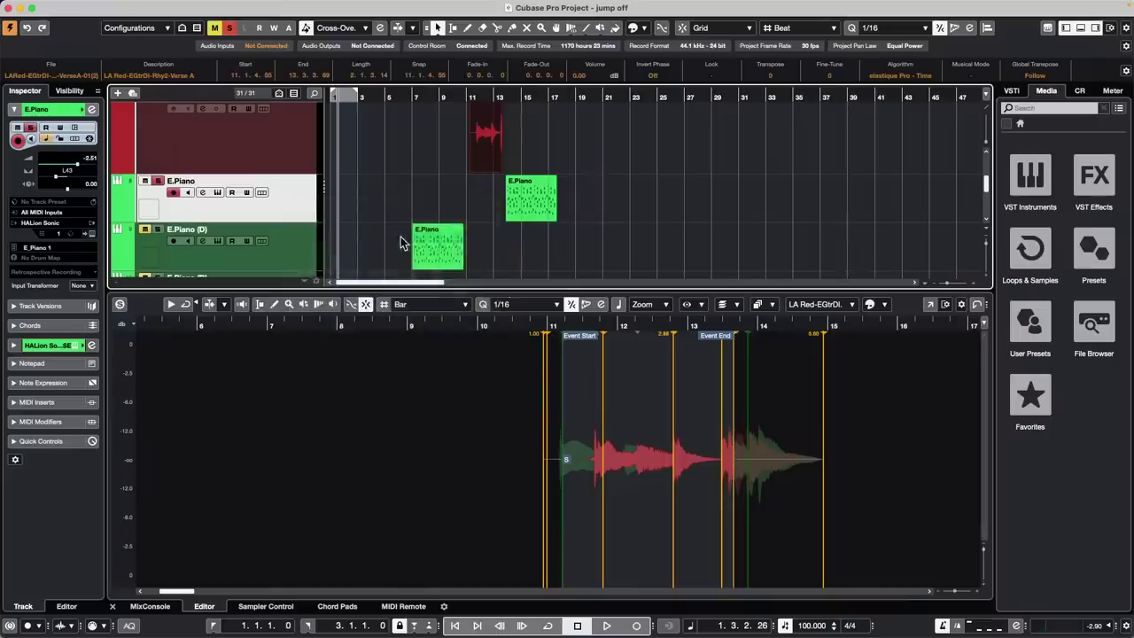
Duplicate both E.Piano tracks to make four, then zoom in around bar 14
right_click(305, 241)
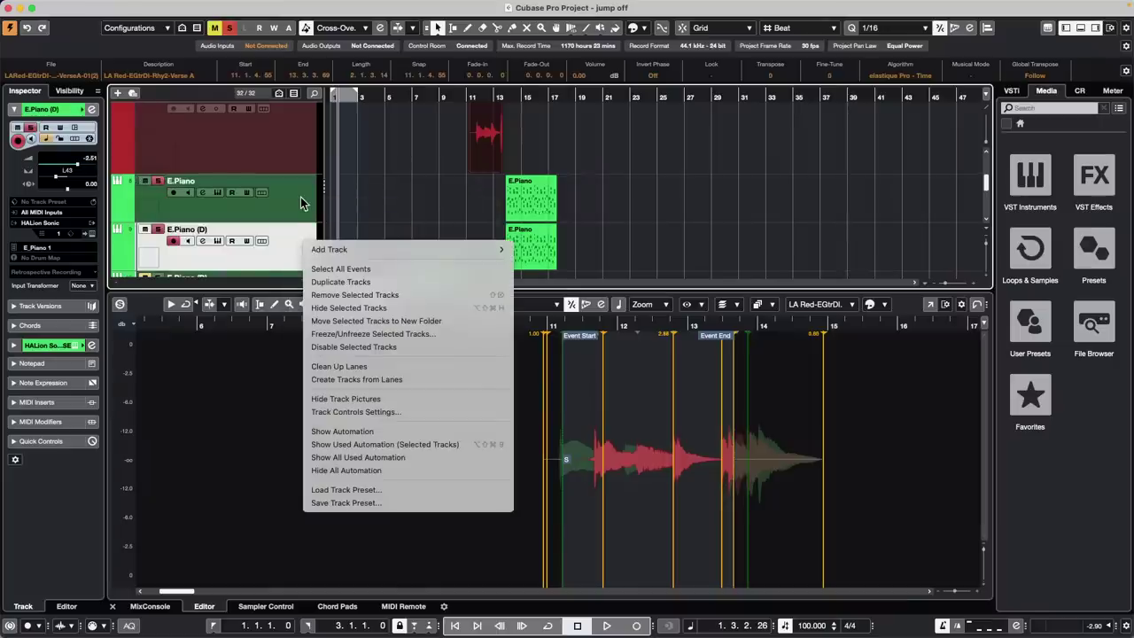
left_click(304, 200)
right_click(305, 196)
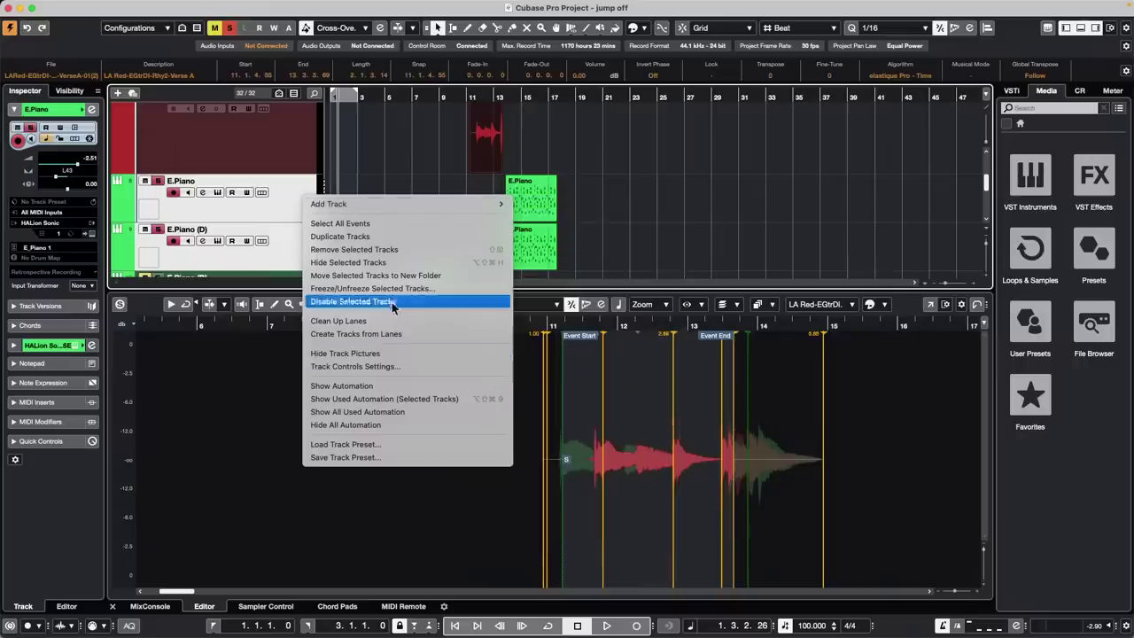
left_click(420, 235)
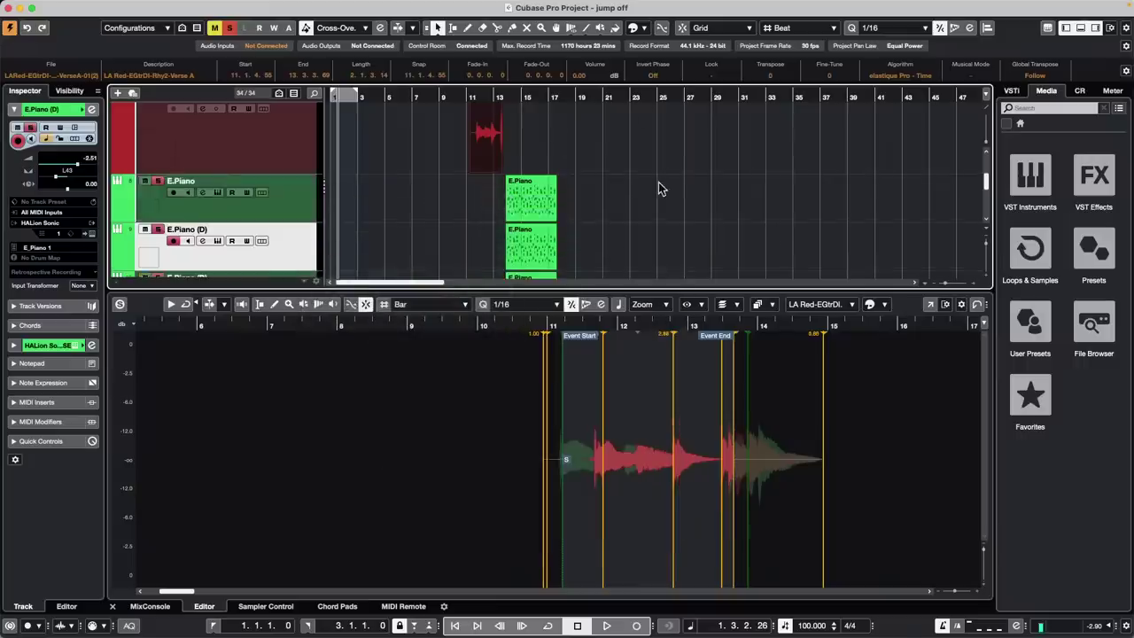
left_click_drag(580, 293, 580, 388)
left_click_drag(502, 96, 502, 131)
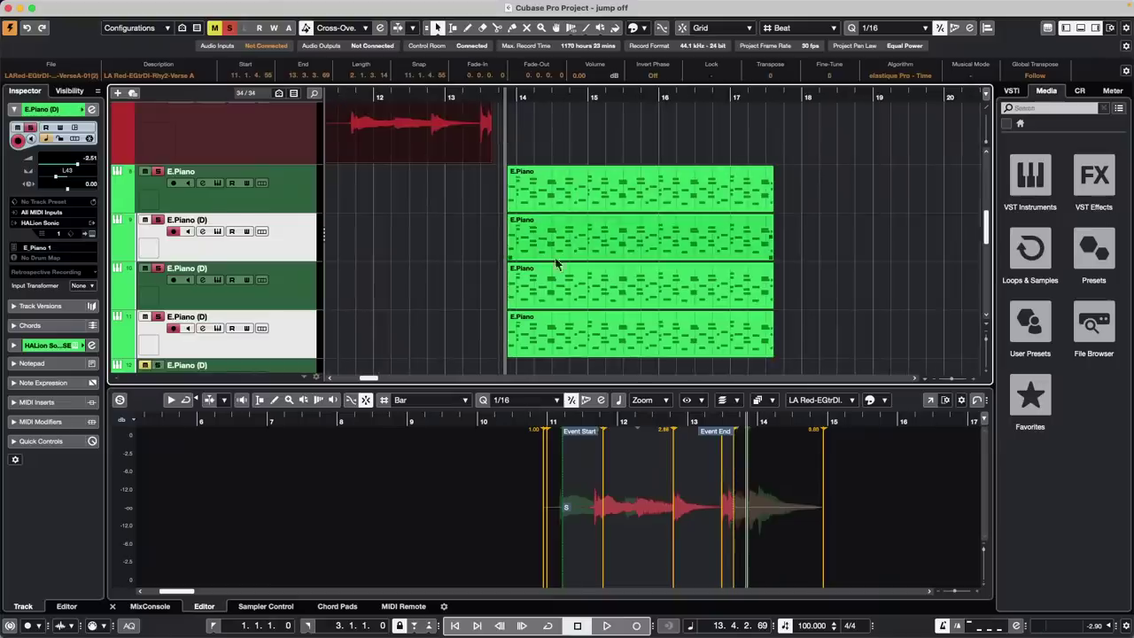
Select all four E.Piano parts and split them near bar 14.3, further along, and at bars 15 and 16
right_click(545, 257)
left_click(575, 257)
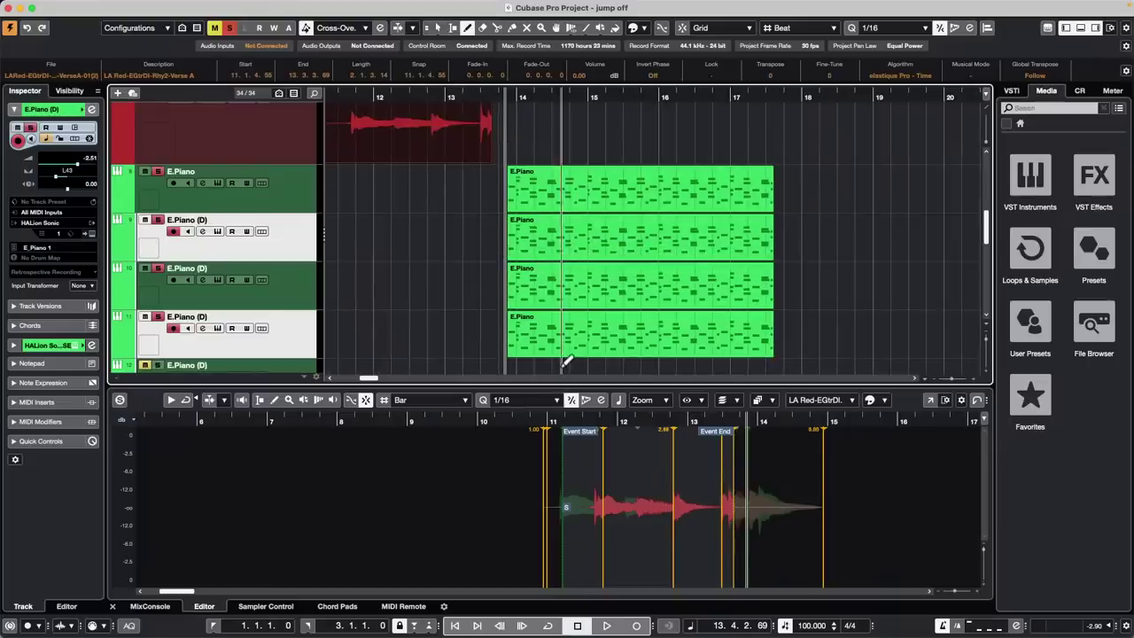
right_click(563, 368)
left_click(563, 368)
left_click_drag(564, 366, 582, 168)
right_click(536, 211)
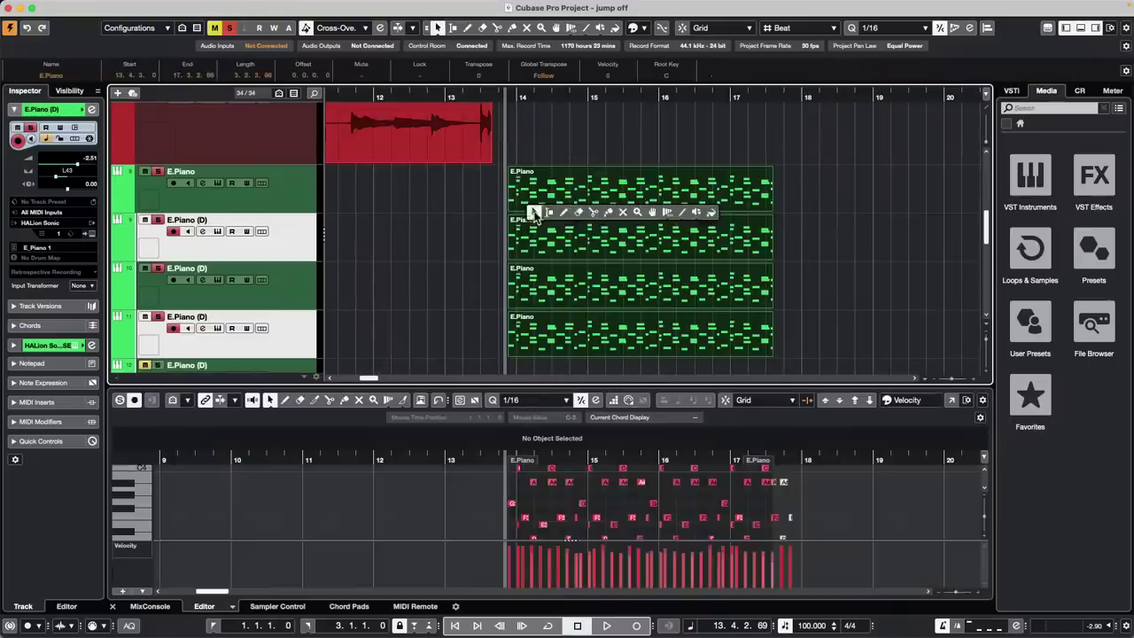
left_click(595, 213)
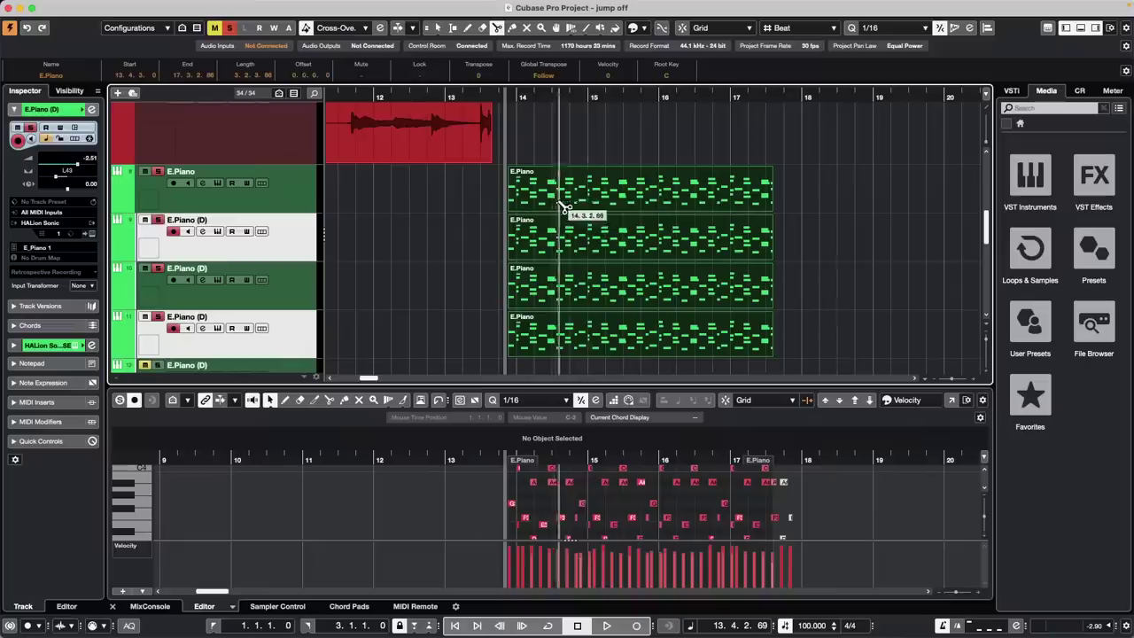
left_click(560, 213)
left_click(591, 206)
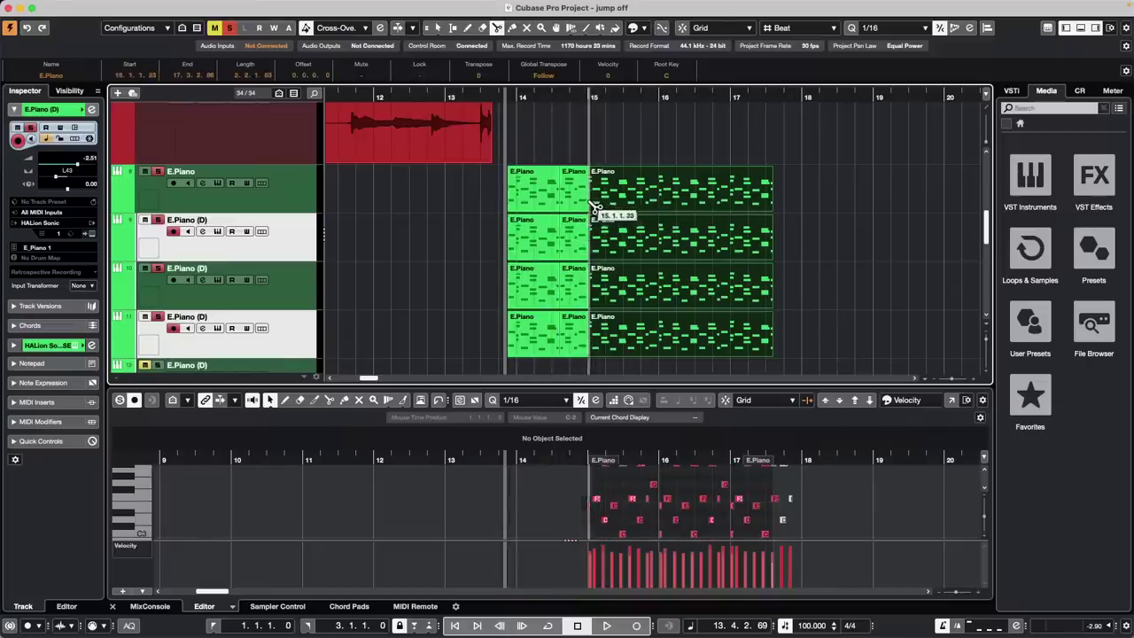
left_click(639, 209)
left_click(660, 213)
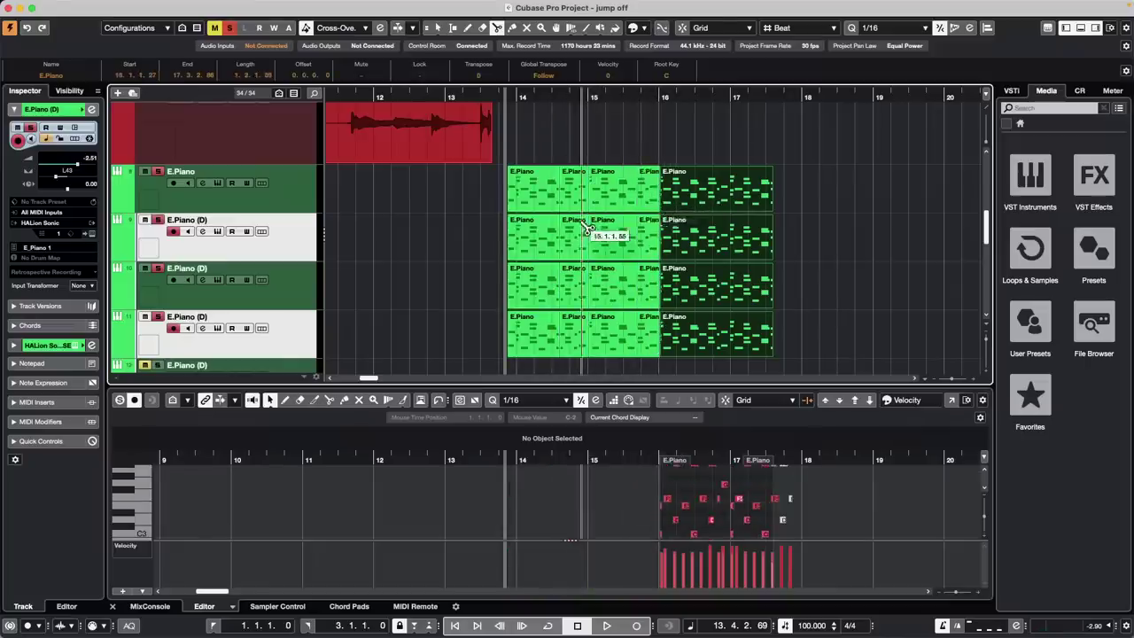
Mute bar-14 parts on the lower two tracks, bar-15 on the top two, bar-16 on tracks two and three
right_click(643, 222)
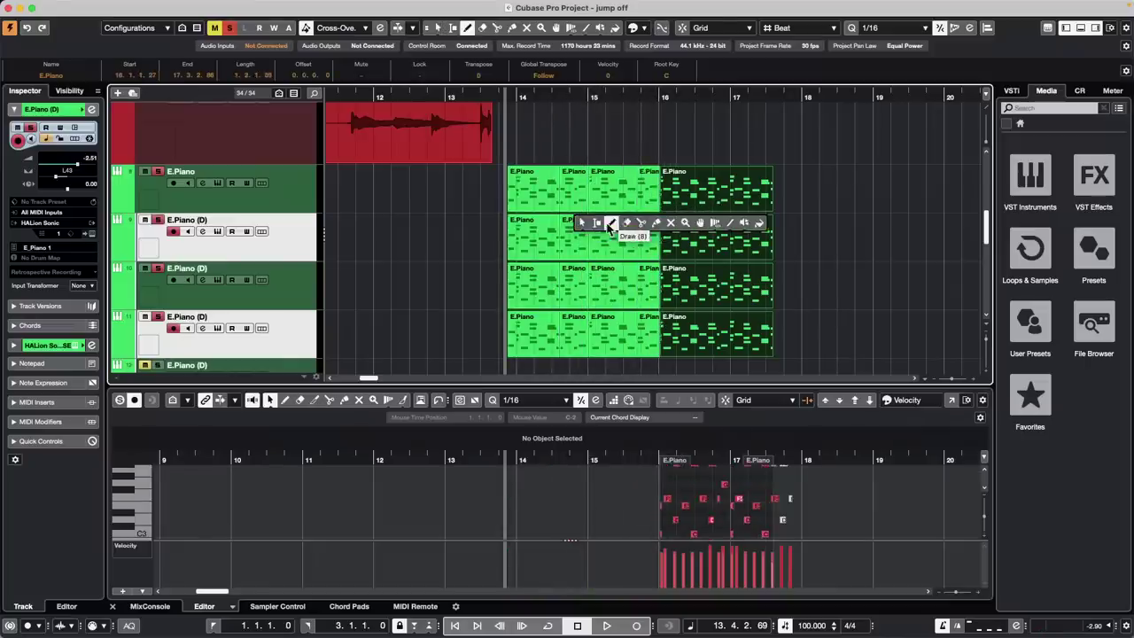
left_click(672, 223)
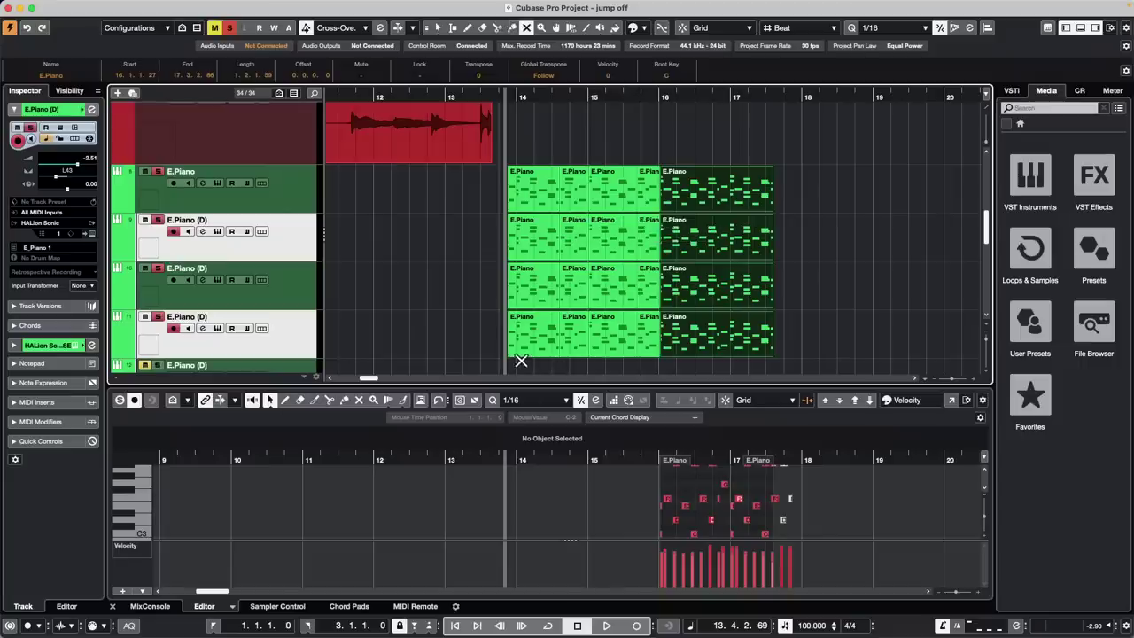
left_click_drag(520, 360, 541, 266)
left_click(593, 366)
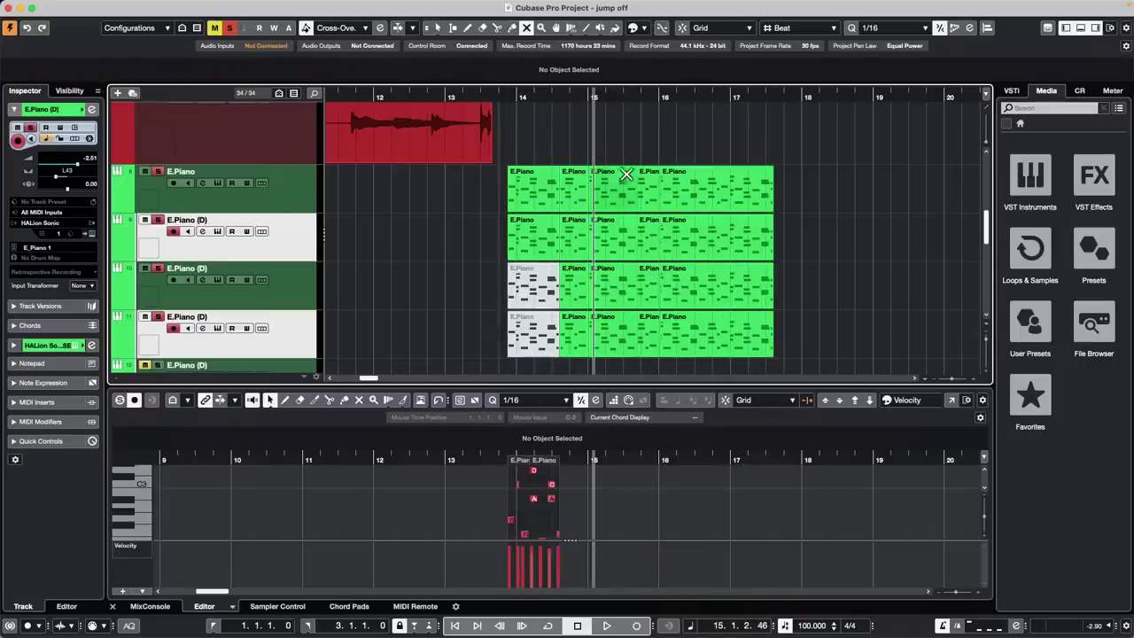
left_click_drag(625, 158, 614, 259)
left_click(703, 300)
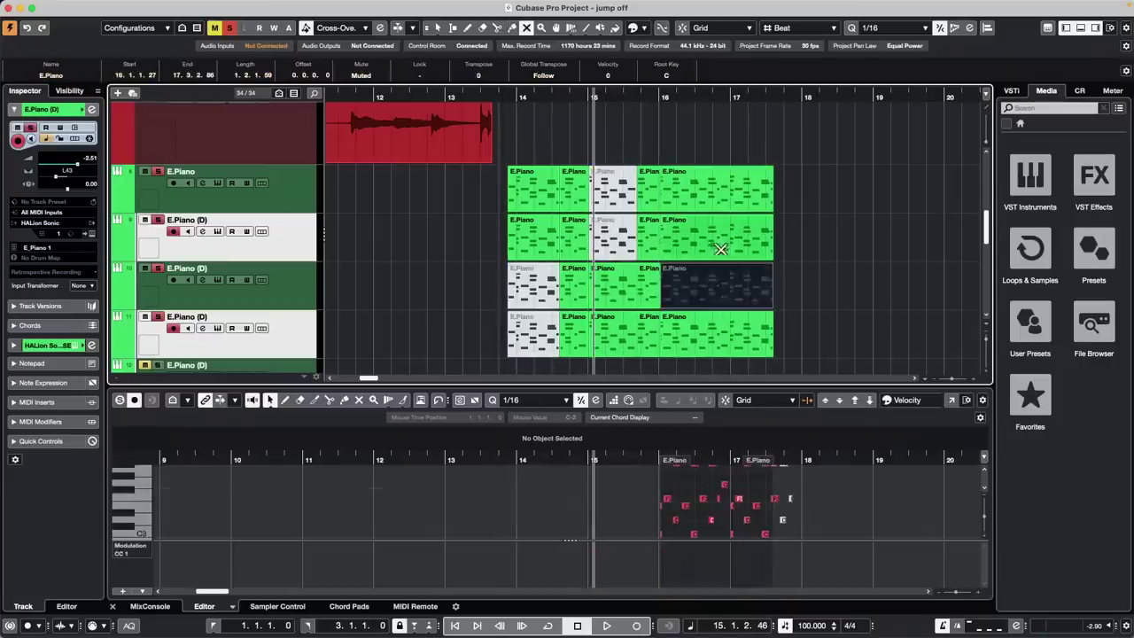
left_click(726, 245)
left_click(861, 254)
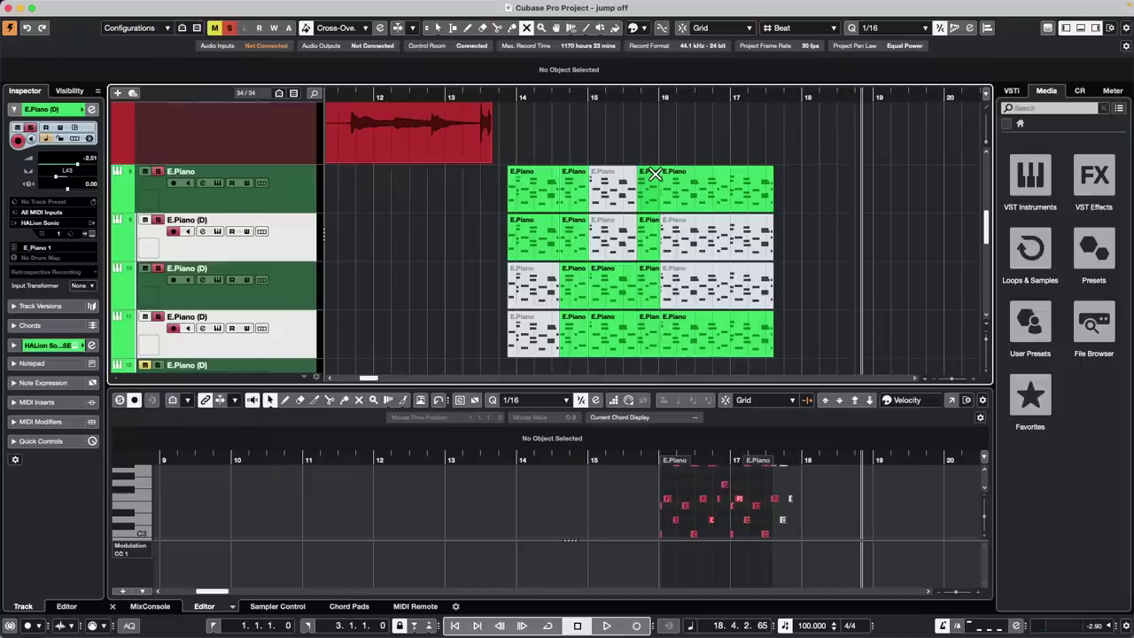
Select the Tempo track, open the Tempo Track Editor, and show its Tempo Recording panel
scroll(288, 148, "up", 5)
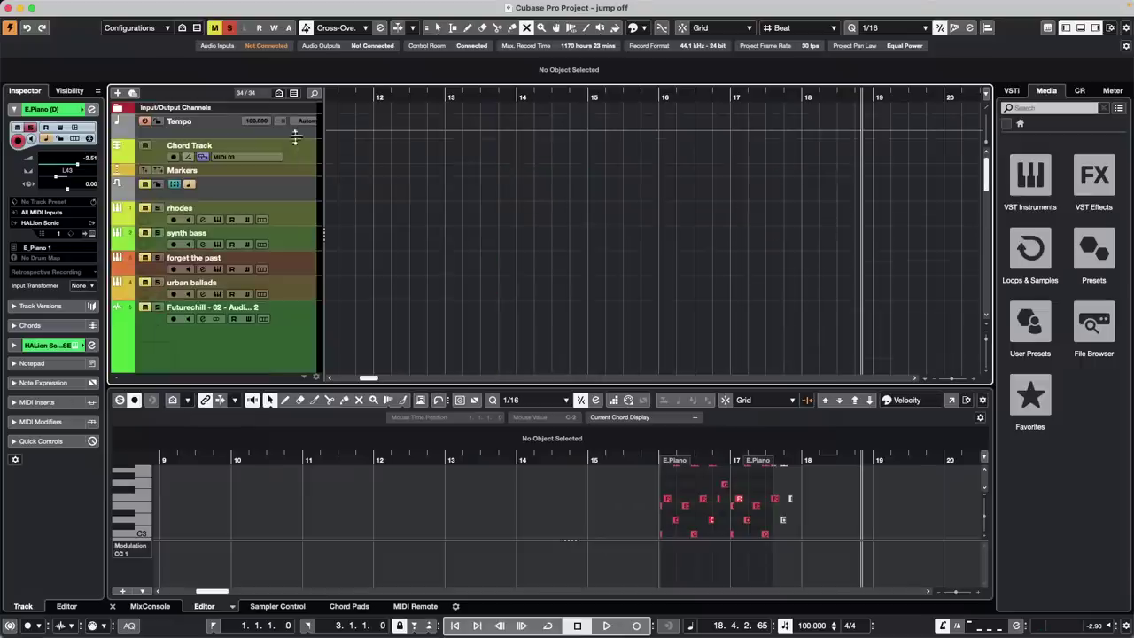
right_click(302, 155)
key("Escape")
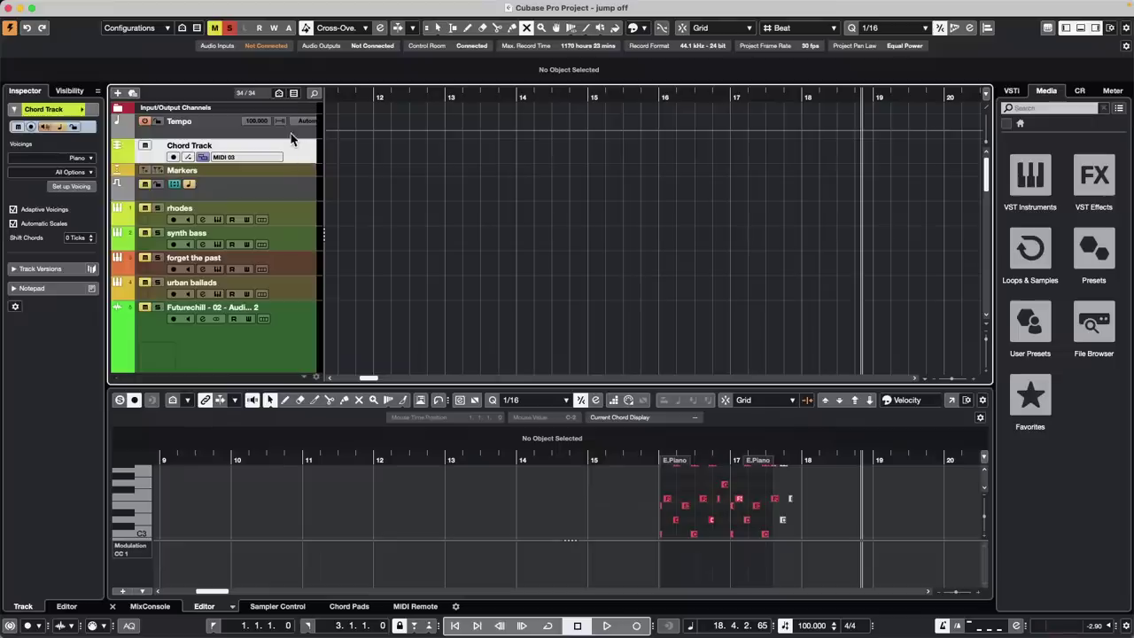
left_click(290, 133)
key("super+t")
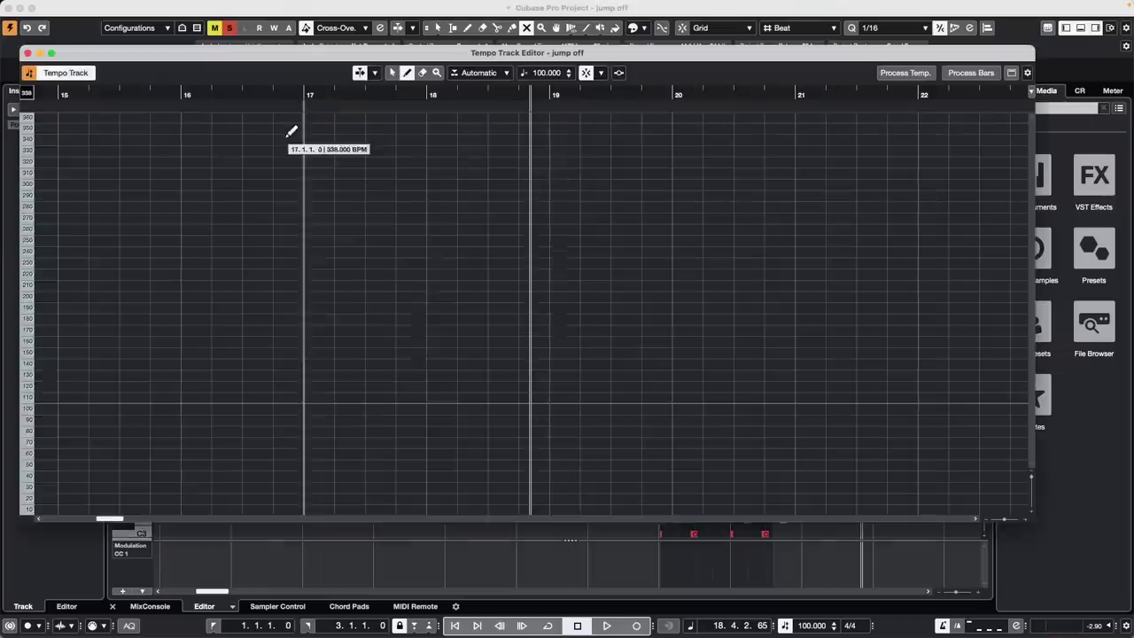
left_click(619, 74)
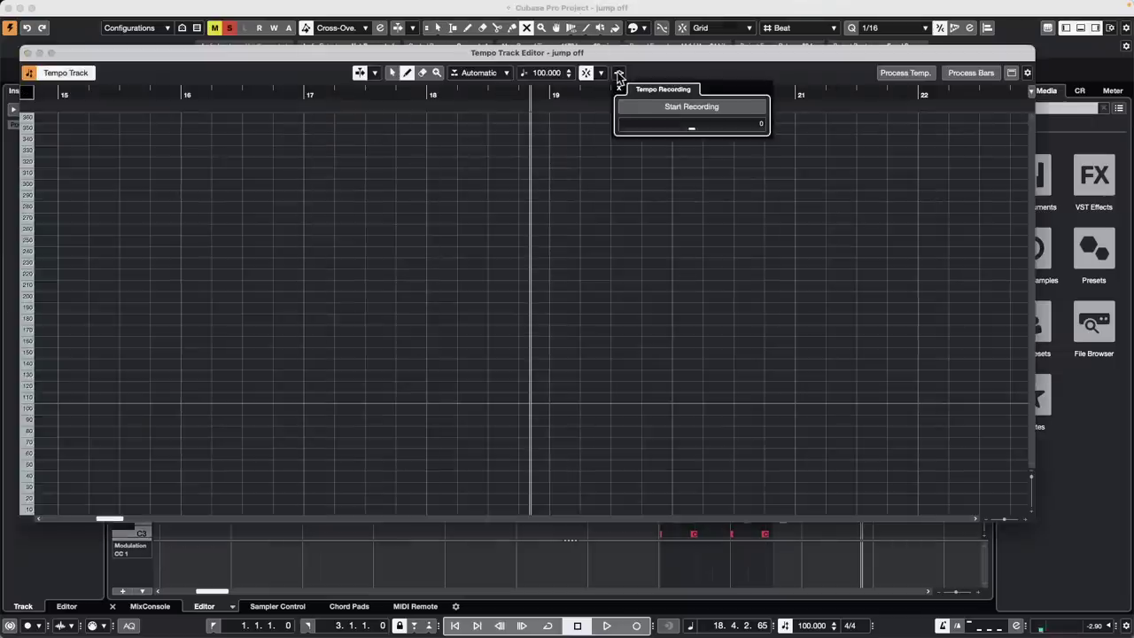
Record a live tempo curve of roughly 65–162 BPM from around bar 19, then close the editor
left_click(697, 110)
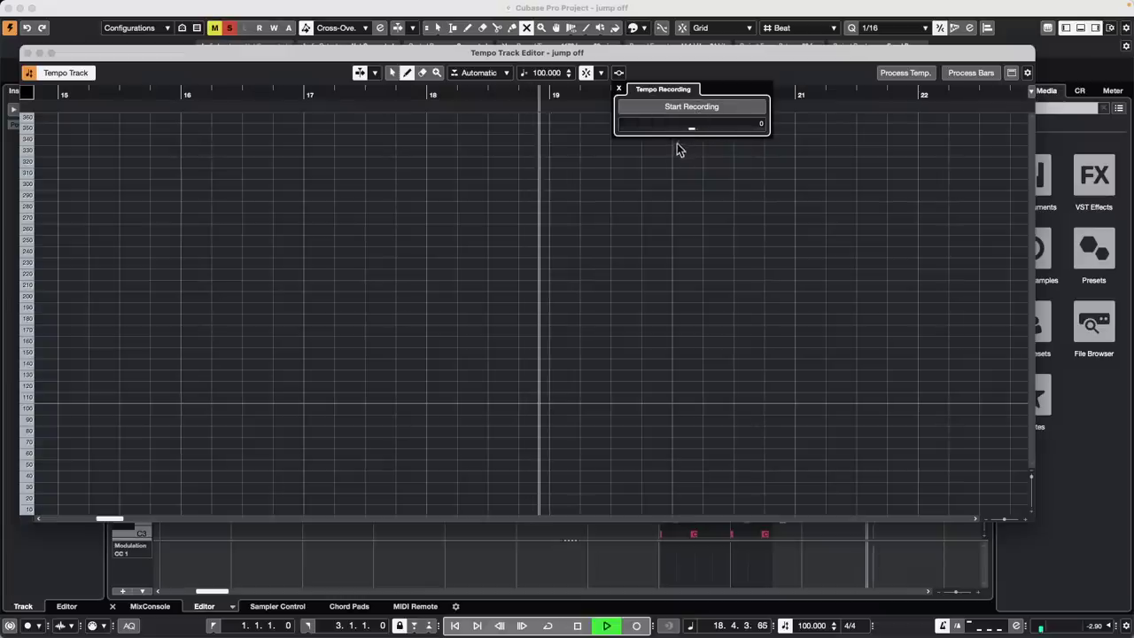
mouse_move(692, 131)
left_mouse_down()
mouse_move(712, 130)
mouse_move(692, 130)
left_mouse_up()
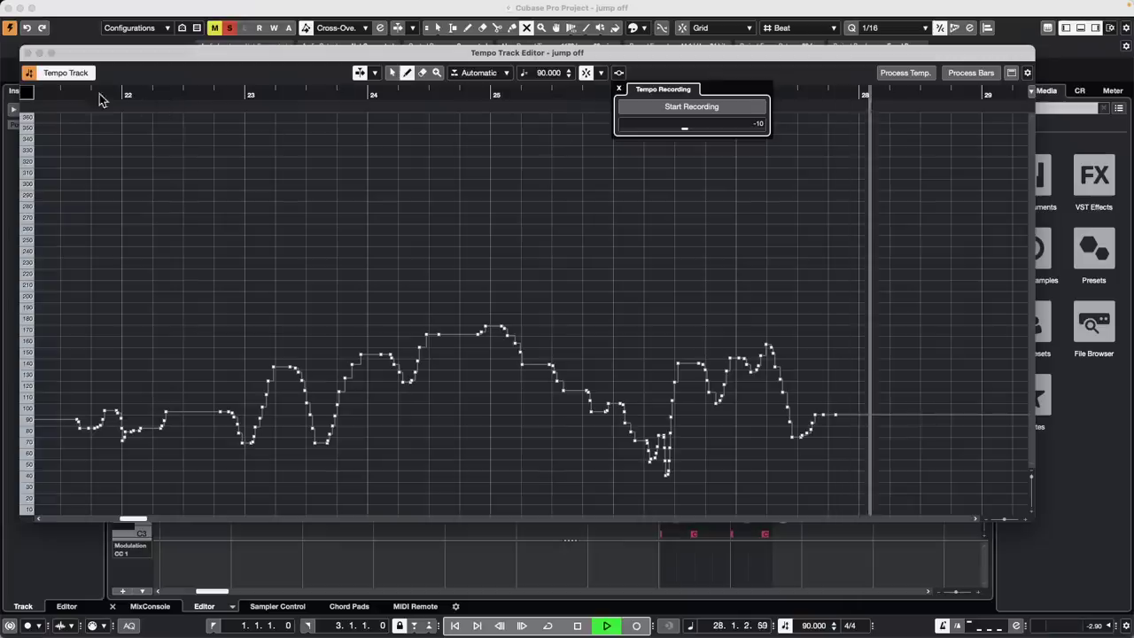
key("space")
left_click(29, 53)
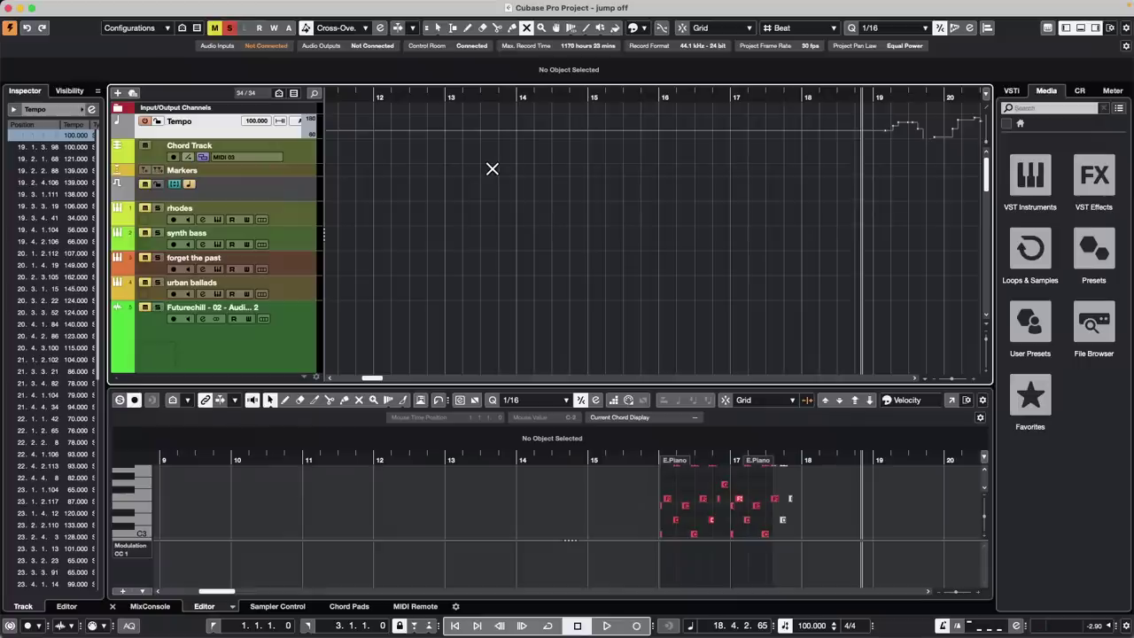
Return to the project start and zoom out to show bars 1 to 31
key("Home")
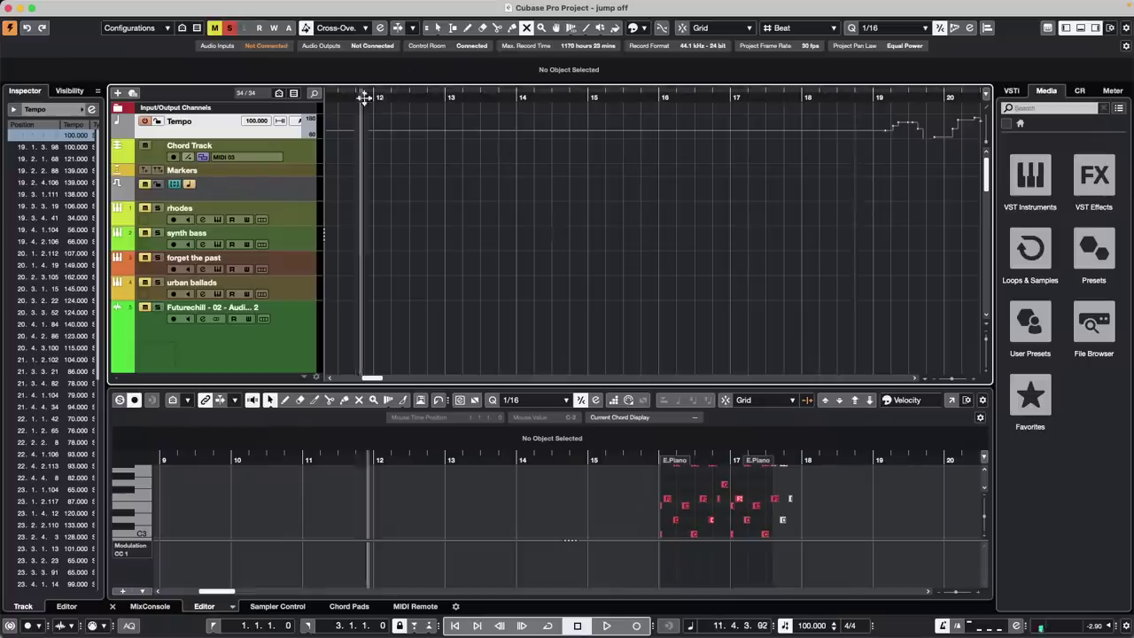
scroll(473, 152, "down", 10)
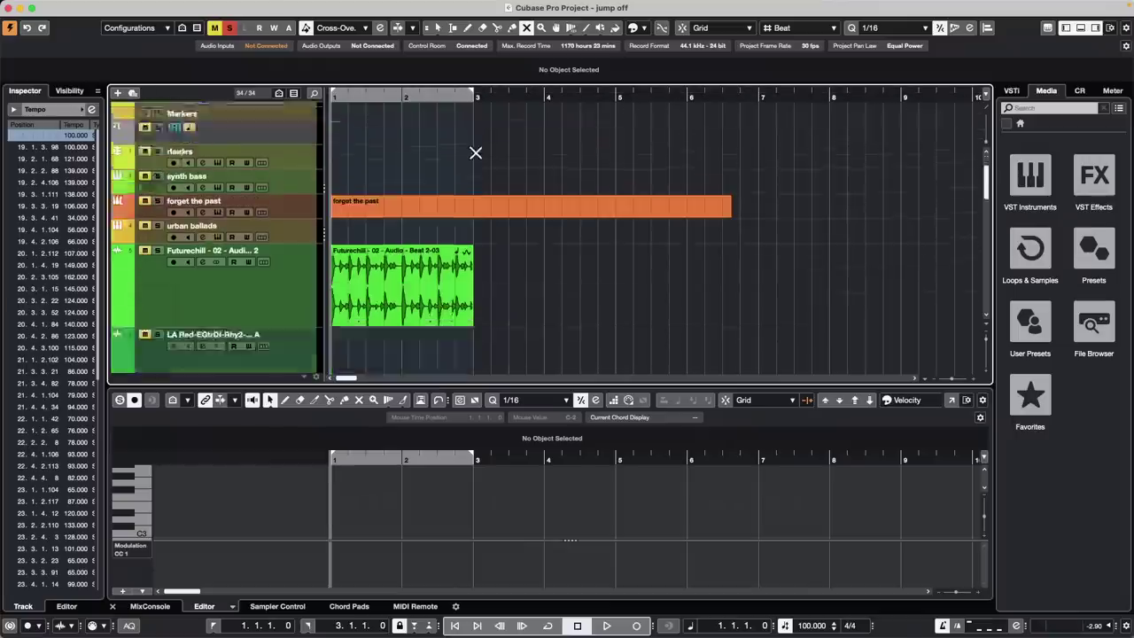
scroll(473, 151, "up", 8)
scroll(473, 152, "down", 4)
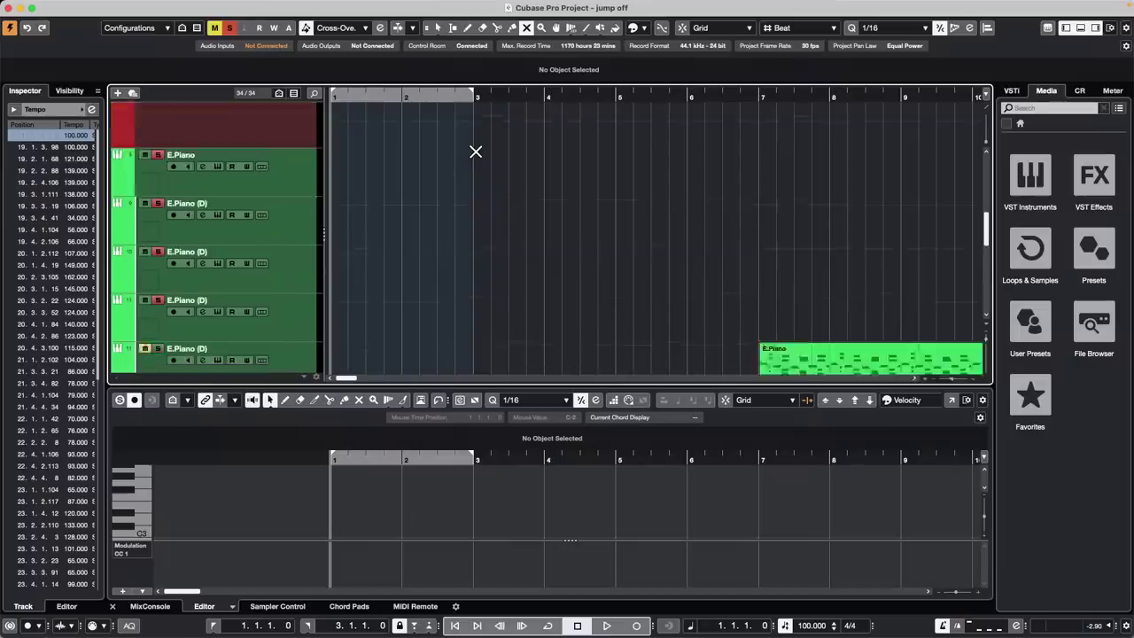
left_click_drag(536, 94, 582, 114)
scroll(678, 210, "up", 4)
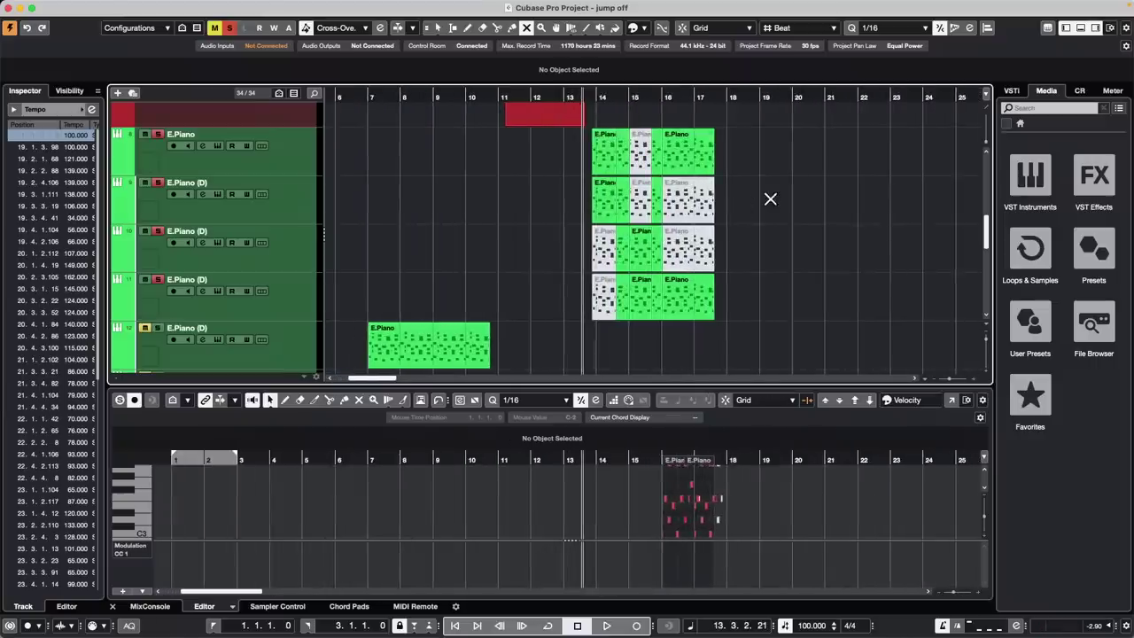
Unmute the bar 14–16 E.Piano parts on all four tracks, then select every part in bars 14–17
left_click_drag(720, 202, 671, 294)
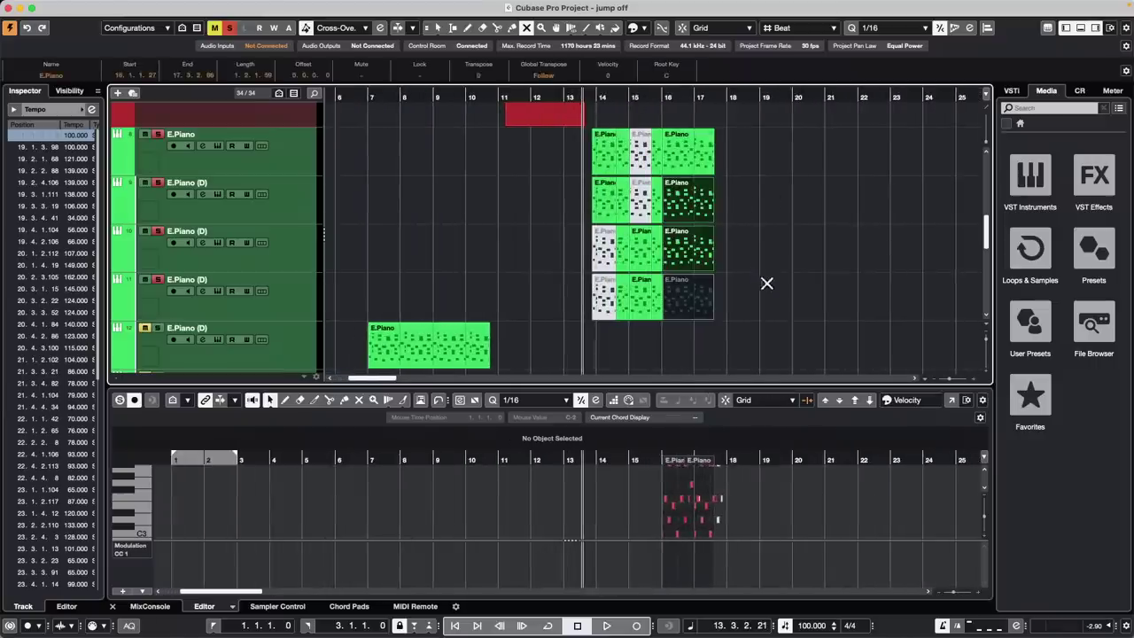
left_click(695, 297)
left_click(641, 154)
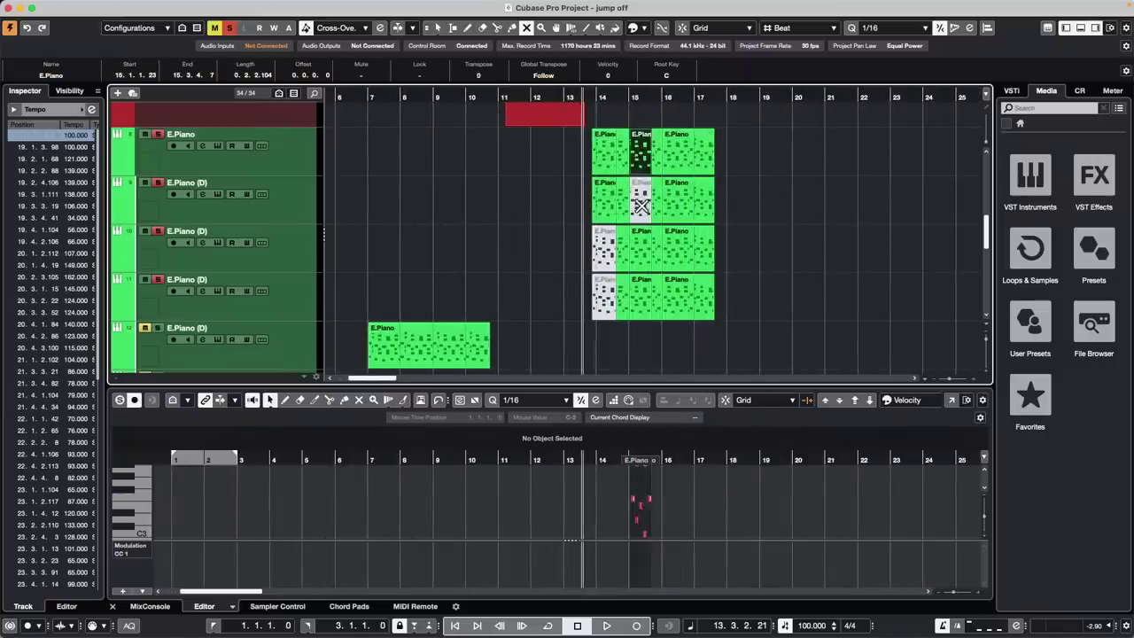
left_click(641, 206)
left_click_drag(590, 246, 614, 300)
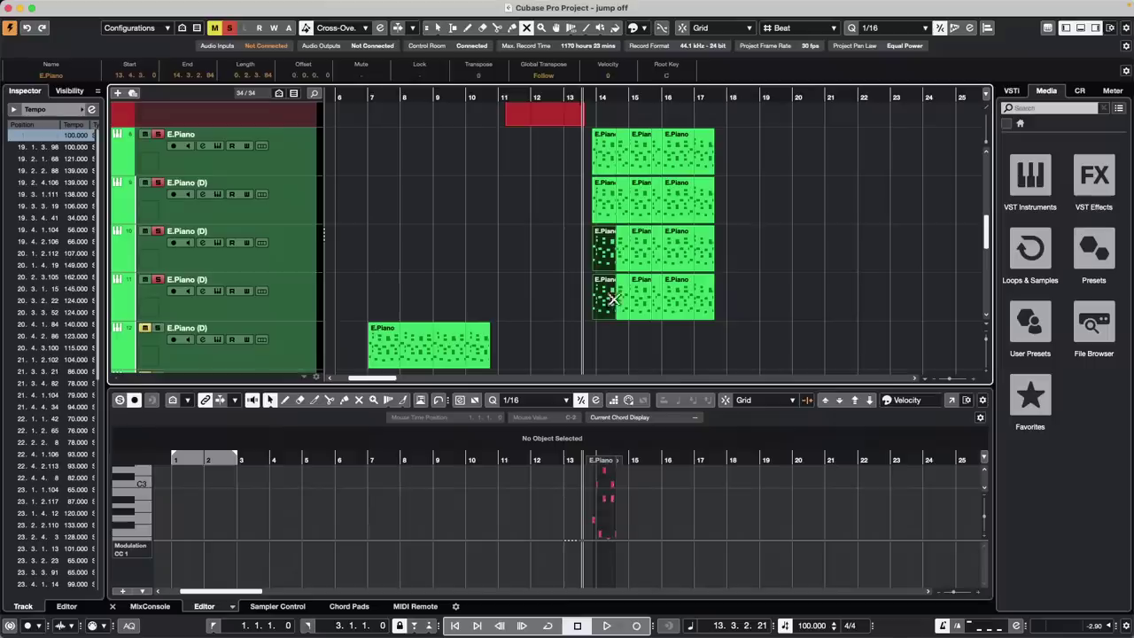
left_click(812, 169)
key("1")
left_click_drag(769, 154, 585, 314)
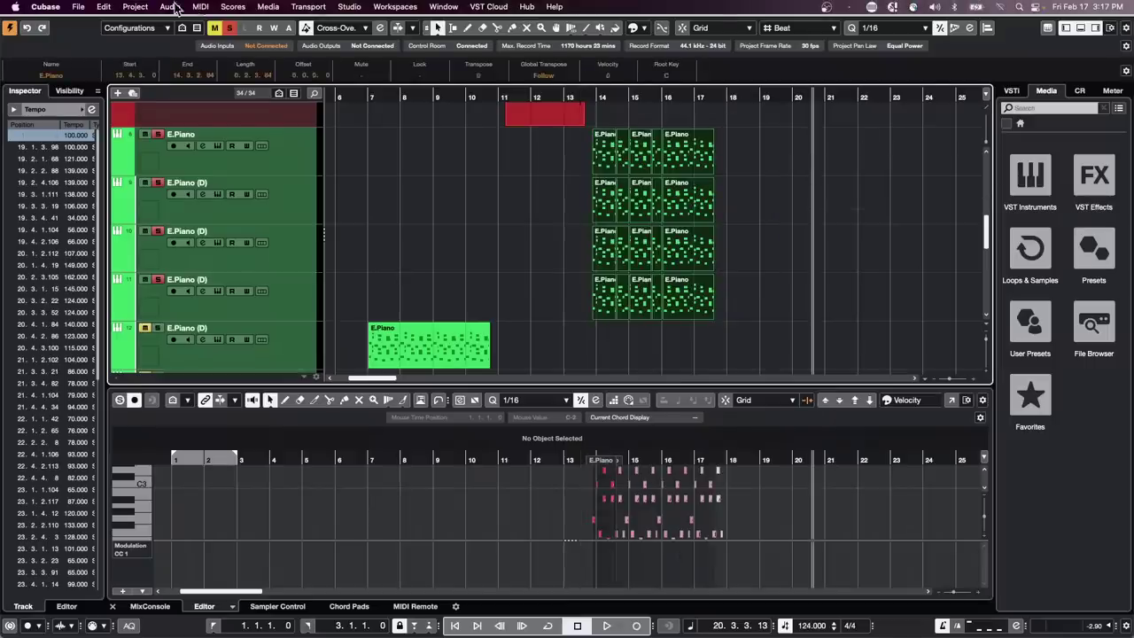
Open Transpose Setup from the MIDI menu, move its window aside, then close it without applying
left_click(139, 7)
mouse_move(201, 7)
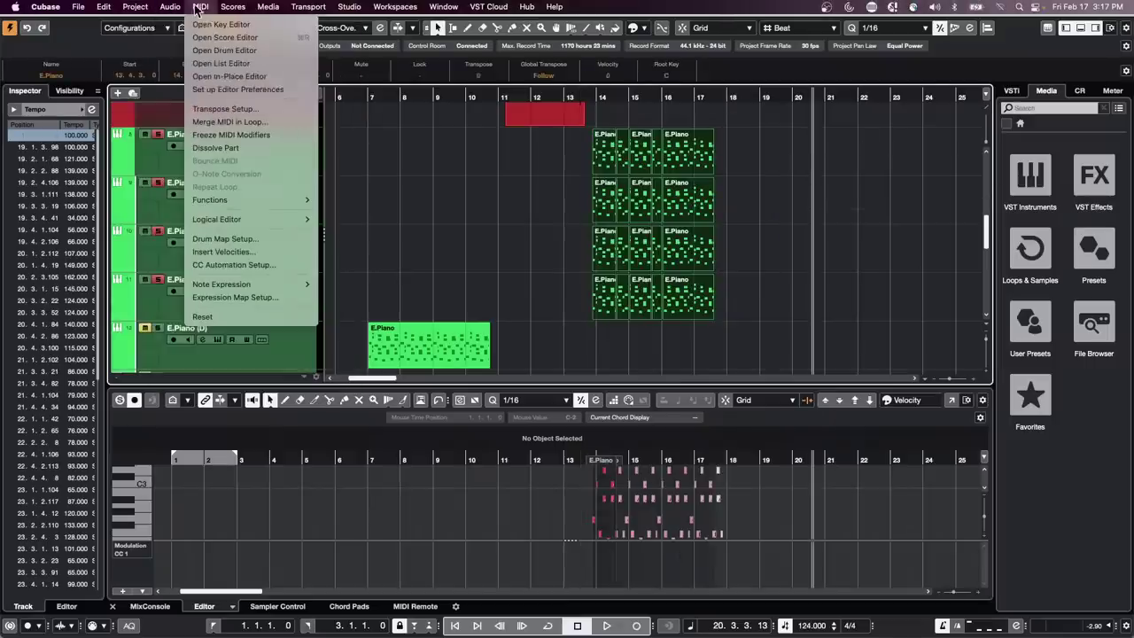
left_click(229, 111)
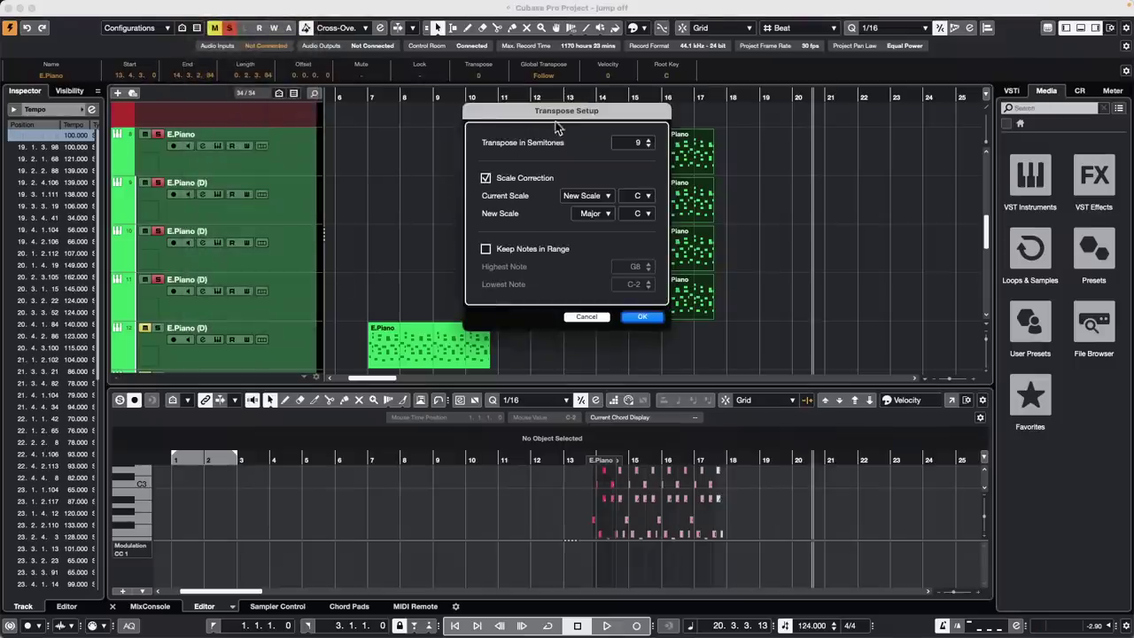
left_click_drag(555, 118, 255, 137)
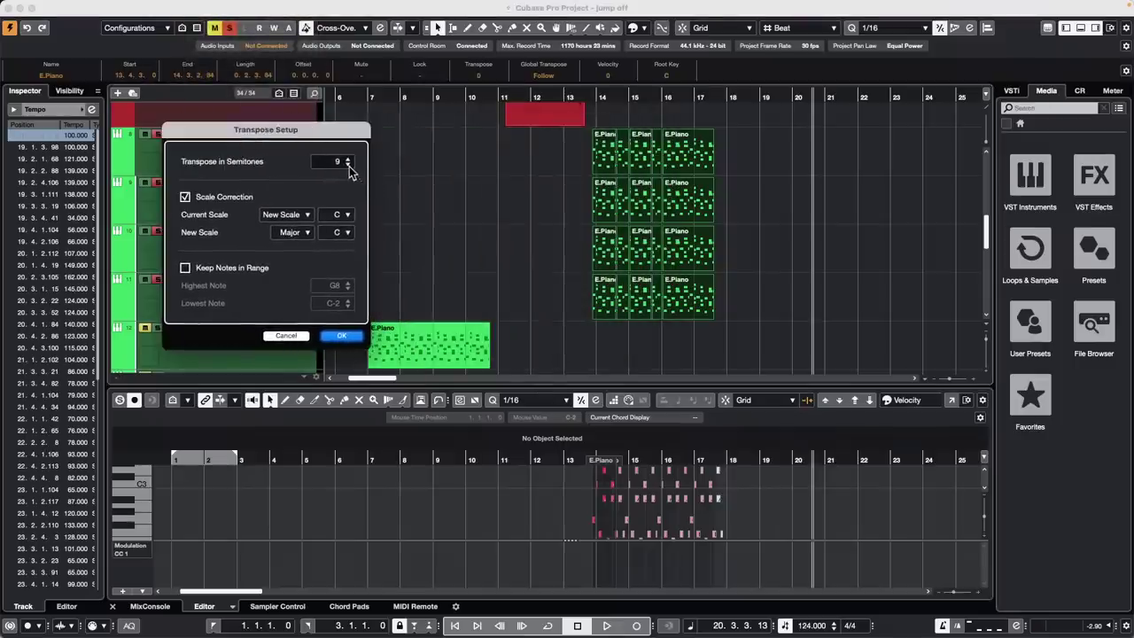
left_click(333, 340)
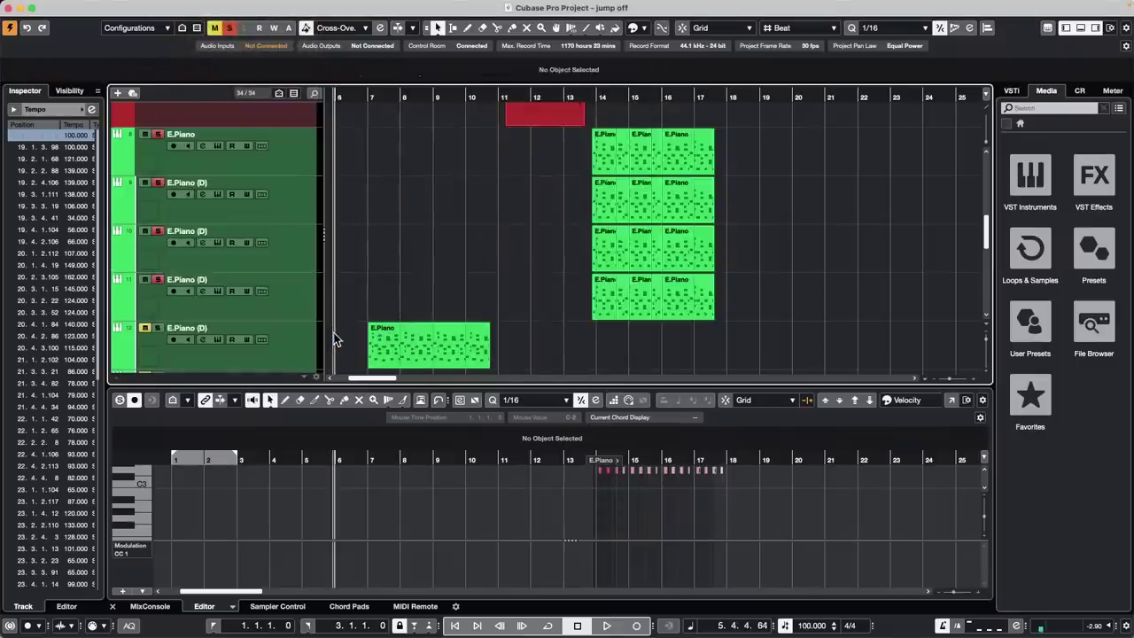
left_click(234, 7)
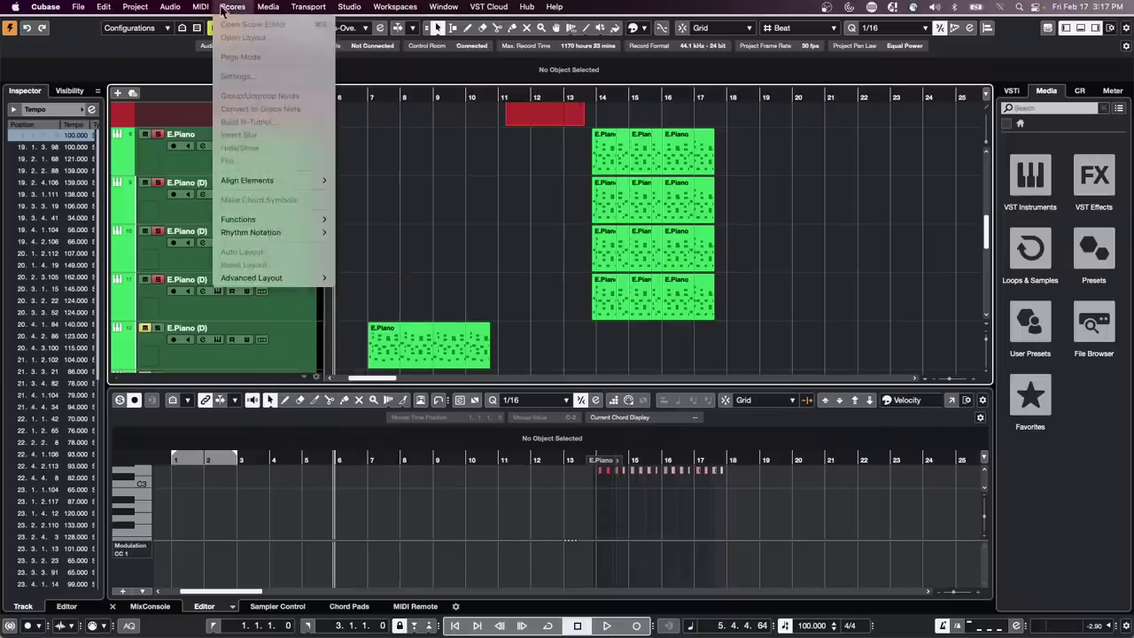
mouse_move(171, 11)
mouse_move(205, 9)
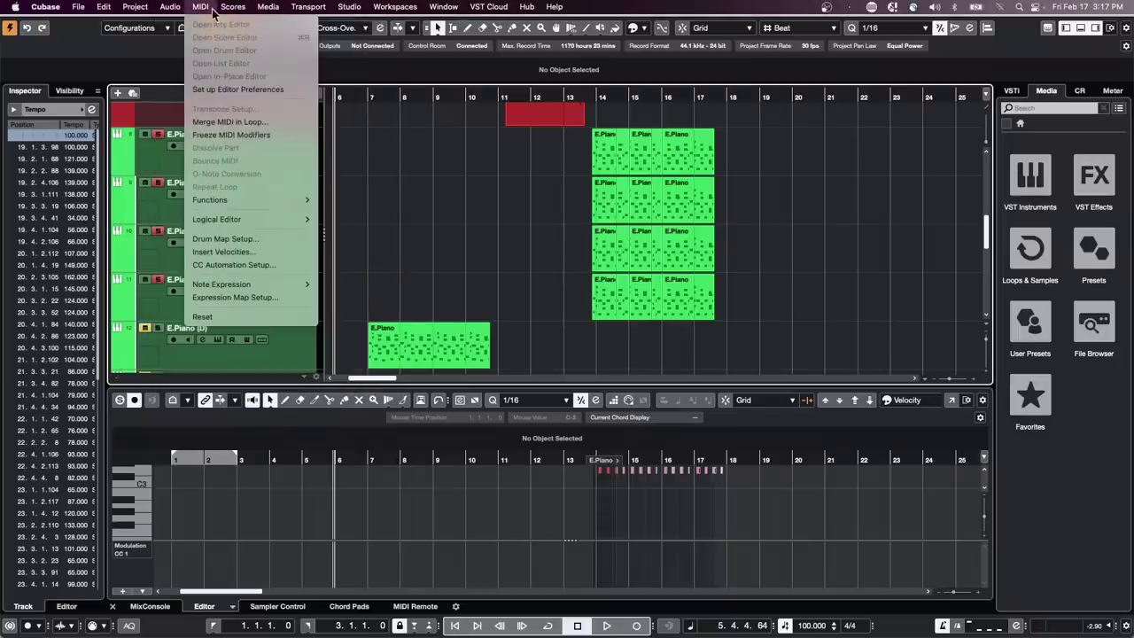
mouse_move(244, 219)
left_click(617, 182)
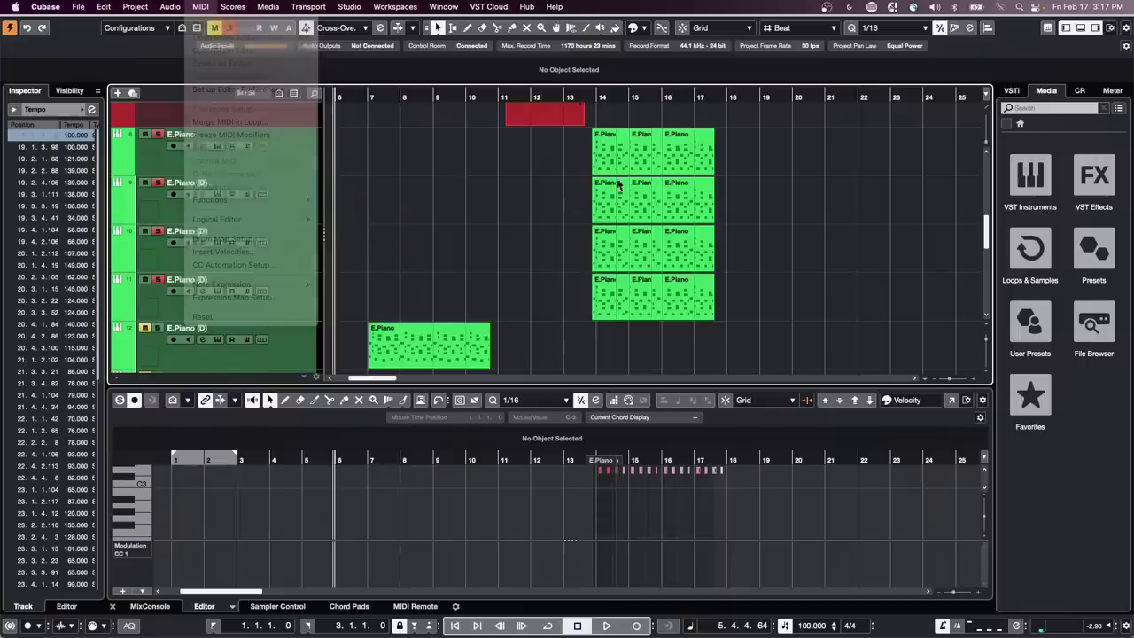
Transpose the selected bar 14–17 E.Piano parts up 9 semitones with C Major scale correction
left_click_drag(752, 152, 574, 306)
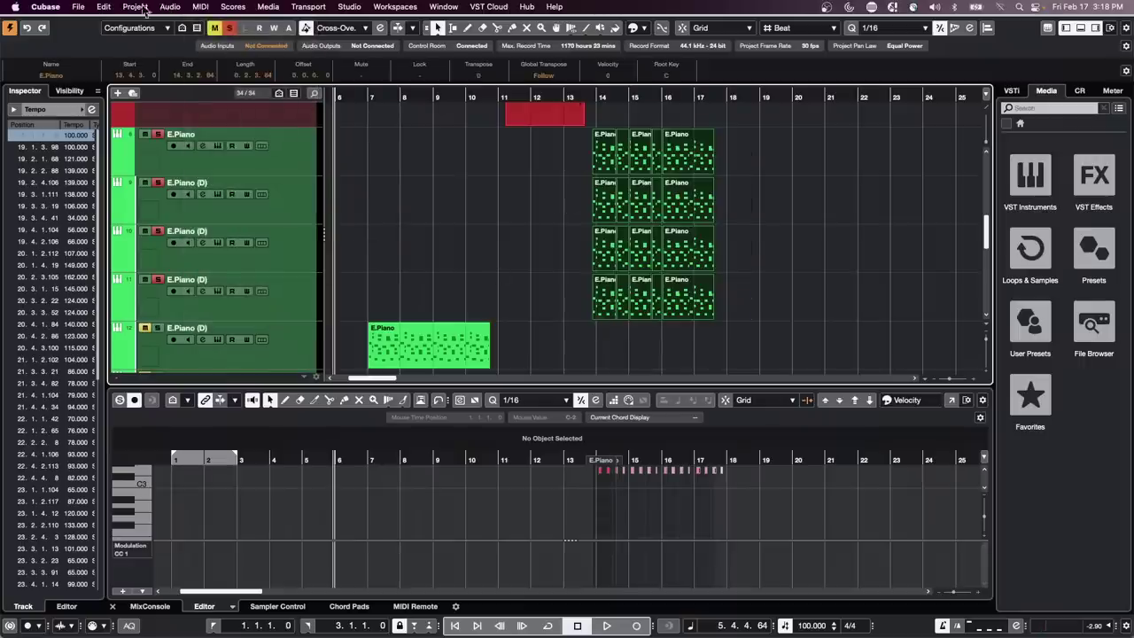
left_click(201, 7)
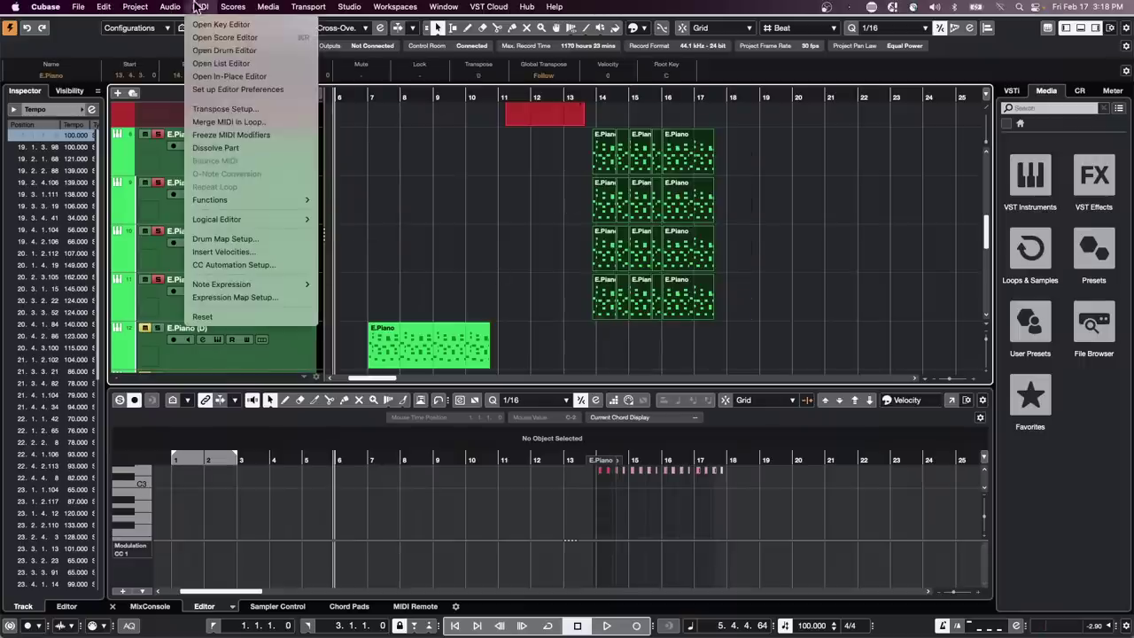
left_click(234, 109)
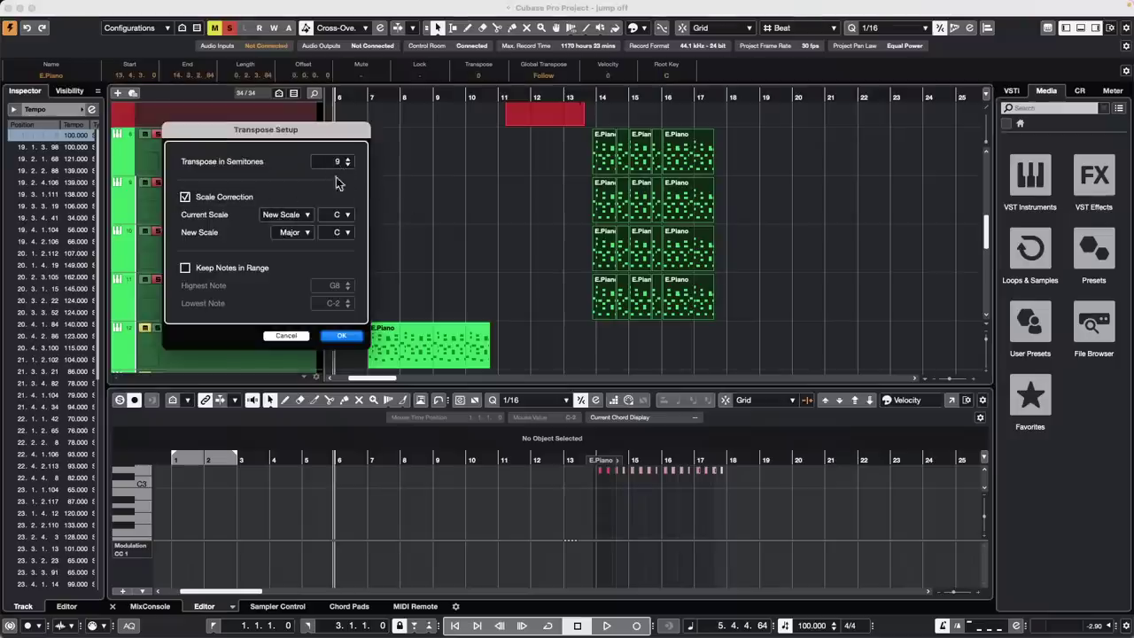
left_click(344, 337)
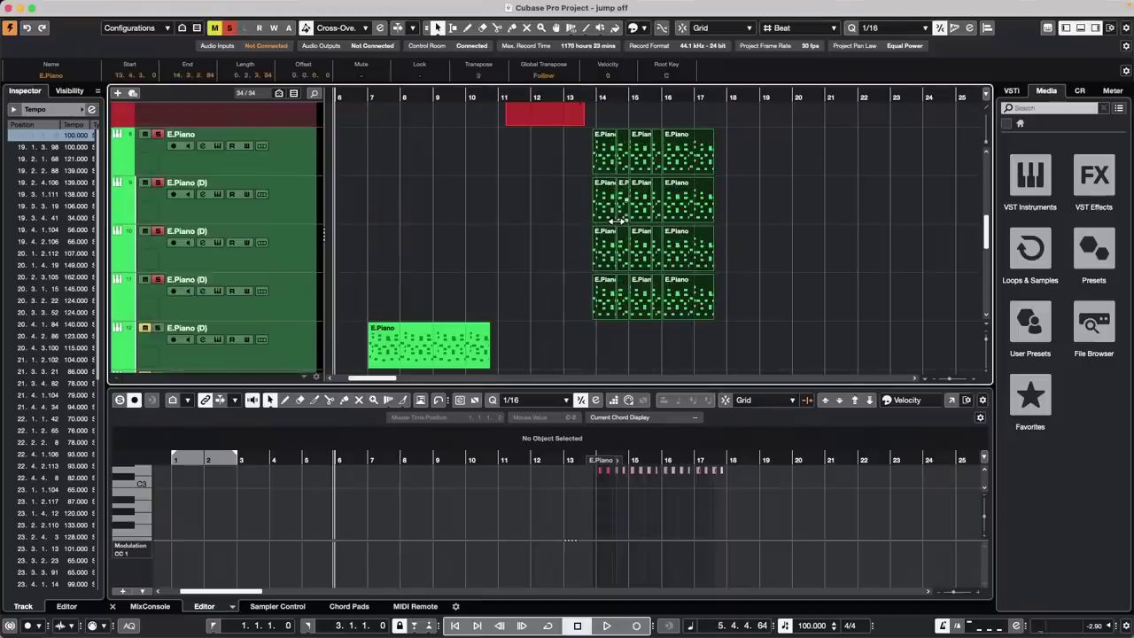
left_click(742, 157)
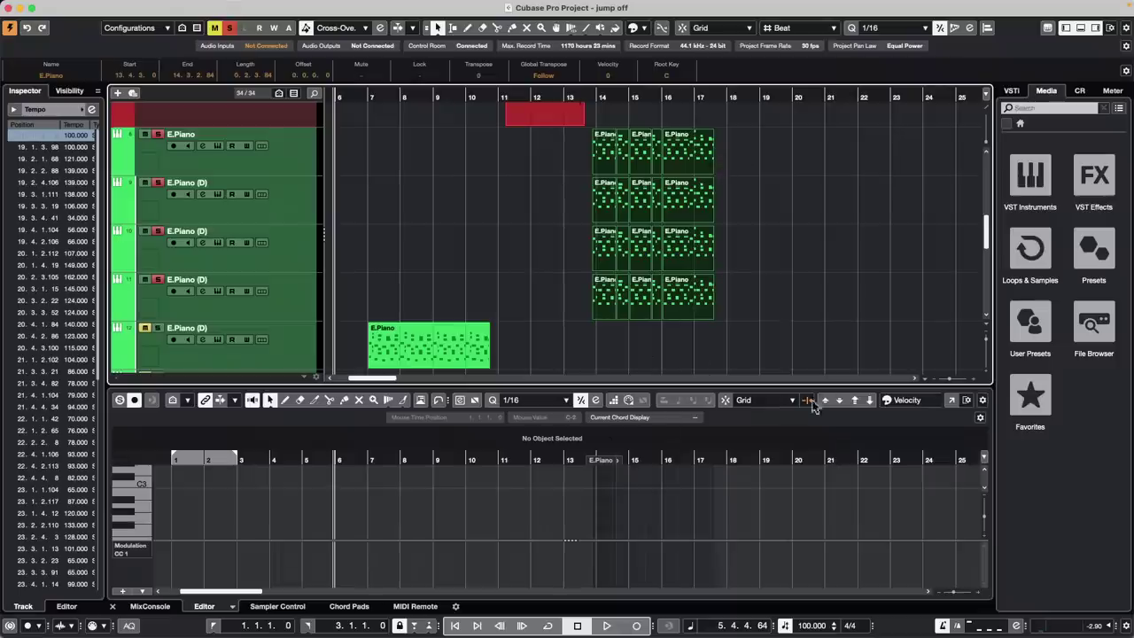
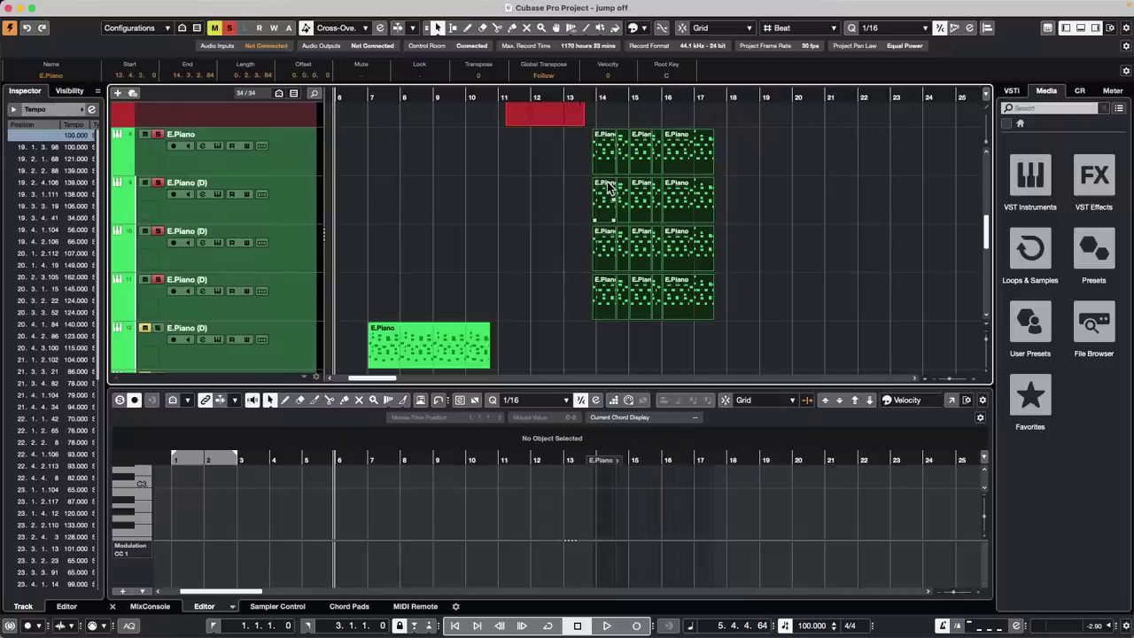
Review the audio system in Studio Setup, keeping Steinberg UR24C as the audio driver
left_click(345, 7)
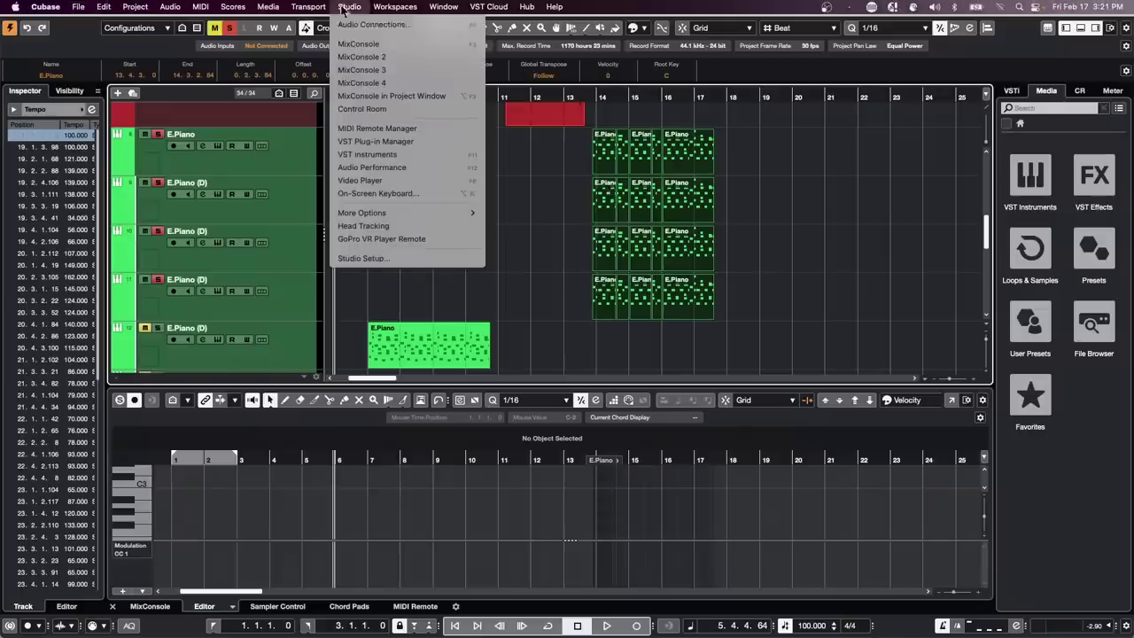
left_click(372, 259)
left_click(547, 132)
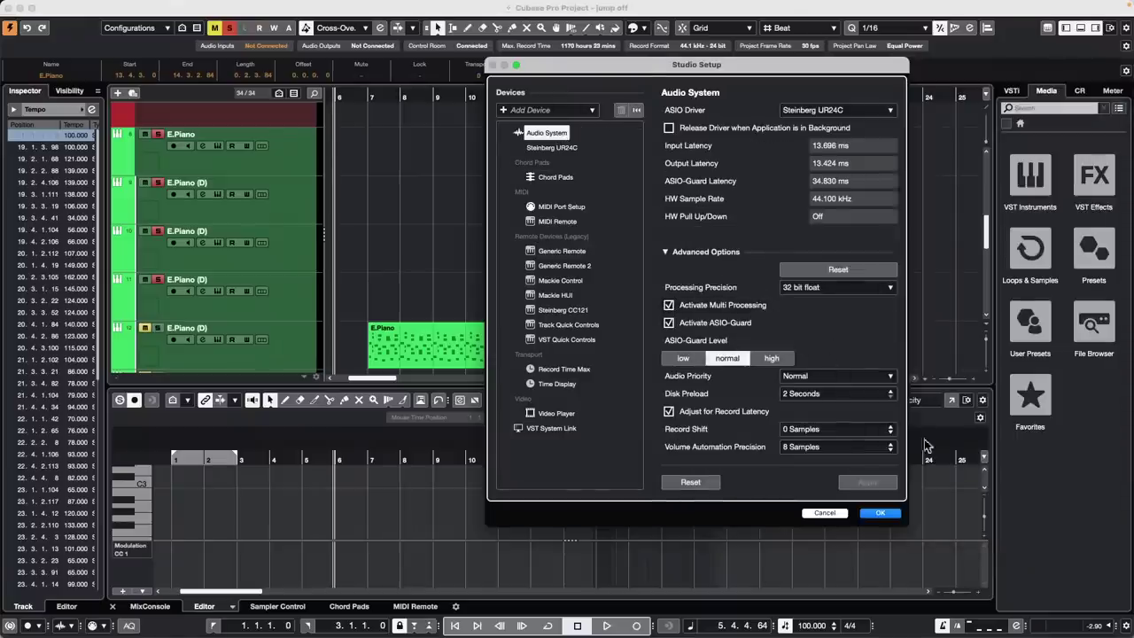
left_click(877, 513)
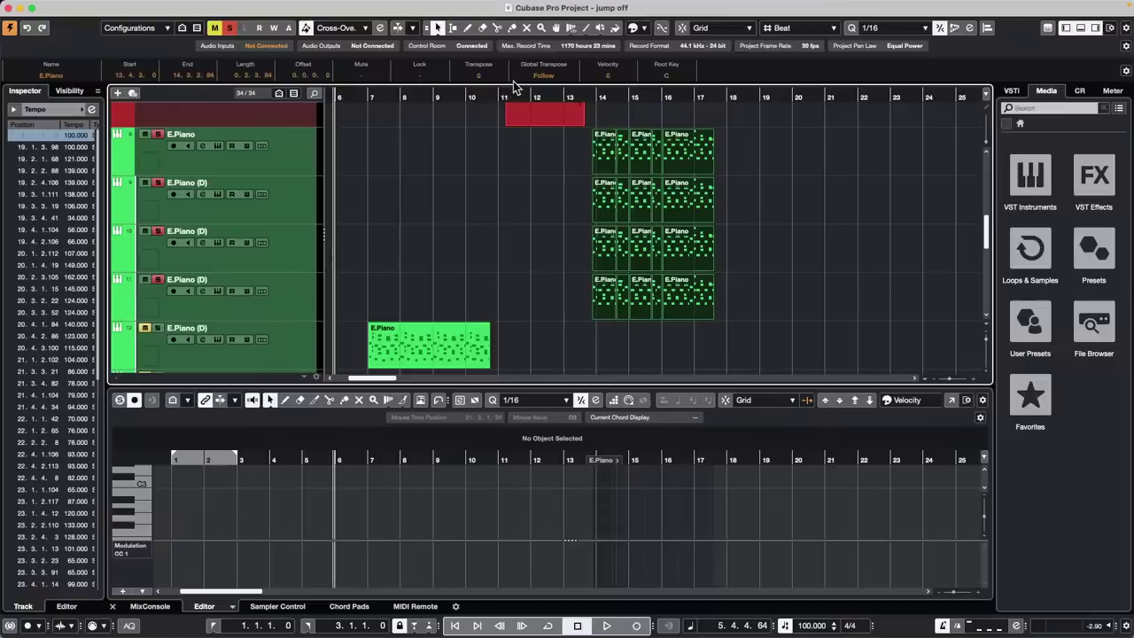
left_click(350, 7)
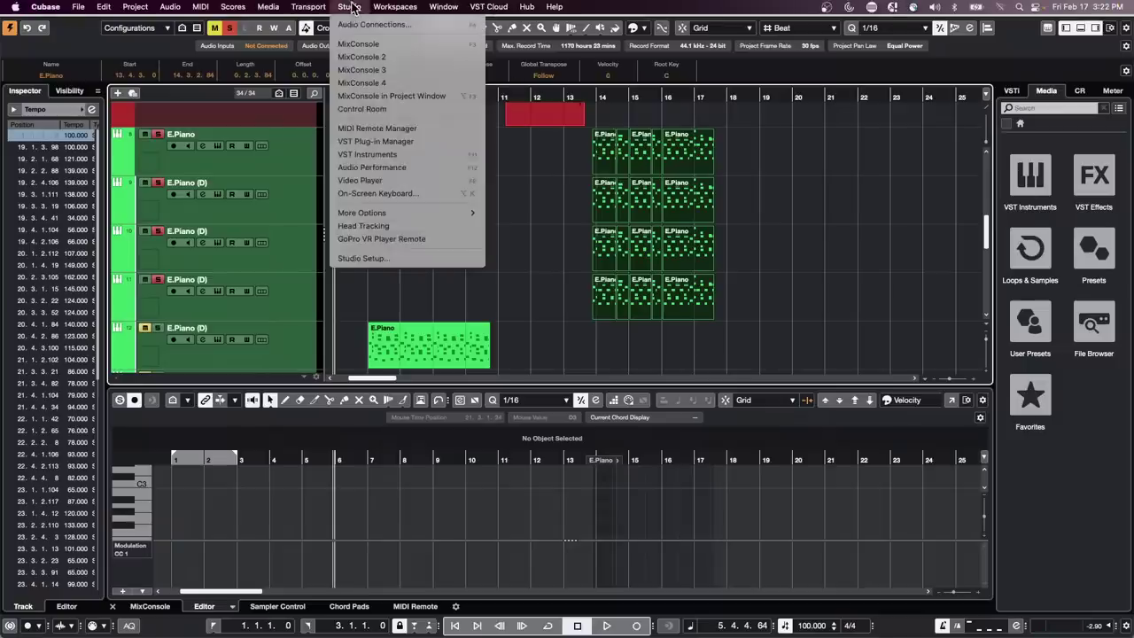
left_click(374, 259)
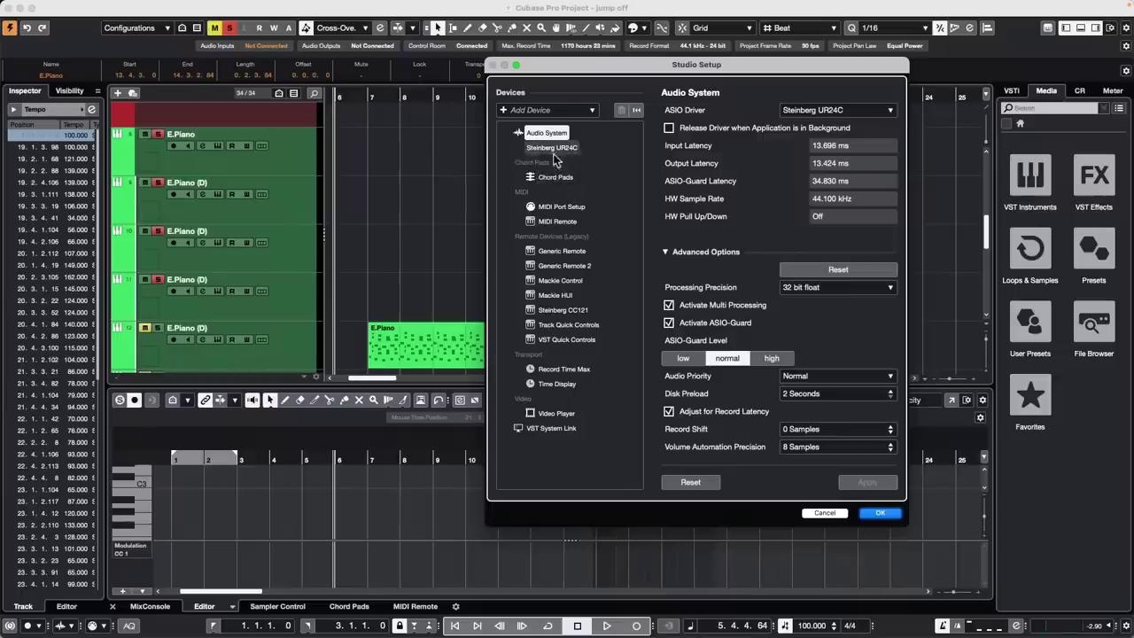
mouse_move(466, 4)
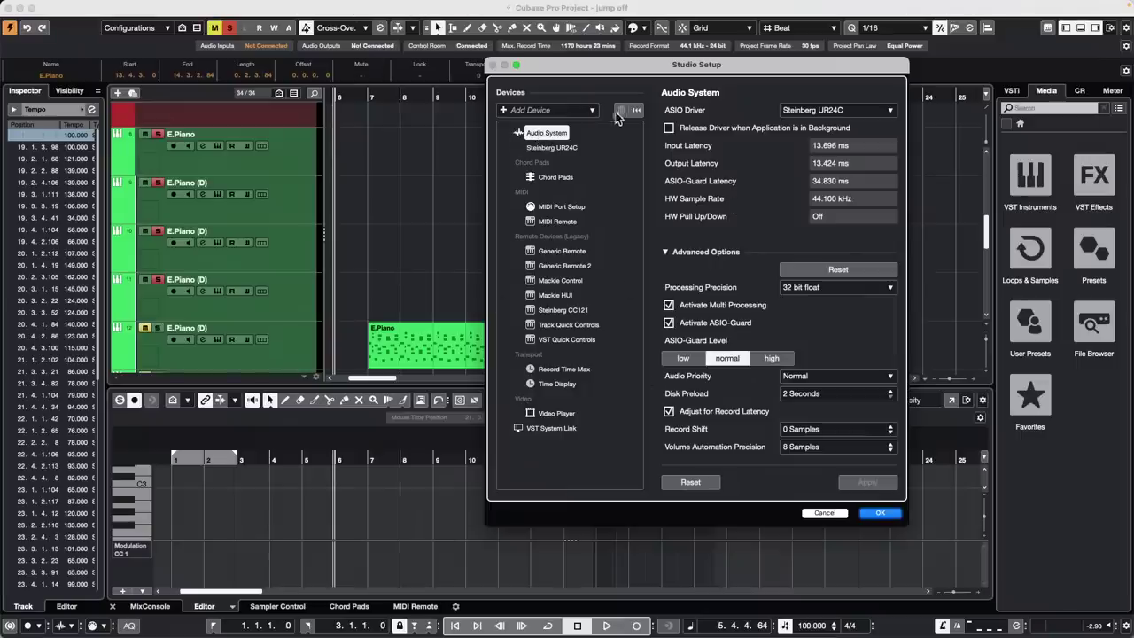
left_click(818, 112)
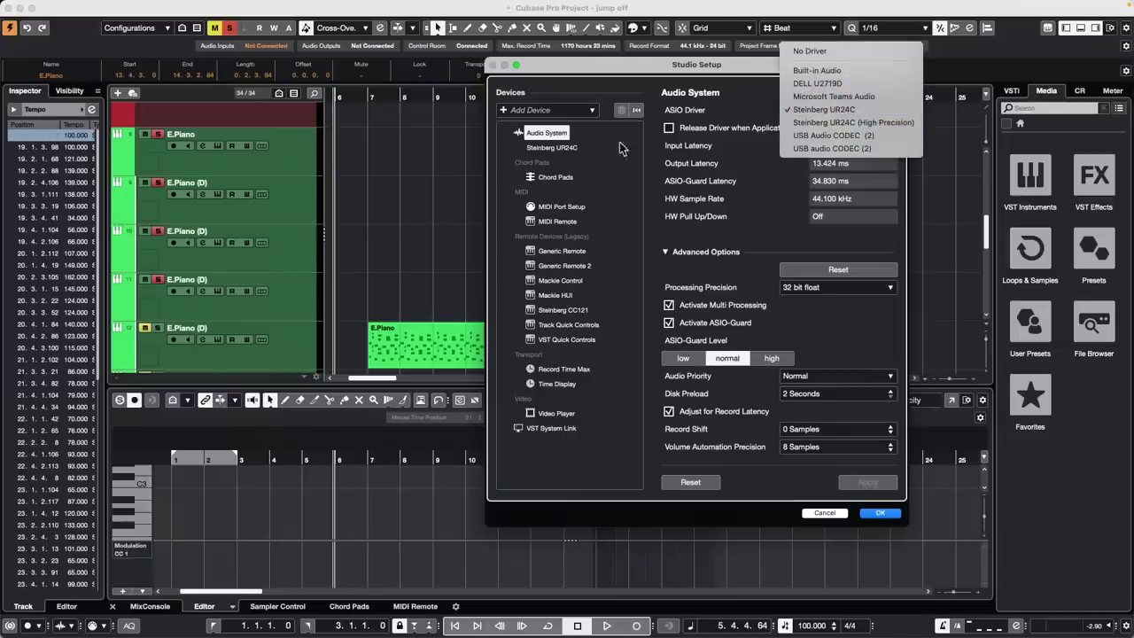
left_click(631, 76)
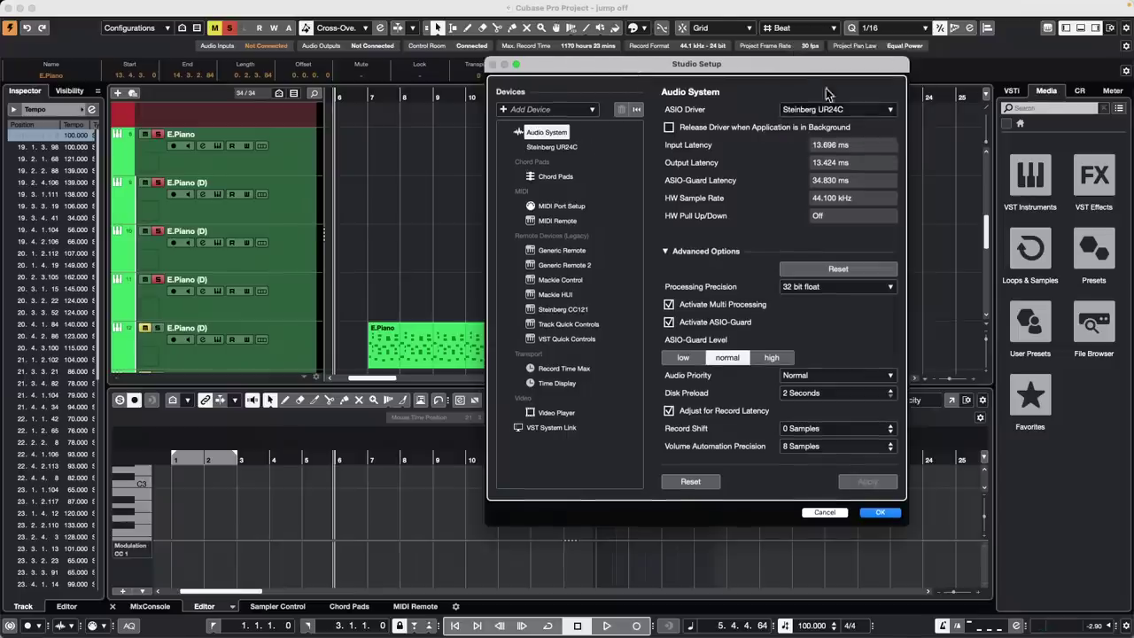
left_click(811, 111)
left_click(812, 111)
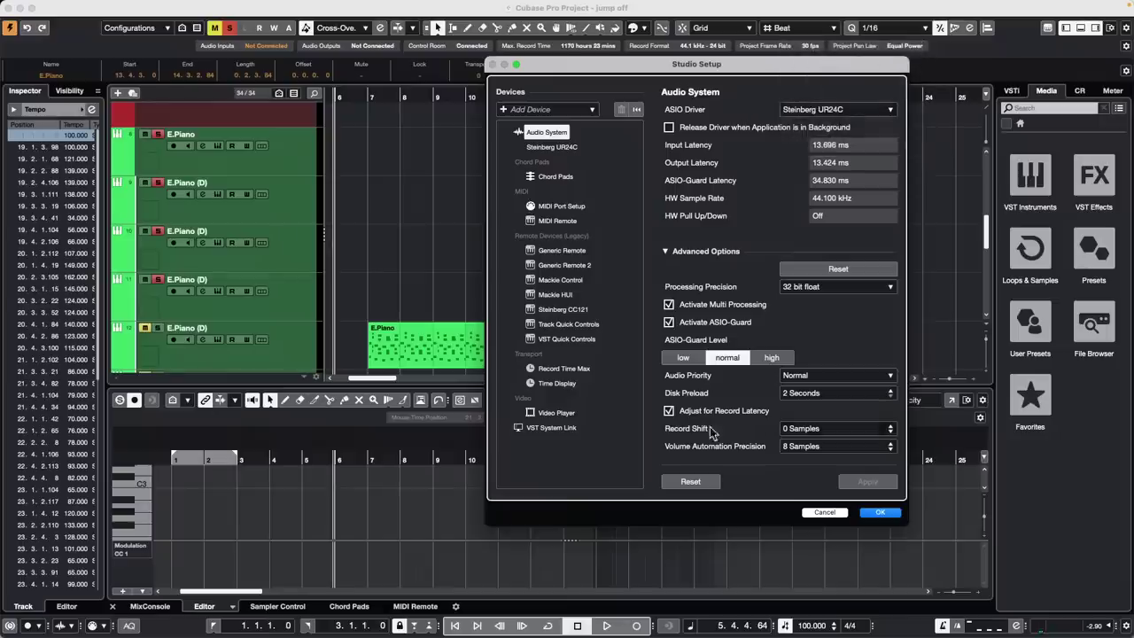
left_click(875, 513)
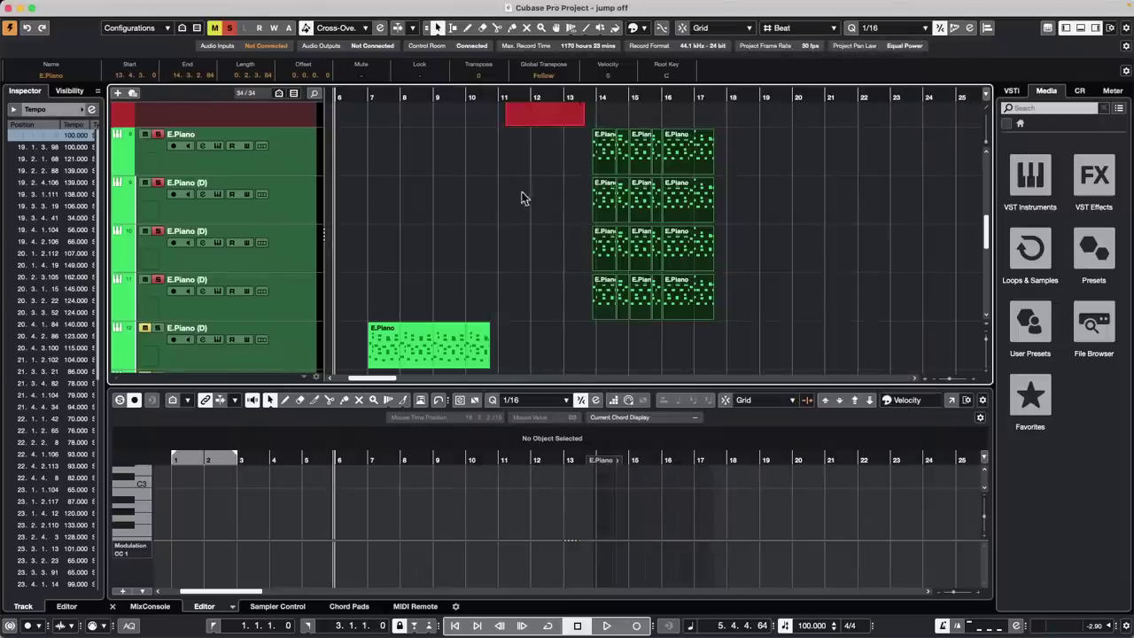
Inspect the Plug-in Manager's effect plug-ins and VST 2 paths, then deselect the E.Piano parts
left_click(354, 7)
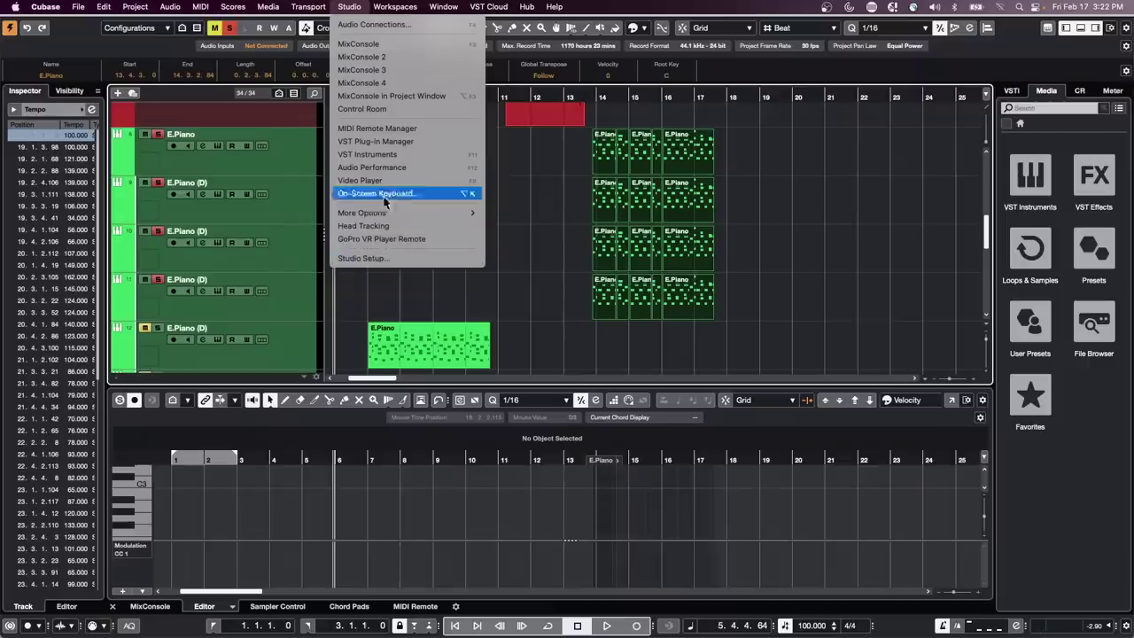
left_click(410, 143)
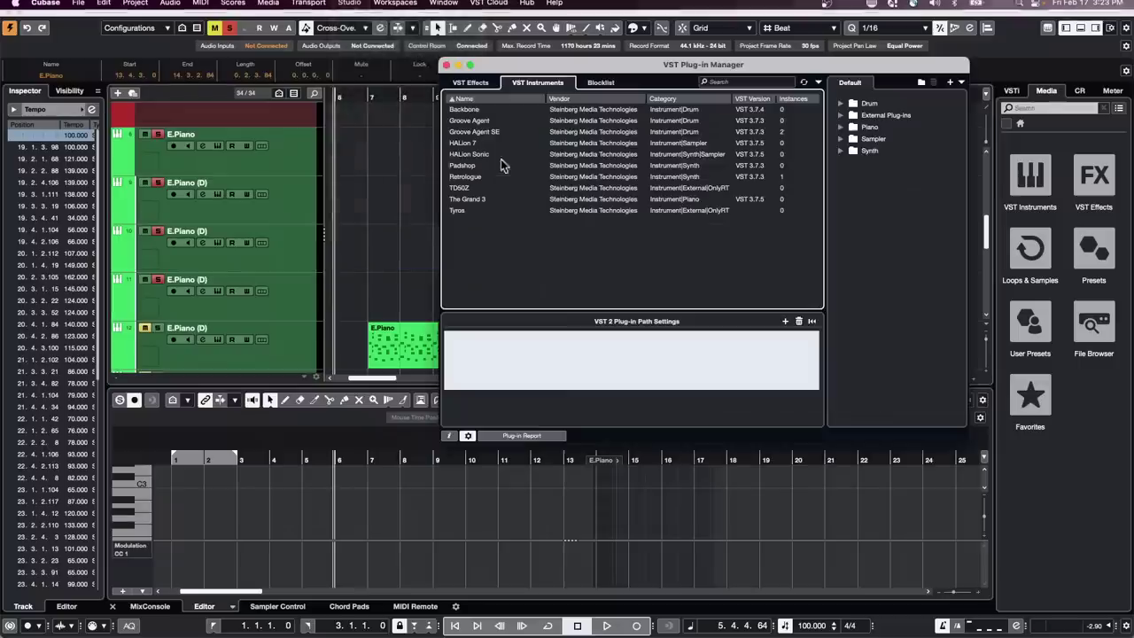
left_click(472, 83)
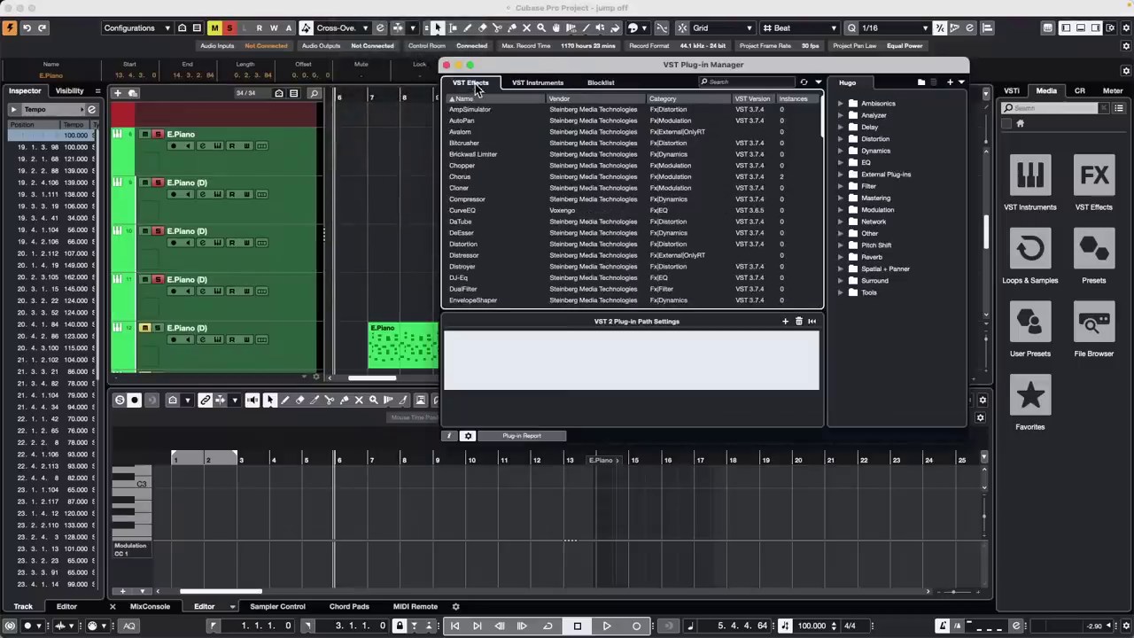
left_click(469, 438)
left_click(469, 438)
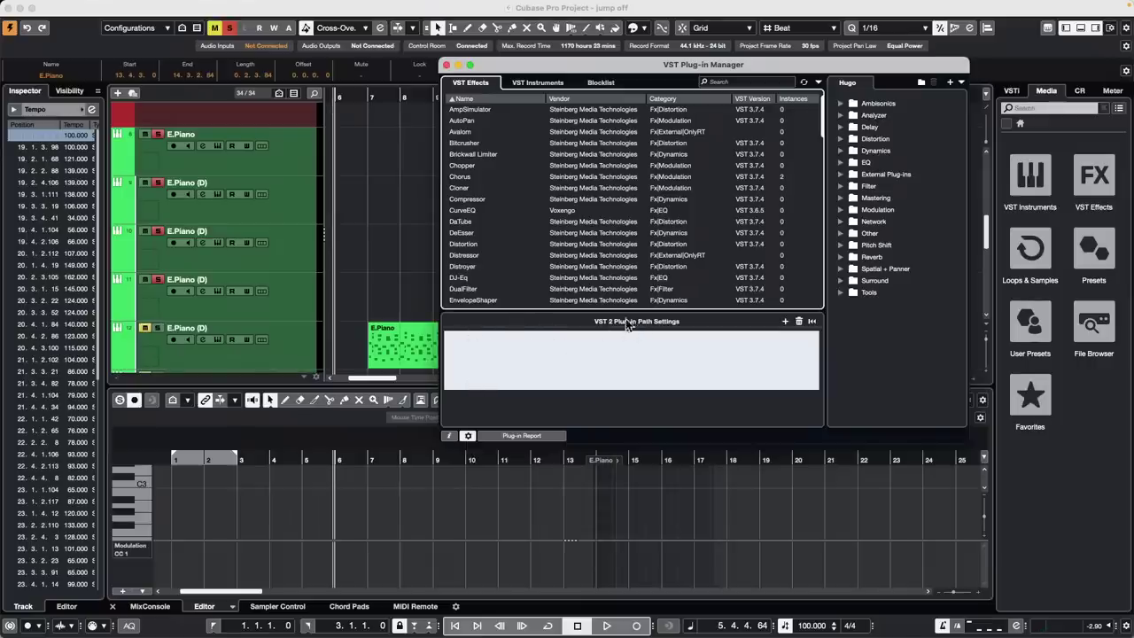
left_click(446, 65)
left_click(523, 265)
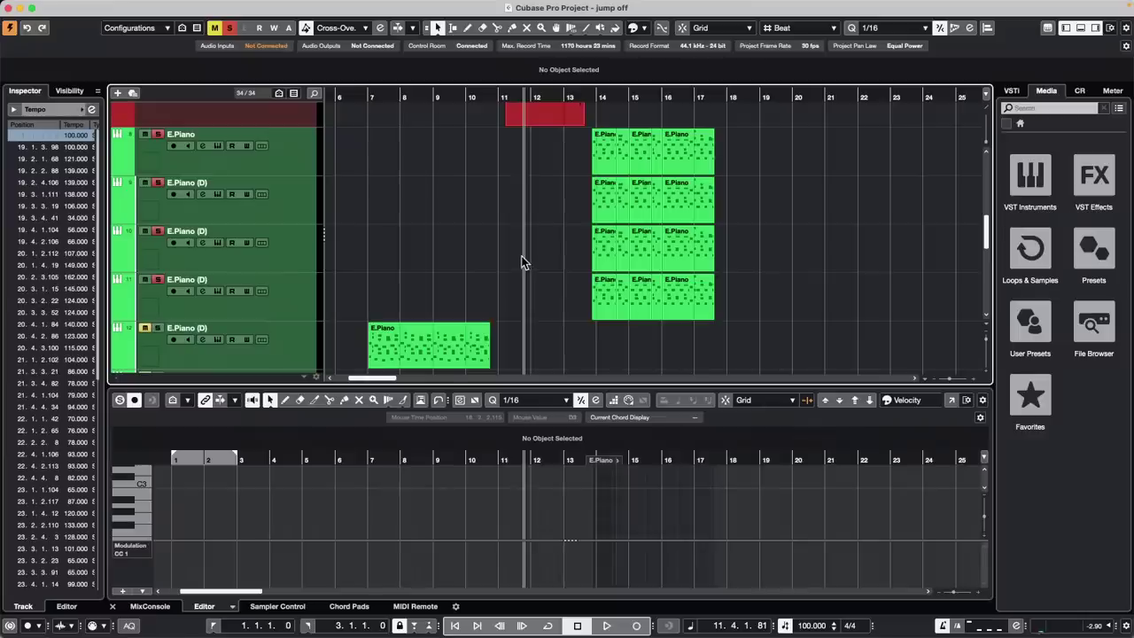
Select the Futurechill drum loop at the project start and draw tempo changes at bars 1–2
scroll(376, 240, "up", 10)
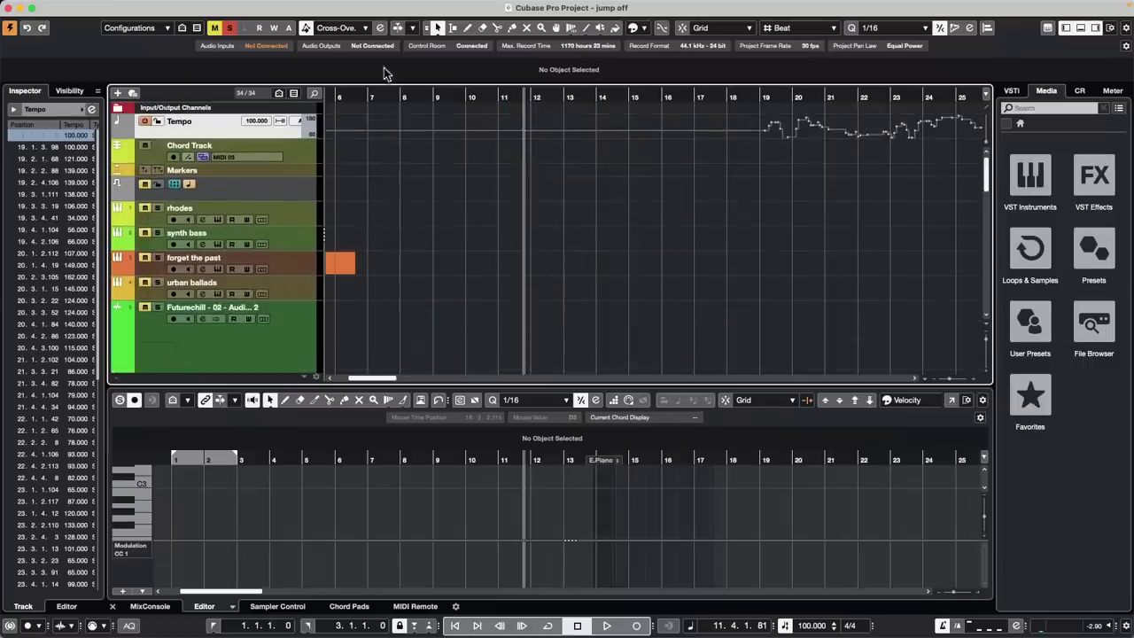
key("Home")
left_click(386, 315)
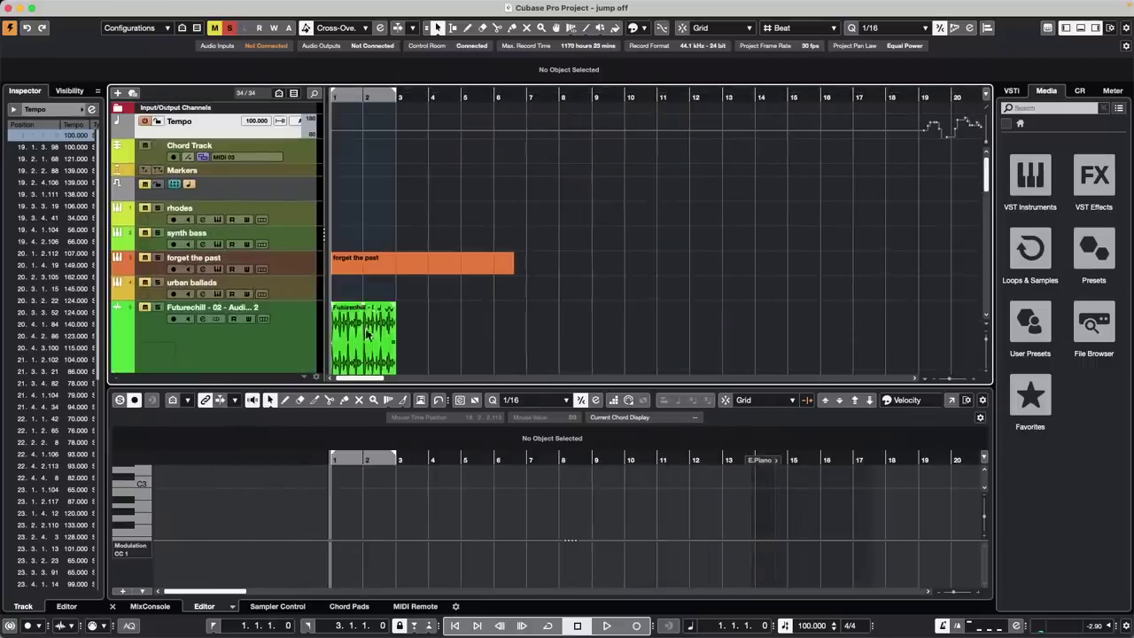
left_click(173, 8)
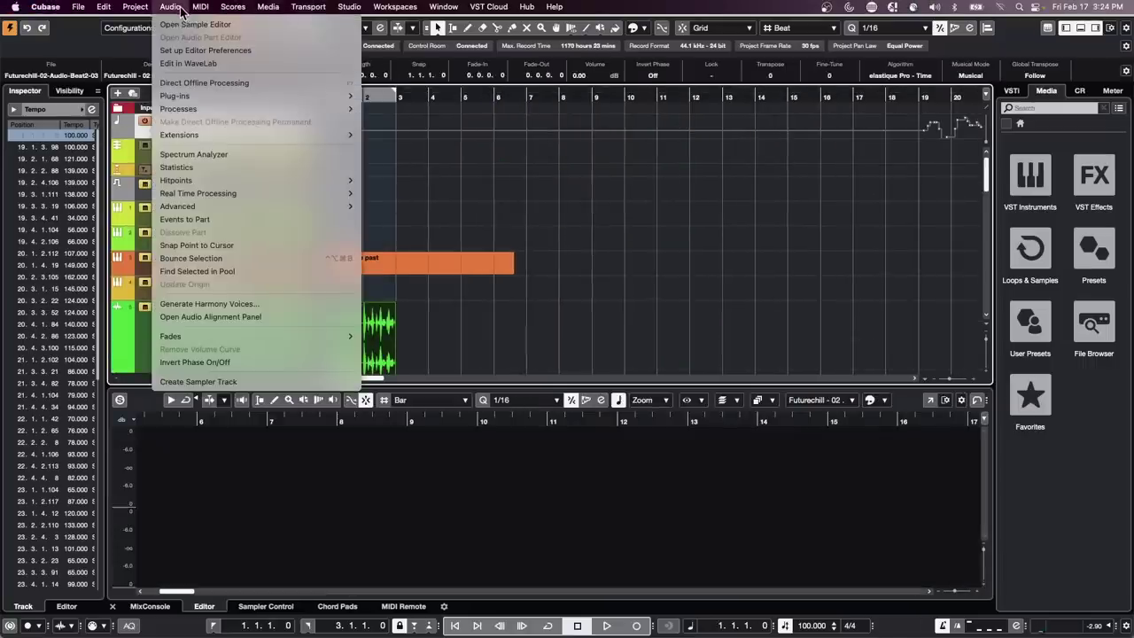
left_click(431, 107)
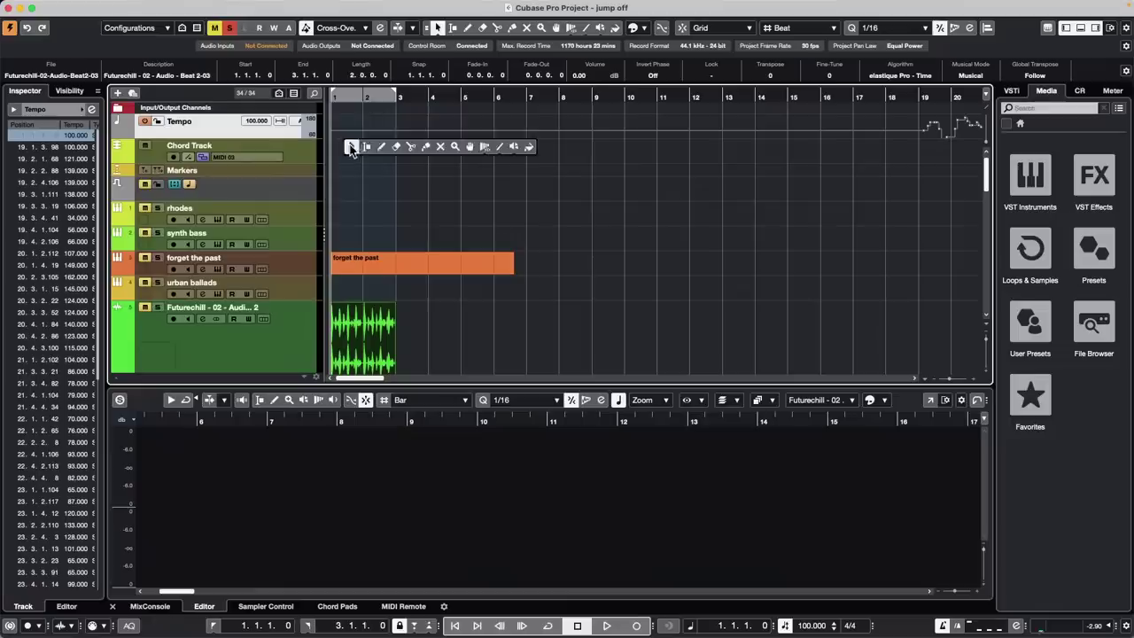
key("8")
left_click_drag(363, 131, 383, 137)
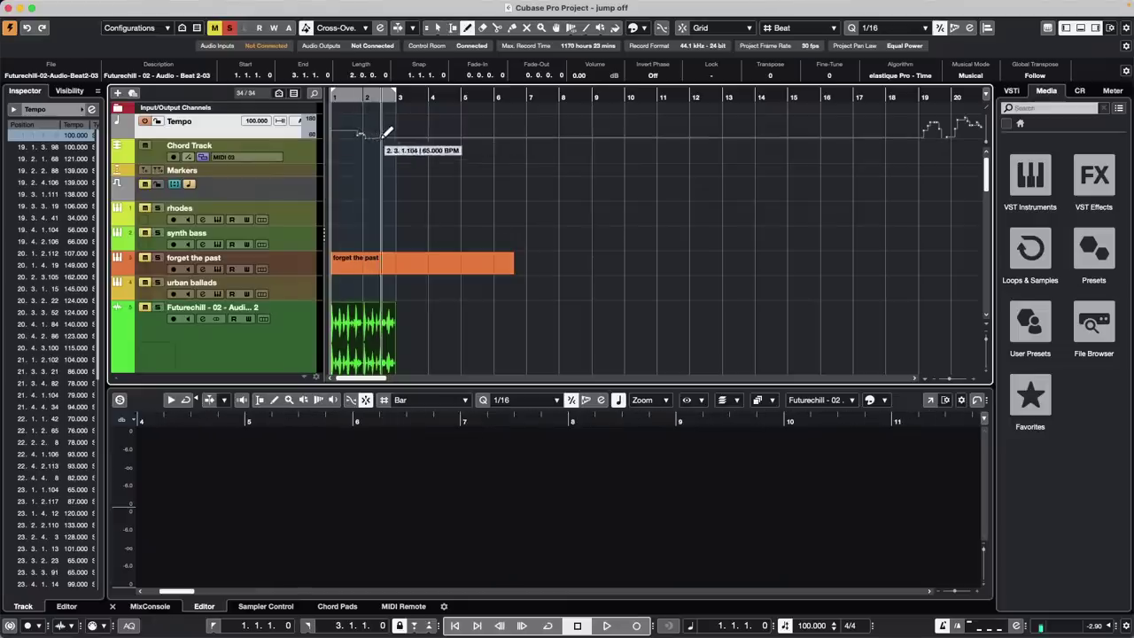
Try Set Definition From Tempo on the loop, cancel it, and return to the Object Selection tool
left_click(180, 7)
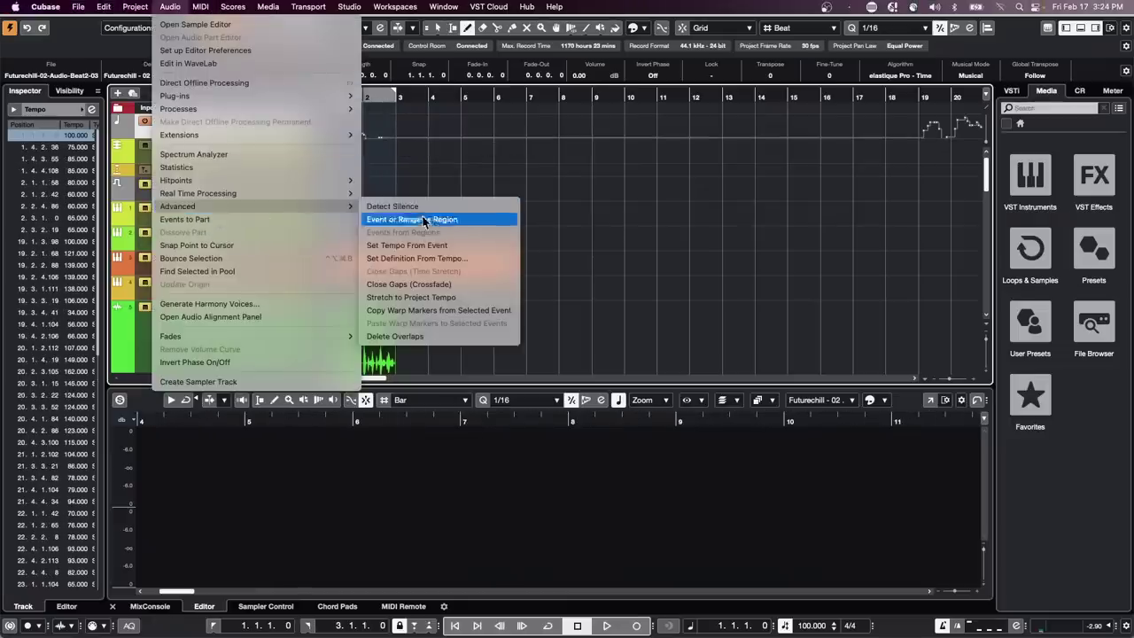
left_click(415, 258)
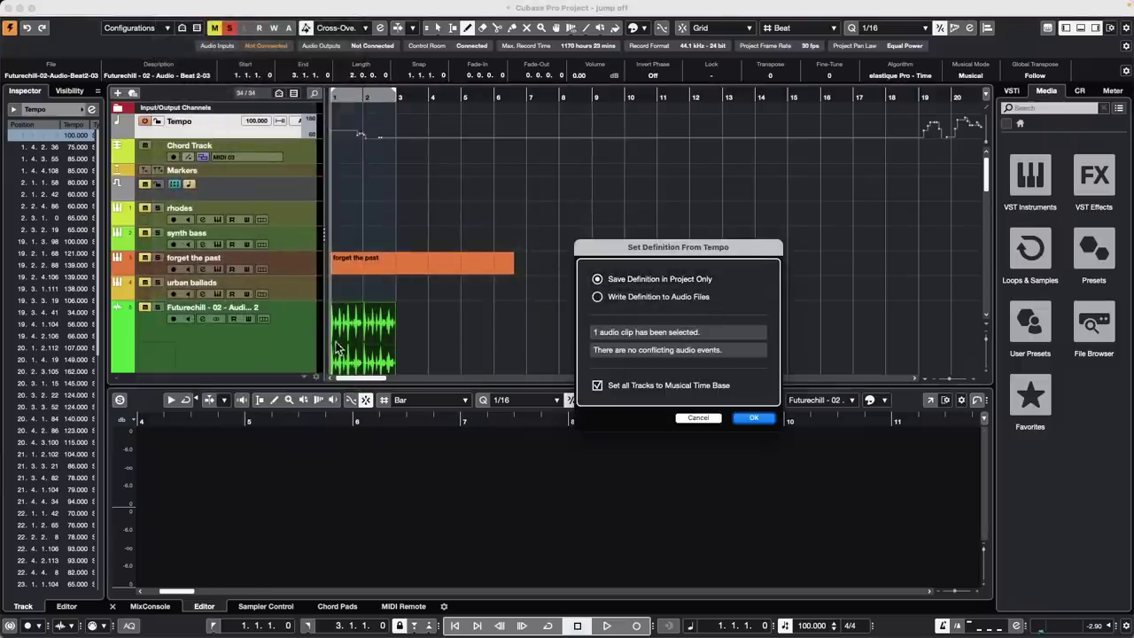
left_click(599, 298)
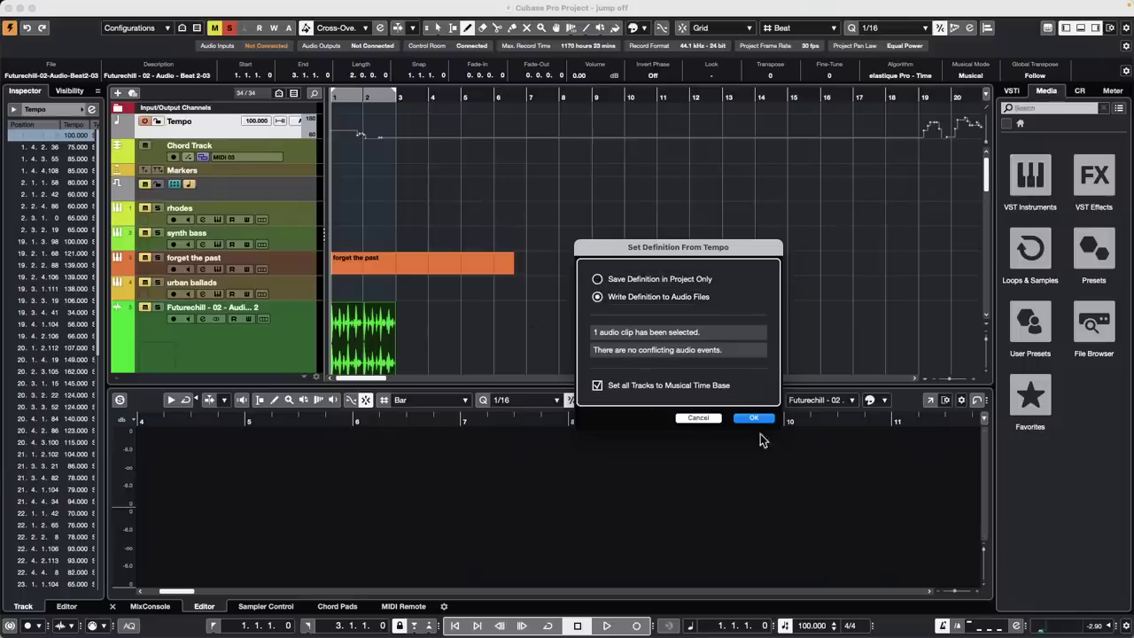
left_click(700, 417)
right_click(471, 358)
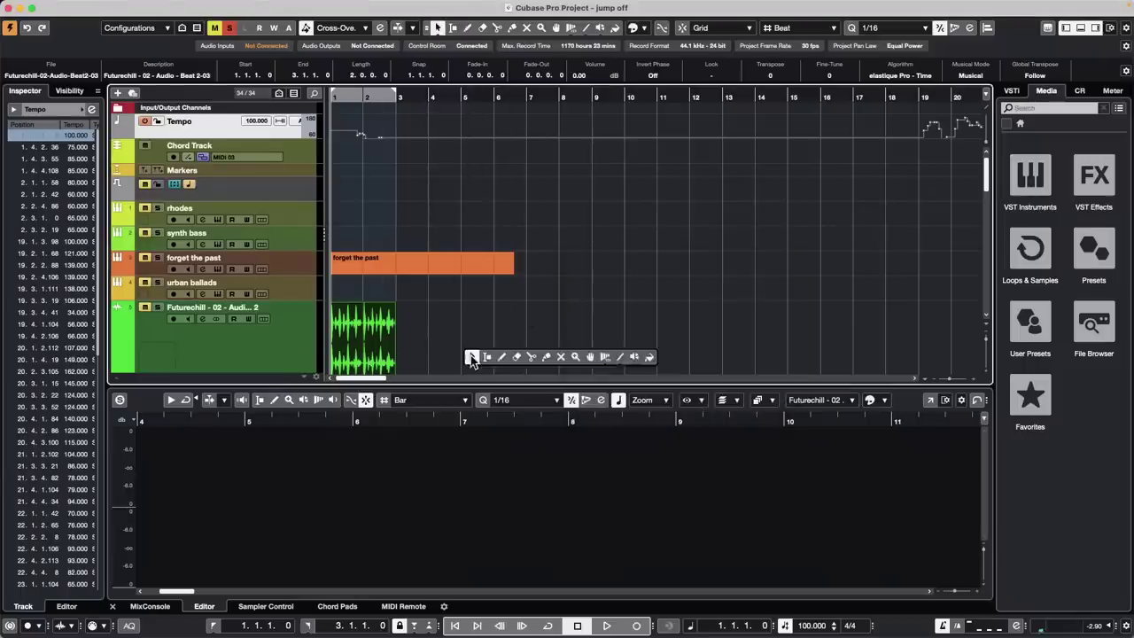
left_click(472, 358)
left_click(473, 358)
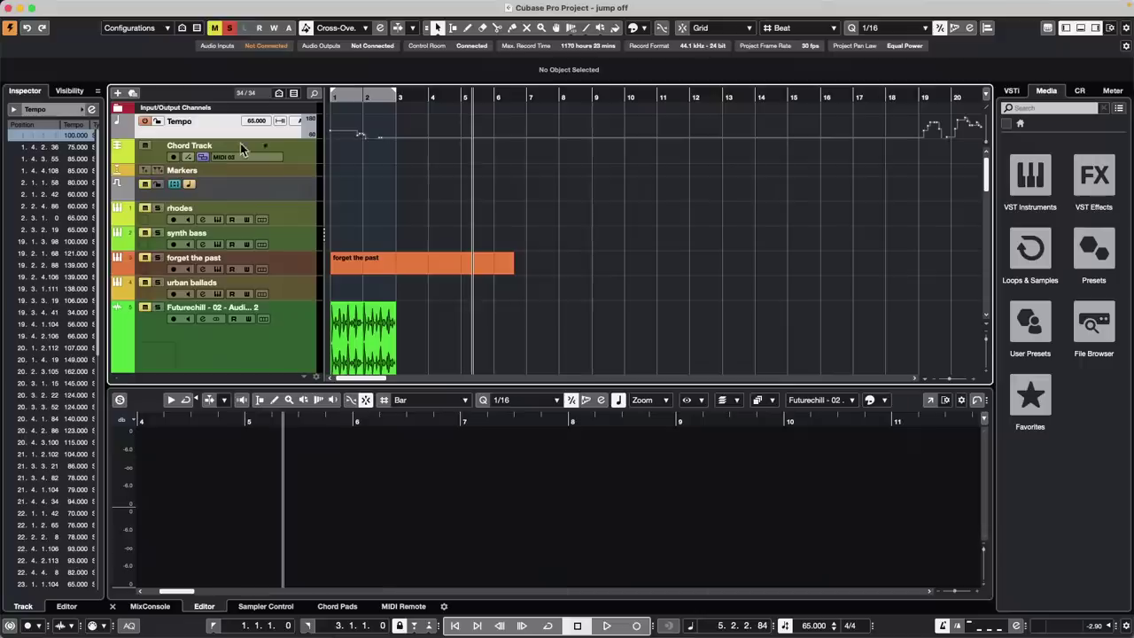
Open February 23 2023.cpr from Recent Projects and activate it
mouse_move(140, 3)
left_click(78, 6)
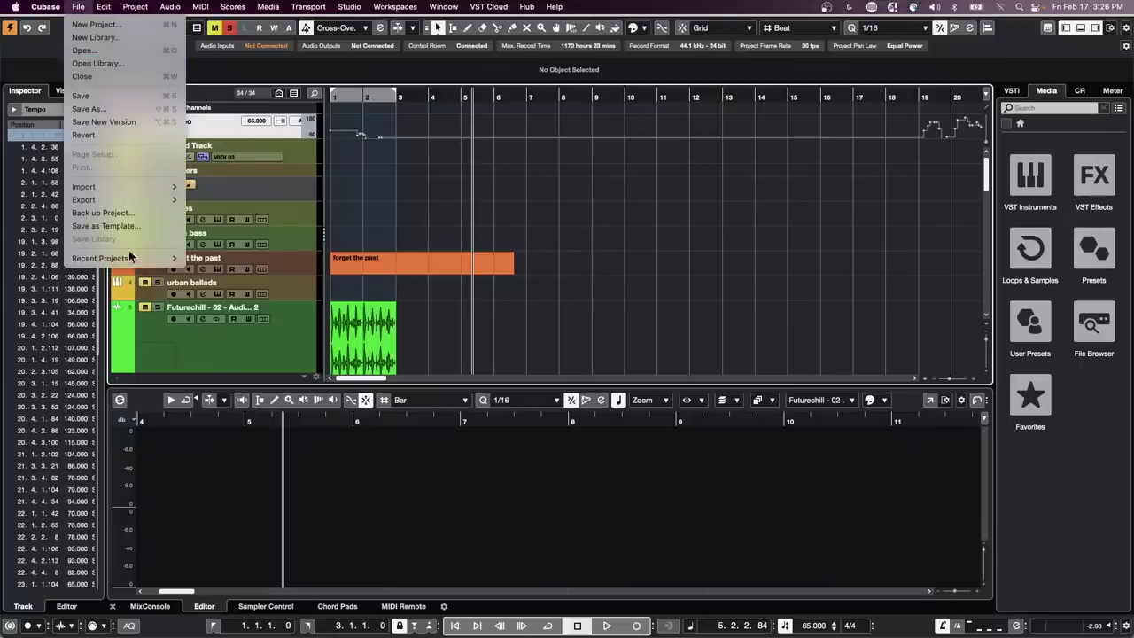
mouse_move(143, 261)
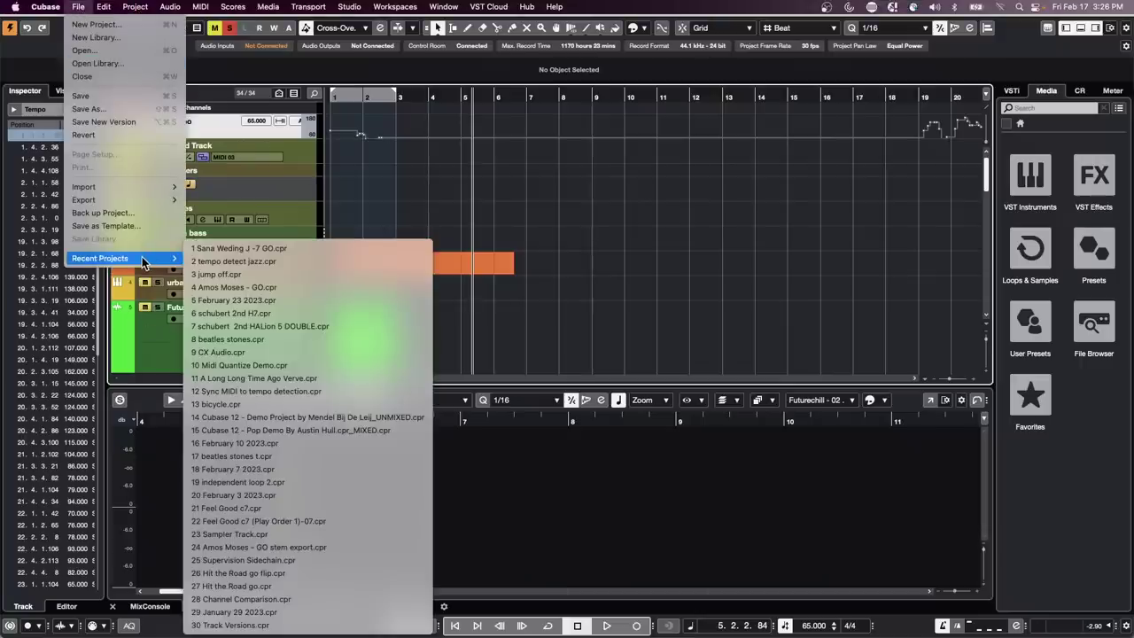
left_click(313, 302)
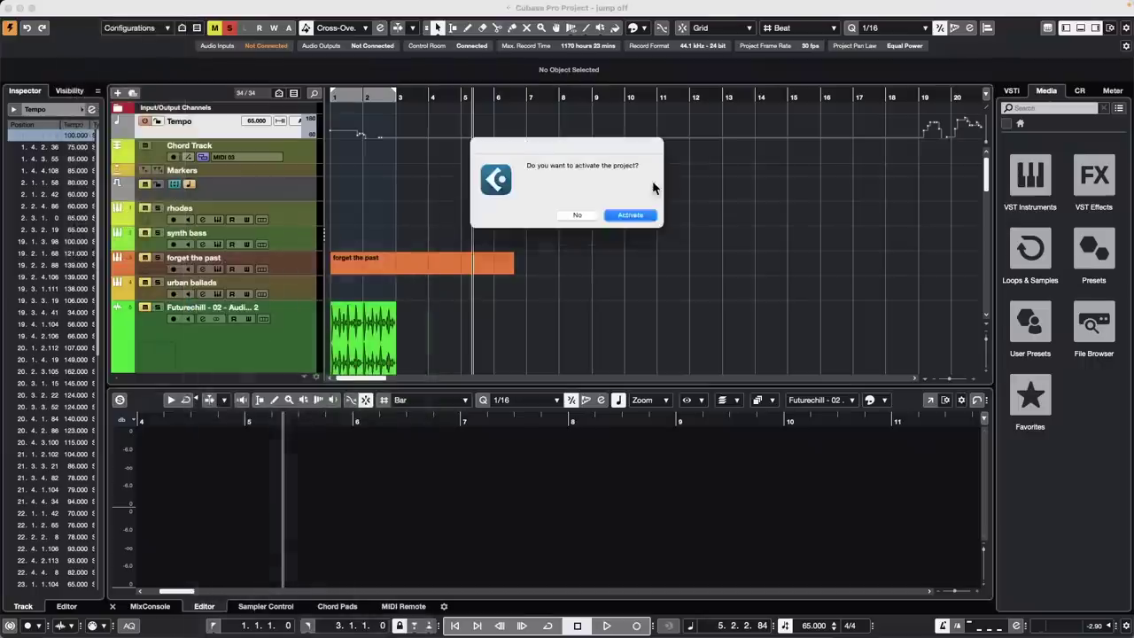
left_click(624, 223)
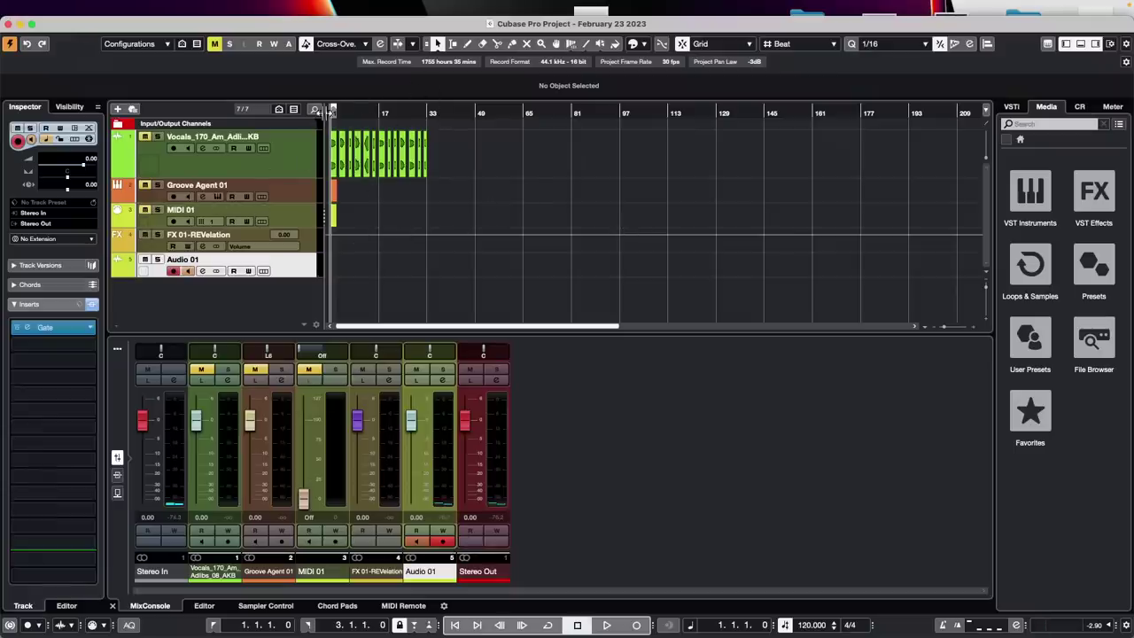
Zoom to bars 1–21, unmute Groove Agent 01 and MIDI 01, and play to check
left_click_drag(348, 110, 266, 133)
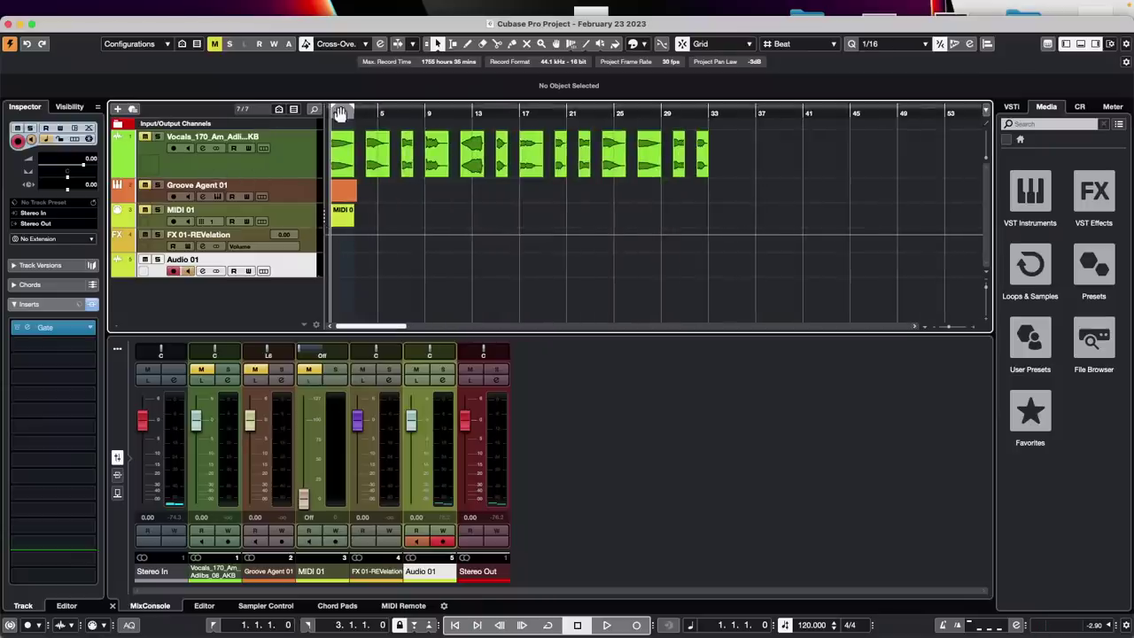
left_click_drag(275, 113, 271, 136)
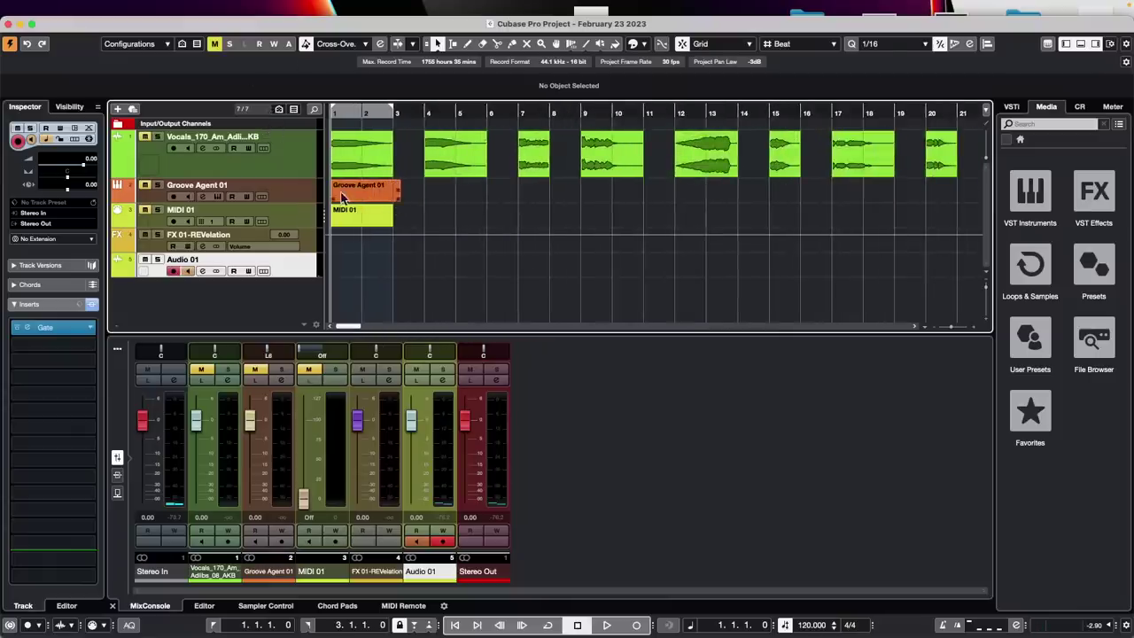
left_click(146, 185)
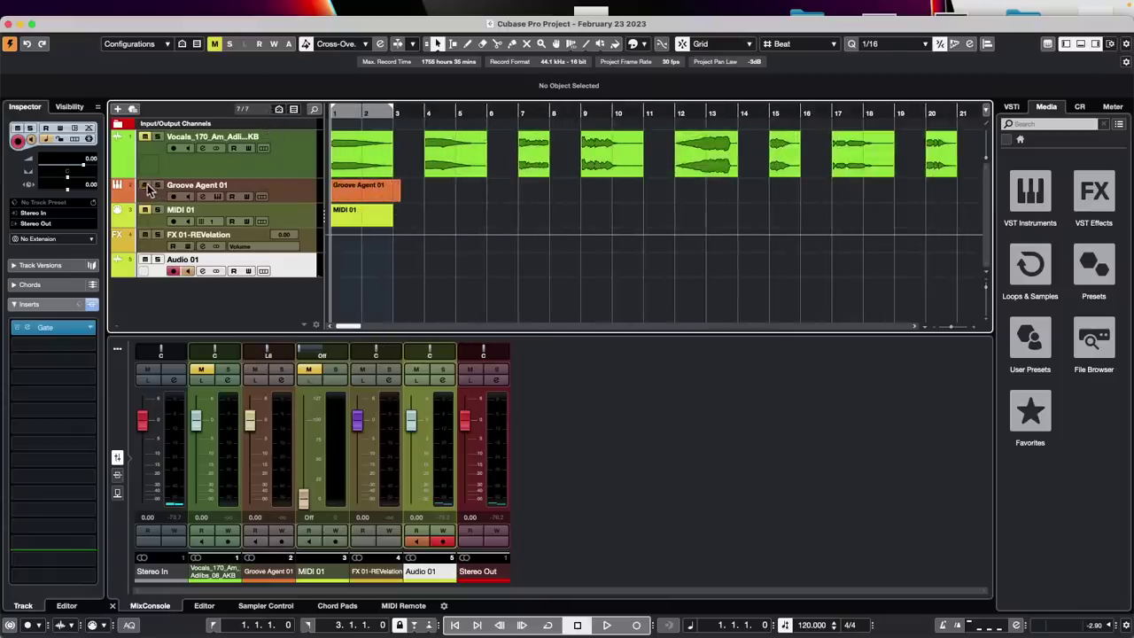
left_click(145, 210)
key("space")
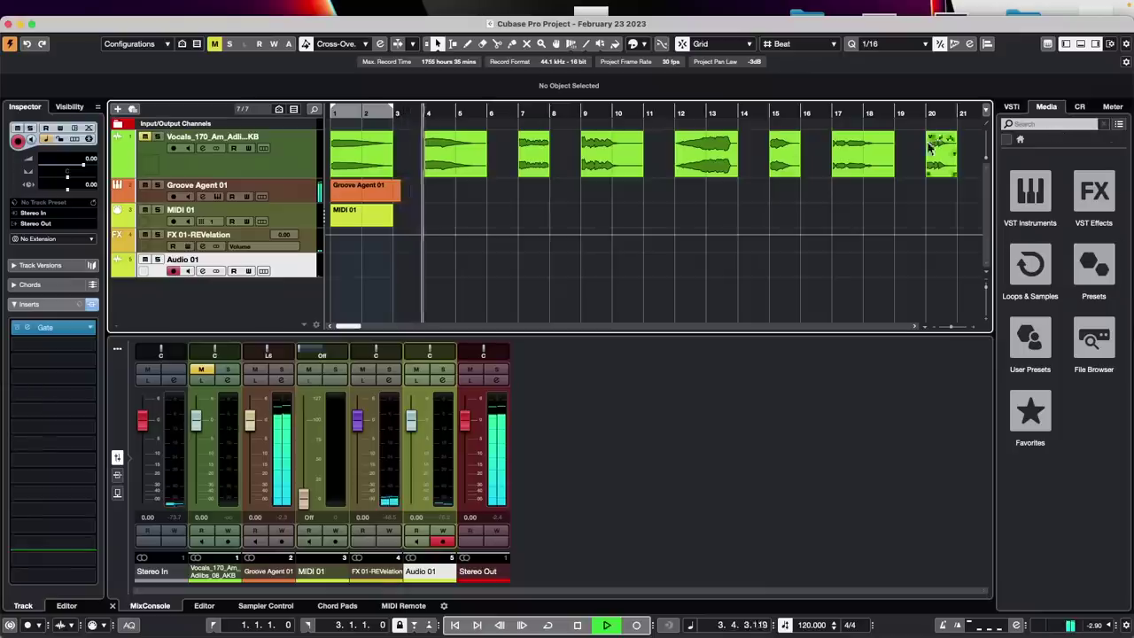
key("space")
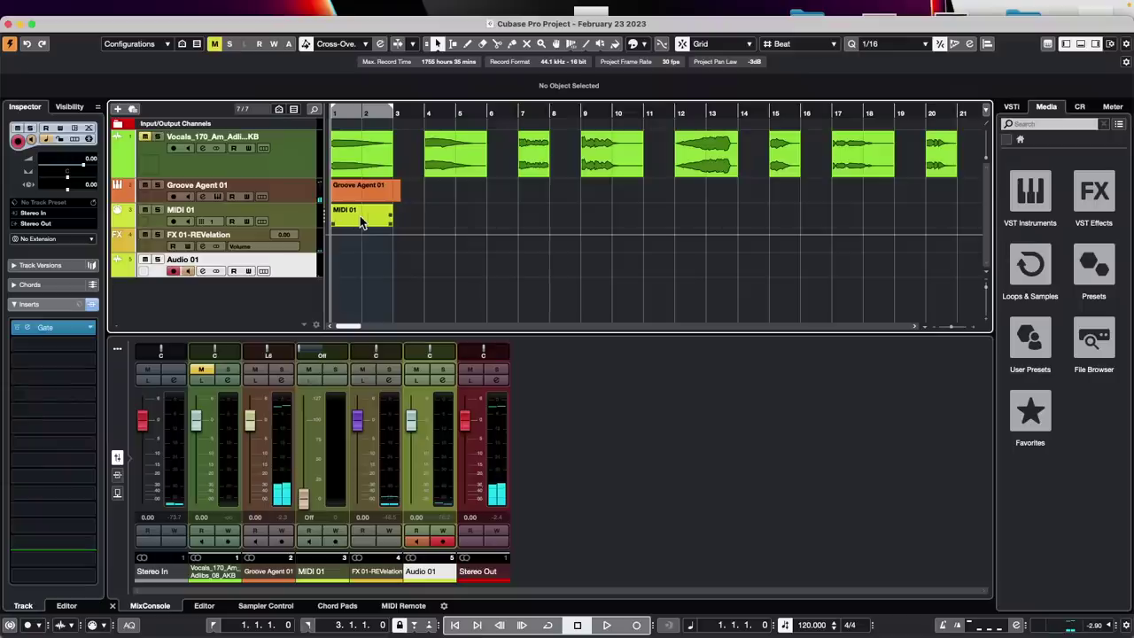
Open the MIDI 01 and Groove Agent 01 parts in the lower-zone Key Editor with a Velocity lane
left_click(360, 218)
double_click(360, 220)
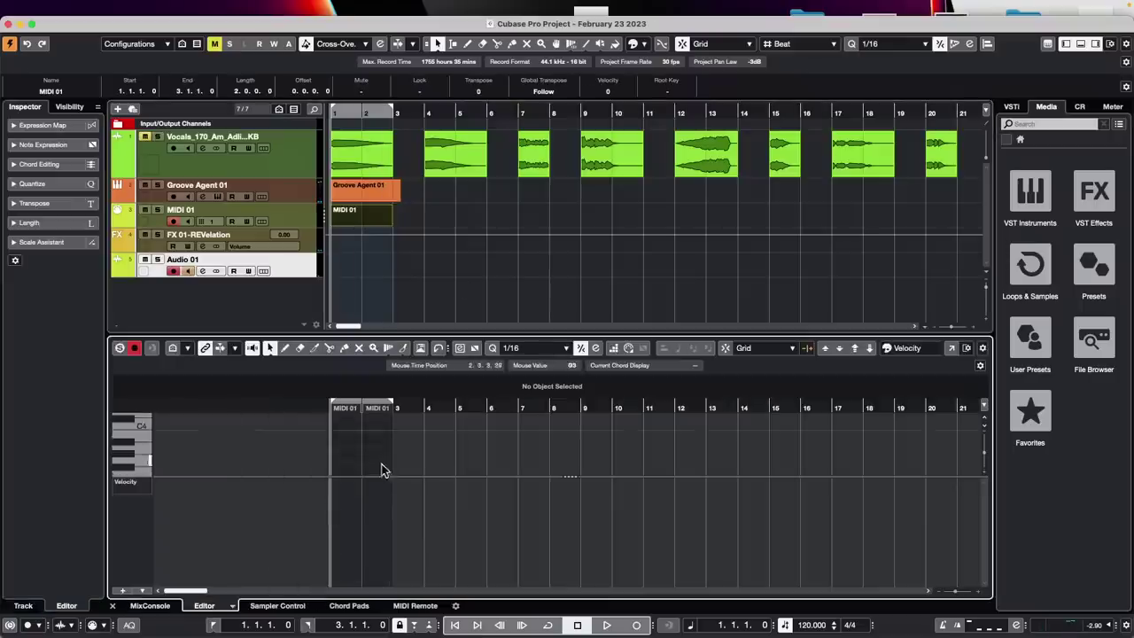
left_click_drag(375, 476, 371, 542)
left_click(358, 193)
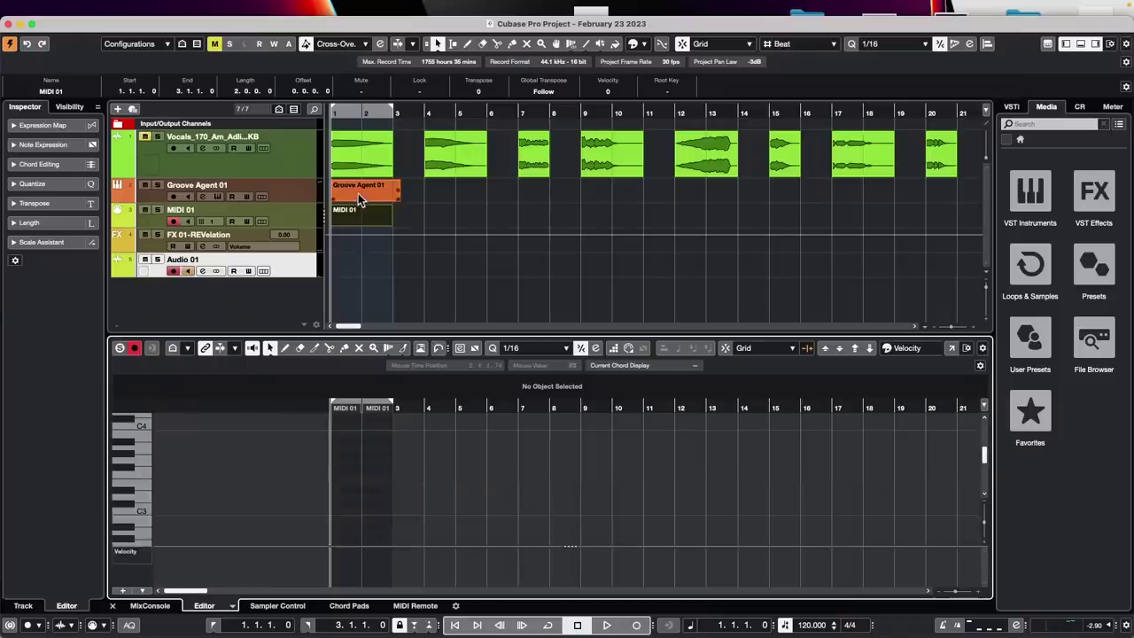
double_click(358, 194)
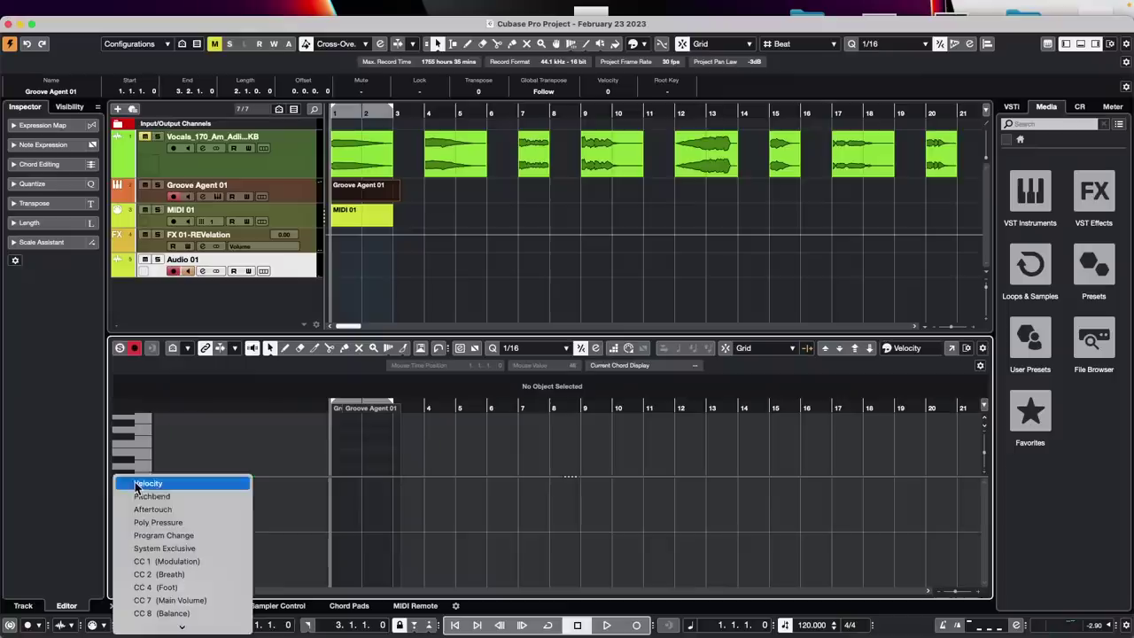
left_click(135, 486)
left_click(186, 485)
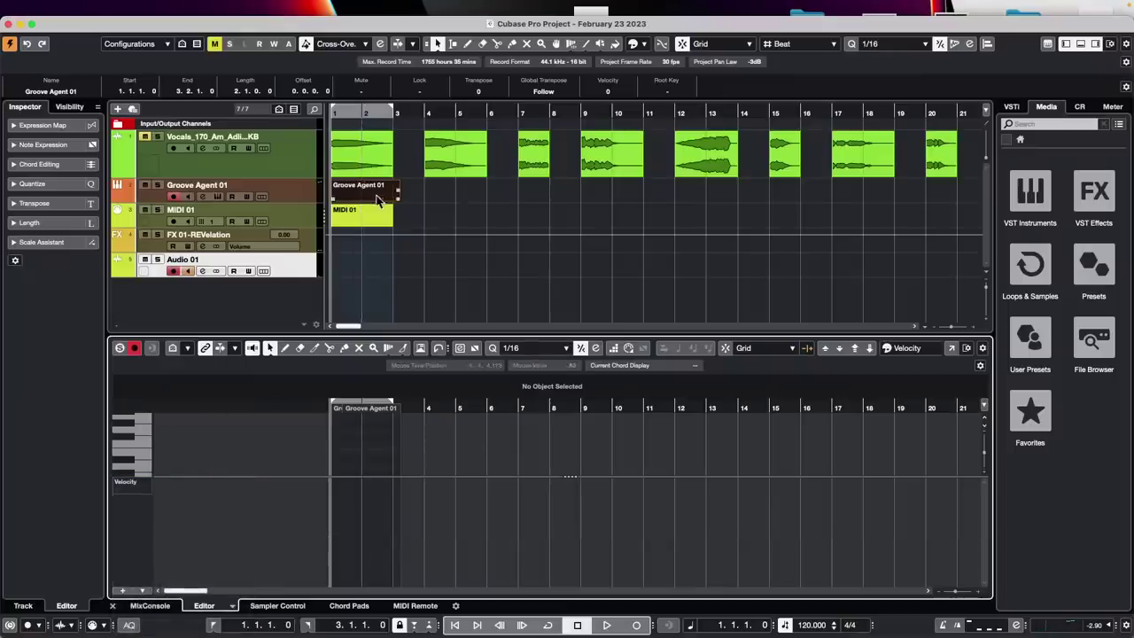
Return the playhead to the project start and select the MIDI 01 part
left_click(435, 198)
left_click(375, 193)
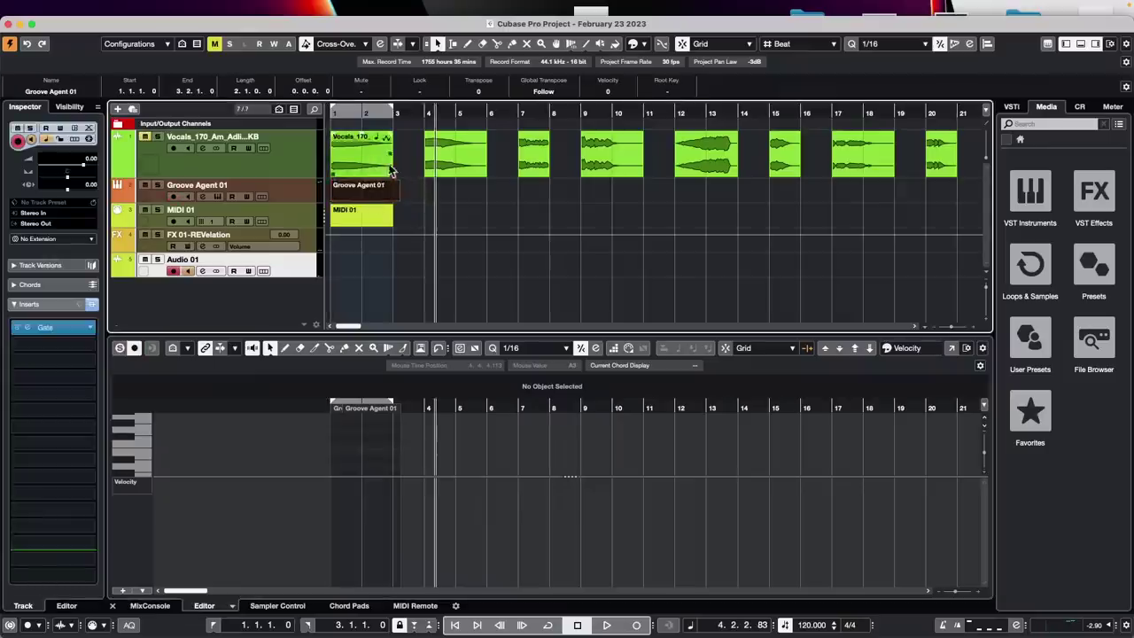
key("Home")
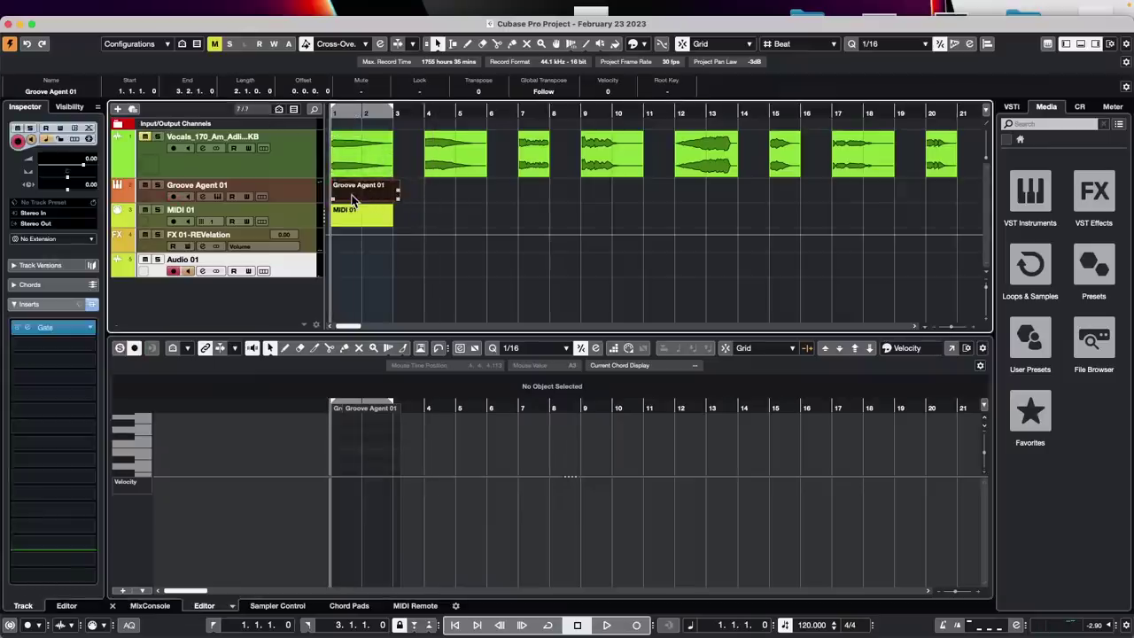
left_click(299, 202)
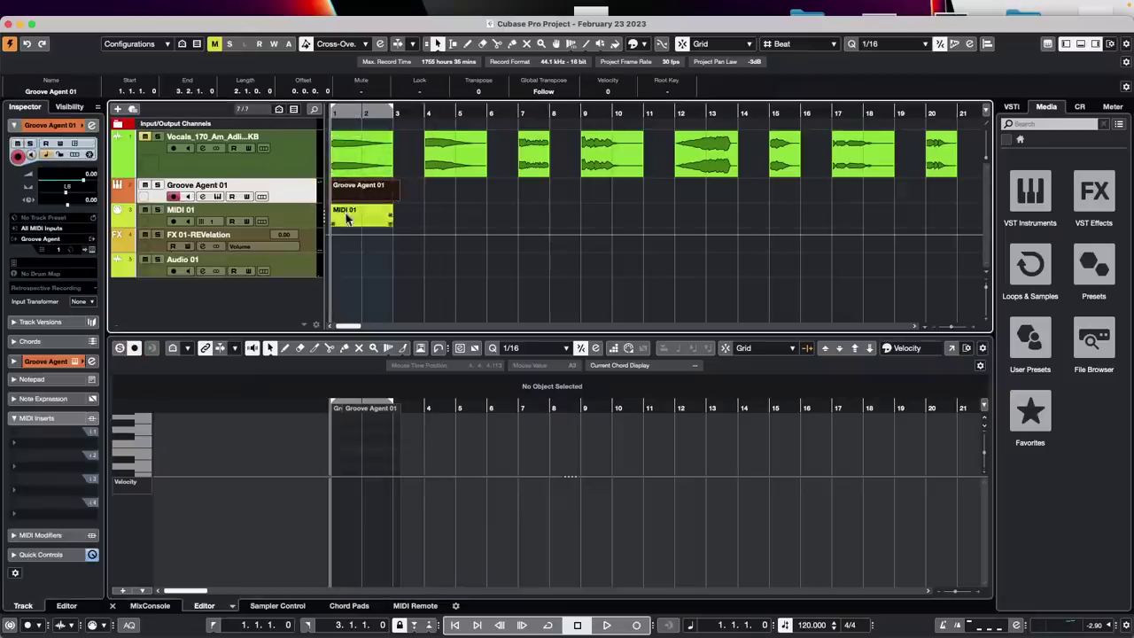
left_click(352, 220)
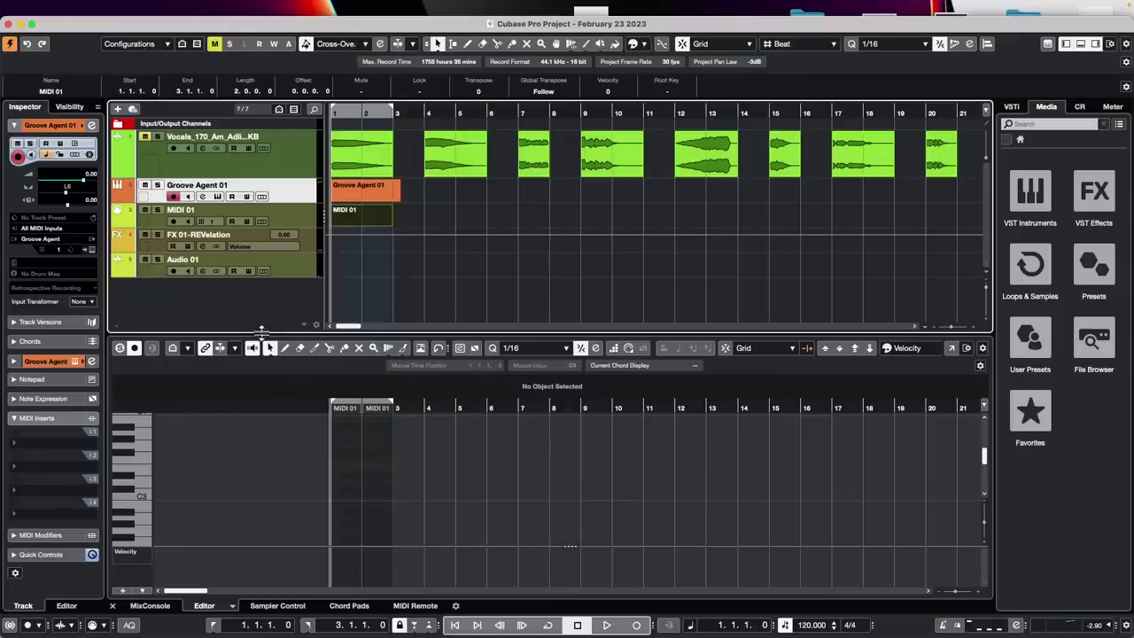
In the Drum Editor, paint Hand Clap D#1 hits from bar 1 to 3 and draw a swelling velocity curve
left_click(232, 607)
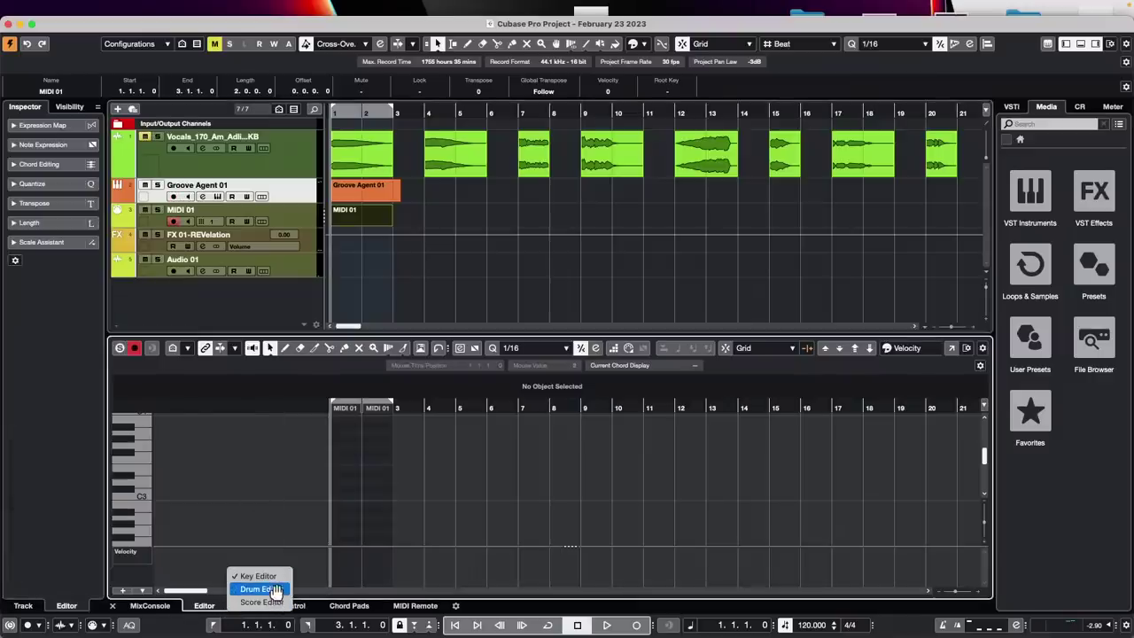
left_click(266, 589)
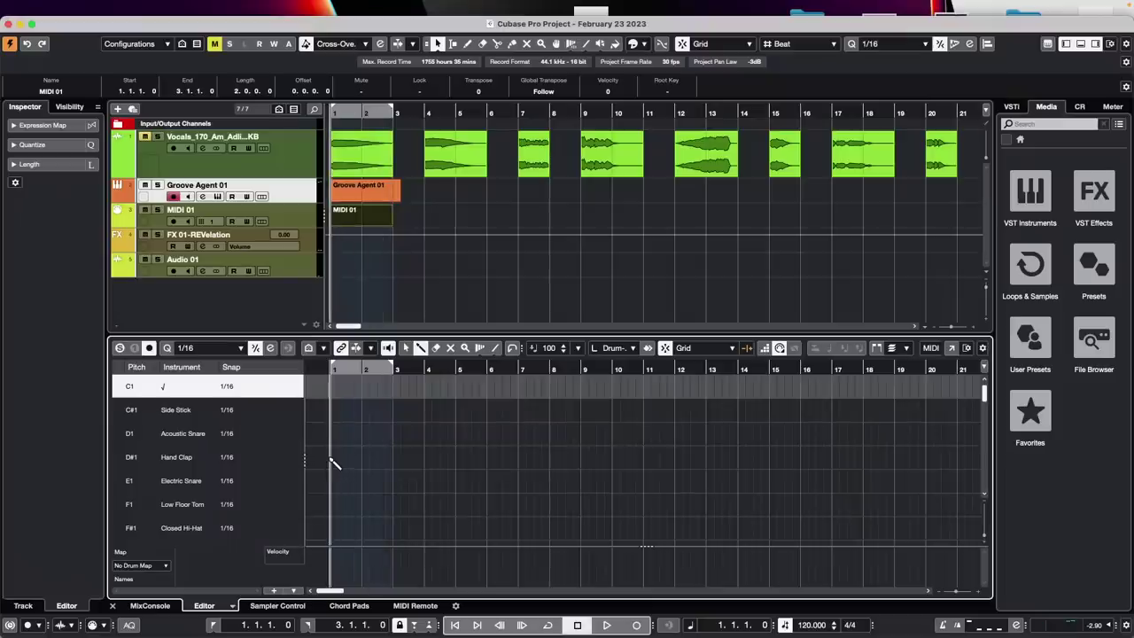
left_click(332, 458)
left_click_drag(393, 459, 396, 458)
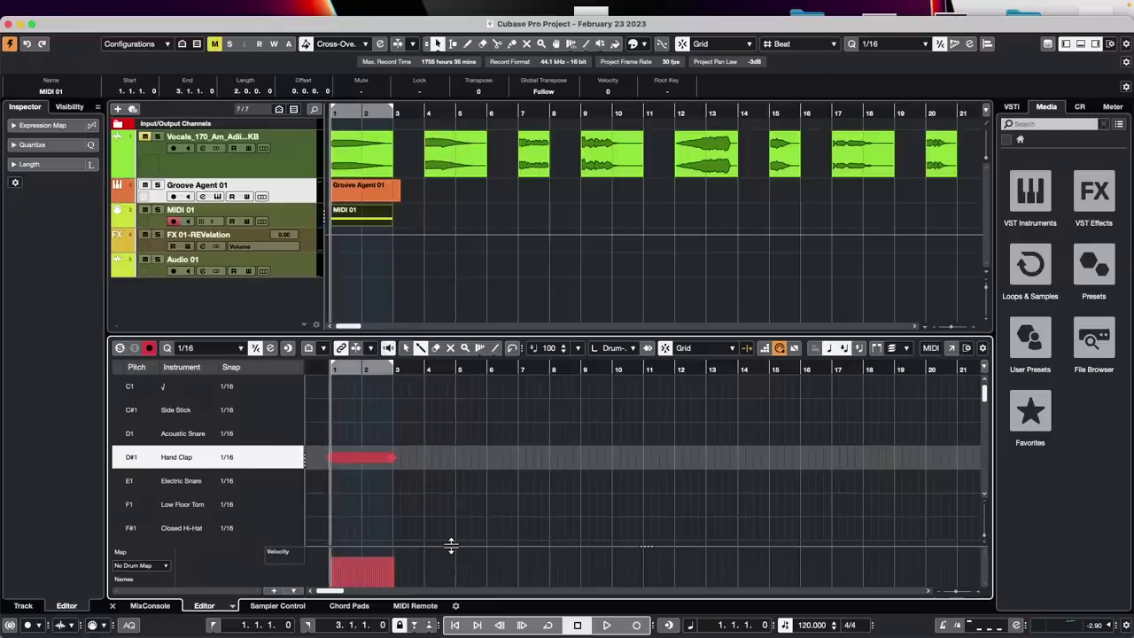
left_click_drag(450, 541, 456, 510)
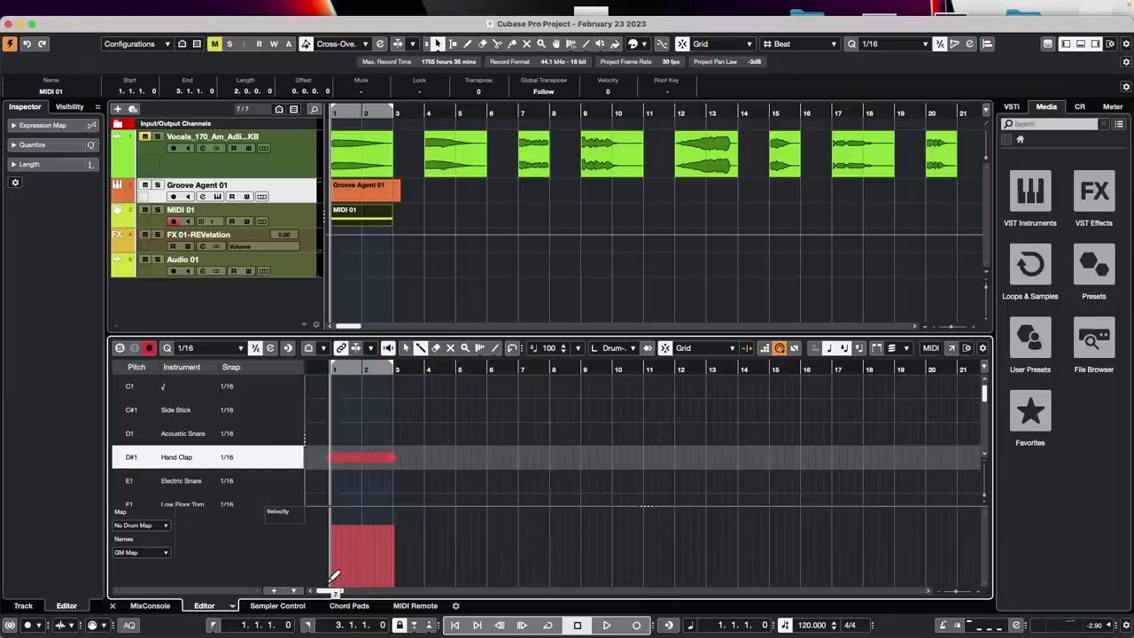
mouse_move(336, 577)
left_mouse_down()
mouse_move(363, 512)
mouse_move(397, 602)
left_mouse_up()
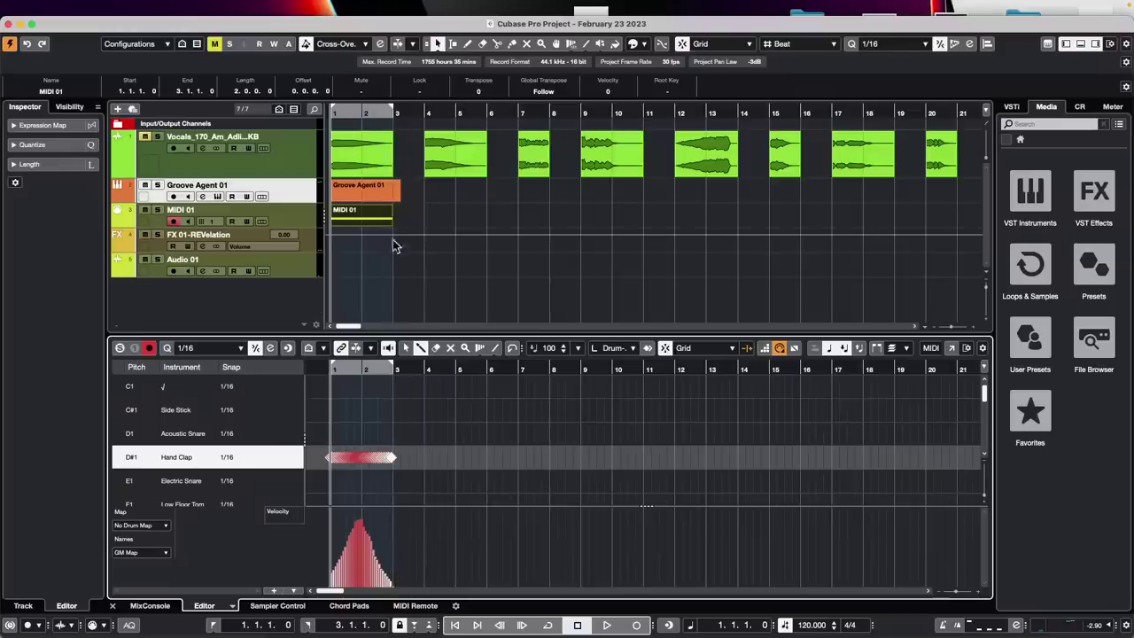
Audition the clap pattern, zoom in on the first bars, and maximize the Cubase window
left_click(340, 113)
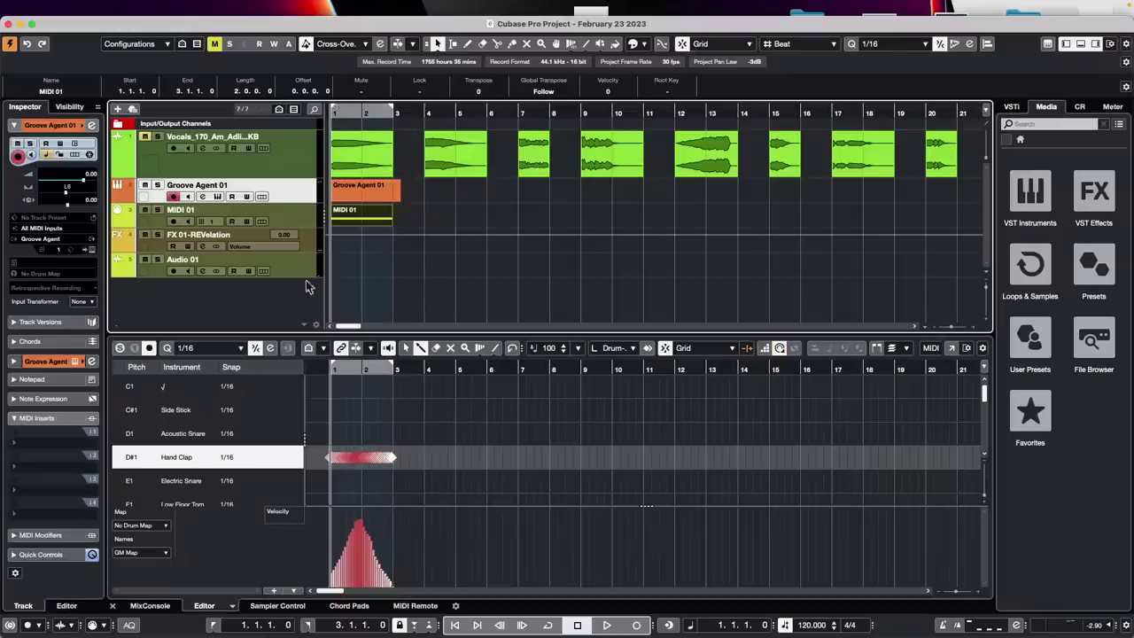
key("space")
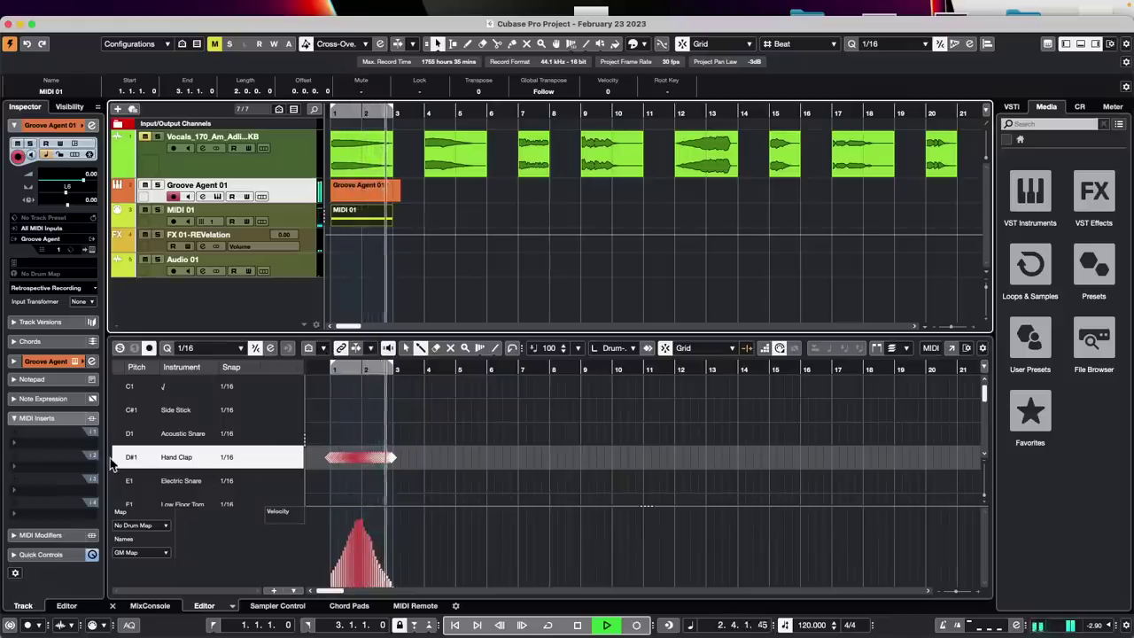
left_click(140, 458)
key("space")
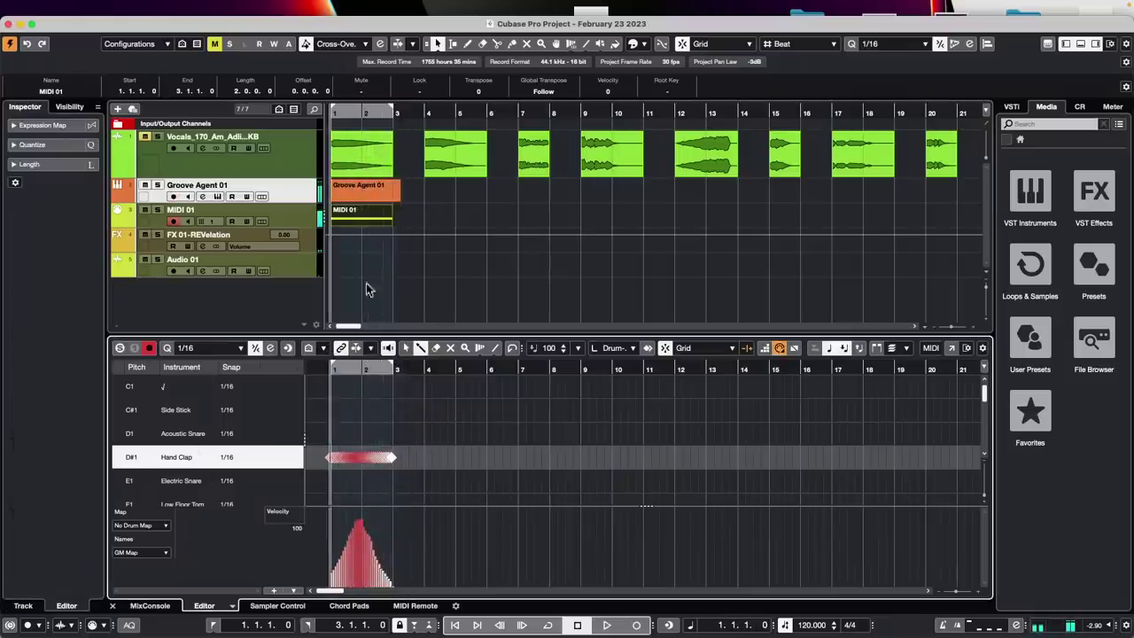
left_click(377, 369)
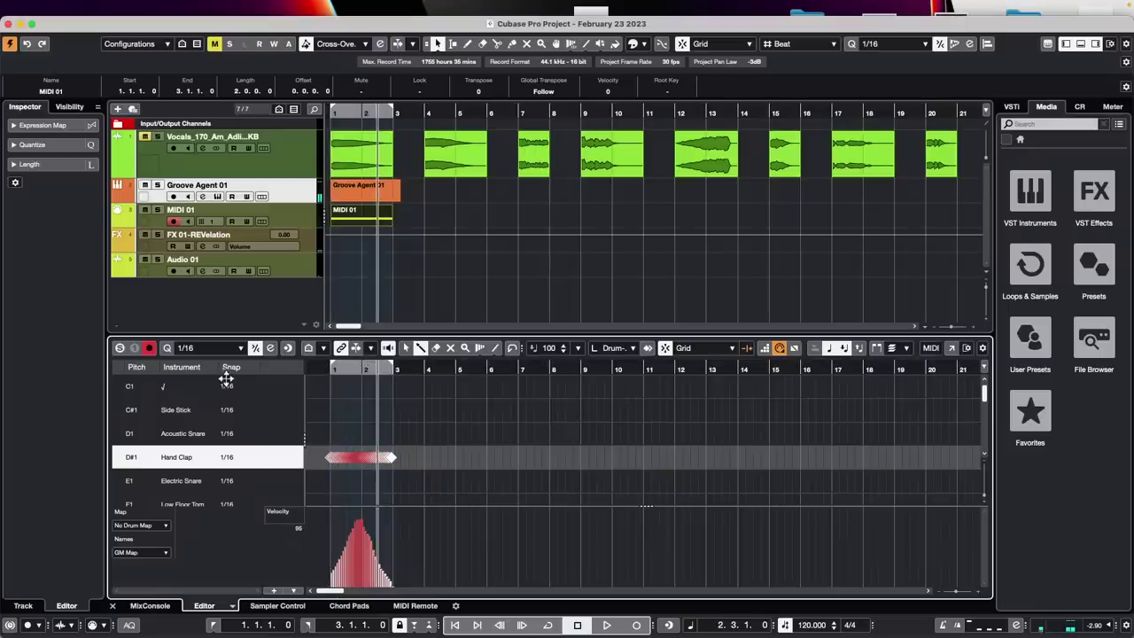
left_click_drag(333, 369, 259, 401)
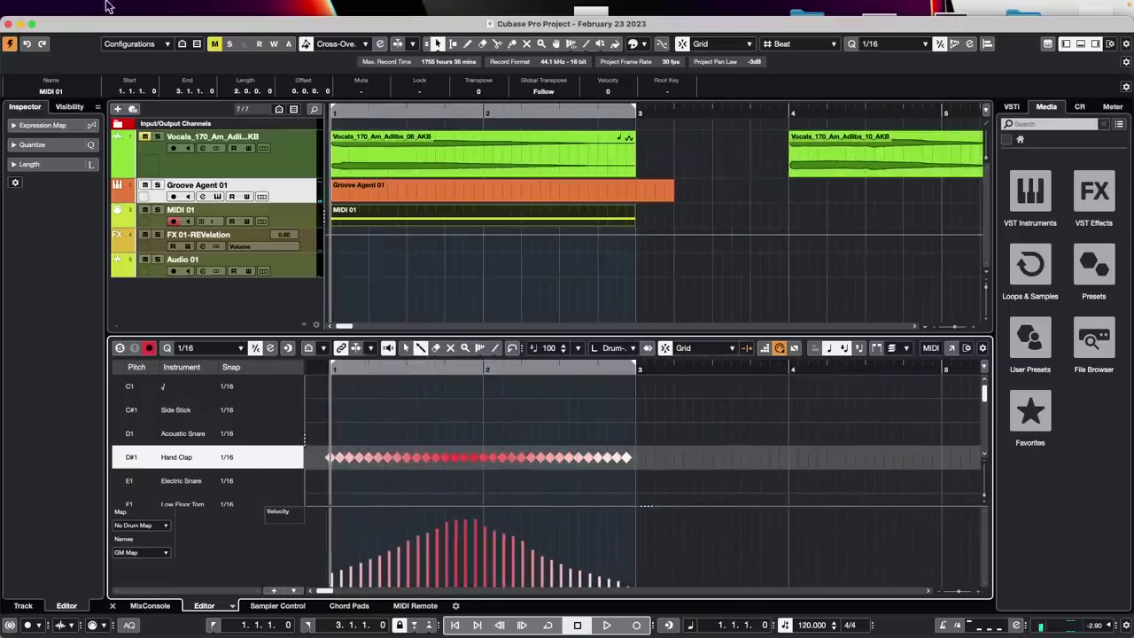
left_click(36, 23)
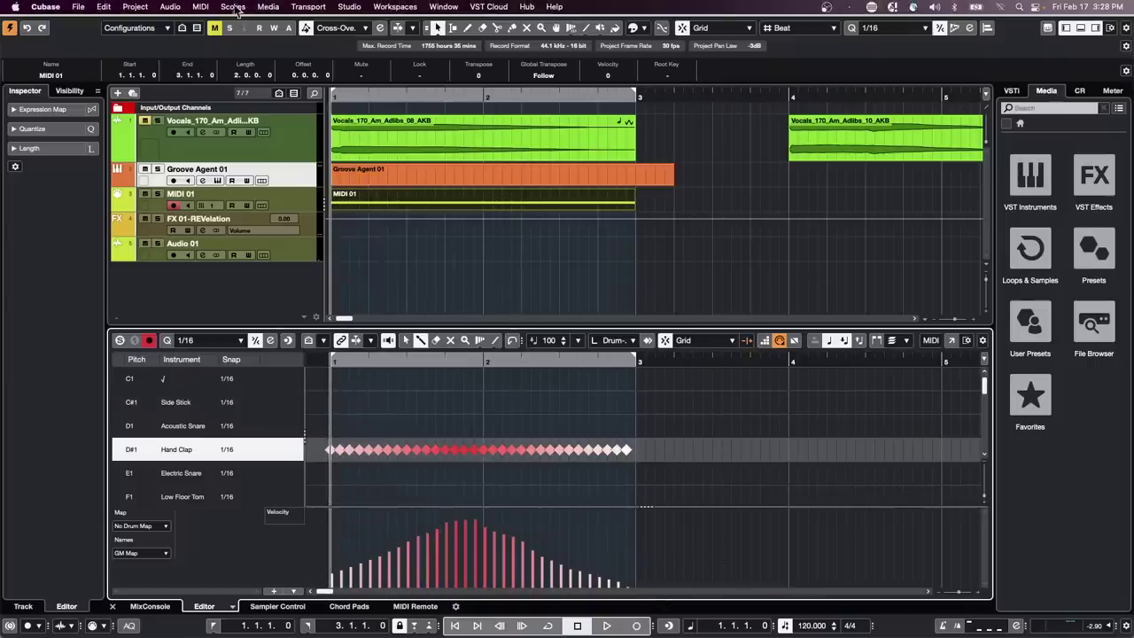
Open the Logical Editor from the MIDI menu and load the 'CCLS Velocity to CC12' user preset
left_click(202, 6)
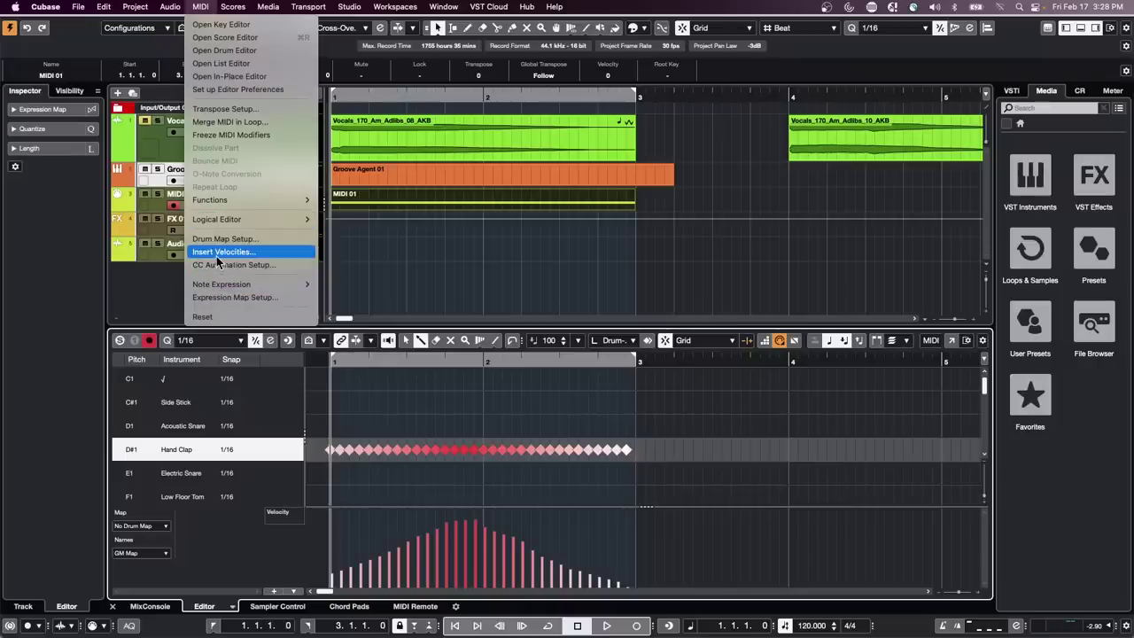
mouse_move(225, 11)
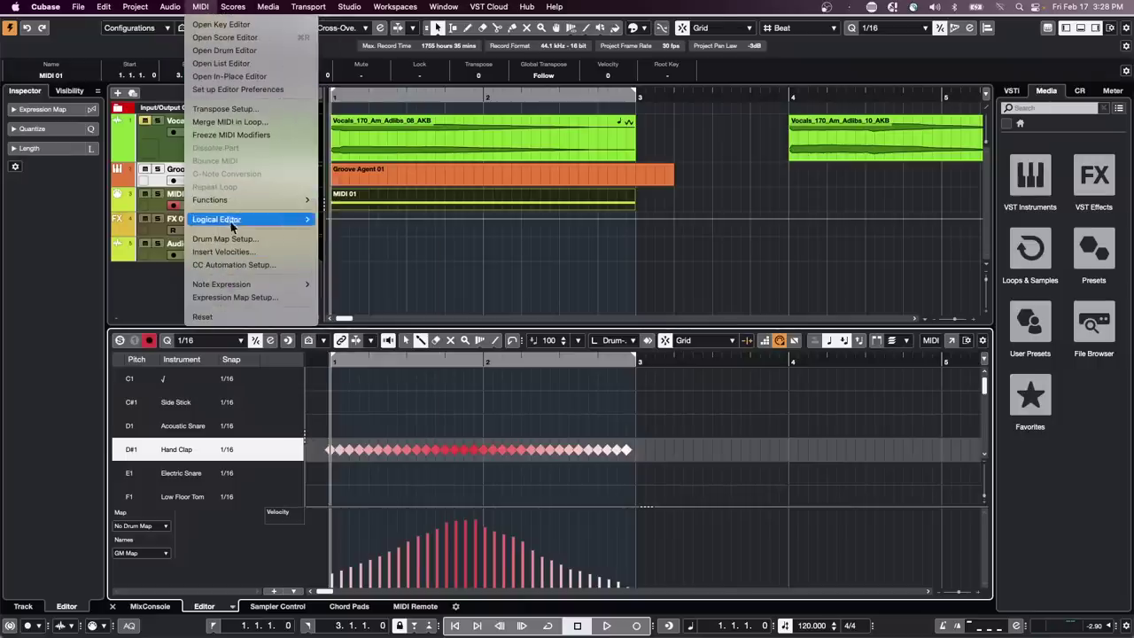
mouse_move(235, 222)
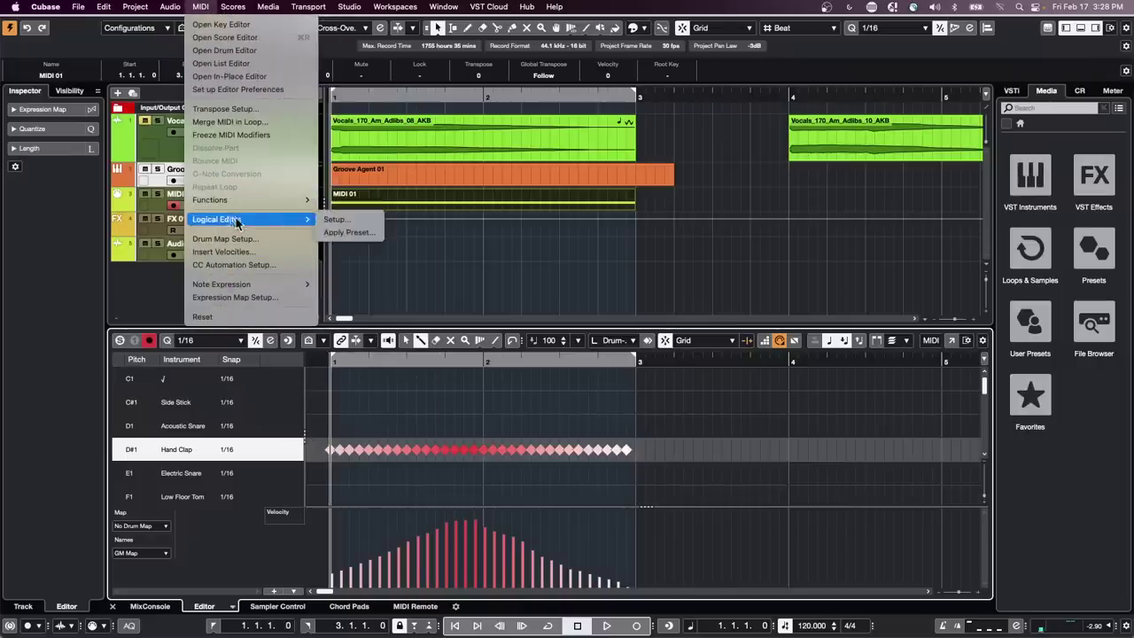
left_click(337, 219)
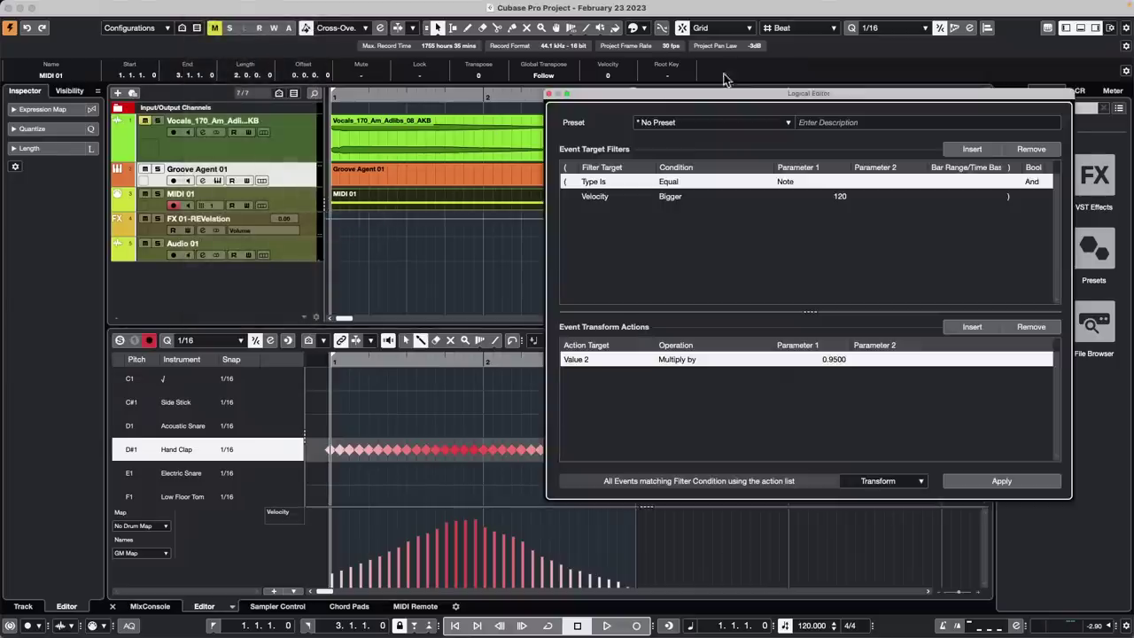
left_click_drag(680, 106, 518, 97)
left_click(533, 113)
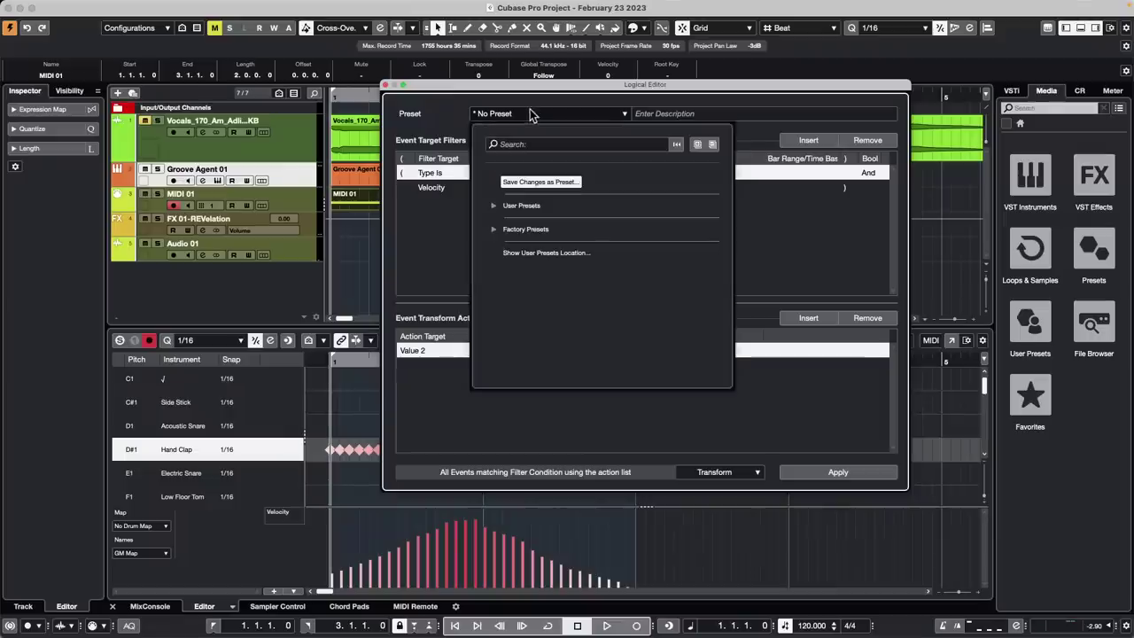
left_click(496, 206)
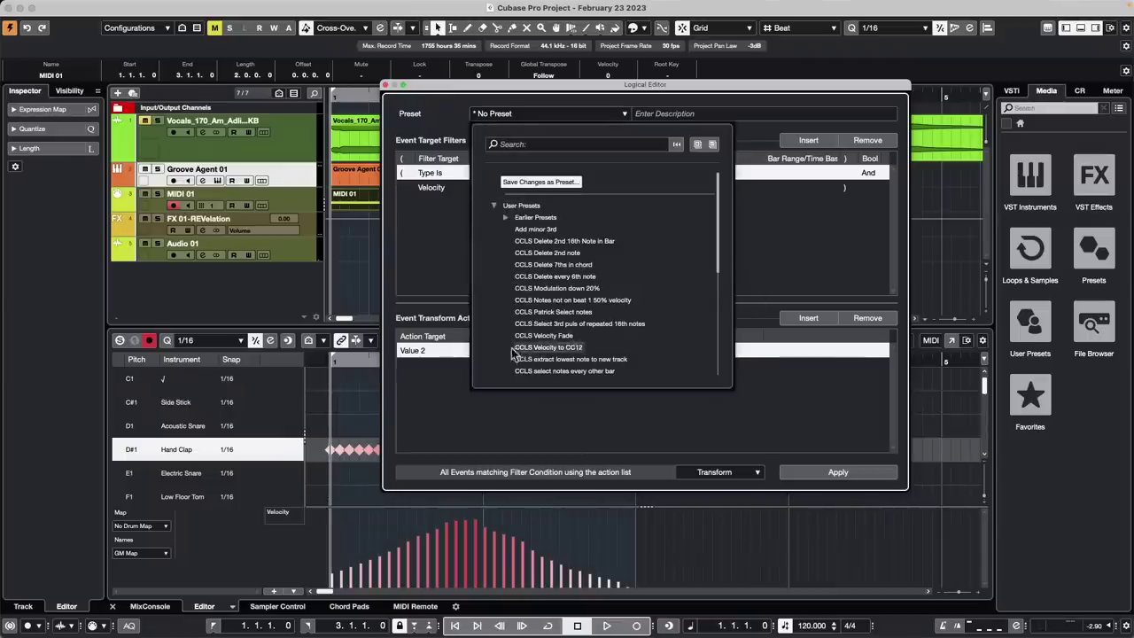
left_click(552, 347)
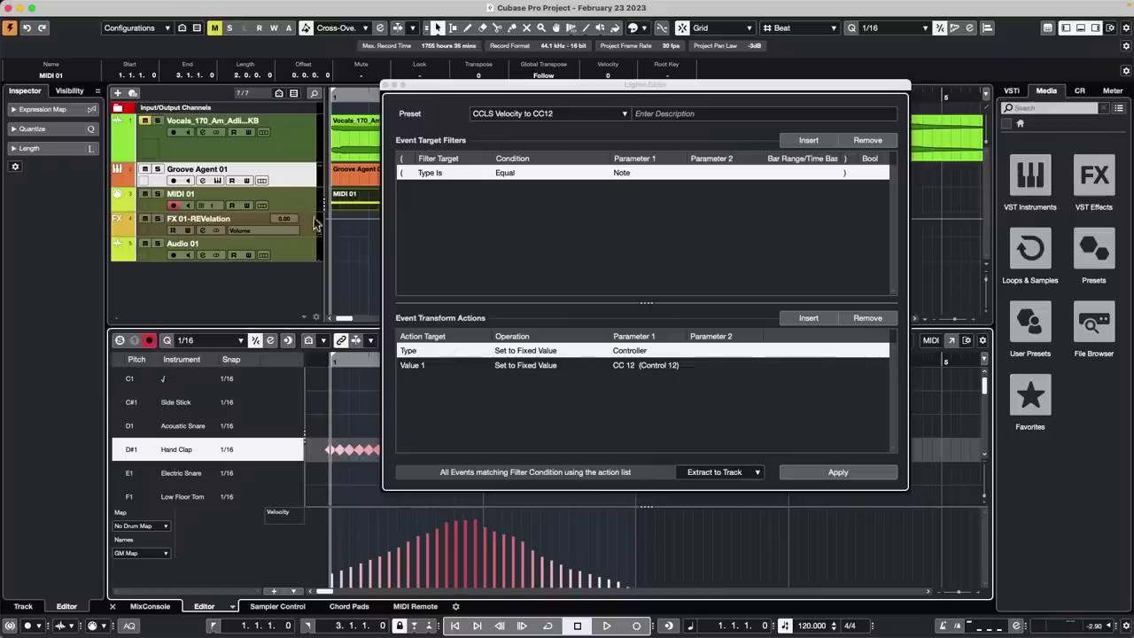
Apply the preset to extract CC 12 events to MIDI 02 and show its CC 12 controller lane
left_click(841, 471)
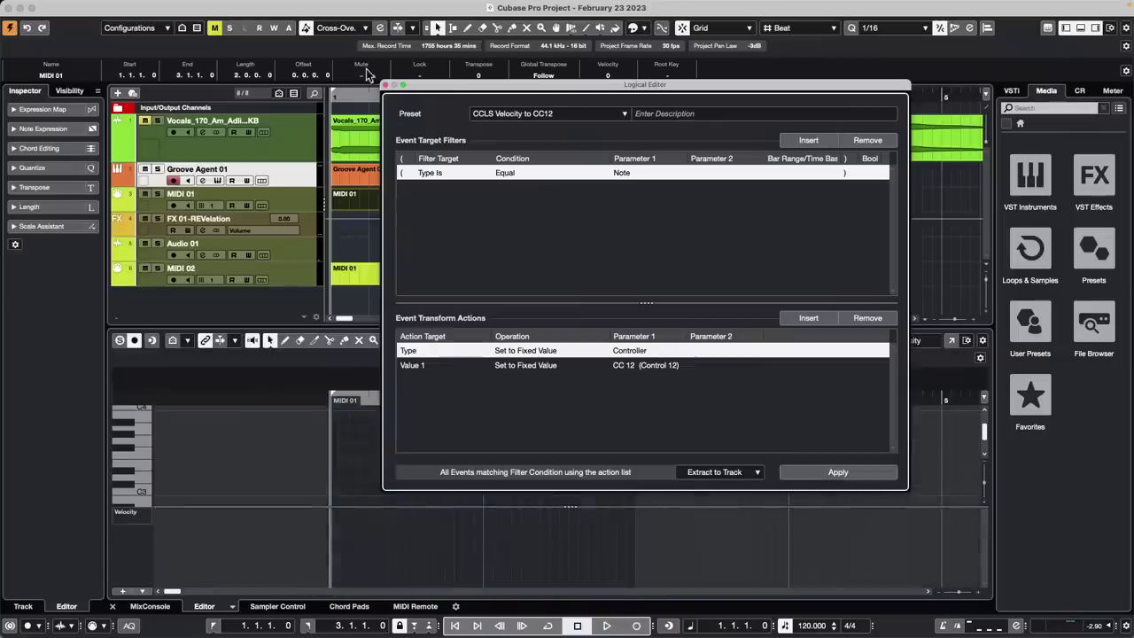
left_click(387, 85)
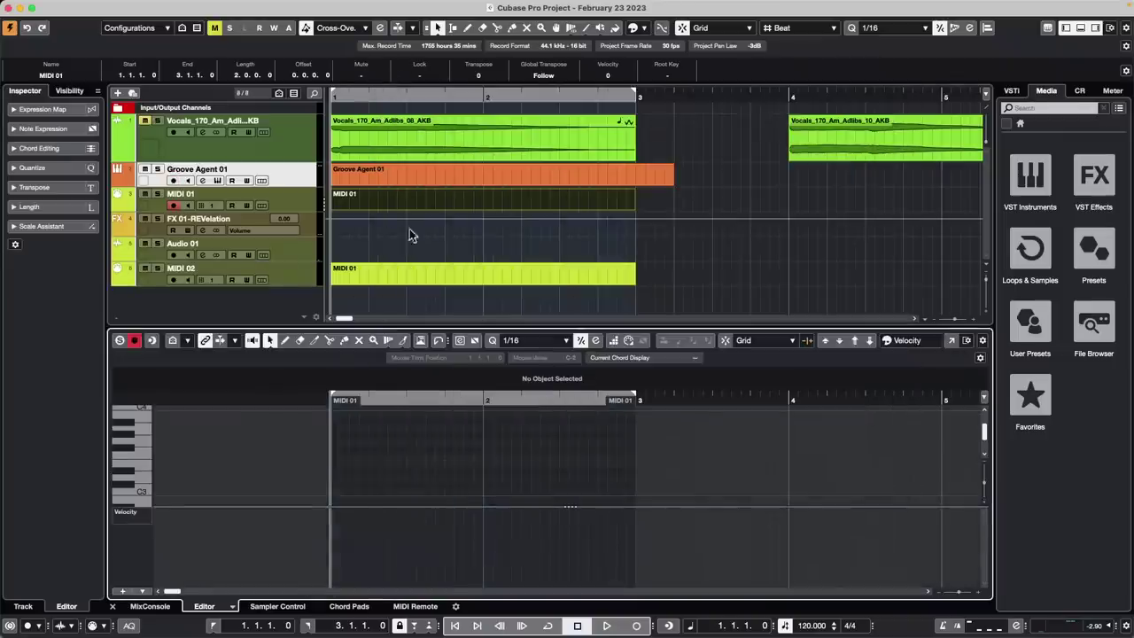
left_click(388, 277)
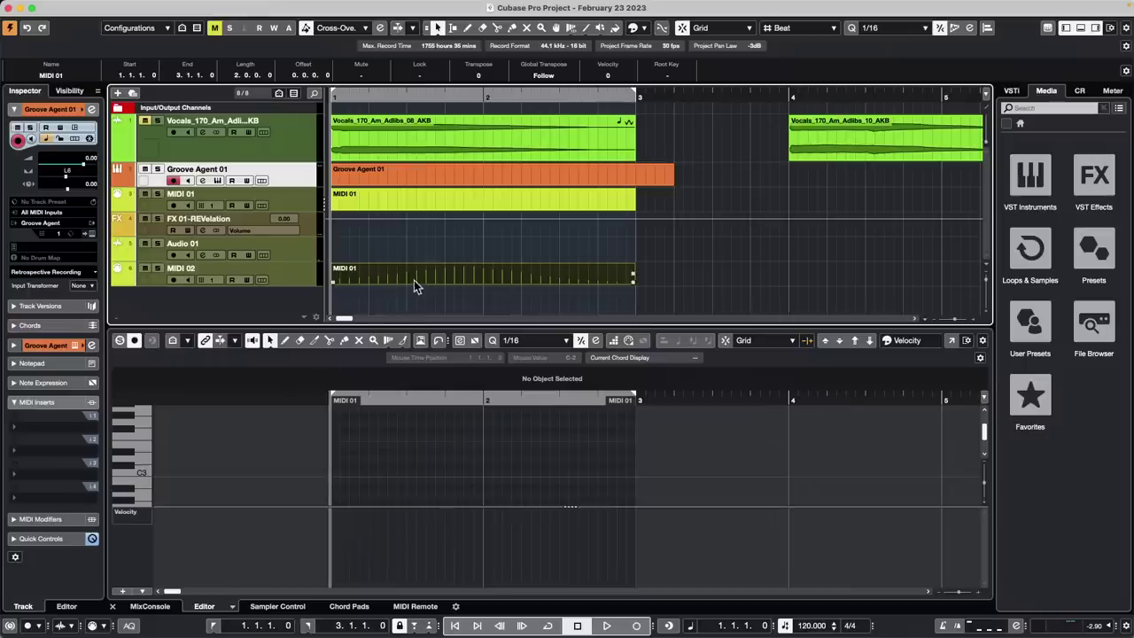
left_click(139, 517)
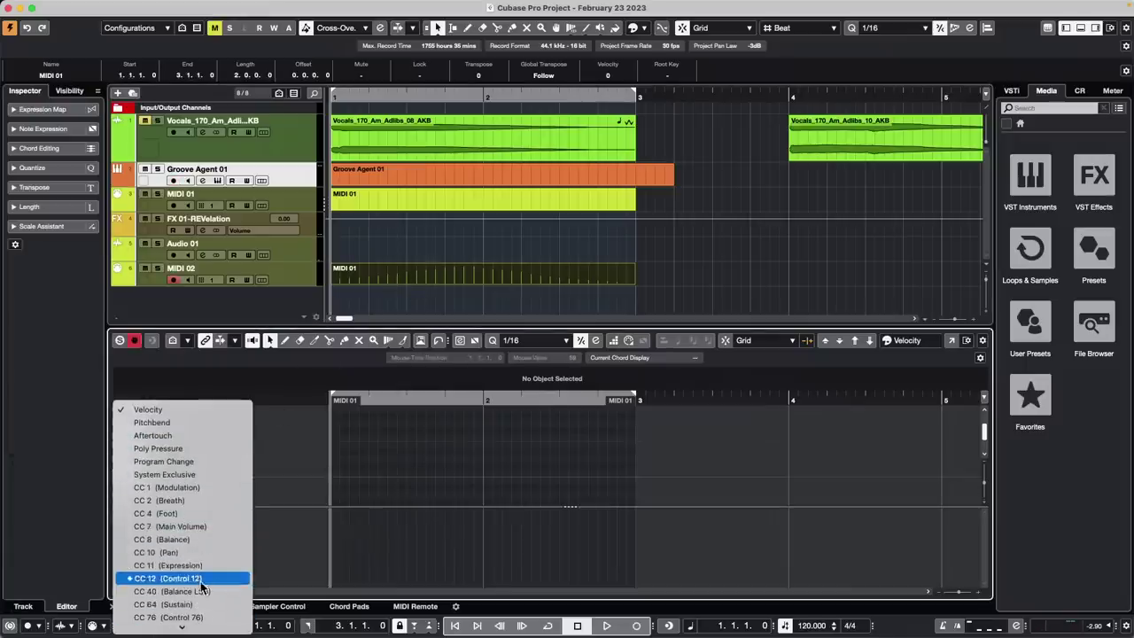
left_click(200, 581)
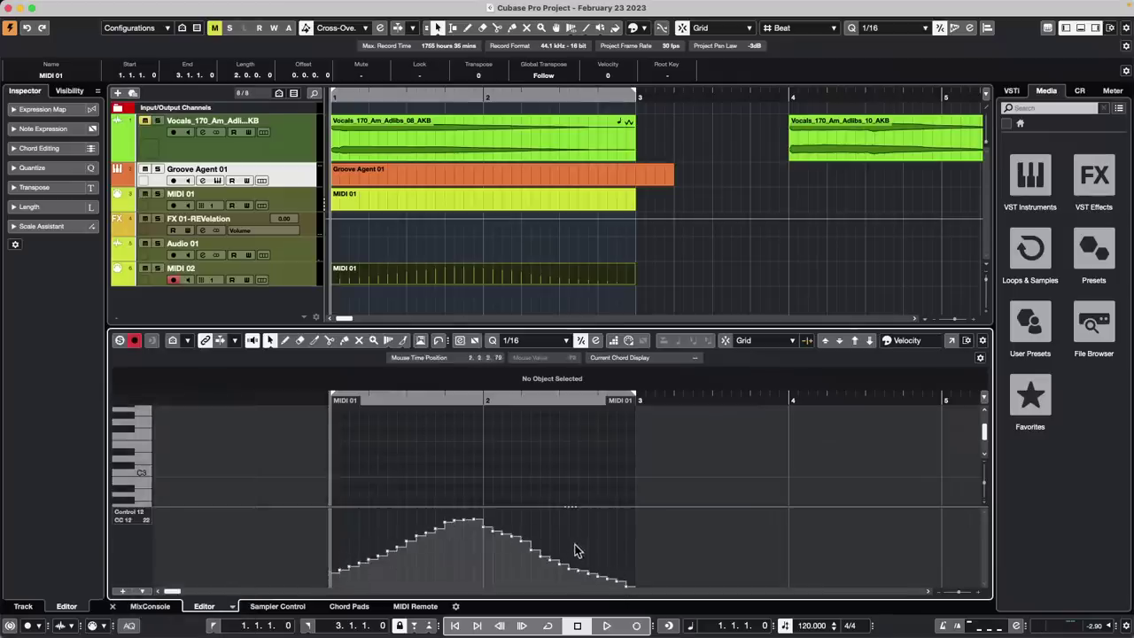
Confirm the MIDI 02 track's output stays on IAC Driver Bus 1
left_click(297, 275)
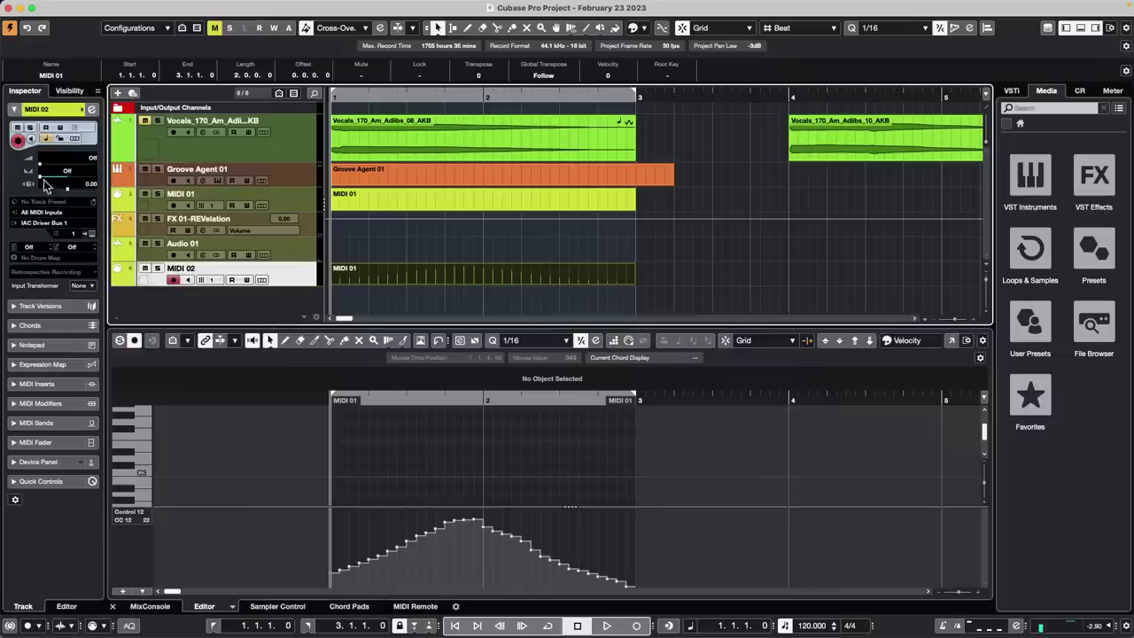
left_click(43, 223)
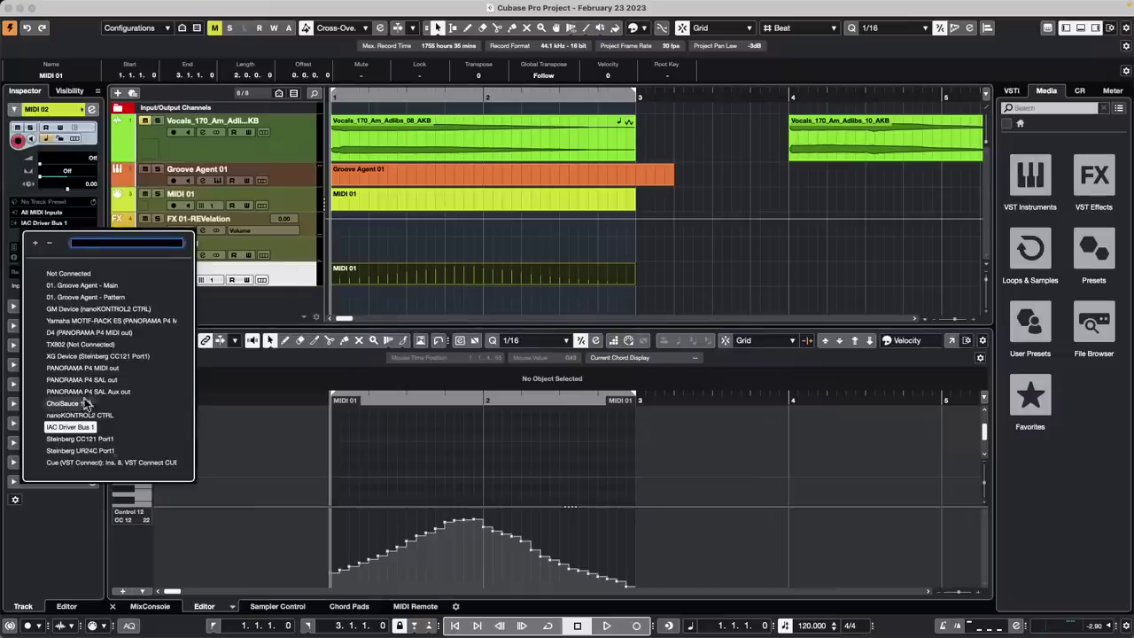
left_click(395, 249)
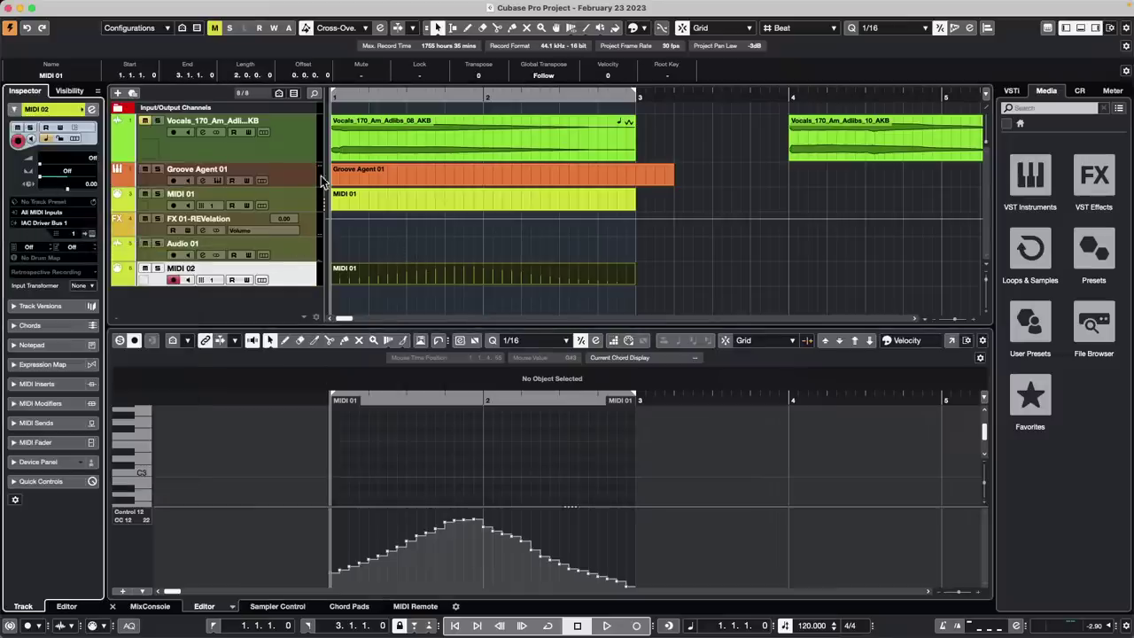
left_click(350, 7)
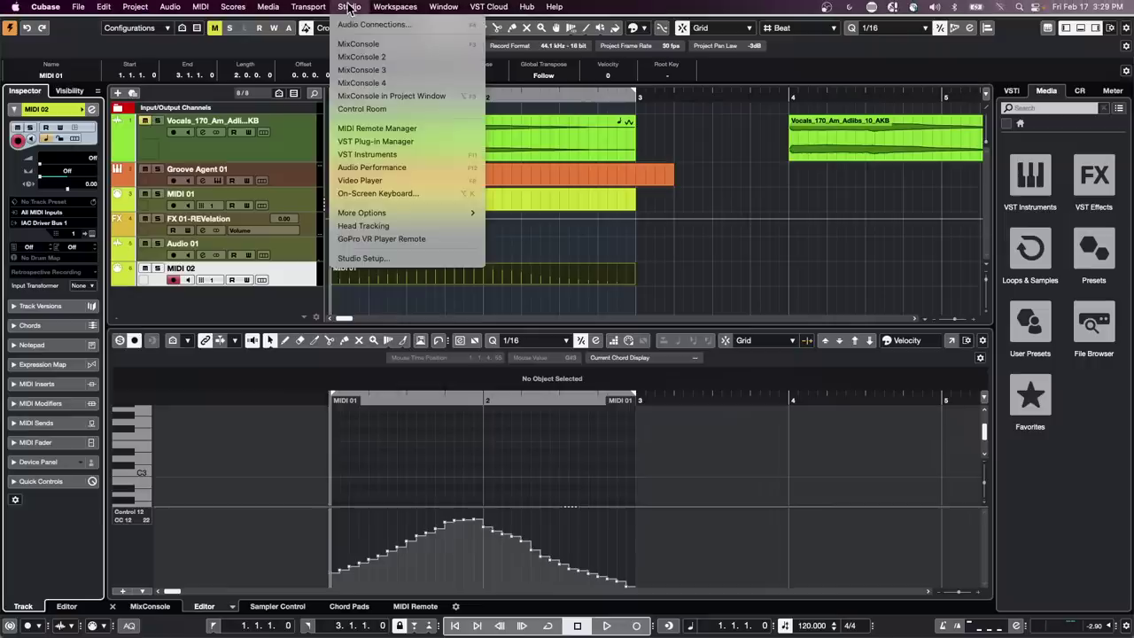
Map Generic Remote Fader 1 to the Sends 1 FX 01-REVelation level and confirm with OK
left_click(378, 258)
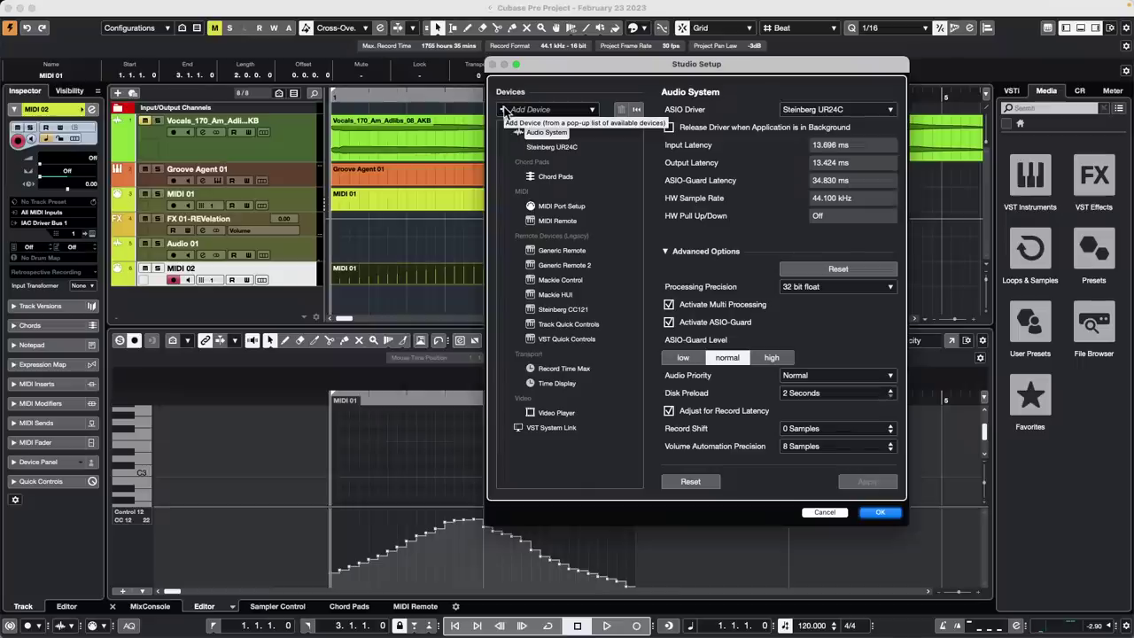
left_click(563, 250)
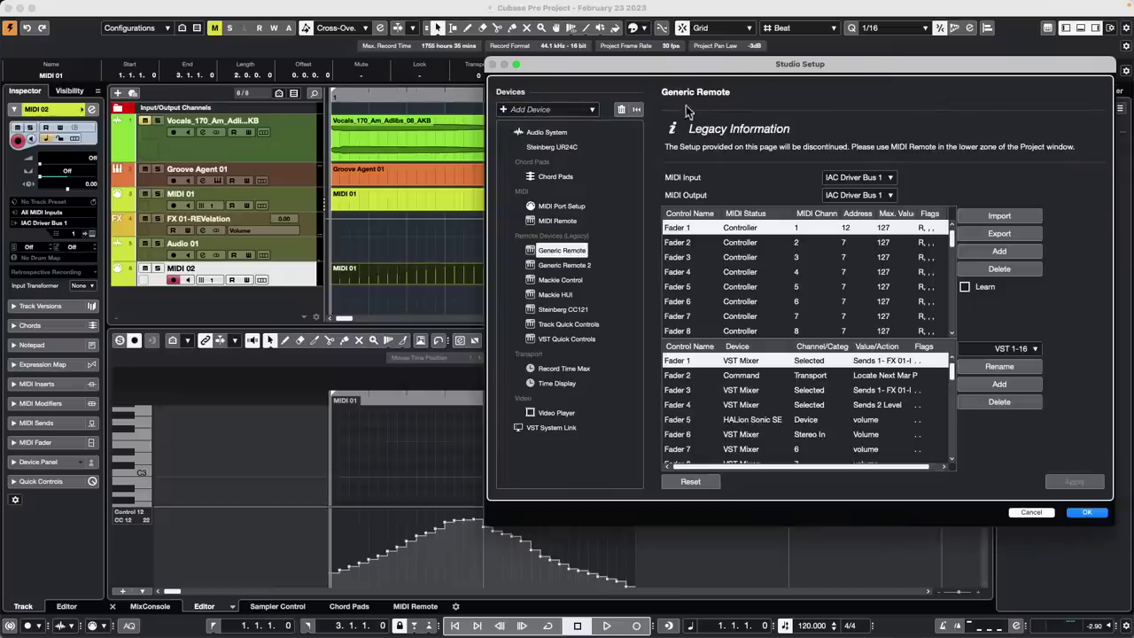
left_click_drag(789, 75, 627, 85)
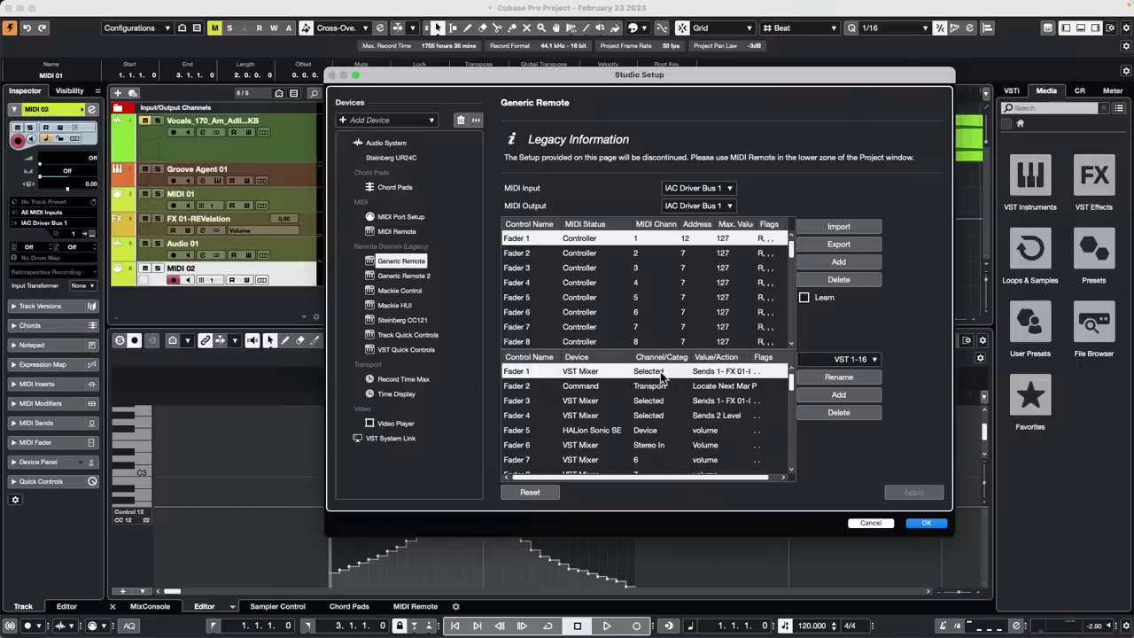
left_click(743, 376)
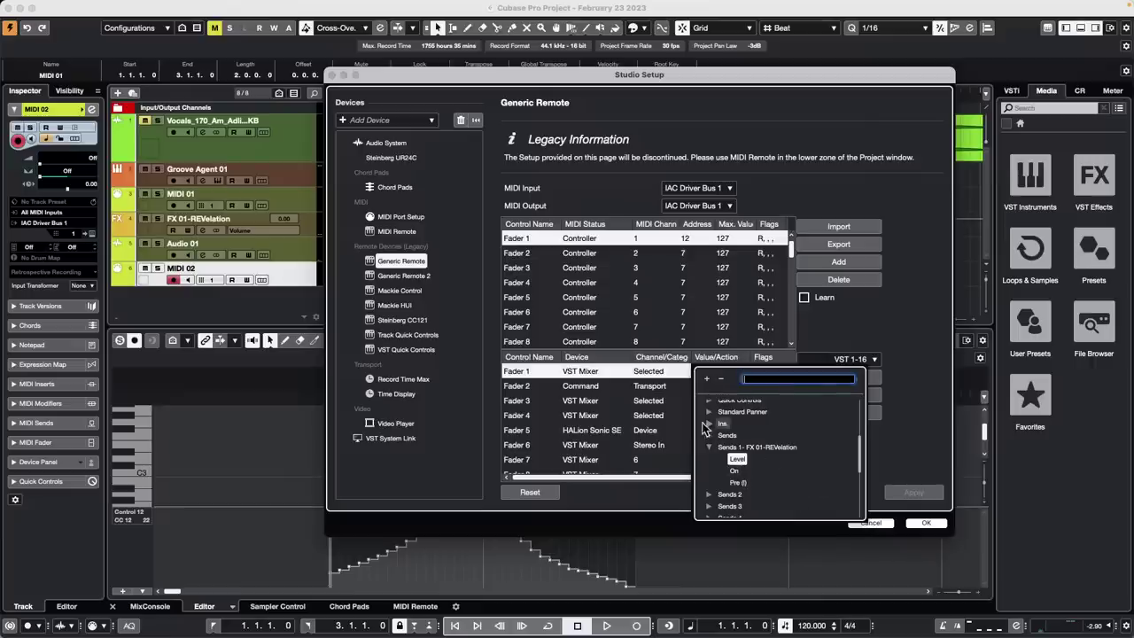
left_click(708, 425)
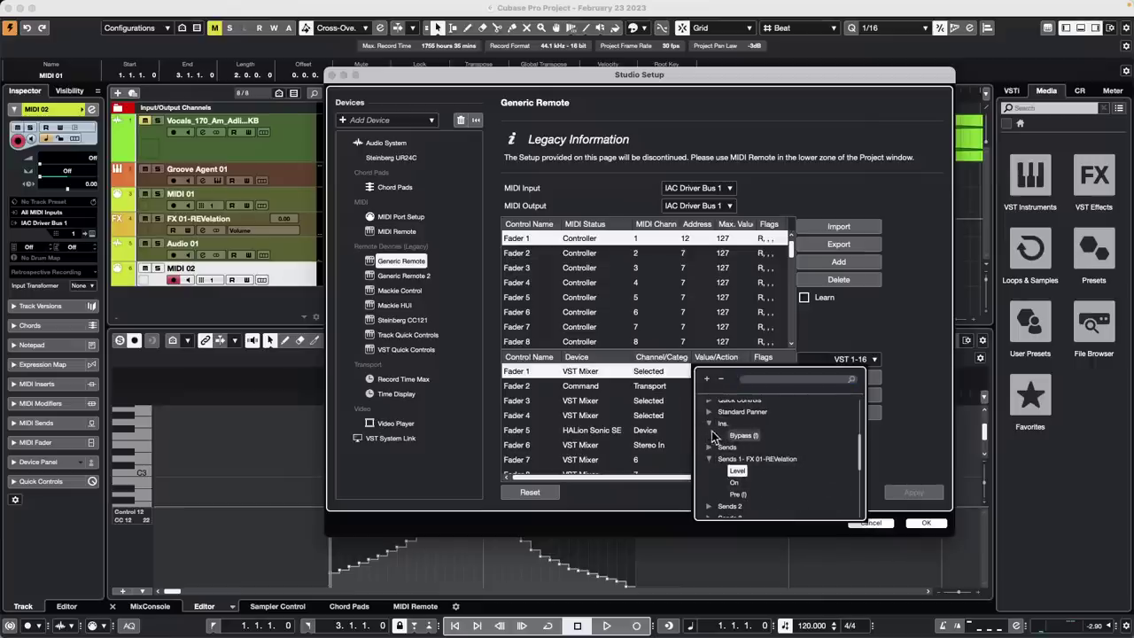
left_click(900, 324)
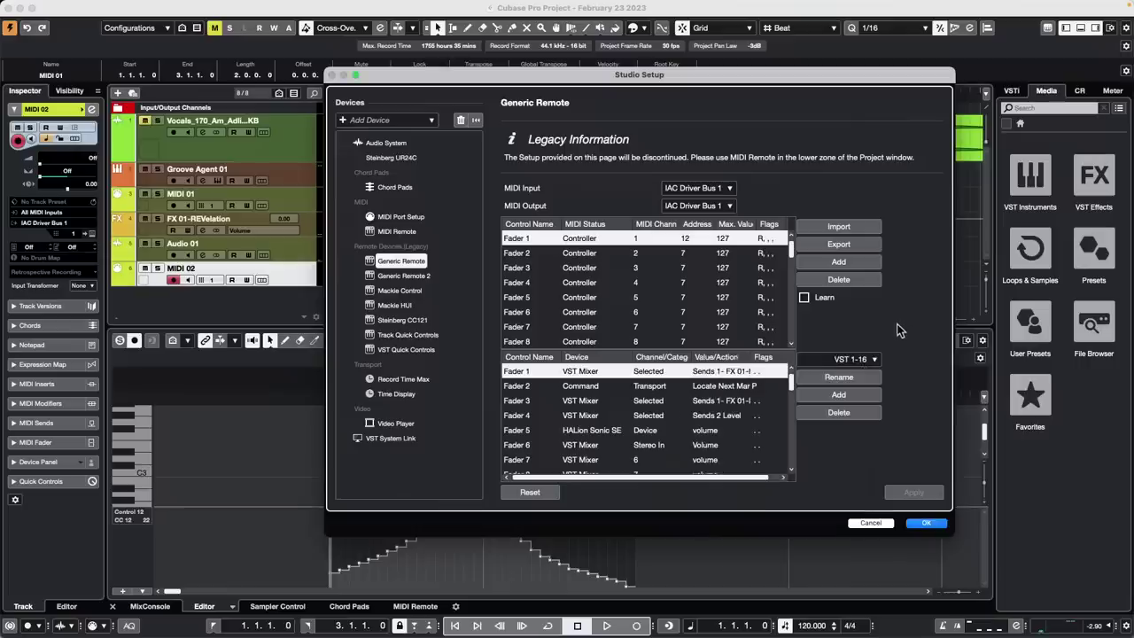
left_click(927, 523)
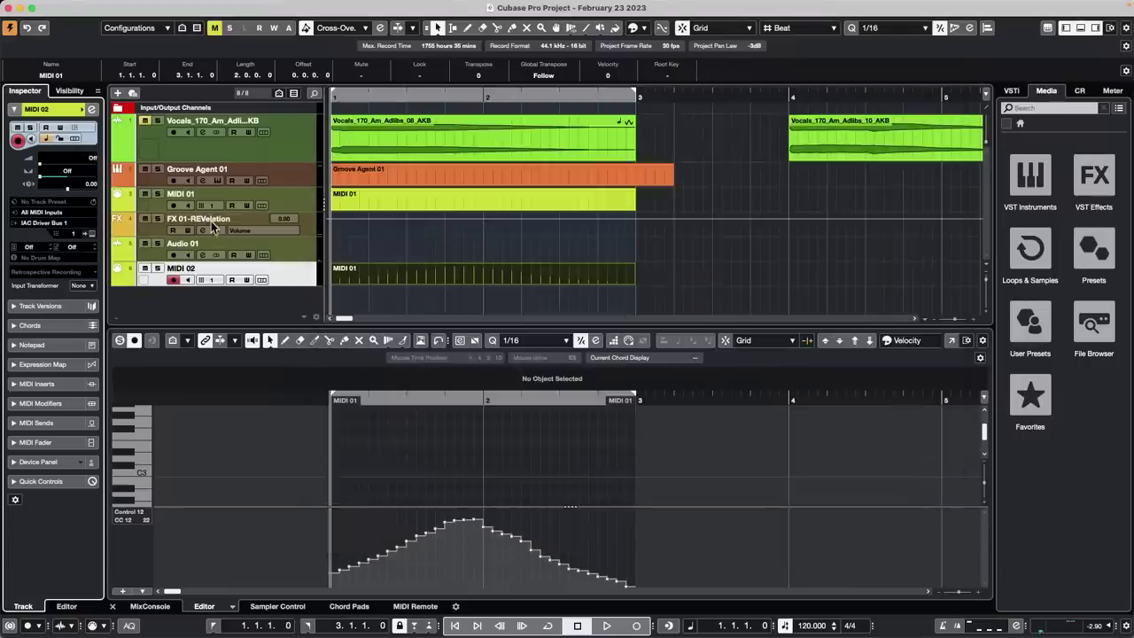
Open Groove Agent 01's channel settings and lower its FX 01-REVelation send during playback
left_click(410, 171)
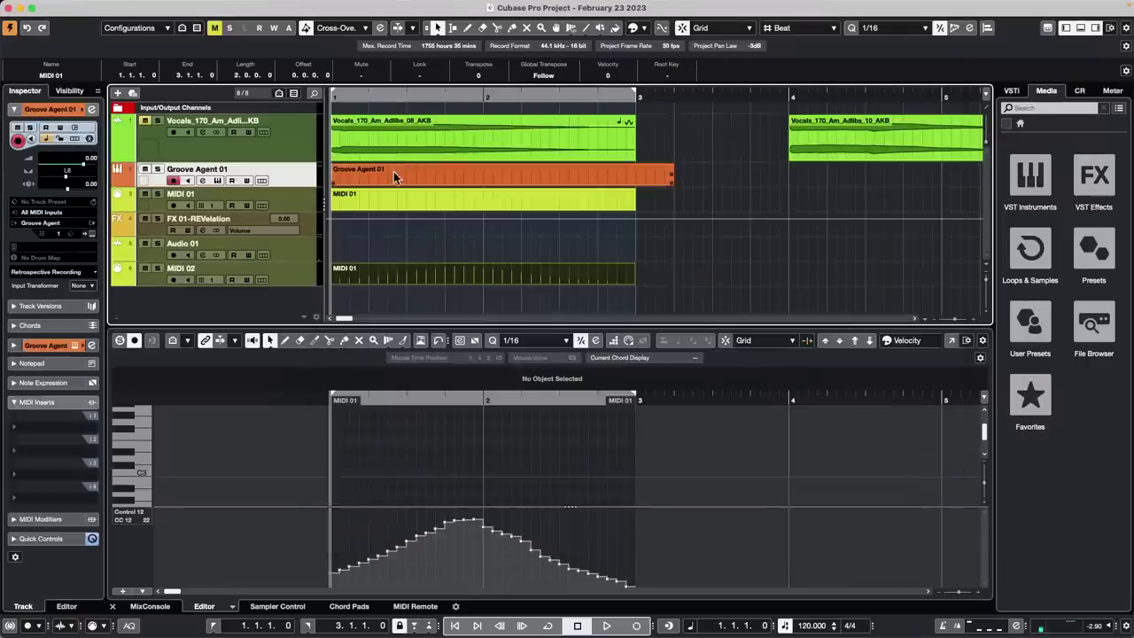
left_click(386, 174)
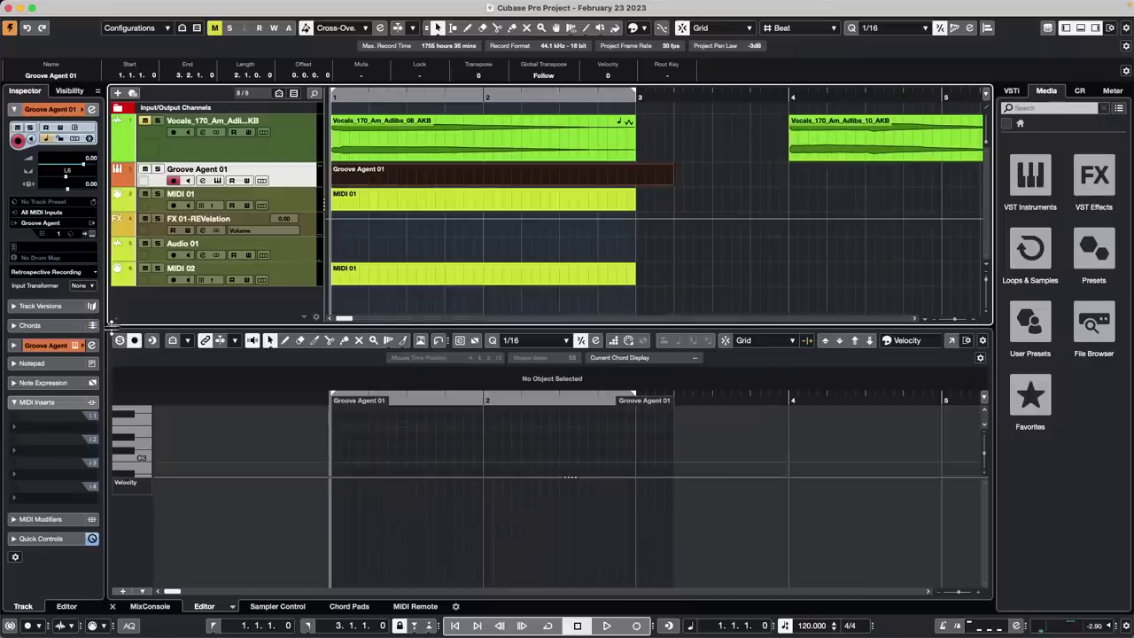
left_click(91, 109)
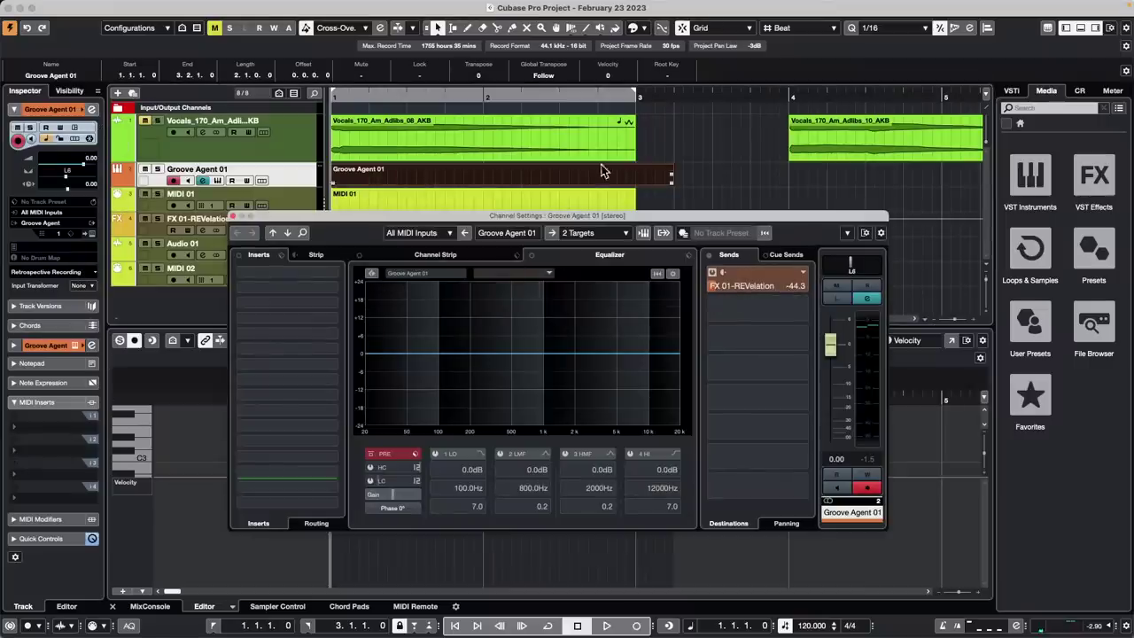
left_click(510, 149)
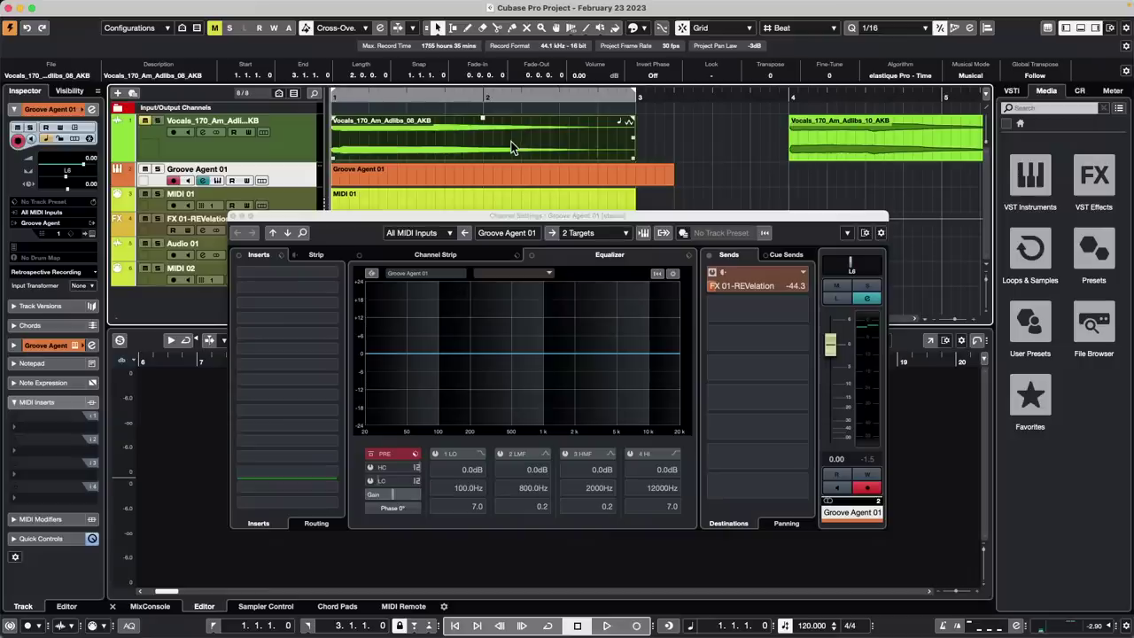
key("space")
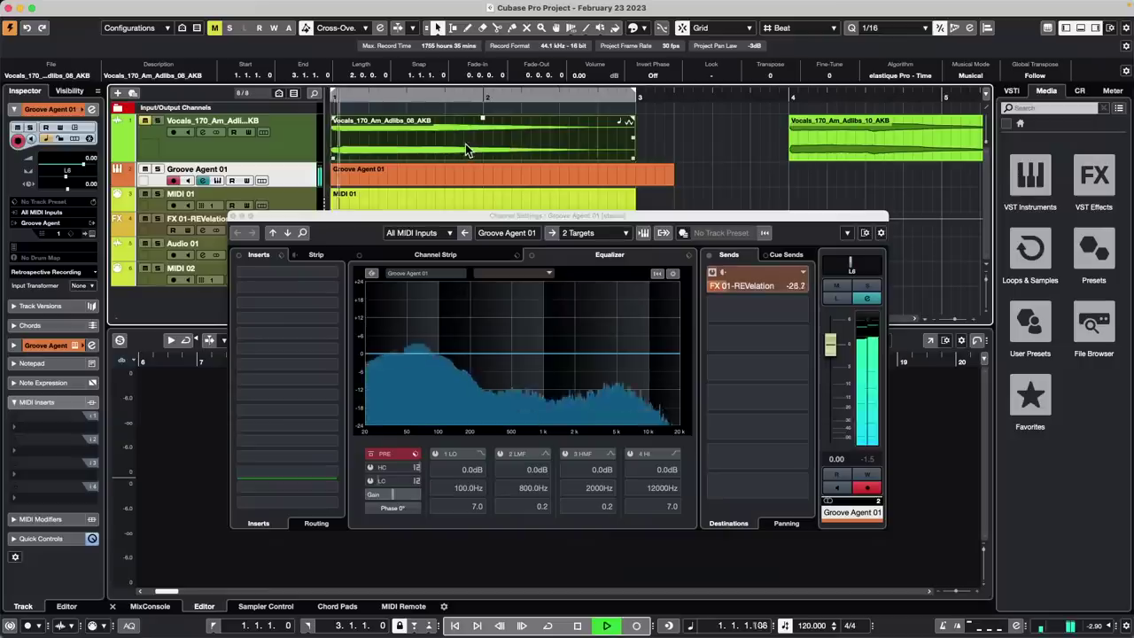
left_click_drag(802, 296, 718, 296)
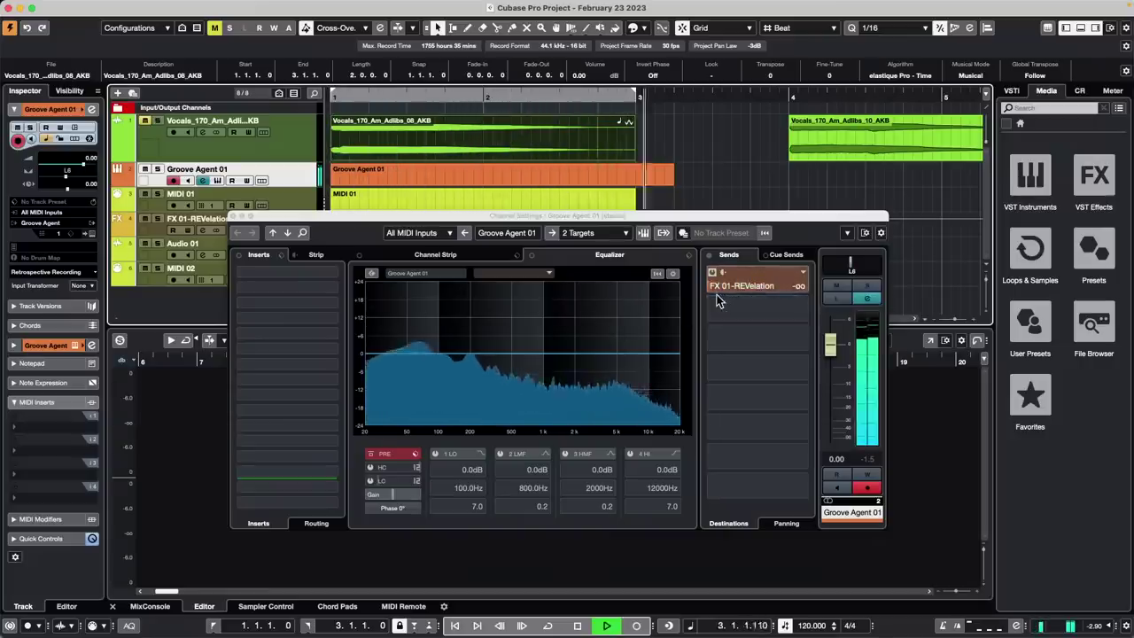
key("space")
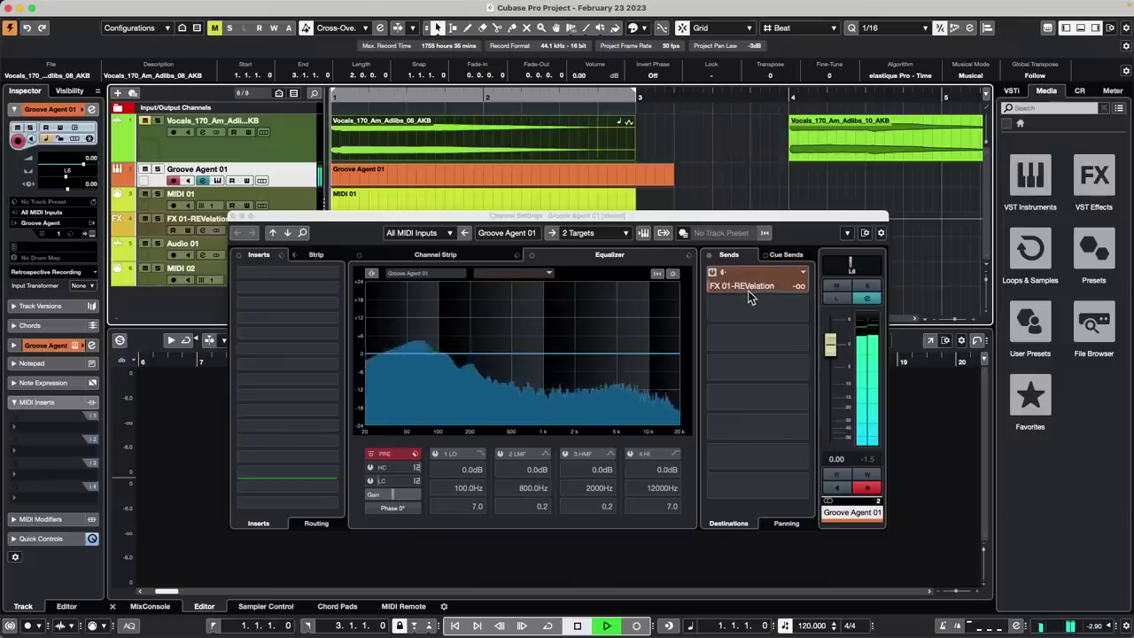
Loop playback in cycle mode and wheel the FX 01-REVelation send to -20.2 dB
key("KP_Divide")
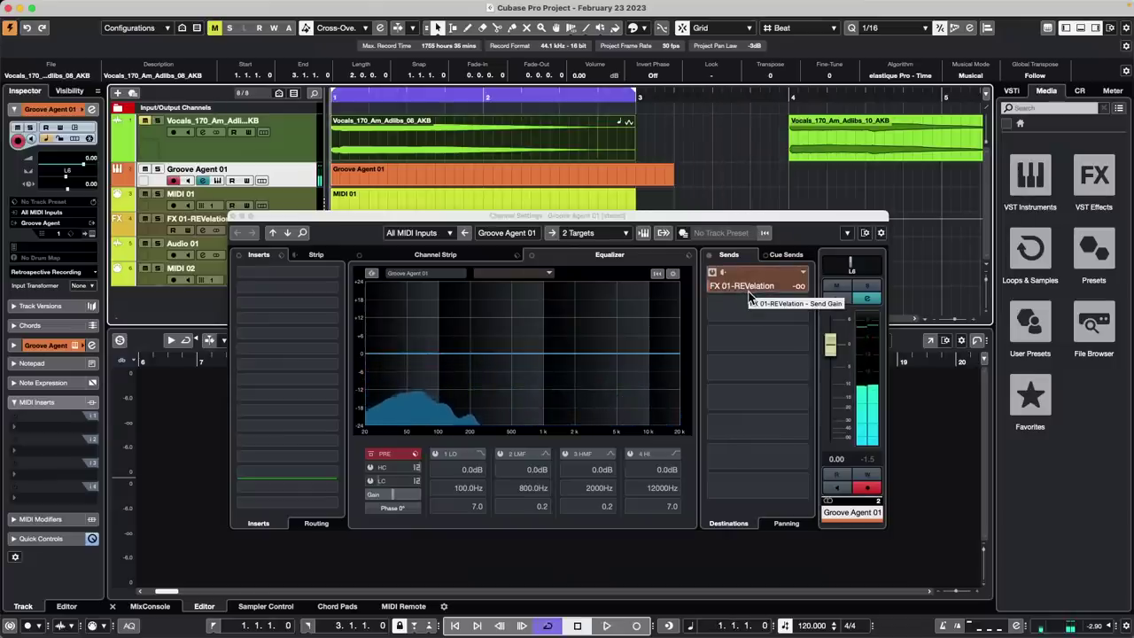
key("space")
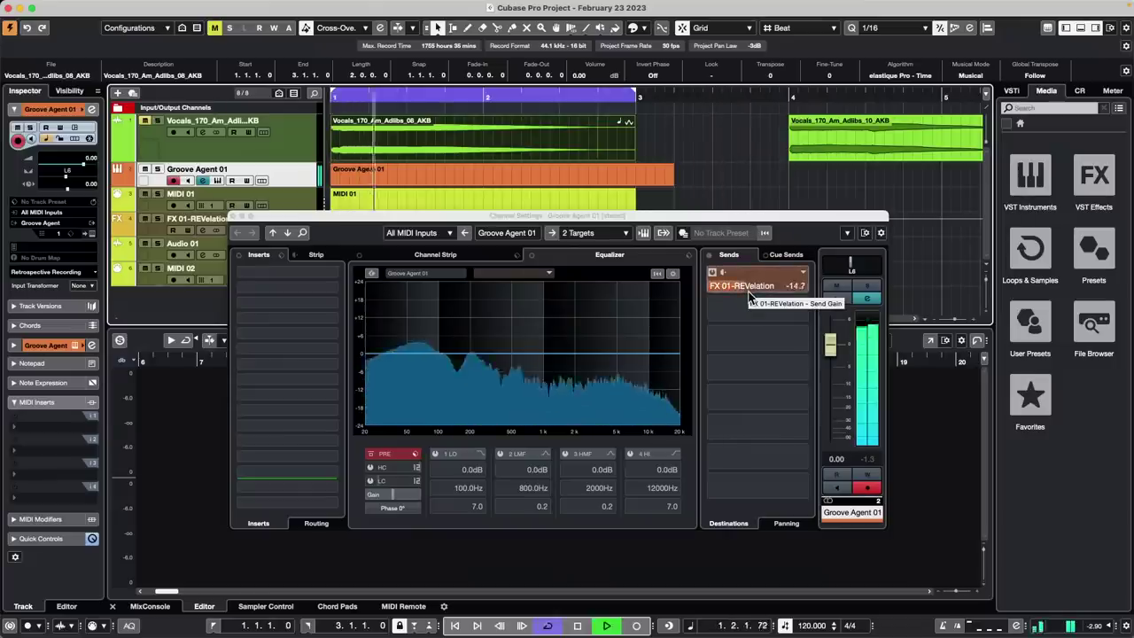
scroll(749, 297, "down", 15)
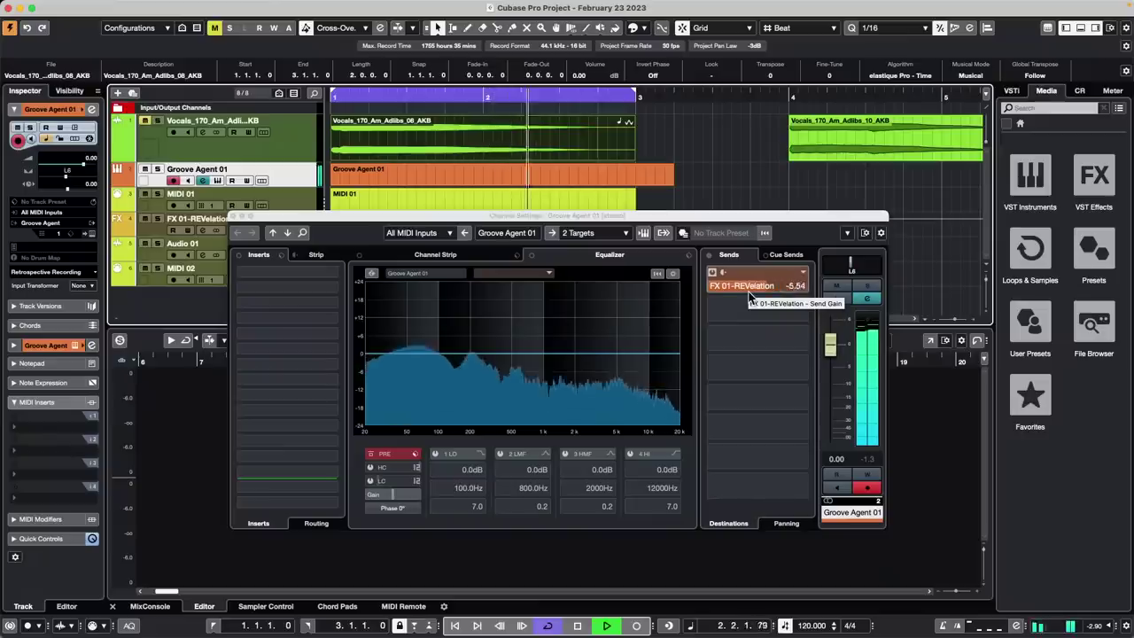
scroll(749, 297, "up", 15)
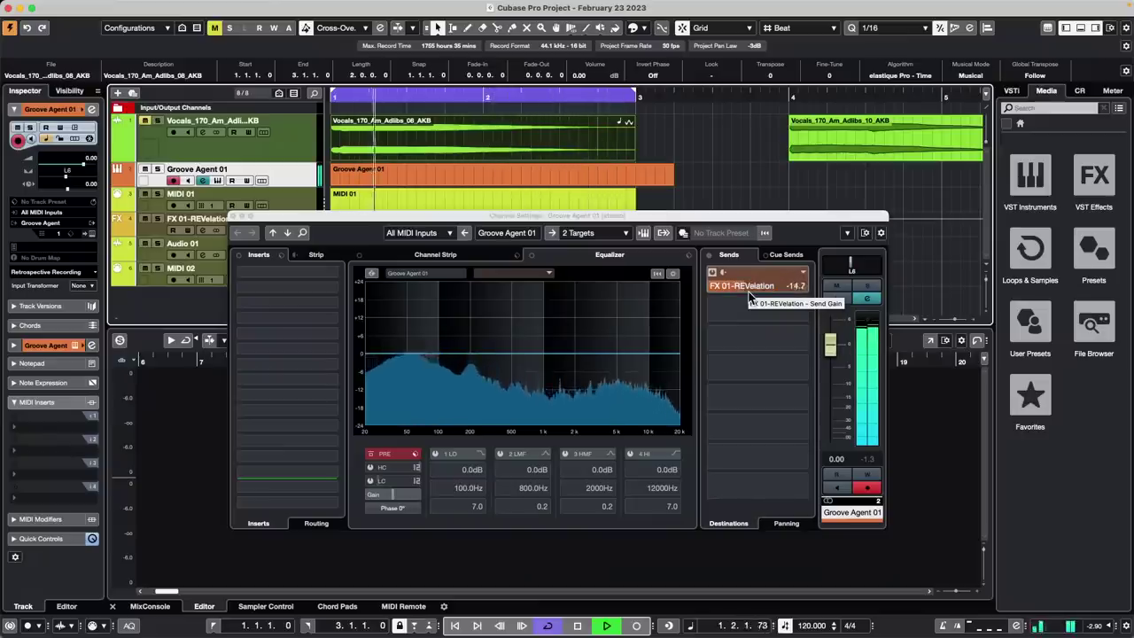
scroll(749, 297, "down", 15)
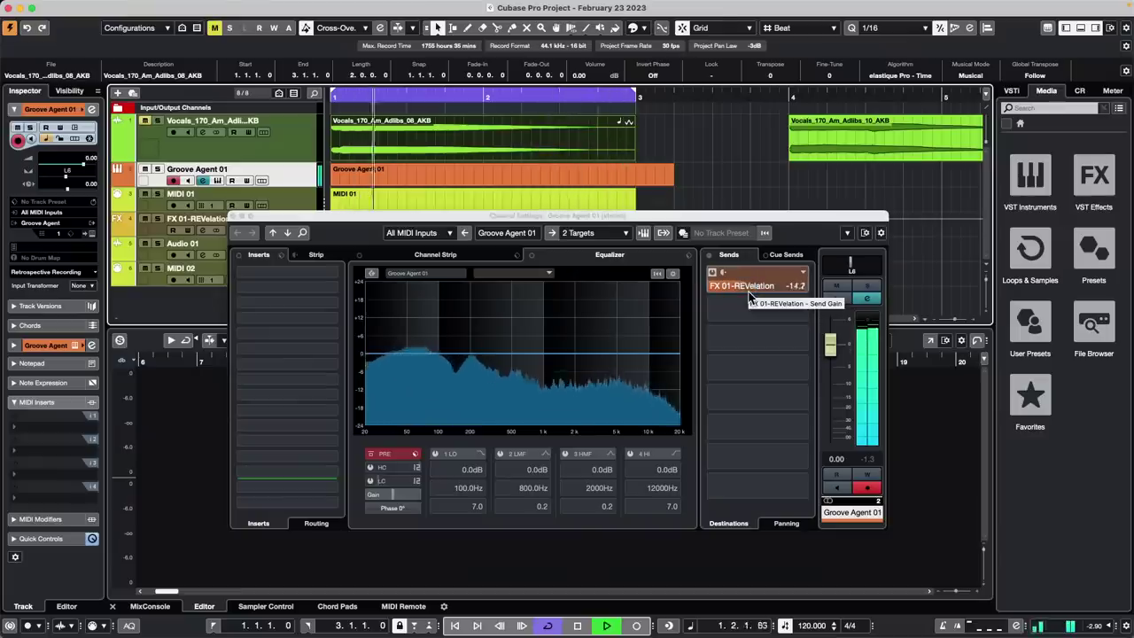
scroll(749, 296, "up", 15)
scroll(749, 297, "down", 15)
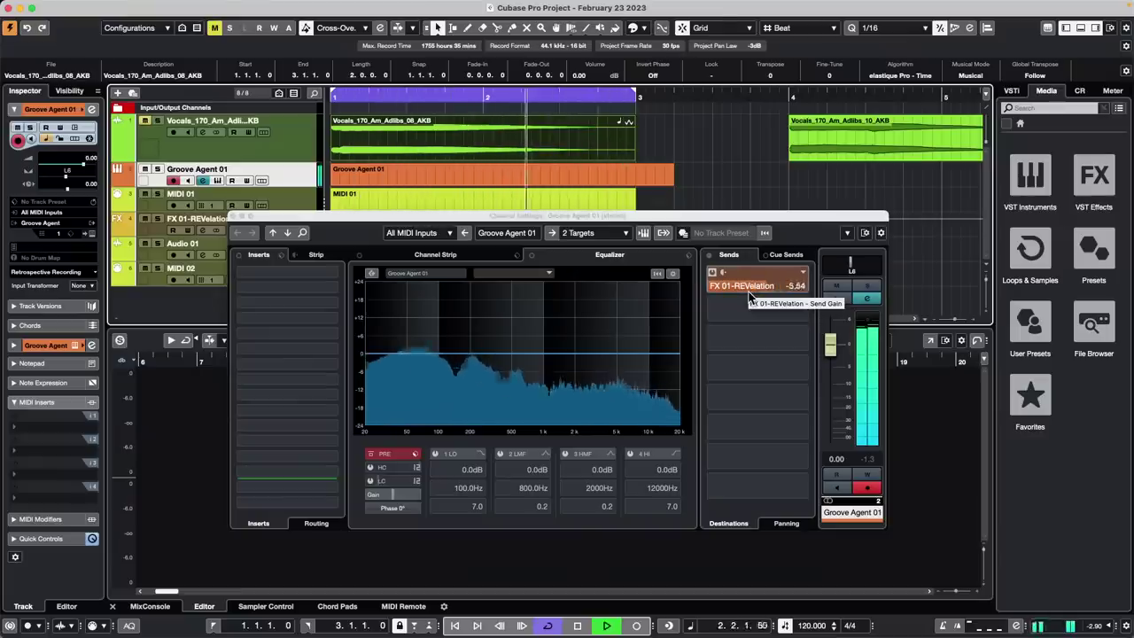
scroll(749, 296, "up", 15)
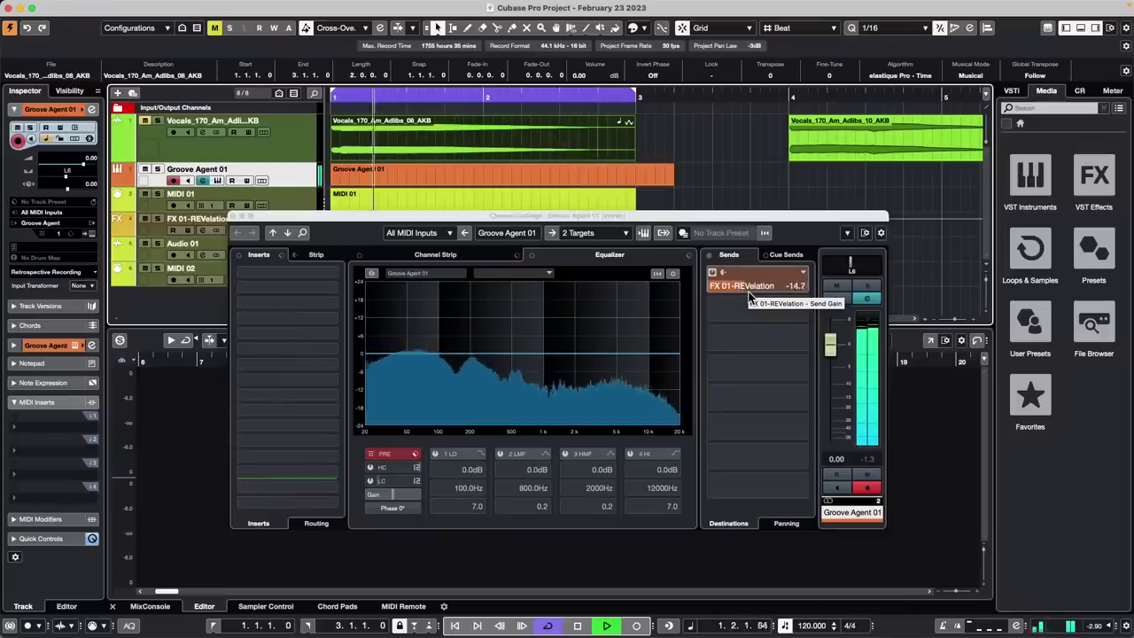
scroll(748, 297, "down", 15)
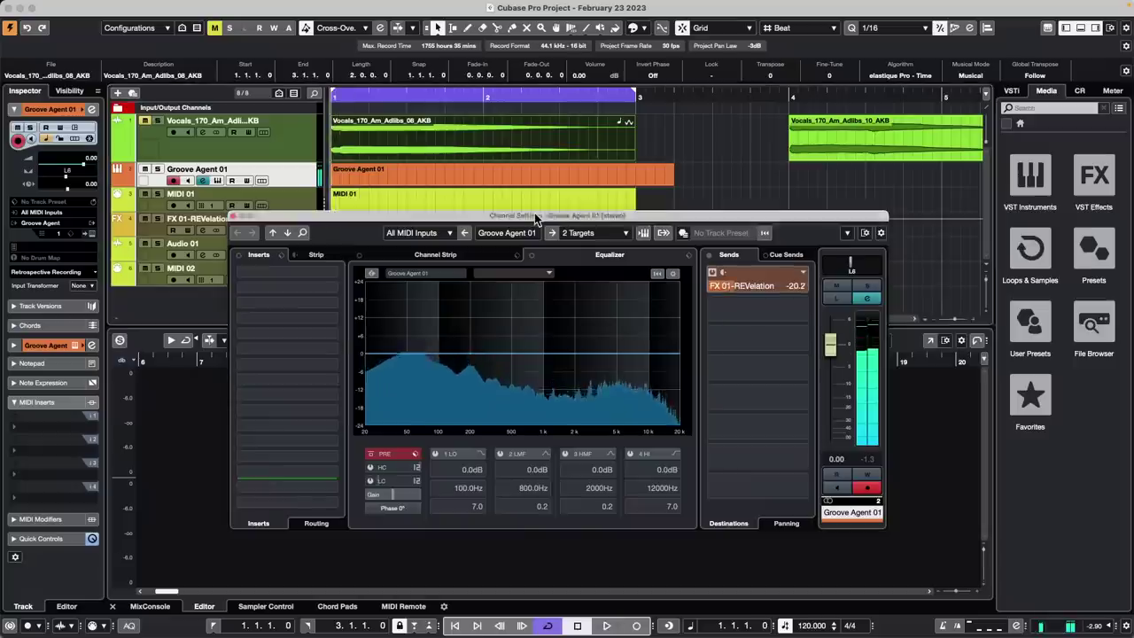
Make MIDI 02 the active track and open the Generic Remote setup
left_click_drag(534, 218, 827, 210)
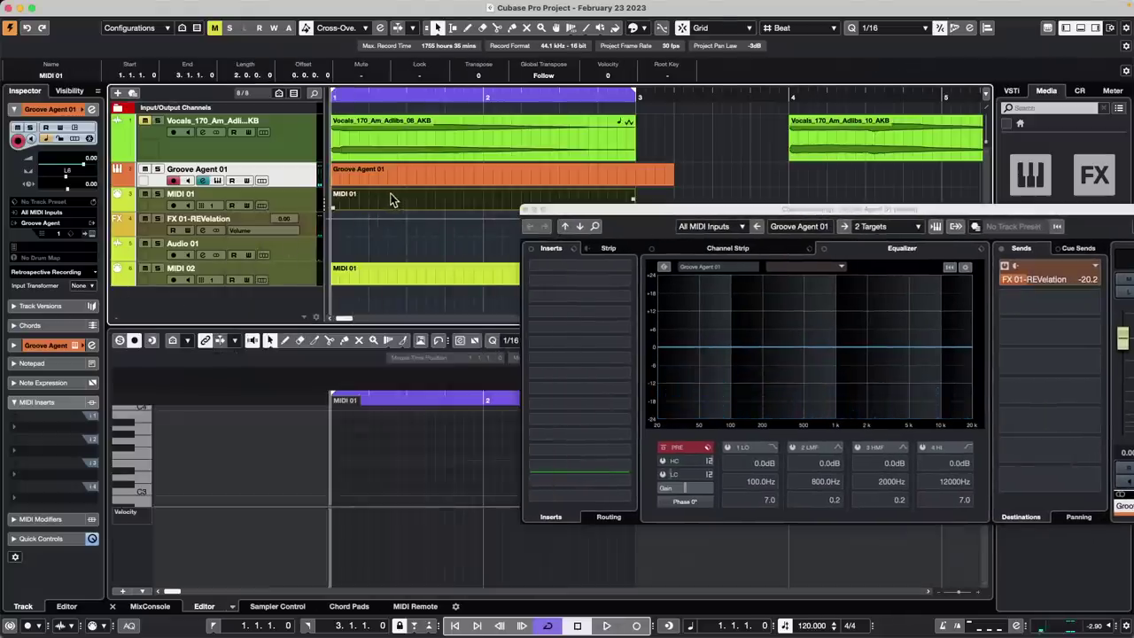
left_click(418, 282)
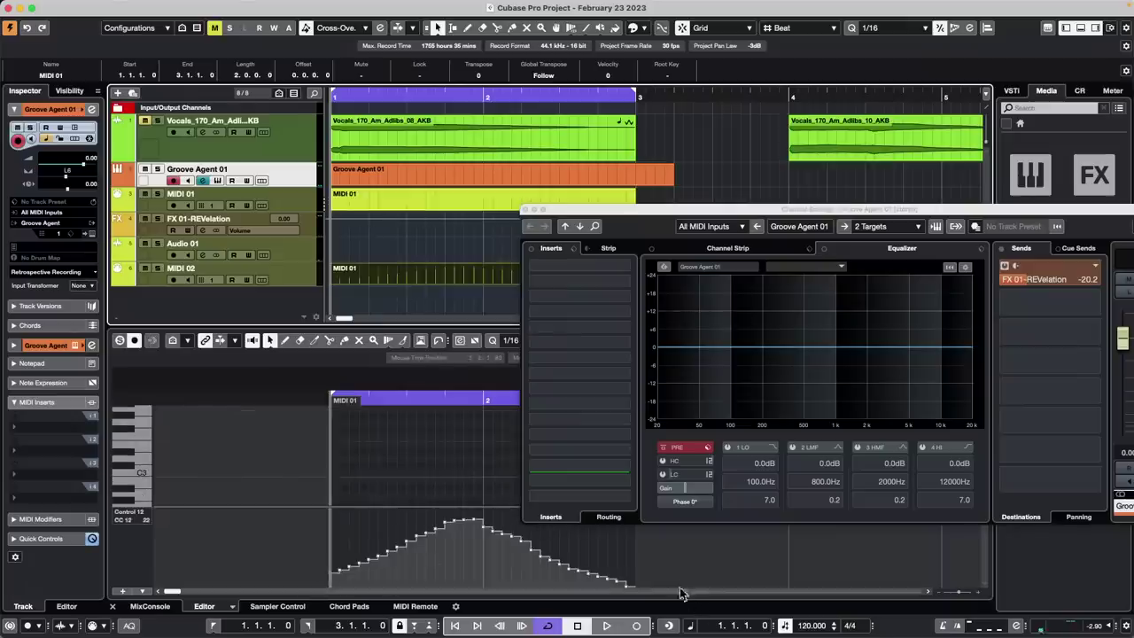
left_click(241, 280)
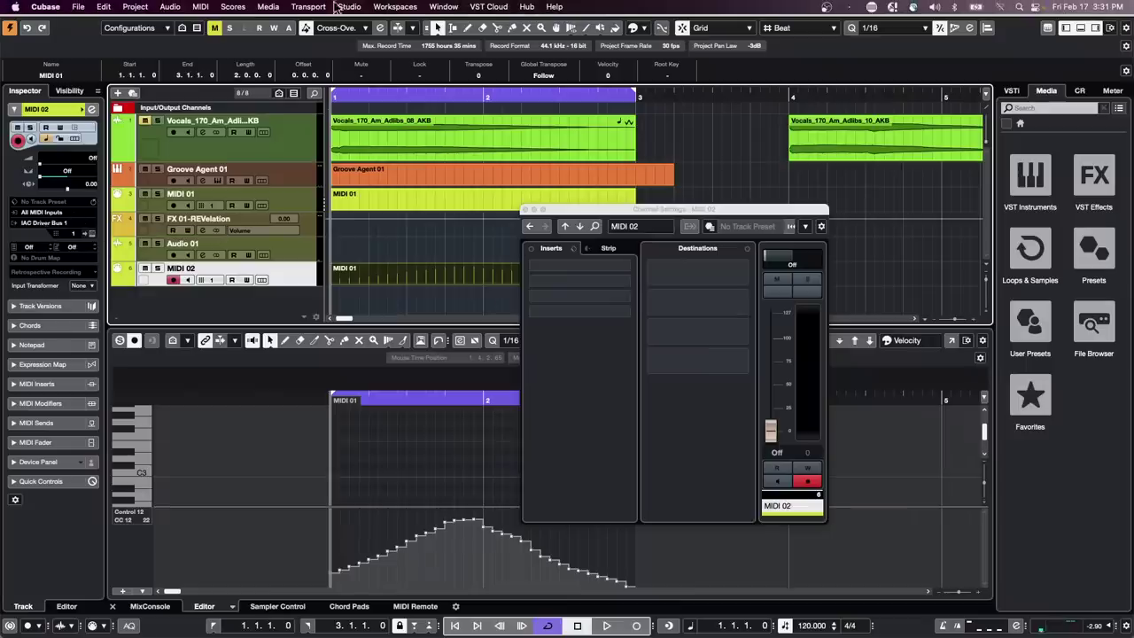
left_click(347, 6)
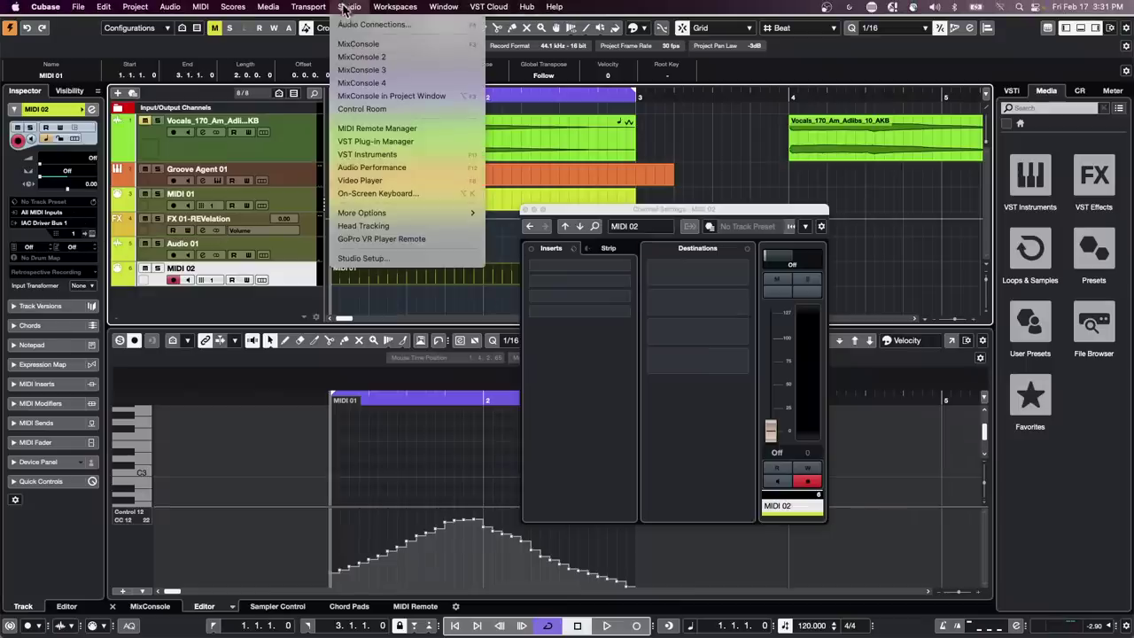
left_click(353, 259)
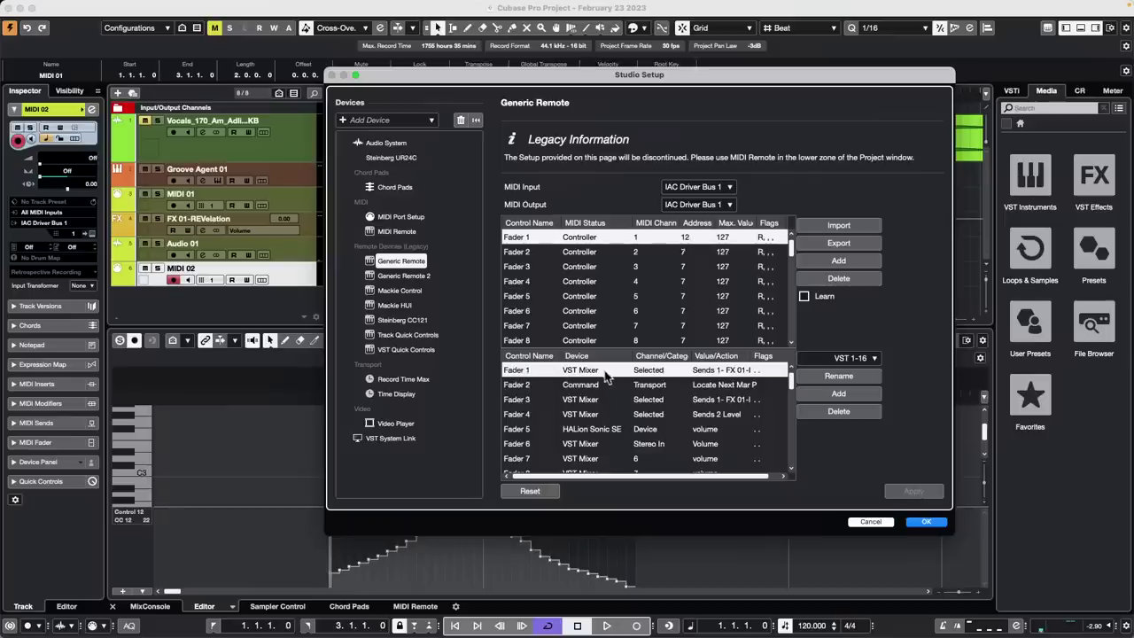
Set Fader 1 to the Selected channel's Sends 1 level, then apply and close setup
left_click(655, 372)
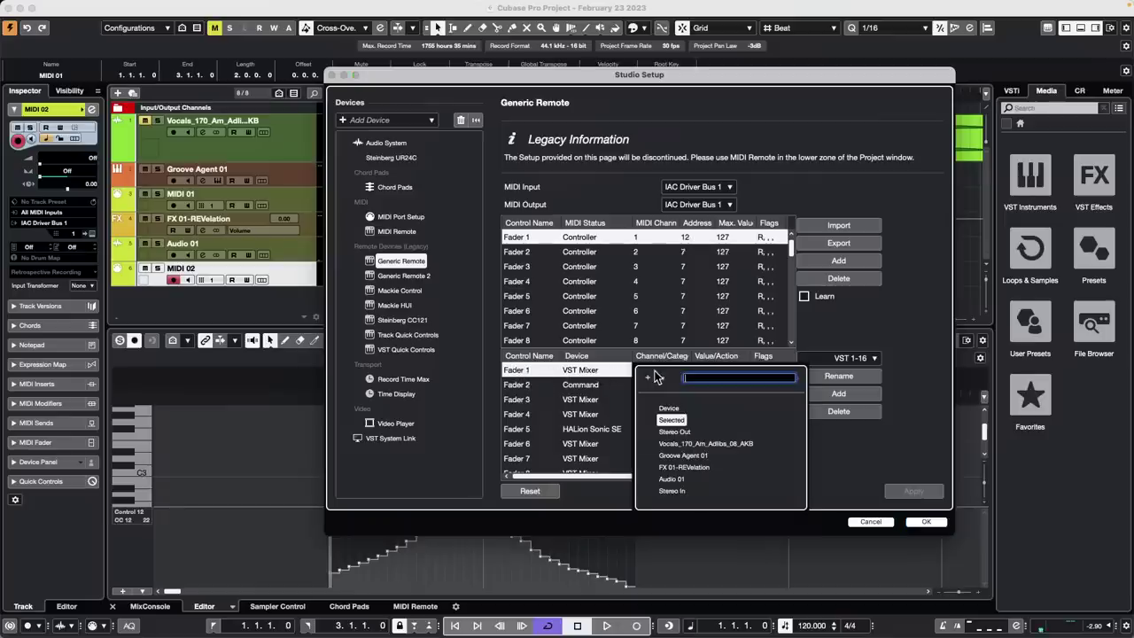
left_click(676, 421)
left_click(721, 376)
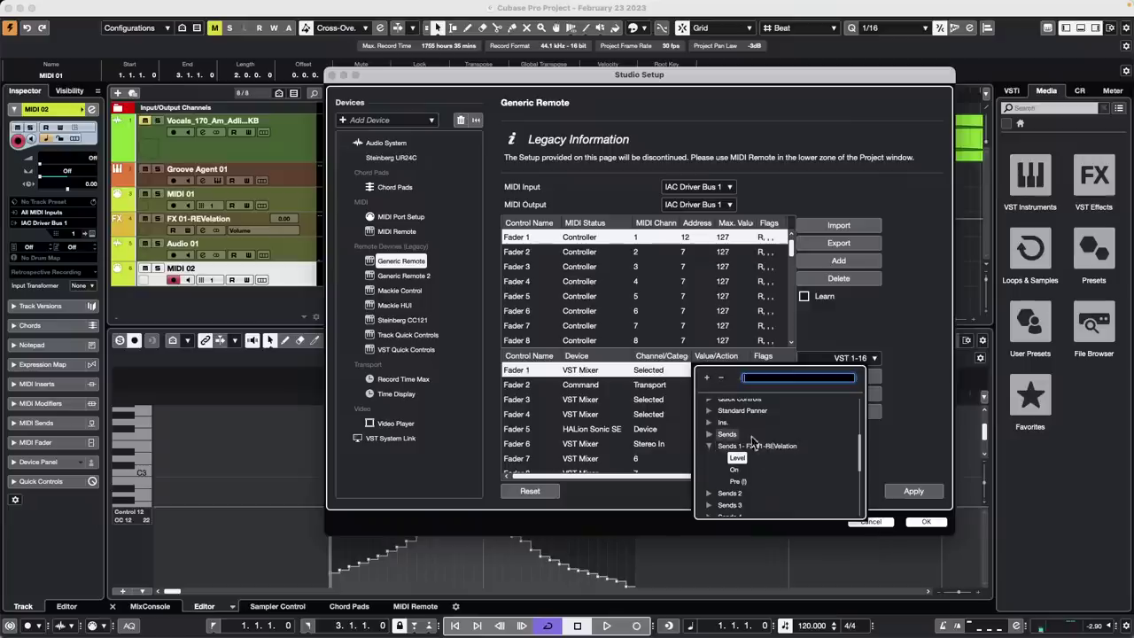
scroll(732, 455, "down", 5)
scroll(728, 453, "up", 5)
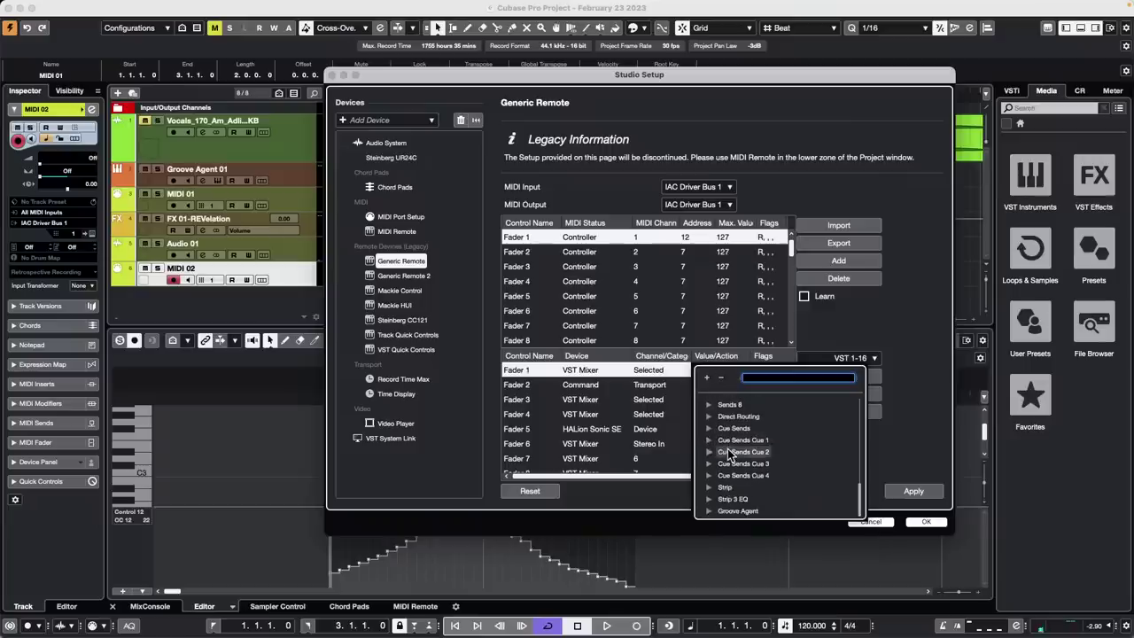
left_click(859, 342)
left_click(914, 491)
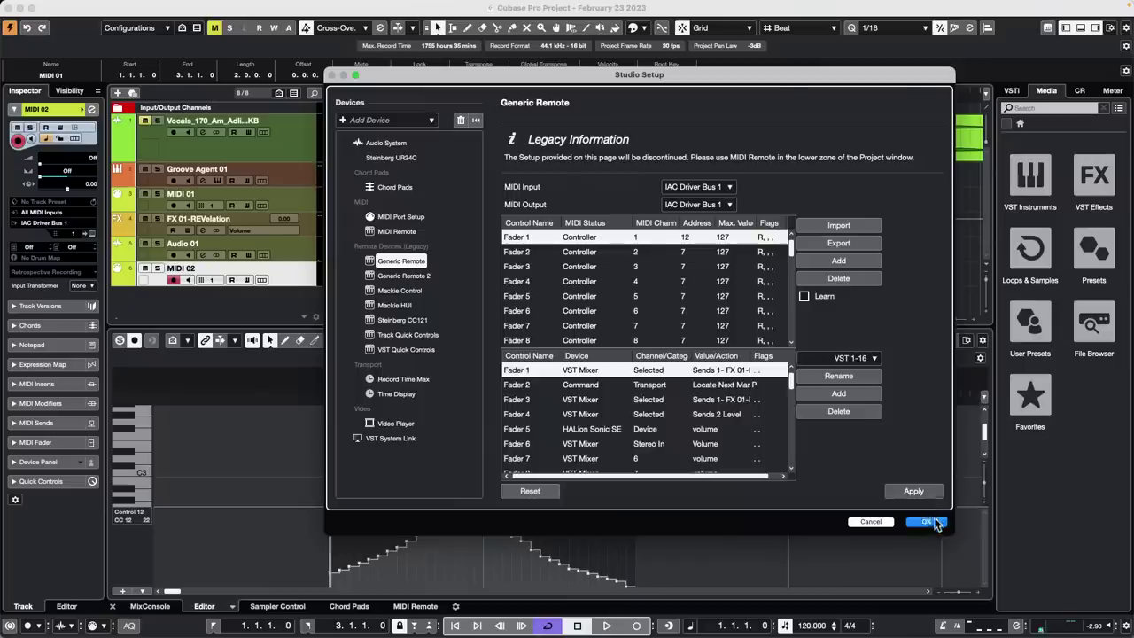
left_click(926, 522)
left_click_drag(372, 96, 274, 92)
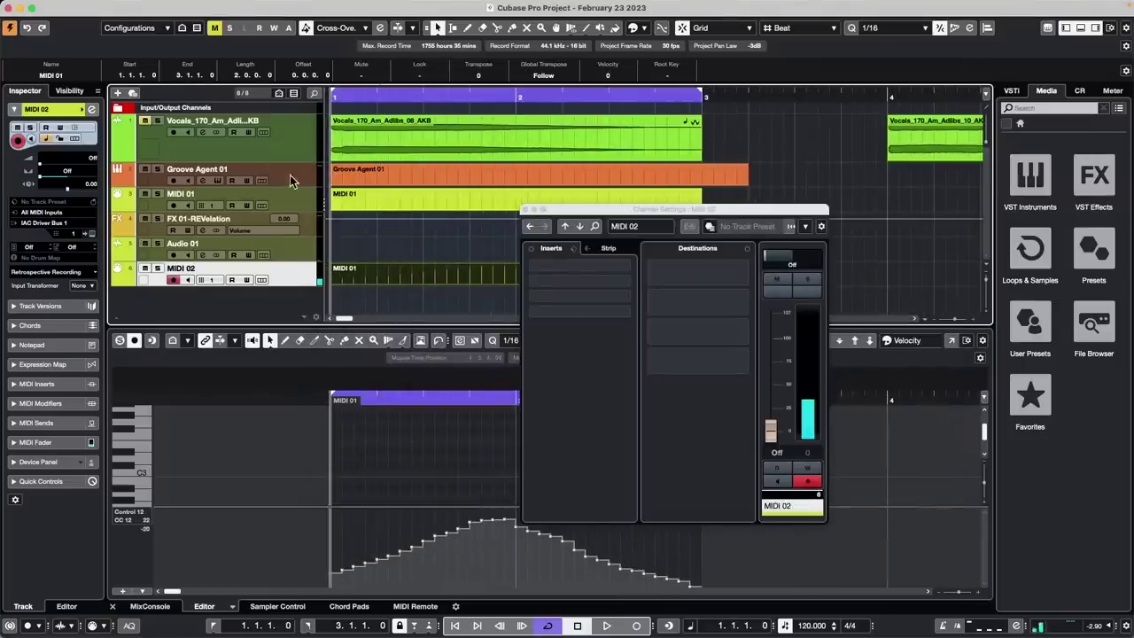
left_click(290, 175)
left_click(91, 235)
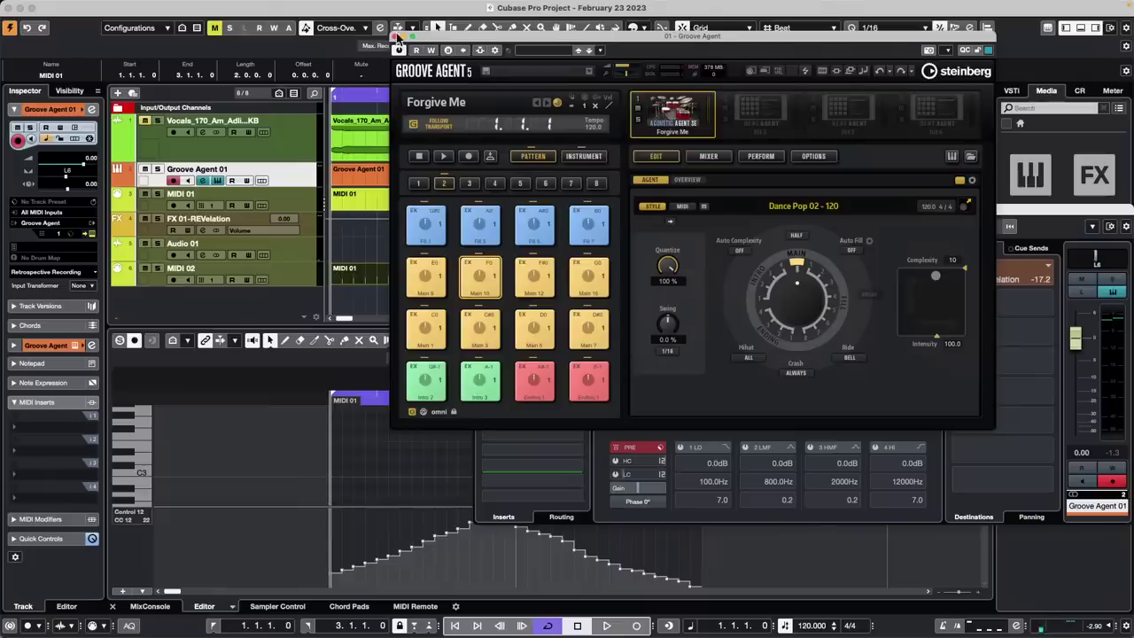
left_click(398, 38)
key("space")
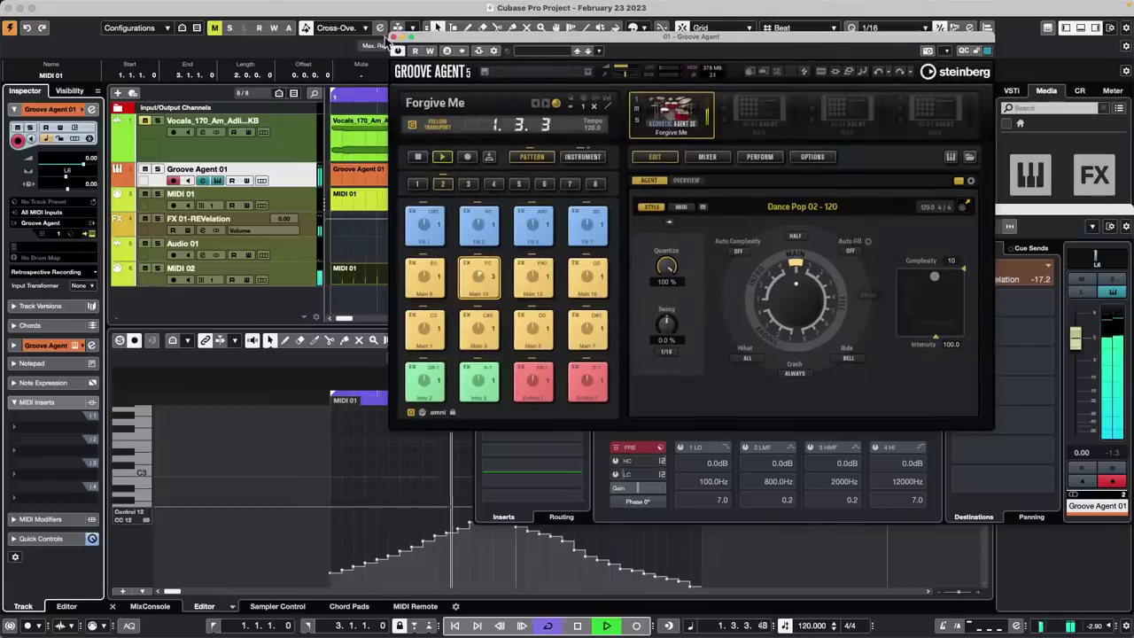
key("super+w")
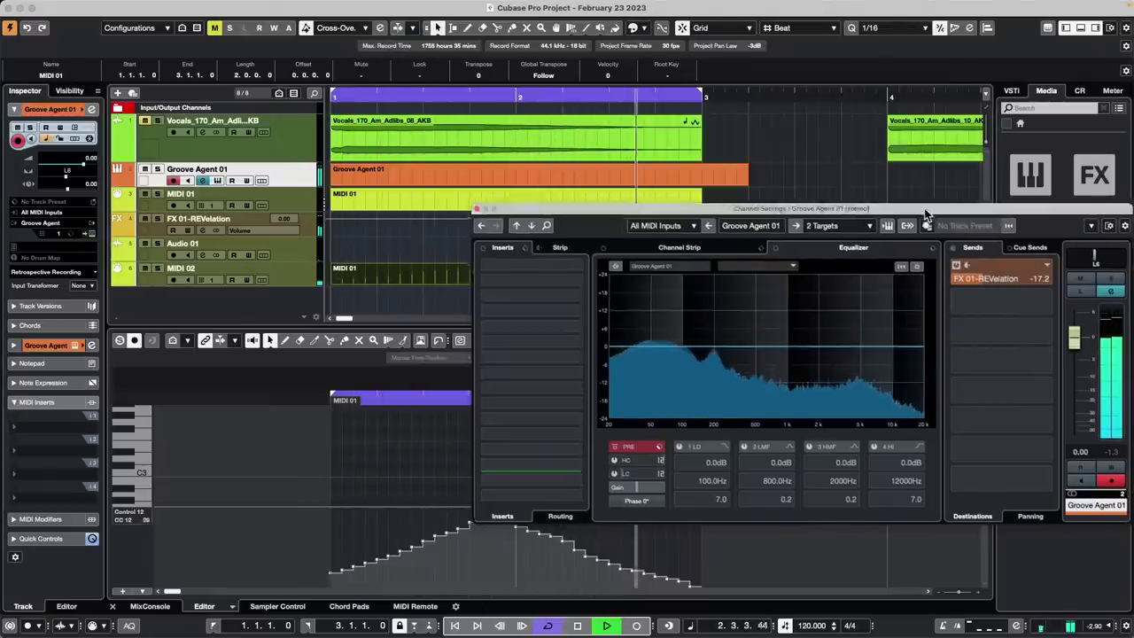
left_click_drag(928, 210, 856, 206)
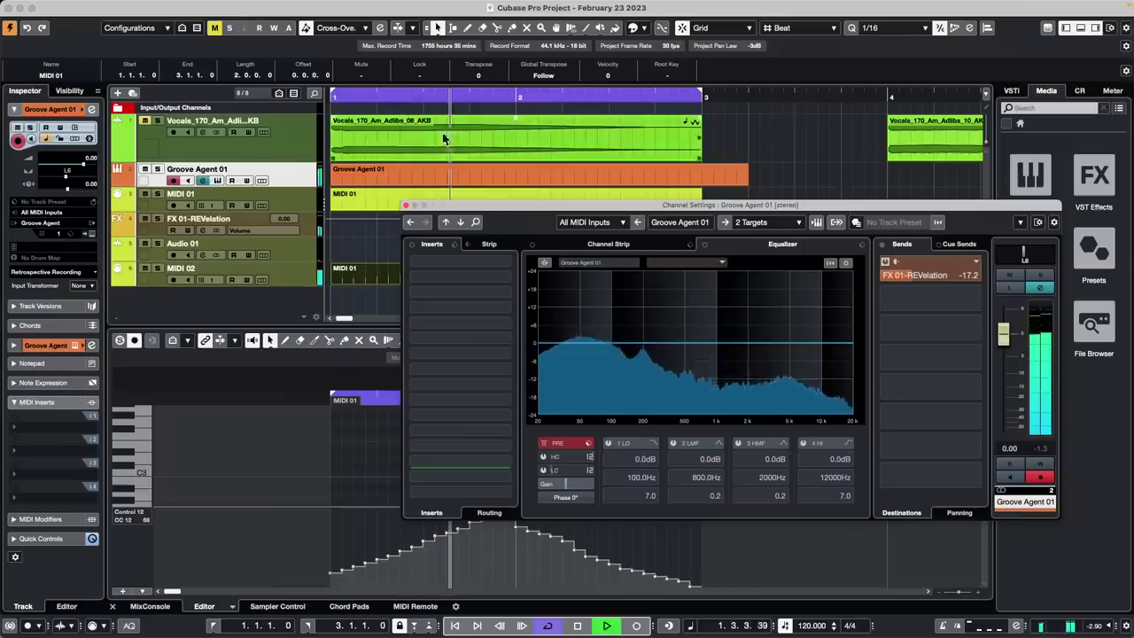
key("space")
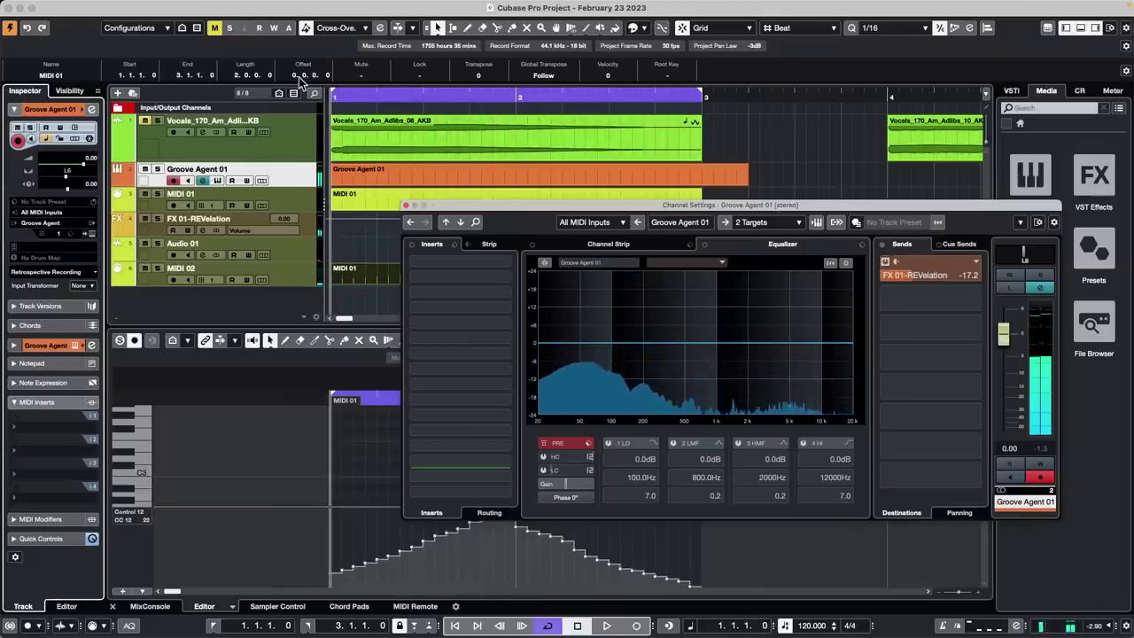
key("space")
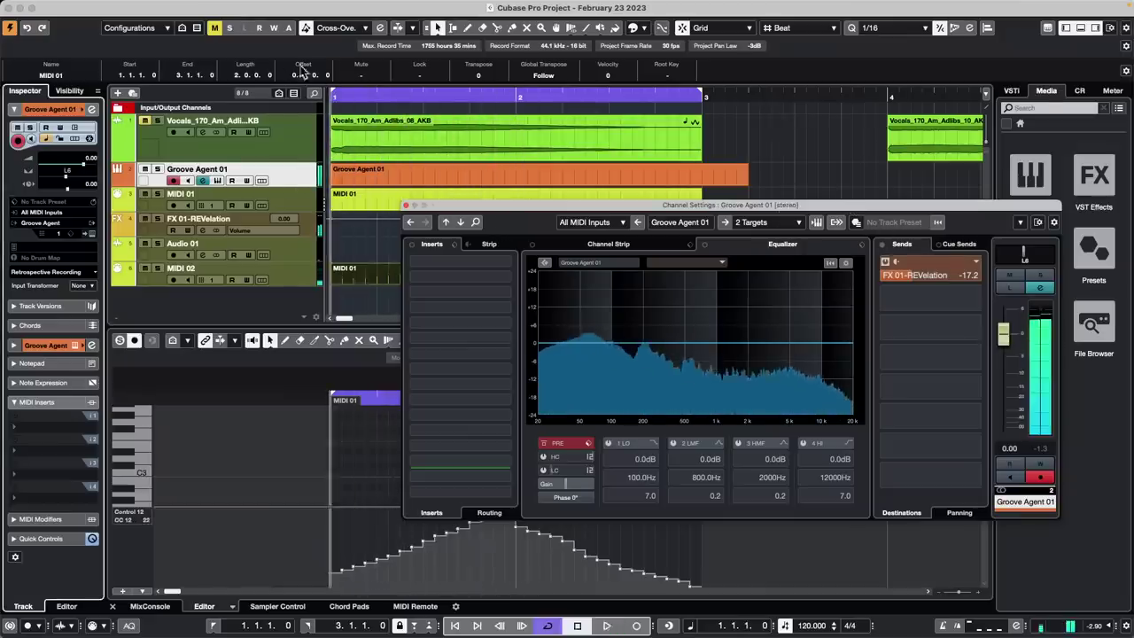
left_click(285, 270)
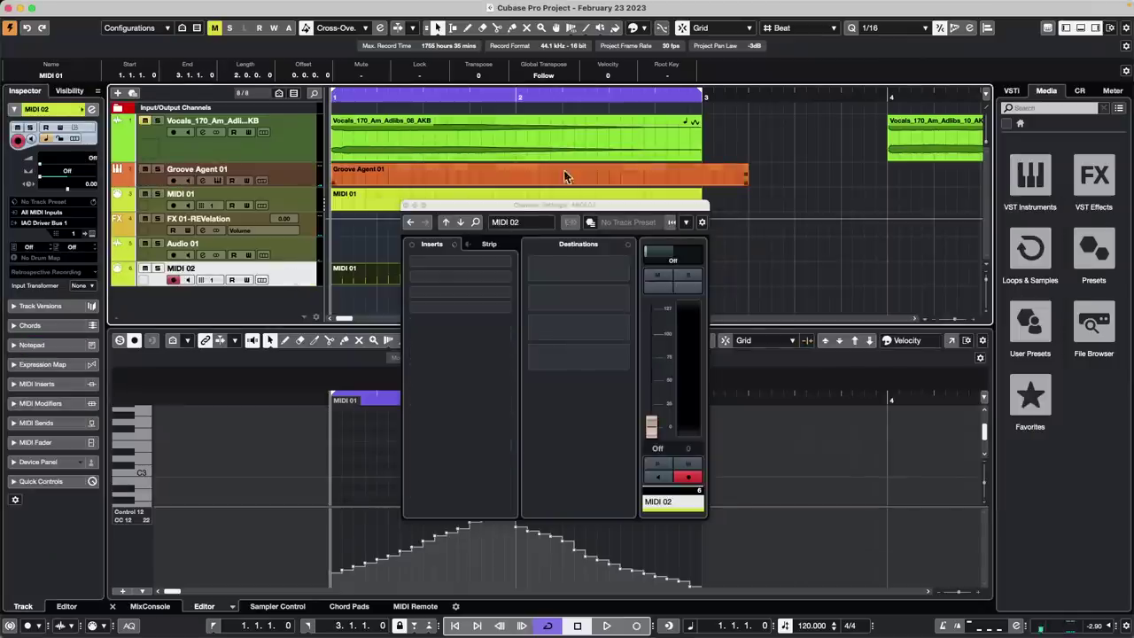
Close MIDI 02's Channel Settings window and recheck the Generic Remote setup before closing it
left_click(405, 206)
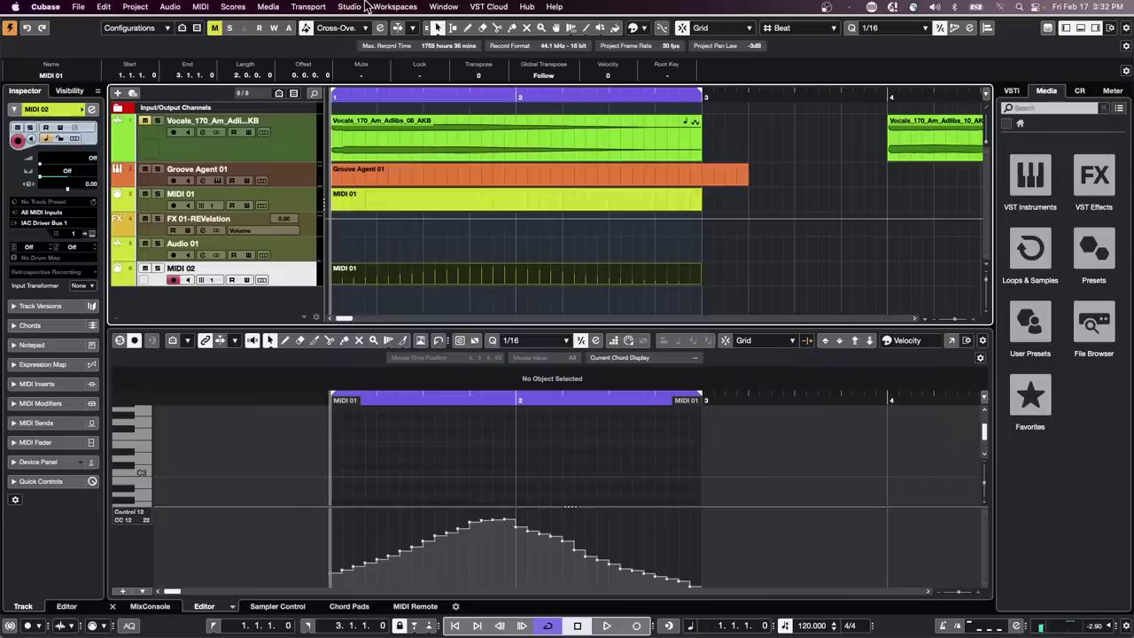
left_click(349, 6)
left_click(362, 258)
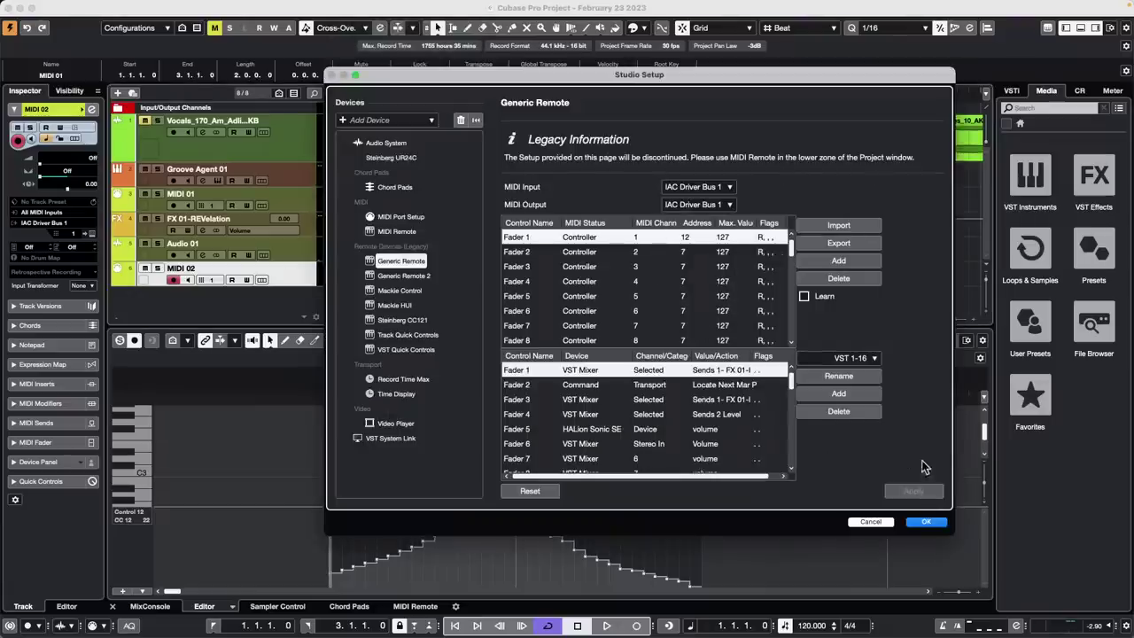
left_click(926, 522)
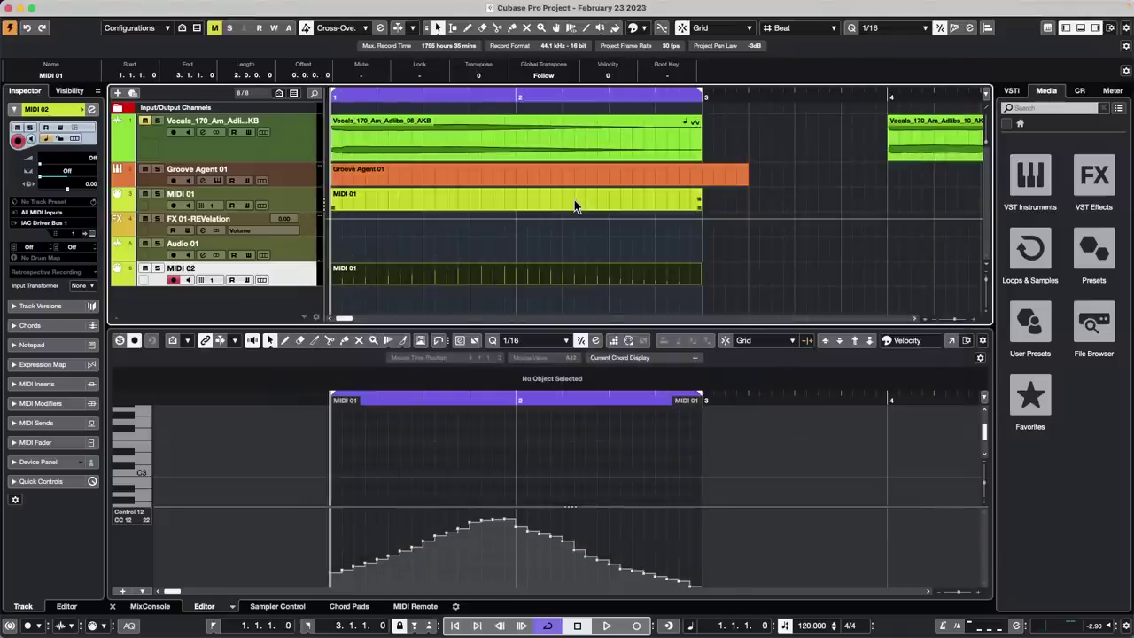
left_click(308, 181)
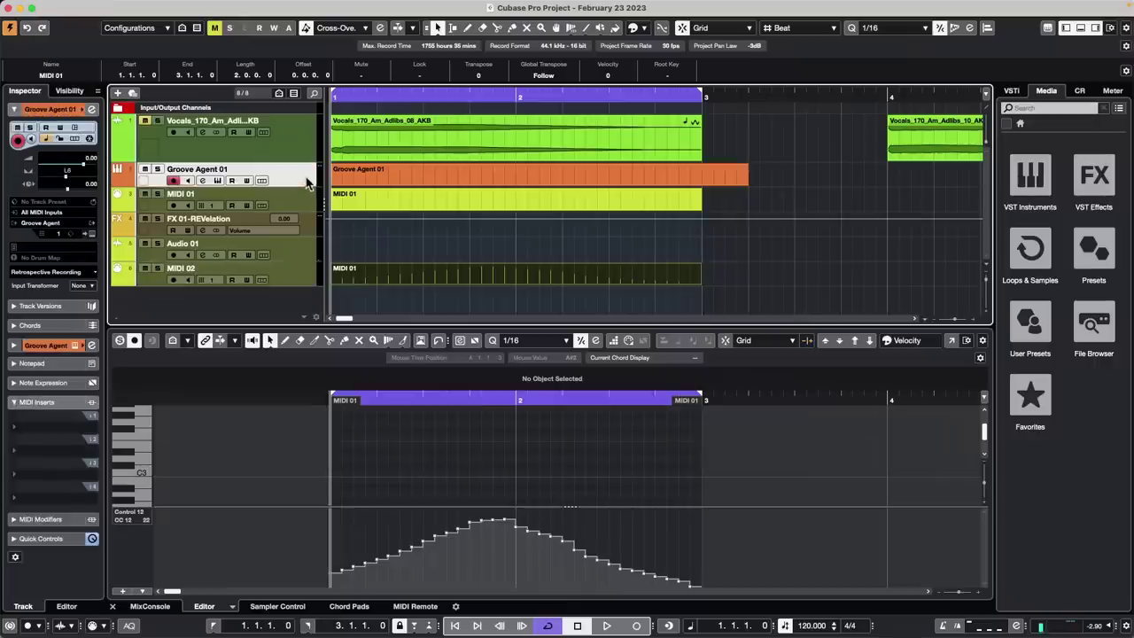
left_click(366, 181)
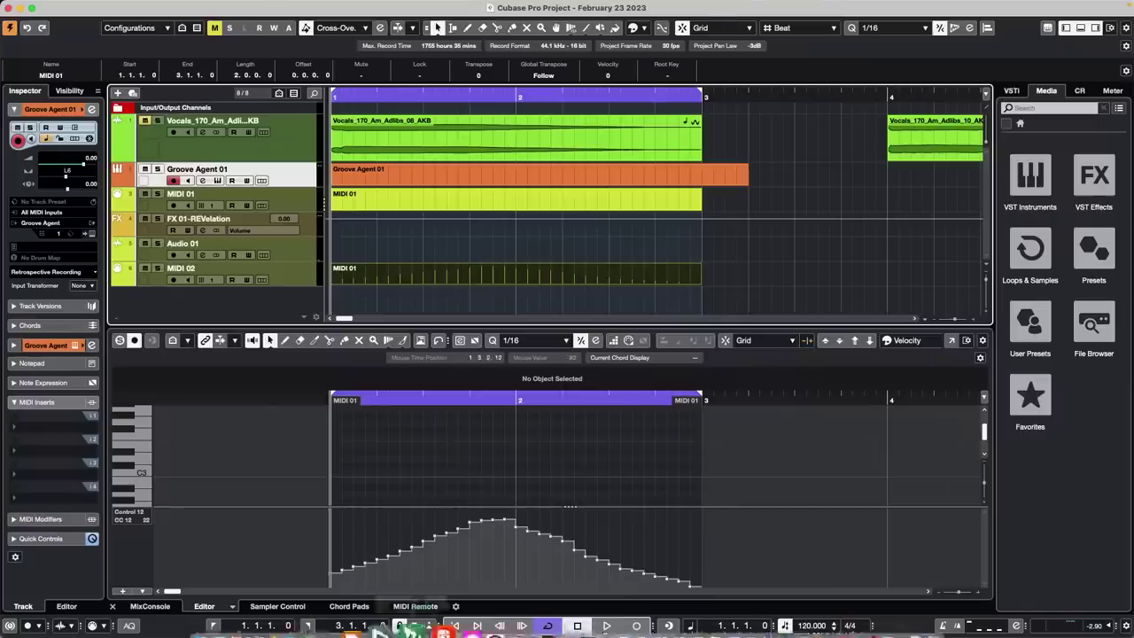
mouse_move(390, 635)
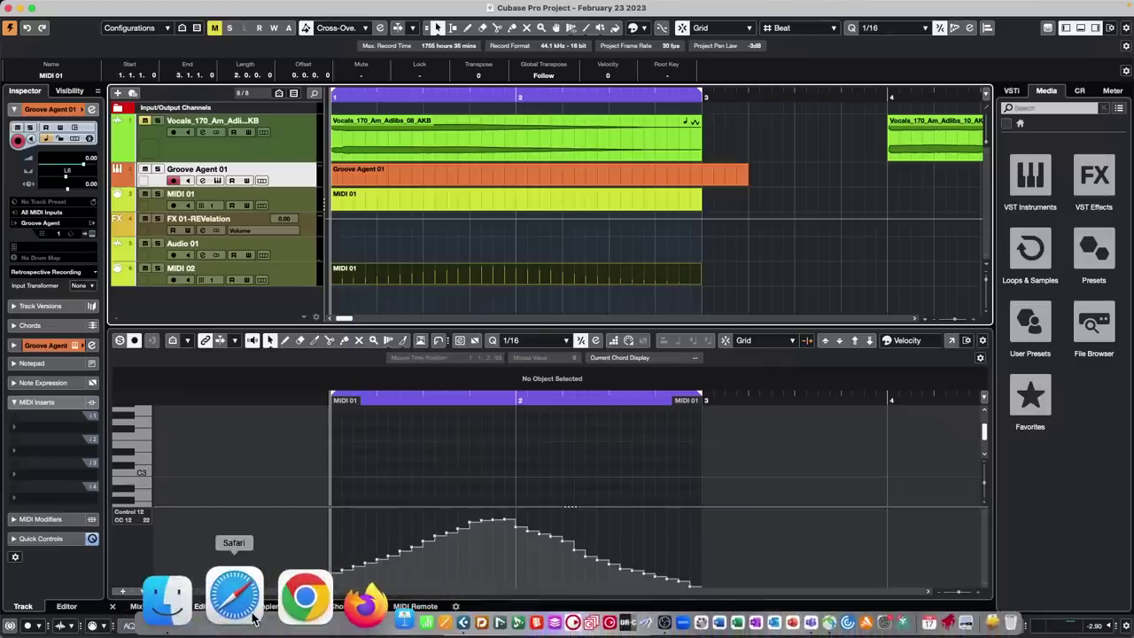
Search Google in Safari for 'Steinberg licensing resell'
left_click(253, 617)
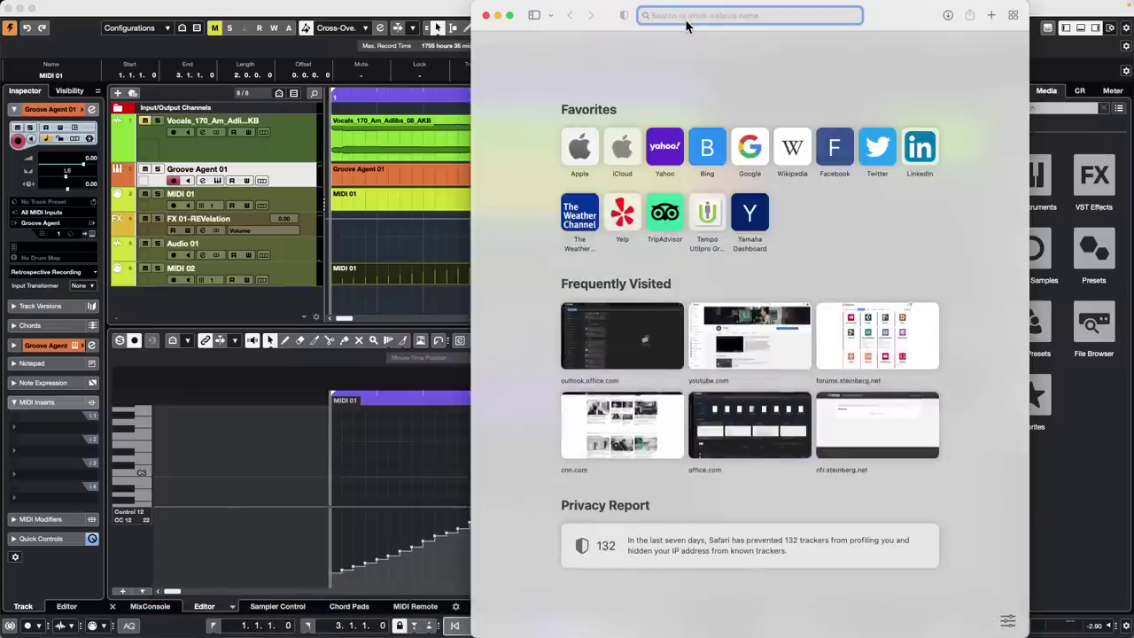
type("Steinbe")
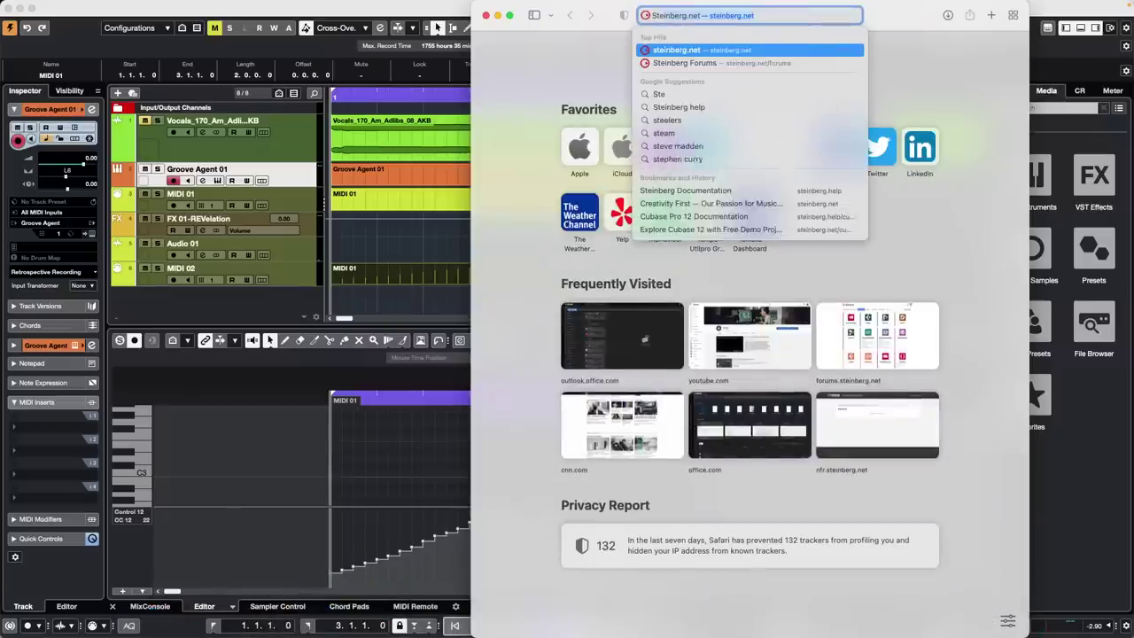
type("rg li")
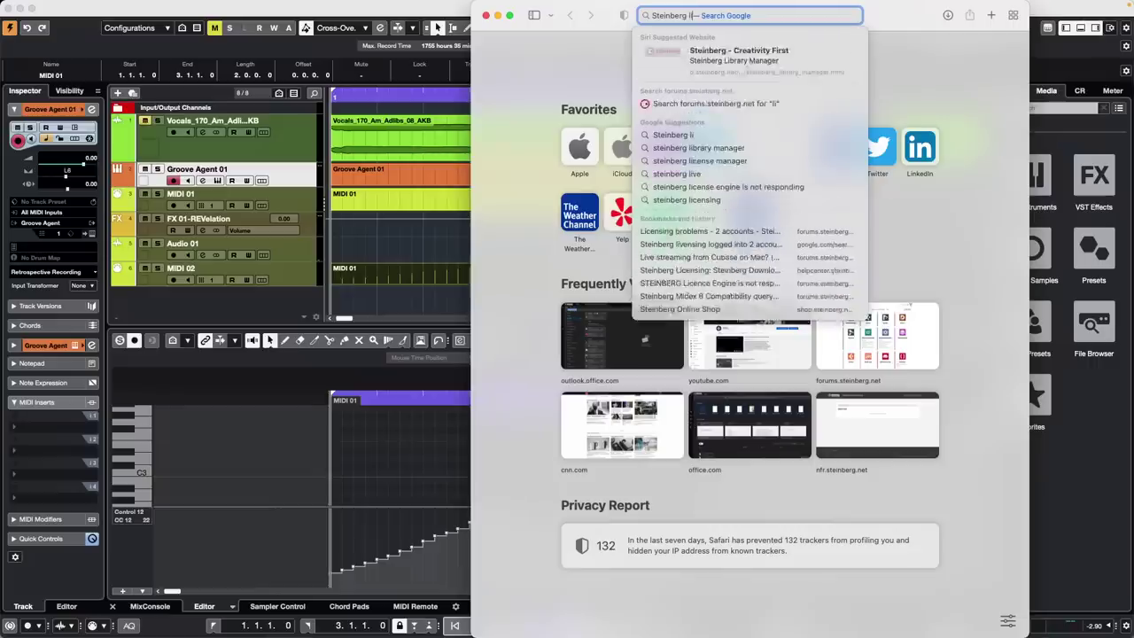
type("censing r")
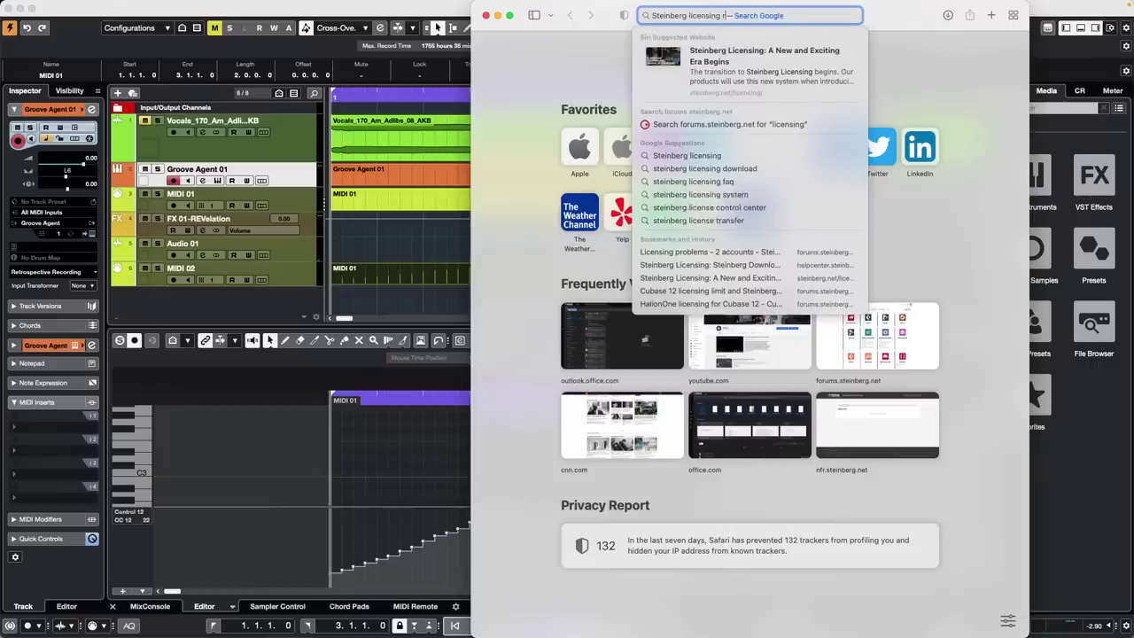
type("esell")
key("Return")
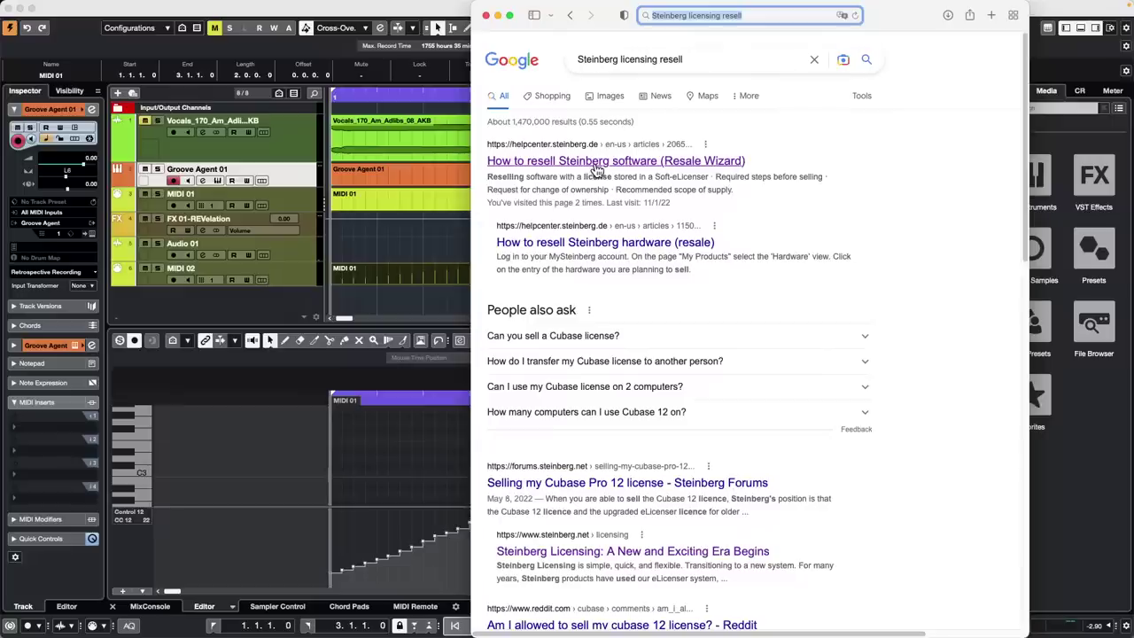
Read the 'How to resell Steinberg software' article full screen and start the Resale Wizard
left_click(595, 164)
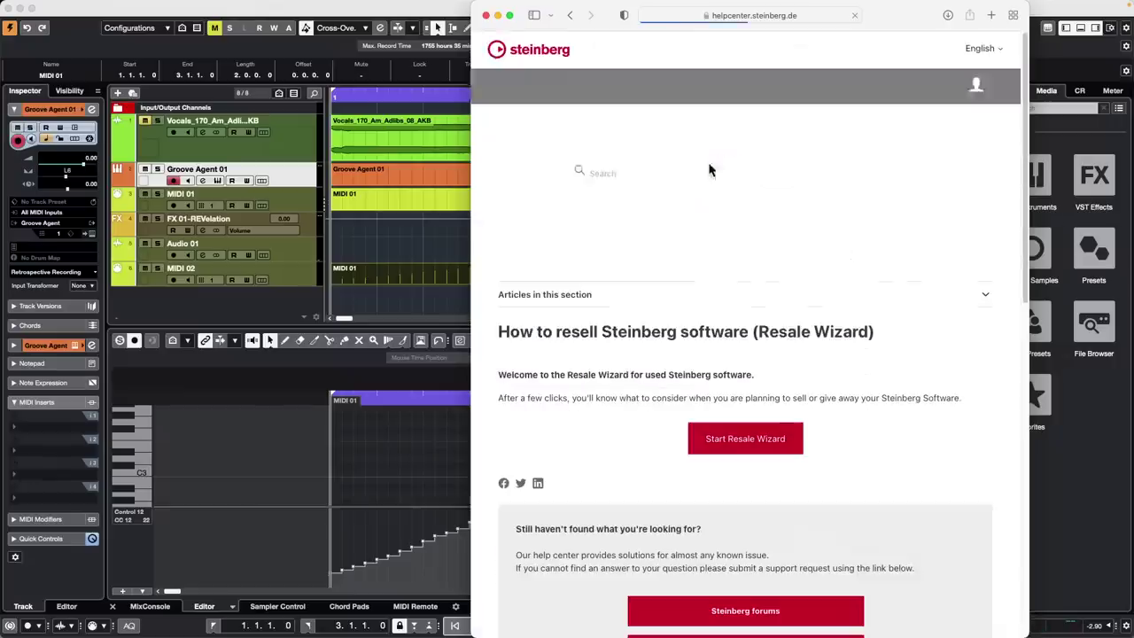
scroll(585, 209, "down", 2)
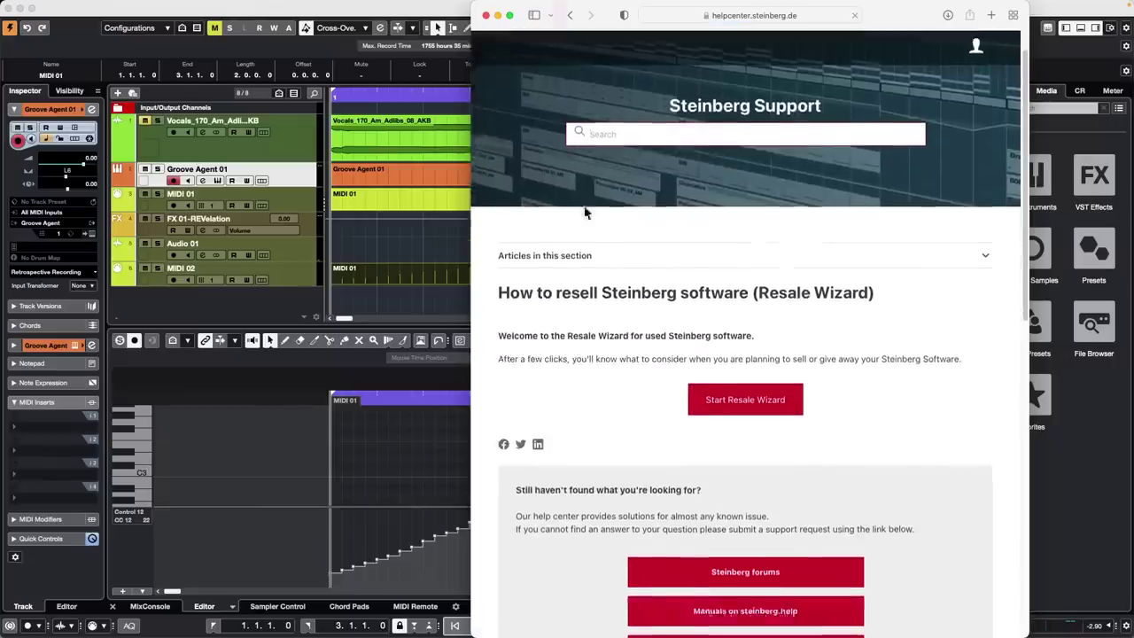
scroll(585, 211, "down", 3)
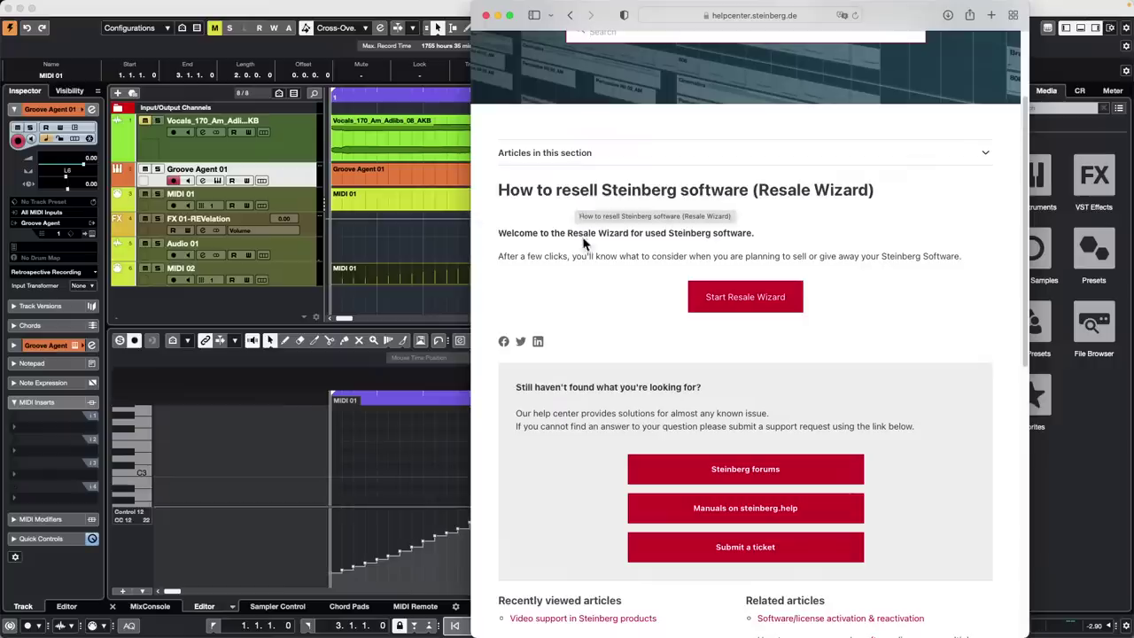
scroll(587, 234, "down", 4)
scroll(588, 233, "down", 1)
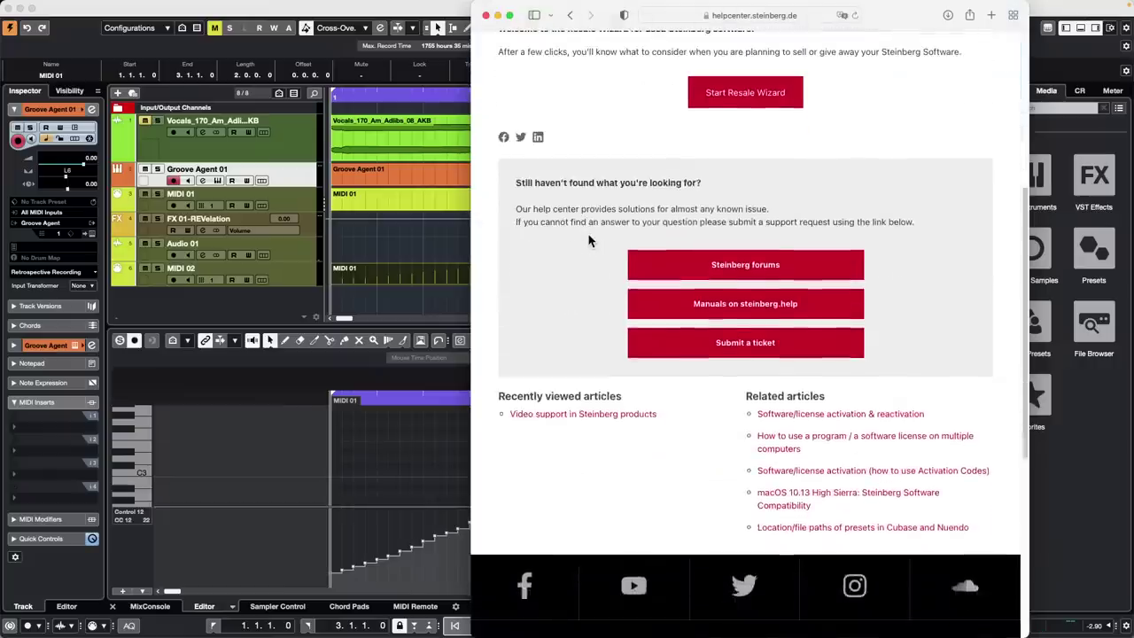
scroll(587, 230, "up", 4)
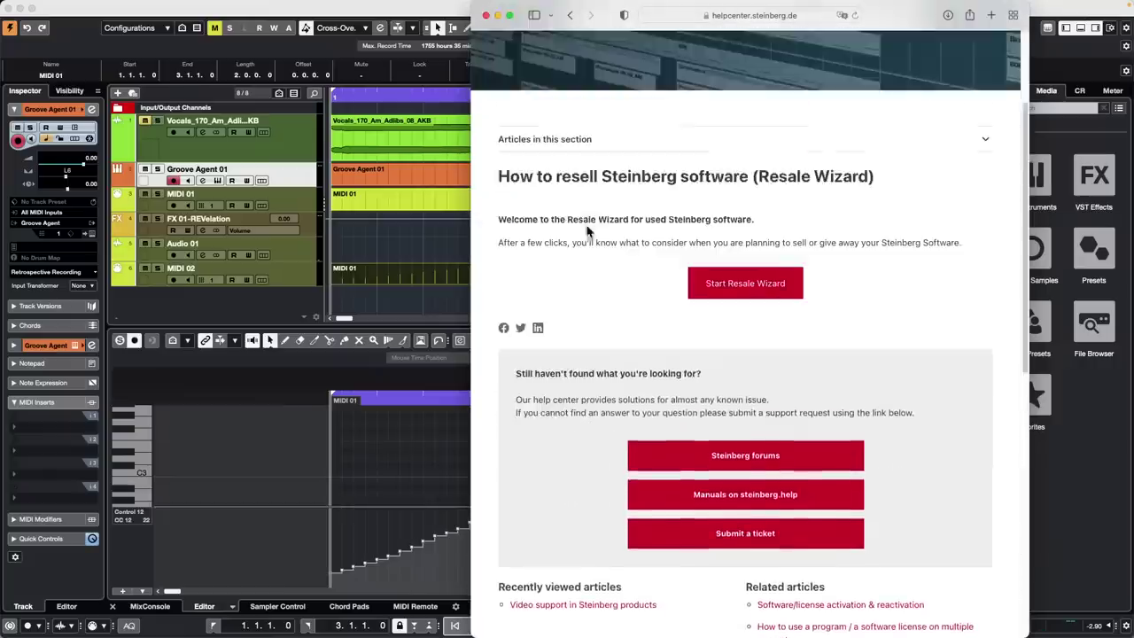
left_click(509, 16)
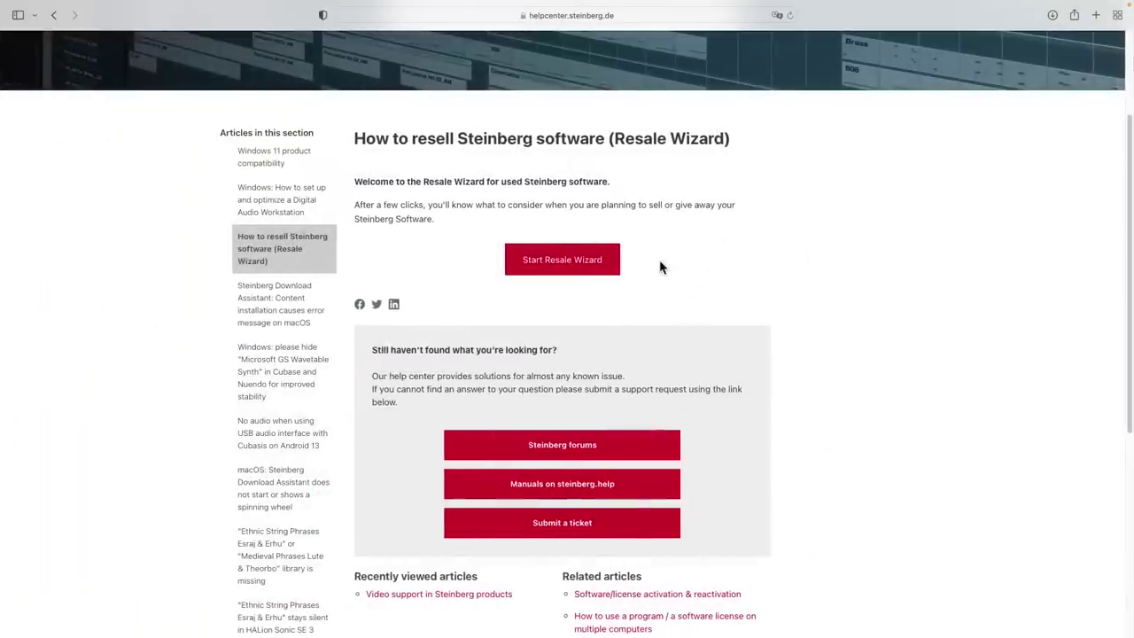
left_click(578, 263)
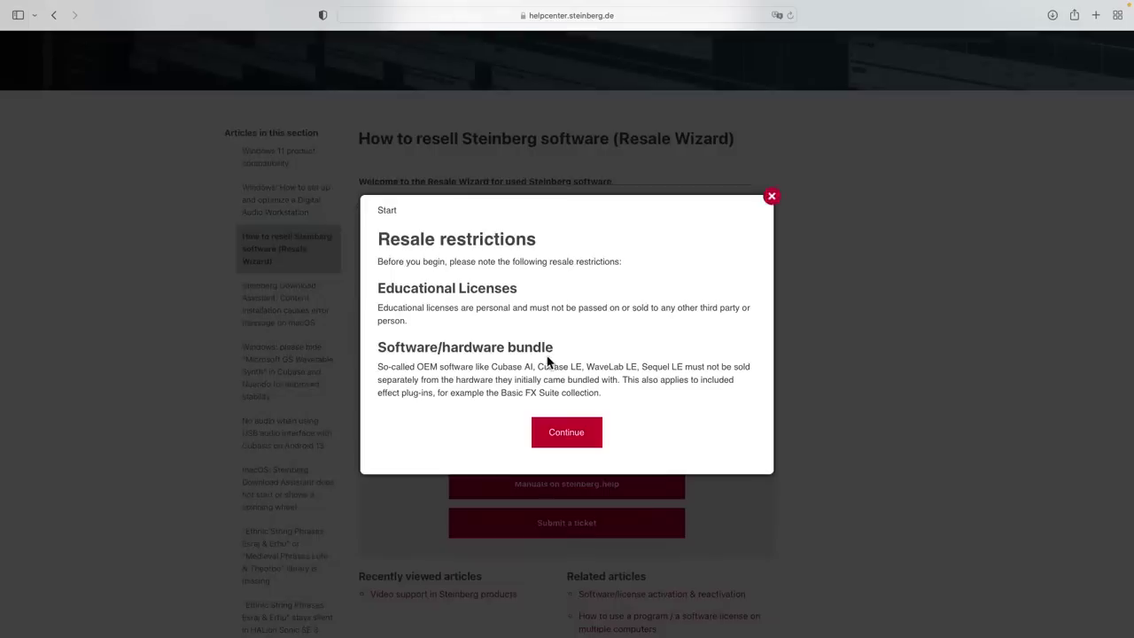
Continue past the resale restrictions, choose Steinberg Licensing, then close the wizard
left_click(574, 436)
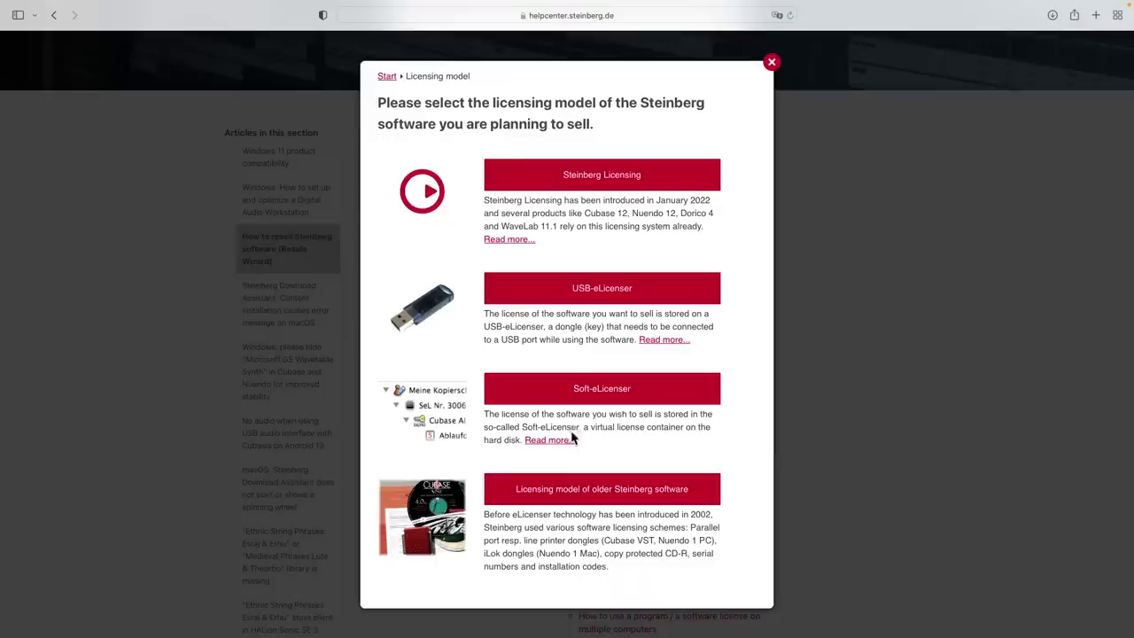
left_click(658, 178)
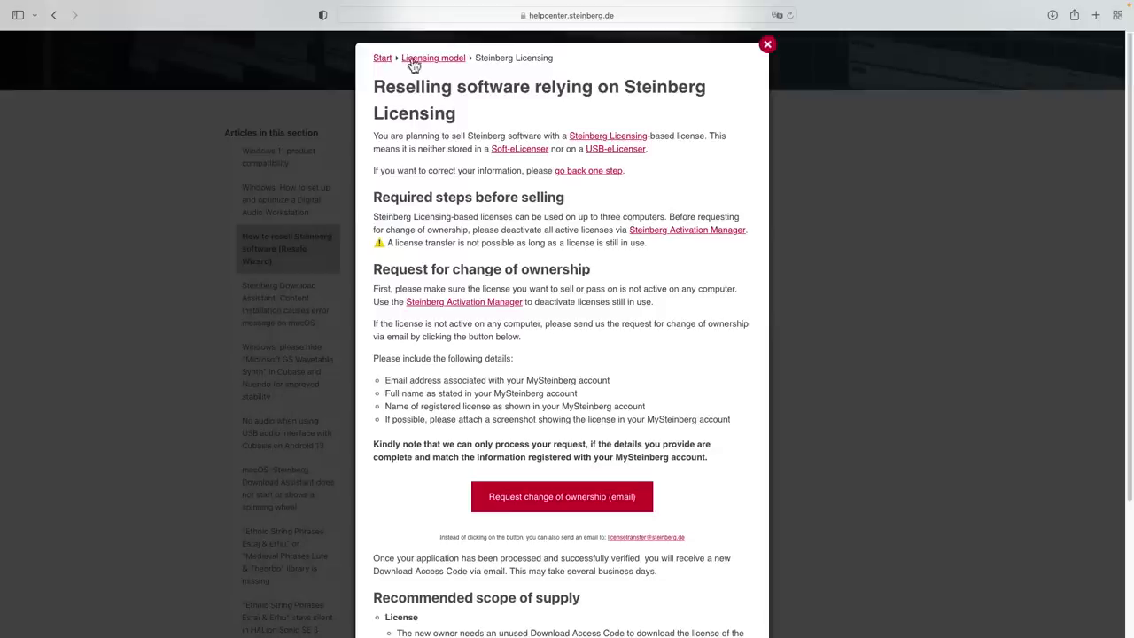
left_click(768, 46)
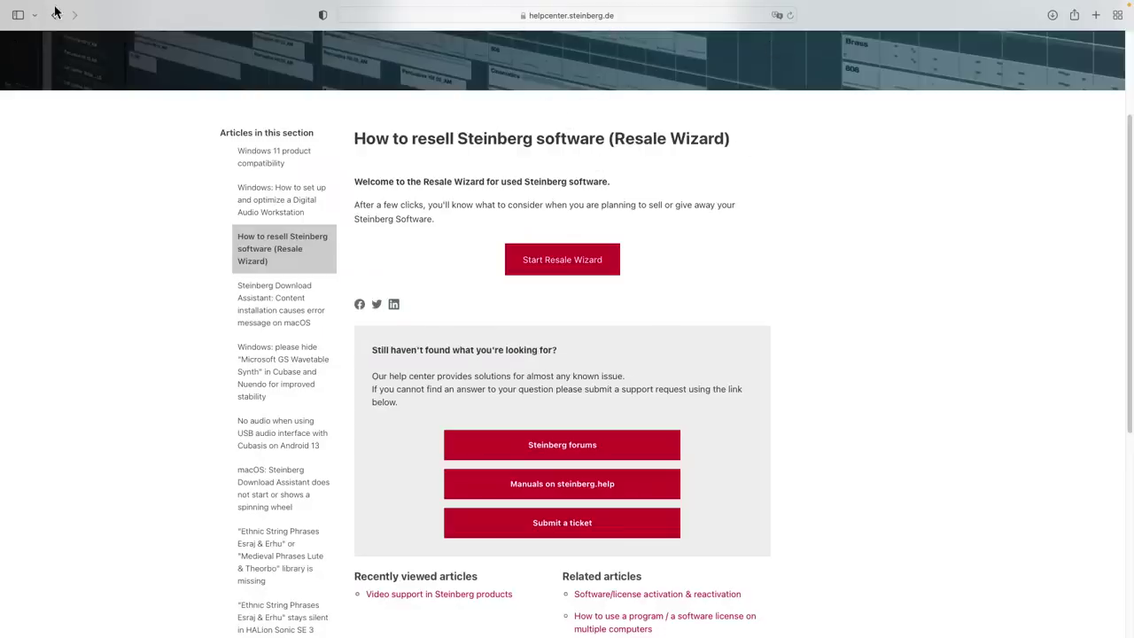
Return to the Cubase 'February 23 2023' project and deselect the MIDI 02 part
mouse_move(117, 4)
left_click(15, 30)
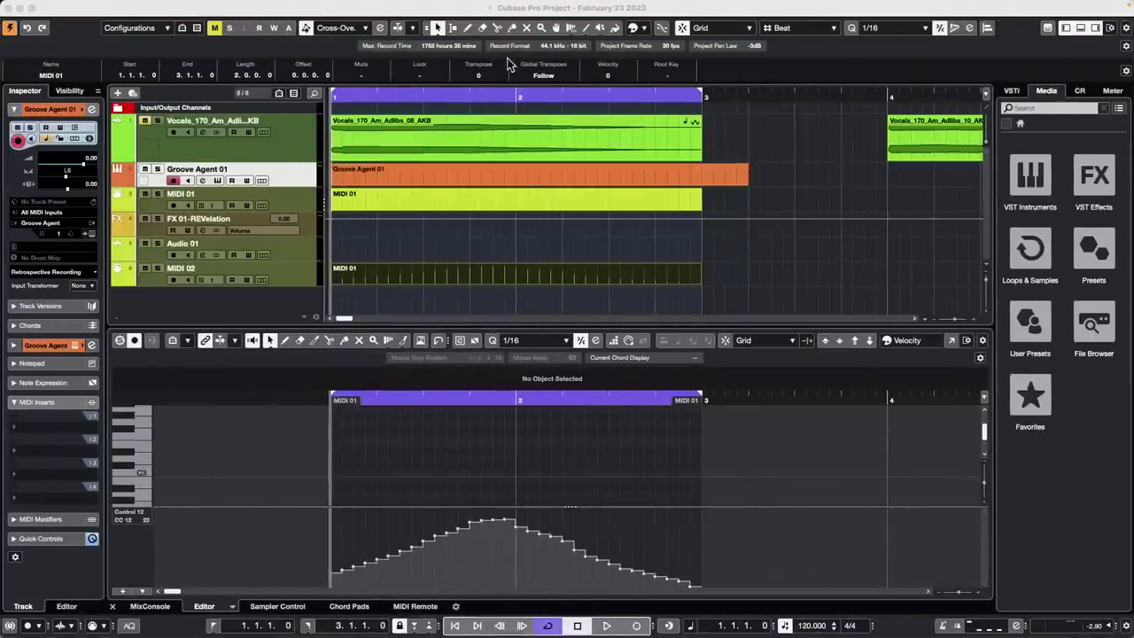
left_click(755, 168)
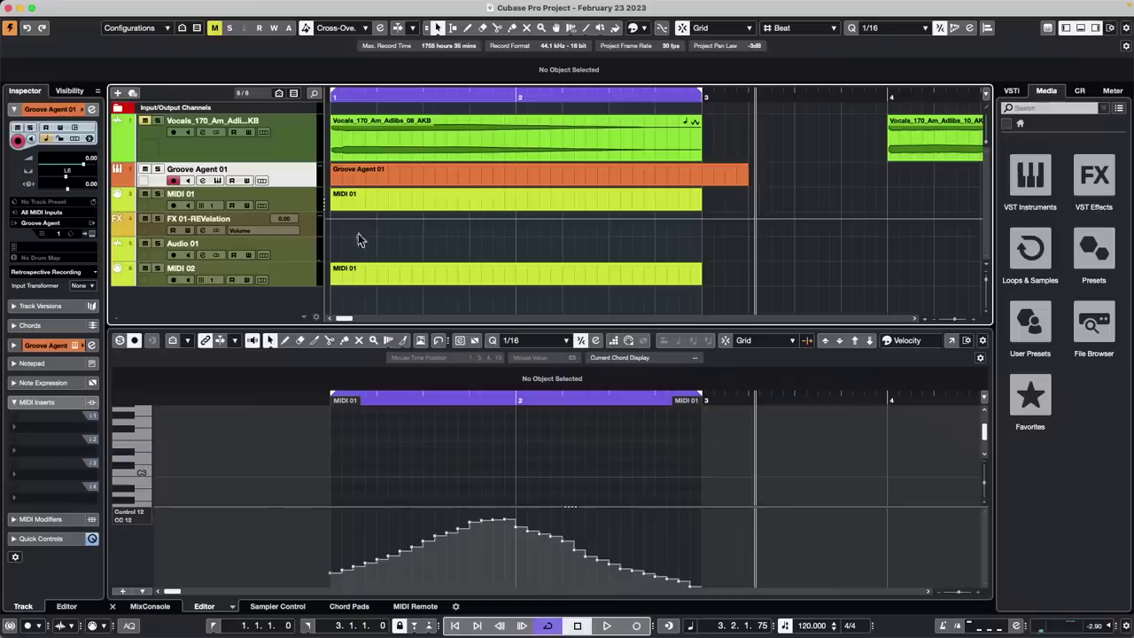
Create an empty project in the 'naming test delete' folder and show Loops & Samples
left_click(403, 97)
left_click_drag(423, 51, 425, 26)
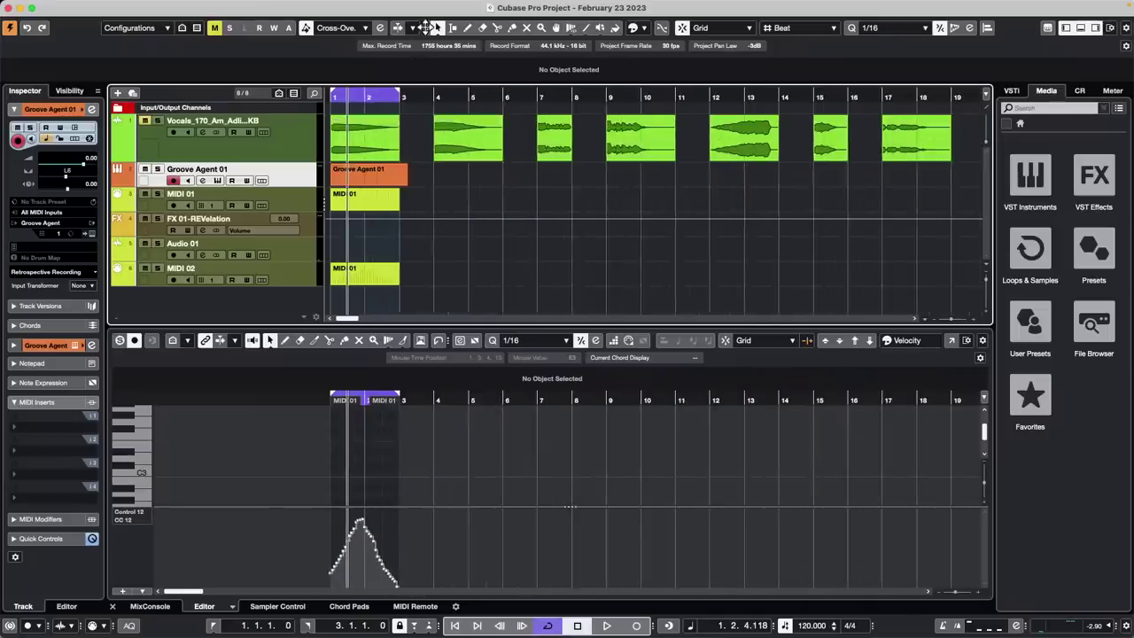
left_click(78, 7)
left_click(92, 24)
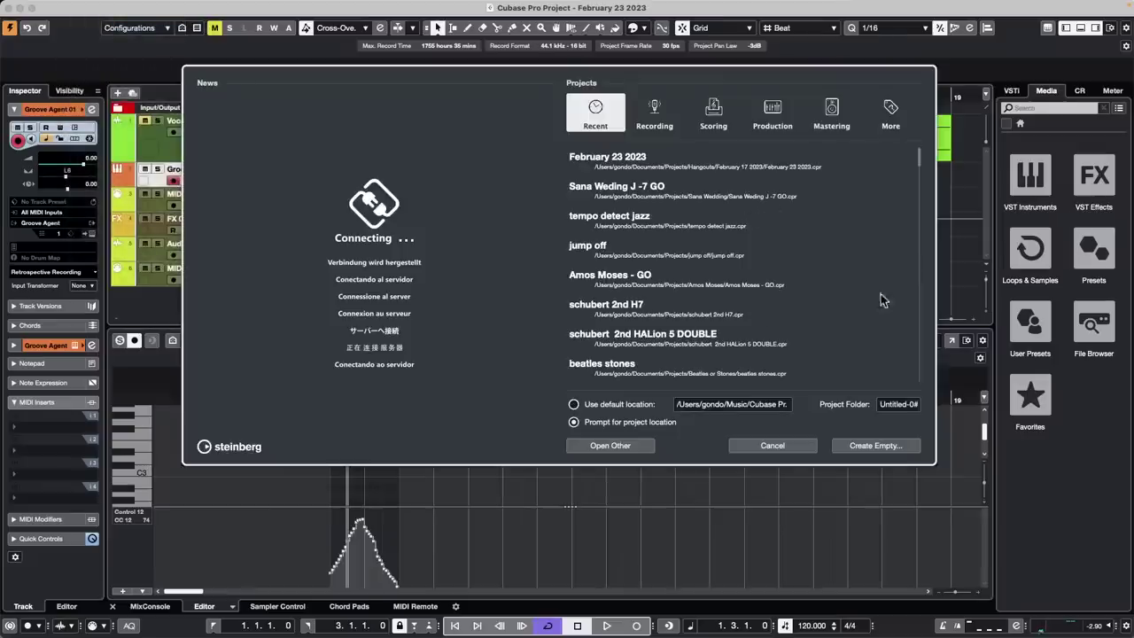
key("Return")
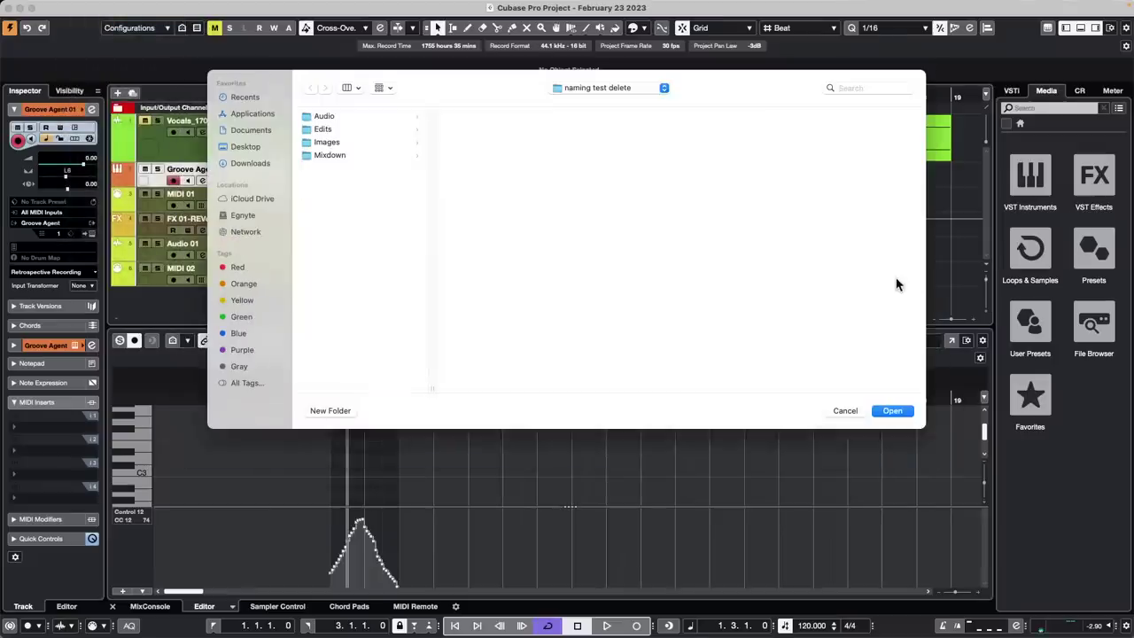
left_click(892, 413)
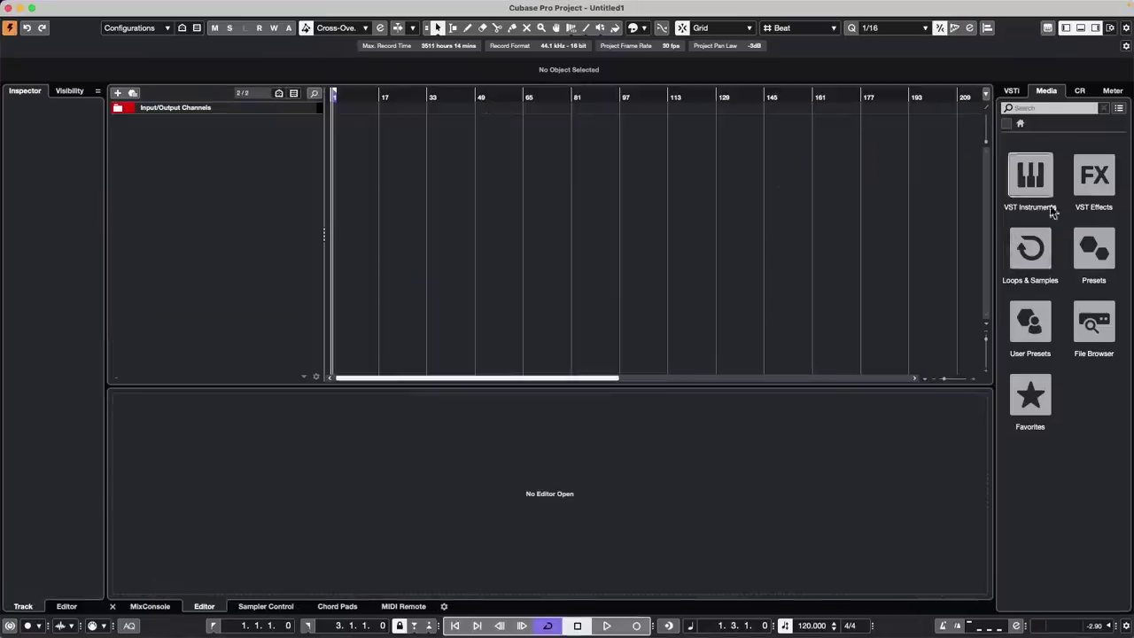
left_click(1030, 244)
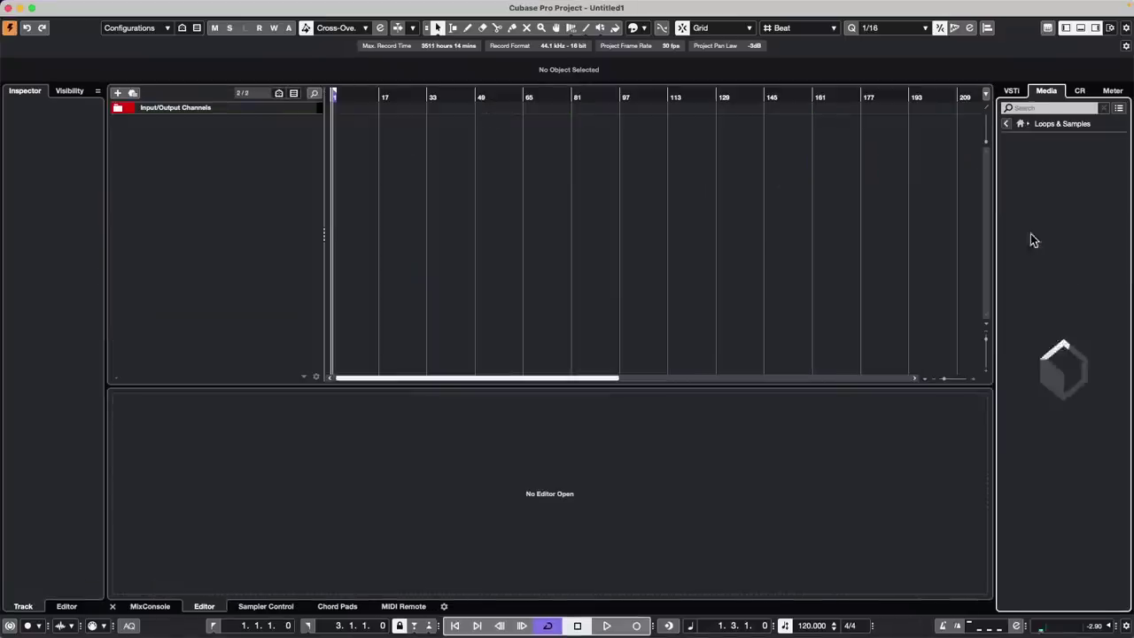
Add the 120 drums05 loop from DrumLoops as a new audio track and play it
left_click(1090, 410)
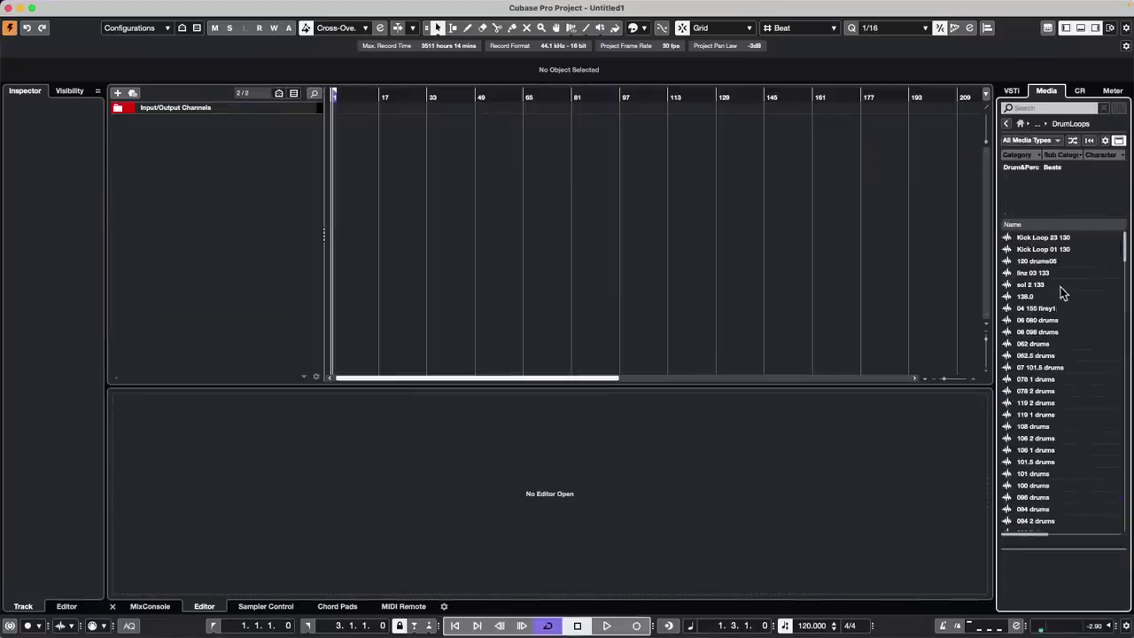
double_click(1046, 261)
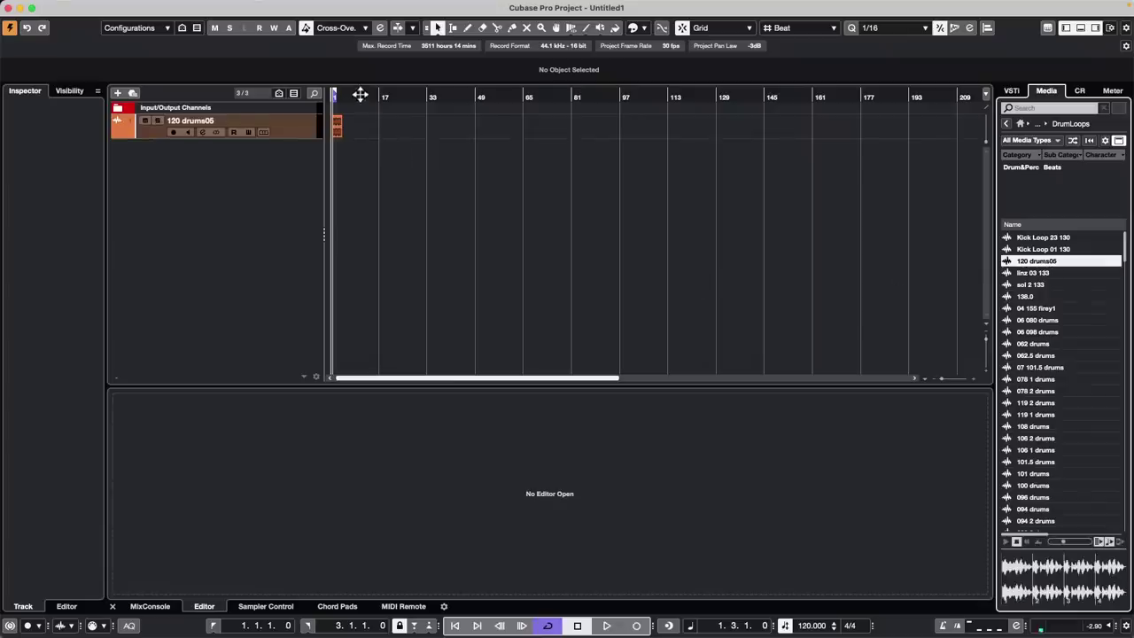
left_click_drag(358, 94, 263, 132)
key("space")
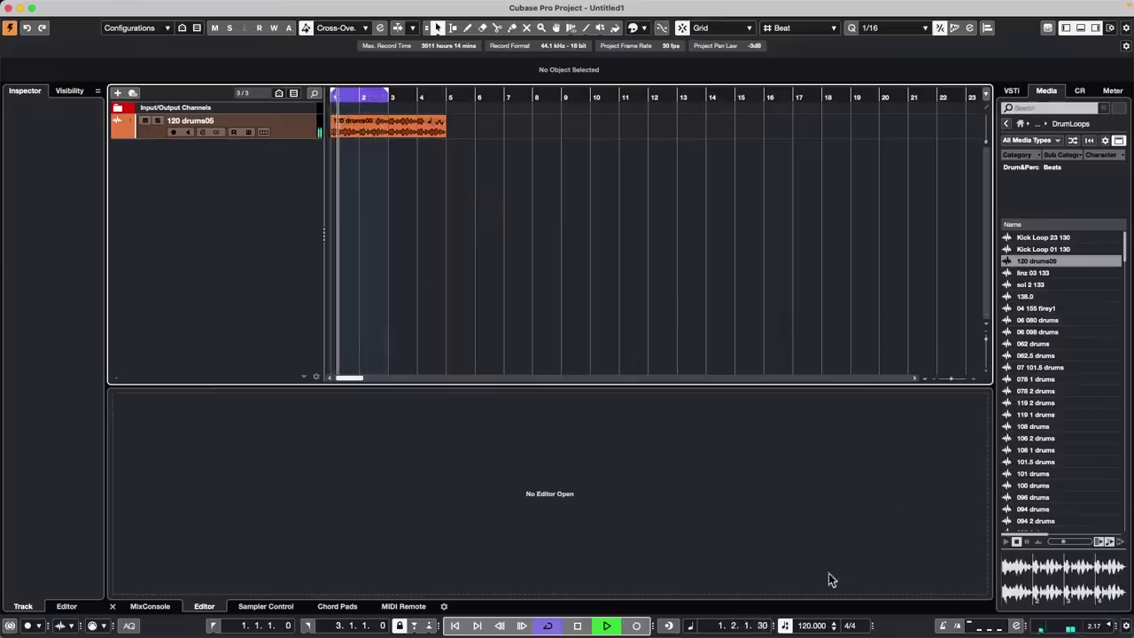
key("space")
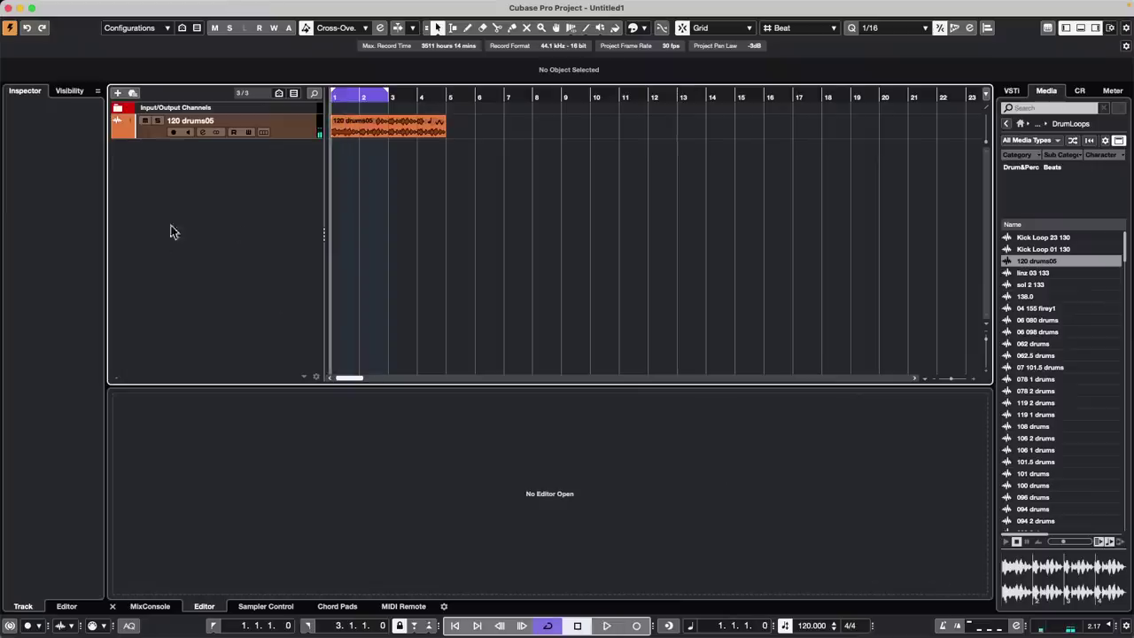
Erase the 120 drums05 event using the Erase tool
double_click(410, 132)
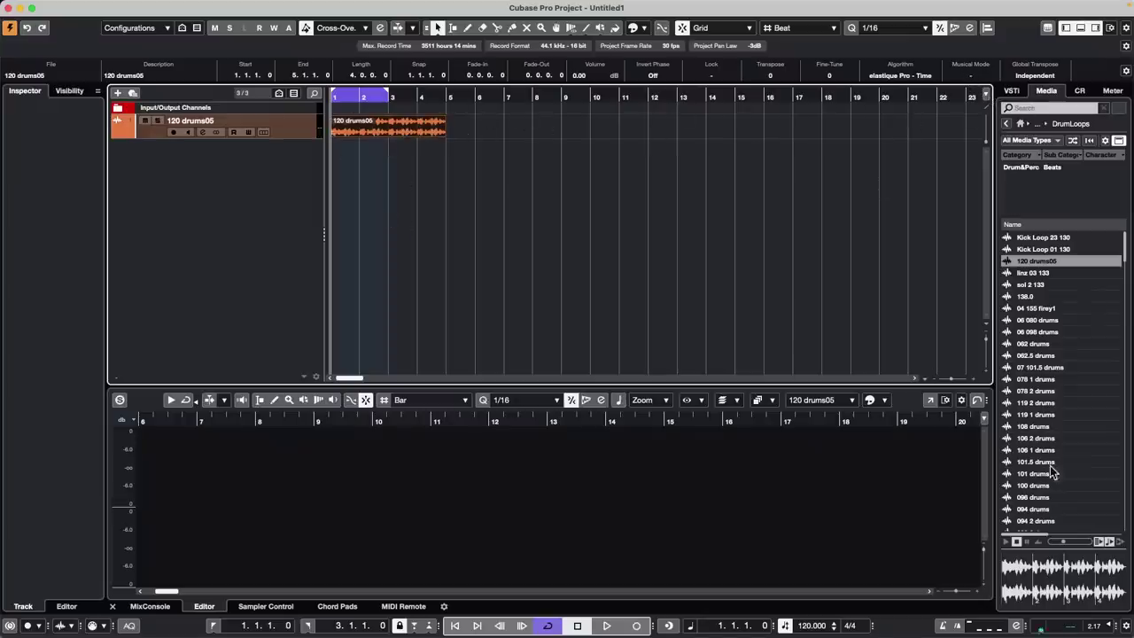
right_click(385, 146)
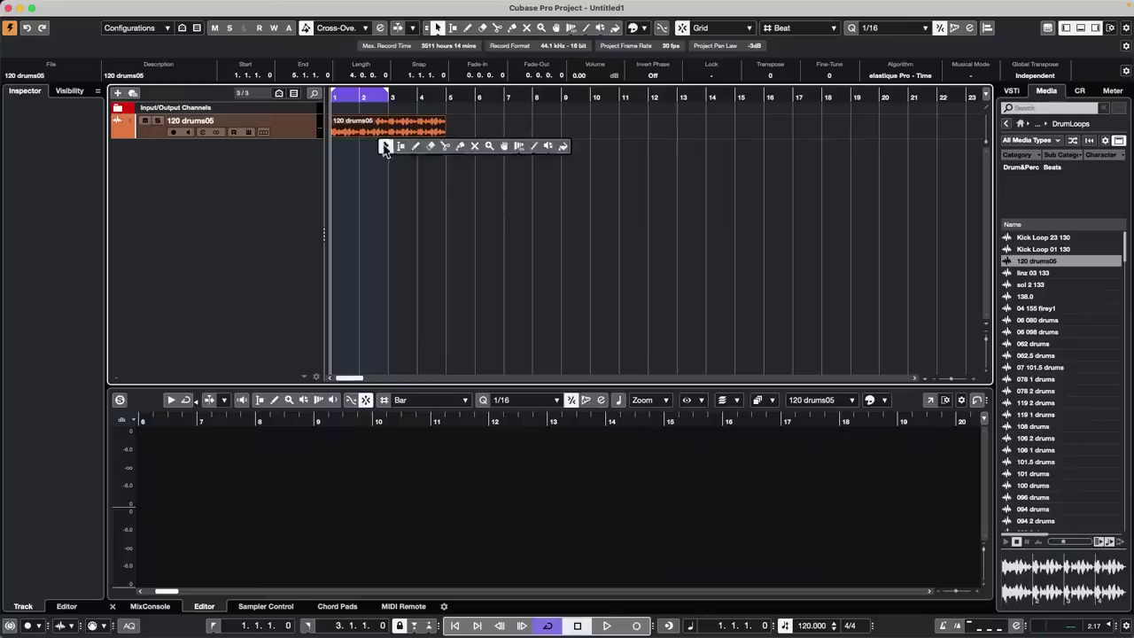
left_click(430, 146)
left_click(431, 126)
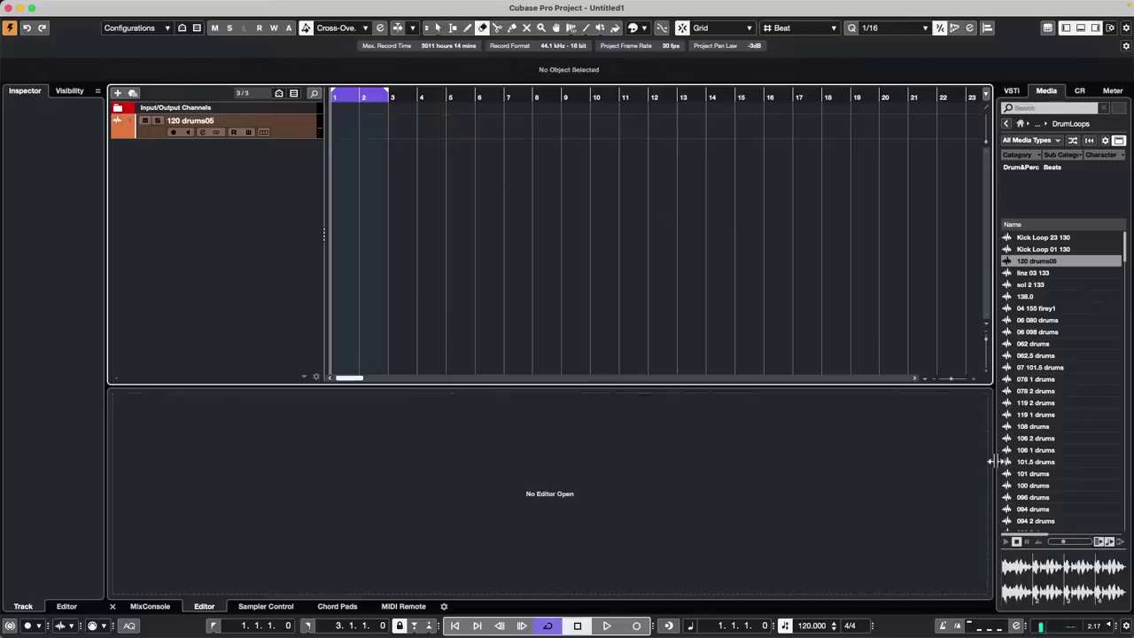
Add 101.5 drums as an audio track in Musical Mode, ending at bar 9, and play it
double_click(1034, 462)
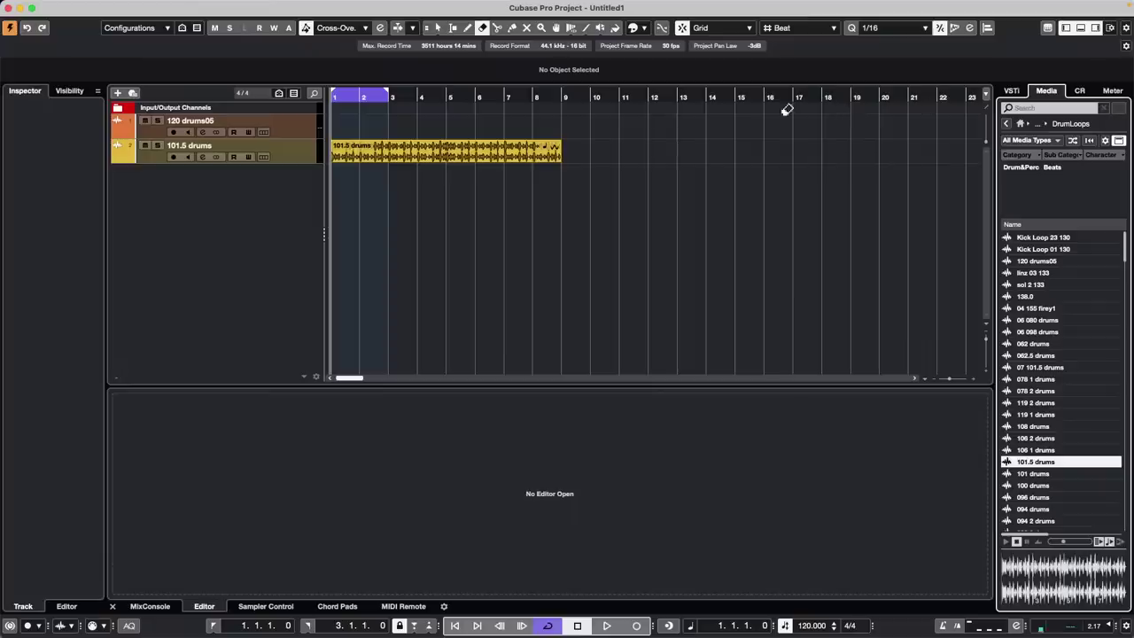
right_click(546, 160)
left_click(542, 165)
left_click(552, 155)
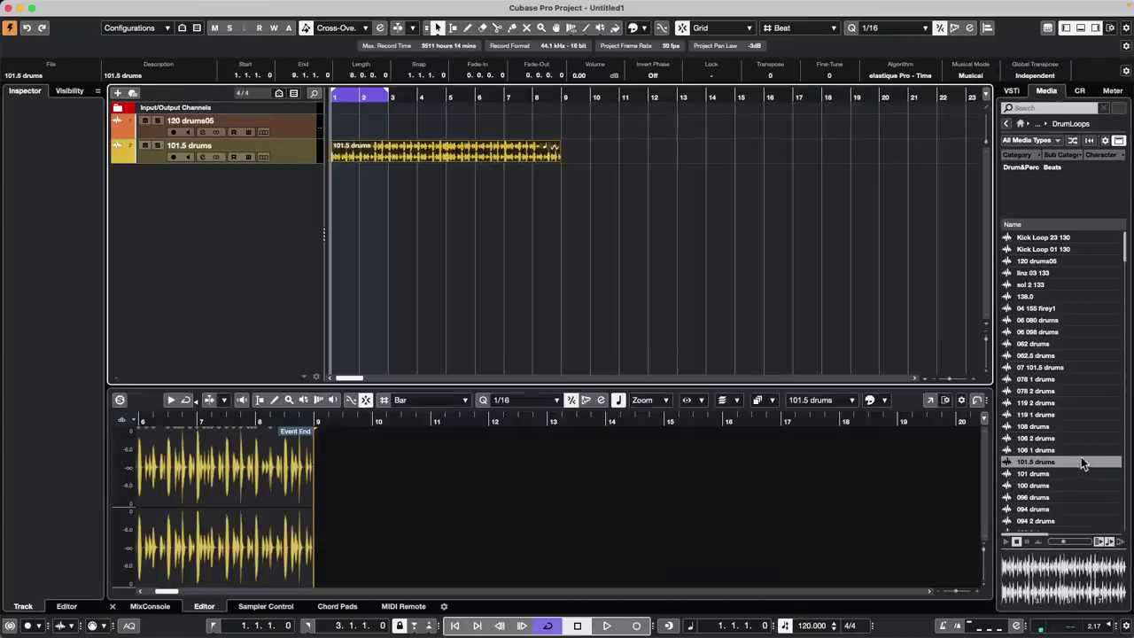
left_click(970, 75)
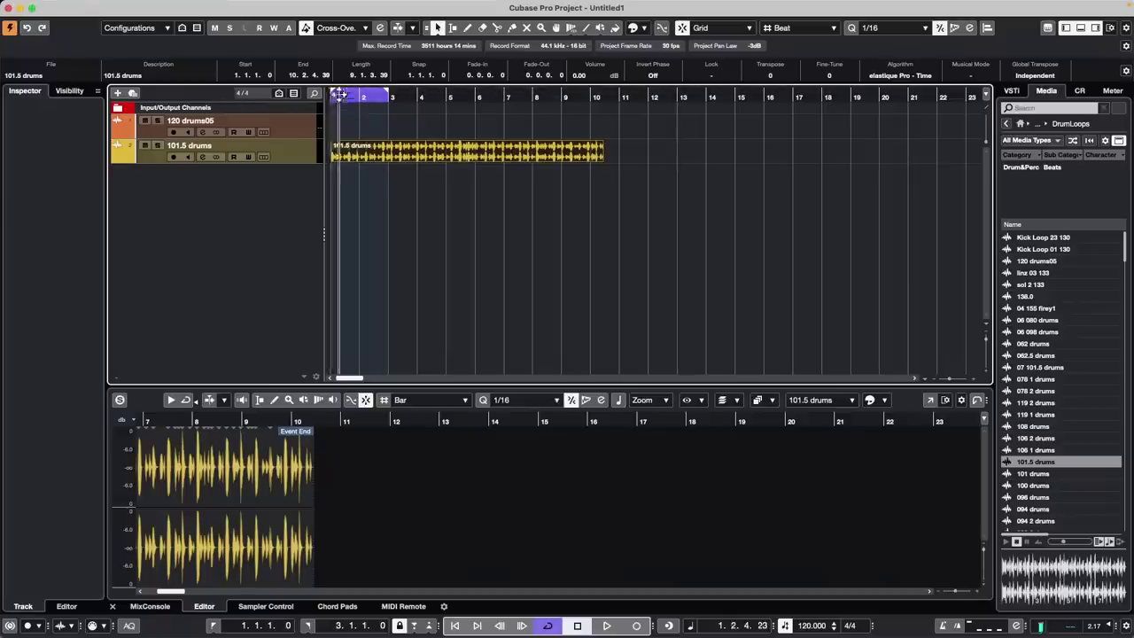
left_click(980, 78)
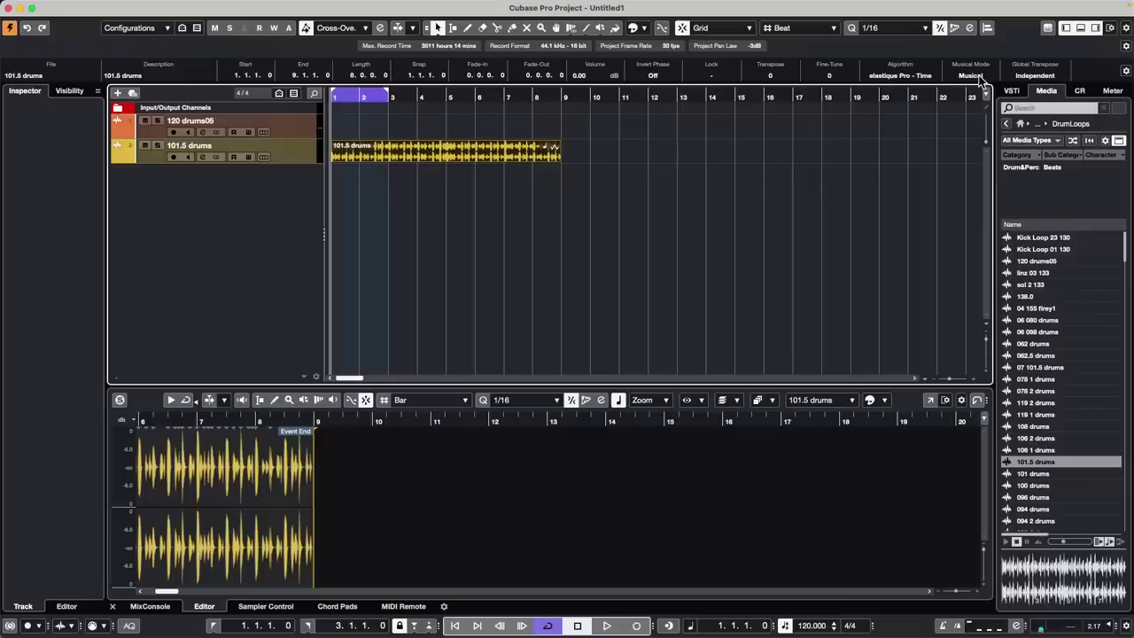
key("space")
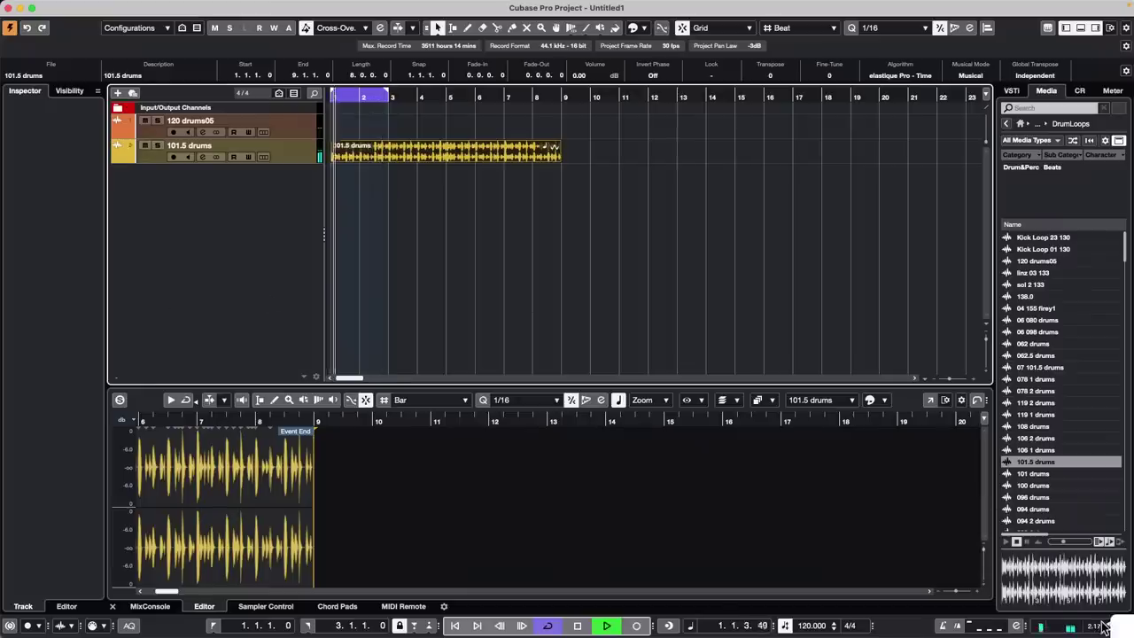
Raise the drum track volume slightly and set the loop range to the 101.5 drums event
left_click(304, 157)
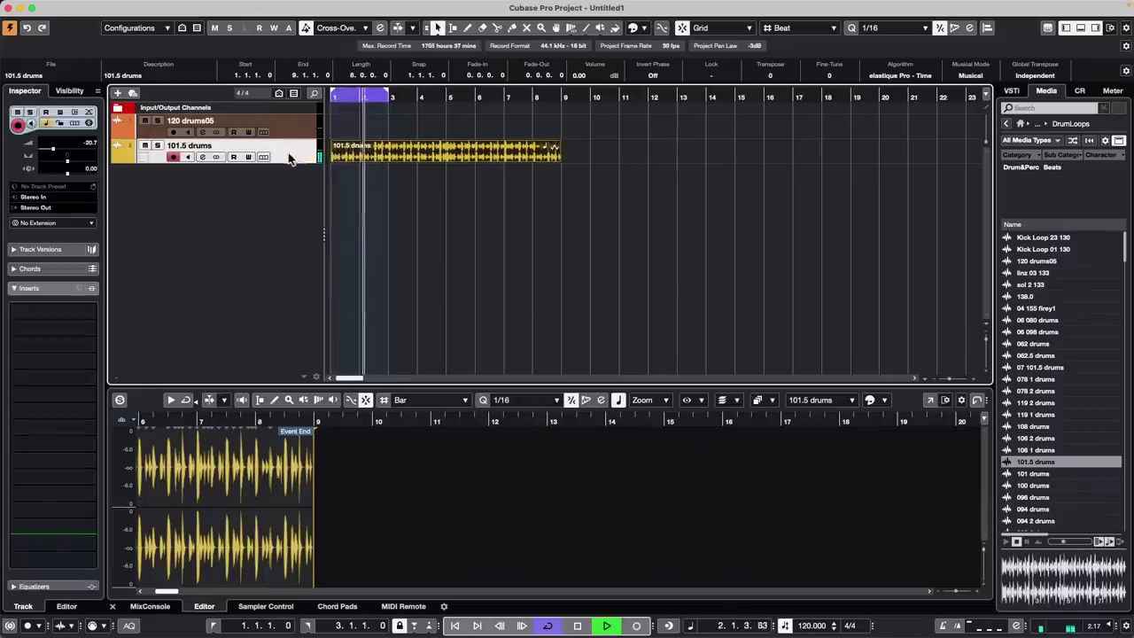
left_click_drag(65, 149, 66, 149)
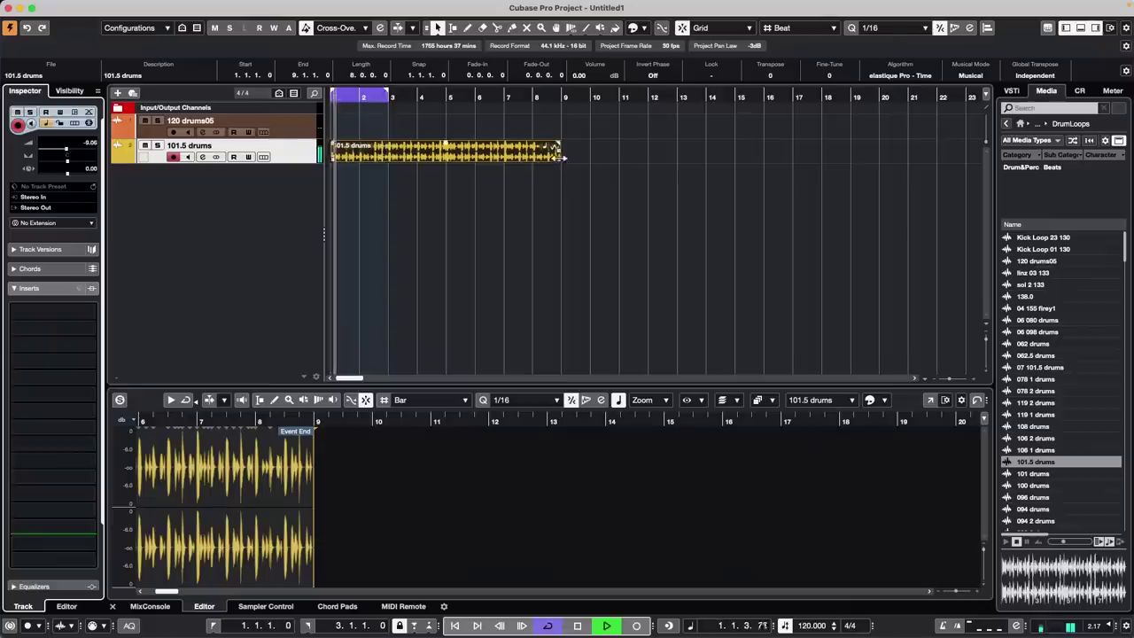
left_click(458, 151)
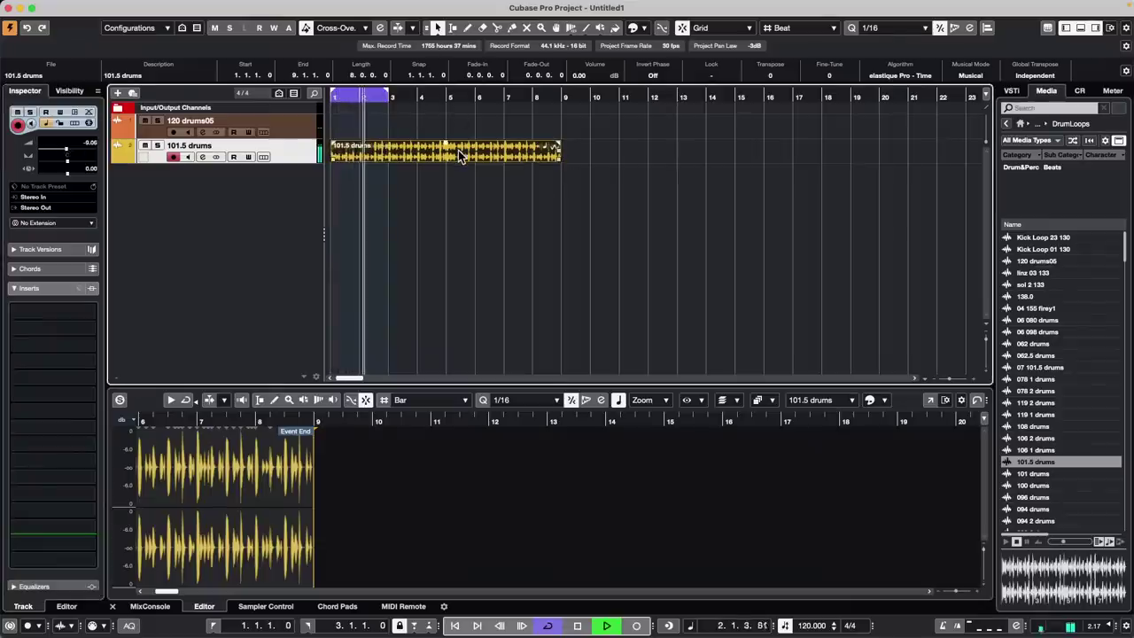
key("p")
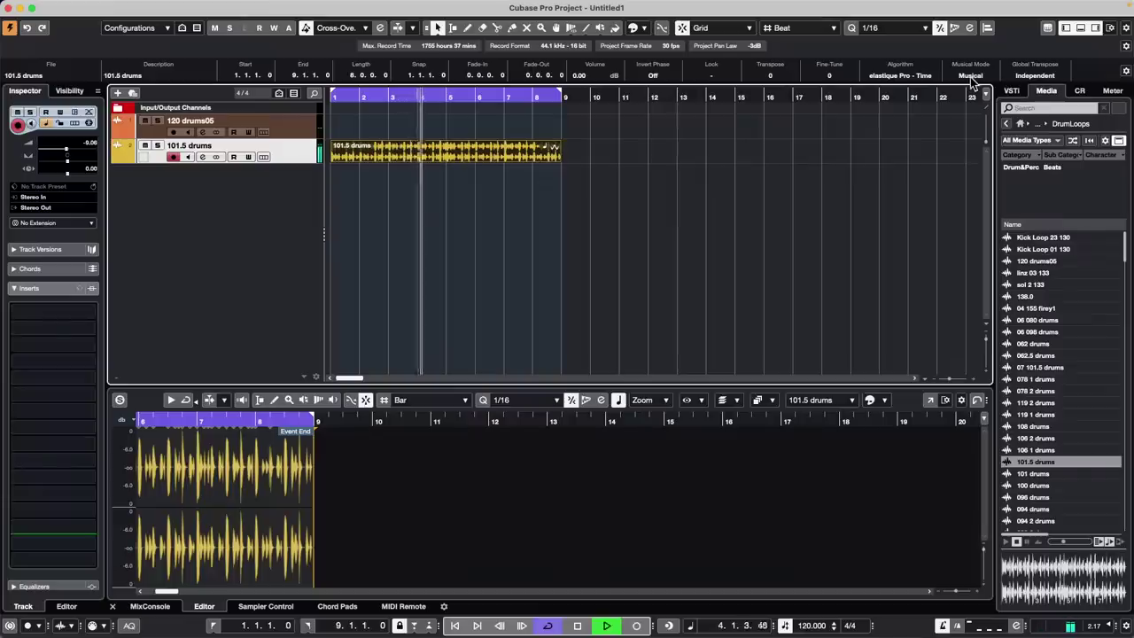
left_click(972, 76)
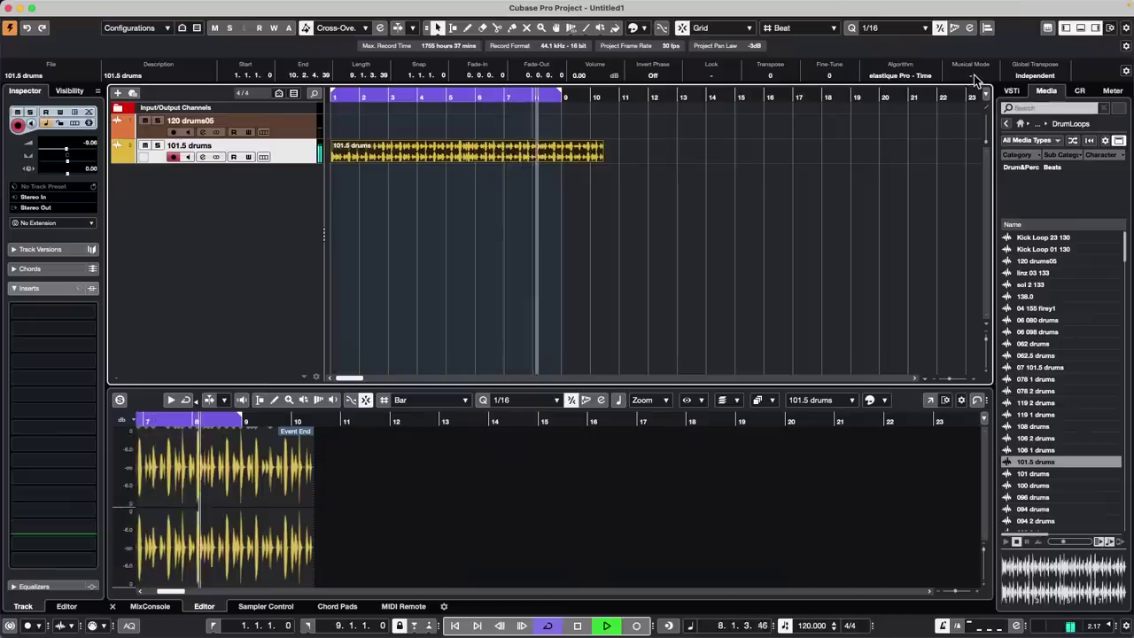
left_click(975, 76)
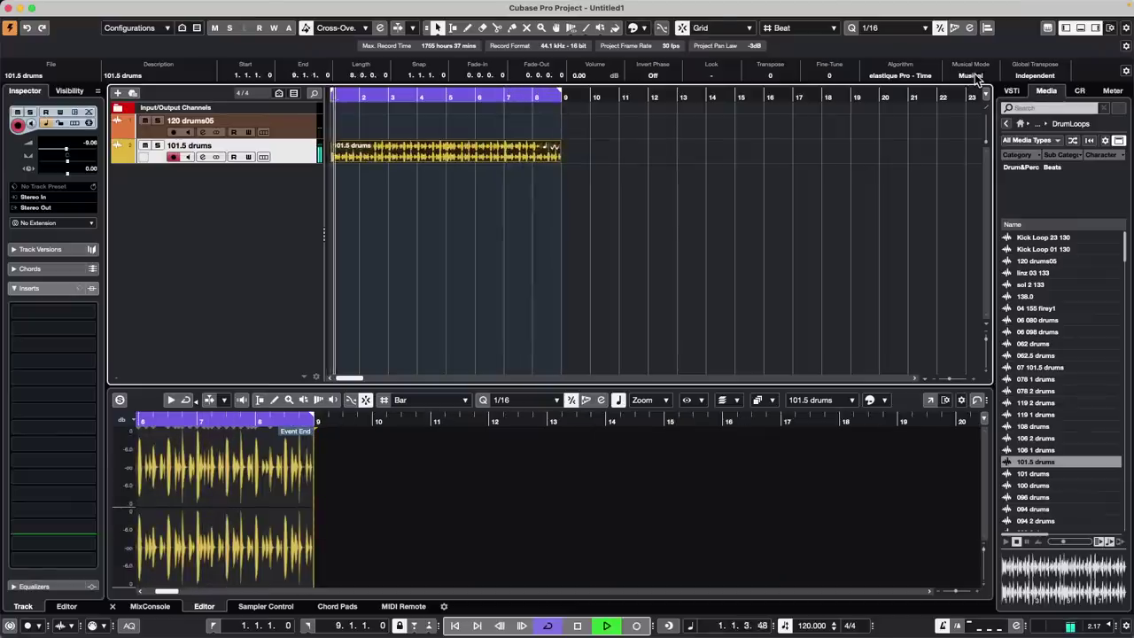
Turn Musical Mode off and play the loop while nudging the project tempo down and up
key("space")
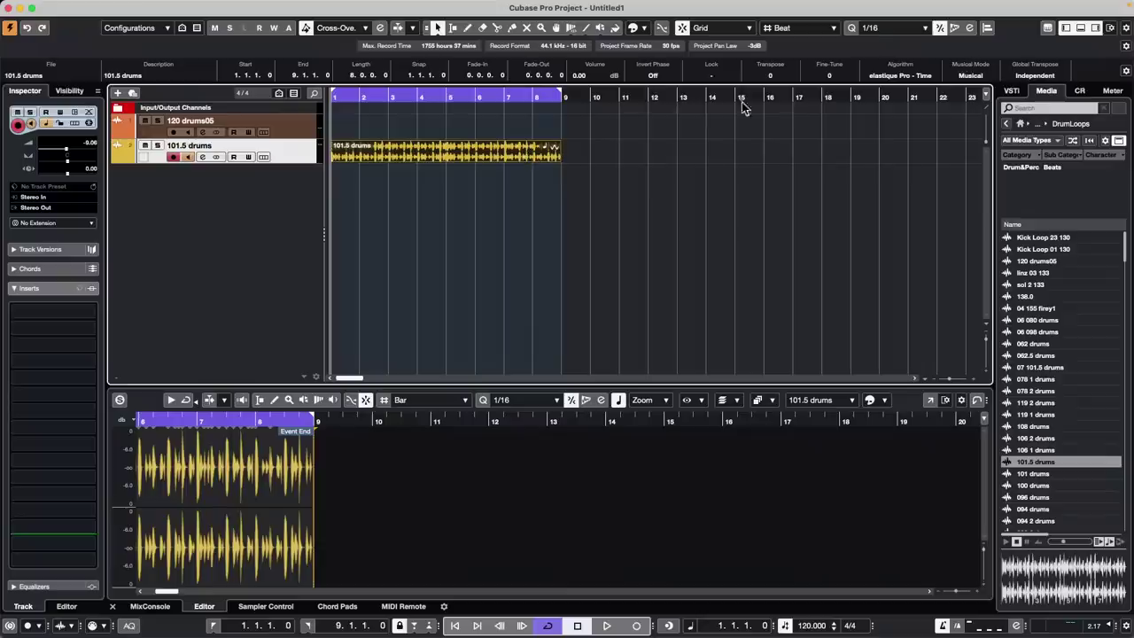
left_click(971, 77)
key("space")
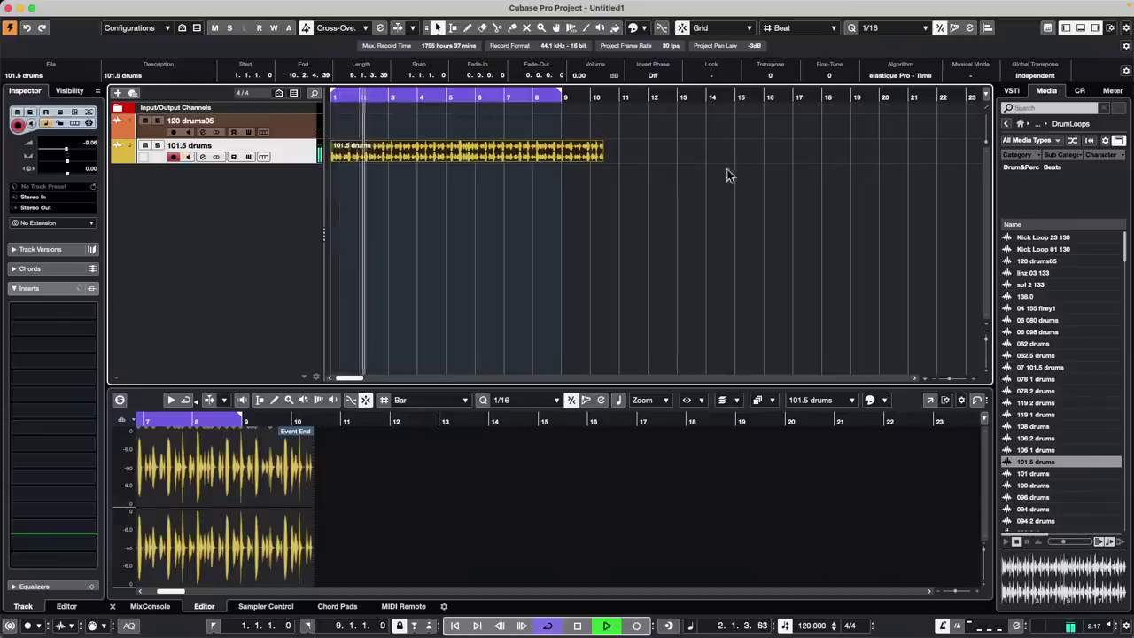
scroll(812, 630, "down", 11)
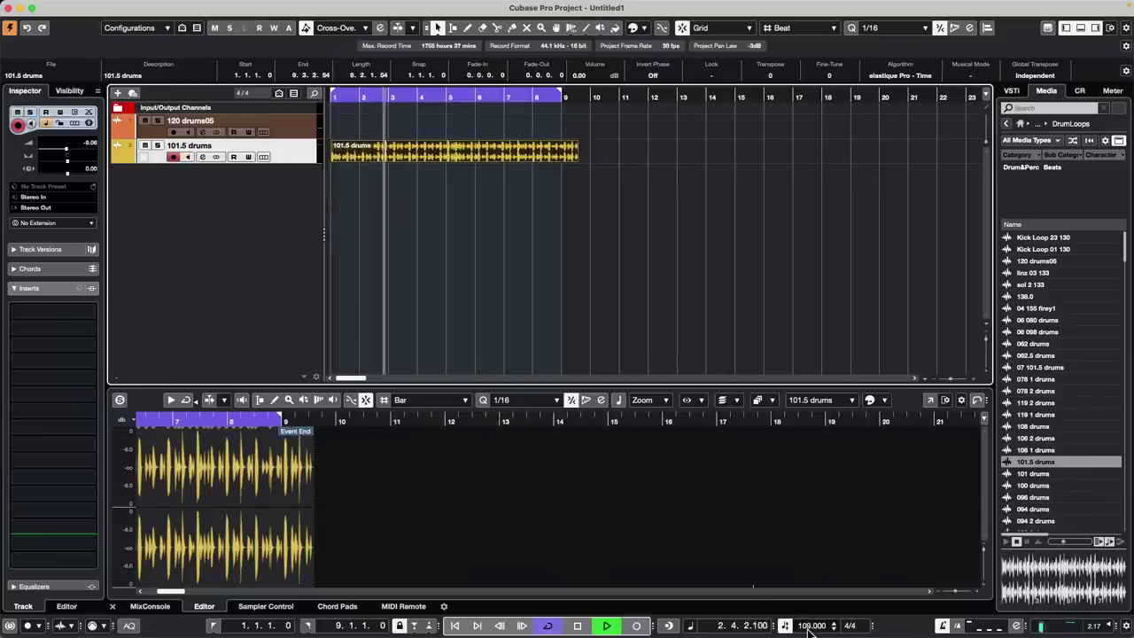
scroll(810, 630, "down", 11)
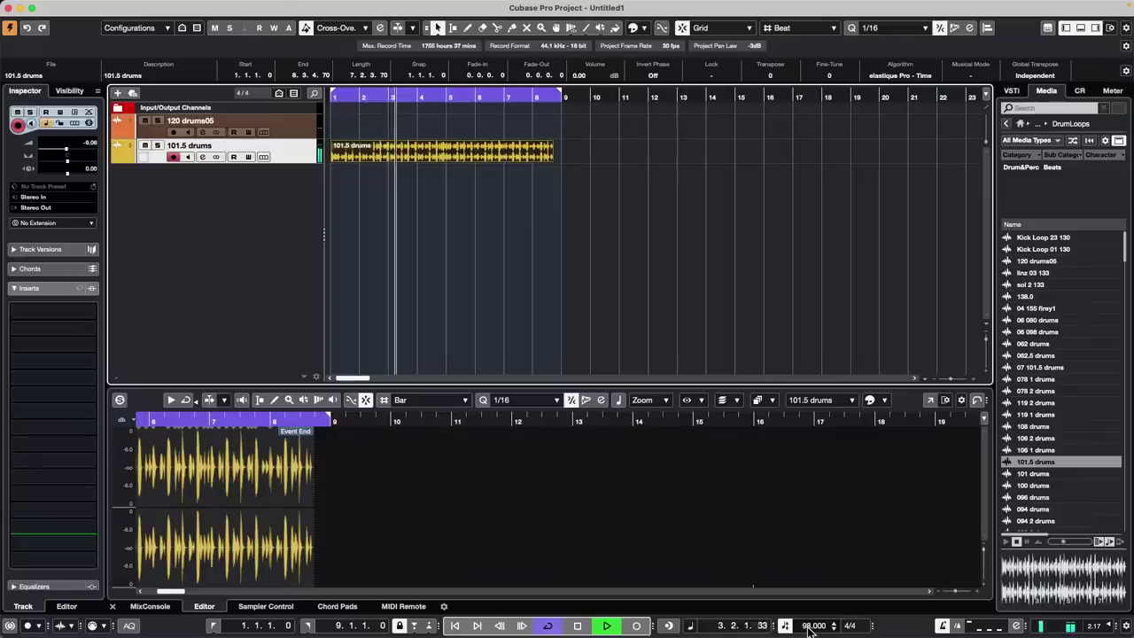
scroll(810, 631, "up", 20)
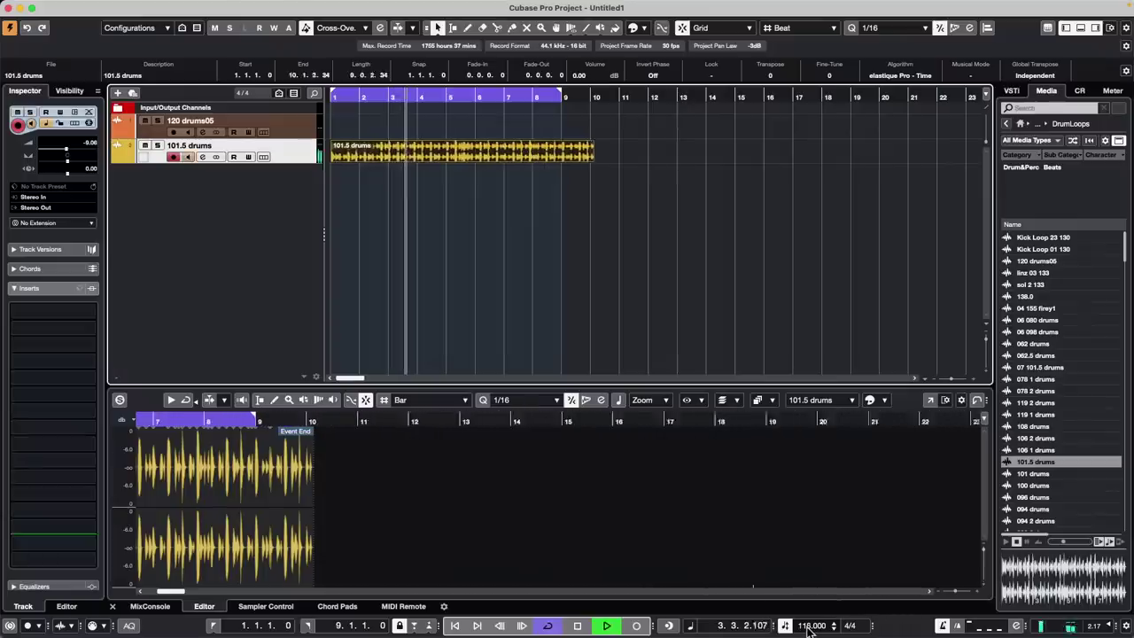
scroll(810, 630, "up", 8)
scroll(810, 630, "up", 4)
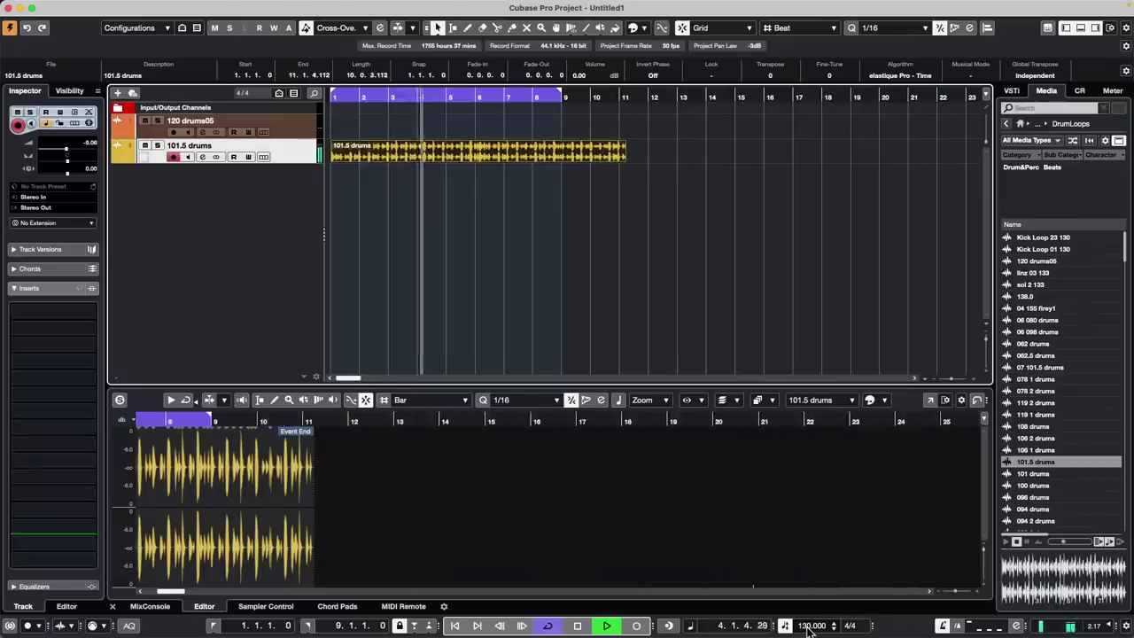
scroll(810, 630, "up", 12)
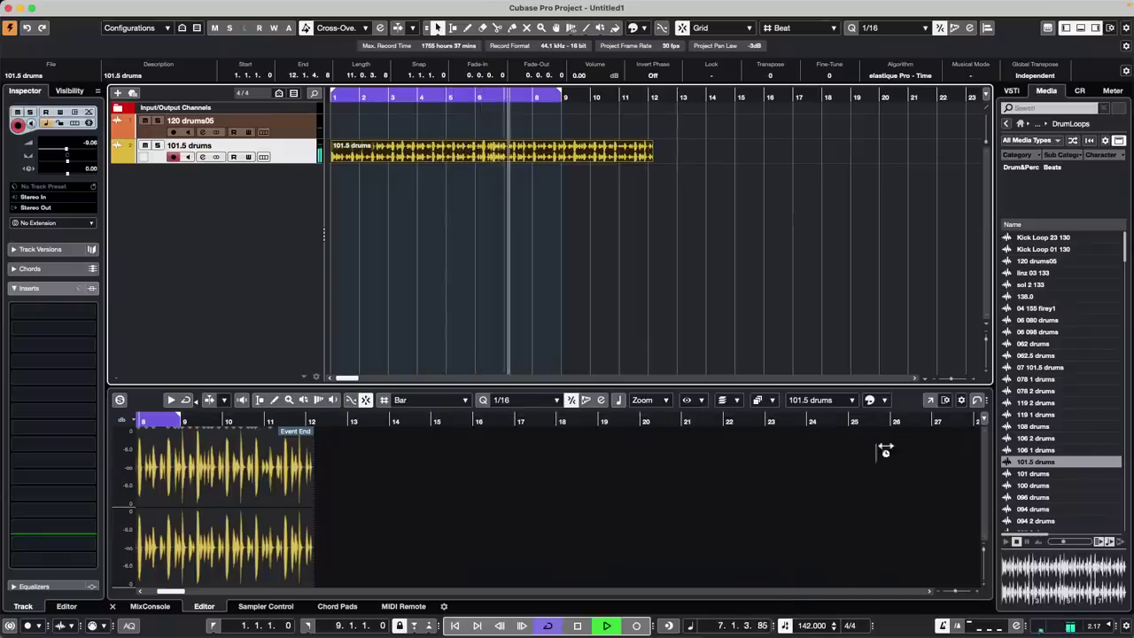
Re-enable Musical Mode, settle the tempo at 90 BPM, and stop playback
key("KP_Decimal")
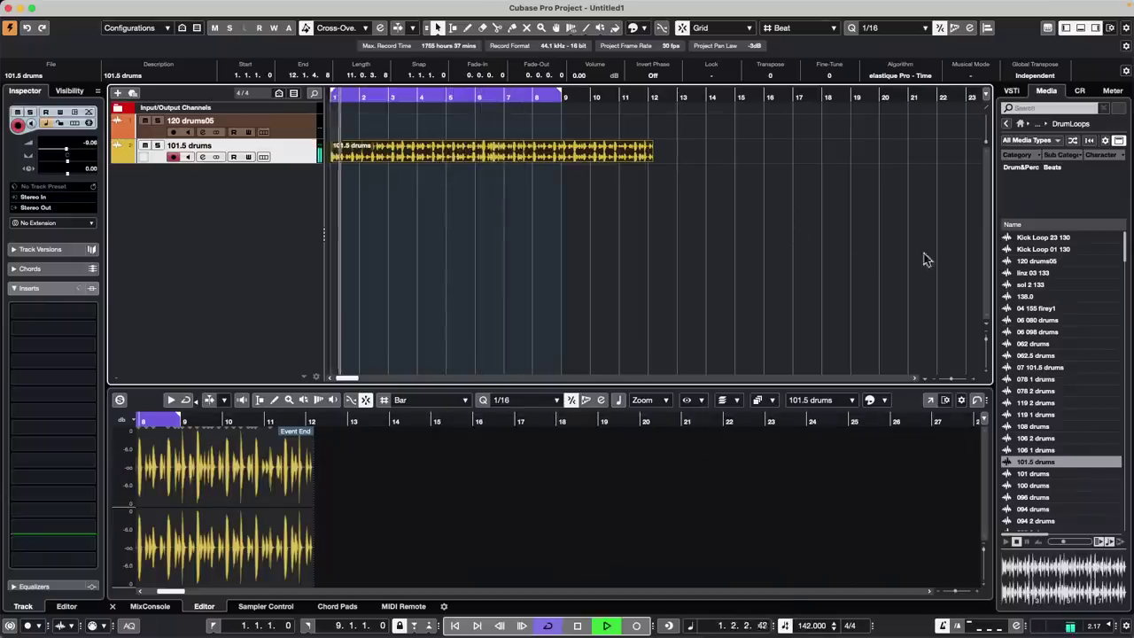
left_click(972, 77)
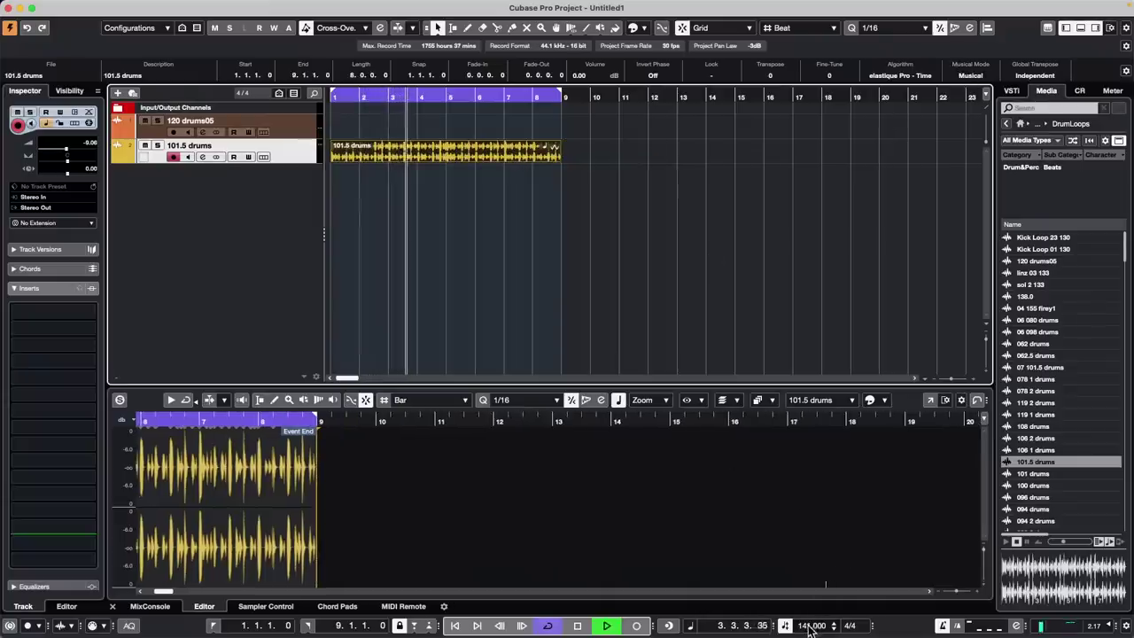
scroll(810, 626, "down", 20)
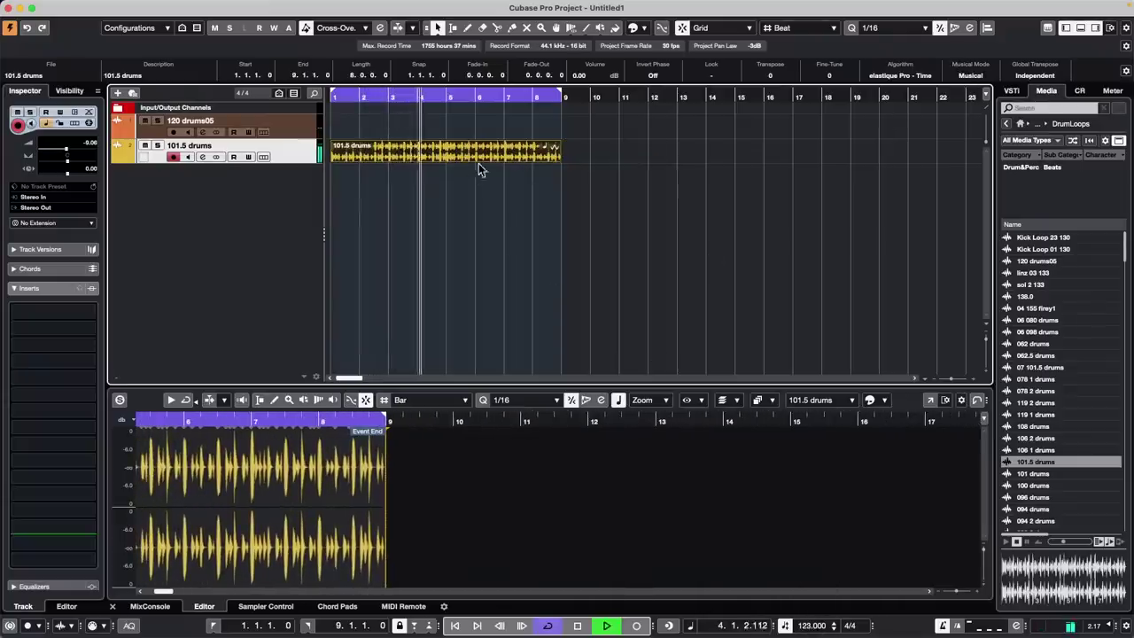
scroll(804, 626, "up", 20)
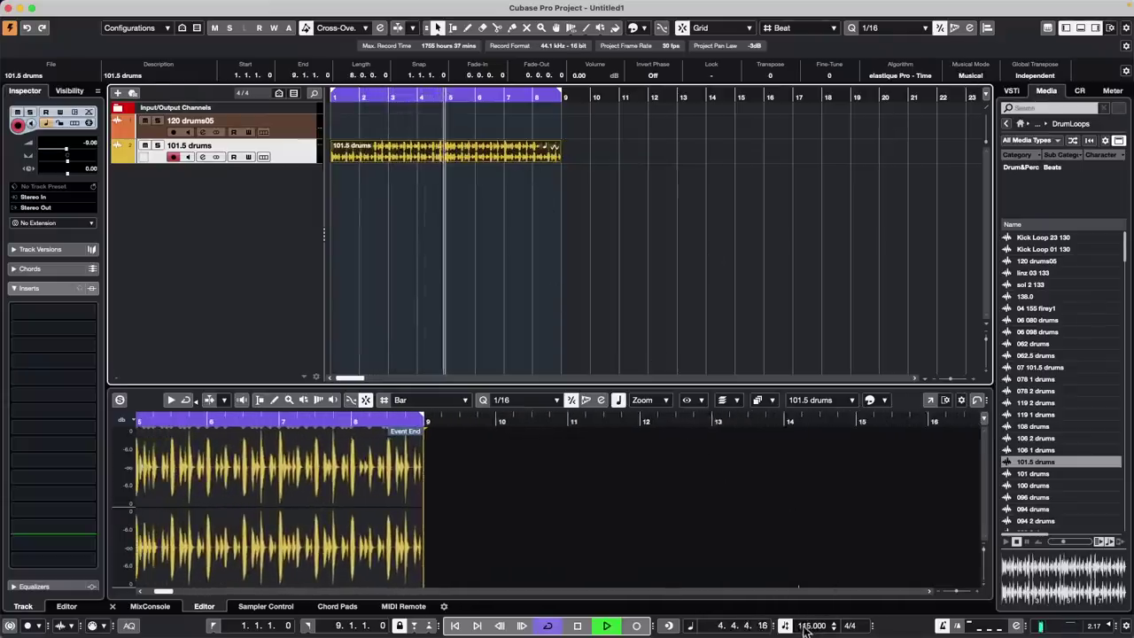
scroll(806, 626, "down", 20)
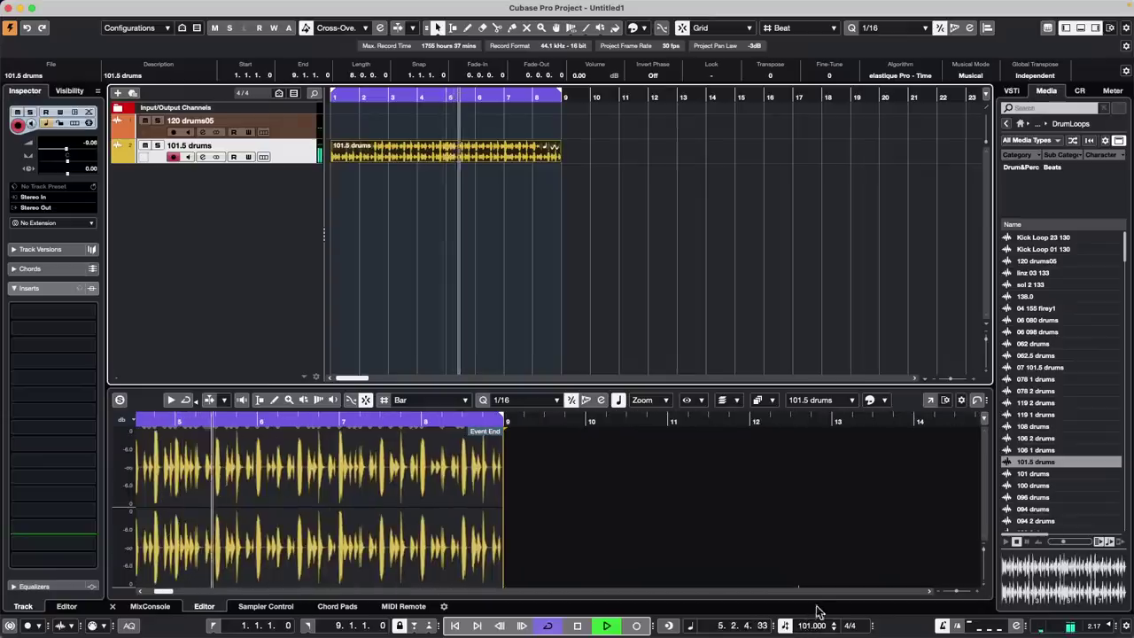
scroll(808, 626, "down", 11)
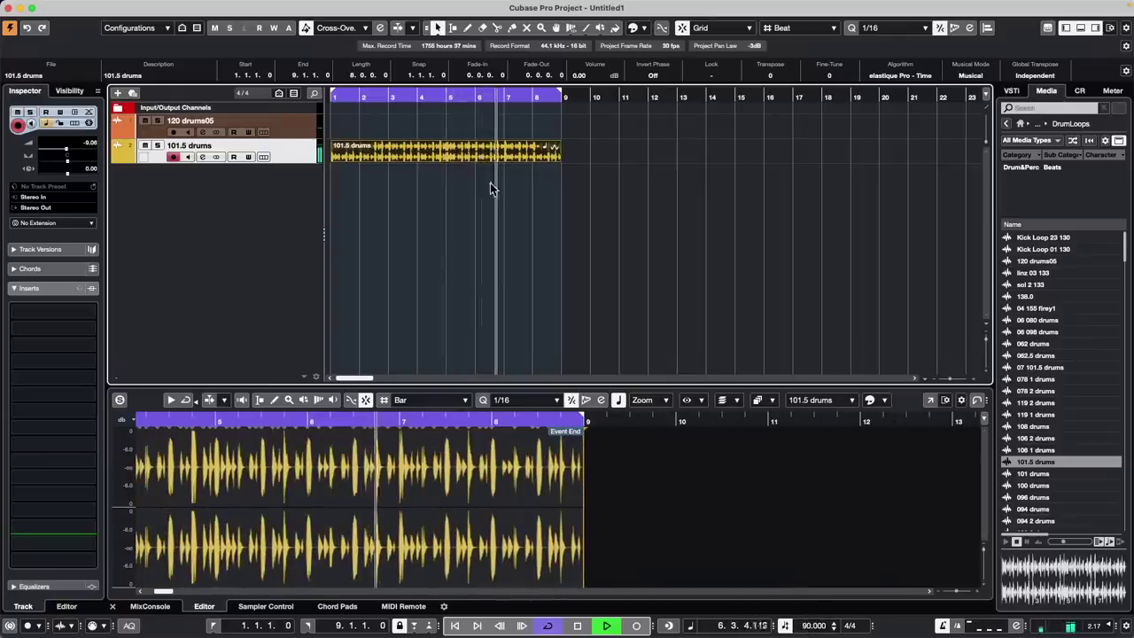
key("space")
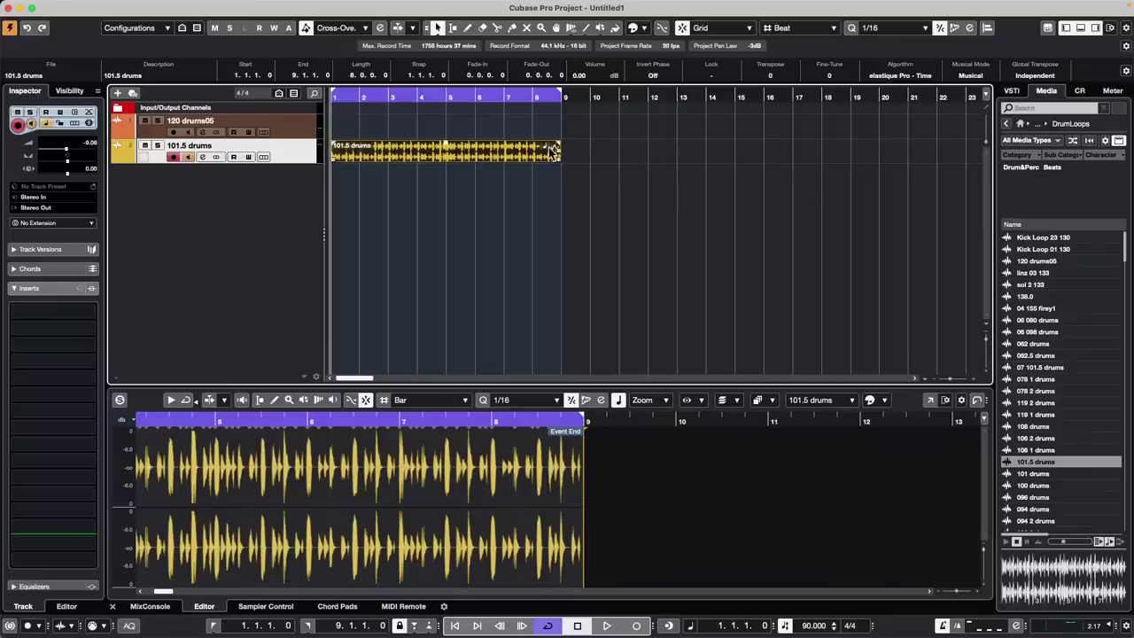
Switch off Musical Mode on the 101.5 drums event so it ends at 8.1.2.59
left_click(971, 75)
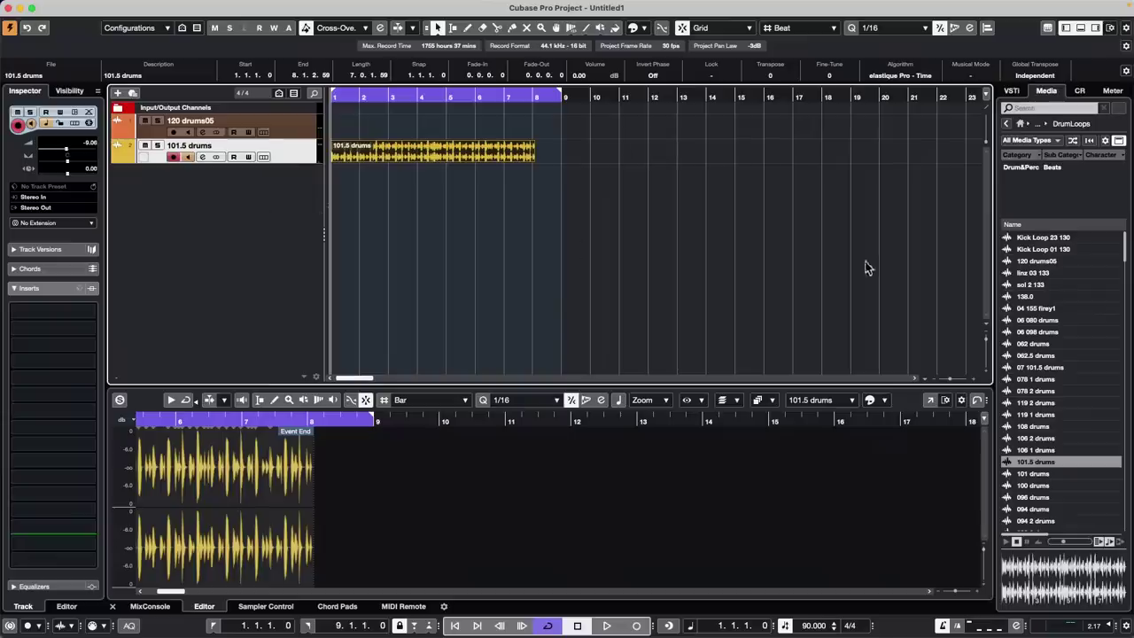
Drag HALion 7 from Media > VST Instruments onto the track list as an instrument track
left_click(1012, 91)
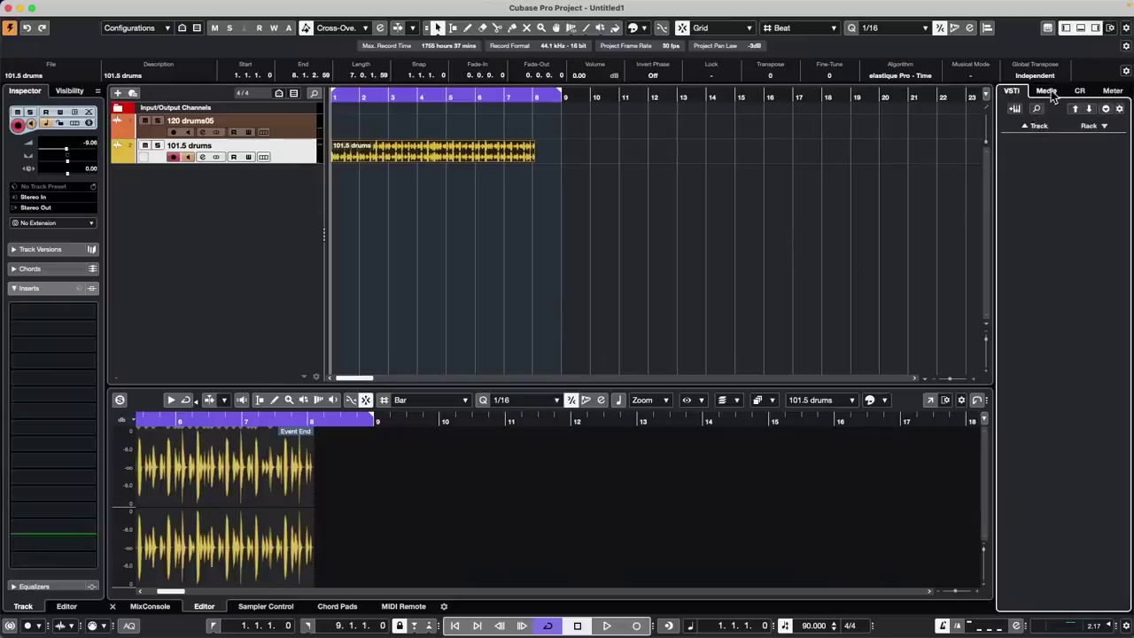
left_click(1047, 92)
left_click(1080, 92)
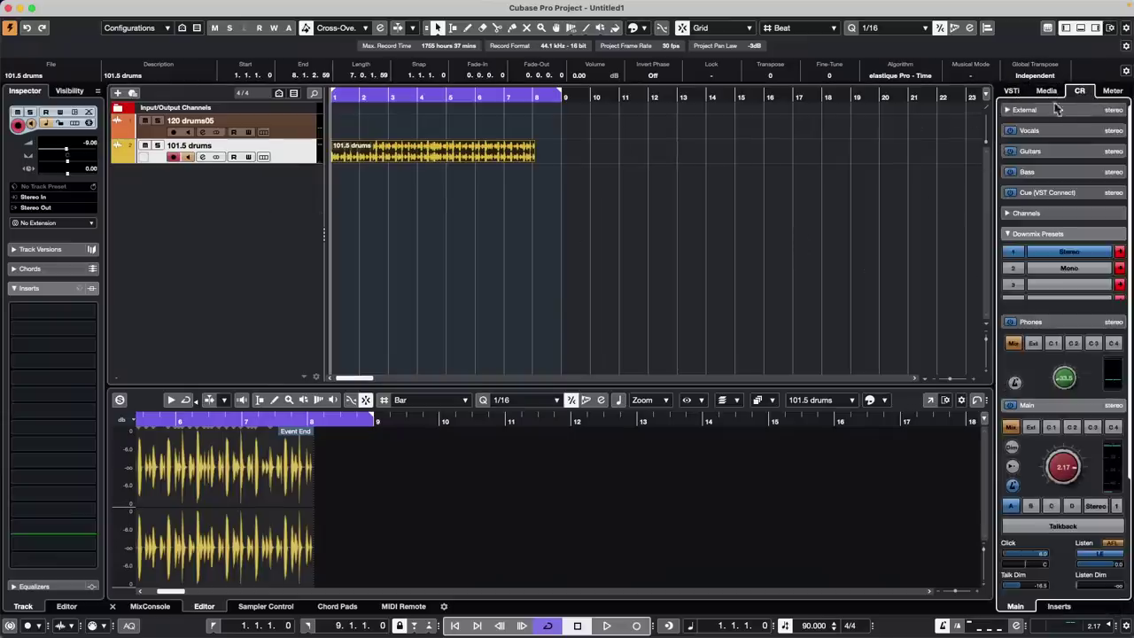
left_click(1013, 94)
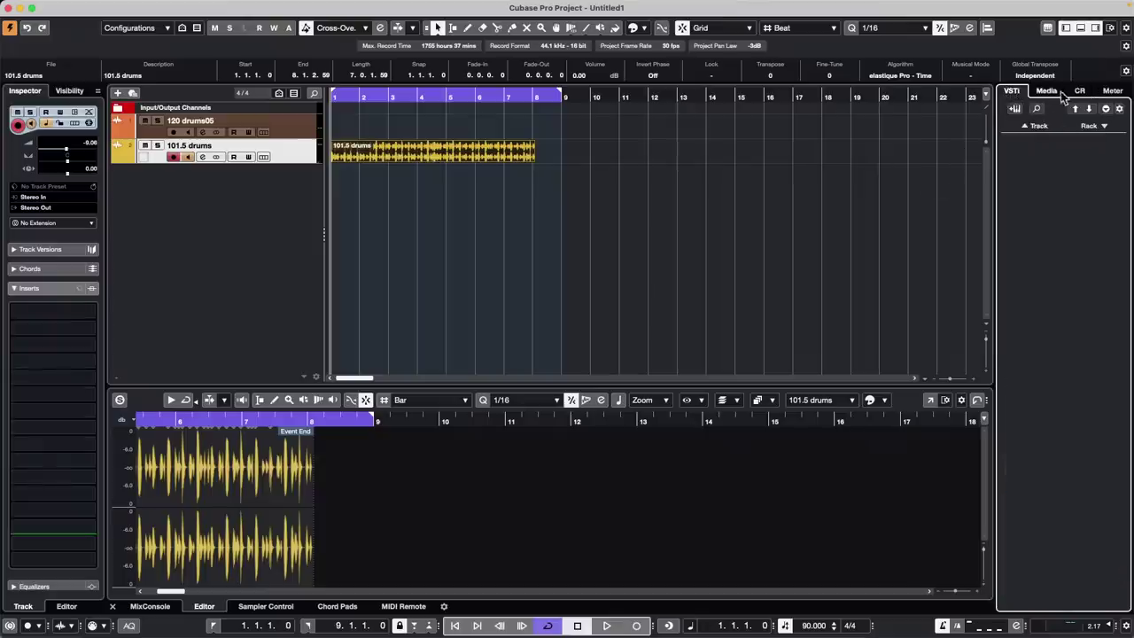
left_click(1047, 91)
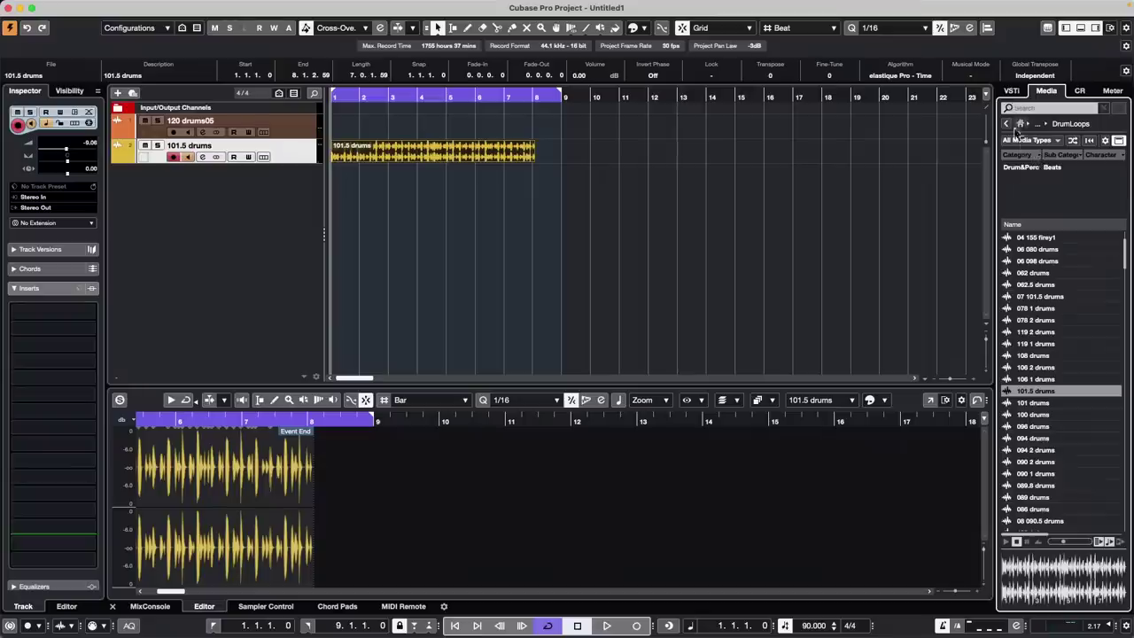
left_click(1020, 123)
left_click(1032, 180)
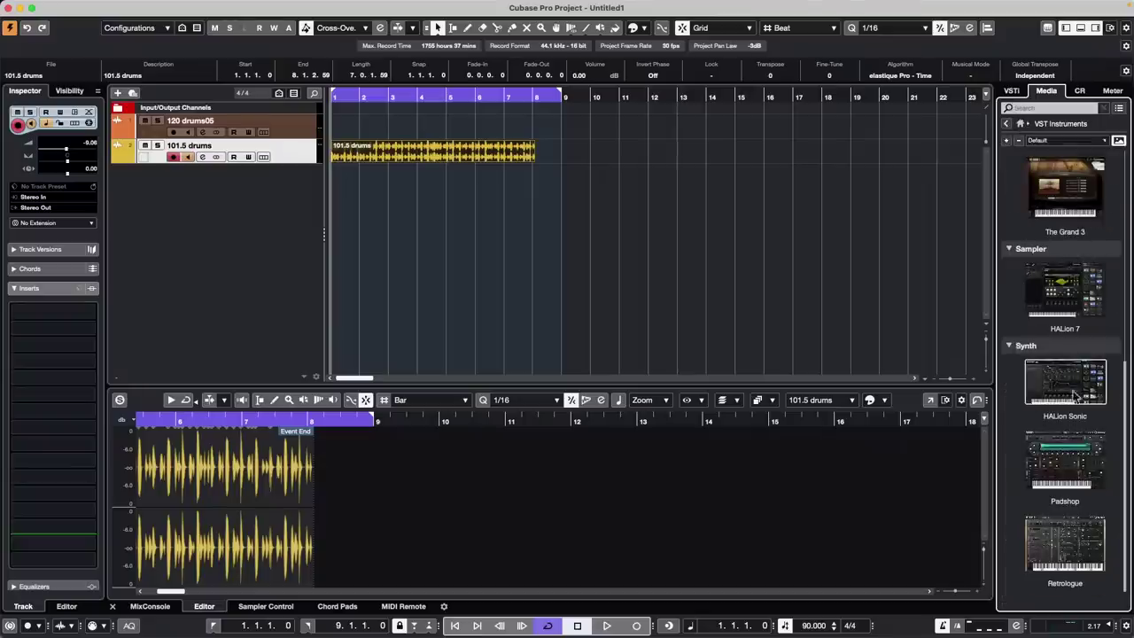
left_click_drag(1082, 281, 246, 198)
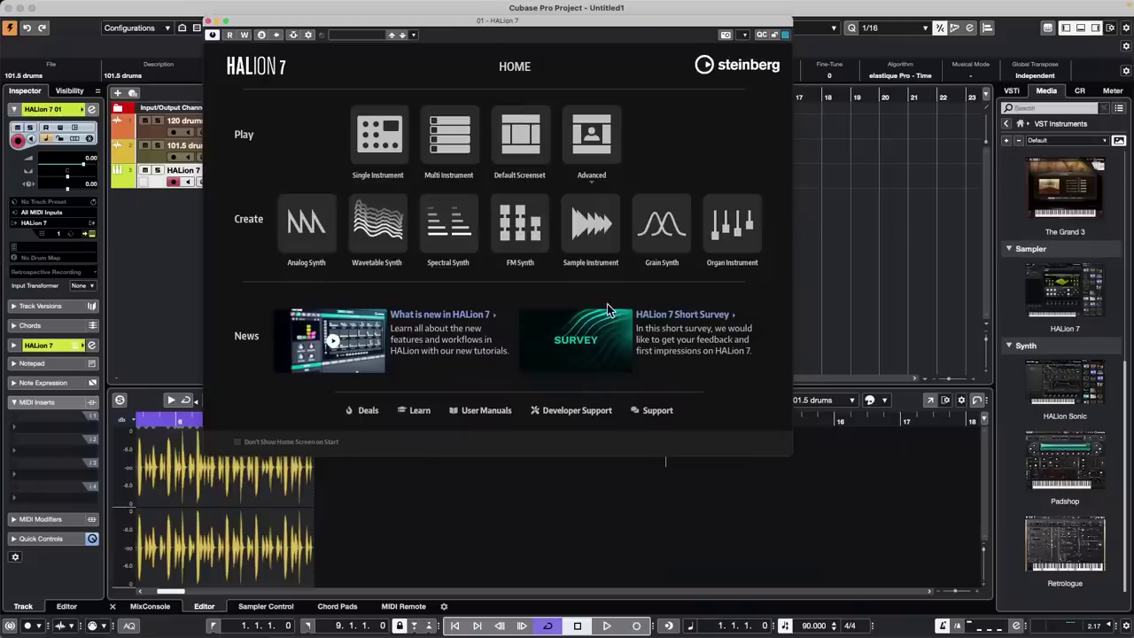
Load an Init FM Synth program into HALion slot 1 and bring back HALion's Home screen
left_click(520, 223)
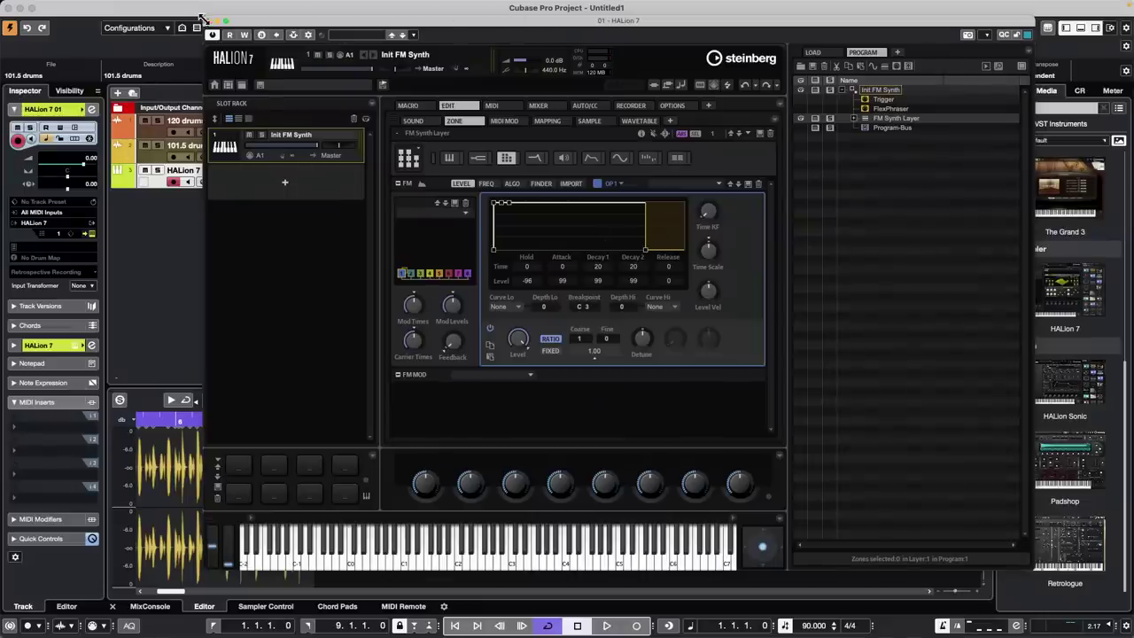
left_click(214, 85)
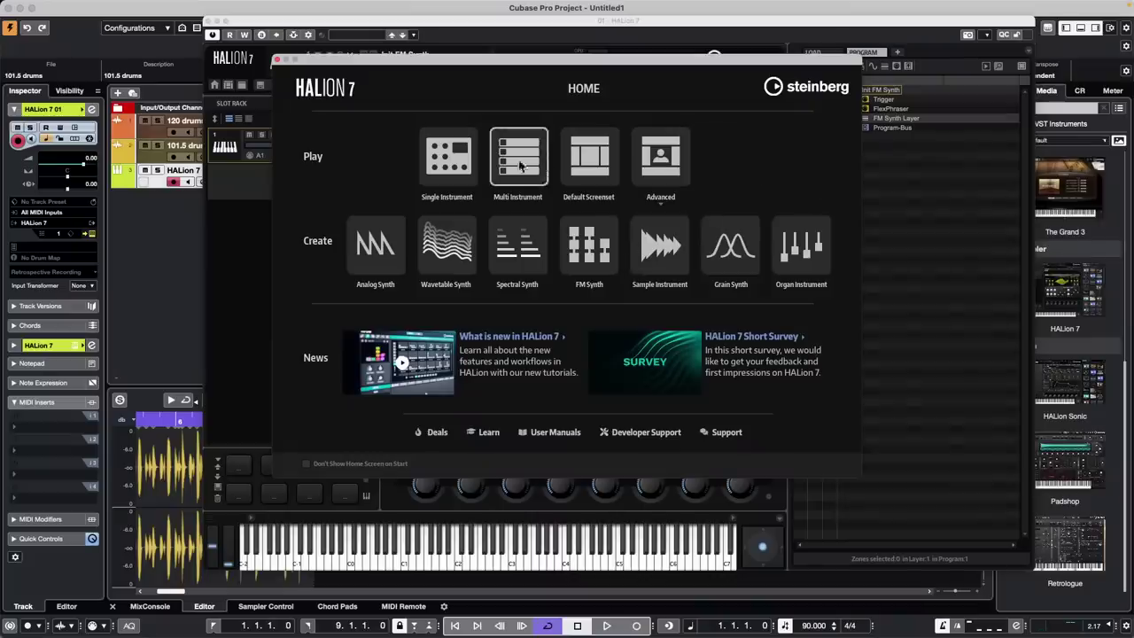
Switch HALion to the single-instrument layout and try the Synth Lead, Analog and Modern filters
left_click(493, 125)
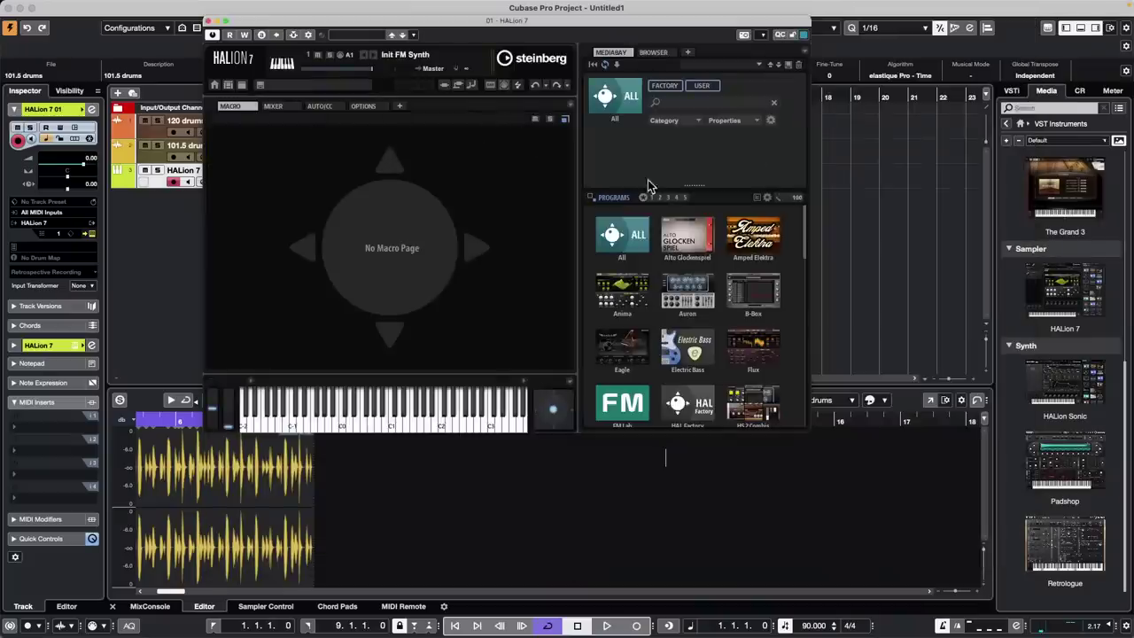
scroll(682, 257, "down", 20)
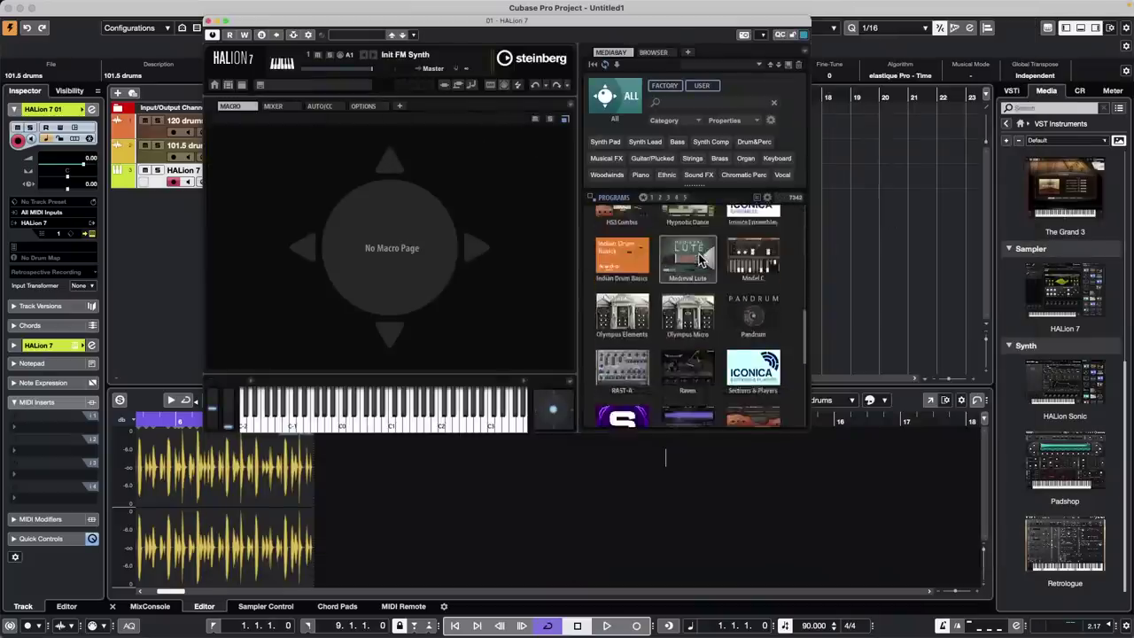
scroll(705, 256, "up", 3)
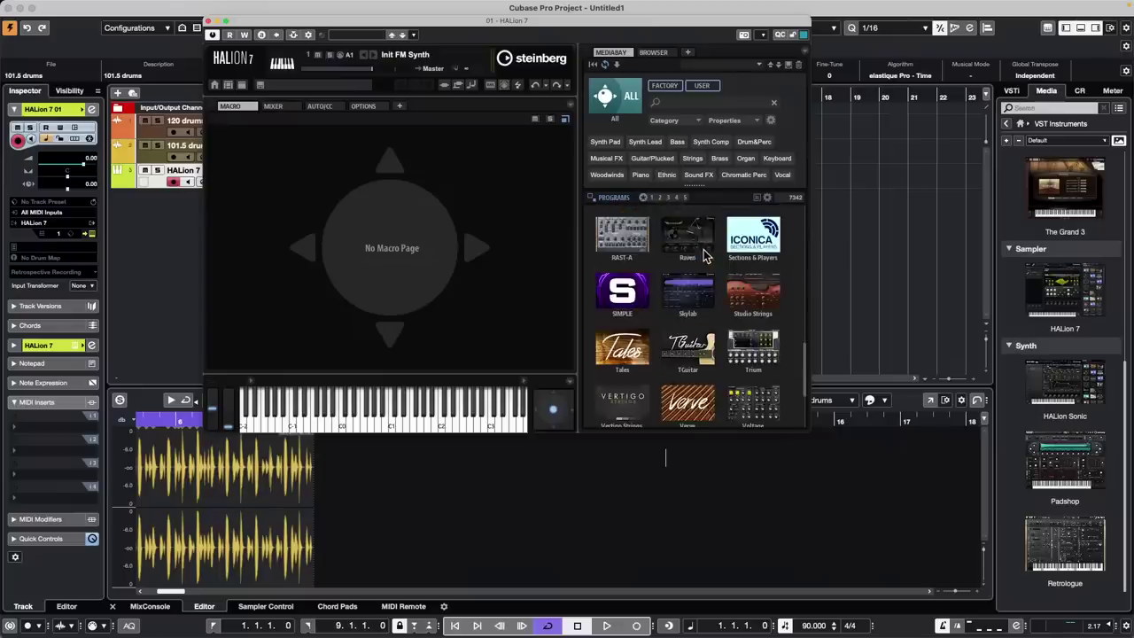
scroll(704, 256, "up", 5)
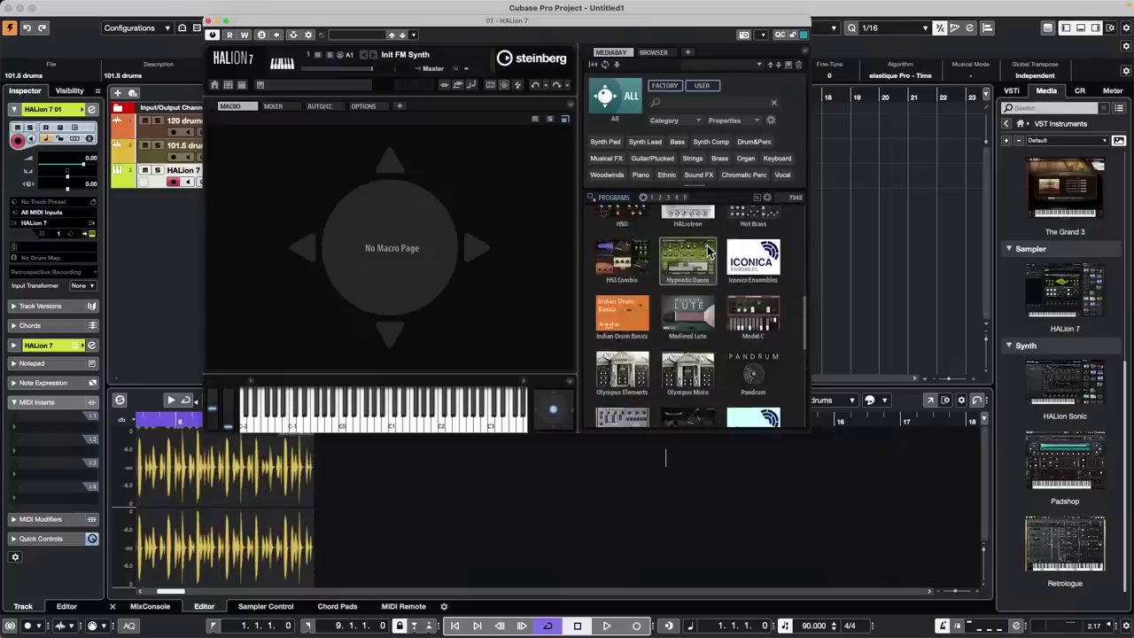
scroll(709, 253, "up", 4)
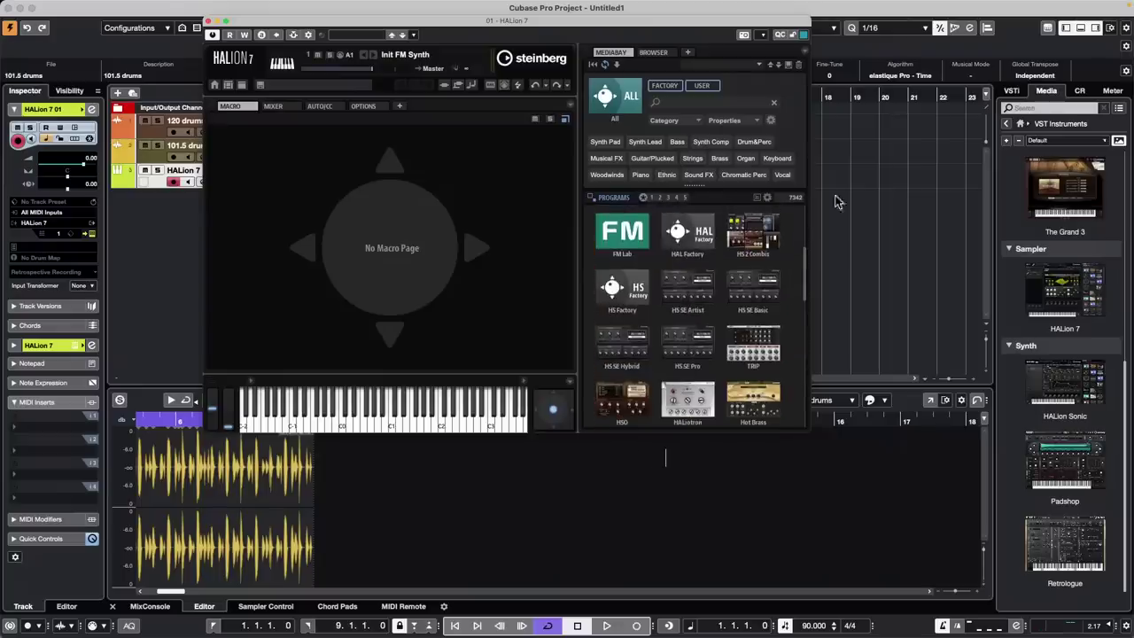
left_click(645, 142)
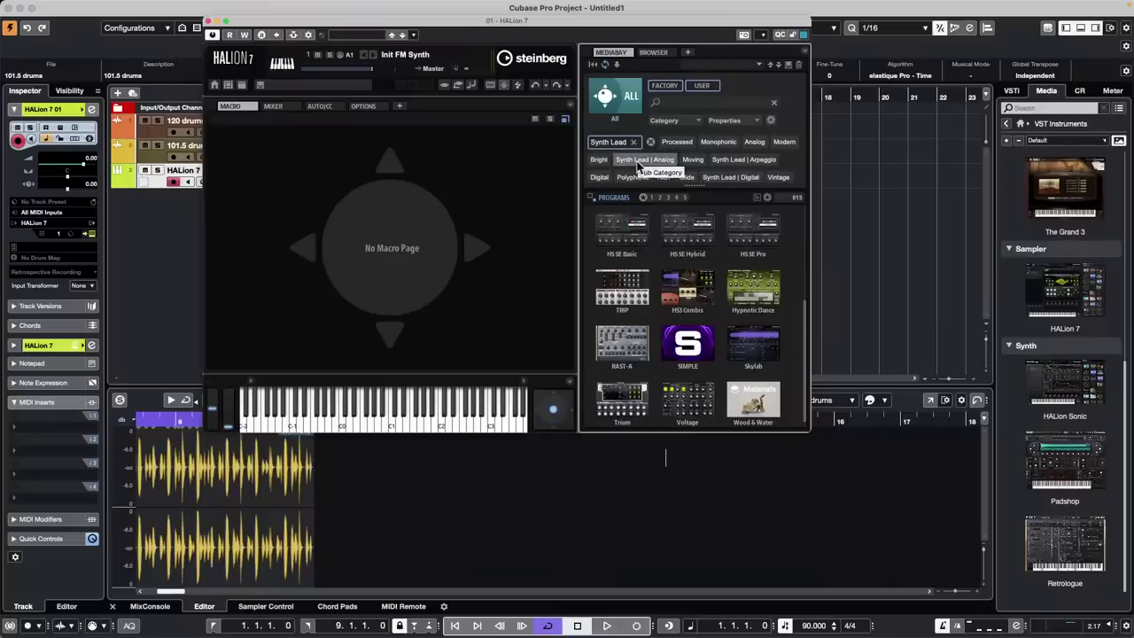
left_click(636, 162)
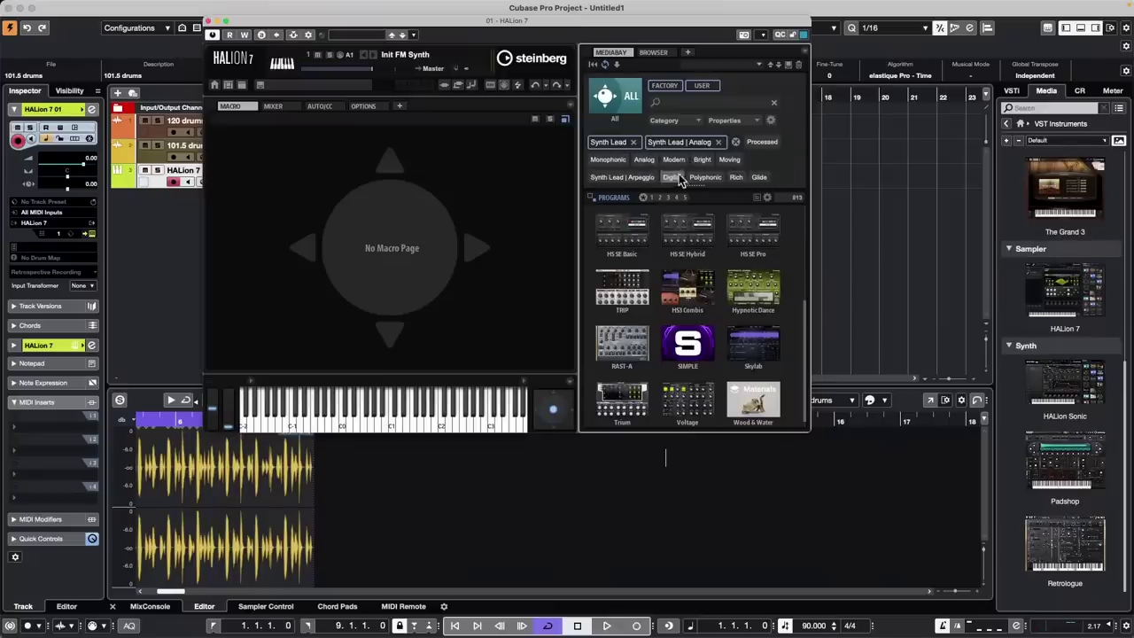
left_click(675, 160)
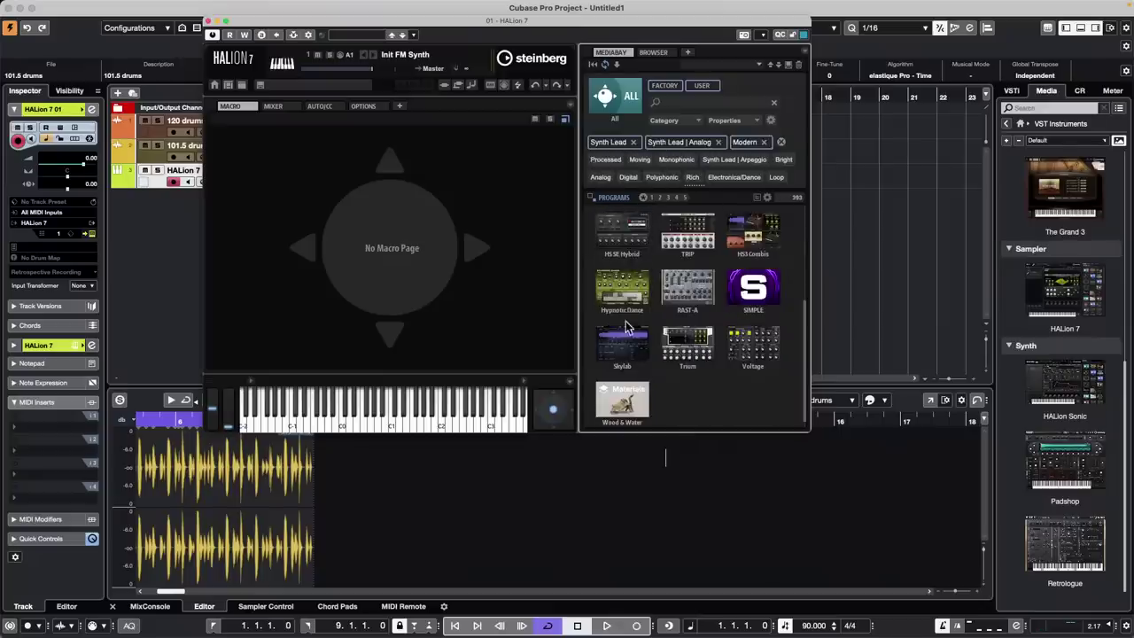
scroll(629, 328, "down", 1)
Show programs as a list, clear the category filters, and limit the browser to FM Lab
left_click(639, 105)
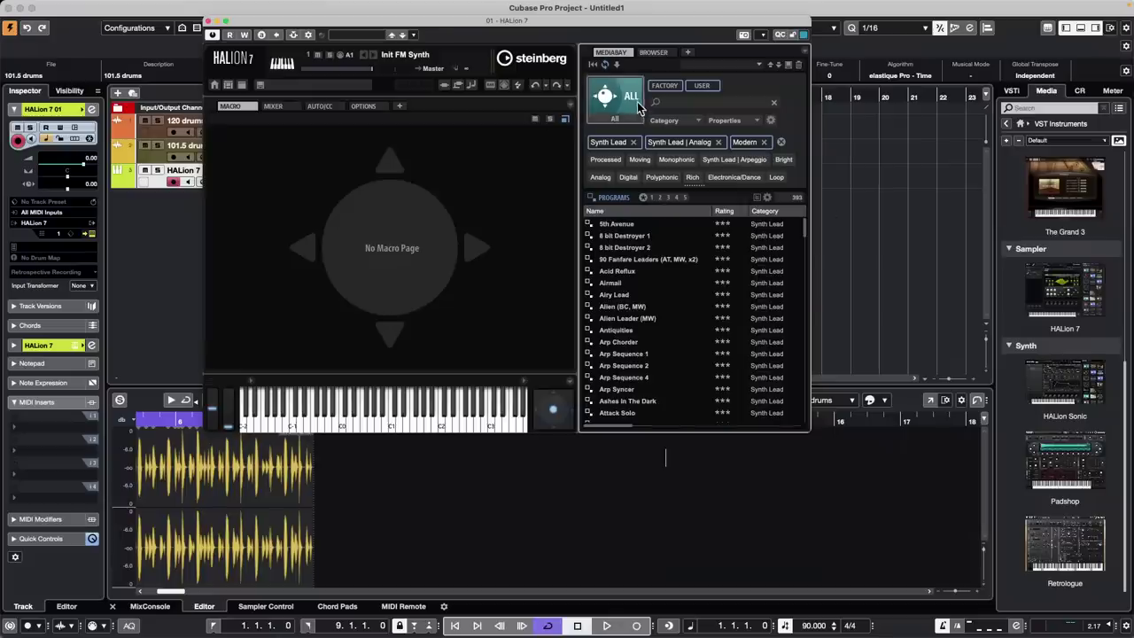
left_click(781, 141)
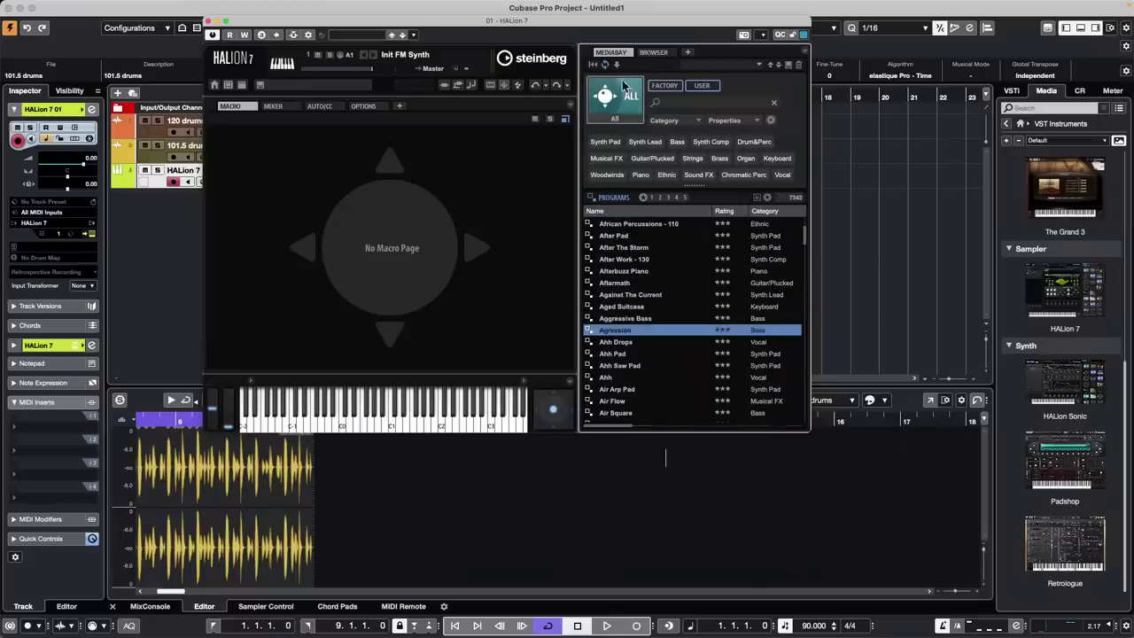
left_click(619, 104)
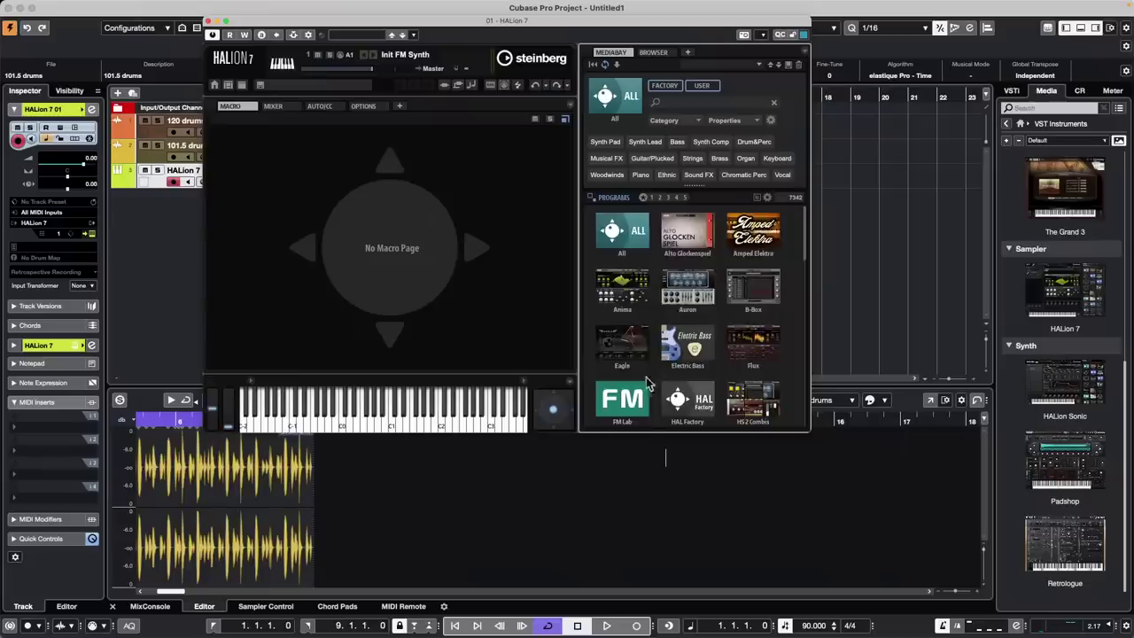
left_click(625, 399)
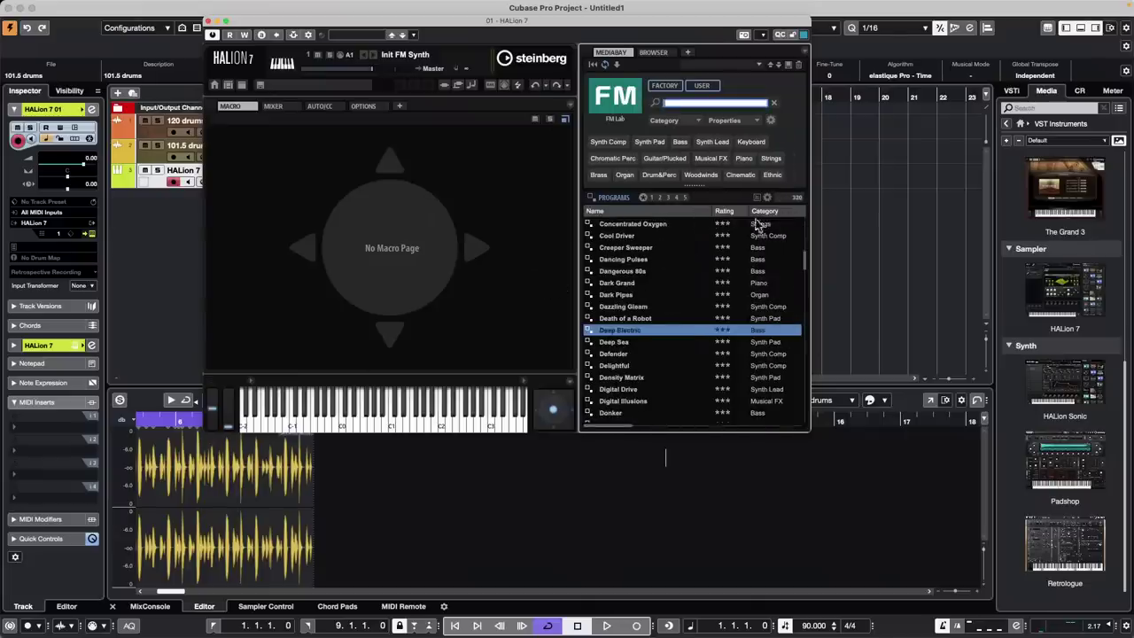
Audition Creeper Sweeper, then the Synth Pad presets Breezy and Deep Sea, and settle on Morning Star
double_click(643, 252)
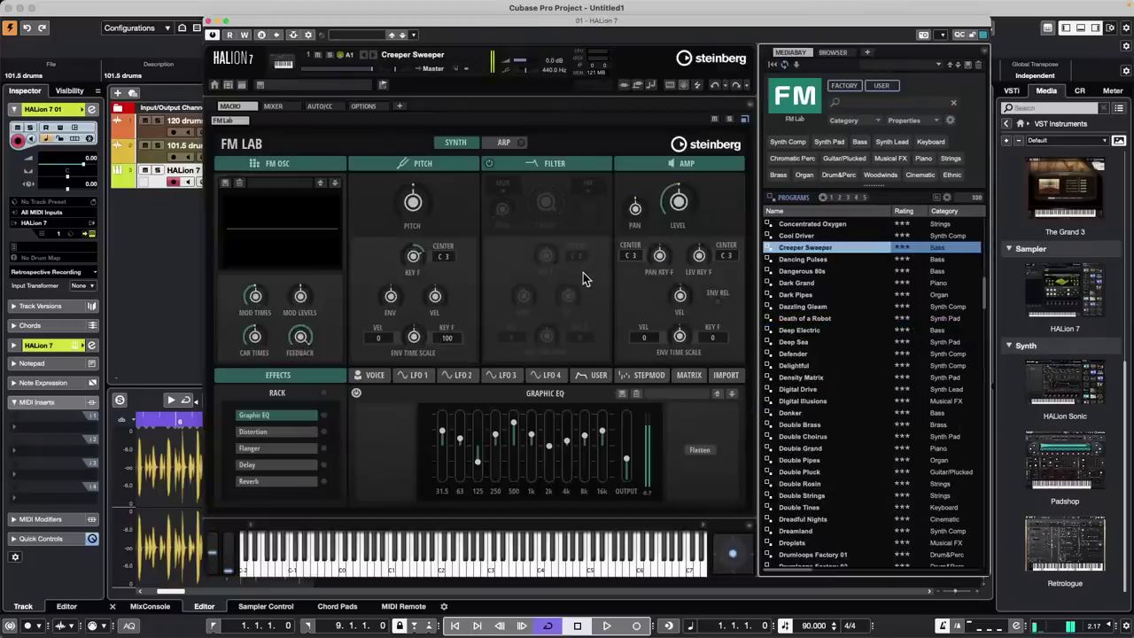
left_click(829, 142)
left_click(802, 307)
double_click(801, 306)
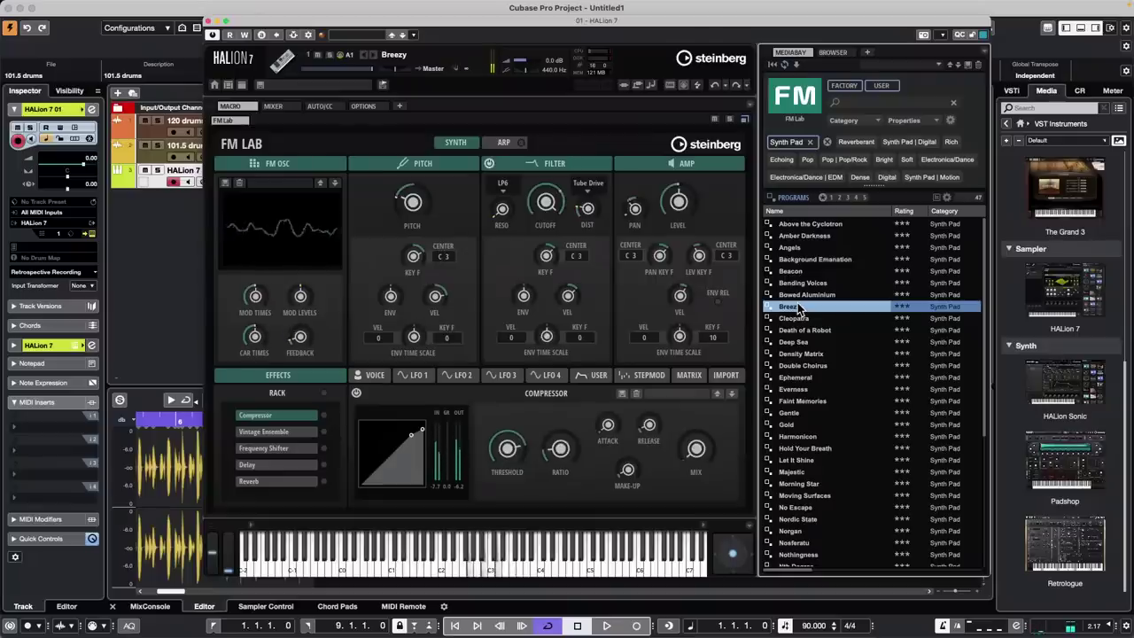
double_click(803, 342)
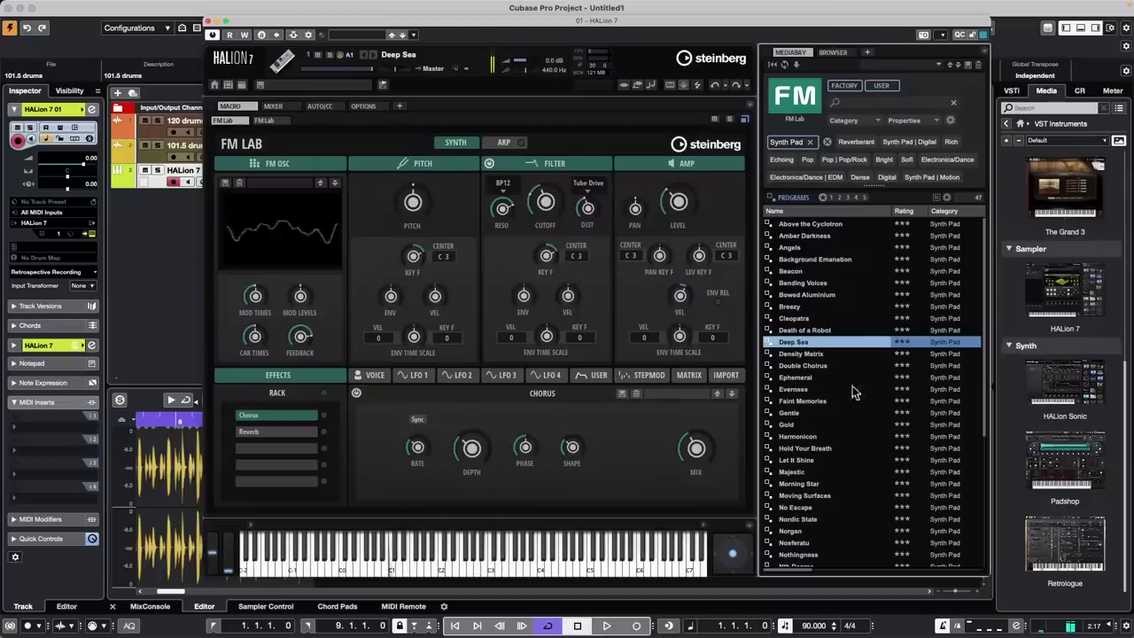
double_click(798, 485)
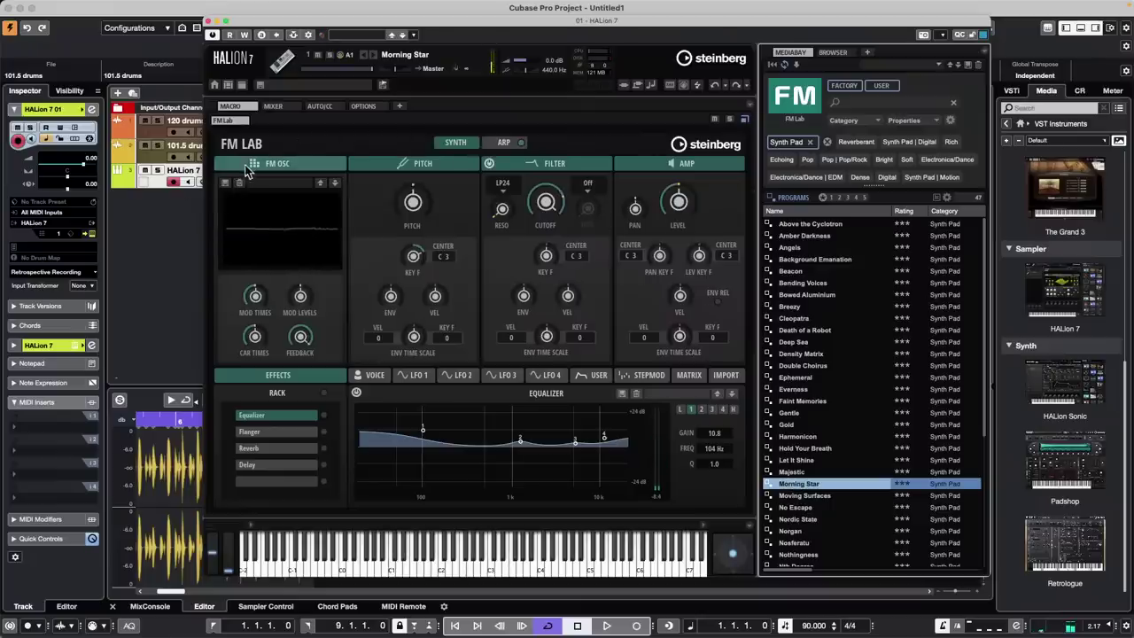
In FM Lab's FM OSC, open the algorithm editor, browse the DX7 algorithm presets, then show IMPORT
left_click(278, 167)
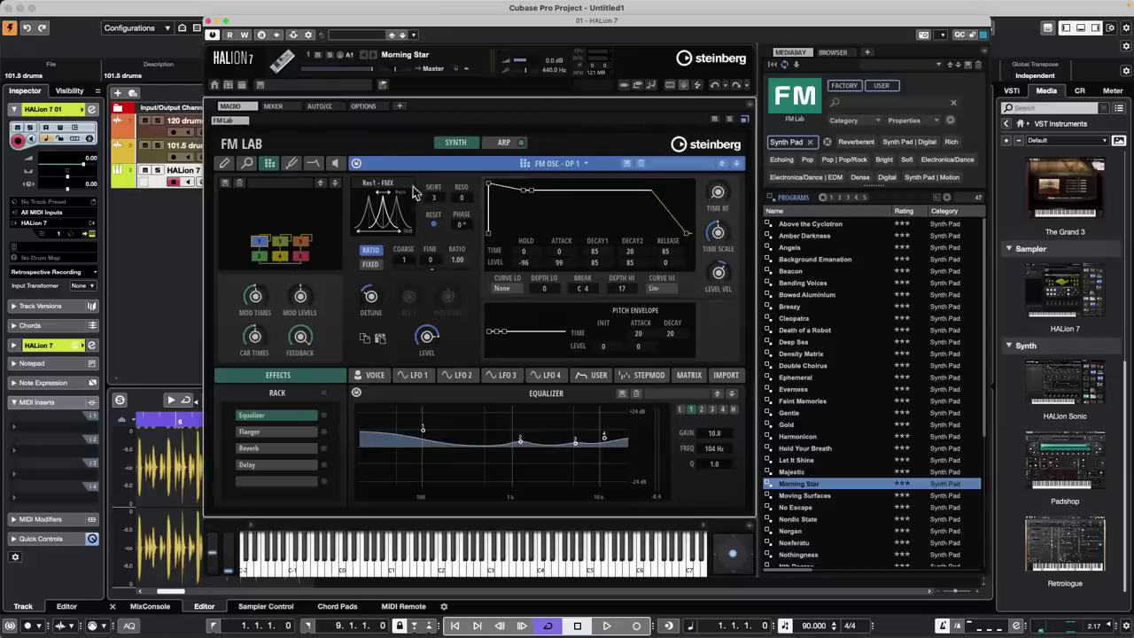
left_click(225, 164)
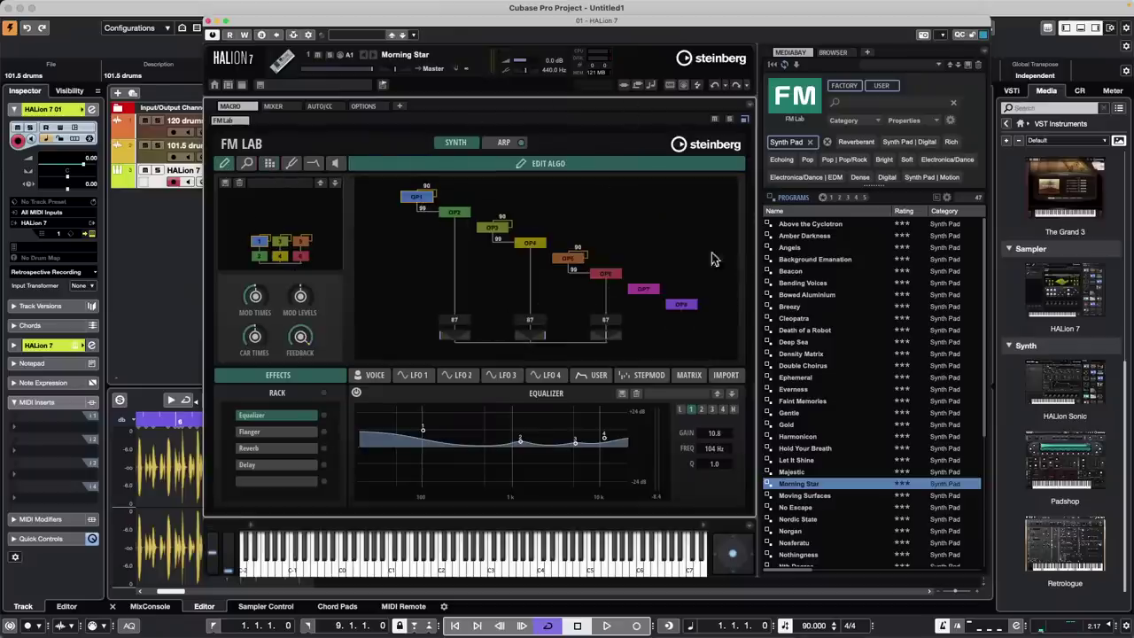
left_click(247, 163)
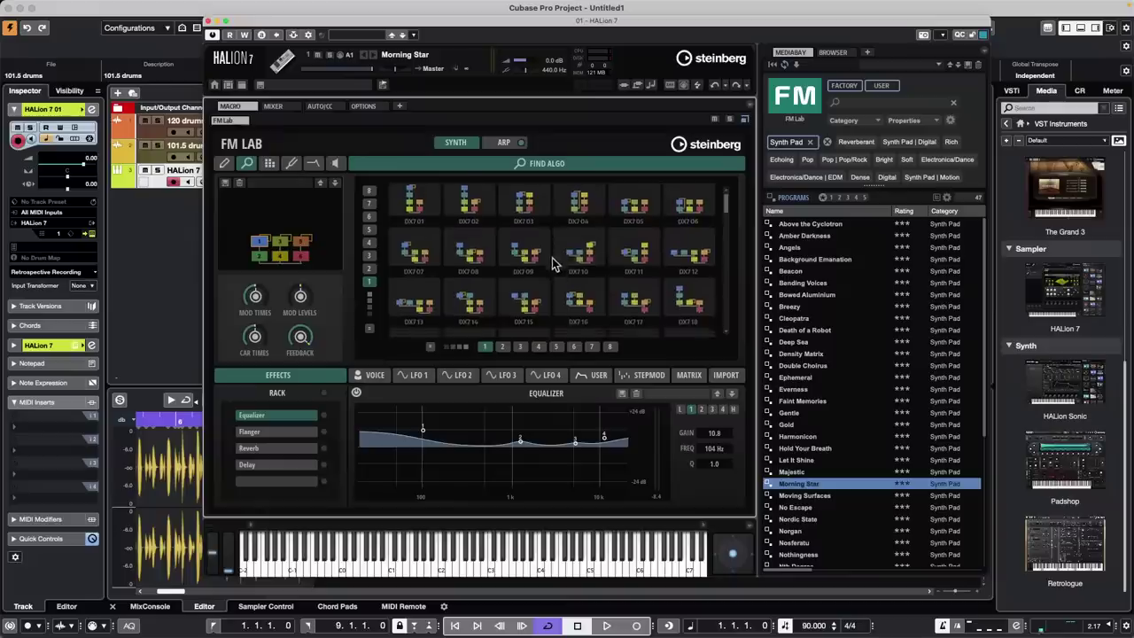
scroll(552, 258, "down", 1)
scroll(550, 262, "up", 1)
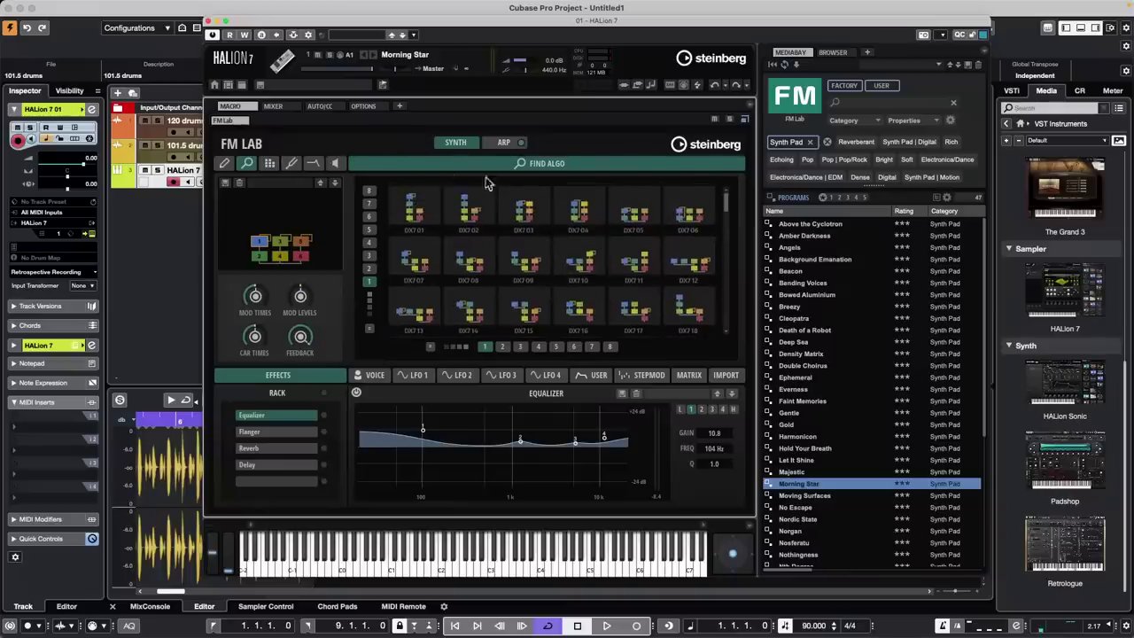
left_click(726, 375)
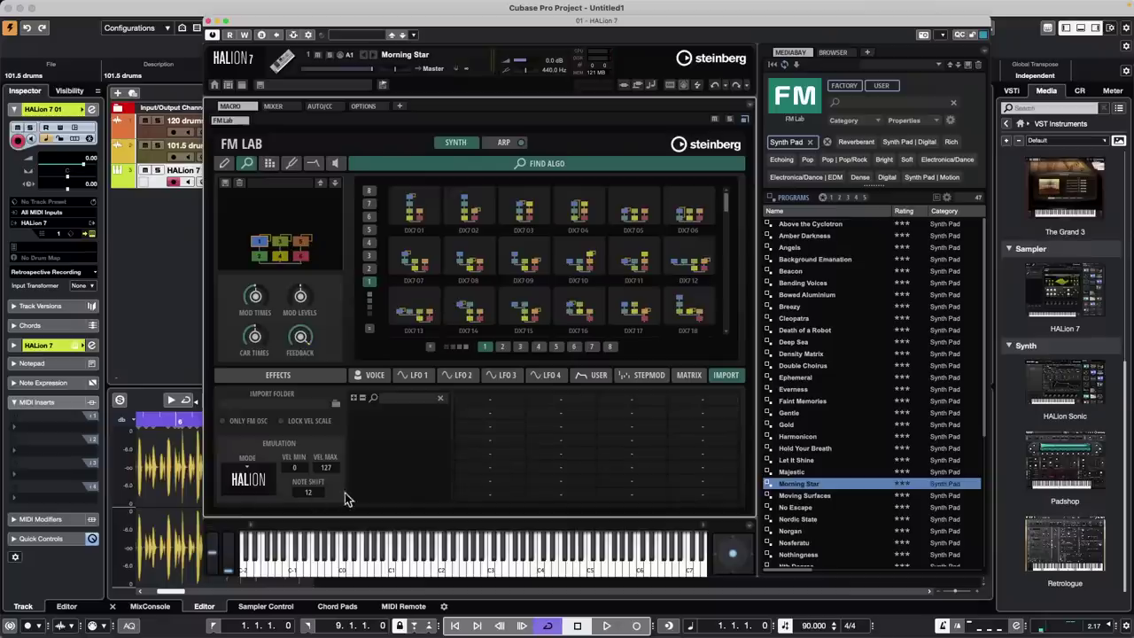
Set FM Lab's import emulation mode to DX7 and go back to the OP 1 page
left_click(259, 479)
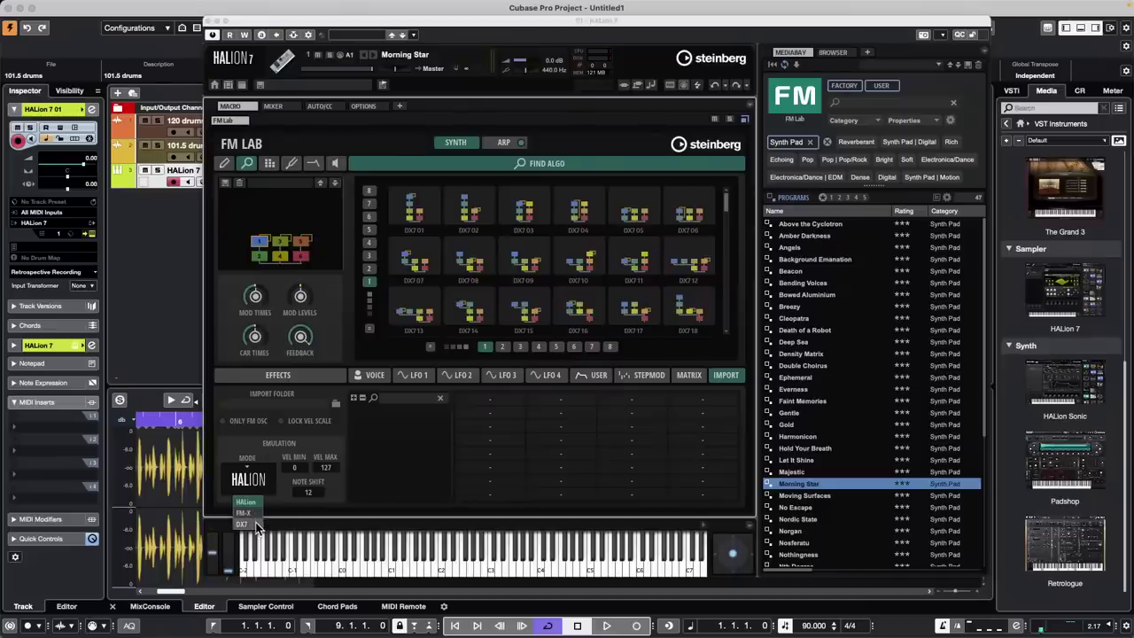
left_click(256, 524)
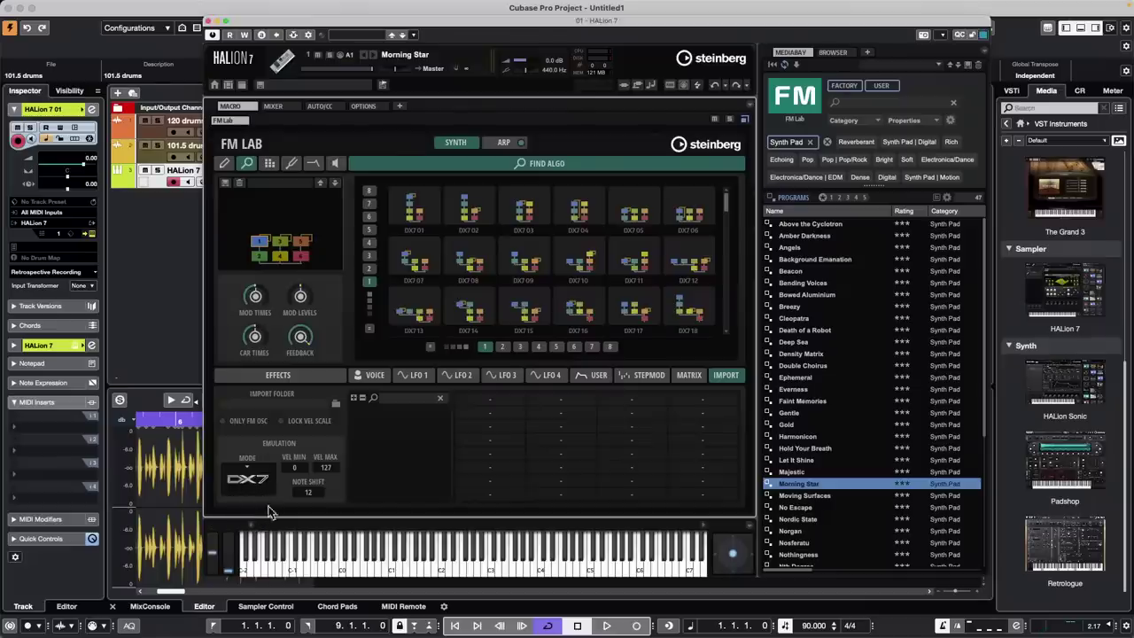
left_click(268, 165)
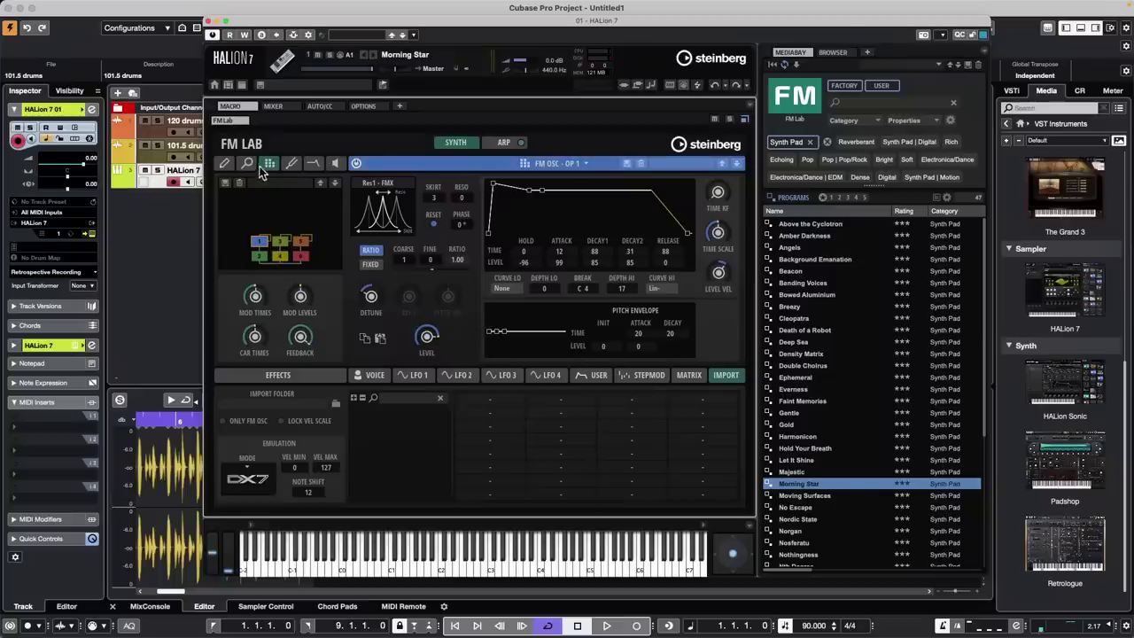
Look over the operator list, pitch envelope and filter pages, then close HALion 7
left_click(553, 165)
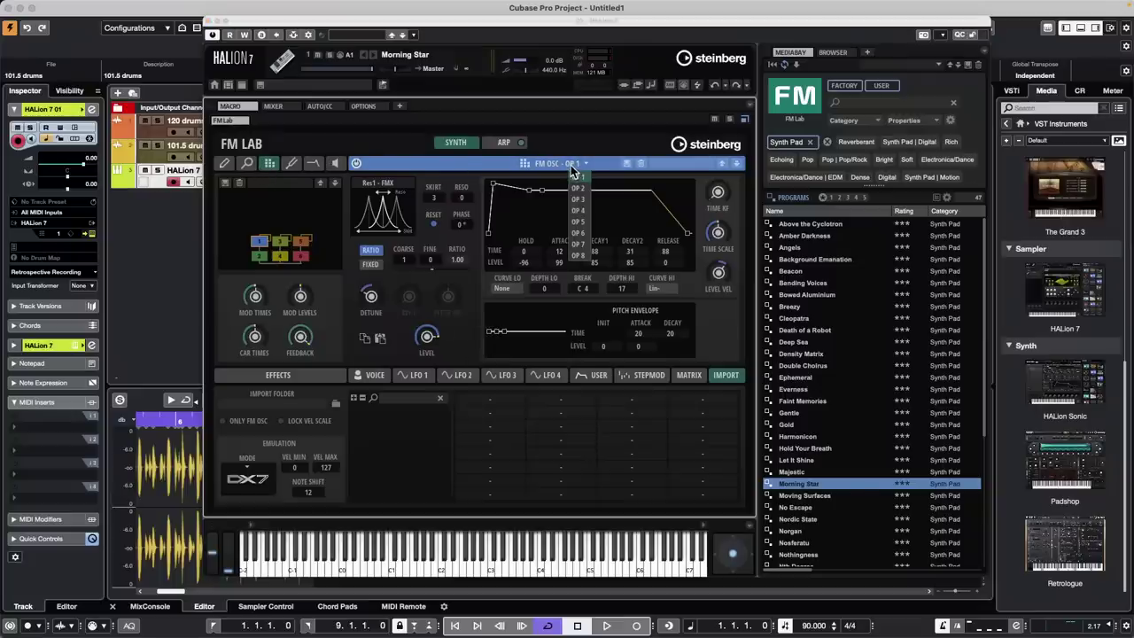
left_click(457, 166)
left_click(438, 164)
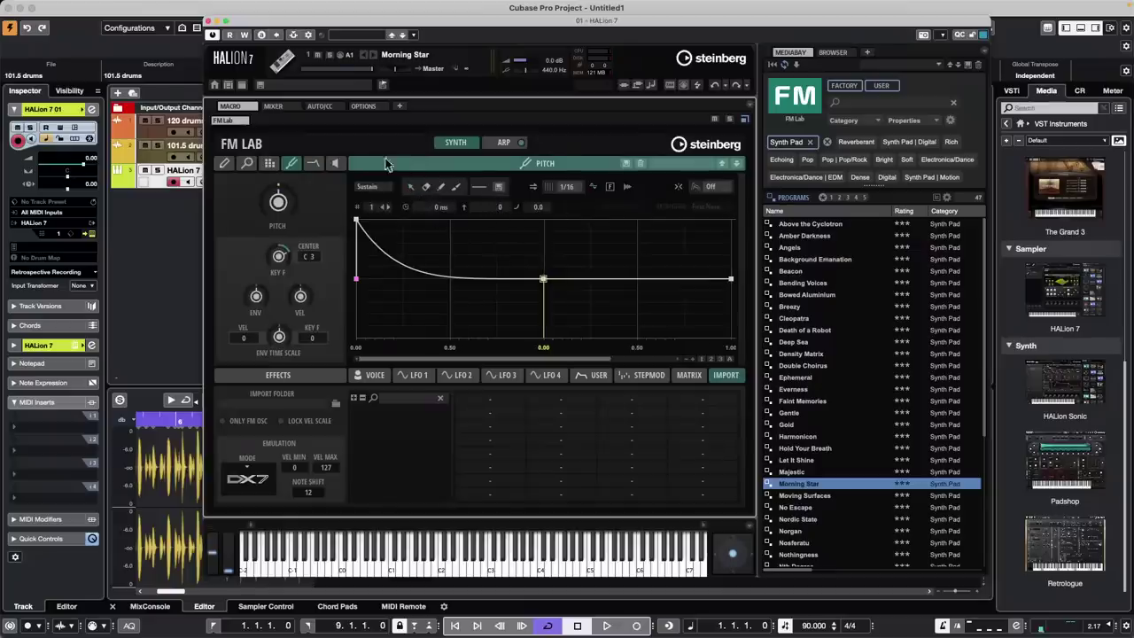
left_click(314, 165)
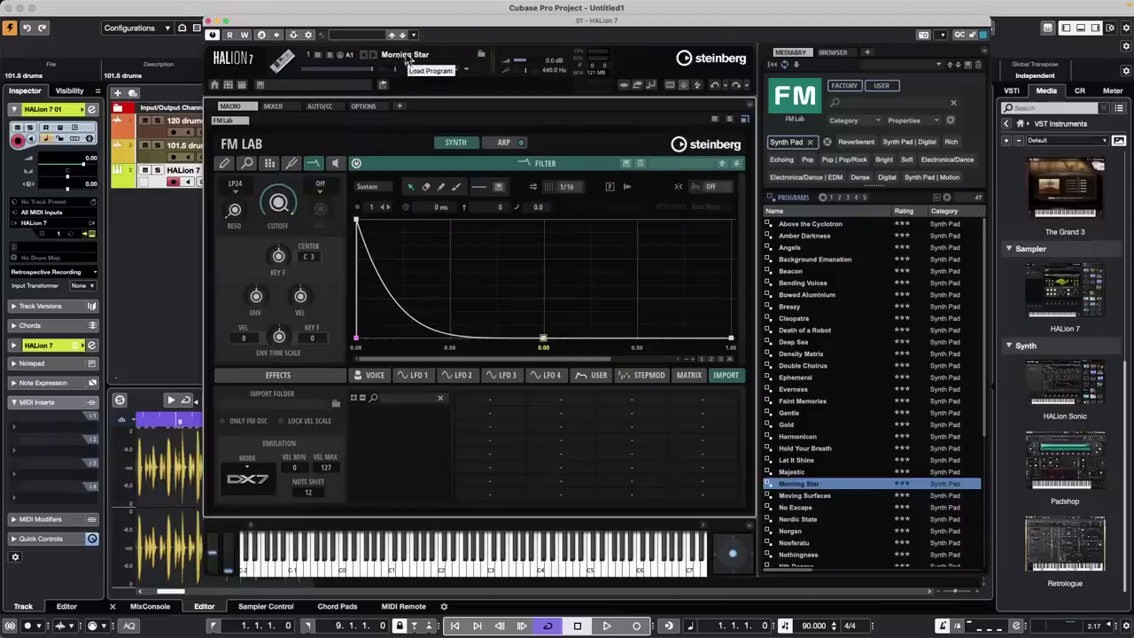
left_click(211, 22)
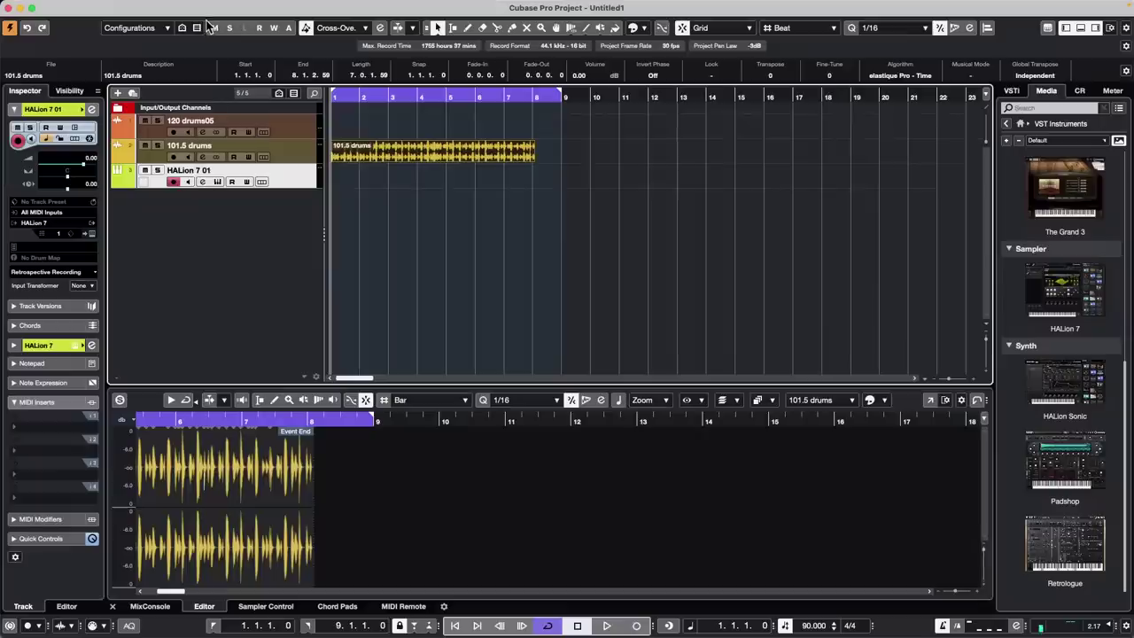
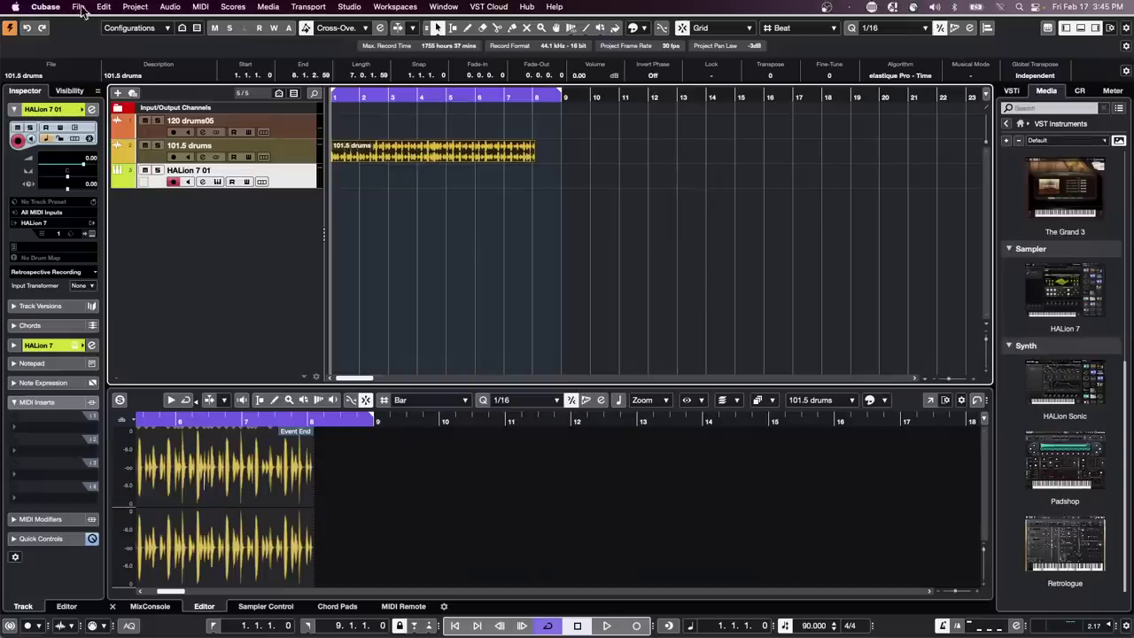
Open 'Amos Moses - GO.cpr' from the recent projects list
left_click(80, 7)
mouse_move(147, 260)
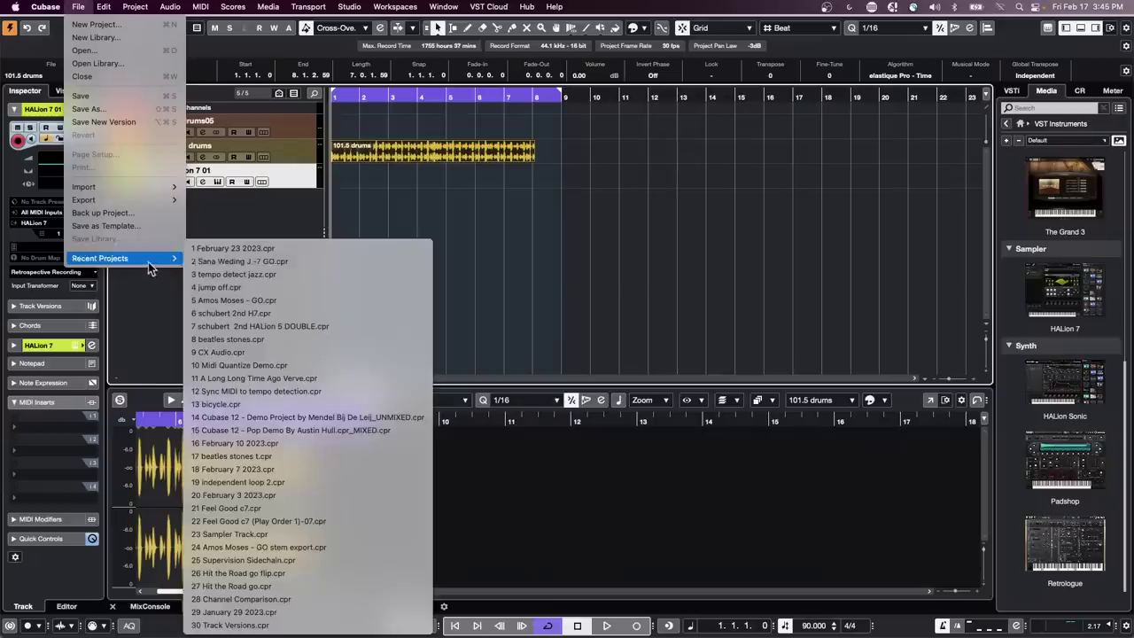
left_click(293, 301)
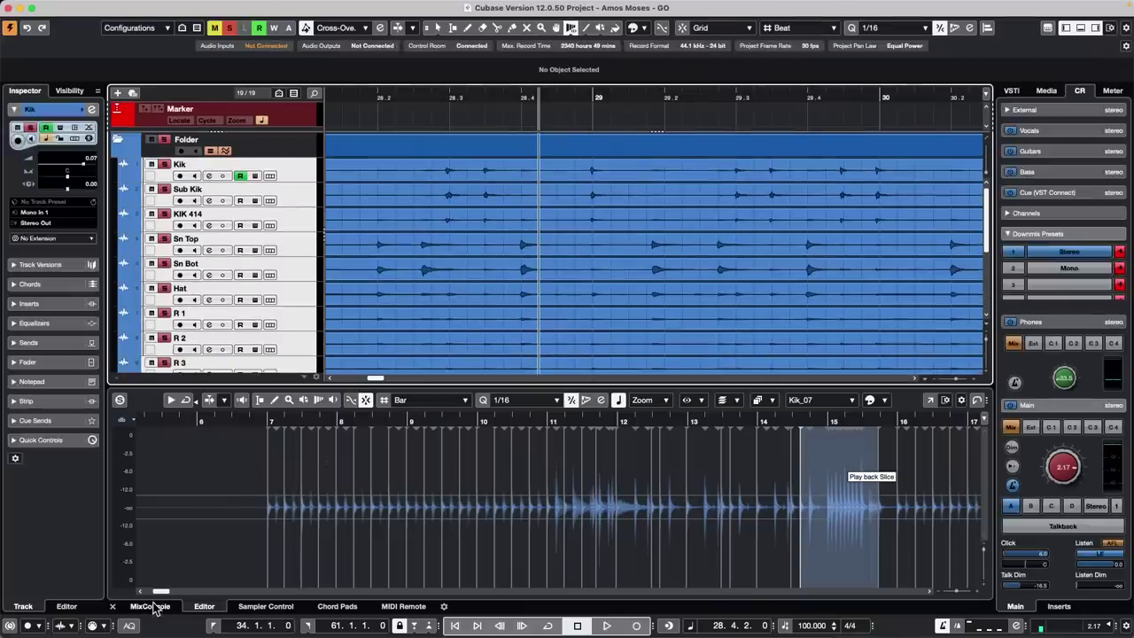
Show the MixConsole in the lower zone and zoom out to the whole arrangement
left_click(150, 606)
left_click_drag(437, 95, 467, 12)
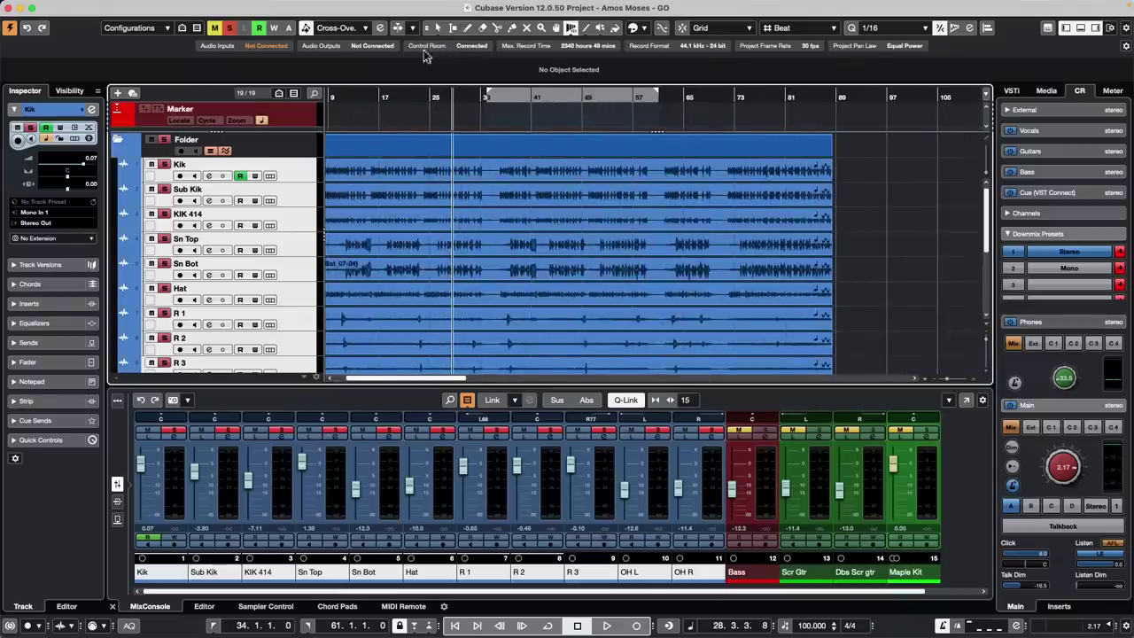
mouse_move(192, 3)
left_click(78, 6)
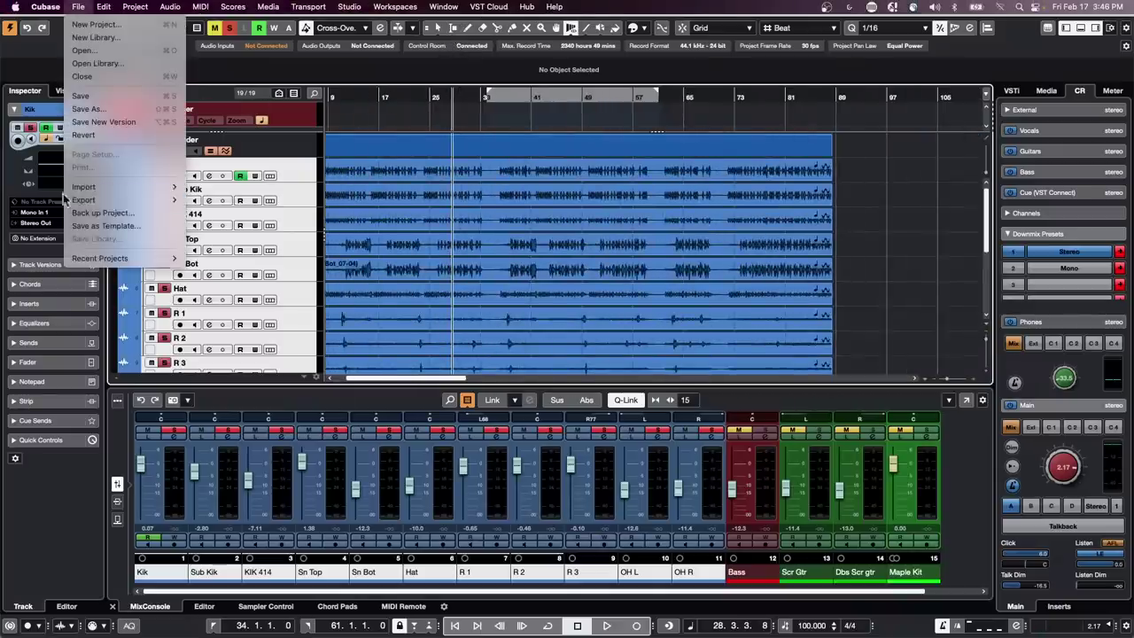
mouse_move(124, 199)
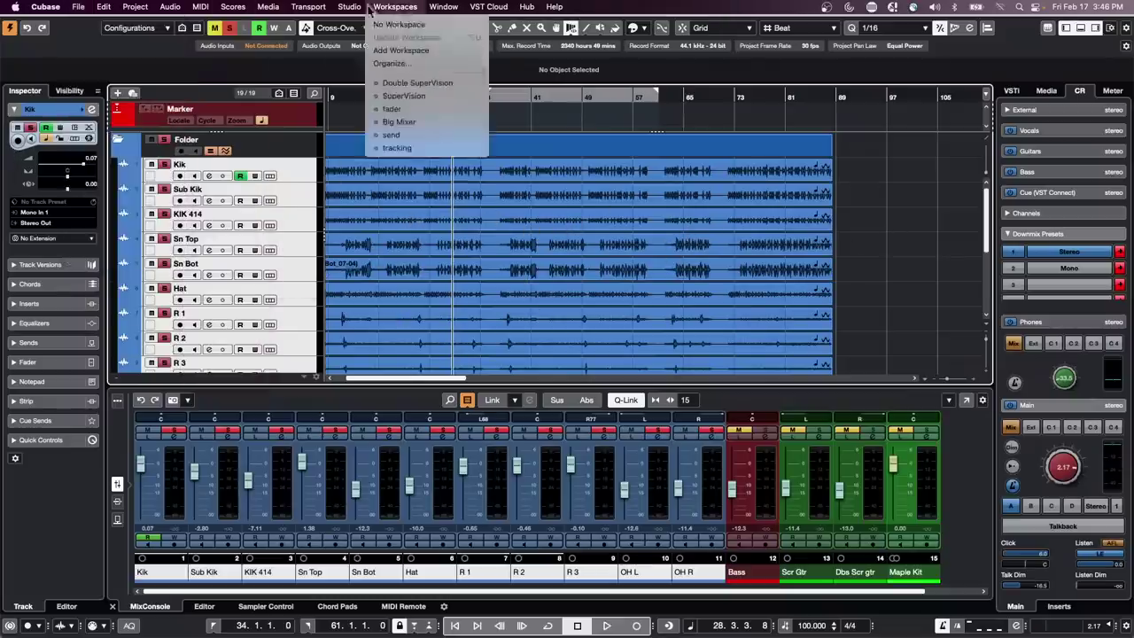
mouse_move(280, 8)
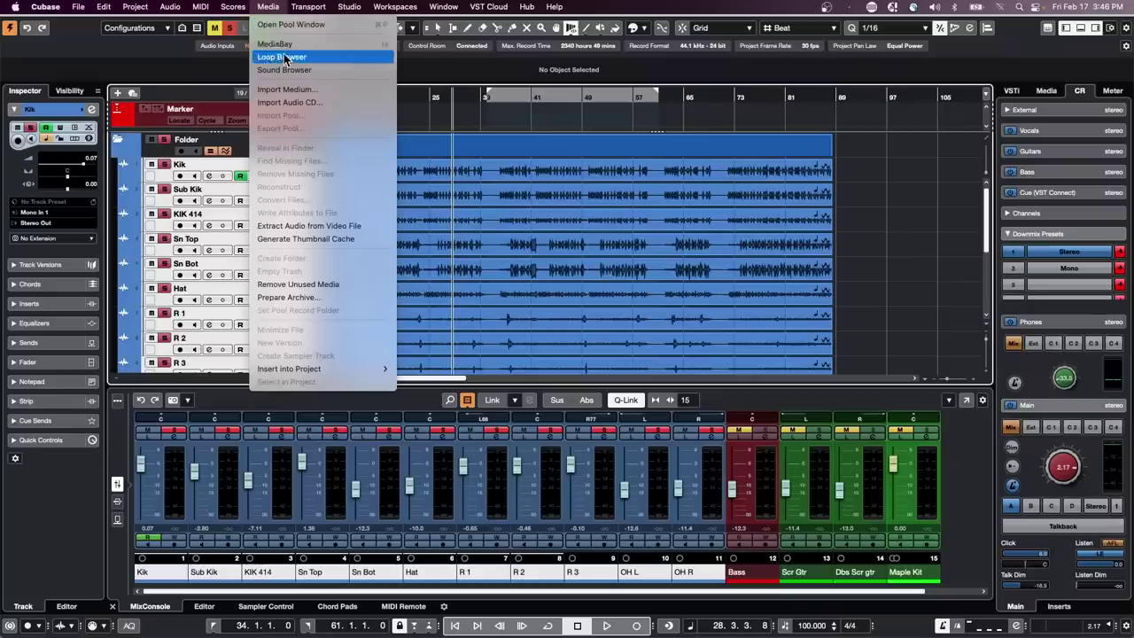
Open the Pool, move it aside, look in its Trash folder, then close it
left_click(296, 25)
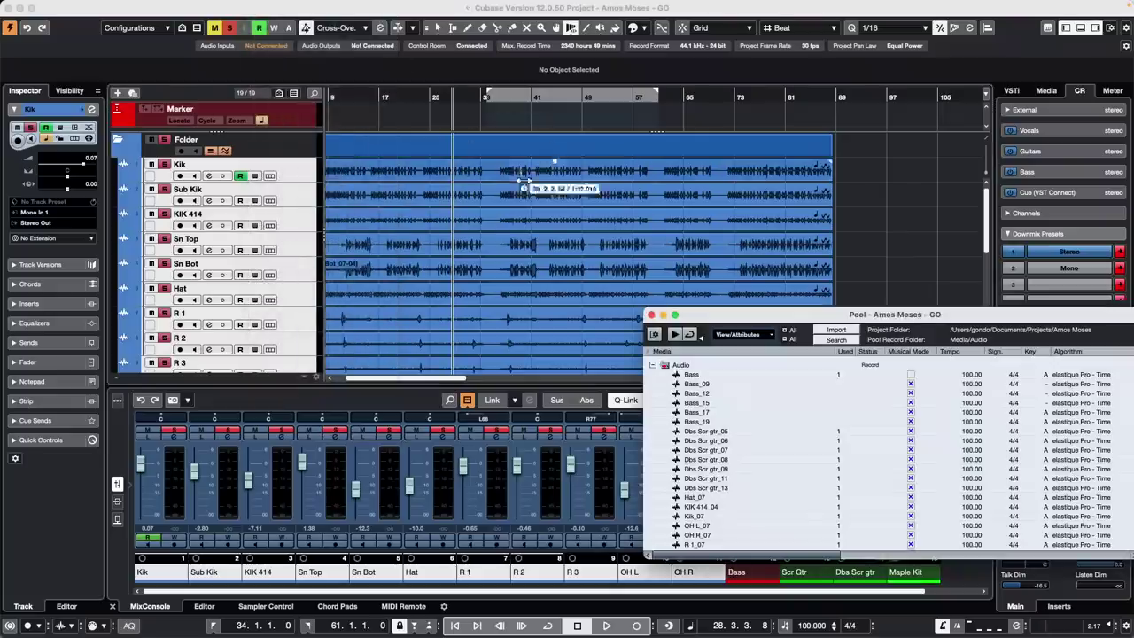
left_click_drag(749, 318, 444, 120)
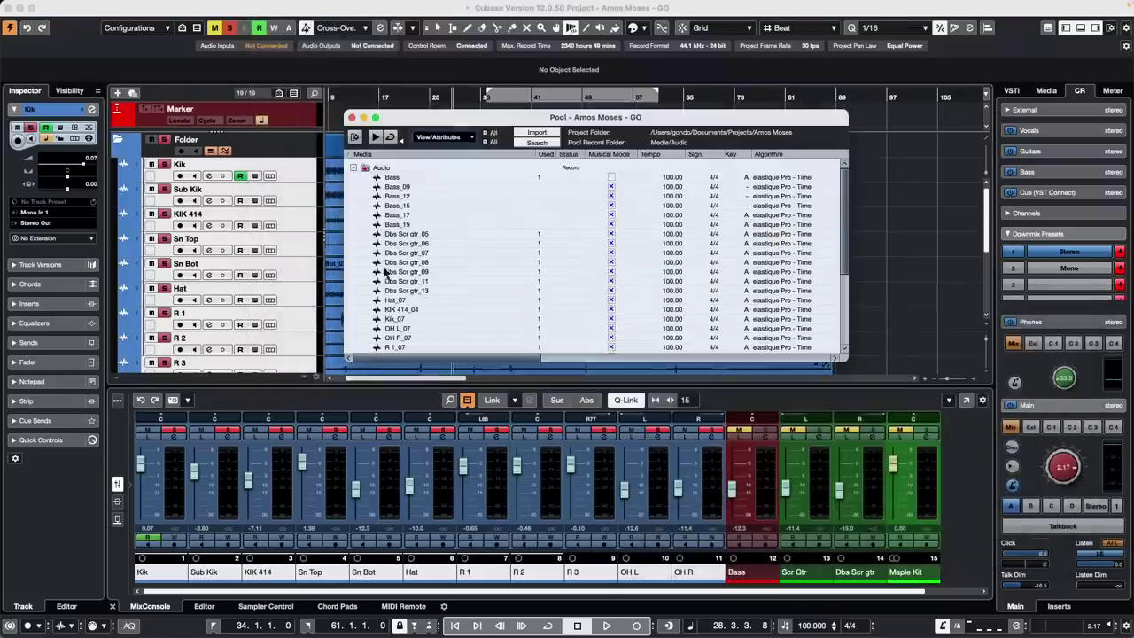
scroll(396, 254, "down", 5)
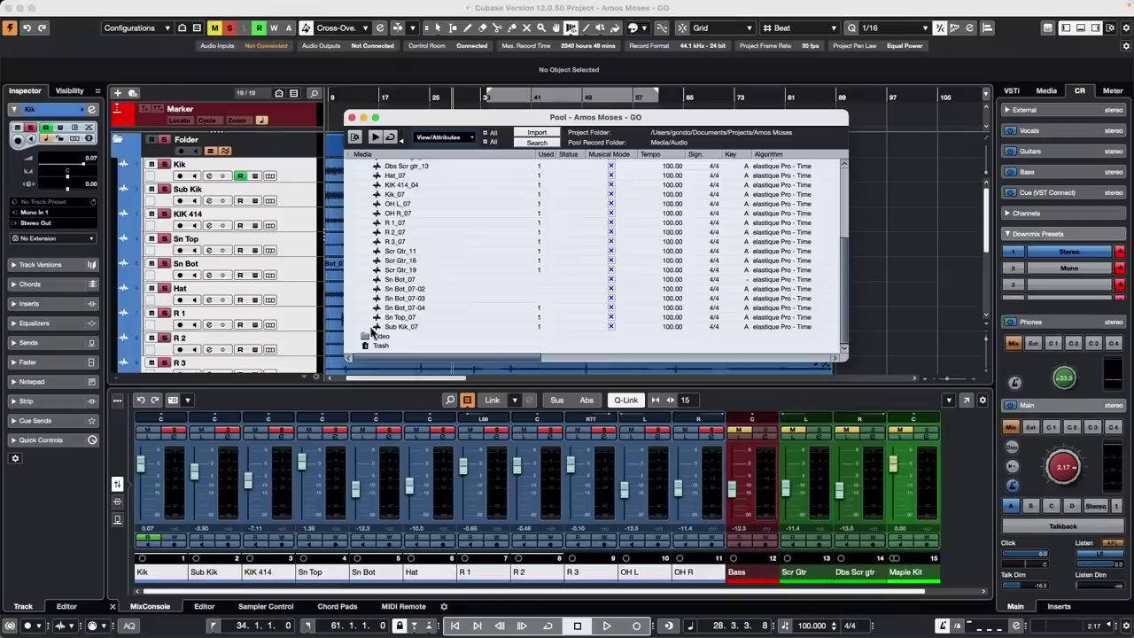
left_click(383, 345)
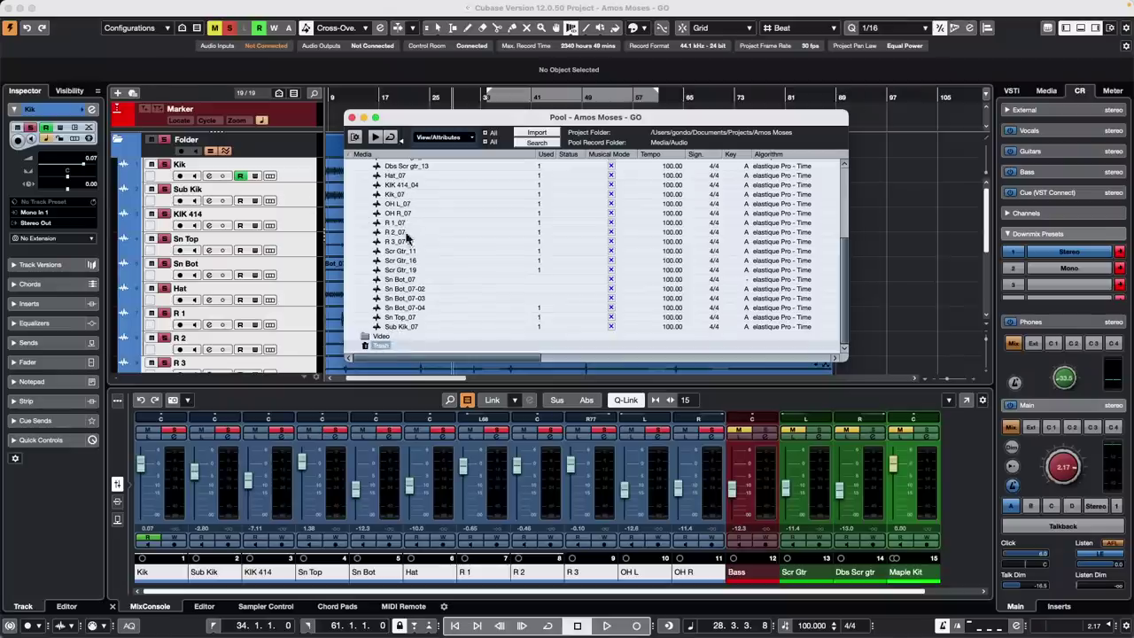
scroll(415, 230, "up", 3)
scroll(416, 266, "down", 3)
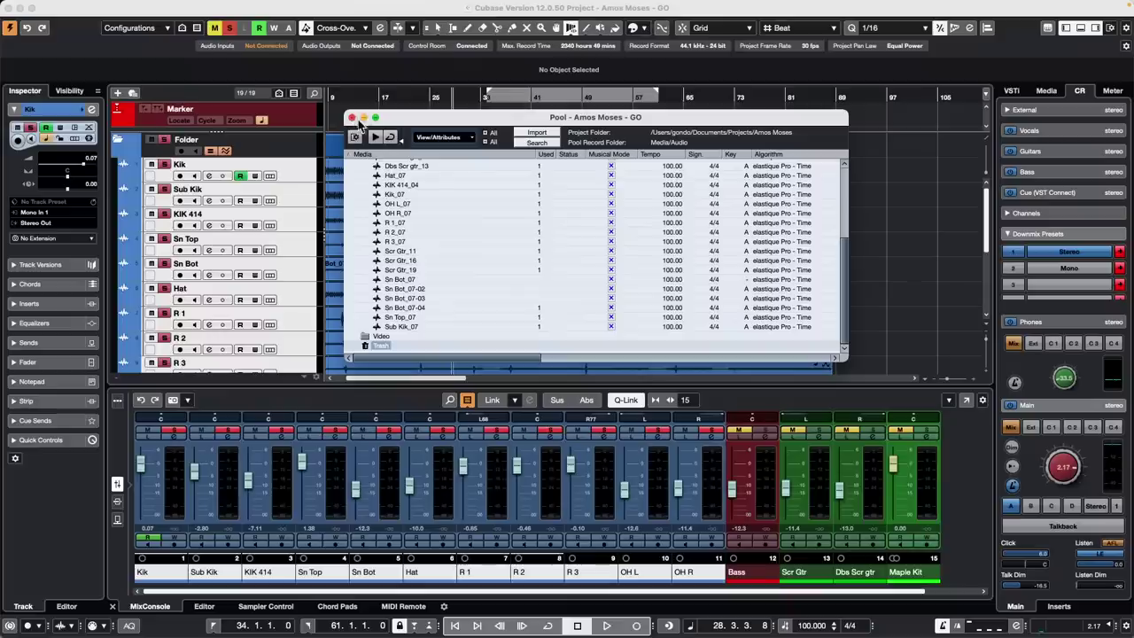
left_click(351, 118)
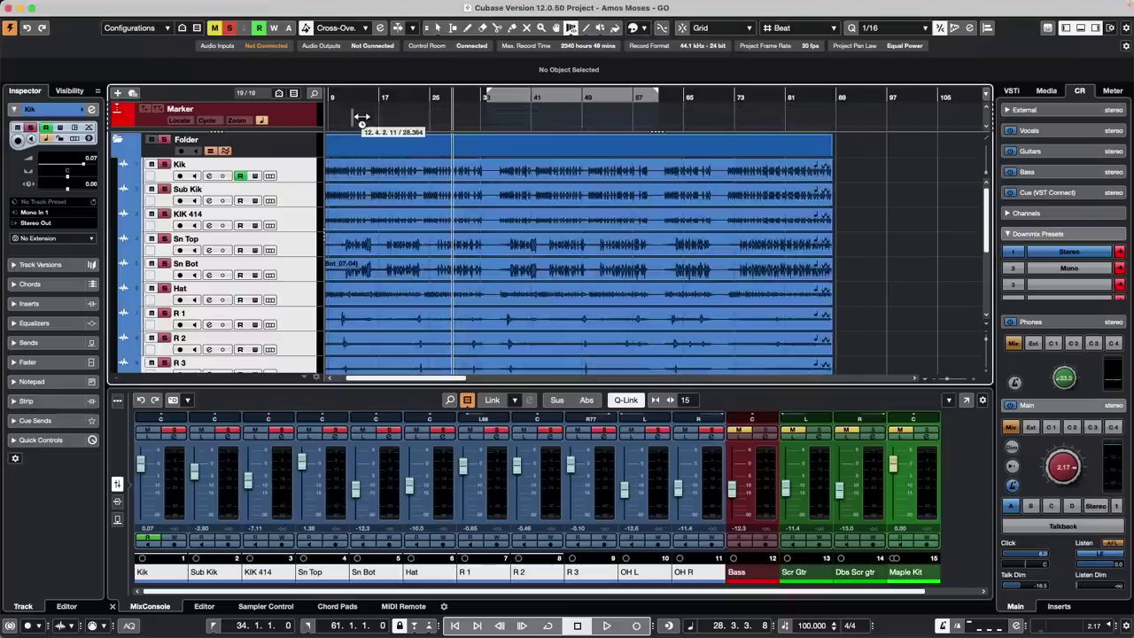
Select the KIK 414 track and bring up the File menu's Export options
right_click(548, 244)
left_click(548, 240)
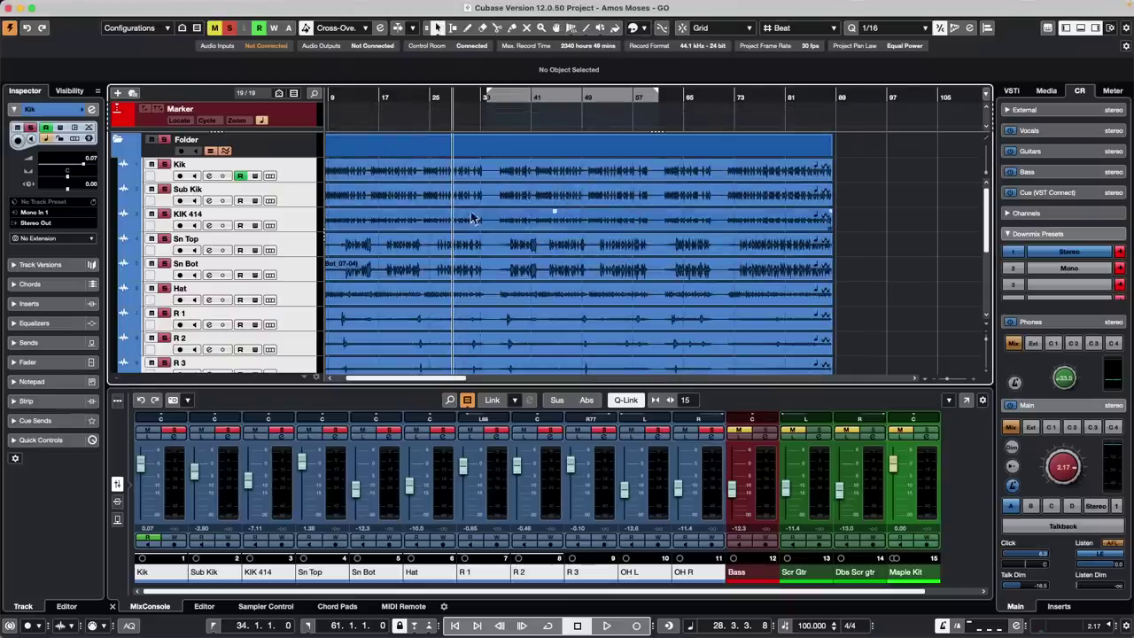
left_click(288, 226)
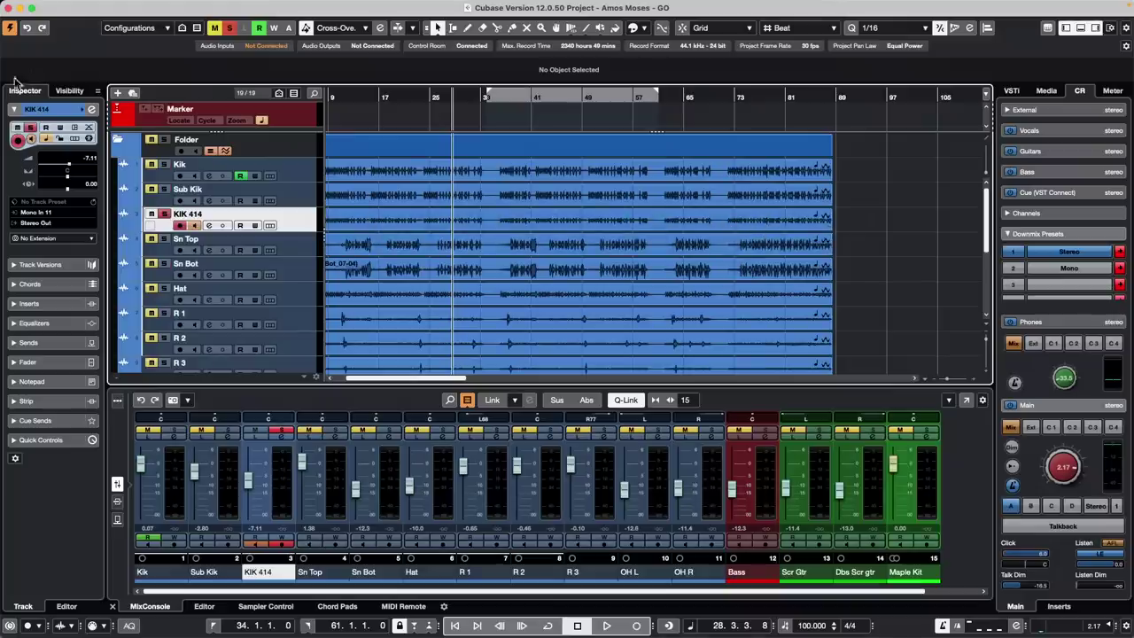
mouse_move(125, 7)
left_click(78, 6)
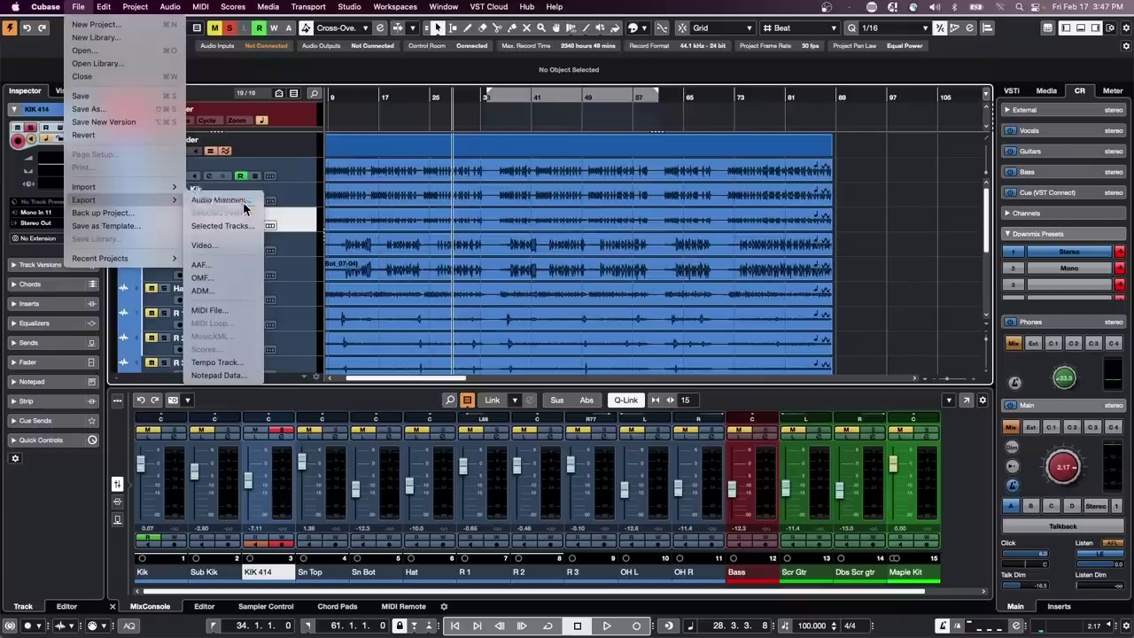
left_click(226, 200)
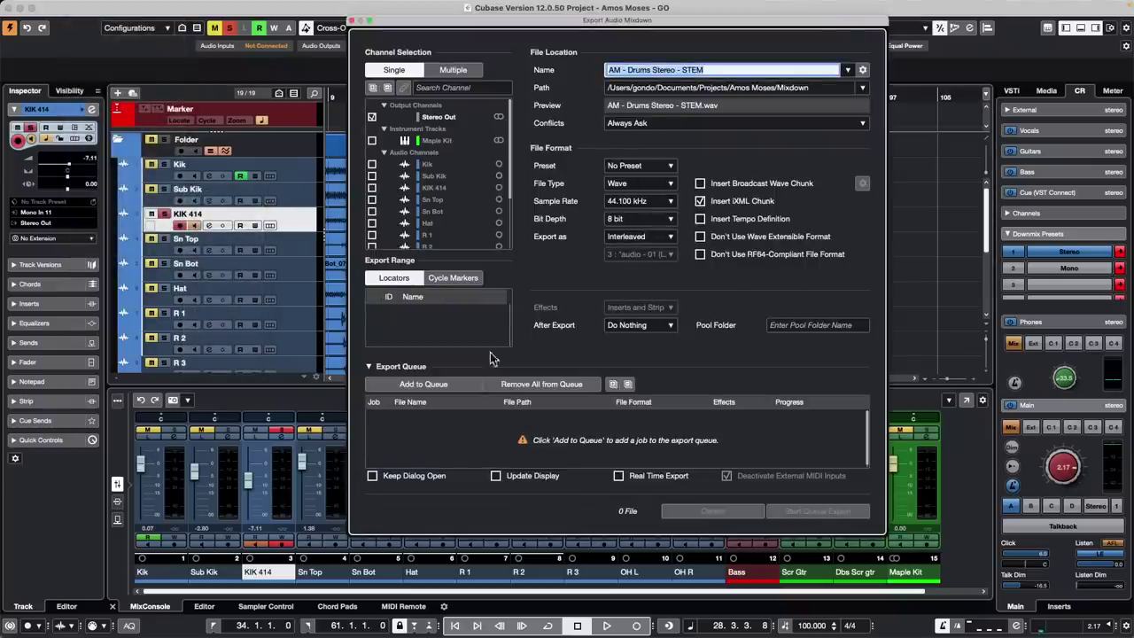
left_click(619, 328)
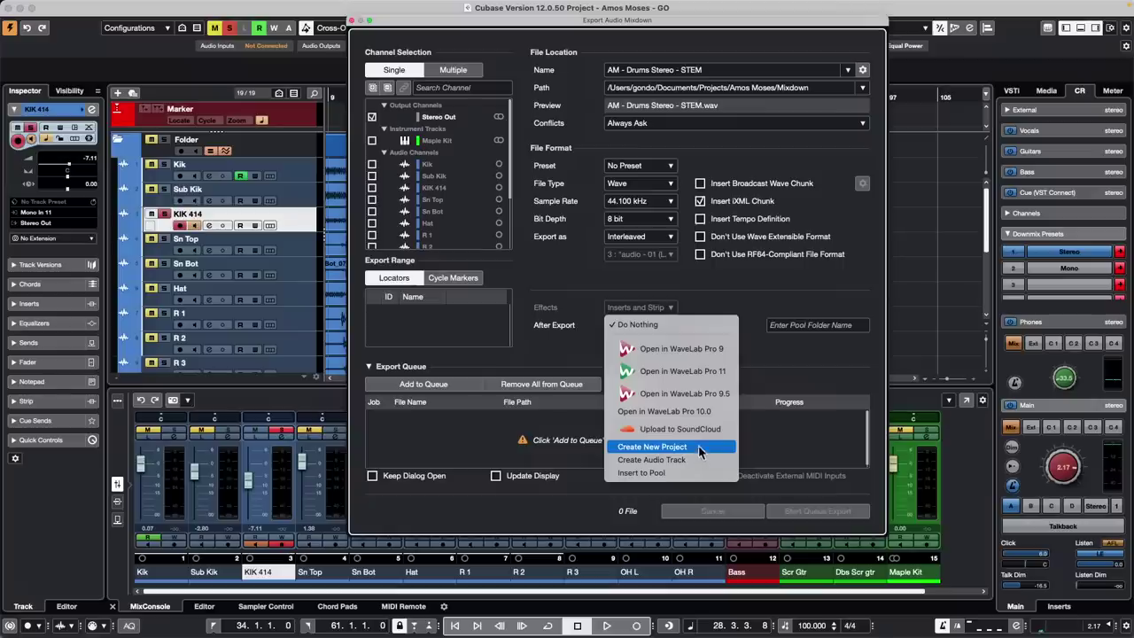
left_click(922, 457)
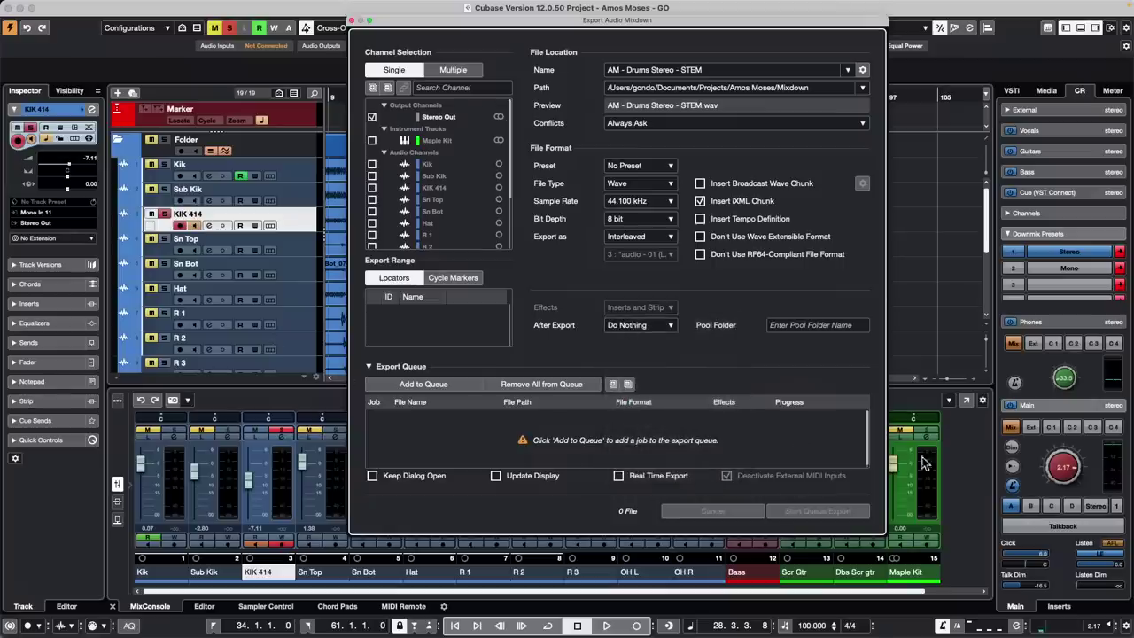
left_click(641, 326)
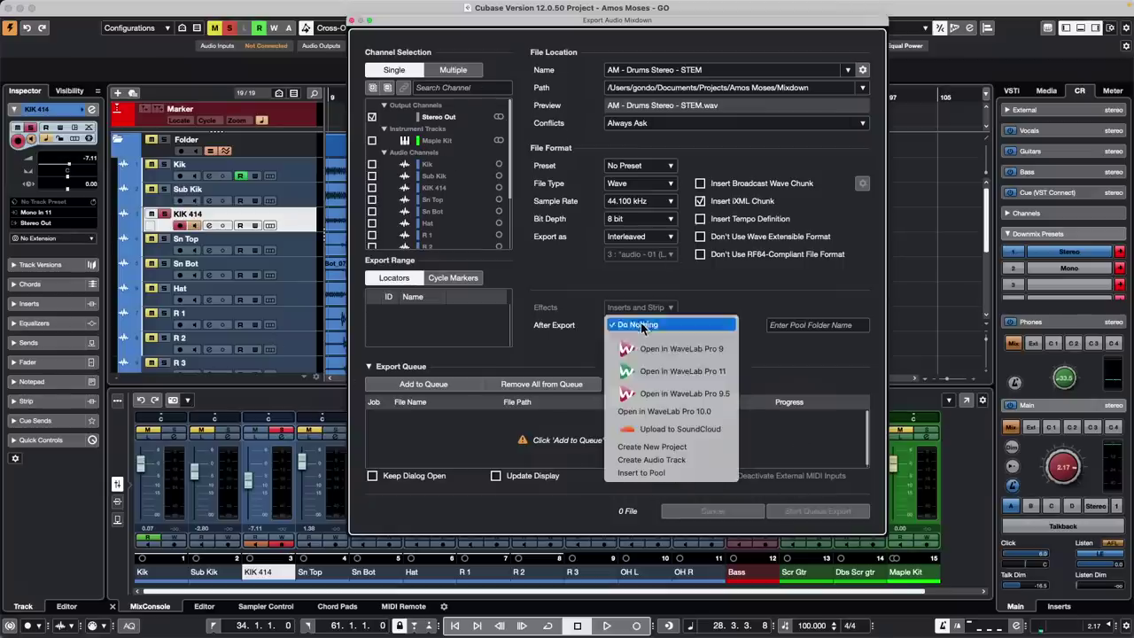
left_click(843, 370)
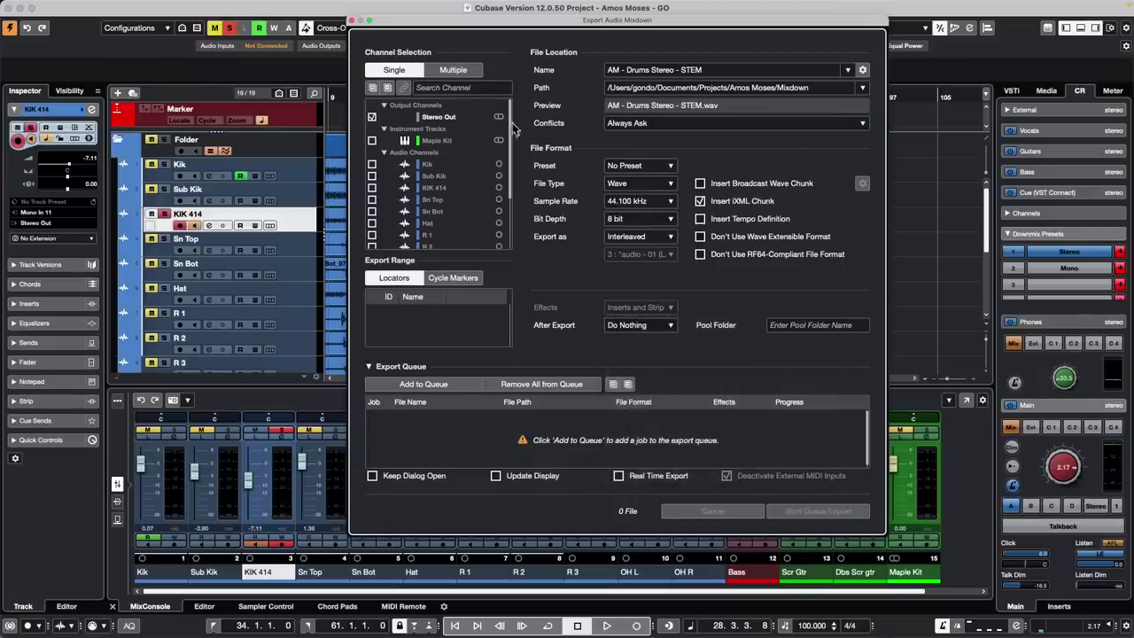
left_click(352, 20)
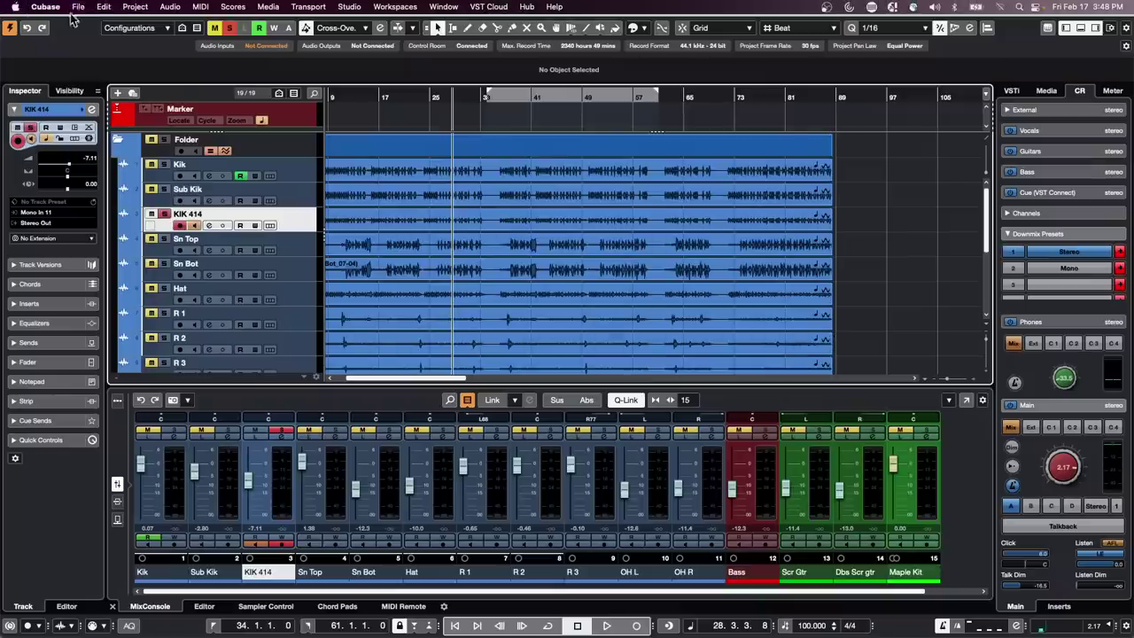
Open the recent project 'February 23 2023.cpr' and revert it to its saved version
left_click(80, 7)
mouse_move(134, 257)
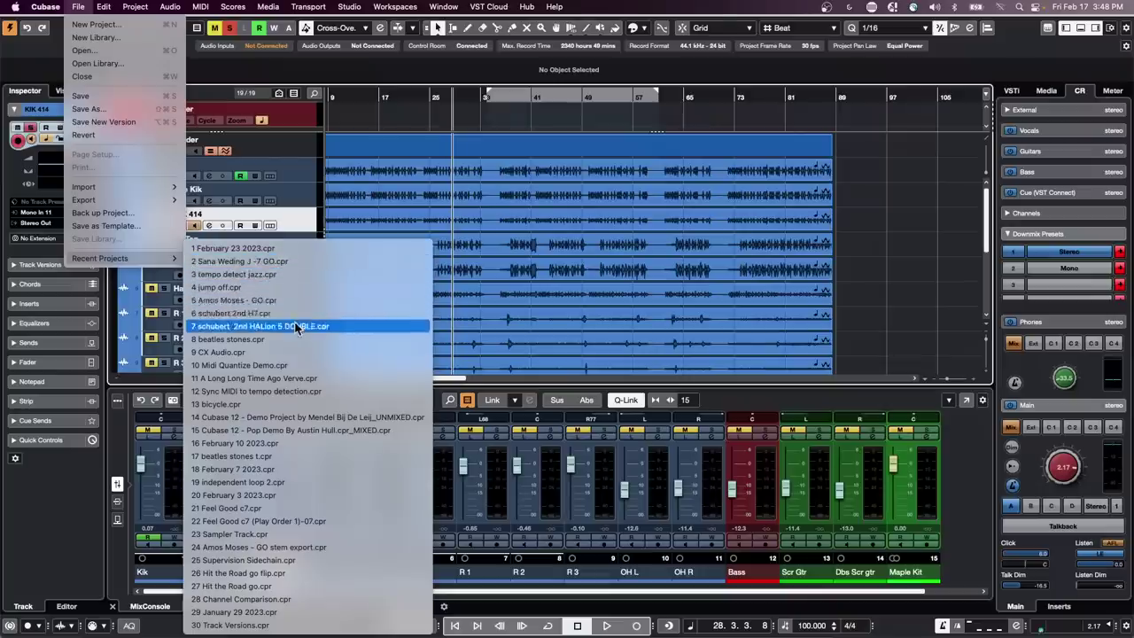
left_click(302, 249)
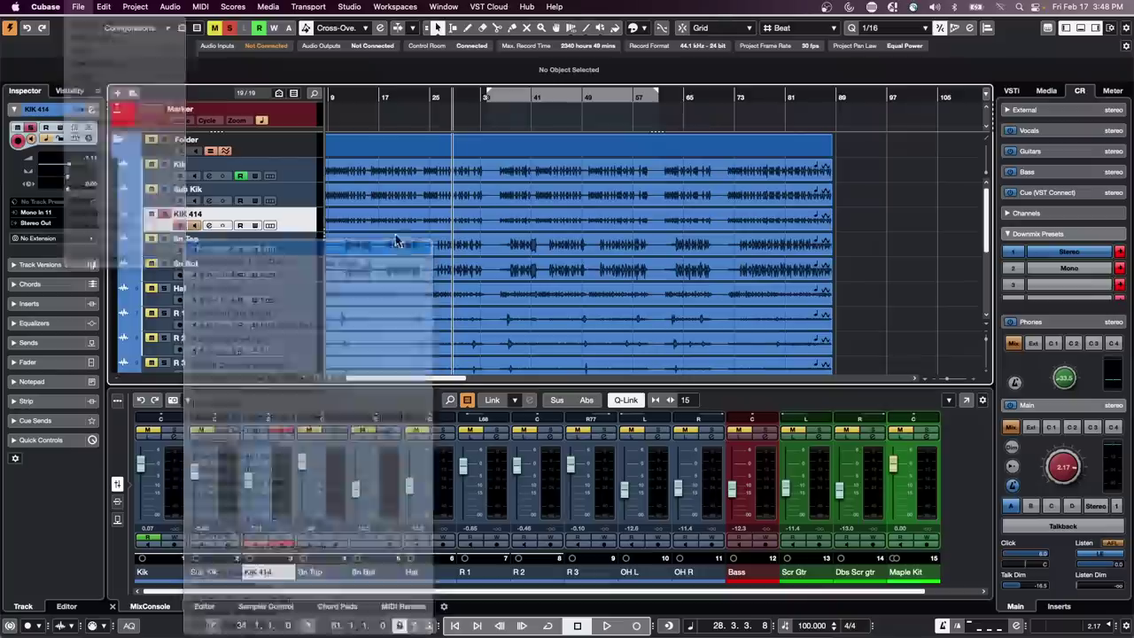
mouse_move(156, 7)
left_click(89, 7)
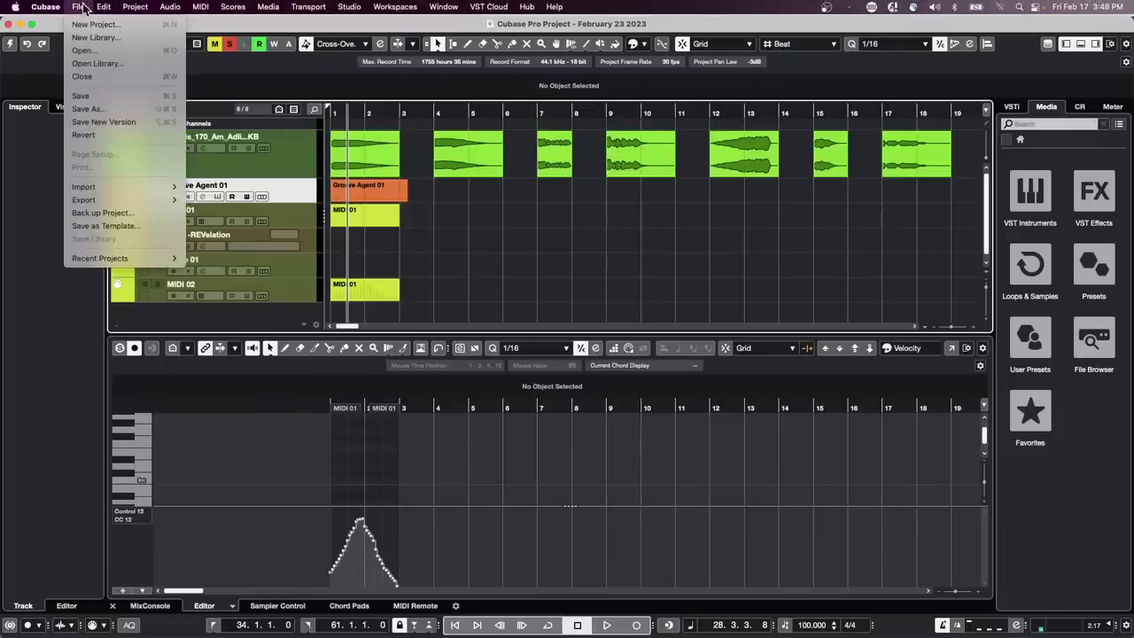
left_click(88, 134)
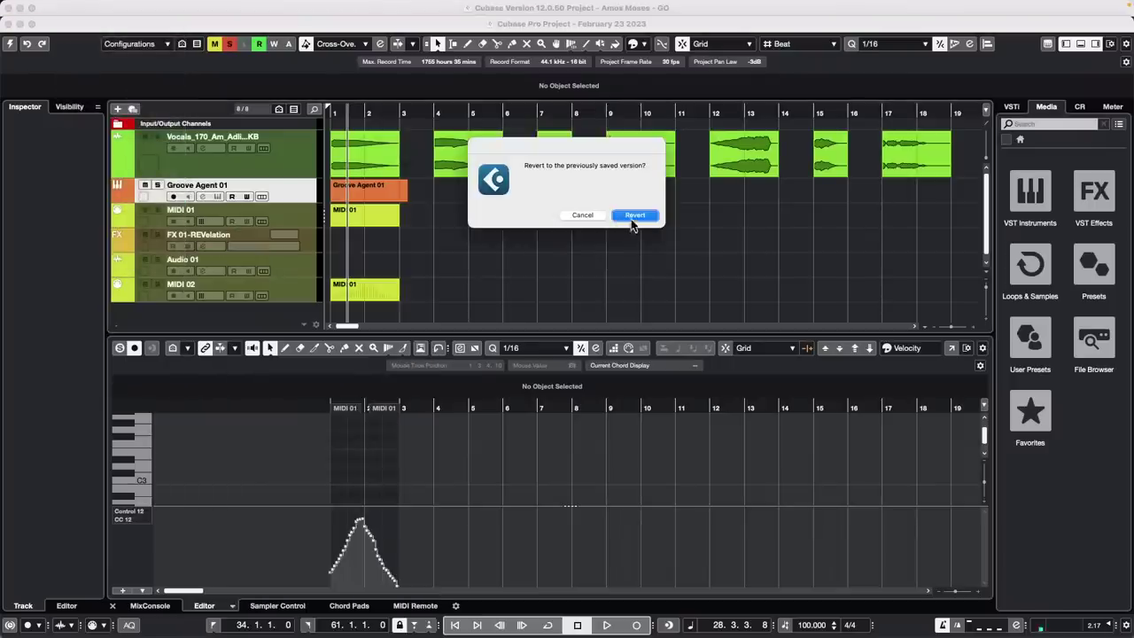
left_click(634, 217)
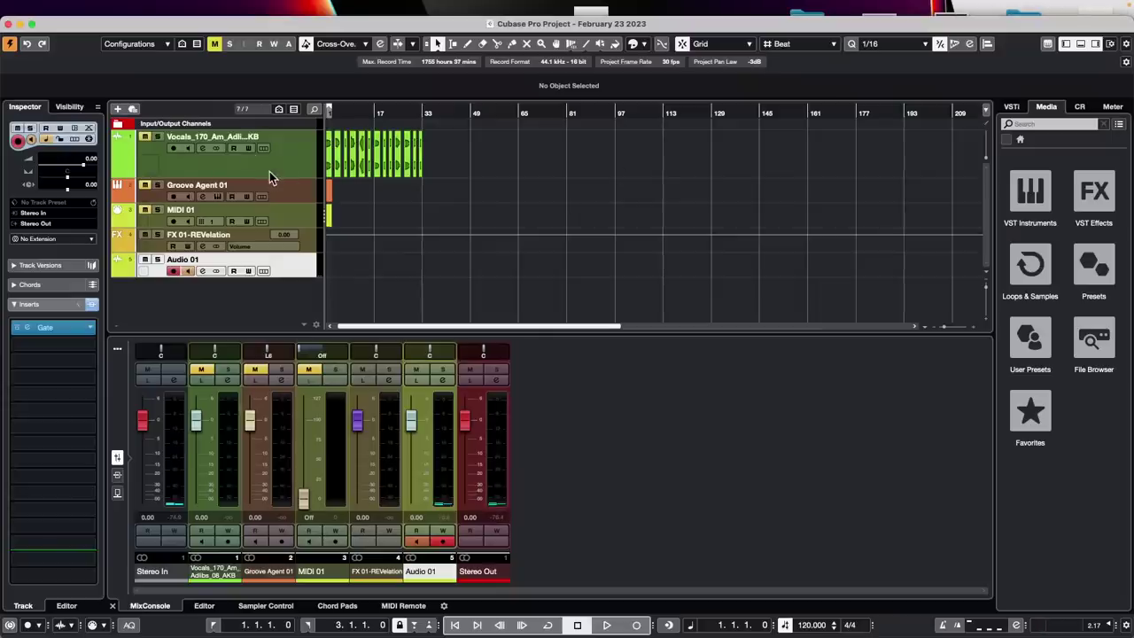
Select the vocals track, zoom in, start playback and solo the vocals
left_click(272, 177)
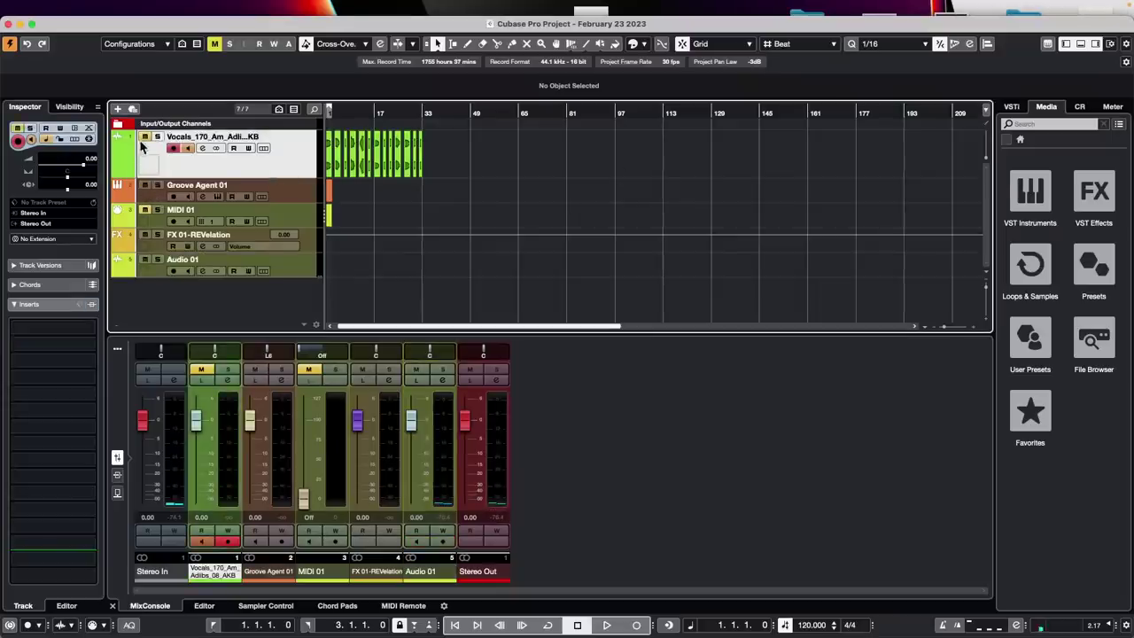
key("h")
key("h")
key("h")
key("h")
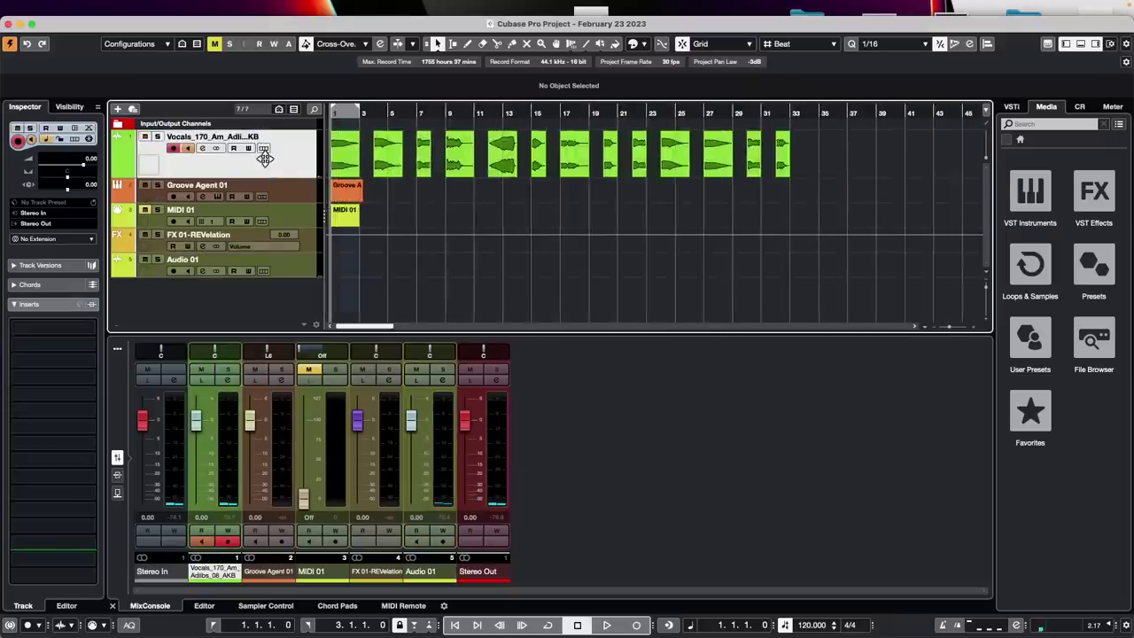
key("space")
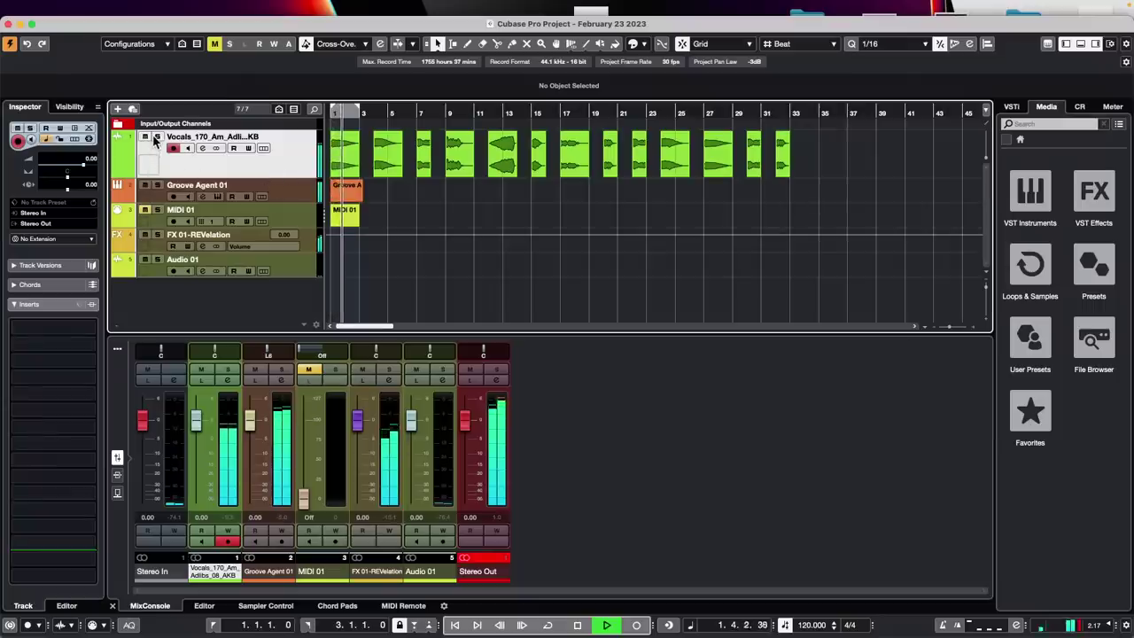
left_click(156, 137)
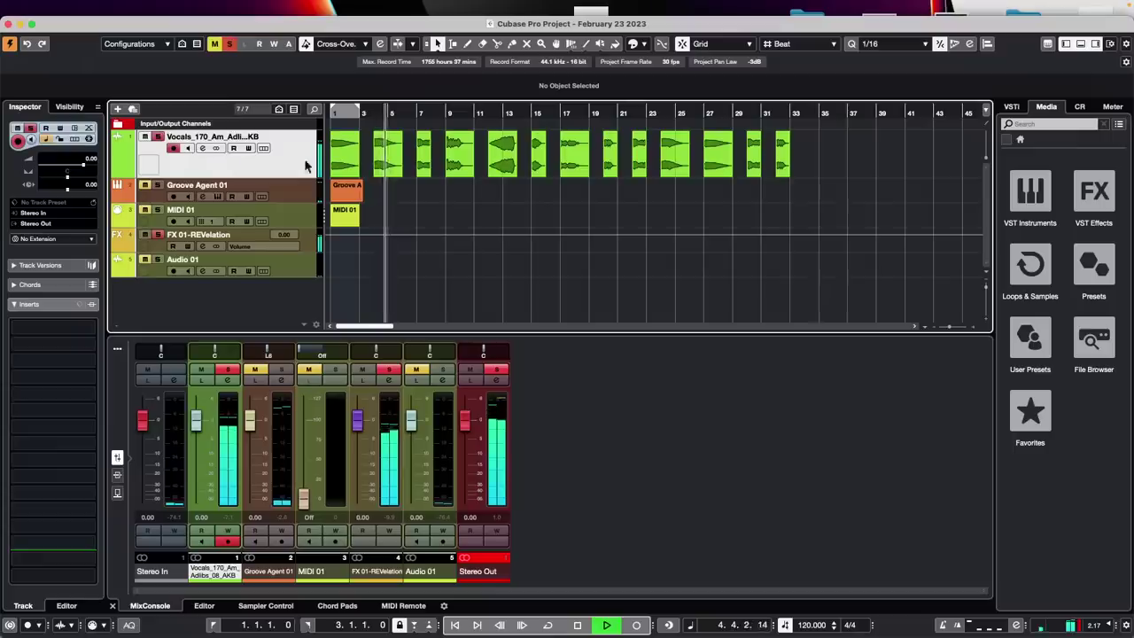
Stop playback and add an effect track loaded with MonoDelay
key("space")
right_click(262, 166)
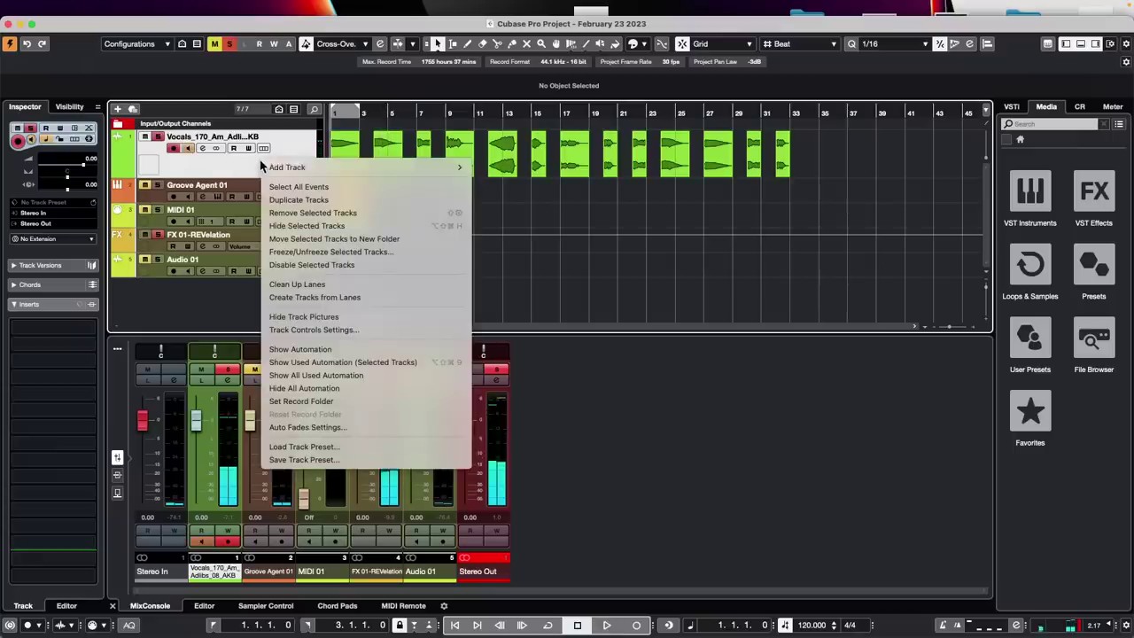
mouse_move(398, 168)
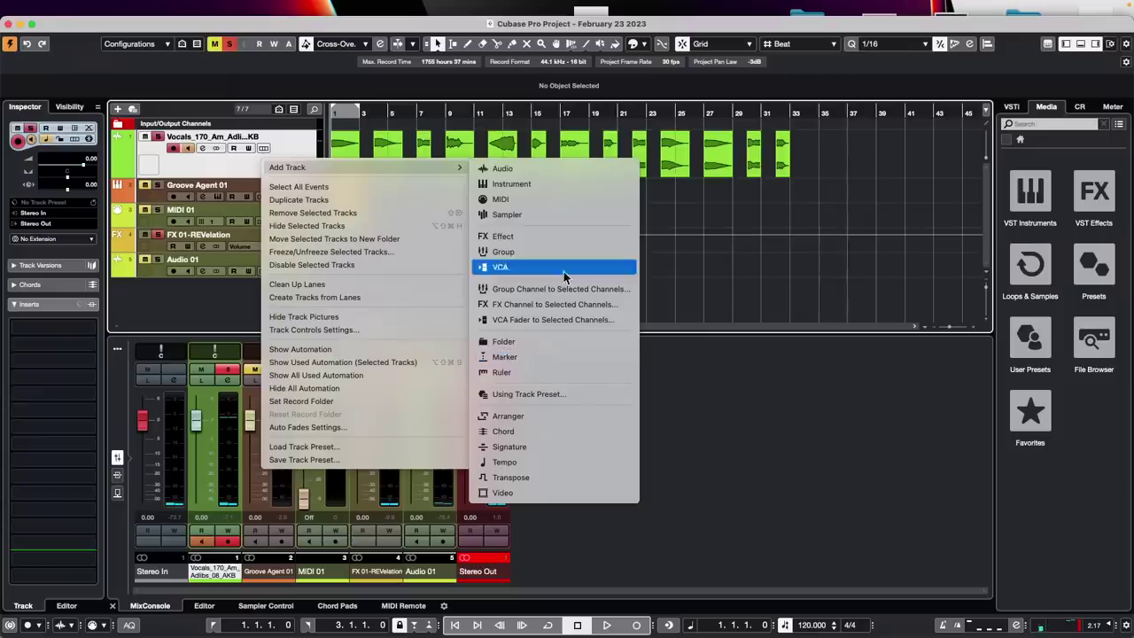
left_click(555, 310)
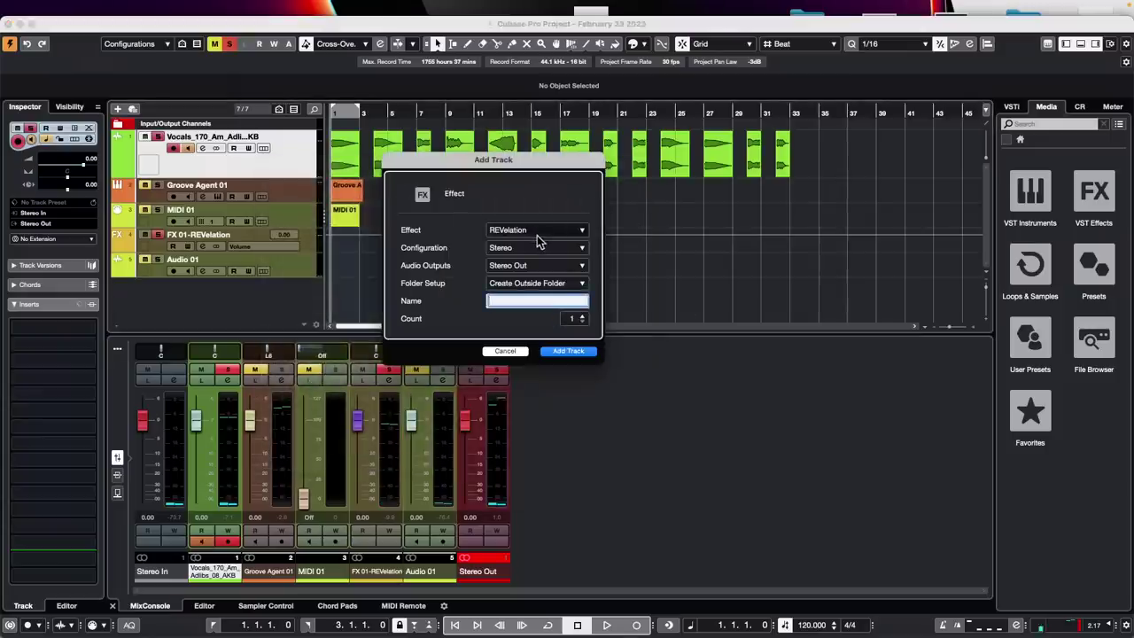
left_click(537, 230)
left_click(420, 304)
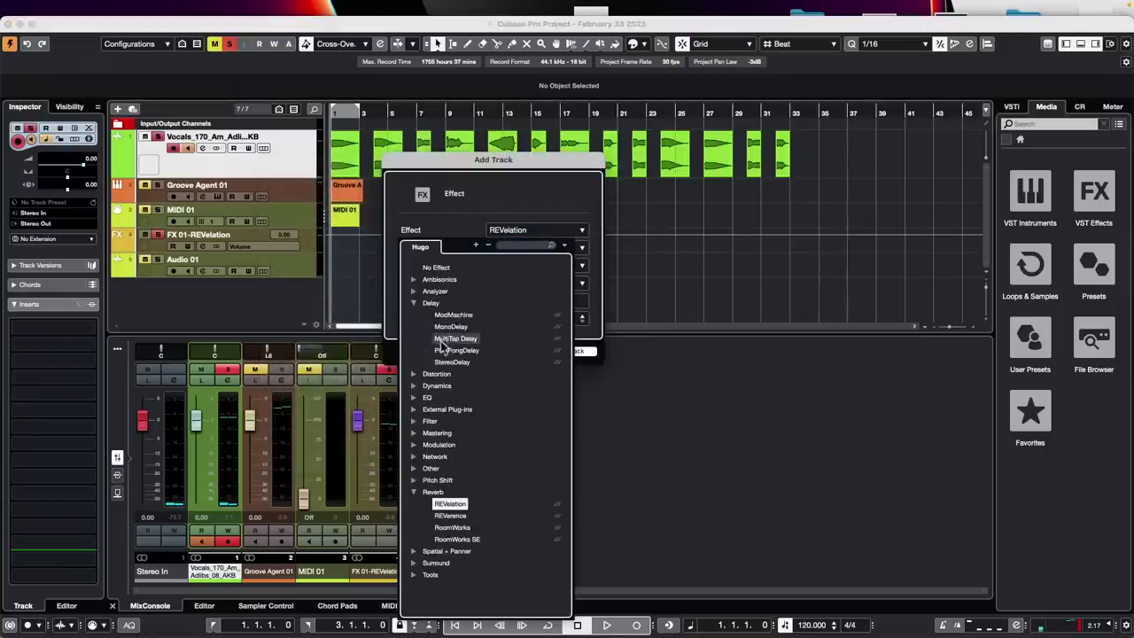
left_click(459, 327)
left_click(572, 352)
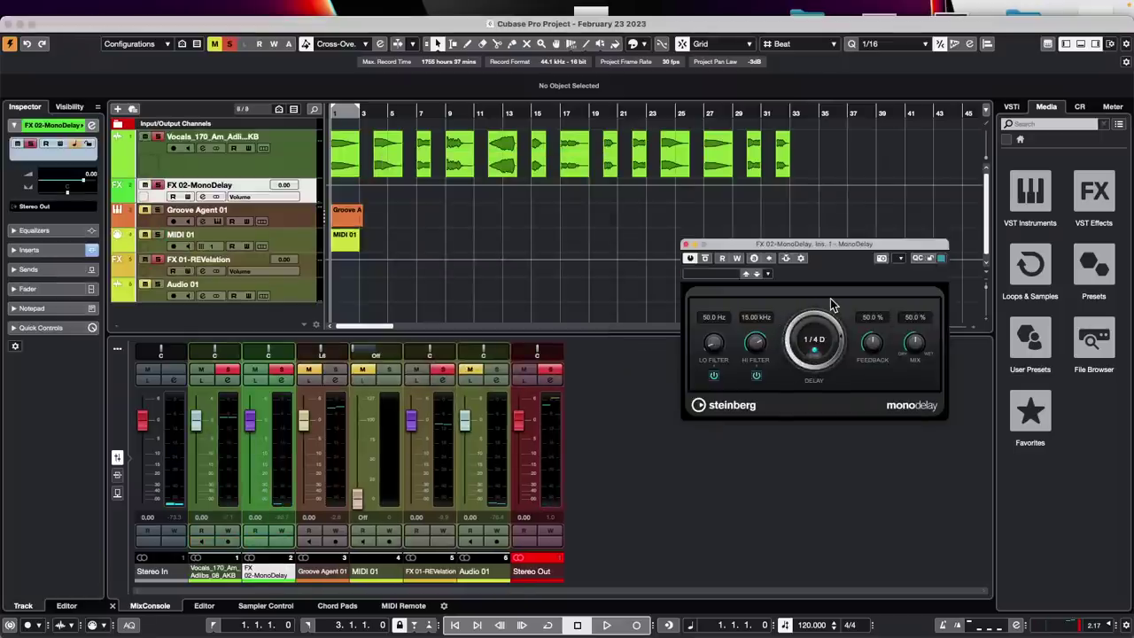
Enable Write on the vocal track and record automation of its FX 02 send during playback
key("space")
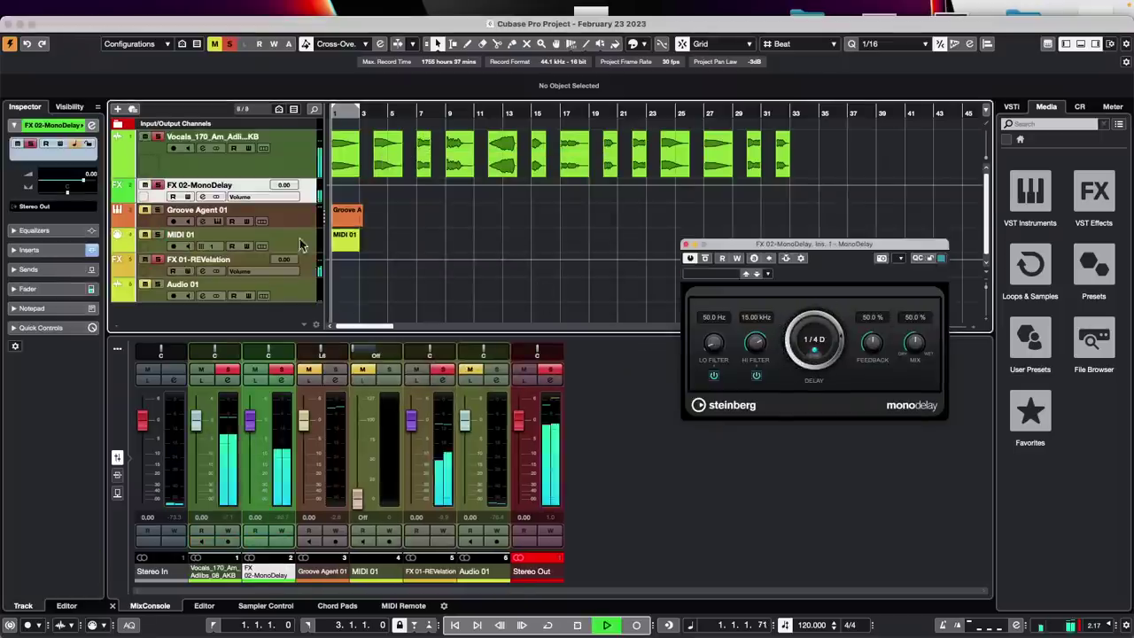
left_click(286, 161)
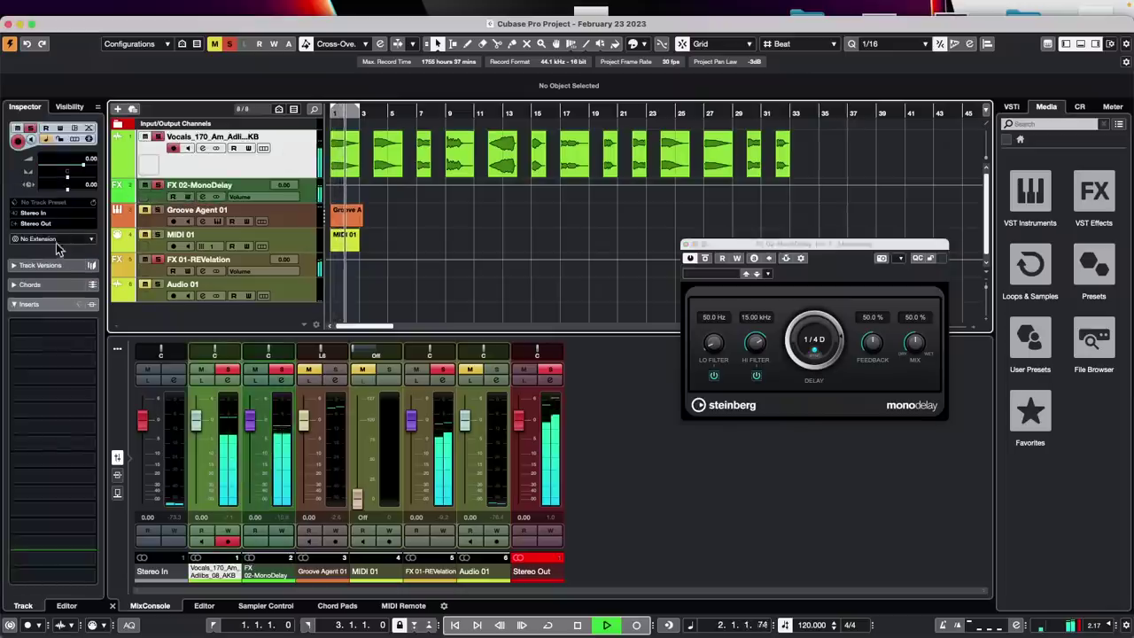
left_click(44, 306)
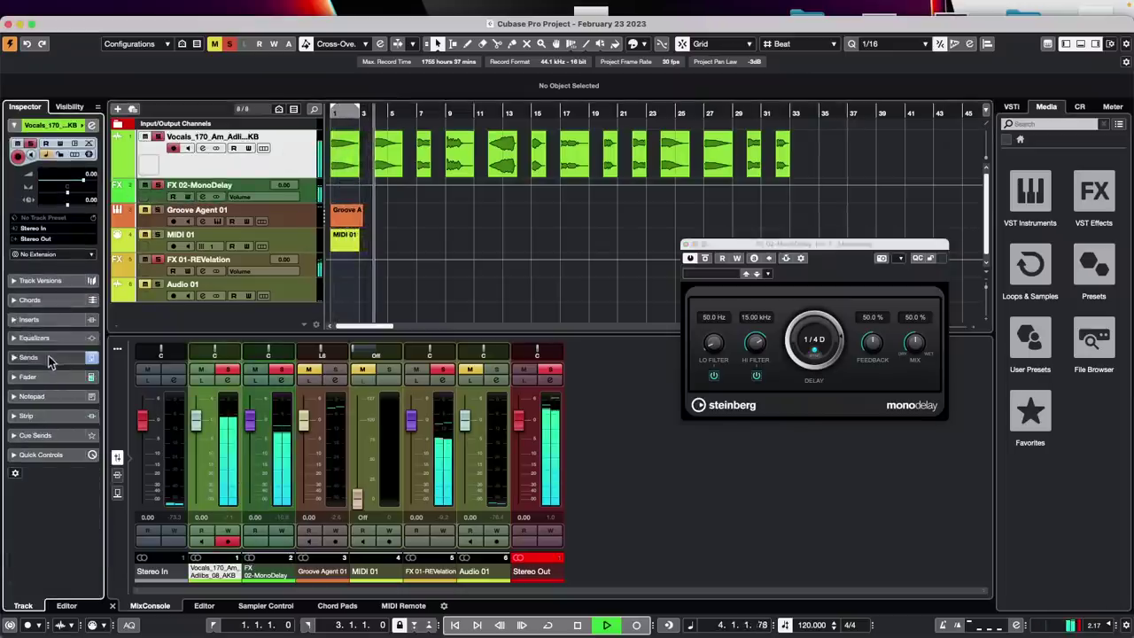
left_click(30, 357)
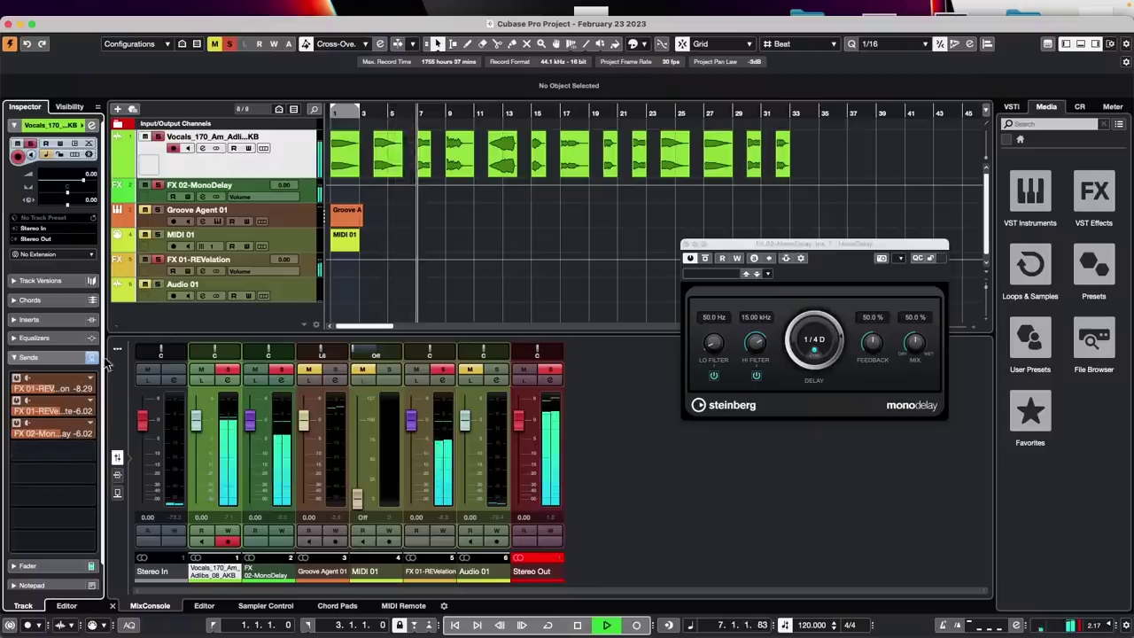
left_click(60, 145)
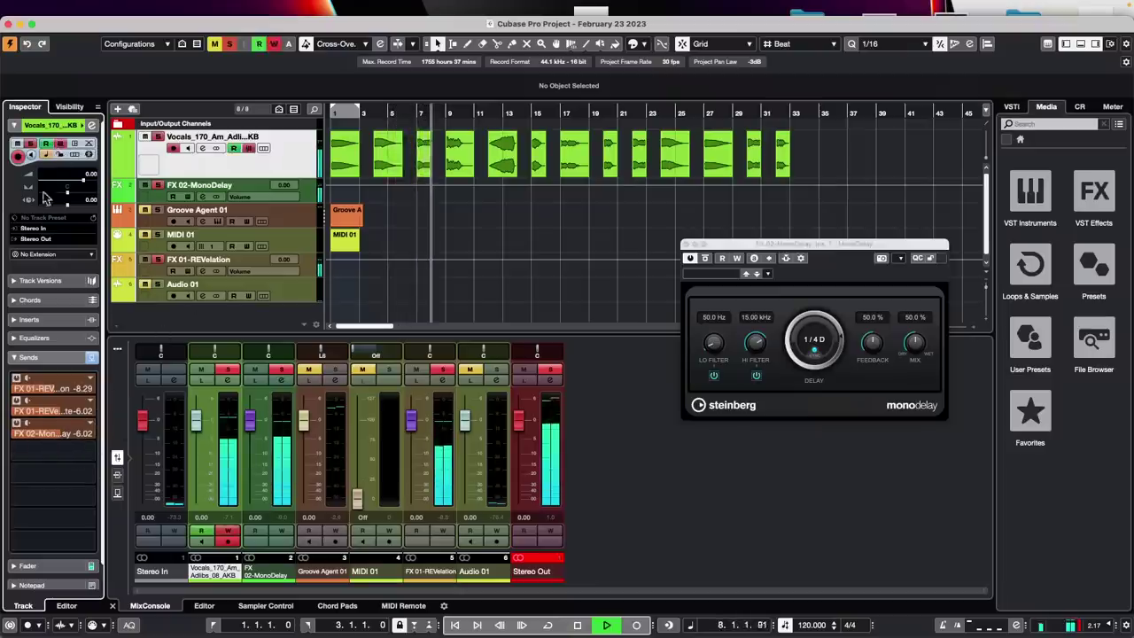
left_click_drag(59, 438, 1, 445)
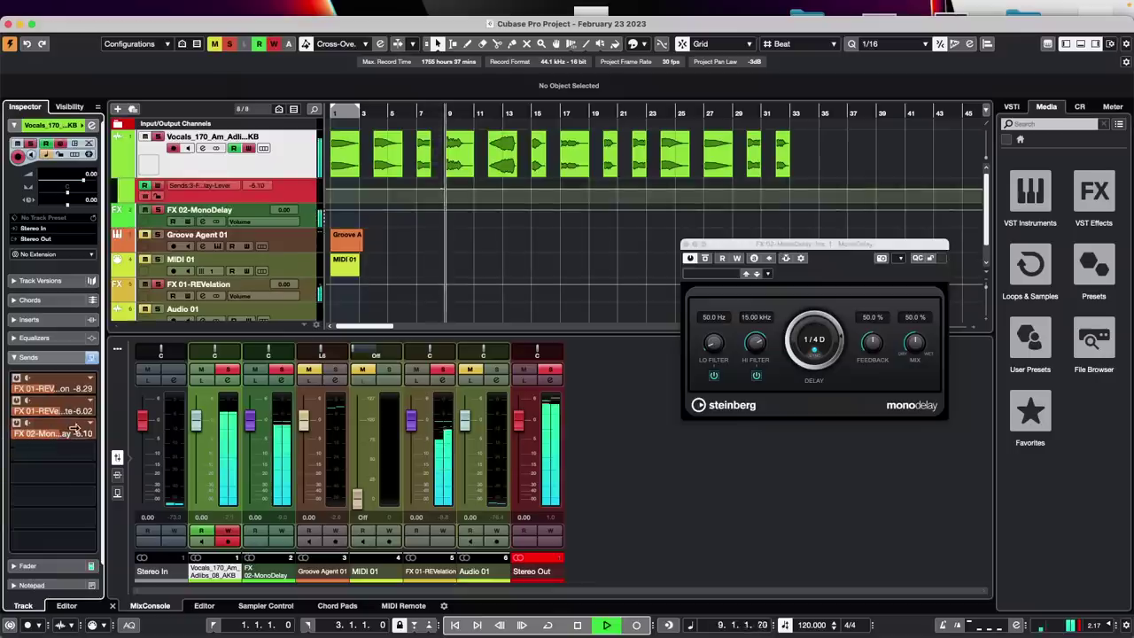
left_click_drag(71, 435, 13, 434)
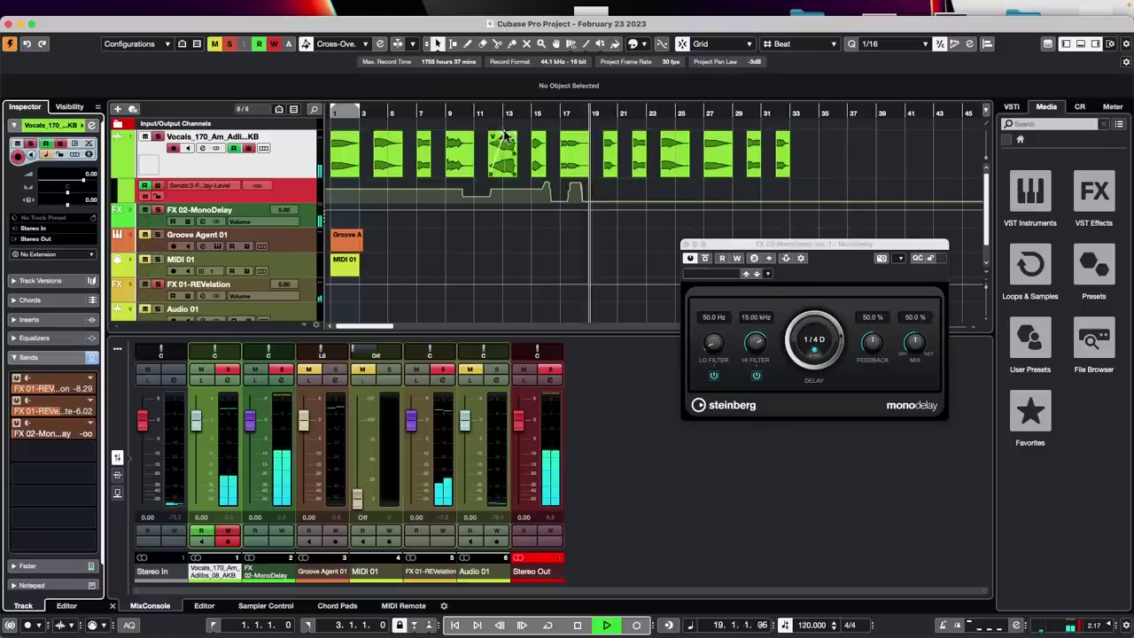
left_click(556, 112)
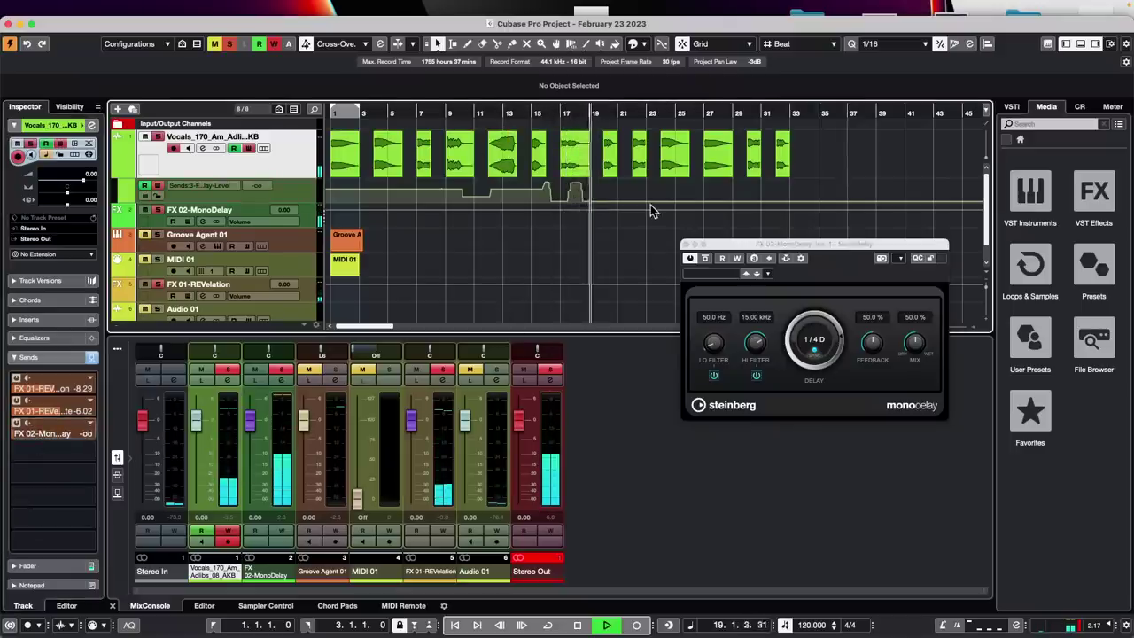
Zoom to bars 19–25 and range-select the vocal adlib from bar 20 to 21.4
key("space")
left_click_drag(634, 114, 493, 176)
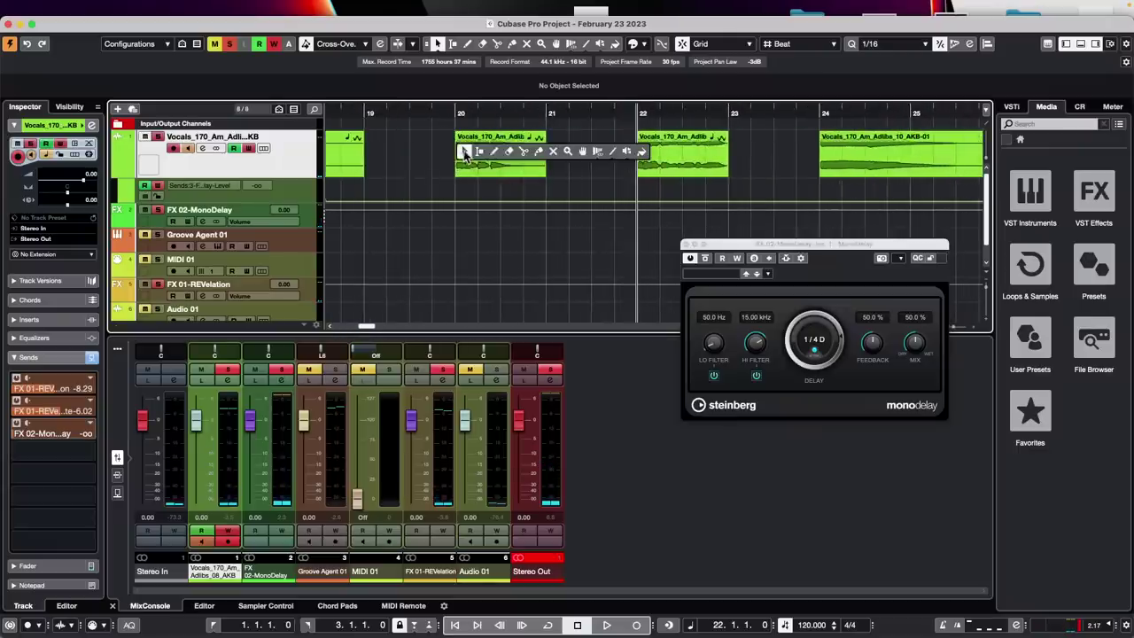
key("2")
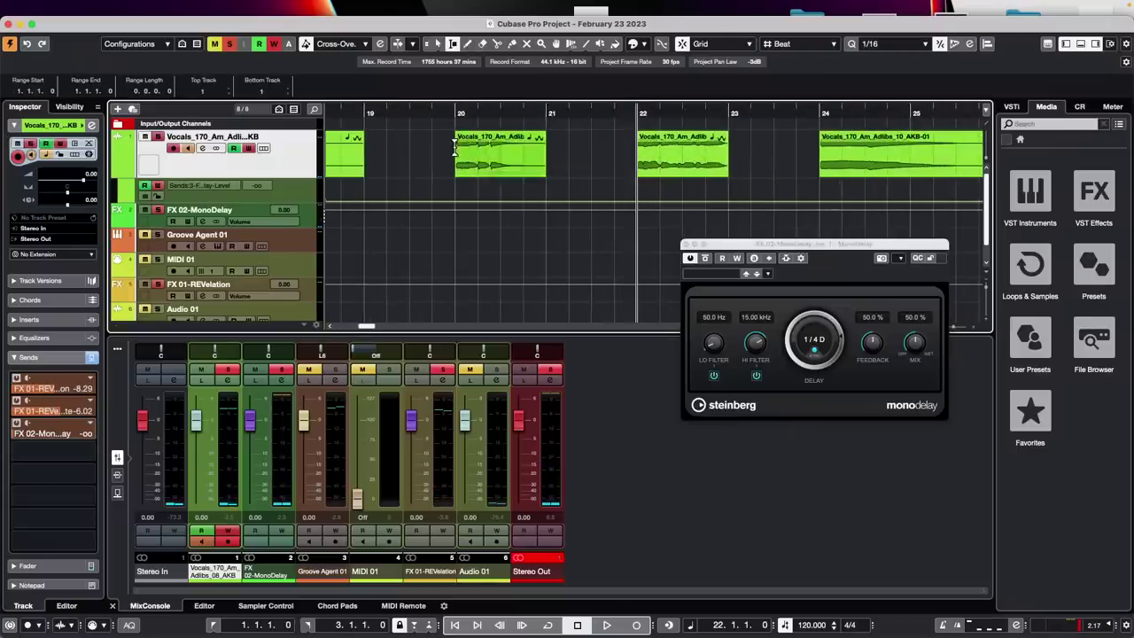
left_click_drag(455, 149, 615, 157)
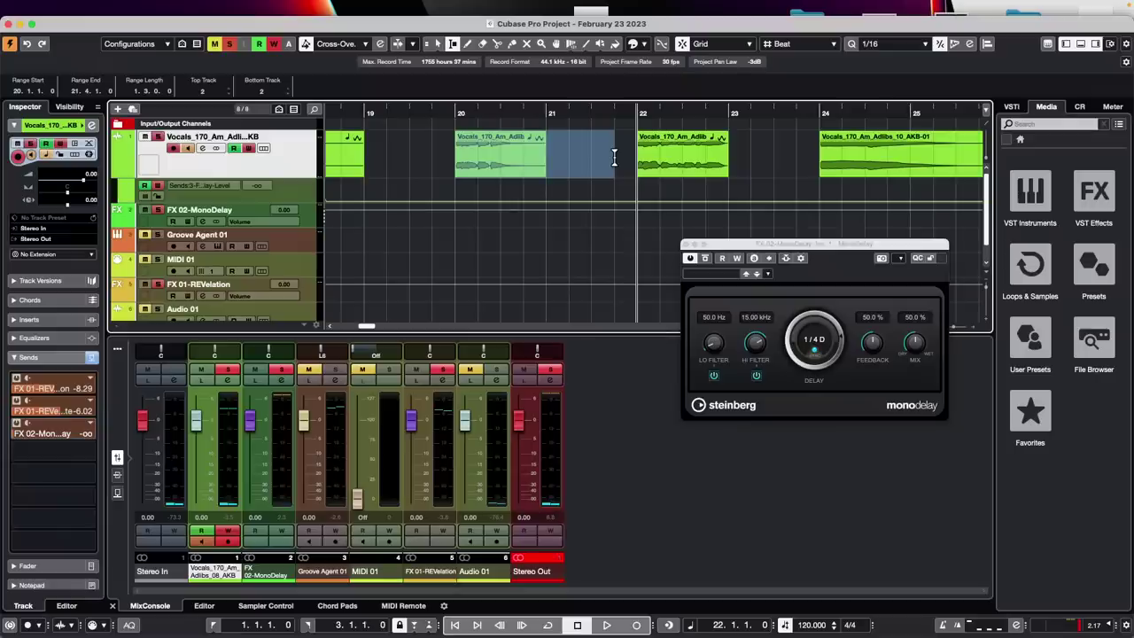
Add MonoDelay to the selection in Direct Offline Processing
key("F7")
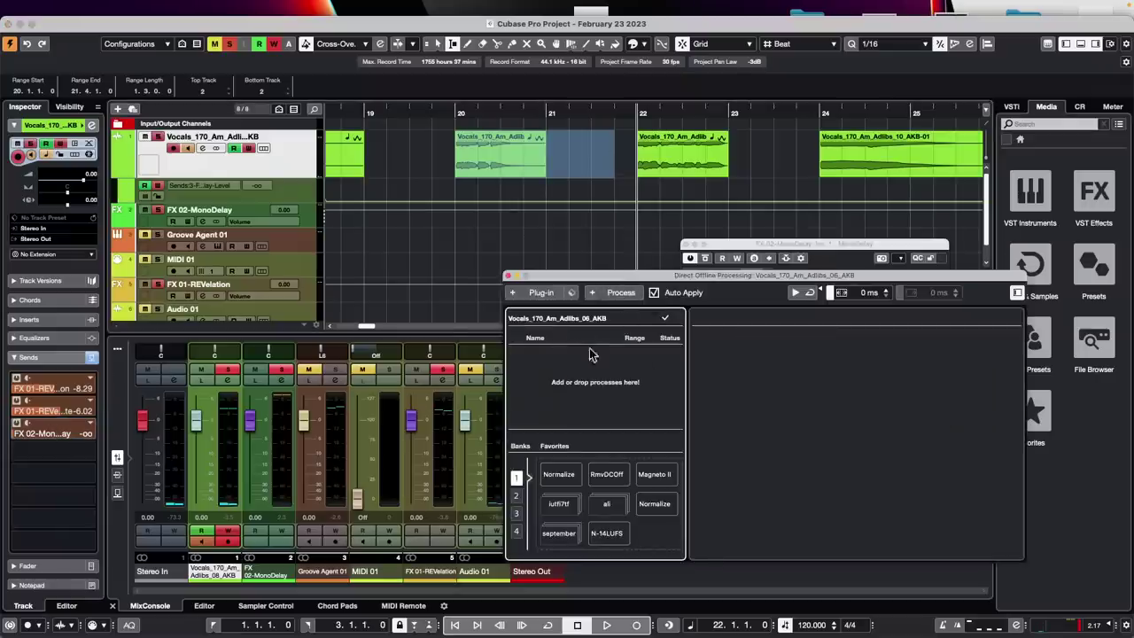
left_click(522, 294)
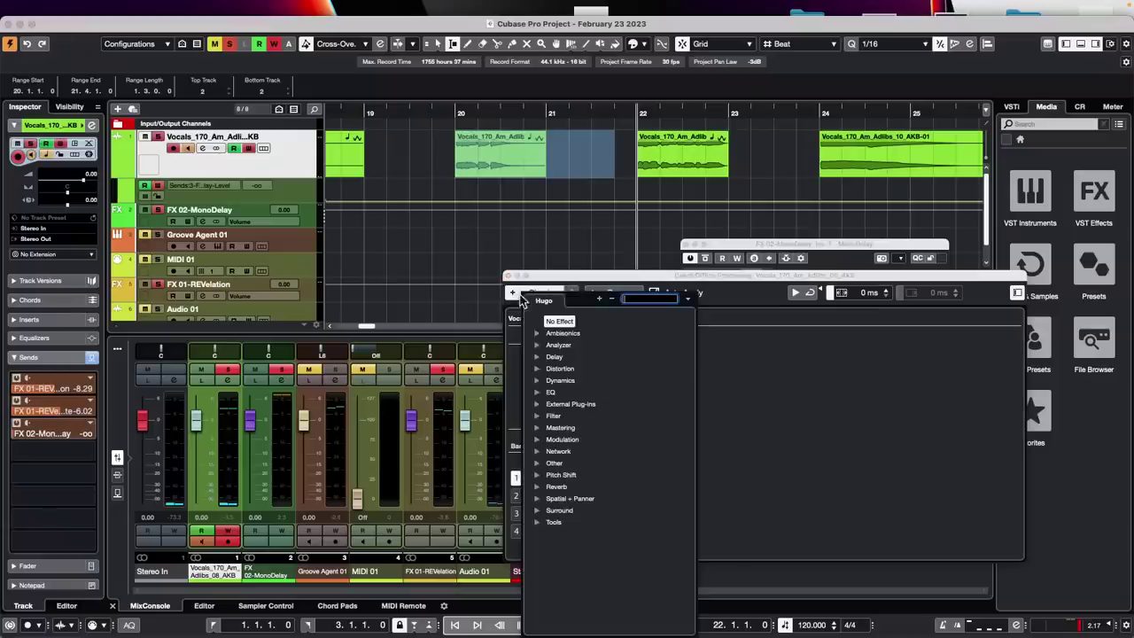
left_click(537, 358)
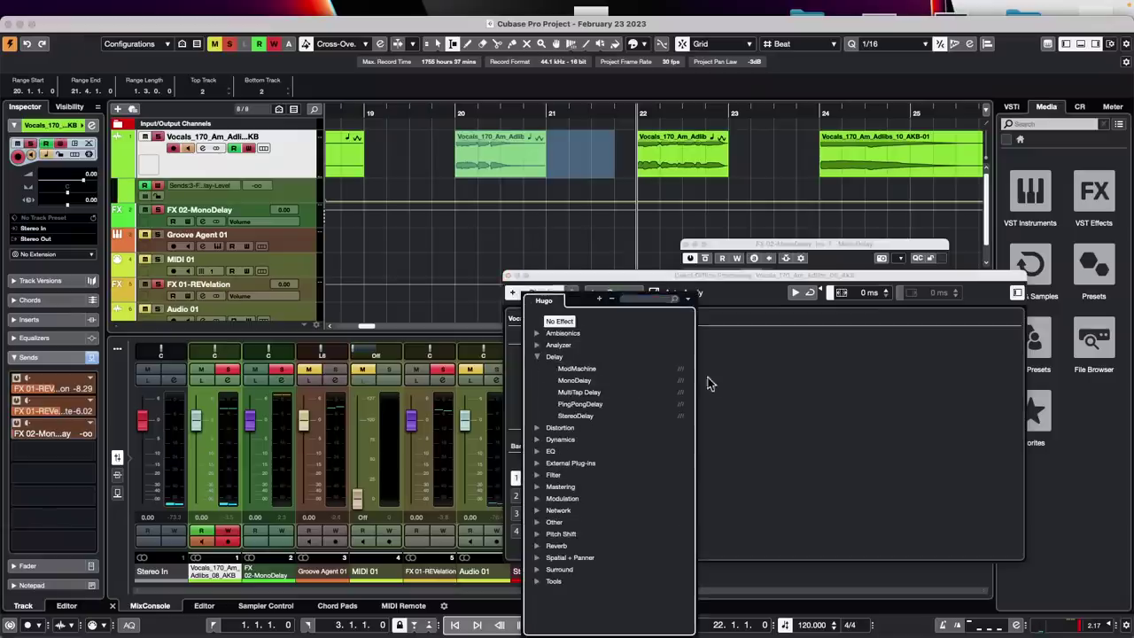
left_click(574, 381)
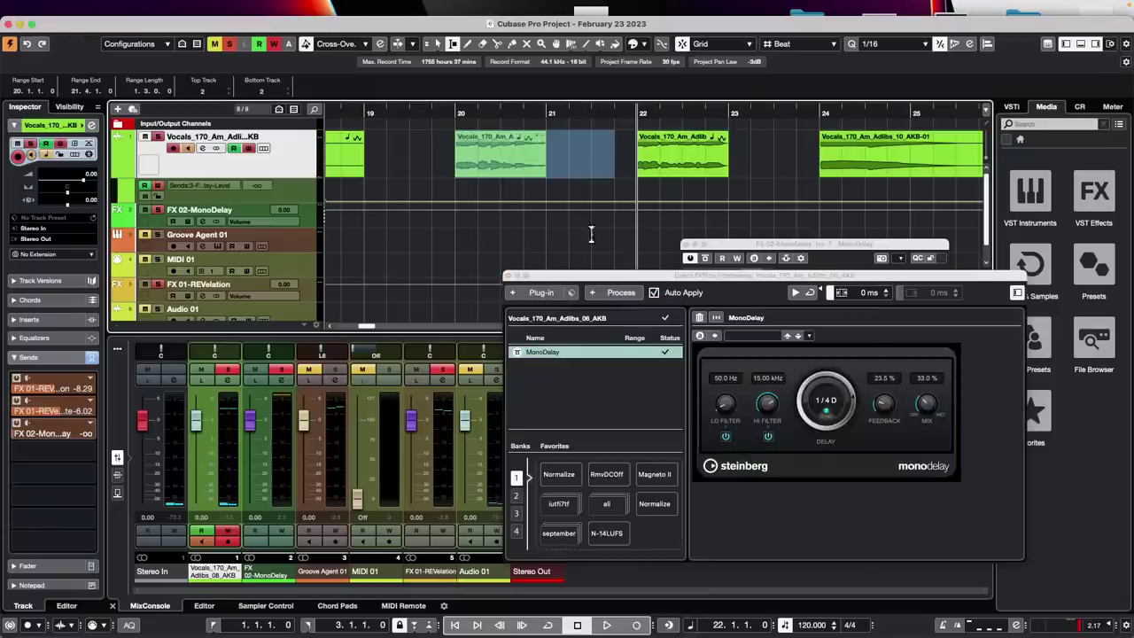
Select the bar 20 adlib event, set Extend Process Range to 3708 ms, and audition from bar 20
key("1")
left_click(486, 166)
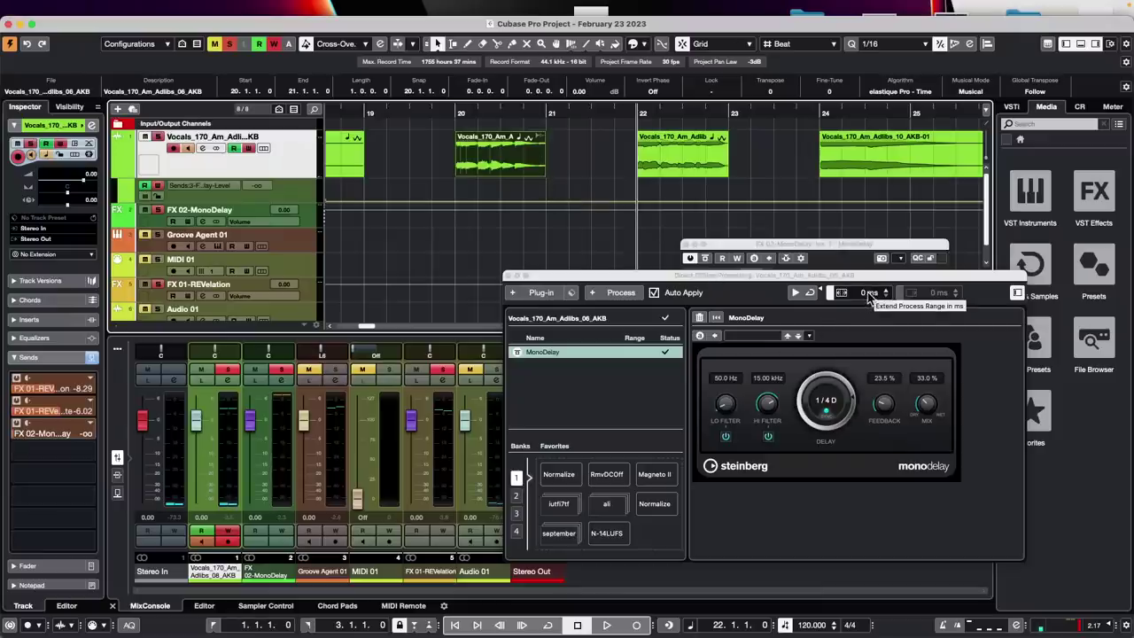
scroll(869, 300, "up", 10)
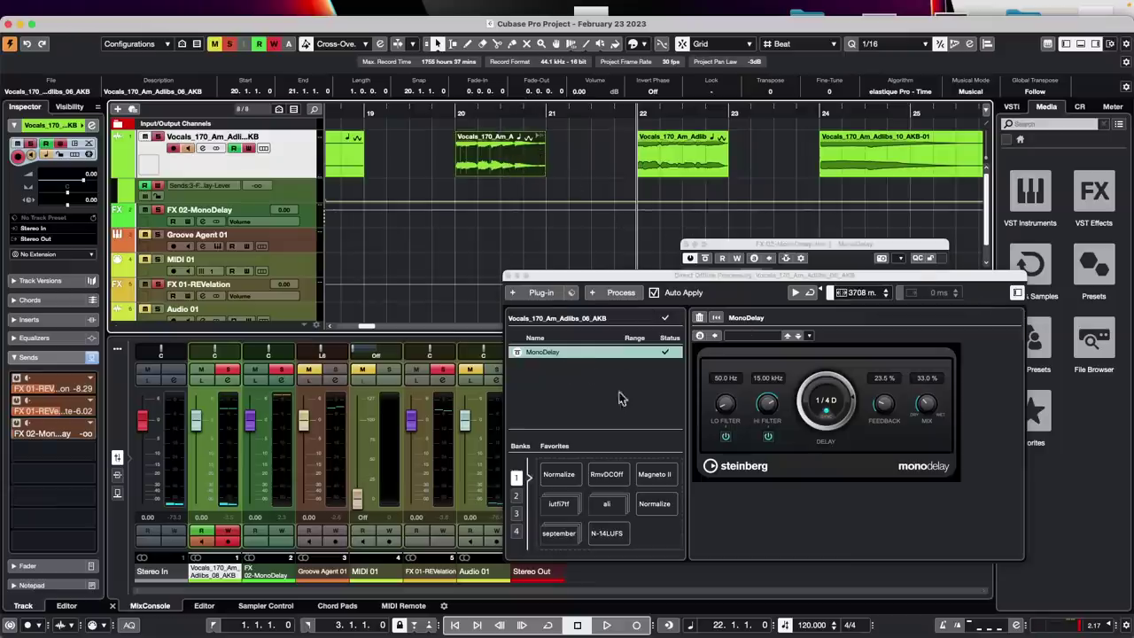
double_click(456, 103)
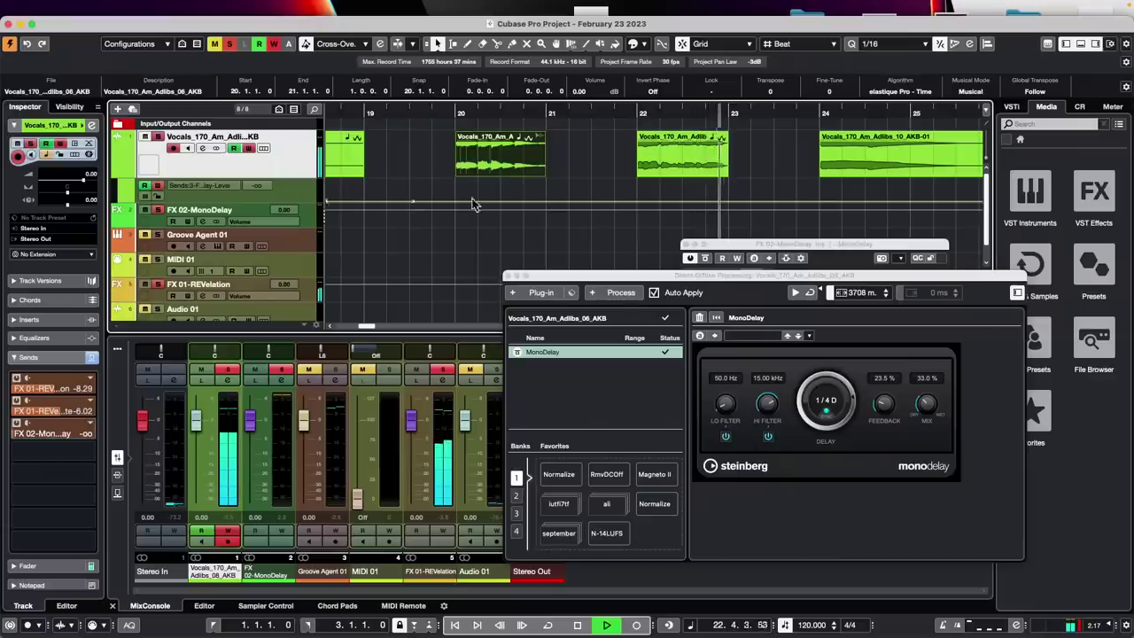
key("space")
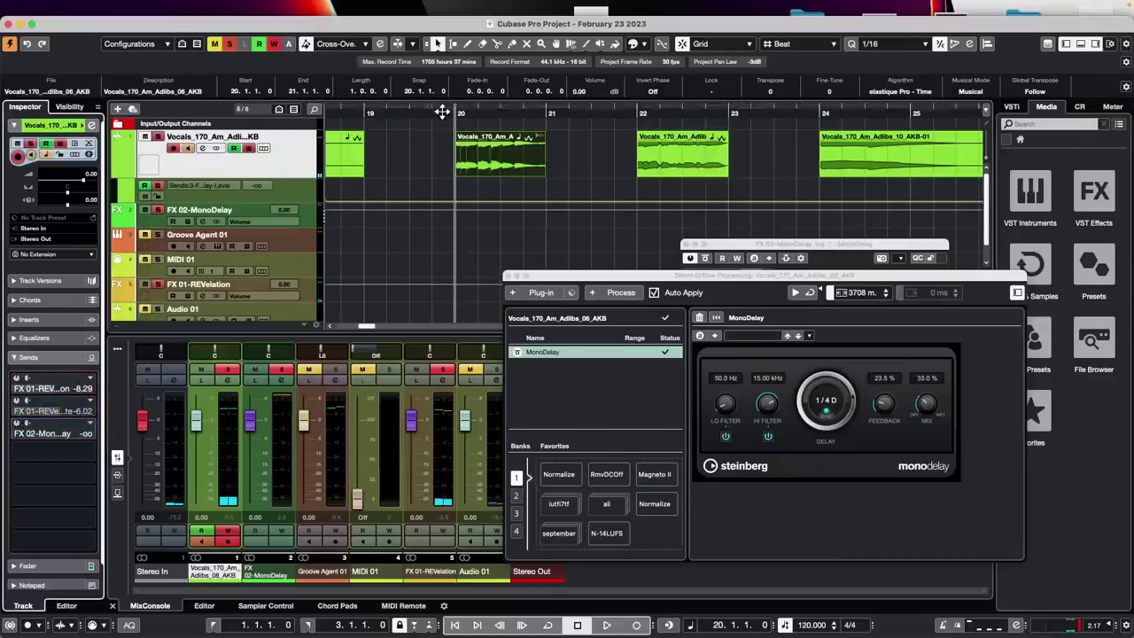
key("space")
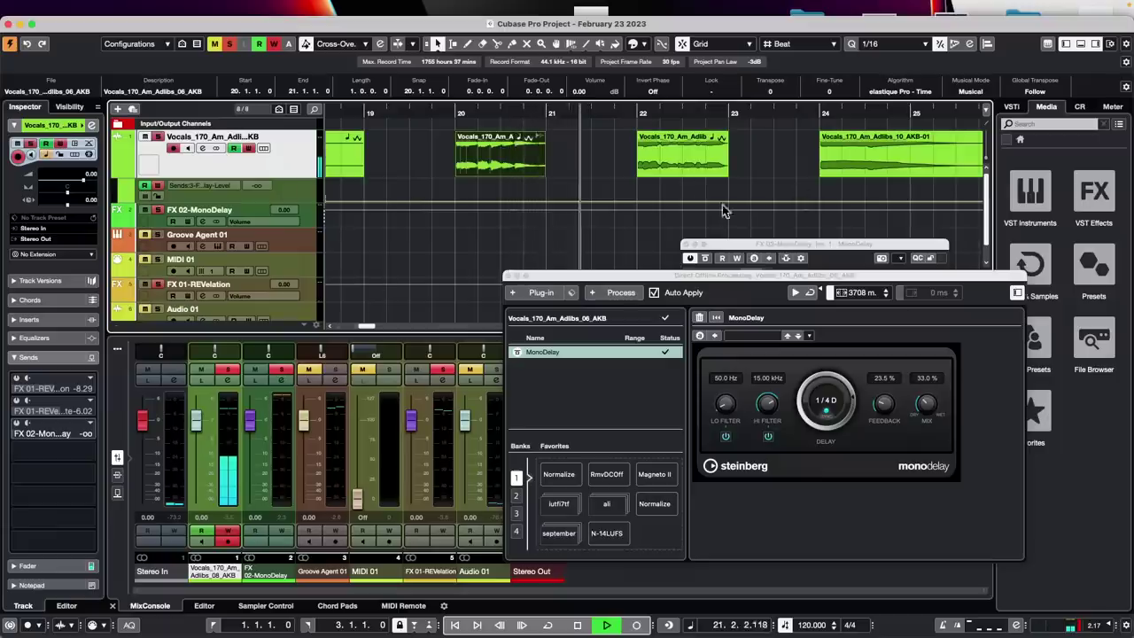
key("space")
Add an offline MonoDelay with a 1/2 delay time to the bar 22 adlib event and audition it
left_click(679, 172)
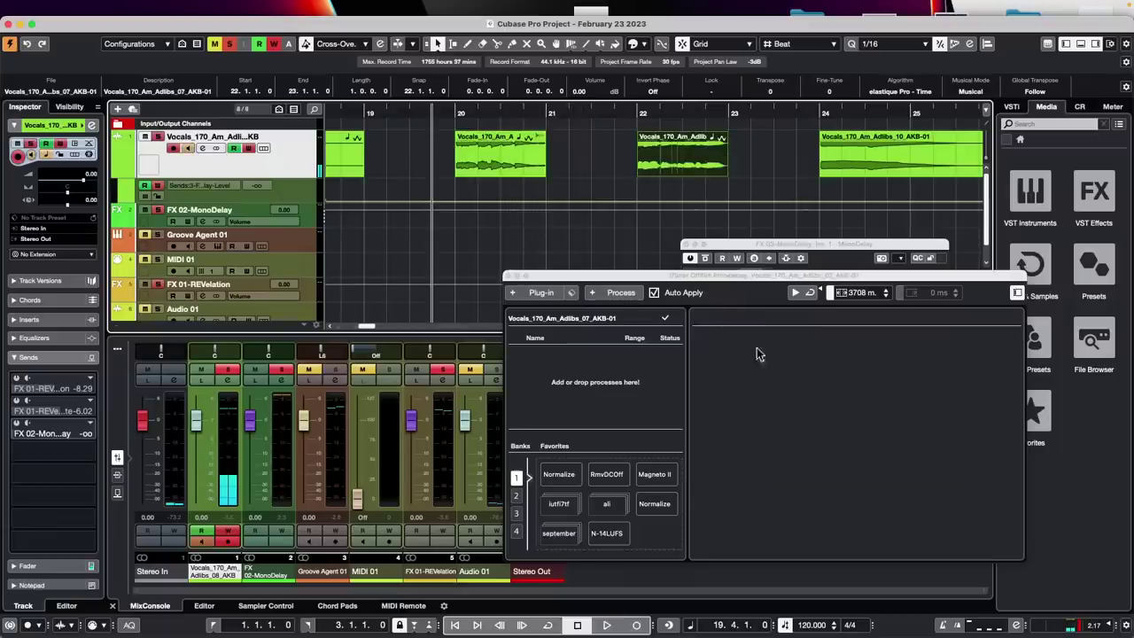
left_click(540, 294)
left_click(571, 388)
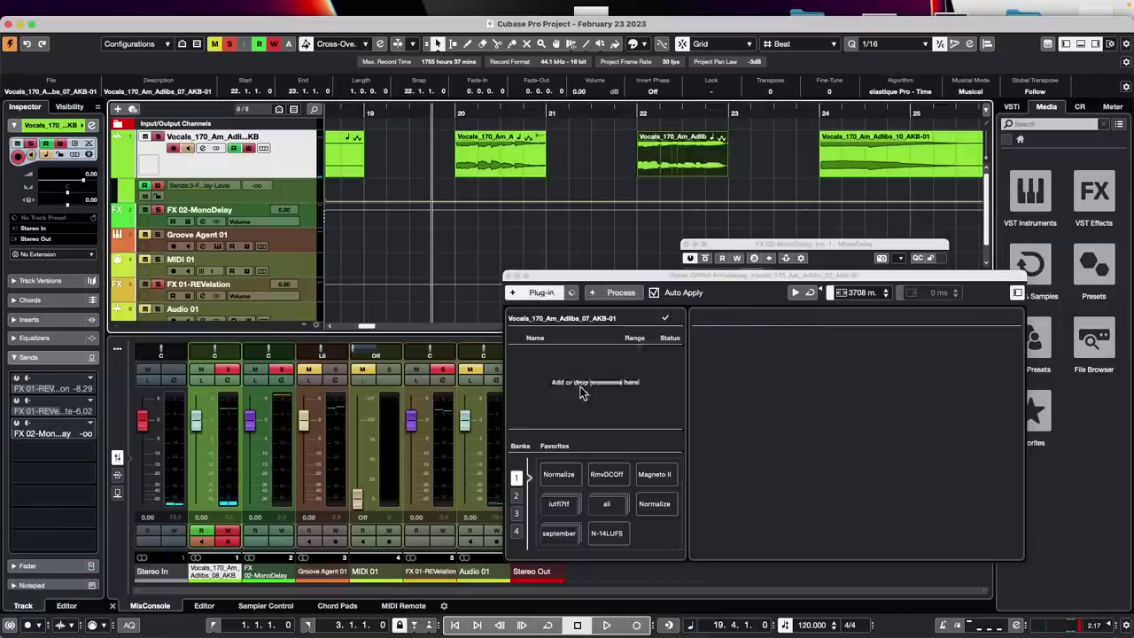
left_click_drag(795, 418, 821, 390)
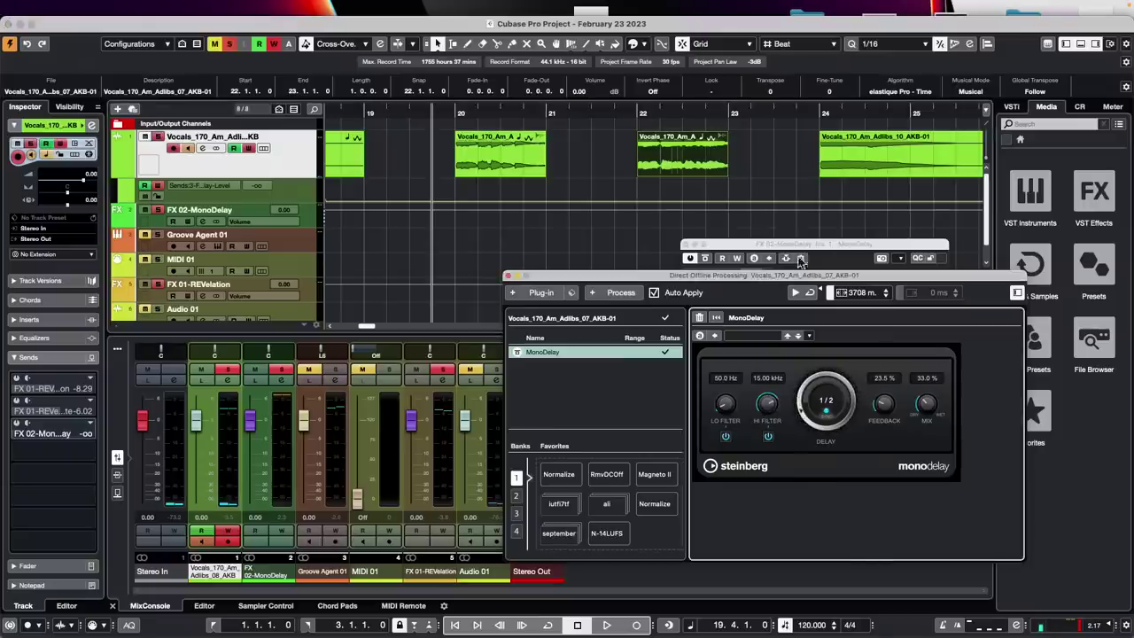
left_click(615, 113)
key("space")
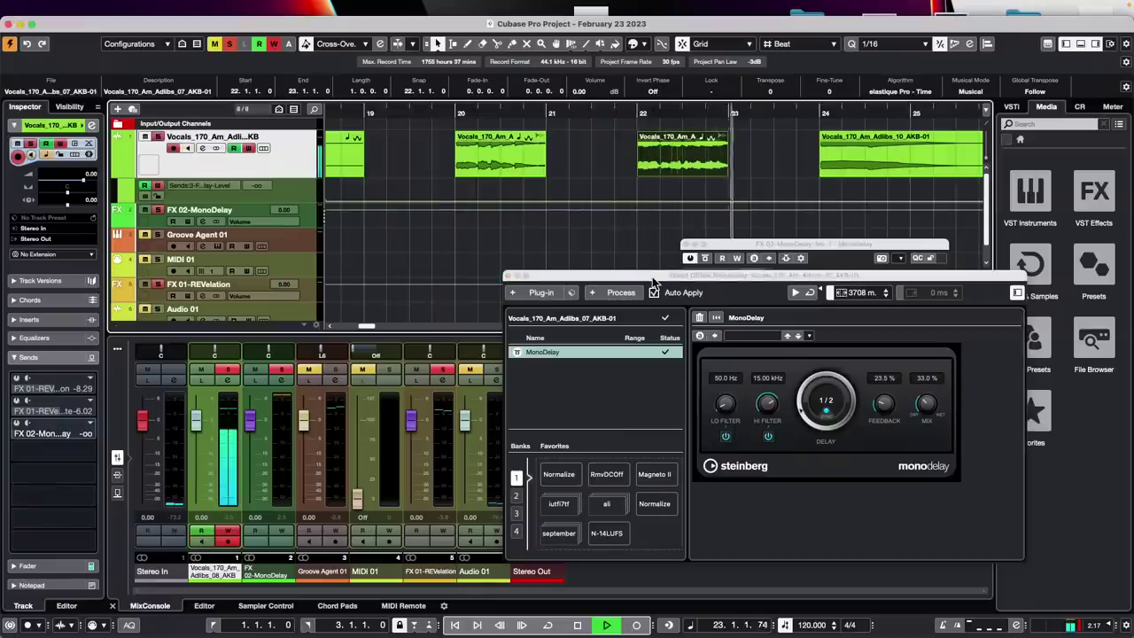
key("space")
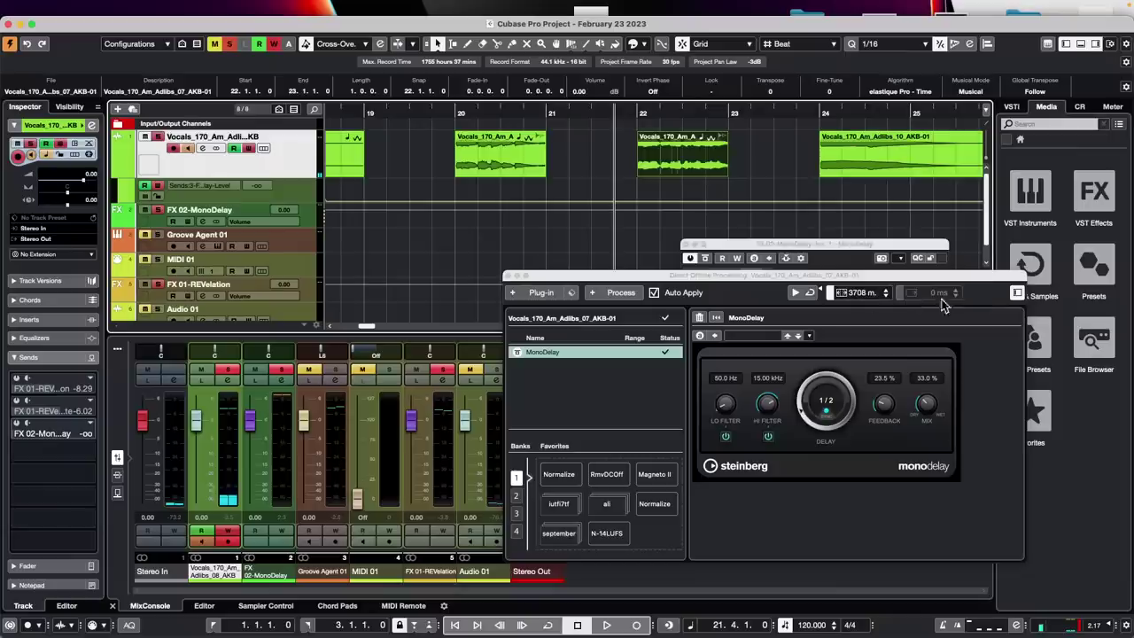
Reopen Direct Offline Processing and delete MonoDelay from the first adlib event
left_click(507, 277)
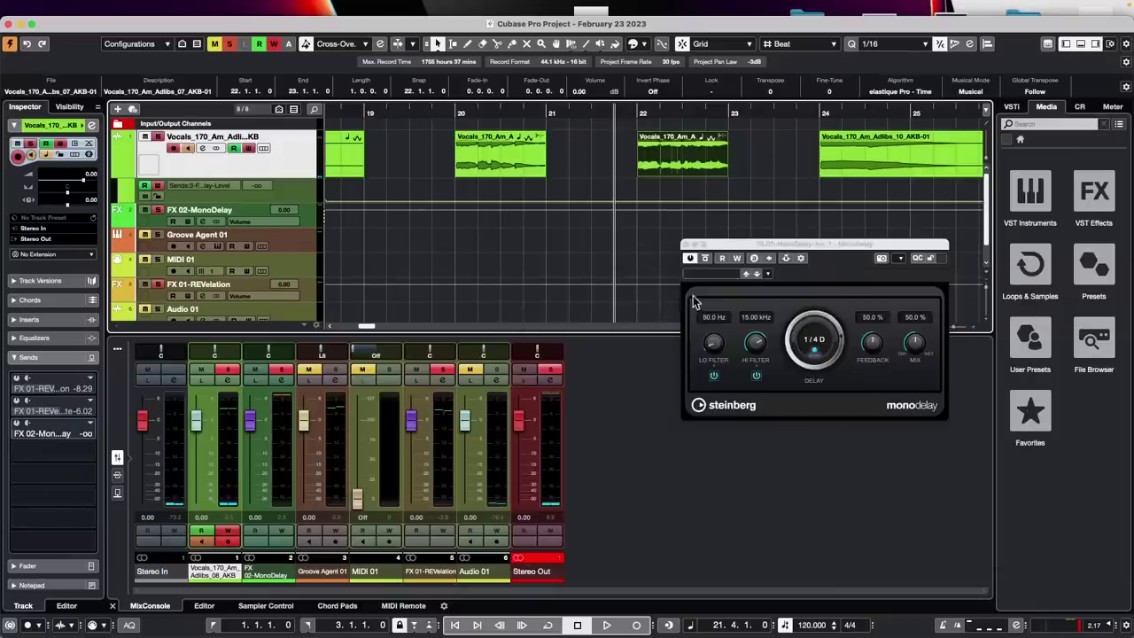
left_click(686, 247)
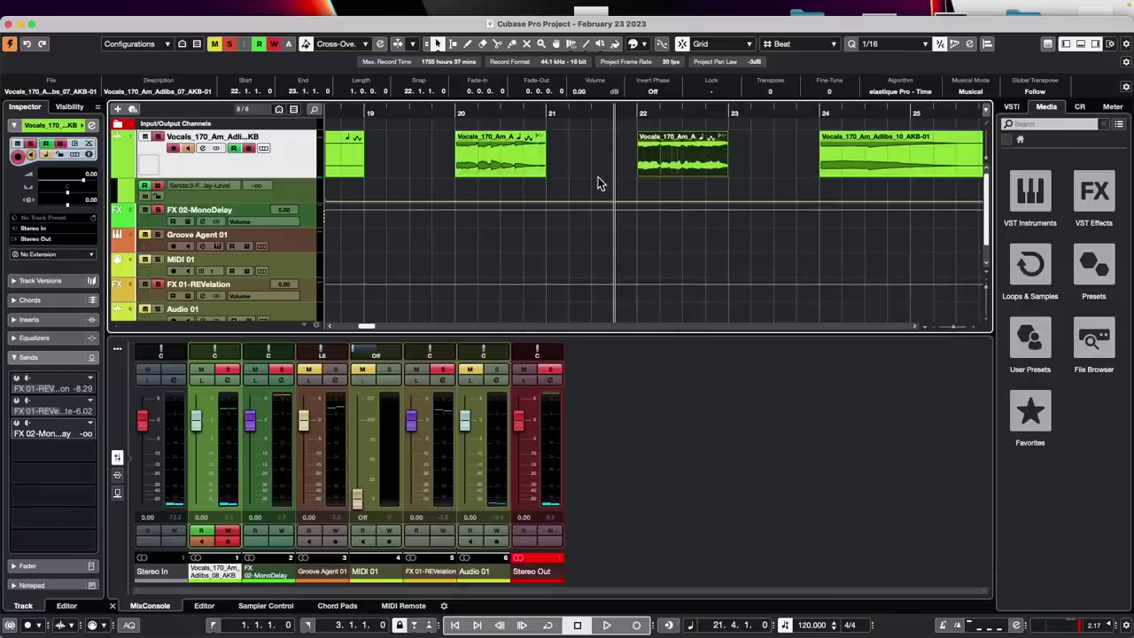
key("F6")
key("F6")
key("F7")
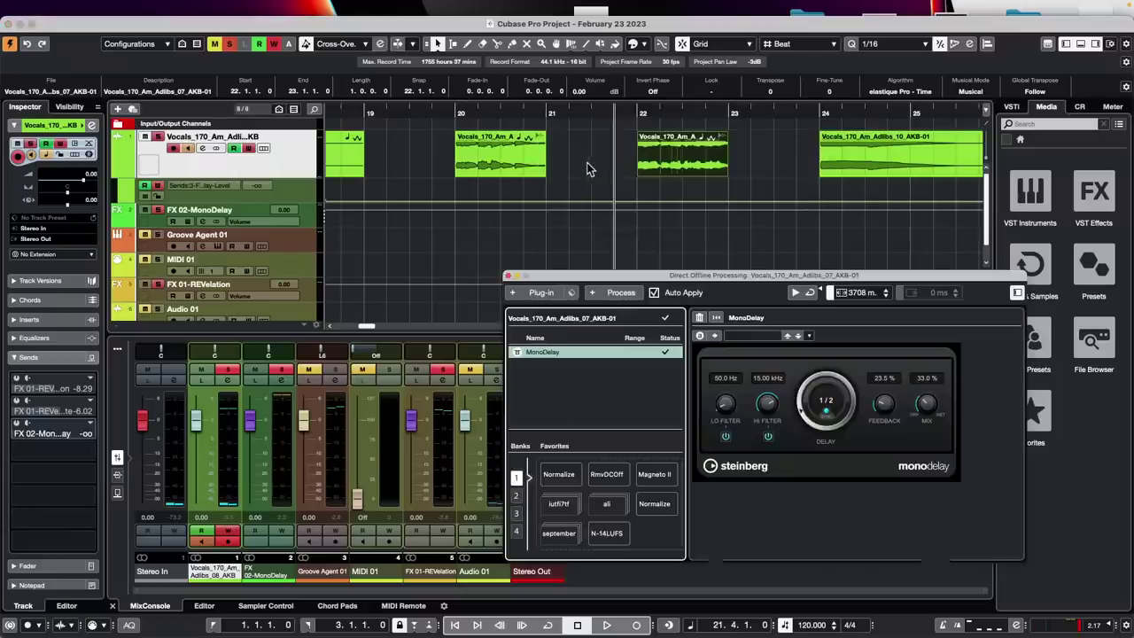
right_click(559, 355)
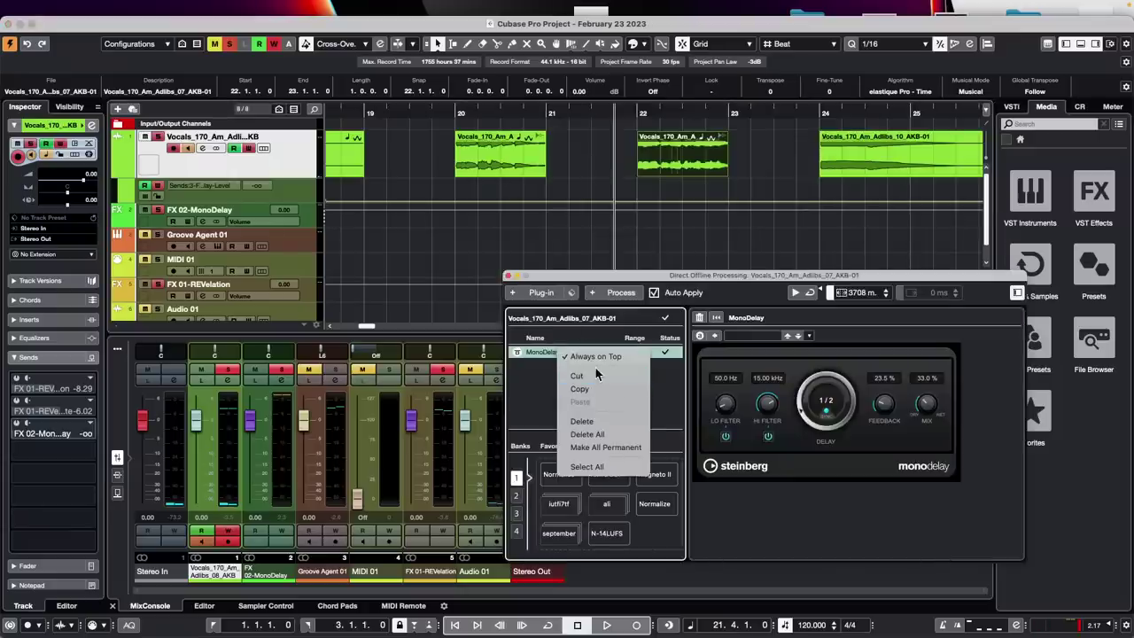
left_click(611, 420)
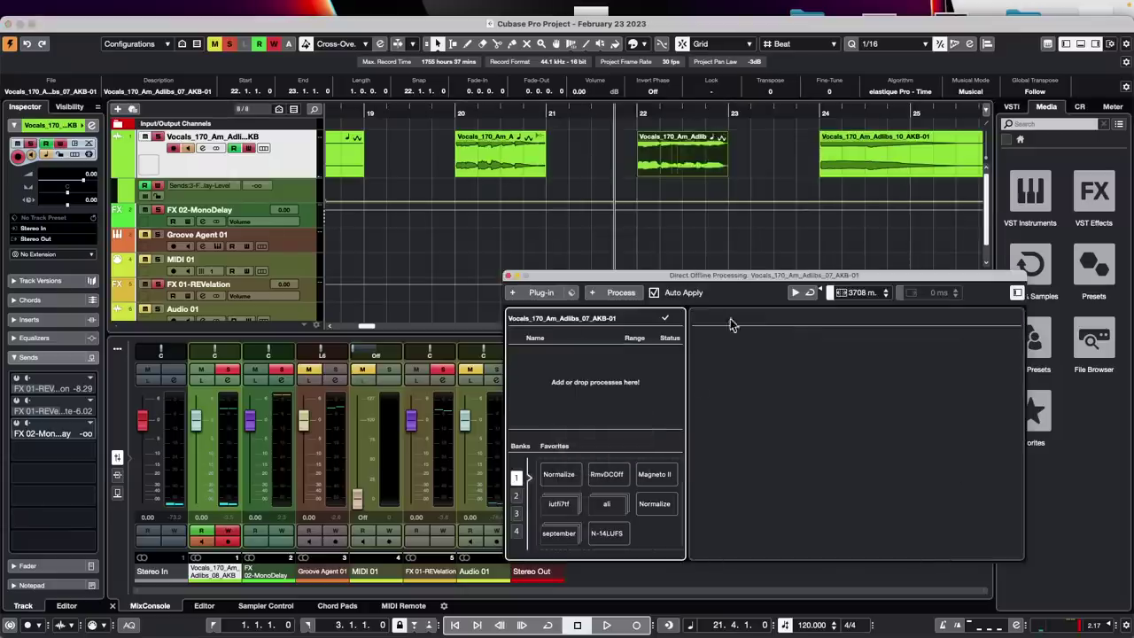
Delete MonoDelay from the second adlib event and close the offline processing window
left_click(510, 168)
right_click(509, 171)
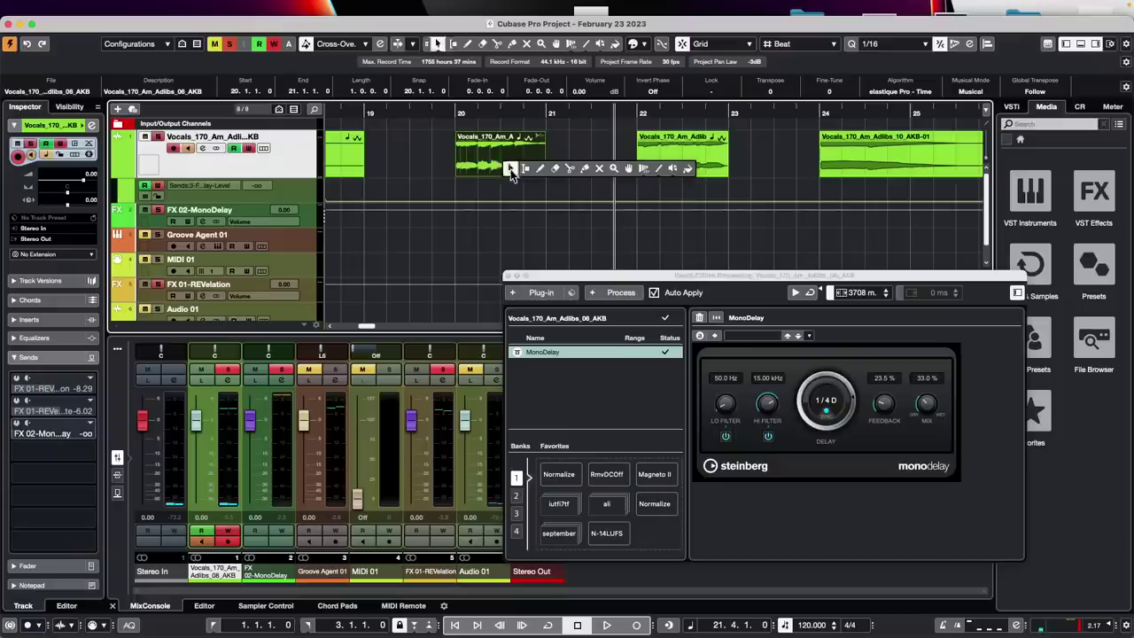
left_click(558, 356)
right_click(557, 355)
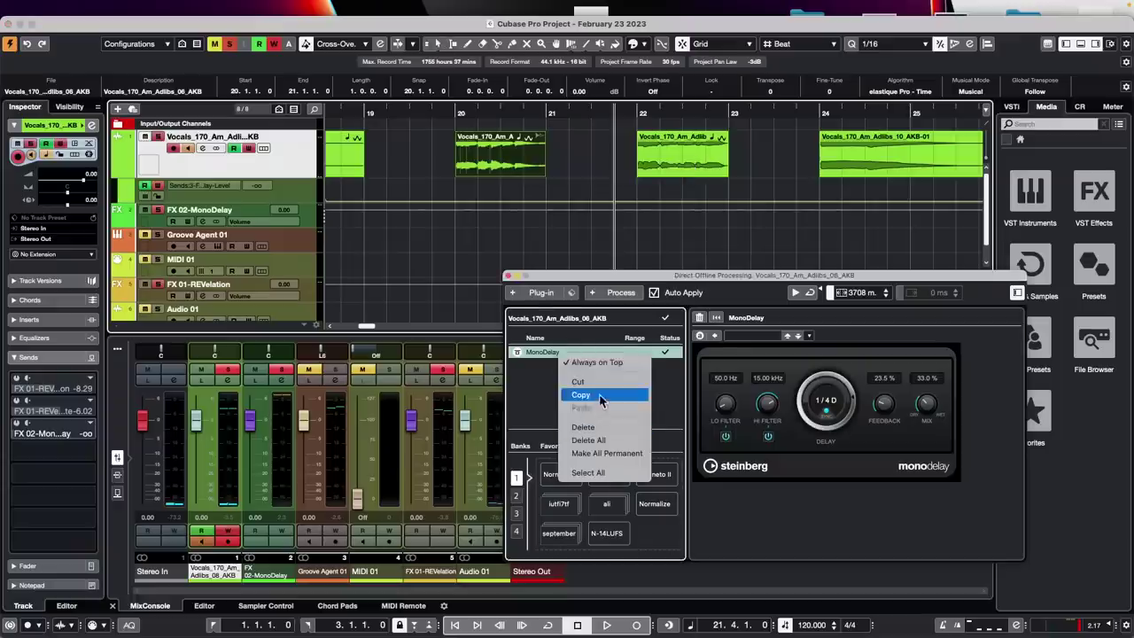
left_click(587, 428)
key("F7")
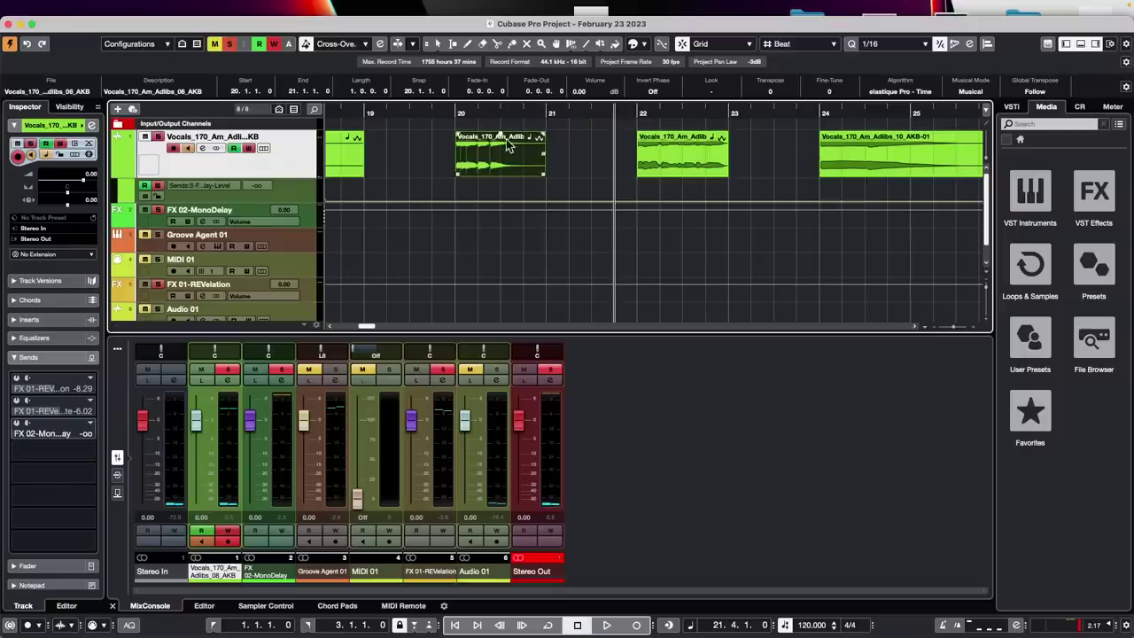
Maximize the February 23 2023 project window by double-clicking its title bar
double_click(365, 16)
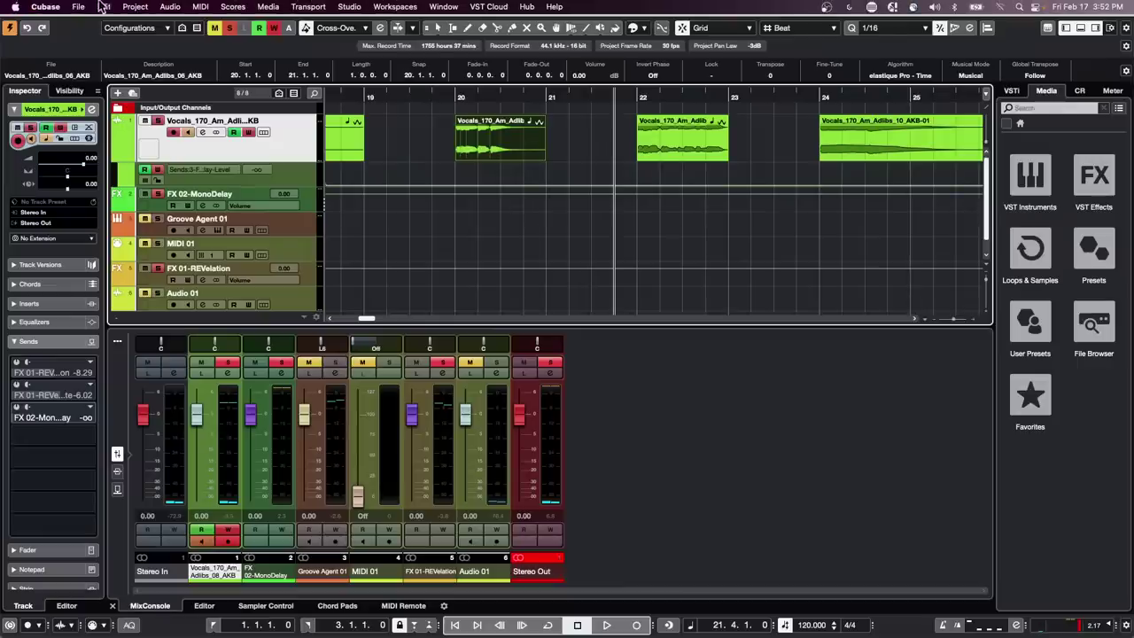
left_click(78, 7)
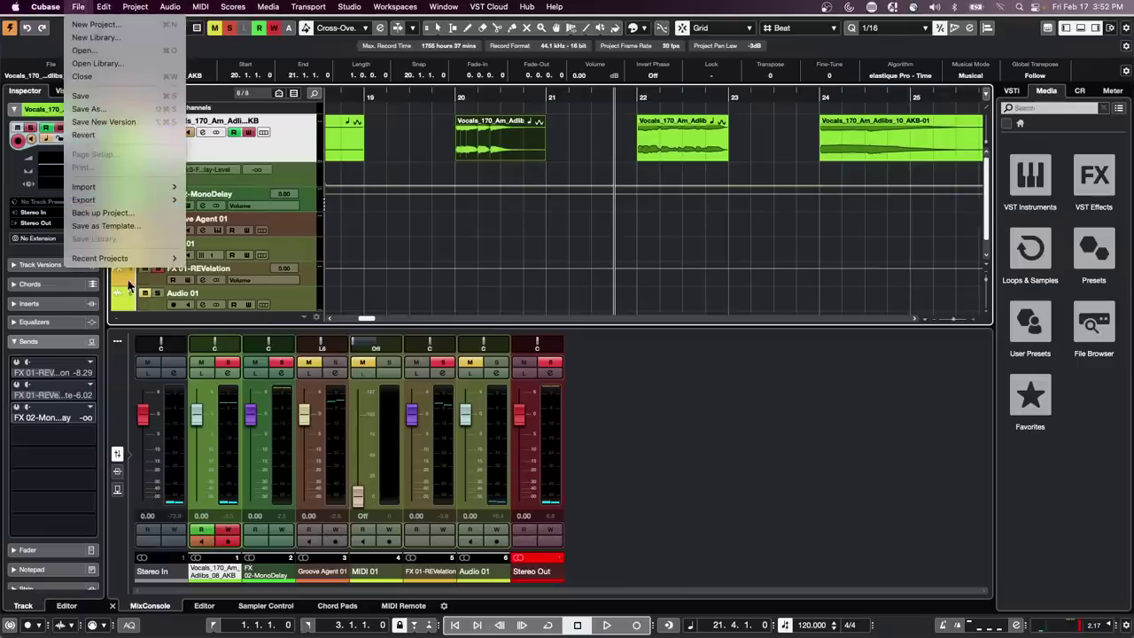
mouse_move(126, 259)
mouse_move(41, 7)
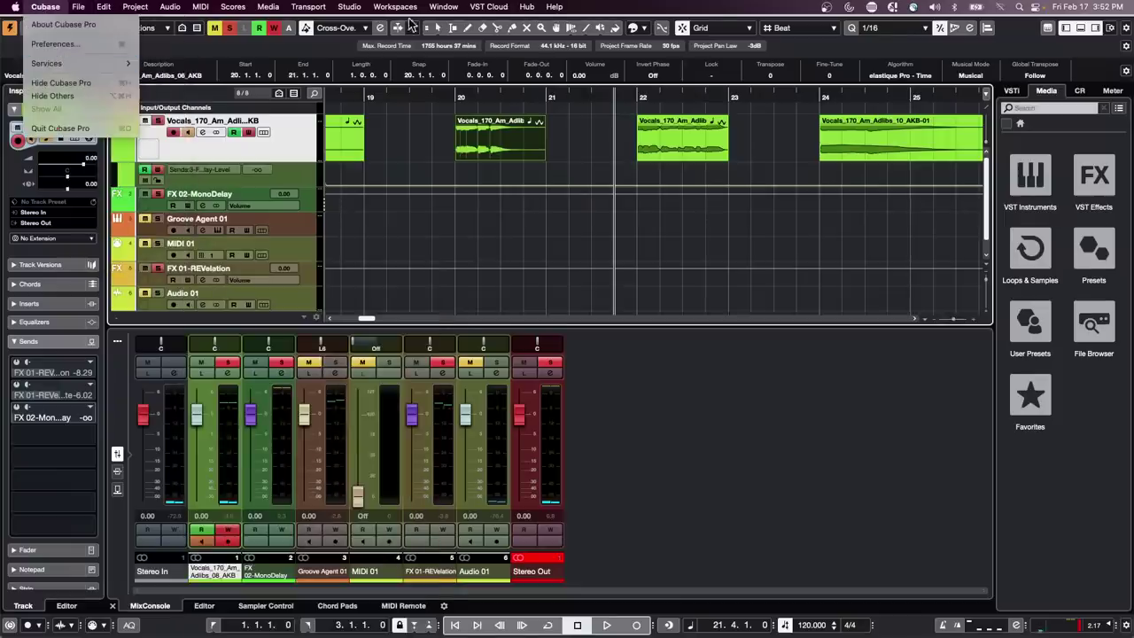
mouse_move(443, 7)
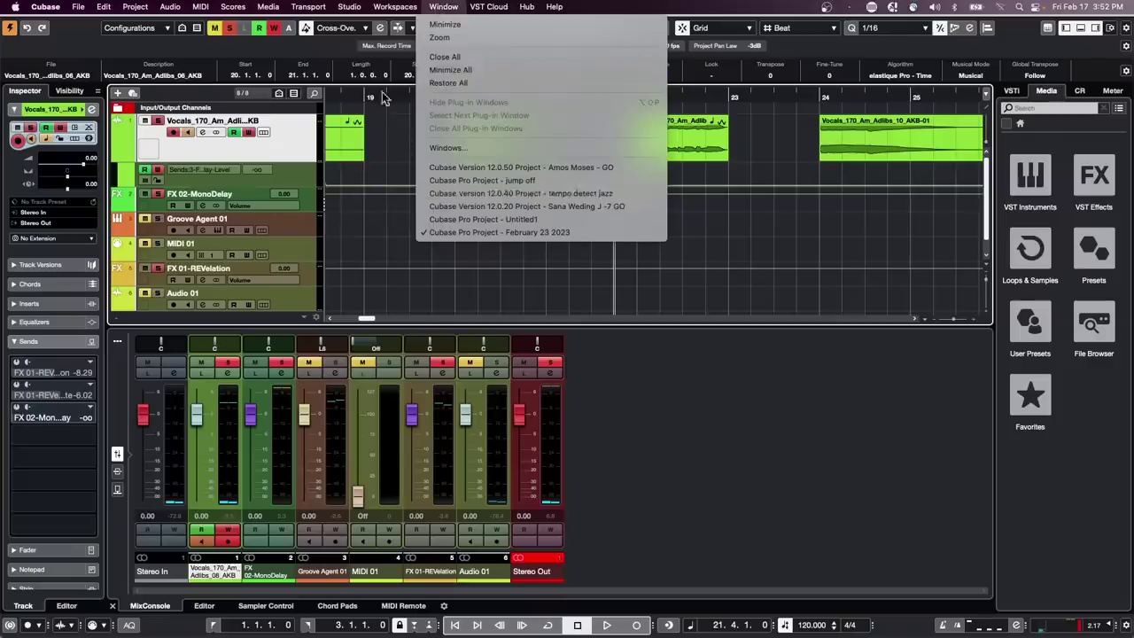
mouse_move(354, 9)
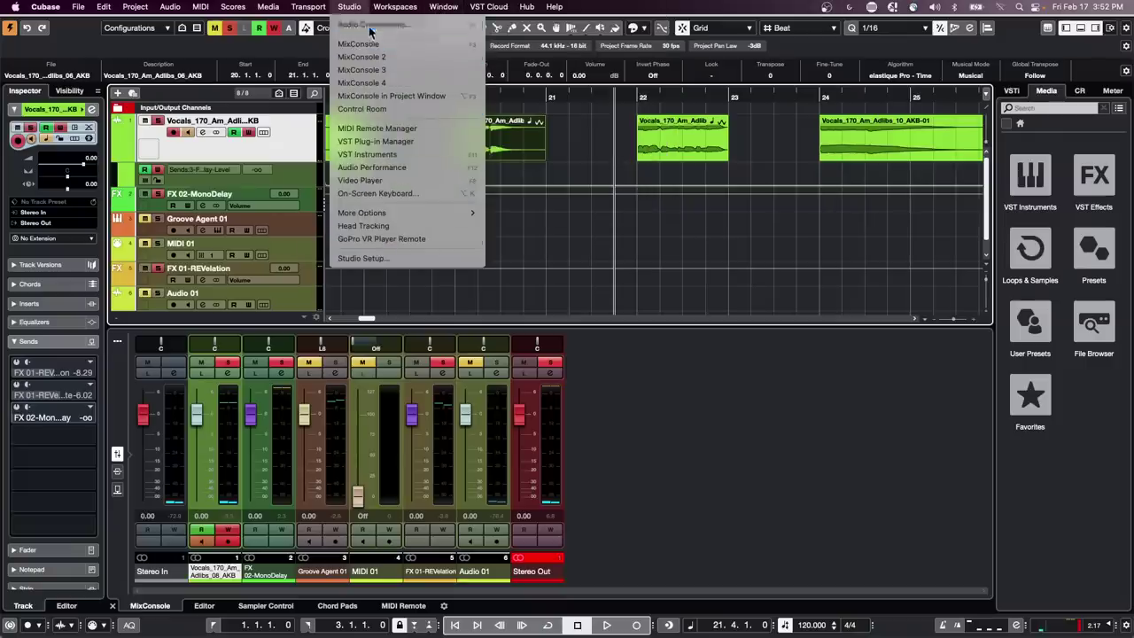
left_click(371, 26)
left_click(329, 277)
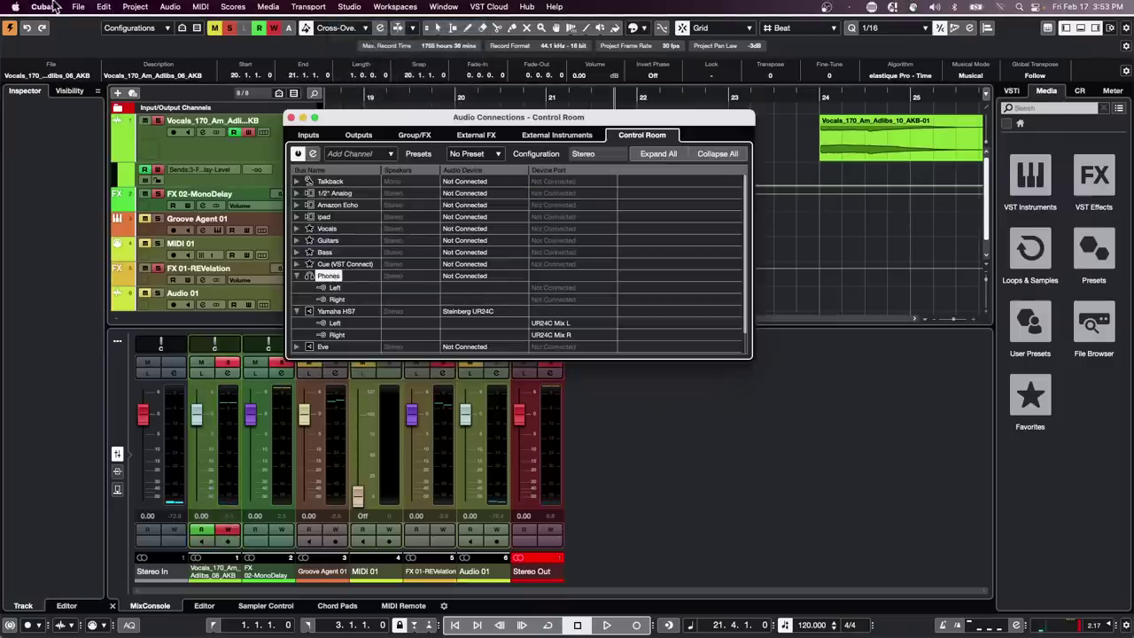
left_click(55, 7)
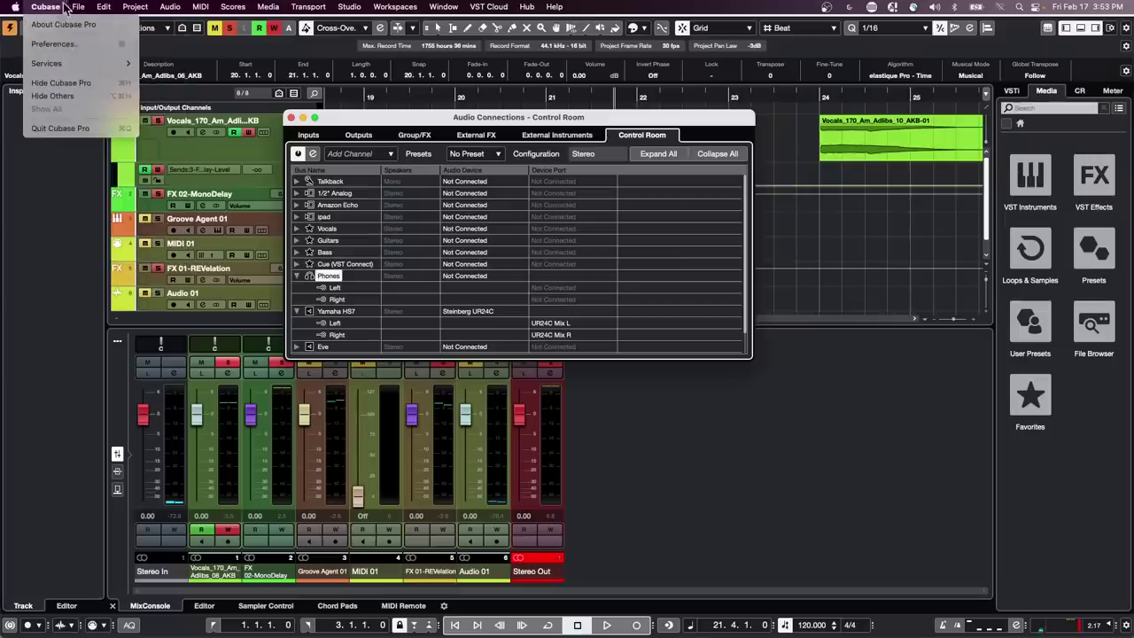
left_click(645, 216)
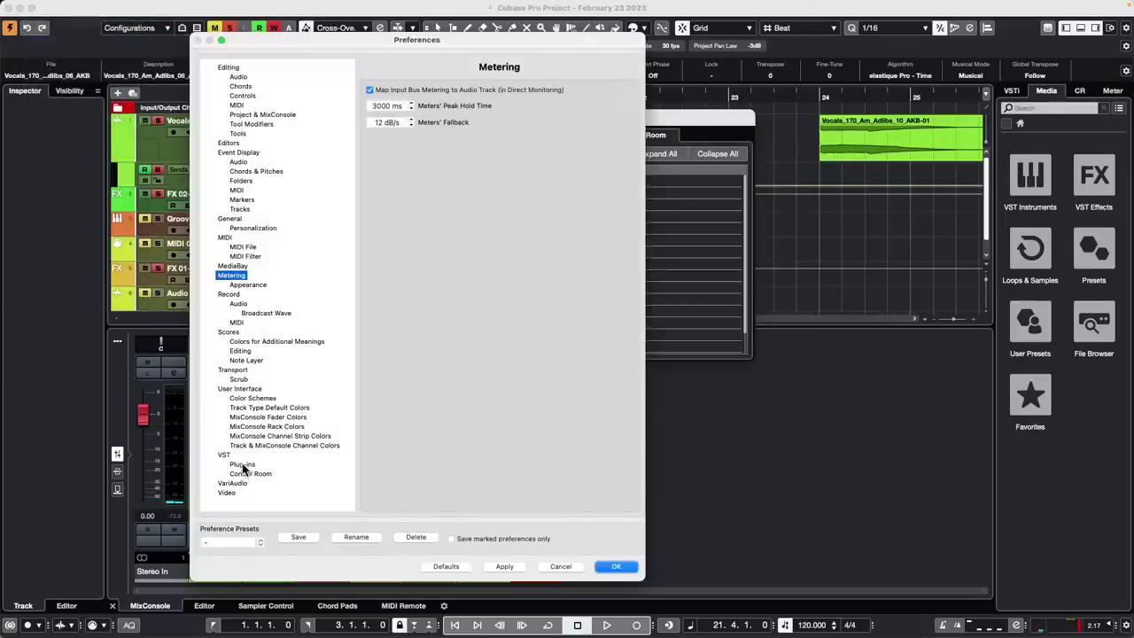
left_click(250, 474)
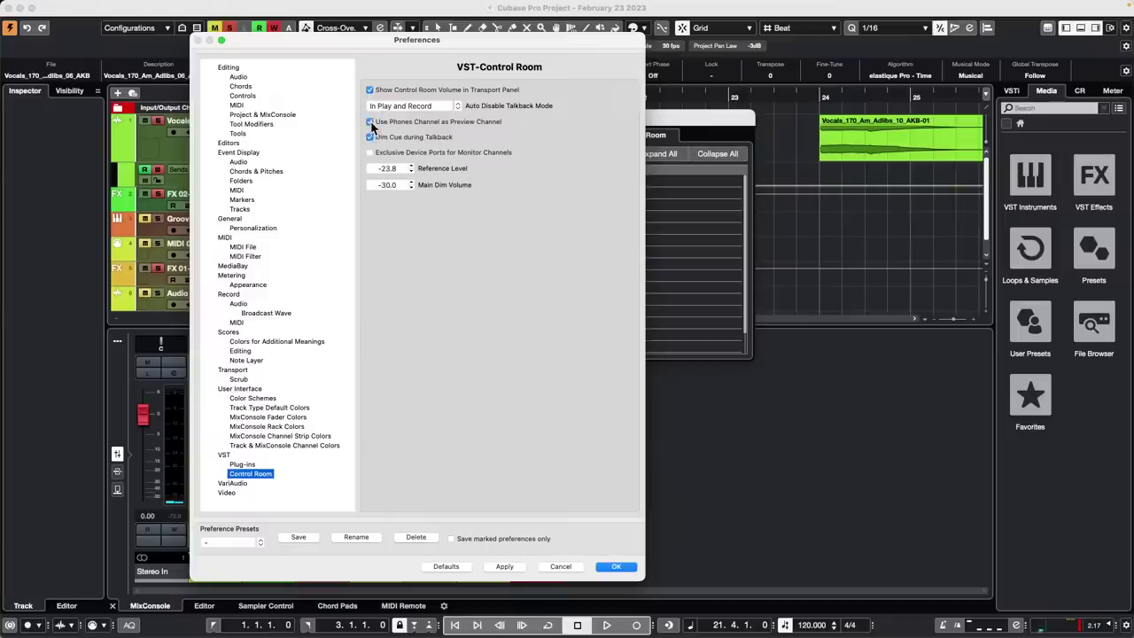
left_click(616, 566)
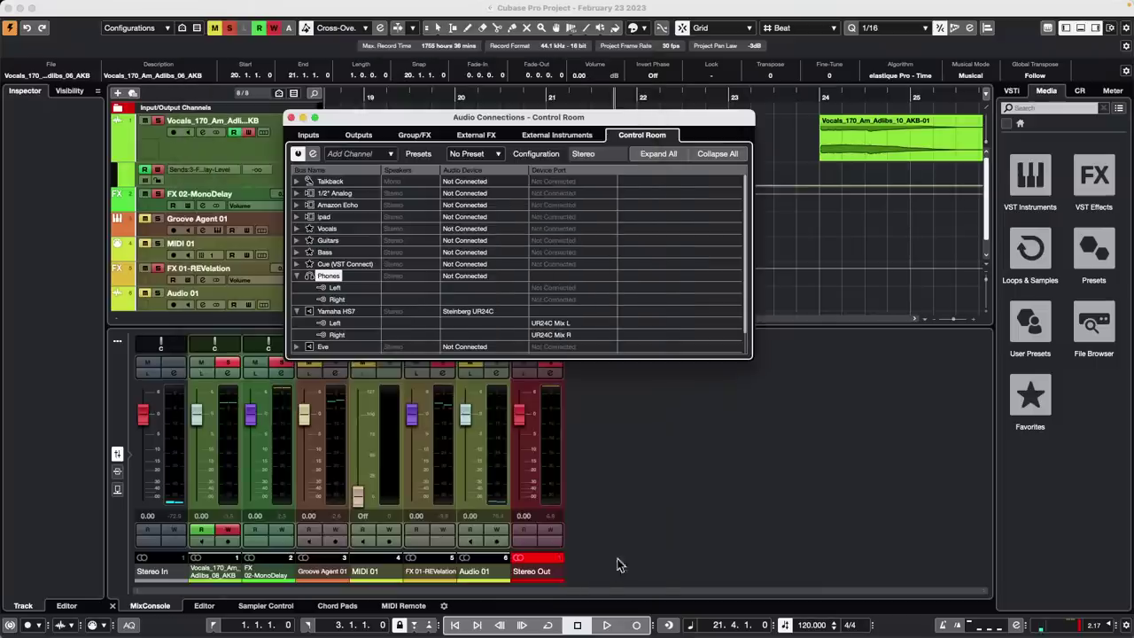
left_click(291, 117)
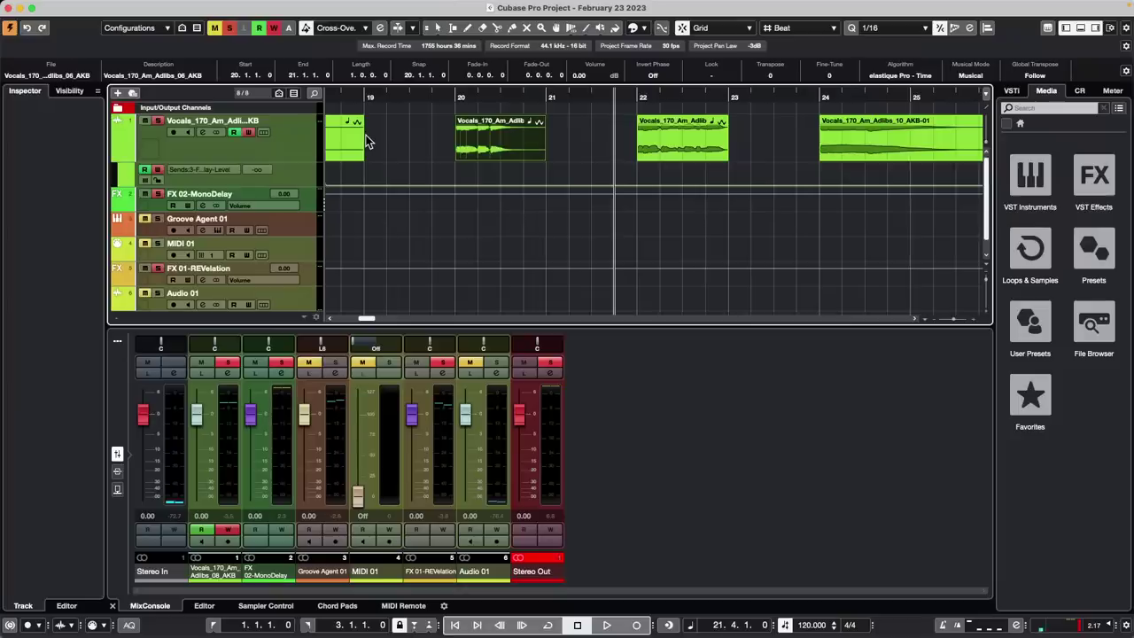
Load LoopMash FX into the adlib vocal's first insert, then close it and drag it out
left_click(297, 160)
right_click(298, 159)
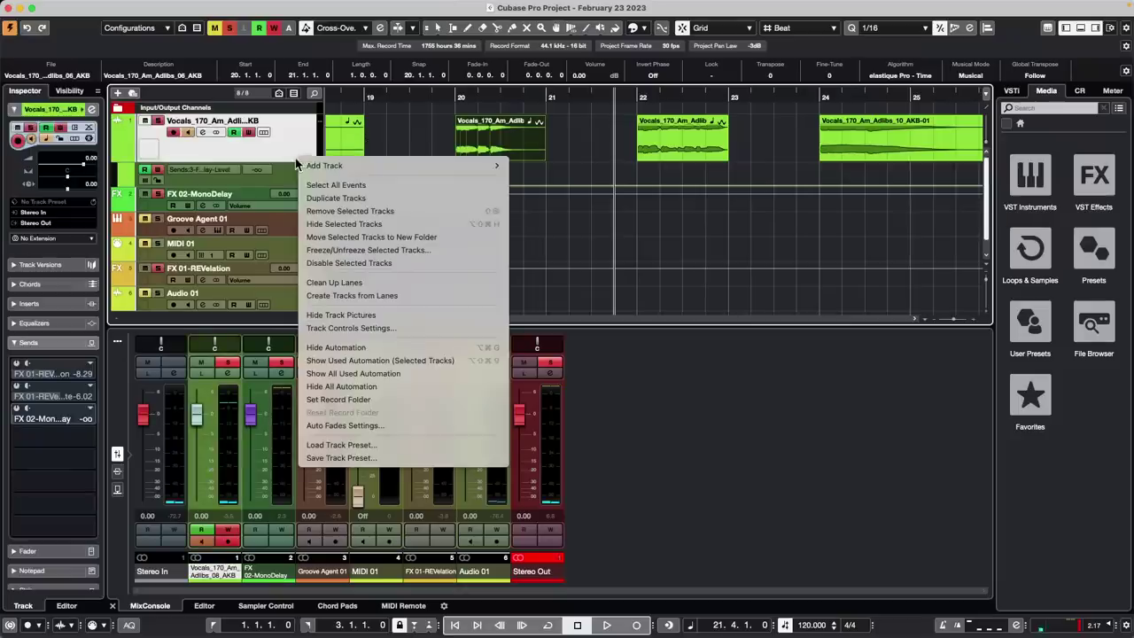
left_click(52, 343)
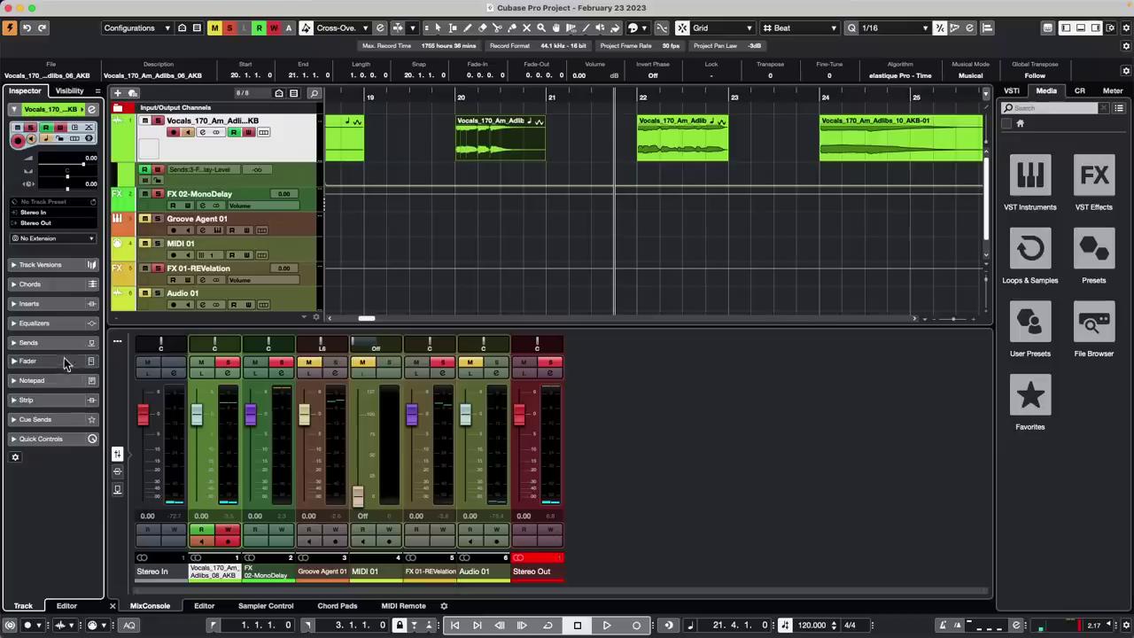
left_click(51, 303)
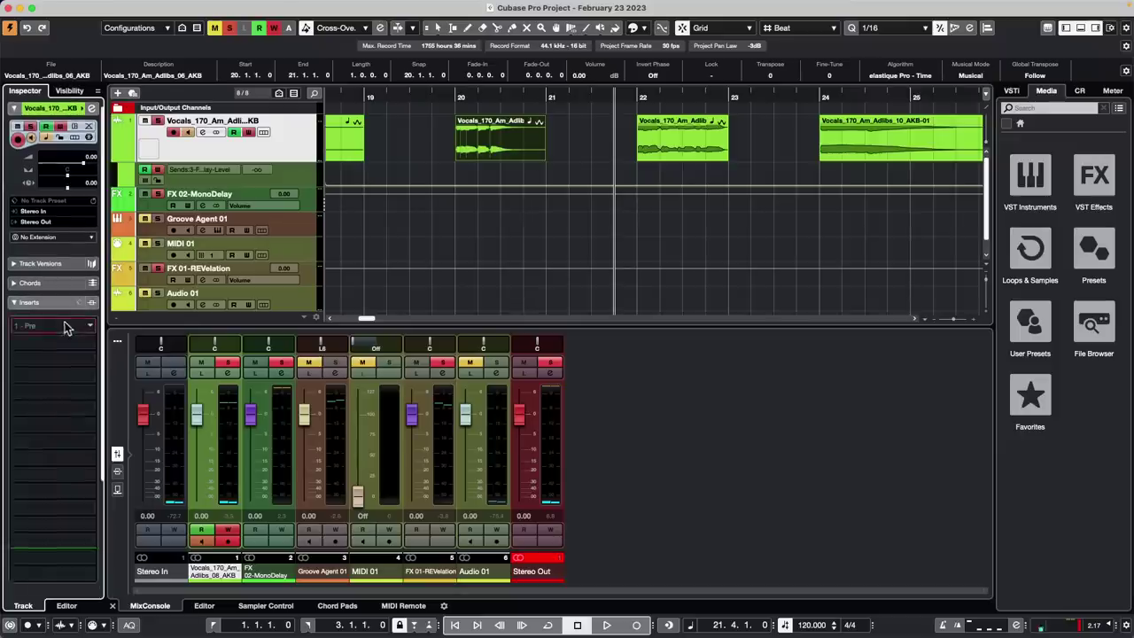
left_click(53, 326)
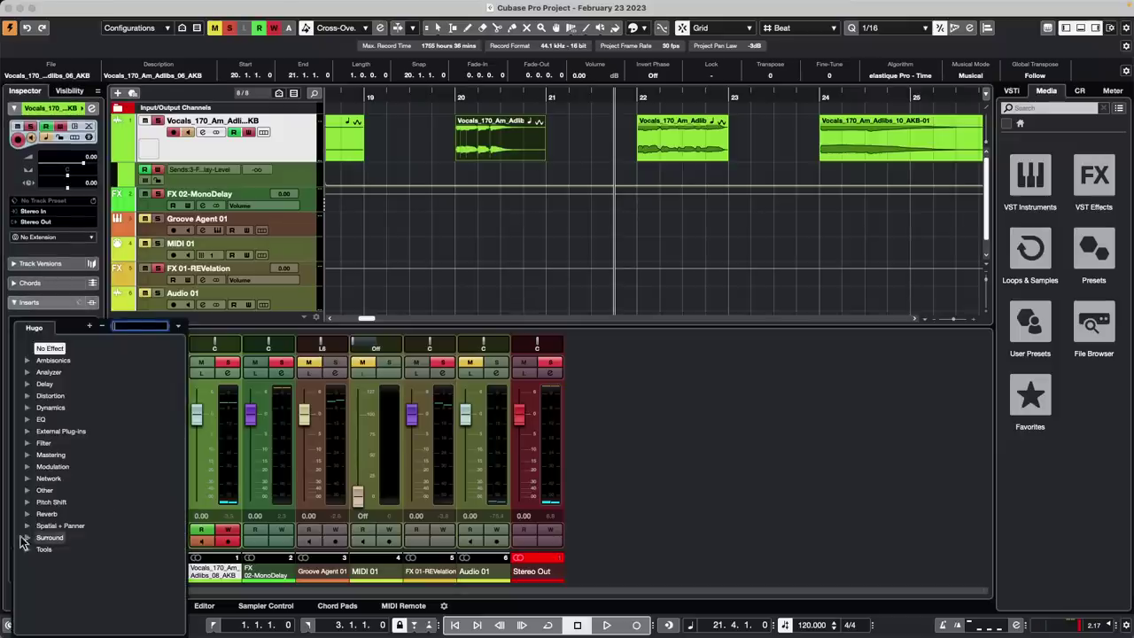
left_click(28, 490)
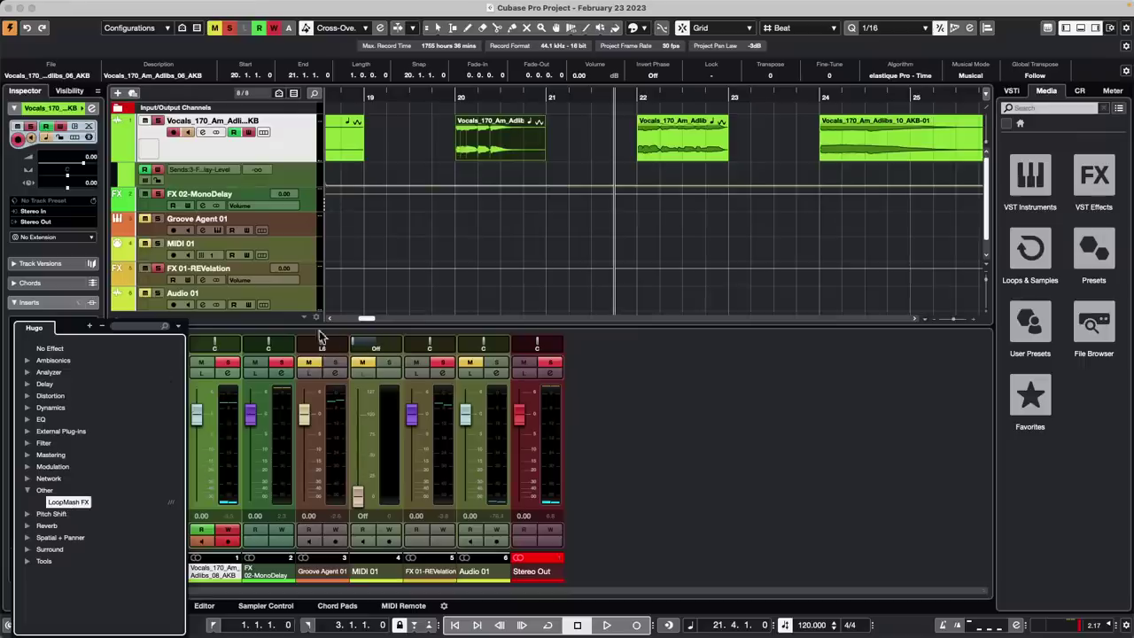
left_click(73, 501)
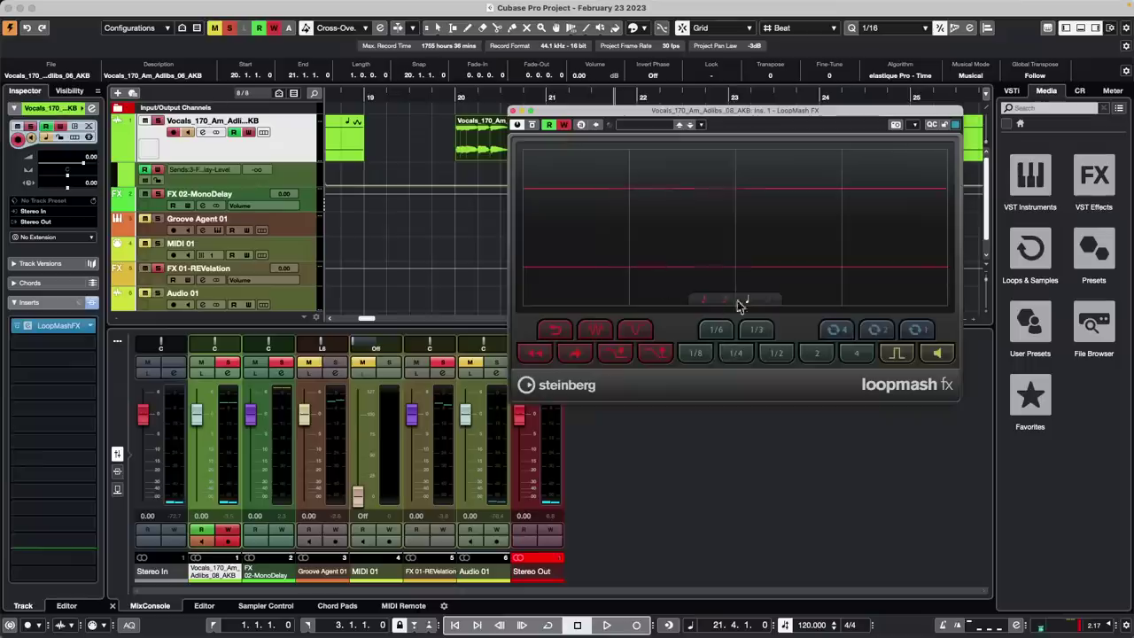
left_click(513, 111)
left_click_drag(70, 330, 432, 280)
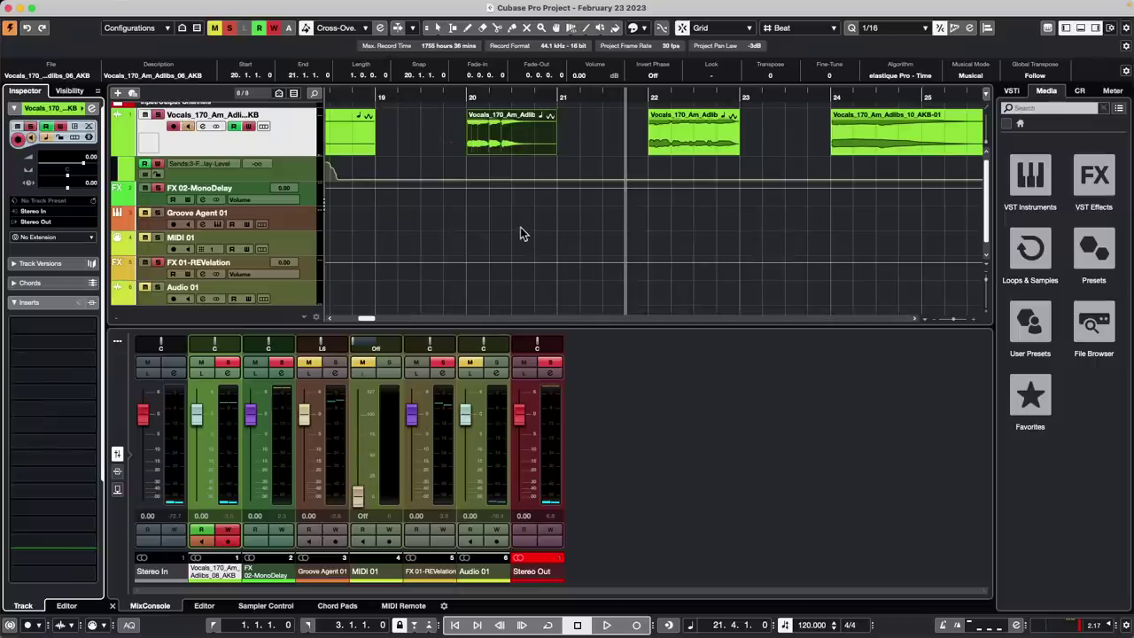
In MediaBay, browse VST Sound > B-Box > VST3 Presets, select Urban Pressure 19 - 095 and open attribute setup
key("F5")
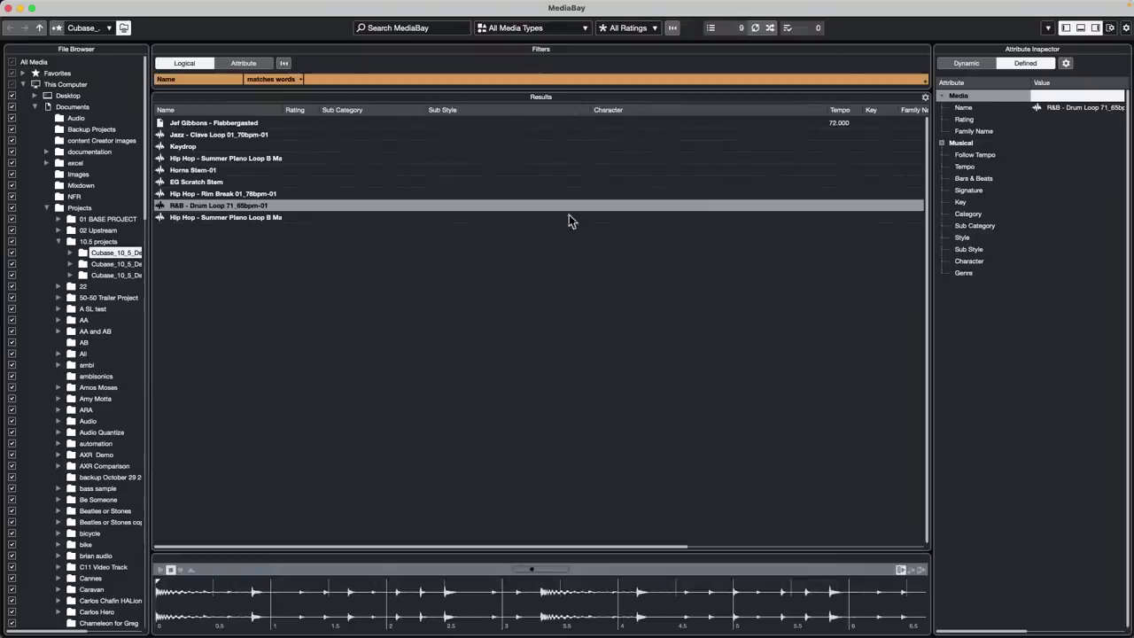
left_click(73, 107)
left_click(36, 107)
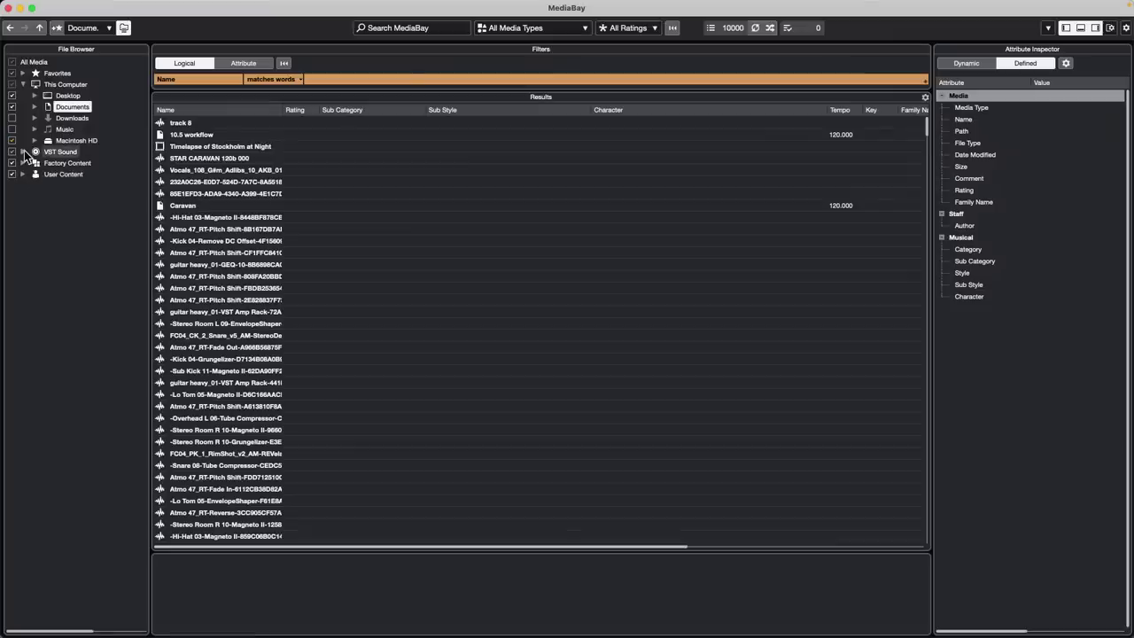
left_click(24, 153)
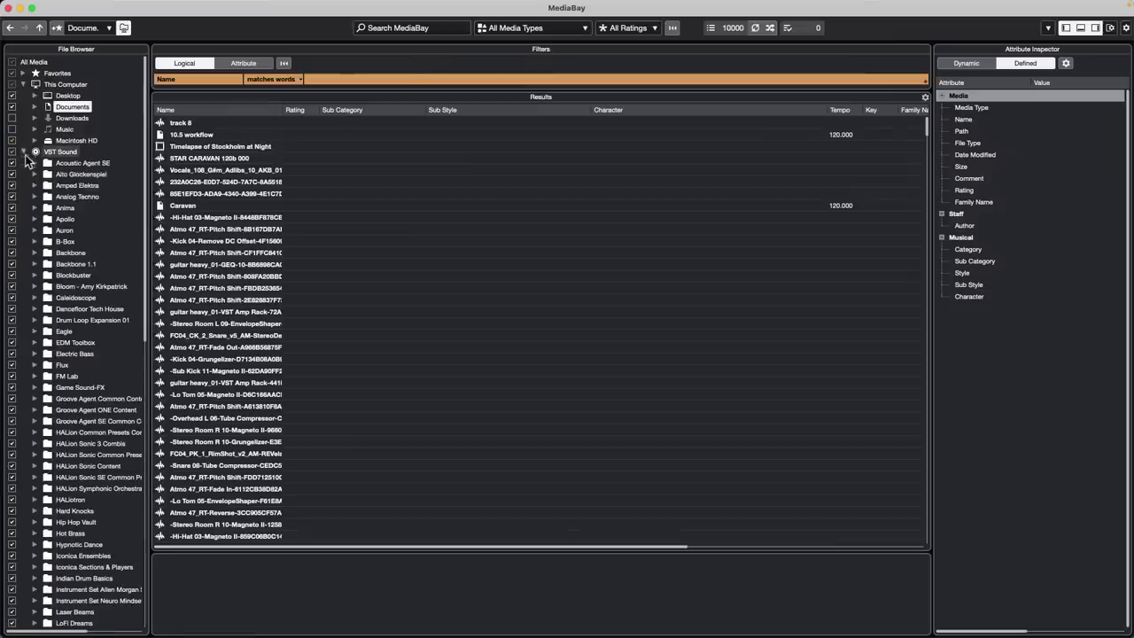
left_click(35, 242)
left_click(85, 252)
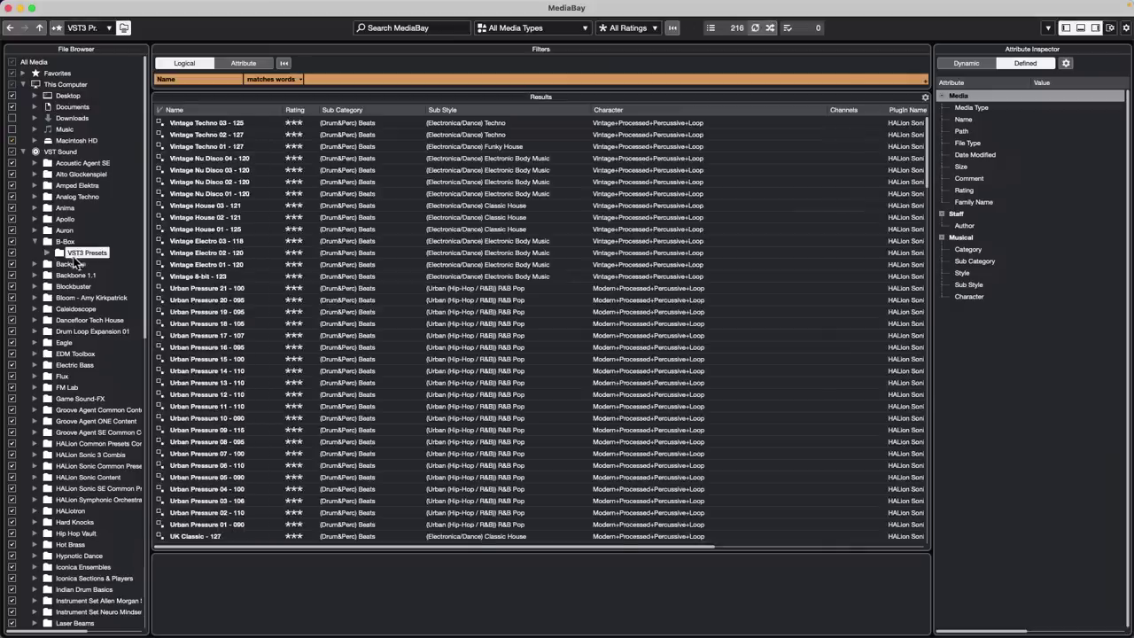
left_click(187, 316)
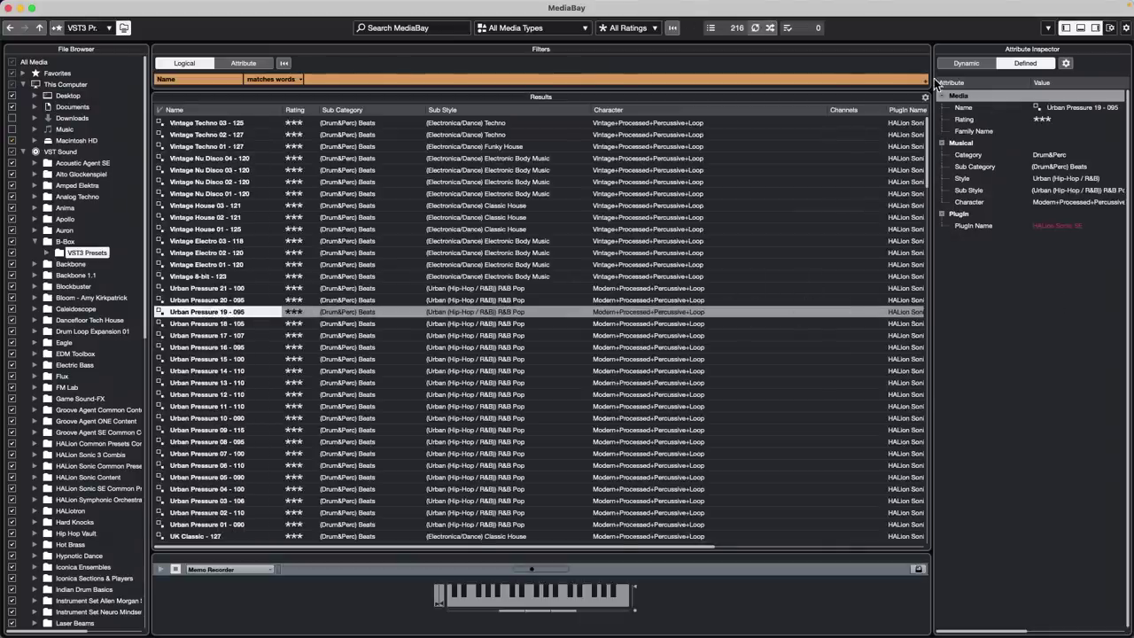
left_click(1066, 64)
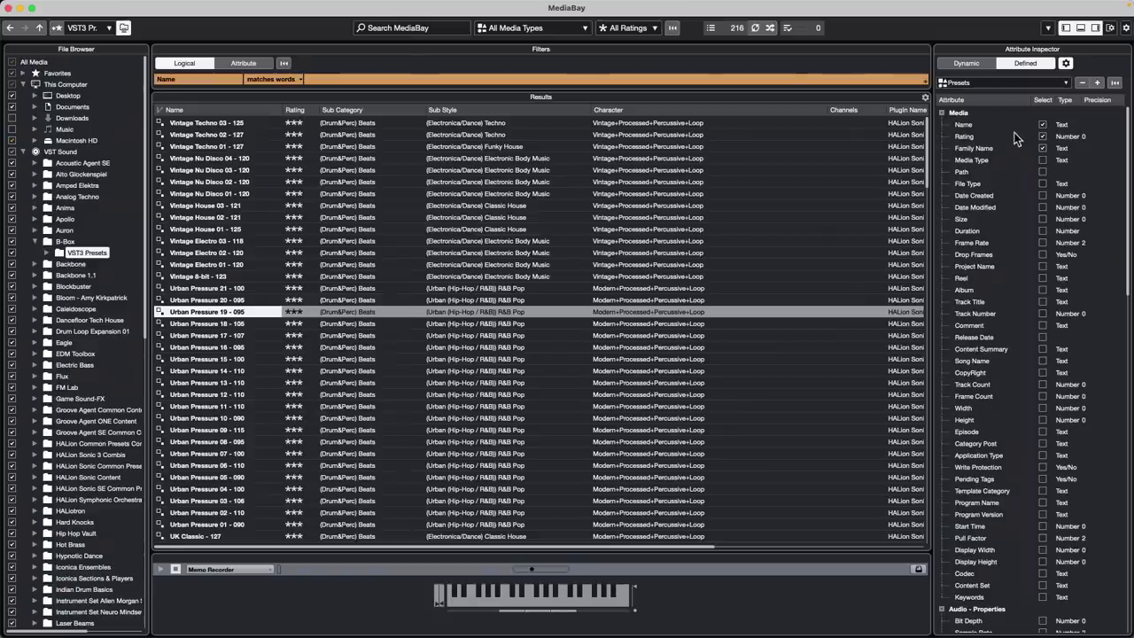
Add Artist to the inspector's shown attributes and start editing the Artist value of Urban Pressure 19 - 095
scroll(1018, 133, "down", 1)
scroll(1014, 134, "down", 10)
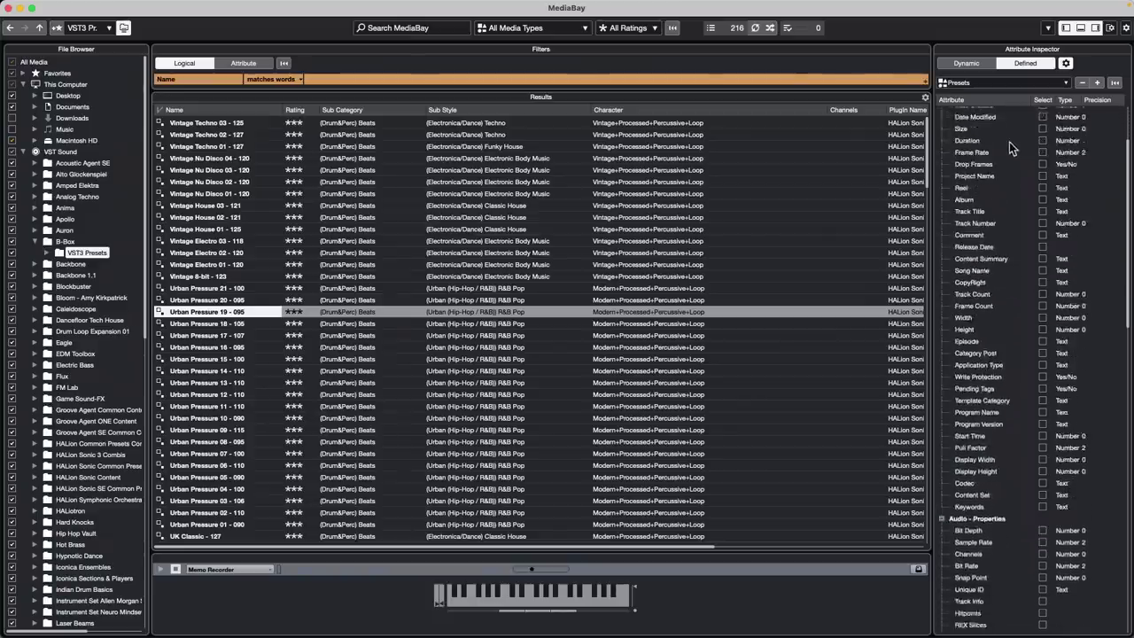
scroll(1010, 145, "down", 10)
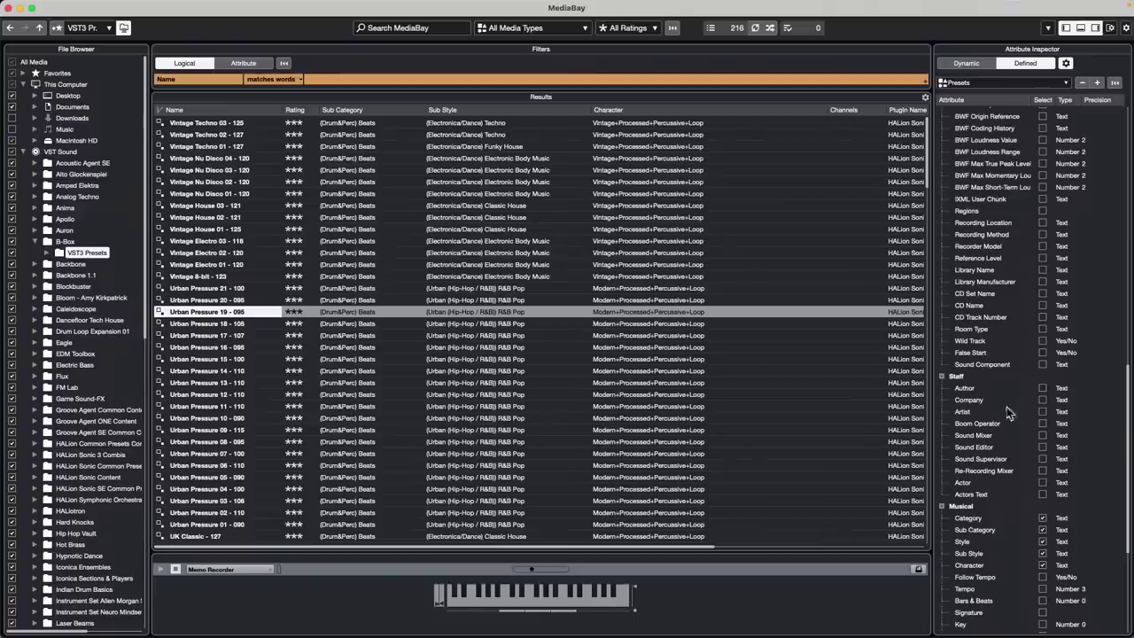
left_click(1042, 412)
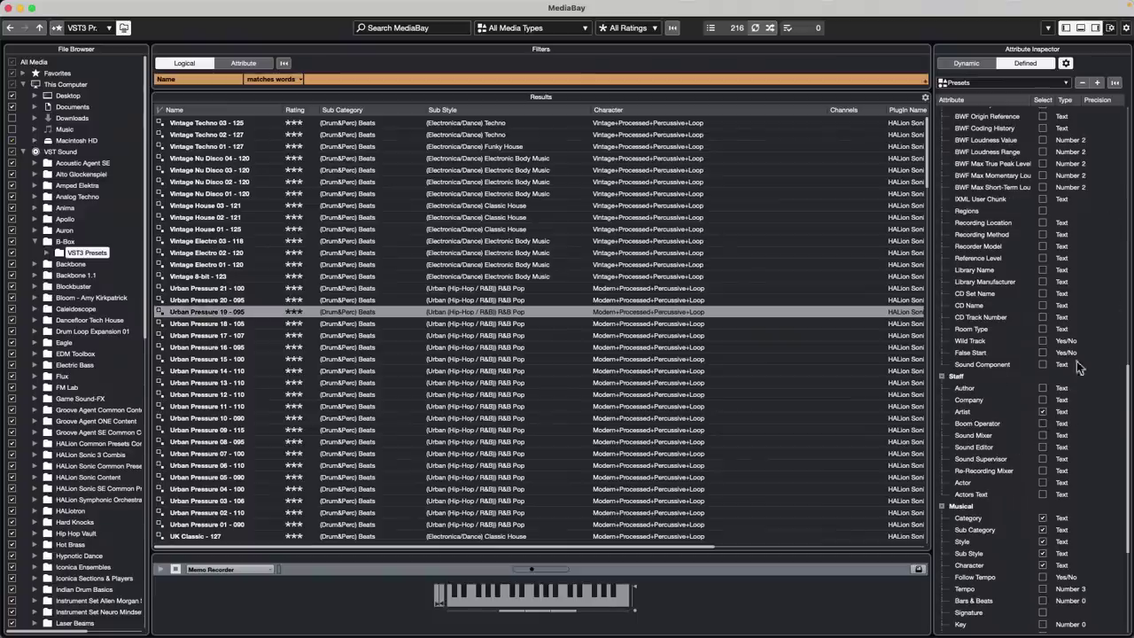
left_click(1067, 63)
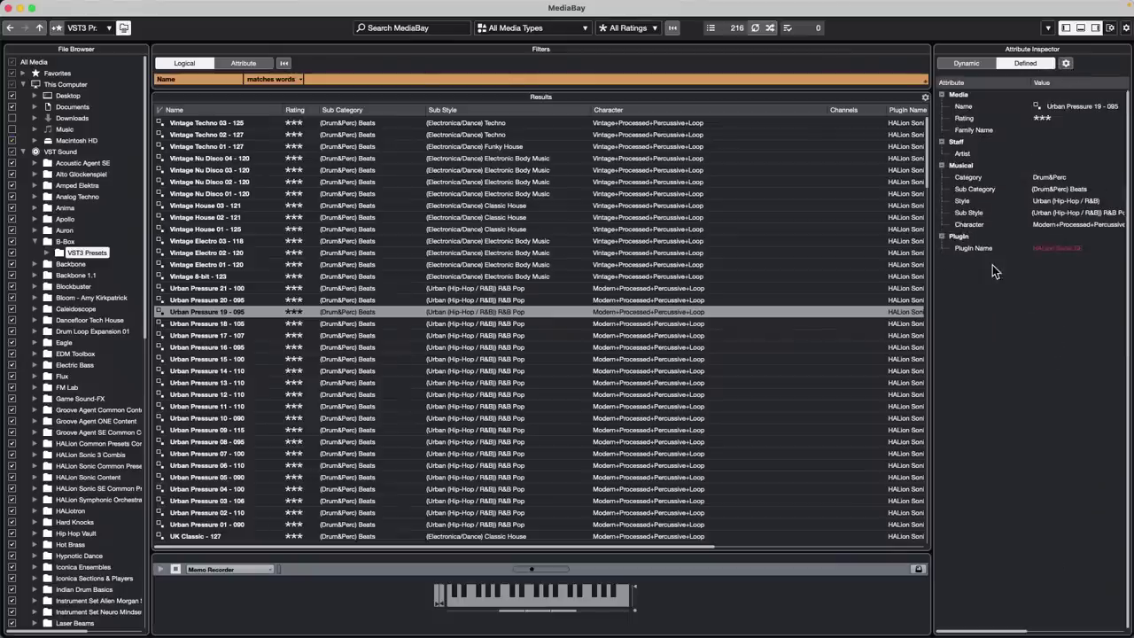
left_click(1061, 155)
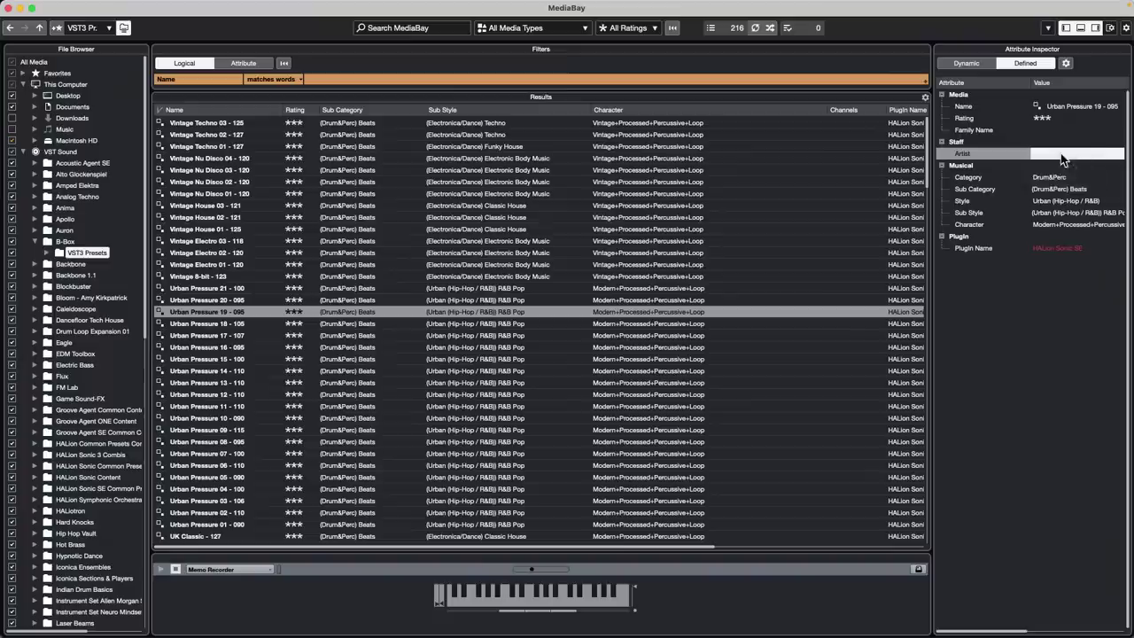
left_click(1060, 152)
Confirm the Artist entry, review the selectable attribute list, and close MediaBay
left_click(1035, 296)
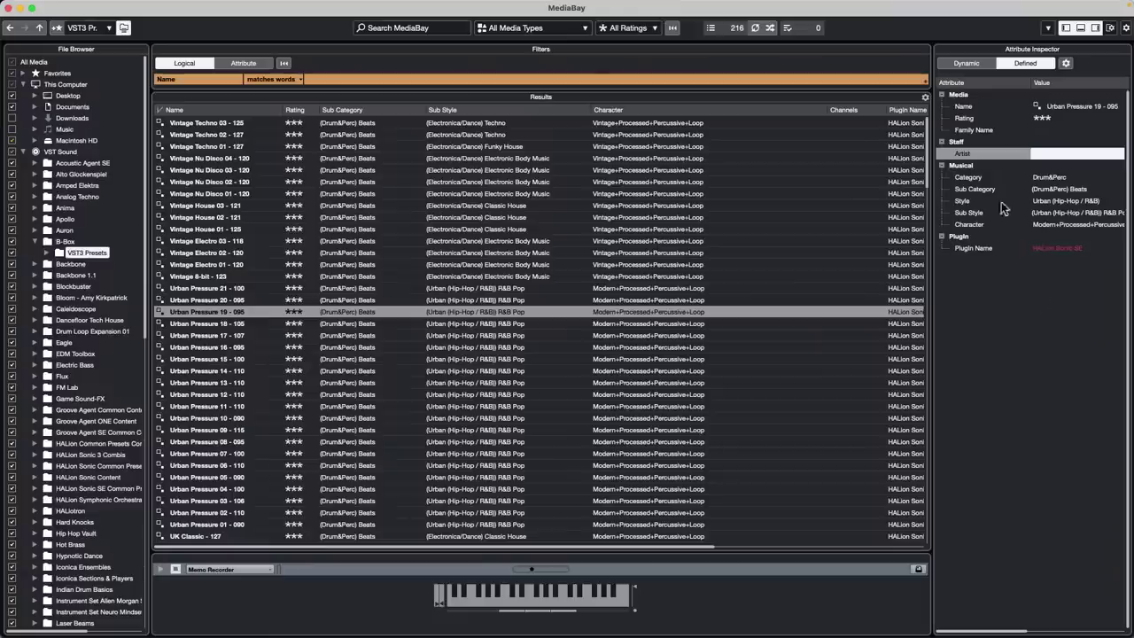
left_click(1066, 64)
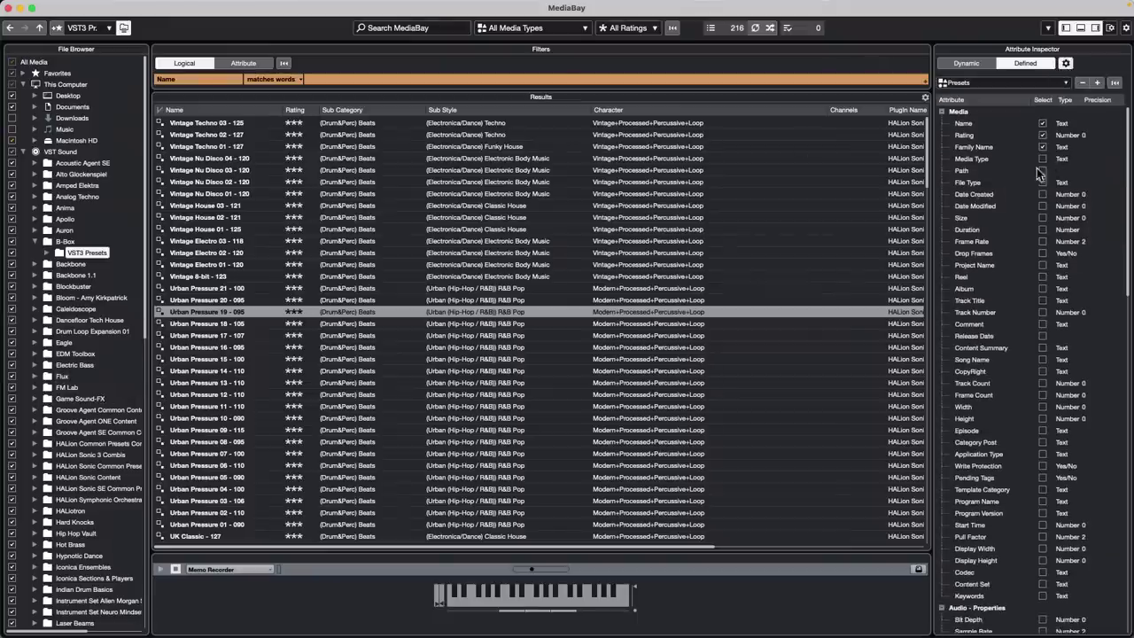
scroll(1024, 273, "down", 5)
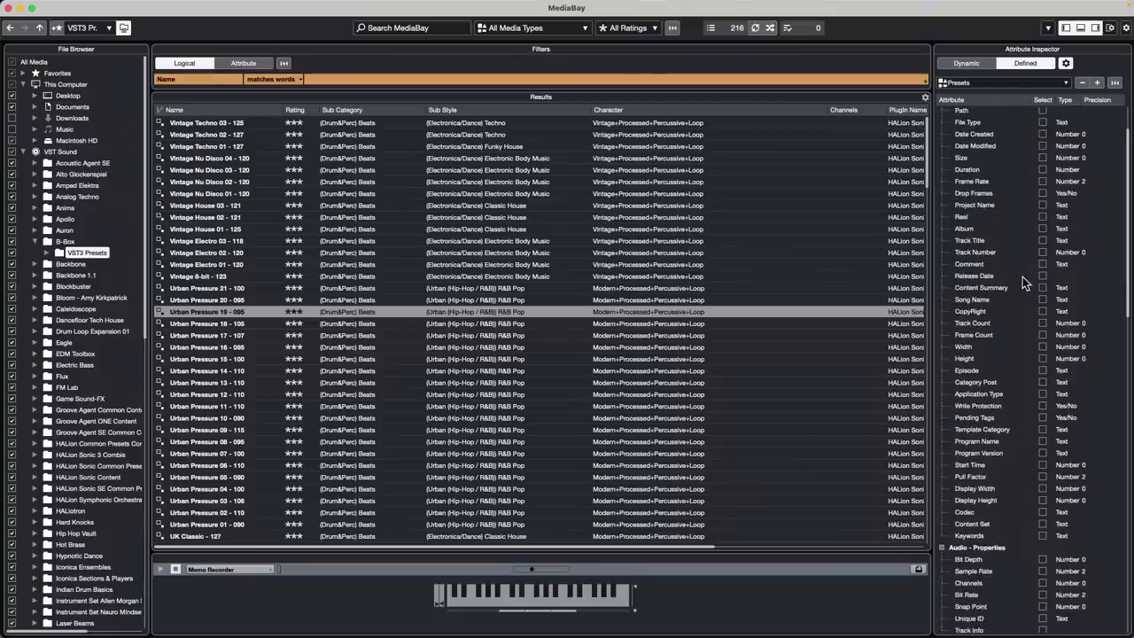
scroll(1023, 278, "down", 15)
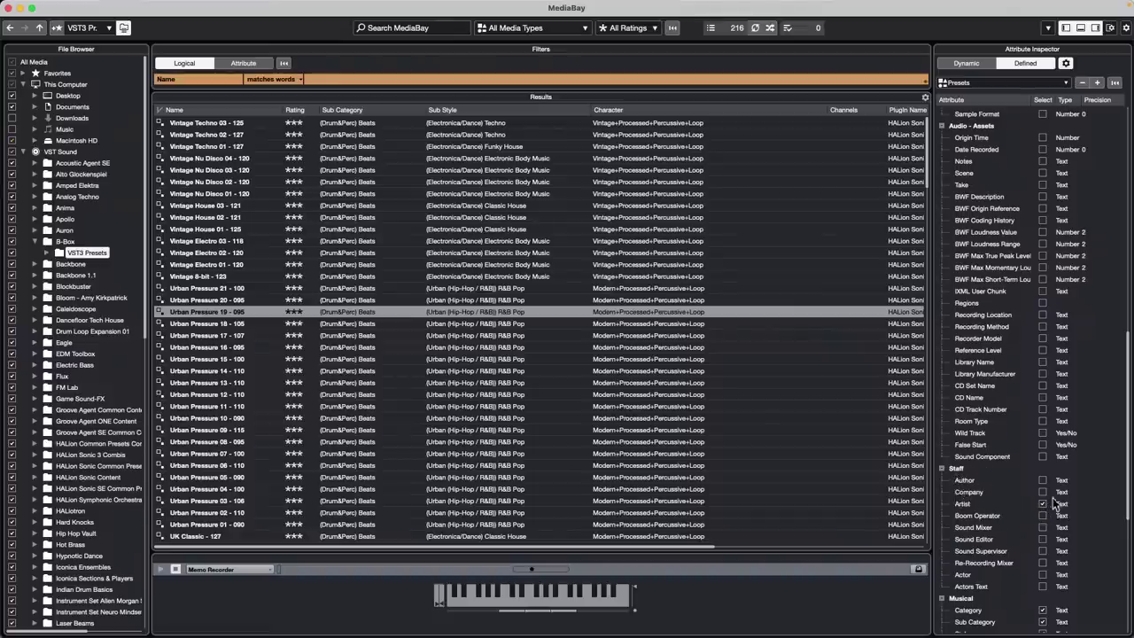
left_click(8, 8)
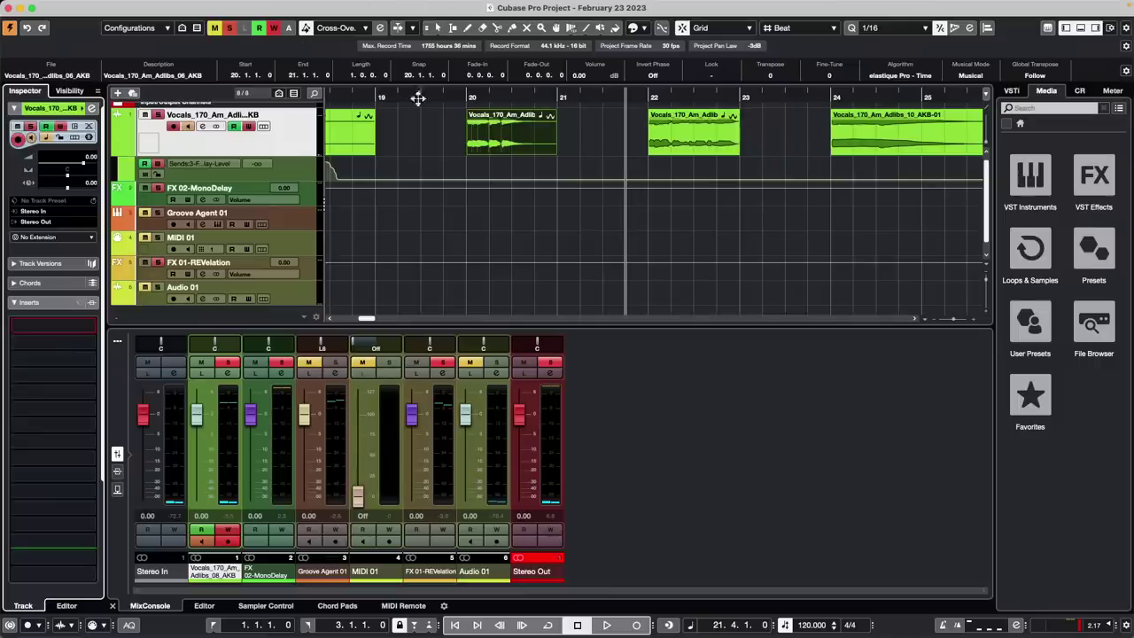
Move the playhead to bar 19, zoom out to the project start and select the Groove Agent 01 event
left_click(450, 93)
left_click_drag(449, 93, 338, 92)
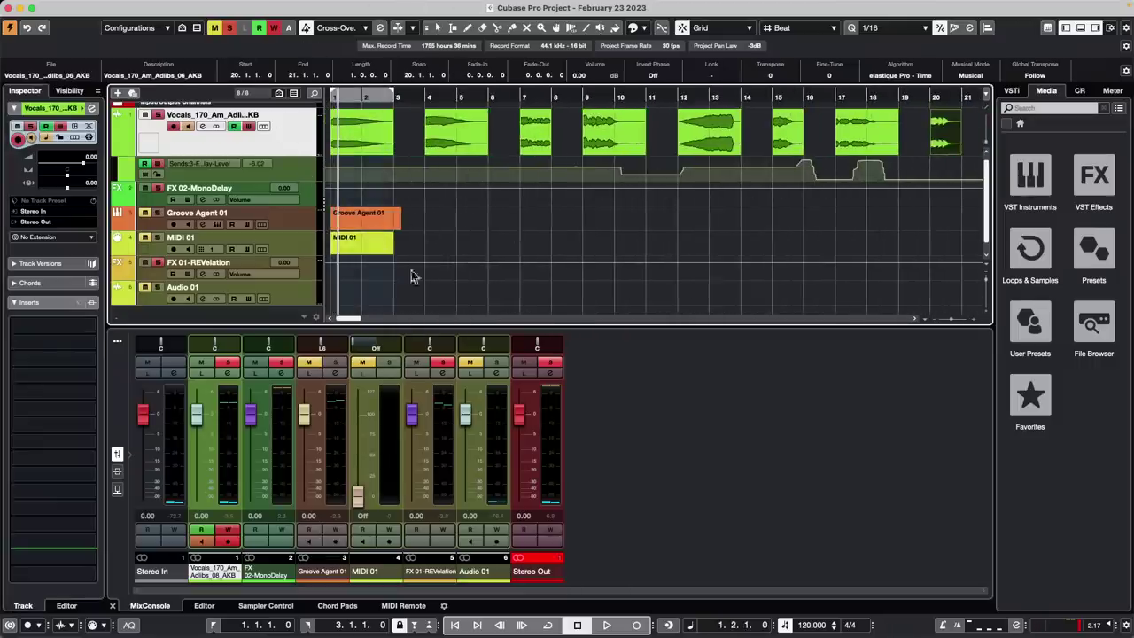
left_click(378, 215)
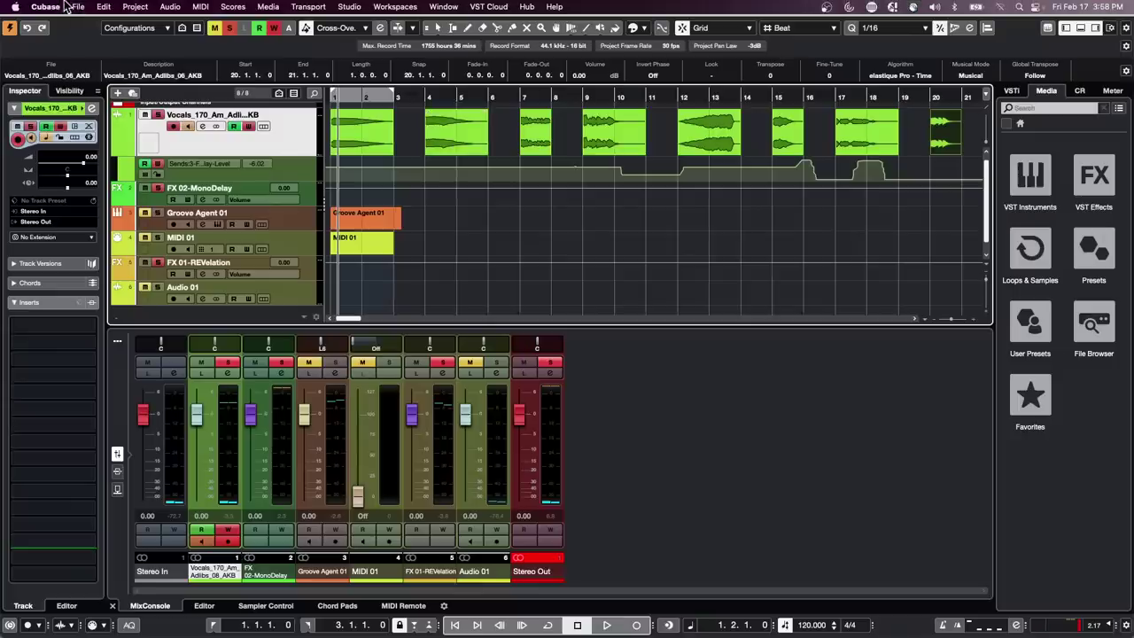
Open Sana Weding J -7 GO.cpr from Recent Projects and show its Bass GO part in the Score Editor
left_click(106, 6)
mouse_move(78, 6)
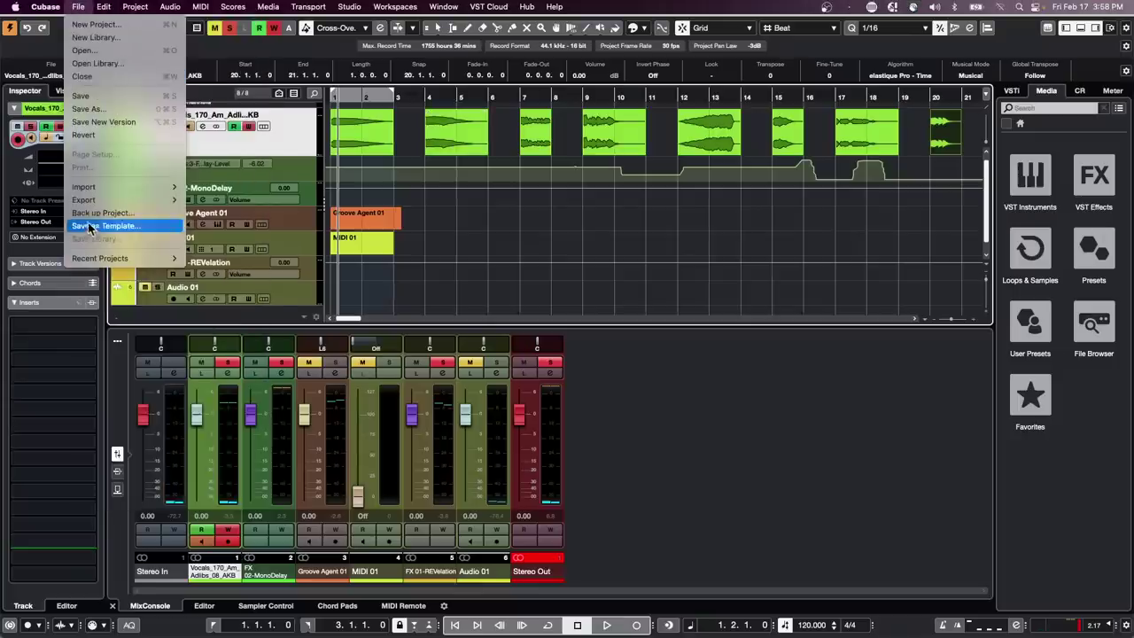
mouse_move(103, 264)
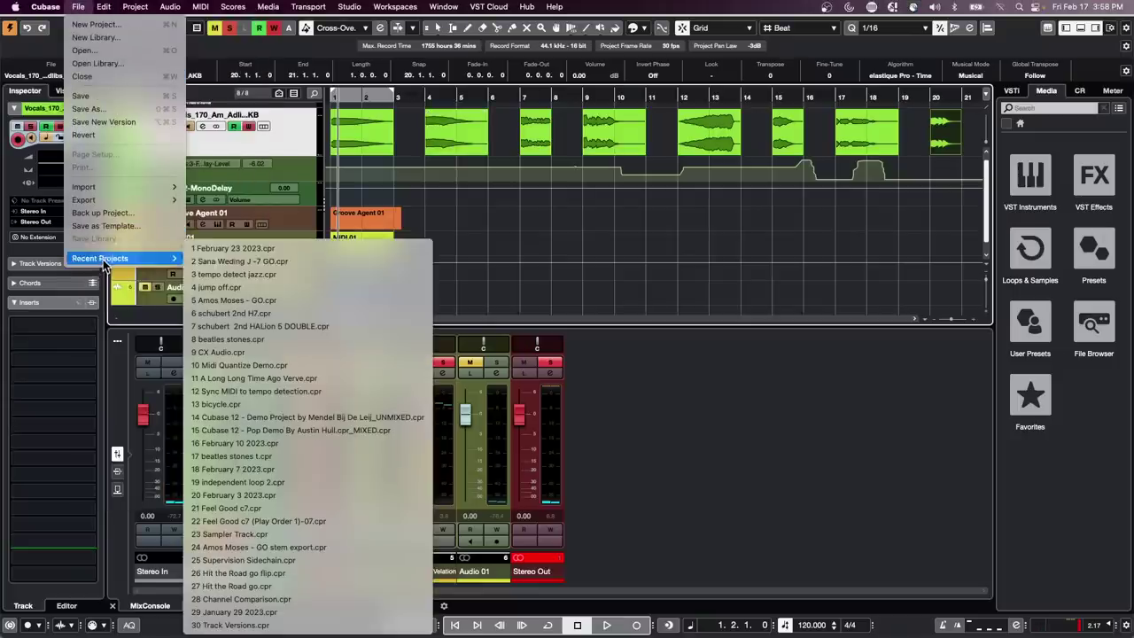
left_click(255, 262)
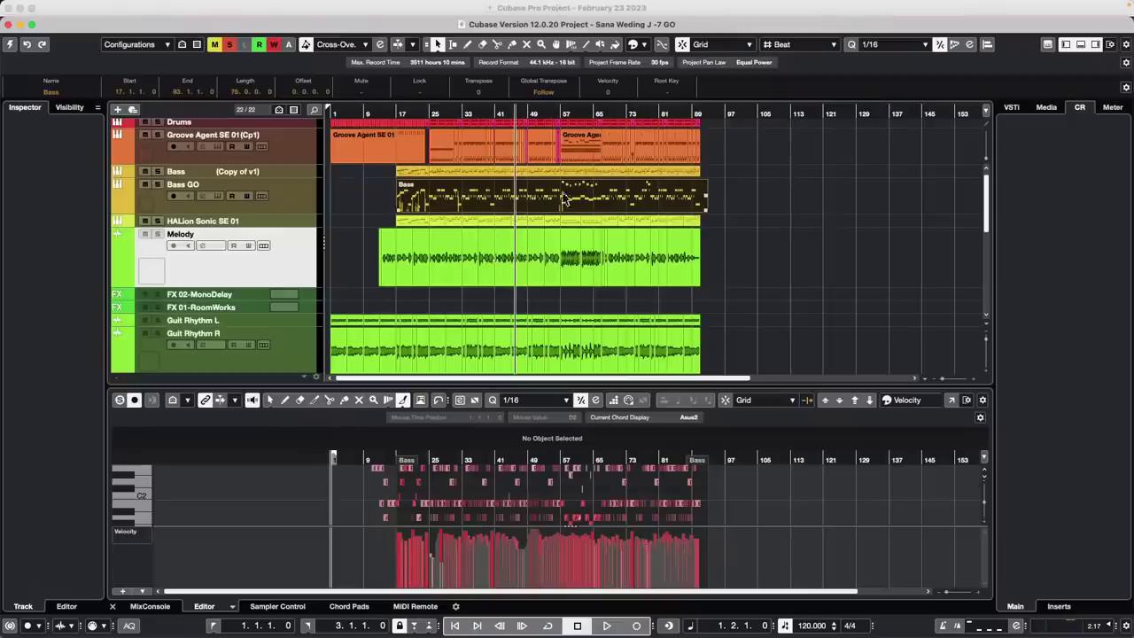
left_click(466, 205)
key("super+r")
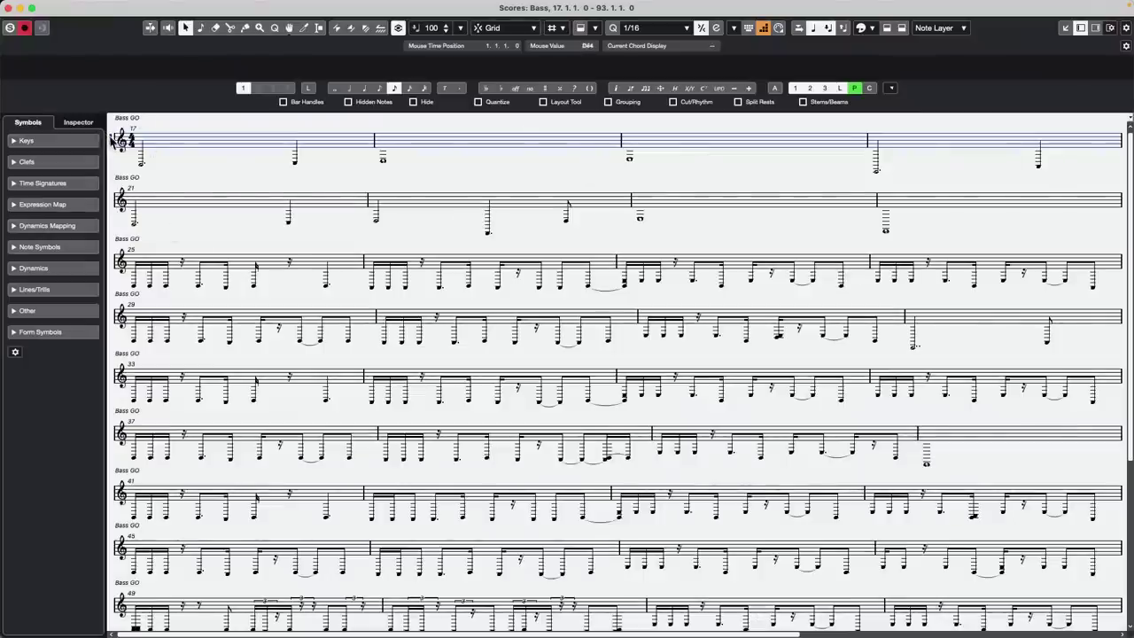
Change the Bass GO staff clef from treble to bass in Score Settings and apply it
double_click(113, 142)
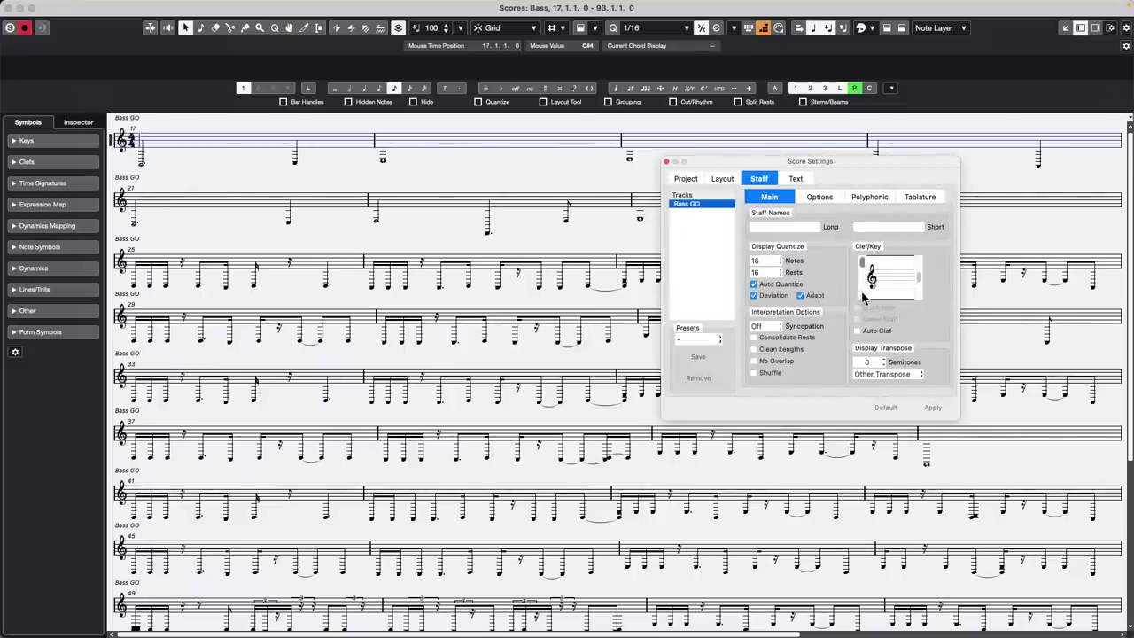
left_click(862, 294)
left_click(862, 295)
left_click_drag(862, 290, 862, 273)
left_click(932, 409)
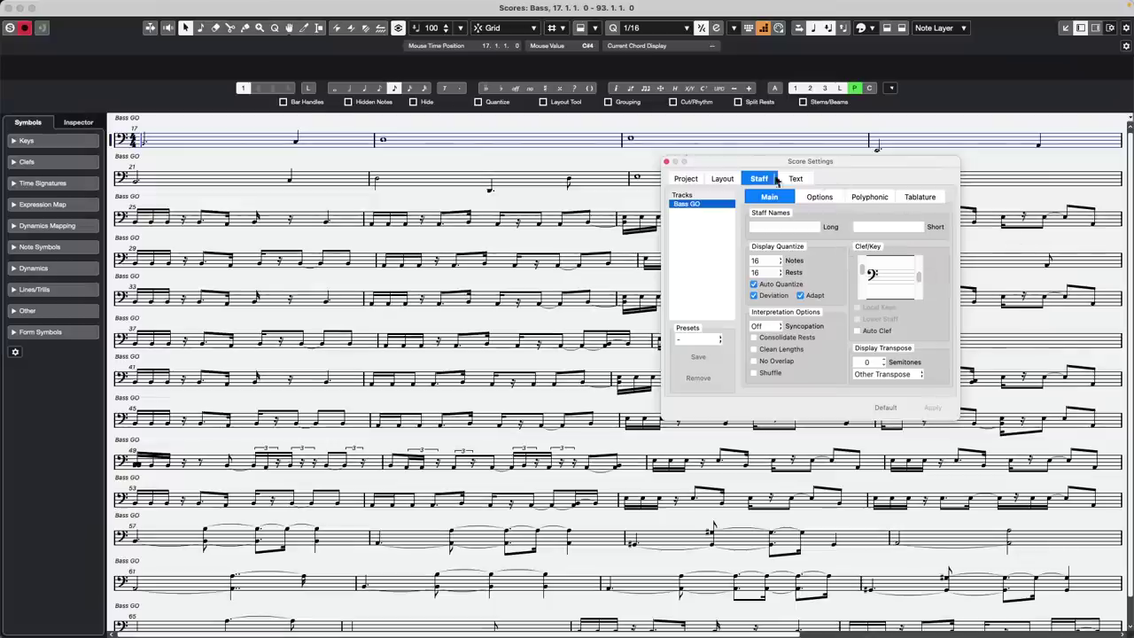
left_click(667, 163)
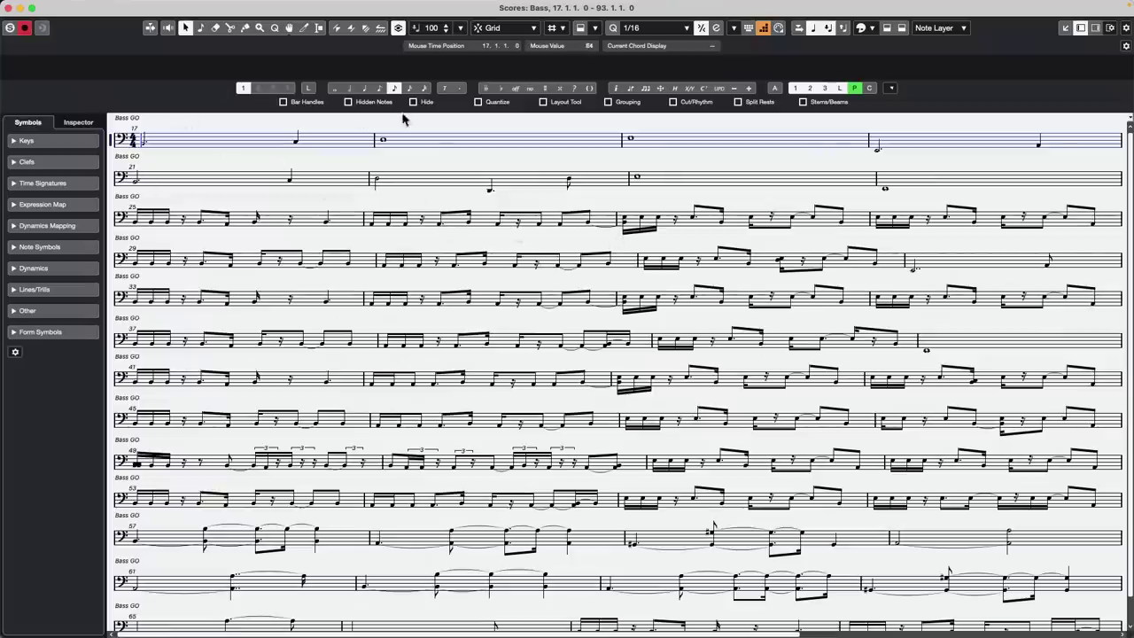
Activate the bar-25 staff, try editing the barline at bar 23, then close the Score Editor
left_click(617, 223)
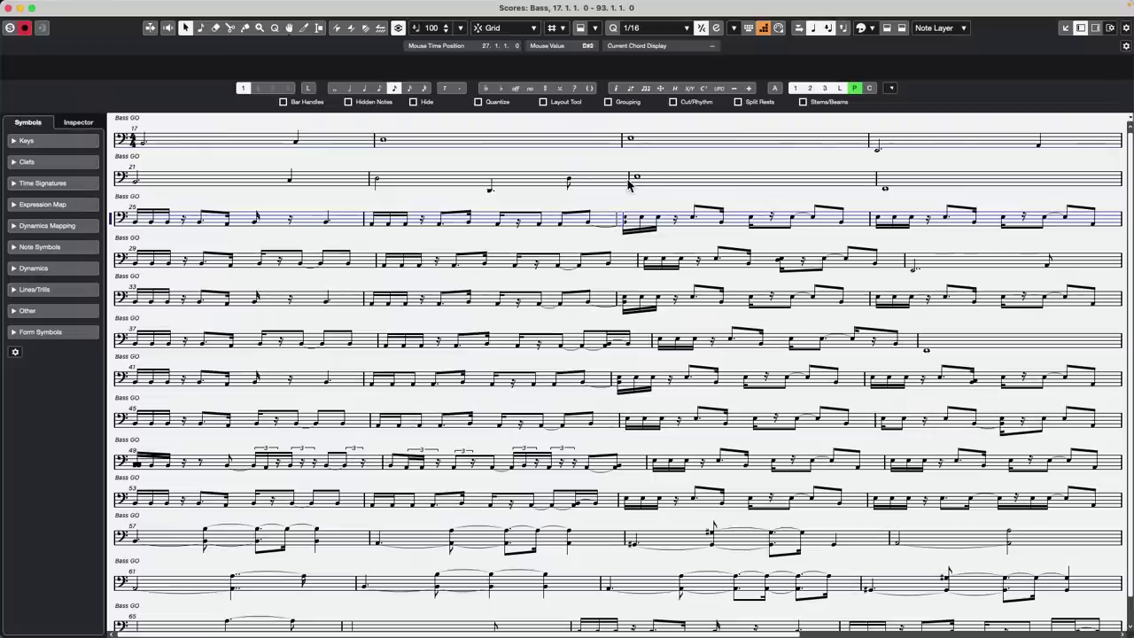
double_click(631, 183)
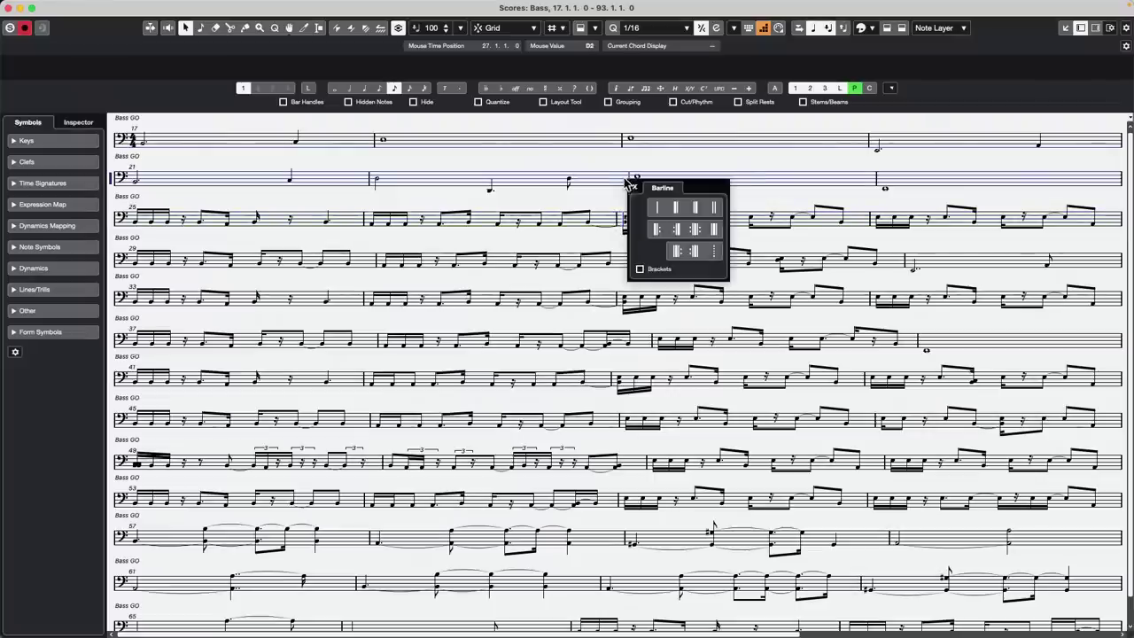
left_click(635, 188)
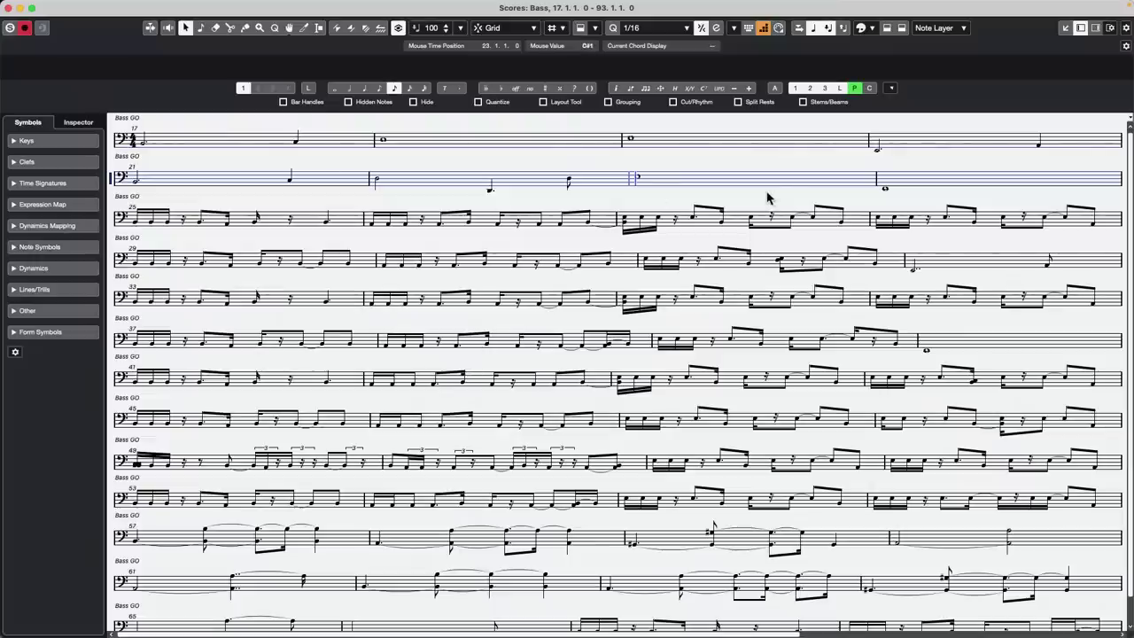
left_click(11, 8)
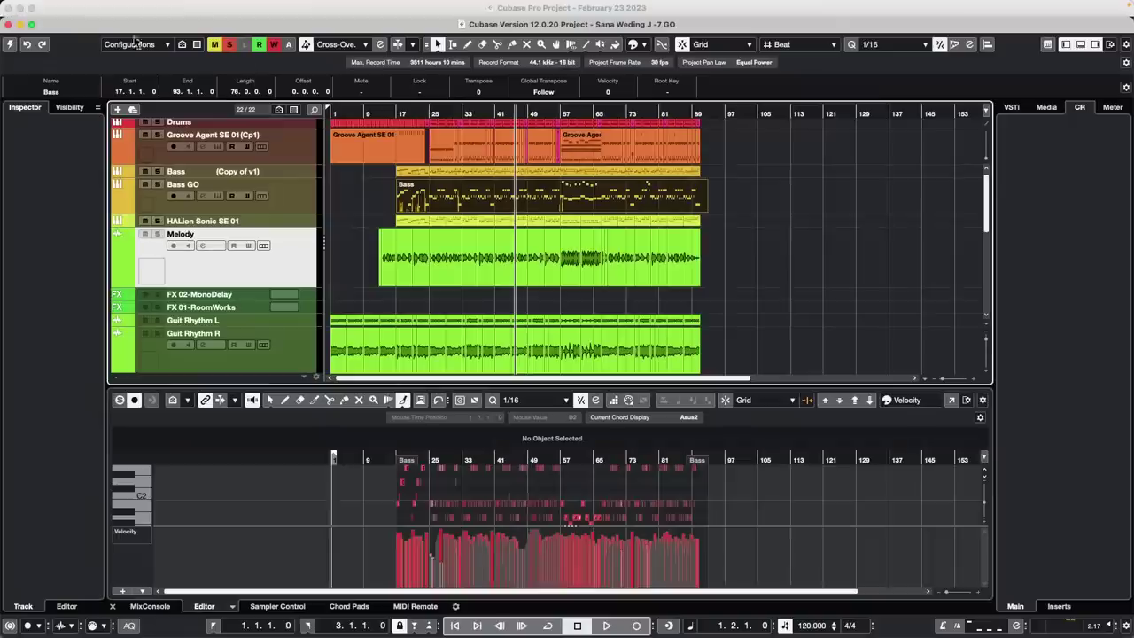
Try adding a Signature track from the Bass GO context menu, then activate the Sana Weding project
left_click(297, 196)
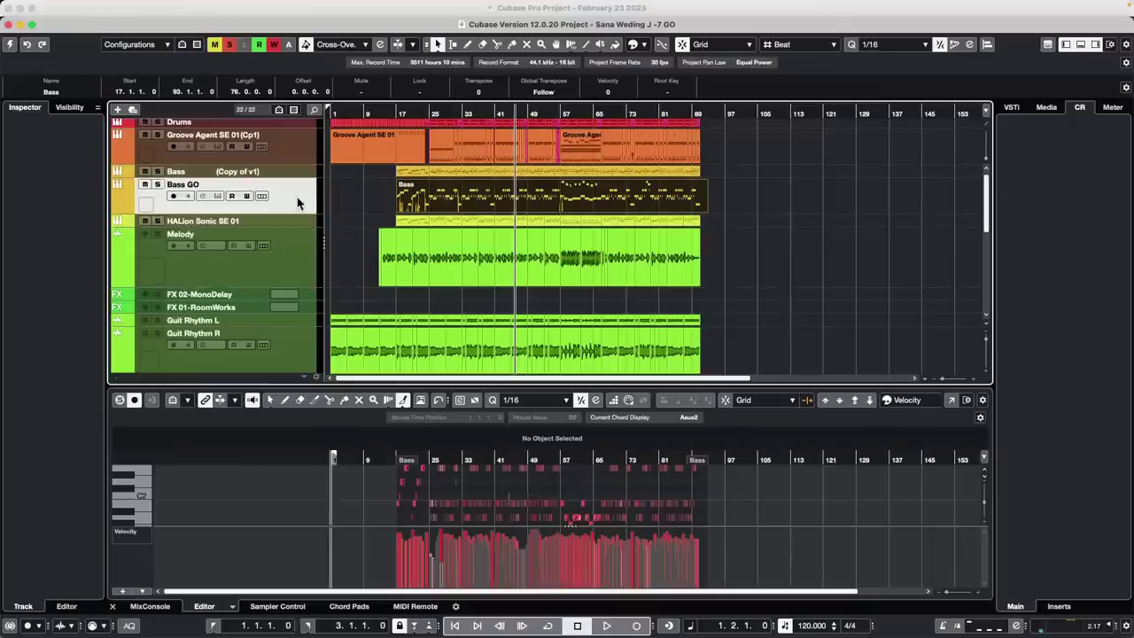
right_click(297, 197)
mouse_move(443, 204)
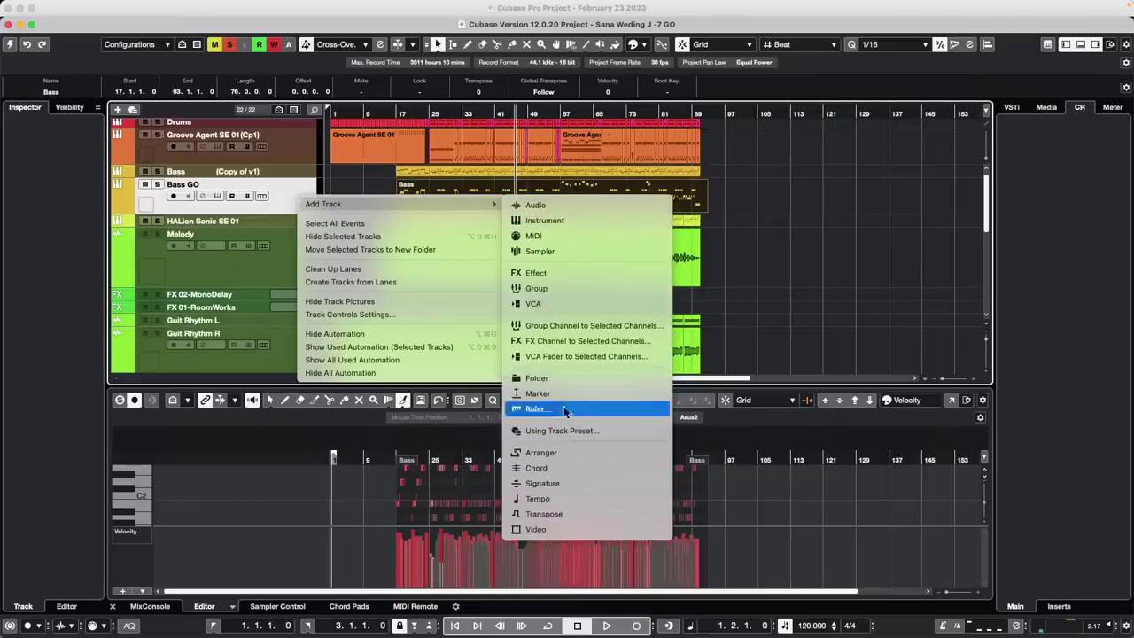
left_click(586, 484)
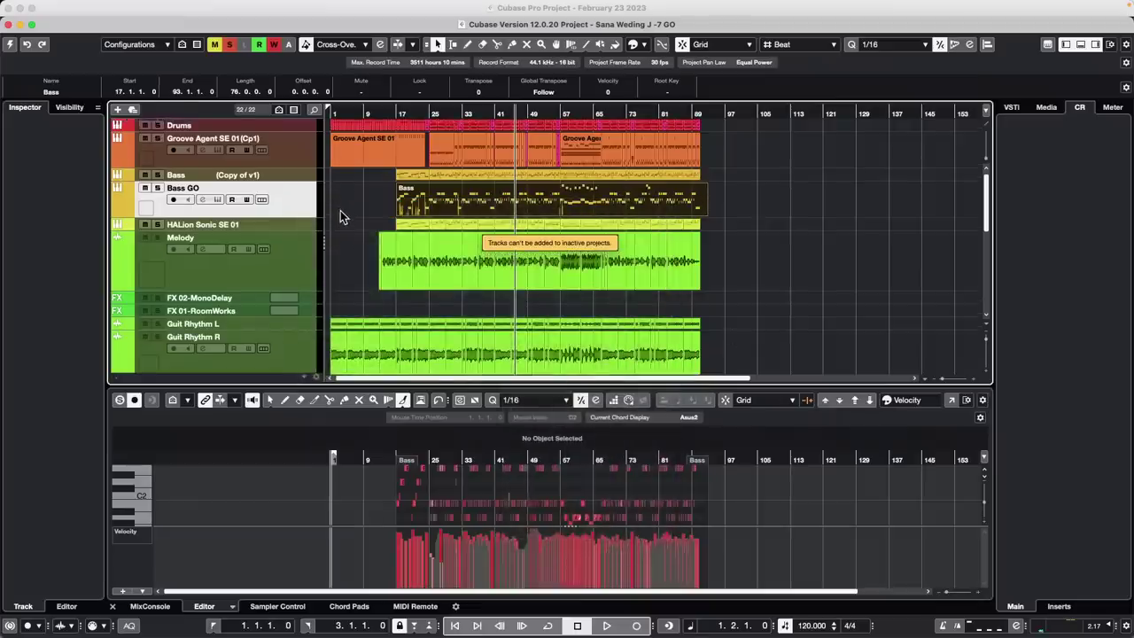
scroll(340, 210, "down", 8)
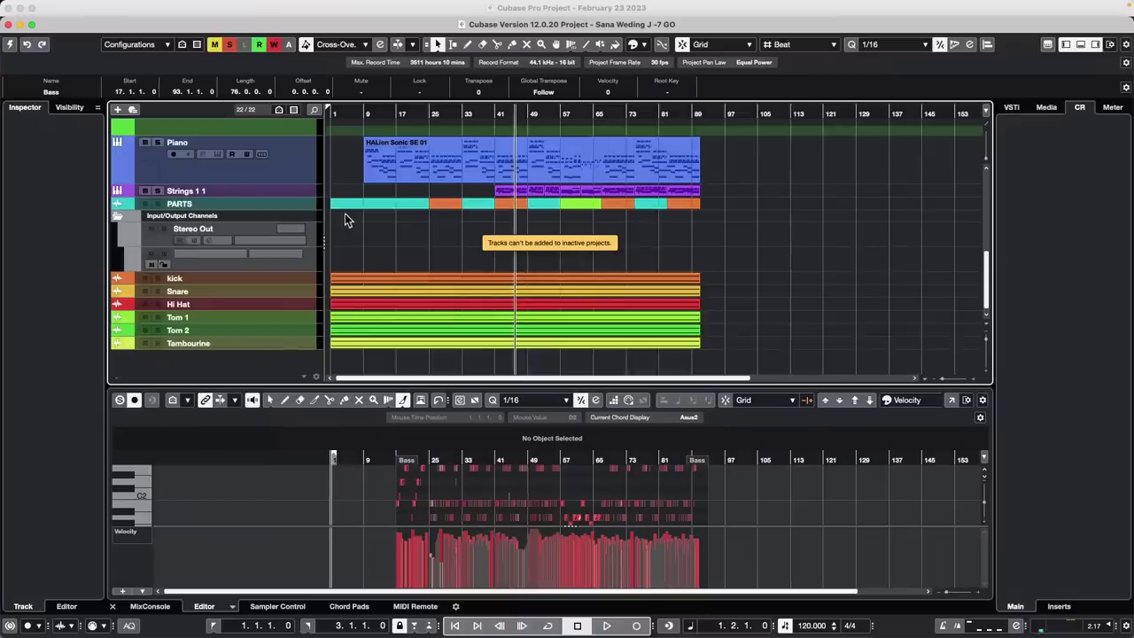
scroll(346, 215, "up", 8)
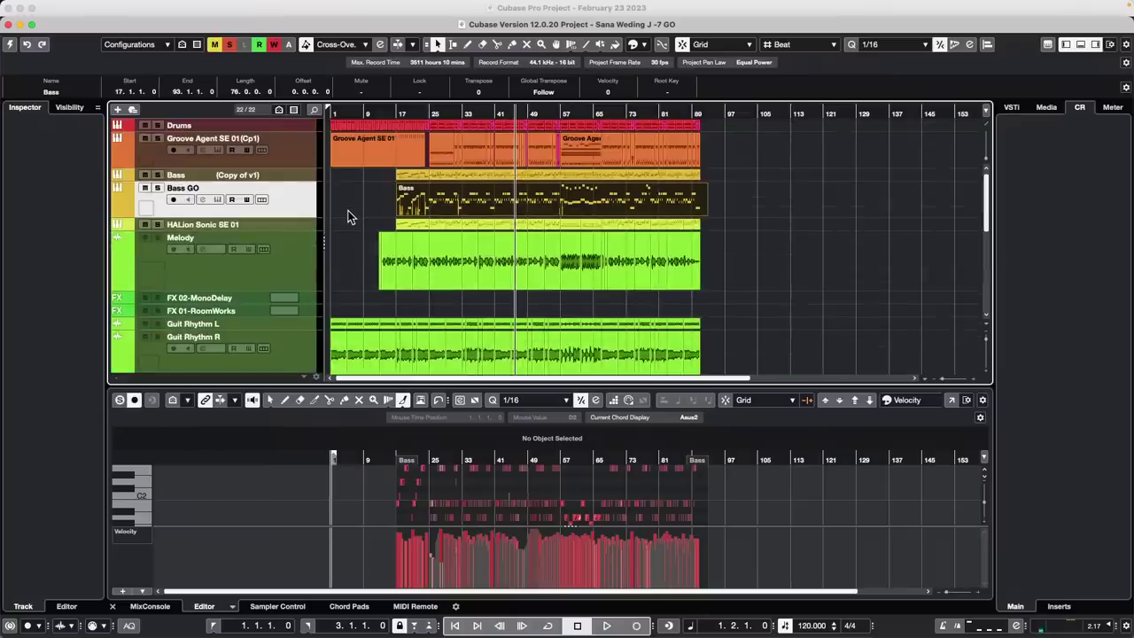
left_click(10, 43)
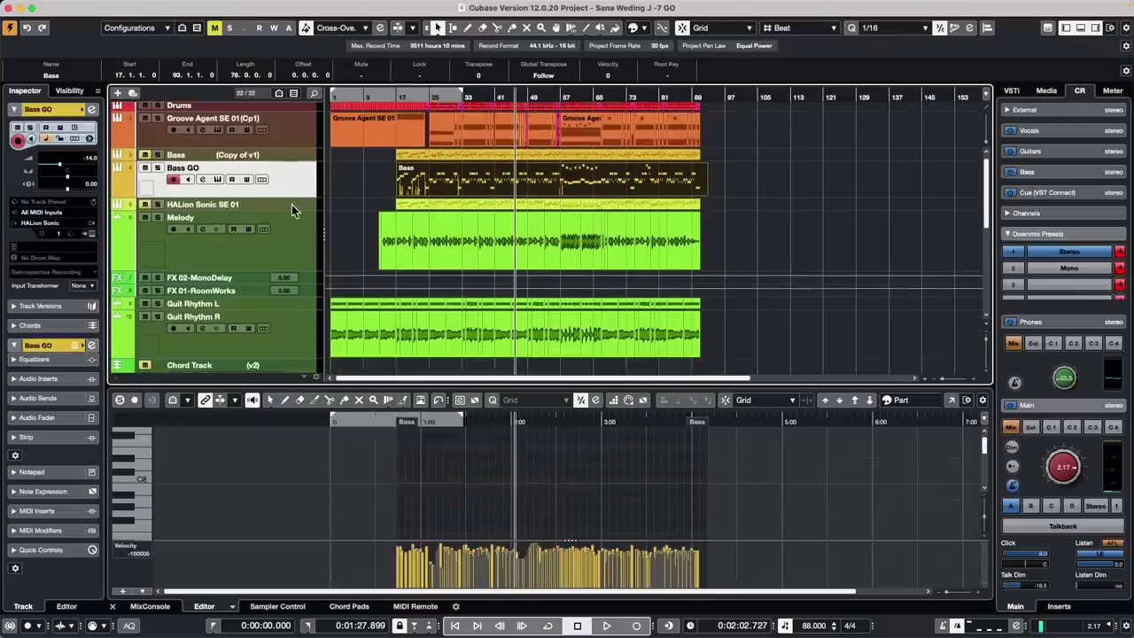
Add a Signature track, switch to the Draw tool and zoom in around the playhead
right_click(292, 205)
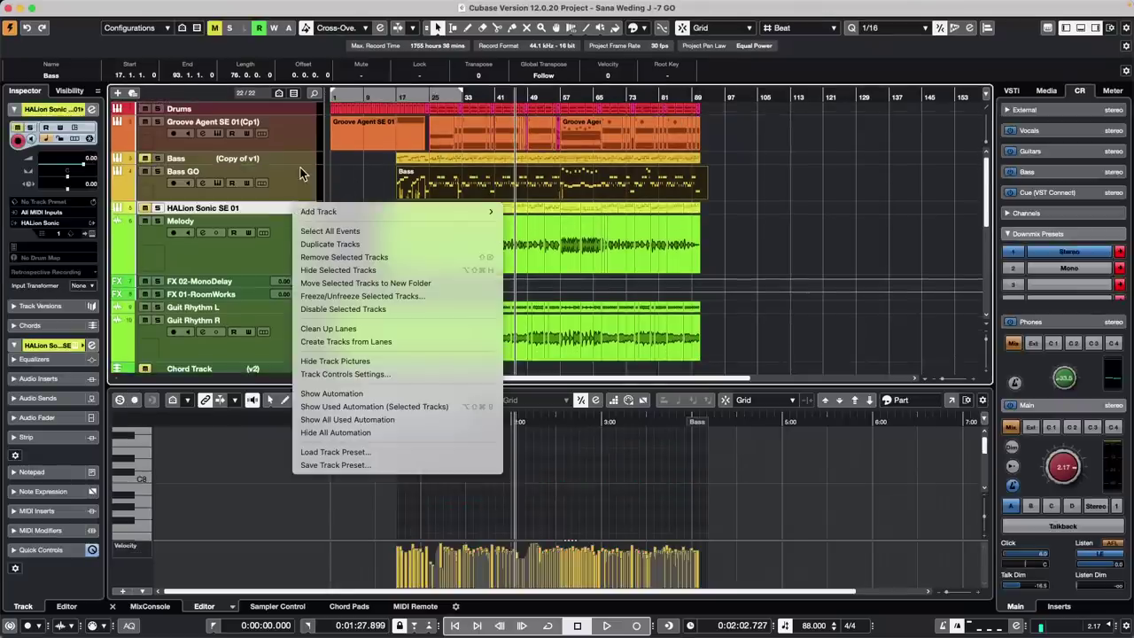
mouse_move(351, 213)
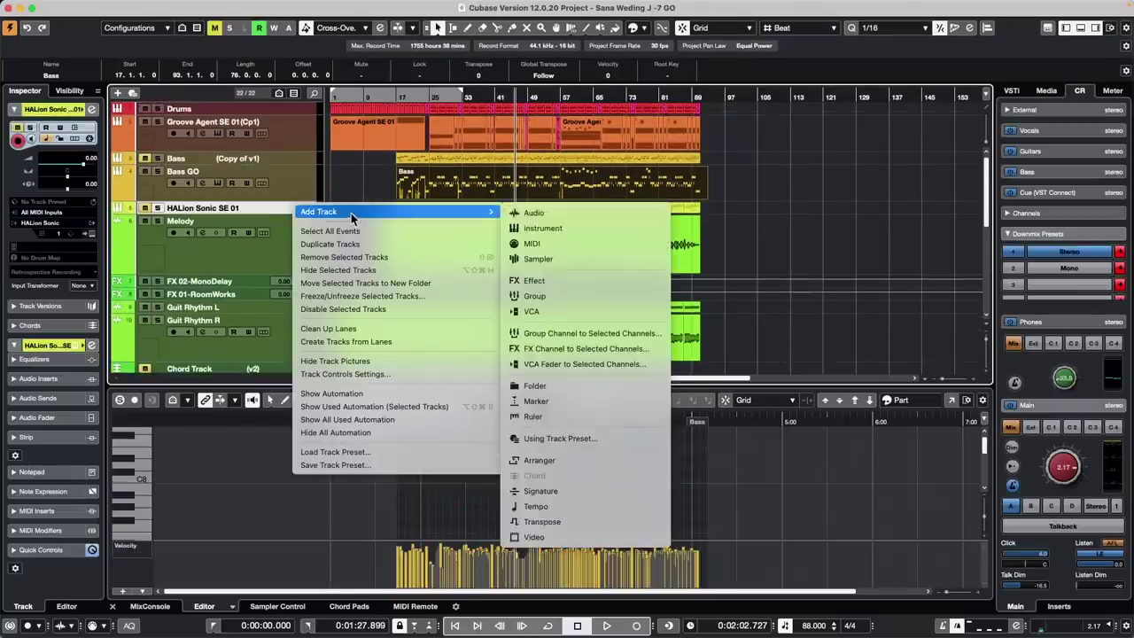
left_click(568, 490)
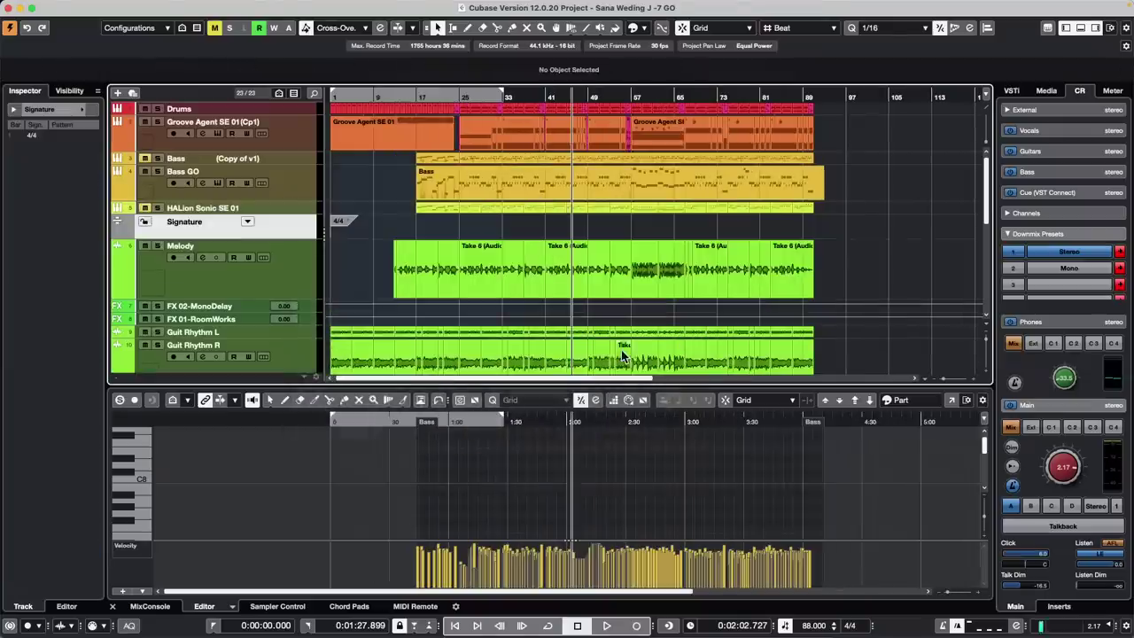
right_click(482, 235)
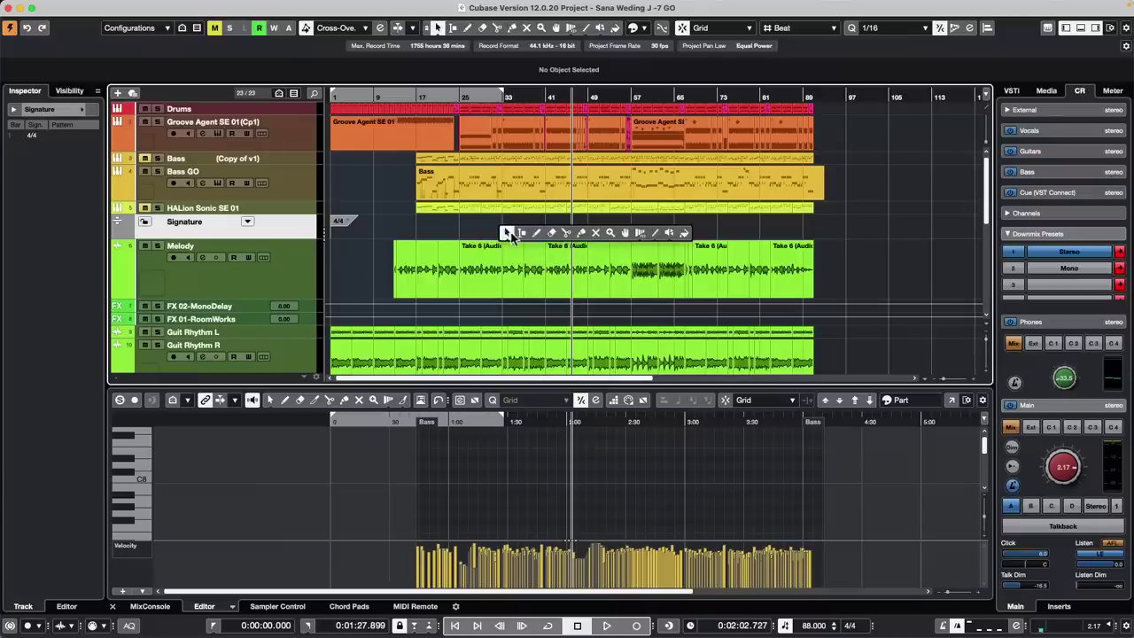
left_click(515, 234)
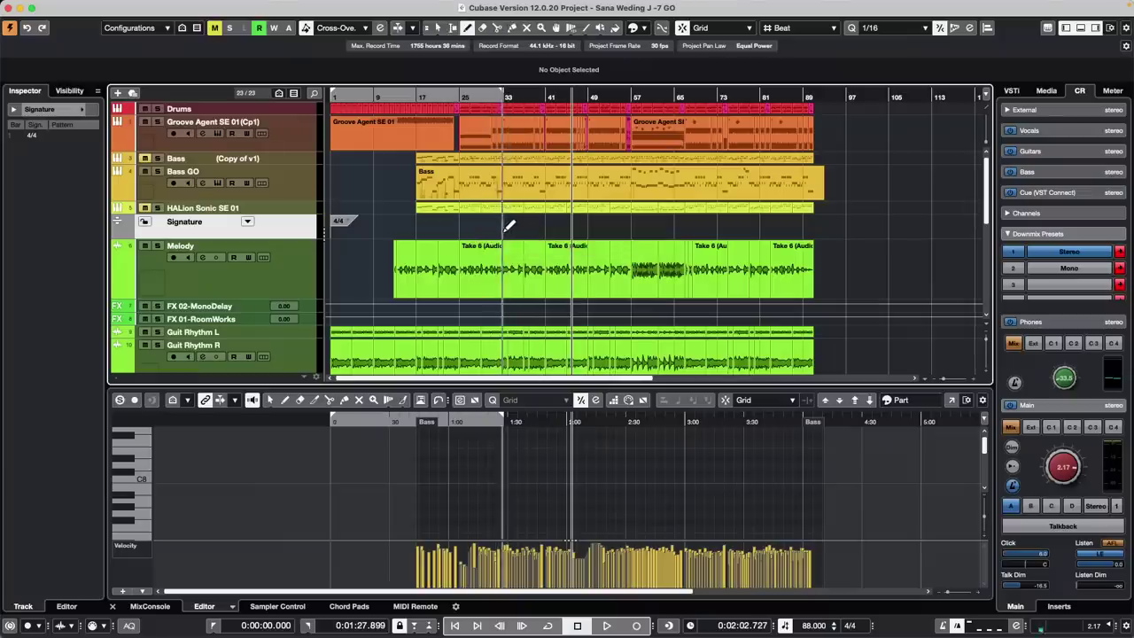
key("h")
key("h")
key("h")
key("h")
key("h")
key("h")
key("h")
key("h")
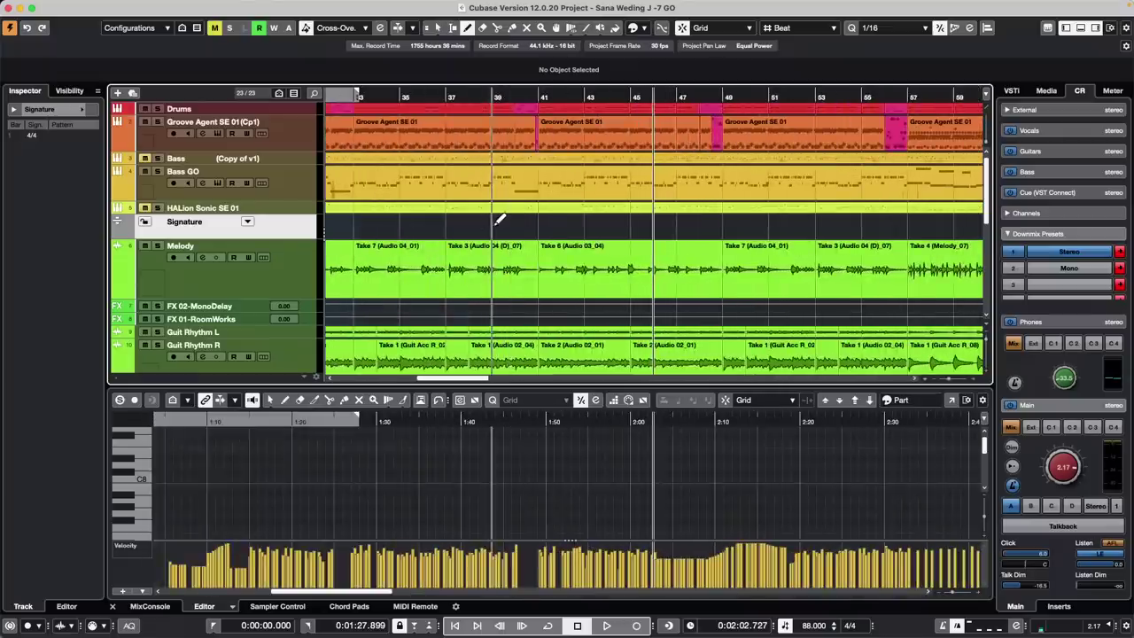
Insert a 3/4 signature at bar 39 and a 4/4 signature at bar 43
left_click(499, 222)
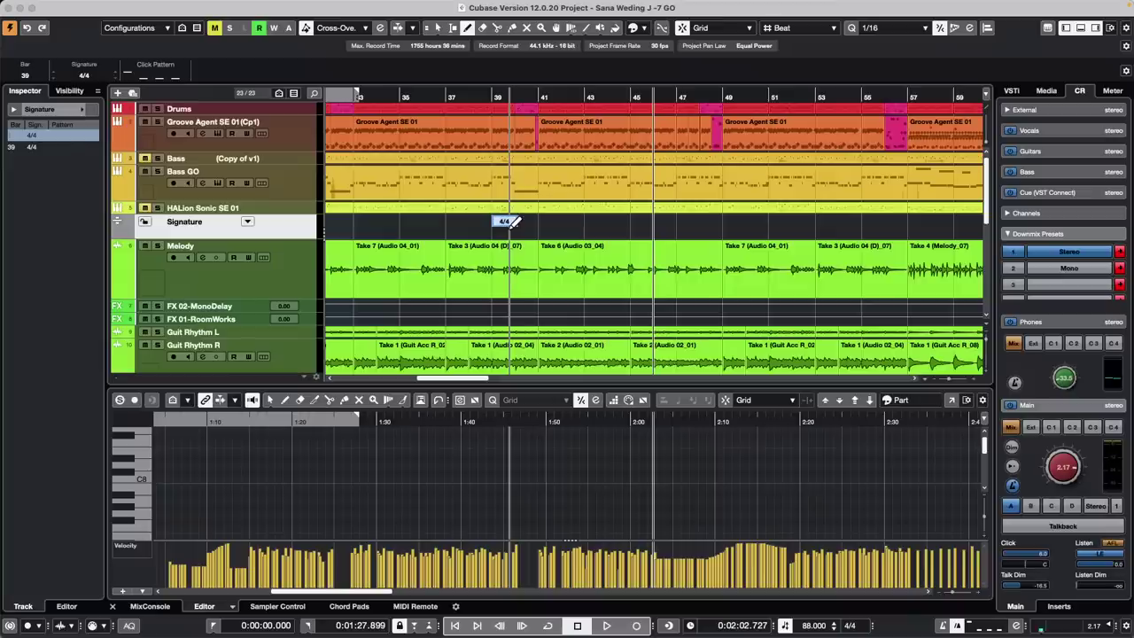
type("3/4")
key("Return")
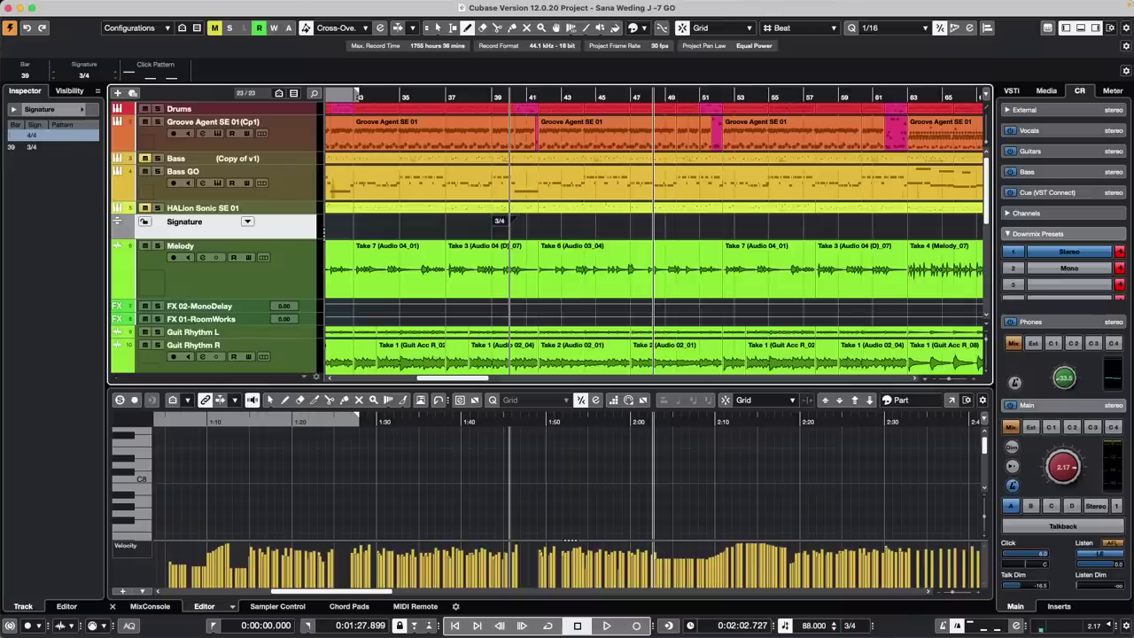
left_click(566, 221)
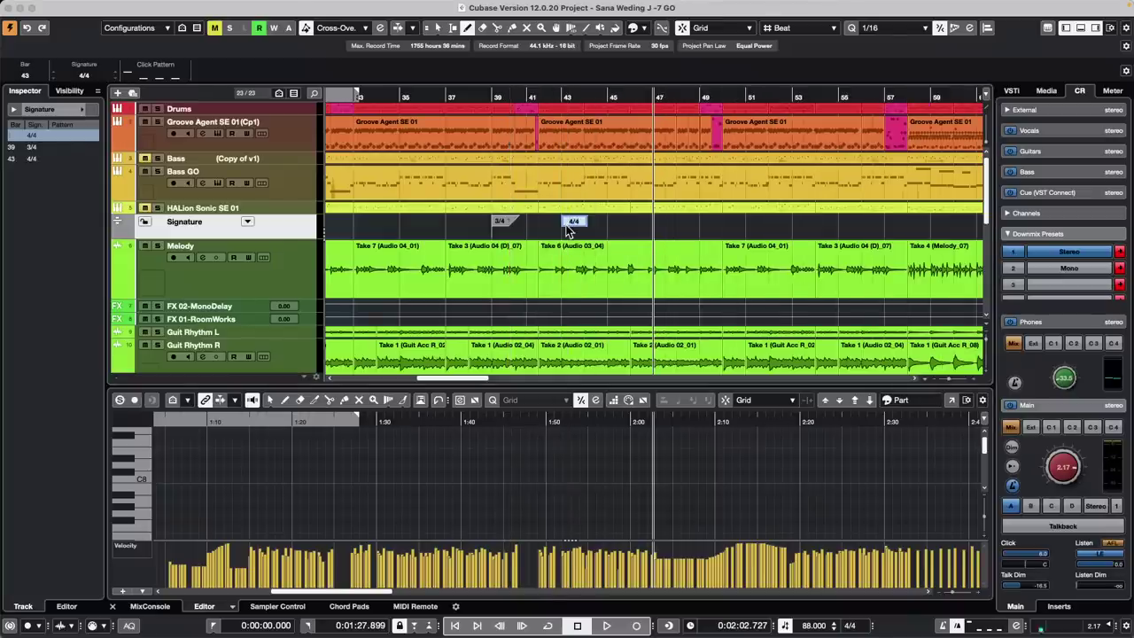
type("4/4")
key("Return")
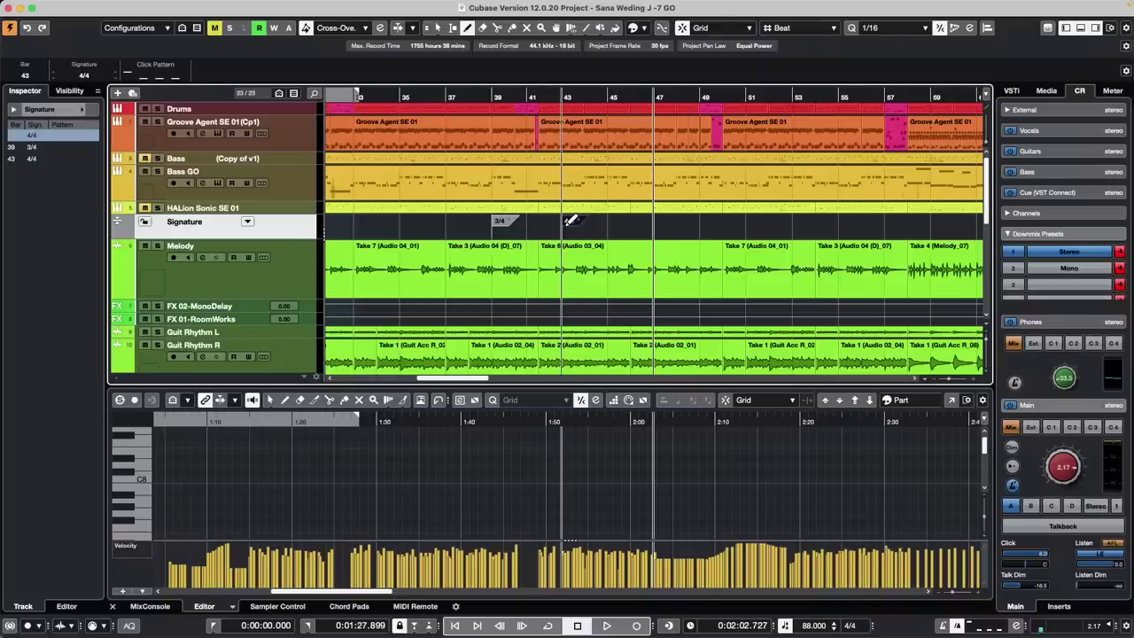
Return to the Object Selection tool and open the Bass GO part as notation
key("1")
left_click(524, 187)
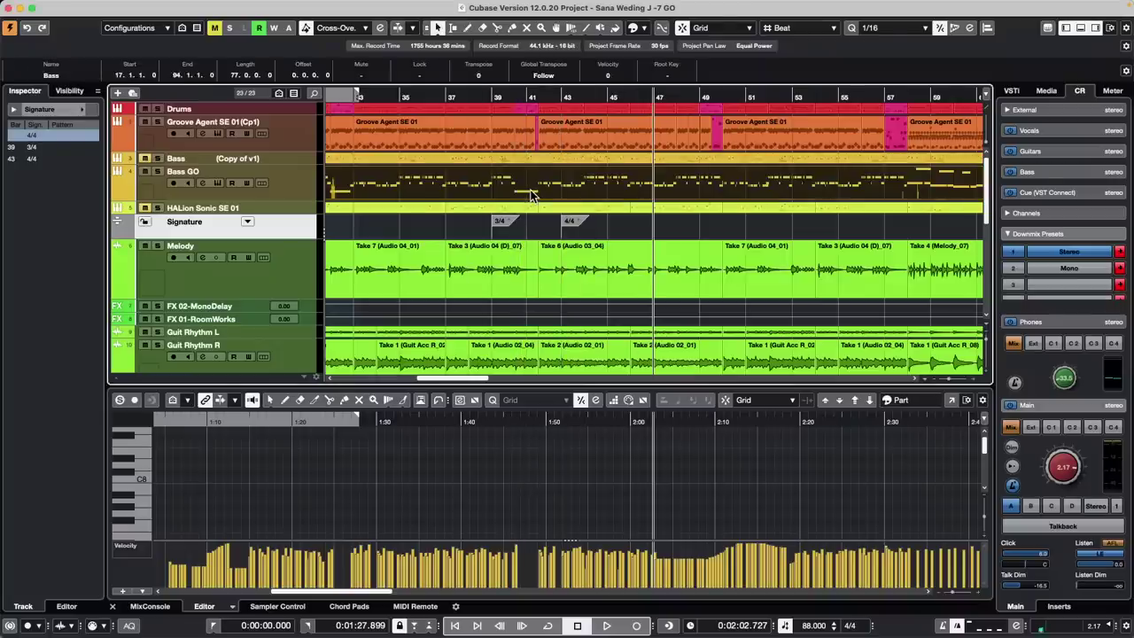
key("super+r")
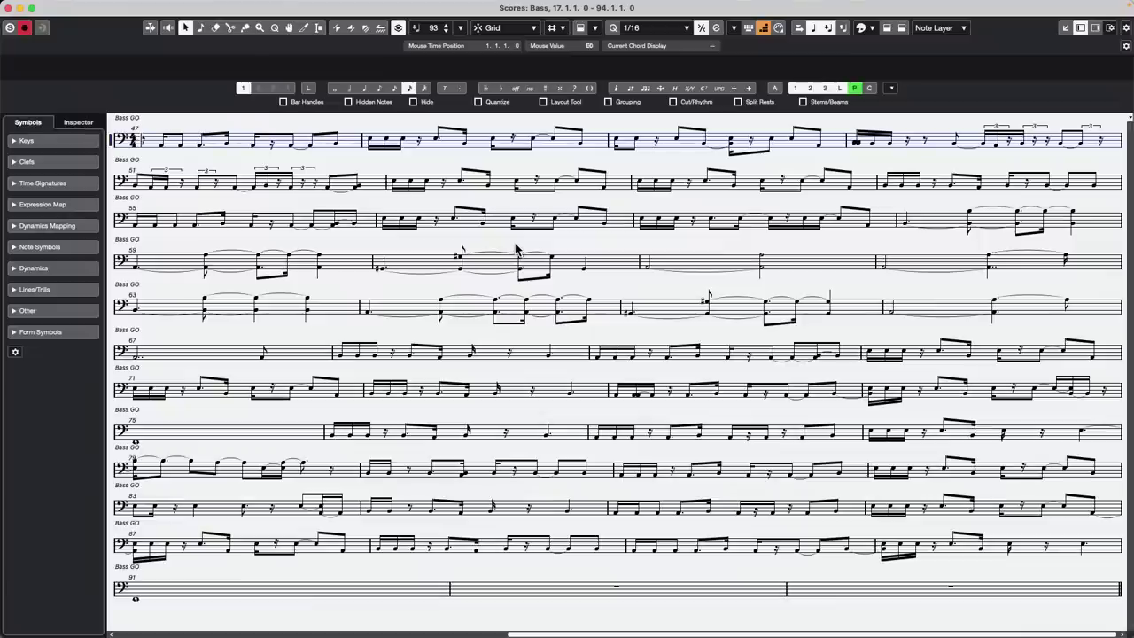
Close the score and briefly play the song from about bar 38
left_click(11, 7)
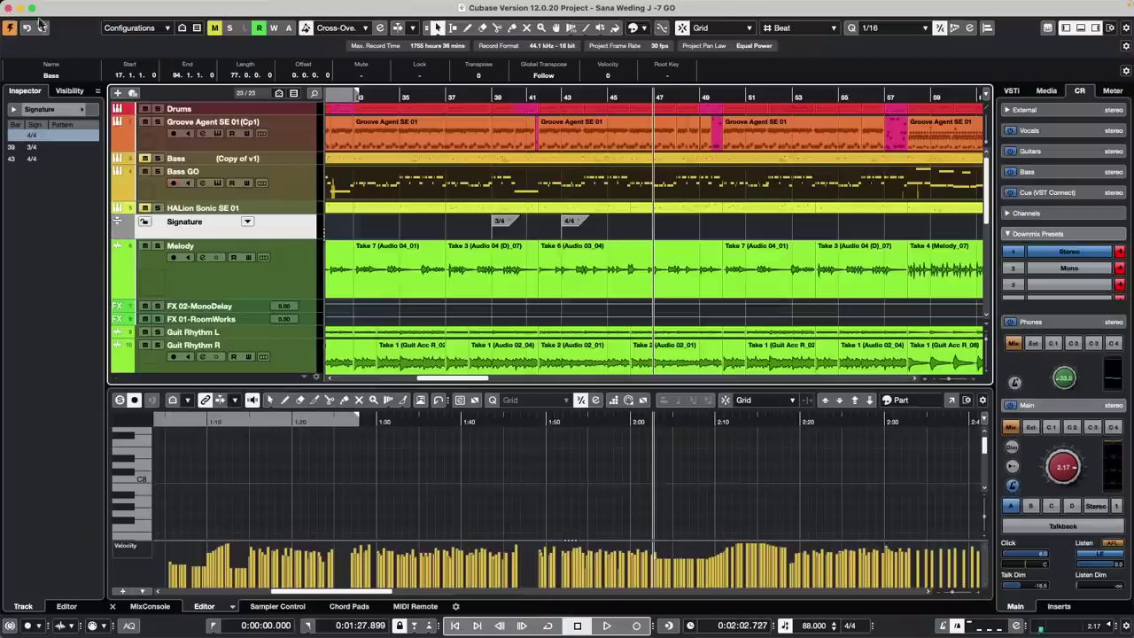
left_click(478, 95)
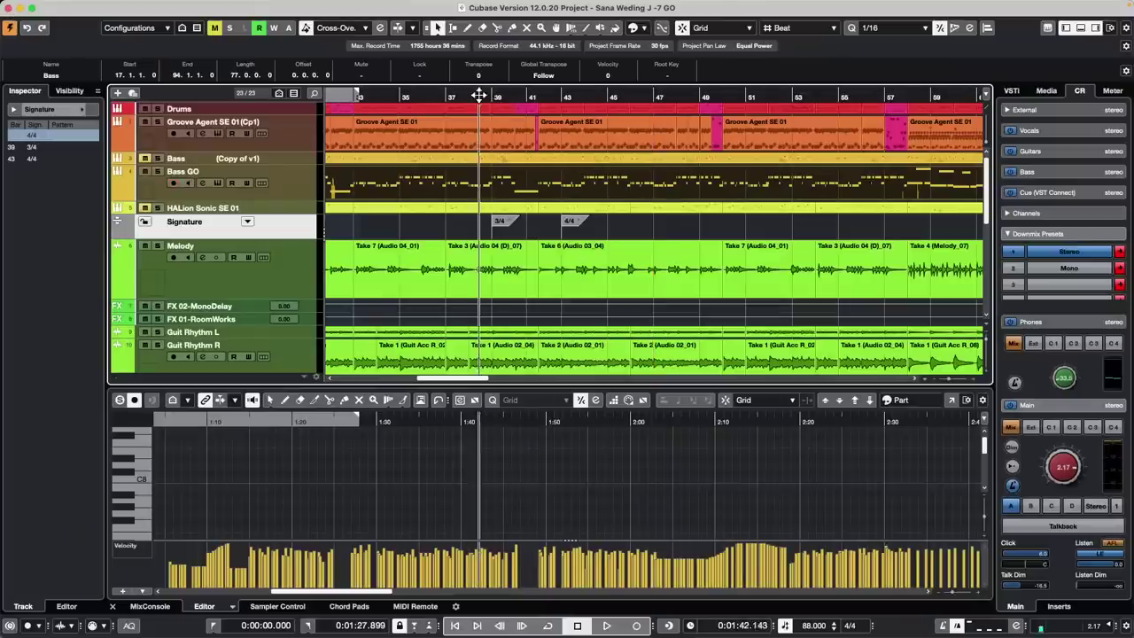
key("space")
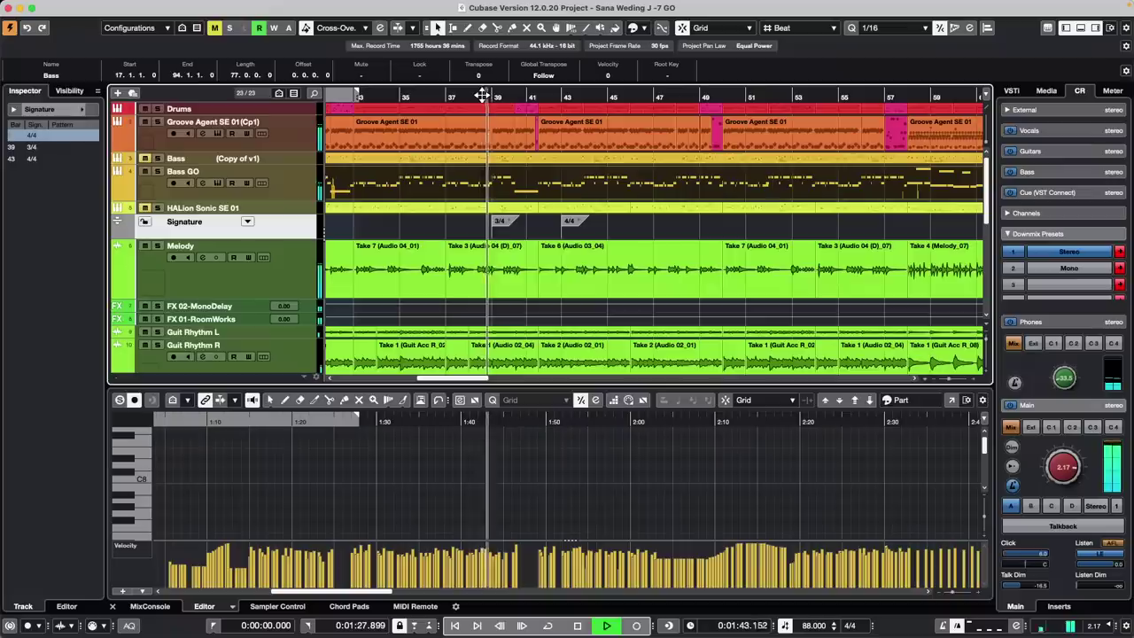
key("space")
Show Bass GO notes in the lower-zone editor, then reopen and close its score view
left_click(288, 186)
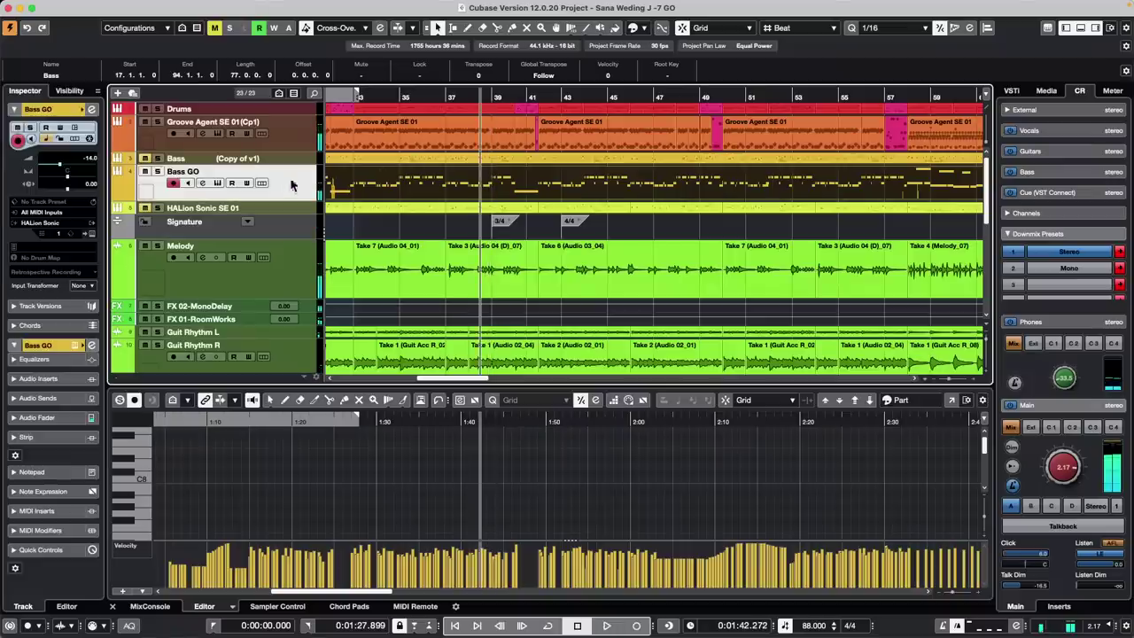
double_click(495, 186)
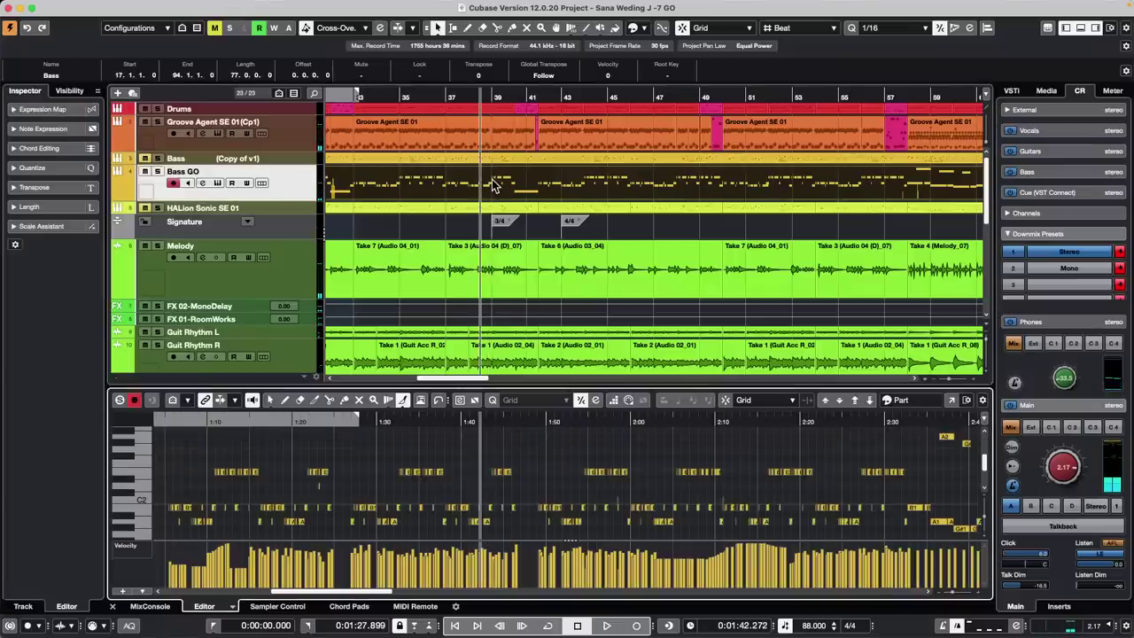
key("super+r")
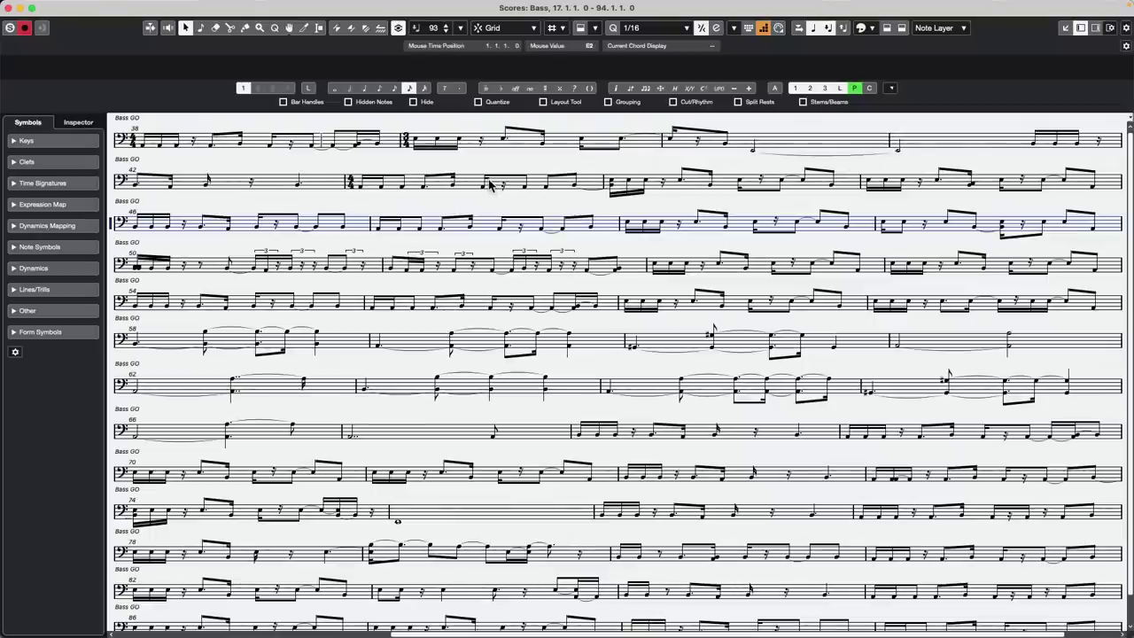
left_click(25, 29)
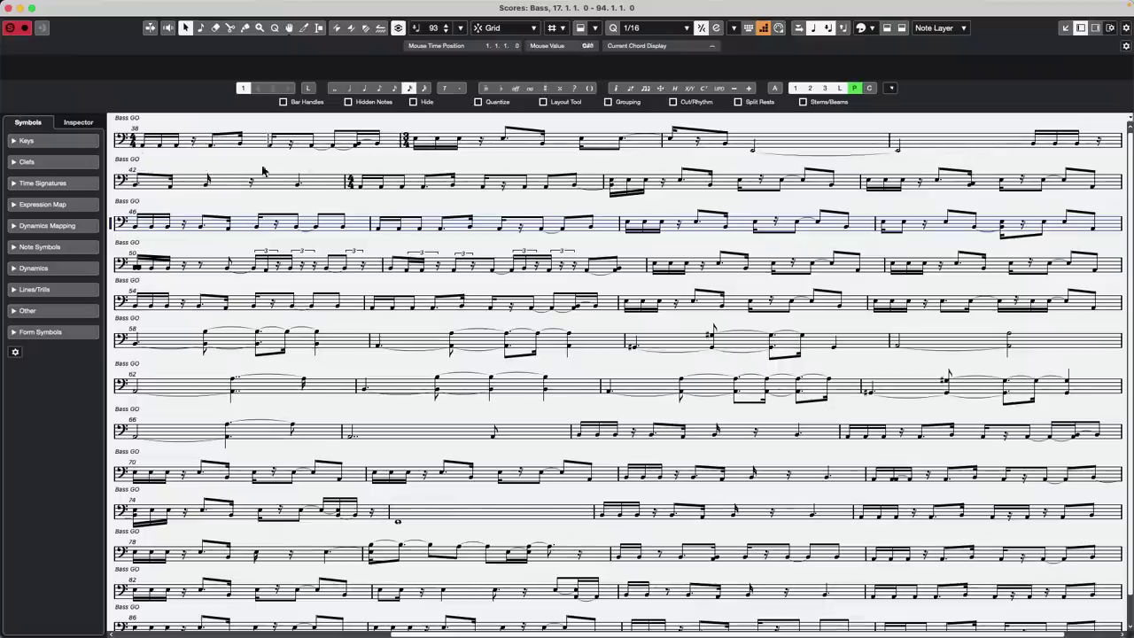
left_click(10, 8)
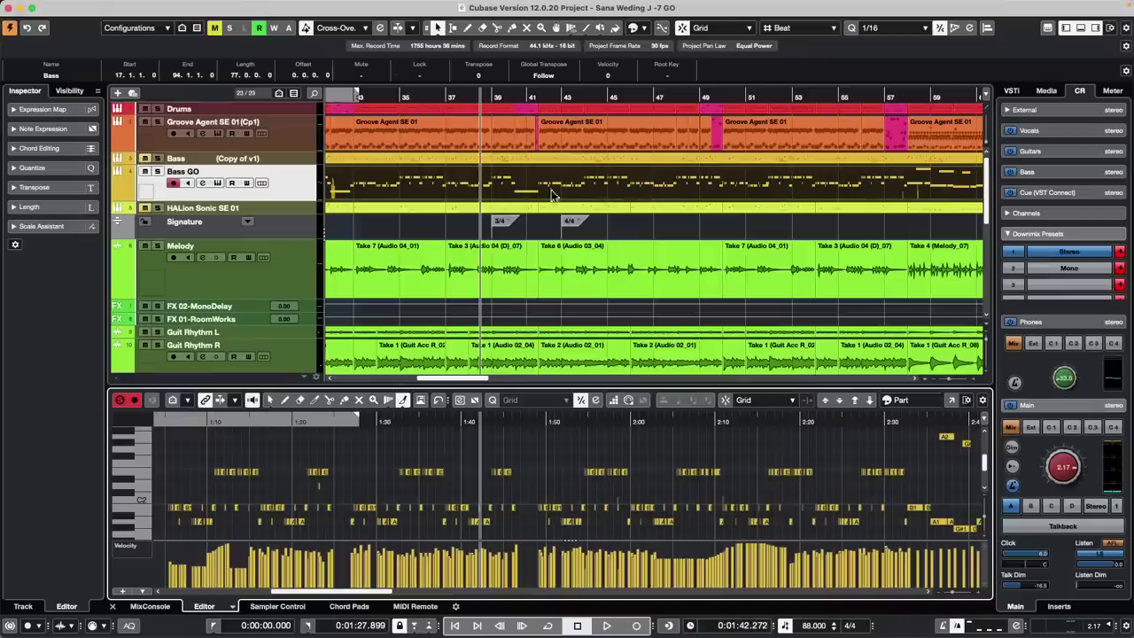
Check the Signature track in the Tempo Track Editor, then undo the 4/4 and 3/4 signature changes
left_click(273, 226)
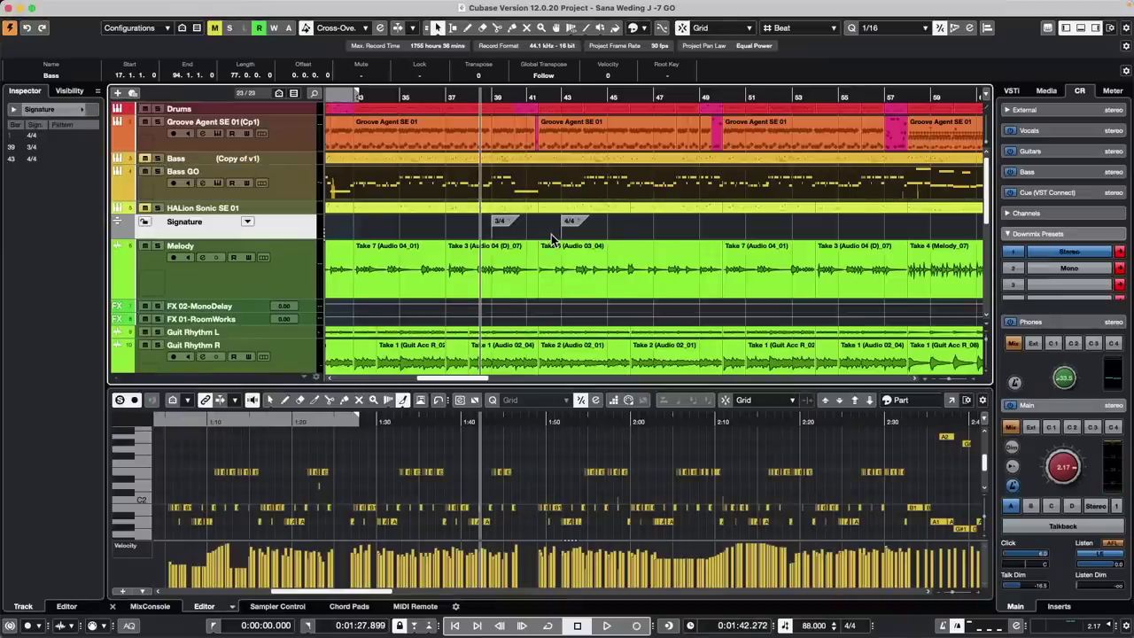
key("super+t")
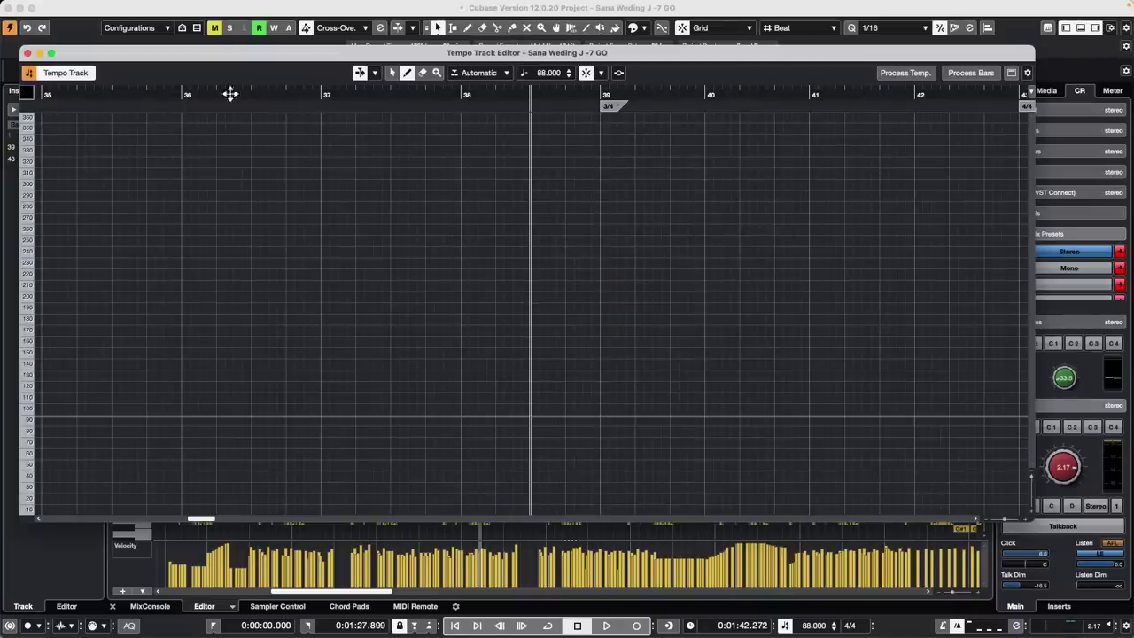
left_click(28, 53)
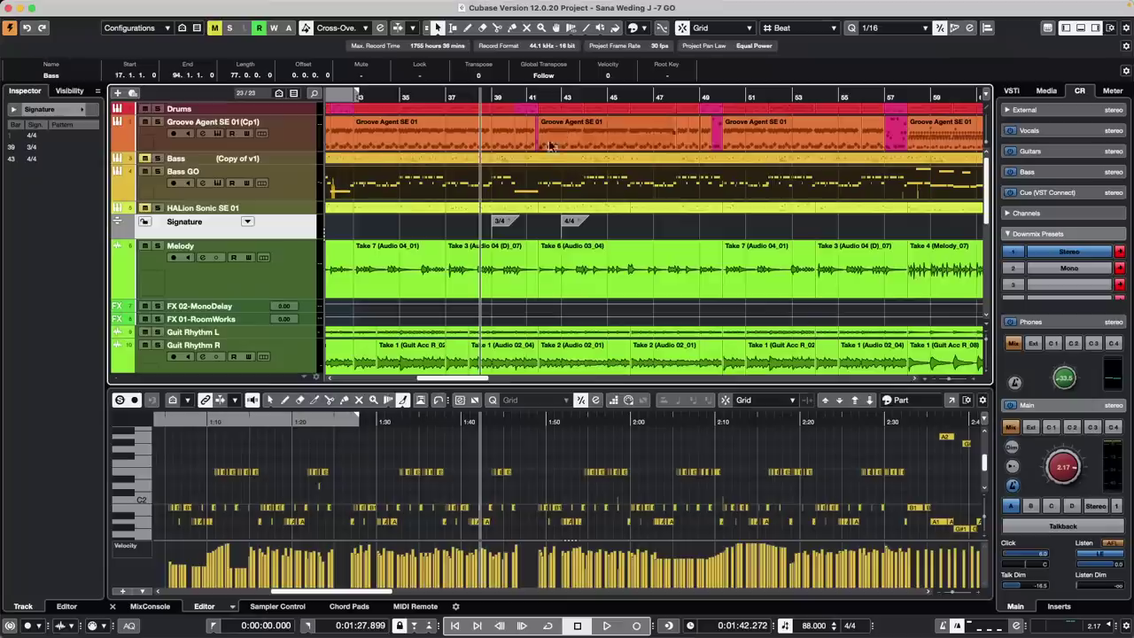
key("super+z")
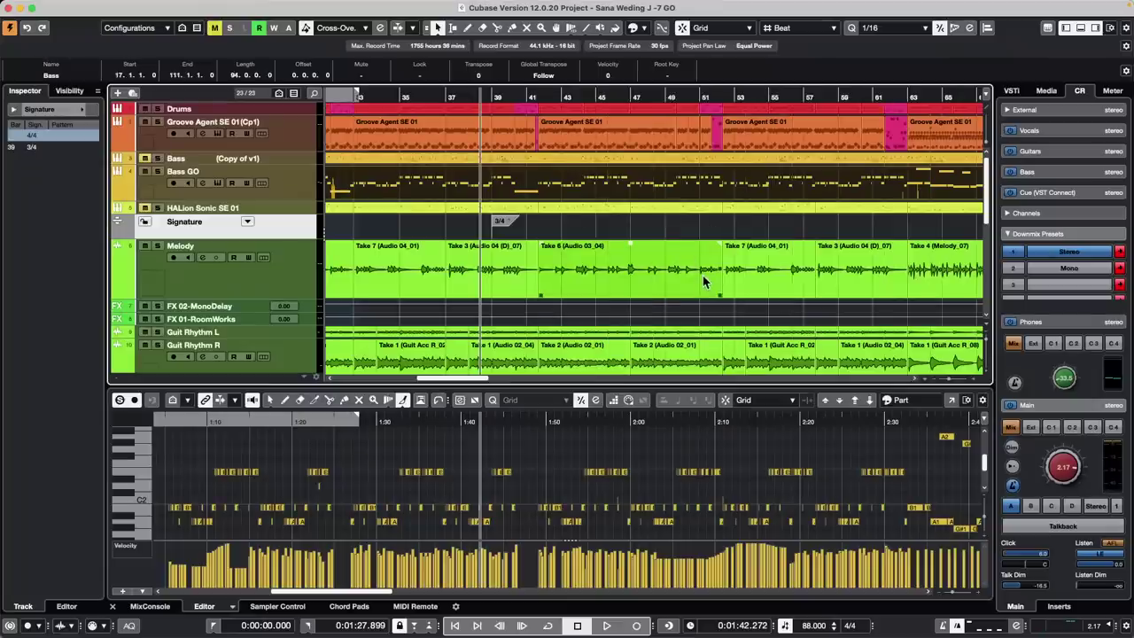
key("super+z")
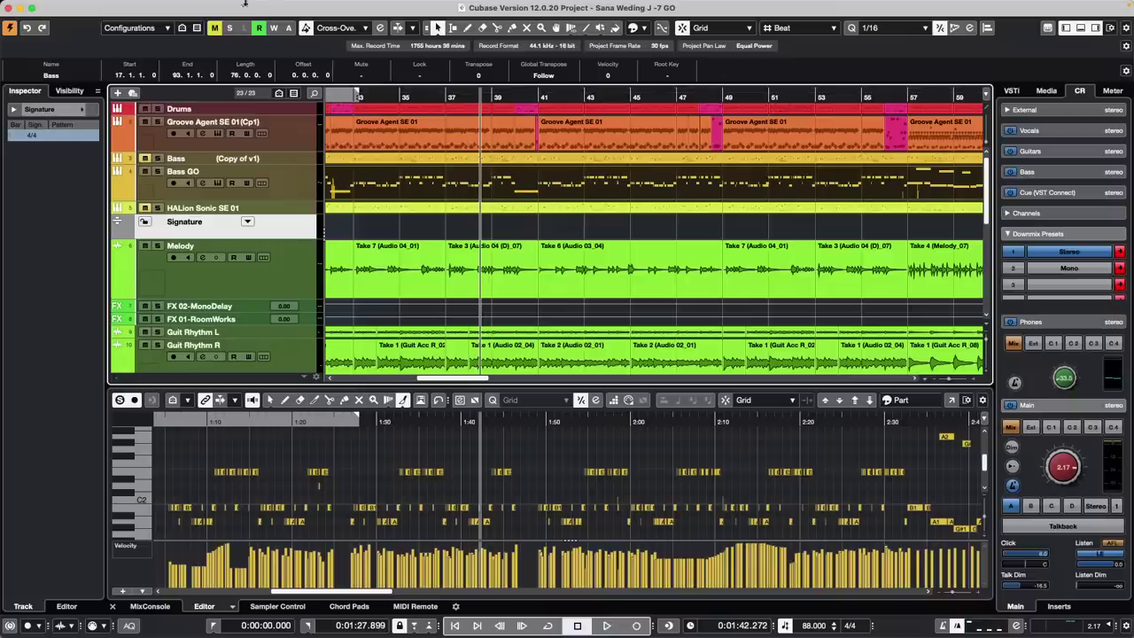
Look through the MIDI menu's functions and close it again
mouse_move(90, 8)
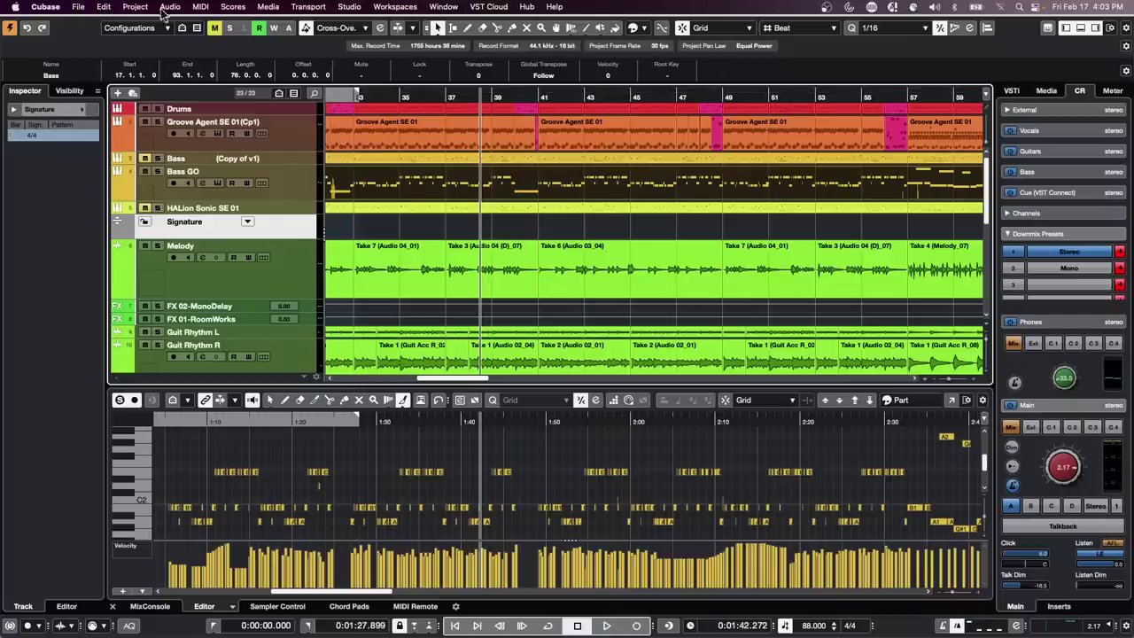
left_click(200, 7)
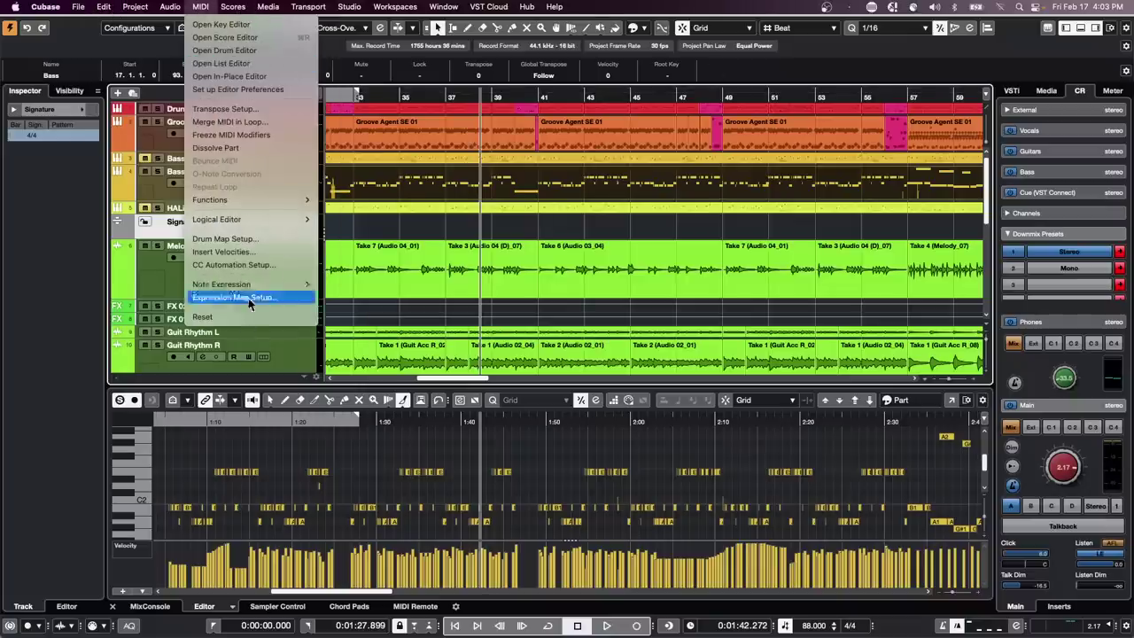
left_click(487, 284)
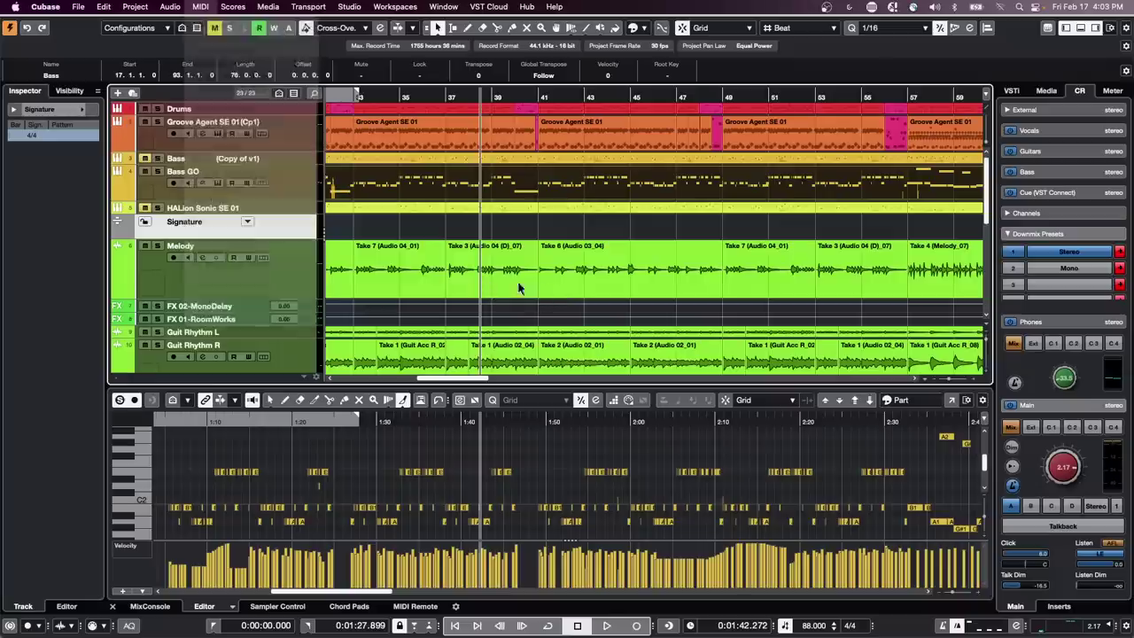
Open the Bass part in its own Key Editor, select the B1 note and bring up the MIDI menu
left_click(500, 187)
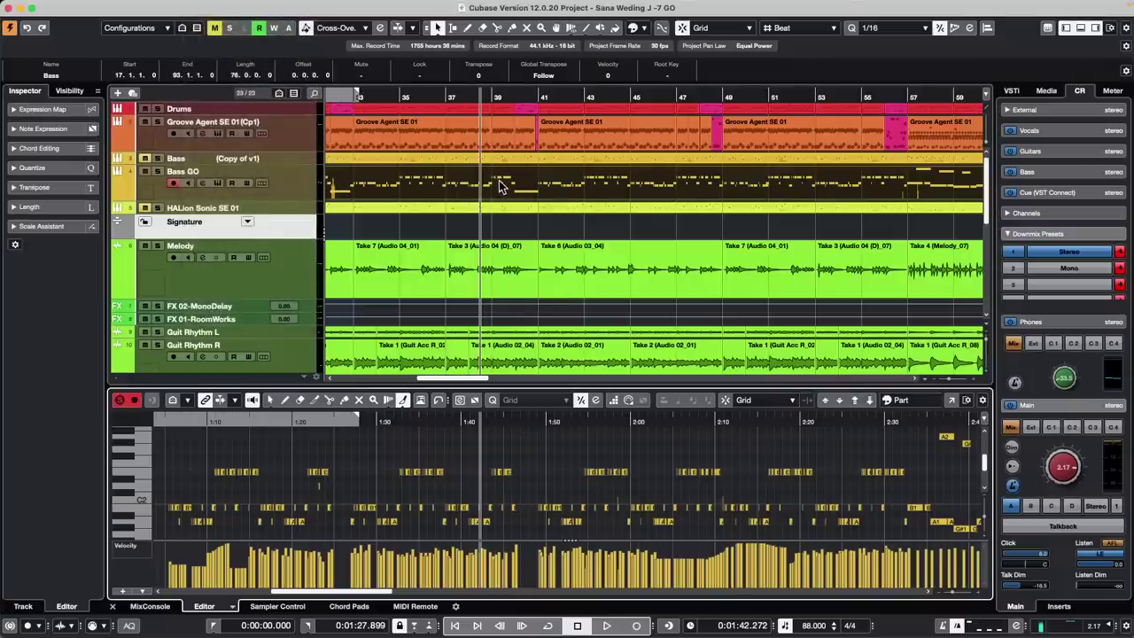
left_click(951, 400)
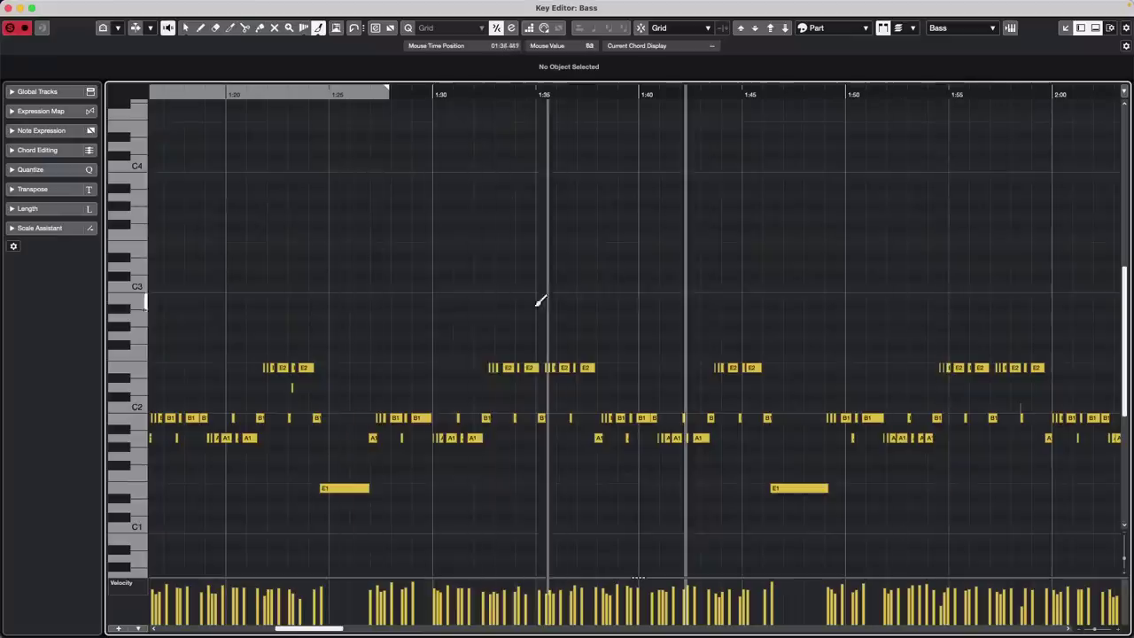
key("1")
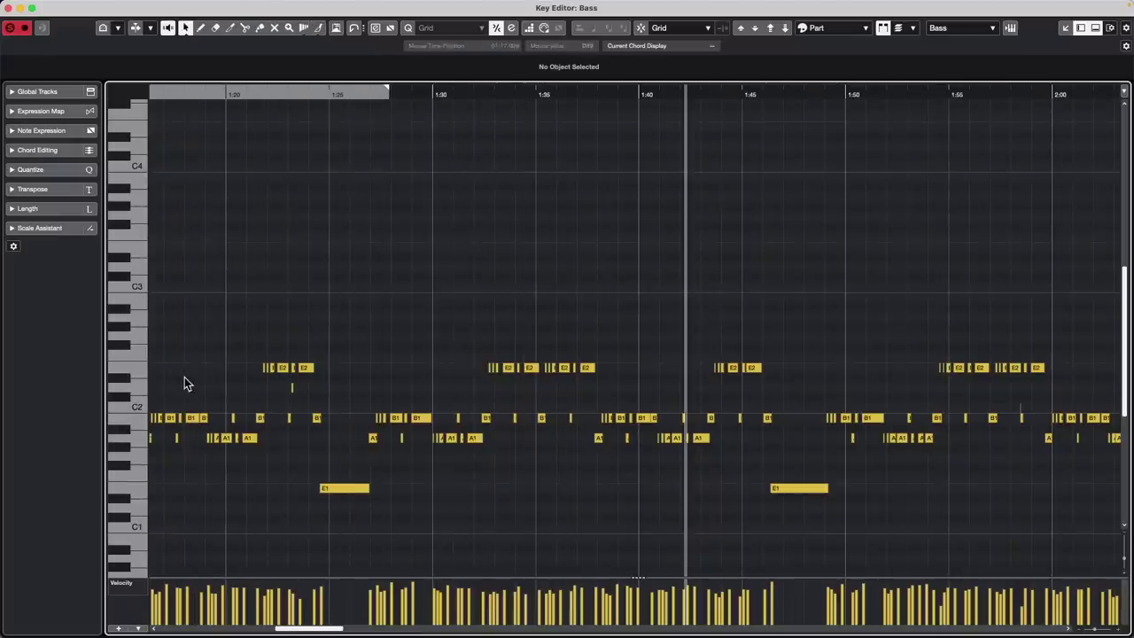
left_click(193, 417)
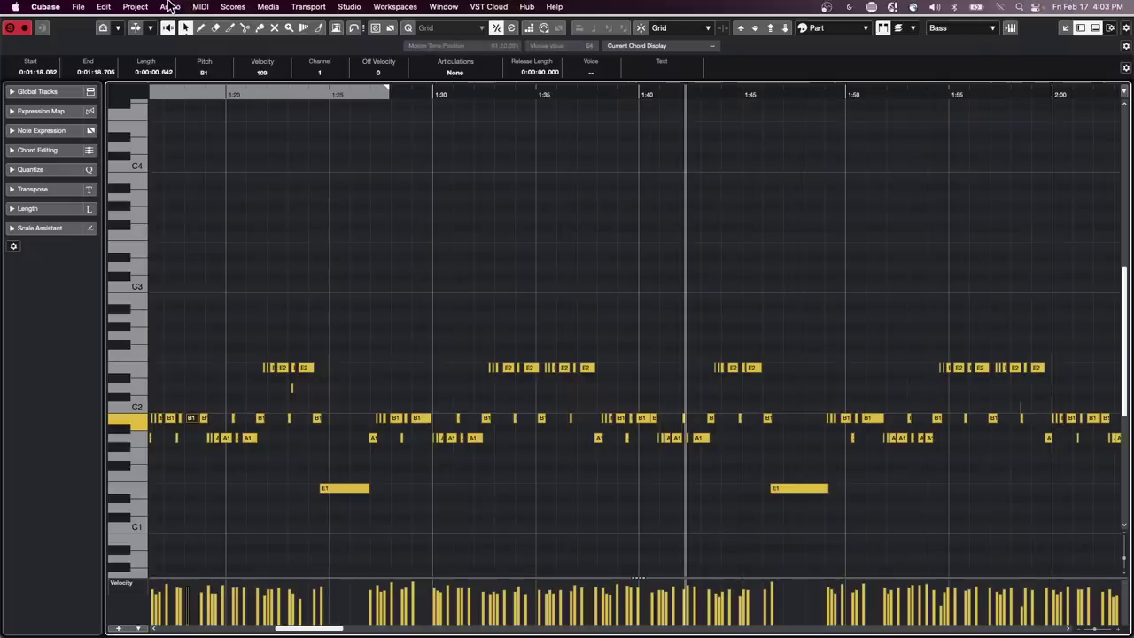
left_click(197, 7)
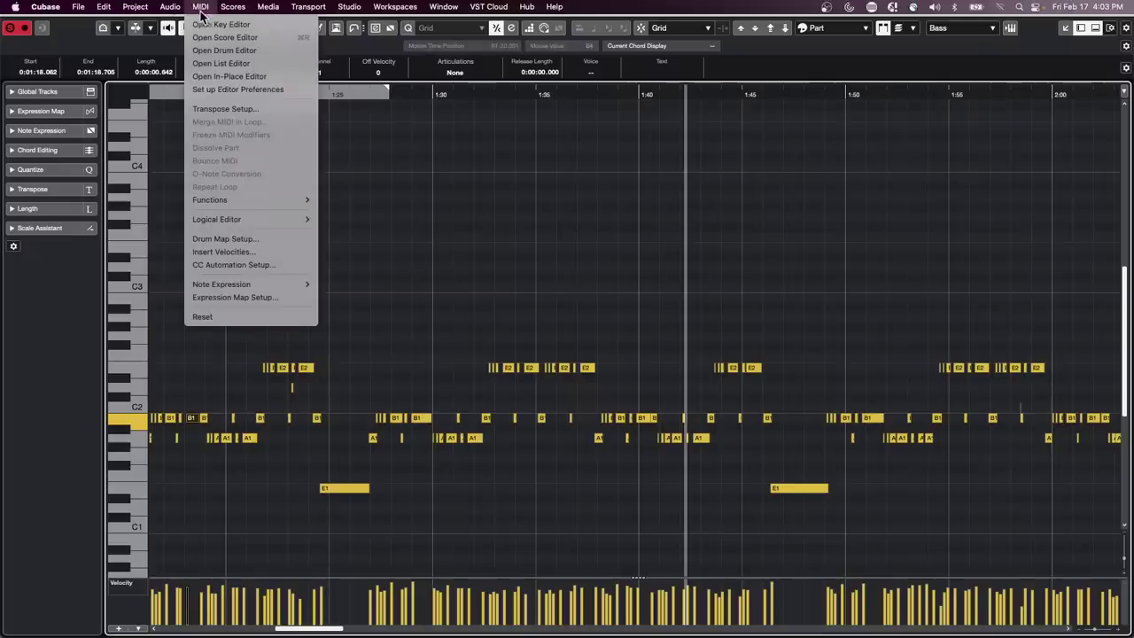
Open the Logical Editor setup and switch it to Transform mode
mouse_move(189, 13)
mouse_move(263, 220)
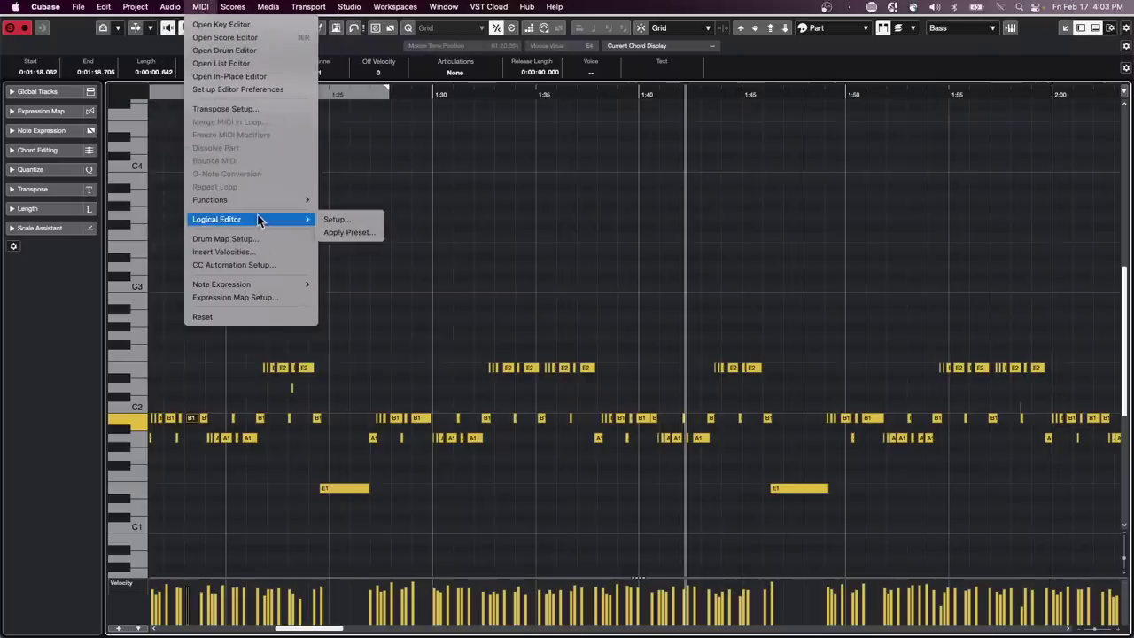
left_click(381, 221)
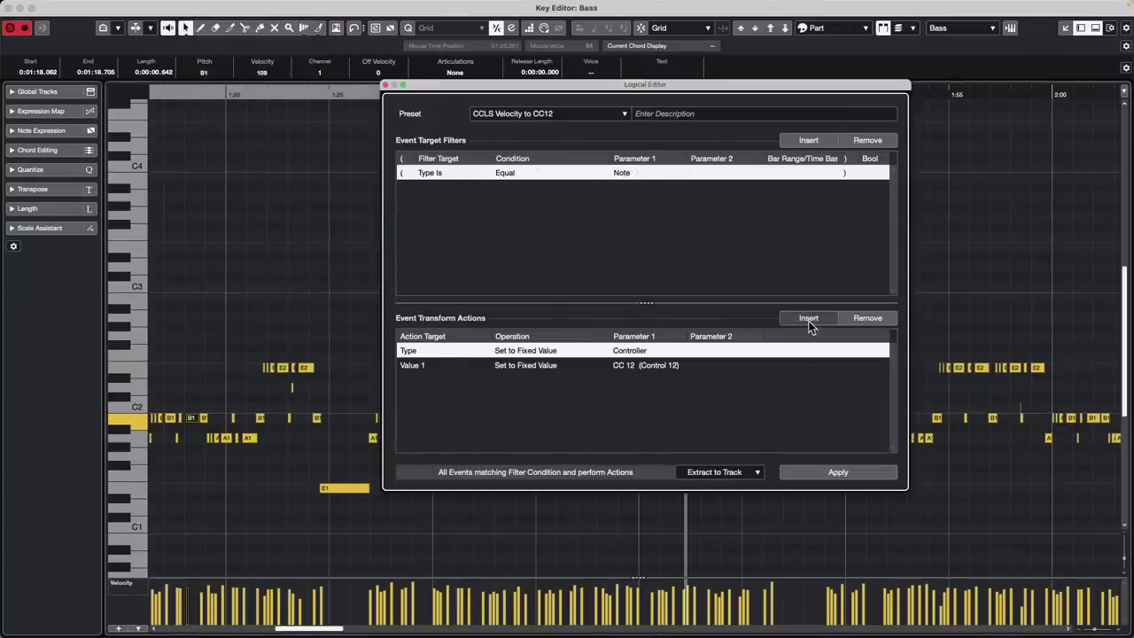
left_click(722, 472)
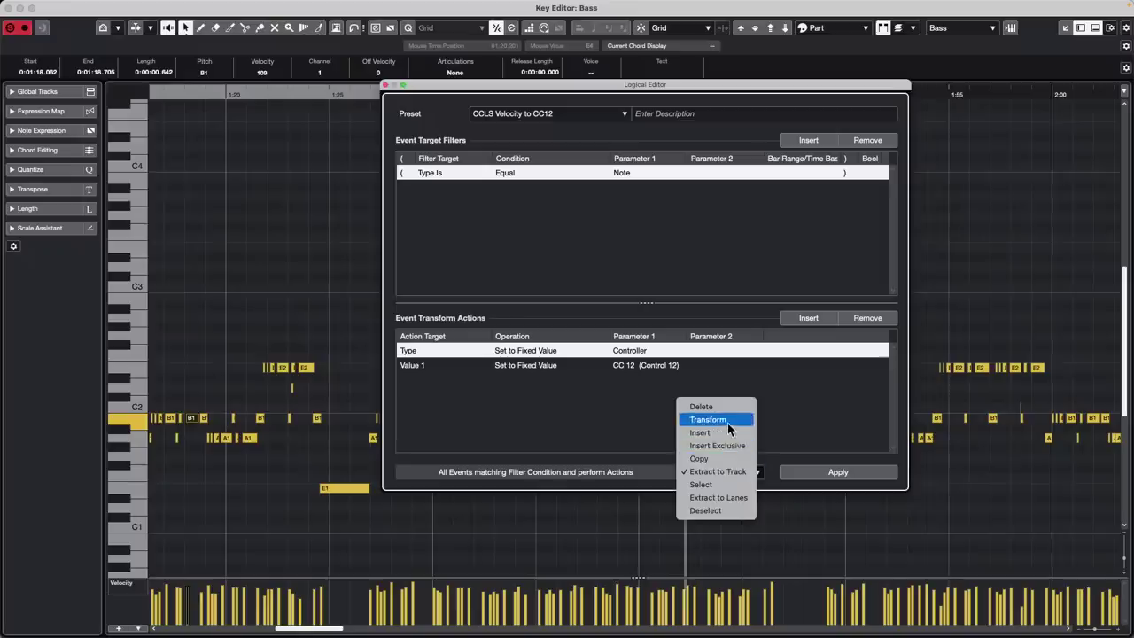
left_click(728, 422)
Clear the existing transform actions and add one fresh action targeting Value 1
left_click(817, 320)
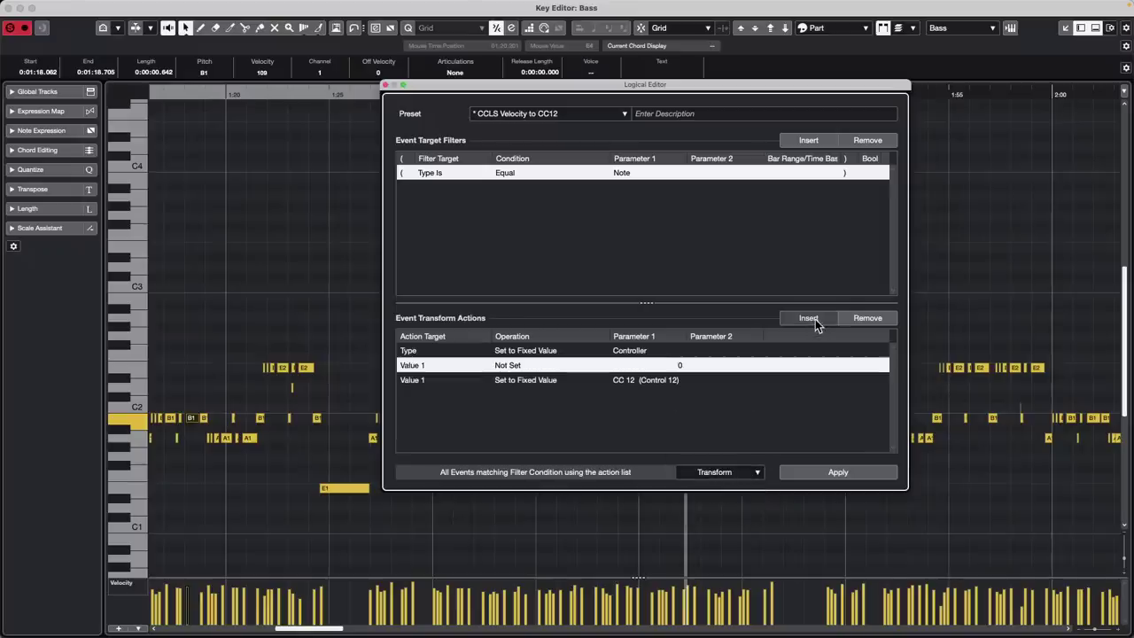
left_click(889, 319)
left_click(887, 318)
left_click(885, 318)
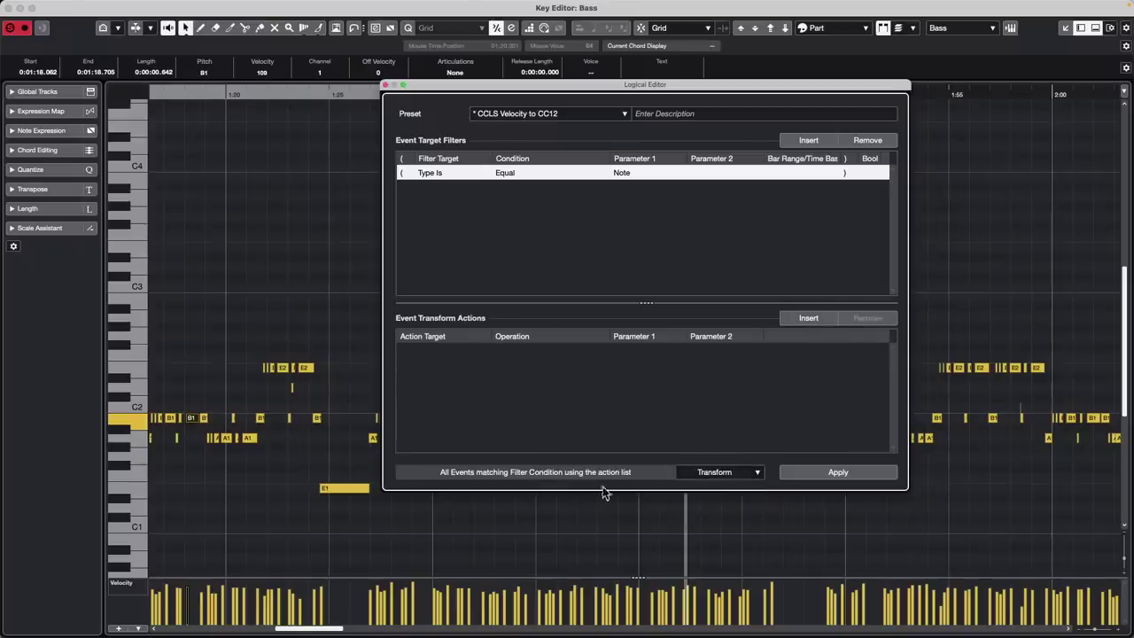
left_click(809, 317)
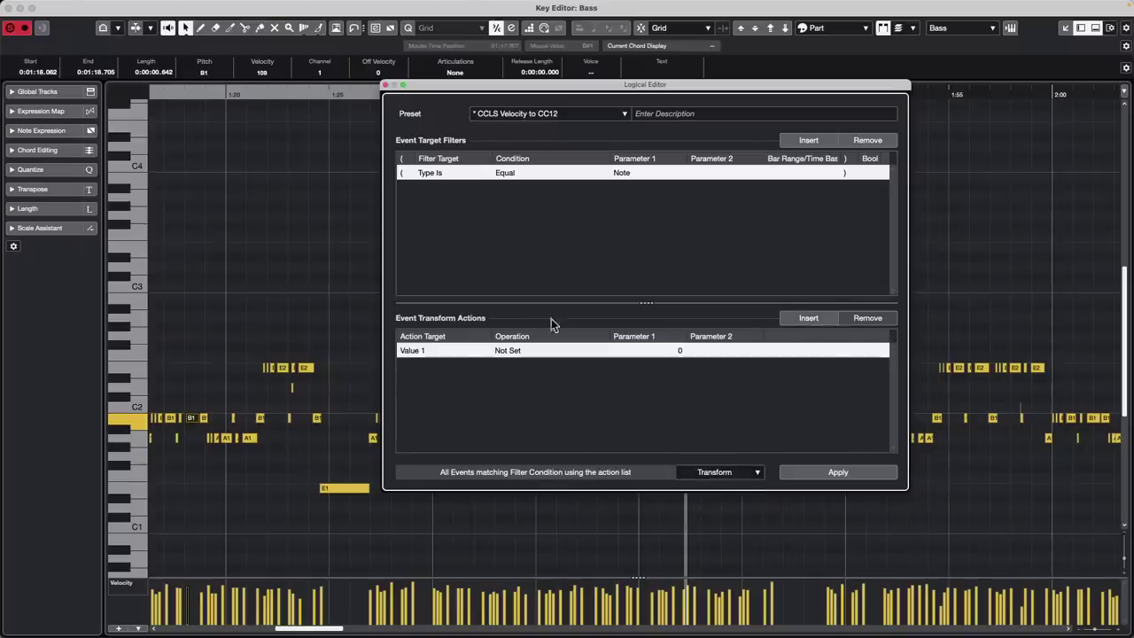
left_click(423, 351)
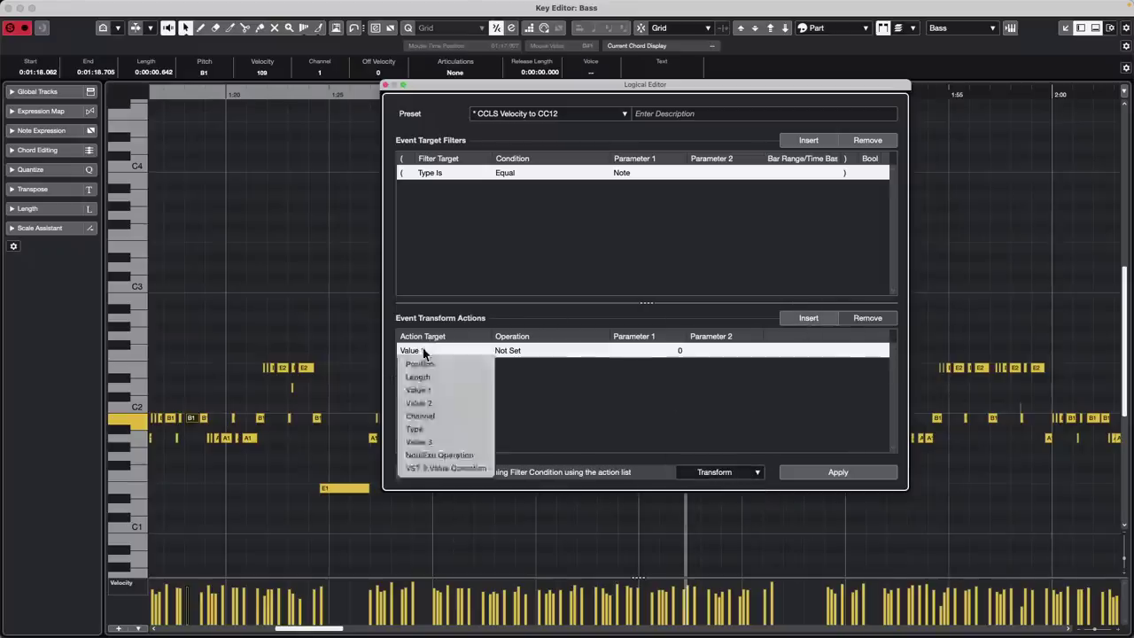
left_click(448, 390)
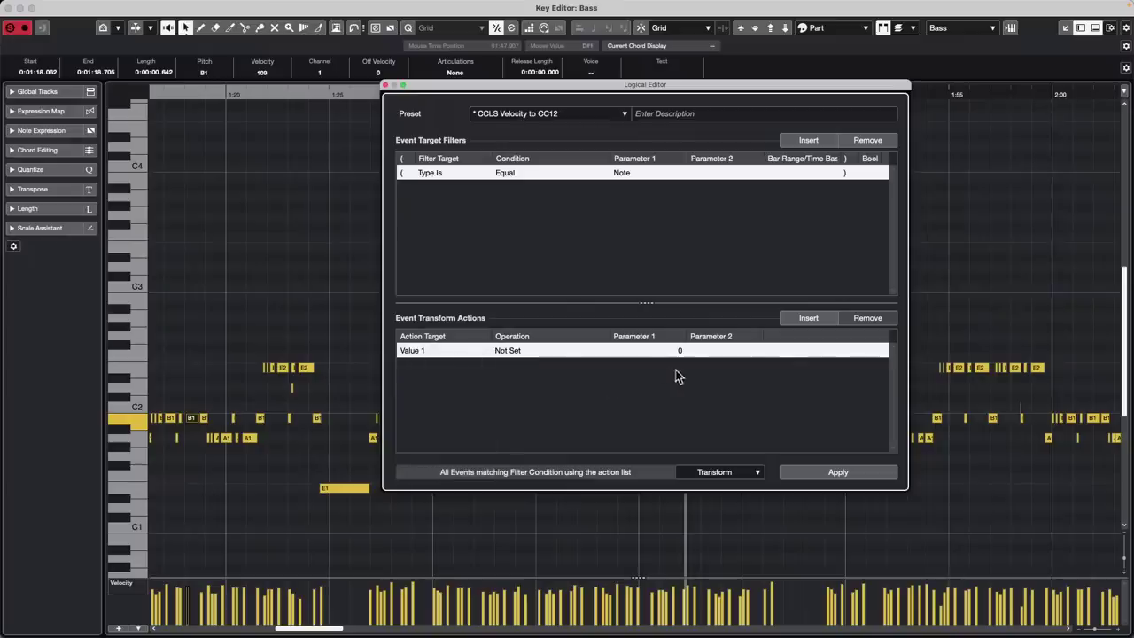
Add a second action row, then delete it, leaving the single Value 1 action
left_click(807, 318)
left_click(418, 351)
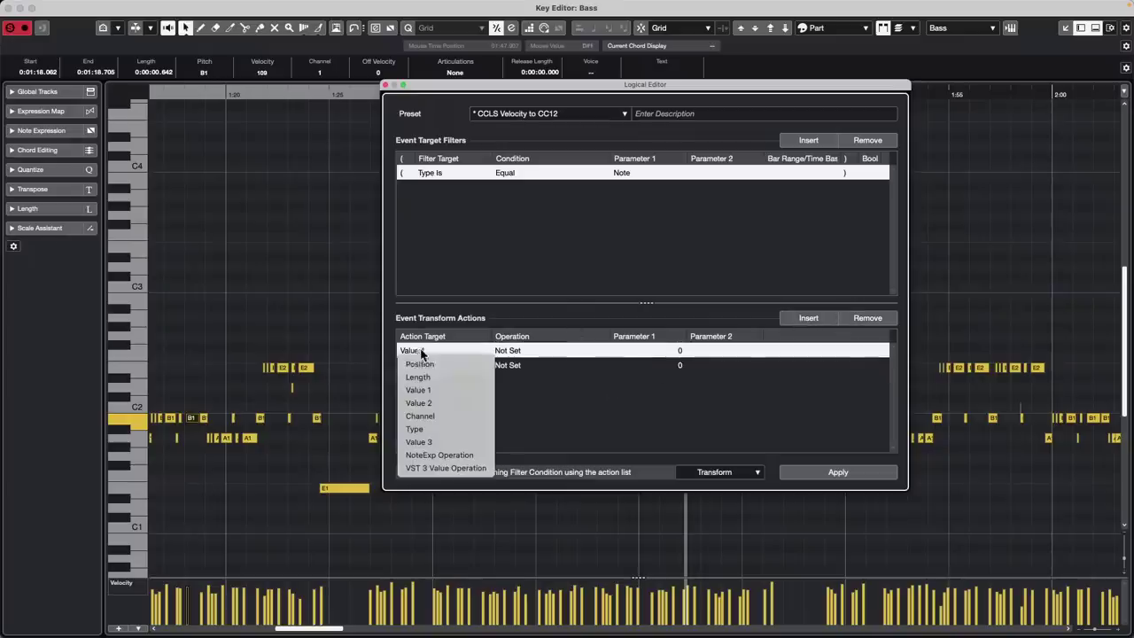
left_click(540, 377)
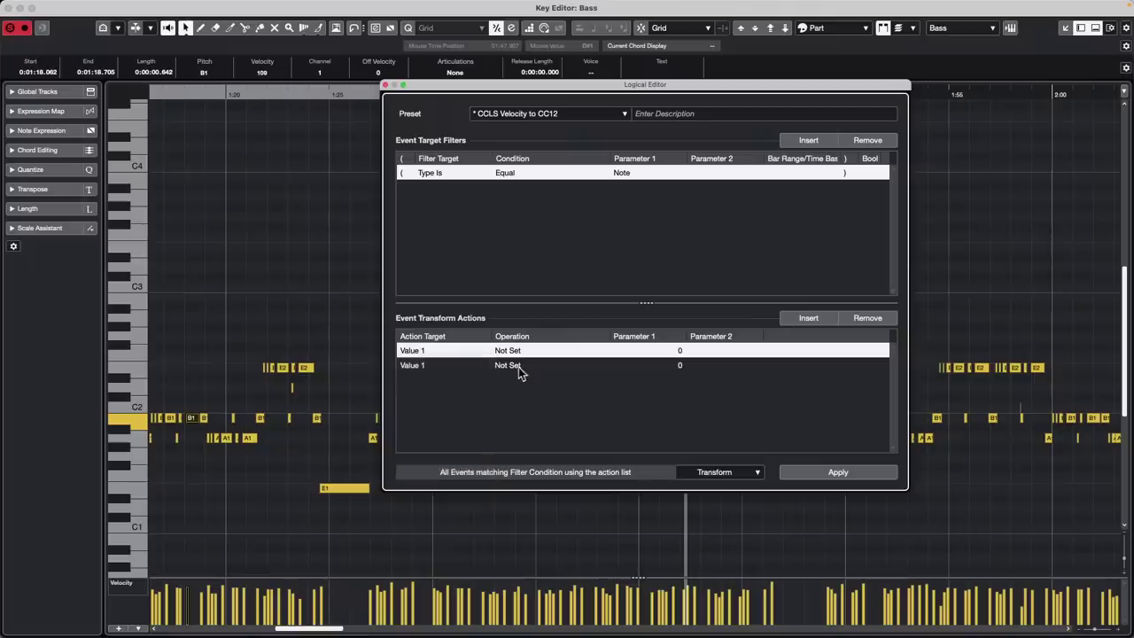
left_click(509, 366)
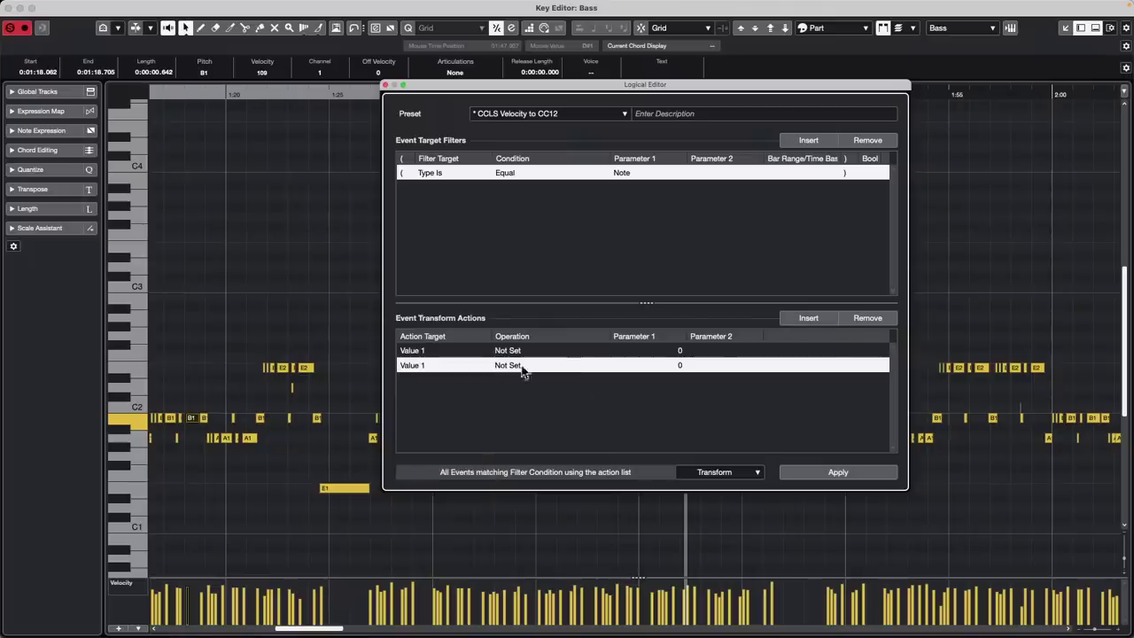
left_click(861, 320)
Set the action's operation to Mirror with Parameter 1 at 64 (Sustain)
left_click(517, 347)
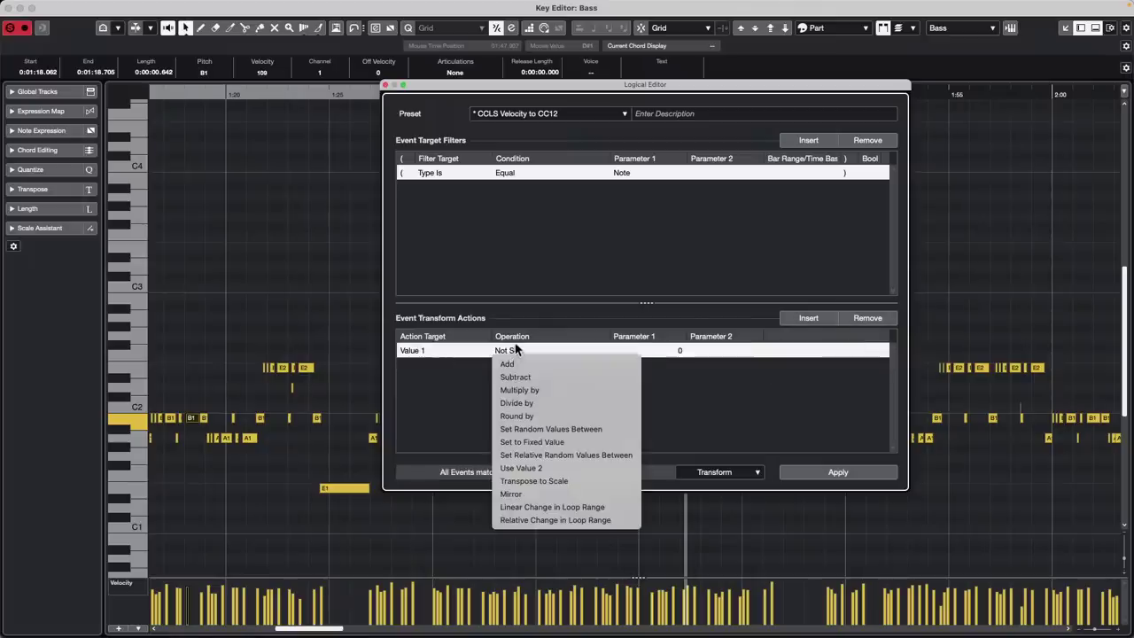
left_click(521, 495)
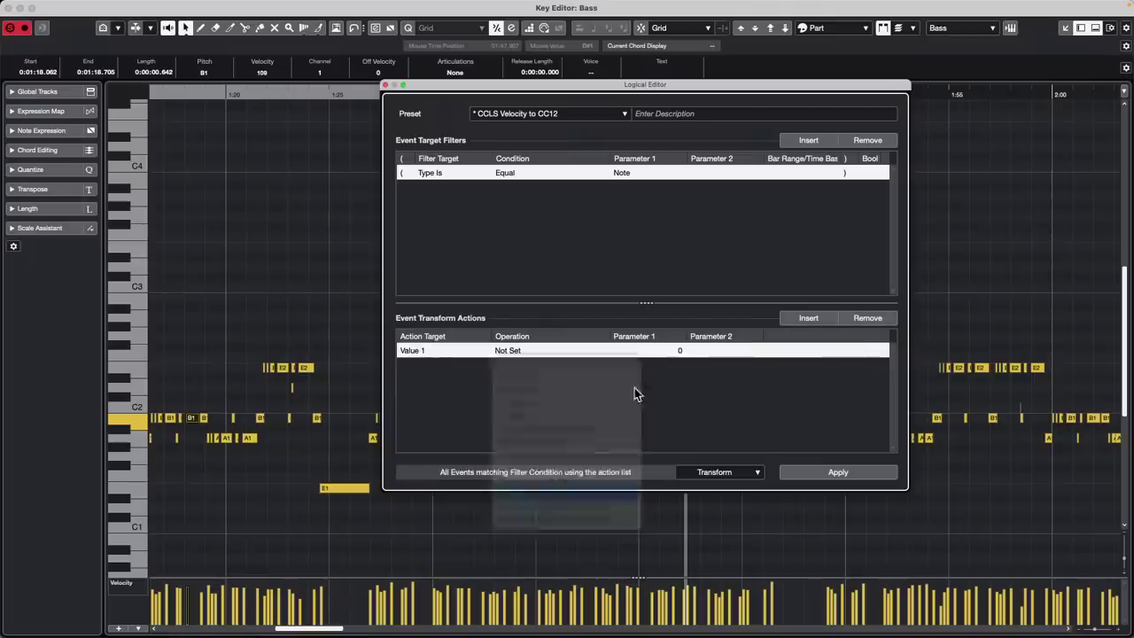
left_click(626, 351)
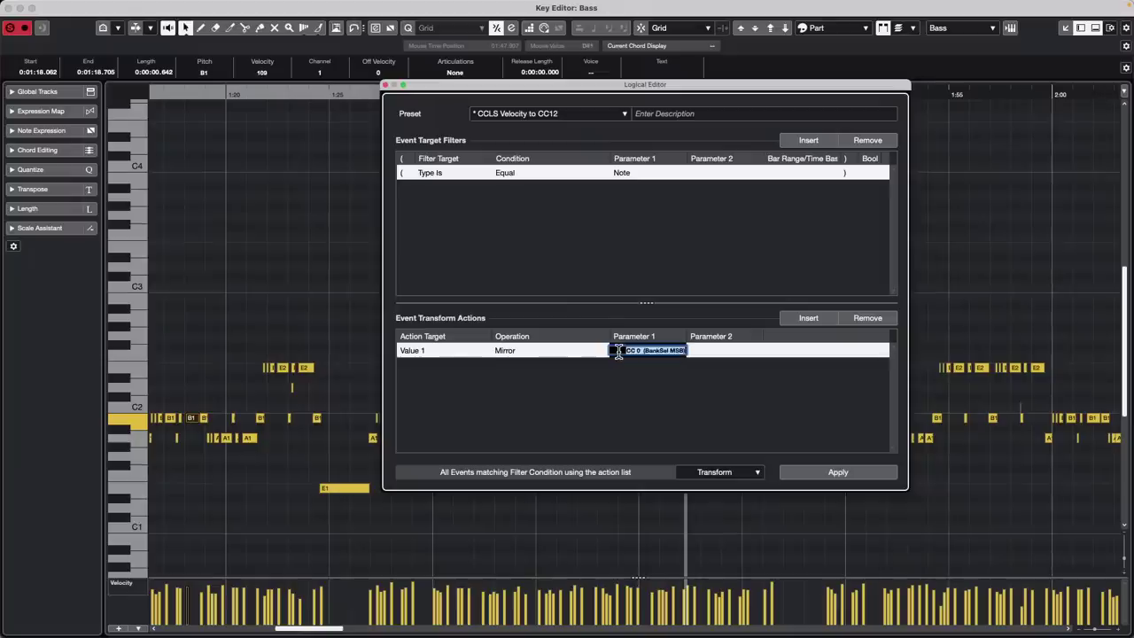
type("64")
key("Return")
Apply the mirror transform to the bass notes several times
left_click(834, 468)
left_click(836, 464)
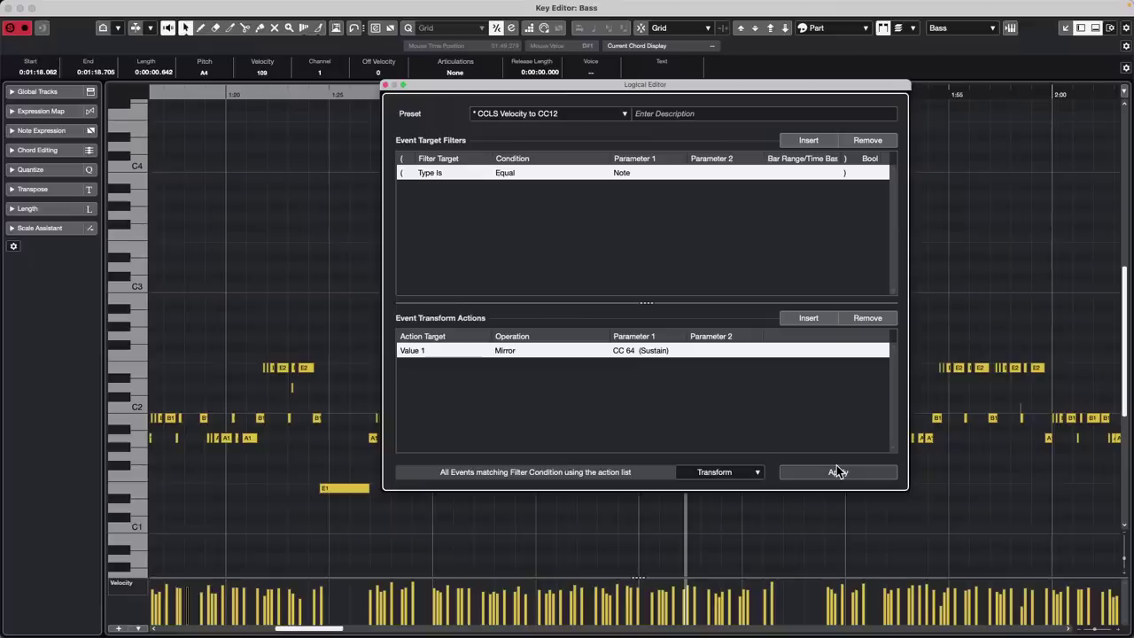
left_click(839, 473)
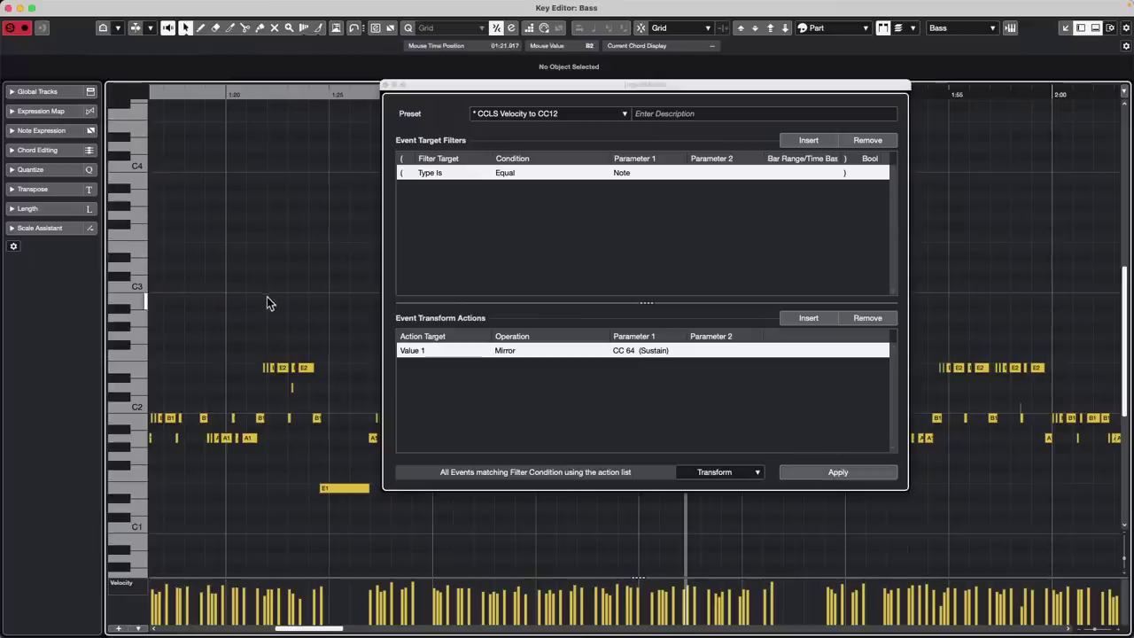
left_click(831, 472)
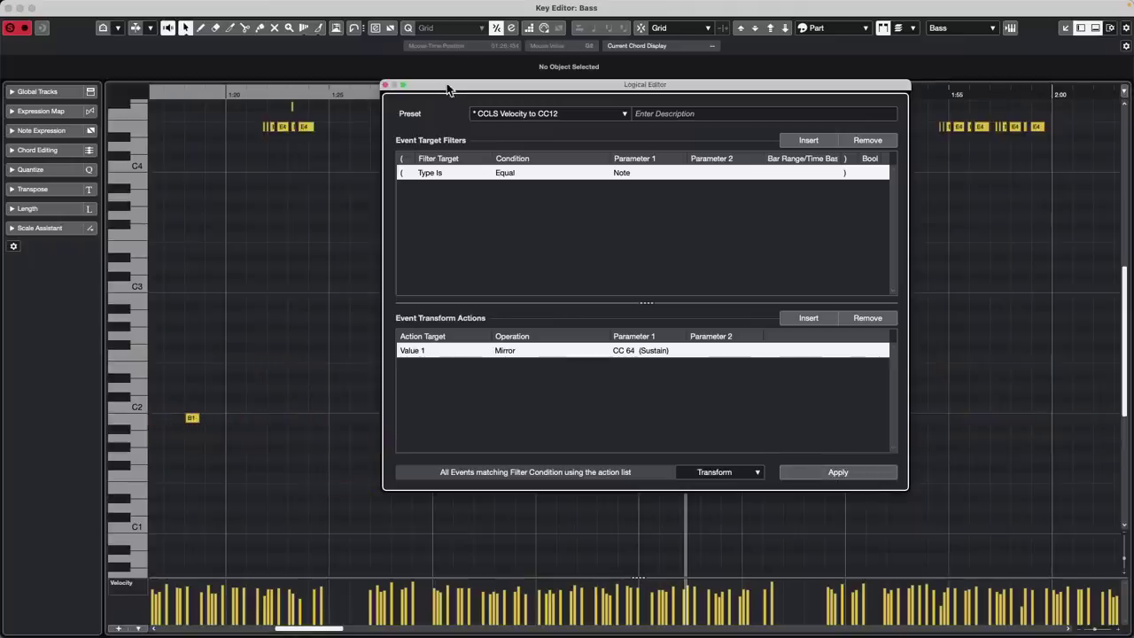
scroll(296, 222, "up", 5)
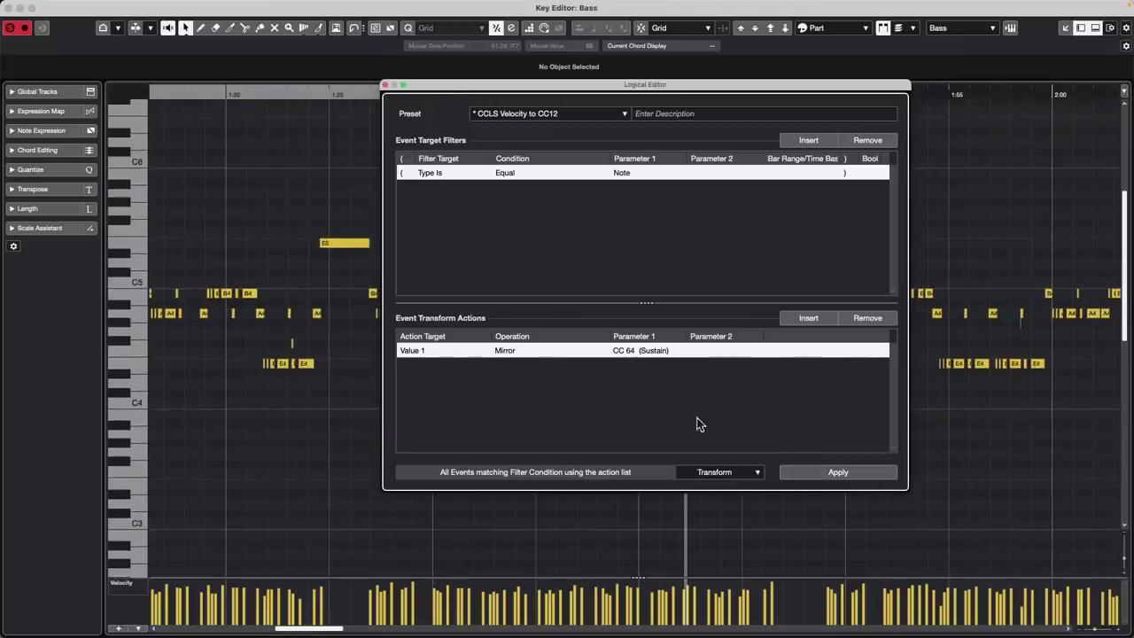
left_click(817, 474)
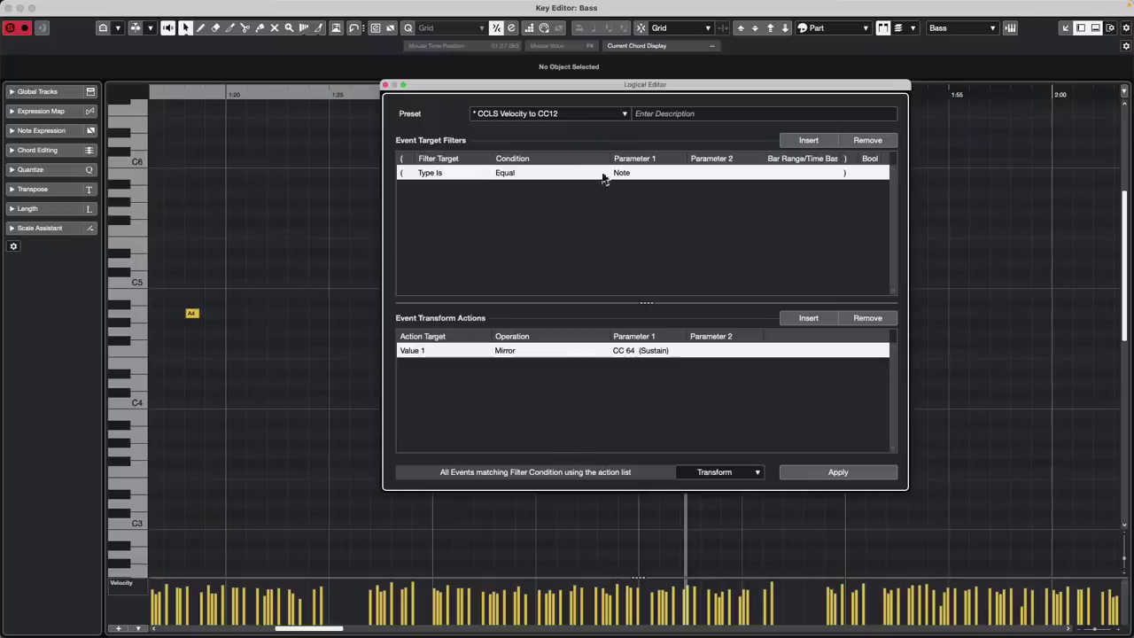
Browse the Logical Editor presets without loading one, then reopen the bass part in its own editor
left_click(530, 115)
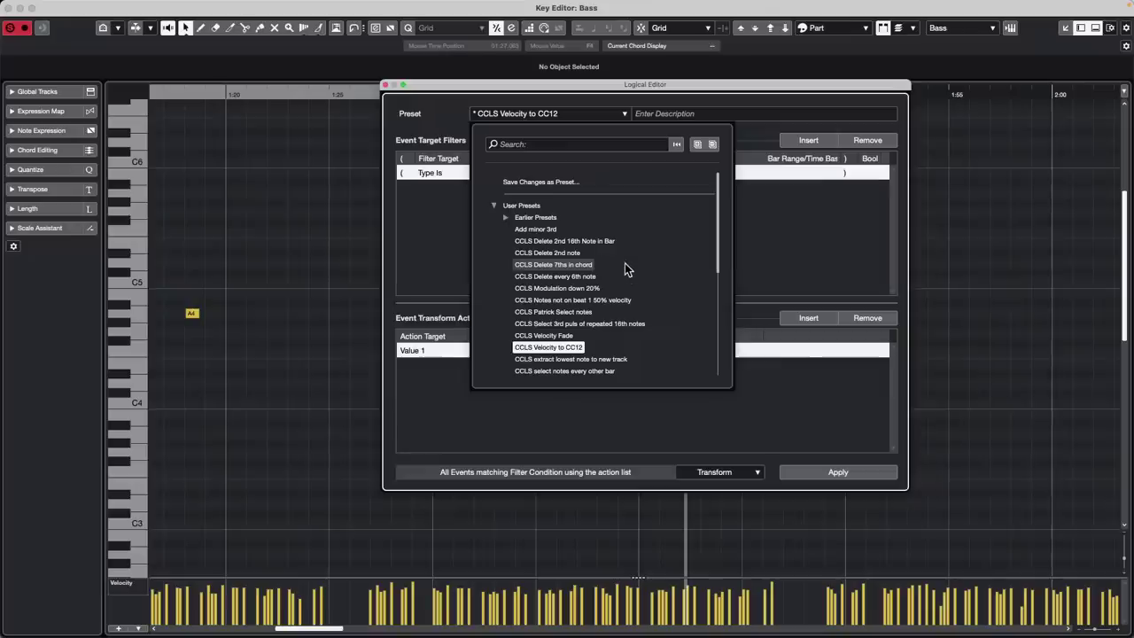
scroll(625, 263, "down", 2)
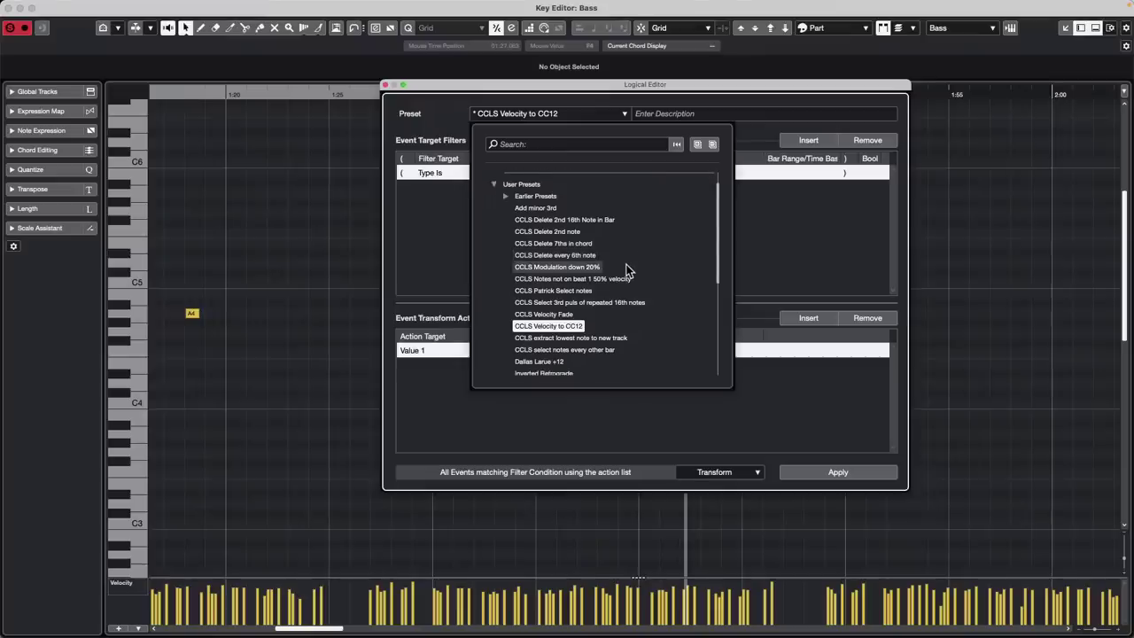
scroll(625, 267, "down", 6)
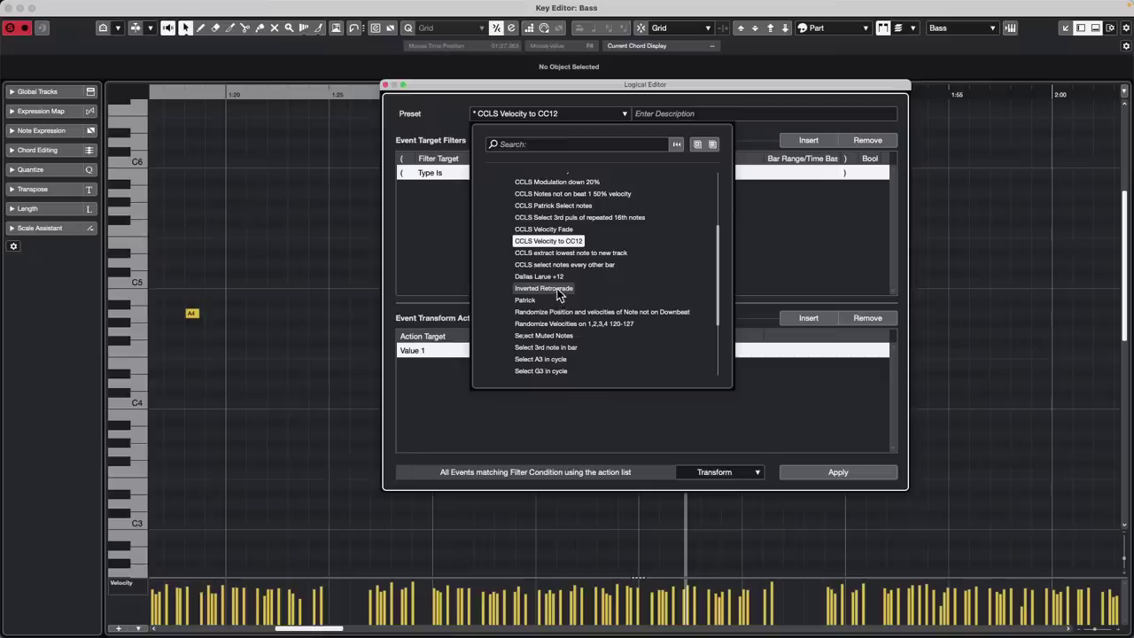
left_click(257, 312)
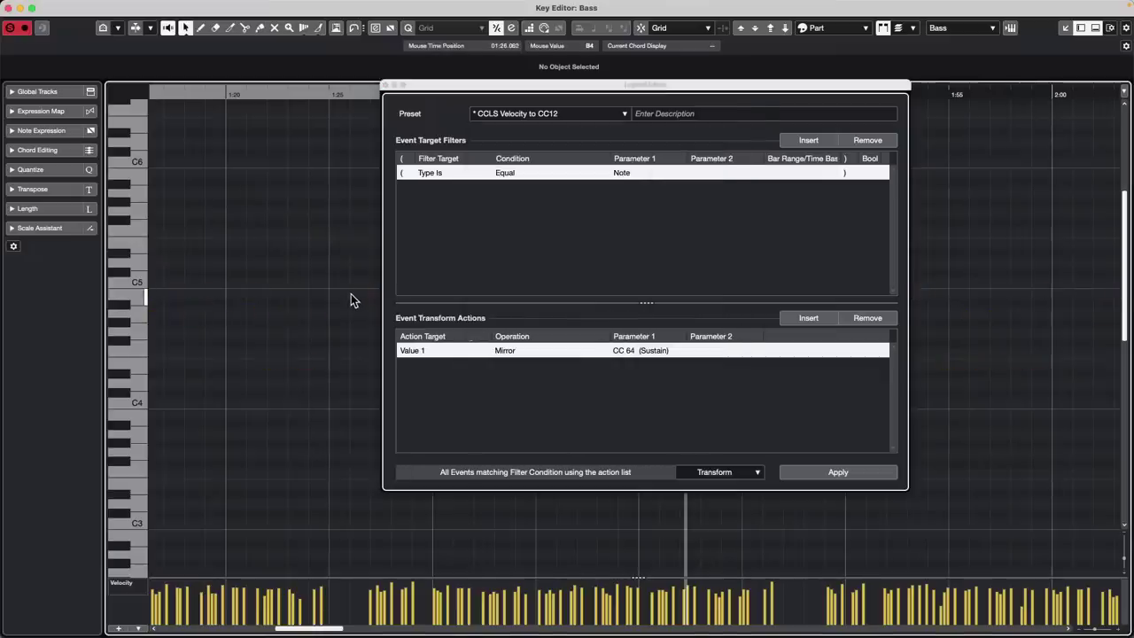
left_click(9, 8)
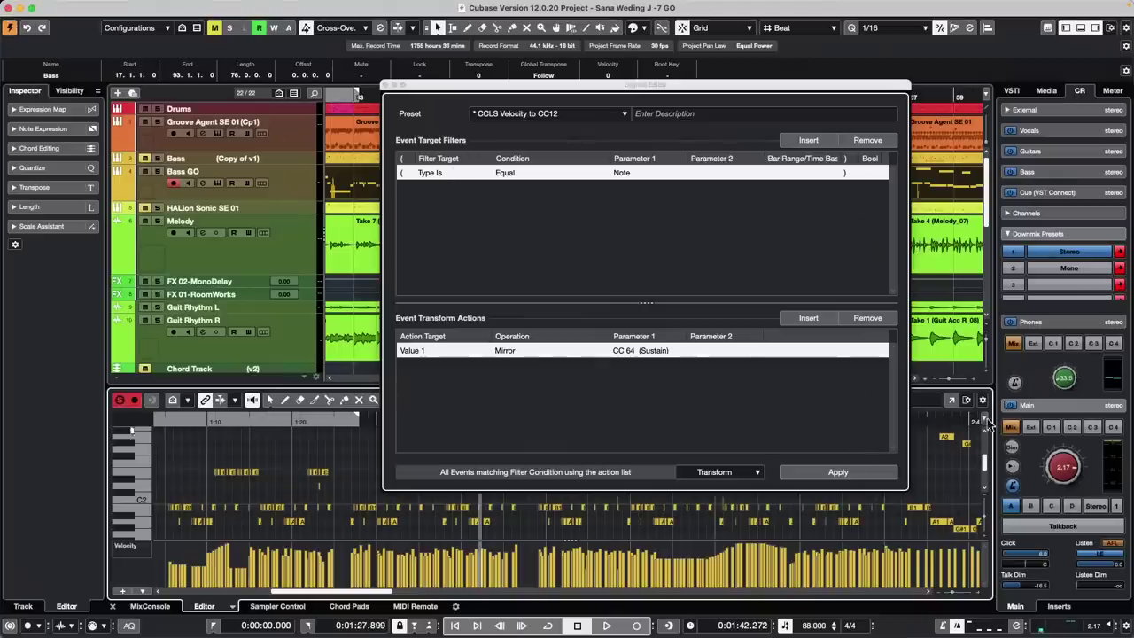
left_click(952, 400)
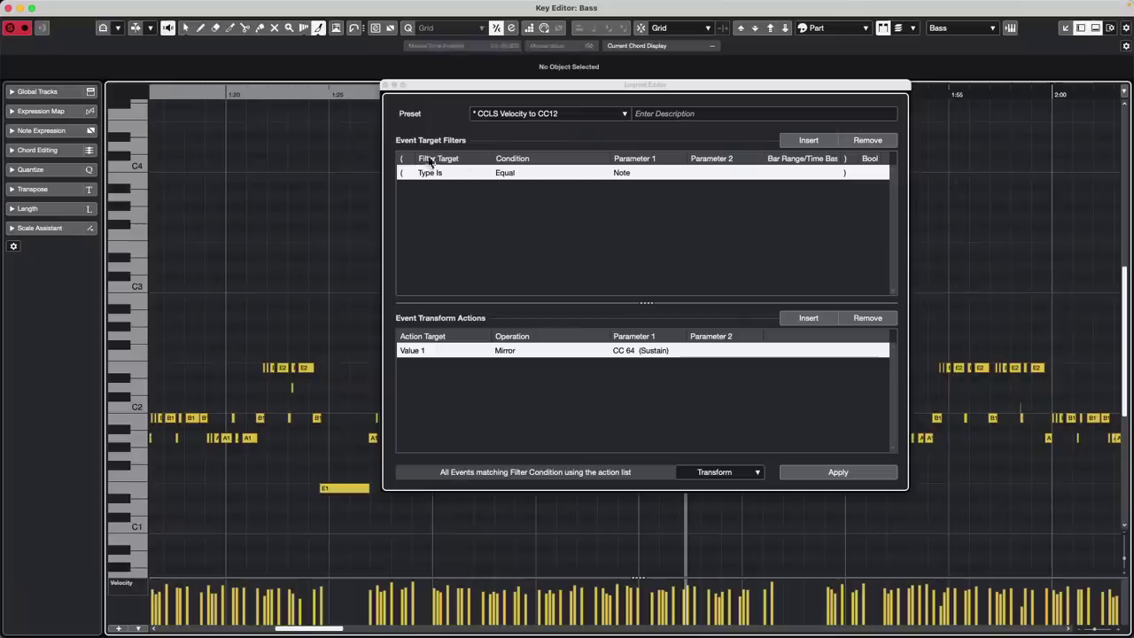
left_click(571, 120)
Load the Inverted Retrograde preset and mirror the bass notes around C3, then back
scroll(591, 329, "down", 2)
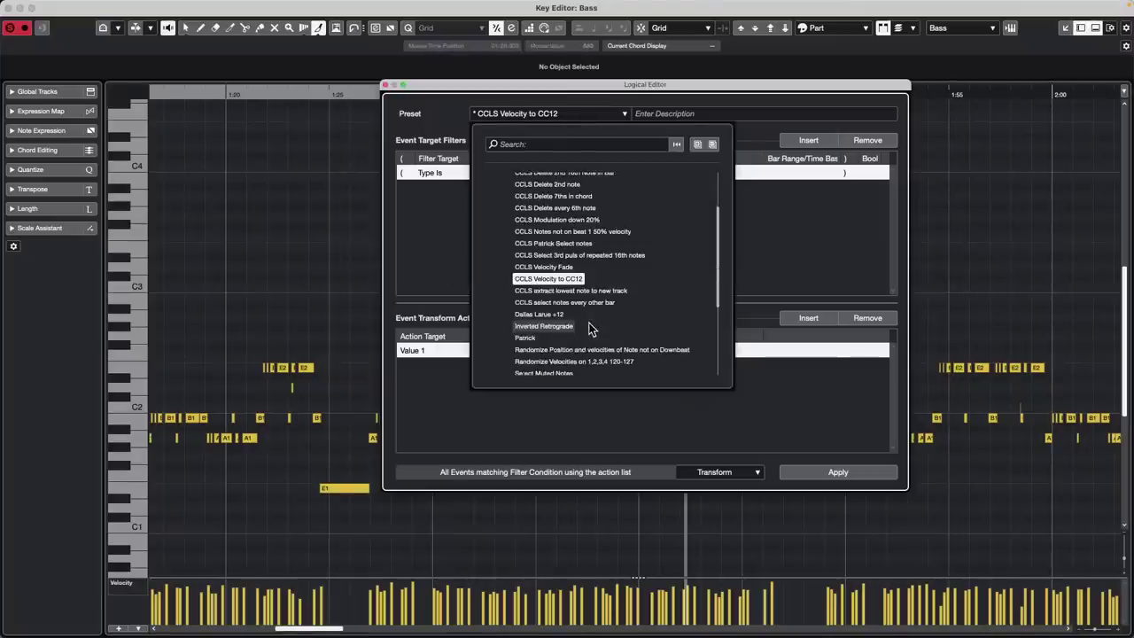
left_click(560, 328)
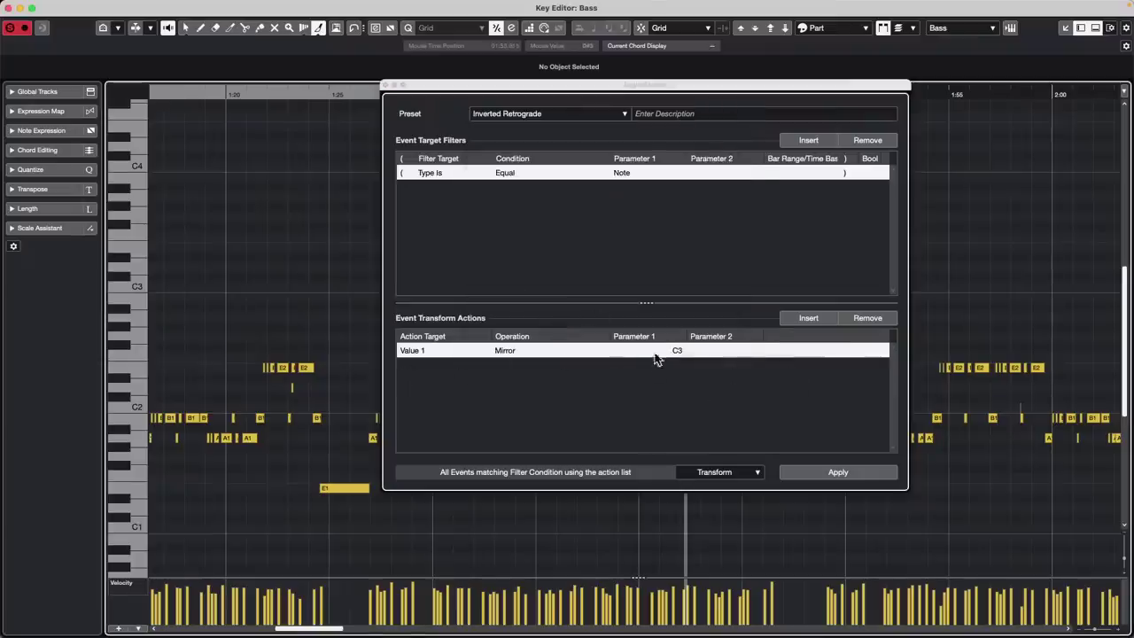
left_click(838, 472)
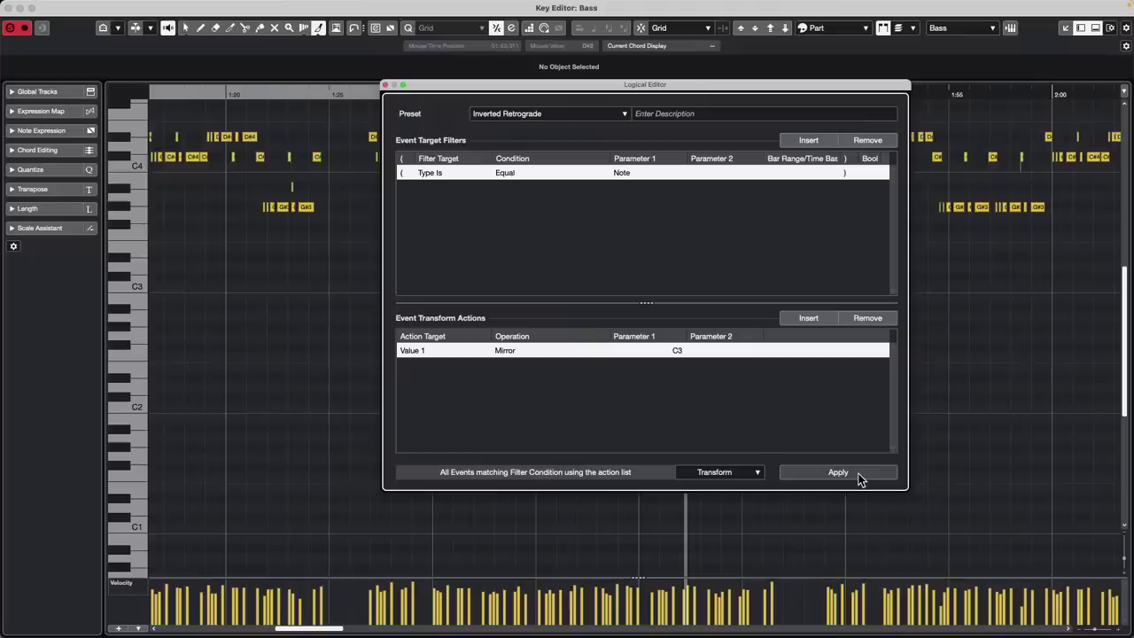
left_click(858, 478)
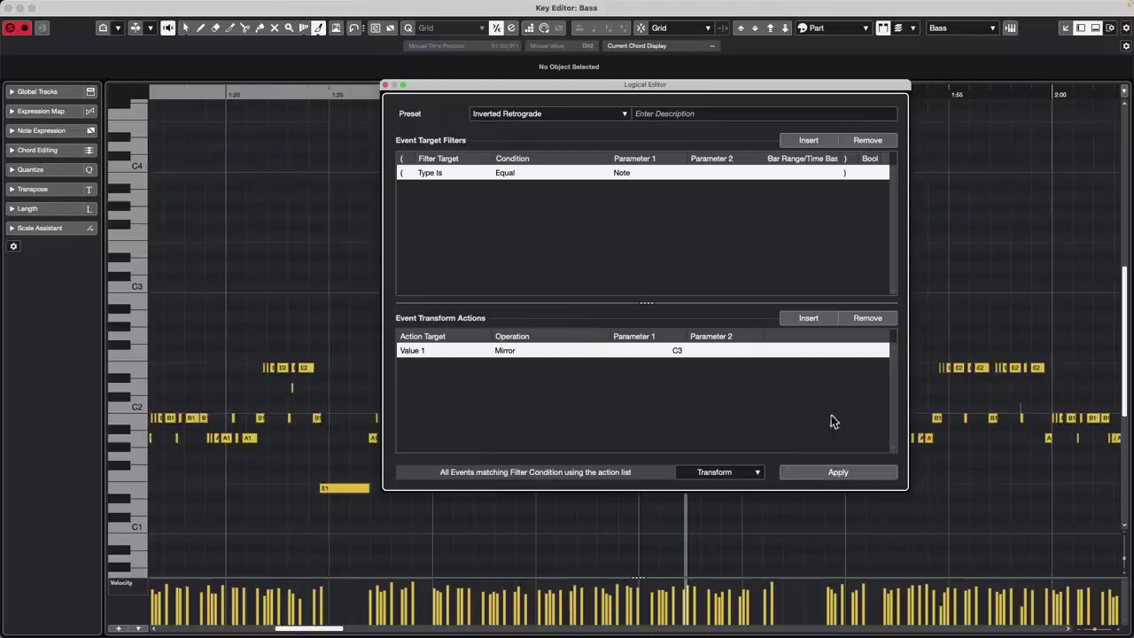
Change the mirror point to B1 and apply it, comparing before and after, leaving E1 as F#2
left_click(679, 350)
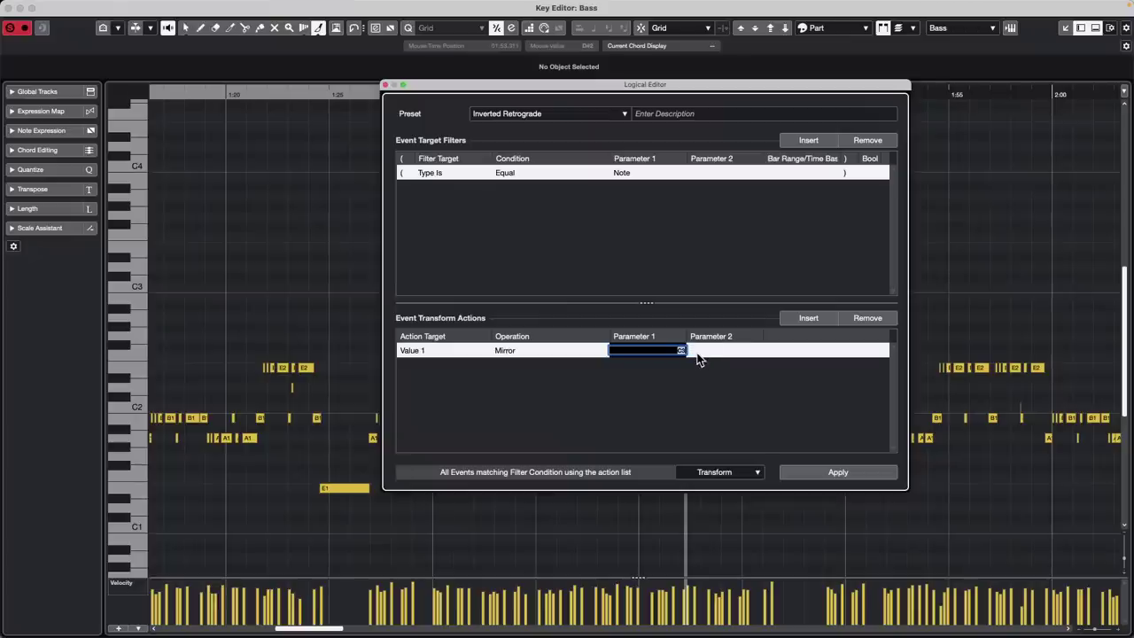
type("b1")
key("Return")
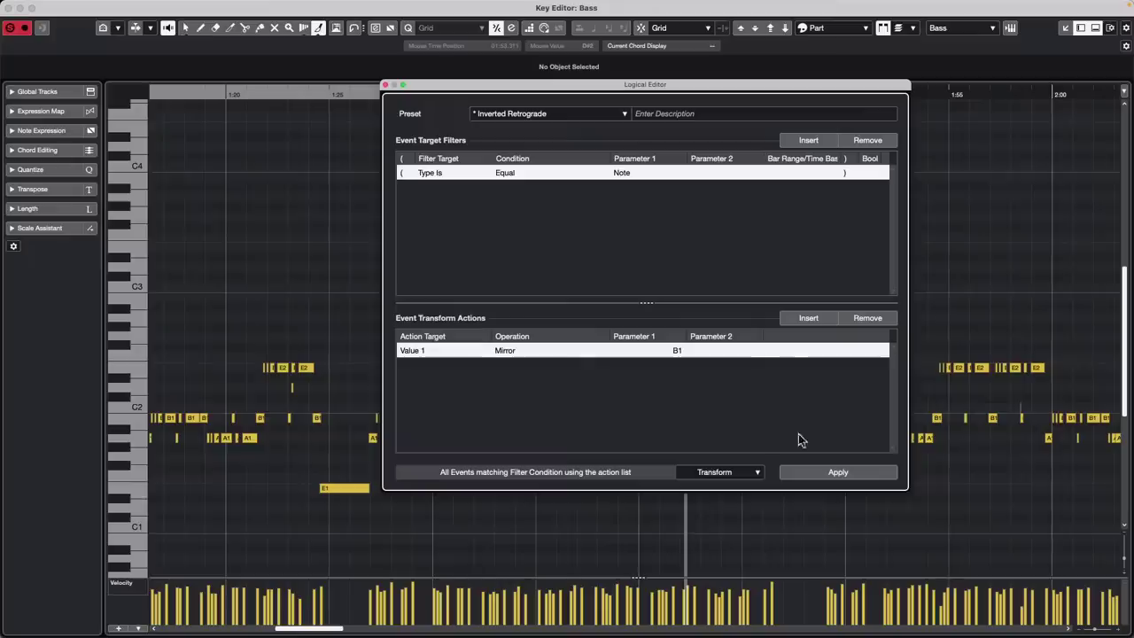
left_click(838, 473)
left_click(838, 474)
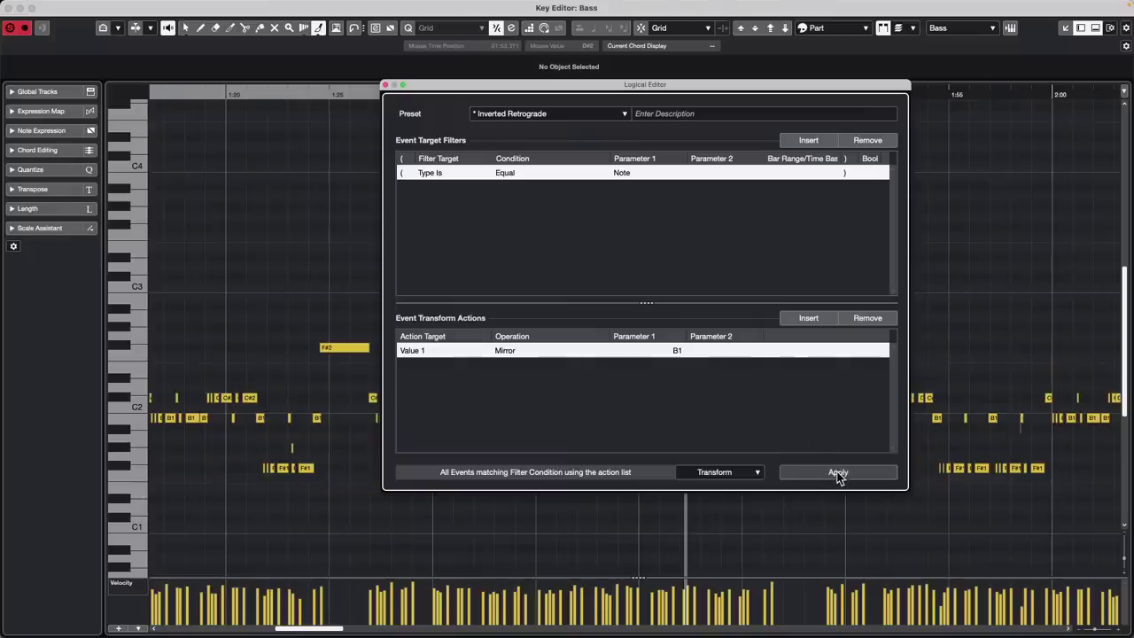
left_click(837, 473)
left_click(837, 473)
left_click(837, 473)
left_click(837, 473)
left_click(837, 473)
left_click(838, 473)
left_click(838, 473)
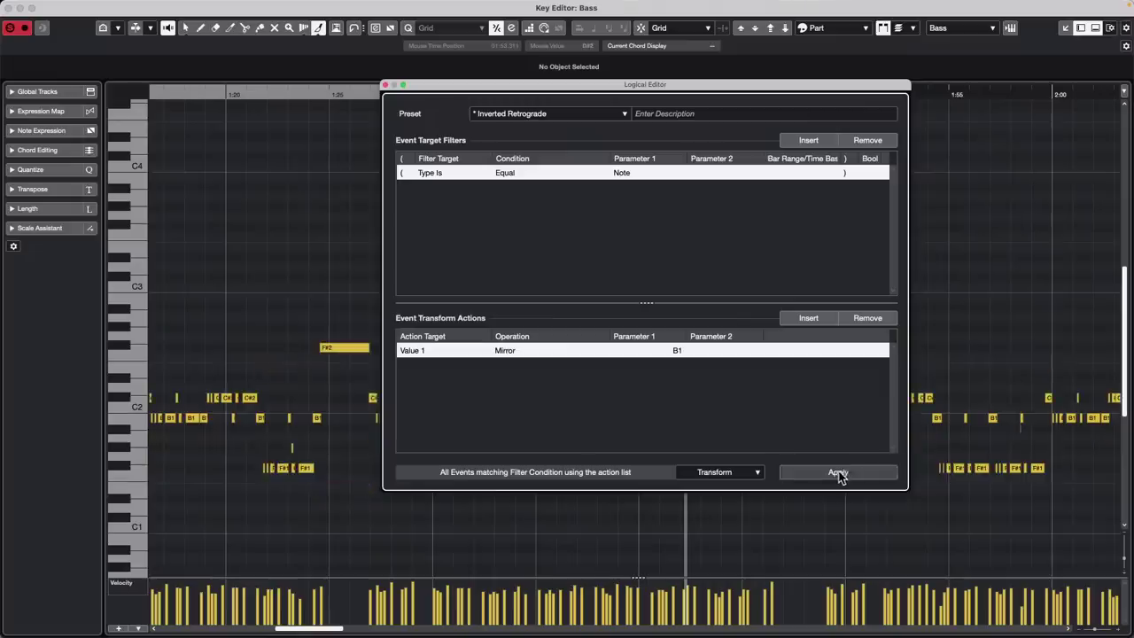
left_click(385, 85)
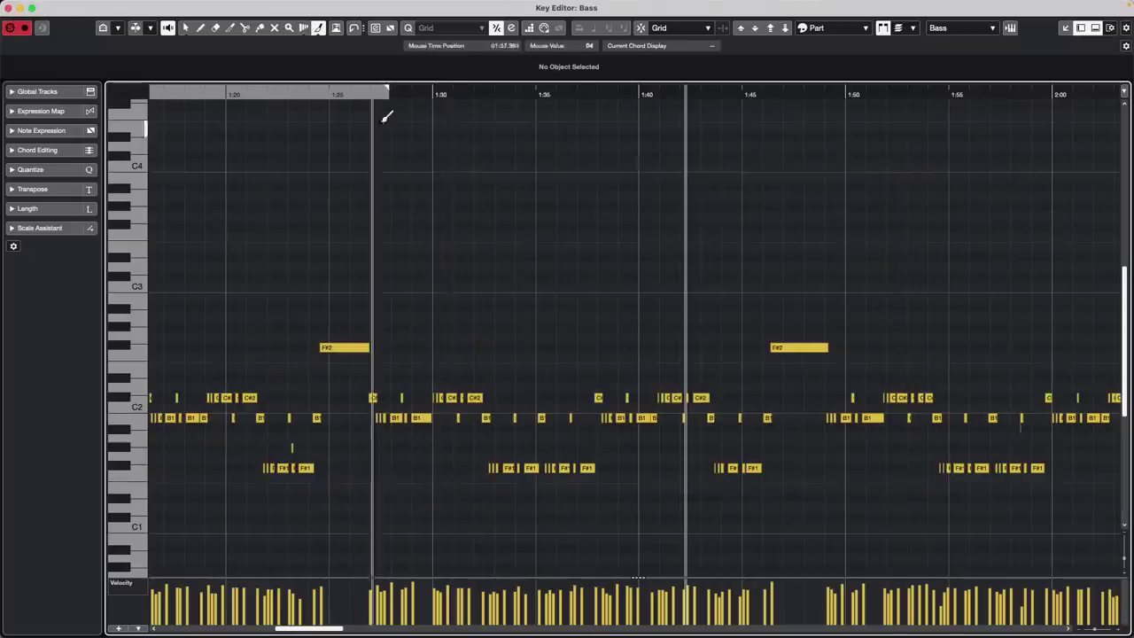
Close the separate bass editor and clear the selection in the project window
left_click(9, 9)
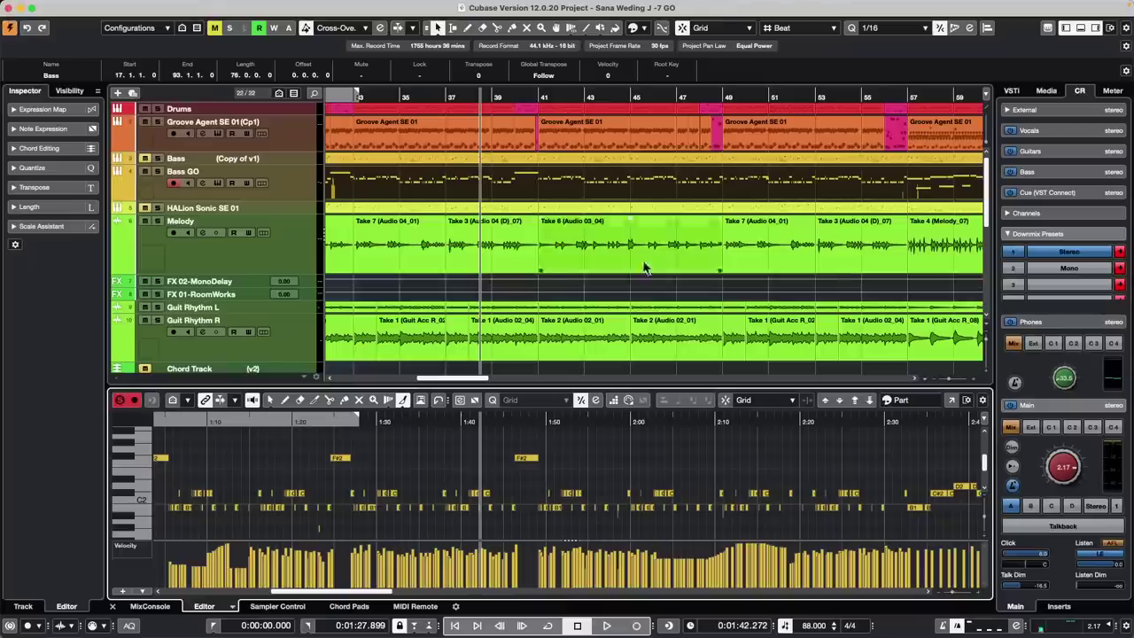
left_click(572, 289)
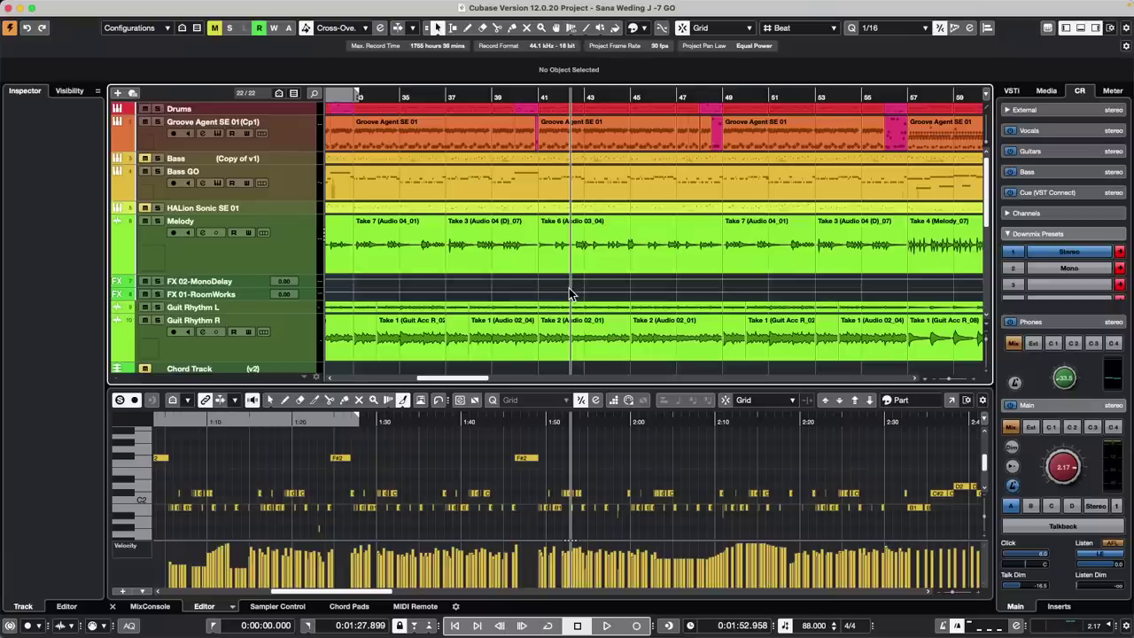
Reopen the recent beatles stones project from the menu and activate it
left_click(97, 7)
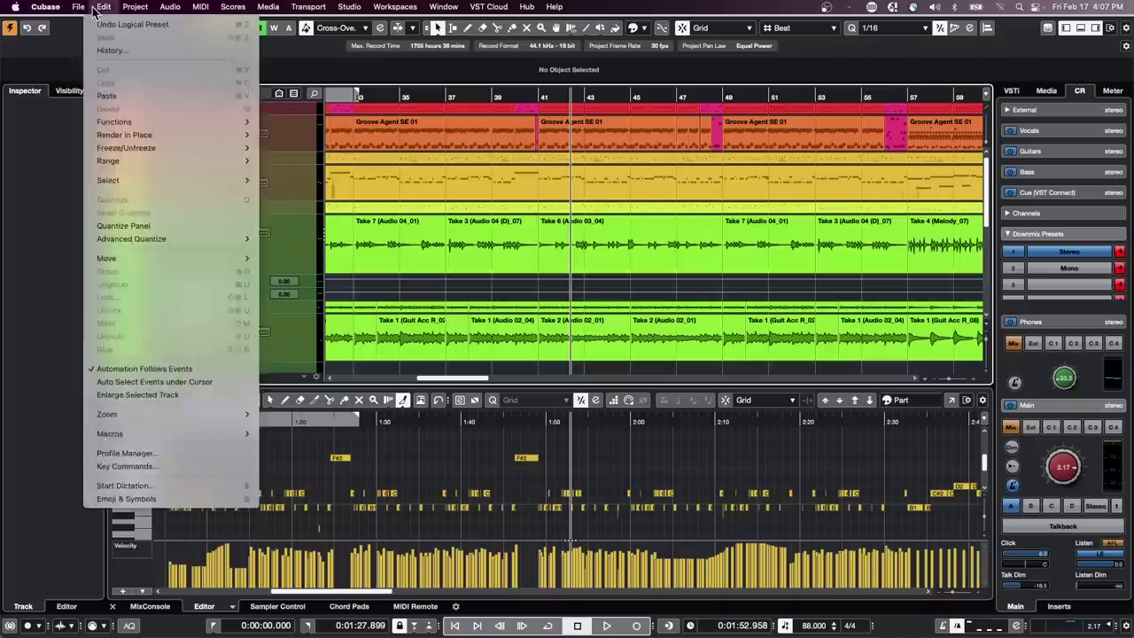
mouse_move(99, 258)
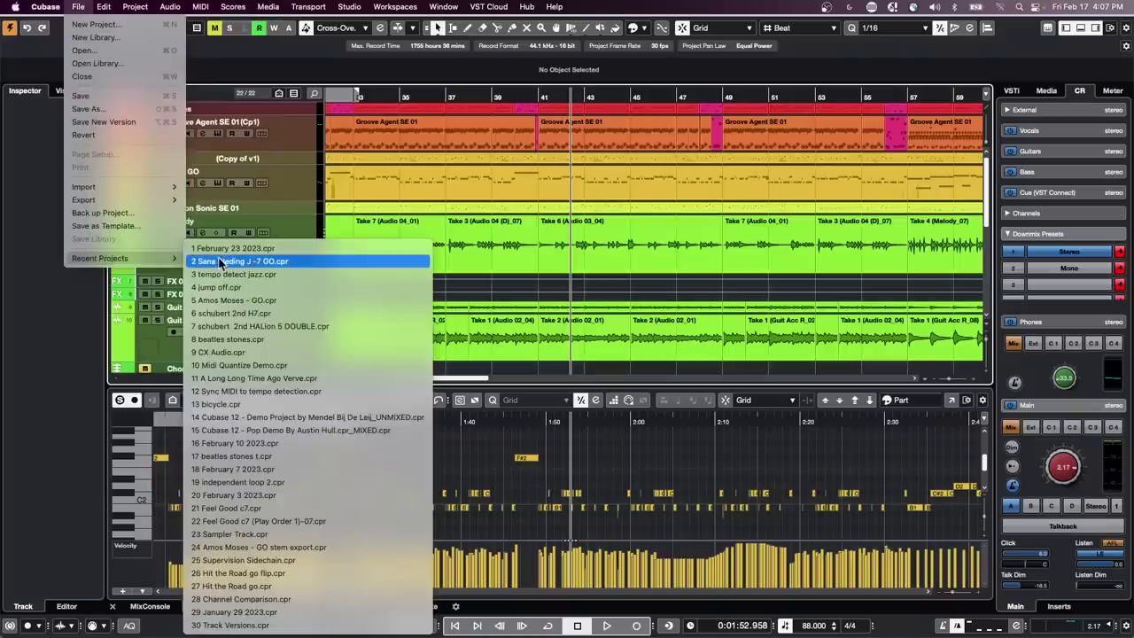
left_click(292, 346)
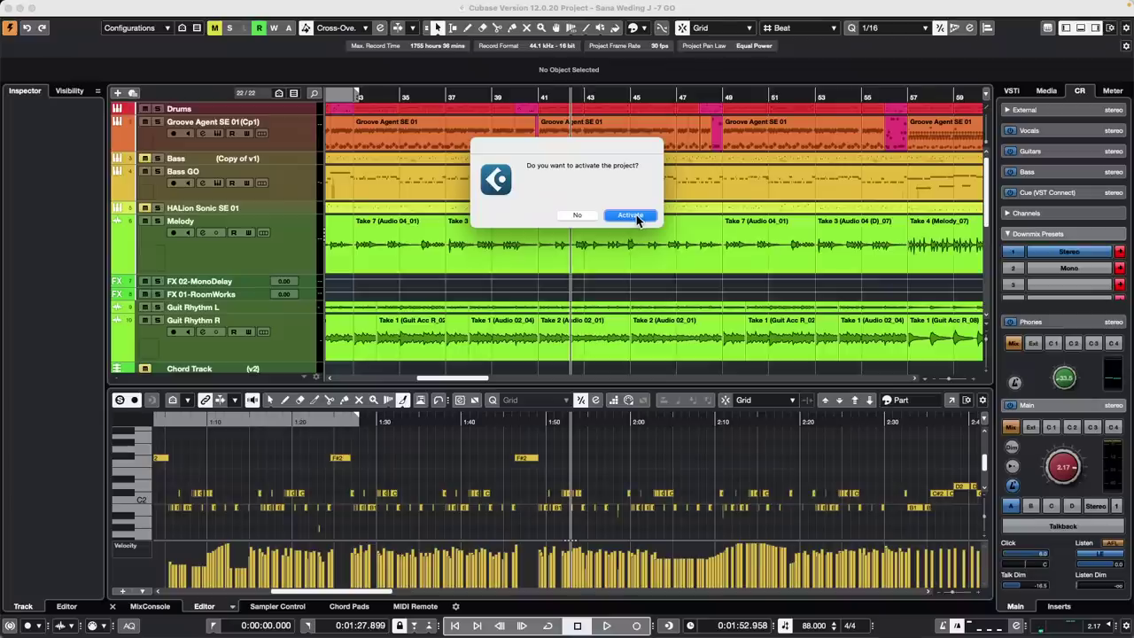
left_click(645, 229)
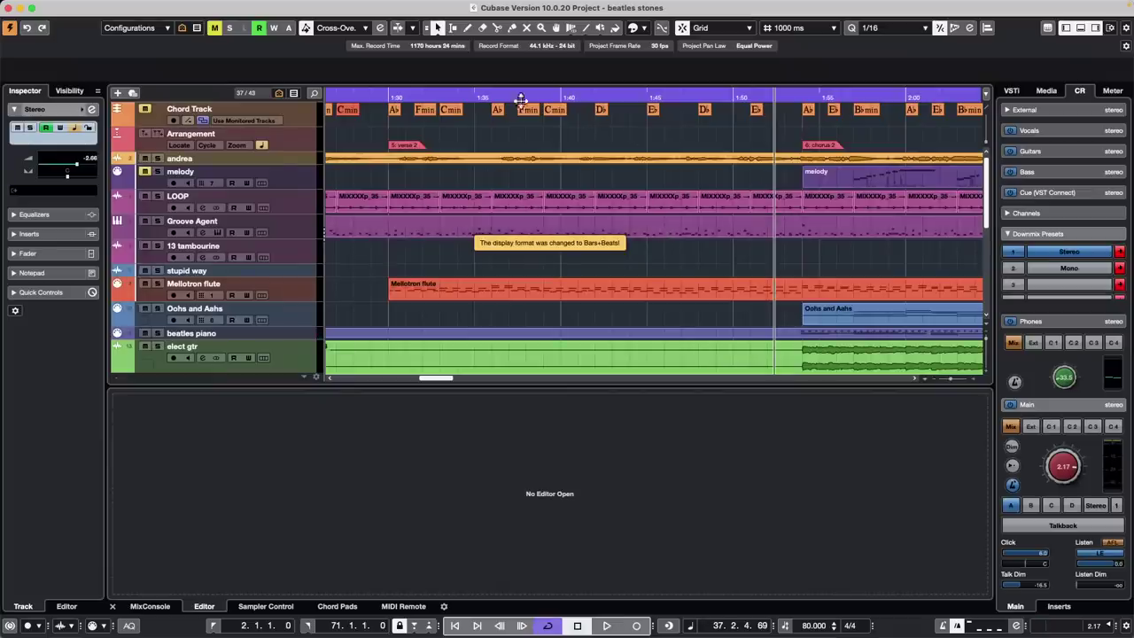
Zoom out to the whole song, start playback, solo and select J-50 1, and show Control Room inserts
left_click_drag(514, 98, 399, 69)
scroll(528, 148, "down", 5)
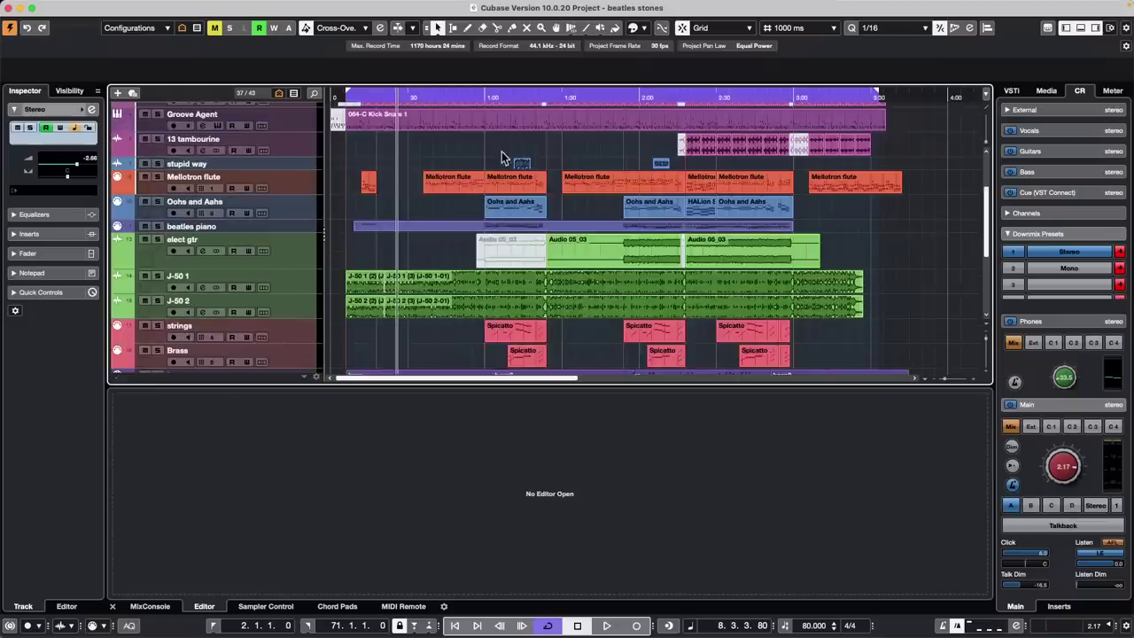
key("space")
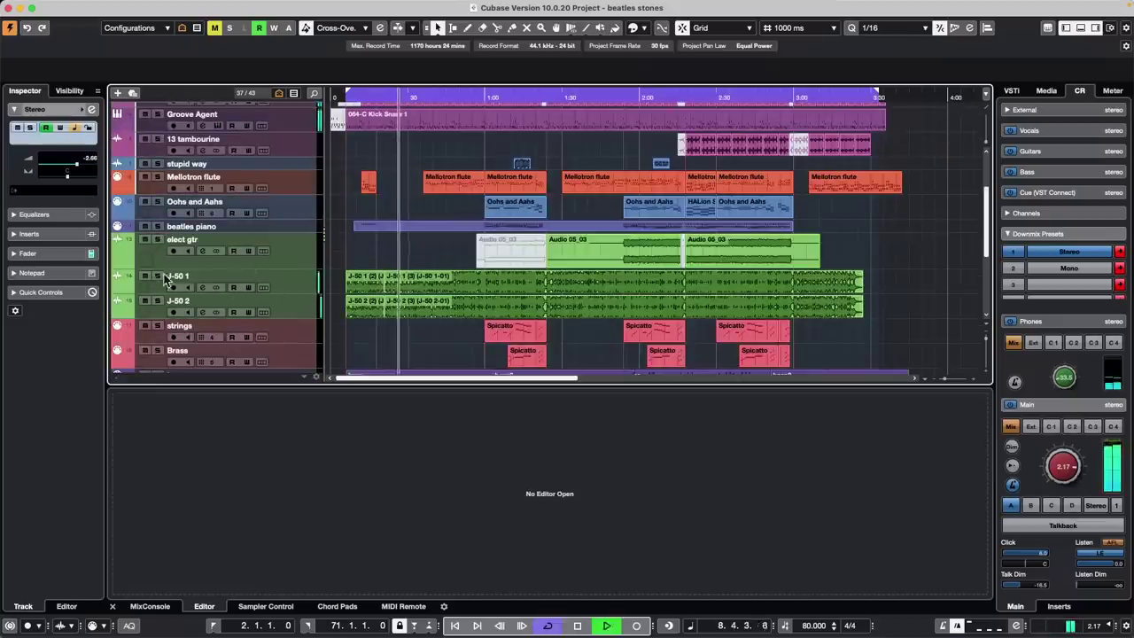
left_click(158, 277)
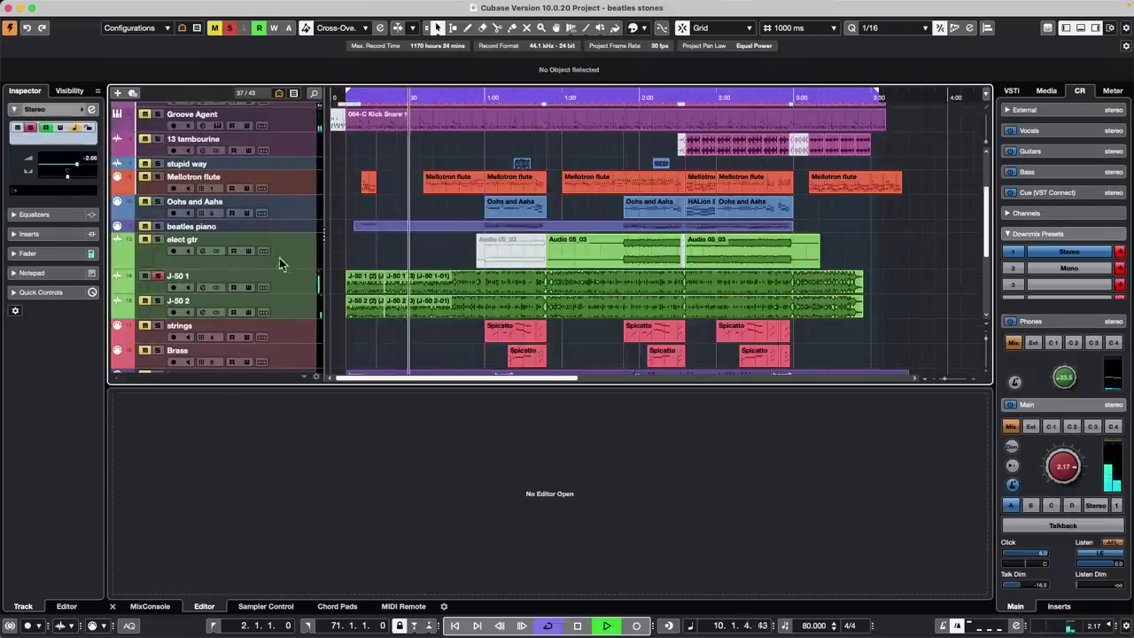
left_click(303, 289)
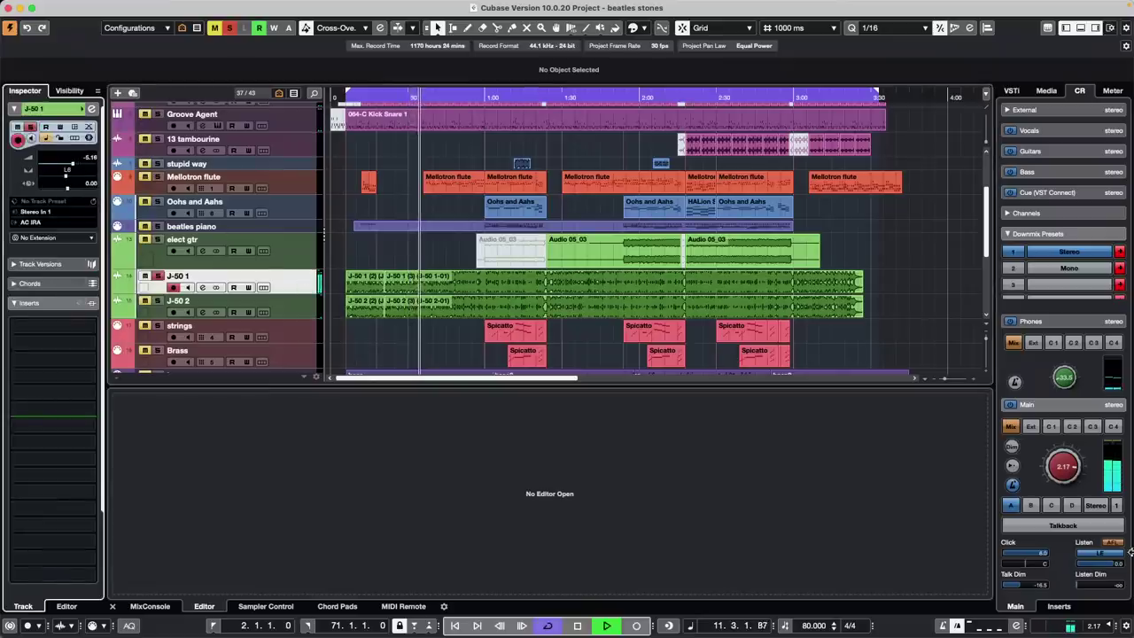
left_click(1061, 609)
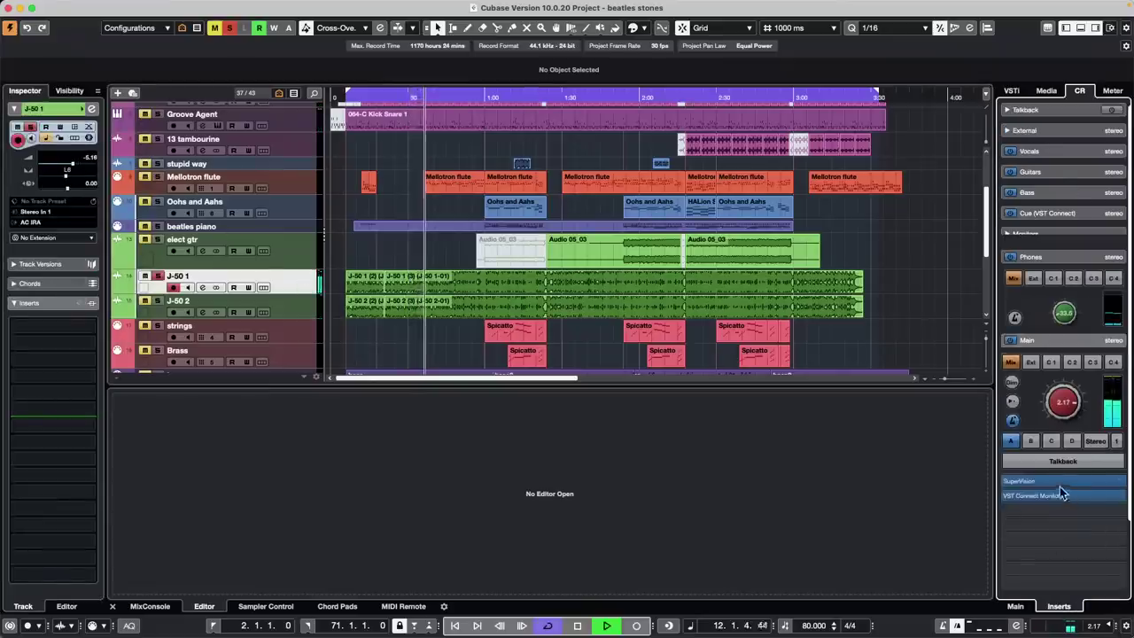
Open SuperVision and switch its meter to Phase > Multipanorama, then Multicorrelation
left_click(1057, 481)
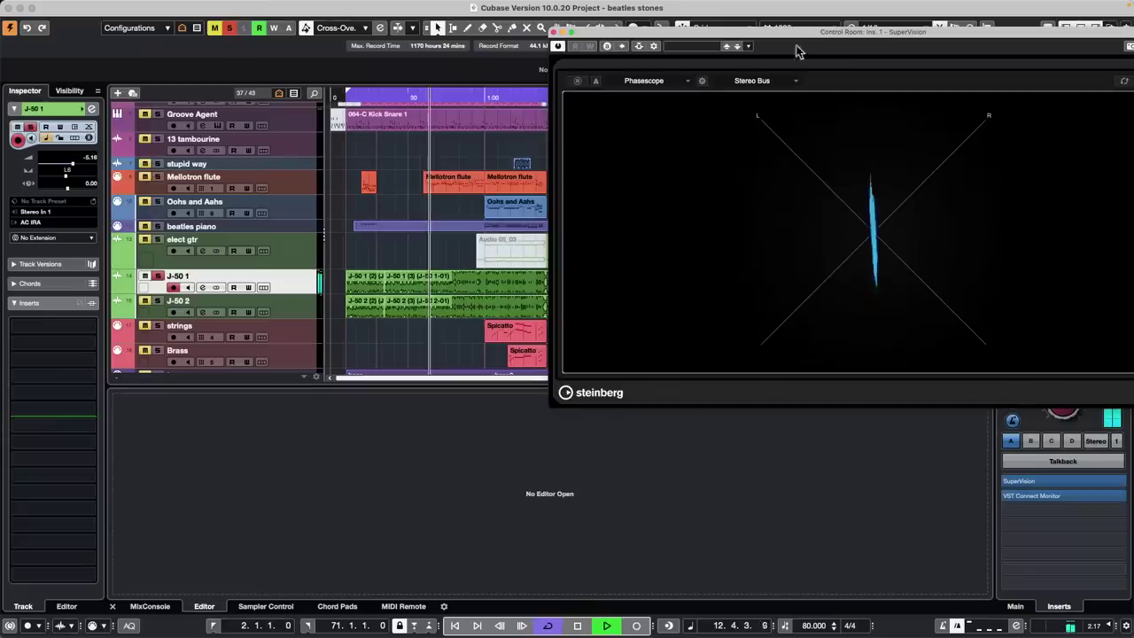
left_click_drag(754, 36, 487, 149)
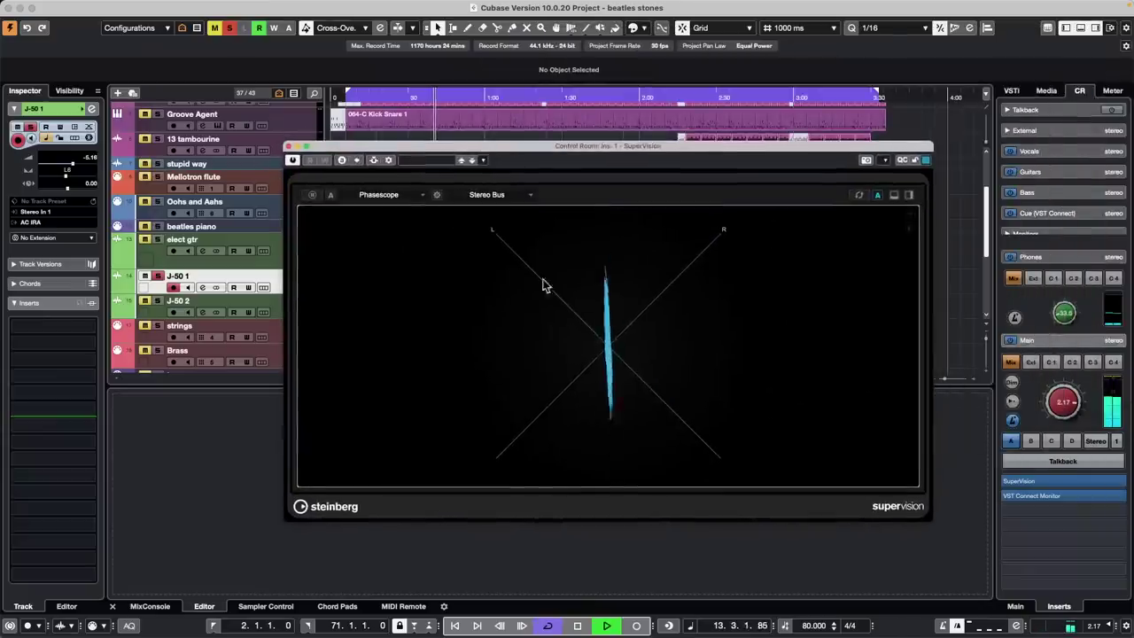
left_click(381, 195)
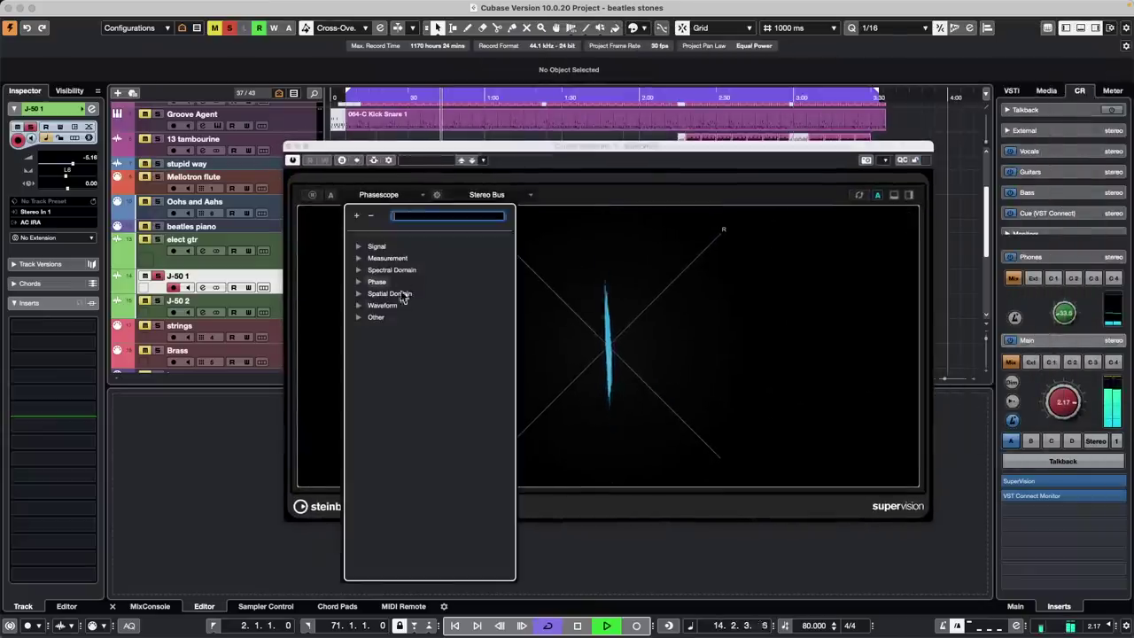
left_click(372, 282)
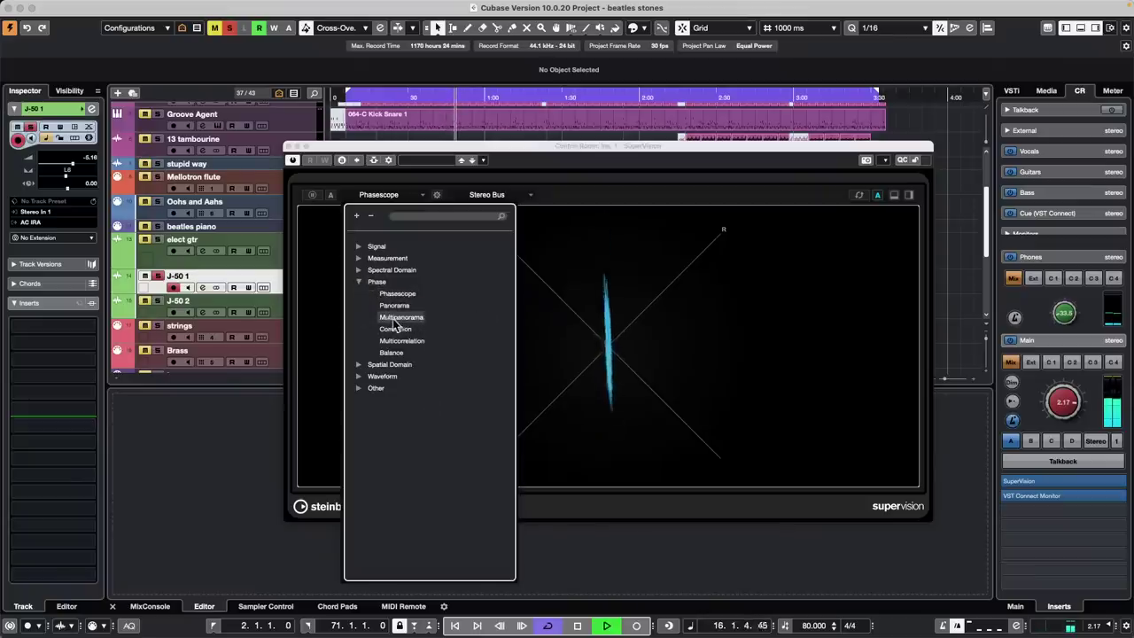
left_click(401, 317)
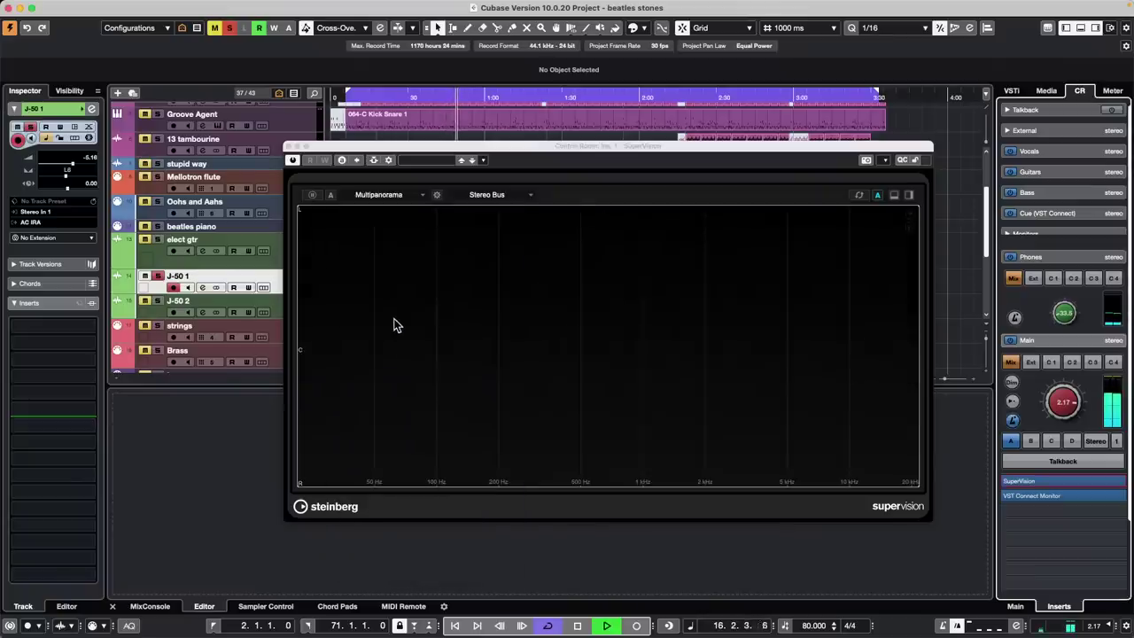
left_click(379, 194)
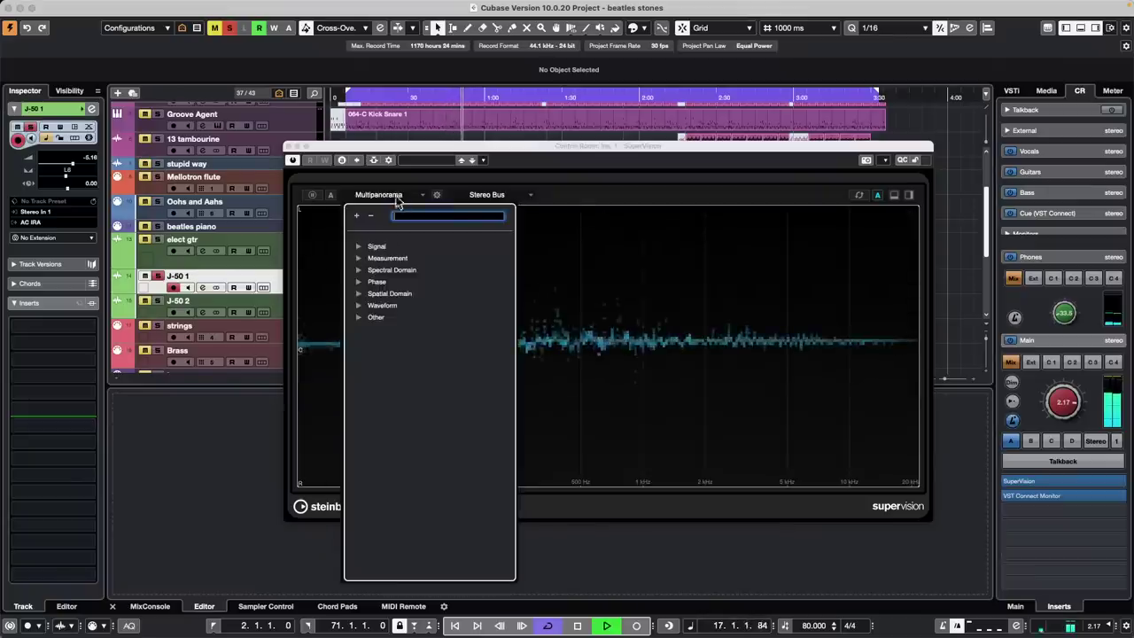
left_click(362, 283)
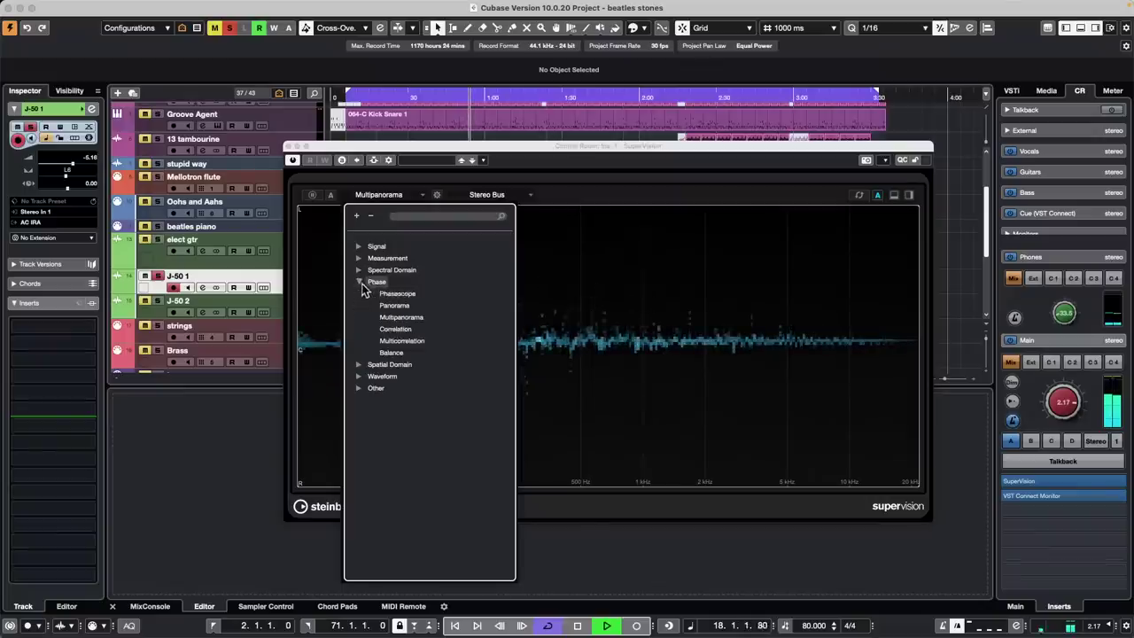
left_click(395, 341)
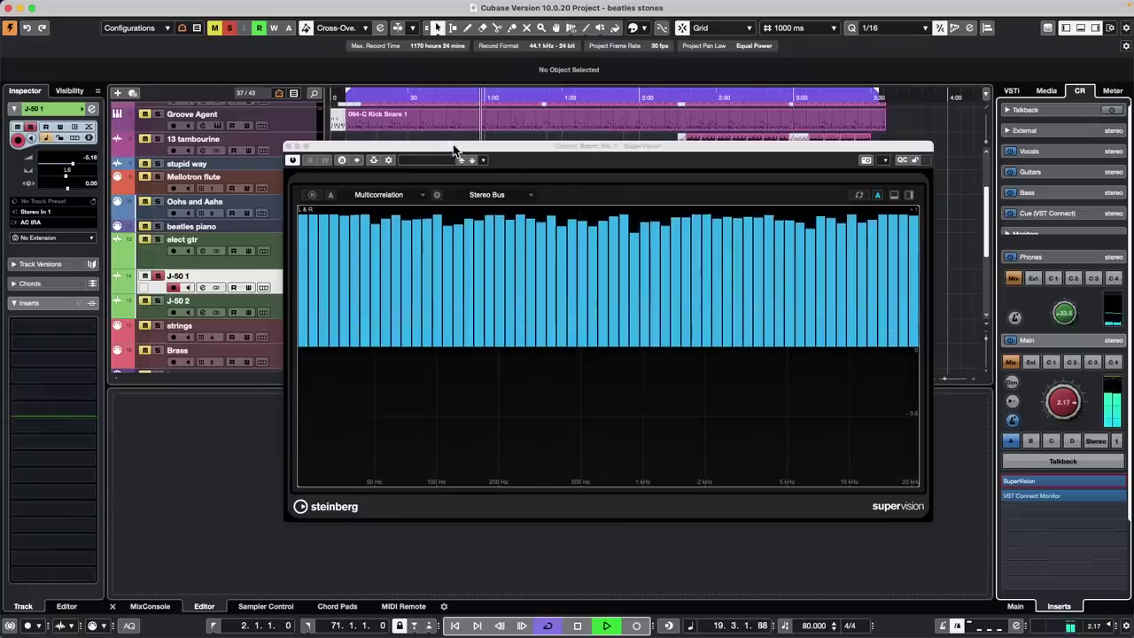
Move the analyzer aside, stop playback, and select the J-50 1 audio event
left_click_drag(452, 145, 687, 147)
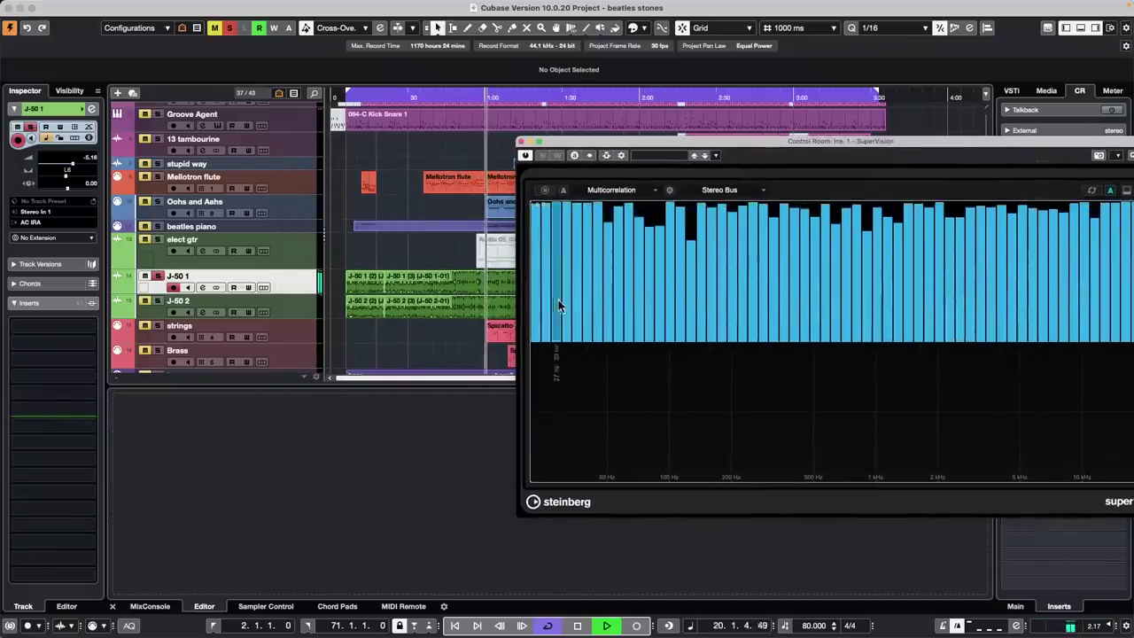
left_click(302, 285)
key("space")
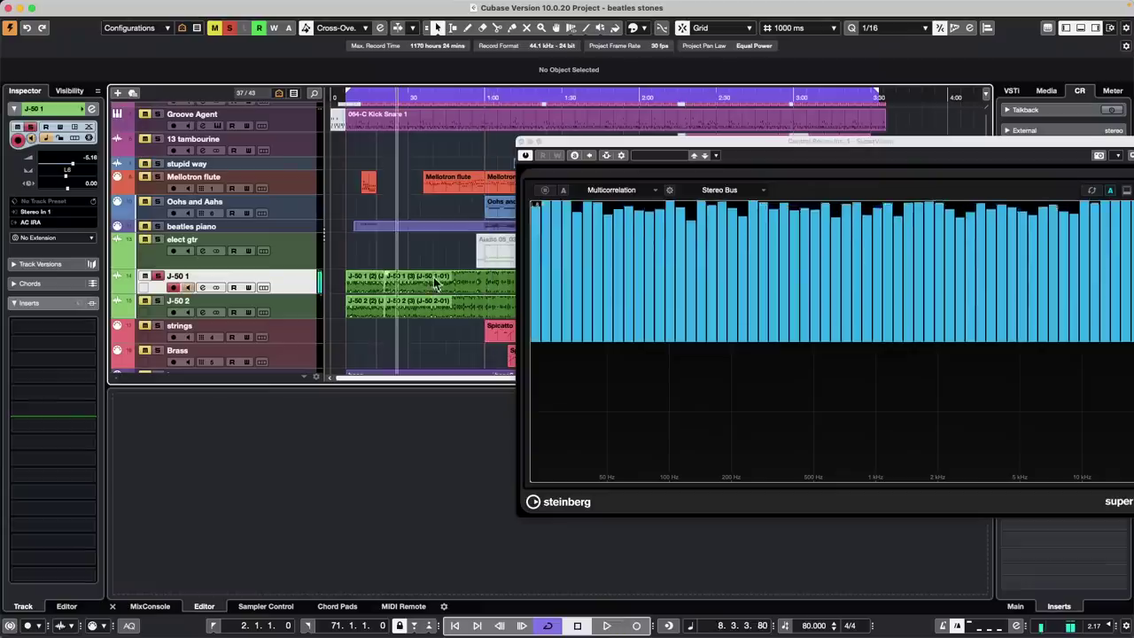
left_click(443, 281)
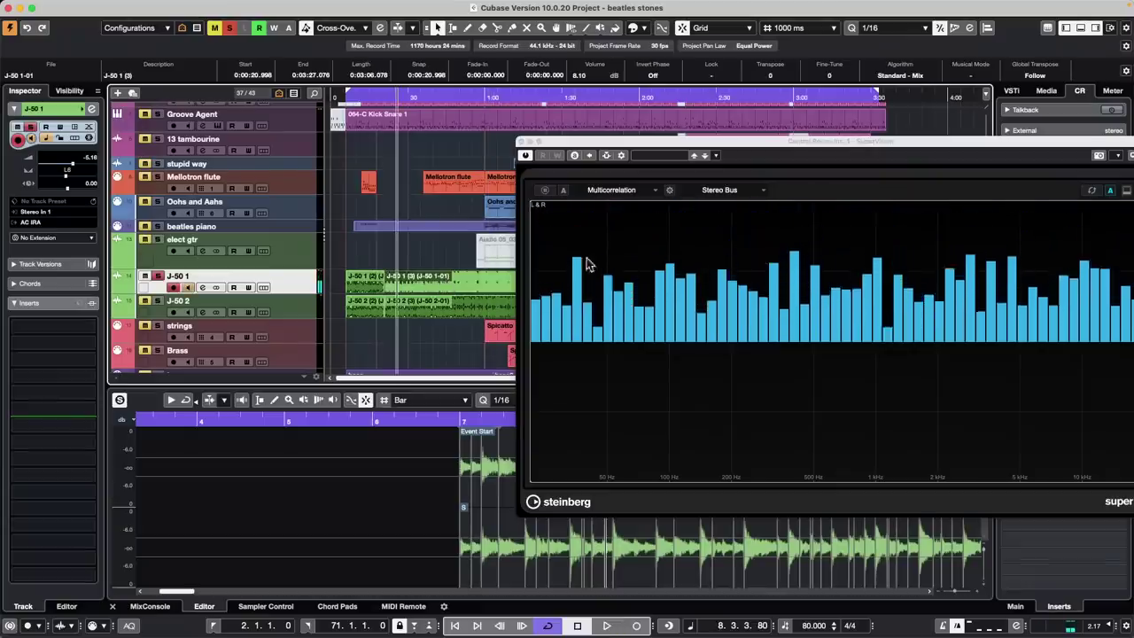
Restart playback, solo the J-50 1 event in the sample editor, and show its Process commands
left_click_drag(592, 144, 560, 366)
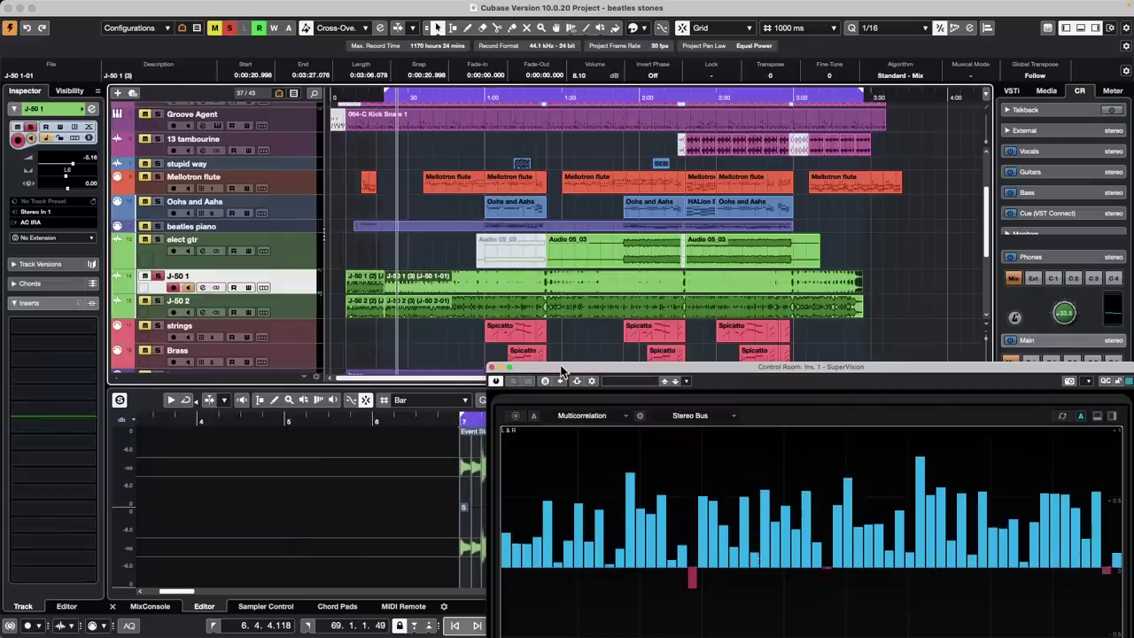
key("space")
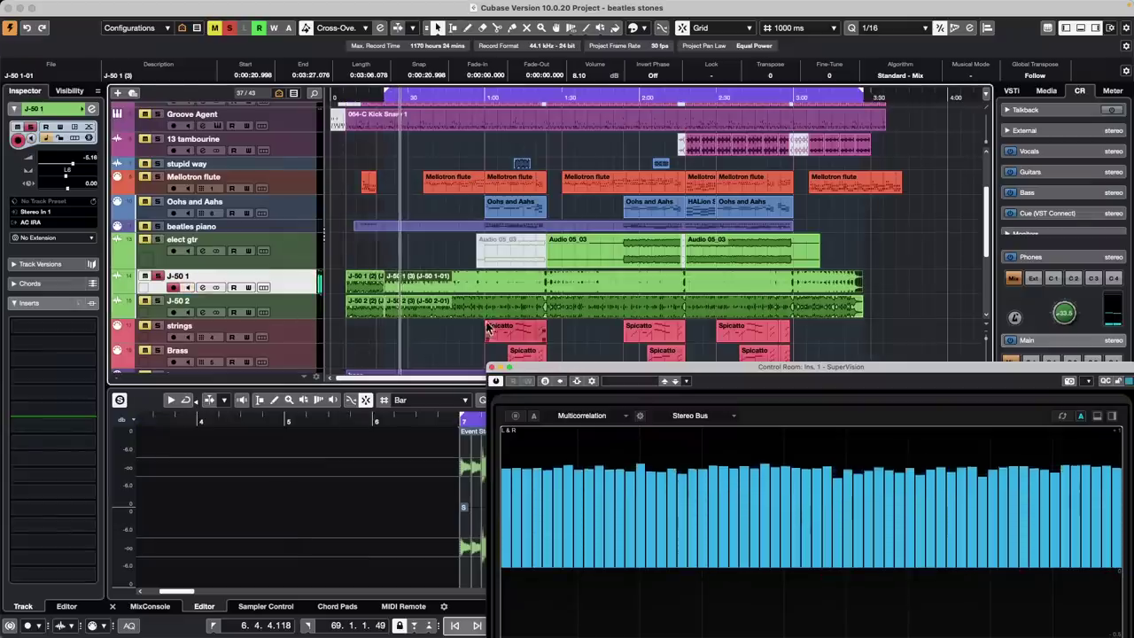
left_click(498, 283)
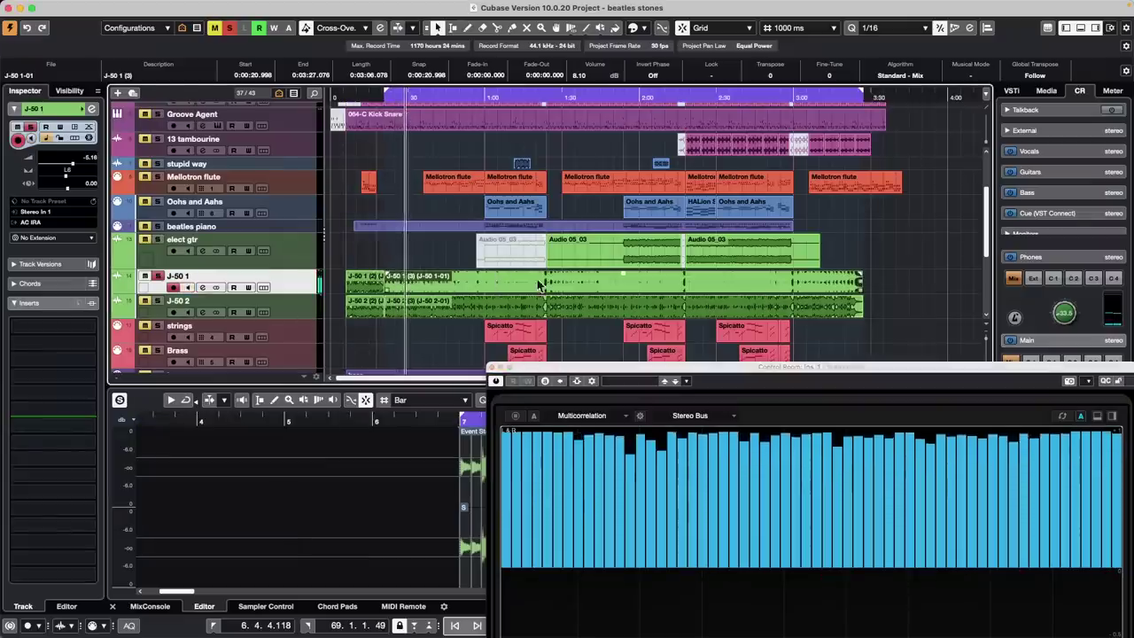
left_click(120, 401)
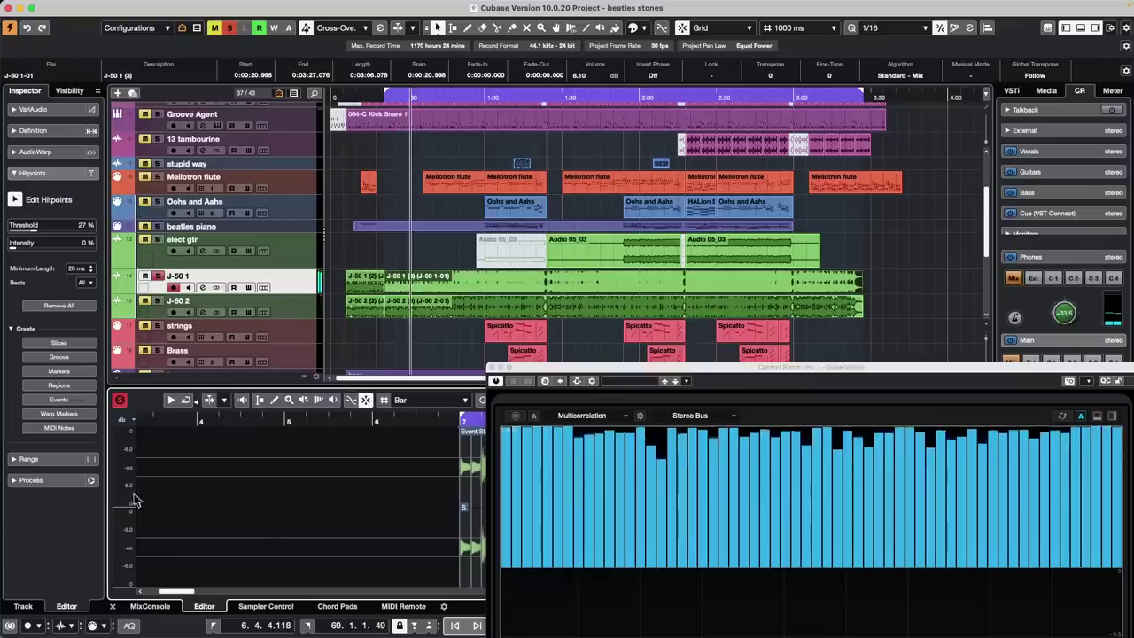
left_click(13, 480)
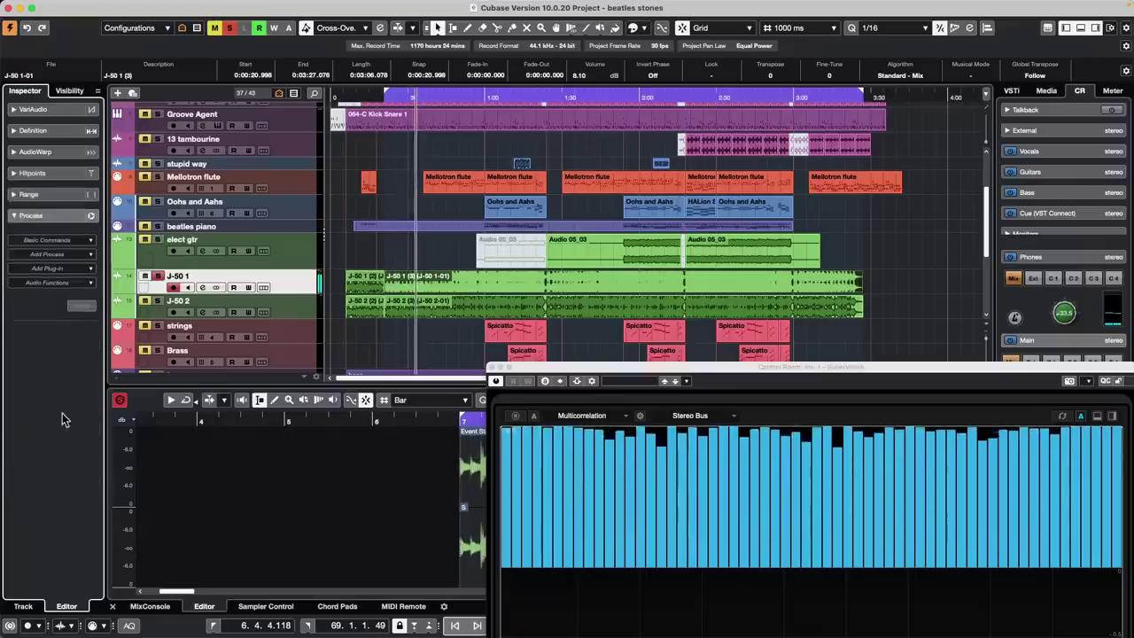
Add an offline Invert Phase process on the Left Channel only and arrange windows to see SuperVision
left_click(77, 255)
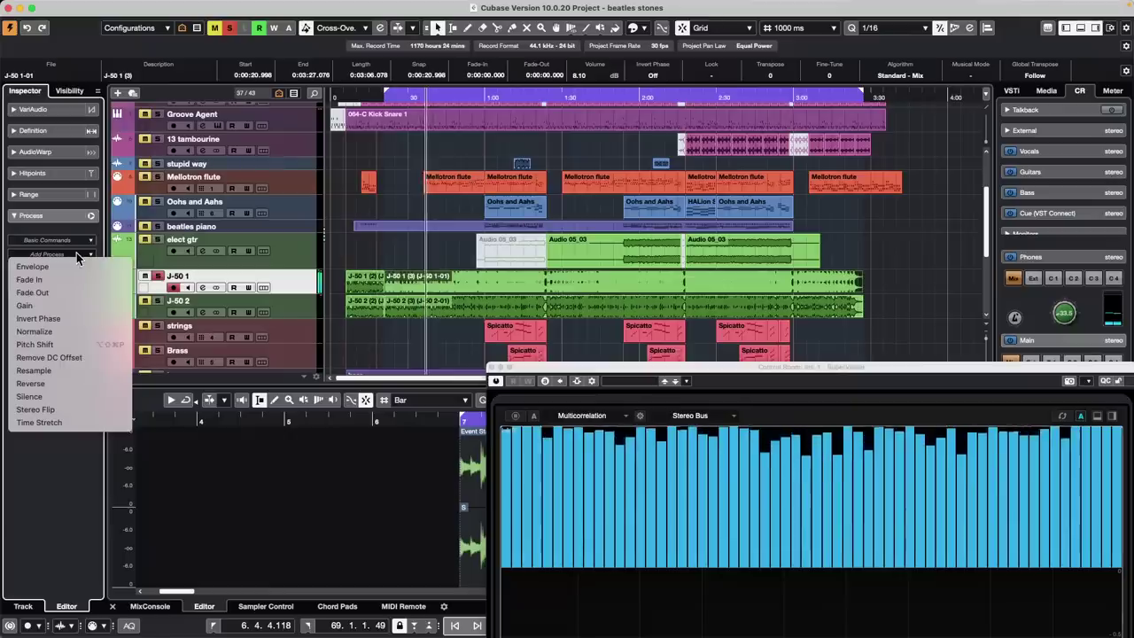
left_click(67, 319)
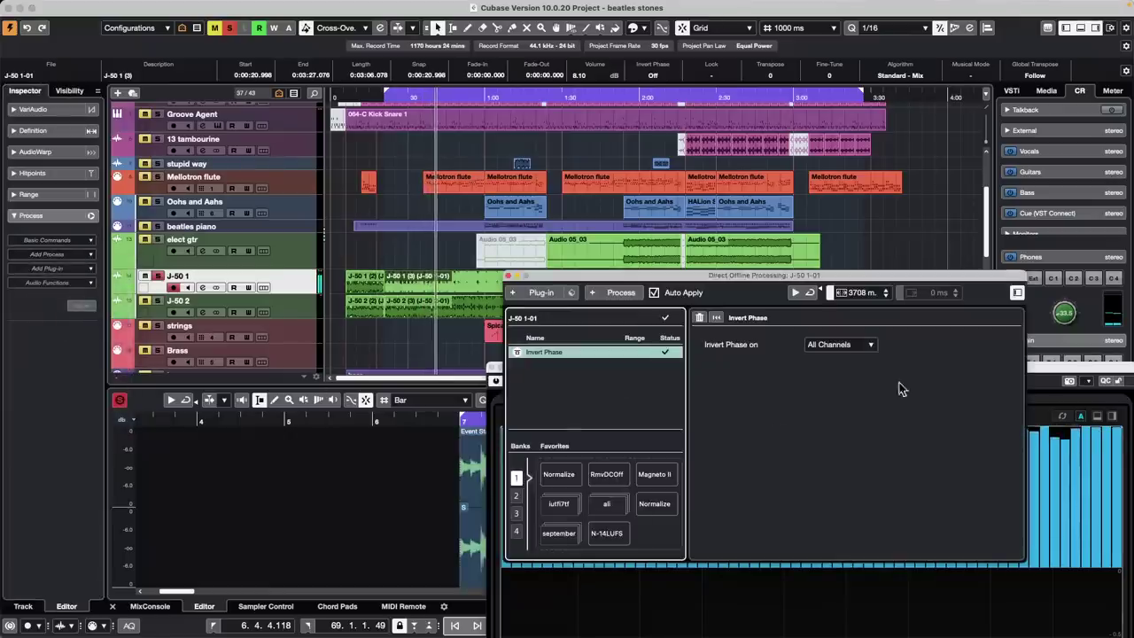
left_click(853, 344)
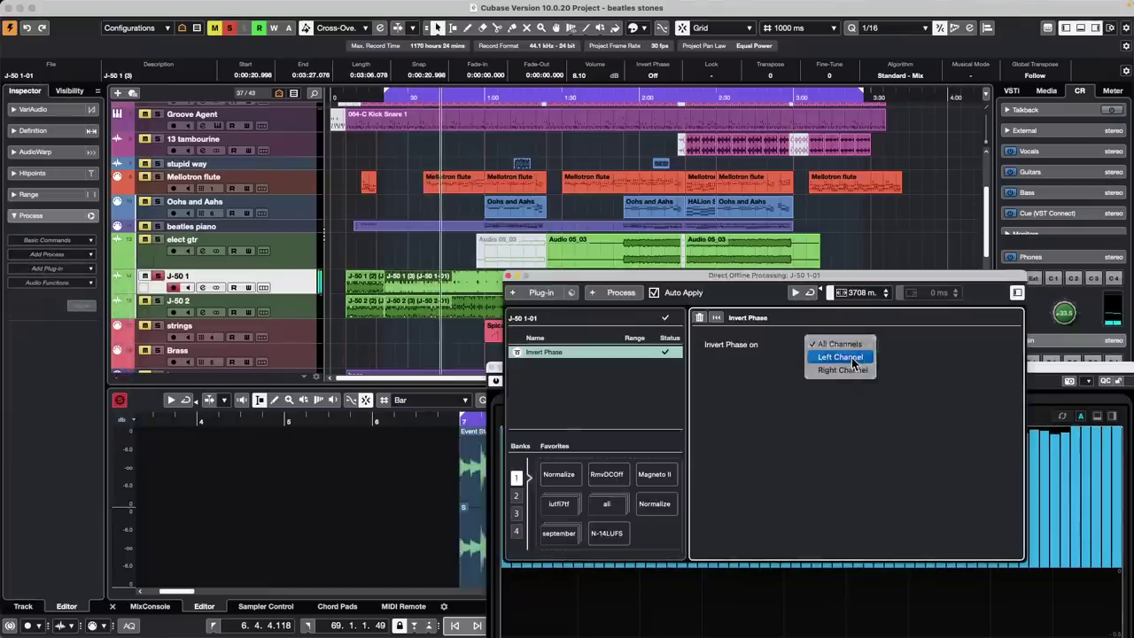
left_click(852, 359)
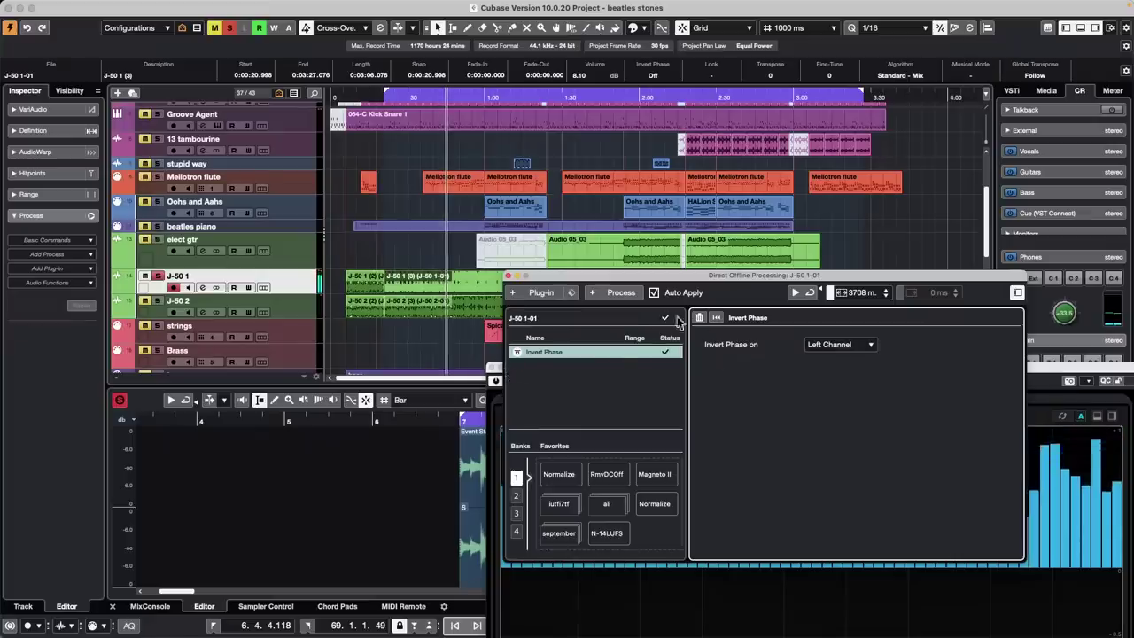
left_click_drag(660, 276, 117, 59)
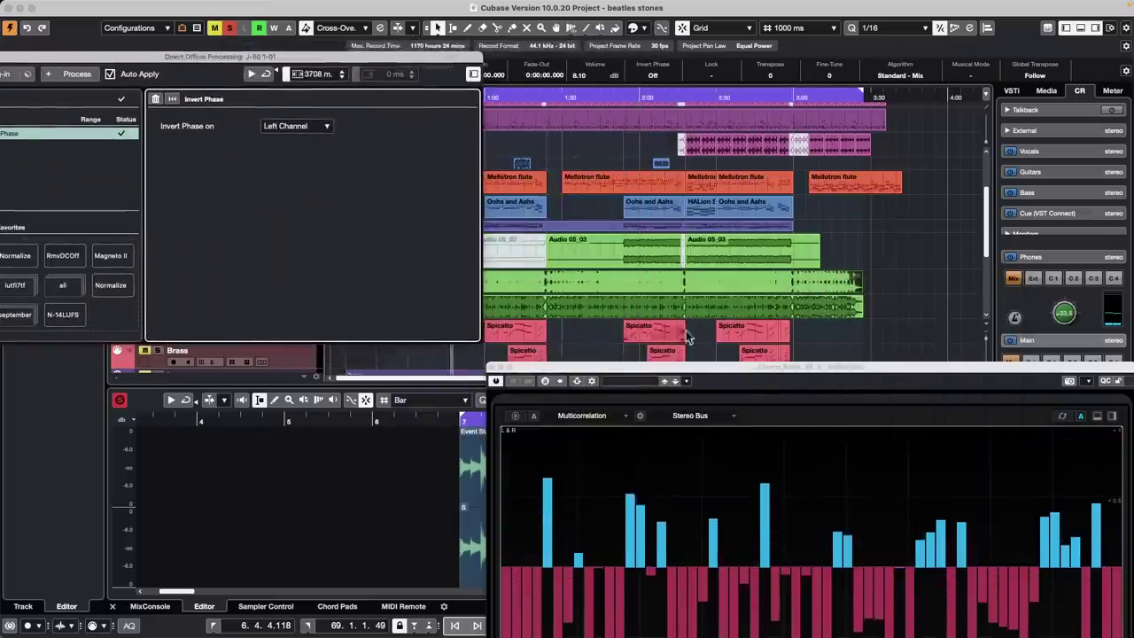
left_click_drag(720, 370, 703, 168)
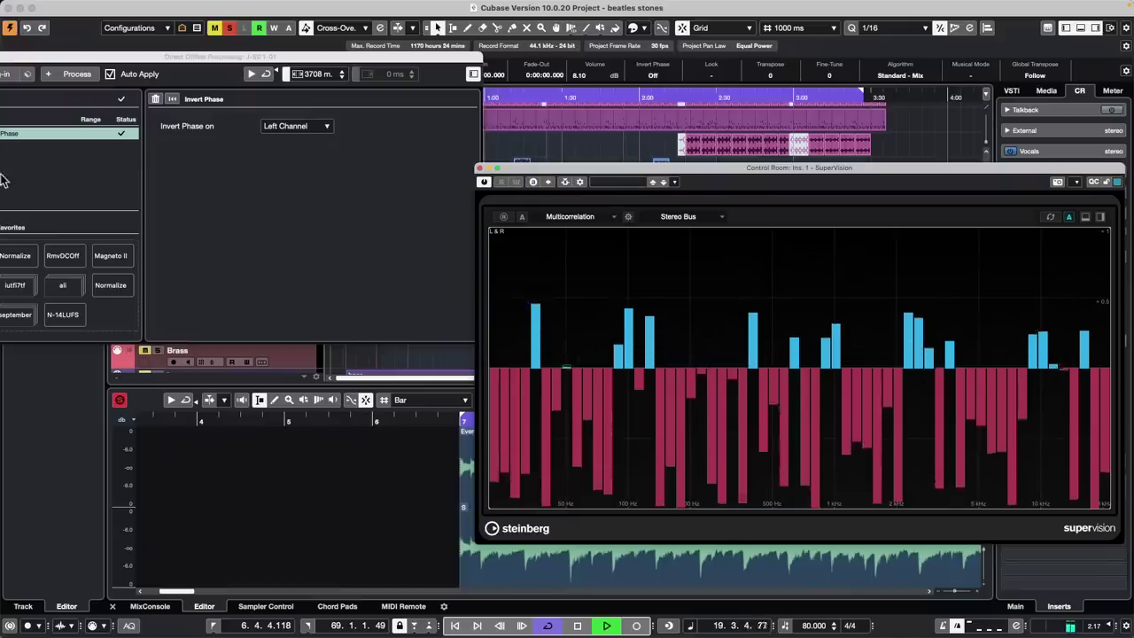
Delete the Invert Phase process from the offline process list and reopen the process list
right_click(65, 134)
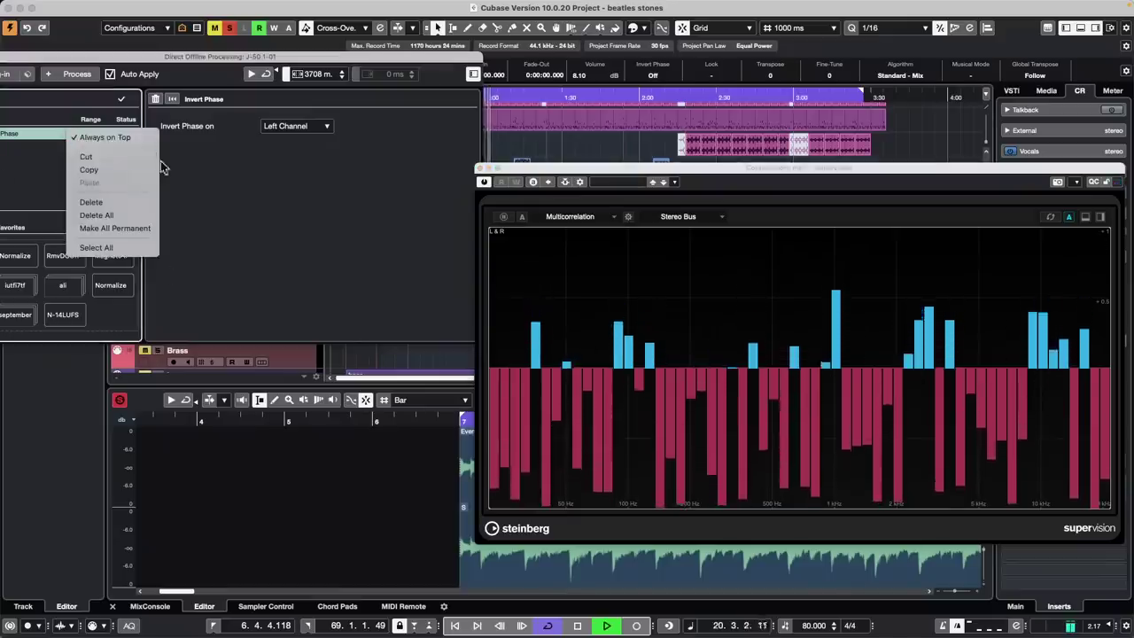
left_click(125, 213)
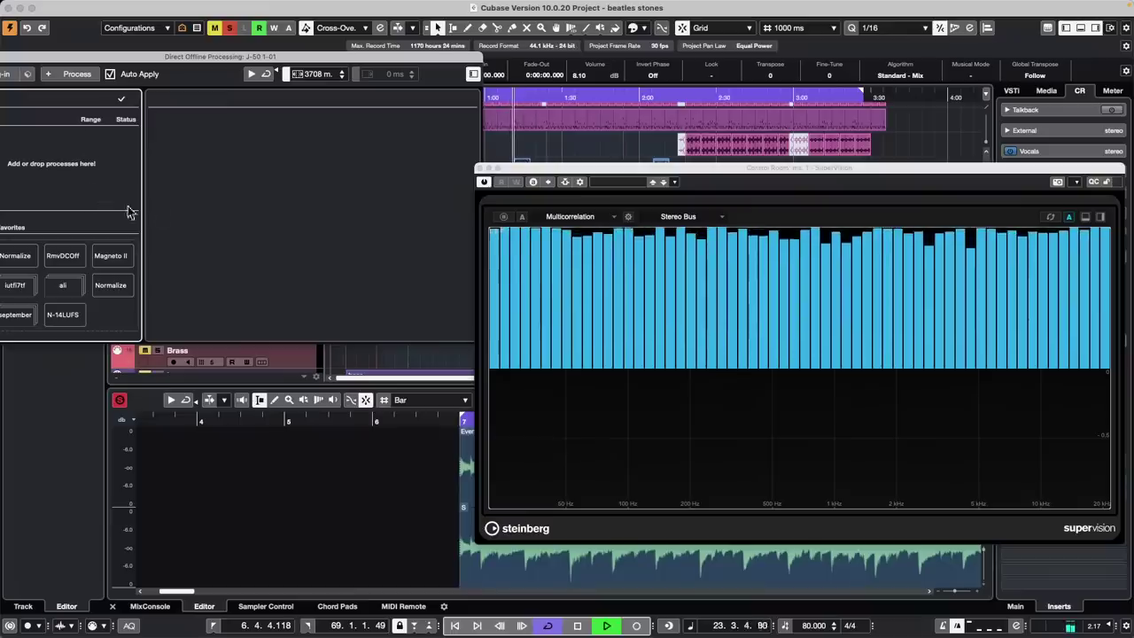
left_click(73, 74)
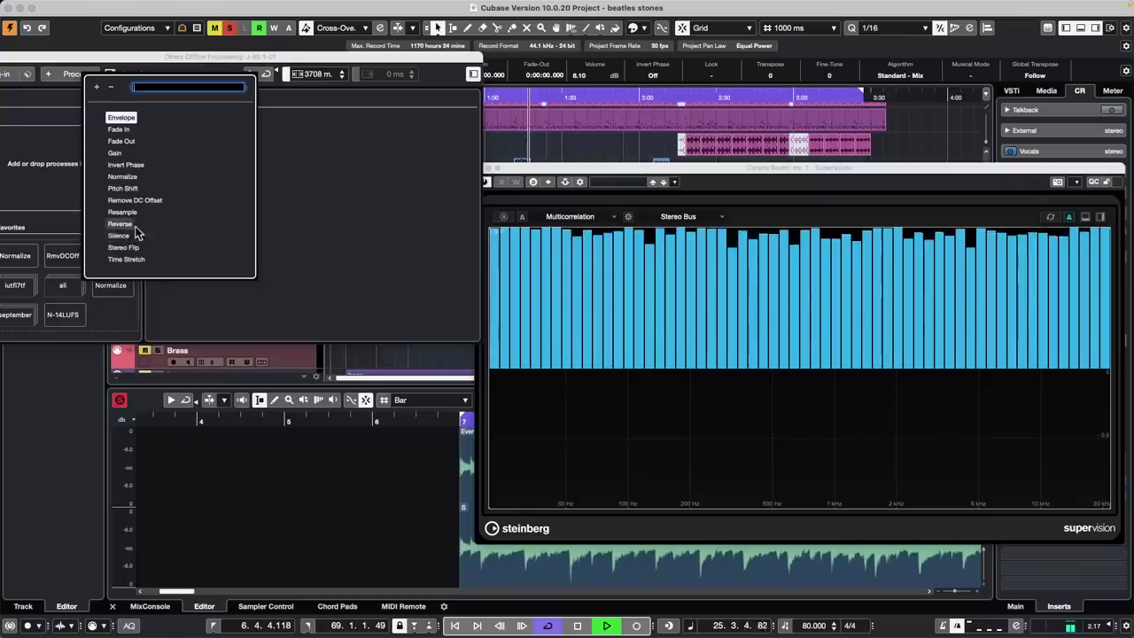
Add Invert Phase again, set to invert the Right Channel only
left_click(137, 166)
left_click(310, 125)
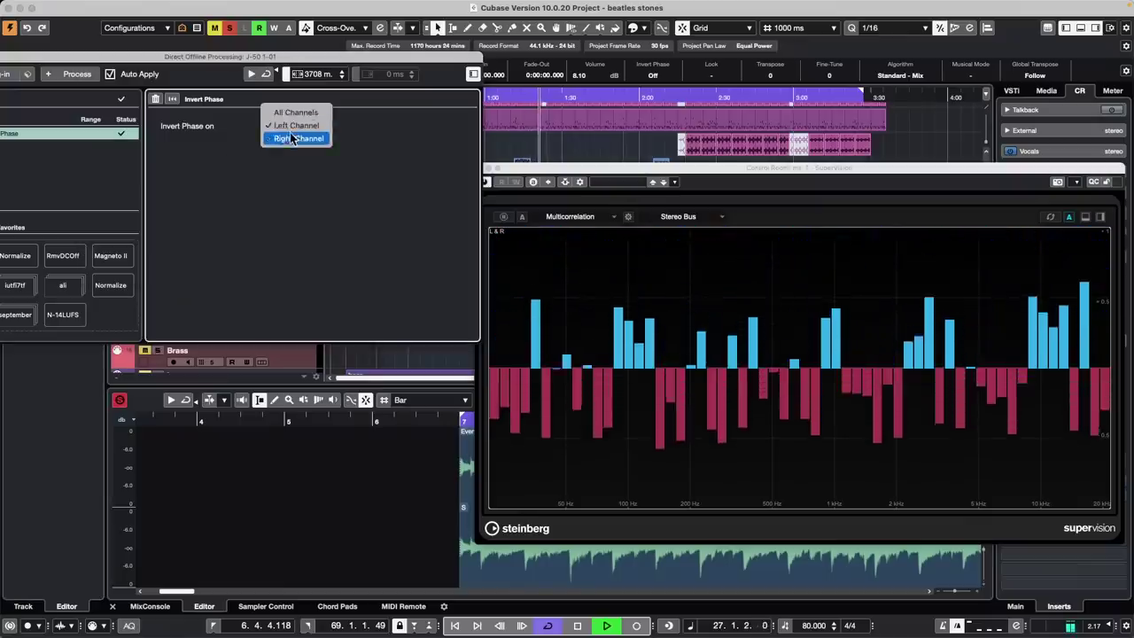
left_click(292, 139)
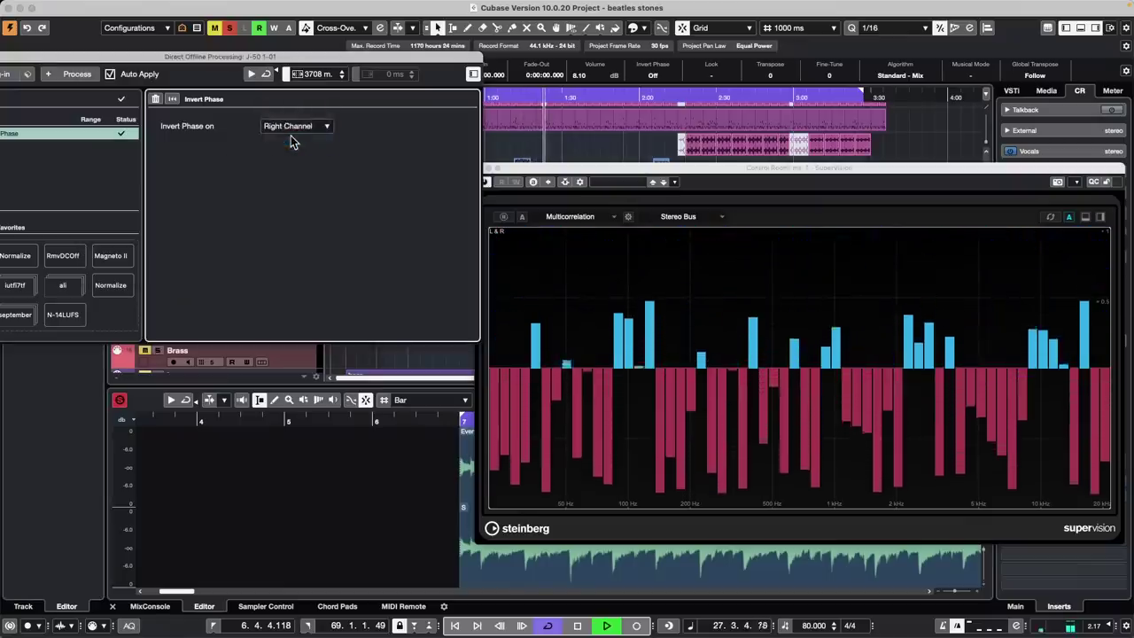
Switch the SuperVision meter to Phase > Phasescope, keeping the Right Channel inversion
left_click(611, 217)
left_click(551, 303)
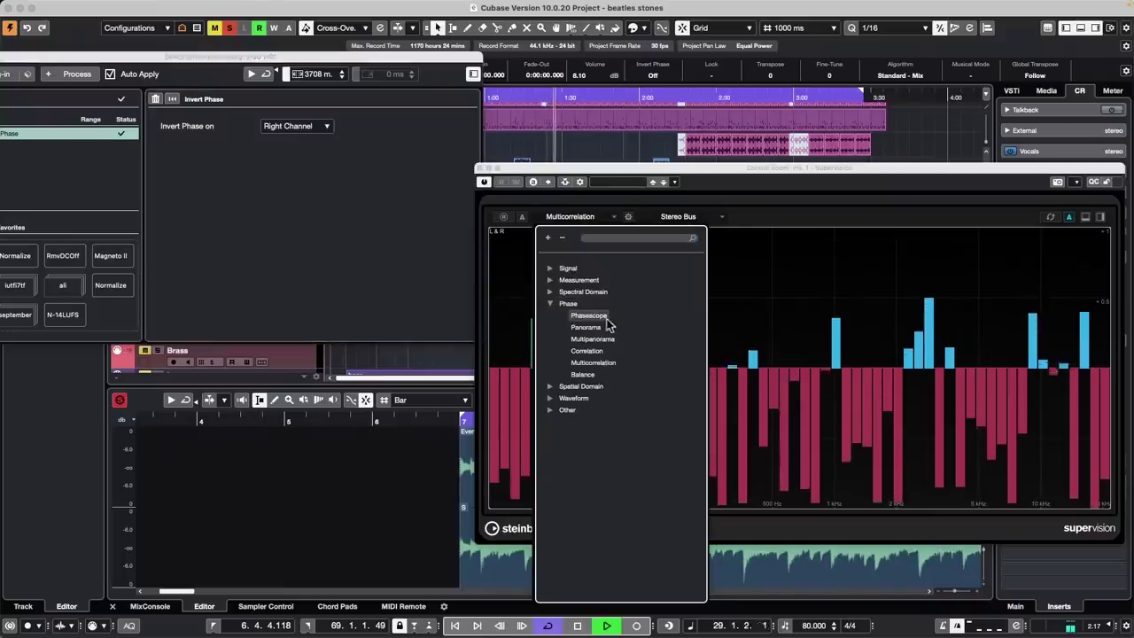
left_click(601, 317)
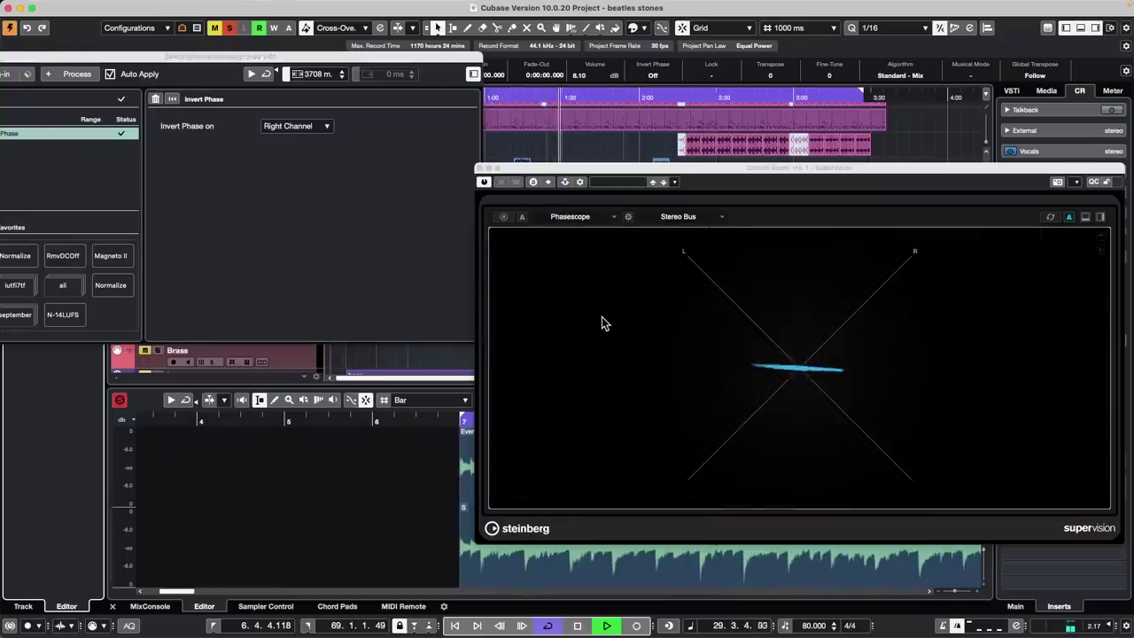
left_click(309, 125)
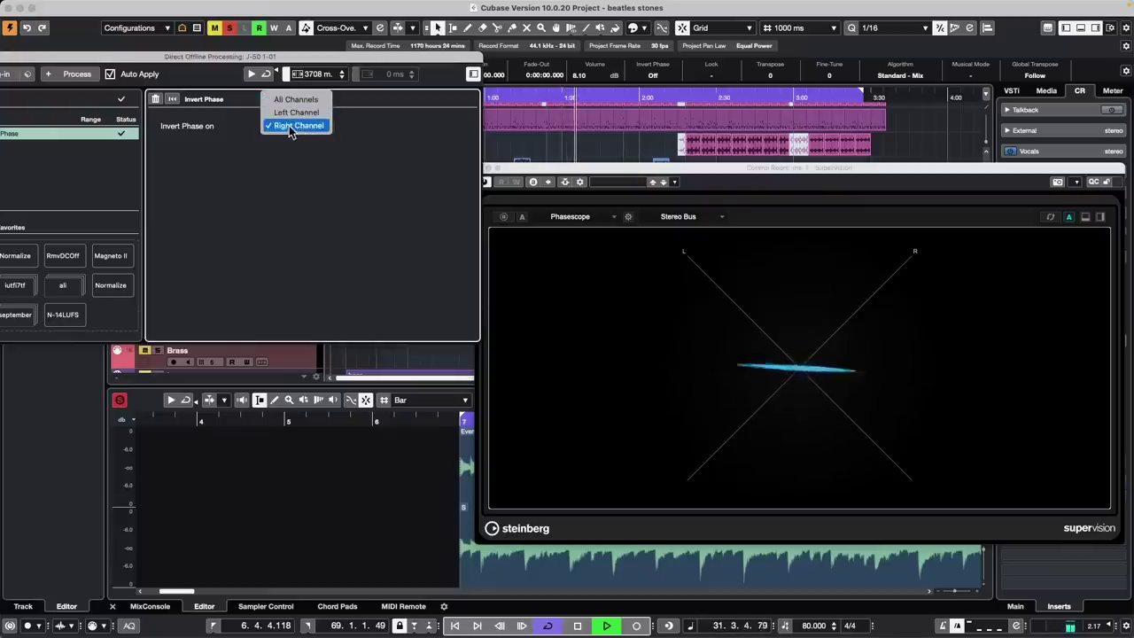
left_click(560, 220)
left_click(560, 220)
Switch SuperVision to the Correlation meter and delete the Invert Phase process
left_click(550, 304)
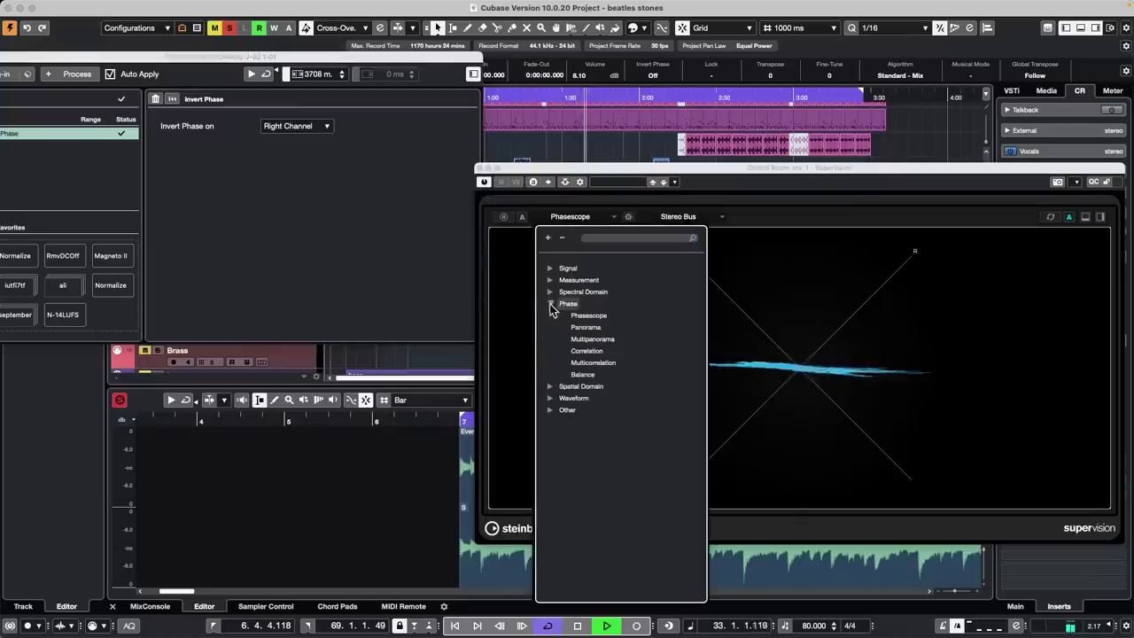
left_click(587, 351)
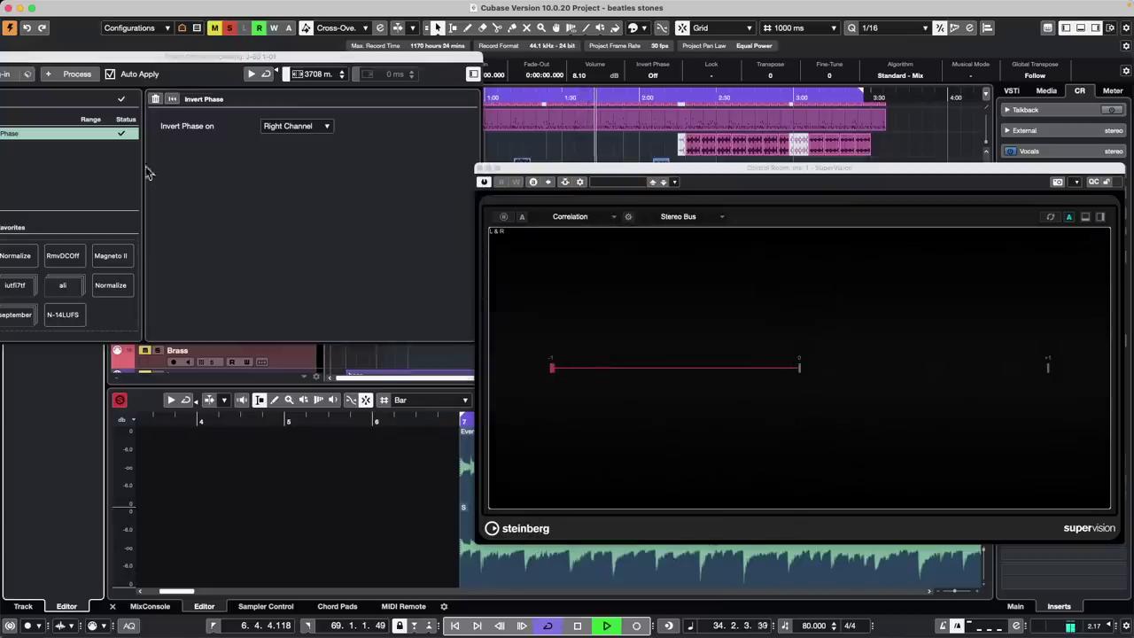
left_click(319, 129)
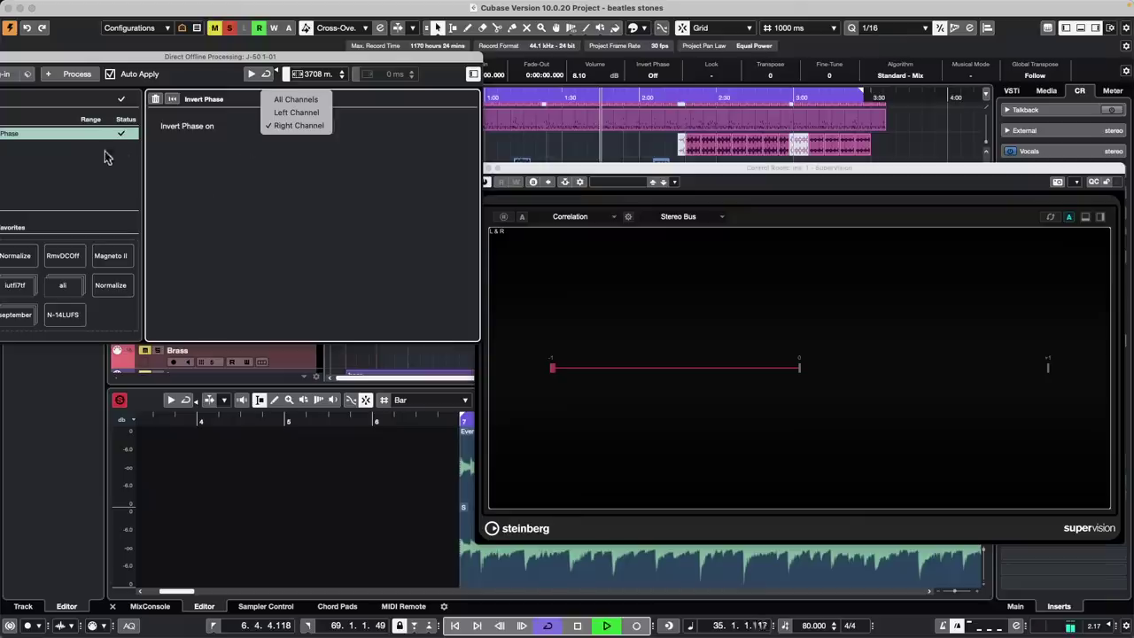
right_click(83, 130)
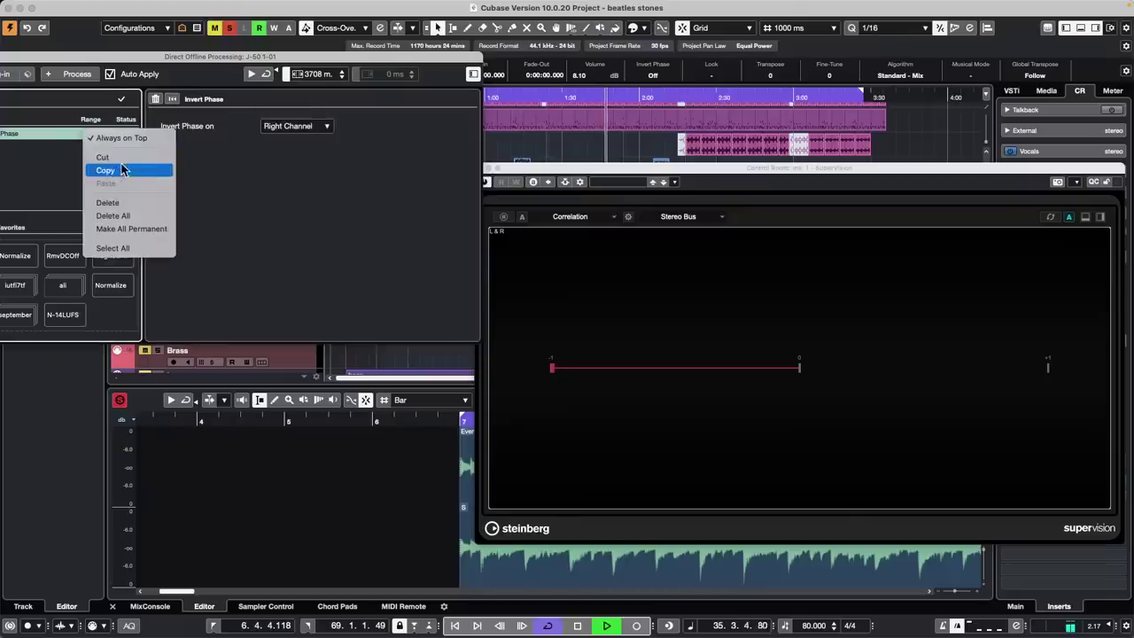
left_click(107, 203)
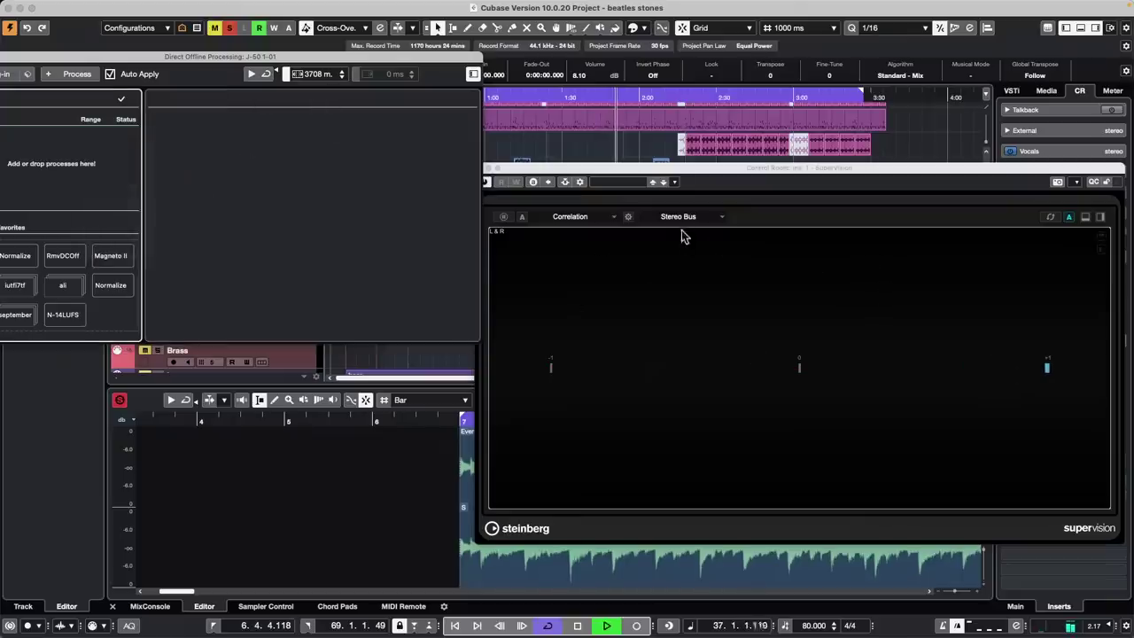
Return SuperVision to Multicorrelation and re-add the Invert Phase process to J-50 1-01
left_click(573, 217)
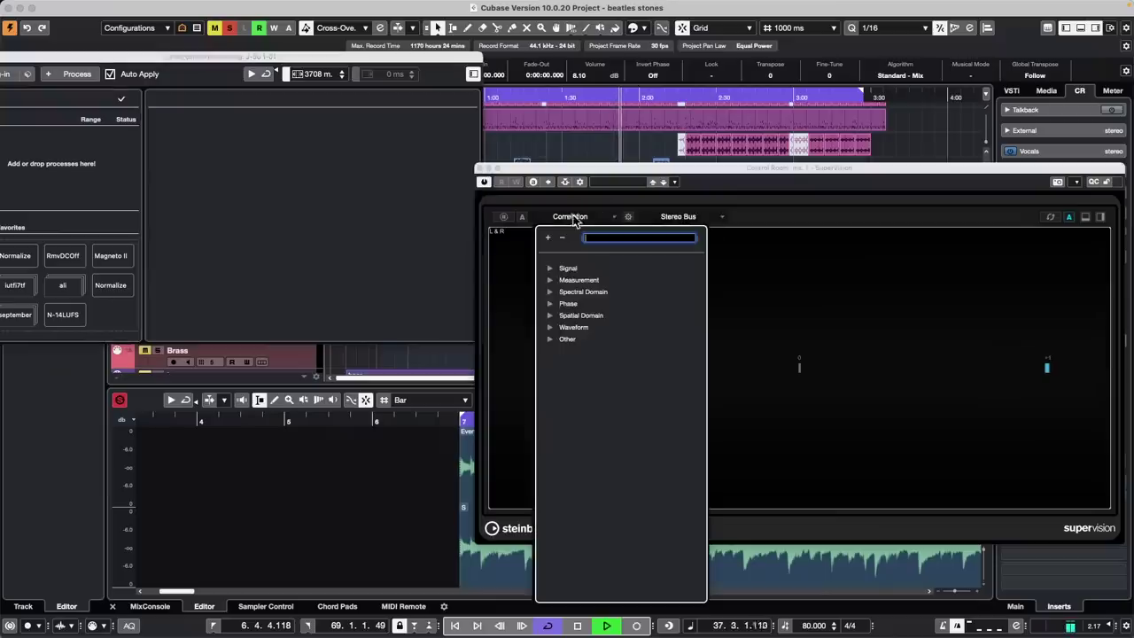
left_click(550, 304)
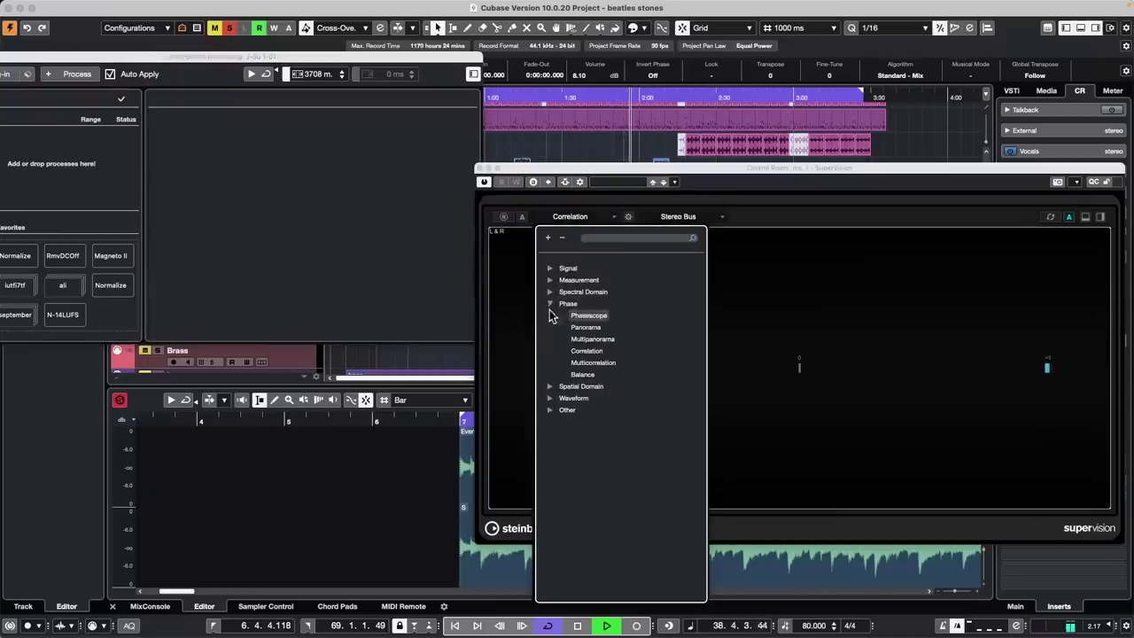
left_click(593, 363)
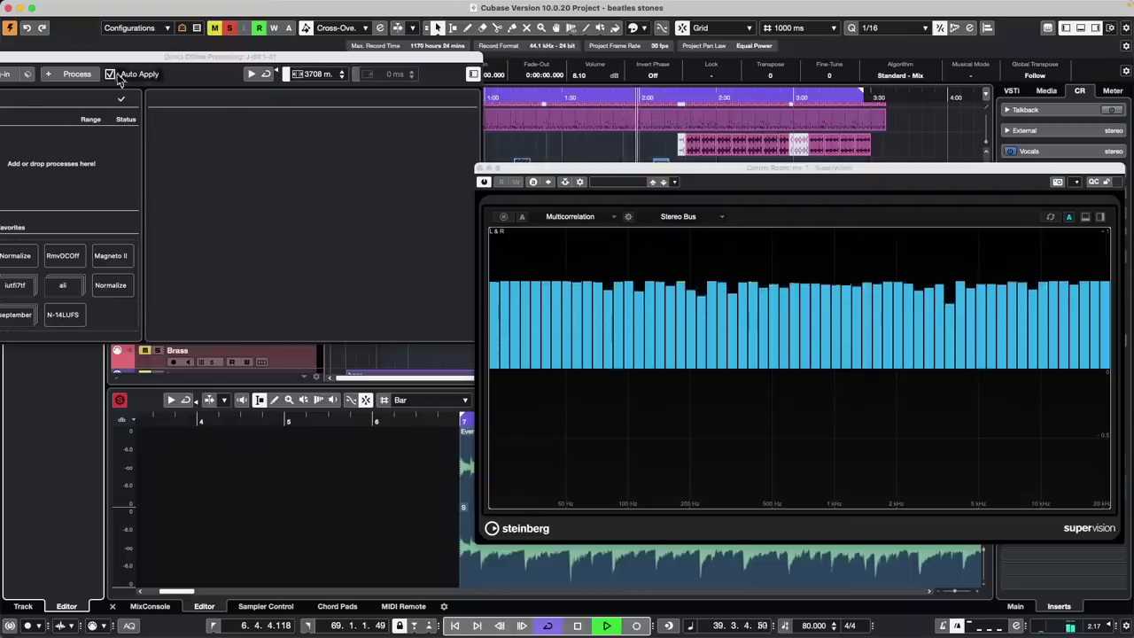
left_click(69, 76)
left_click(113, 164)
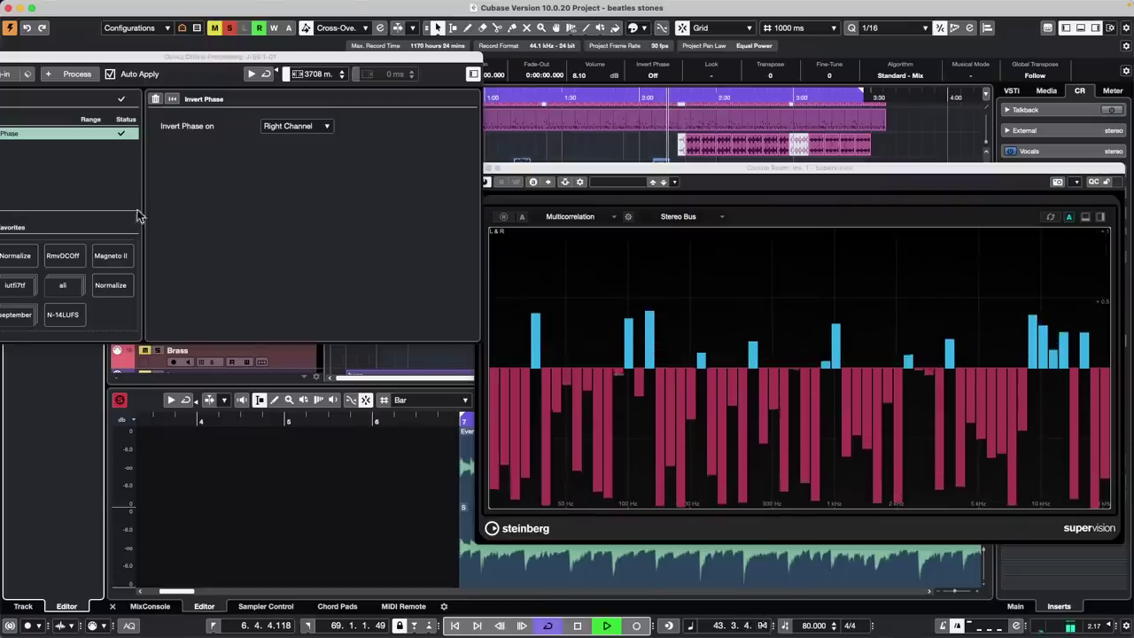
Delete Invert Phase, close Direct Offline Processing, stop playback with Space, and close SuperVision
right_click(87, 132)
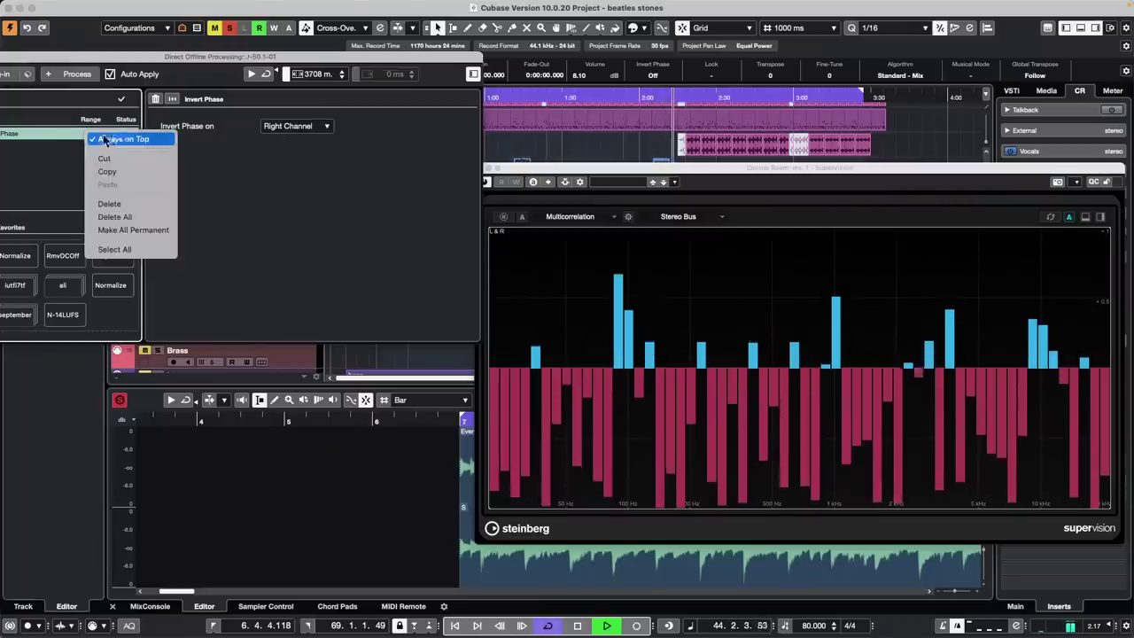
left_click(132, 207)
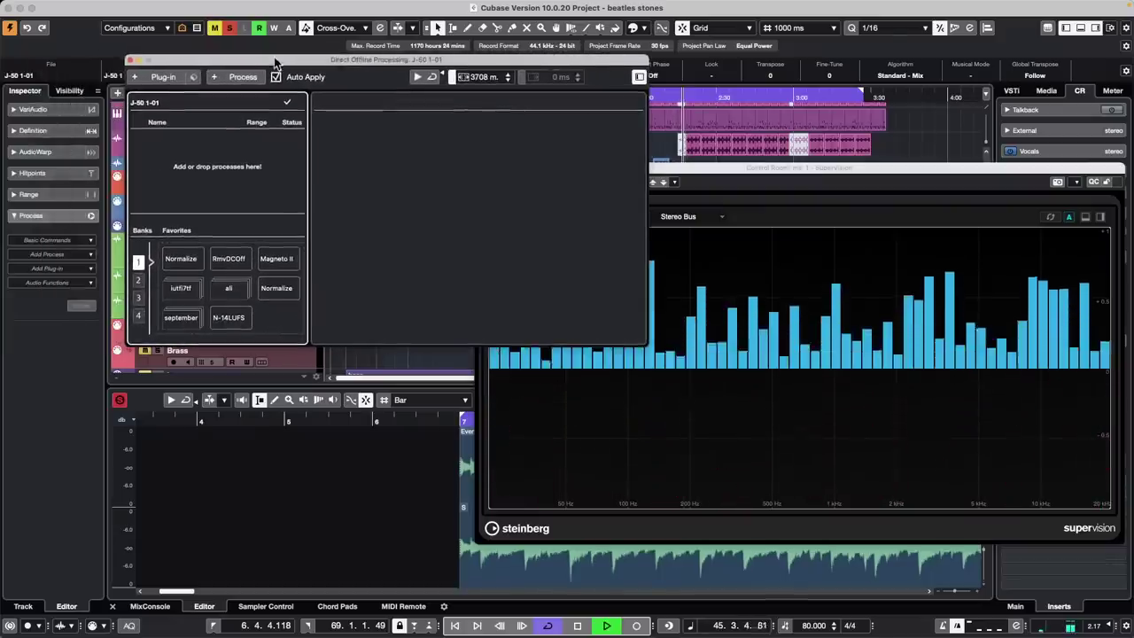
left_click(129, 59)
key("space")
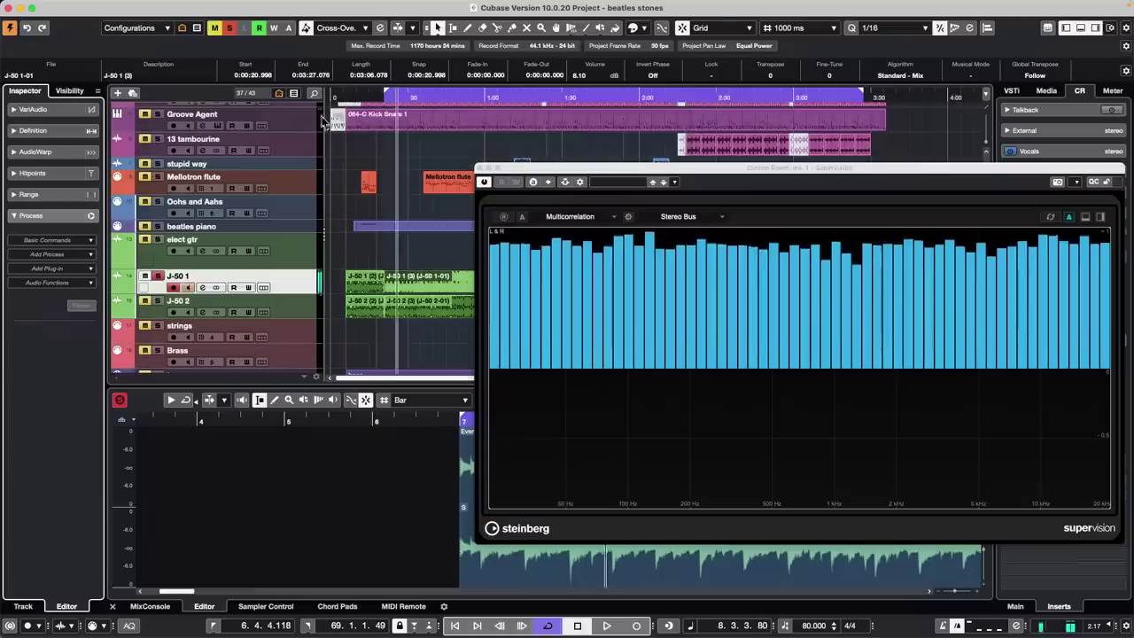
left_click(475, 167)
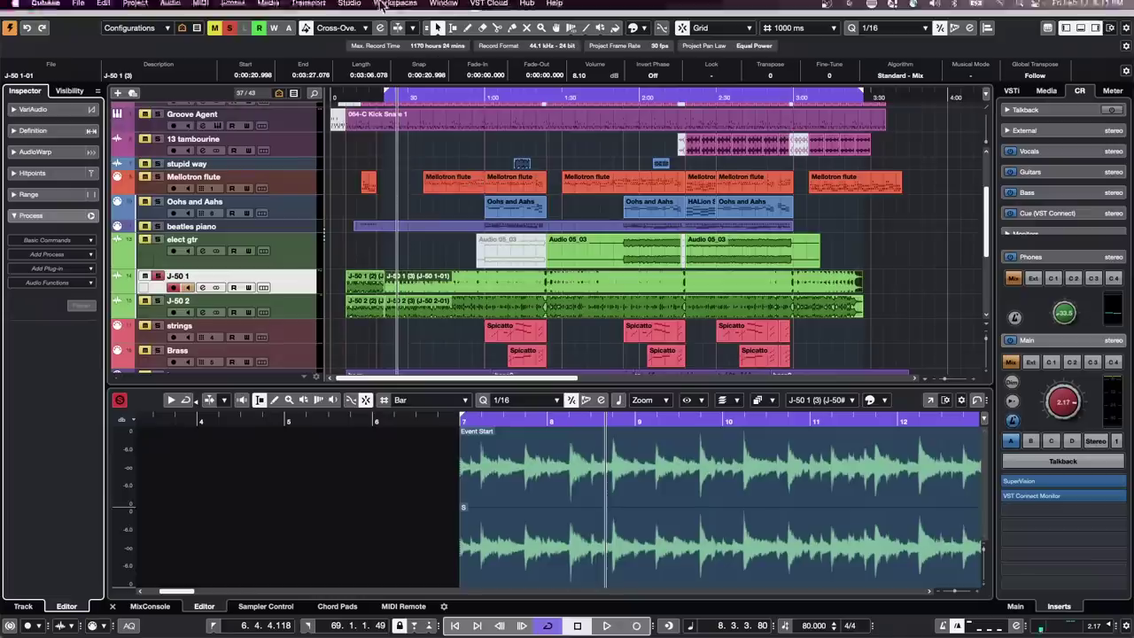
Open VST Transit from VST Cloud and submit the MySteinberg account e-mail and password
left_click(489, 7)
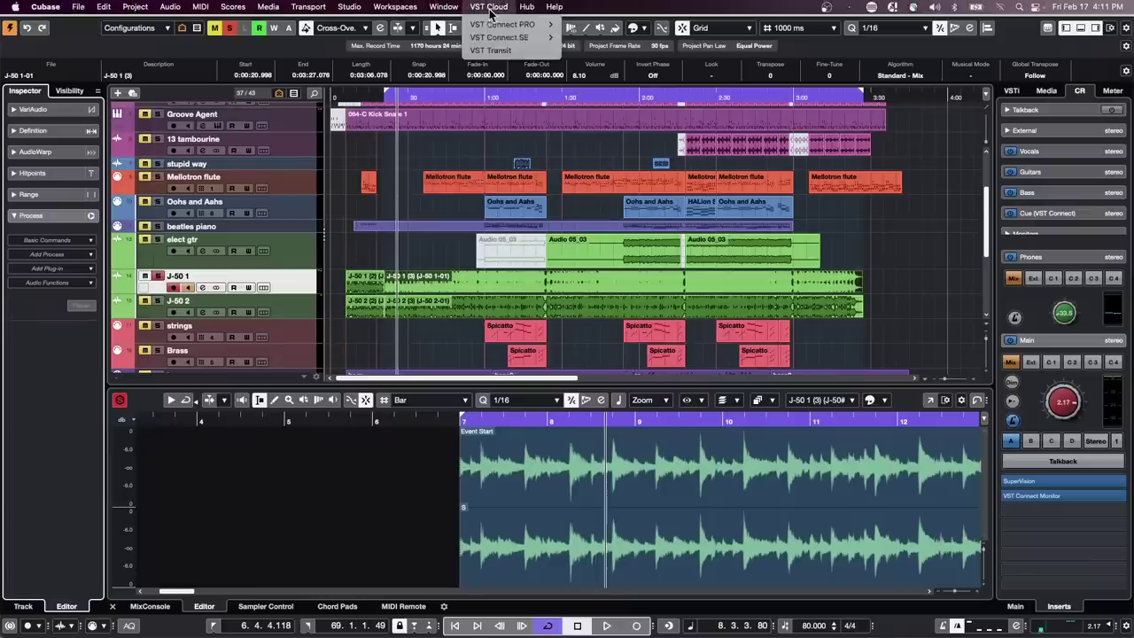
left_click(502, 54)
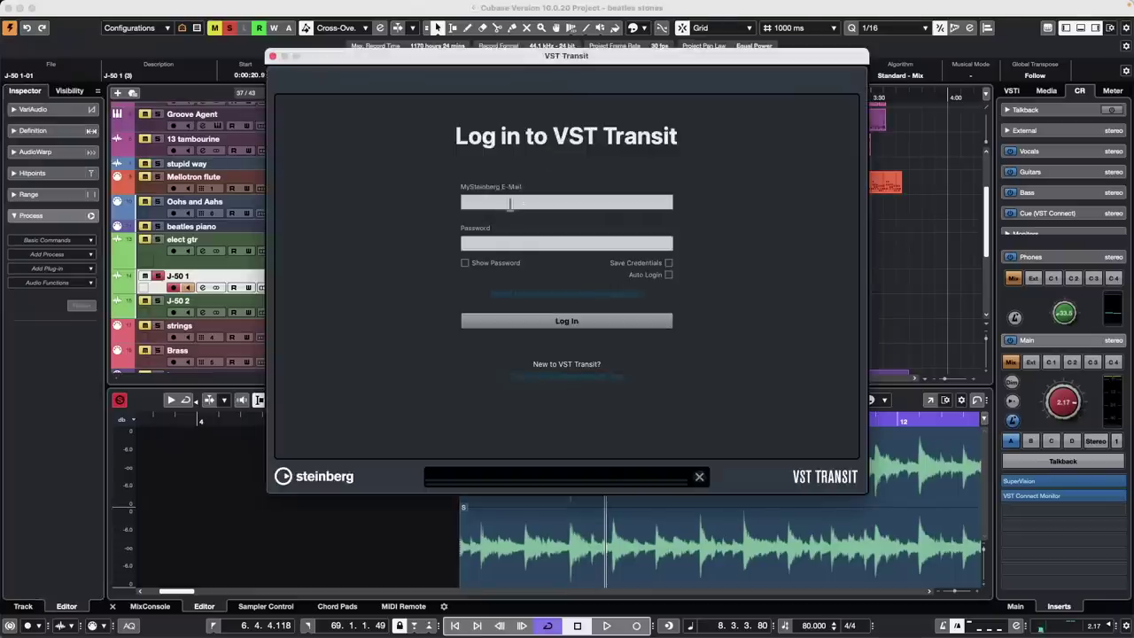
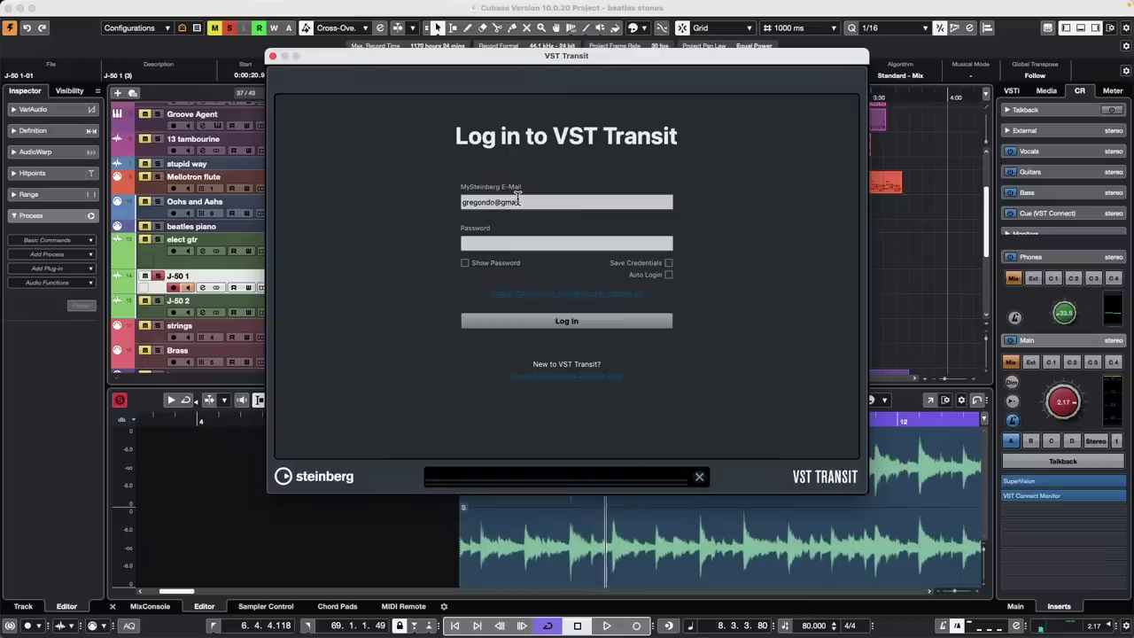
key("Tab")
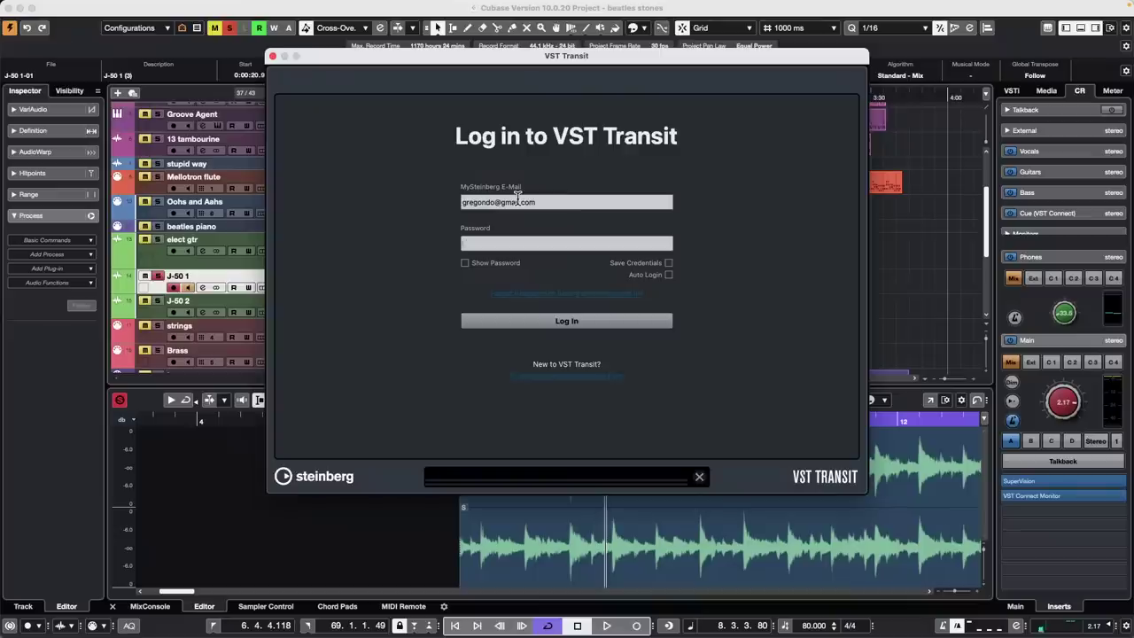
type("•••••••••")
key("Return")
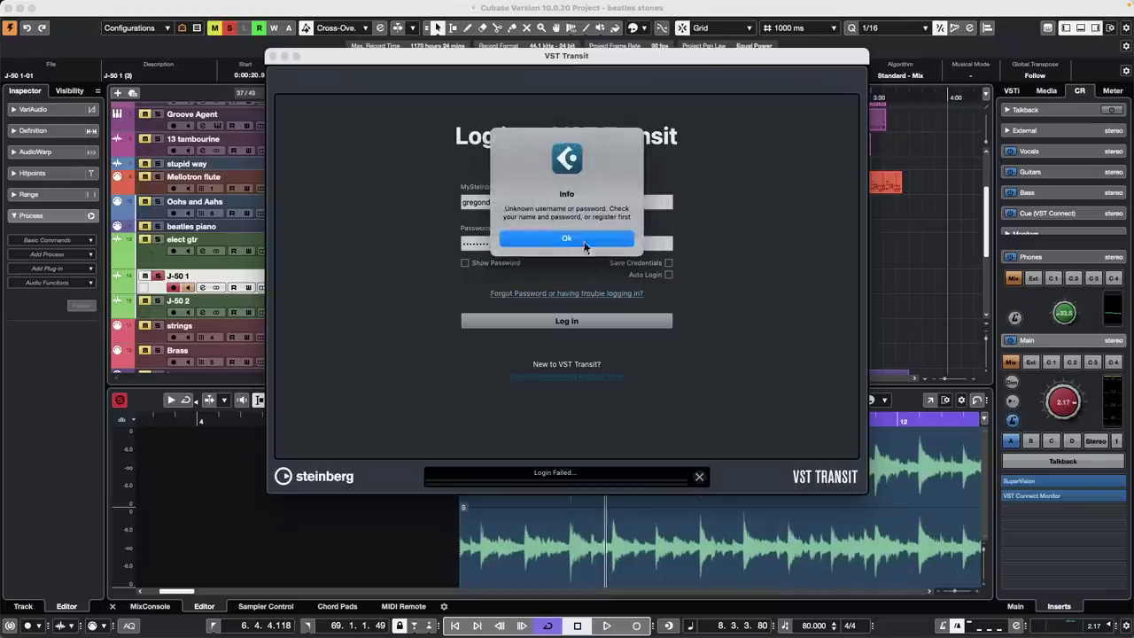
Dismiss the login-failed message and re-enter the account password to log in
left_click(567, 238)
double_click(485, 242)
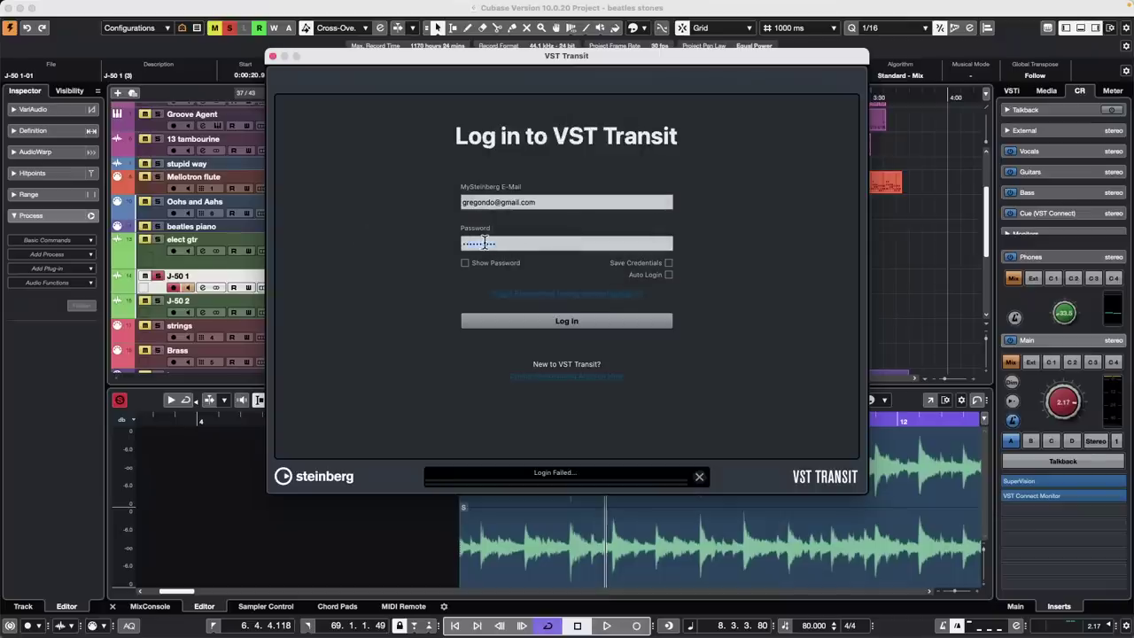
type("p••••••••••")
key("Return")
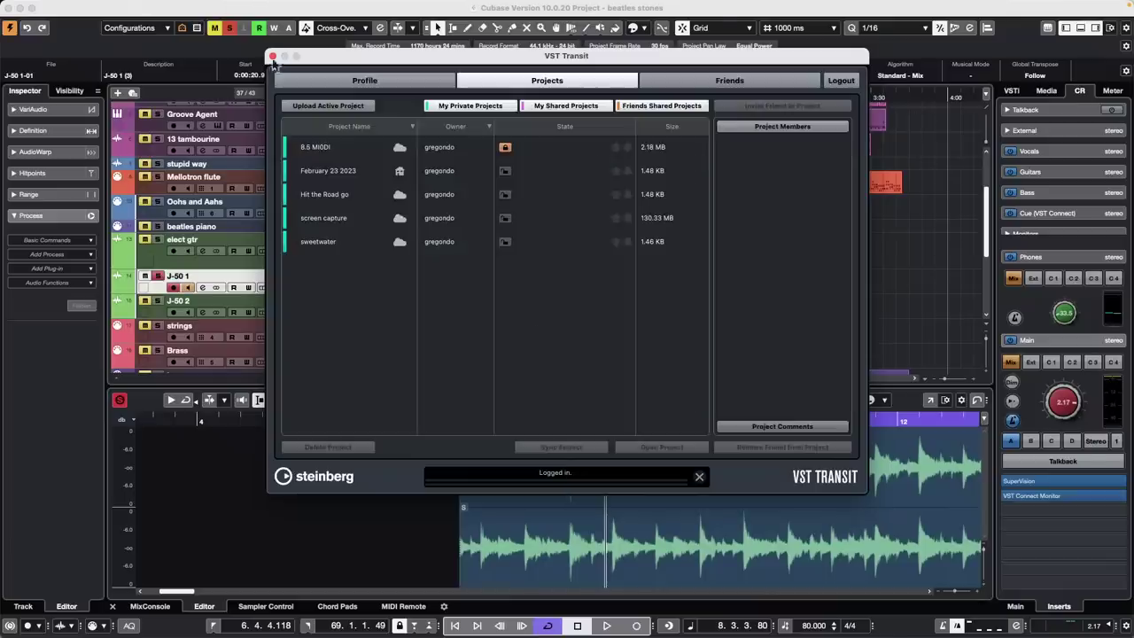
Upload the active beatles stones project, check its tracks in the cloud list, then close VST Transit
left_click(330, 107)
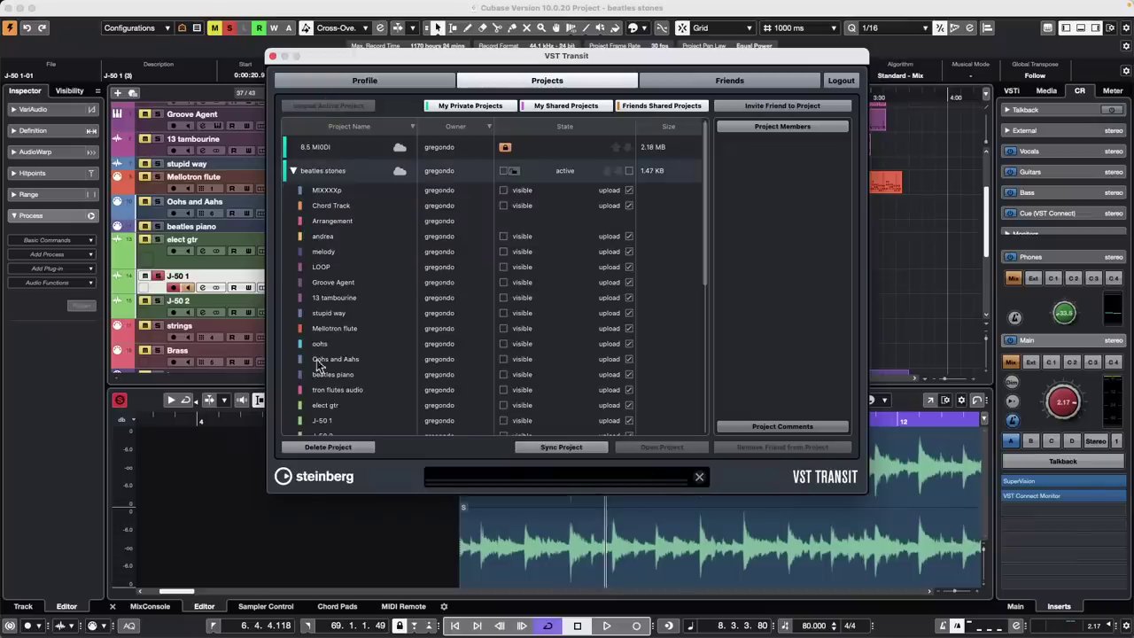
left_click(294, 171)
left_click(293, 171)
scroll(381, 314, "down", 5)
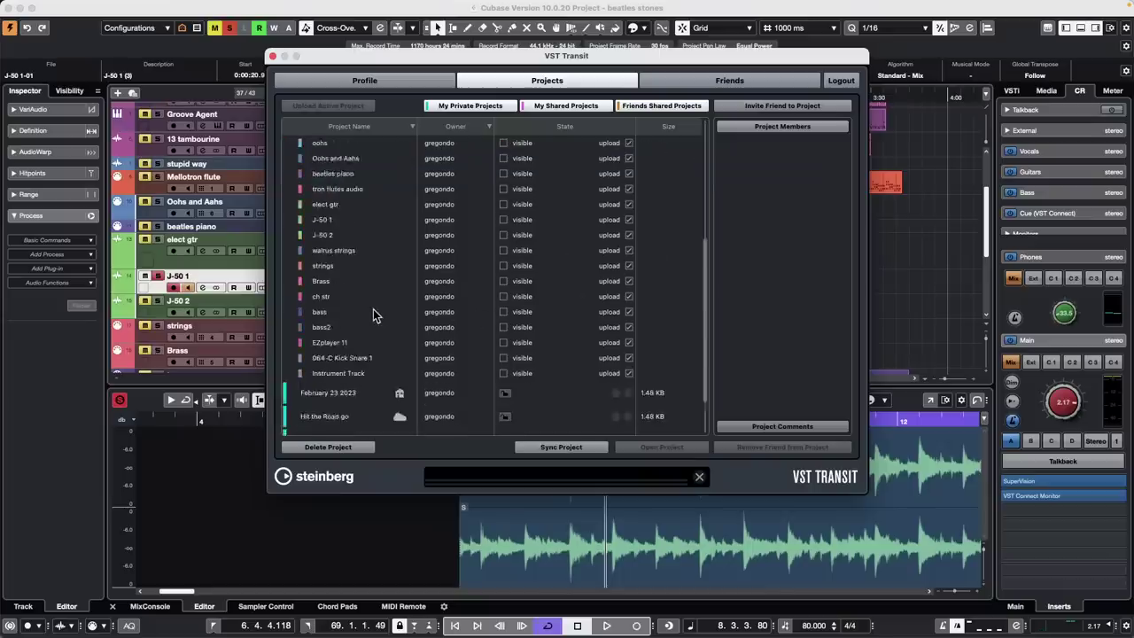
scroll(374, 314, "up", 3)
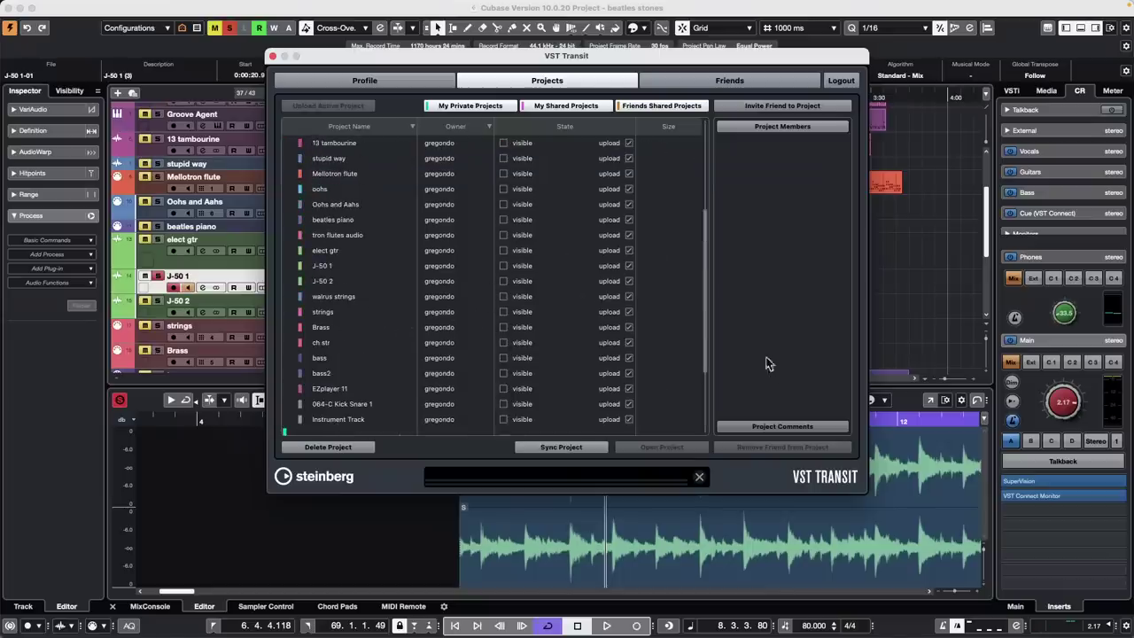
scroll(523, 296, "up", 5)
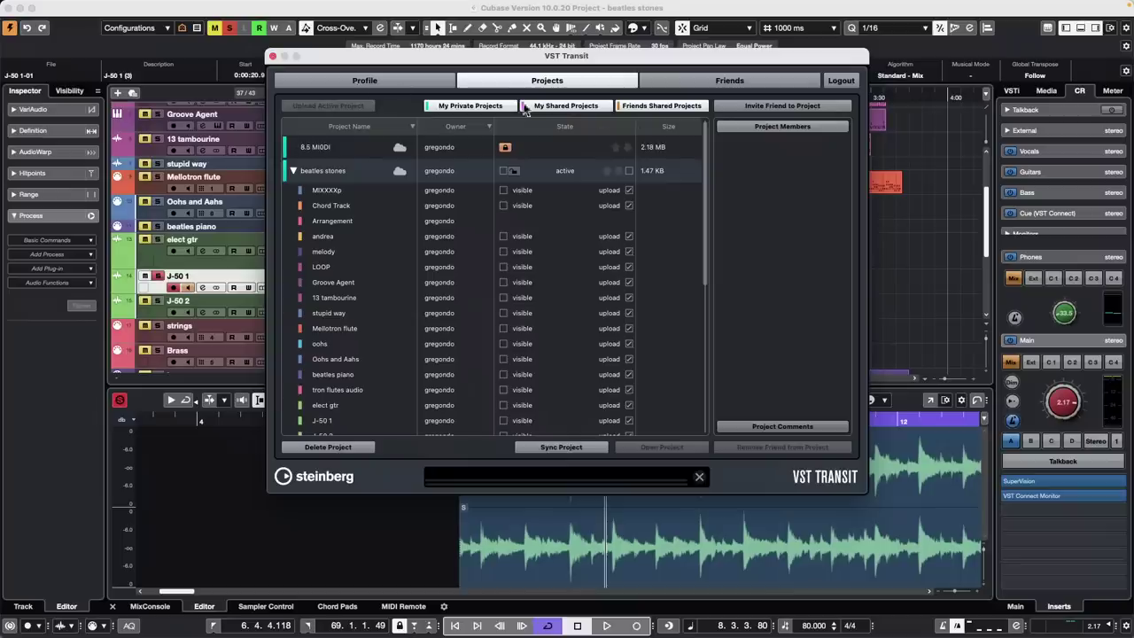
left_click(272, 56)
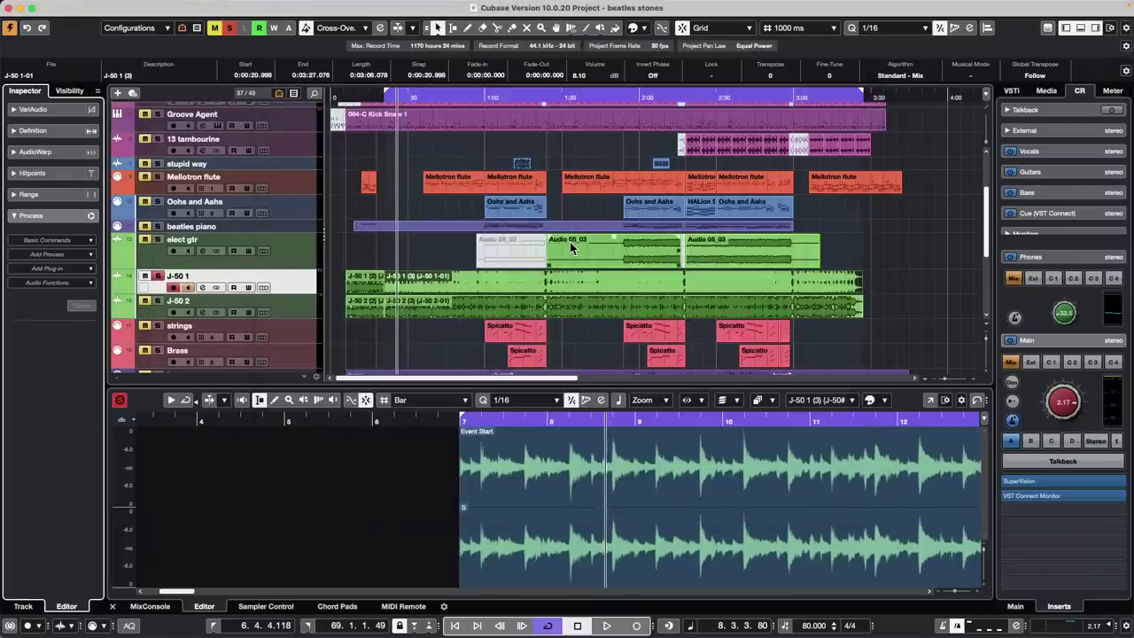
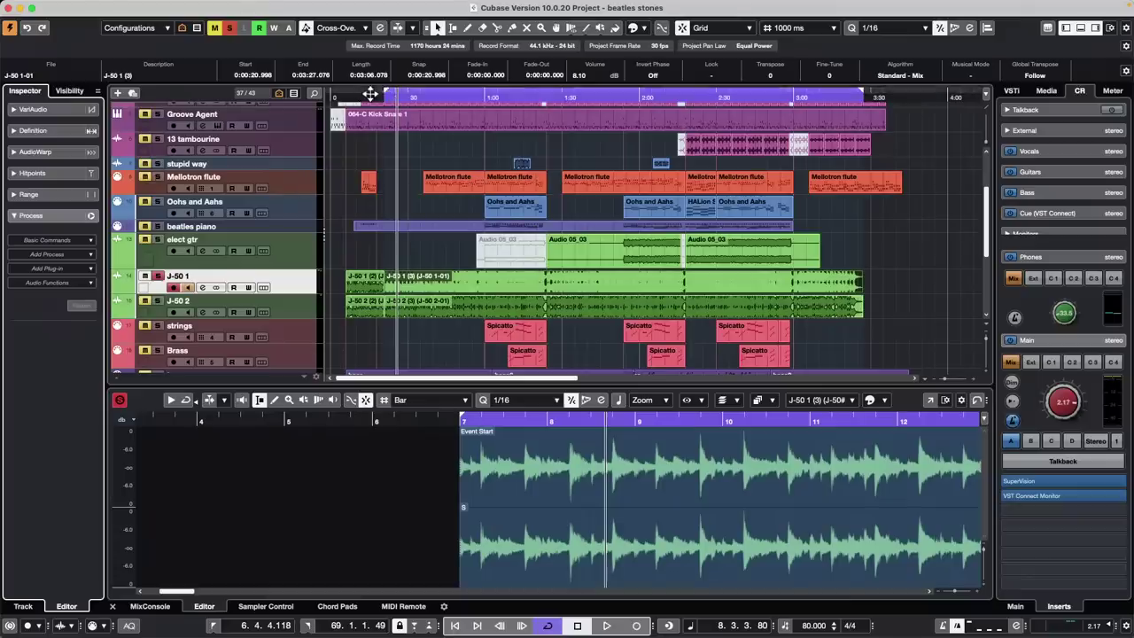
Zoom in on the song's opening bars and make the Mellotron flute track taller
left_click_drag(375, 99, 499, 182)
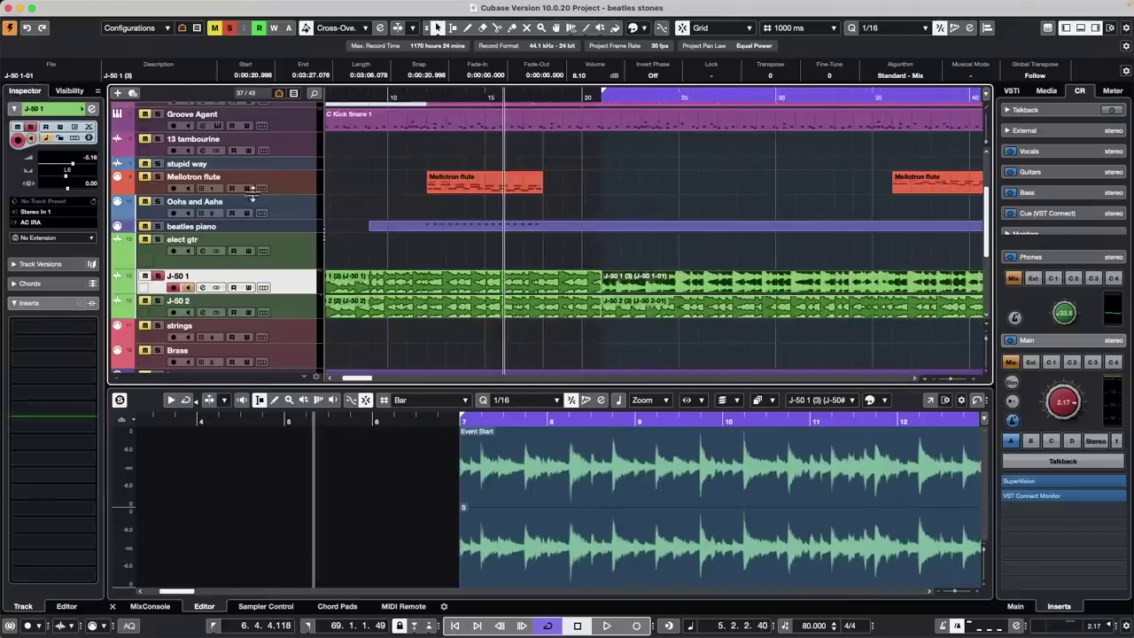
left_click_drag(284, 195, 283, 186)
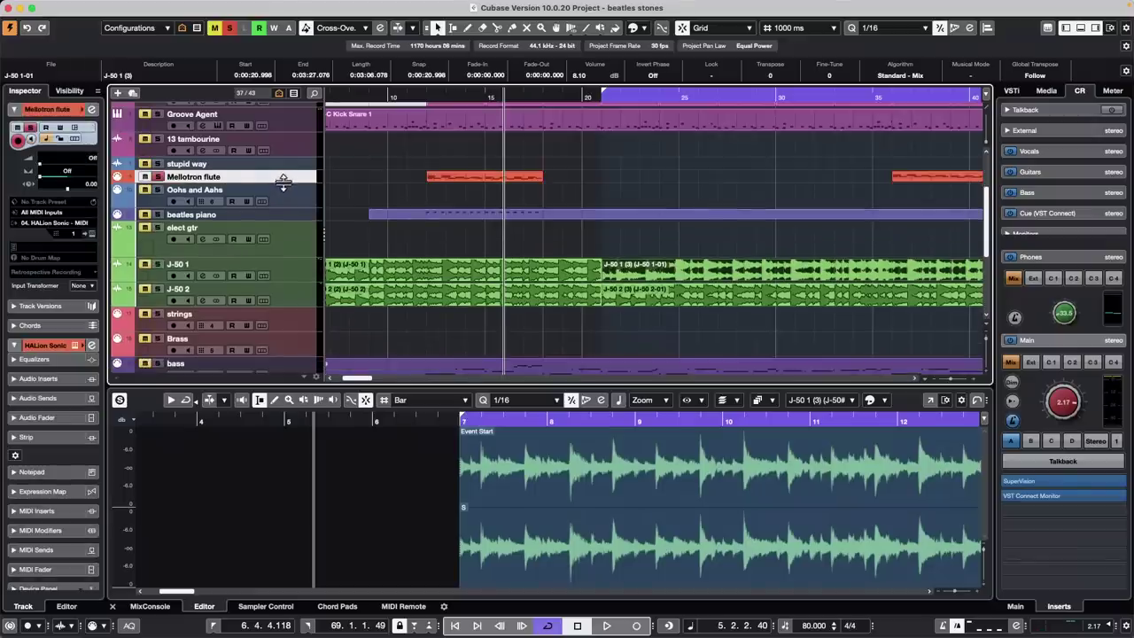
mouse_move(284, 184)
left_mouse_down()
mouse_move(281, 213)
mouse_move(285, 186)
left_mouse_up()
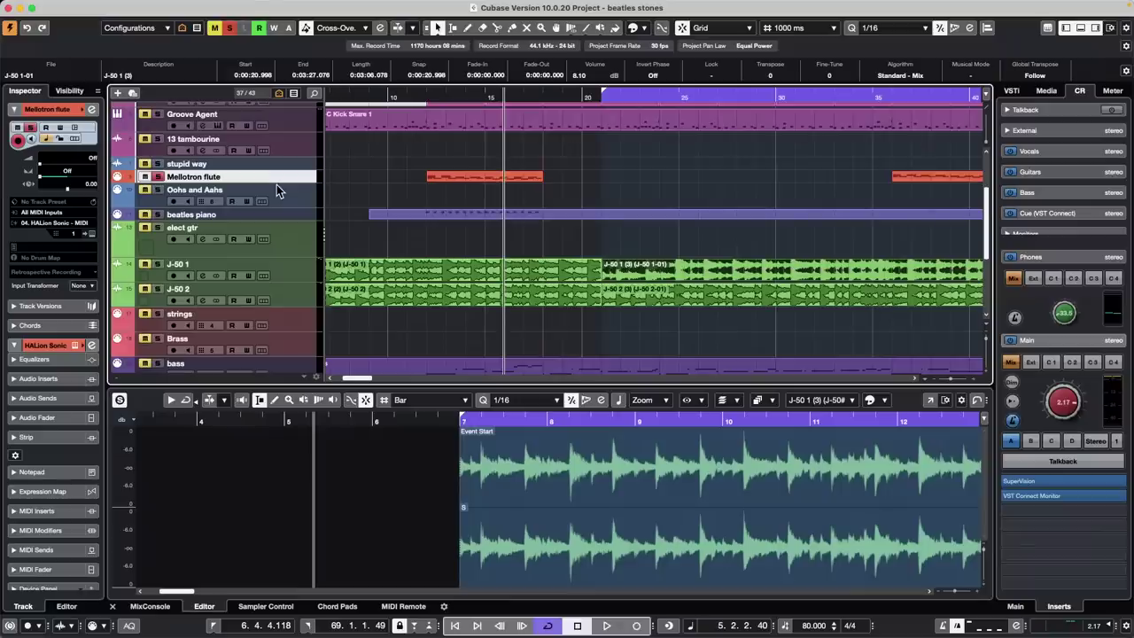
mouse_move(286, 185)
left_mouse_down()
mouse_move(285, 219)
mouse_move(289, 177)
mouse_move(290, 187)
left_mouse_up()
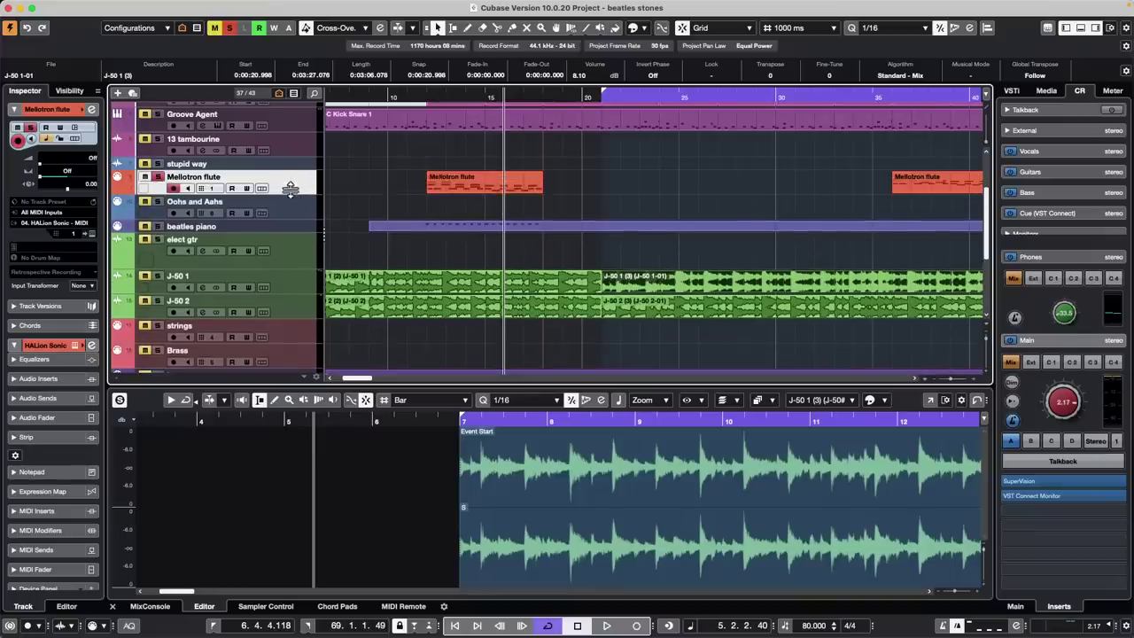
Turn off Show Event Names in Event Display preferences, then readjust the Mellotron flute track height
left_click(65, 8)
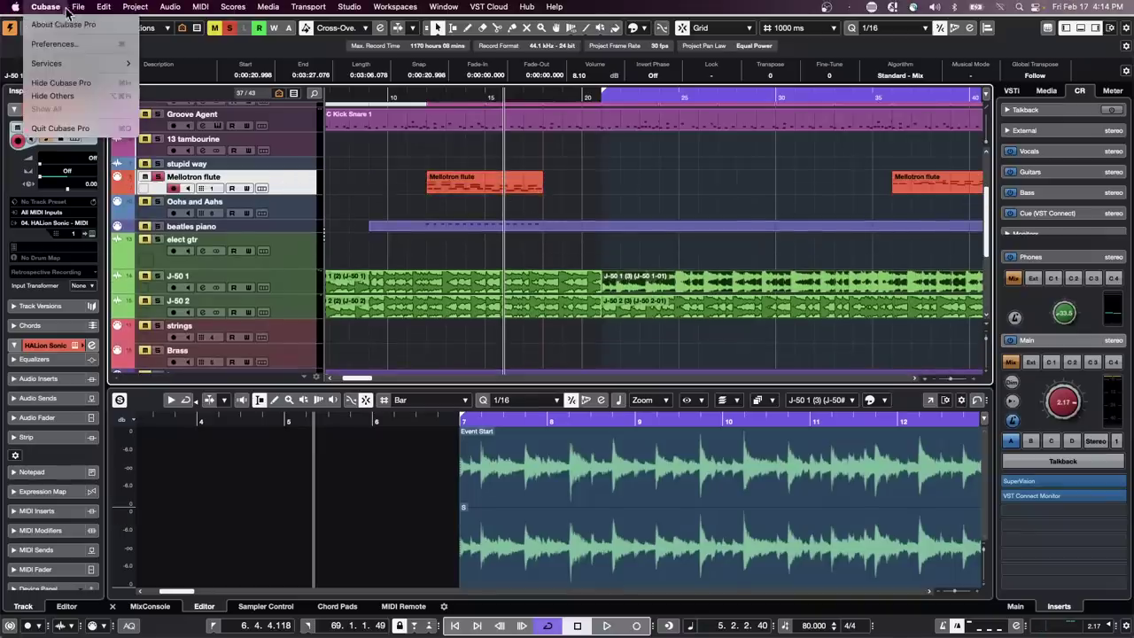
left_click(53, 43)
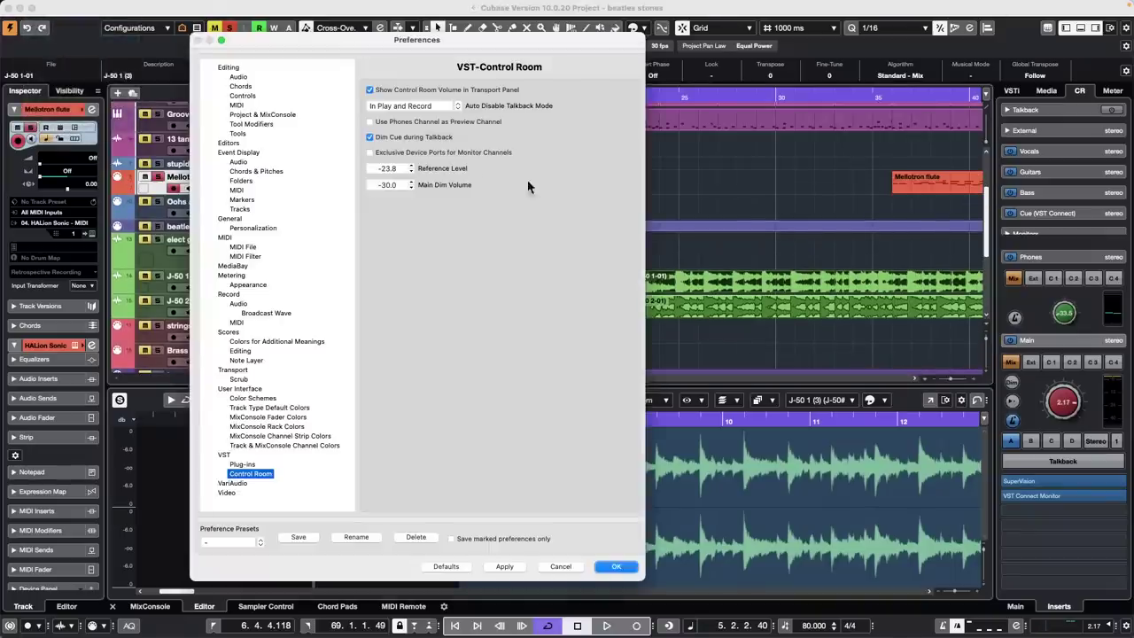
left_click(228, 68)
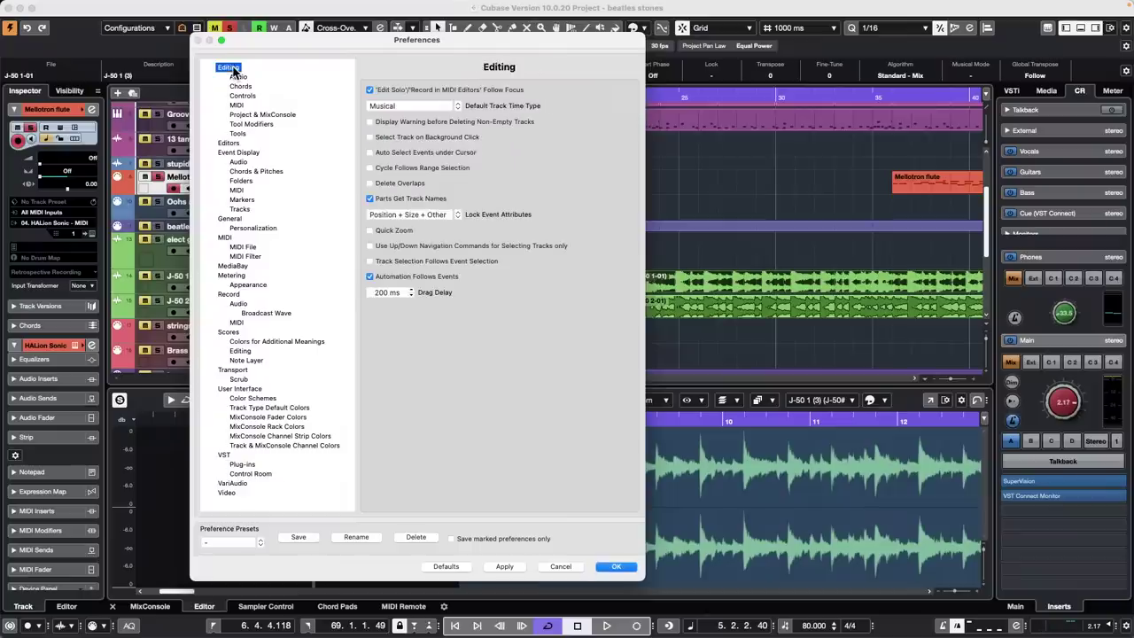
left_click(243, 154)
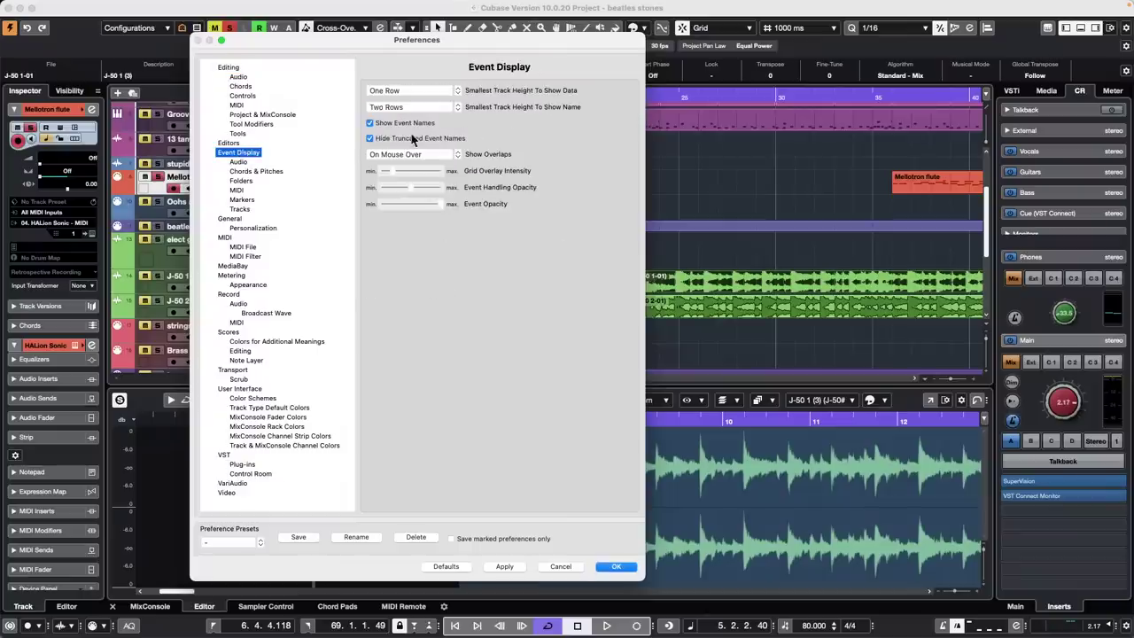
left_click(516, 567)
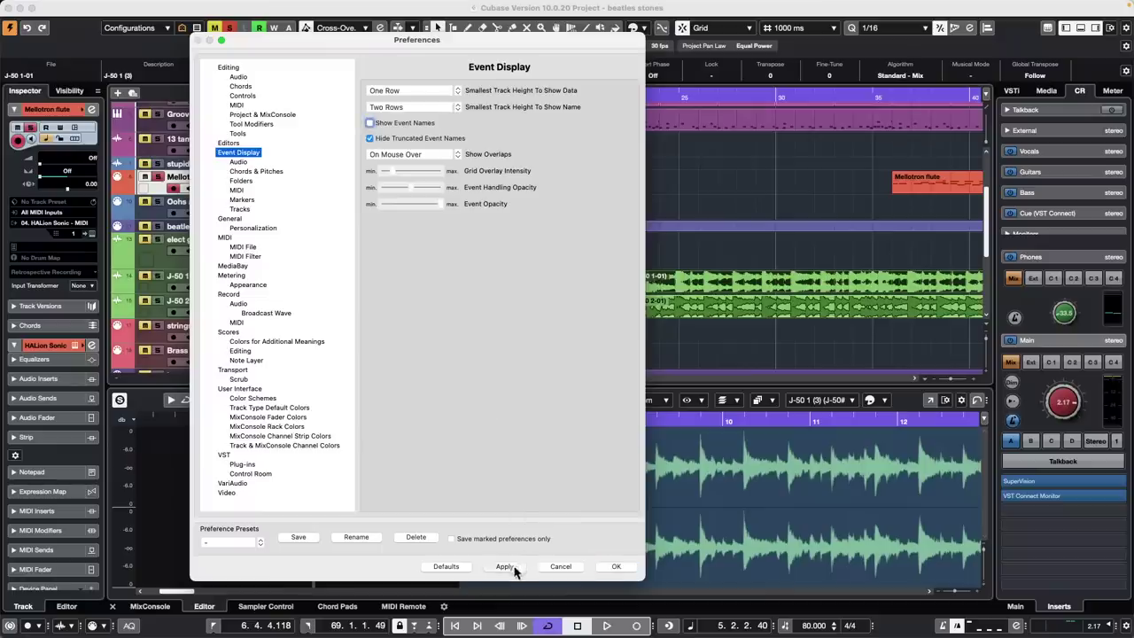
left_click(621, 568)
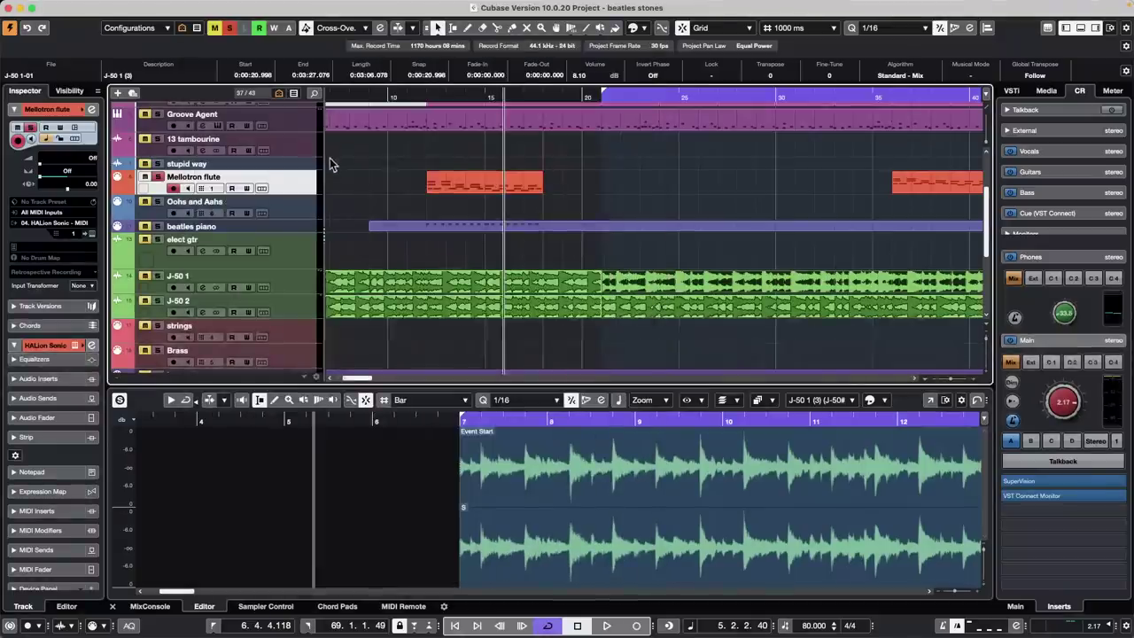
mouse_move(293, 190)
left_mouse_down()
mouse_move(292, 173)
mouse_move(289, 212)
left_mouse_up()
left_click_drag(289, 223, 289, 193)
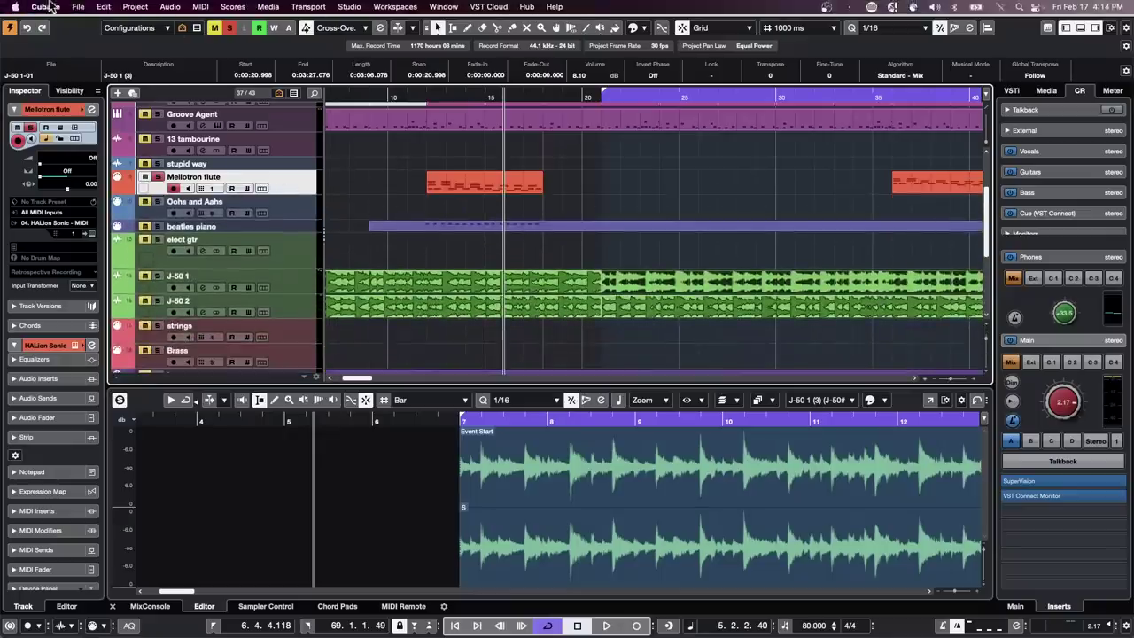
Re-enable Show Event Names so parts like 'Mellotron flute' display their names again
left_click(46, 7)
left_click(300, 204)
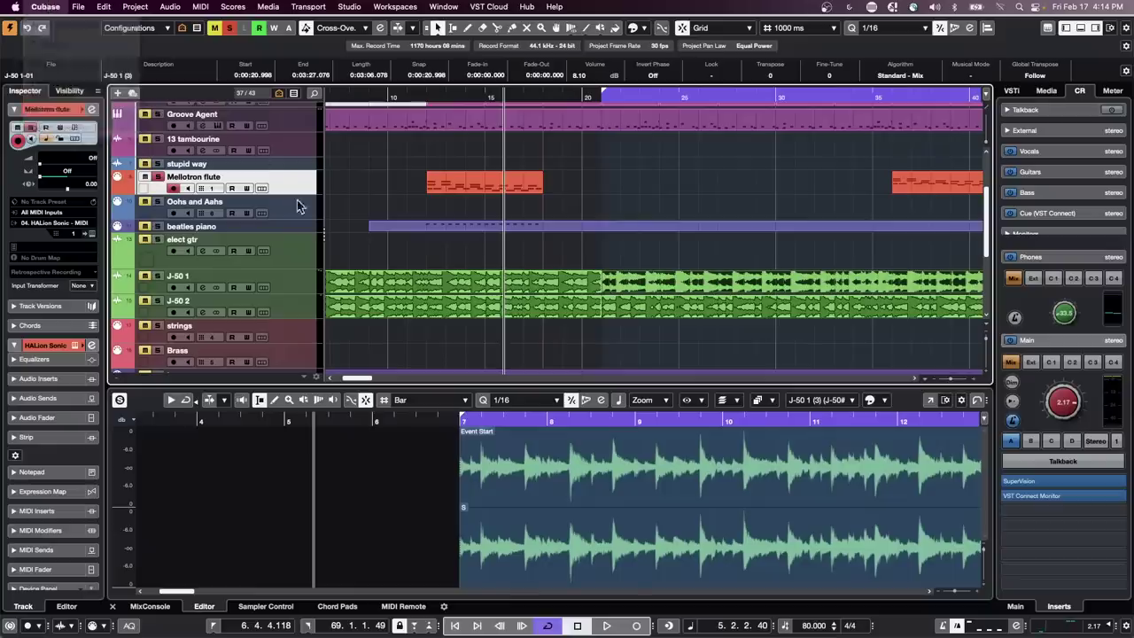
mouse_move(292, 193)
left_mouse_down()
mouse_move(294, 177)
mouse_move(291, 210)
mouse_move(293, 180)
mouse_move(290, 195)
left_mouse_up()
left_click(46, 6)
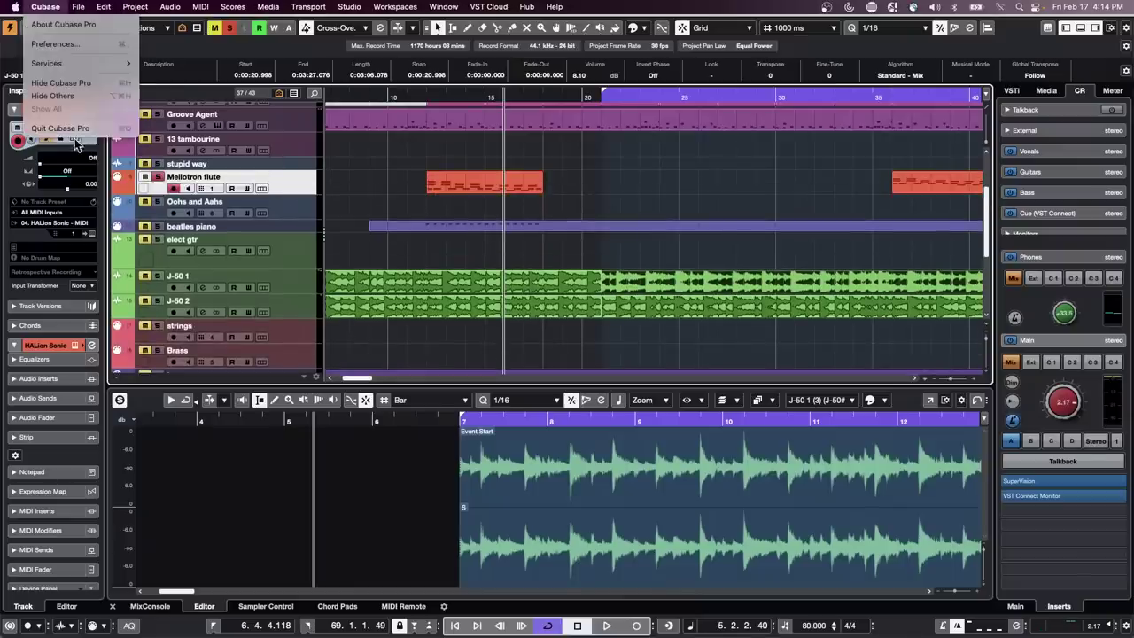
left_click(78, 44)
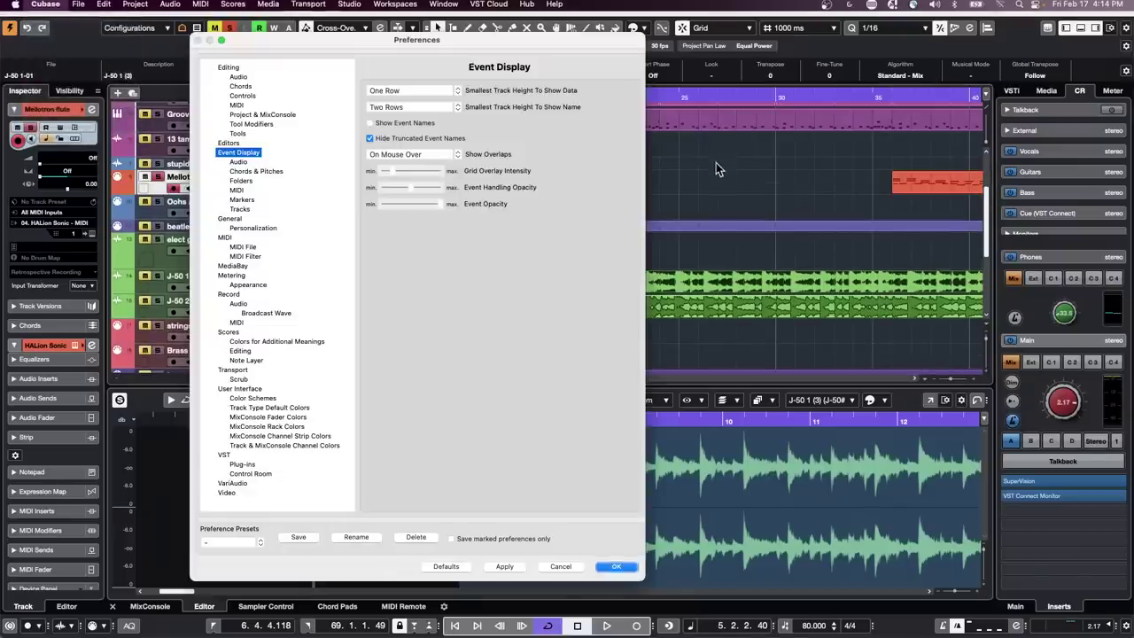
left_click(370, 123)
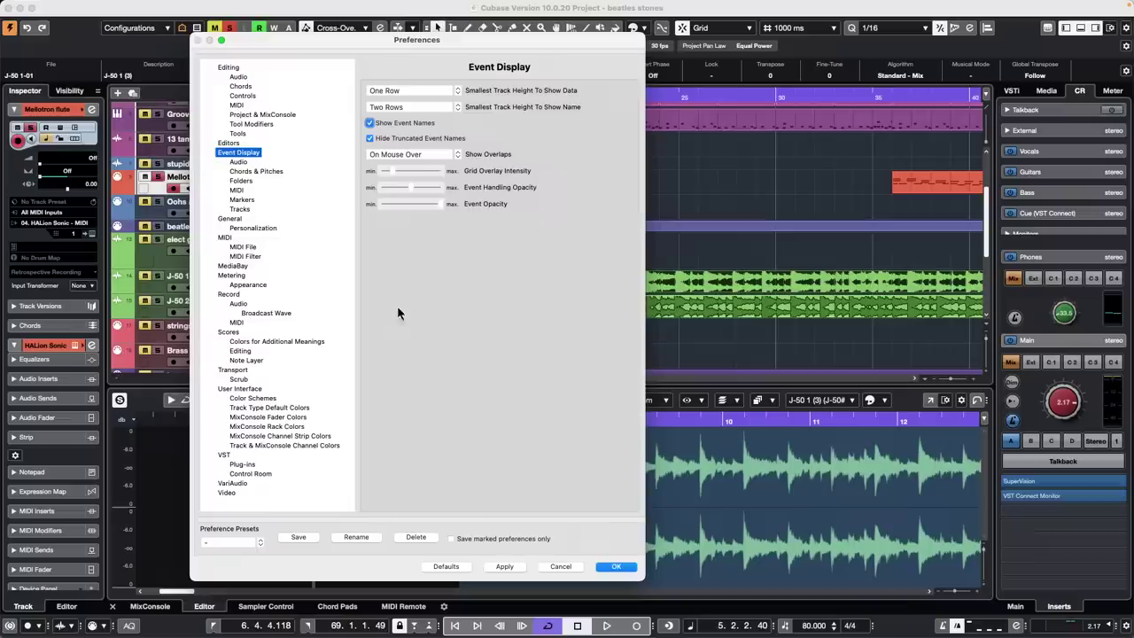
left_click(620, 567)
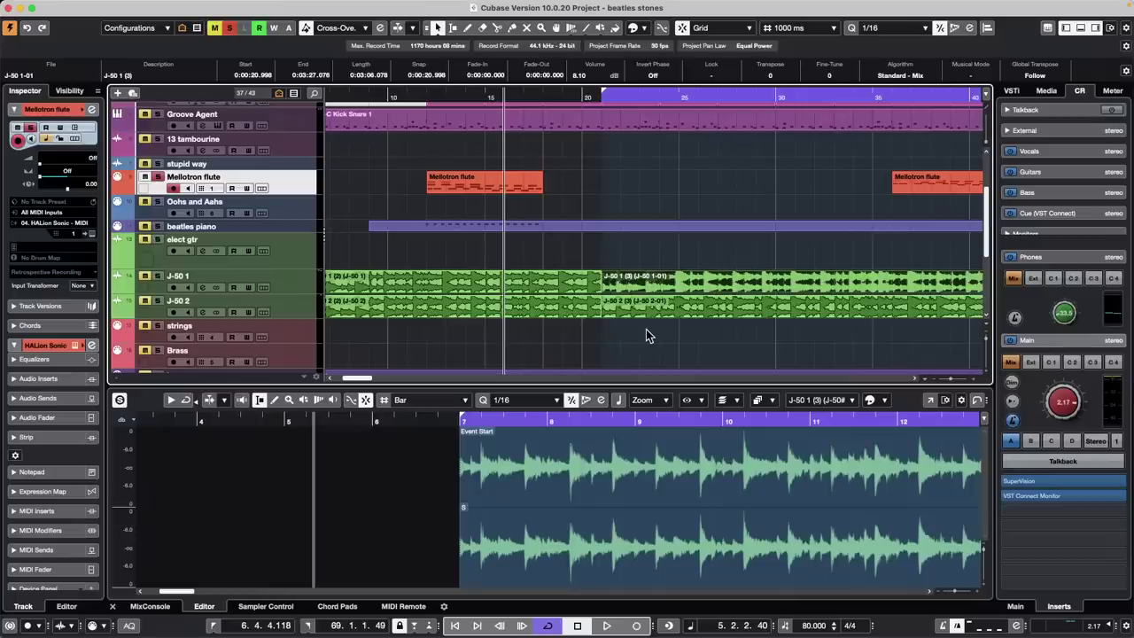
In Export Audio Mixdown, export the Stereo output at 24 bit and queue a 44.100 kHz job
left_click(78, 7)
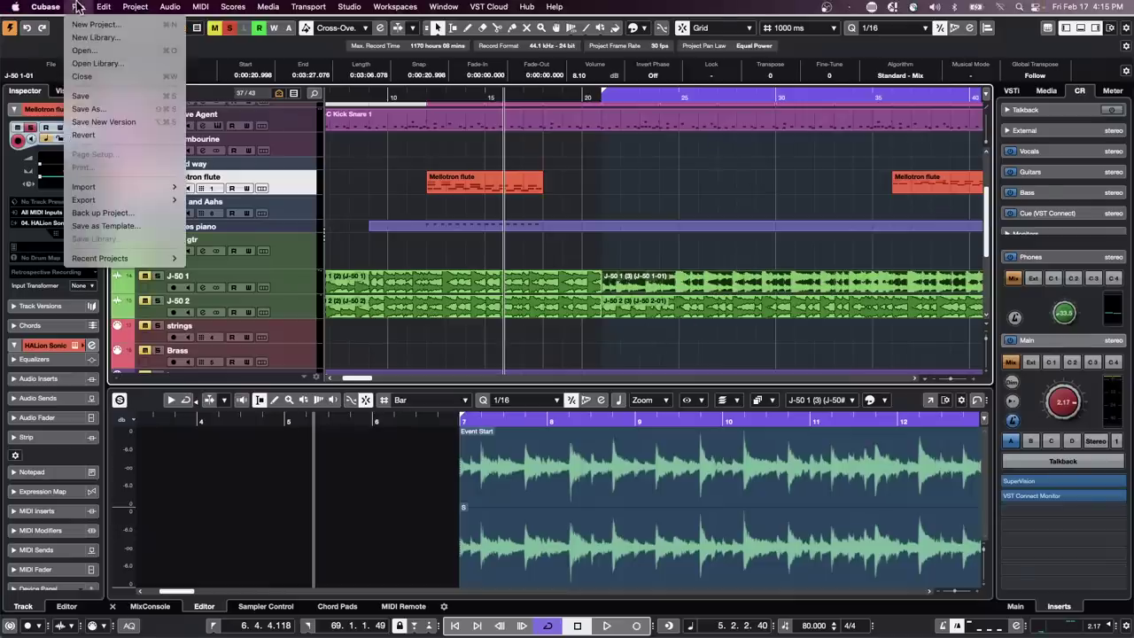
mouse_move(88, 200)
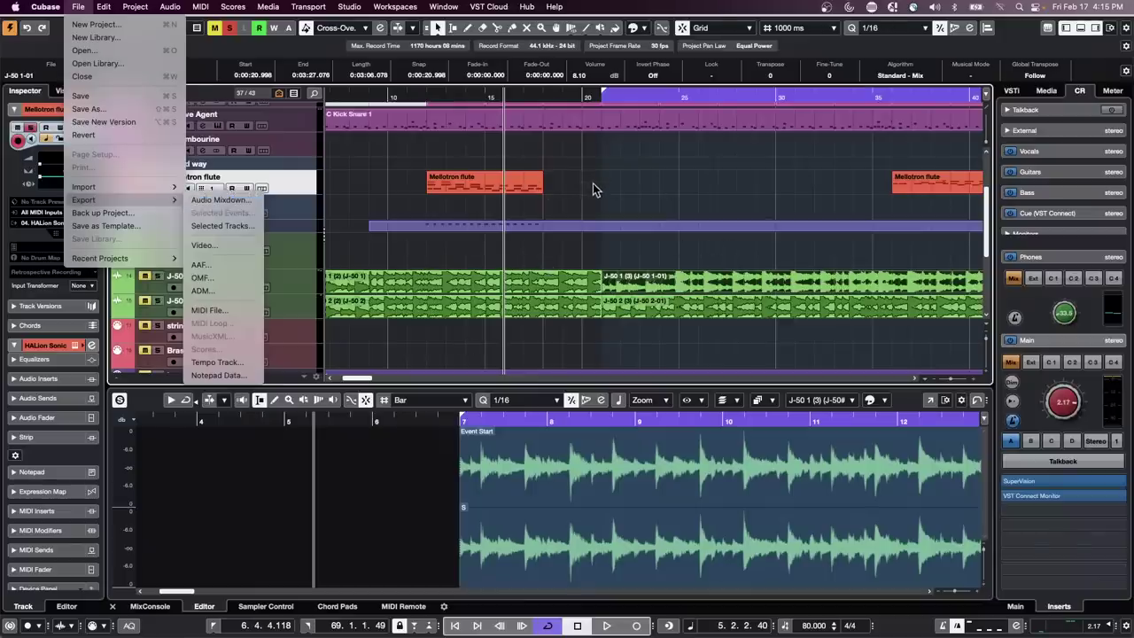
left_click(221, 201)
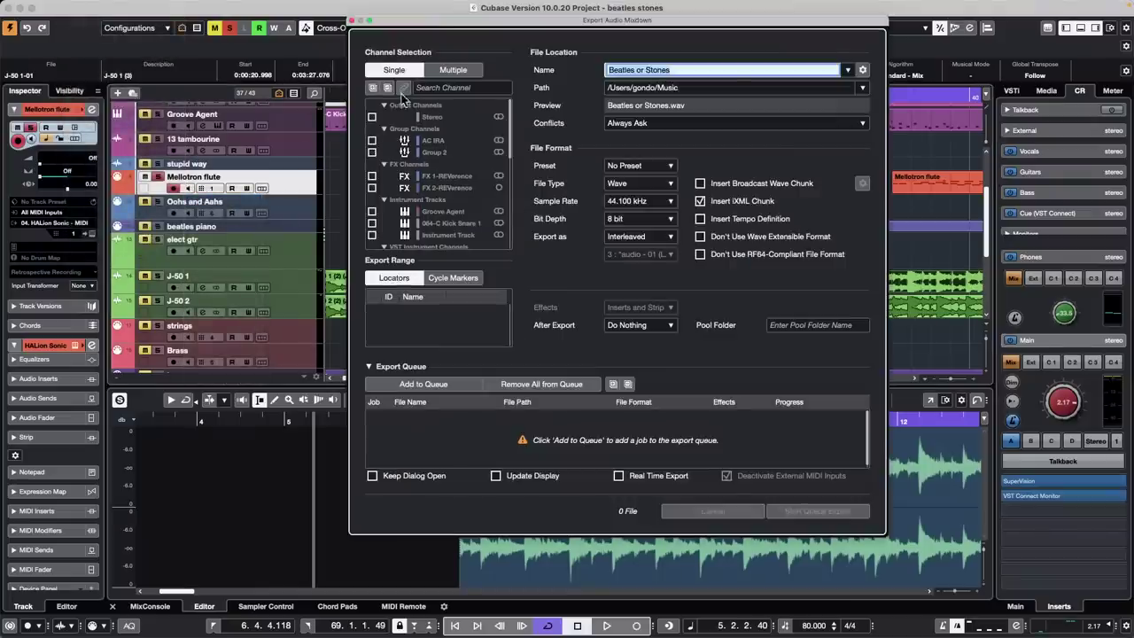
left_click(372, 117)
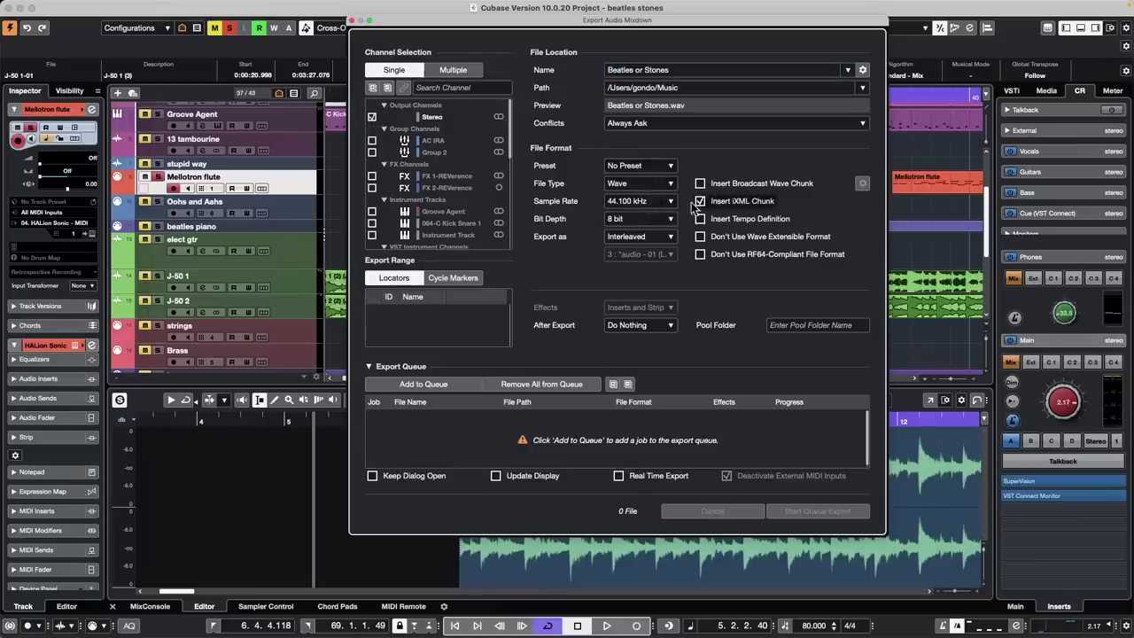
left_click(645, 219)
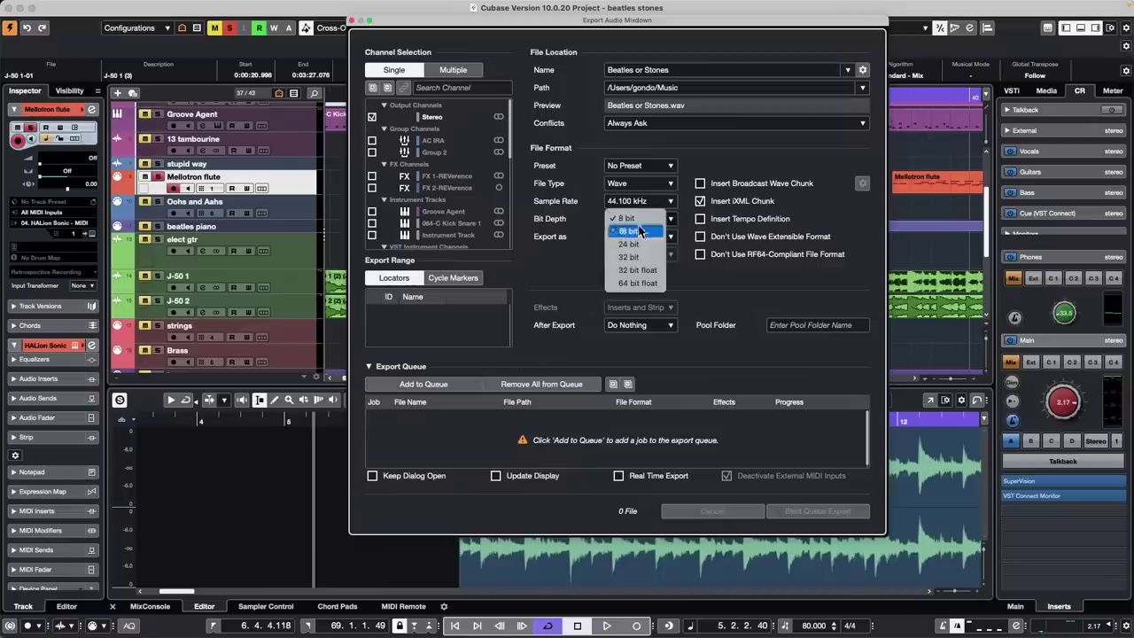
left_click(629, 244)
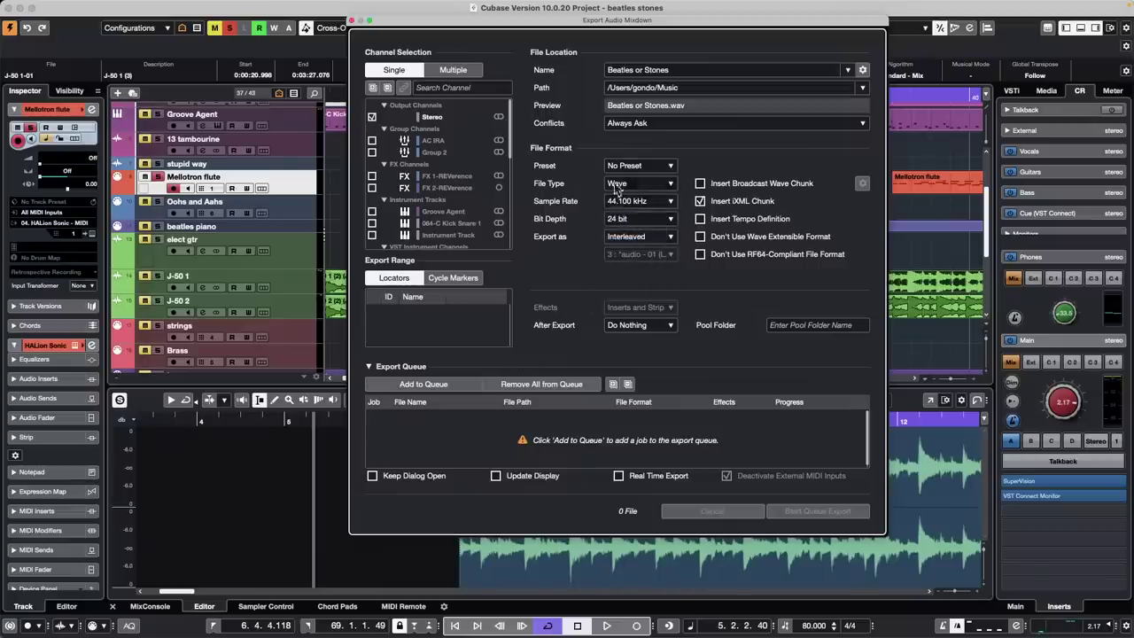
left_click(408, 384)
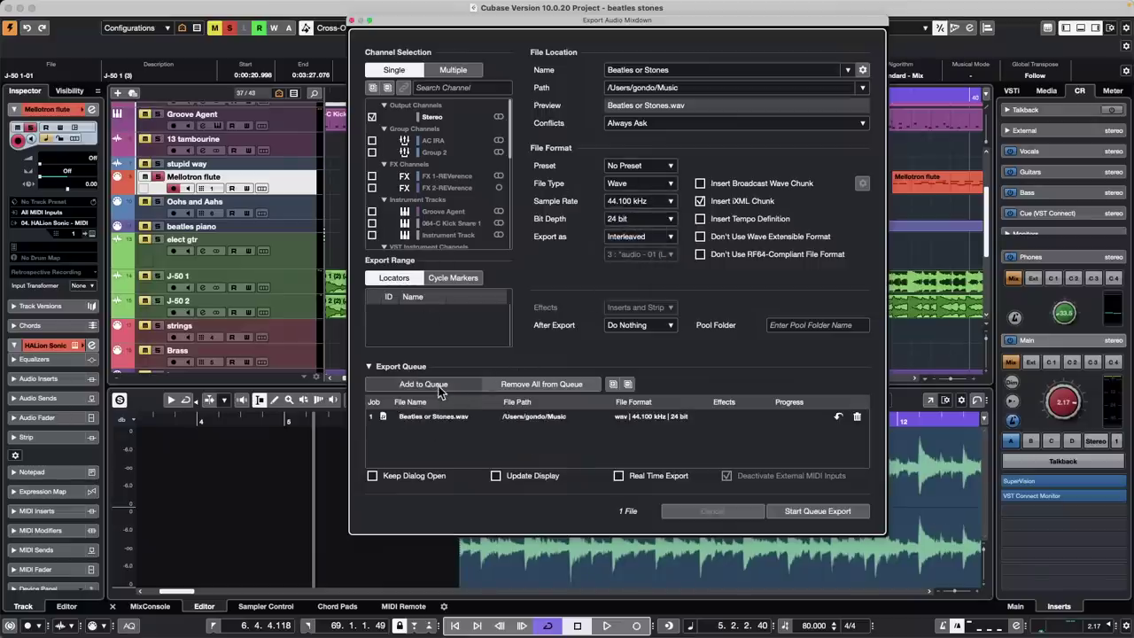
Queue a 48.000 kHz/24 bit job and a 44.100 kHz/16 bit job
left_click(647, 206)
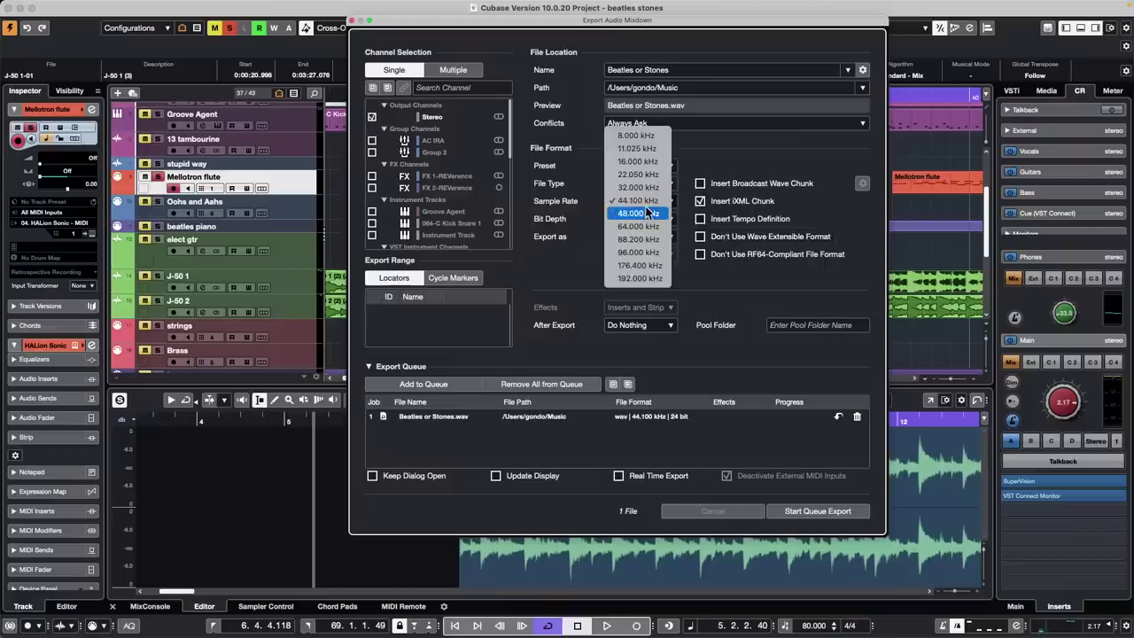
left_click(647, 214)
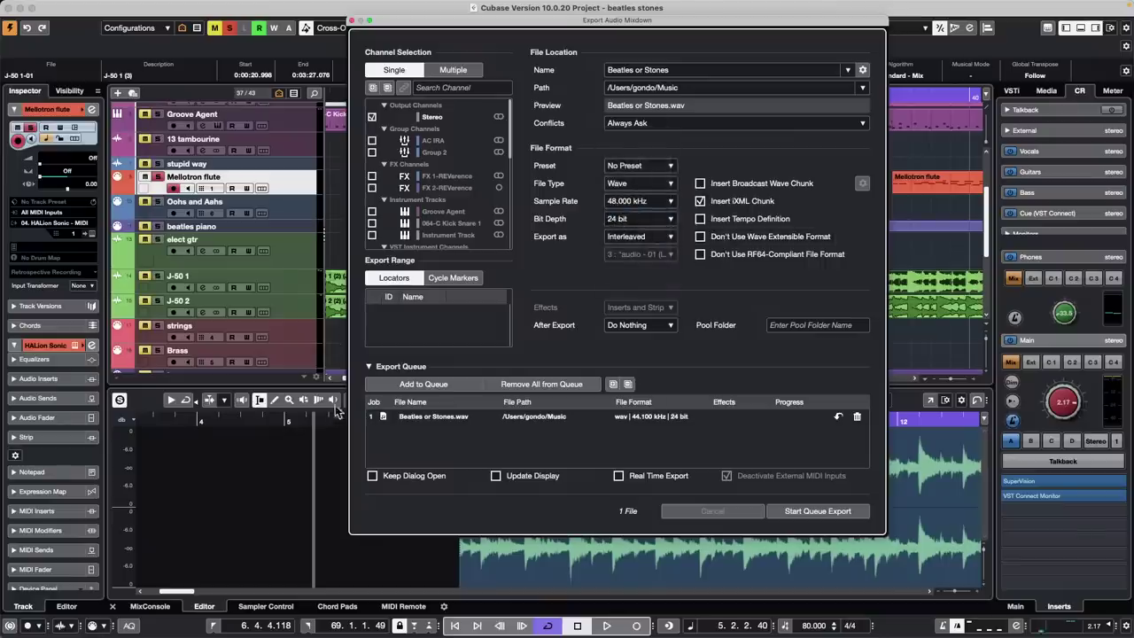
left_click(415, 389)
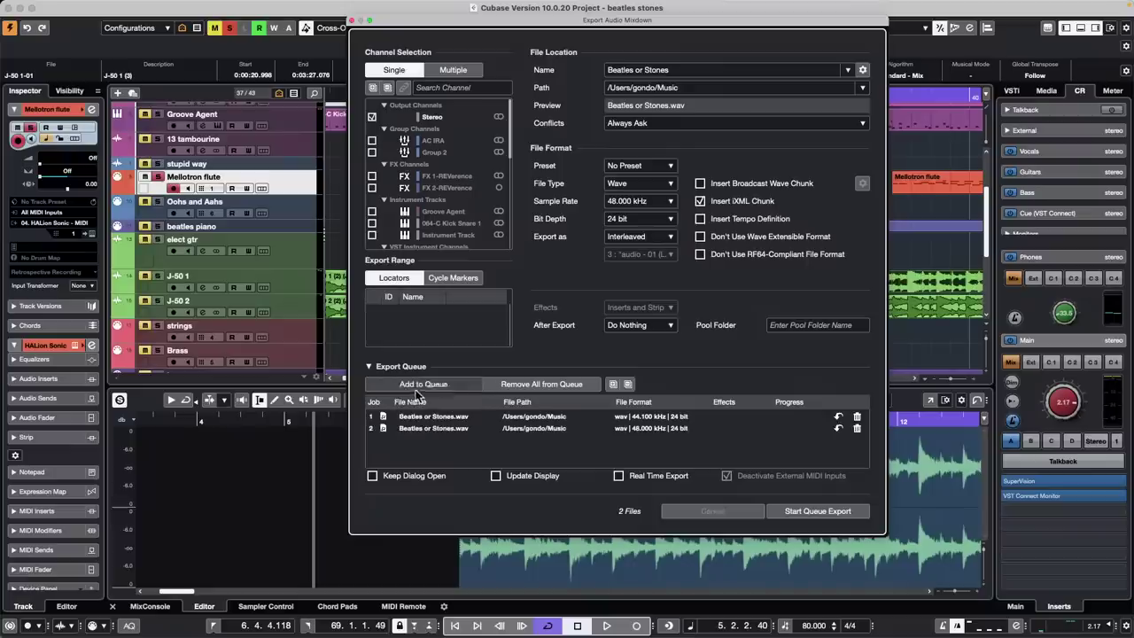
left_click(622, 221)
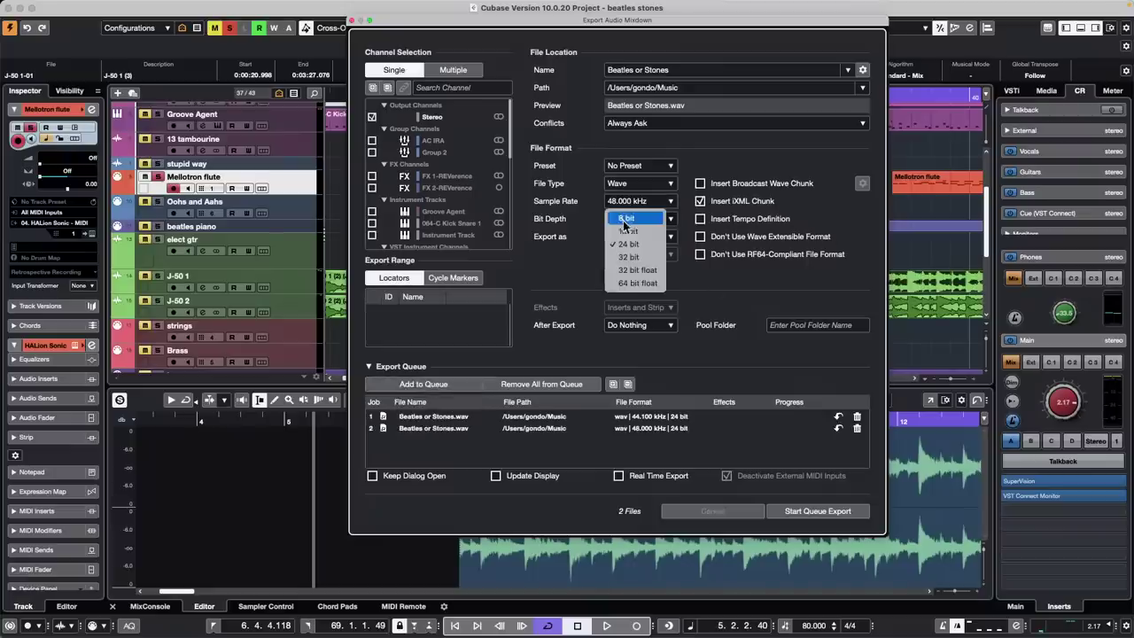
left_click(638, 202)
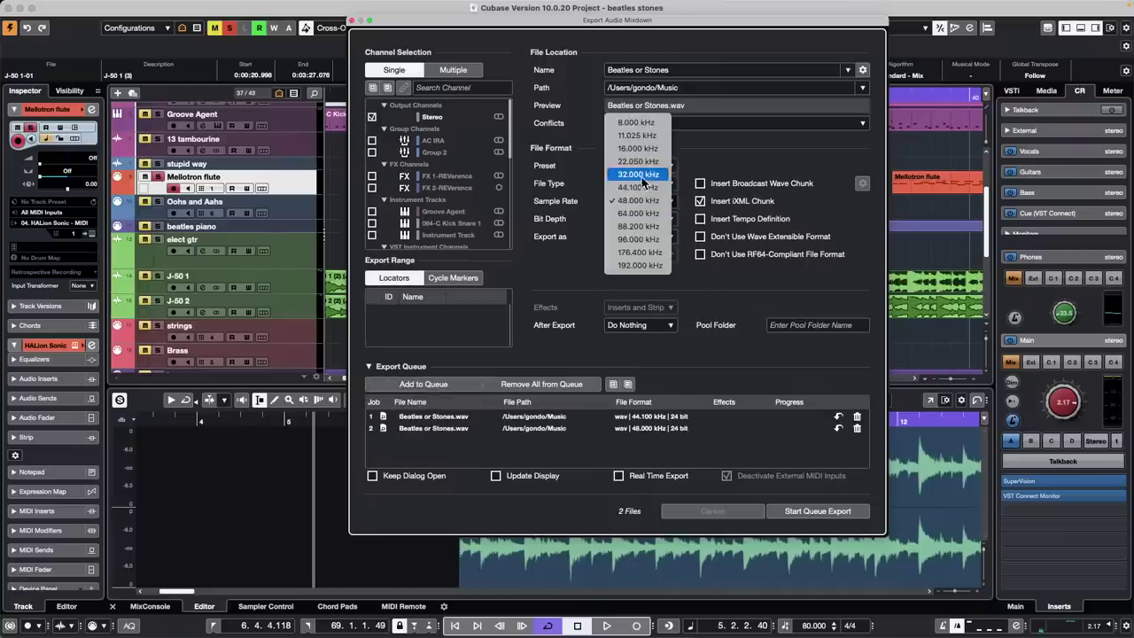
left_click(650, 187)
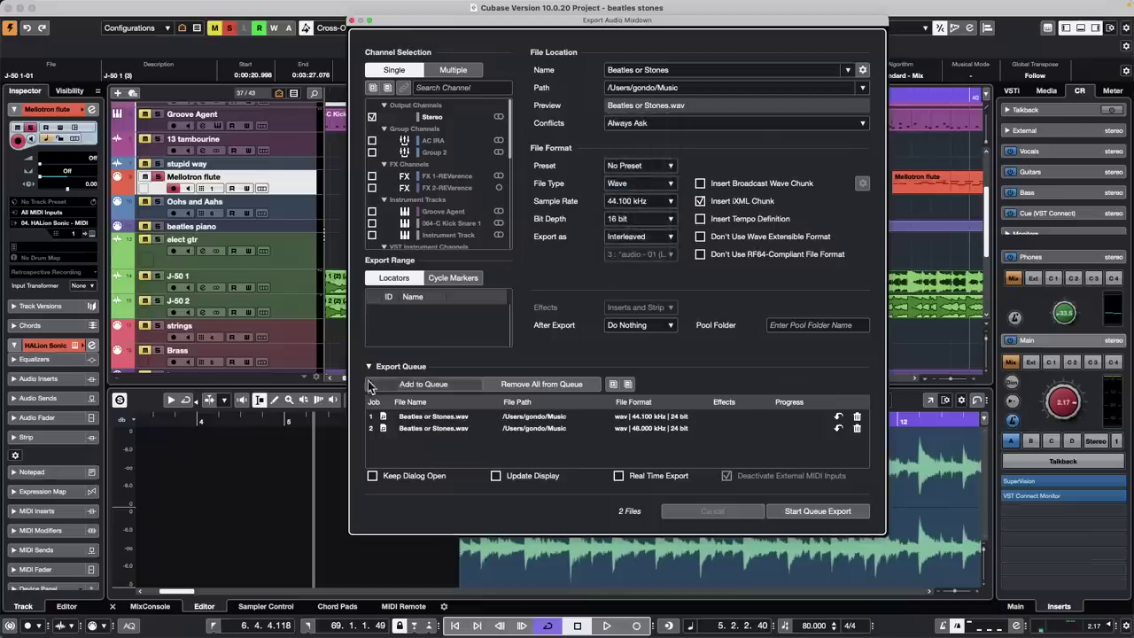
left_click(443, 384)
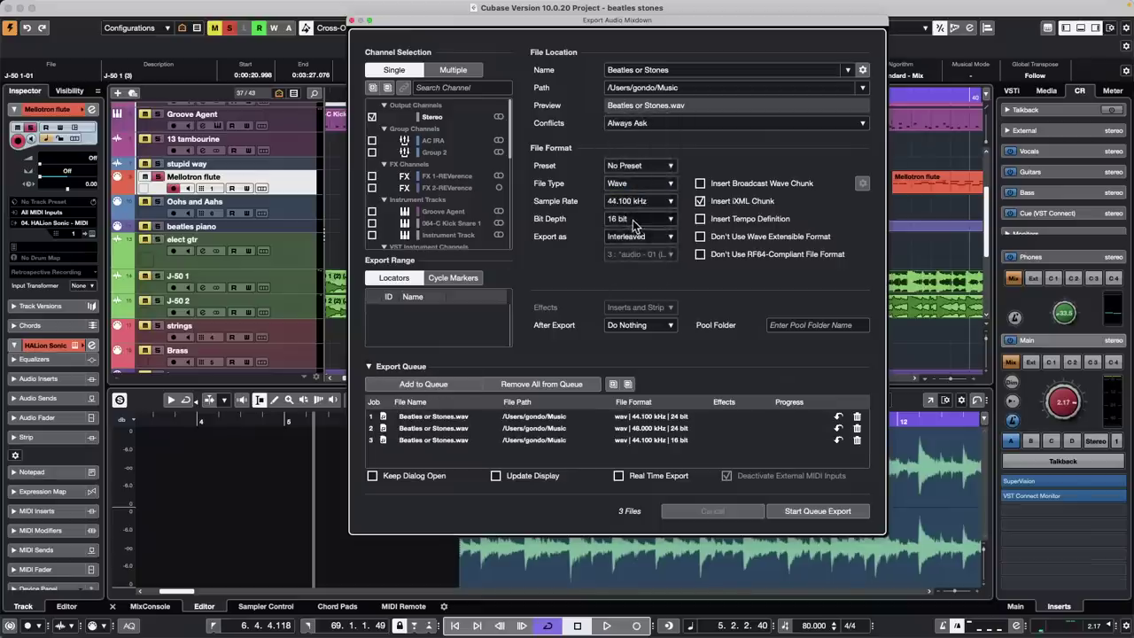
Set 24 bit at 96.000 kHz and queue it as the fourth job
left_click(633, 219)
left_click(630, 243)
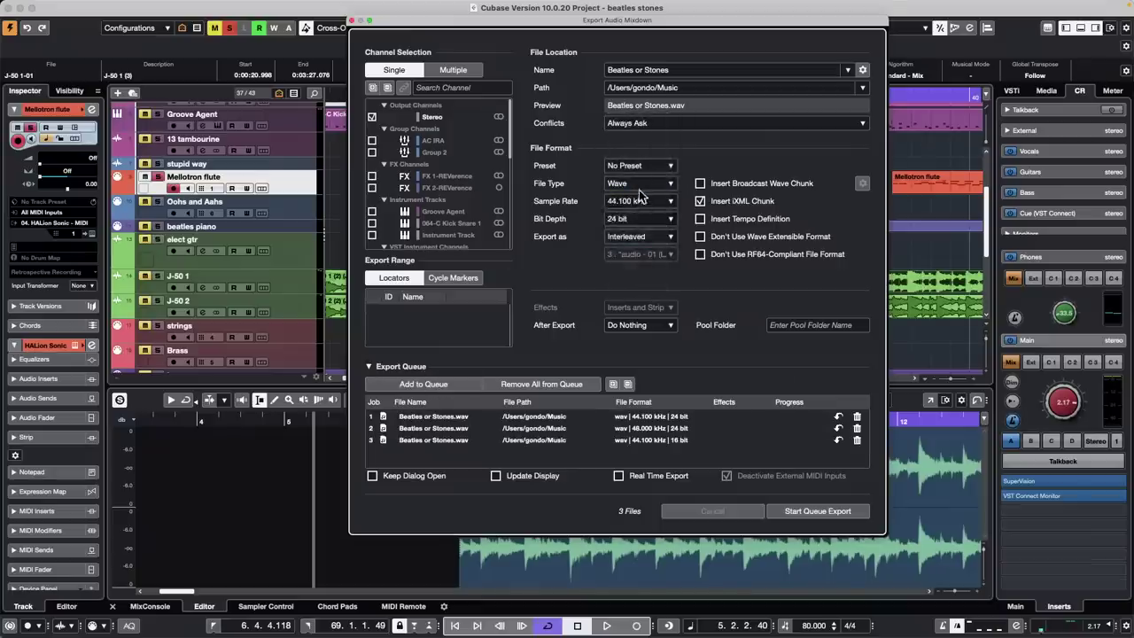
left_click(641, 200)
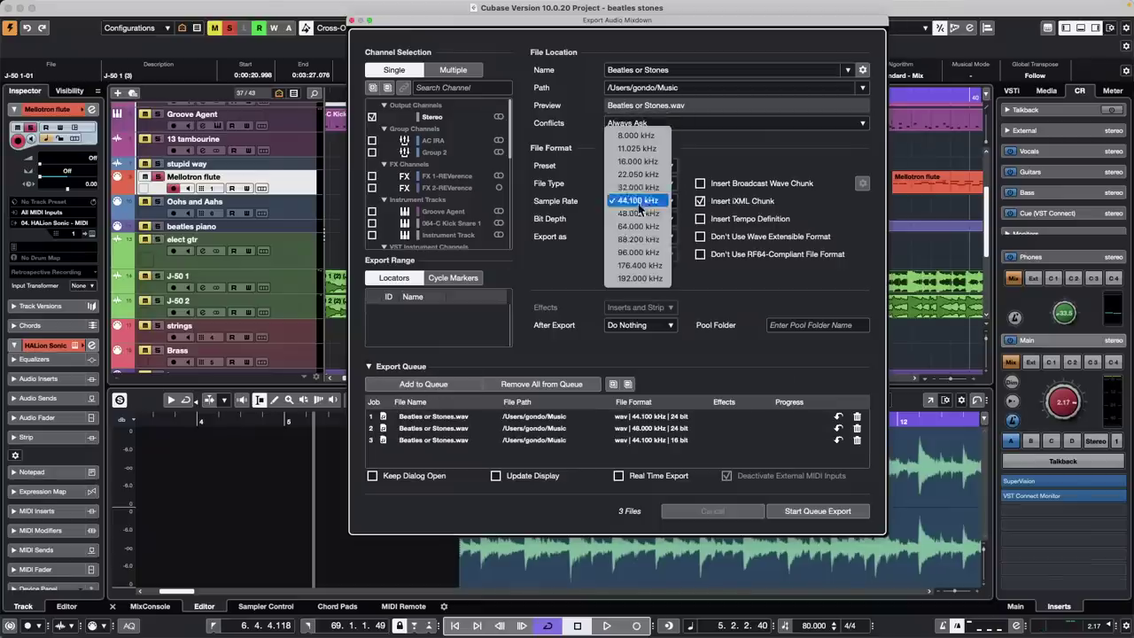
left_click(638, 253)
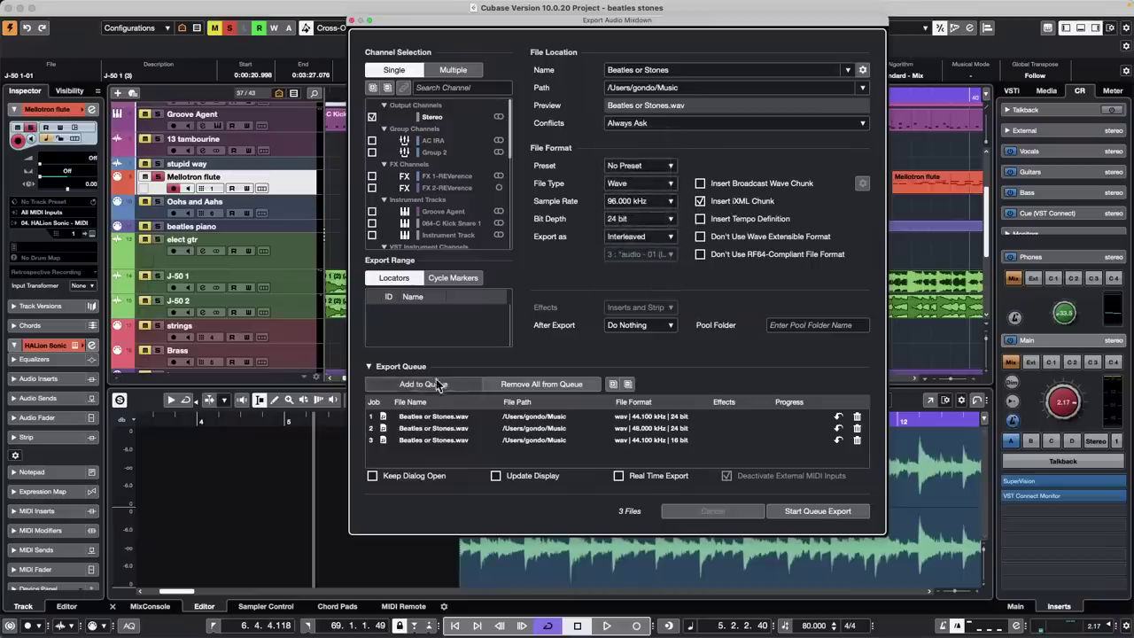
left_click(437, 383)
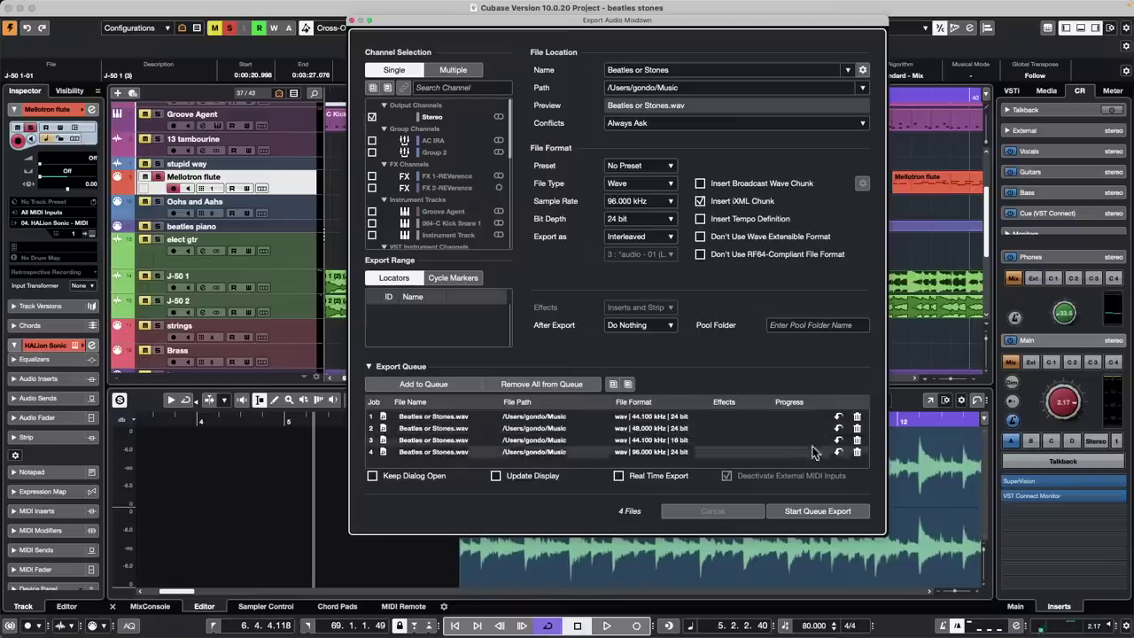
Delete all four jobs from the export queue with their trash icons
left_click(857, 452)
left_click(857, 440)
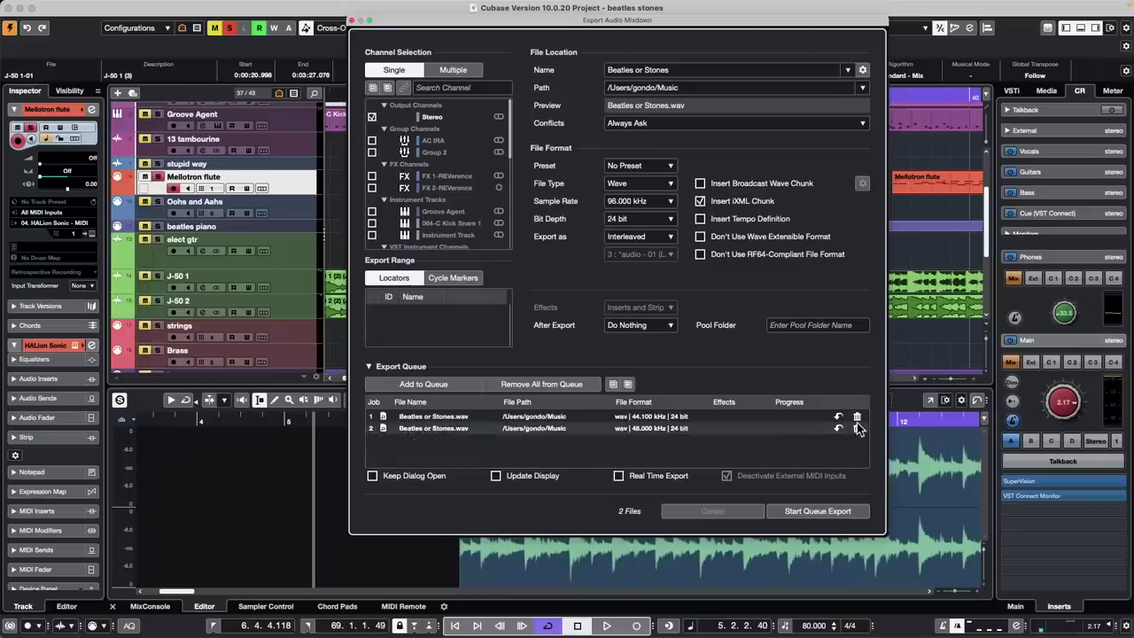
left_click(857, 428)
left_click(857, 416)
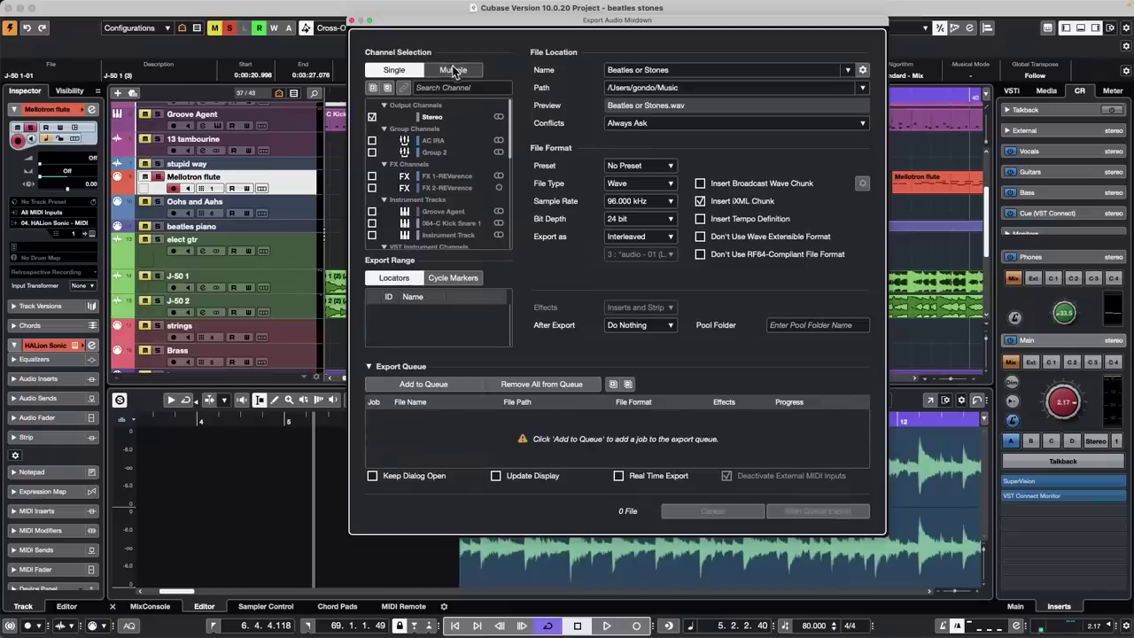
Toggle the Export Queue section open and closed, leaving it collapsed
left_click(369, 366)
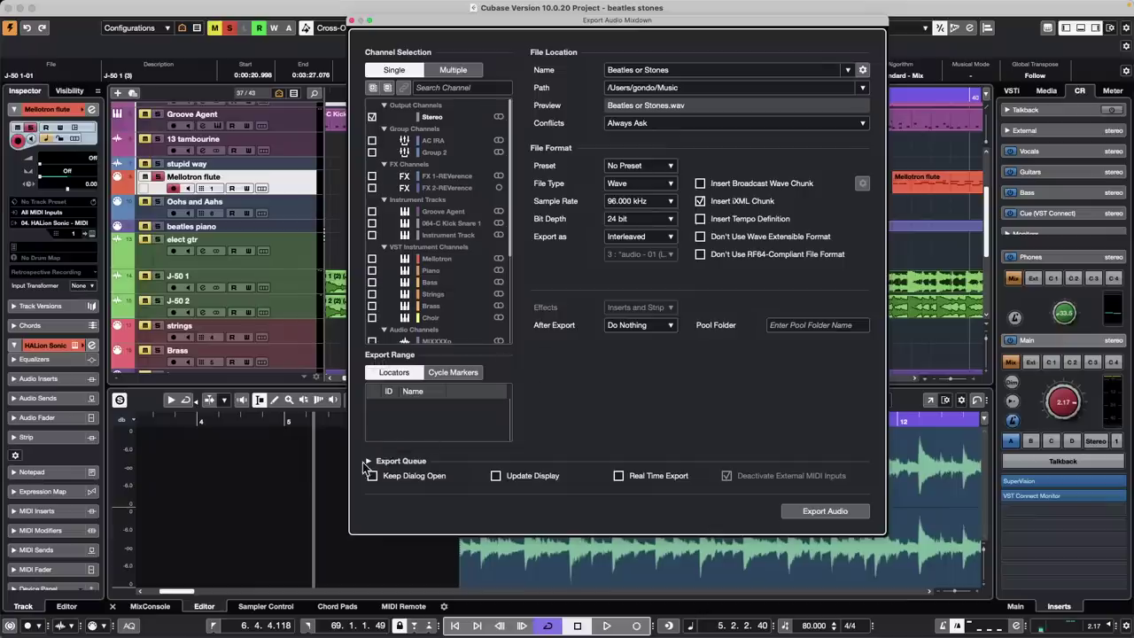
left_click(369, 460)
left_click(368, 366)
left_click(369, 461)
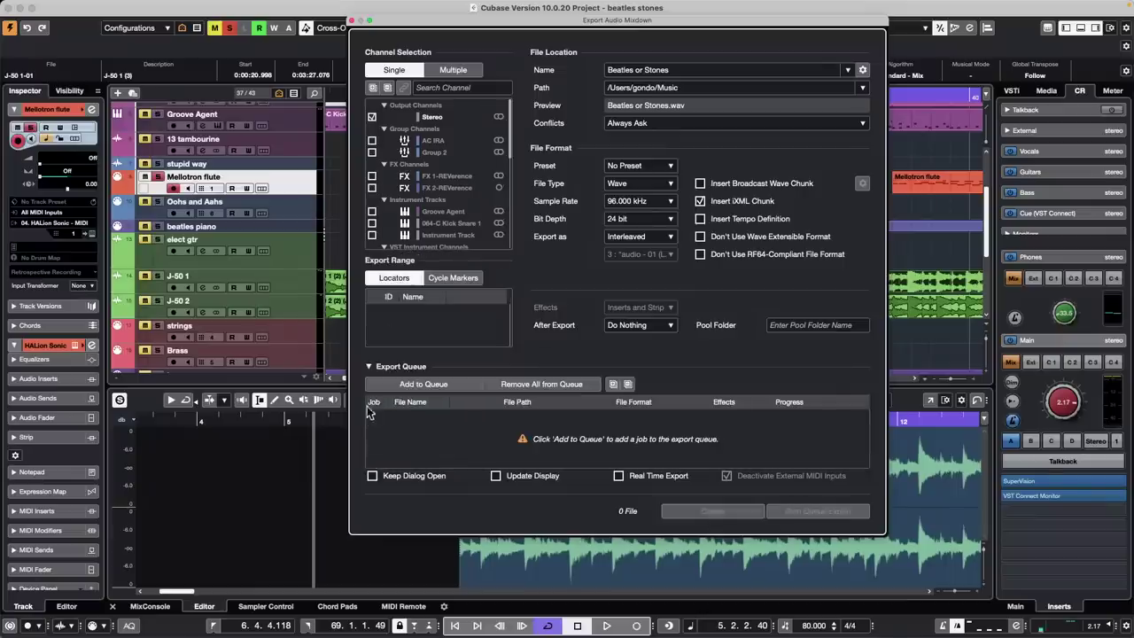
left_click(370, 366)
left_click(370, 461)
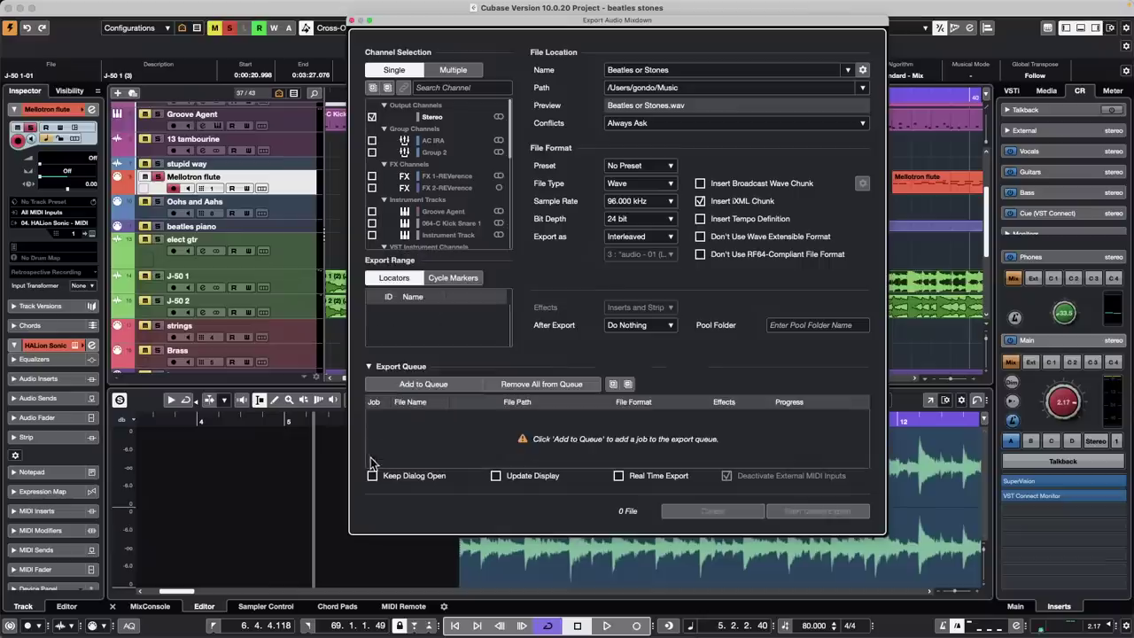
left_click(370, 367)
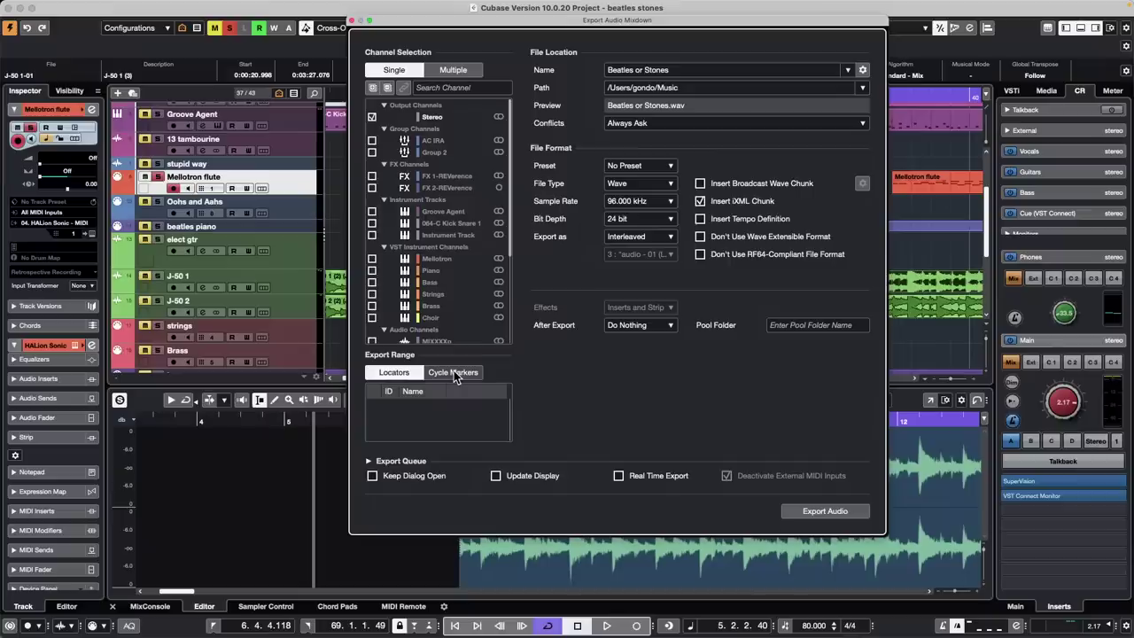
Close the Export Audio Mixdown window to return to the arrangement
left_click(354, 20)
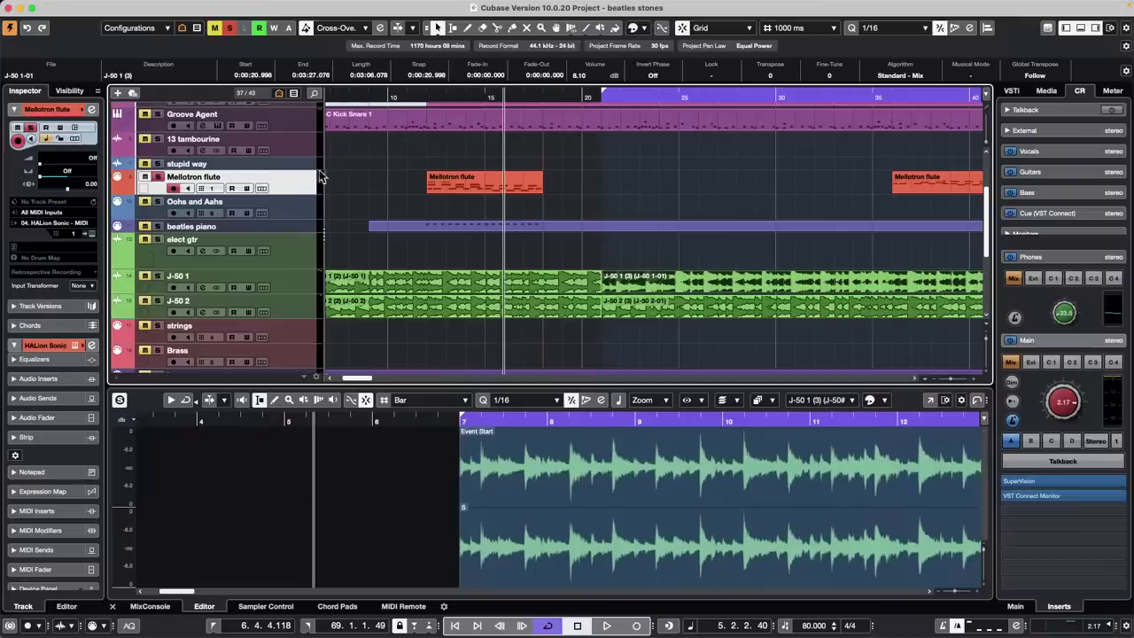
Open Project > Project Logical Editor > Setup after browsing the Media and Audio menus
left_click(266, 7)
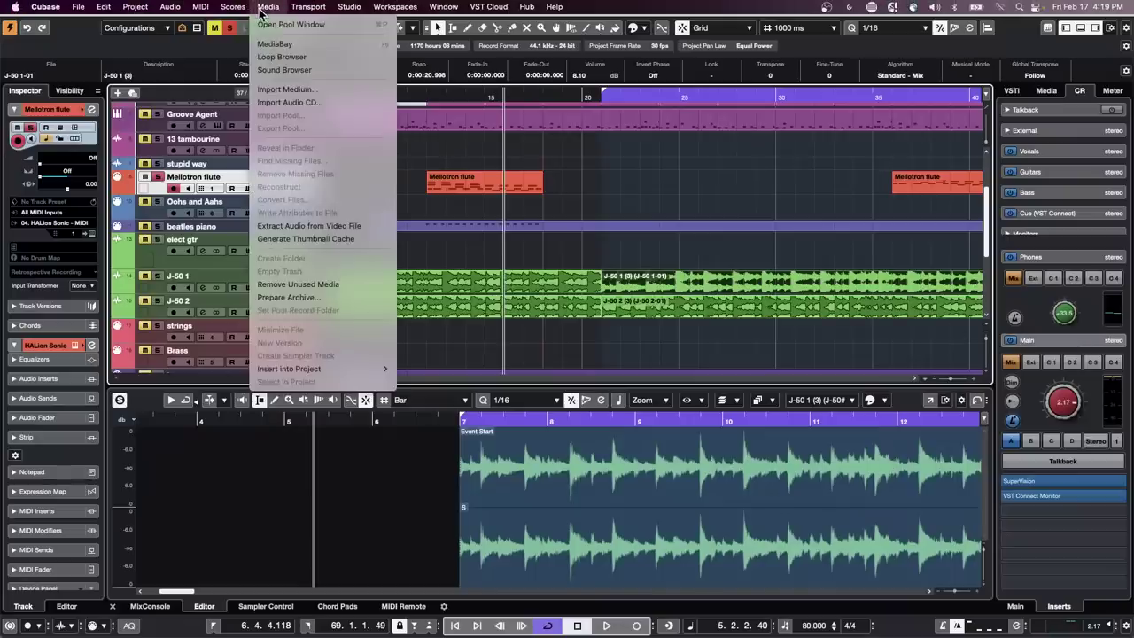
mouse_move(179, 10)
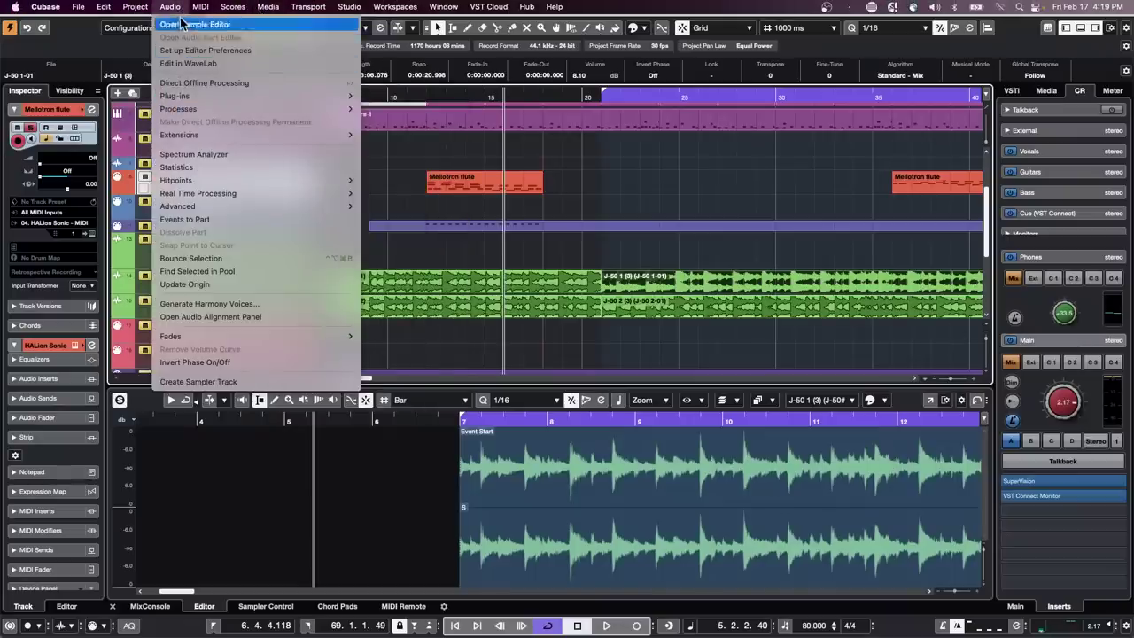
mouse_move(258, 337)
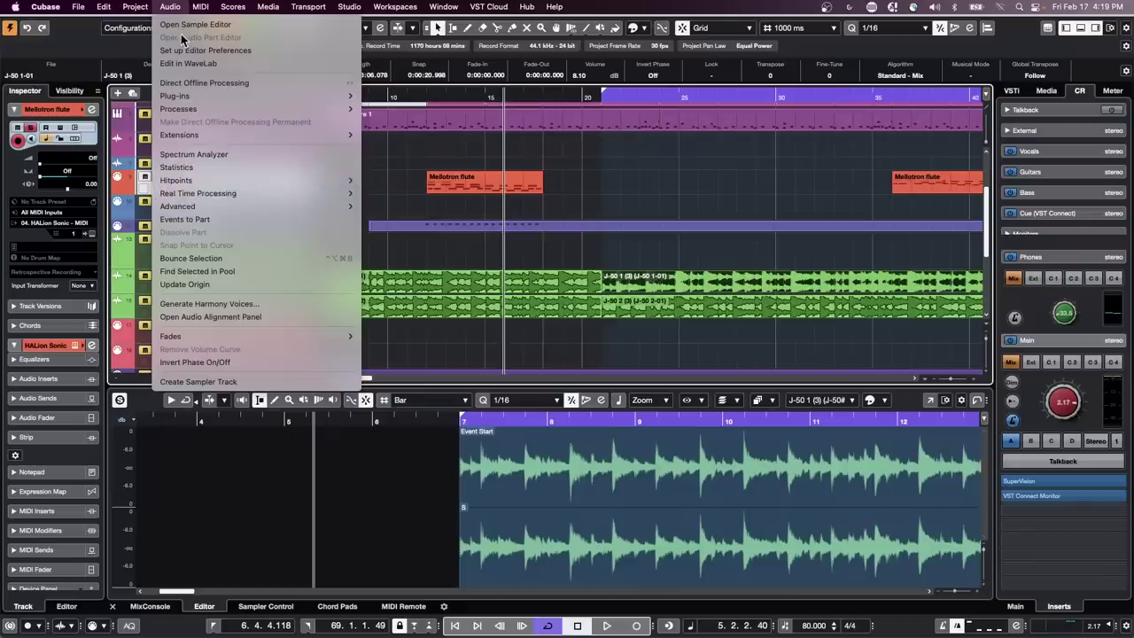
mouse_move(122, 11)
mouse_move(265, 297)
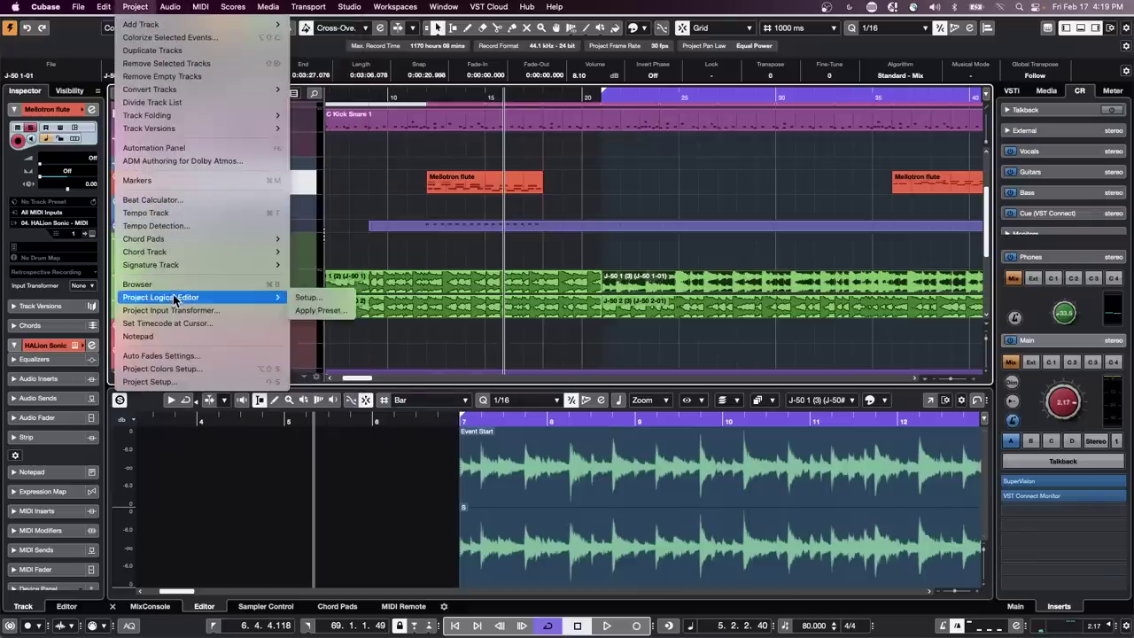
left_click(312, 299)
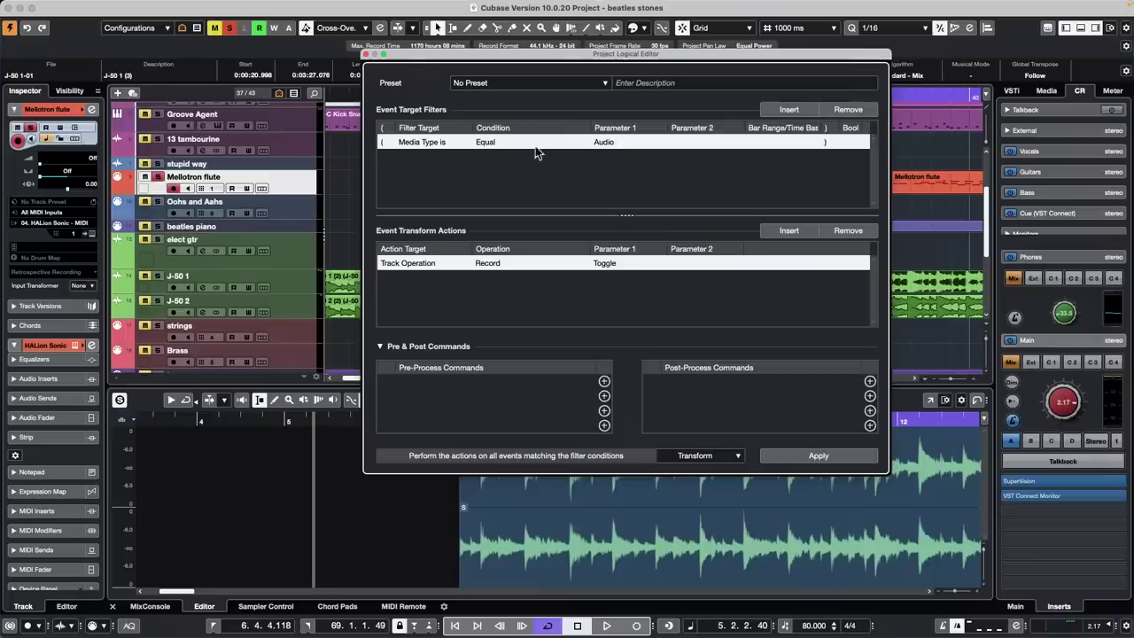
Clear the existing rows and add a Container Type is Equal Track filter
left_click(789, 109)
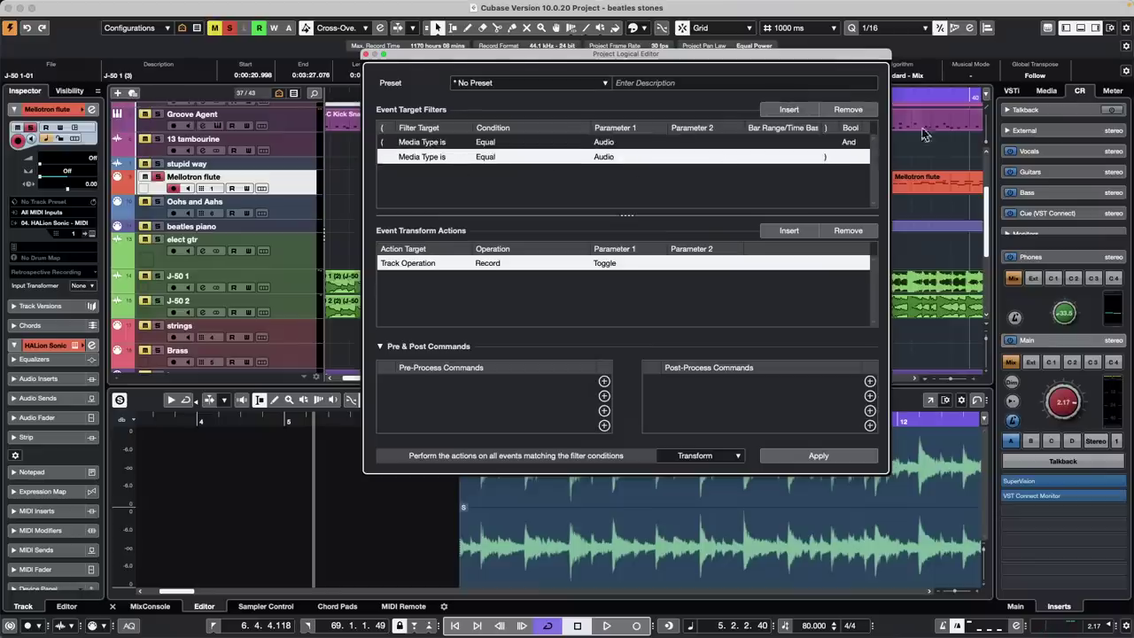
left_click(848, 110)
left_click(848, 109)
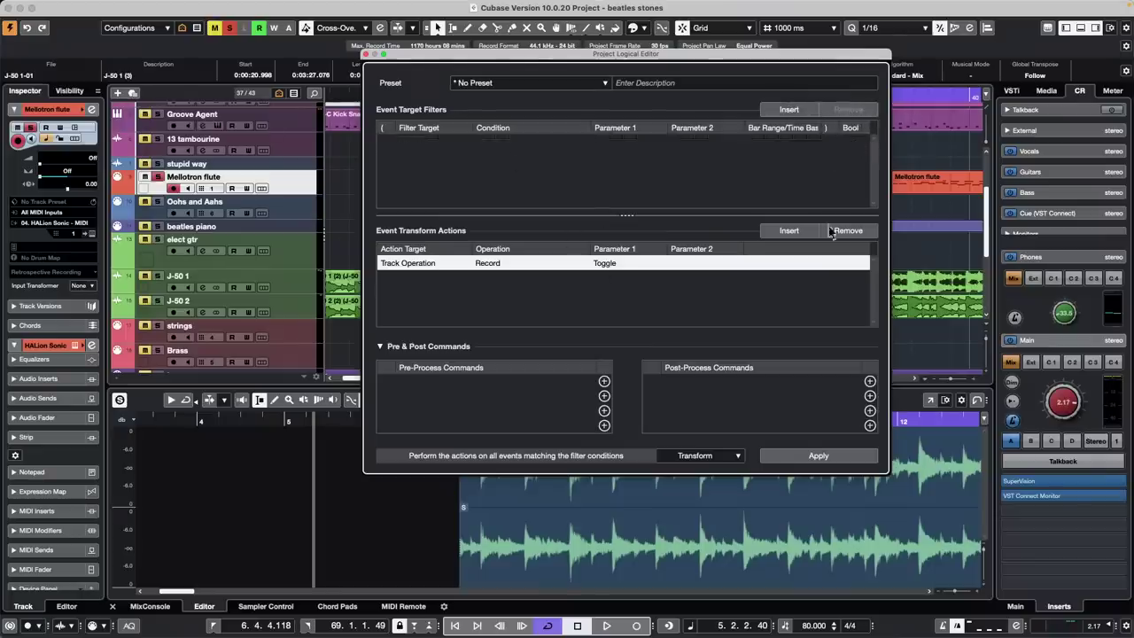
left_click(849, 232)
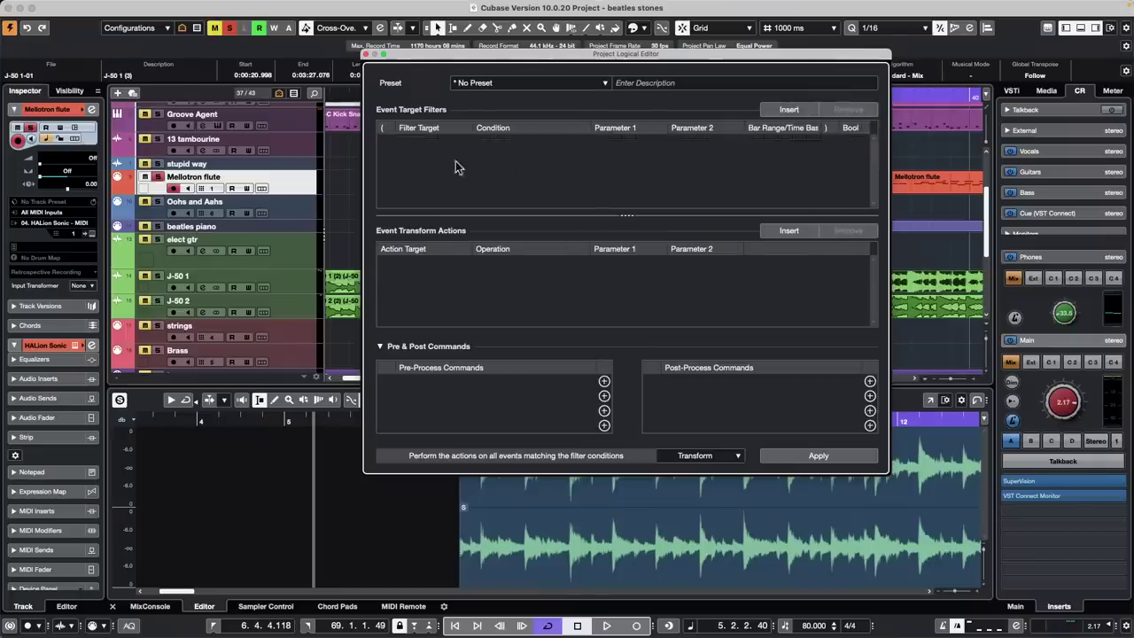
left_click(788, 109)
left_click(601, 142)
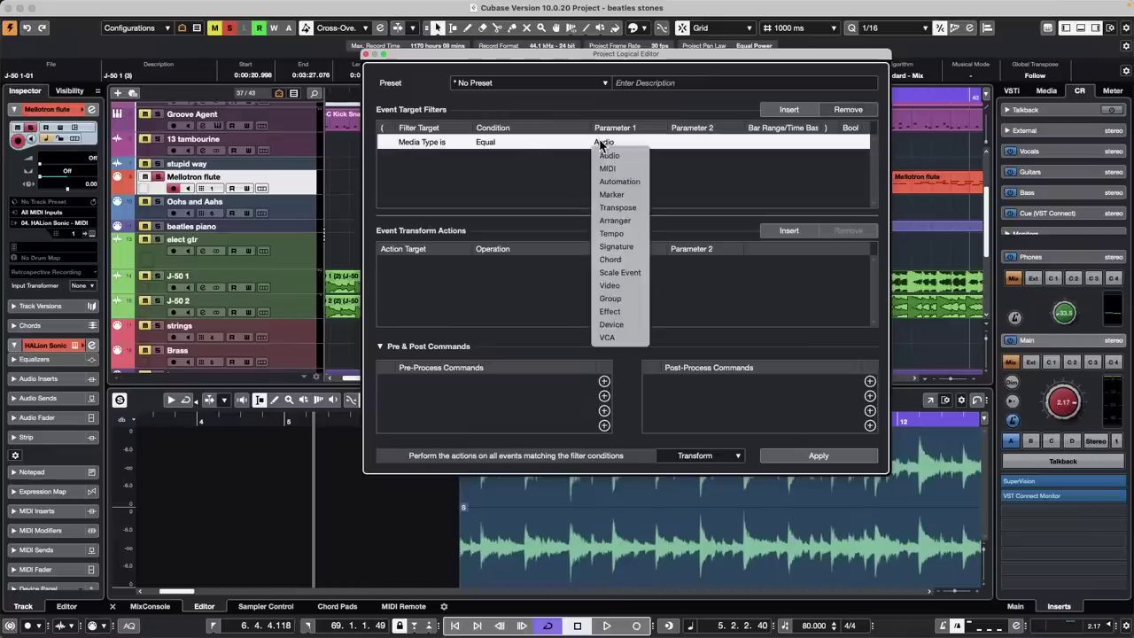
left_click(430, 143)
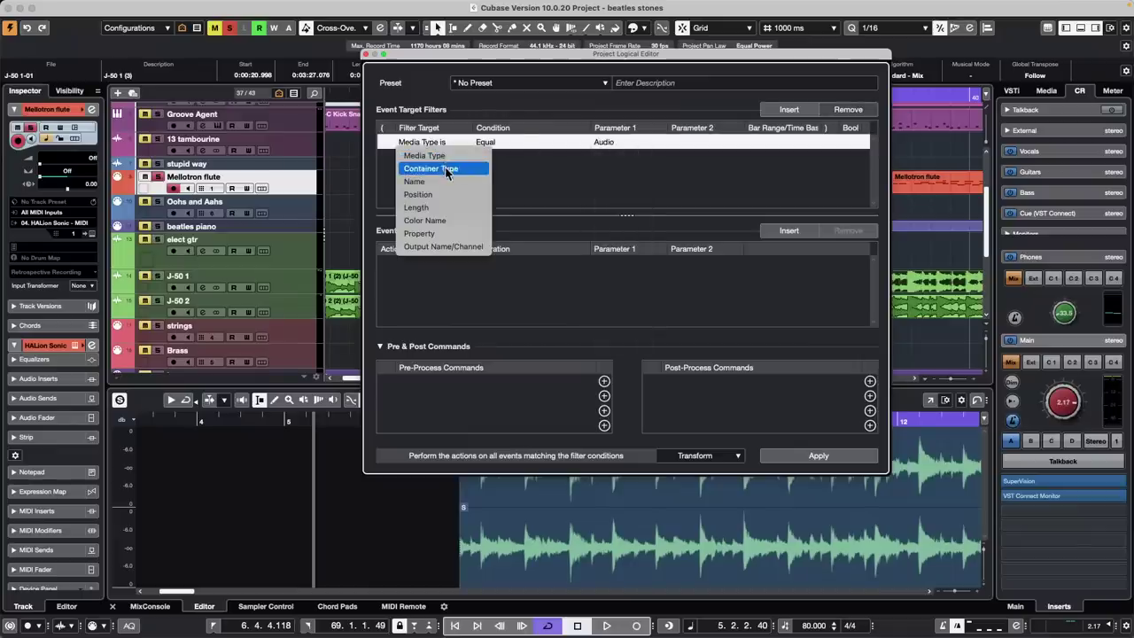
left_click(432, 169)
left_click(608, 142)
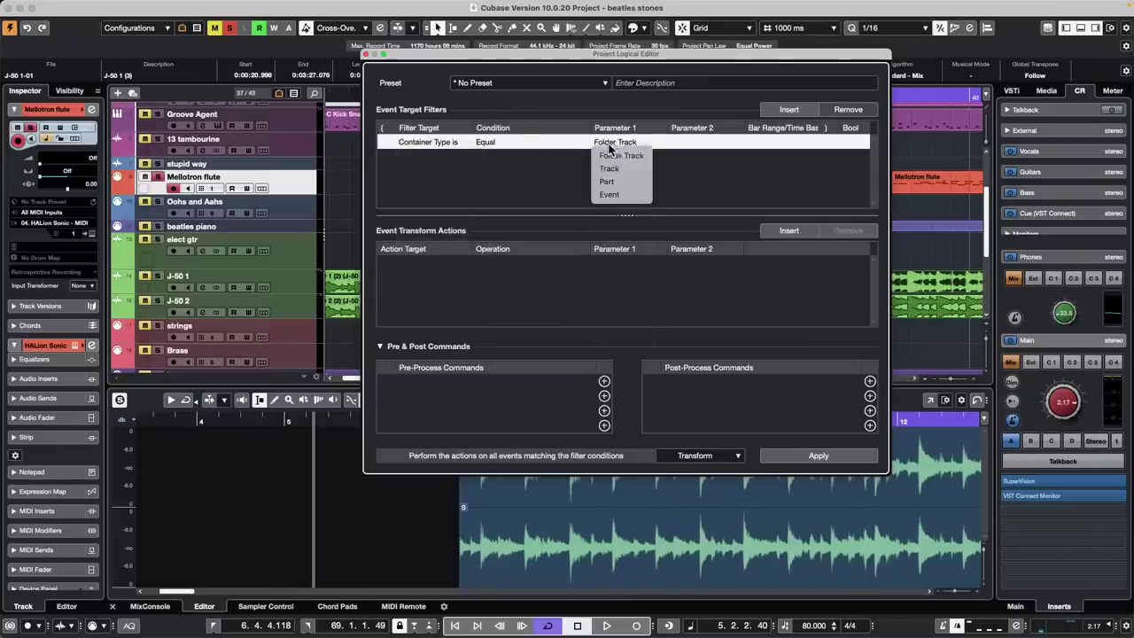
left_click(646, 171)
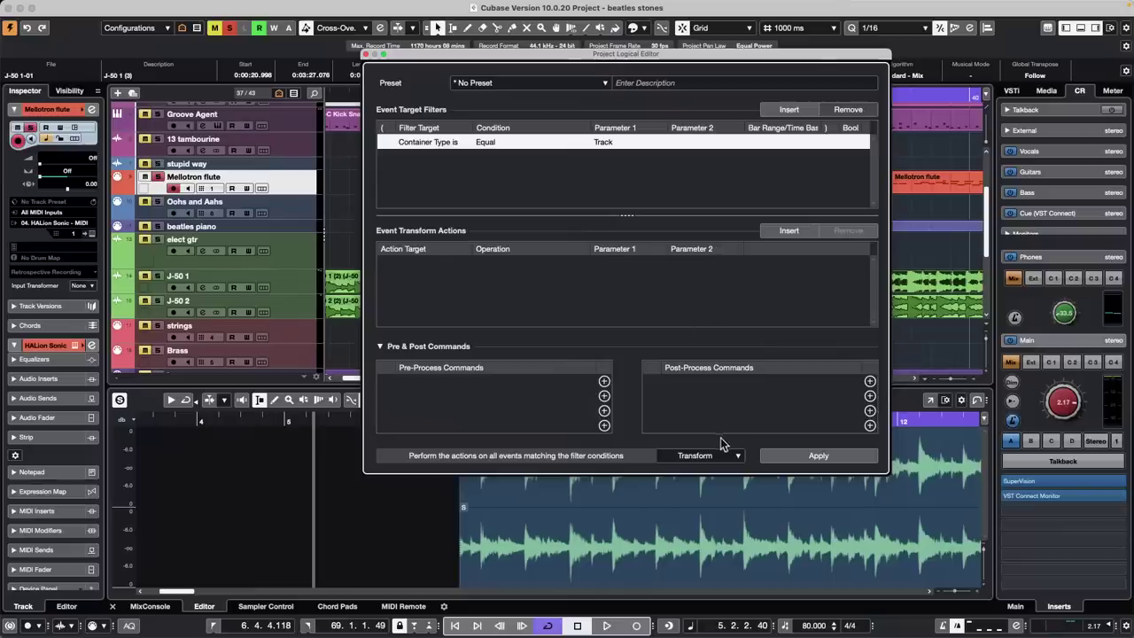
Add a Track Operation action set to Connect Output
left_click(798, 232)
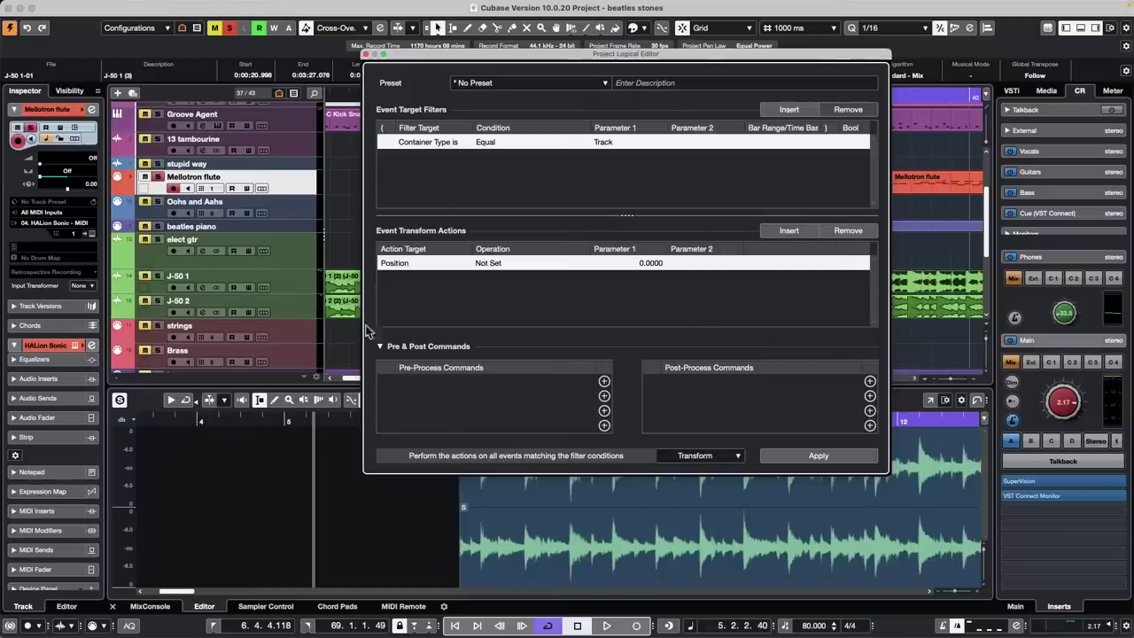
left_click(401, 263)
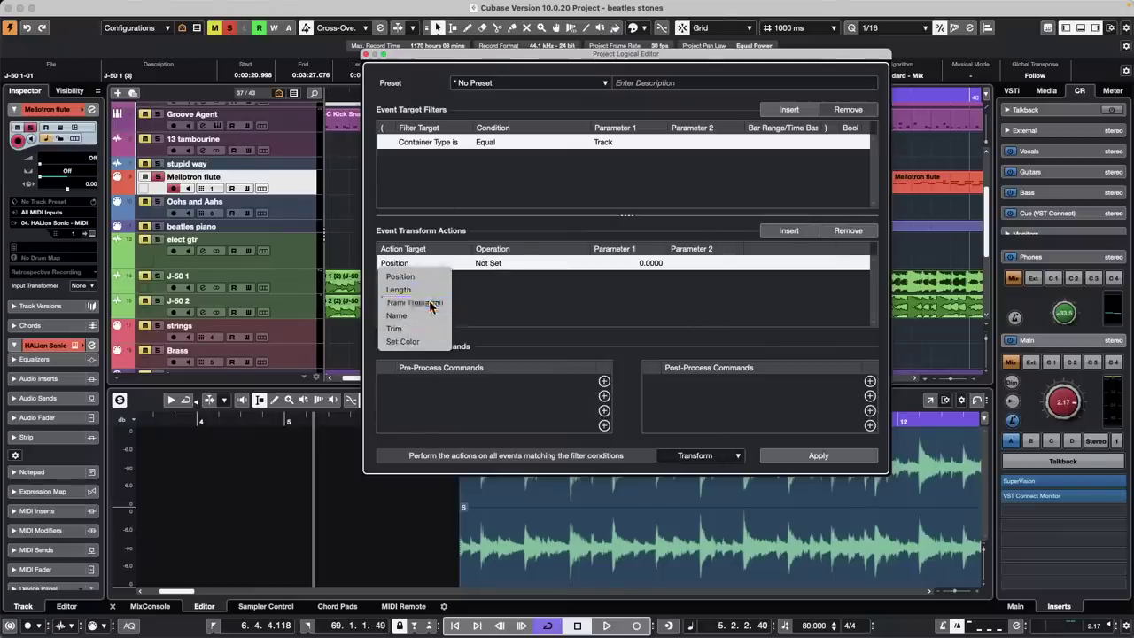
left_click(415, 303)
left_click(487, 263)
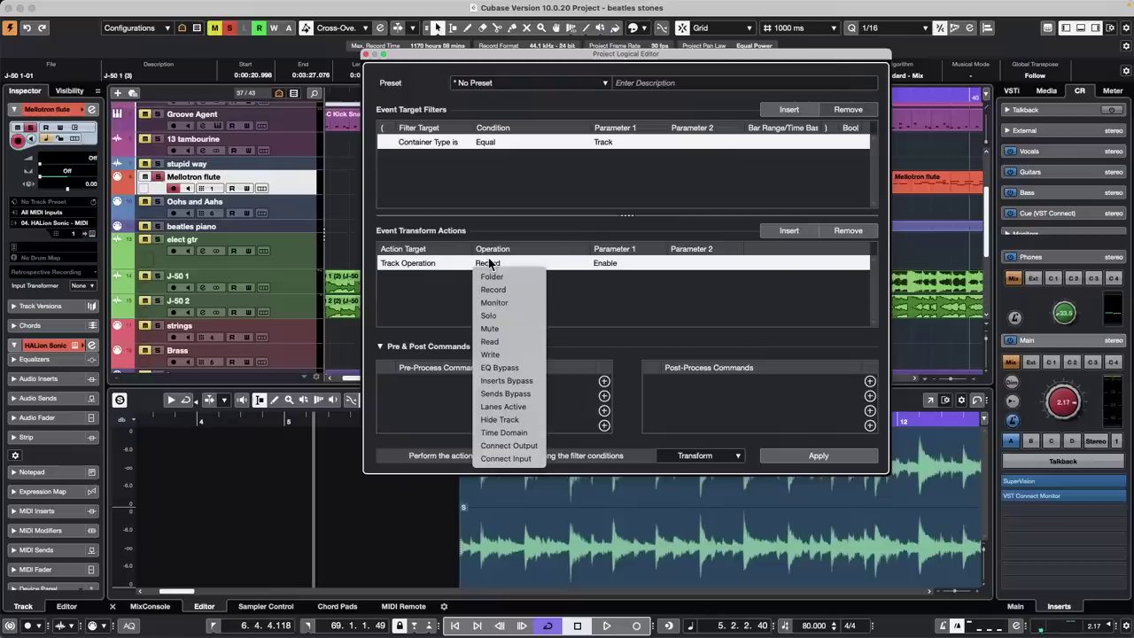
left_click(519, 458)
left_click(607, 264)
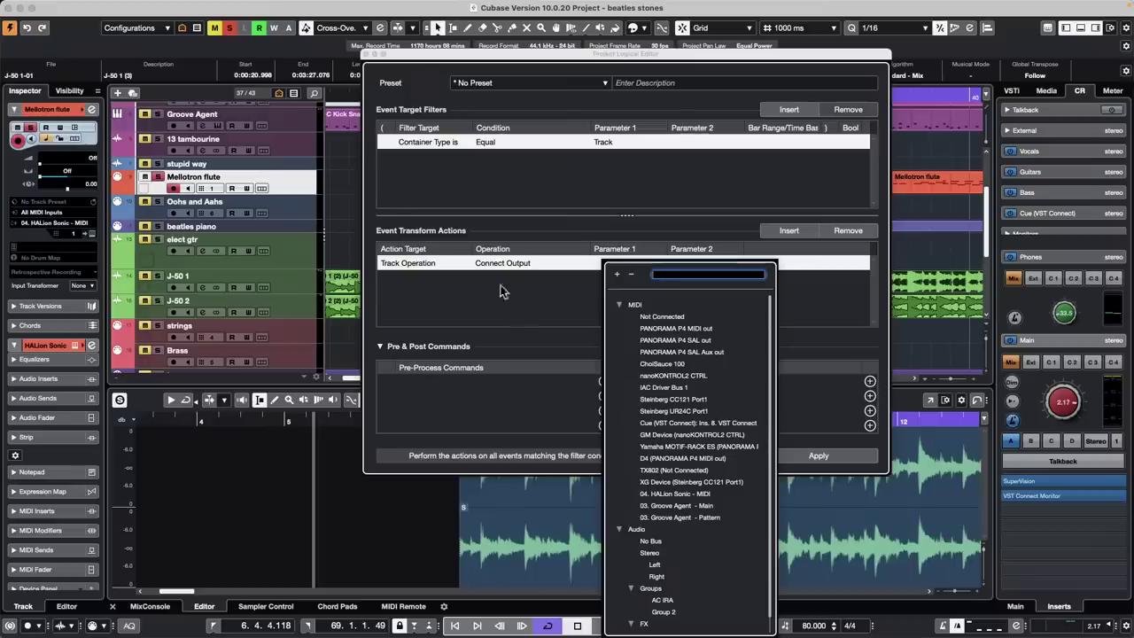
Close the Project Logical Editor and return to the arrangement
left_click(365, 55)
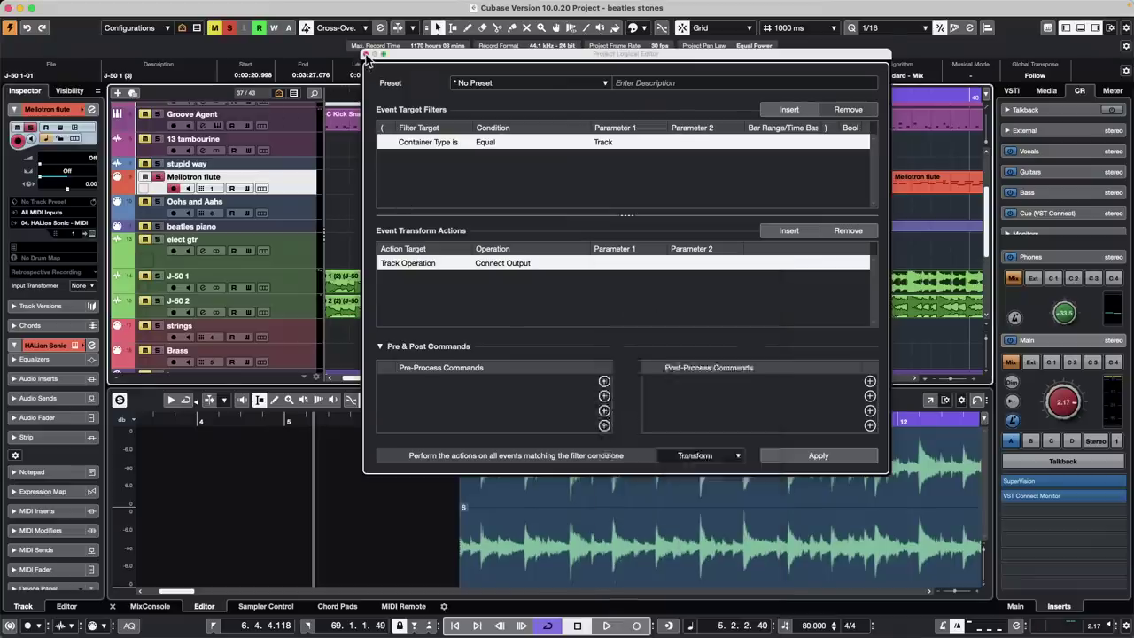
left_click(365, 55)
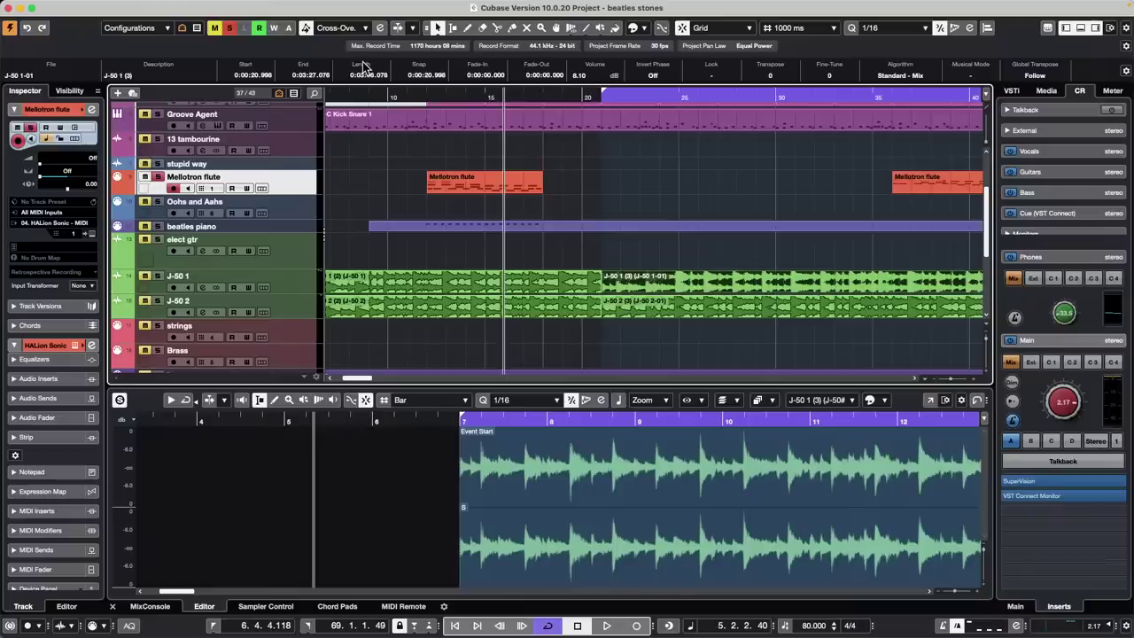
scroll(364, 188, "up", 3)
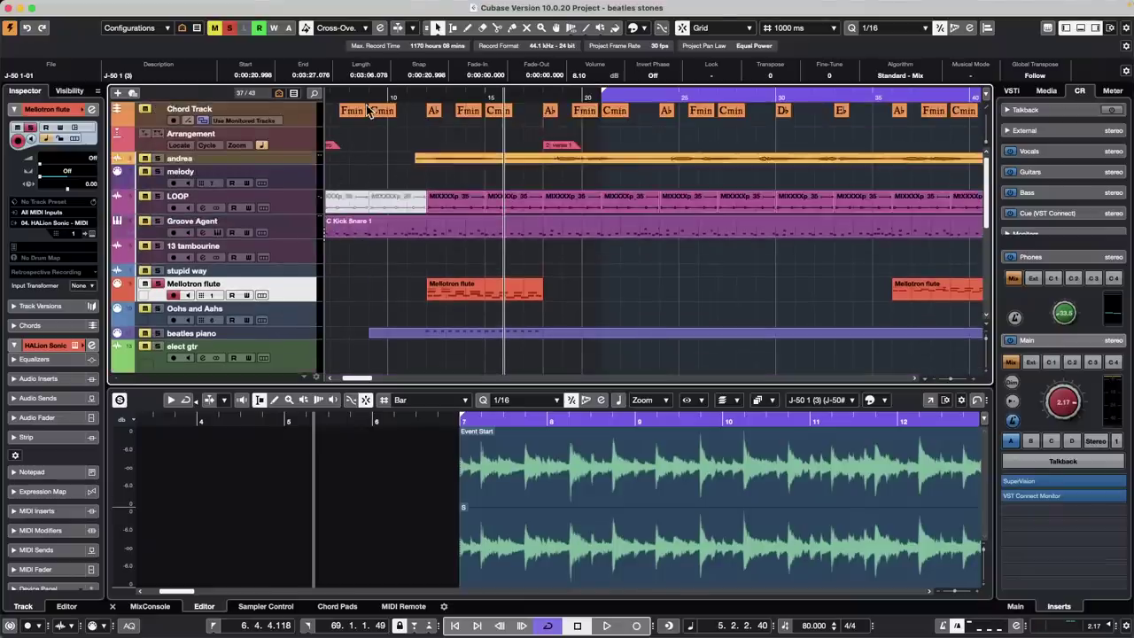
Jump to the project start, set locators at bar 20, zoom out, and hop between bars 28 and 20
key("Home")
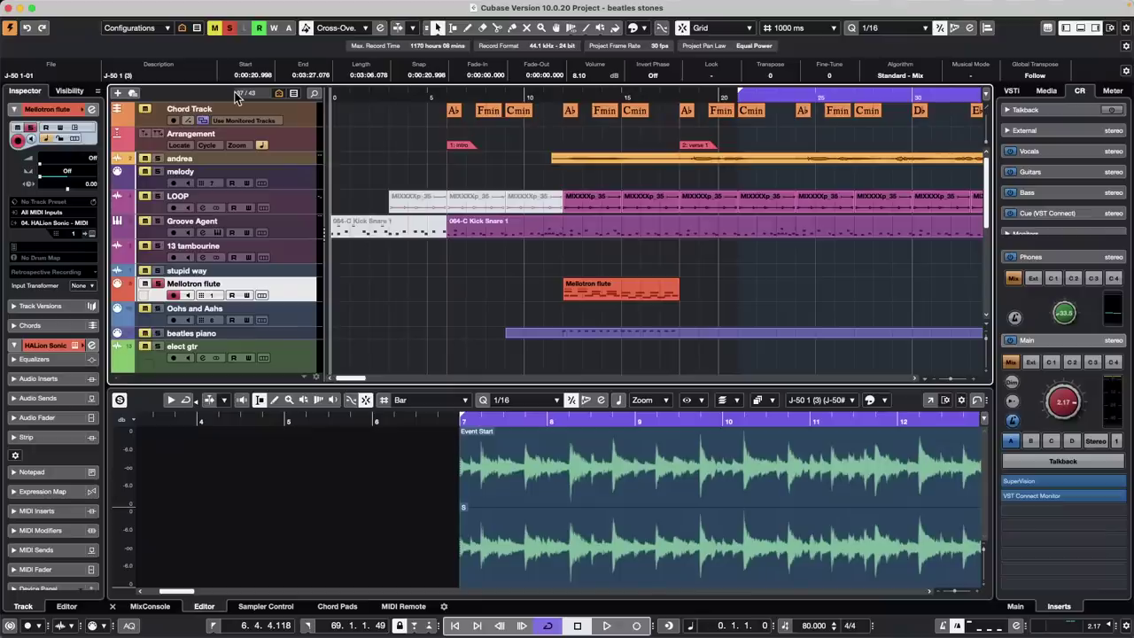
key("p")
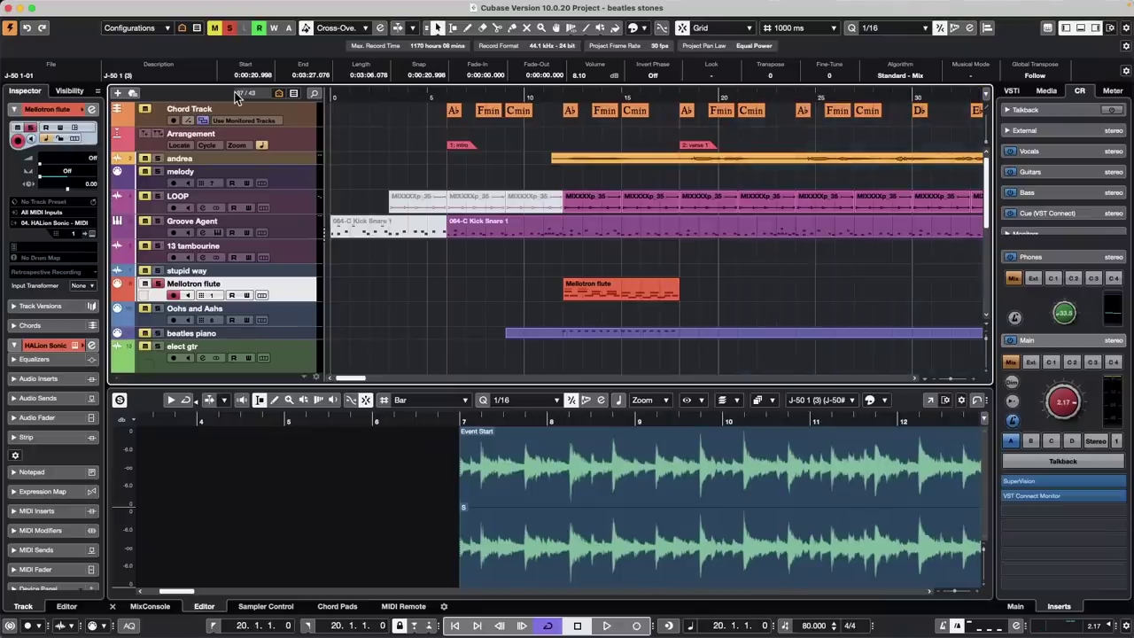
key("g")
key("g")
key("g")
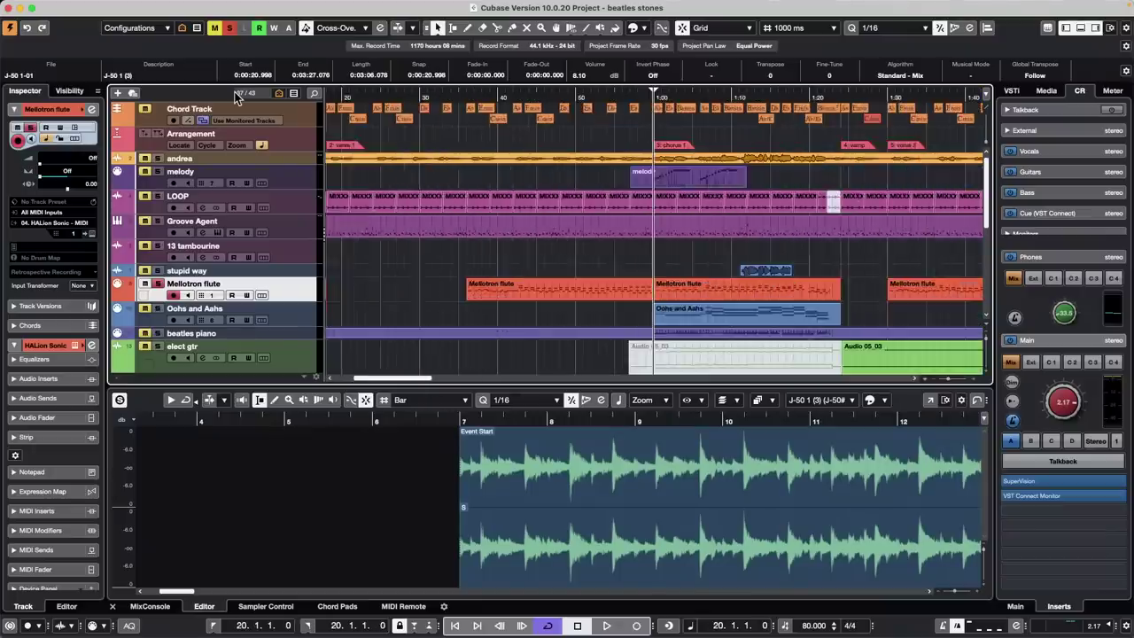
key("n")
key("b")
key("b")
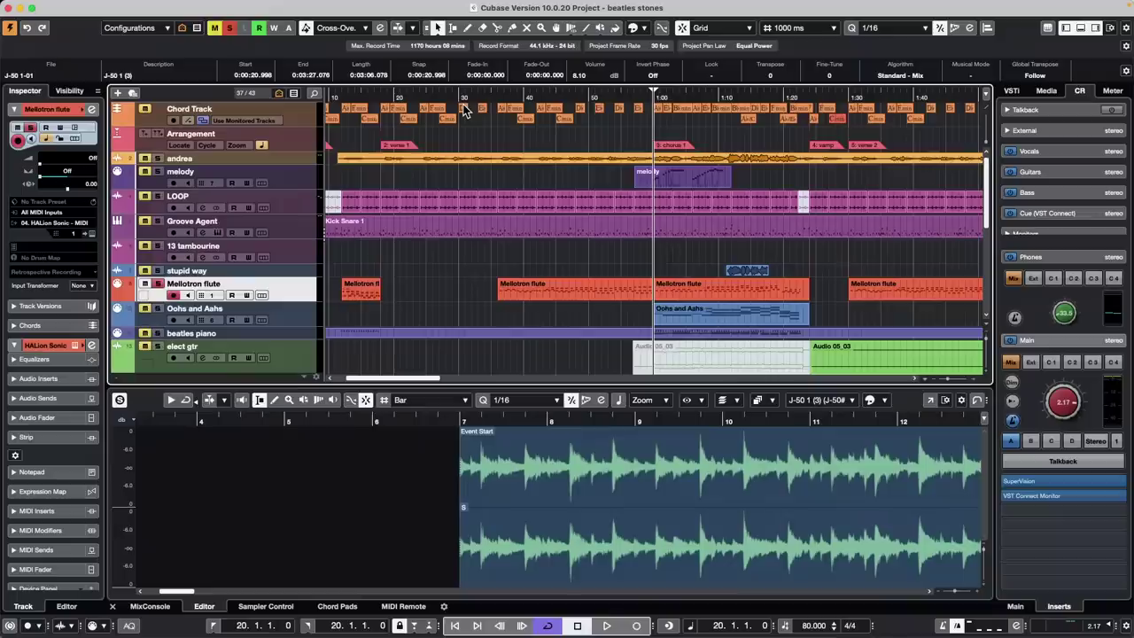
Step the cursor back and forth across Mellotron flute event edges, ending at bar 6
key("n")
key("n")
key("n")
key("b")
key("b")
key("b")
key("b")
key("b")
key("n")
key("n")
key("n")
key("b")
key("b")
key("n")
key("n")
key("b")
key("b")
key("b")
key("b")
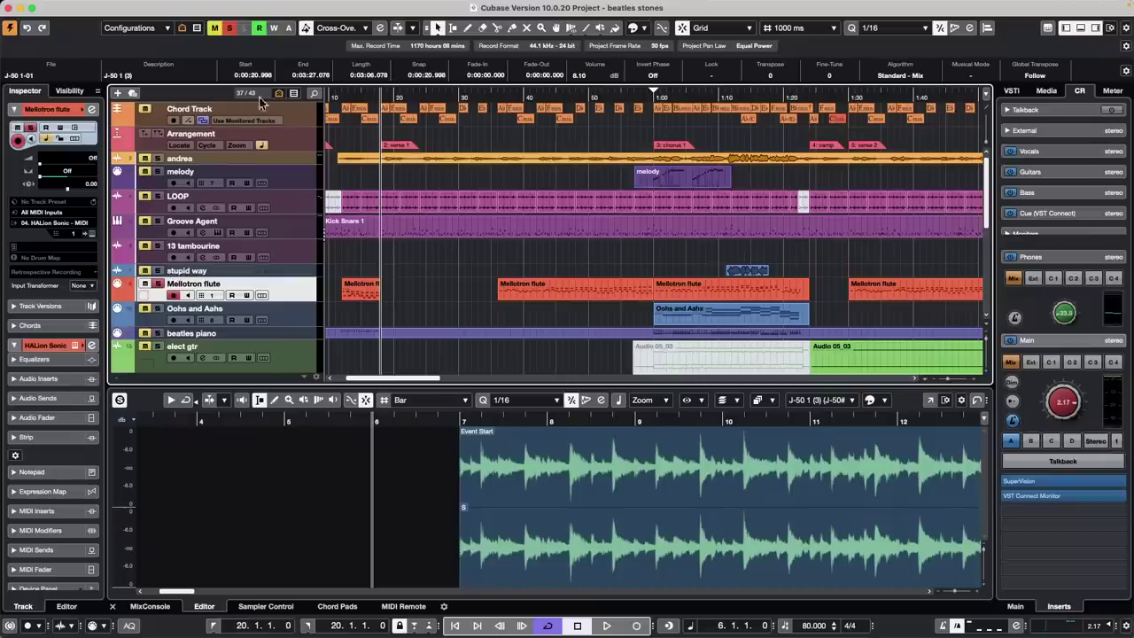
mouse_move(244, 4)
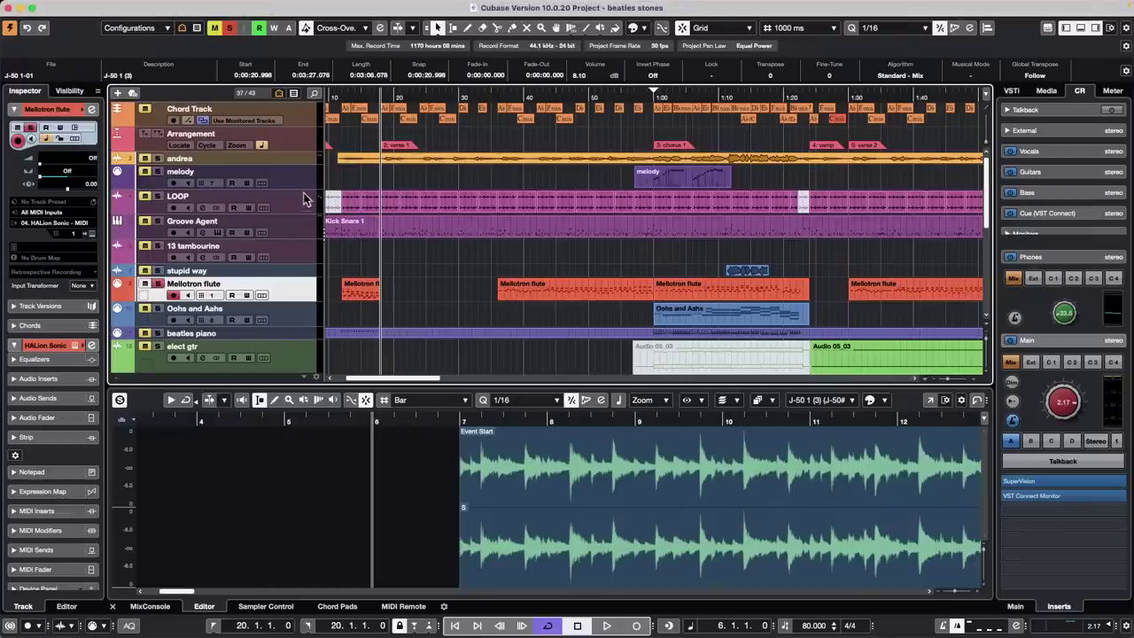
Open the Groove Agent SE 5 instrument with the PassionAndRespectSE kit, enlarge it, then minimize it
left_click(307, 228)
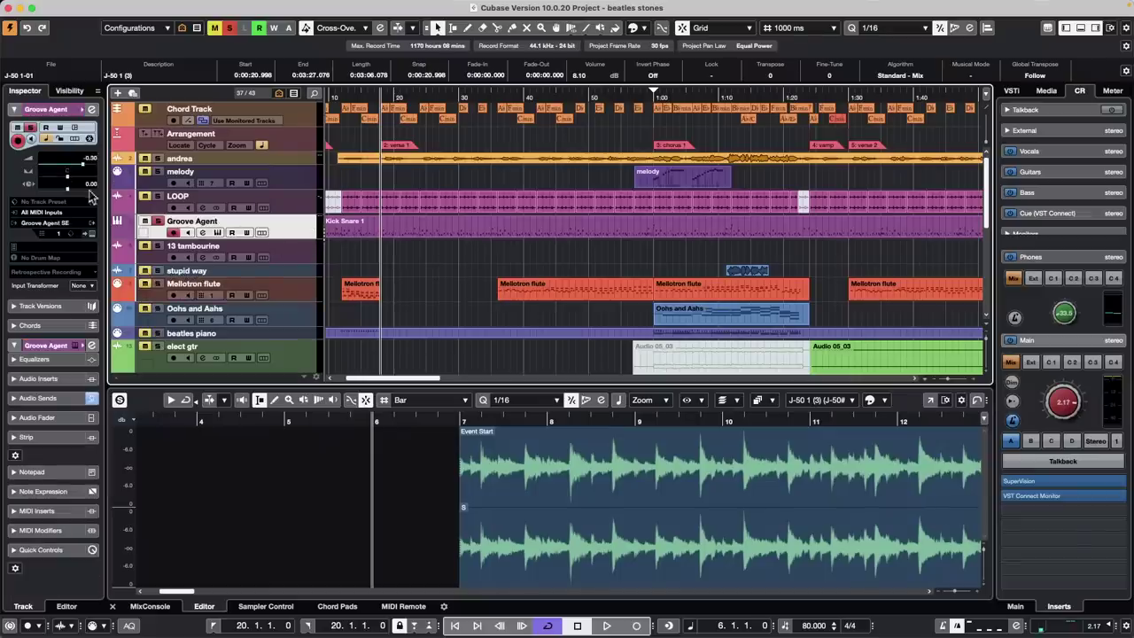
left_click(92, 234)
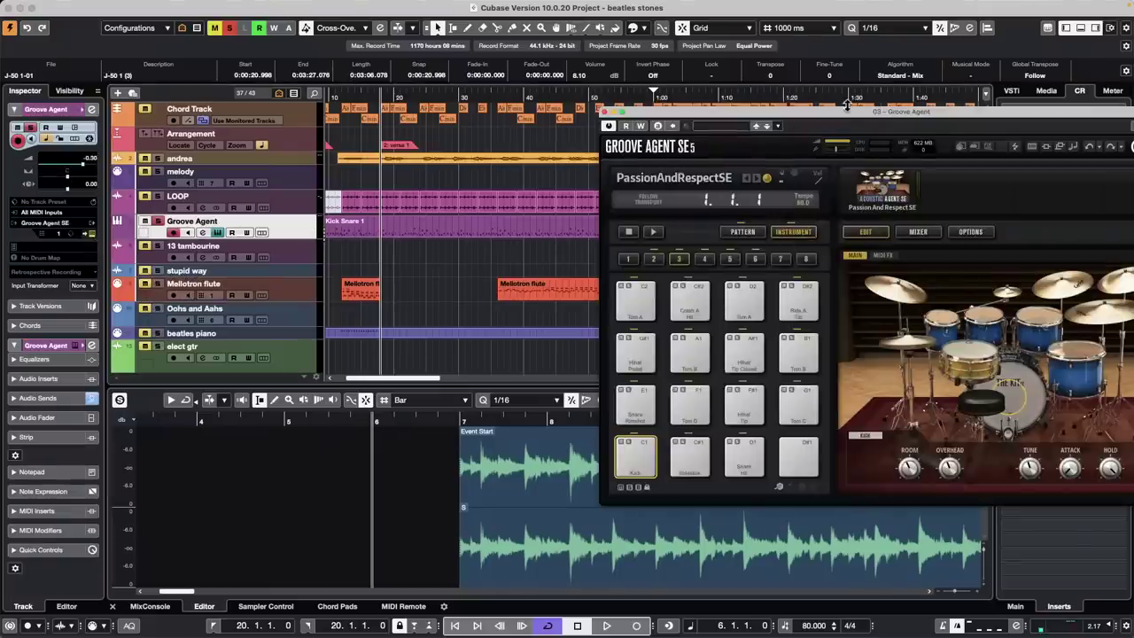
left_click_drag(849, 113, 740, 264)
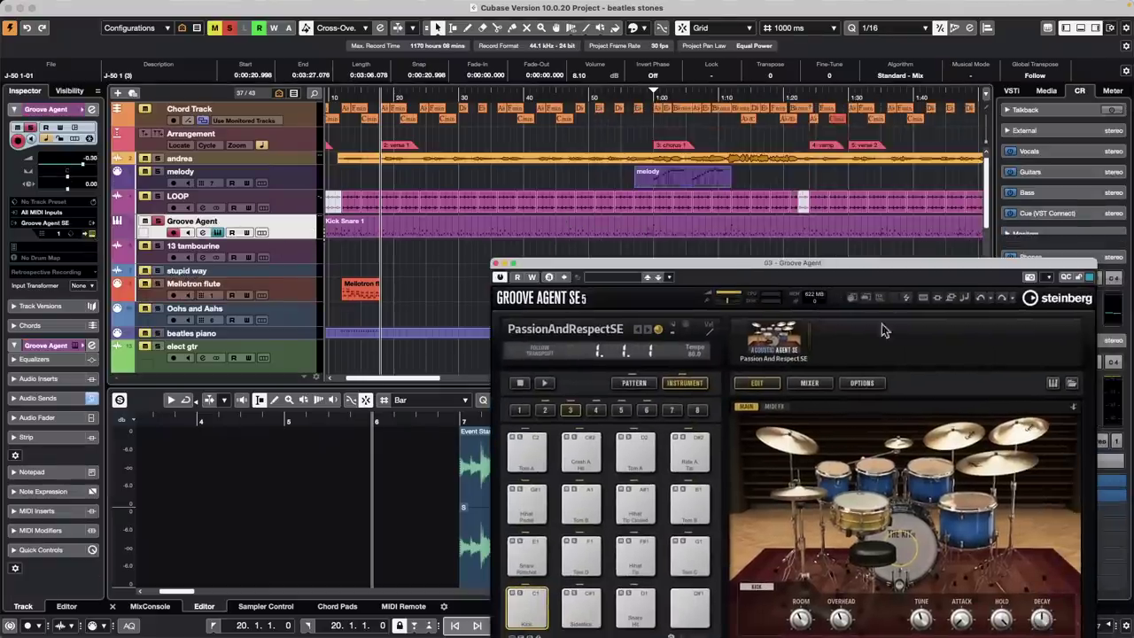
double_click(929, 264)
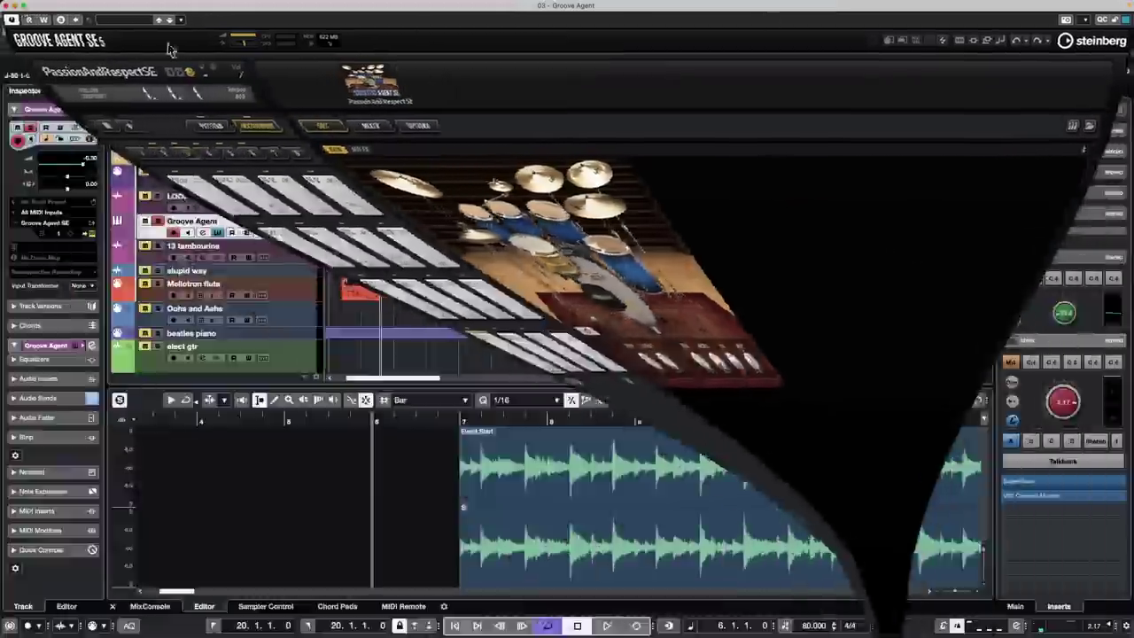
left_click(21, 6)
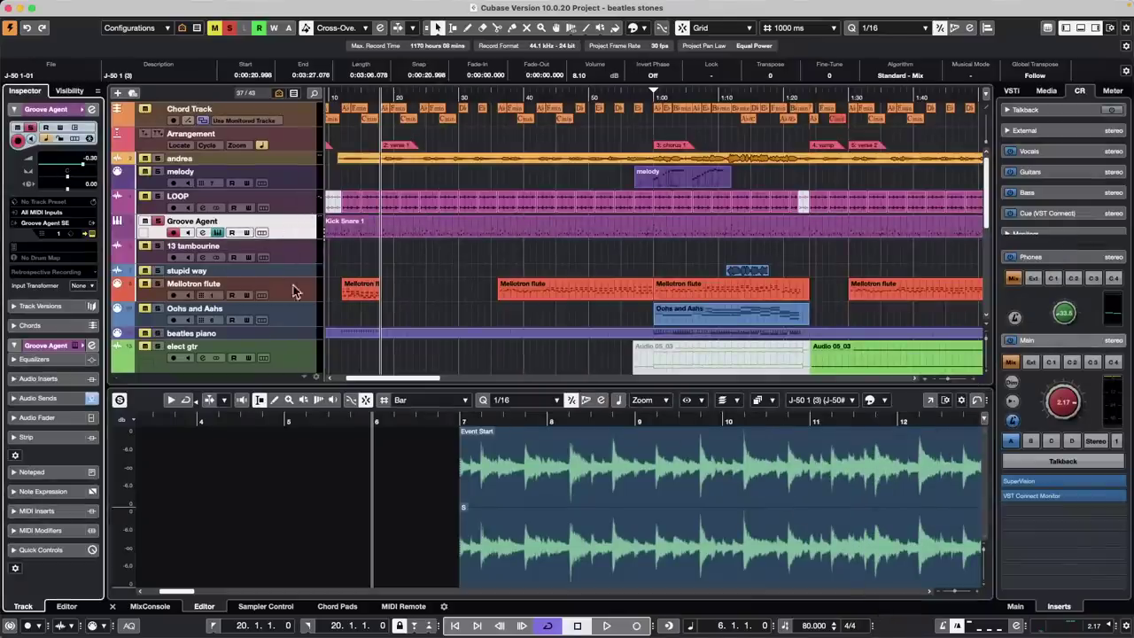
Open the Oohs and Aahs track's HALion Sonic window and move it down to uncover the tracks
left_click(304, 315)
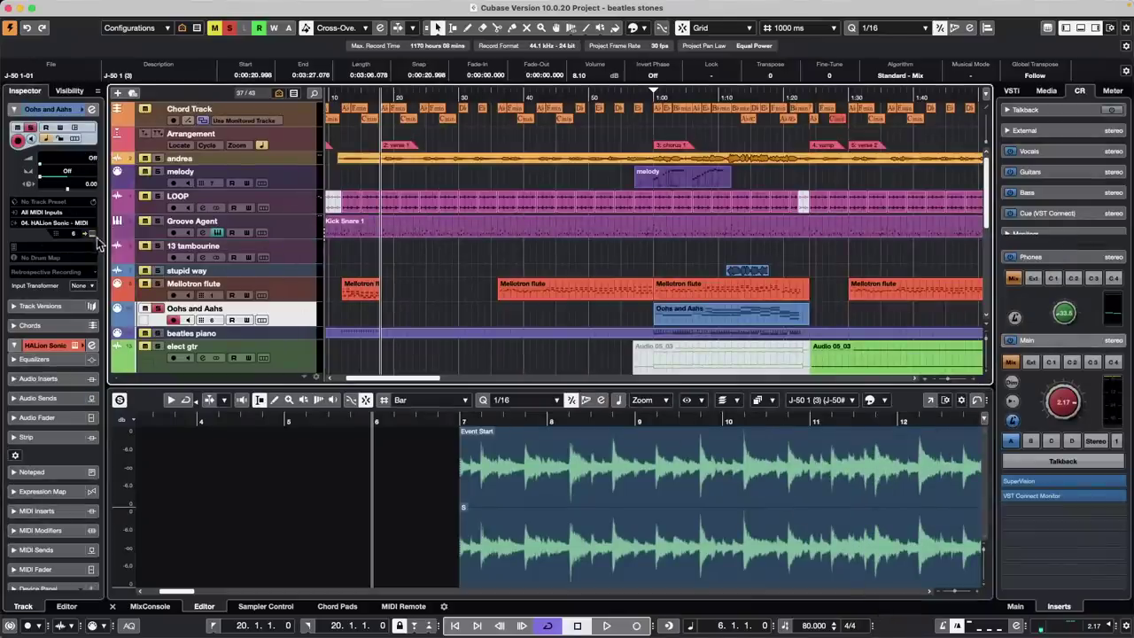
key("e")
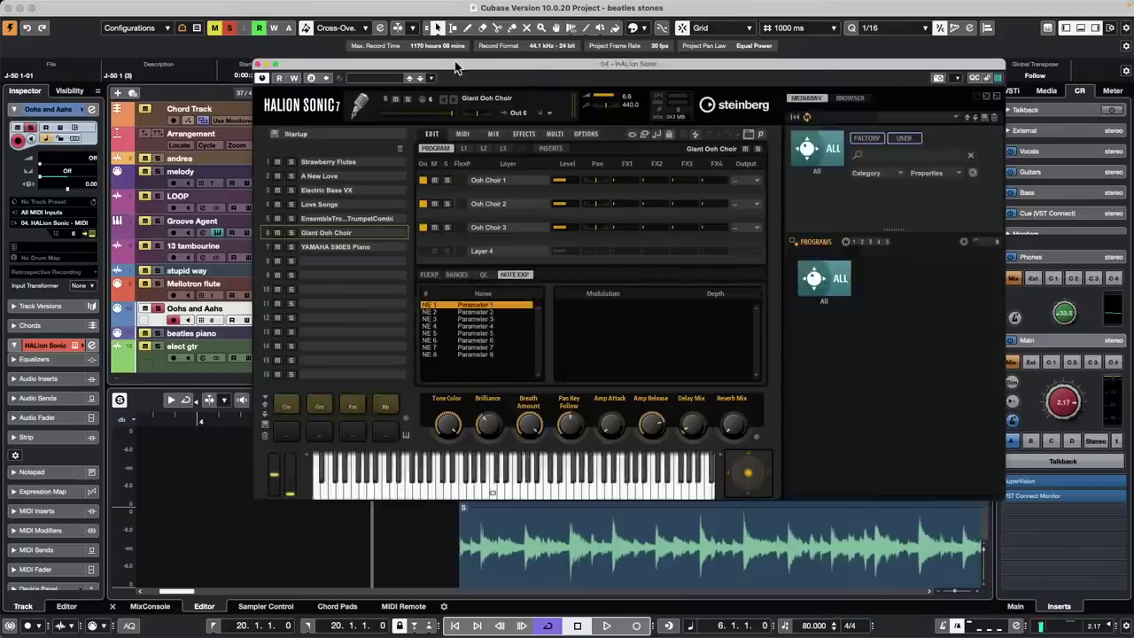
mouse_move(455, 68)
left_mouse_down()
mouse_move(586, 164)
mouse_move(547, 189)
left_mouse_up()
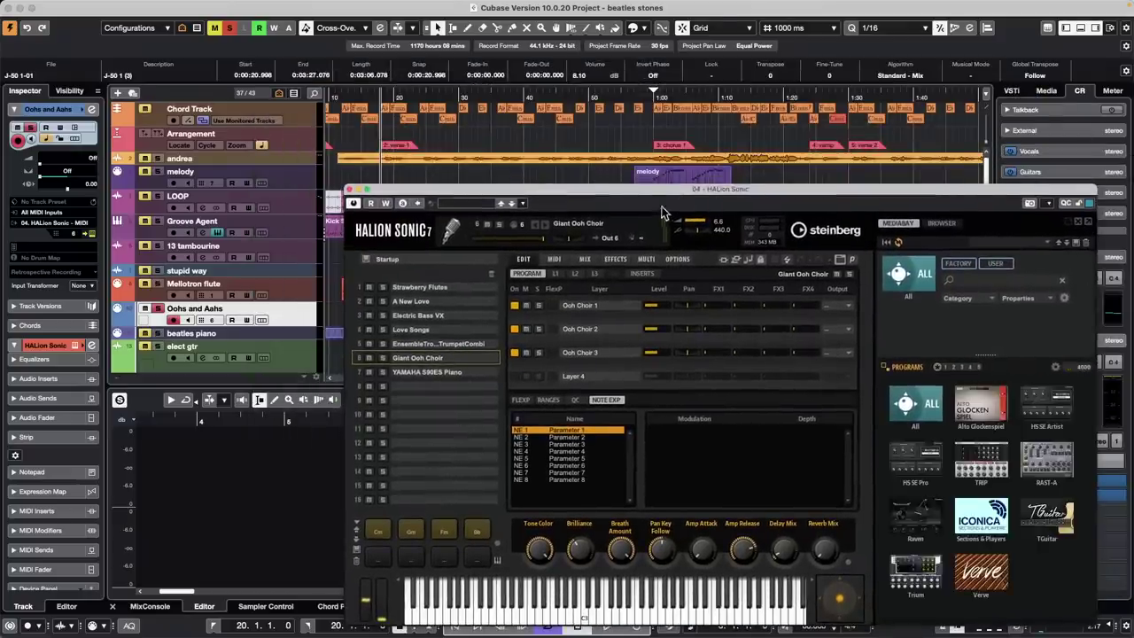
left_click_drag(644, 193, 623, 256)
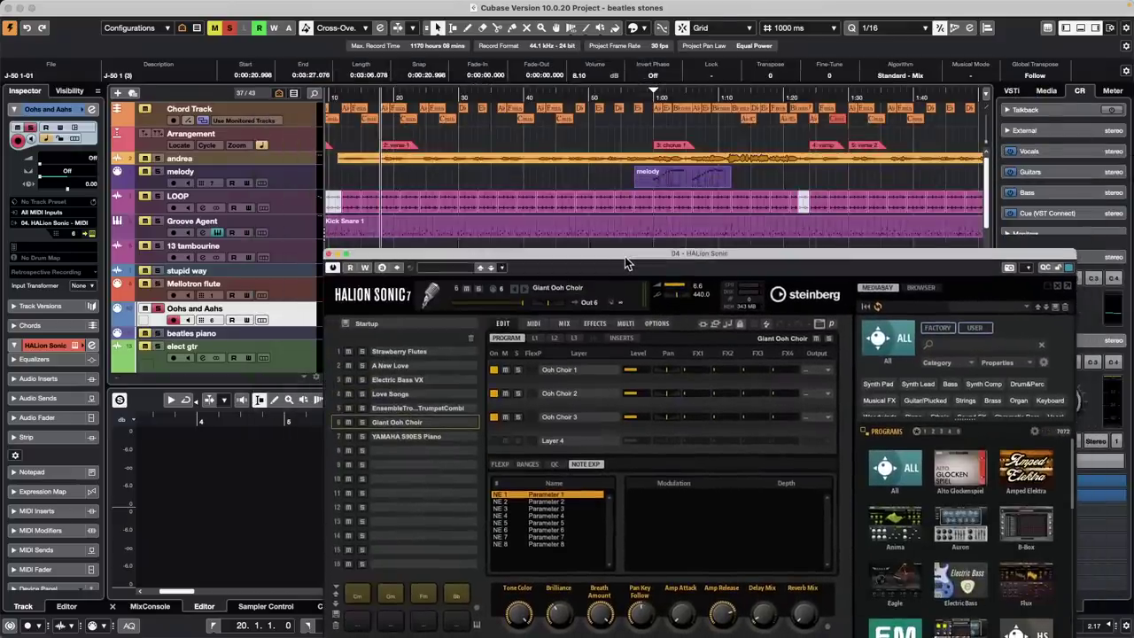
Jump the project cursor back and forth between the chorus 1, vamp and verse 2 markers, ending at chorus 1
key("shift+n")
key("shift+n")
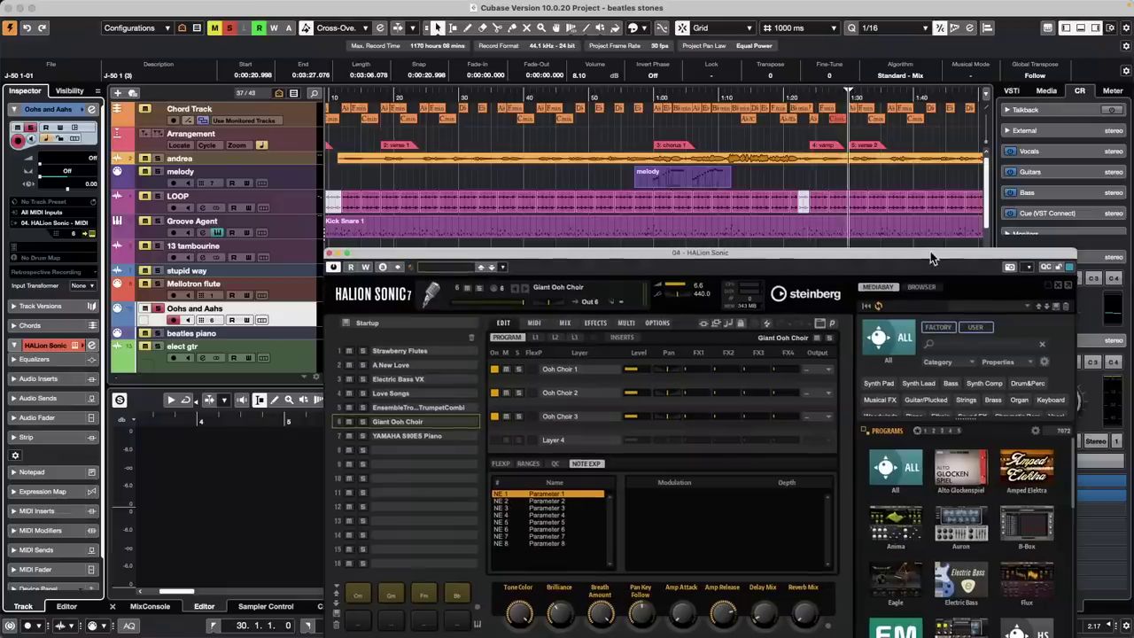
key("shift+b")
key("shift+b")
key("shift+n")
key("shift+n")
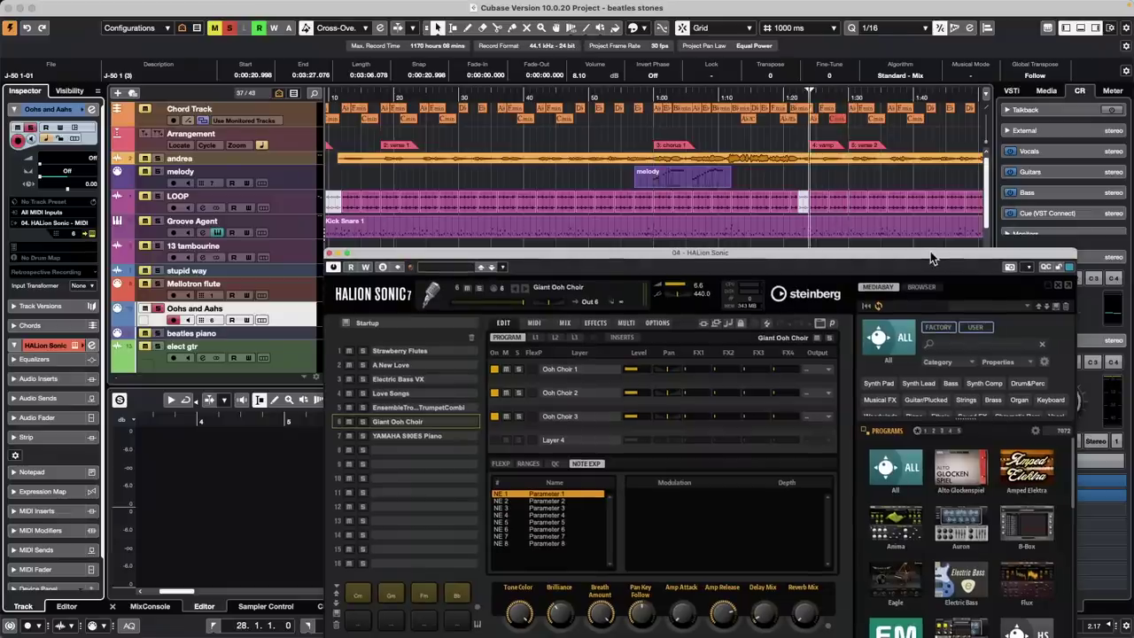
key("shift+b")
key("shift+b")
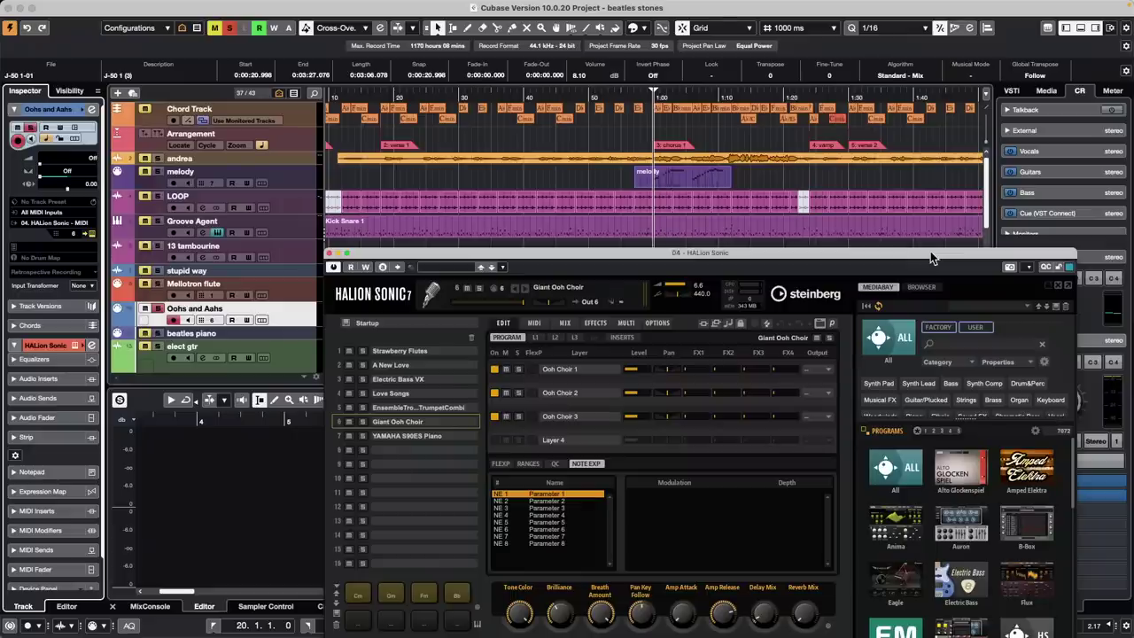
key("shift+n")
key("shift+n")
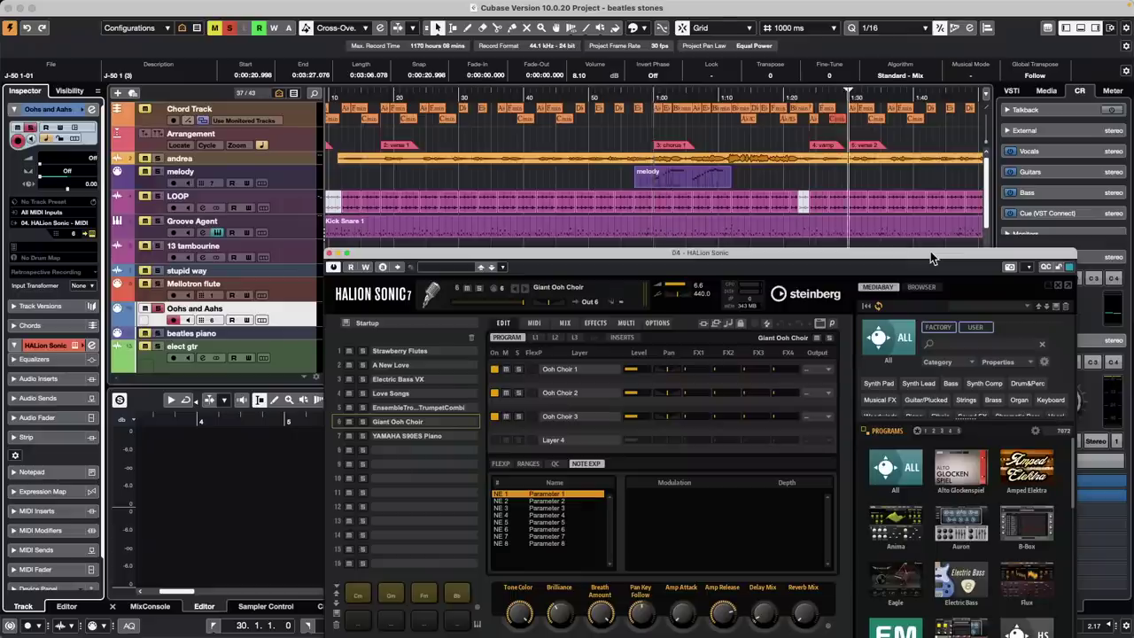
key("shift+b")
key("shift+b")
key("shift+n")
key("shift+n")
key("shift+b")
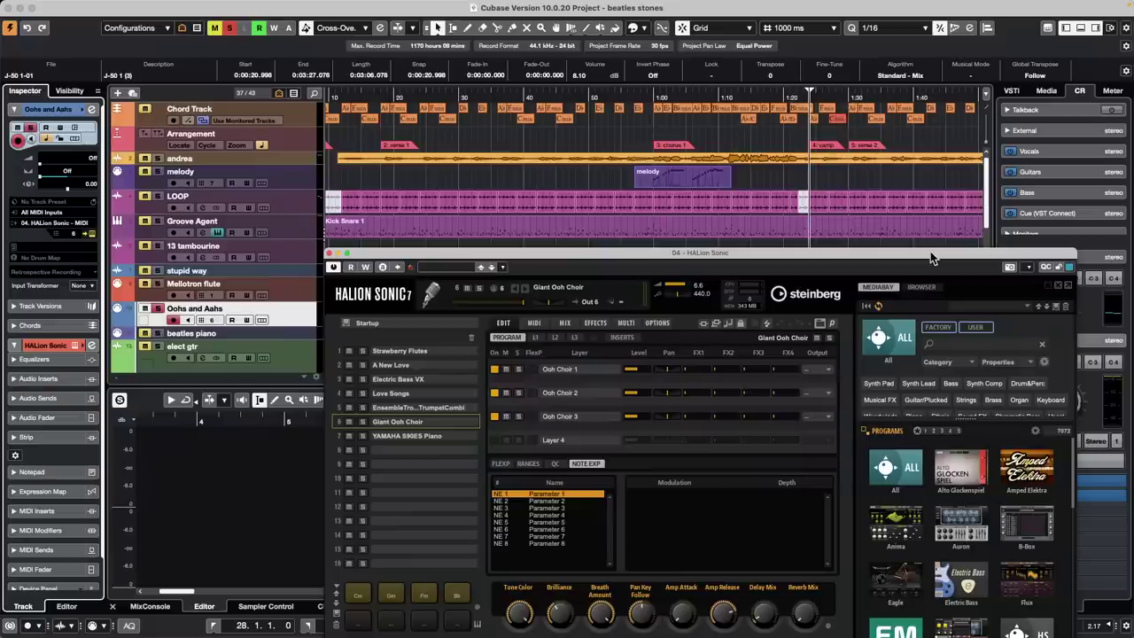
key("shift+b")
key("shift+n")
key("shift+n")
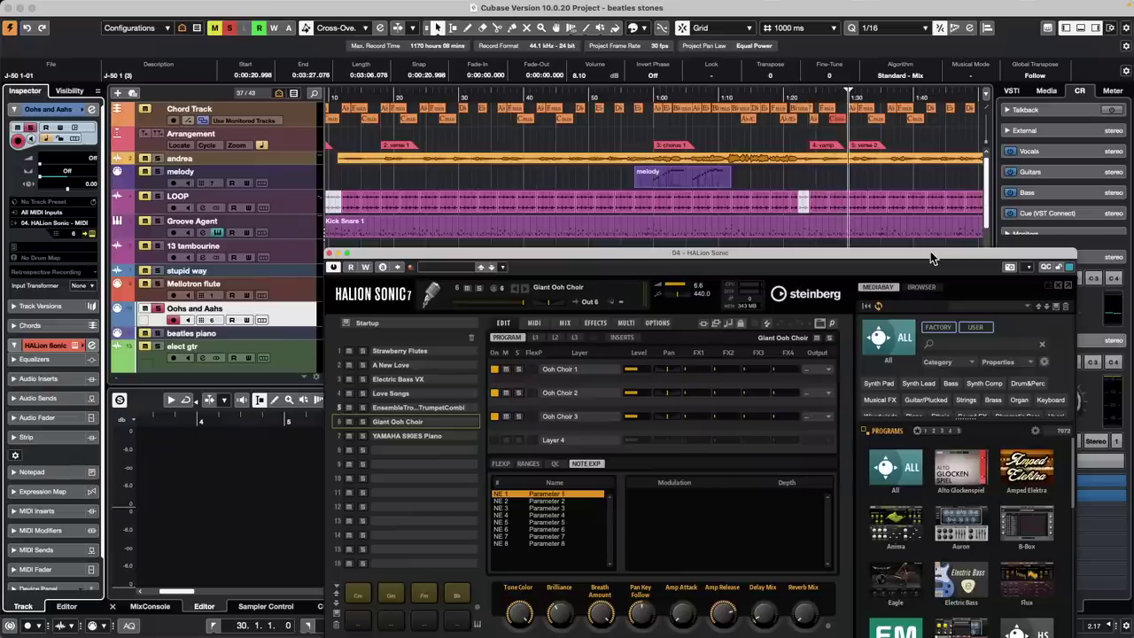
key("shift+n")
key("shift+n")
key("shift+n")
key("shift+n")
key("shift+n")
key("shift+b")
key("shift+b")
key("shift+b")
key("shift+b")
key("shift+b")
key("shift+b")
key("shift+b")
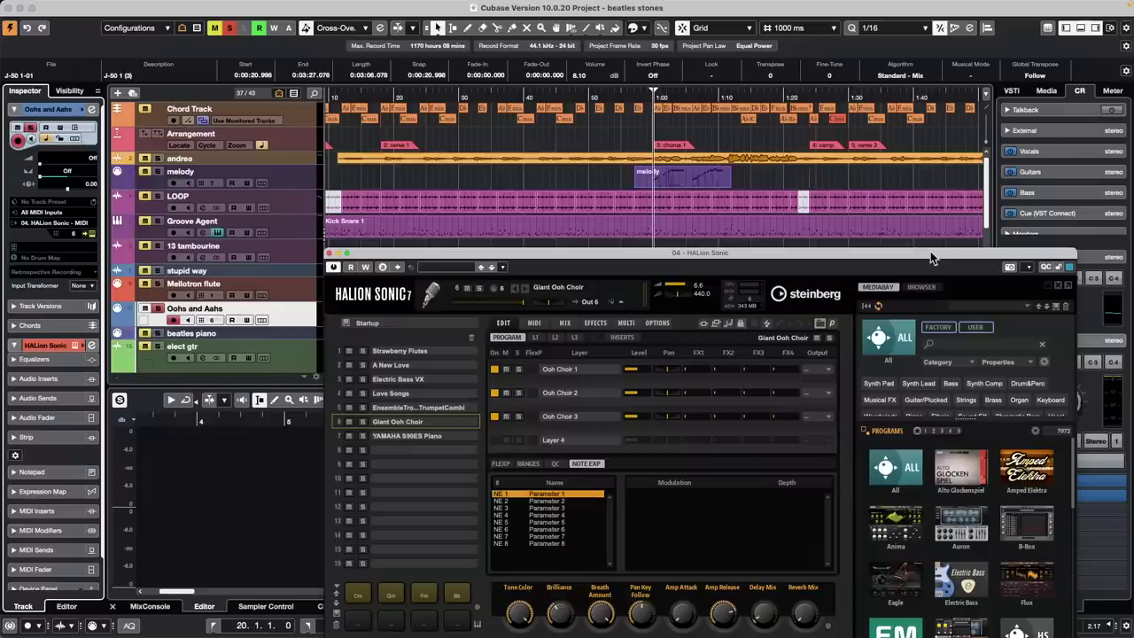
key("shift+n")
key("shift+n")
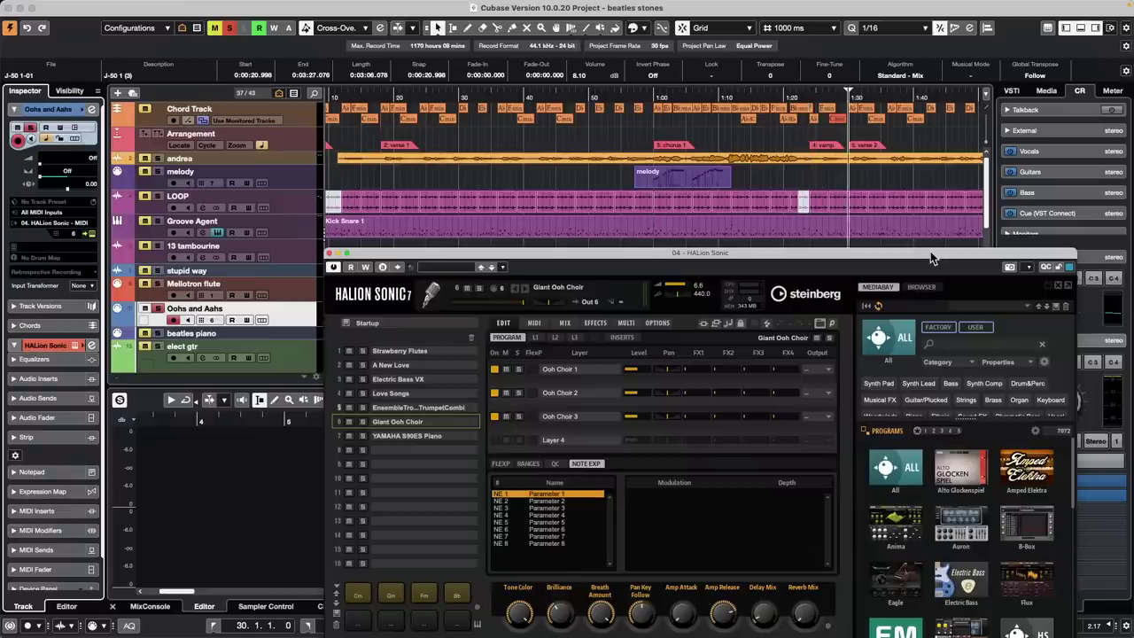
key("shift+b")
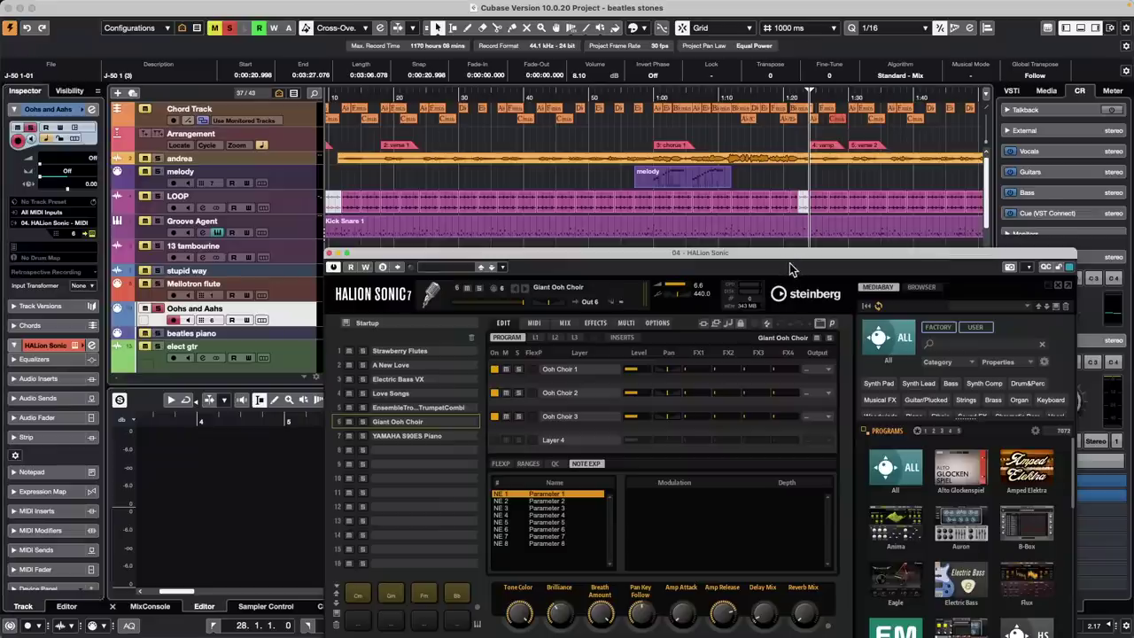
key("shift+b")
key("shift+n")
key("shift+n")
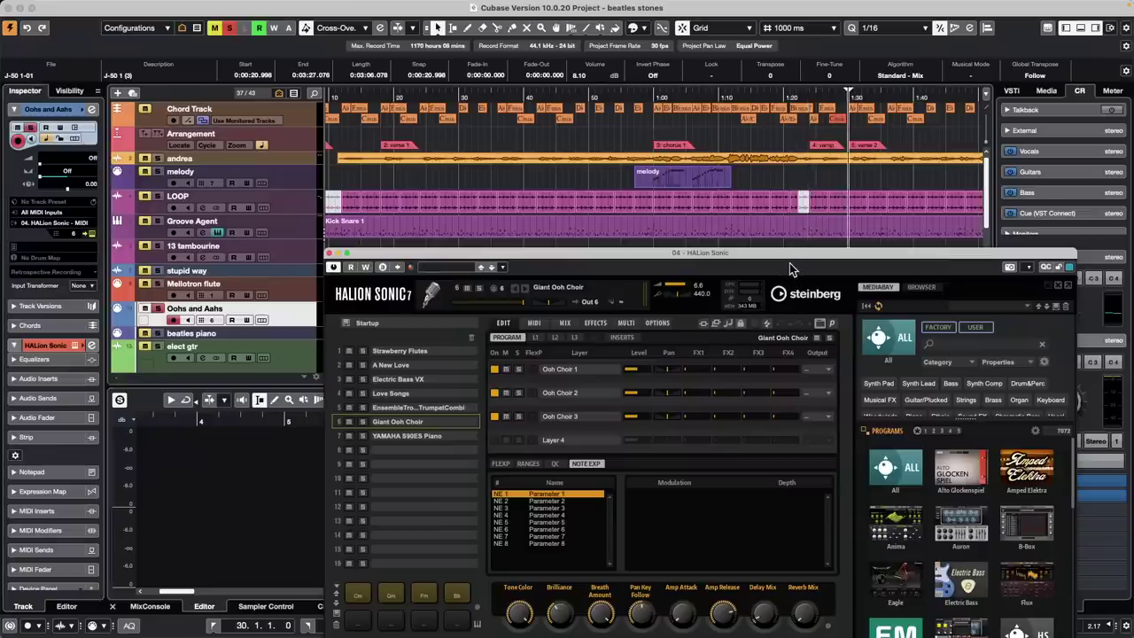
key("shift+b")
key("shift+n")
key("shift+b")
key("shift+b")
key("shift+n")
key("shift+n")
key("shift+b")
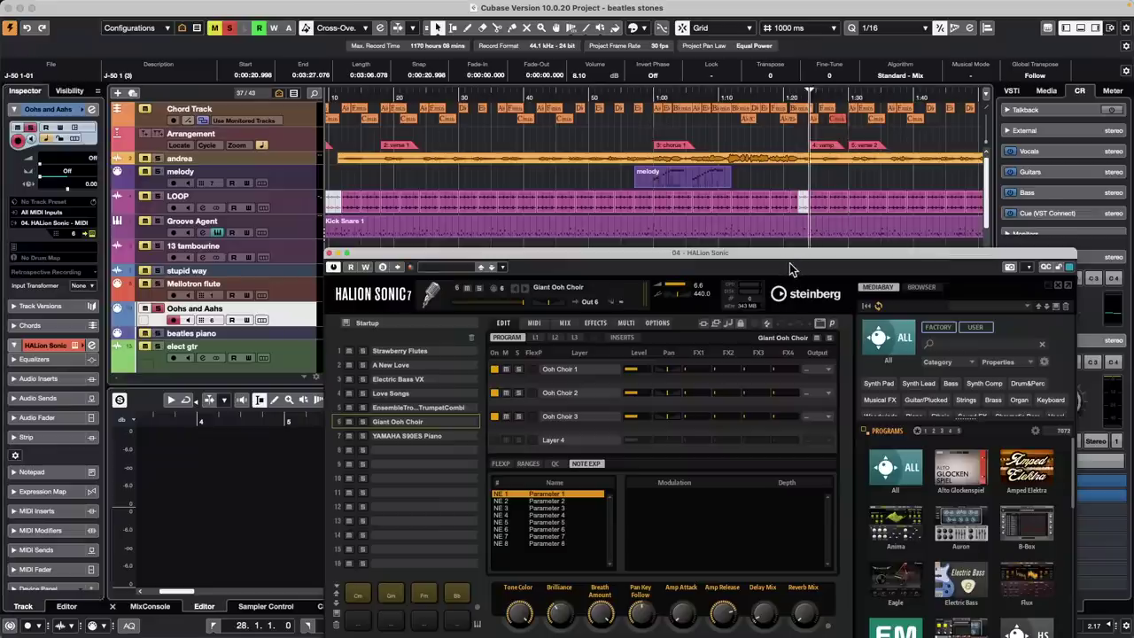
key("shift+b")
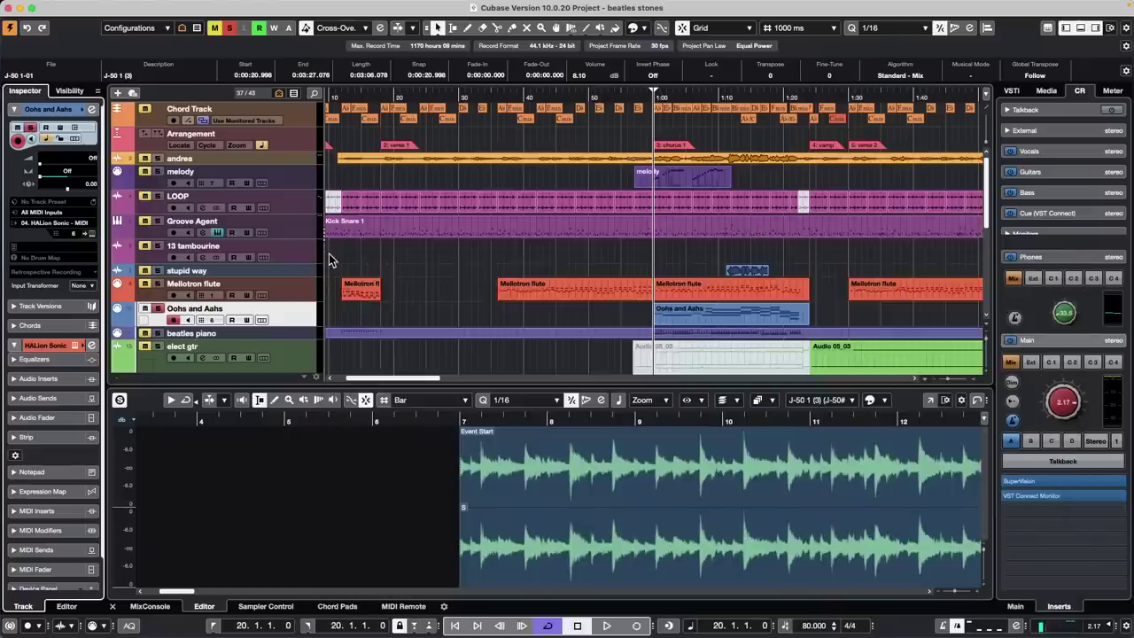
Close the HALion Sonic window holding the Giant Ooh Choir program
left_click(331, 254)
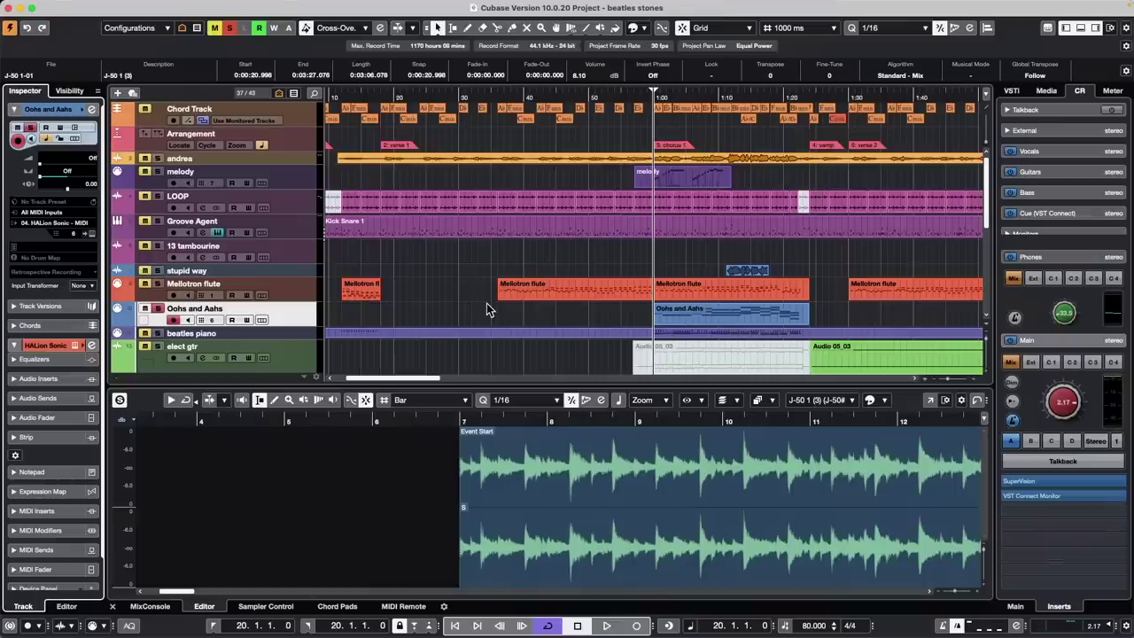
Open the MixConsole with F3, narrow its channel strips, enlarge it full-screen, then close it
key("F3")
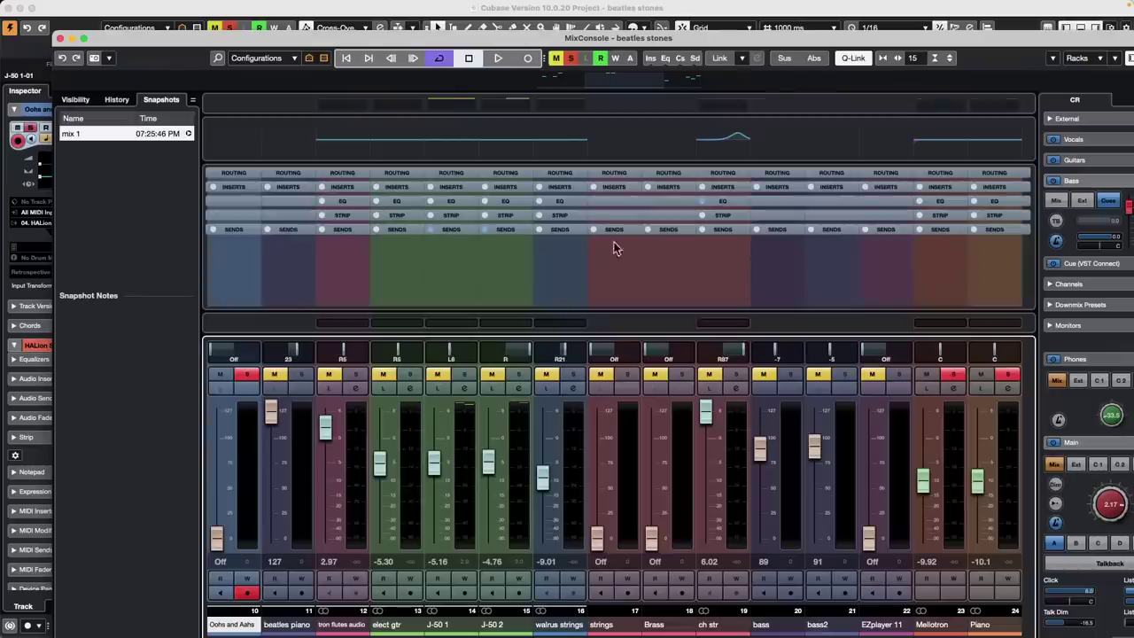
key("g")
key("g")
key("g")
key("g")
key("g")
key("g")
key("g")
key("g")
key("g")
key("g")
key("g")
key("g")
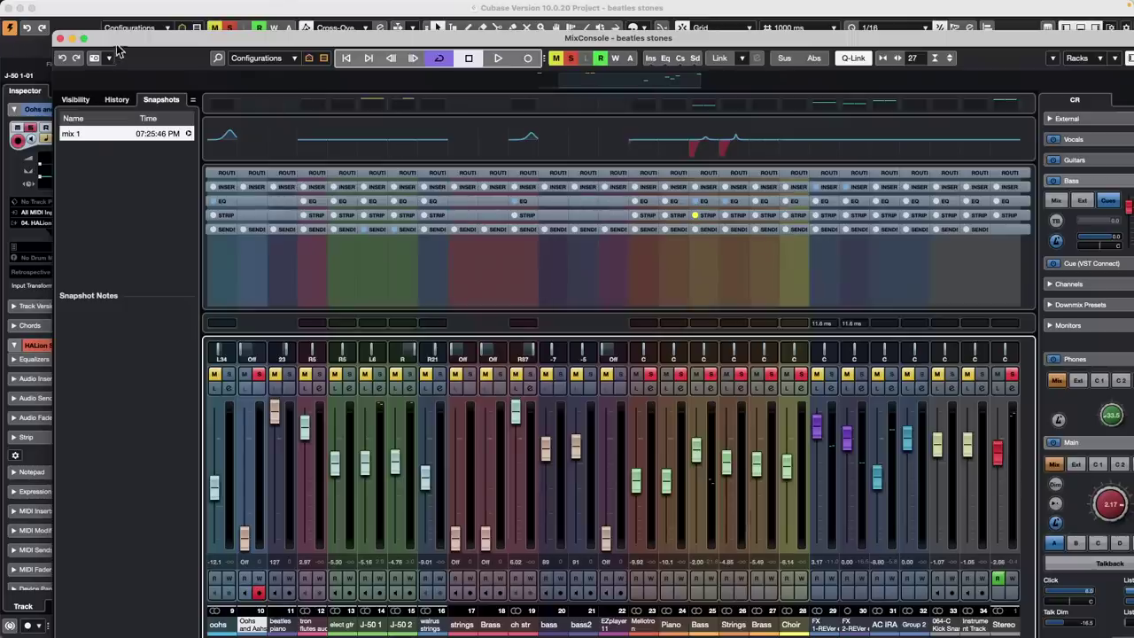
left_click(83, 40)
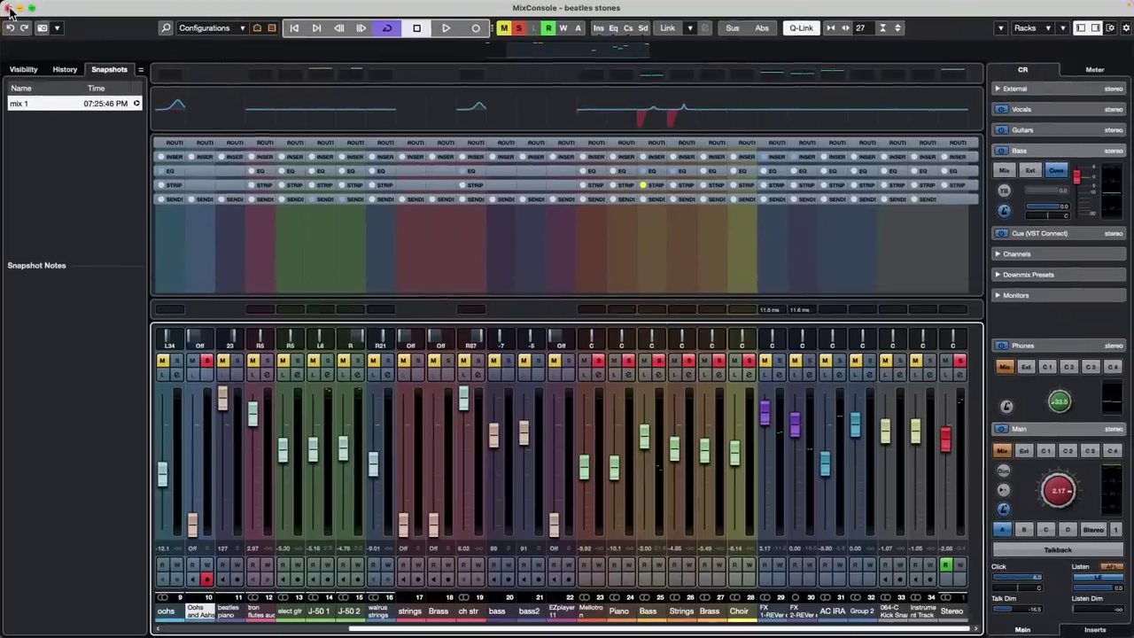
left_click(10, 8)
Select the 064-C Kick Snare 1 track in the track list
scroll(283, 296, "down", 10)
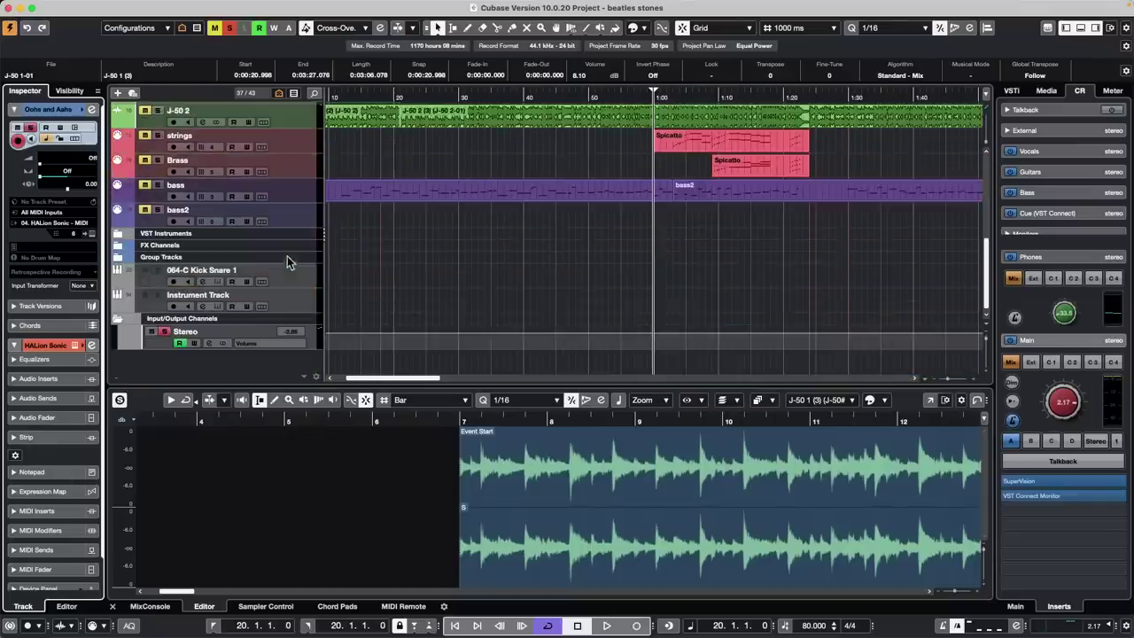
left_click(298, 280)
right_click(295, 276)
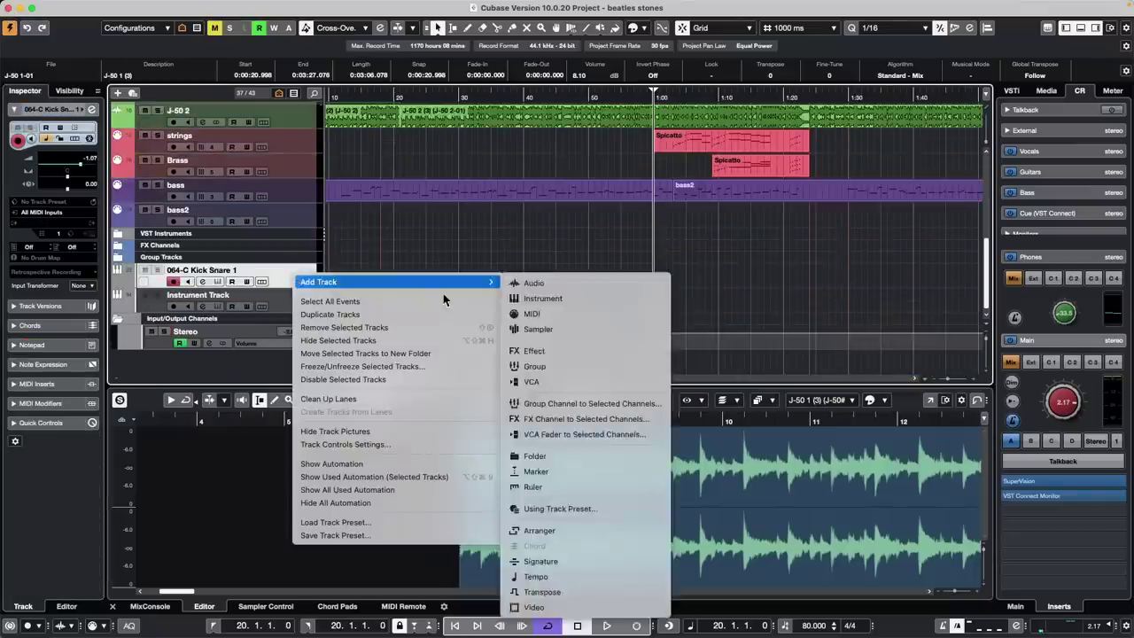
left_click(237, 355)
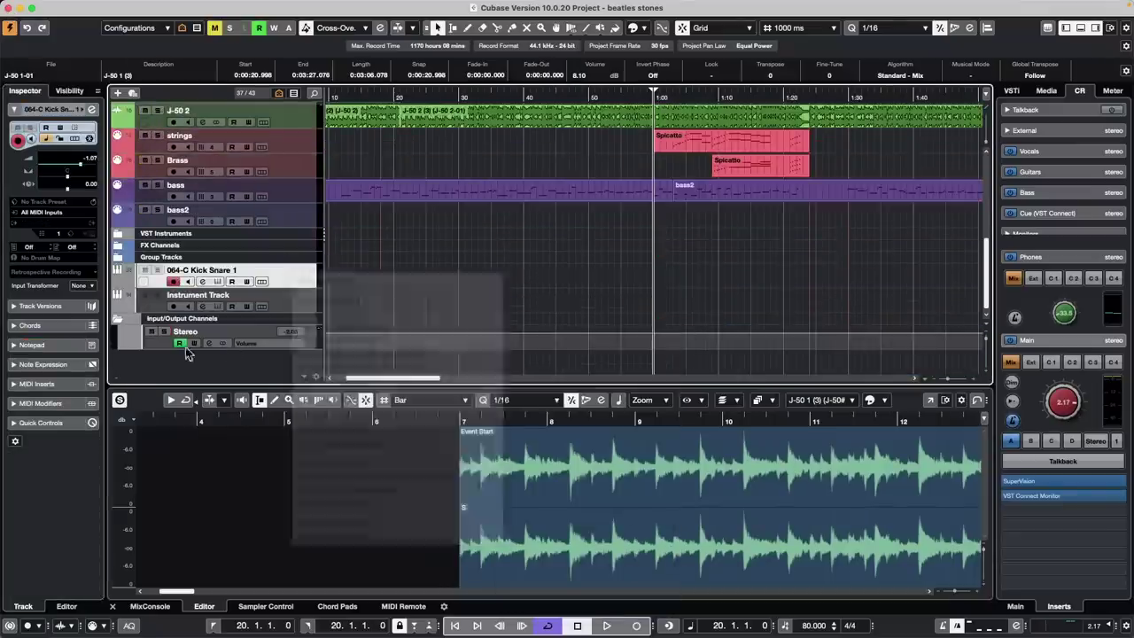
Add 36 new stereo audio tracks, then bring up Audio Connections and the MixConsole
right_click(155, 349)
mouse_move(310, 352)
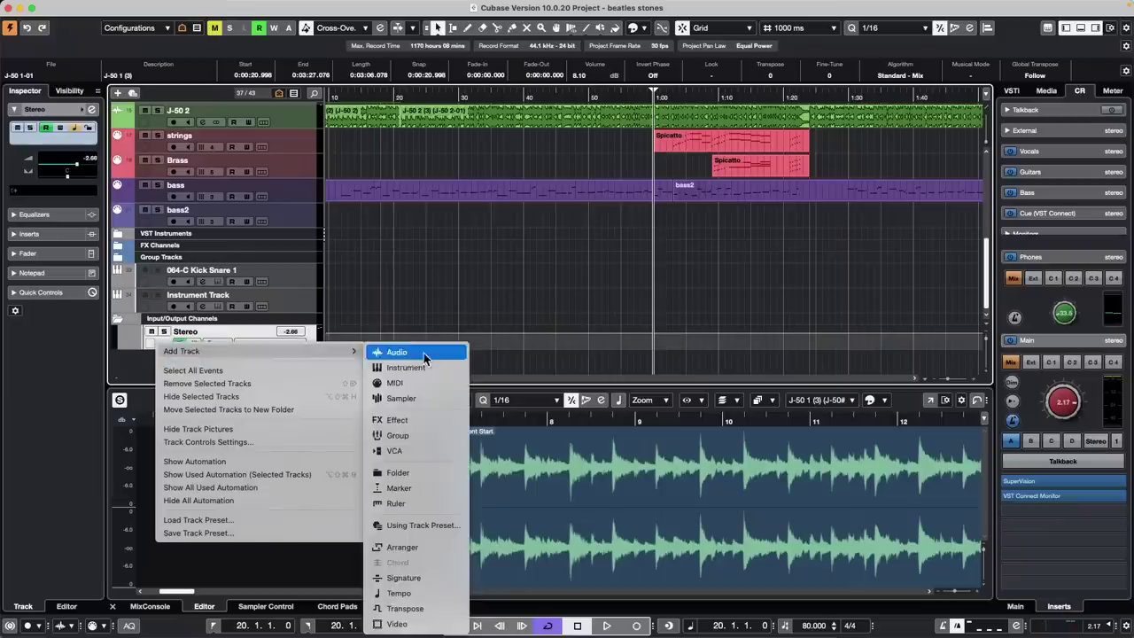
left_click(460, 352)
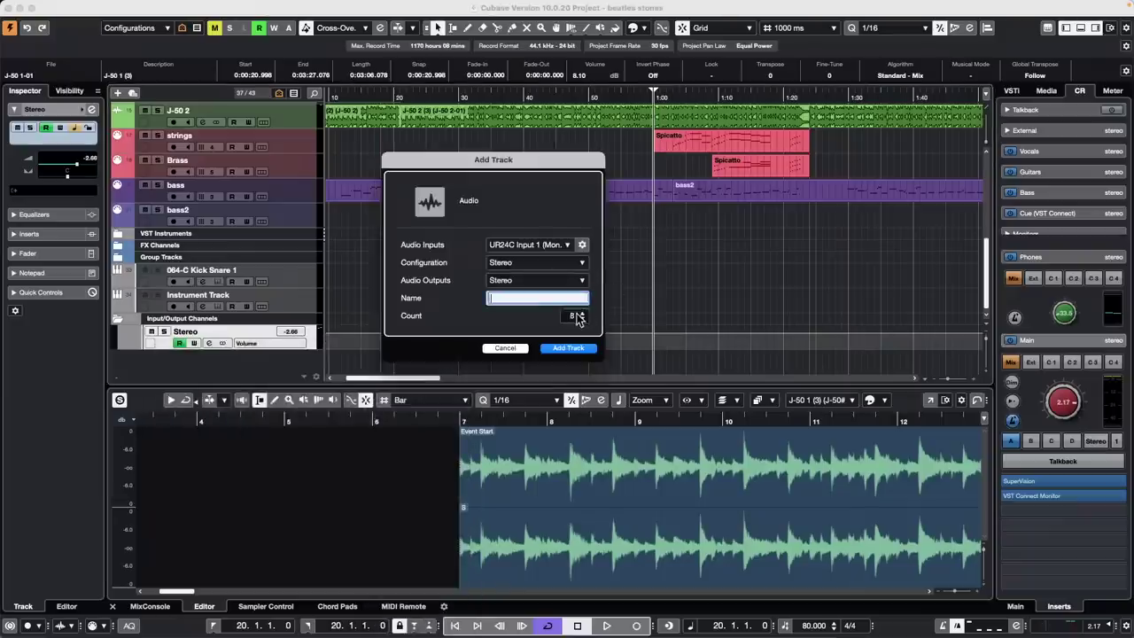
scroll(578, 315, "up", 7)
scroll(577, 316, "up", 7)
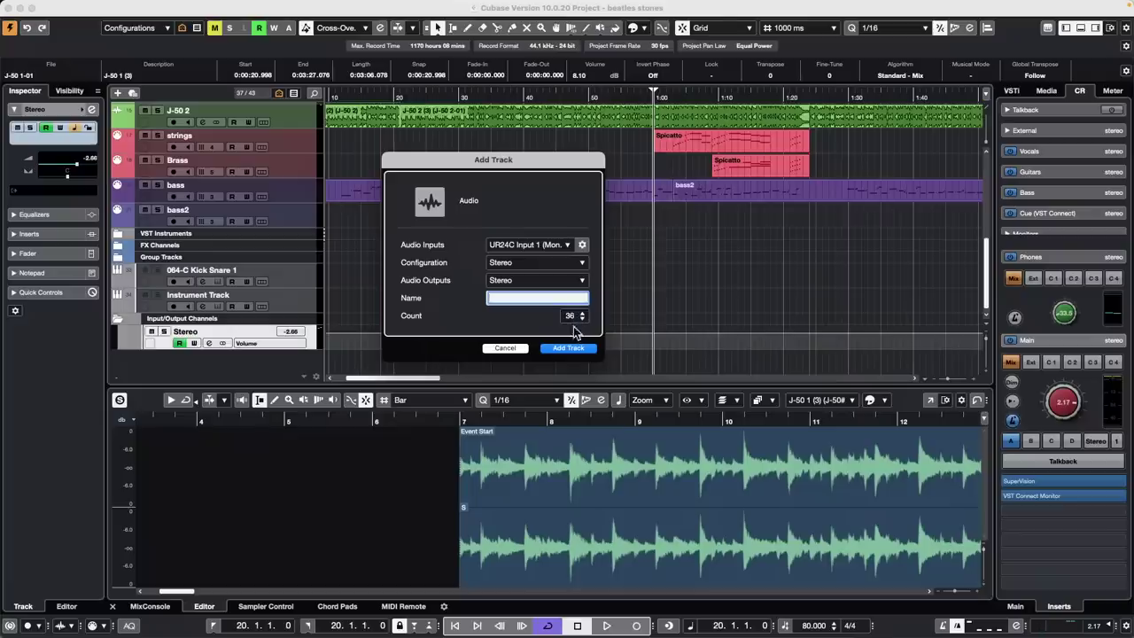
left_click(576, 351)
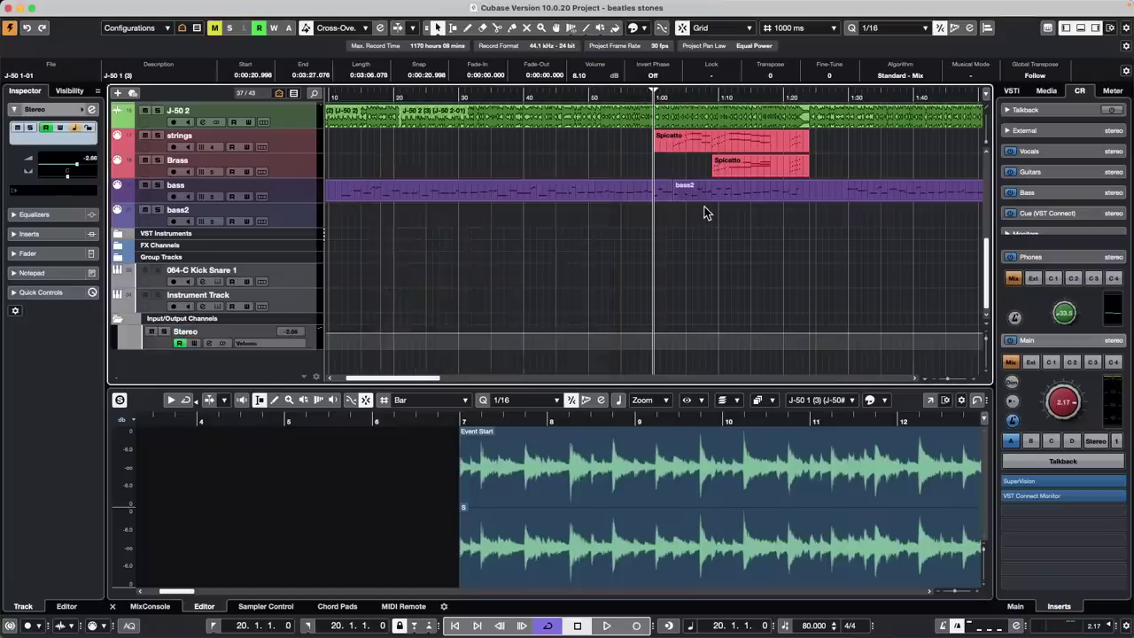
key("F4")
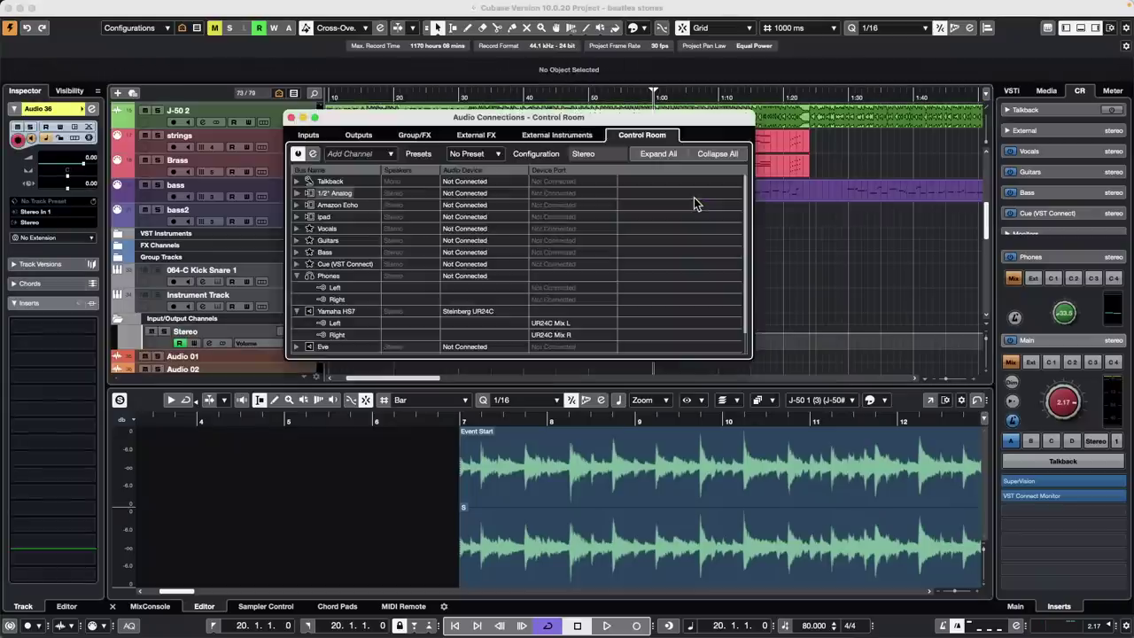
key("F3")
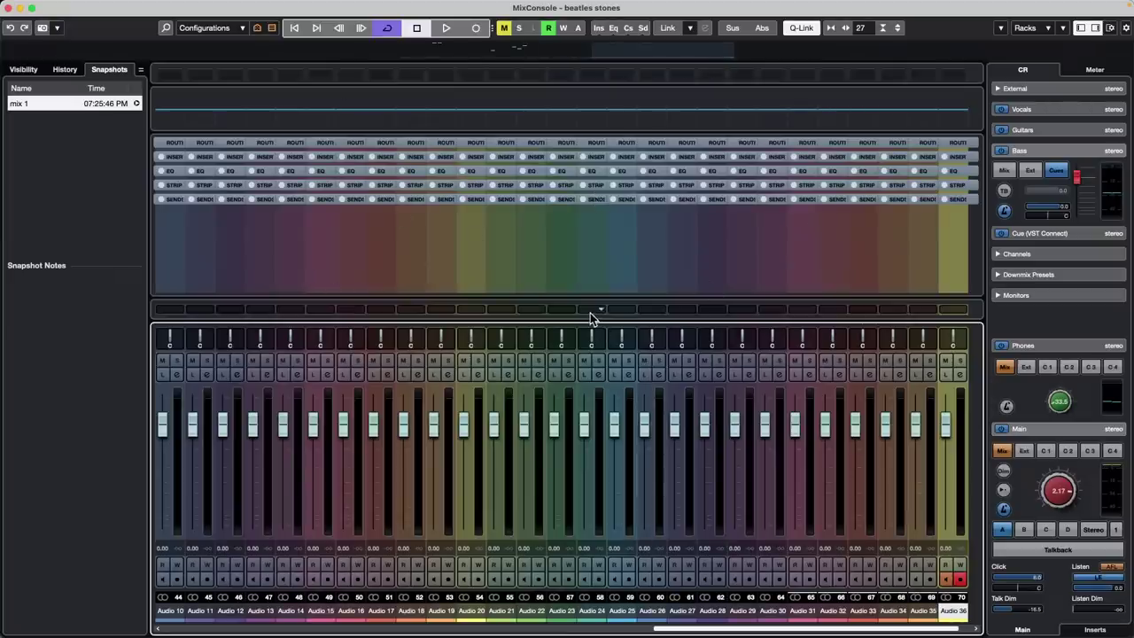
Adjust the mixer channel widths so channels Audio 10 through Audio 36 all fit side by side
key("h")
key("h")
key("h")
key("h")
key("h")
key("h")
key("h")
key("h")
key("h")
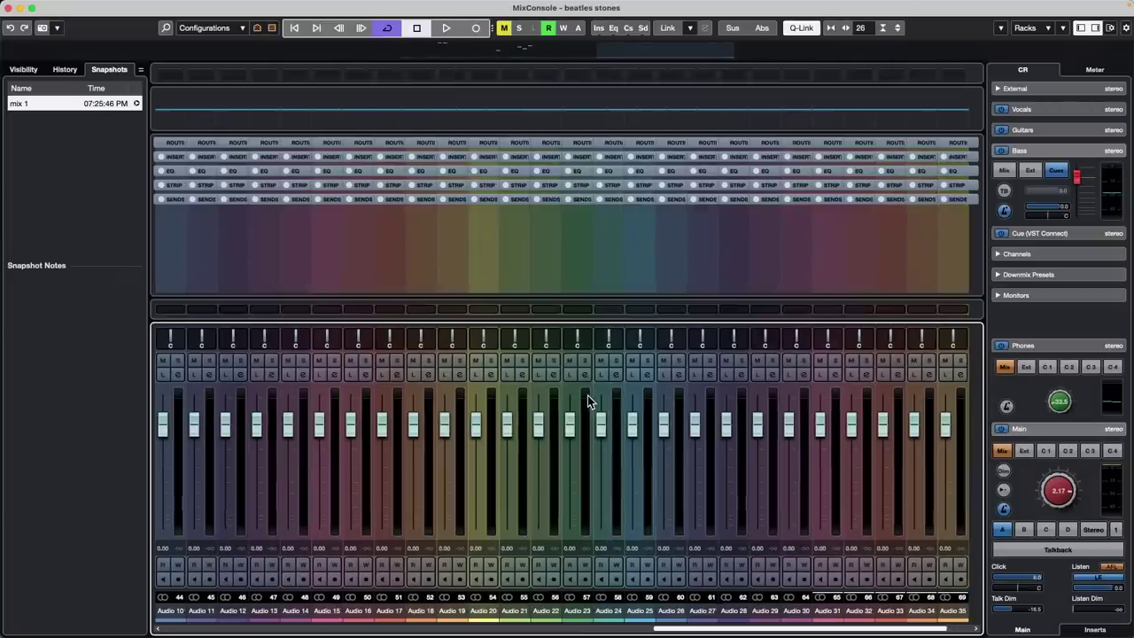
key("g")
key("g")
key("g")
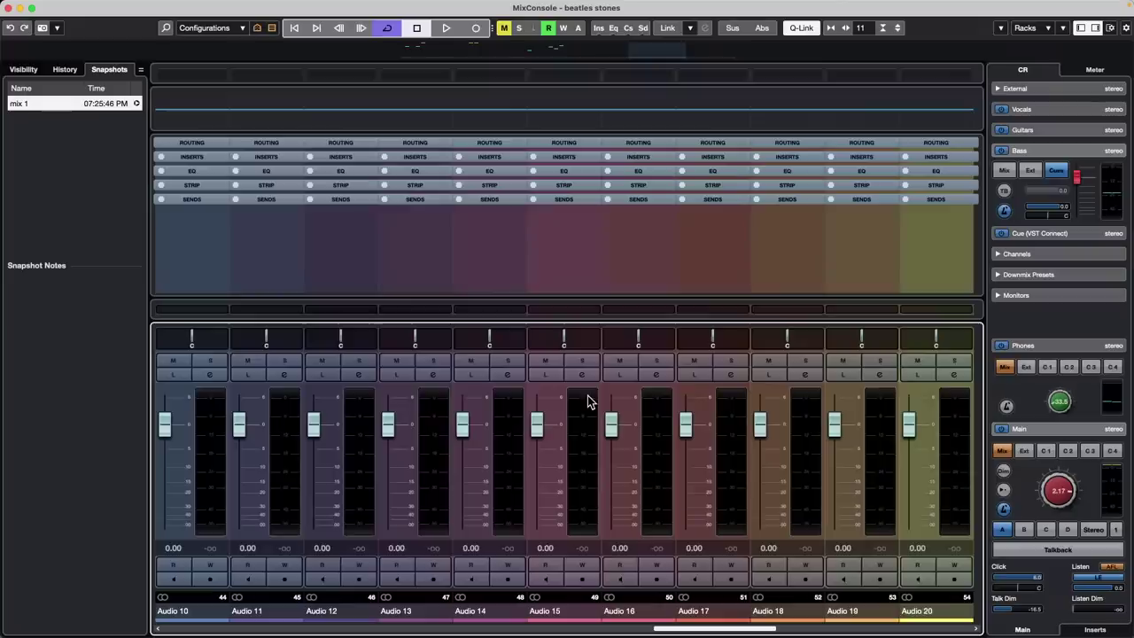
key("g")
key("g")
key("g")
key("g")
key("g")
key("g")
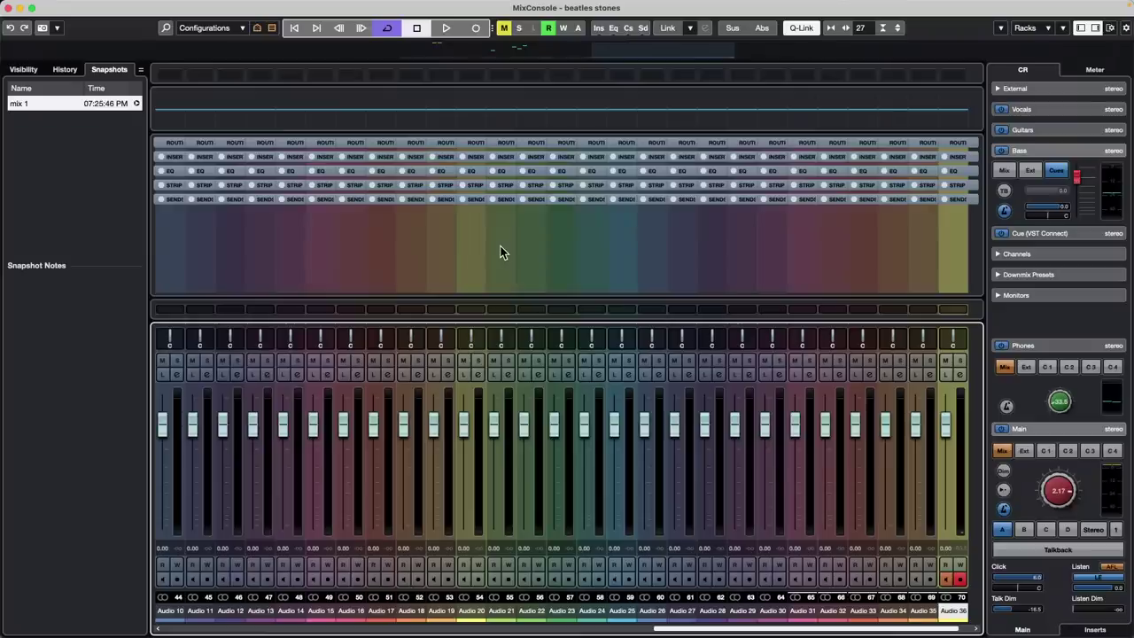
Browse the Sends and Strip racks, then expand the EQ rack showing every channel's bands
left_click(462, 199)
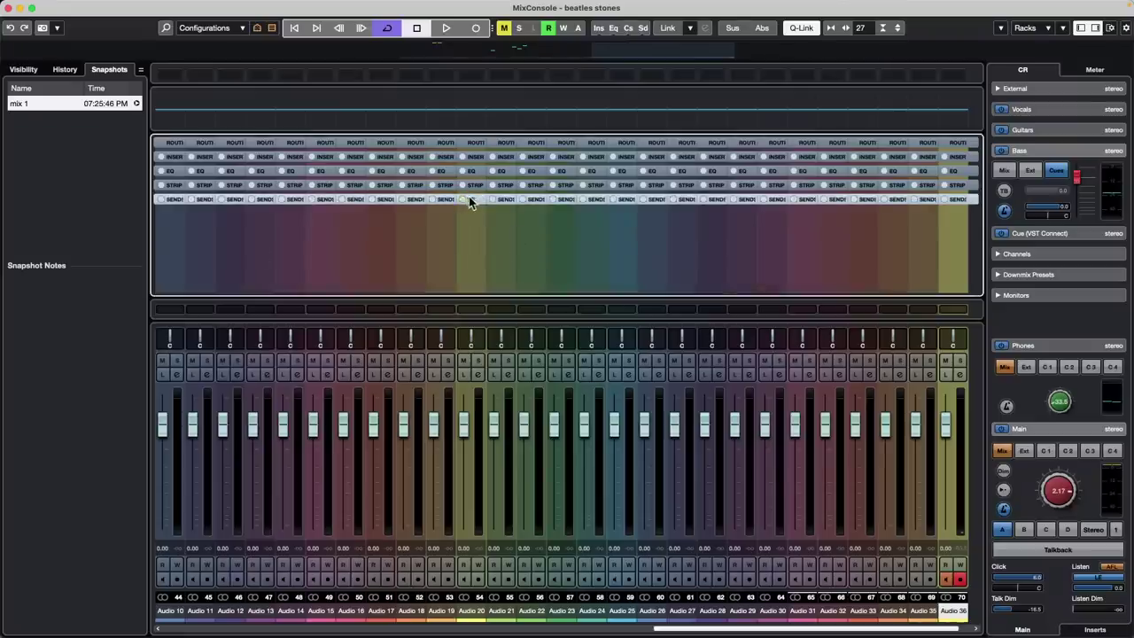
left_click(471, 198)
left_click(473, 200)
left_click(474, 186)
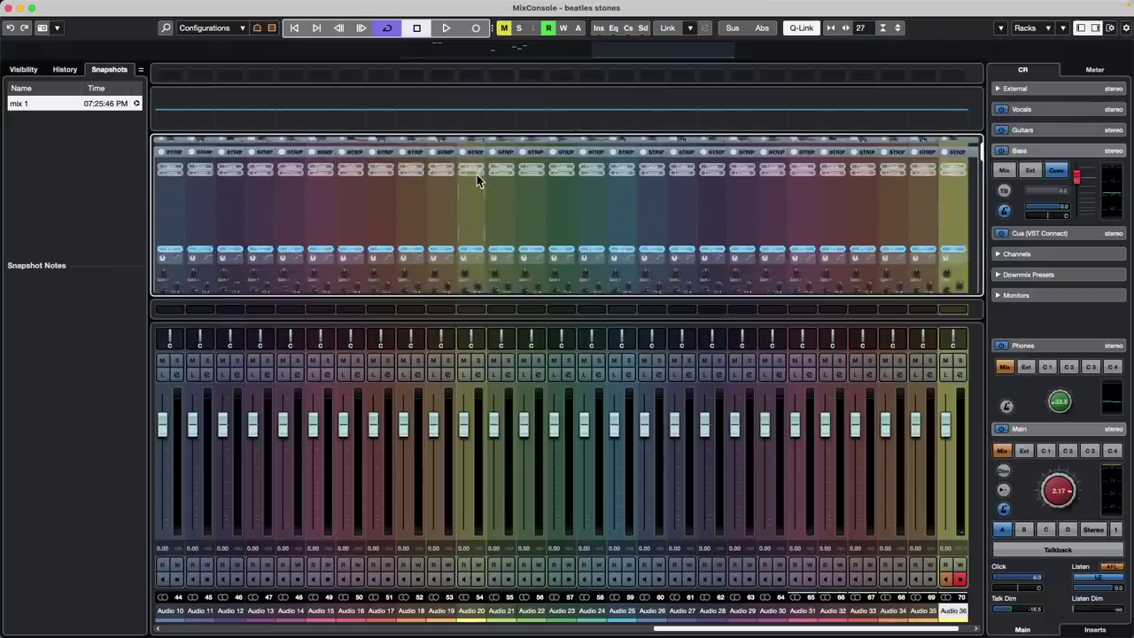
left_click(474, 144)
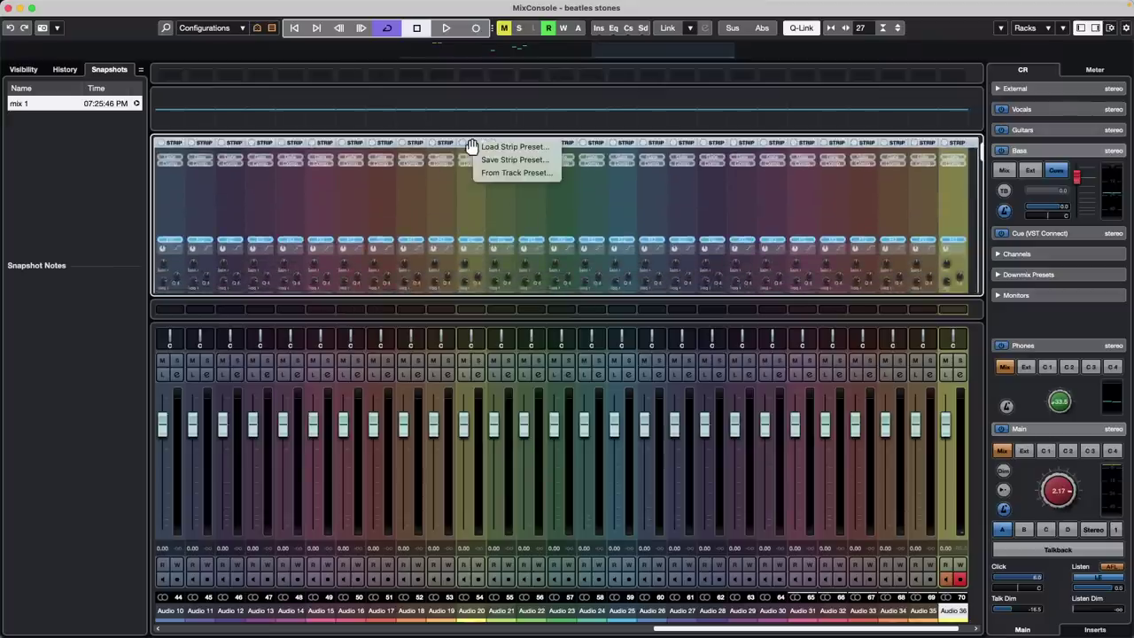
left_click(472, 145)
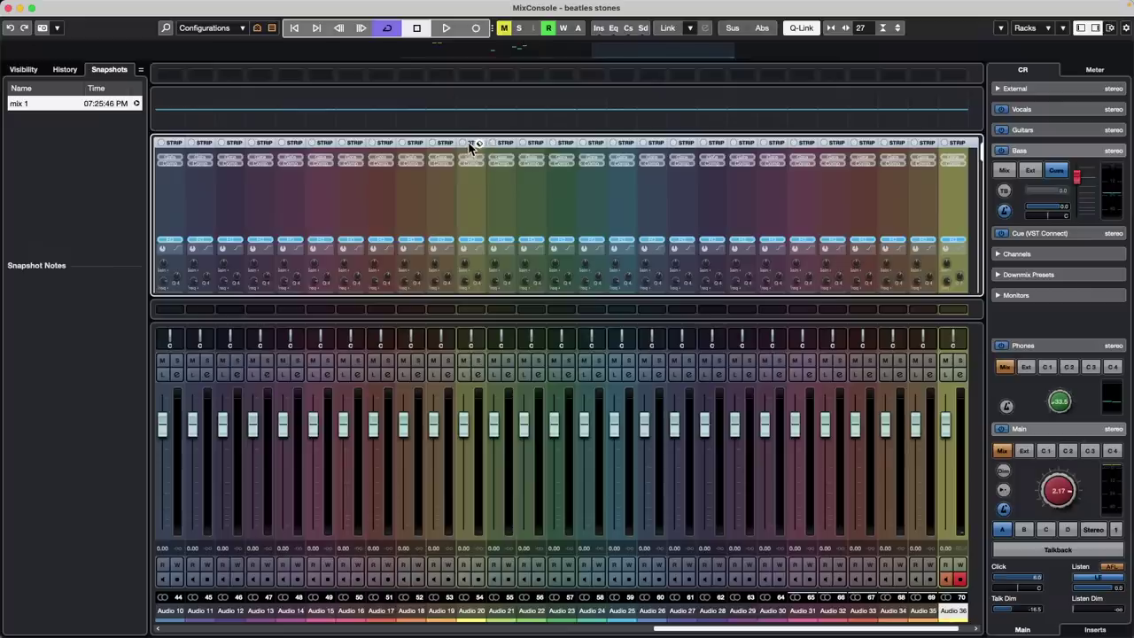
left_click(469, 147)
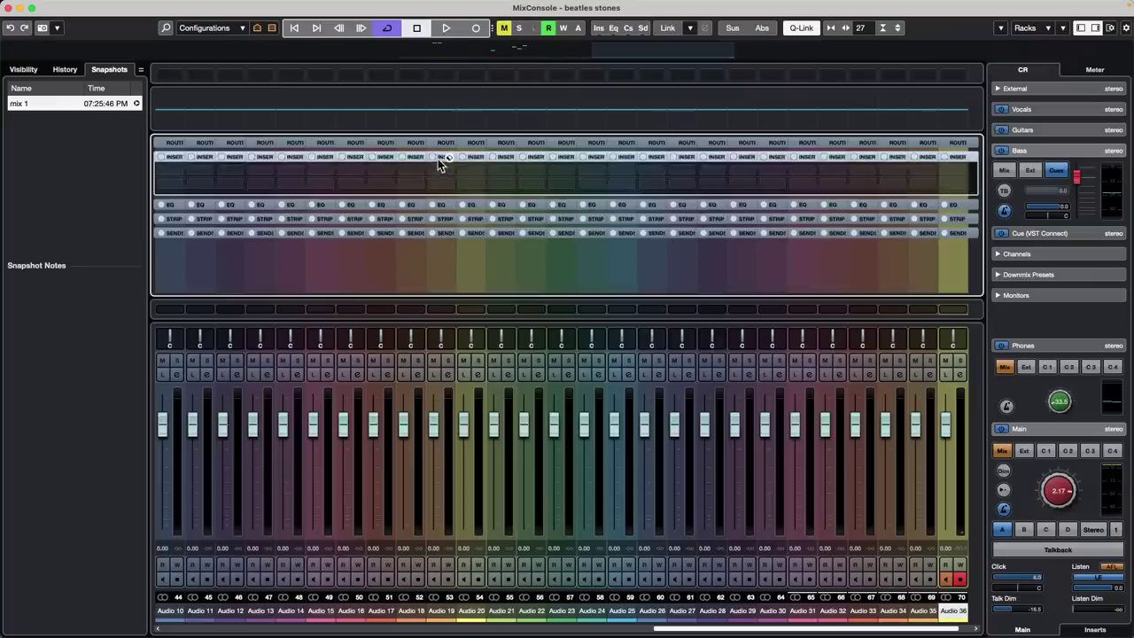
left_click(438, 171)
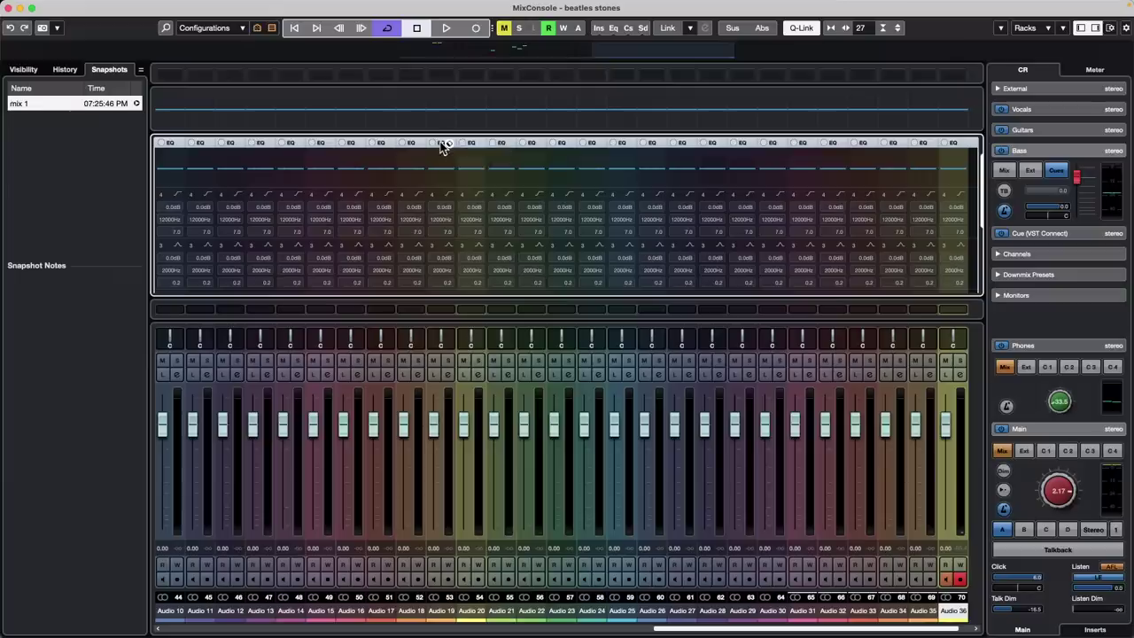
Toggle the EQ and Inserts racks open and closed across all channels
left_click(442, 145)
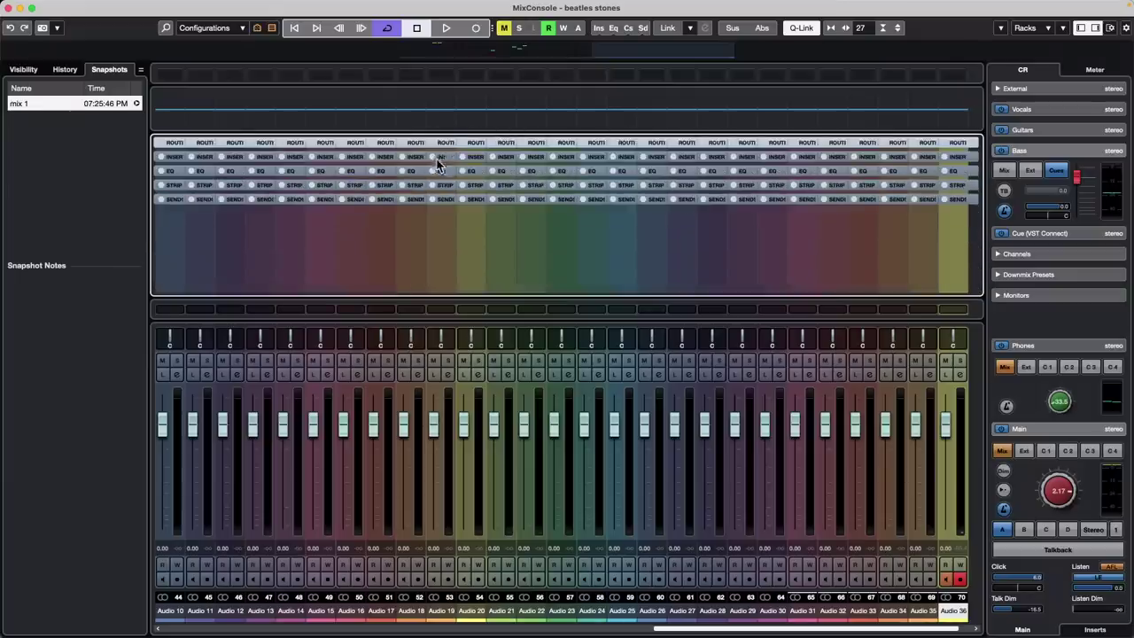
left_click(440, 157)
left_click(440, 157)
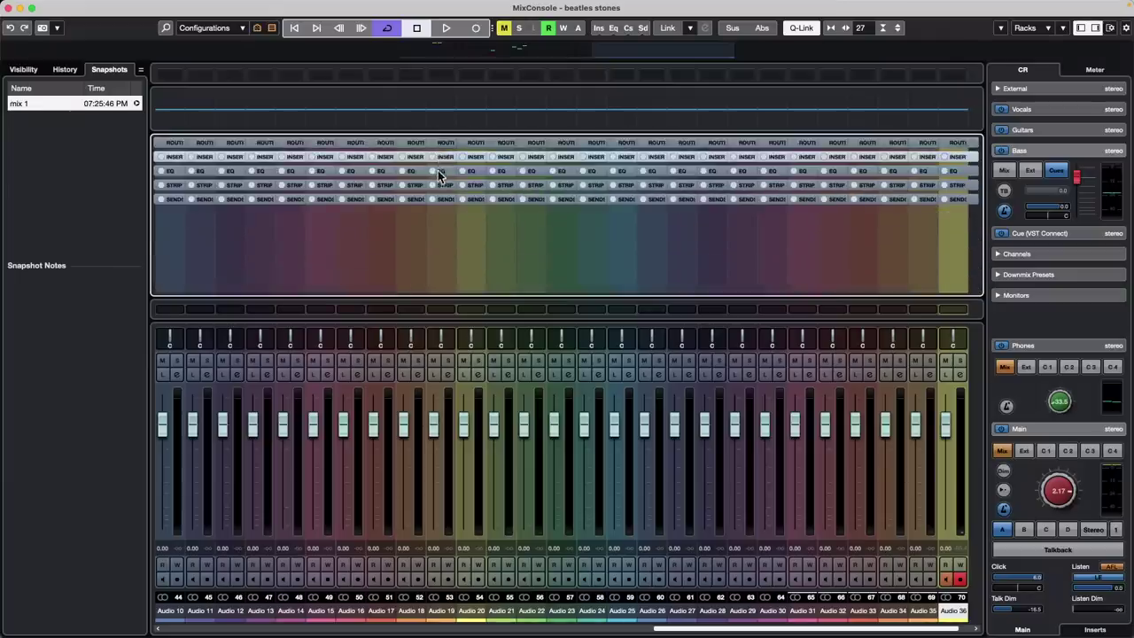
left_click(438, 170)
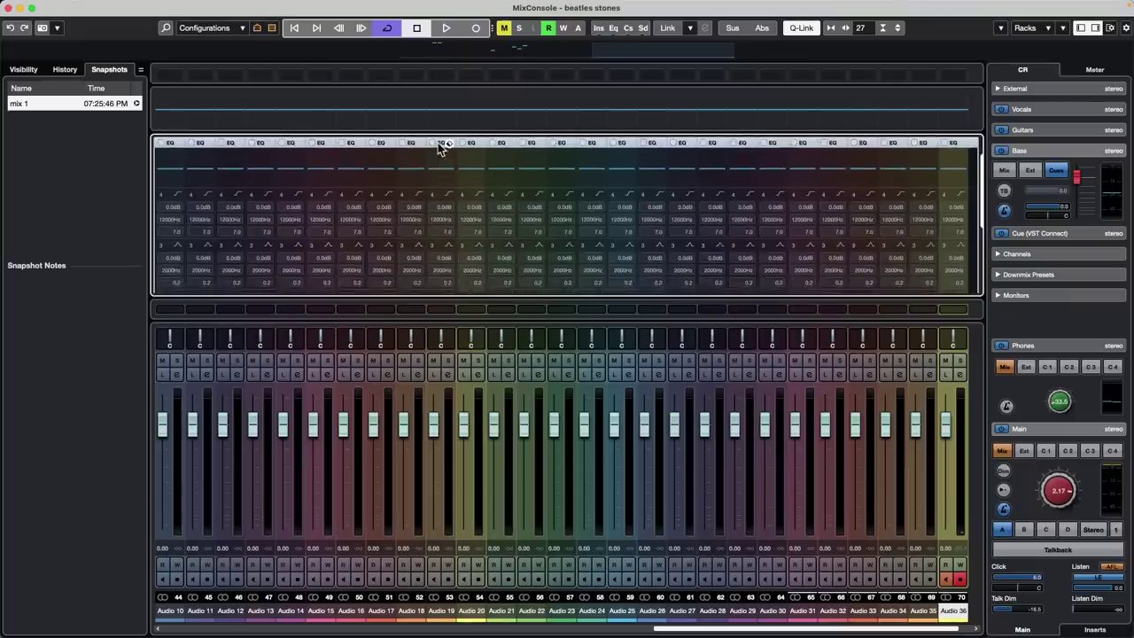
left_click(439, 145)
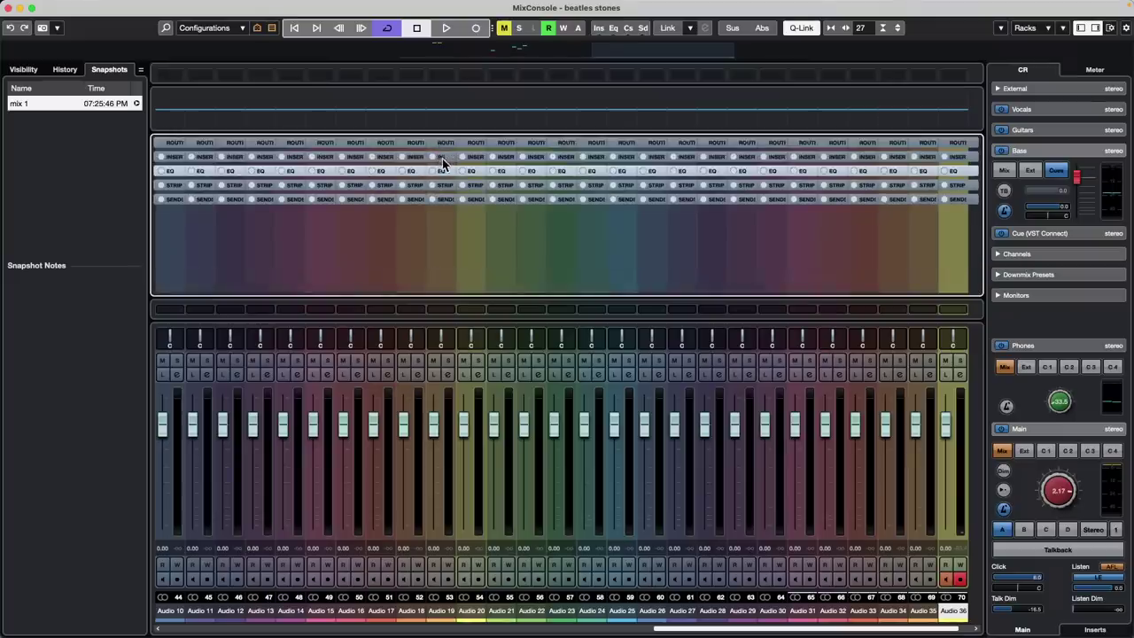
left_click(452, 157)
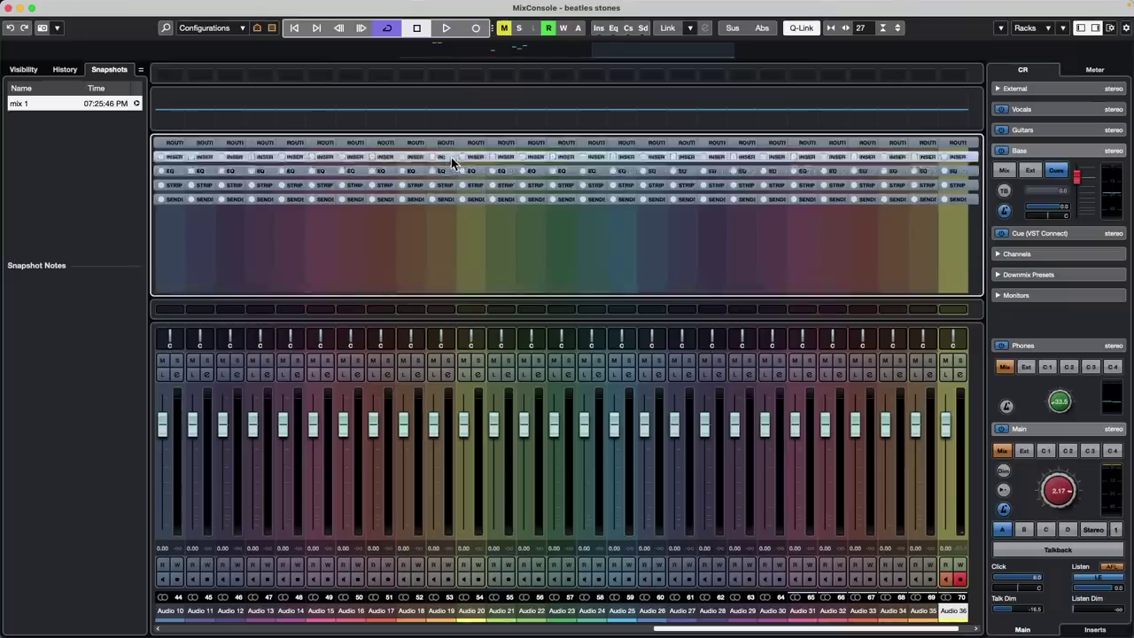
left_click(442, 160)
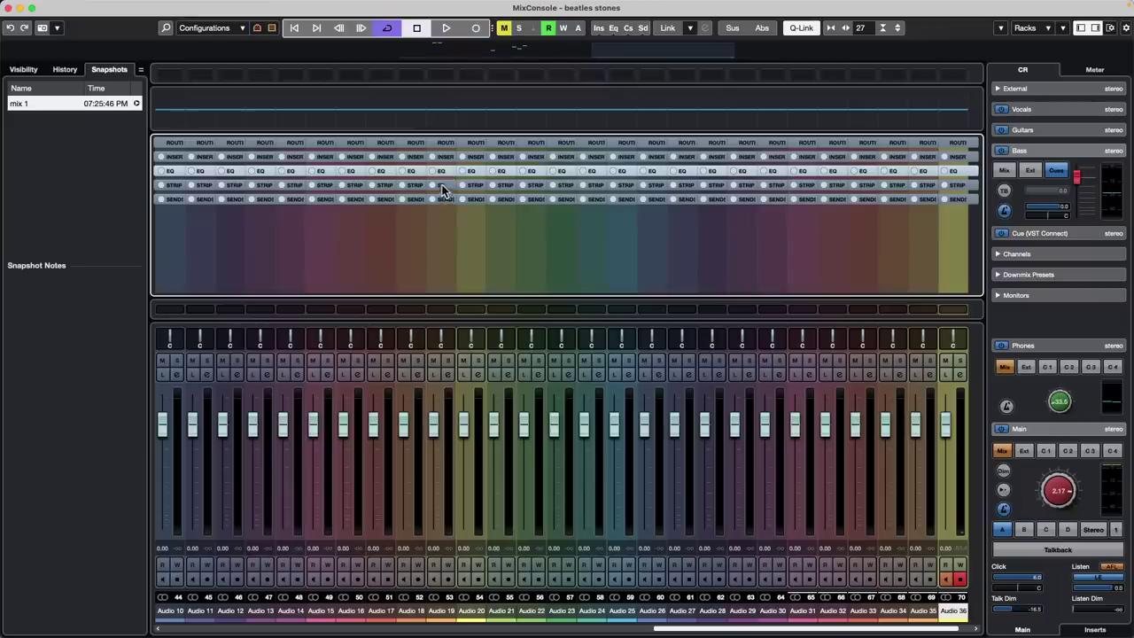
Expand the Strip and EQ racks, view the EQ preset options, then collapse them again
left_click(443, 189)
left_click(444, 144)
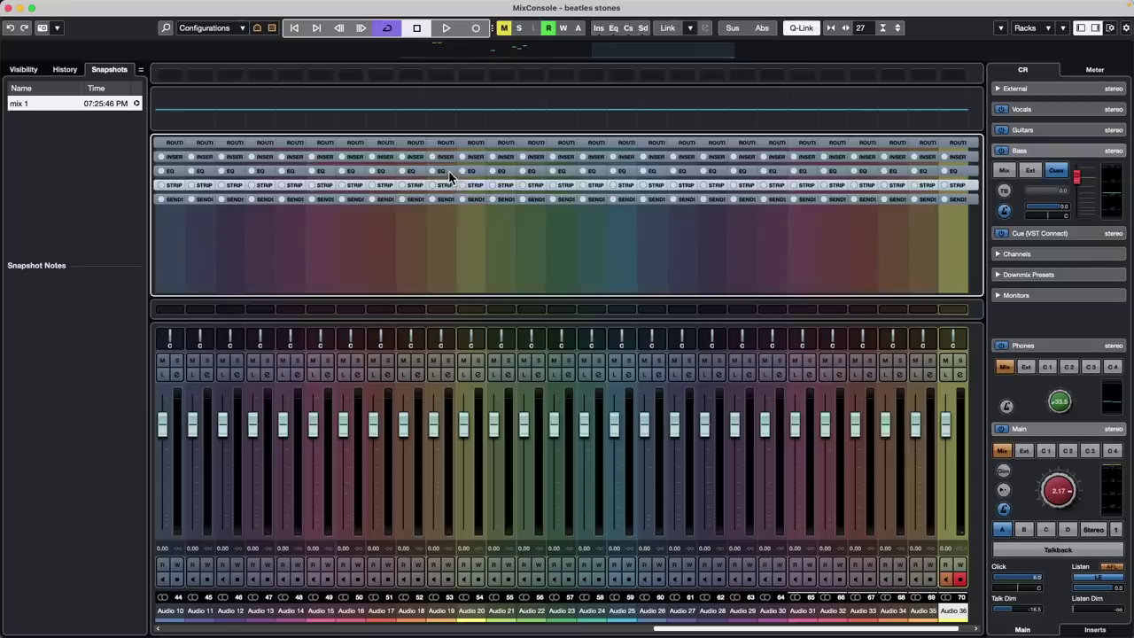
left_click(448, 172)
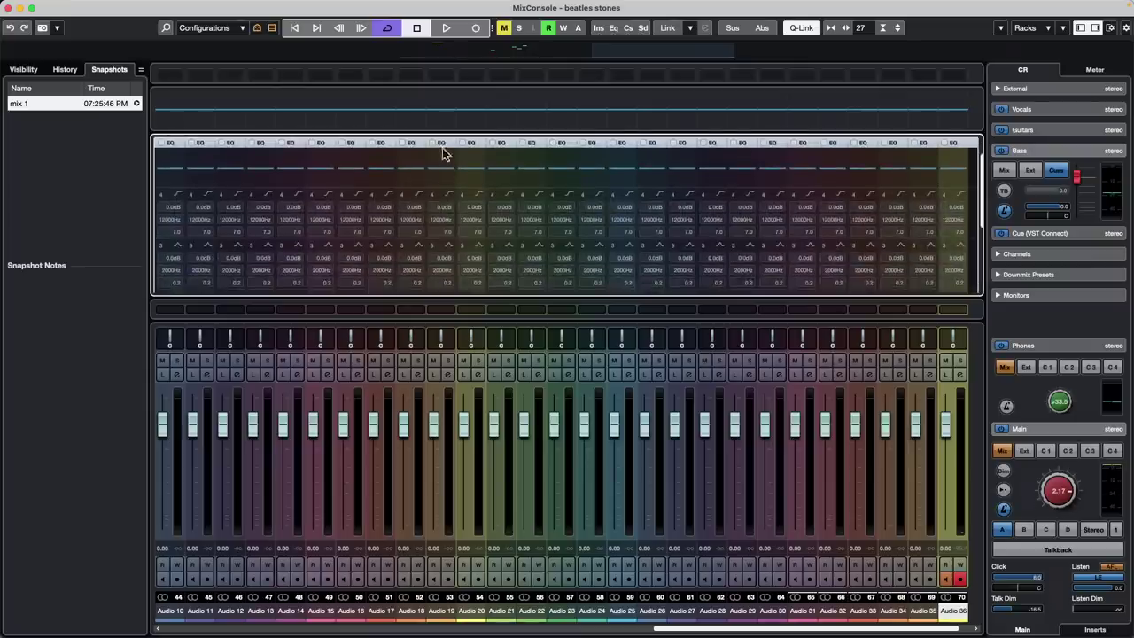
right_click(443, 150)
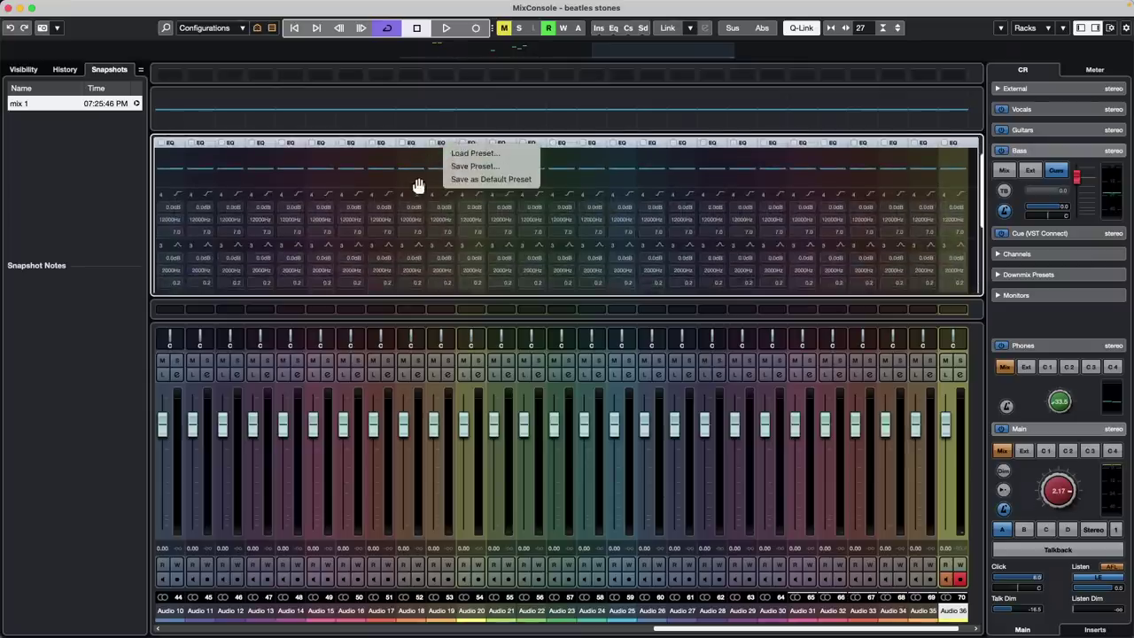
left_click(419, 185)
left_click(441, 145)
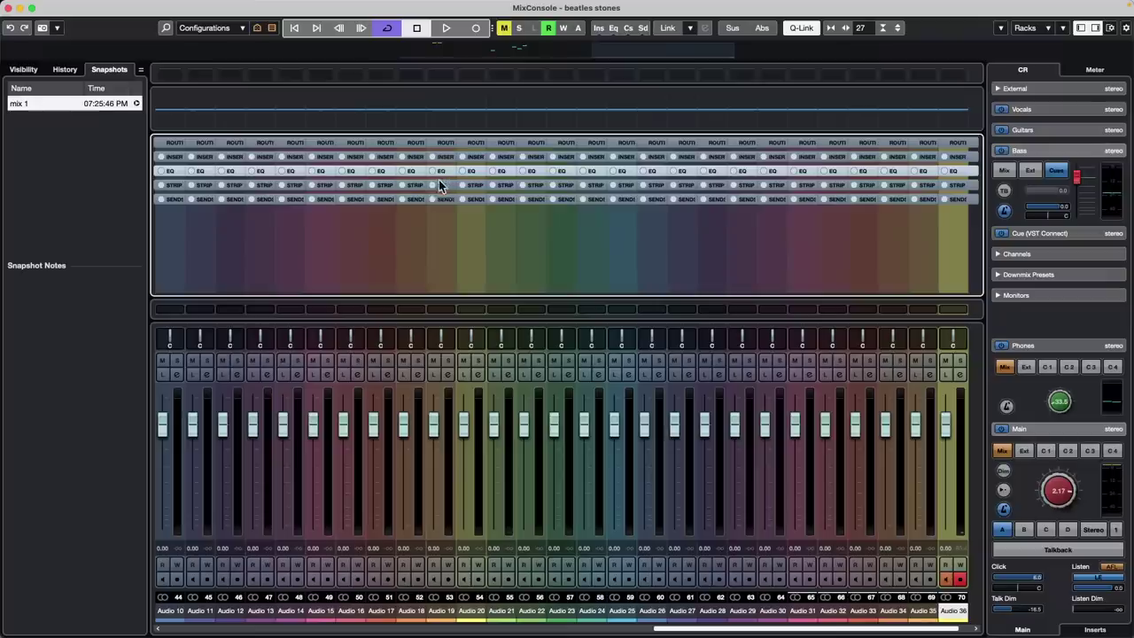
Bypass one audio channel's Strip modules in the expanded Strip rack, then collapse the rack
left_click(438, 187)
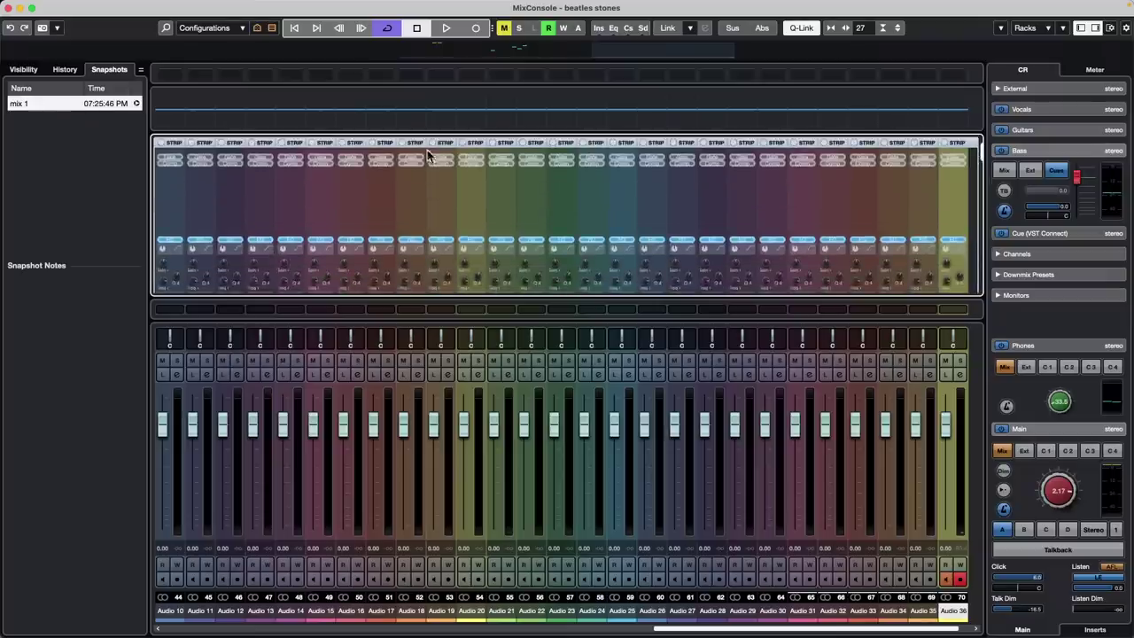
left_click(434, 144)
left_click(441, 147)
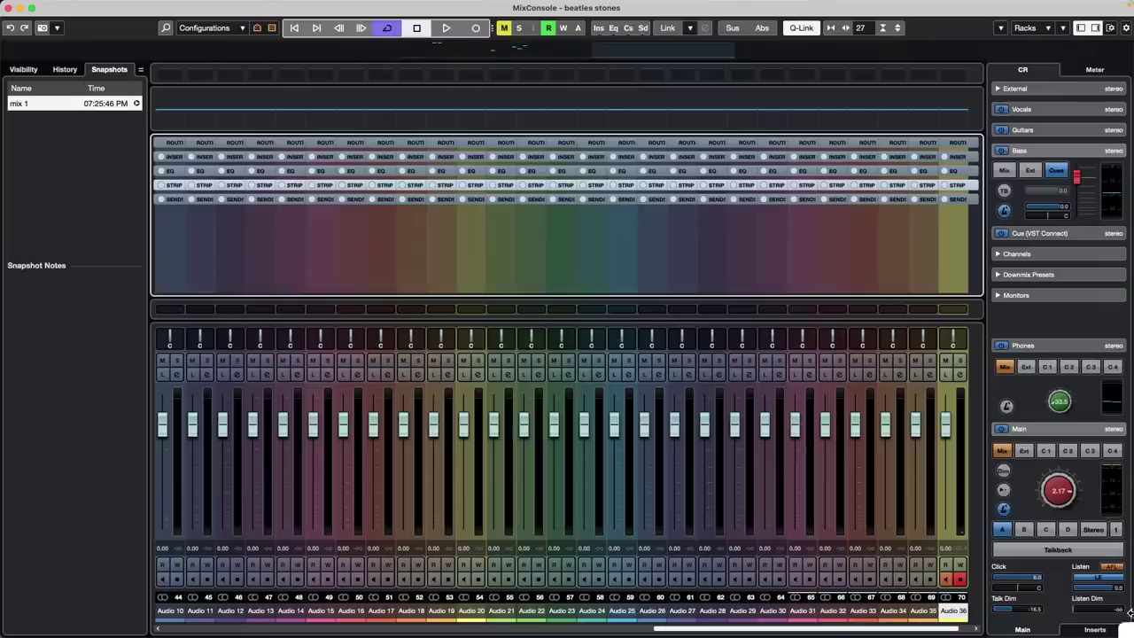
Toggle Talkback on and off several times, leaving it off
left_click(1068, 553)
left_click(1068, 553)
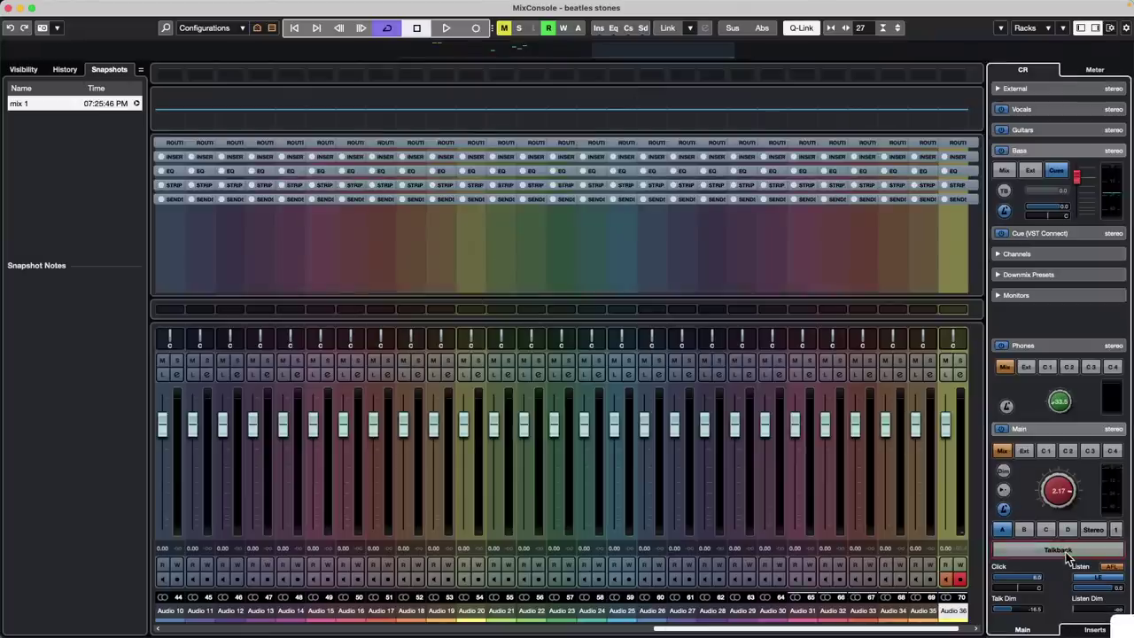
left_click(1068, 553)
left_click(1067, 550)
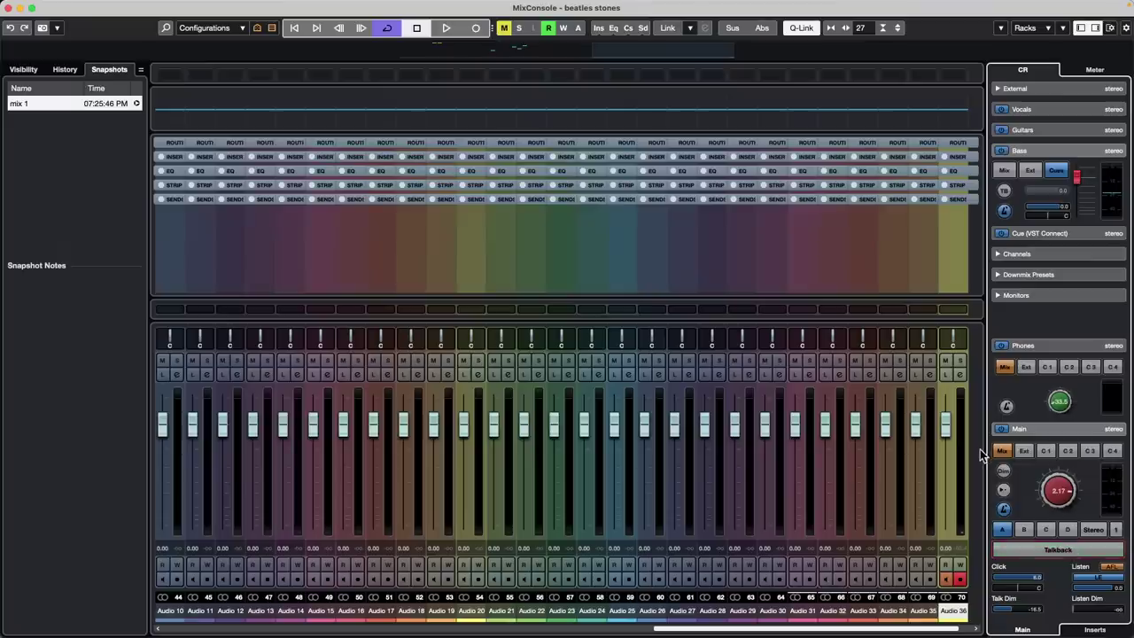
left_click(1067, 550)
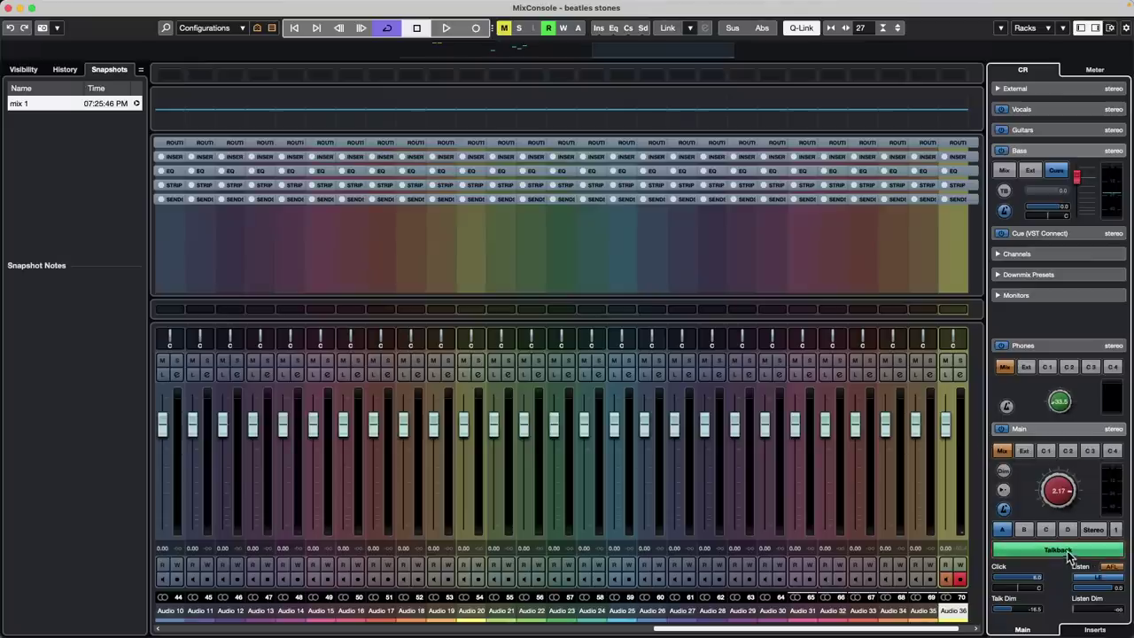
left_click(1067, 551)
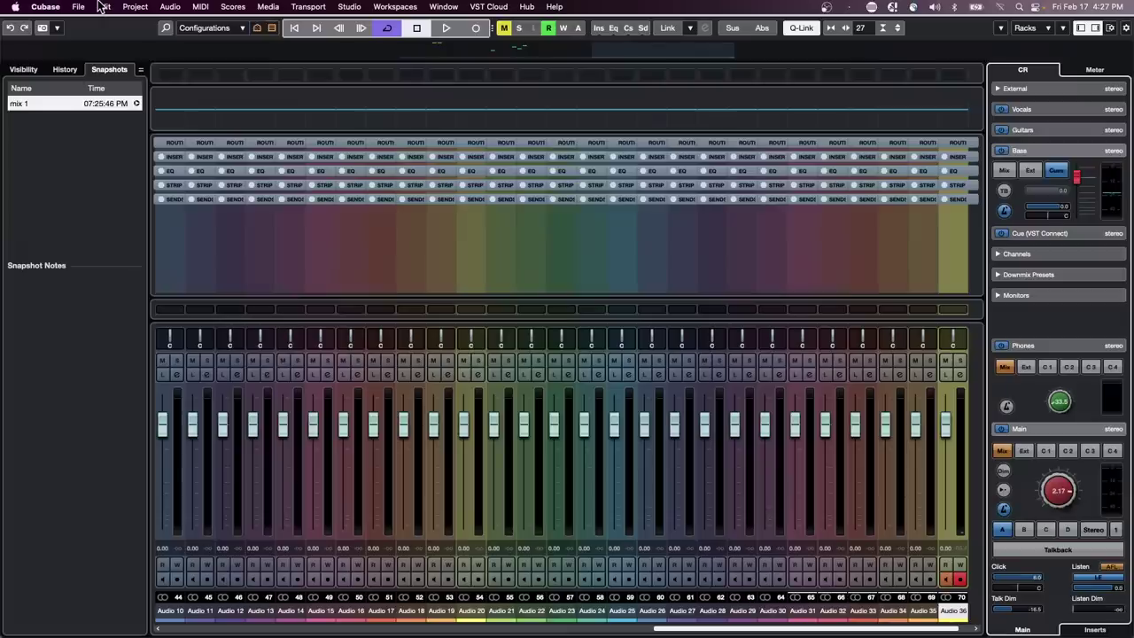
Keep Control Room Auto Disable Talkback Mode at In Play and Record, closing Preferences and the MixConsole
left_click(78, 6)
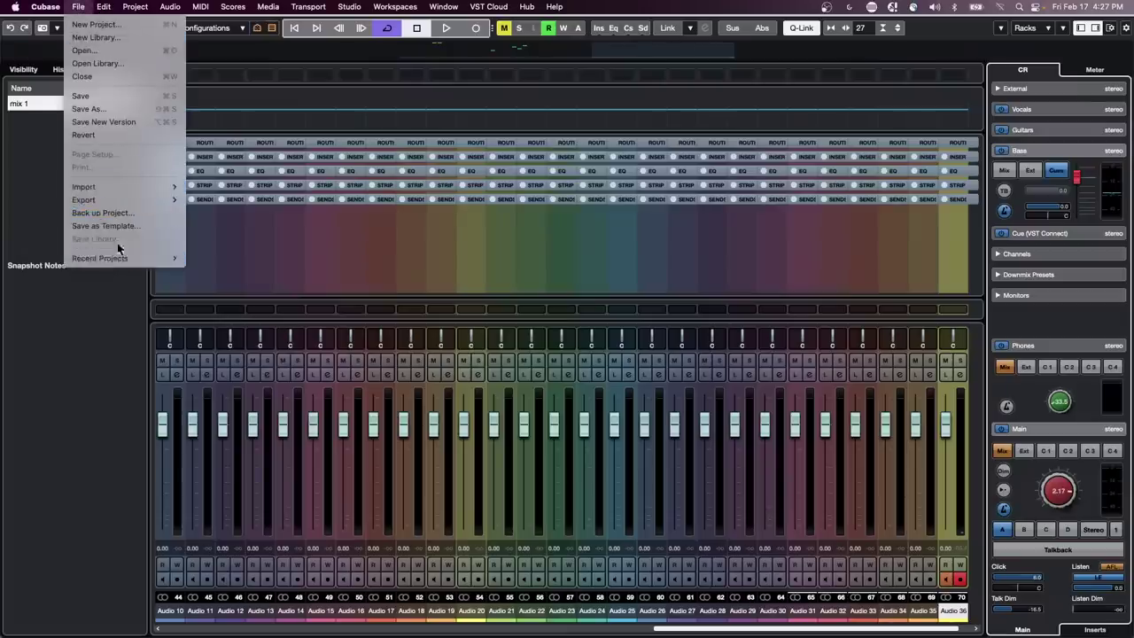
mouse_move(45, 6)
left_click(54, 43)
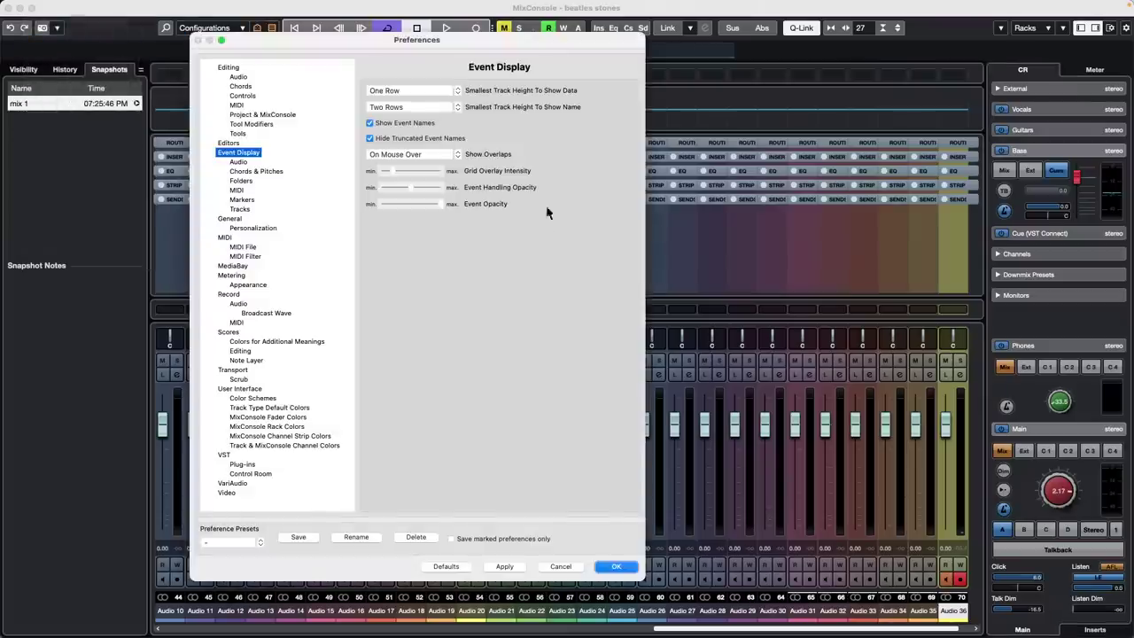
left_click(255, 475)
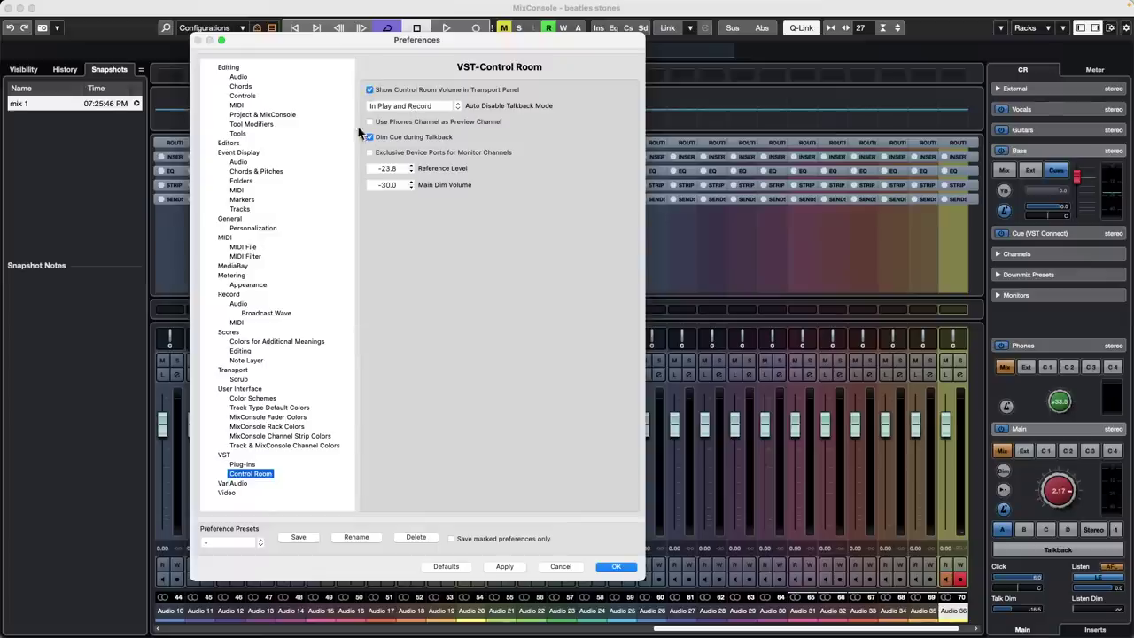
left_click(435, 107)
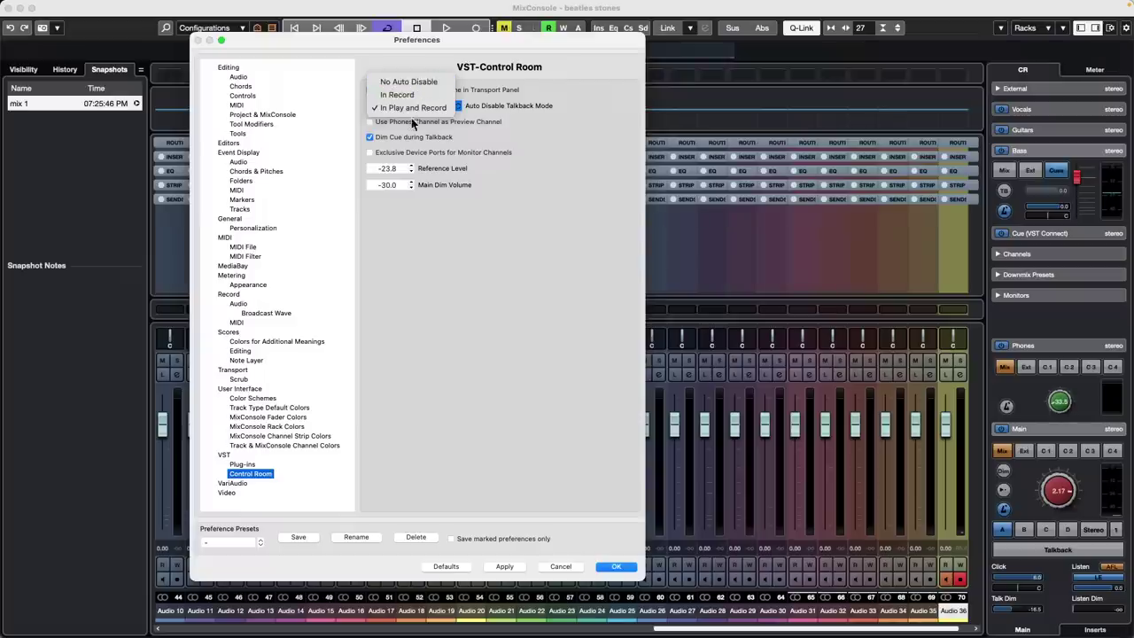
left_click(422, 109)
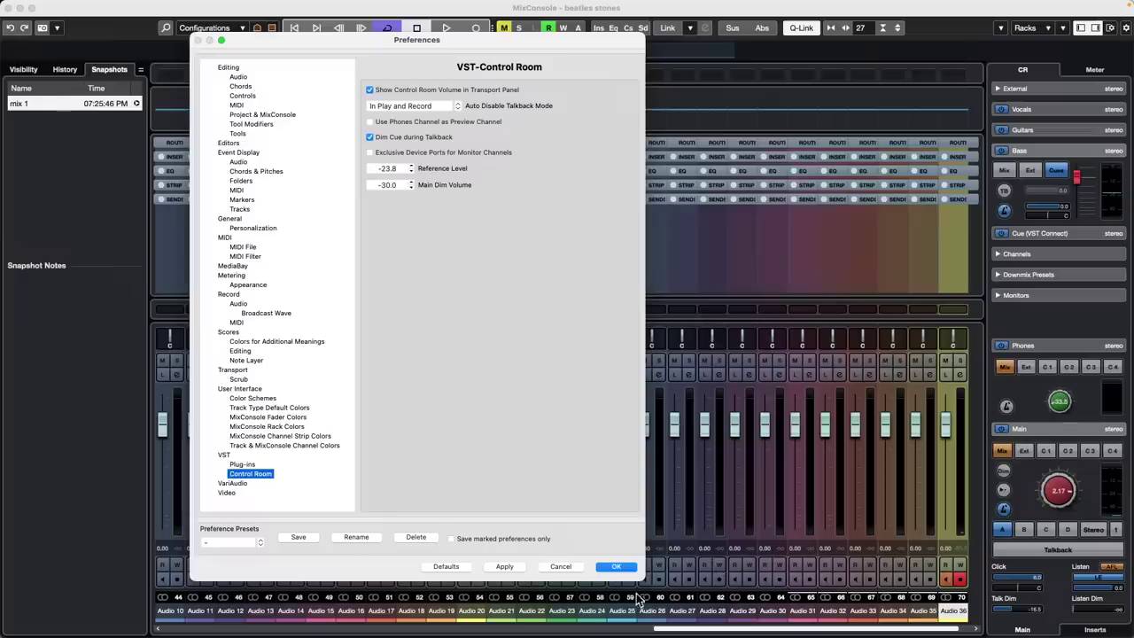
left_click(620, 567)
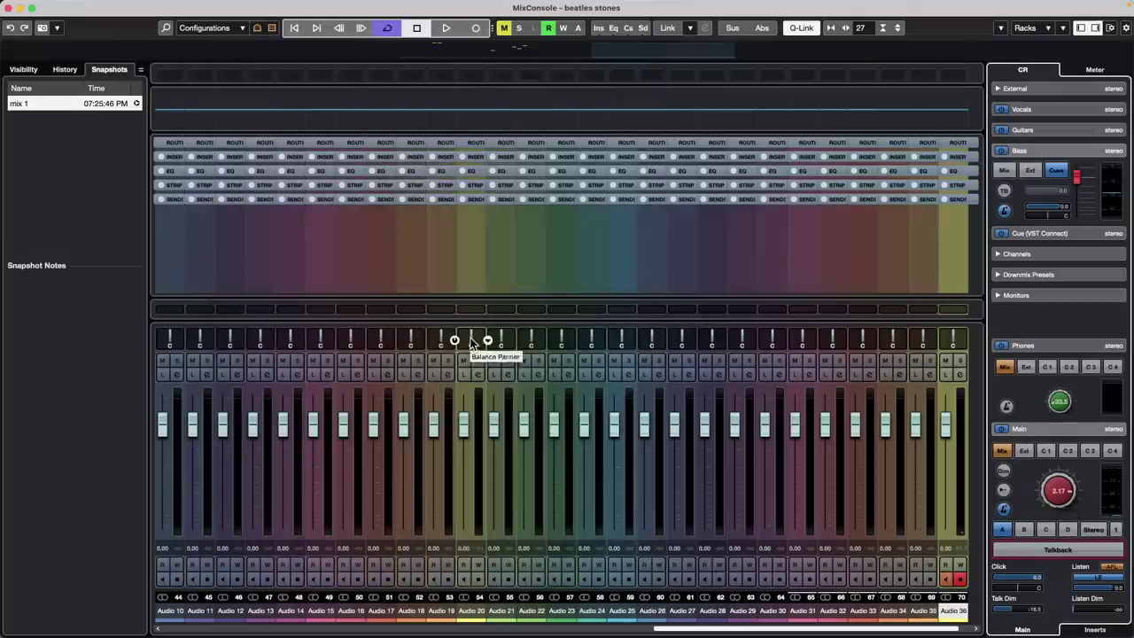
left_click(9, 8)
Toggle Talkback on and off, then open the Korg nanoKONTROL2 surface in MIDI Remote
left_click(1070, 462)
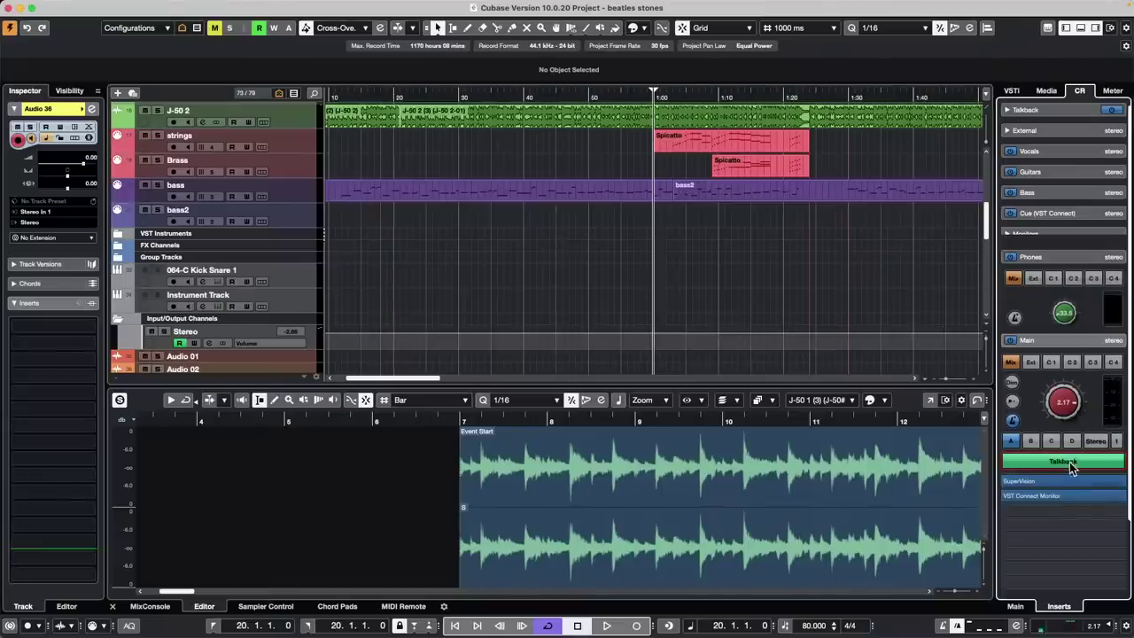
left_click(1069, 461)
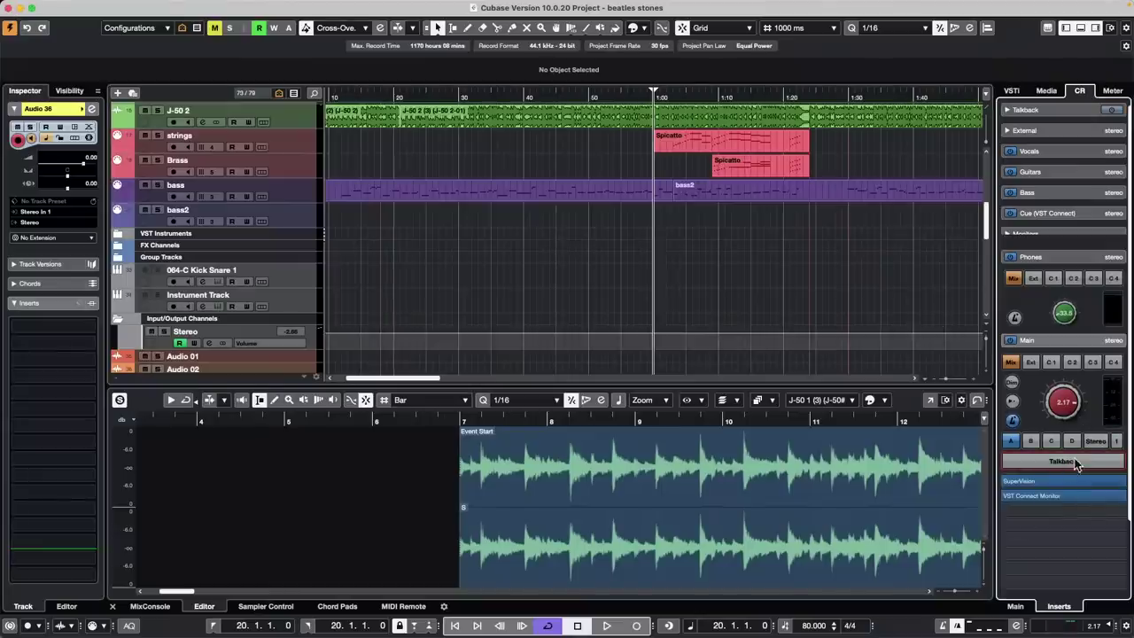
left_click(404, 606)
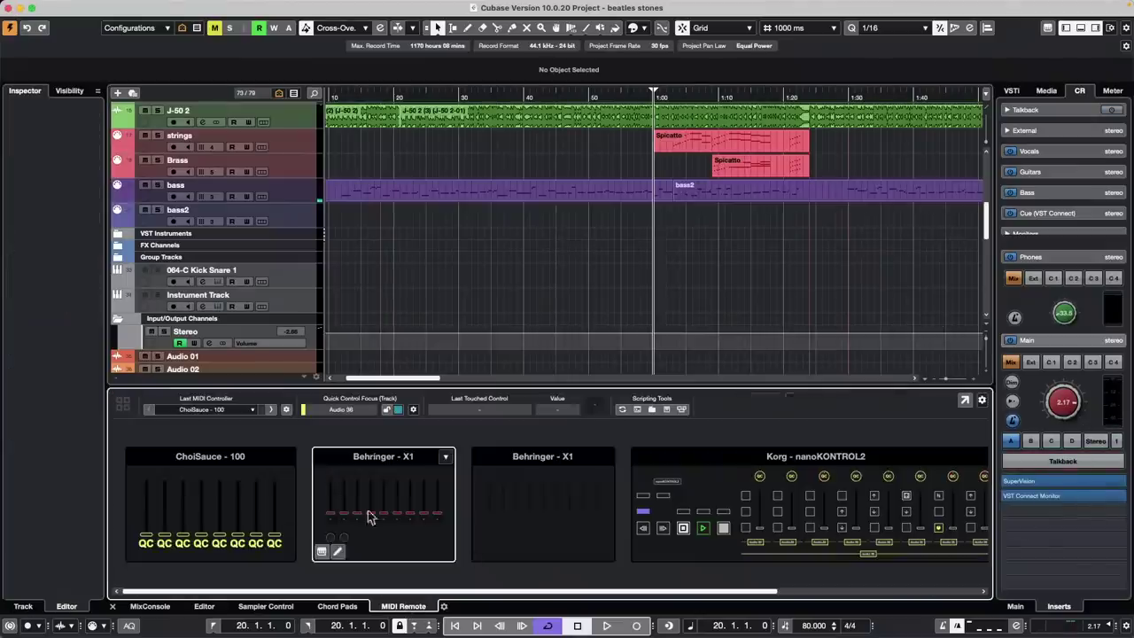
left_click(716, 491)
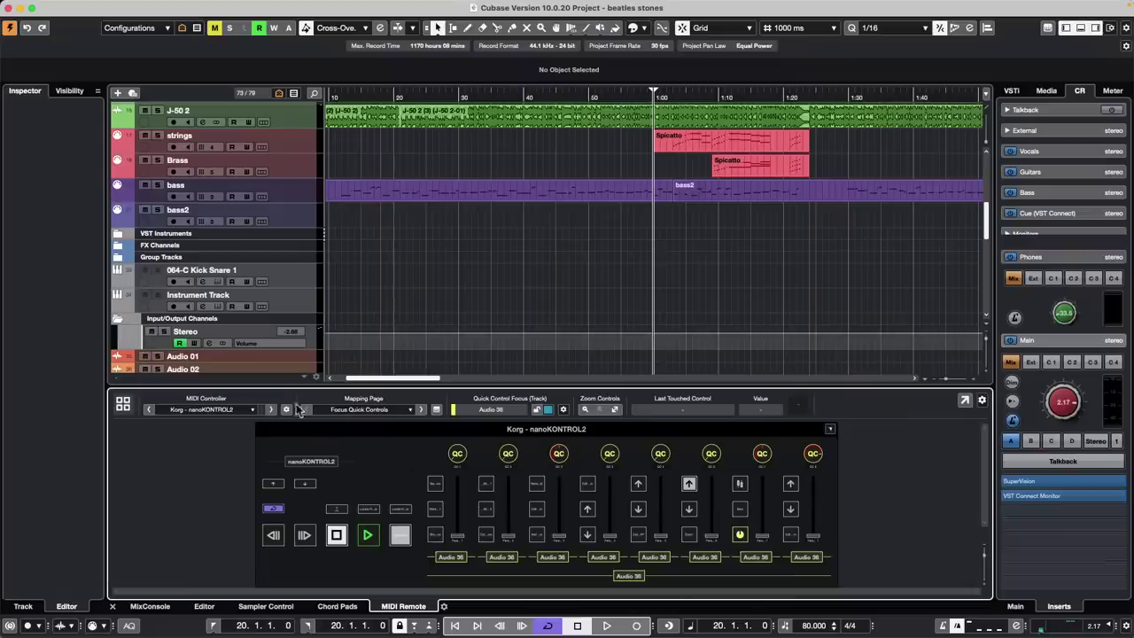
Step the mapping page to Untitled Page and open the Mapping Assistant for an unmapped button
left_click(423, 411)
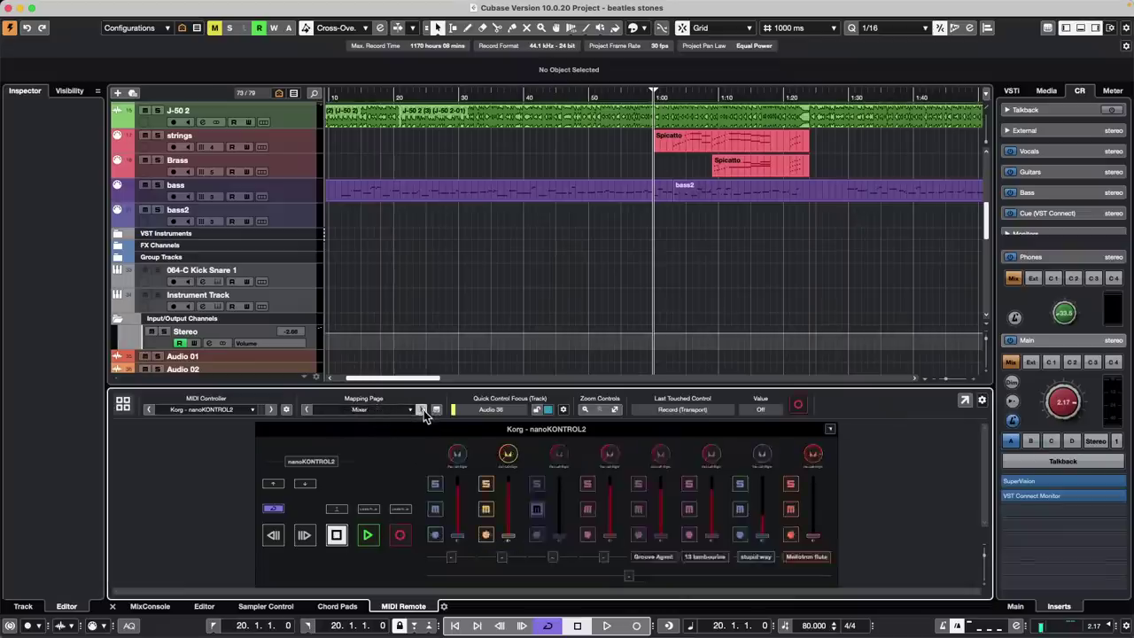
left_click(423, 410)
left_click(423, 410)
left_click(422, 410)
left_click(423, 410)
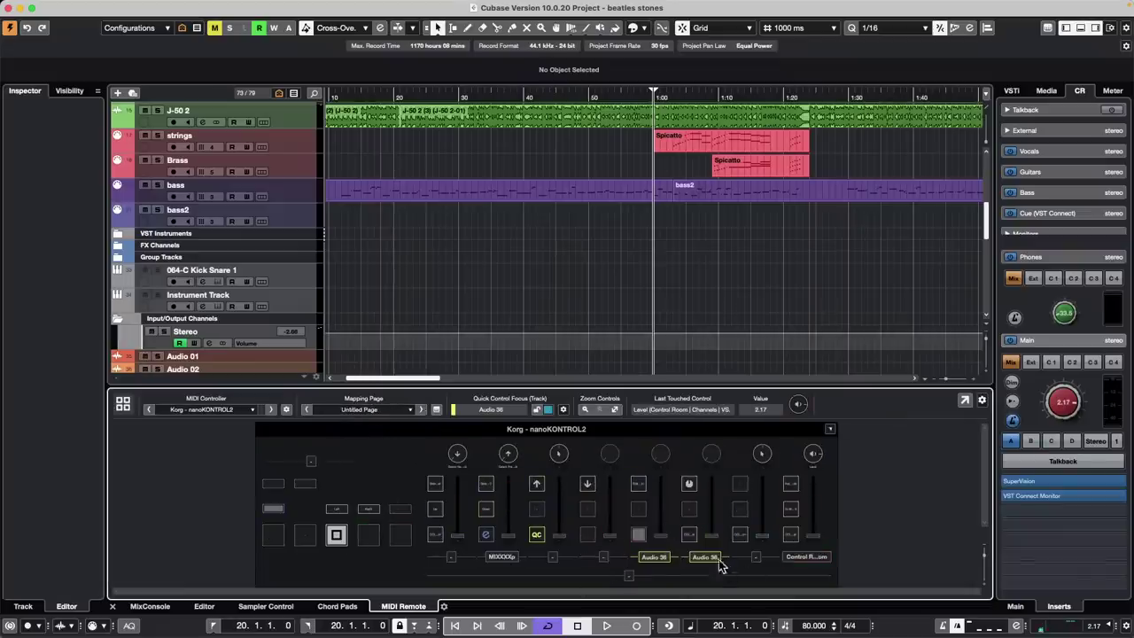
left_click(520, 518)
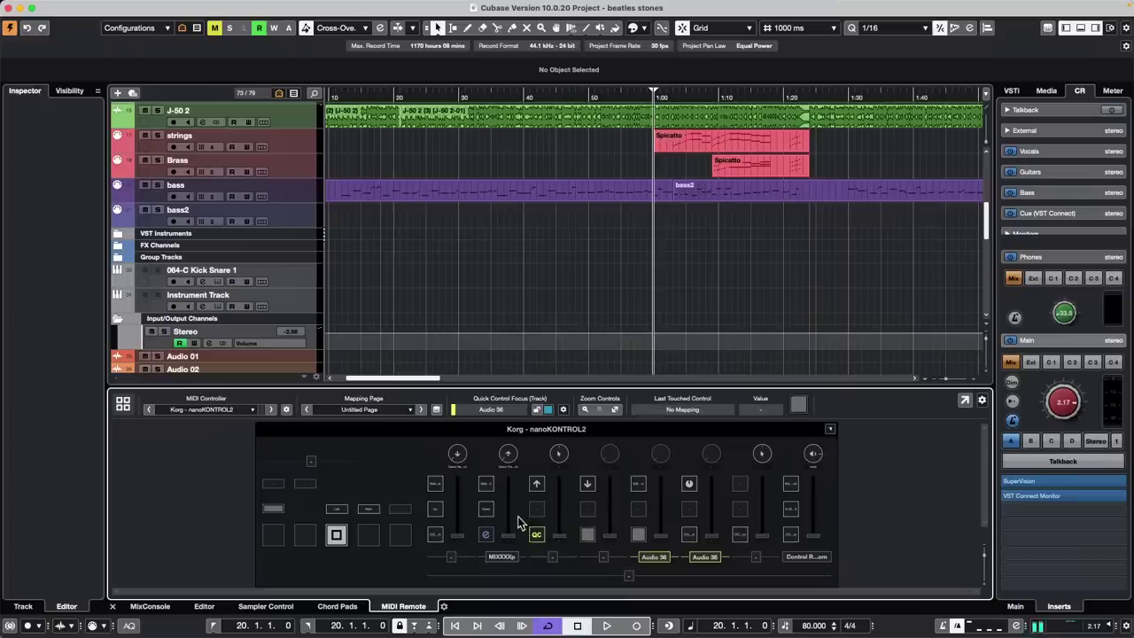
double_click(591, 535)
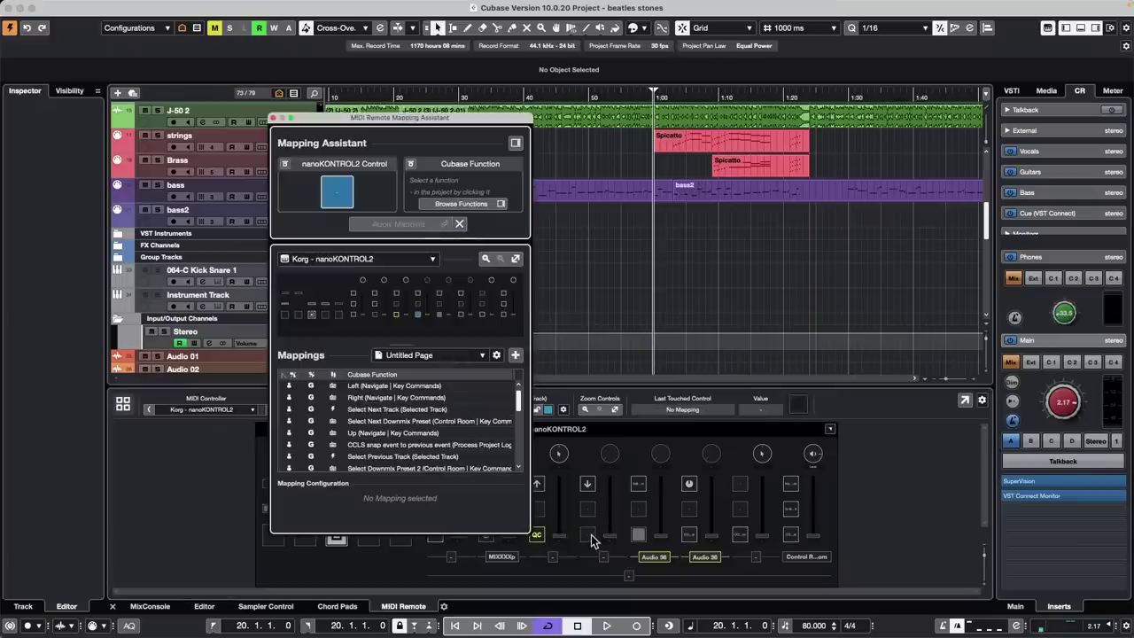
Browse the Control Room and Talkback function groups, then expand Key Commands
left_click(516, 144)
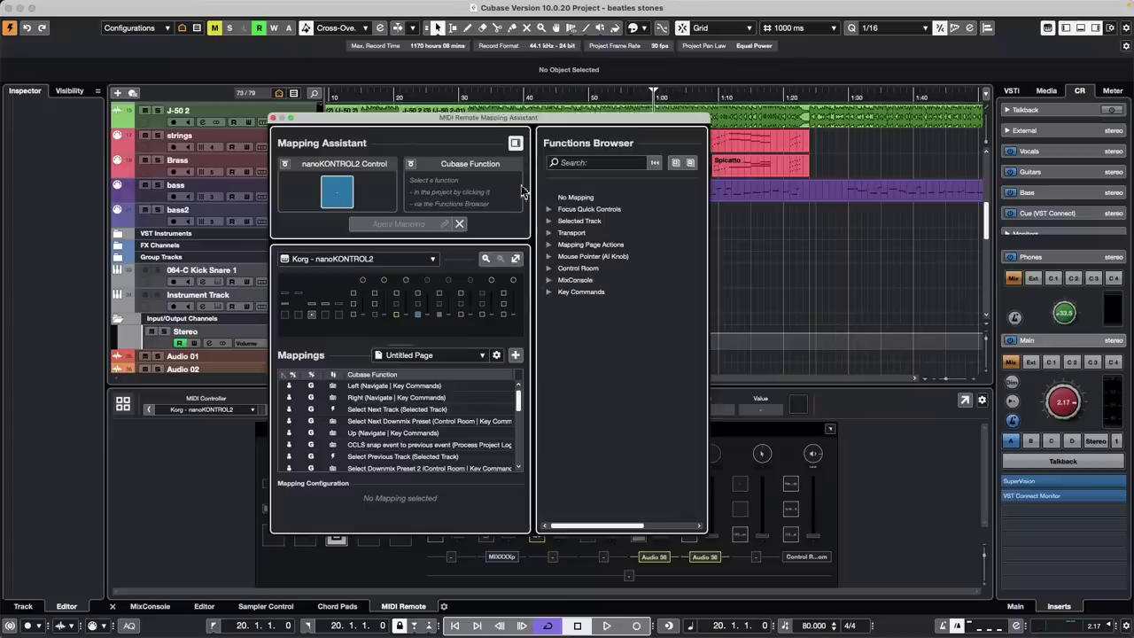
left_click(549, 268)
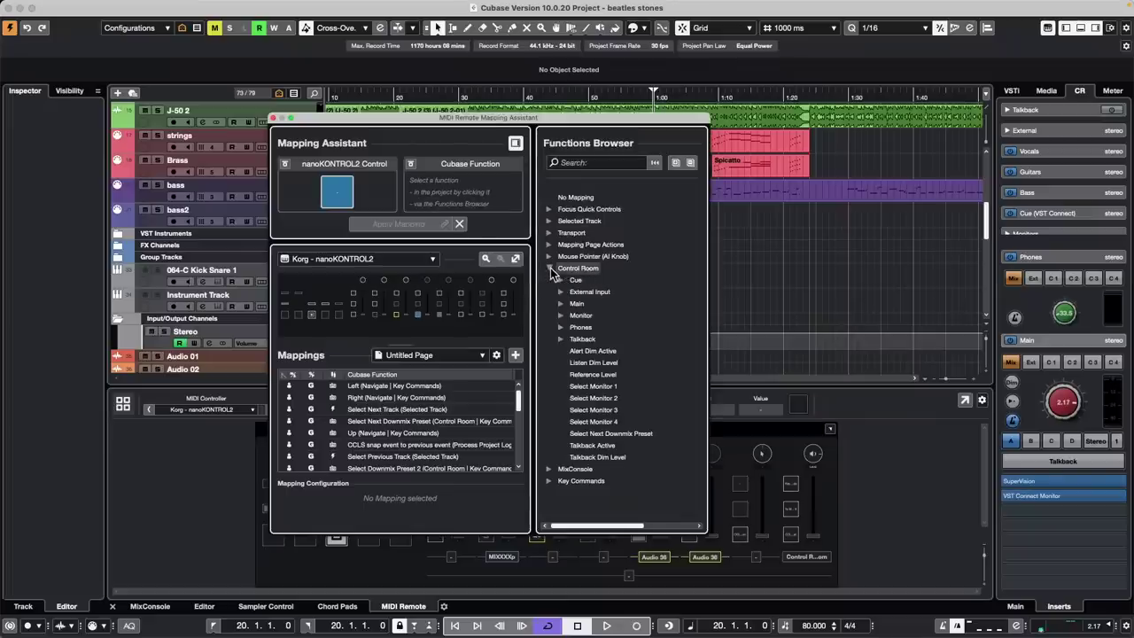
left_click(559, 338)
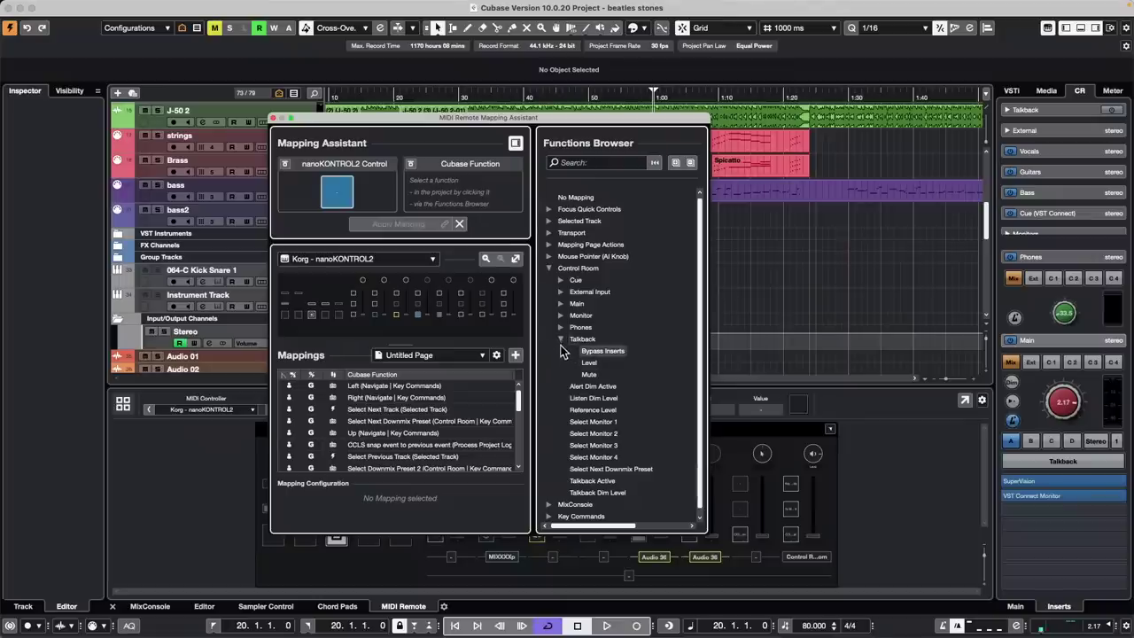
left_click(562, 339)
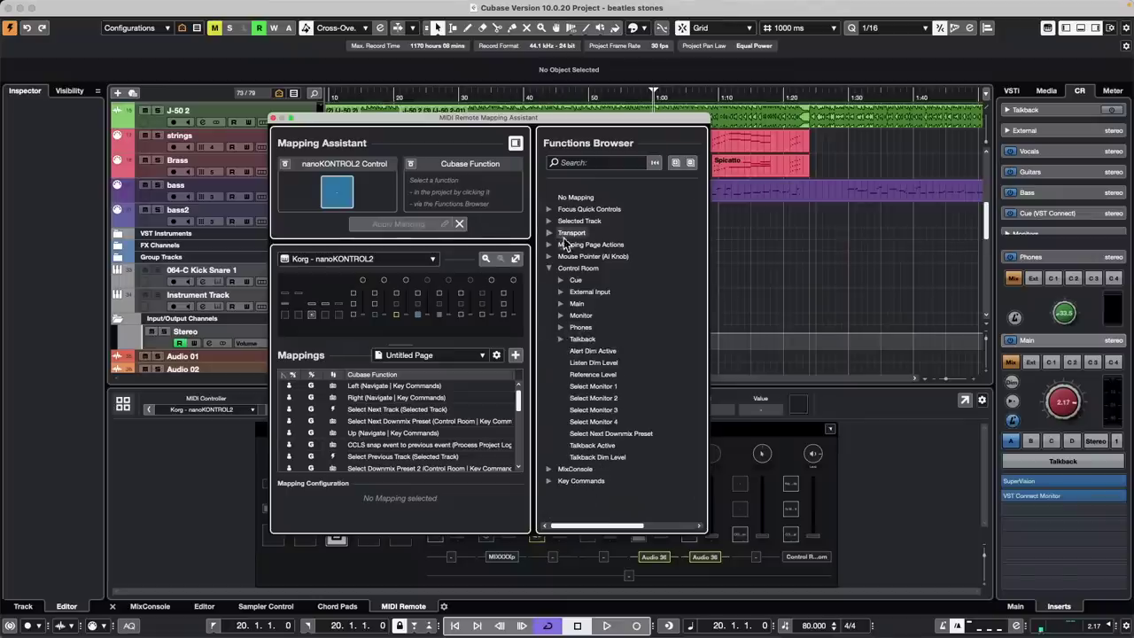
left_click(550, 481)
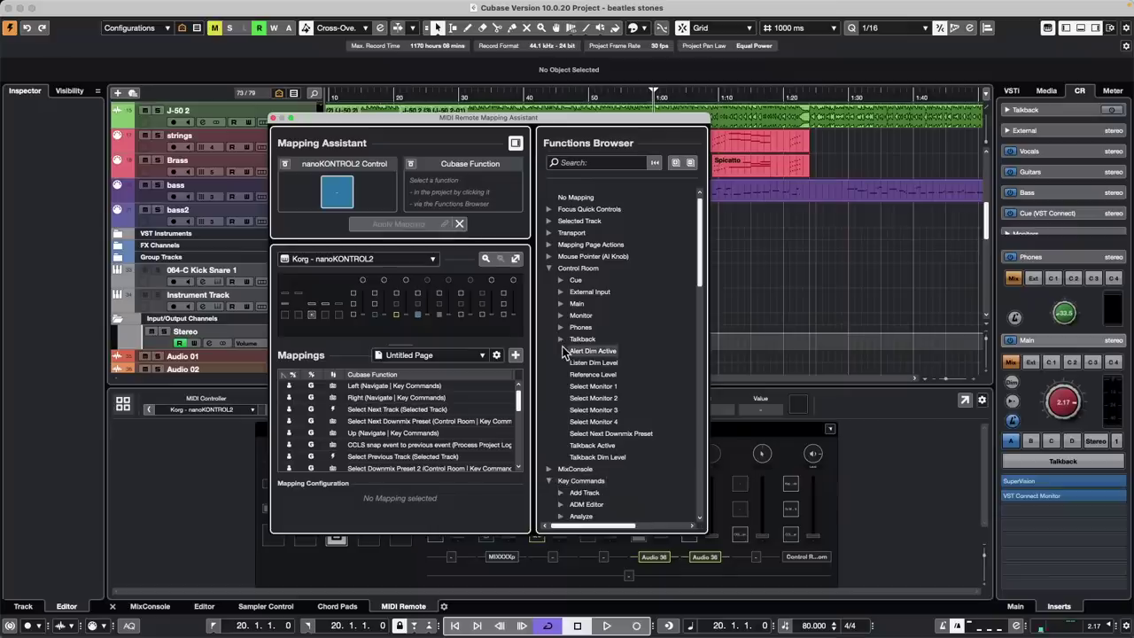
Assign Key Commands > Control Room > Talkback On/Off to the button and apply the mapping
scroll(563, 353, "down", 15)
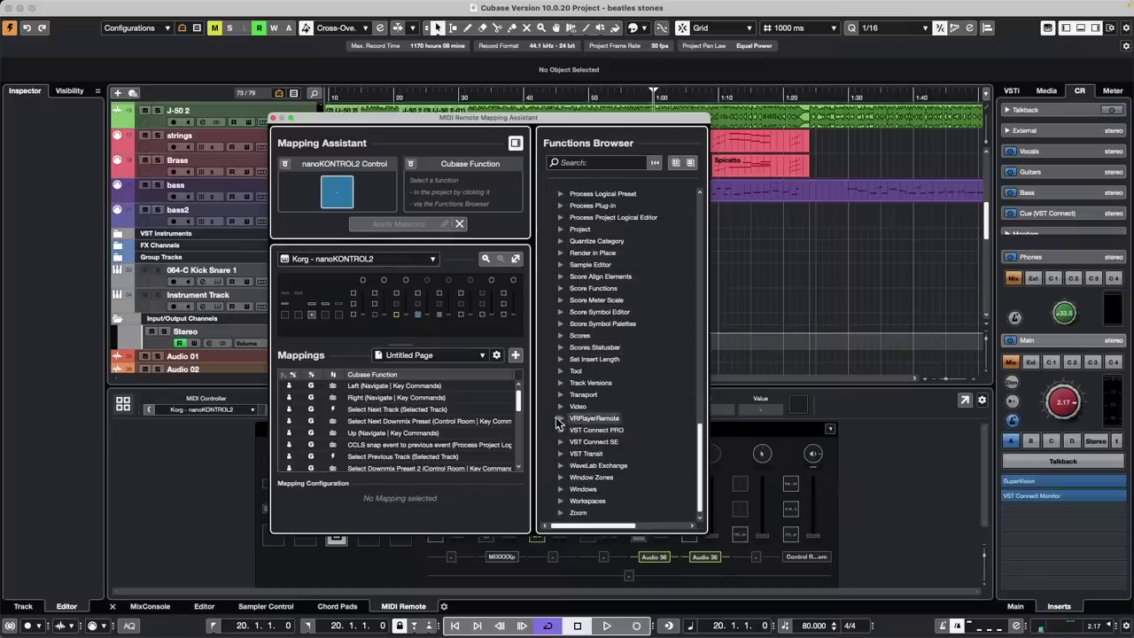
scroll(555, 337, "up", 7)
scroll(558, 328, "up", 2)
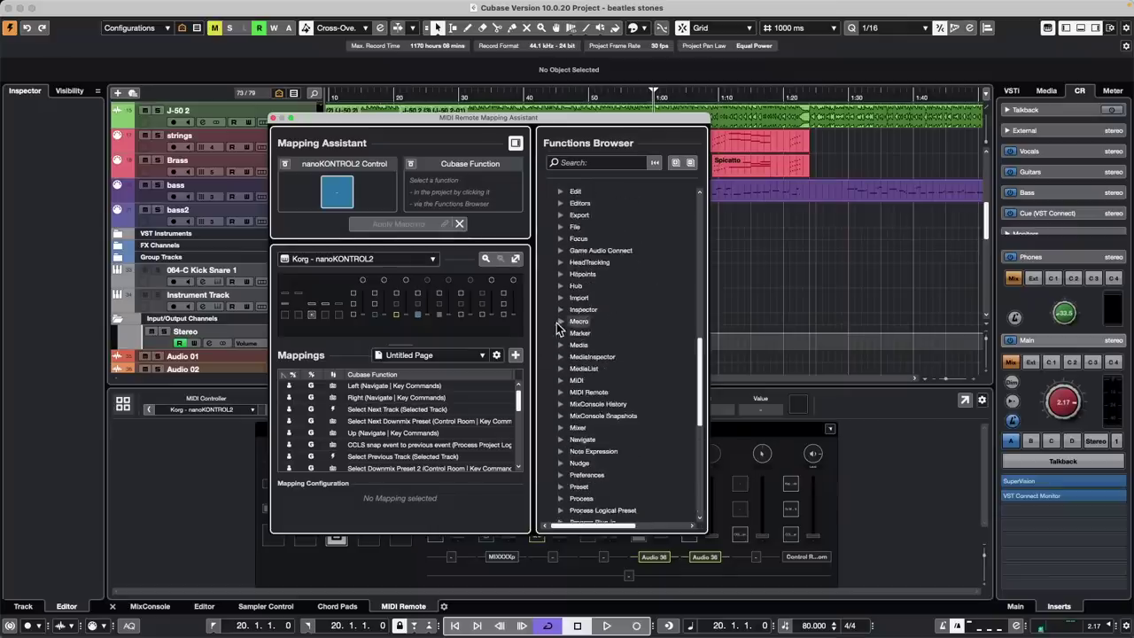
scroll(580, 244, "up", 3)
scroll(582, 244, "up", 1)
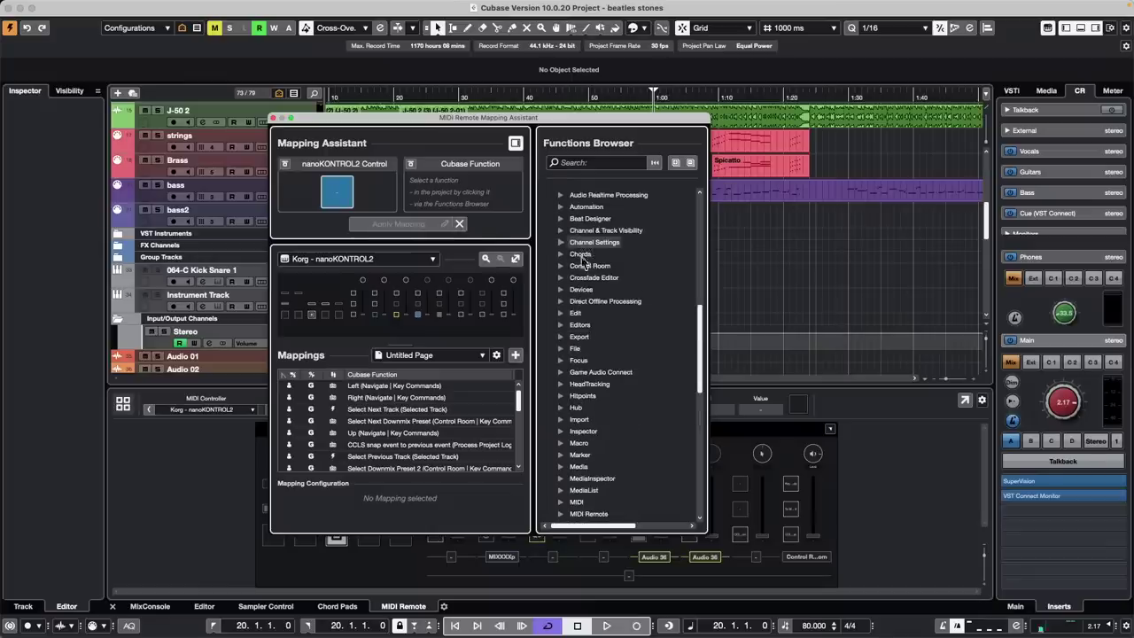
left_click(560, 266)
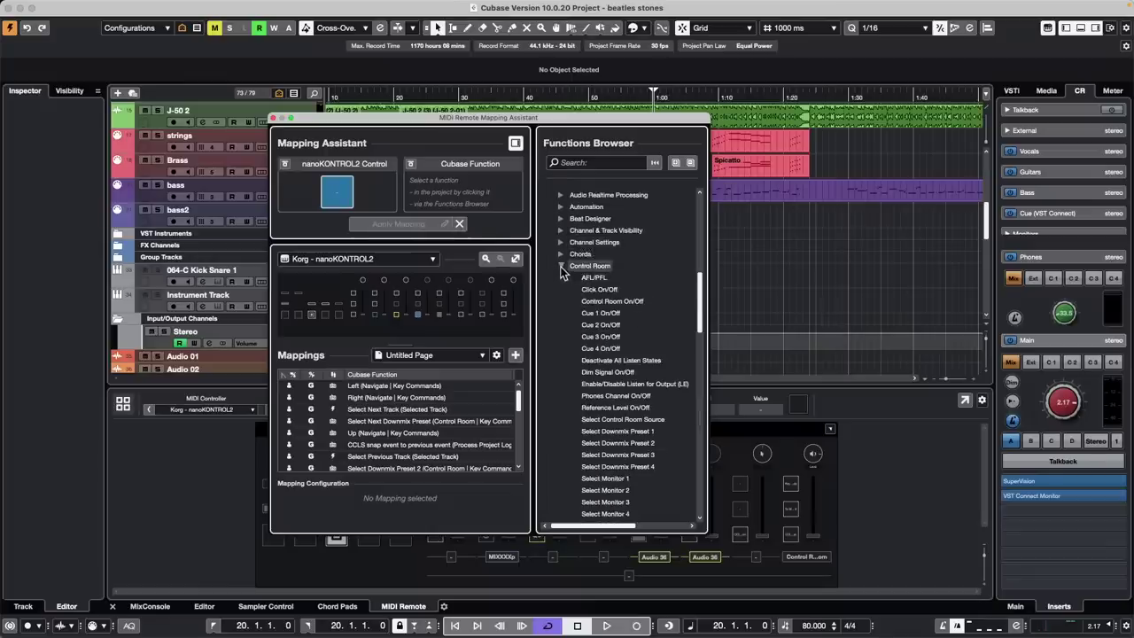
scroll(627, 379, "down", 5)
scroll(628, 380, "up", 2)
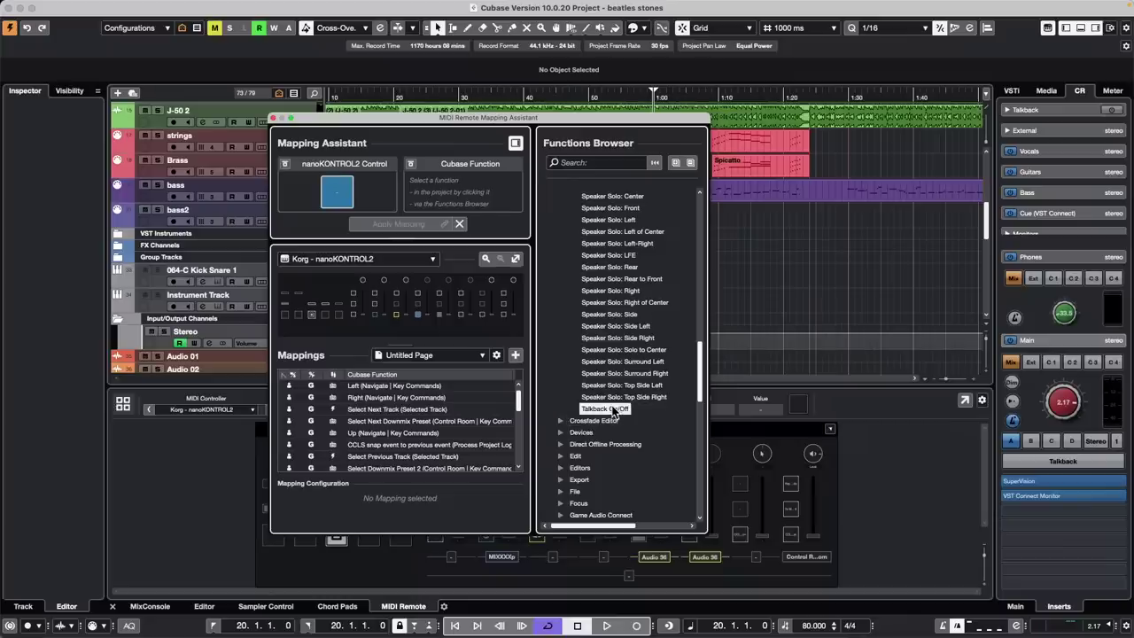
left_click(611, 408)
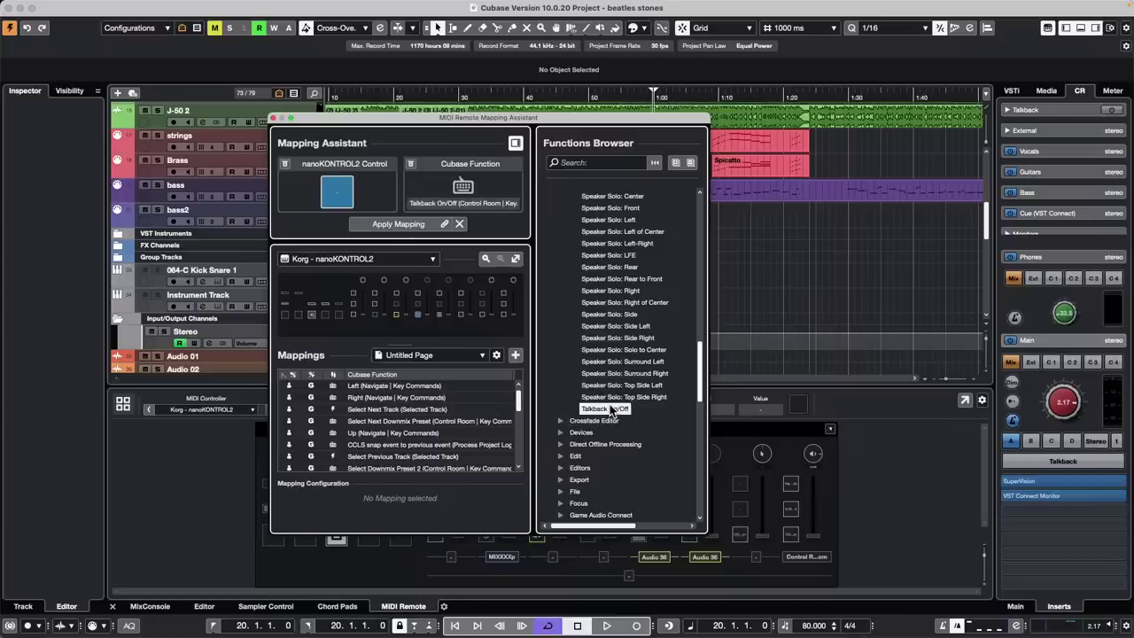
left_click(388, 227)
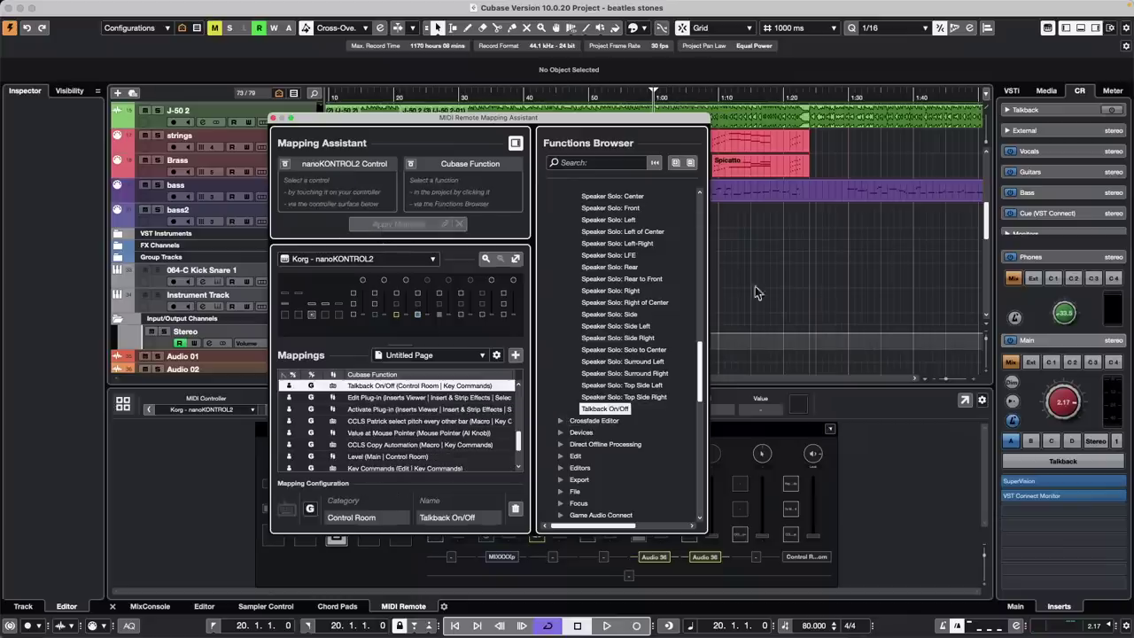
Close the Mapping Assistant, reopen it on the talkback button, then close it again
left_click(275, 119)
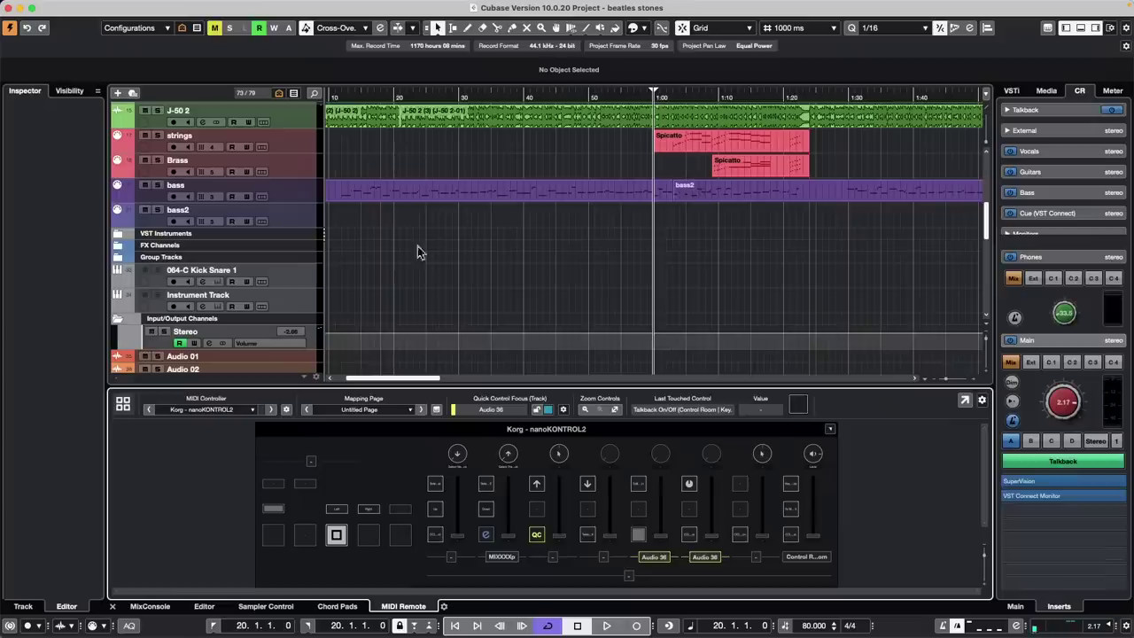
double_click(588, 538)
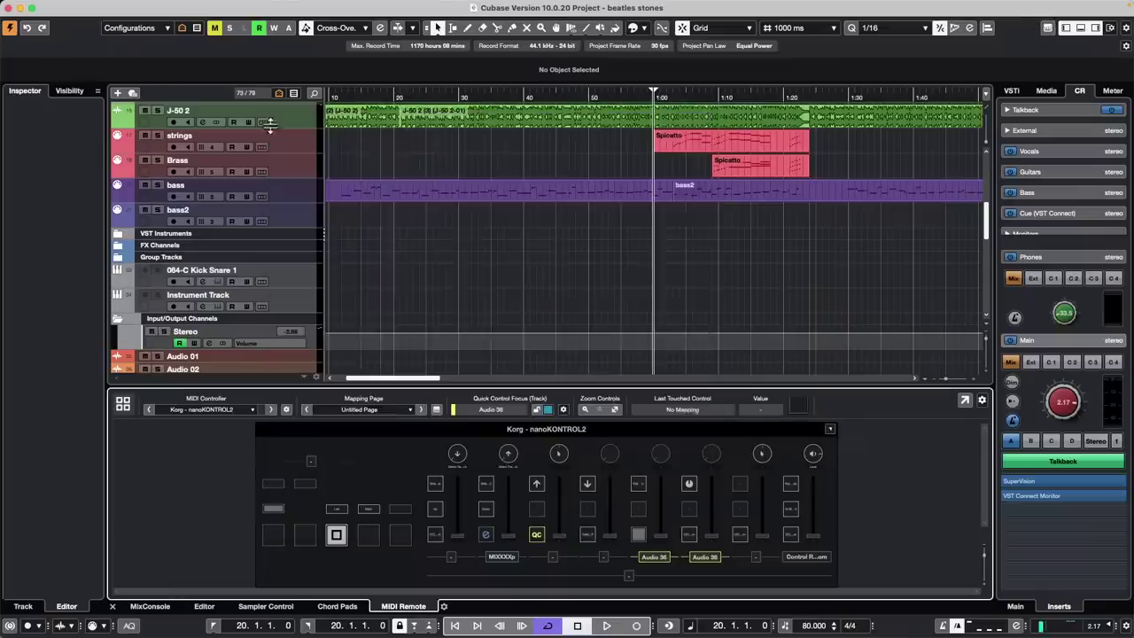
left_click(274, 118)
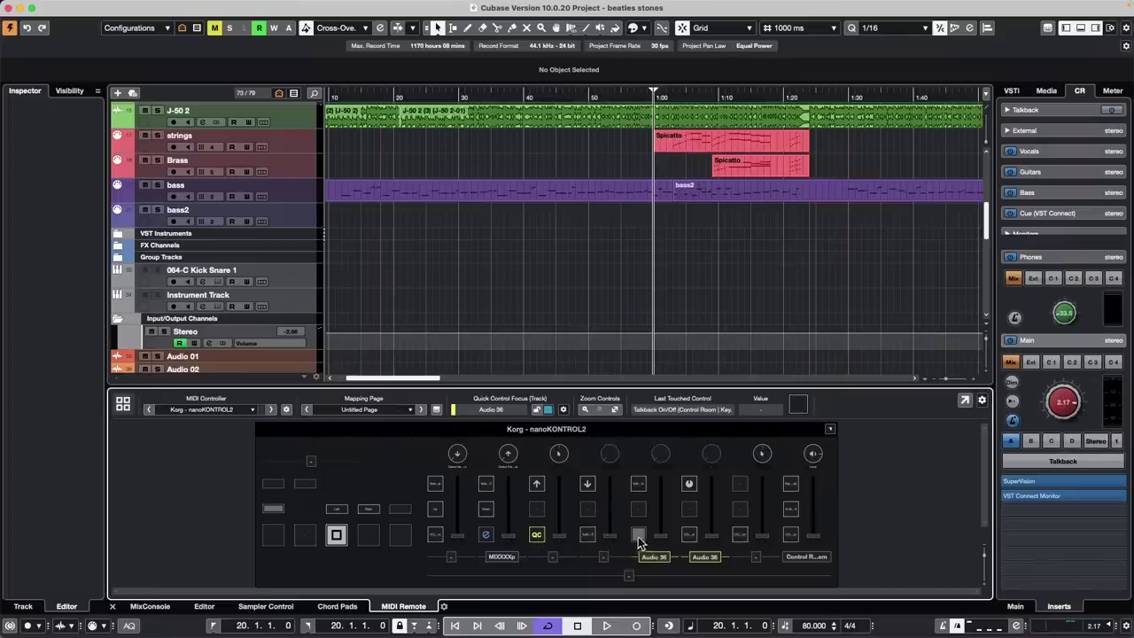
Reopen the talkback button's Mapping Assistant, hide the Functions Browser, clear the selection and close it
double_click(589, 537)
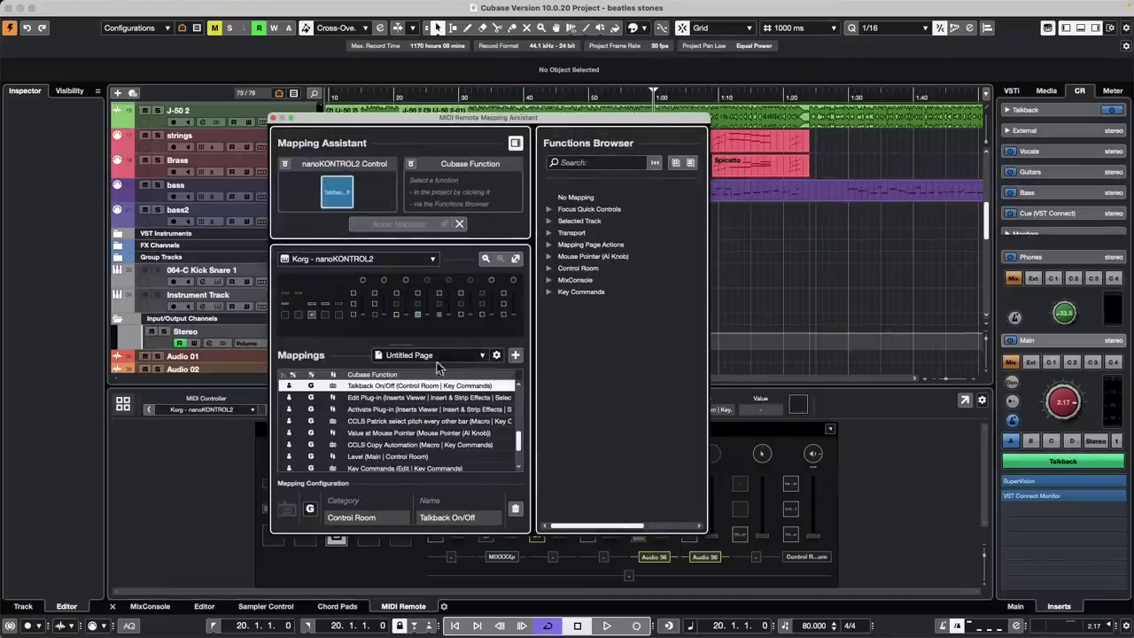
left_click(515, 142)
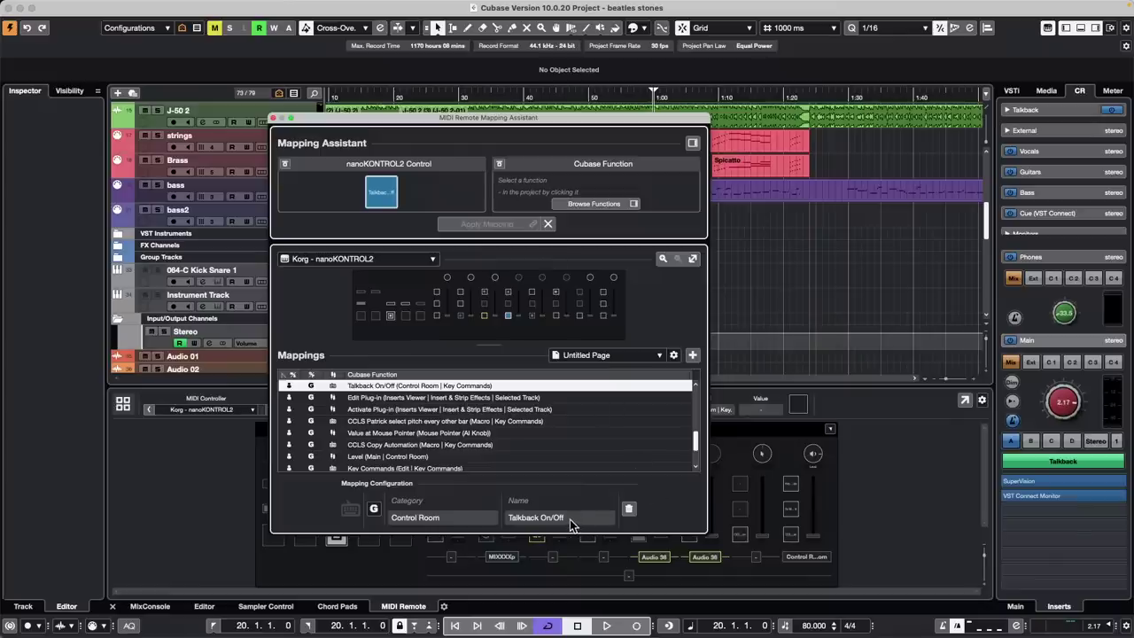
left_click(411, 387)
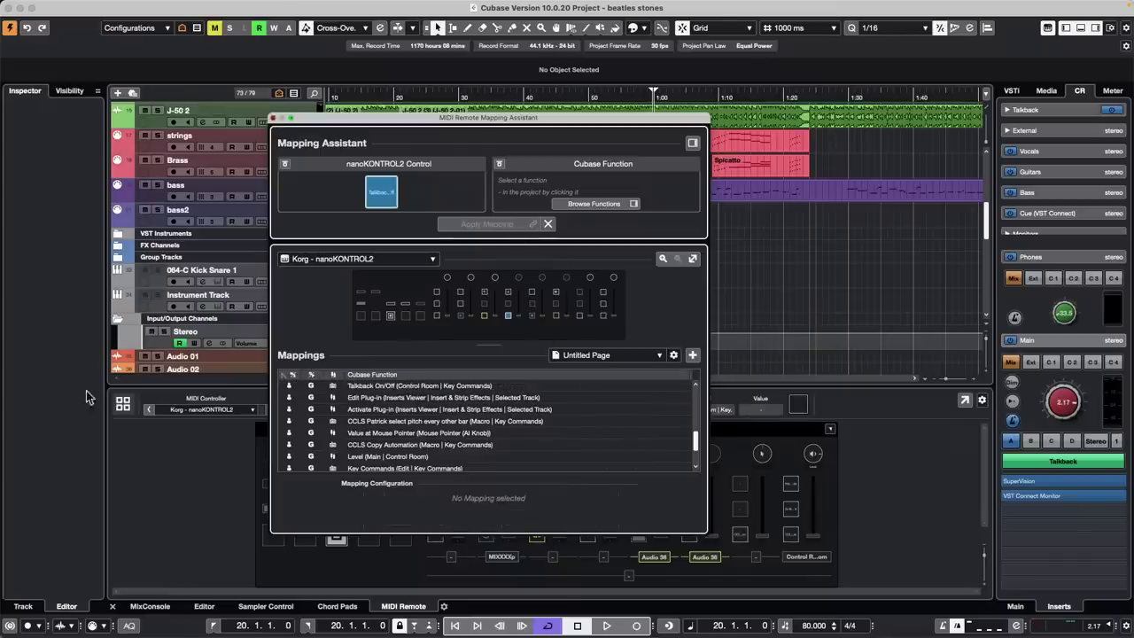
left_click(274, 118)
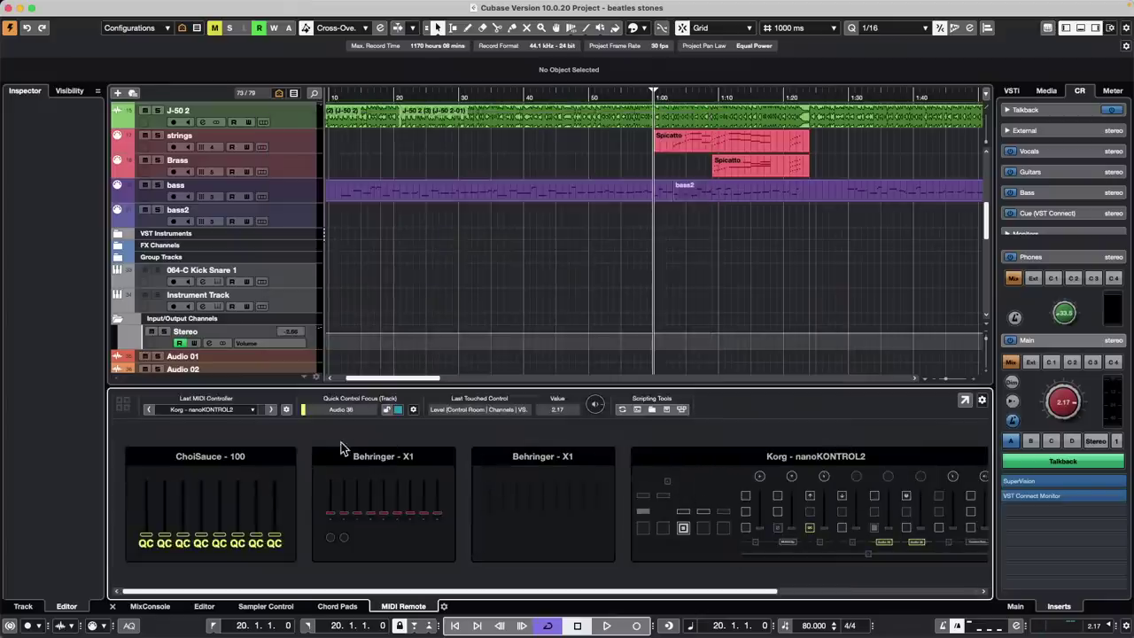
Review the nanoKONTROL2 details and installed scripts in the MIDI Remote Manager, then close it
left_click(720, 477)
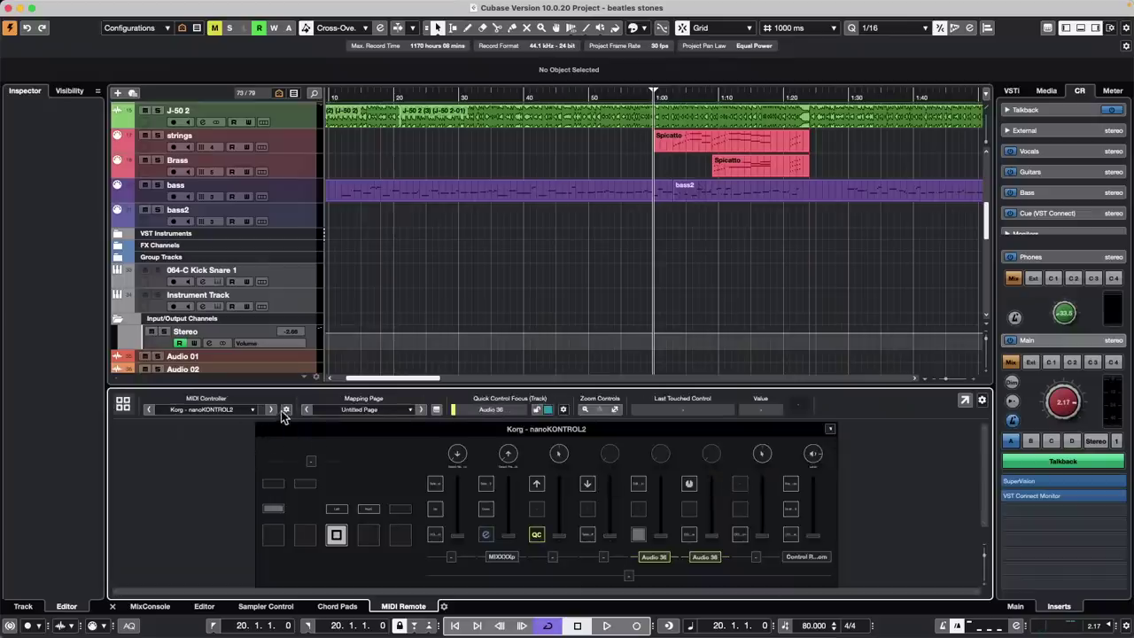
left_click(285, 411)
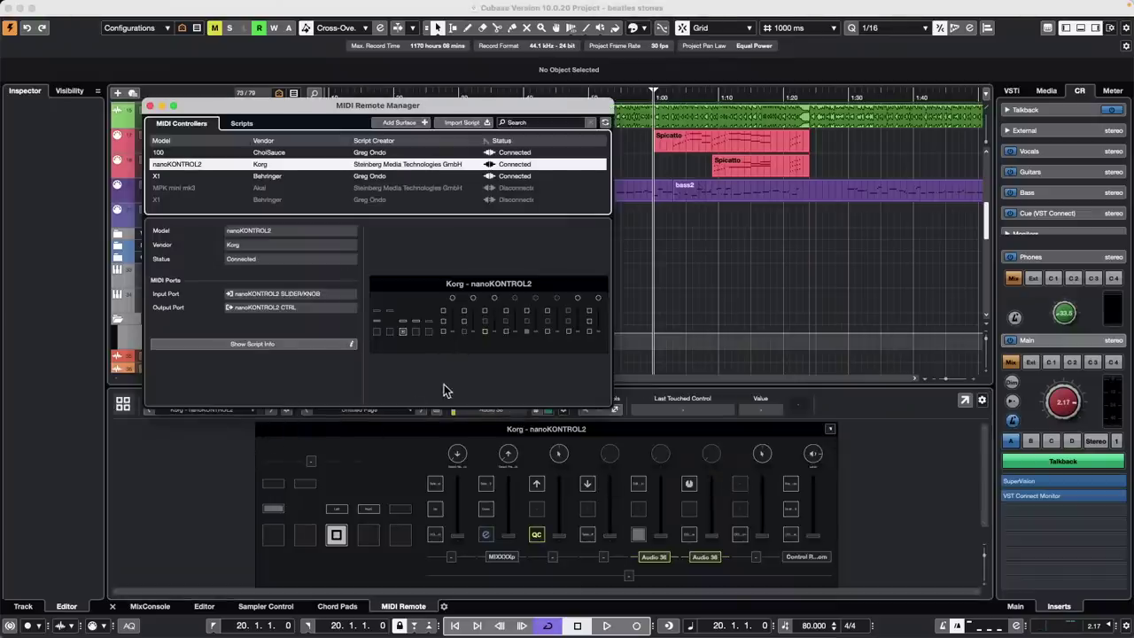
left_click(506, 332)
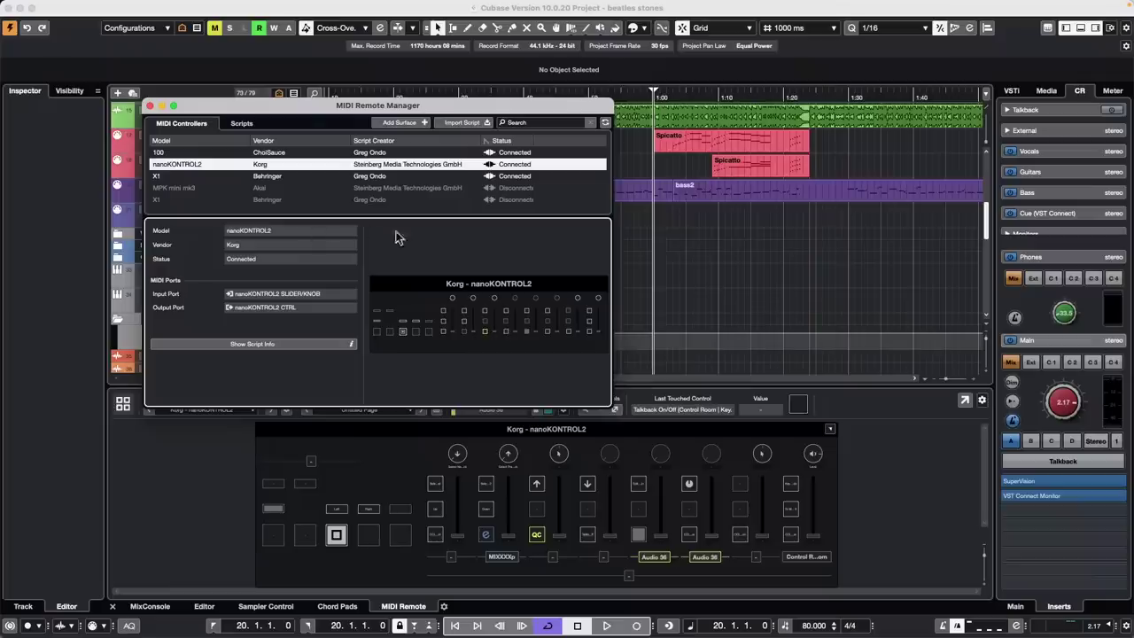
left_click(248, 124)
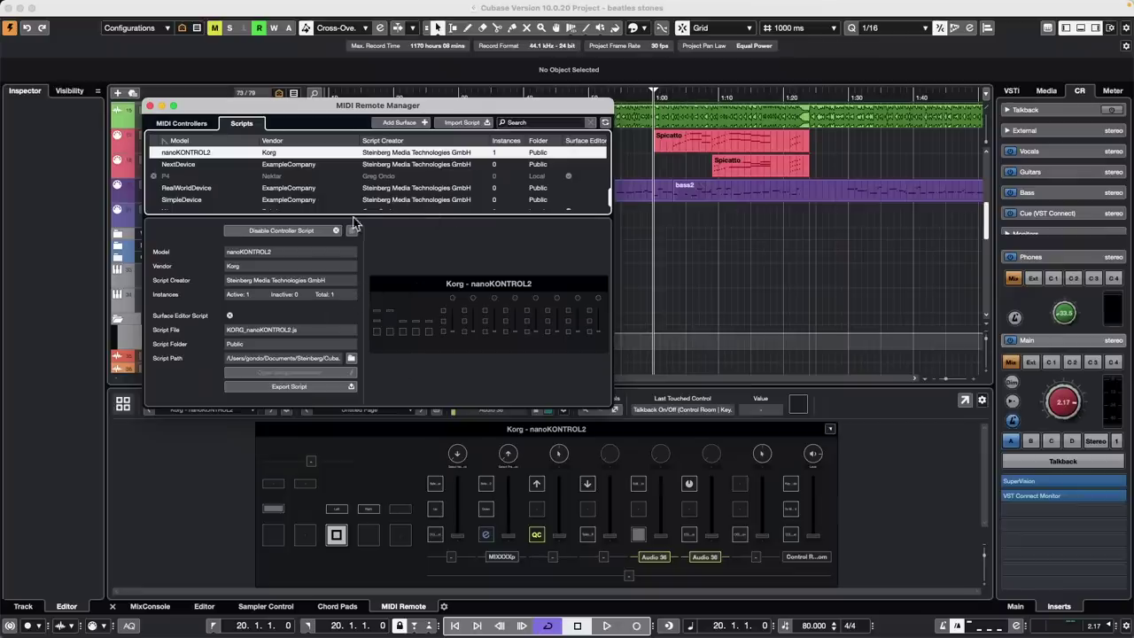
left_click(150, 105)
Test the talkback button, then show all connected controllers side by side
left_click(587, 535)
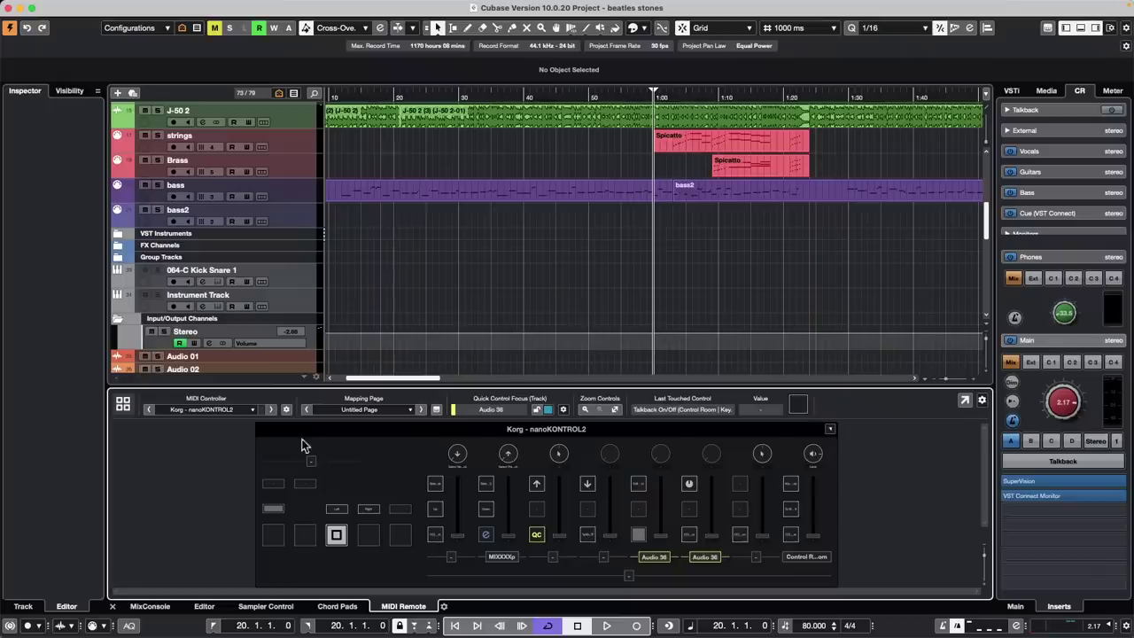
left_click(286, 409)
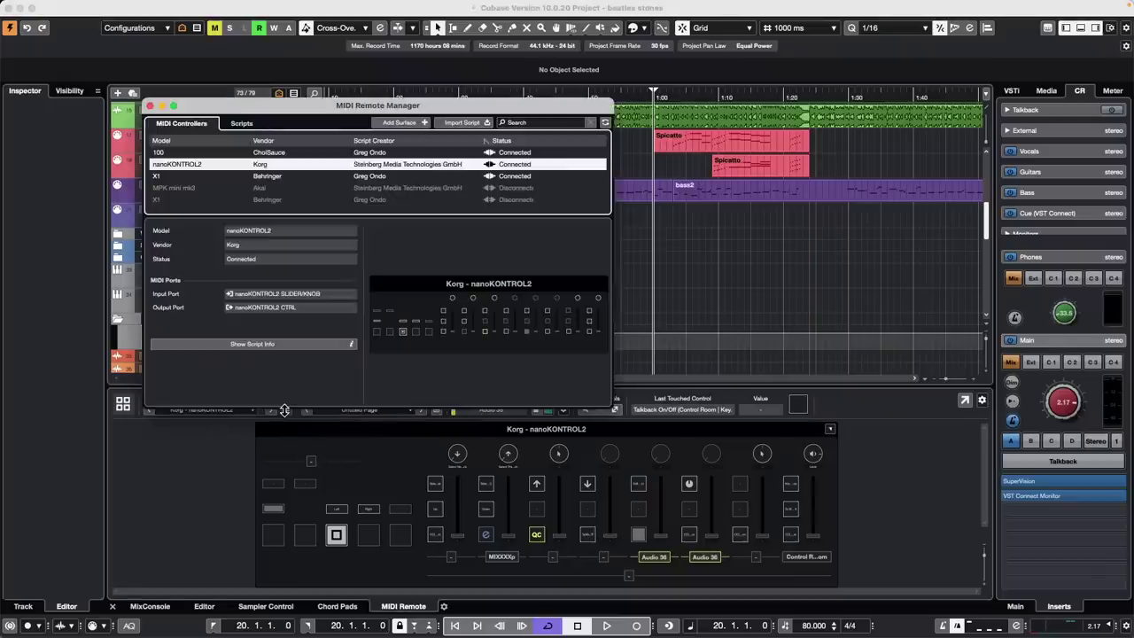
left_click(339, 458)
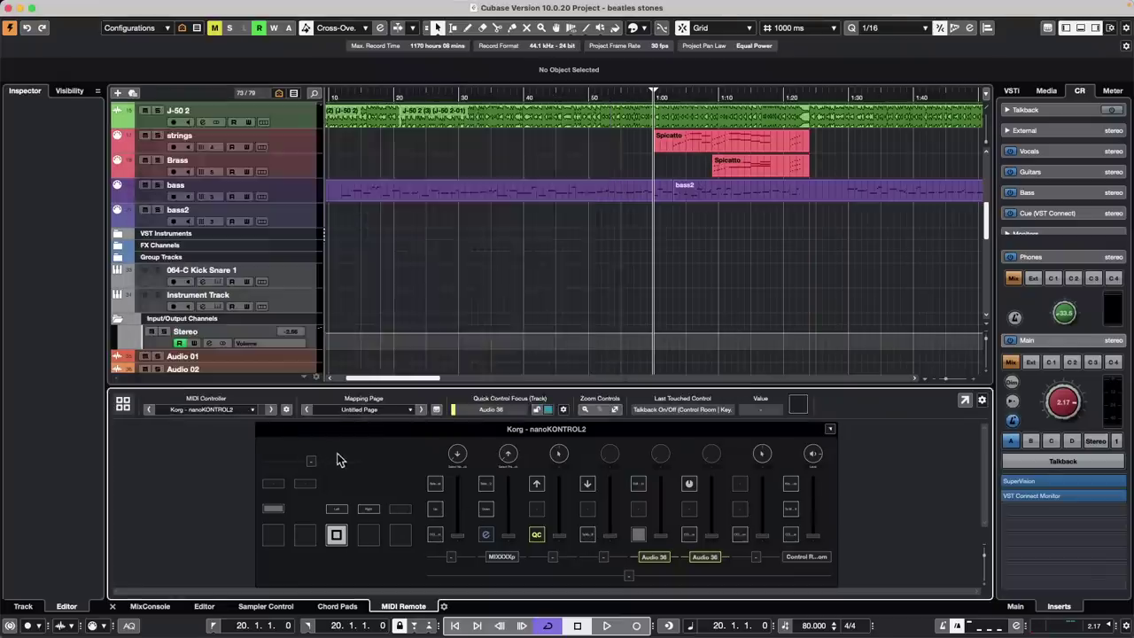
left_click(122, 404)
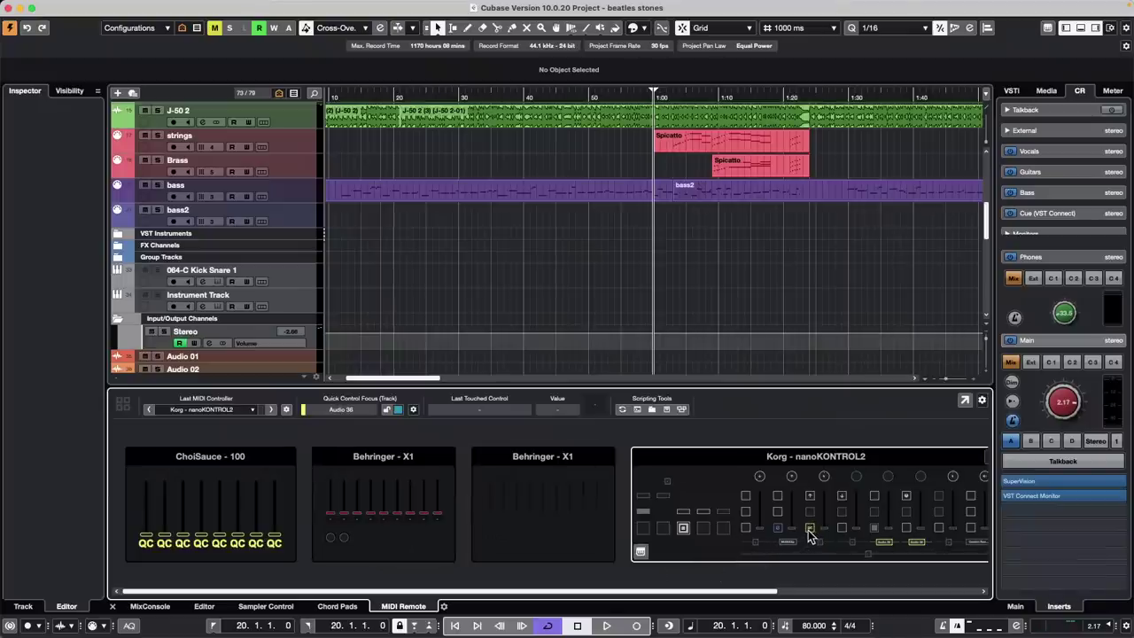
left_click(641, 554)
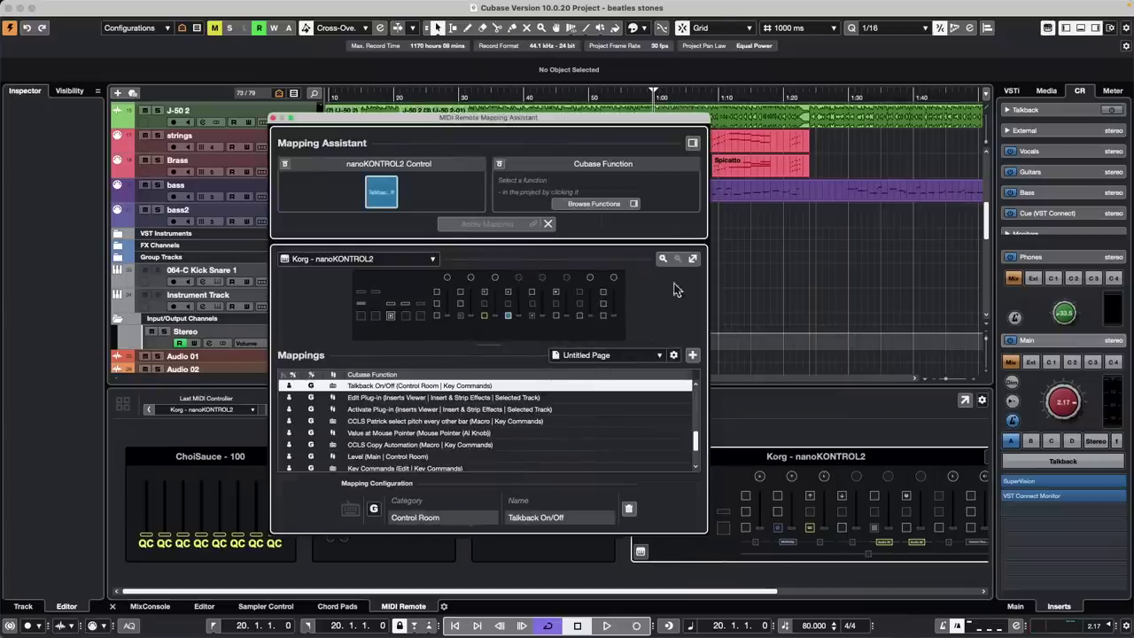
left_click(674, 357)
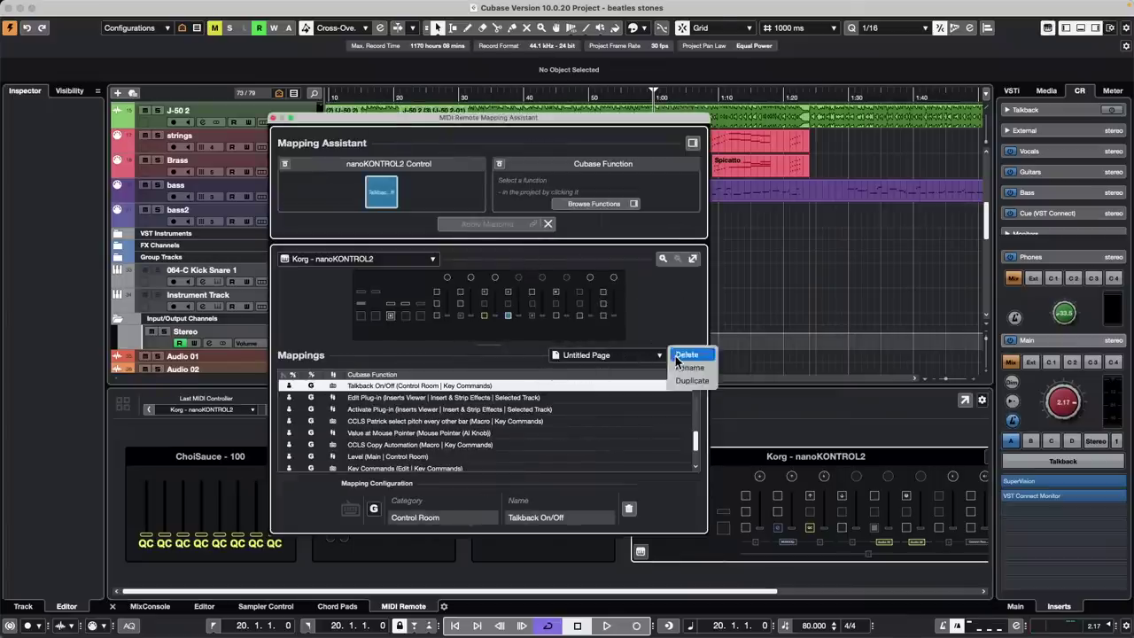
left_click(674, 317)
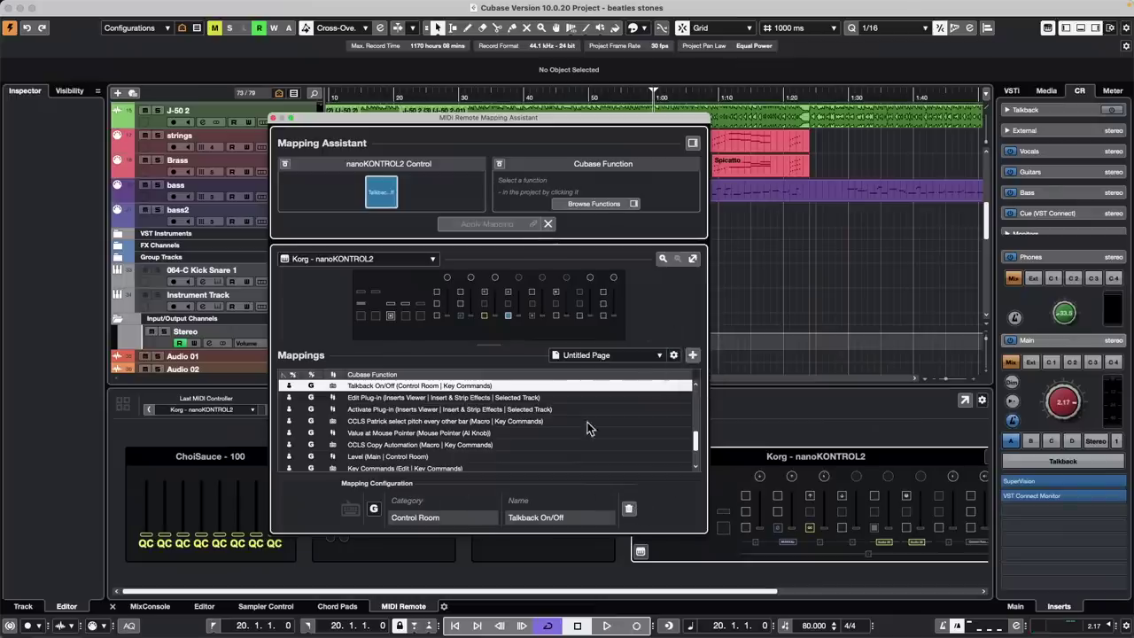
left_click(570, 398)
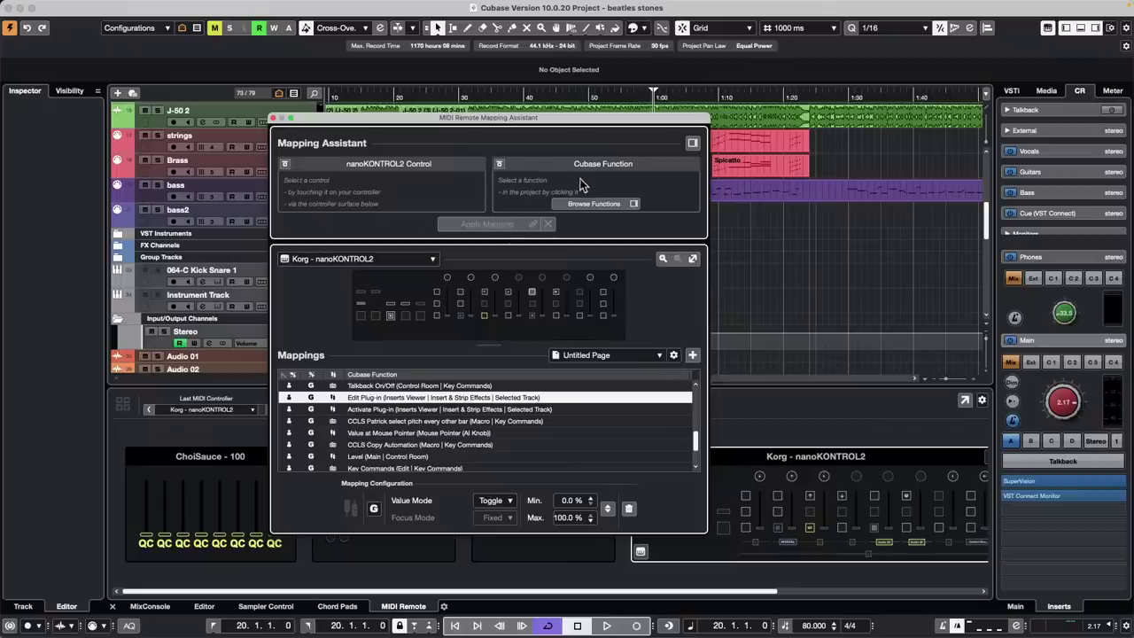
left_click(274, 118)
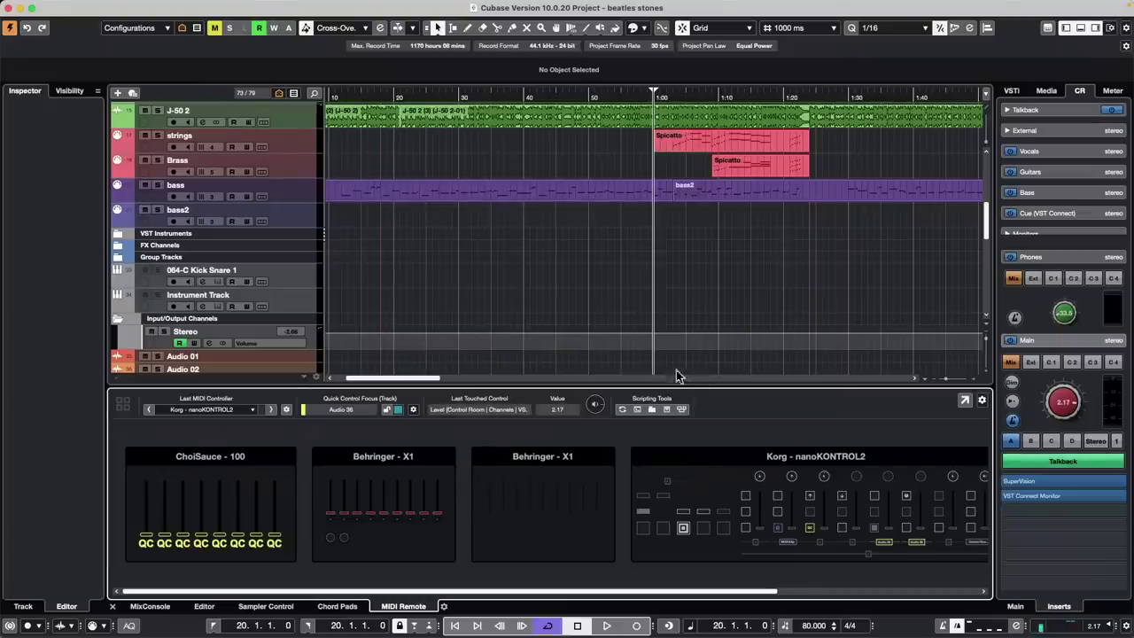
Switch to the Behringer X1 surface and open its layout in the surface editor
left_click(388, 412)
left_click(349, 425)
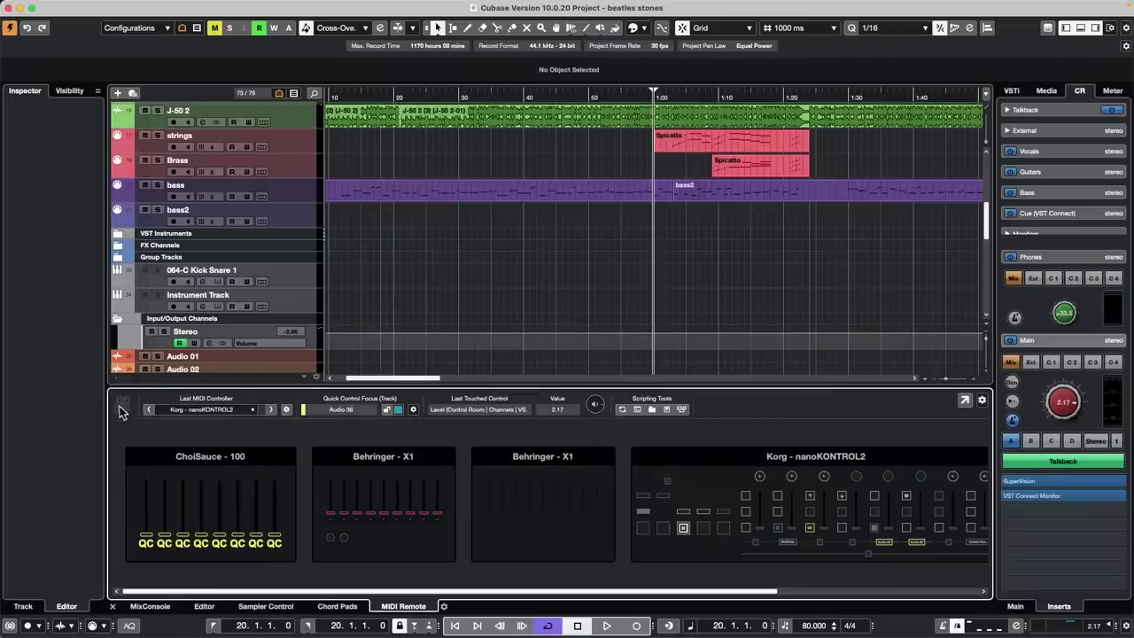
left_click(397, 481)
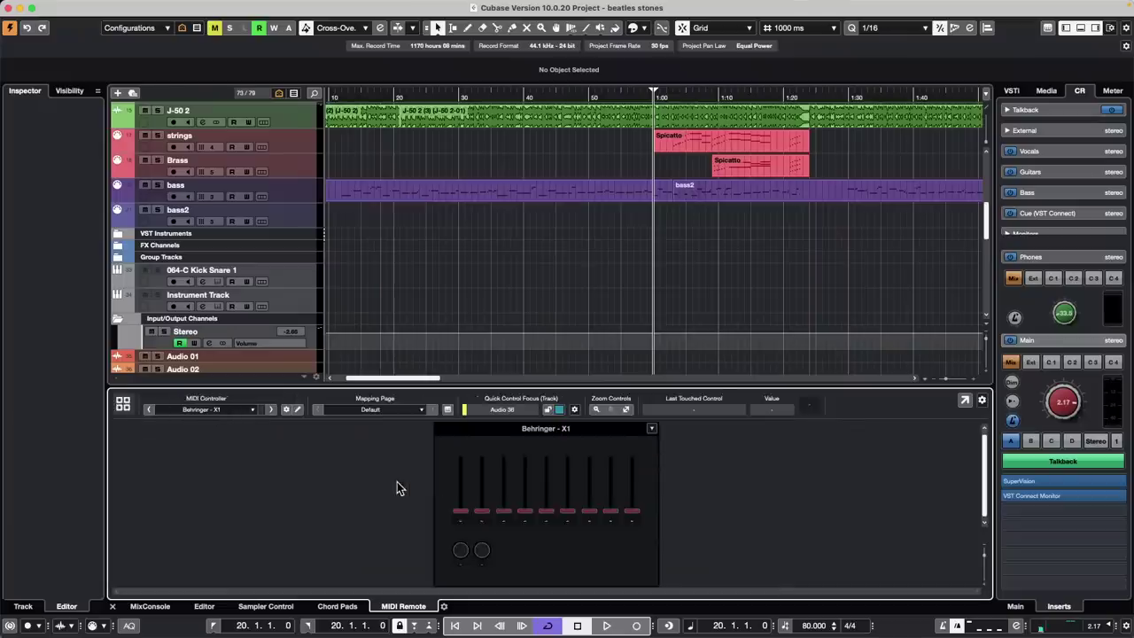
double_click(482, 549)
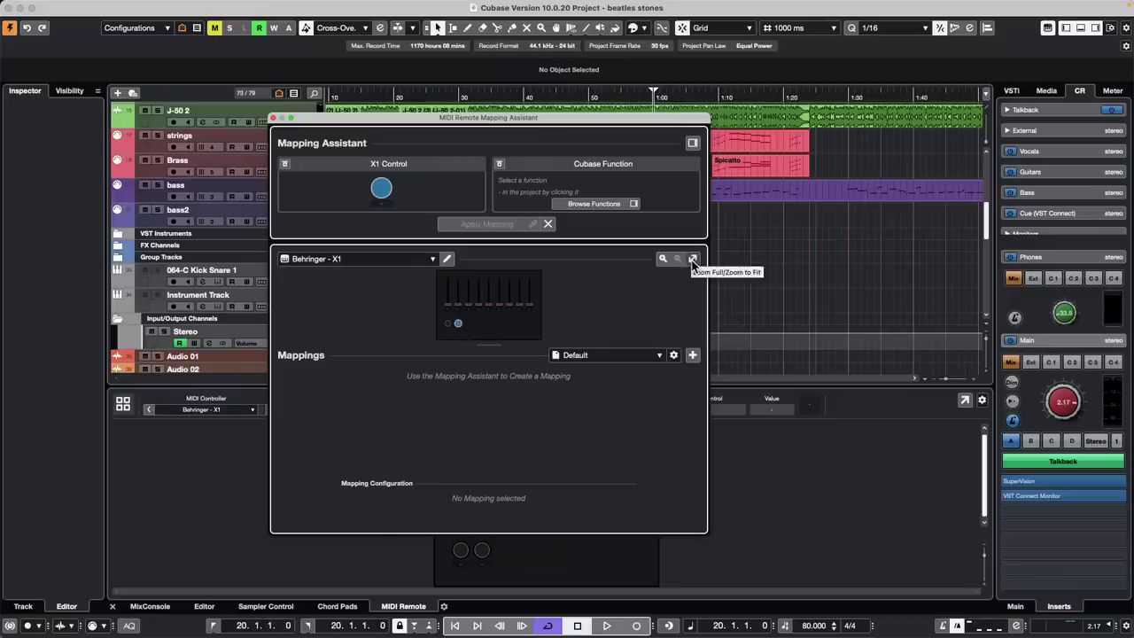
left_click(447, 259)
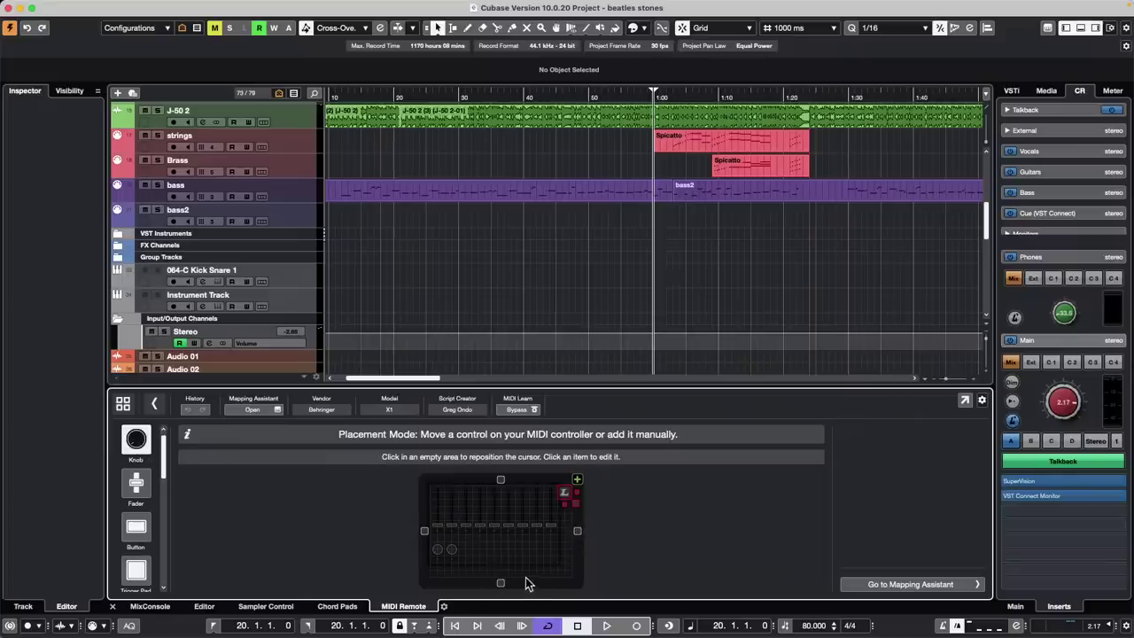
Inspect the X1 knob and fader properties: Control Change, channel 1, CC 42, Standard resolution
left_click(565, 492)
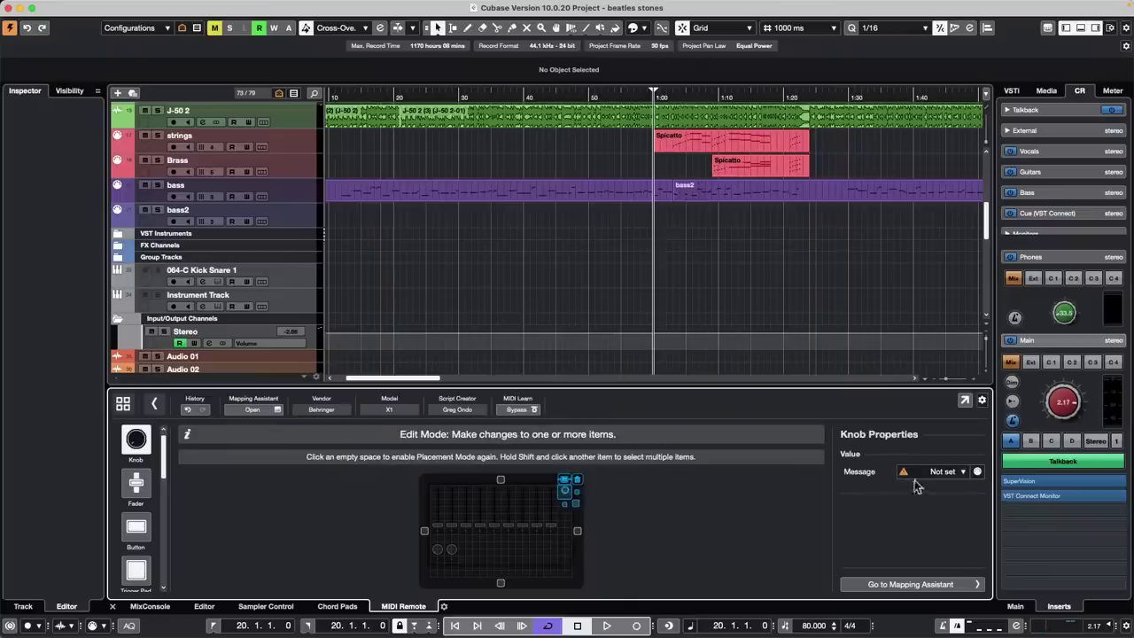
left_click(957, 471)
left_click(747, 523)
left_click(467, 529)
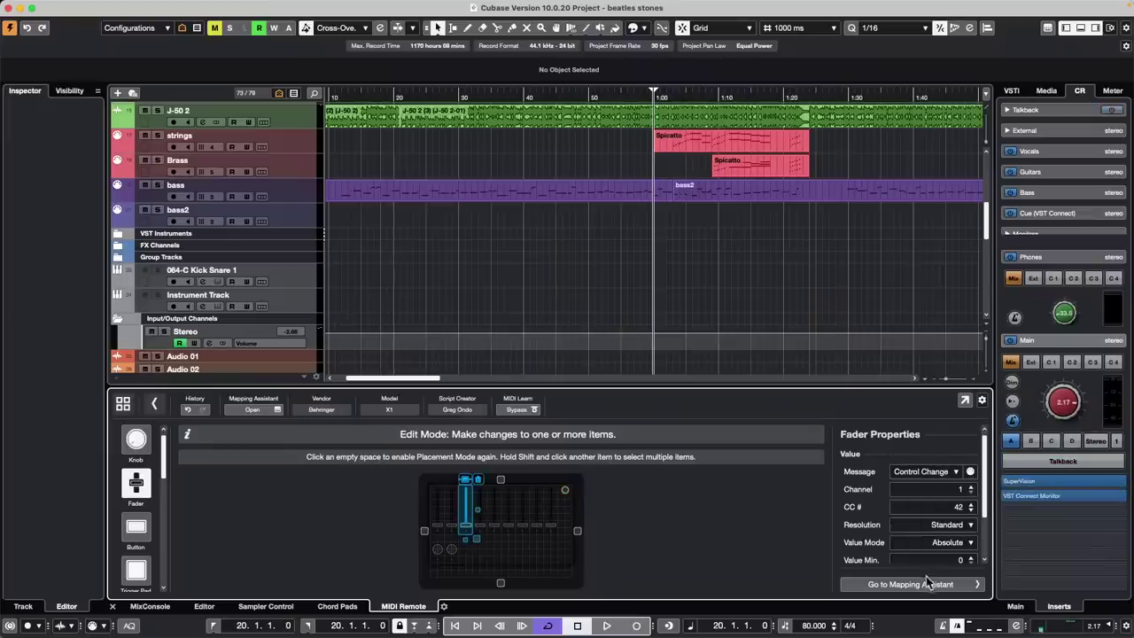
left_click(962, 526)
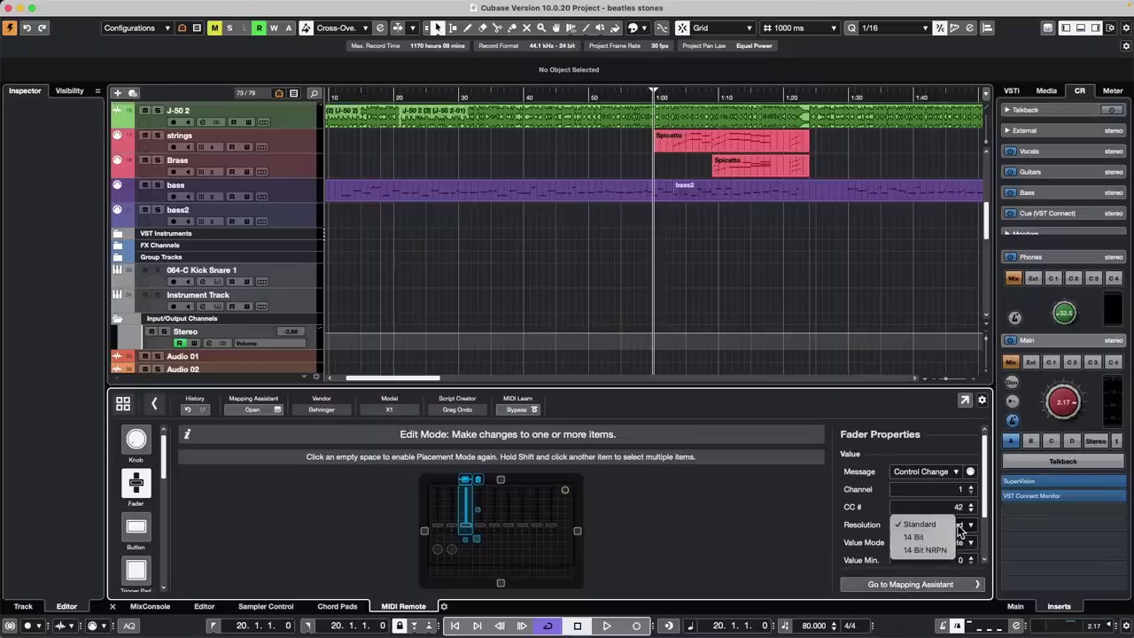
left_click(795, 459)
left_click(856, 334)
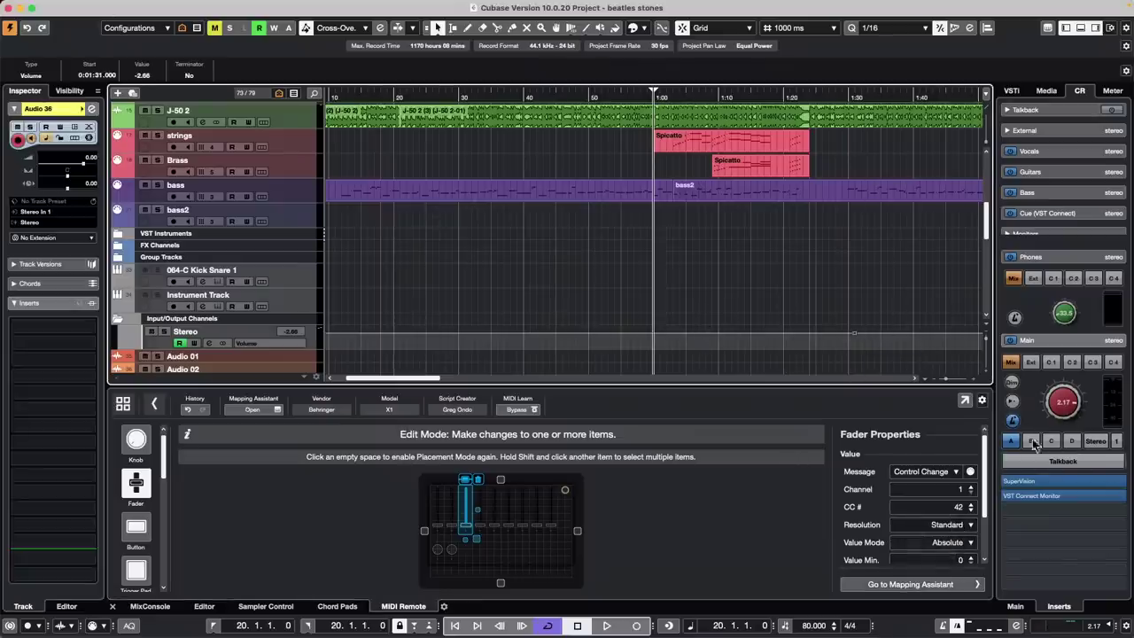
Turn Control Room talkback on and briefly start and stop playback
left_click(1064, 460)
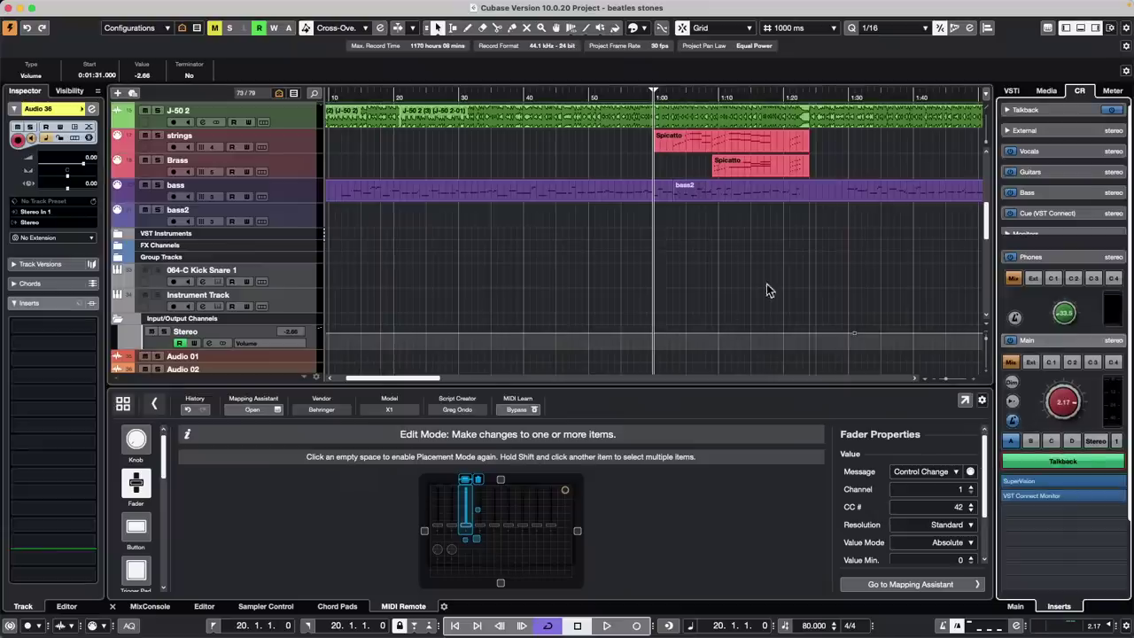
key("space")
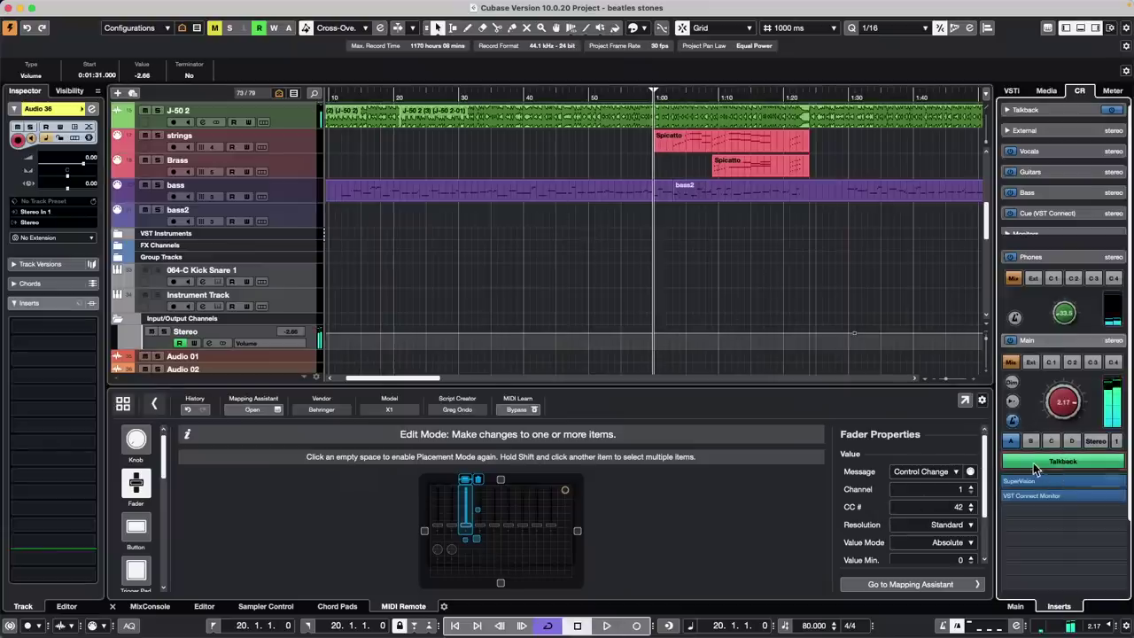
key("space")
Set the Control Room's Auto Disable Talkback Mode preference to No Auto Disable and apply
left_click(103, 7)
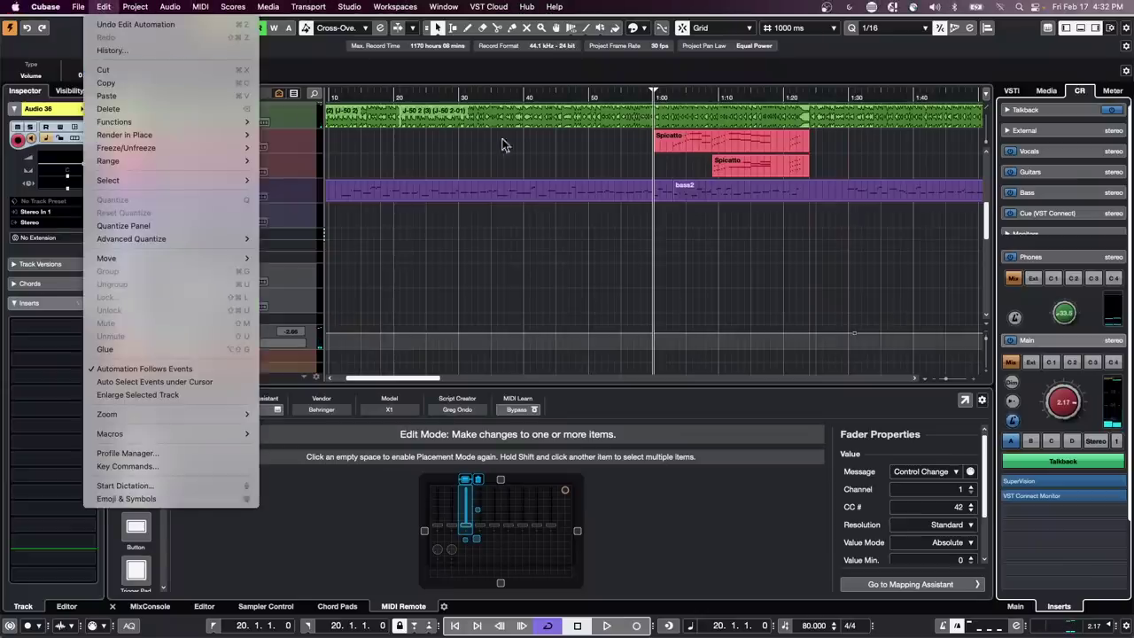
mouse_move(45, 8)
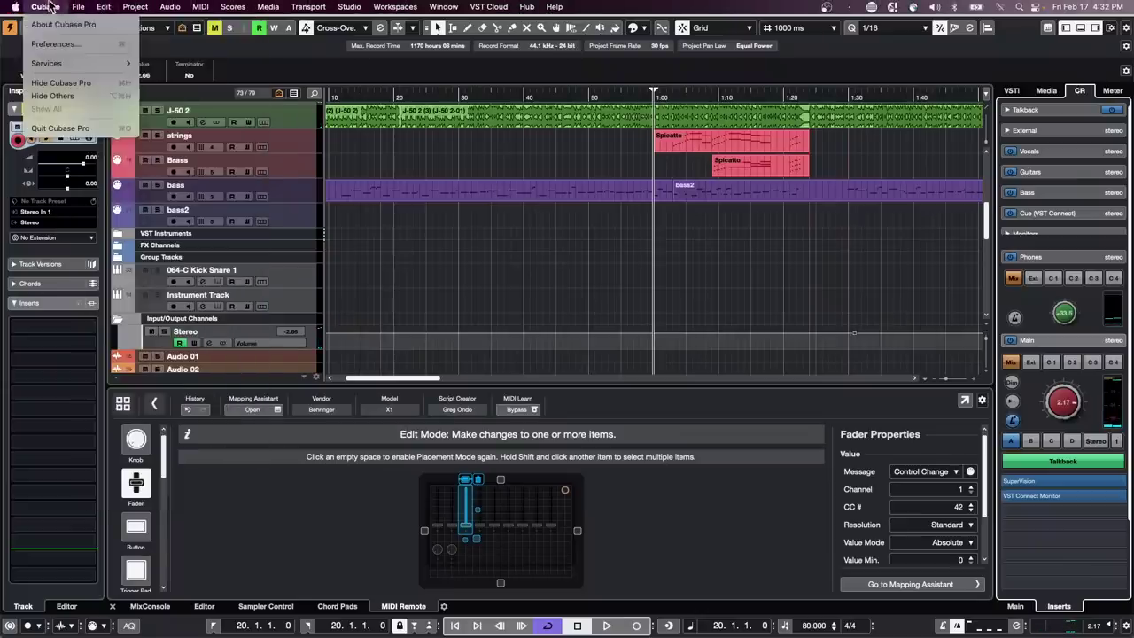
left_click(73, 45)
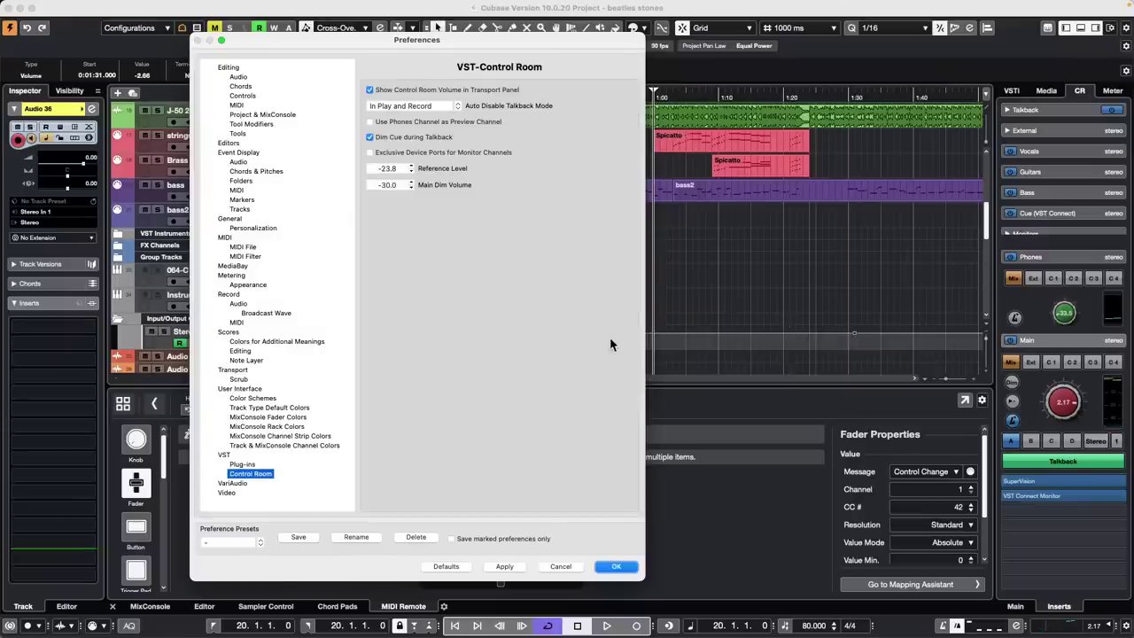
left_click(415, 106)
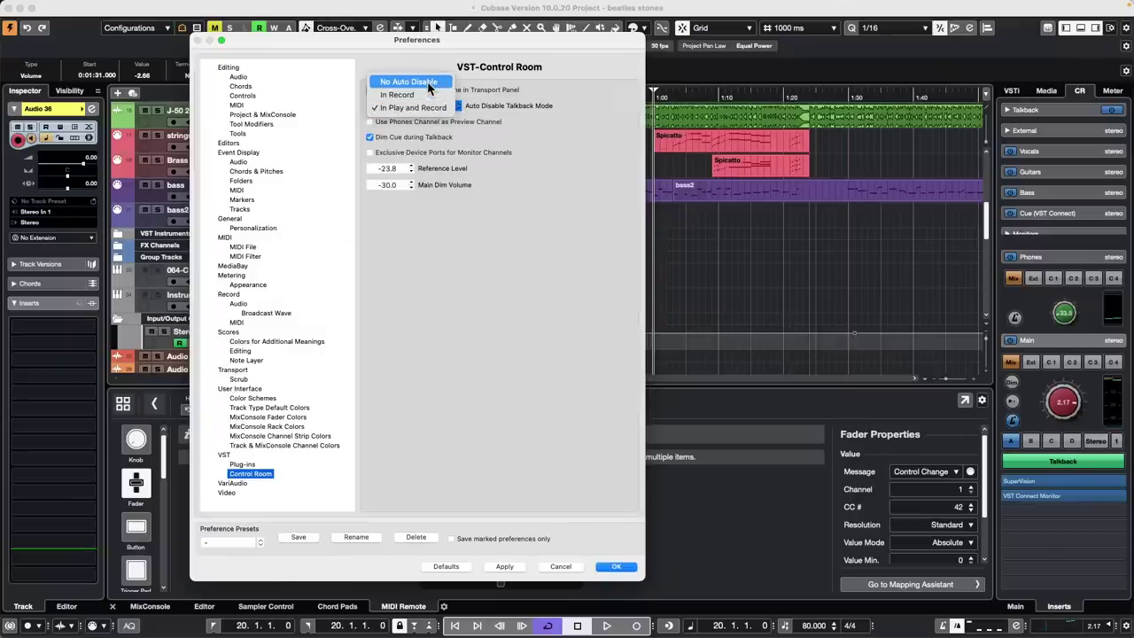
left_click(429, 85)
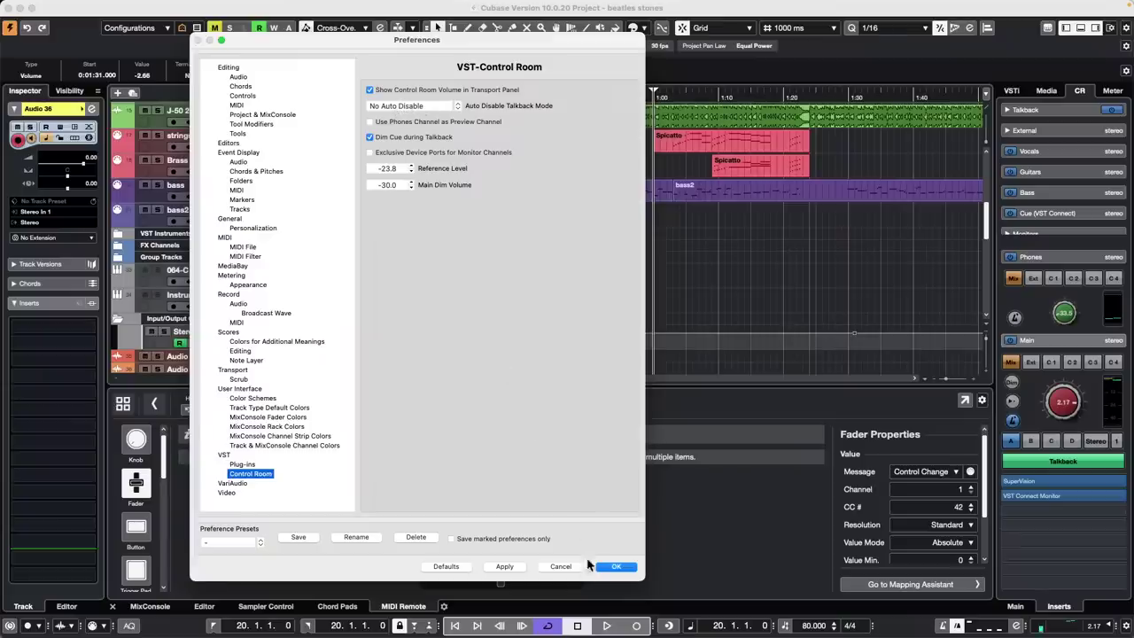
left_click(501, 567)
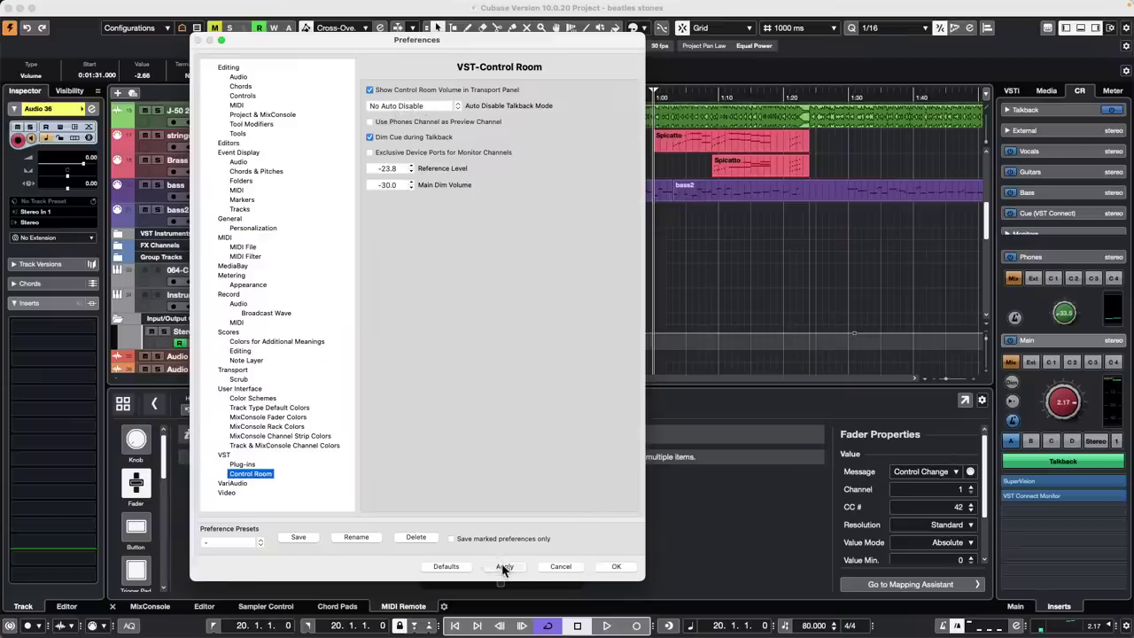
Close Preferences with OK and pick X/Y Pad from the X1 palette in Placement Mode
left_click(615, 567)
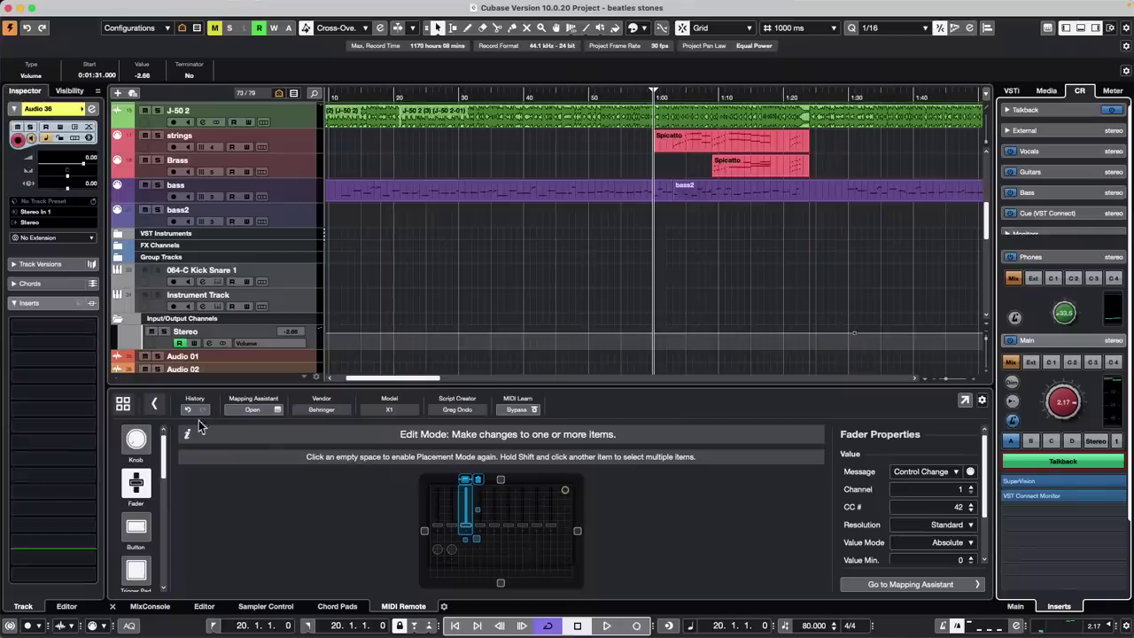
scroll(150, 487, "down", 5)
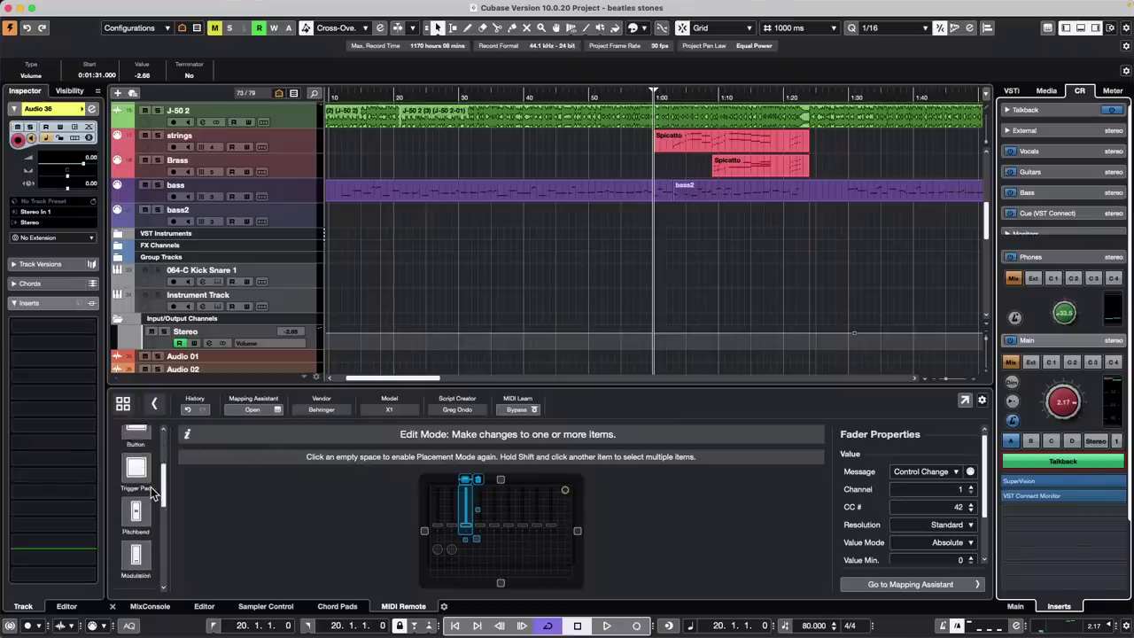
scroll(148, 488, "down", 2)
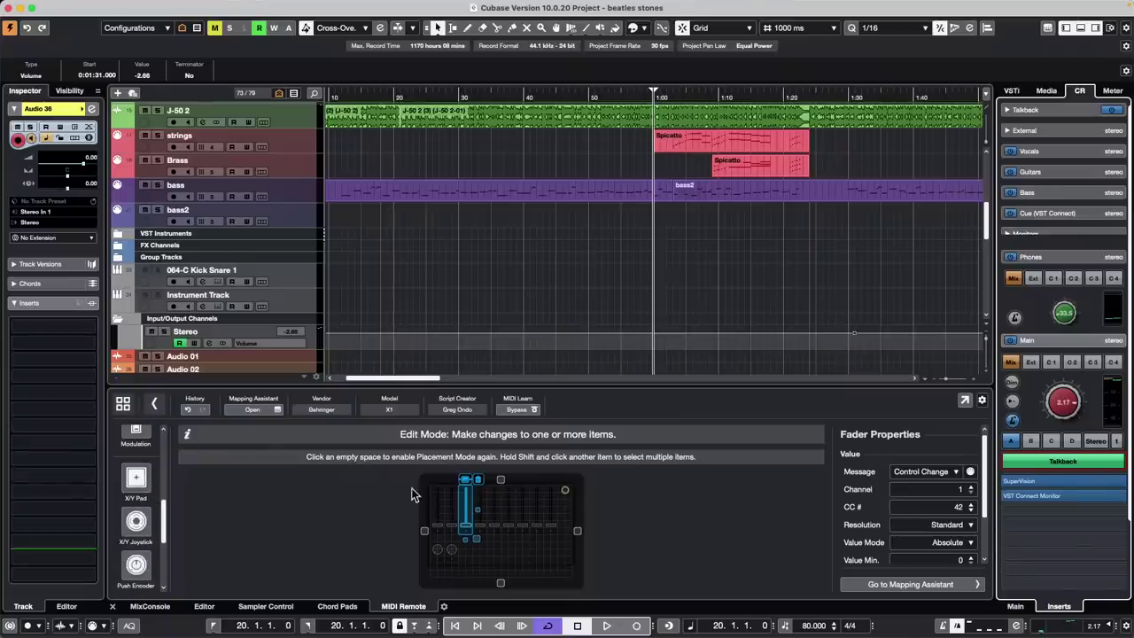
left_click(137, 479)
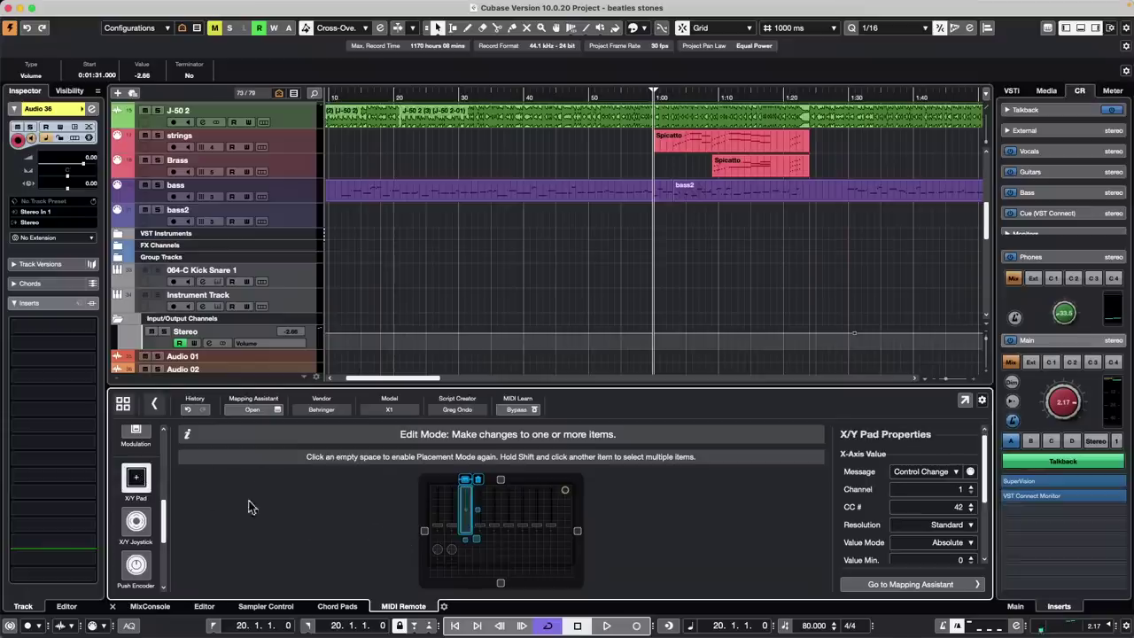
left_click(461, 576)
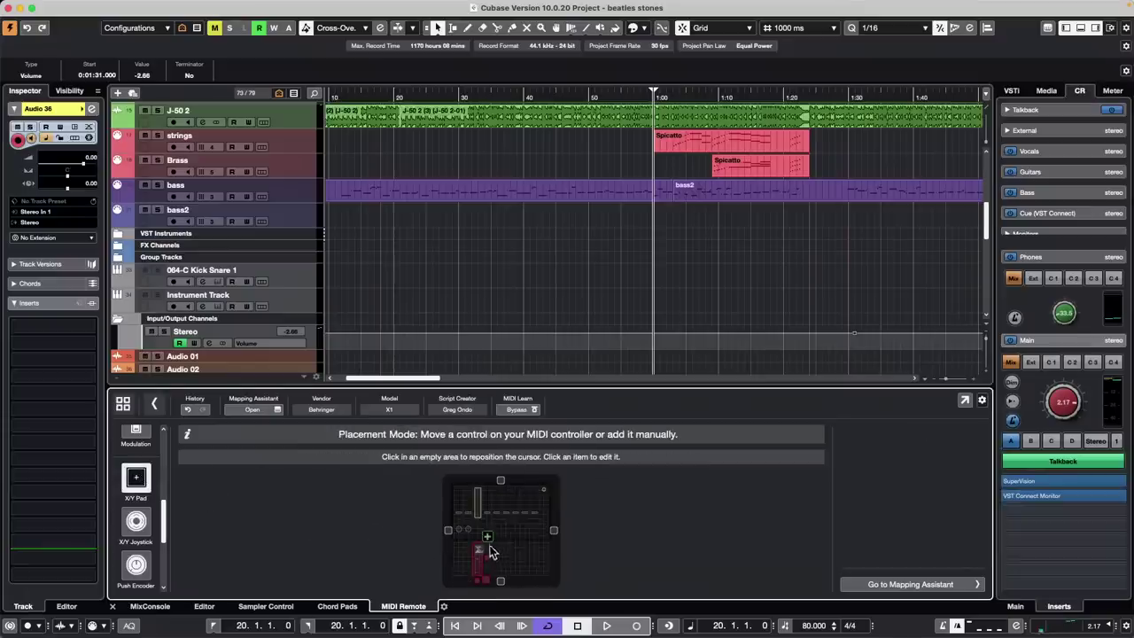
Place an X/Y Pad on the X1 layout, leaving its X-Axis message unset
left_click(487, 541)
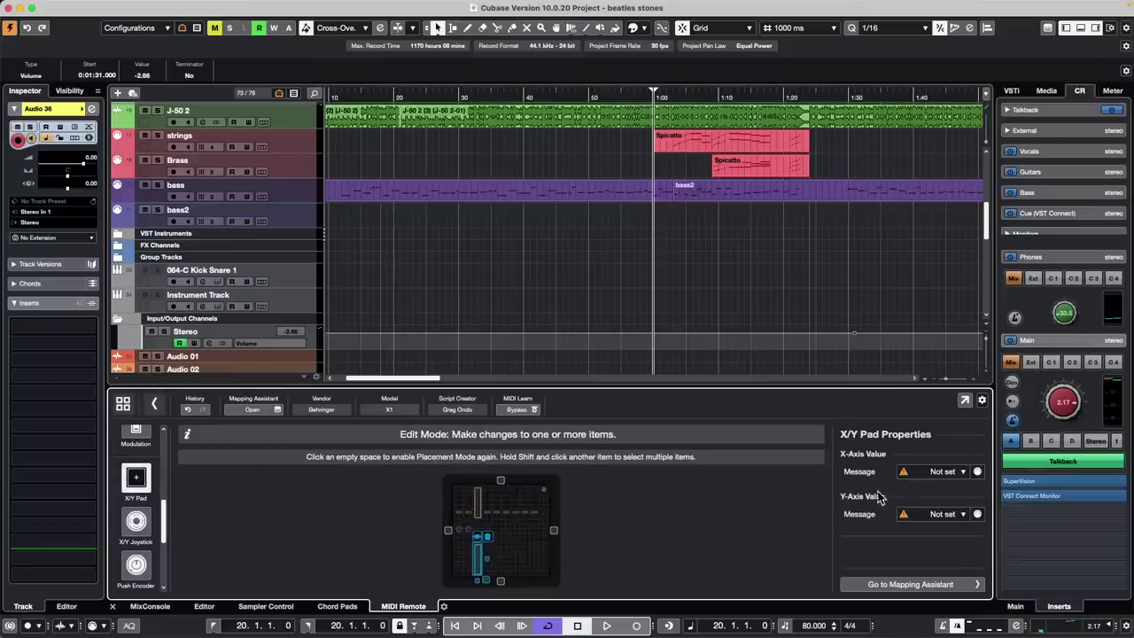
left_click(941, 472)
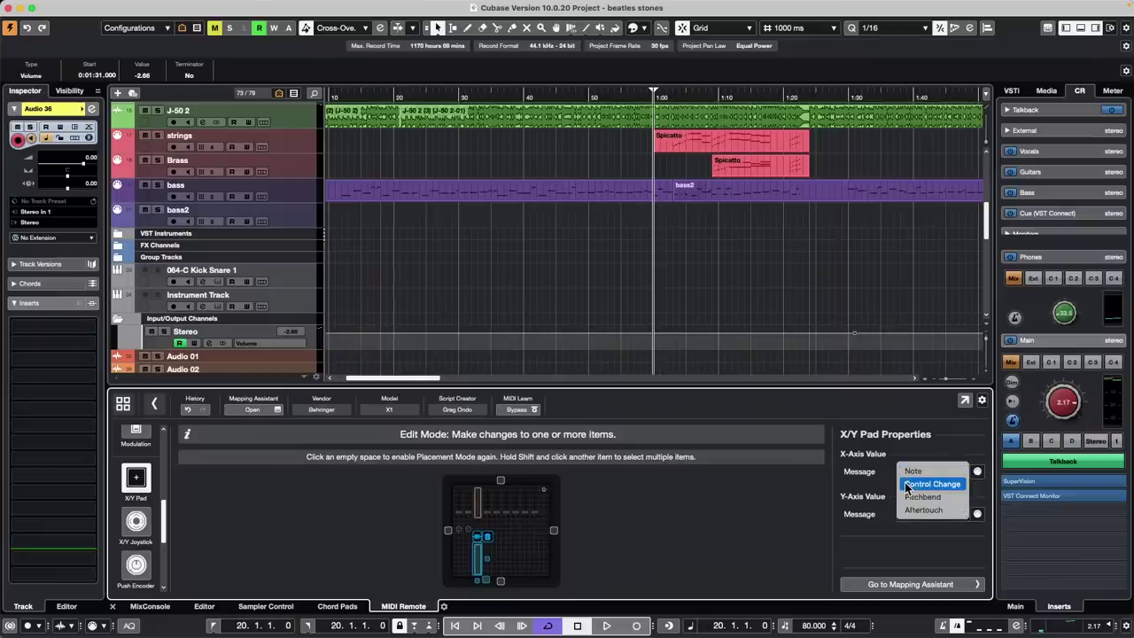
left_click(742, 514)
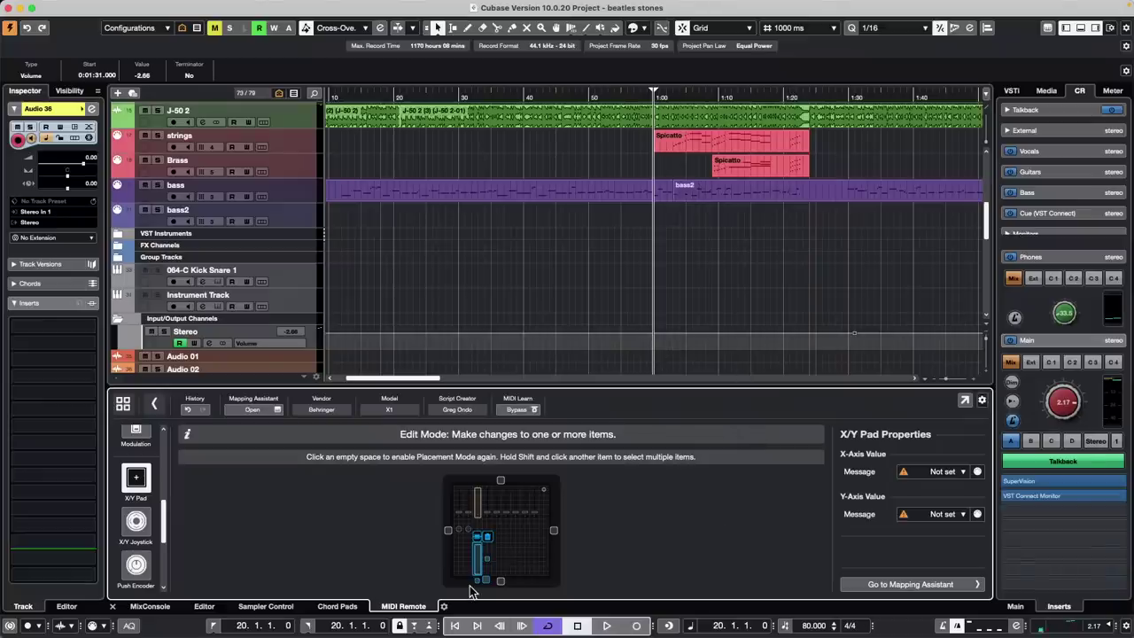
Turn talkback off and select the Spicatto part on the strings track
left_click(1068, 465)
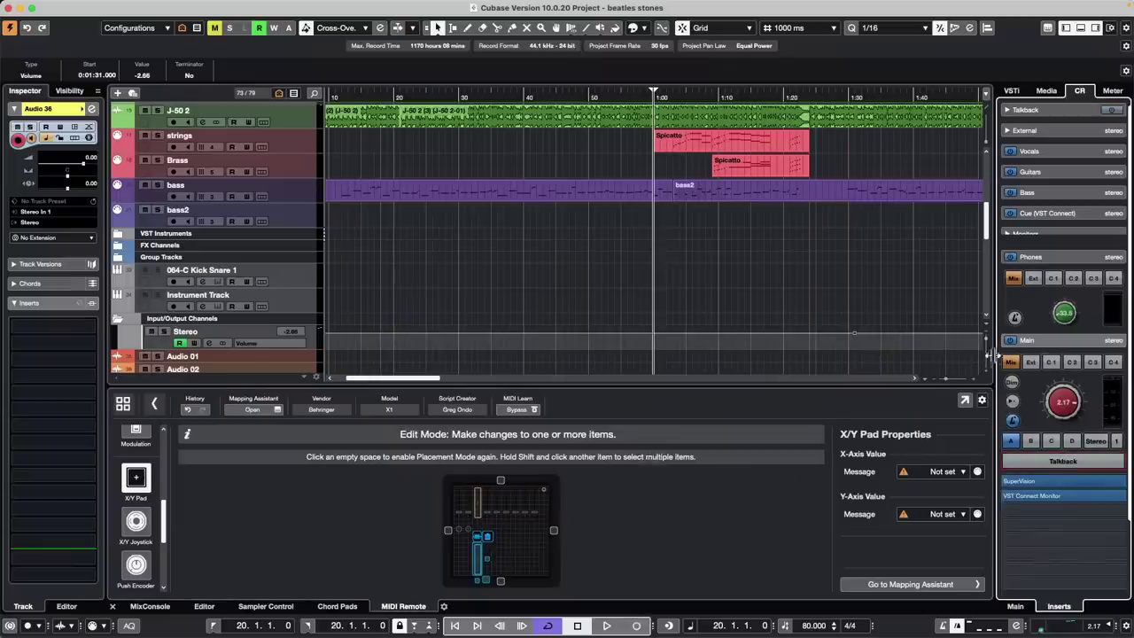
left_click(674, 135)
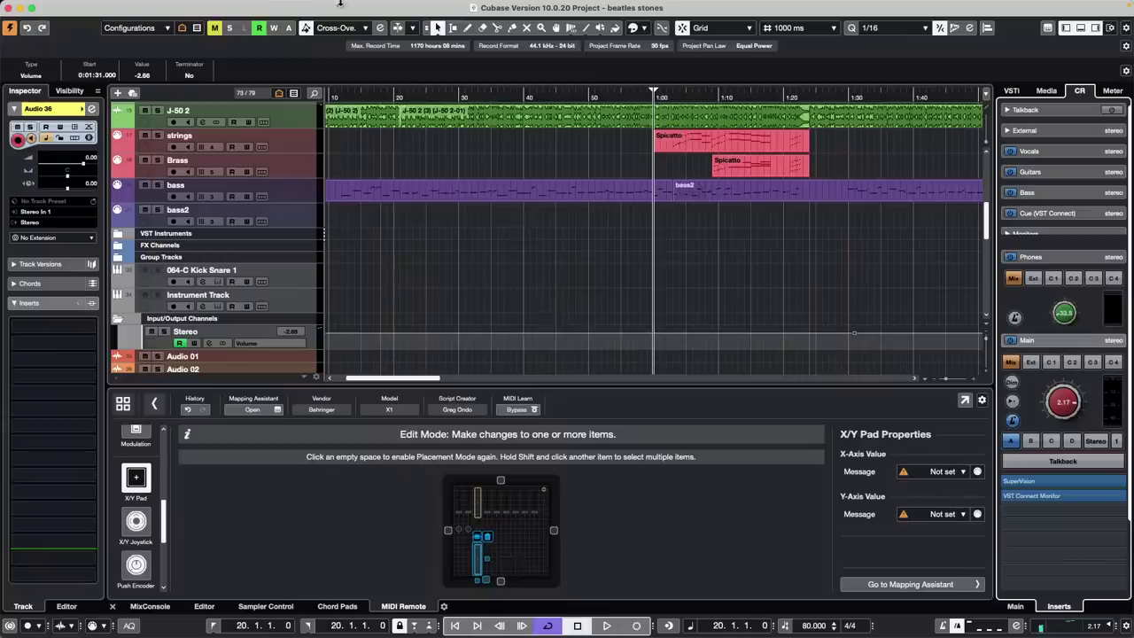
left_click(349, 6)
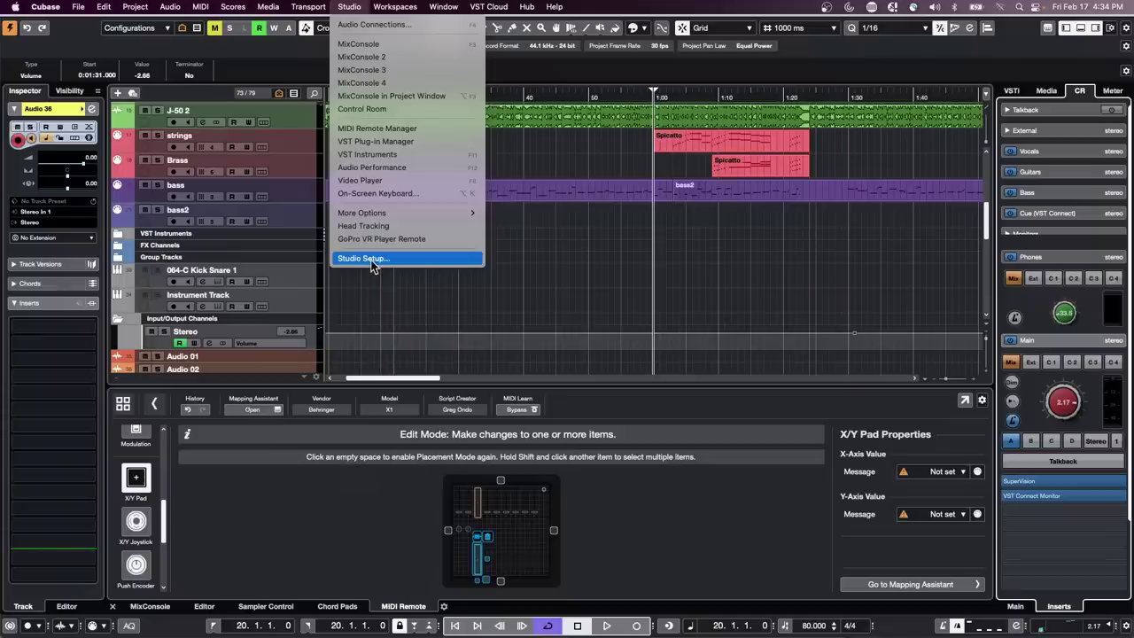
Open Studio Setup and review the existing Generic Remote 2 settings
left_click(373, 262)
left_click(523, 252)
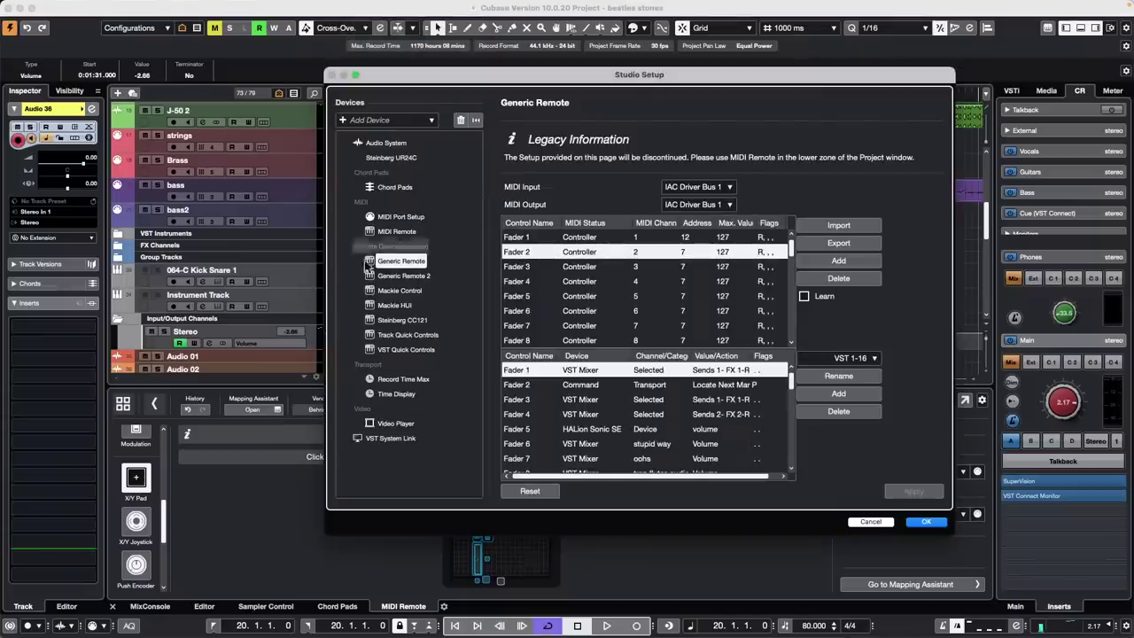
left_click(417, 276)
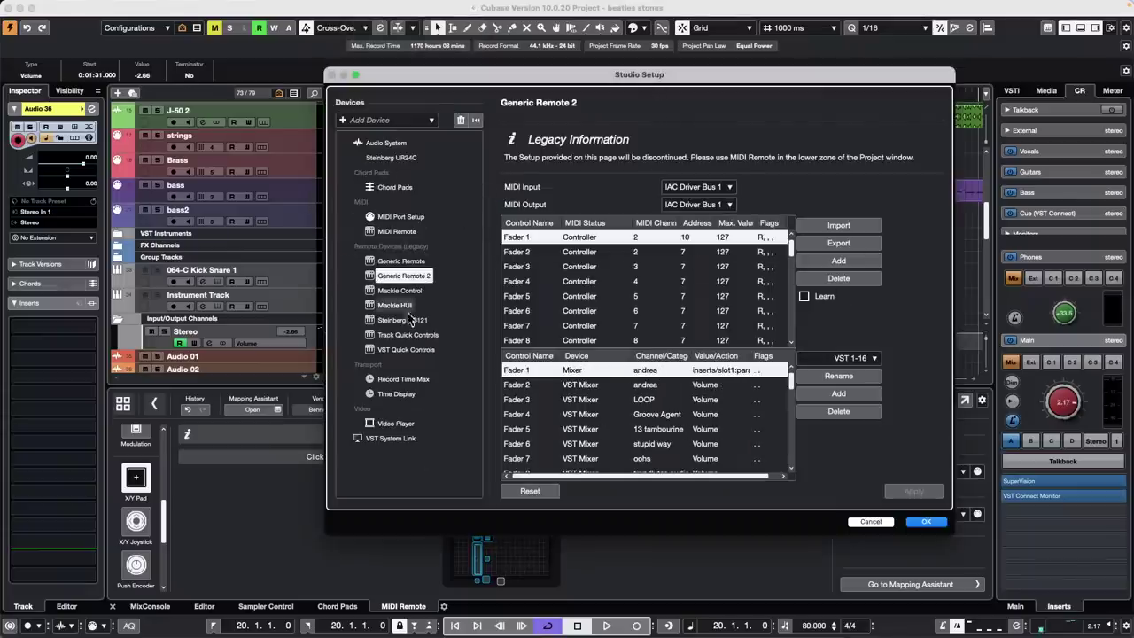
Add a Generic Remote device using PANORAMA P4 MIDI input and output, with Learn on
left_click(347, 121)
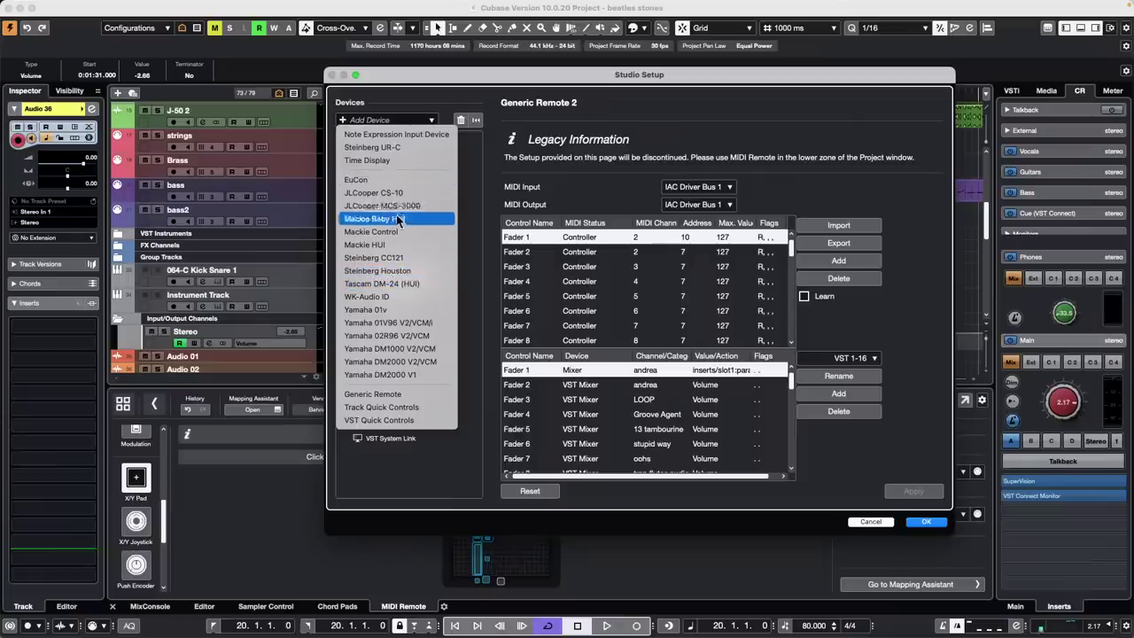
left_click(390, 393)
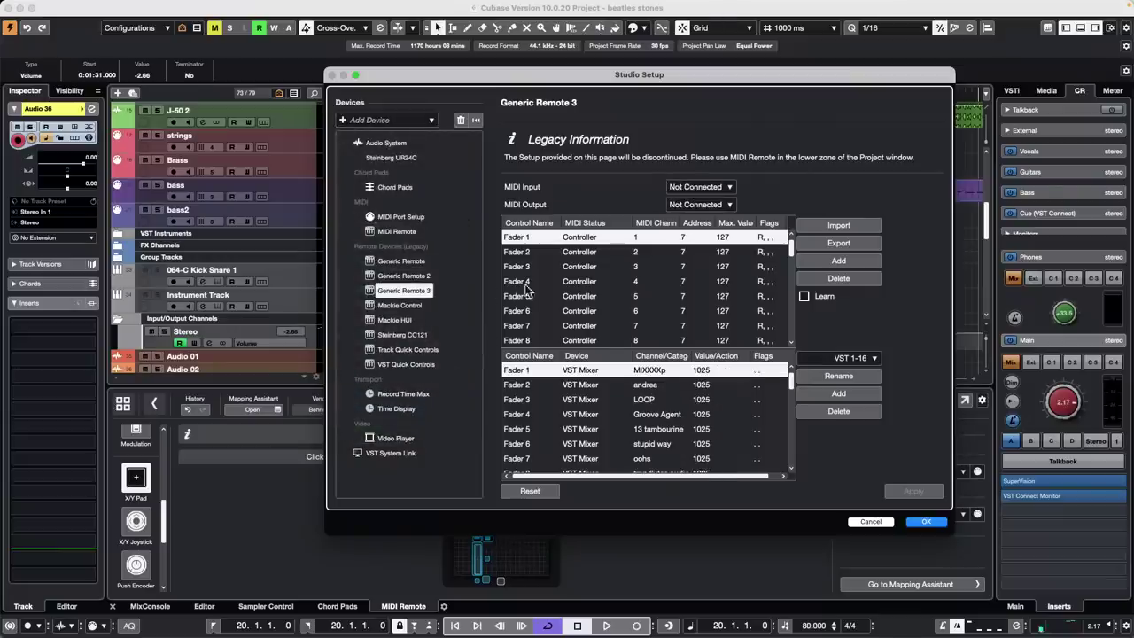
left_click(731, 187)
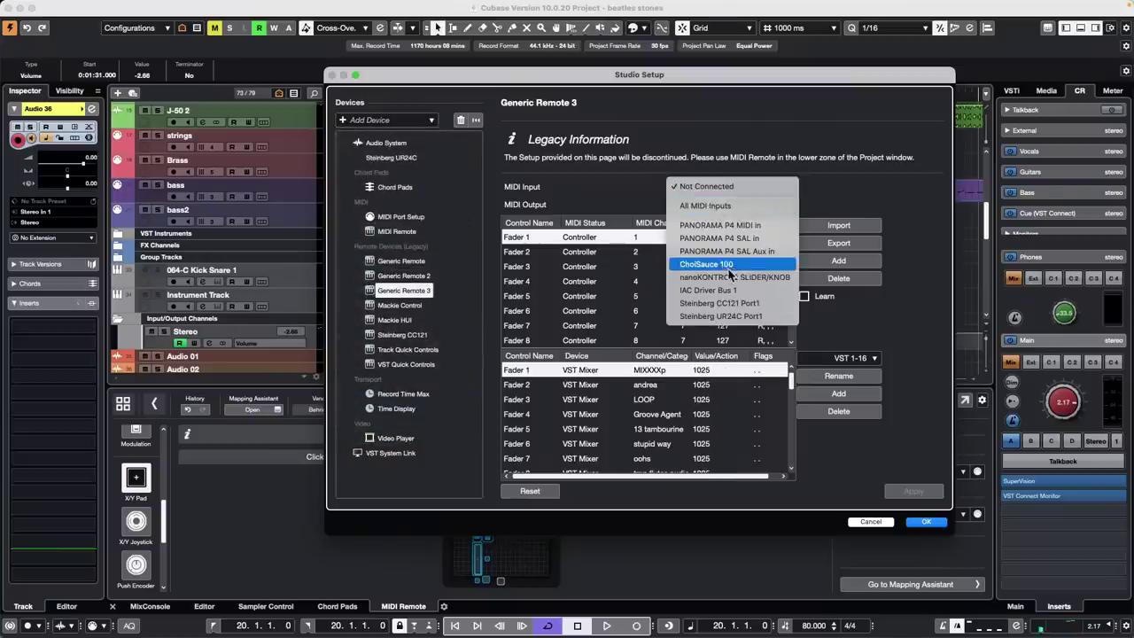
left_click(748, 237)
left_click(736, 205)
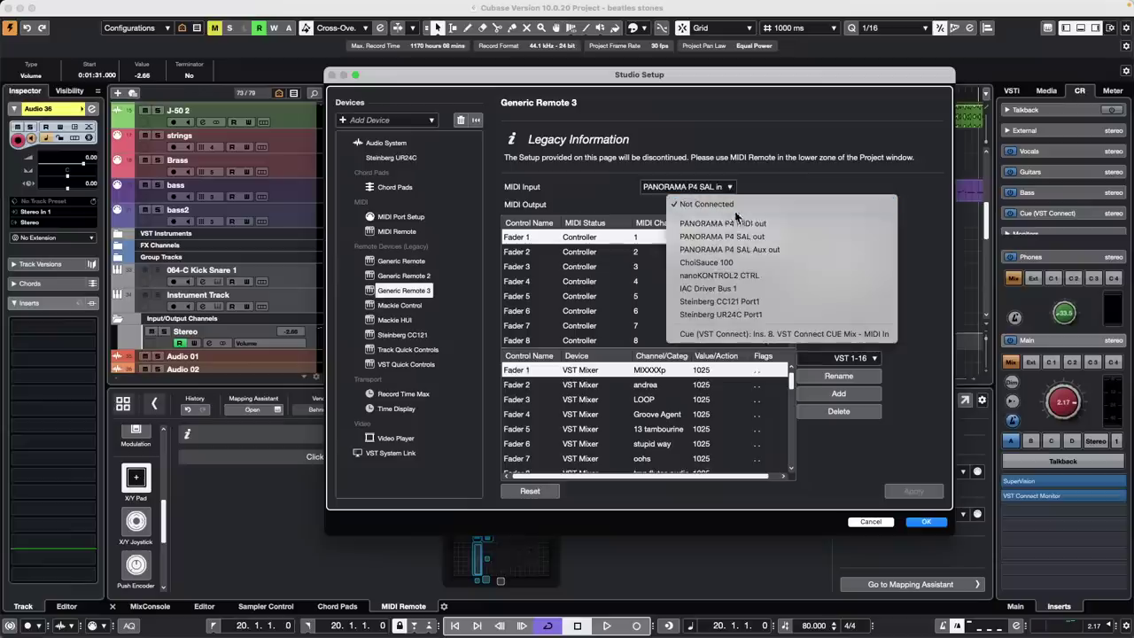
left_click(806, 238)
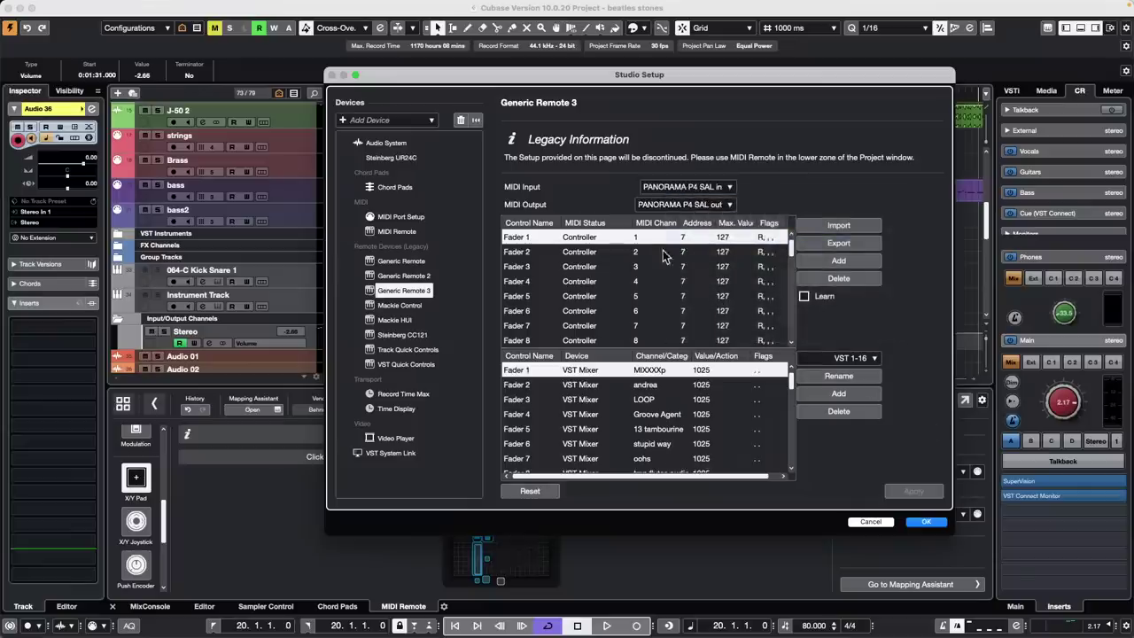
left_click(804, 298)
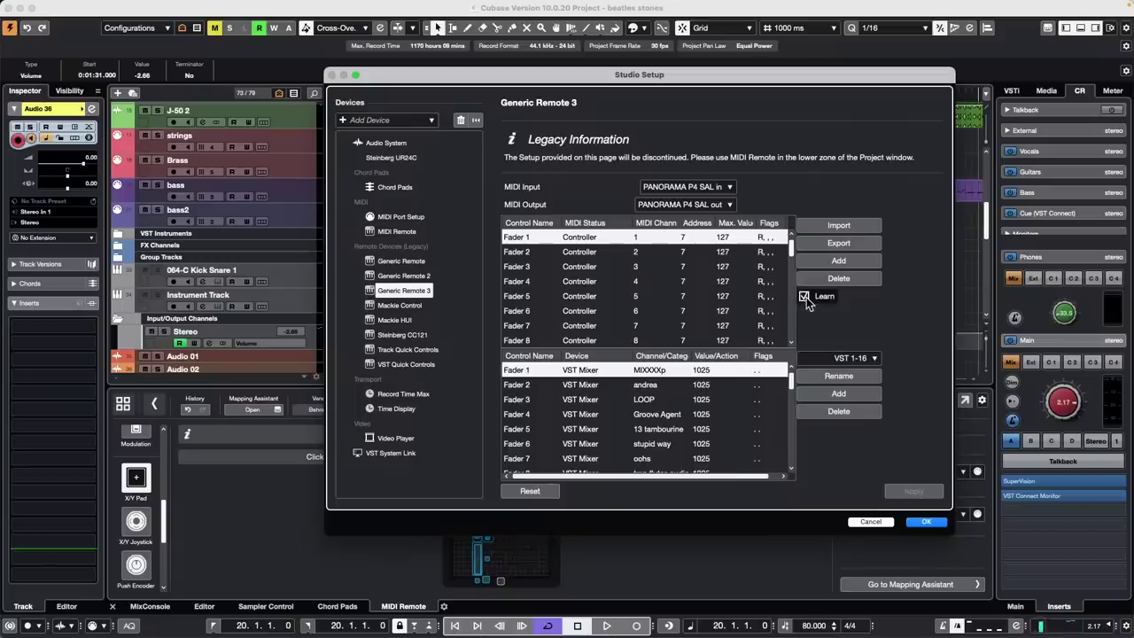
left_click(720, 187)
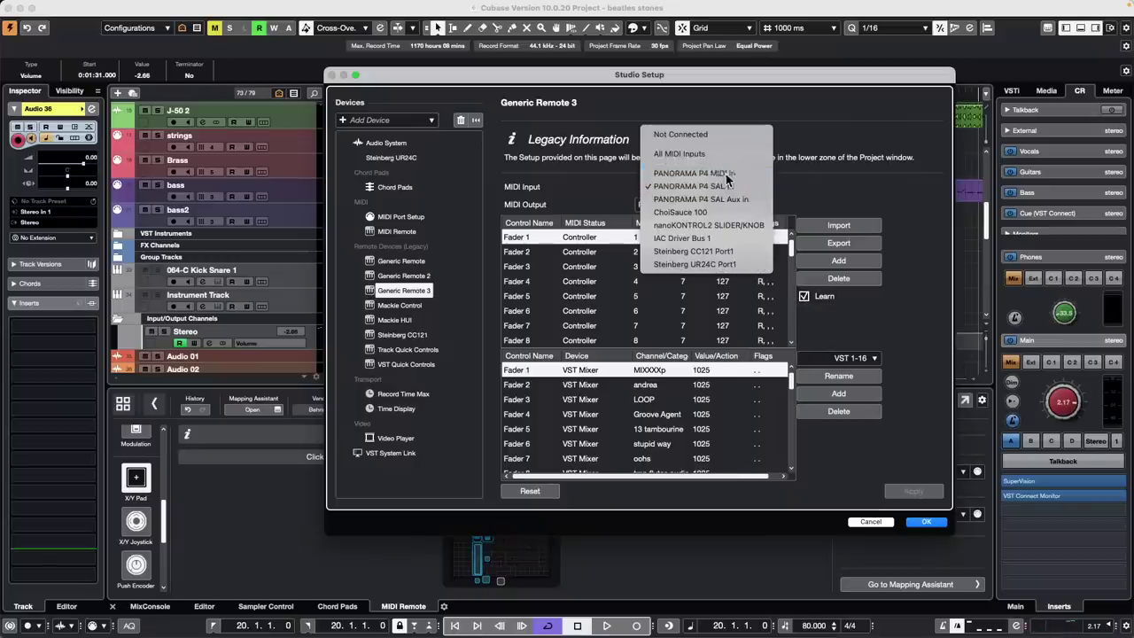
left_click(725, 173)
left_click(719, 204)
Set Generic Remote 3's MIDI output to PANORAMA P4 MIDI out and confirm with OK
left_click(720, 199)
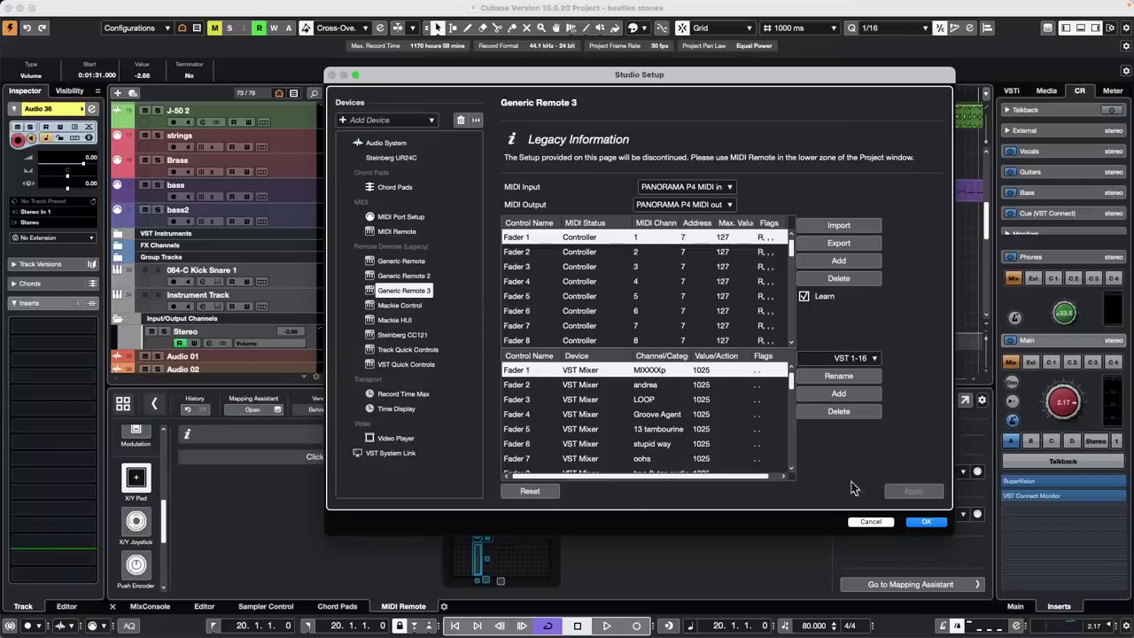
left_click(925, 522)
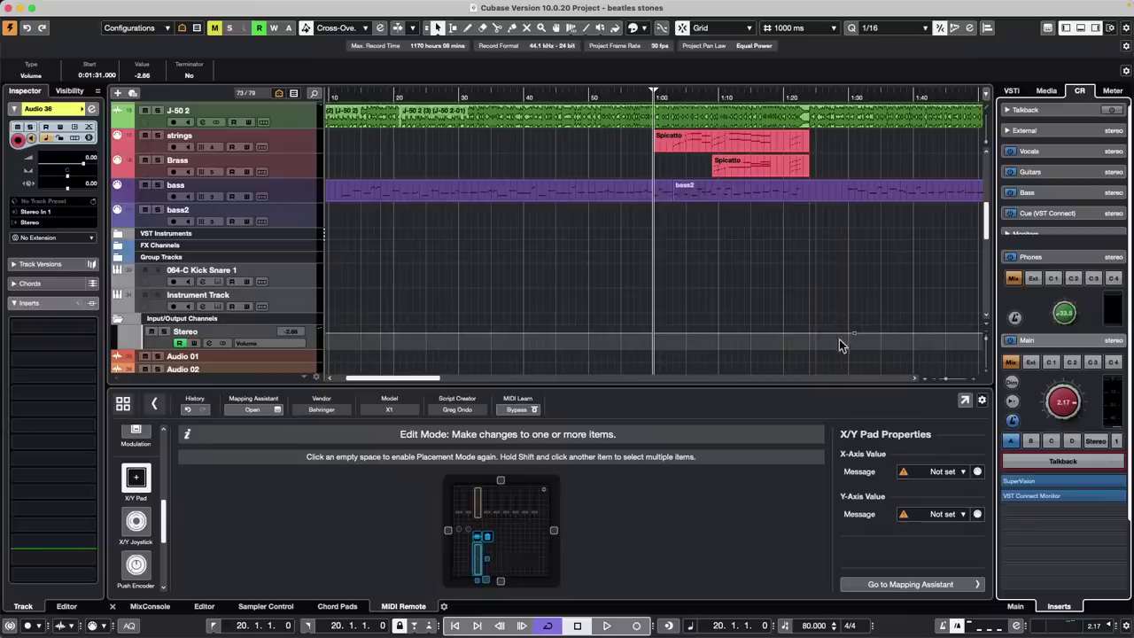
Turn on the metronome Click in the Control Room Main settings
left_click(1016, 608)
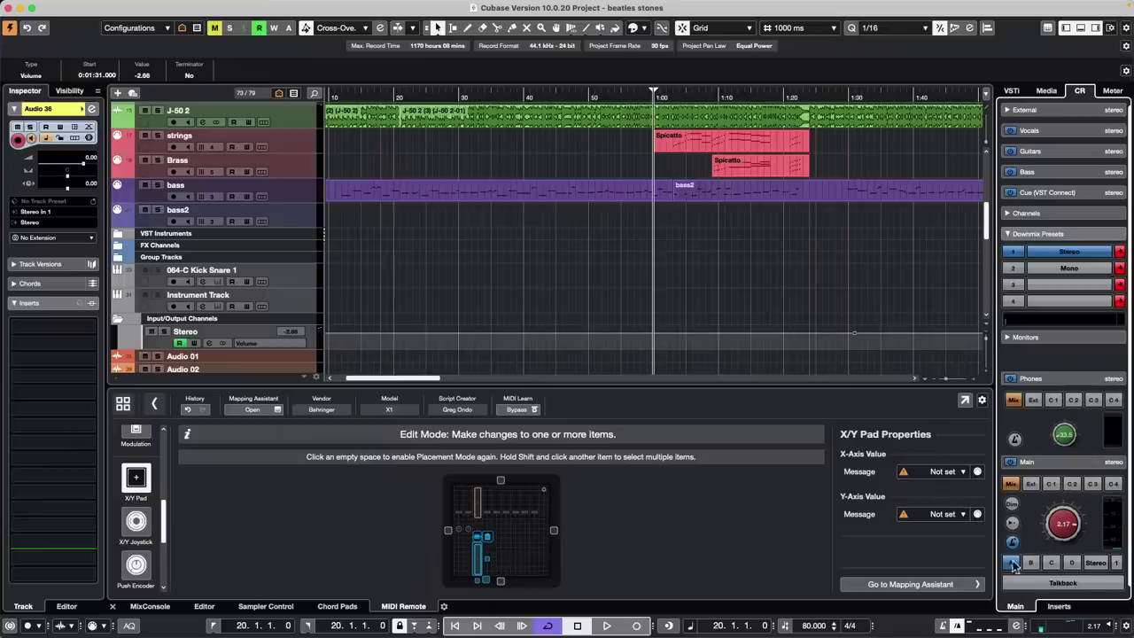
left_click(1013, 543)
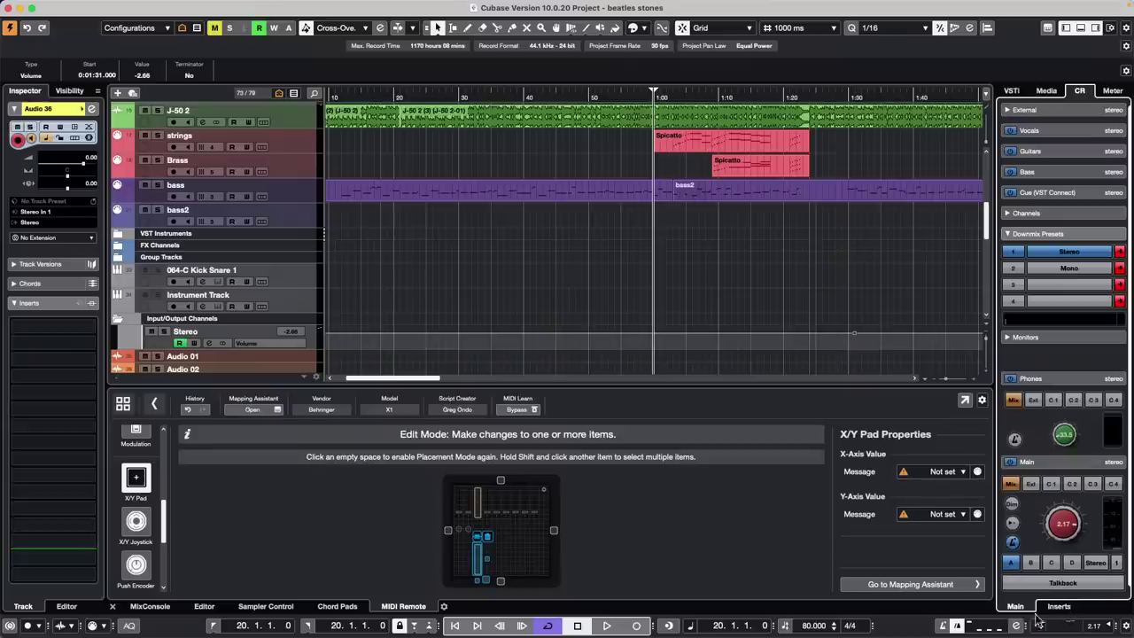
left_click(1065, 609)
left_click(1017, 609)
Pan the Control Room click hard right
scroll(1052, 474, "down", 2)
scroll(1052, 474, "down", 1)
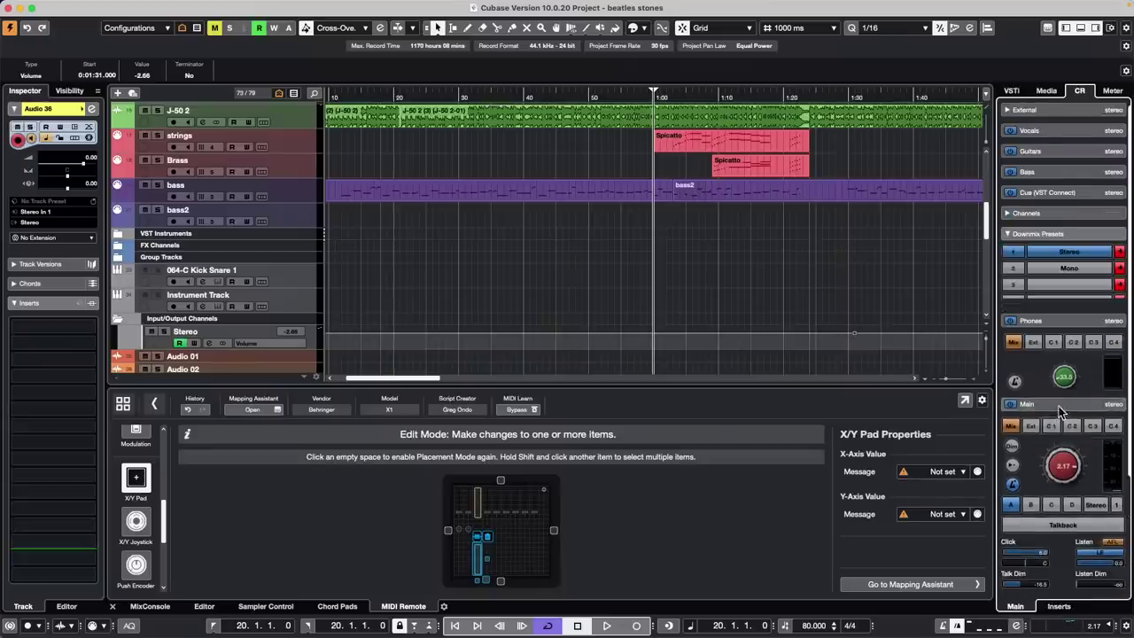
scroll(1062, 409, "up", 2)
scroll(1058, 465, "down", 2)
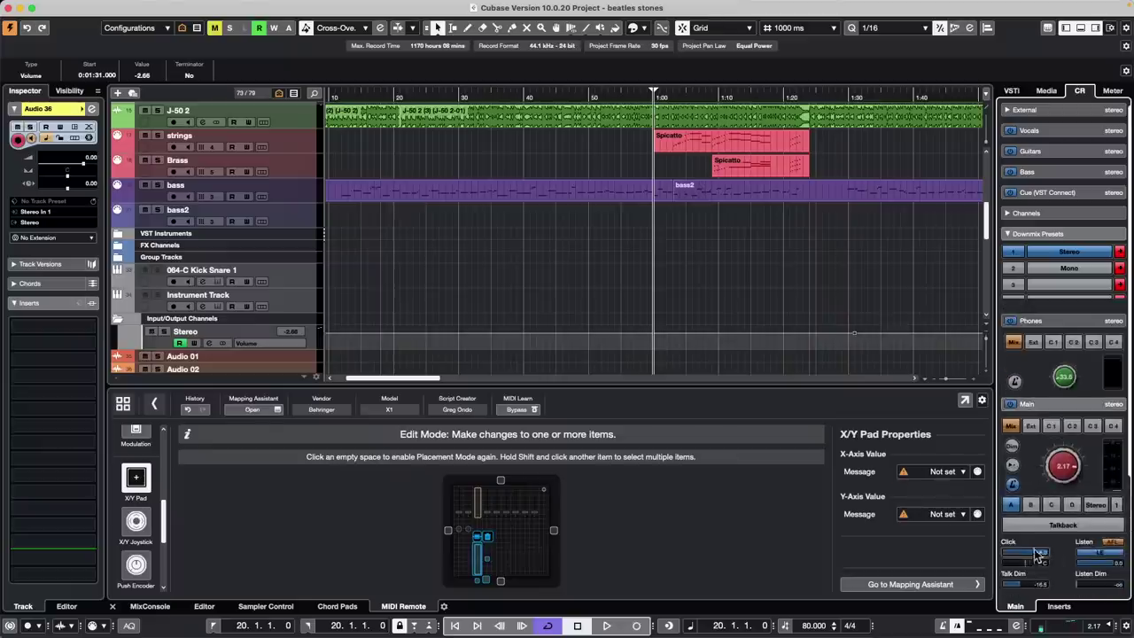
left_click_drag(1028, 564, 1057, 556)
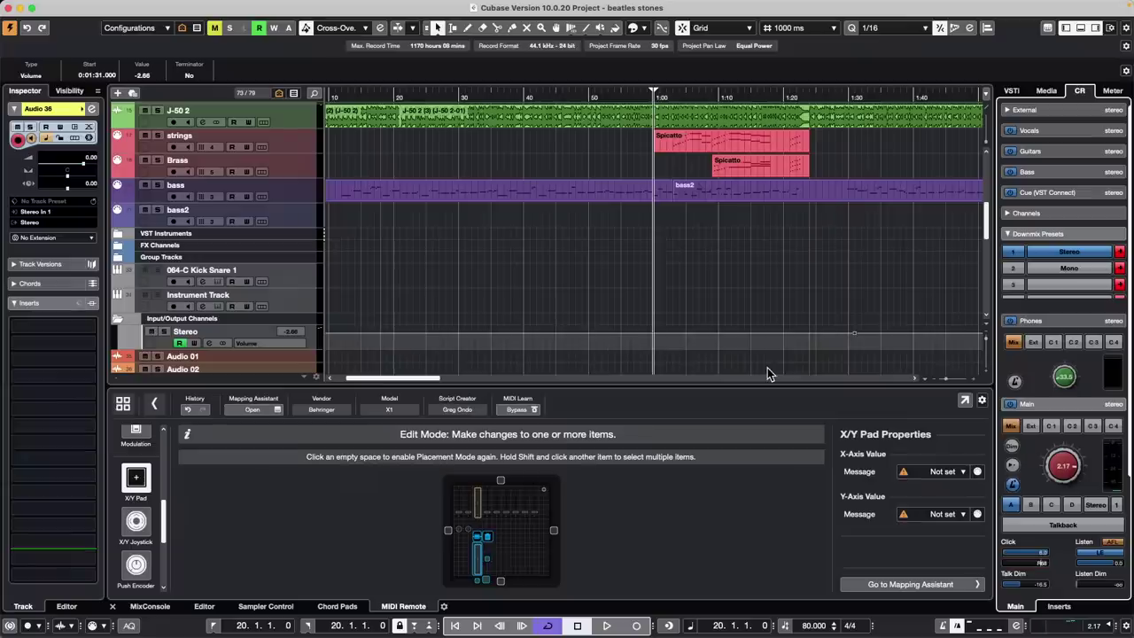
Open the recent project February 23 2023.cpr
left_click(73, 7)
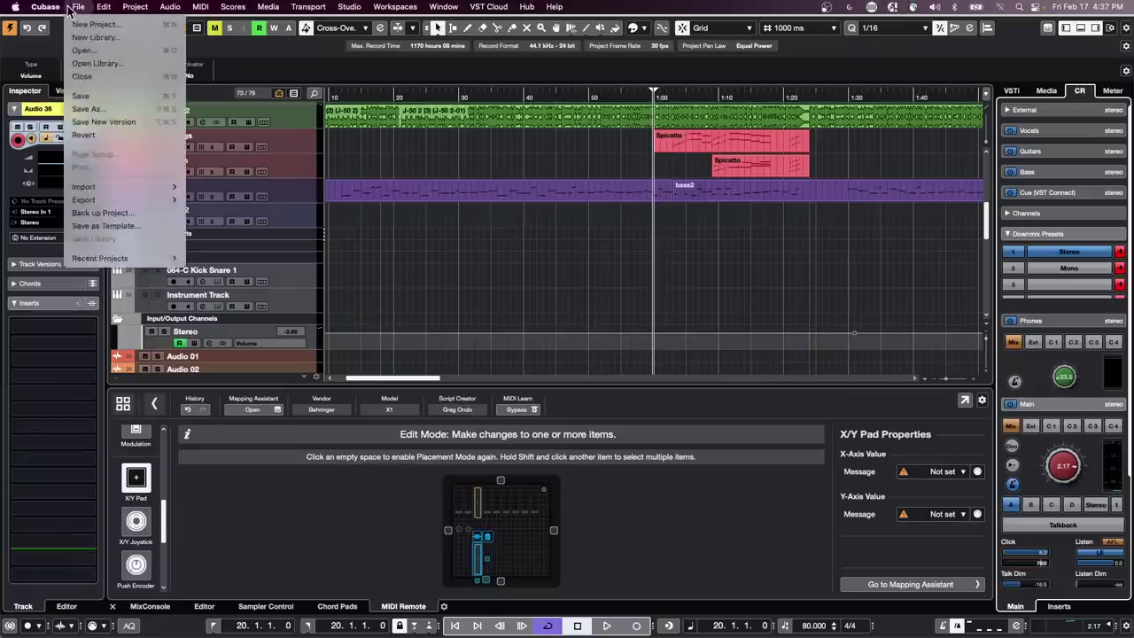
left_click(87, 188)
left_click(72, 7)
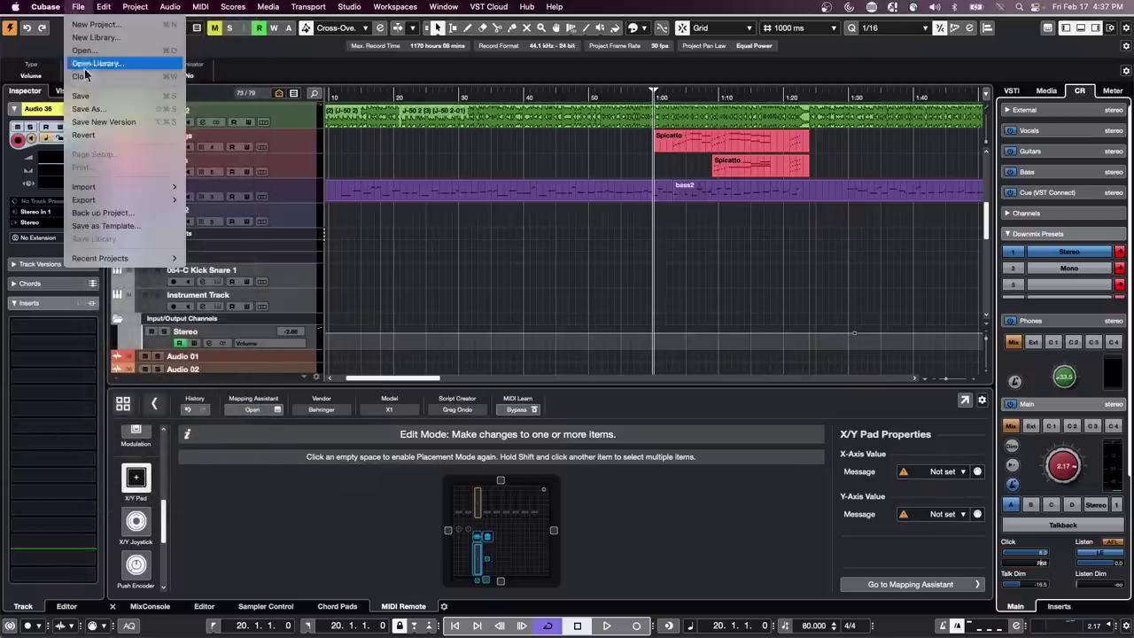
mouse_move(97, 258)
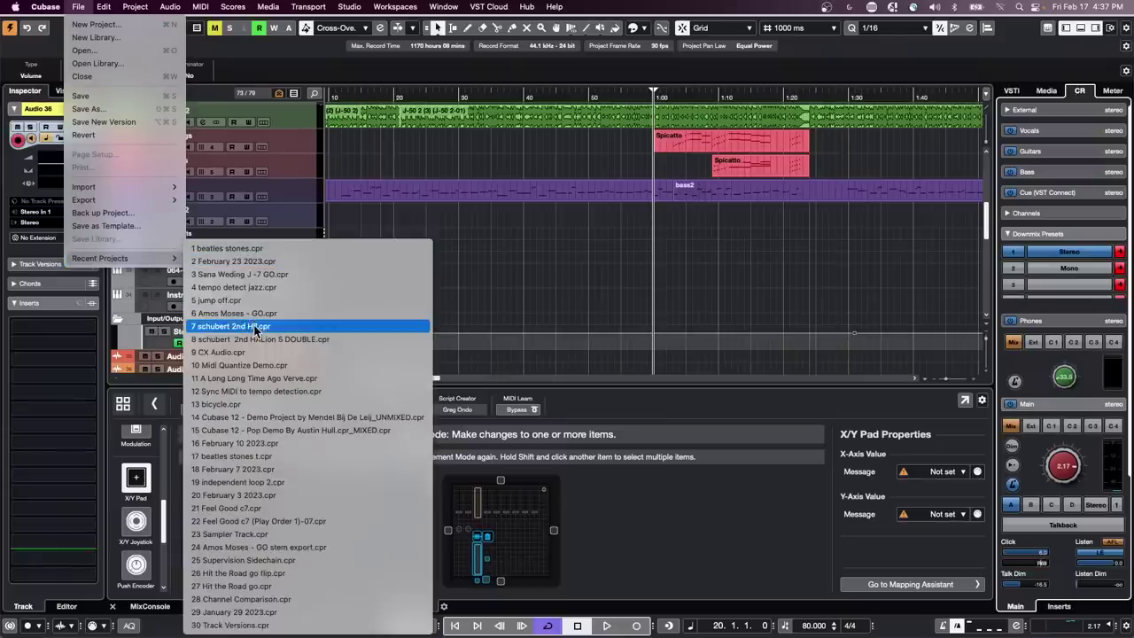
left_click(289, 262)
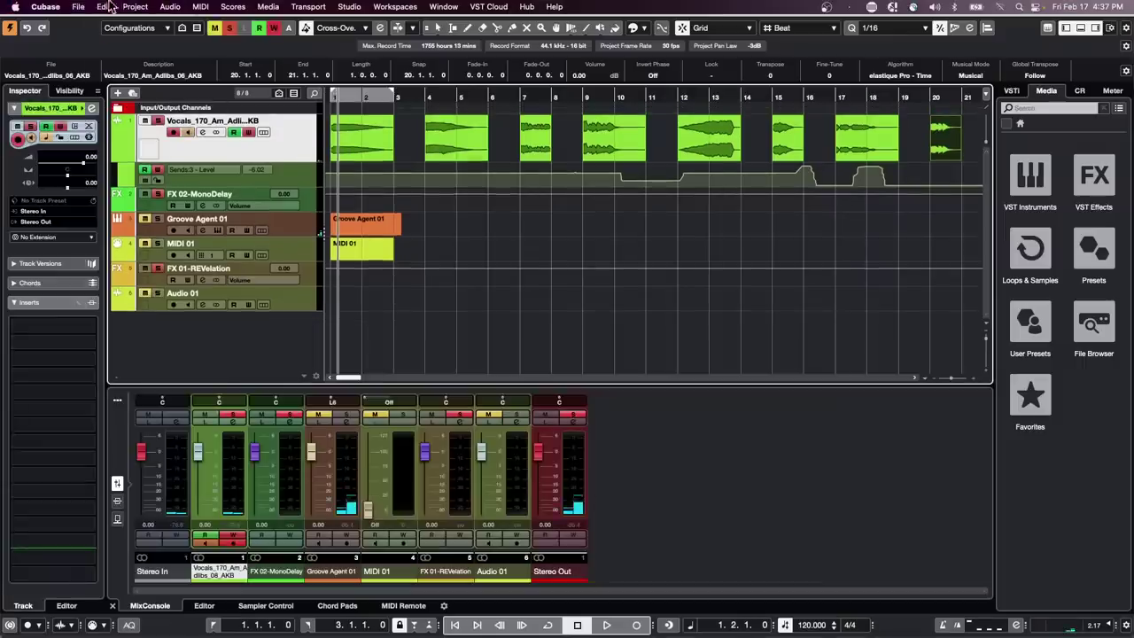
Revert the project to its last saved version, confirming the discard
left_click(78, 7)
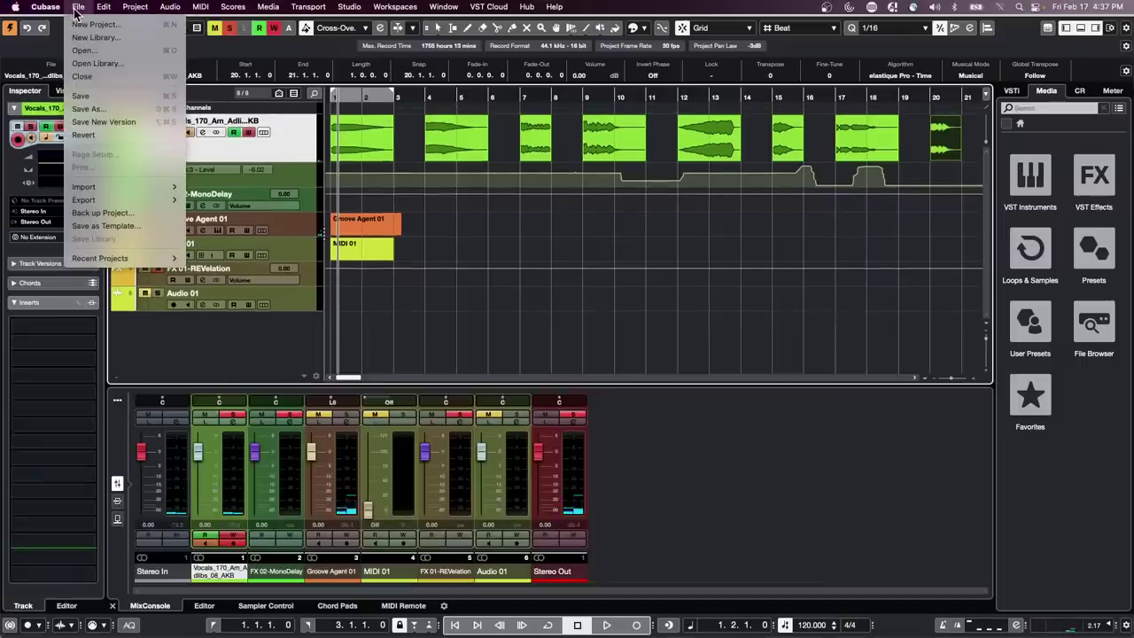
left_click(88, 134)
left_click(644, 217)
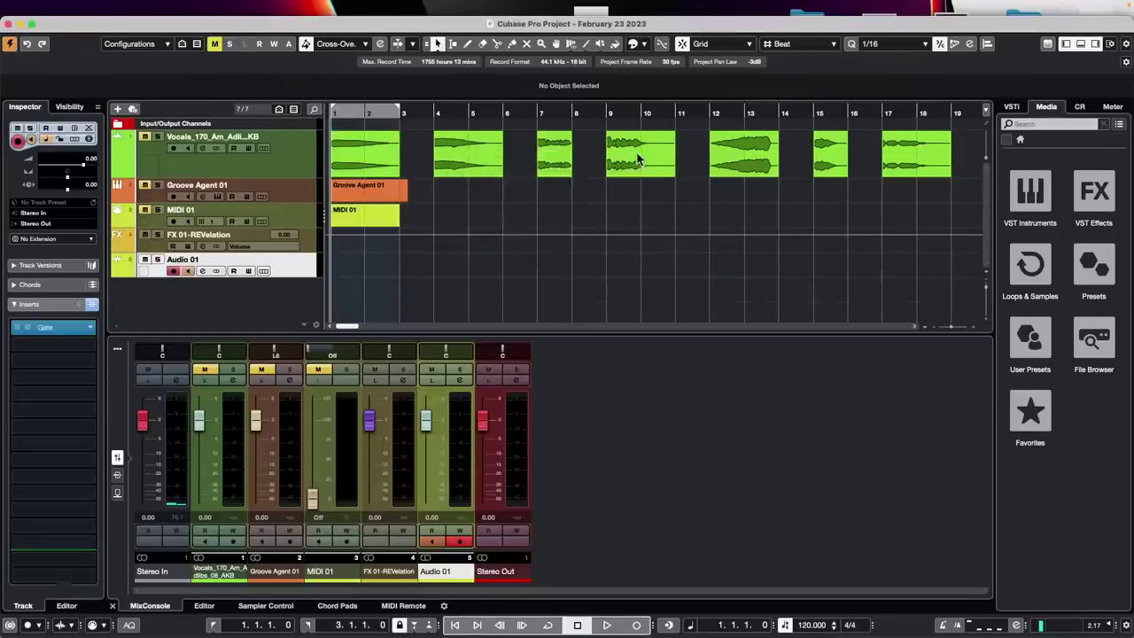
Zoom to the vocal events and switch Snap Type from Grid to Shuffle
left_click_drag(393, 113, 364, 138)
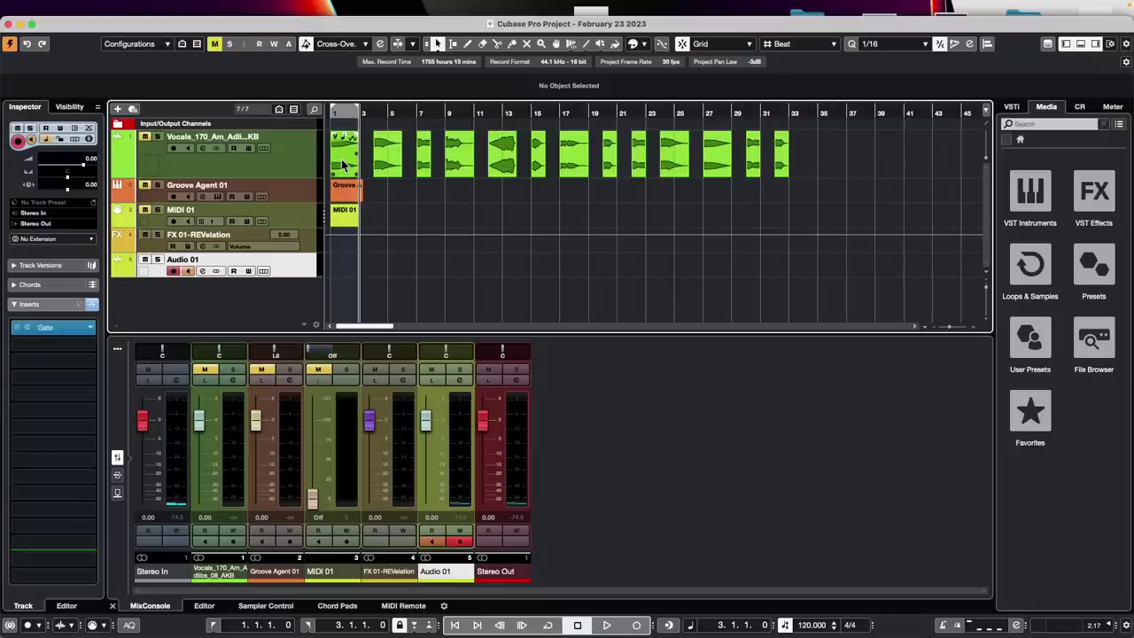
left_click(344, 165)
double_click(344, 164, "shift")
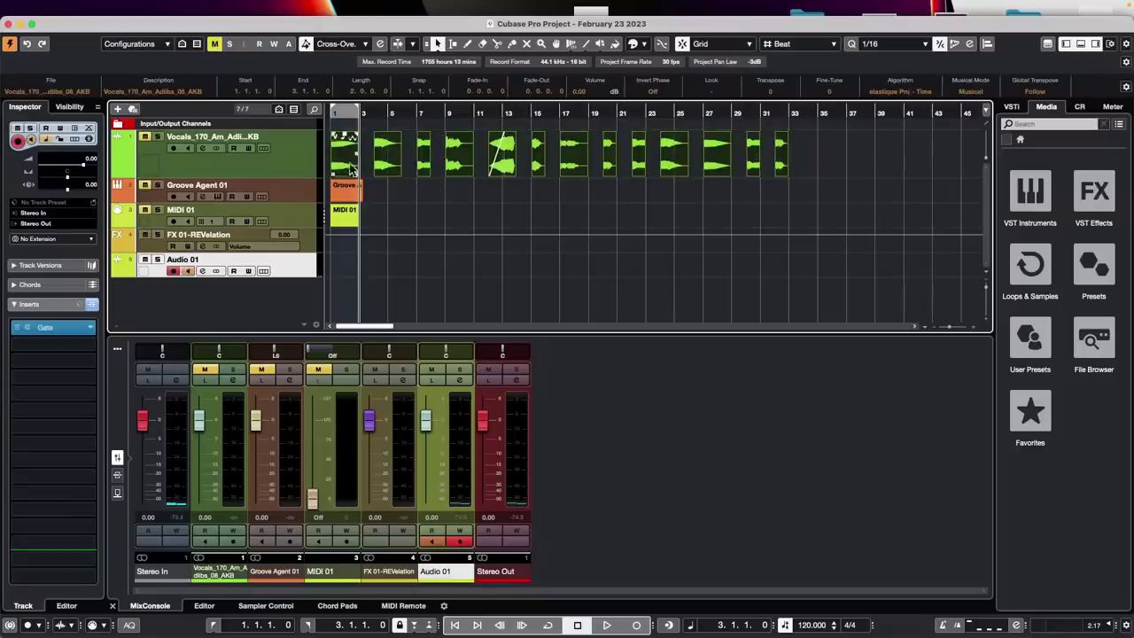
left_click(344, 165, "shift")
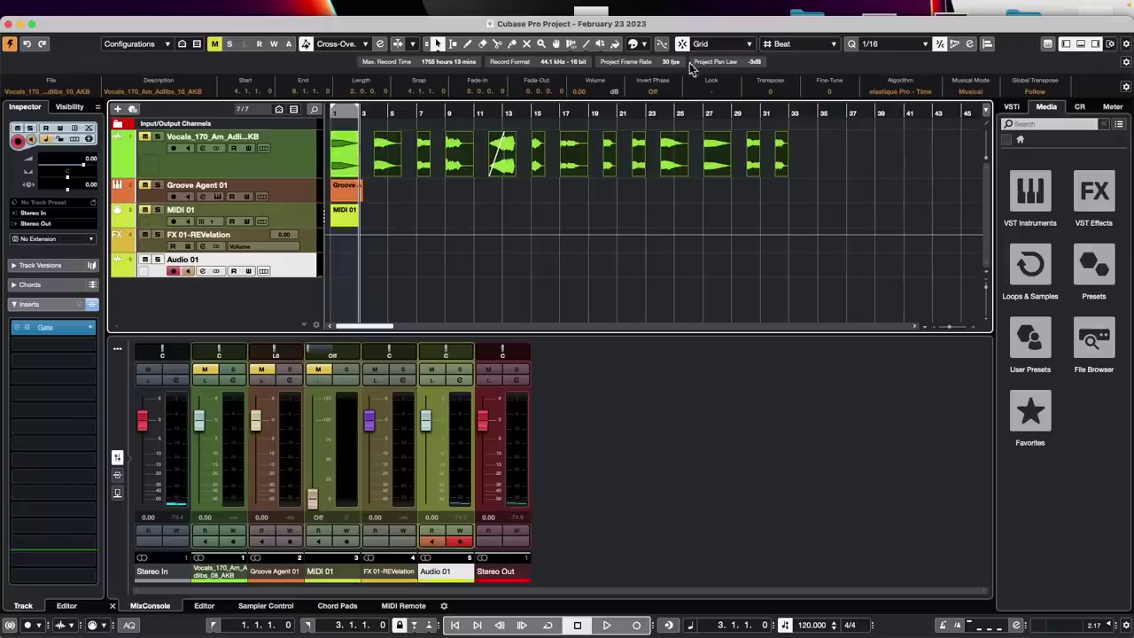
left_click(712, 45)
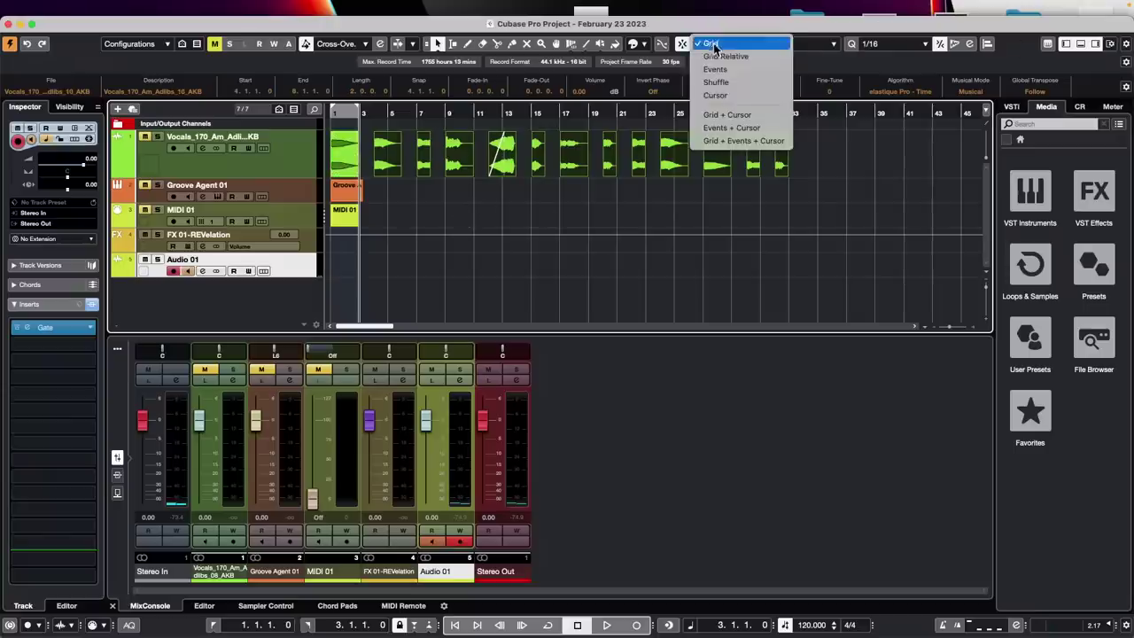
left_click(755, 83)
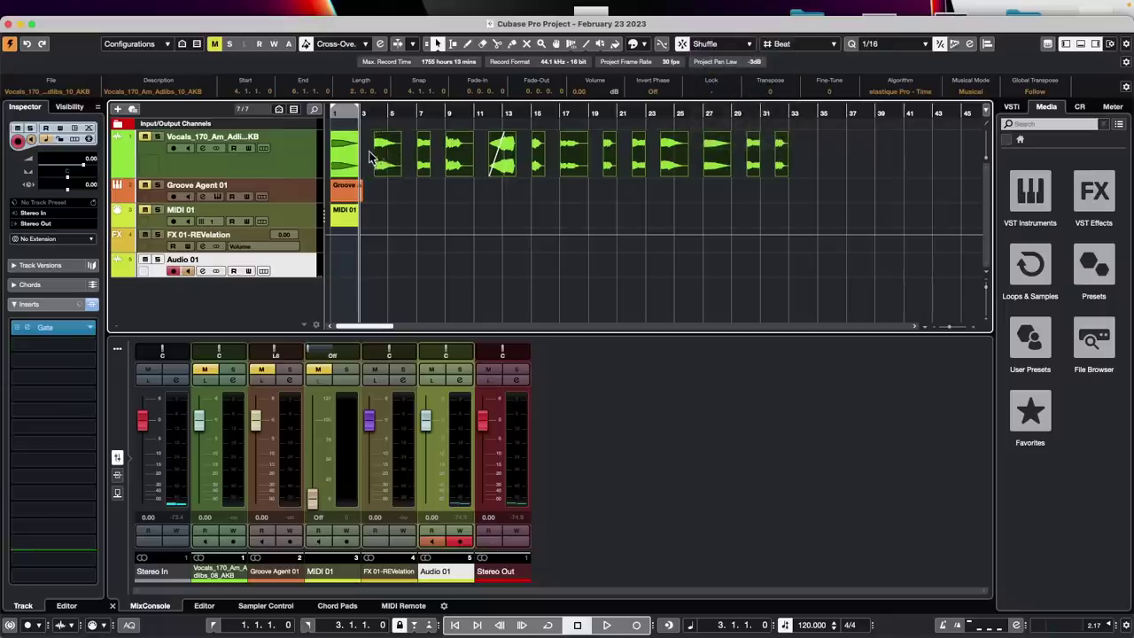
Test Shuffle by dragging vocal events left, undoing each move to keep the original spacing
left_click_drag(381, 161, 357, 156)
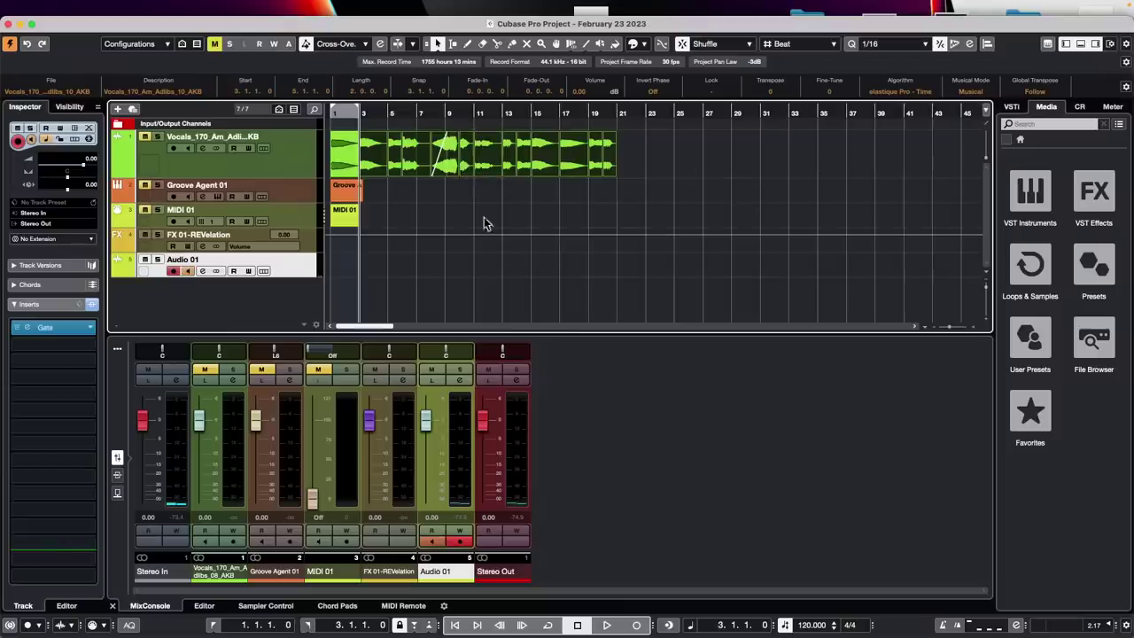
key("super+z")
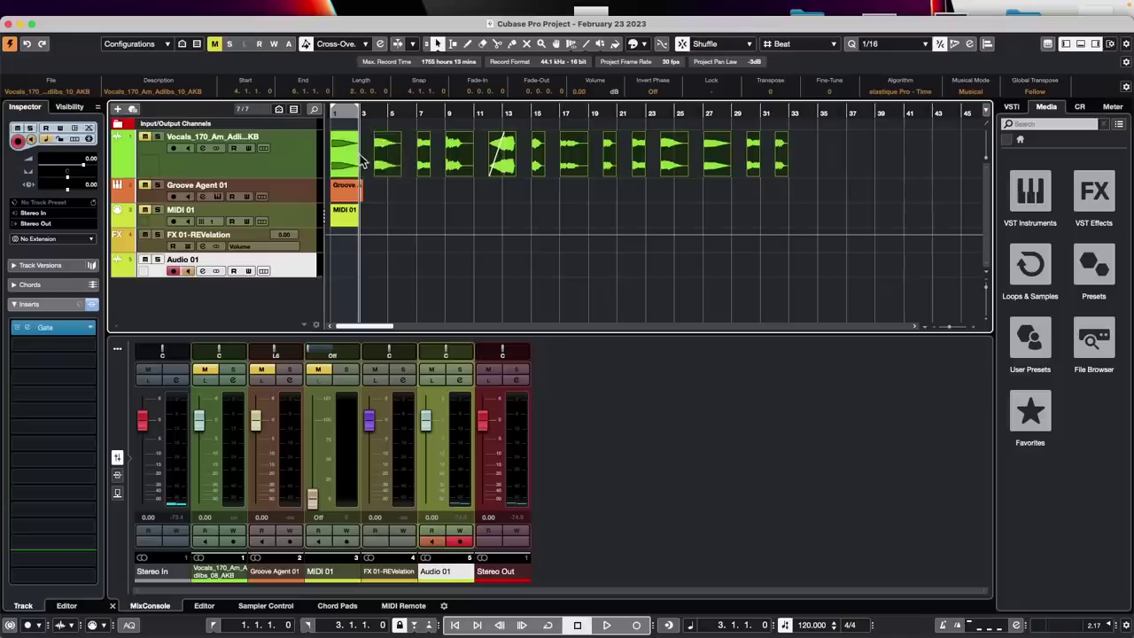
left_click(730, 44)
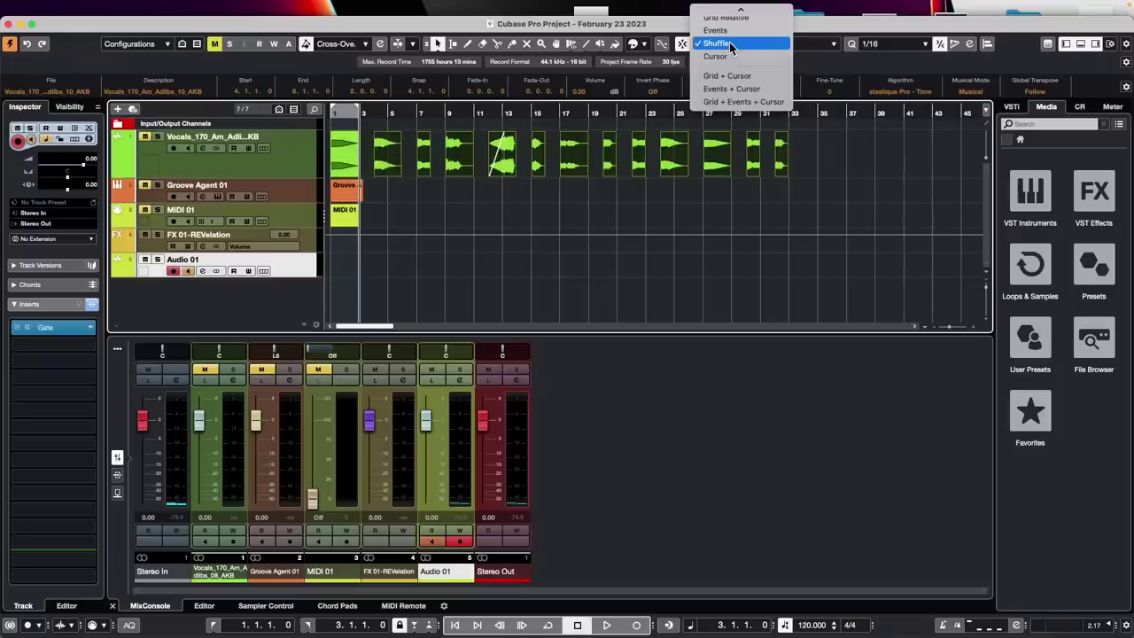
mouse_move(735, 11)
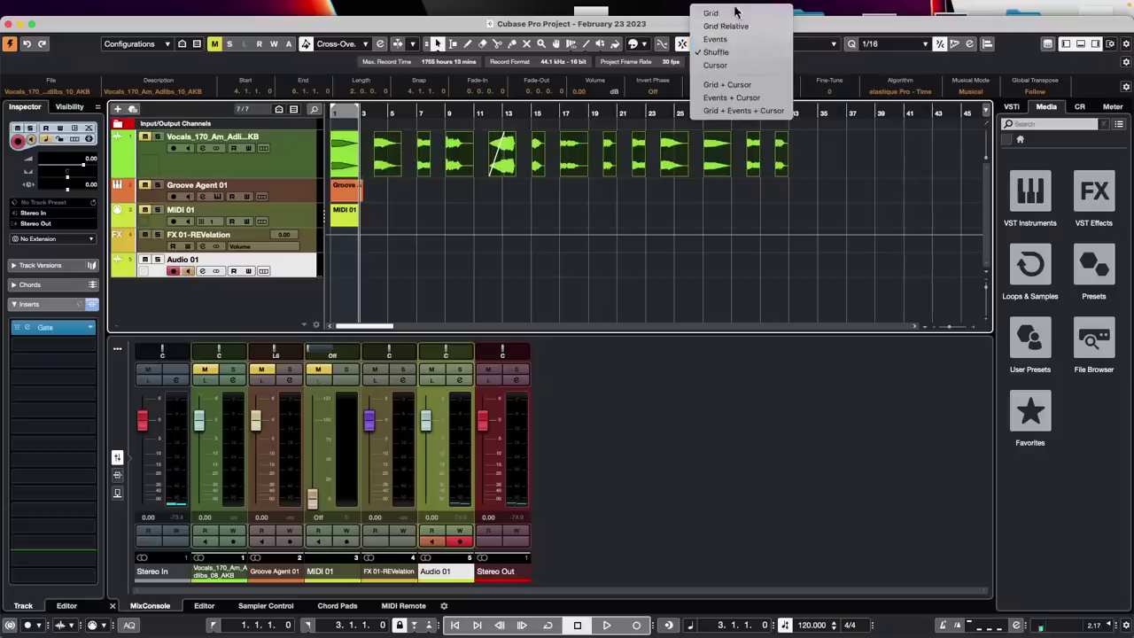
left_click(385, 163)
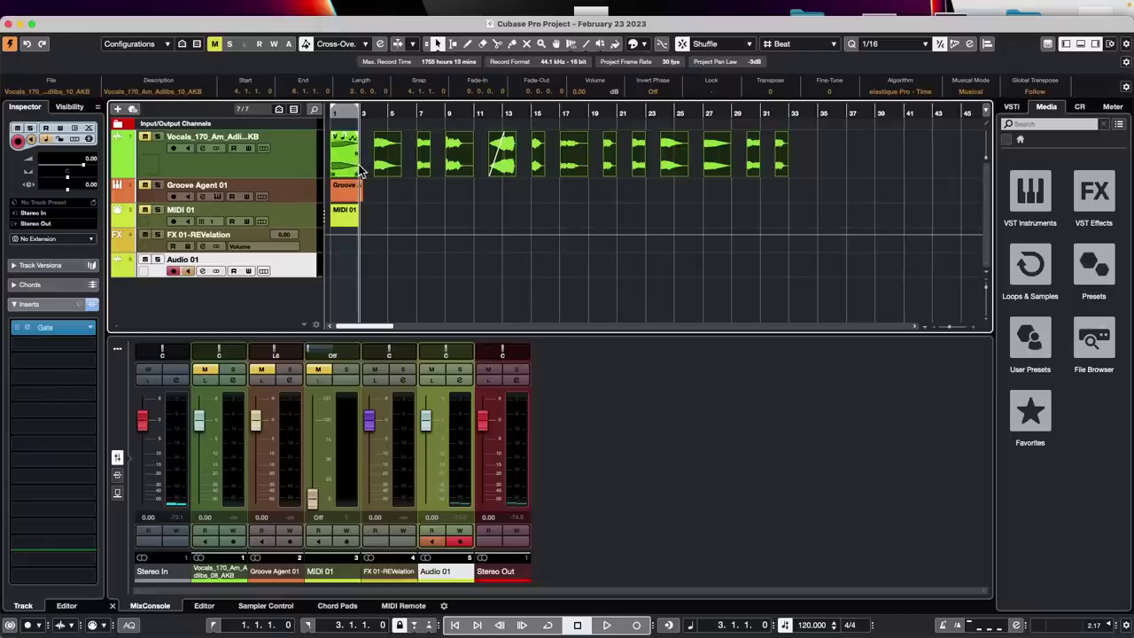
left_click(391, 167)
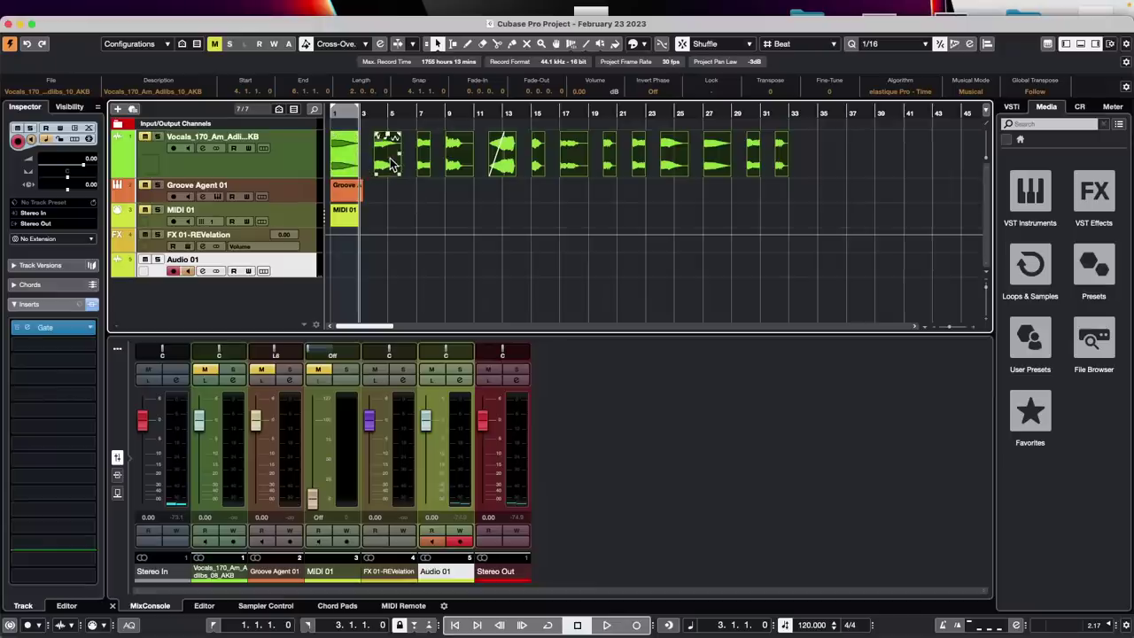
left_click_drag(391, 166, 376, 166)
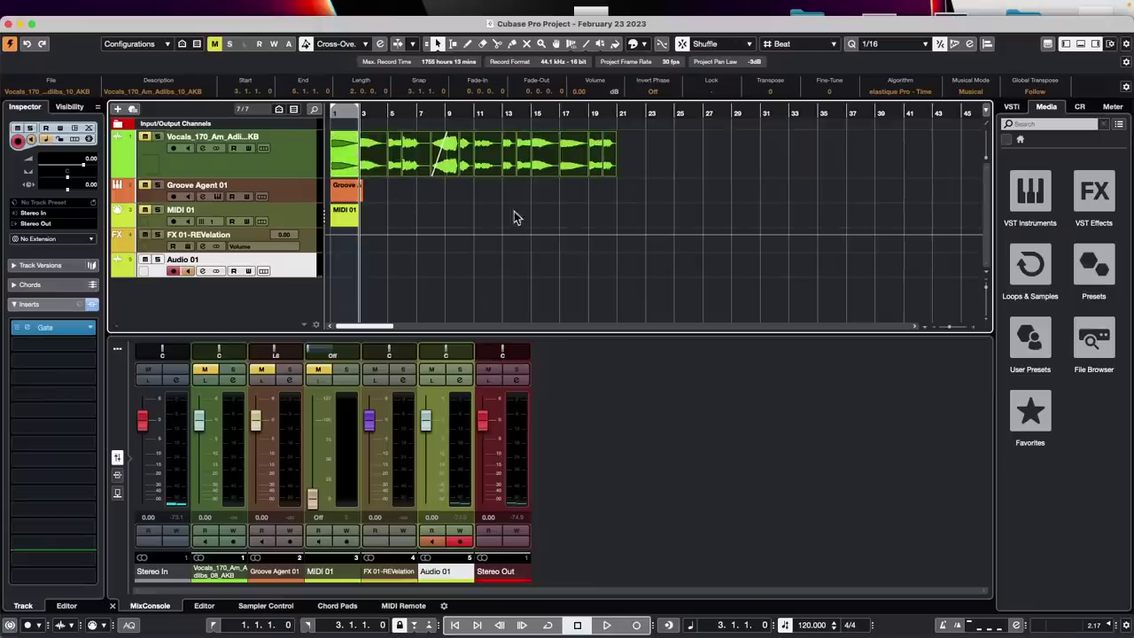
key("super+z")
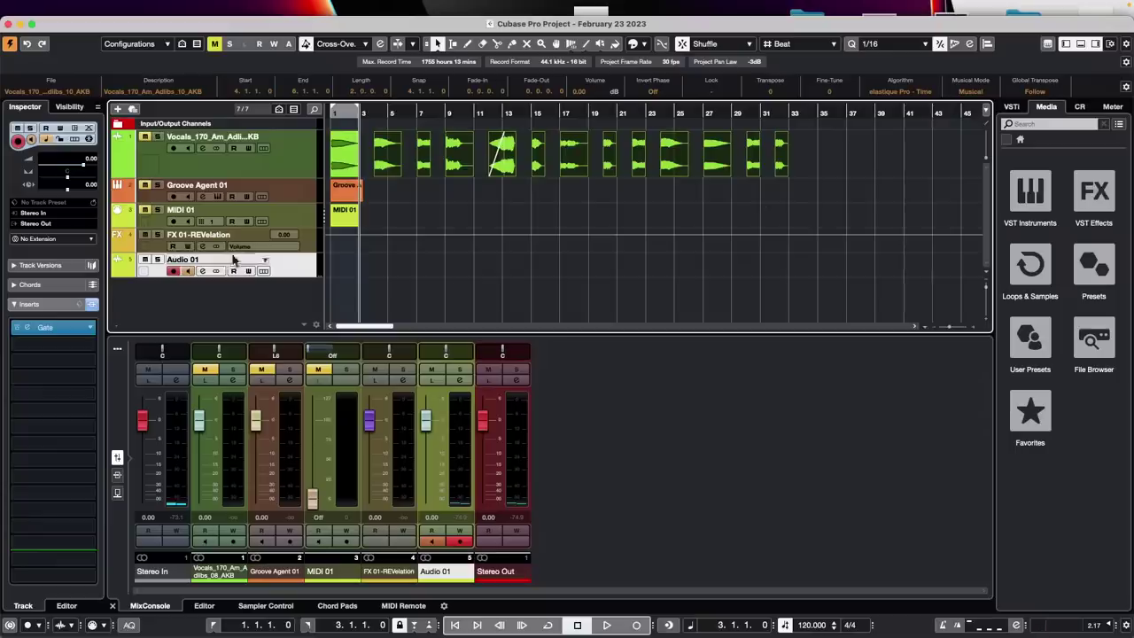
Clear the event selection and select the Vocals track
left_click(519, 204)
left_click(282, 150)
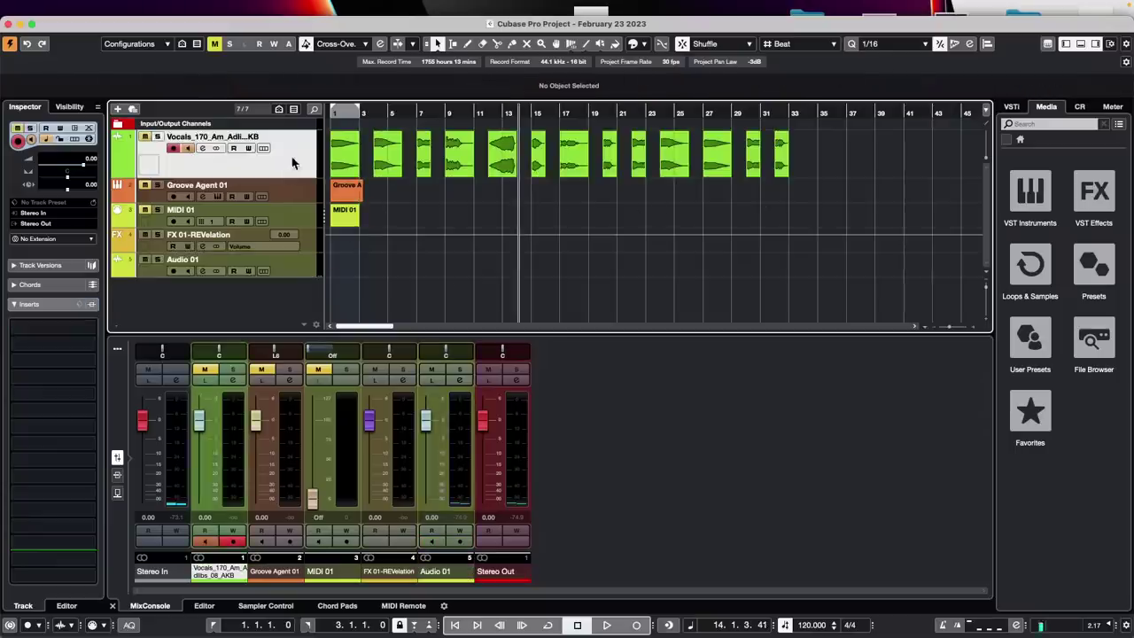
mouse_move(202, 4)
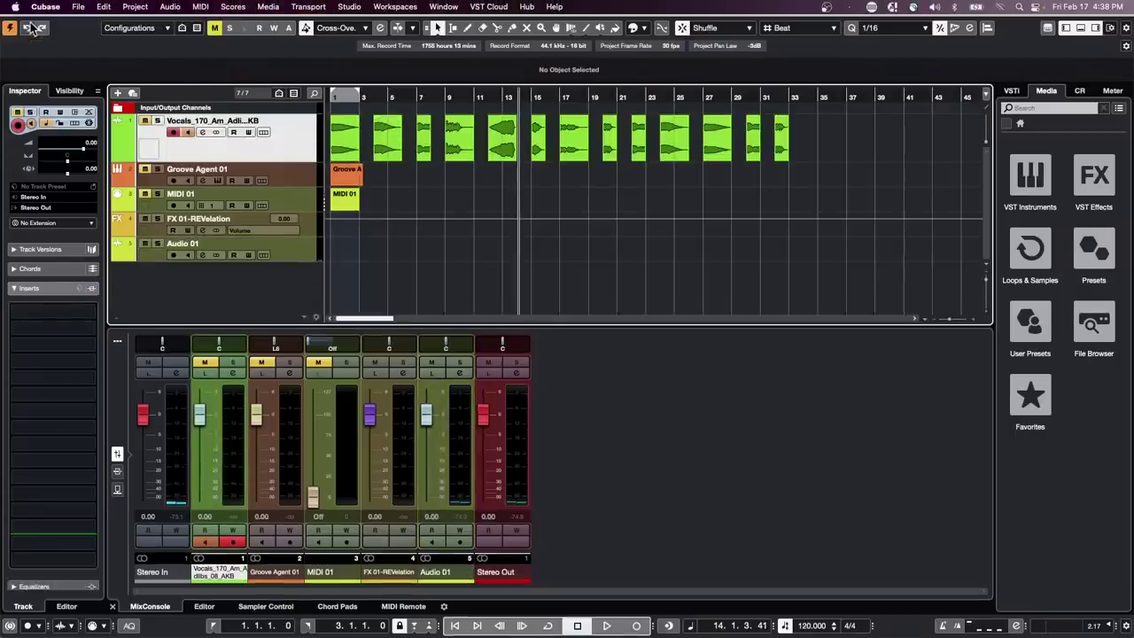
Open the Project Logical Editor setup from the Project menu
left_click(201, 7)
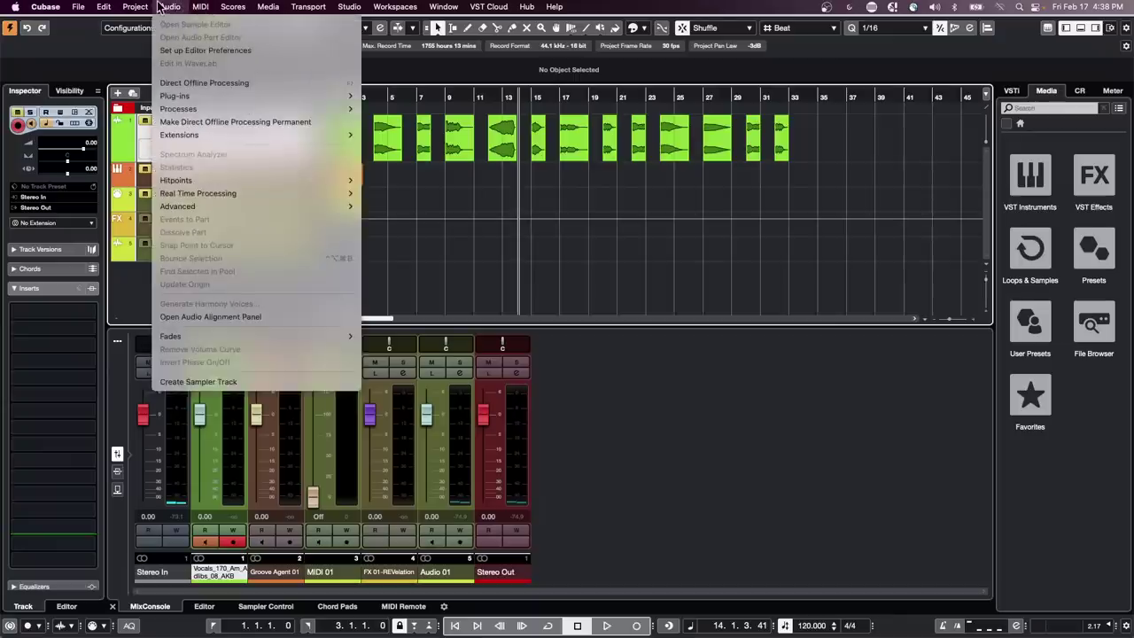
mouse_move(135, 6)
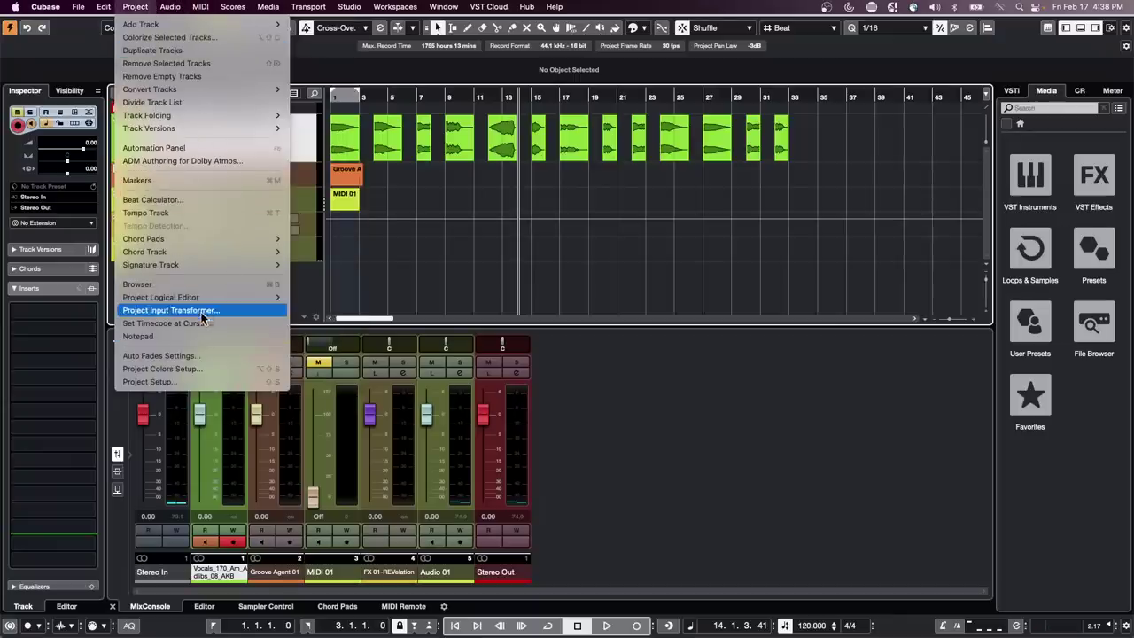
mouse_move(206, 298)
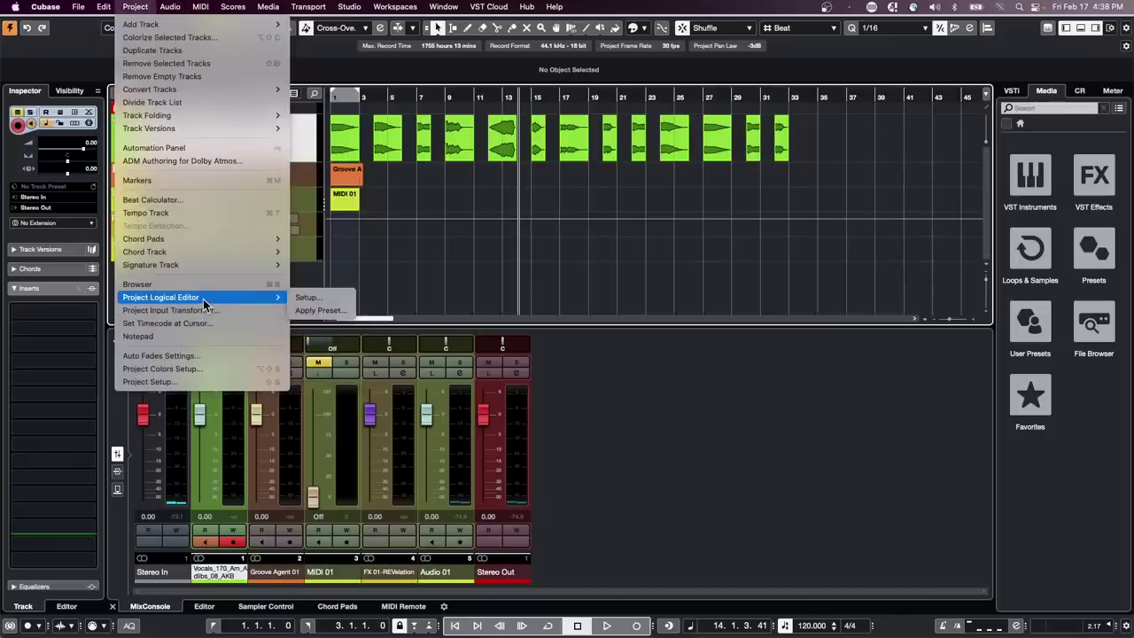
left_click(312, 298)
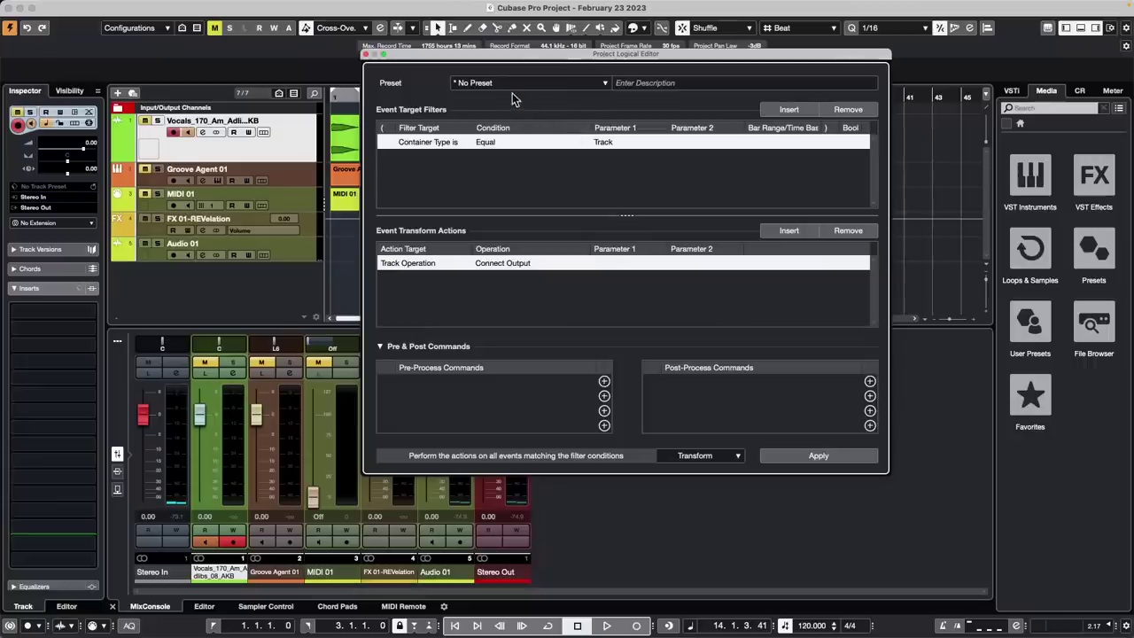
Browse the Project Logical Editor user presets without loading one
left_click(514, 83)
left_click(478, 176)
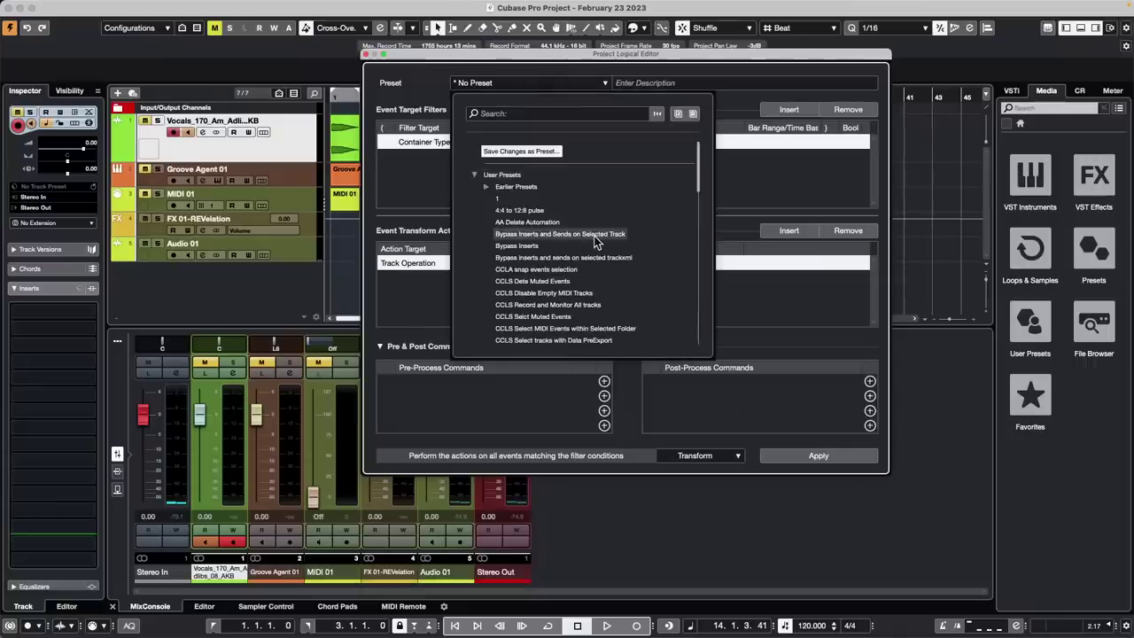
scroll(594, 238, "down", 3)
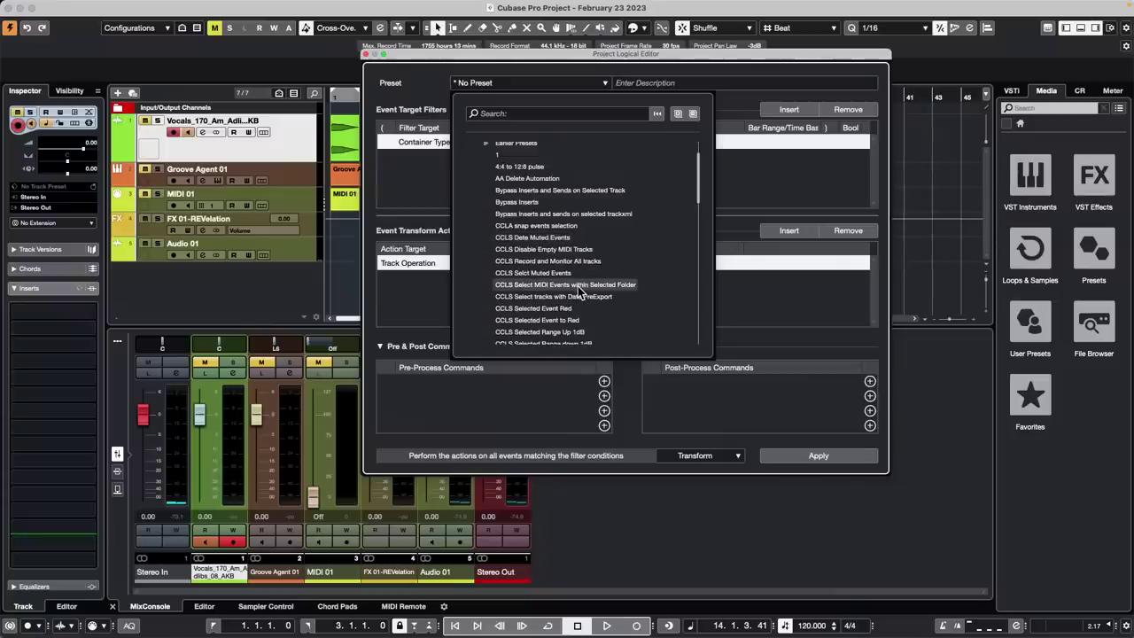
scroll(578, 286, "down", 5)
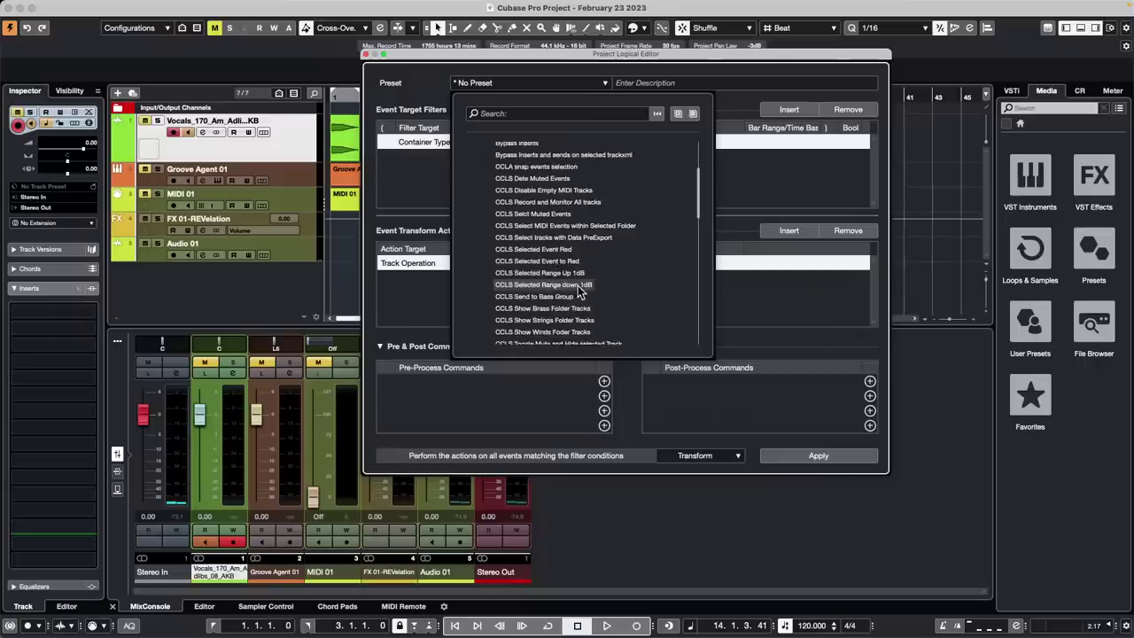
scroll(577, 287, "down", 3)
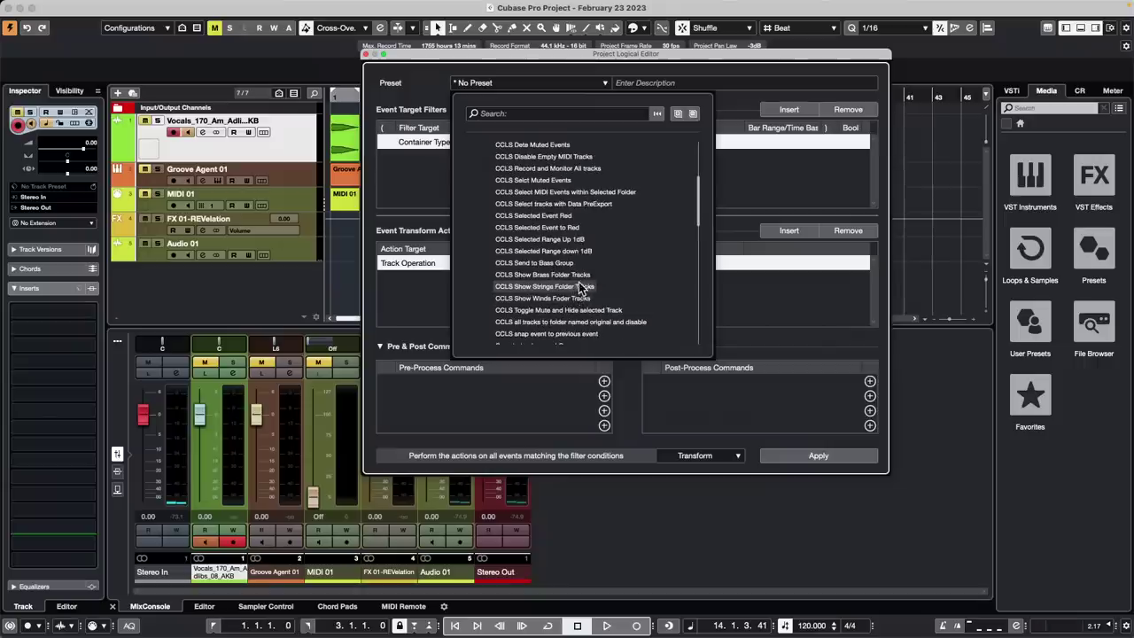
scroll(581, 286, "up", 1)
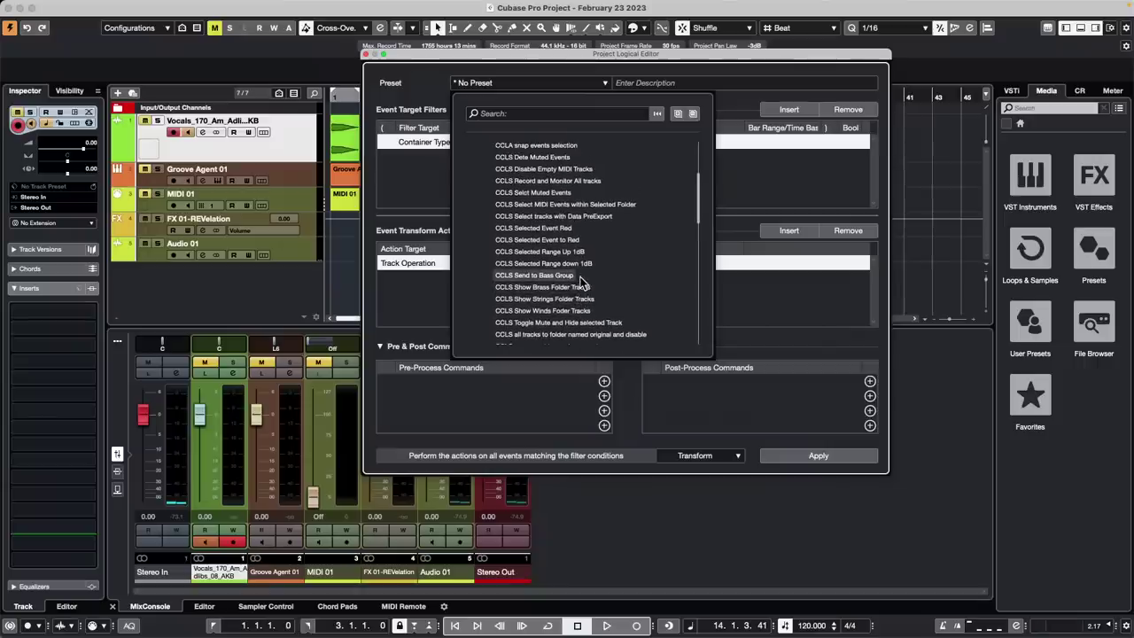
scroll(581, 282, "up", 1)
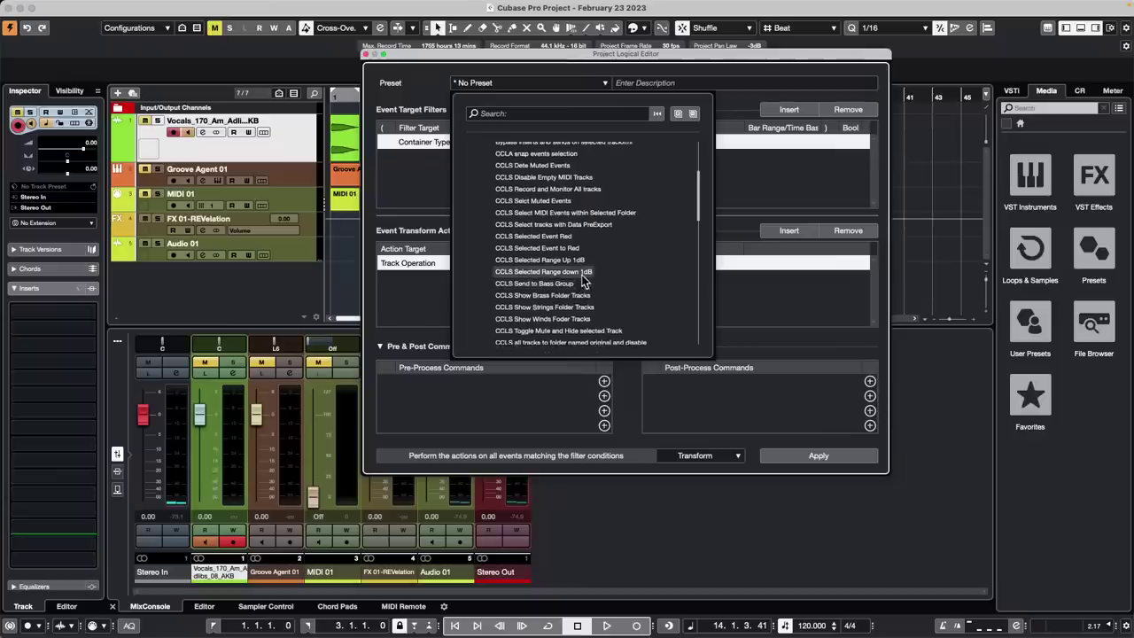
scroll(582, 276, "up", 3)
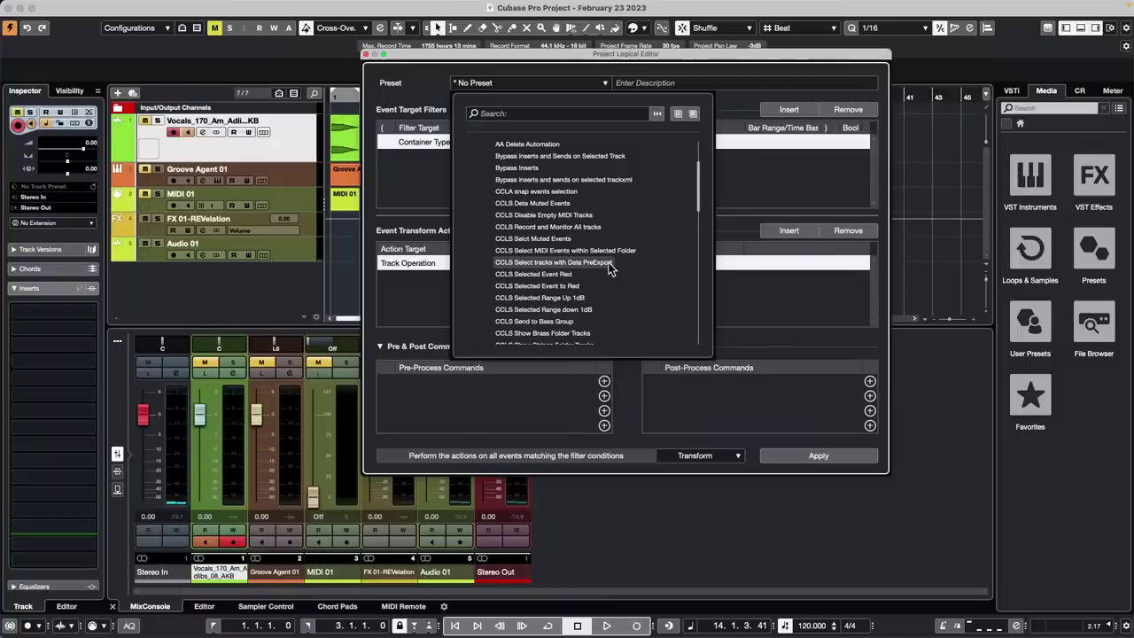
scroll(610, 266, "down", 2)
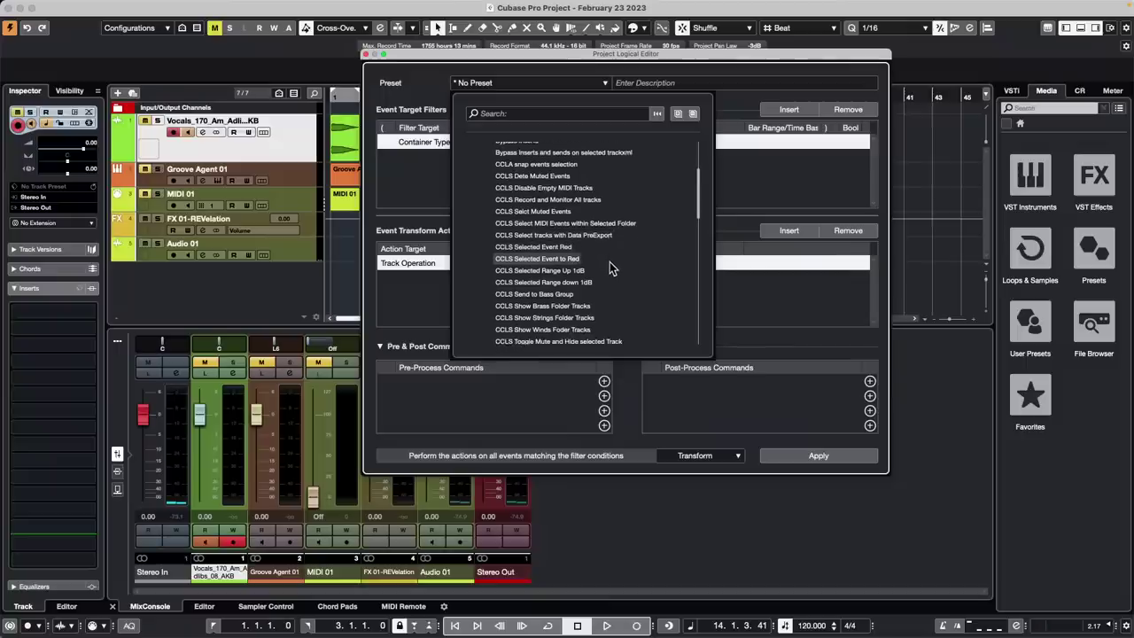
scroll(610, 266, "down", 3)
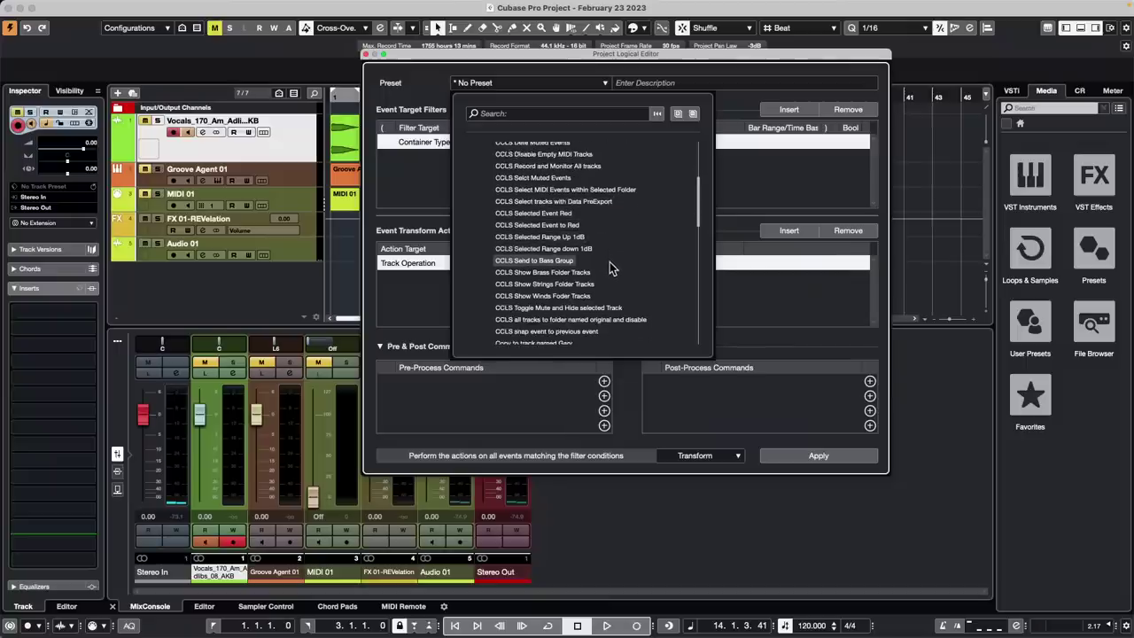
scroll(610, 262, "down", 3)
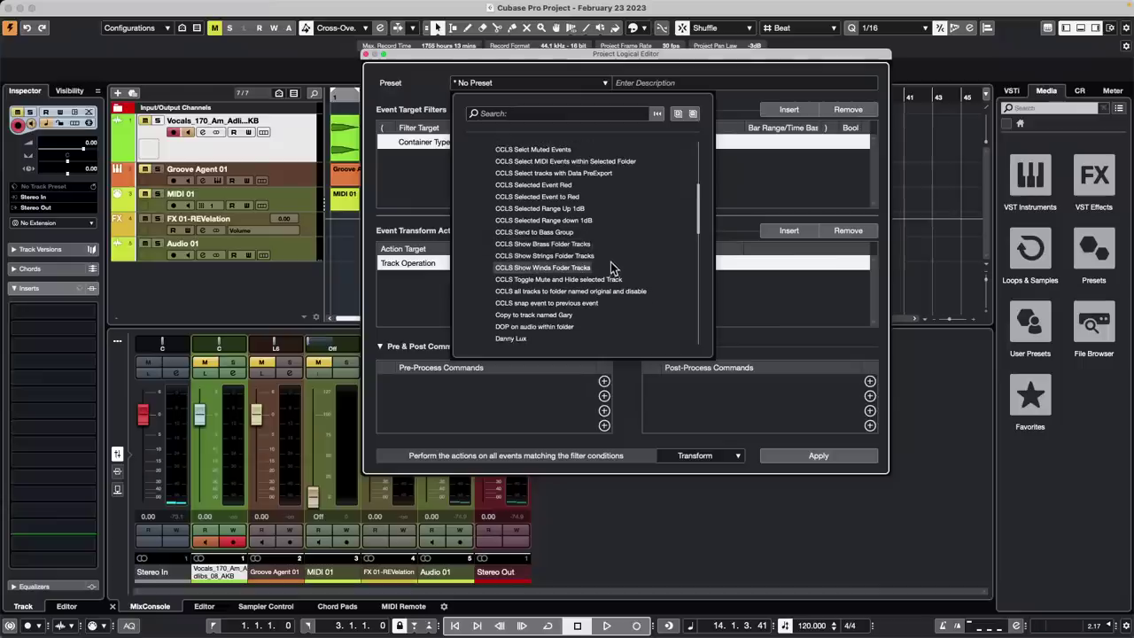
scroll(611, 266, "down", 10)
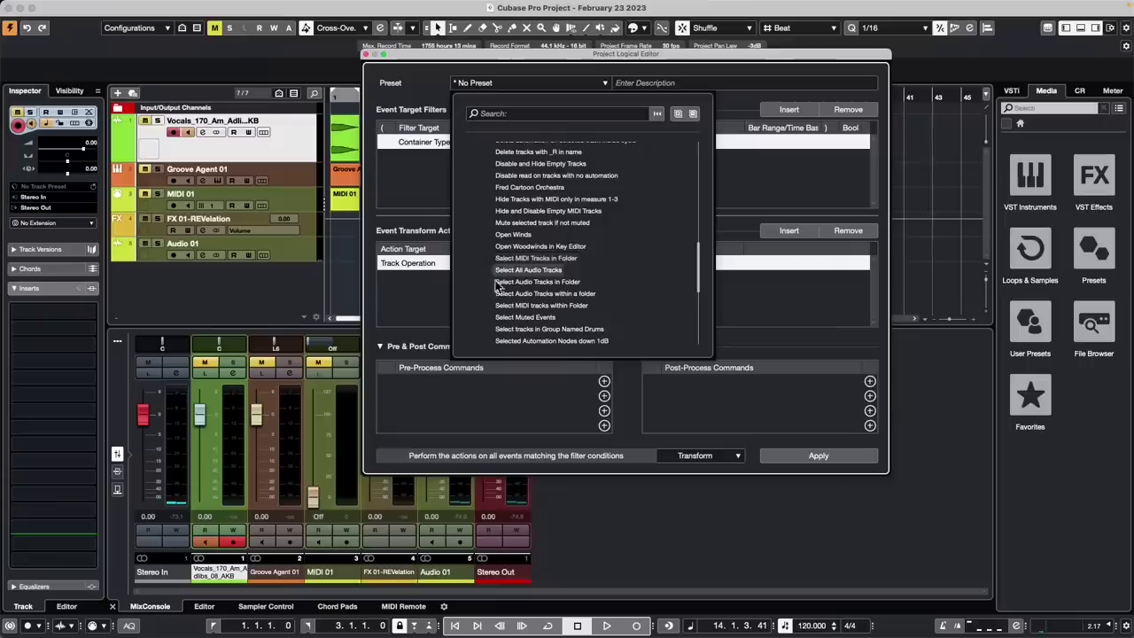
left_click(422, 294)
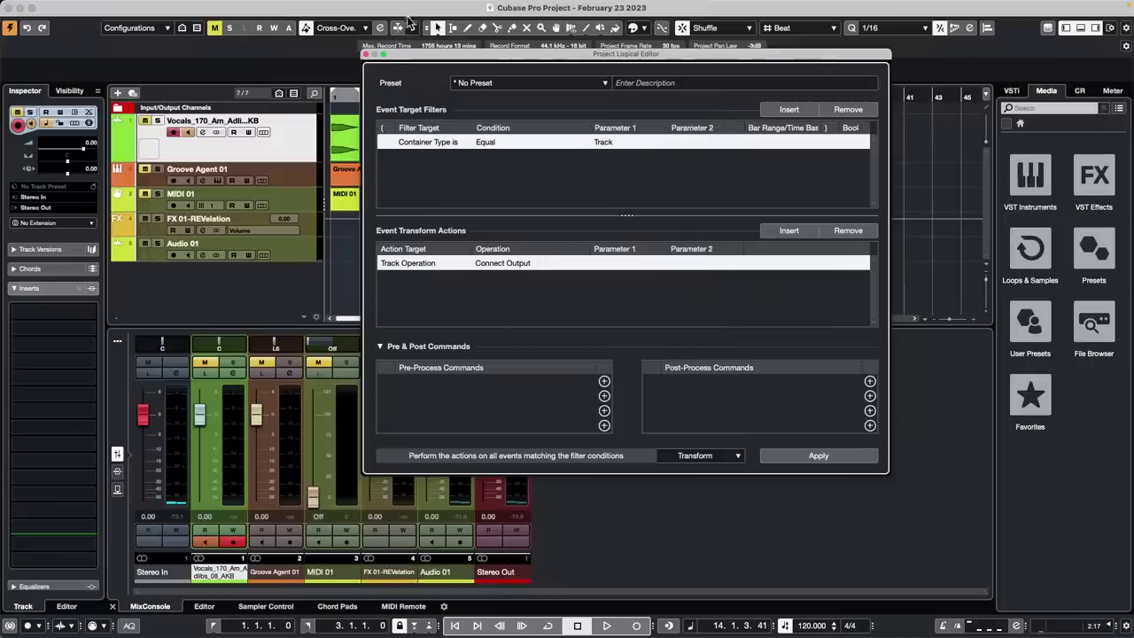
Search the presets for 'move e', clear the search, and close the Project Logical Editor
left_click(502, 84)
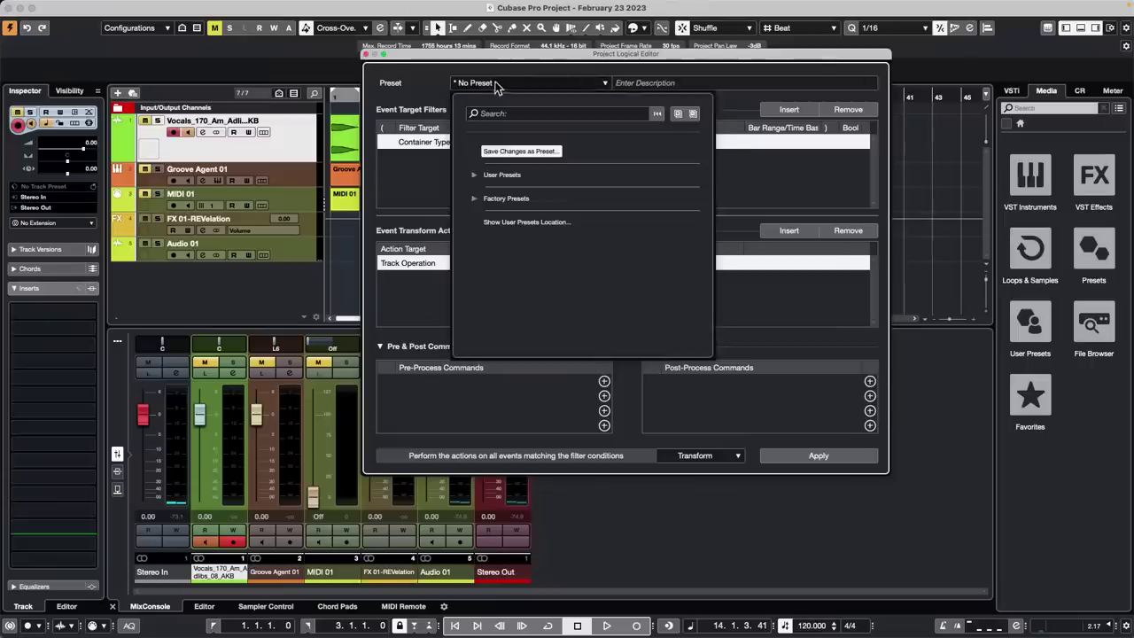
left_click(472, 175)
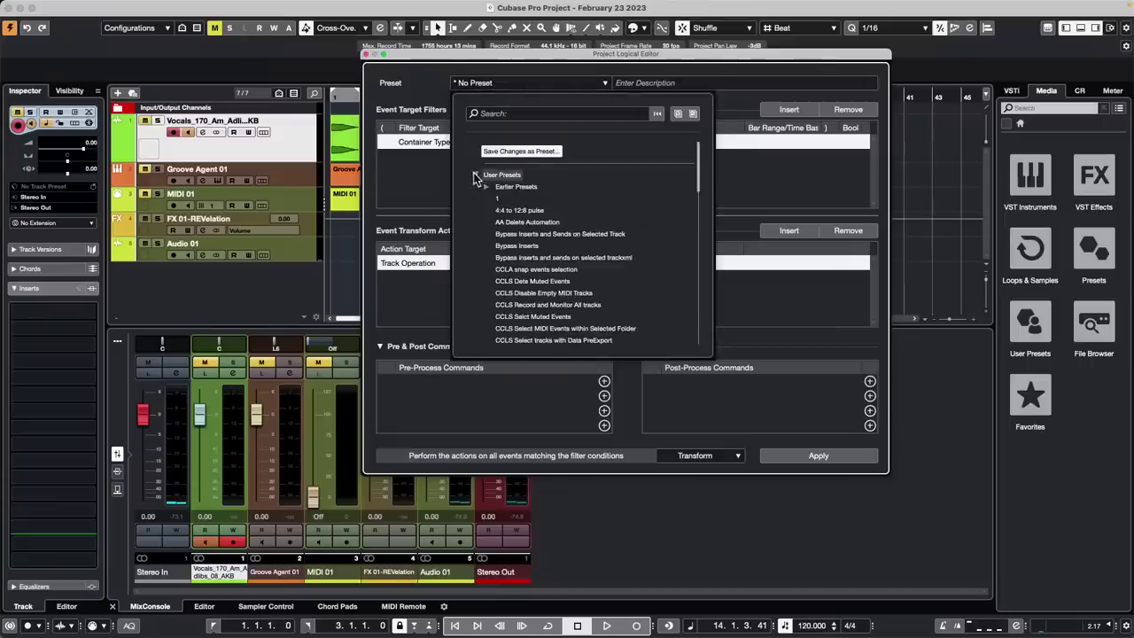
left_click(513, 113)
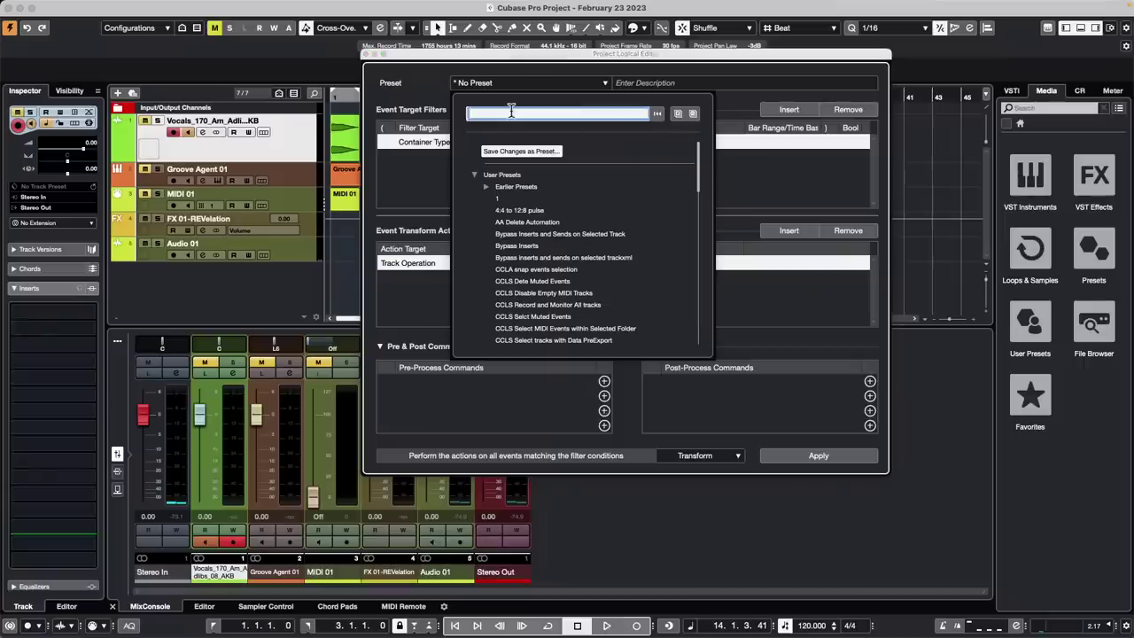
type("move eve")
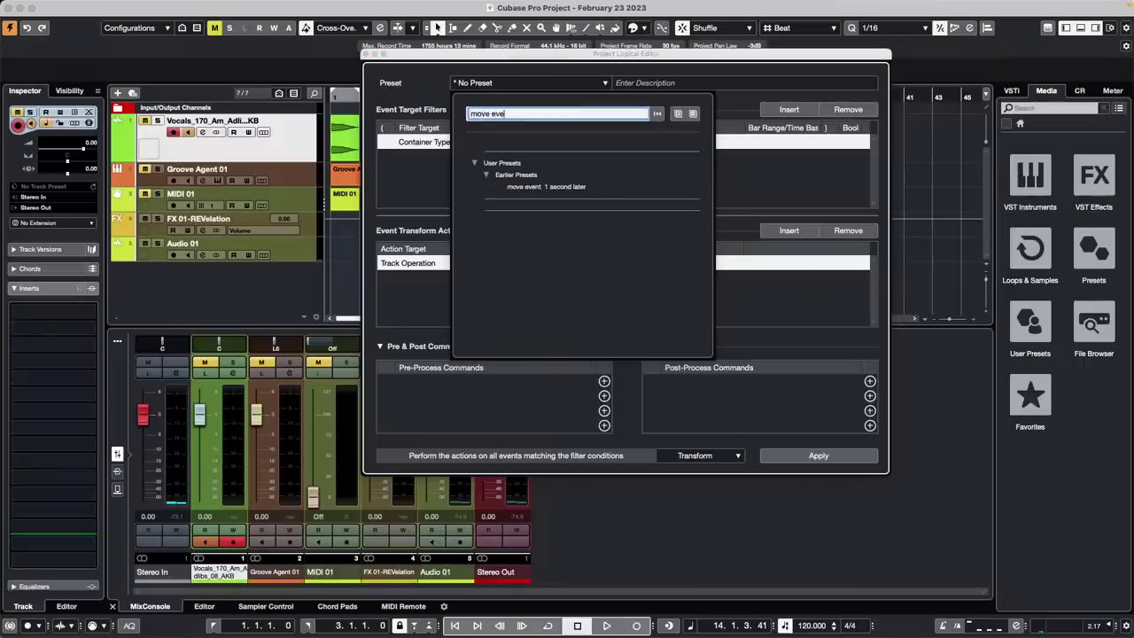
key("BackSpace")
key("BackSpace")
key("BackSpace")
key("BackSpace")
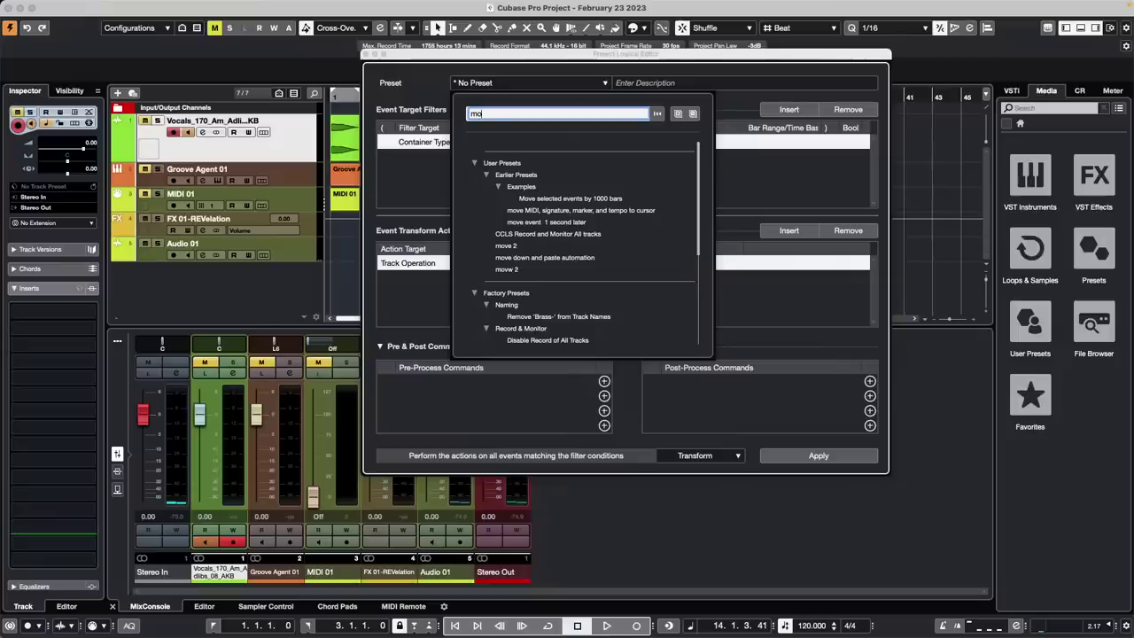
key("BackSpace")
key("BackSpace")
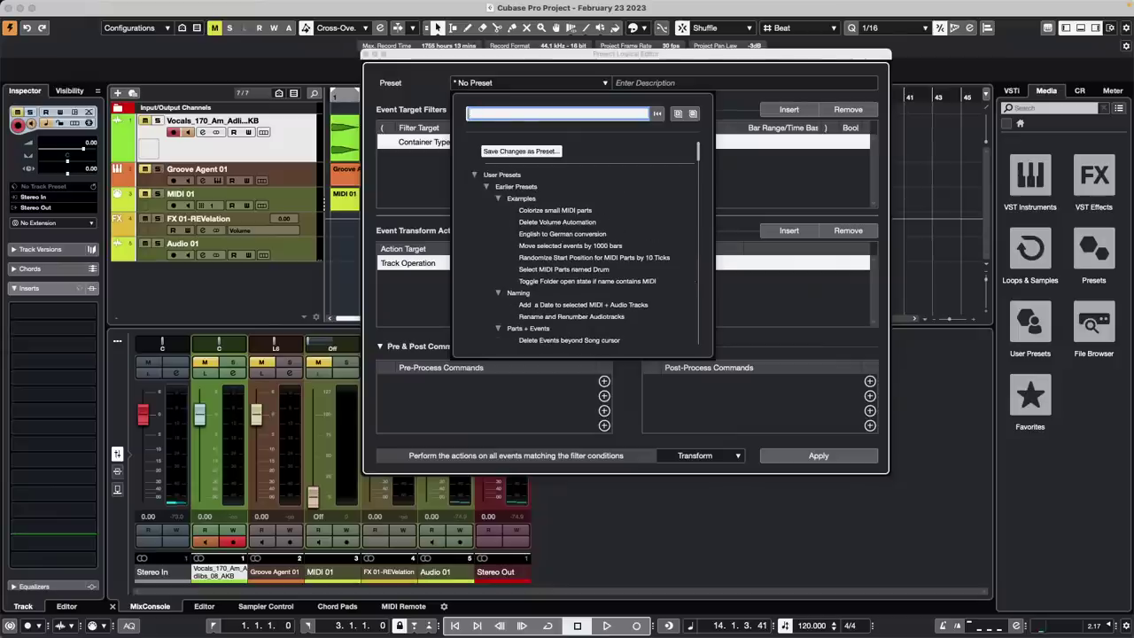
left_click(366, 54)
Show the Korg nanoKONTROL2 MIDI Remote layout and confirm the CCLS button's 'snap event to previous event' mapping
left_click(390, 605)
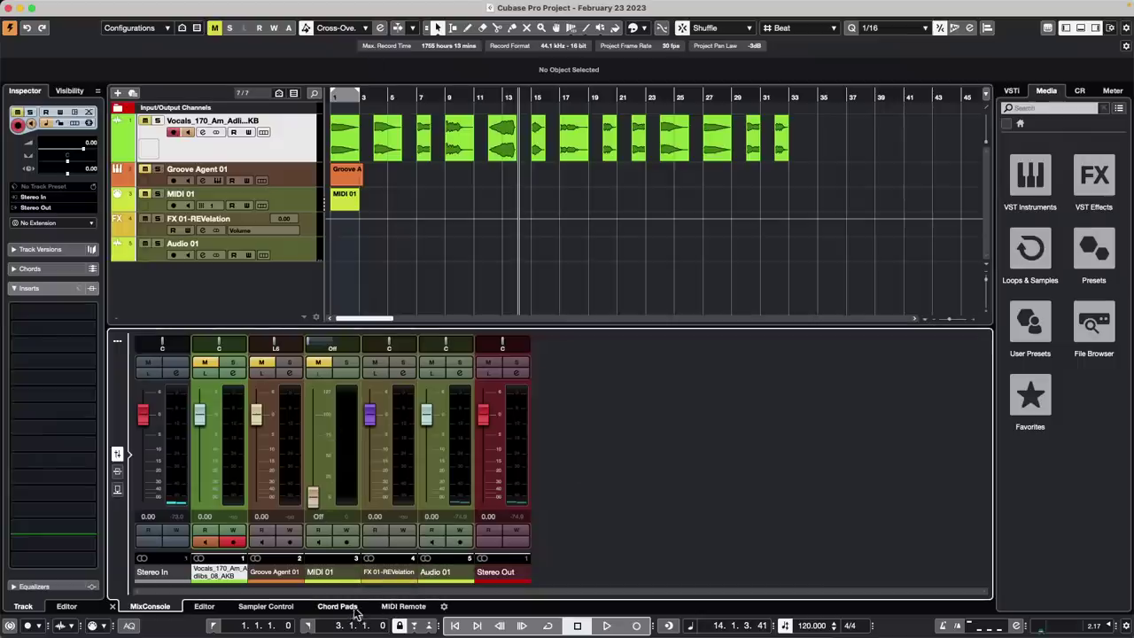
left_click(403, 606)
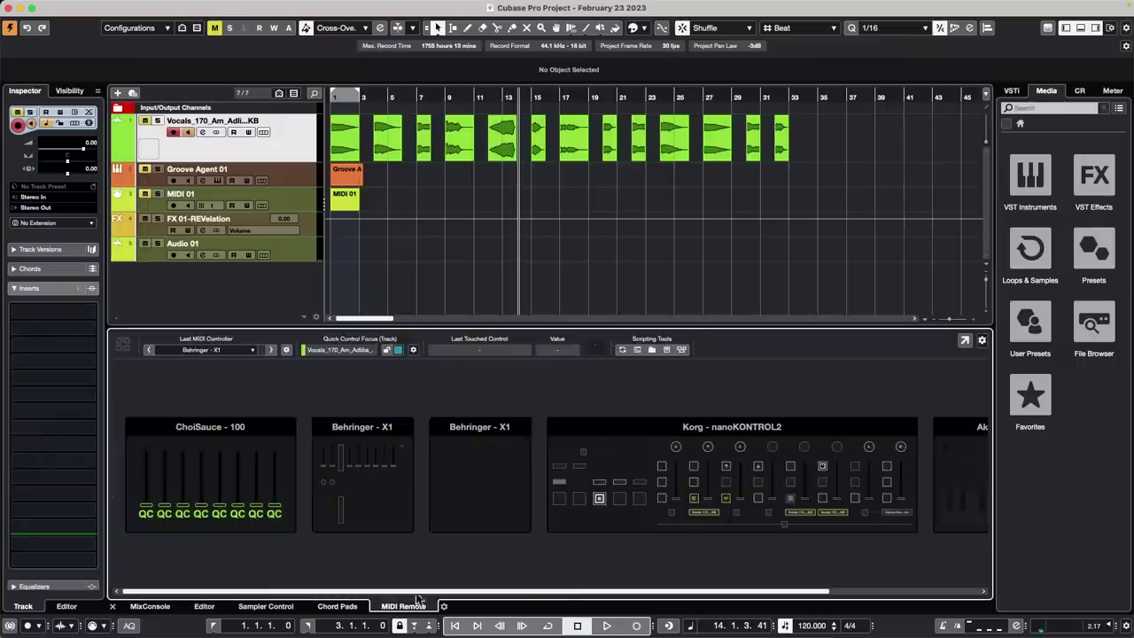
double_click(634, 443)
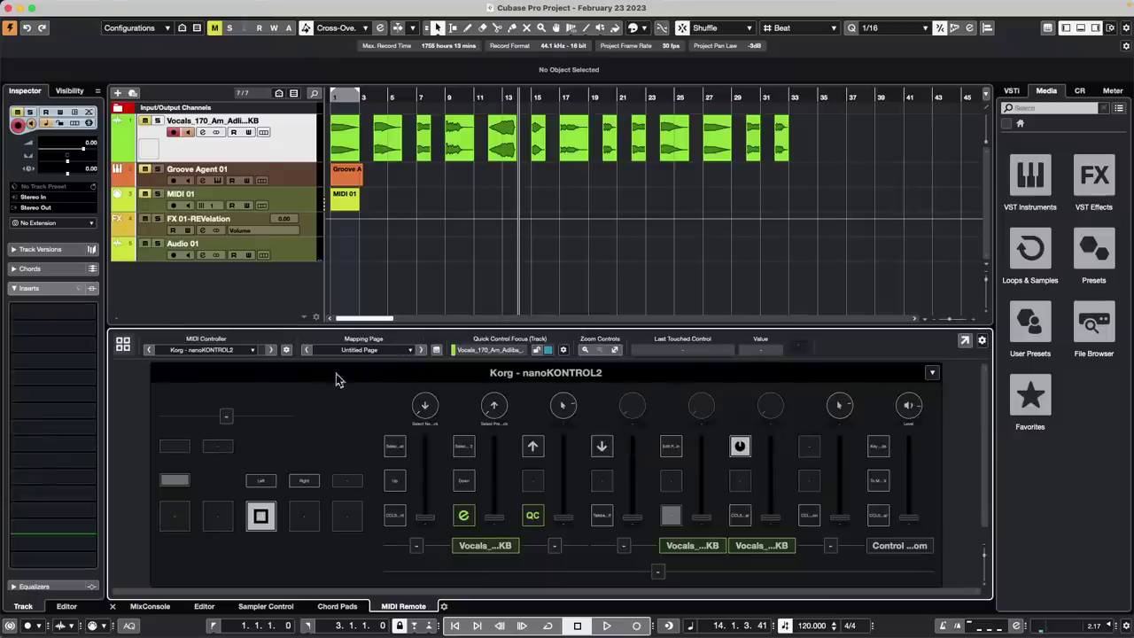
double_click(396, 518)
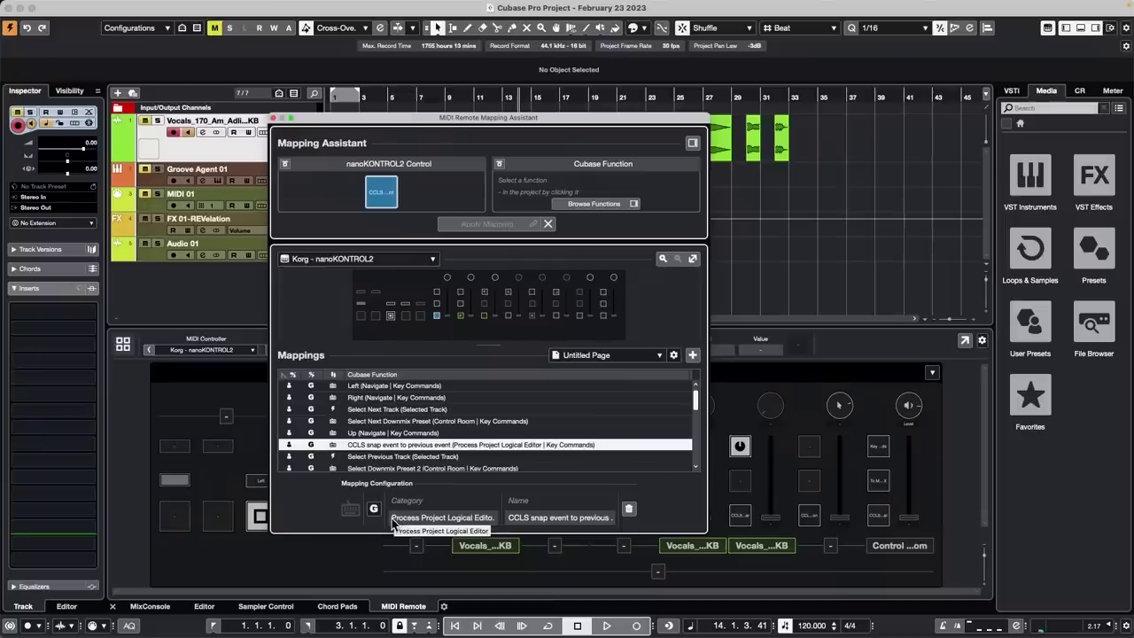
left_click(273, 118)
left_click(308, 6)
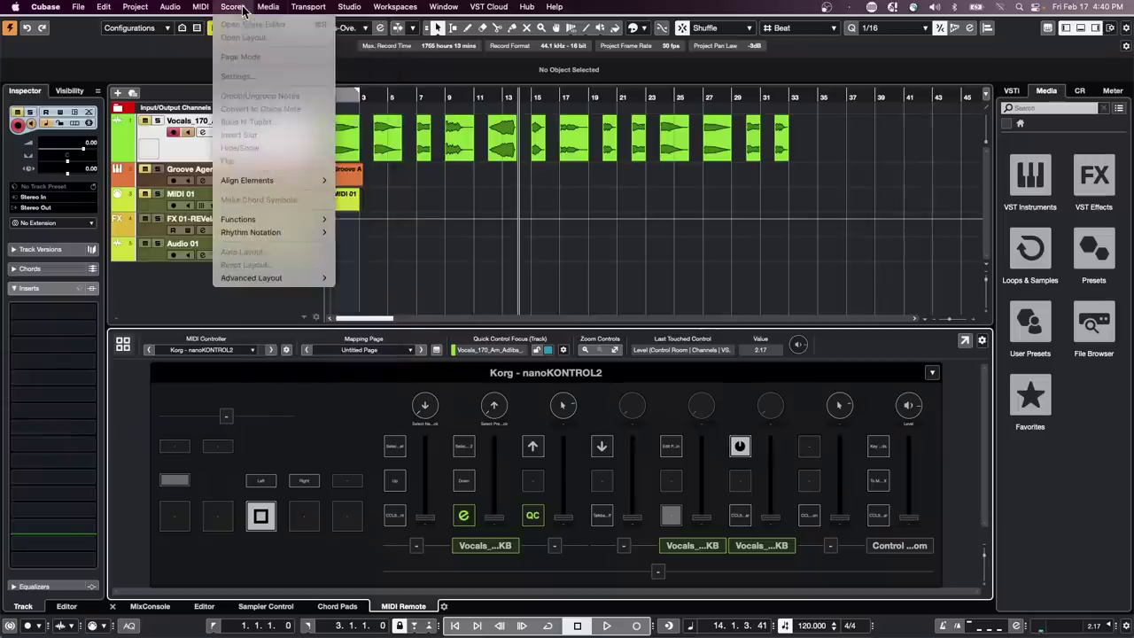
Load the 'CCLS snap event to previous event' user preset in the Project Logical Editor
mouse_move(135, 7)
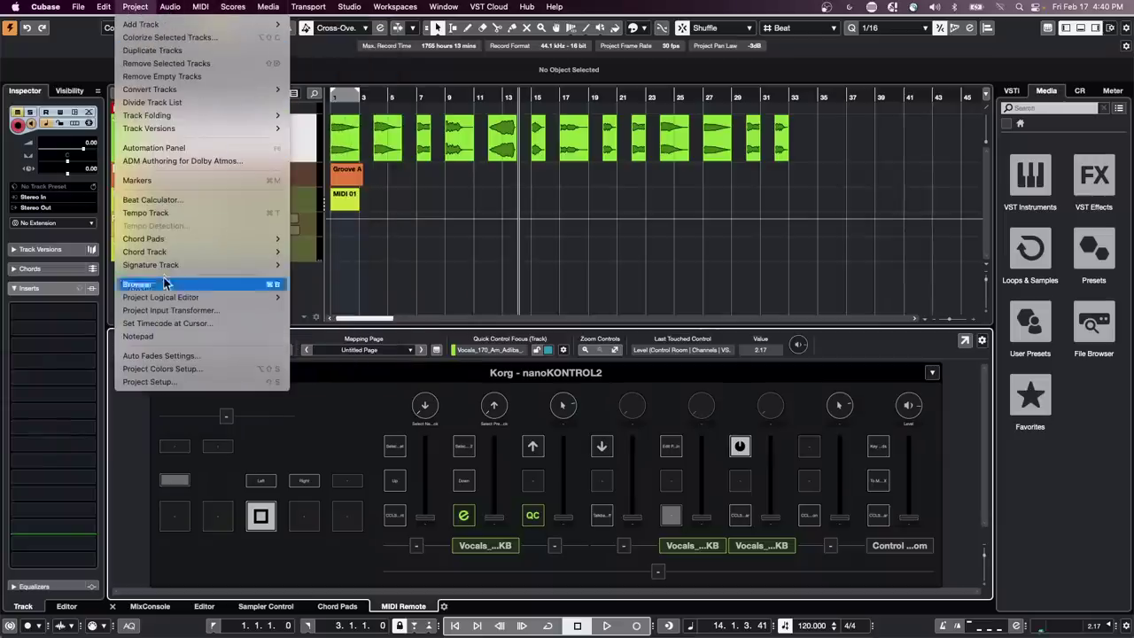
mouse_move(208, 299)
left_click(306, 298)
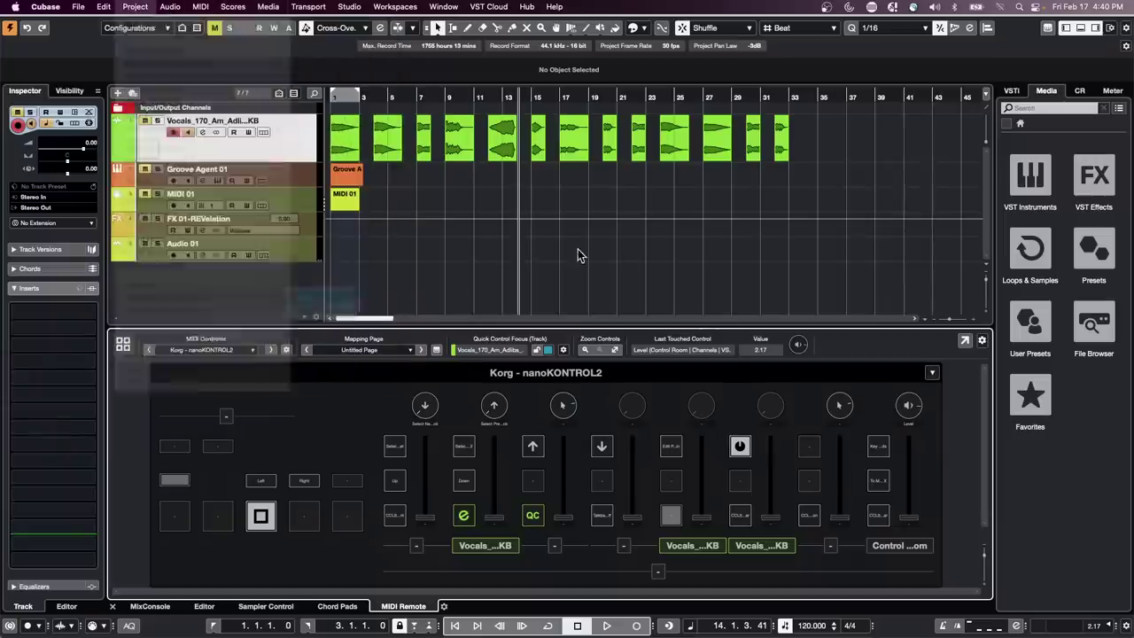
left_click(549, 83)
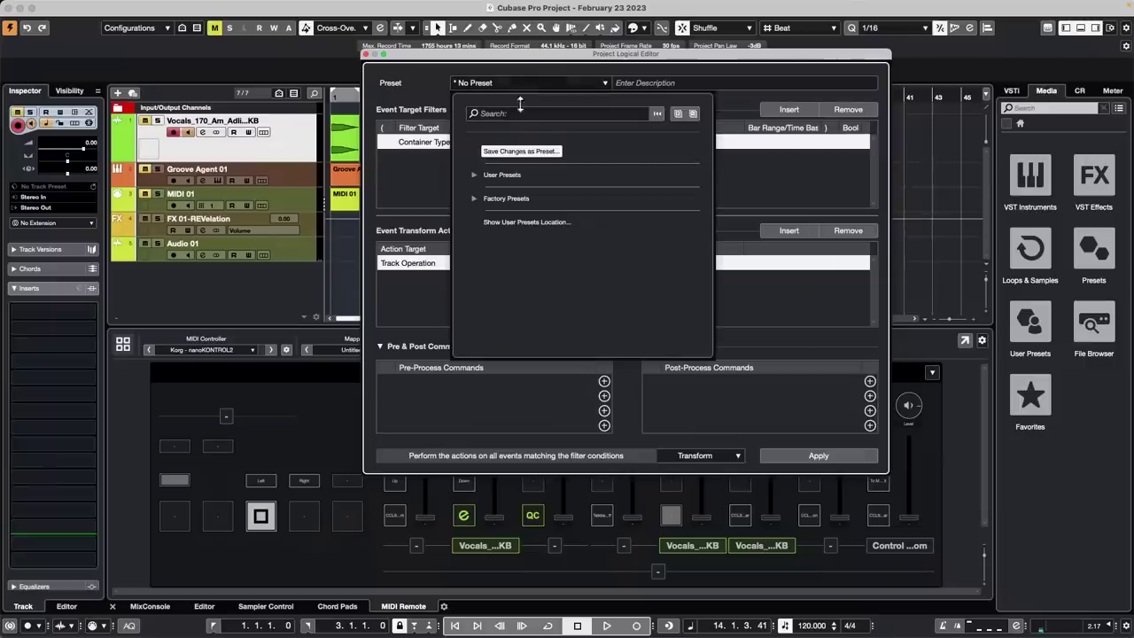
left_click(475, 175)
scroll(590, 289, "down", 2)
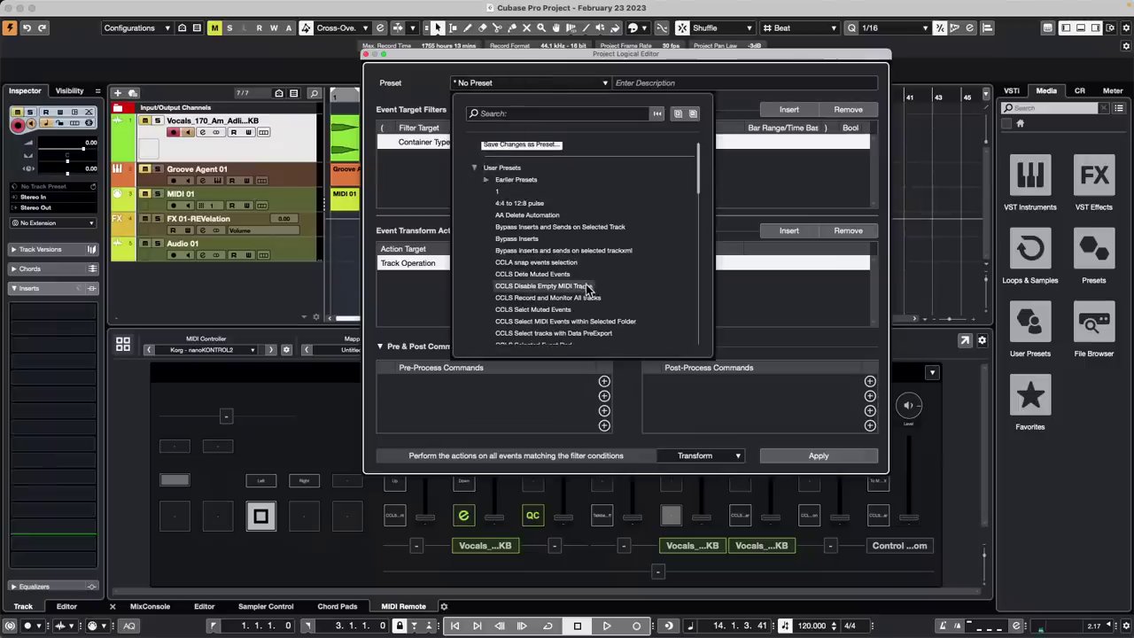
scroll(588, 290, "down", 3)
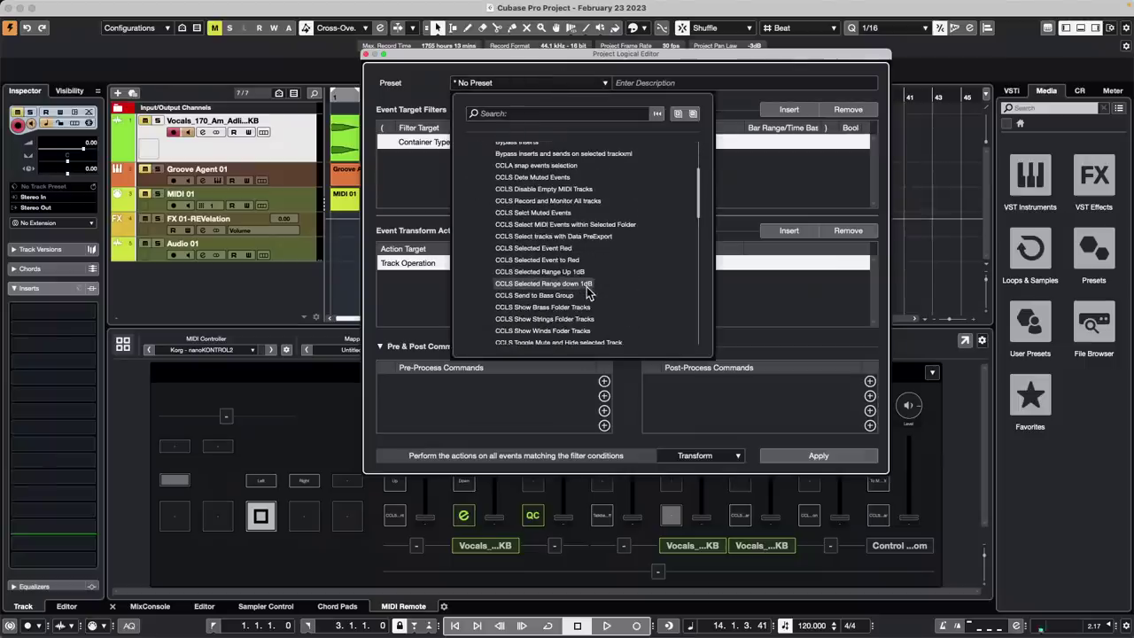
scroll(587, 286, "down", 8)
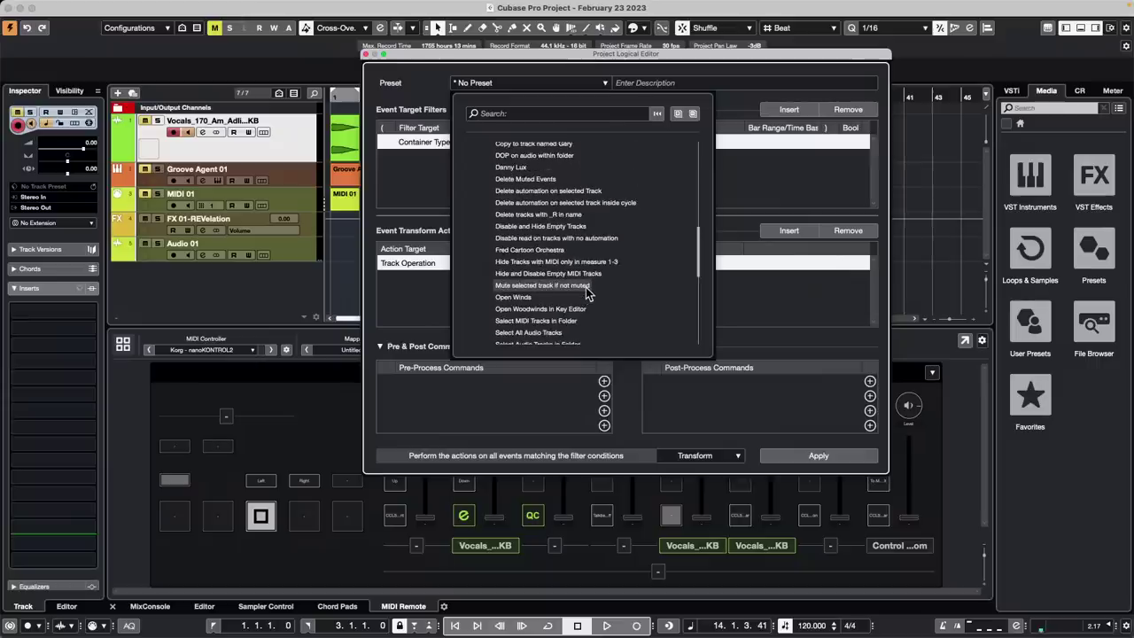
scroll(592, 274, "up", 2)
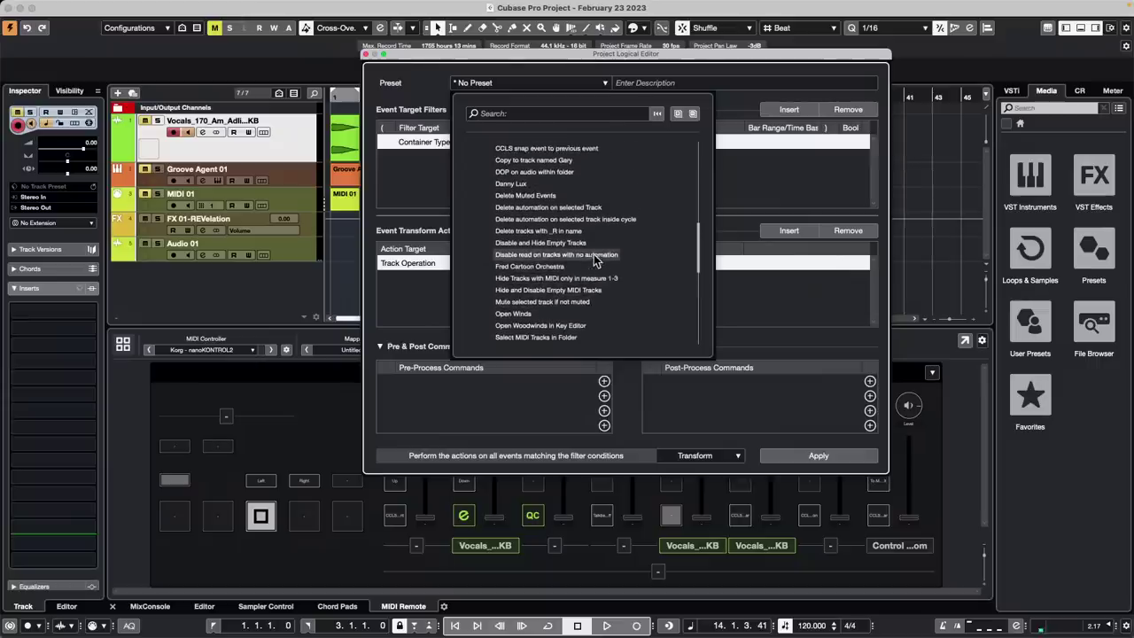
left_click(564, 157)
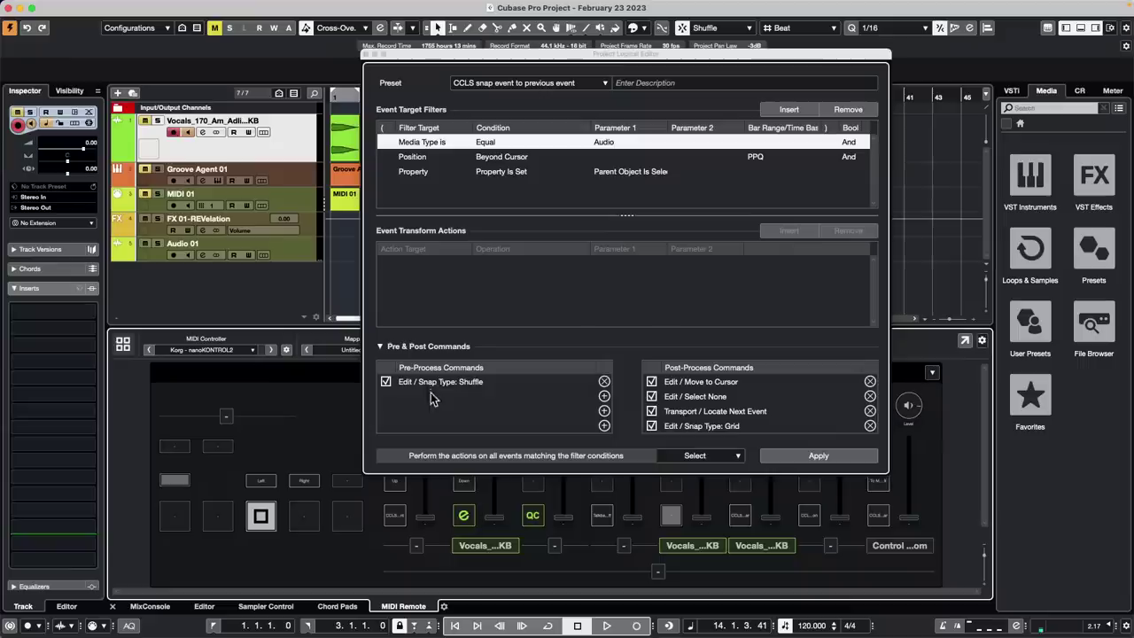
Set the snap type to Grid and apply the preset to the project
left_click(707, 28)
left_click(714, 14)
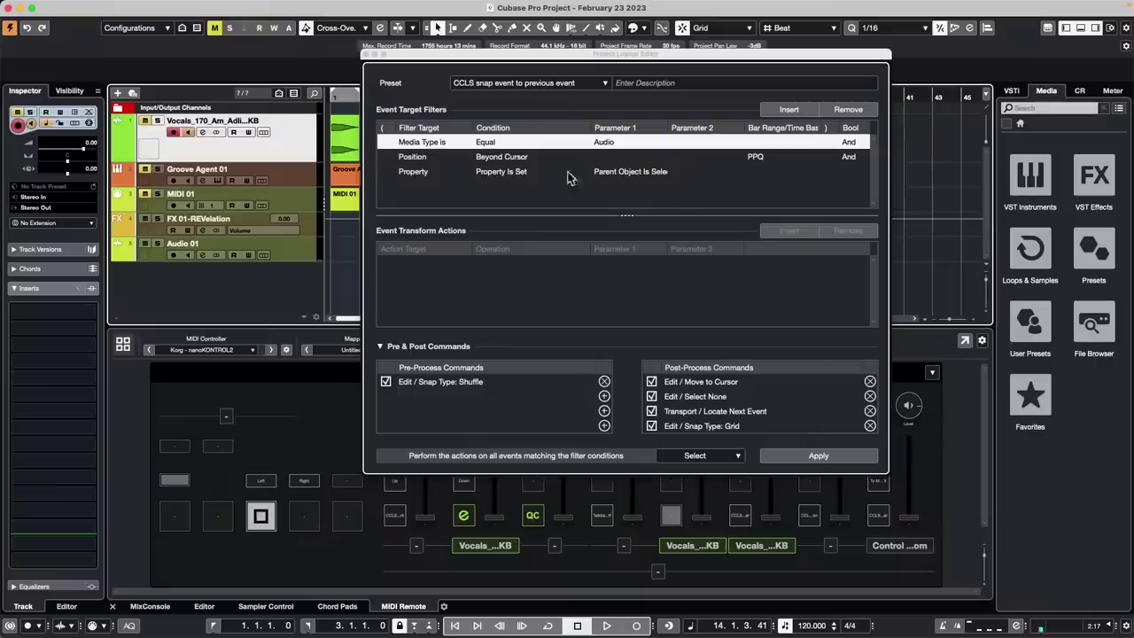
left_click(816, 453)
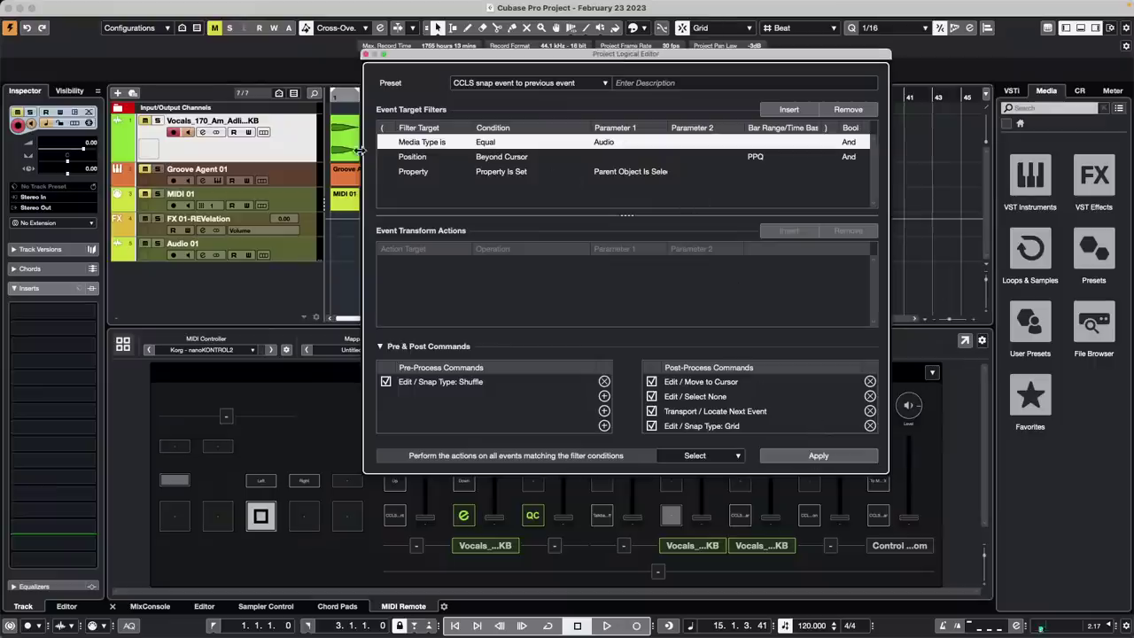
Close the Project Logical Editor, undo the snap, and reselect the Vocals track with playhead at bar 3
left_click(368, 54)
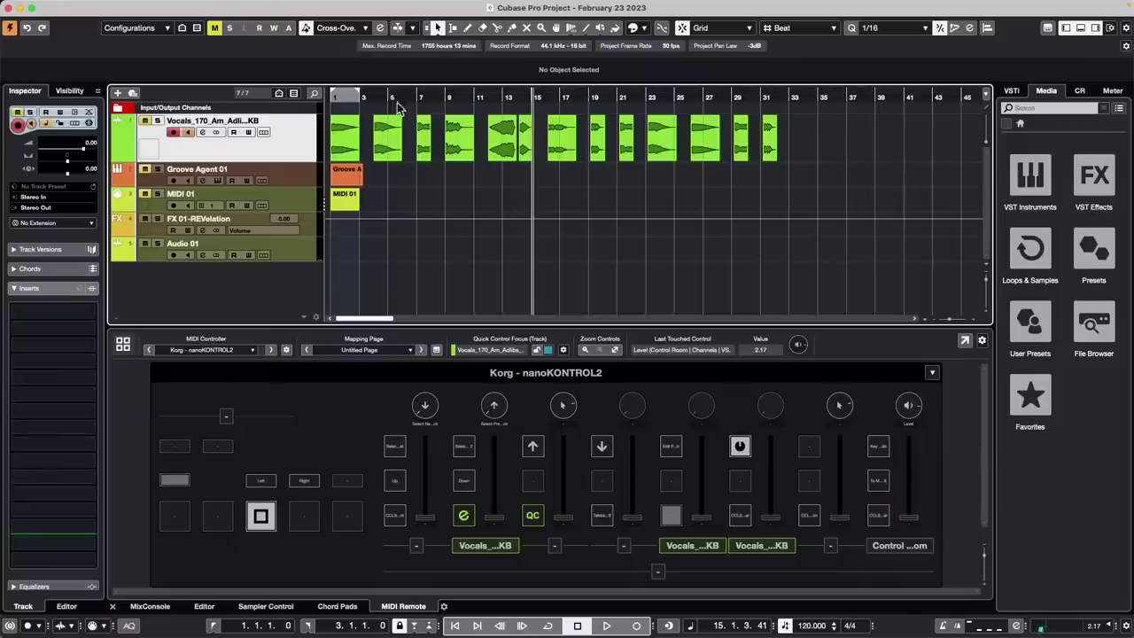
key("super+z")
left_click(361, 98)
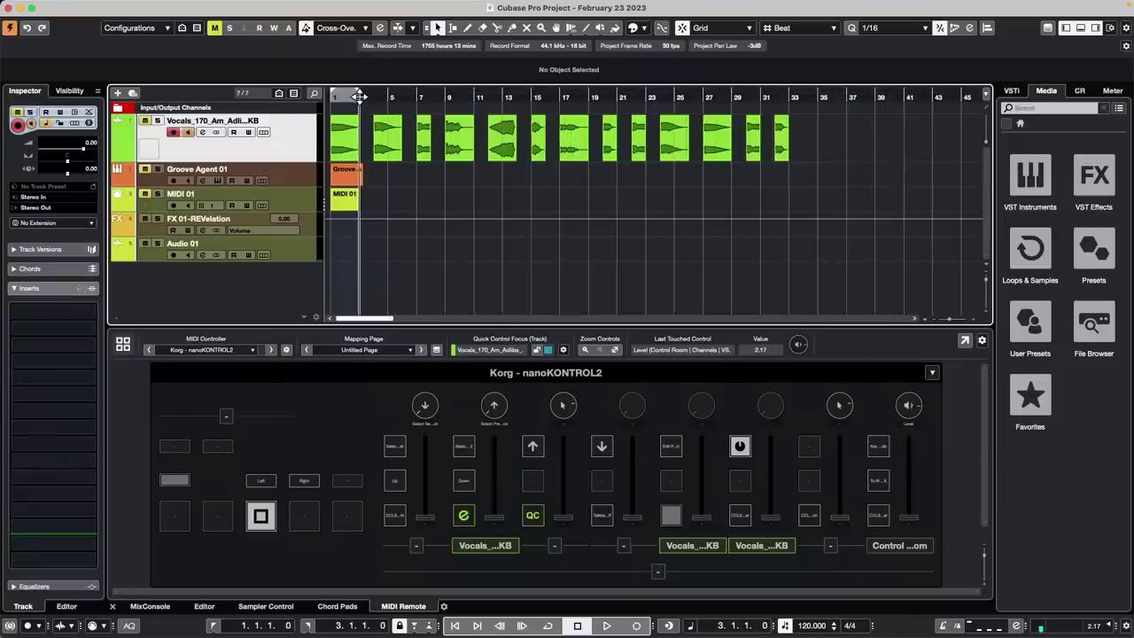
left_click(295, 174)
left_click(308, 148)
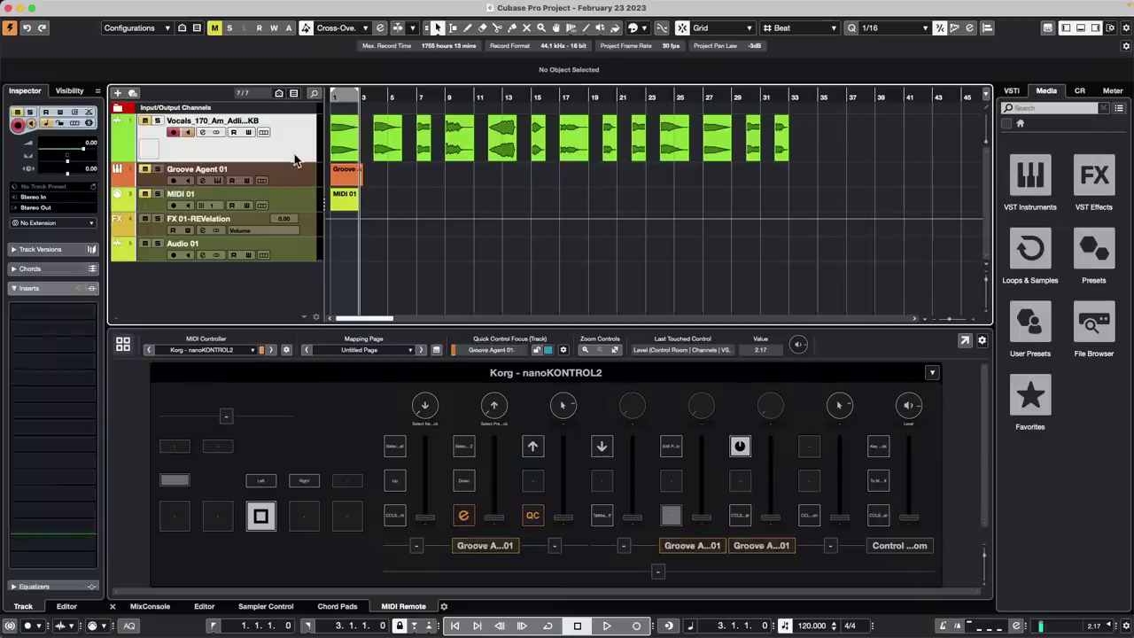
Zoom out to show bars 1 to 57 and place the cursor past the vocal events
left_click_drag(359, 94, 403, 132)
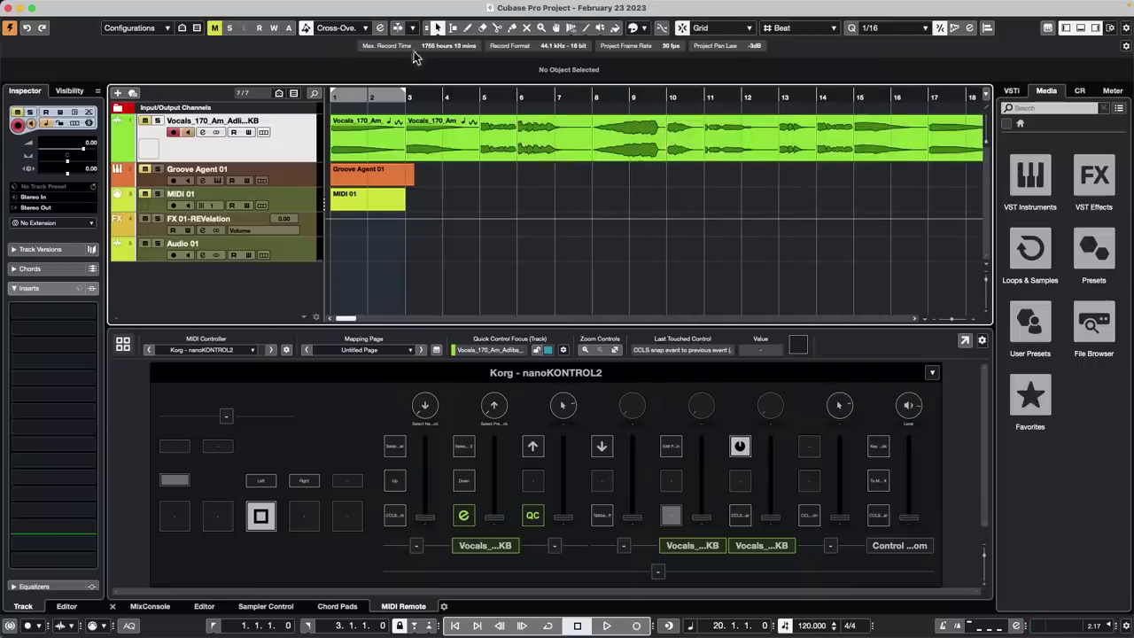
left_click_drag(452, 99, 453, 78)
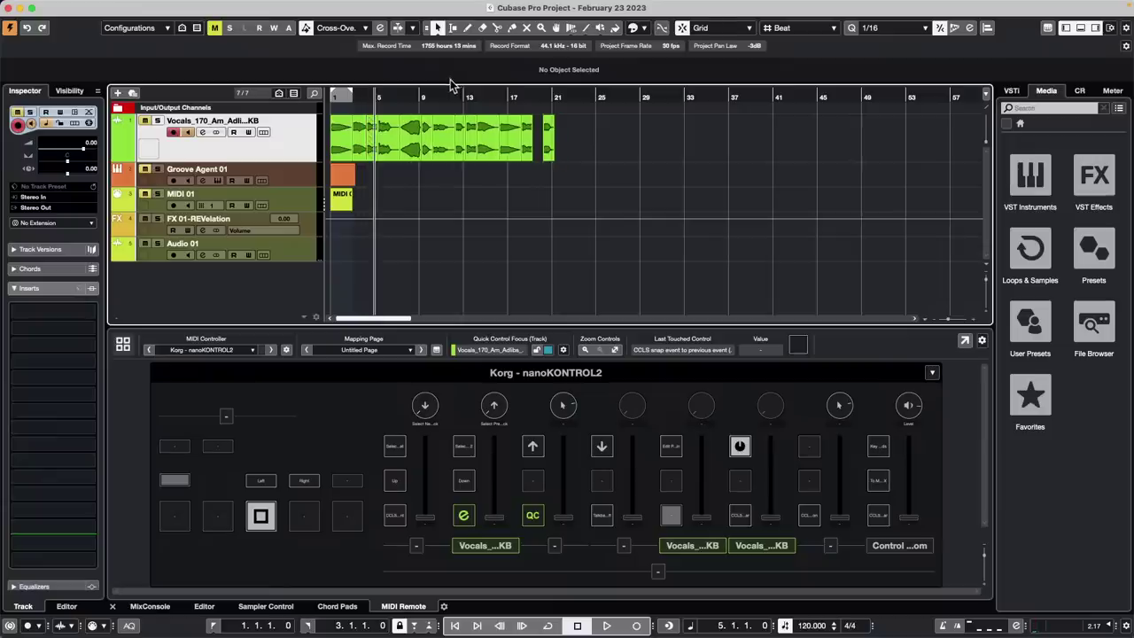
left_click(621, 151)
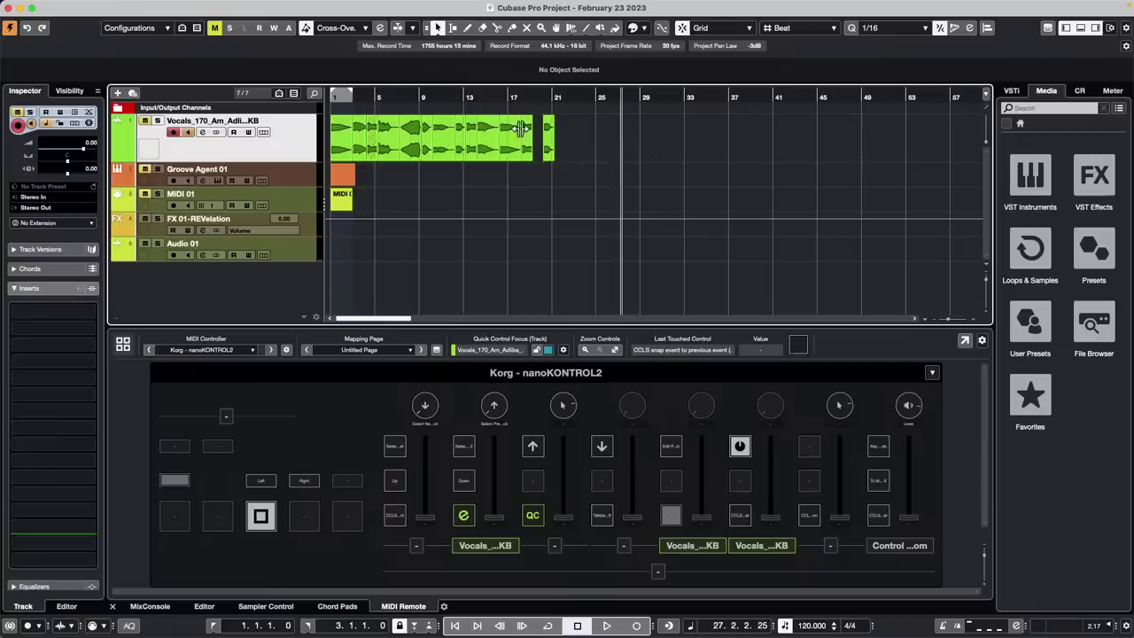
left_click(232, 7)
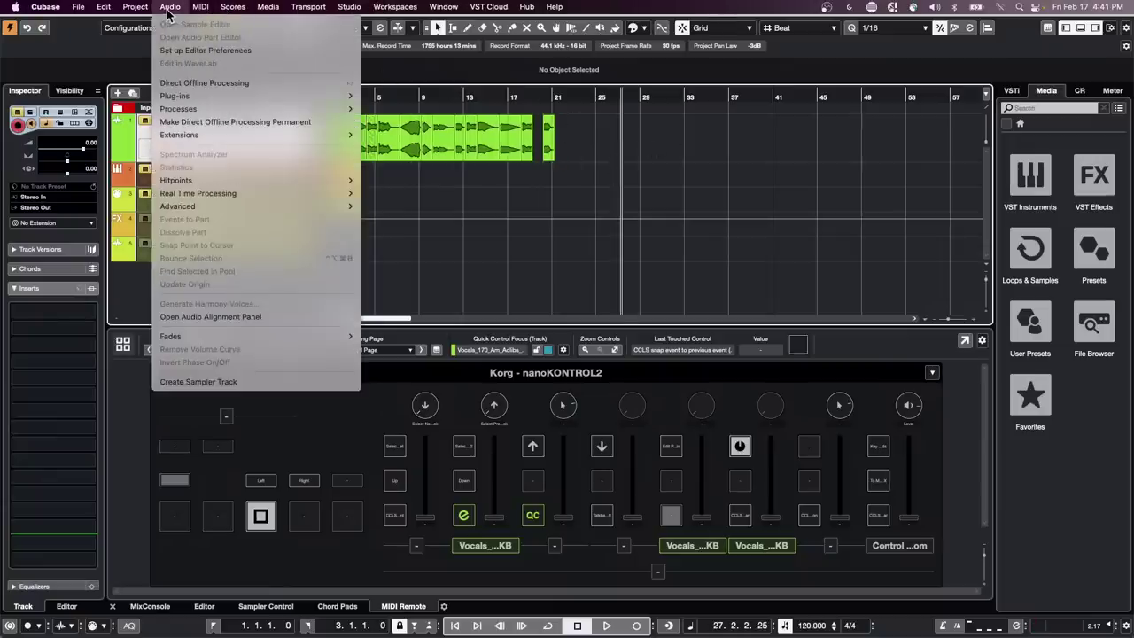
Reopen Project > Project Logical Editor > Setup, showing the 'CCLS snap event to previous event' preset
mouse_move(149, 11)
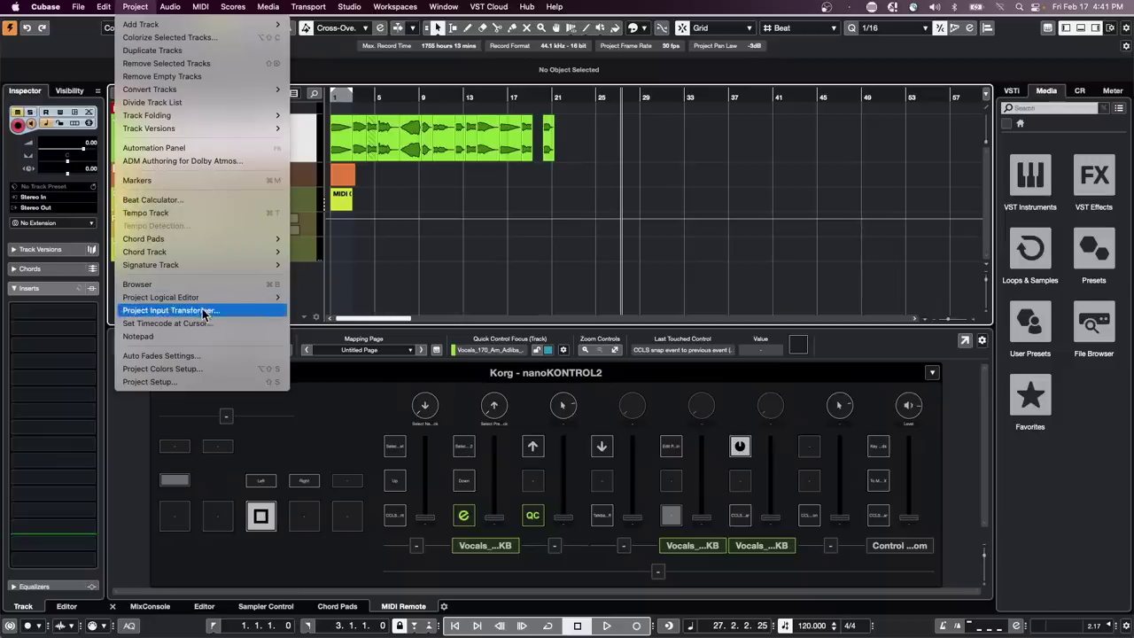
mouse_move(197, 298)
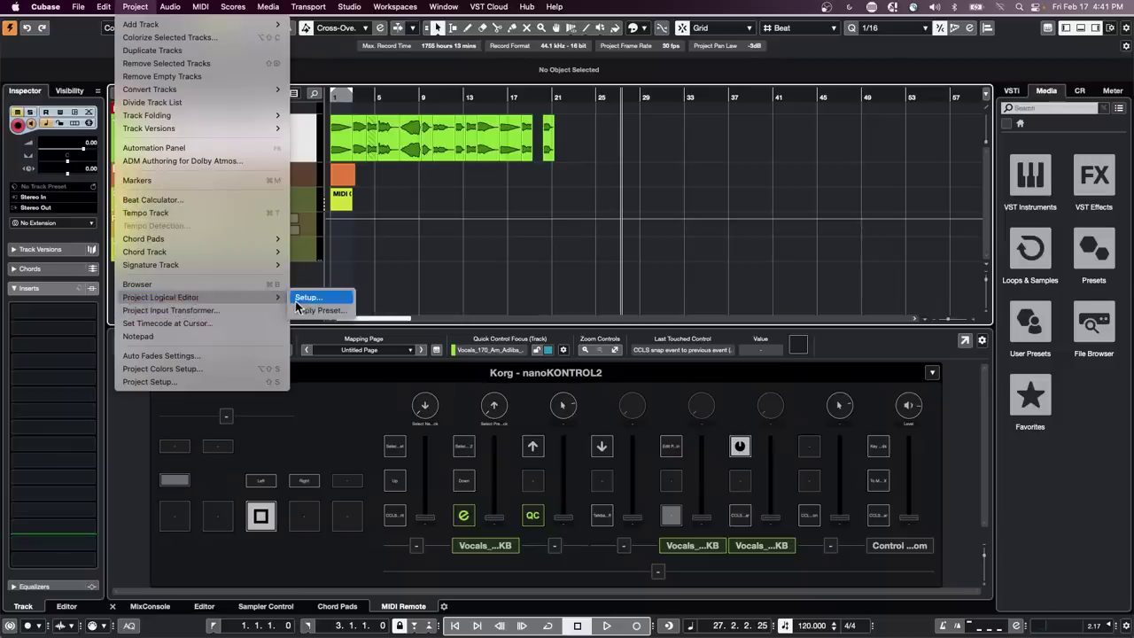
left_click(301, 297)
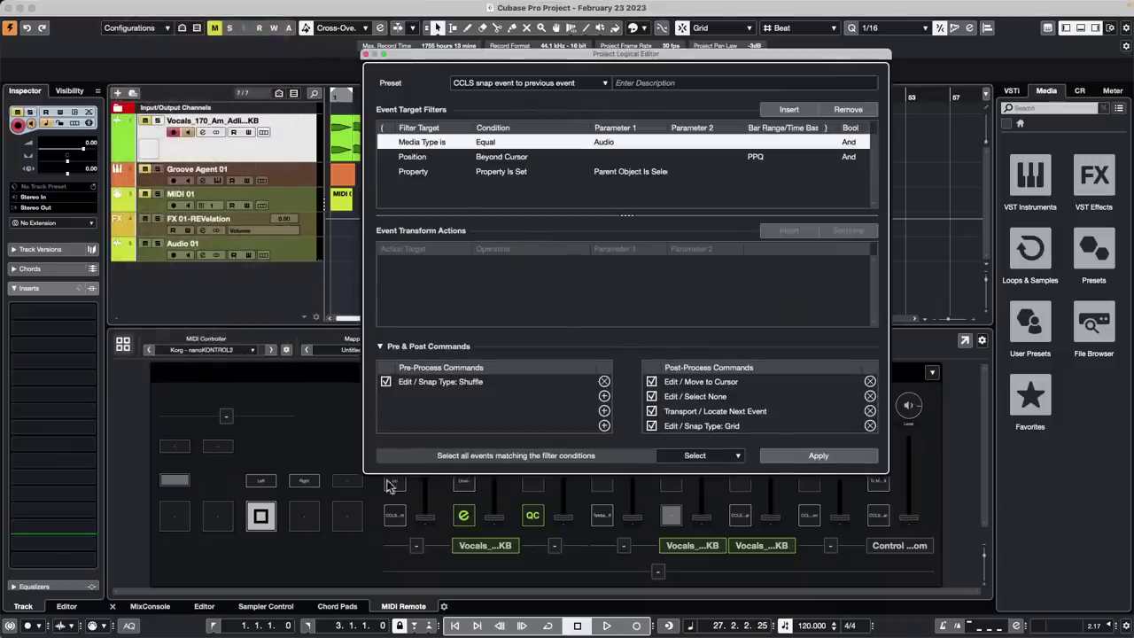
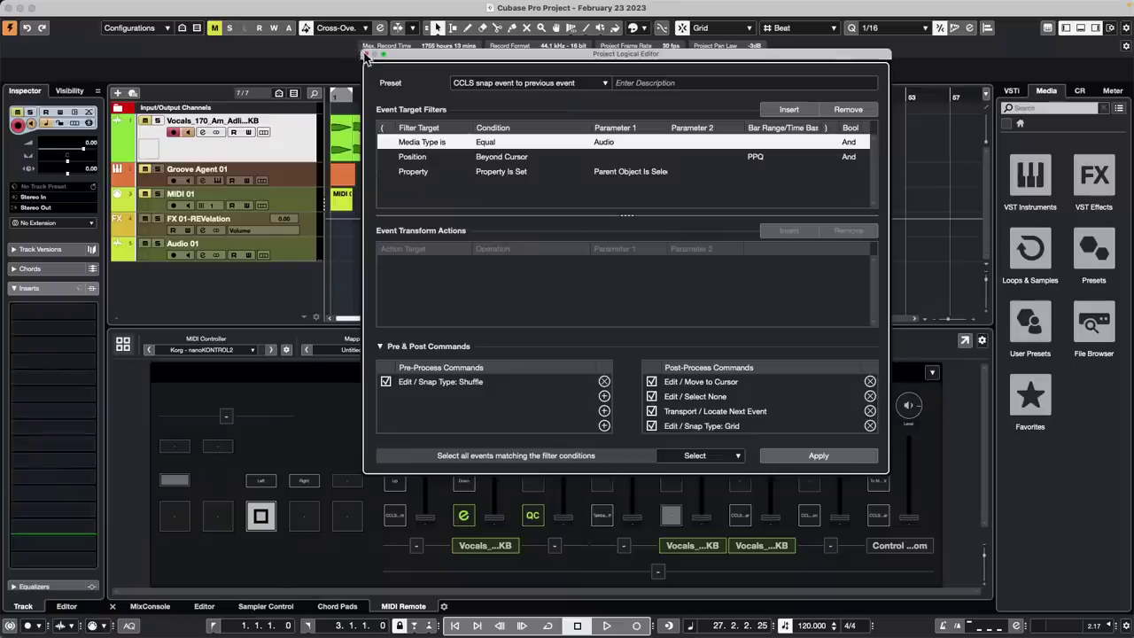
Close the Logical Editor, undo the vocal snap, and play from the project start with FX 01-REVelation selected
left_click(367, 55)
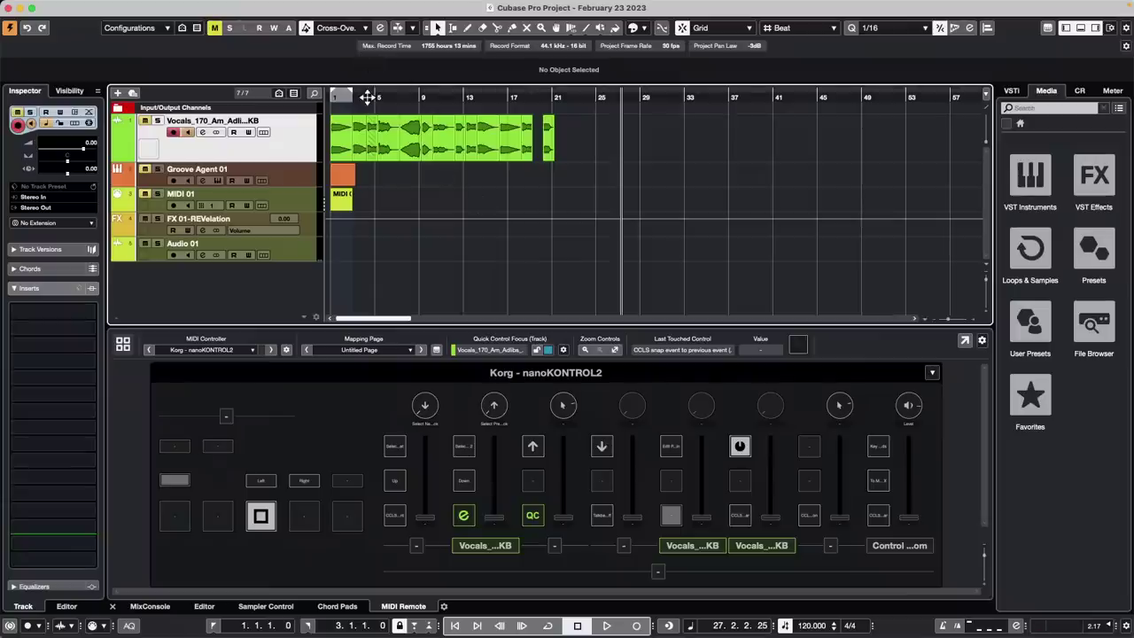
left_click_drag(366, 97, 209, 97)
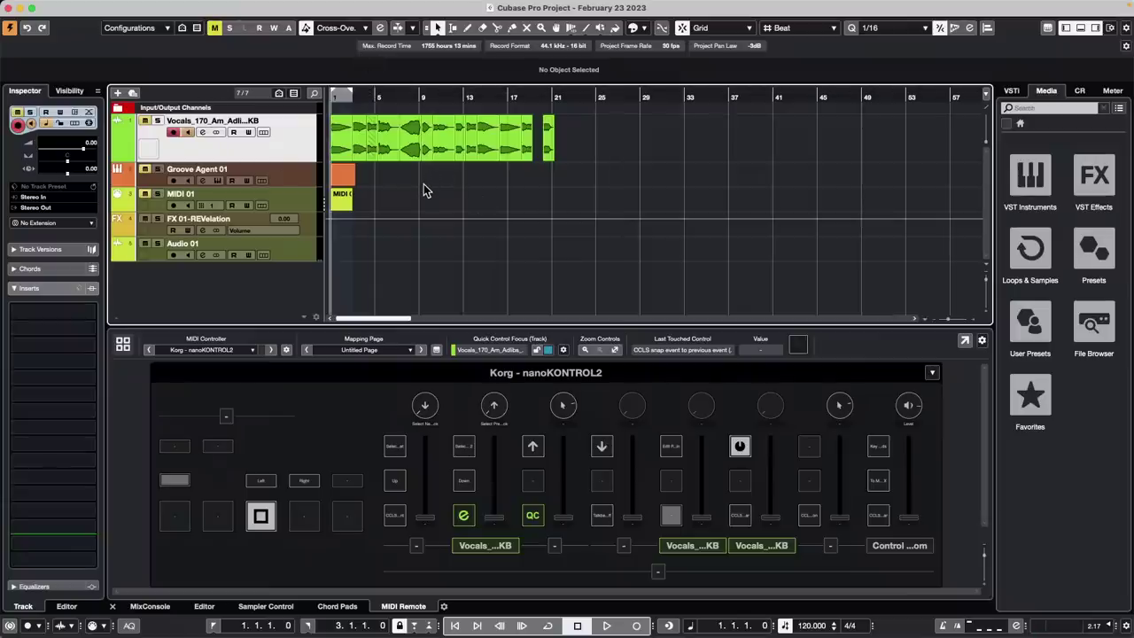
key("super+z")
key("super+z")
key("super+z")
key("super+z")
key("super+z")
key("super+z")
key("super+z")
key("super+z")
key("super+z")
key("super+z")
key("super+z")
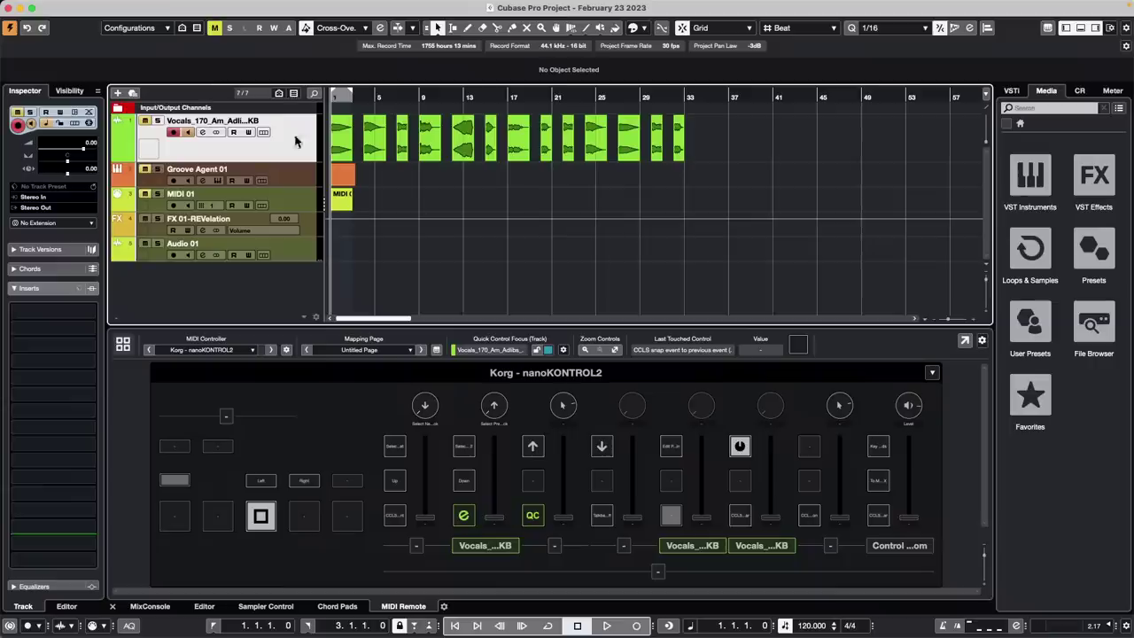
key("space")
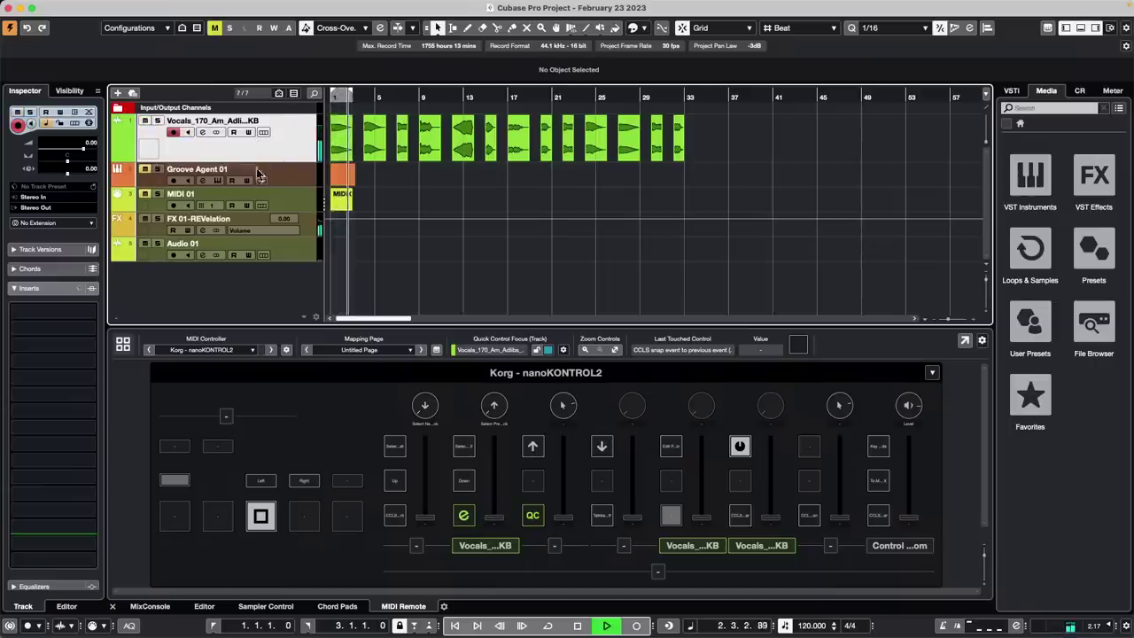
left_click(309, 224)
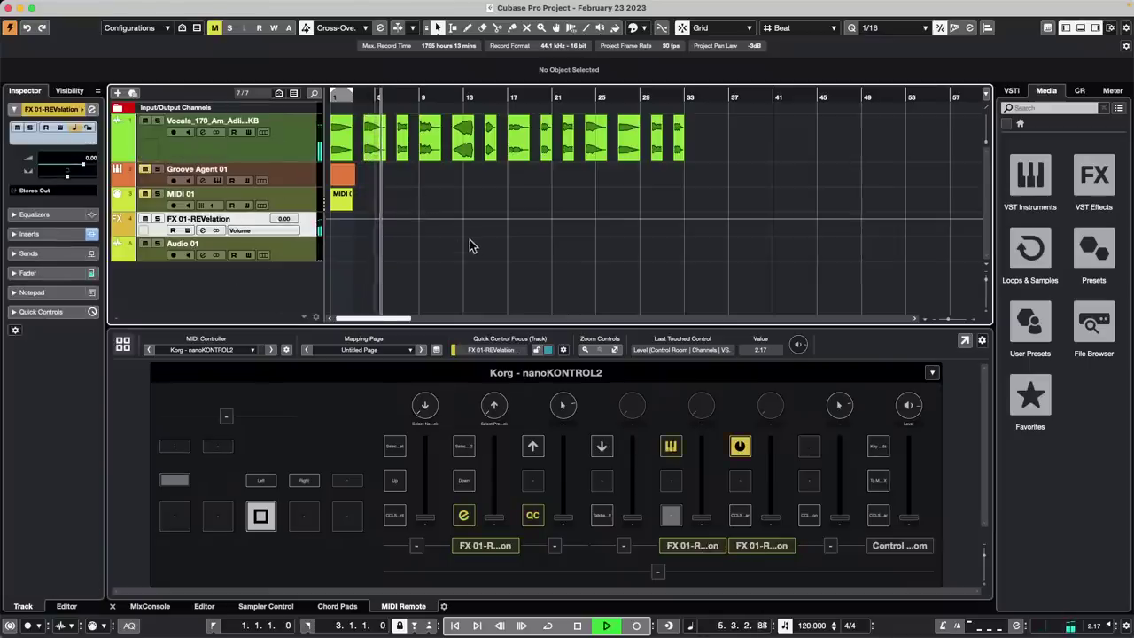
key("space")
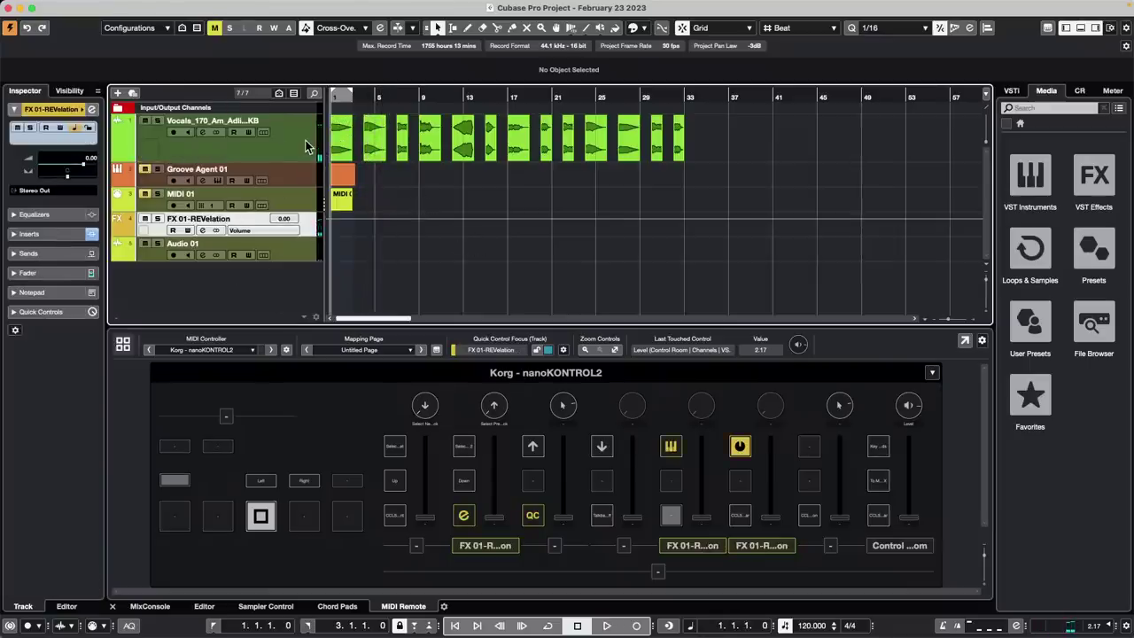
Zoom in at bar 1, then activate the Gate insert on FX 01-REVelation and open its editor
left_click(286, 142)
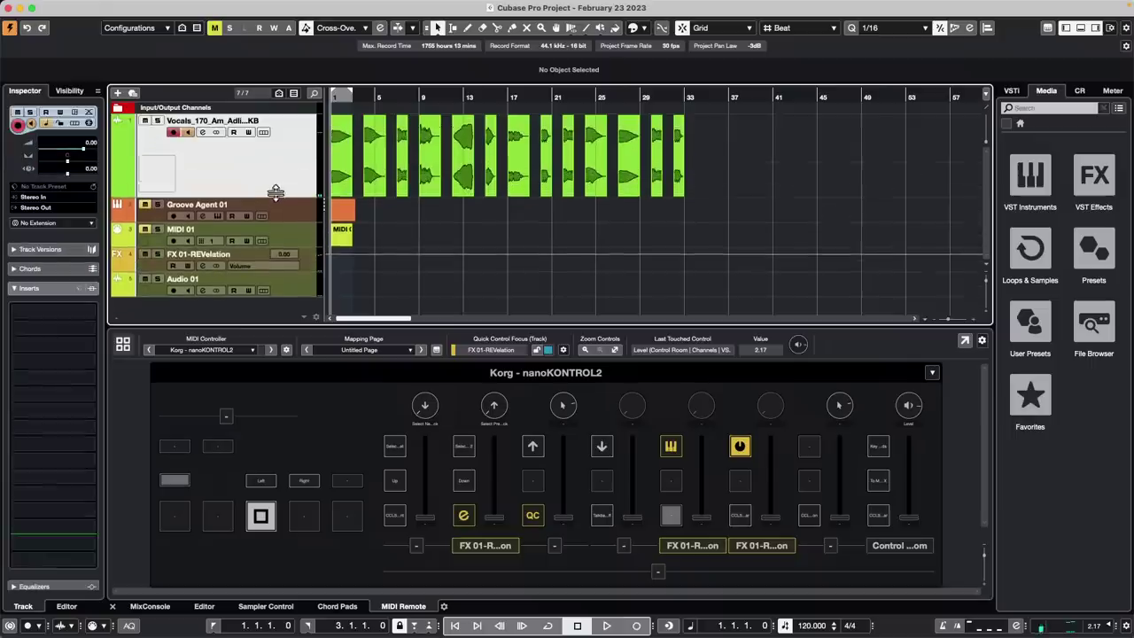
key("h")
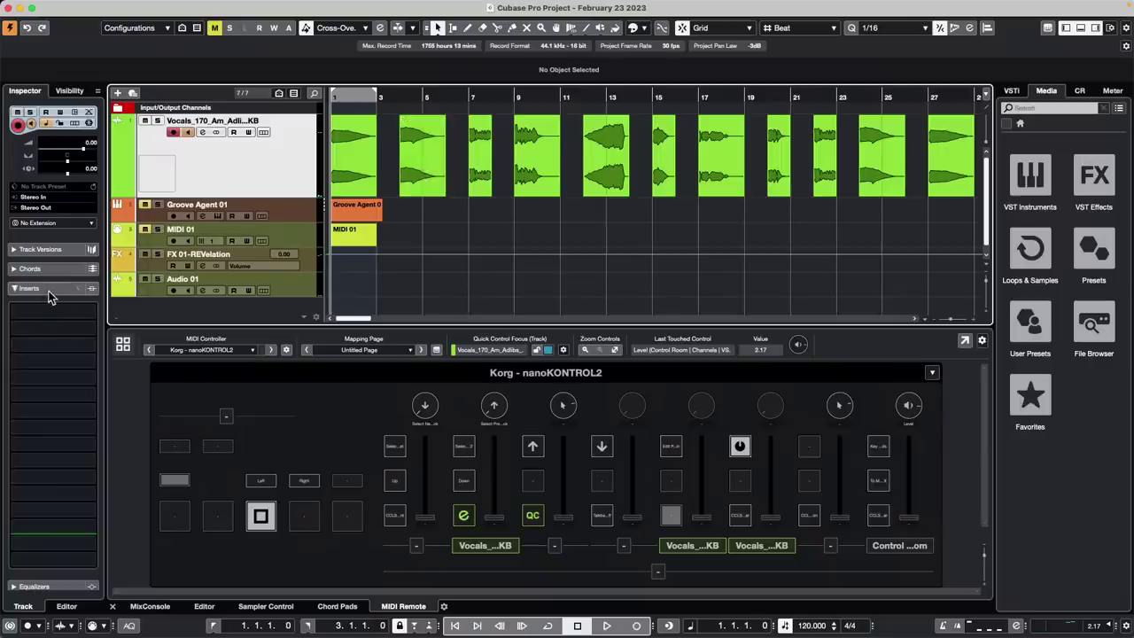
left_click(312, 264)
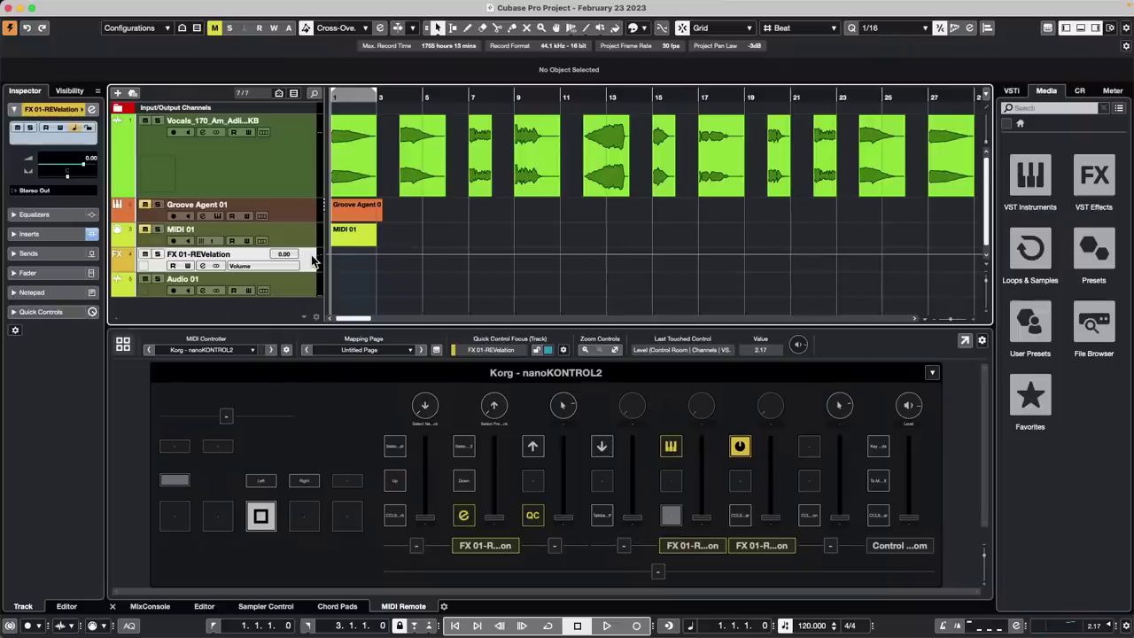
left_click(53, 234)
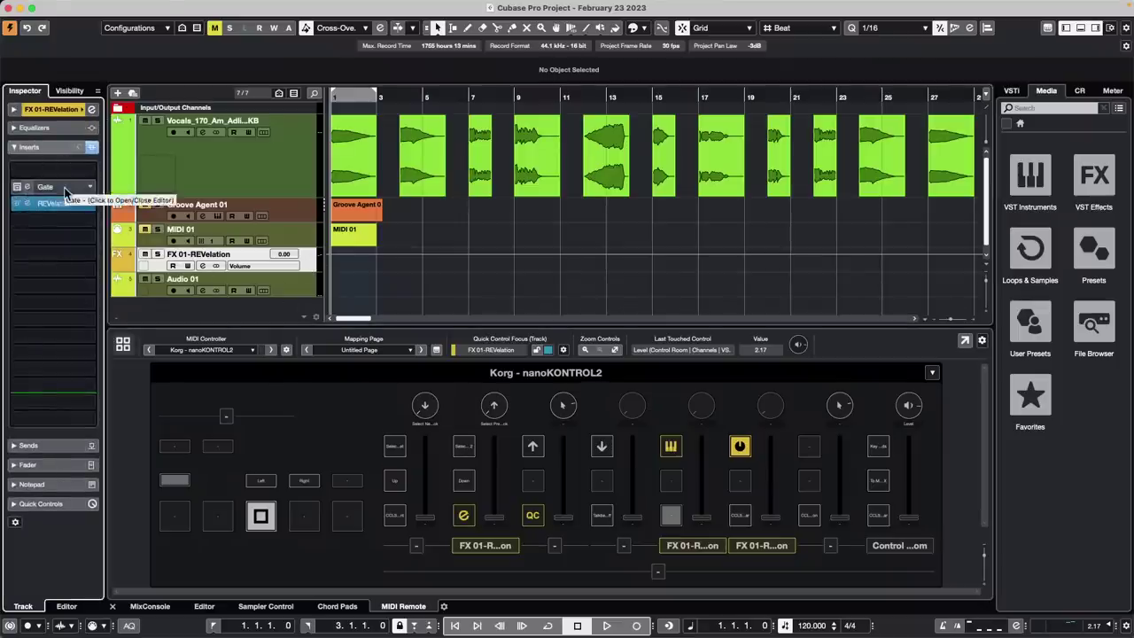
left_click(19, 188)
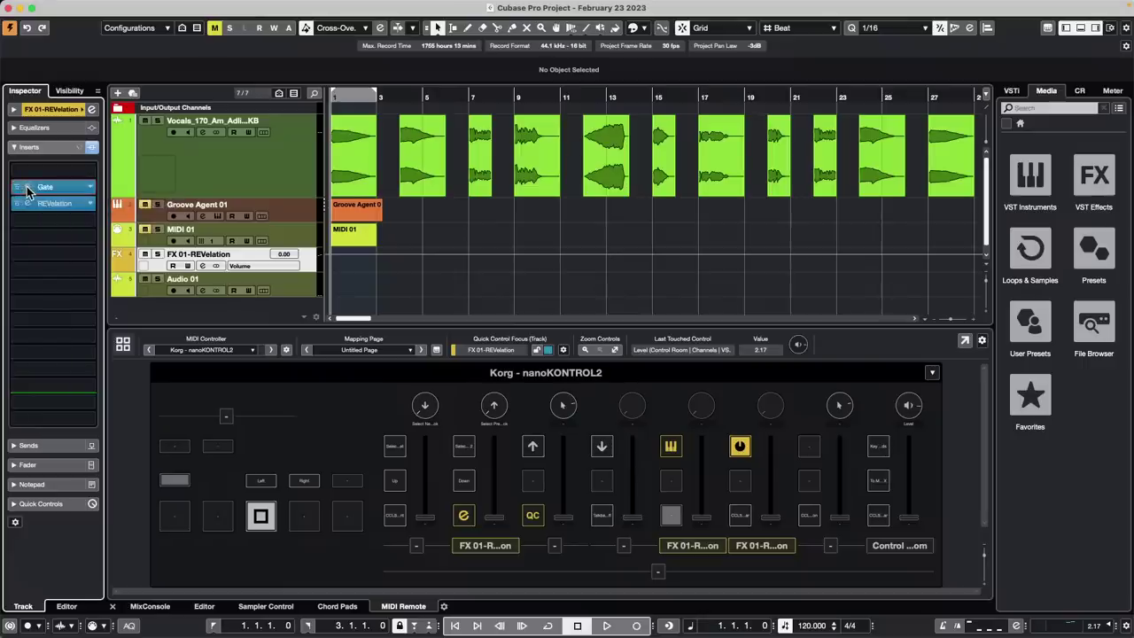
left_click(28, 189)
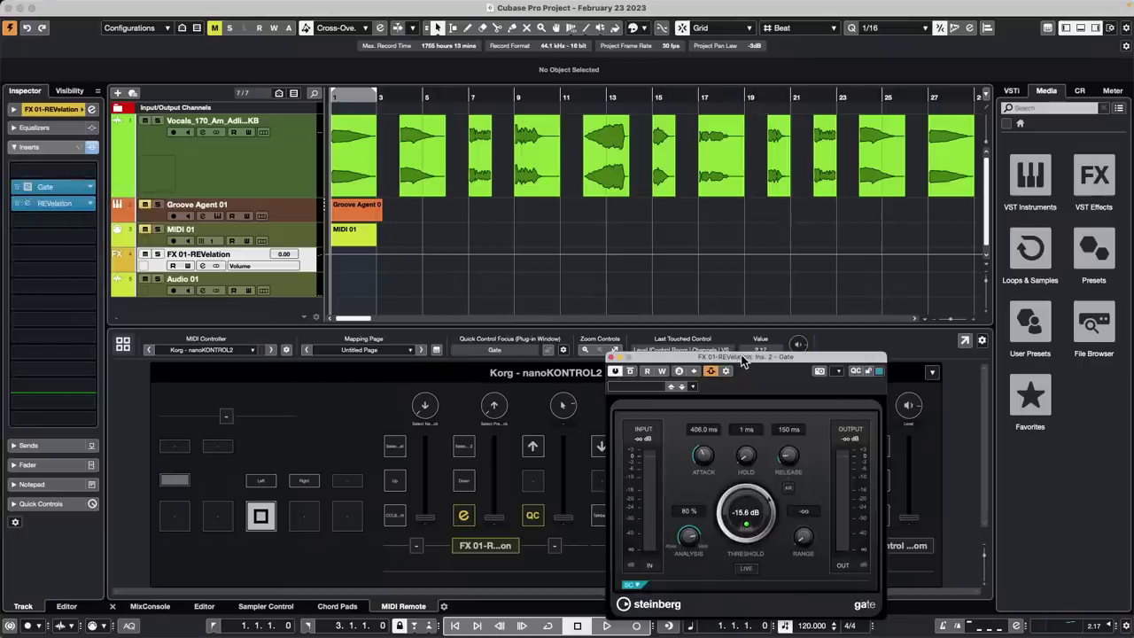
Move the Gate window aside, check its side-chain routing, and raise Attack to 505.9 ms
left_click_drag(743, 359, 831, 221)
left_click(814, 227)
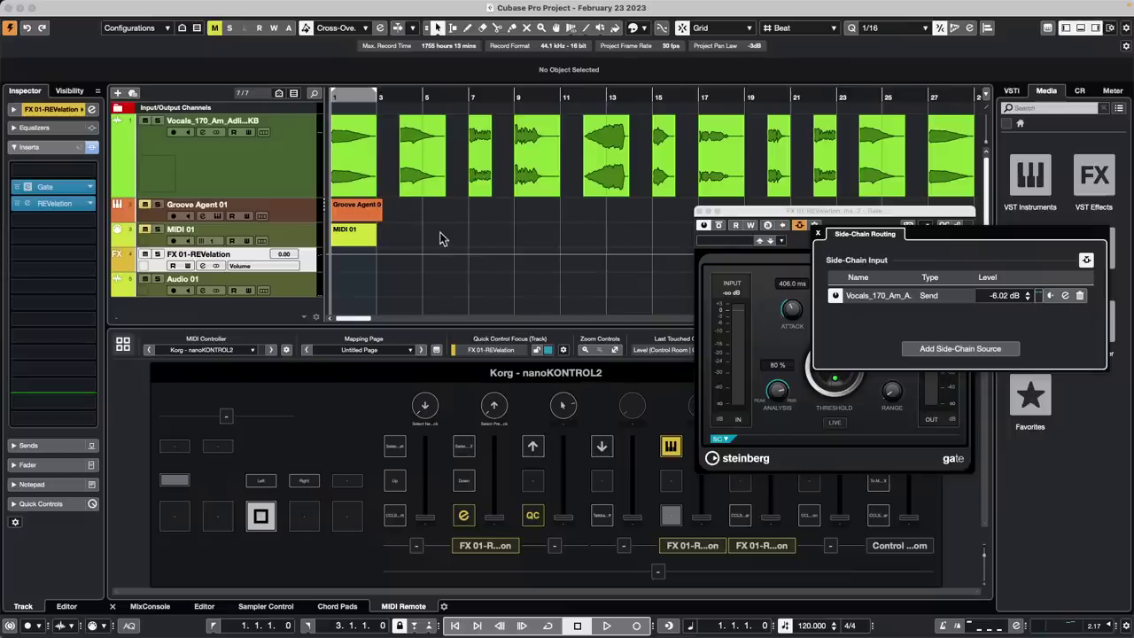
left_click(818, 238)
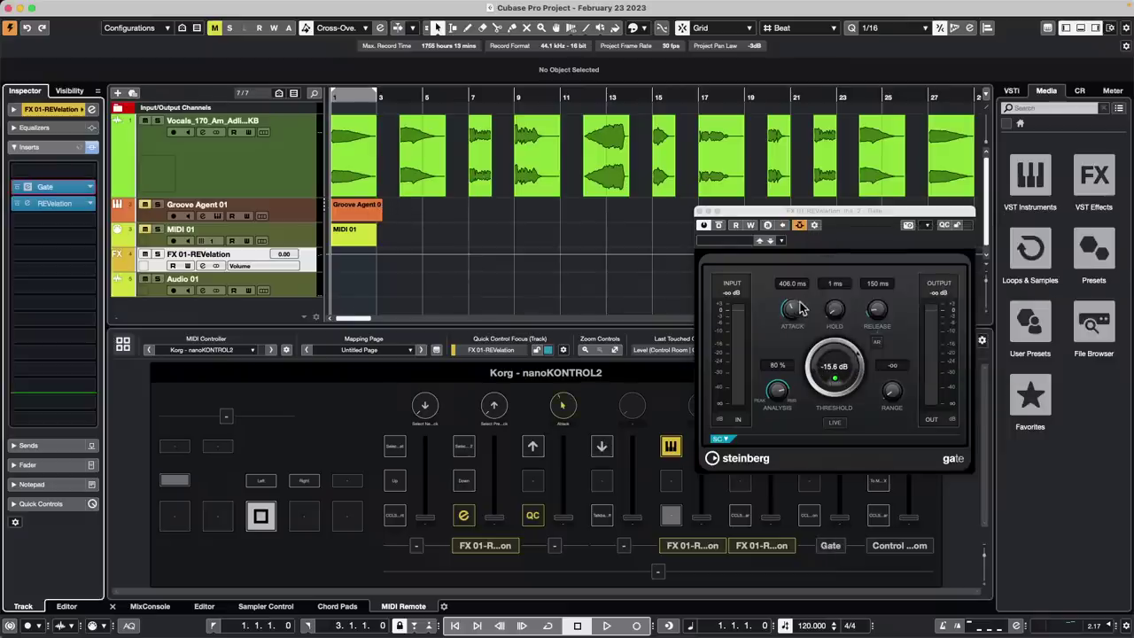
left_click_drag(795, 302, 797, 296)
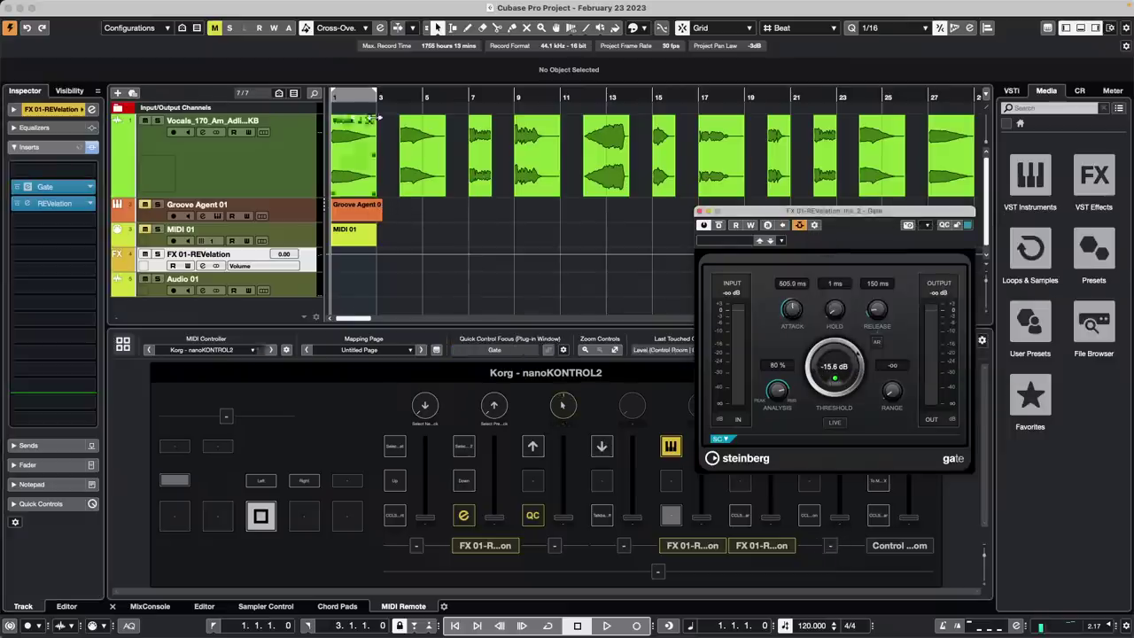
Audition the gated vocals from just before bar 4, then select the Vocals track
left_click(347, 96)
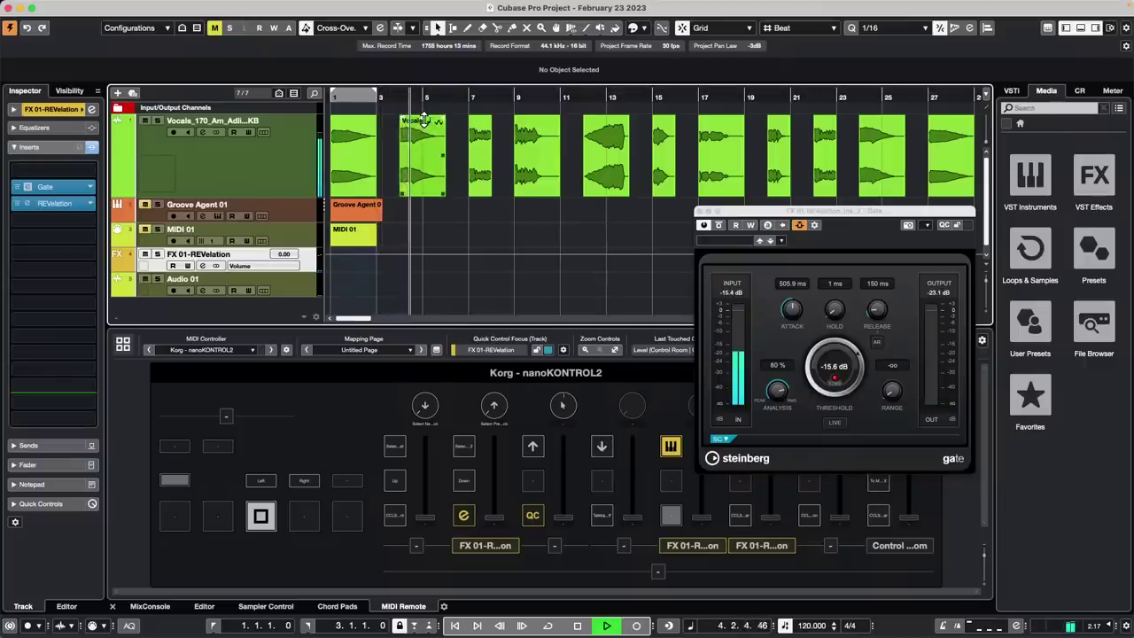
key("space")
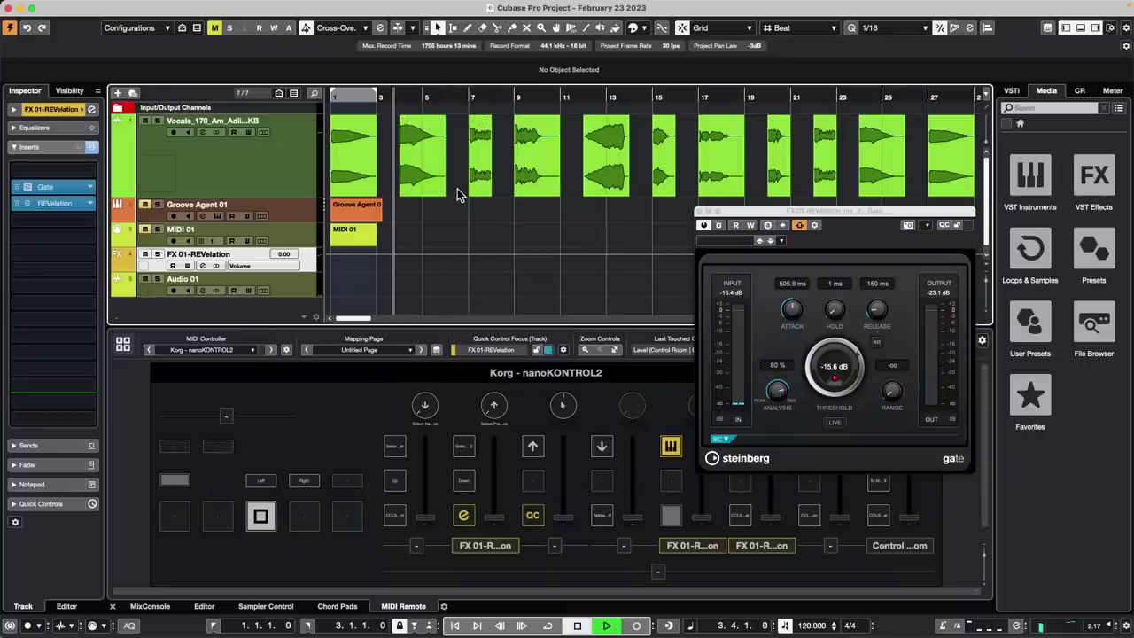
key("space")
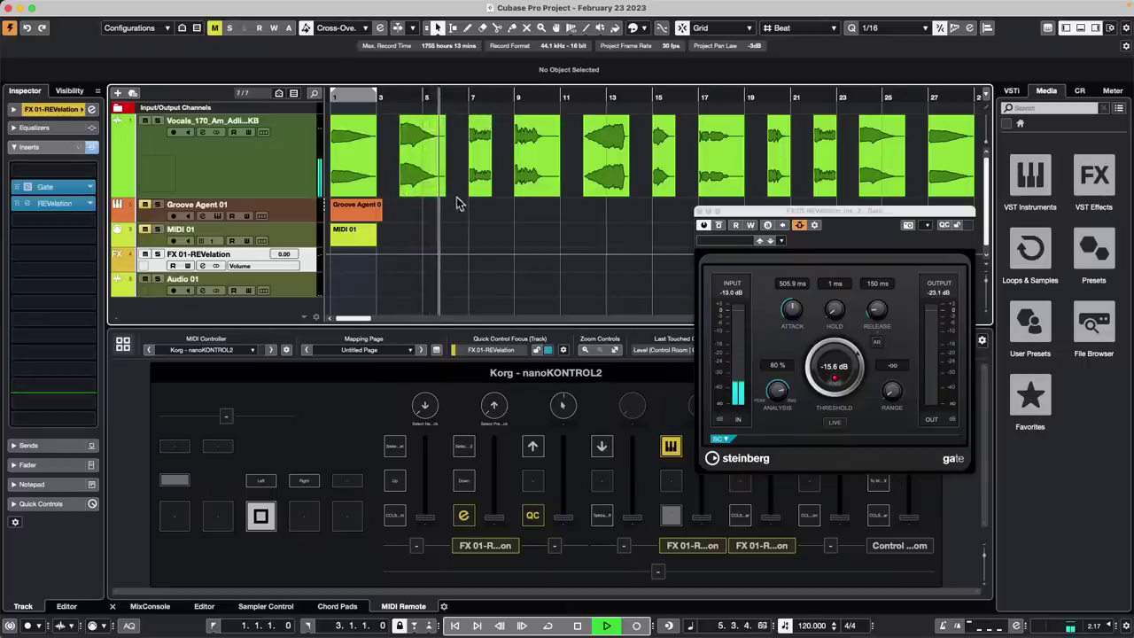
key("space")
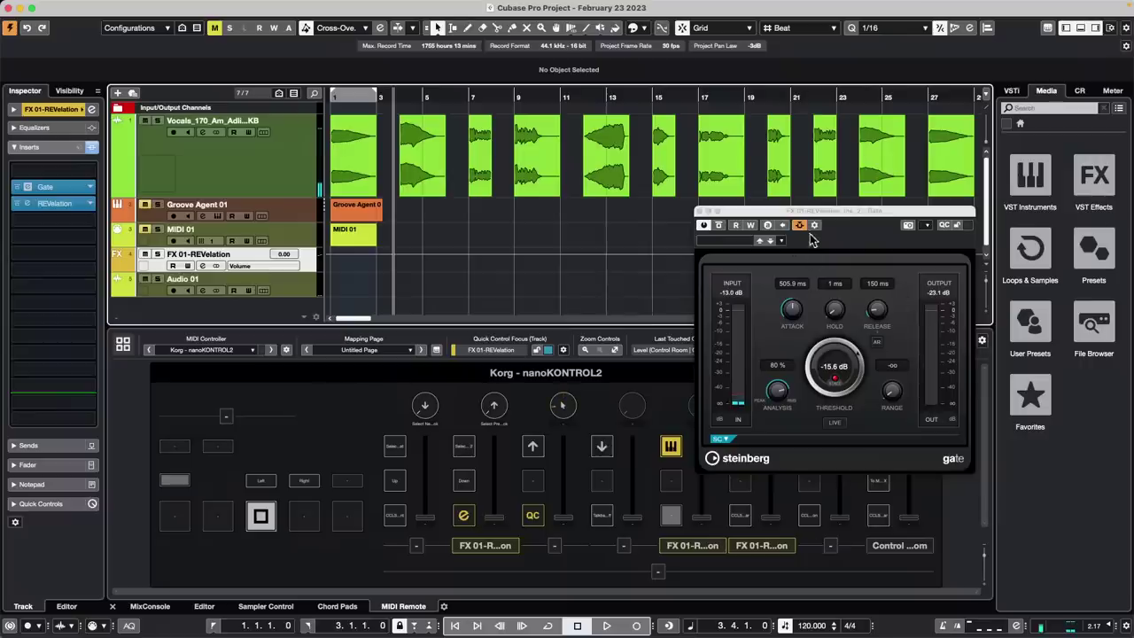
left_click(296, 174)
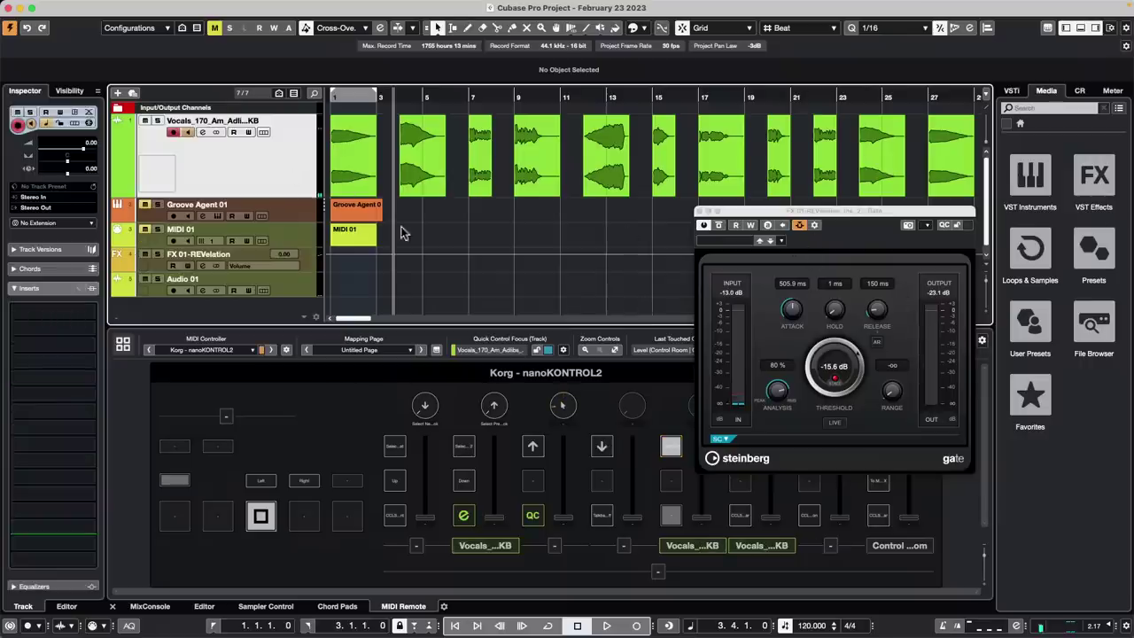
Play the vocals and recheck the Gate's side-chain source
key("space")
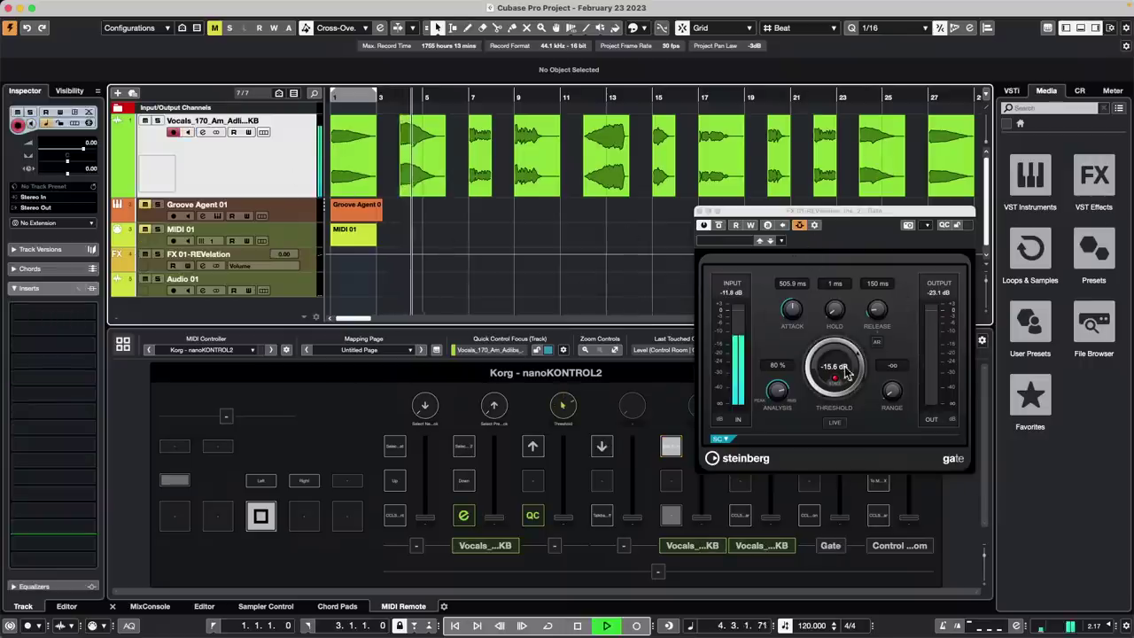
left_click(704, 227)
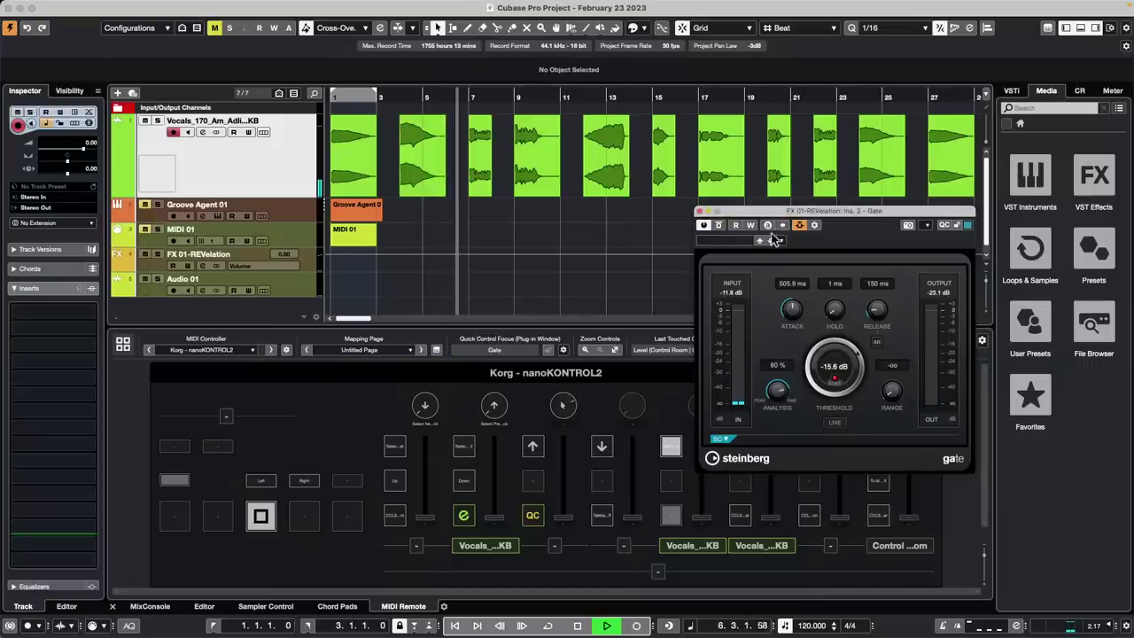
left_click(815, 229)
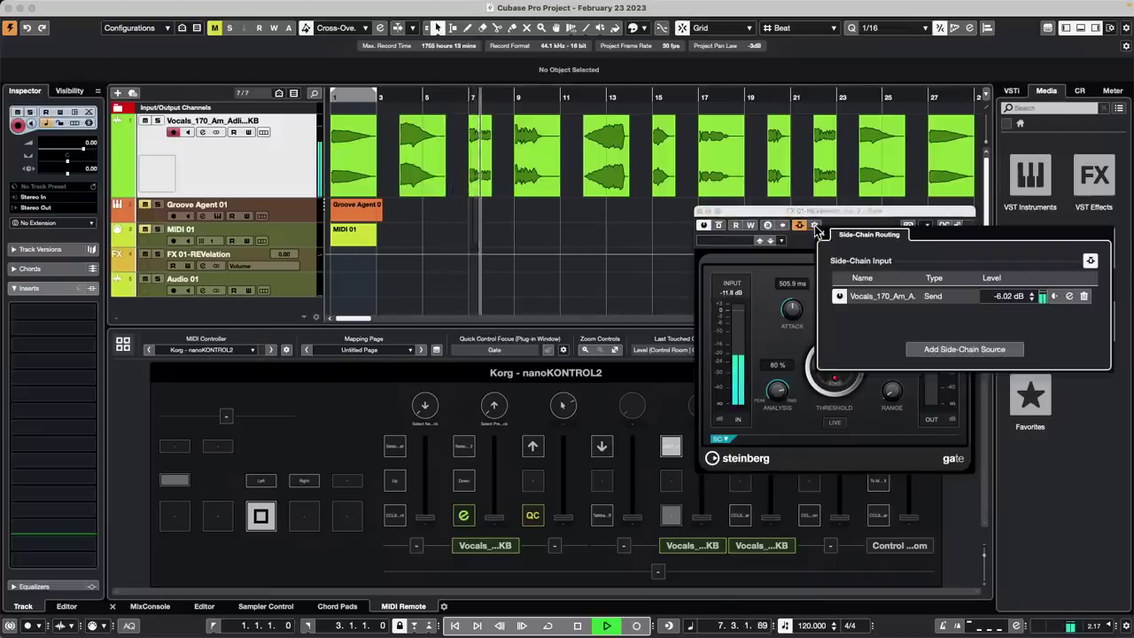
left_click(799, 228)
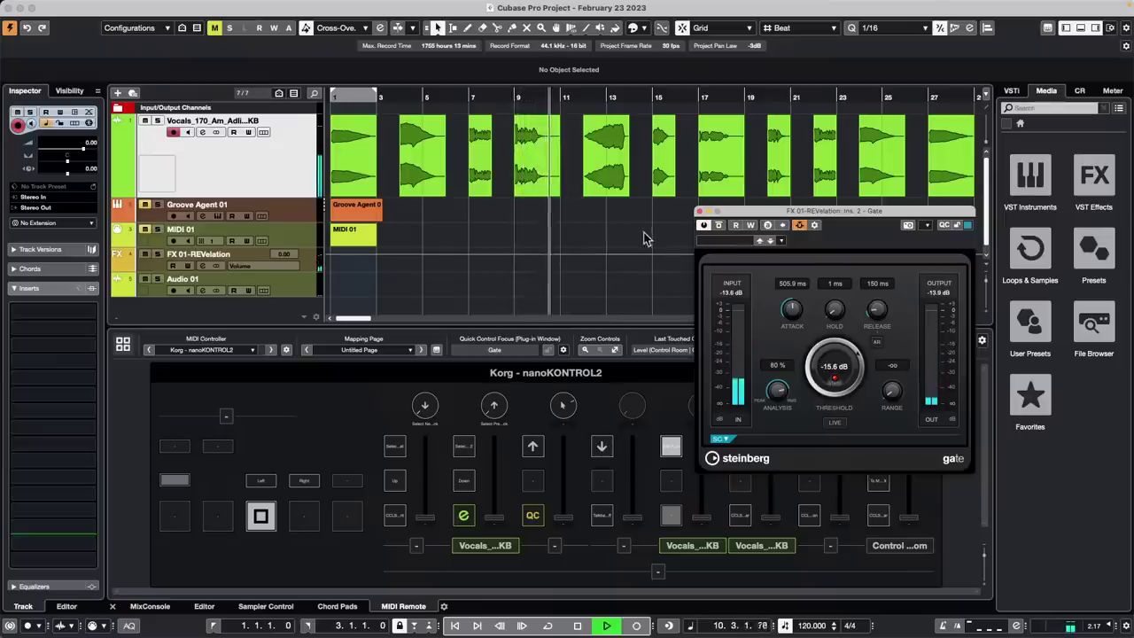
Replay from bar 7 and bar 16, then adjust the volume of the vocal event near bar 22
left_click(467, 98)
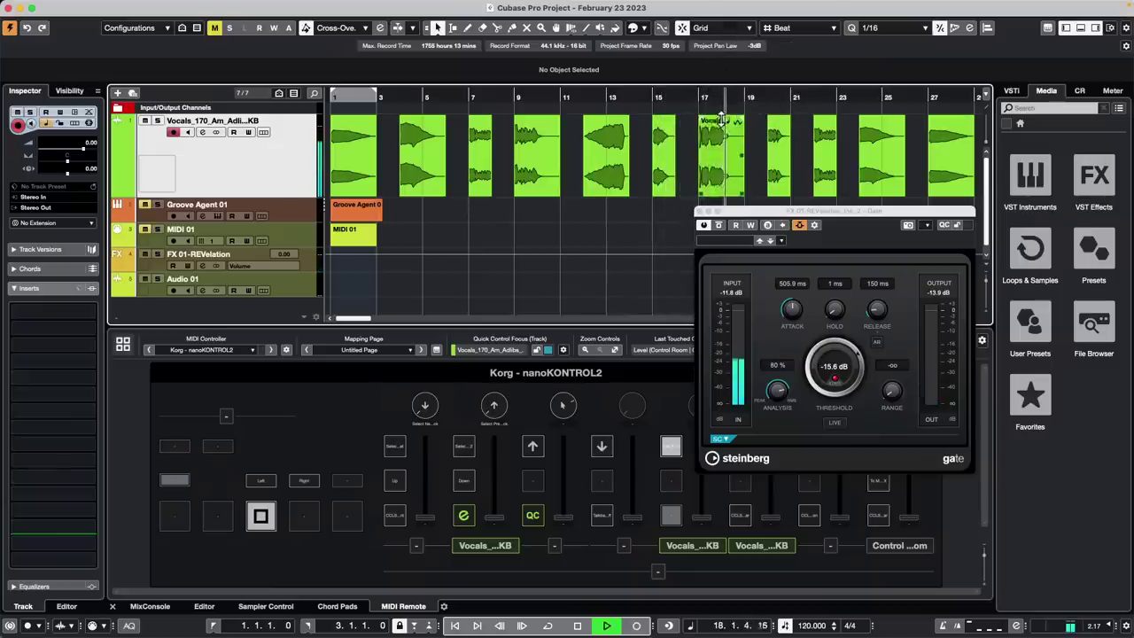
left_click(689, 95)
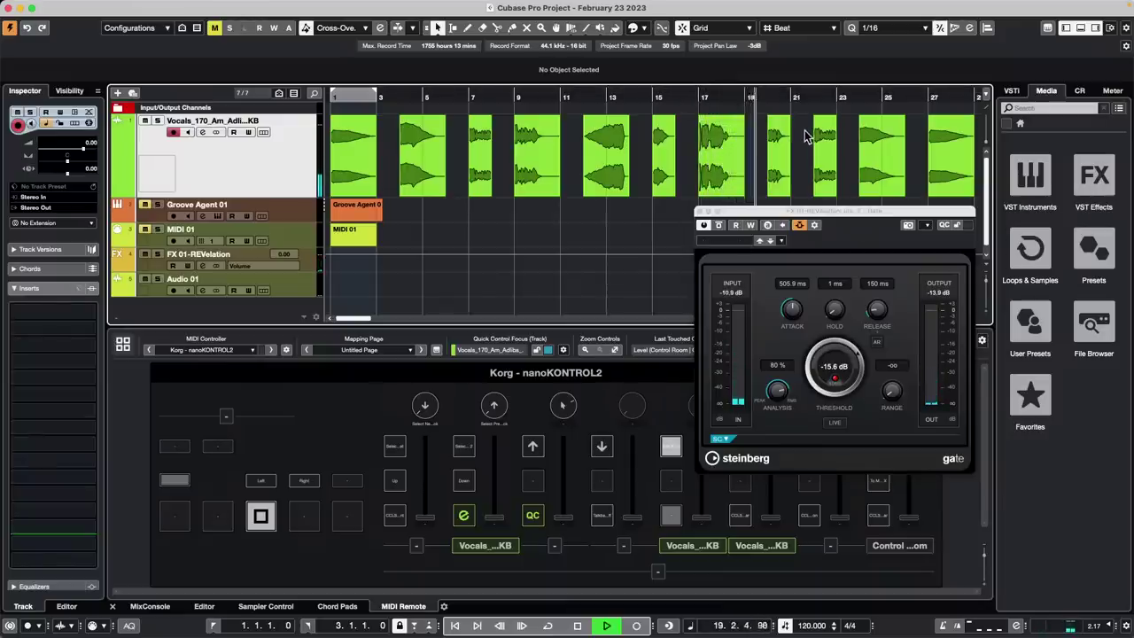
left_click_drag(824, 119, 825, 118)
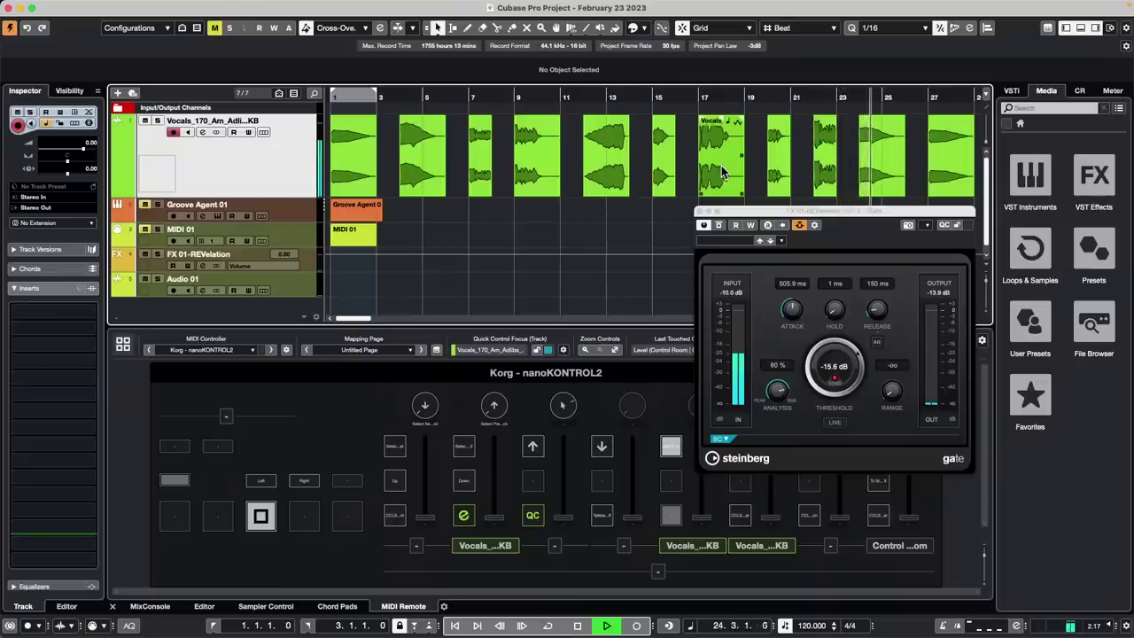
Lower the Gate attack to 226 ms, then 156 ms, auditioning from bar 16
key("space")
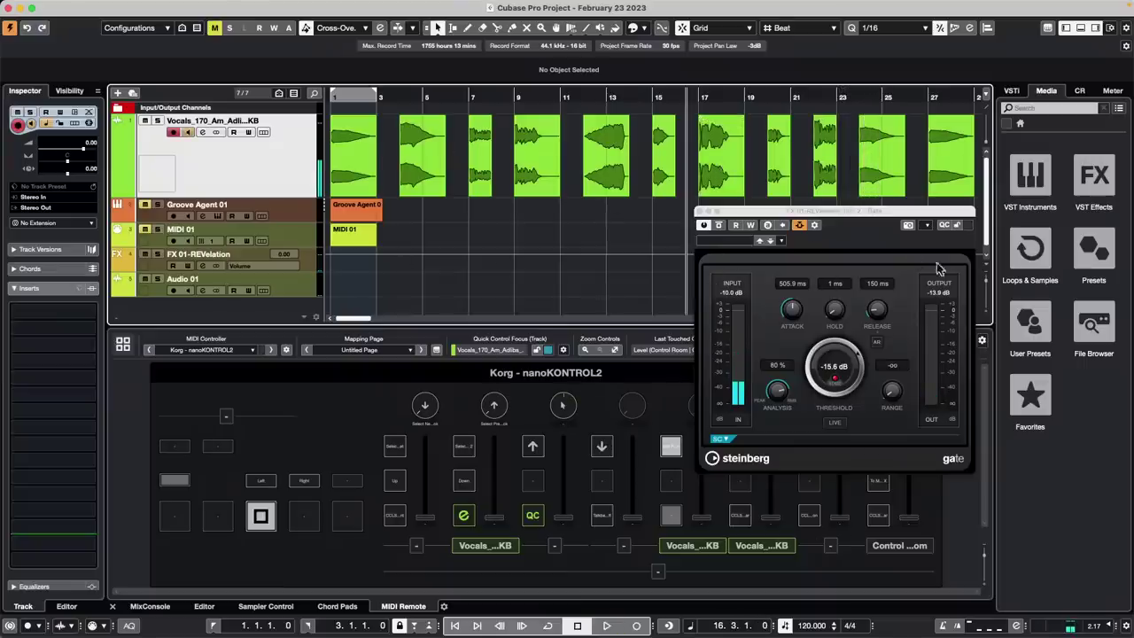
left_click_drag(795, 312, 774, 325)
key("space")
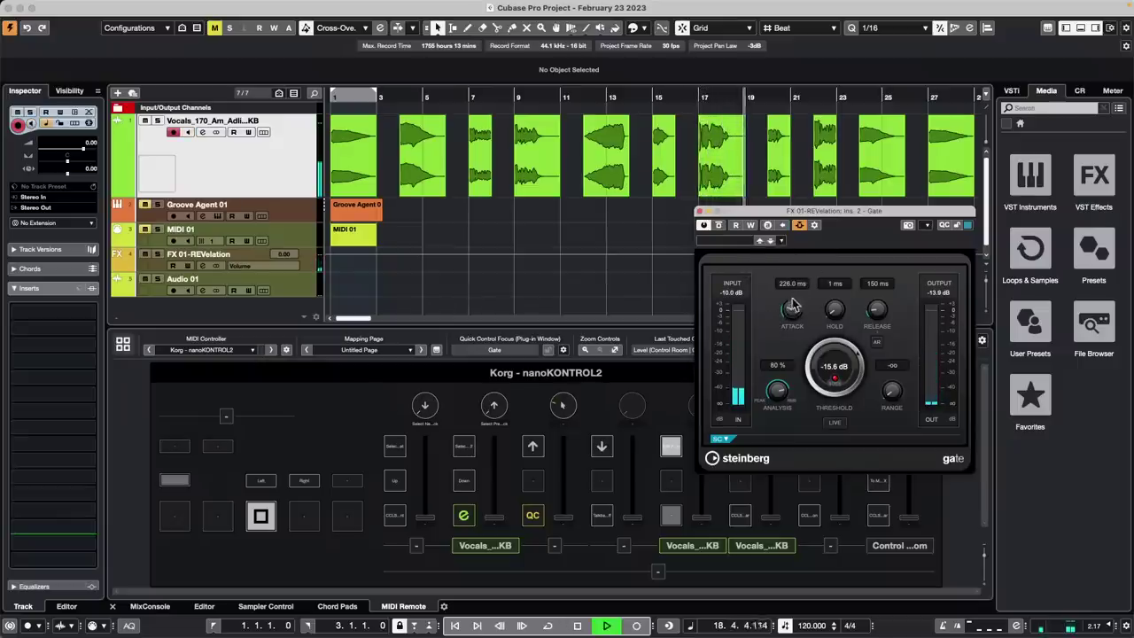
left_click_drag(790, 303, 783, 310)
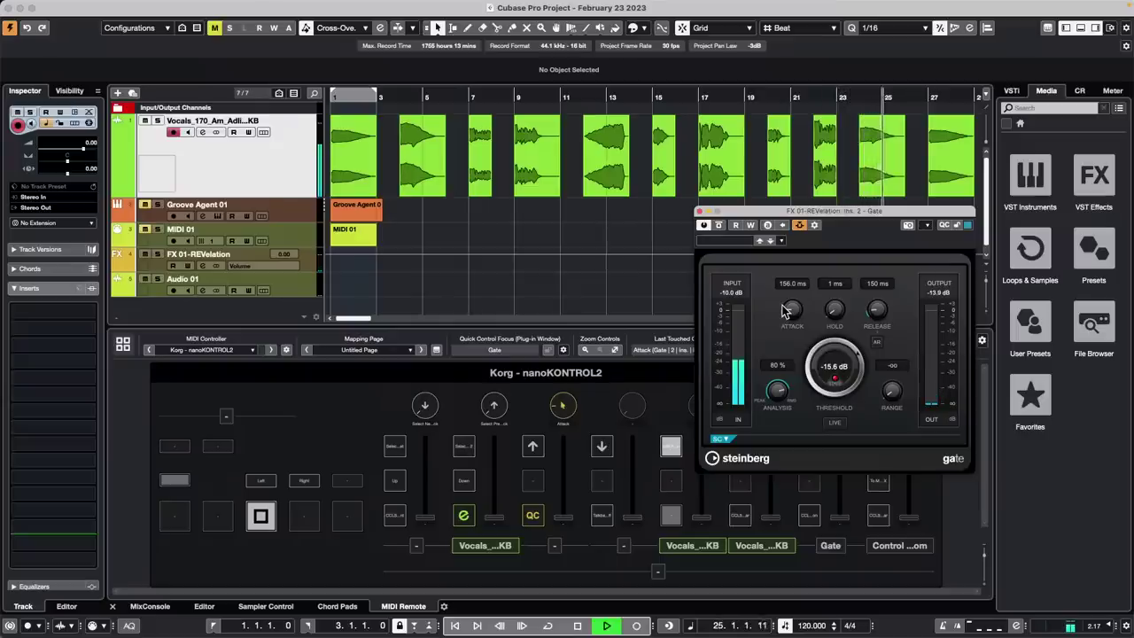
key("space")
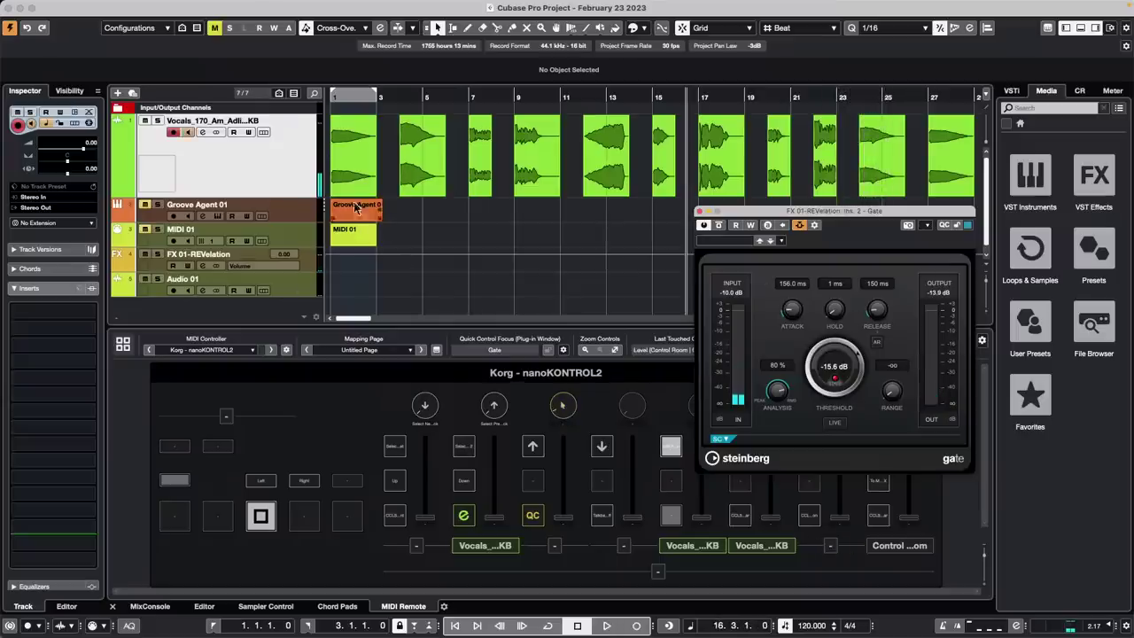
Select FX 01-REVelation and review the Gate's side-chain routing from the vocals send
left_click(311, 263)
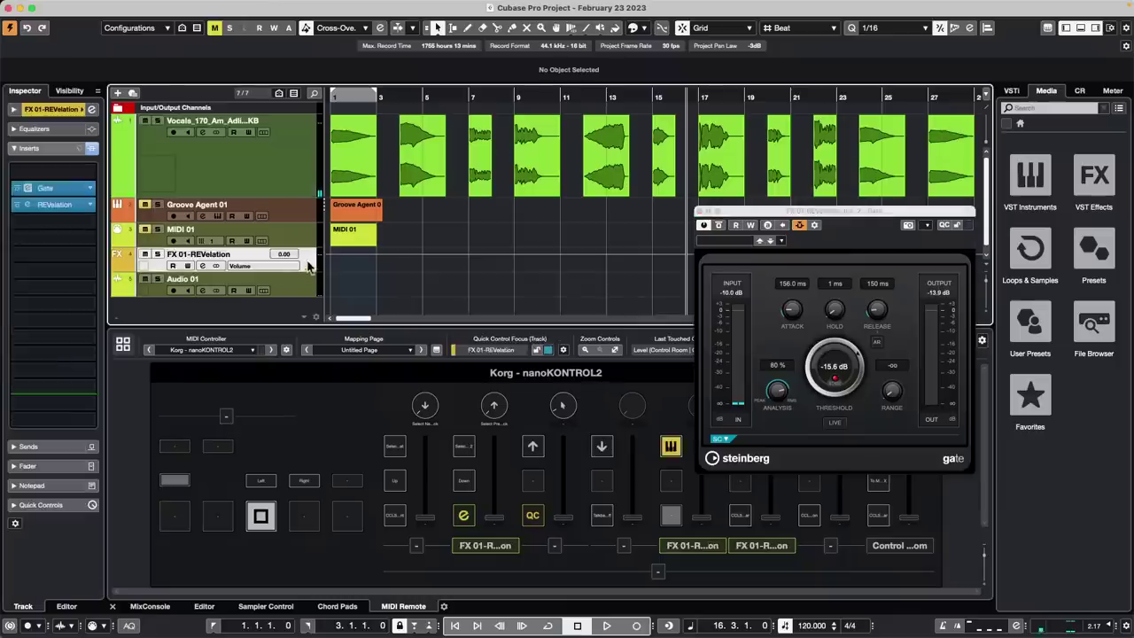
left_click(815, 226)
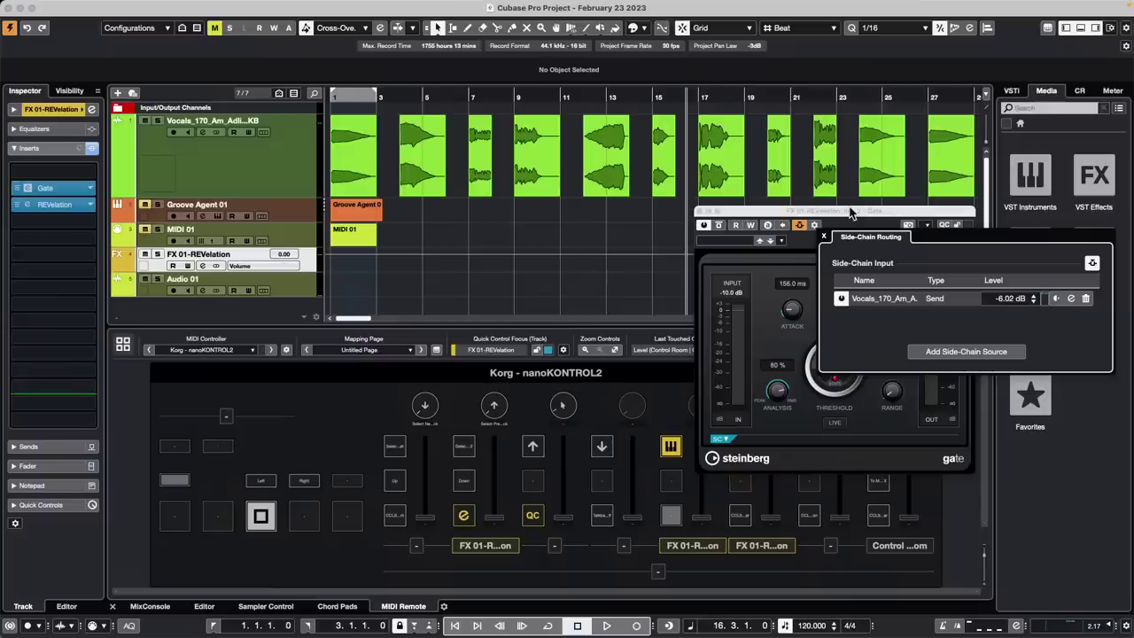
left_click(826, 238)
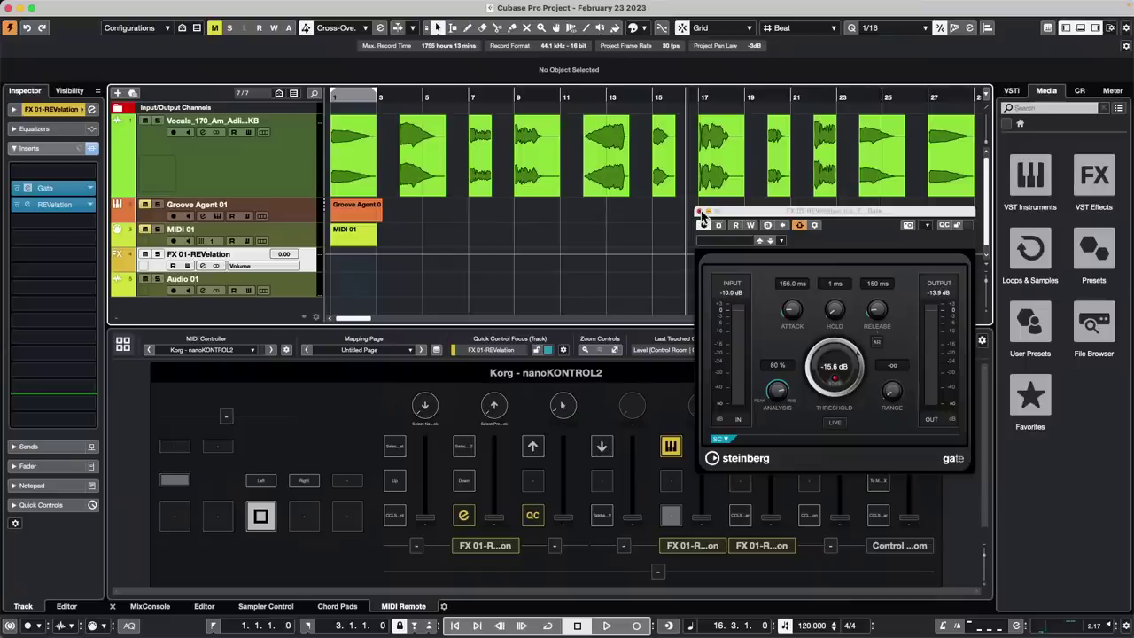
mouse_move(65, 7)
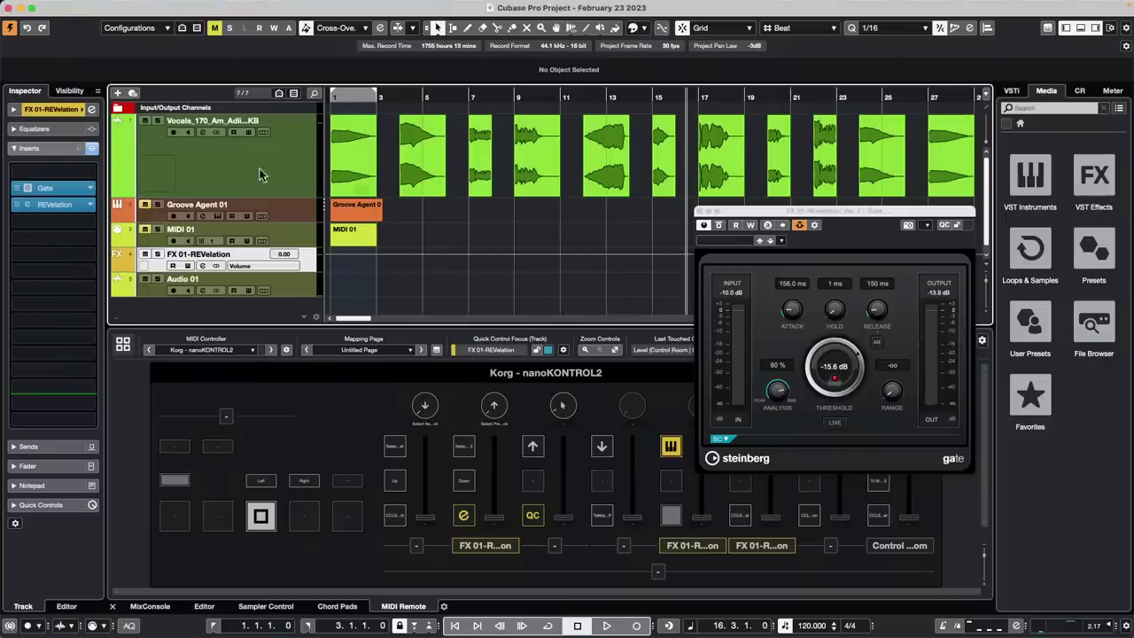
Open 'jump off.cpr' from File > Recent Projects
left_click(78, 6)
mouse_move(98, 258)
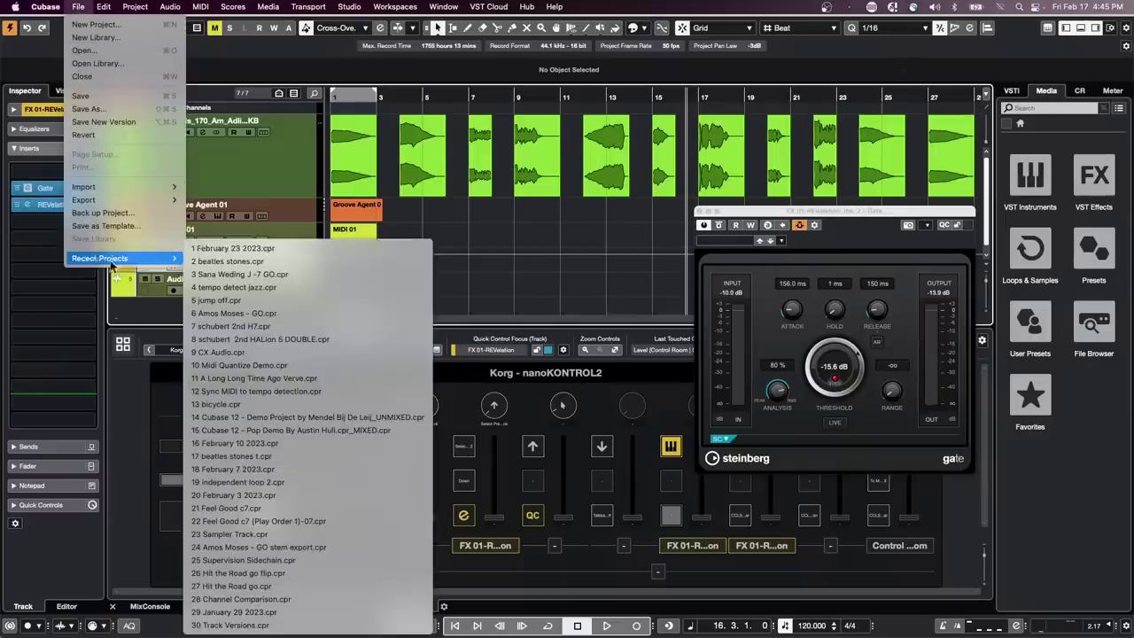
left_click(524, 254)
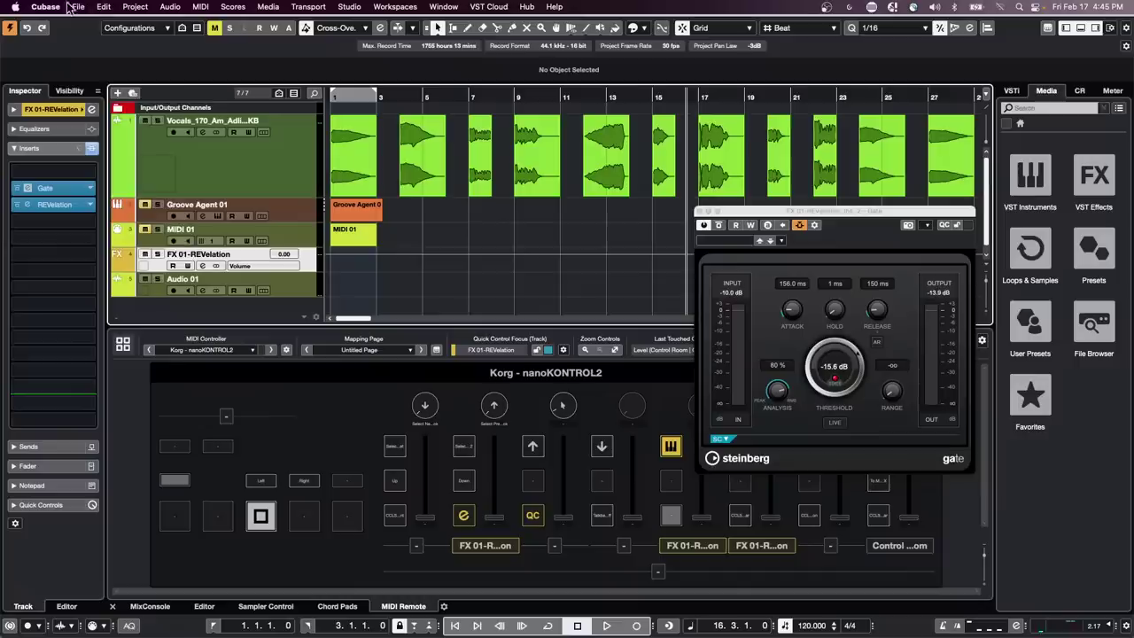
left_click(78, 6)
mouse_move(107, 258)
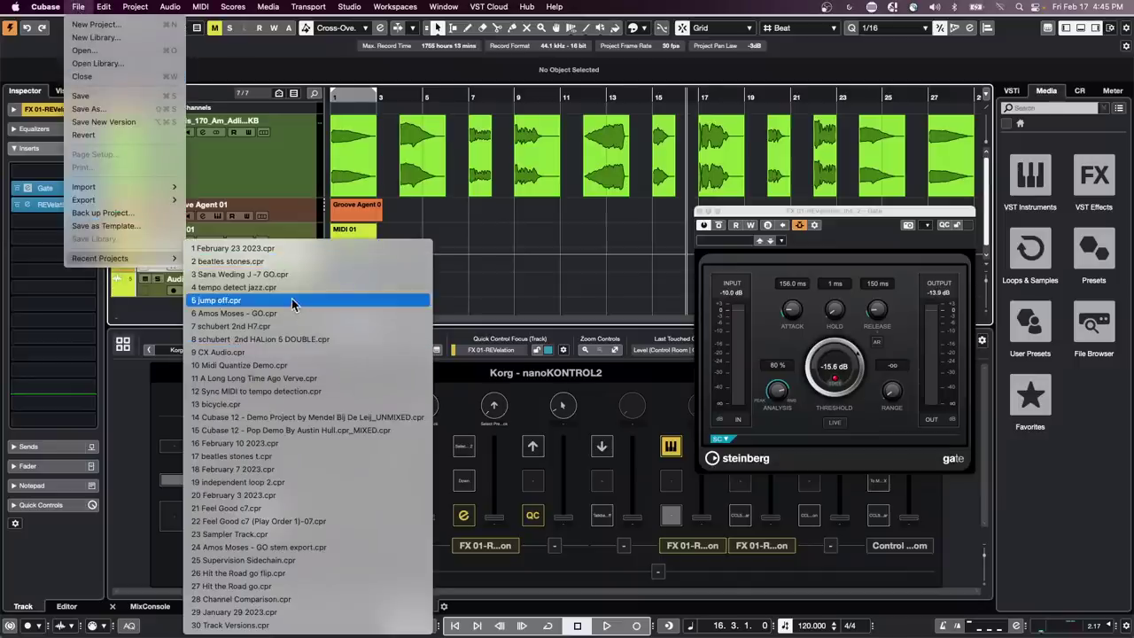
left_click(292, 302)
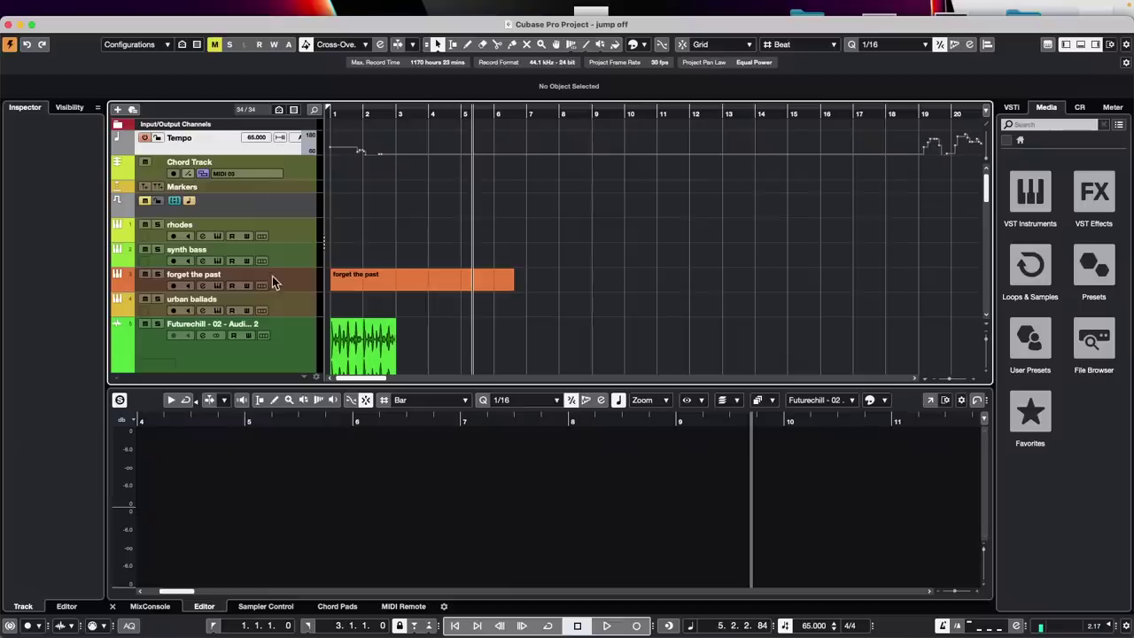
Erase the 'forget the past' MIDI part with the Erase tool and open the track's Groove Agent SE 5
left_click(401, 283)
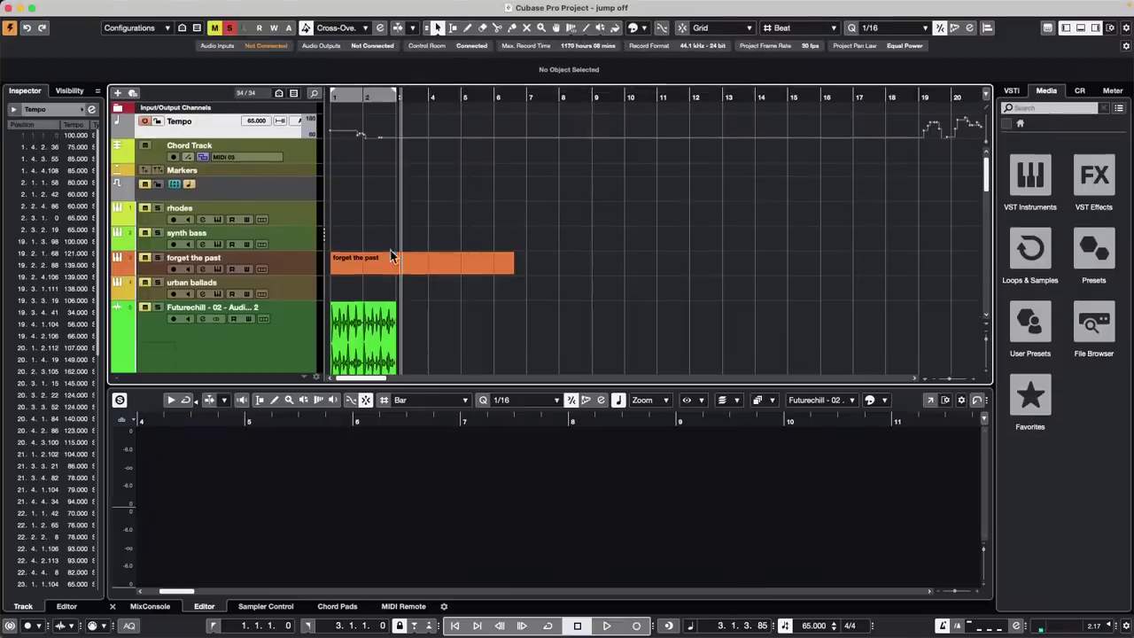
right_click(395, 265)
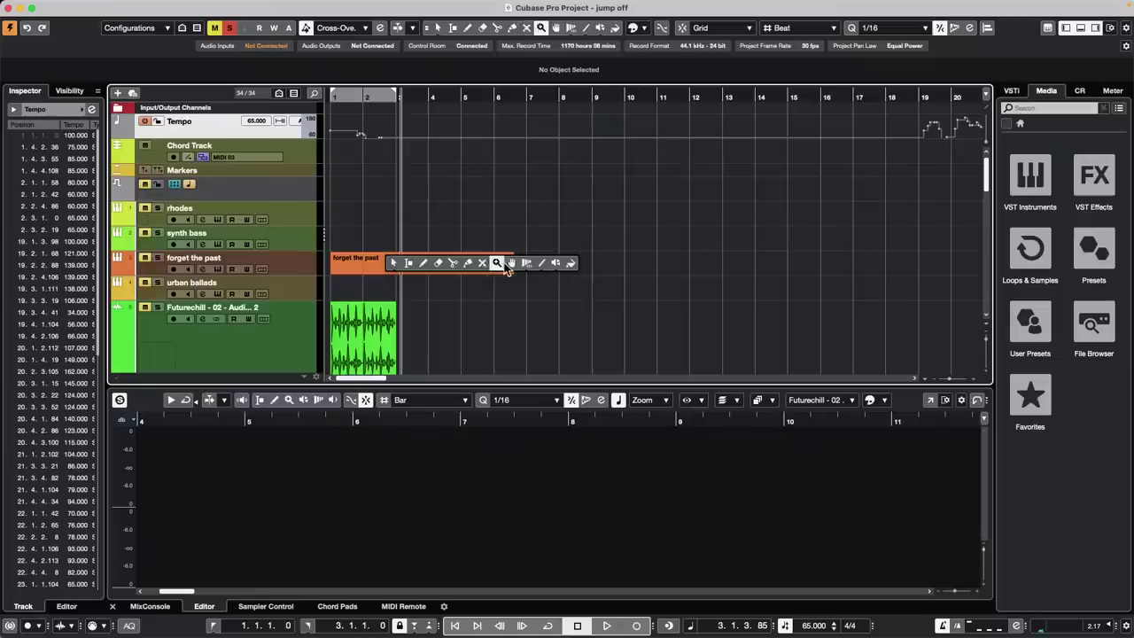
left_click(438, 262)
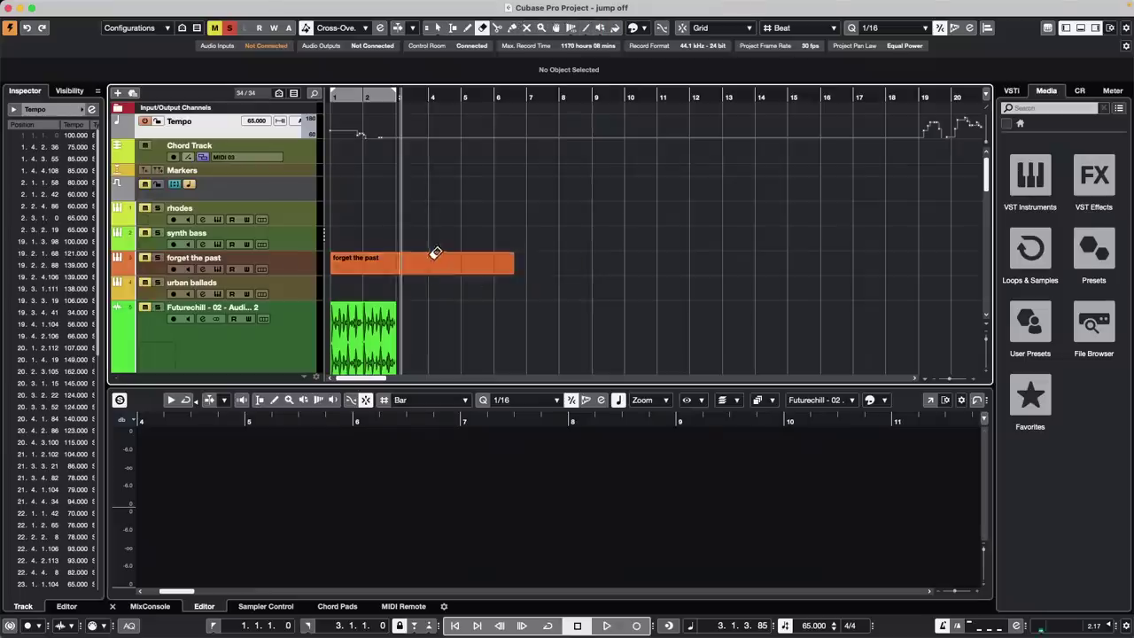
left_click(286, 265)
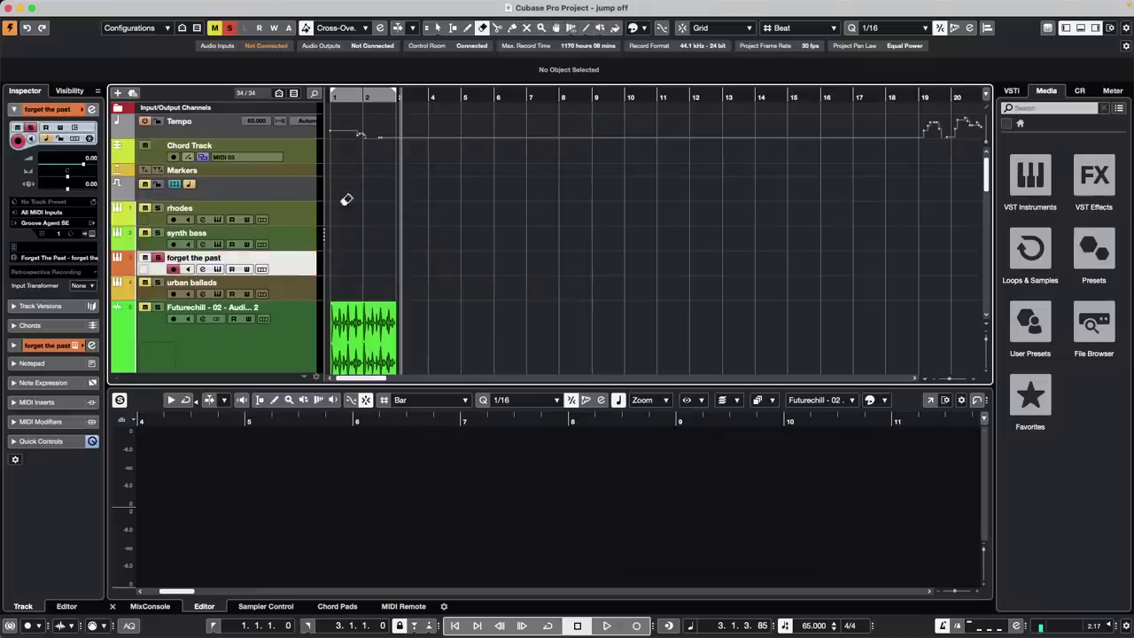
left_click(223, 270)
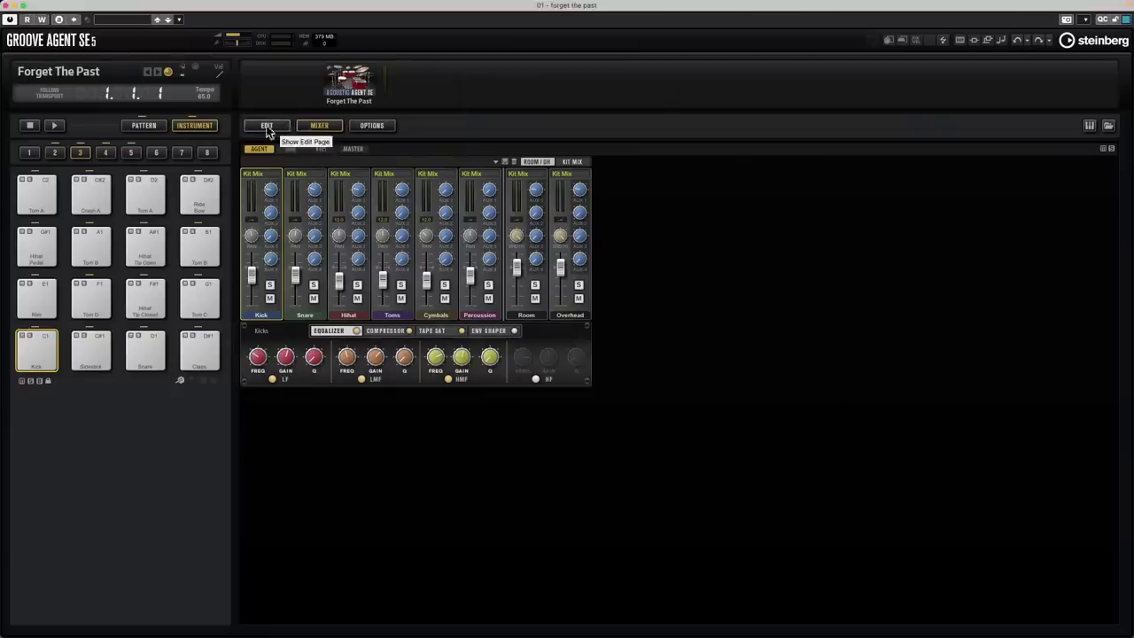
Drag Groove Agent's Main 3 pattern pad onto the 'forget the past' track, then close the plugin window
left_click(137, 126)
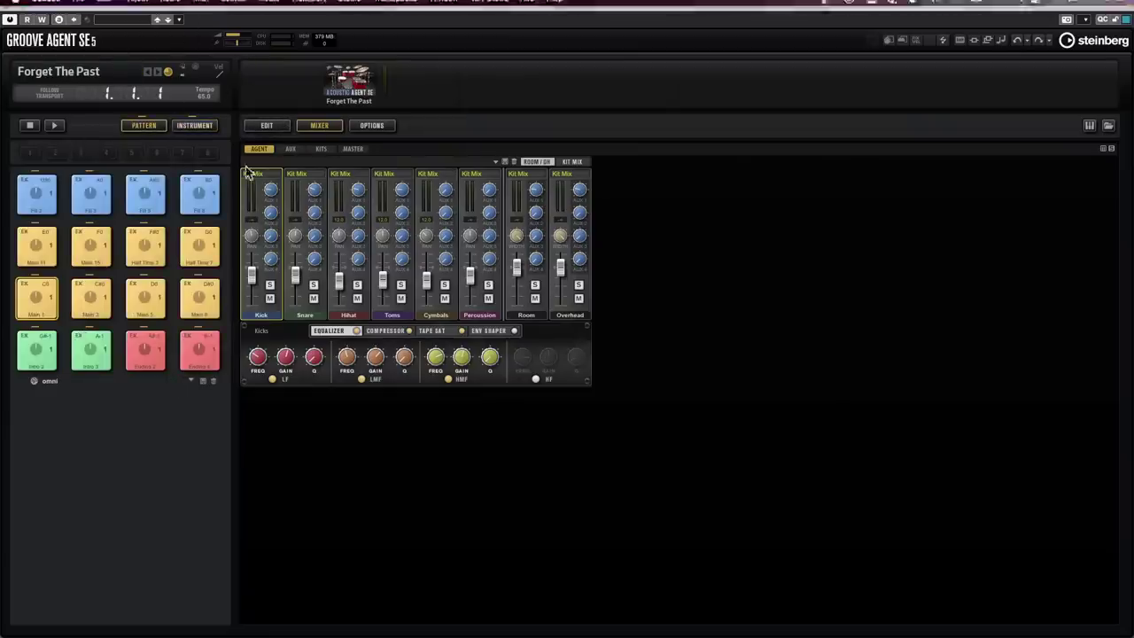
left_click_drag(222, 11, 876, 82)
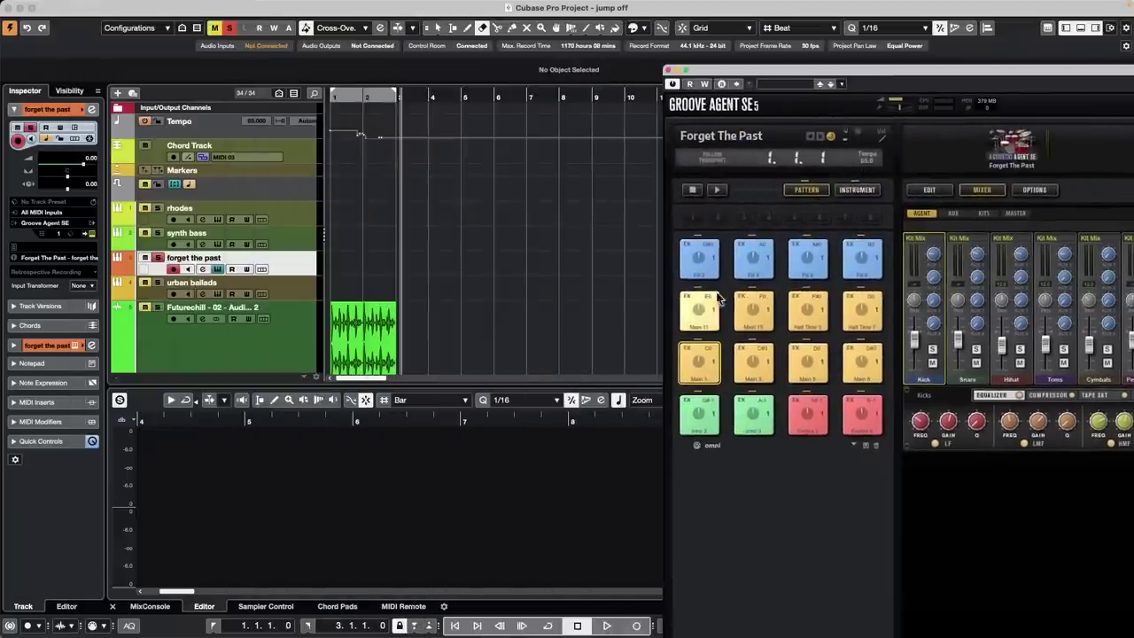
mouse_move(760, 361)
left_mouse_down()
mouse_move(299, 274)
mouse_move(355, 261)
mouse_move(328, 266)
mouse_move(356, 271)
left_mouse_up()
key("1")
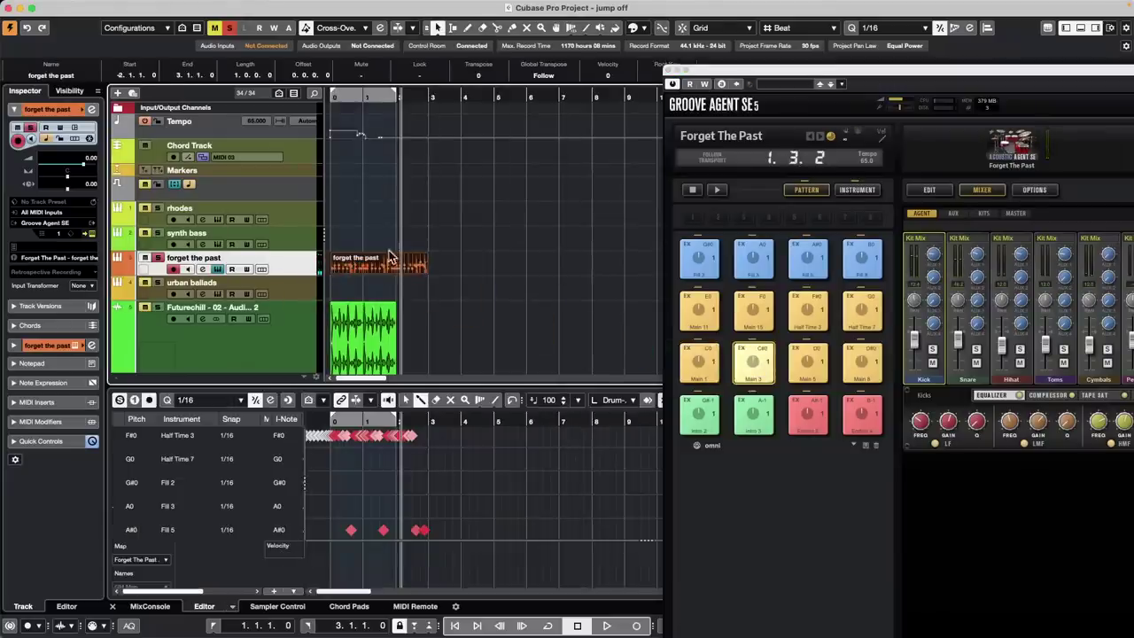
left_click(672, 78)
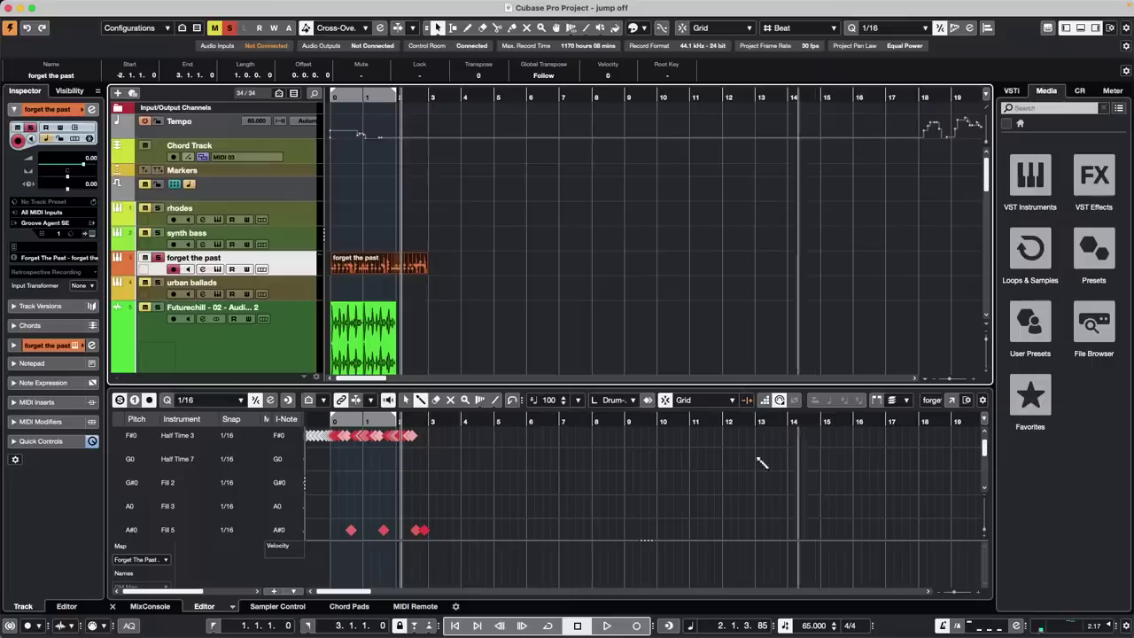
left_click(172, 7)
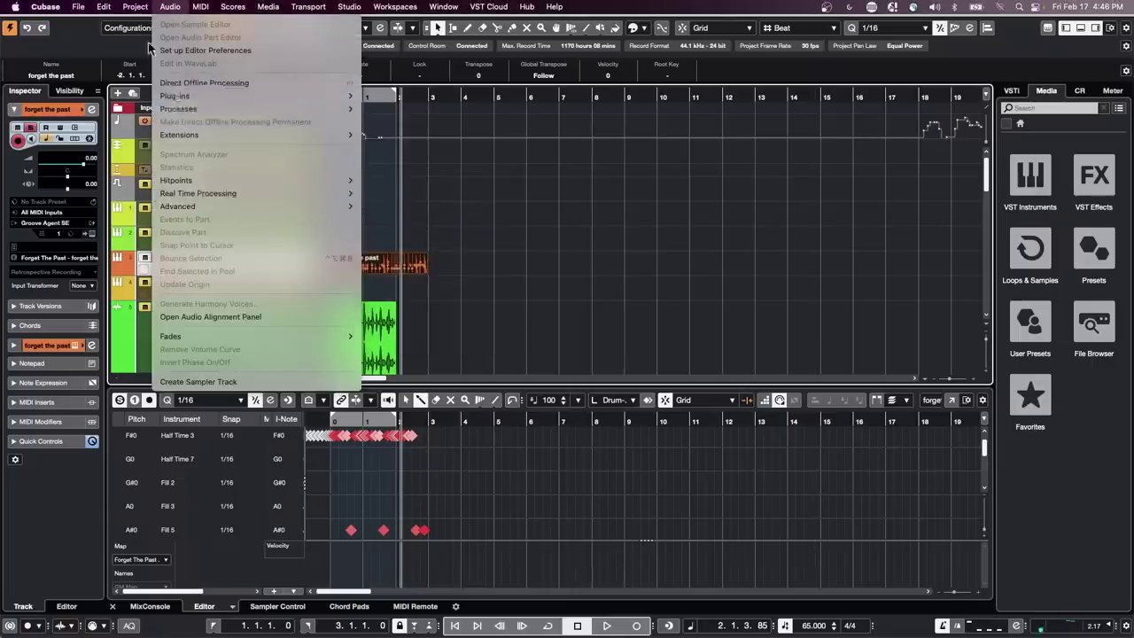
mouse_move(104, 7)
mouse_move(160, 138)
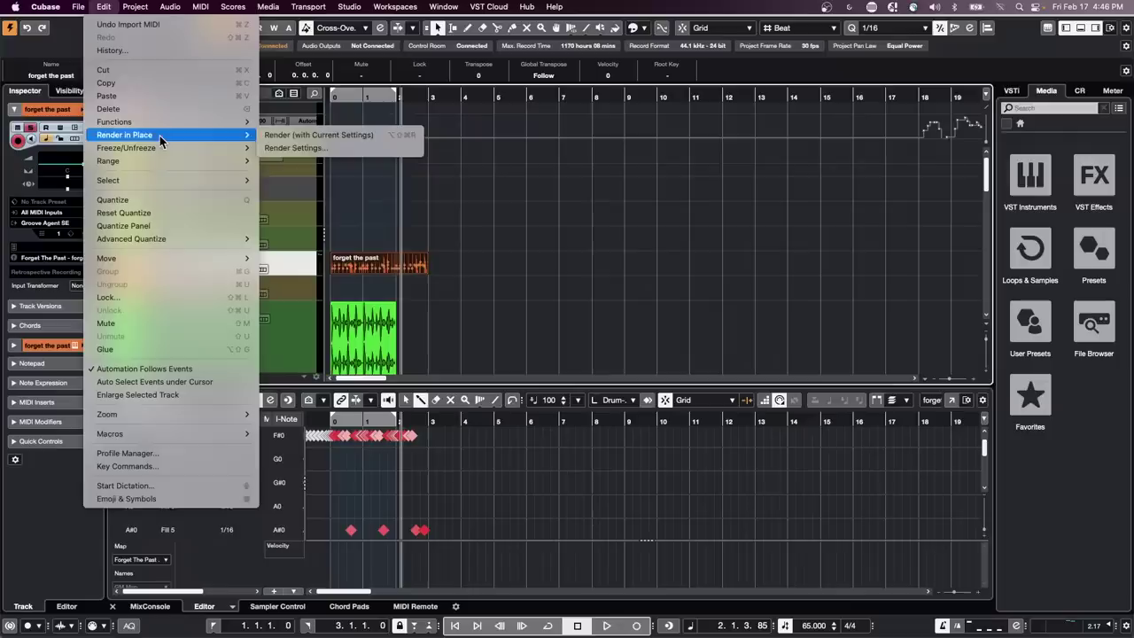
left_click(329, 148)
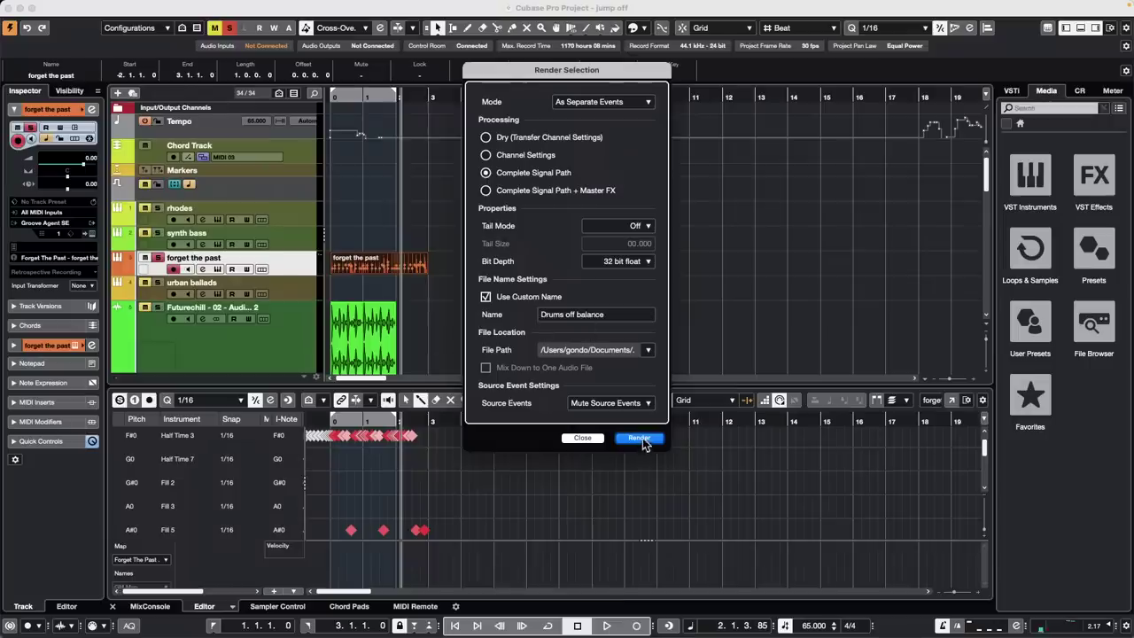
left_click(640, 438)
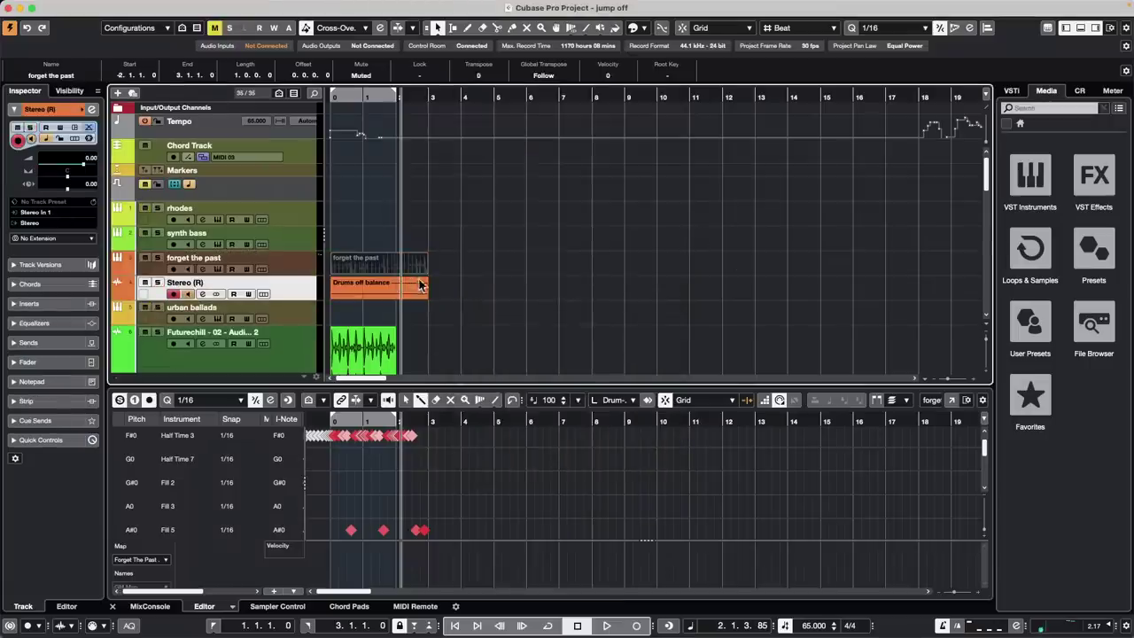
key("super+z")
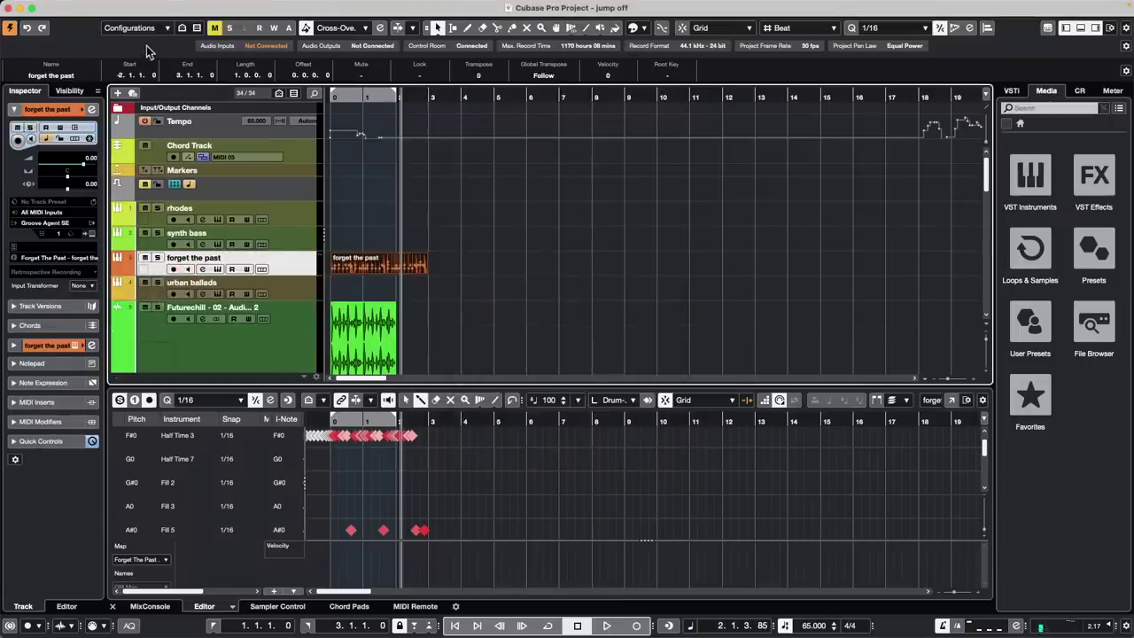
left_click(103, 6)
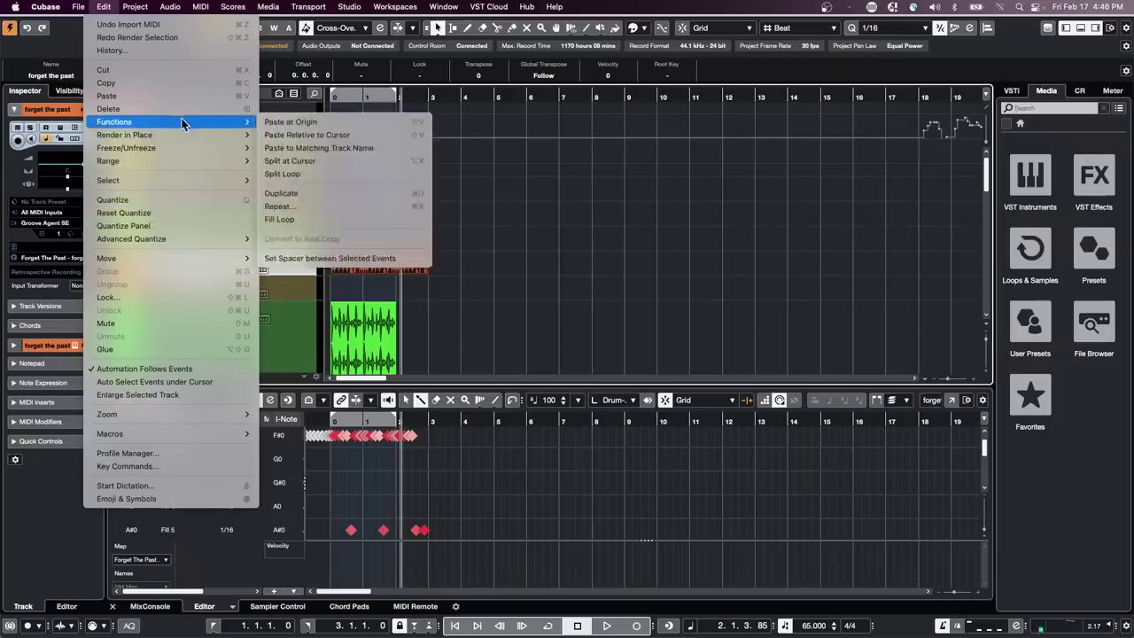
left_click(321, 148)
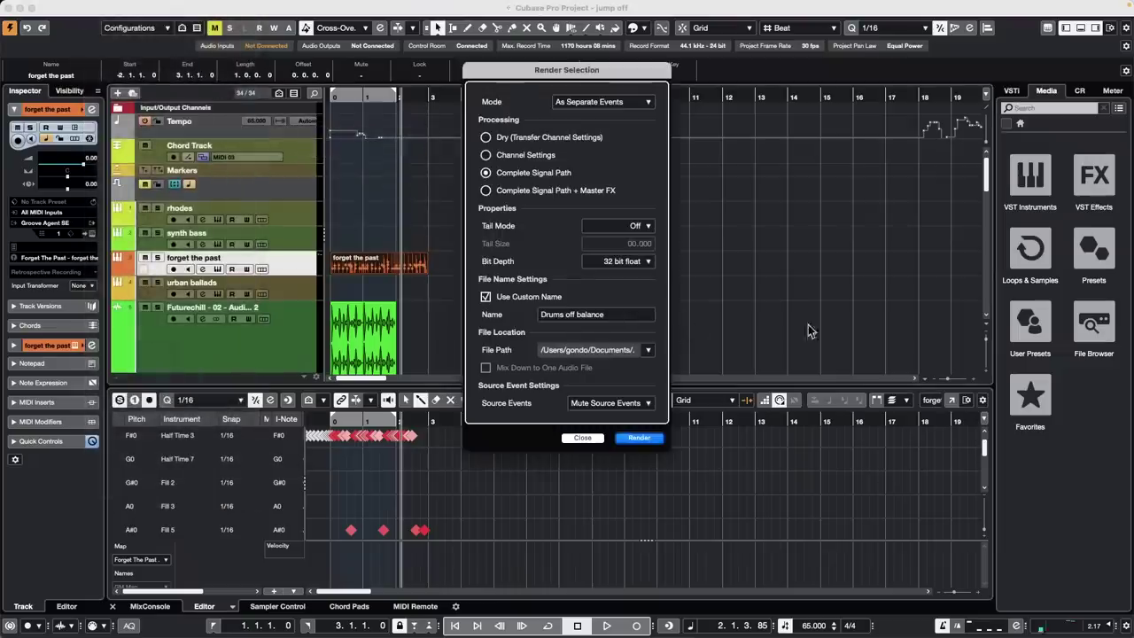
left_click(640, 438)
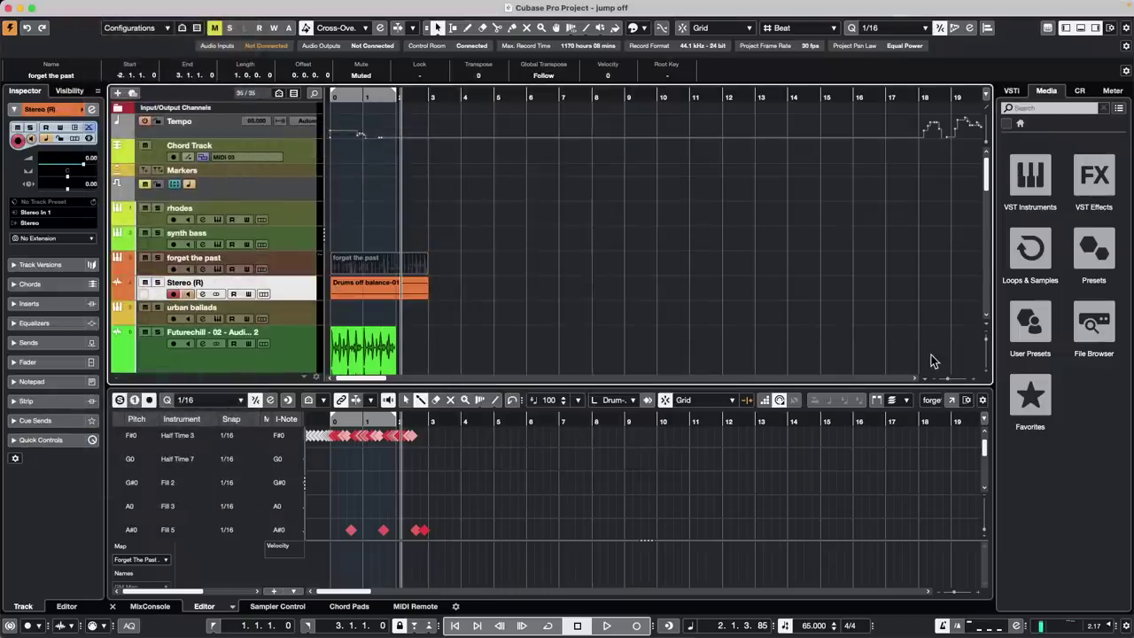
key("super+z")
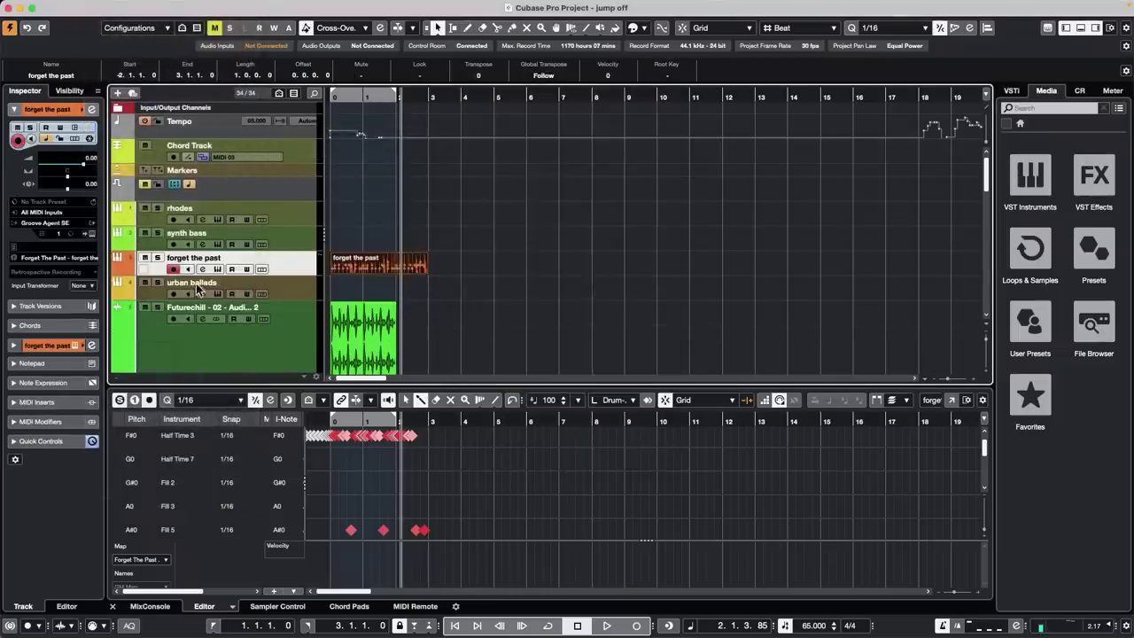
Disarm the track and Render in Place as Dry without a custom name, creating 'forget the past (R)'
left_click(174, 269)
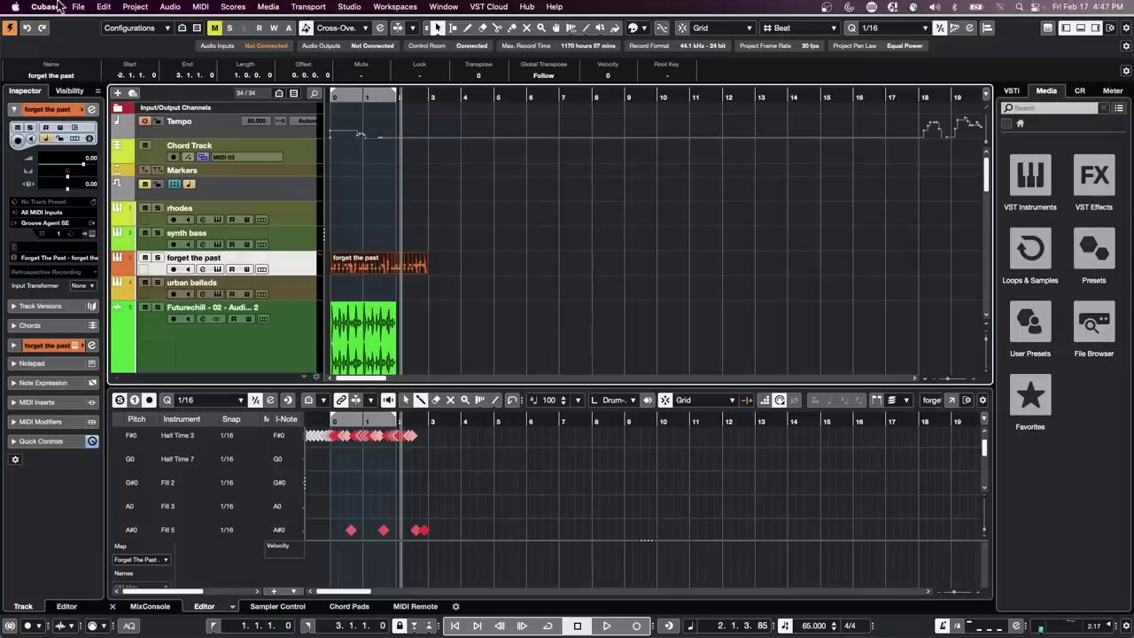
left_click(104, 6)
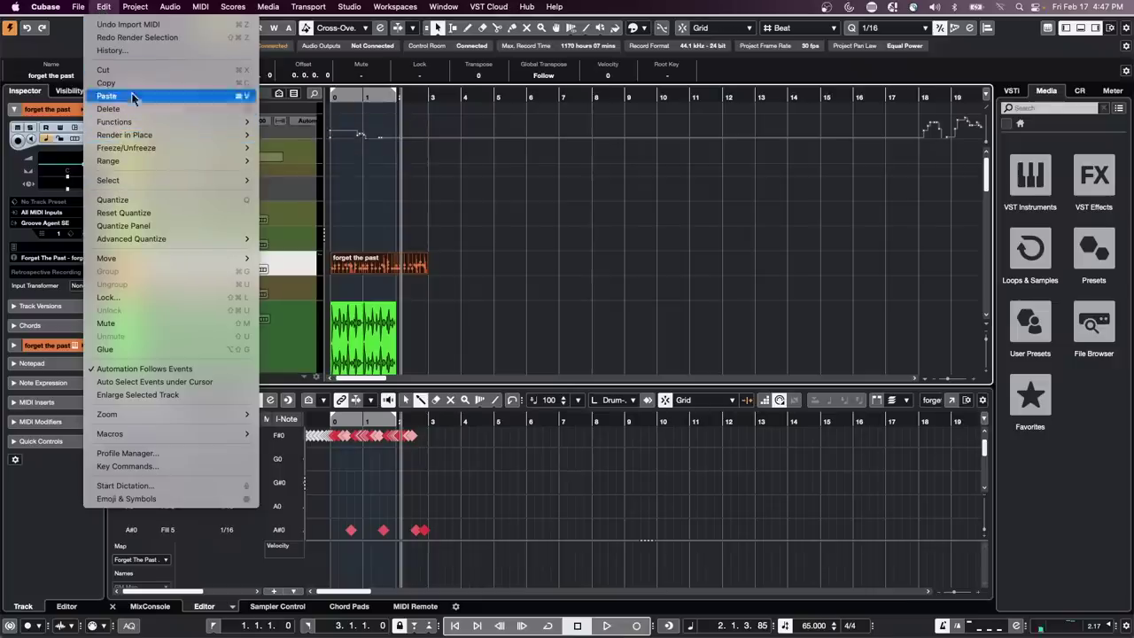
left_click(337, 145)
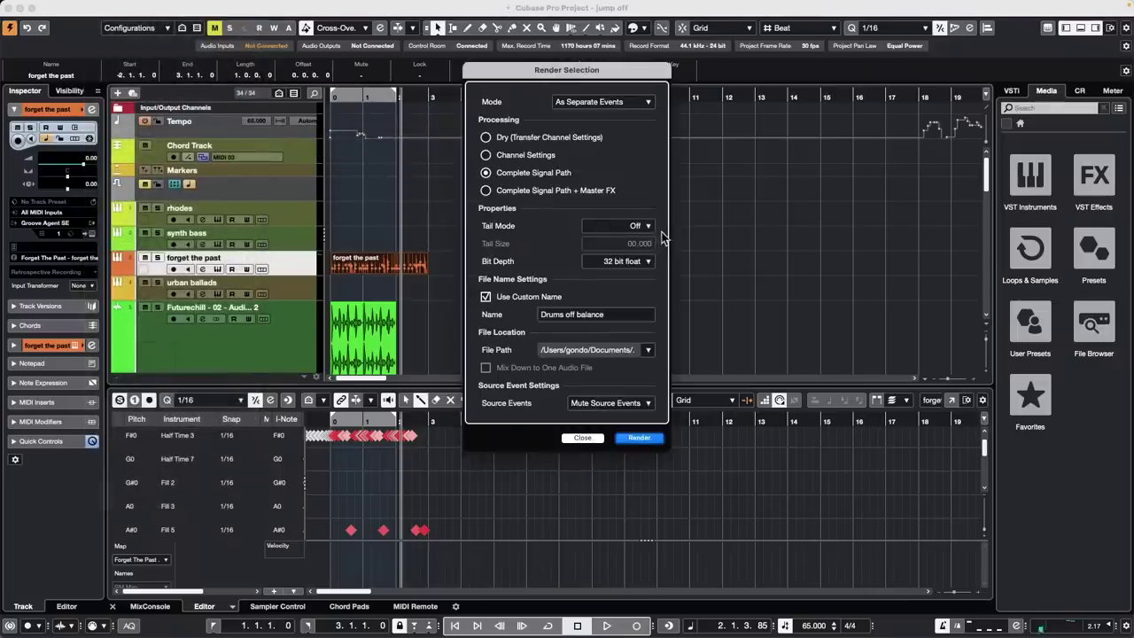
left_click(486, 138)
left_click(486, 297)
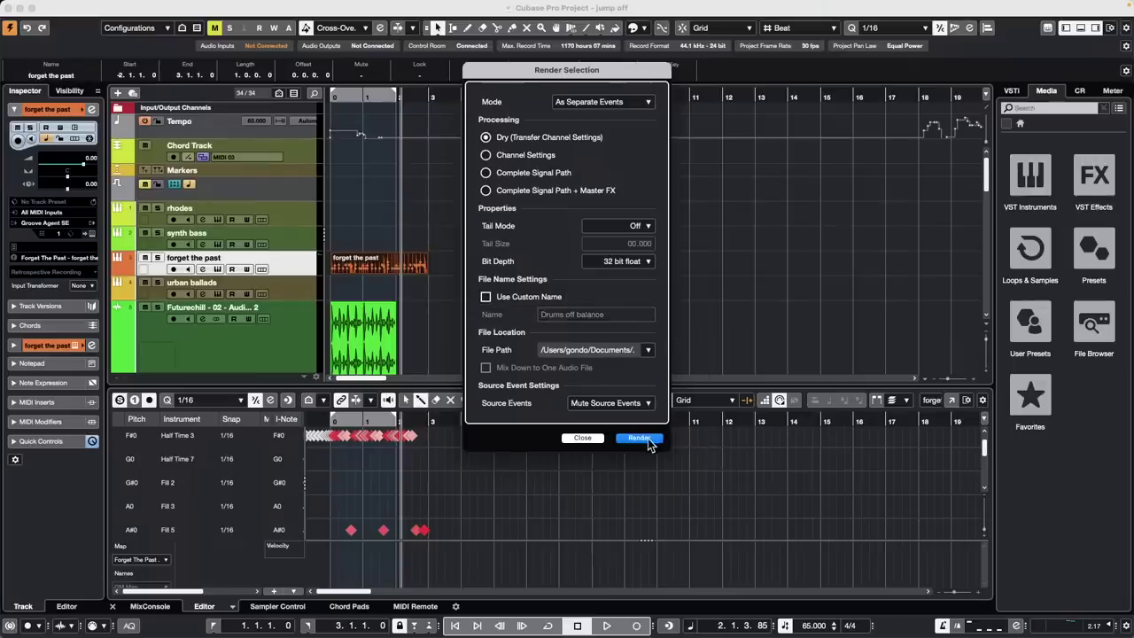
left_click(648, 441)
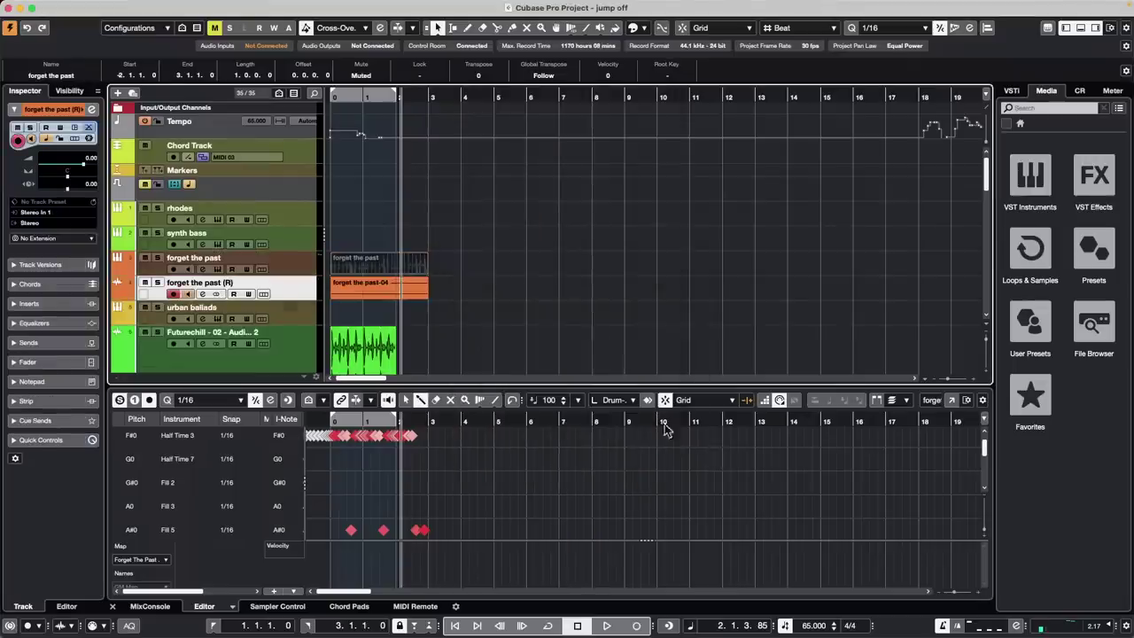
left_click(363, 352)
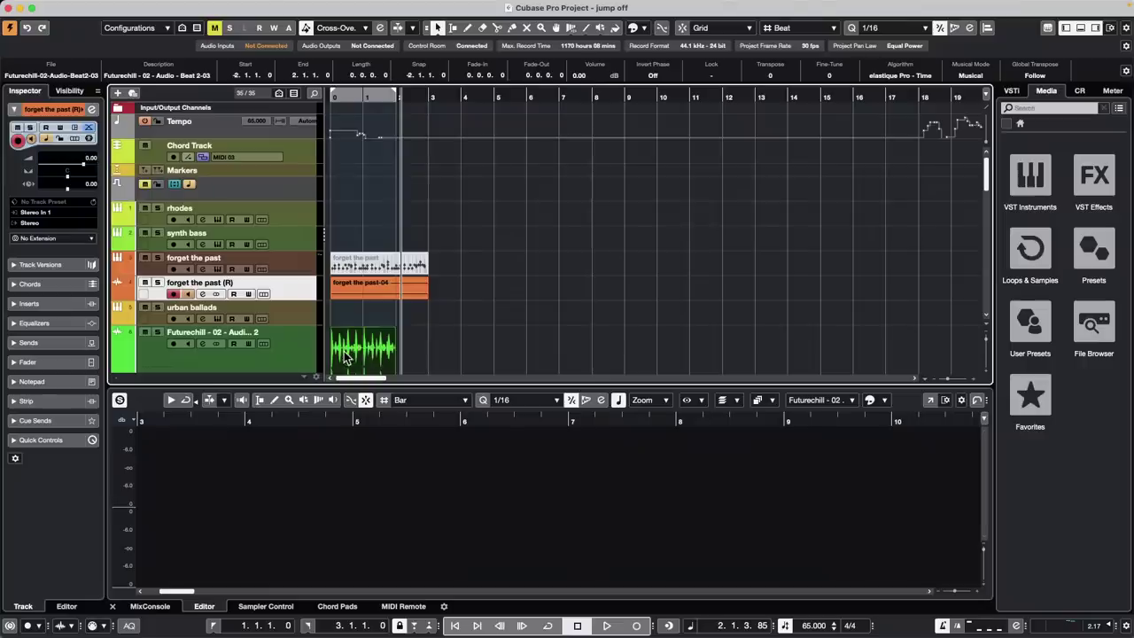
Solo the Futurechill track, turn off its musical mode and zoom in on the first two bars
key("Home")
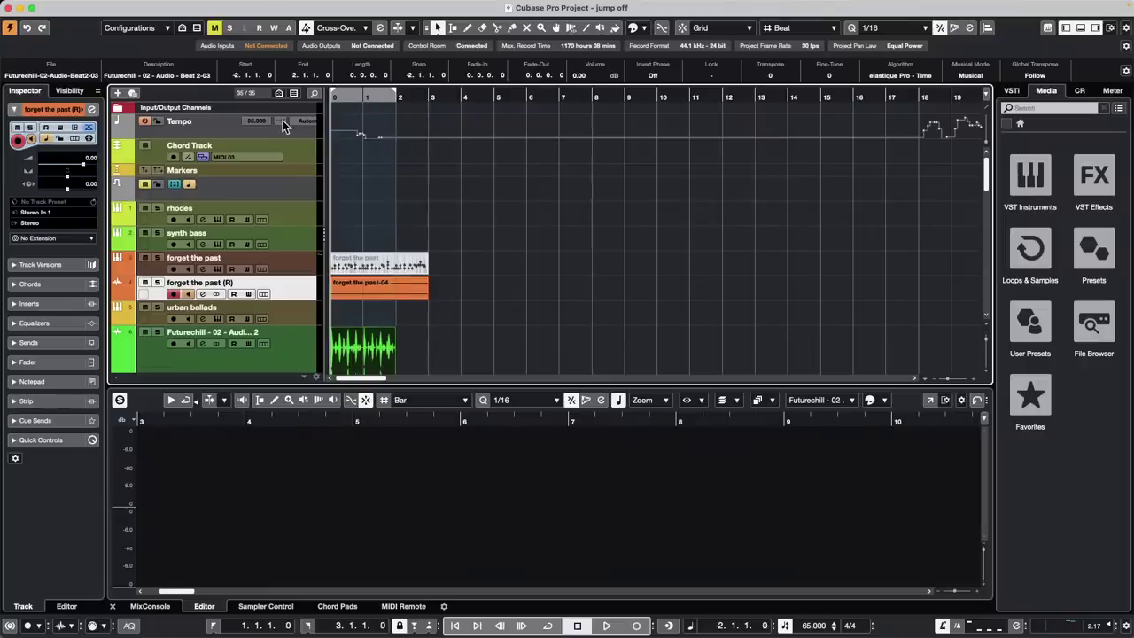
key("h")
key("h")
key("h")
scroll(337, 264, "down", 4)
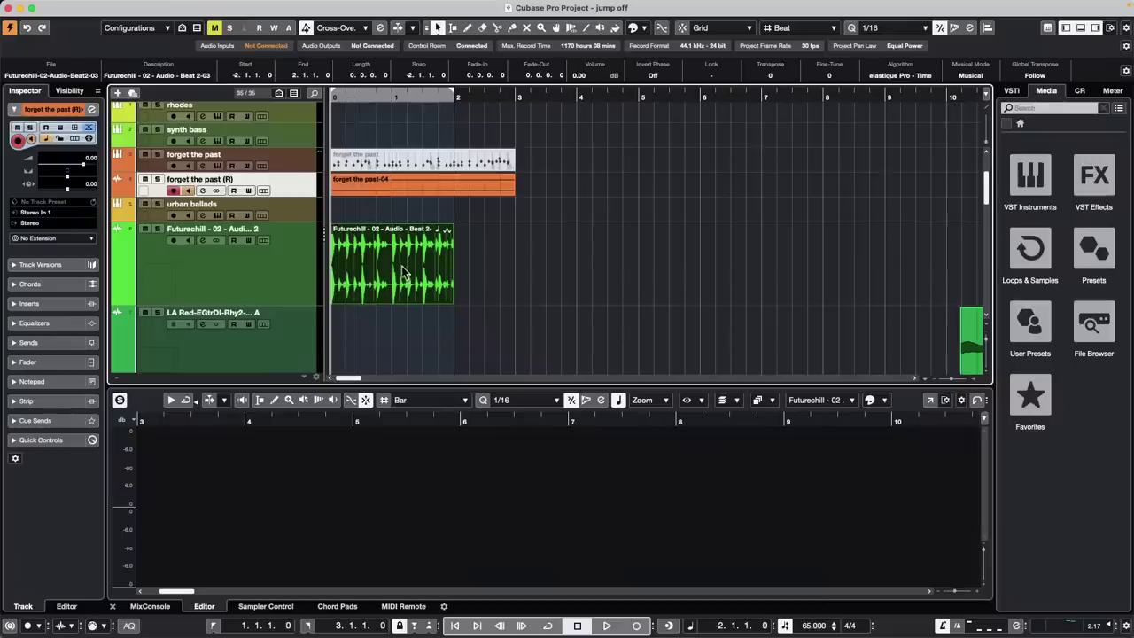
left_click(164, 234)
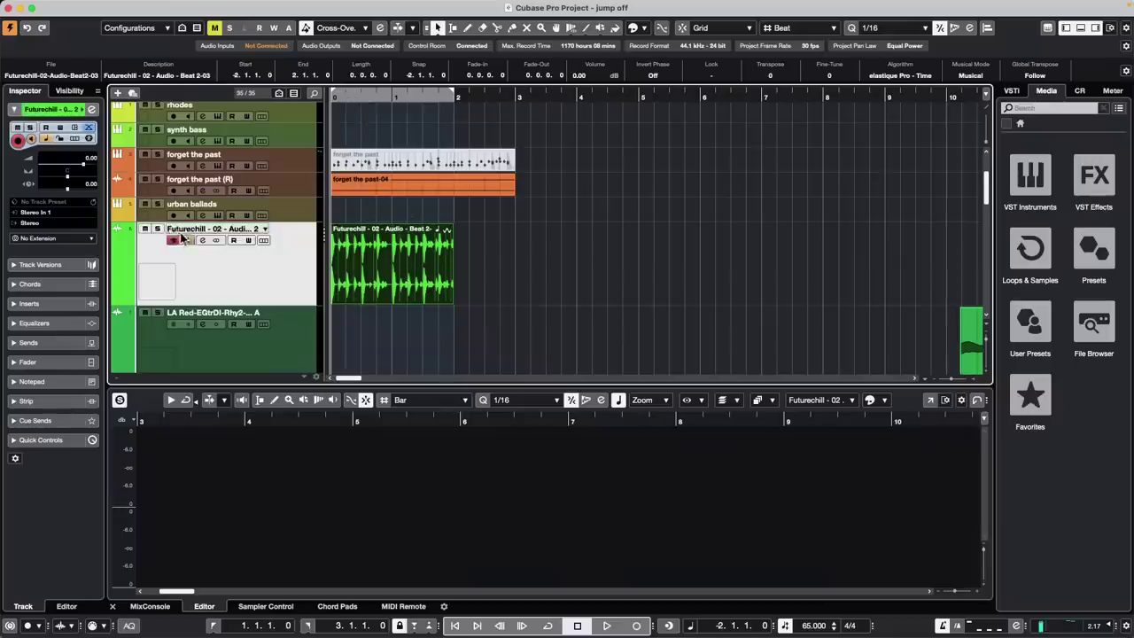
left_click(158, 228)
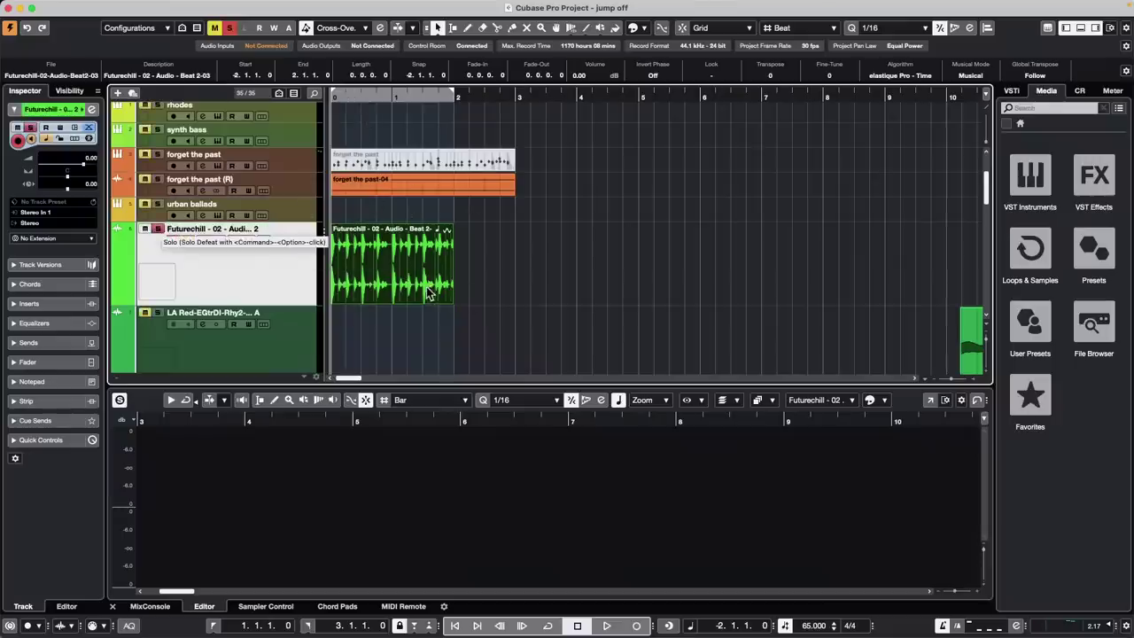
left_click(971, 76)
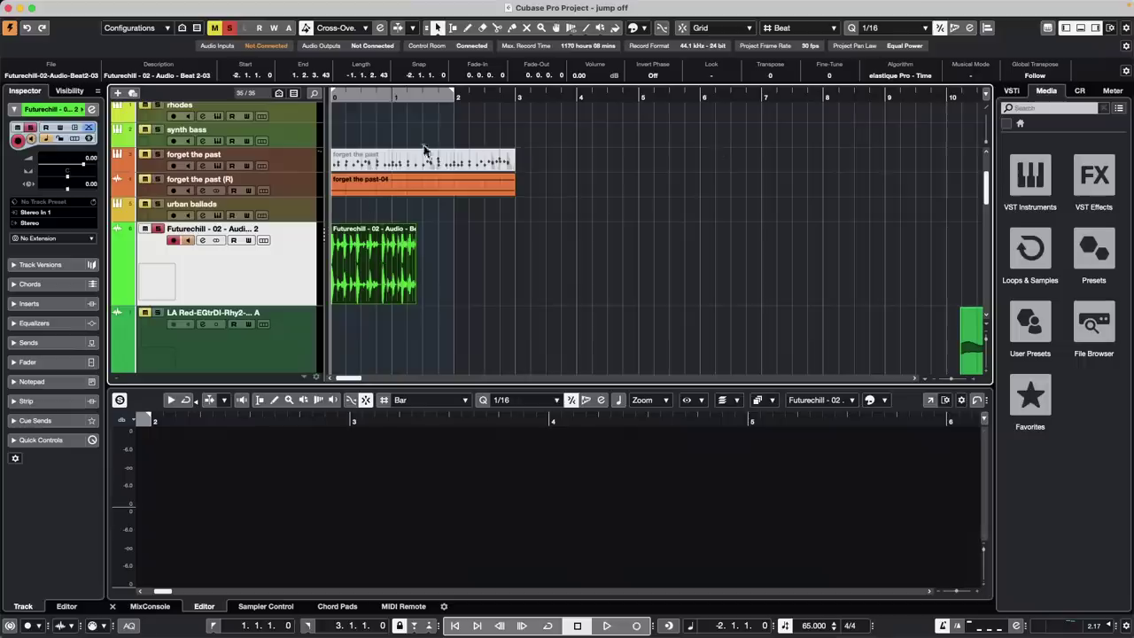
left_click_drag(344, 96, 285, 145)
Audition the soloed Futurechill loop from bar 1 and from the project start, then bring up the Project menu
key("space")
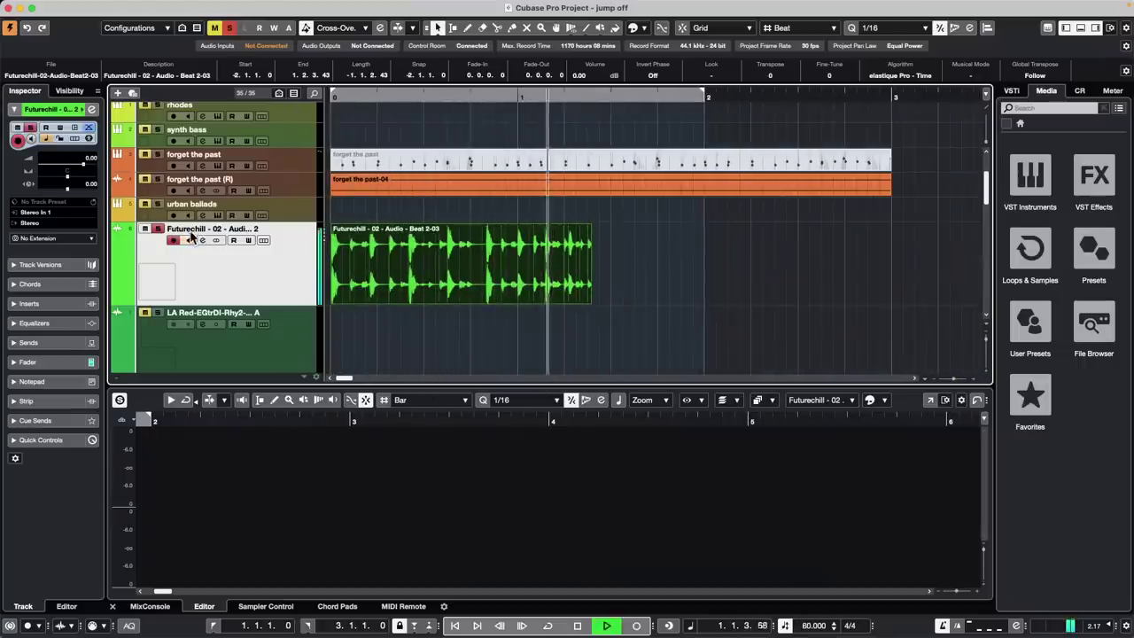
key("space")
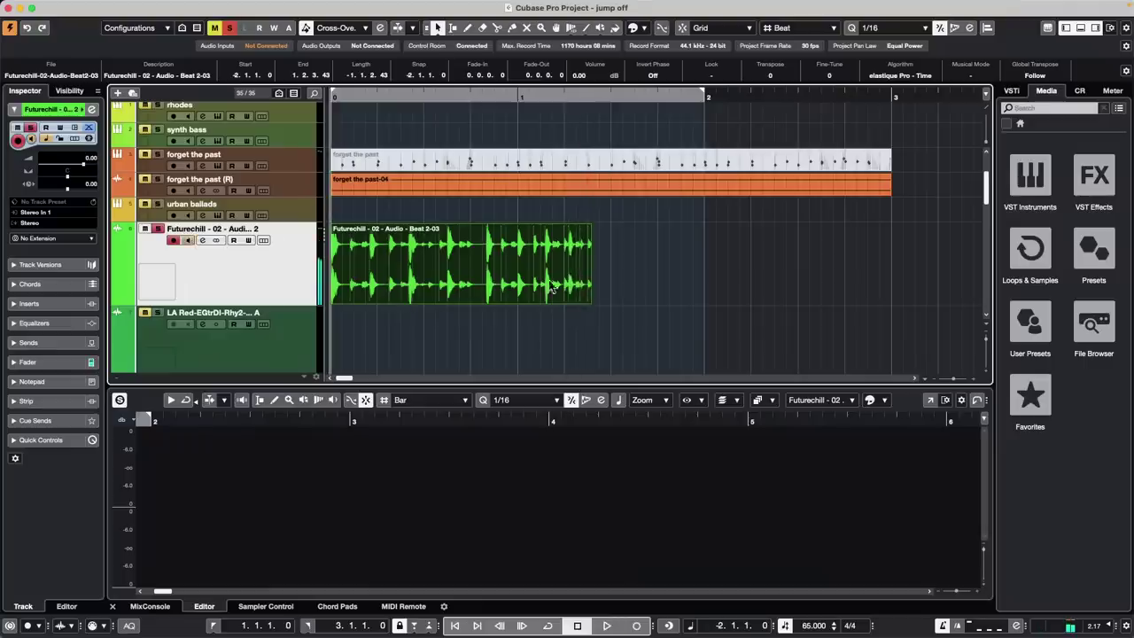
left_click(405, 95)
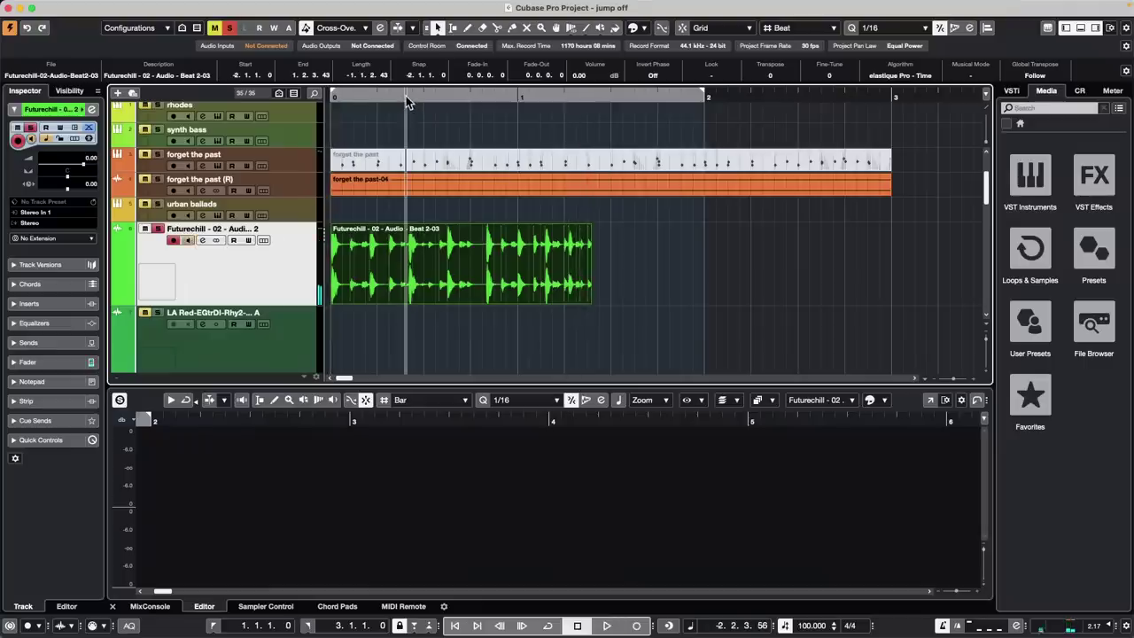
key("space")
key("space")
left_click_drag(406, 97, 216, 92)
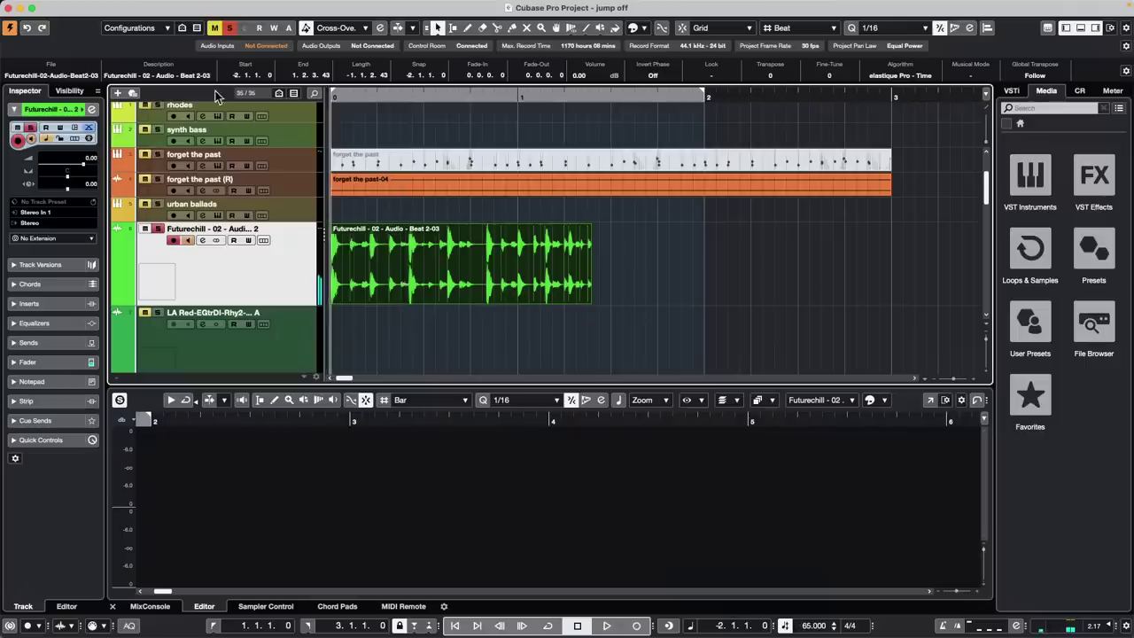
key("space")
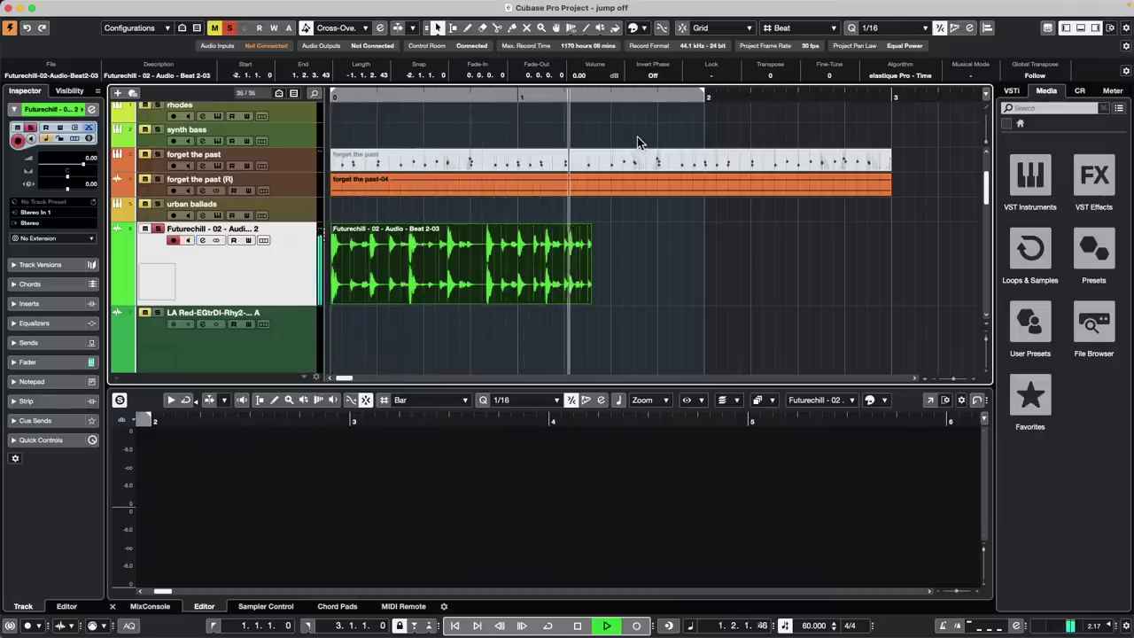
key("space")
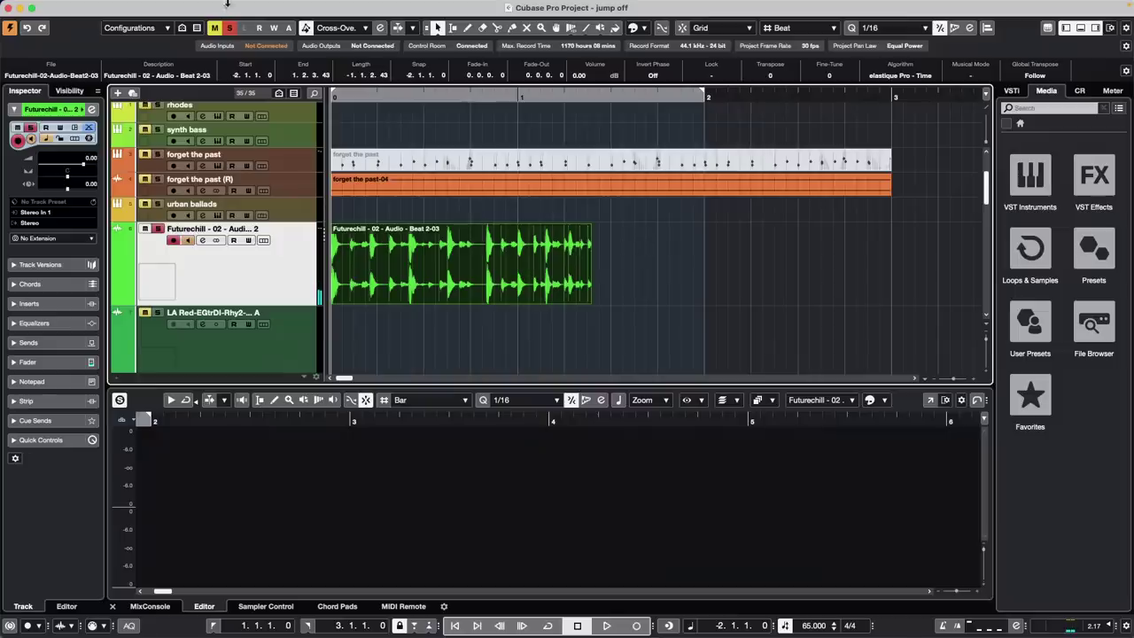
left_click(135, 6)
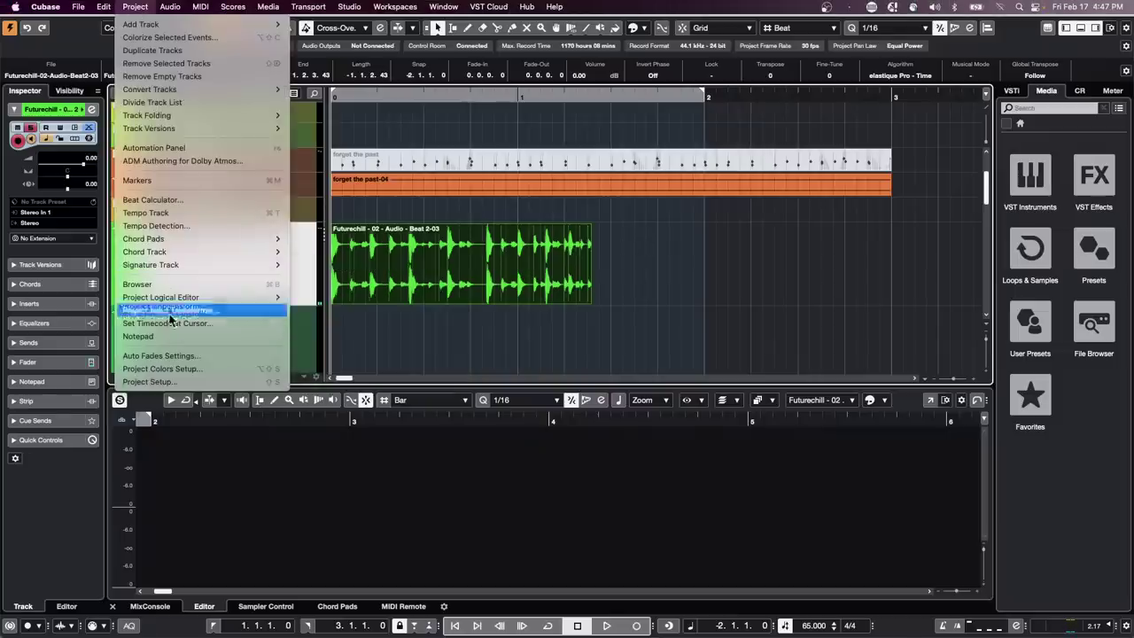
In the Beat Calculator, try Tap Tempo and settle on 8 beats at 120 BPM, then close it
mouse_move(164, 271)
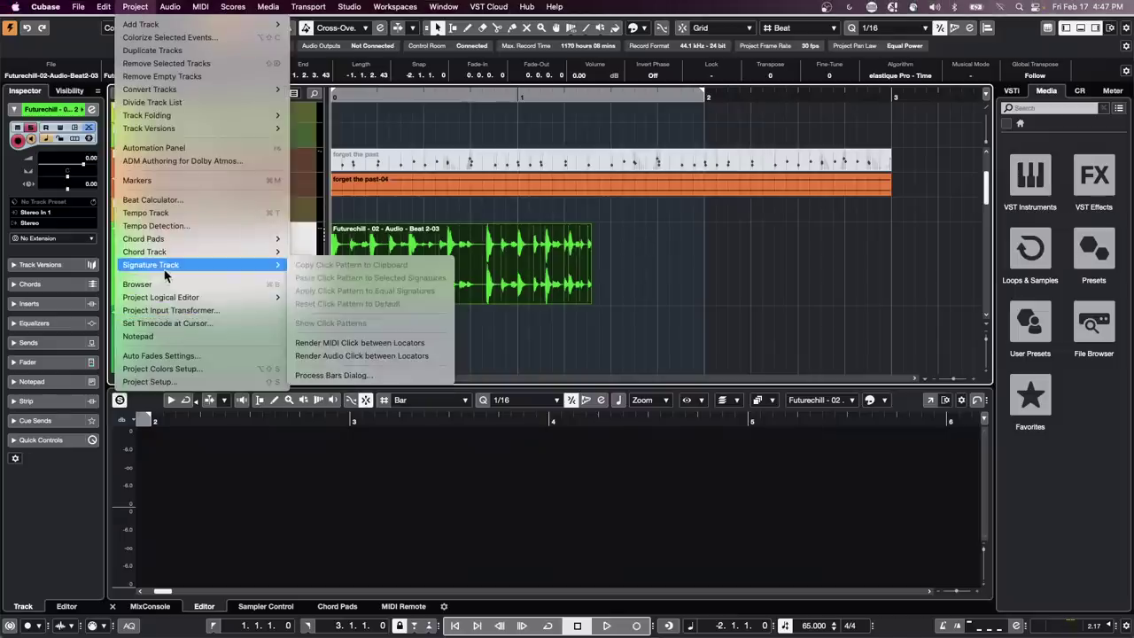
left_click(184, 202)
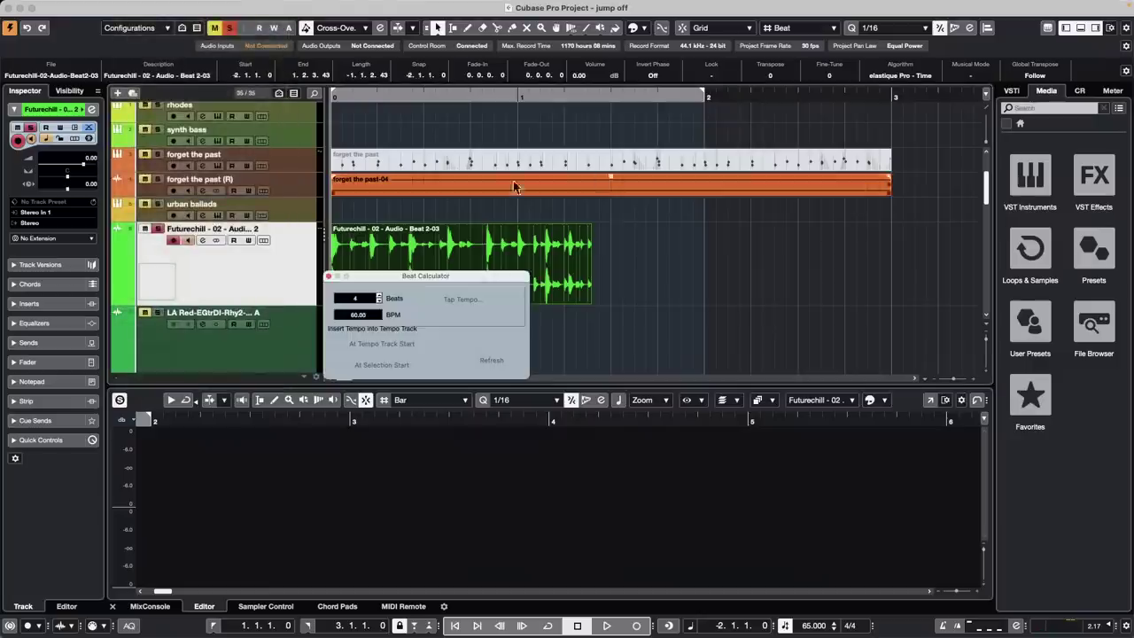
triple_click(379, 296)
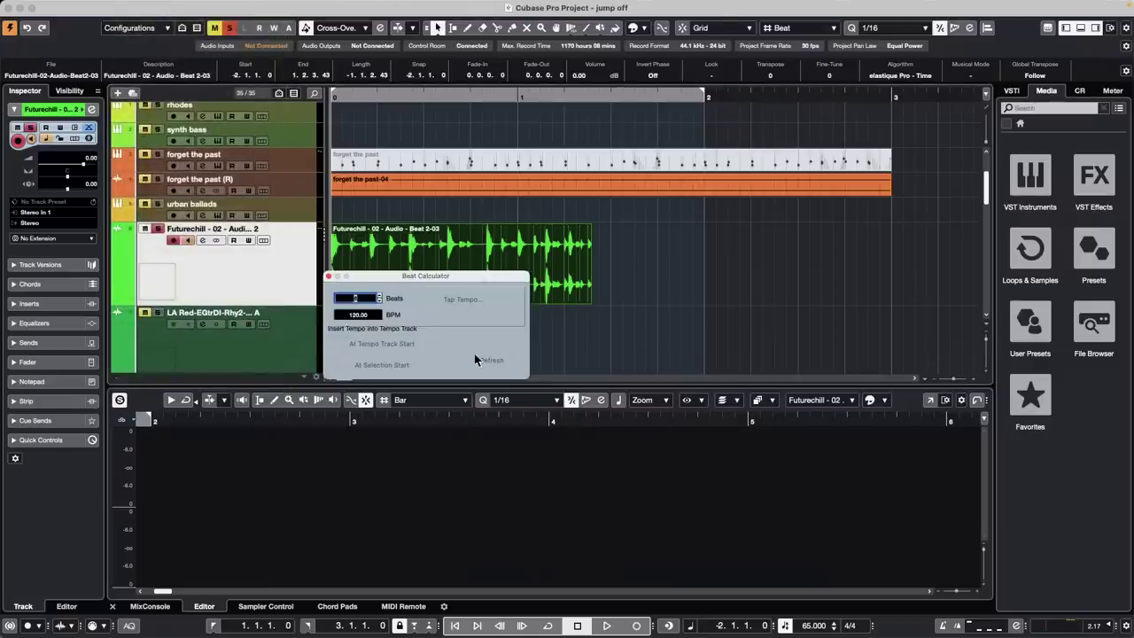
left_click(432, 303)
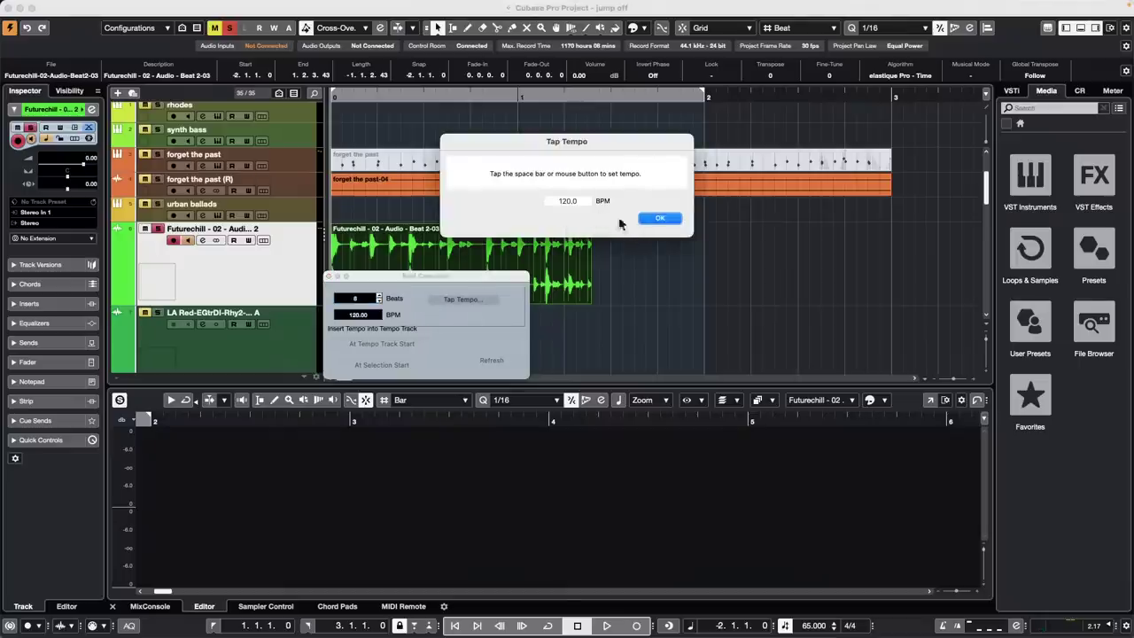
left_click(665, 220)
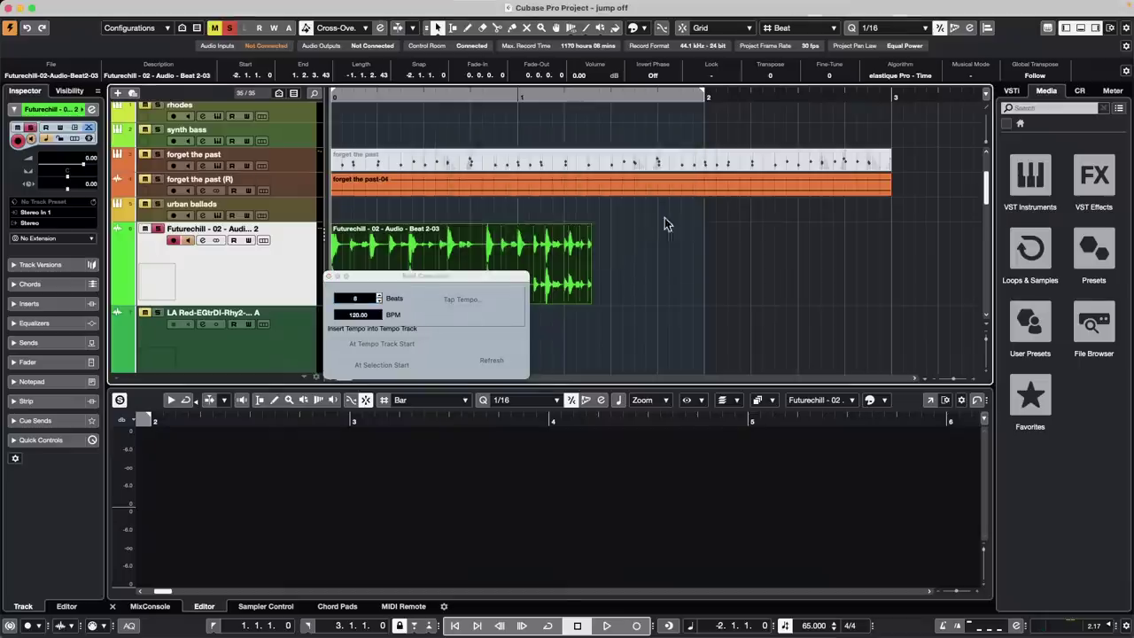
left_click(380, 302)
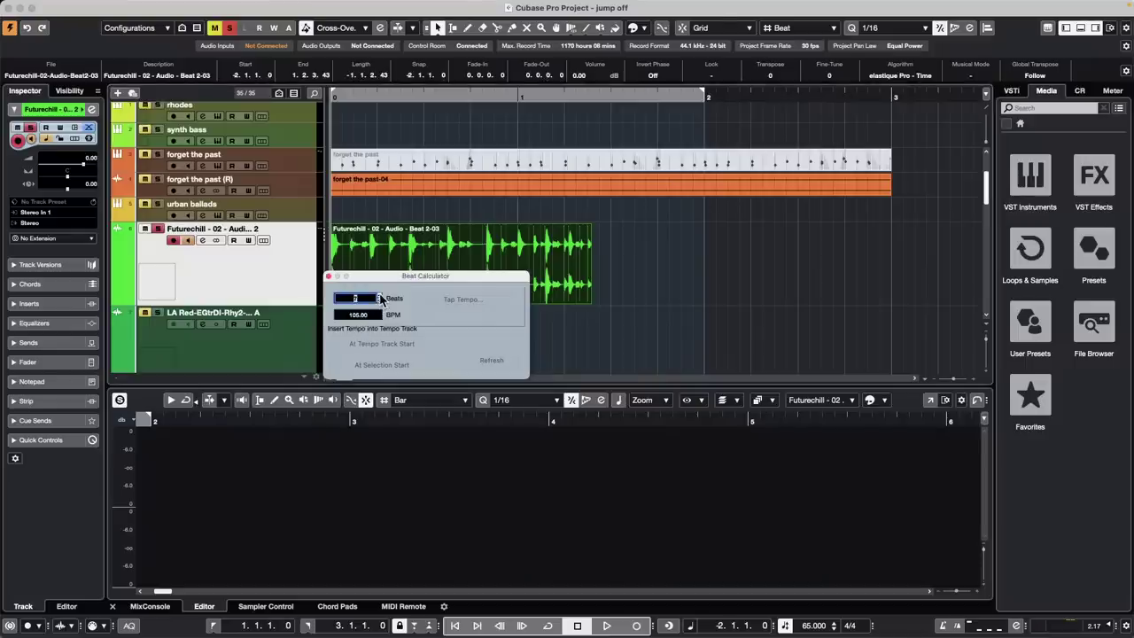
left_click(380, 298)
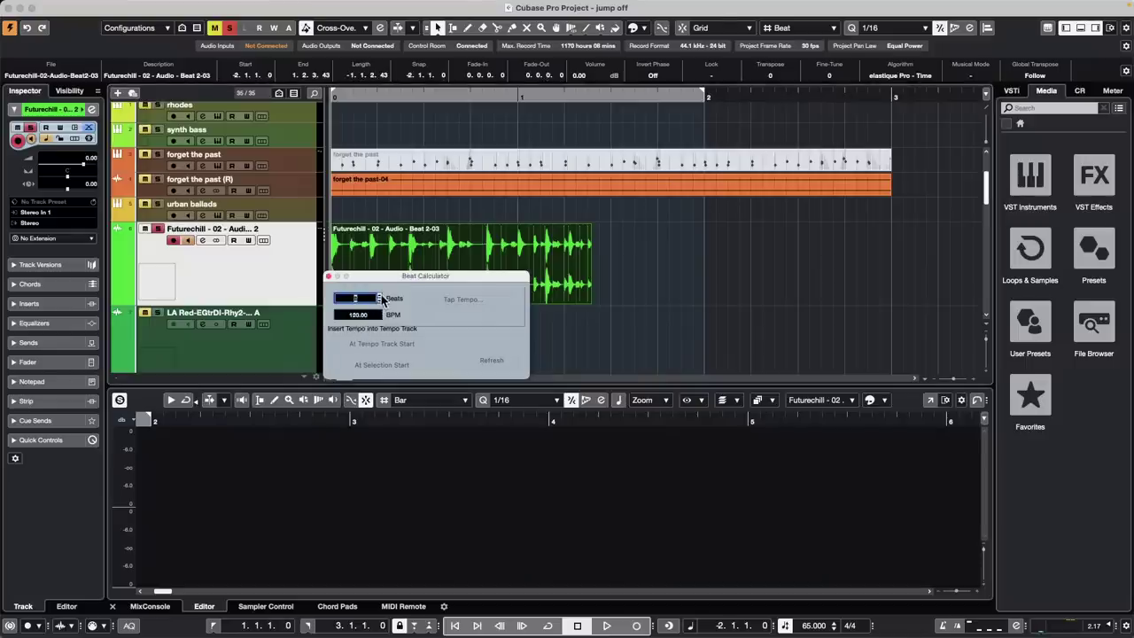
left_click(460, 320)
left_click(329, 276)
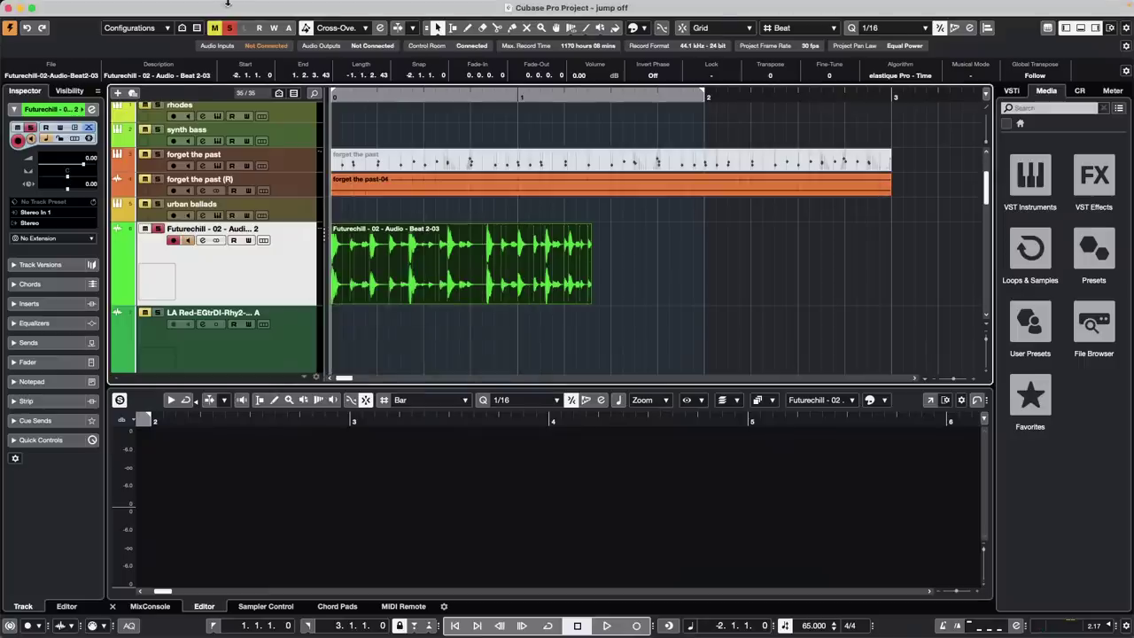
Set the Pool tempo of Test ton 440Hz_01 to 120, then close the Pool
left_click(266, 6)
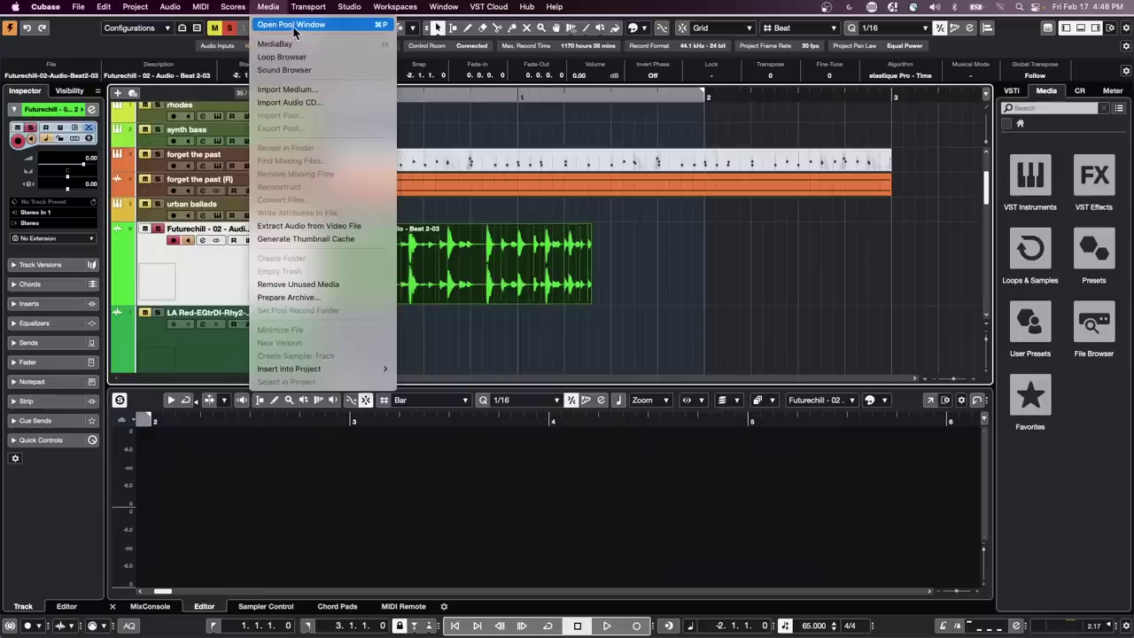
left_click(294, 26)
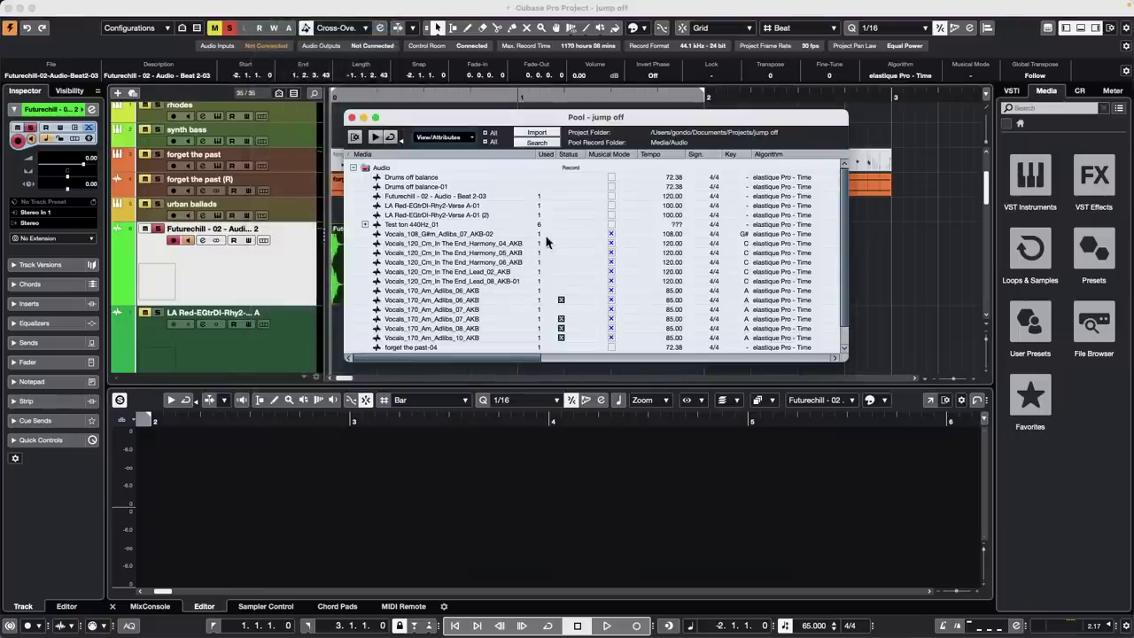
double_click(677, 225)
type("120")
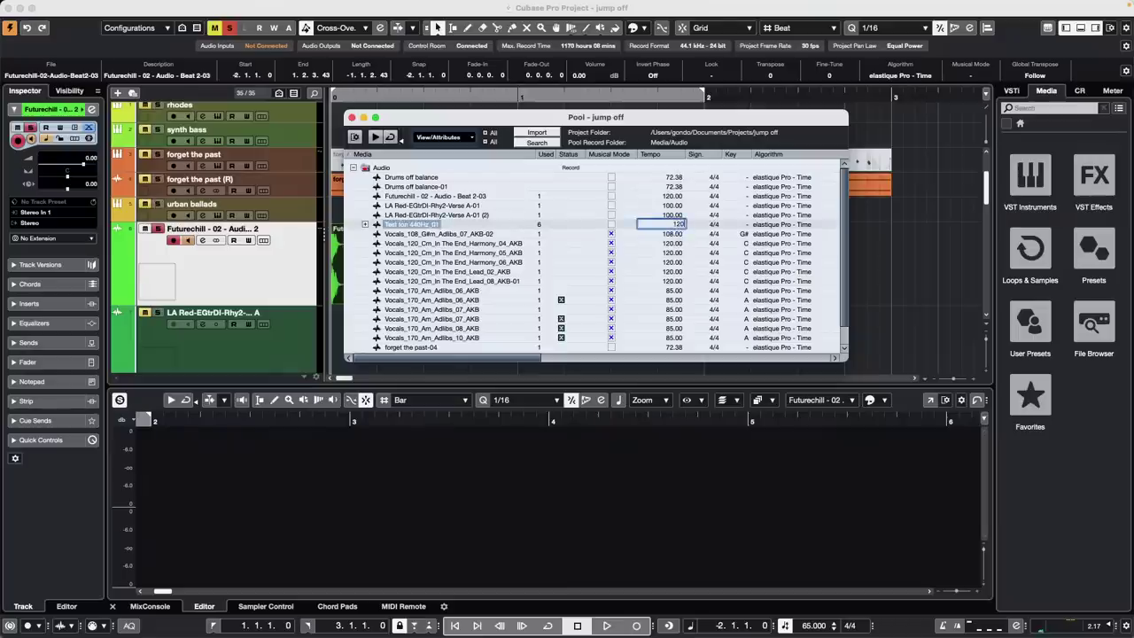
key("Return")
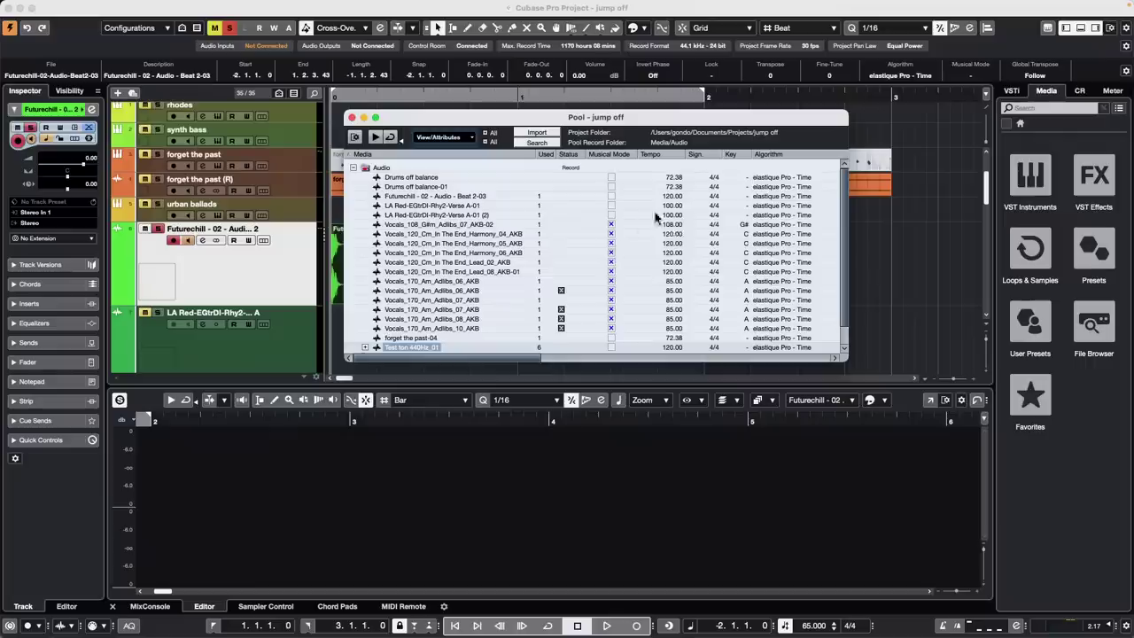
left_click(351, 118)
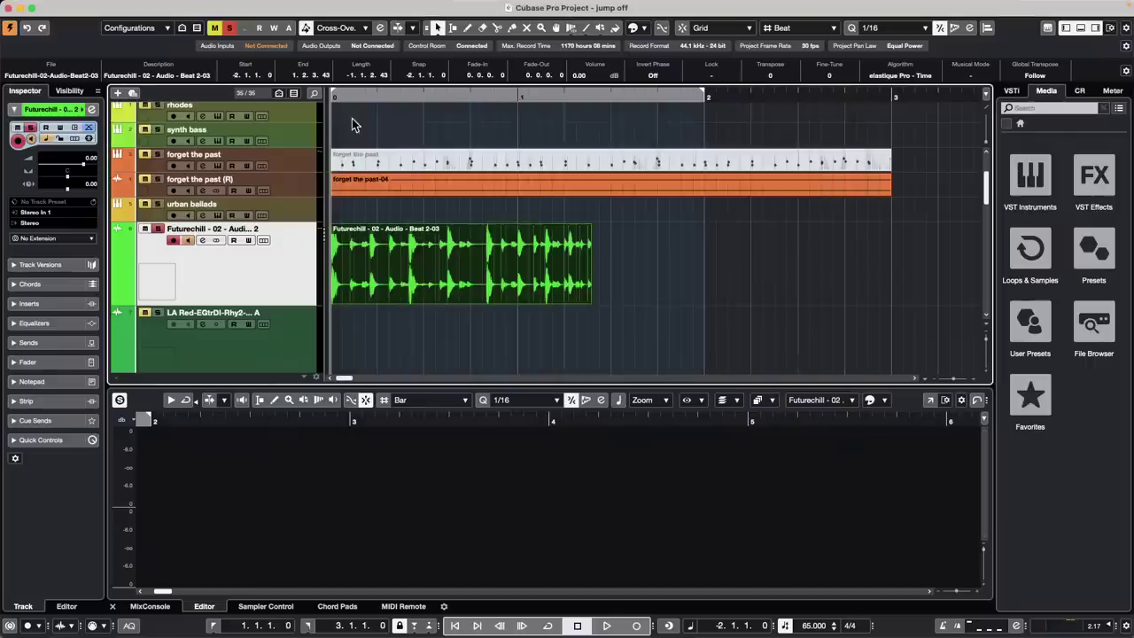
Put the Futurechill event in musical mode and audition it from the project start
left_click(971, 76)
left_click(974, 76)
left_click(974, 76)
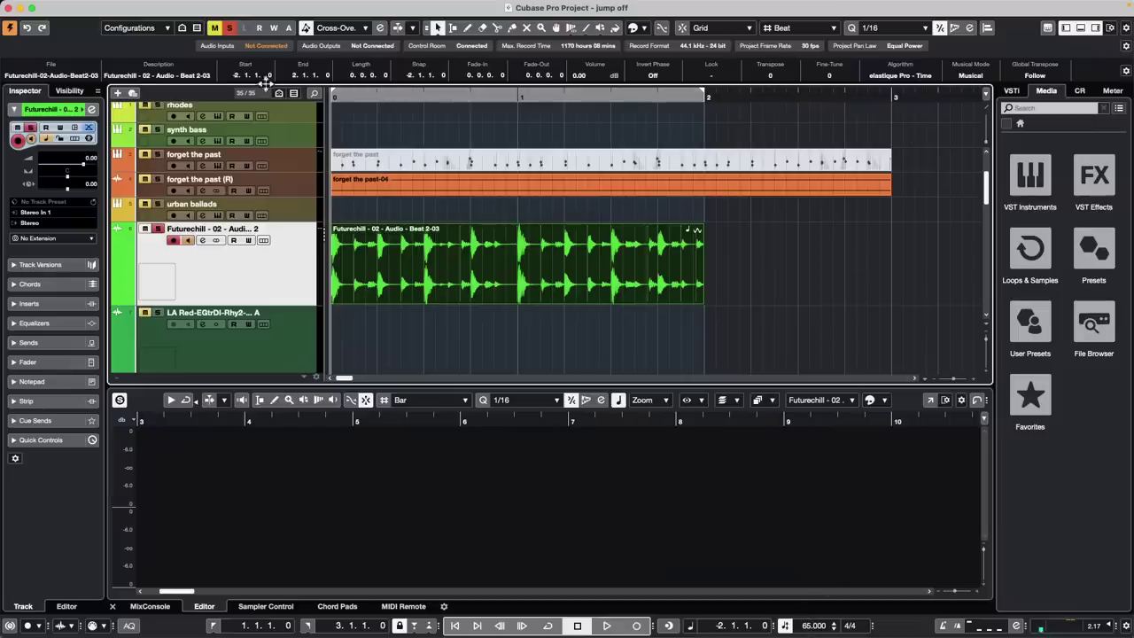
key("space")
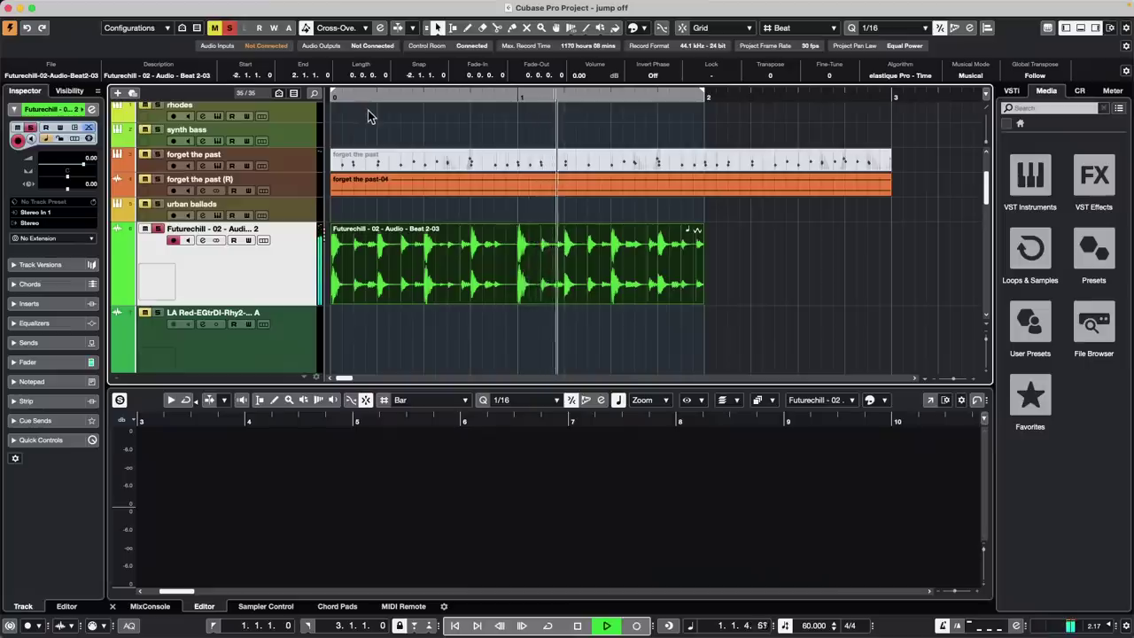
key("space")
Switch off the tempo track and audition the beat at a fixed tempo of 100
left_click(630, 183)
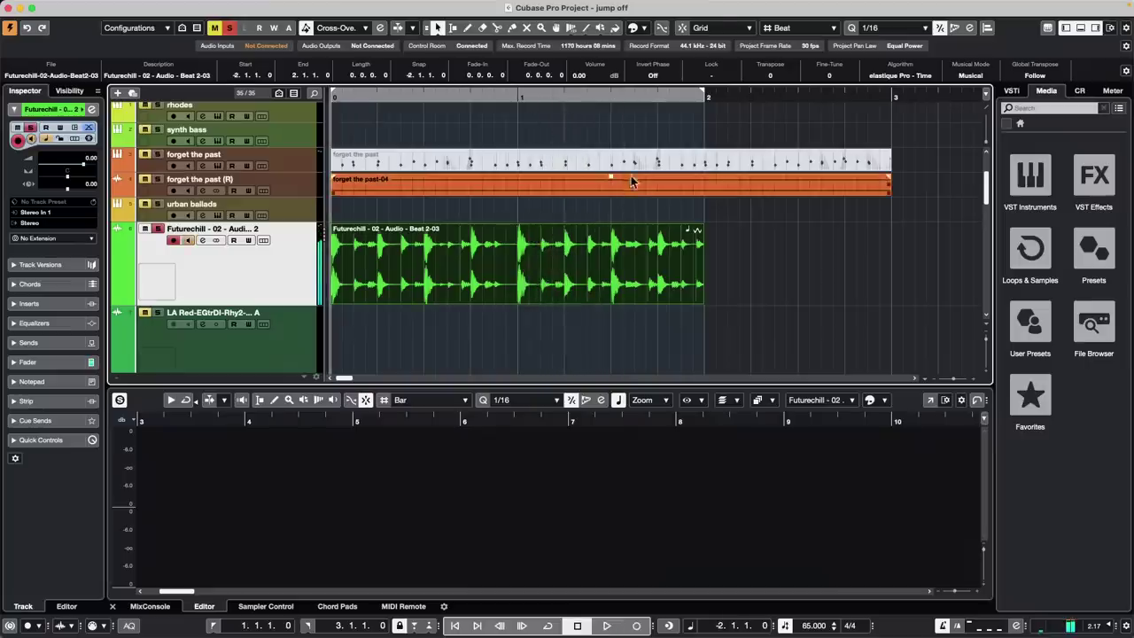
scroll(453, 175, "up", 3)
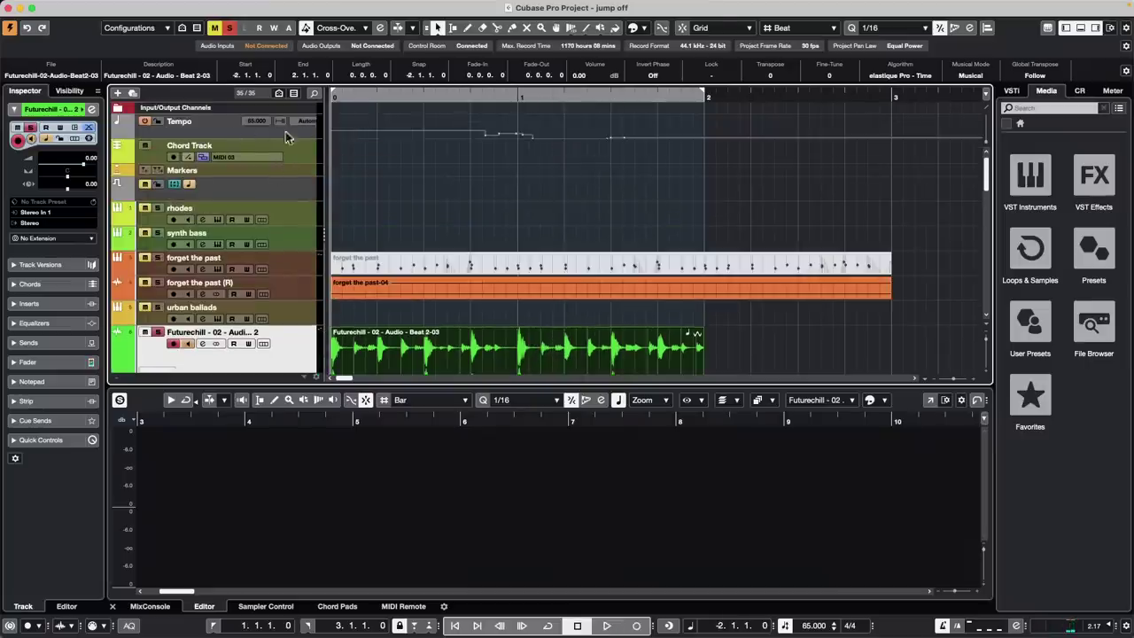
left_click(144, 120)
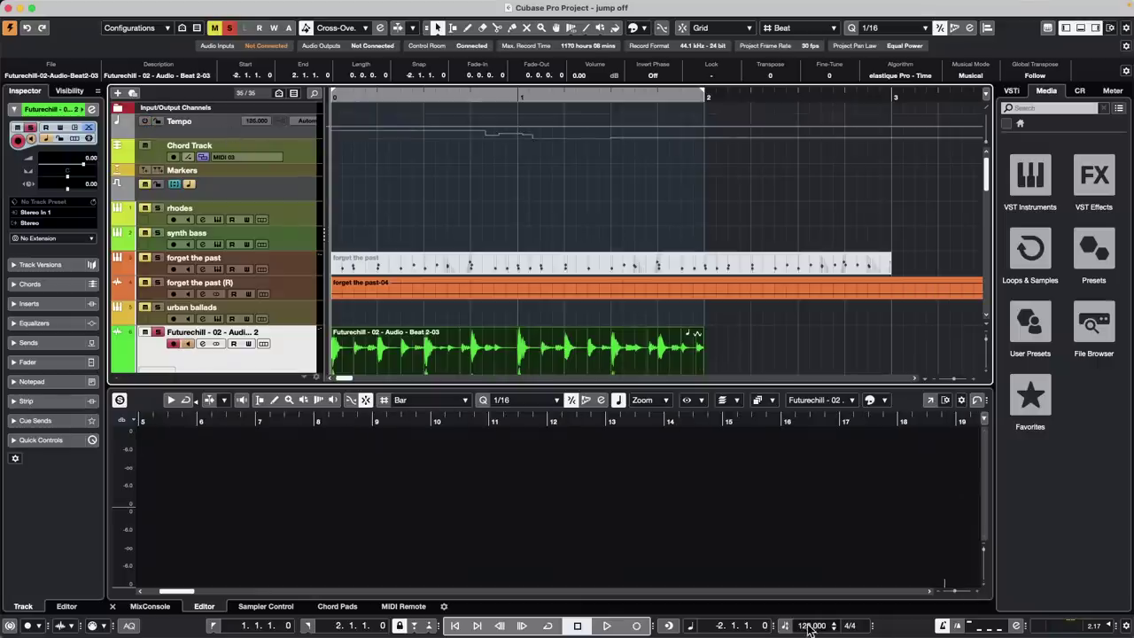
scroll(809, 627, "down", 1)
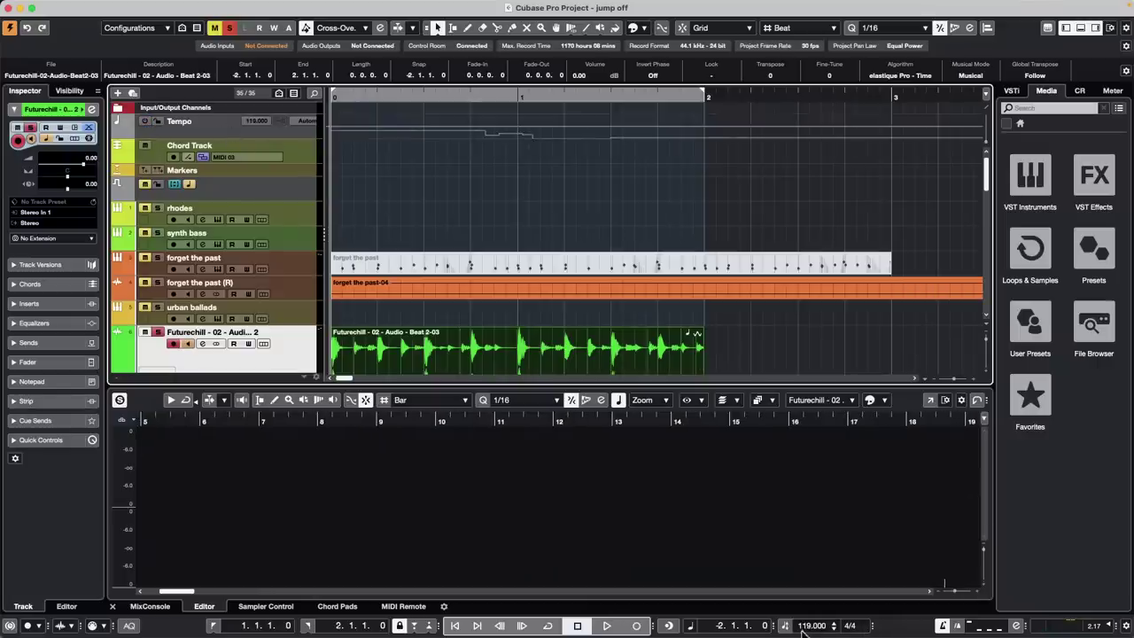
double_click(806, 627)
type("100")
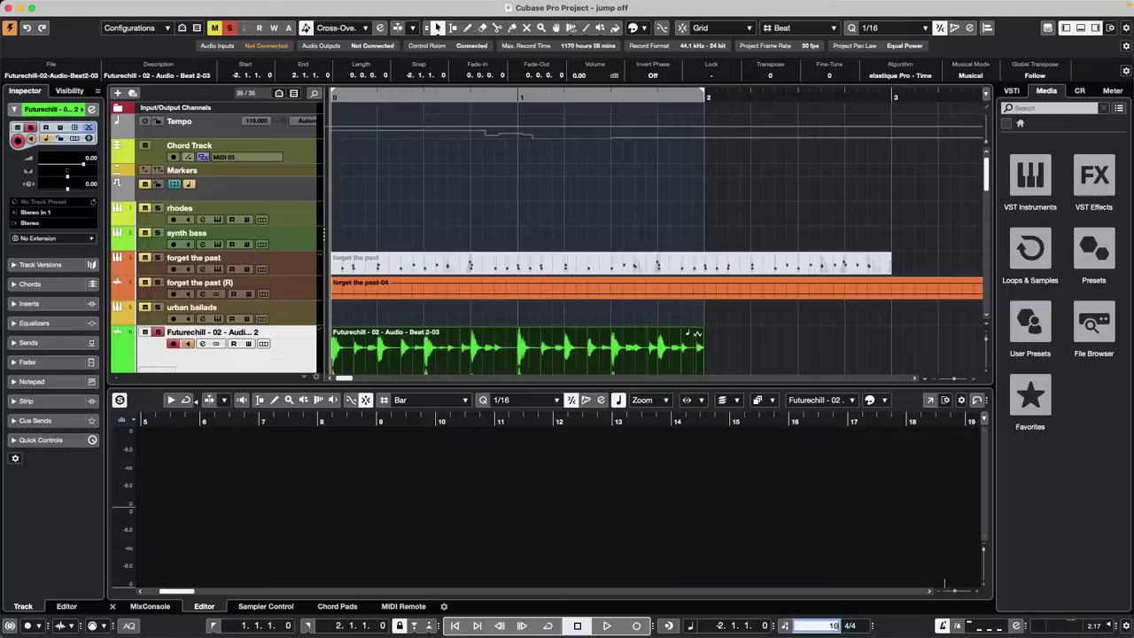
key("Return")
key("space")
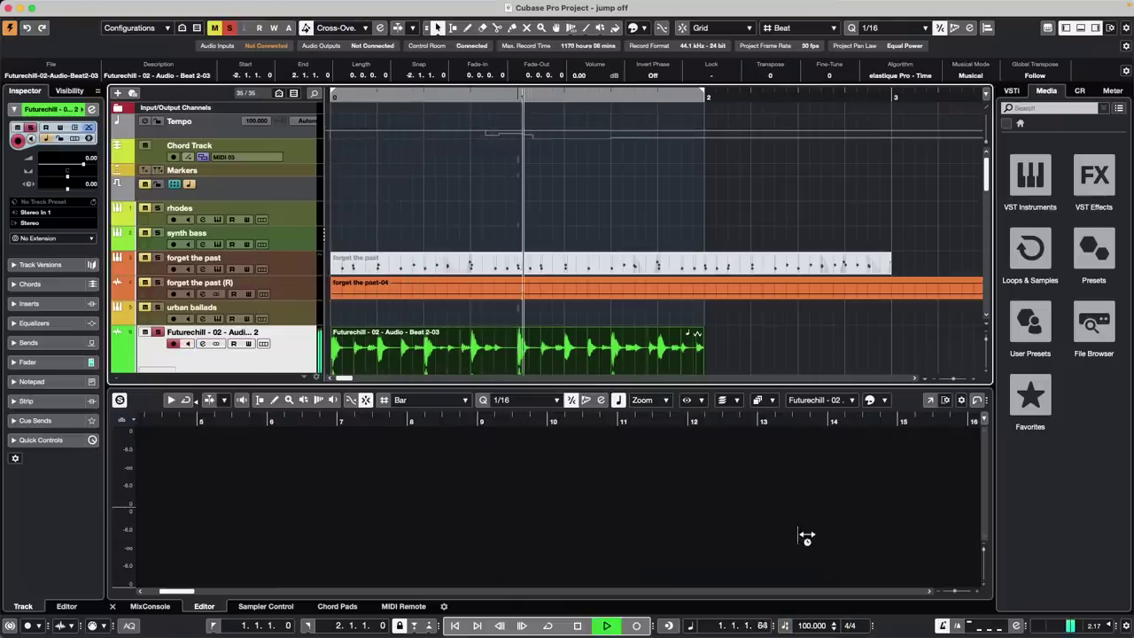
scroll(771, 367, "down", 3)
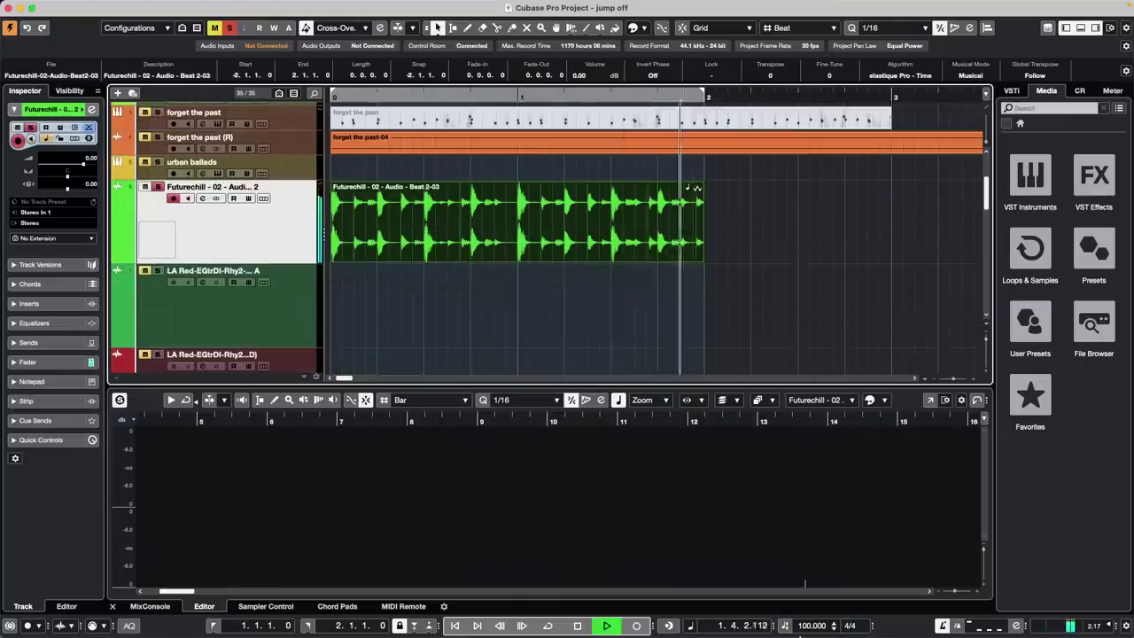
key("space")
Raise the fixed project tempo to 158 and play the beat at the faster speed
scroll(804, 626, "up", 1)
left_click(786, 625)
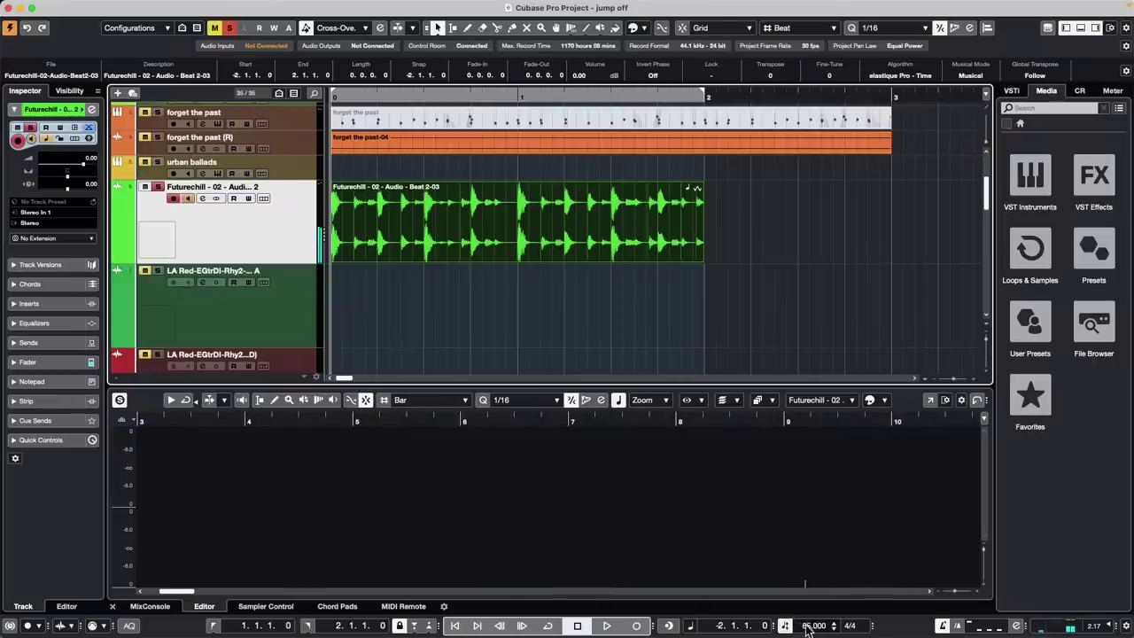
left_click(786, 626)
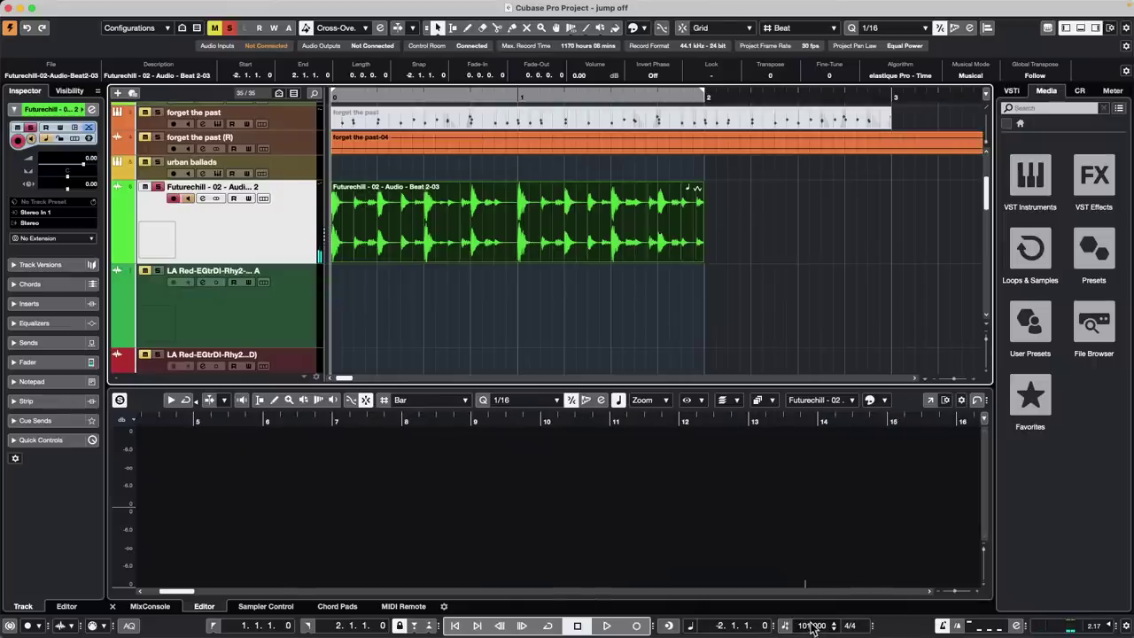
left_click_drag(811, 626, 810, 527)
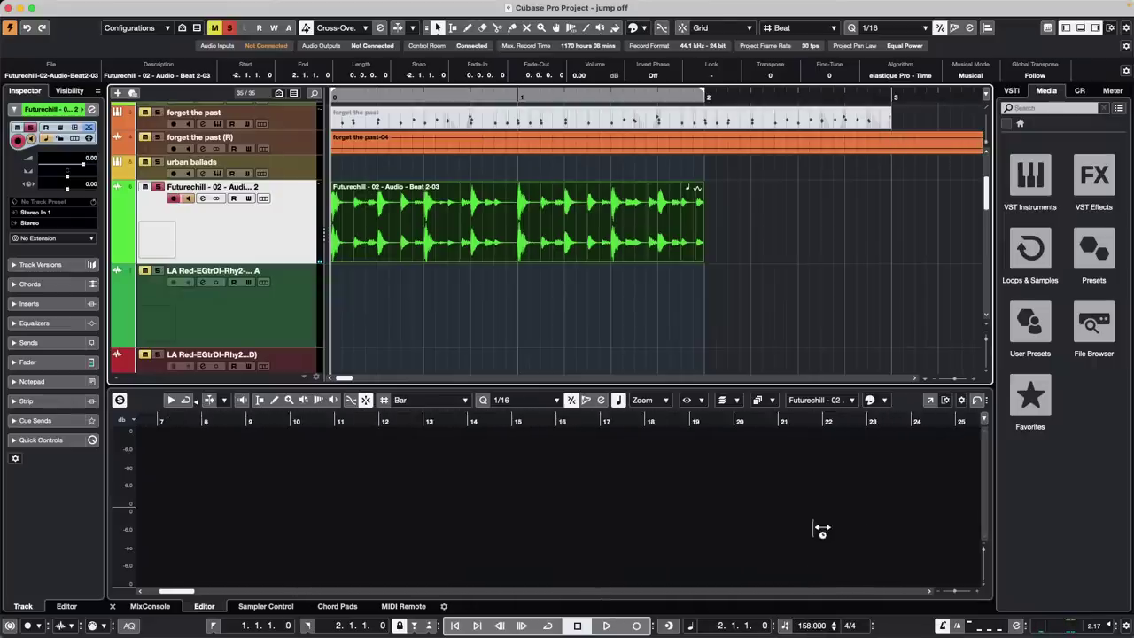
key("space")
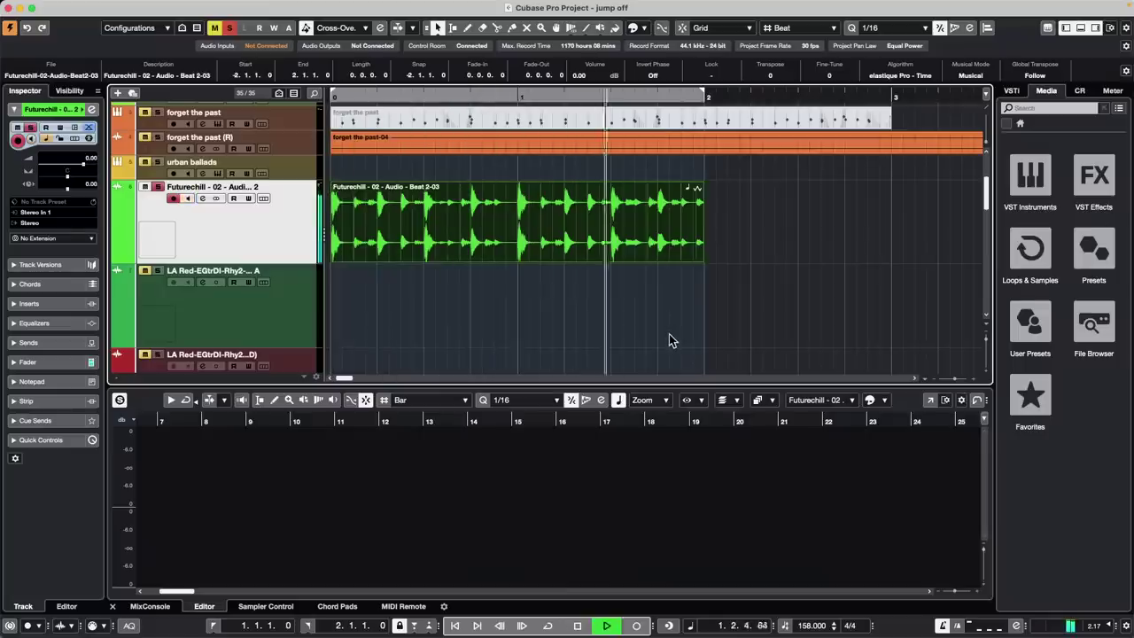
key("space")
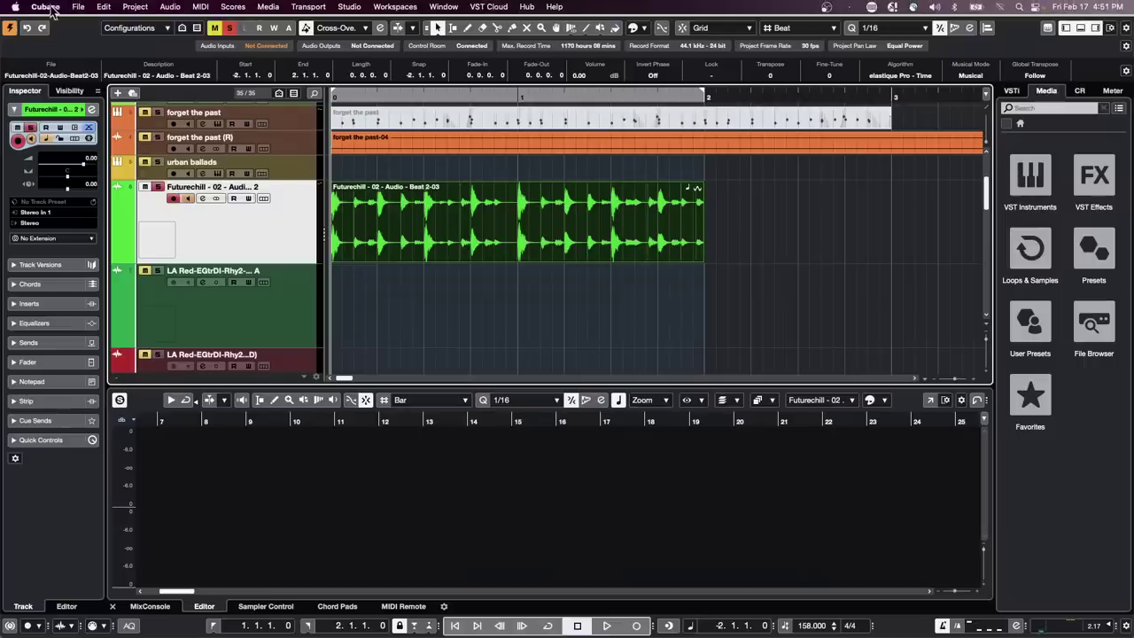
Open the recent project Amos Moses - GO
left_click(78, 7)
mouse_move(113, 258)
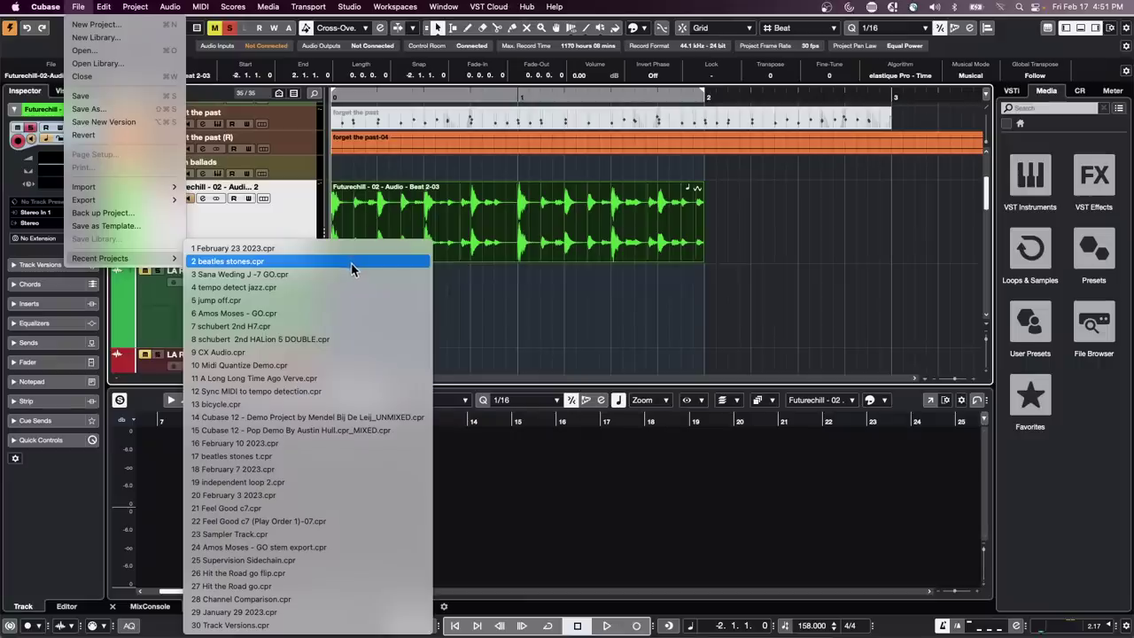
left_click(356, 312)
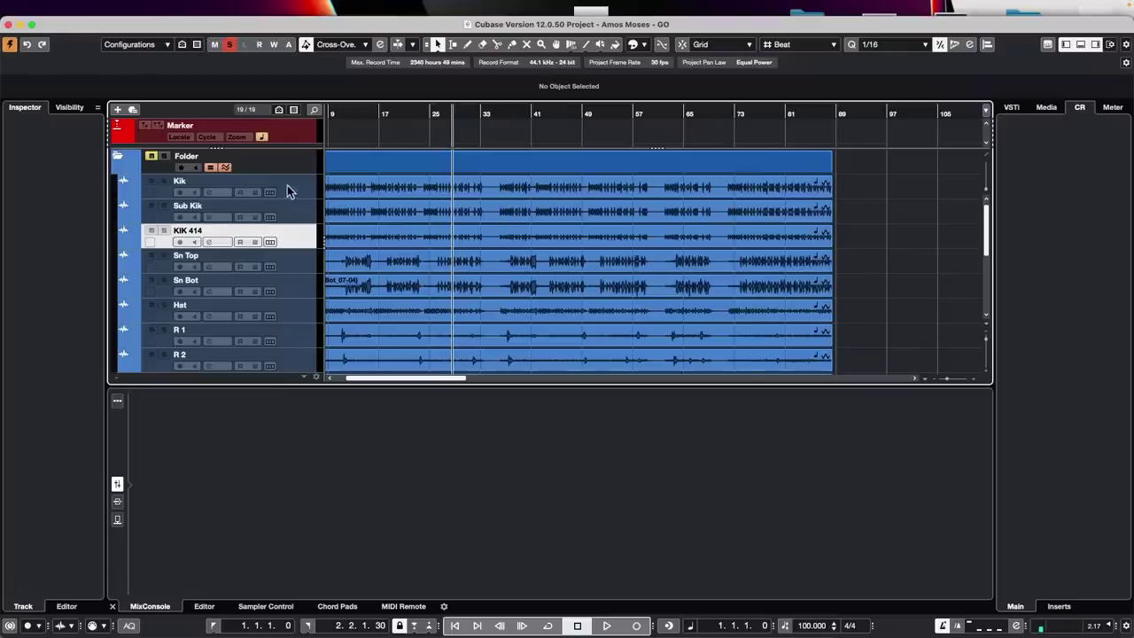
Maximise the window, make the Bass track taller, zoom to bars 11–47, play and select the Bass event
left_click(31, 24)
scroll(577, 266, "down", 5)
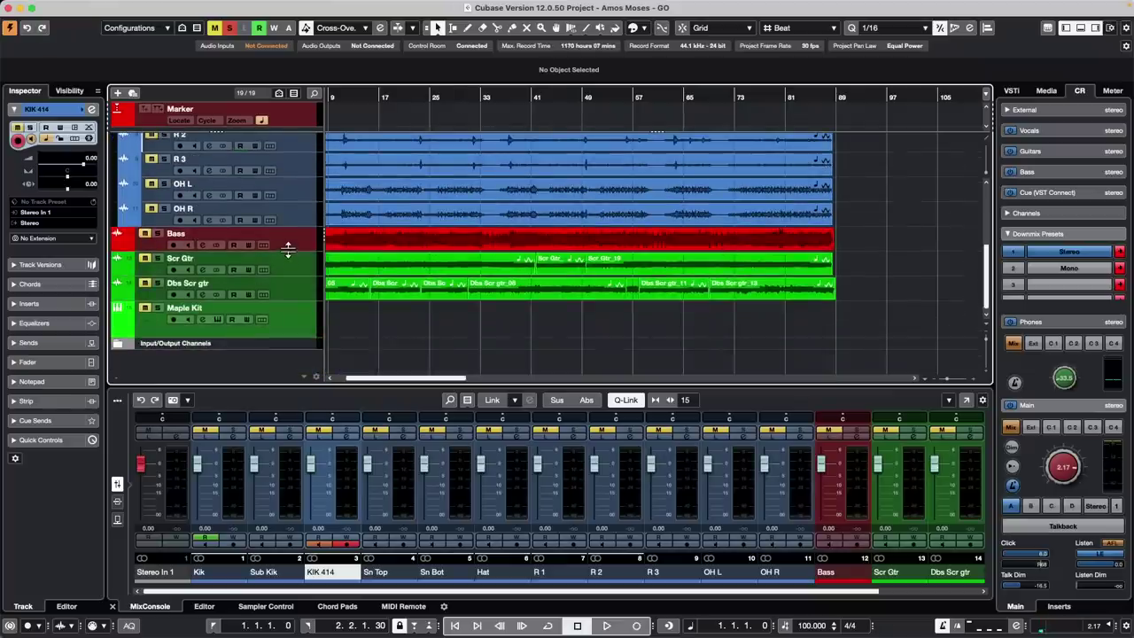
left_click_drag(288, 252, 288, 310)
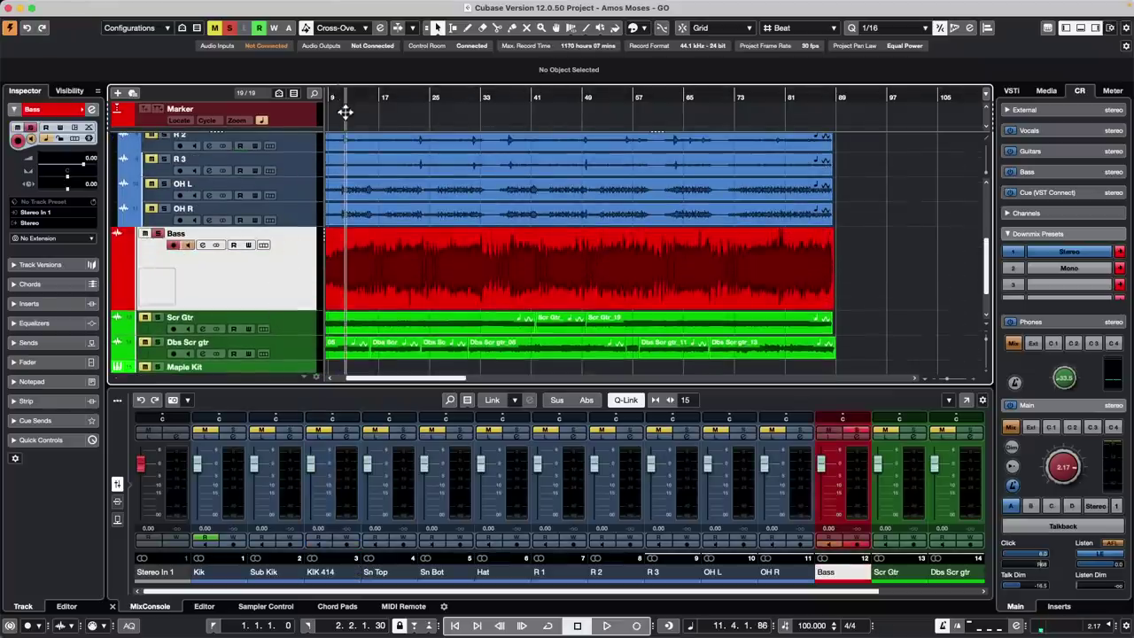
left_click_drag(345, 112, 344, 126)
key("space")
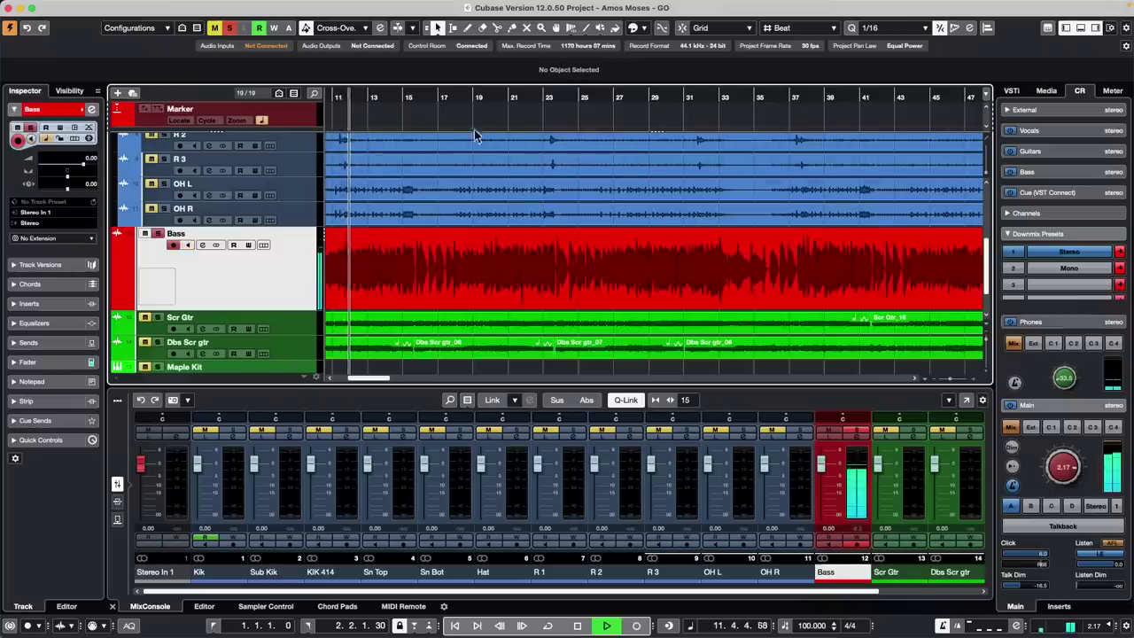
left_click(538, 271)
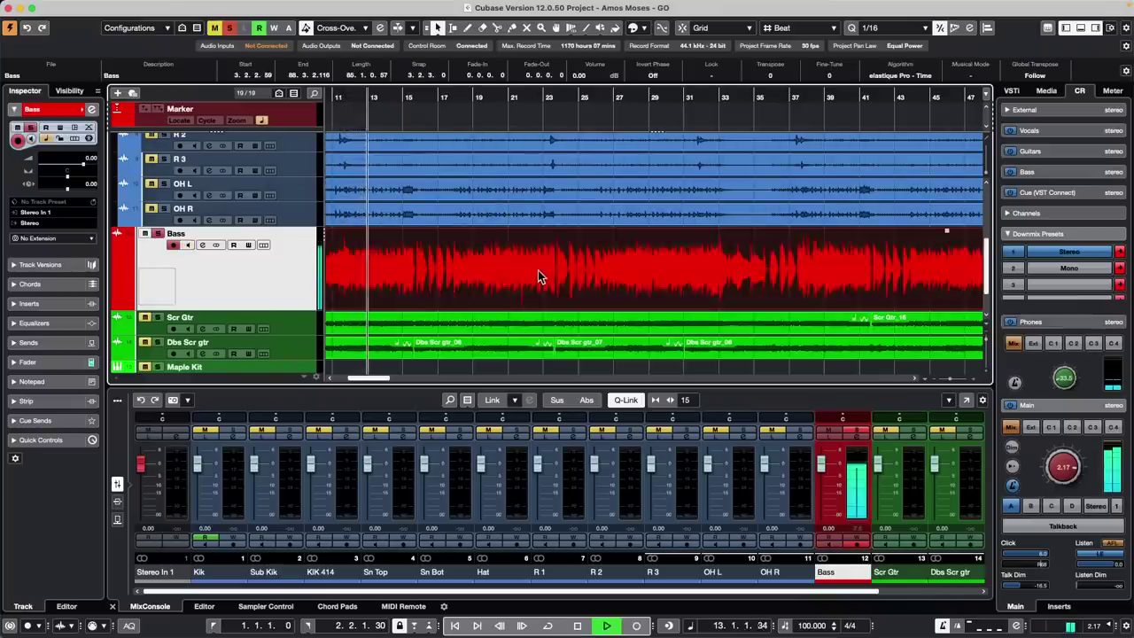
Set the Quantize Panel grid to 1/8, zoom around bars 21–23, audition the bass from bar 21, and close the panel
left_click(966, 28)
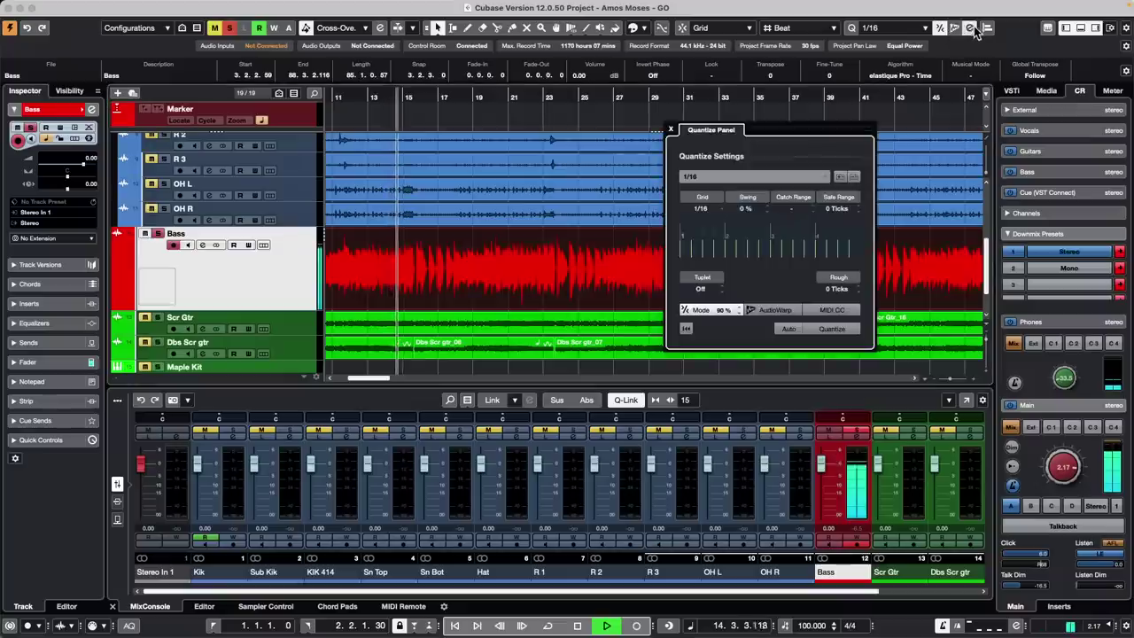
left_click(699, 209)
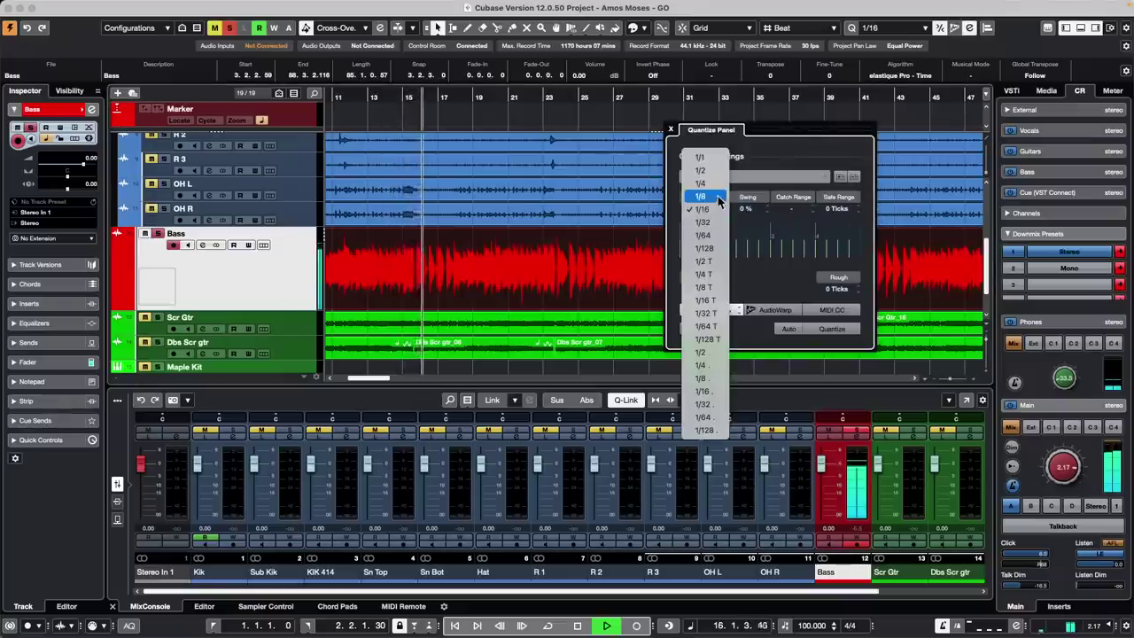
left_click(719, 197)
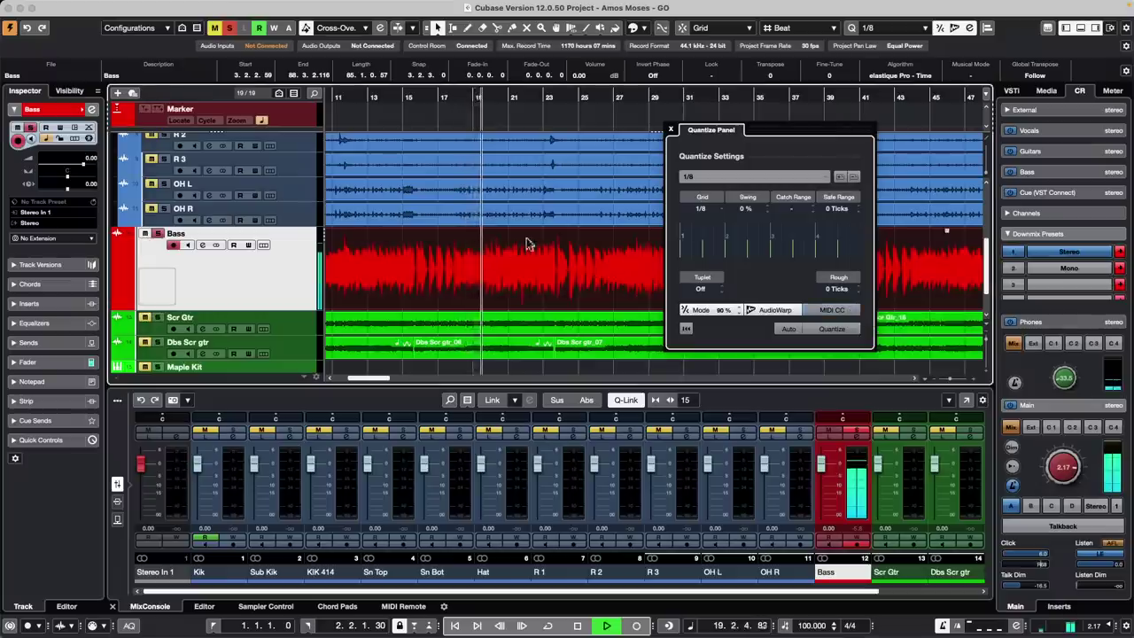
left_click_drag(519, 104, 519, 152)
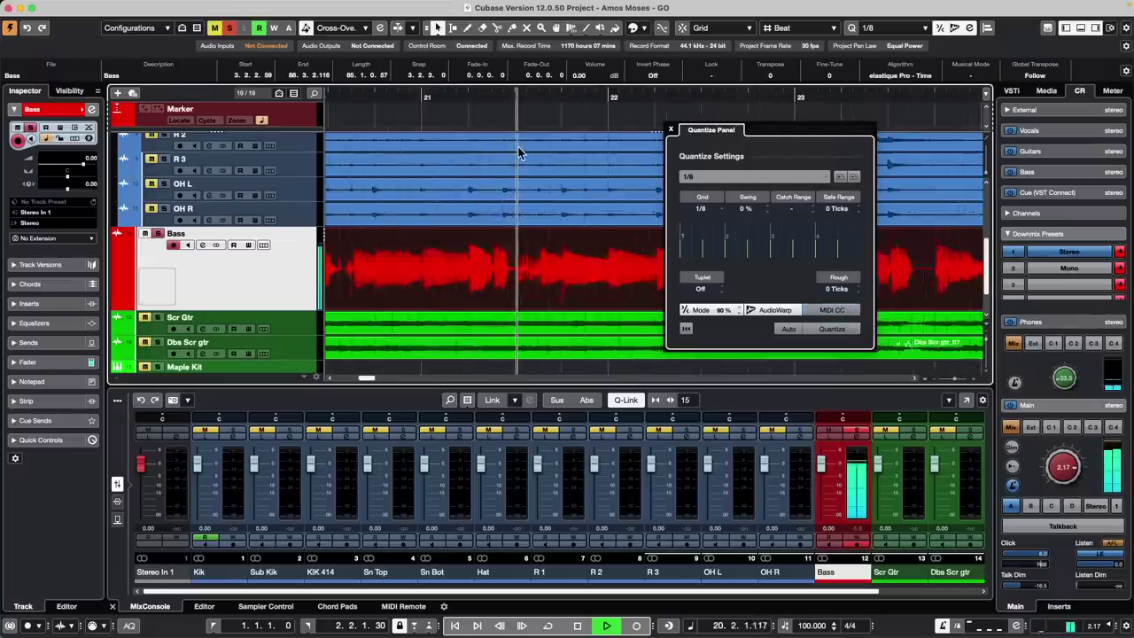
key("space")
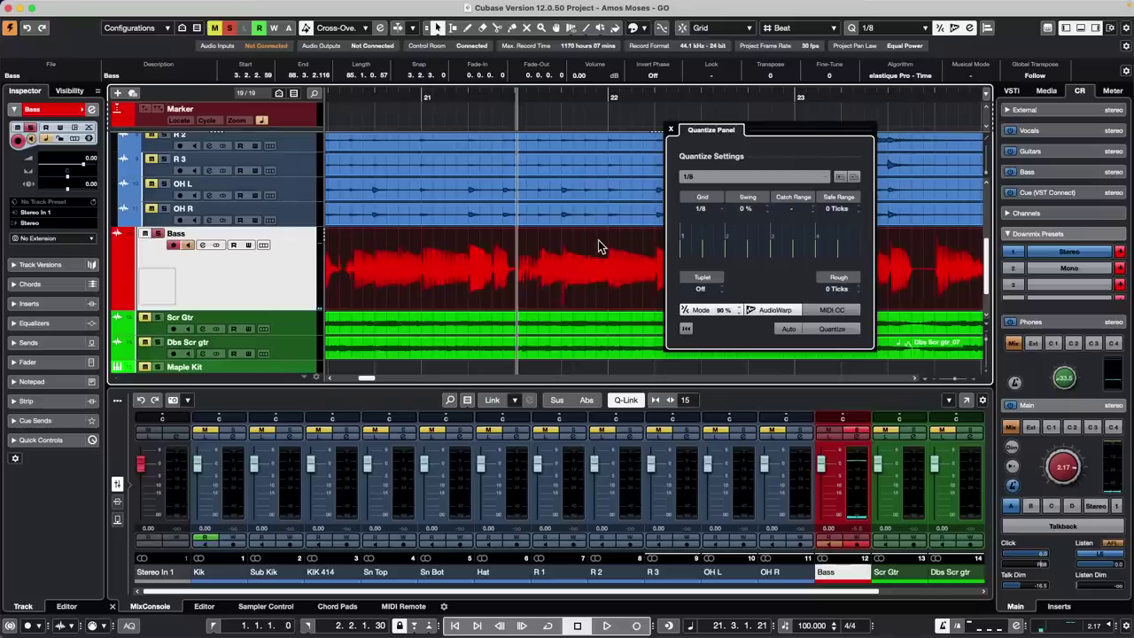
key("space")
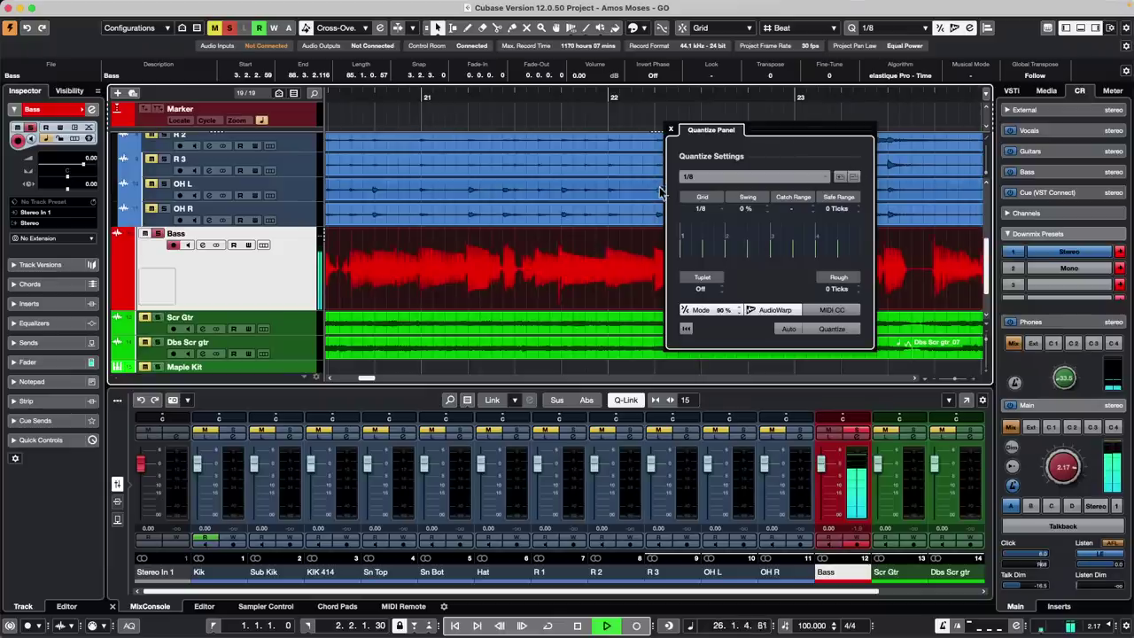
key("space")
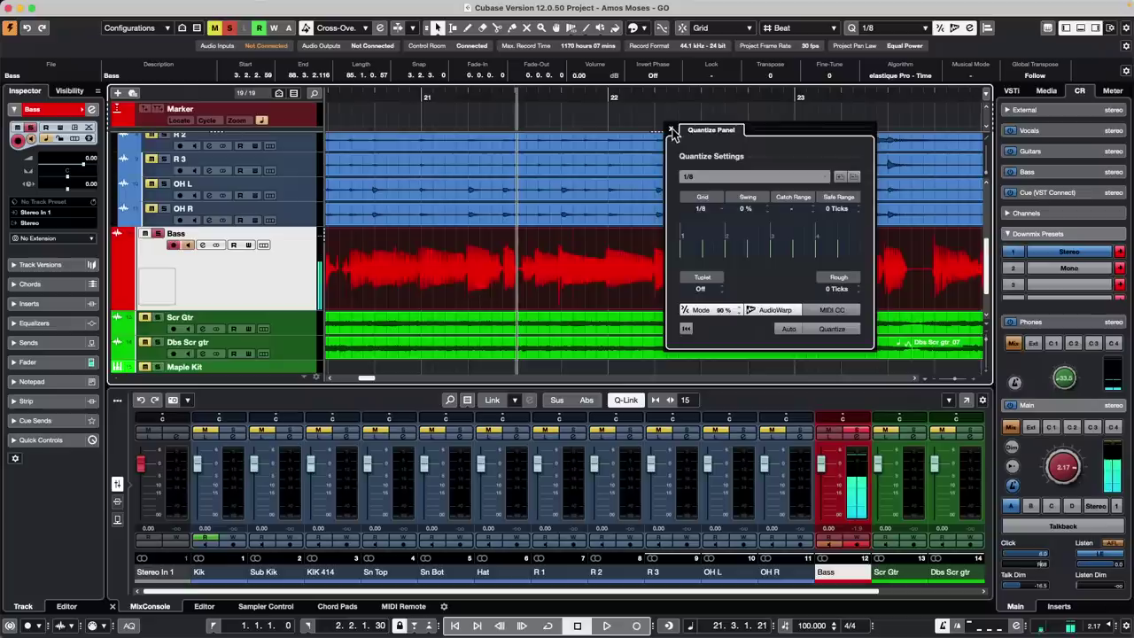
left_click(672, 131)
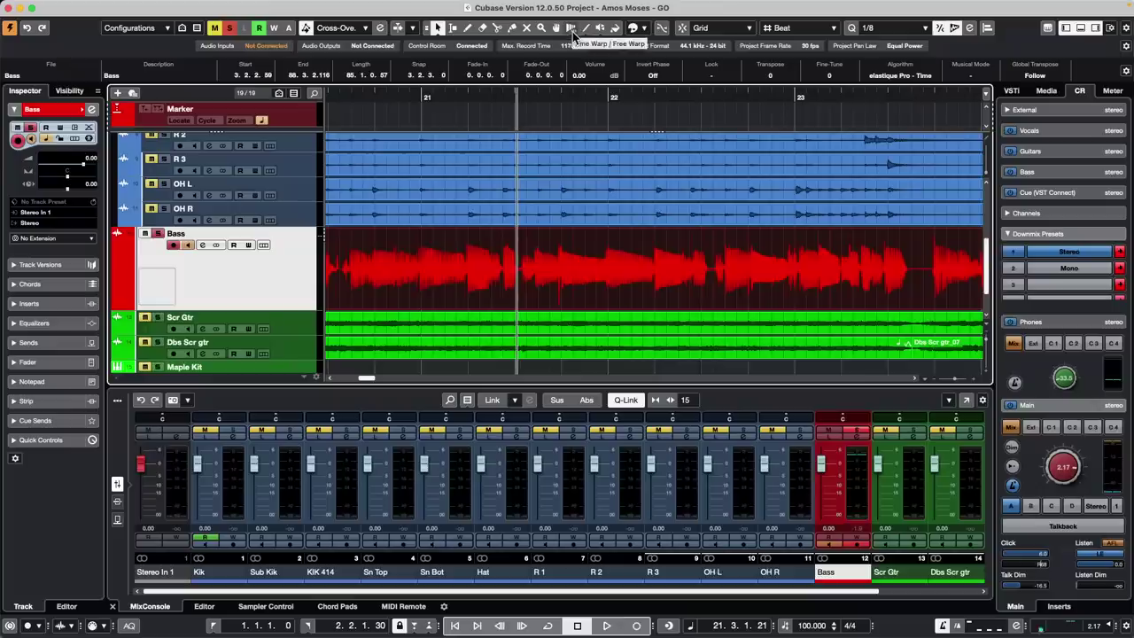
Switch the warp tool to Free Warp and add three warp markers on the Bass event between bars 21 and 22
left_click(572, 31)
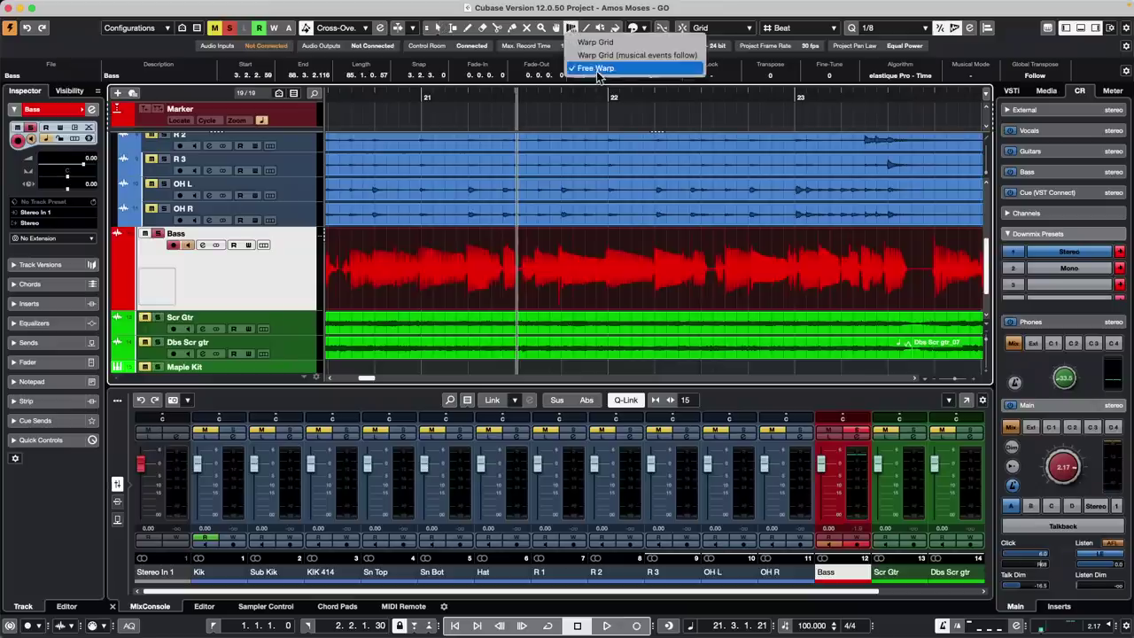
left_click(590, 69)
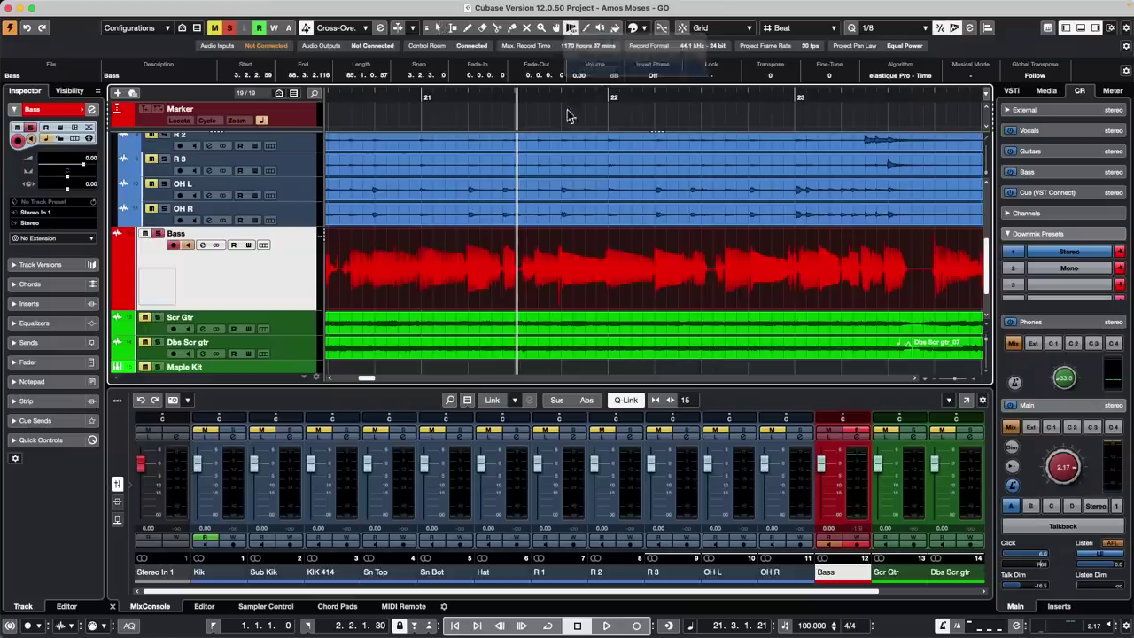
left_click(560, 282)
left_click(605, 283)
left_click(657, 287)
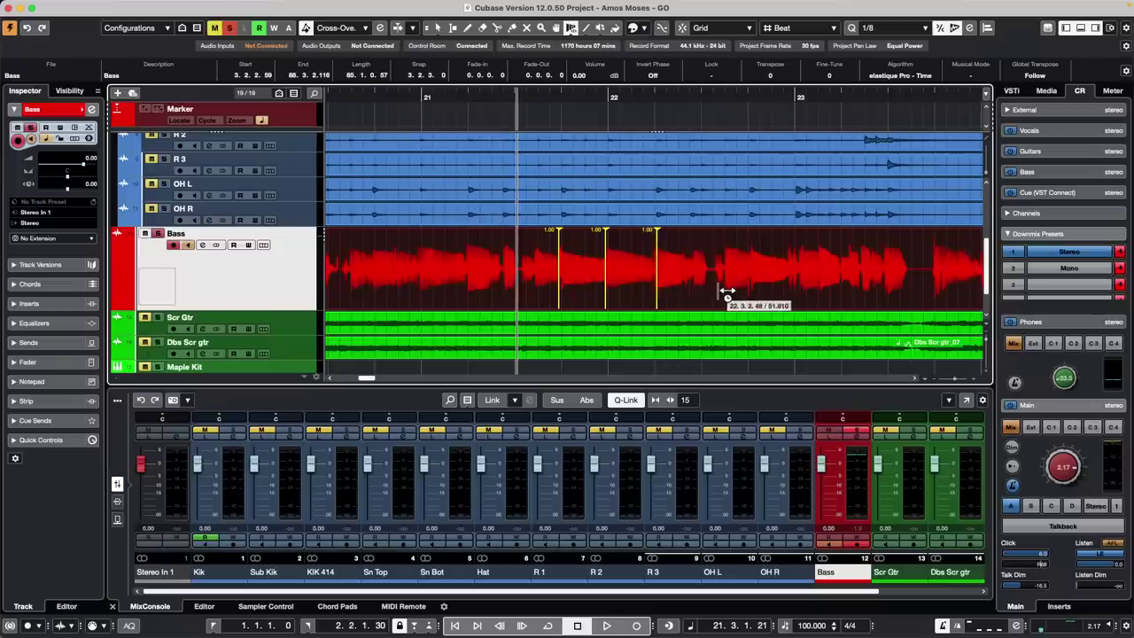
left_click(170, 6)
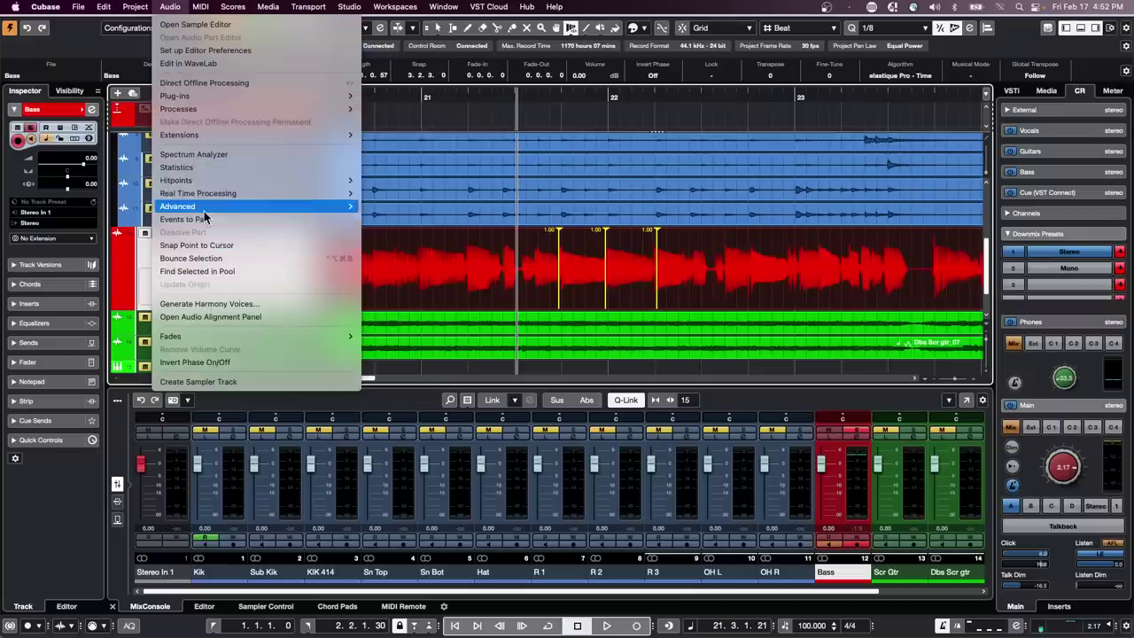
Create warp markers from the Bass event's hitpoints via the Audio menu
mouse_move(215, 193)
left_click(501, 193)
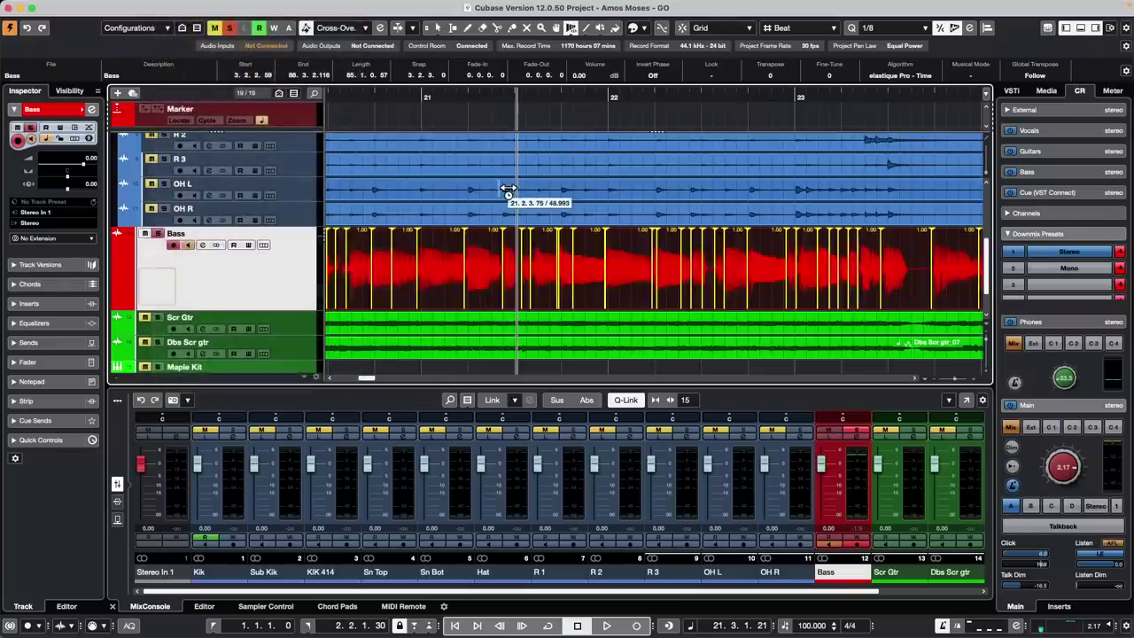
key("super+z")
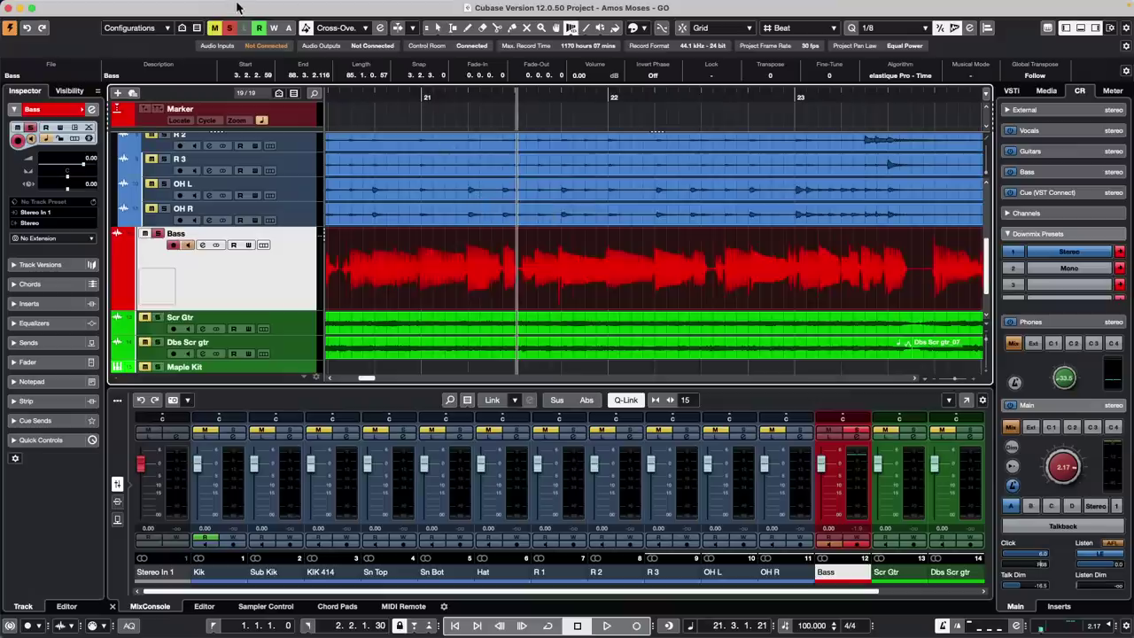
left_click(170, 6)
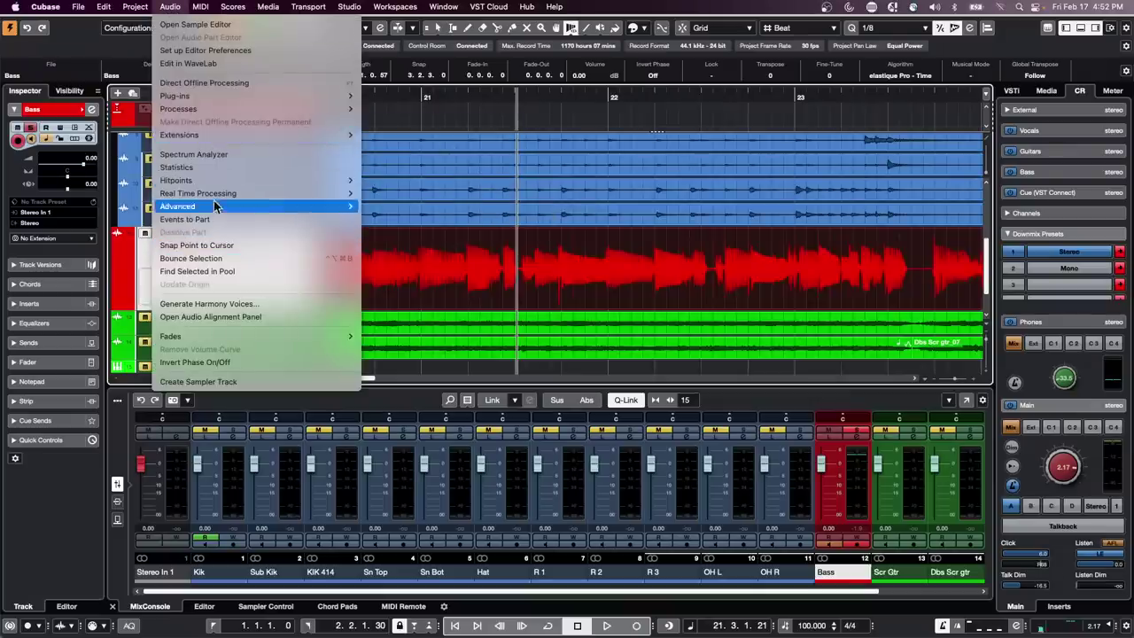
mouse_move(220, 193)
left_click(428, 193)
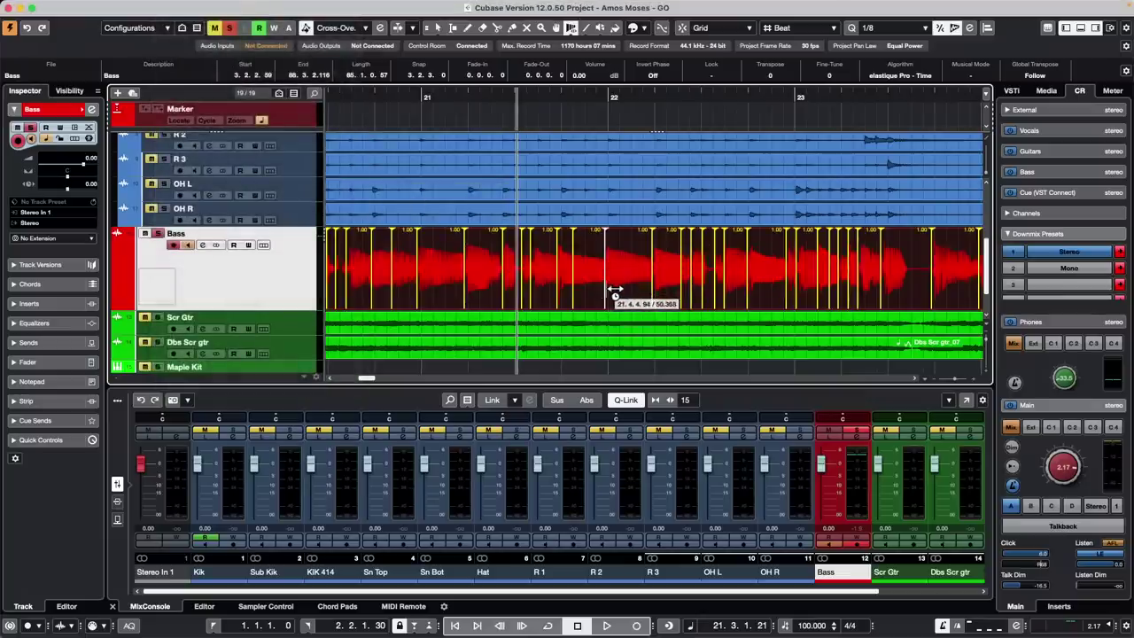
Nudge three Bass warp markers slightly earlier or later to tighten the notes on the beat
mouse_move(613, 293)
left_mouse_down()
mouse_move(602, 293)
mouse_move(615, 293)
left_mouse_up()
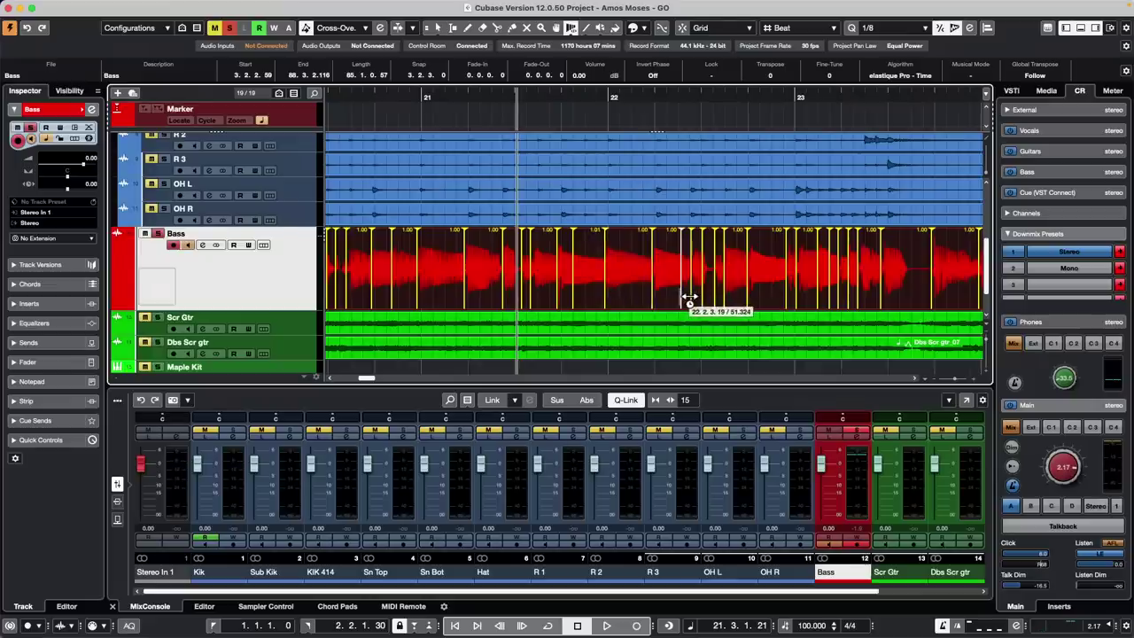
left_click_drag(690, 298, 688, 298)
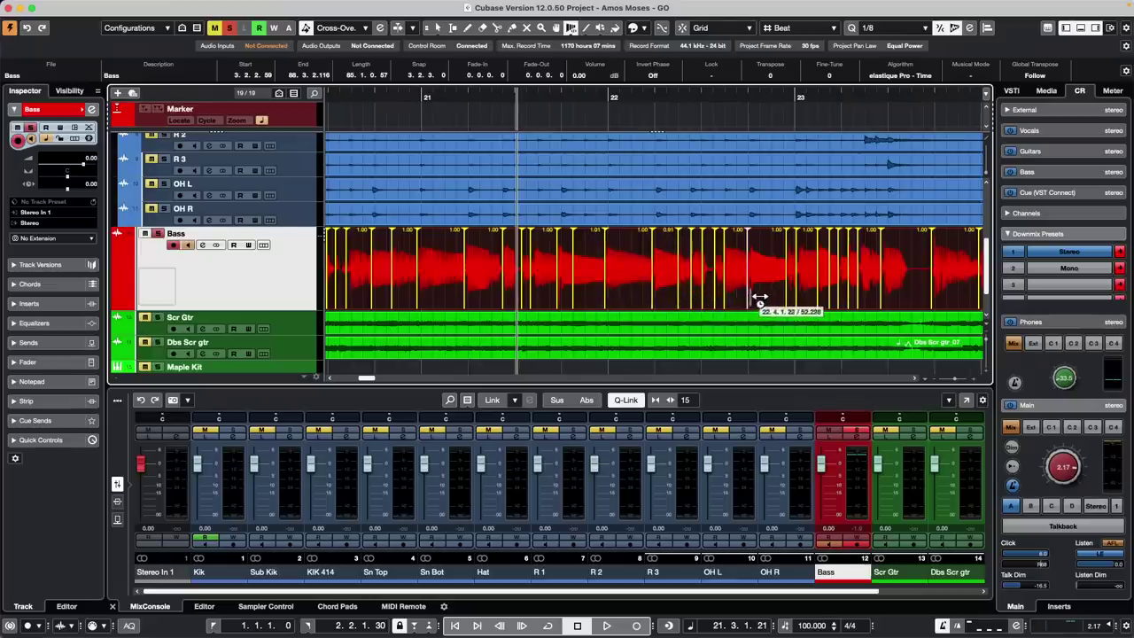
left_click_drag(756, 298, 791, 299)
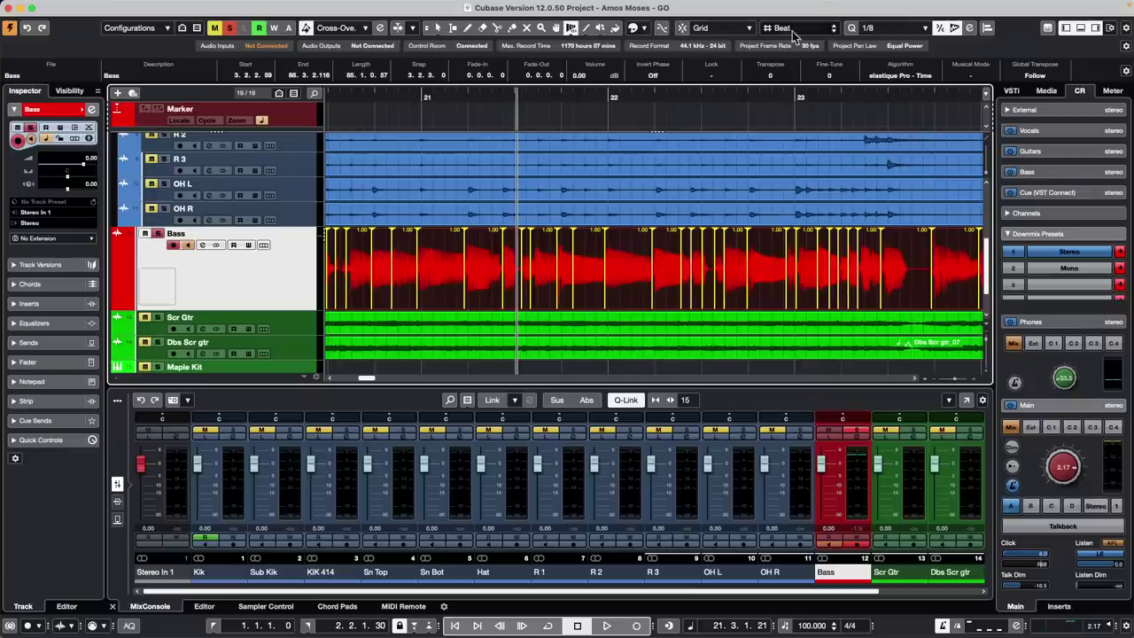
With Snap on, zoom to bar 22 and drag the Bass warp marker to 21.4.4.100 (0.94 stretch)
left_click(683, 28)
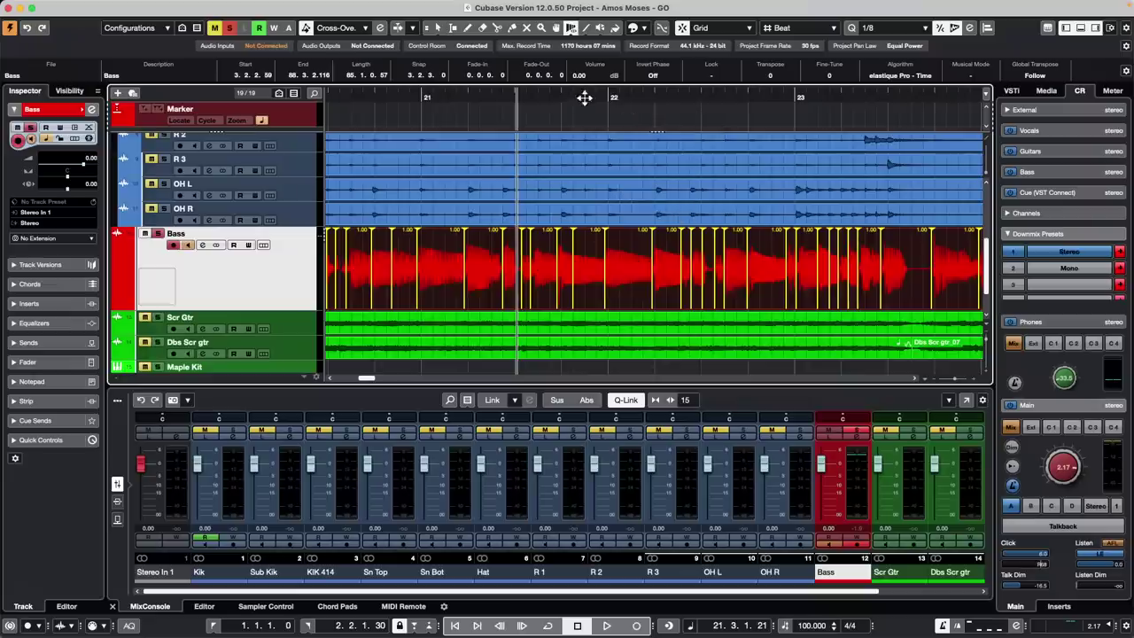
left_click_drag(600, 101, 620, 161)
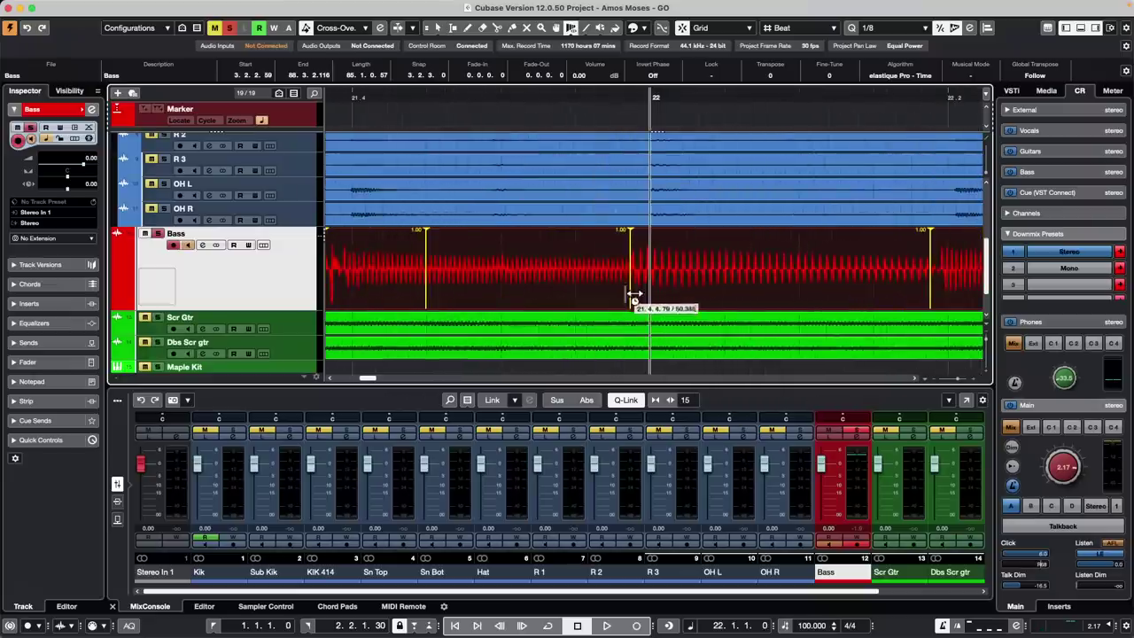
mouse_move(636, 293)
left_mouse_down()
mouse_move(689, 292)
mouse_move(650, 294)
mouse_move(663, 297)
mouse_move(662, 241)
left_mouse_up()
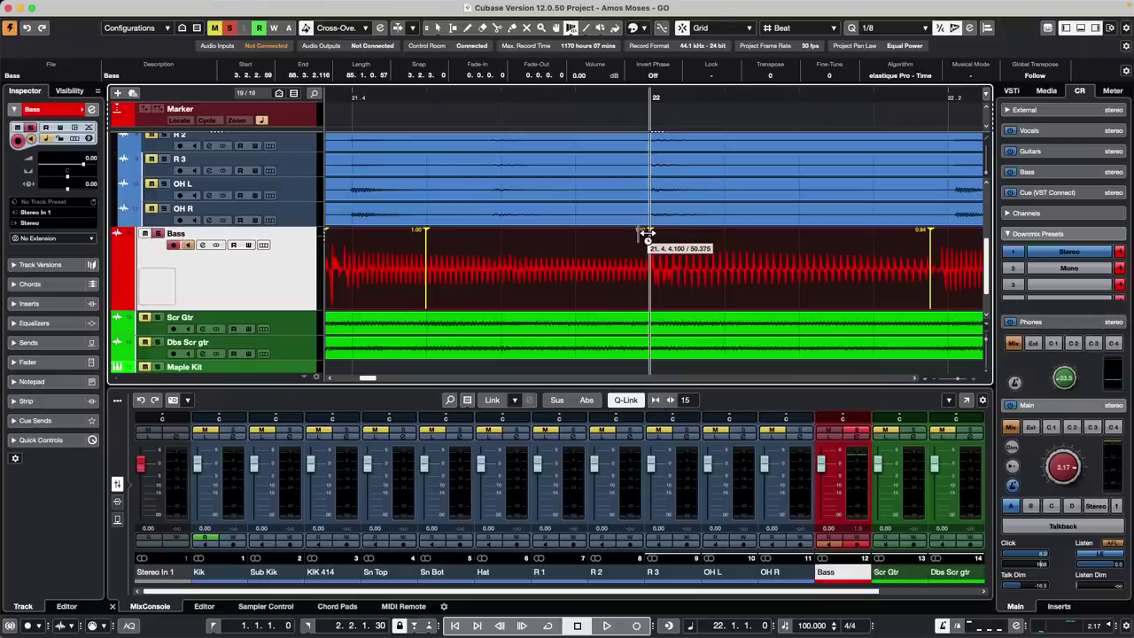
Add a 1.10 warp marker on the Bass, then show Studio Setup's Audio System page for the Steinberg UR24C
left_click(648, 233)
left_click(349, 6)
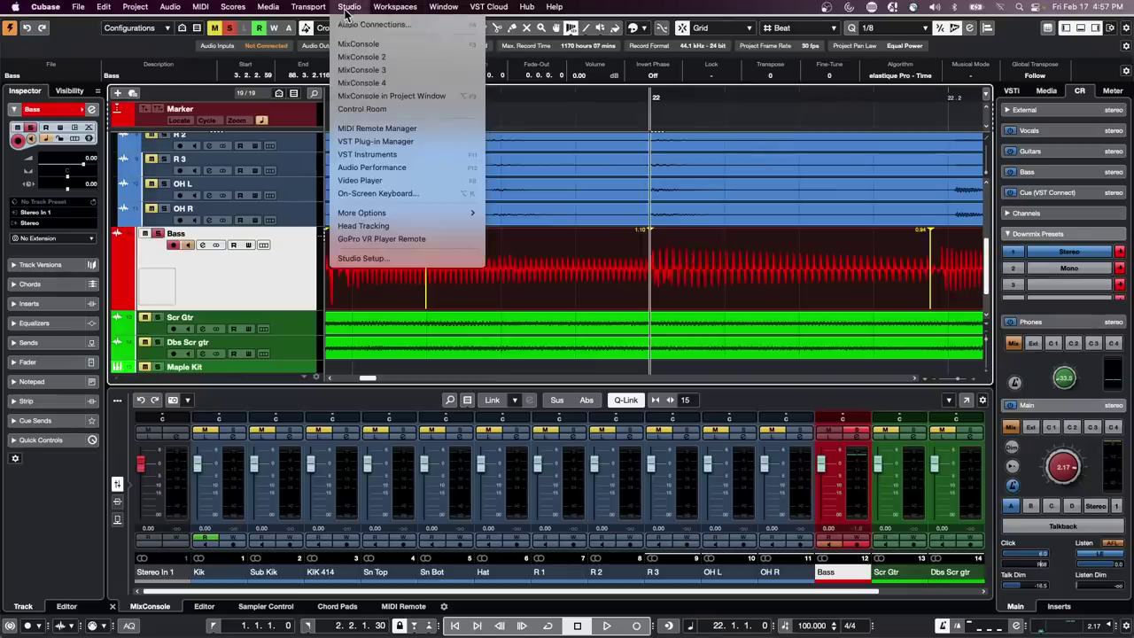
left_click(379, 260)
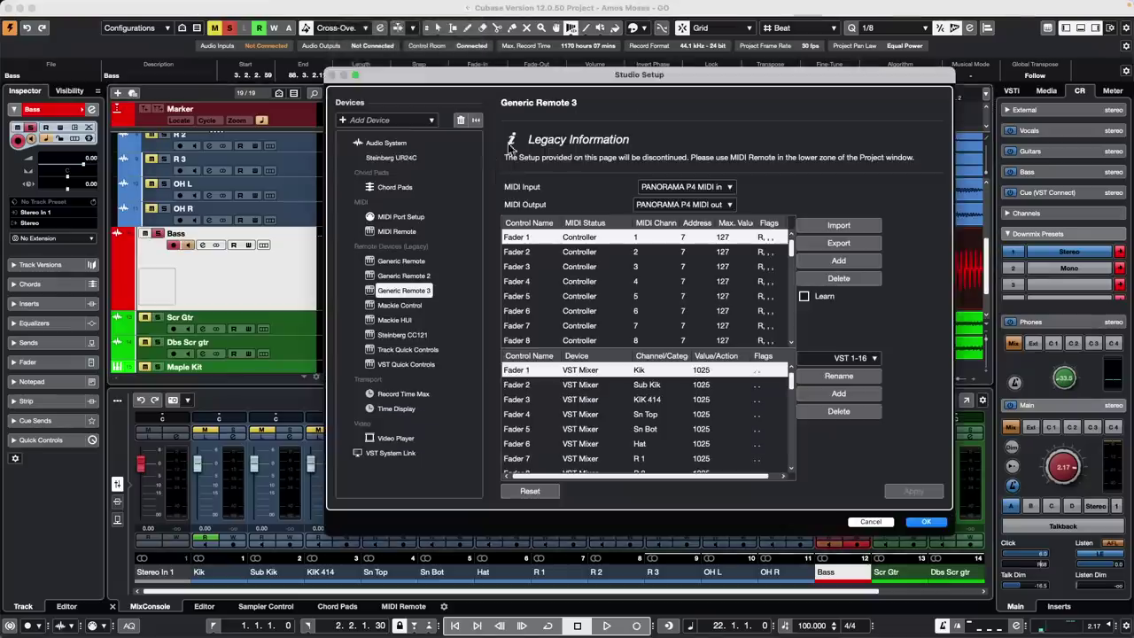
left_click(387, 159)
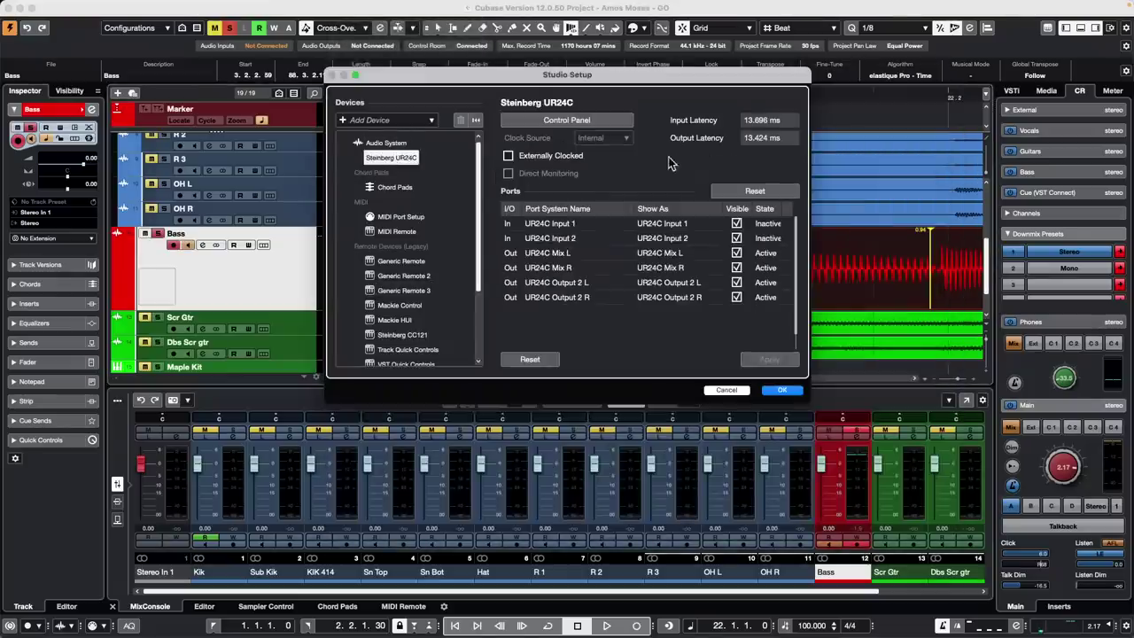
left_click(383, 142)
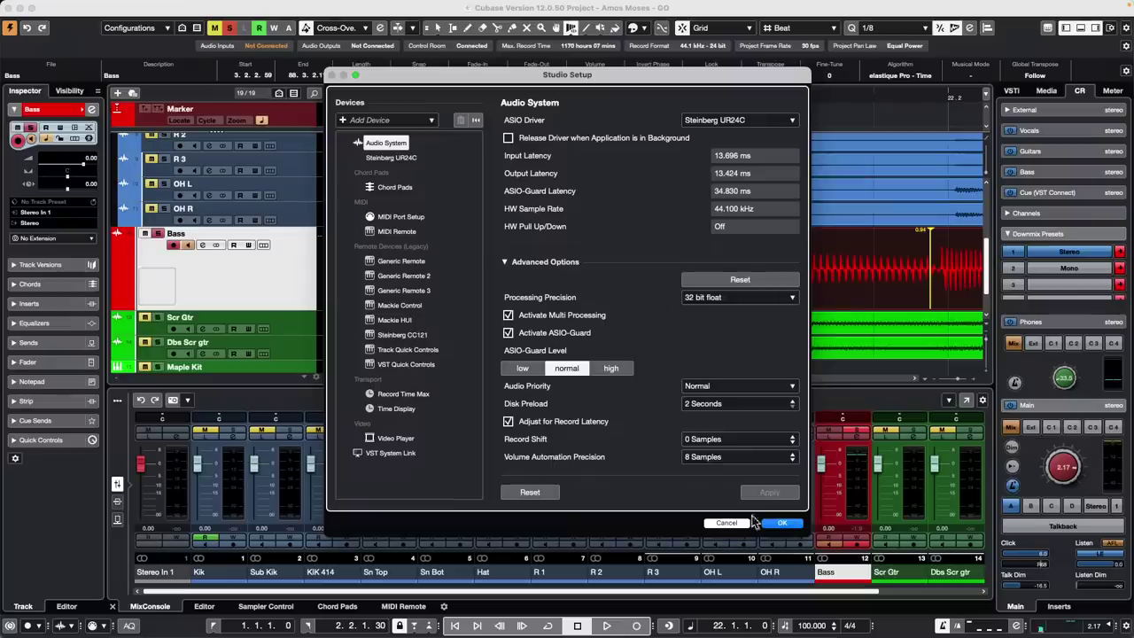
Close Studio Setup and split off the end of the Scr Gtr_19 event with the Split tool
left_click(786, 524)
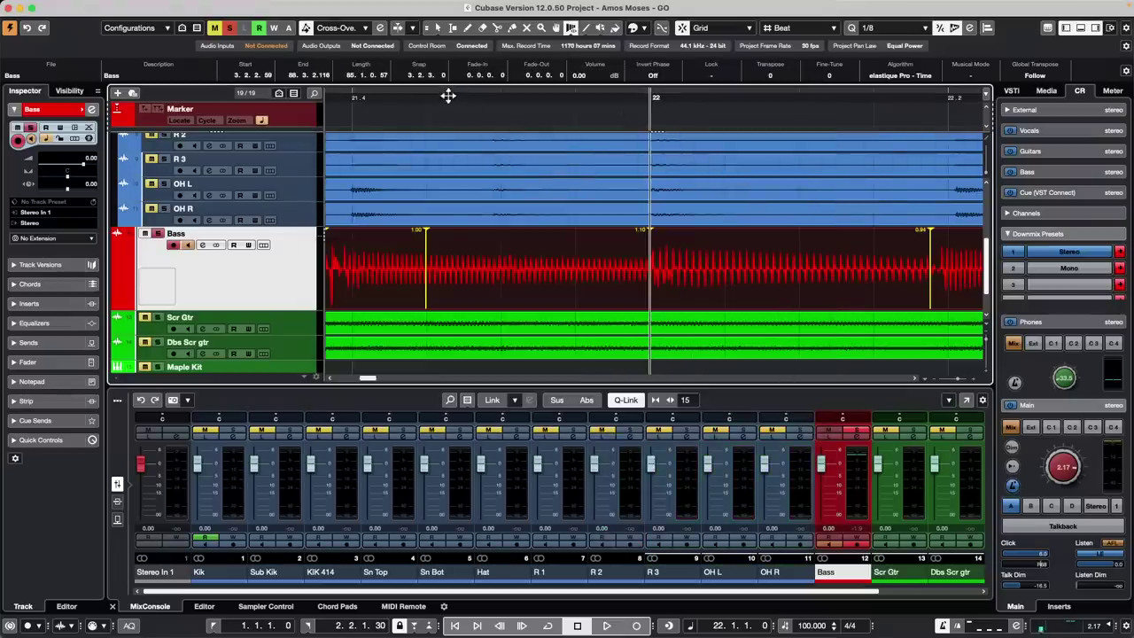
left_click_drag(448, 95, 443, 1)
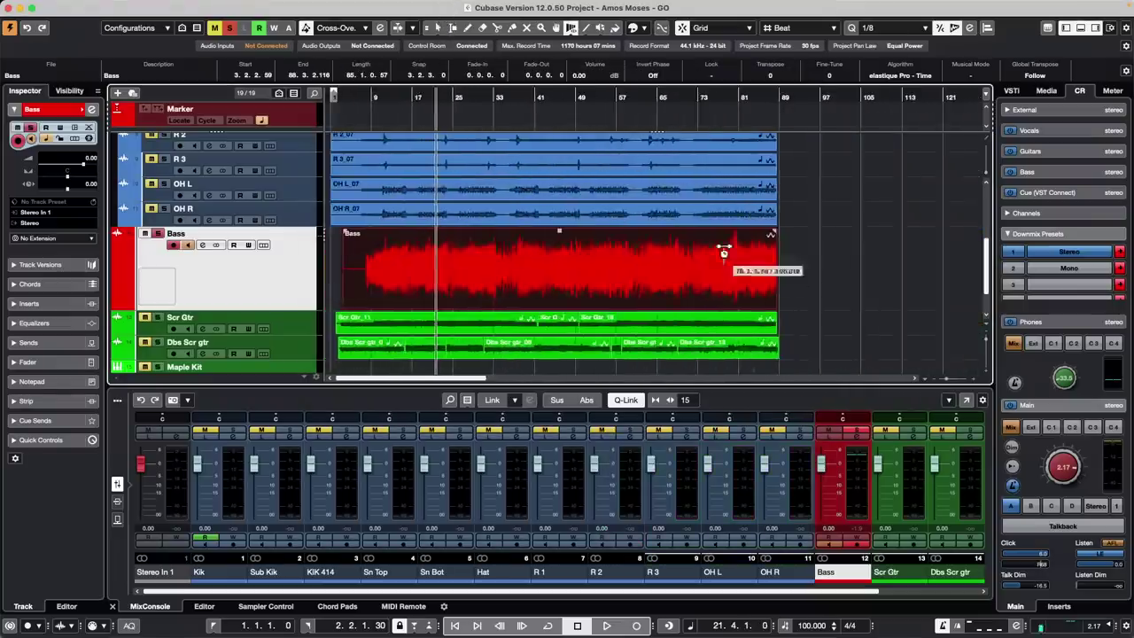
right_click(697, 329)
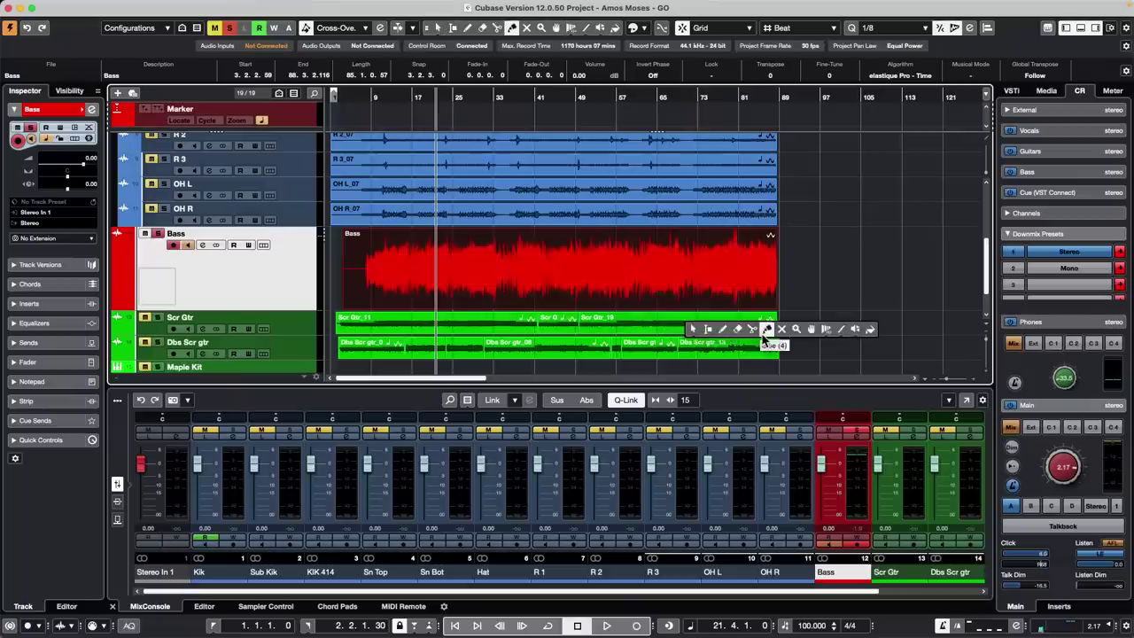
left_click(753, 330)
left_click(713, 327)
key("1")
left_click(727, 325)
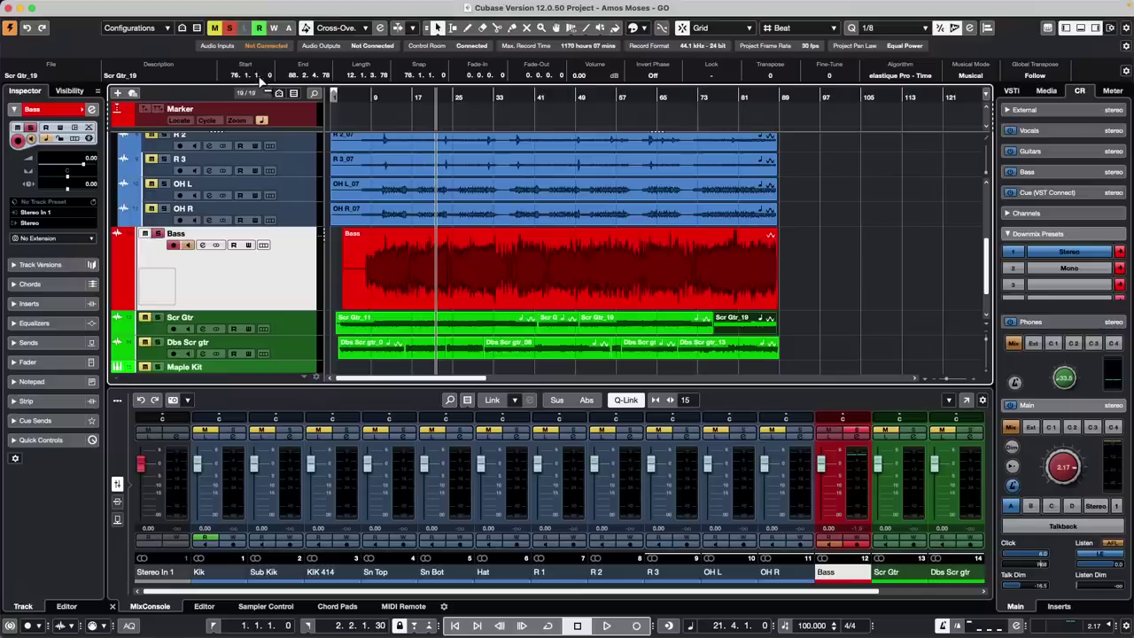
Switch the ruler's time format to Seconds and select the Dbs Scr gtr track
right_click(416, 97)
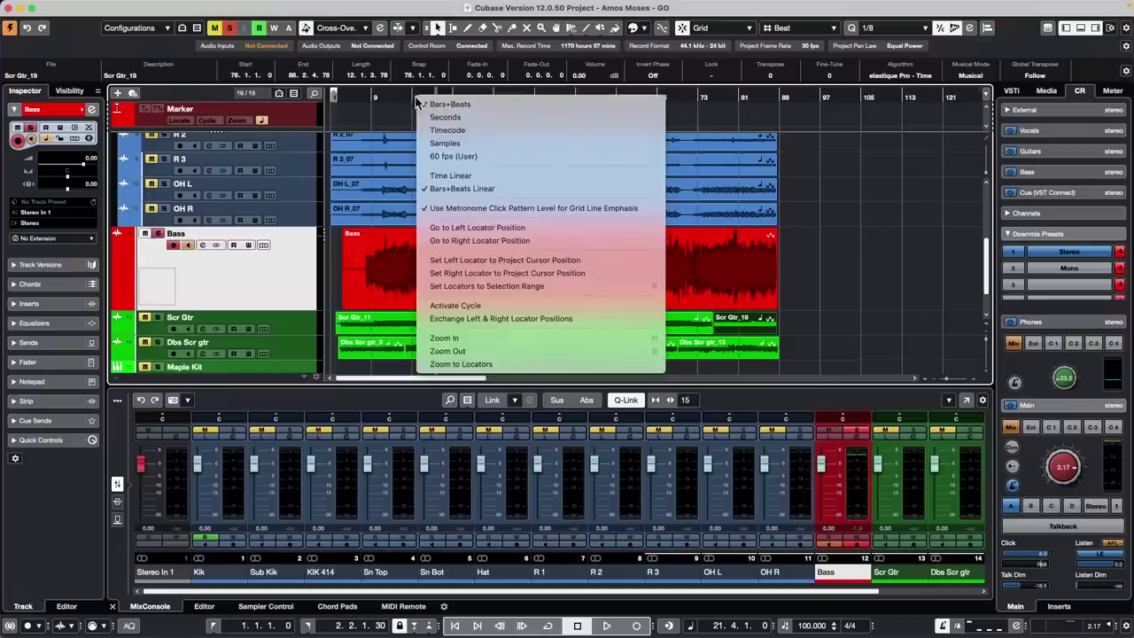
left_click(469, 117)
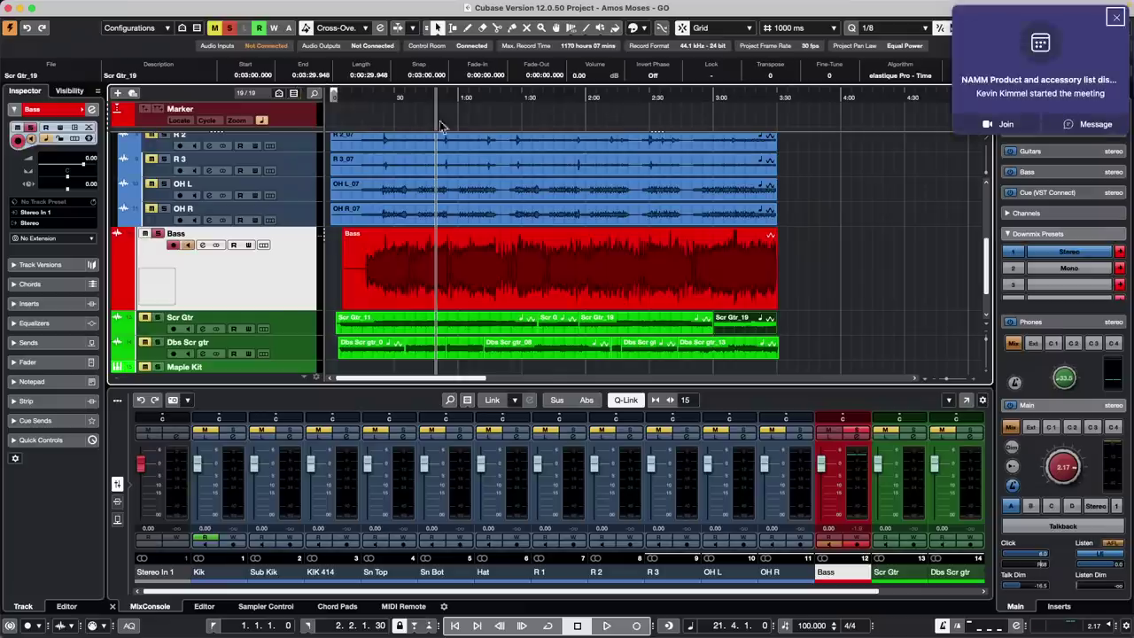
left_click(304, 353)
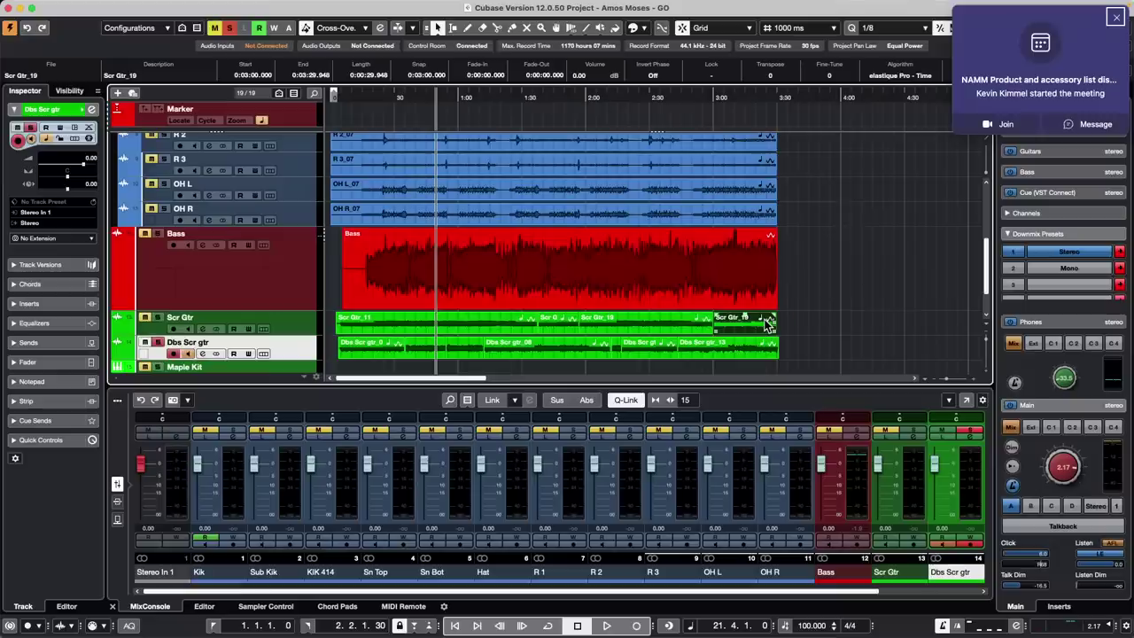
Set the Scr Gtr_19 end piece's Start in the info line to 0:03:42.039
left_click_drag(767, 324, 920, 296)
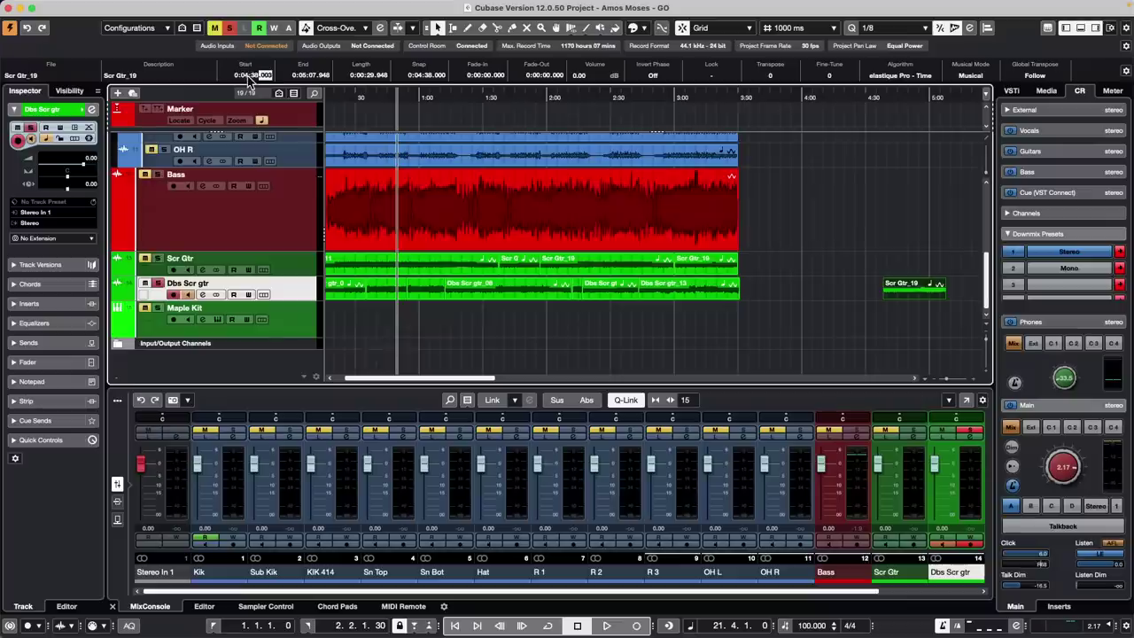
key("Return")
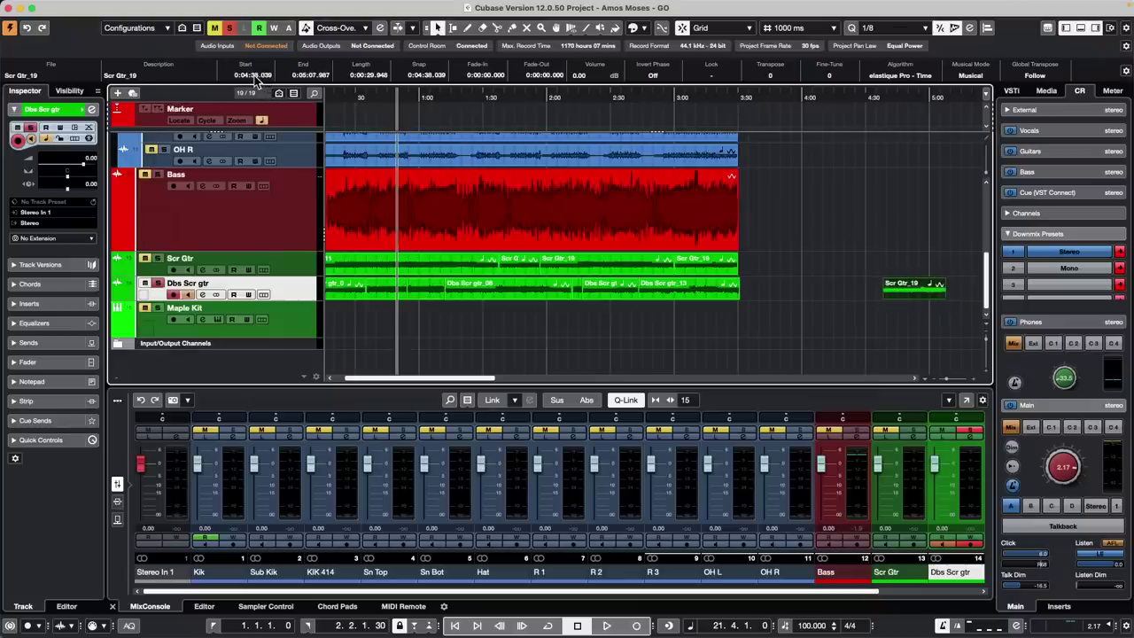
scroll(254, 78, "down", 4)
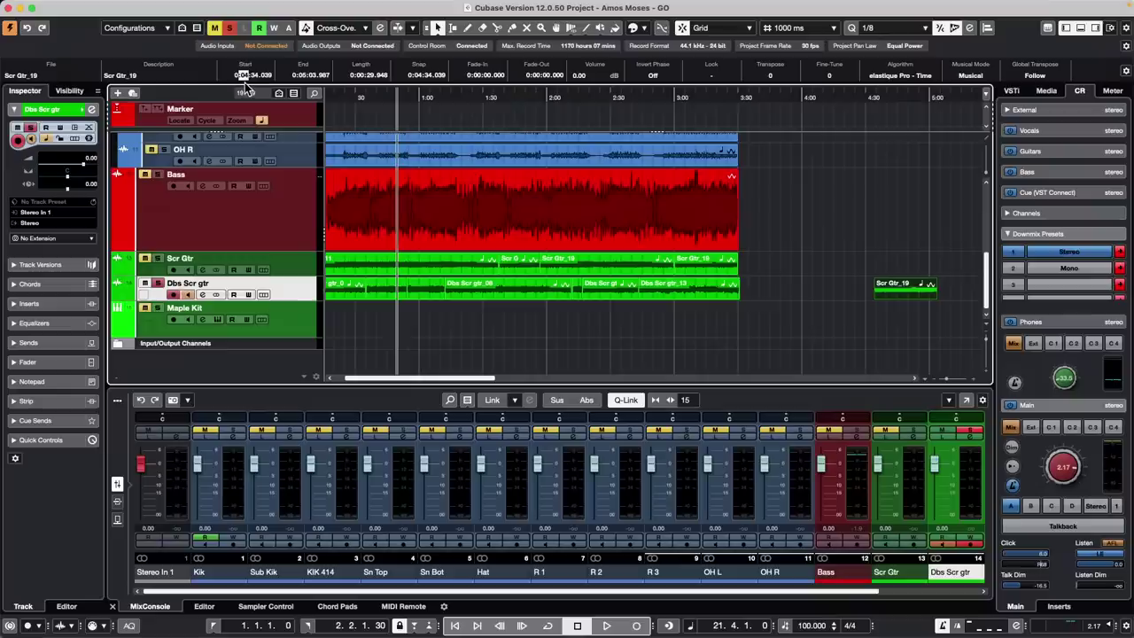
scroll(247, 75, "up", 3)
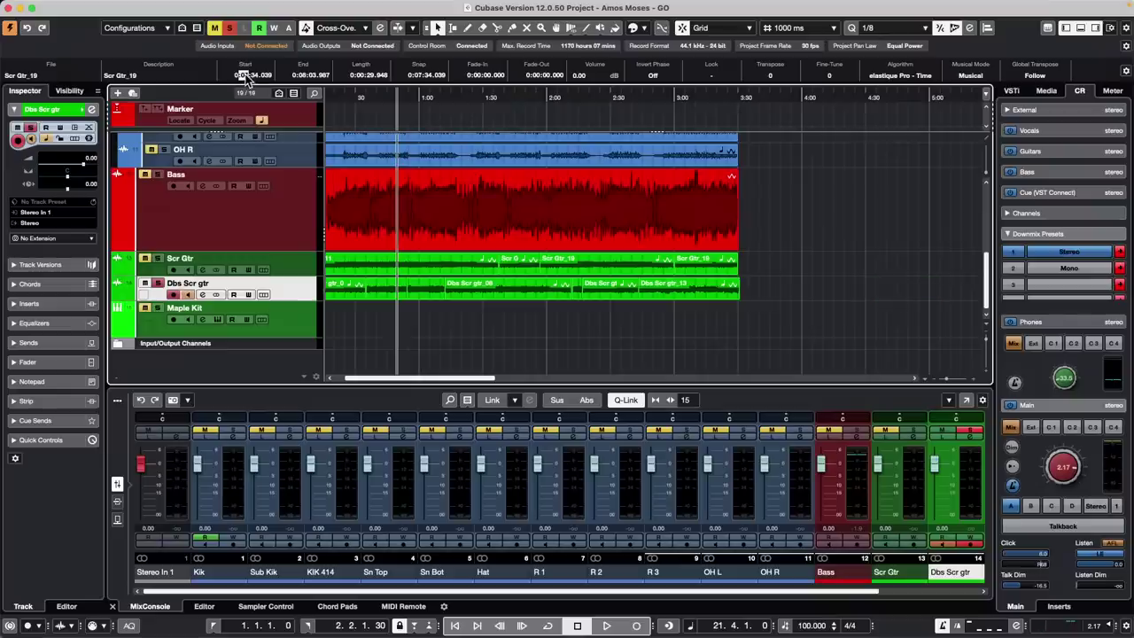
scroll(245, 75, "down", 4)
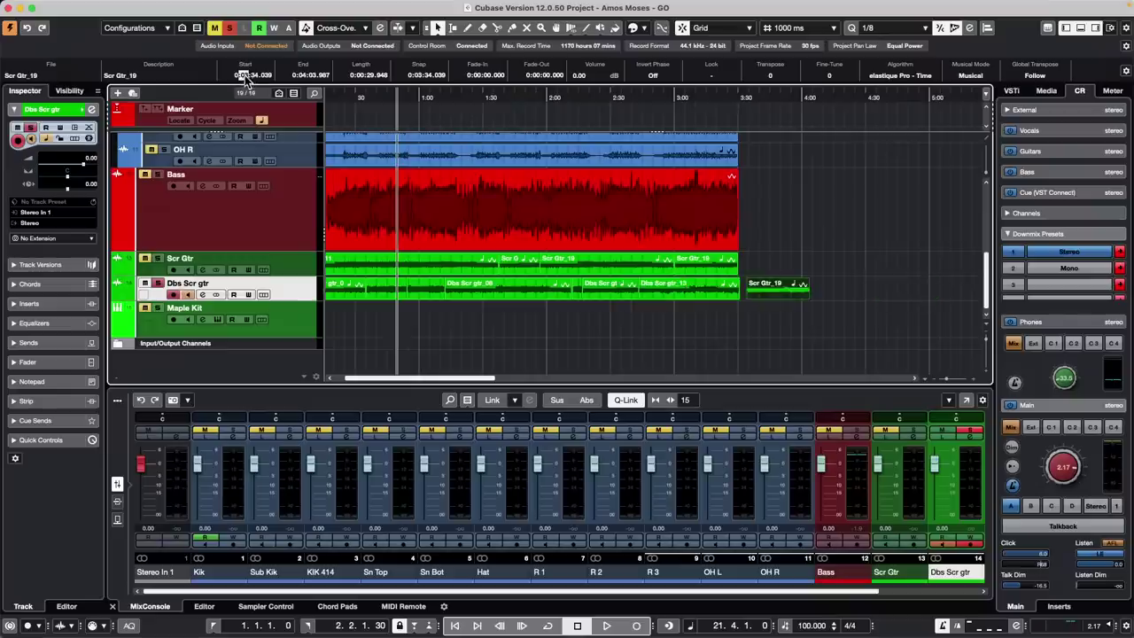
scroll(253, 76, "up", 6)
scroll(253, 76, "up", 3)
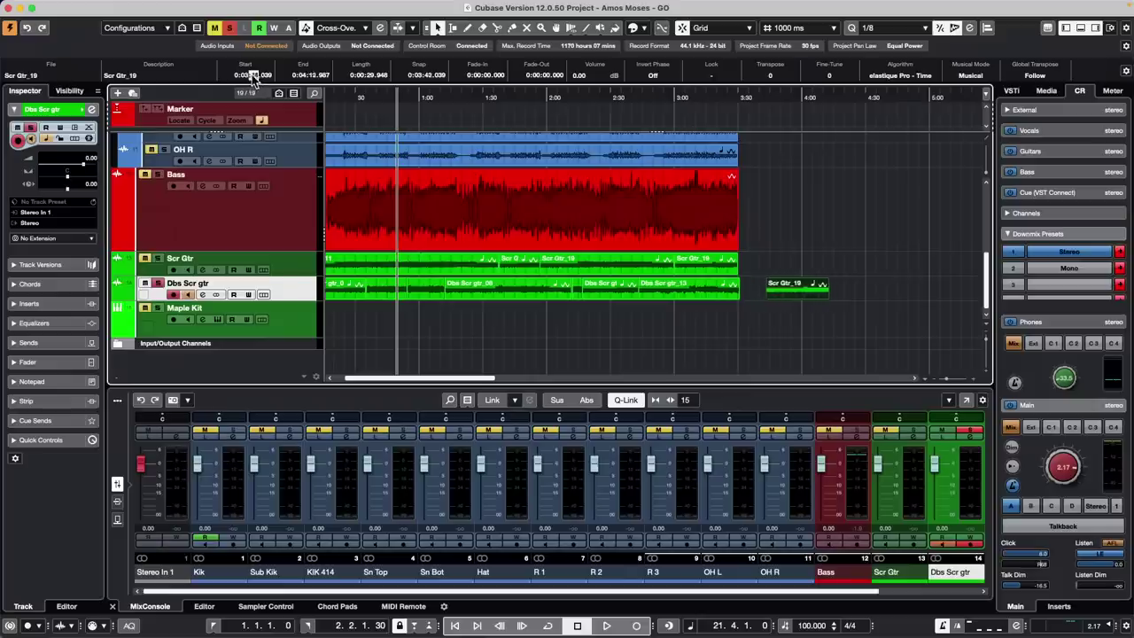
scroll(255, 70, "down", 1)
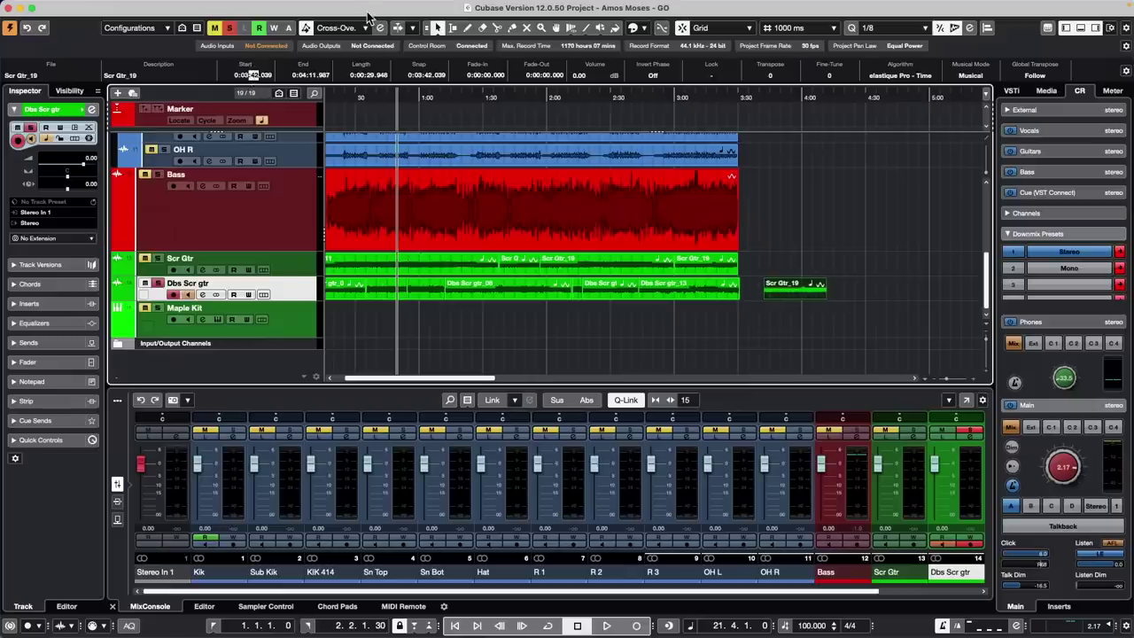